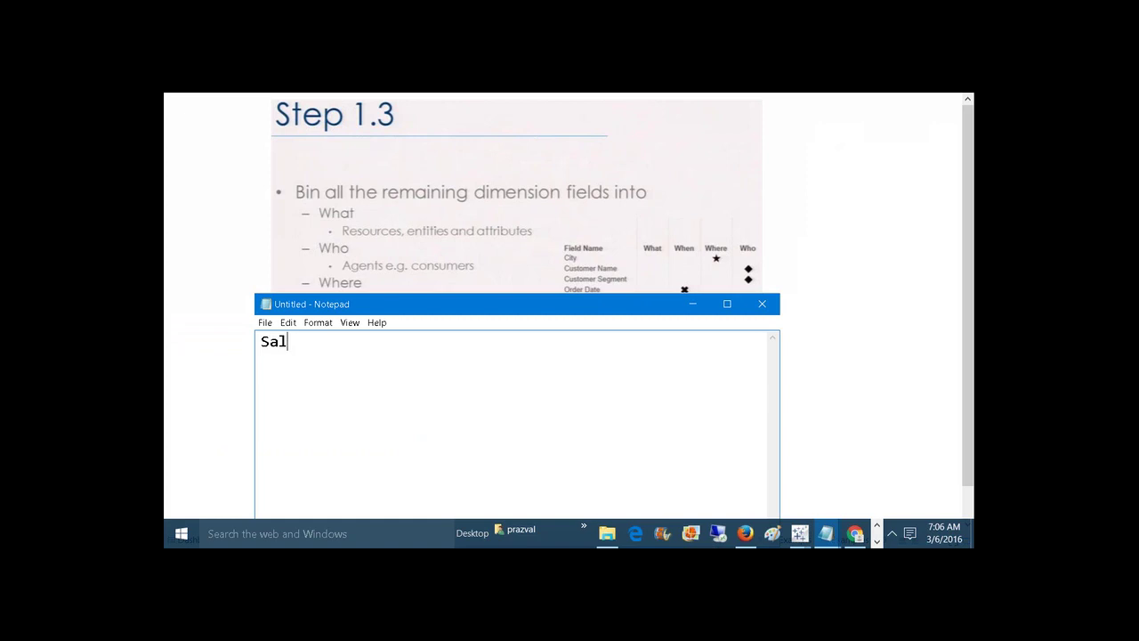
Complete the note's first line as "Sales for every country/state/city".
type("for ee")
key("BackSpace")
type("very country/")
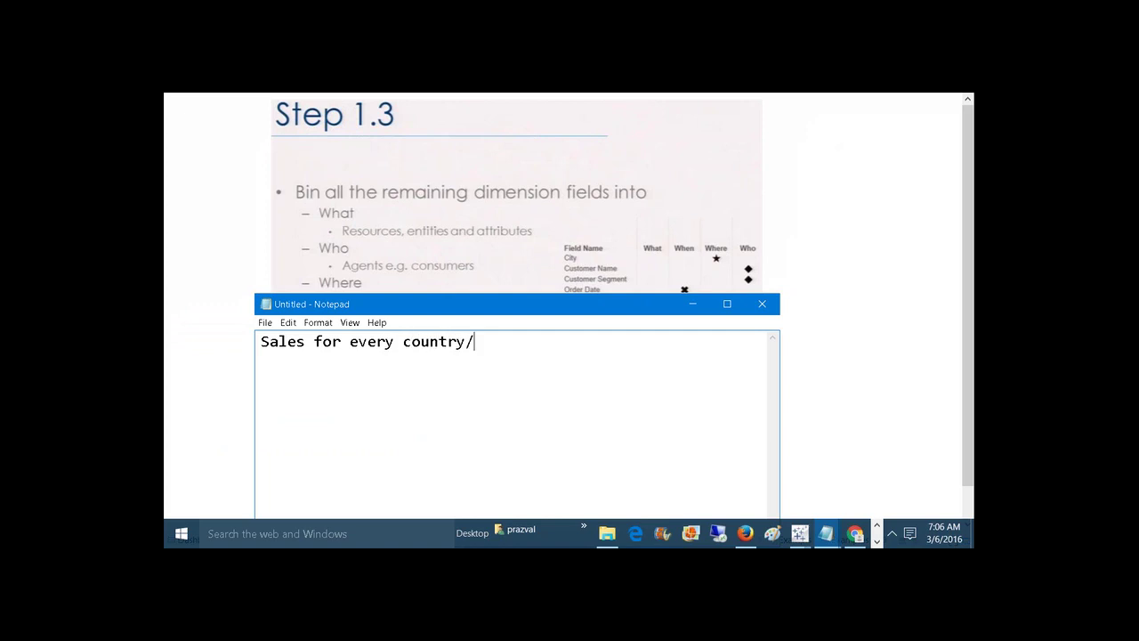
type("state/city")
Add a dashed separator below the heading, then a "WHERE:-" label with "LOCATION FIELDS" on the line under it.
type("------------- WHE")
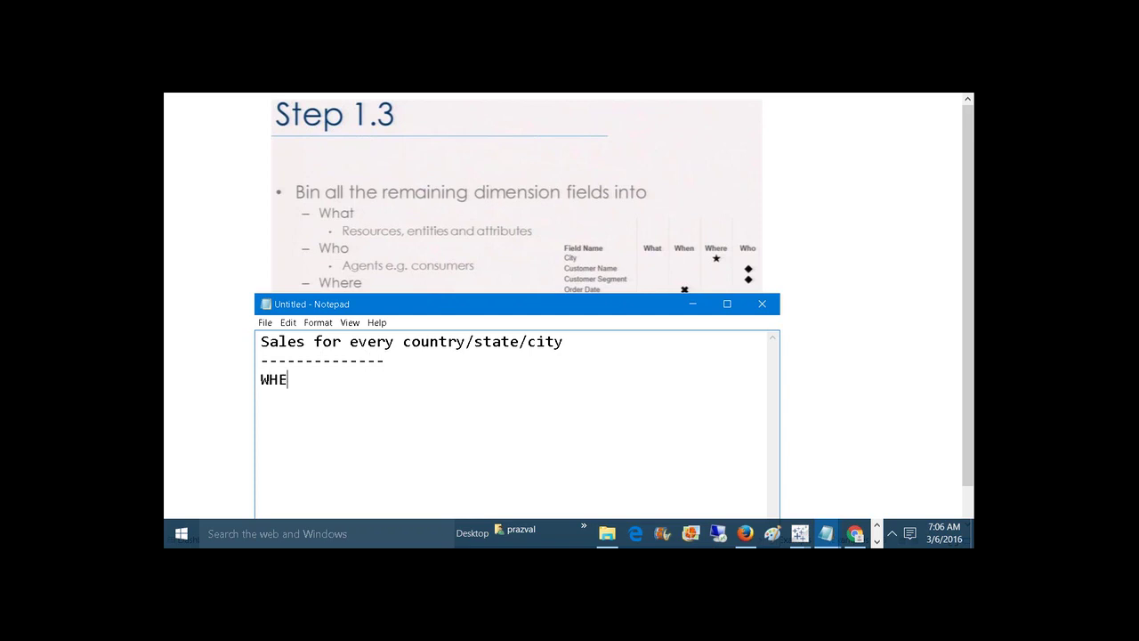
type("RE:-")
key("Return")
type("LOCATION FIELDS")
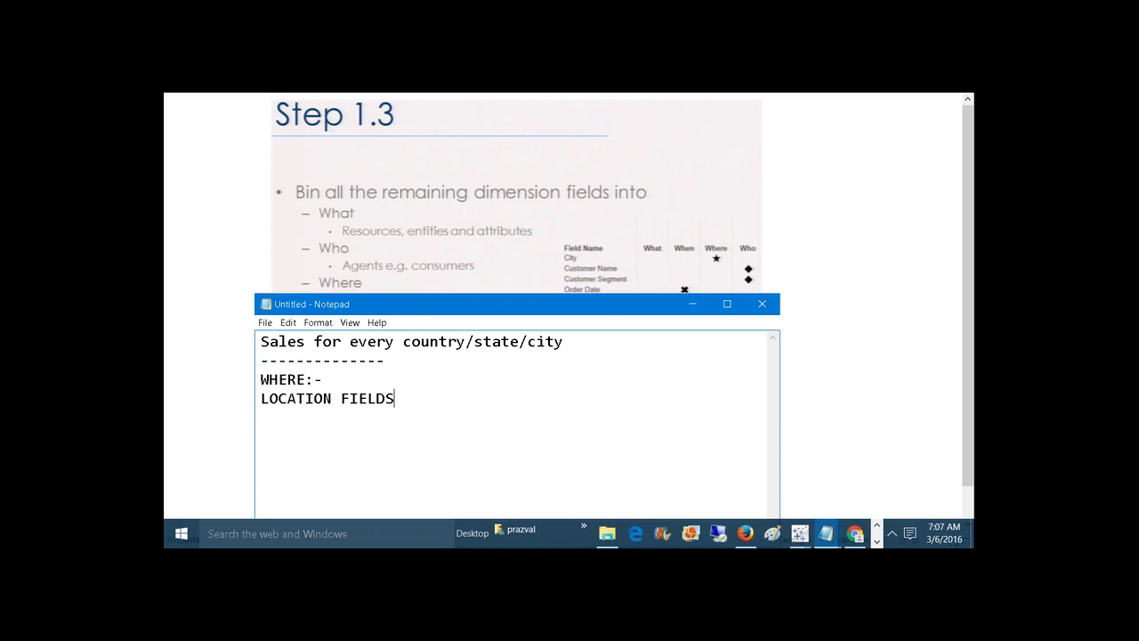
After a blank line, add a "WHEN:-" label with "DATE&DATE,TIME" on the line under it.
key("Return")
key("Return")
type("WHEN:-")
key("Return")
type("DATE&DATE")
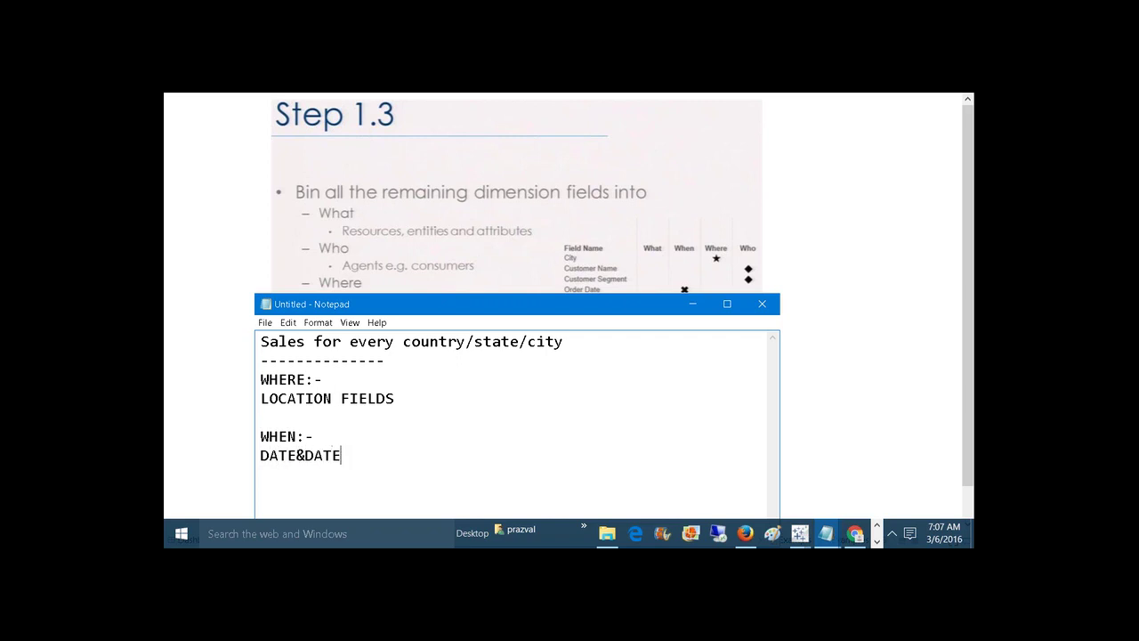
type(",TIME")
Add the heading "CUSTOMER WISE SALES" between two dashed lines, moving the note window to uncover the slide's bullet list.
left_click_drag(611, 306, 607, 200)
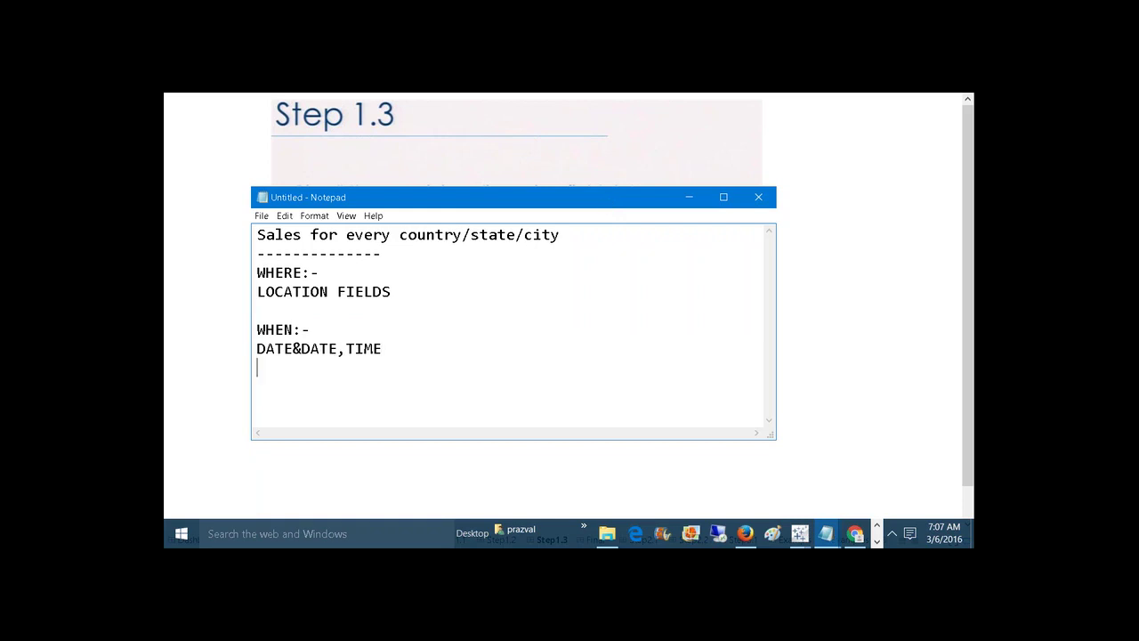
type("----------------")
type("CUSTOMER")
type(" WISE SALES")
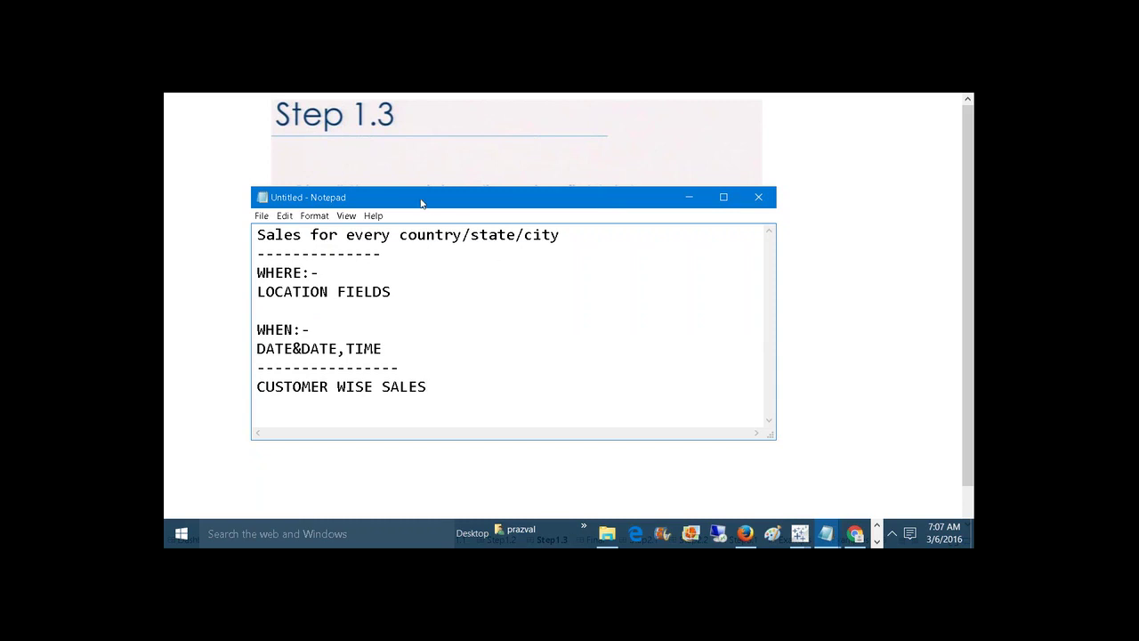
left_click_drag(422, 200, 656, 179)
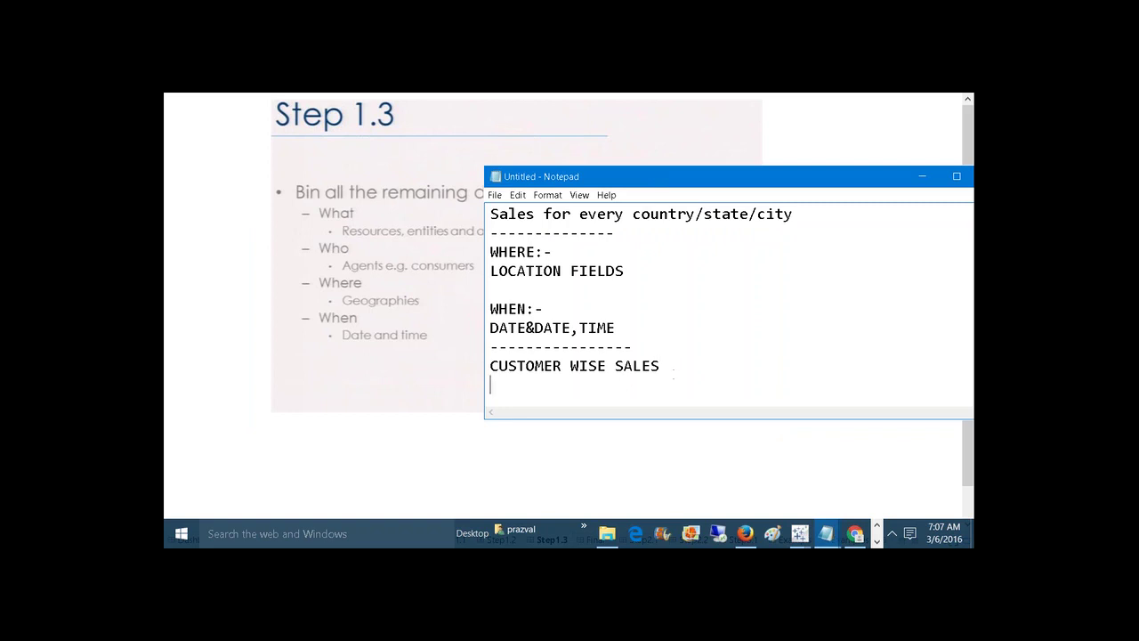
type("-------------")
key("Return")
Add a "WHO:-" label followed by an empty line, a dashed separator and a "WHAT:-" label.
type("WH")
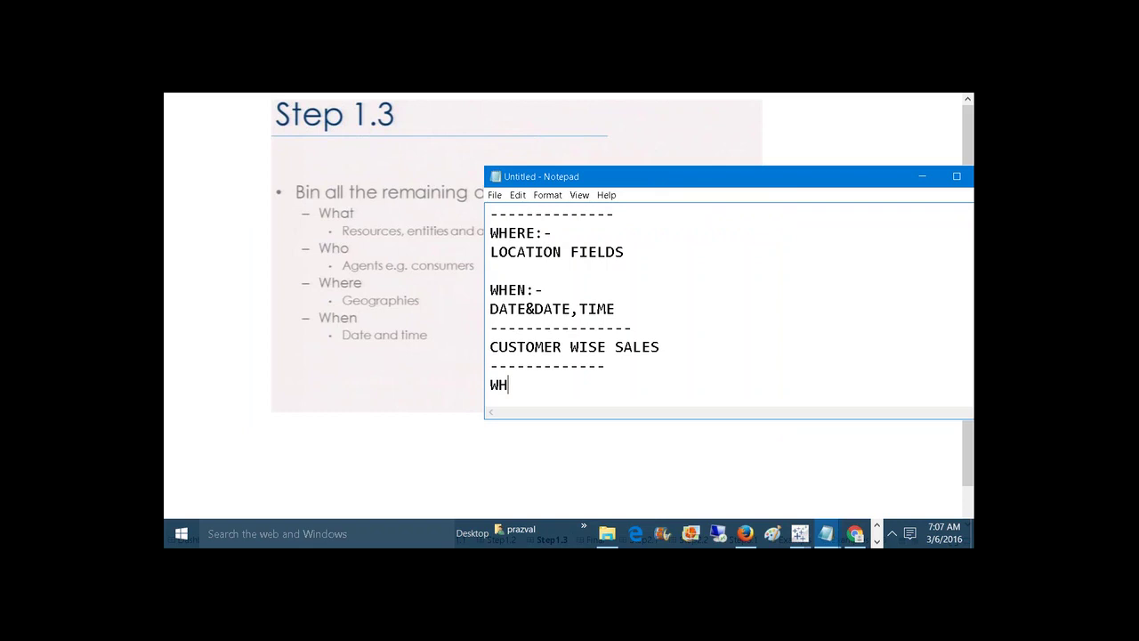
type("O:-")
key("Return")
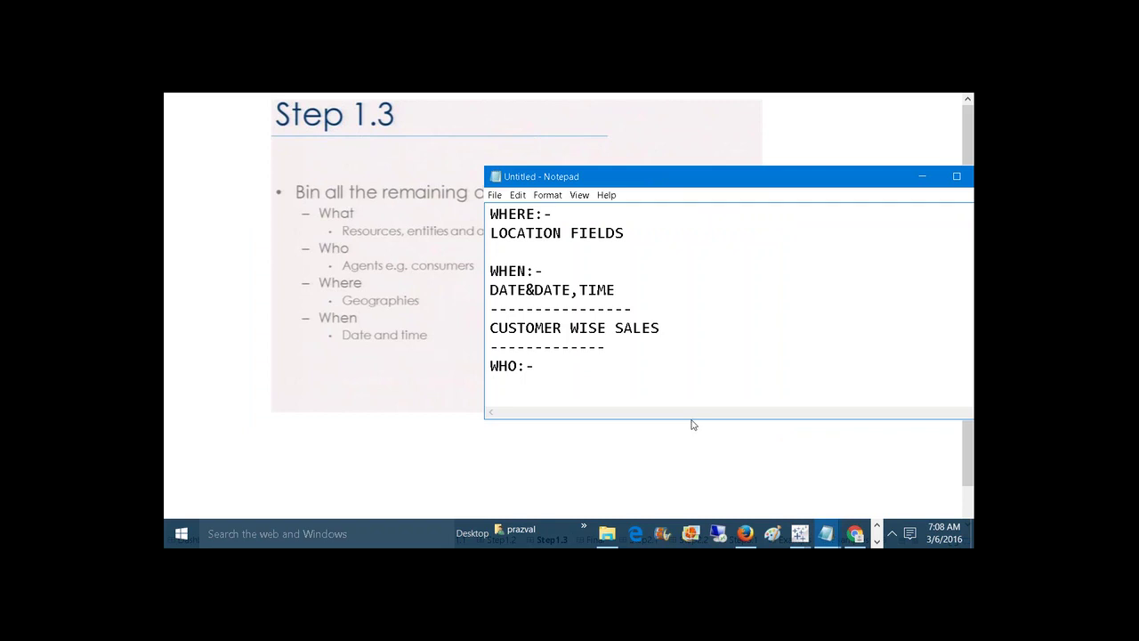
left_click_drag(694, 420, 686, 476)
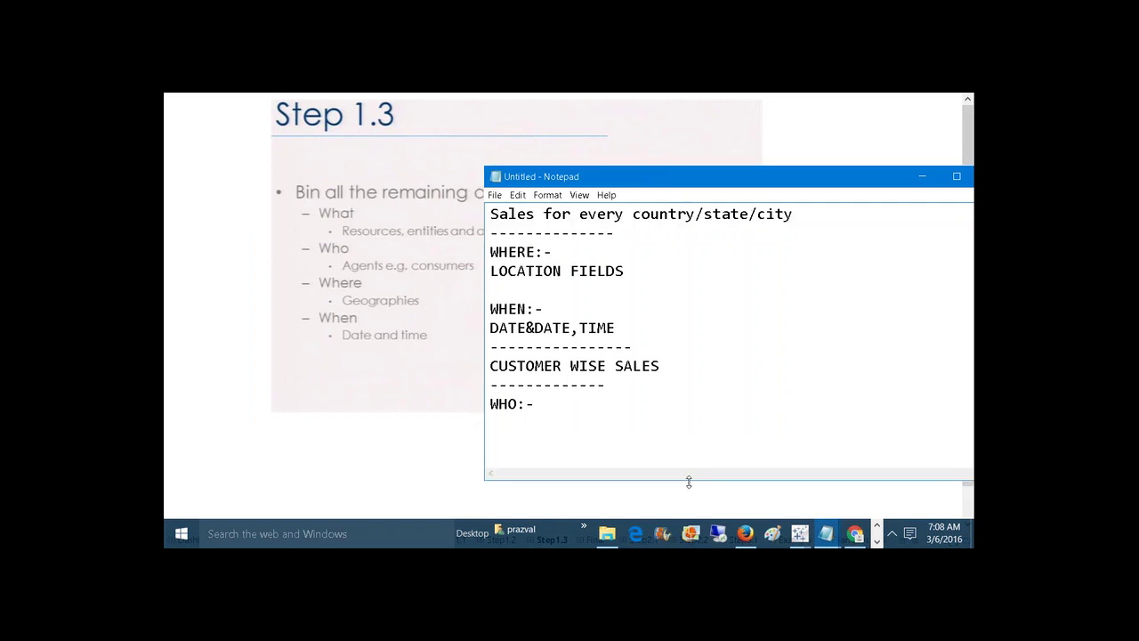
type("-------------")
key("Return")
type("WHAT")
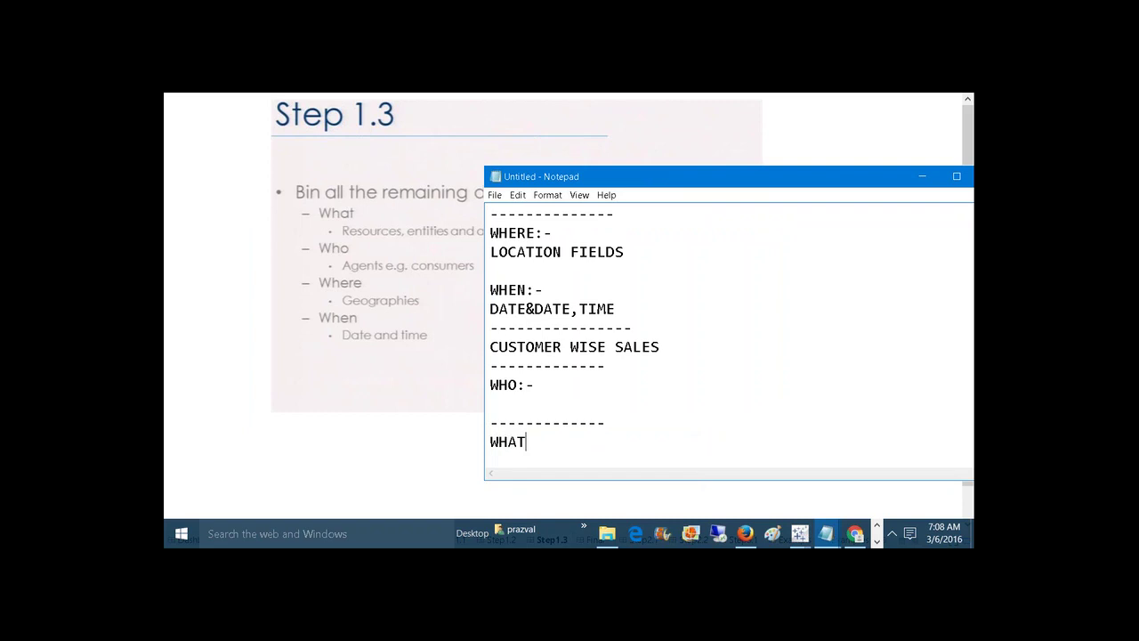
type(":-")
key("Return")
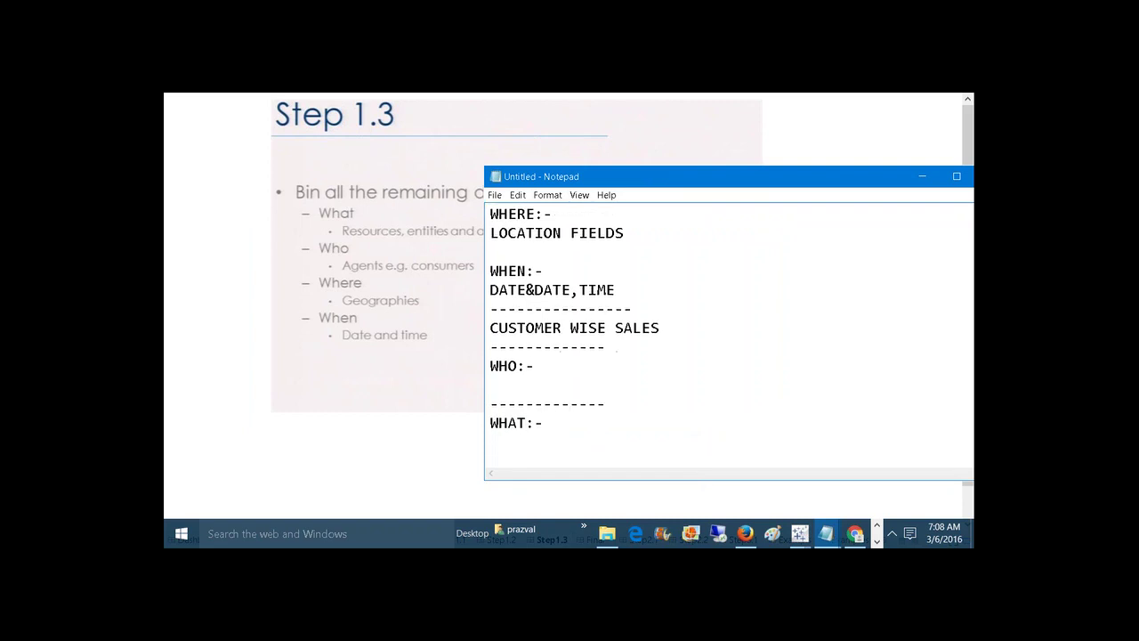
Maximize the note window and fill in "Person" under WHO:- and "All Remaining" under WHAT:-.
left_click(957, 176)
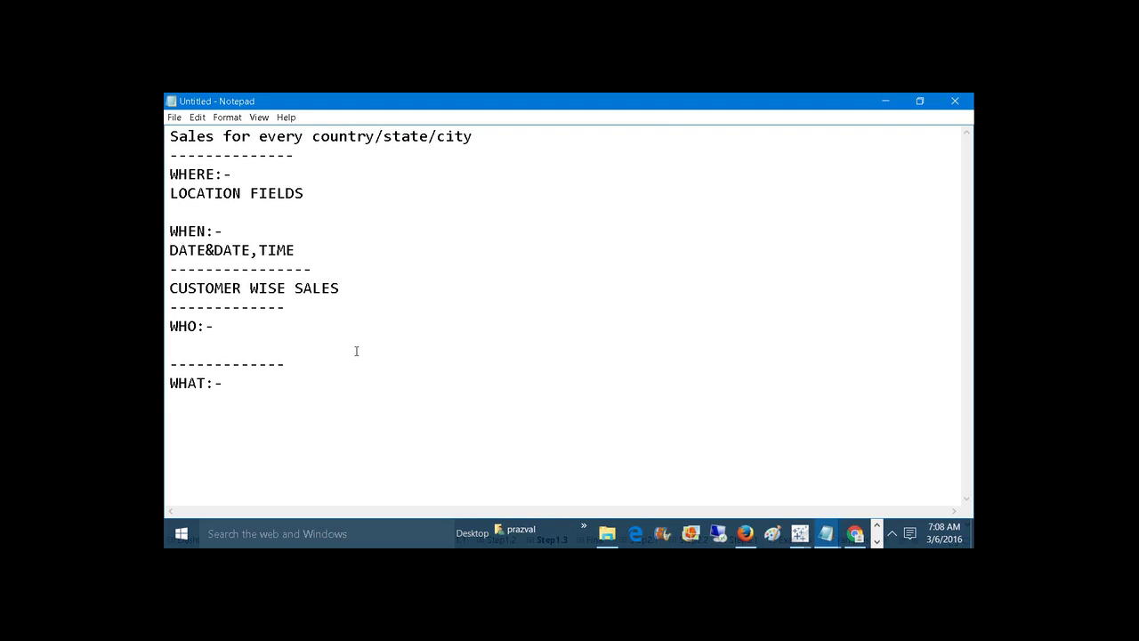
left_click(257, 342)
type("Person")
left_click(182, 412)
type("All Rem")
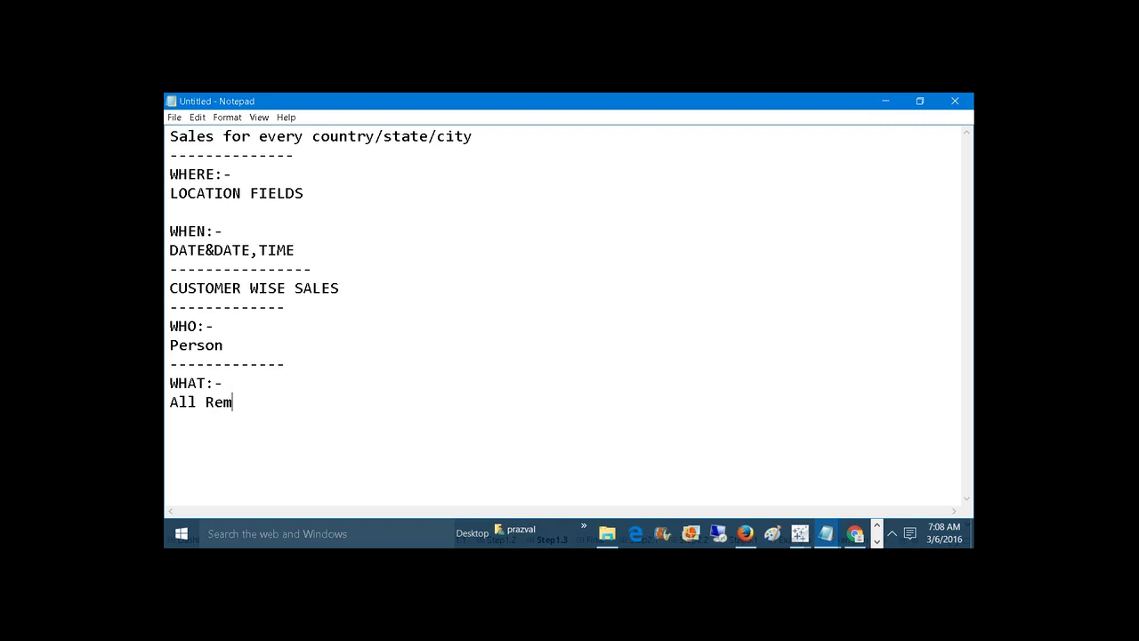
type("aining")
Switch to Tableau's Dashboards_New workbook, mark the Where, When, Who and What fields in the Step 1.3 table, and erase the pen marks.
mouse_move(799, 533)
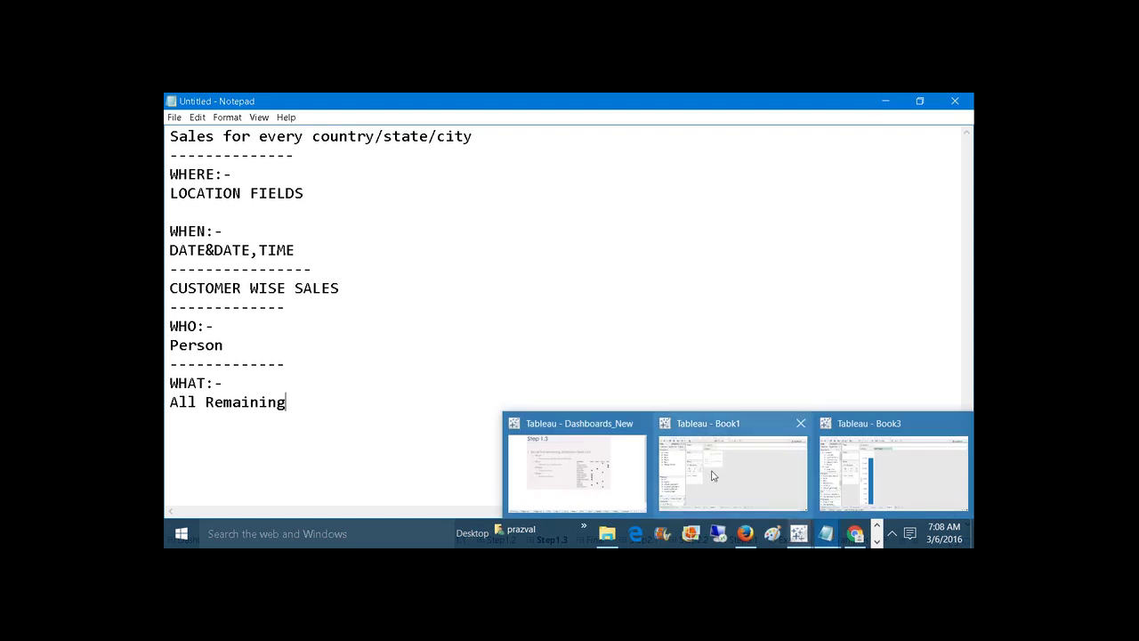
left_click(587, 467)
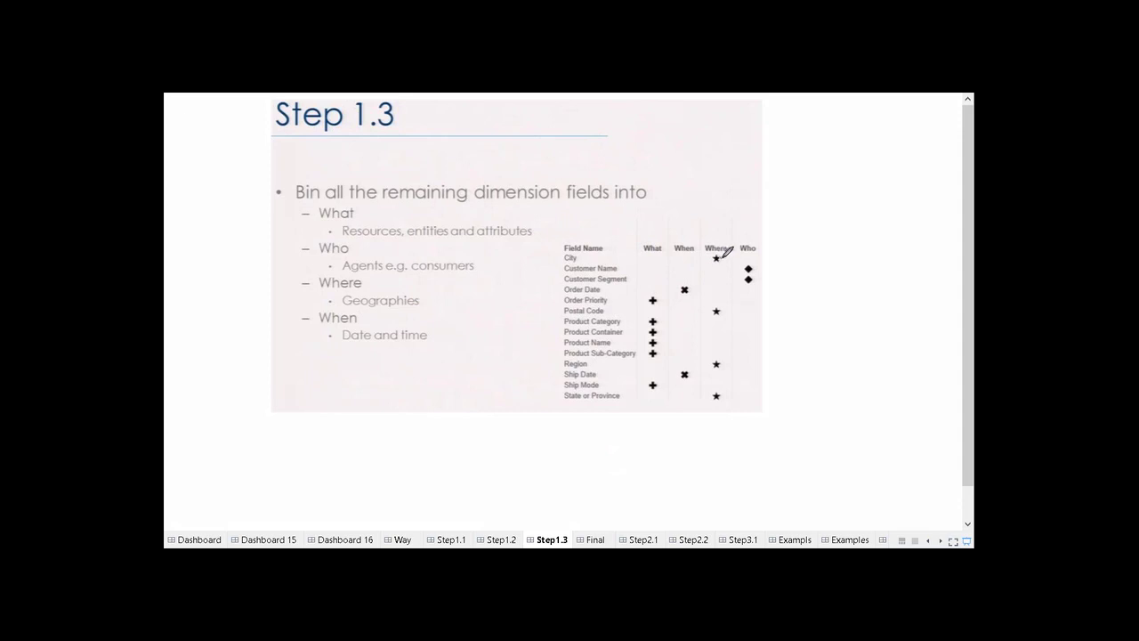
left_click_drag(722, 257, 732, 252)
left_click_drag(721, 309, 737, 306)
mouse_move(721, 362)
left_mouse_down()
mouse_move(737, 358)
mouse_move(725, 399)
mouse_move(737, 388)
left_mouse_up()
left_click_drag(692, 287, 702, 284)
left_click_drag(691, 373, 703, 365)
mouse_move(763, 267)
left_mouse_down()
mouse_move(564, 262)
mouse_move(562, 281)
mouse_move(771, 283)
mouse_move(761, 265)
left_mouse_up()
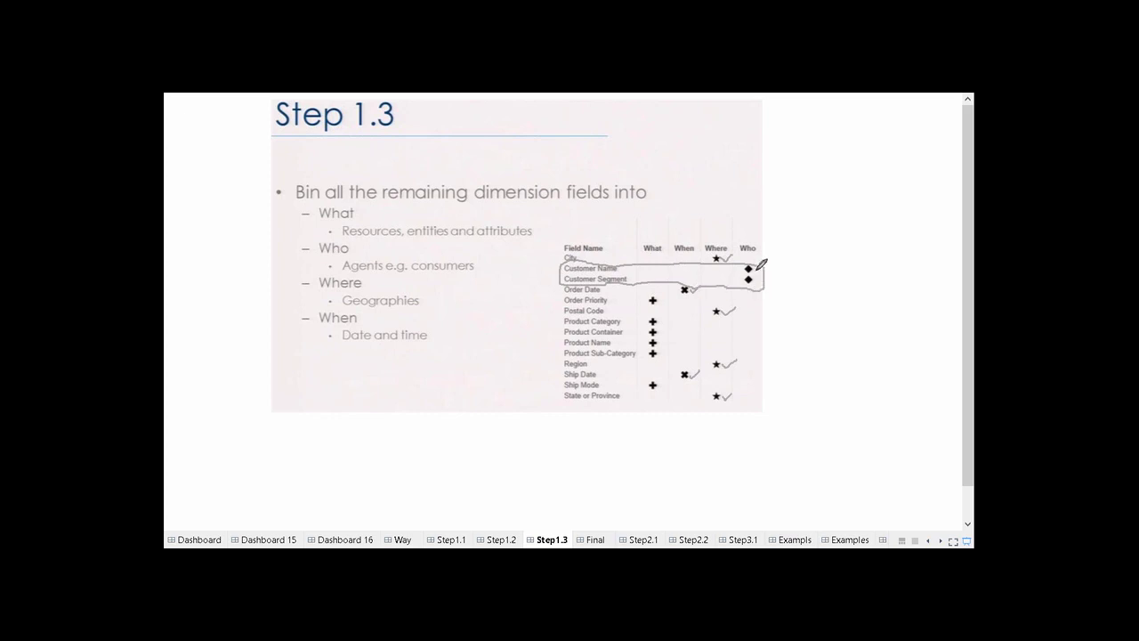
mouse_move(659, 295)
left_mouse_down()
mouse_move(645, 365)
mouse_move(667, 383)
mouse_move(678, 336)
mouse_move(663, 295)
left_mouse_up()
key("e")
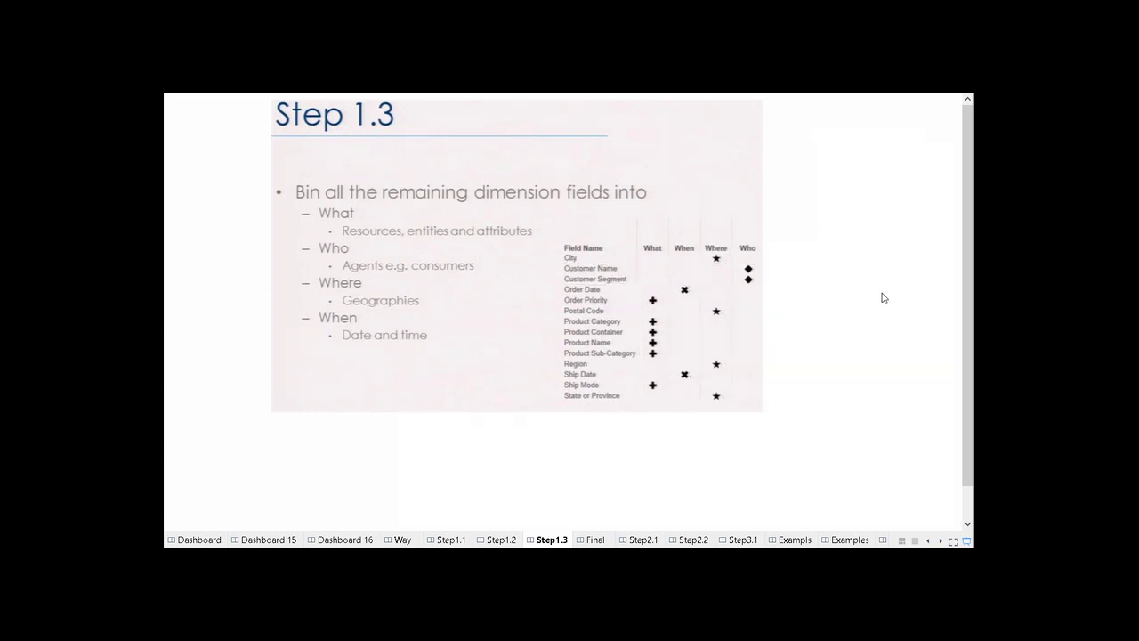
Leave presentation mode, switch to the Book3 workbook and clear Sheet 6.
left_click(967, 540)
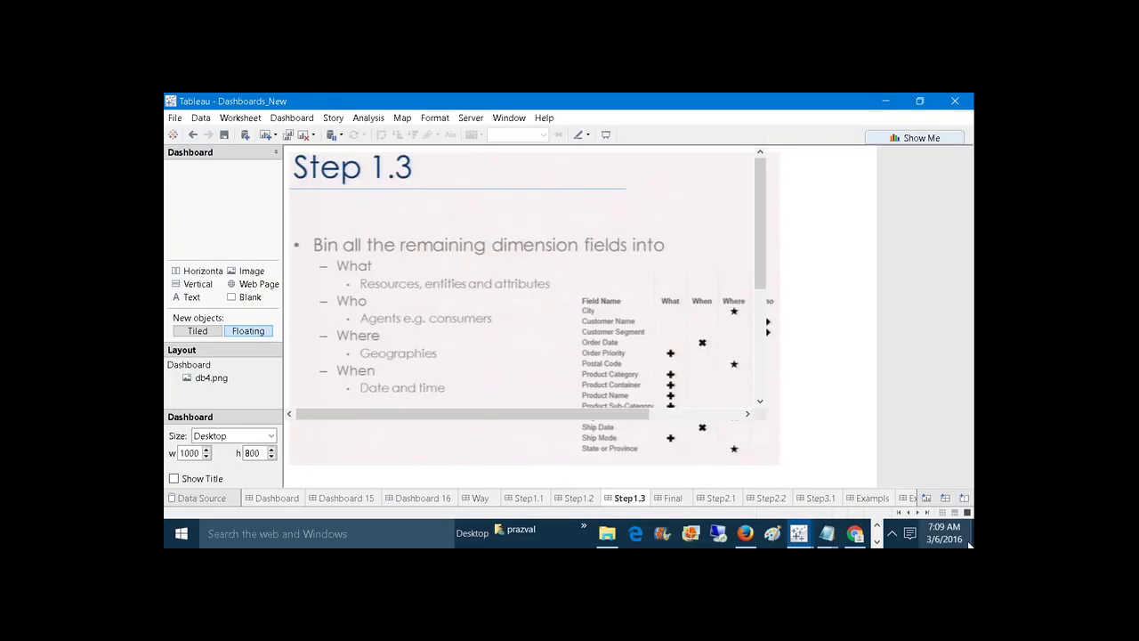
mouse_move(803, 525)
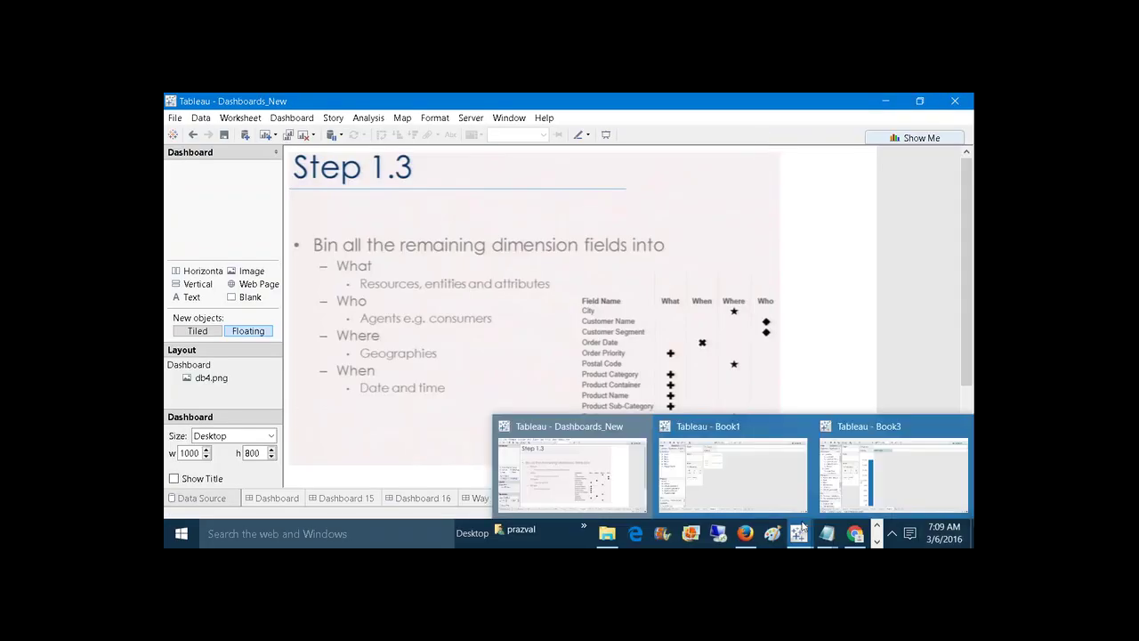
left_click(856, 483)
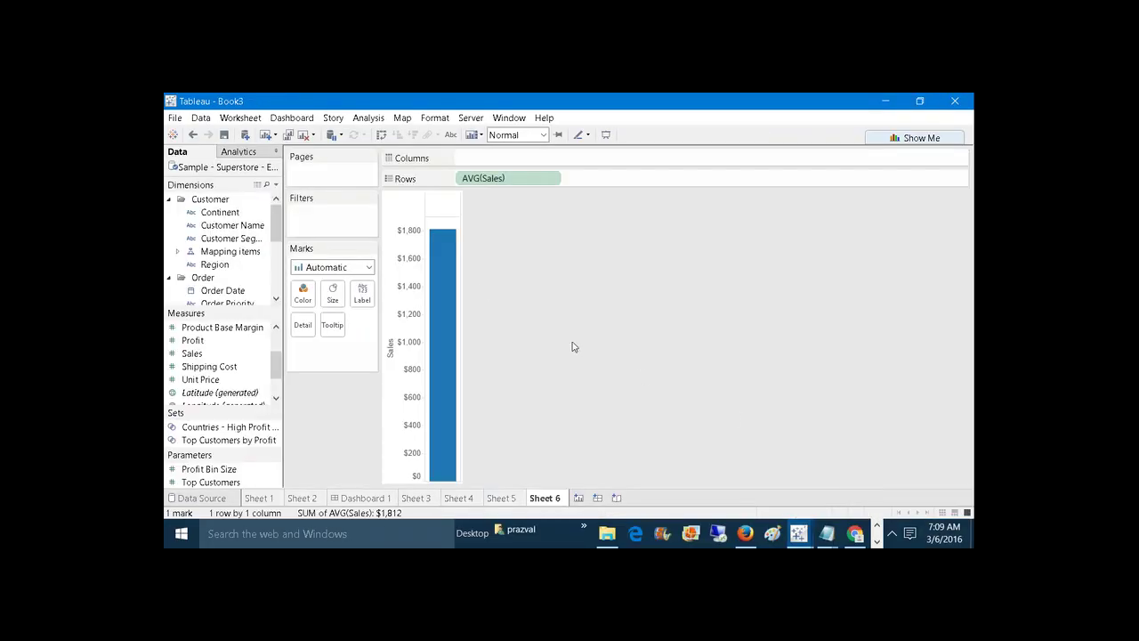
left_click(306, 140)
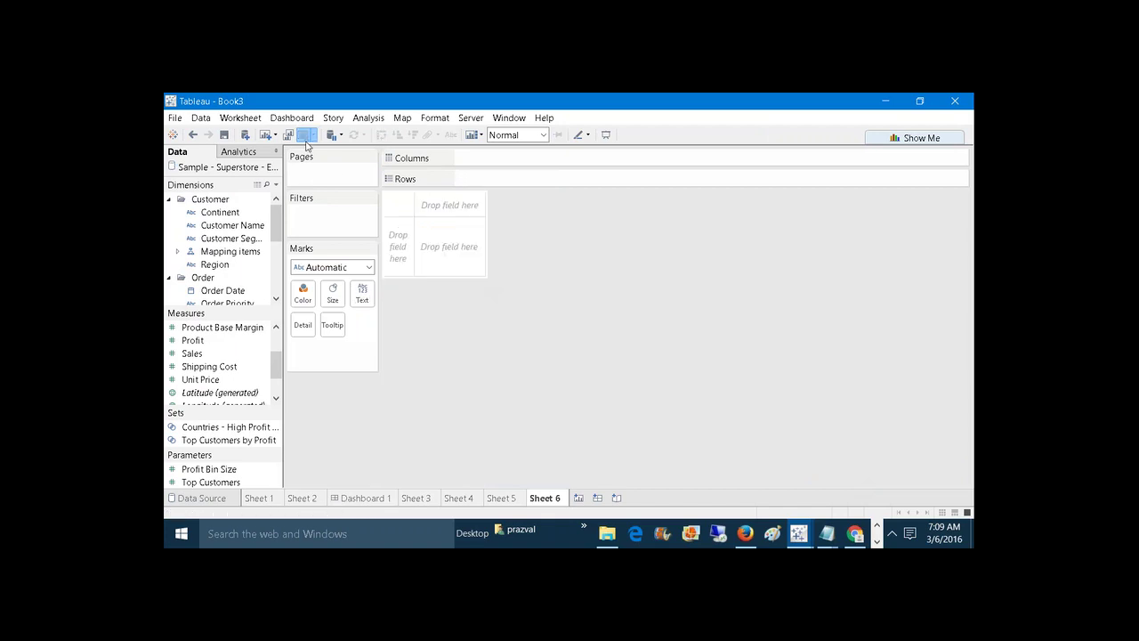
Group the measures Customer ID and Order ID into a new folder named "ID's".
left_click_drag(277, 365, 276, 347)
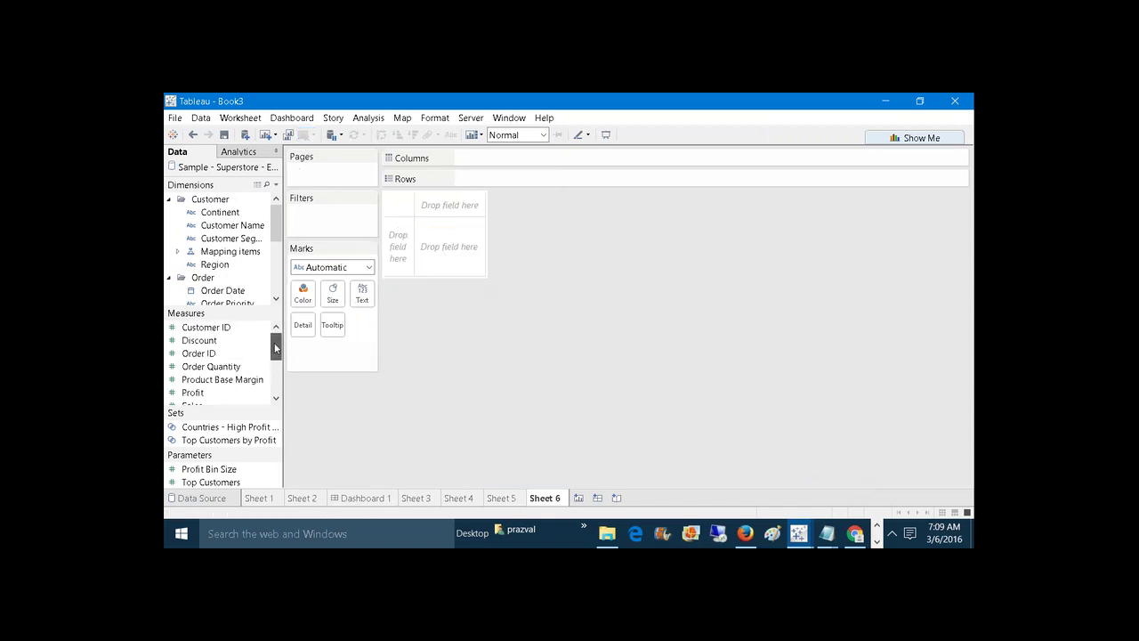
left_click(237, 328)
left_click(220, 354, "ctrl")
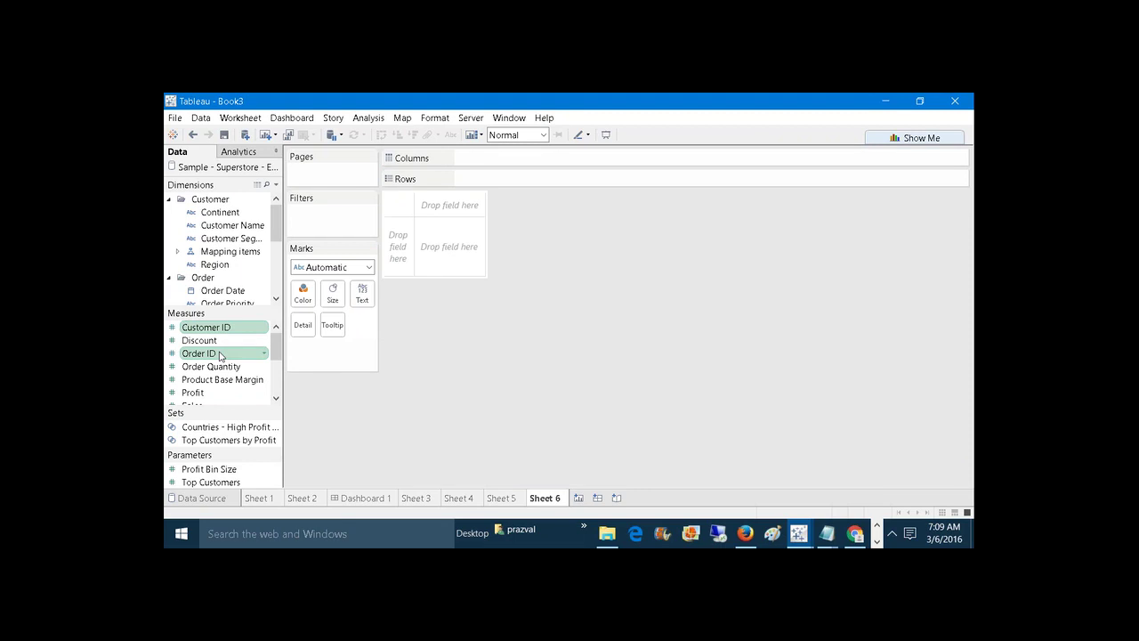
right_click(220, 356)
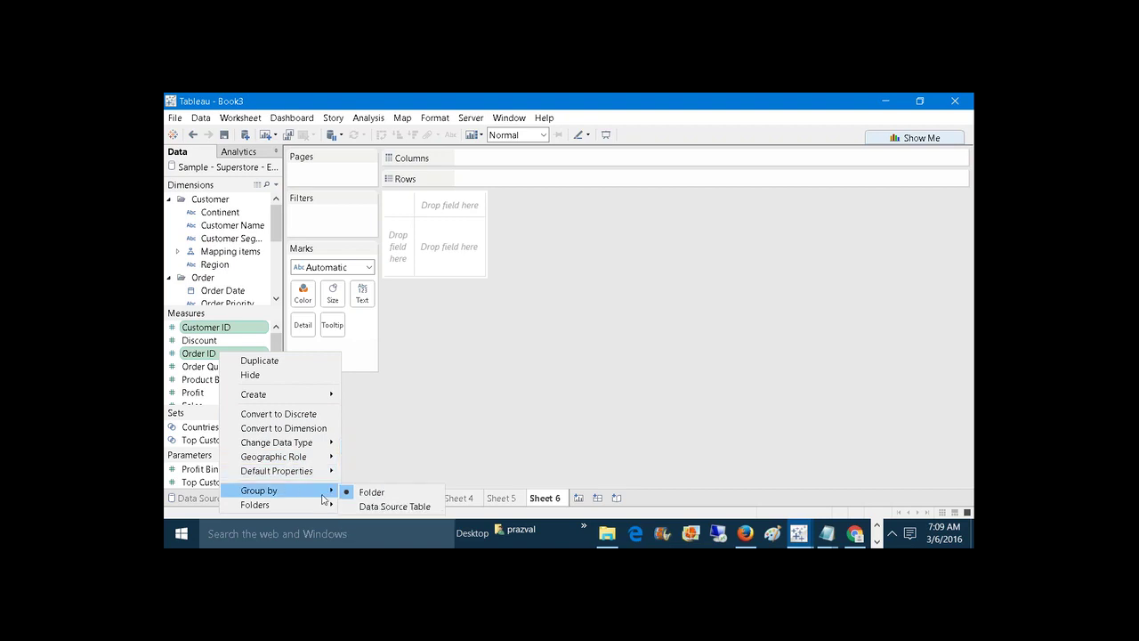
mouse_move(319, 503)
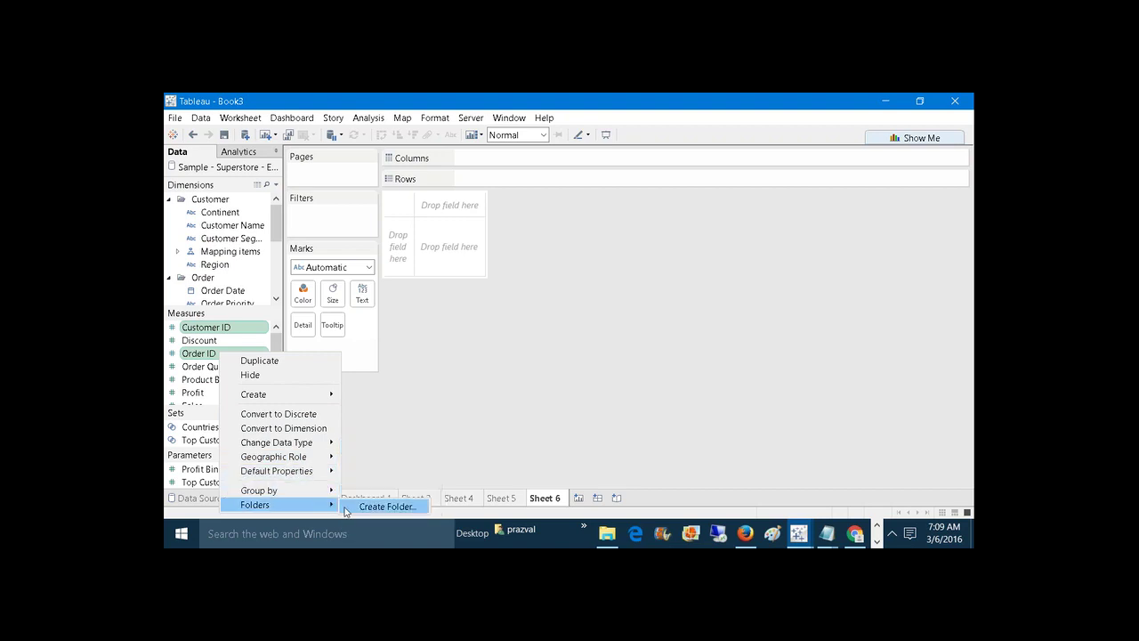
left_click(346, 507)
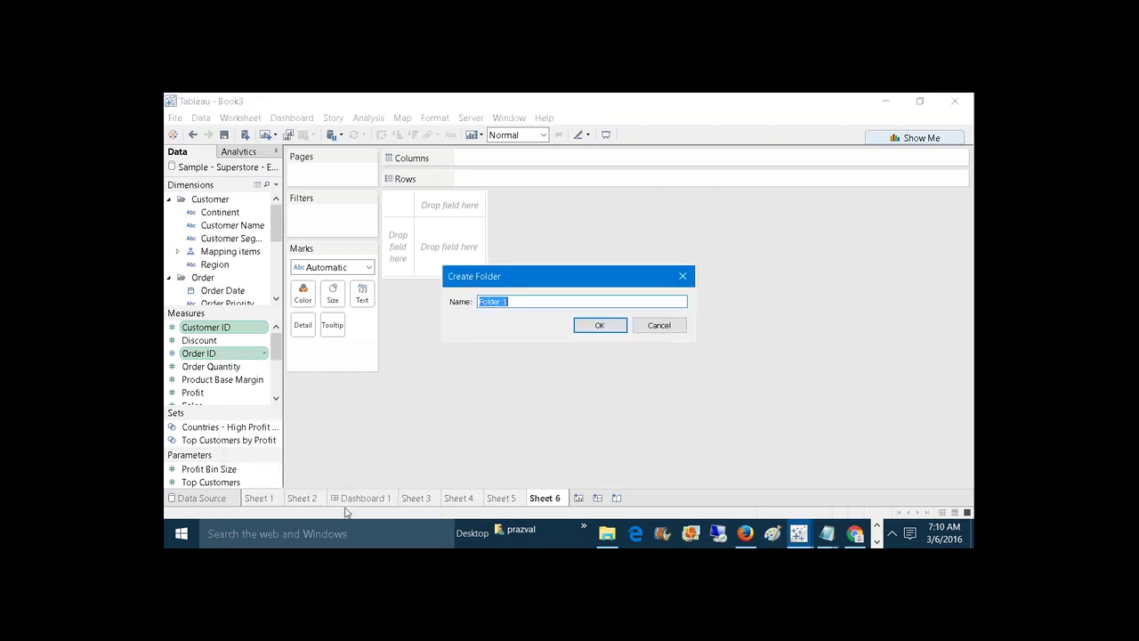
type("ID's")
left_click(596, 327)
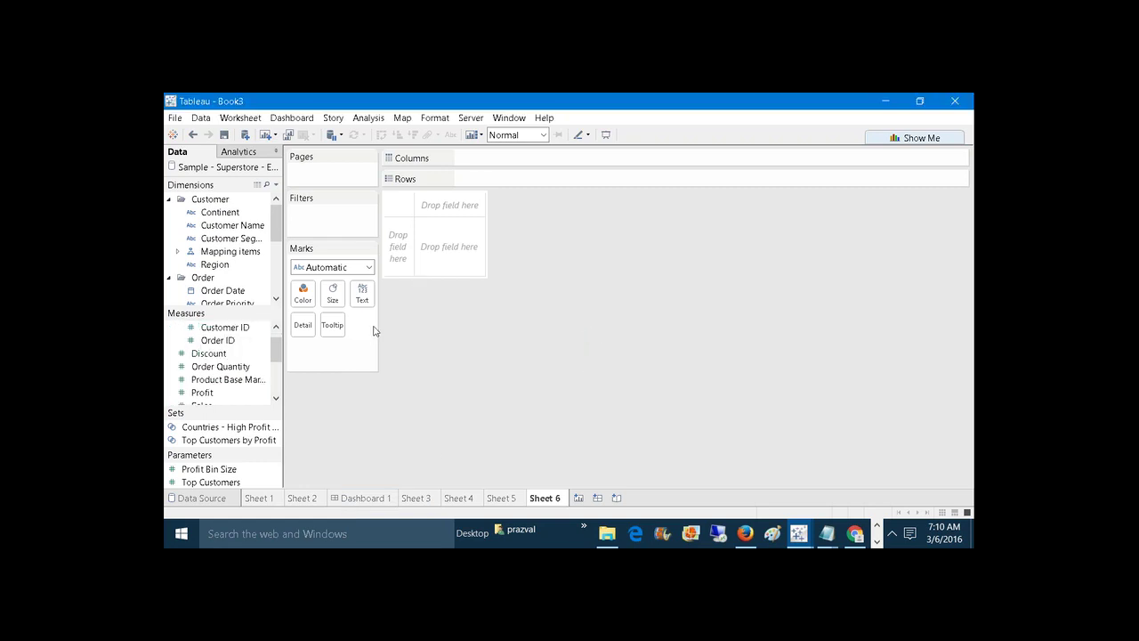
Widen the data pane, enlarge its Measures area and collapse the ID's folder.
left_click_drag(287, 340, 319, 342)
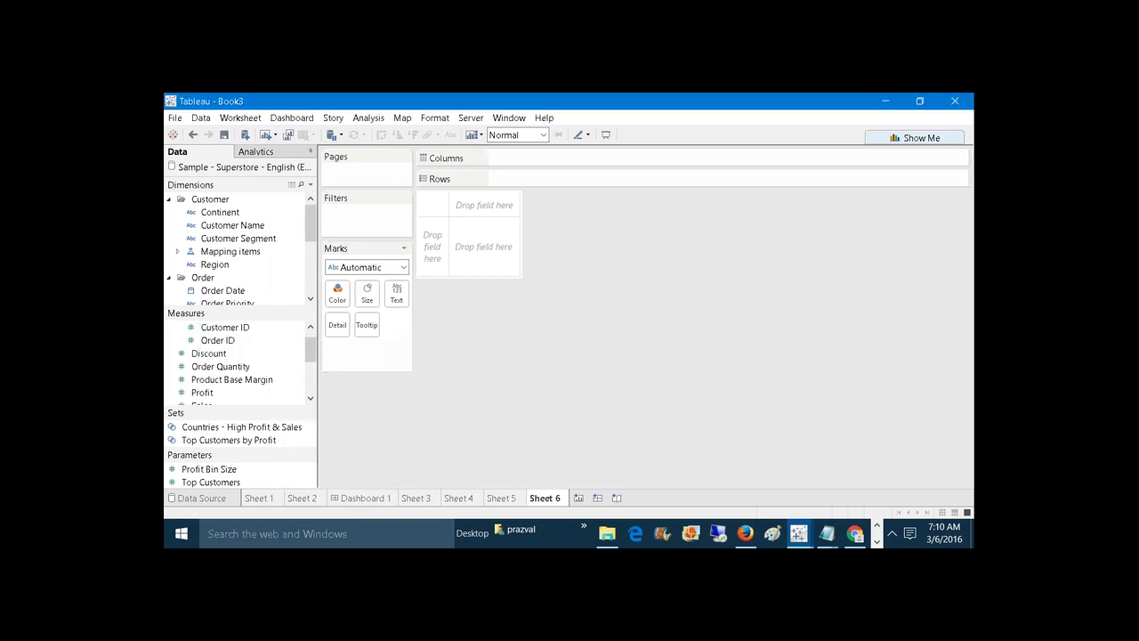
left_click_drag(264, 313, 263, 230)
scroll(231, 303, "up", 1)
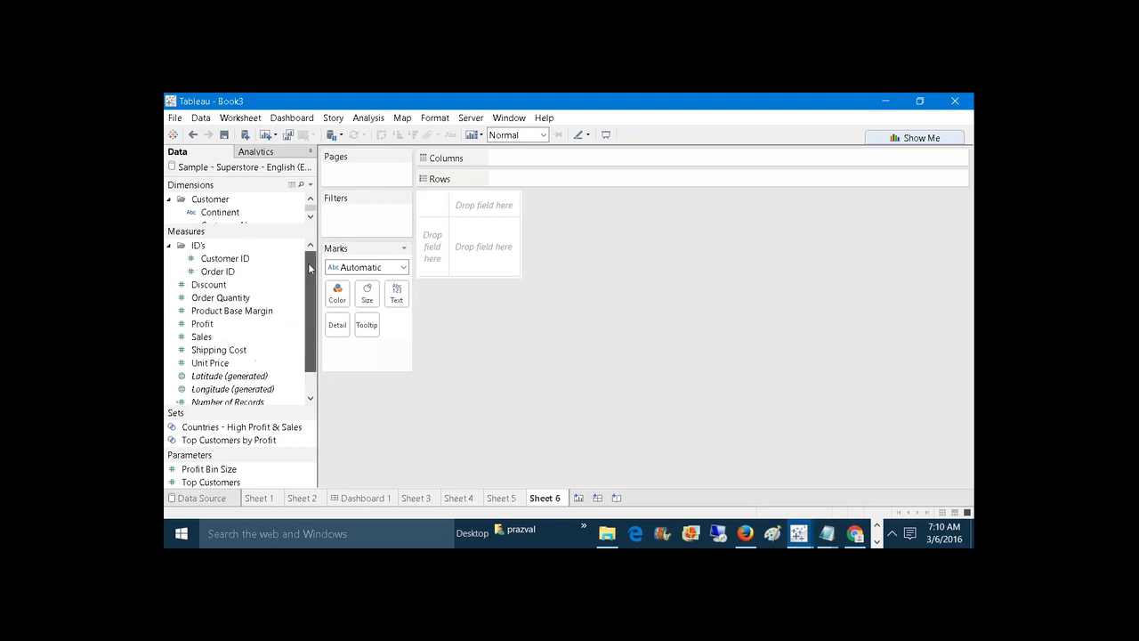
left_click(169, 247)
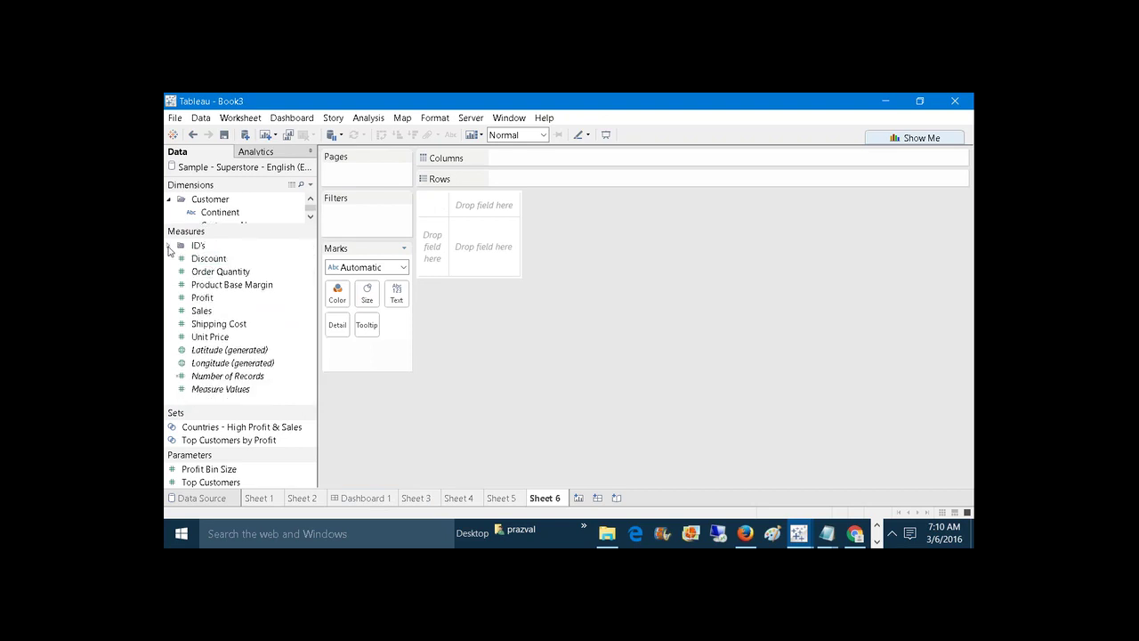
Group the measures from Discount through Unit Price into a new folder named "Metrics".
left_click(198, 258)
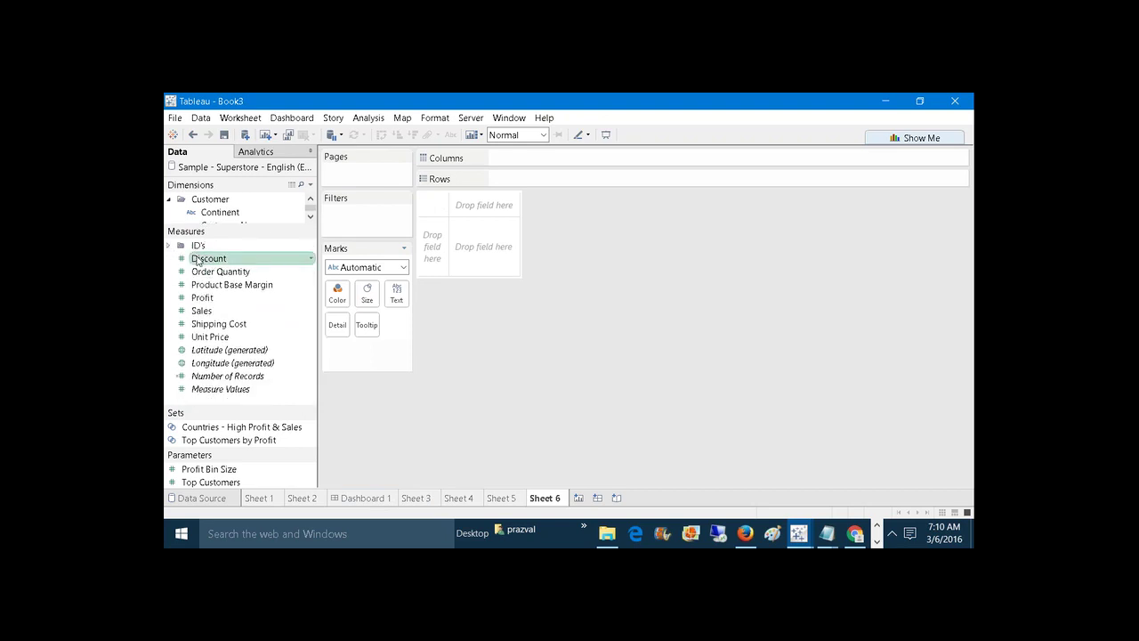
left_click(217, 337, "shift")
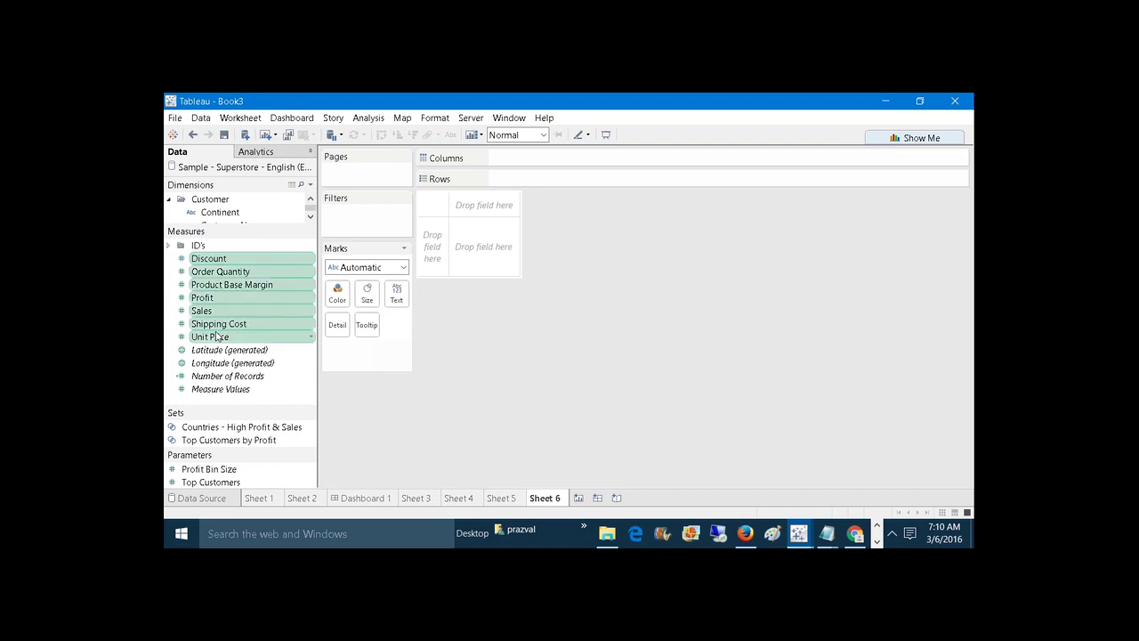
right_click(216, 336)
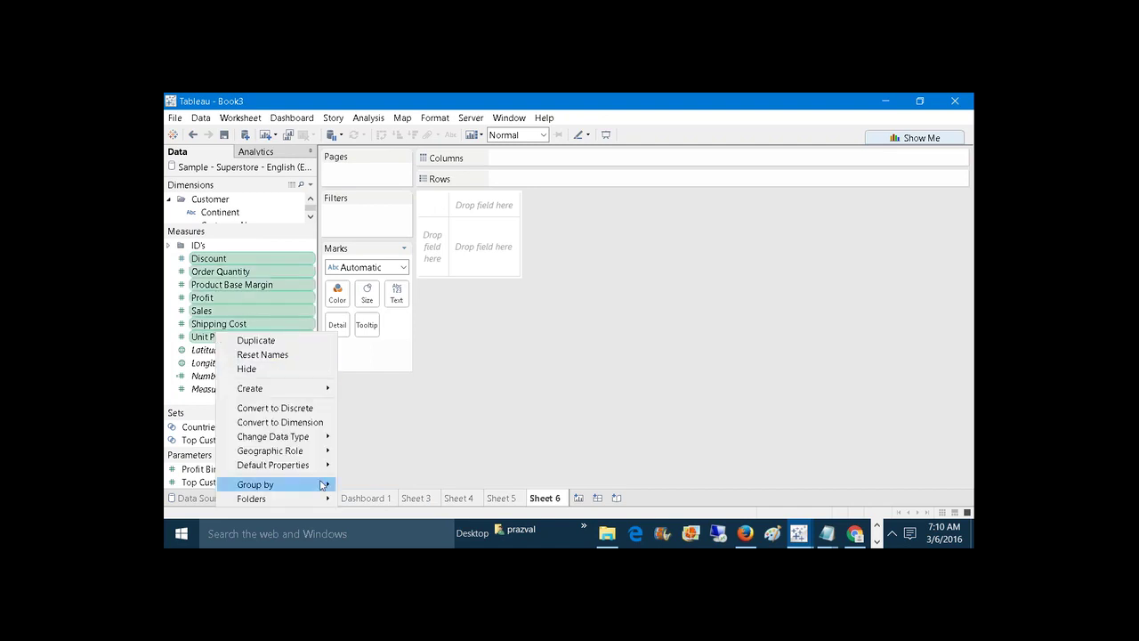
mouse_move(313, 500)
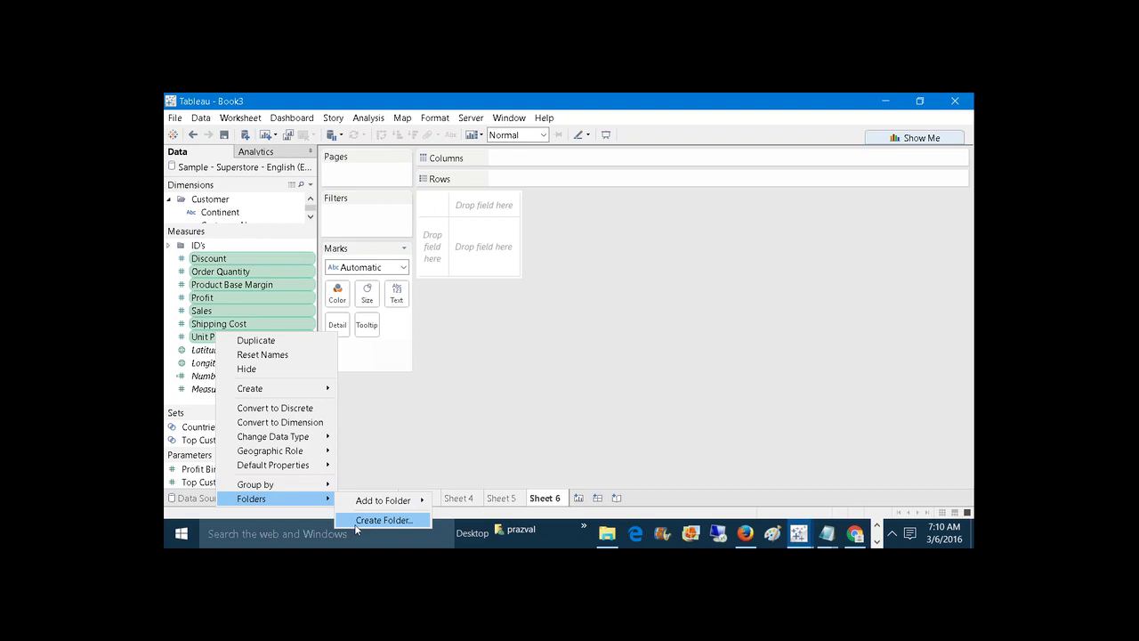
left_click(356, 521)
type("Metrics")
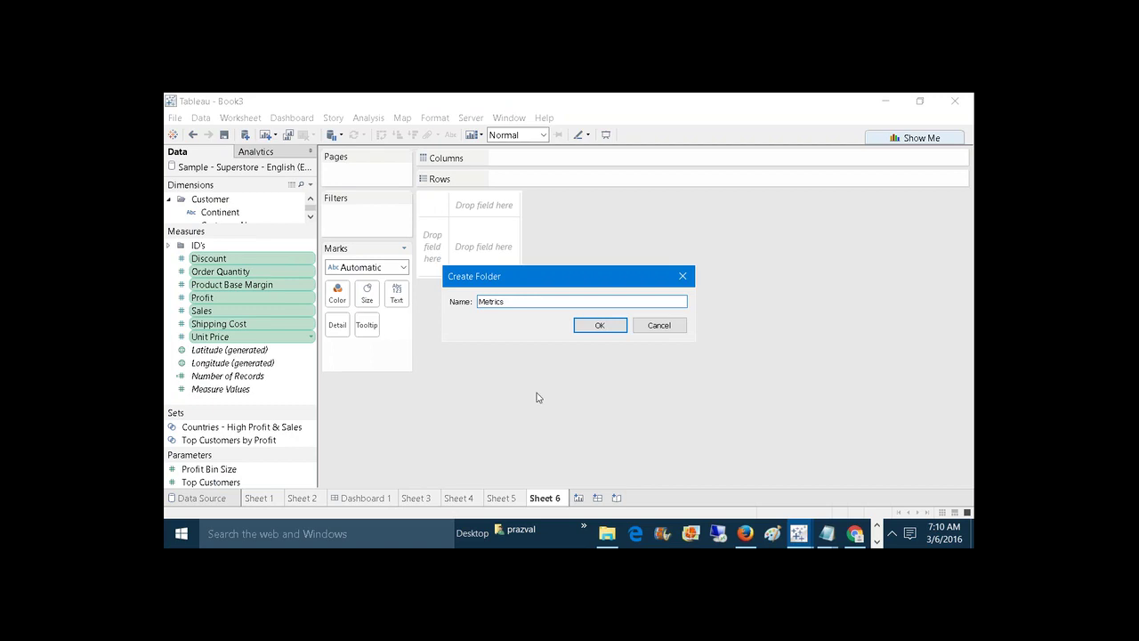
left_click(580, 325)
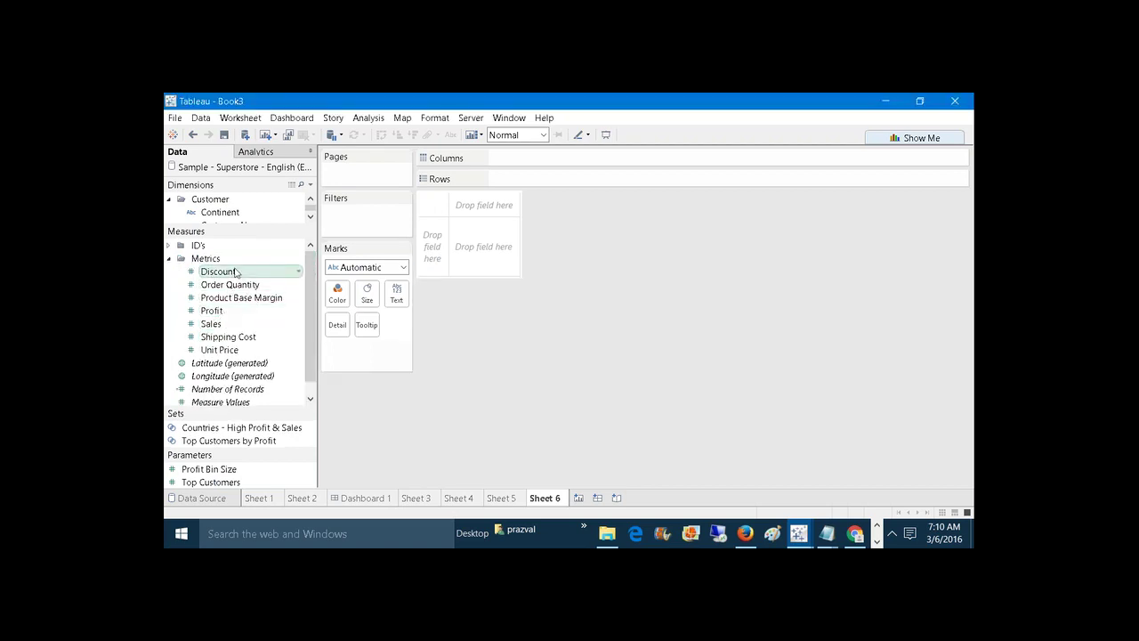
Look at the default aggregation setting of the Sales measure and collapse the Metrics folder.
right_click(217, 326)
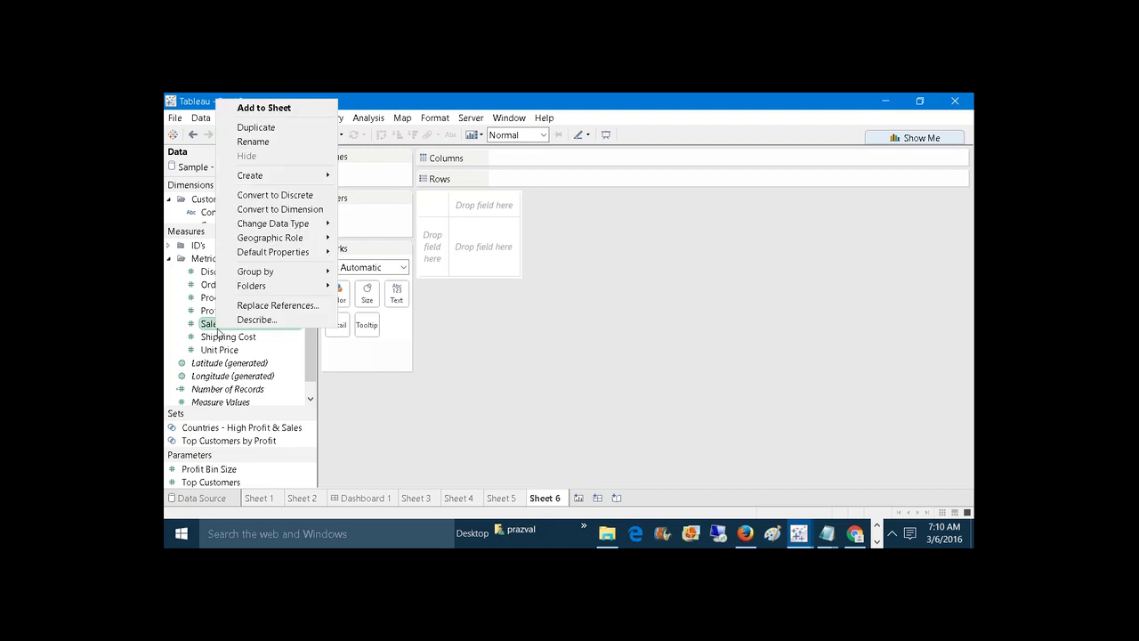
mouse_move(326, 250)
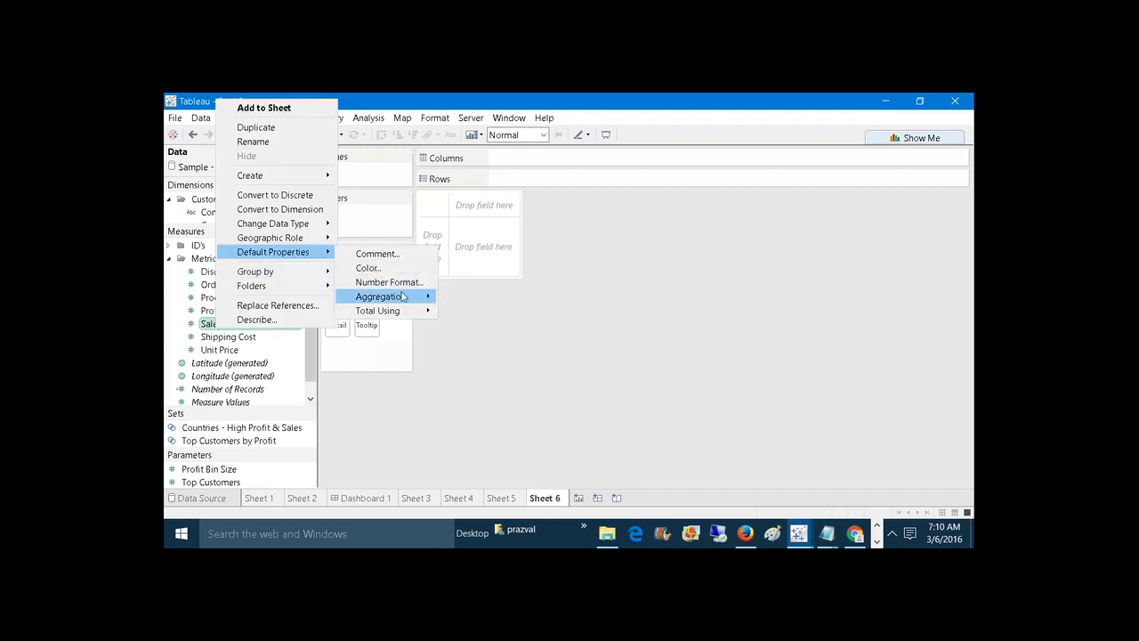
mouse_move(403, 297)
left_click(450, 297)
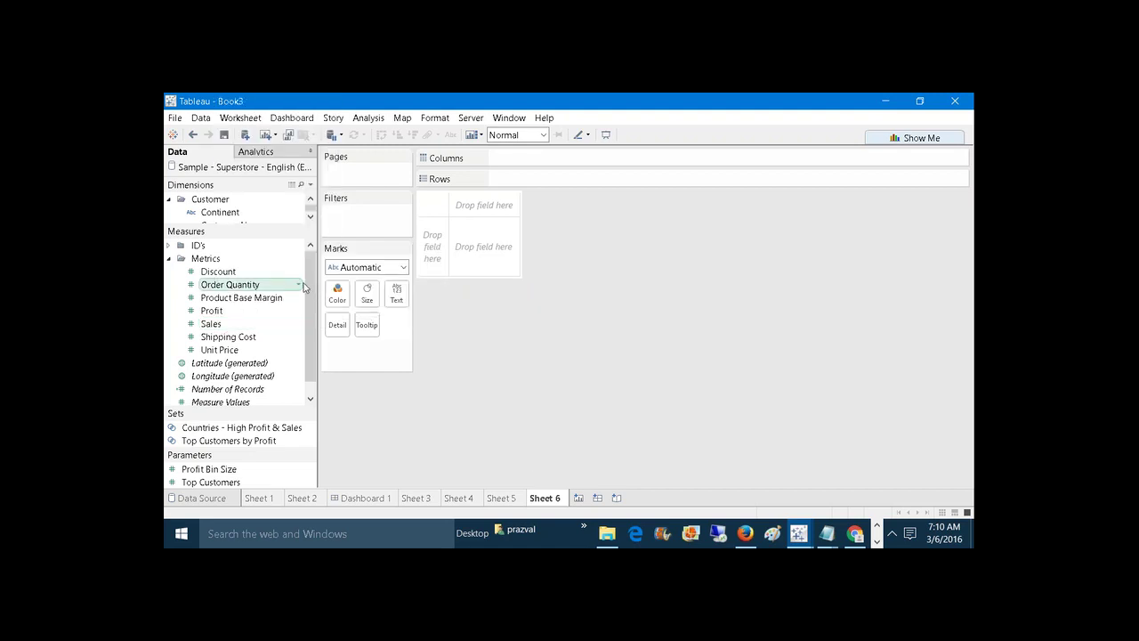
left_click(168, 259)
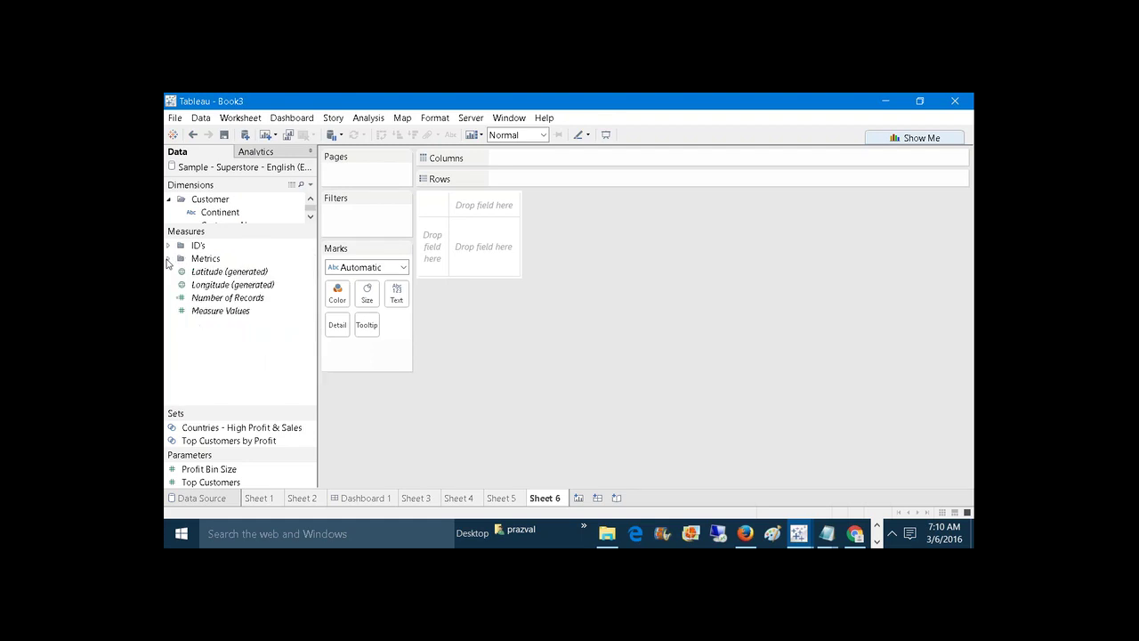
Try grouping the generated fields from Latitude (generated) through Measure Values by data source table, and collapse the ID's folder.
right_click(206, 340)
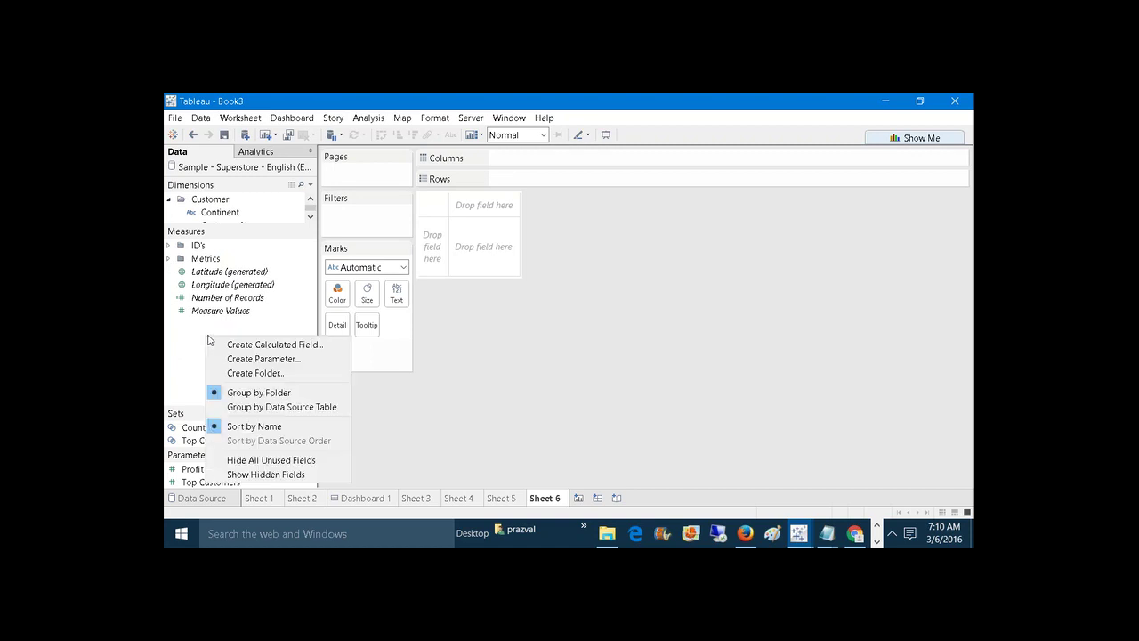
left_click(201, 274)
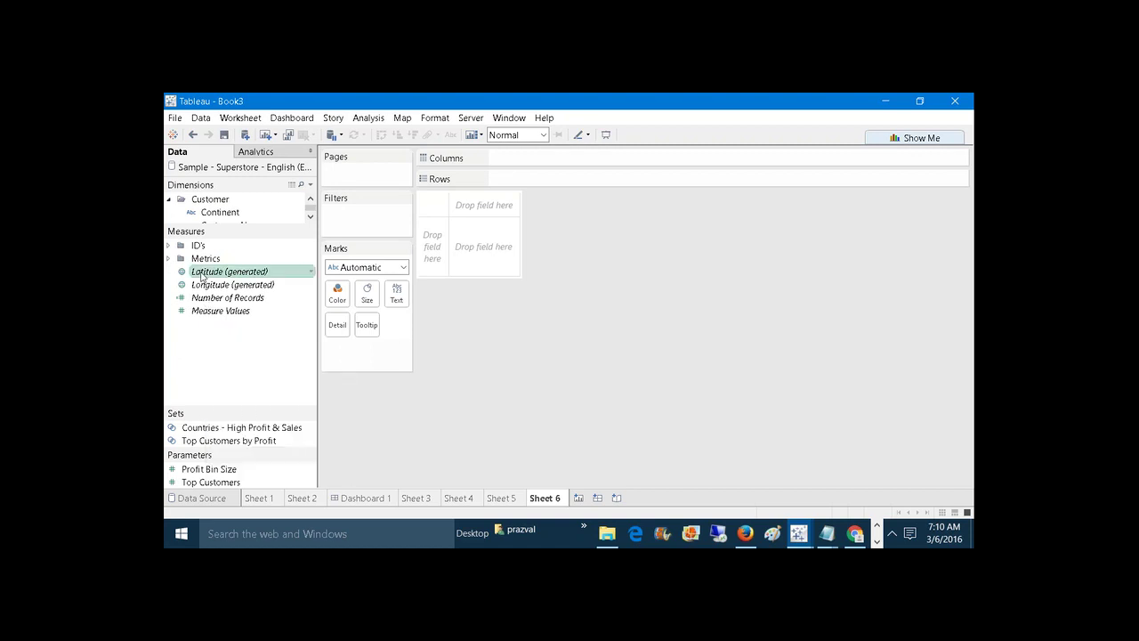
left_click(213, 311, "shift")
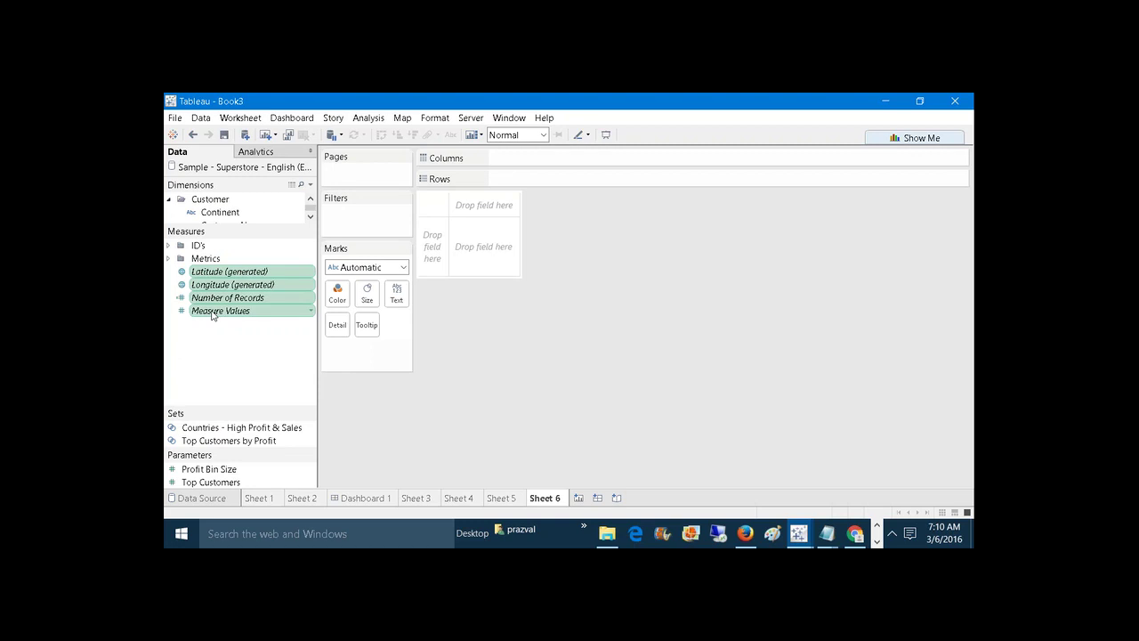
right_click(213, 314)
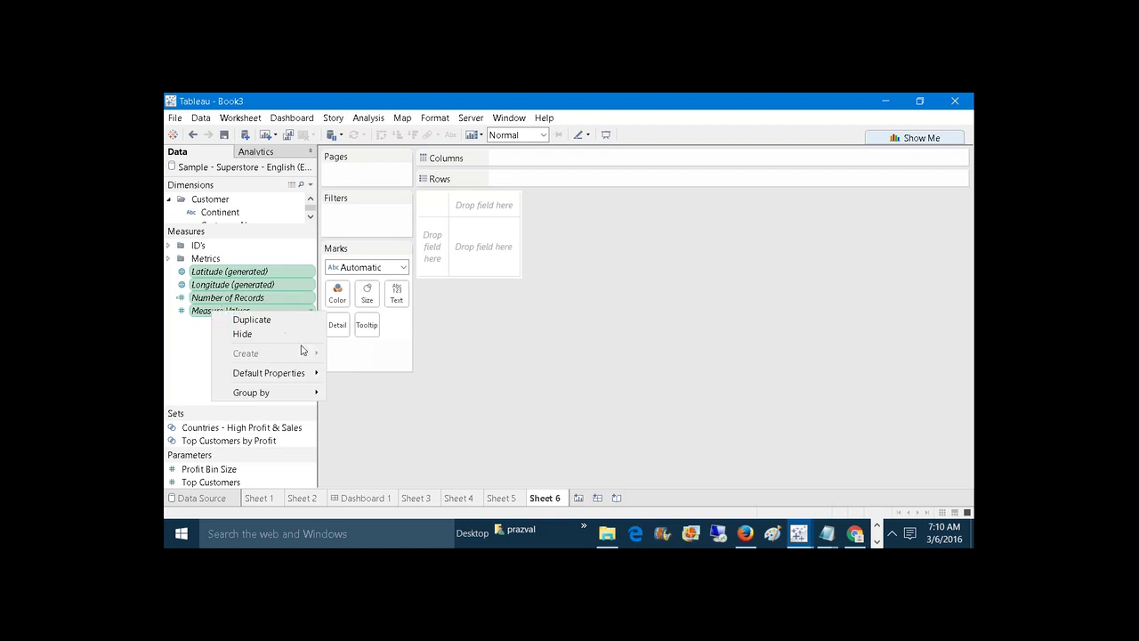
mouse_move(309, 395)
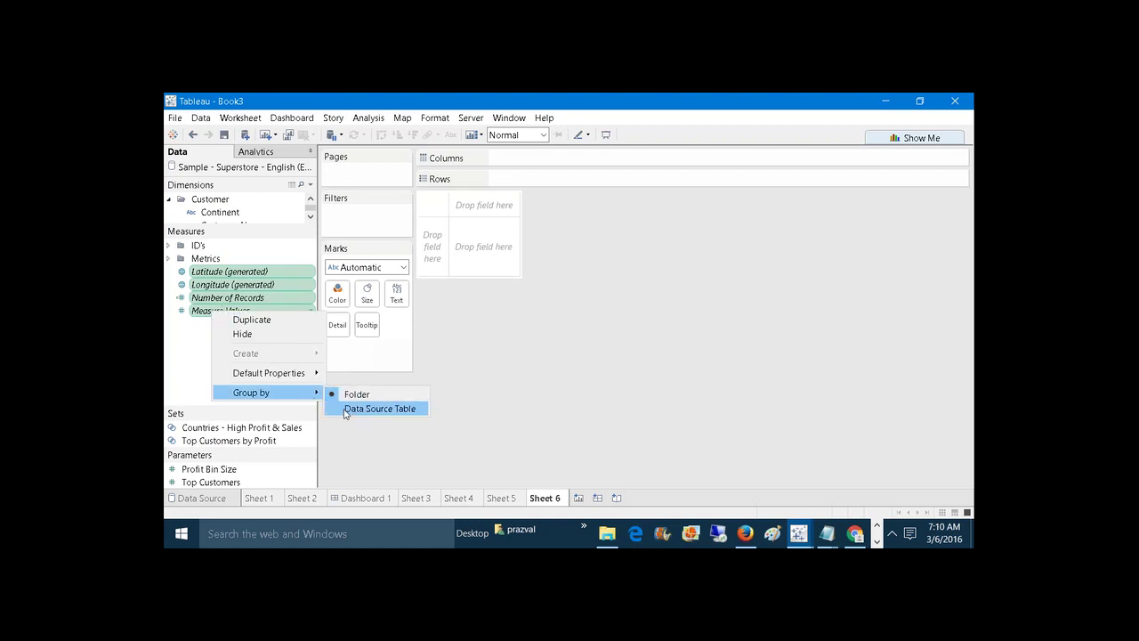
left_click(345, 408)
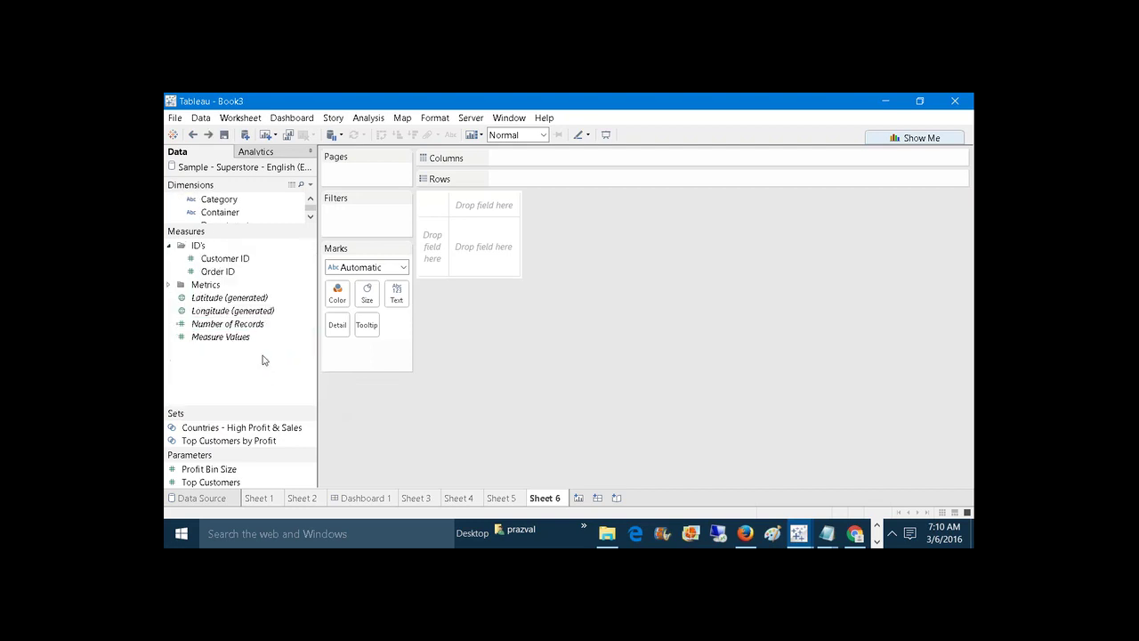
left_click(170, 246)
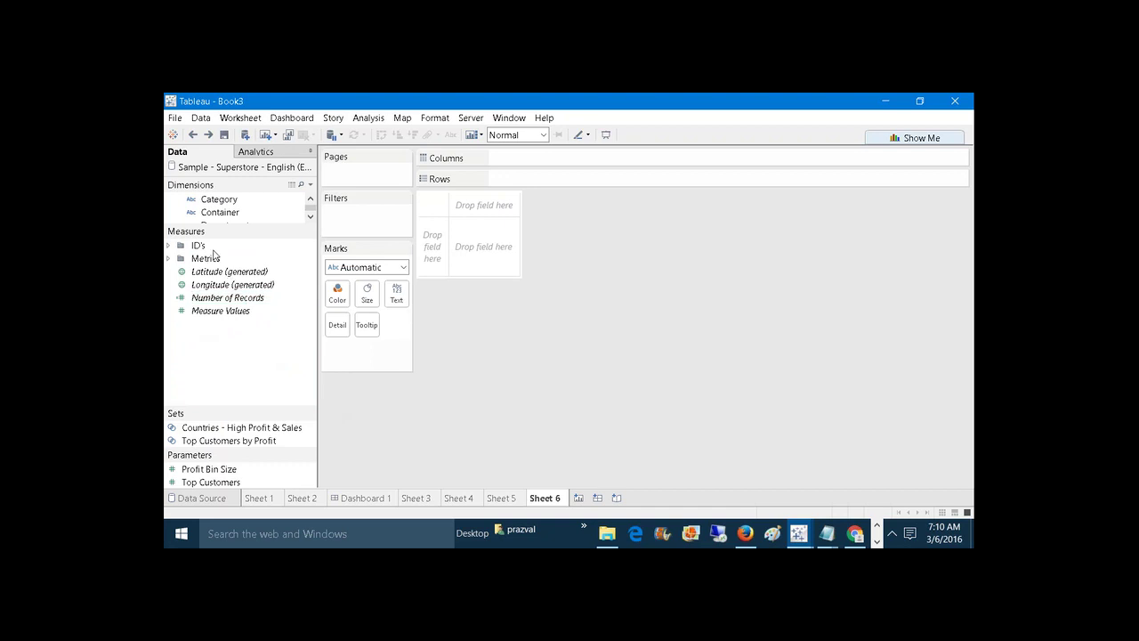
Enlarge the Dimensions area, and circle the Customer, Order and Product folder icons with the screen pen before leaving pen mode.
left_click_drag(213, 226, 212, 367)
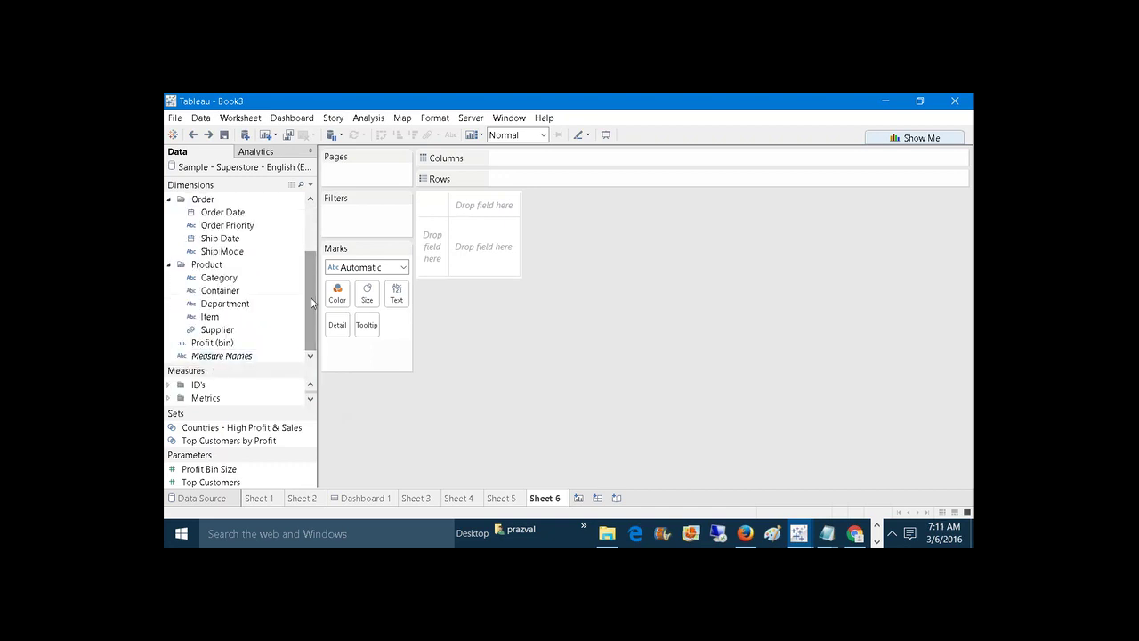
left_click_drag(310, 303, 313, 215)
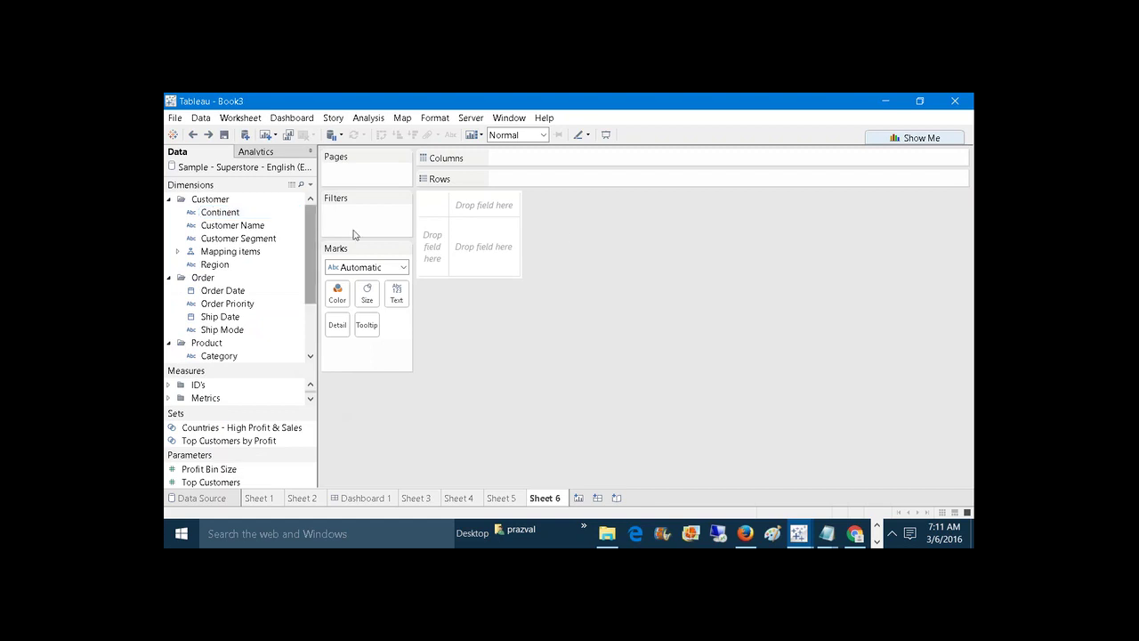
key("ctrl+2")
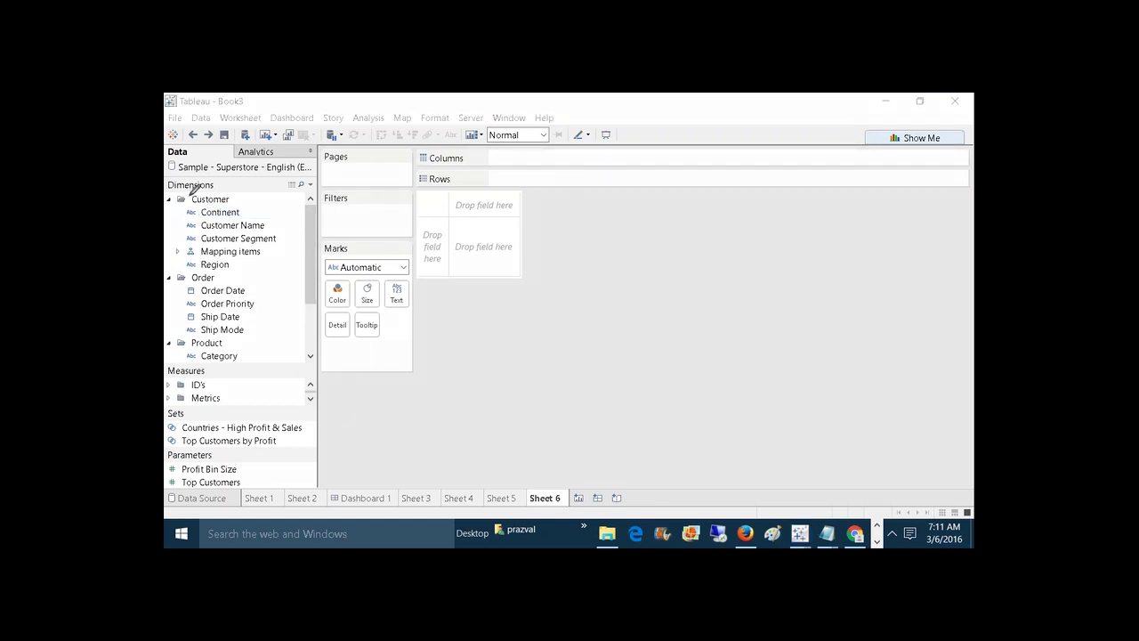
mouse_move(187, 187)
left_mouse_down()
mouse_move(168, 203)
mouse_move(188, 210)
left_mouse_up()
mouse_move(189, 277)
left_mouse_down()
mouse_move(169, 285)
mouse_move(197, 261)
mouse_move(175, 286)
left_mouse_up()
mouse_move(178, 349)
left_mouse_down()
mouse_move(196, 331)
mouse_move(172, 347)
left_mouse_up()
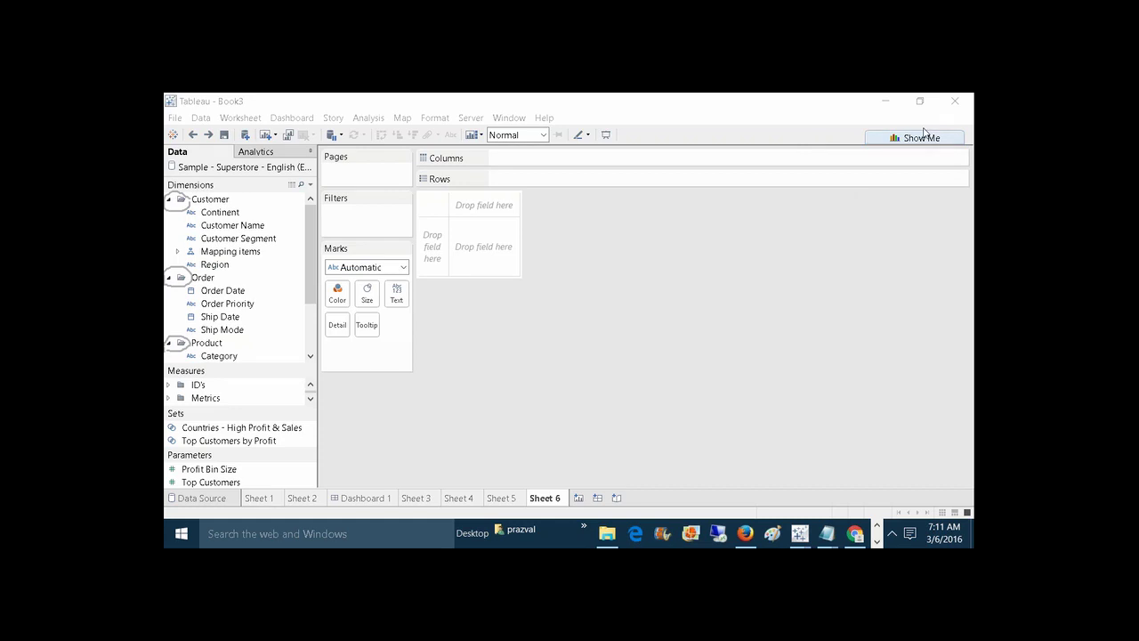
key("Escape")
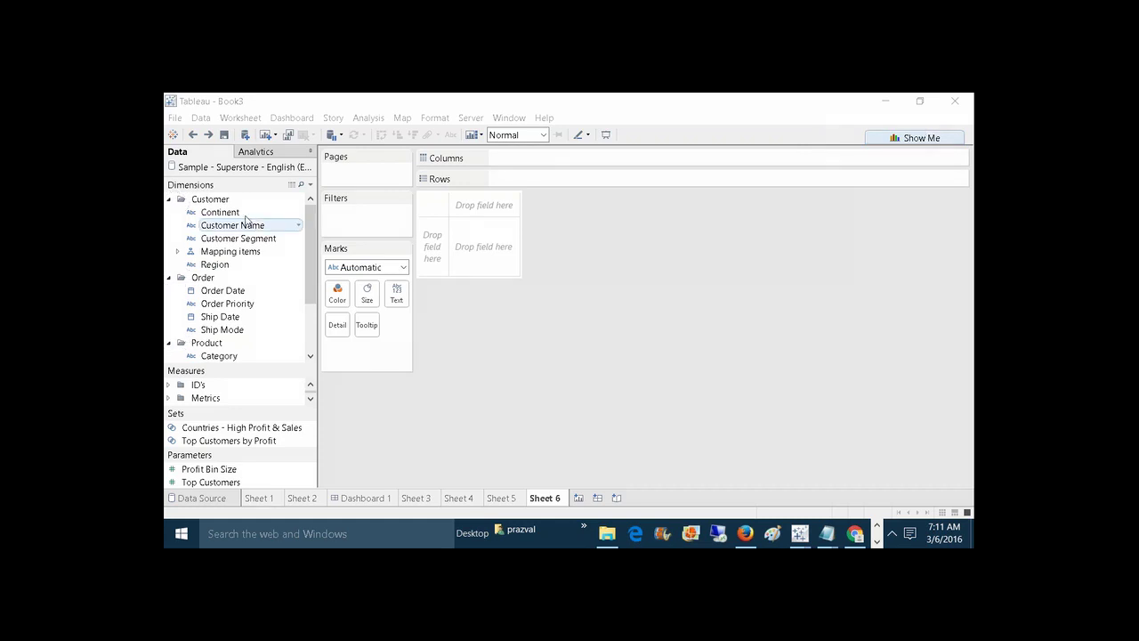
Remove the Customer, Order and Product folders from the dimensions.
left_click(210, 199)
right_click(224, 200)
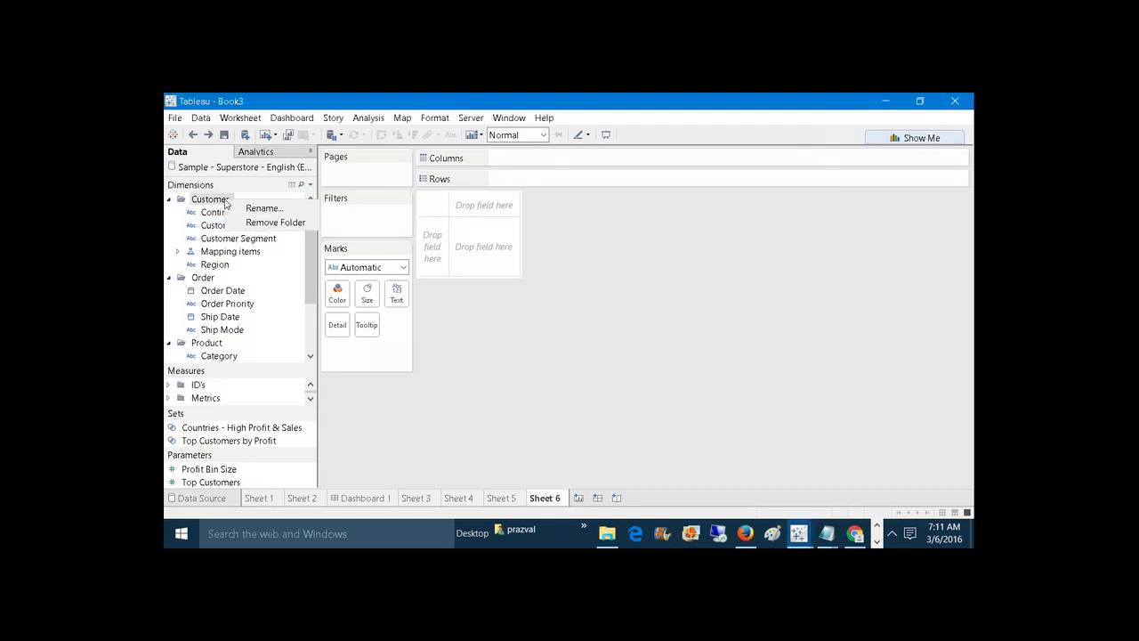
left_click(249, 222)
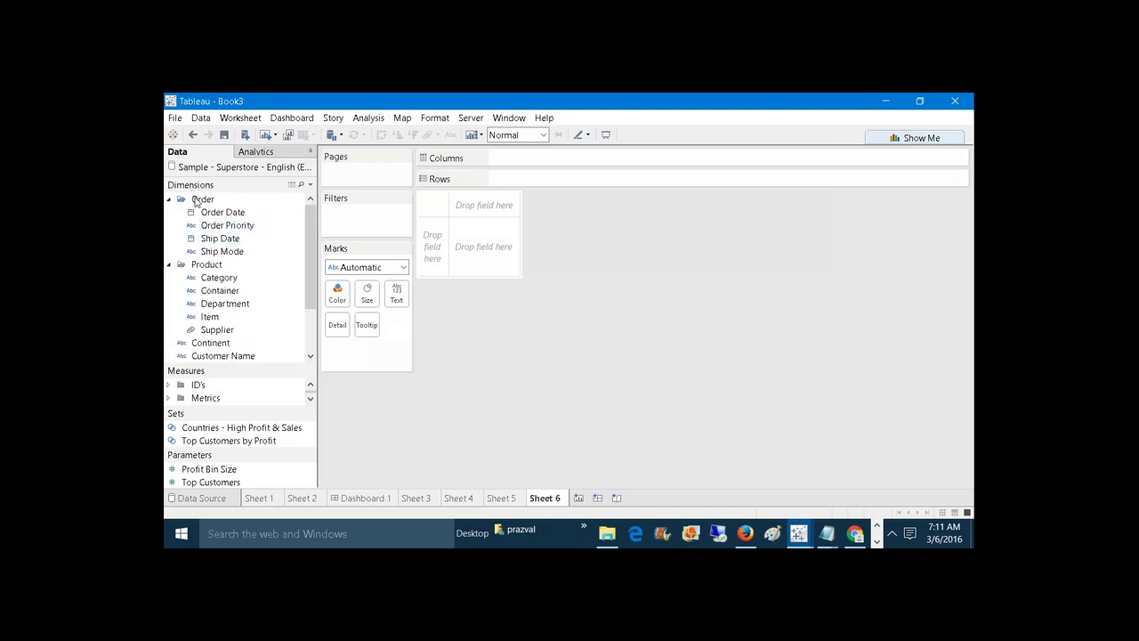
right_click(196, 201)
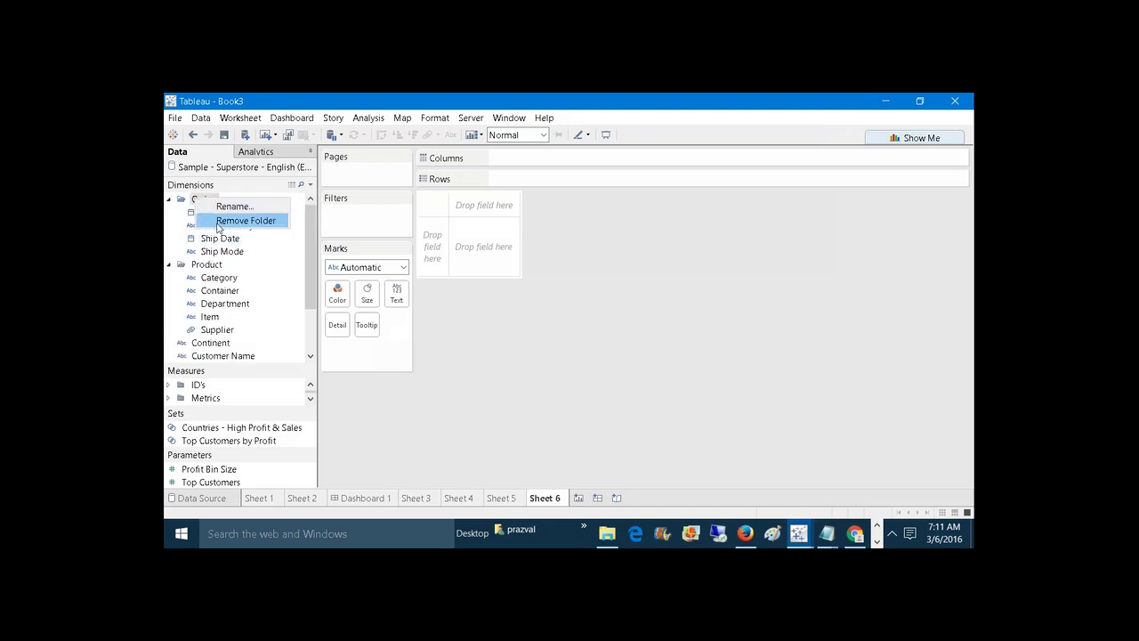
left_click(217, 224)
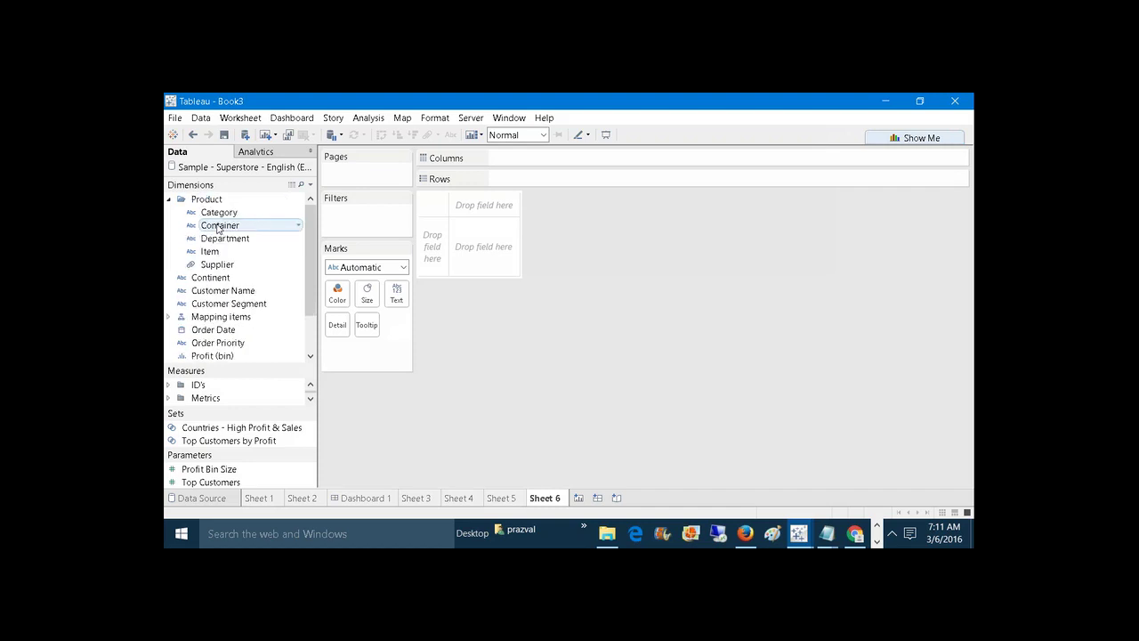
right_click(196, 205)
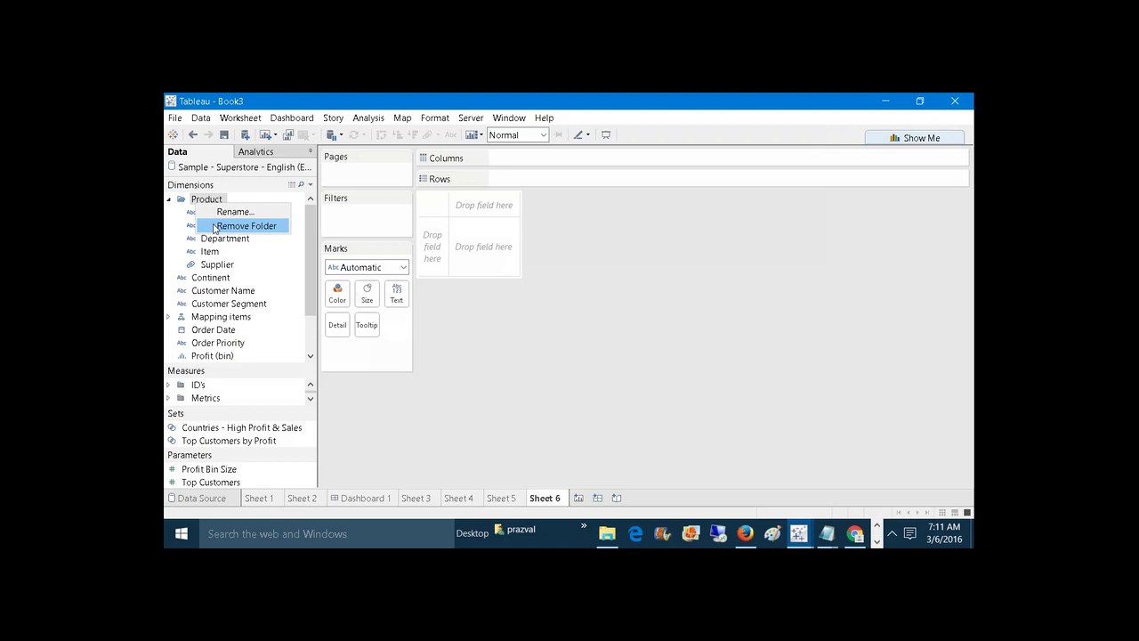
left_click(214, 227)
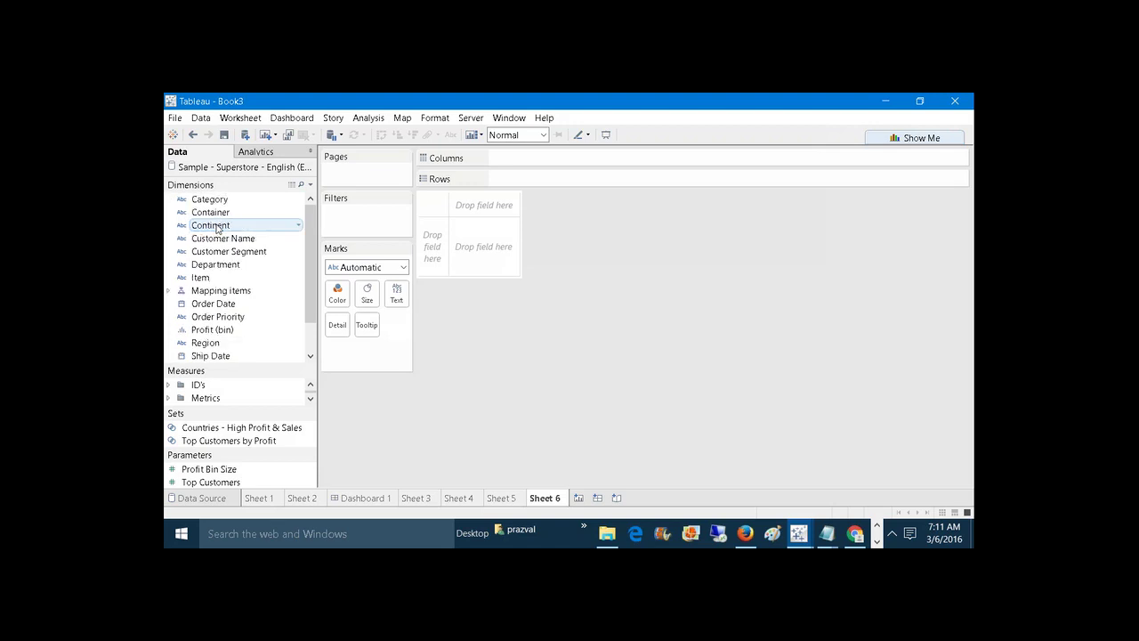
Group Continent, Country / Region, State, City, Postal Code and Region into a new dimensions folder named Where, and collapse it.
scroll(308, 274, "down", 1)
scroll(308, 274, "up", 1)
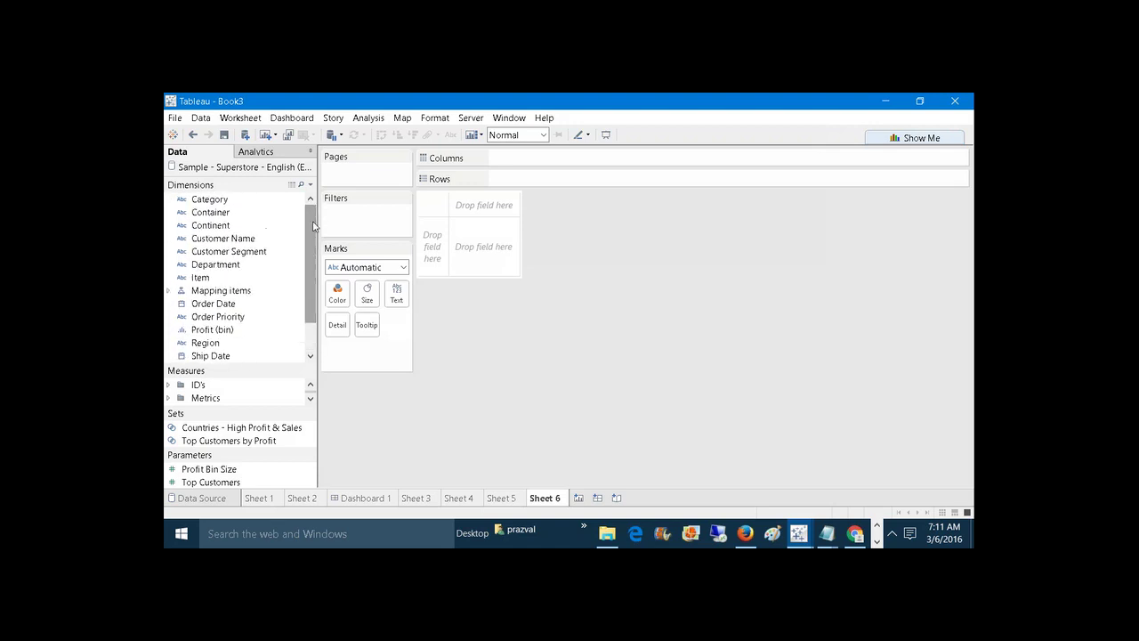
left_click(241, 226)
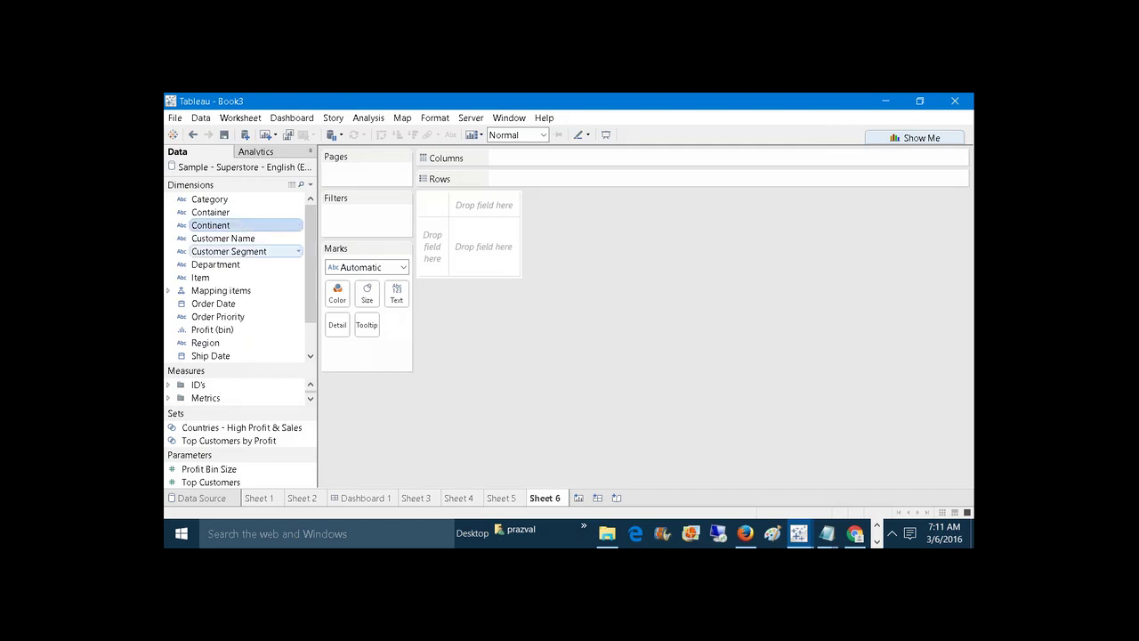
left_click(169, 291)
left_click(233, 304, "ctrl")
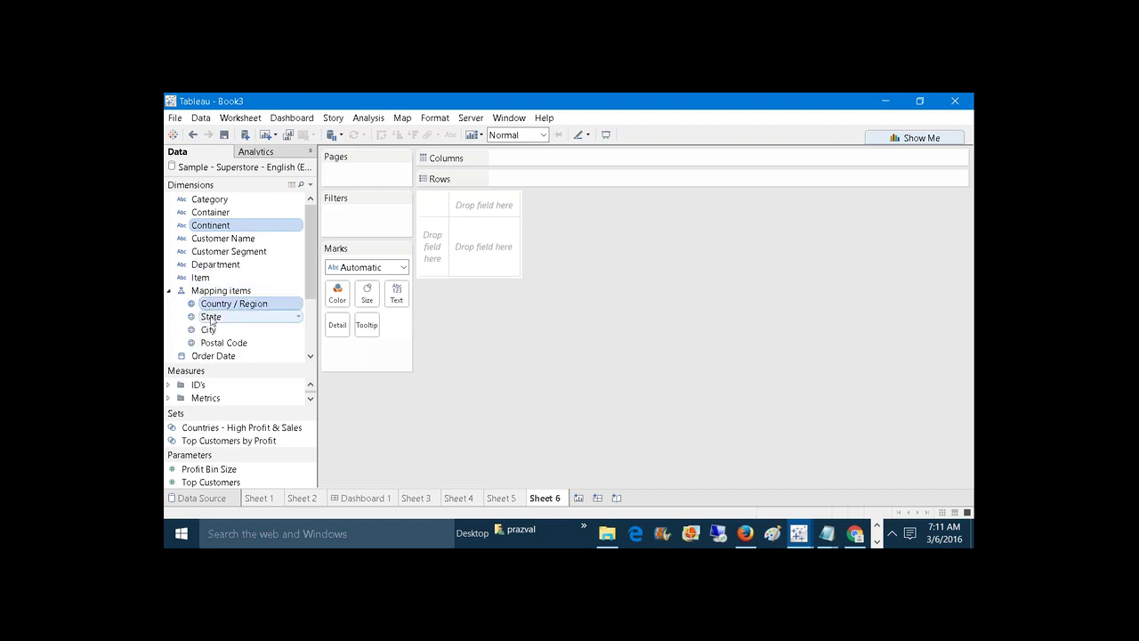
left_click(211, 317, "ctrl")
left_click(214, 330, "ctrl")
left_click(223, 343, "ctrl")
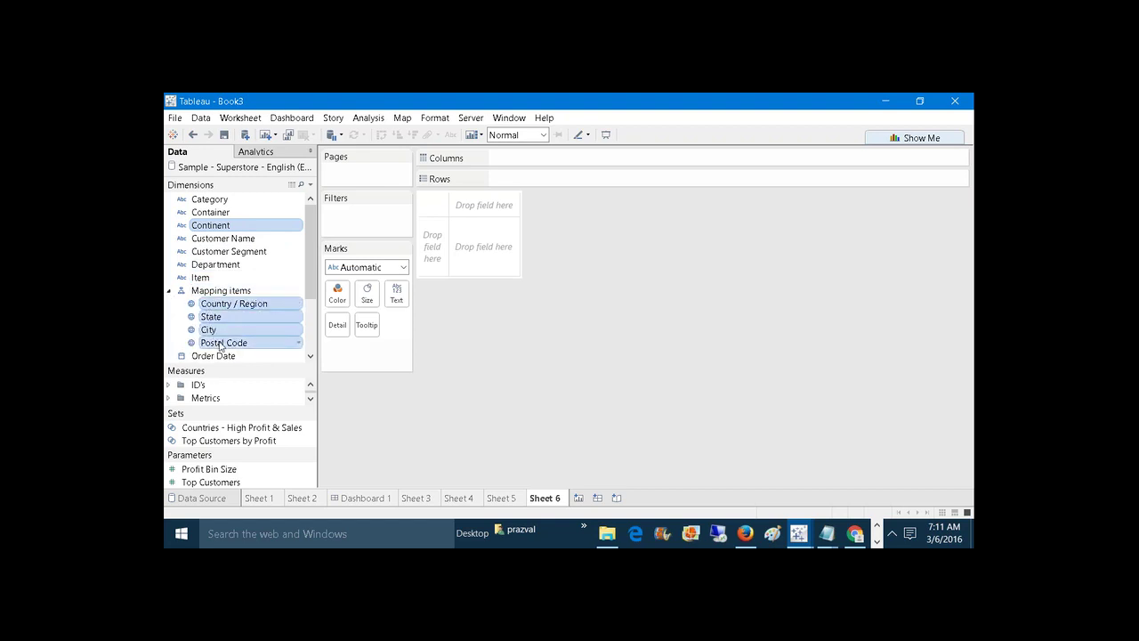
left_click_drag(312, 290, 303, 319)
left_click(252, 320, "ctrl")
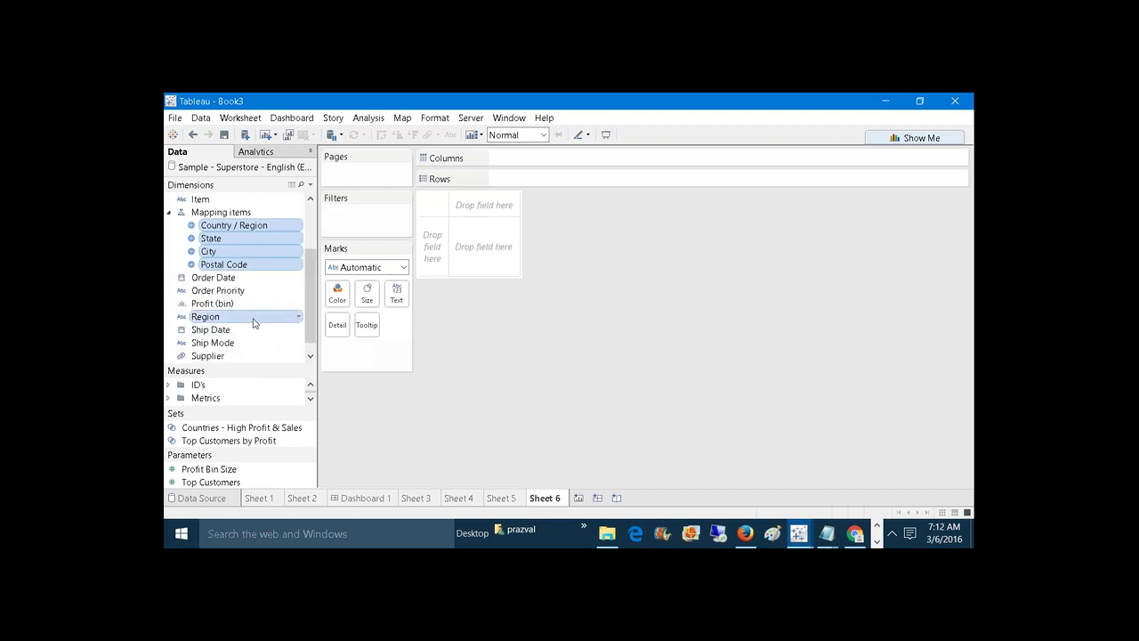
right_click(254, 322)
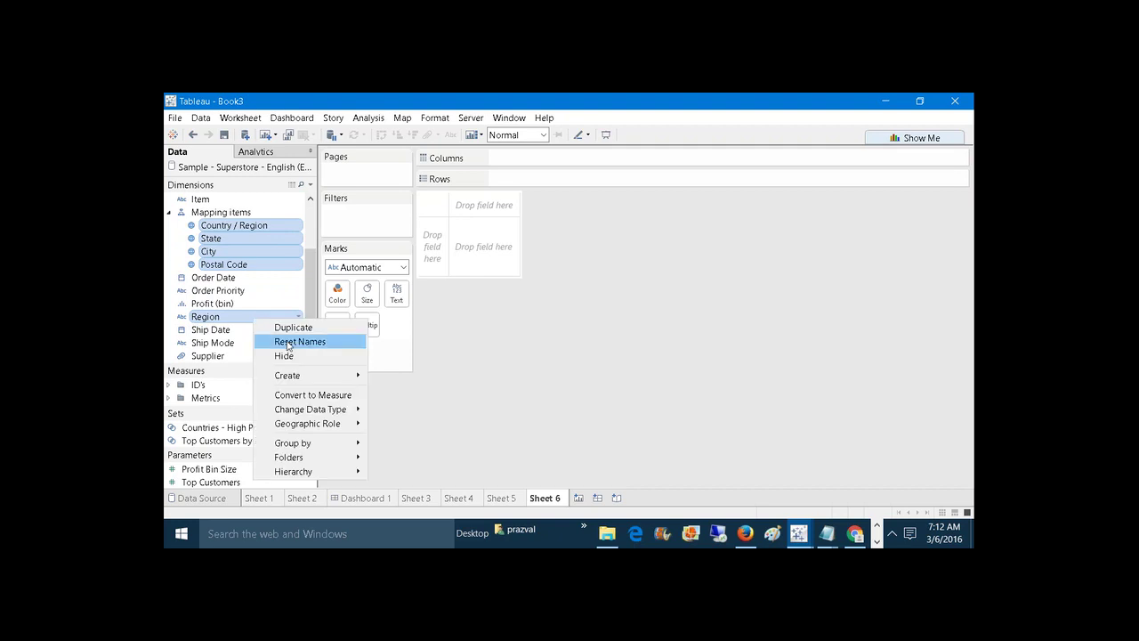
mouse_move(351, 455)
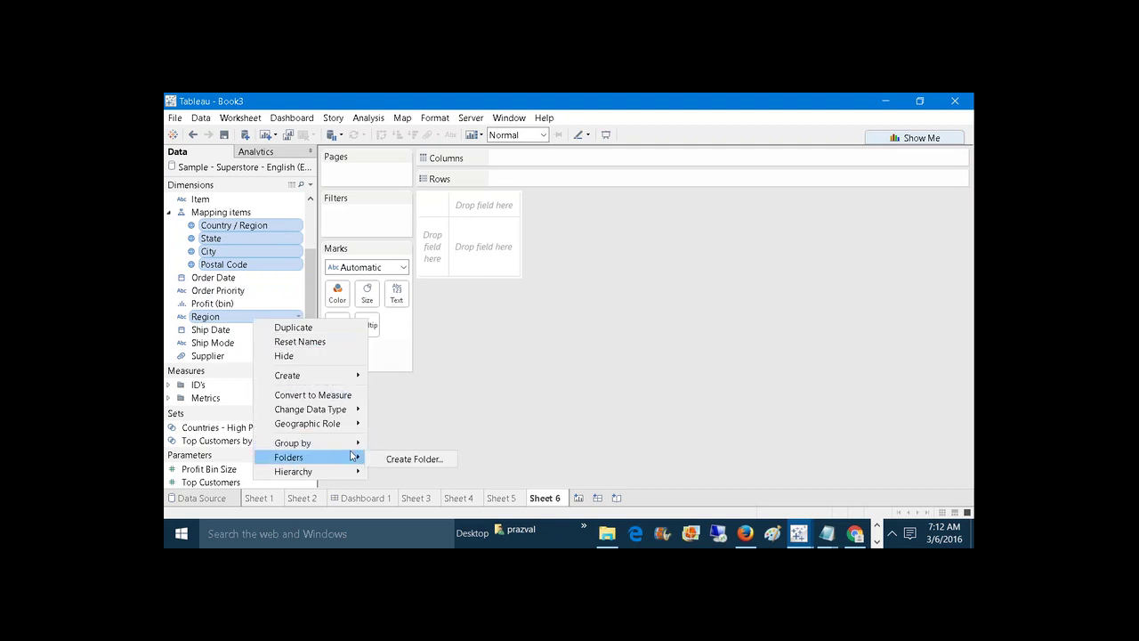
left_click(411, 459)
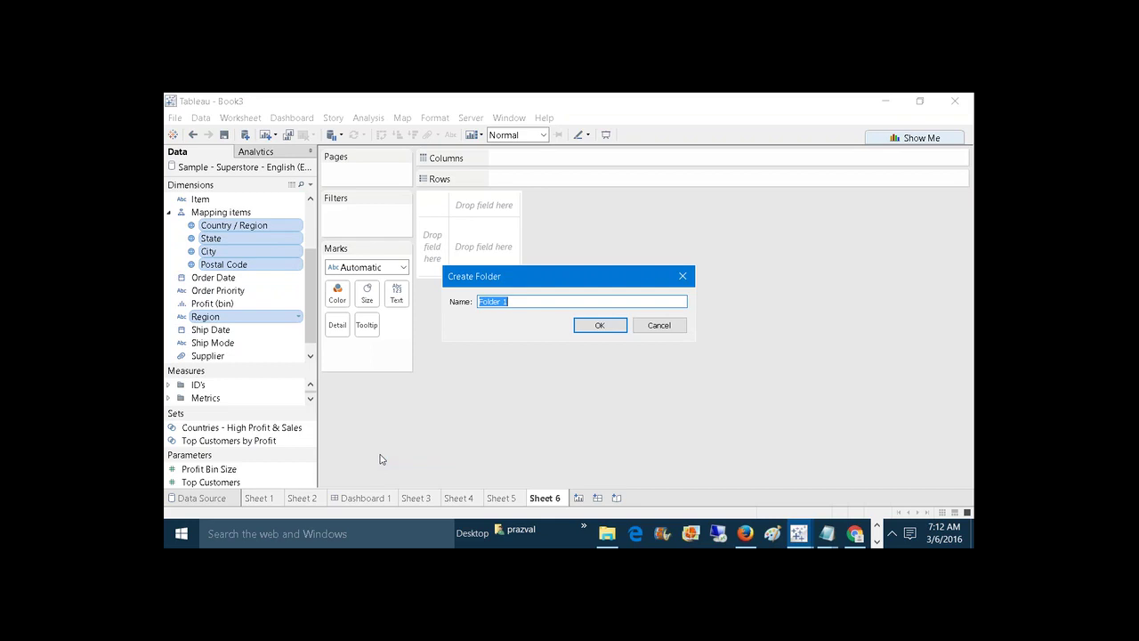
type("G")
left_click(586, 331)
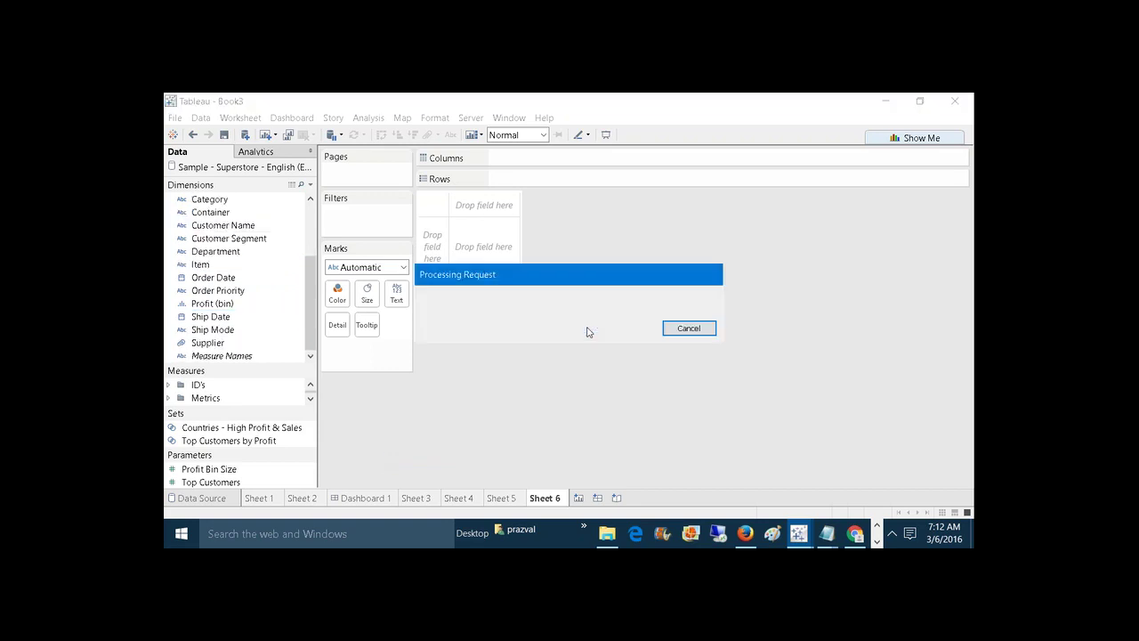
left_click_drag(308, 300, 311, 231)
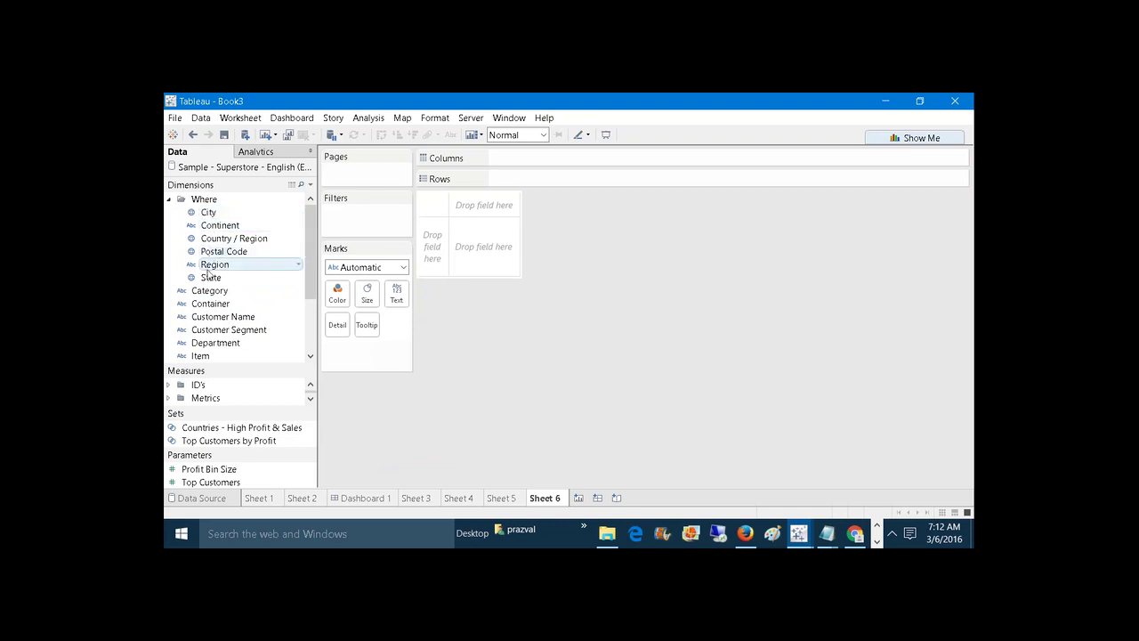
left_click(170, 199)
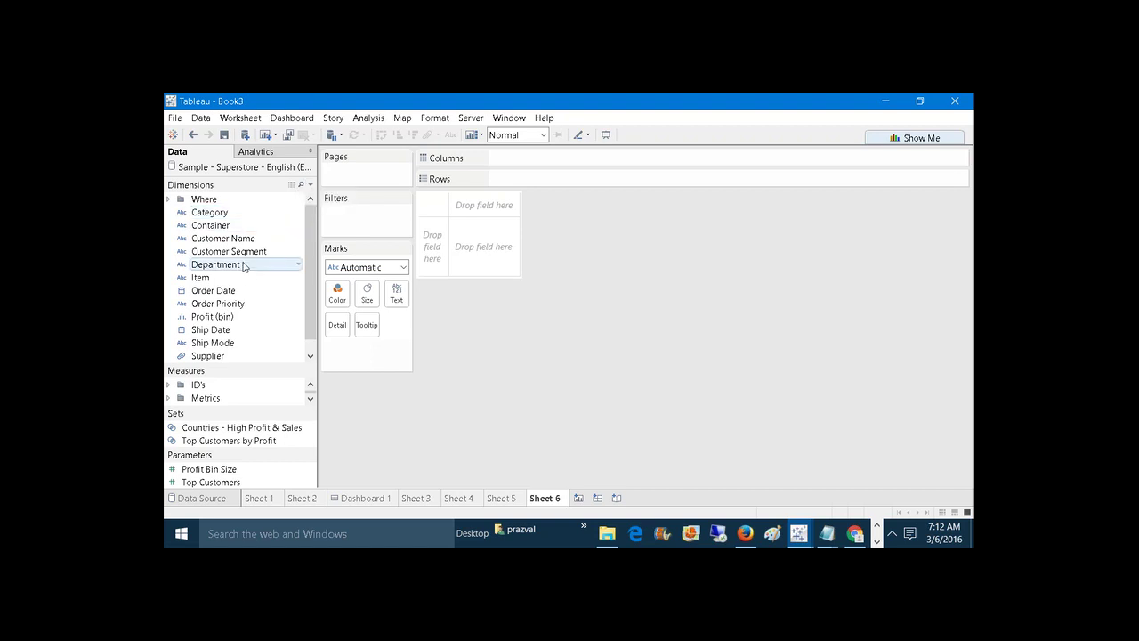
Group the Order Date and Ship Date dimensions into a new folder named When, and collapse it.
left_click(223, 280)
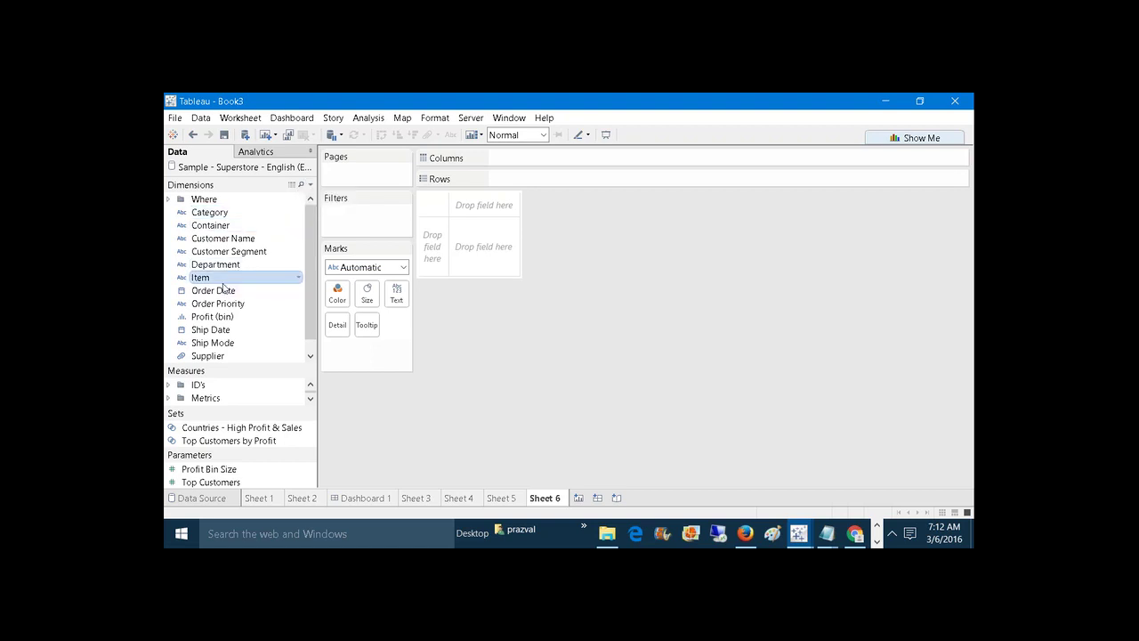
left_click(215, 292)
left_click(217, 332, "ctrl")
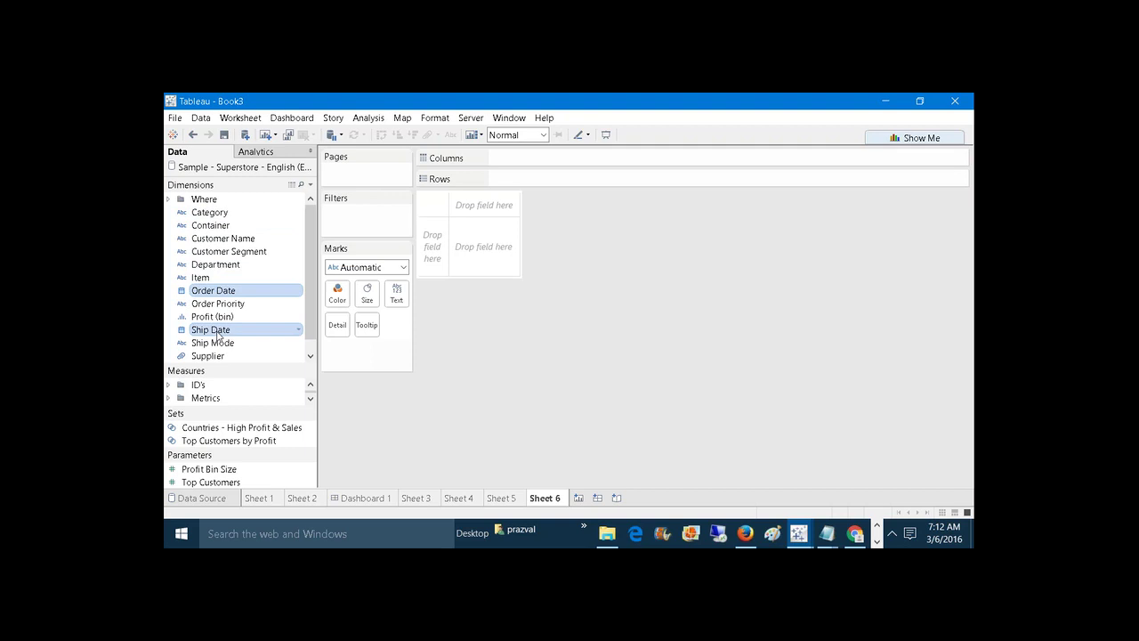
right_click(217, 335)
mouse_move(329, 457)
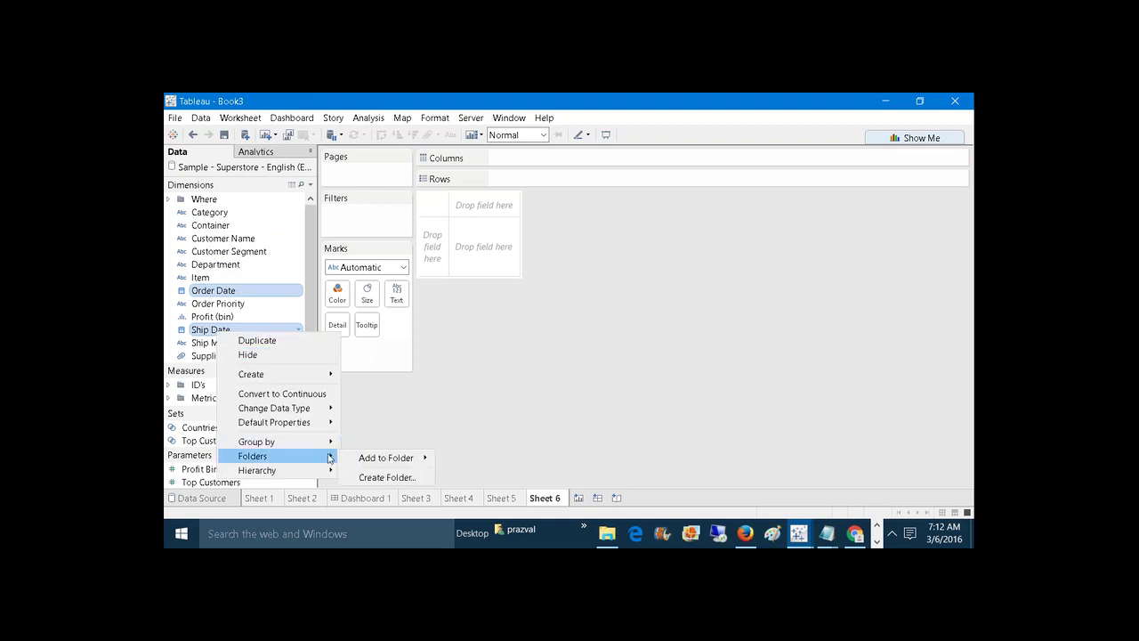
left_click(369, 477)
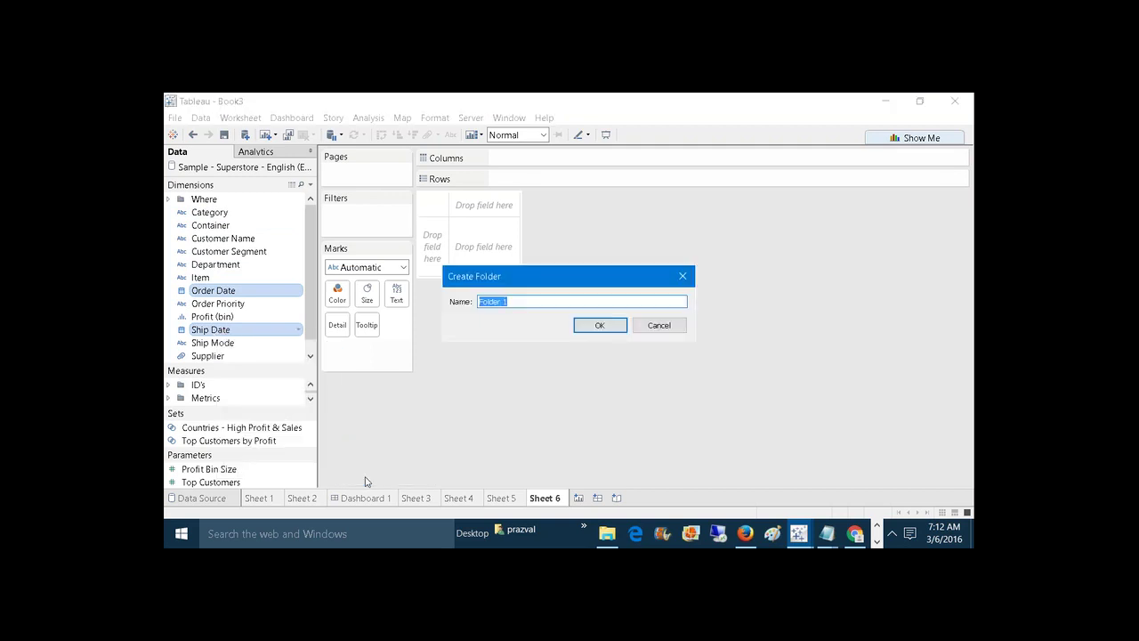
type("When")
left_click(581, 329)
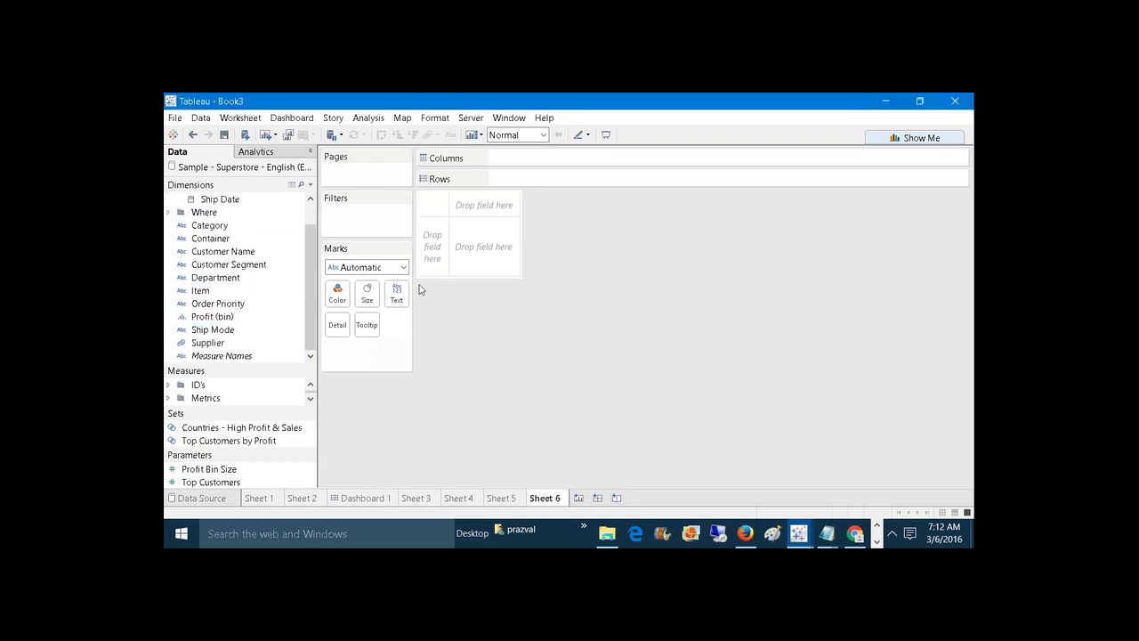
left_click_drag(305, 265, 305, 219)
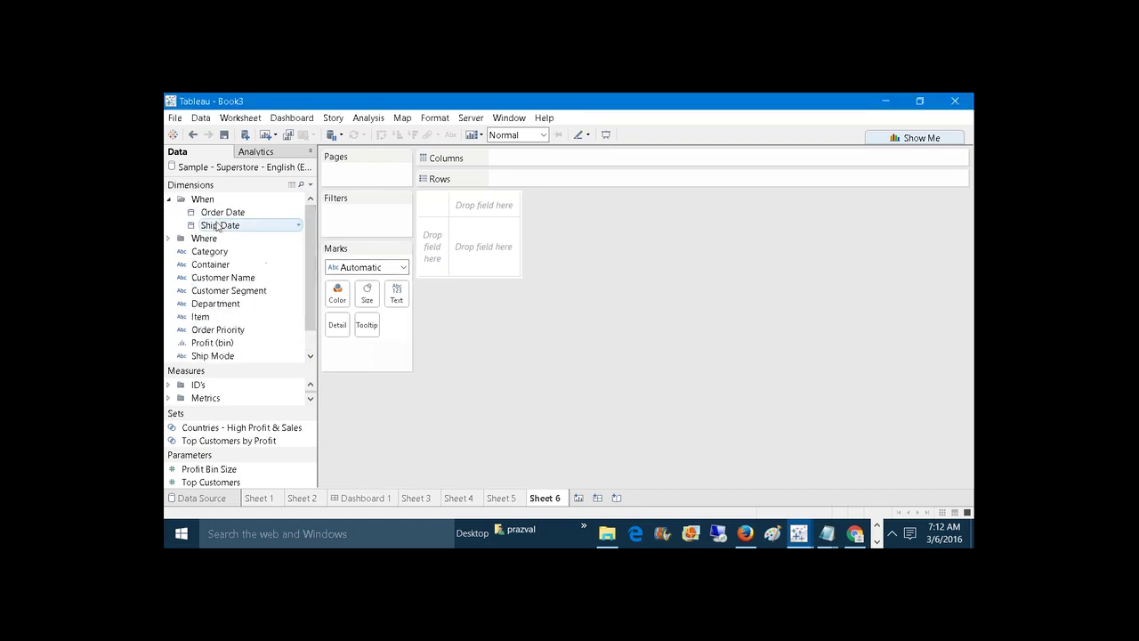
left_click(170, 199)
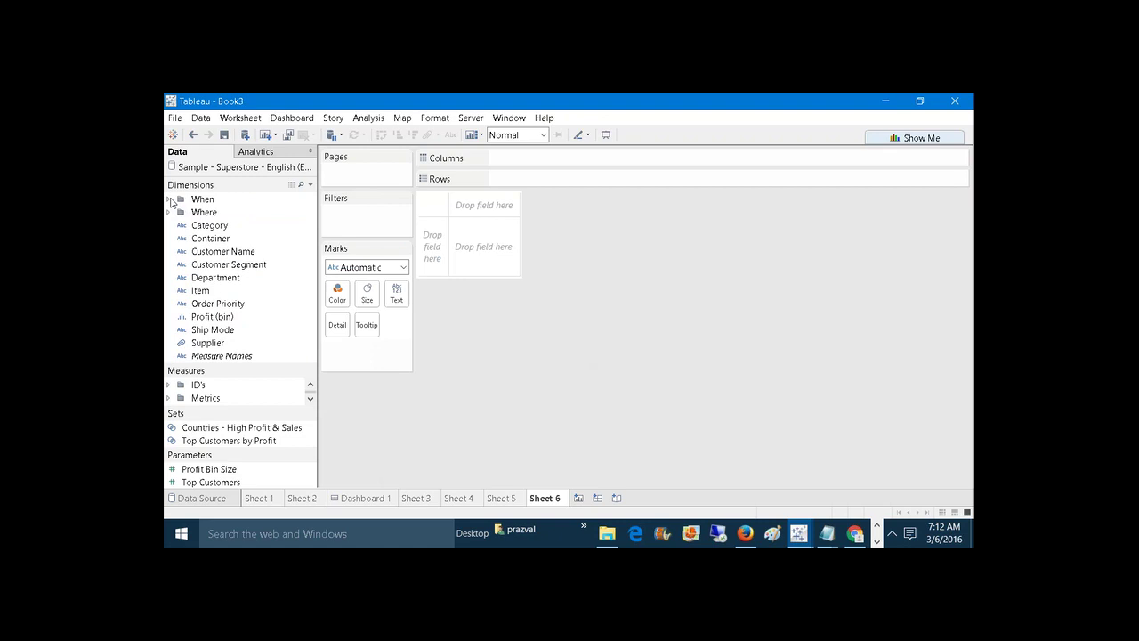
Group the Customer Name and Customer Segment dimensions into a new folder named Who, and collapse it.
left_click(208, 265, "ctrl")
right_click(207, 267)
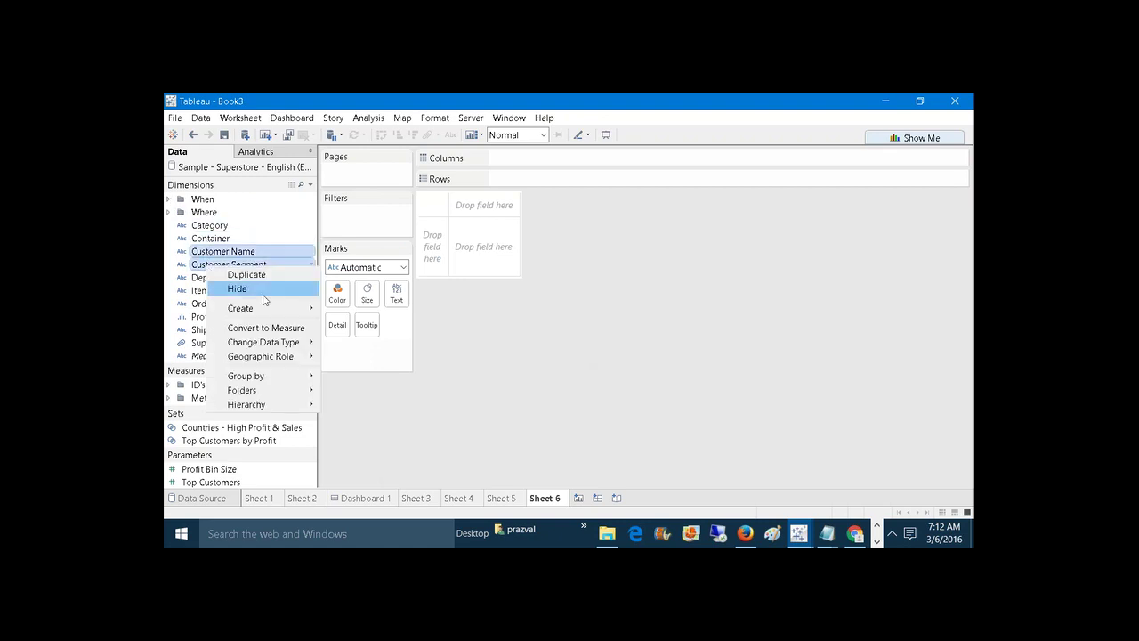
mouse_move(301, 385)
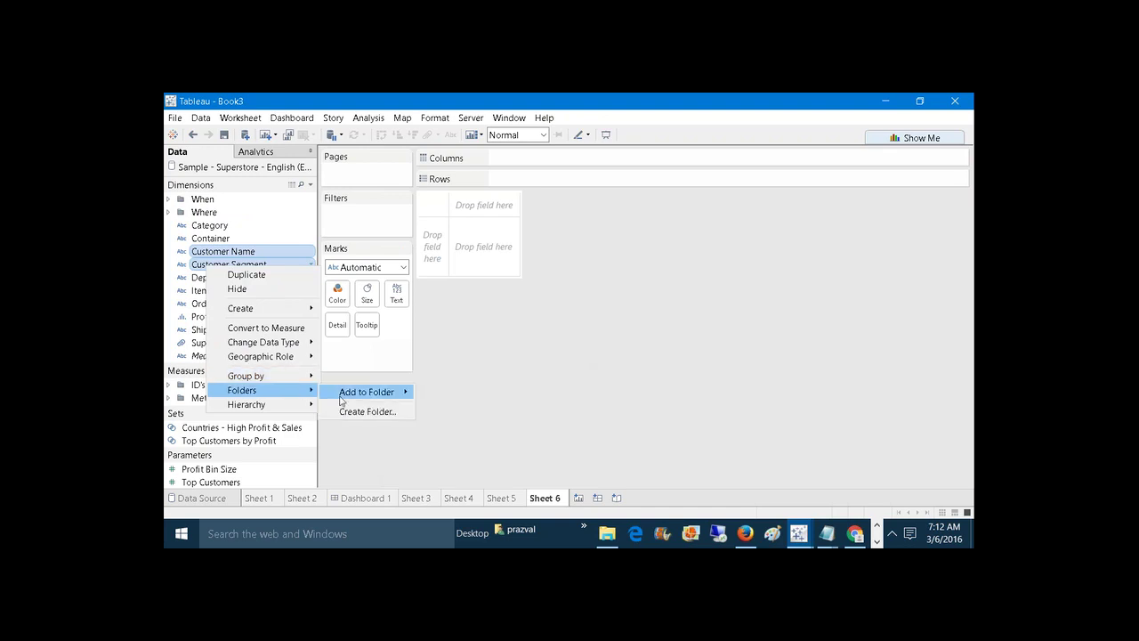
left_click(359, 413)
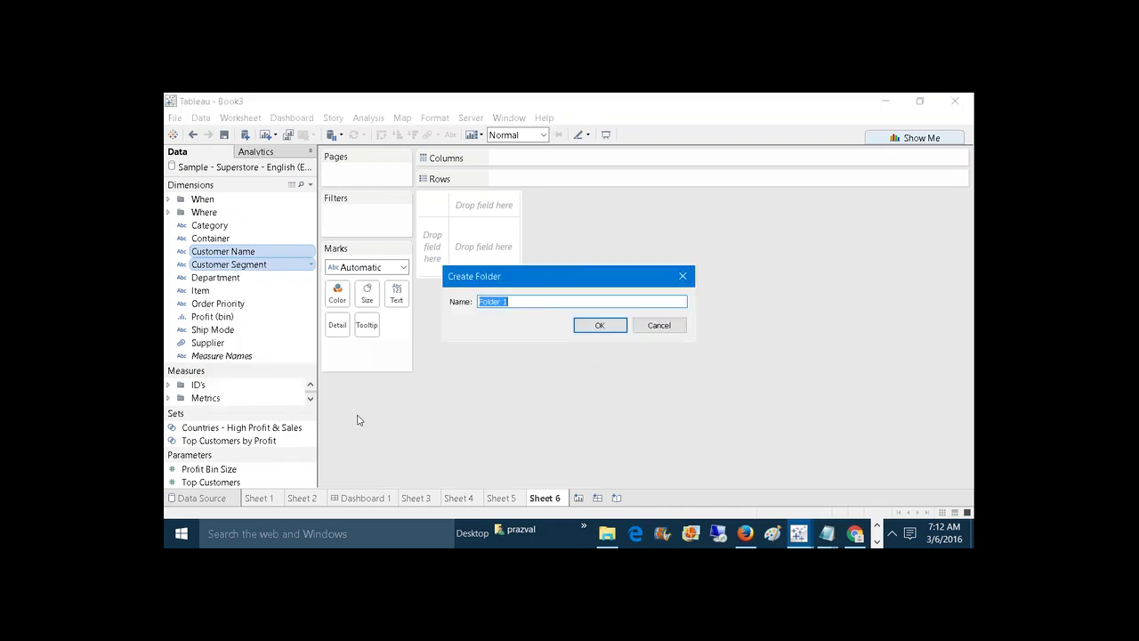
type("Who")
left_click(590, 327)
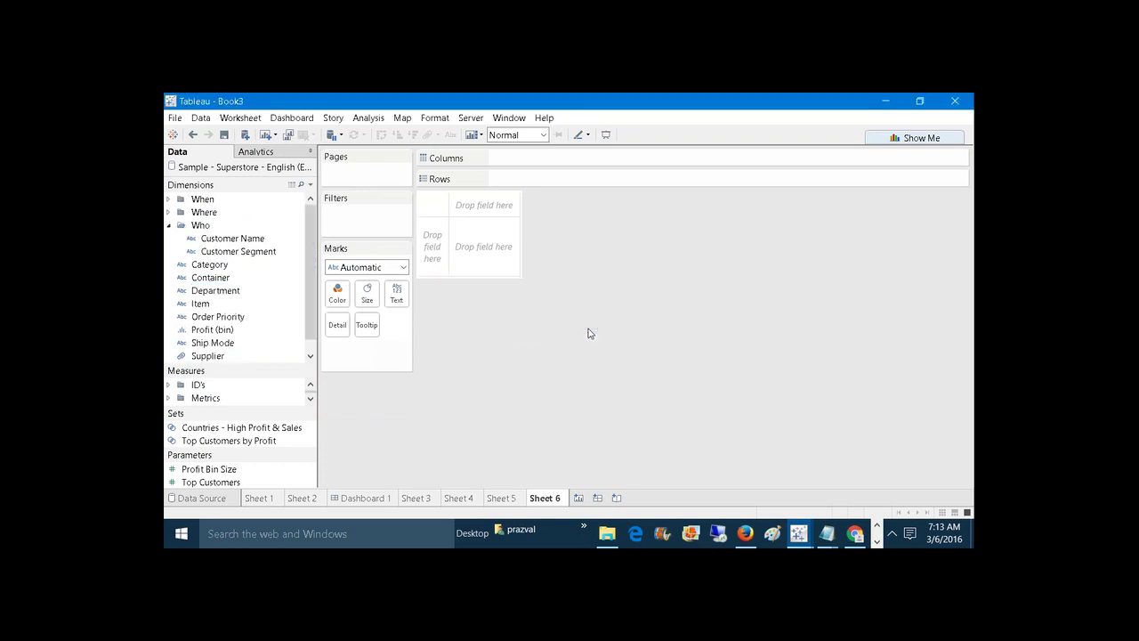
left_click(170, 227)
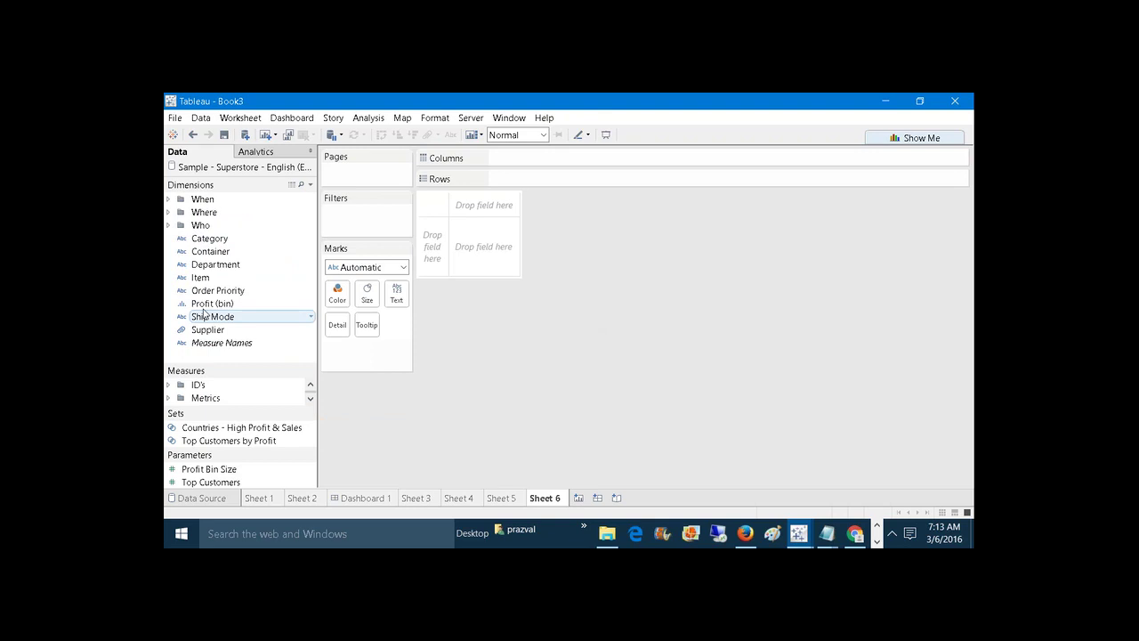
Create a folder named What from Category, Container, Department, Item and Order Priority, and add Ship Mode to it before collapsing it.
left_click(209, 241)
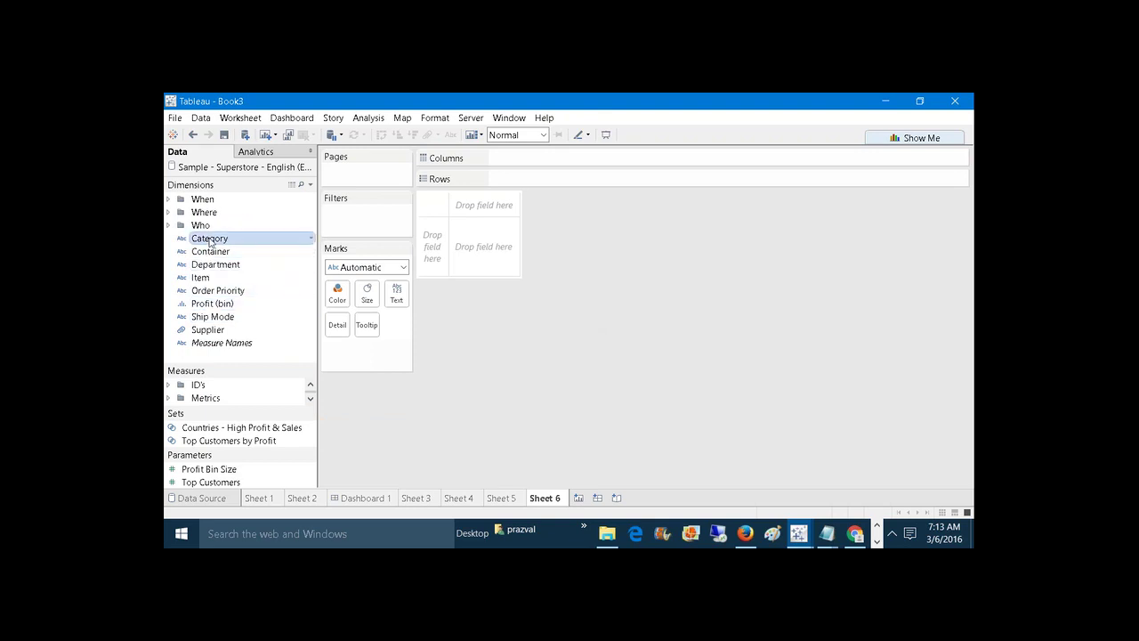
left_click(213, 292, "shift")
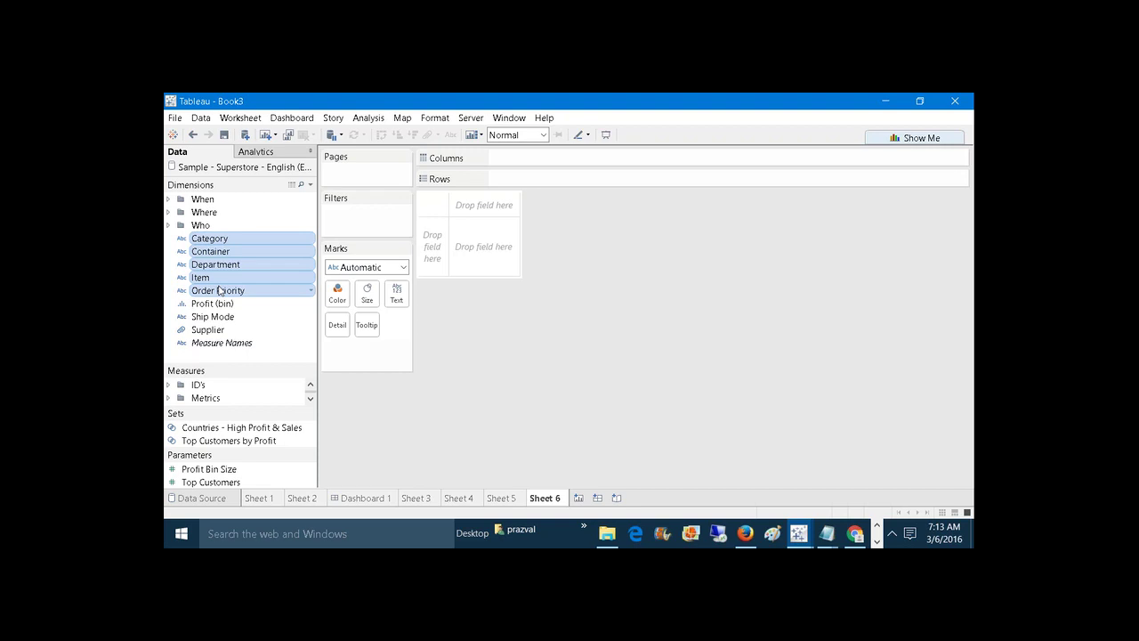
right_click(219, 291)
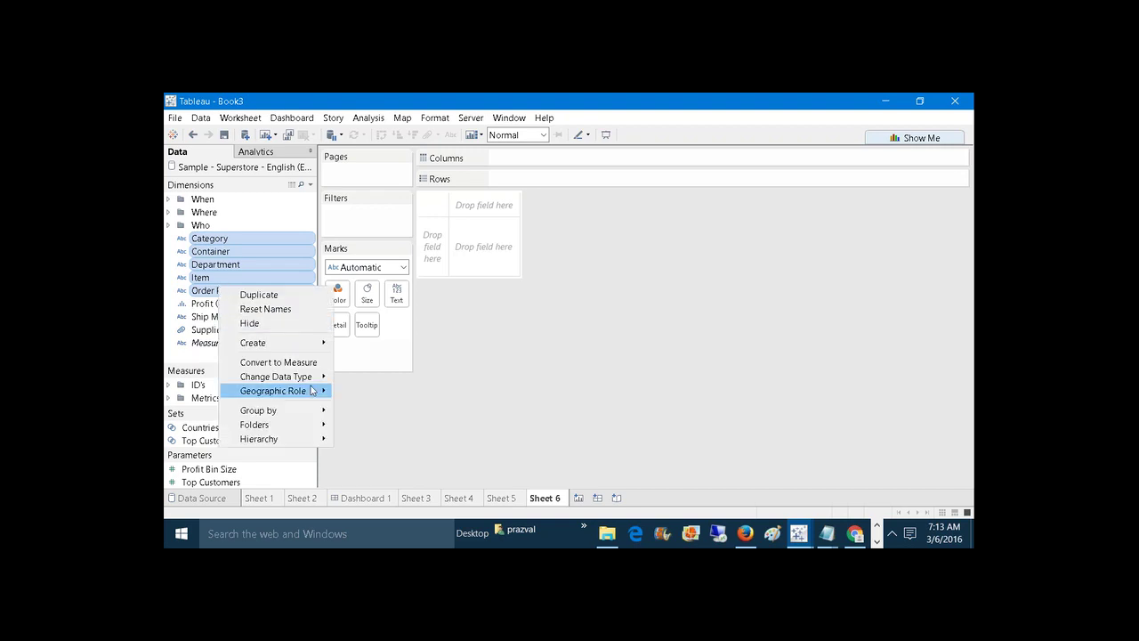
mouse_move(314, 423)
left_click(351, 446)
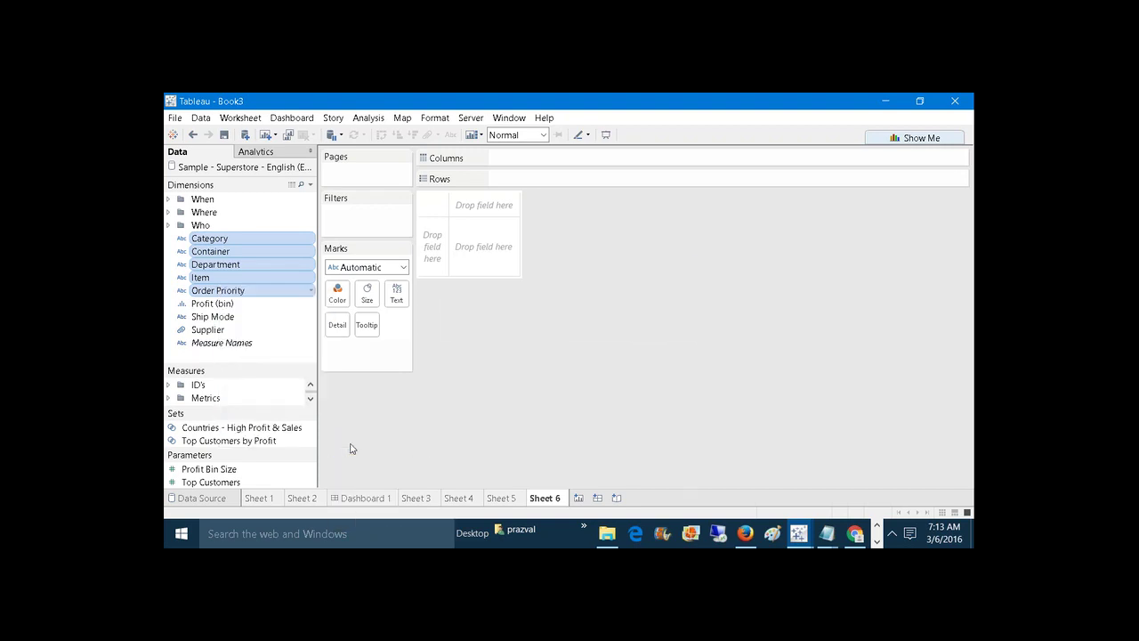
type("What")
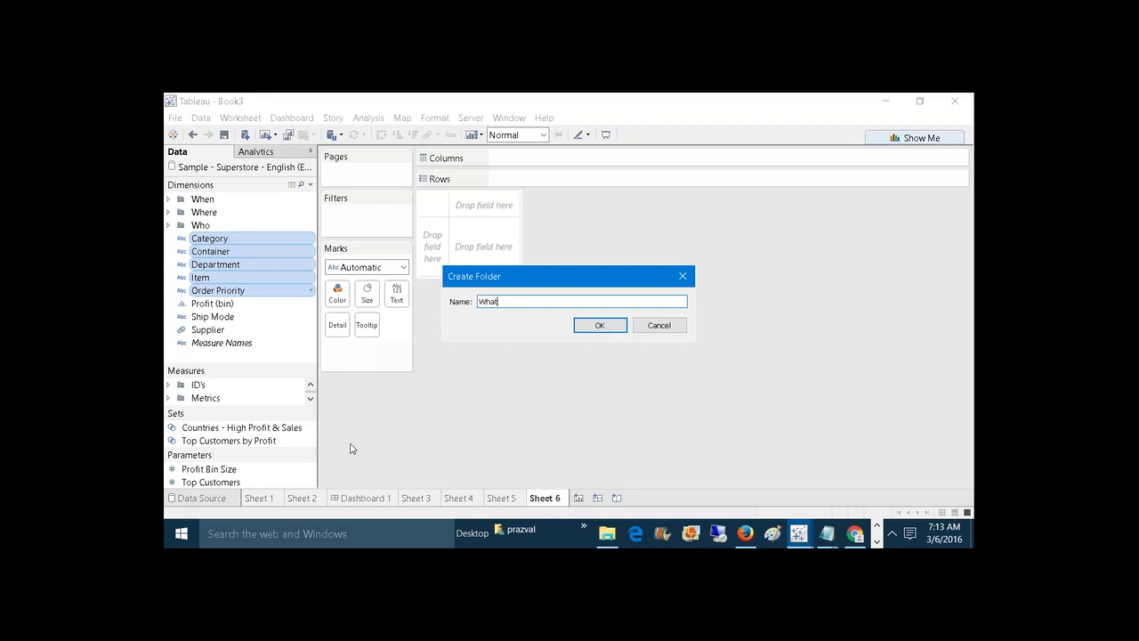
left_click(596, 325)
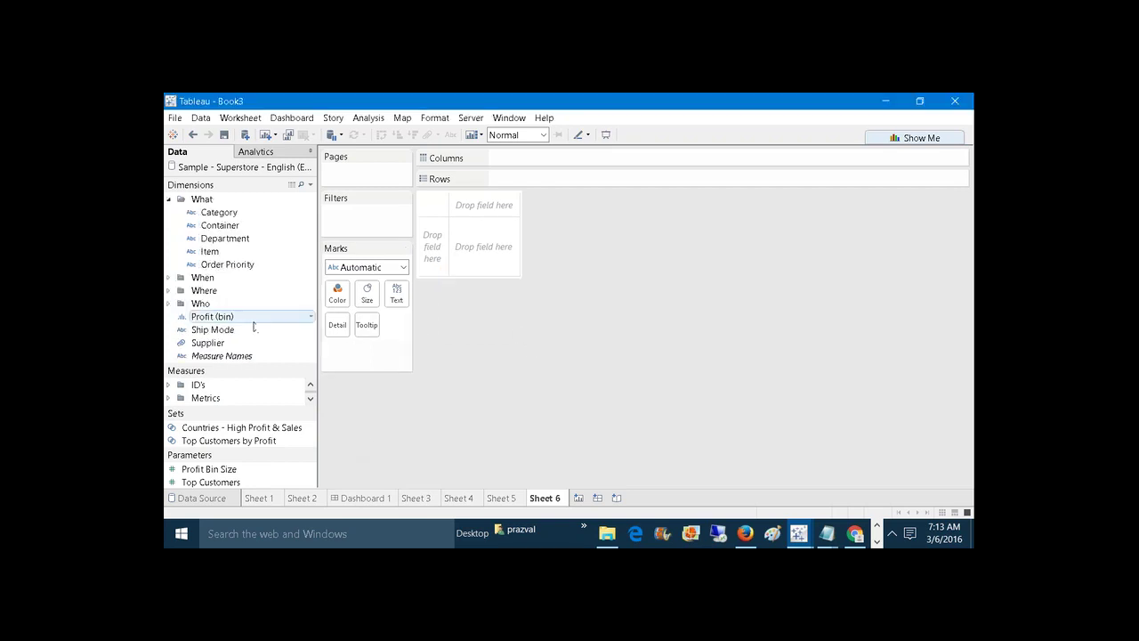
left_click_drag(221, 333, 240, 267)
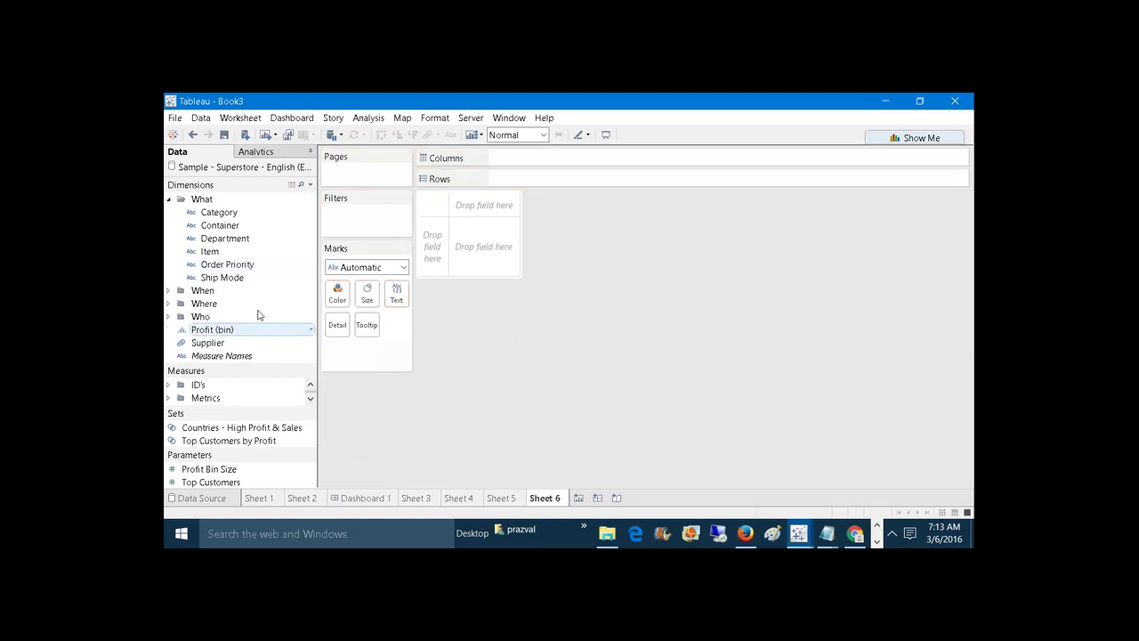
left_click(169, 201)
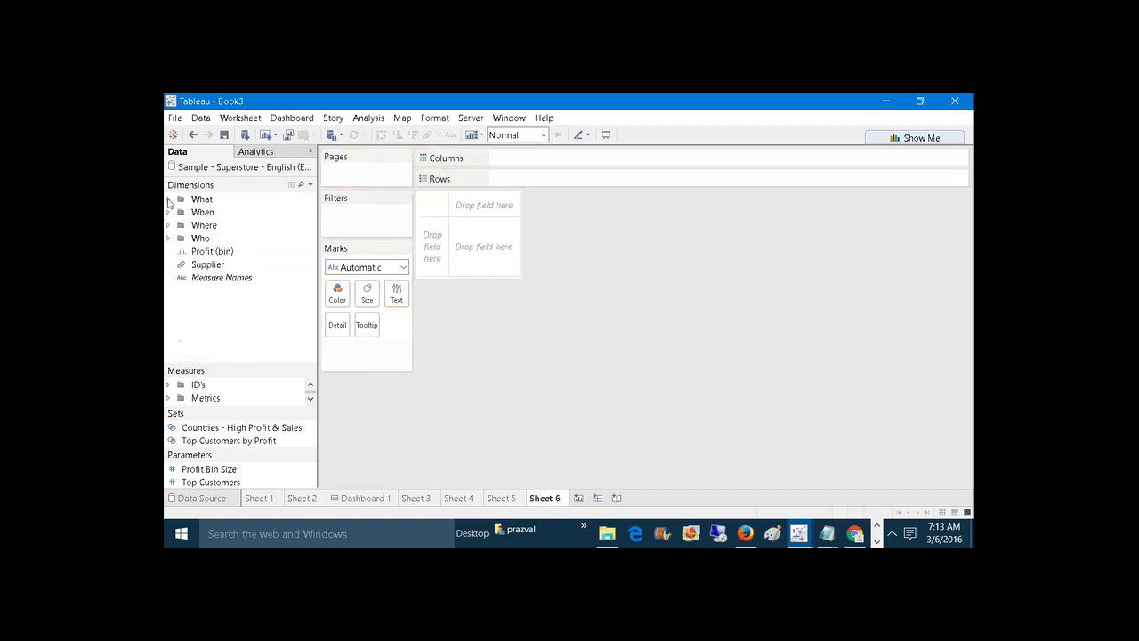
Group the Profit (bin) and Supplier dimensions into a new folder named Other, and collapse it.
left_click(201, 257)
left_click(205, 265, "ctrl")
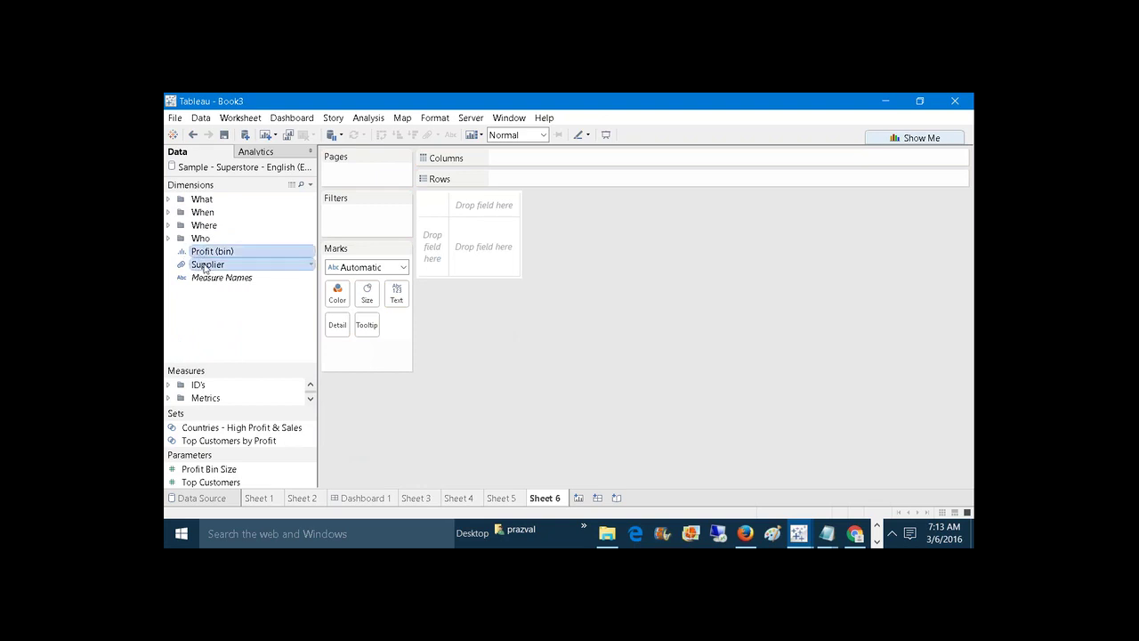
right_click(203, 267)
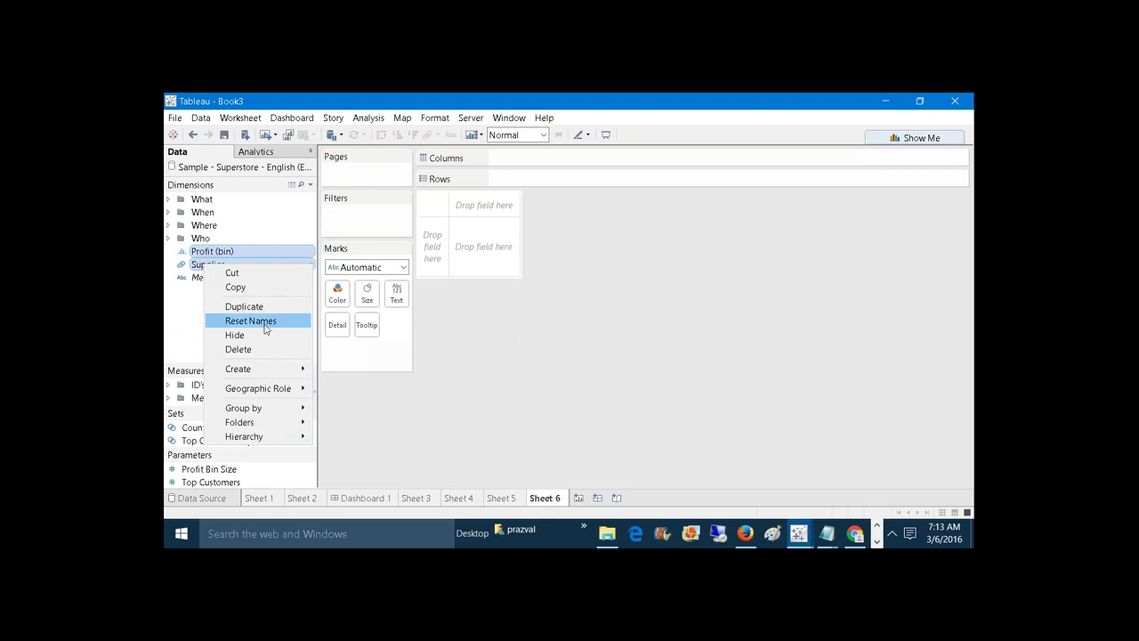
mouse_move(293, 368)
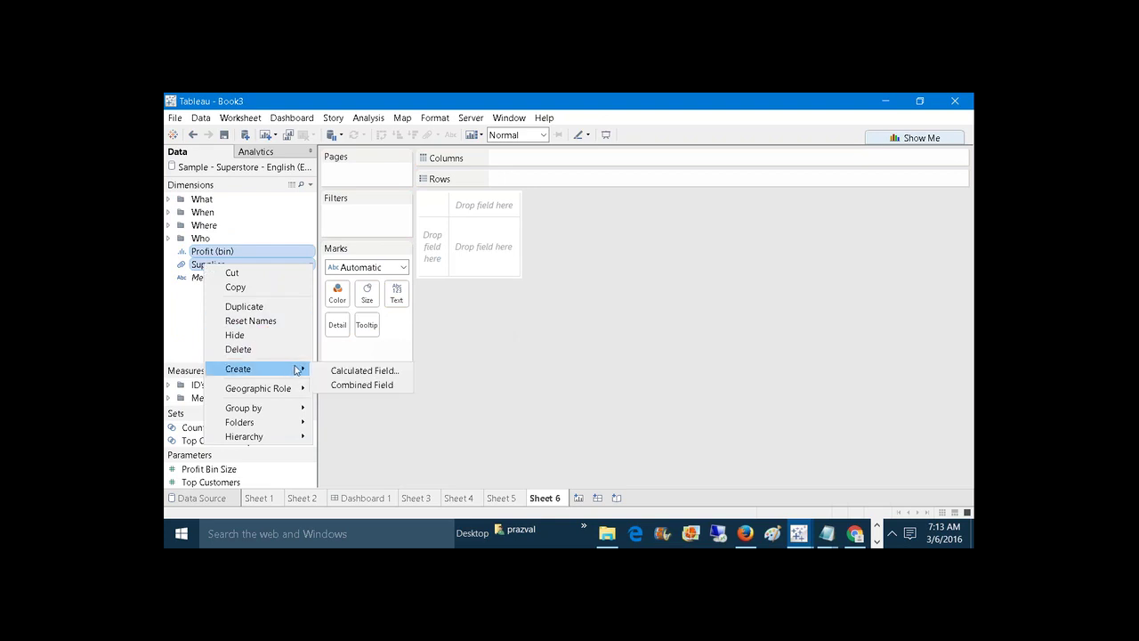
mouse_move(297, 424)
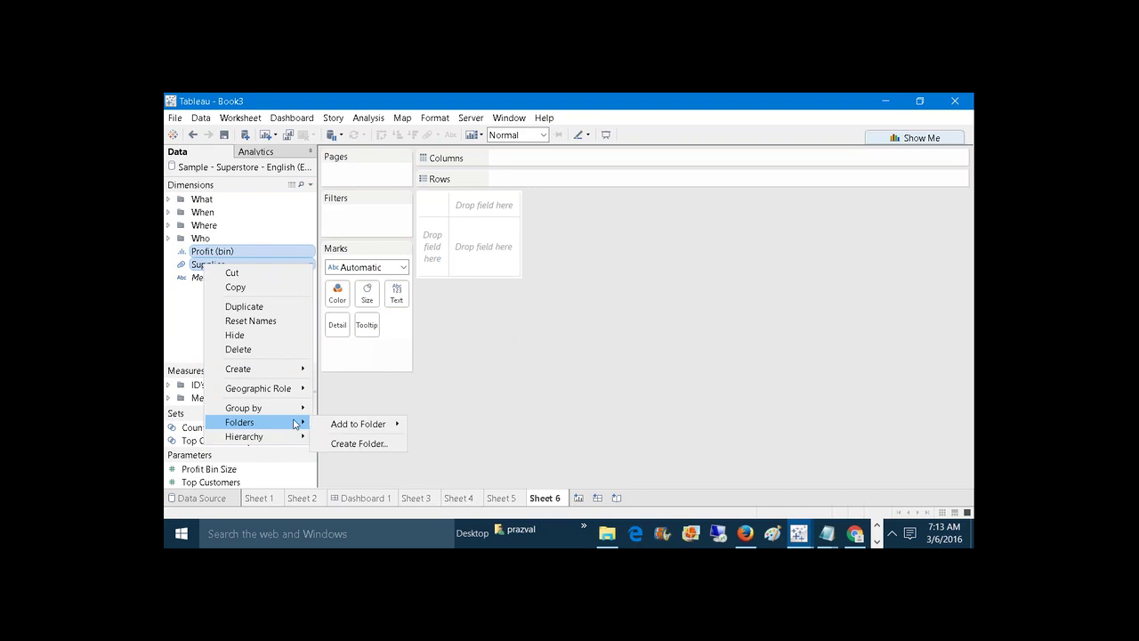
left_click(349, 443)
type("Other")
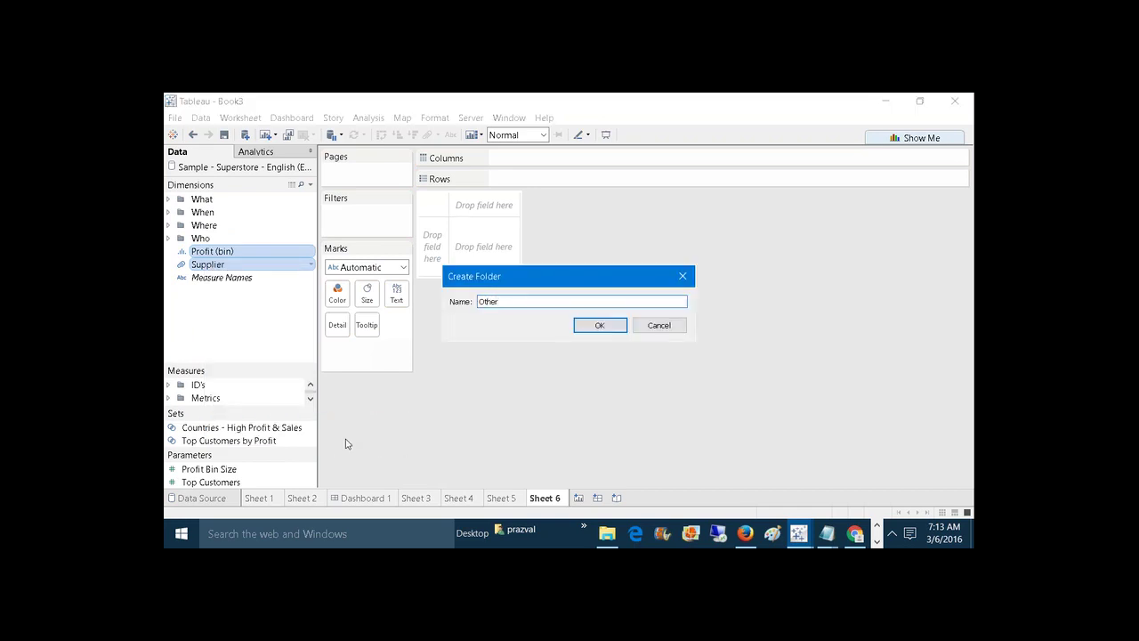
left_click(613, 327)
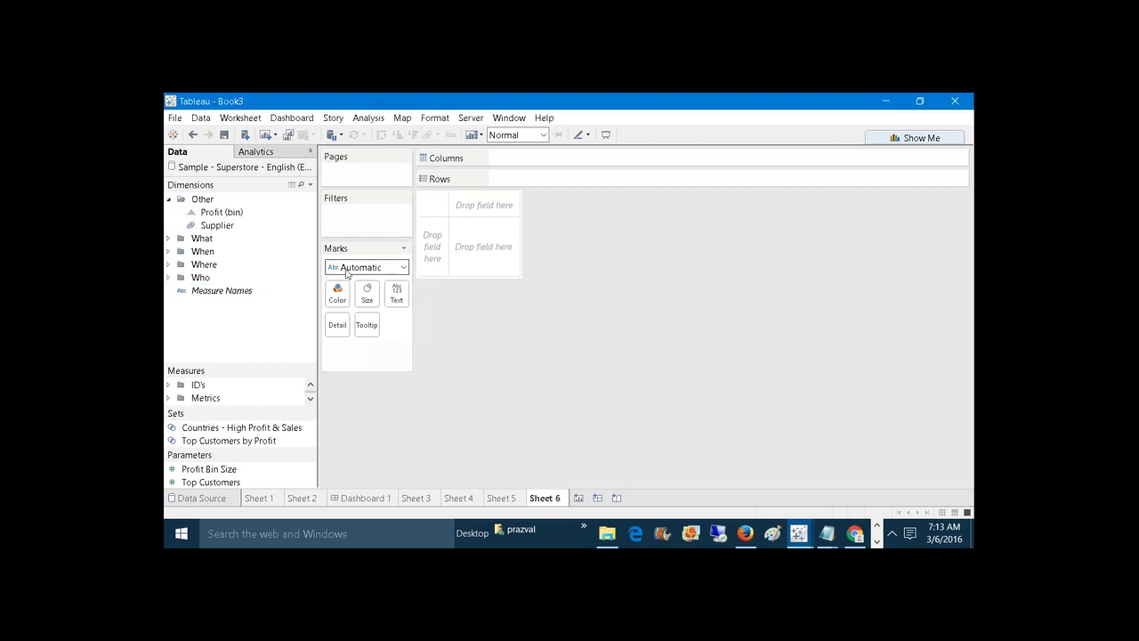
left_click(170, 199)
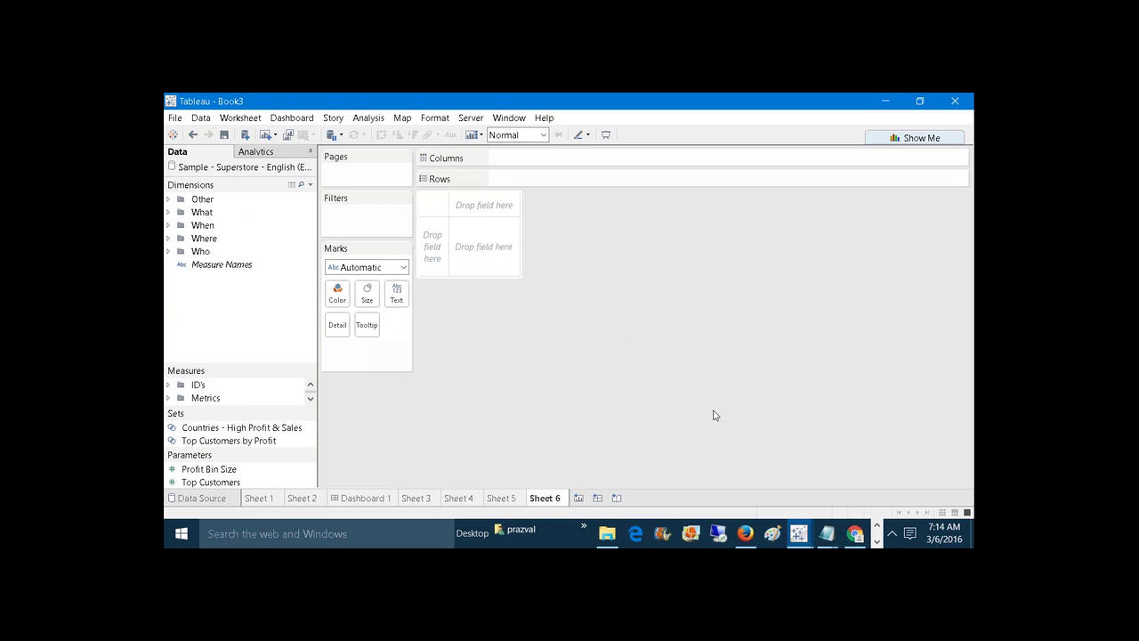
Switch to the Dashboards_New workbook and review its Final, Dashboard 15, Way, Step2.1 and Step2.2 dashboards on organizing data fields.
mouse_move(793, 538)
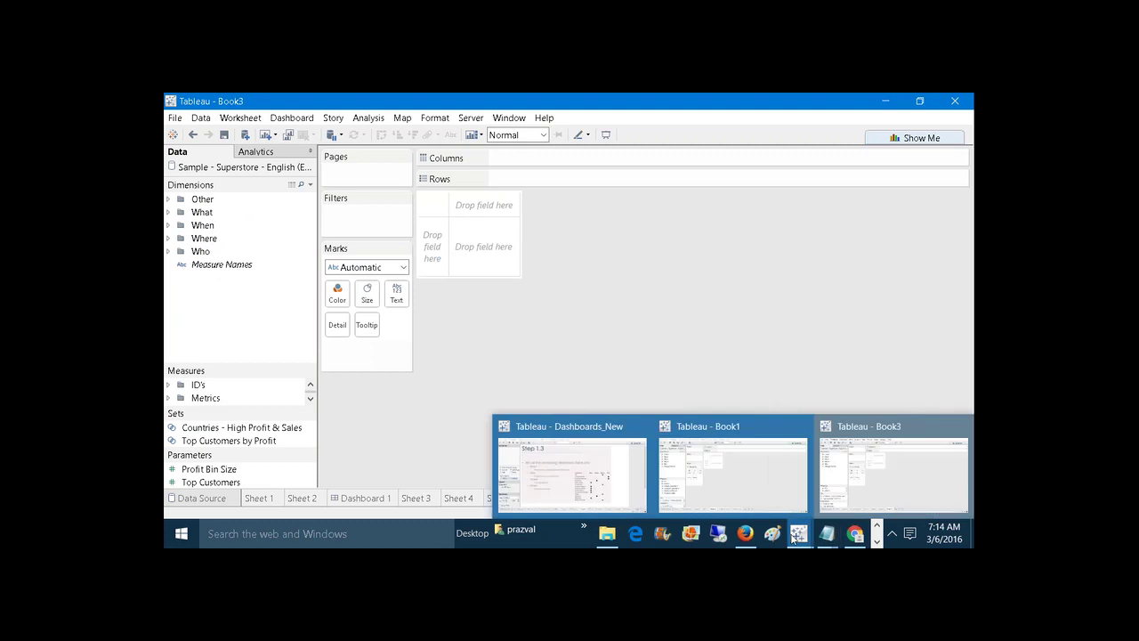
left_click(623, 496)
left_click(672, 500)
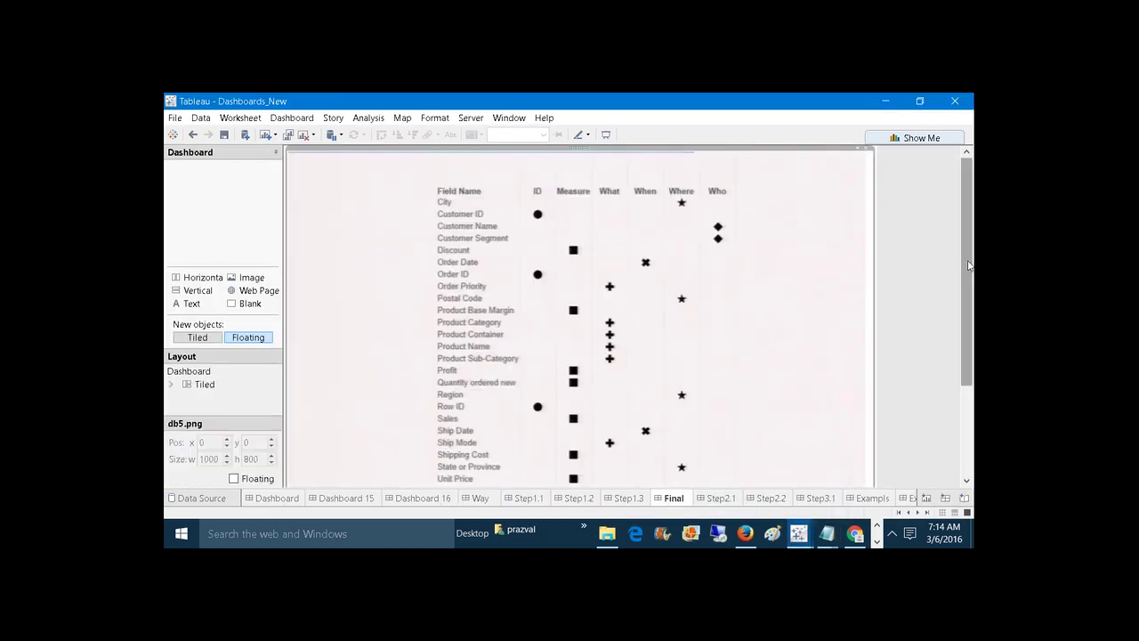
left_click_drag(970, 265, 965, 197)
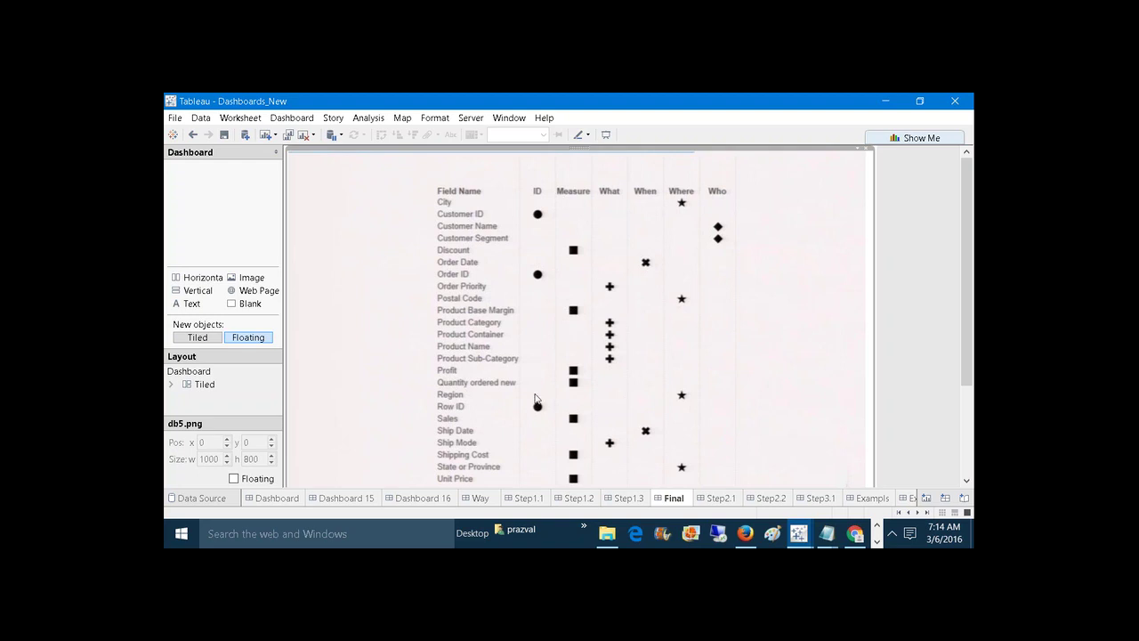
left_click(334, 495)
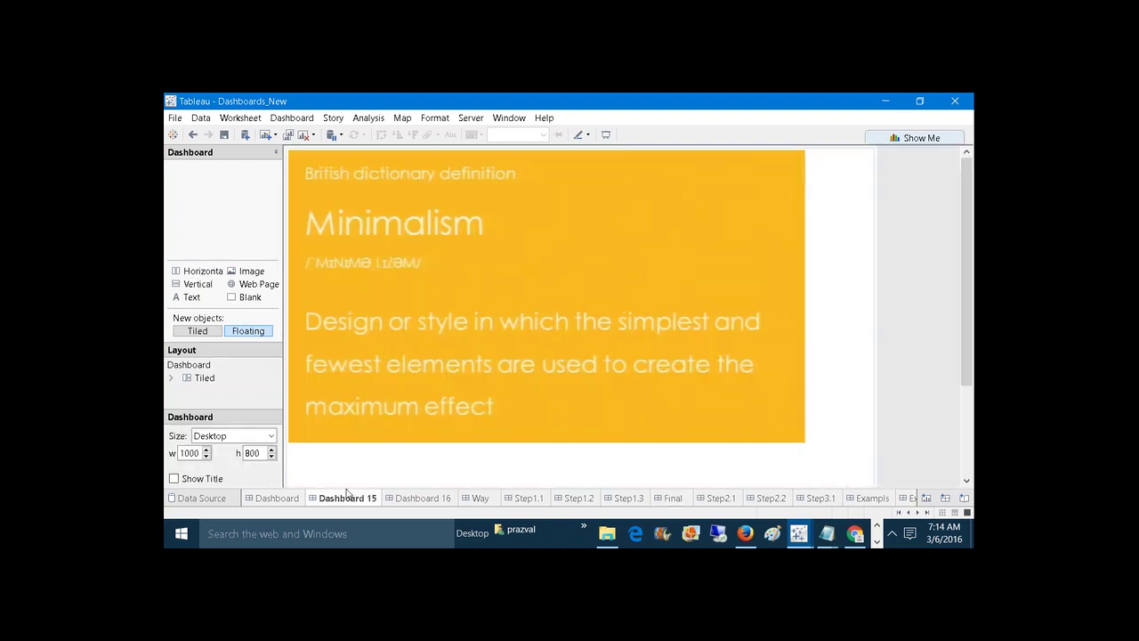
left_click(481, 498)
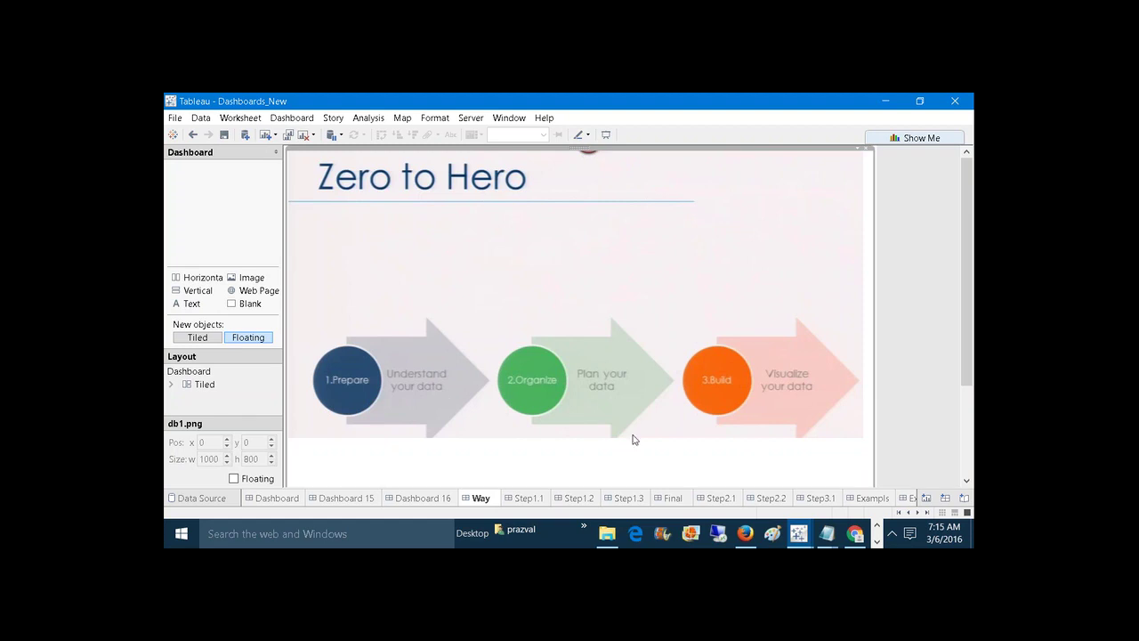
left_click(668, 500)
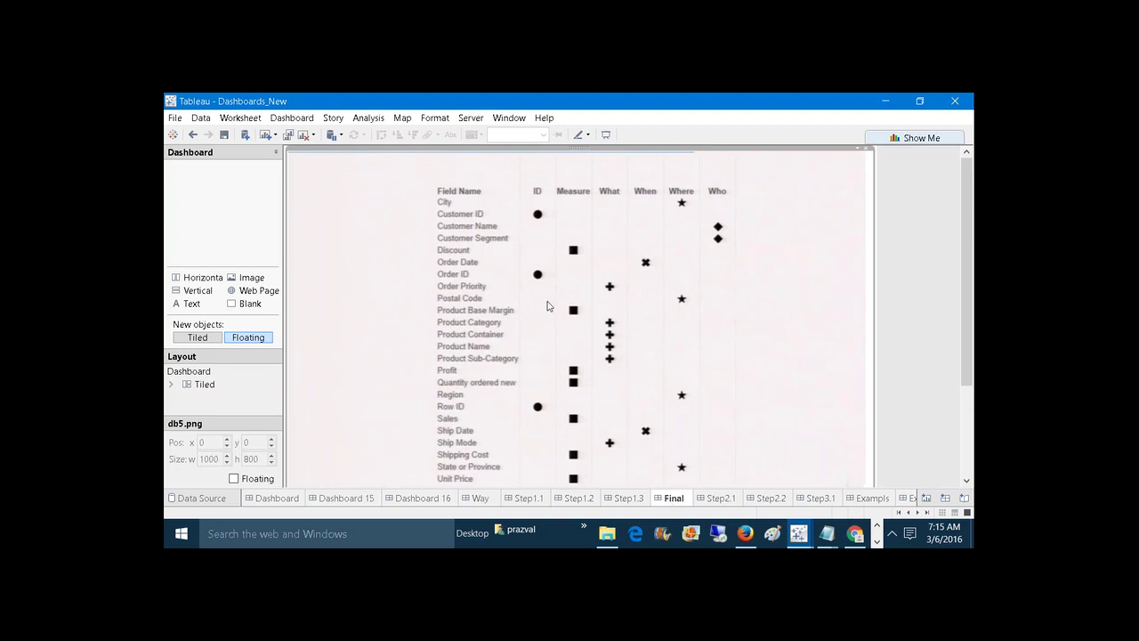
left_click(706, 500)
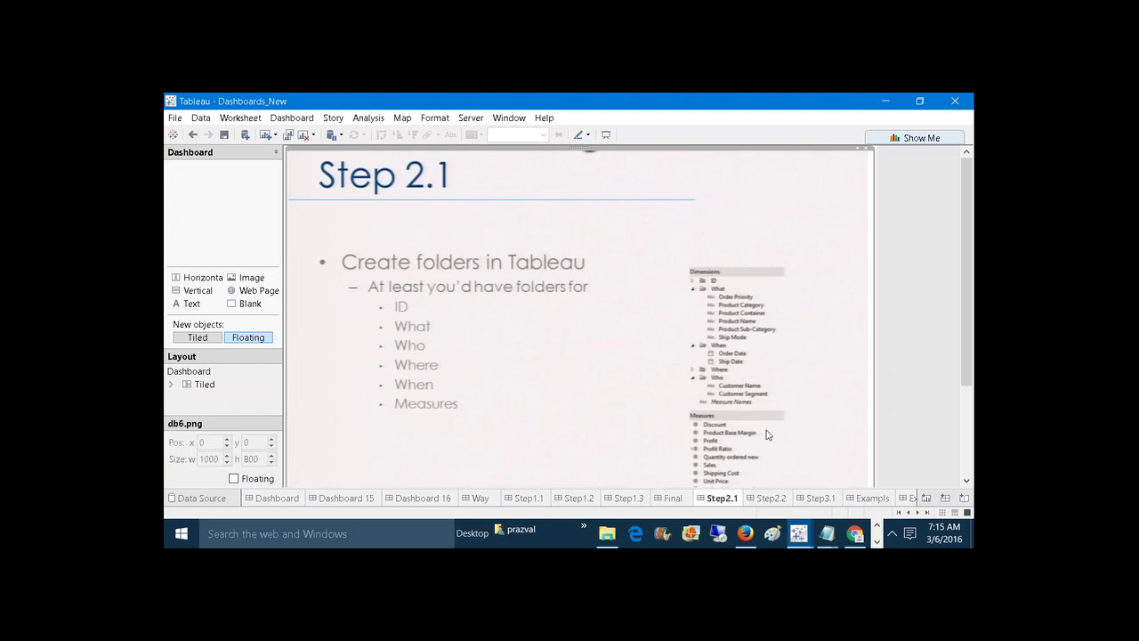
left_click(769, 498)
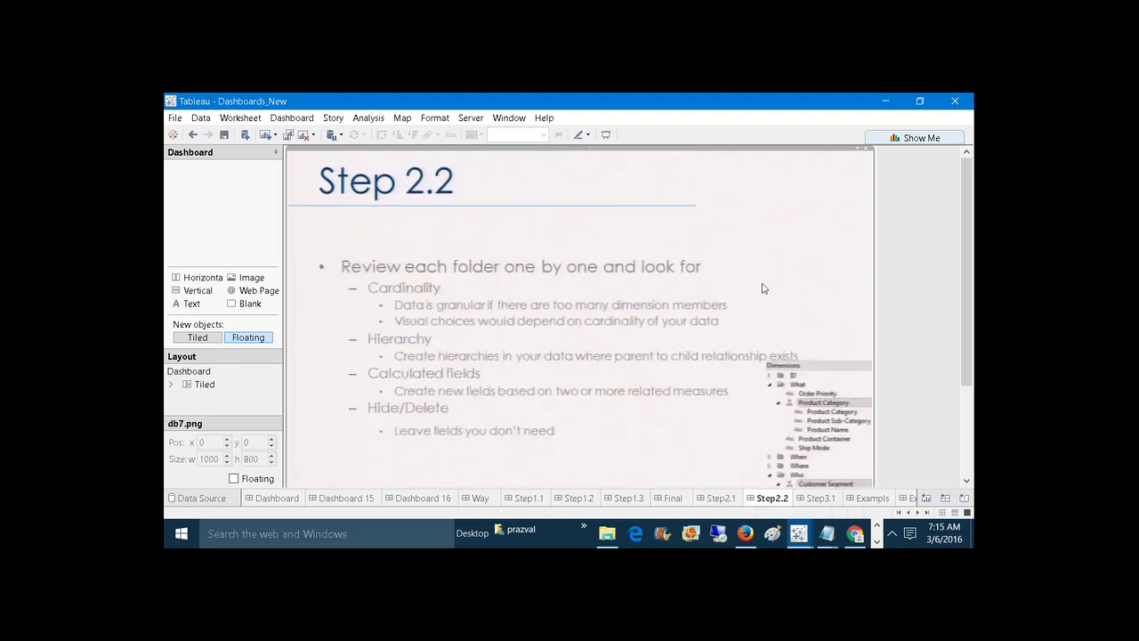
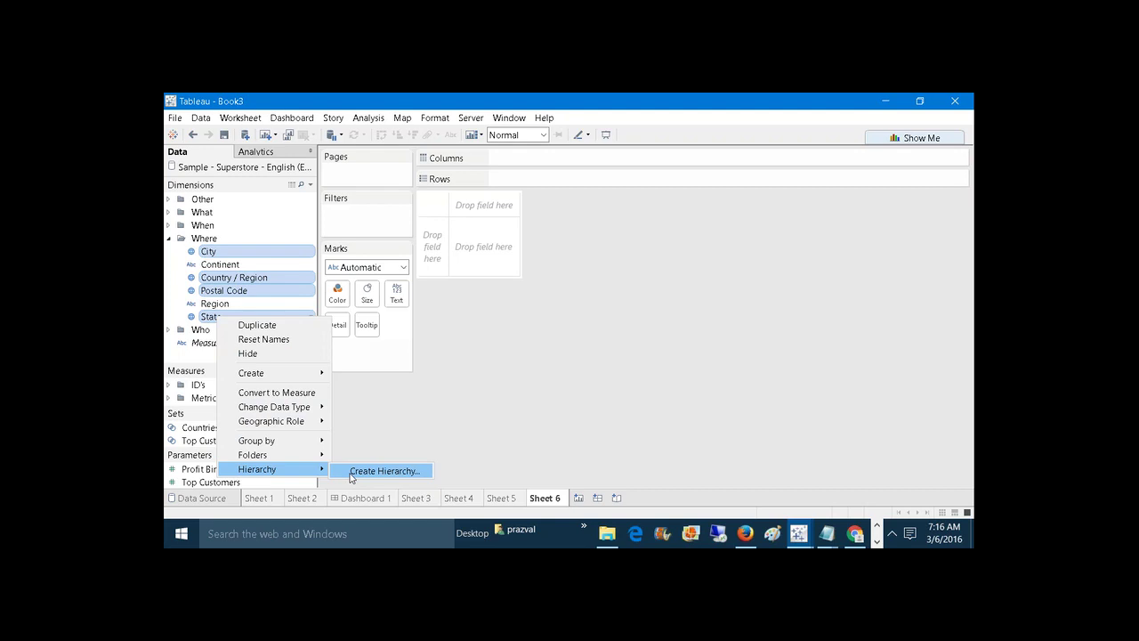
Create a hierarchy named Geography from City, Country / Region, Postal Code and State in the Where folder.
left_click(384, 471)
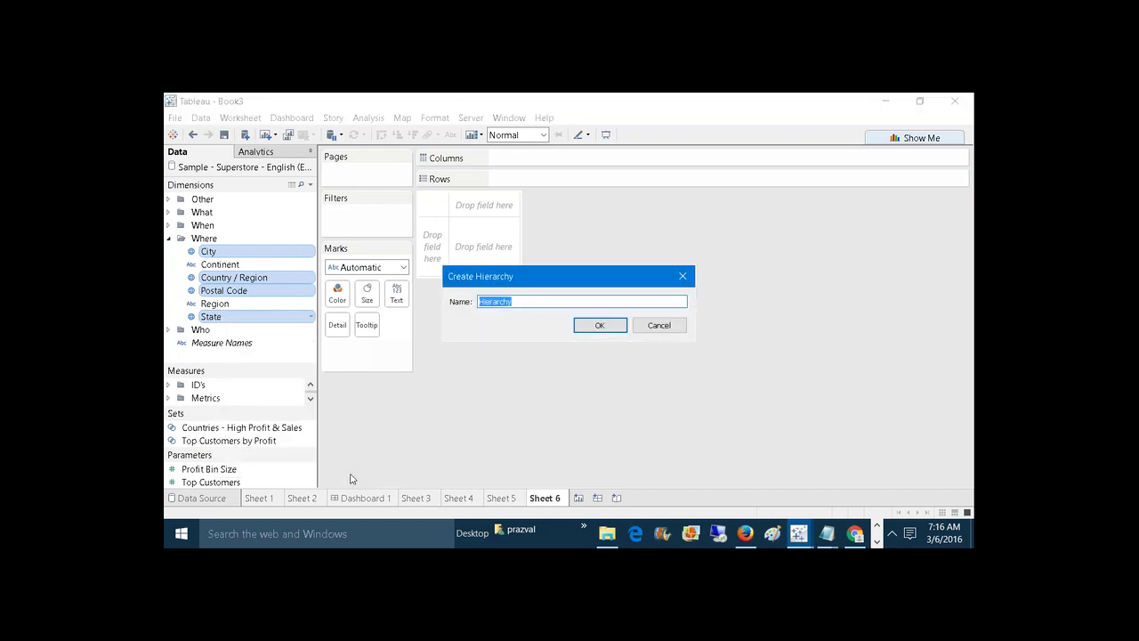
type("Geography")
left_click(595, 327)
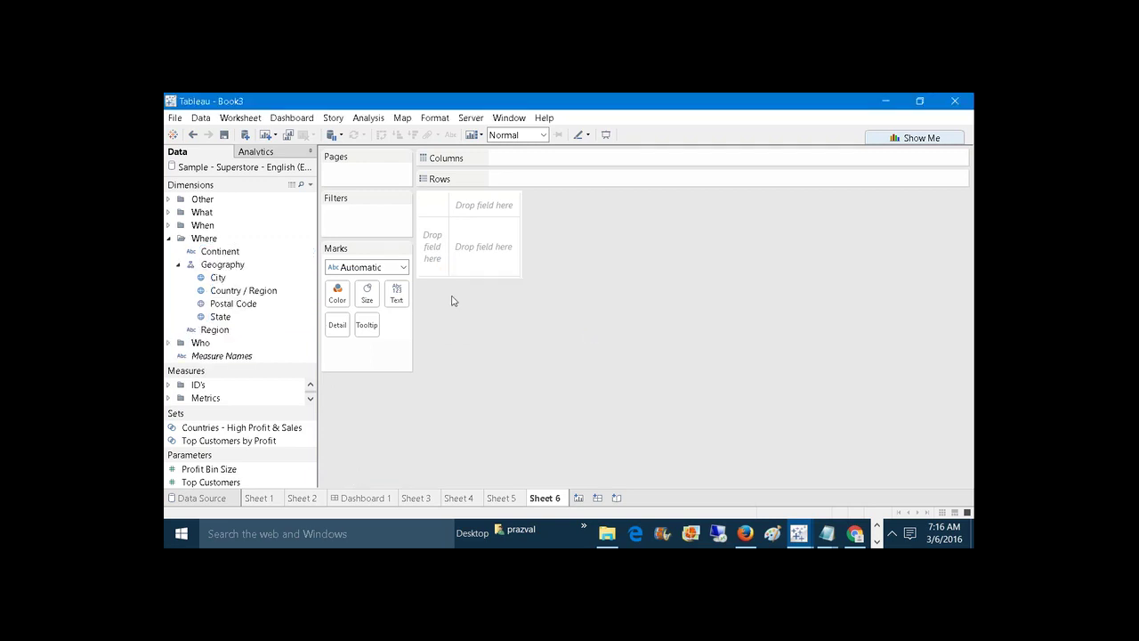
Try the Geography hierarchy on Rows with all members added, and remove it from the sheet.
left_click_drag(223, 264, 497, 179)
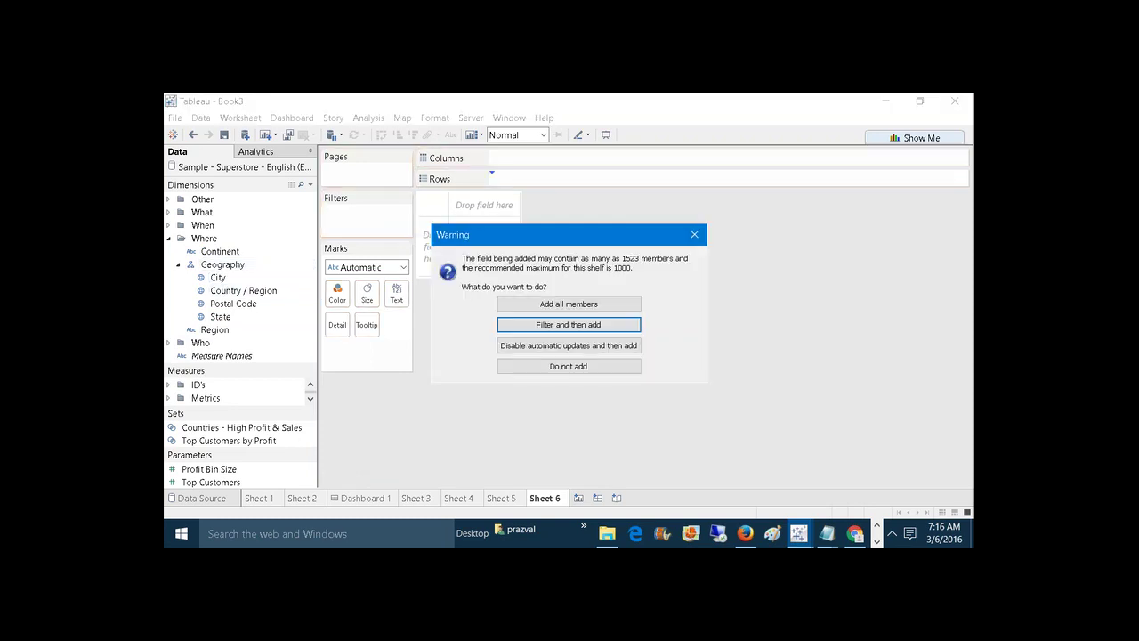
left_click(553, 304)
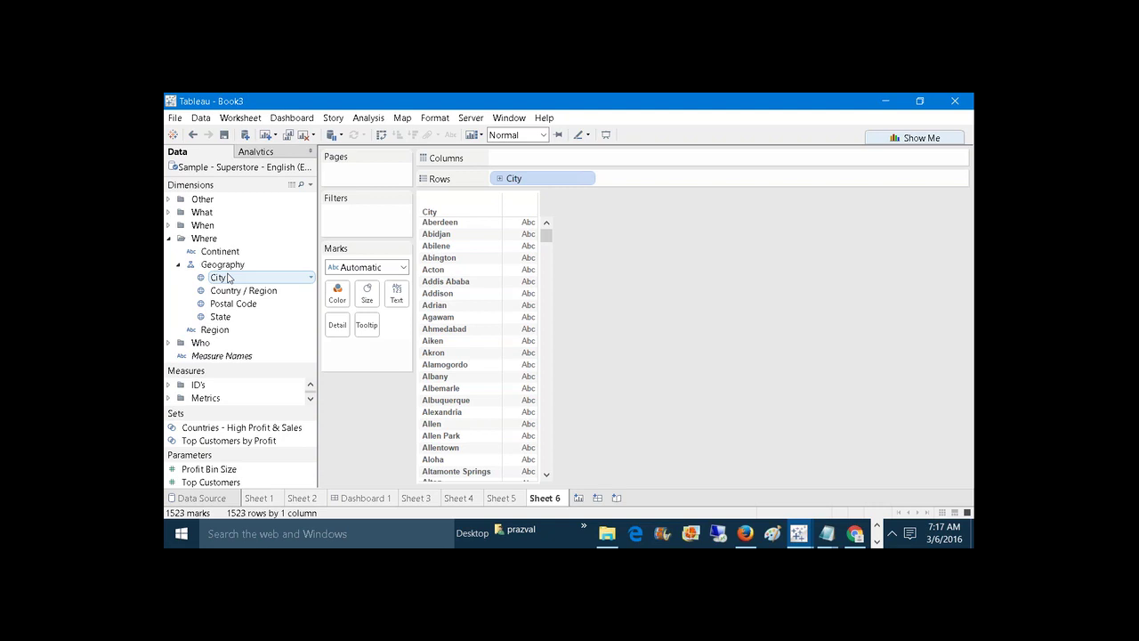
left_click_drag(511, 178, 659, 289)
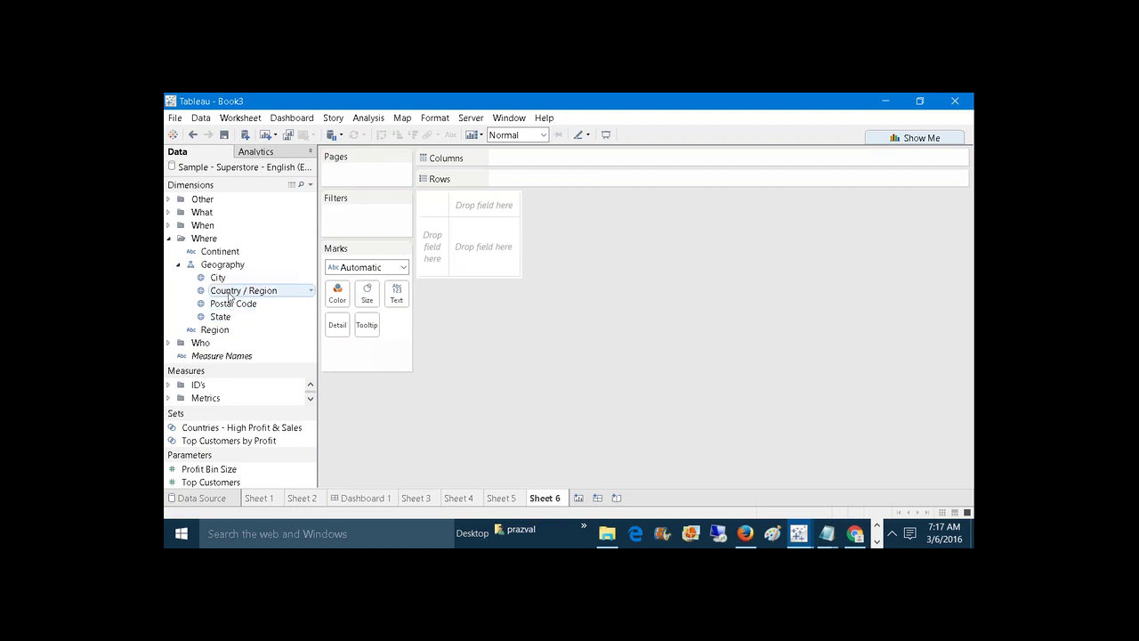
Reorder the Geography hierarchy to Country / Region, State, City and Postal Code, and collapse it.
left_click_drag(229, 297, 242, 276)
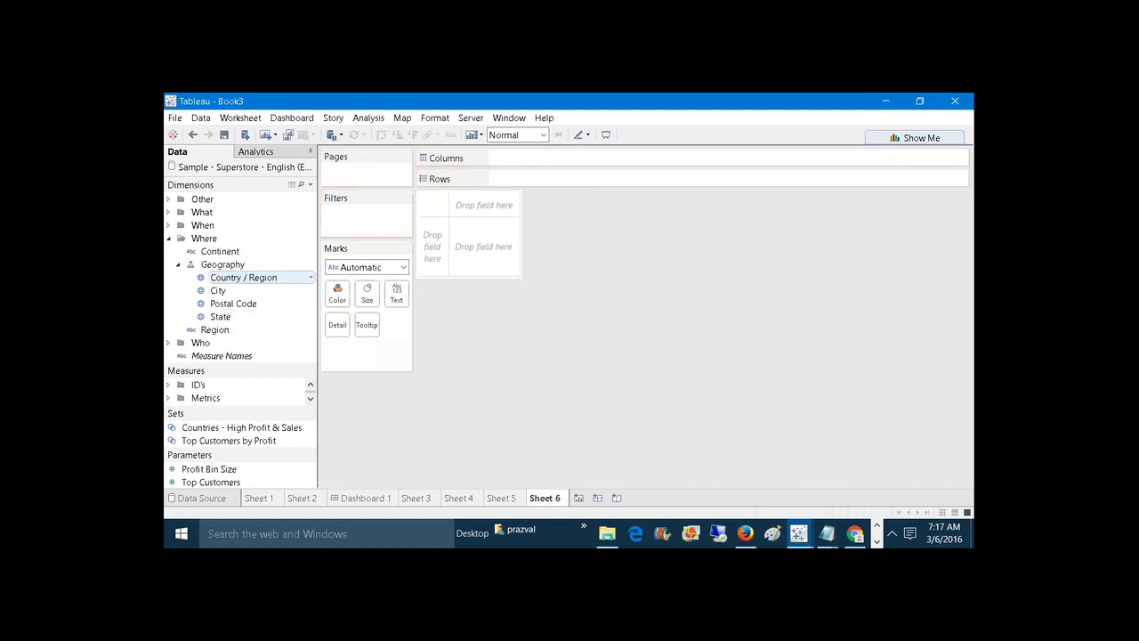
left_click_drag(222, 317, 220, 290)
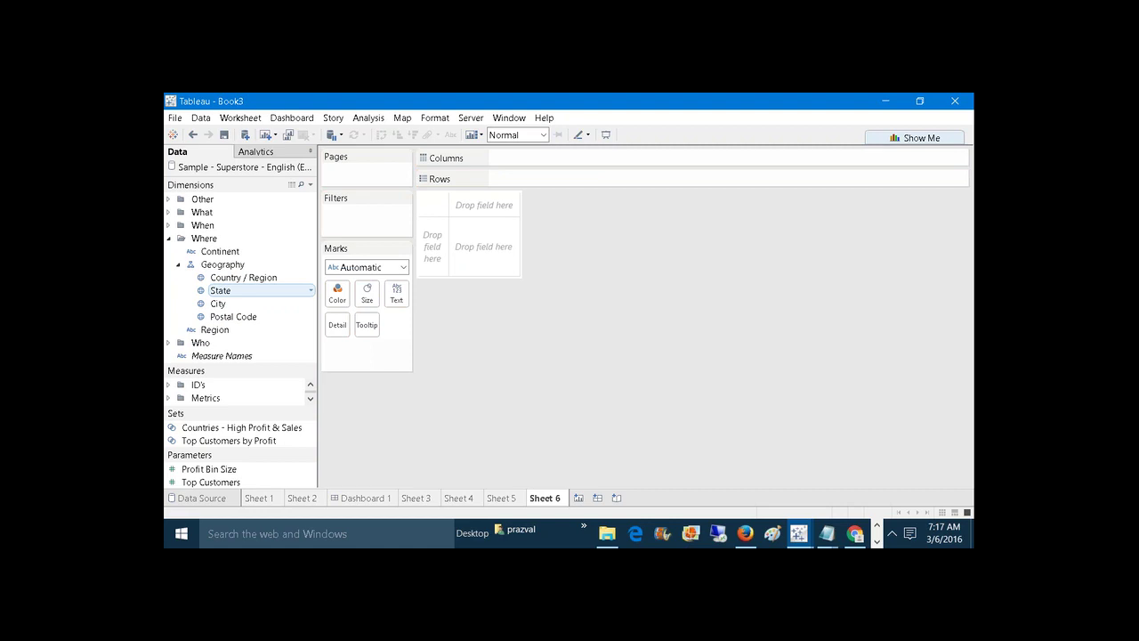
left_click(179, 266)
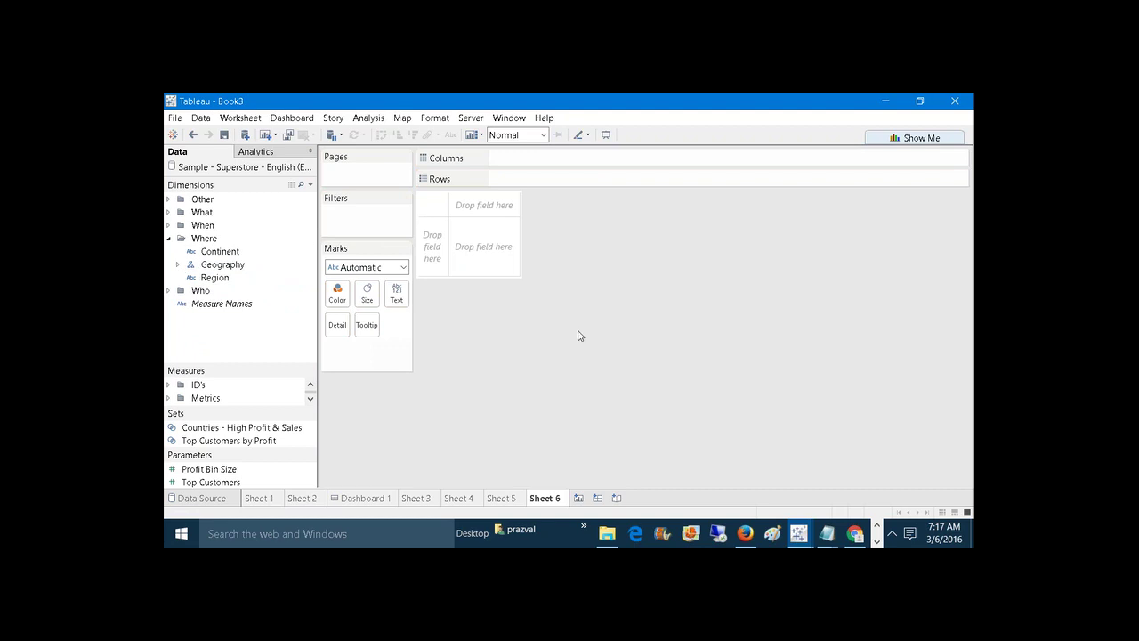
Expand the What folder and hide its Container field.
mouse_move(798, 533)
left_click(170, 213)
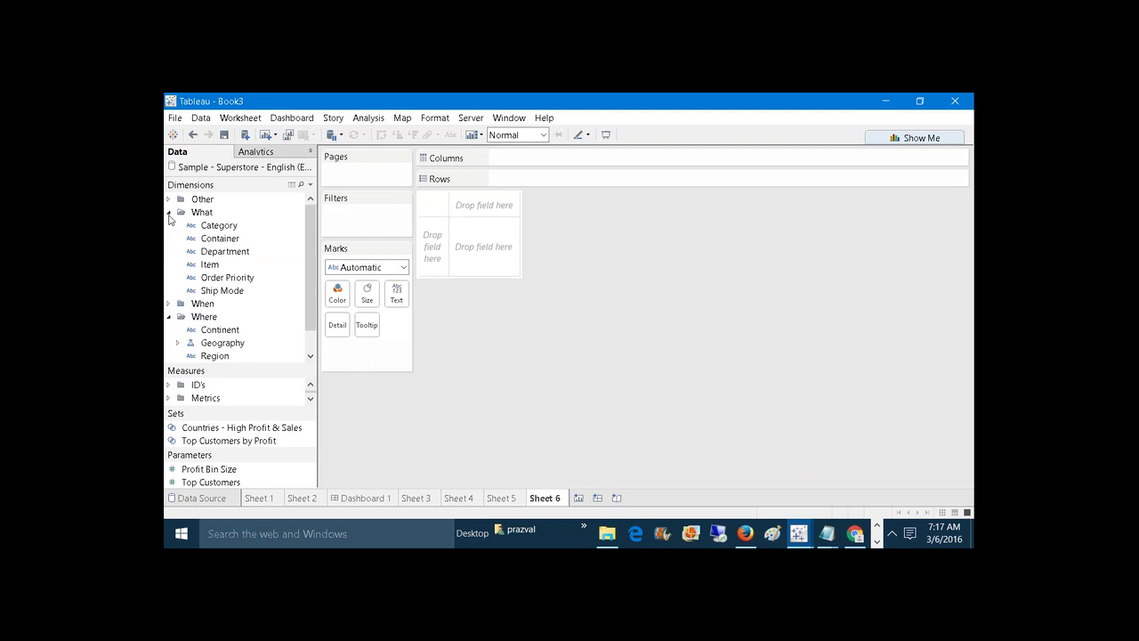
left_click(224, 245)
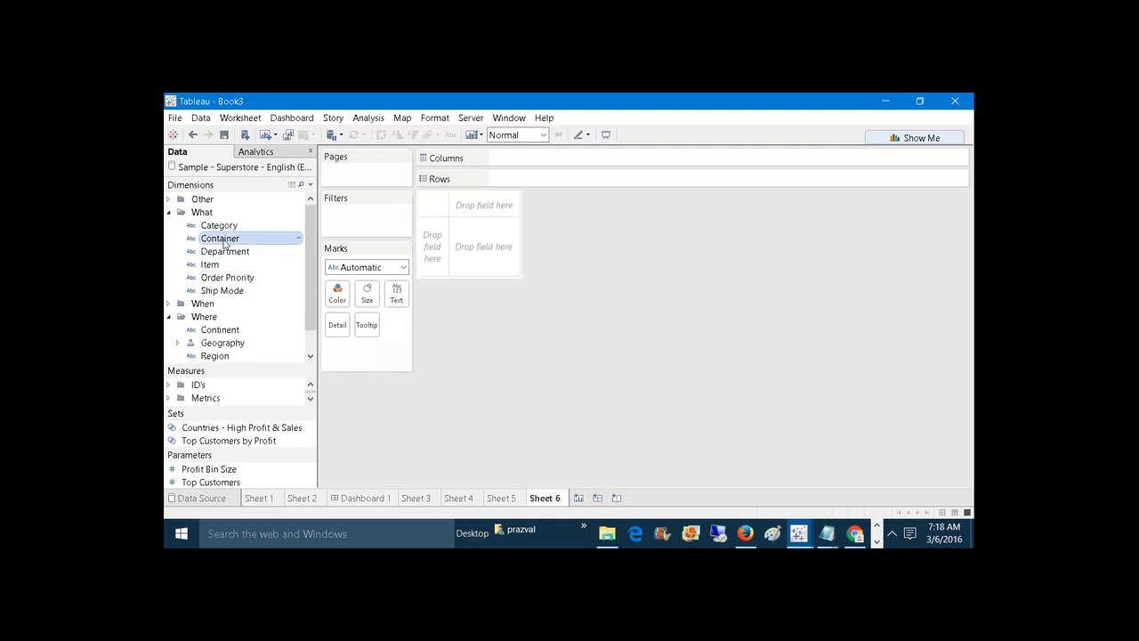
right_click(225, 244)
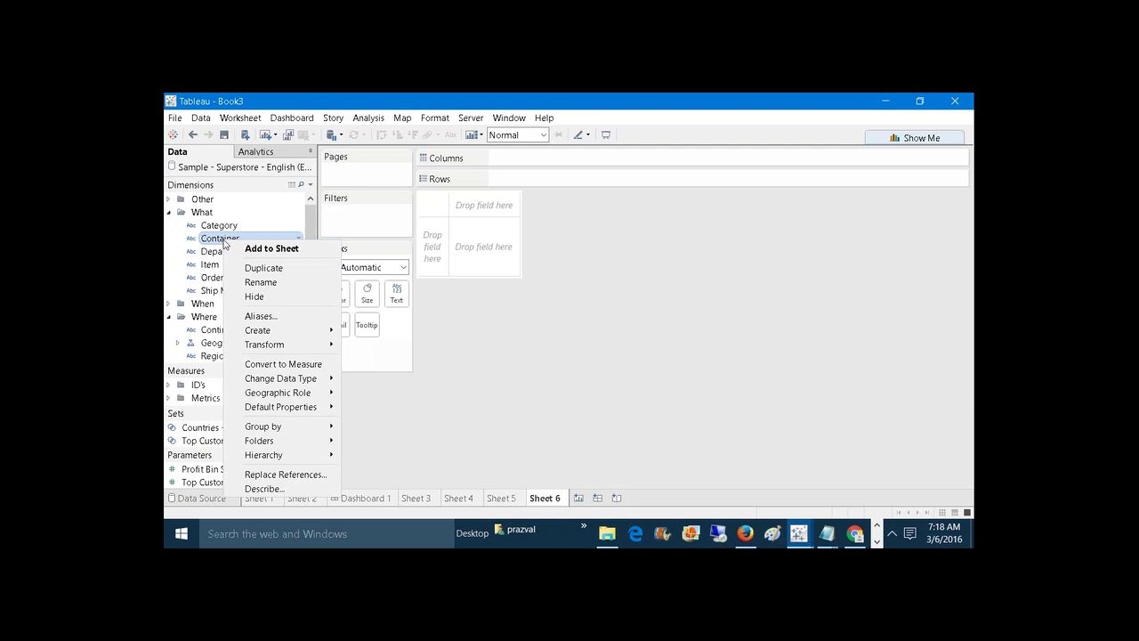
left_click(250, 296)
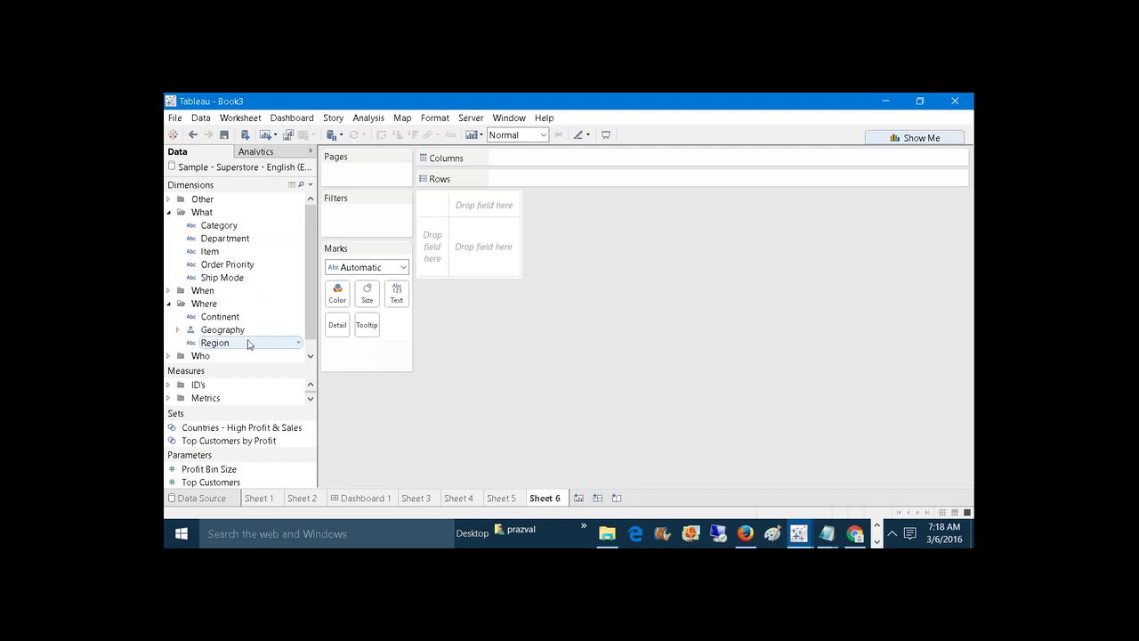
Enlarge the Dimensions area and show the hidden fields in it.
left_click_drag(245, 365, 241, 401)
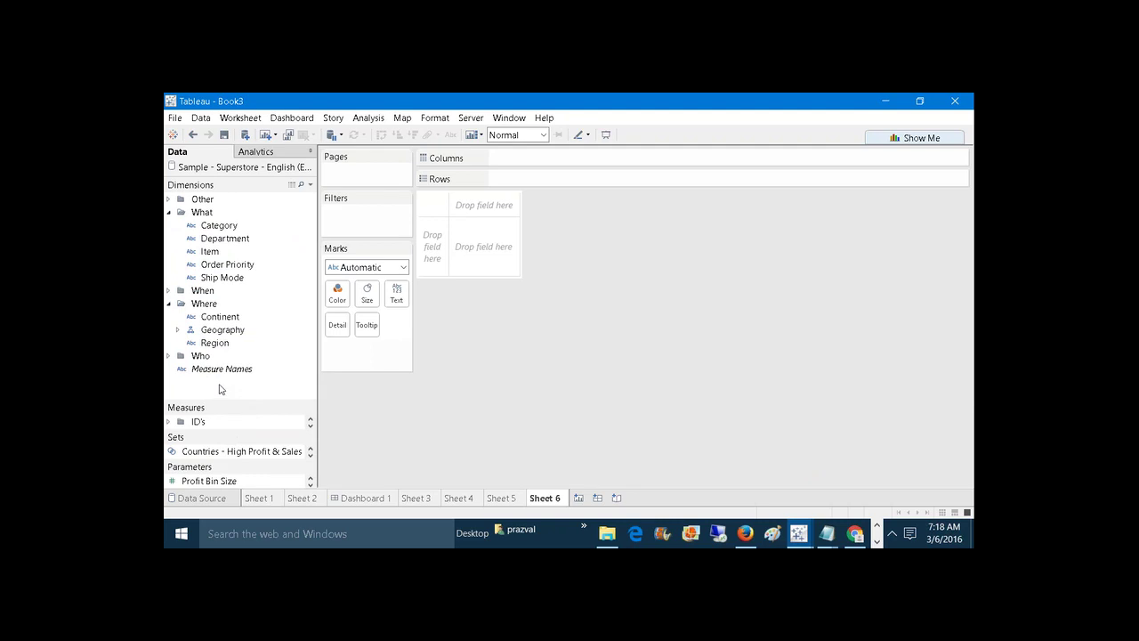
right_click(221, 388)
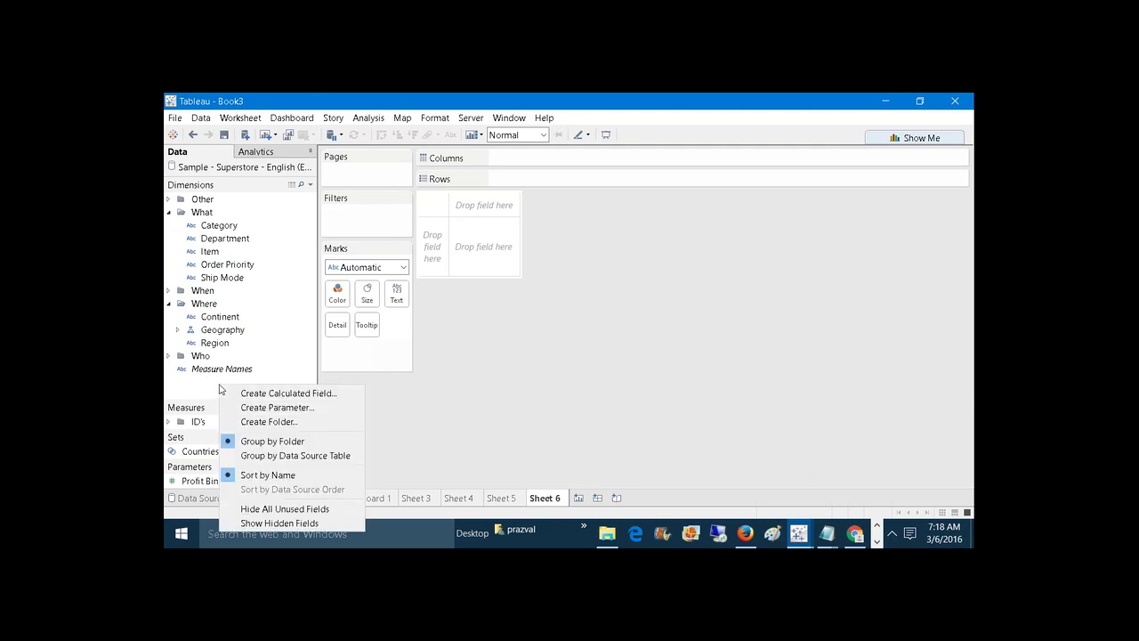
left_click(277, 524)
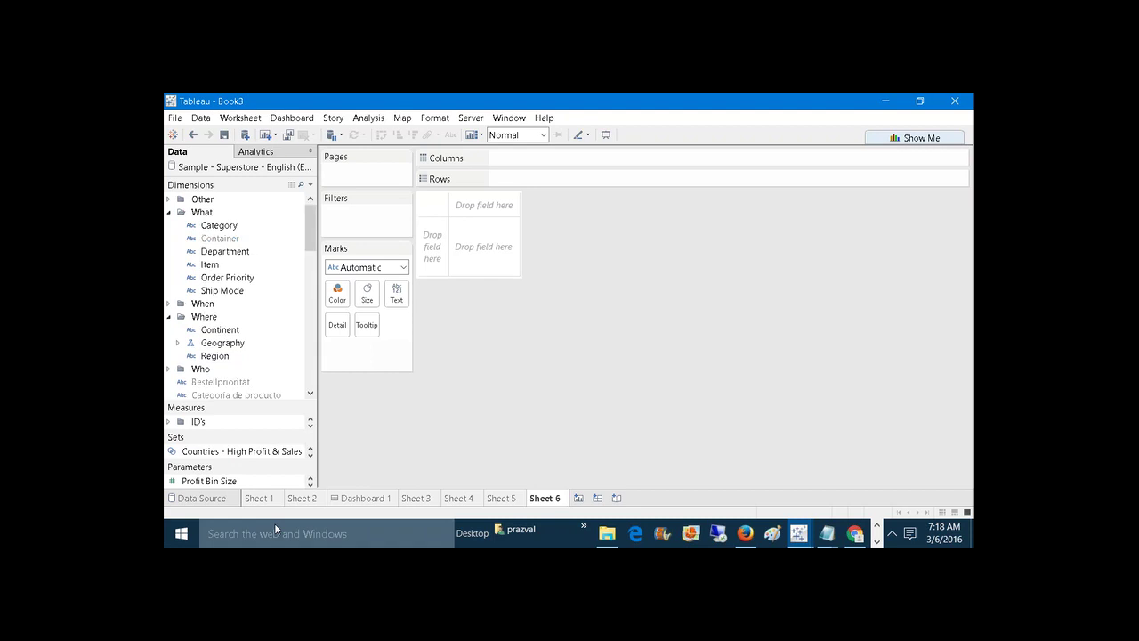
Unhide the Container field in the What folder.
left_click(215, 240)
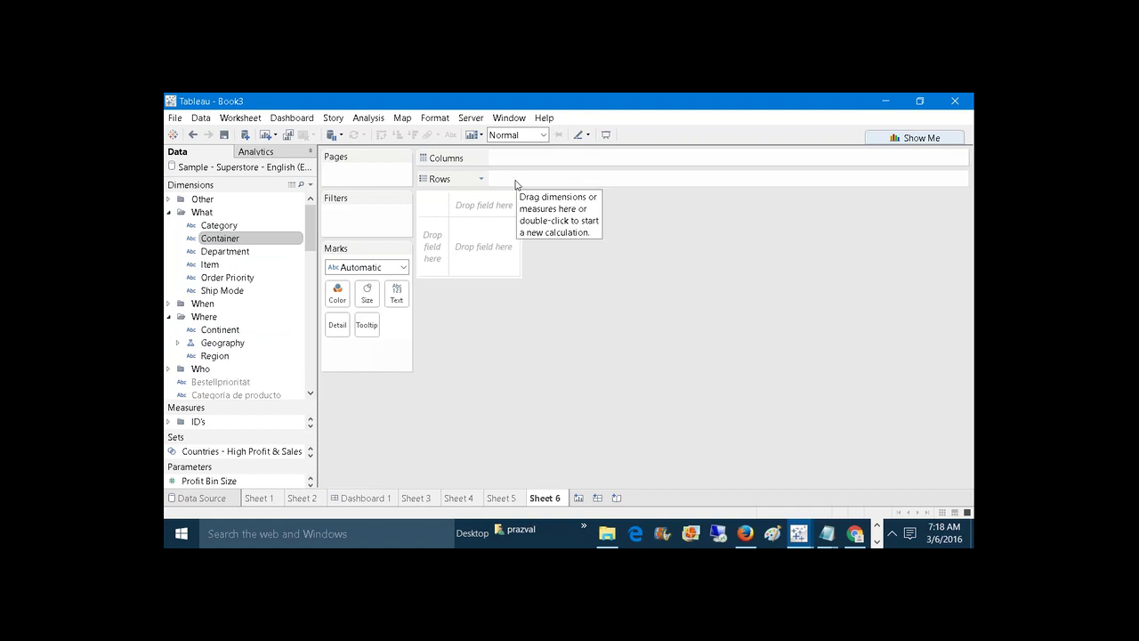
right_click(243, 244)
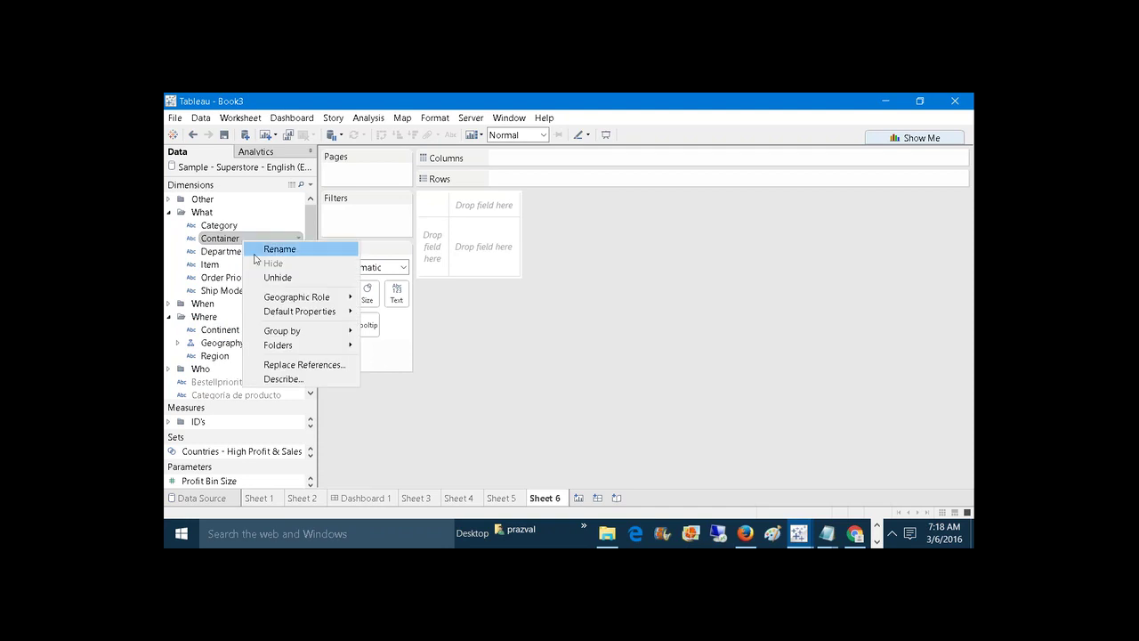
left_click(276, 278)
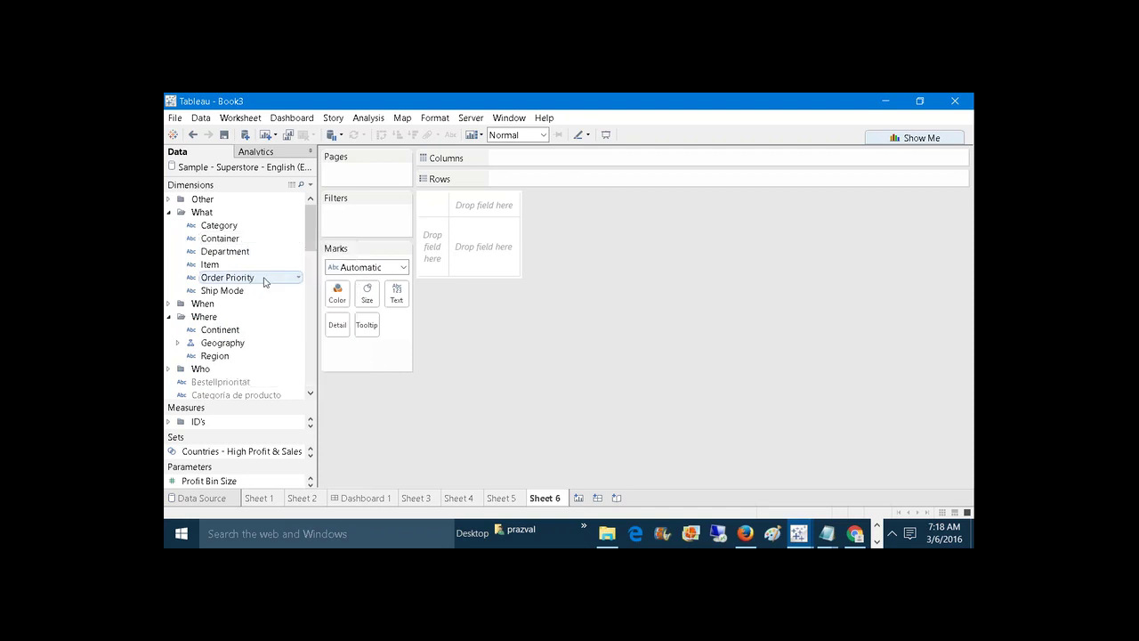
Hide the Container field in the What folder again.
mouse_move(220, 239)
left_mouse_down()
mouse_move(540, 197)
mouse_move(541, 183)
mouse_move(344, 201)
mouse_move(272, 239)
mouse_move(242, 239)
left_mouse_up()
right_click(232, 240)
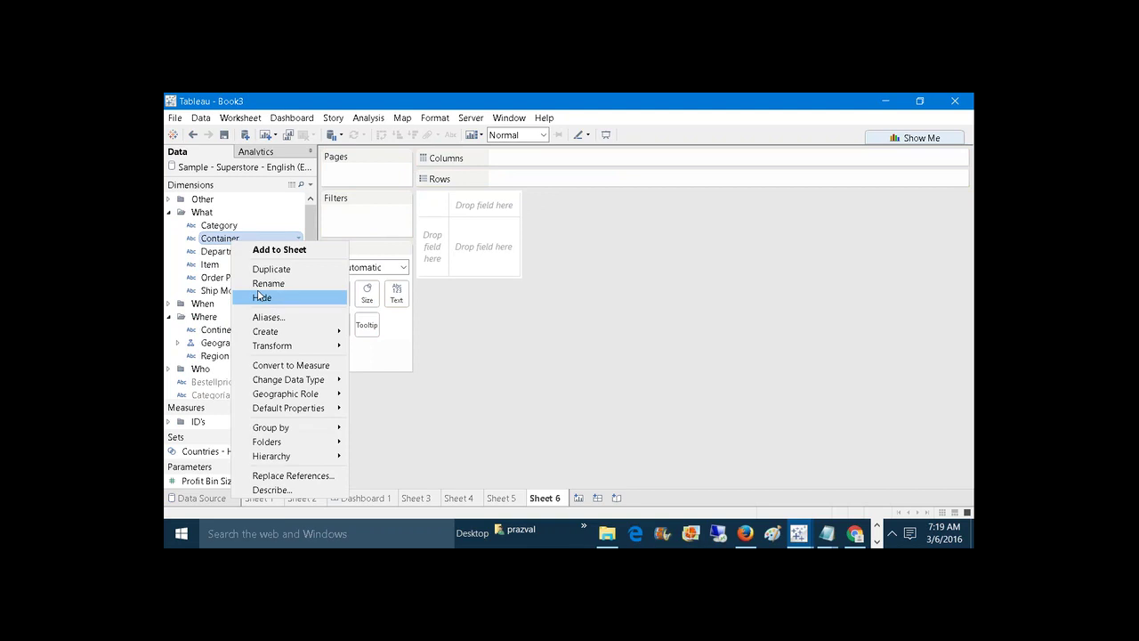
left_click(259, 296)
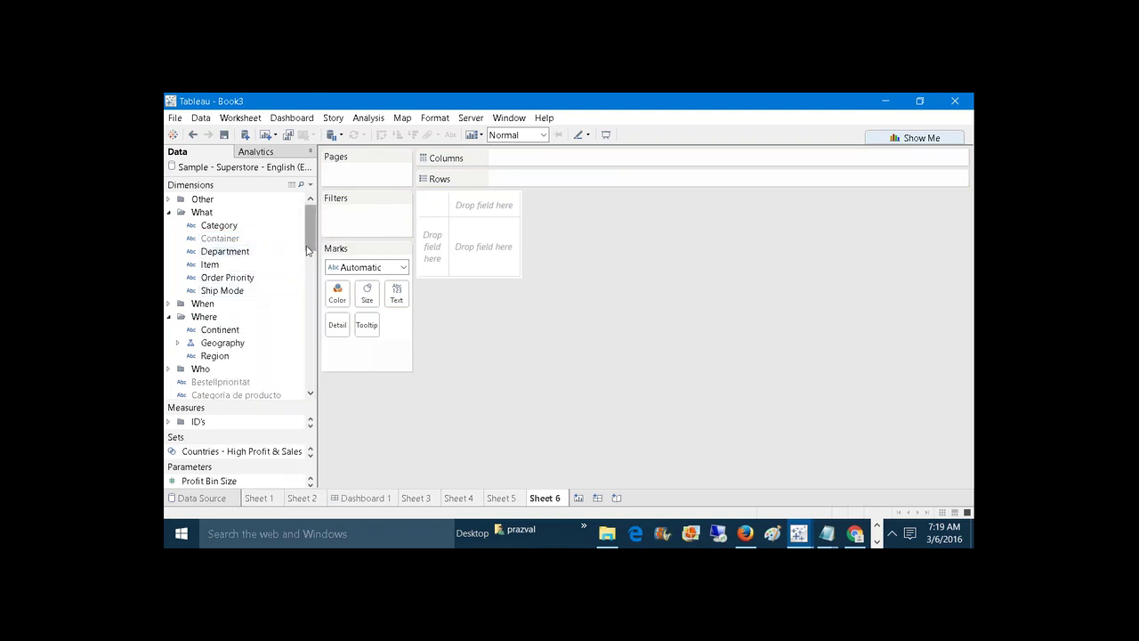
Stop showing the hidden fields in the Dimensions list.
scroll(305, 254, "down", 1)
scroll(305, 256, "up", 1)
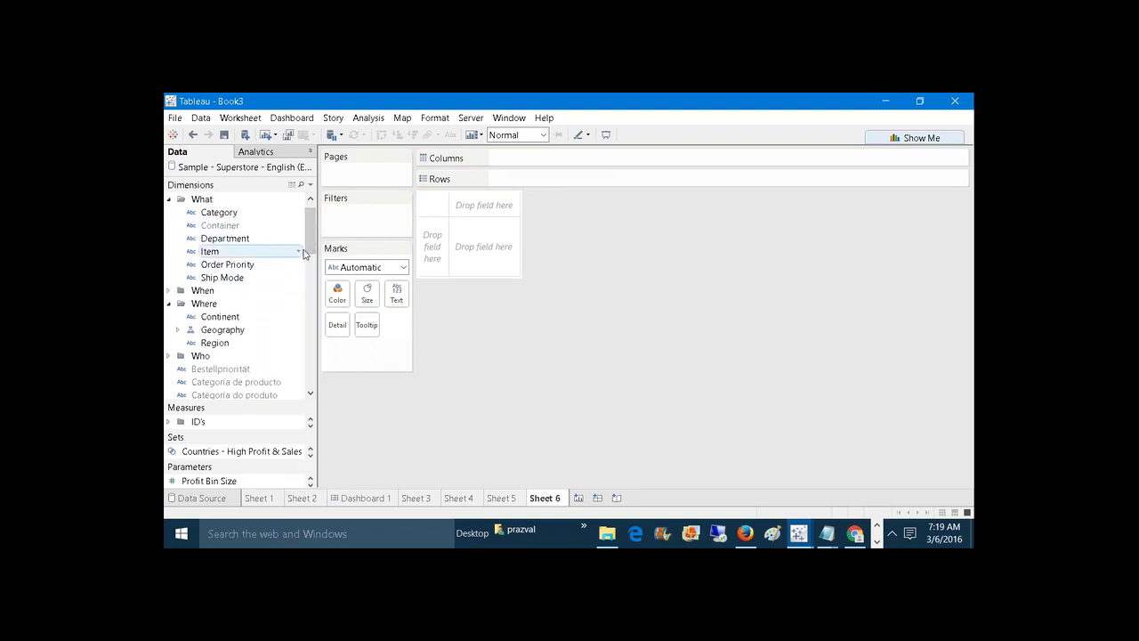
left_click_drag(311, 247, 324, 383)
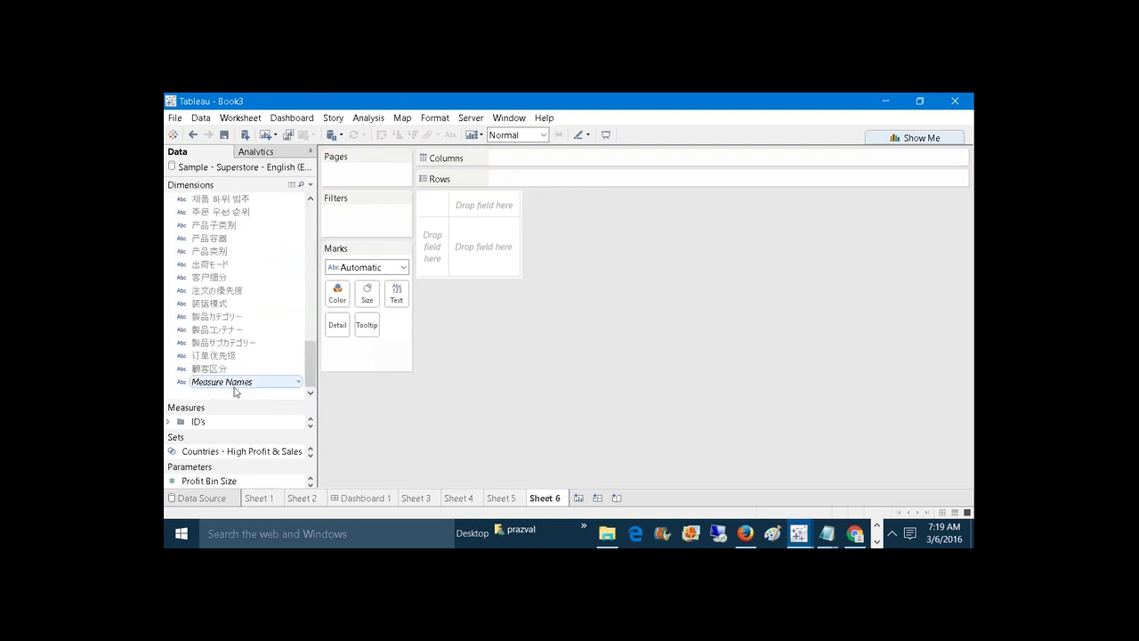
right_click(225, 397)
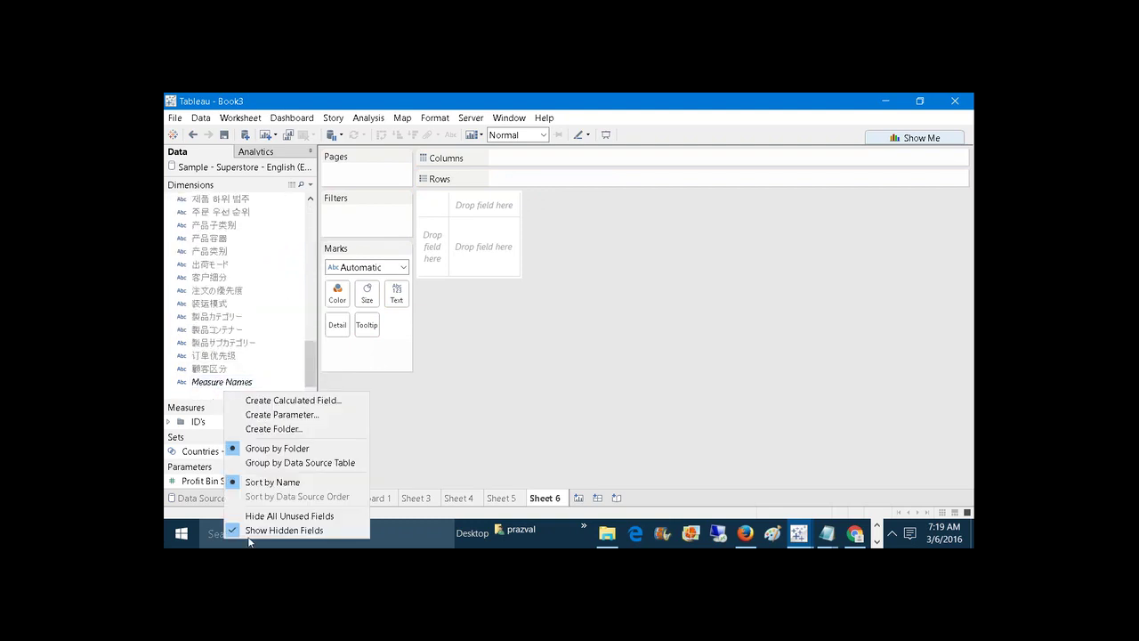
left_click(254, 531)
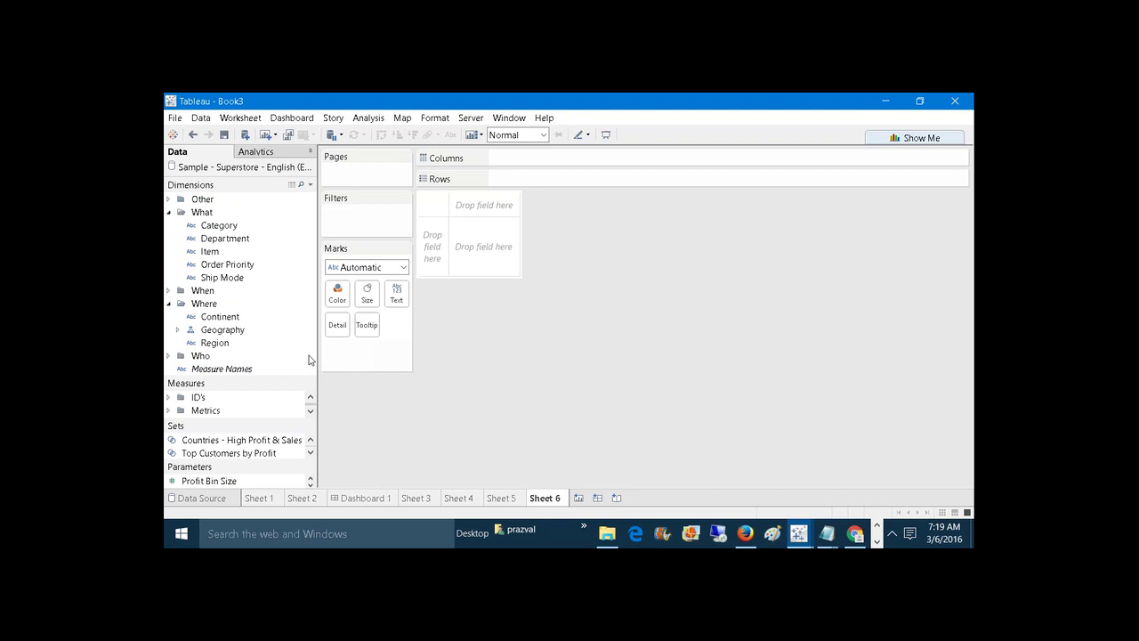
Switch to the Dashboards_New workbook and mark the sales and profit measures of the customer view question in the Step 3.1 examples.
mouse_move(811, 531)
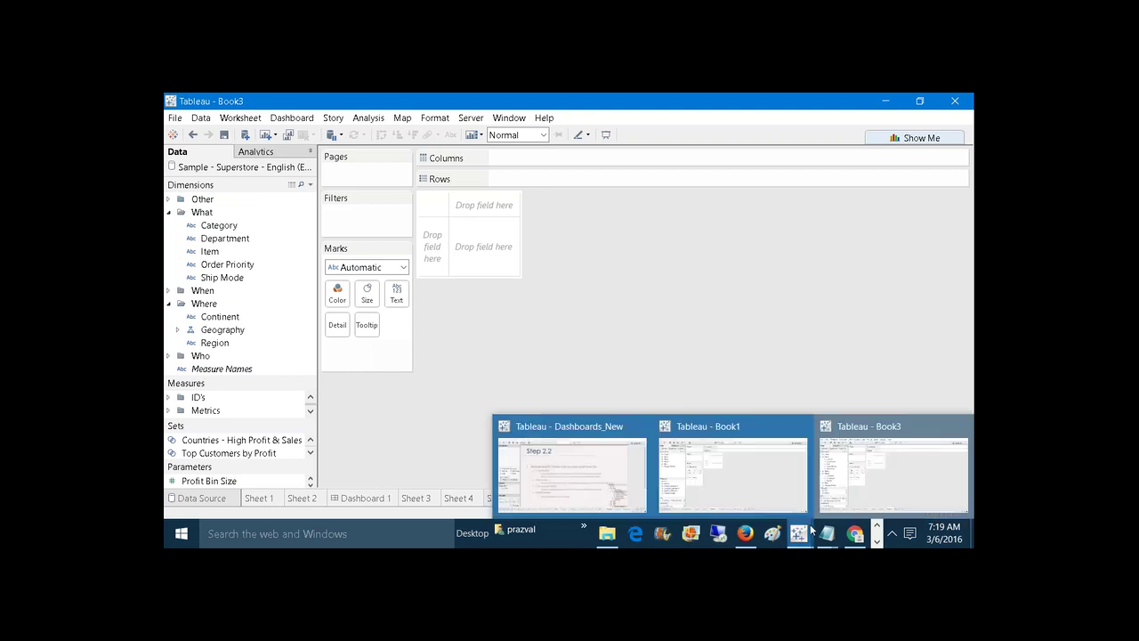
left_click(611, 475)
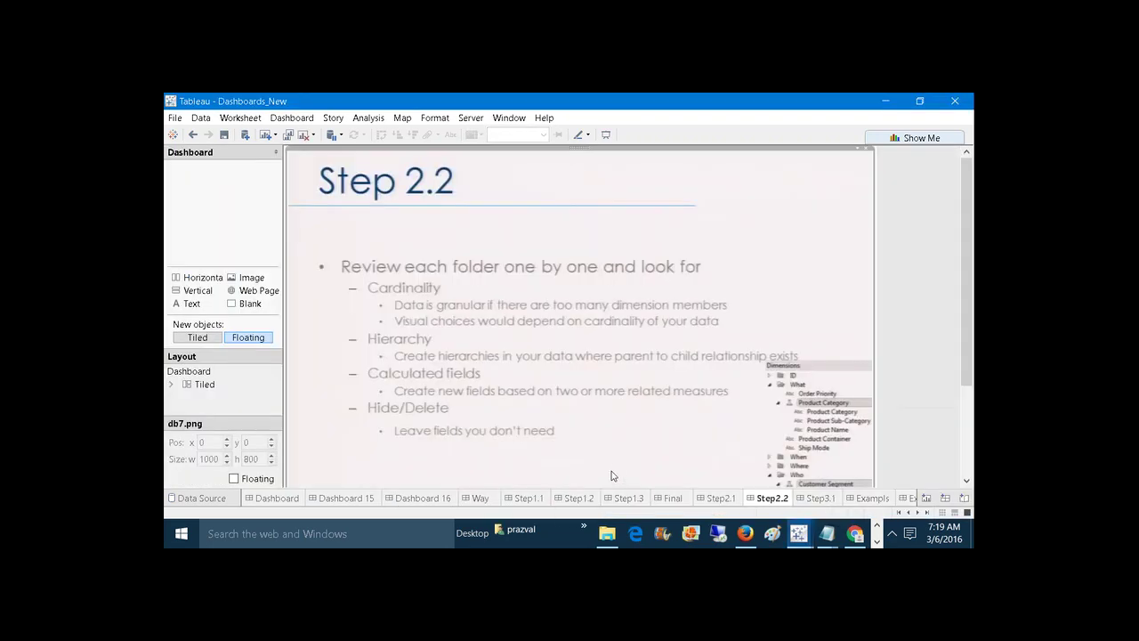
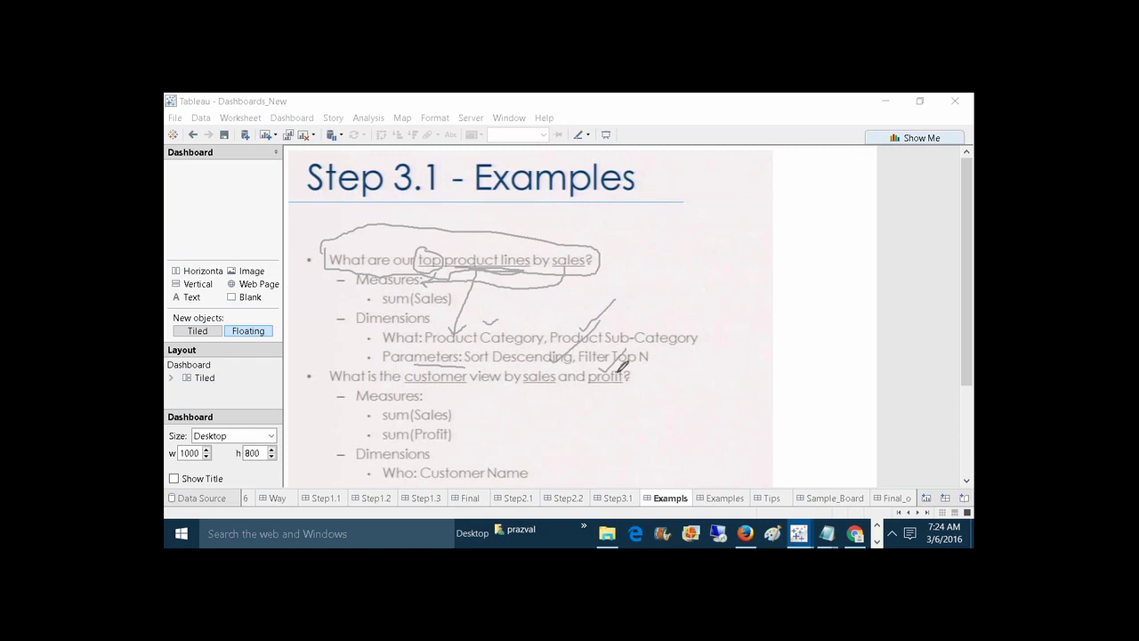
left_click_drag(543, 380, 626, 376)
mouse_move(442, 392)
left_mouse_down()
mouse_move(395, 391)
mouse_move(409, 424)
mouse_move(450, 407)
mouse_move(441, 386)
left_mouse_up()
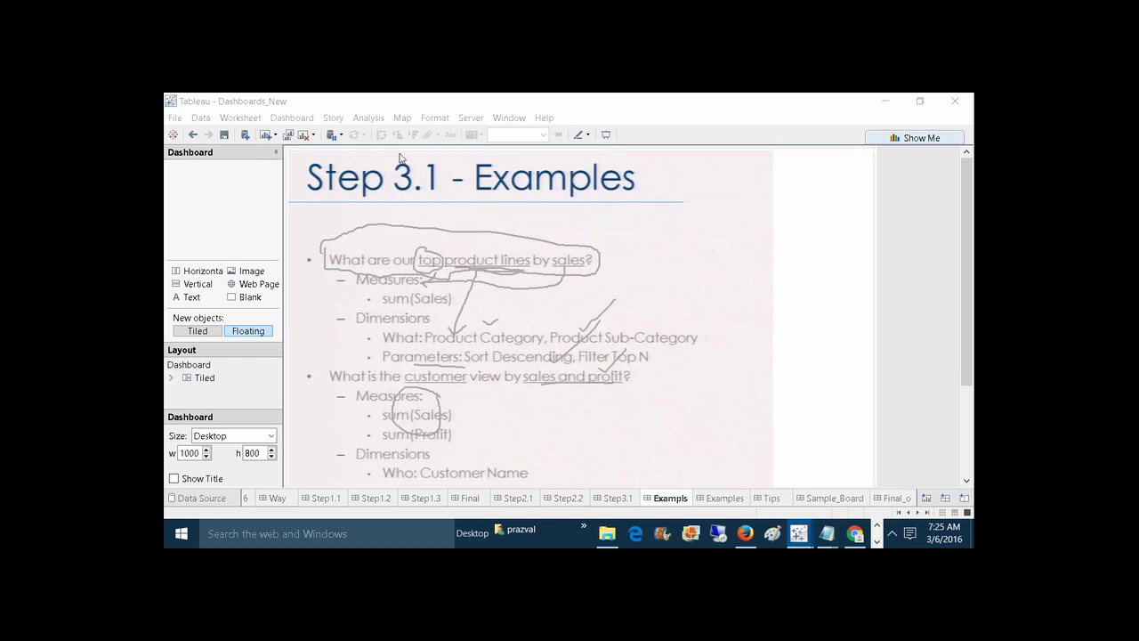
Undo the clearing of the Exampls dashboard and erase the pen marks.
left_click(303, 134)
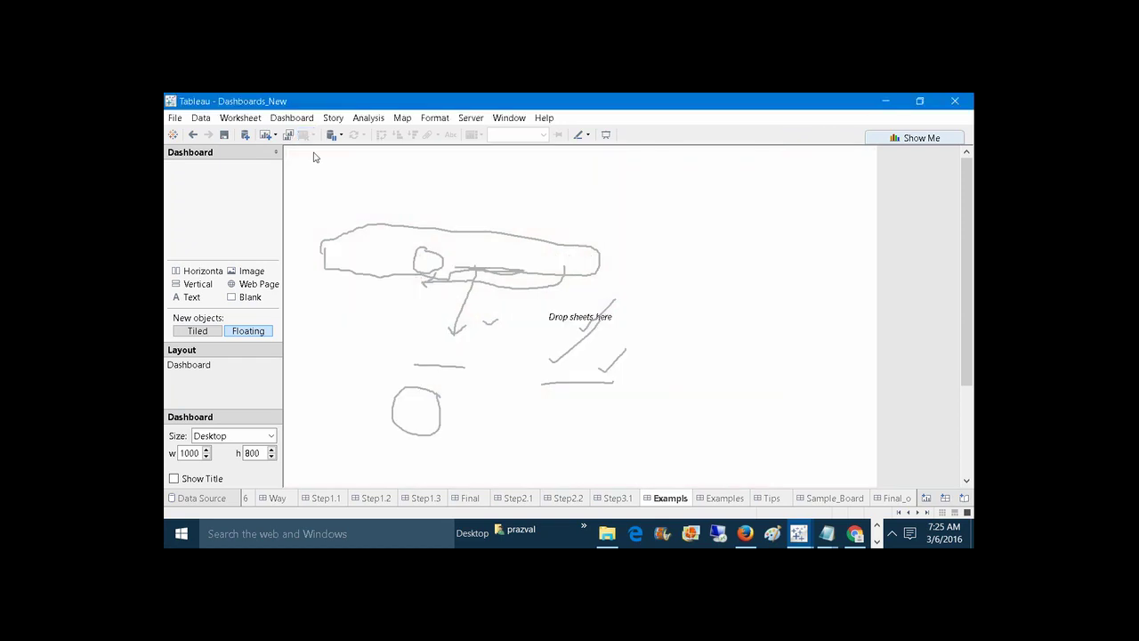
key("ctrl+z")
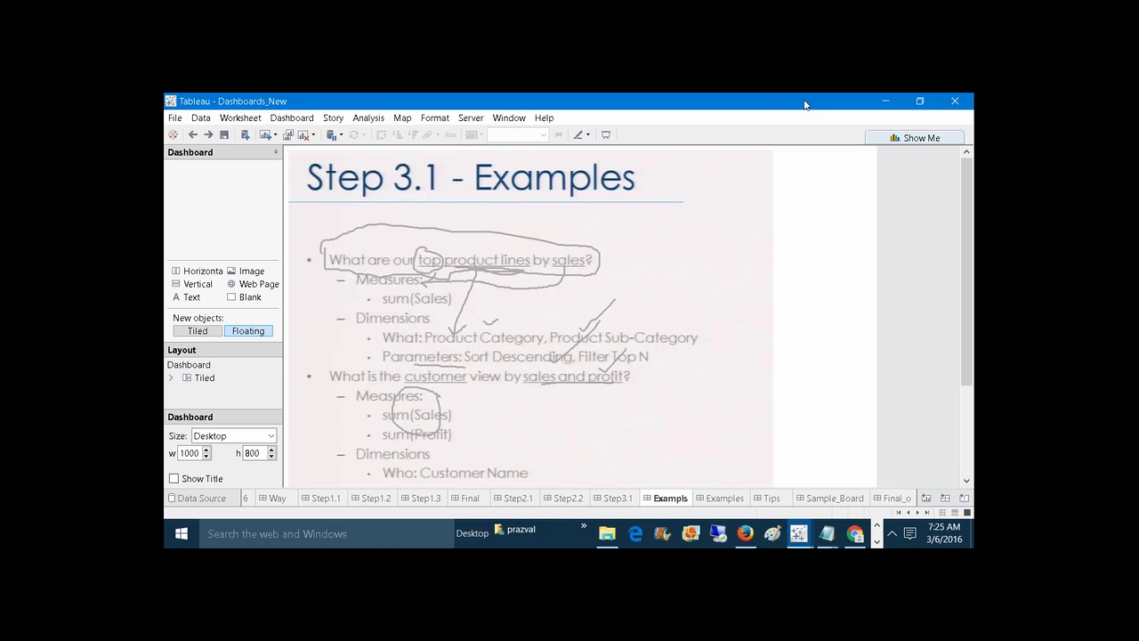
key("Escape")
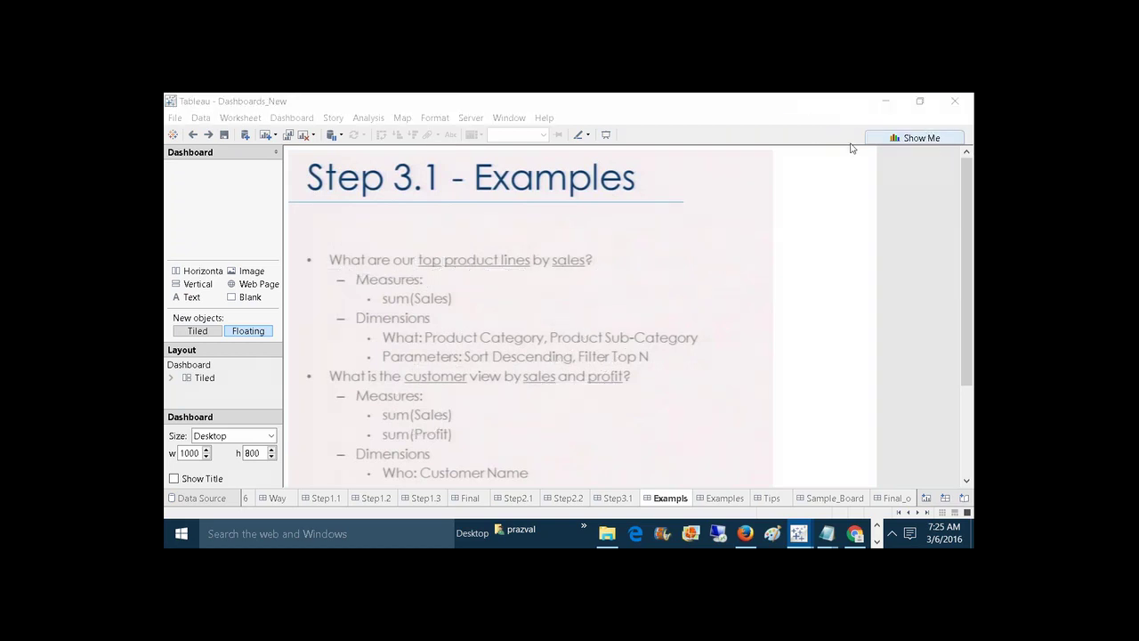
Open the Examples dashboard and mark the sales profitability question with its region, country and measure terms.
left_click_drag(968, 286, 803, 495)
left_click(735, 498)
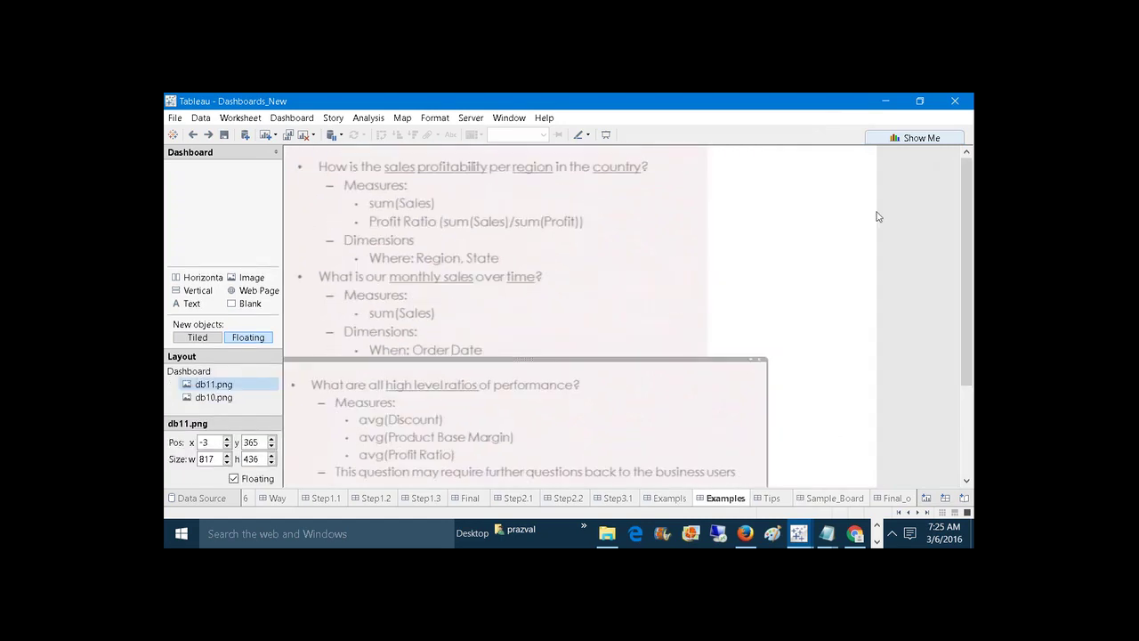
key("ctrl+2")
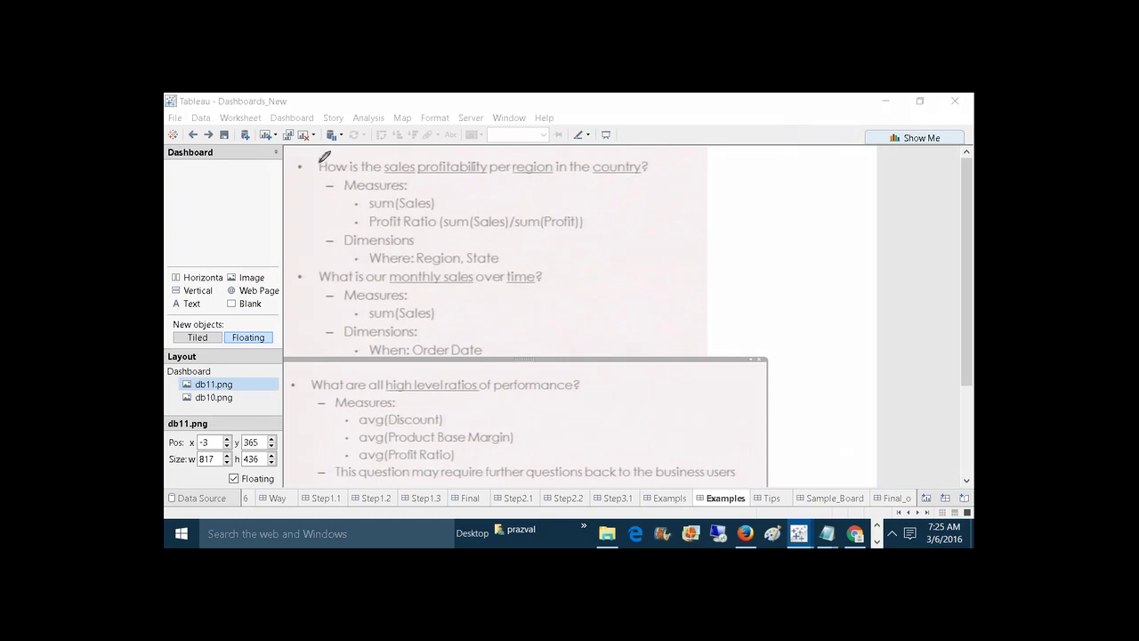
mouse_move(319, 161)
left_mouse_down()
mouse_move(462, 183)
mouse_move(654, 164)
mouse_move(589, 147)
mouse_move(379, 144)
mouse_move(322, 157)
left_mouse_up()
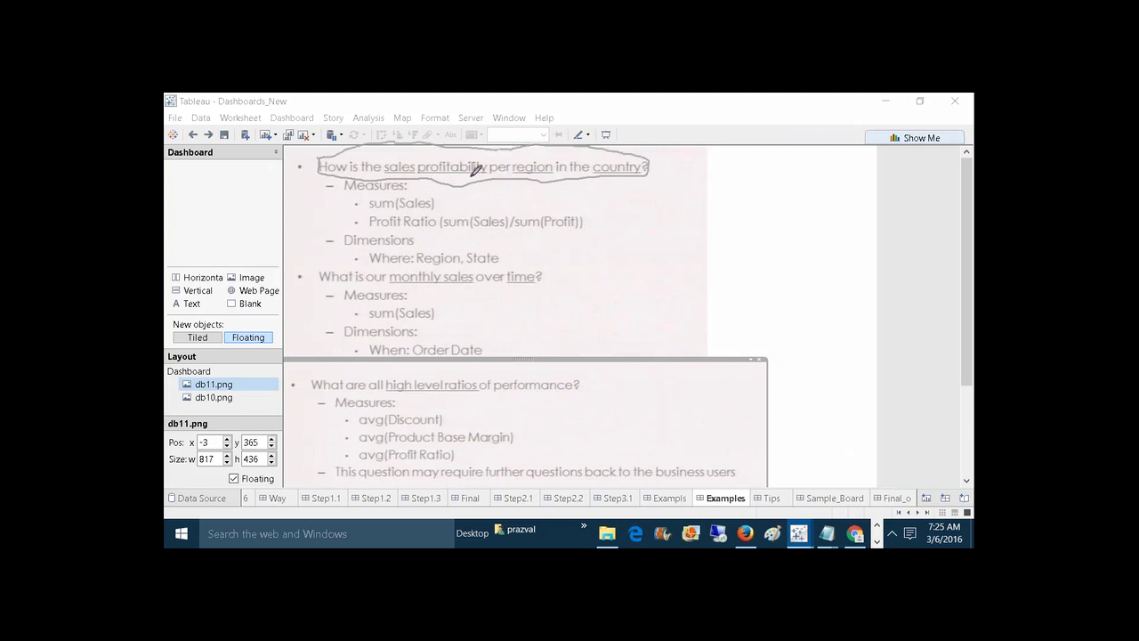
mouse_move(470, 174)
left_mouse_down()
mouse_move(447, 175)
mouse_move(460, 175)
left_mouse_up()
mouse_move(535, 191)
left_mouse_down()
mouse_move(546, 171)
mouse_move(611, 173)
left_mouse_up()
mouse_move(469, 260)
left_mouse_down()
mouse_move(501, 255)
mouse_move(369, 263)
left_mouse_up()
mouse_move(400, 188)
left_mouse_down()
mouse_move(424, 221)
mouse_move(415, 189)
left_mouse_up()
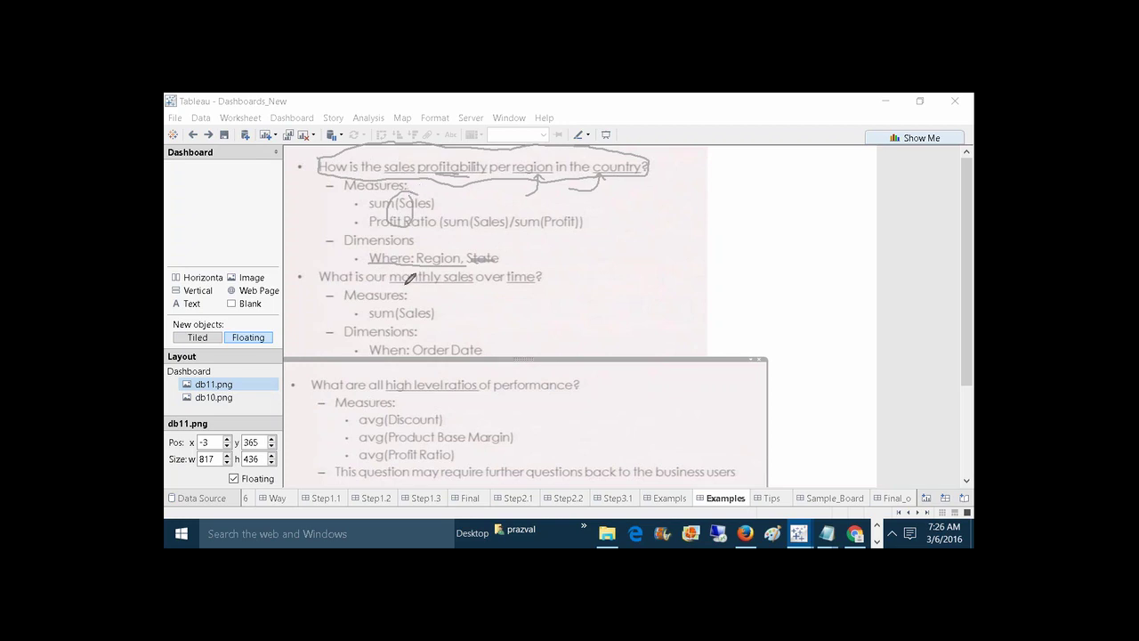
Underline the monthly sales question, its Sales measure and the high level ratios question, and erase all pen marks.
left_click_drag(403, 284, 524, 279)
mouse_move(436, 321)
left_mouse_down()
mouse_move(388, 323)
mouse_move(437, 316)
left_mouse_up()
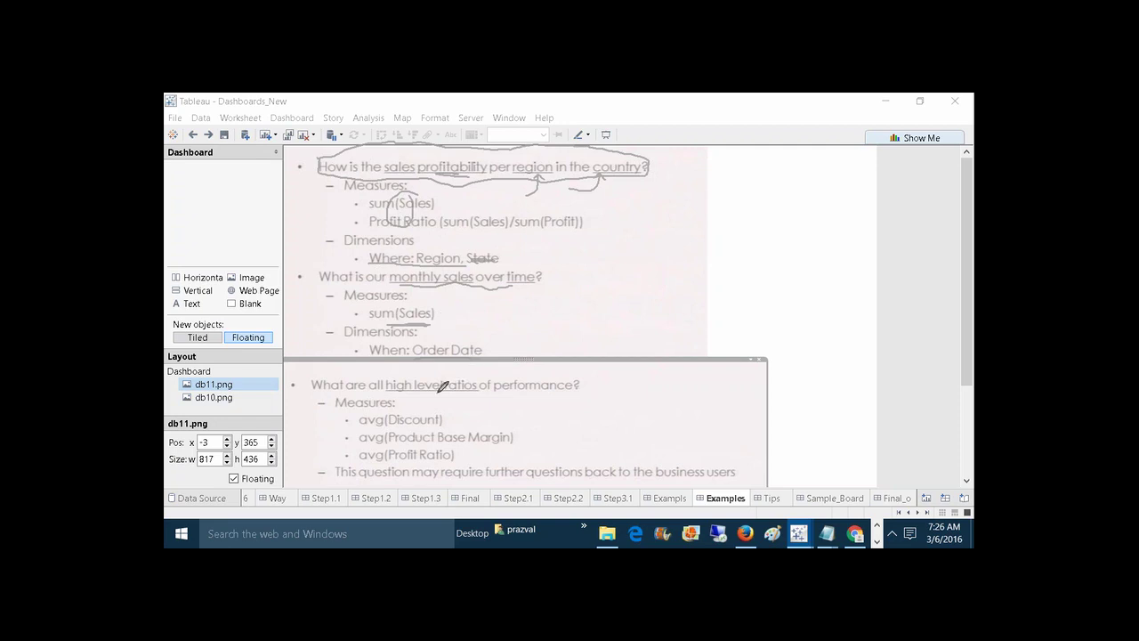
mouse_move(418, 391)
left_mouse_down()
mouse_move(529, 387)
mouse_move(564, 397)
left_mouse_up()
key("Escape")
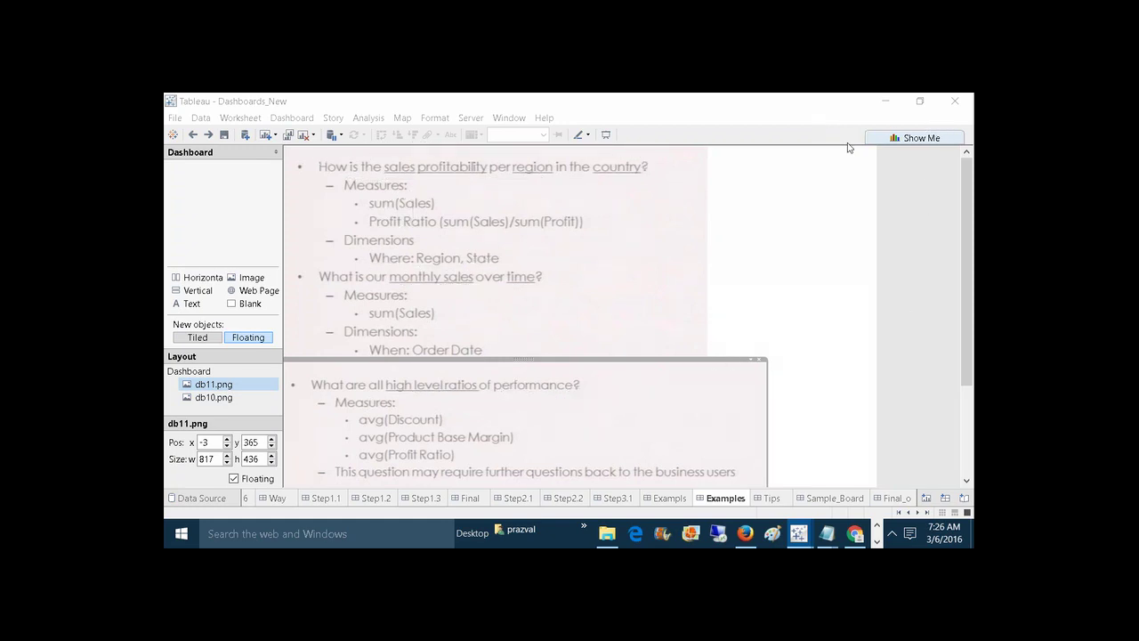
Mark the high level ratios question and its Product Base Margin and Profit Ratio measures.
left_click_drag(968, 224, 968, 302)
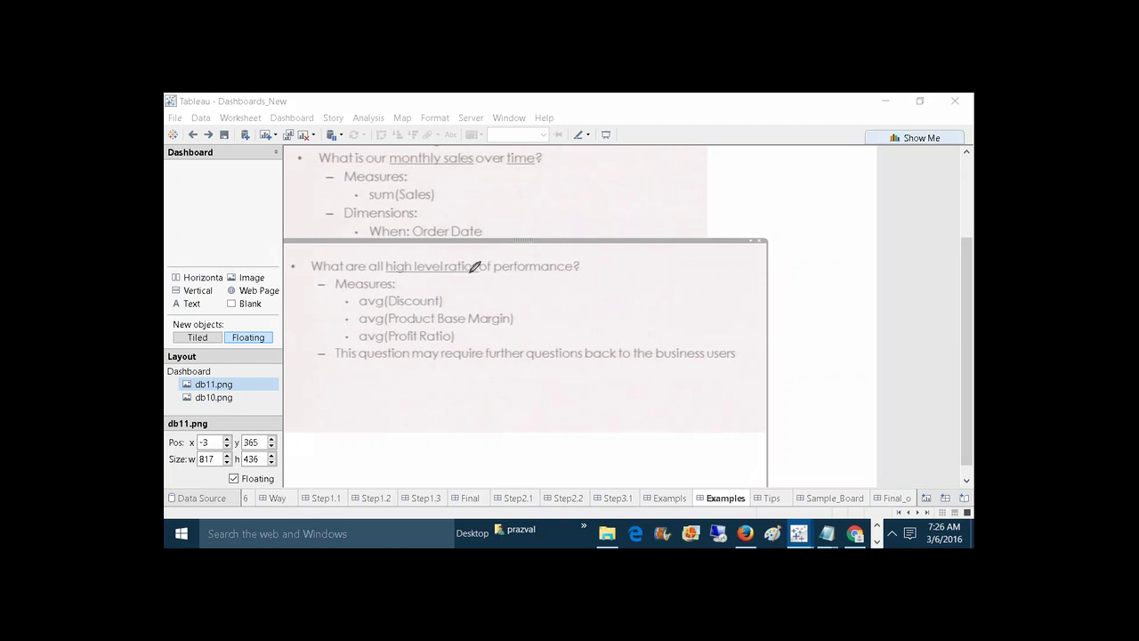
mouse_move(484, 271)
left_mouse_down()
mouse_move(427, 271)
mouse_move(478, 281)
left_mouse_up()
left_click_drag(513, 320, 534, 307)
left_click_drag(453, 338, 480, 316)
Switch to the Notepad task notes and highlight the four TASK1 items, from category sales to country profits.
mouse_move(806, 526)
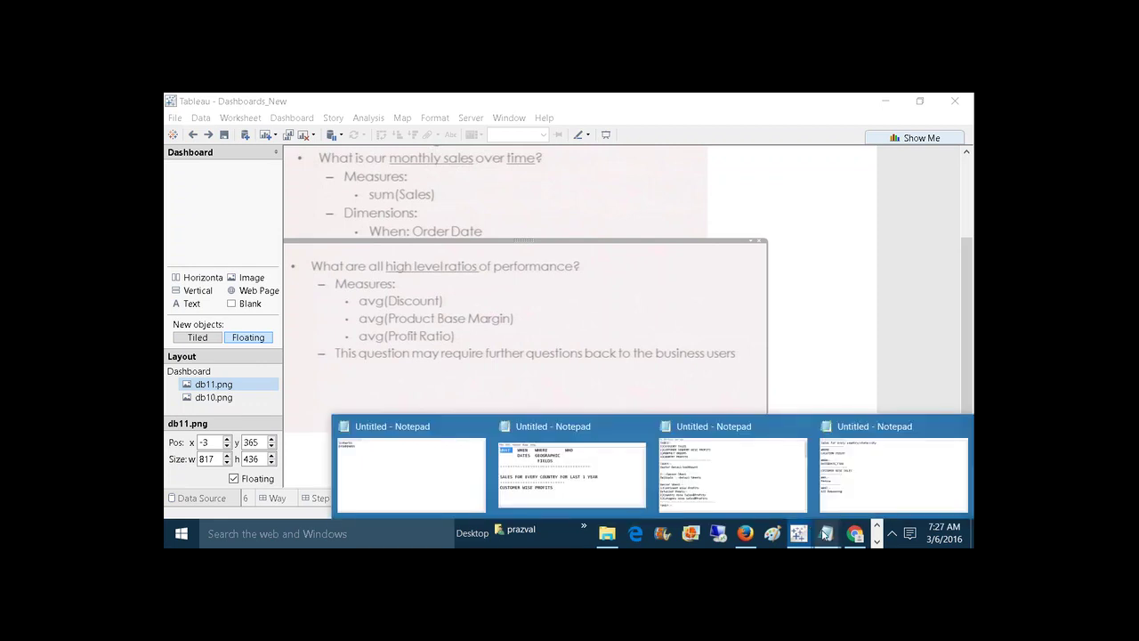
left_click(472, 458)
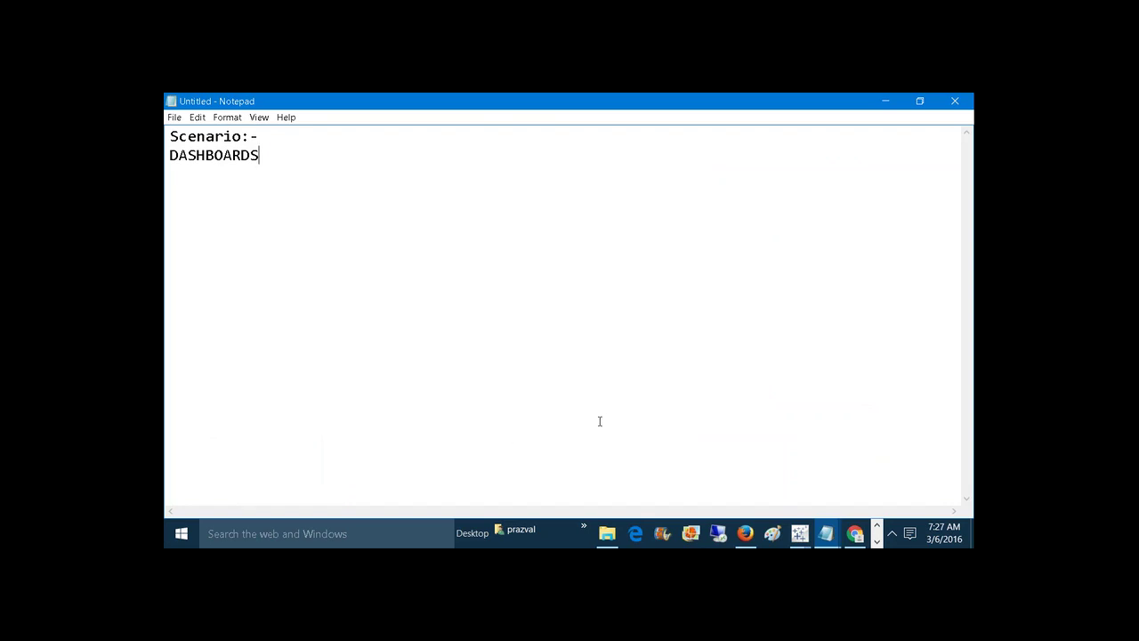
mouse_move(833, 531)
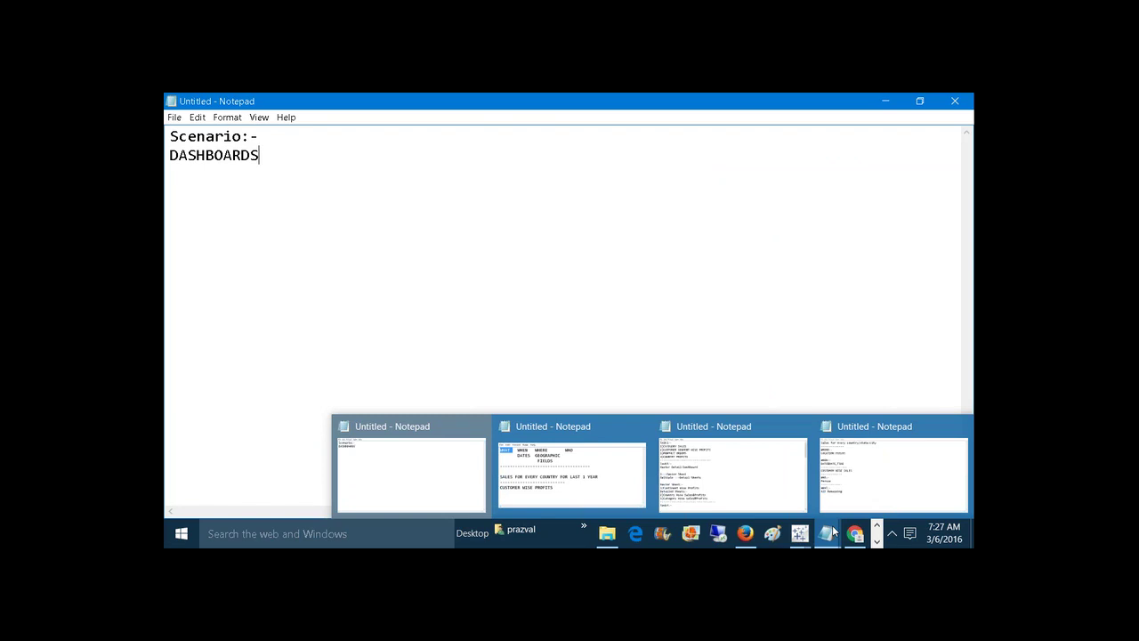
left_click(780, 471)
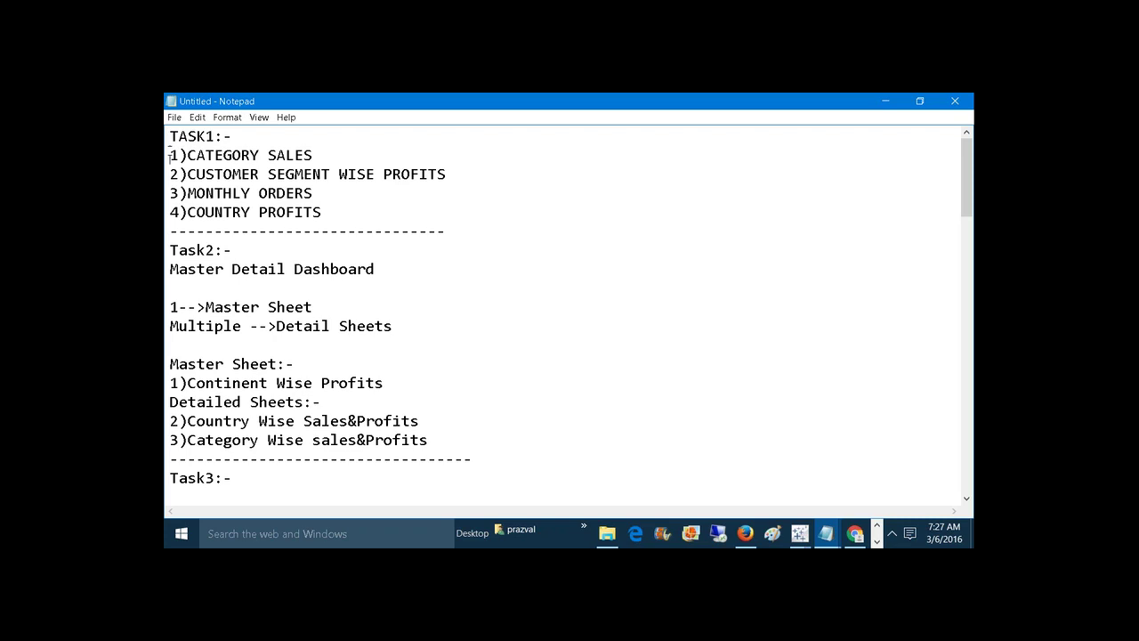
left_click_drag(171, 150, 424, 207)
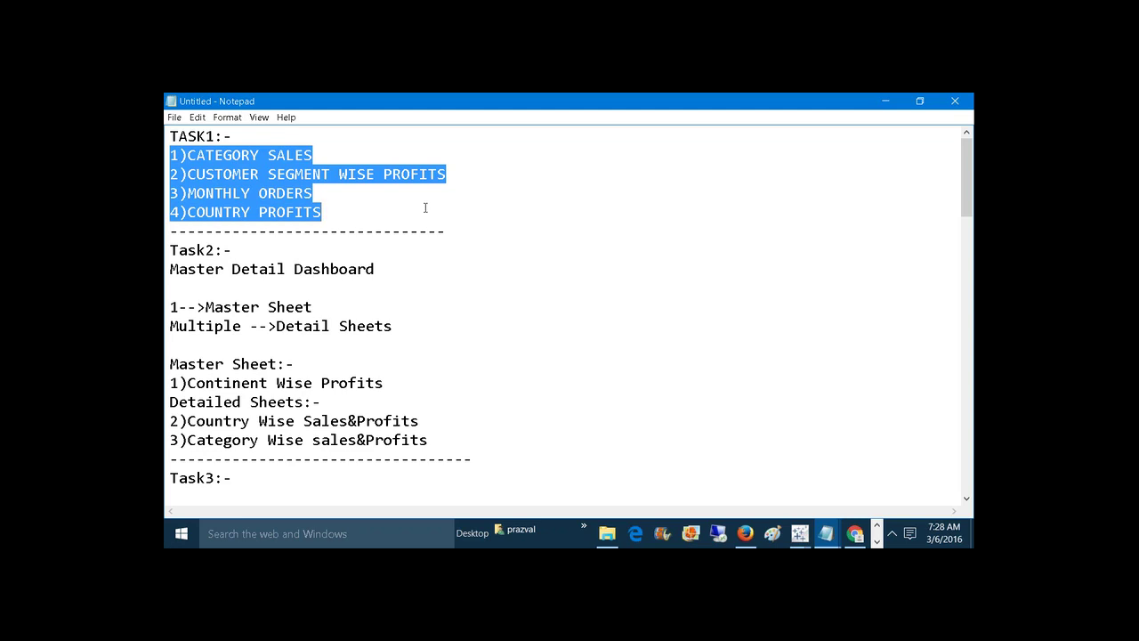
Switch to the Tableau Book3 workbook and expand the What folder.
mouse_move(799, 533)
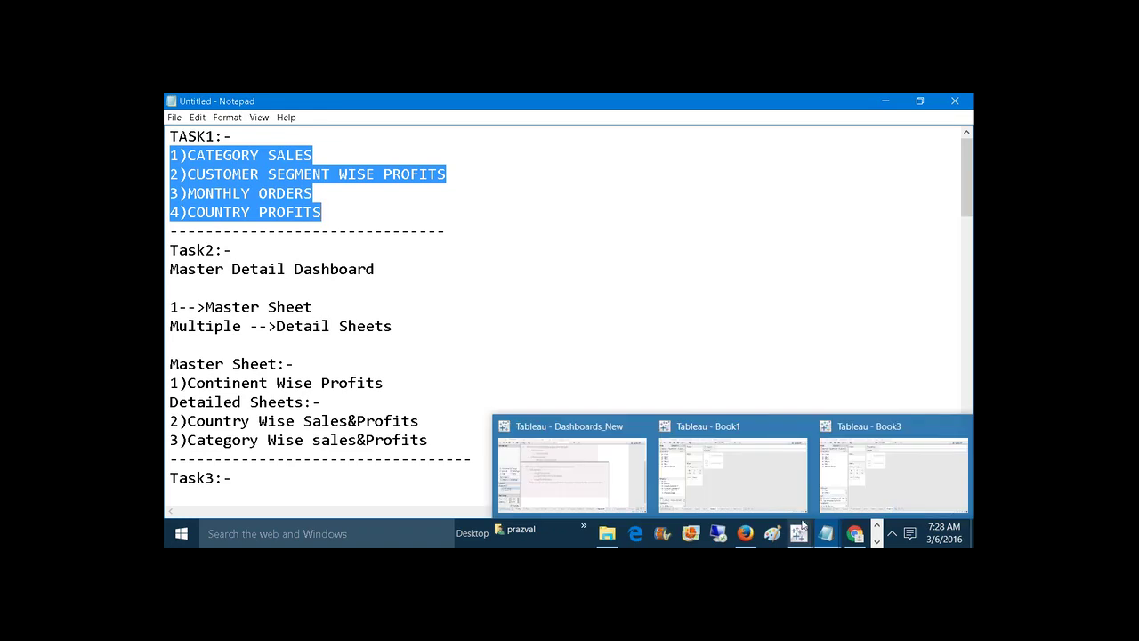
left_click(842, 473)
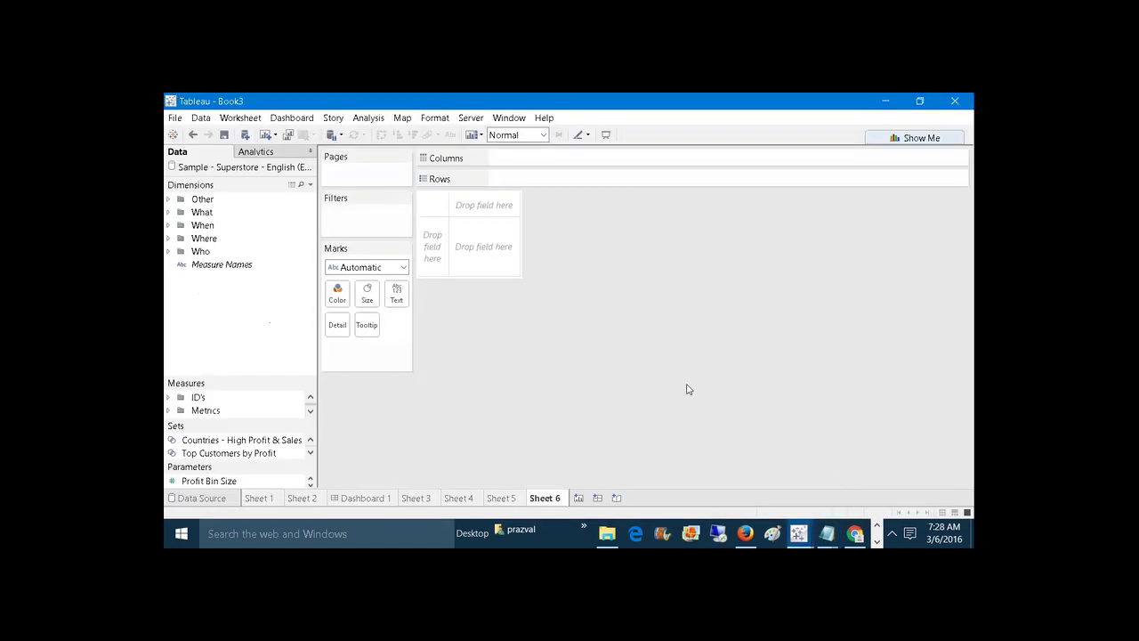
left_click(168, 212)
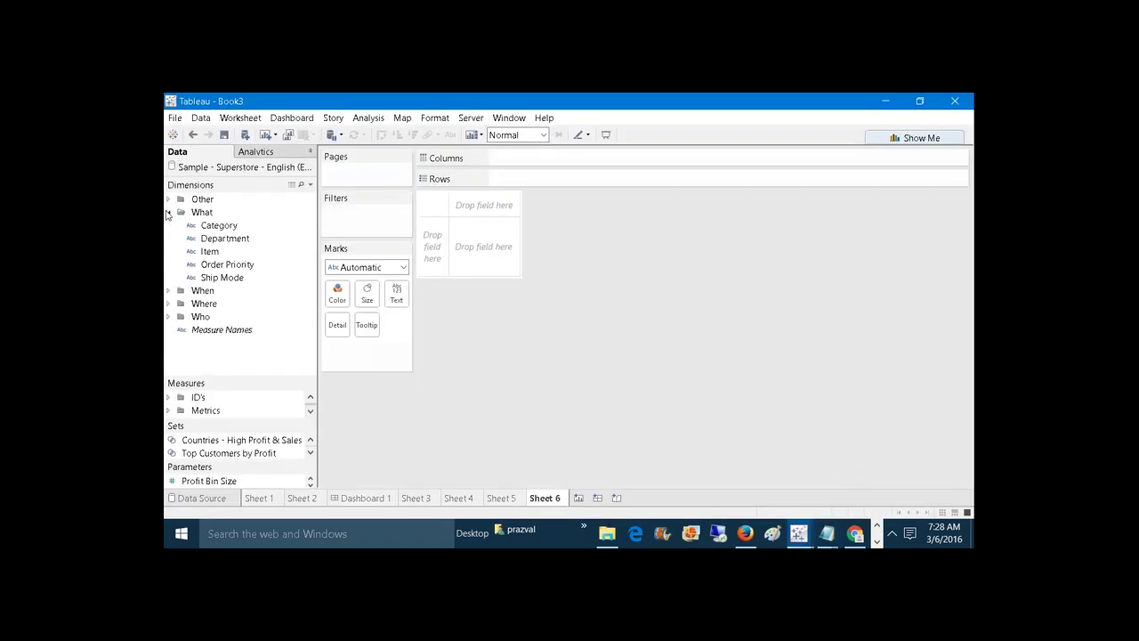
Recheck the TASK1 list in the Notepad notes, return to Book3 and place Category on Rows in Sheet 6.
mouse_move(827, 534)
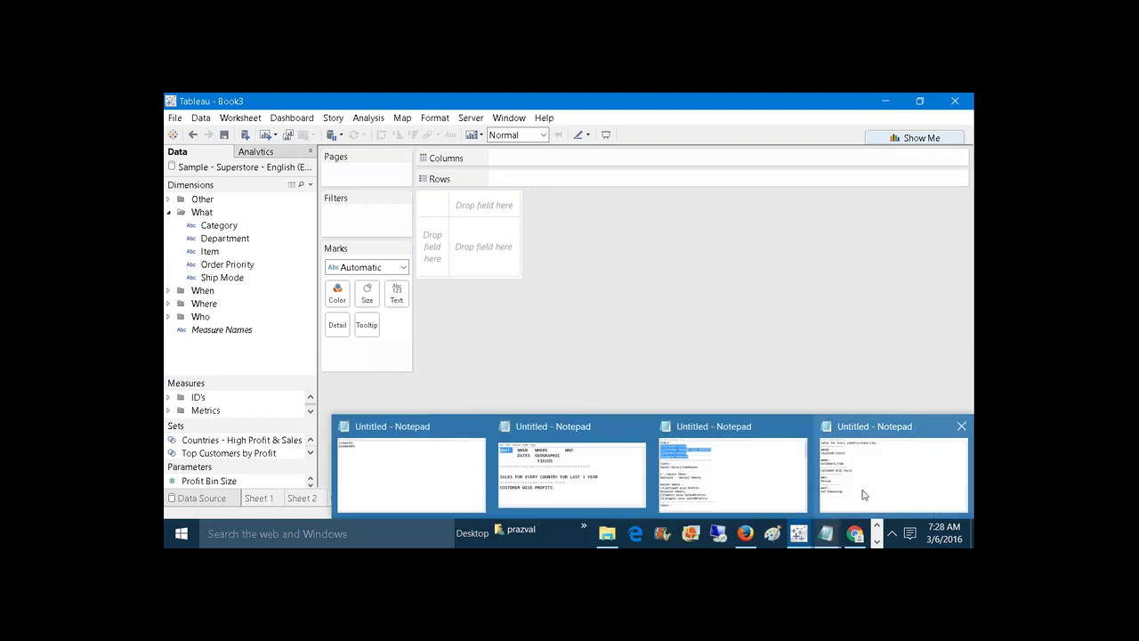
left_click(732, 474)
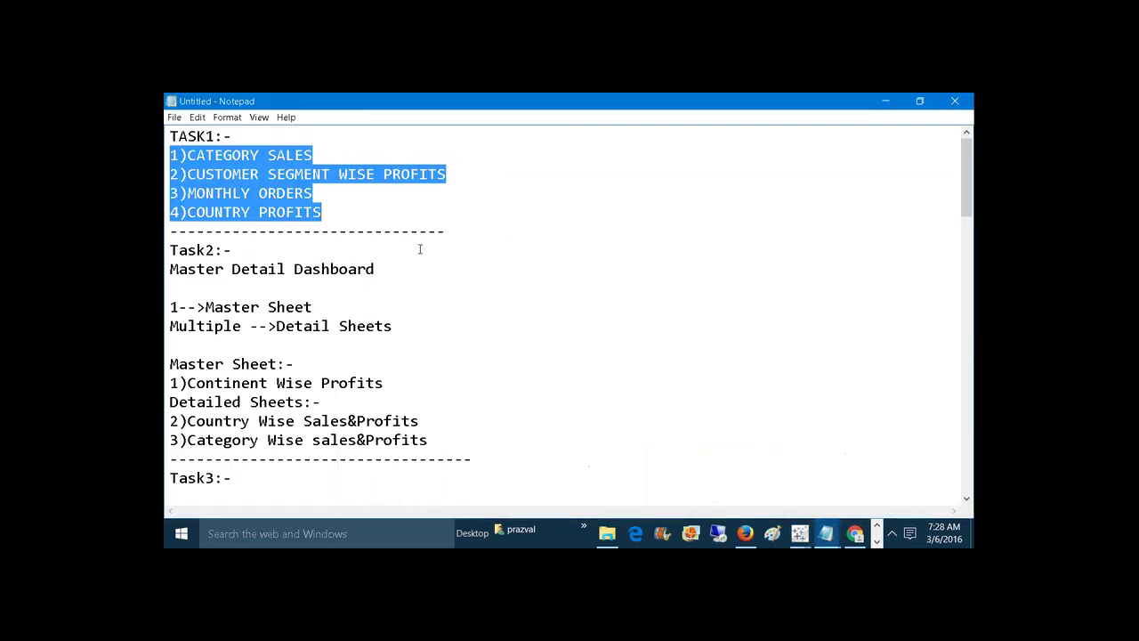
mouse_move(799, 533)
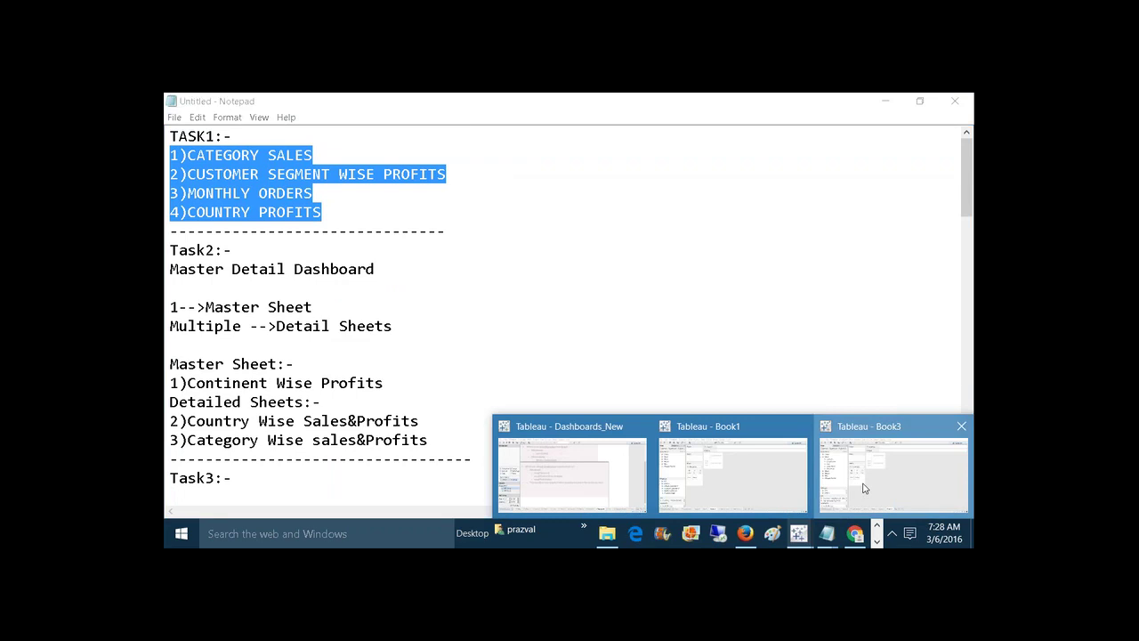
left_click(861, 489)
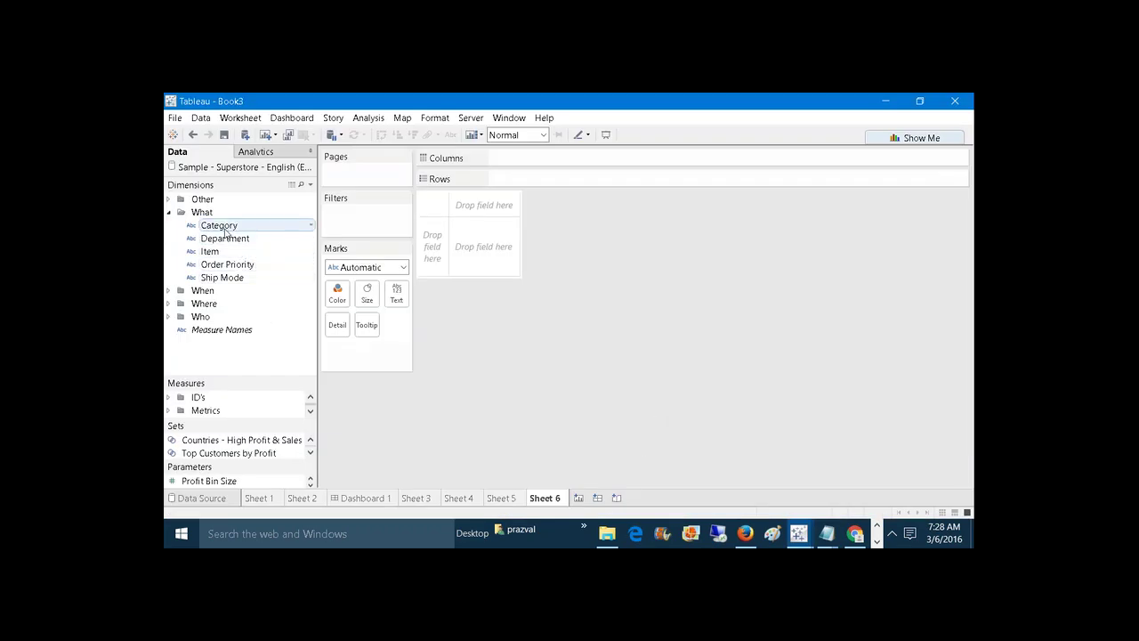
left_click_drag(219, 230, 494, 178)
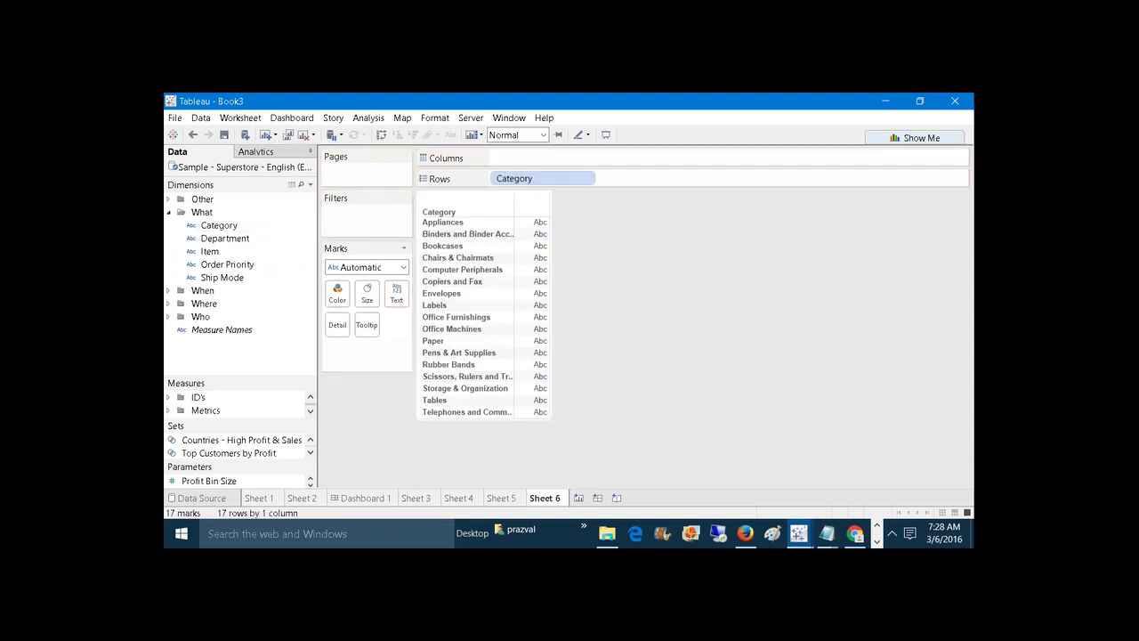
Enlarge the Measures area, expand the Metrics folder and place Sales on Columns.
left_click_drag(219, 378, 214, 261)
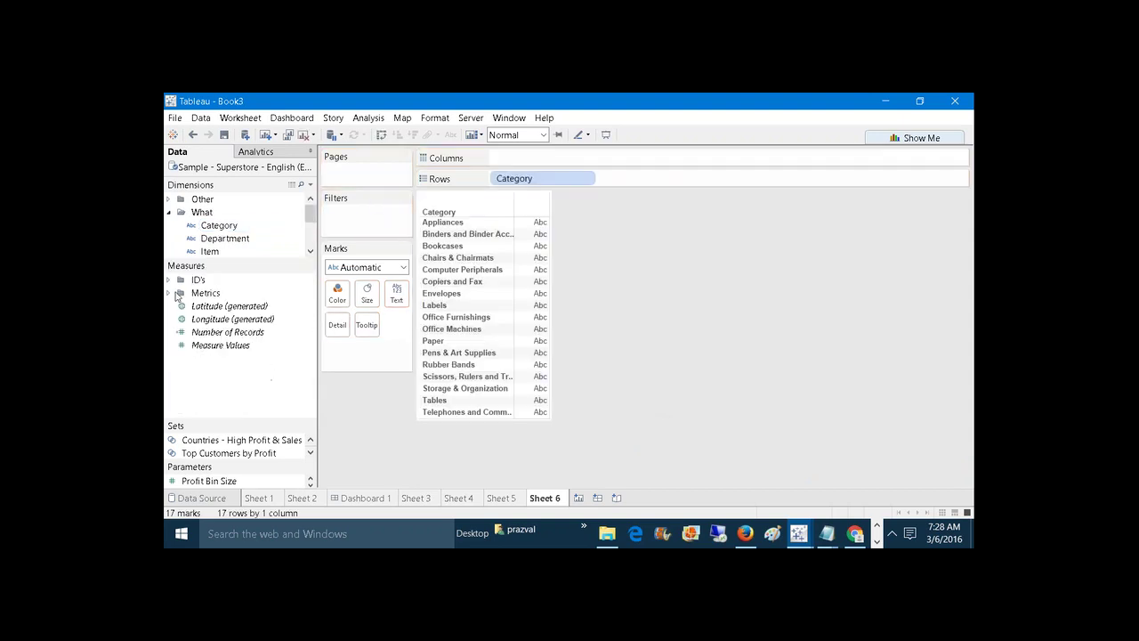
left_click(173, 294)
left_click_drag(214, 363, 544, 160)
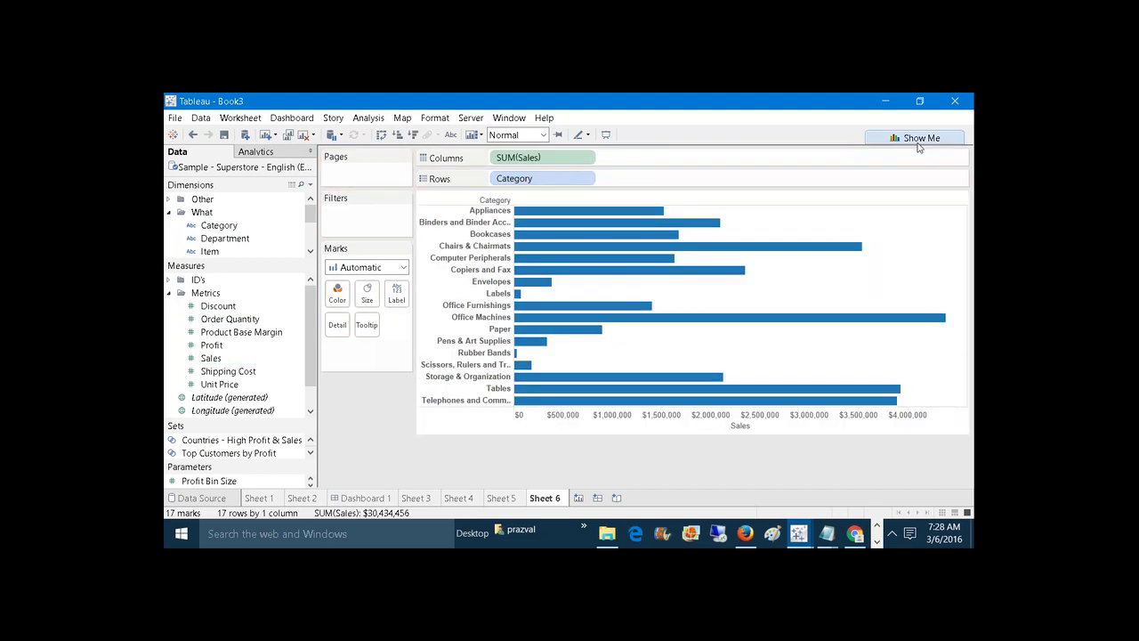
Change the category sales bar chart in Sheet 6 to packed bubbles with Show Me.
left_click(917, 142)
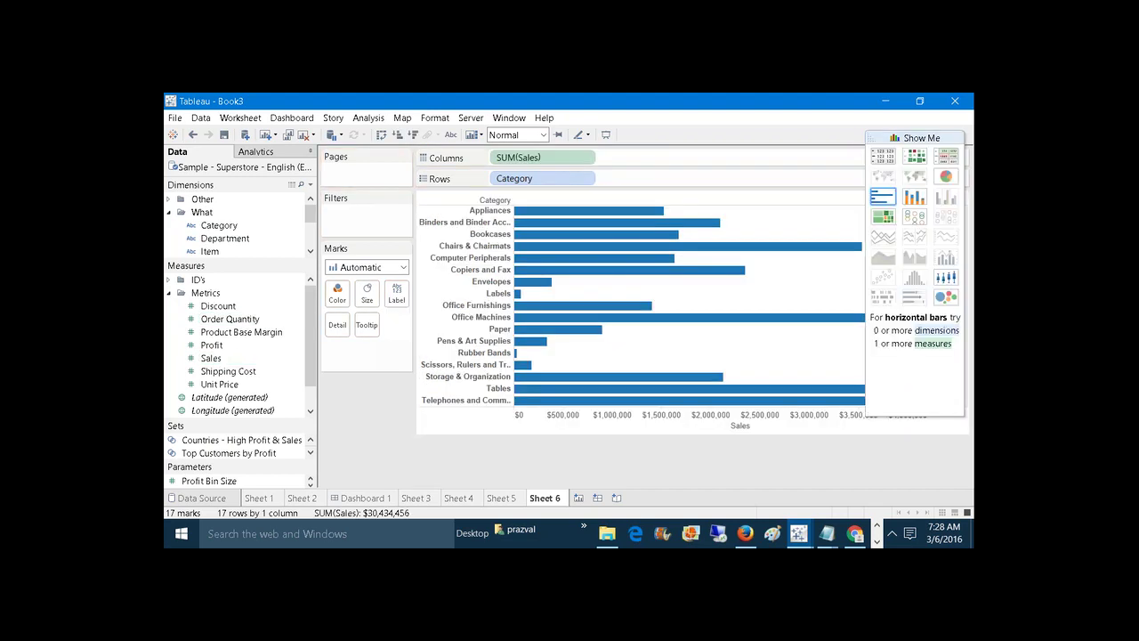
left_click(946, 298)
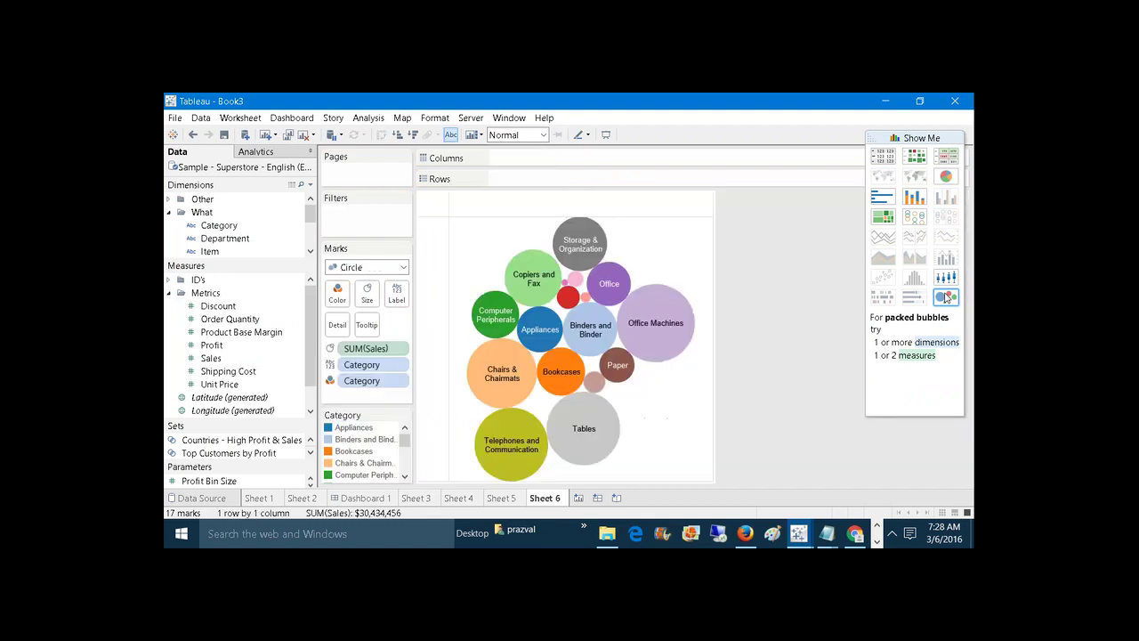
left_click(922, 138)
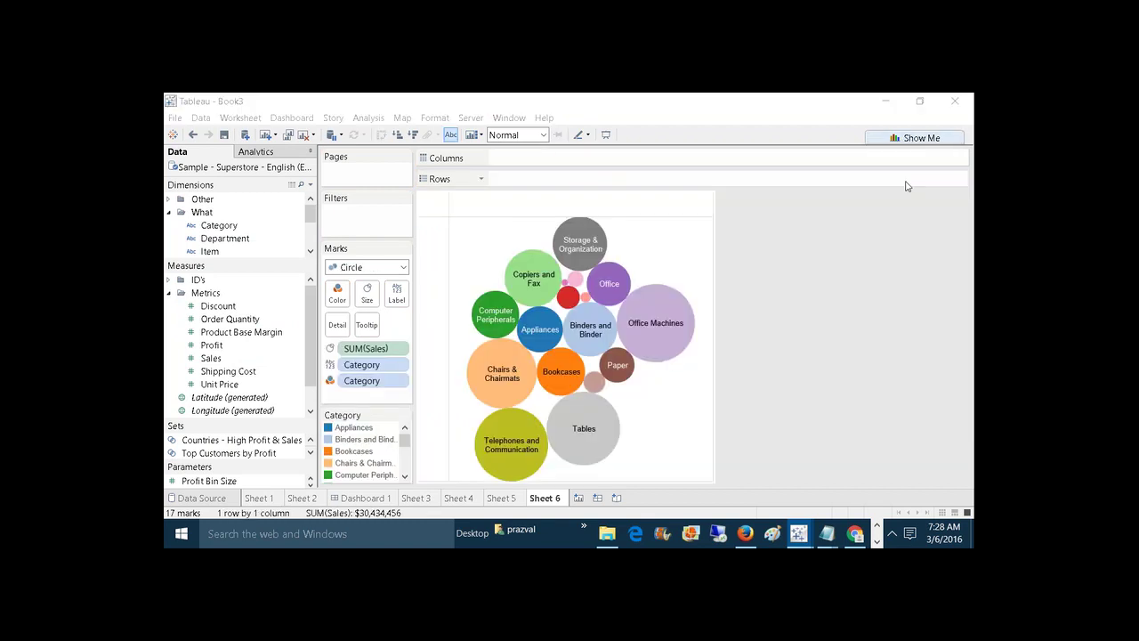
Rename Sheet 6 as CategorySales and add a new worksheet after it.
mouse_move(588, 432)
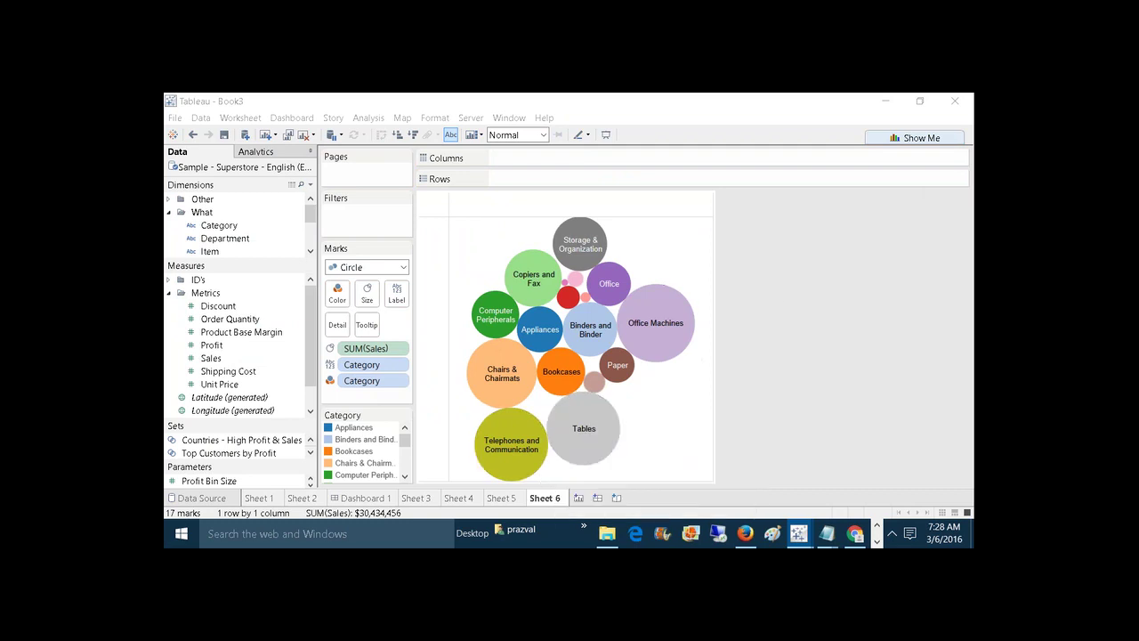
right_click(546, 499)
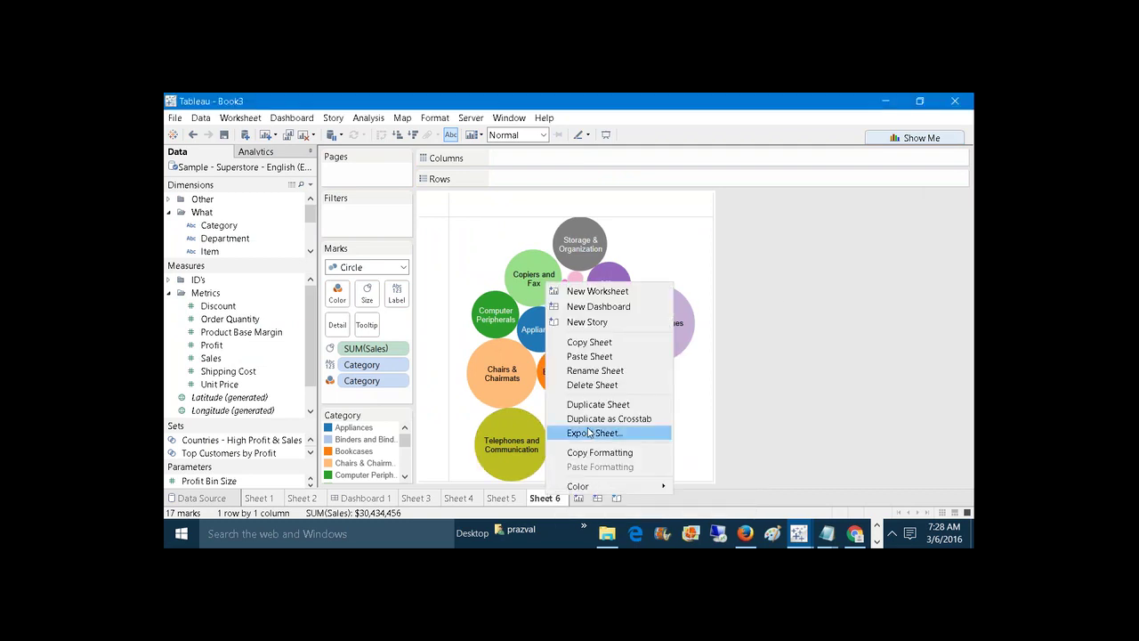
left_click(587, 366)
type("Ca")
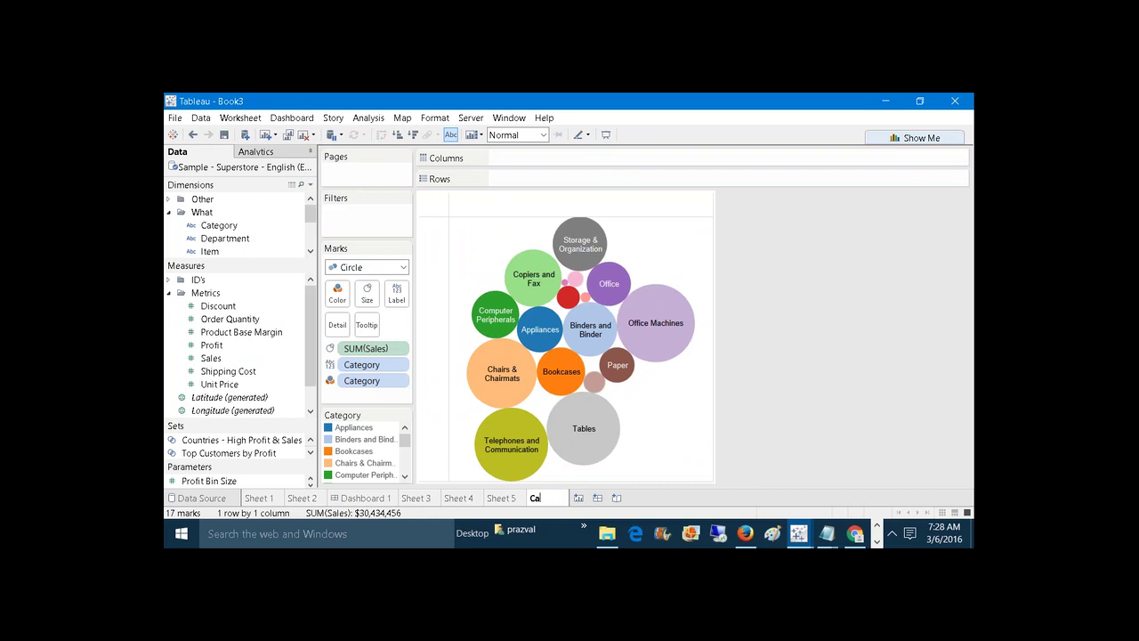
type("tegorySales")
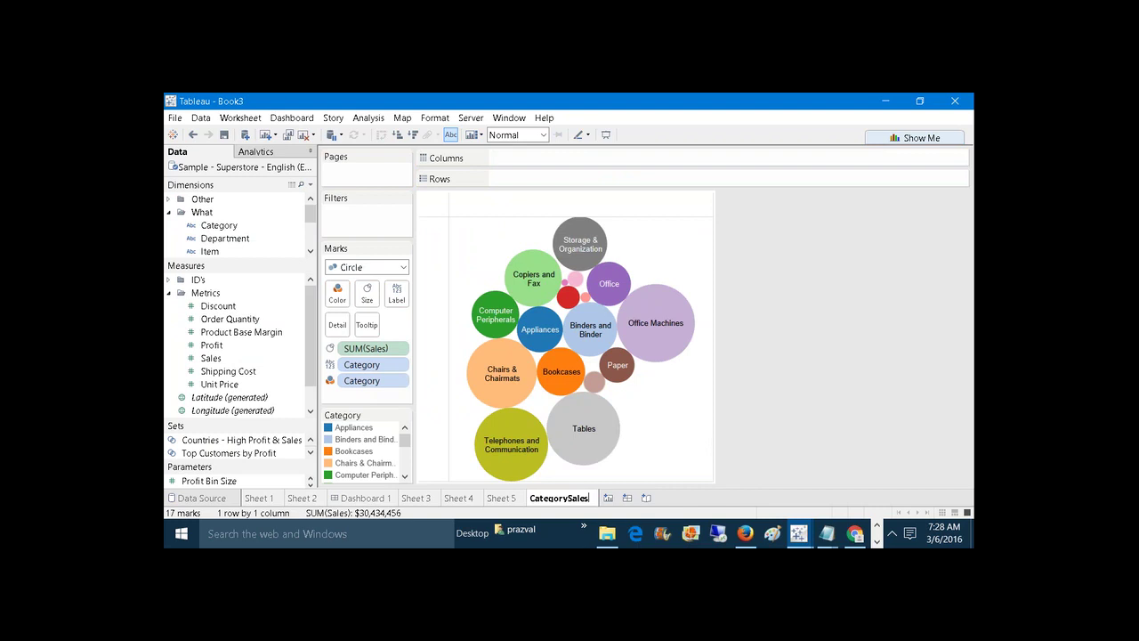
left_click(610, 499)
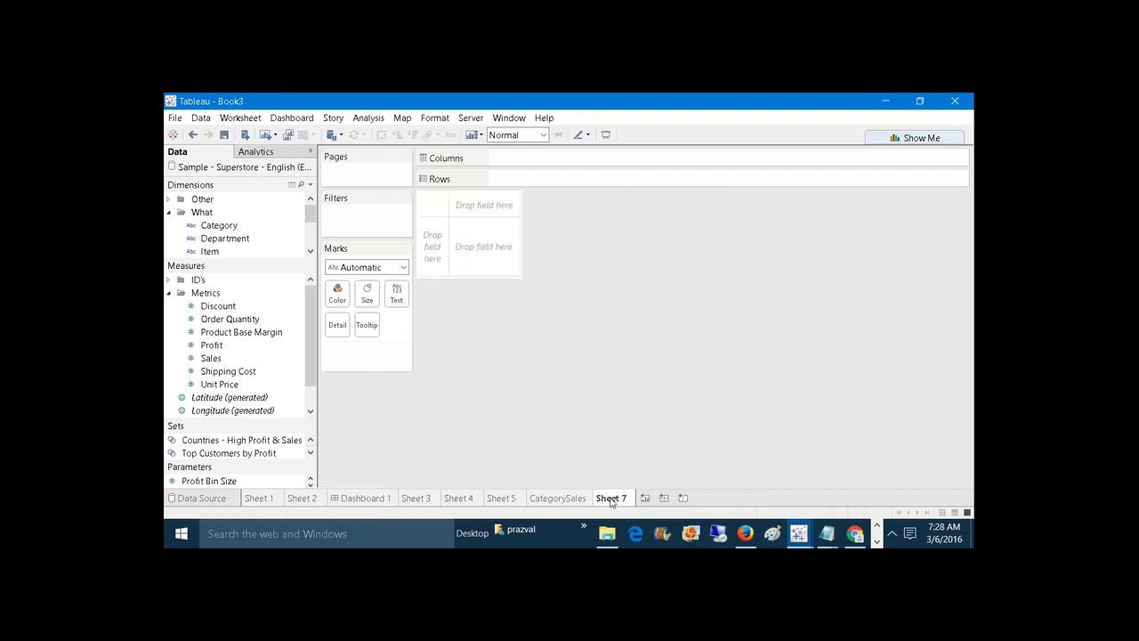
Switch to the Notepad task notes, clear the highlight to check the next TASK1 item, and return to Tableau Book3.
mouse_move(834, 543)
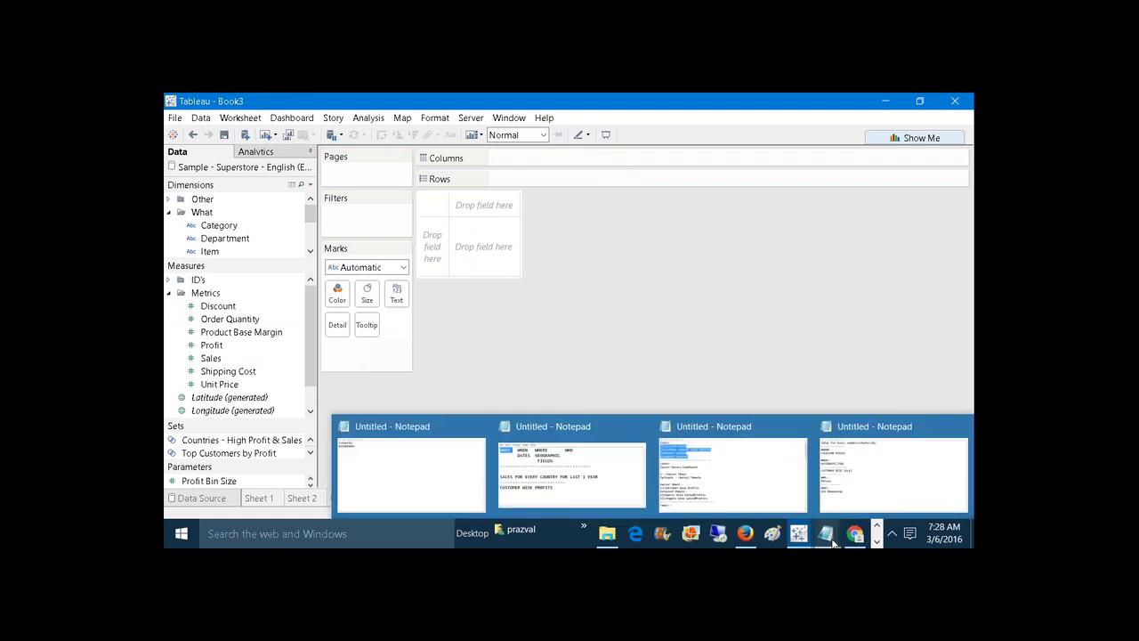
left_click(746, 476)
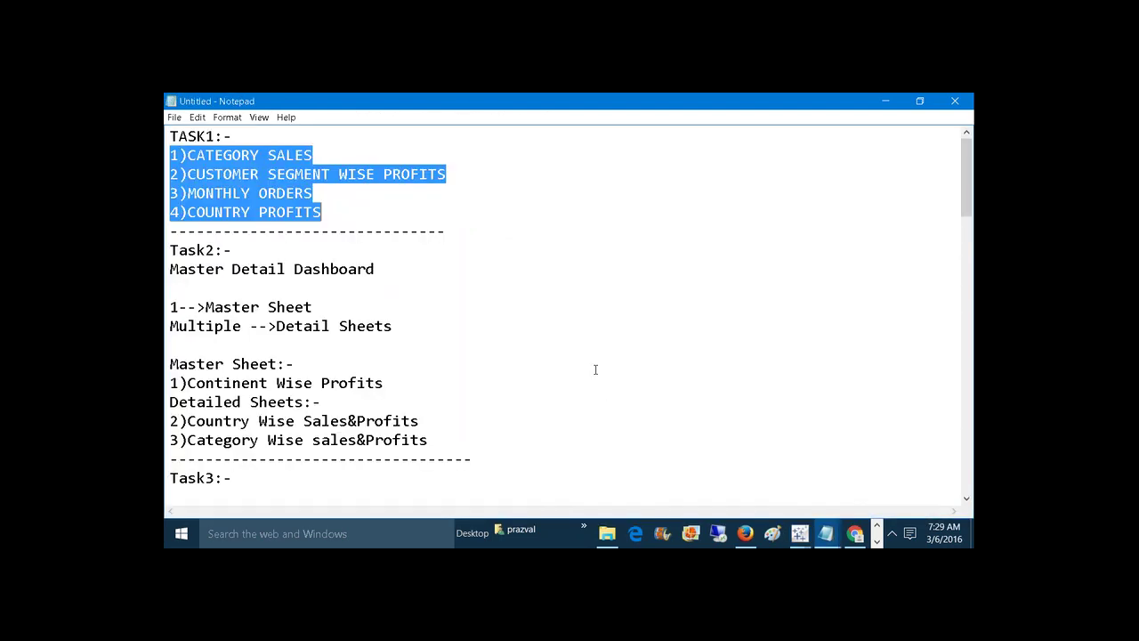
left_click(483, 294)
mouse_move(801, 534)
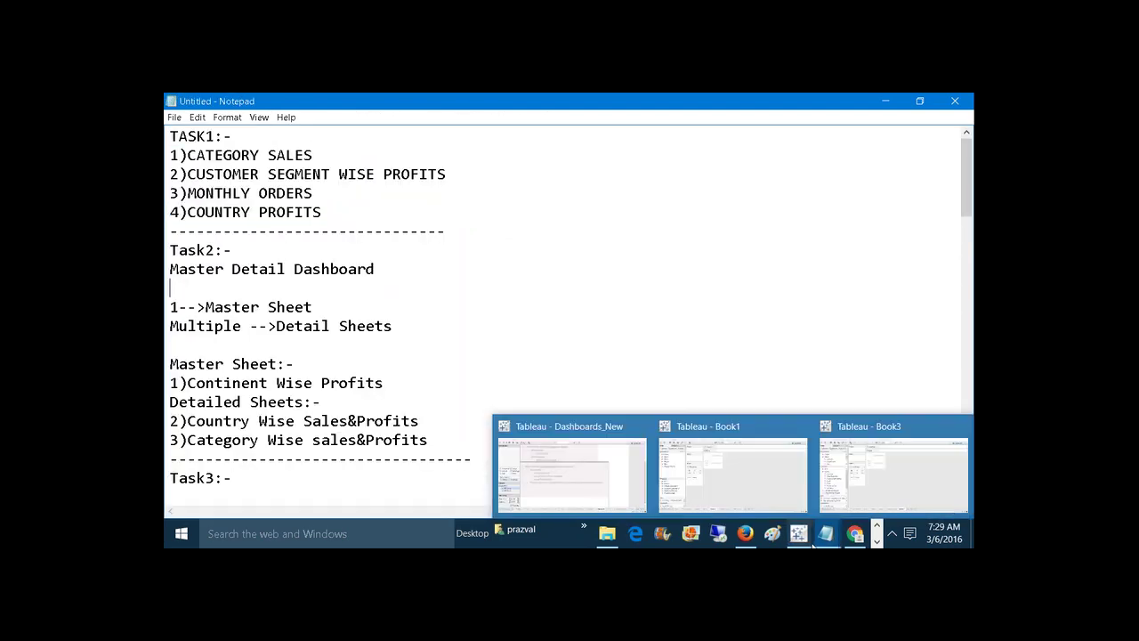
left_click(841, 491)
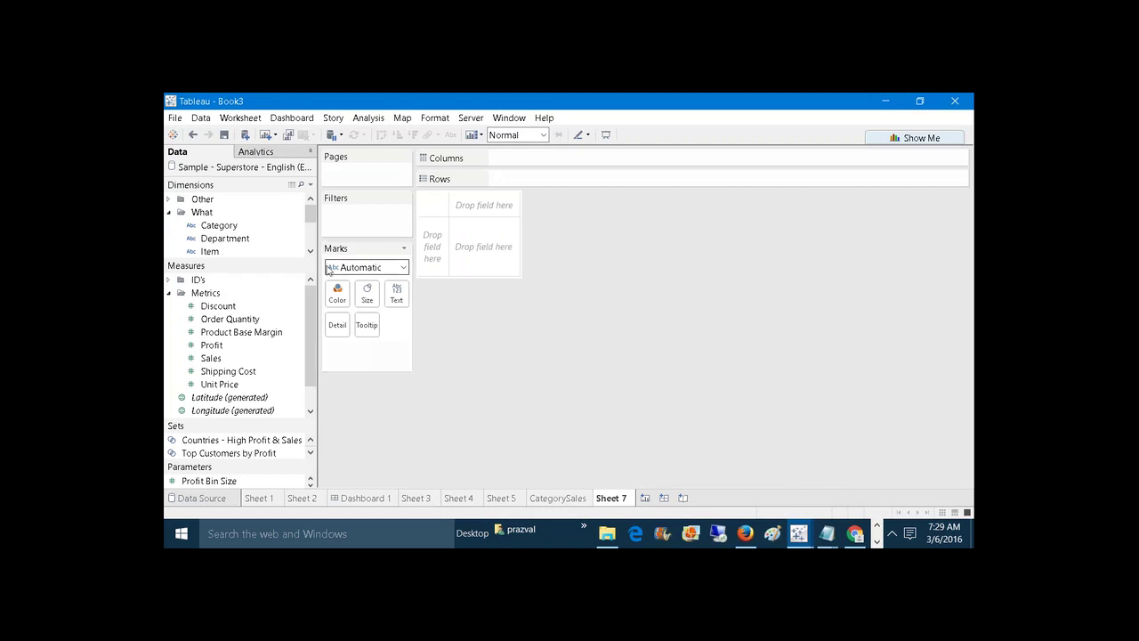
Build the segment sales chart in Sheet 7 with Customer Segment from the Who folder on Rows and Sales on Columns.
left_click_drag(219, 264, 220, 360)
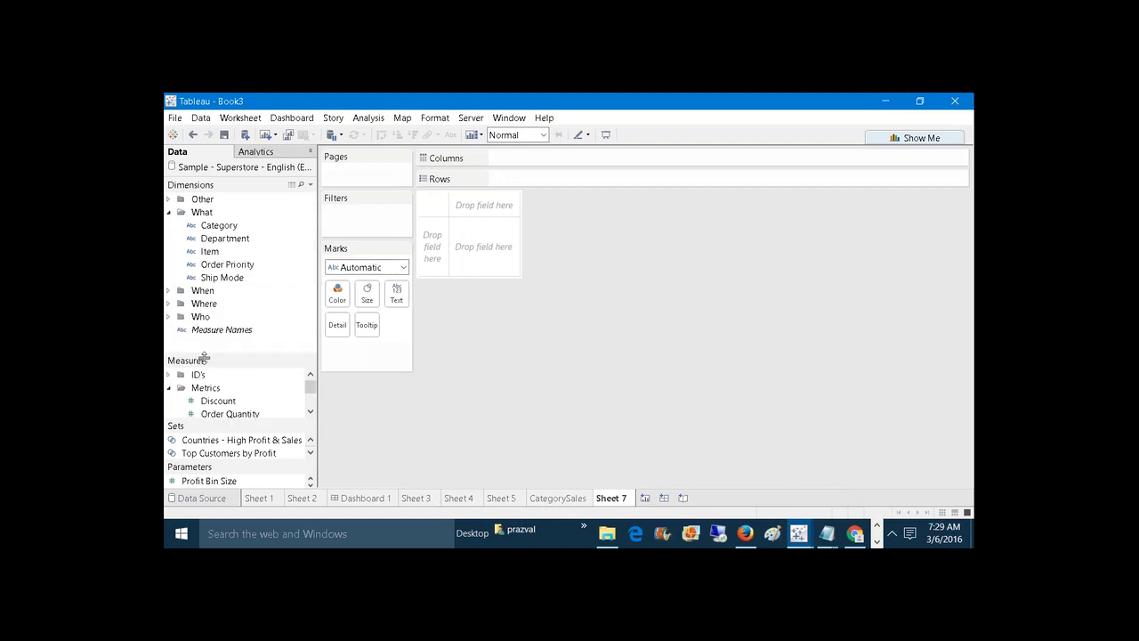
left_click(169, 317)
scroll(311, 296, "down", 1)
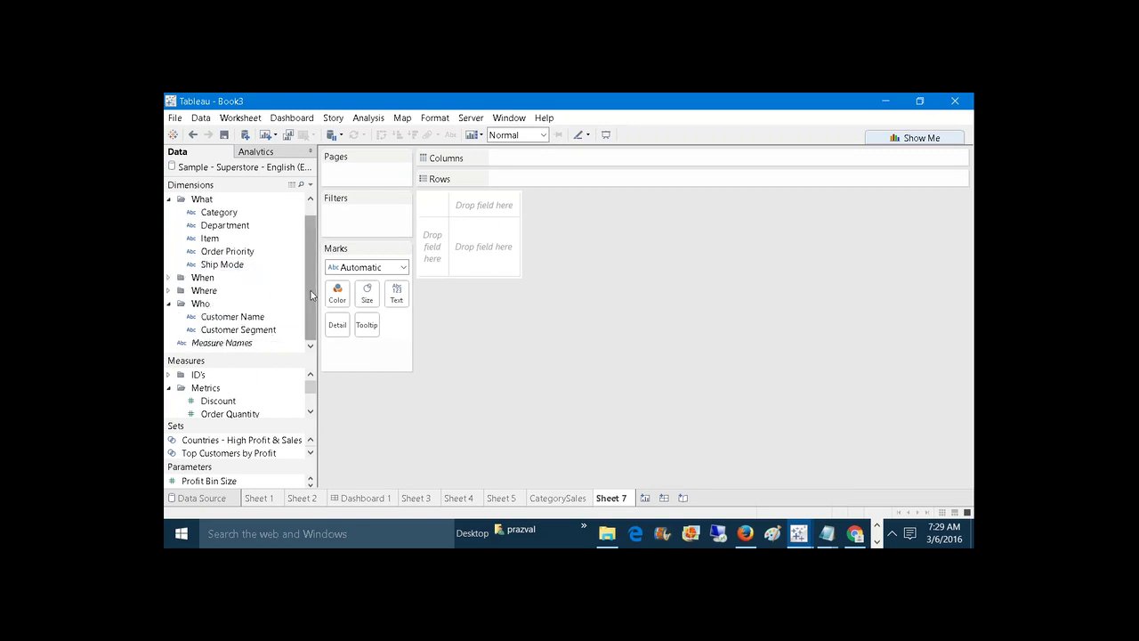
left_click_drag(267, 330, 513, 182)
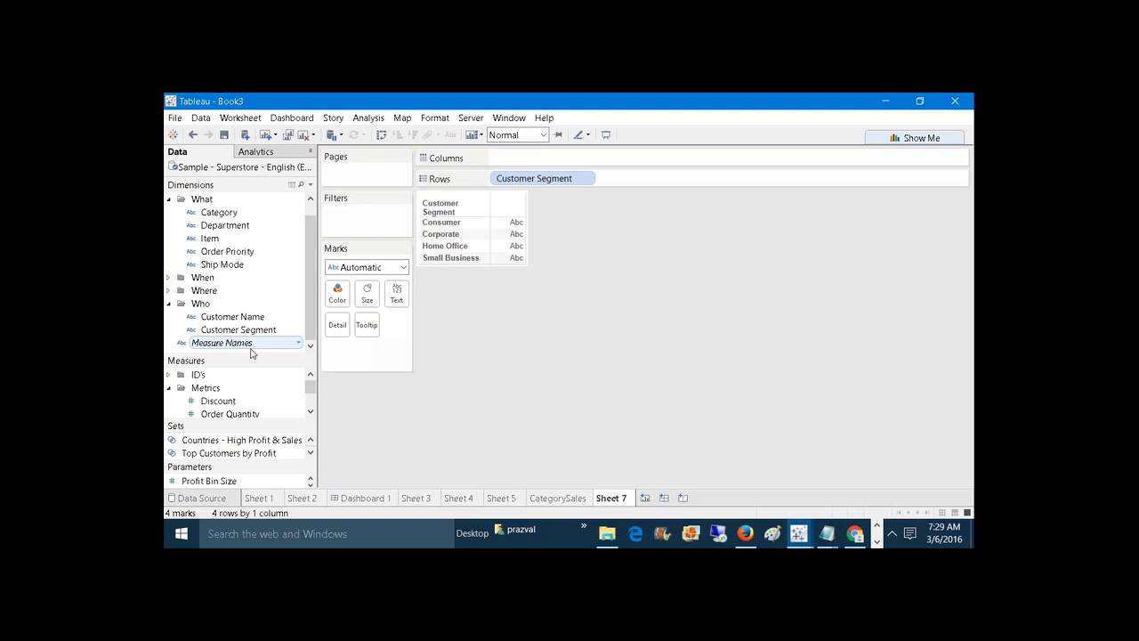
left_click_drag(254, 357, 238, 235)
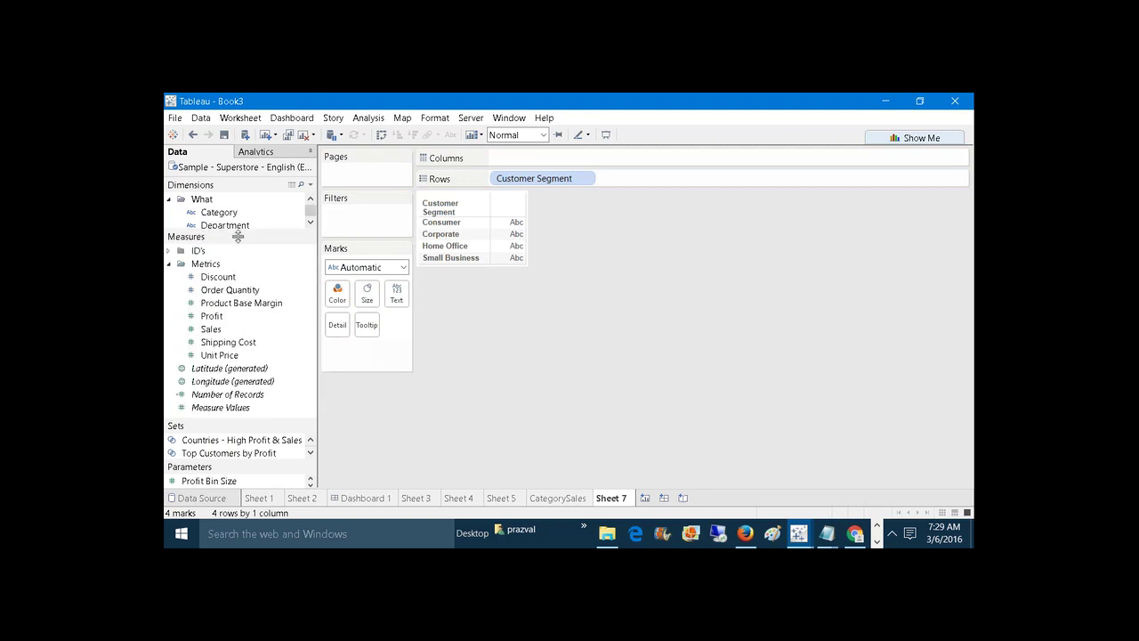
left_click_drag(211, 328, 531, 161)
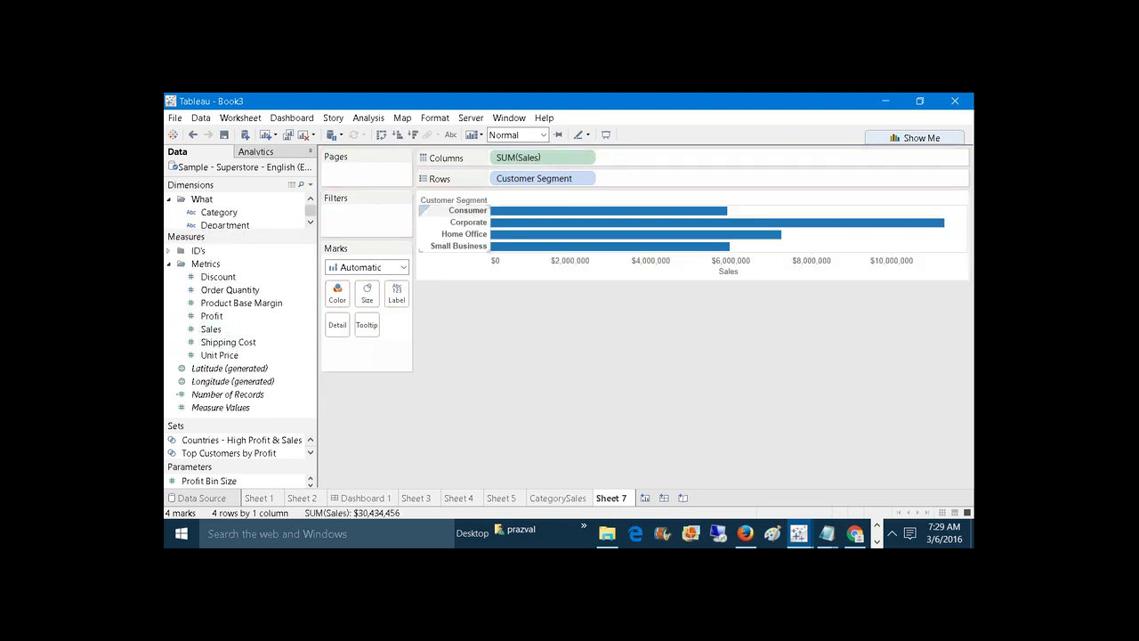
Sort the customer segments in descending order of Sales and colour the bars by Sales.
left_click(413, 135)
left_click_drag(229, 329, 337, 292)
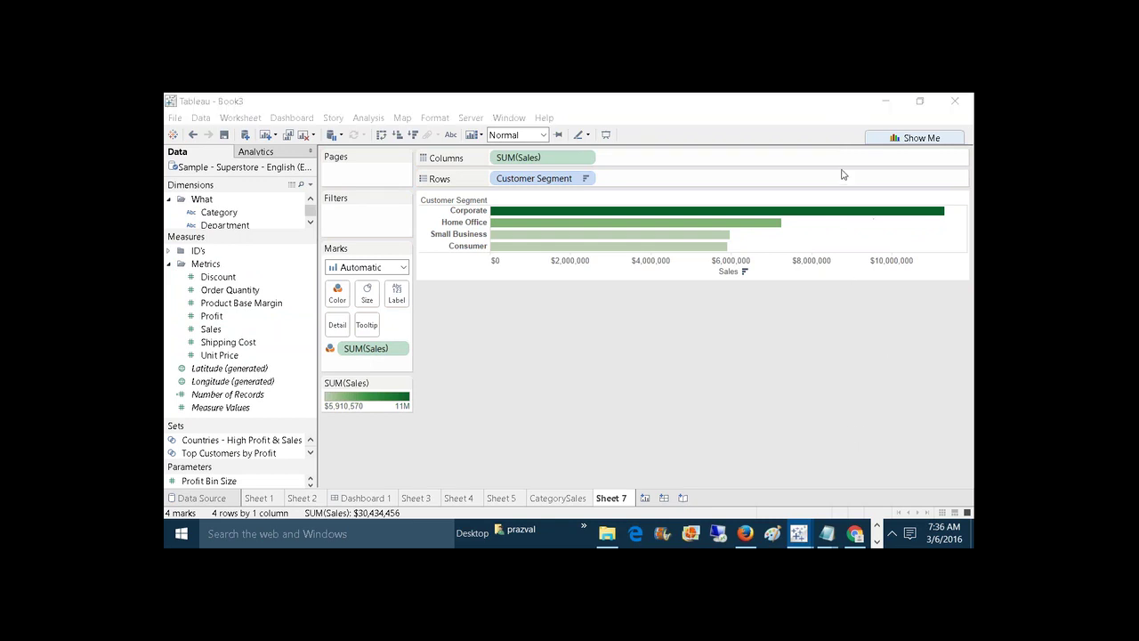
left_click(958, 123)
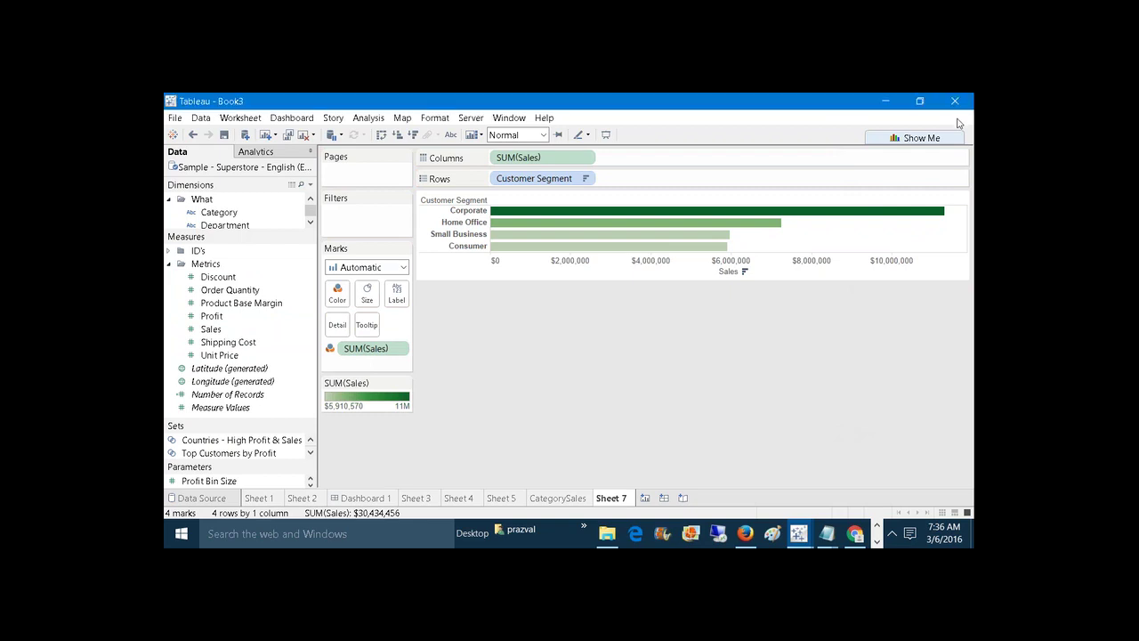
Rename Sheet 7 as CS WiseSales.
right_click(611, 499)
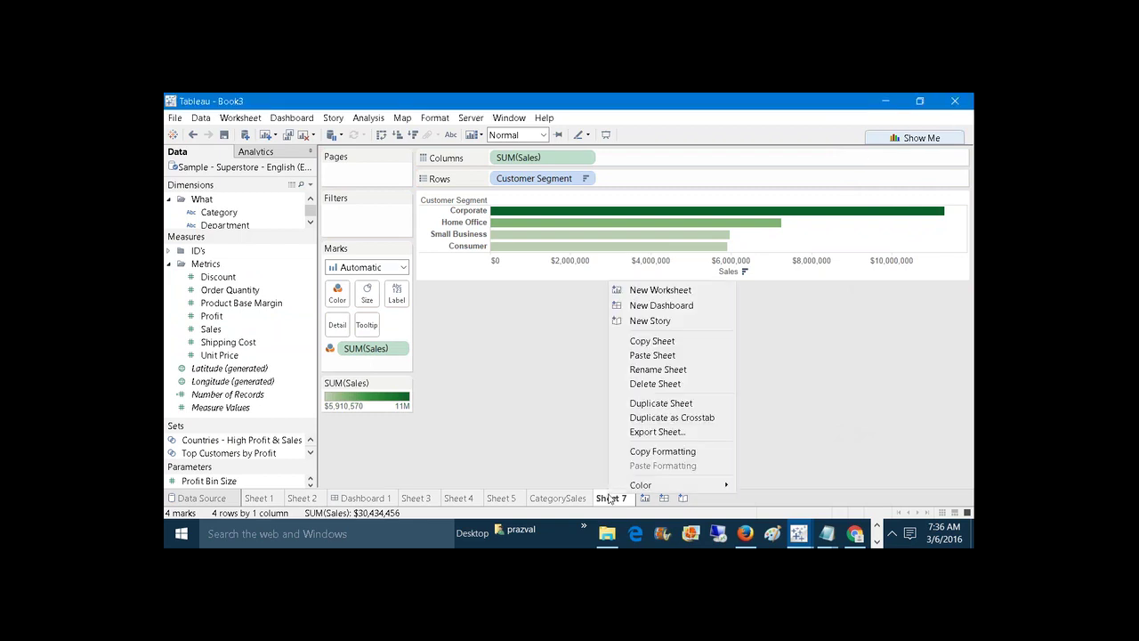
left_click(654, 370)
type("c")
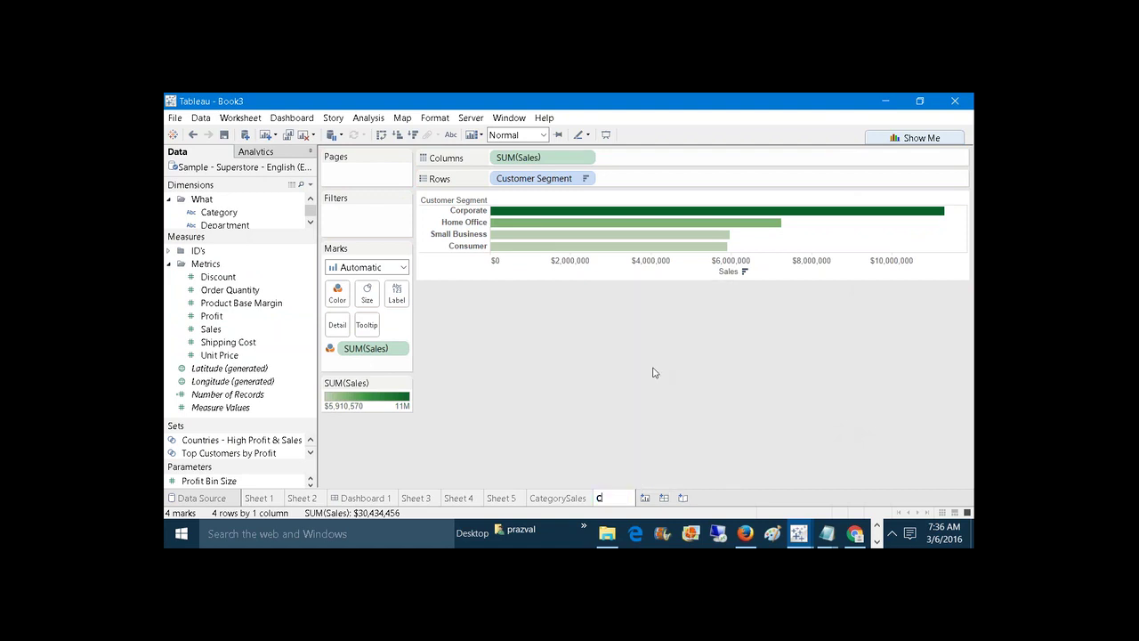
type("S WiseSales")
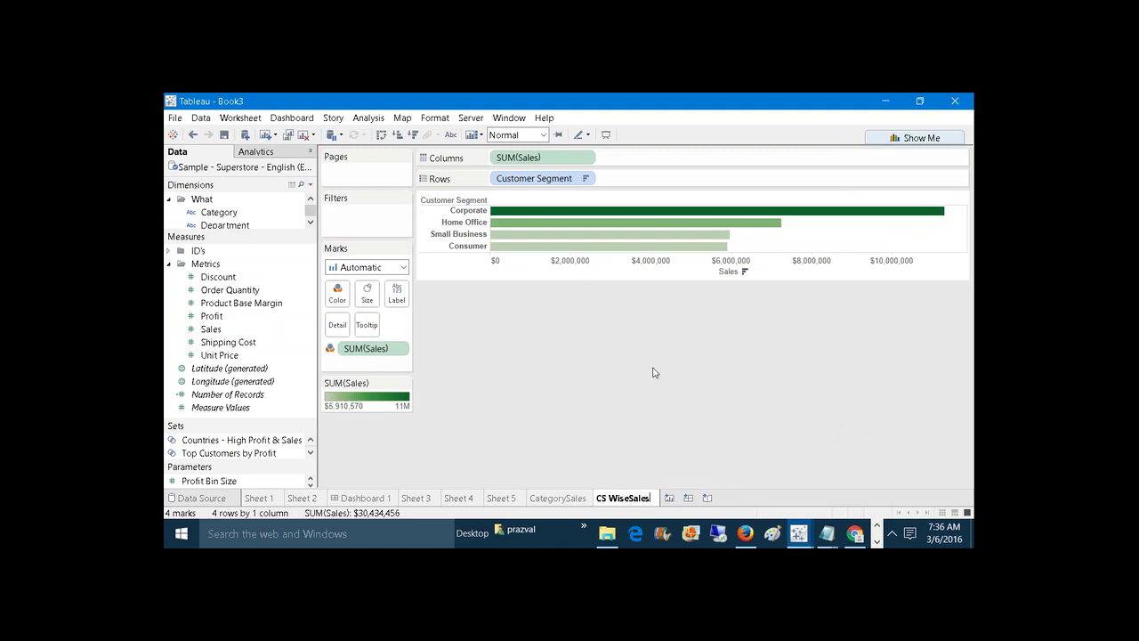
key("Return")
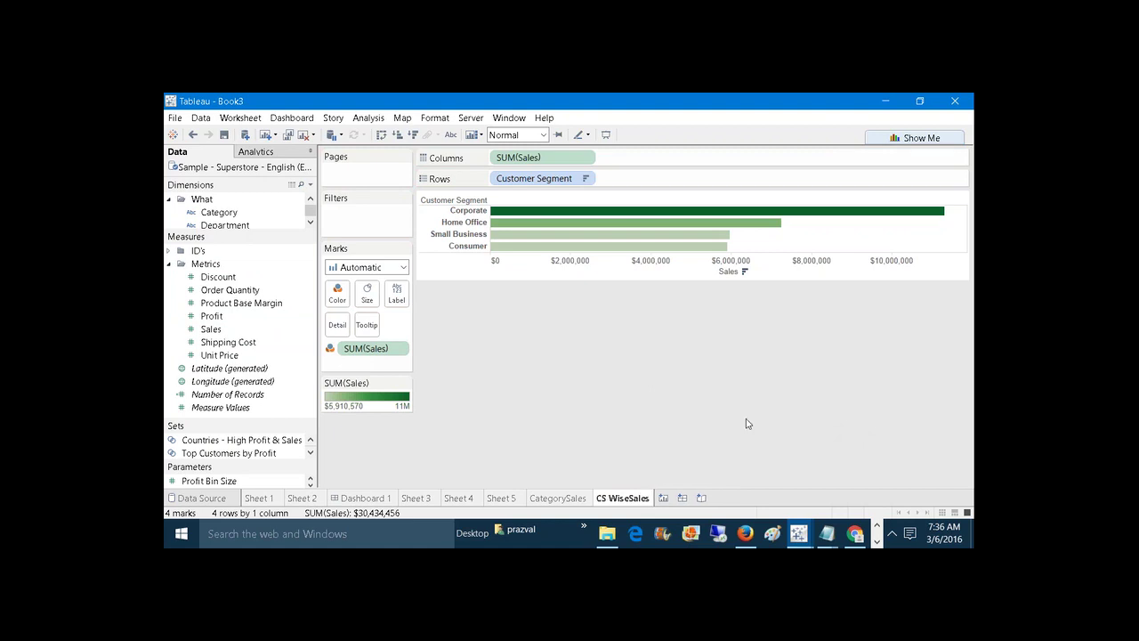
Check the next TASK1 item in the Notepad notes, return to Tableau Book3 and add a new worksheet.
mouse_move(827, 535)
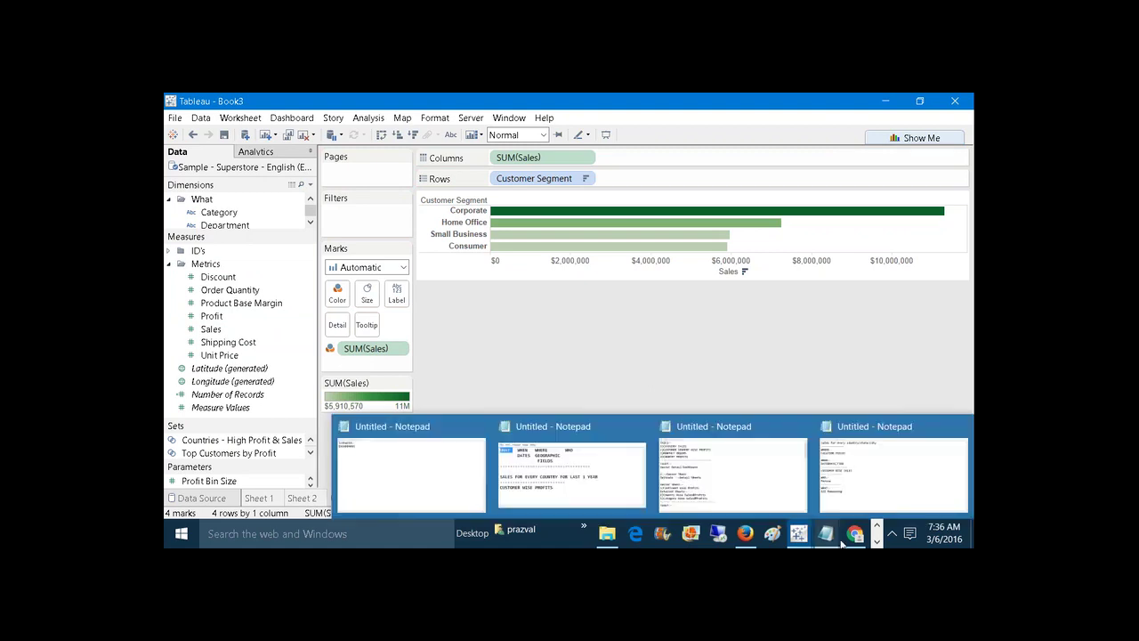
left_click(736, 462)
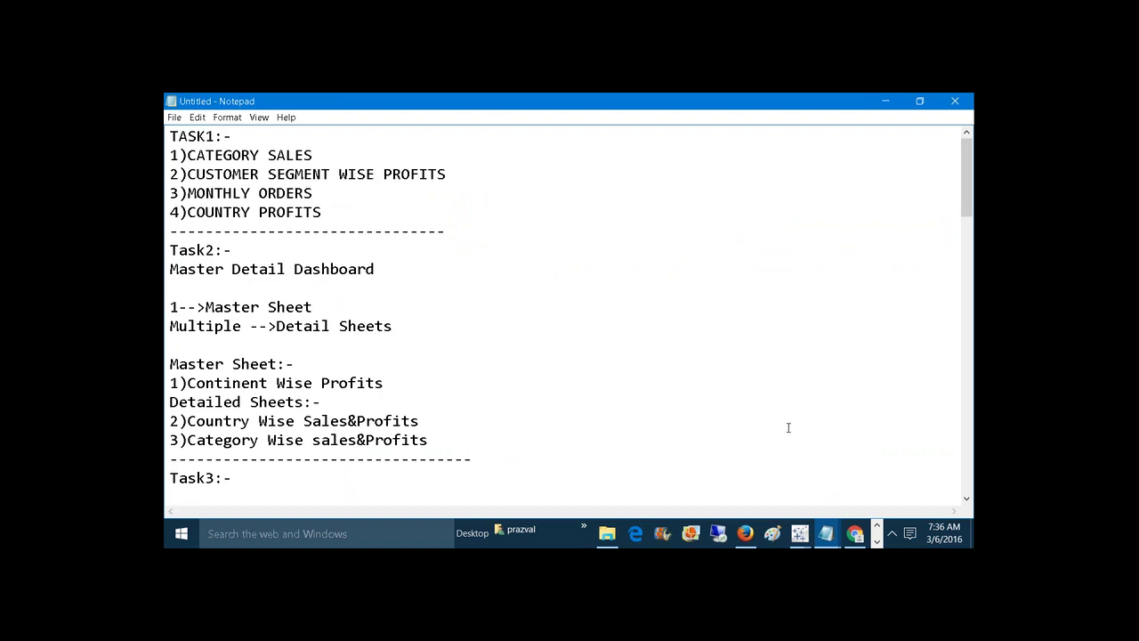
mouse_move(827, 536)
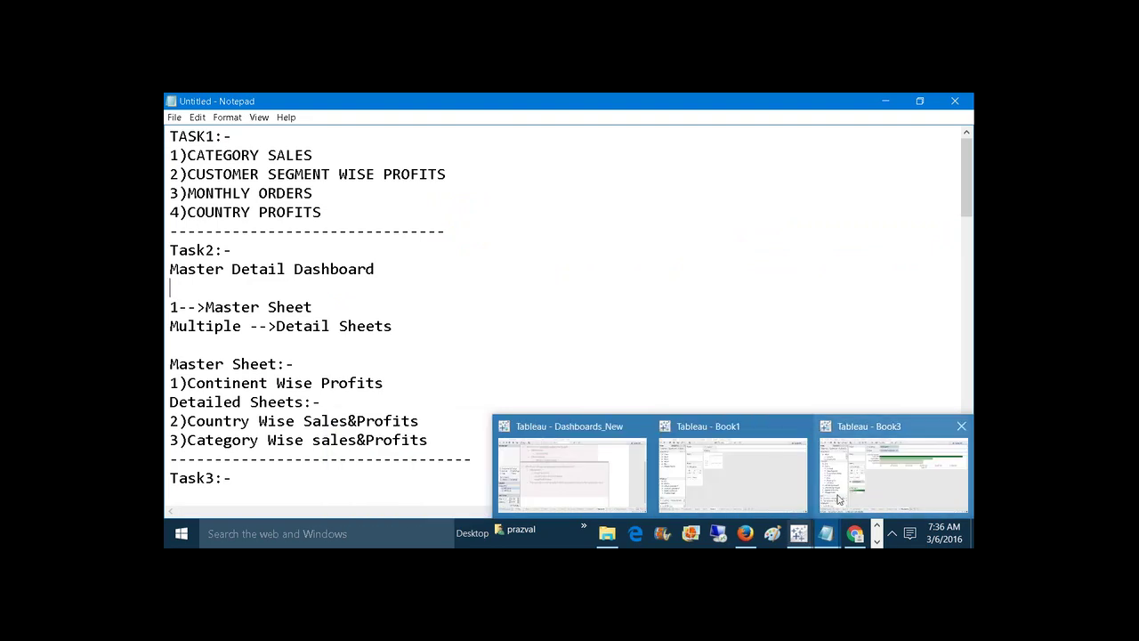
left_click(837, 500)
left_click(667, 498)
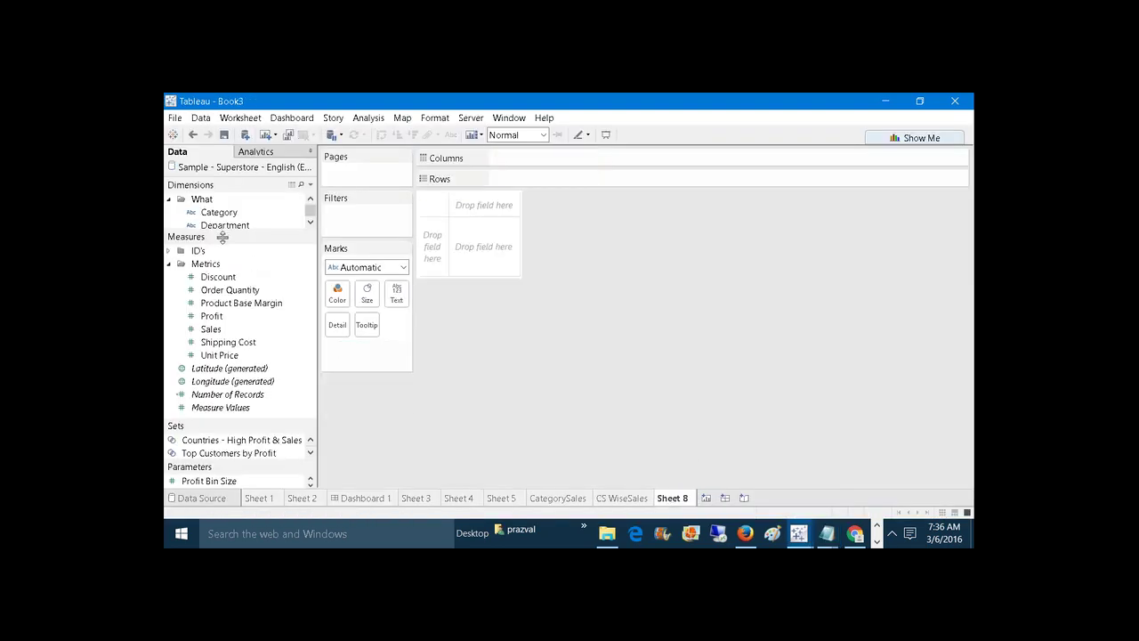
Place Order Date from the When folder on Rows in Sheet 8 and set its date part to Month.
left_click_drag(222, 237, 223, 340)
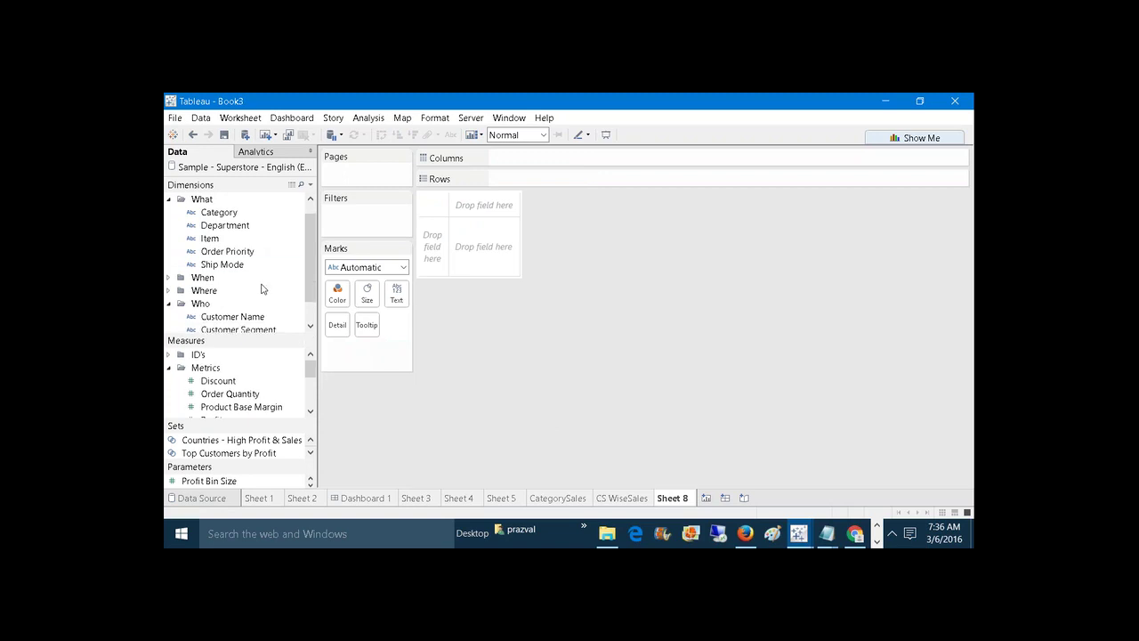
left_click(169, 279)
left_click_drag(223, 290, 537, 183)
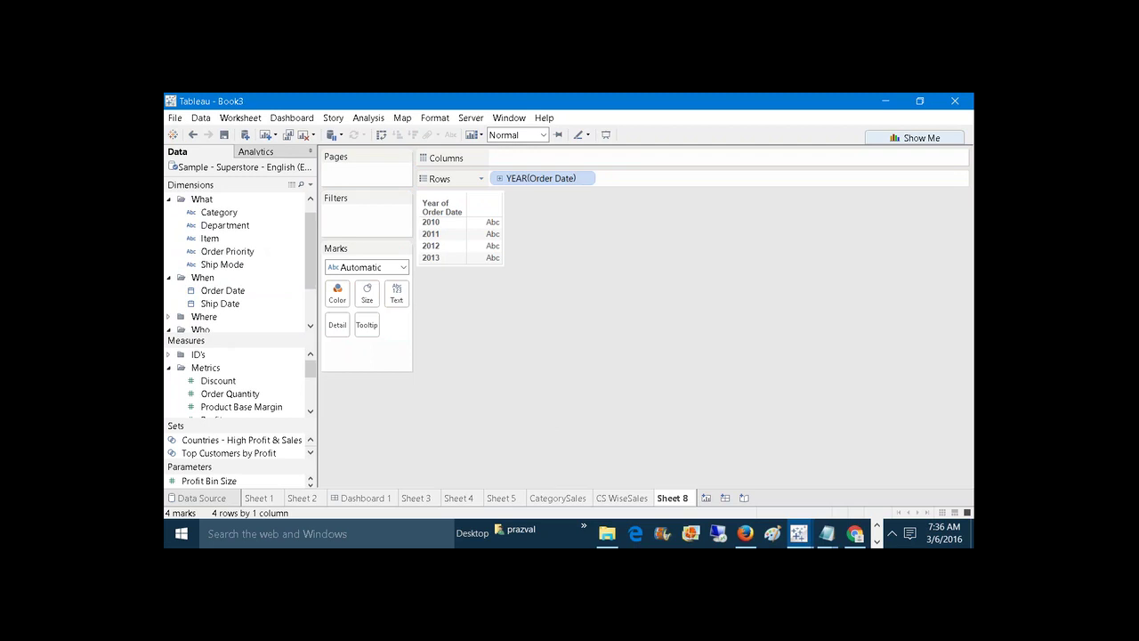
right_click(534, 178)
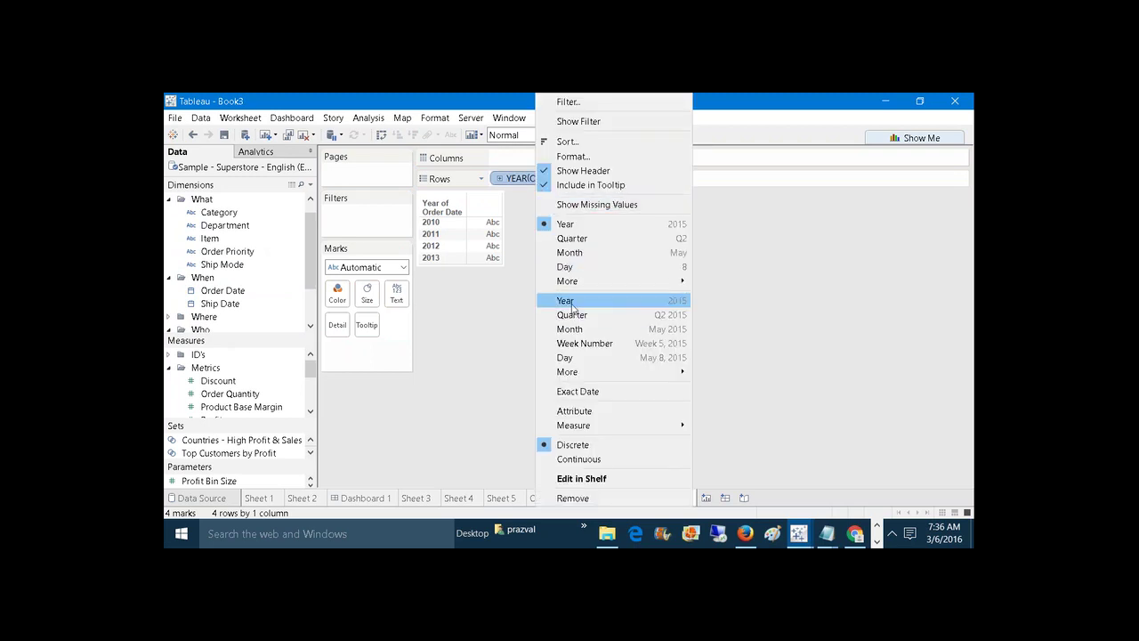
left_click(568, 255)
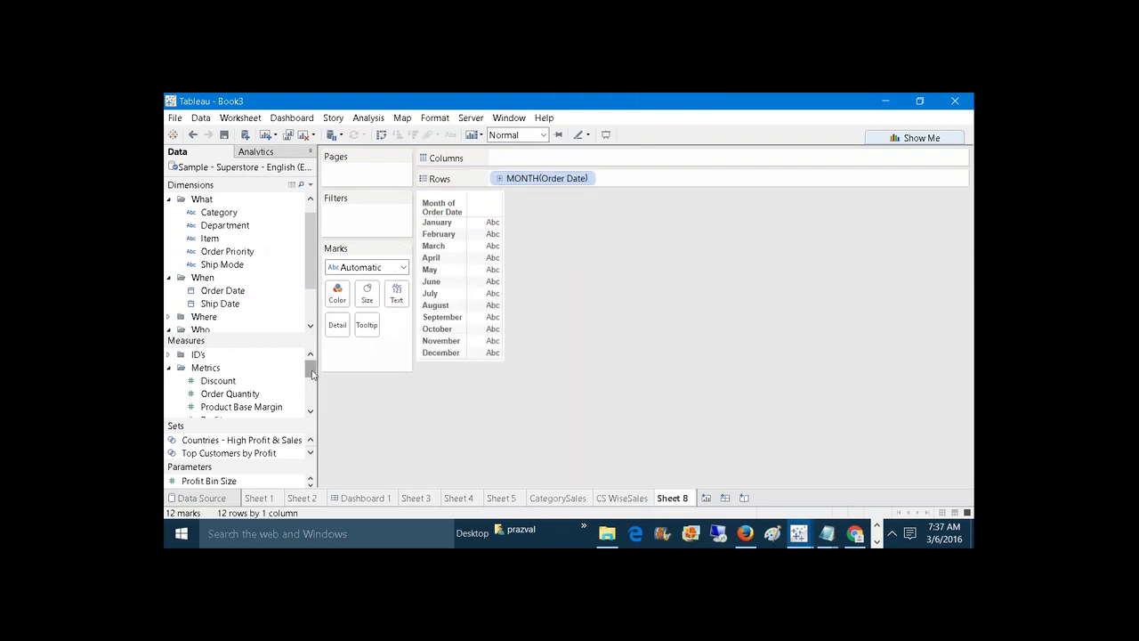
Place Sales on Columns, swap rows and columns so the months run horizontally, and inspect January's point on the line.
left_click_drag(311, 374, 311, 382)
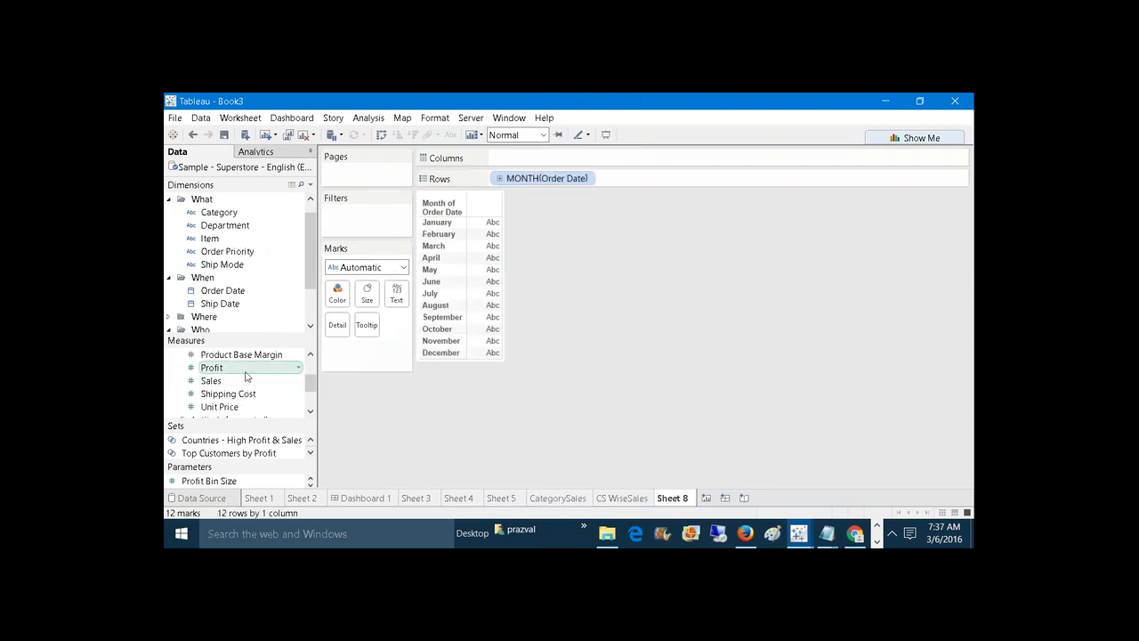
left_click_drag(236, 380, 503, 229)
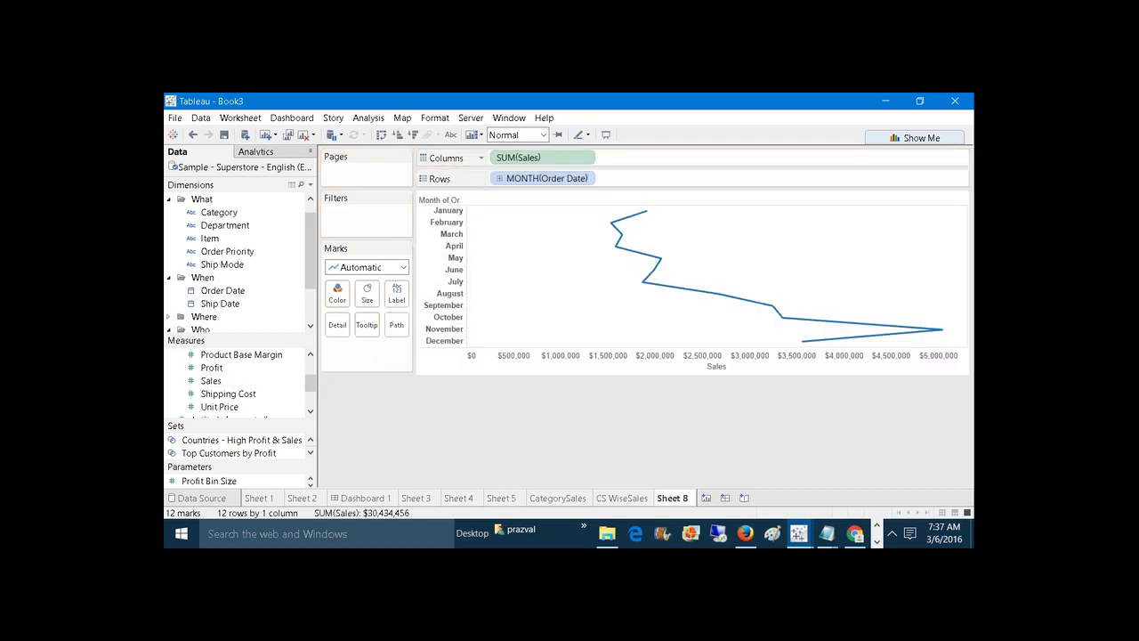
left_click(381, 134)
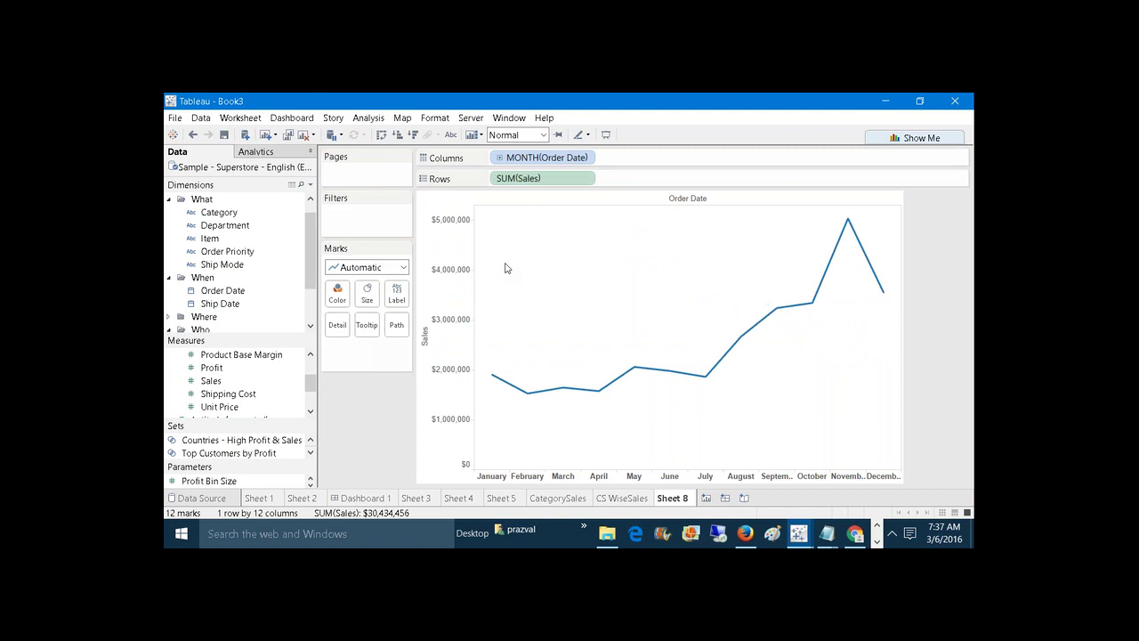
mouse_move(515, 394)
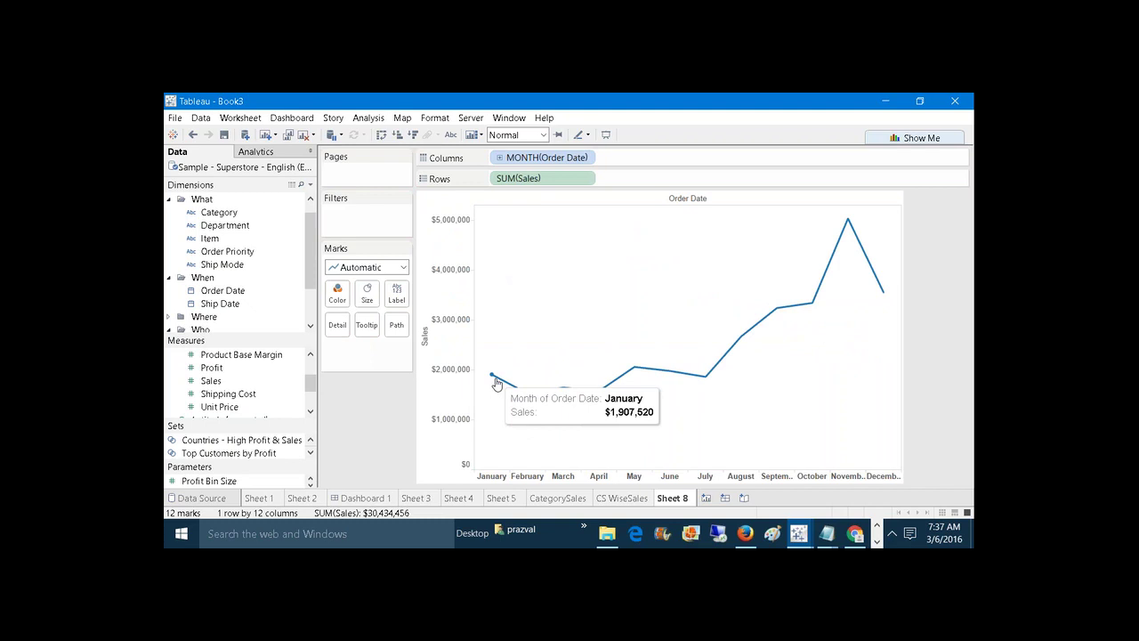
Try colouring the monthly sales line by Order Date year, and take the year field off the marks again.
left_click(226, 295)
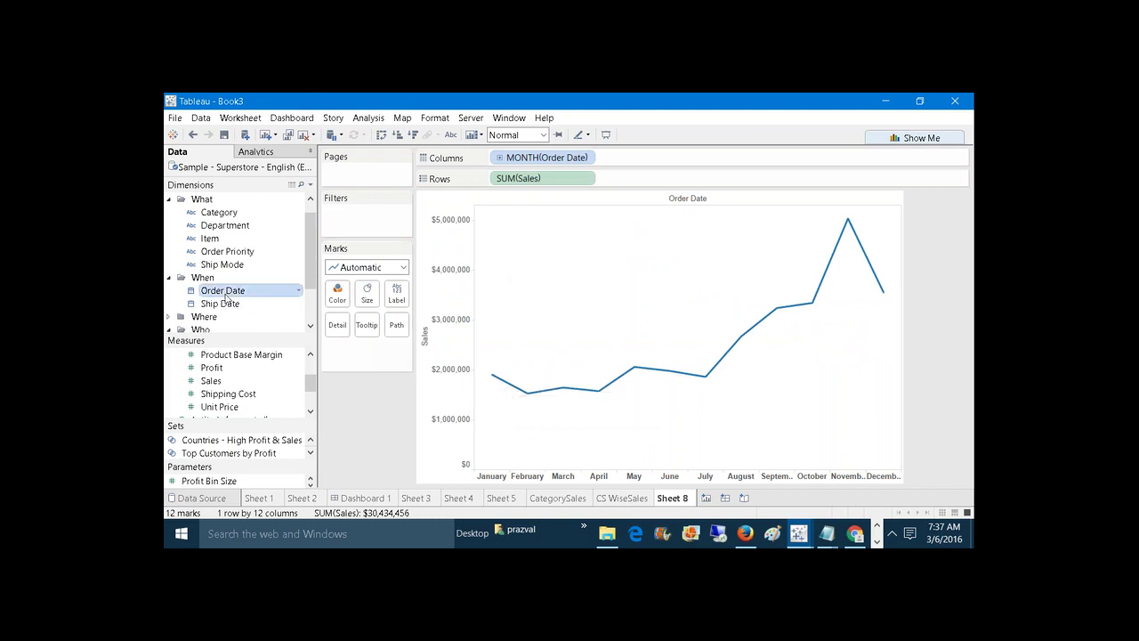
left_click_drag(226, 297, 338, 292)
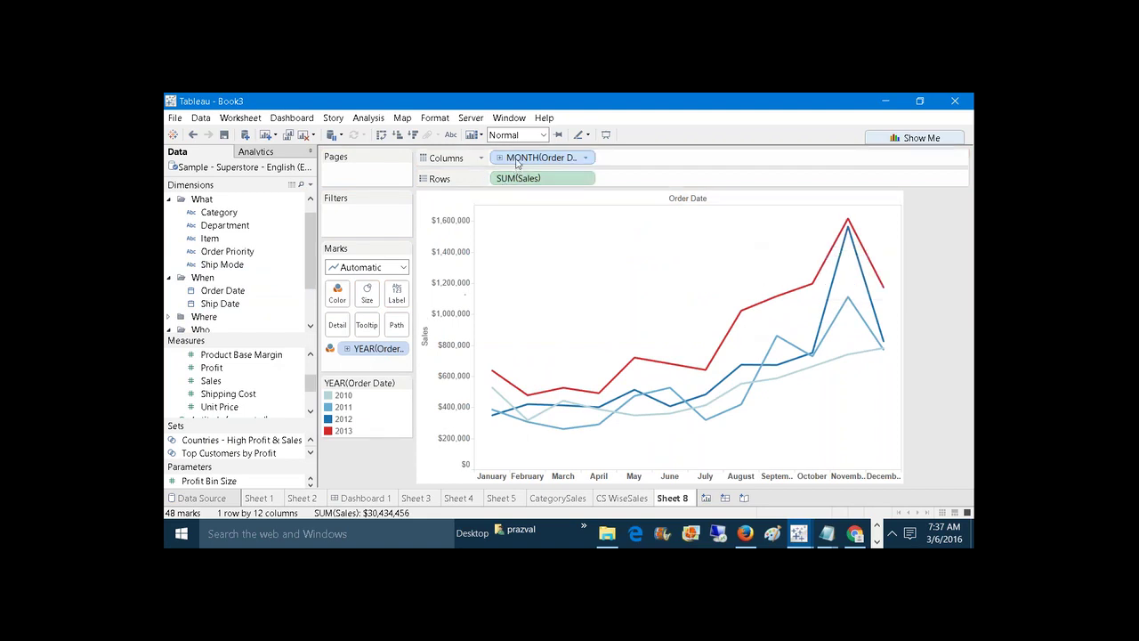
left_click_drag(377, 347, 384, 429)
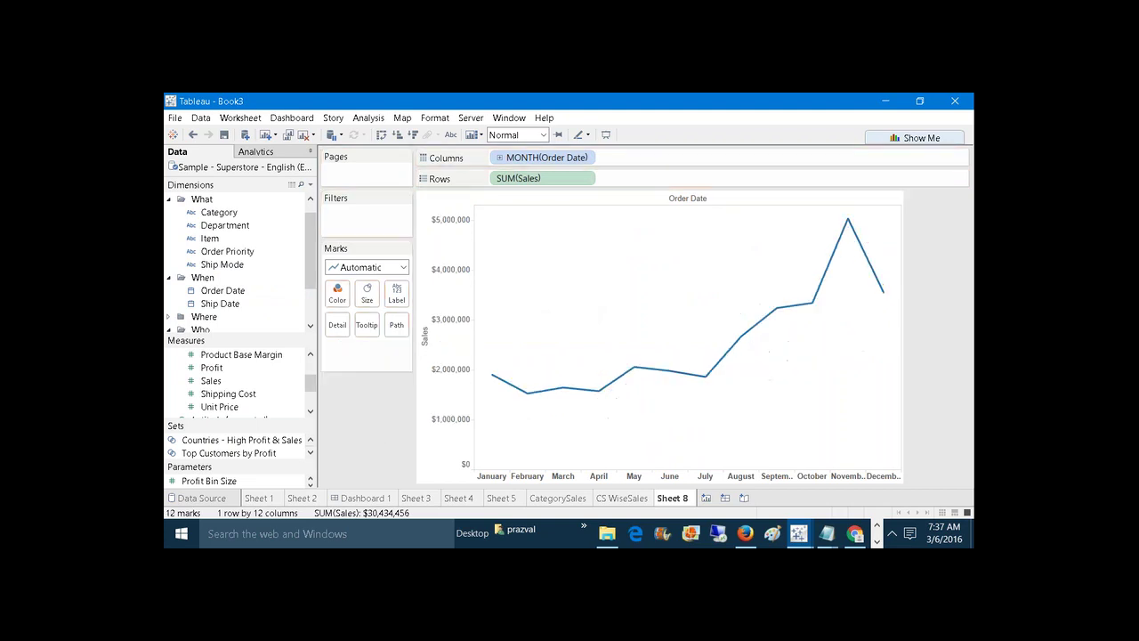
Switch the Order Date field on Columns to continuous months and rename Sheet 8 as MonthWiseSales.
right_click(539, 164)
left_click(567, 336)
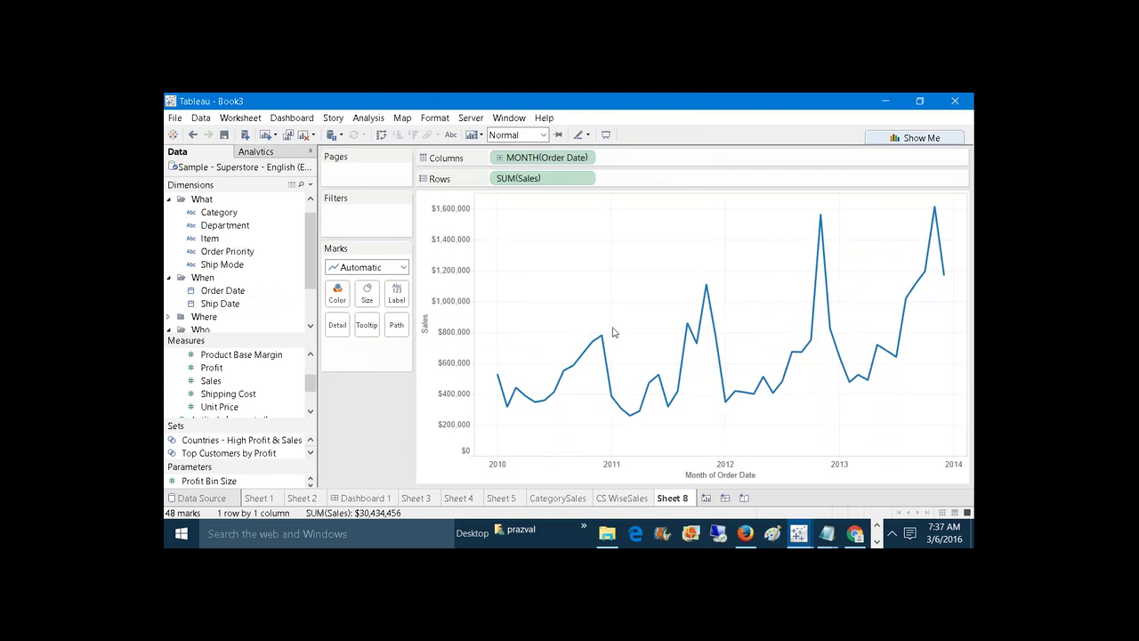
right_click(675, 499)
left_click(707, 377)
type("MonthWiseS")
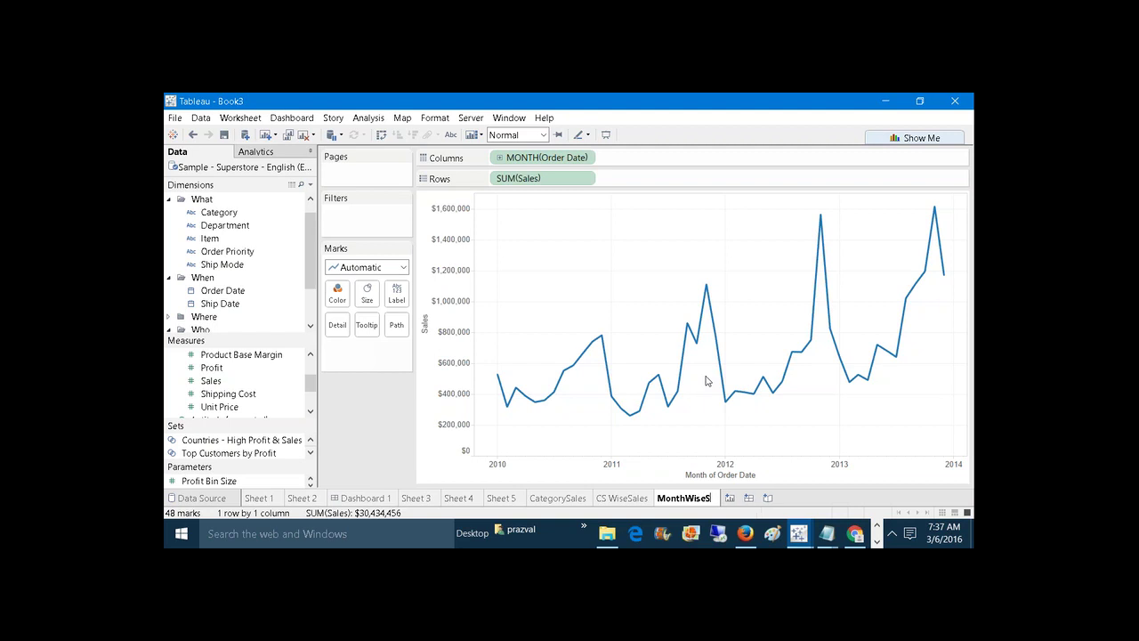
type("ales")
key("Return")
Check the remaining TASK1 item in the Notepad notes, return to Tableau Book3 and add a new worksheet.
mouse_move(826, 533)
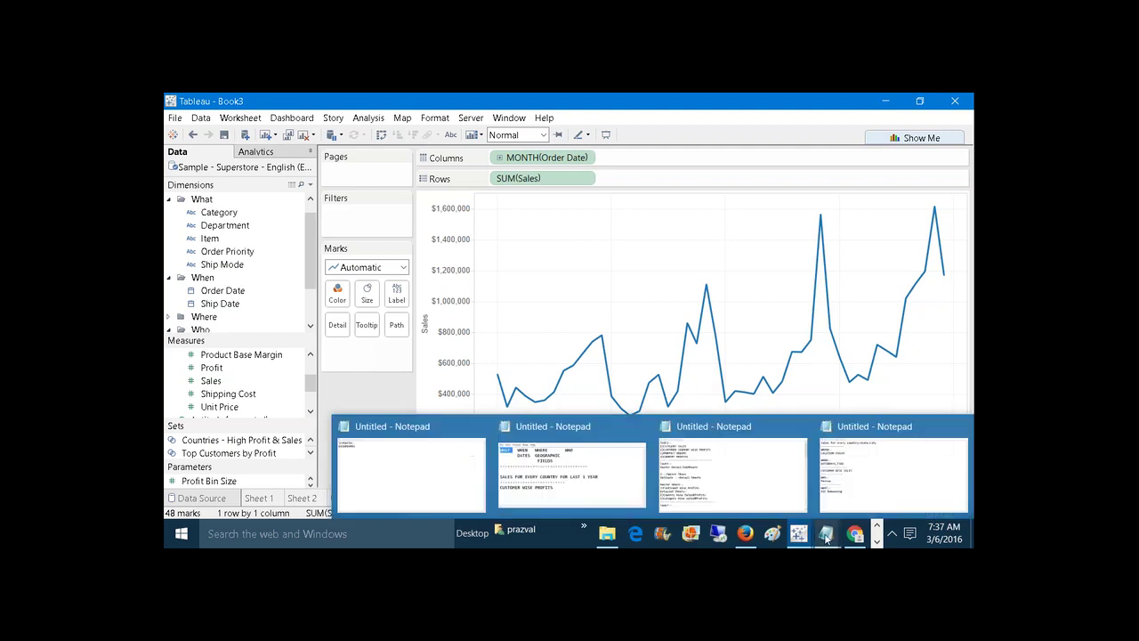
left_click(667, 436)
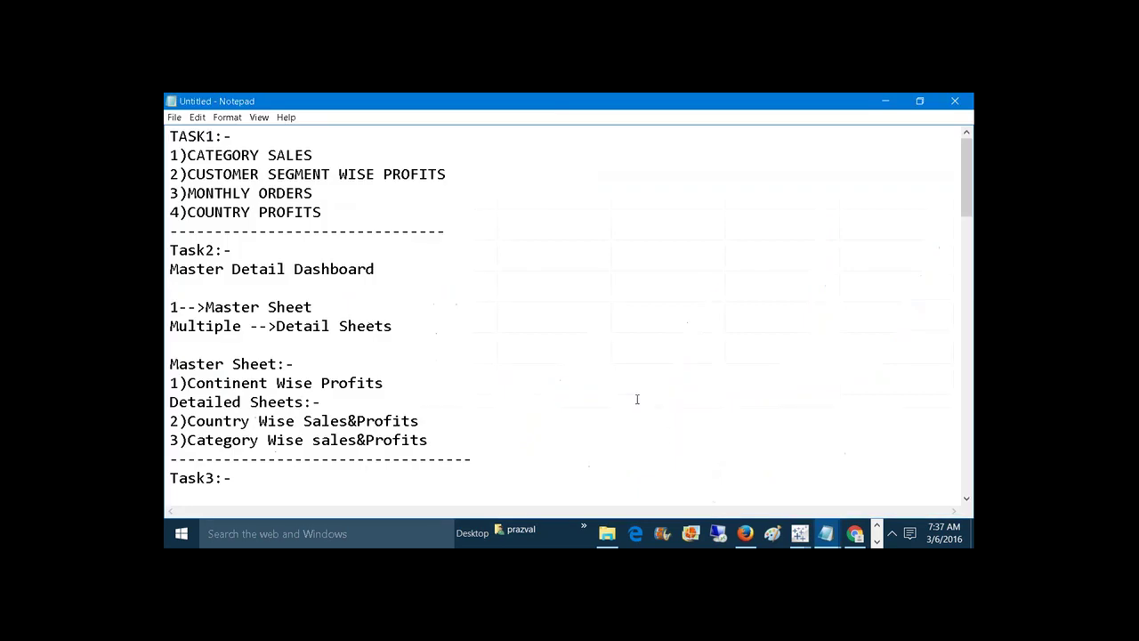
mouse_move(799, 534)
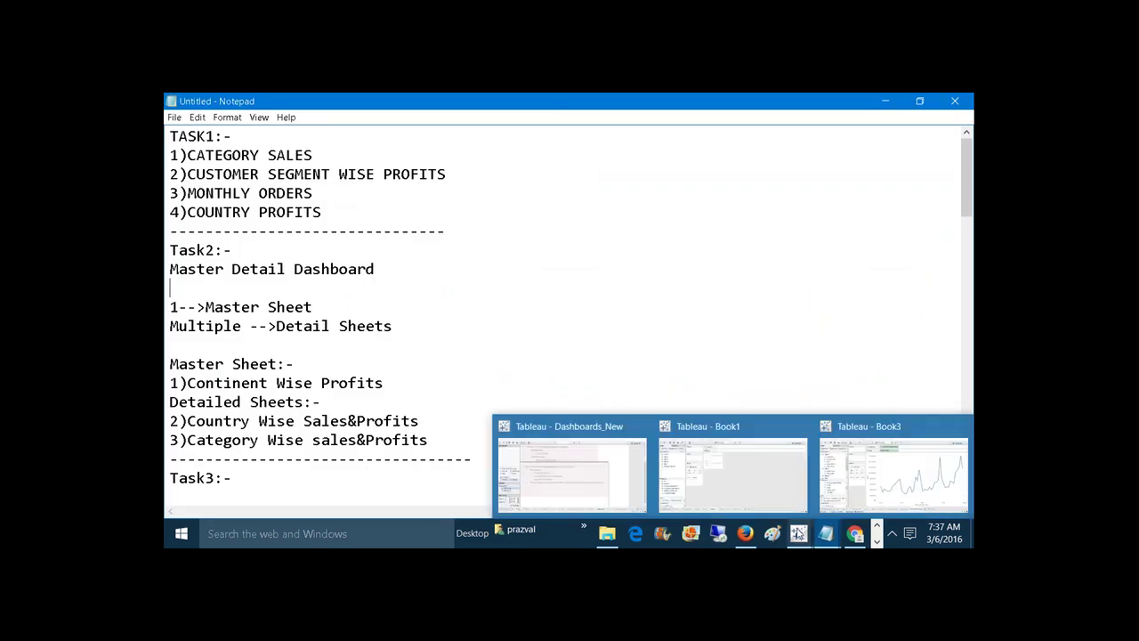
left_click(892, 467)
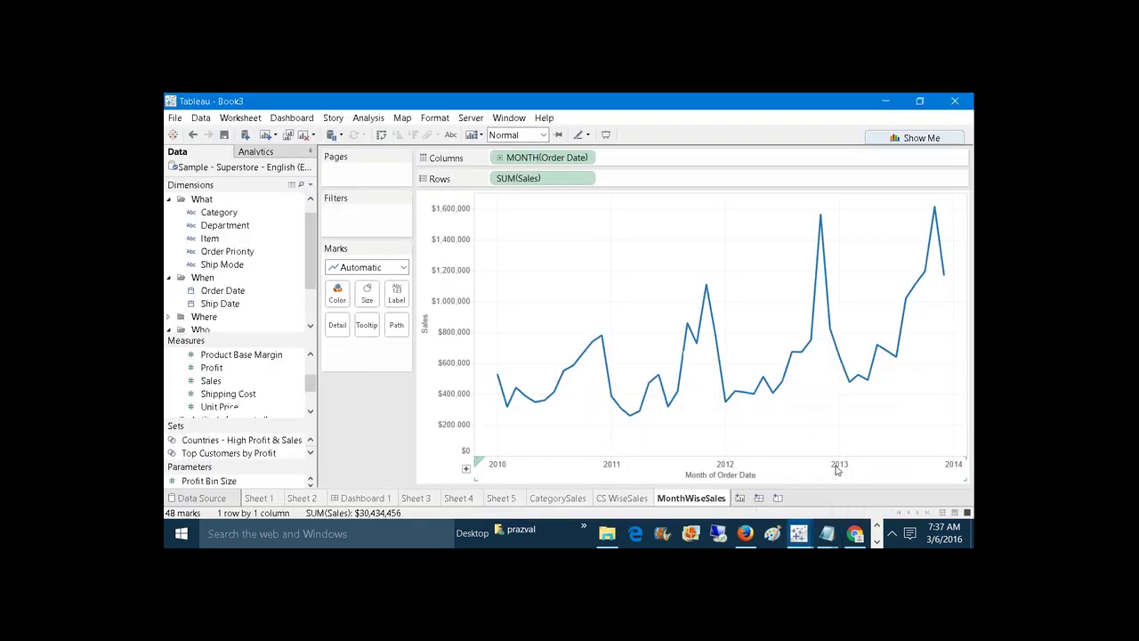
left_click(740, 498)
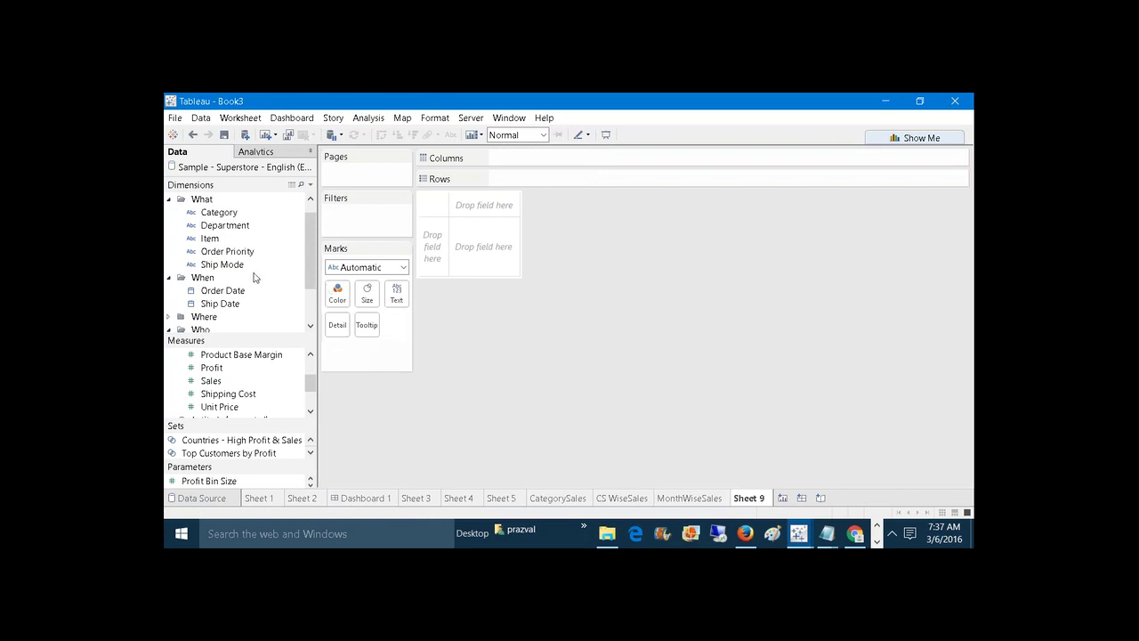
Map Country / Region from the Geography hierarchy in the Where folder on Sheet 9.
left_click_drag(309, 258, 310, 292)
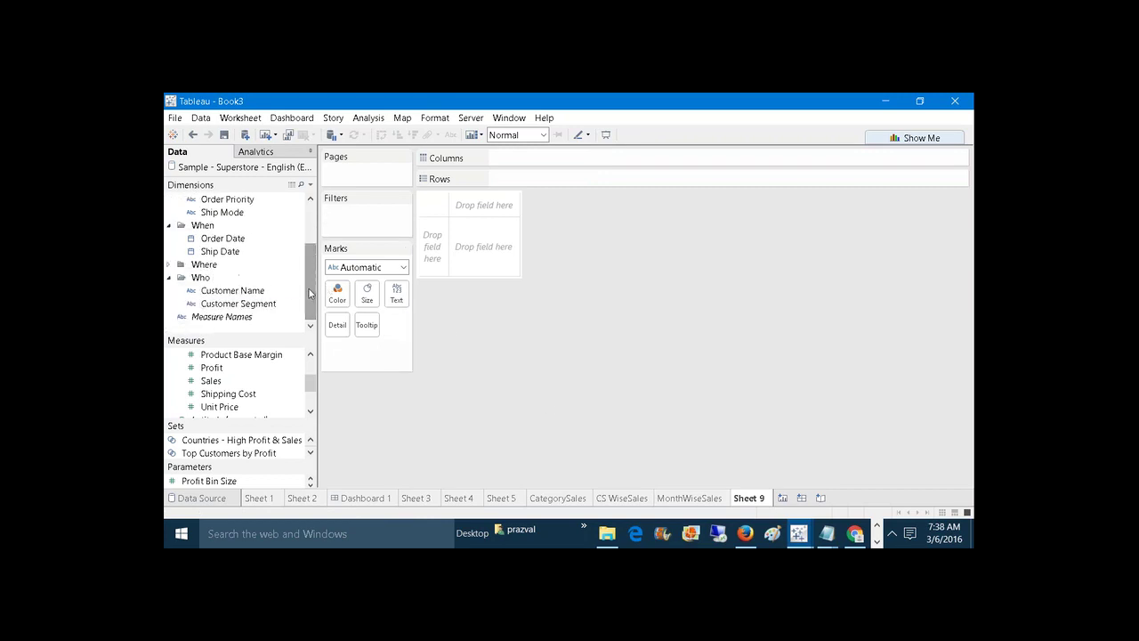
left_click(170, 265)
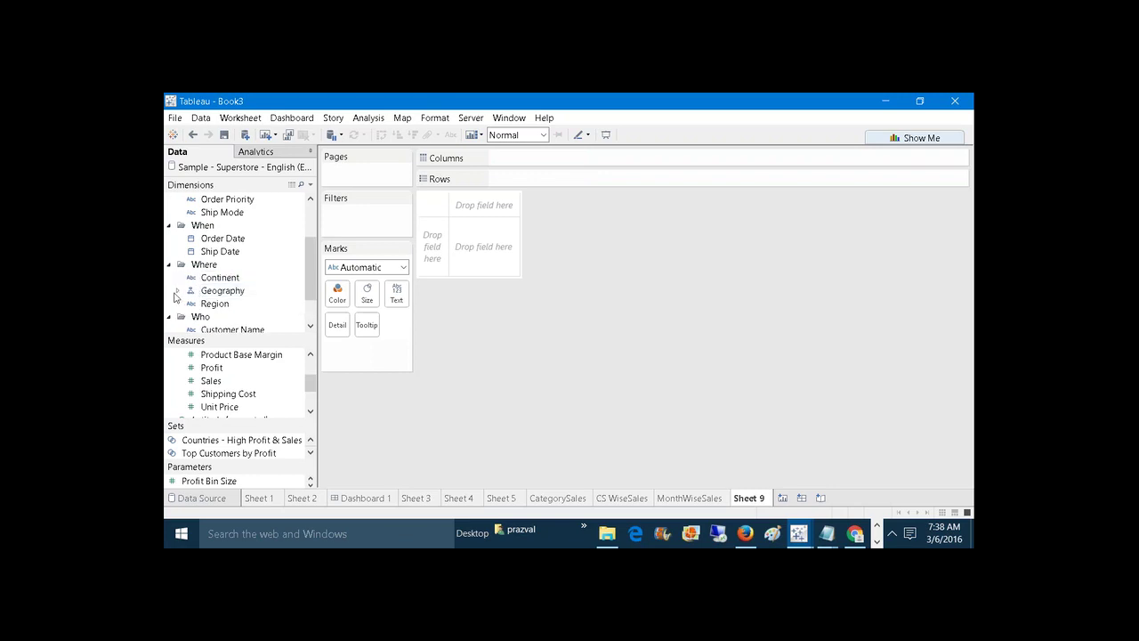
left_click(177, 292)
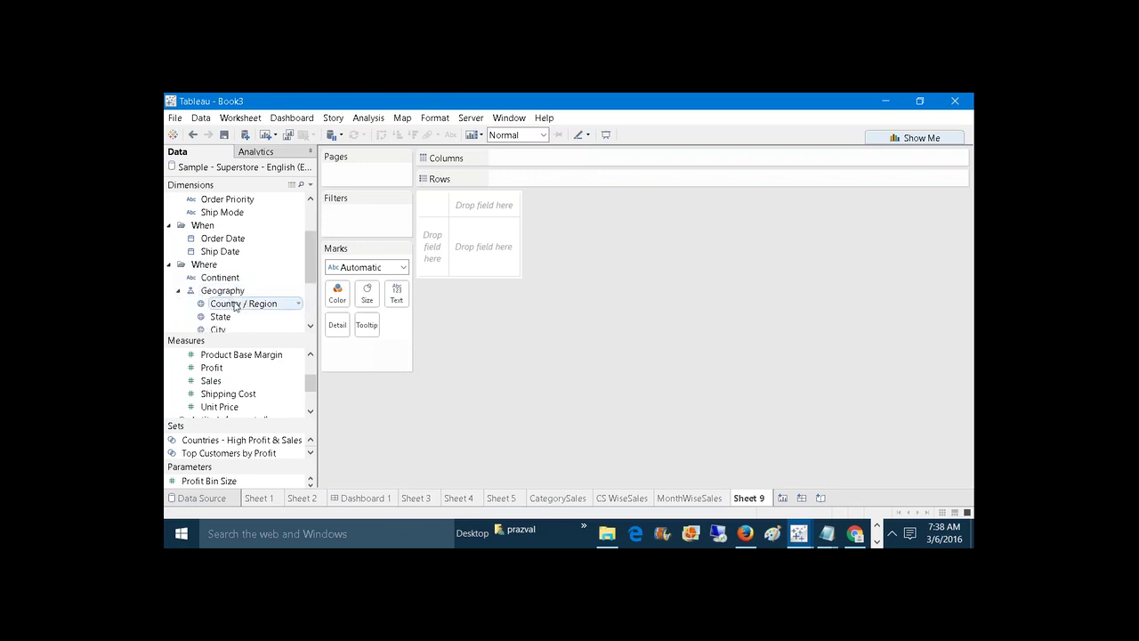
double_click(236, 304)
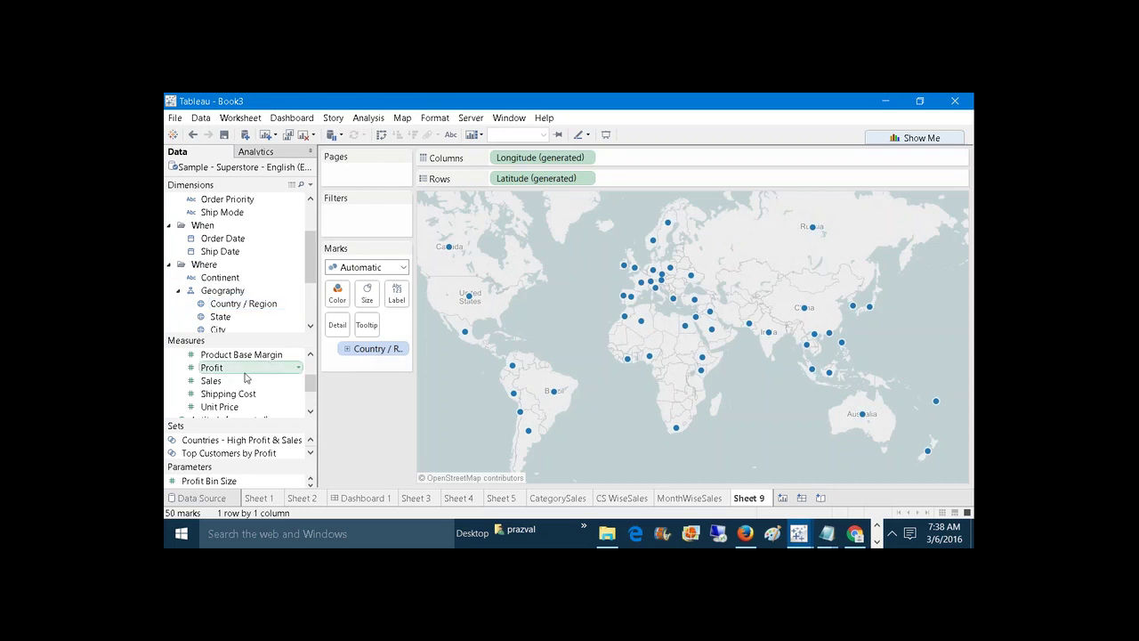
Colour the mapped countries by Sales and label them with Country / Region and Sales.
left_click_drag(231, 383, 338, 295)
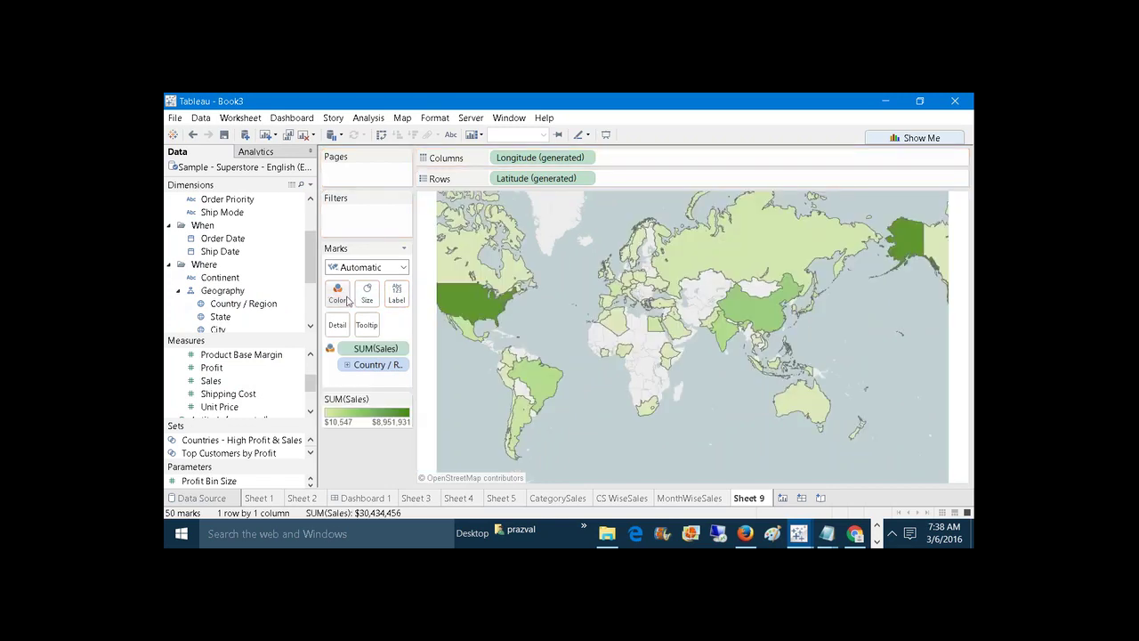
left_click_drag(254, 307, 397, 294)
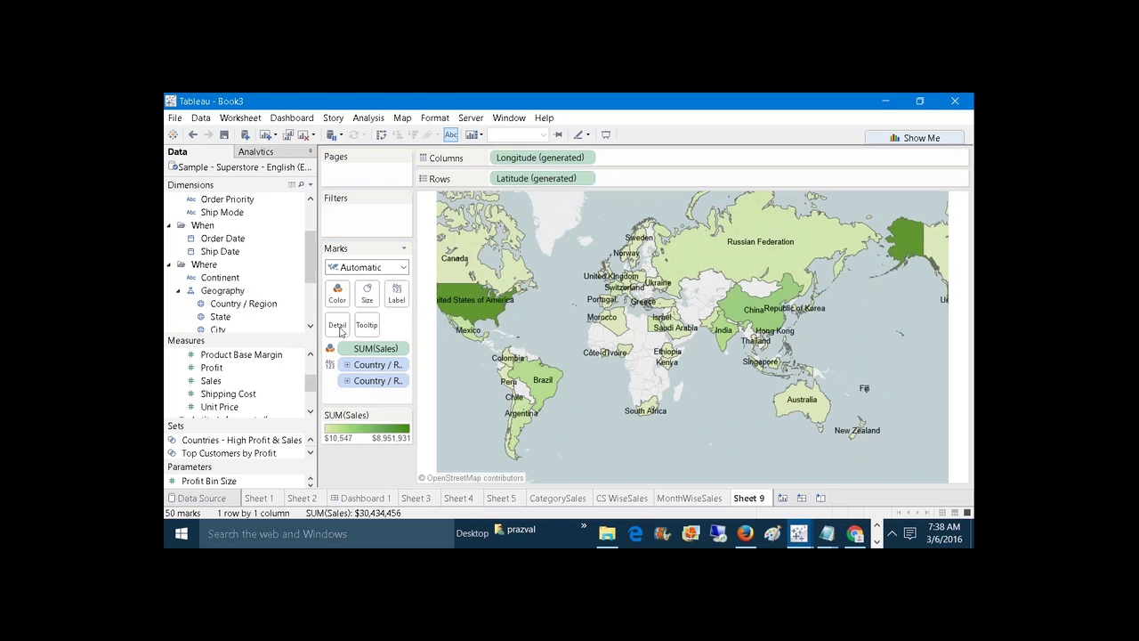
left_click_drag(226, 383, 396, 295)
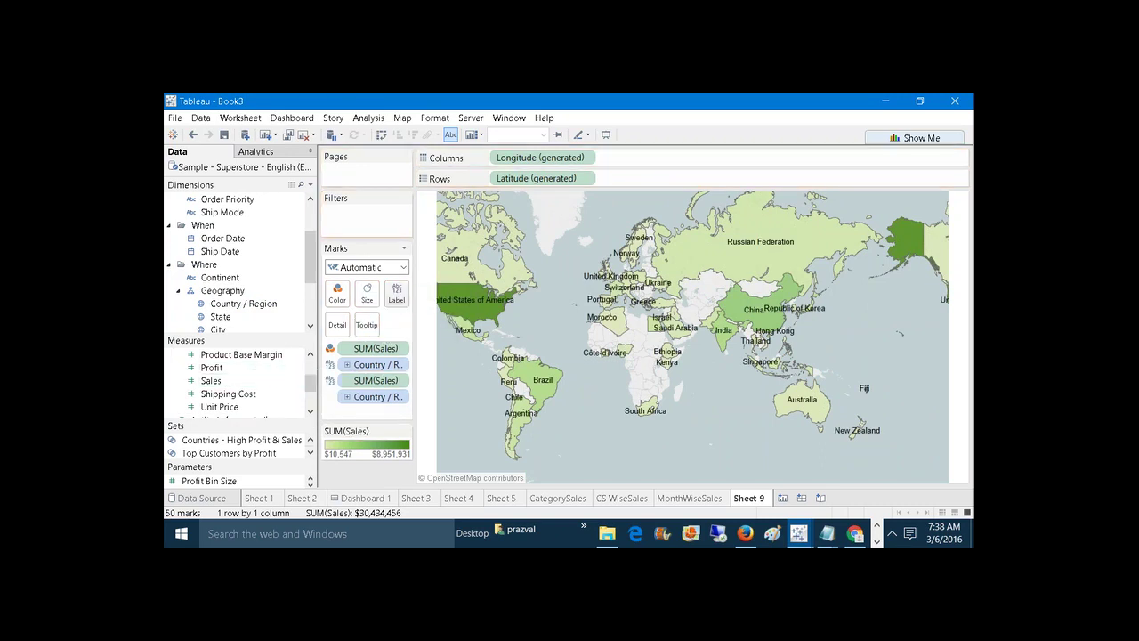
Limit the map's mark labels to selected marks and test the labelling on United States of America.
left_click(398, 294)
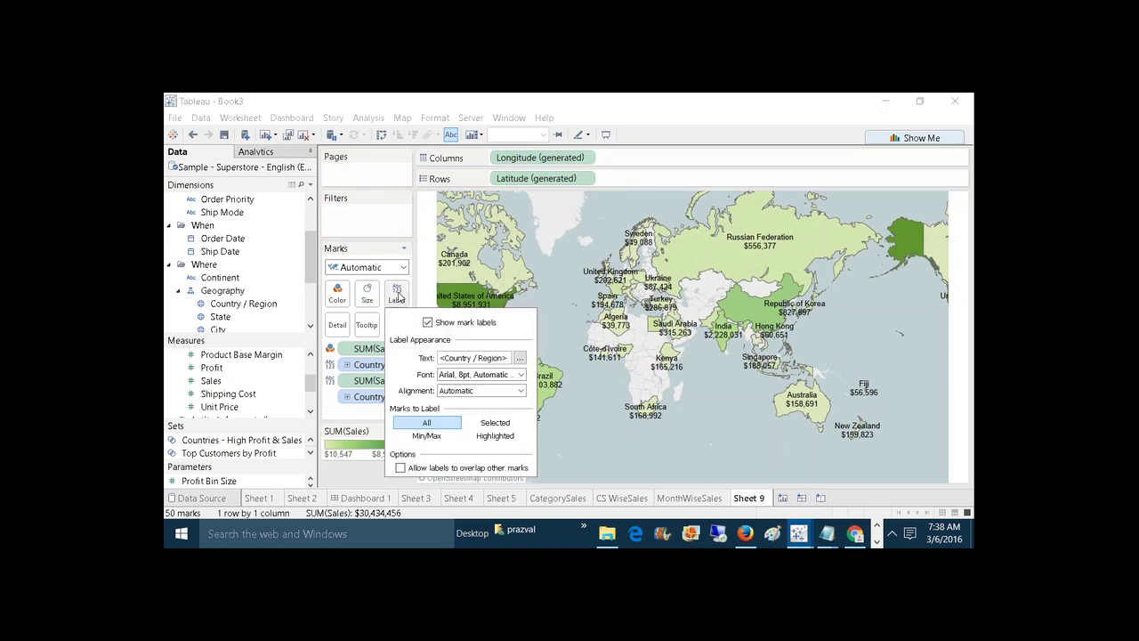
left_click(477, 424)
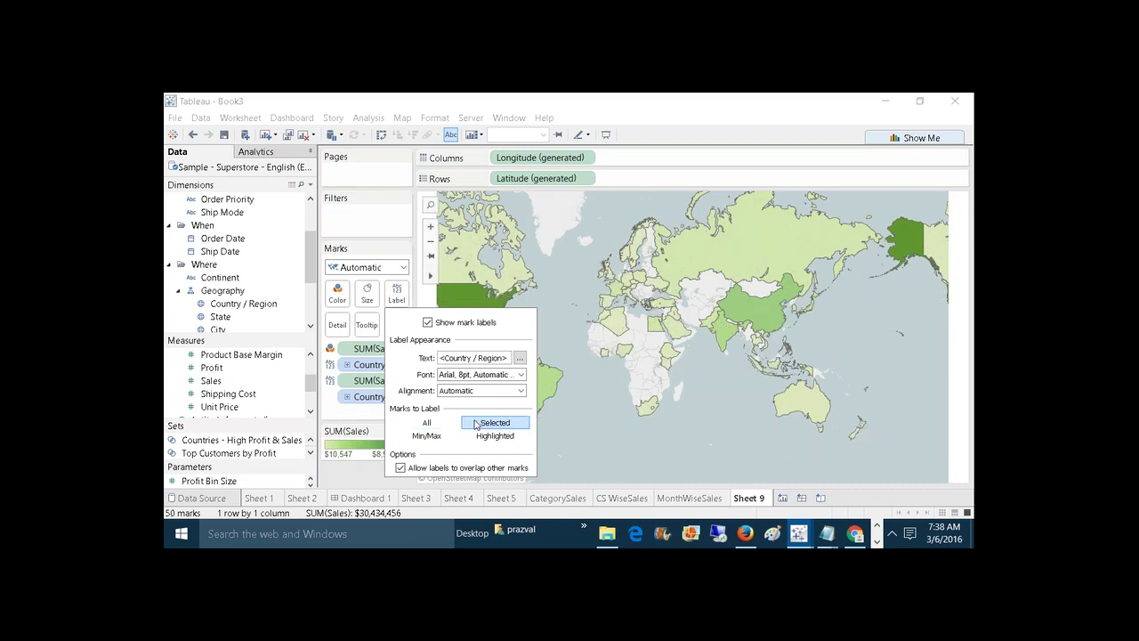
left_click(596, 436)
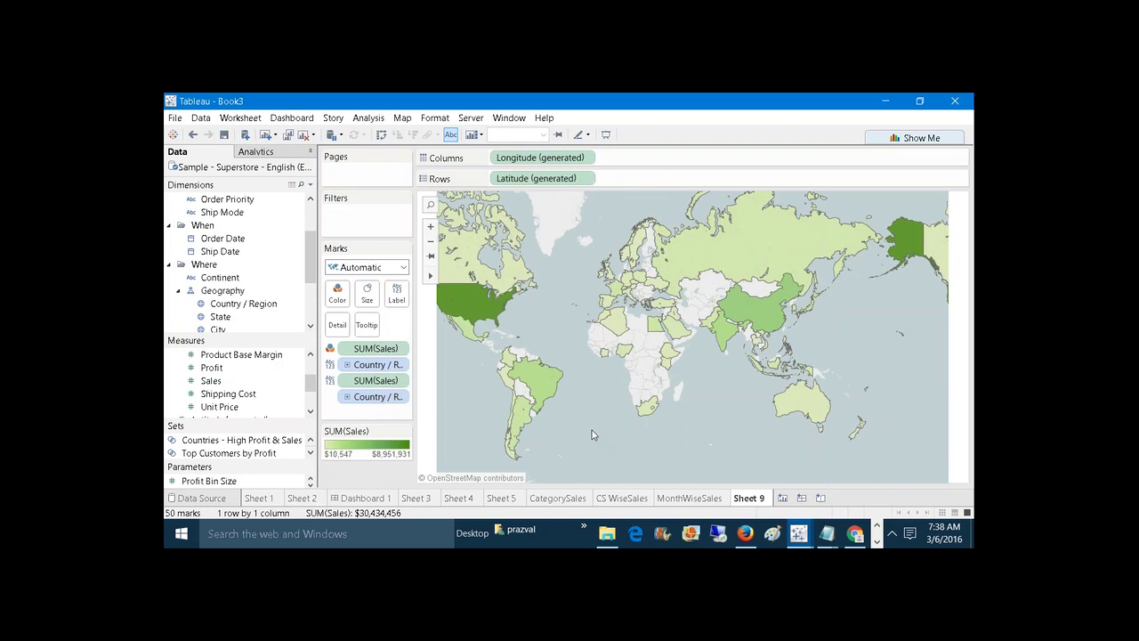
left_click(488, 317)
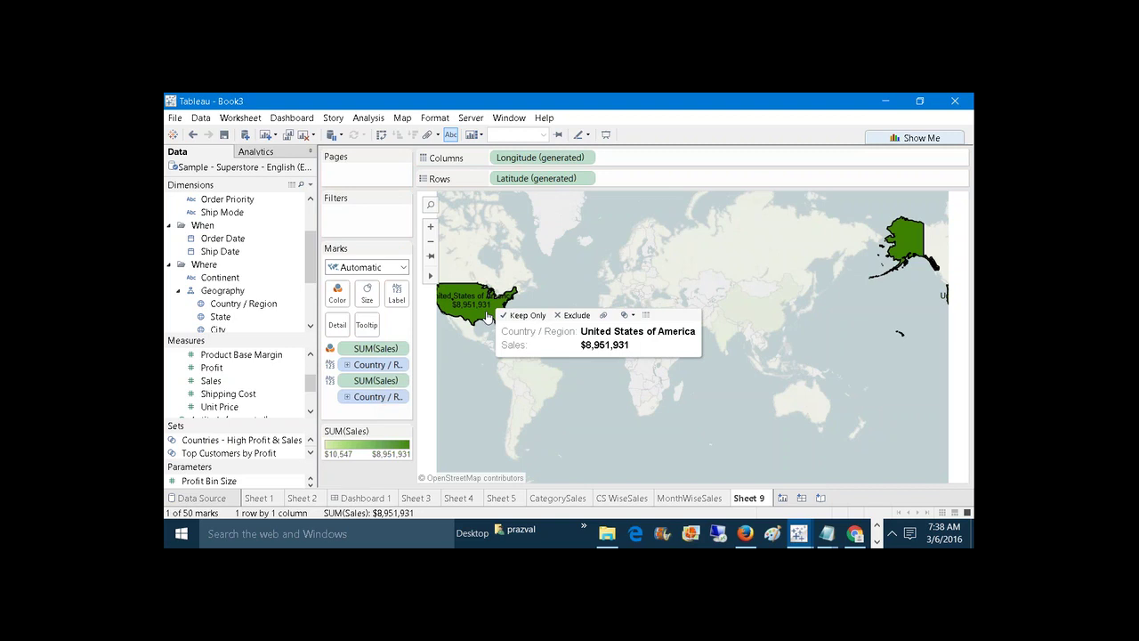
left_click(622, 423)
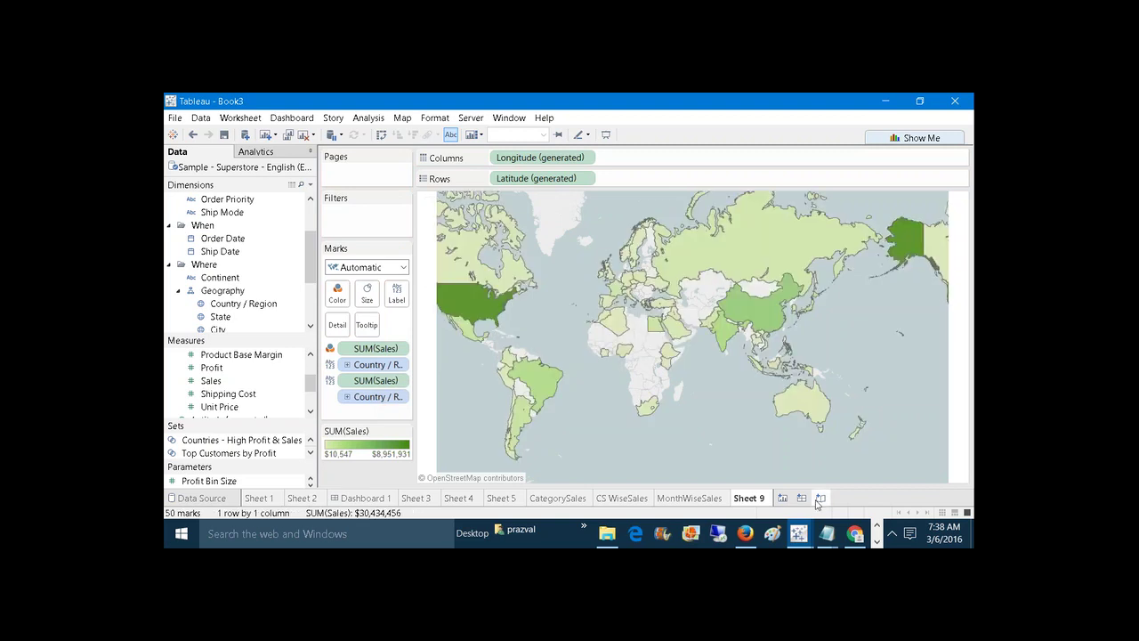
Rename Sheet 9 as CountrySales.
right_click(759, 504)
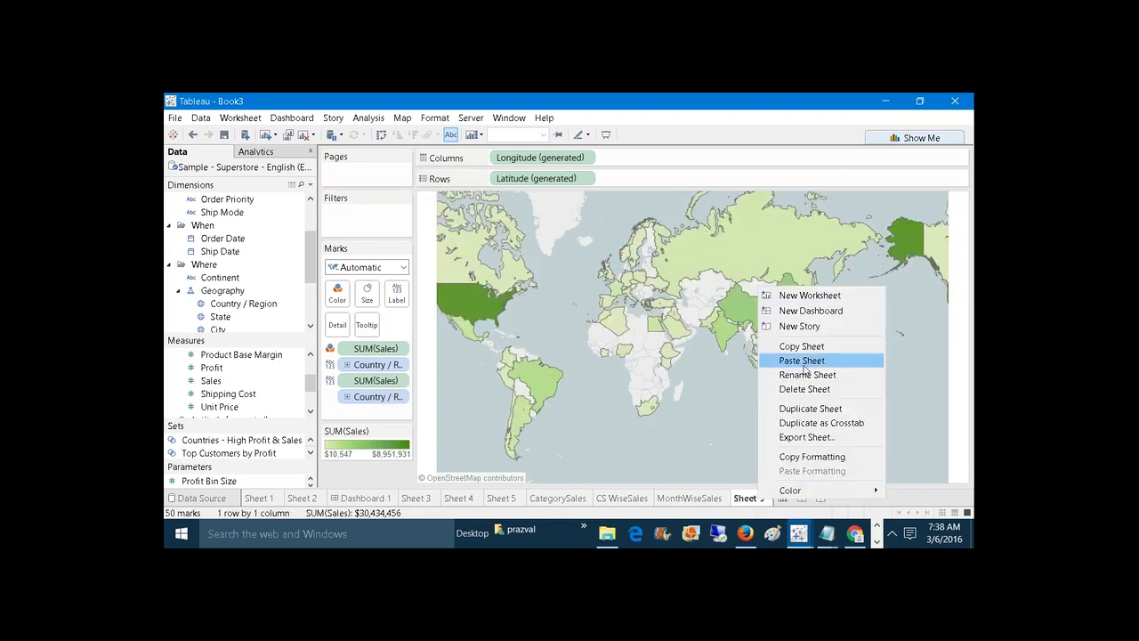
left_click(800, 375)
type("Country")
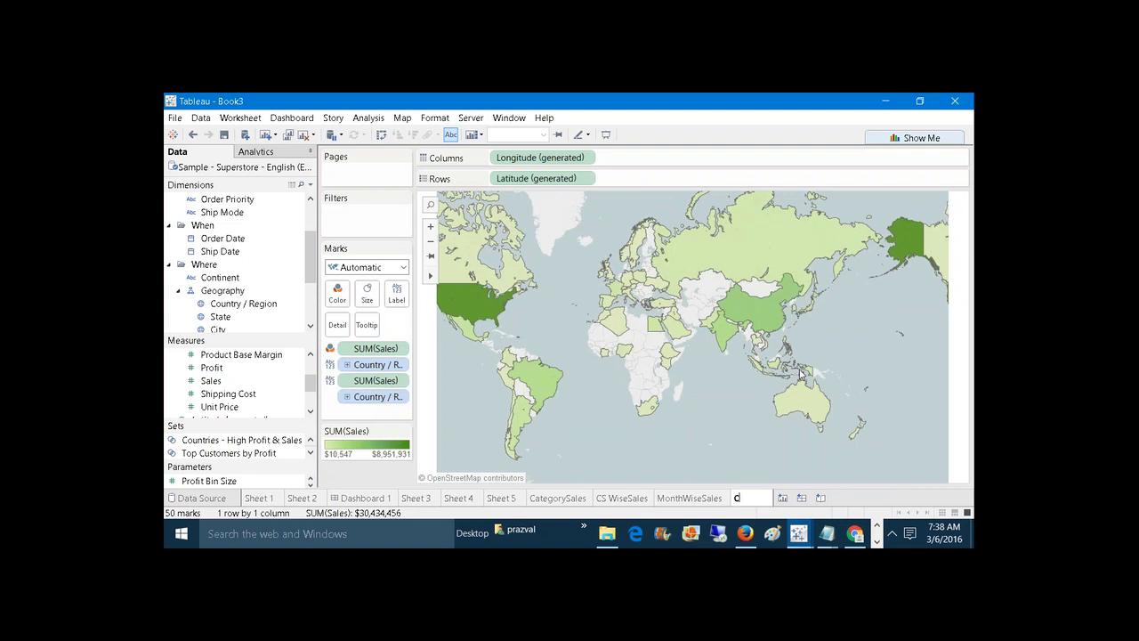
type("Sales")
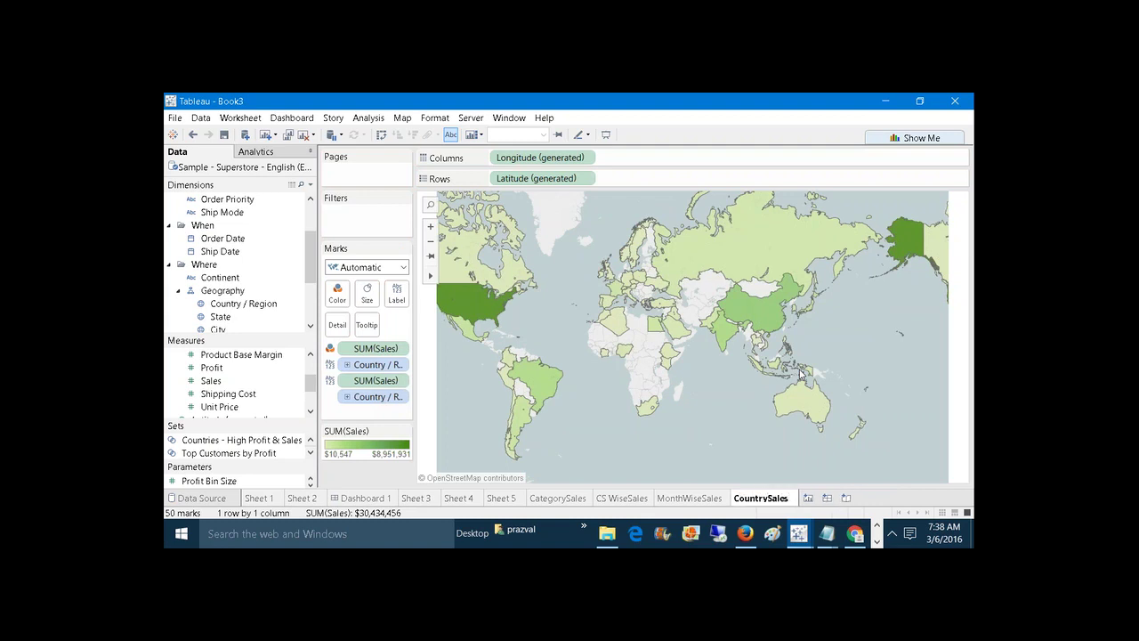
left_click(397, 473)
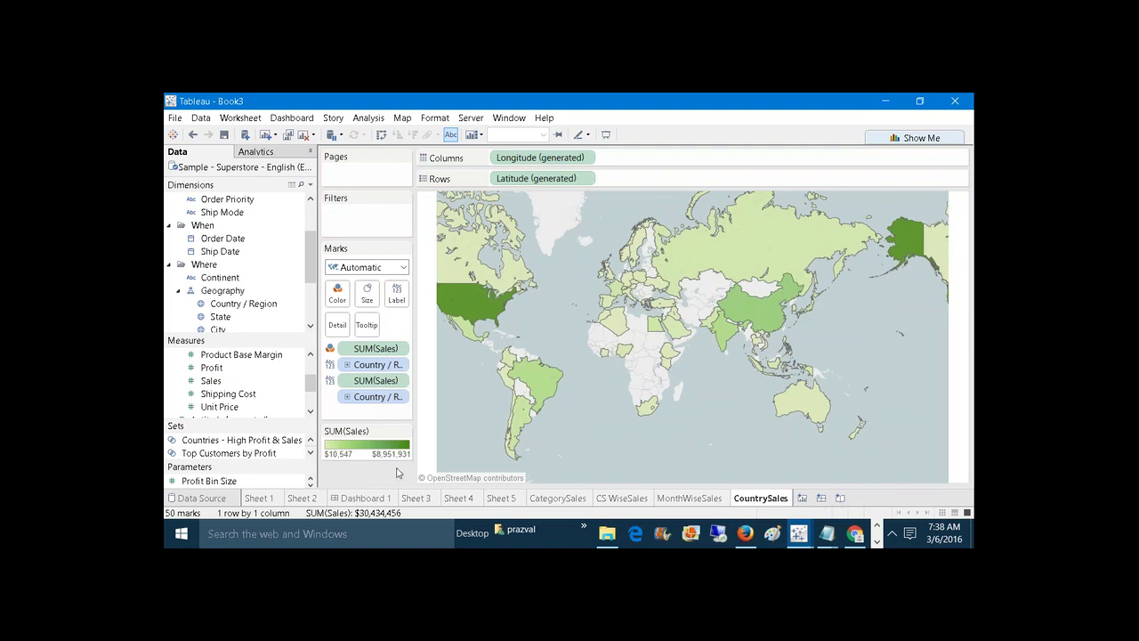
Review the CategorySales, CS WiseSales, MonthWiseSales and CountrySales sheets, and add a new dashboard to the workbook.
left_click(557, 499)
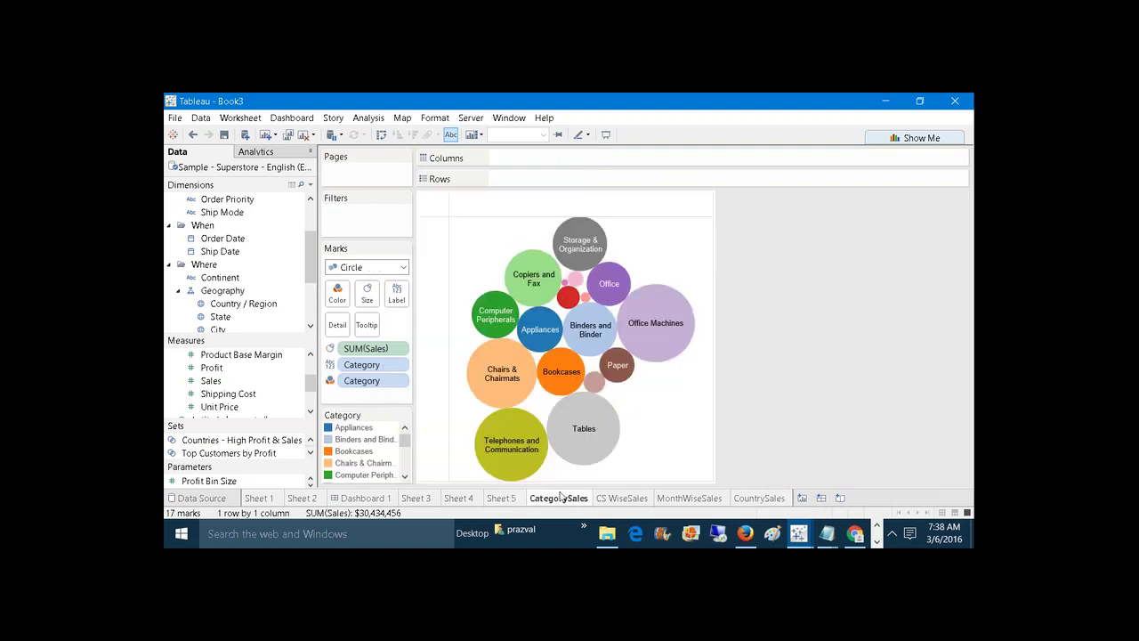
left_click(621, 500)
left_click(681, 500)
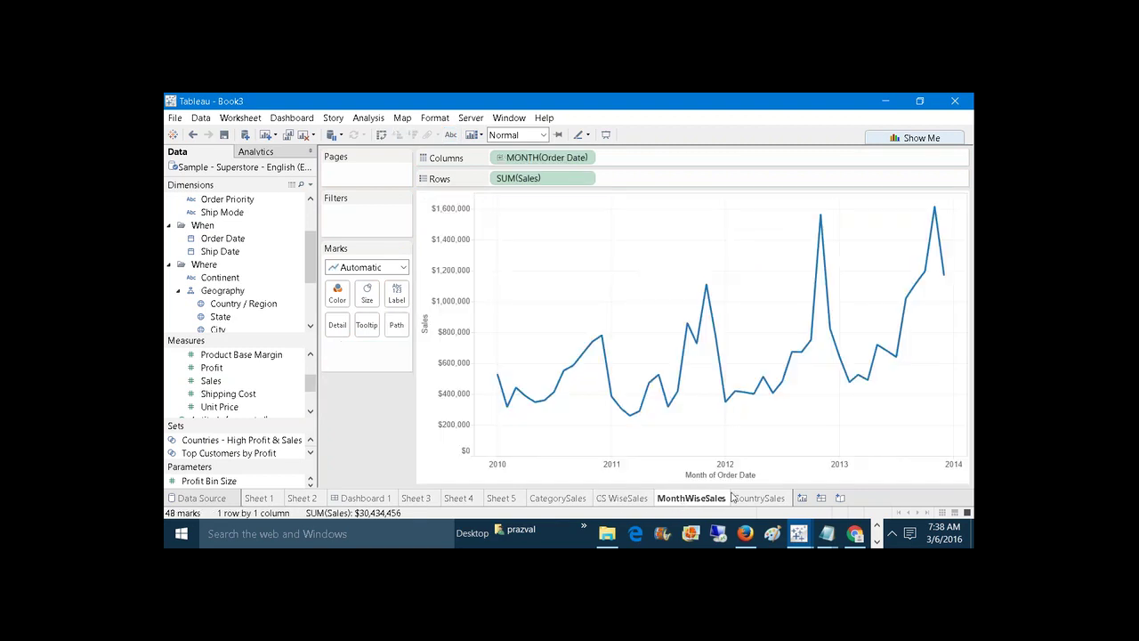
left_click(752, 499)
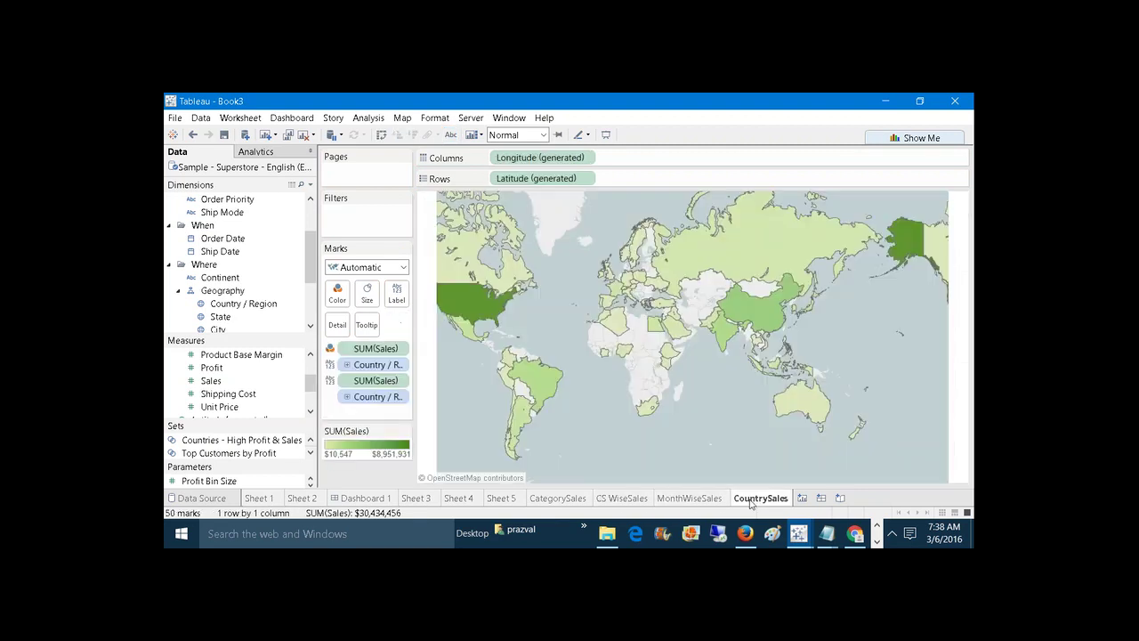
left_click(820, 498)
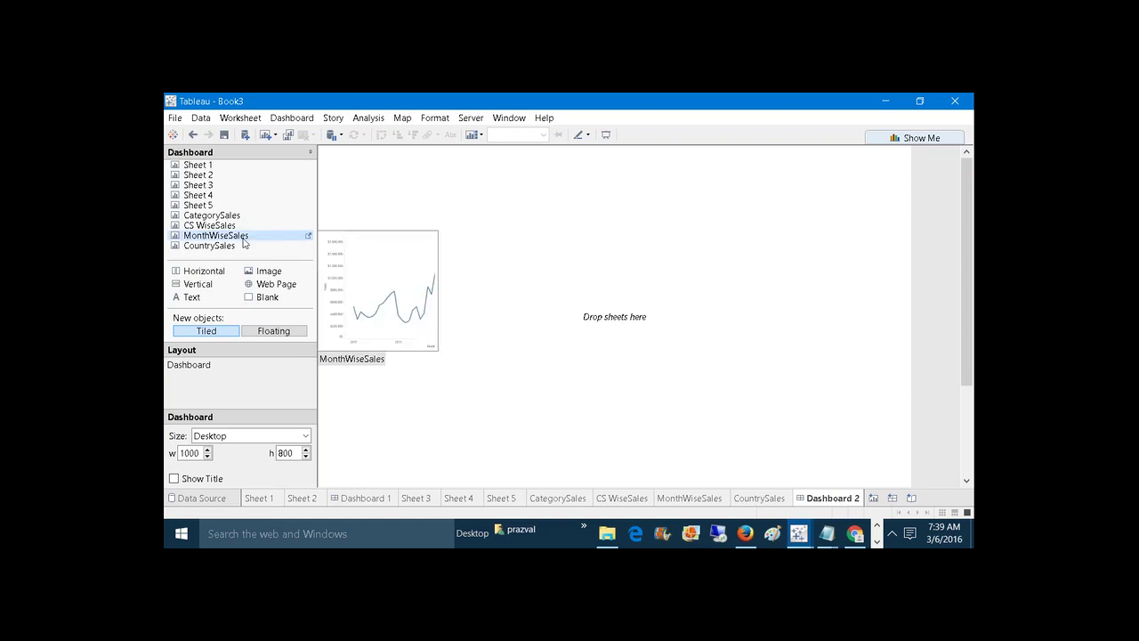
mouse_move(235, 230)
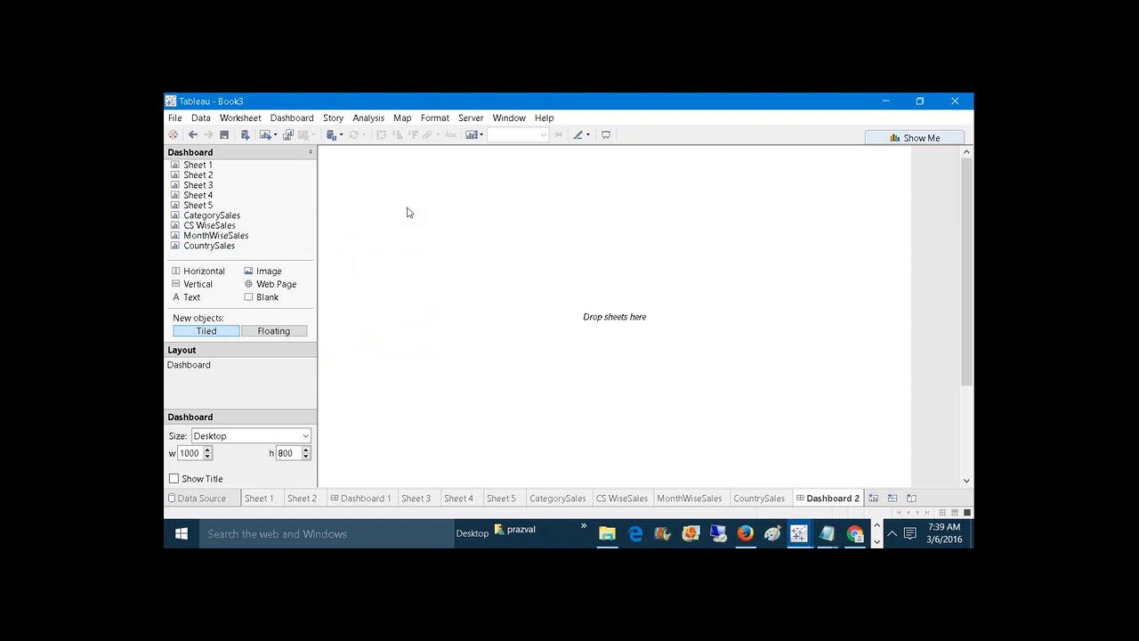
left_click(949, 108)
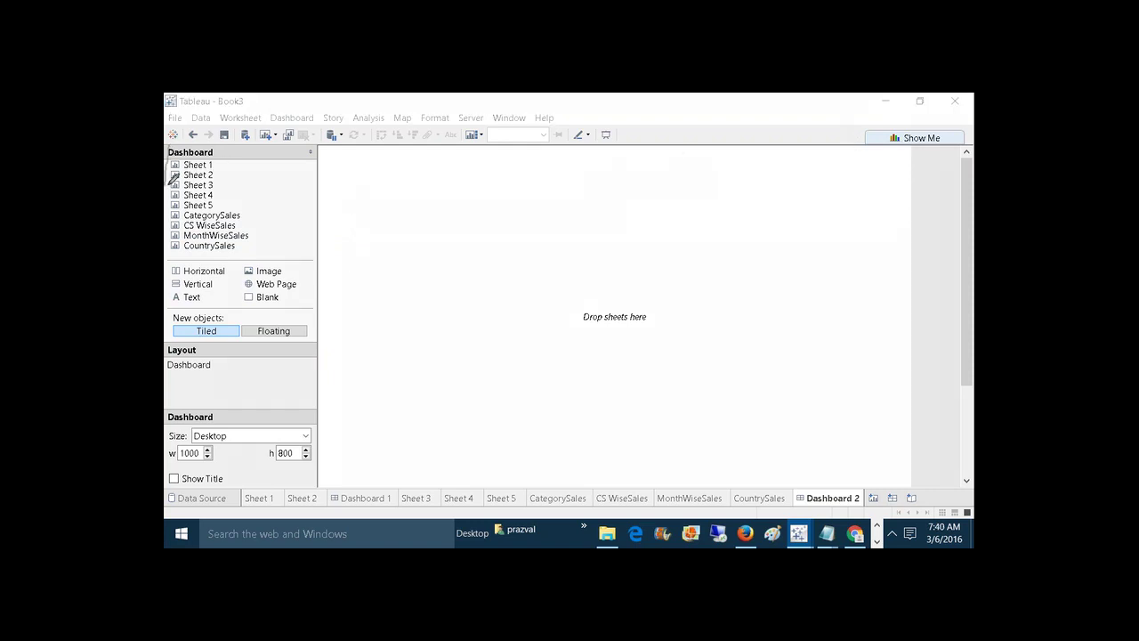
mouse_move(170, 245)
left_mouse_down()
mouse_move(235, 251)
mouse_move(280, 184)
mouse_move(265, 136)
mouse_move(168, 148)
left_mouse_up()
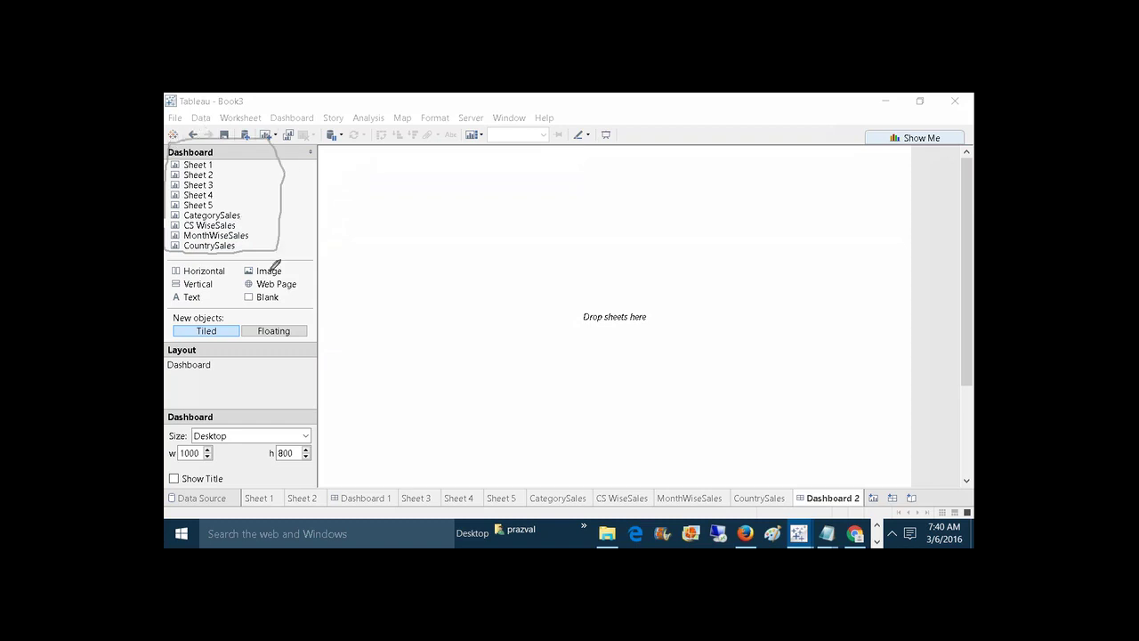
mouse_move(233, 265)
left_mouse_down()
mouse_move(189, 252)
mouse_move(178, 286)
mouse_move(212, 290)
mouse_move(227, 266)
left_mouse_up()
mouse_move(292, 264)
left_mouse_down()
mouse_move(242, 267)
mouse_move(267, 277)
mouse_move(292, 258)
mouse_move(286, 281)
mouse_move(242, 283)
mouse_move(293, 288)
mouse_move(313, 268)
mouse_move(306, 277)
left_mouse_up()
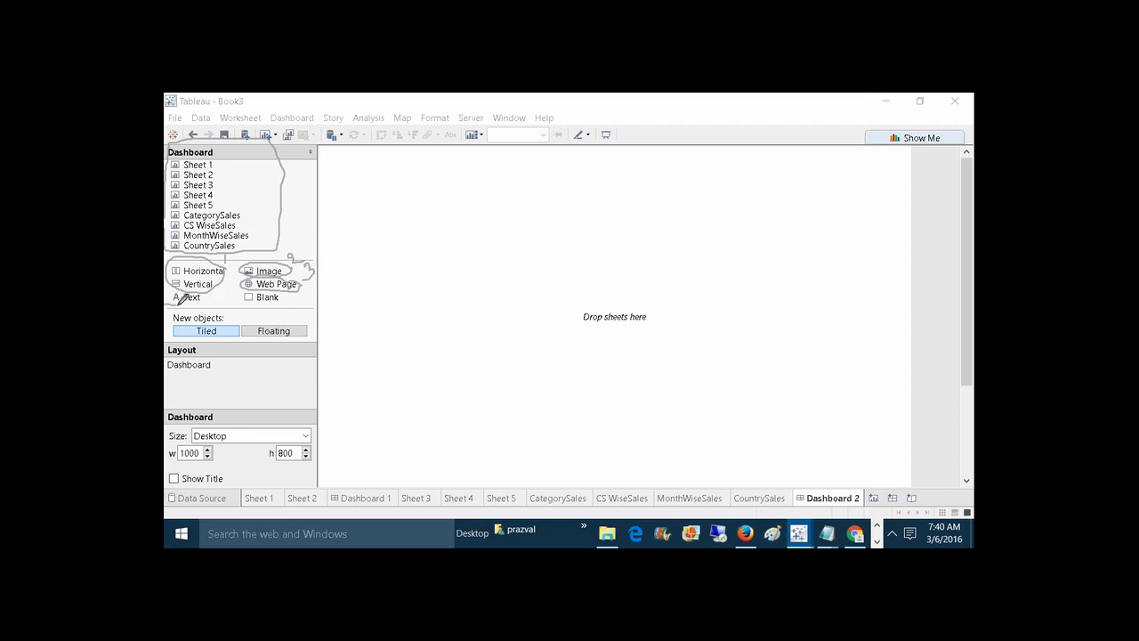
mouse_move(179, 303)
left_mouse_down()
mouse_move(210, 292)
mouse_move(187, 283)
mouse_move(178, 303)
left_mouse_up()
mouse_move(256, 306)
left_mouse_down()
mouse_move(241, 290)
mouse_move(283, 290)
left_mouse_up()
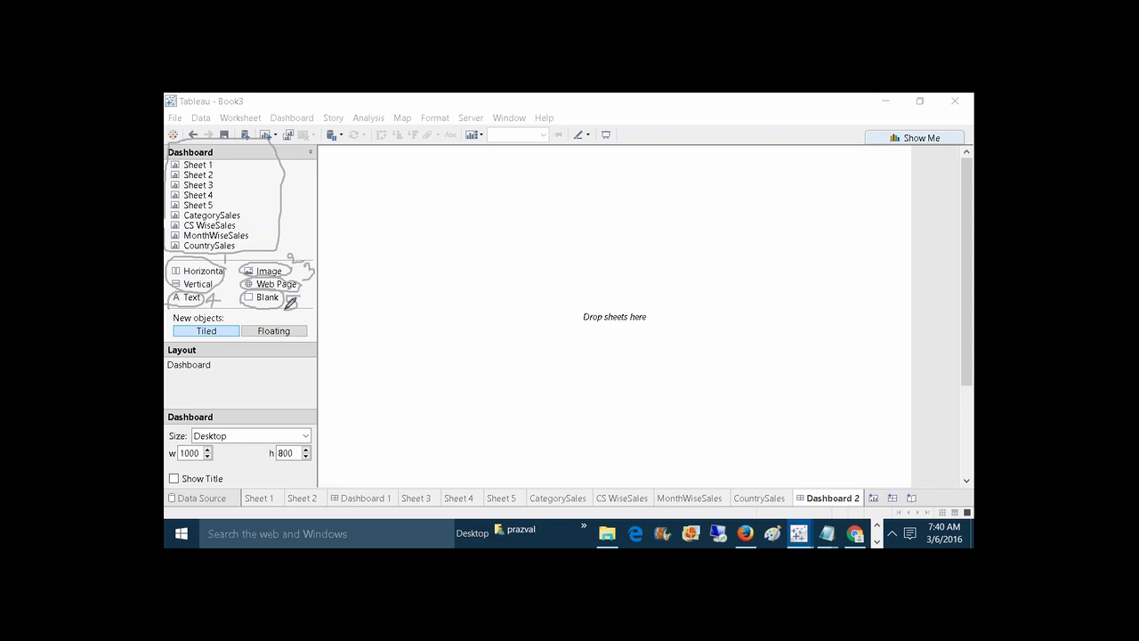
left_click_drag(291, 298, 292, 308)
key("Escape")
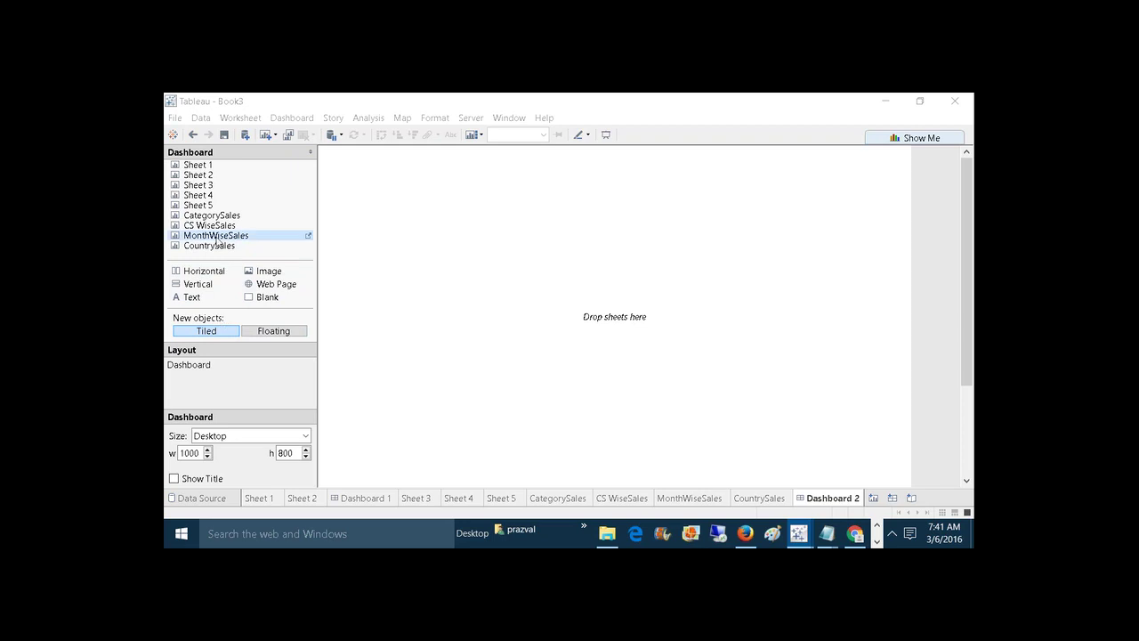
Place the CategorySales sheet on the empty dashboard as a tiled view and add CS WiseSales below it.
left_click_drag(206, 219, 208, 222)
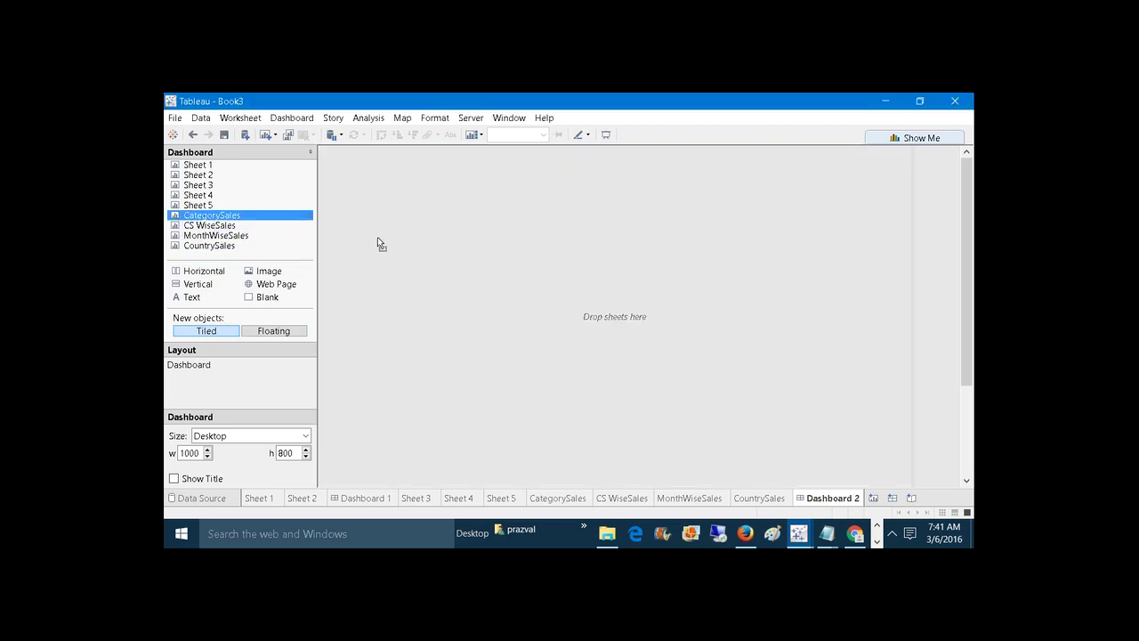
left_click_drag(377, 237, 379, 241)
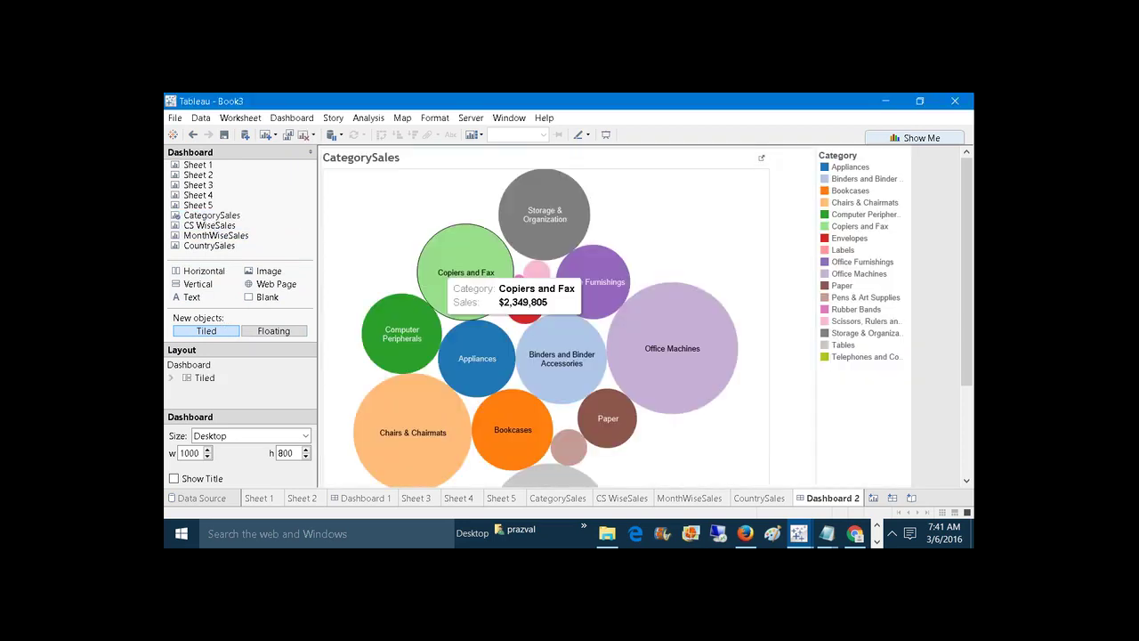
left_click(713, 238)
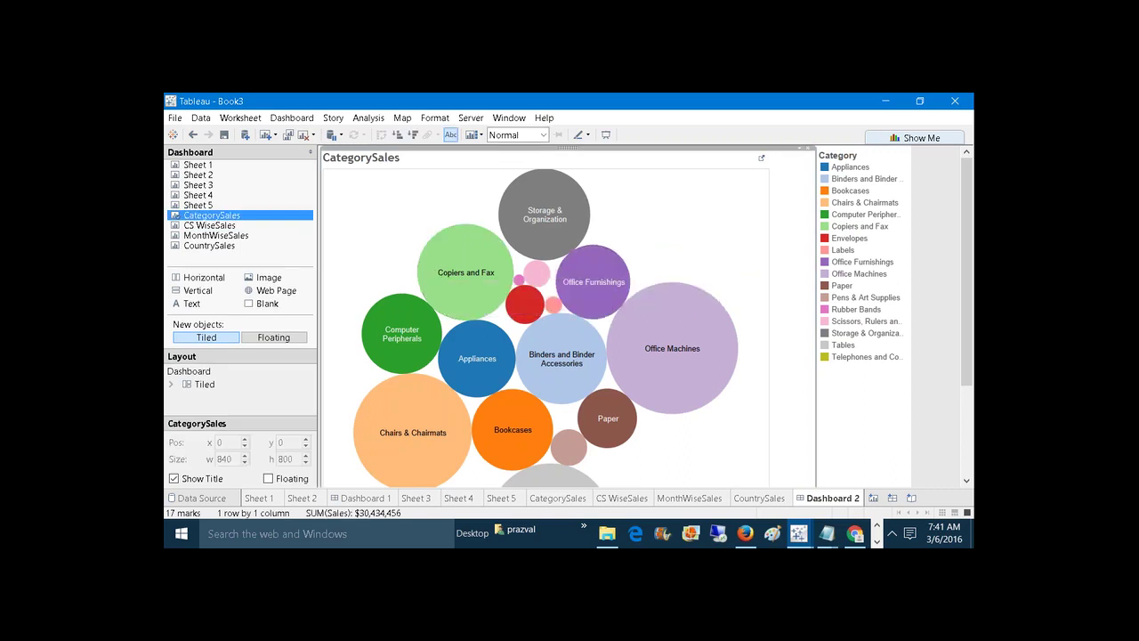
mouse_move(202, 238)
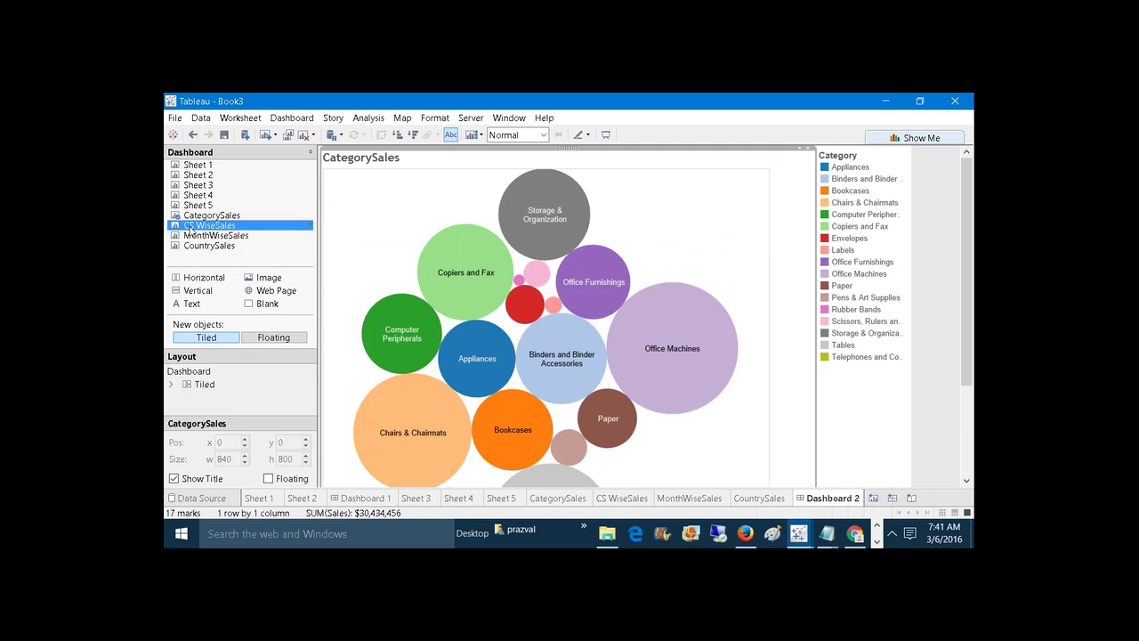
mouse_move(201, 229)
left_mouse_down()
mouse_move(365, 405)
mouse_move(577, 411)
mouse_move(691, 485)
mouse_move(574, 500)
left_mouse_up()
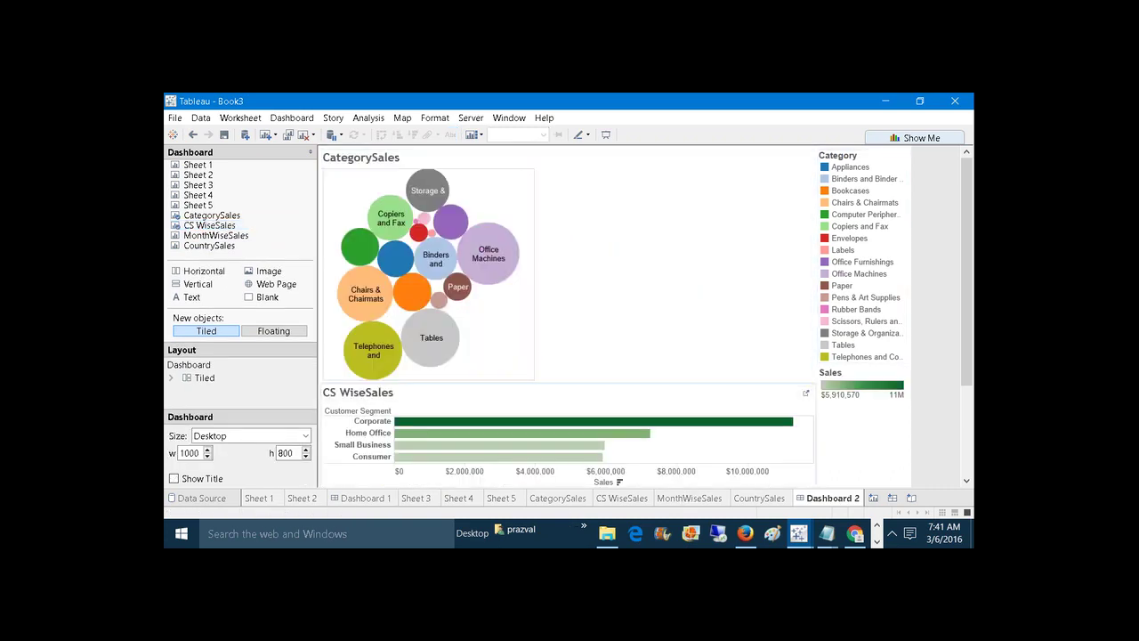
left_click(483, 392)
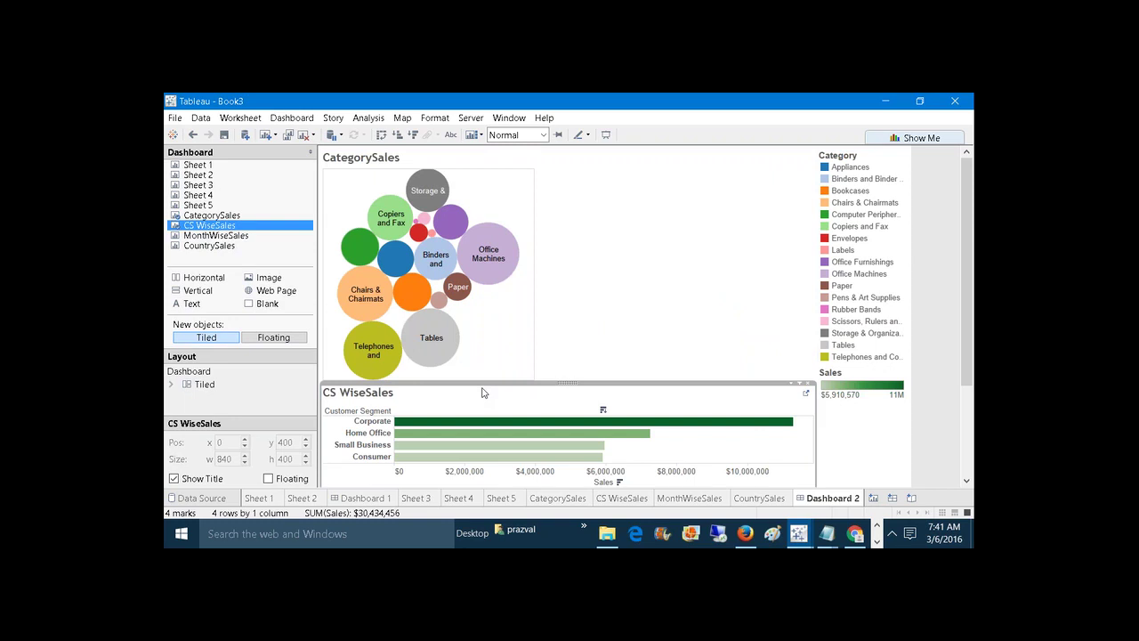
left_click(485, 364)
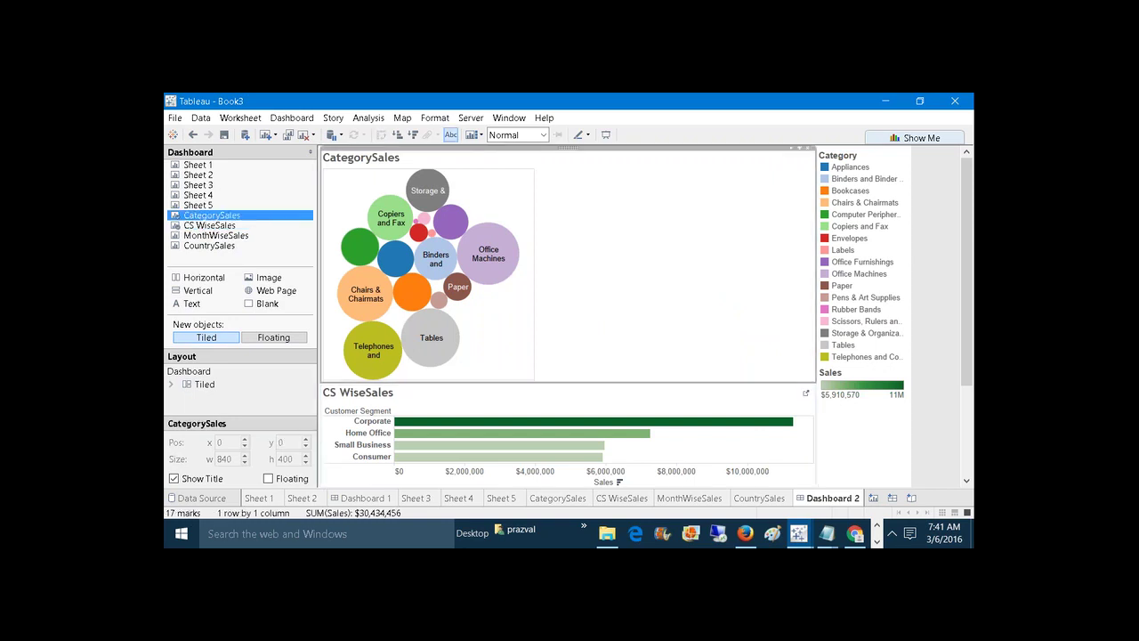
left_click(491, 392)
left_click(491, 362)
Switch new objects to Floating and place MonthWiseSales over the CategorySales view, shrunk to 131 wide and 46 high.
left_click(276, 339)
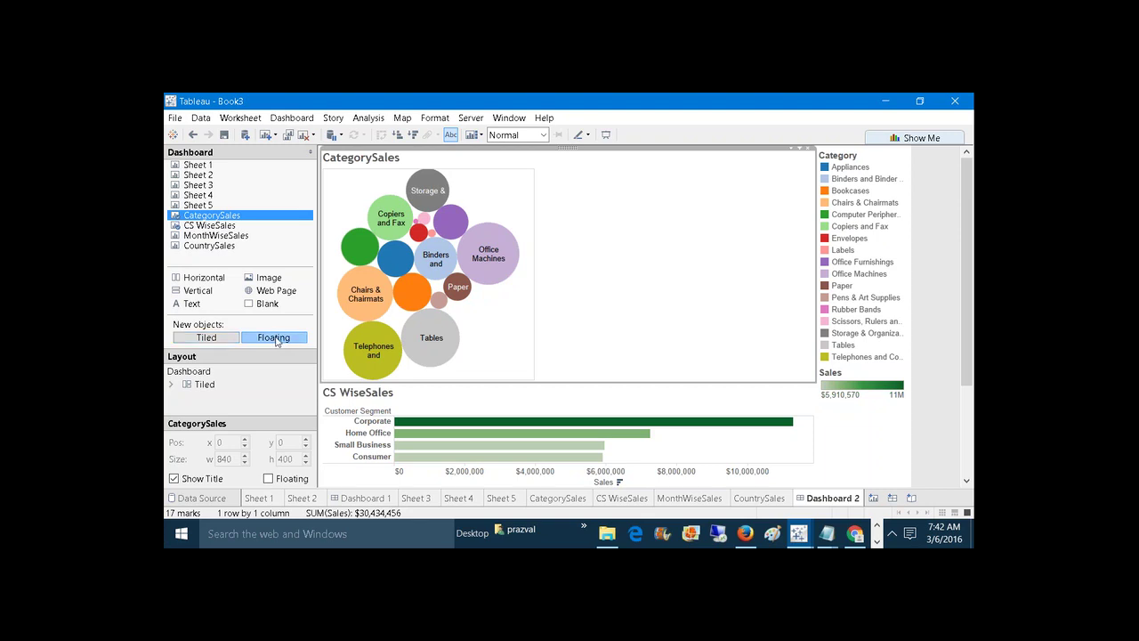
left_click_drag(215, 235, 334, 174)
left_click(406, 237)
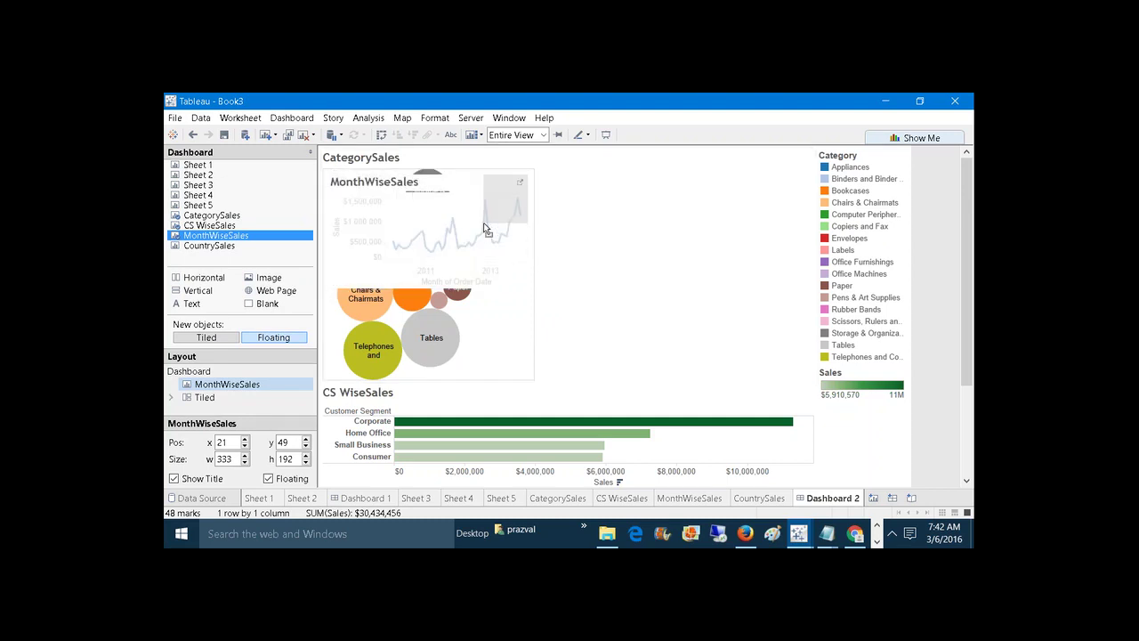
mouse_move(479, 222)
left_mouse_down()
mouse_move(449, 206)
mouse_move(491, 206)
left_mouse_up()
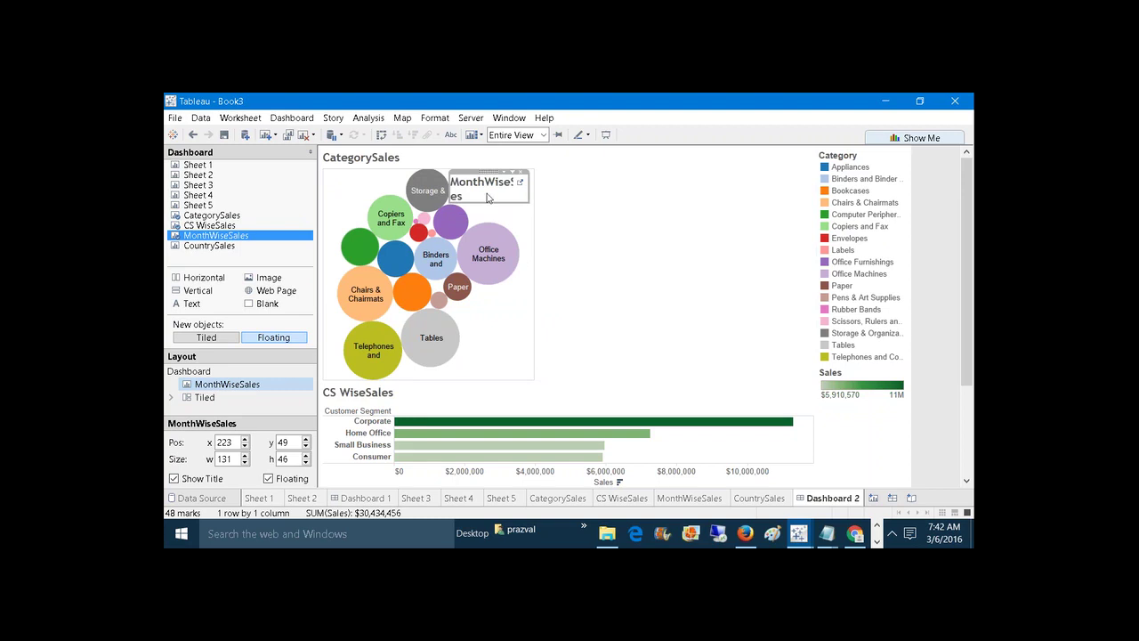
Hide the title and both axis headers of the floating MonthWiseSales chart, and enlarge the chart to a height of 149.
left_click(173, 478)
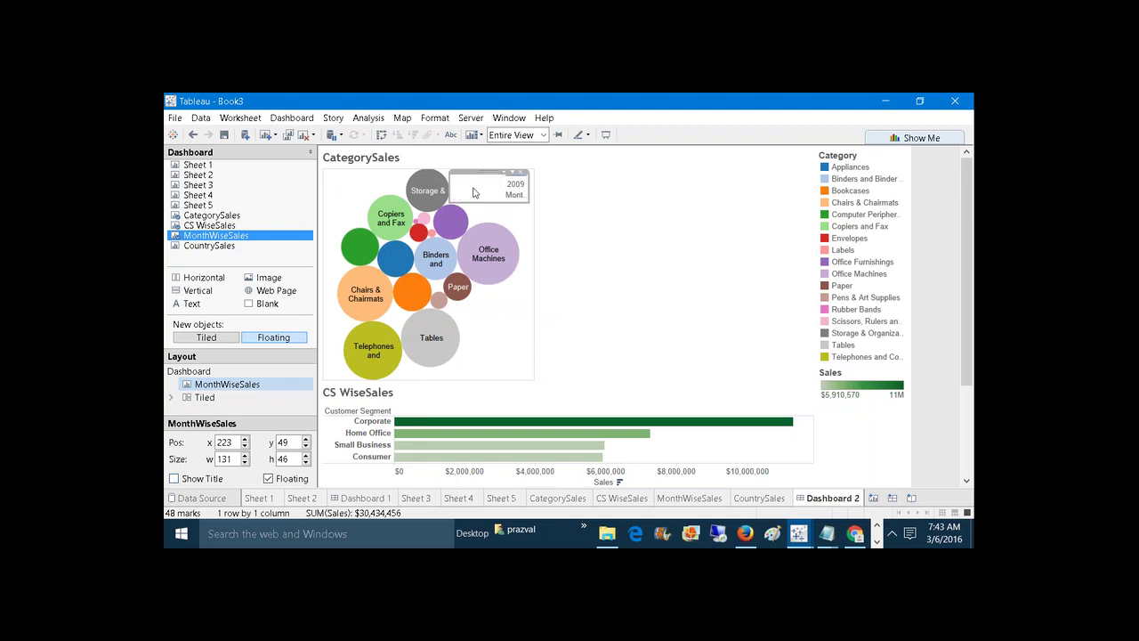
left_click_drag(489, 203, 490, 264)
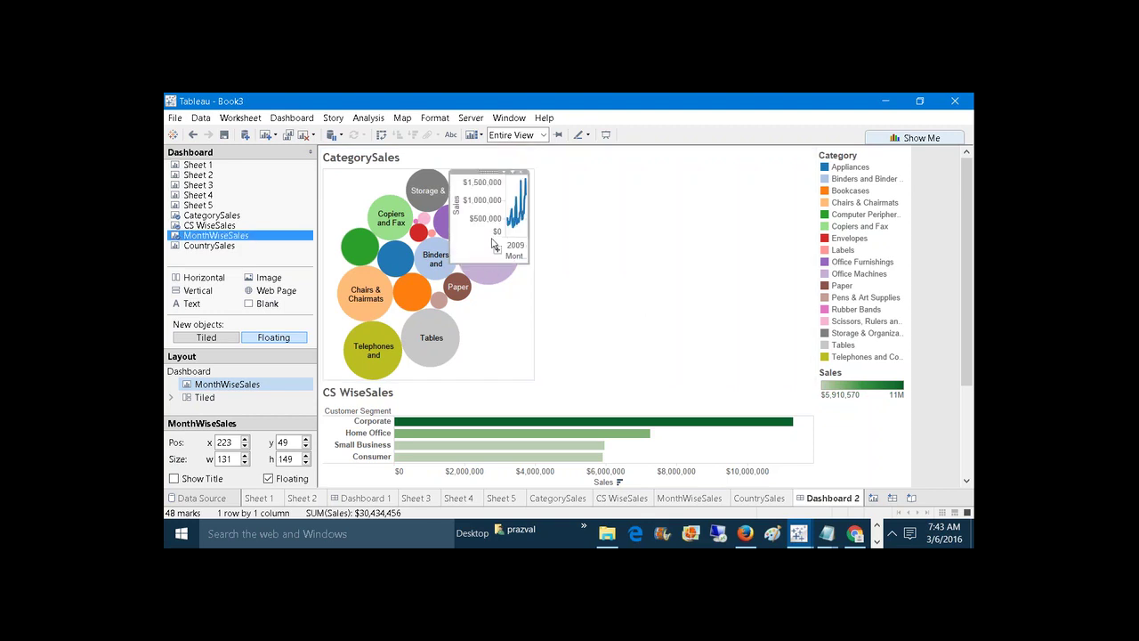
right_click(482, 197)
left_click(516, 283)
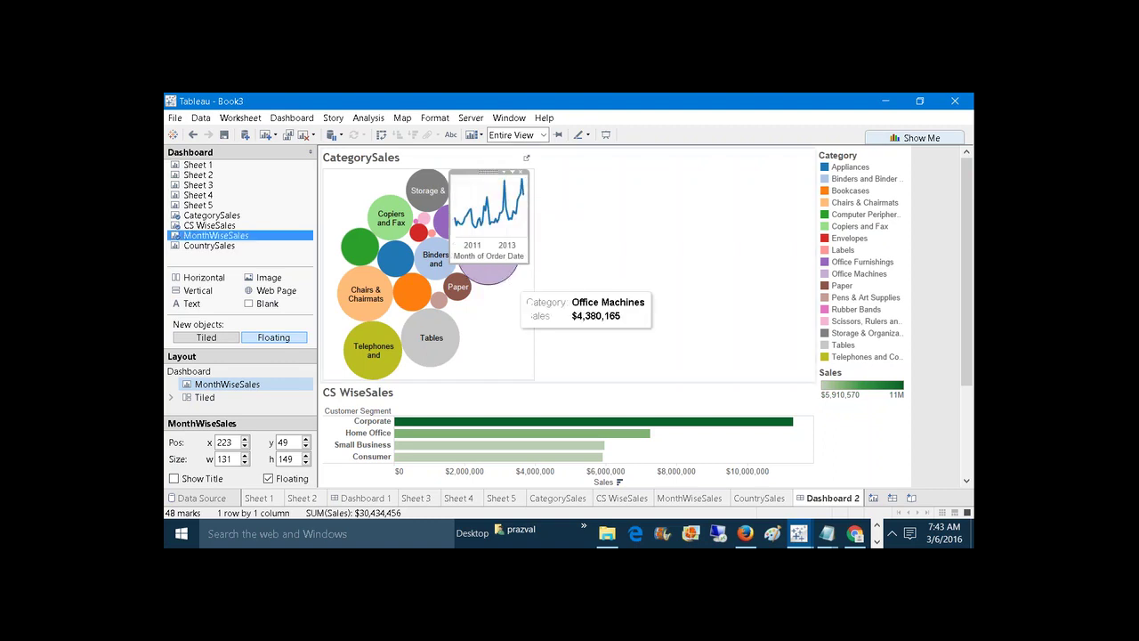
right_click(496, 247)
left_click(531, 338)
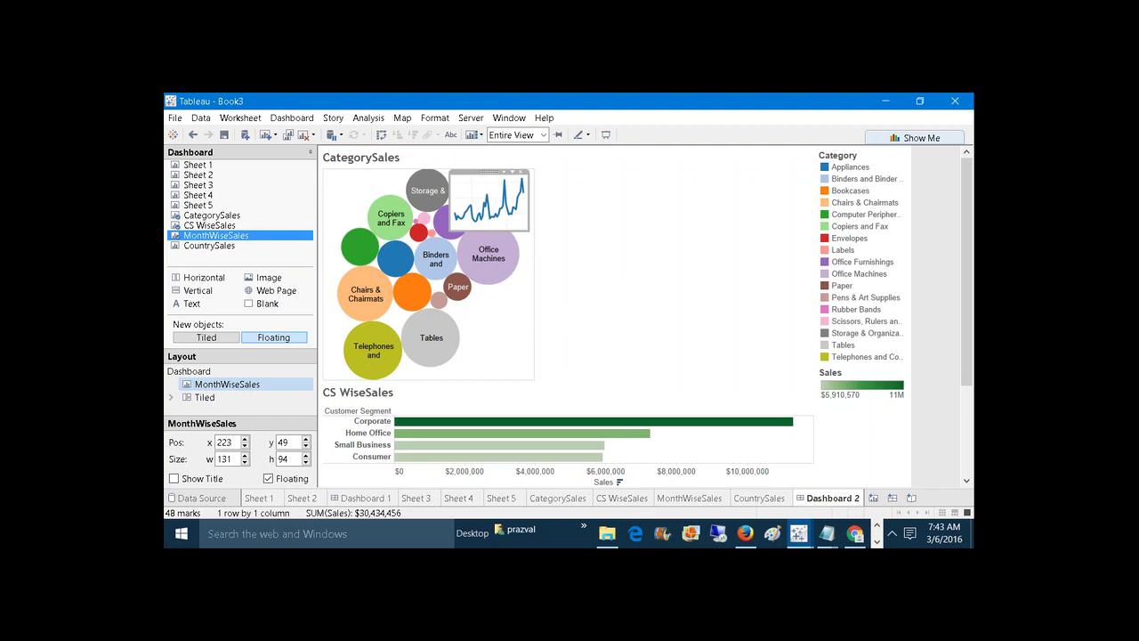
Resize the floating MonthWiseSales chart to 127 by 64 and position it at x 237, y 39 over CategorySales.
left_click_drag(489, 264, 471, 209)
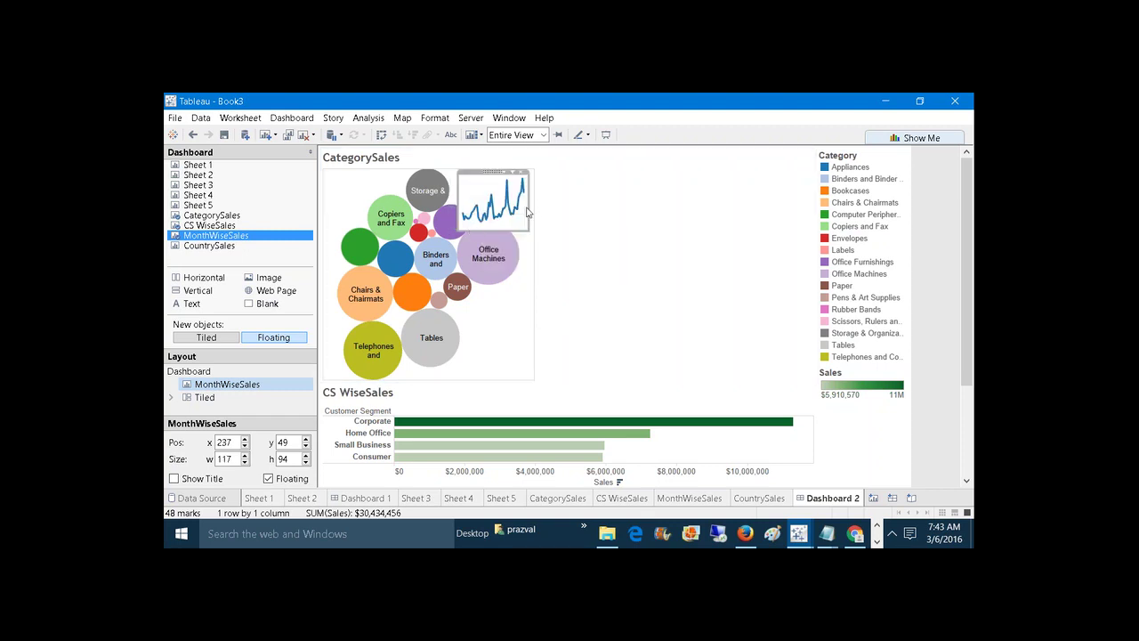
left_click_drag(530, 212, 540, 212)
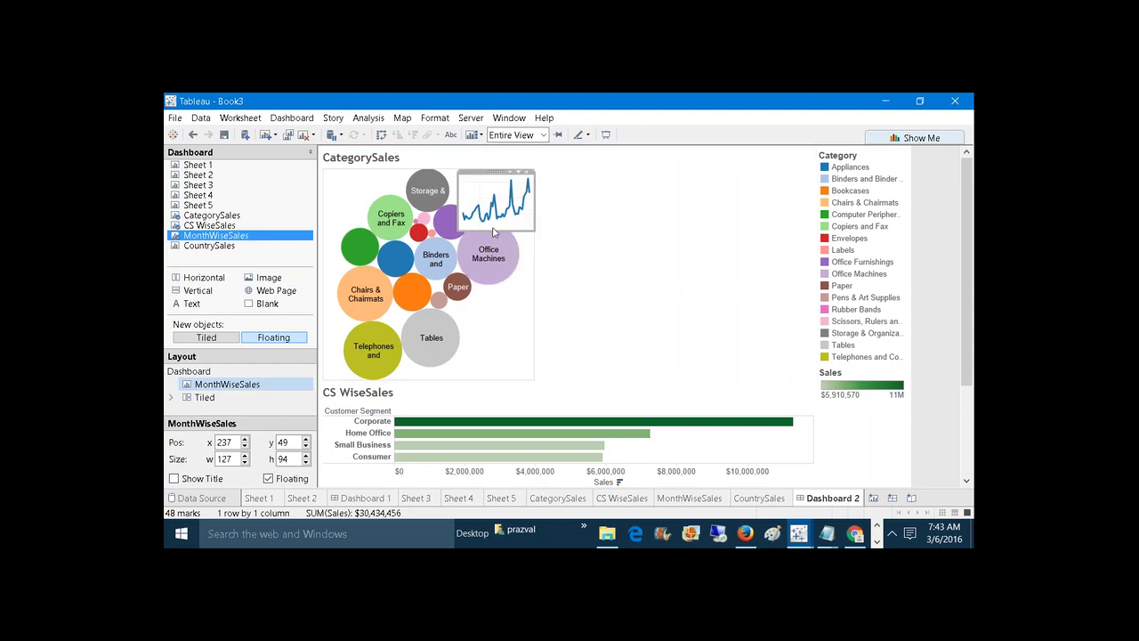
left_click_drag(495, 233, 499, 206)
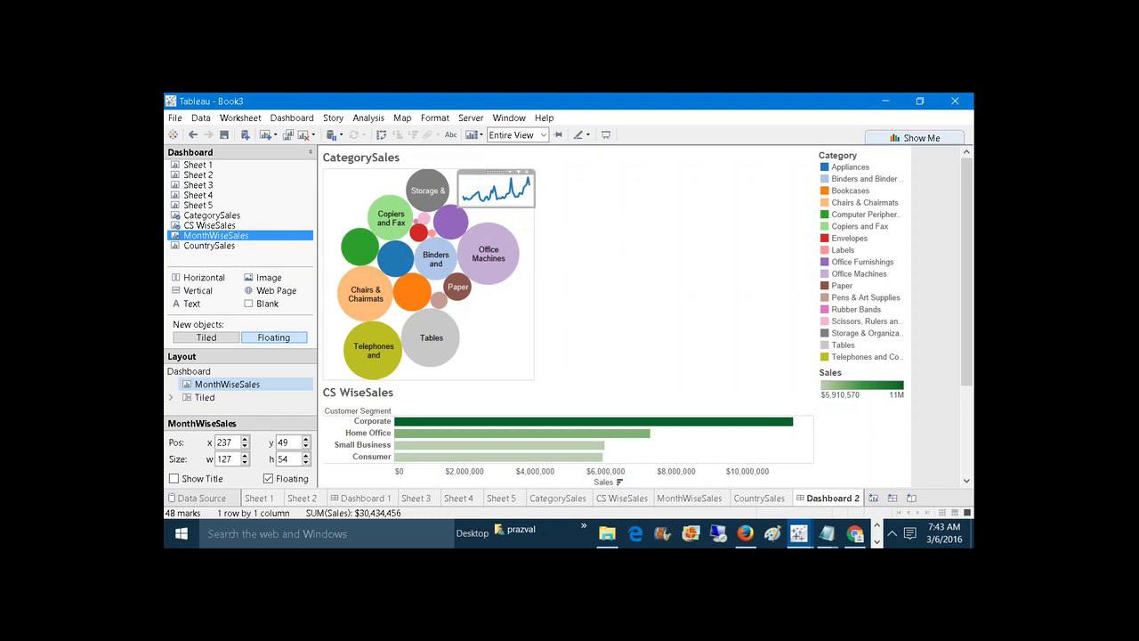
left_click(514, 219)
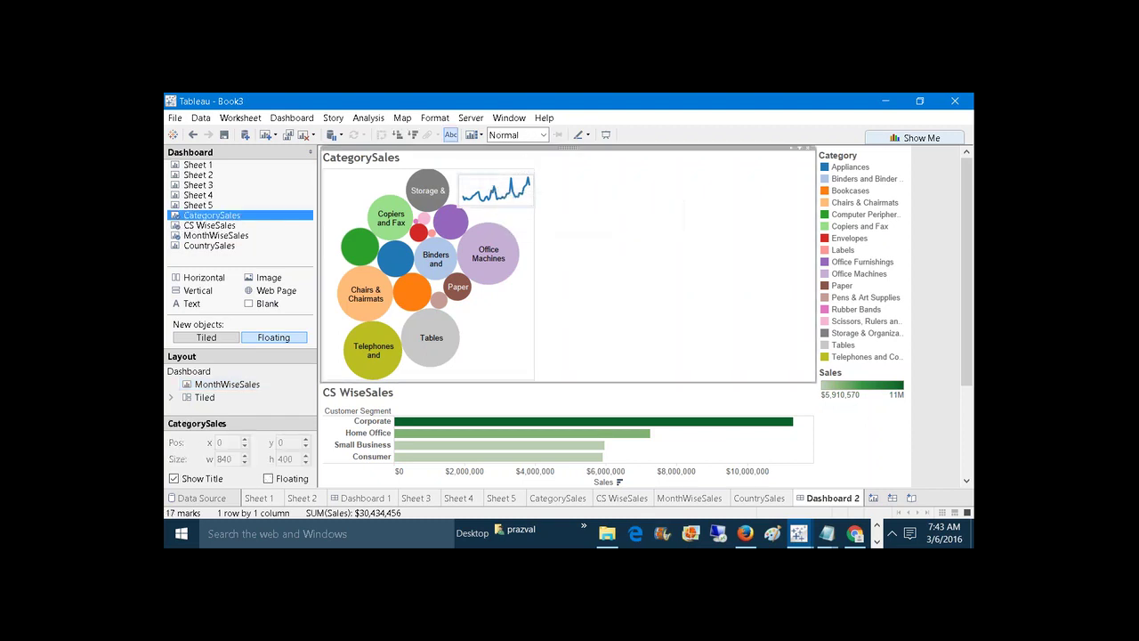
left_click(495, 187)
left_click_drag(477, 170, 476, 169)
left_click(561, 230)
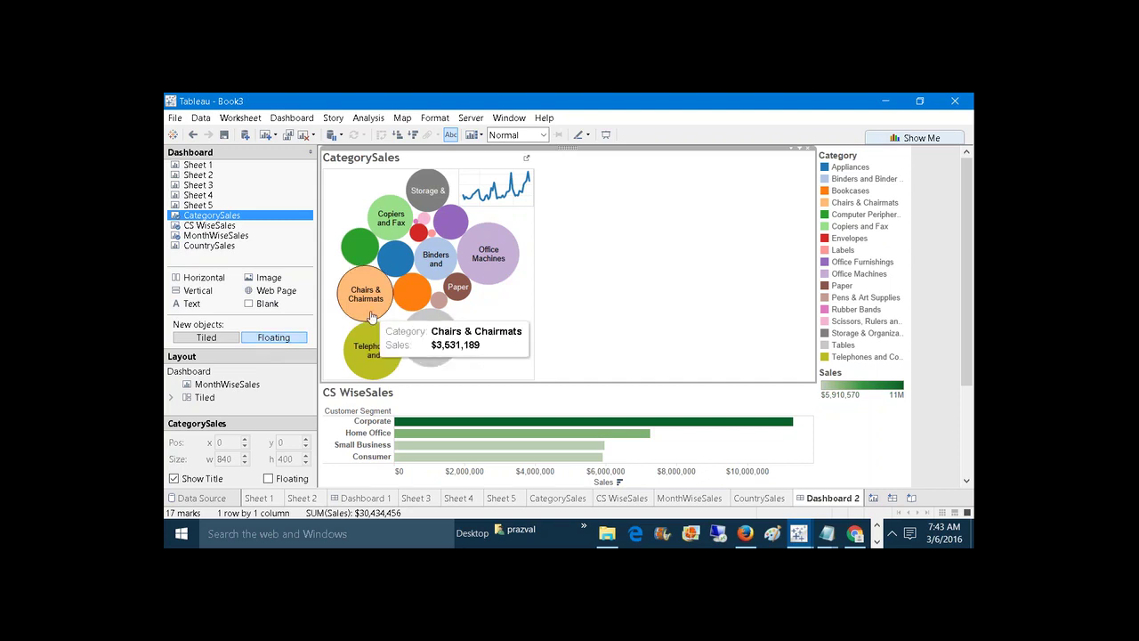
Clear the dashboard by removing the CategorySales, MonthWiseSales and CS WiseSales views.
left_click(808, 151)
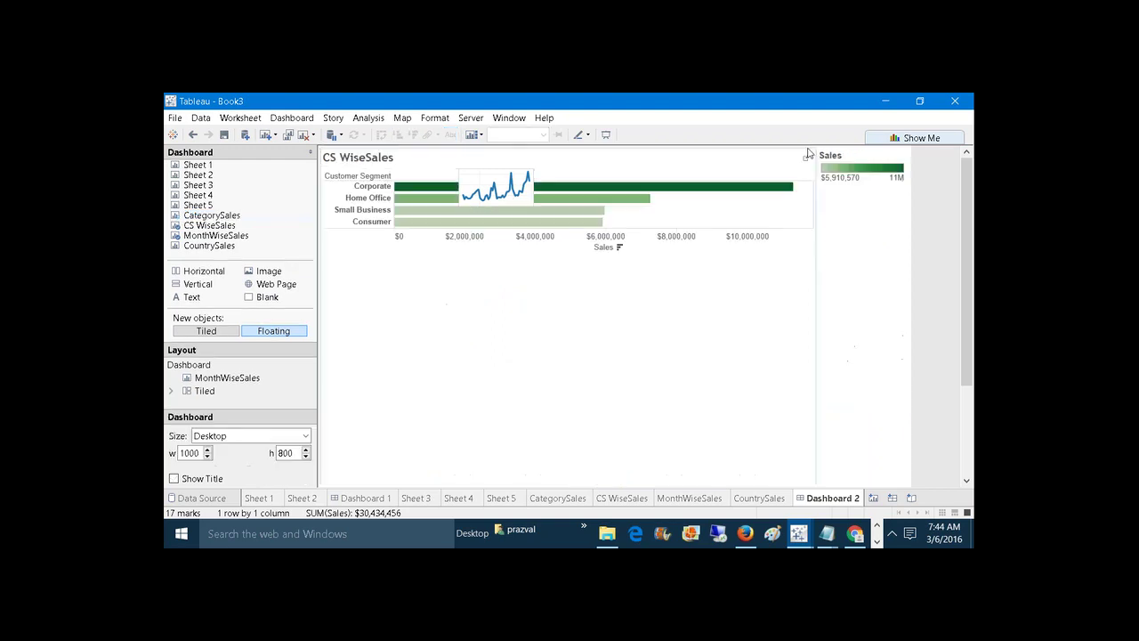
left_click(512, 174)
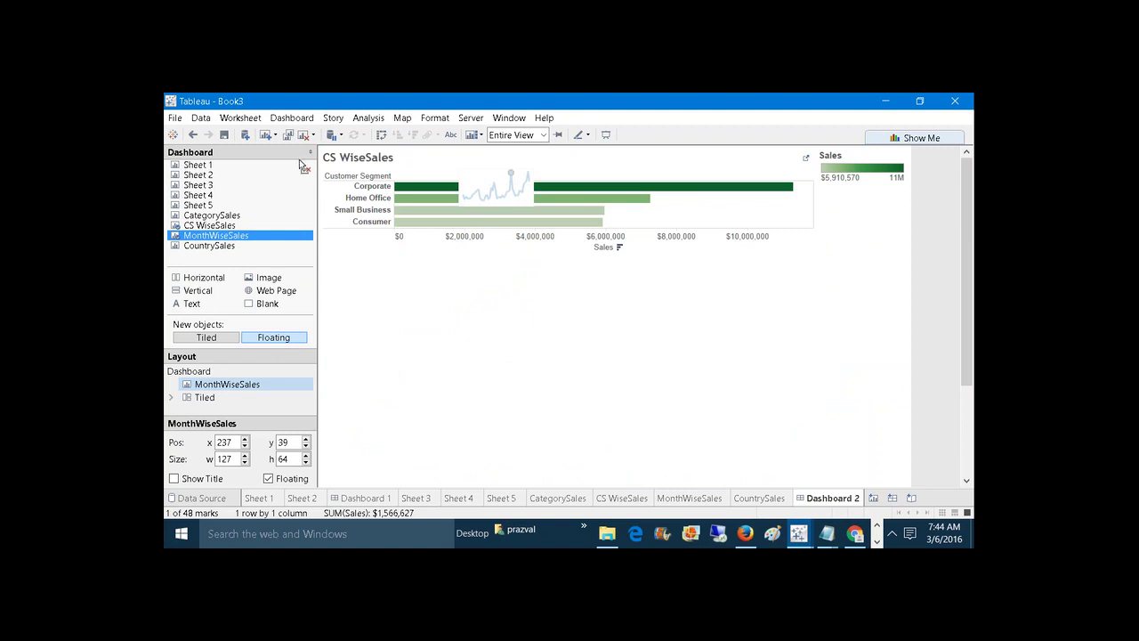
left_click_drag(303, 165, 302, 166)
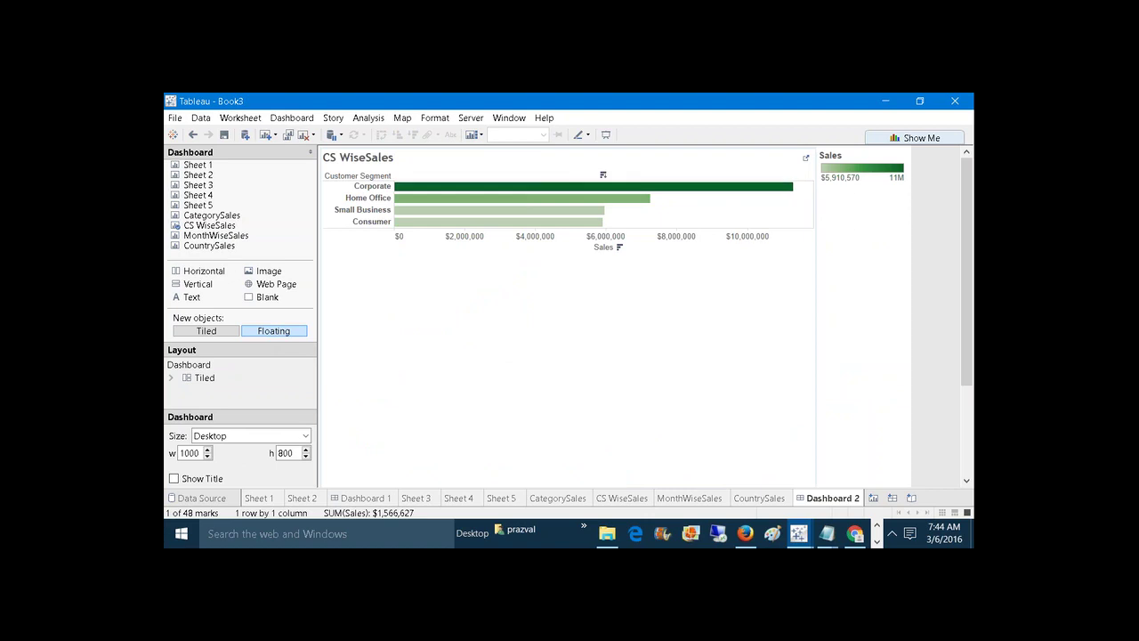
left_click(745, 162)
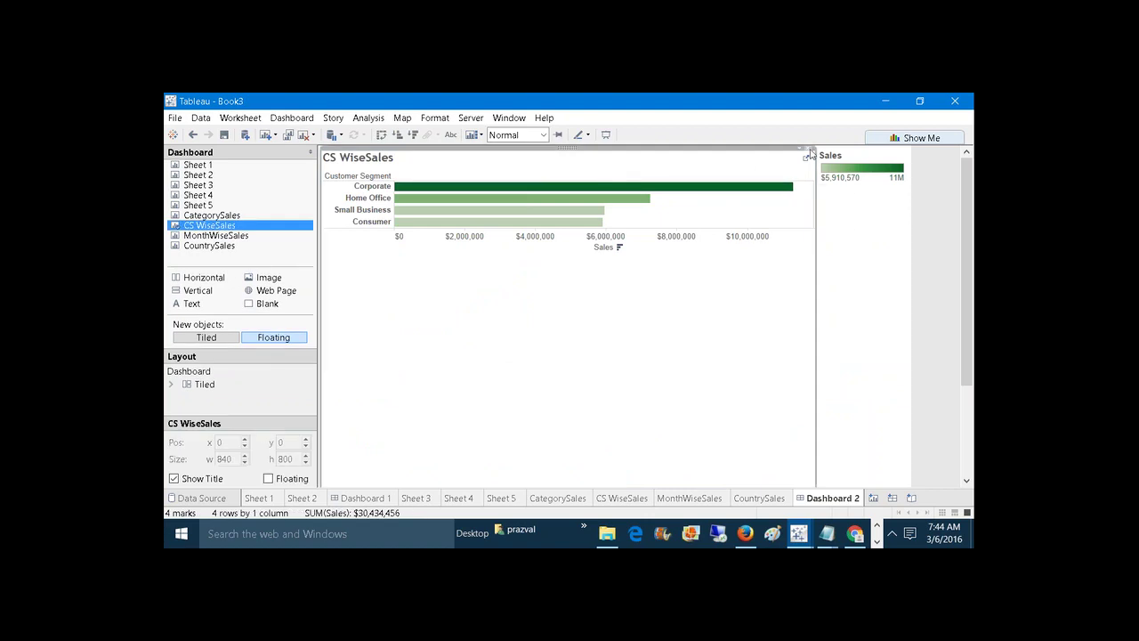
left_click(811, 154)
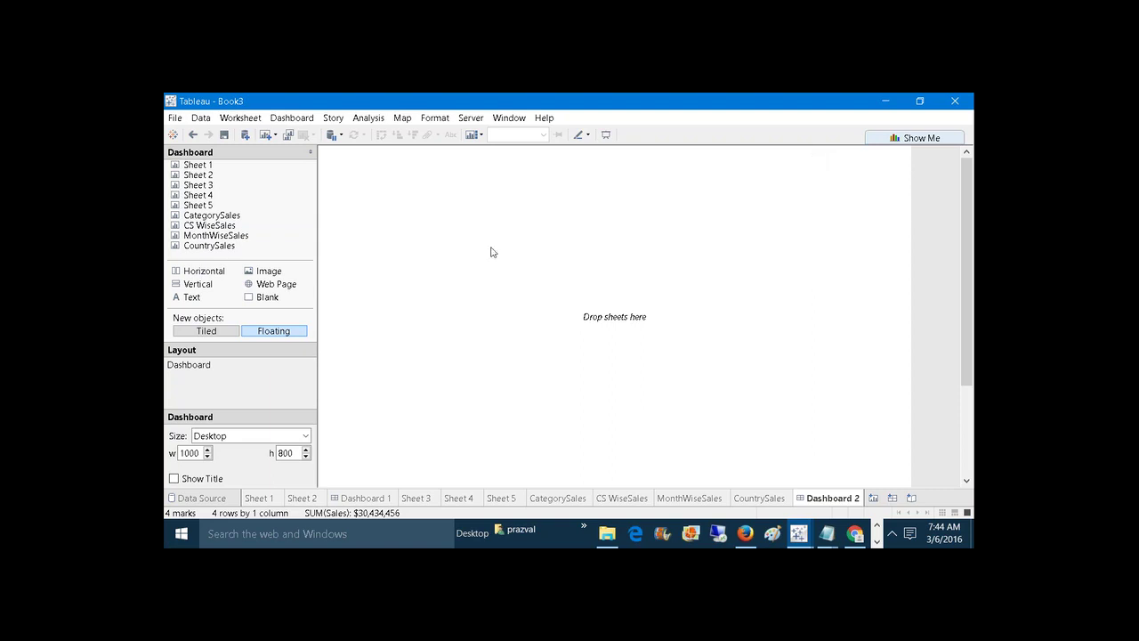
Switch new objects back to Tiled and place the CountrySales map on the empty dashboard.
mouse_move(234, 254)
left_click_drag(216, 252, 256, 256)
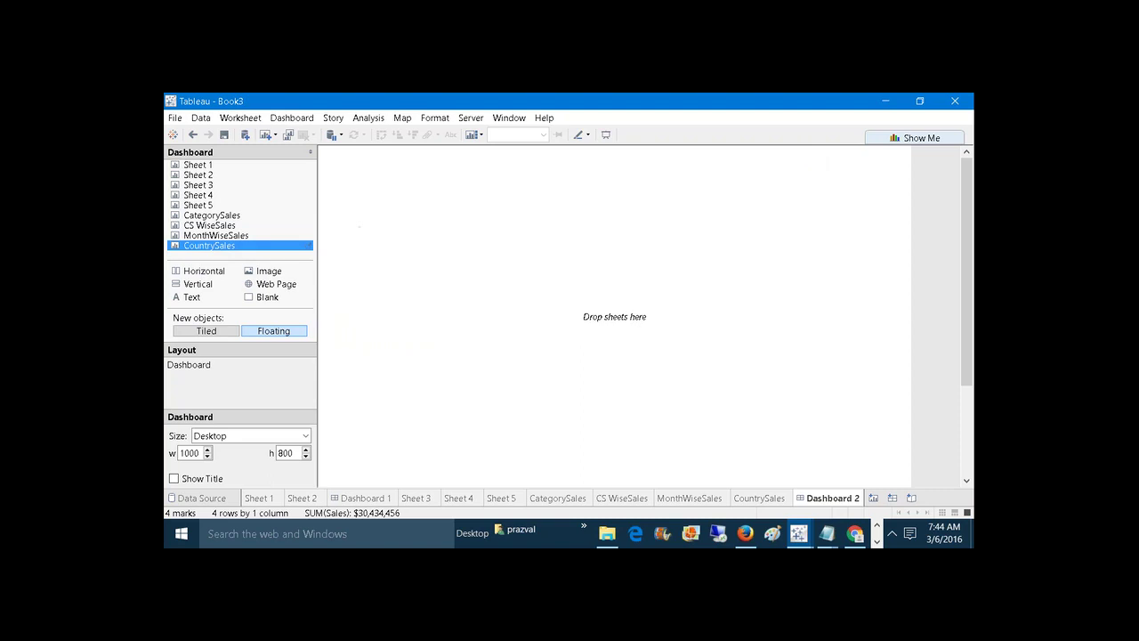
left_click(212, 331)
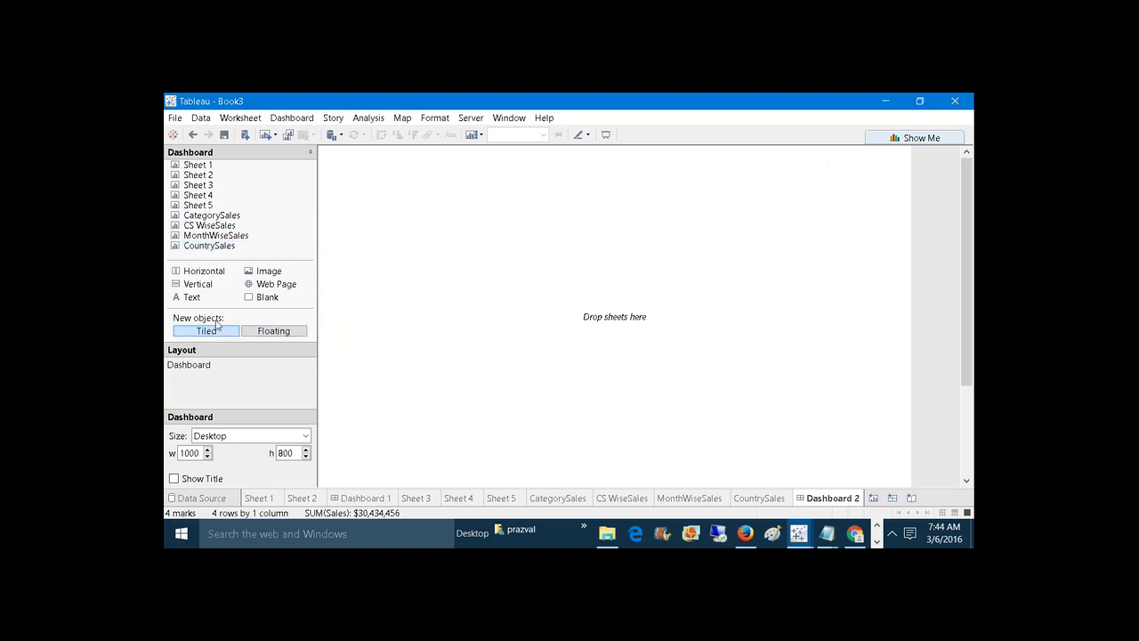
left_click_drag(208, 247, 429, 229)
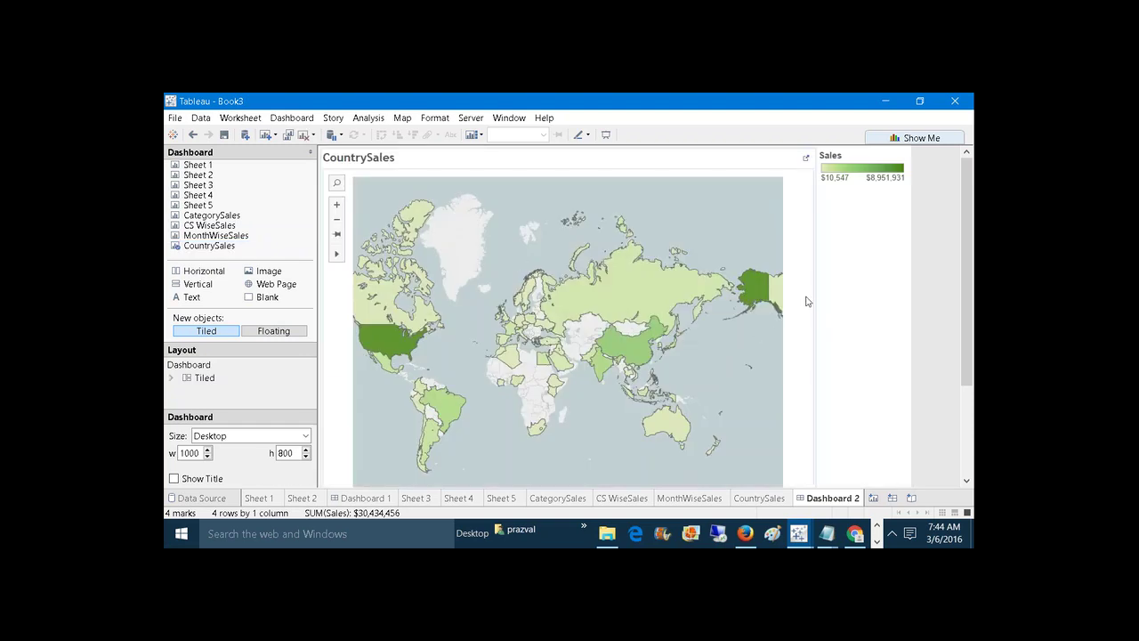
Float the Sales colour legend over the CountrySales map and position it in the ocean just east of southern South America.
left_click(859, 160)
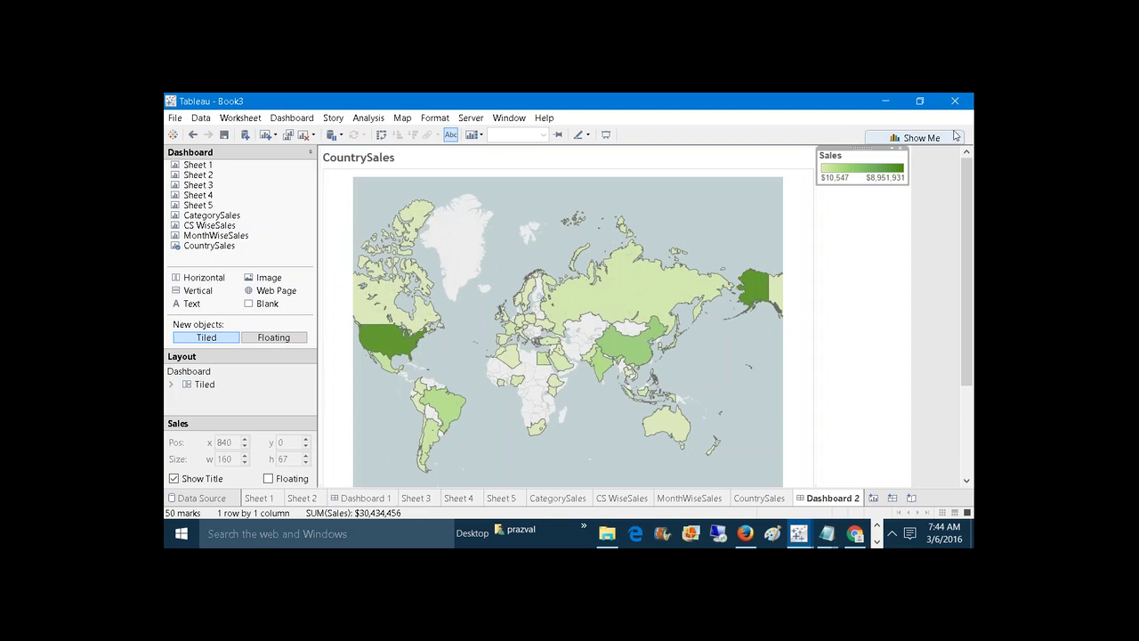
left_click(861, 149)
left_click_drag(861, 149, 552, 414)
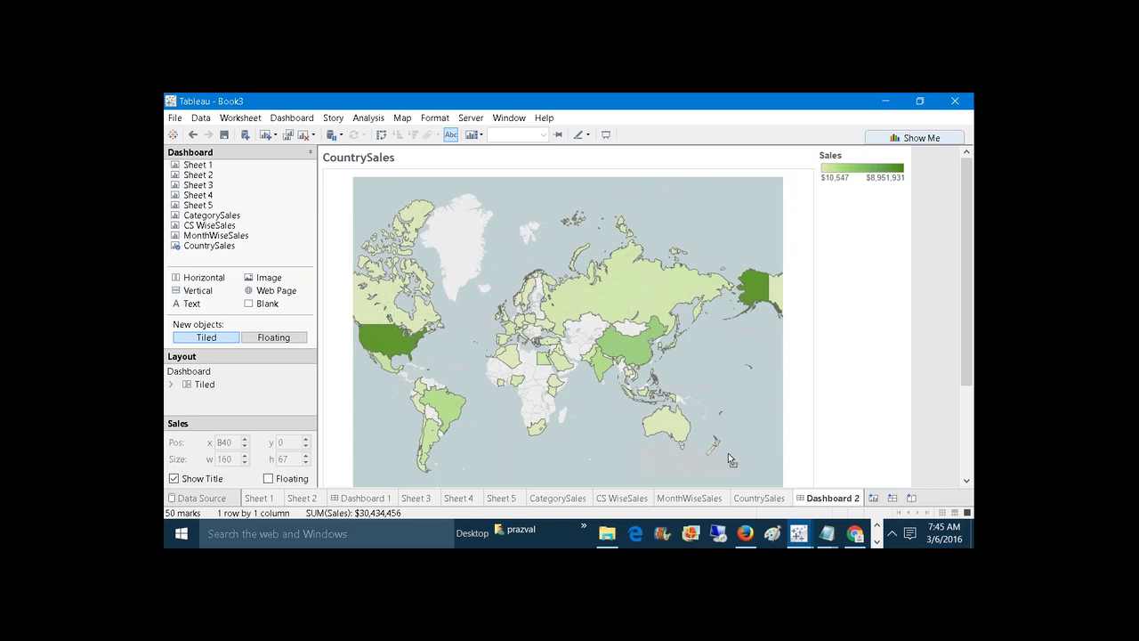
left_click_drag(738, 472, 742, 466)
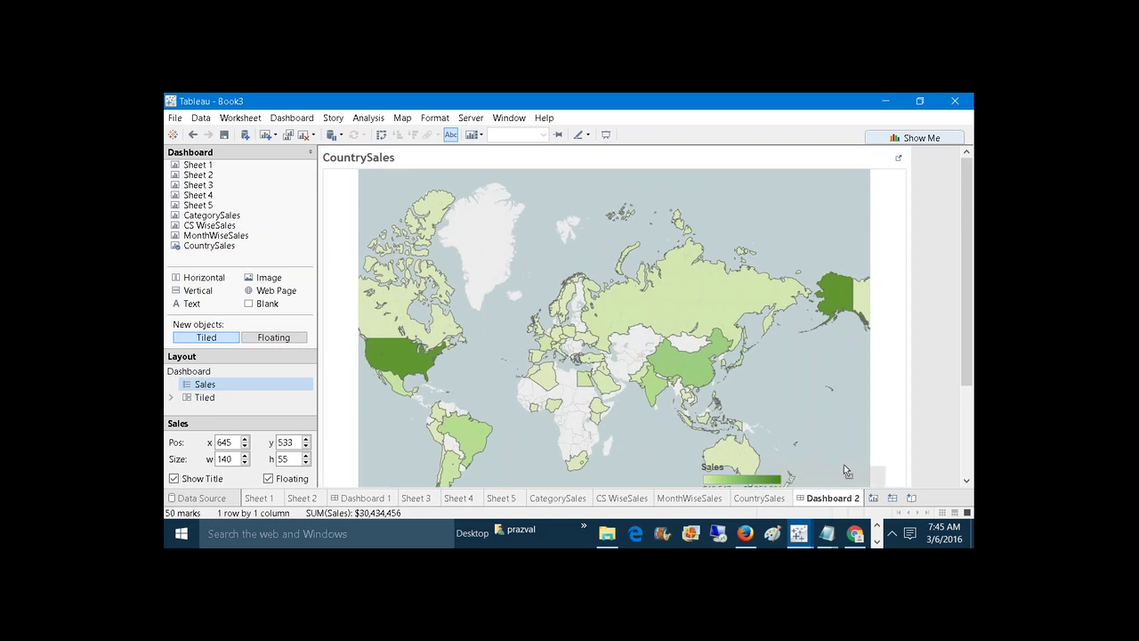
left_click(530, 438)
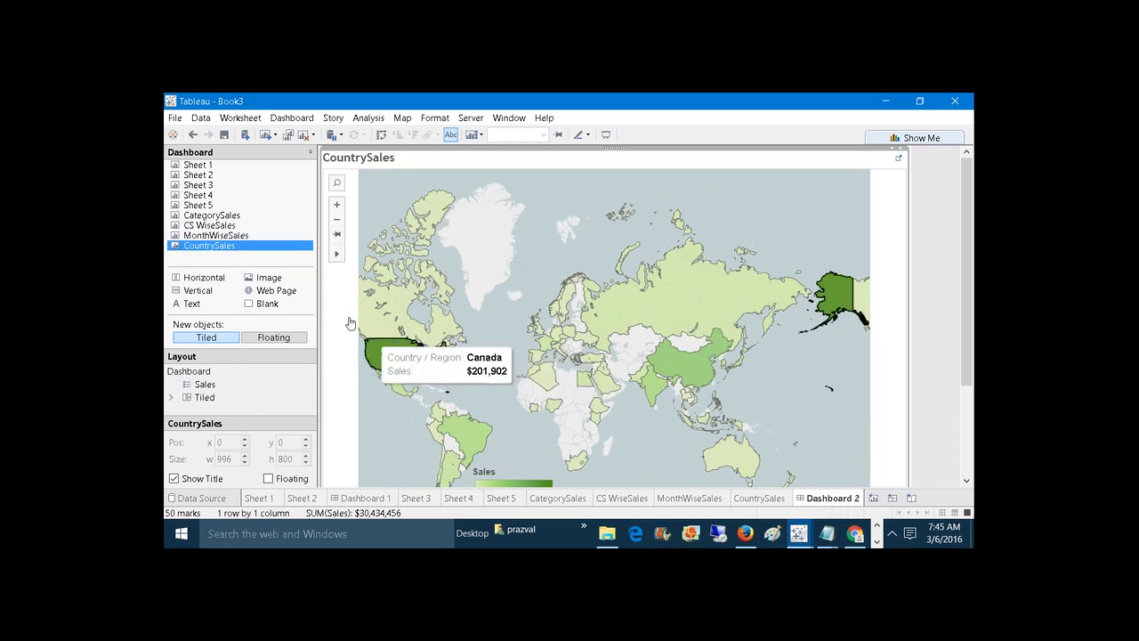
Place CategorySales tiled below the CountrySales map and move the floating Sales legend into the ocean west of South America.
scroll(968, 294, "down", 3)
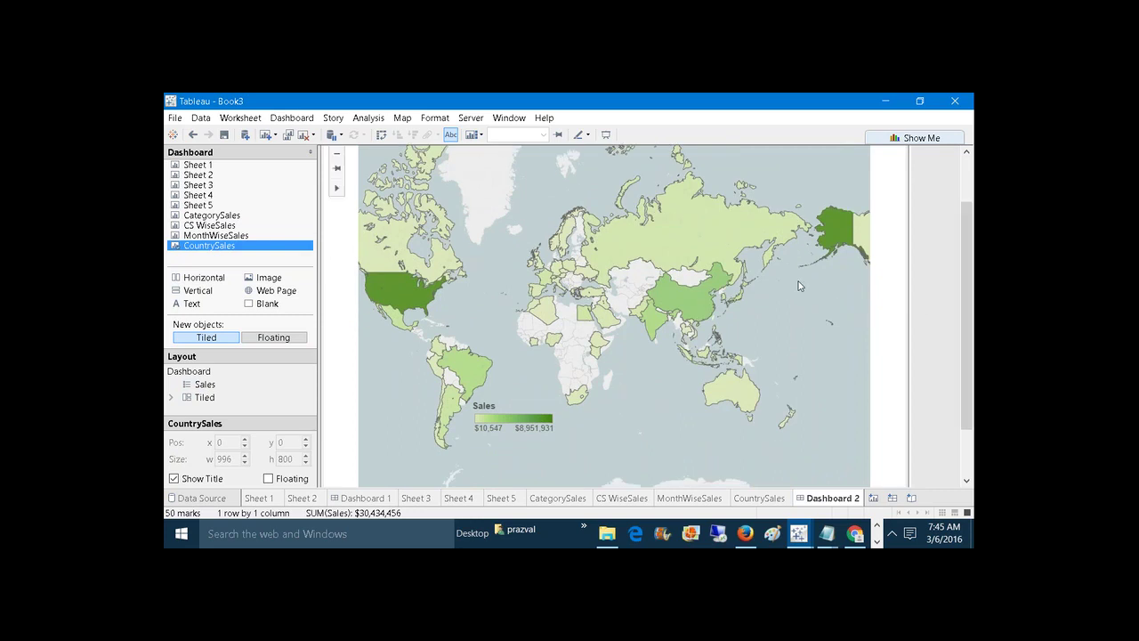
mouse_move(243, 219)
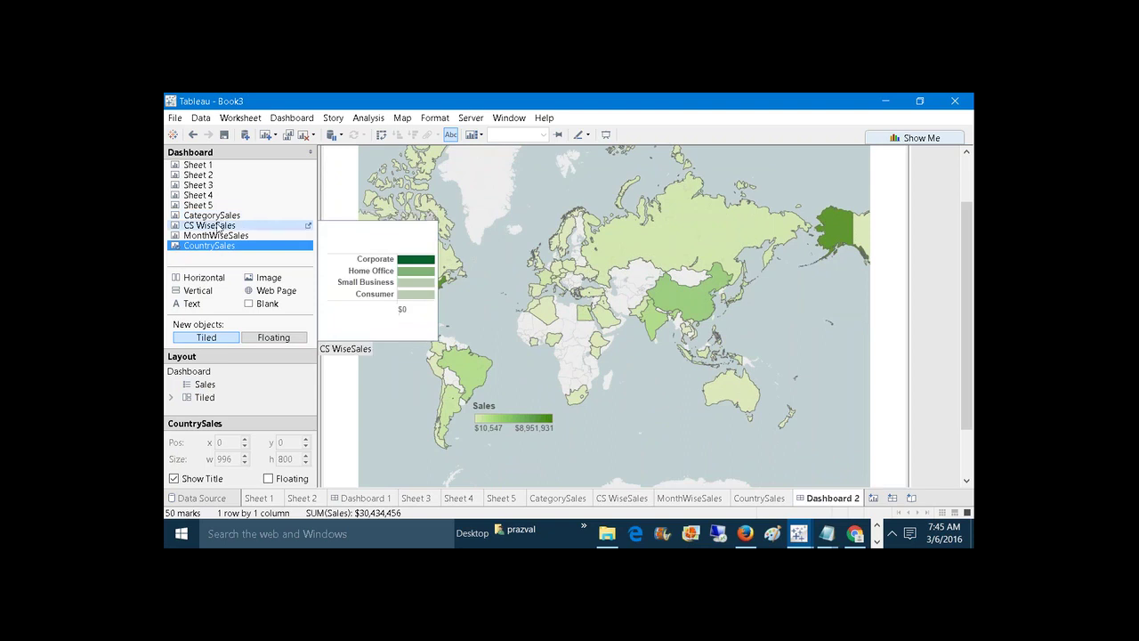
left_click_drag(210, 219, 561, 222)
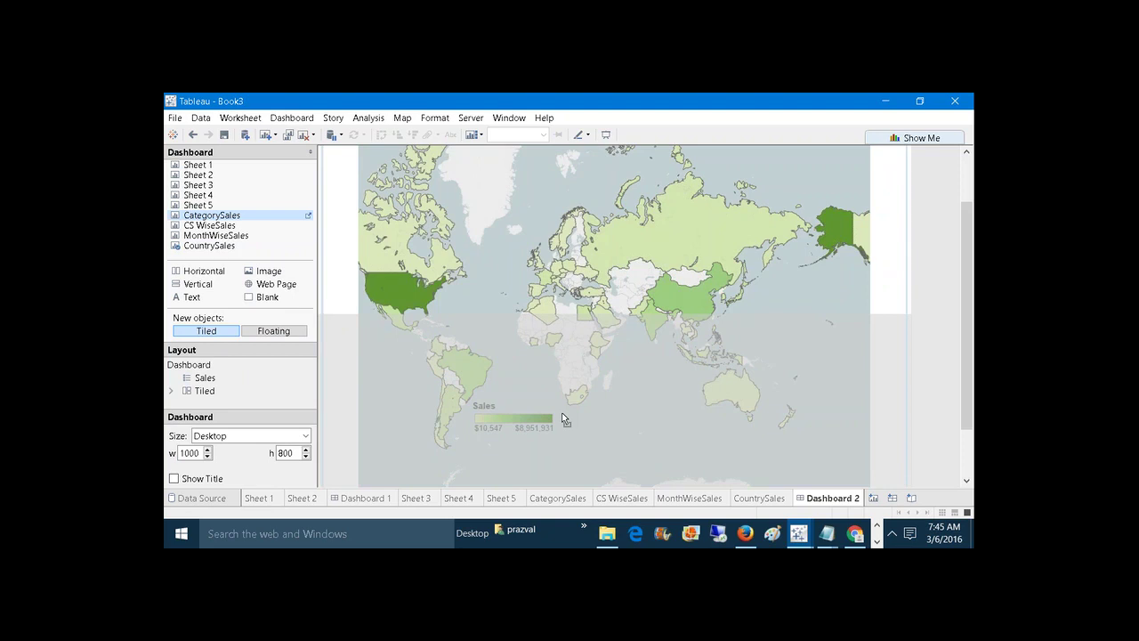
left_click_drag(562, 419, 562, 419)
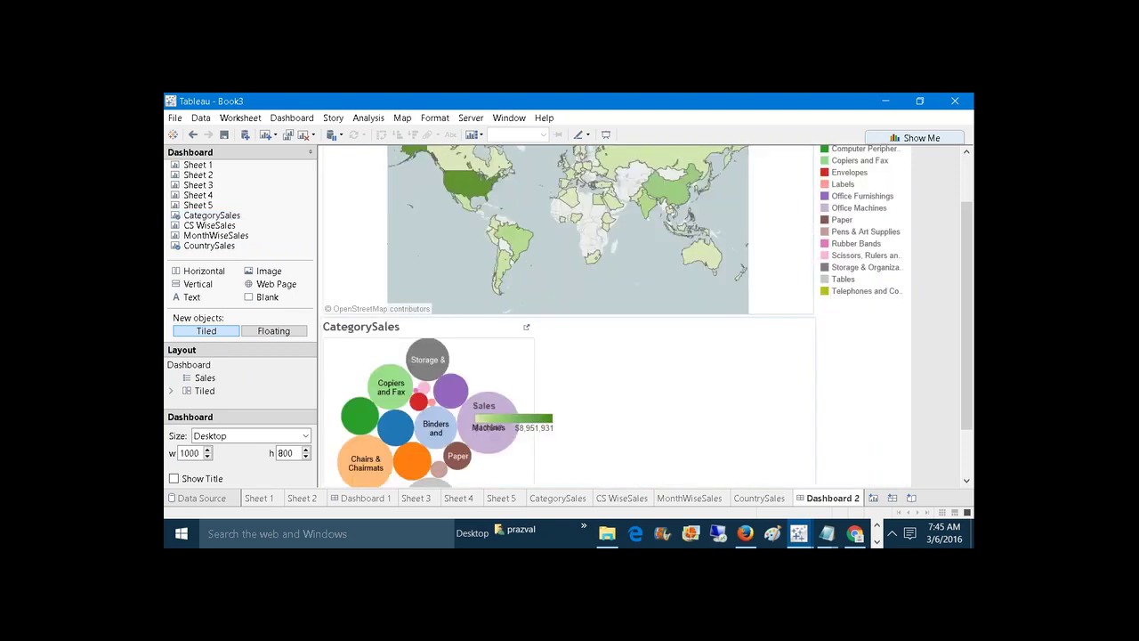
left_click(522, 418)
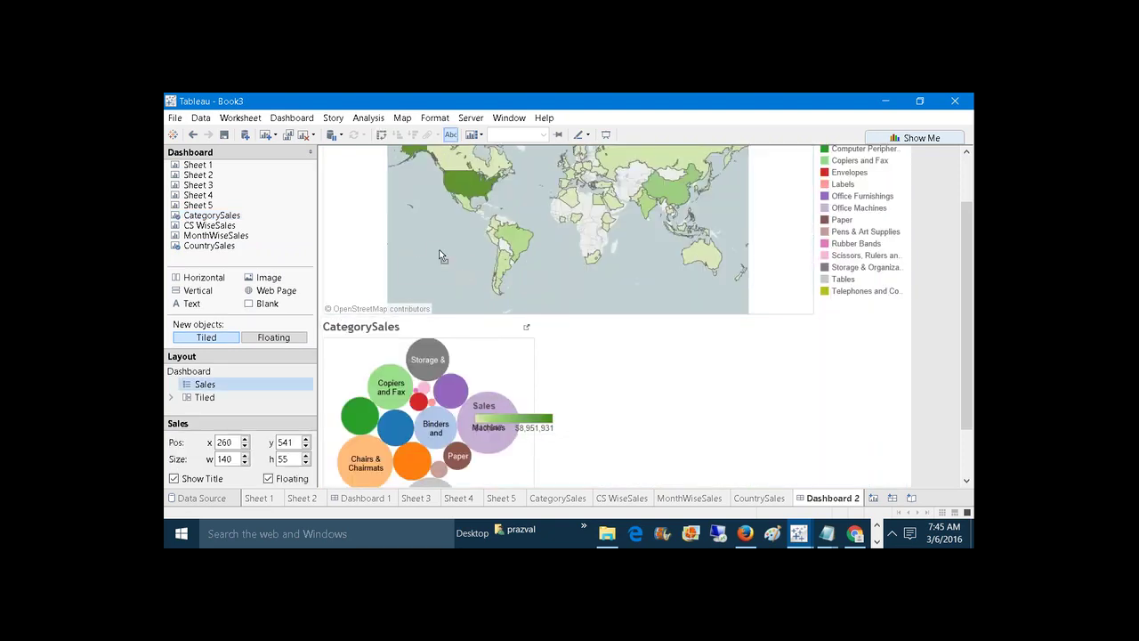
left_click(546, 292)
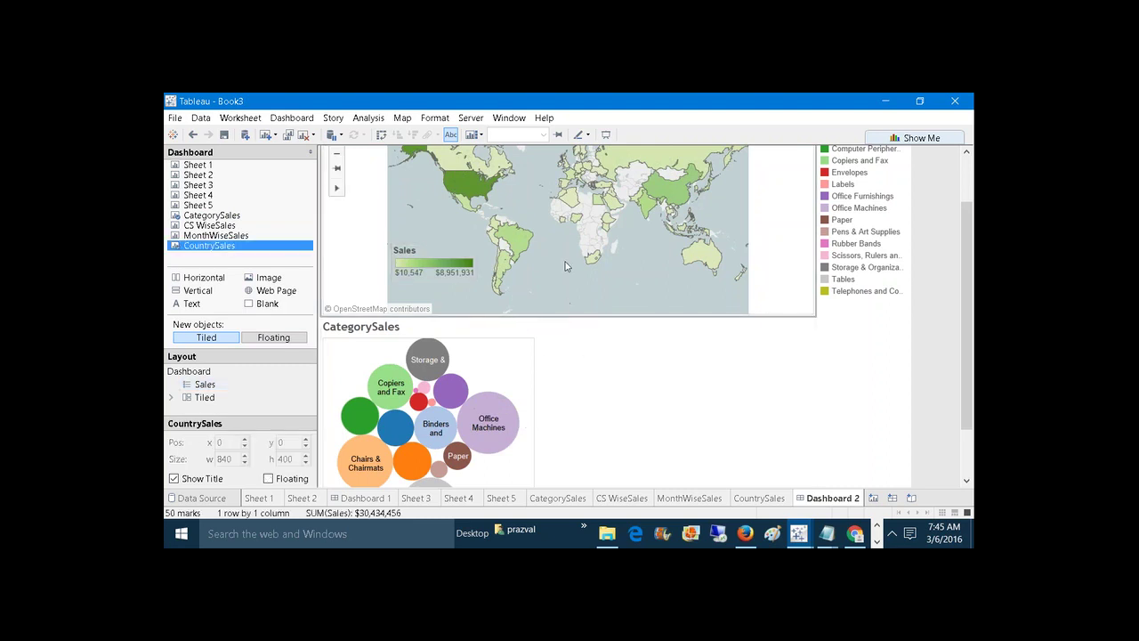
Set the CategorySales bubble chart's fit to Entire View.
left_click(524, 379)
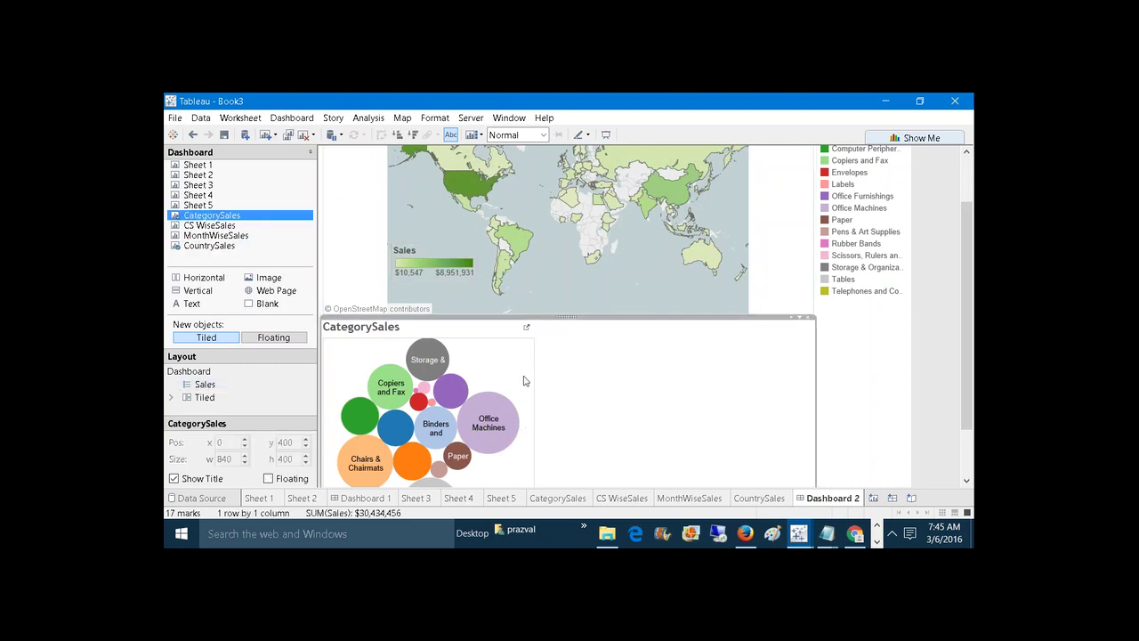
left_click(543, 135)
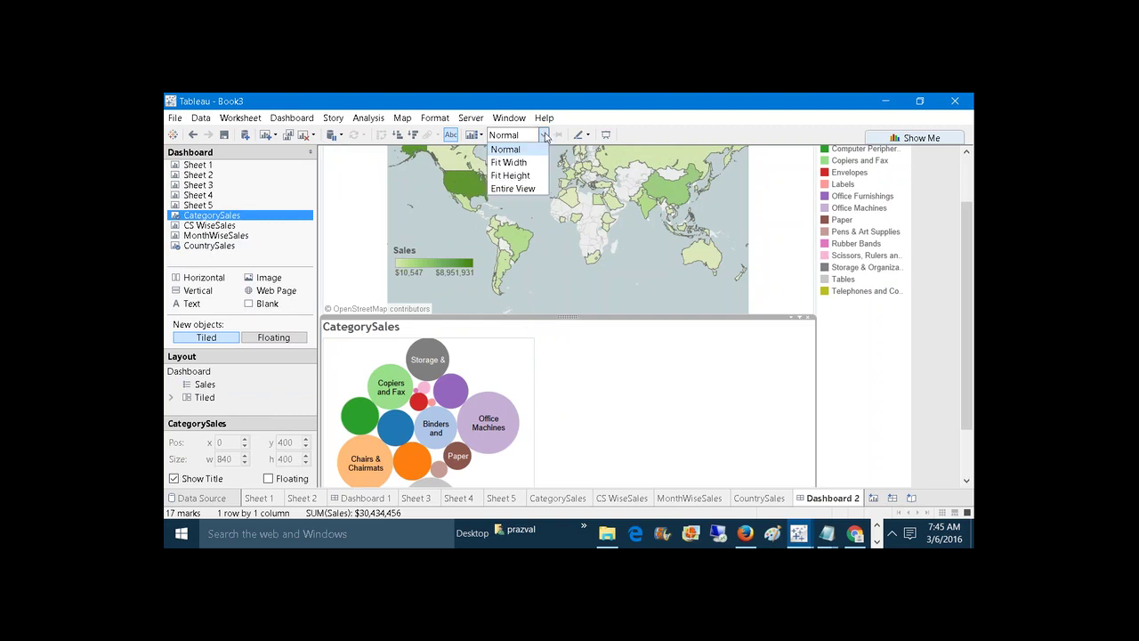
left_click(524, 188)
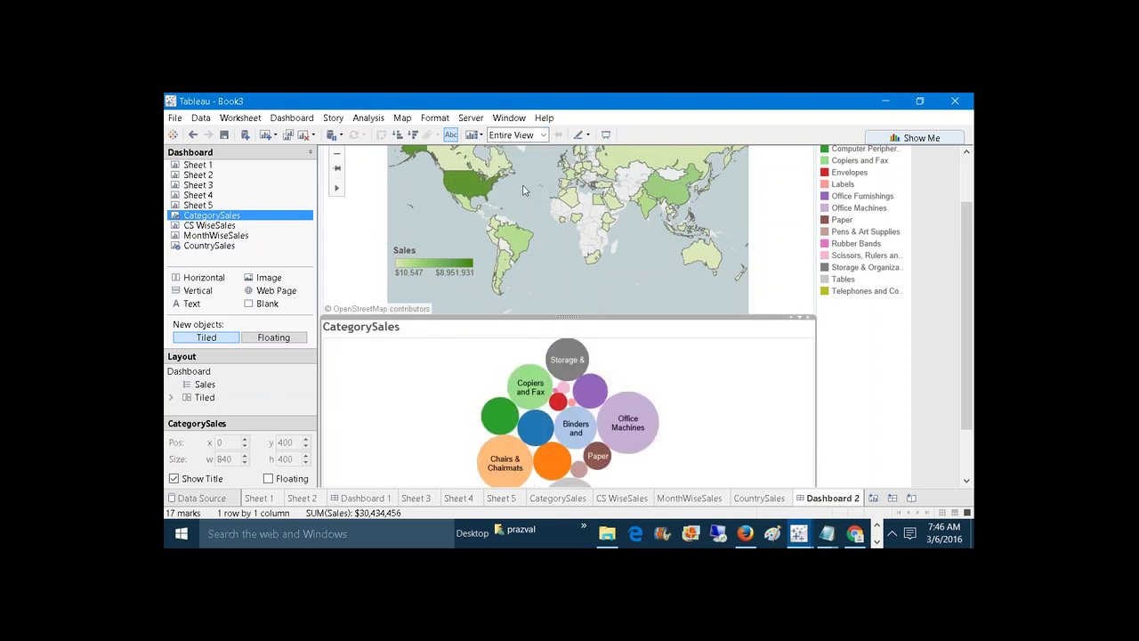
Place CS WiseSales tiled beside CategorySales in the lower row and set its fit to Entire View.
mouse_move(210, 232)
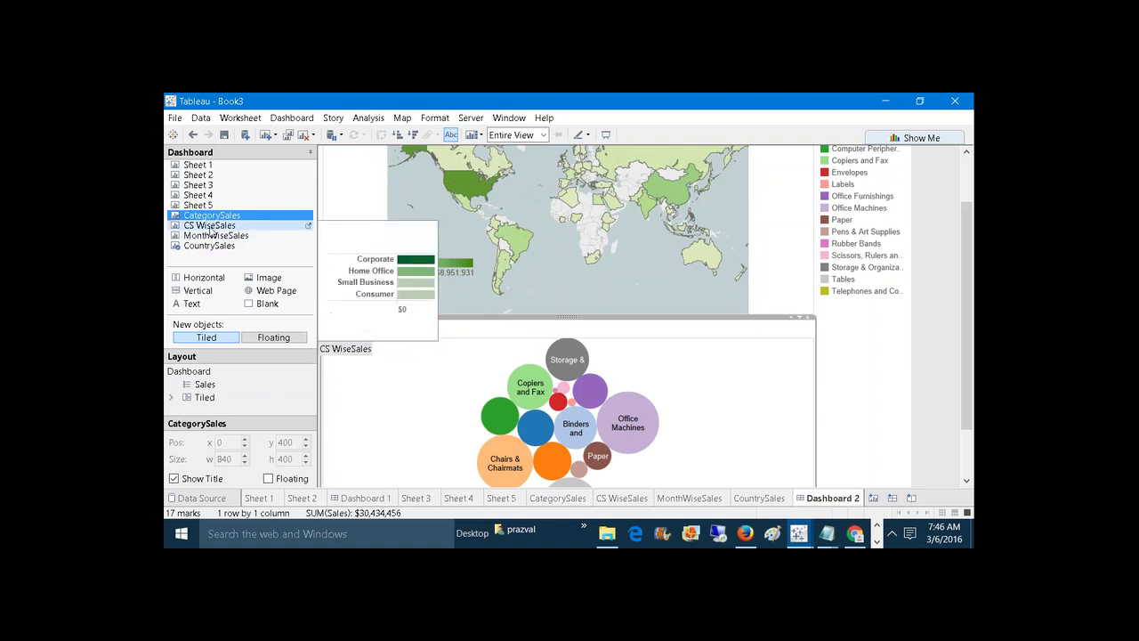
left_click_drag(210, 230, 704, 449)
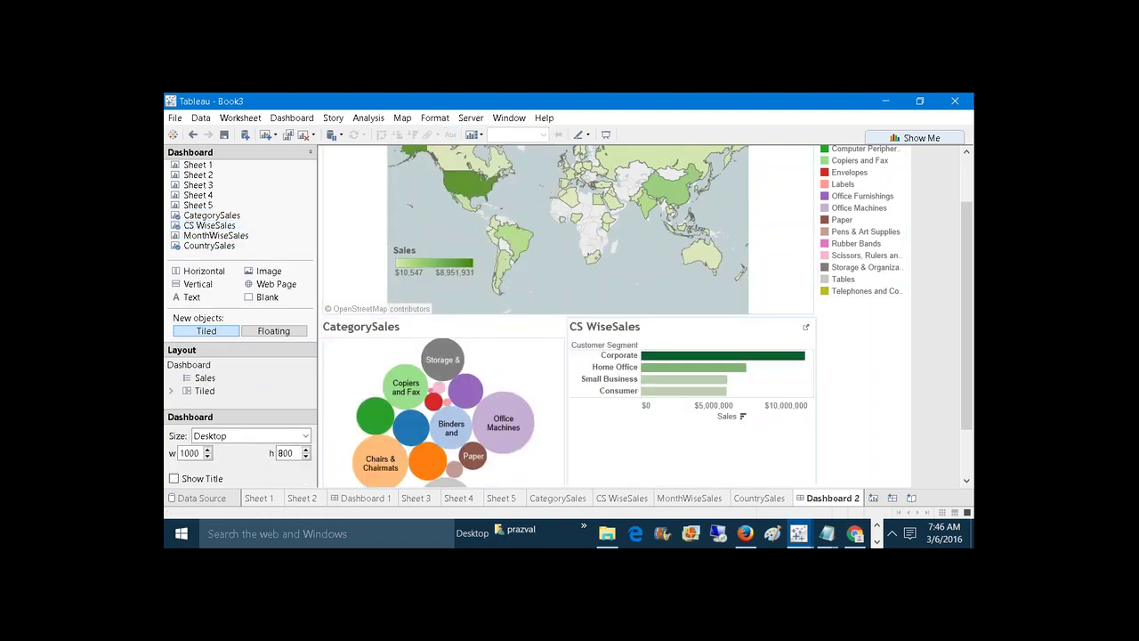
left_click(680, 436)
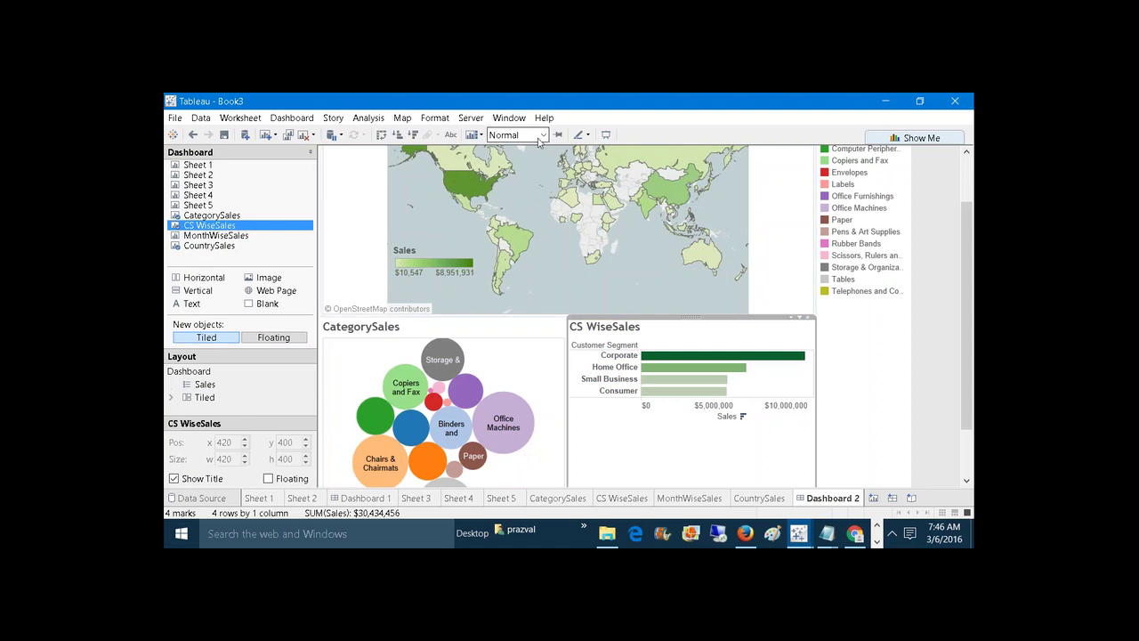
left_click(538, 135)
left_click(522, 188)
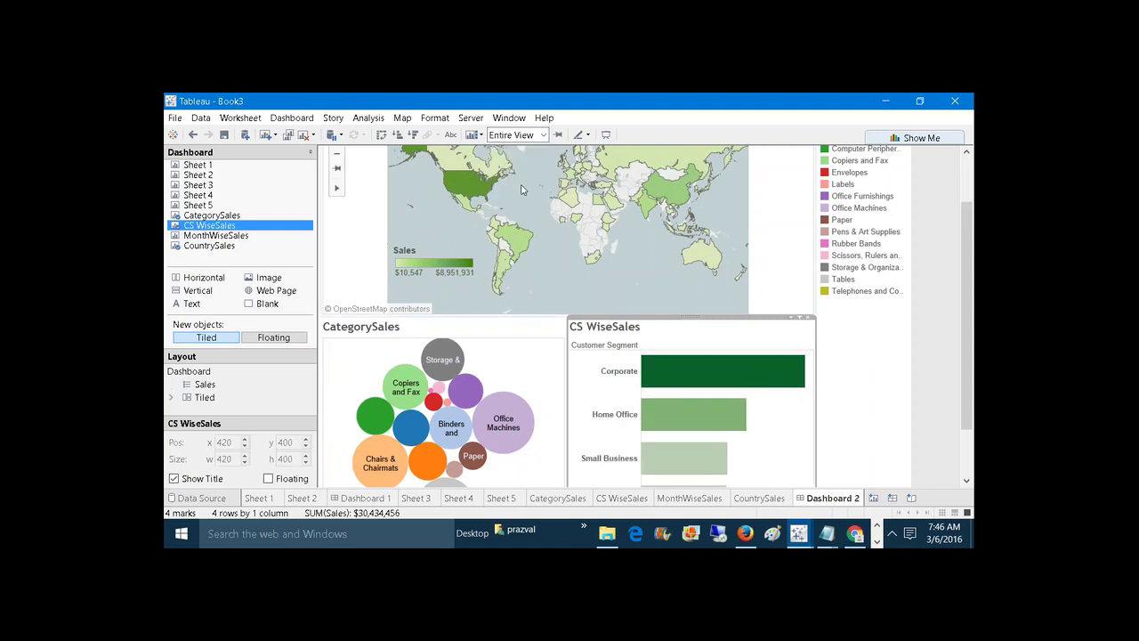
Switch new objects to Floating and place MonthWiseSales over the southeastern part of the CountrySales map.
mouse_move(478, 186)
left_click_drag(966, 256, 963, 209)
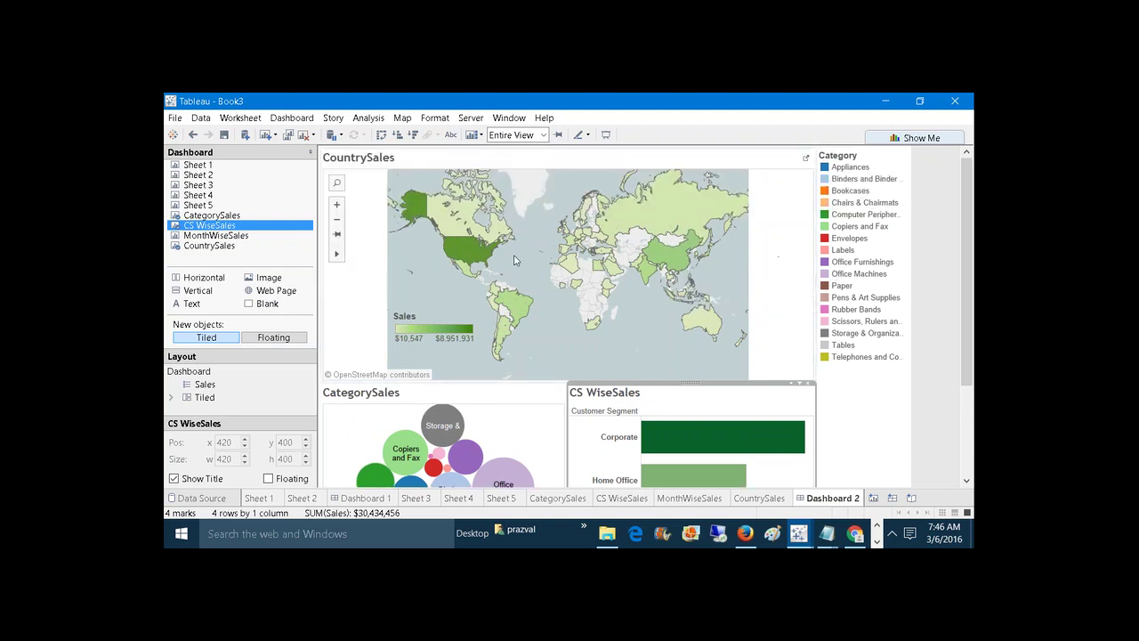
mouse_move(474, 257)
left_click(207, 239)
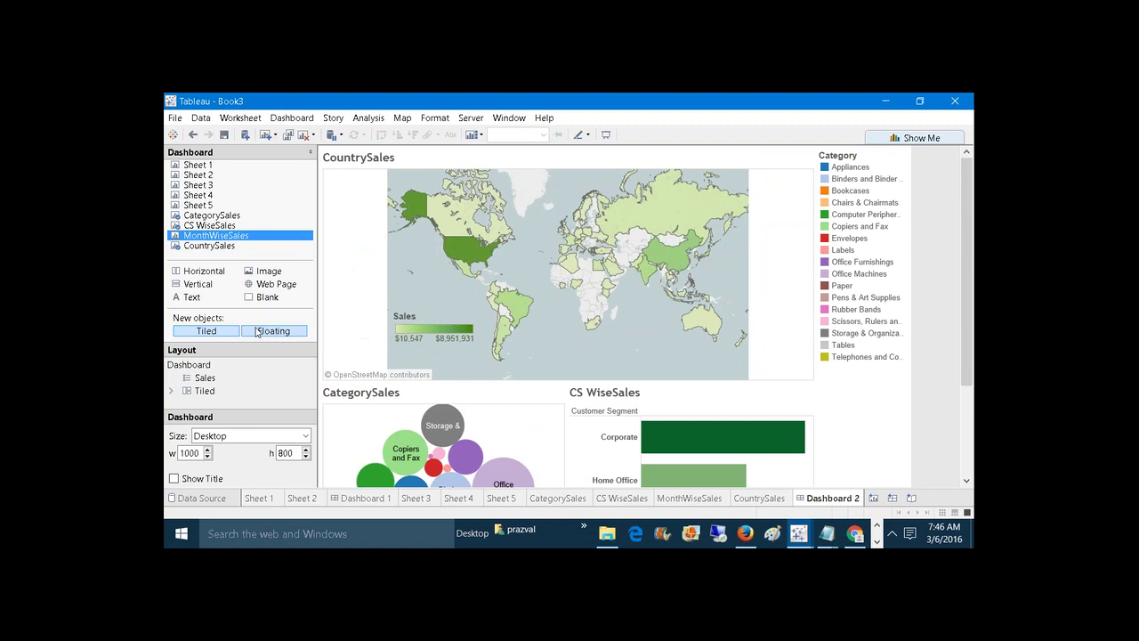
left_click(259, 331)
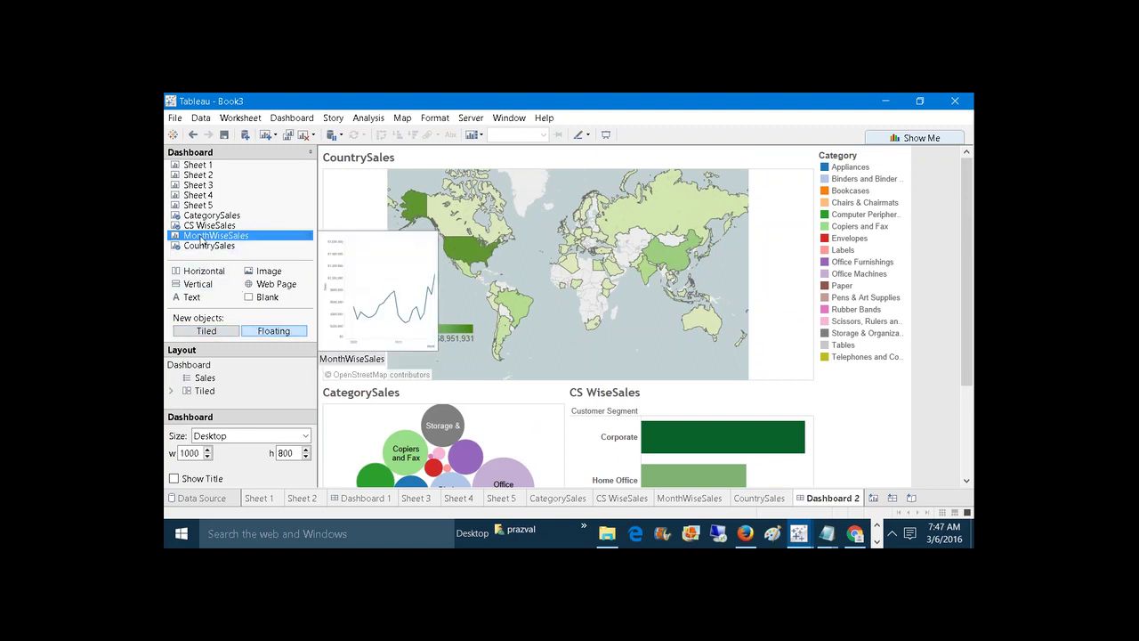
left_click_drag(214, 237, 540, 270)
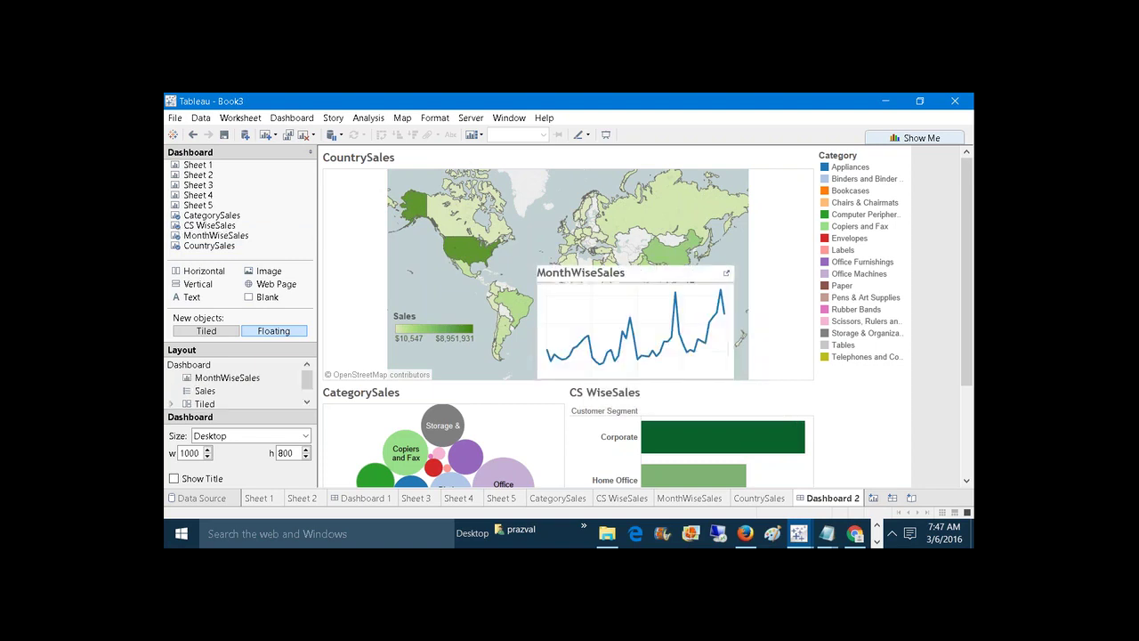
Hide the title of the floating MonthWiseSales chart.
left_click(576, 316)
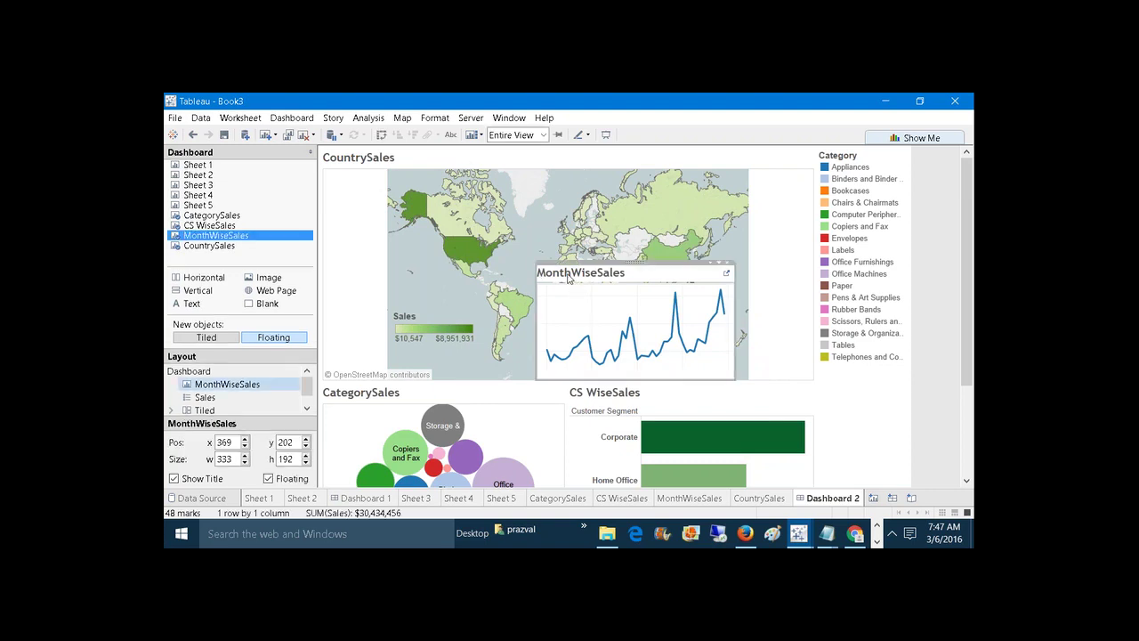
right_click(568, 277)
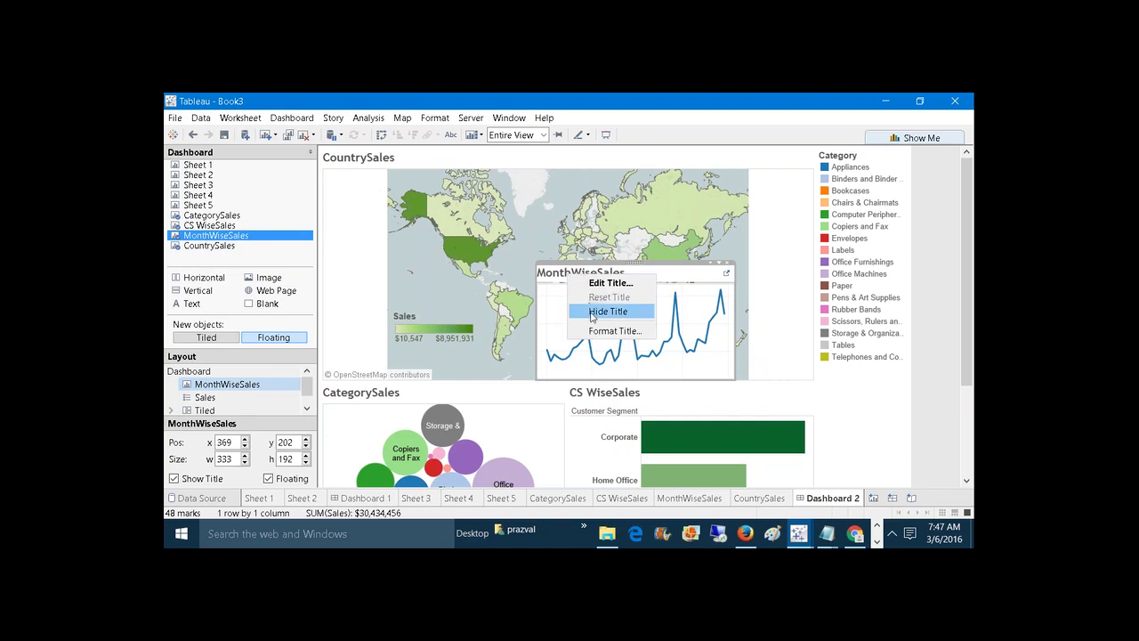
left_click(553, 306)
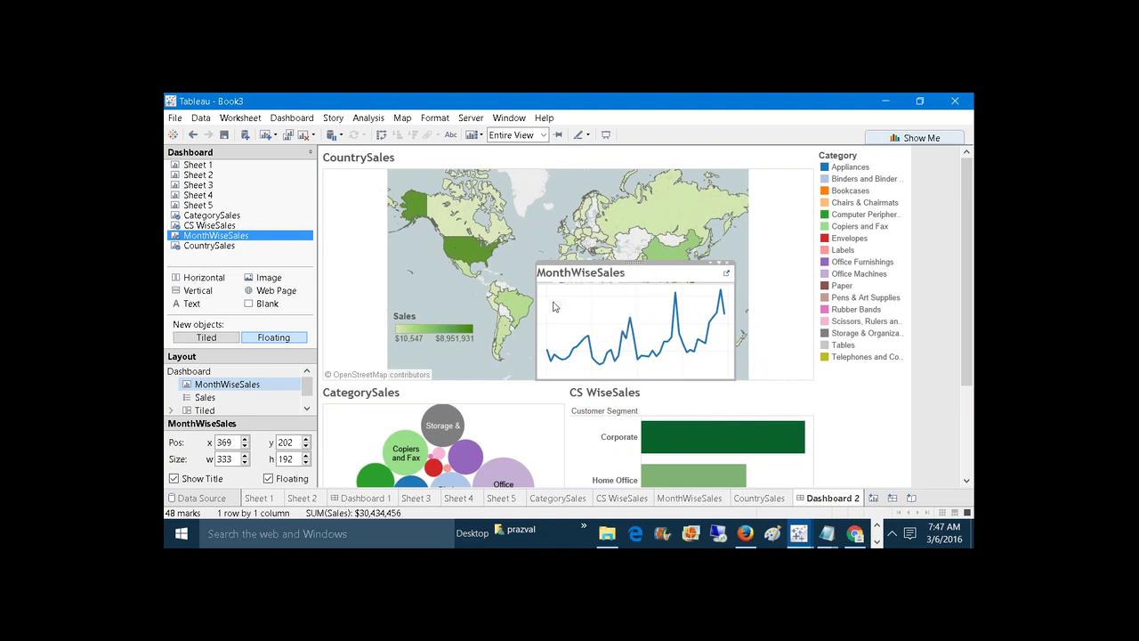
left_click(174, 479)
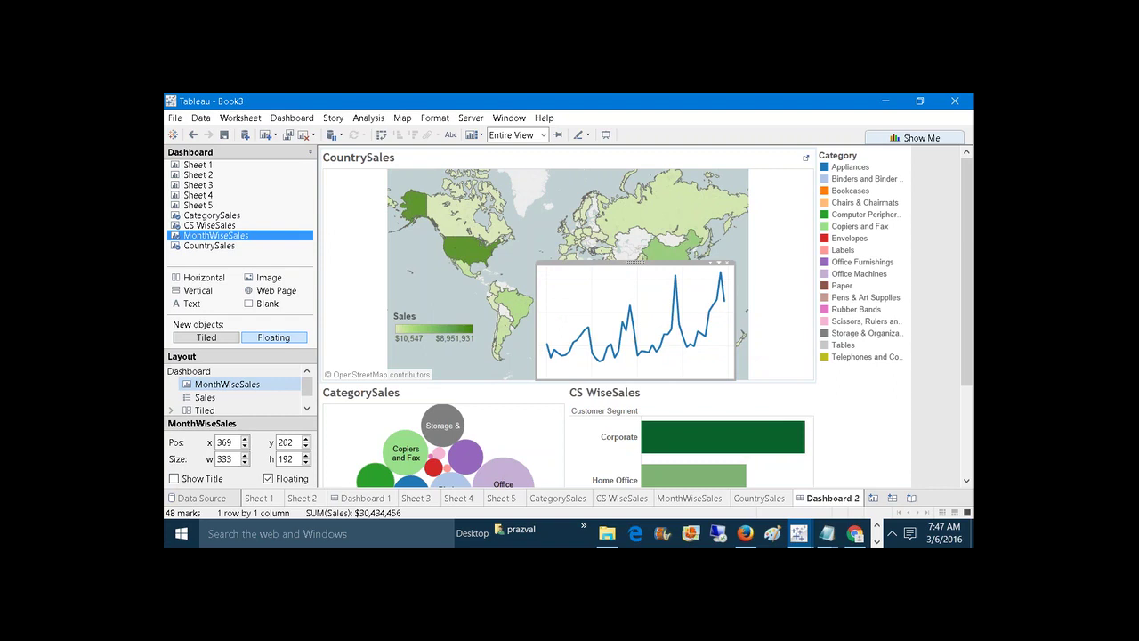
Resize the floating MonthWiseSales chart to 108 by 85 and position it at x 487, y 310 on the map.
left_click_drag(734, 360, 751, 360)
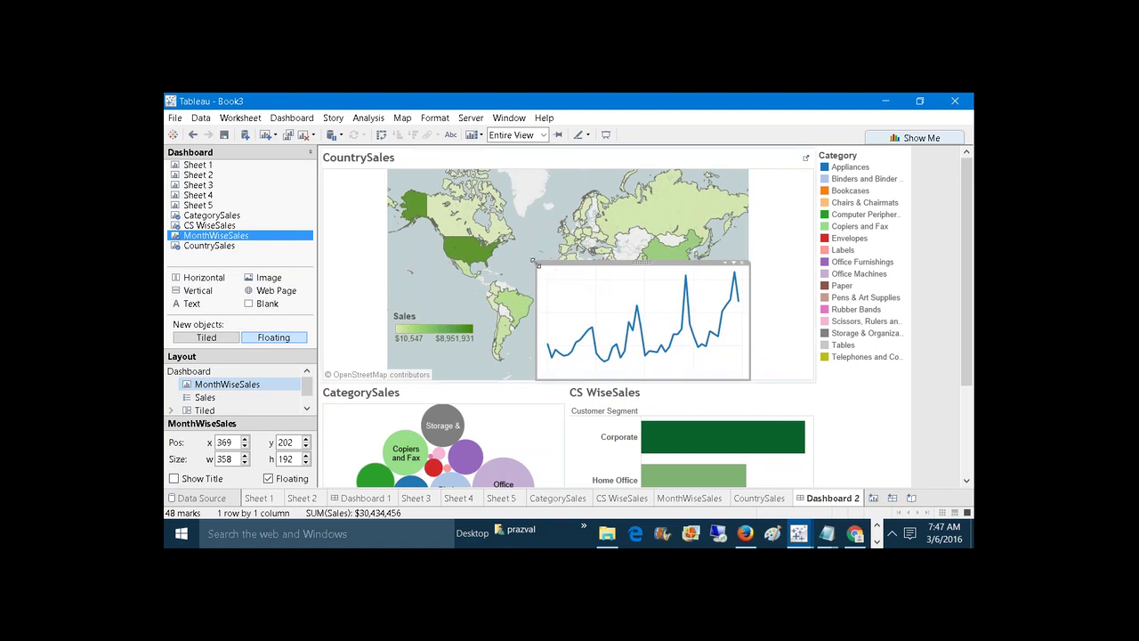
left_click_drag(538, 265, 703, 329)
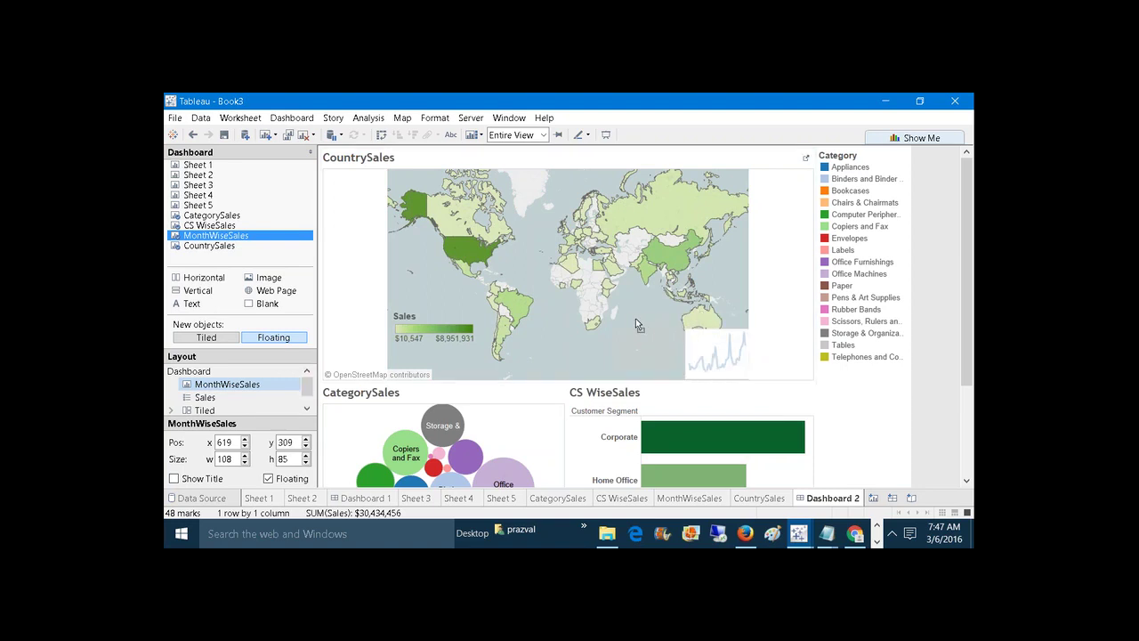
left_click_drag(717, 331, 635, 326)
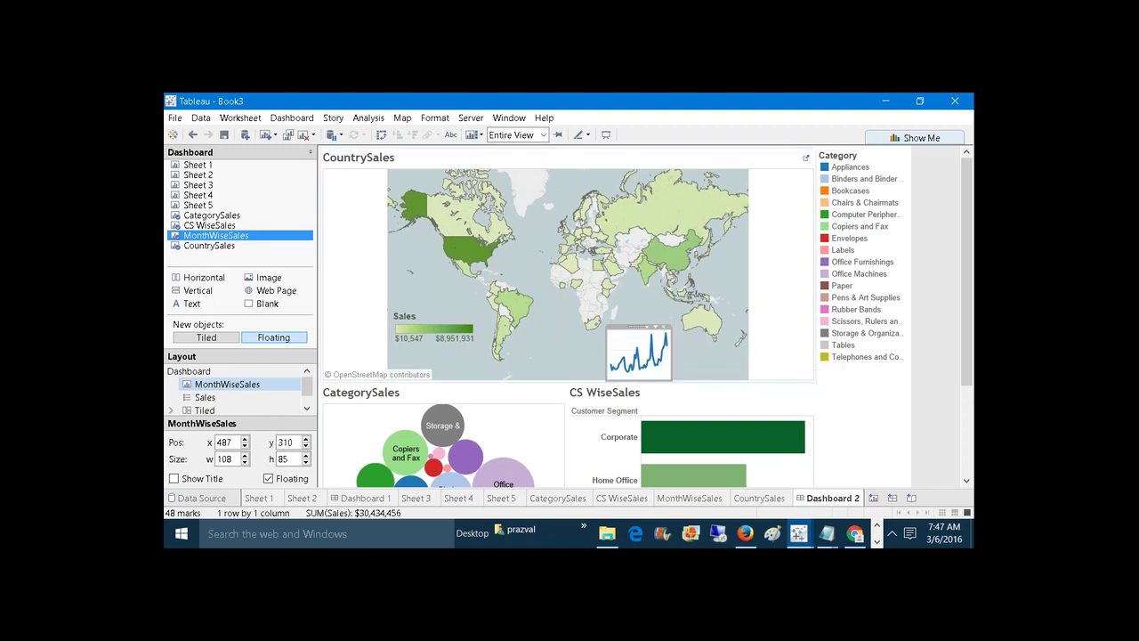
Select the July 2013 mark in the floating MonthWiseSales chart and widen the chart slightly eastward on the map.
left_click(689, 330)
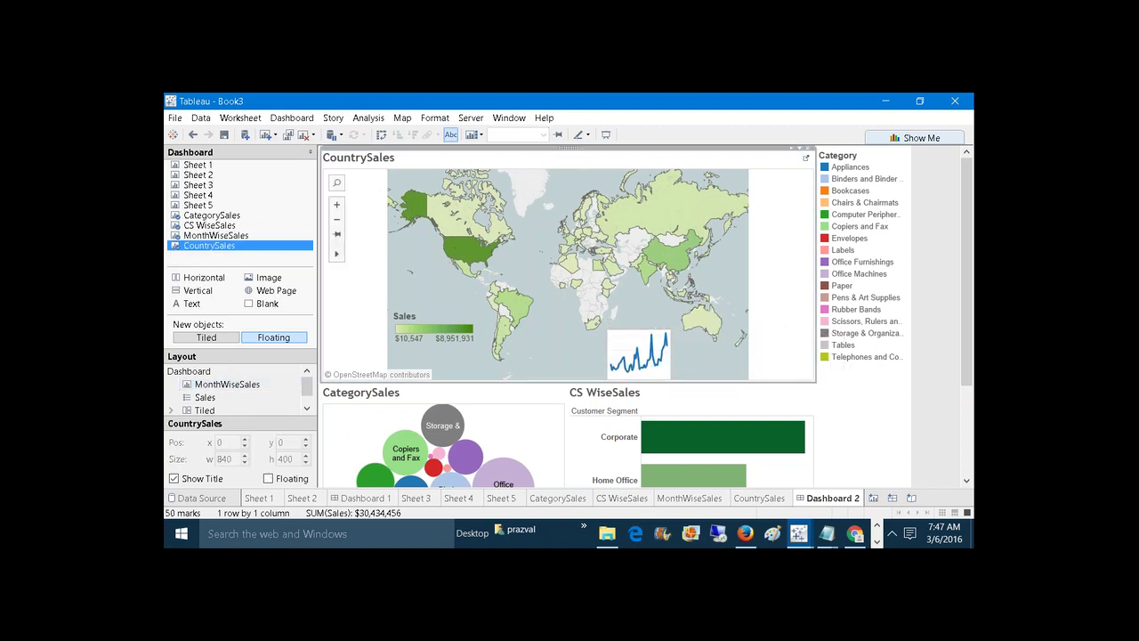
left_click(660, 361)
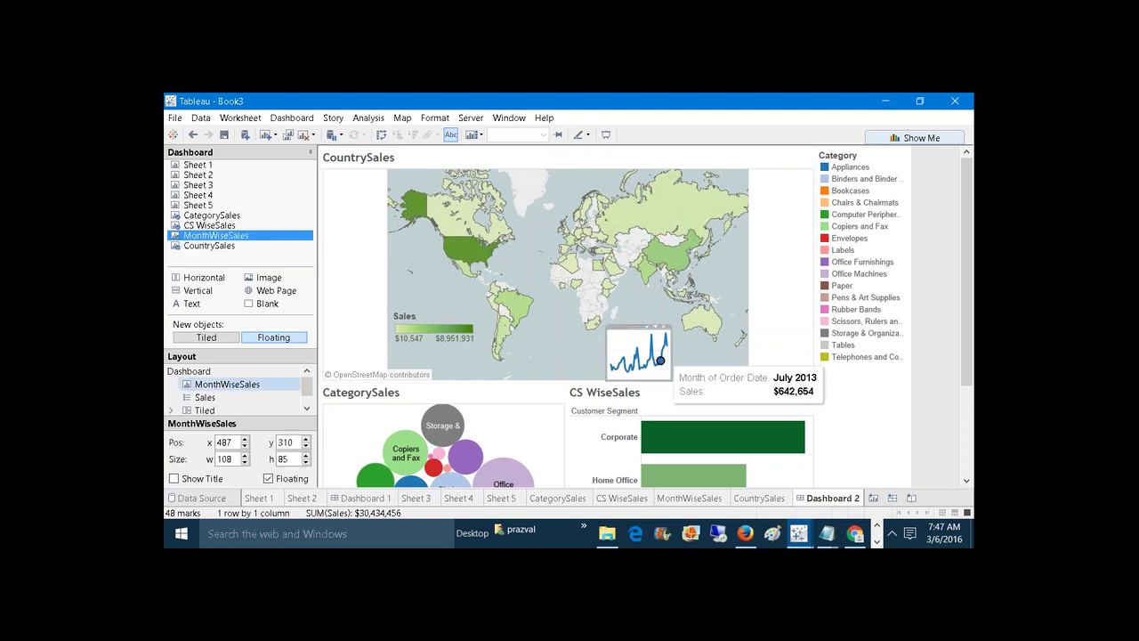
left_click(660, 360)
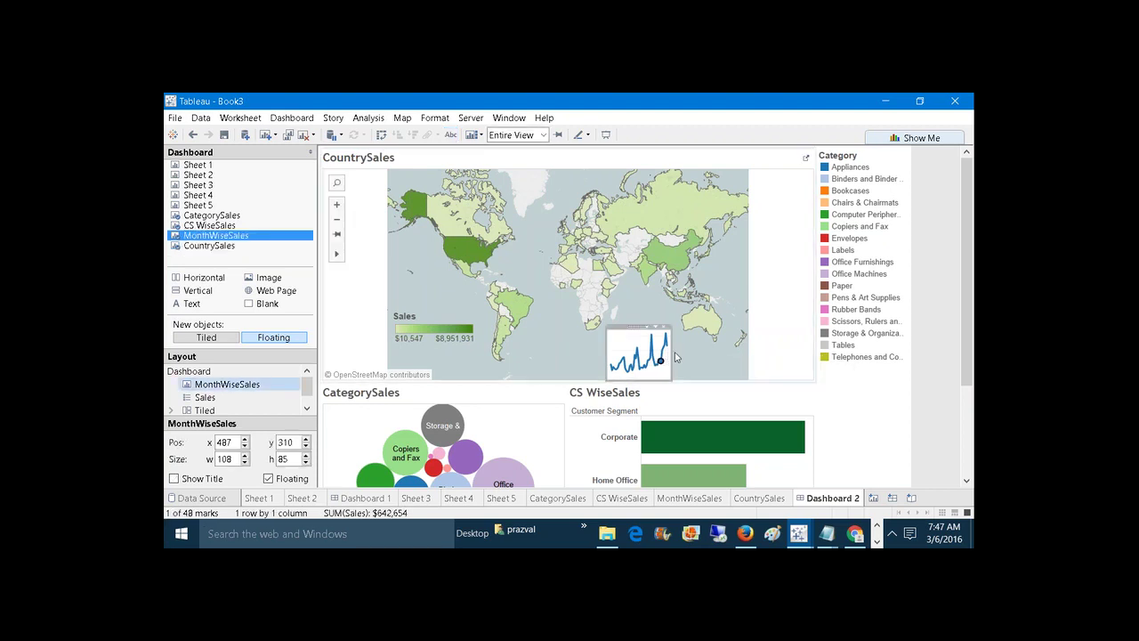
left_click_drag(660, 359, 683, 352)
left_click(705, 352)
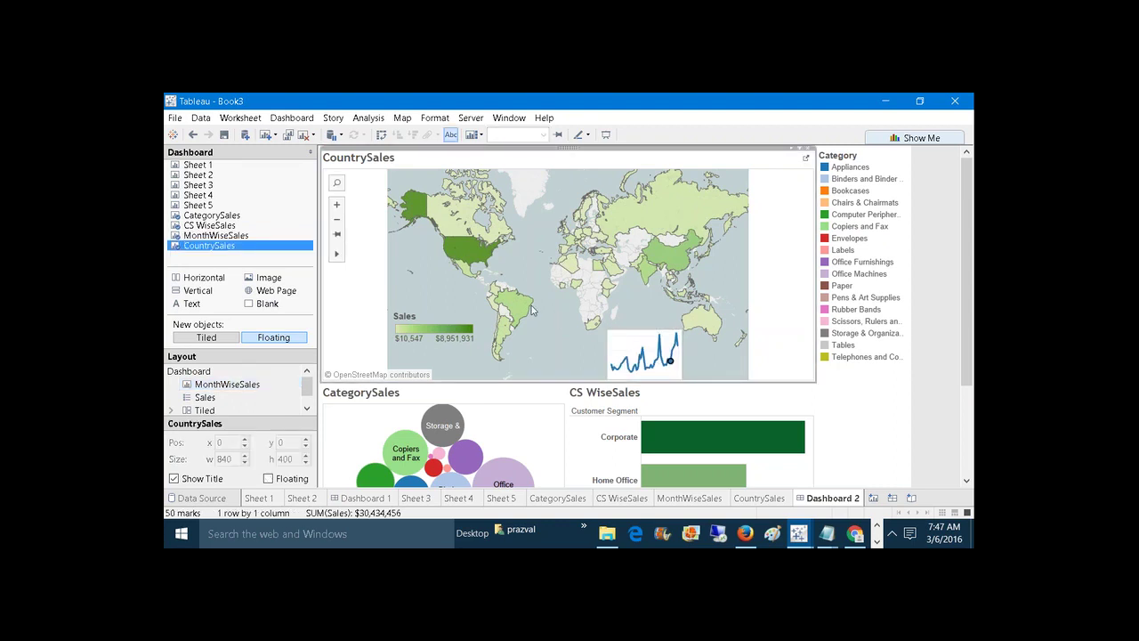
left_click(487, 403)
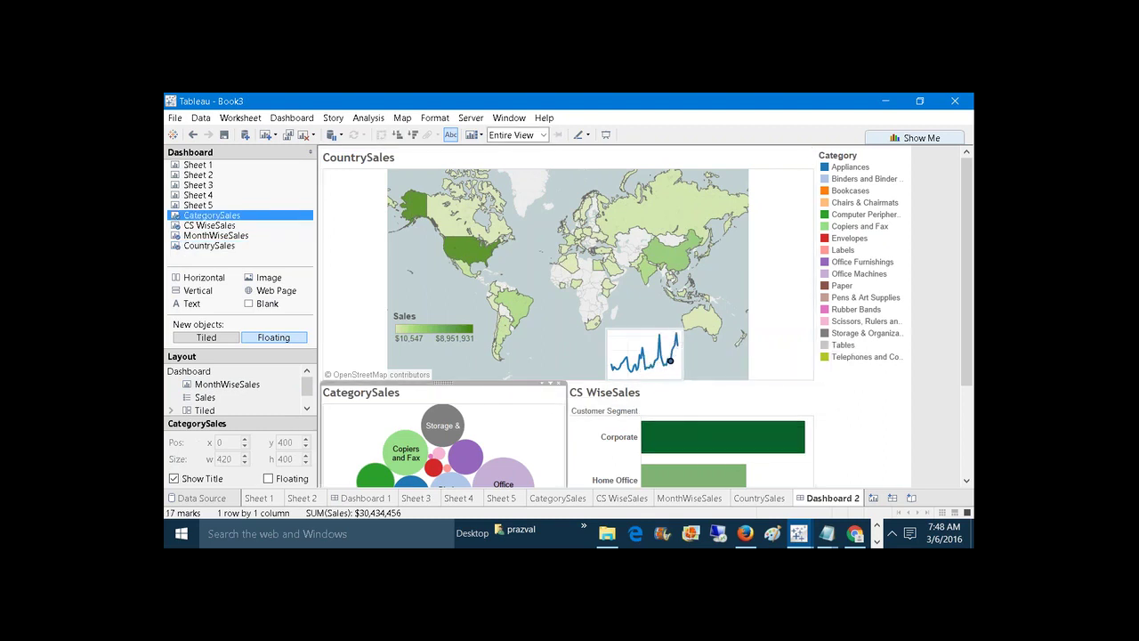
left_click(602, 327)
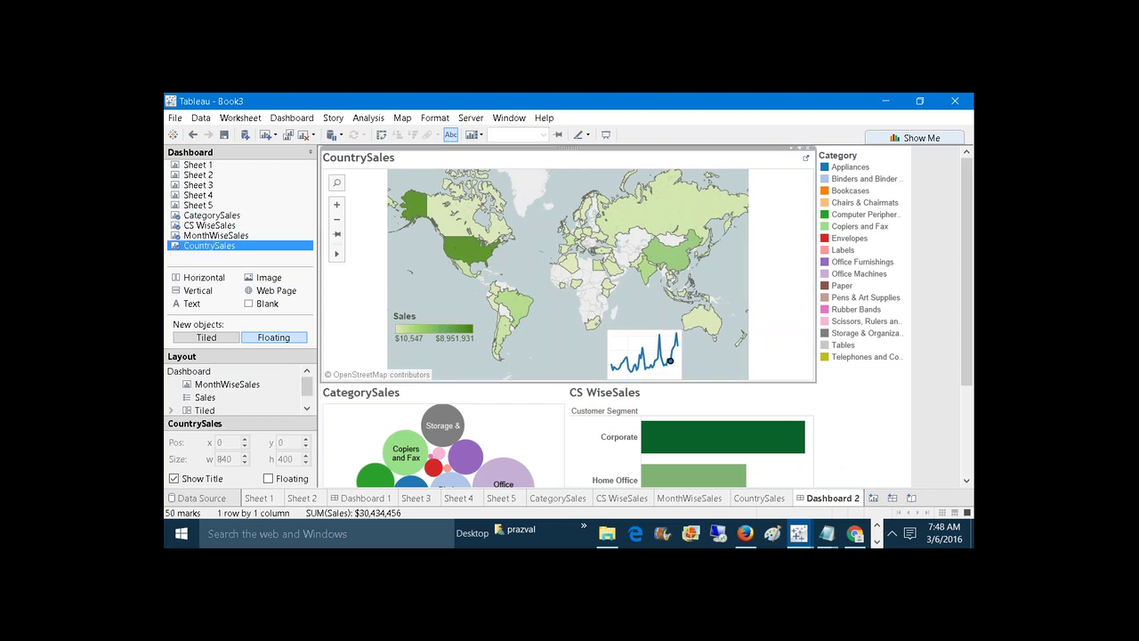
Colour the line in the MonthWiseSales sheet by Sales and return to Dashboard 2.
left_click(700, 497)
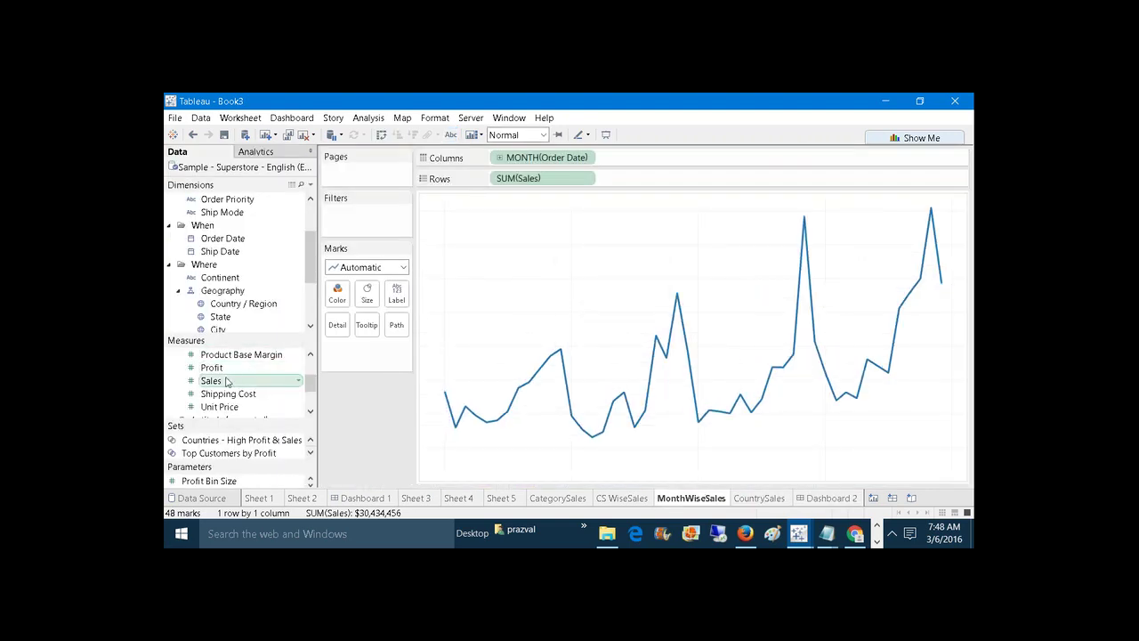
left_click_drag(226, 381, 337, 293)
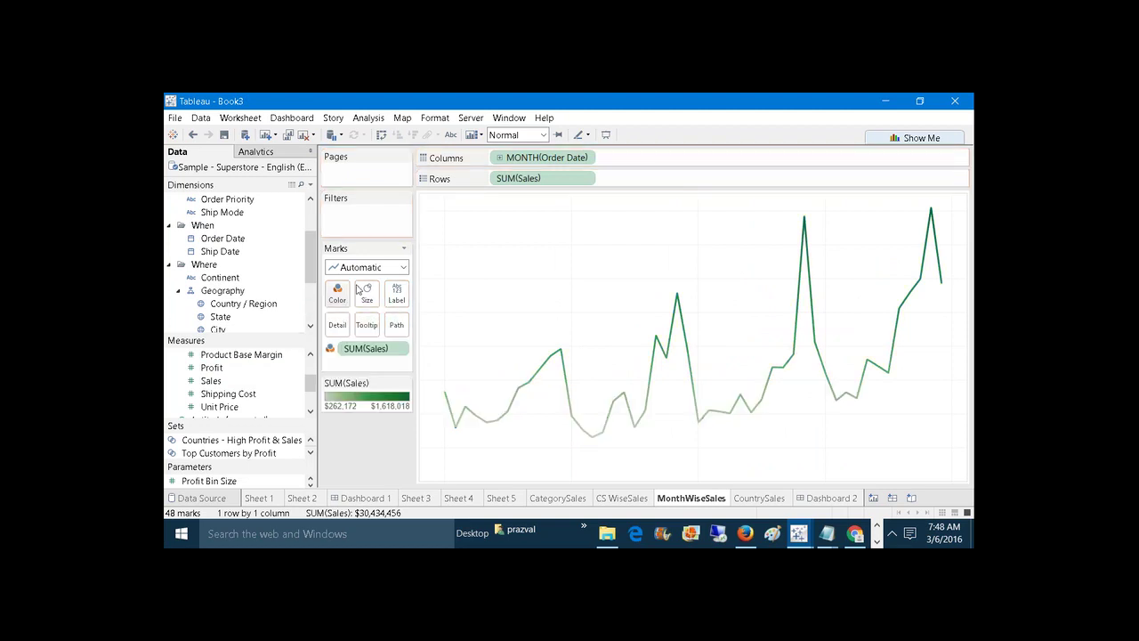
left_click(830, 498)
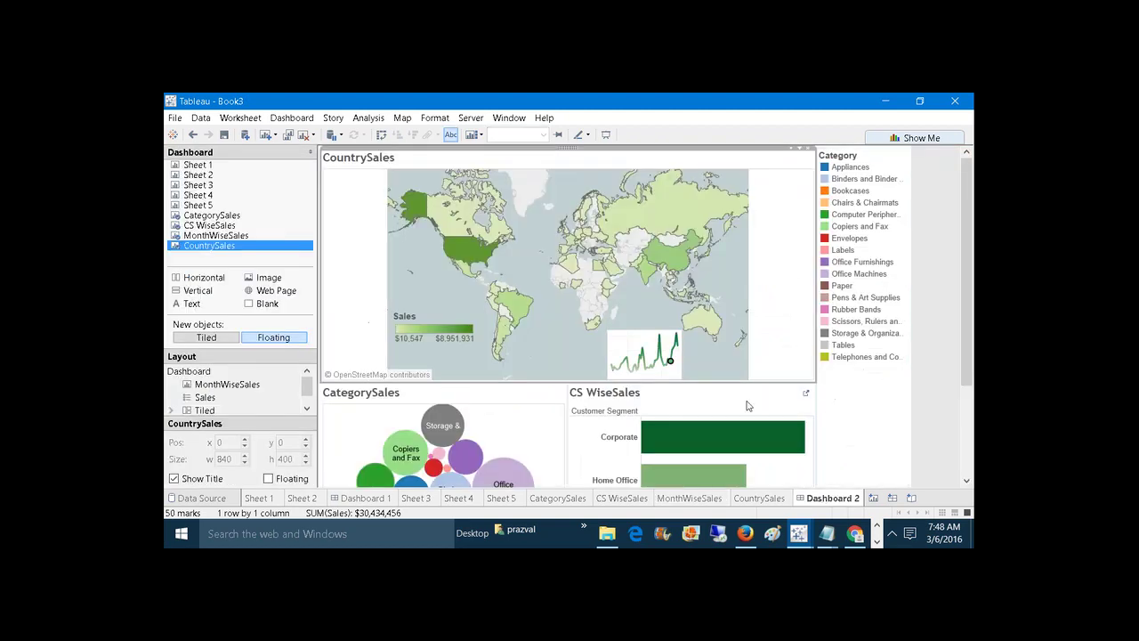
mouse_move(661, 339)
Float the Category colour legend over the CategorySales bubble chart at x 10, y 439.
mouse_move(969, 315)
left_mouse_down()
mouse_move(966, 326)
mouse_move(967, 314)
left_mouse_up()
left_click(876, 249)
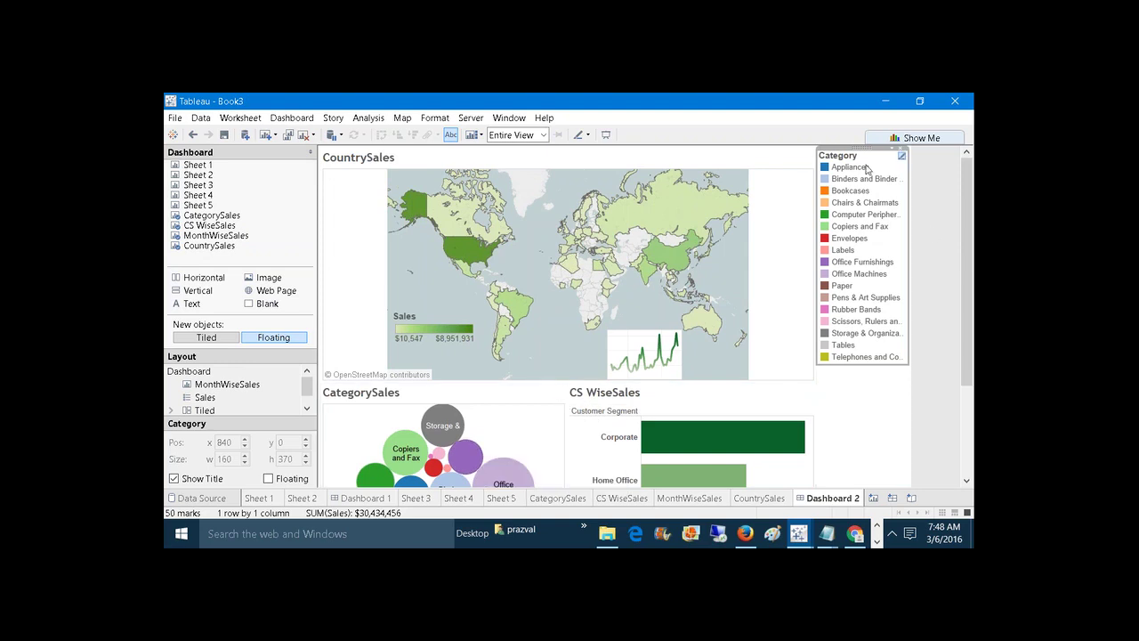
left_click_drag(967, 272, 967, 360)
scroll(967, 361, "up", 3)
left_click_drag(860, 148, 383, 415)
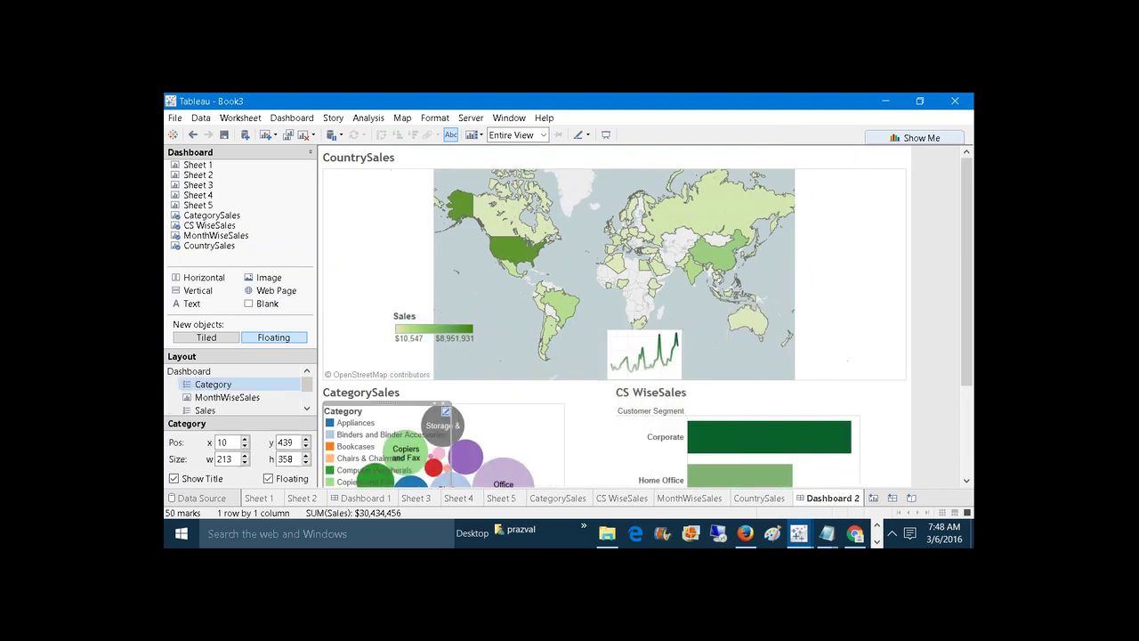
Reshape the floating Category legend into a 484 by 45 strip and place it at x 8, y 435 over the CategorySales bubbles.
scroll(614, 316, "down", 3)
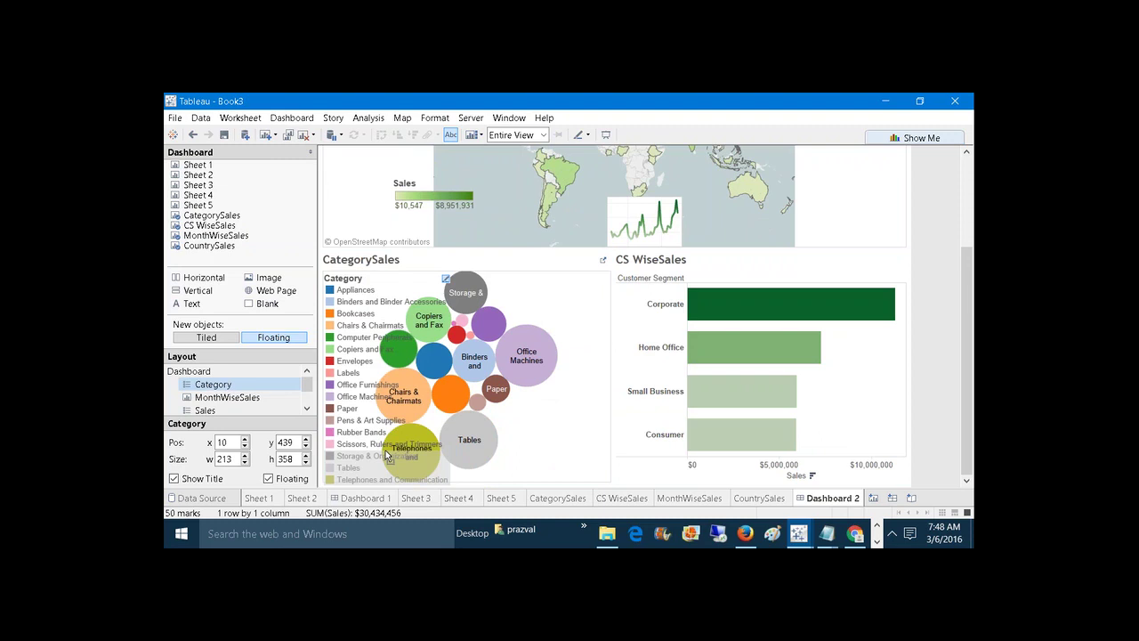
left_click_drag(388, 455, 613, 474)
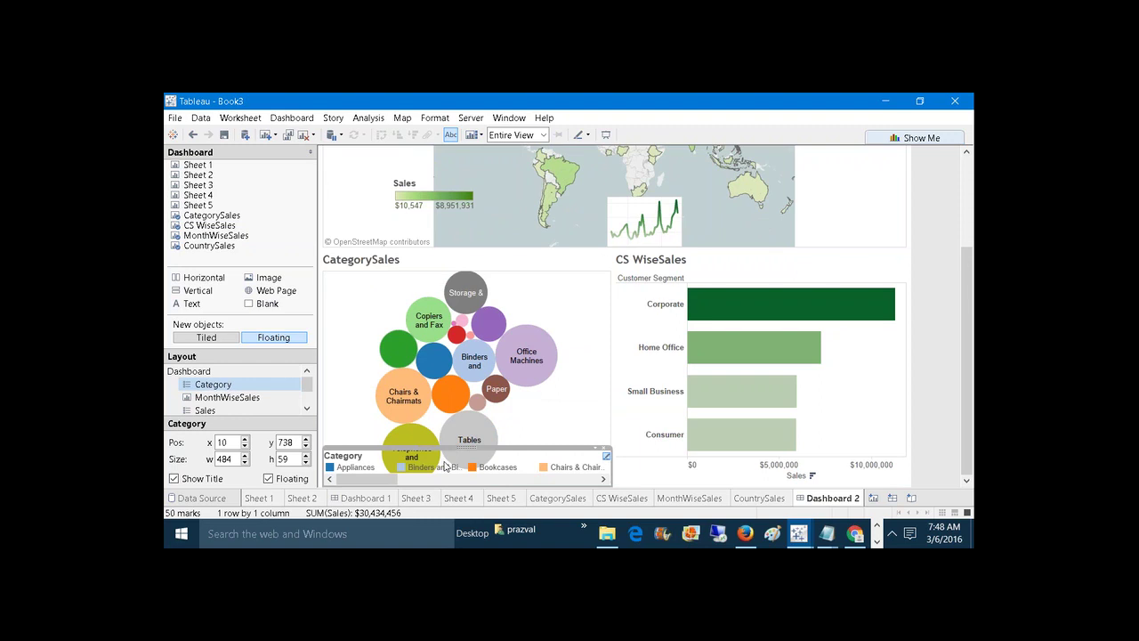
left_click_drag(379, 450, 380, 462)
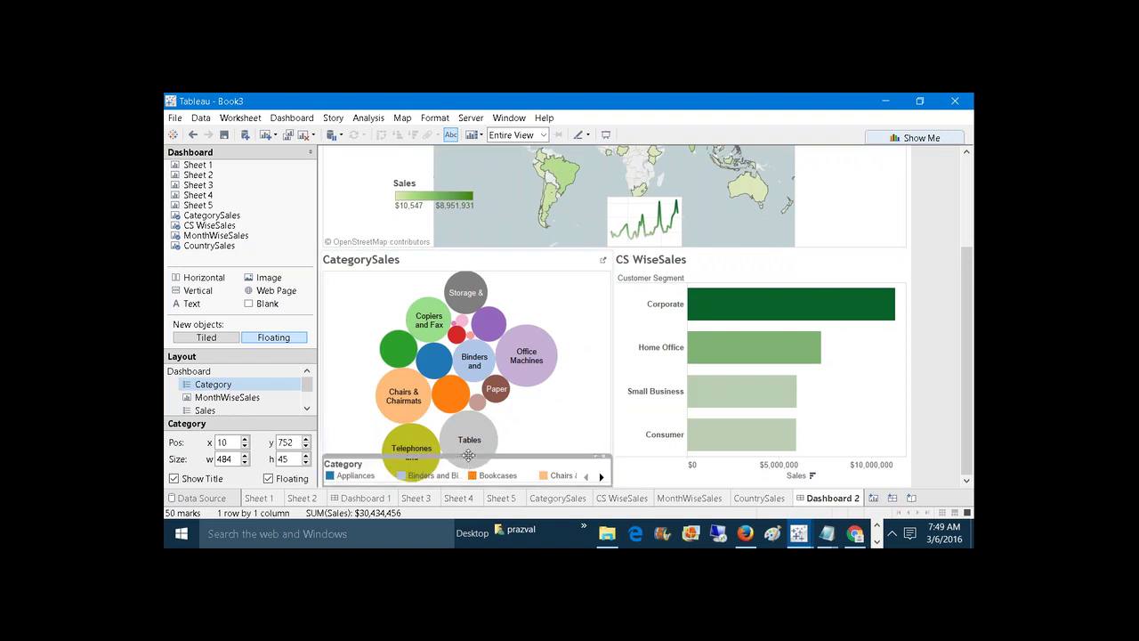
left_click_drag(468, 455, 464, 268)
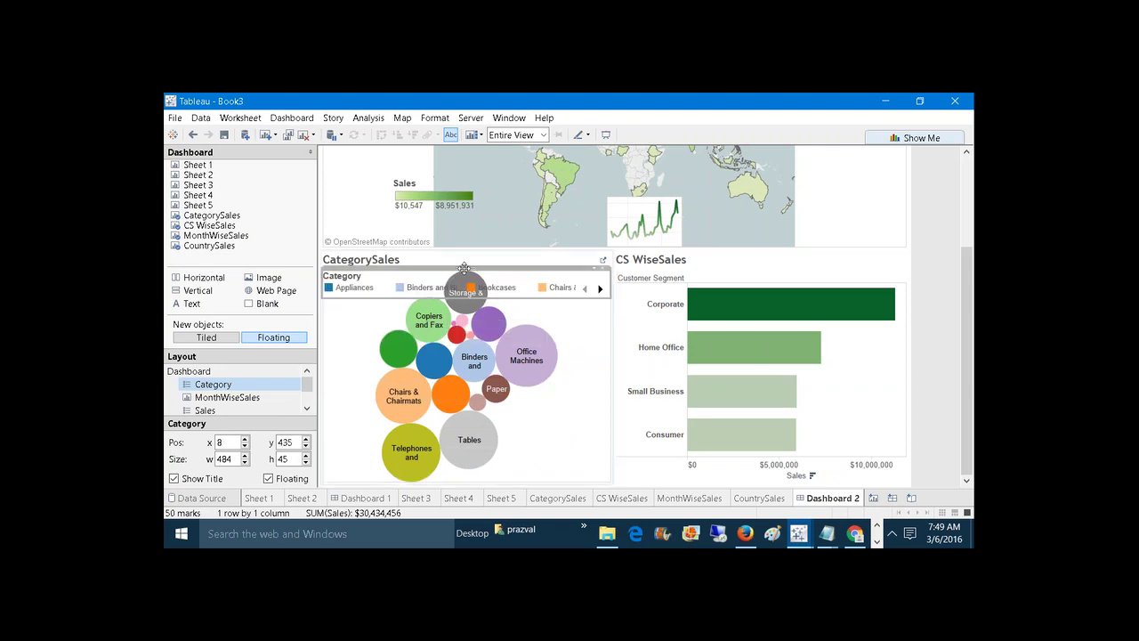
Stretch the Category legend to a height of 356 and try narrowing the CategorySales view beside CS WiseSales.
left_click_drag(364, 299, 363, 489)
left_click(596, 418)
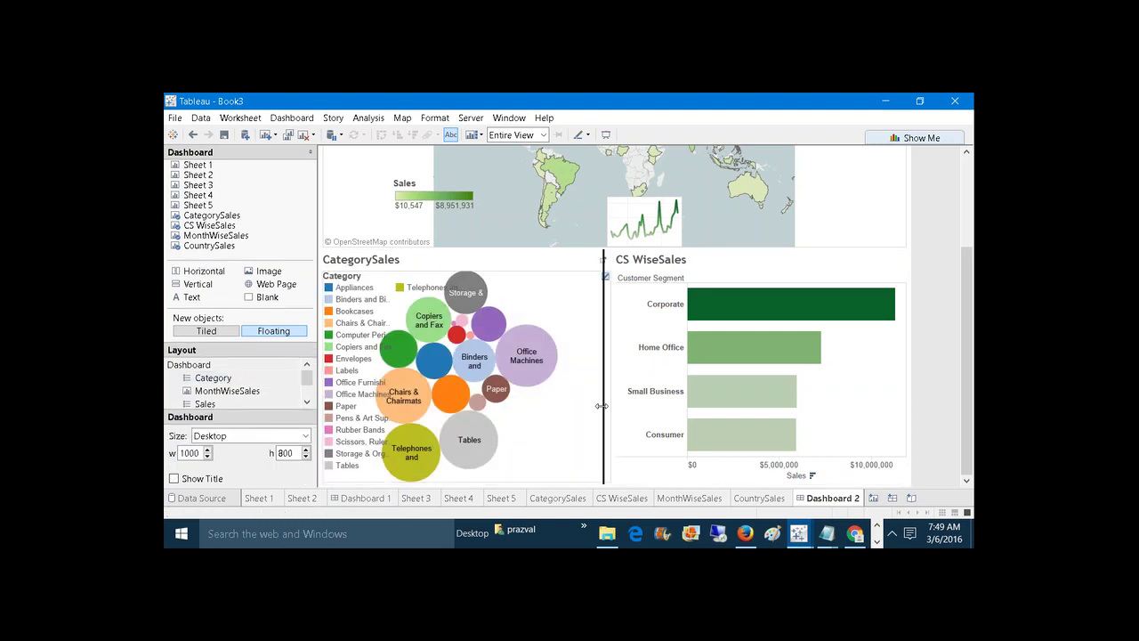
left_click_drag(602, 406, 377, 372)
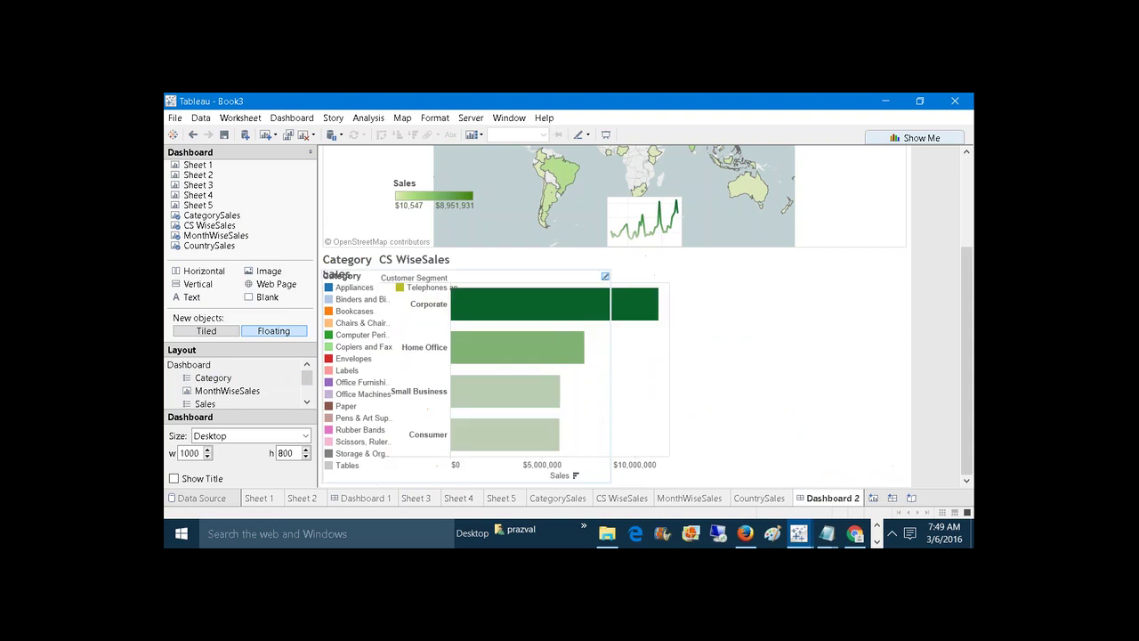
left_click(418, 373)
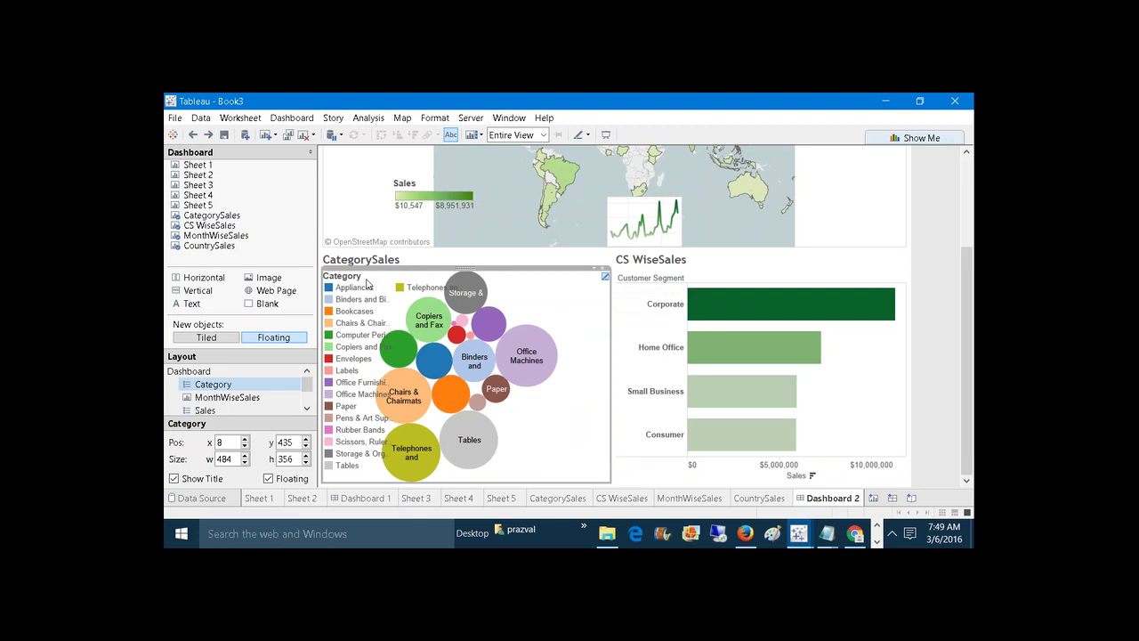
Examine the Category legend's title settings and the nested tiled and horizontal containers in the dashboard's layout hierarchy.
double_click(343, 279)
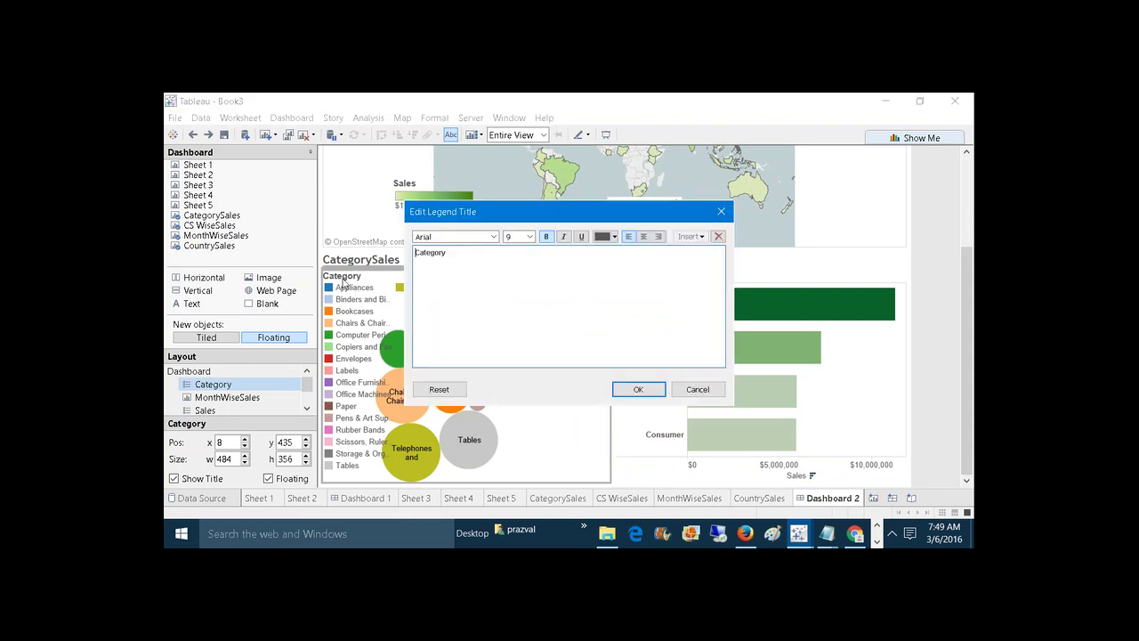
left_click(686, 392)
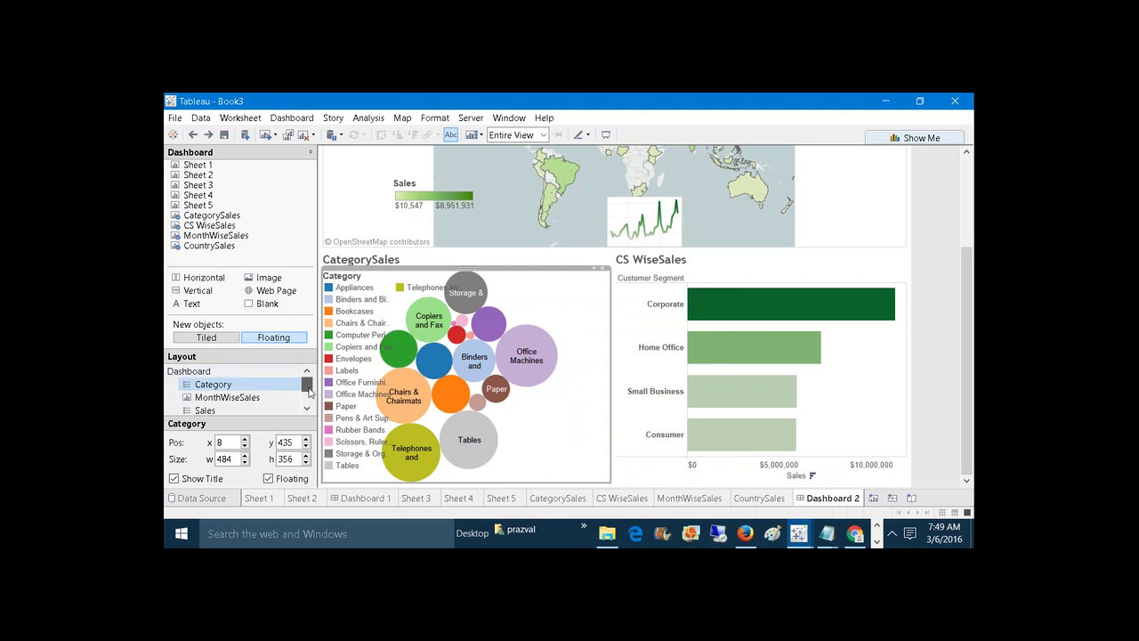
mouse_move(309, 390)
left_mouse_down()
mouse_move(308, 406)
mouse_move(309, 382)
left_mouse_up()
left_click_drag(309, 388, 307, 403)
left_click(170, 398)
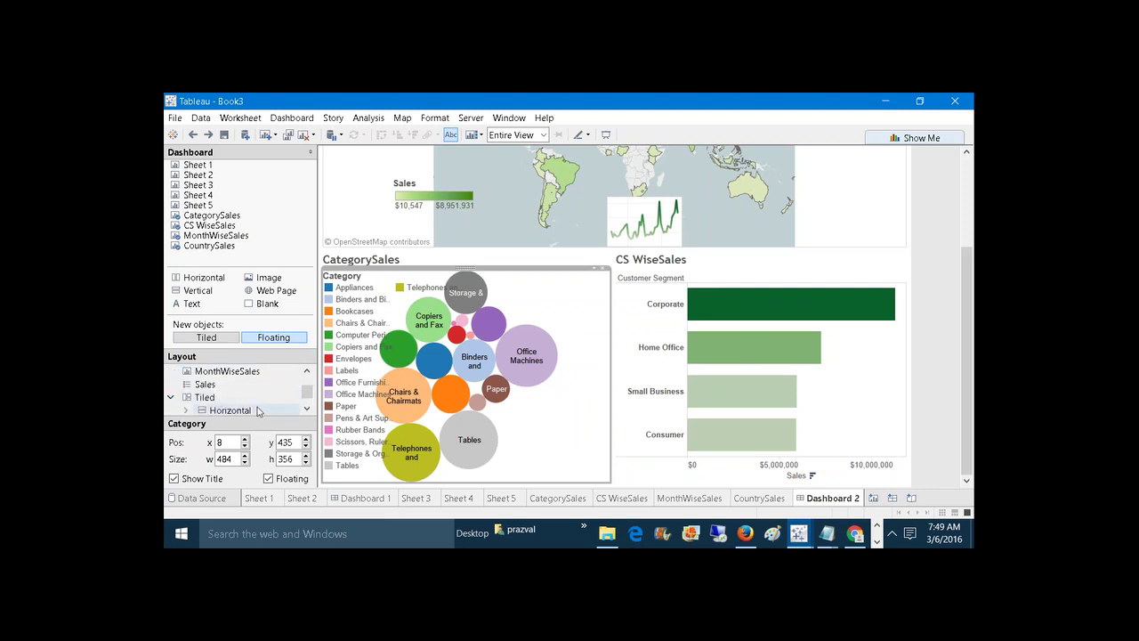
left_click_drag(303, 397, 305, 408)
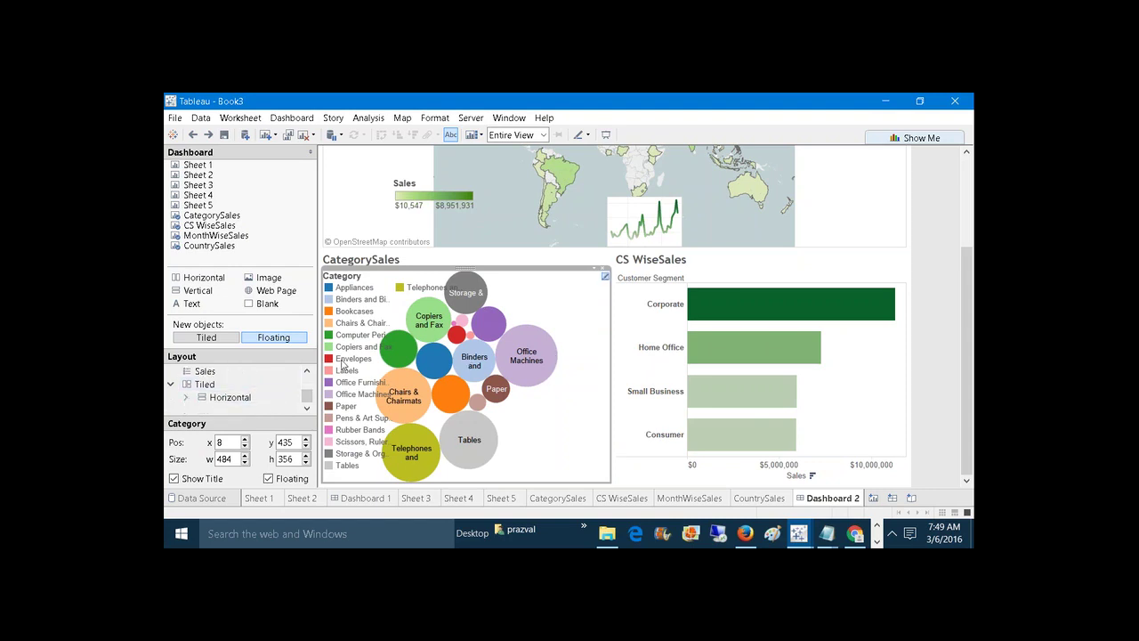
left_click(185, 398)
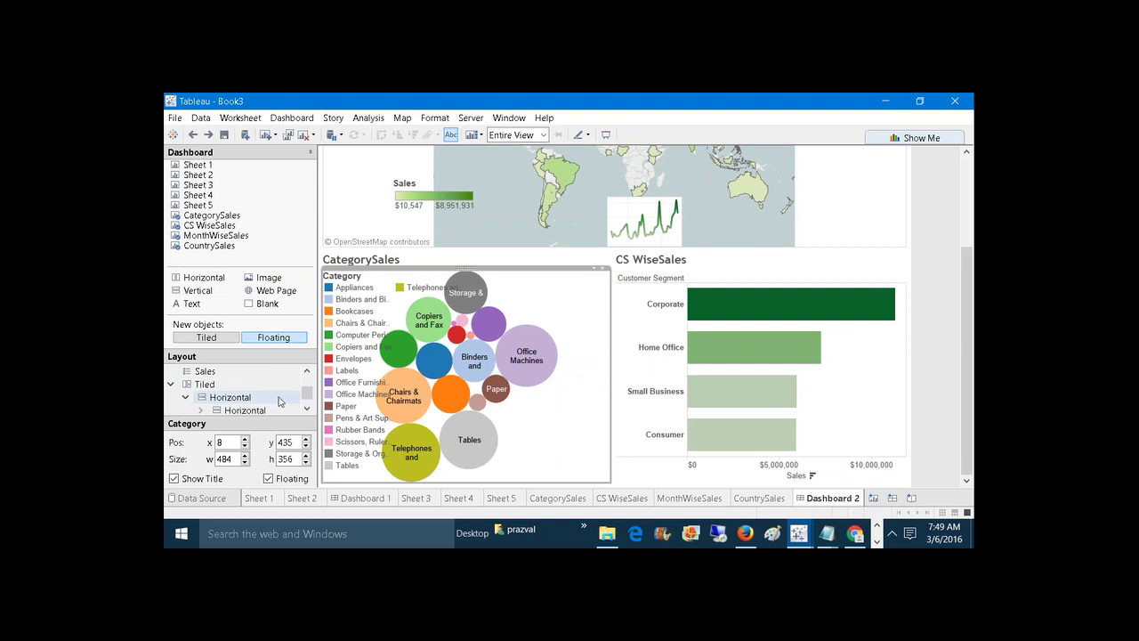
scroll(217, 402, "down", 1)
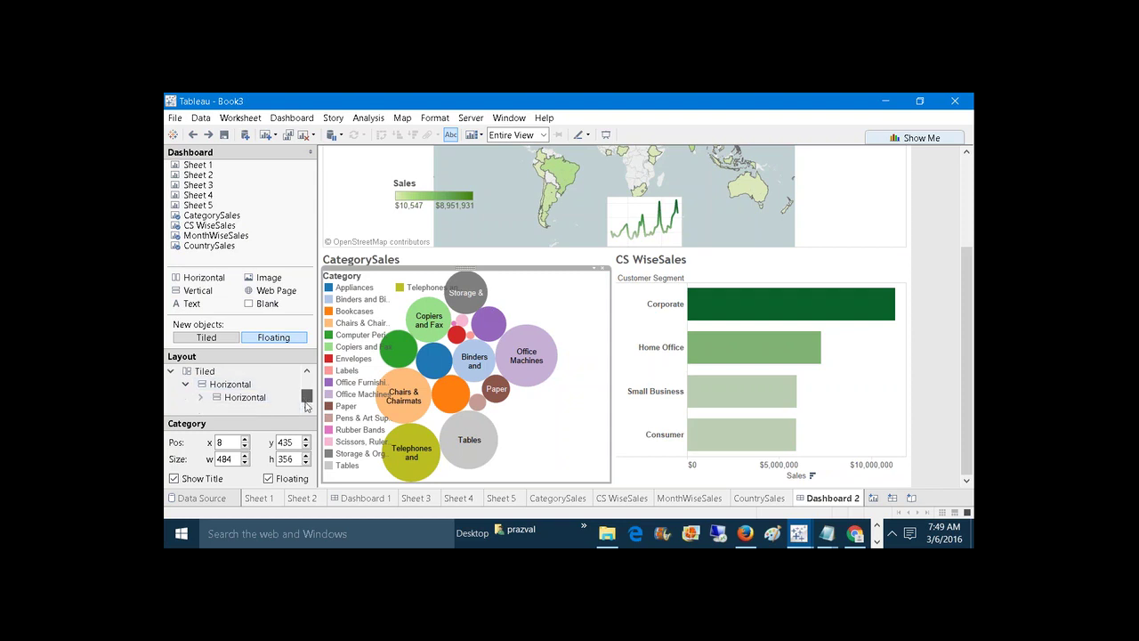
left_click(200, 397)
scroll(276, 401, "down", 1)
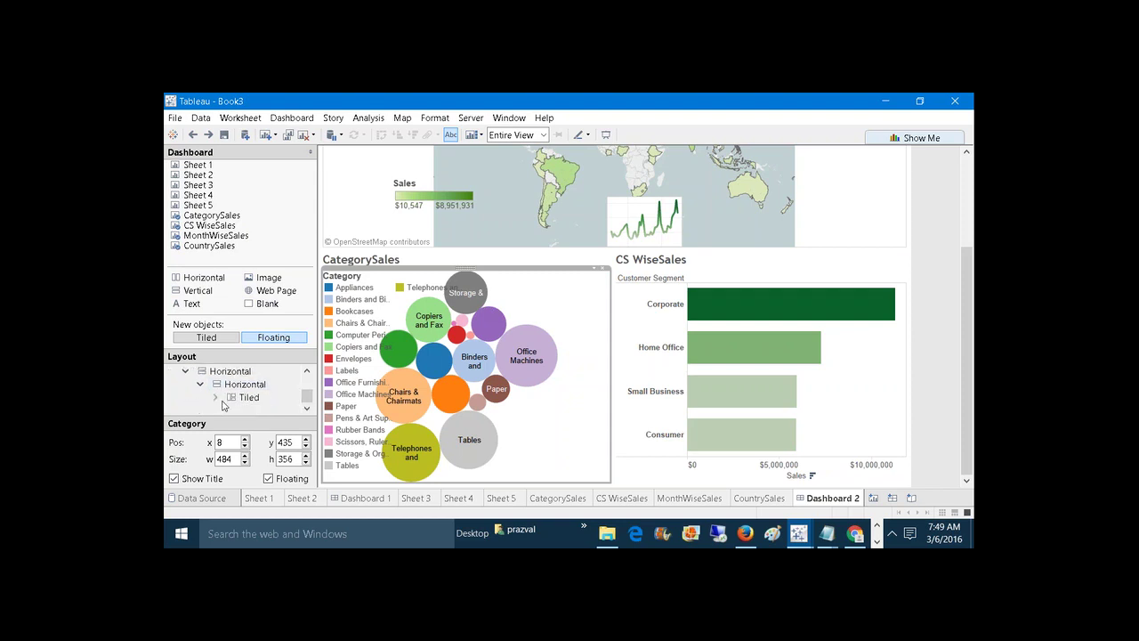
scroll(285, 400, "down", 3)
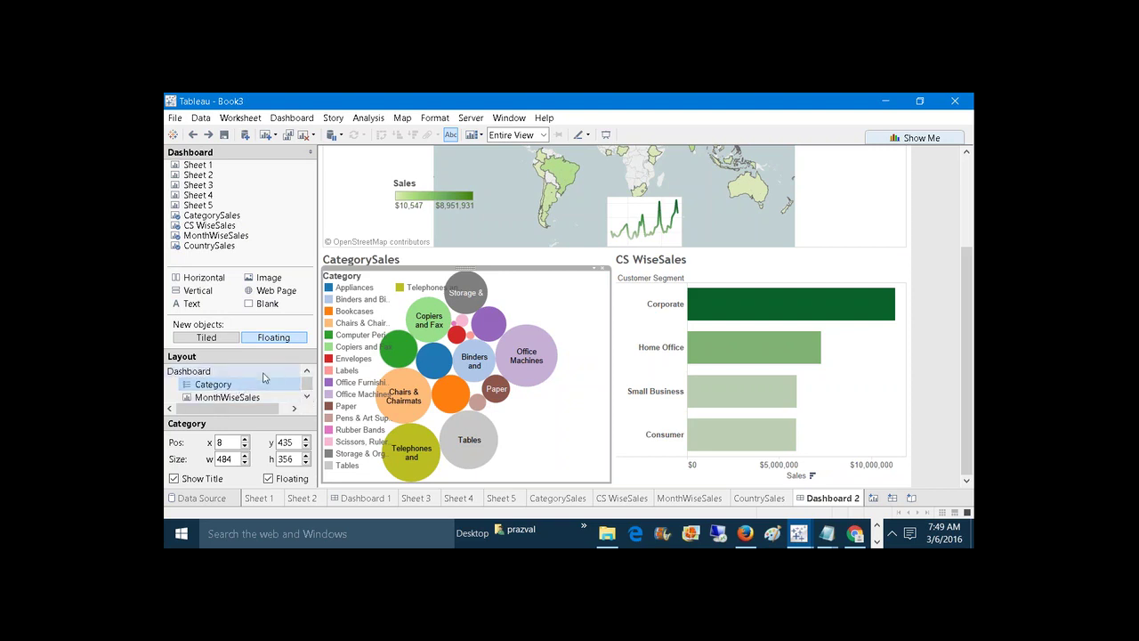
Highlight Binders and Binder Accessories through the Category legend, clear the highlight, and check the legend's title settings without changing them.
left_click(388, 303)
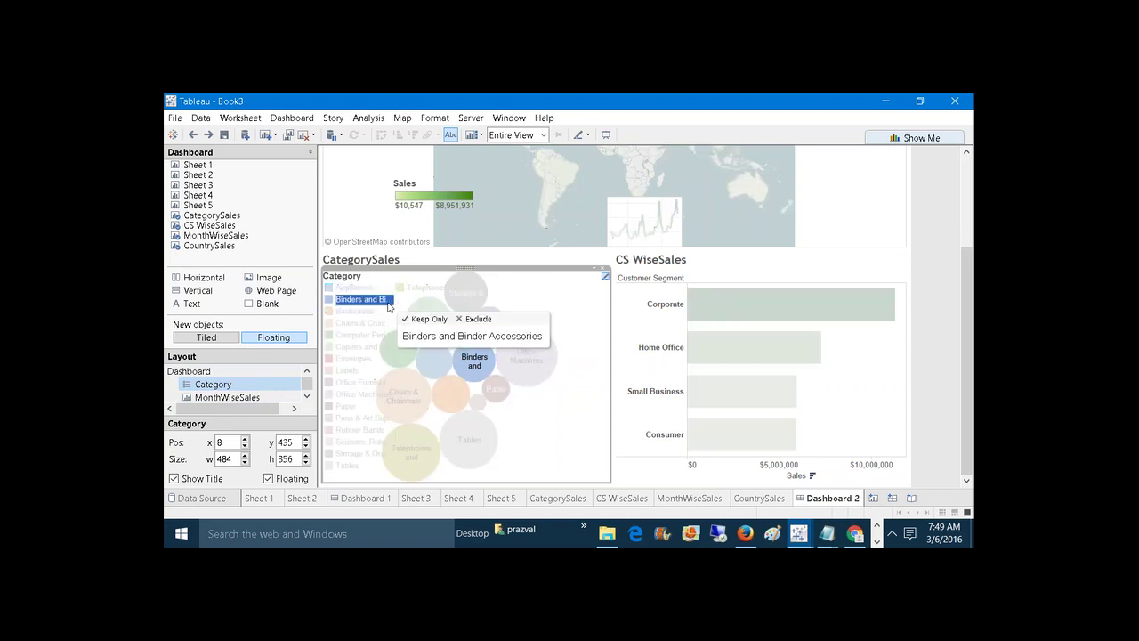
left_click(405, 302)
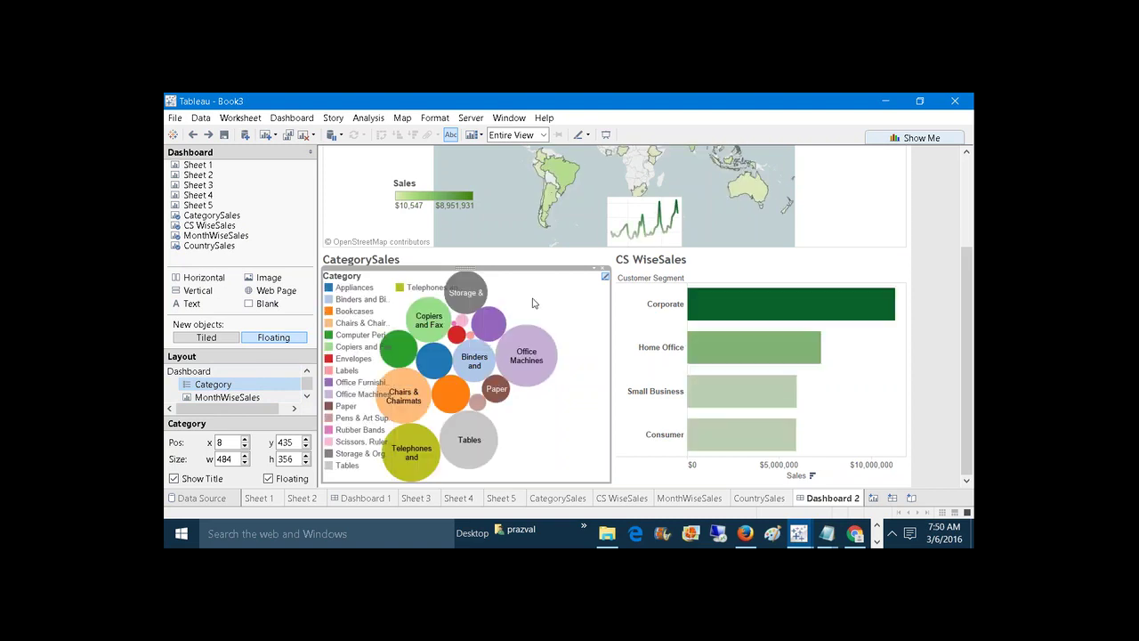
double_click(344, 278)
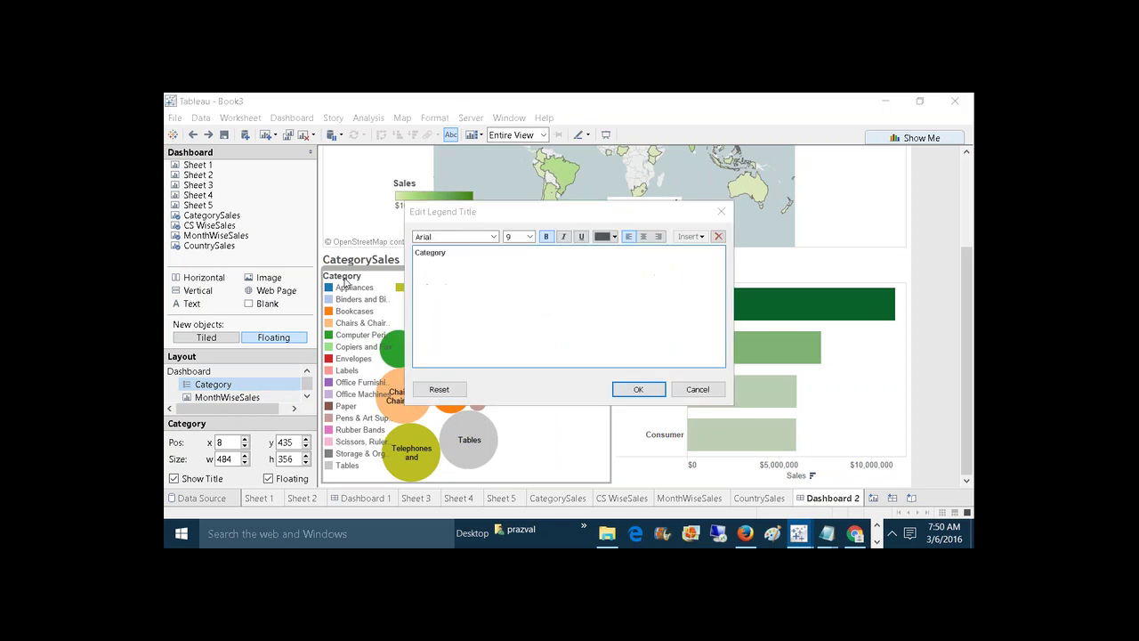
left_click(694, 389)
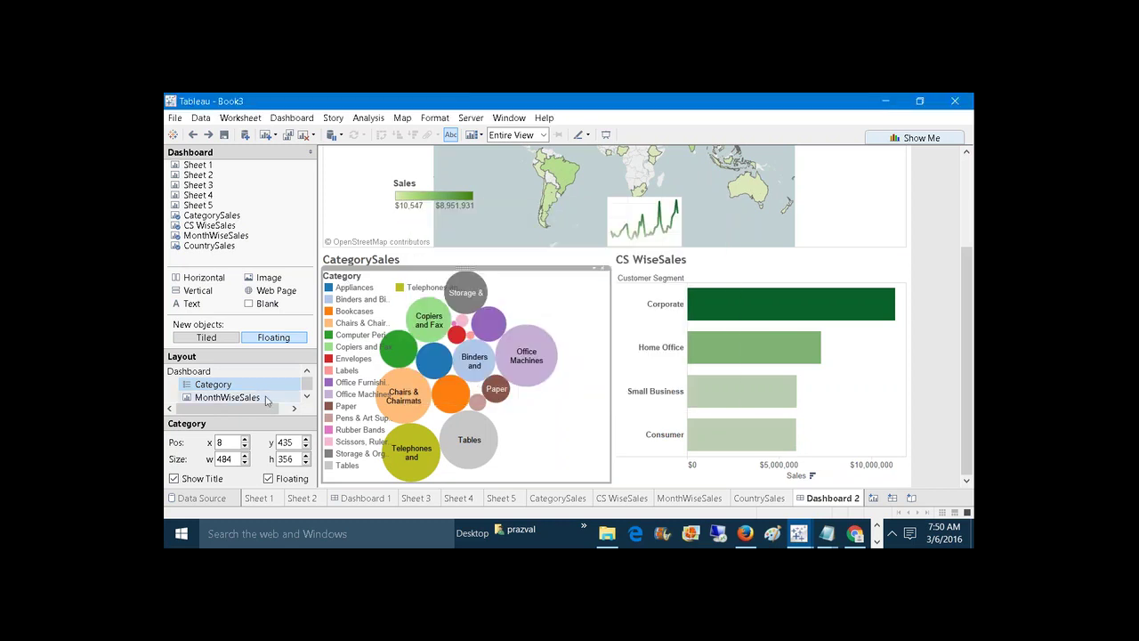
double_click(336, 281)
left_click(721, 211)
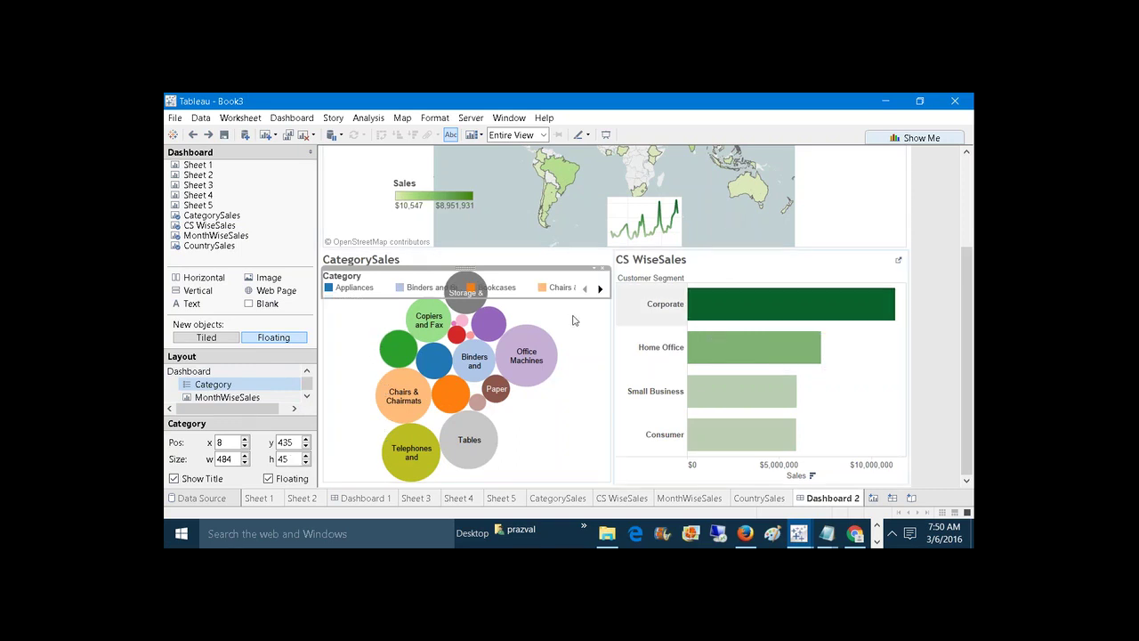
Resize the Category legend to 88 by 352 and place it at x 9, y 437 beside the CategorySales bubbles.
left_click_drag(531, 305, 531, 345)
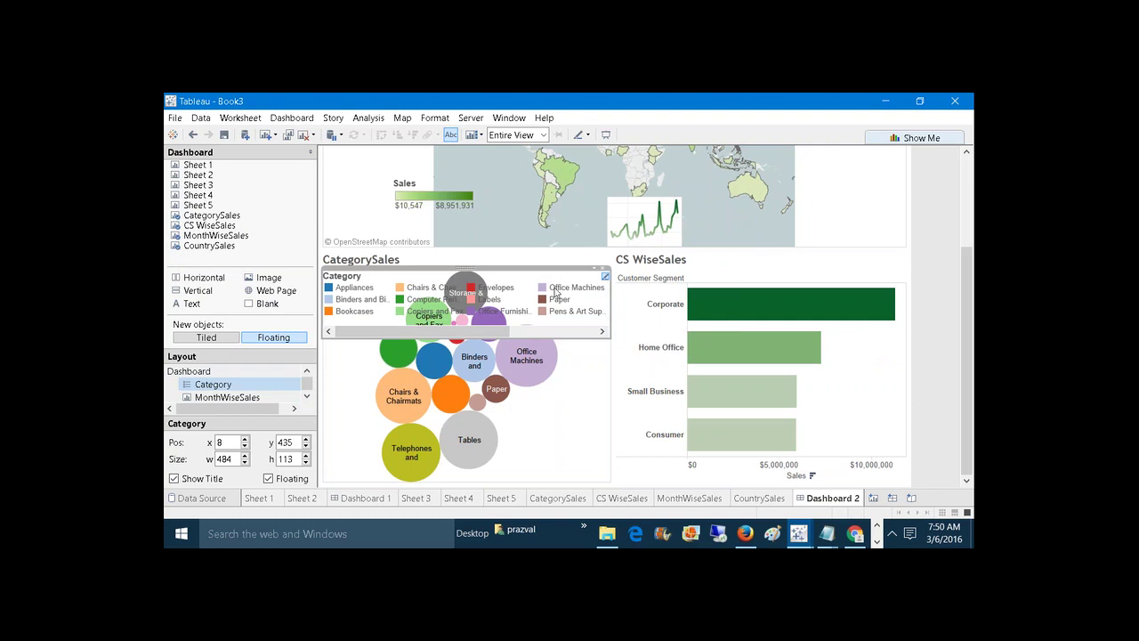
left_click_drag(466, 267, 449, 276)
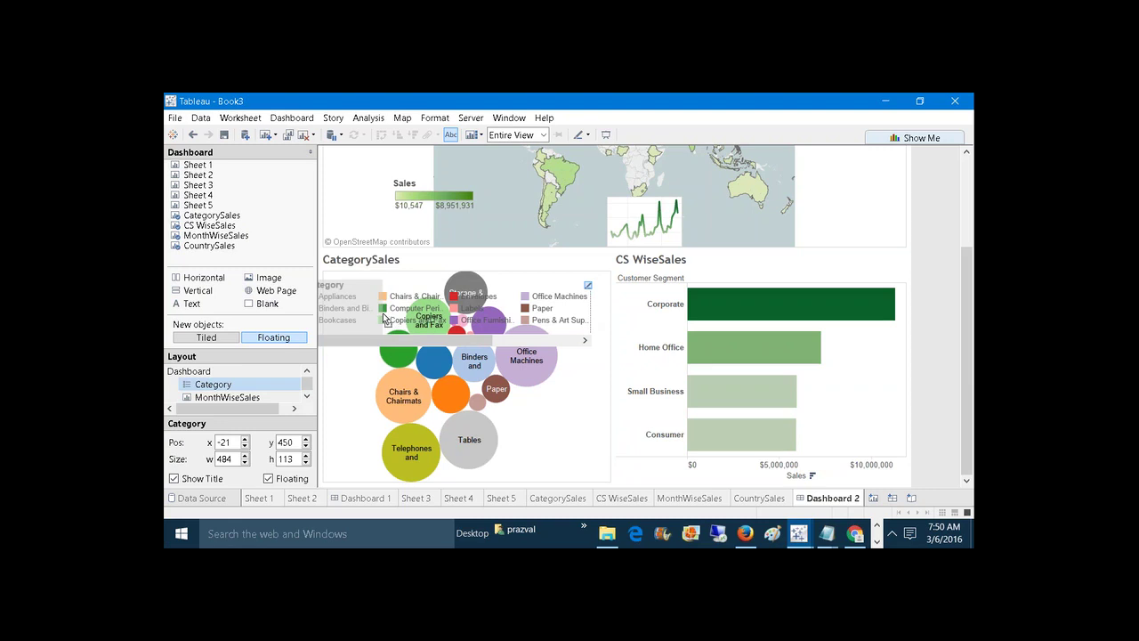
left_click_drag(383, 318, 347, 491)
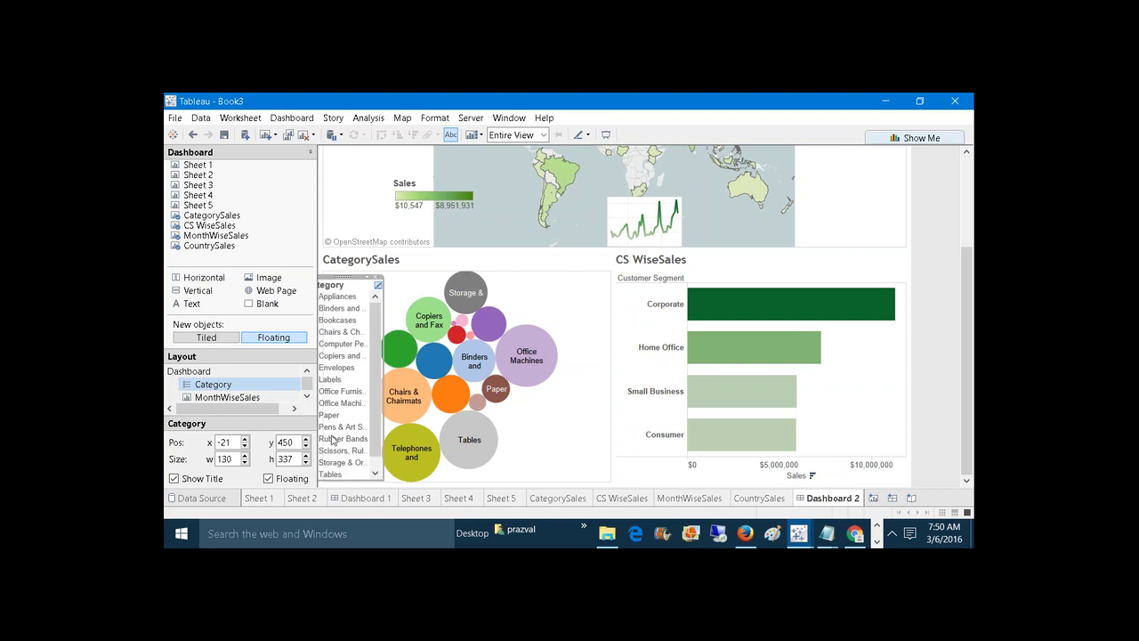
left_click_drag(343, 286, 371, 275)
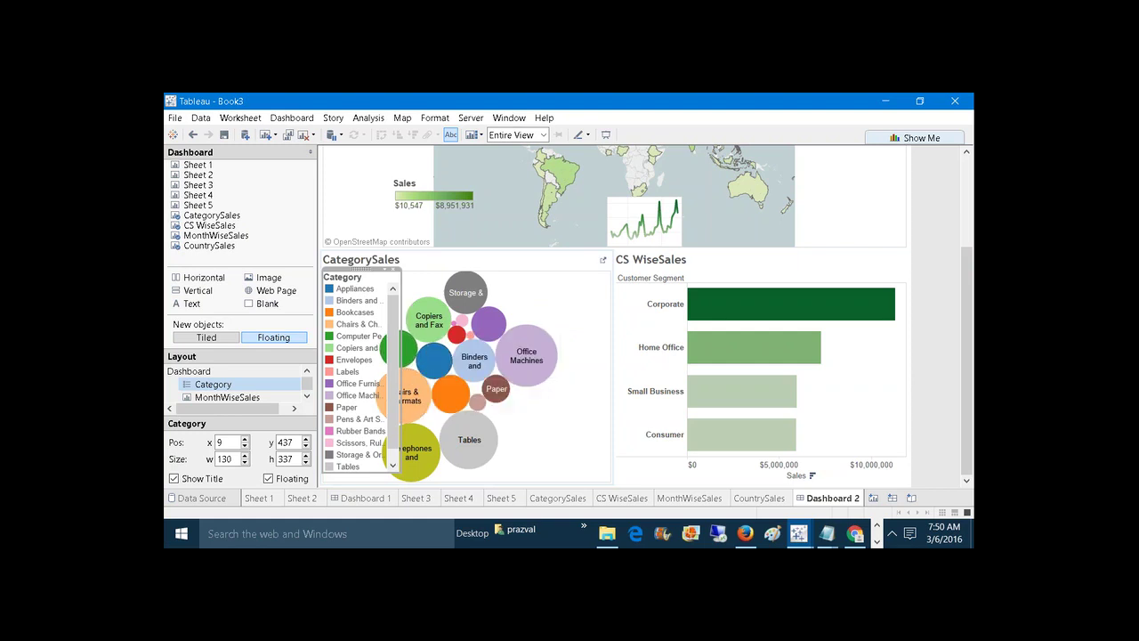
left_click_drag(400, 367, 374, 369)
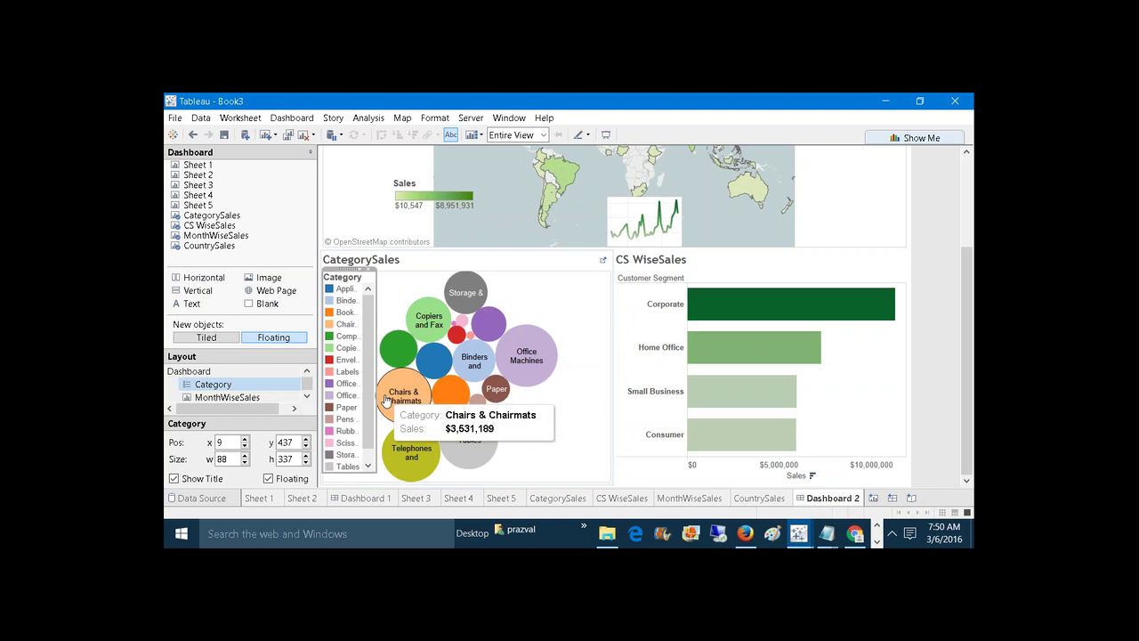
left_click_drag(349, 479, 349, 492)
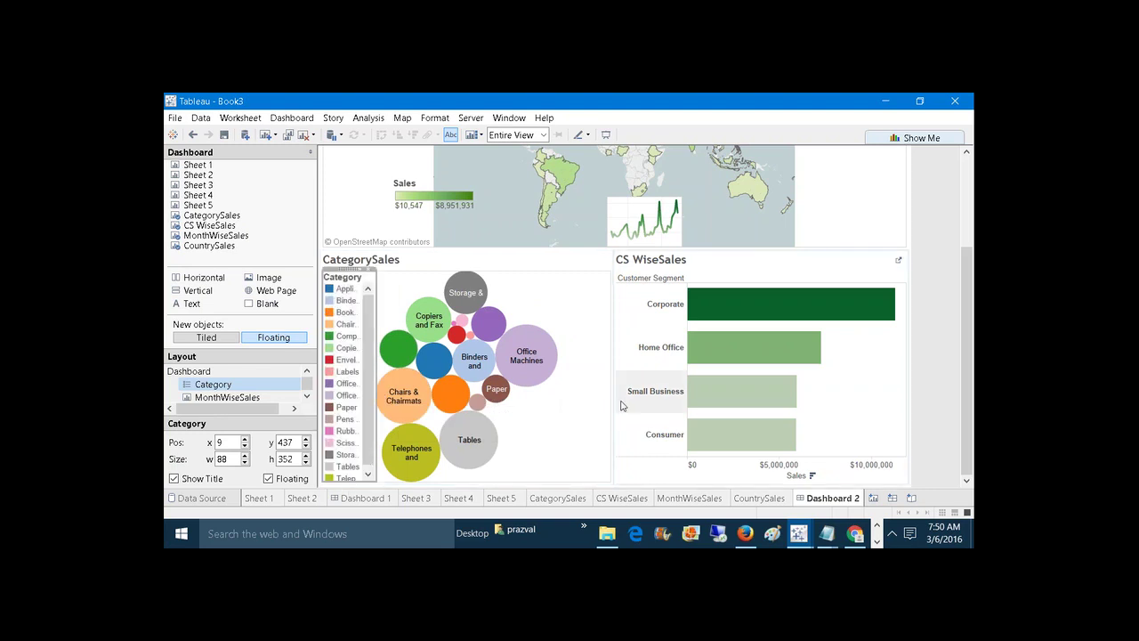
Highlight Bookcases and Appliances one after the other in the dashboard through the Category legend.
left_click(572, 394)
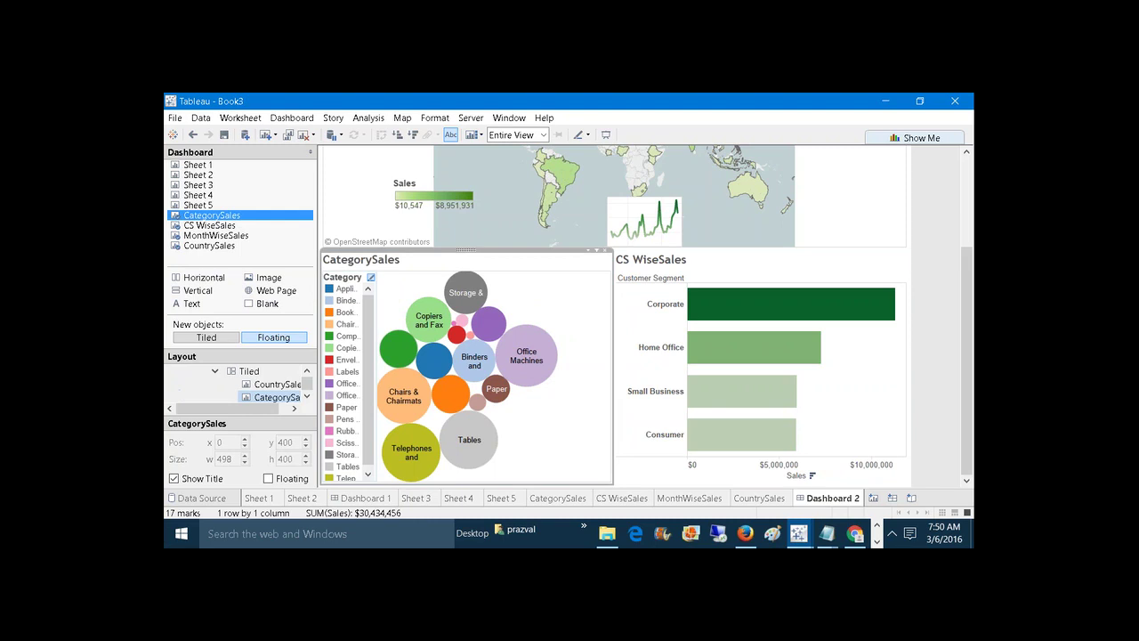
left_click(351, 315)
left_click(579, 451)
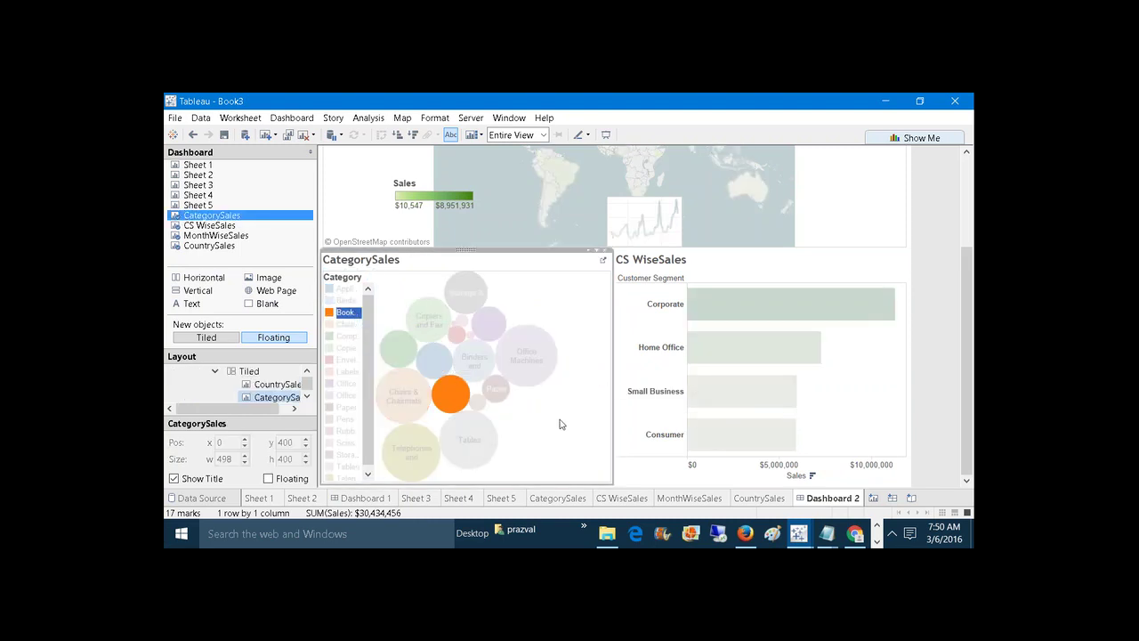
left_click(560, 424)
left_click(353, 289)
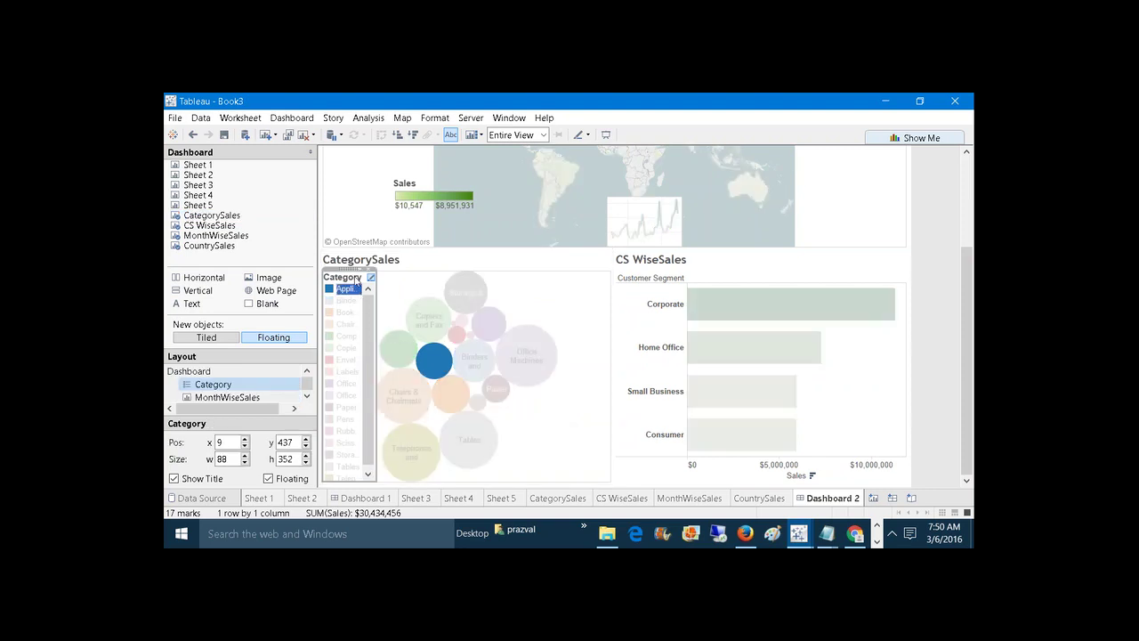
Widen the Category legend to 162 and highlight Telephones and Communication through it.
left_click_drag(356, 281, 536, 388)
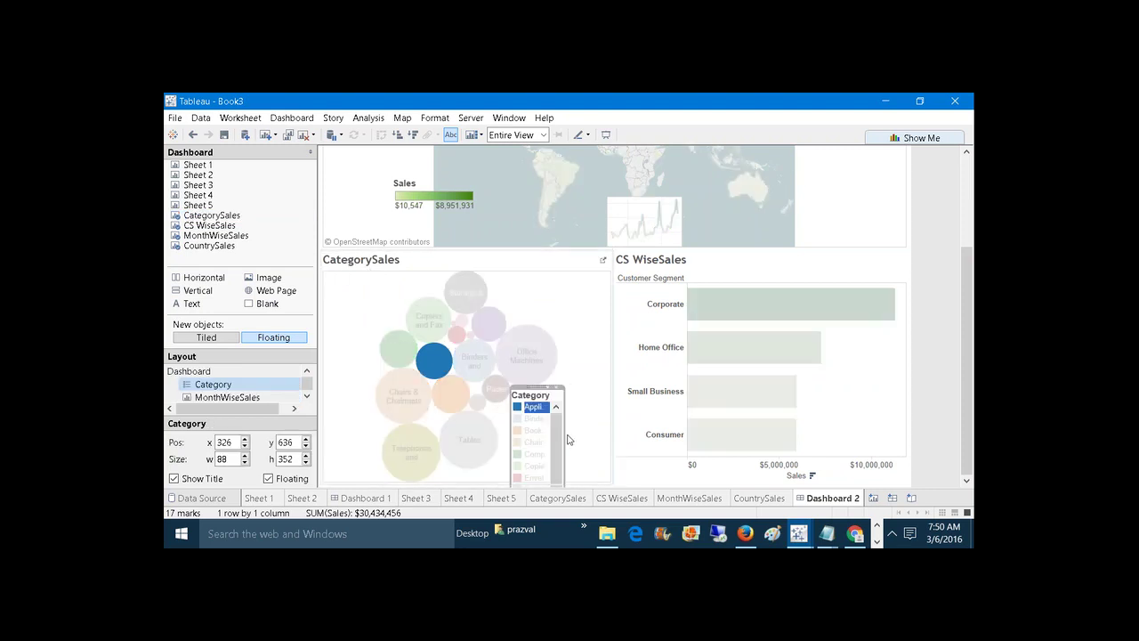
left_click_drag(564, 436, 609, 435)
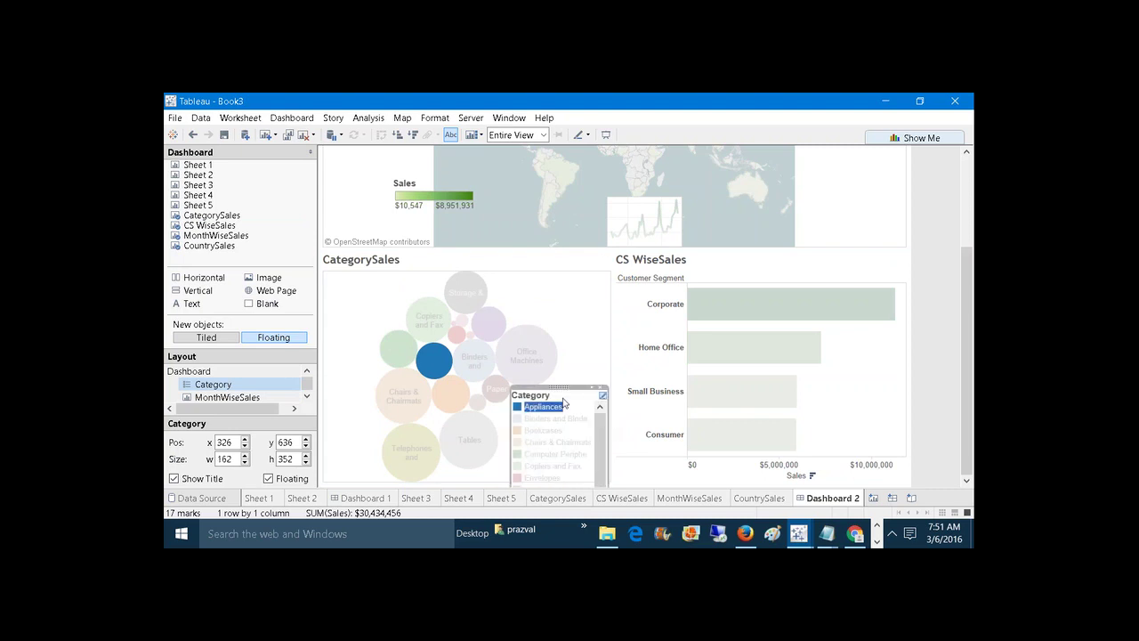
left_click_drag(564, 404, 515, 198)
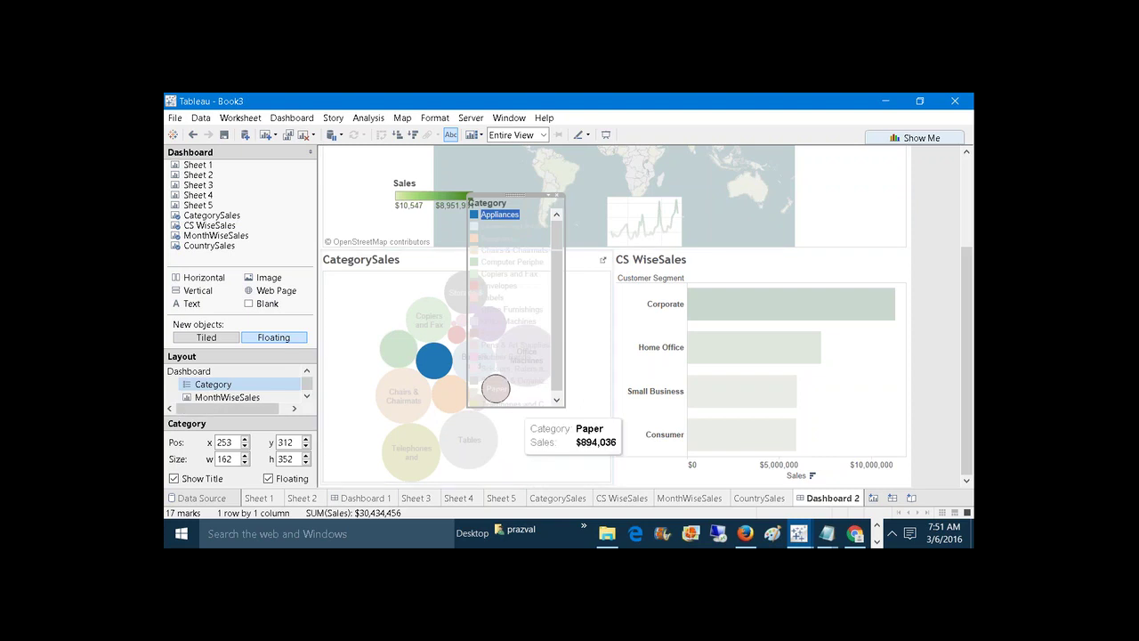
left_click(503, 403)
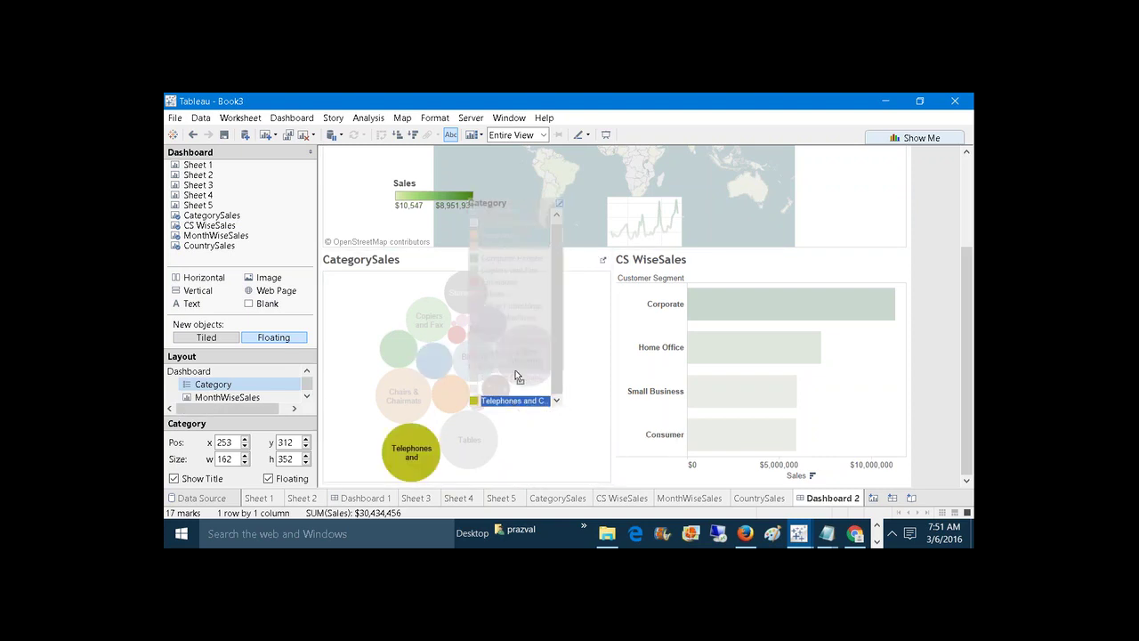
Shorten the Category legend to a height of 146 and place it in the lower-right corner of the CategorySales bubble chart.
left_click_drag(517, 376, 521, 285)
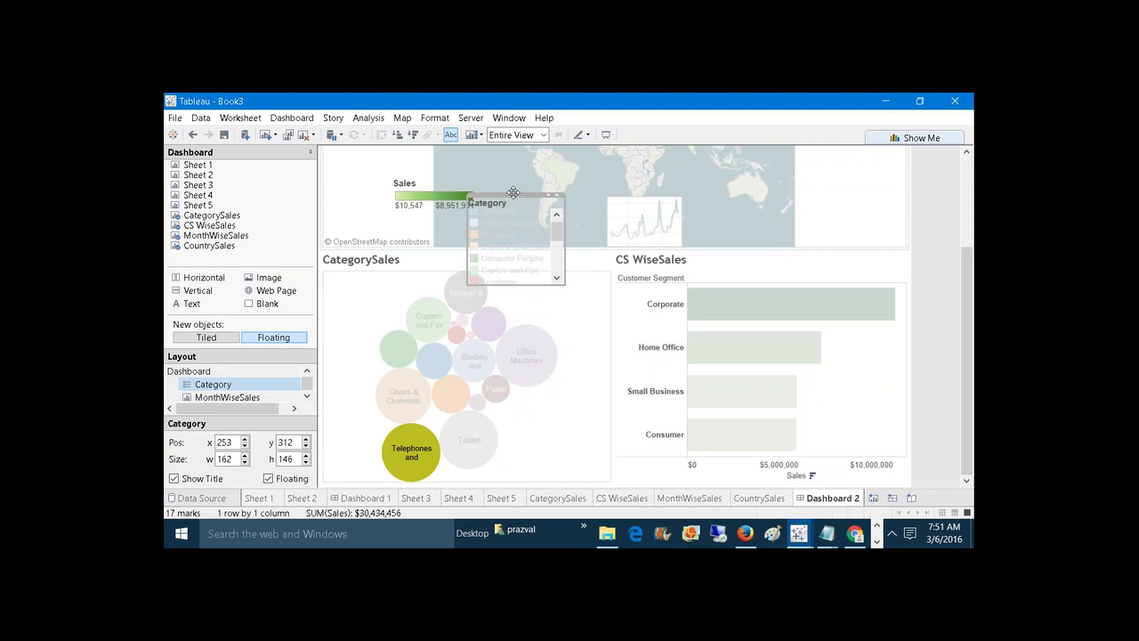
left_click_drag(514, 193, 541, 257)
left_click_drag(548, 373, 560, 398)
left_click(577, 377)
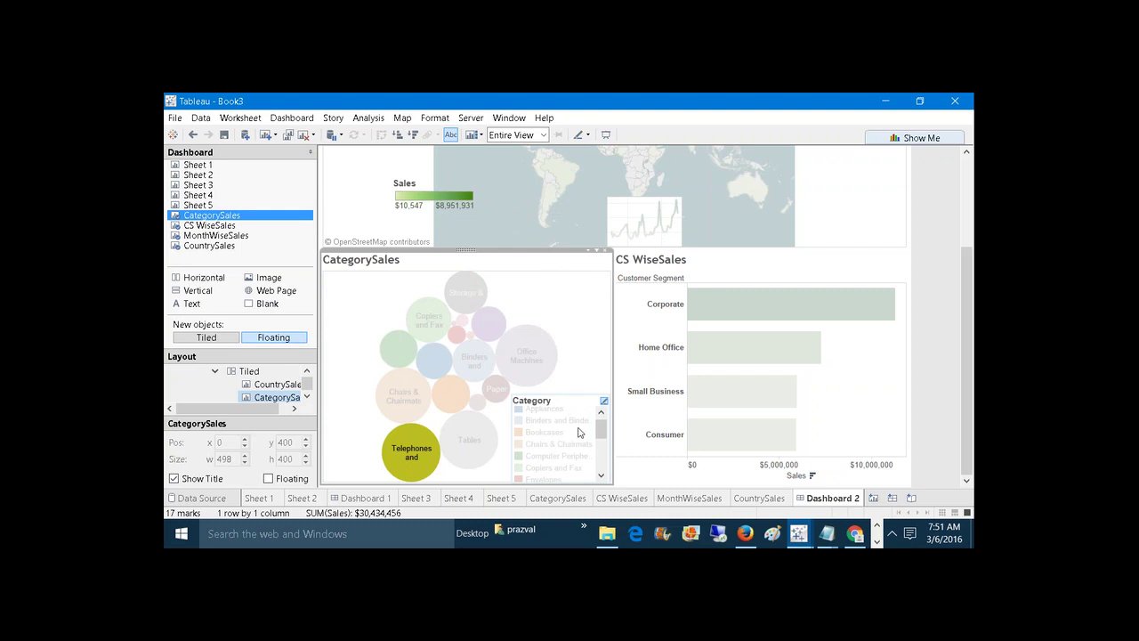
Clear the category highlight in the dashboard and hide the title of the floating Category legend.
left_click(583, 374)
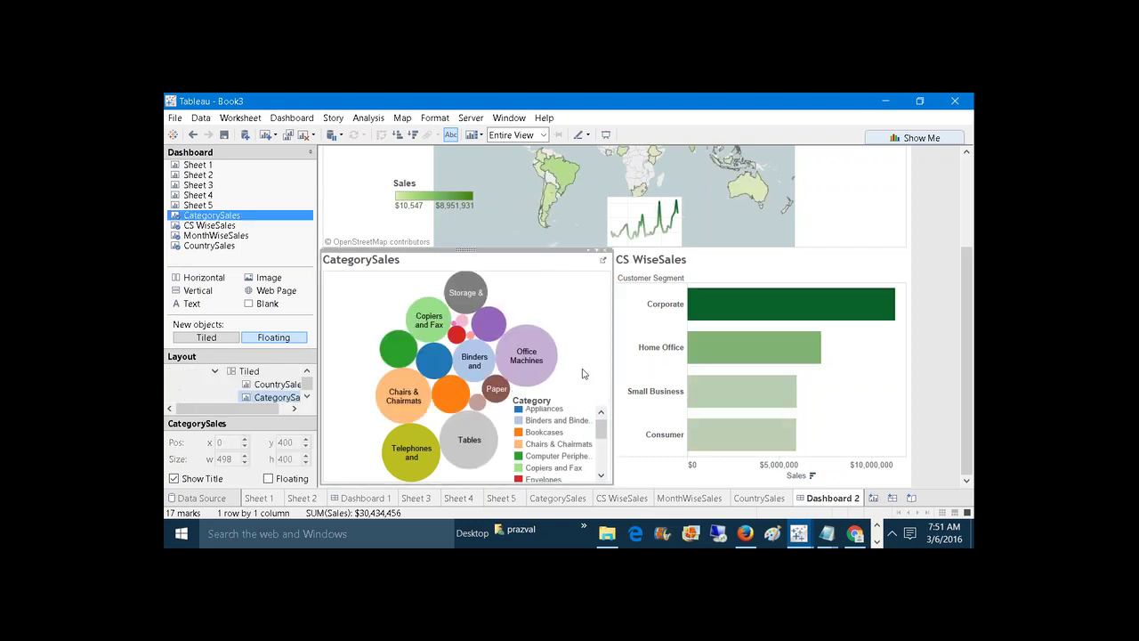
left_click(578, 410)
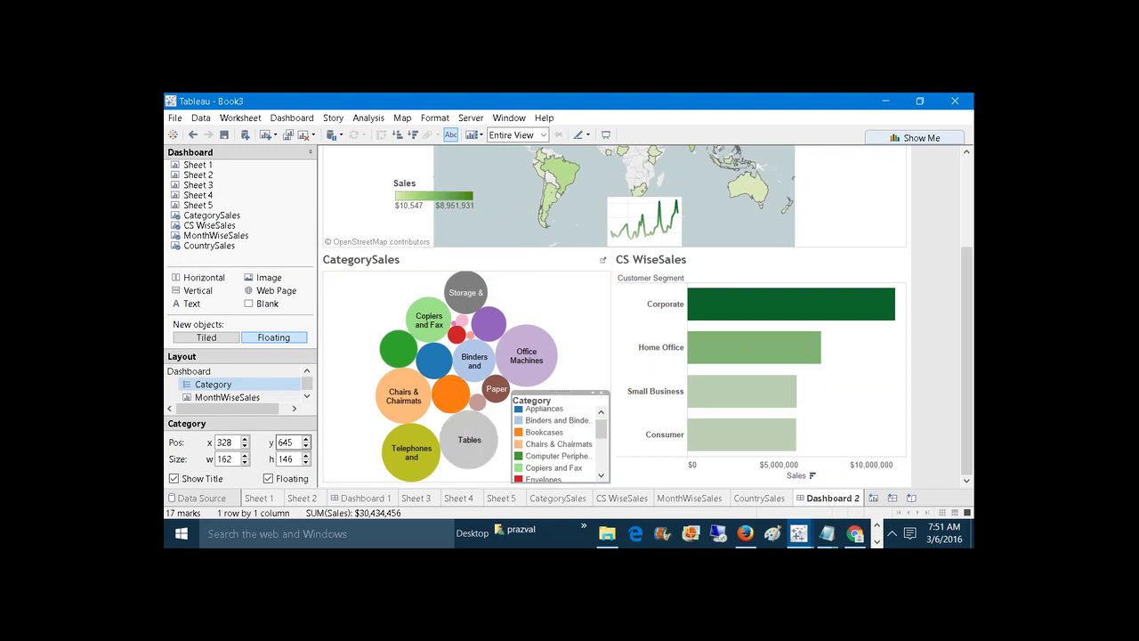
left_click(174, 479)
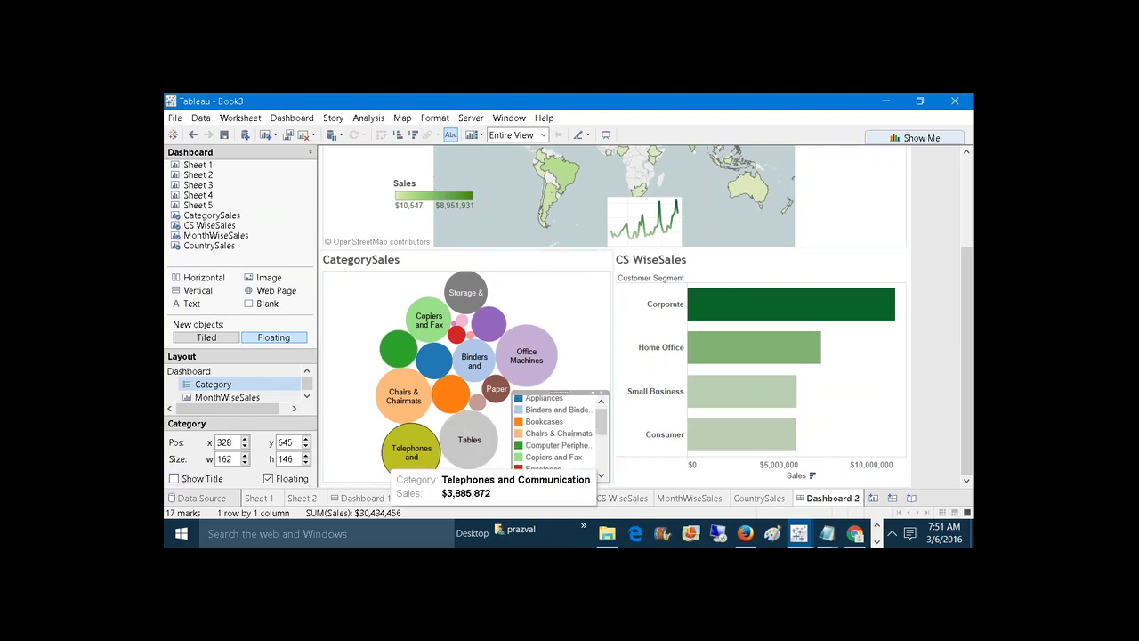
left_click(574, 377)
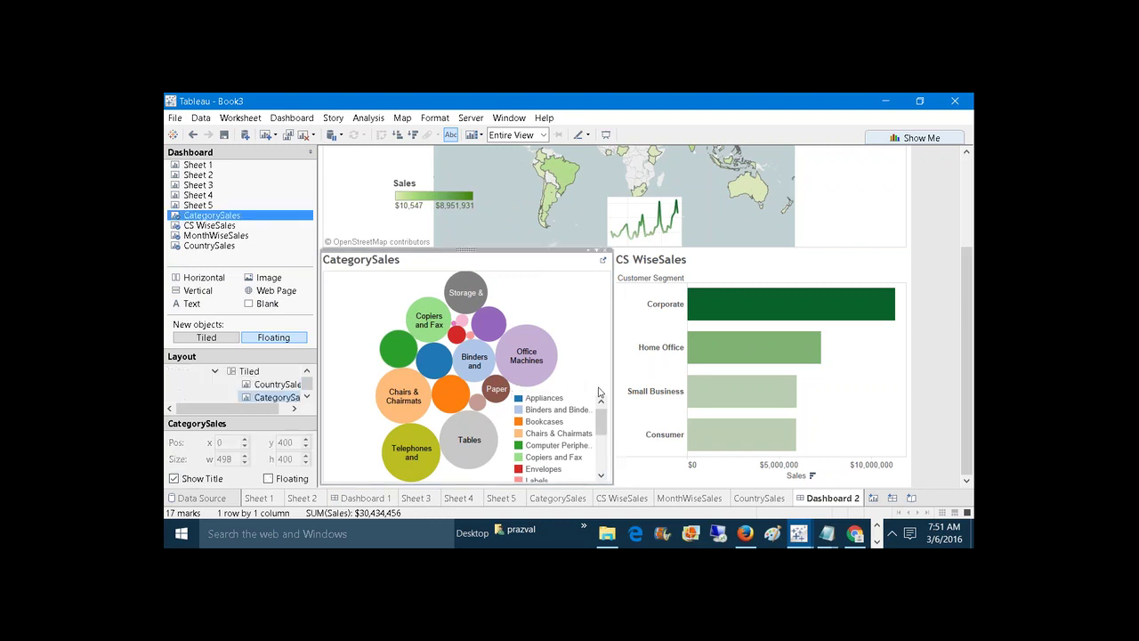
left_click_drag(599, 426, 596, 386)
left_click(585, 366)
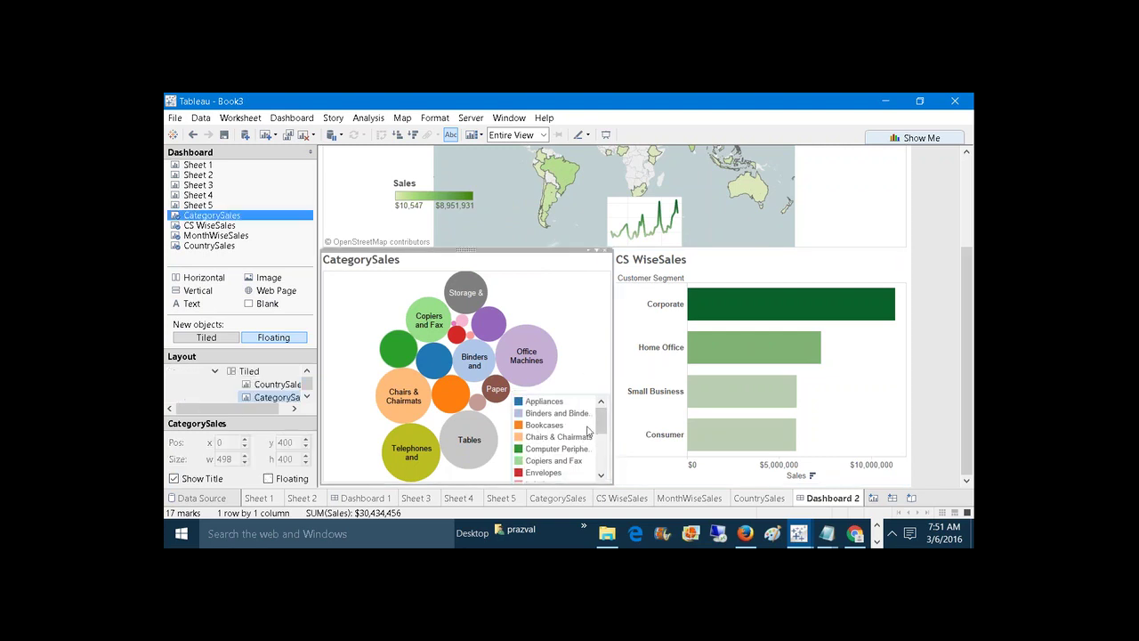
left_click(602, 476)
left_click_drag(602, 477, 602, 479)
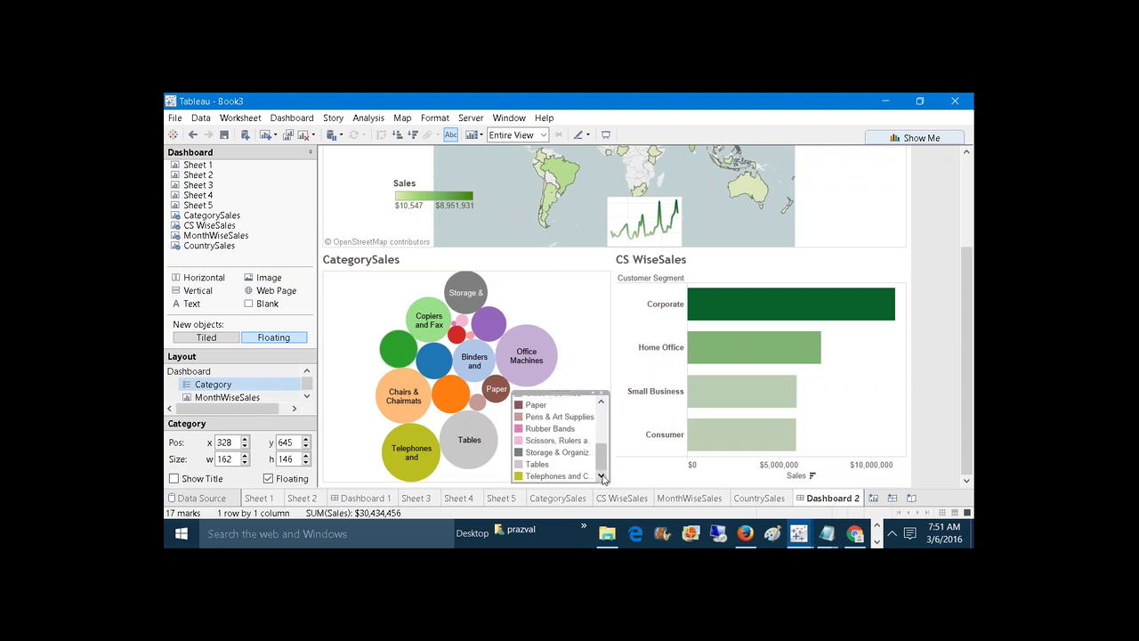
left_click(596, 360)
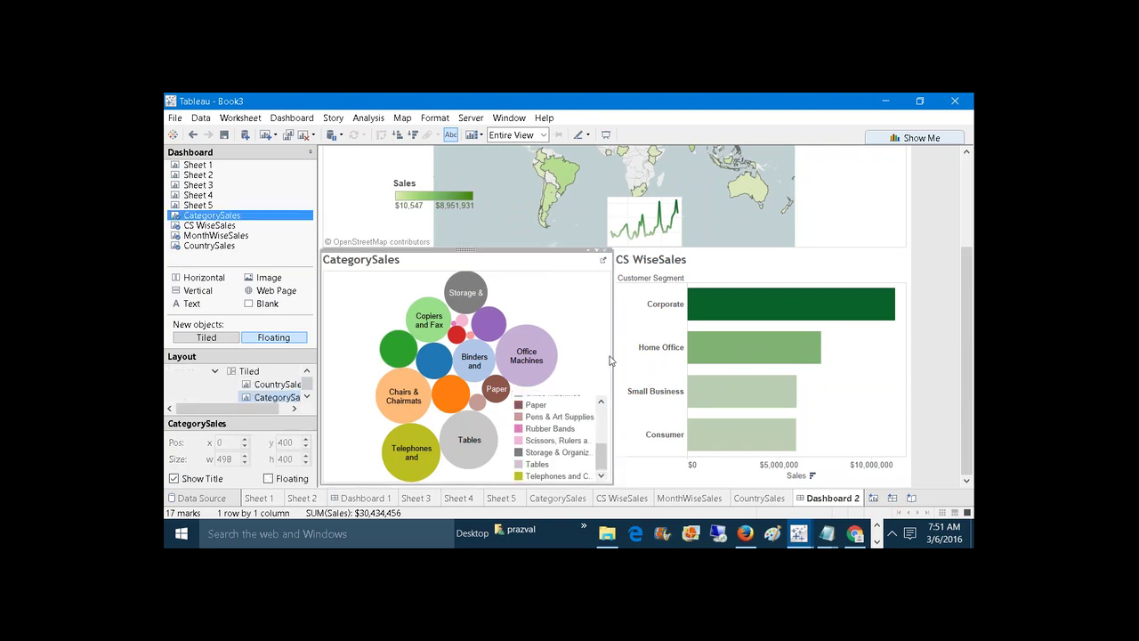
Rename the Dashboard 2 sheet as Basic_Dashboard.
right_click(806, 503)
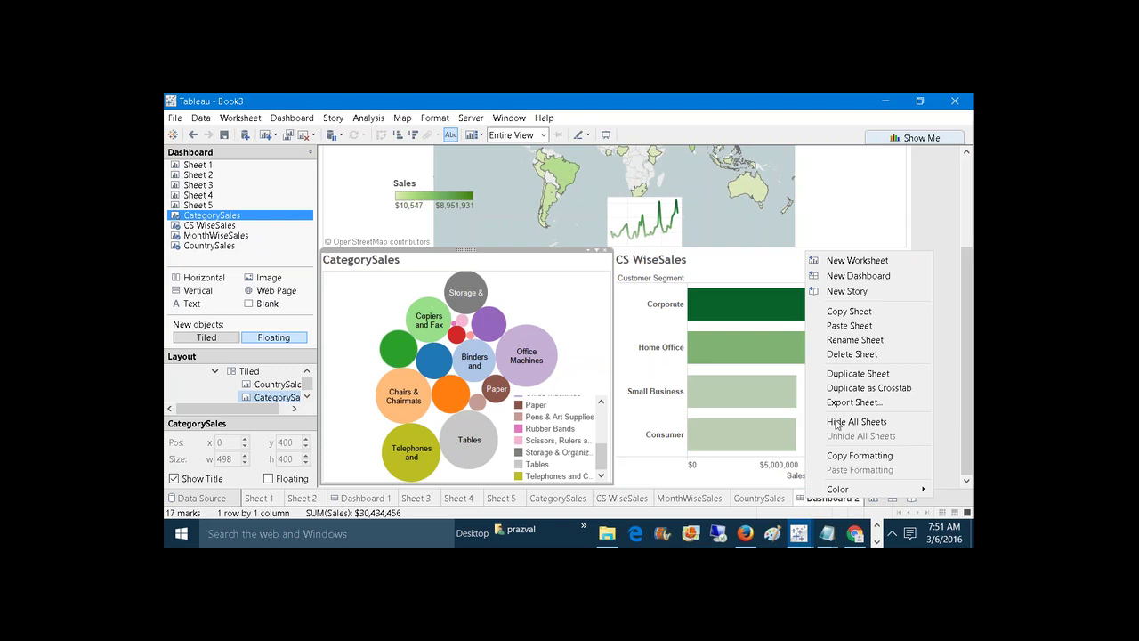
left_click(855, 340)
type("Basic")
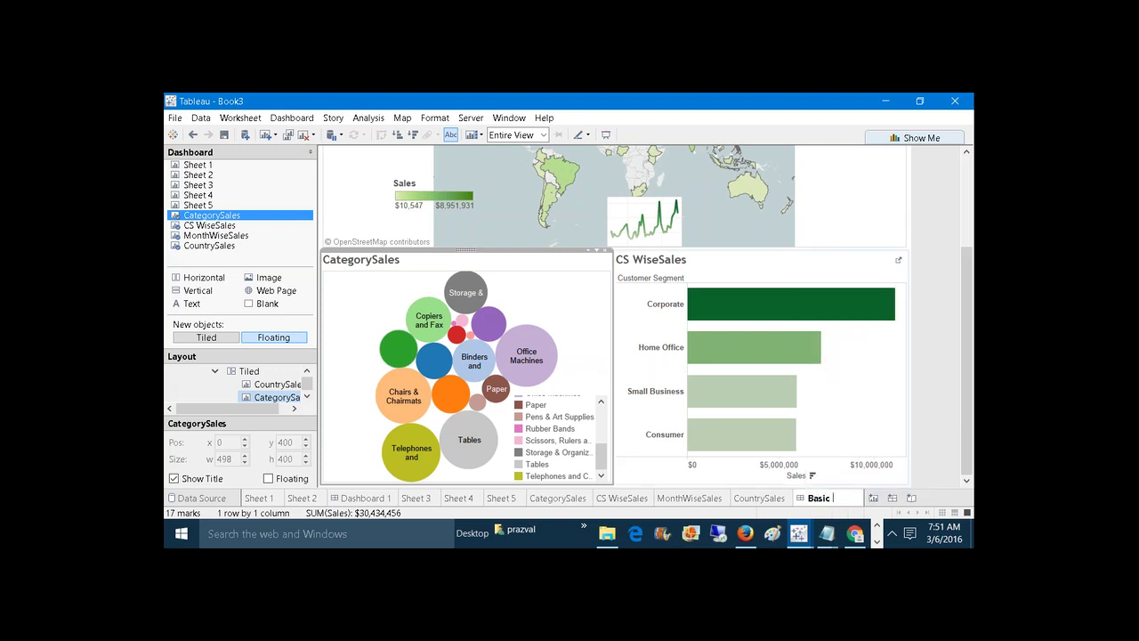
type(" Dashboard")
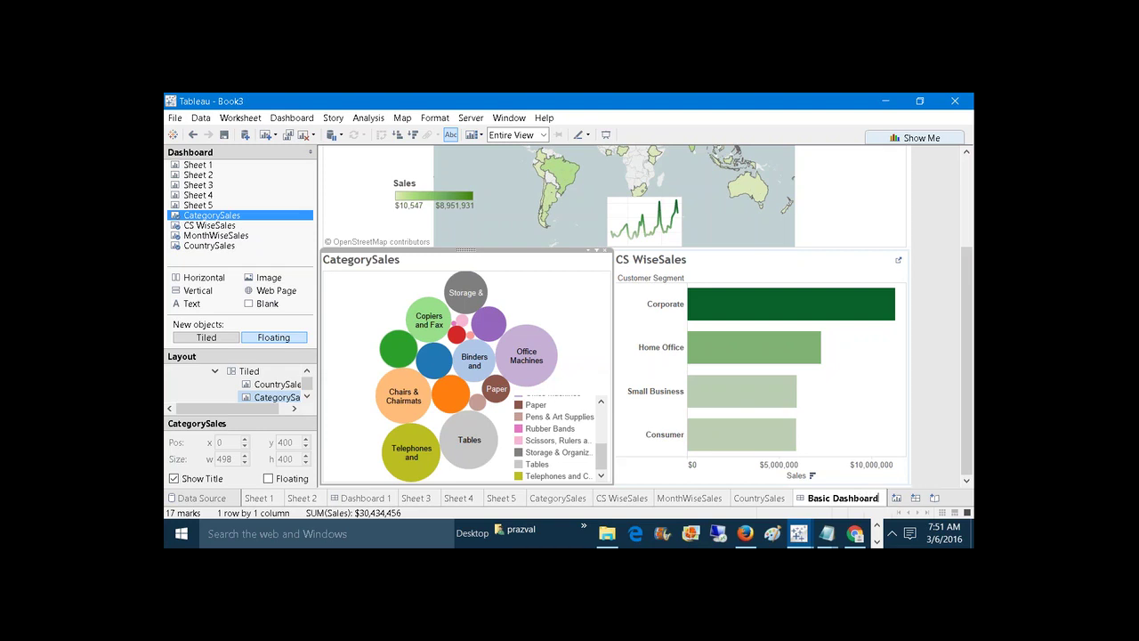
left_click(951, 368)
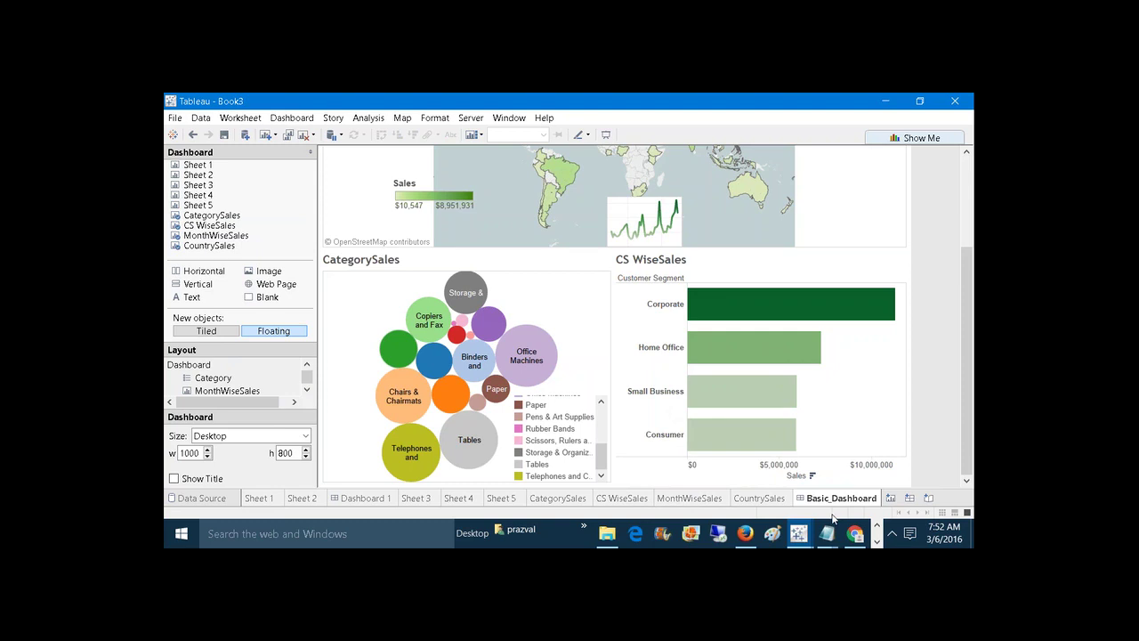
Hide all worksheets used in Basic_Dashboard from the workbook's sheet tabs.
mouse_move(834, 507)
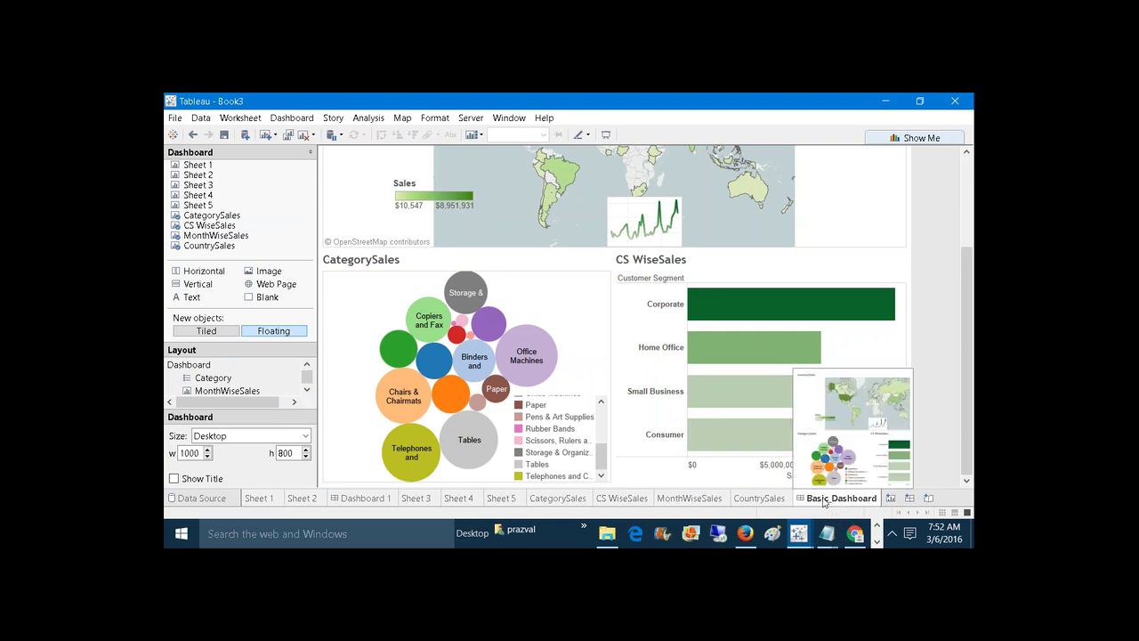
right_click(825, 503)
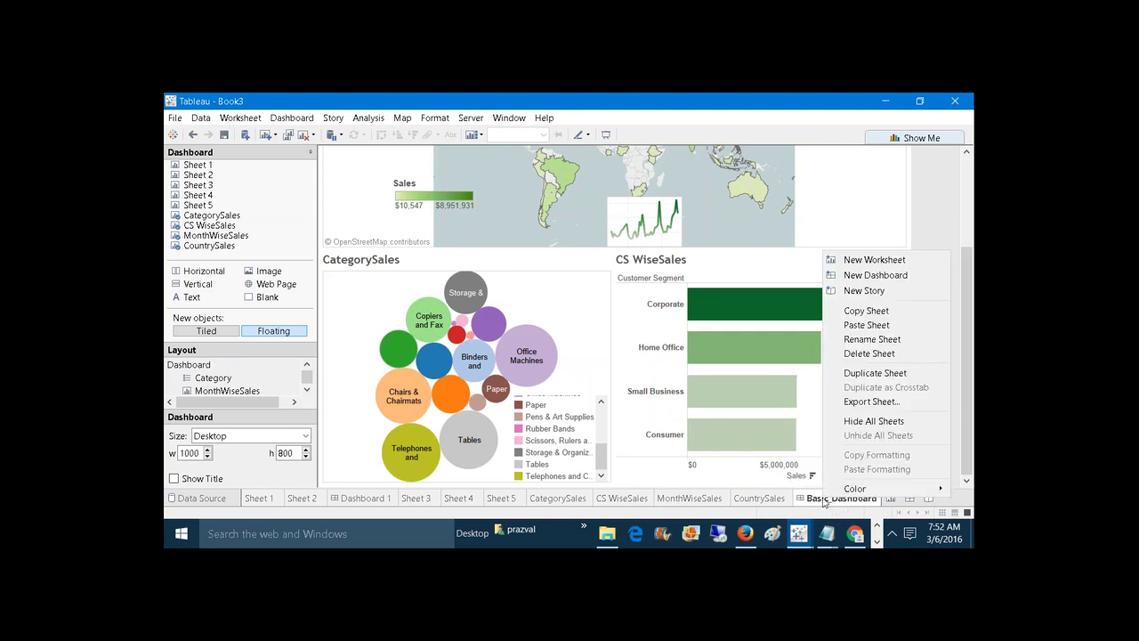
left_click(852, 421)
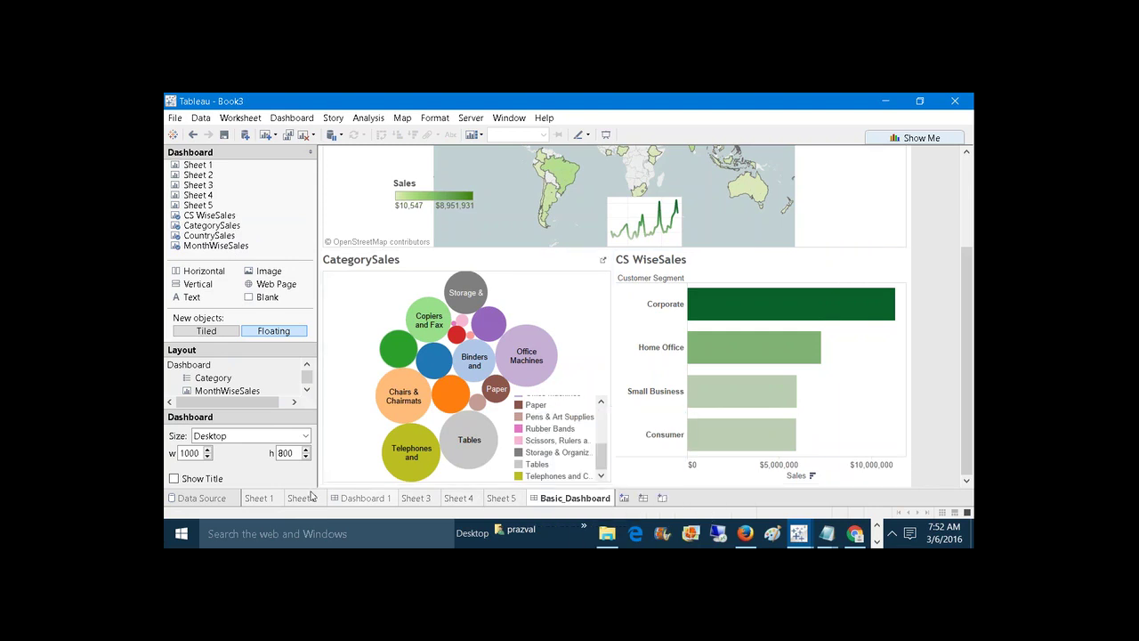
mouse_move(462, 411)
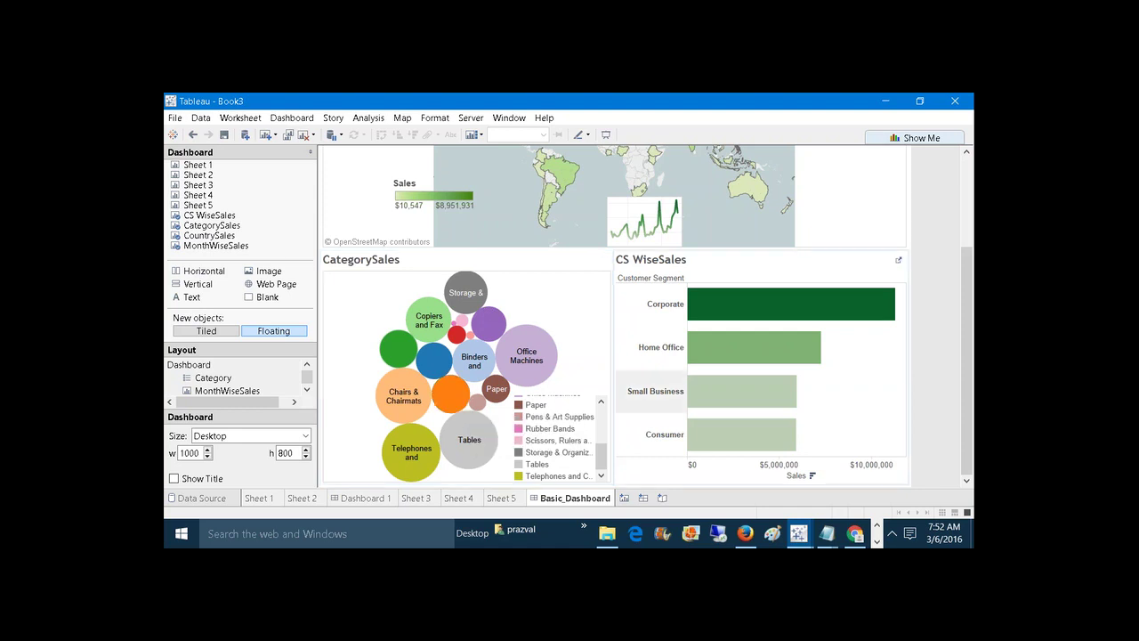
left_click_drag(969, 412, 956, 283)
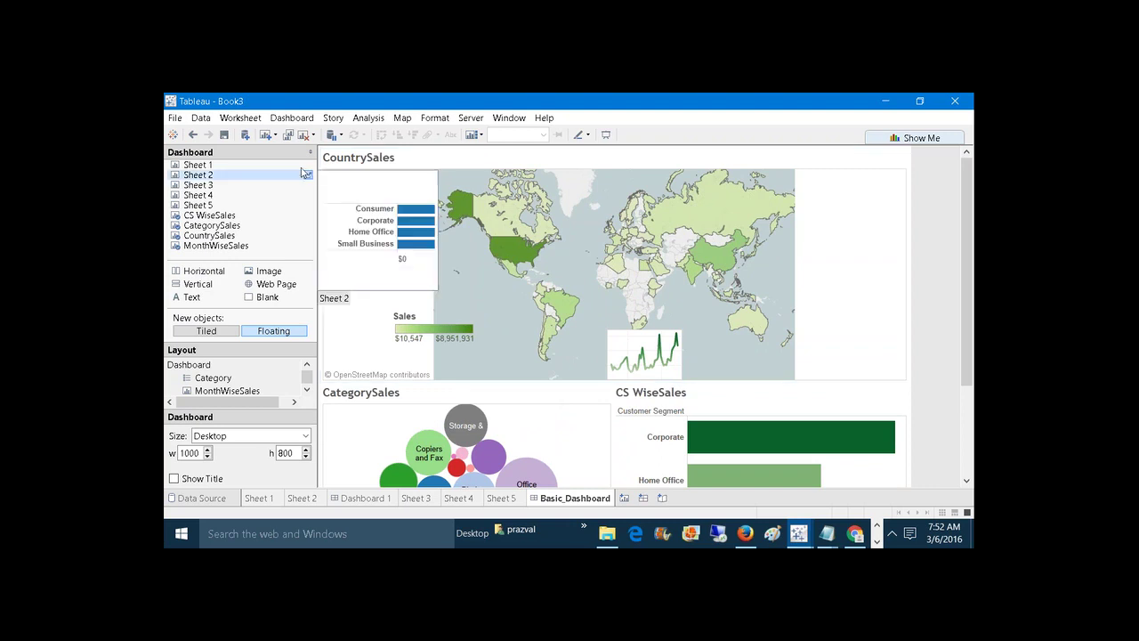
left_click(284, 128)
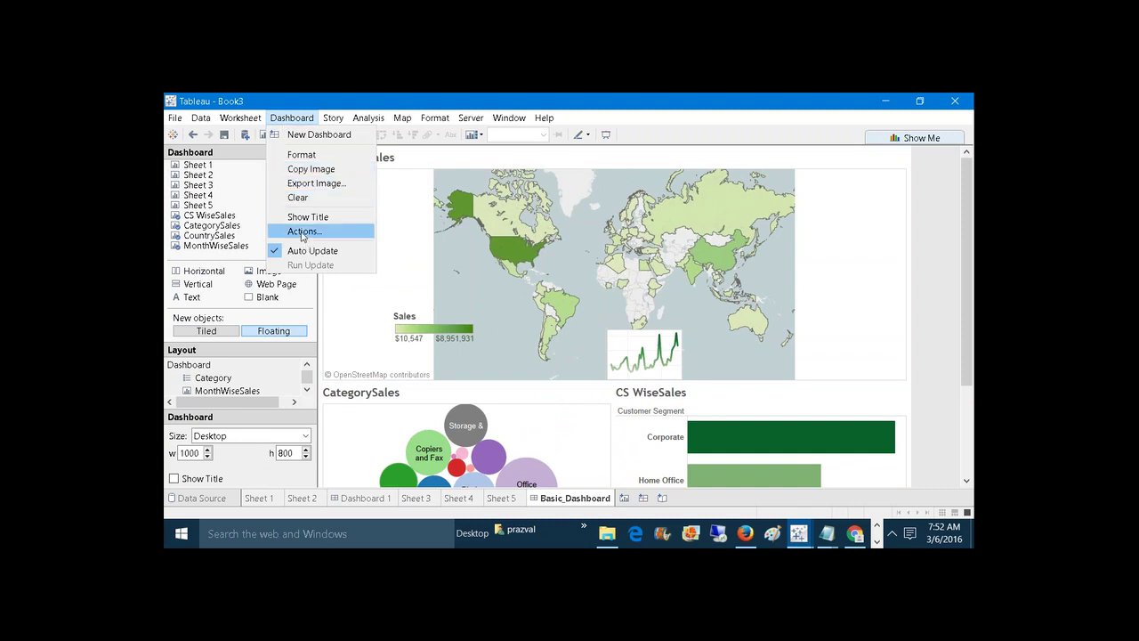
left_click(925, 371)
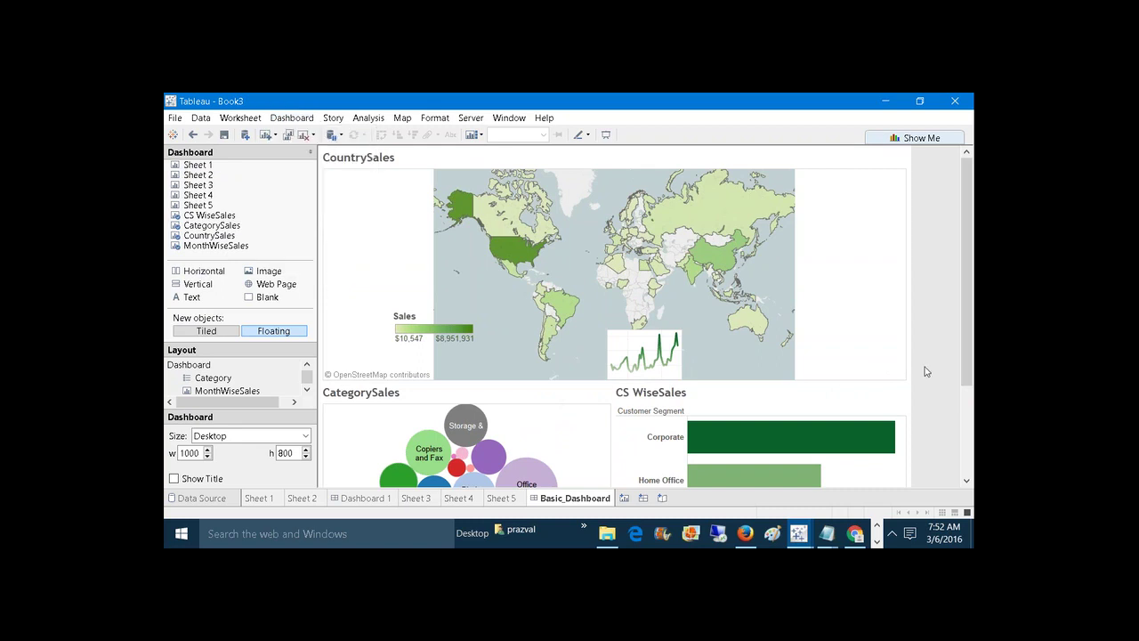
Switch to the Notepad task list and read the Task2 notes on the Master Detail Dashboard, from its heading through the detail sheets line.
mouse_move(827, 533)
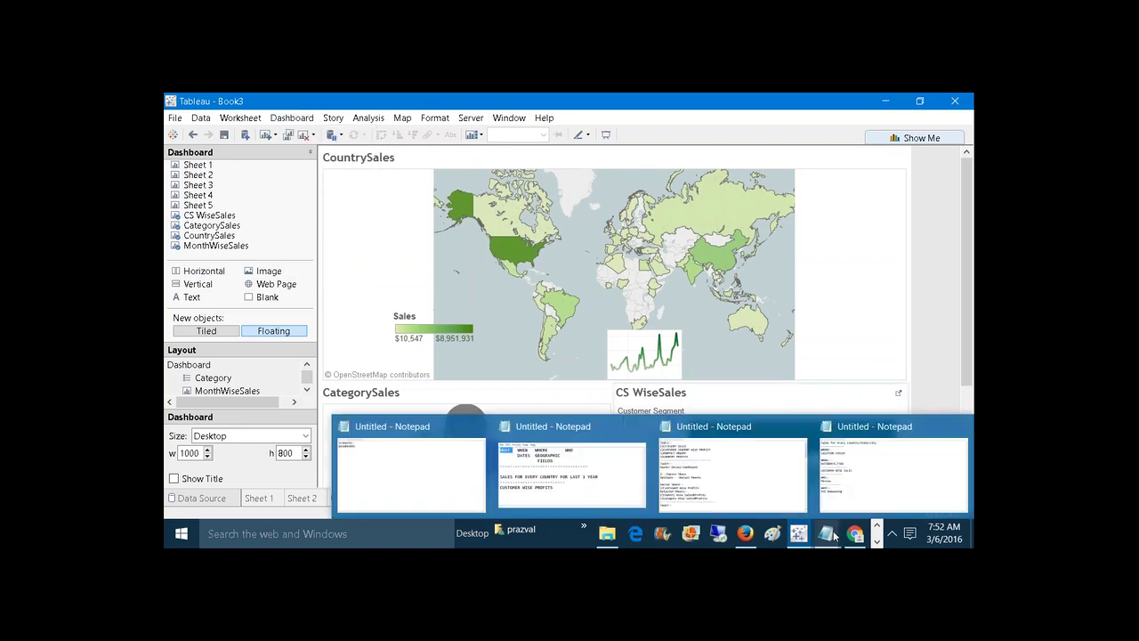
left_click(741, 495)
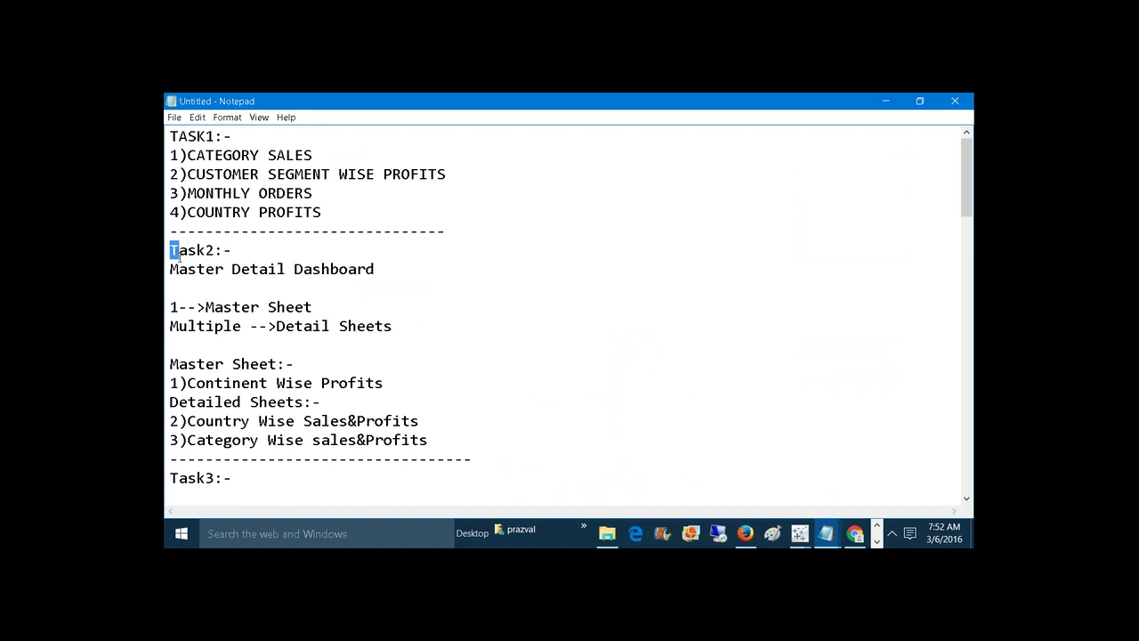
left_click_drag(172, 251, 398, 335)
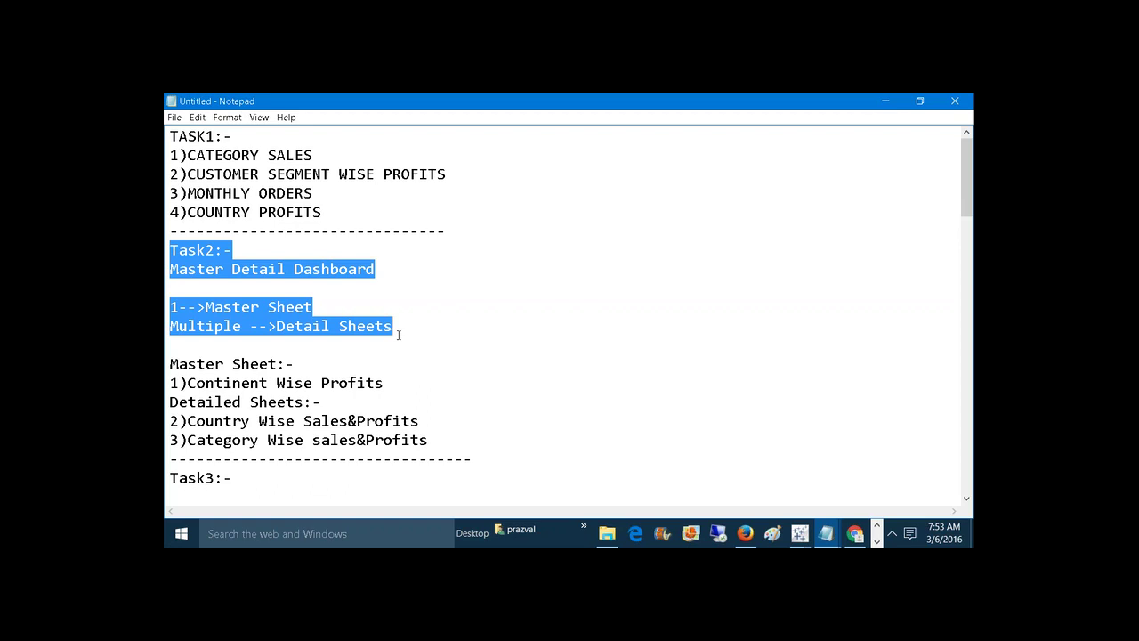
Review the Task2 notes on the master detail dashboard, covering the master sheet and the two detailed sheets.
left_click(399, 335)
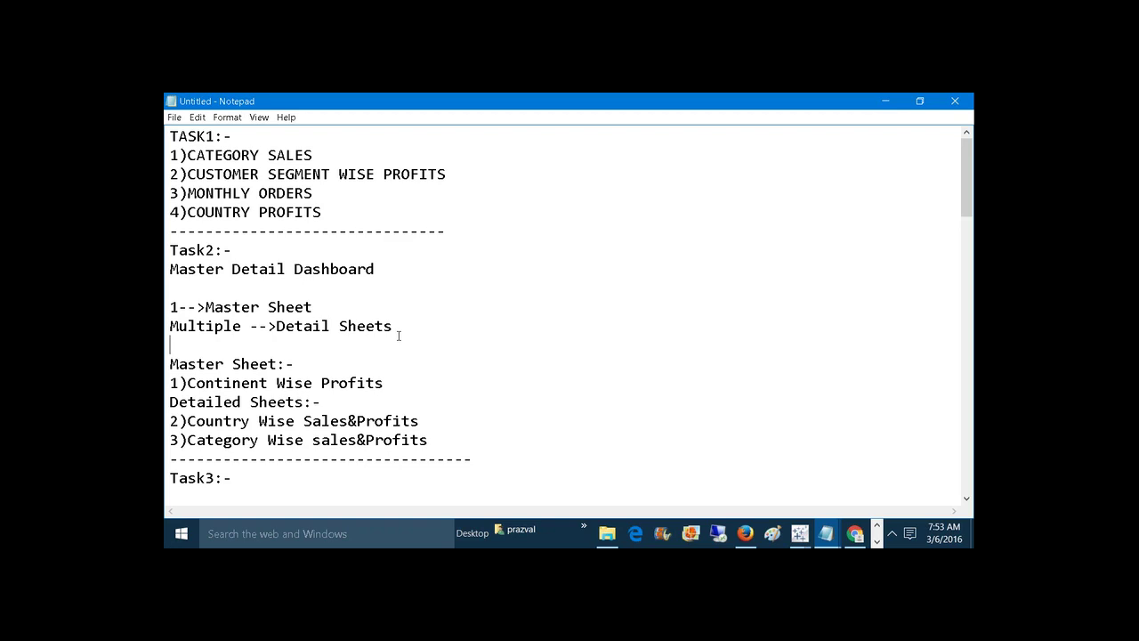
left_click(173, 381)
left_click_drag(171, 382, 384, 383)
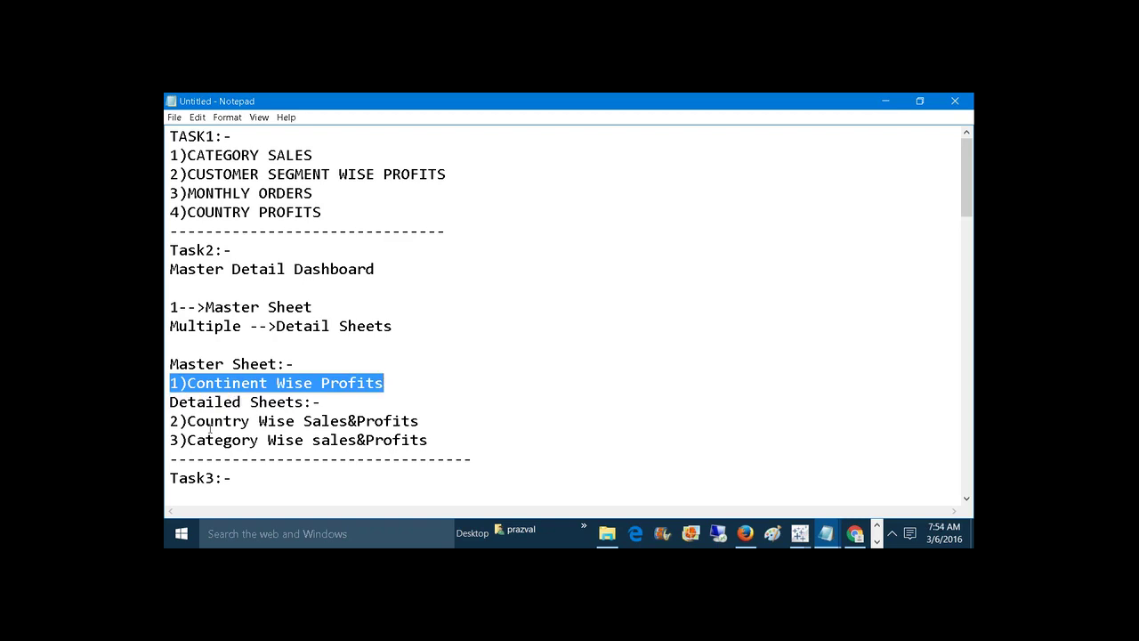
left_click_drag(170, 421, 432, 442)
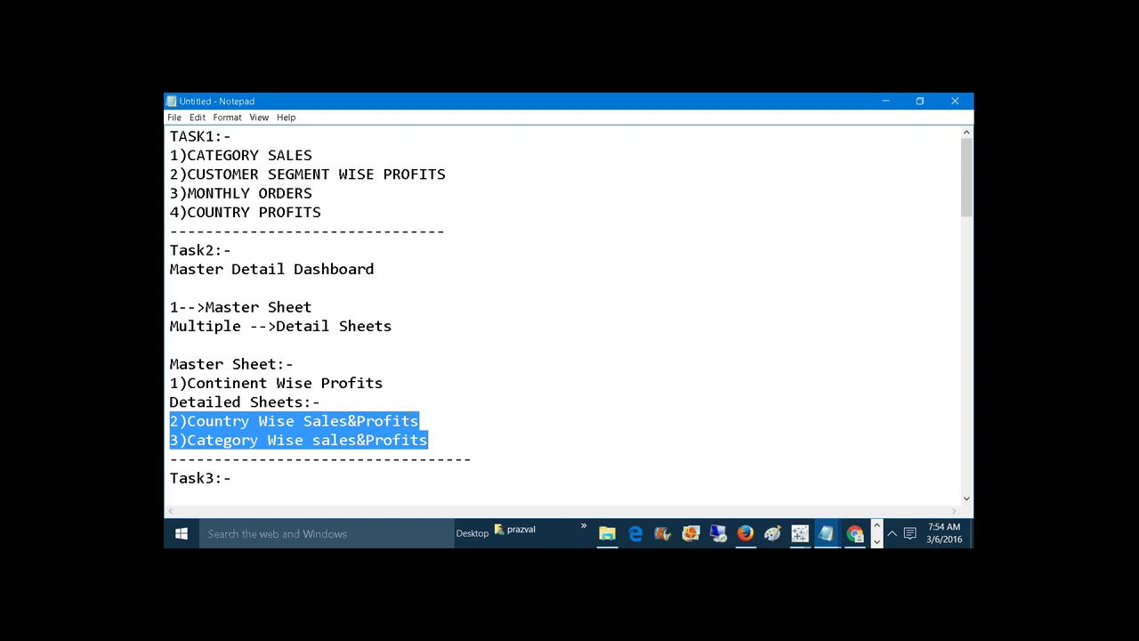
left_click(311, 383)
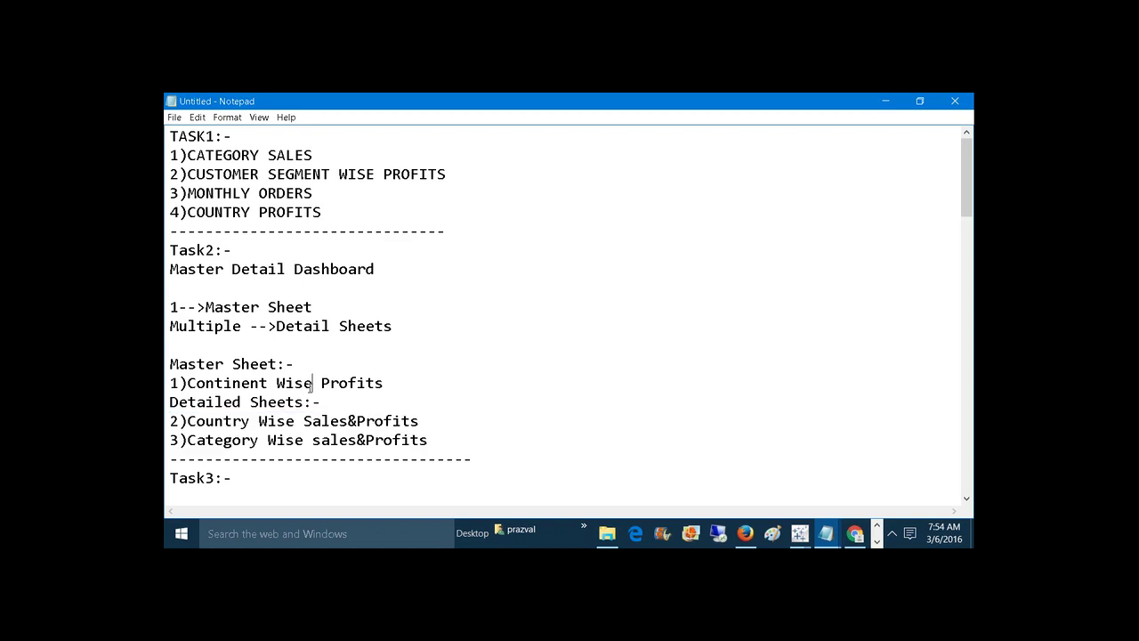
left_click(305, 418)
left_click(306, 443)
Switch to the Book3 workbook in Tableau and add a new worksheet.
mouse_move(799, 533)
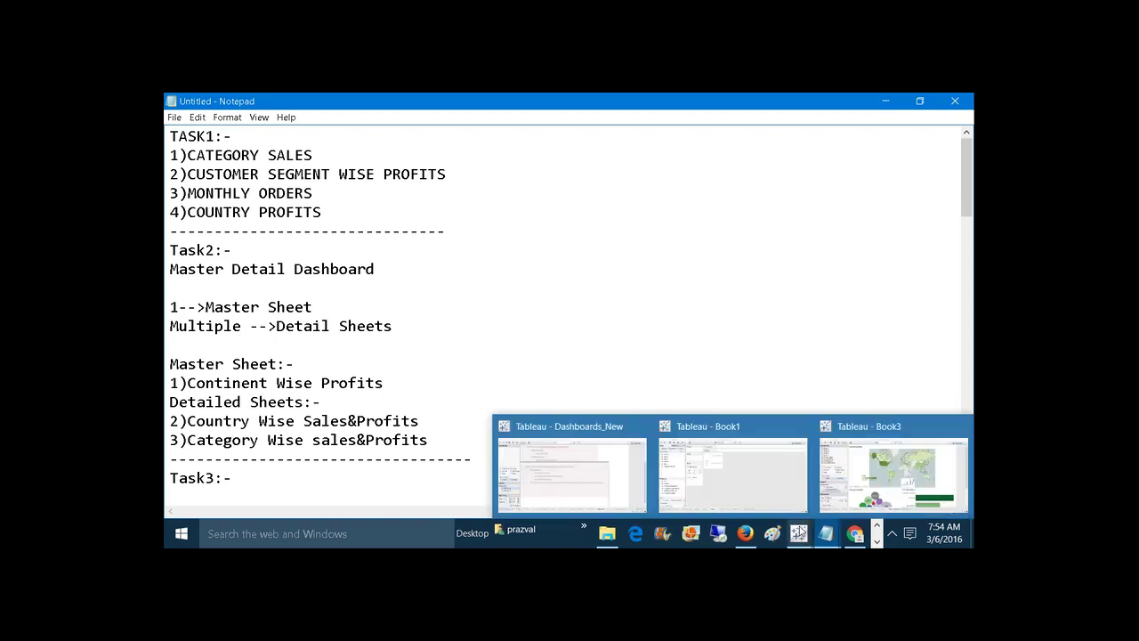
left_click(877, 477)
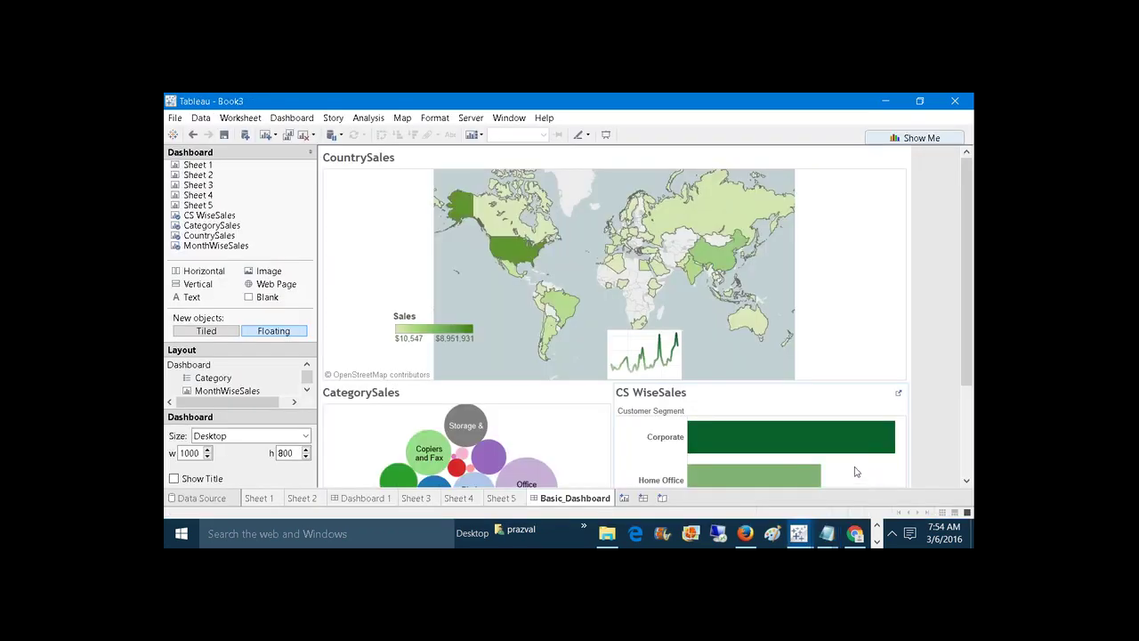
left_click(625, 498)
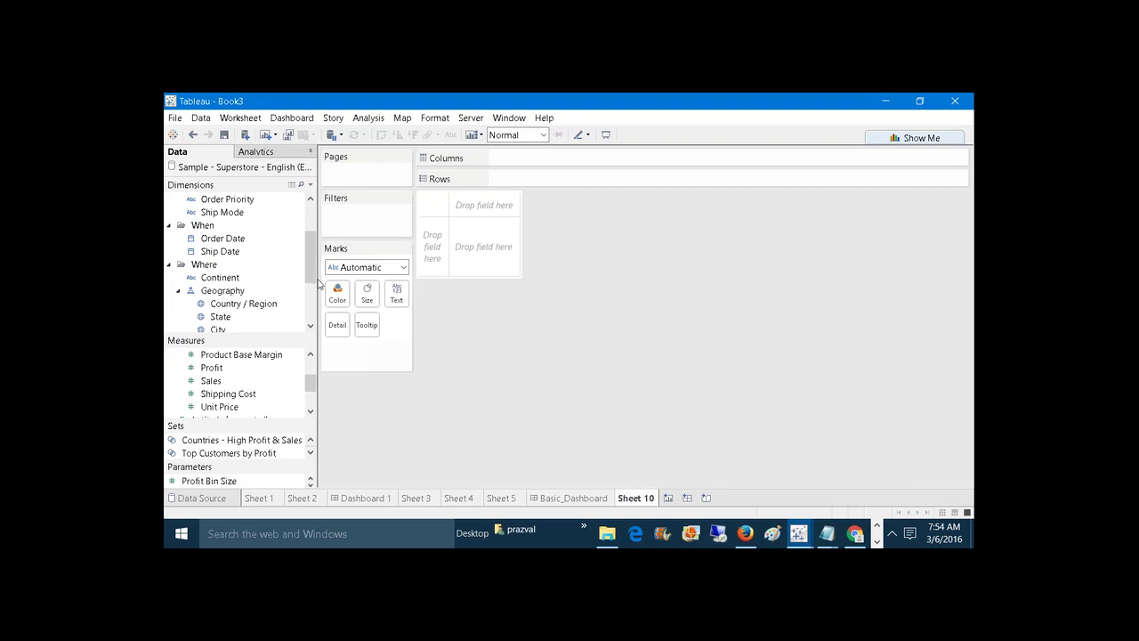
Build a bar chart of average Profit by Continent, sorted in descending order and coloured by Profit.
scroll(315, 273, "down", 1)
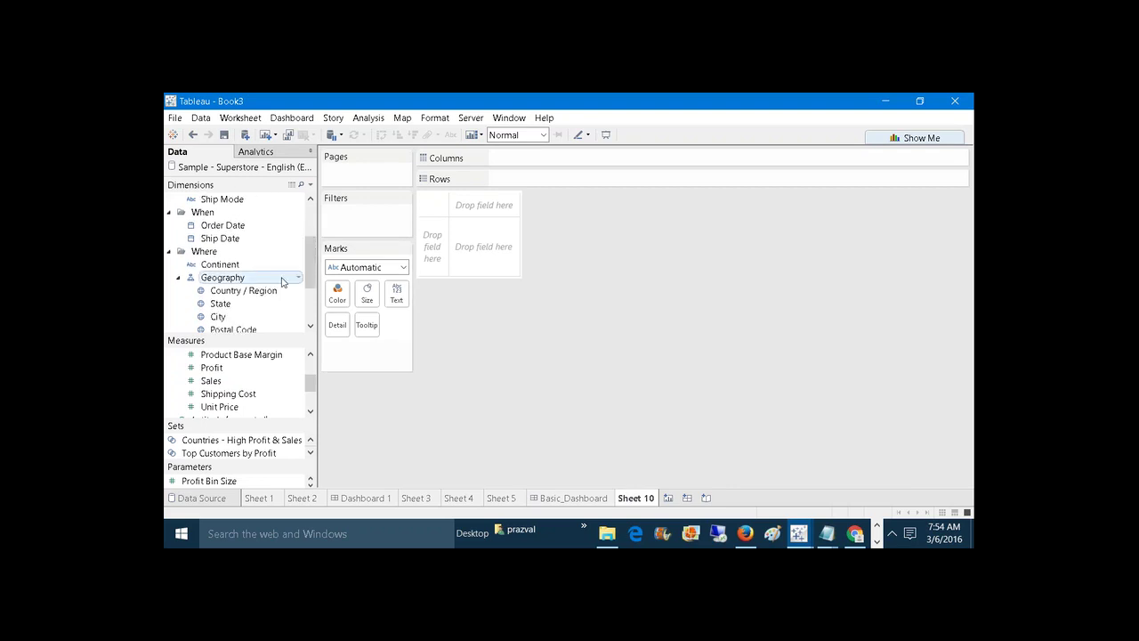
left_click_drag(255, 265, 602, 181)
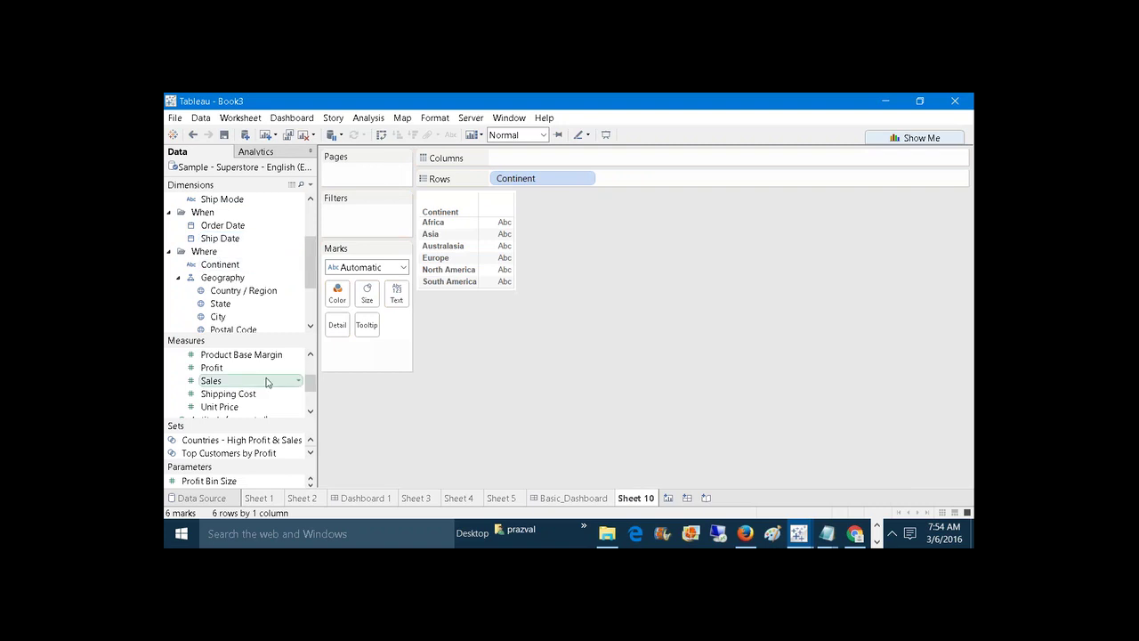
left_click(239, 370)
left_click_drag(239, 368, 498, 159)
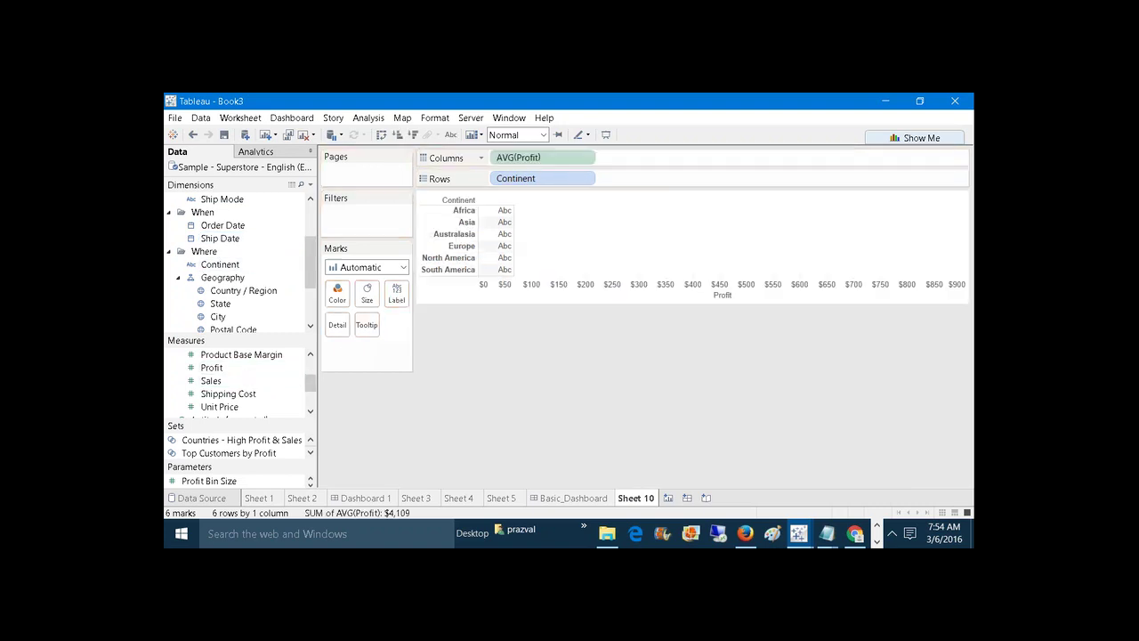
left_click(414, 135)
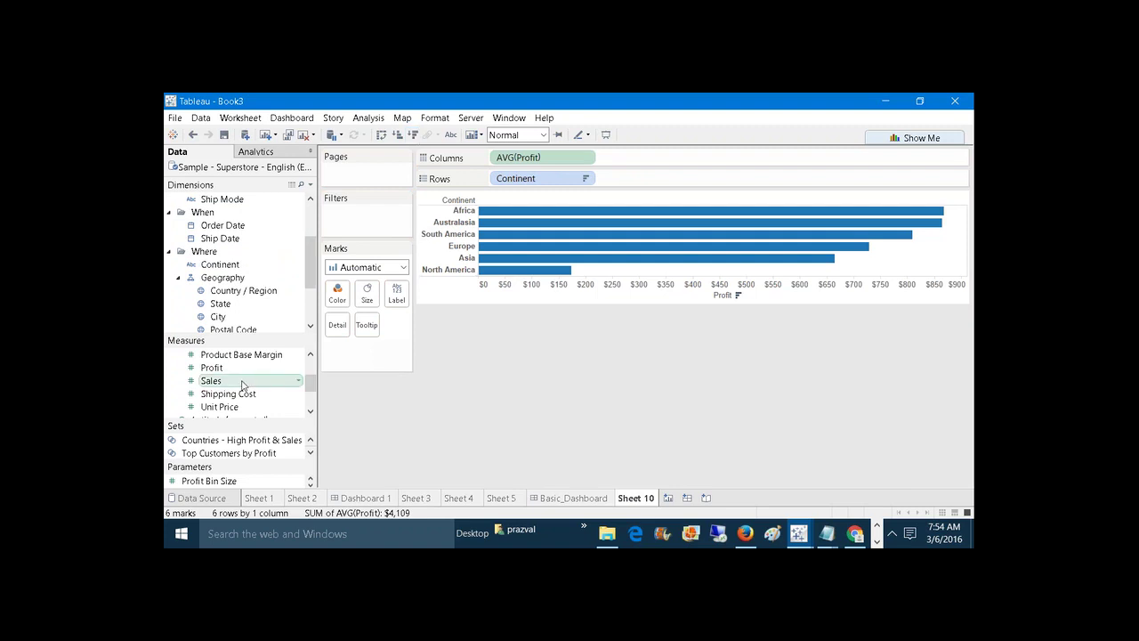
left_click_drag(211, 368, 338, 294)
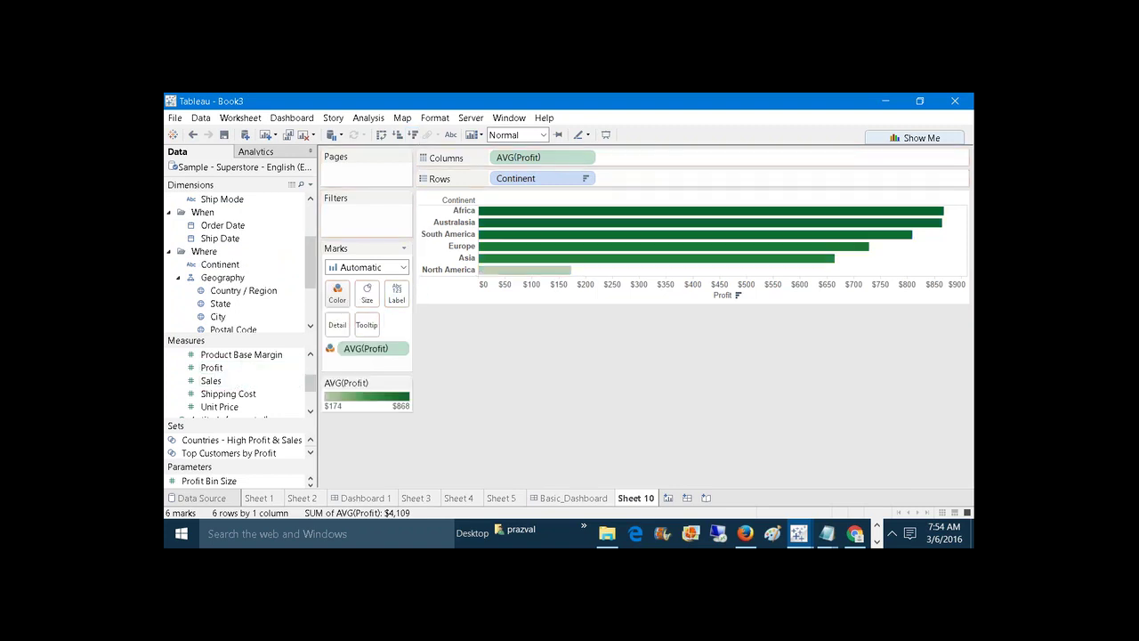
Rename the continent worksheet as Continent_Profits.
right_click(634, 496)
left_click(674, 368)
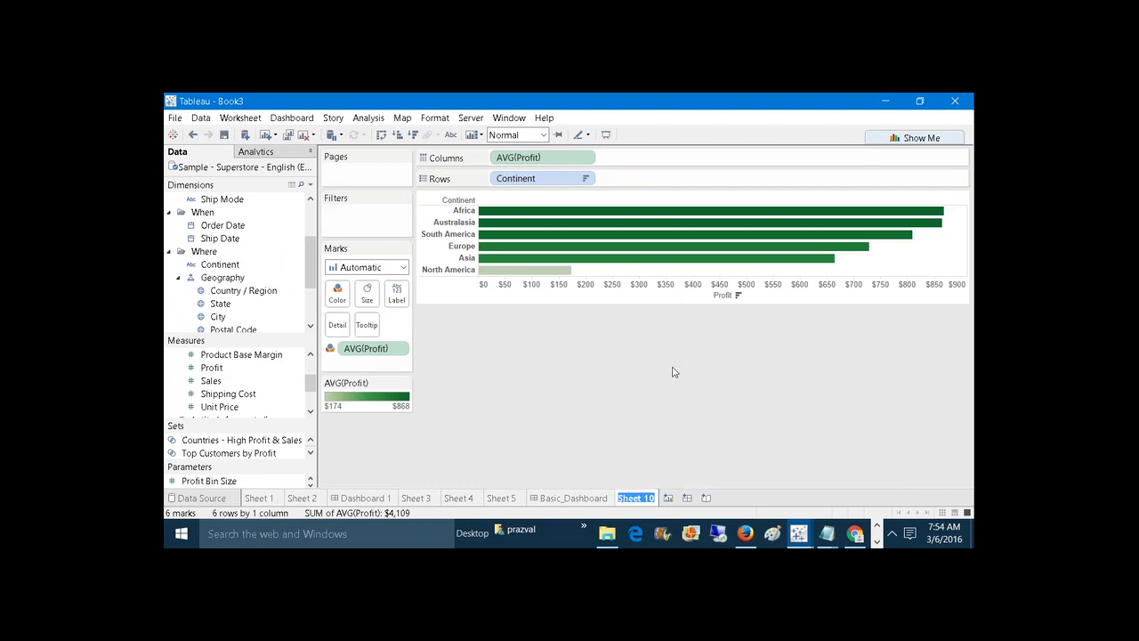
type("d")
type("ontinent")
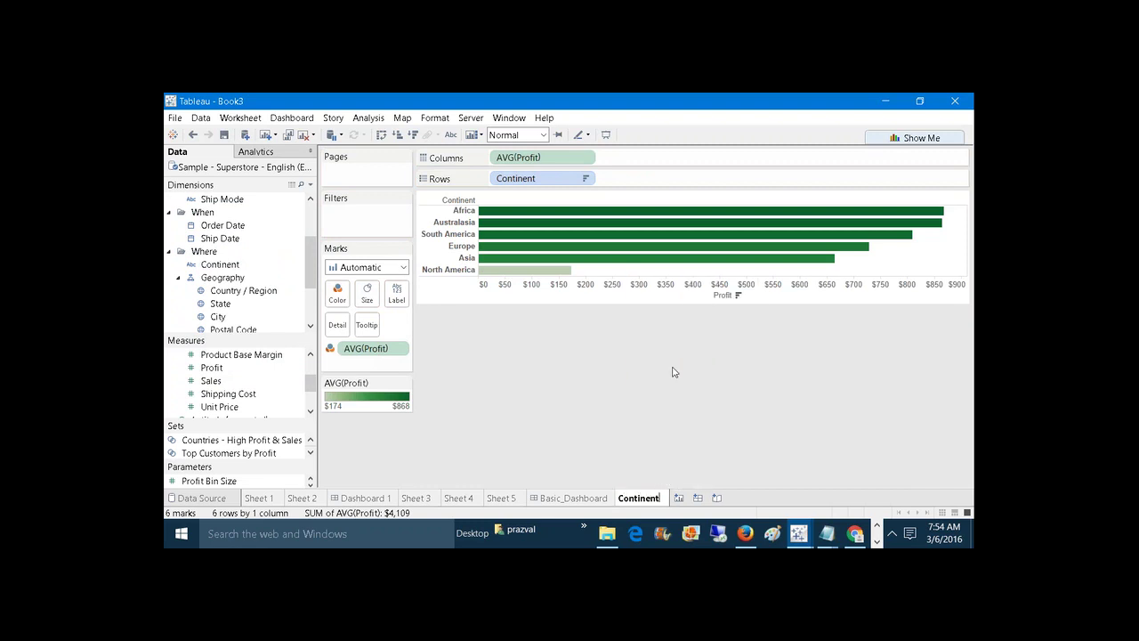
type(" Profits")
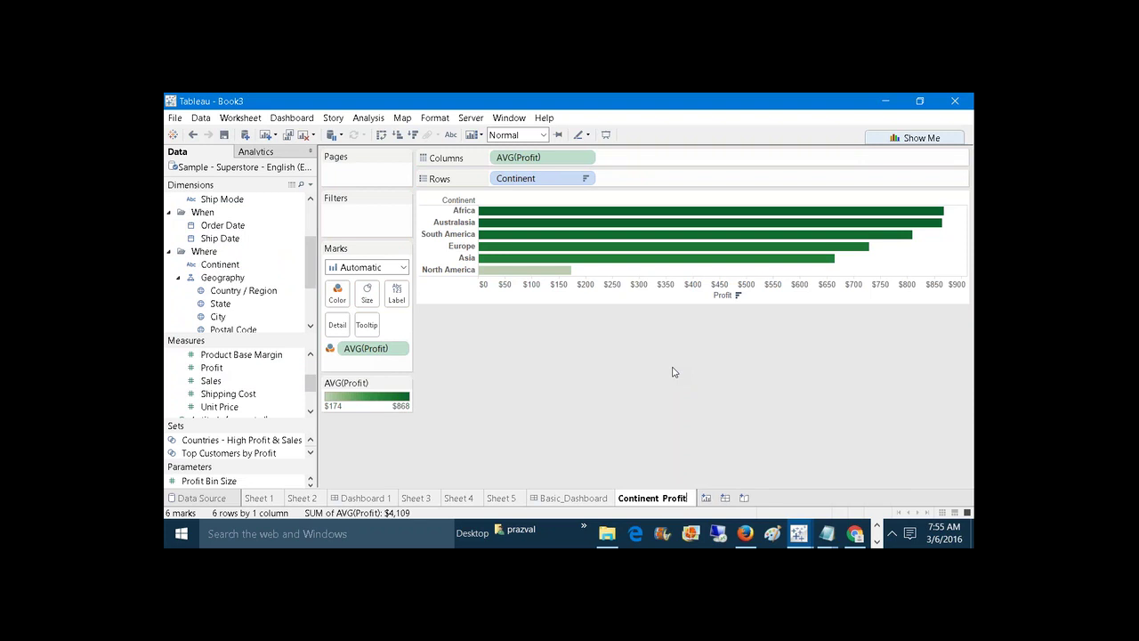
Add another worksheet, check the Task2 notes in Notepad for the first detailed sheet, and return to Book3 in Tableau.
left_click(712, 499)
mouse_move(826, 533)
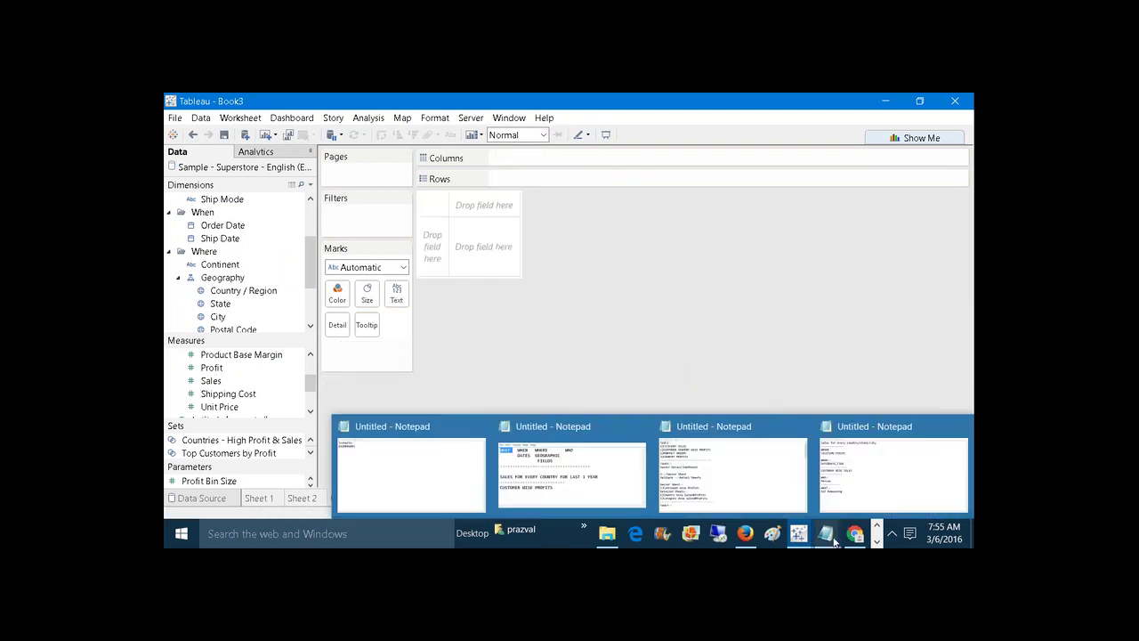
left_click(733, 481)
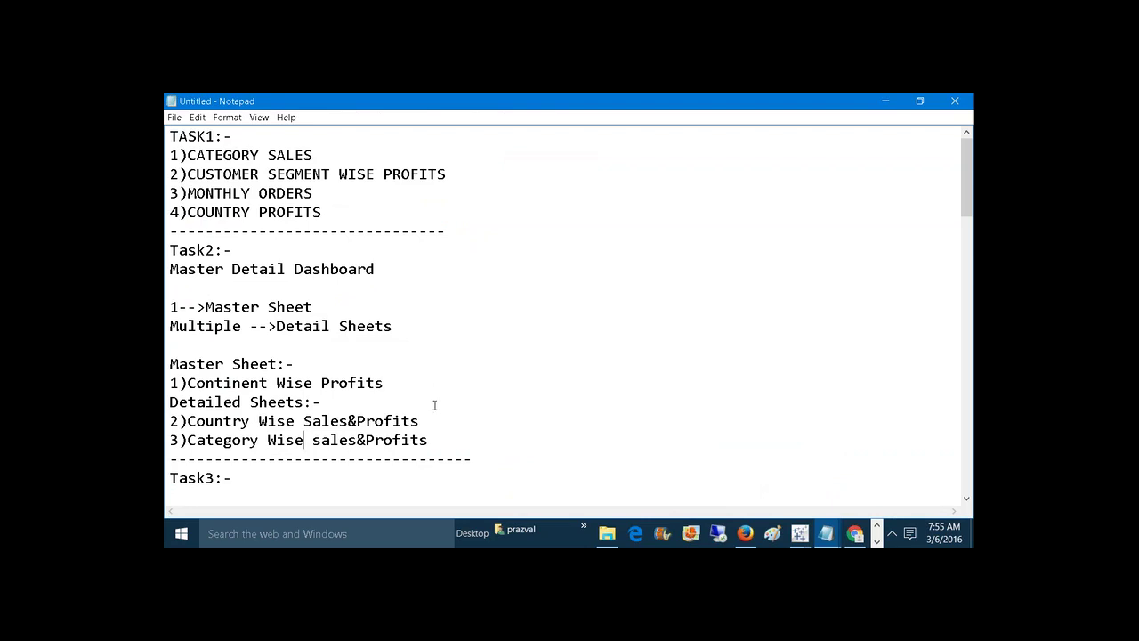
mouse_move(434, 405)
left_mouse_down()
mouse_move(382, 420)
mouse_move(432, 409)
left_mouse_up()
mouse_move(799, 533)
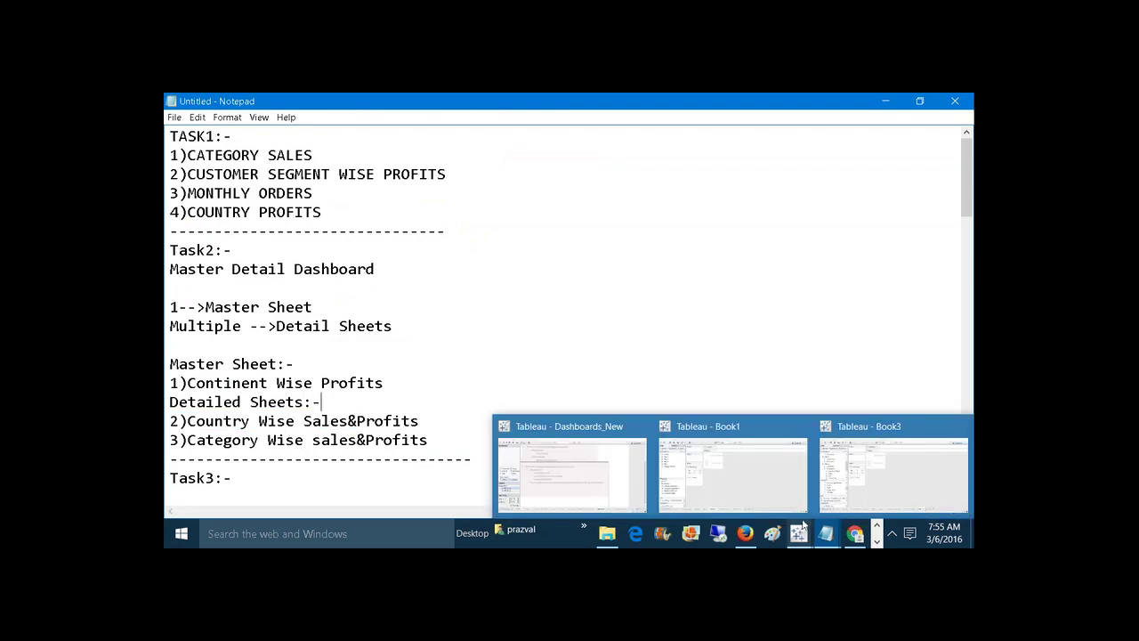
left_click(855, 482)
Chart Sales by Country / Region as bars sorted in descending order, and add Profit as a second column measure.
left_click_drag(264, 292, 541, 179)
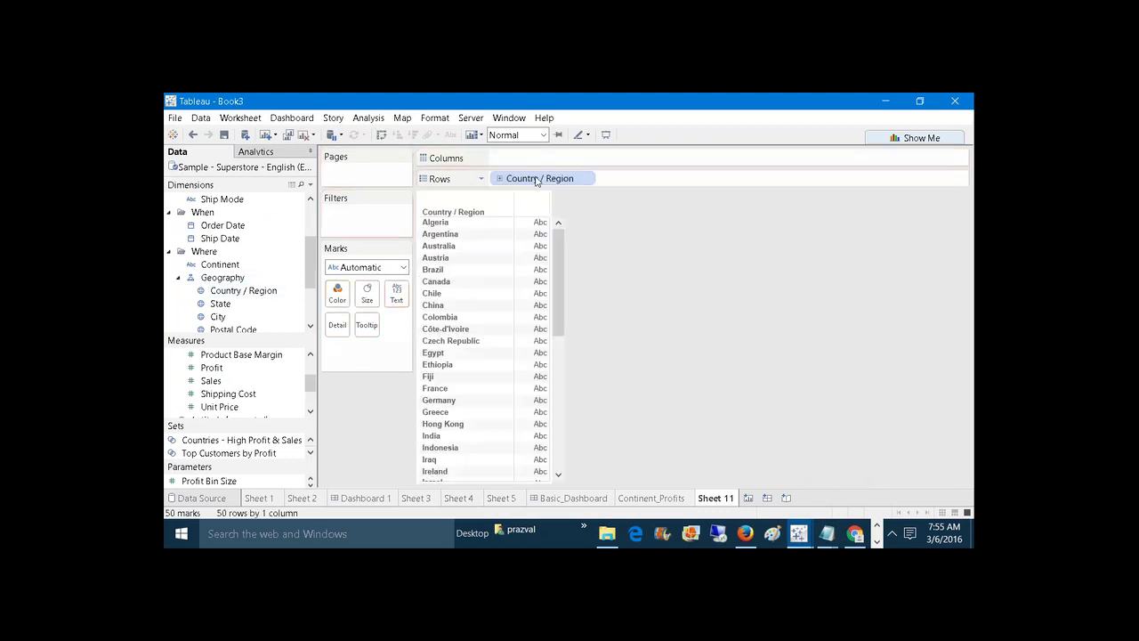
left_click_drag(258, 383, 583, 159)
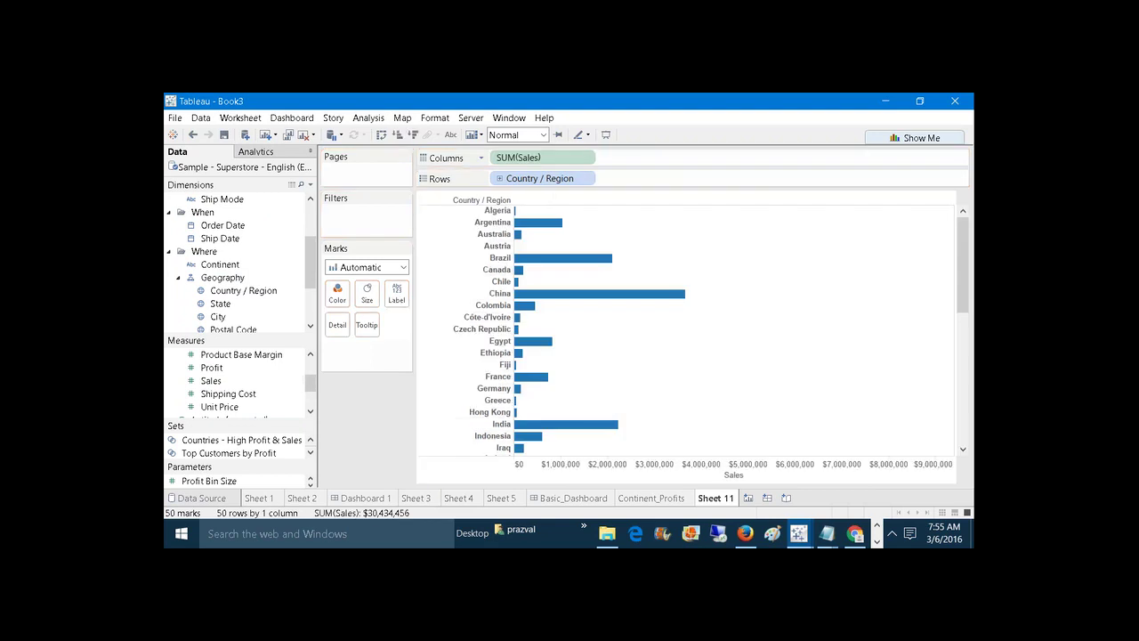
left_click(413, 135)
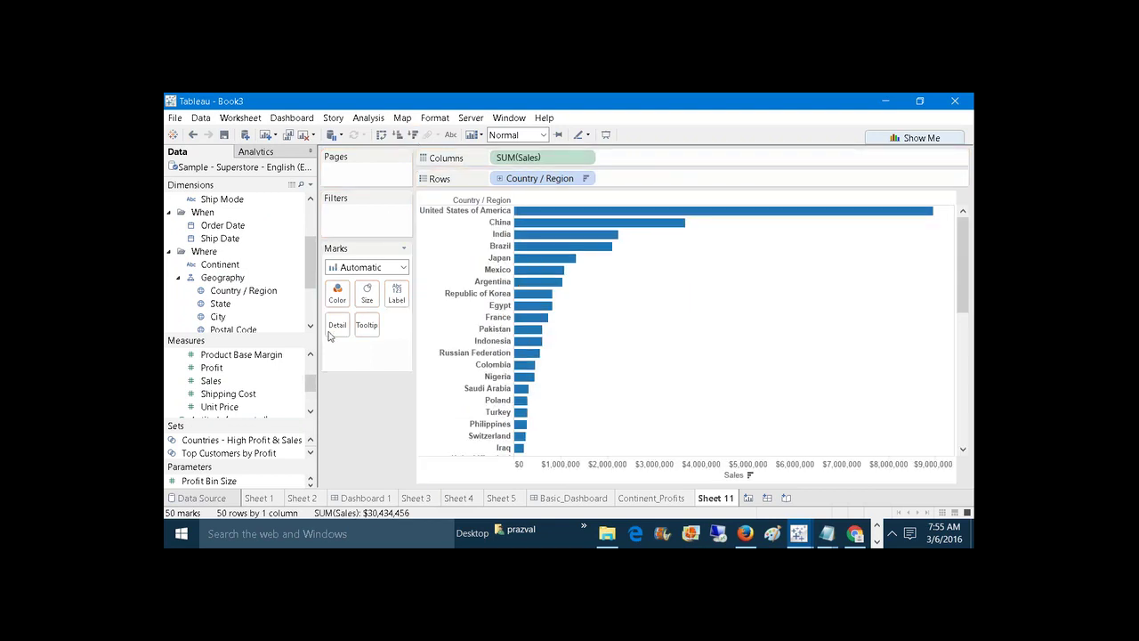
left_click_drag(206, 367, 725, 164)
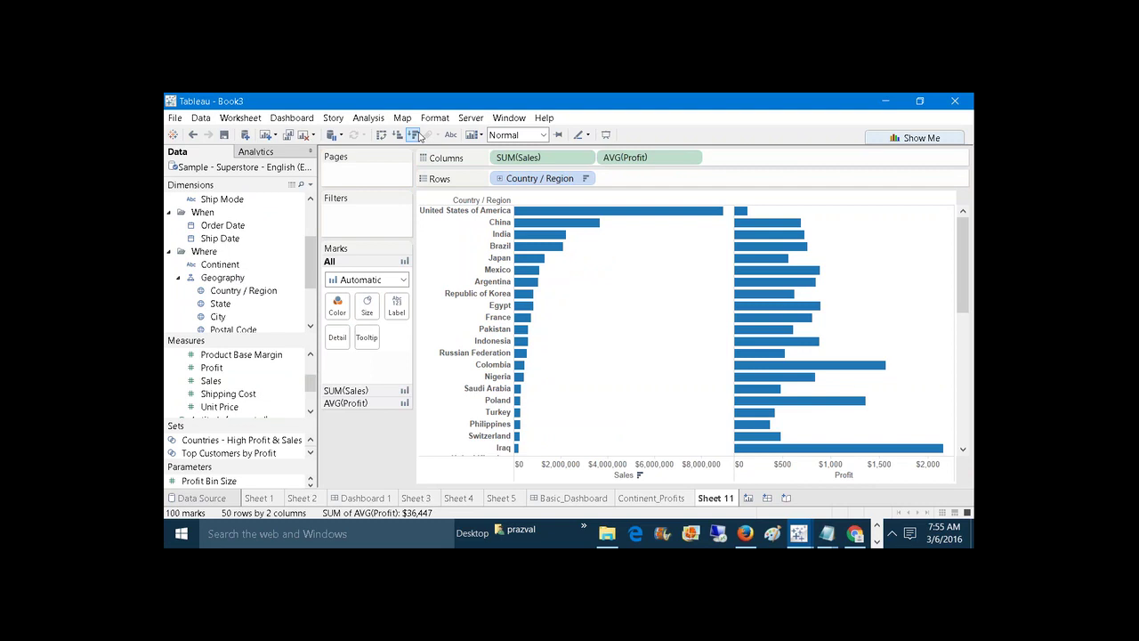
Change the aggregation of the Profit measure in the columns to Sum.
left_click_drag(621, 158, 626, 159)
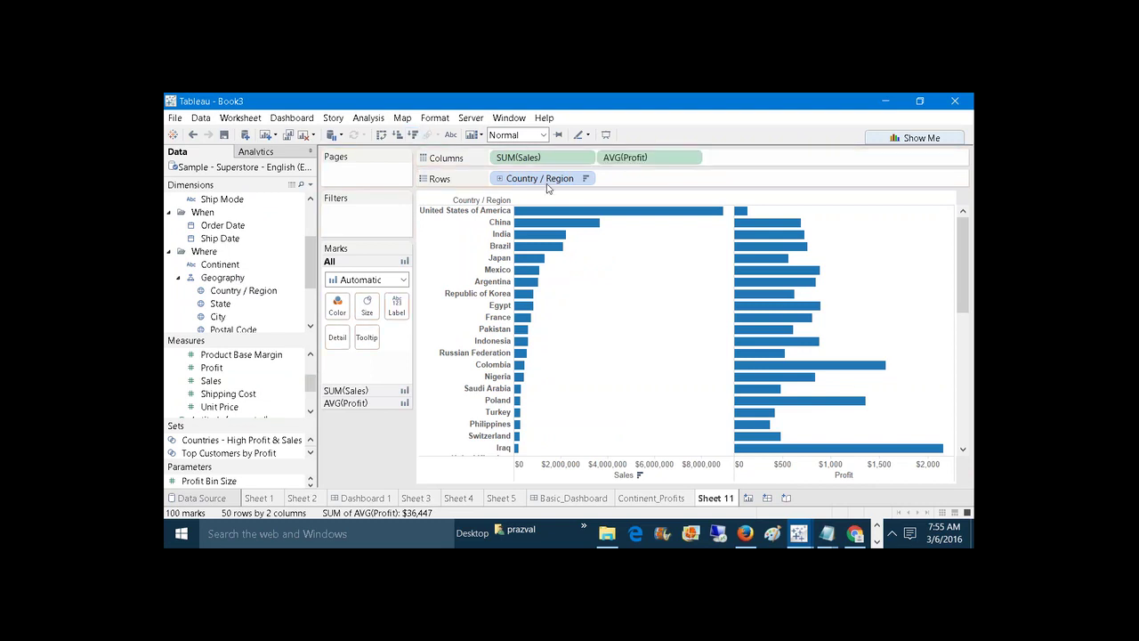
right_click(217, 368)
right_click(626, 161)
right_click(628, 161)
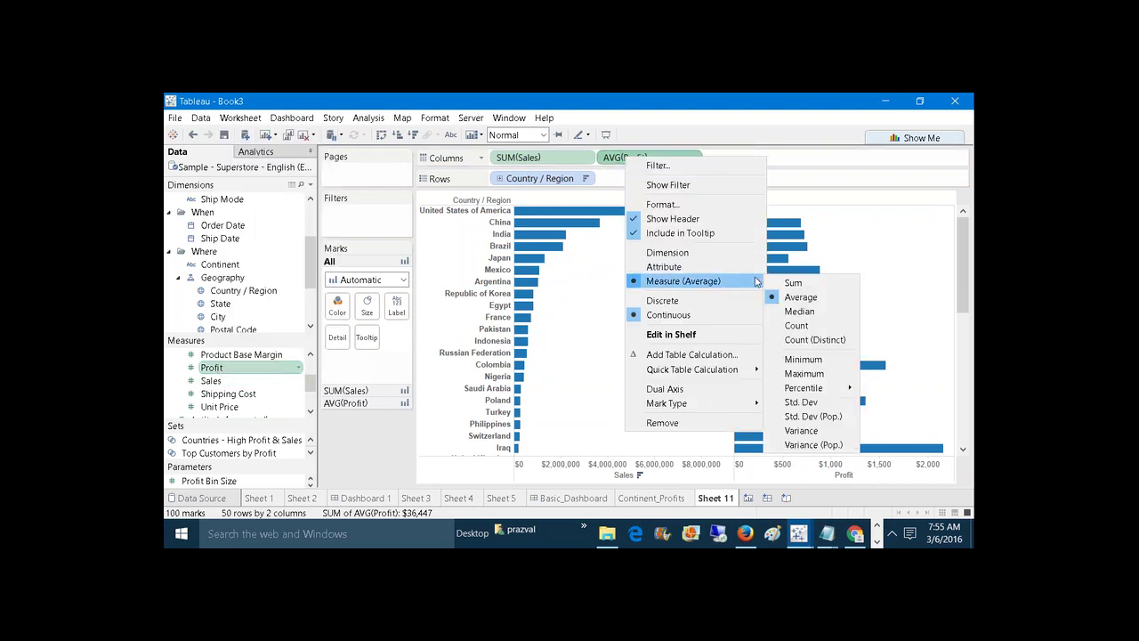
left_click(781, 285)
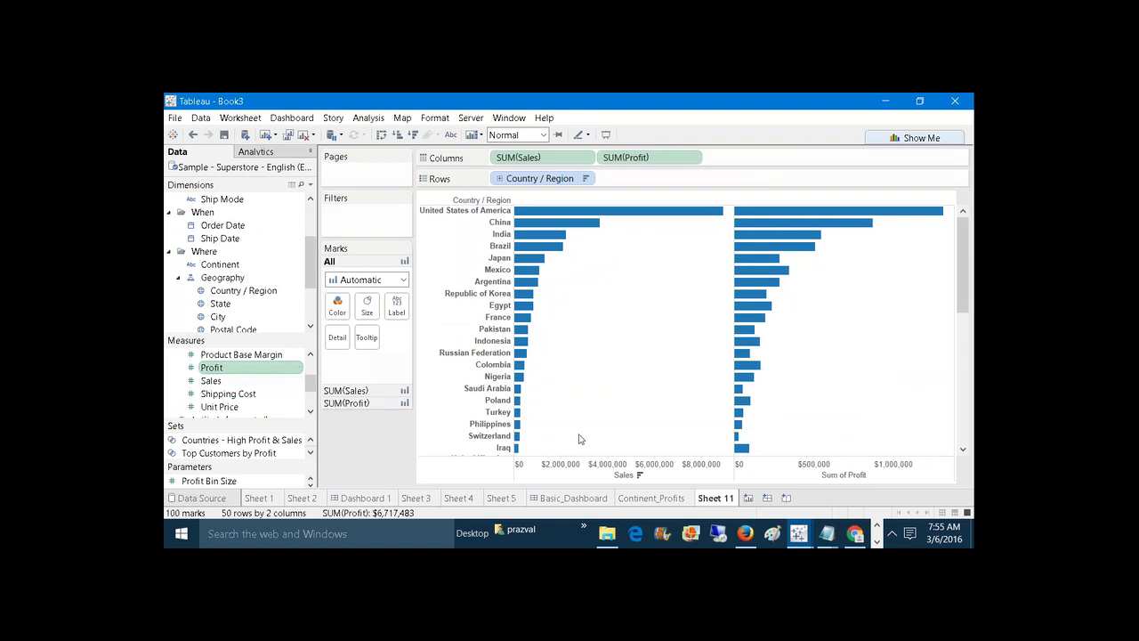
Rename the country worksheet as CountrySales&Profits.
right_click(719, 500)
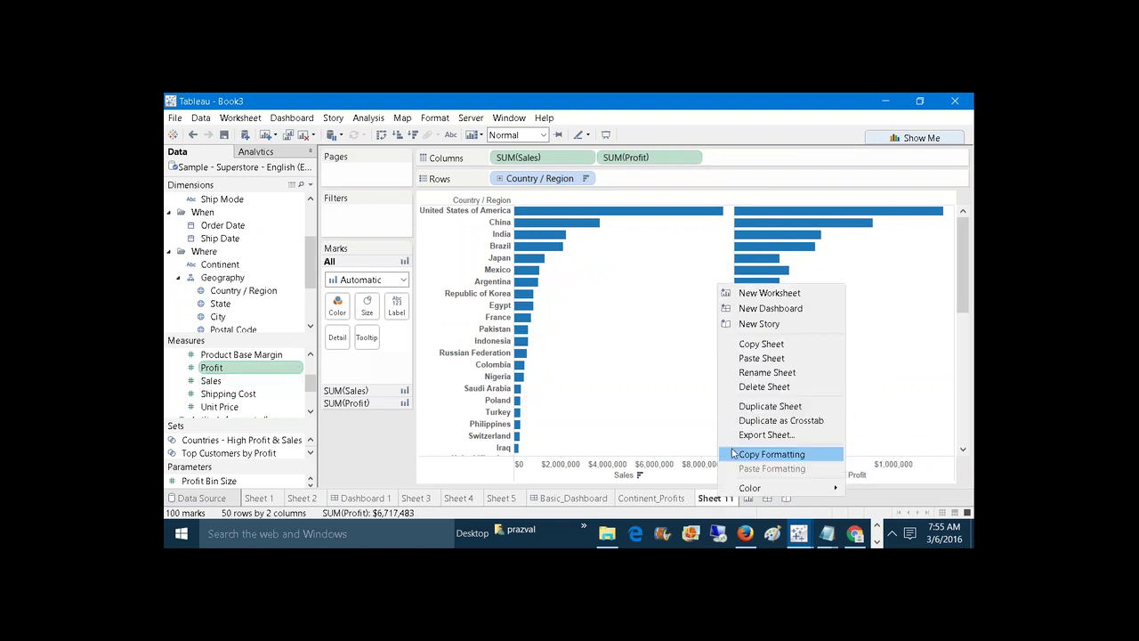
left_click(745, 374)
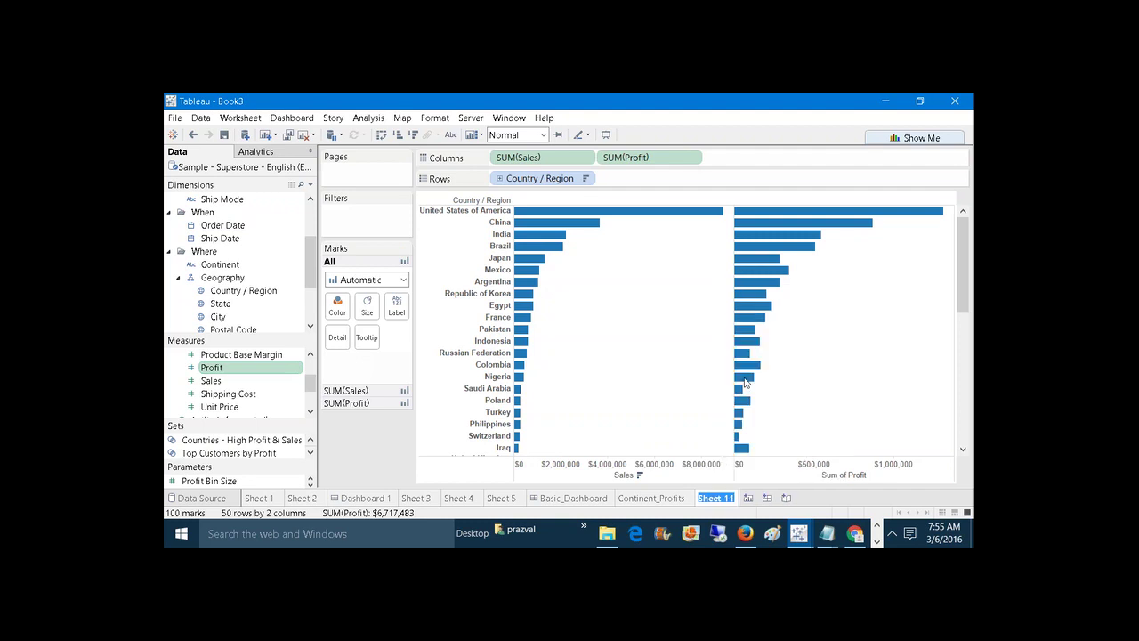
type("CountrySales")
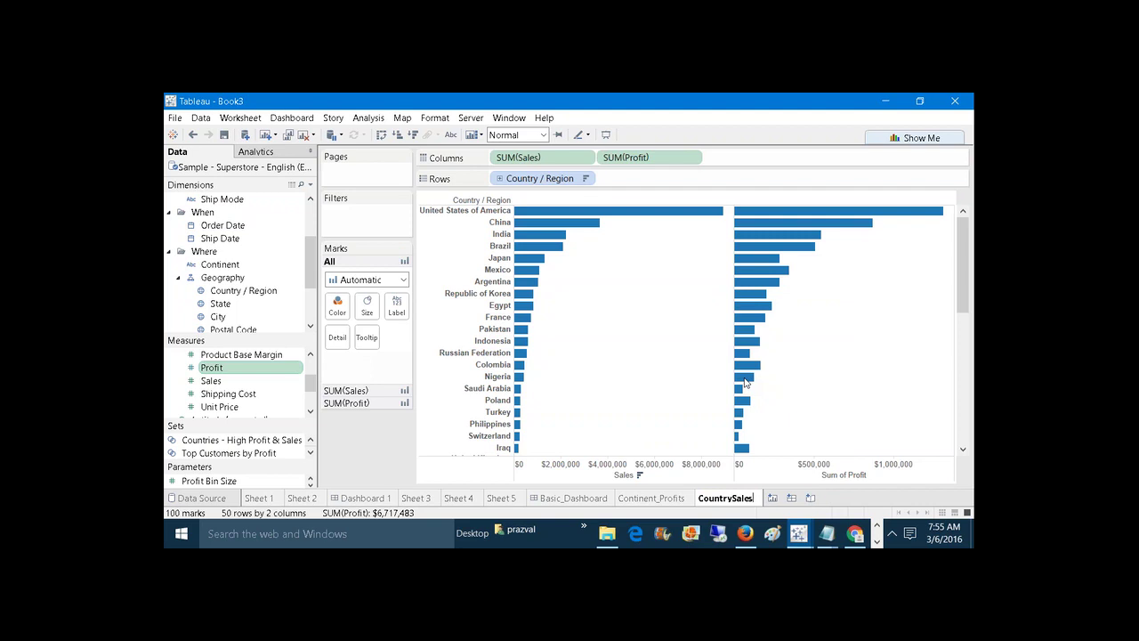
type("&Profits")
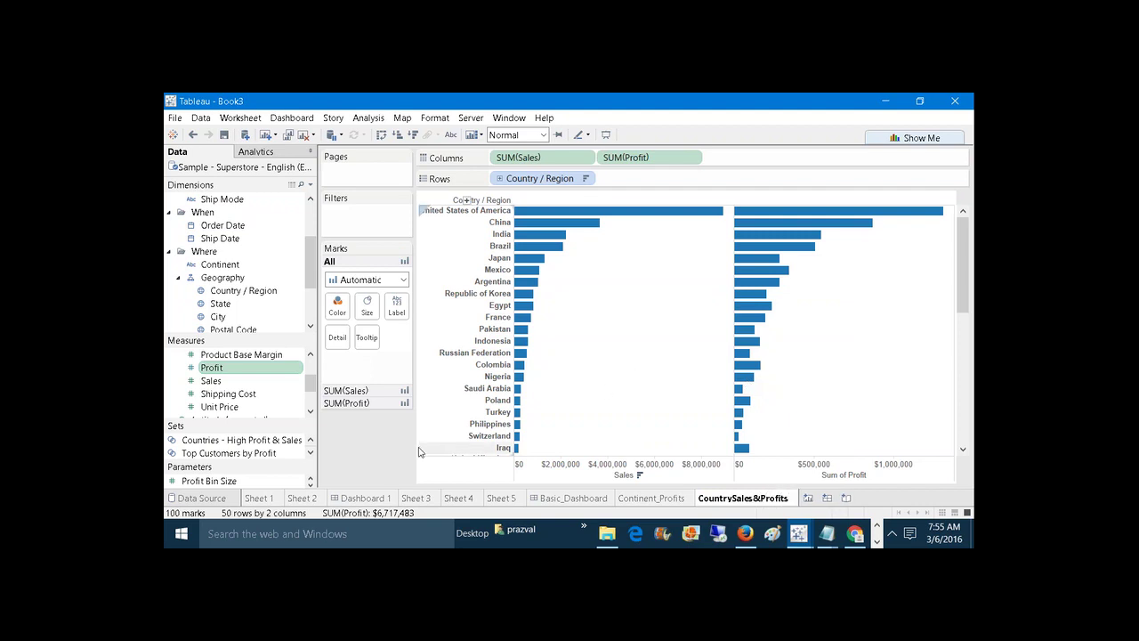
key("Return")
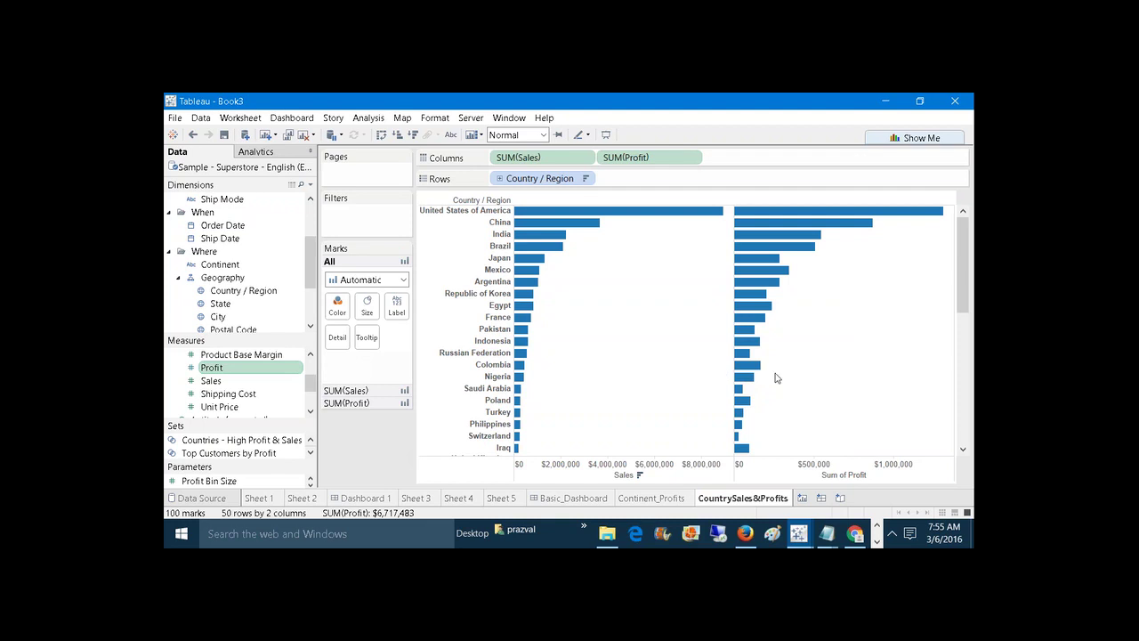
Add another worksheet, check the Task2 notes in Notepad for the category-wise detailed sheet, and return to Book3 in Tableau.
left_click(802, 498)
left_click(827, 533)
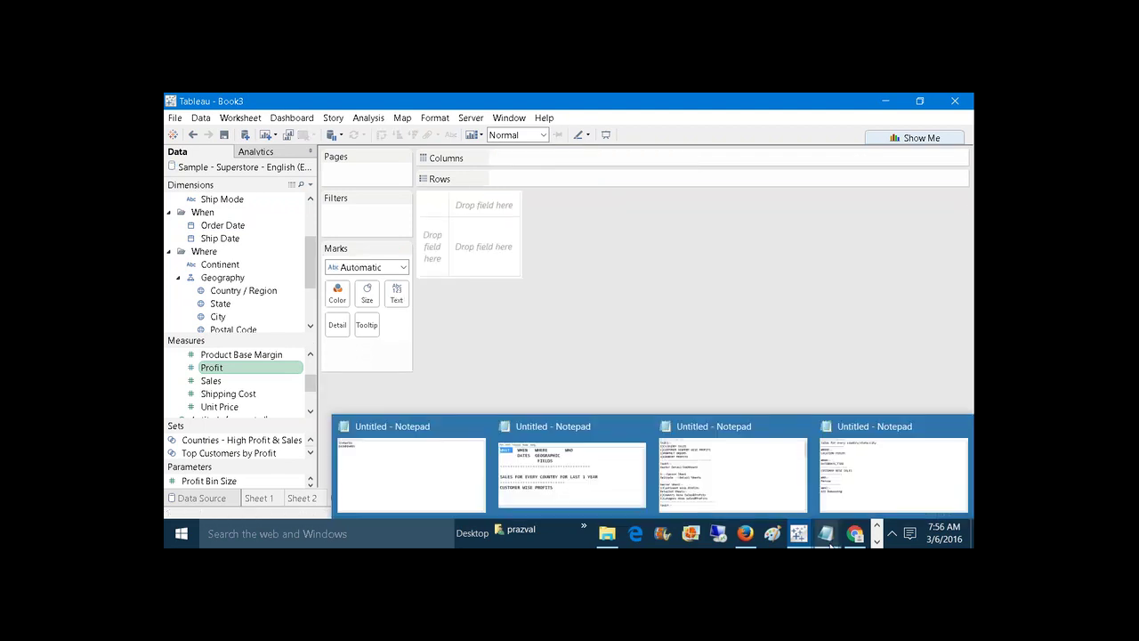
left_click(709, 487)
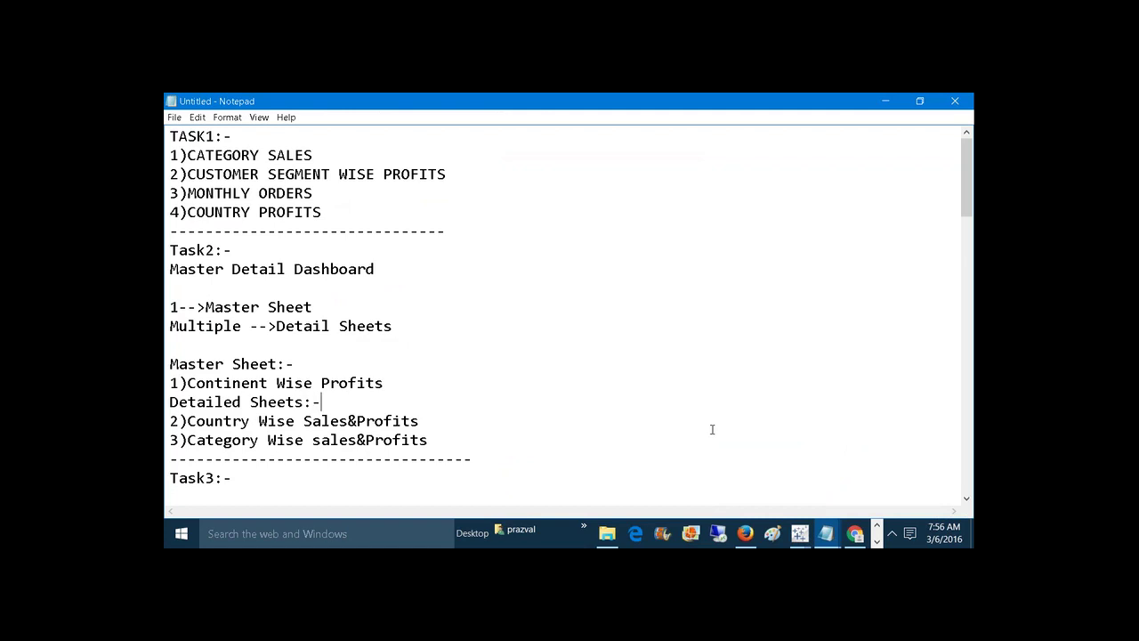
left_click(799, 533)
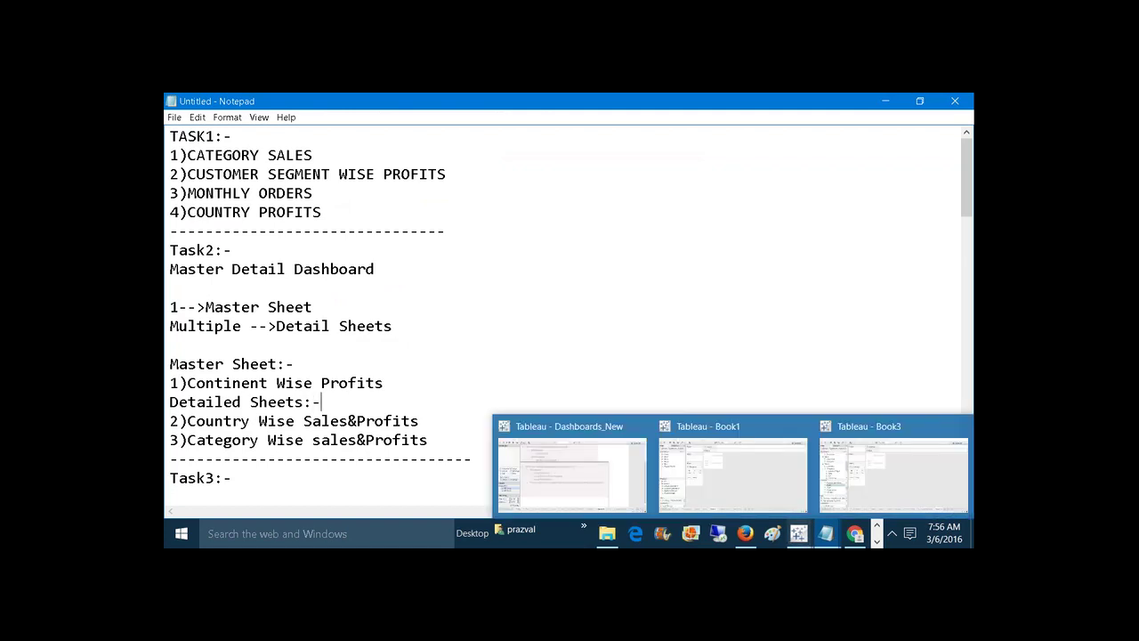
left_click(836, 466)
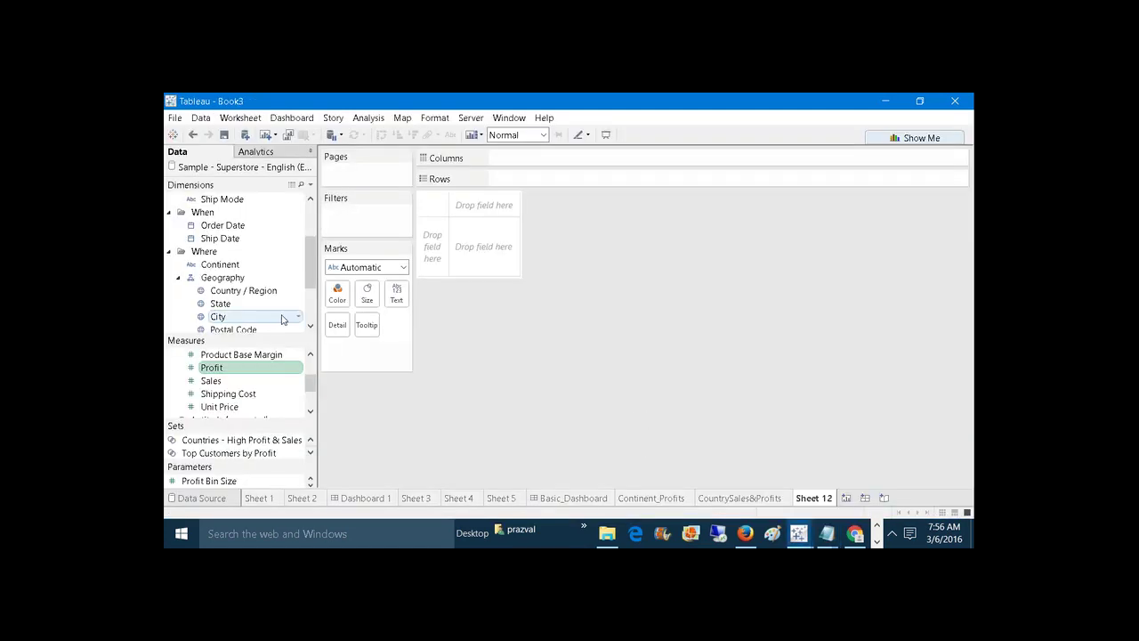
Chart Sales by Category as bars and add Profit as a second column measure.
left_click_drag(309, 255, 309, 224)
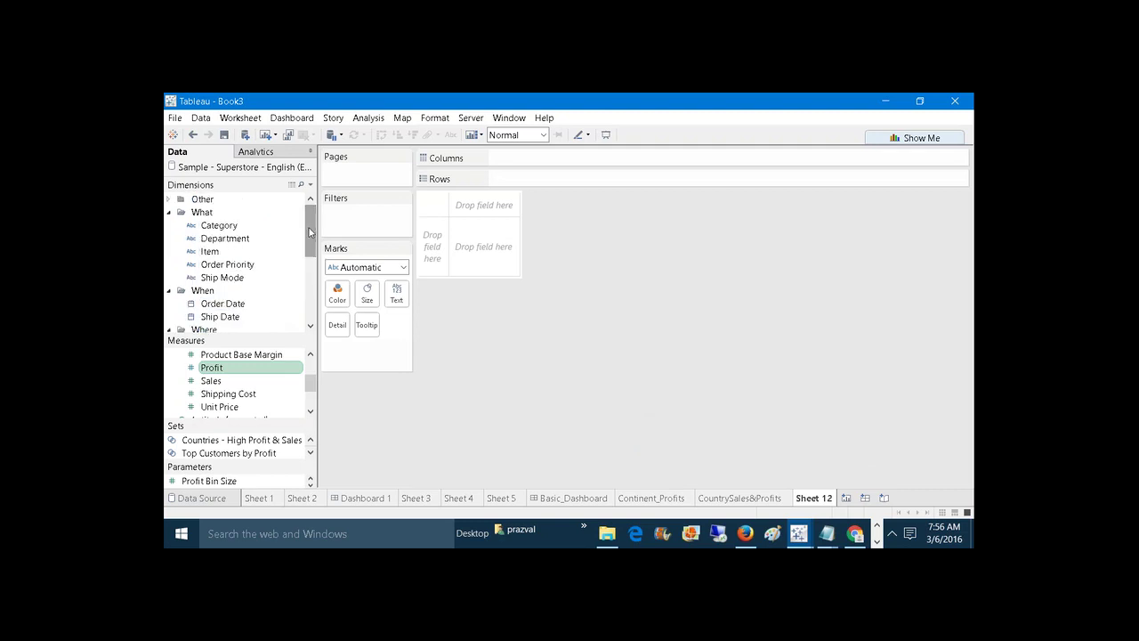
left_click_drag(223, 231, 534, 179)
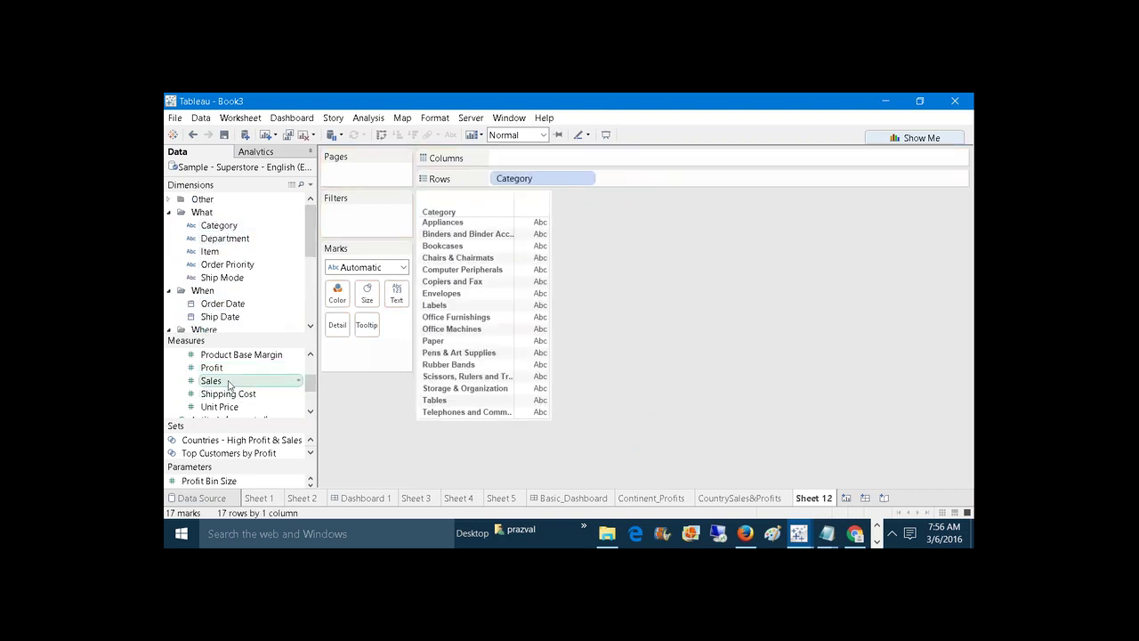
left_click_drag(212, 380, 592, 158)
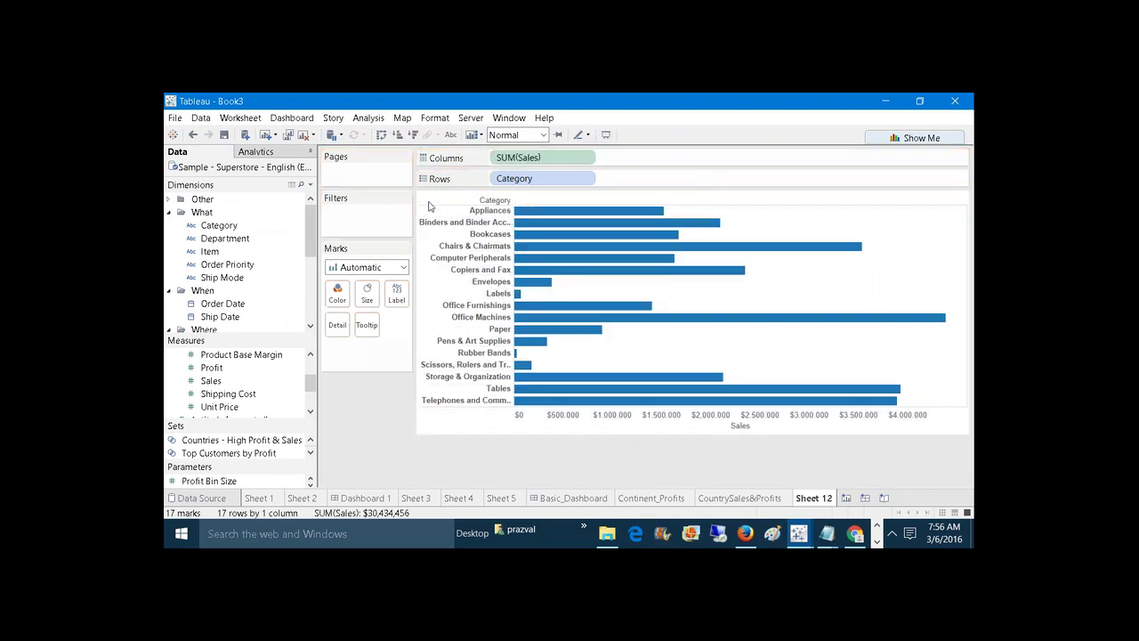
left_click_drag(252, 375, 673, 156)
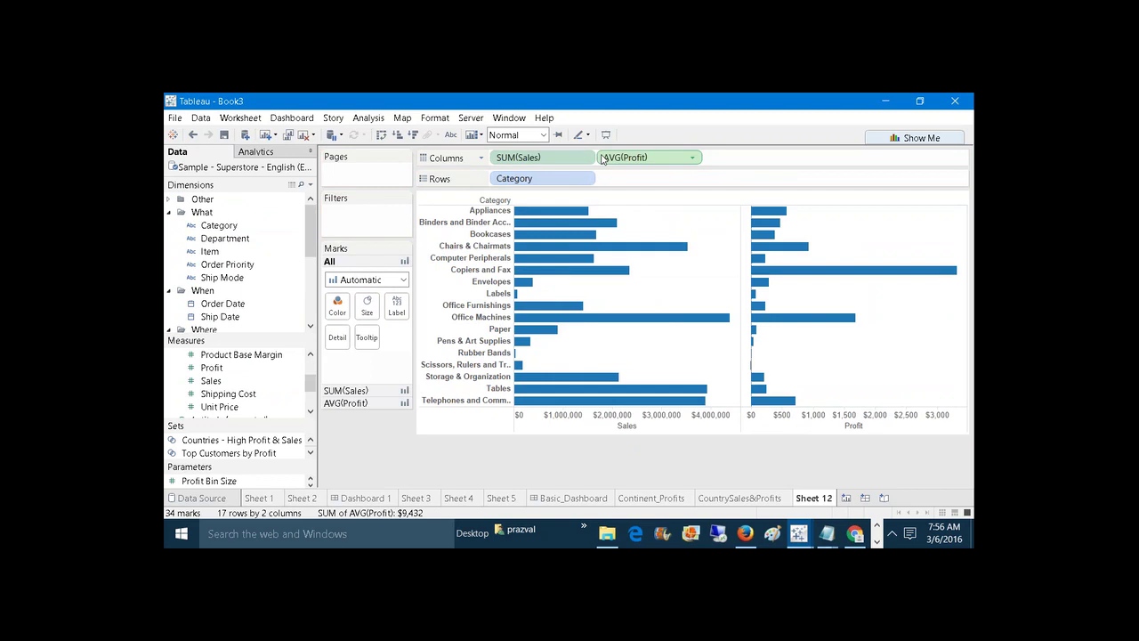
Change the aggregation of the Profit column measure to Sum and sort the categories in descending order of Sales.
right_click(612, 160)
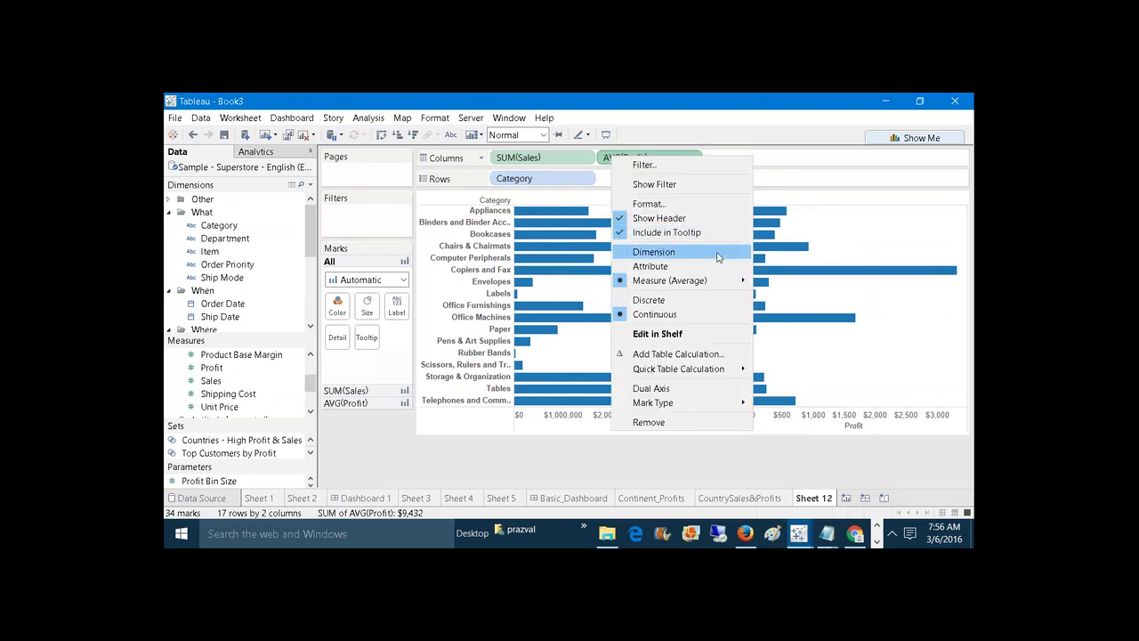
mouse_move(728, 284)
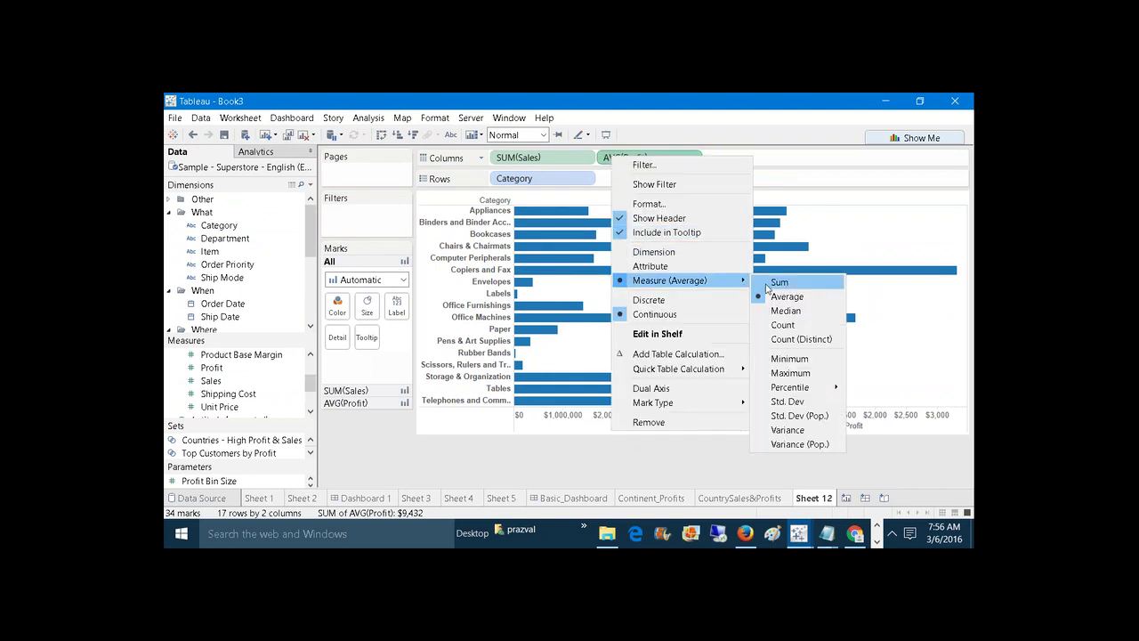
left_click(778, 282)
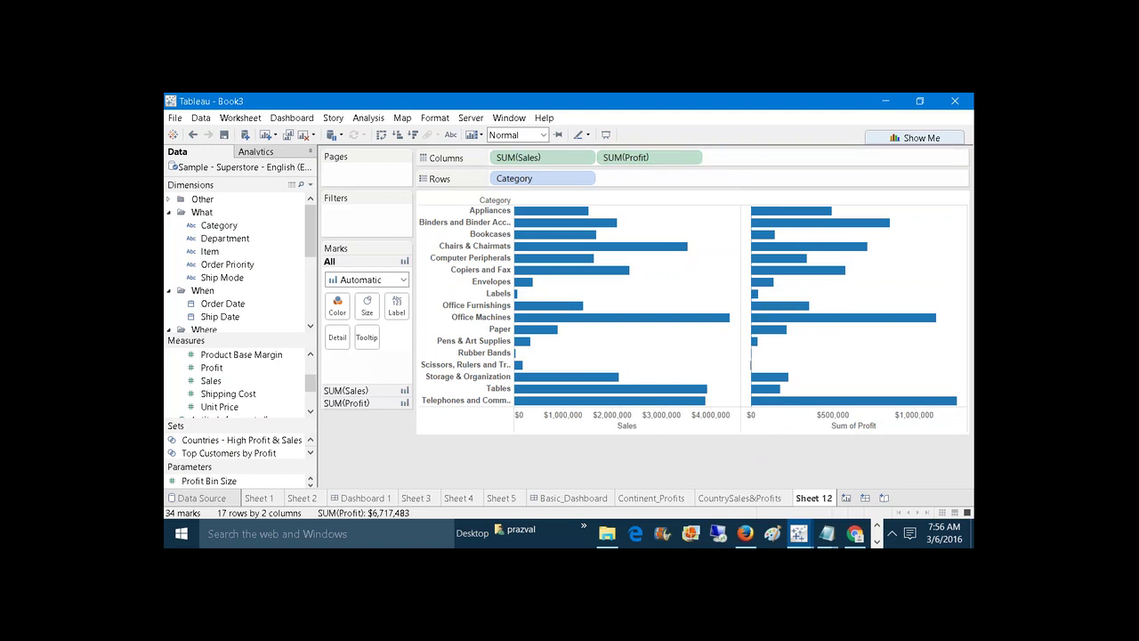
left_click(412, 135)
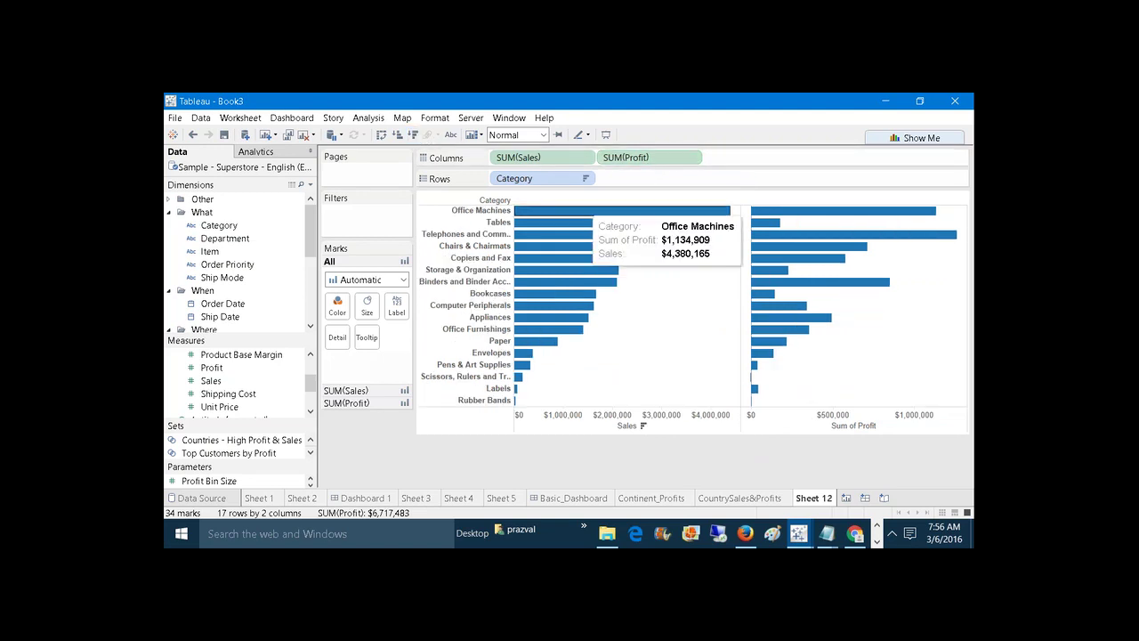
Rename the category worksheet as CategoryWiseSales&Profits.
right_click(811, 501)
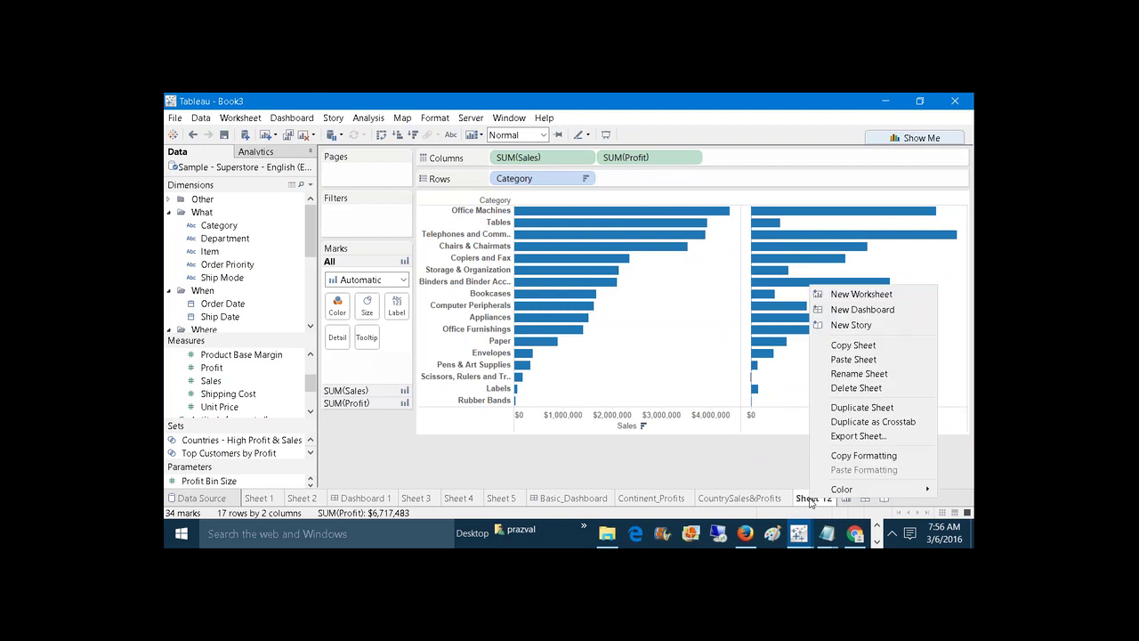
key("Escape")
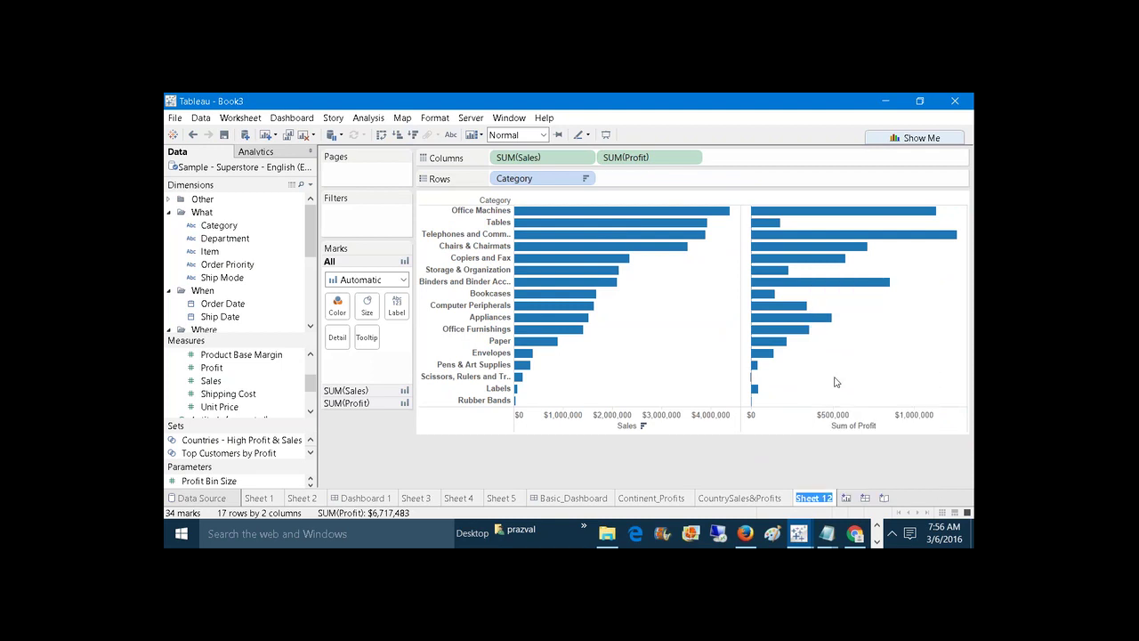
type("Cal")
type("egoryWise")
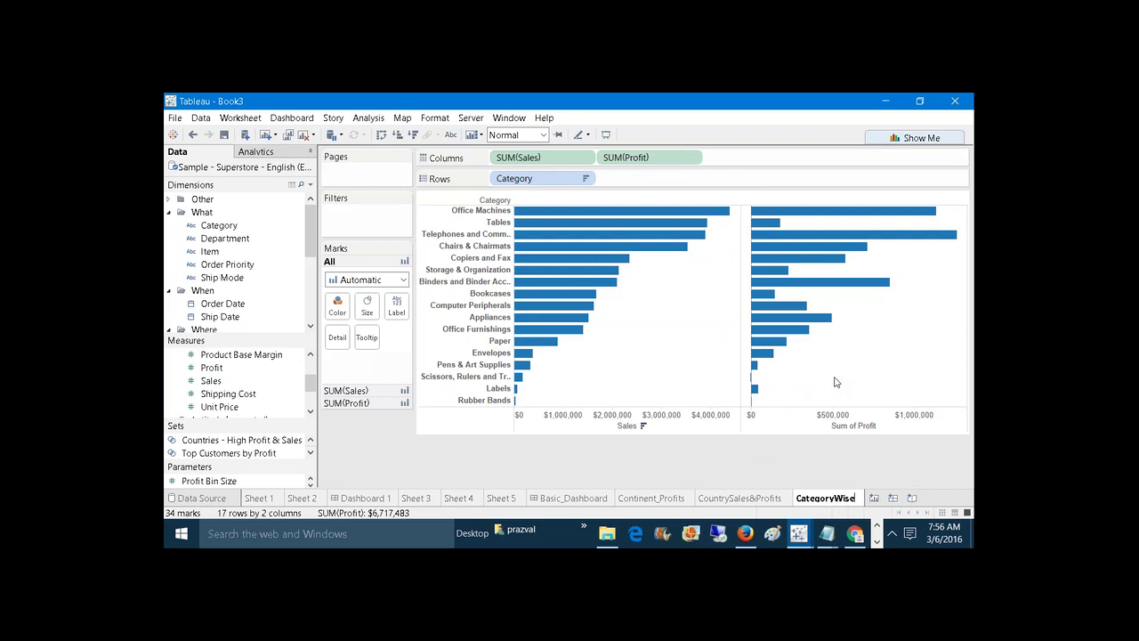
type("Sales&")
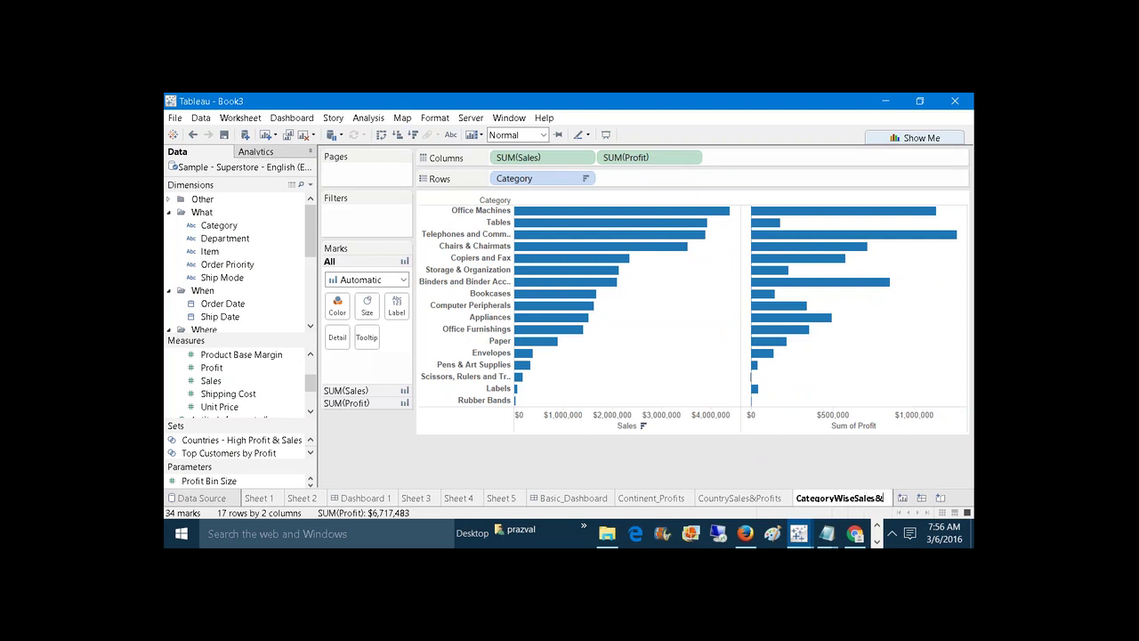
type("Profits")
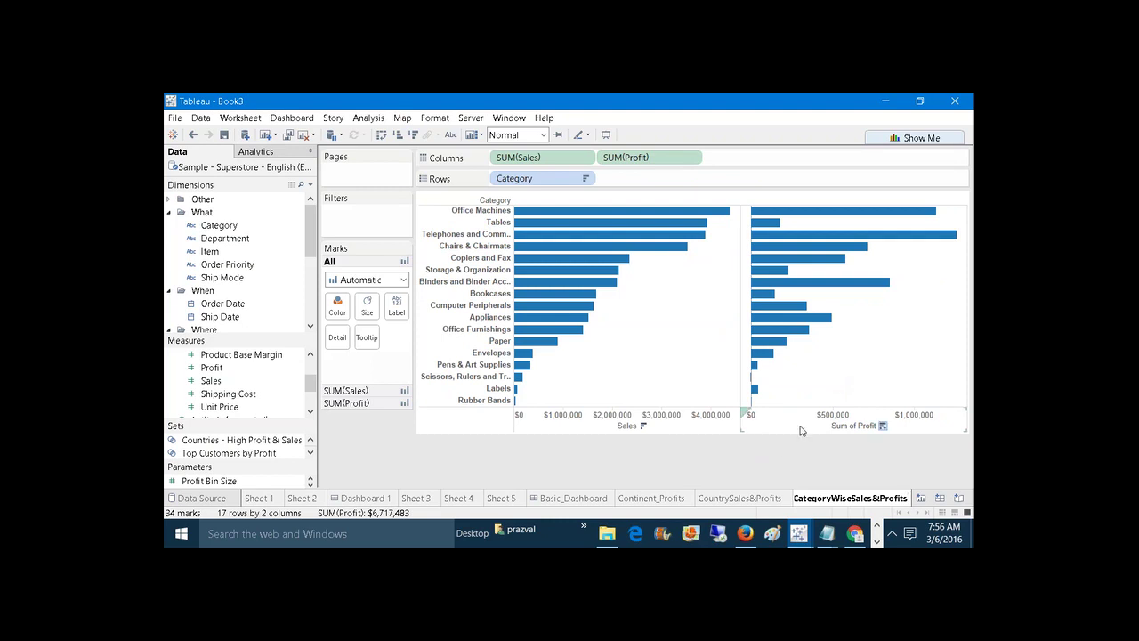
left_click(783, 463)
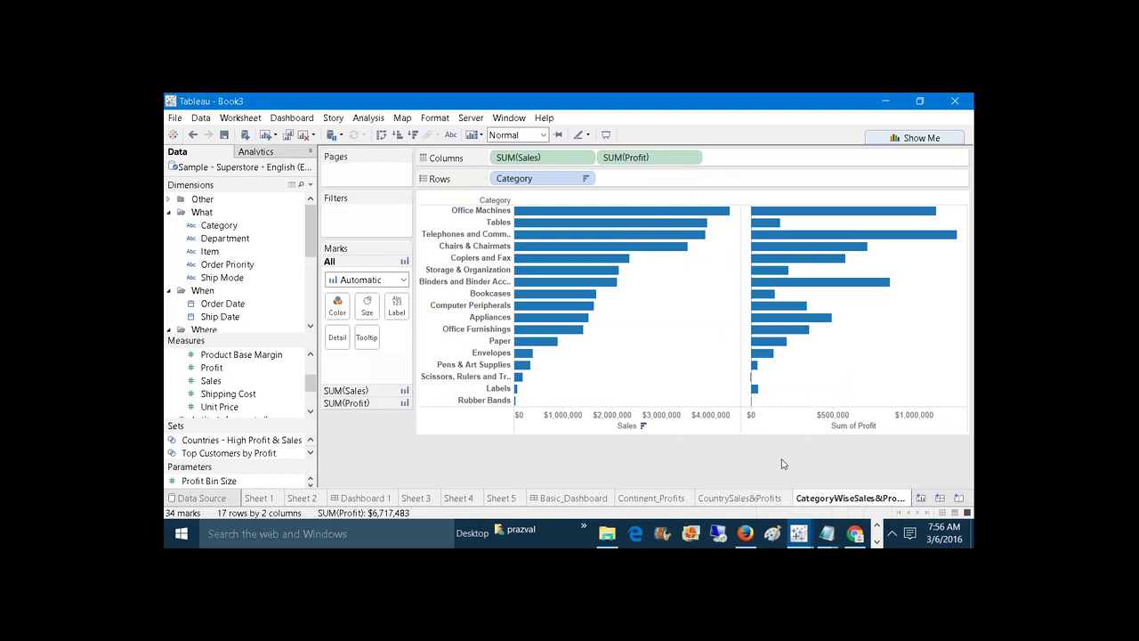
Create a new dashboard, set new objects to Tiled, and place the Continent_Profits sheet on it.
left_click(940, 498)
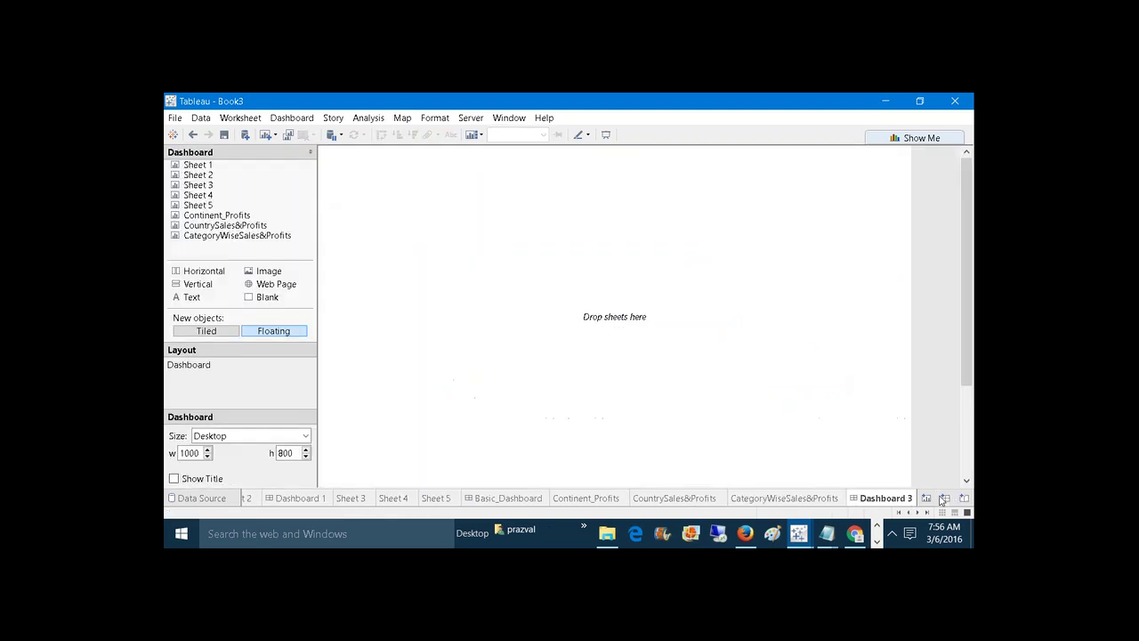
left_click_drag(217, 215, 429, 177)
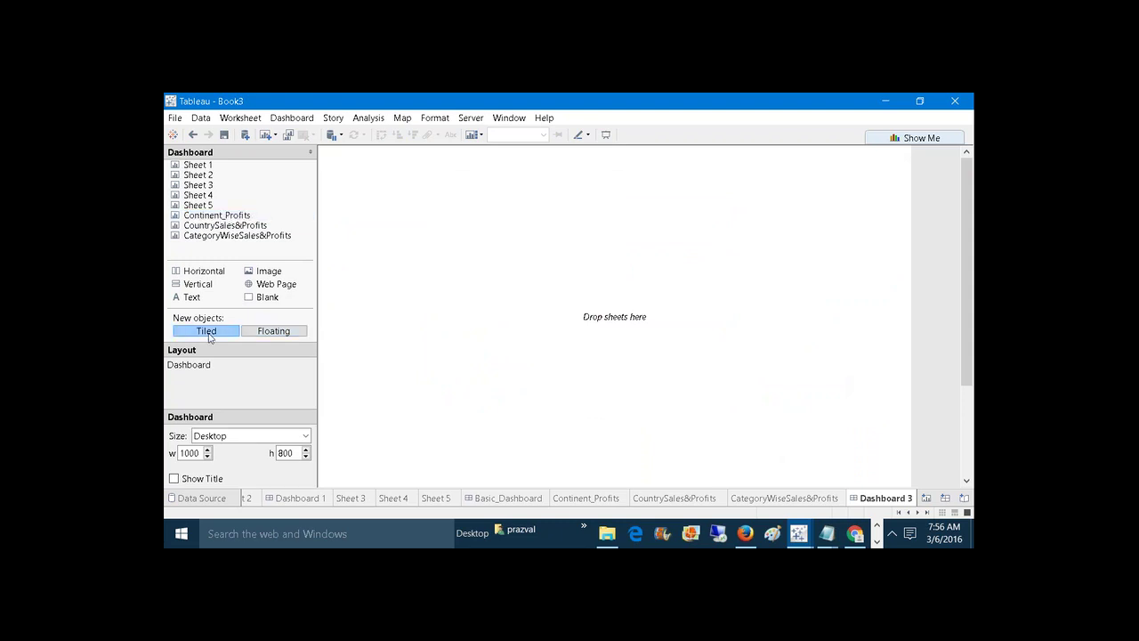
left_click_drag(213, 217, 396, 188)
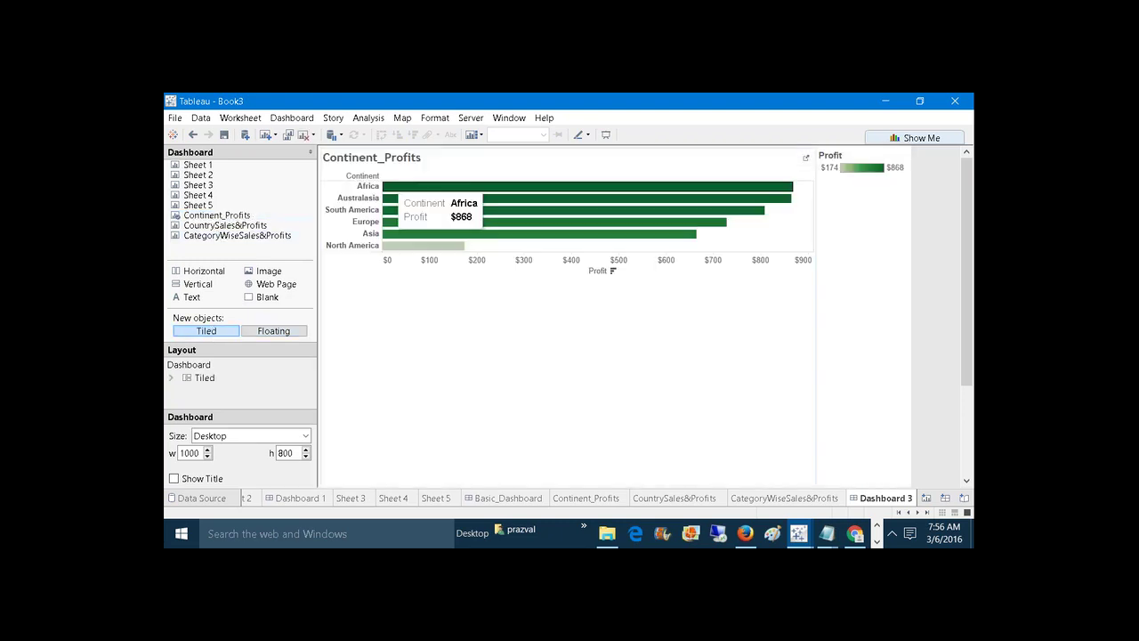
left_click(481, 347)
Make the Profit colour legend floating and move it over the upper part of the Continent_Profits chart, at about x 572, y 7.
left_click(870, 158)
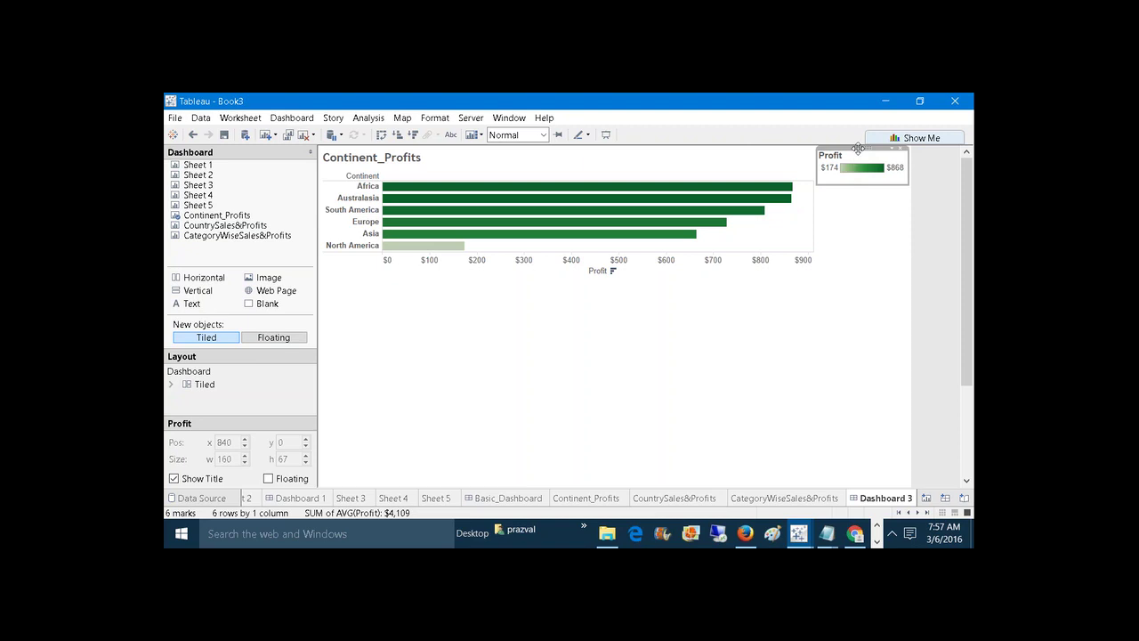
mouse_move(858, 148)
left_mouse_down()
mouse_move(828, 168)
mouse_move(853, 153)
left_mouse_up()
left_click_drag(704, 158, 731, 157)
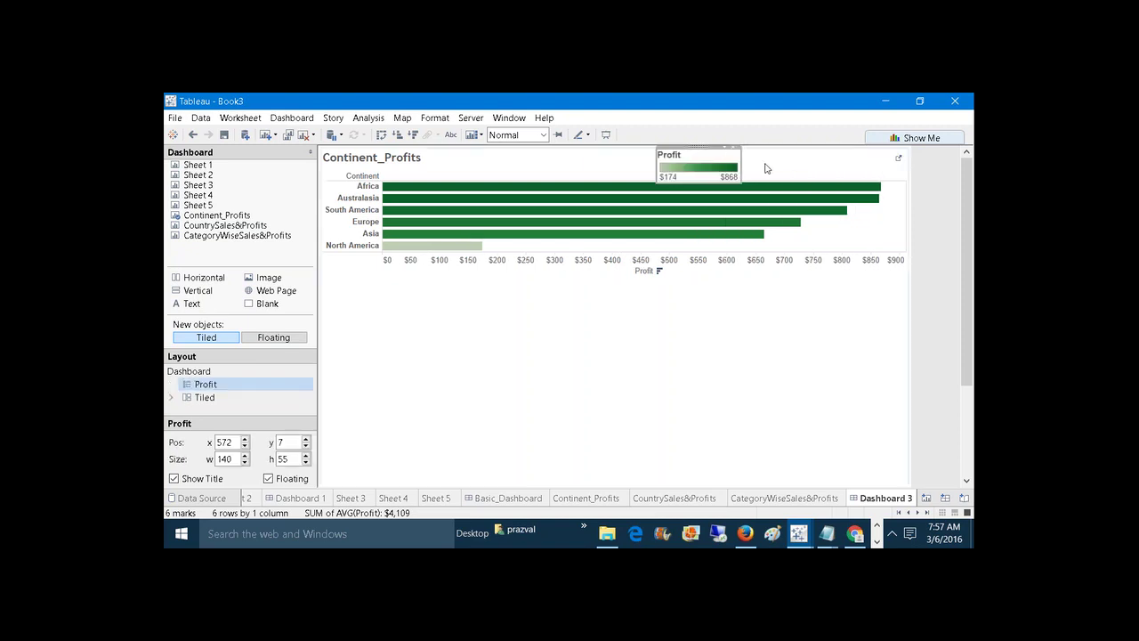
Place the CountrySales&Profits sheet below Continent_Profits and raise its upper border to just under the Profit axis.
left_click(764, 165)
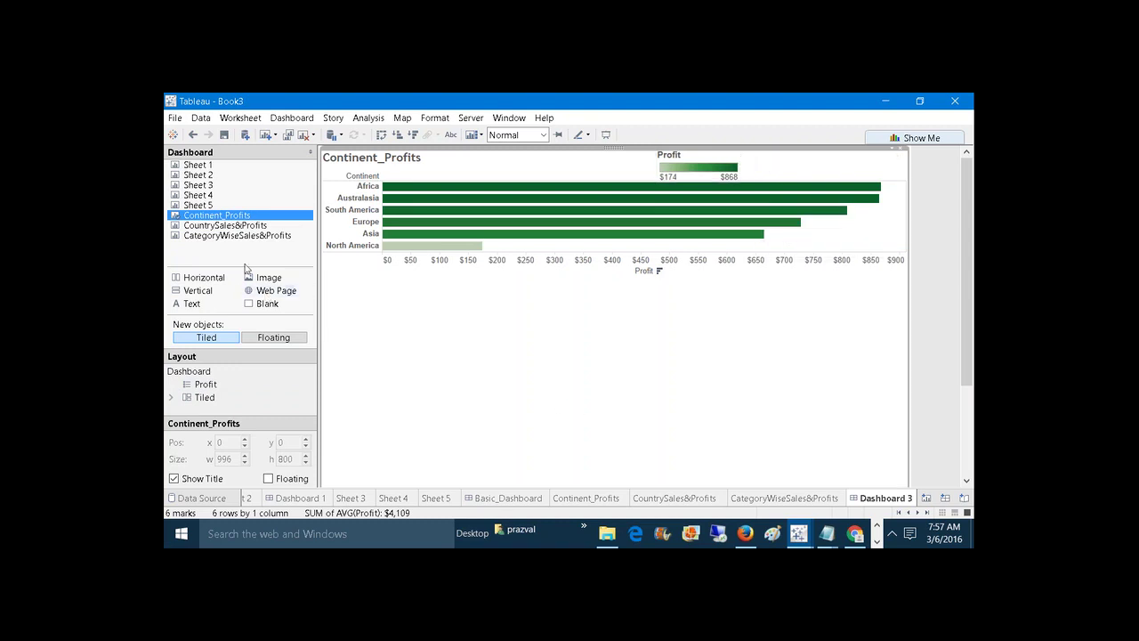
mouse_move(206, 226)
left_mouse_down()
mouse_move(374, 285)
mouse_move(481, 389)
mouse_move(584, 413)
left_mouse_up()
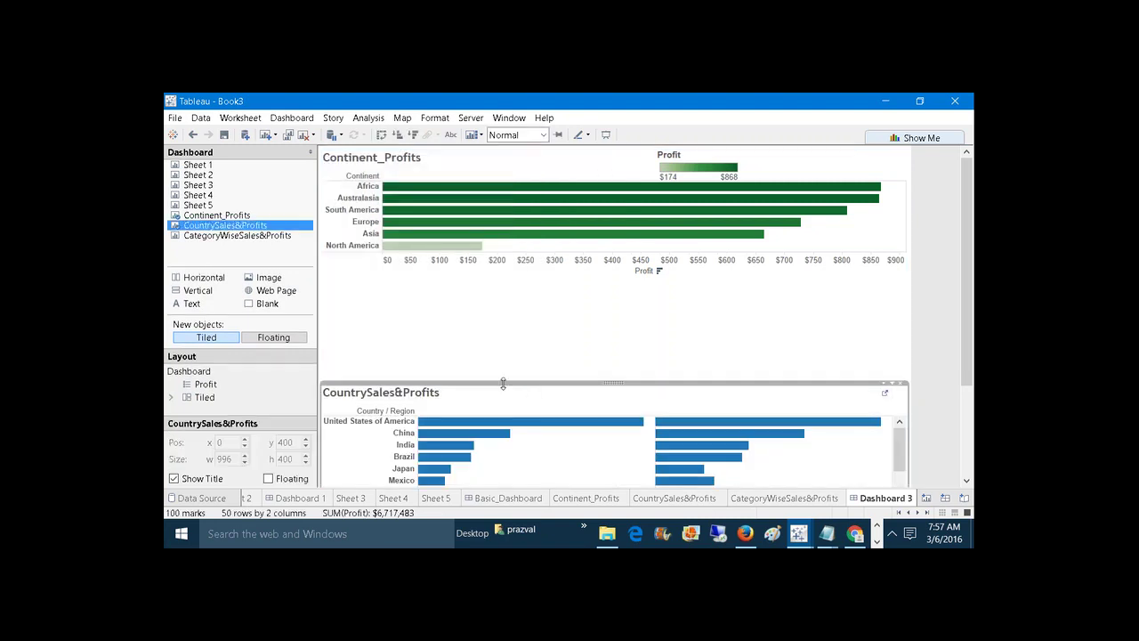
left_click_drag(502, 383, 497, 276)
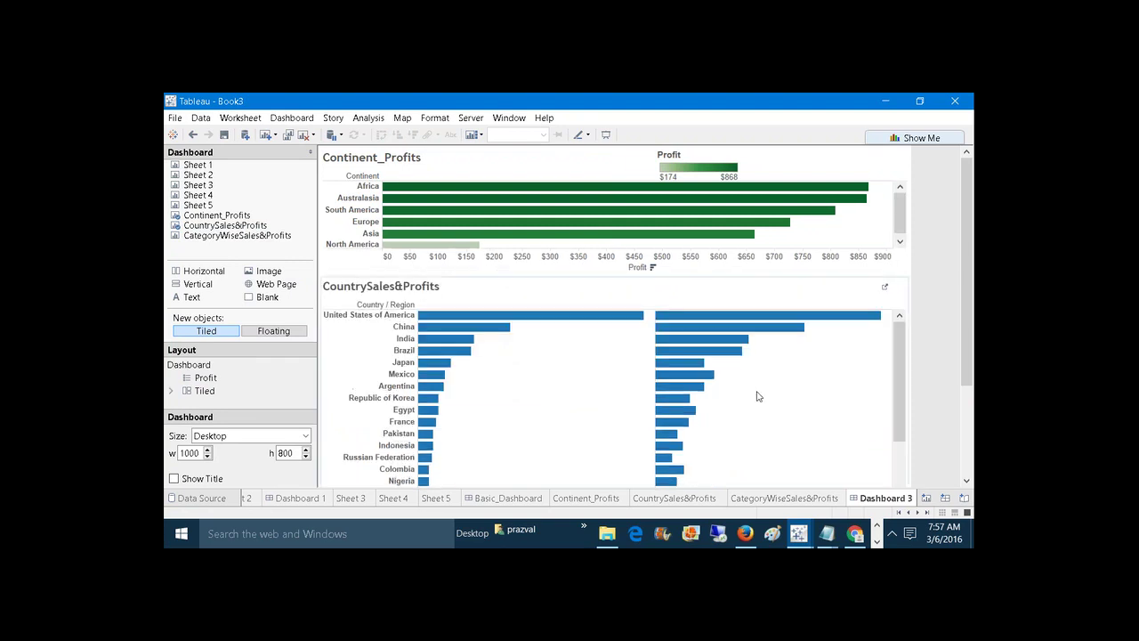
Place the CategoryWiseSales&Profits sheet on the dashboard to the right of CountrySales&Profits.
left_click(215, 237)
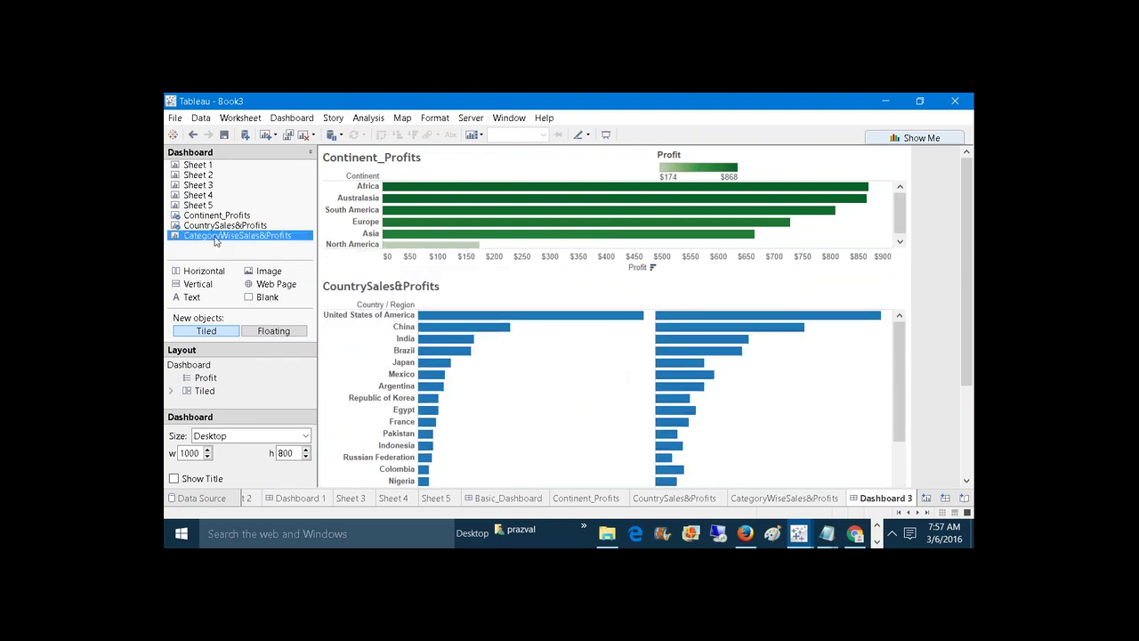
mouse_move(215, 240)
left_mouse_down()
mouse_move(418, 249)
mouse_move(670, 395)
mouse_move(712, 483)
left_mouse_up()
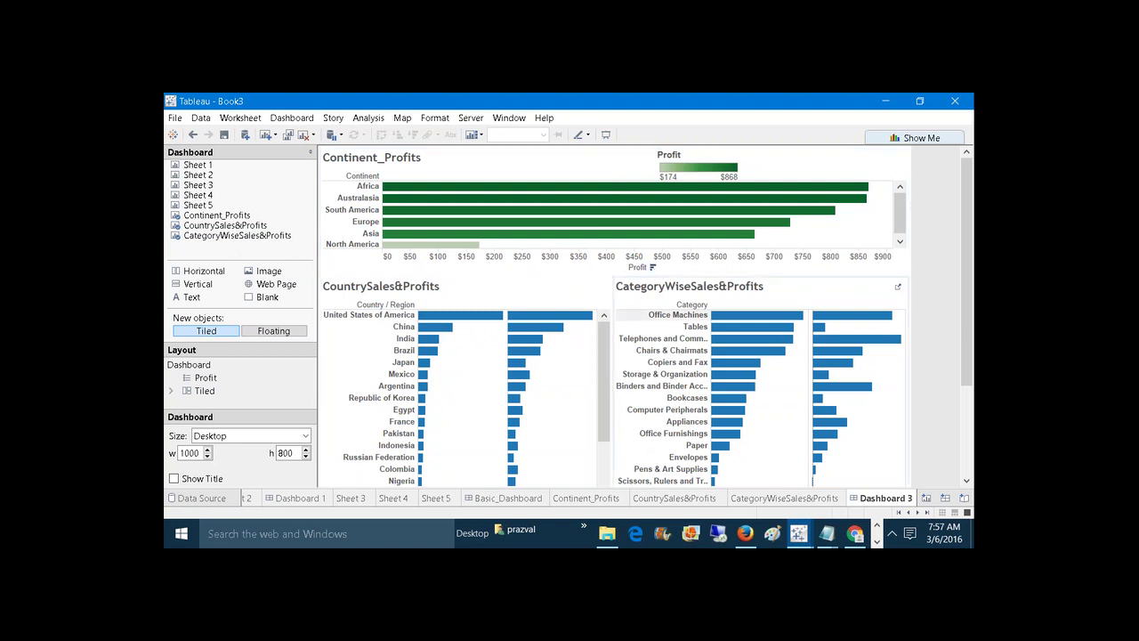
left_click(900, 225)
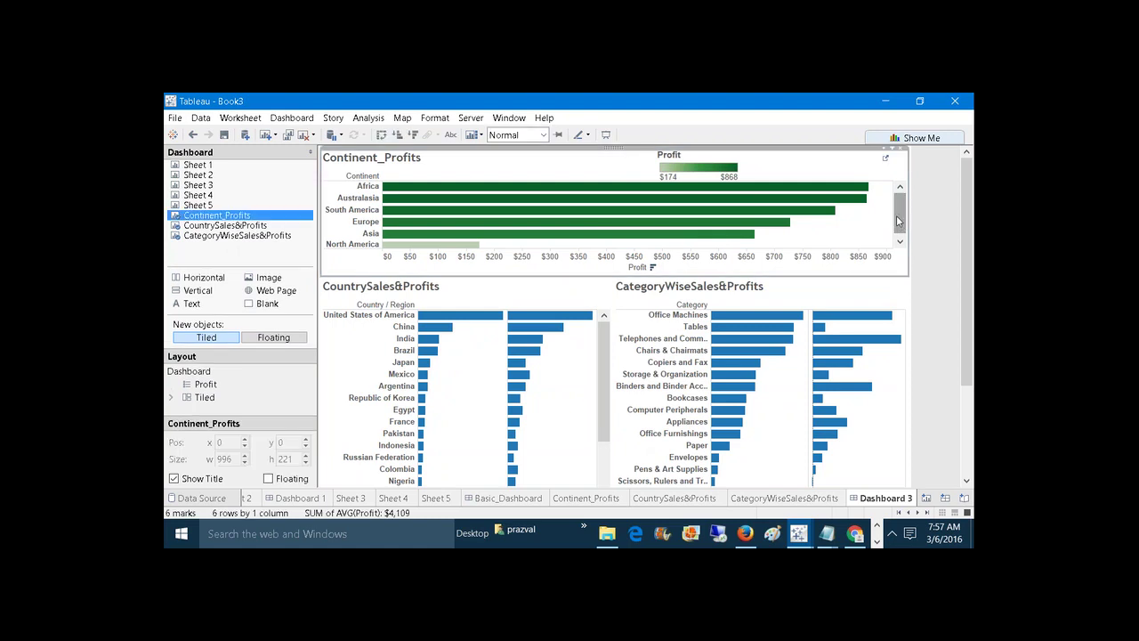
On the Continent_Profits worksheet, change the aggregation of Profit to Sum for both the colour mark and the column measure.
mouse_move(596, 528)
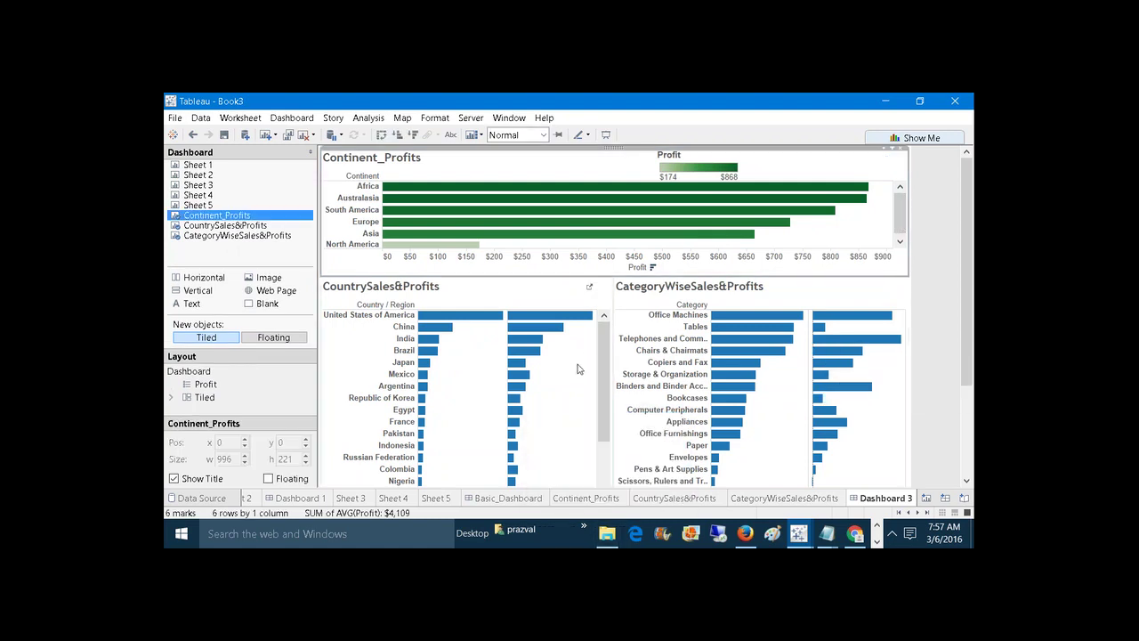
left_click(587, 498)
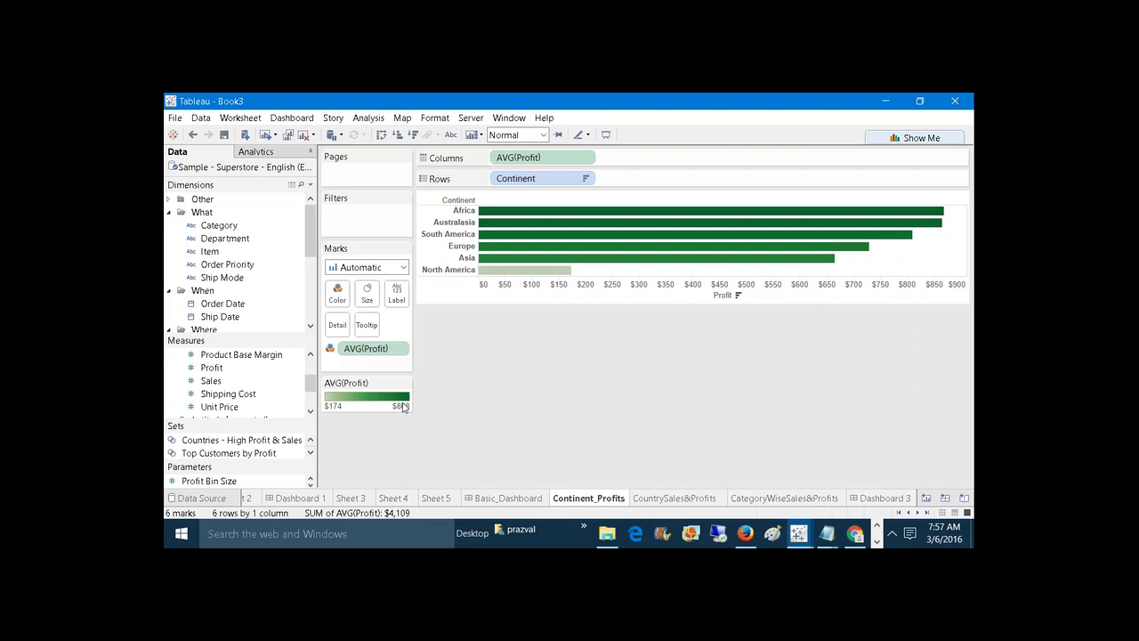
right_click(365, 356)
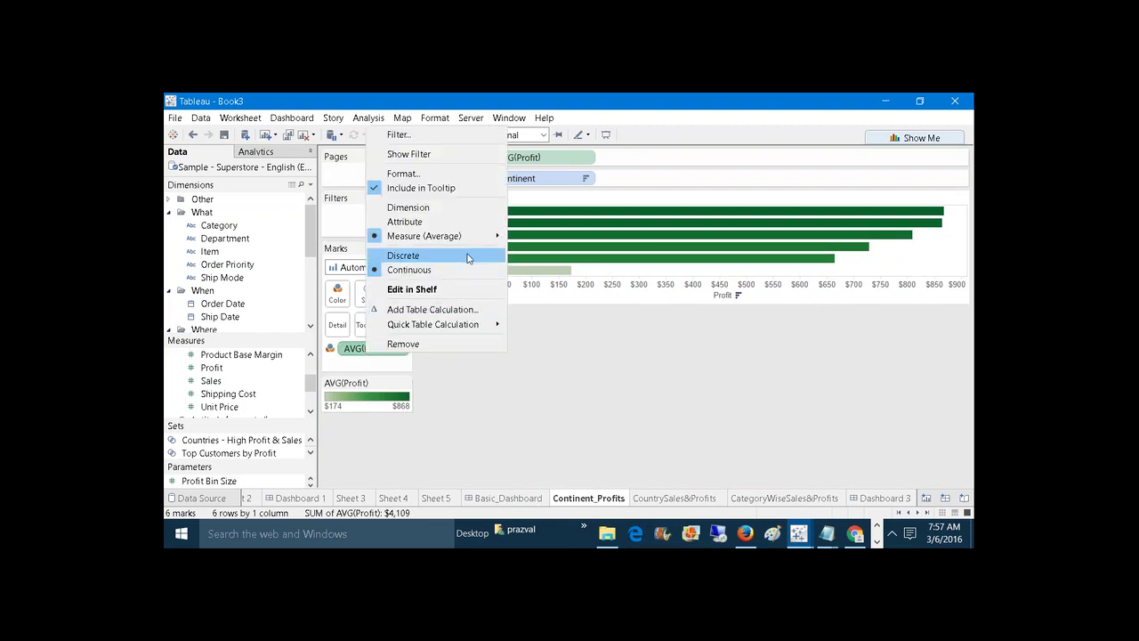
mouse_move(476, 237)
left_click(513, 238)
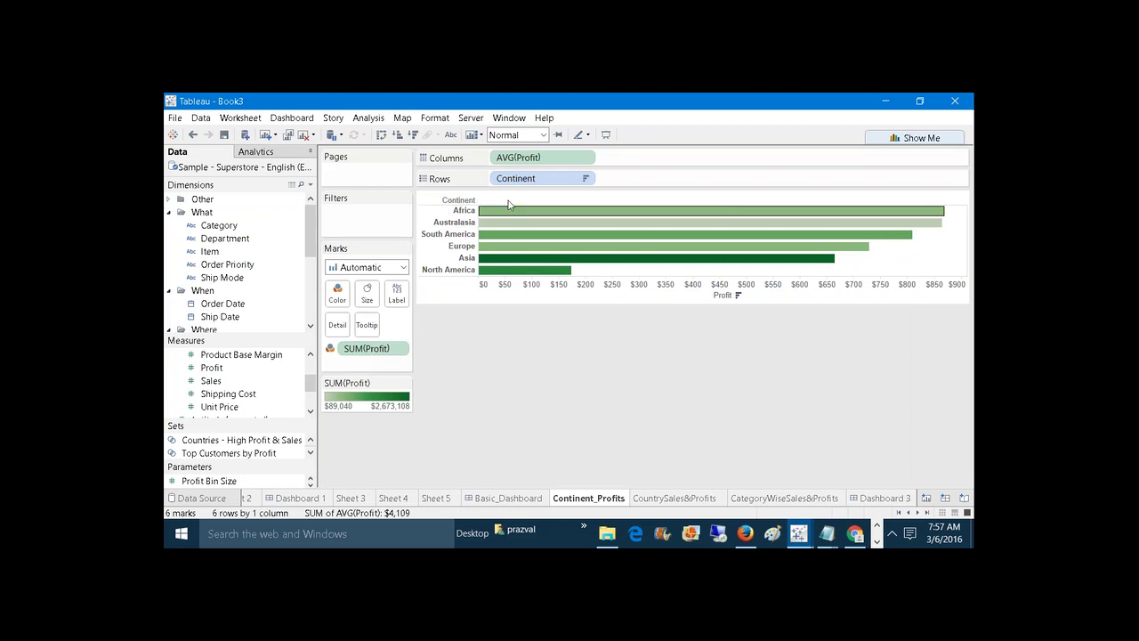
right_click(513, 158)
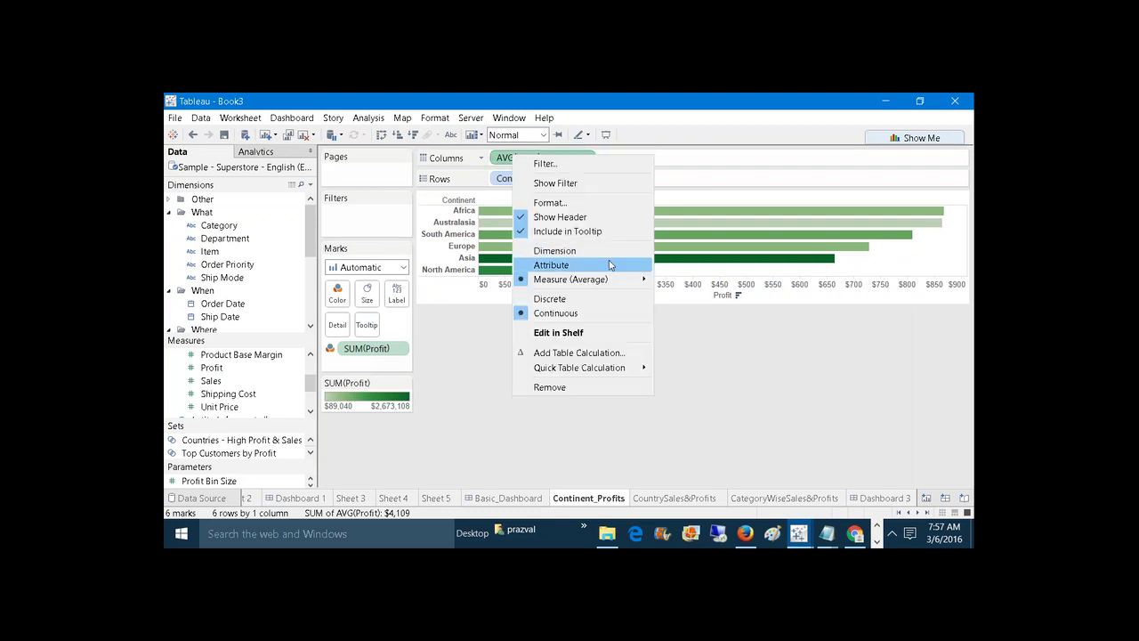
mouse_move(631, 281)
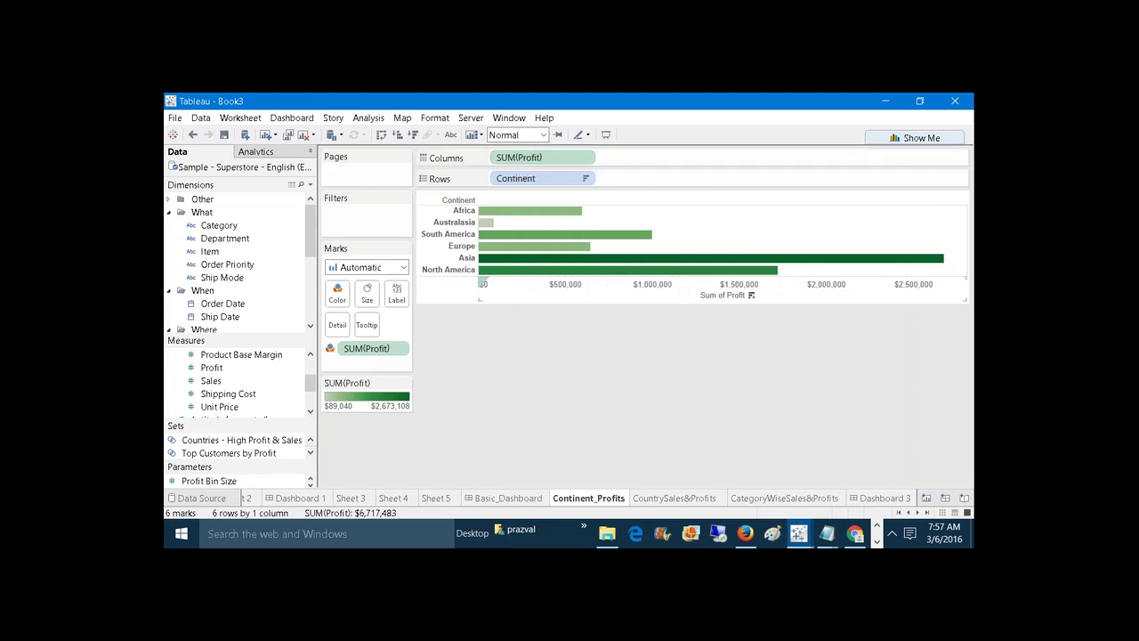
Sort the continents on the Continent_Profits worksheet in descending order of Profit and return to Dashboard 3.
left_click(414, 134)
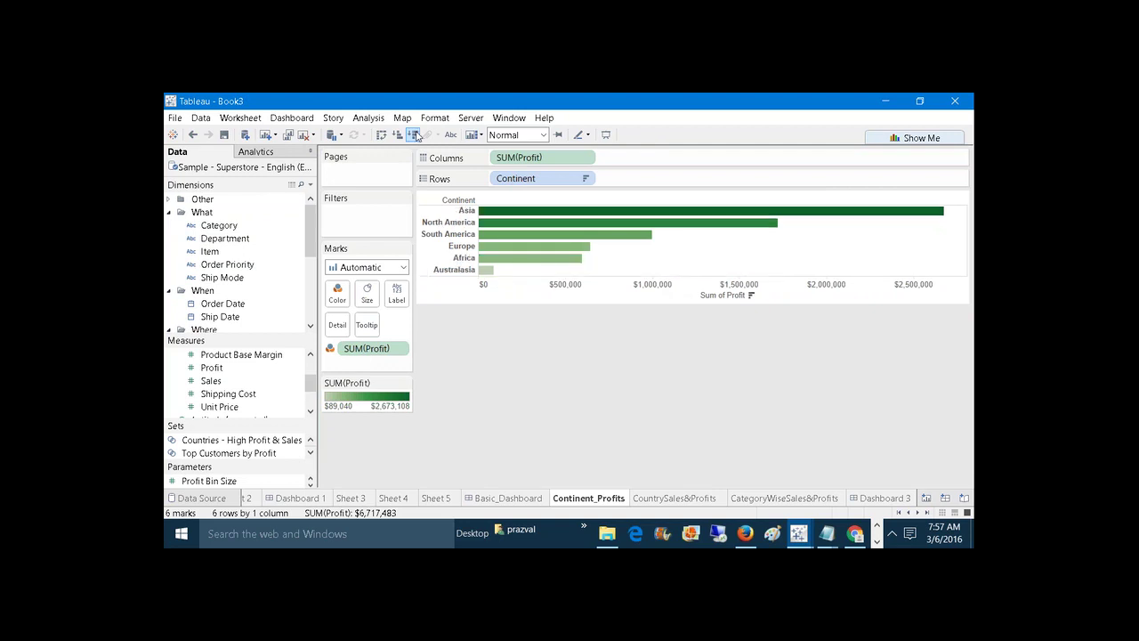
left_click(865, 497)
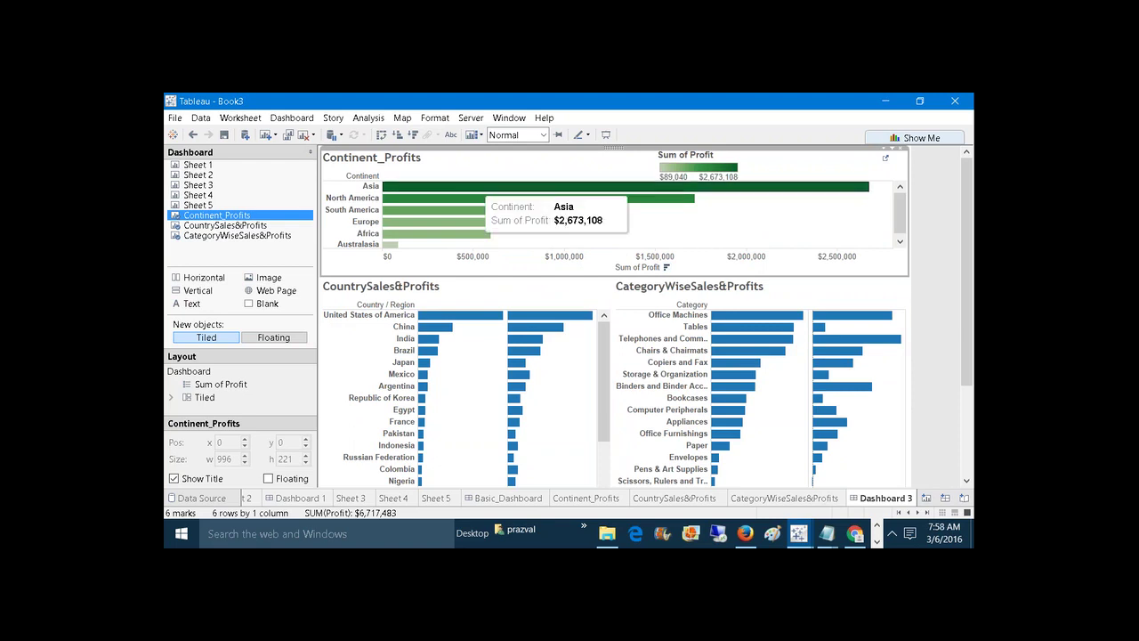
left_click(375, 188)
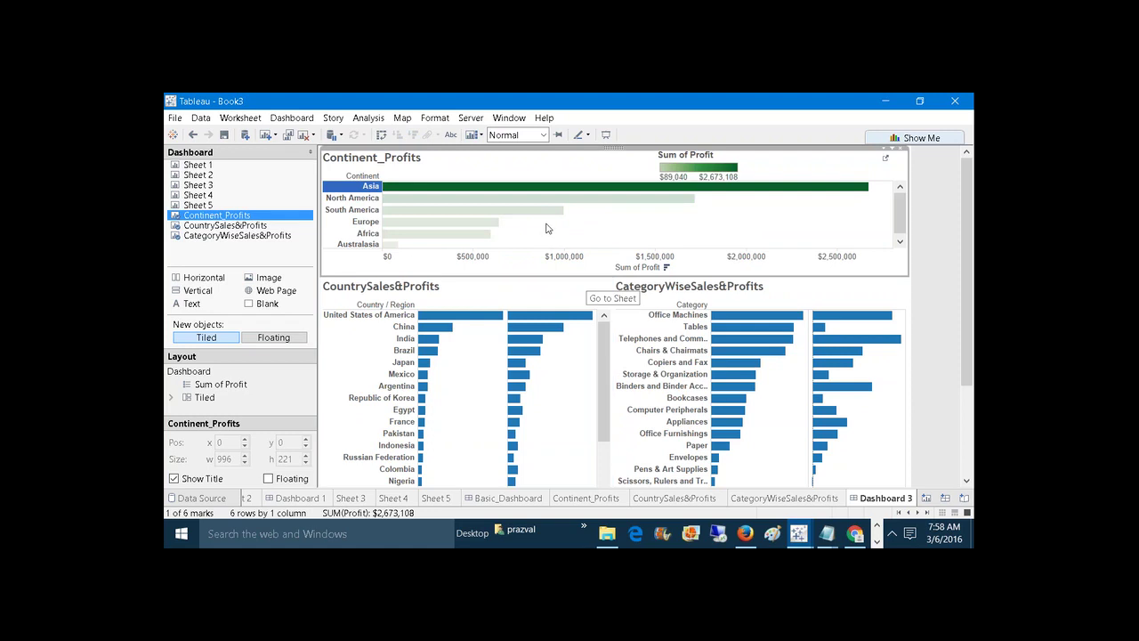
left_click(296, 118)
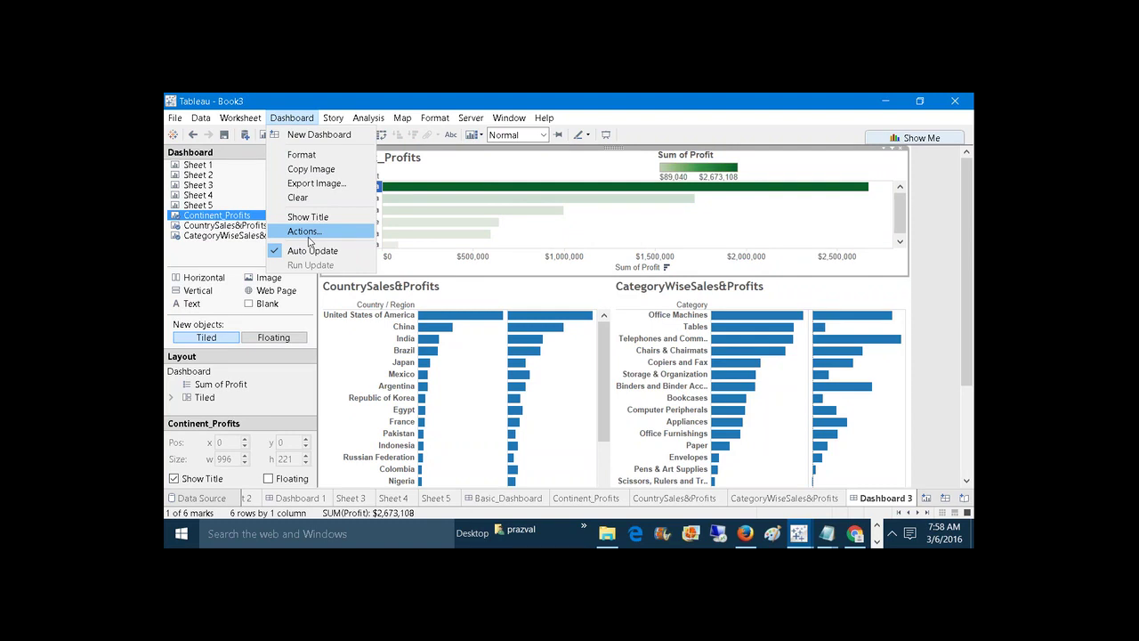
left_click(743, 221)
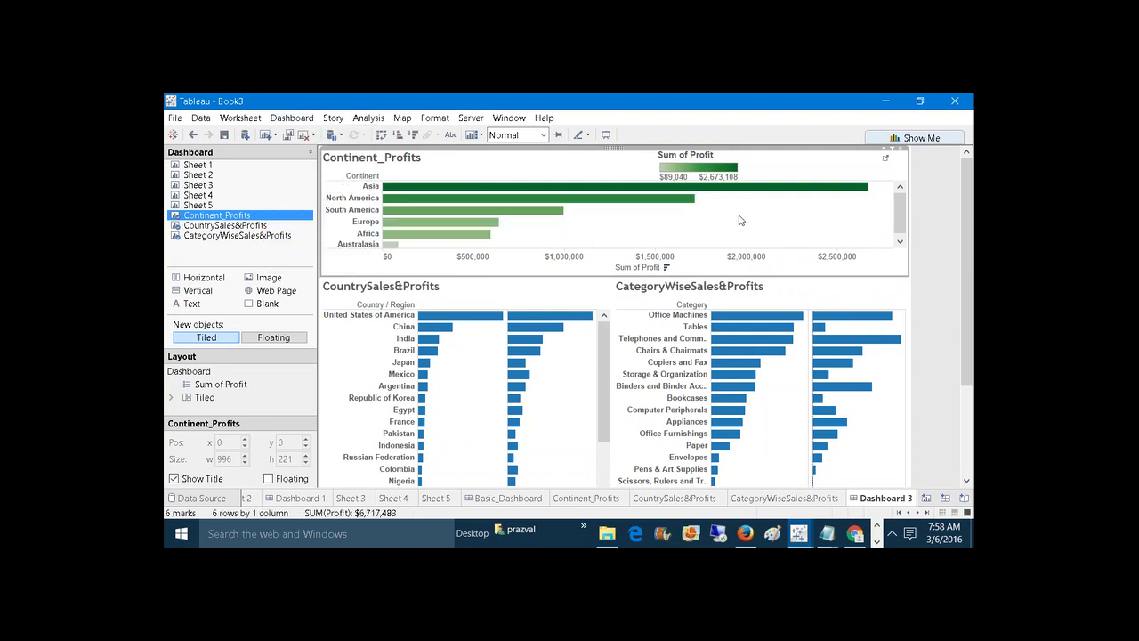
Set the Continent_Profits sheet to act as a filter on the dashboard and test it by selecting Asia and Australasia.
left_click(886, 153)
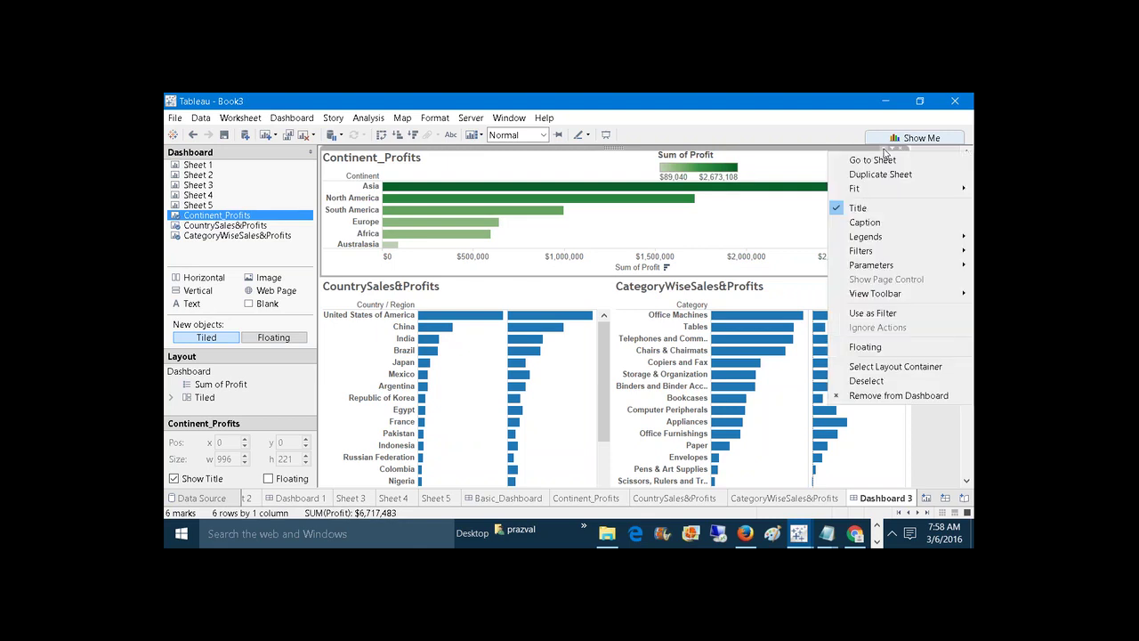
left_click(875, 314)
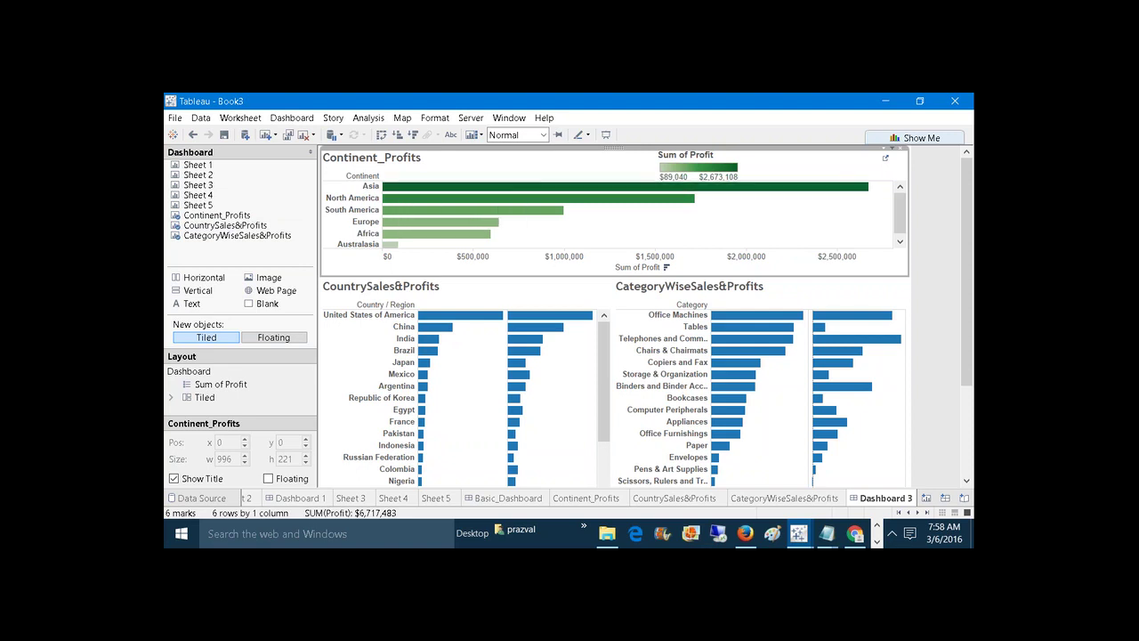
left_click(396, 189)
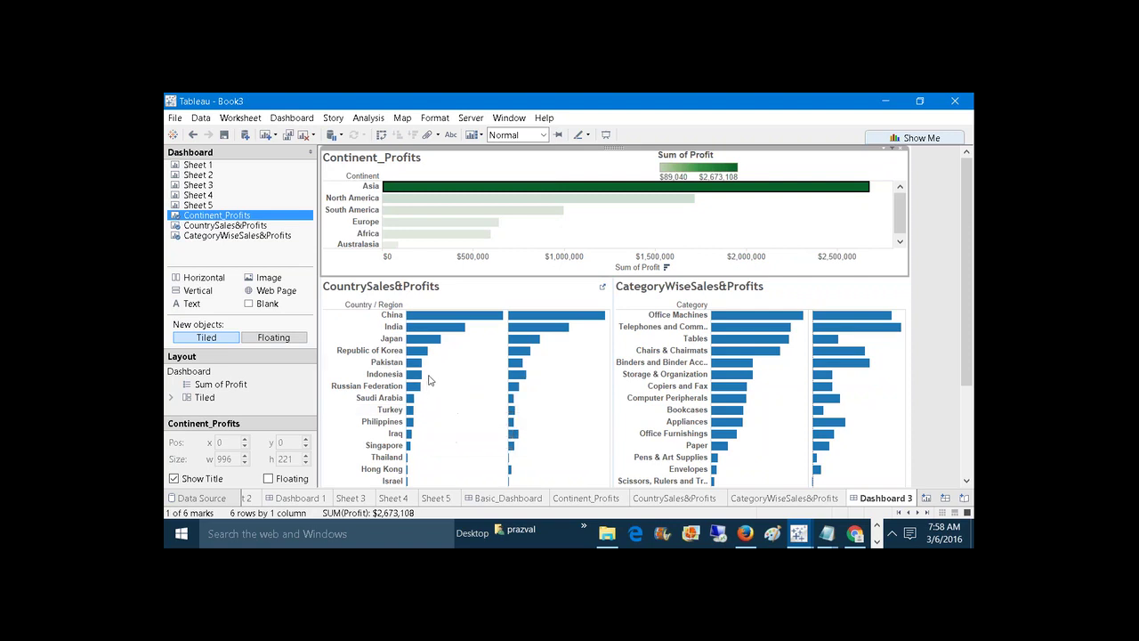
mouse_move(427, 379)
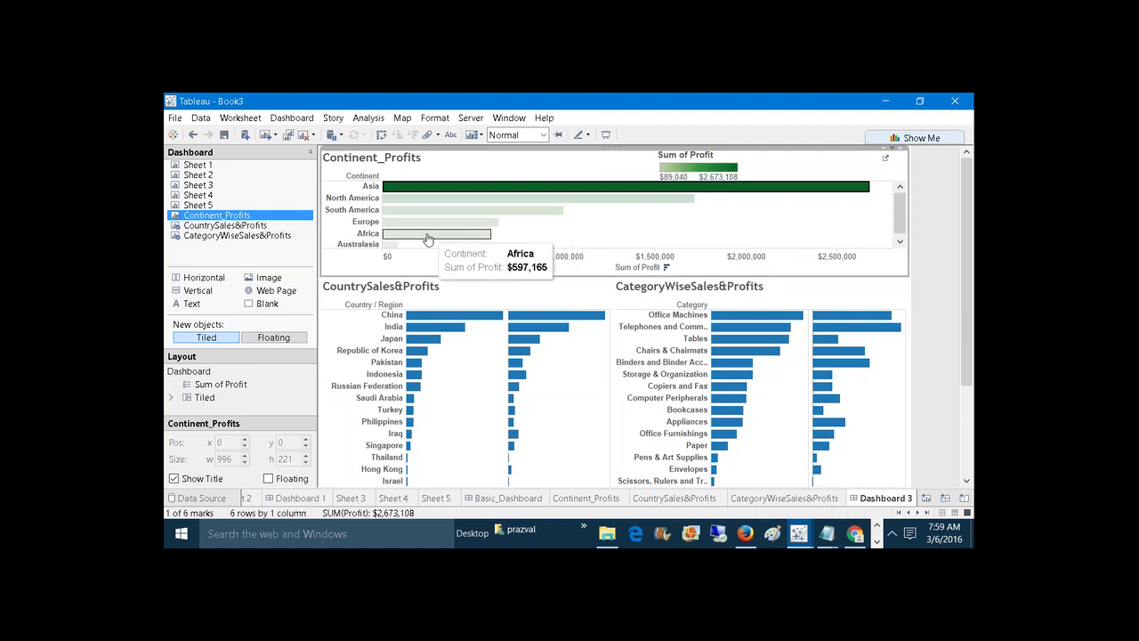
left_click(394, 248)
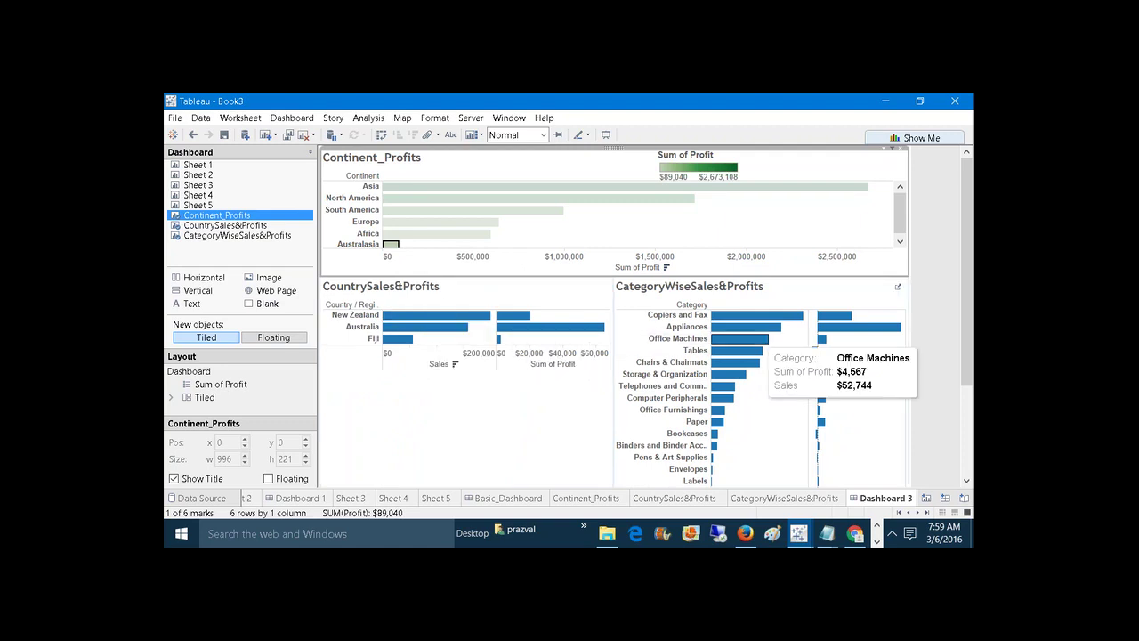
mouse_move(770, 341)
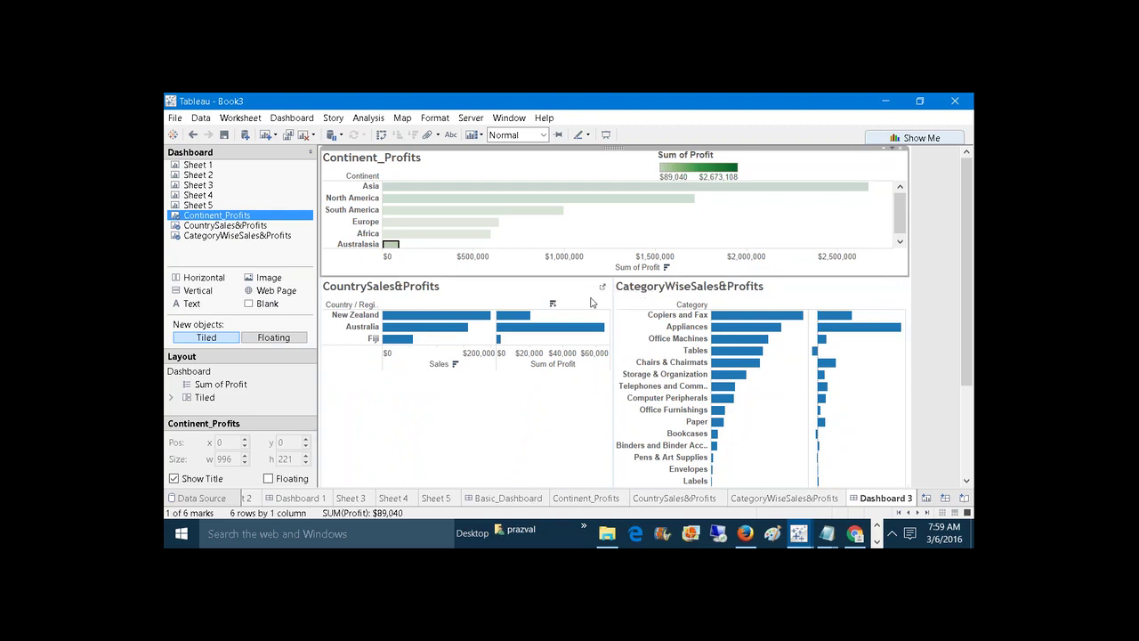
Review the source and target sheets of the dashboard's generated filter action, keeping its settings.
left_click(892, 149)
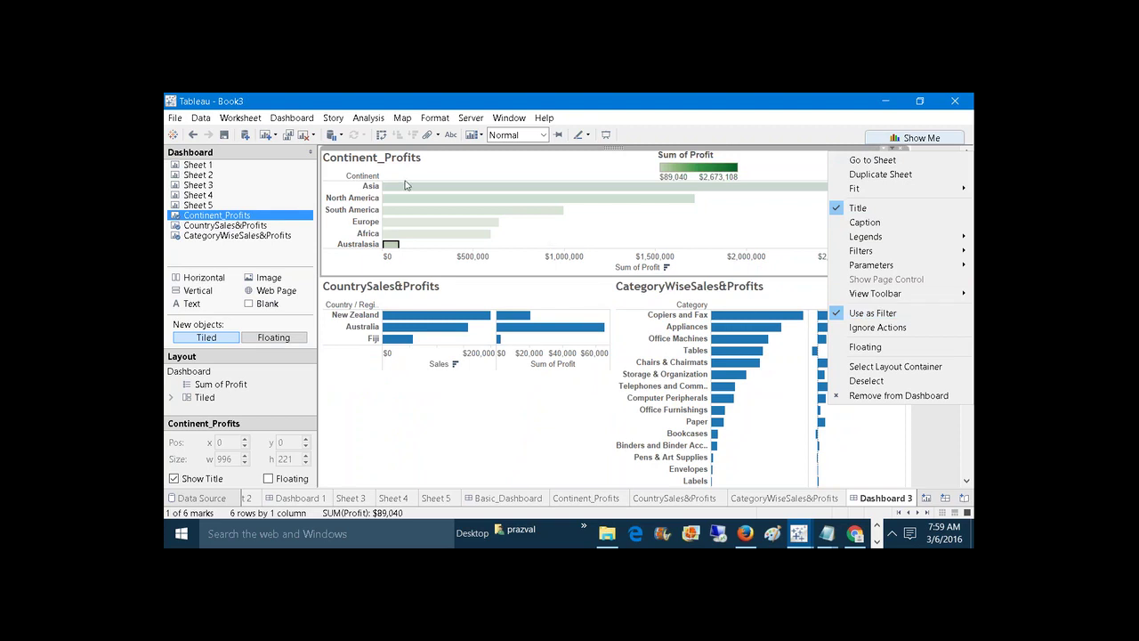
left_click(290, 119)
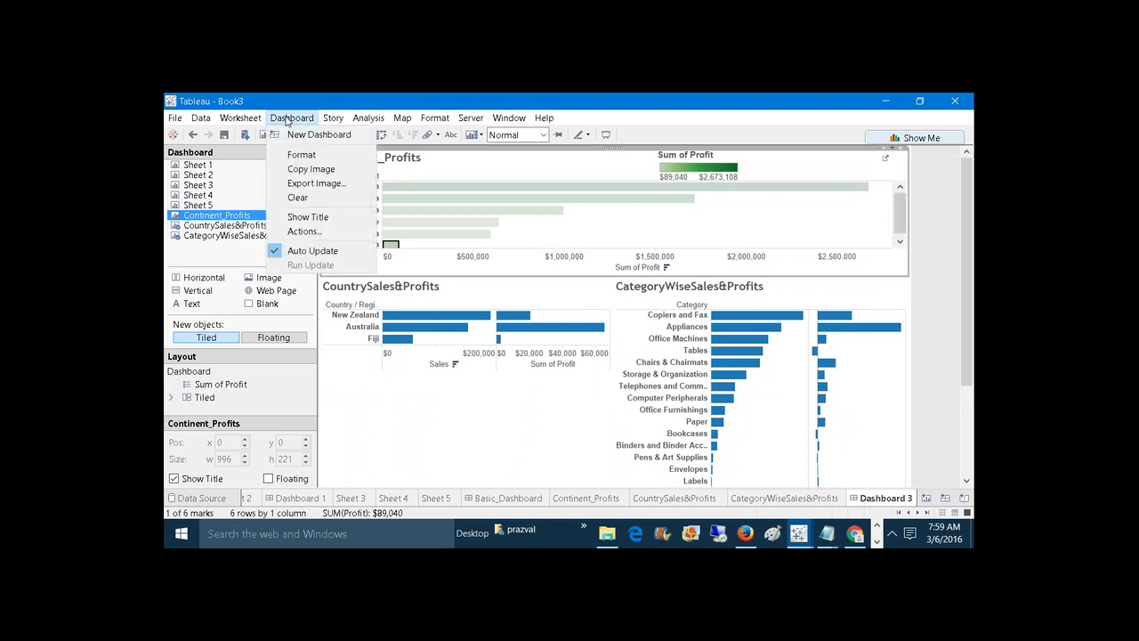
left_click(303, 231)
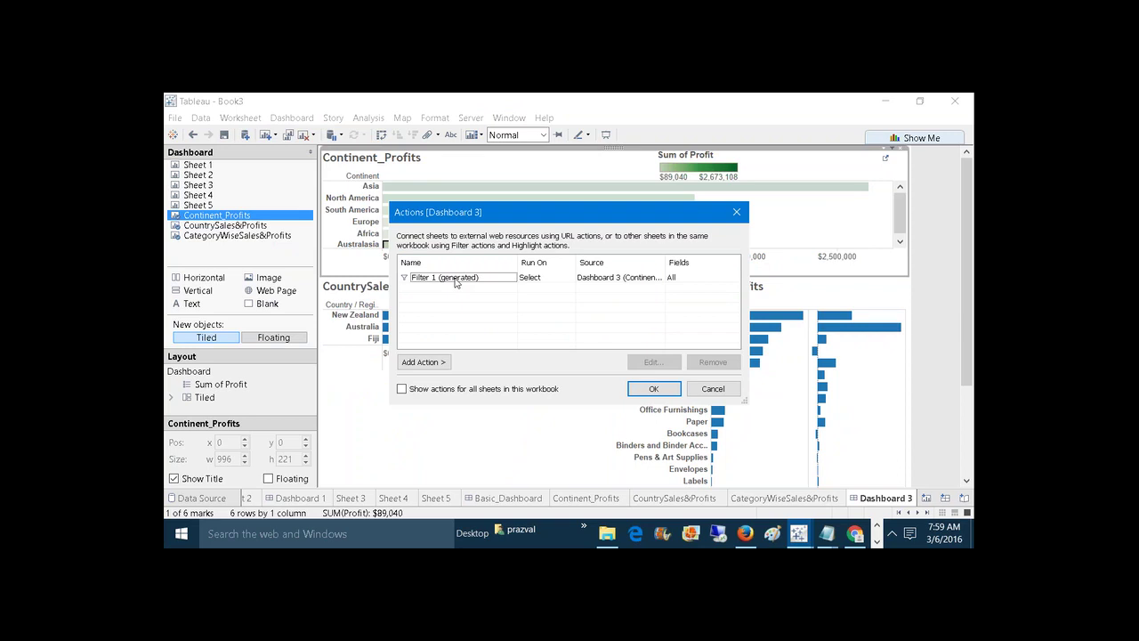
left_click(455, 280)
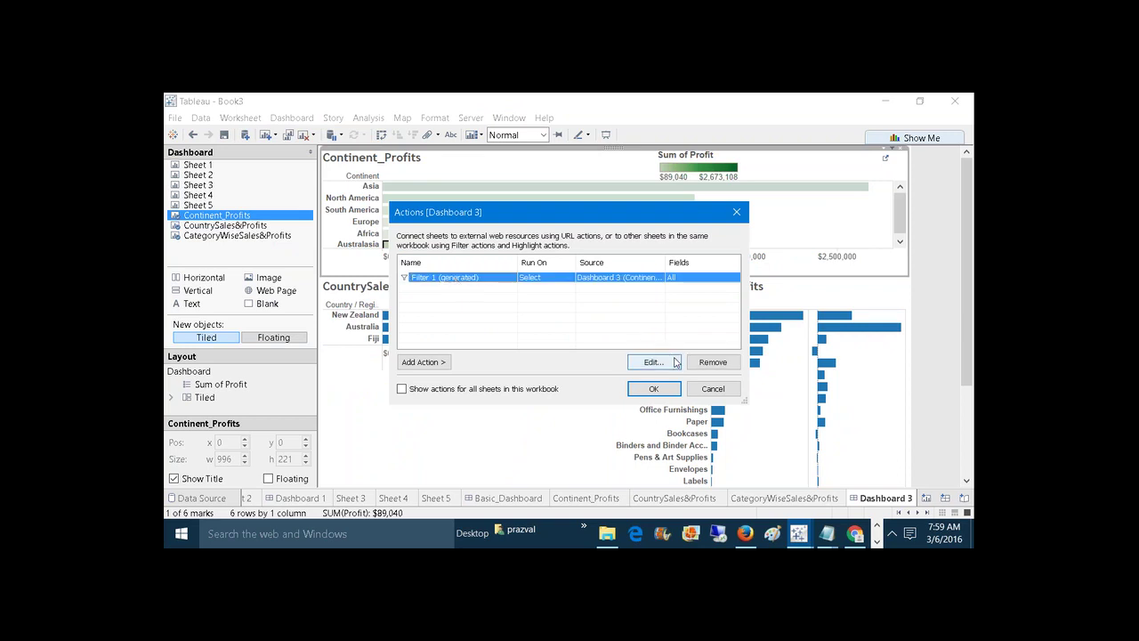
left_click(654, 362)
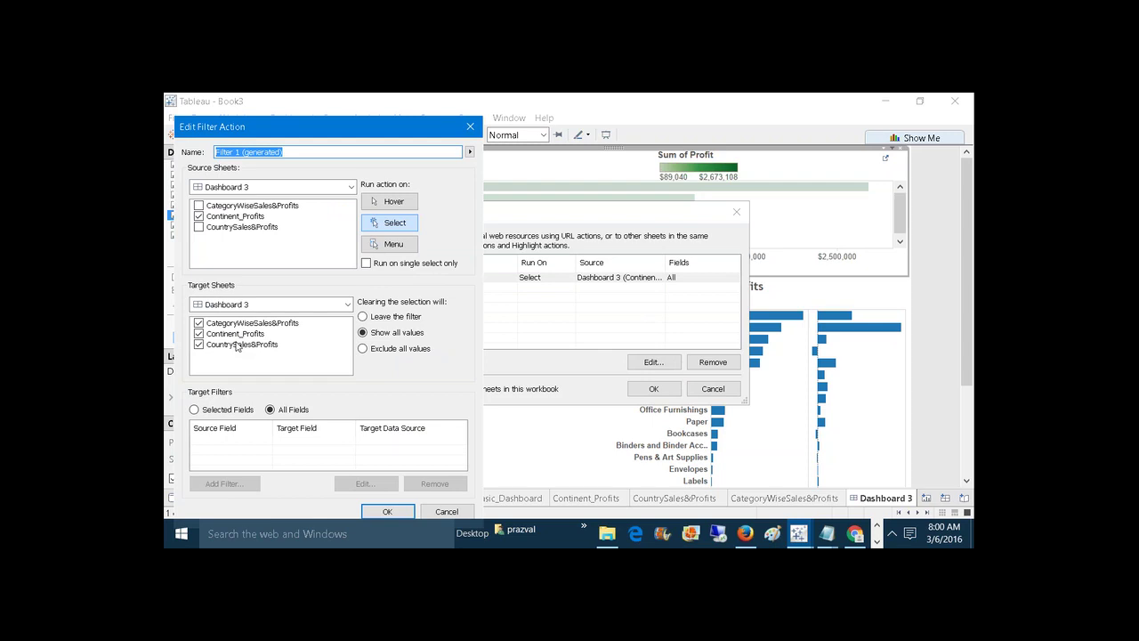
left_click(387, 511)
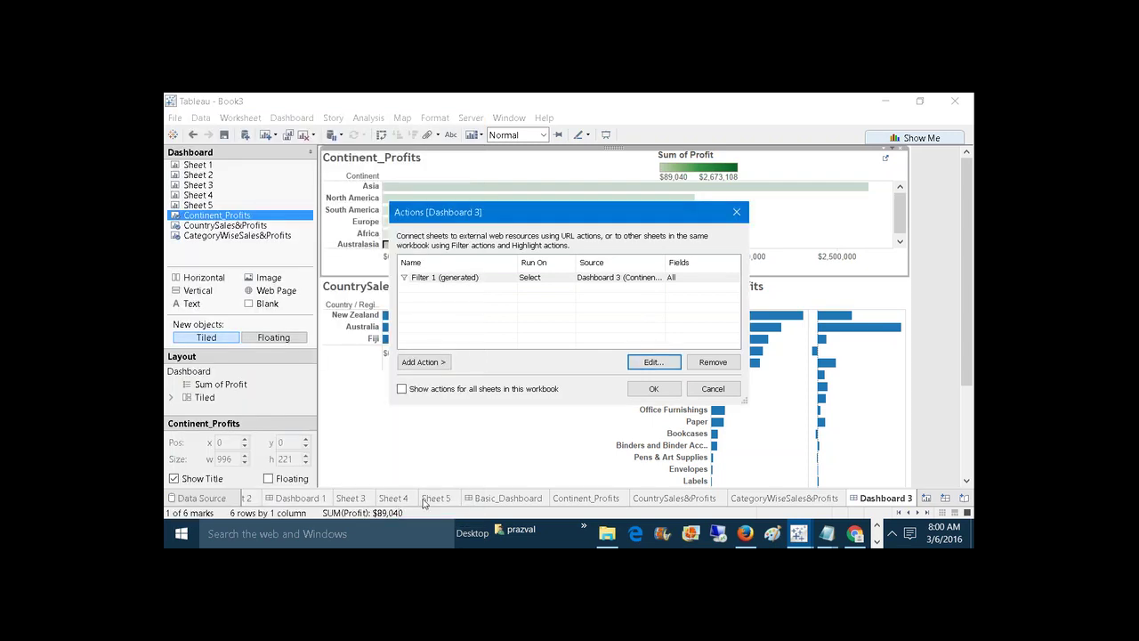
left_click(653, 388)
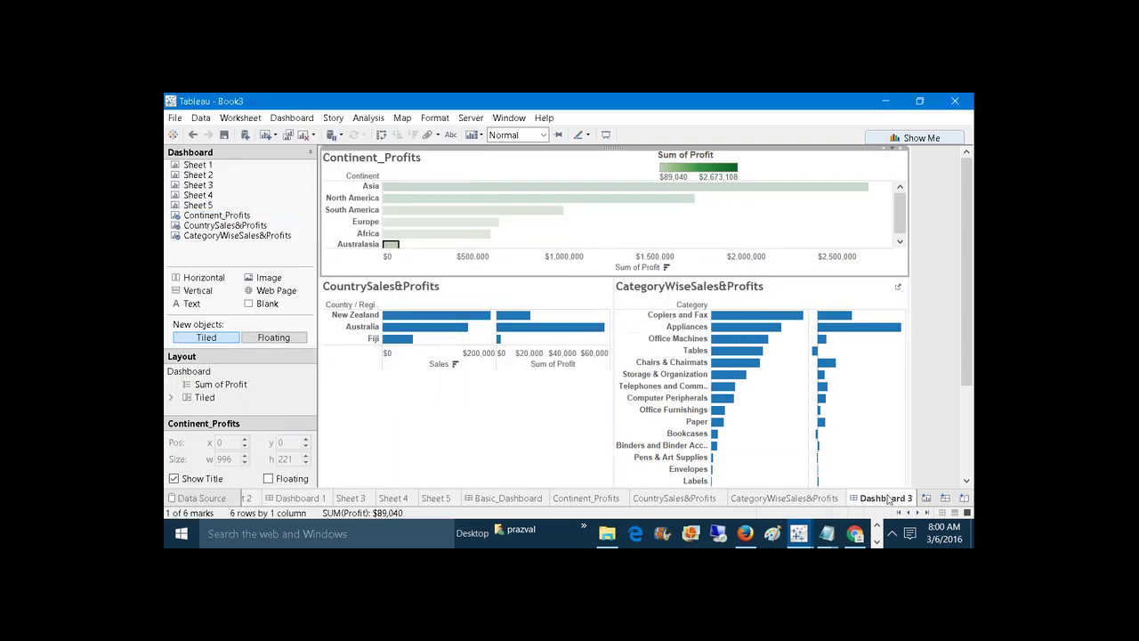
Rename Dashboard 3 as Master-Detail.
right_click(889, 500)
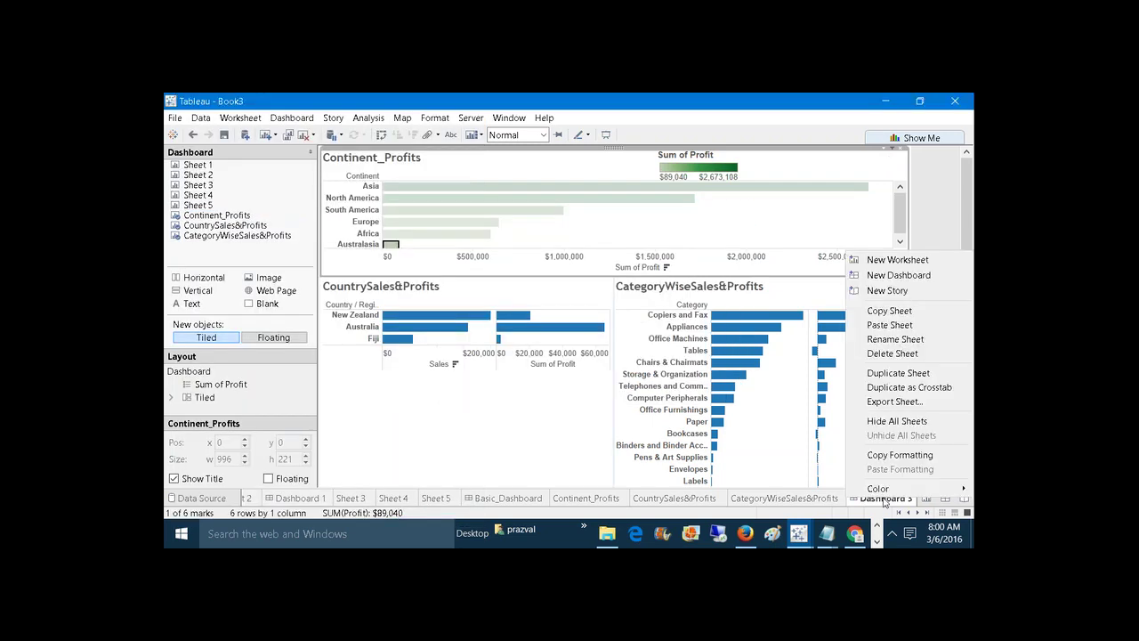
left_click(898, 343)
type("Ma")
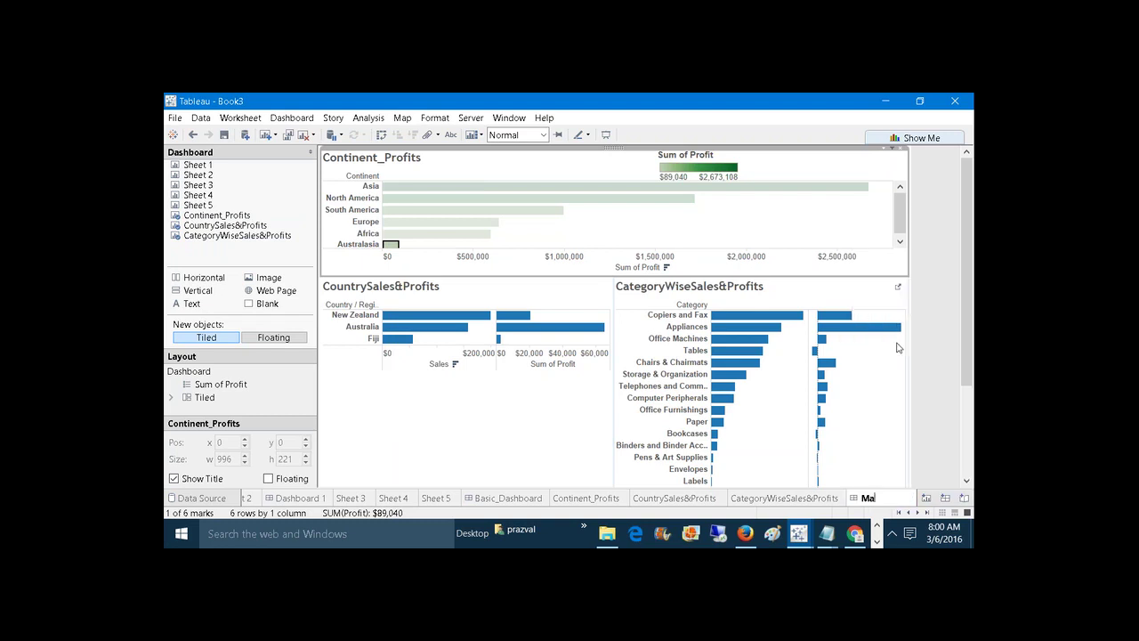
type("ster-Detail")
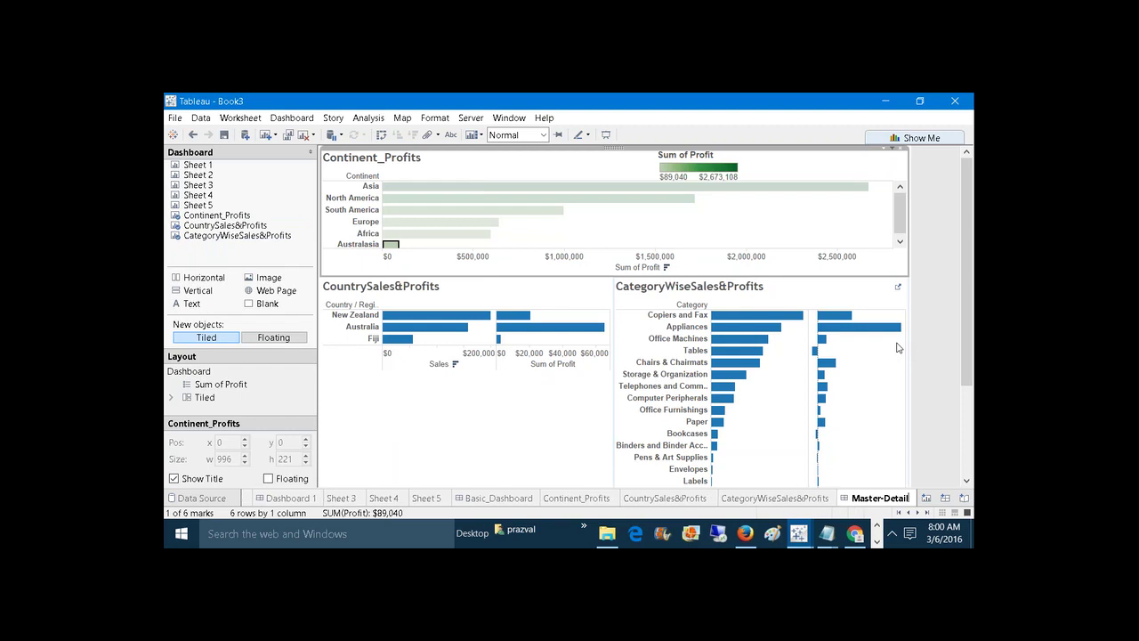
left_click(935, 380)
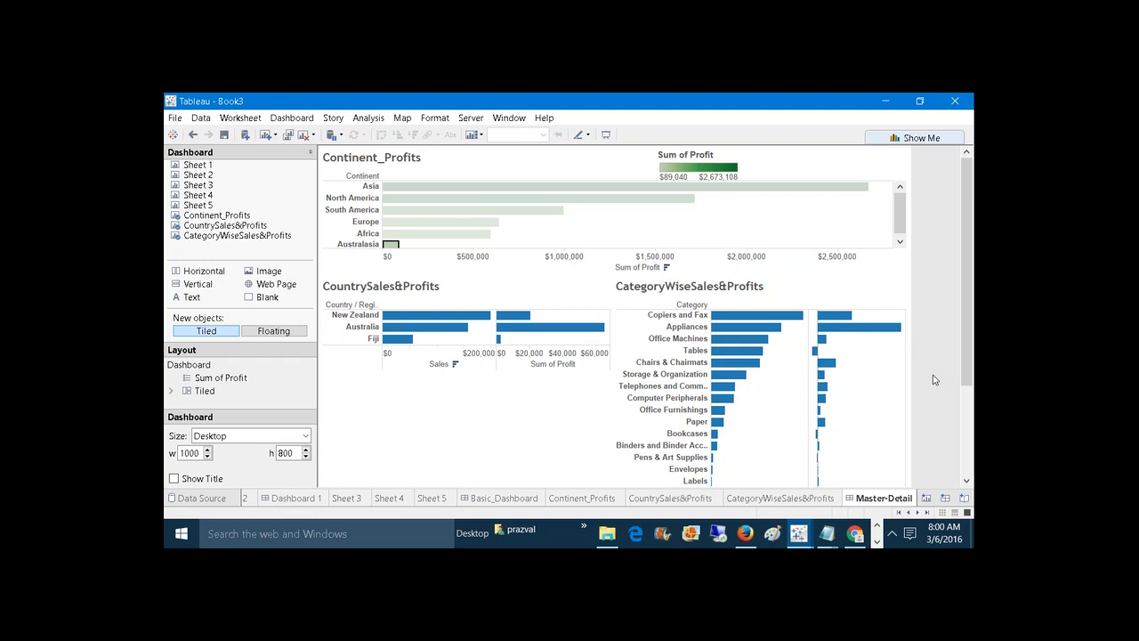
Show mark labels on the Continent_Profits chart and filter the detail sheets by North America.
left_click(669, 228)
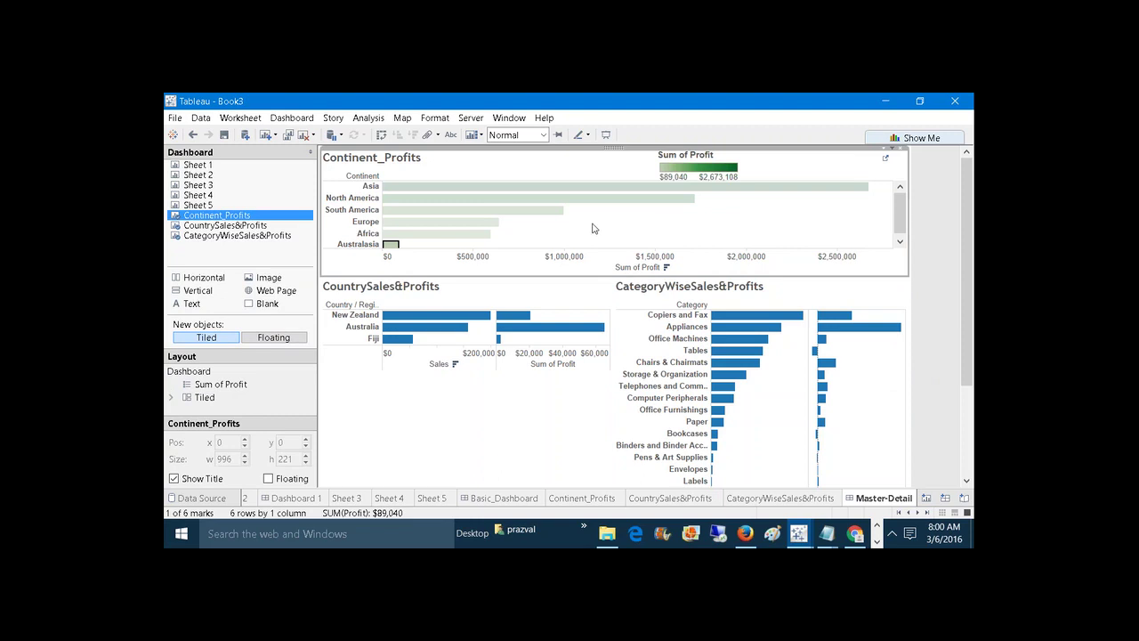
left_click(543, 236)
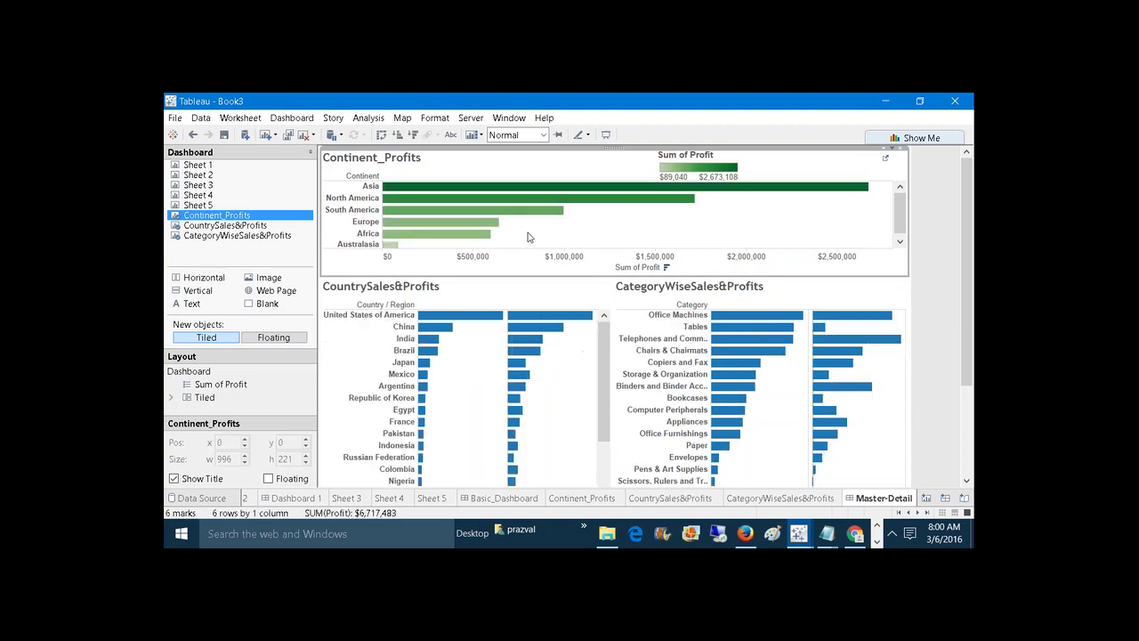
left_click(445, 213)
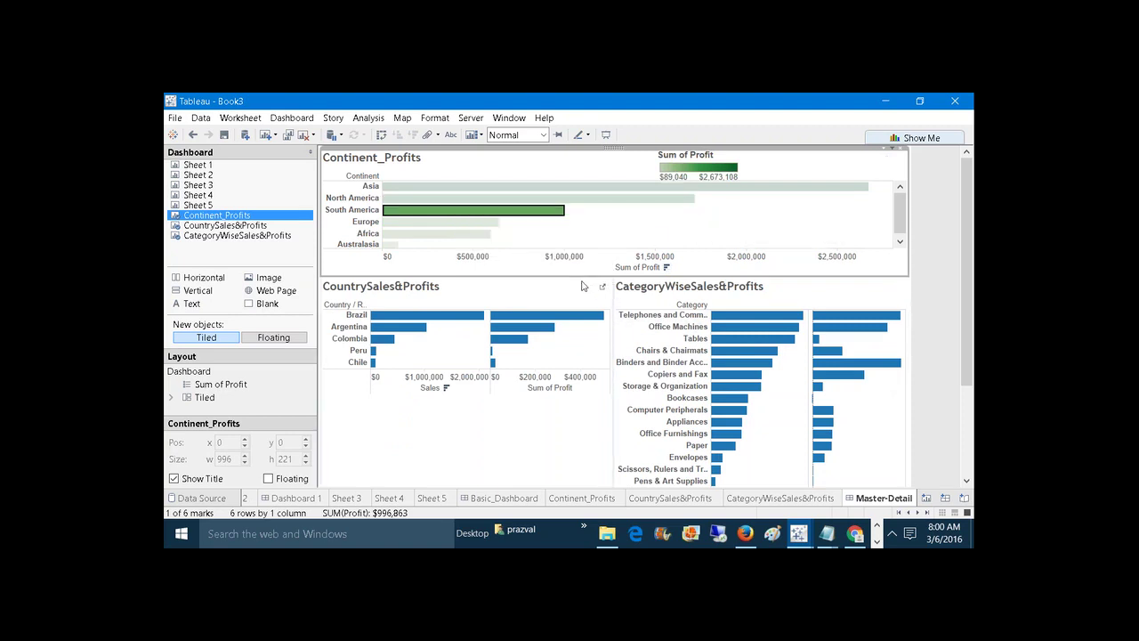
left_click(452, 136)
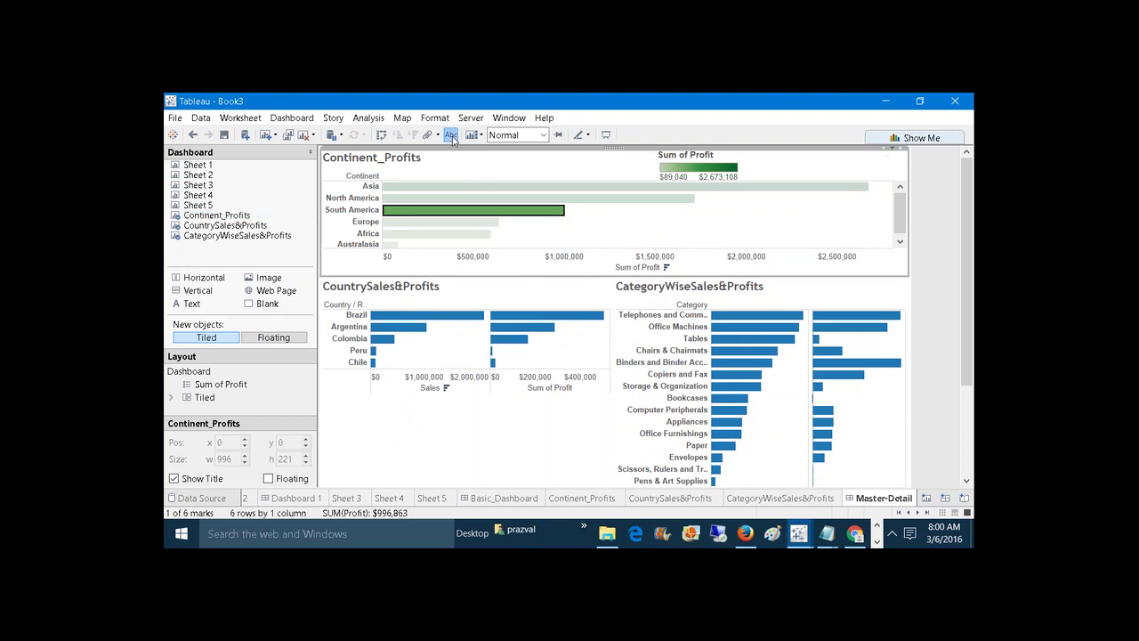
left_click(569, 233)
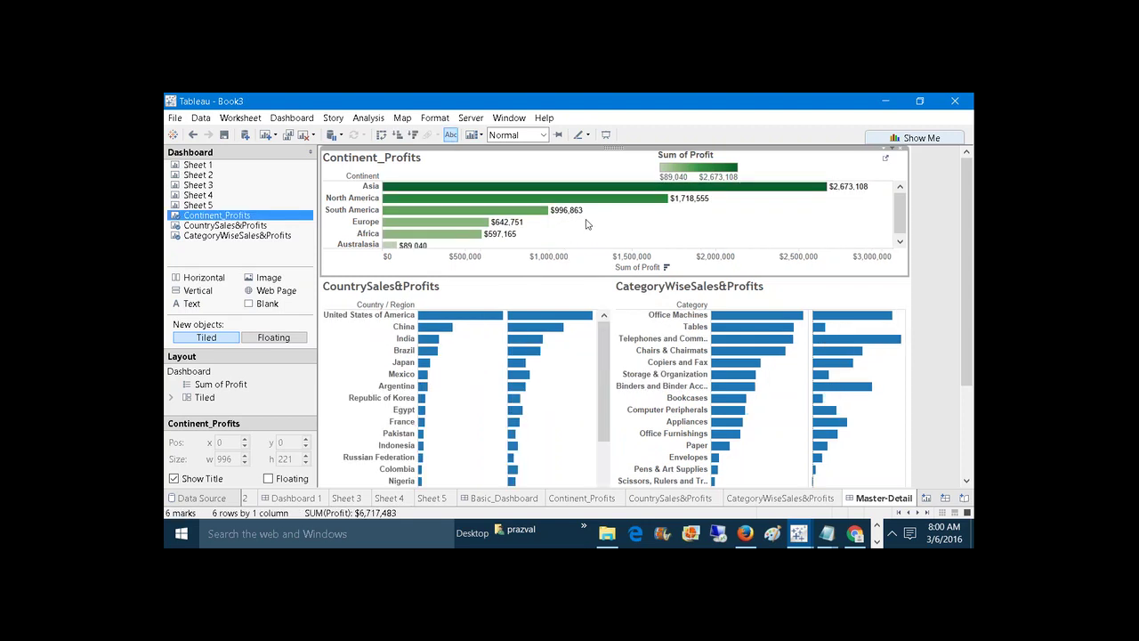
left_click(602, 199)
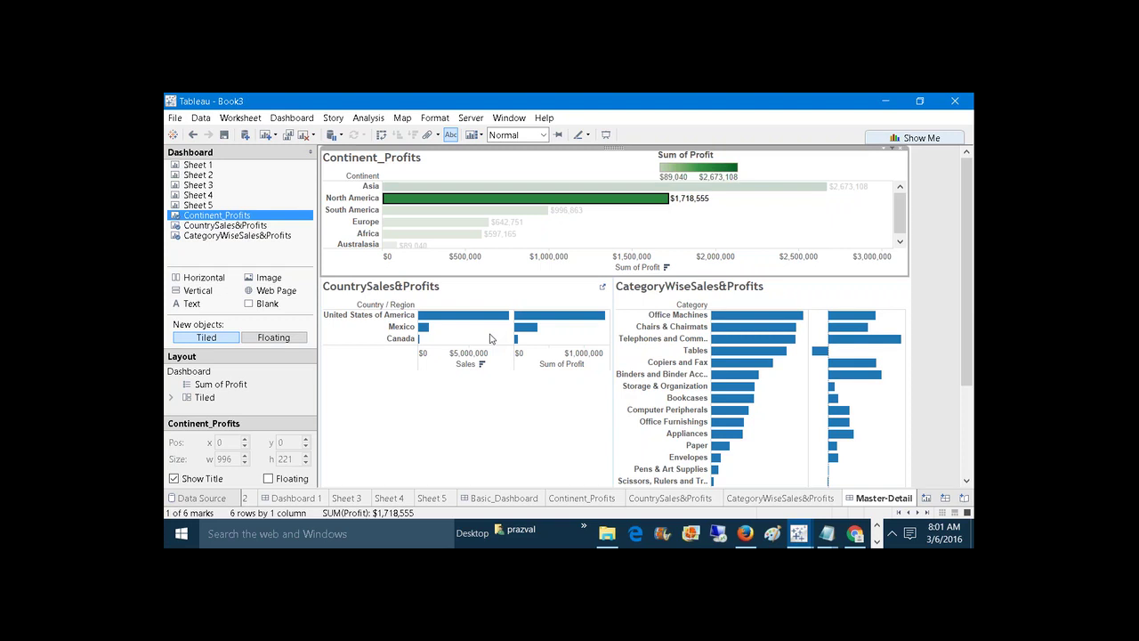
Switch to the Notepad task notes and add the heading "Masters:-" above Year wise Order Quantity under Task3.
mouse_move(825, 542)
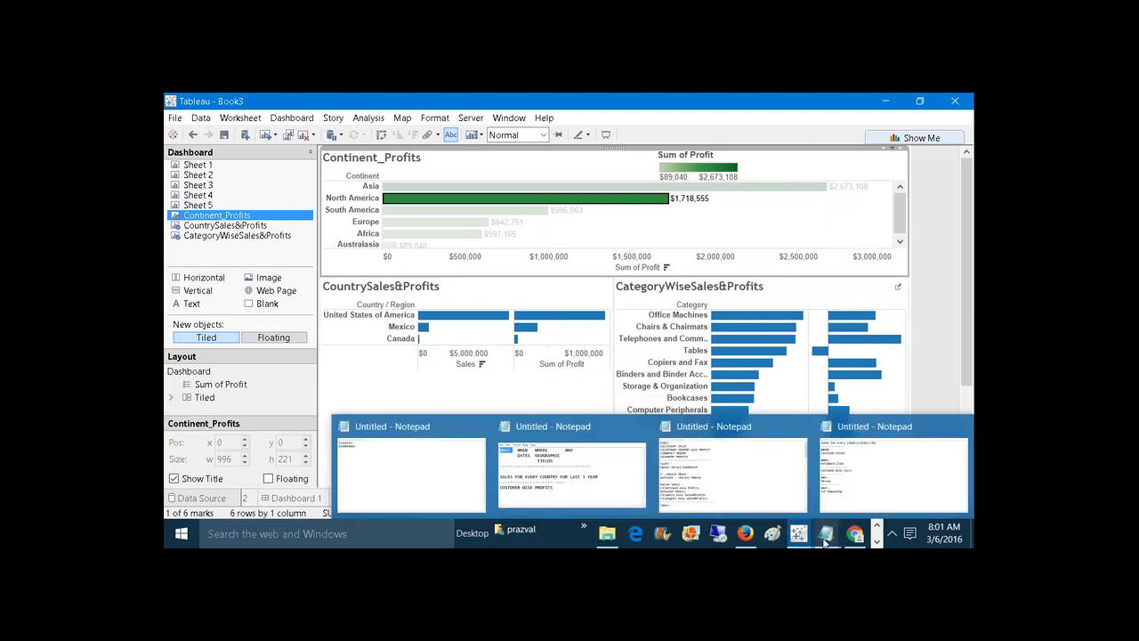
left_click(757, 476)
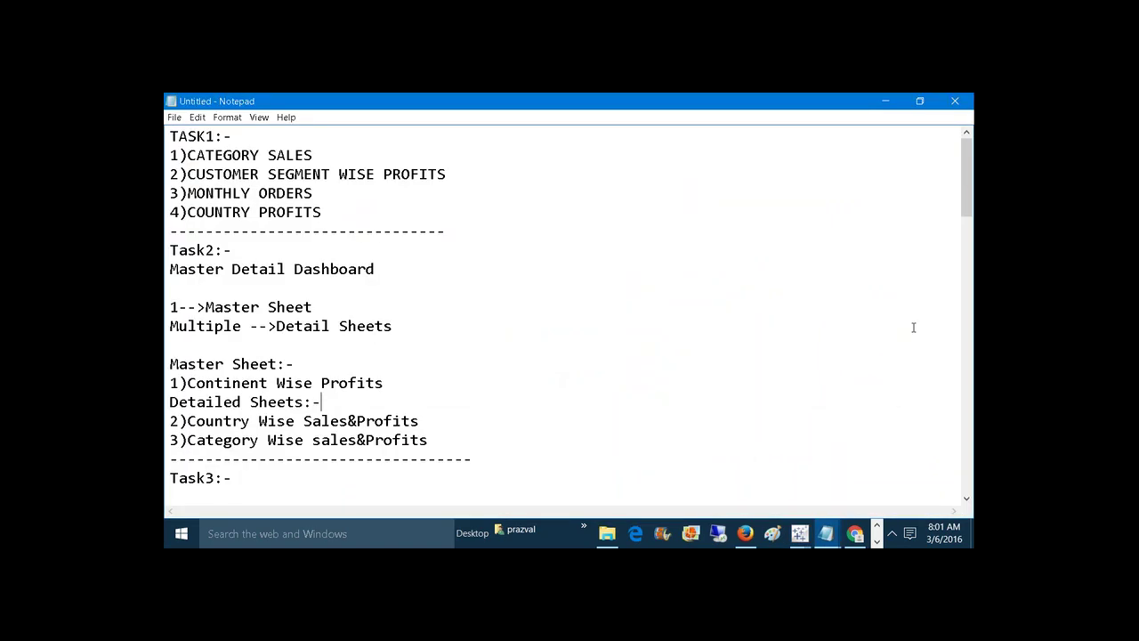
scroll(570, 311, "down", 4)
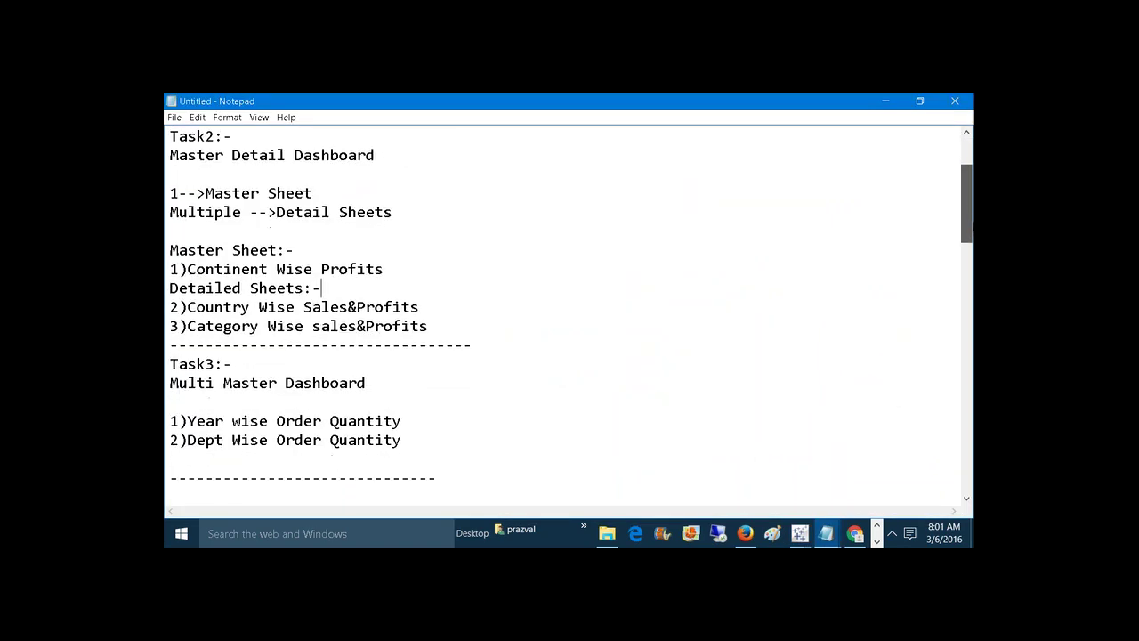
scroll(493, 303, "down", 2)
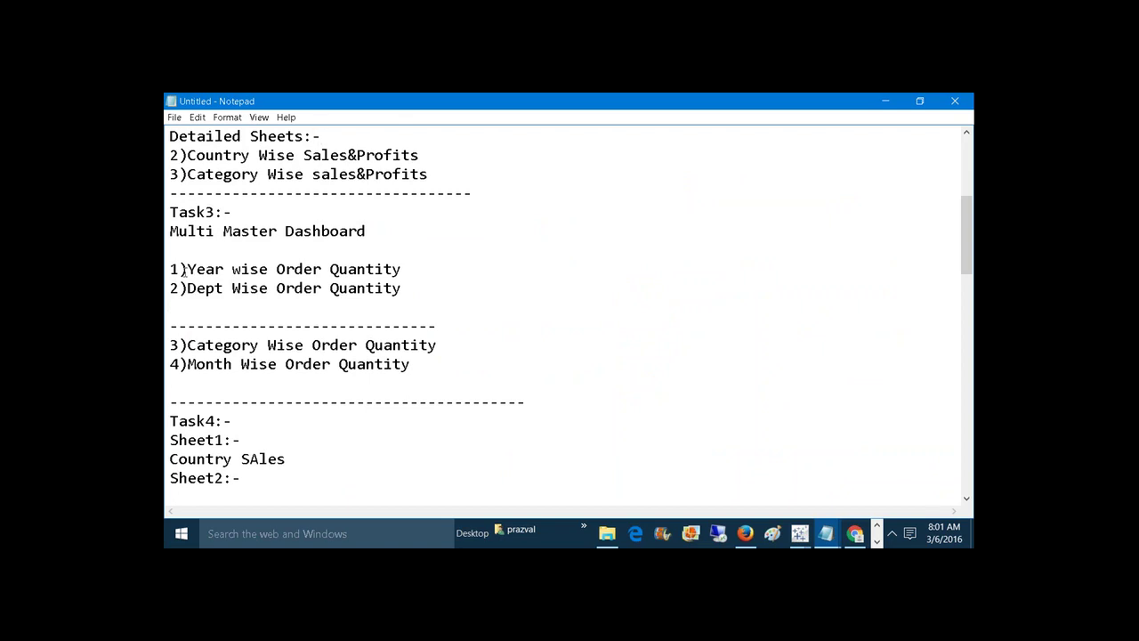
left_click_drag(179, 269, 324, 305)
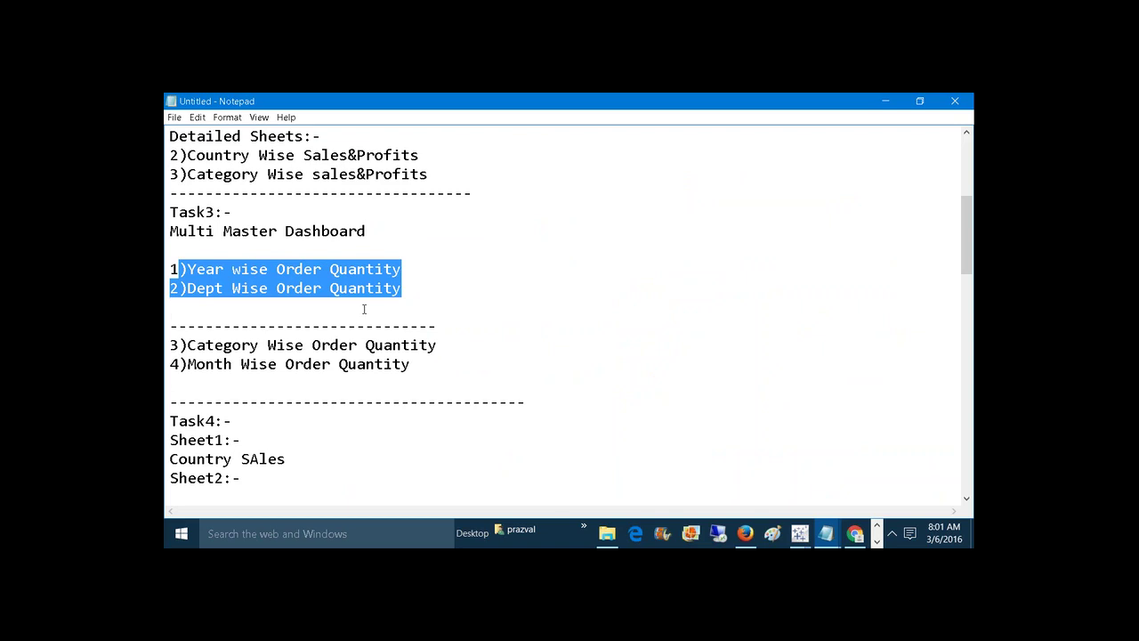
left_click(172, 246)
key("Return")
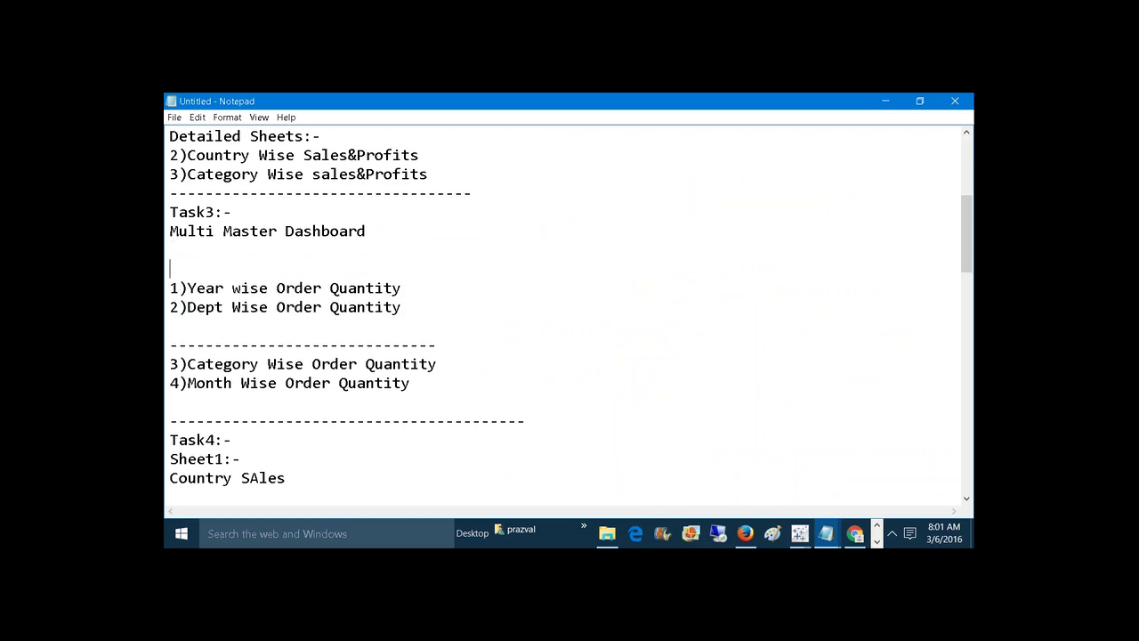
type("Masters:-")
Add the heading "Detail:-" above Category Wise Order Quantity under Task3 in the notes.
left_click(439, 347)
key("Return")
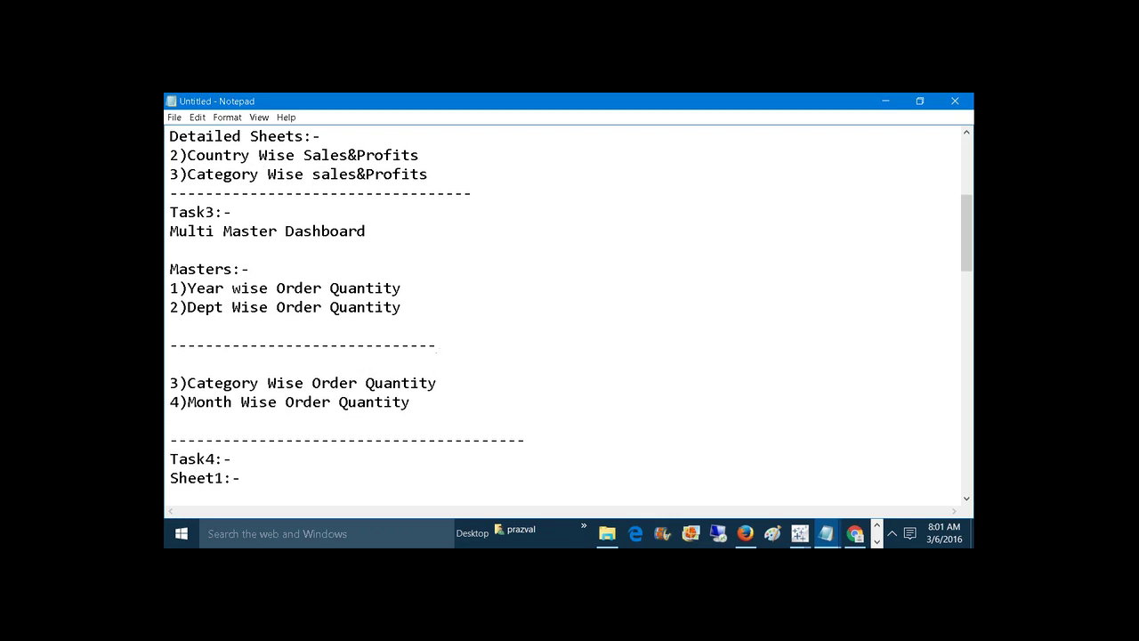
type("Detail:-")
left_click_drag(224, 287, 187, 288)
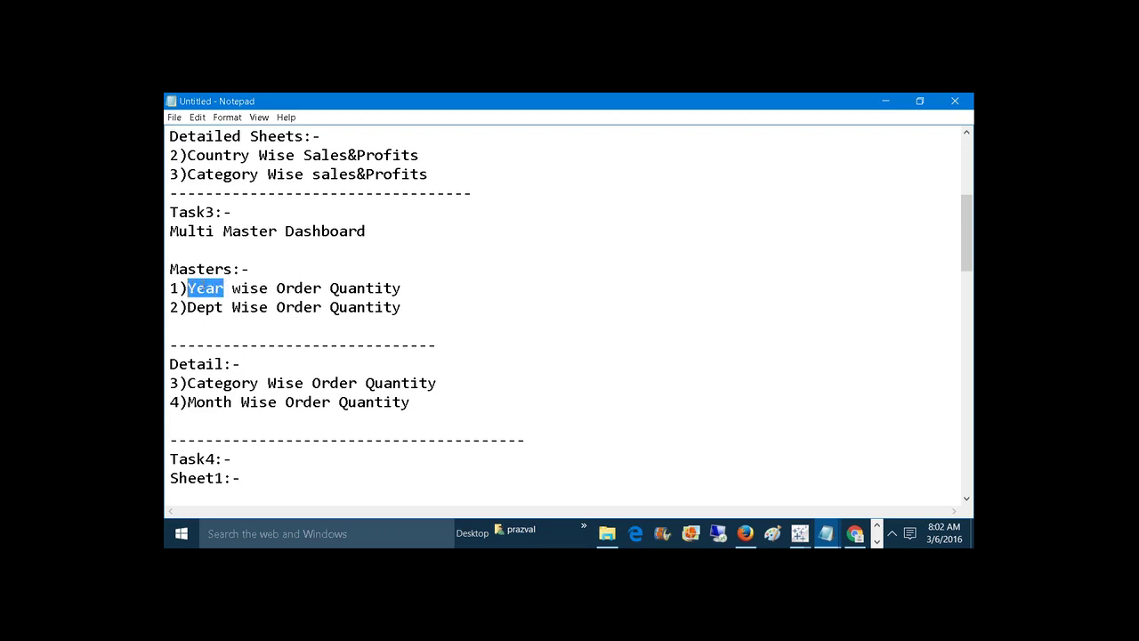
left_click(232, 306)
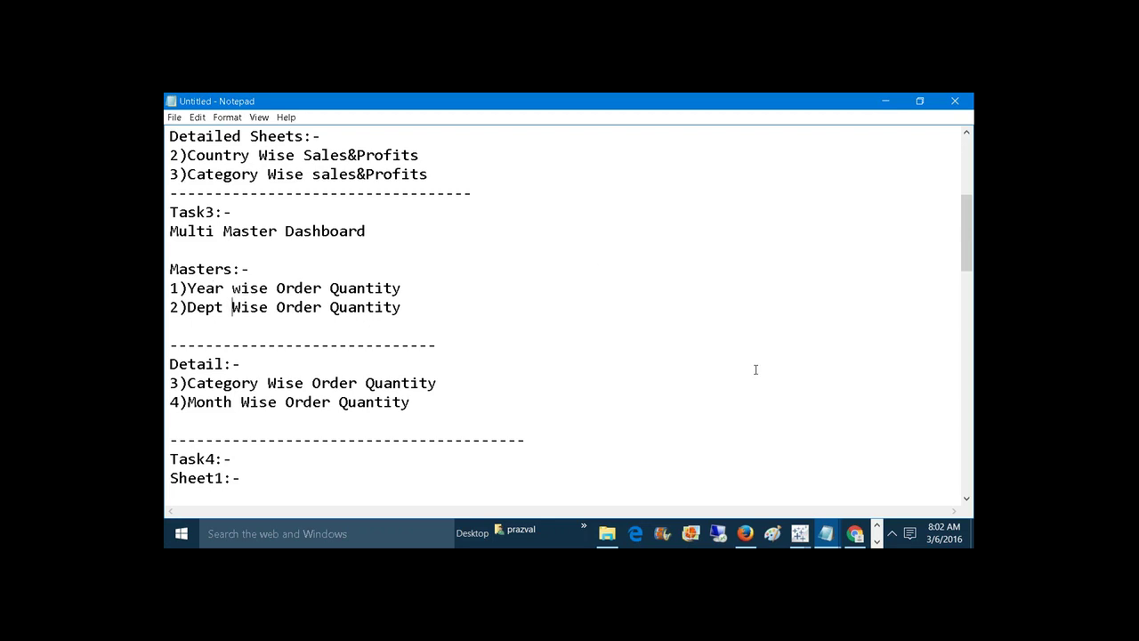
Switch to the Tableau workbook Book3 and hide all sheets used by the Master-Detail dashboard.
mouse_move(799, 532)
left_click(894, 472)
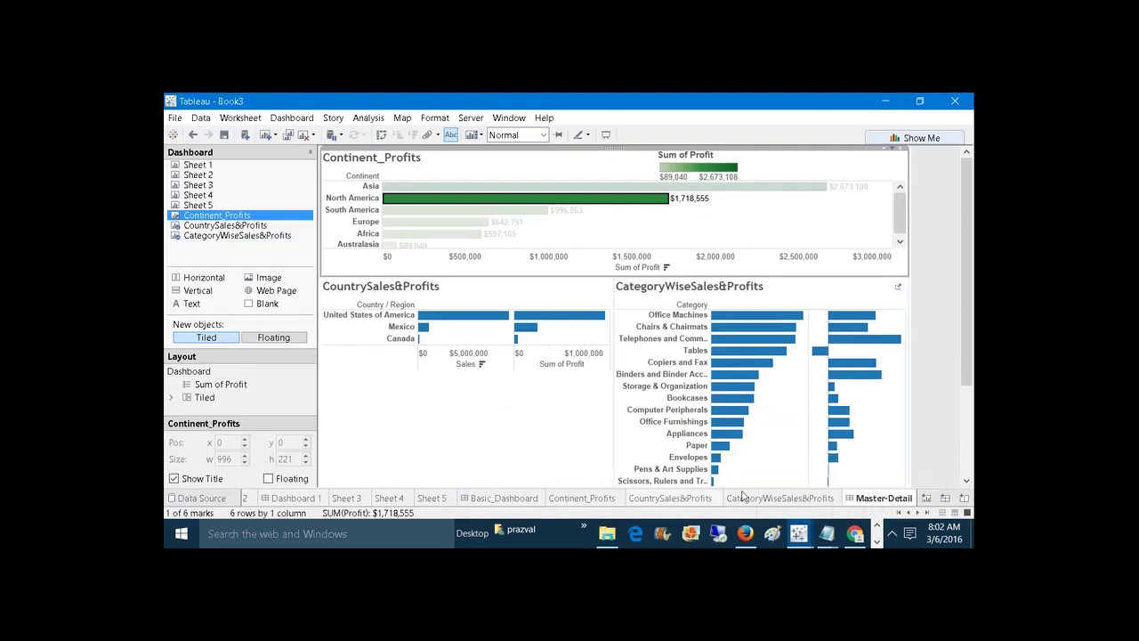
right_click(878, 501)
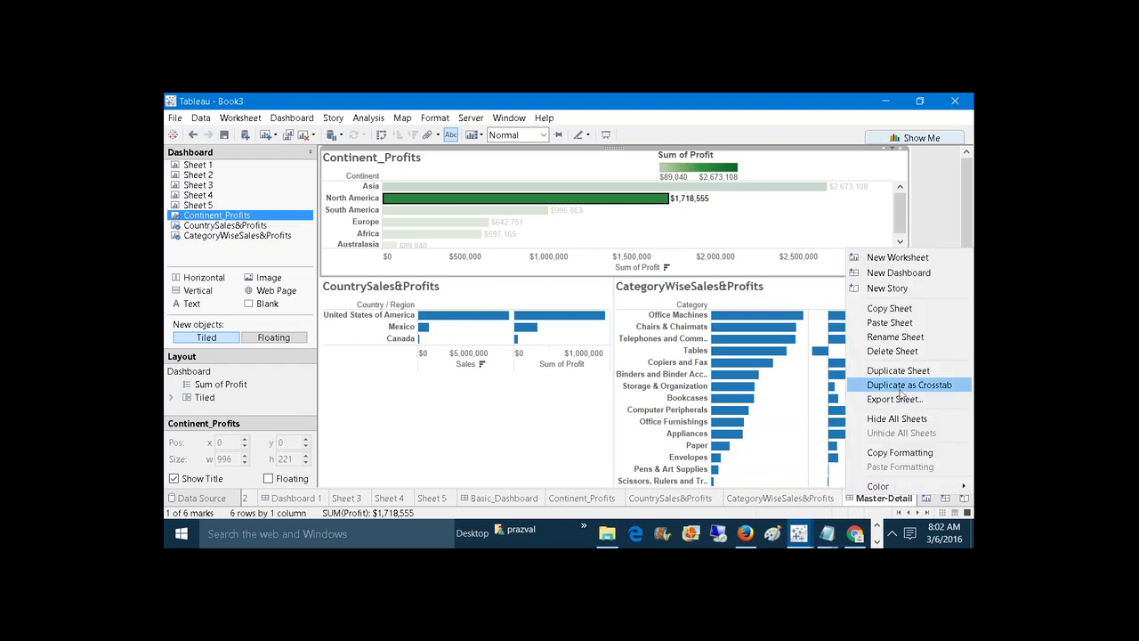
left_click(896, 418)
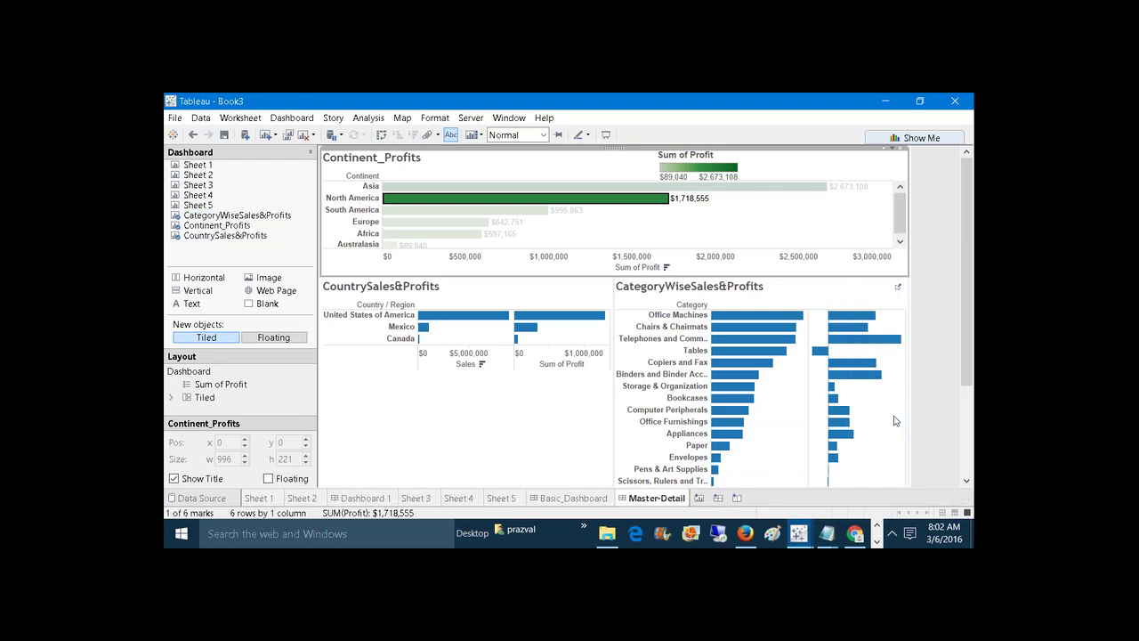
Create a new worksheet charting Order Quantity in columns against Department in rows.
left_click(701, 498)
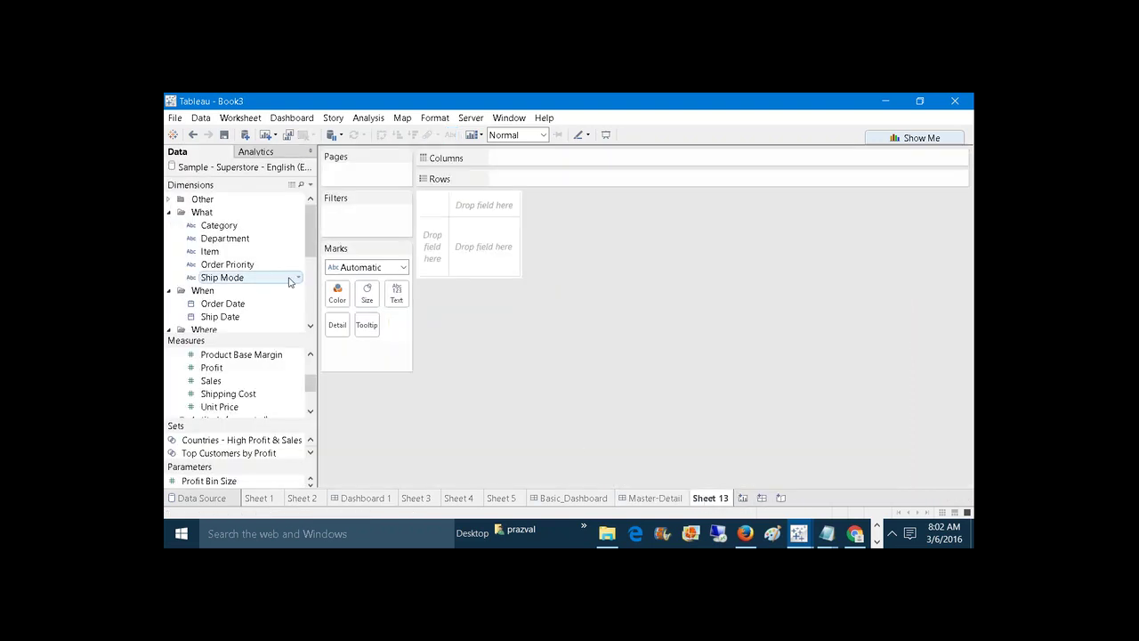
left_click_drag(229, 245, 553, 184)
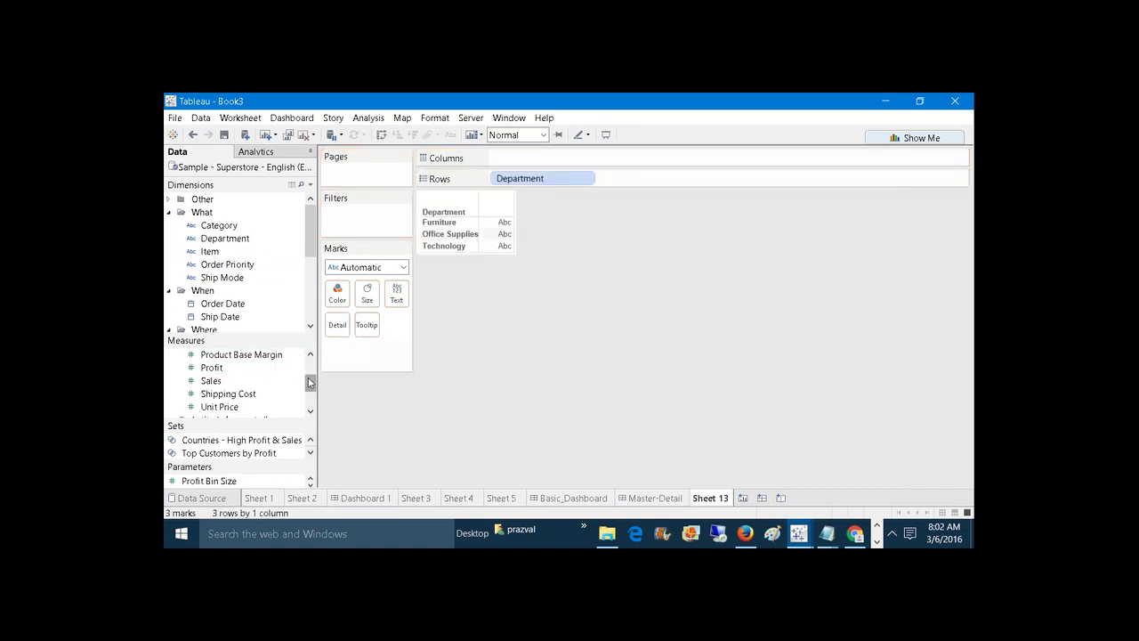
left_click_drag(311, 383, 309, 365)
left_click(221, 381)
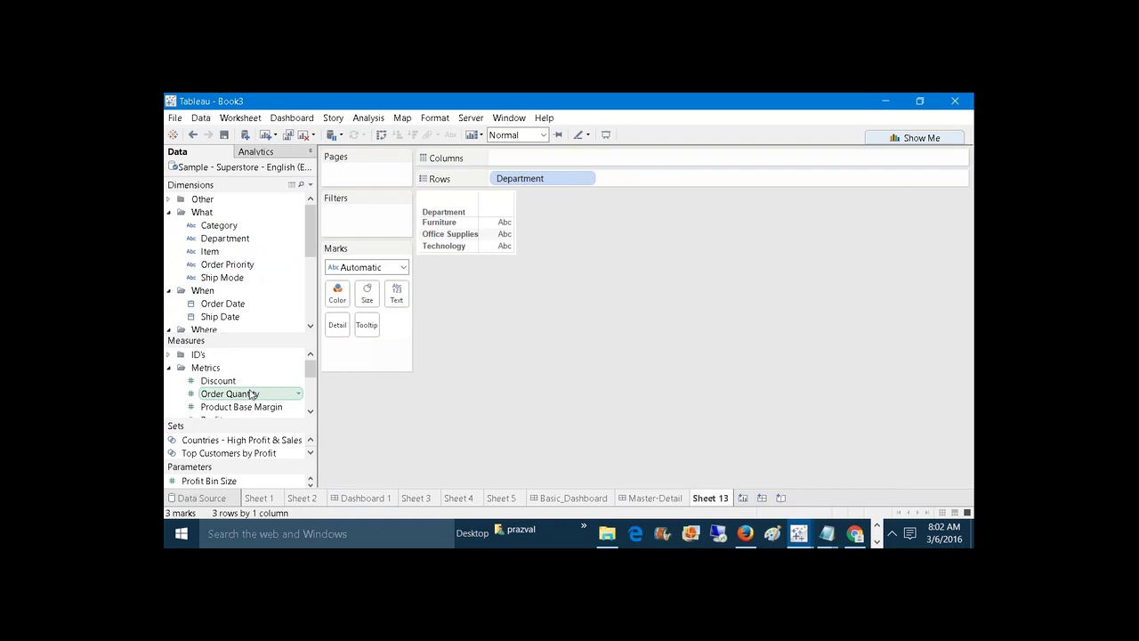
left_click(222, 393, "ctrl")
mouse_move(222, 393)
left_mouse_down()
mouse_move(471, 338)
mouse_move(579, 208)
mouse_move(579, 173)
mouse_move(499, 159)
left_mouse_up()
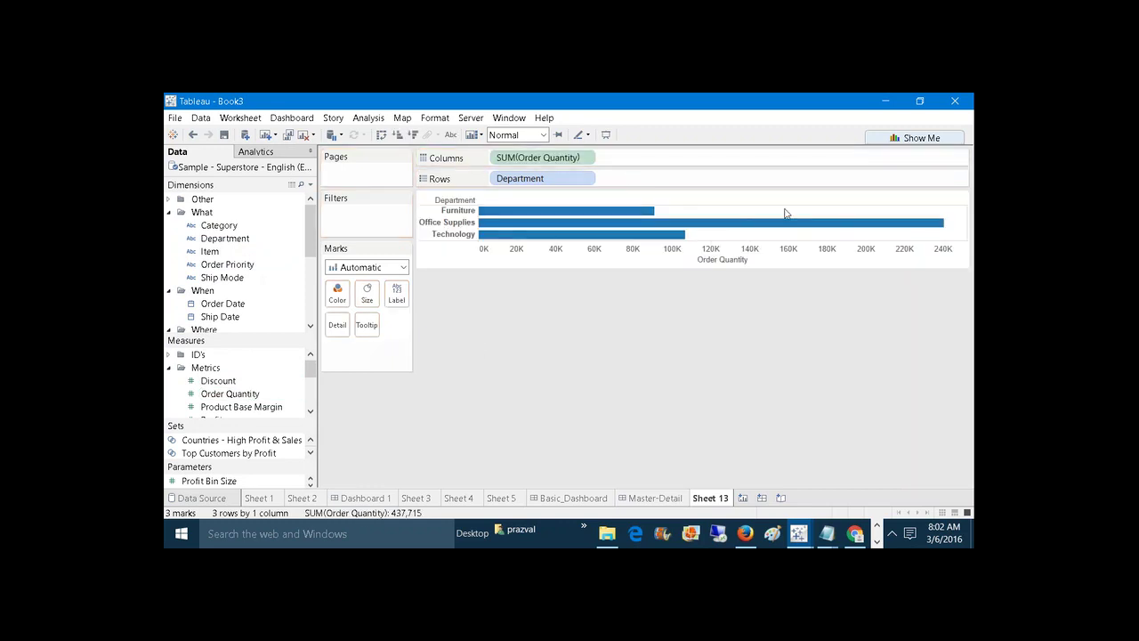
Convert the department chart to packed bubbles and label each bubble with its Order Quantity.
left_click(907, 139)
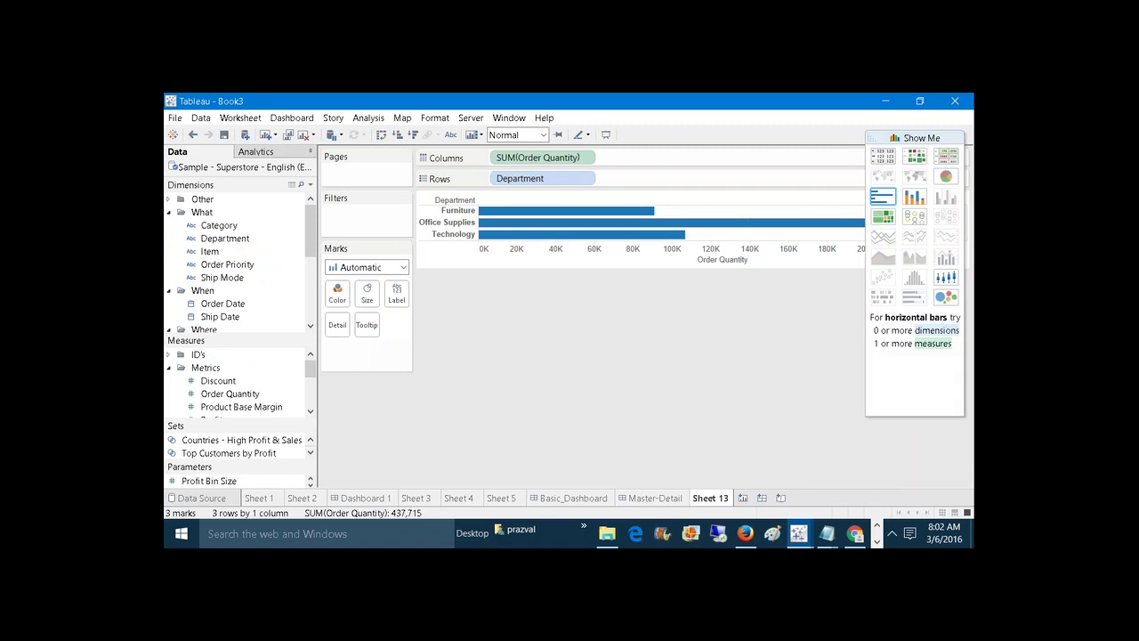
left_click(946, 298)
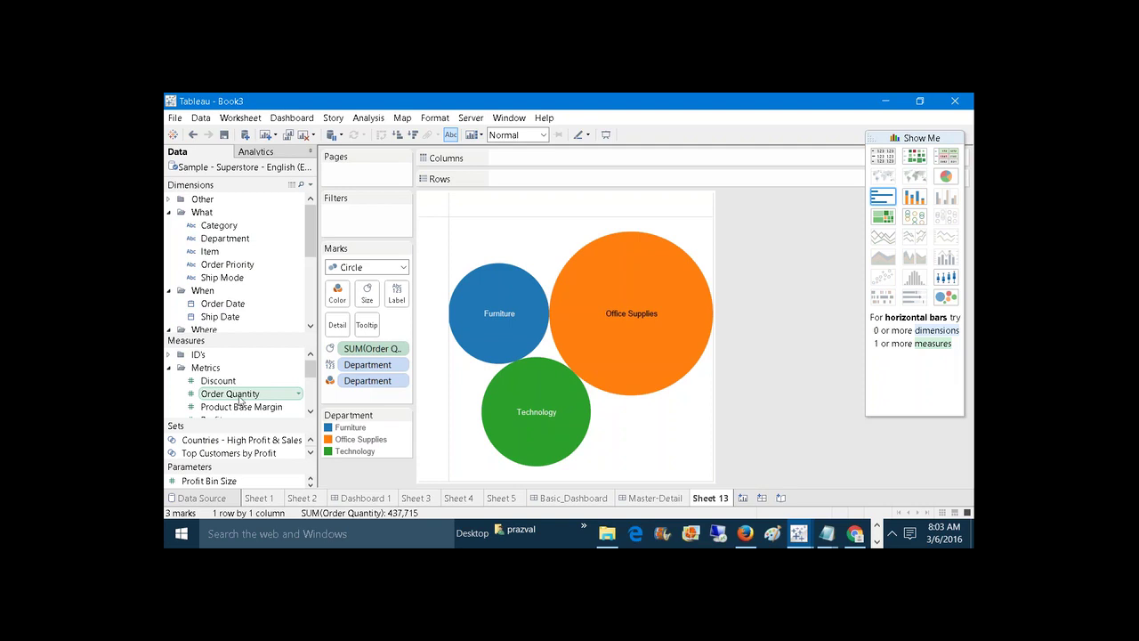
left_click_drag(238, 400, 397, 294)
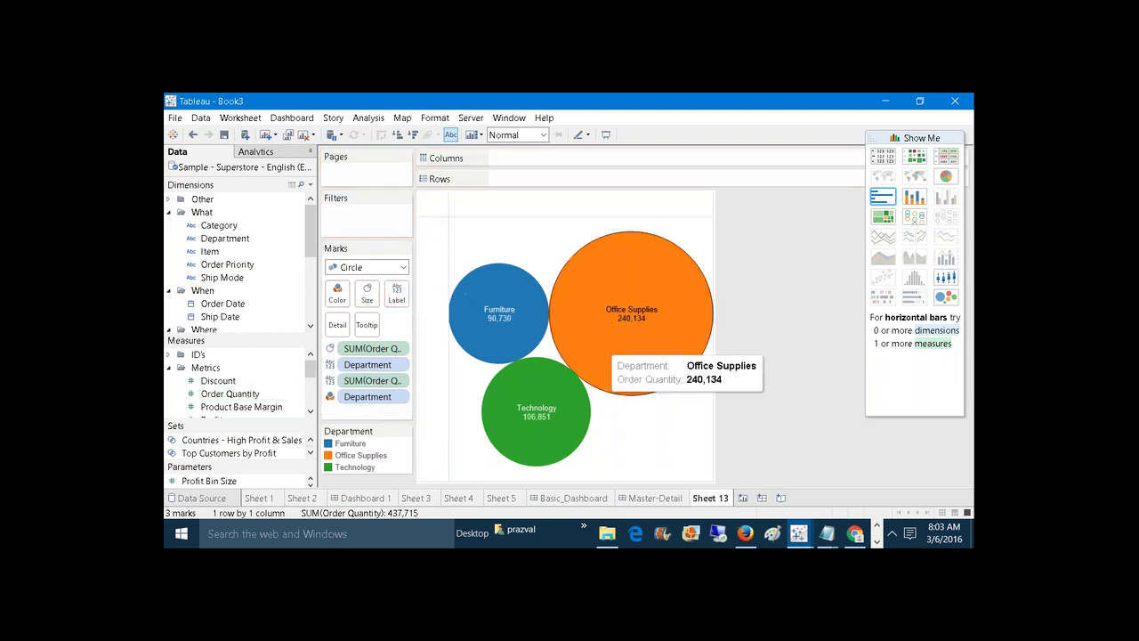
Rename the department bubble chart sheet as Dept_OQ.
right_click(711, 498)
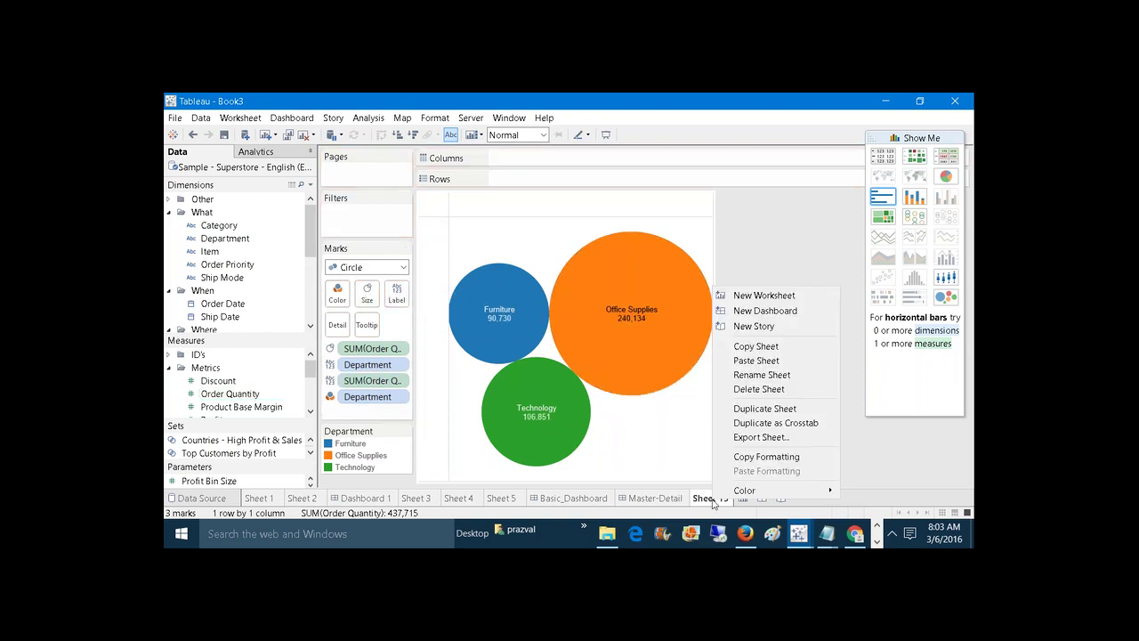
left_click(761, 375)
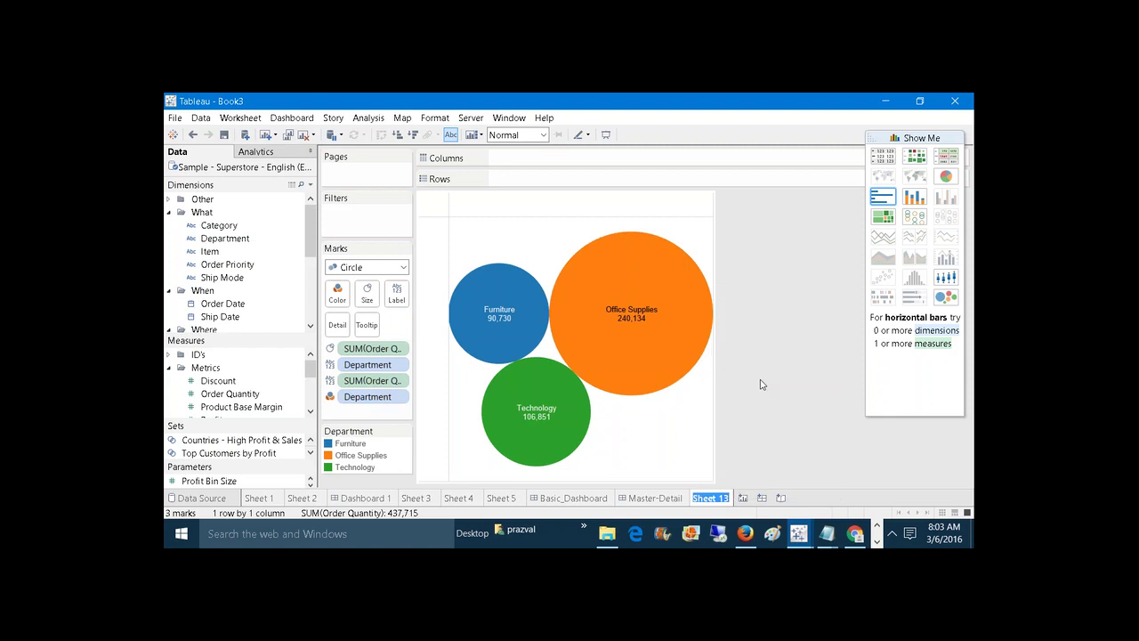
type("D")
type("ept_")
type(" O")
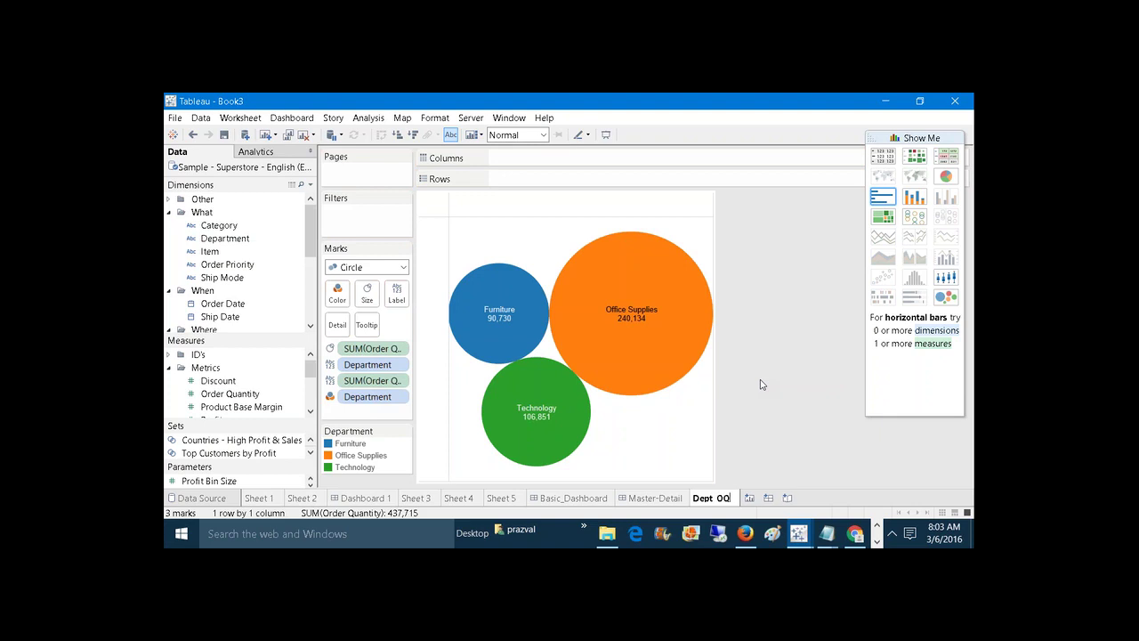
type("Q")
Add another worksheet and check the Task3 sheet list in the Notepad notes before returning to Tableau.
left_click(744, 498)
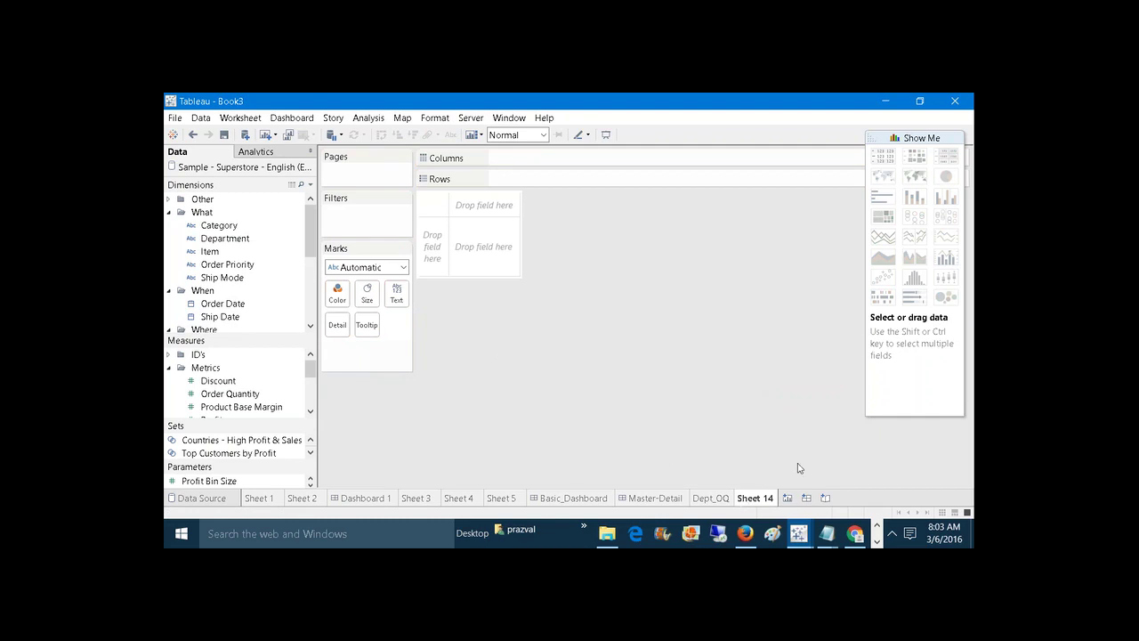
mouse_move(828, 531)
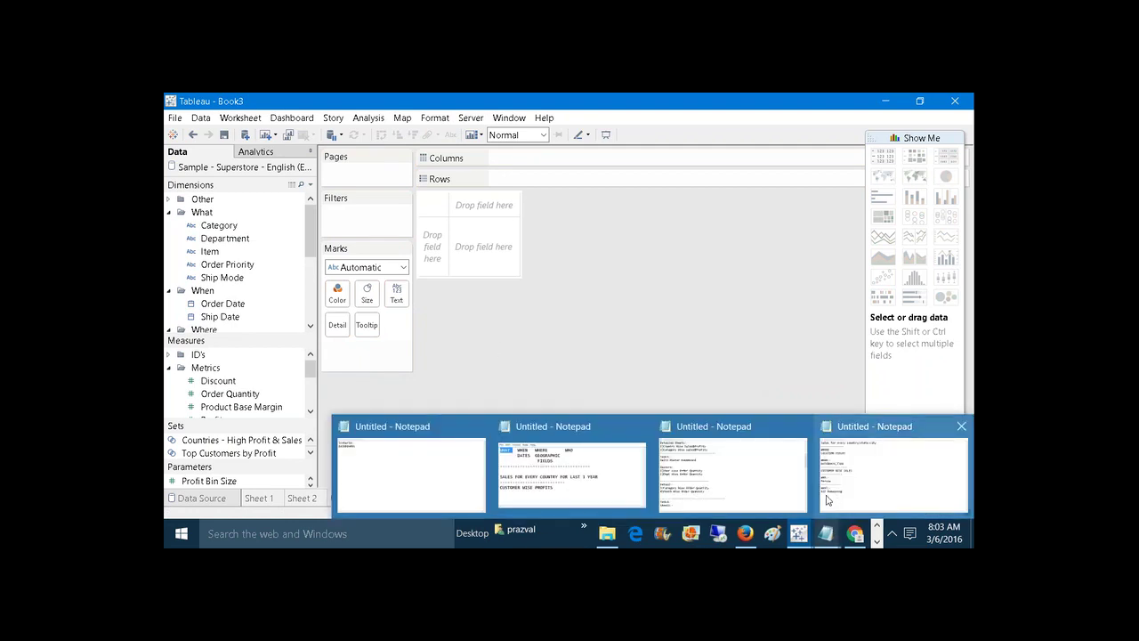
left_click(780, 499)
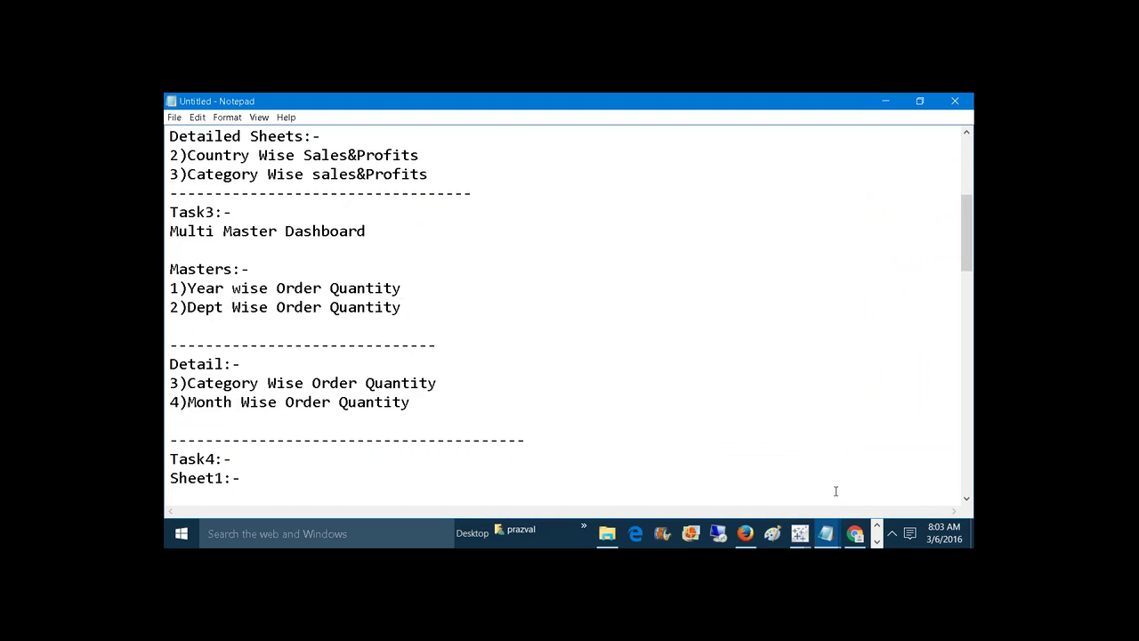
mouse_move(799, 533)
left_click(873, 469)
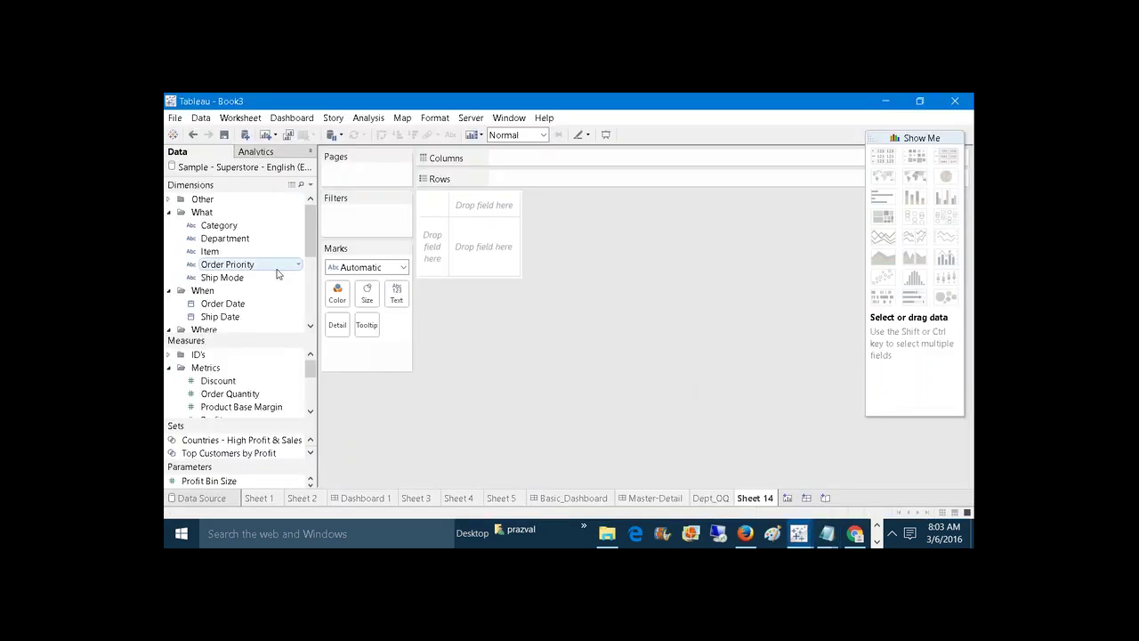
Plot Order Quantity by year of Order Date with the years across the columns, and widen the chart slightly.
left_click_drag(237, 306, 532, 182)
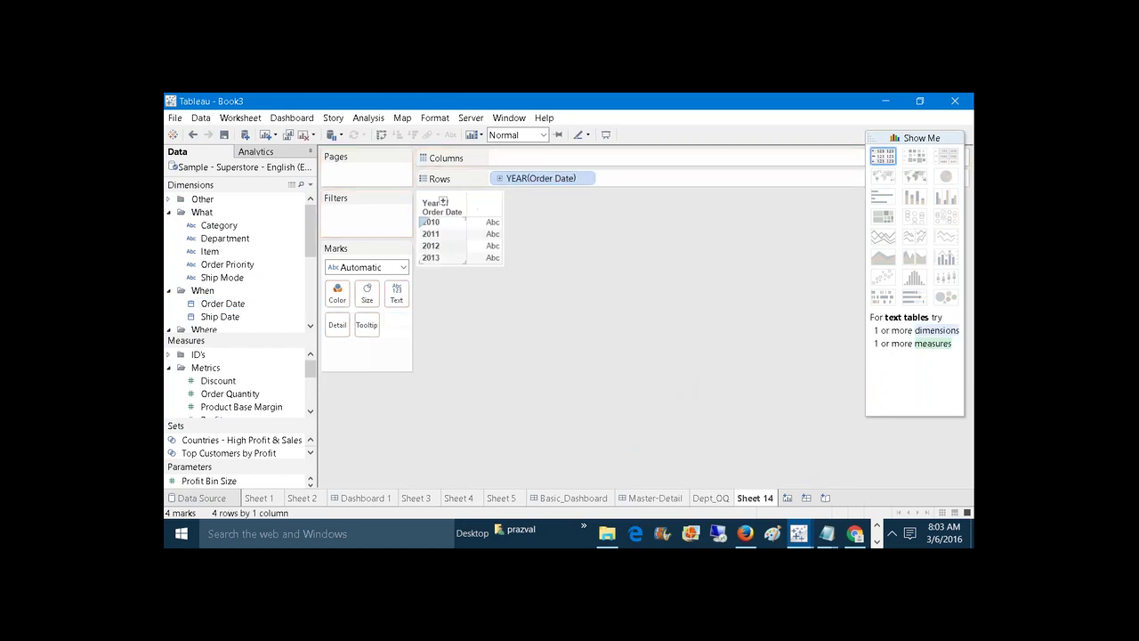
left_click(249, 394)
left_click_drag(249, 395, 623, 160)
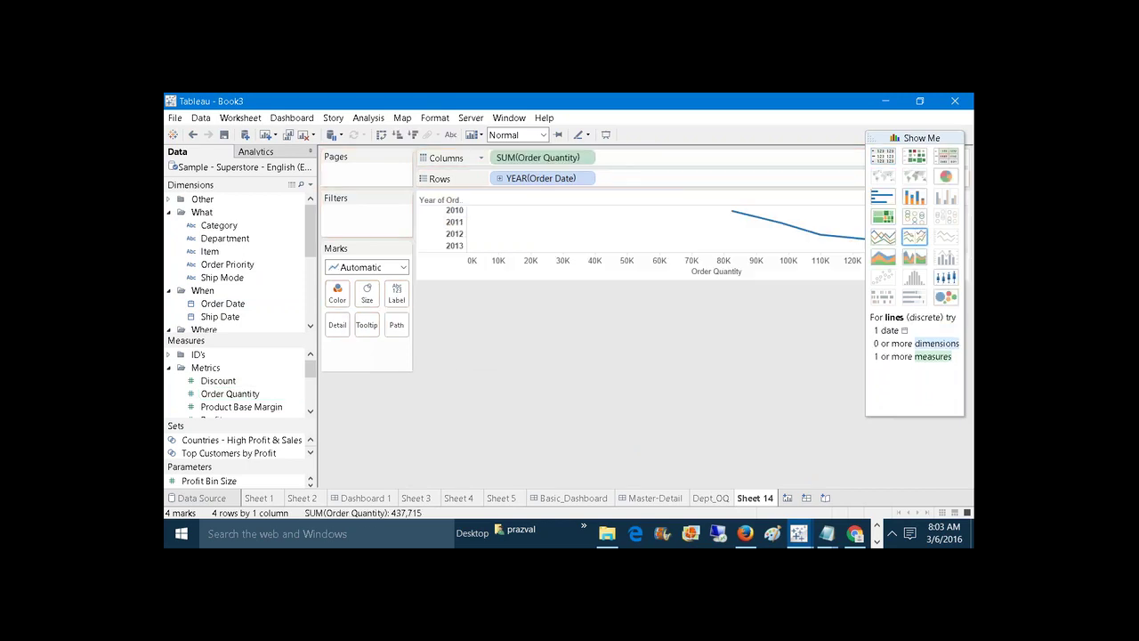
left_click(381, 135)
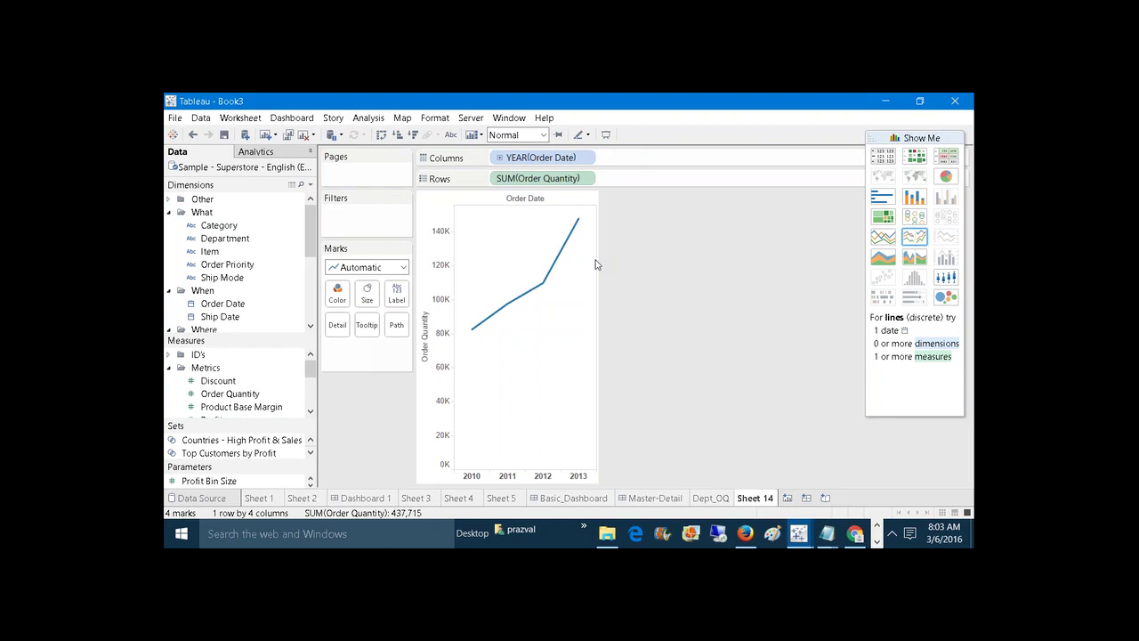
left_click_drag(597, 261, 616, 262)
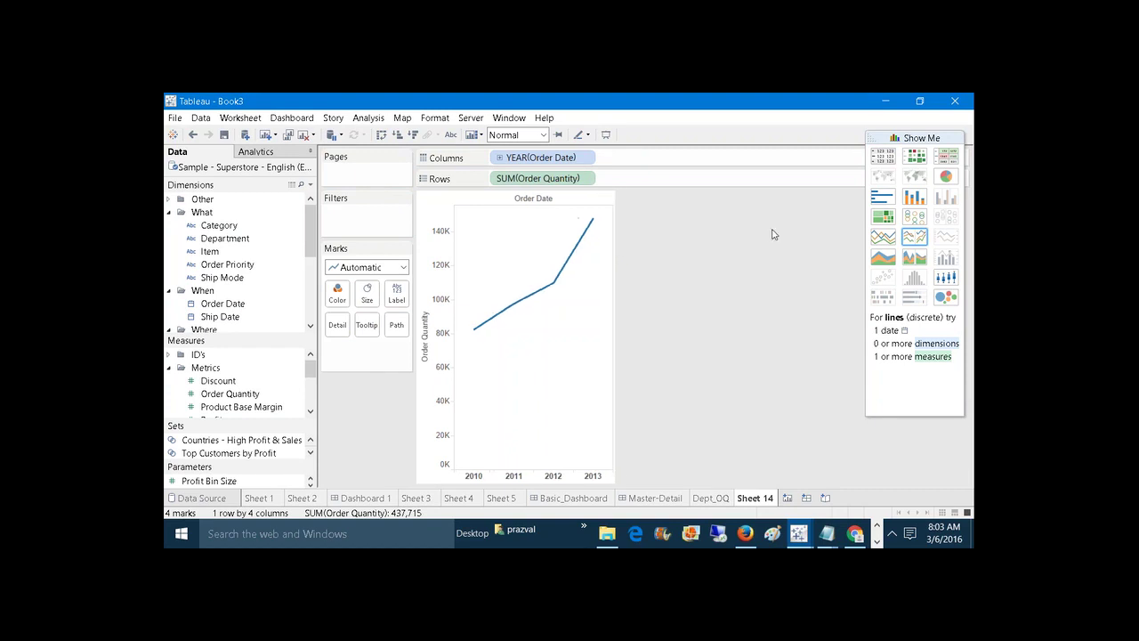
Convert the yearly Order Quantity chart to a pie chart and enlarge it in both directions.
left_click(946, 177)
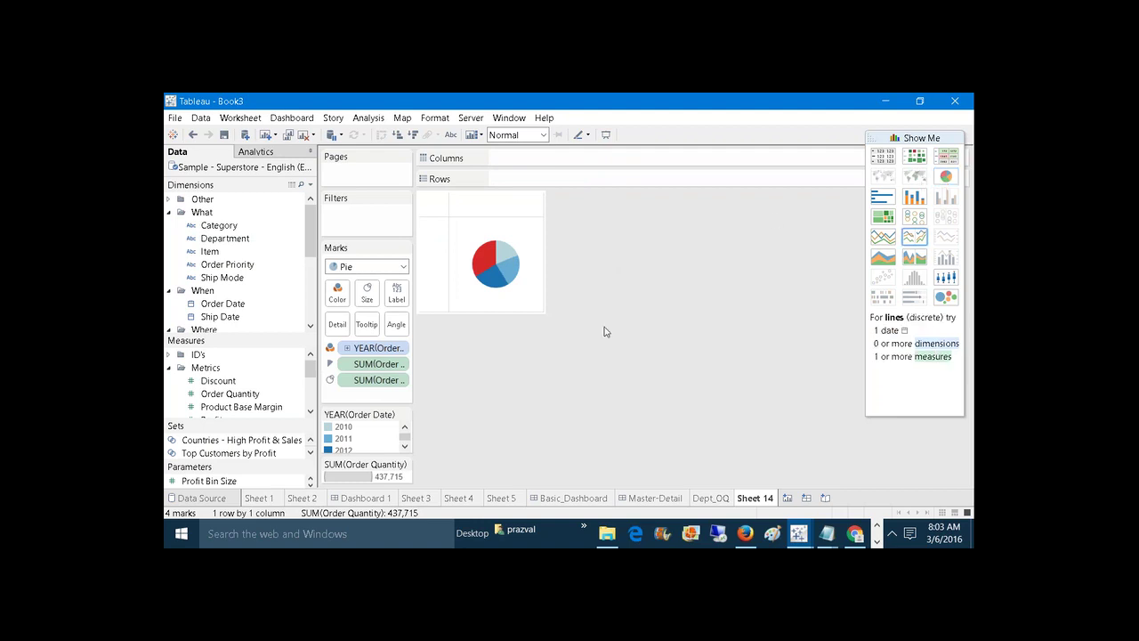
left_click_drag(523, 314, 577, 396)
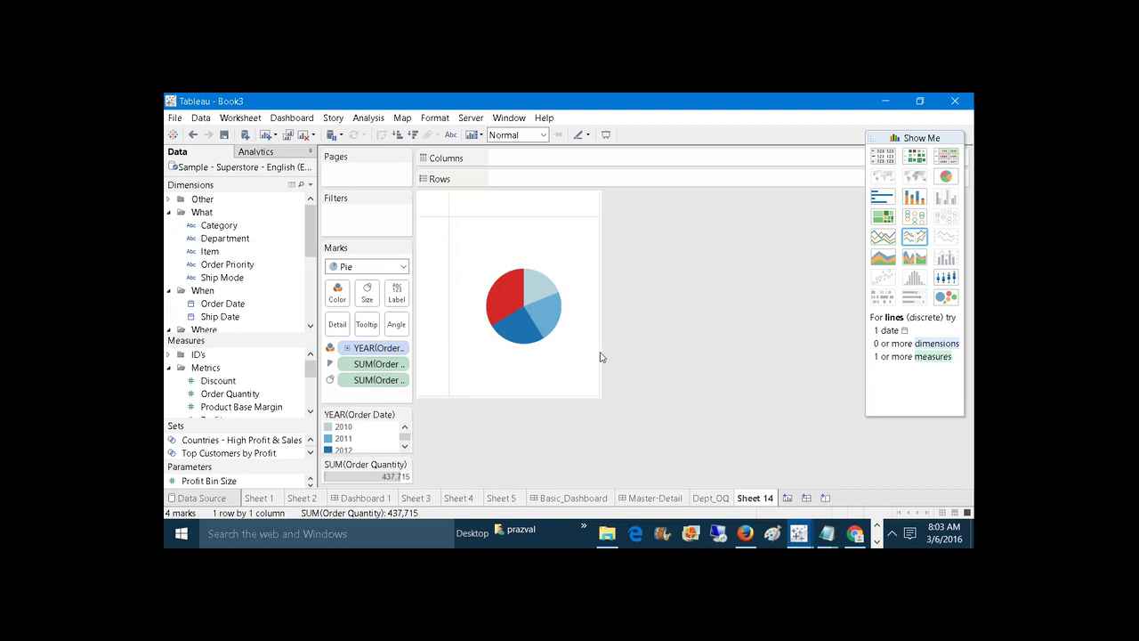
left_click_drag(600, 354, 647, 353)
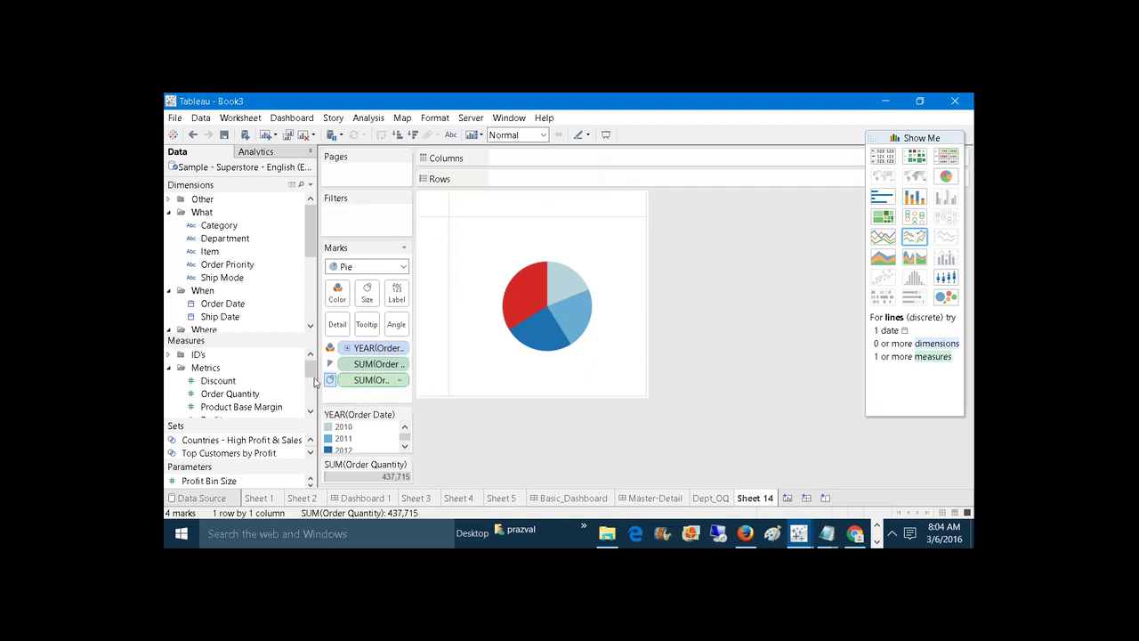
Label the pie slices with Order Quantity and Order Date, setting the date label to Year.
left_click_drag(230, 394, 400, 301)
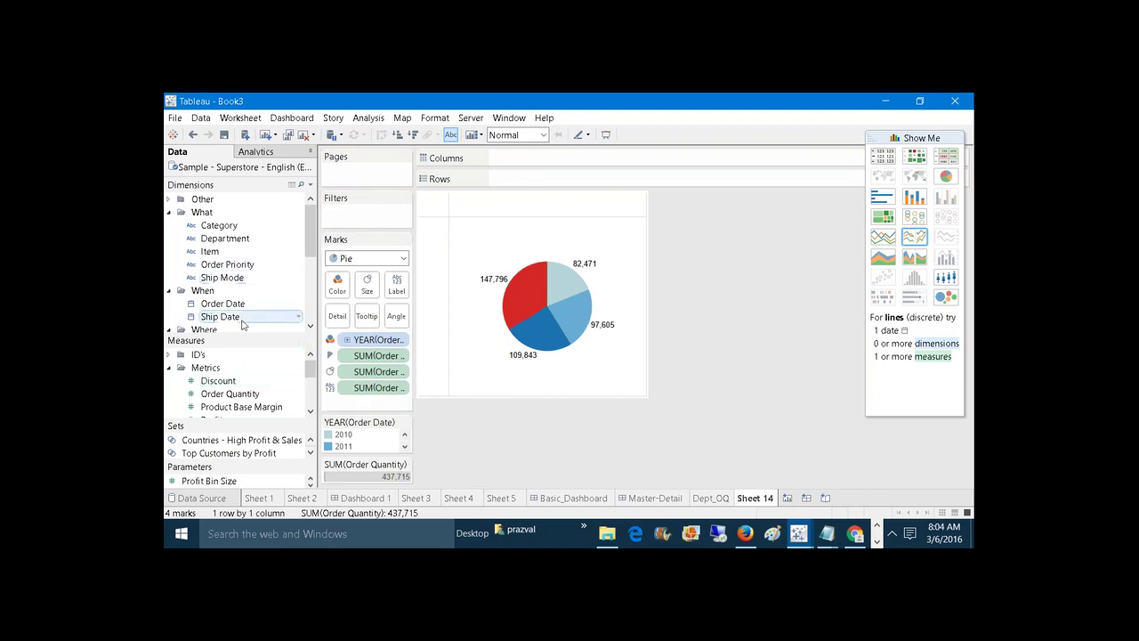
left_click_drag(225, 303, 399, 291)
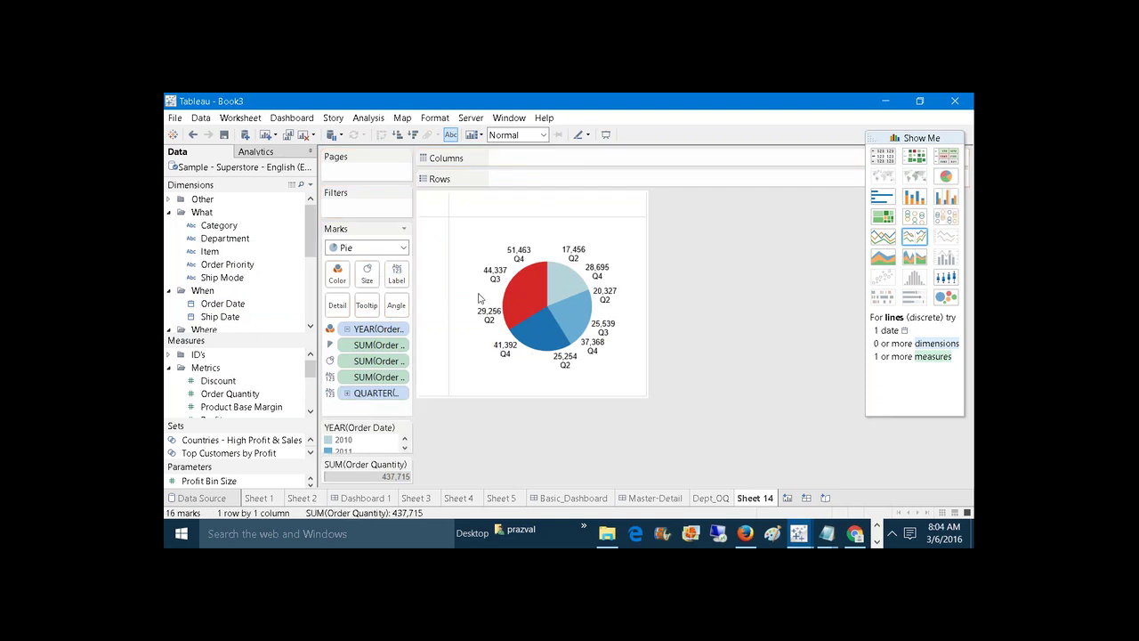
right_click(379, 394)
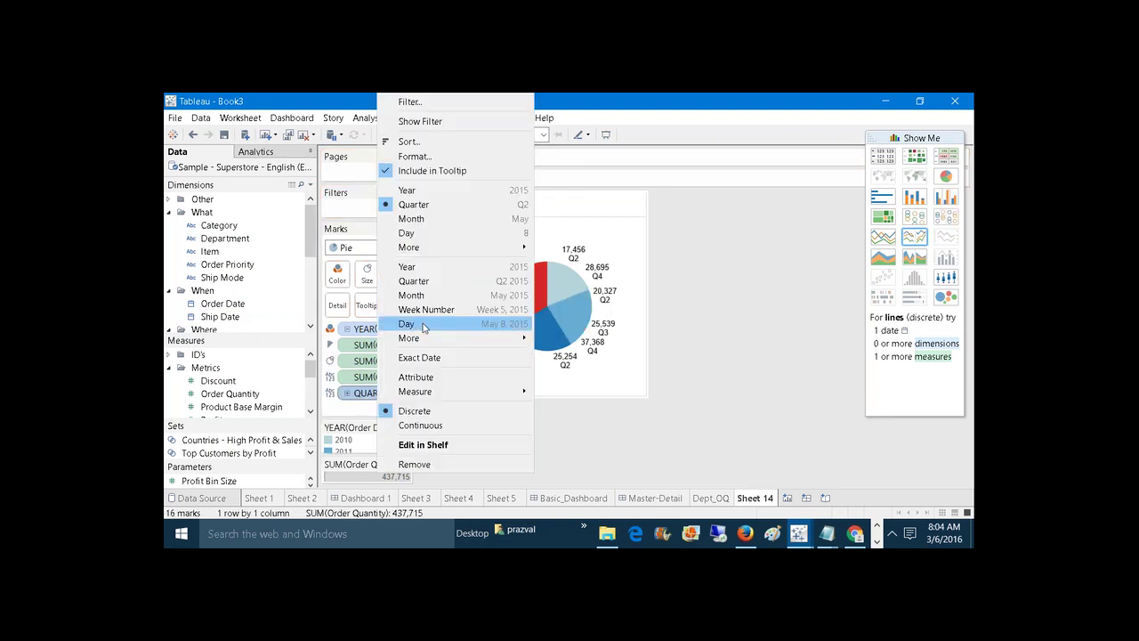
left_click(412, 190)
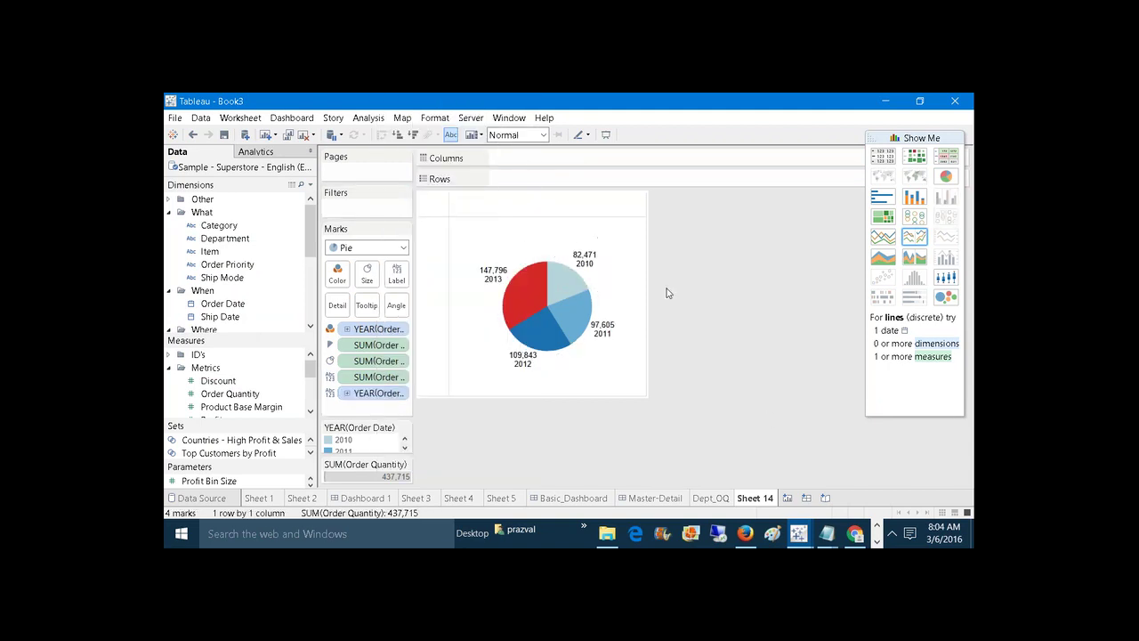
Rename the yearly pie chart sheet as Year_OQ and review it alongside the Dept_OQ sheet.
right_click(757, 501)
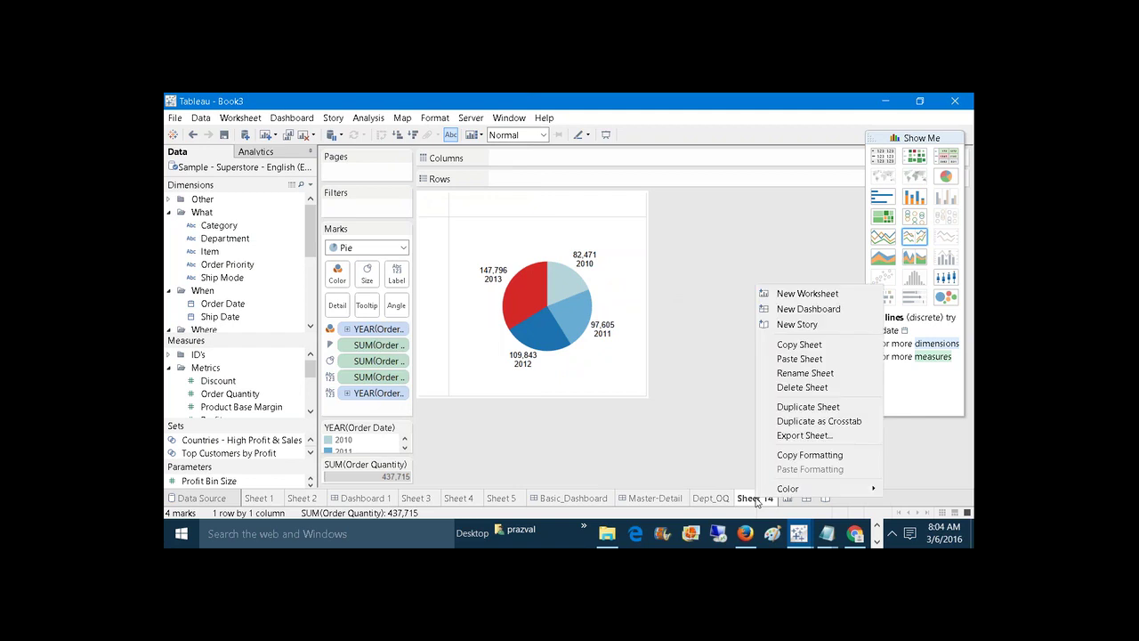
left_click(804, 373)
type("Year")
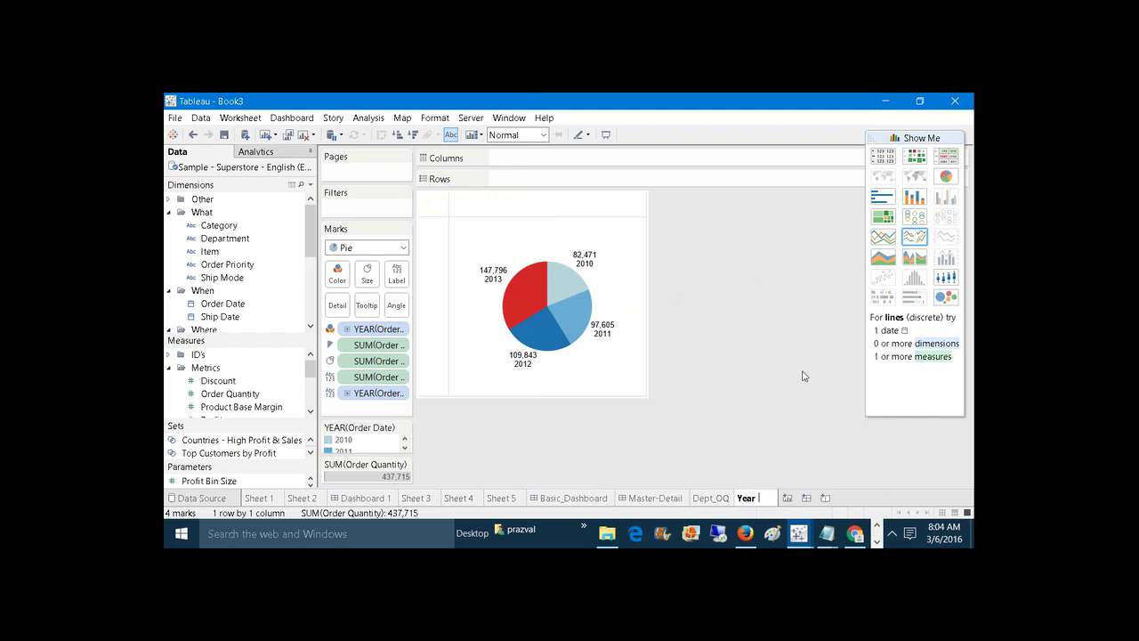
type(" OQ")
key("Return")
left_click(718, 498)
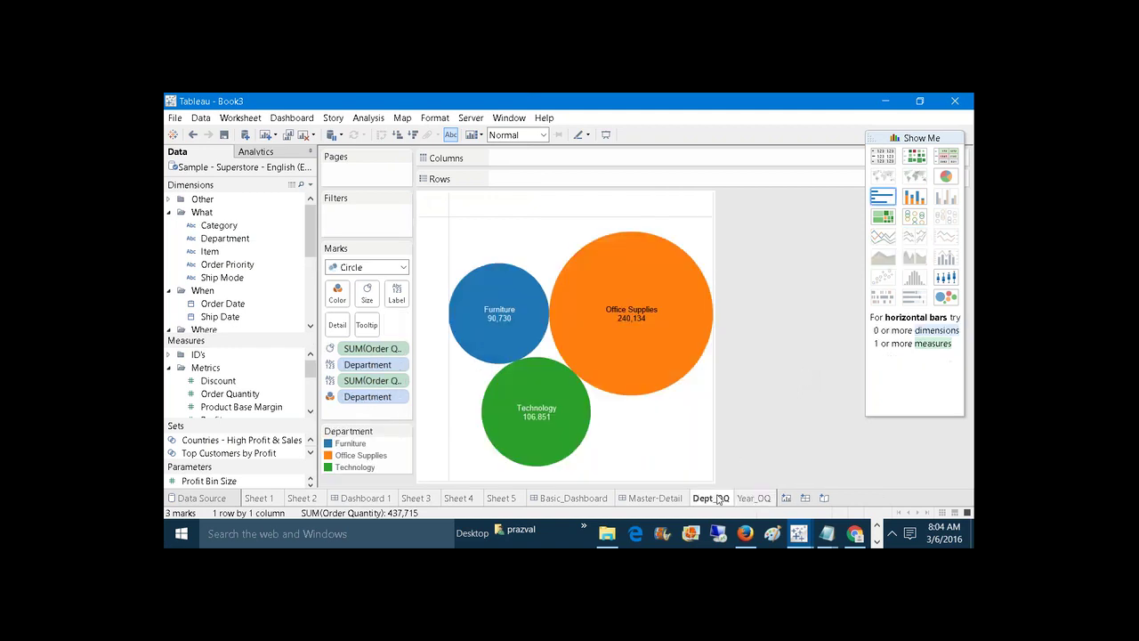
left_click(753, 498)
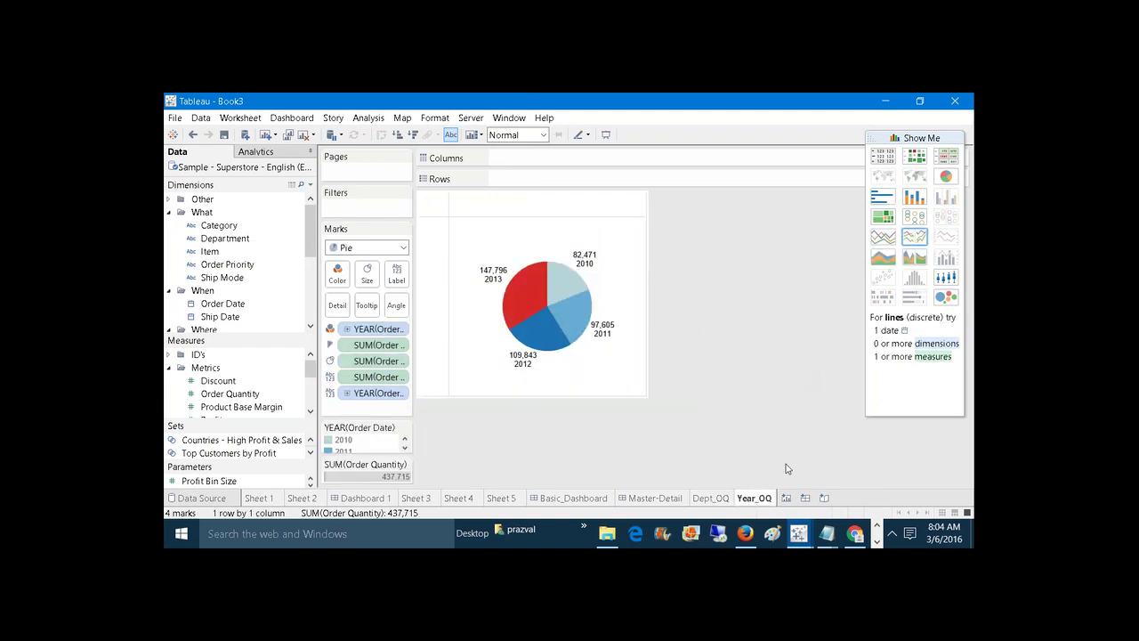
Check the detail sheet list in Notepad, and plot Order Quantity by Category as horizontal bars sorted descending on a new Tableau worksheet.
mouse_move(827, 533)
left_click(768, 488)
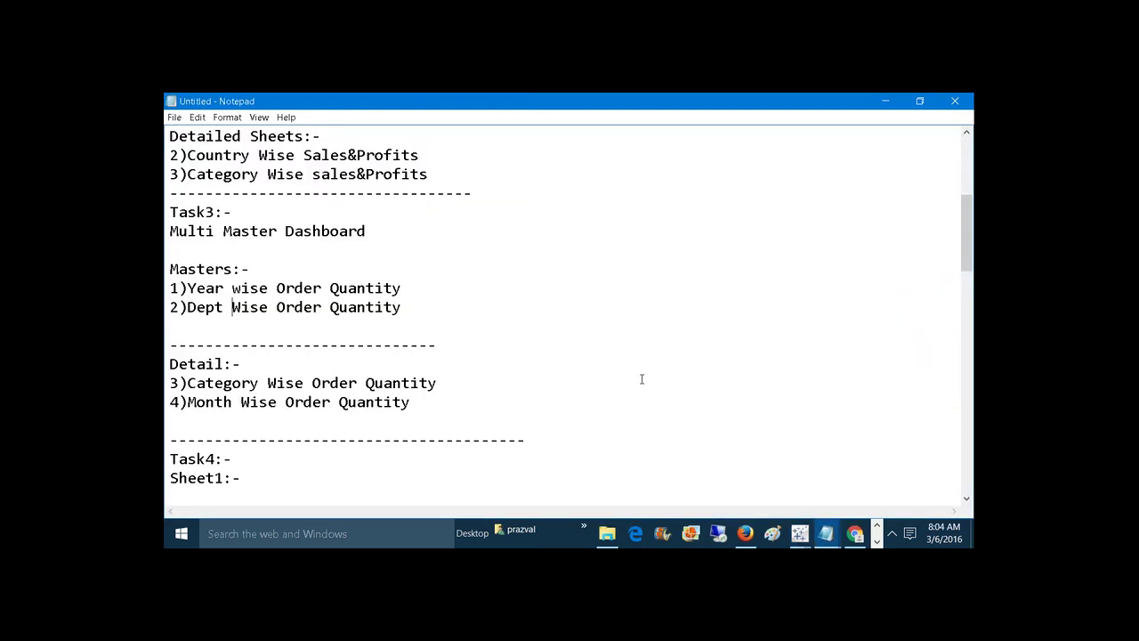
mouse_move(799, 533)
left_click(869, 476)
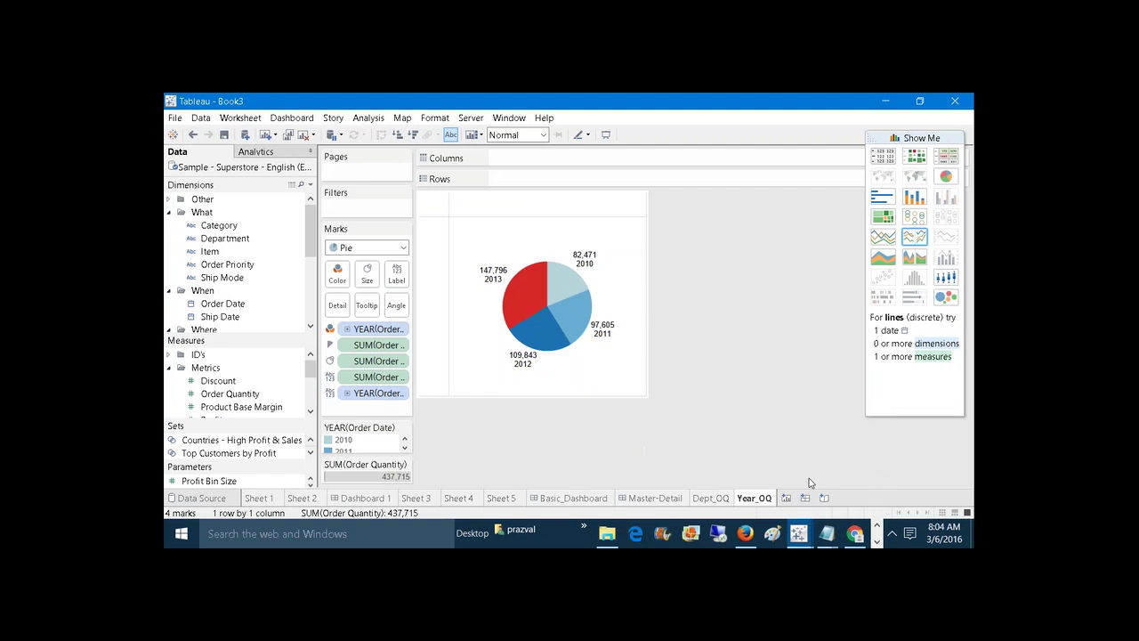
left_click(786, 497)
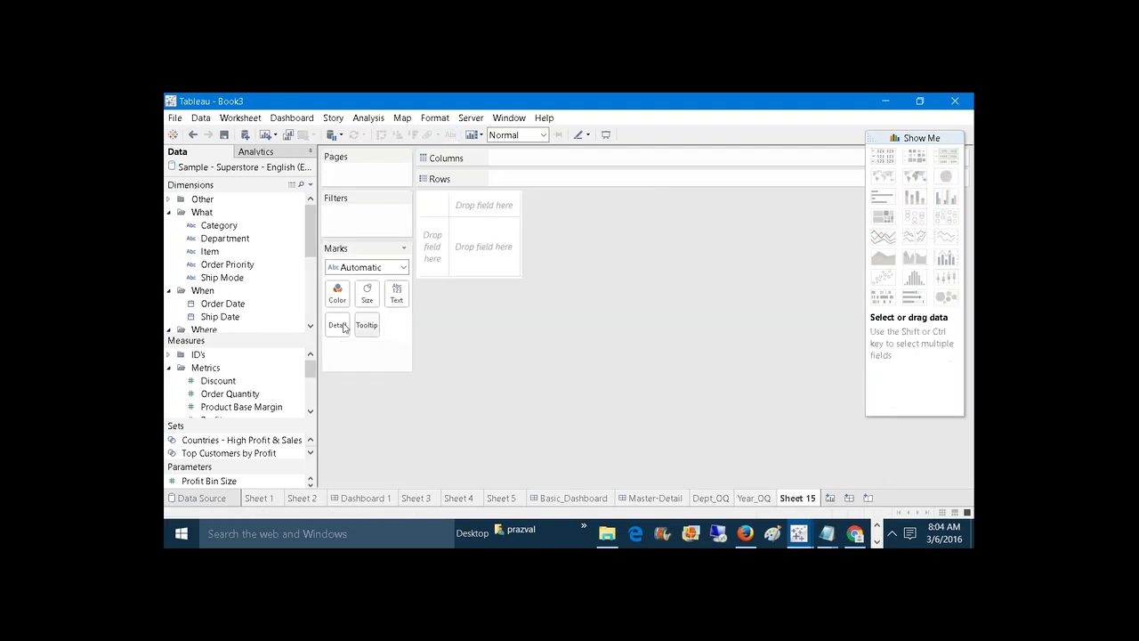
left_click_drag(223, 227, 523, 178)
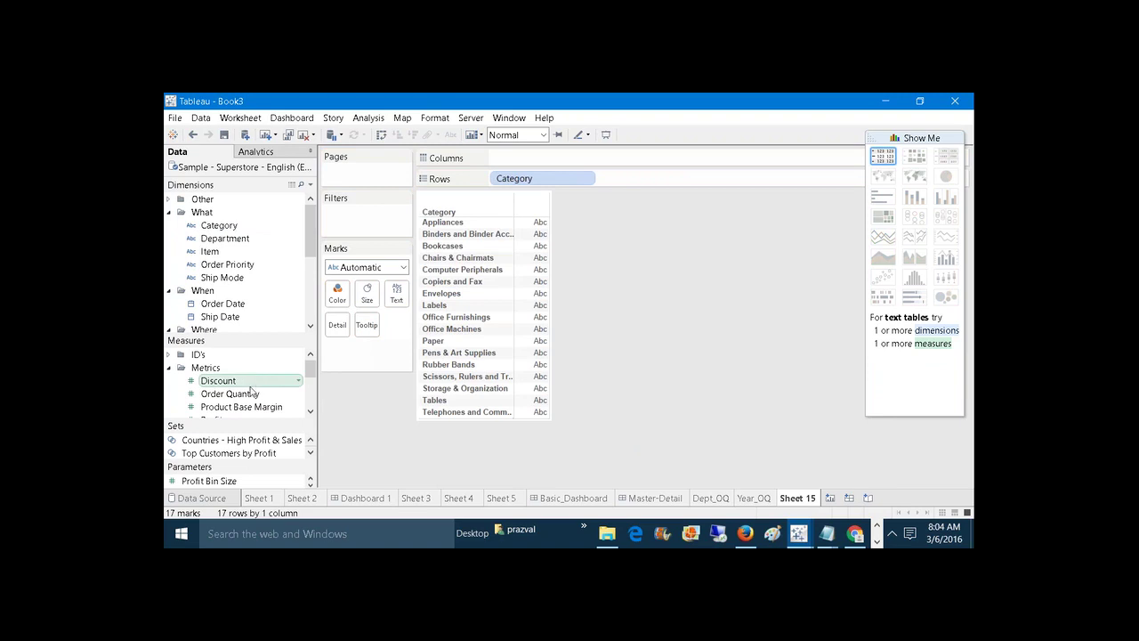
left_click_drag(254, 395, 524, 158)
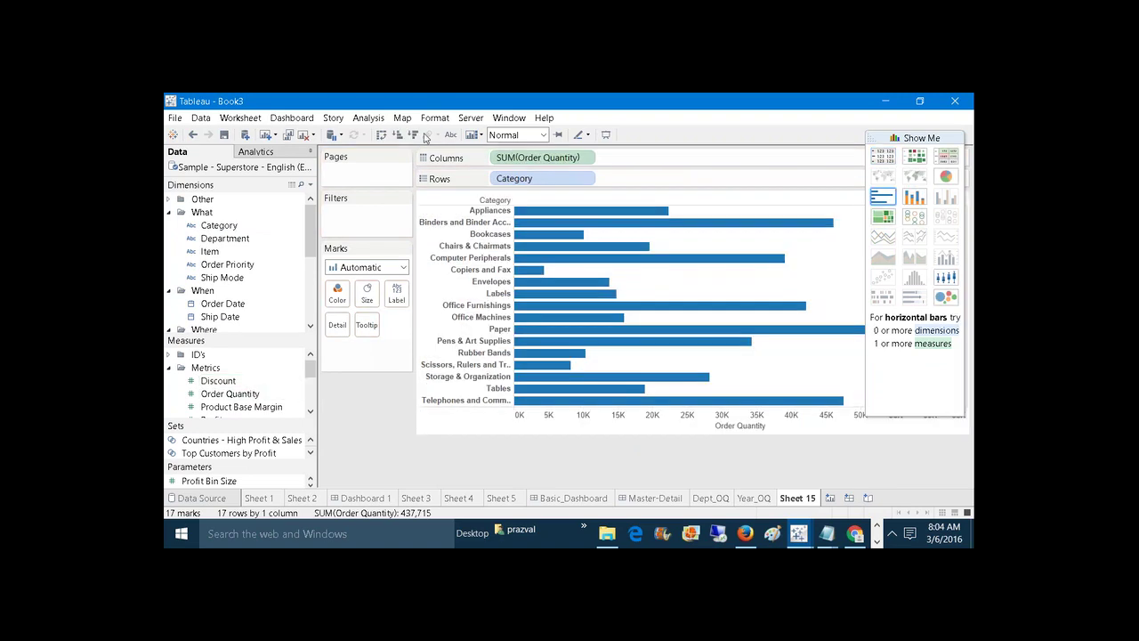
left_click(412, 135)
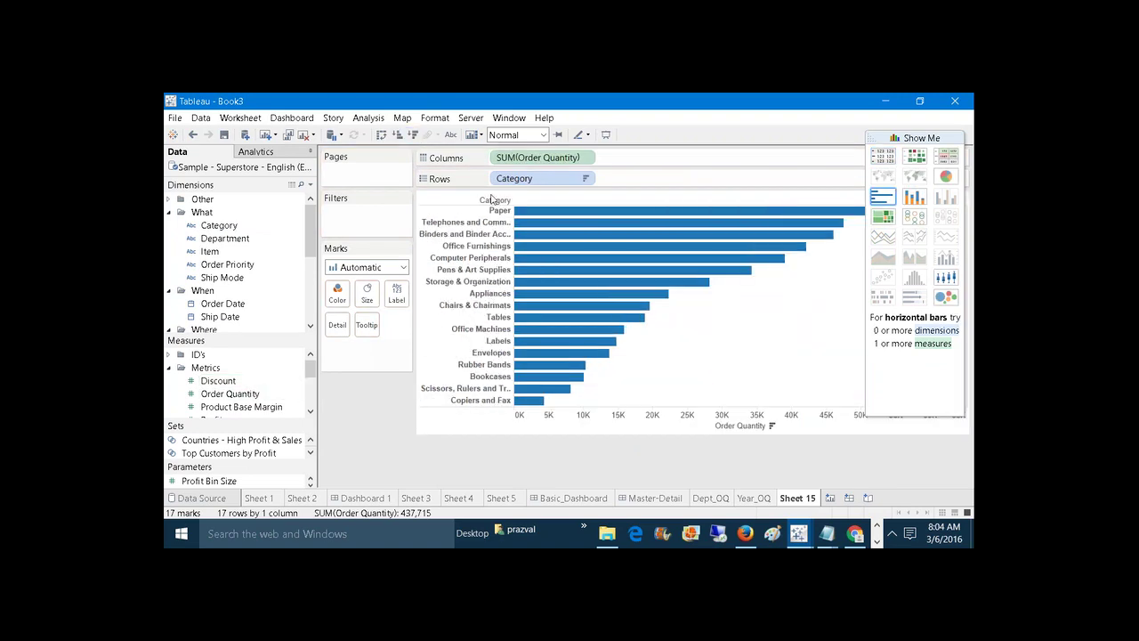
Rename the category bar chart sheet as Category_OQ.
right_click(807, 498)
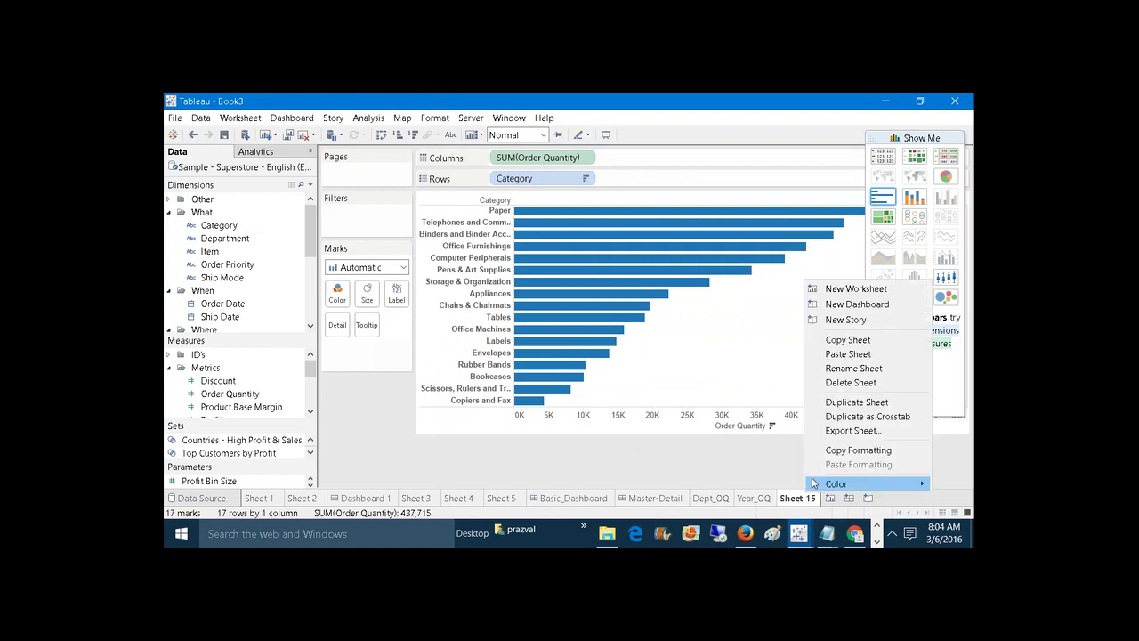
left_click(849, 370)
type("d")
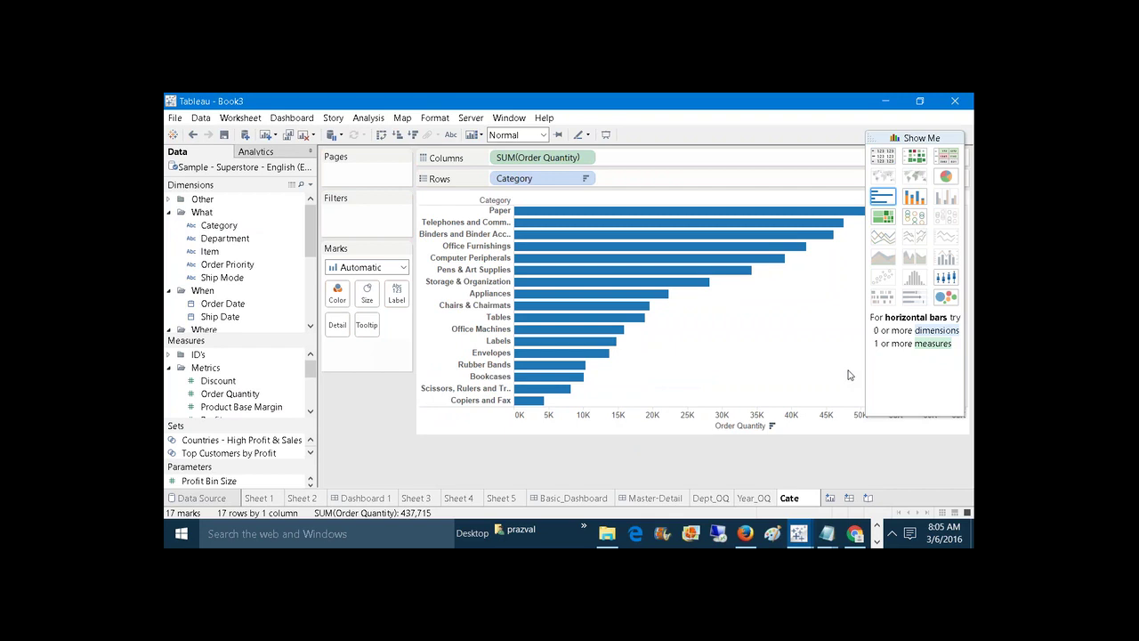
type("ategory_OQ")
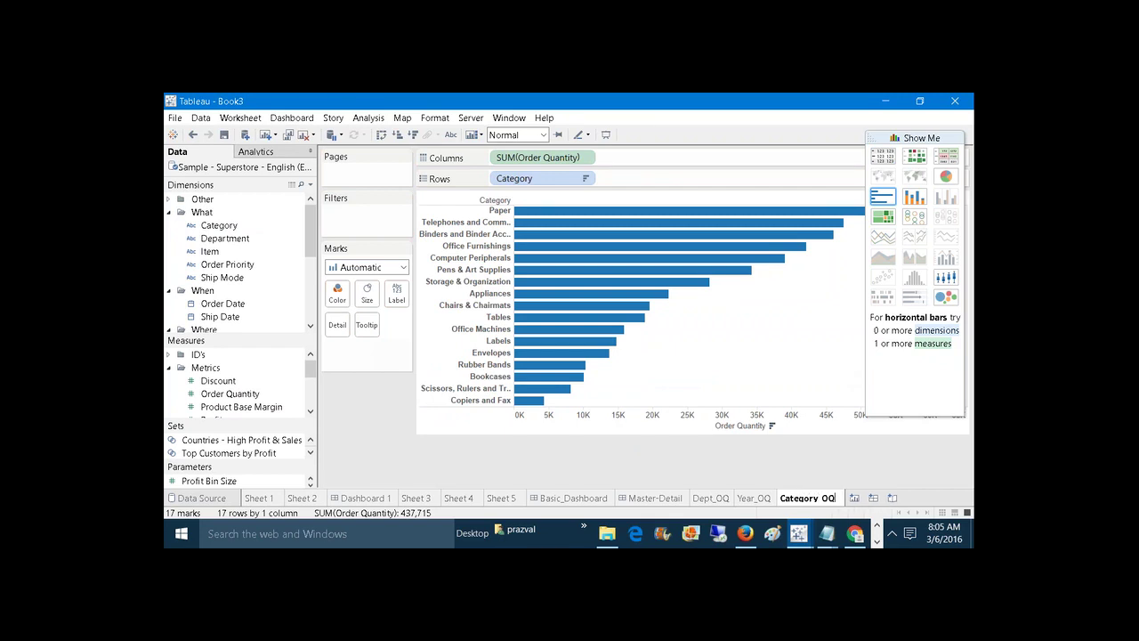
Plot Order Quantity by continuous month of Order Date on a new worksheet, with the months across the columns.
left_click(854, 498)
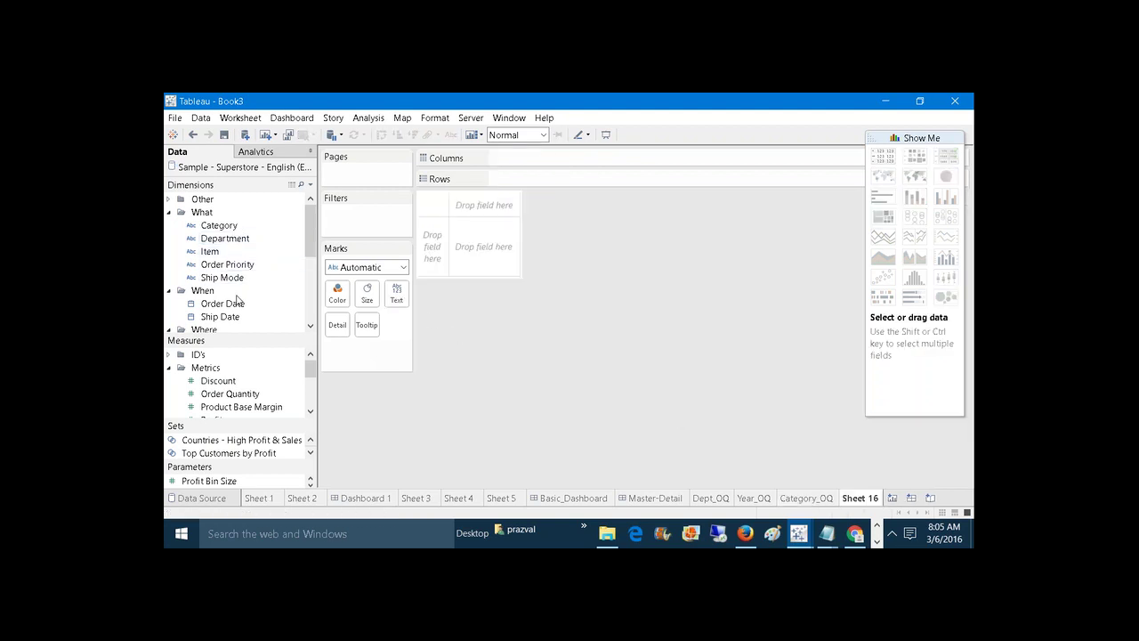
left_click_drag(227, 304, 588, 178)
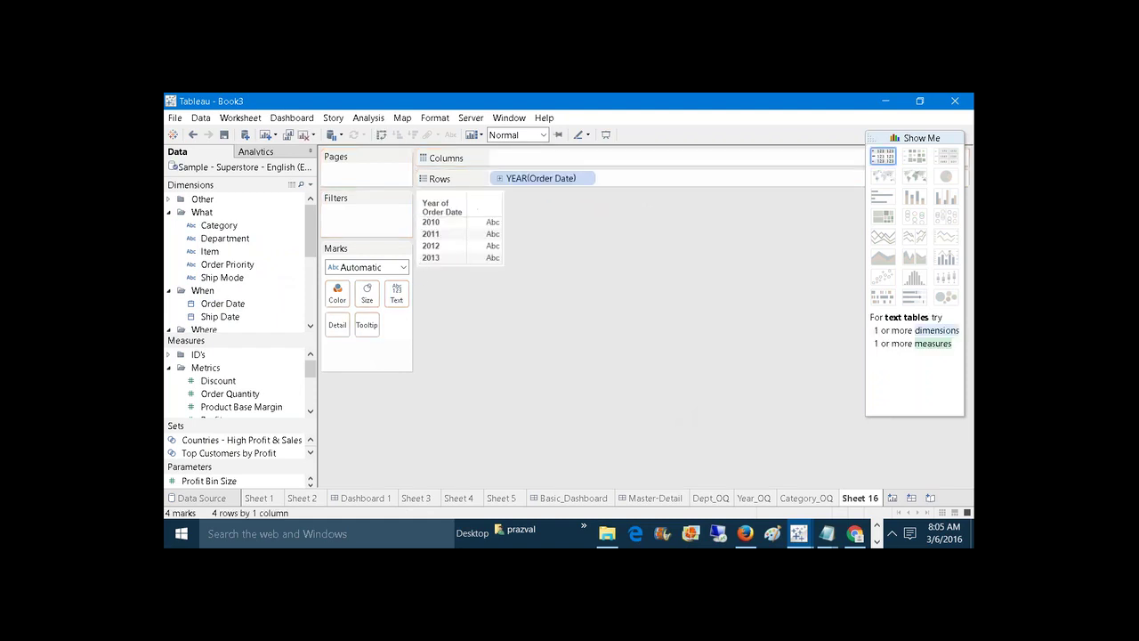
left_click(242, 395)
left_click_drag(242, 397, 551, 162)
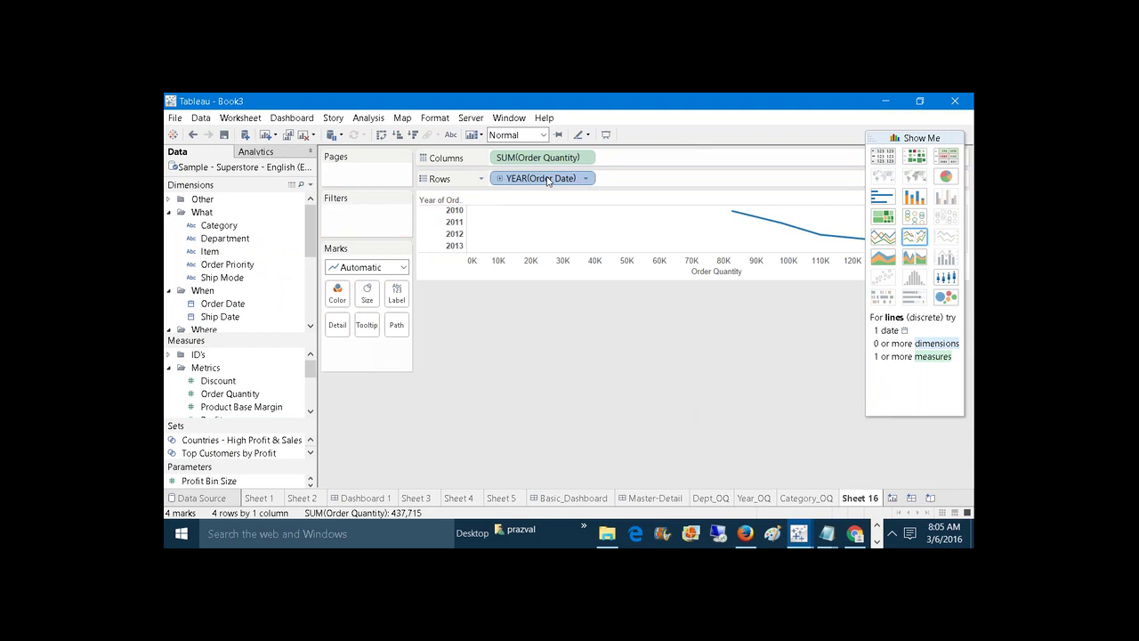
right_click(550, 182)
left_click(581, 329)
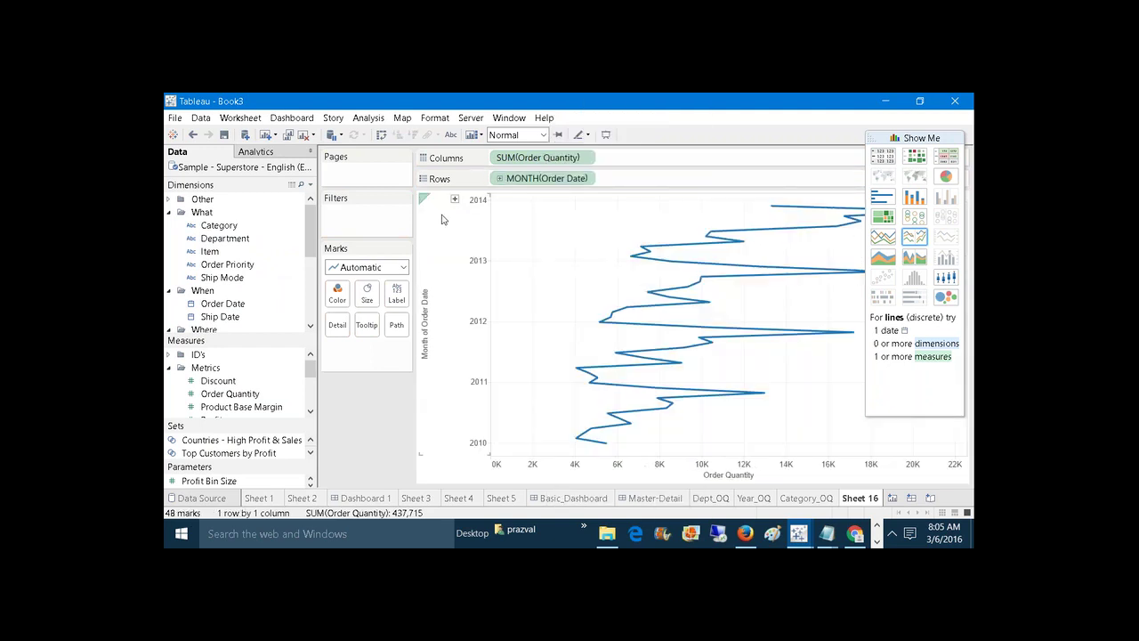
left_click(381, 134)
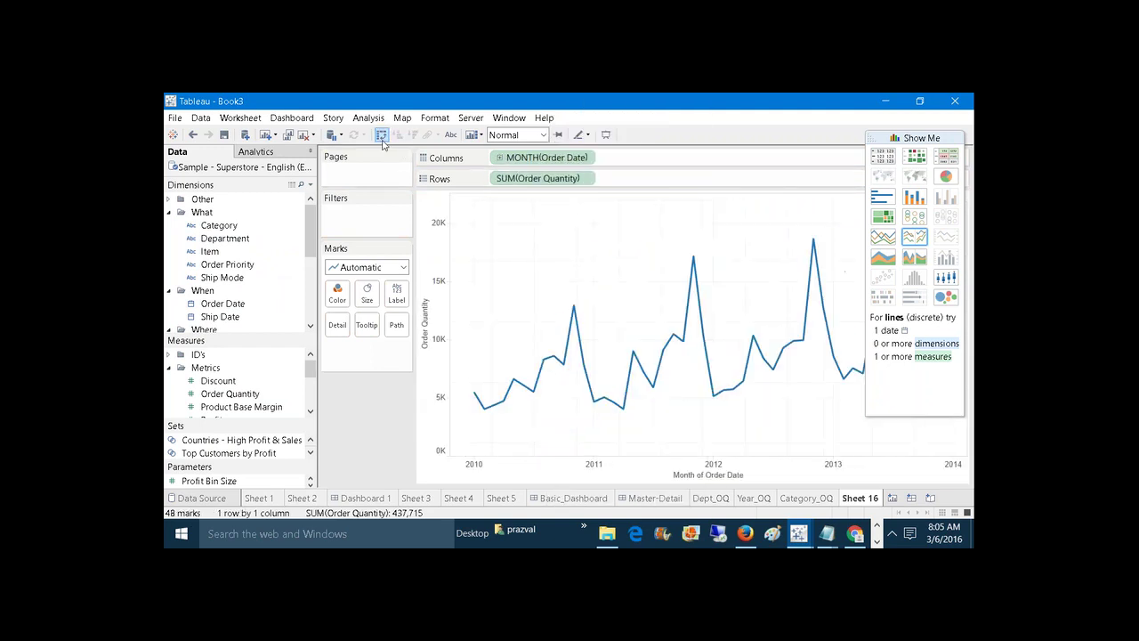
Collapse the Show Me chart list and label only the minimum and maximum points of the monthly line chart.
left_click(923, 137)
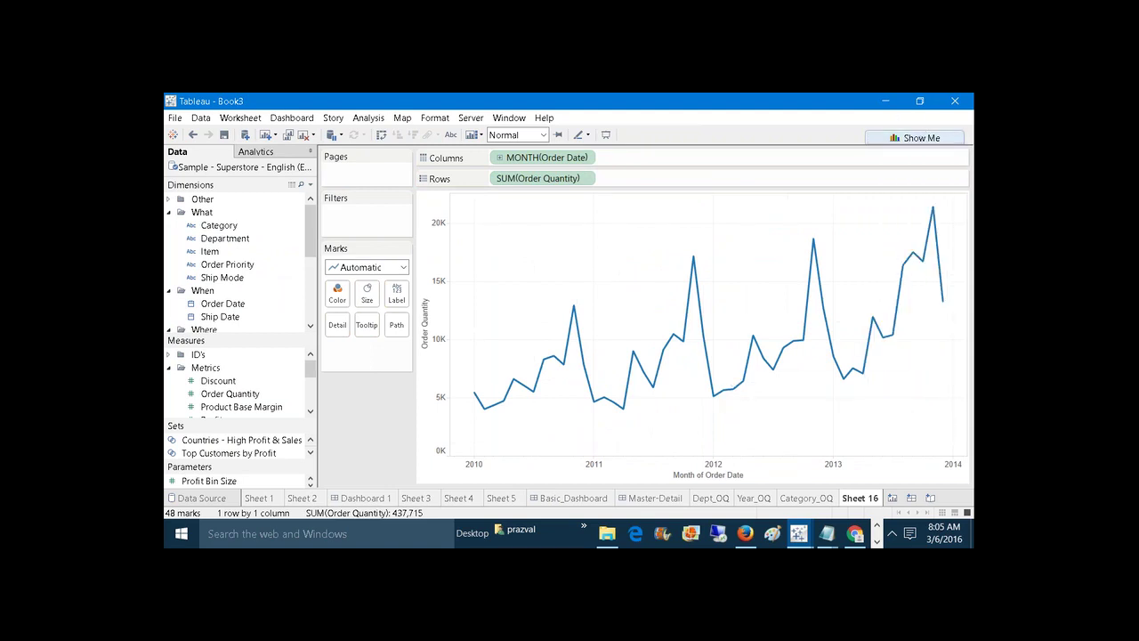
mouse_move(742, 387)
left_click(398, 299)
left_click(440, 439)
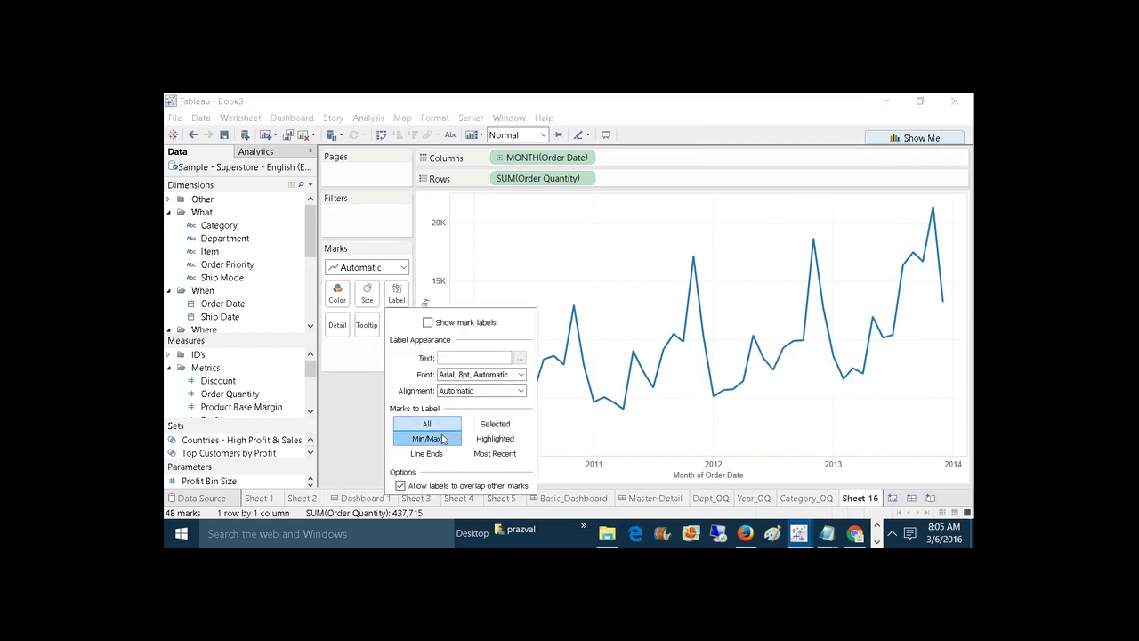
left_click(353, 399)
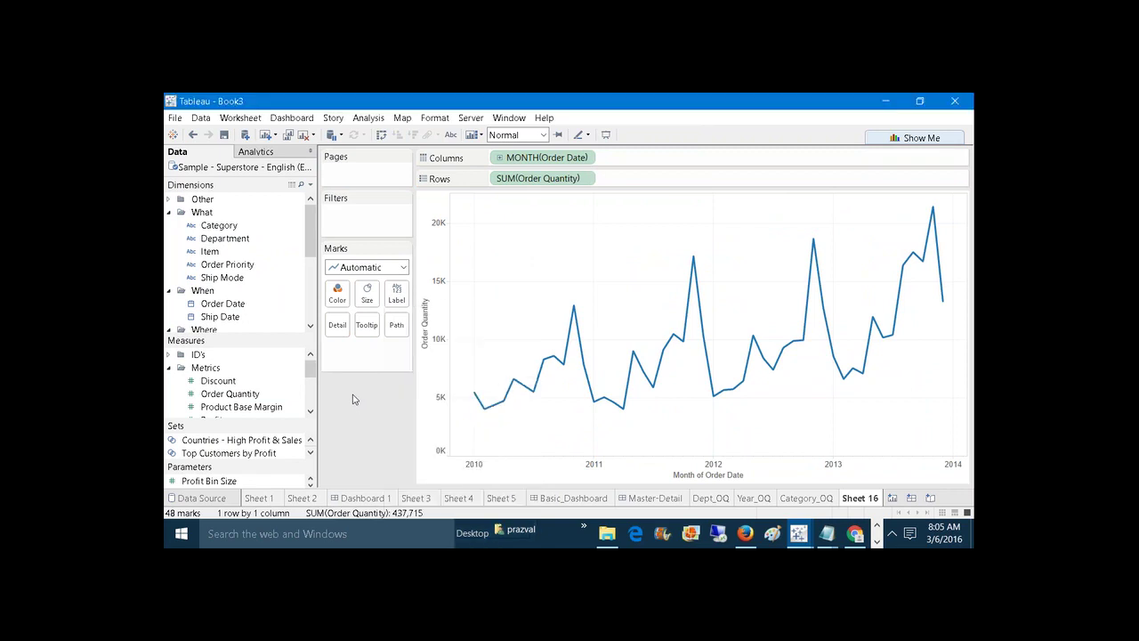
left_click(450, 135)
Rename the monthly line chart sheet as Month_OQ.
right_click(859, 499)
left_click(888, 370)
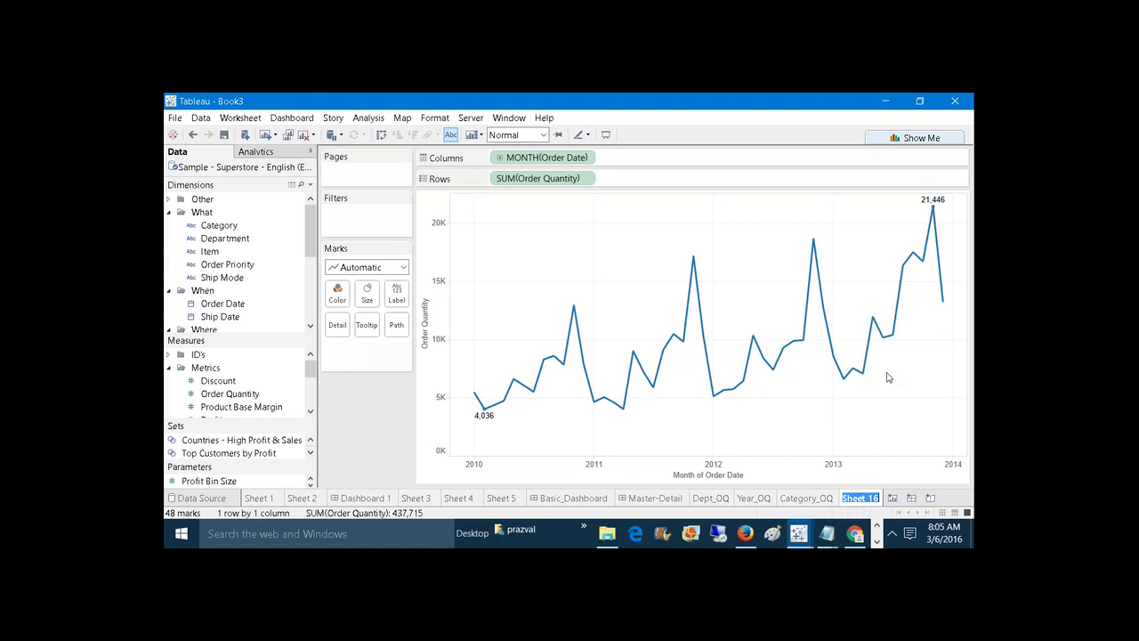
type("Month OQ")
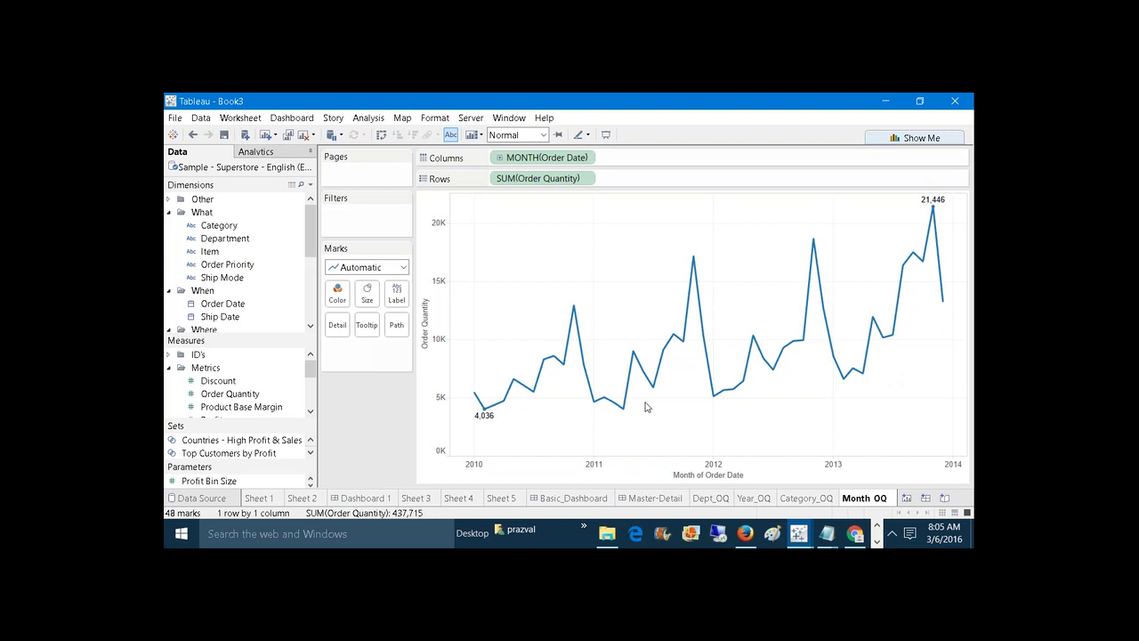
left_click(366, 421)
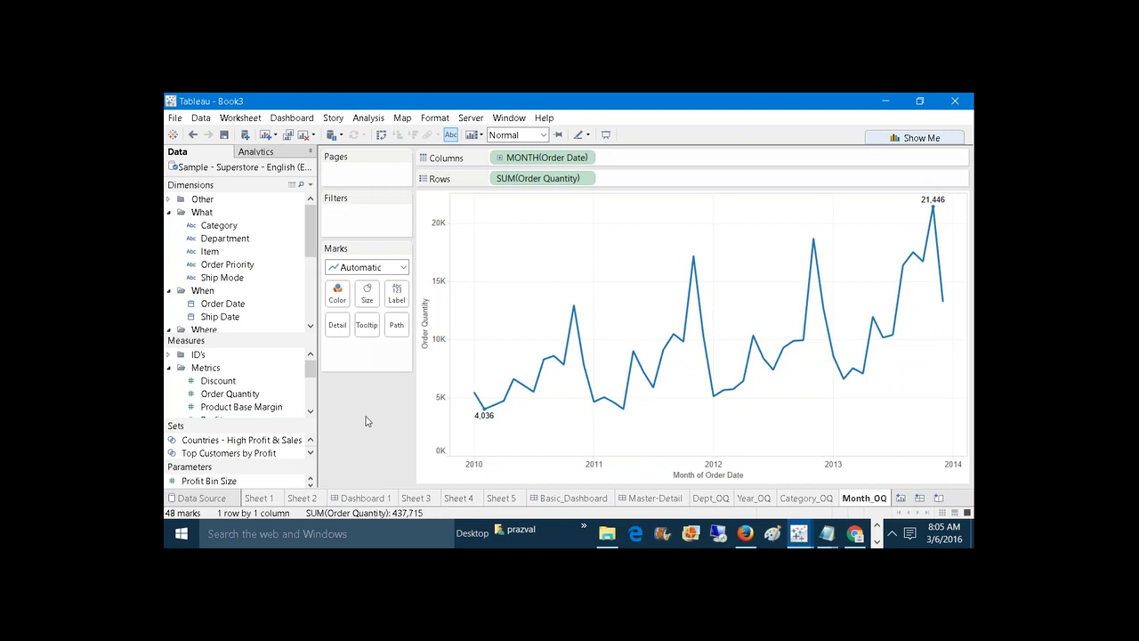
Create a new dashboard with Dept_OQ and Year_OQ placed side by side.
left_click(920, 497)
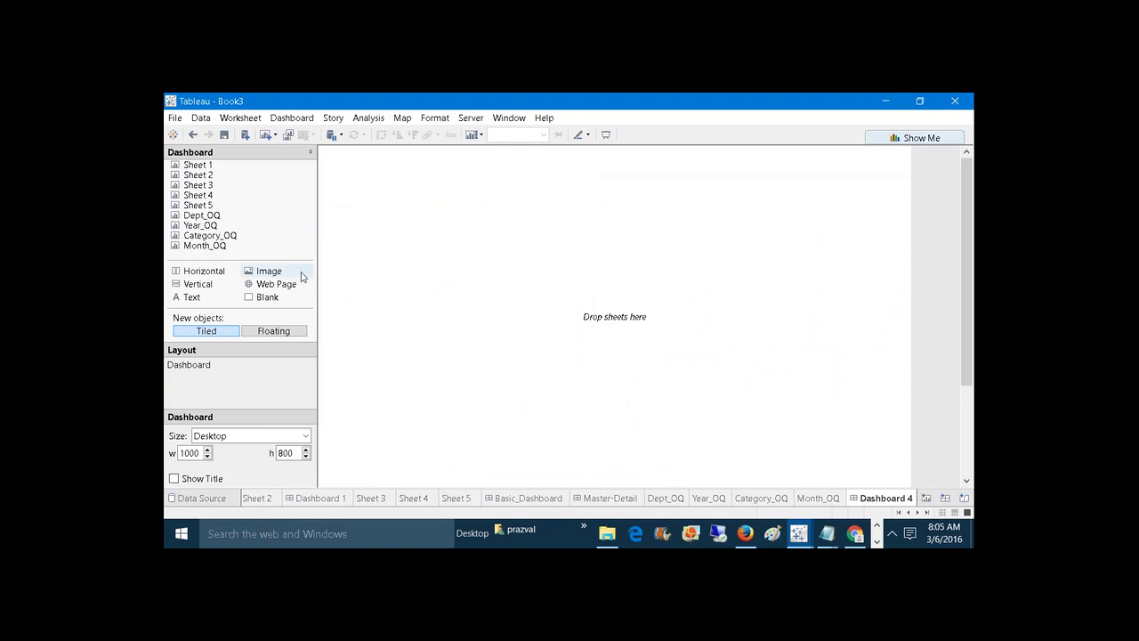
double_click(201, 215)
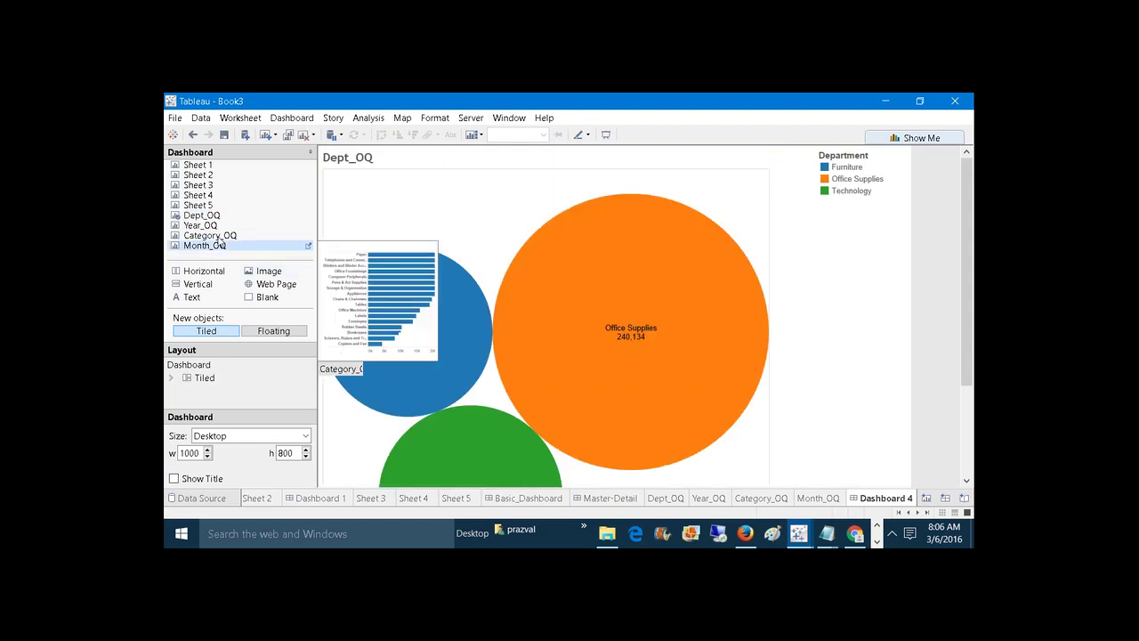
left_click_drag(200, 225, 678, 331)
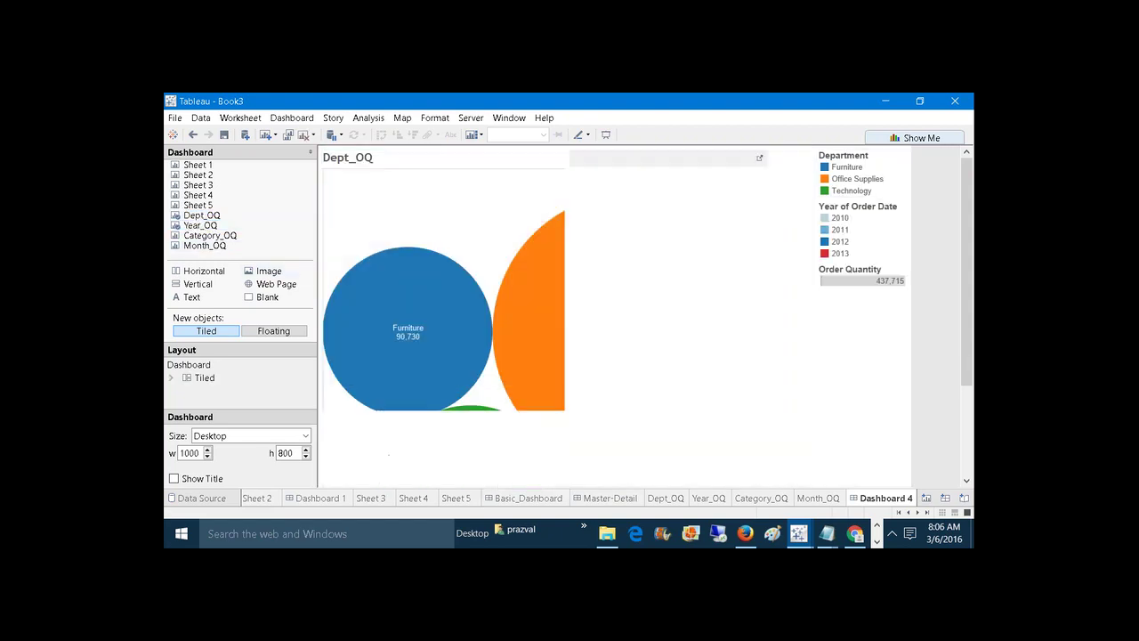
Float the Department legend over the empty lower corner of the Dept_OQ chart and hide its title.
left_click(868, 178)
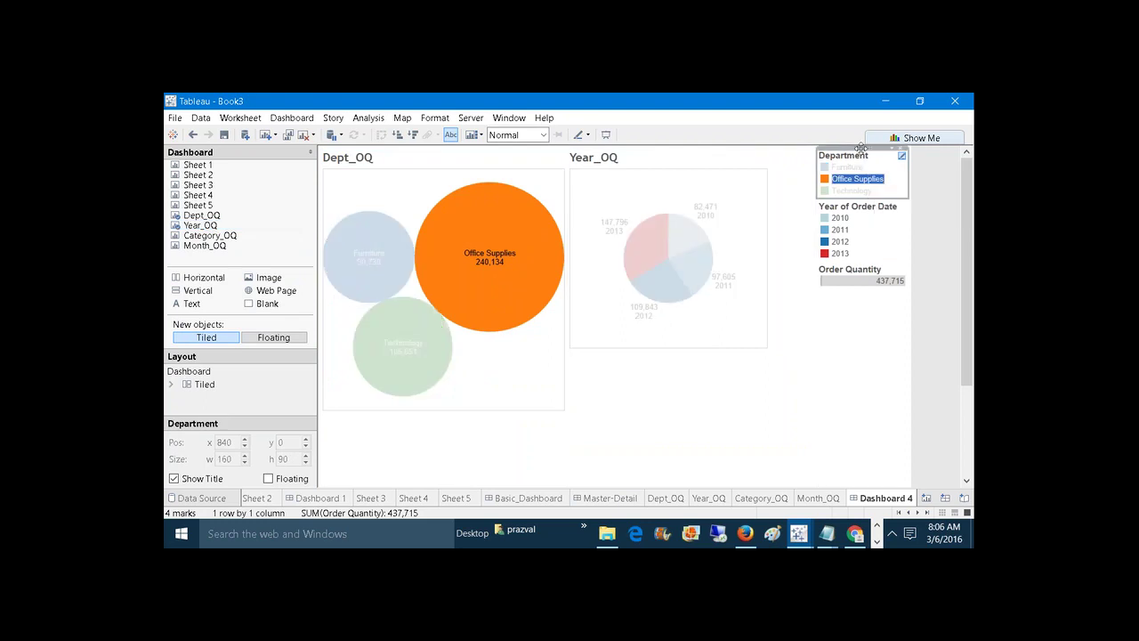
left_click_drag(860, 147, 523, 369)
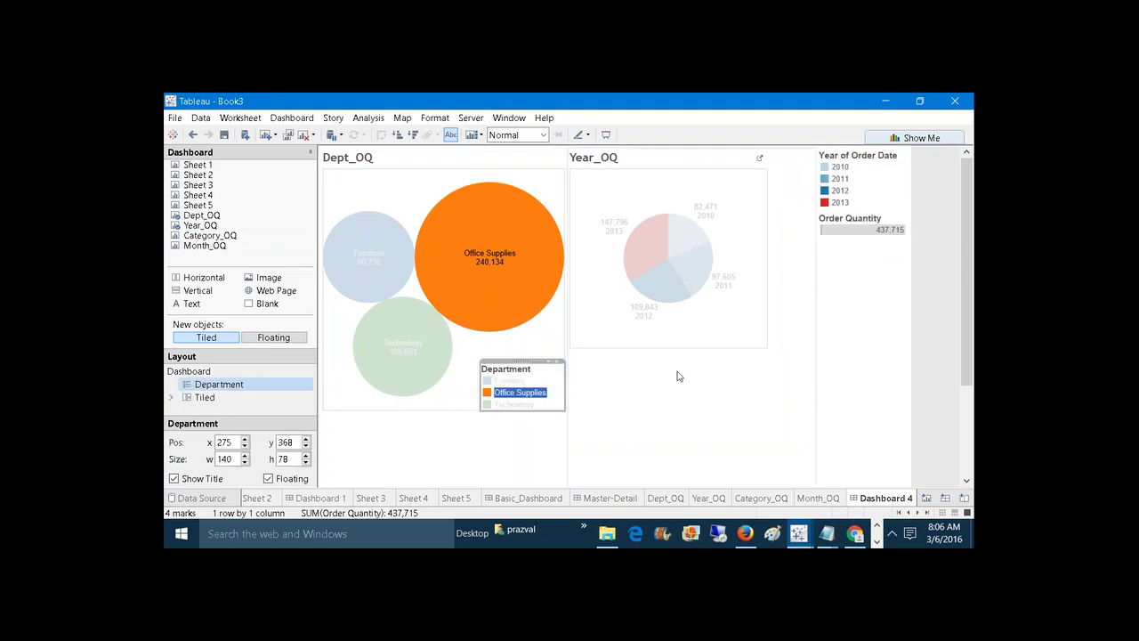
left_click(672, 377)
left_click(546, 379)
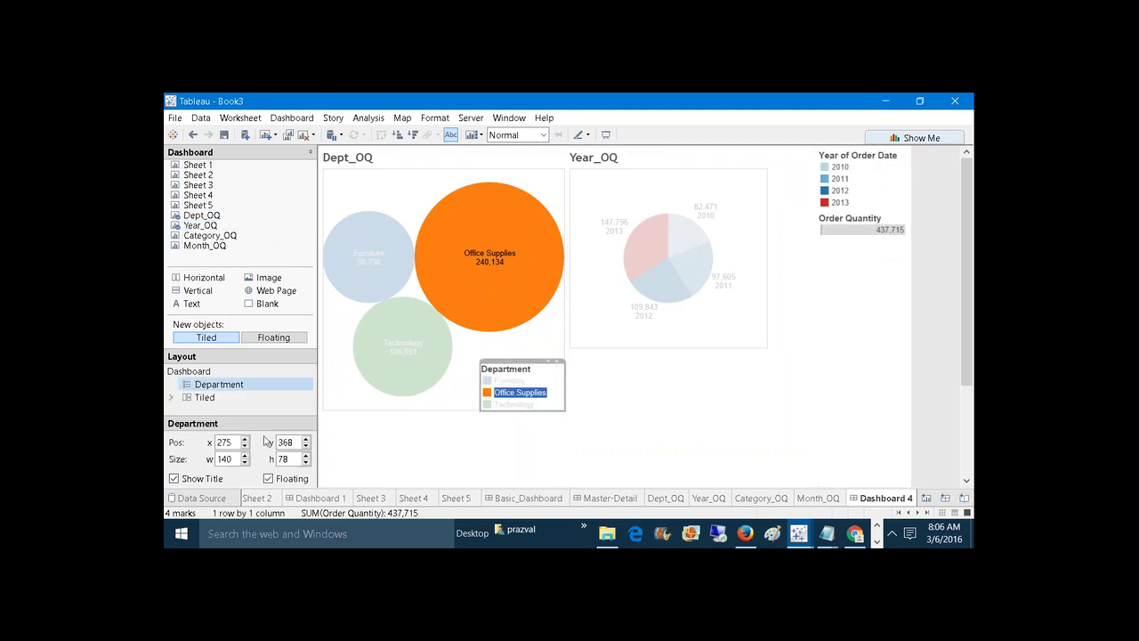
left_click(173, 479)
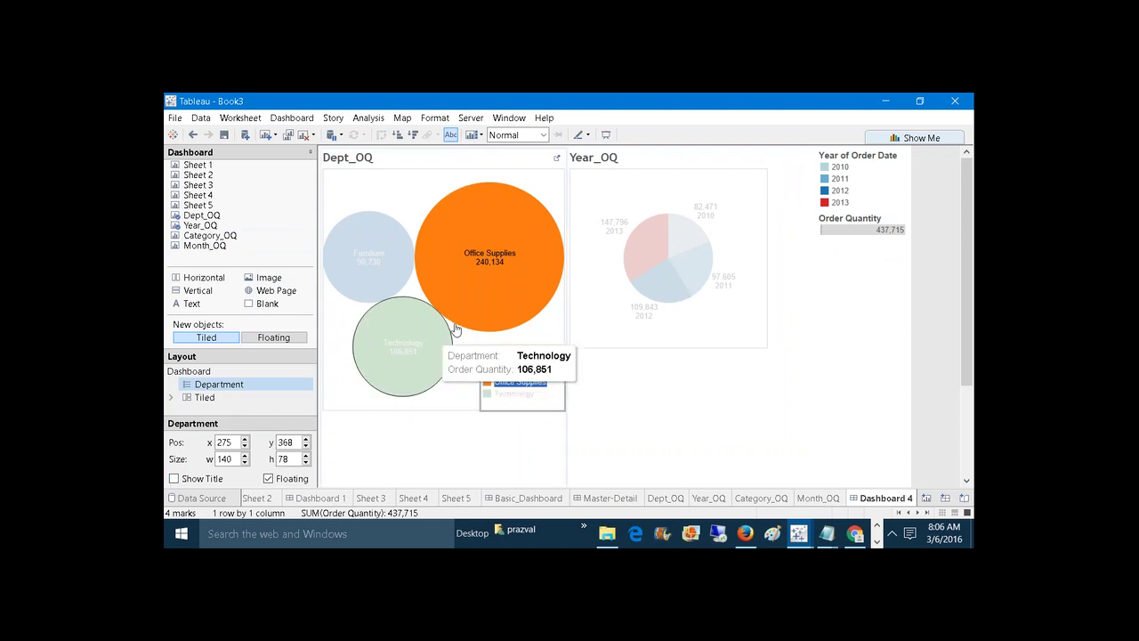
left_click(508, 350)
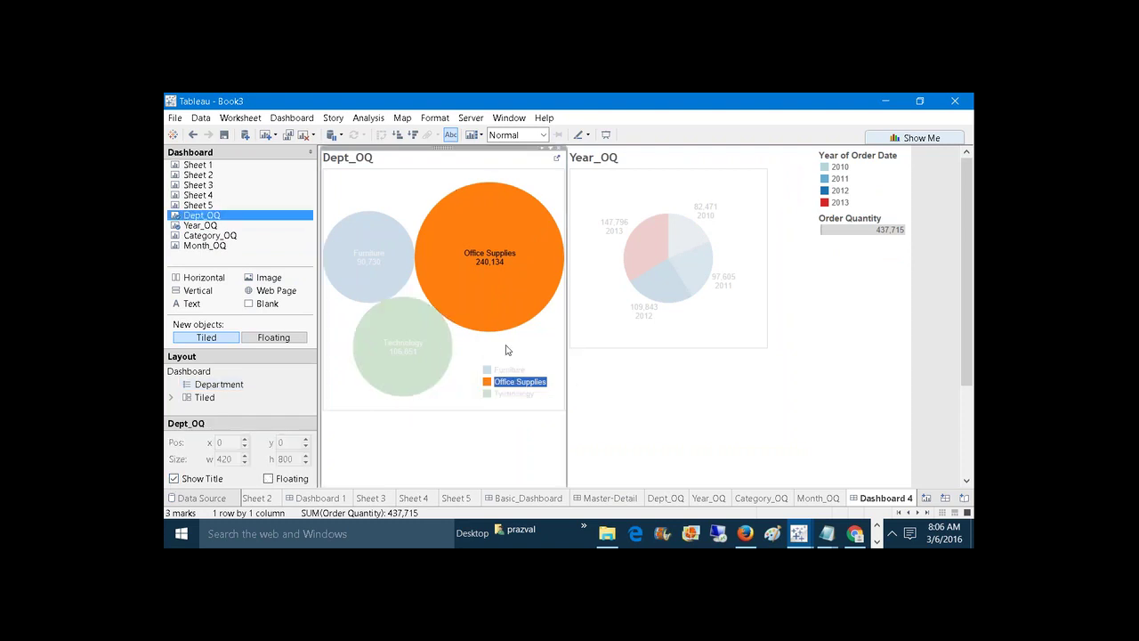
Select all three department bubbles in Dept_OQ and clear the selection to remove the legend highlighting.
double_click(509, 394)
left_click(618, 413)
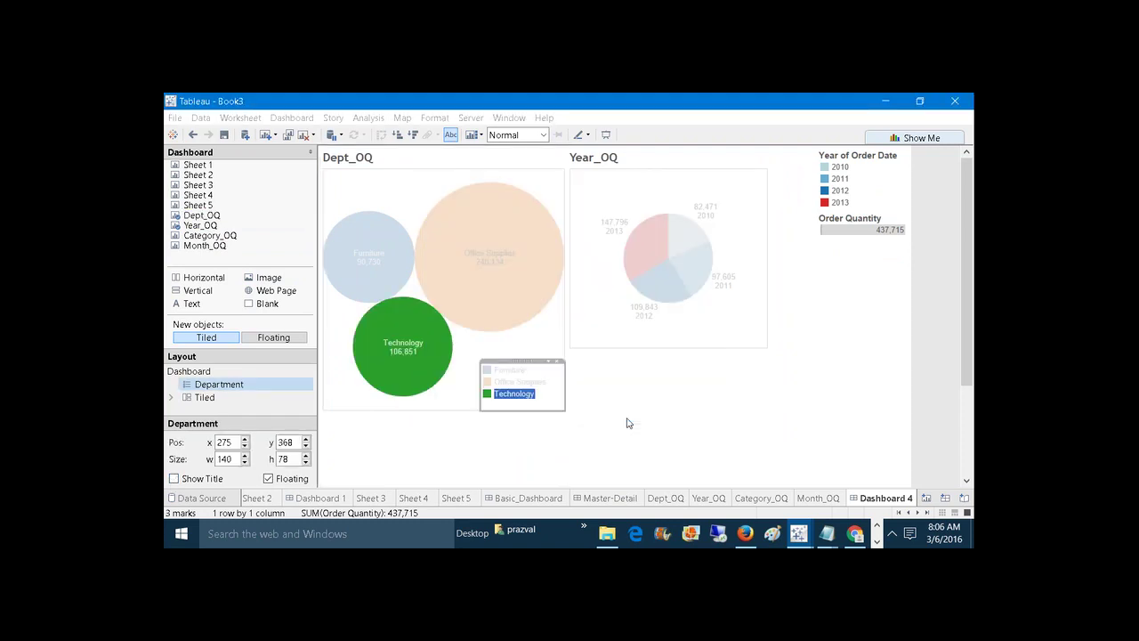
left_click(729, 313)
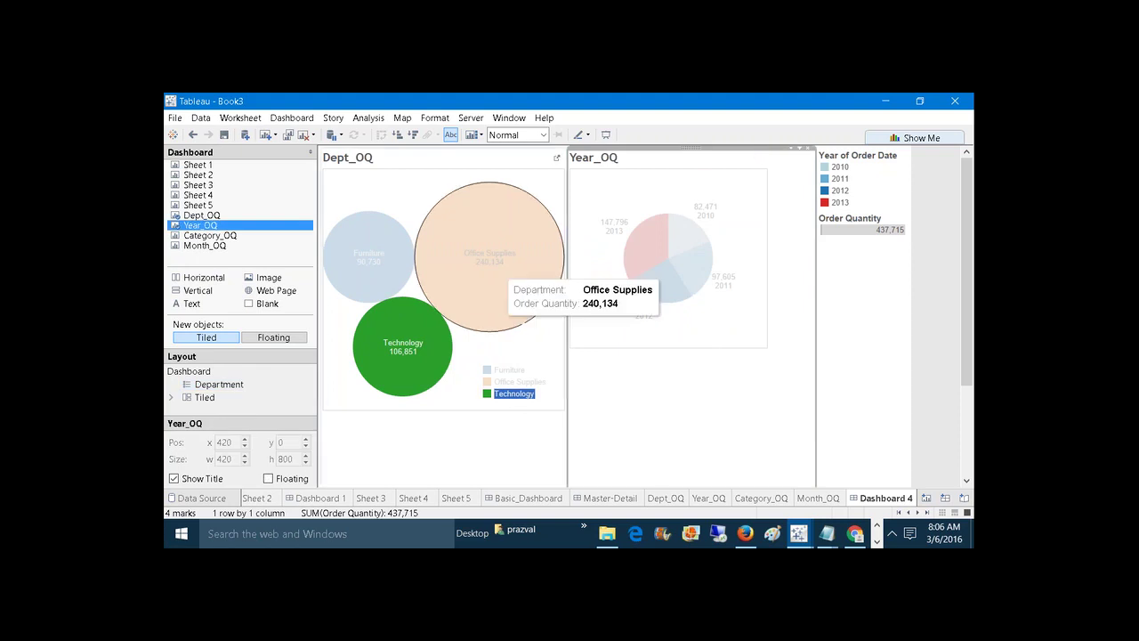
left_click(496, 272)
left_click(388, 262, "ctrl")
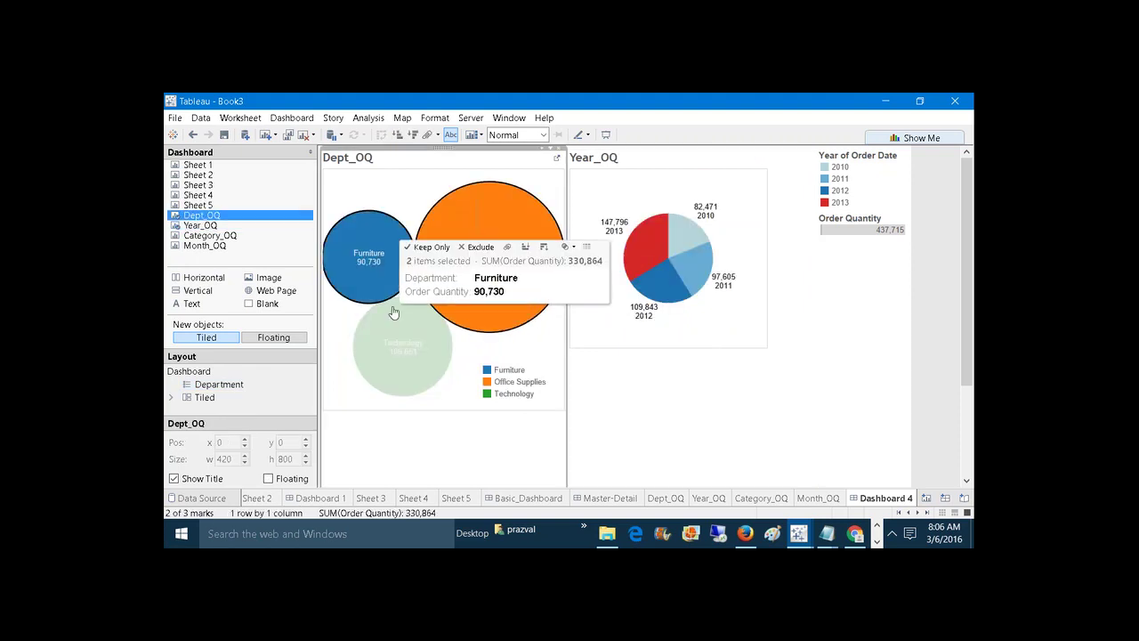
left_click(397, 333, "ctrl")
left_click(461, 403)
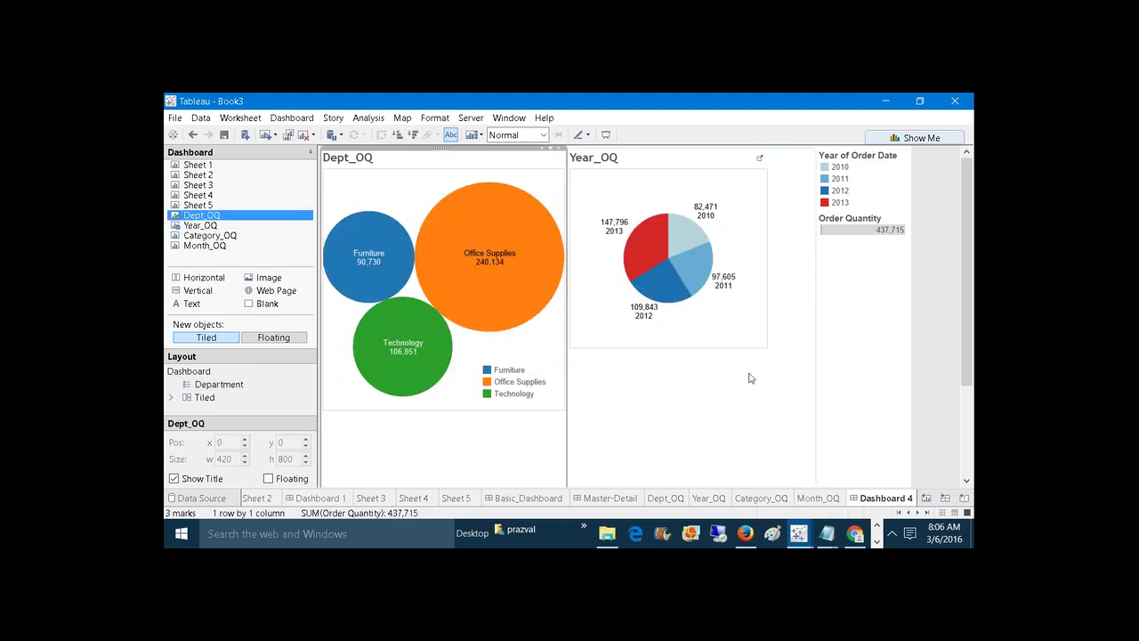
Float the Year of Order Date legend over the lower corner of the Year_OQ pie chart.
left_click(869, 157)
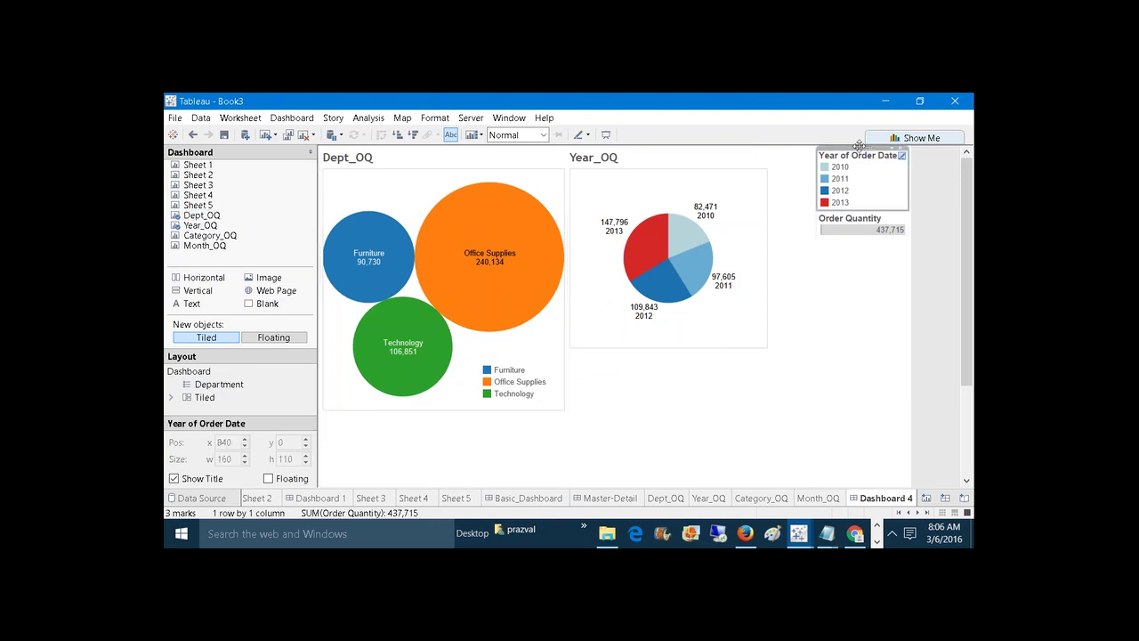
left_click(790, 172)
left_click(858, 170)
left_click_drag(860, 157, 709, 291)
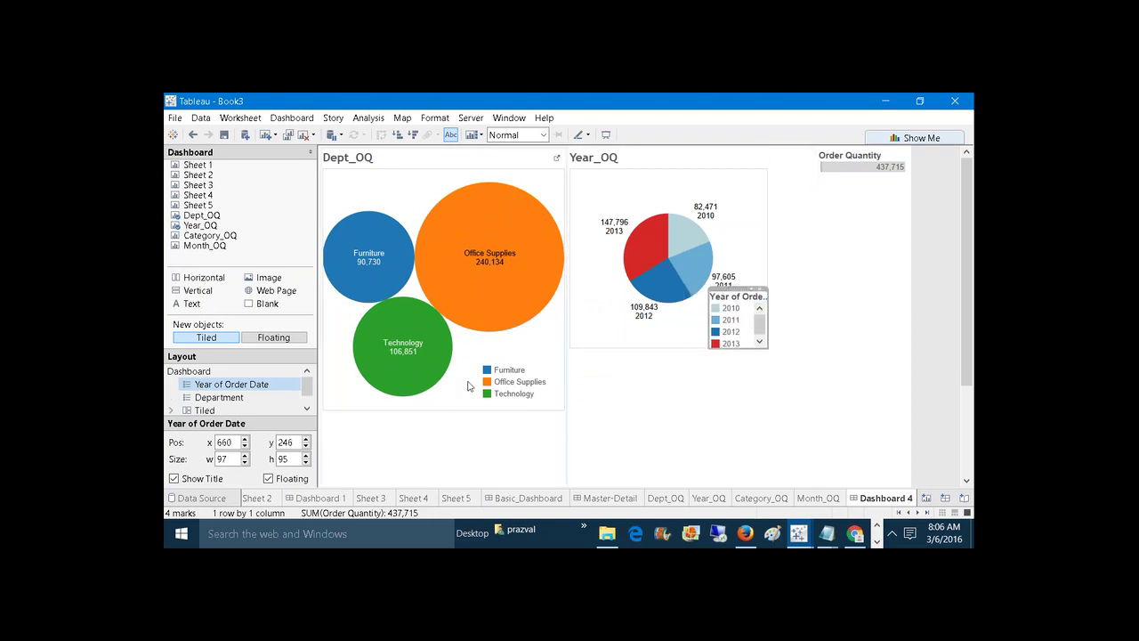
left_click(541, 135)
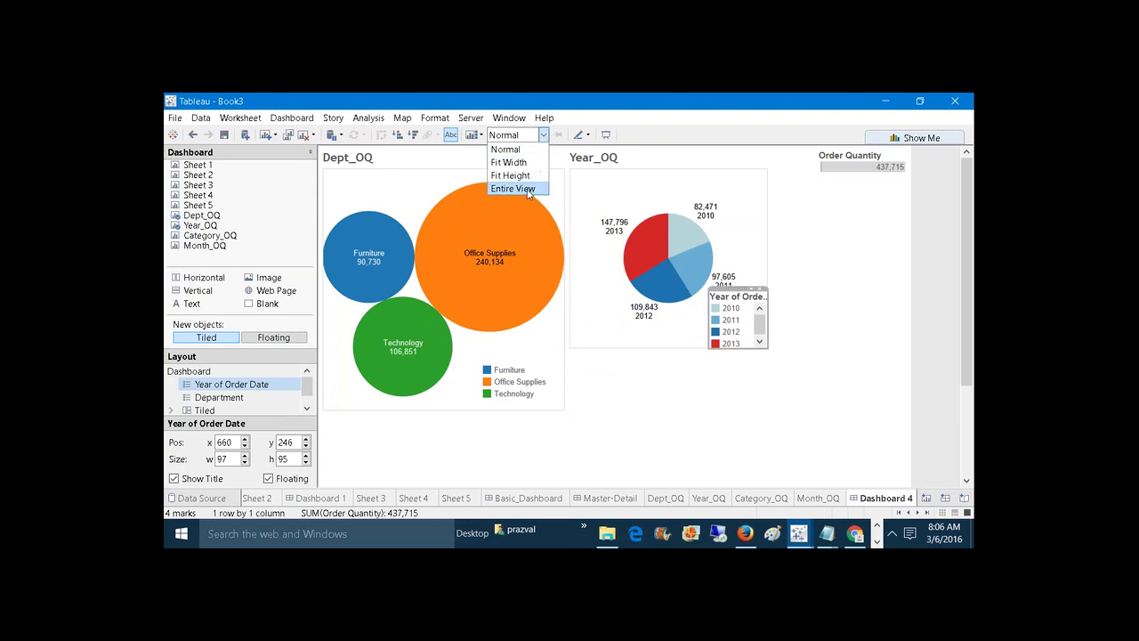
left_click(531, 189)
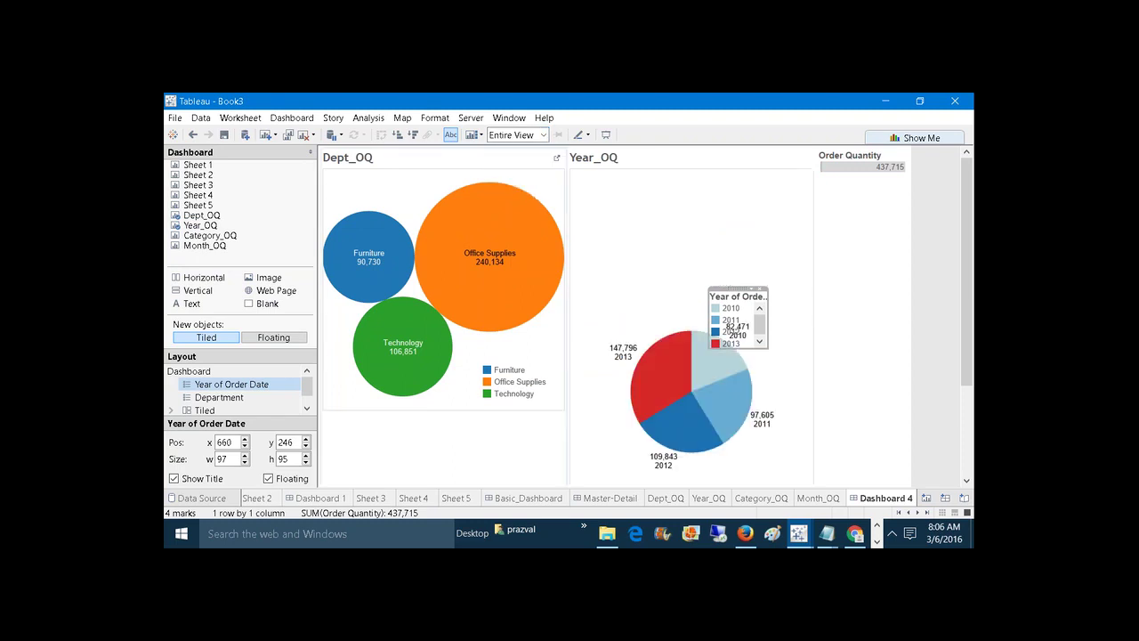
key("ctrl+z")
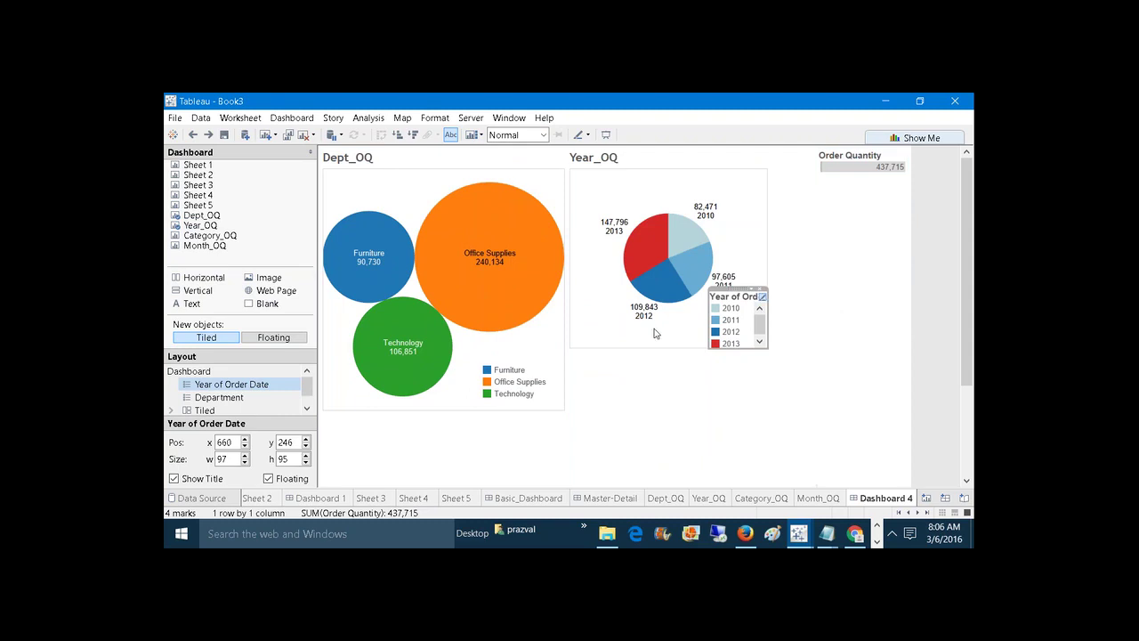
Hide the Year of Order Date legend's title and move the legend to the upper corner of the Year_OQ chart.
left_click(174, 479)
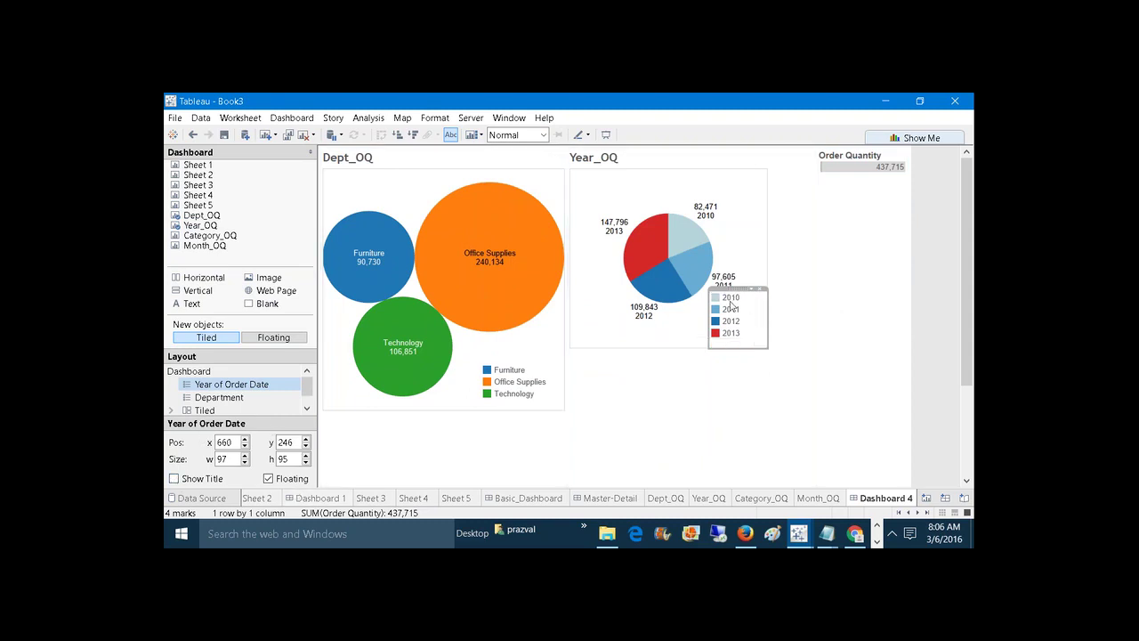
left_click_drag(729, 305, 737, 293)
left_click(752, 261)
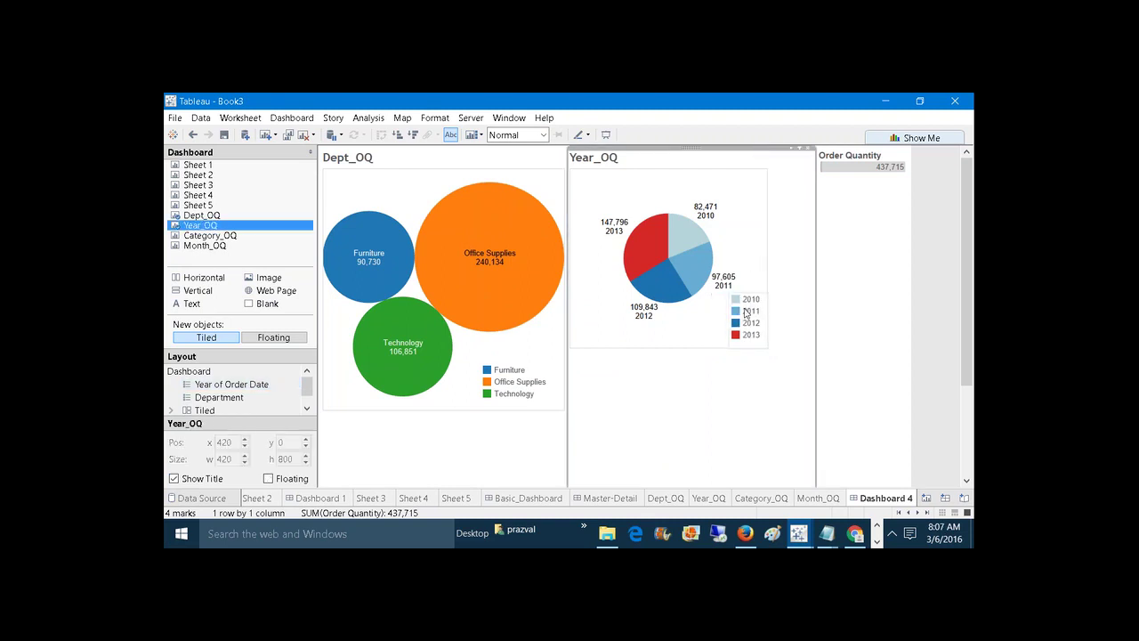
left_click(745, 312)
left_click_drag(744, 286, 748, 183)
left_click(748, 239)
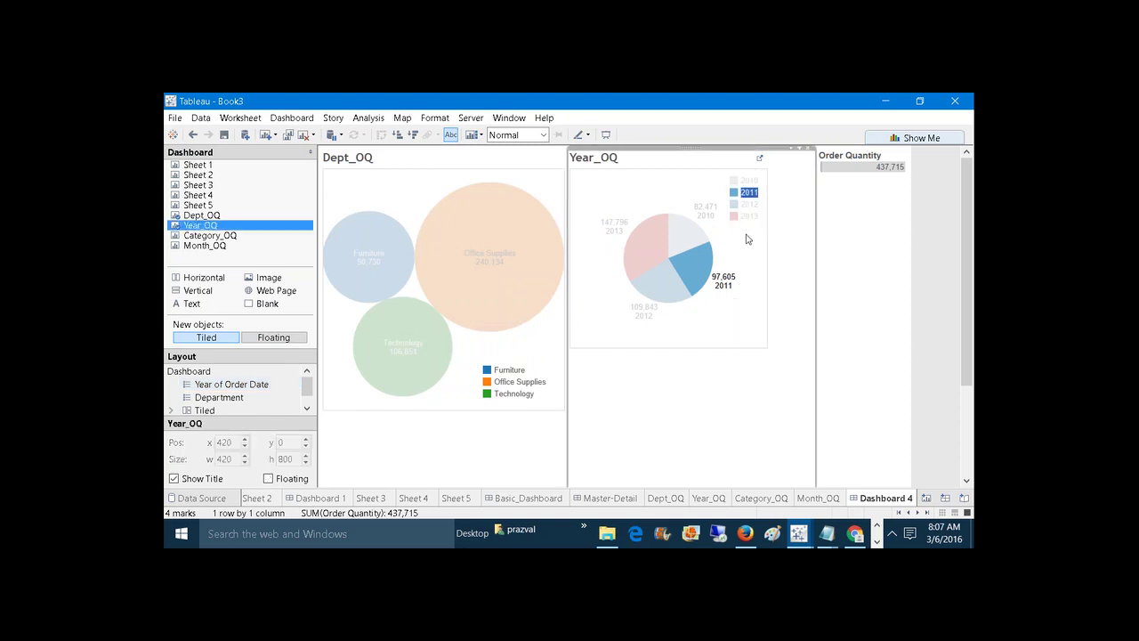
Remove the Order Quantity legend from the dashboard and clear the 2011 highlighting.
left_click(854, 171)
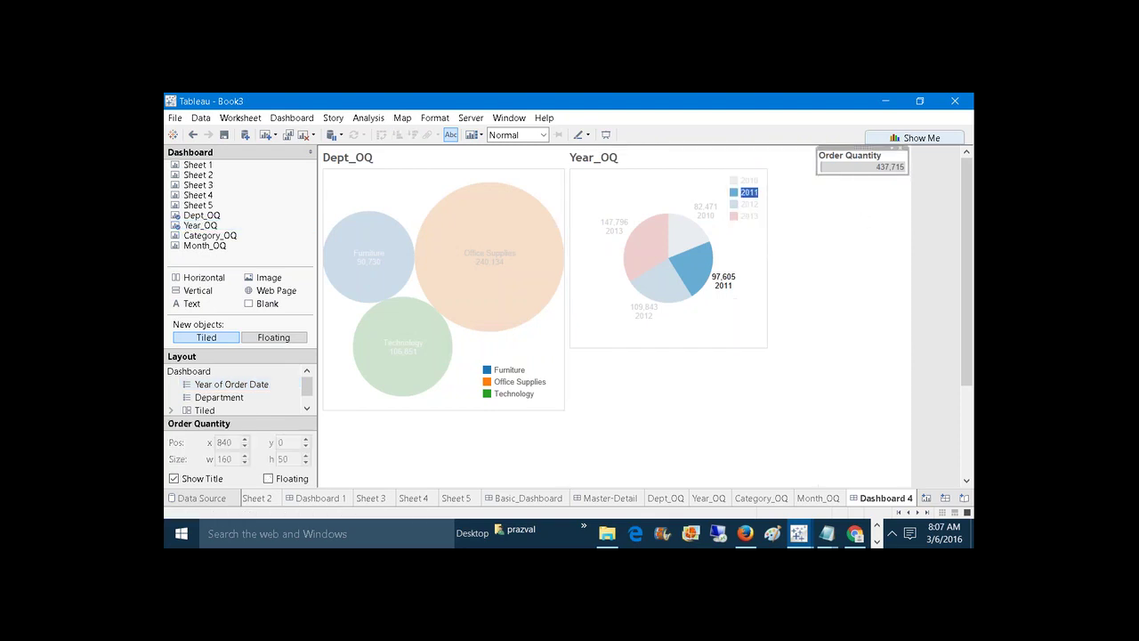
left_click(902, 154)
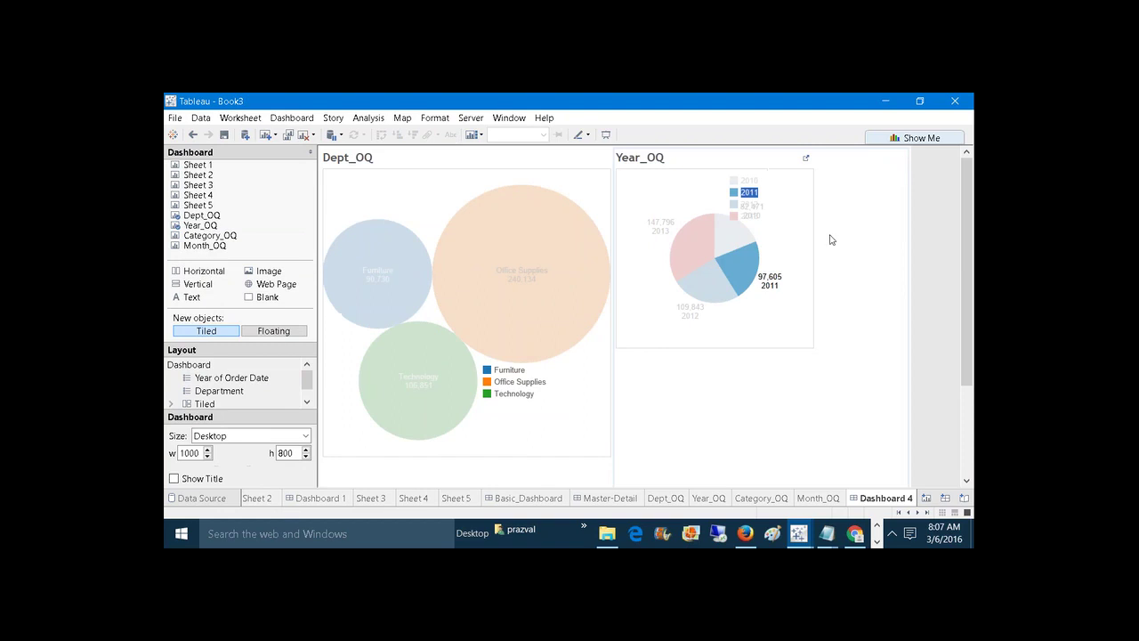
left_click(775, 414)
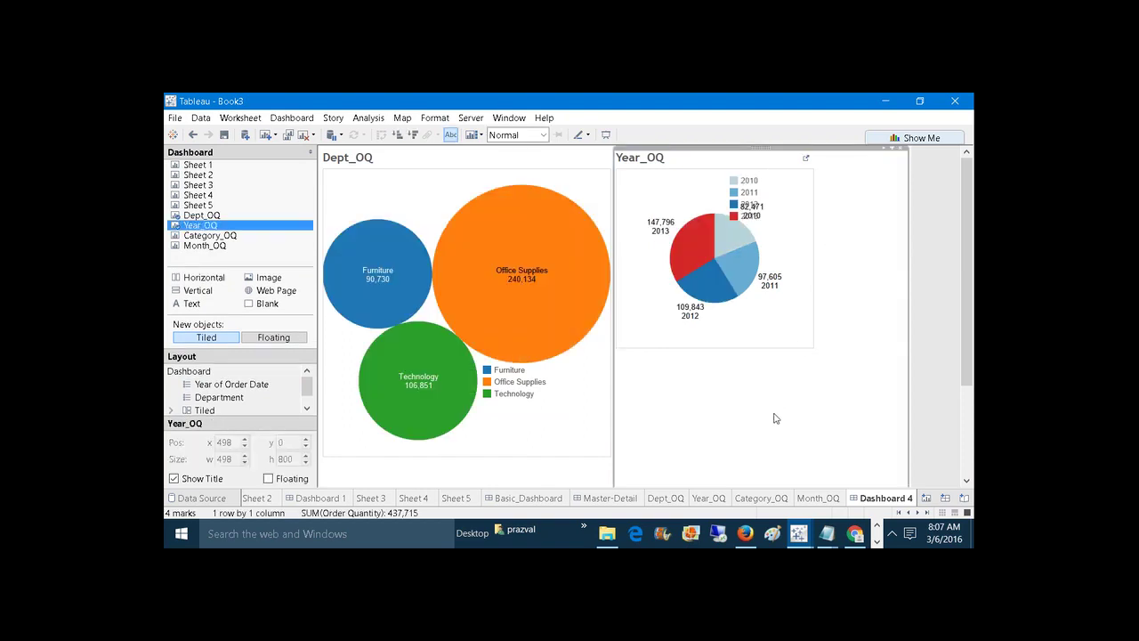
Add Category_OQ below Dept_OQ and move the floating Department legend up into the shrunken Dept_OQ chart's lower corner.
scroll(775, 418, "down", 3)
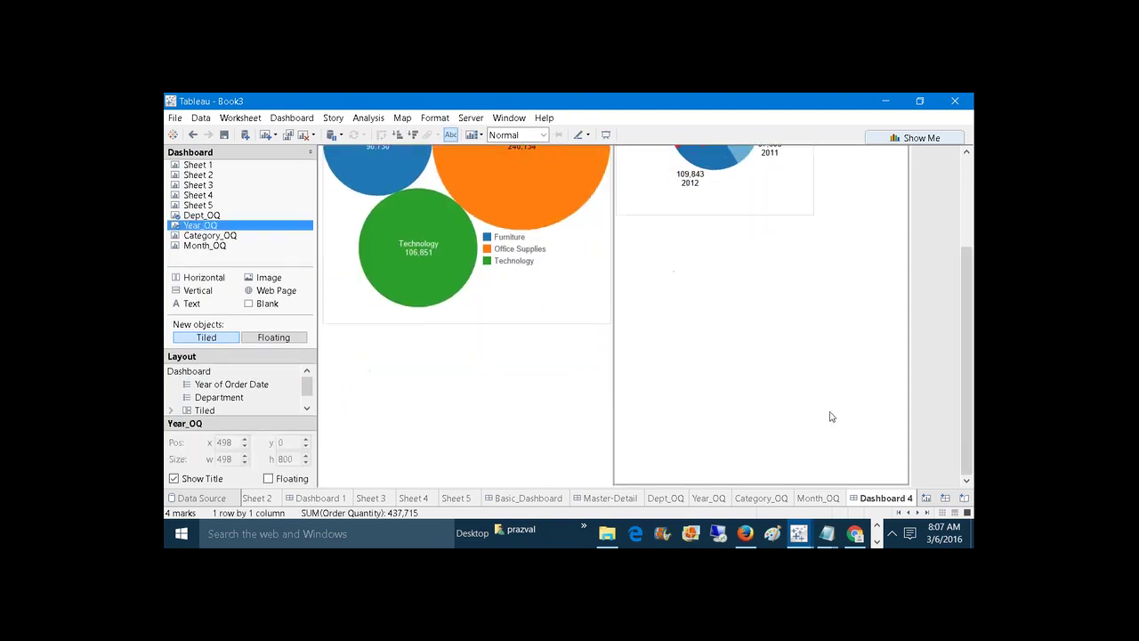
left_click_drag(210, 235, 515, 374)
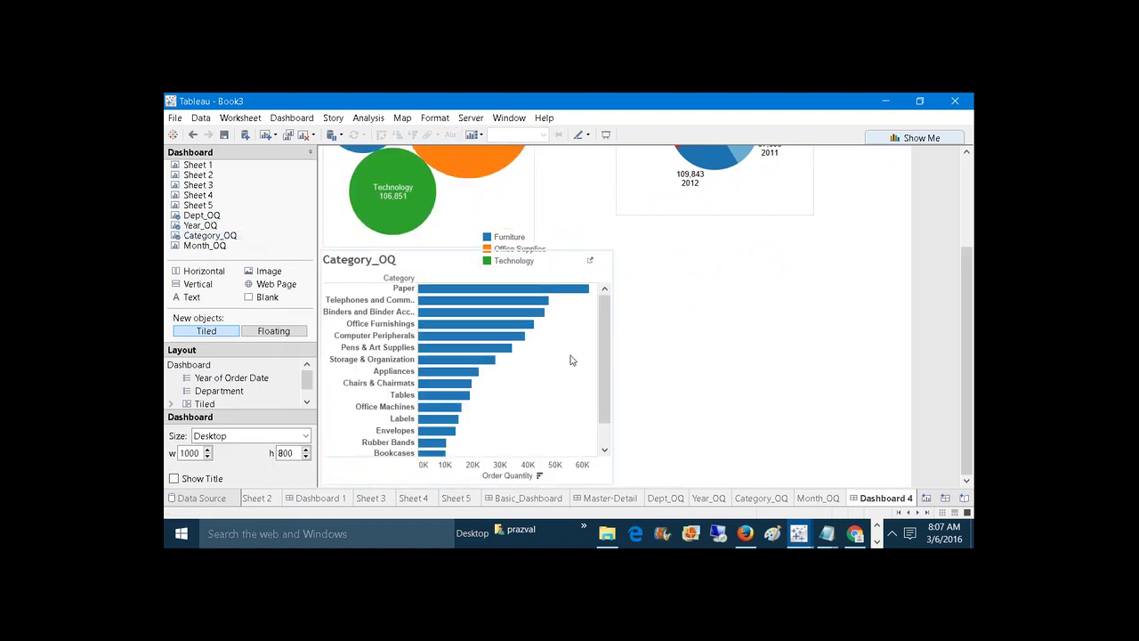
left_click(523, 237)
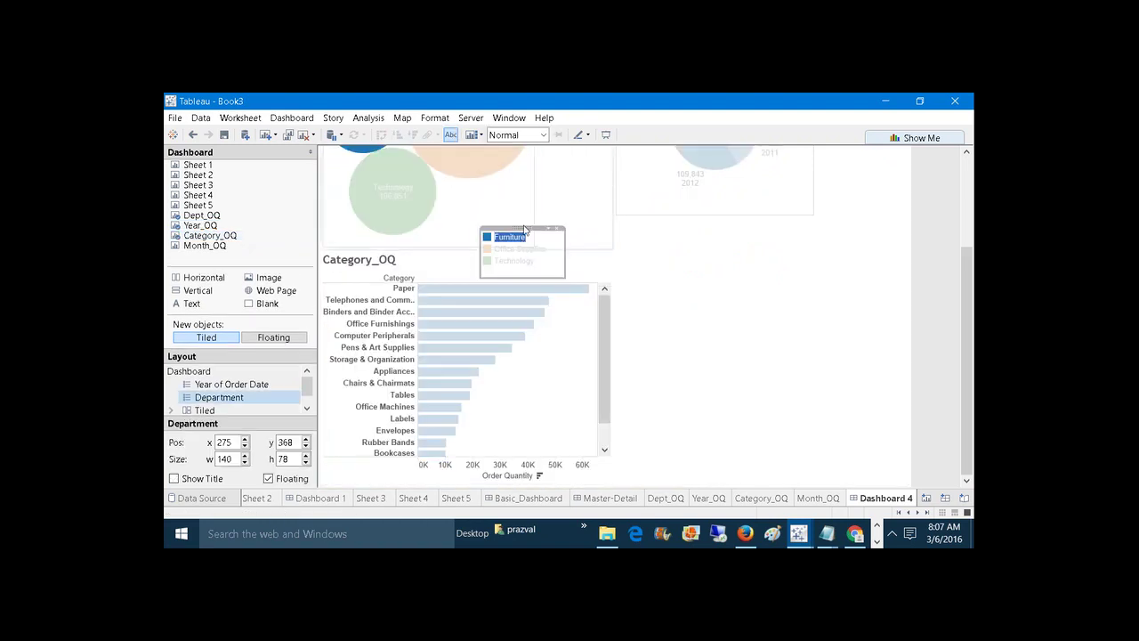
left_click_drag(524, 230, 494, 194)
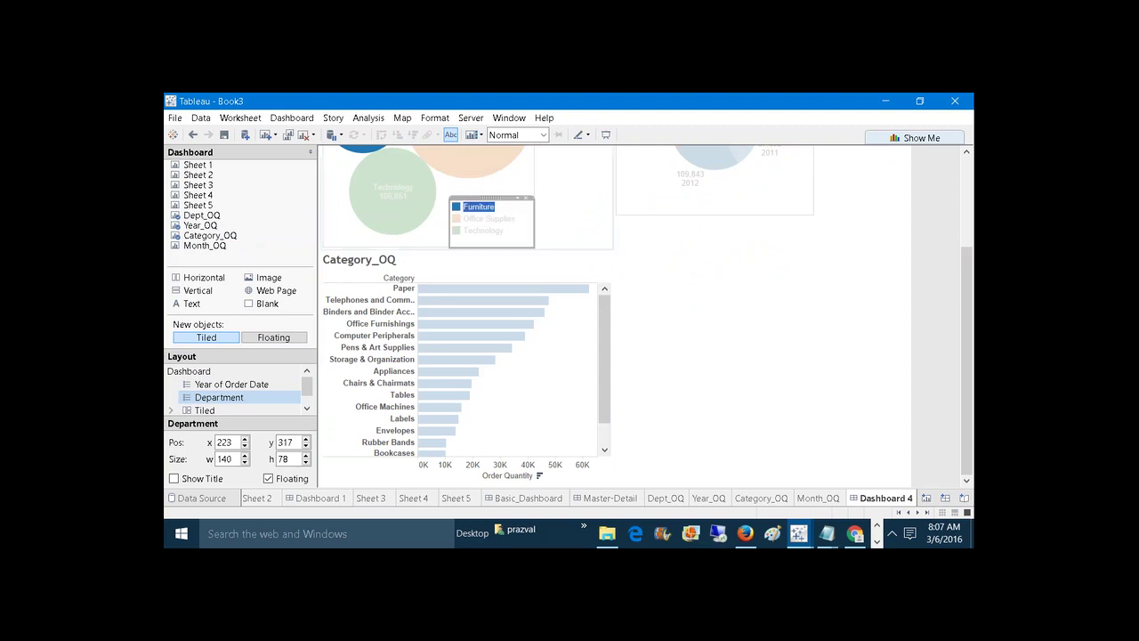
Add Month_OQ to the dashboard below Year_OQ, beside the Category_OQ bars.
left_click(686, 318)
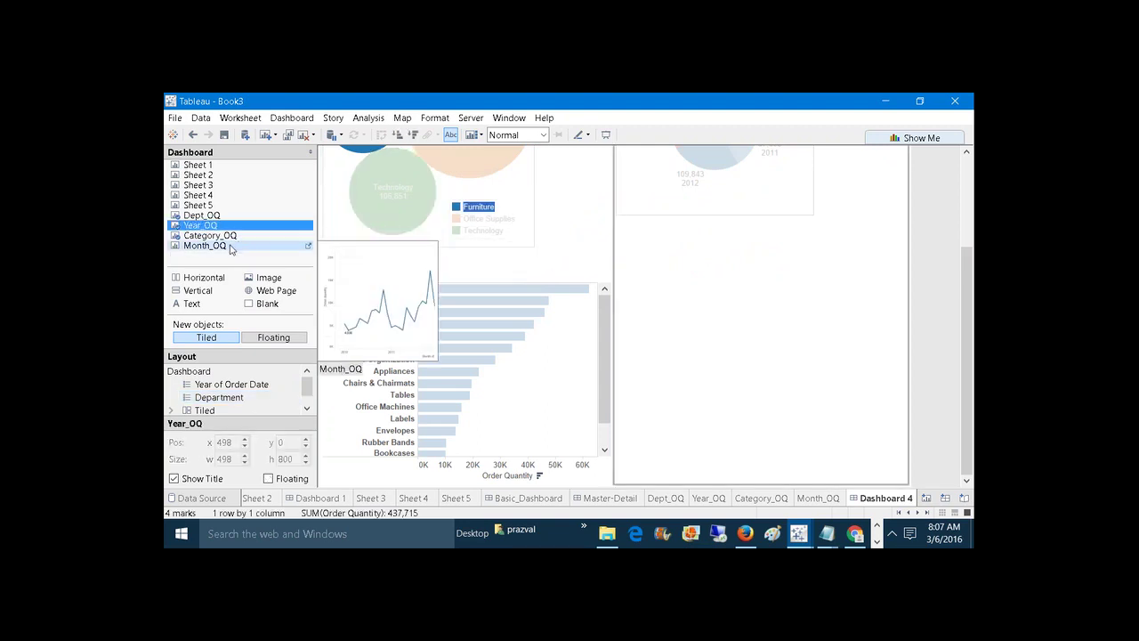
left_click_drag(230, 249, 750, 354)
mouse_move(858, 360)
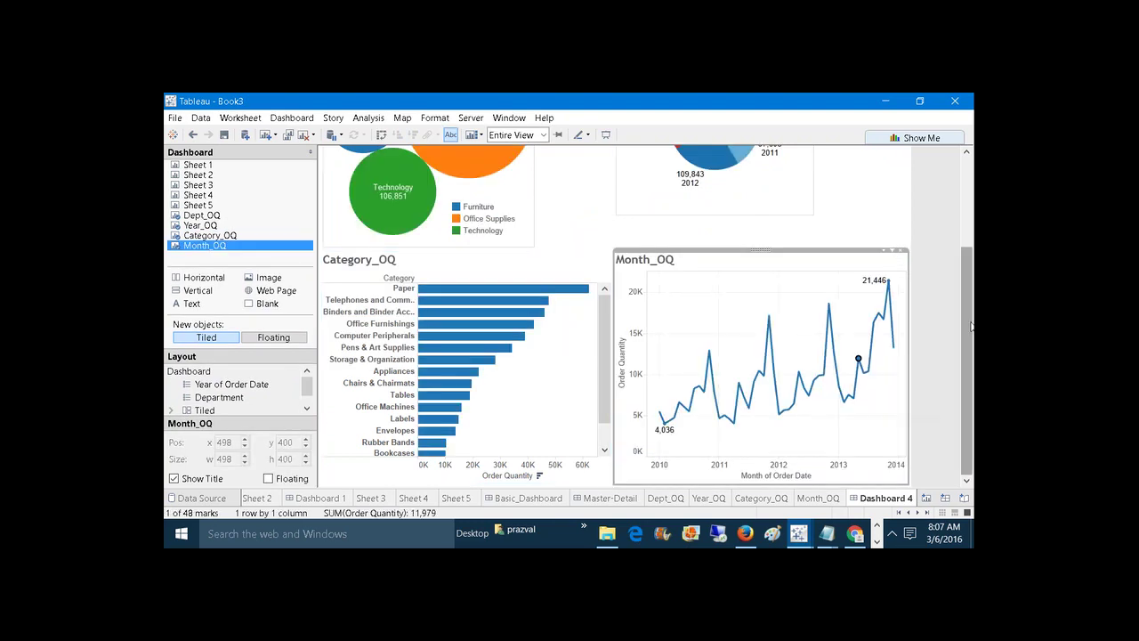
Set the fit of the Dept_OQ and Year_OQ charts to Entire View.
left_click_drag(968, 303, 957, 197)
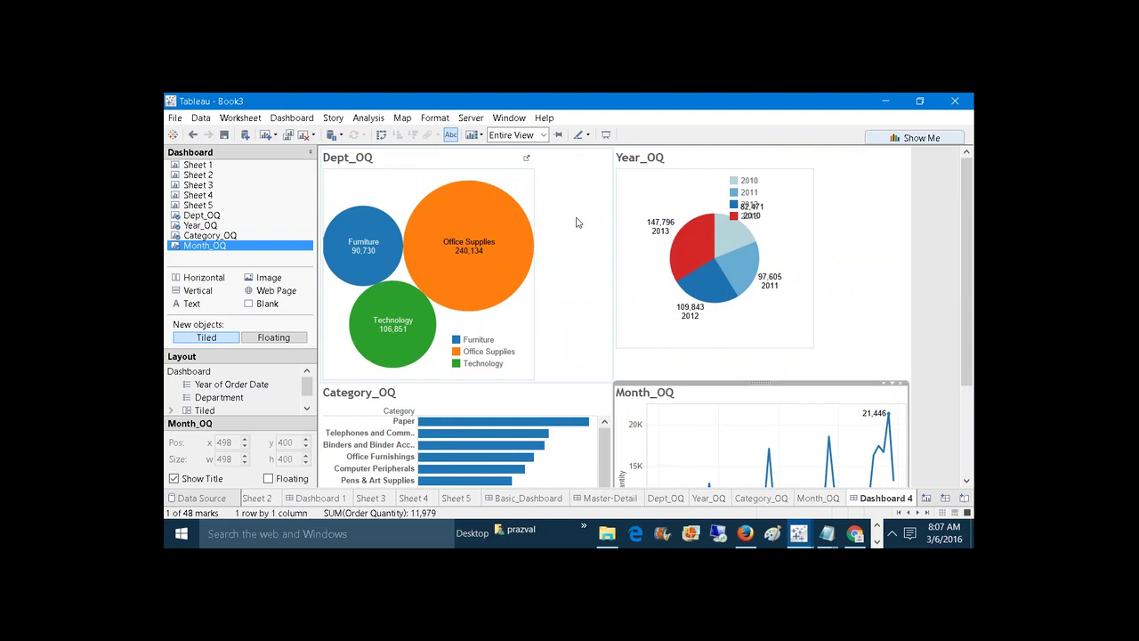
left_click(574, 223)
left_click(544, 135)
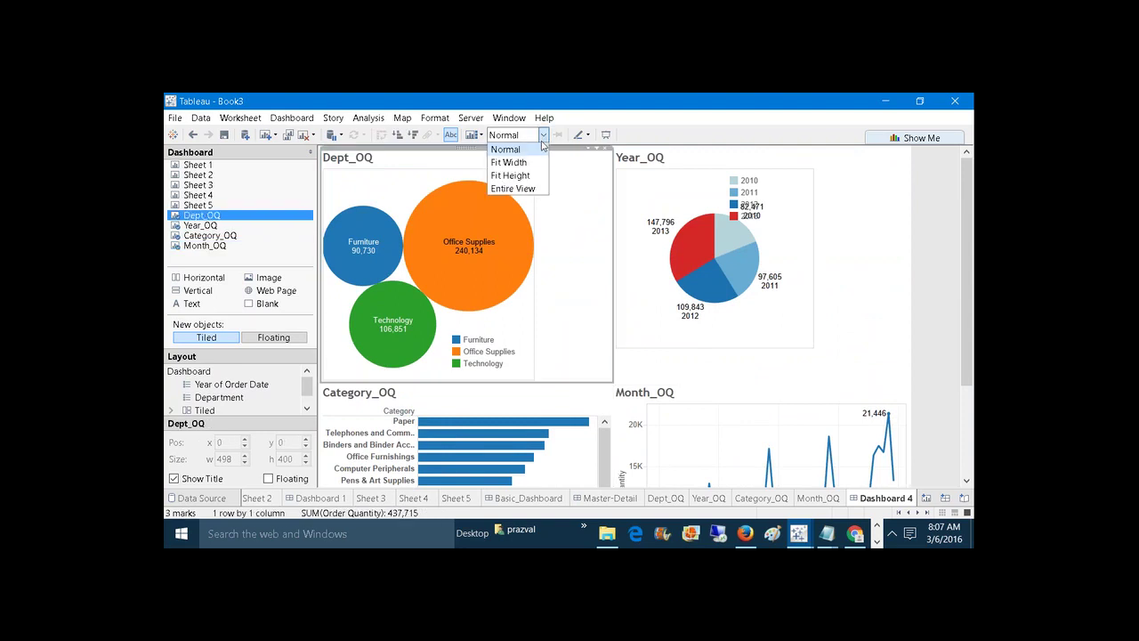
left_click(522, 187)
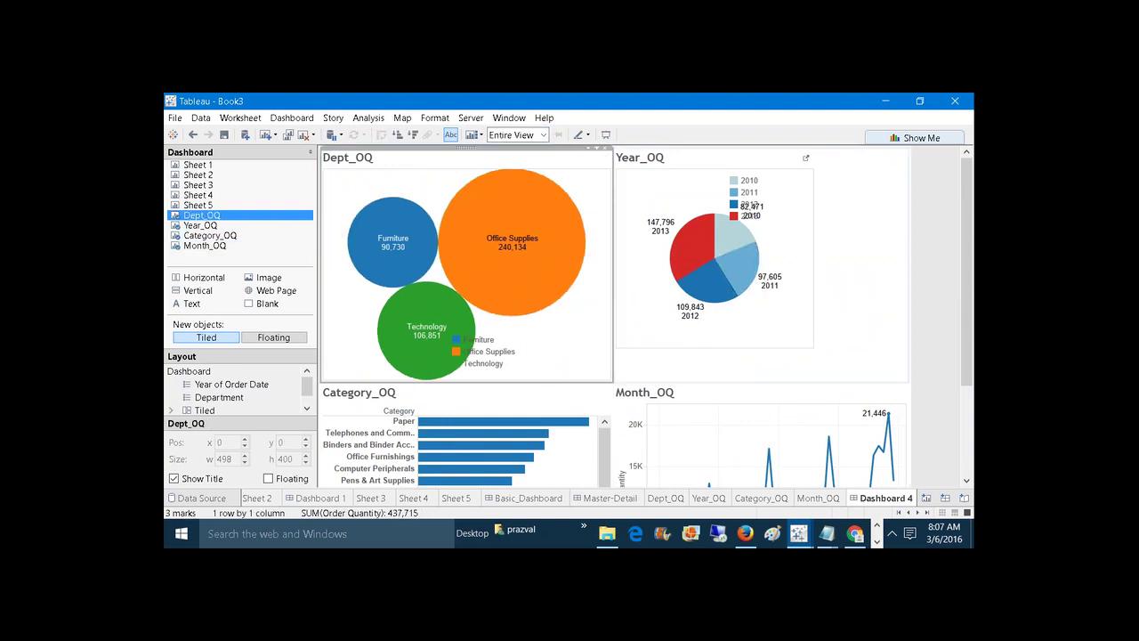
left_click(752, 308)
left_click(543, 135)
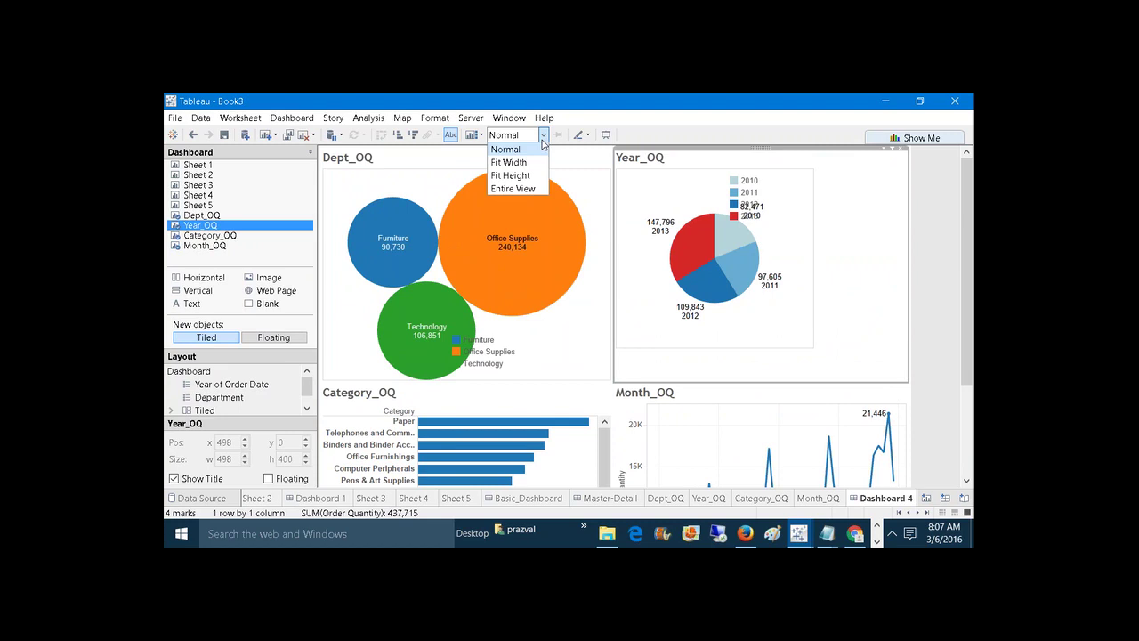
left_click(528, 189)
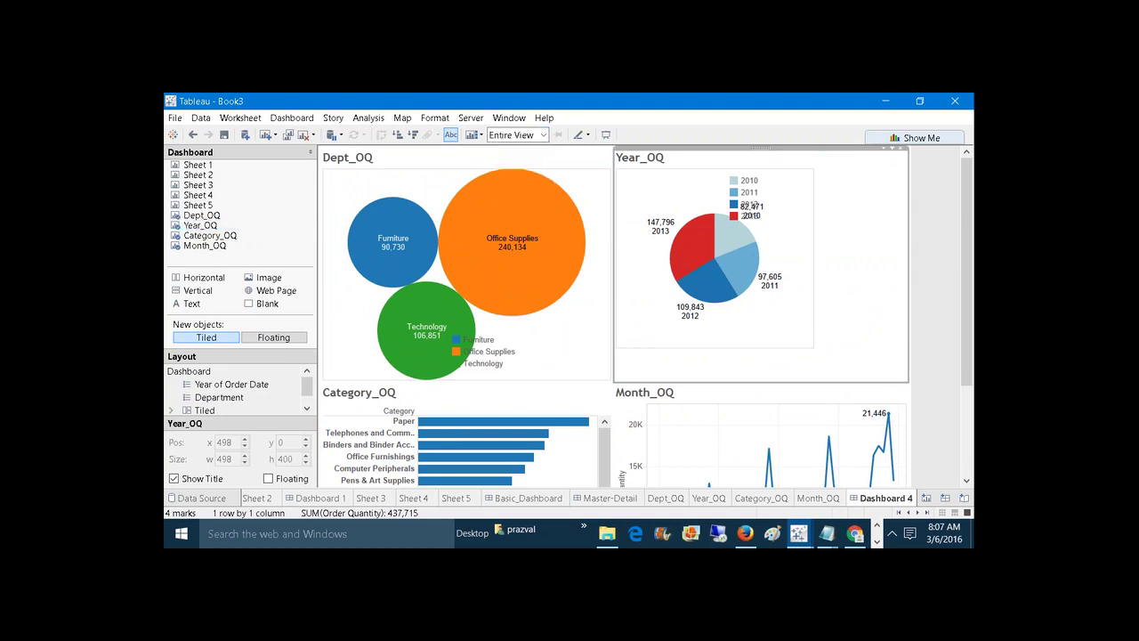
Set the fit of the Category_OQ and Month_OQ charts to Entire View.
left_click(552, 398)
left_click(542, 136)
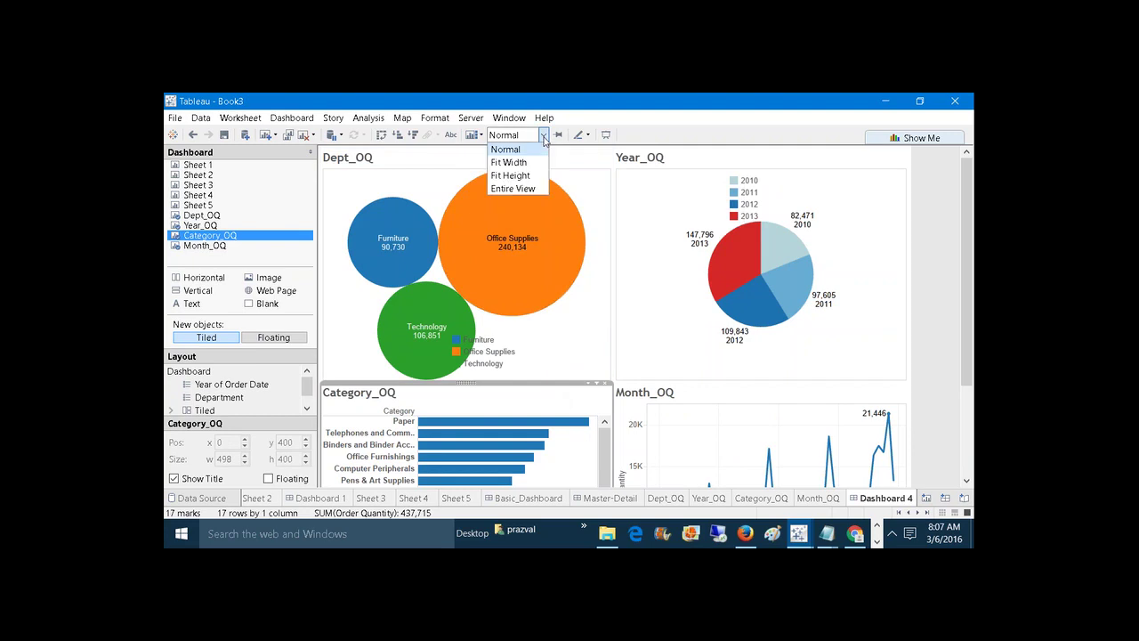
left_click(529, 188)
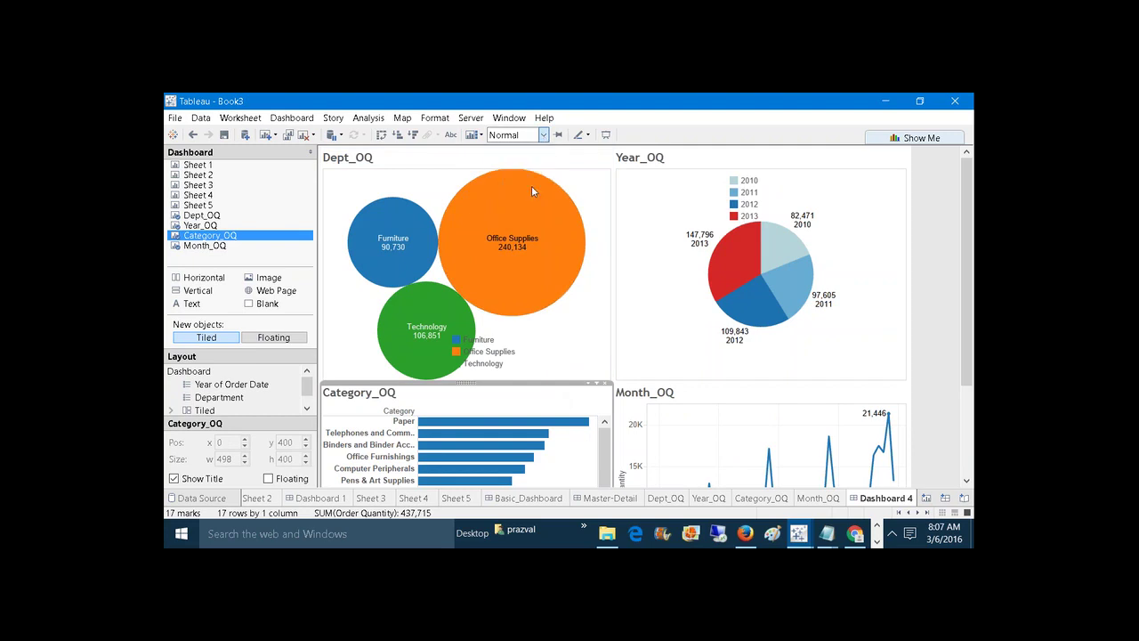
left_click(758, 420)
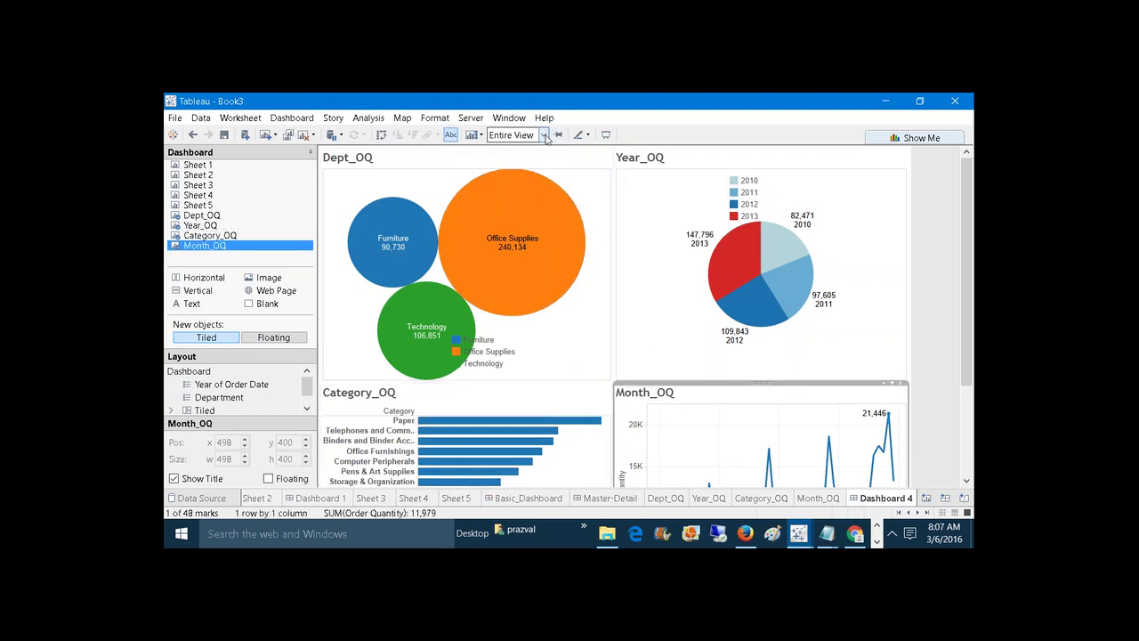
left_click(544, 135)
left_click(528, 187)
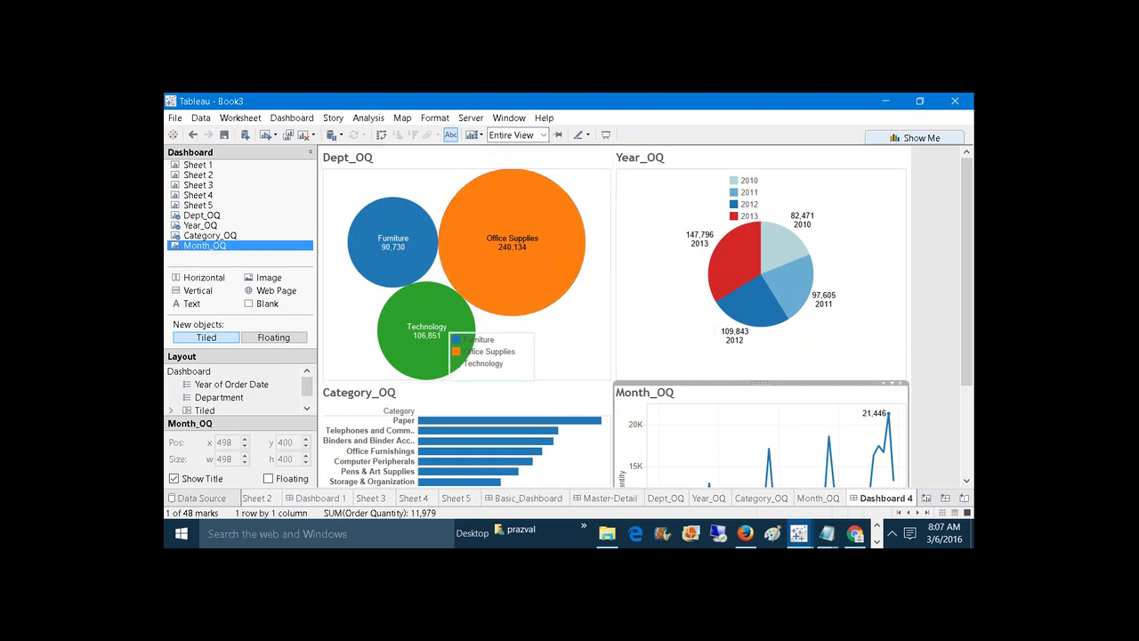
Move the Department legend off the Technology bubble into the empty space below the Office Supplies bubble.
left_click(518, 347)
left_click_drag(491, 331, 567, 331)
left_click_drag(566, 331, 562, 329)
left_click(562, 289)
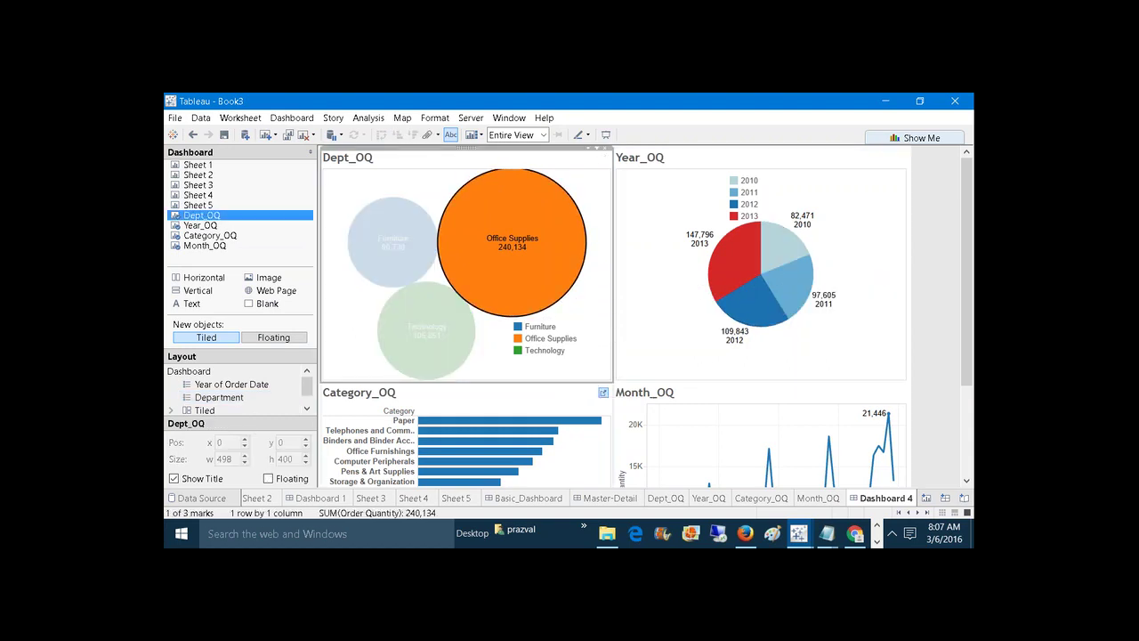
left_click(602, 392)
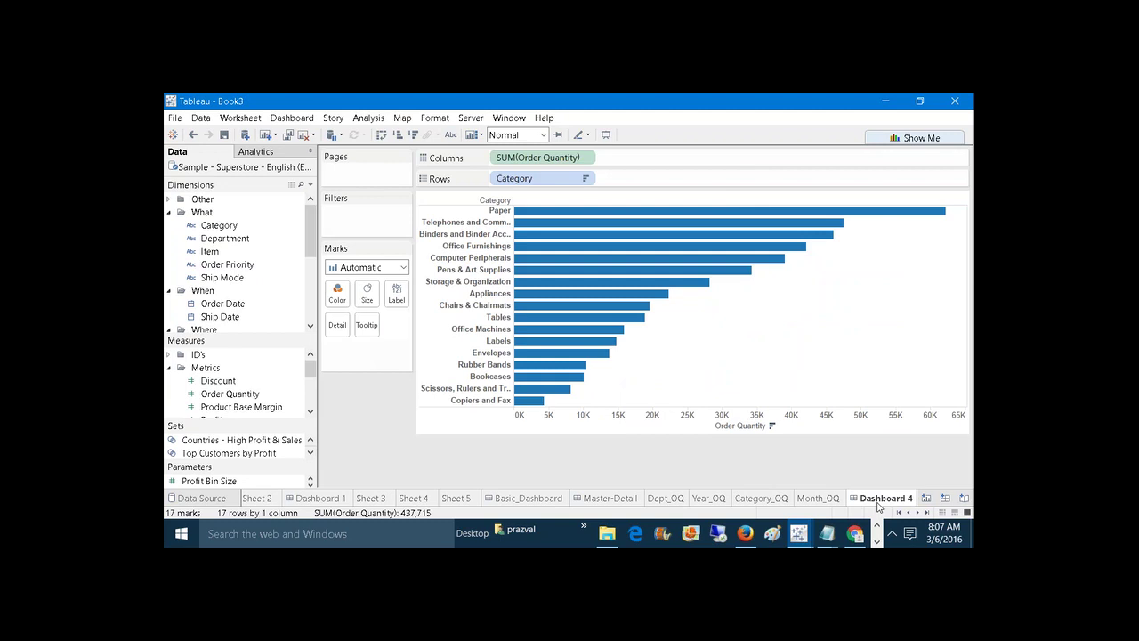
left_click(883, 497)
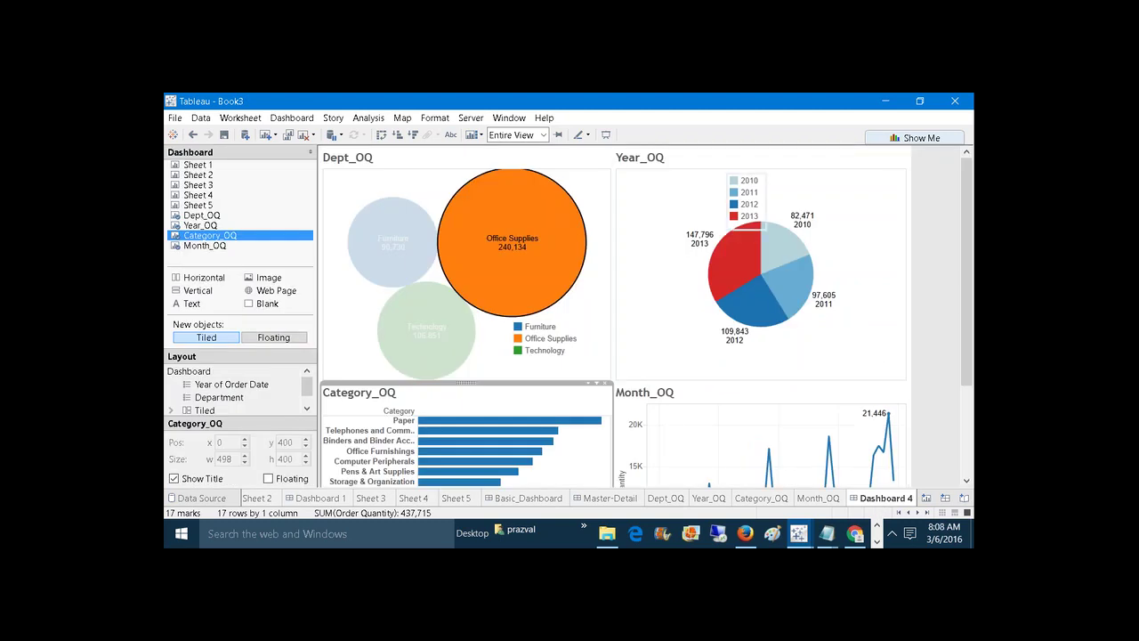
Move the Year of Order Date legend to the empty area left of the Year_OQ pie and clear the highlighting.
left_click(746, 181)
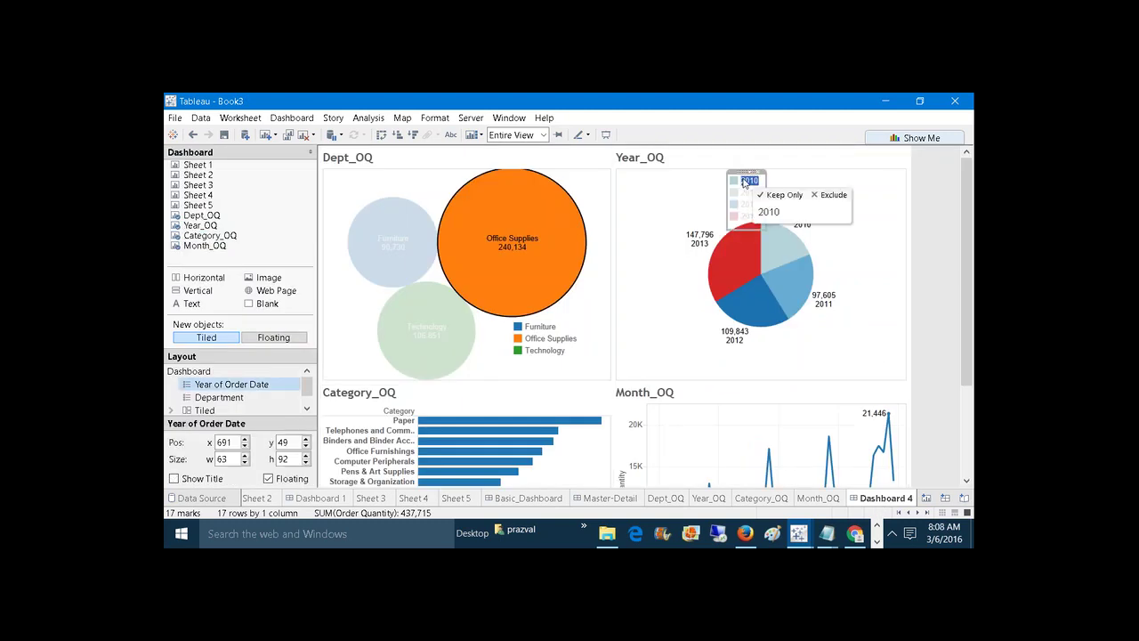
left_click_drag(745, 182, 665, 286)
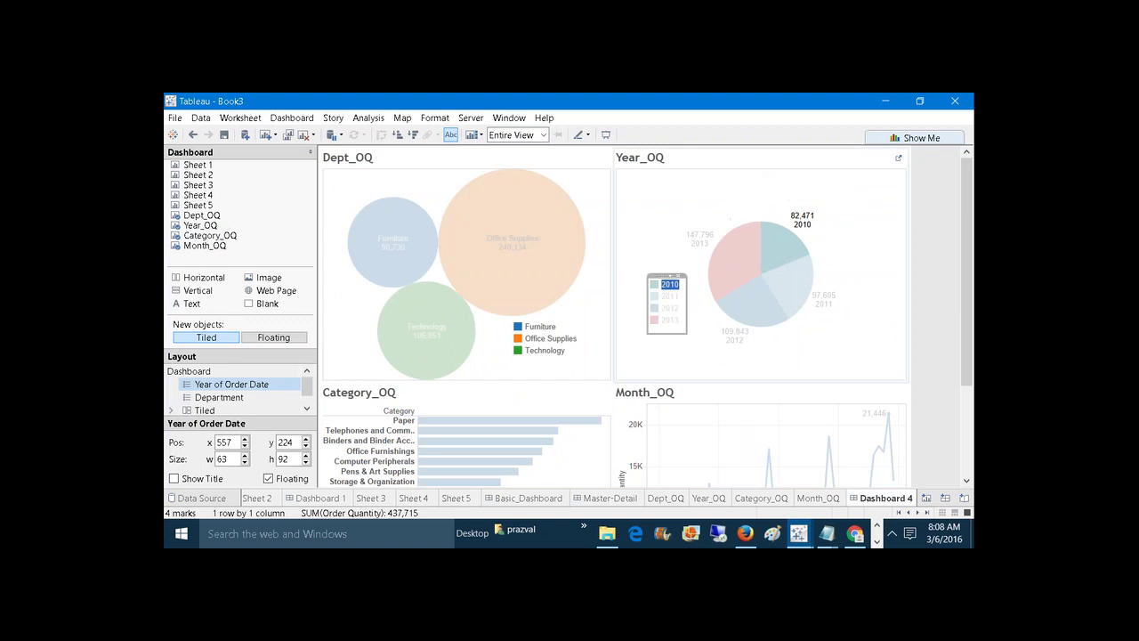
left_click(661, 257)
left_click(710, 339)
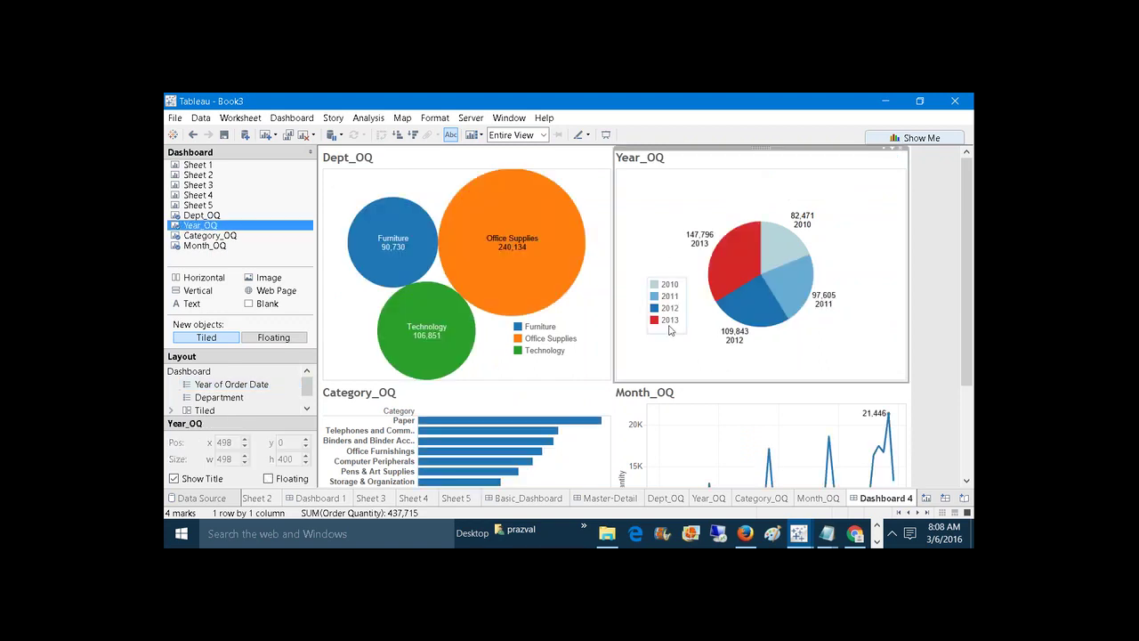
Use the Dept_OQ chart as a filter for the dashboard's other sheets.
left_click(601, 238)
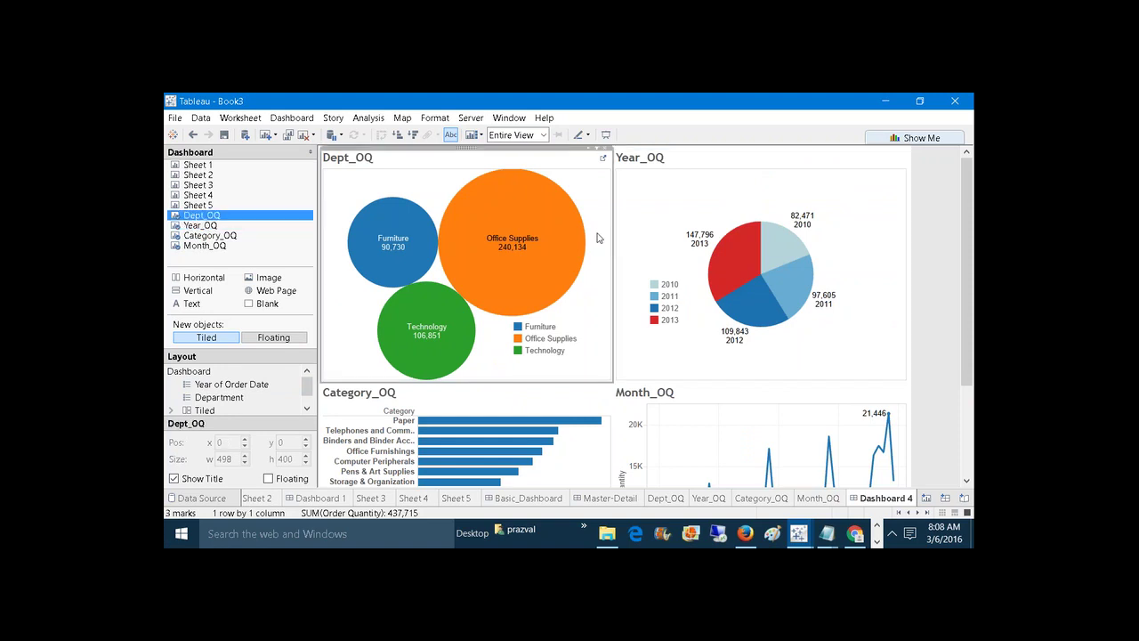
left_click(593, 150)
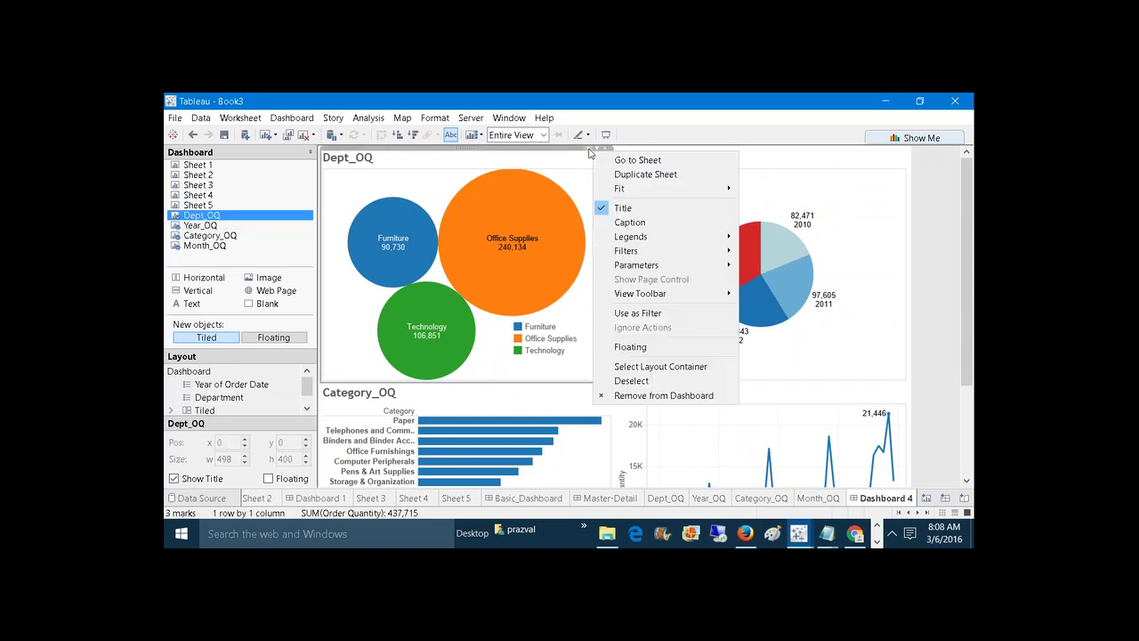
left_click(622, 314)
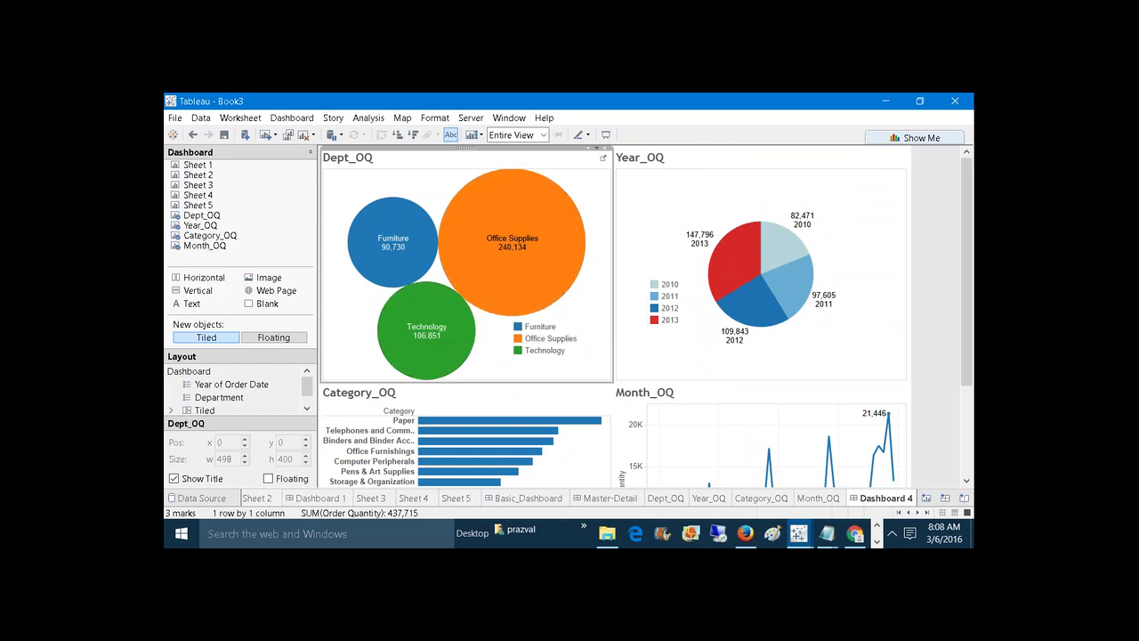
Review the source and target sheets of the generated filter action that runs from the Dept_OQ chart.
left_click(294, 117)
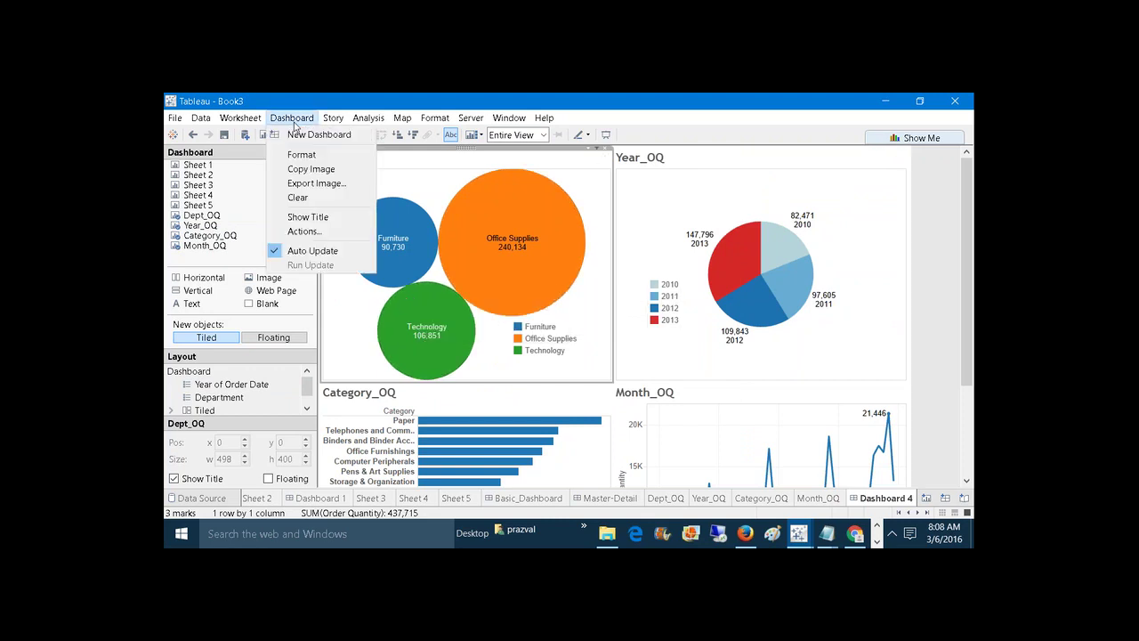
left_click(304, 231)
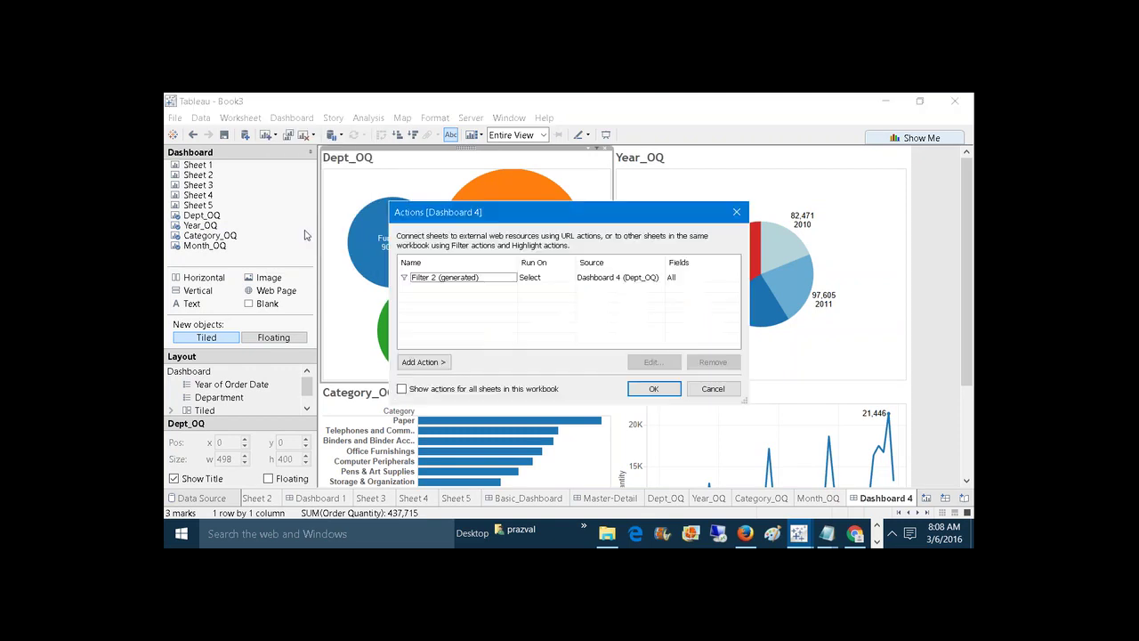
left_click(440, 283)
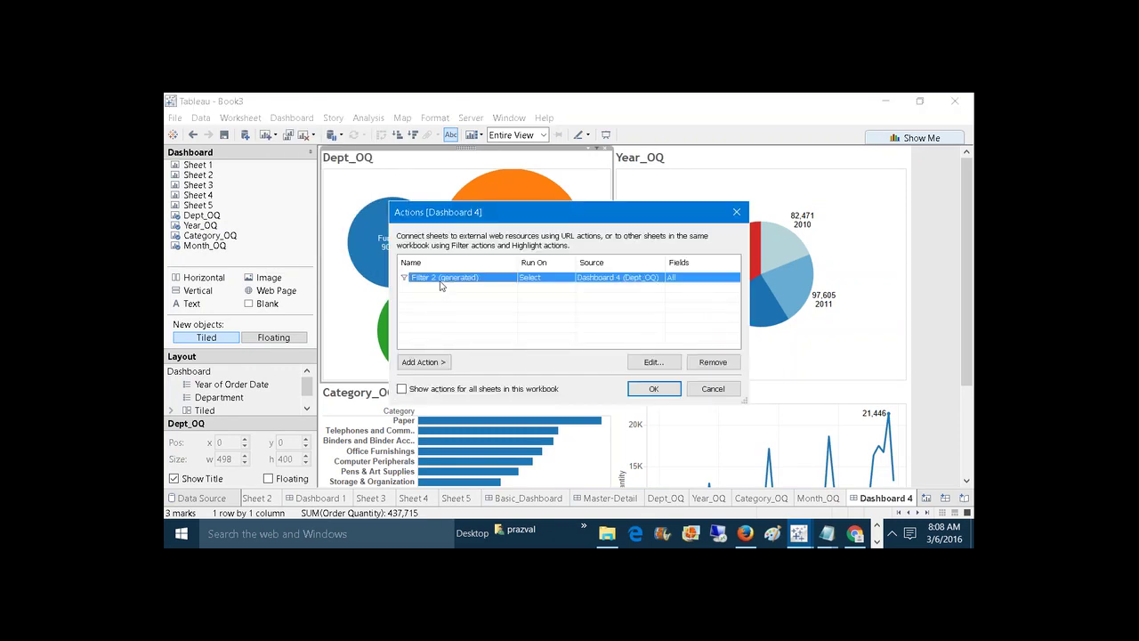
left_click(648, 365)
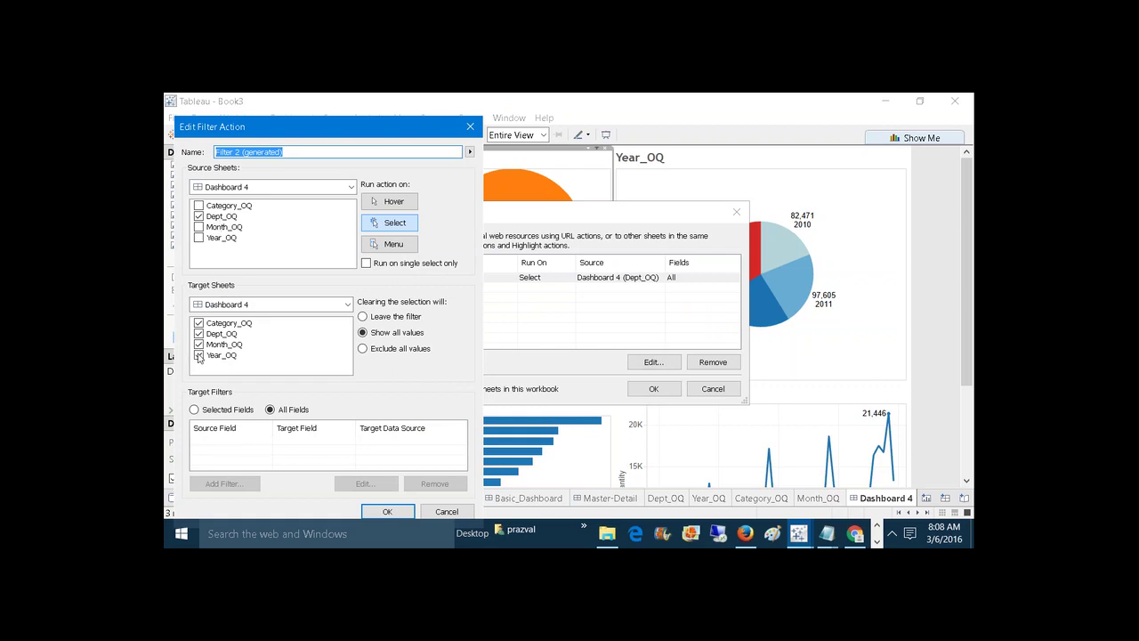
left_click(395, 516)
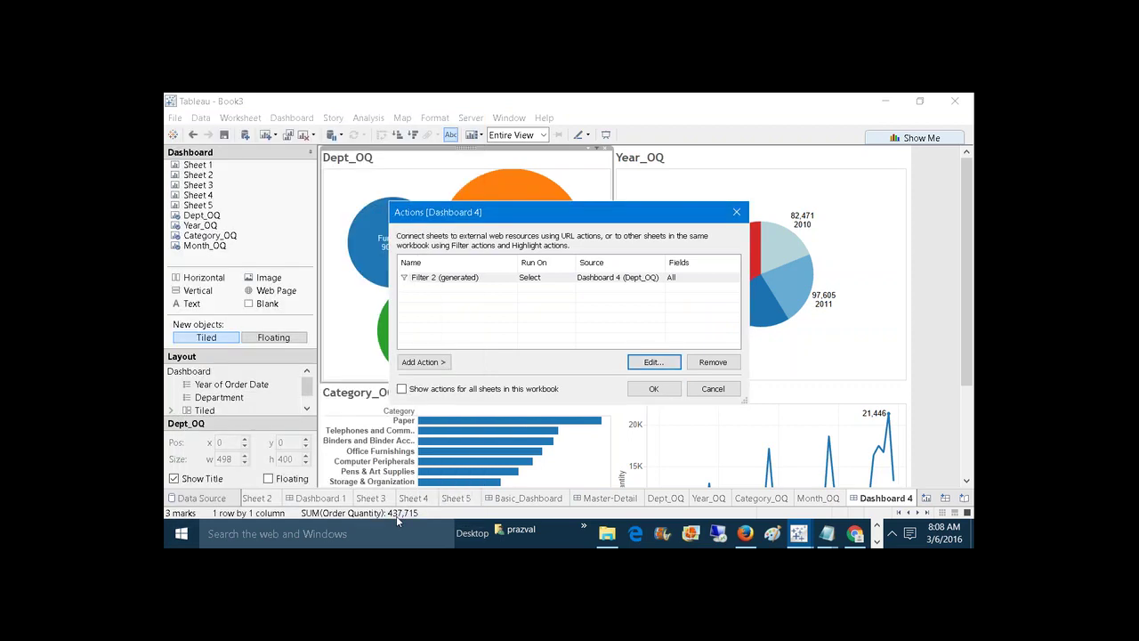
left_click(656, 389)
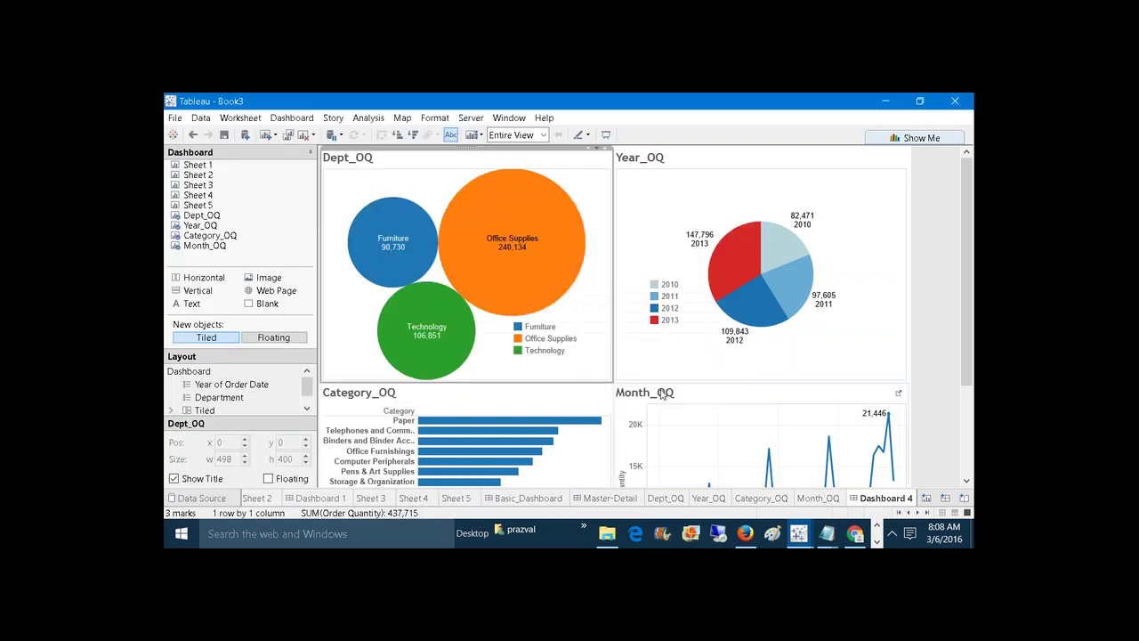
Test the Dept_OQ filter with the Technology, Office Supplies and Furniture bubbles, and clear the selection.
left_click(438, 341)
mouse_move(723, 260)
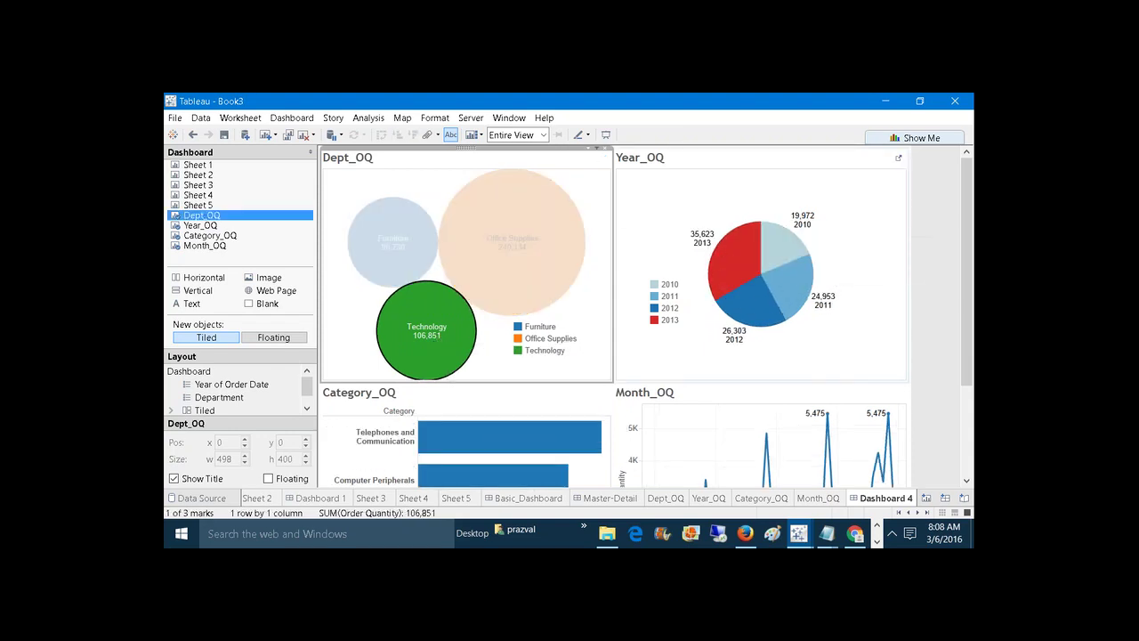
left_click(571, 242)
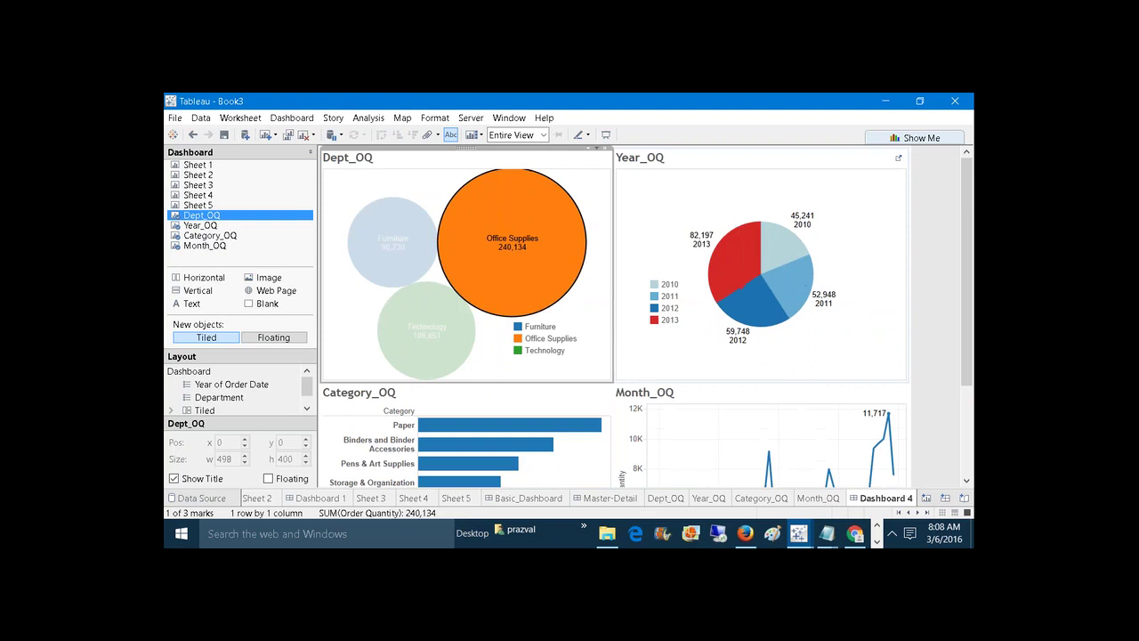
left_click(402, 246)
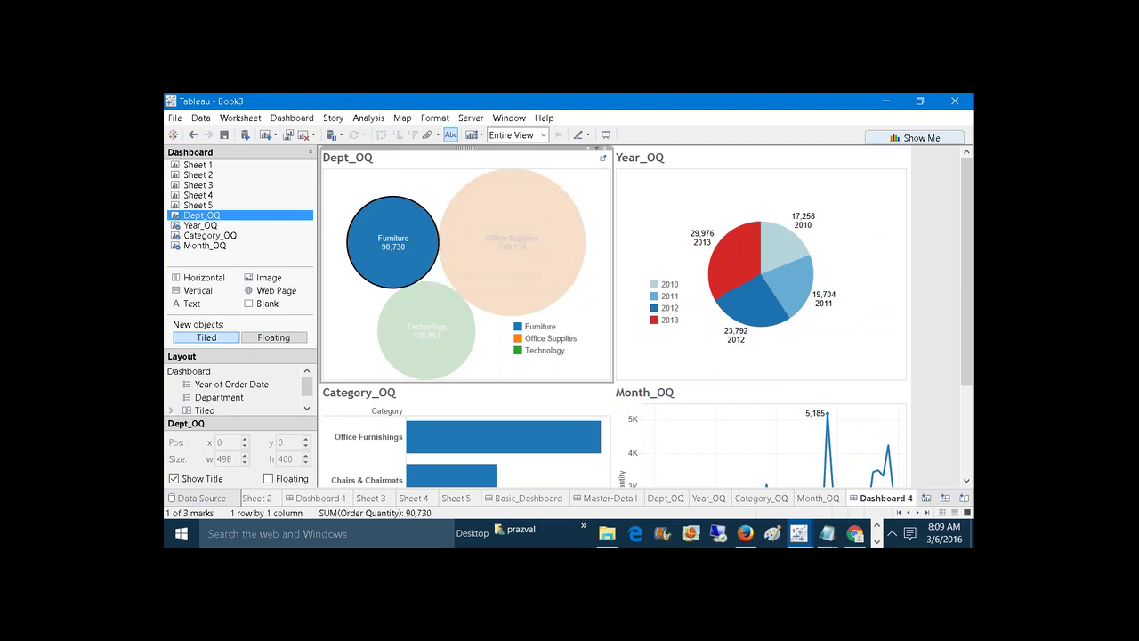
key("Escape")
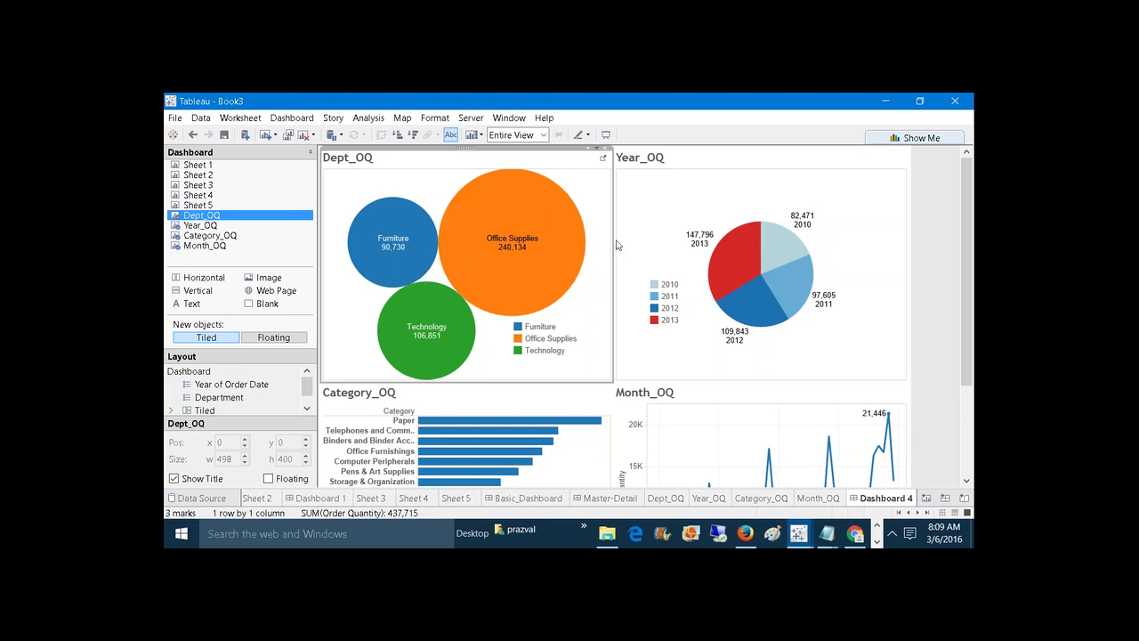
Select the 2013 and 2012 slices of the Year_OQ pie to check whether they filter the other charts, and clear the selection.
left_click(733, 259)
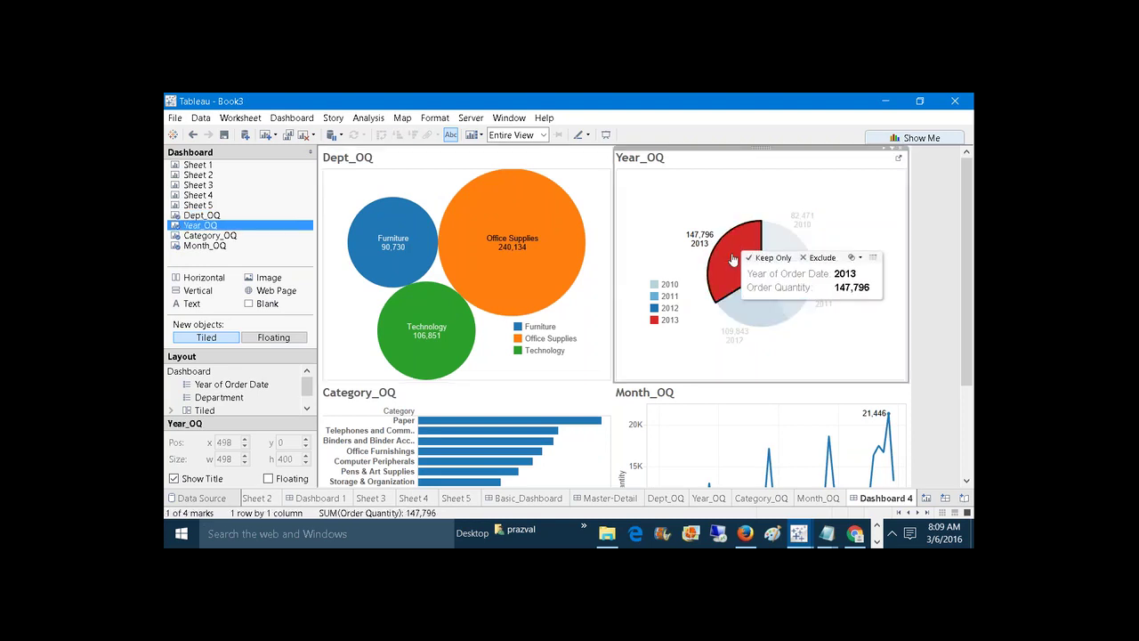
left_click(758, 313)
left_click(875, 186)
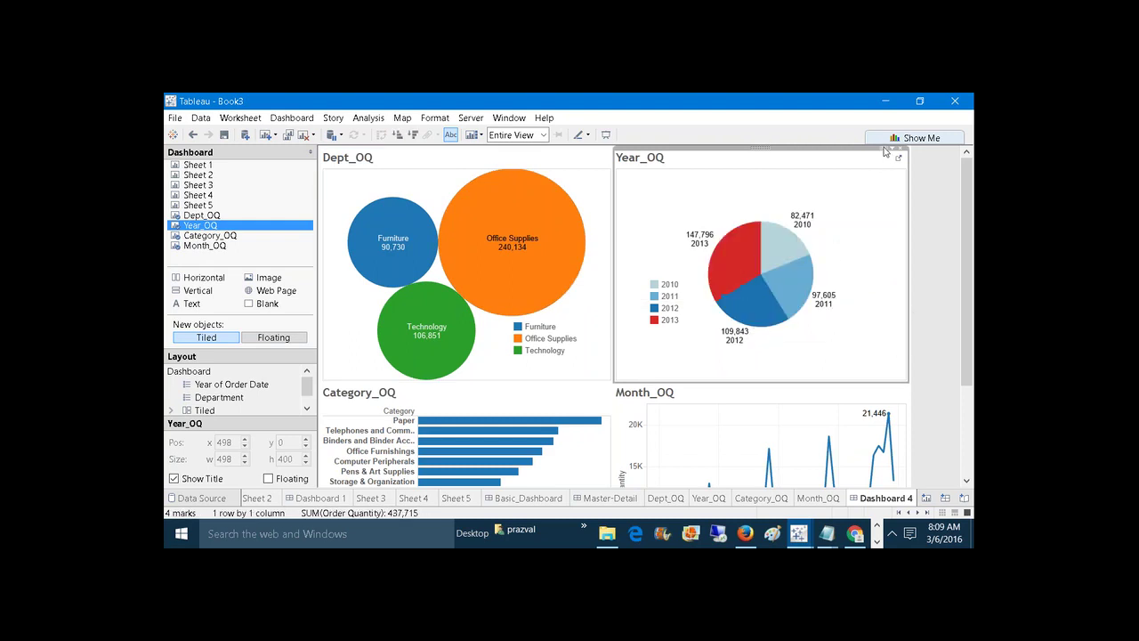
Use the Year_OQ chart as a dashboard filter and try it with the 2011 slice, clearing the selection.
left_click(885, 151)
left_click(861, 311)
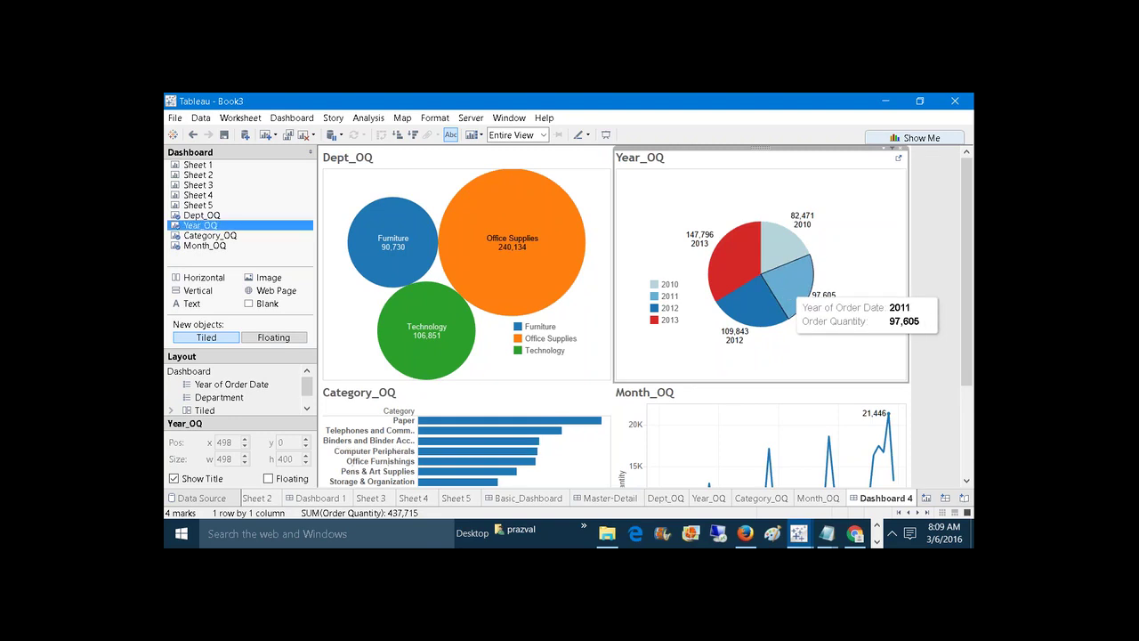
left_click(791, 289)
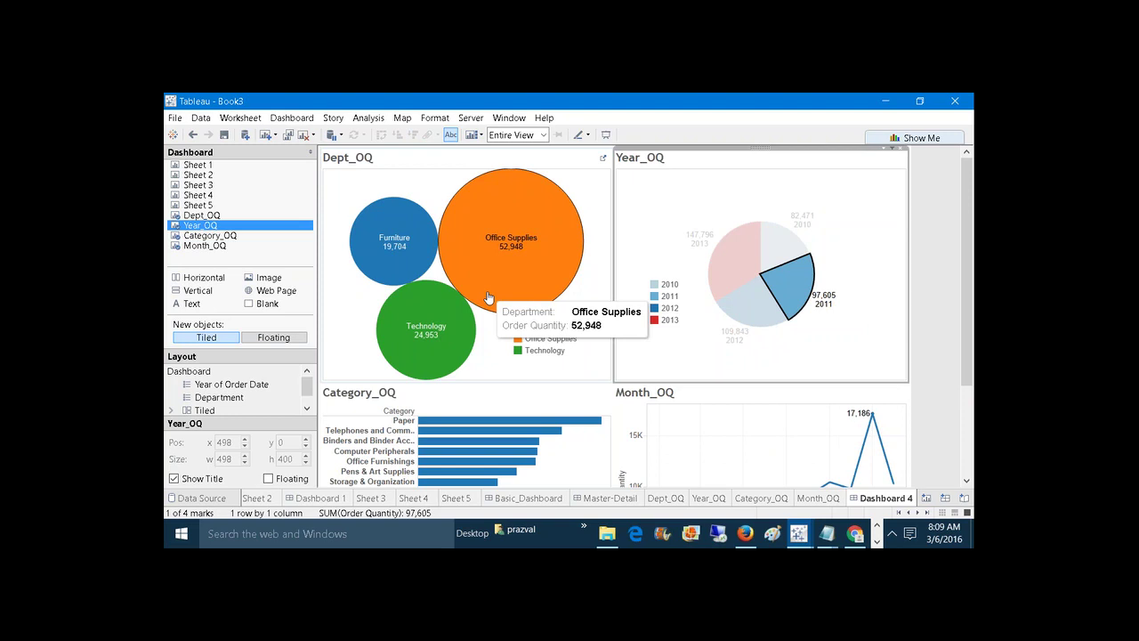
left_click(698, 215)
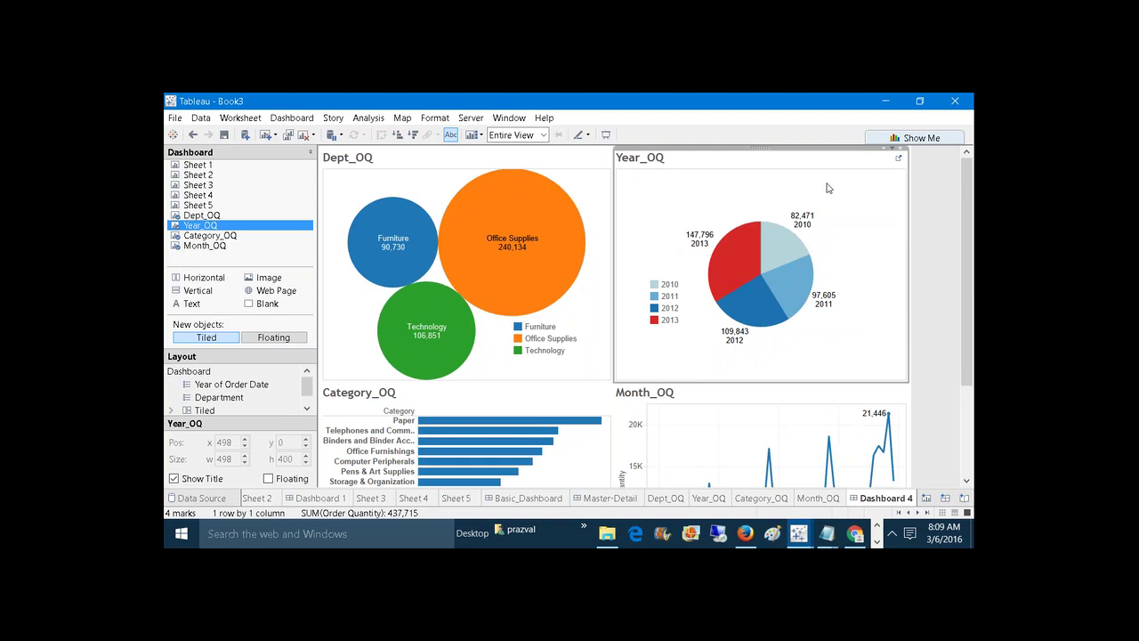
Make the Year_OQ and Dept_OQ charts ignore dashboard actions, checking Year_OQ with the Office Supplies bubble and clearing that selection.
left_click(883, 148)
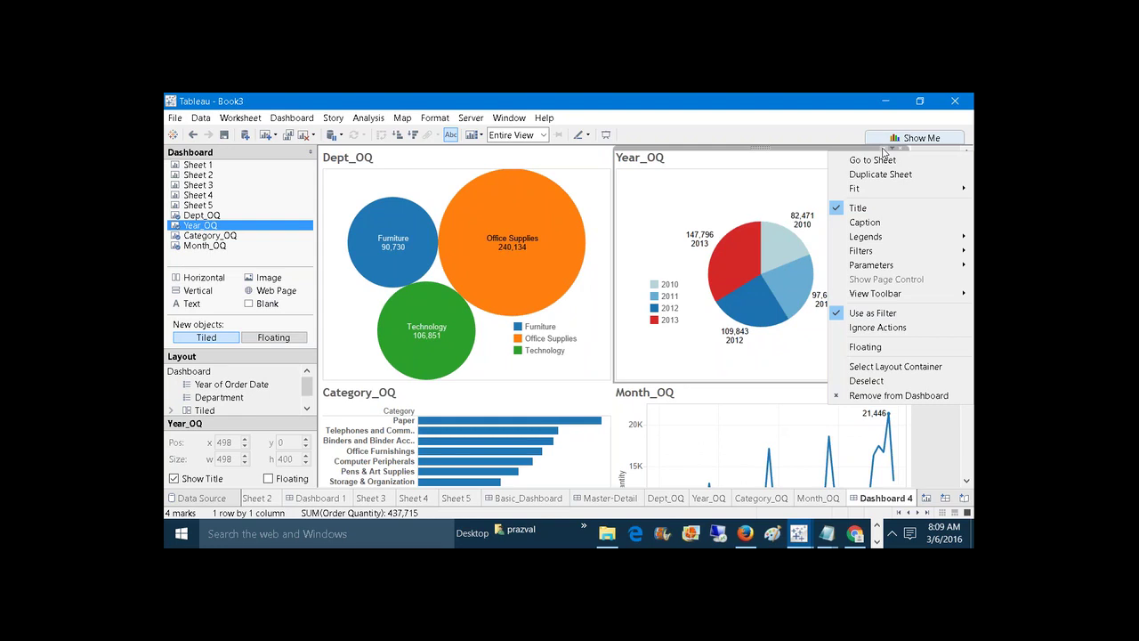
left_click(862, 327)
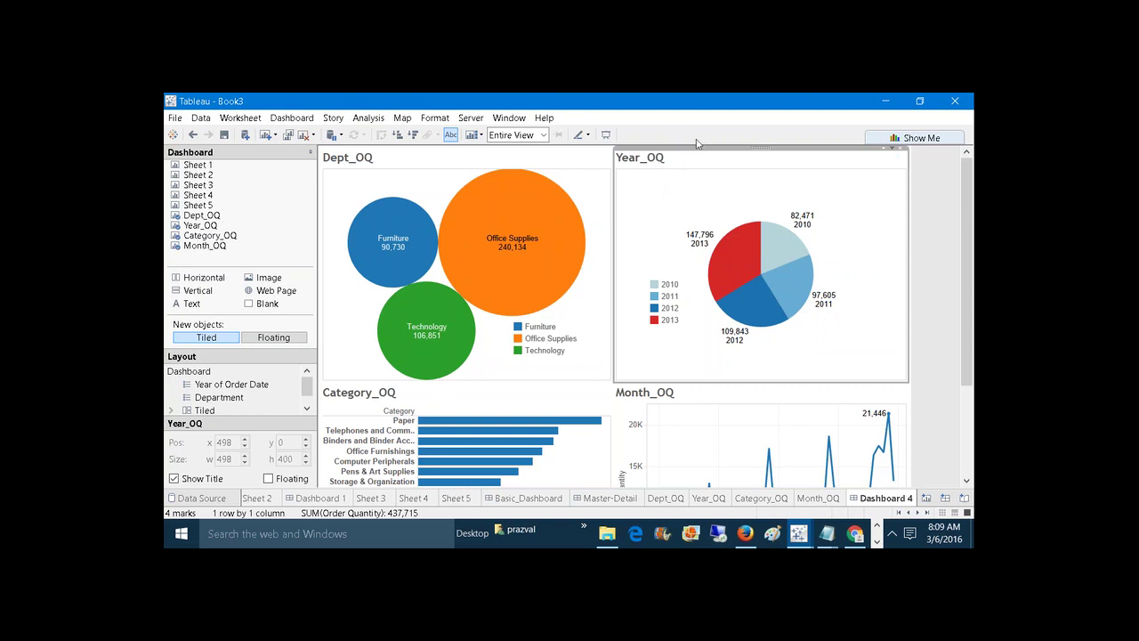
left_click(566, 201)
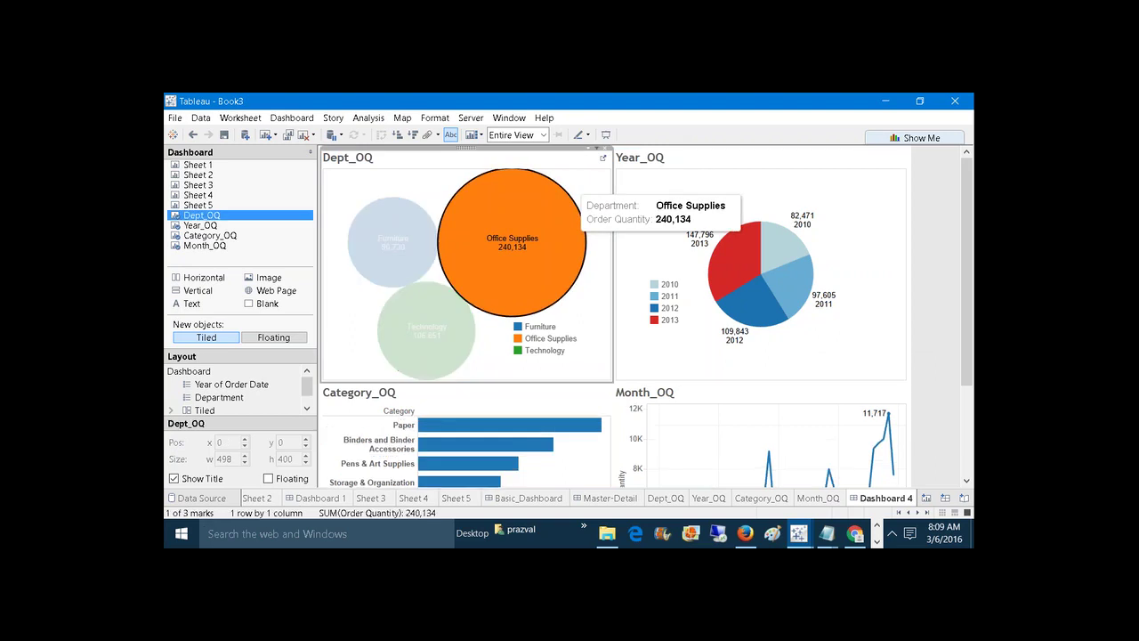
left_click(589, 154)
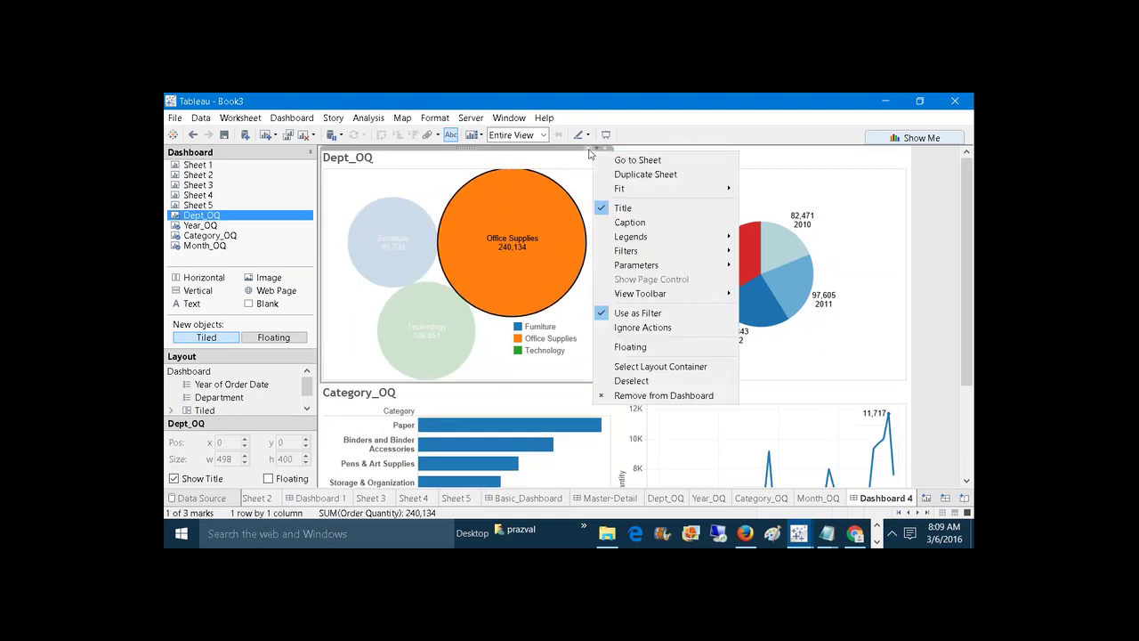
left_click(629, 329)
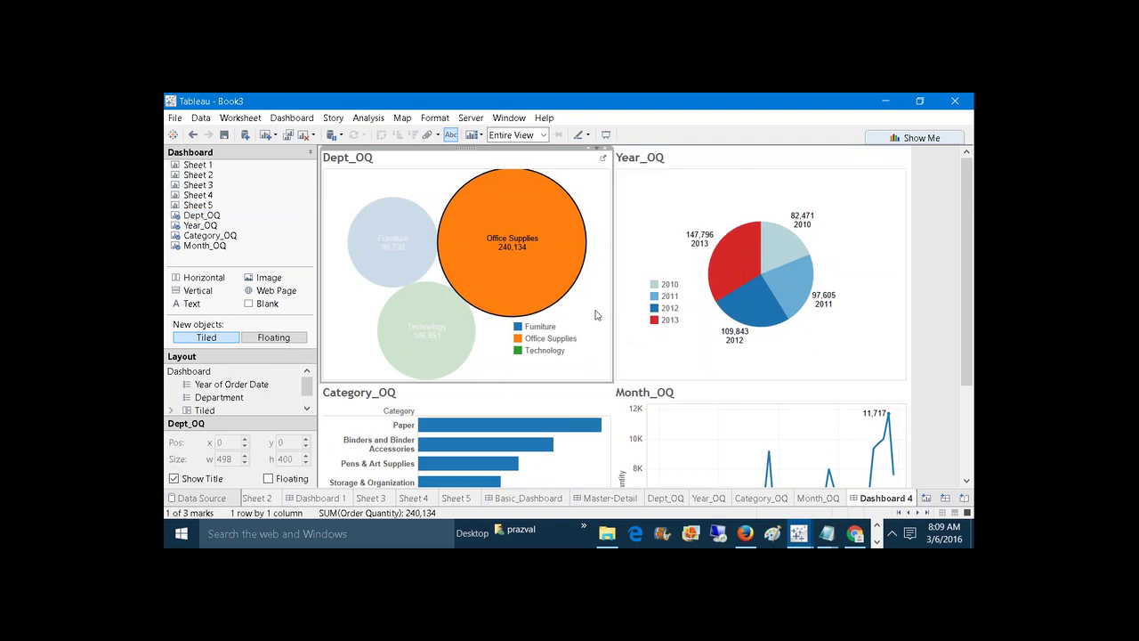
left_click(597, 314)
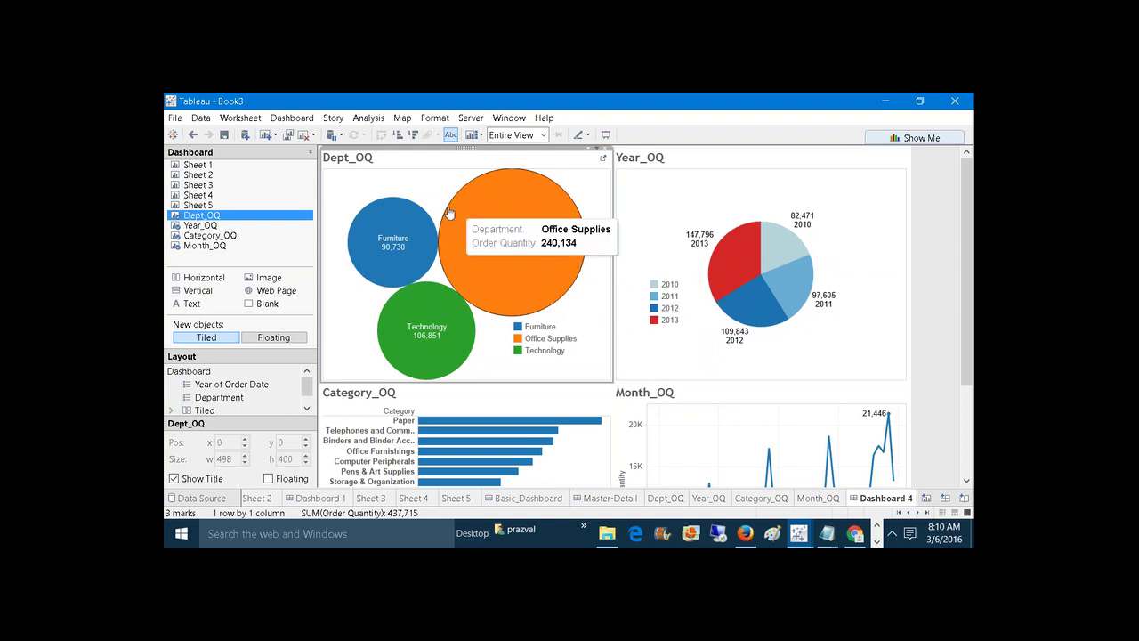
Review the source and target sheets of the generated filter action that runs from the Year_OQ chart.
left_click(287, 121)
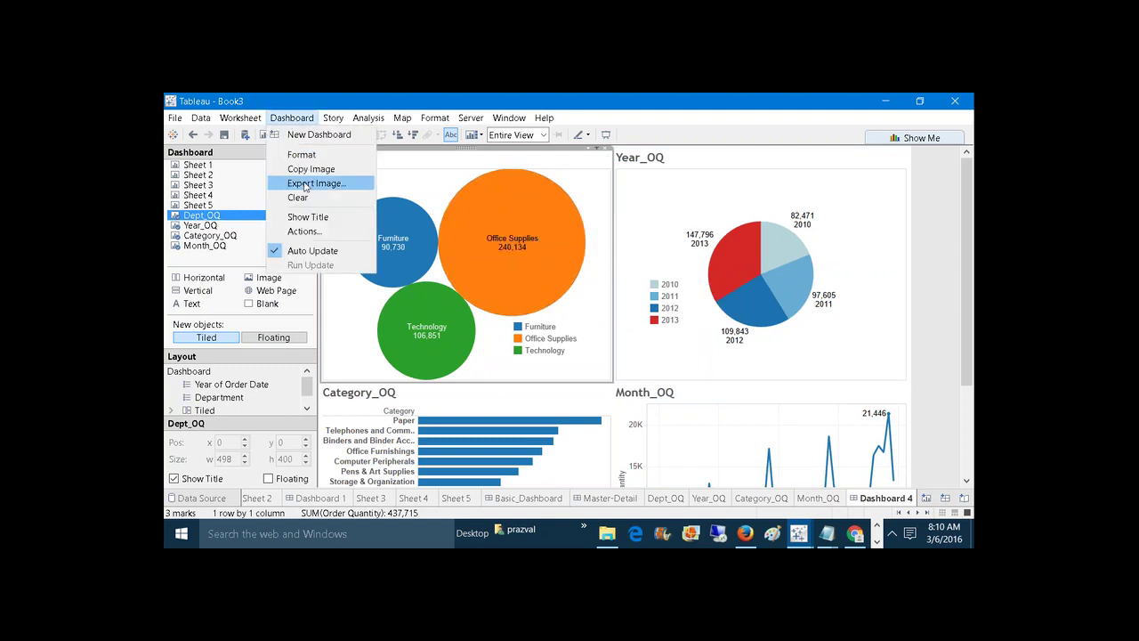
left_click(312, 234)
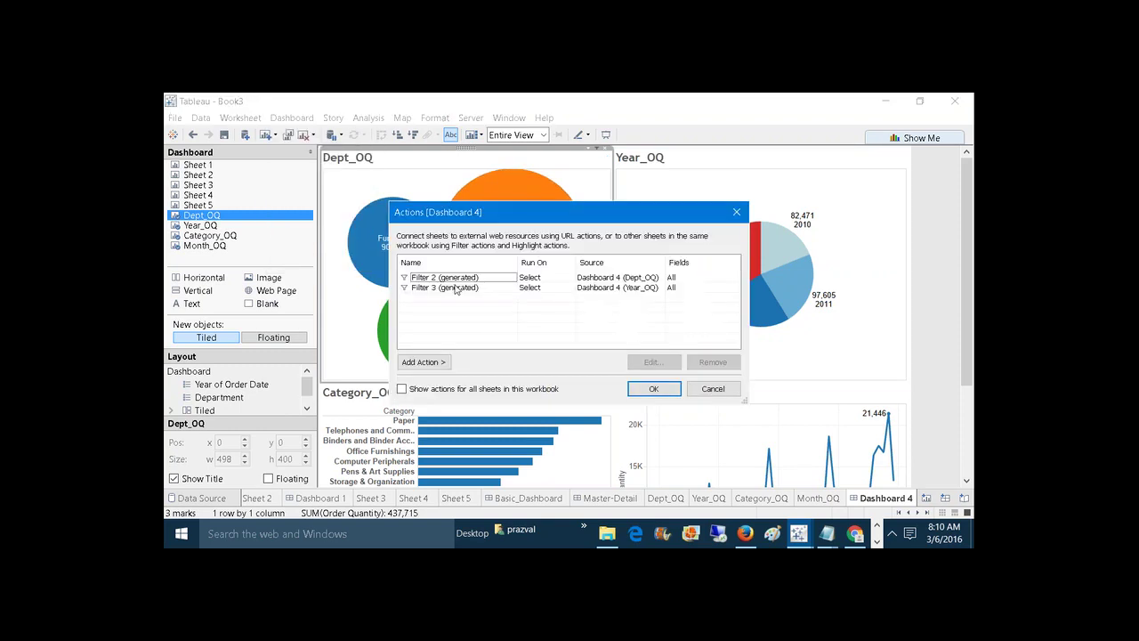
left_click(458, 288)
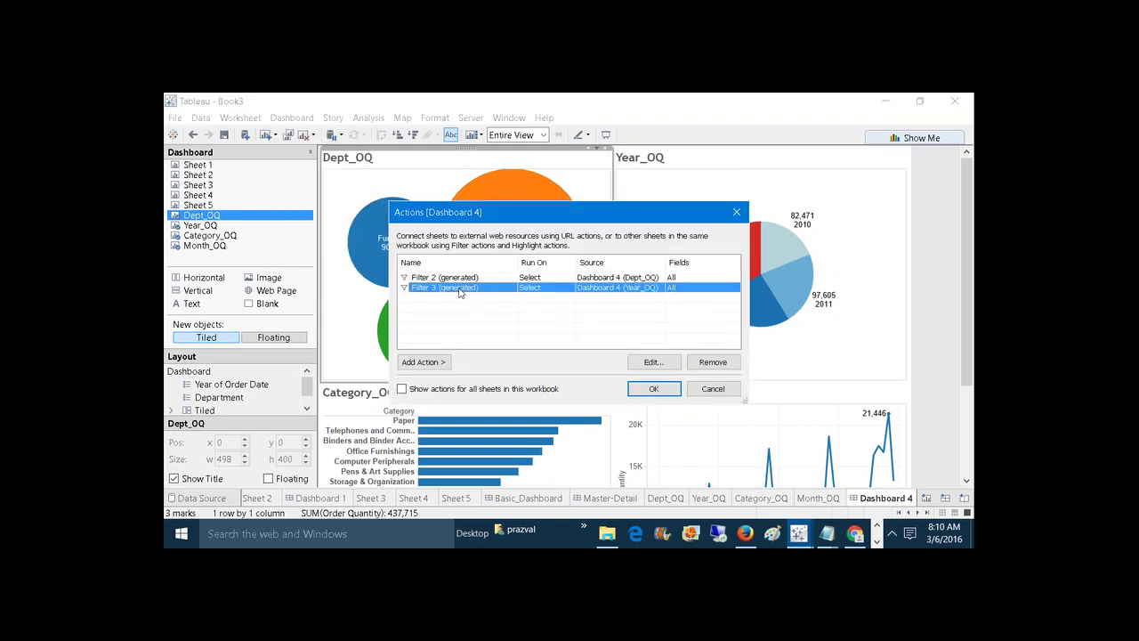
left_click(649, 365)
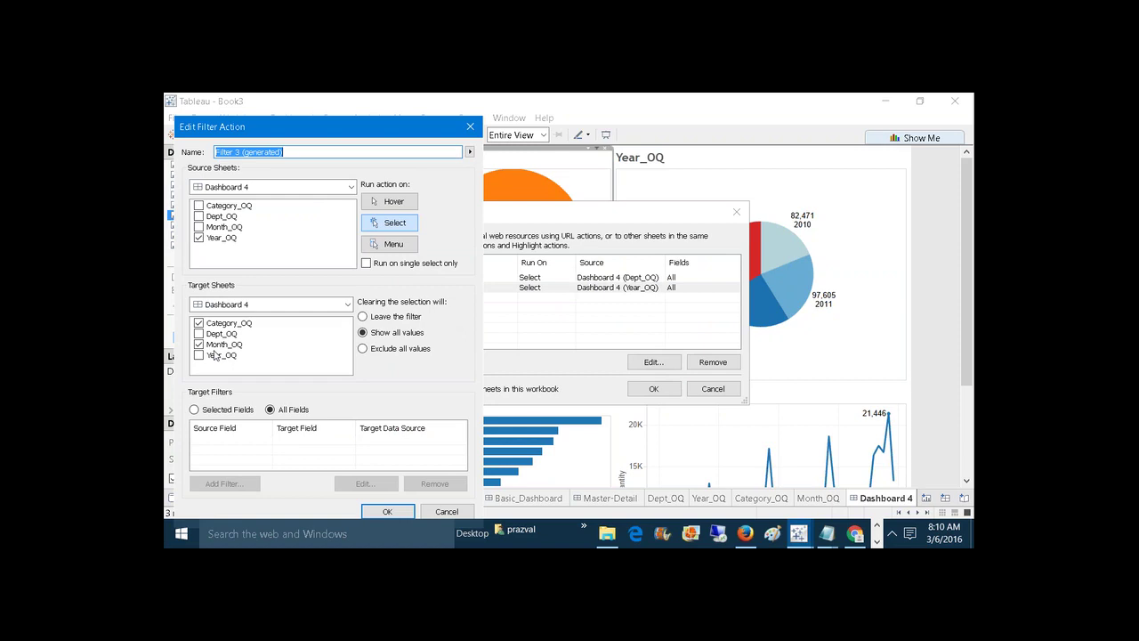
left_click(391, 512)
left_click(653, 388)
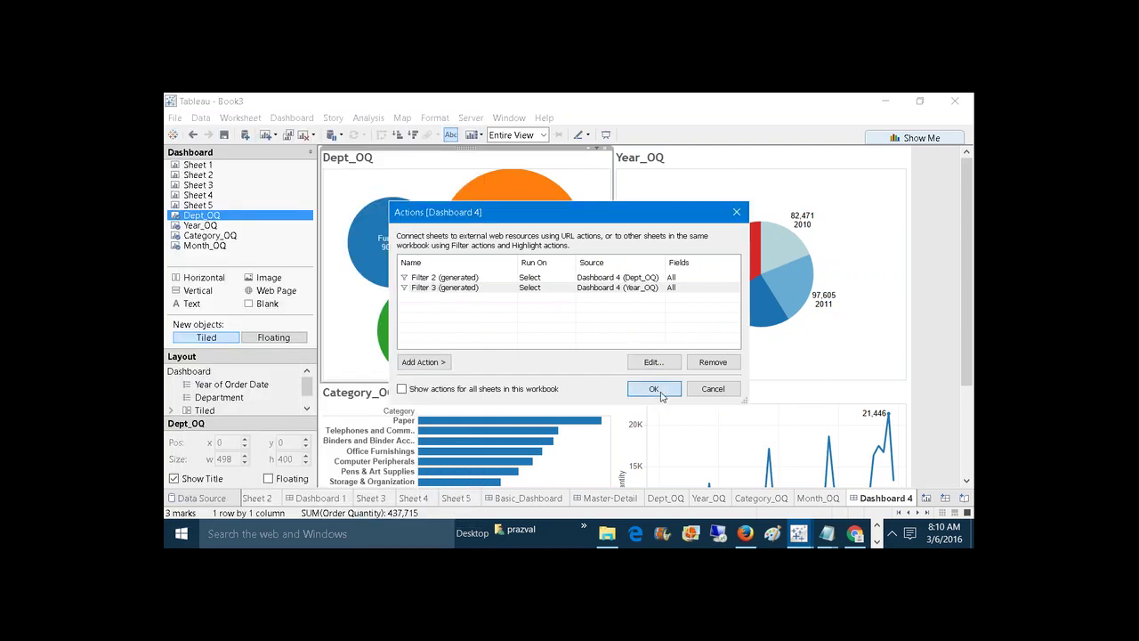
Test both master filters in presentation mode with Office Supplies, Furniture and Technology plus the 2011 and 2013 slices, and return to editing.
left_click(504, 230)
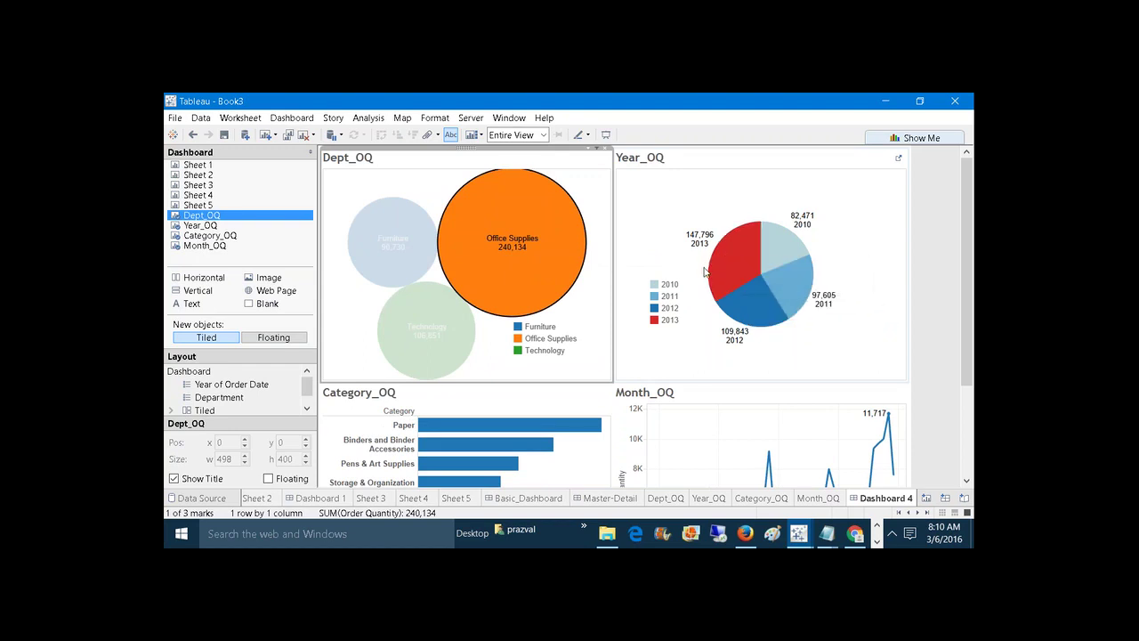
left_click(606, 134)
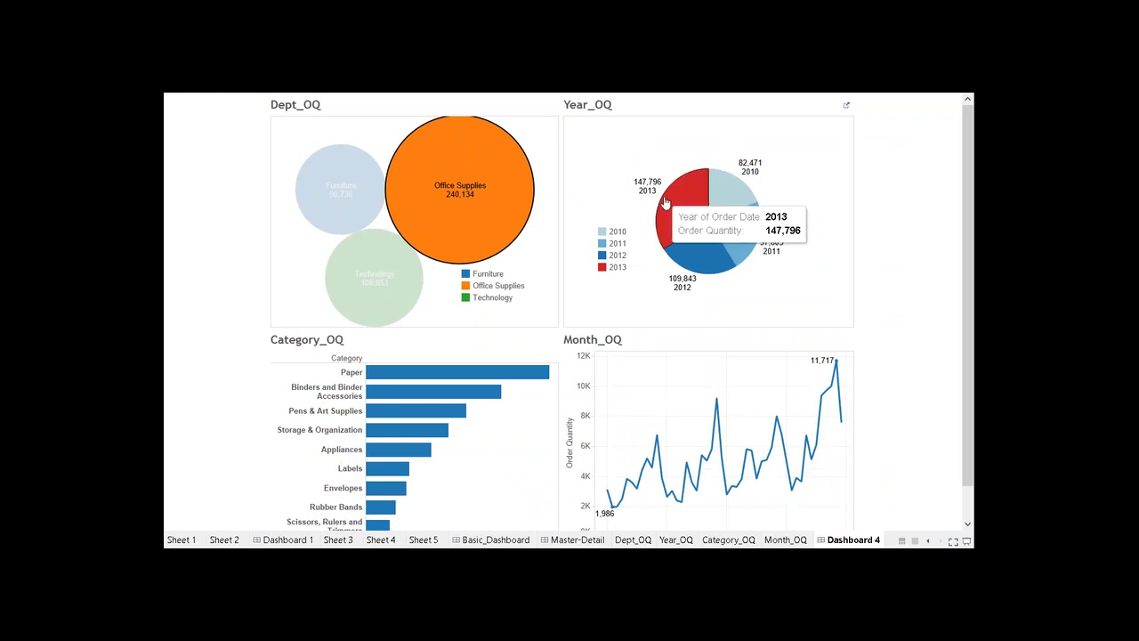
left_click(367, 197)
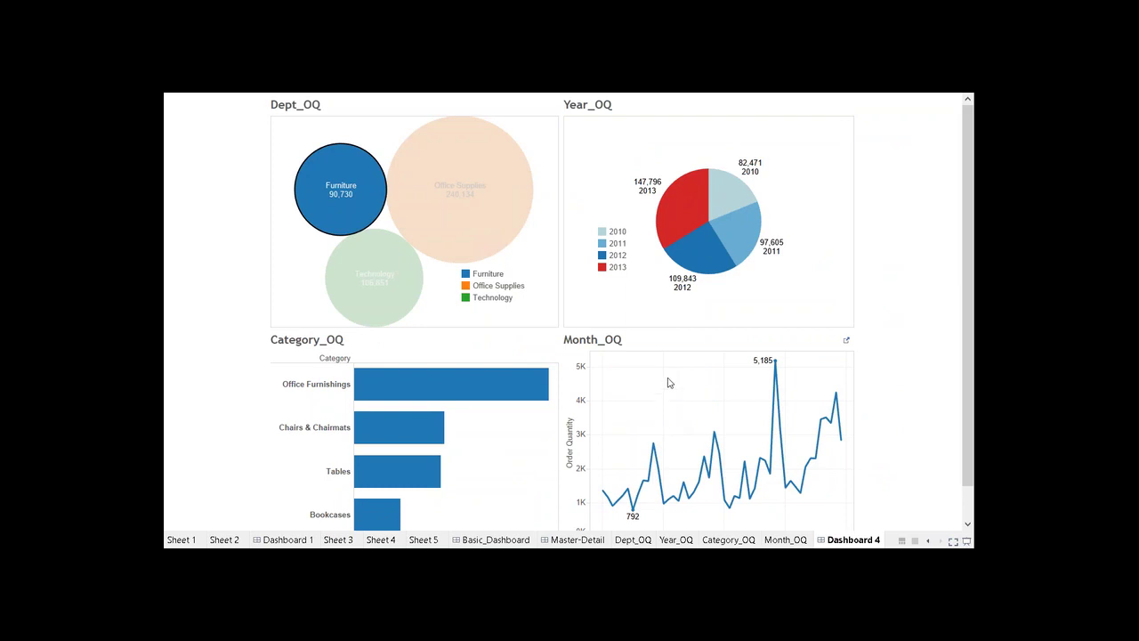
left_click(738, 236)
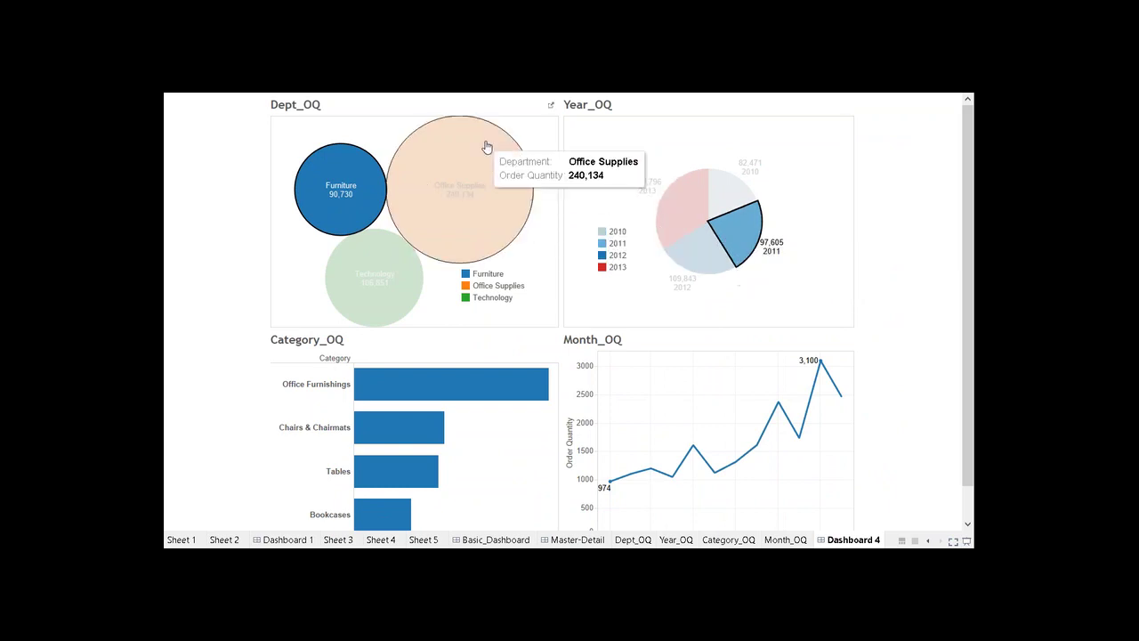
left_click(685, 218)
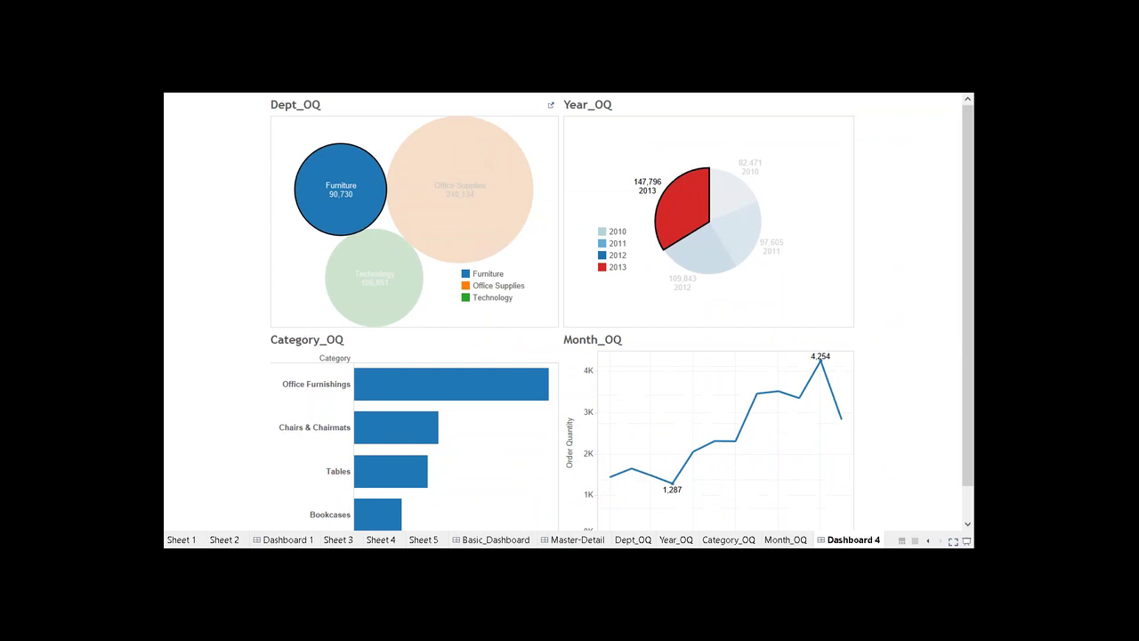
left_click(390, 286)
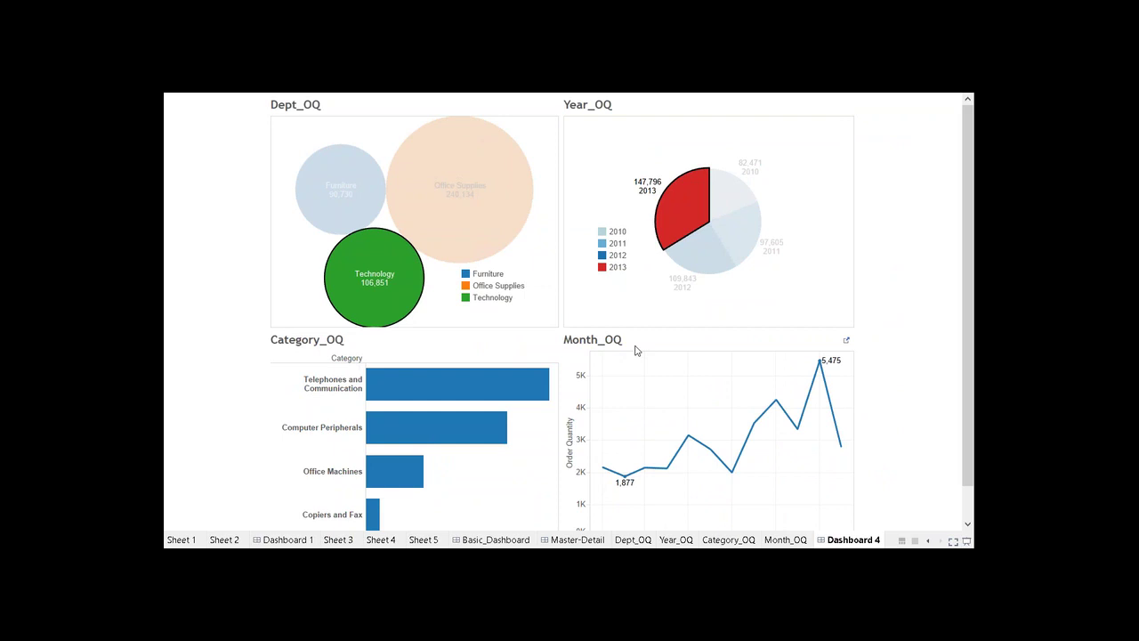
left_click(967, 540)
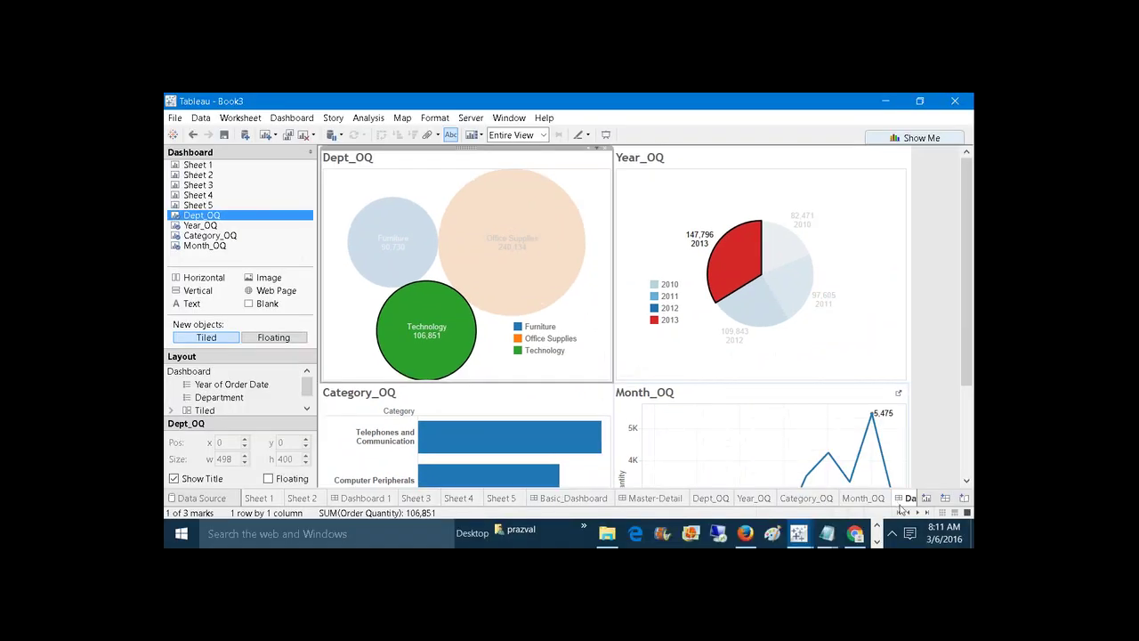
Rename the current dashboard as Multi-Master and hide all the worksheets it uses.
left_click(917, 514)
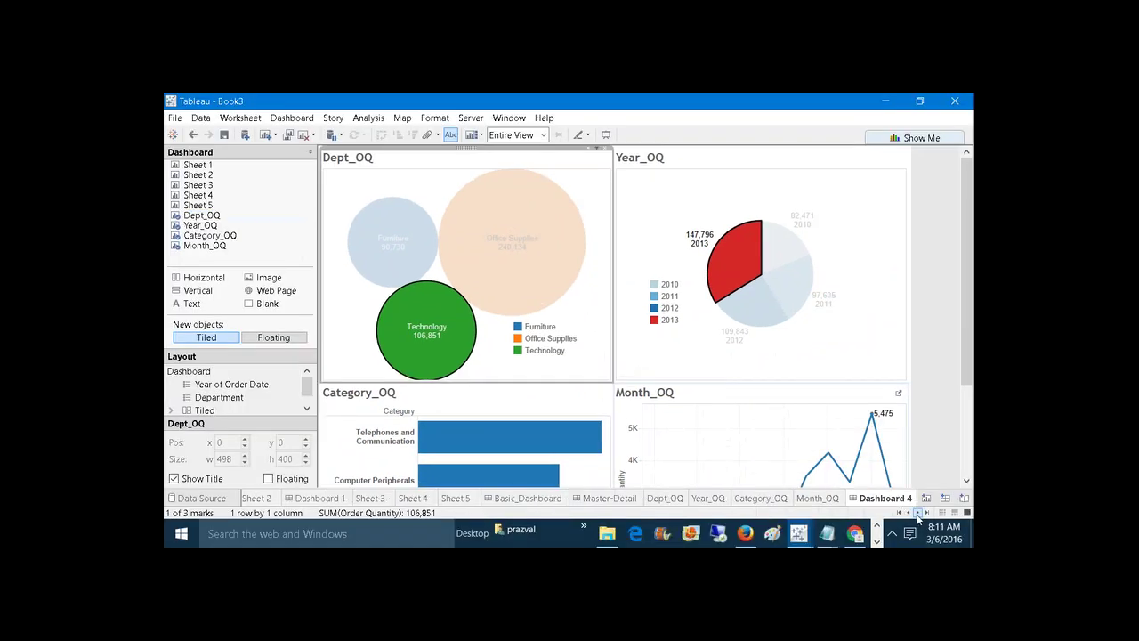
right_click(876, 495)
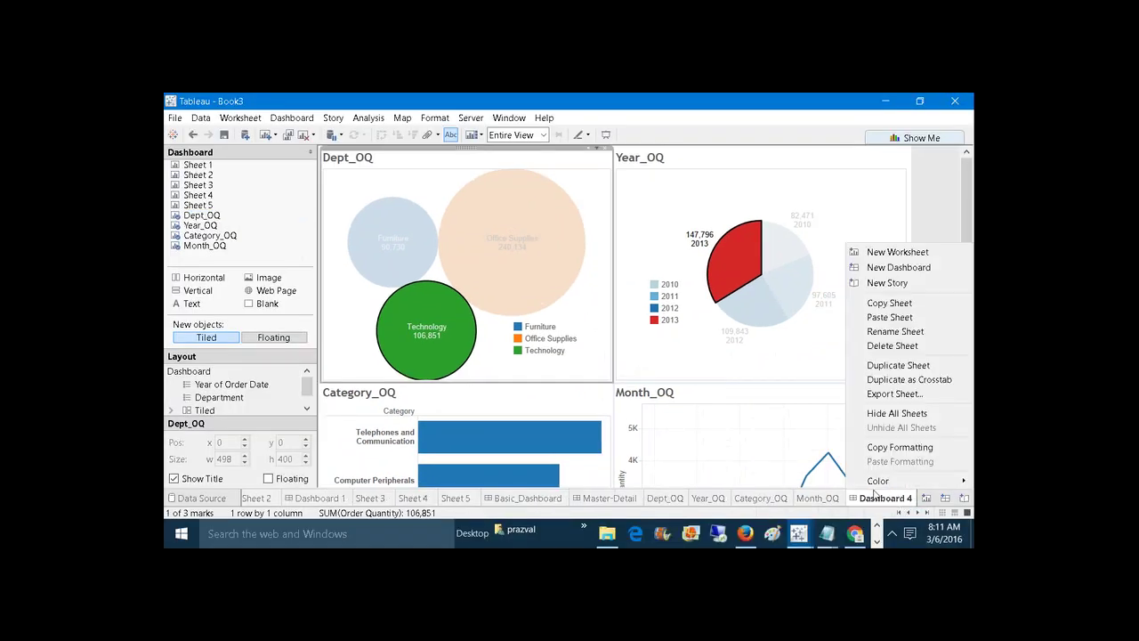
left_click(890, 333)
type("Mu")
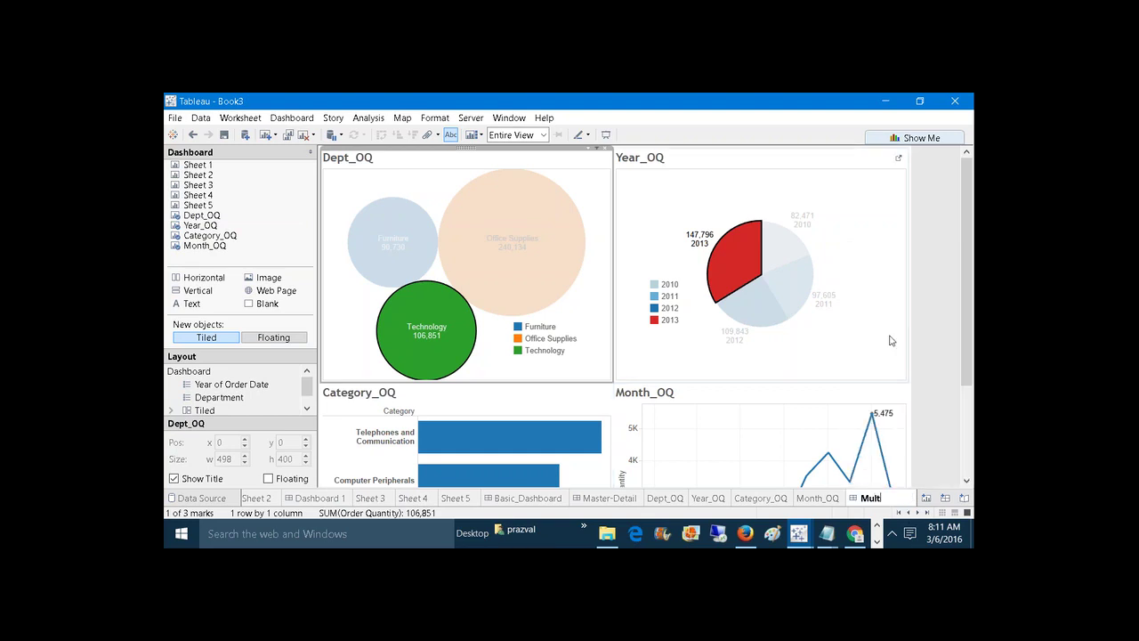
type("lti-Master")
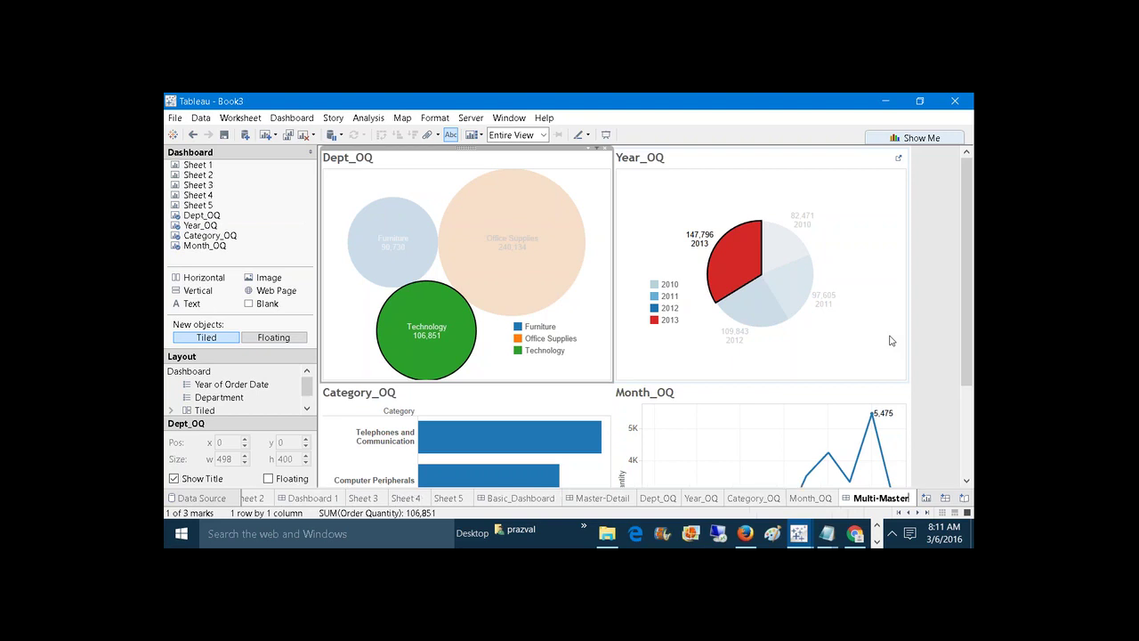
right_click(871, 494)
left_click(871, 500)
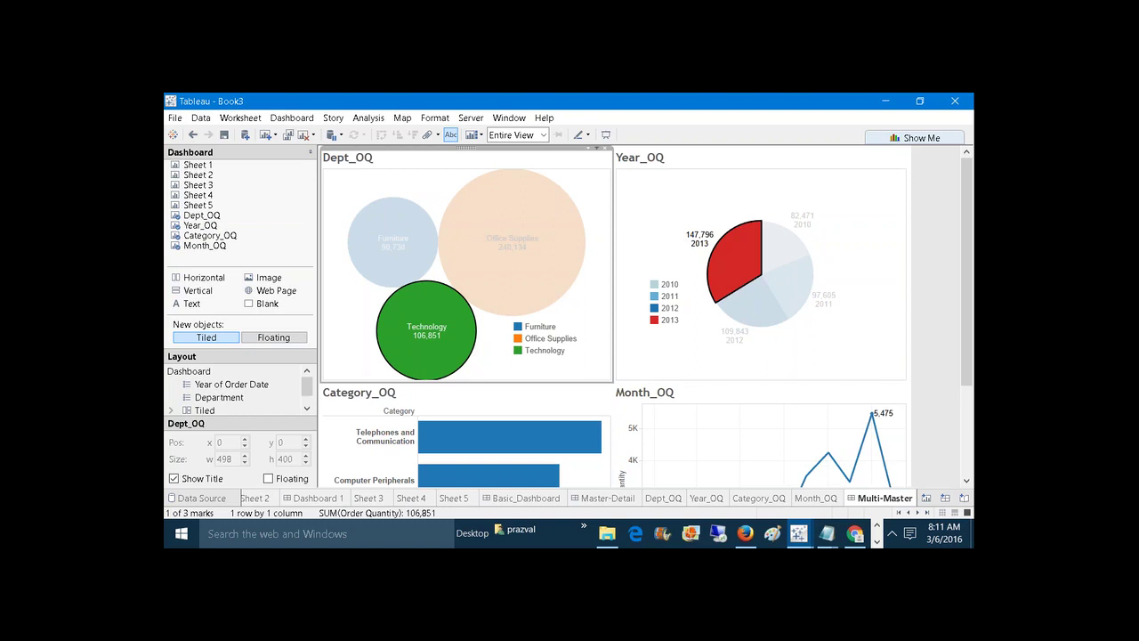
right_click(871, 502)
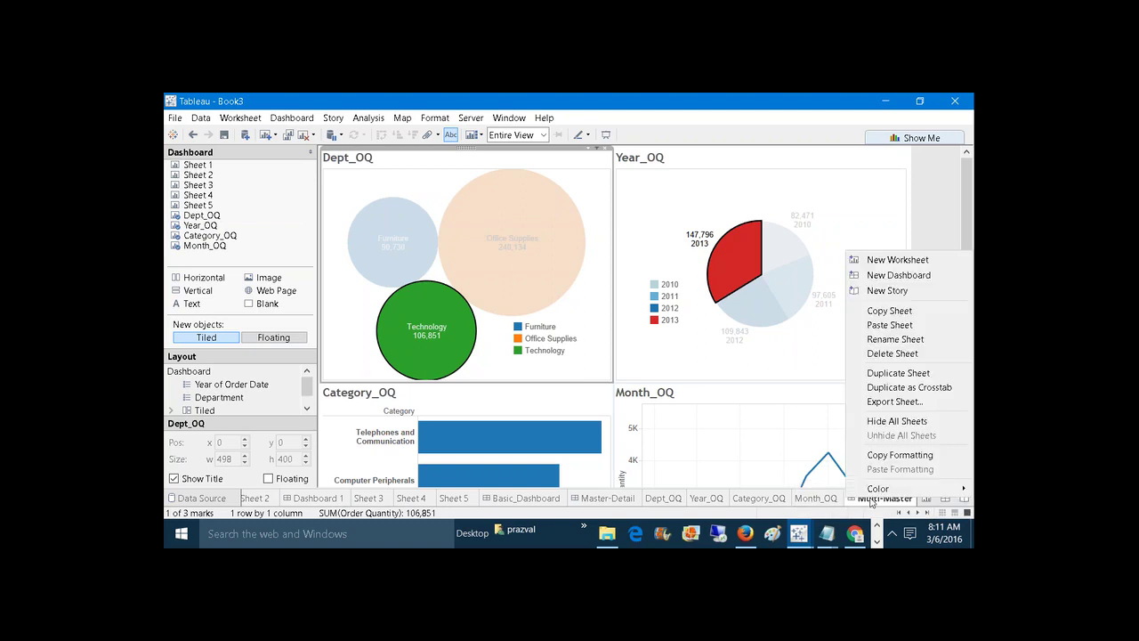
left_click(887, 421)
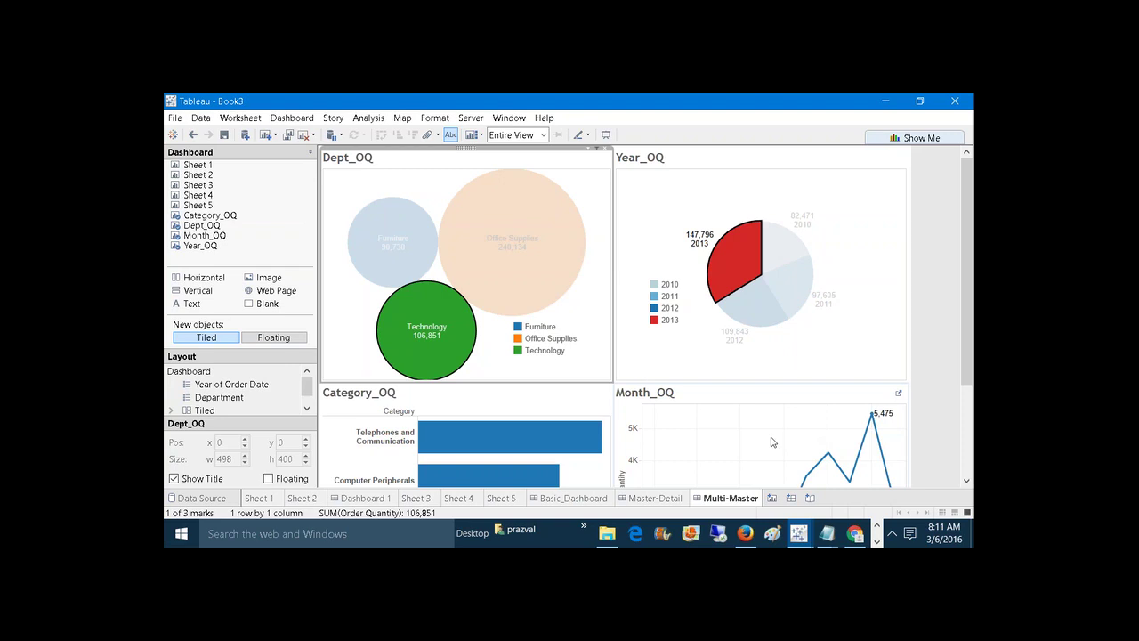
Switch to the Notepad task list and add the title line "Actionable Dashboards" directly below the Task4 heading.
mouse_move(824, 537)
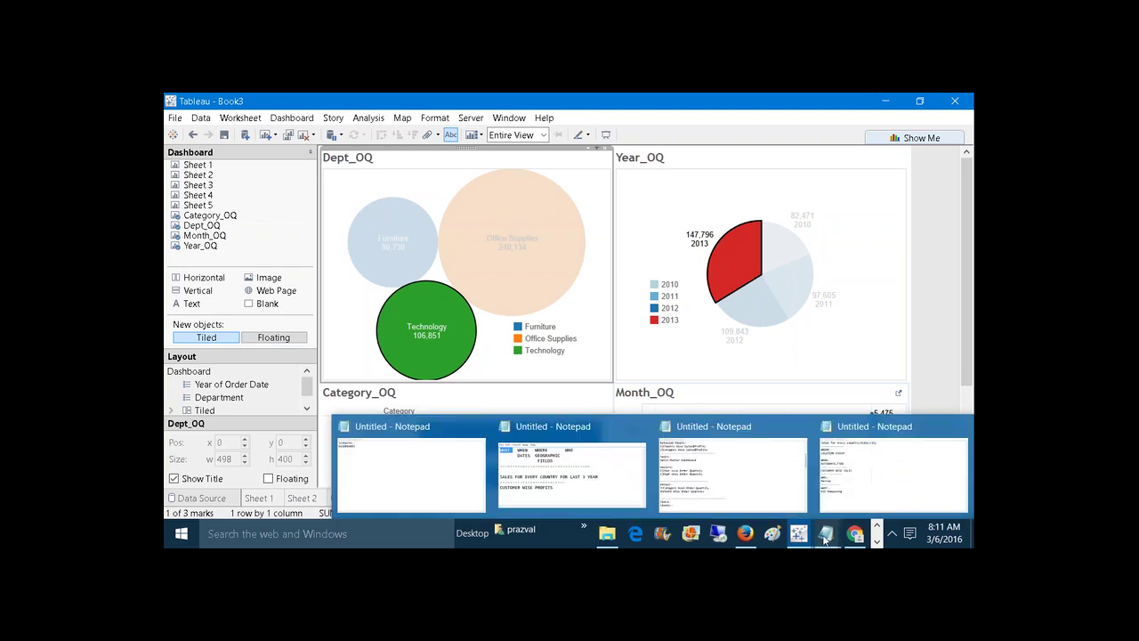
left_click(749, 495)
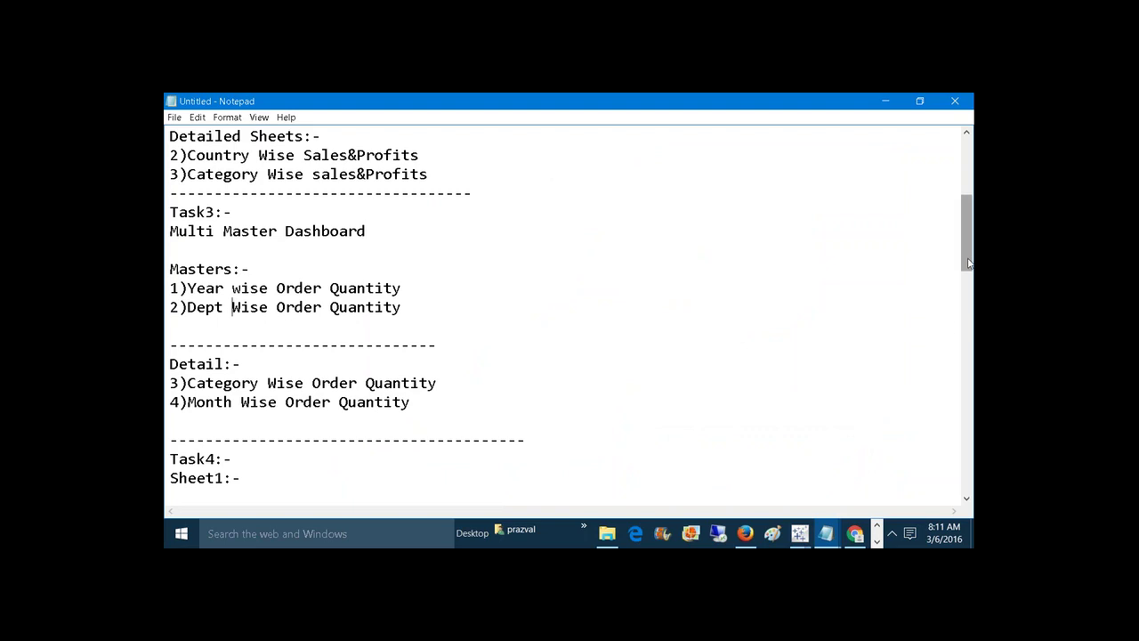
left_click_drag(967, 263, 970, 310)
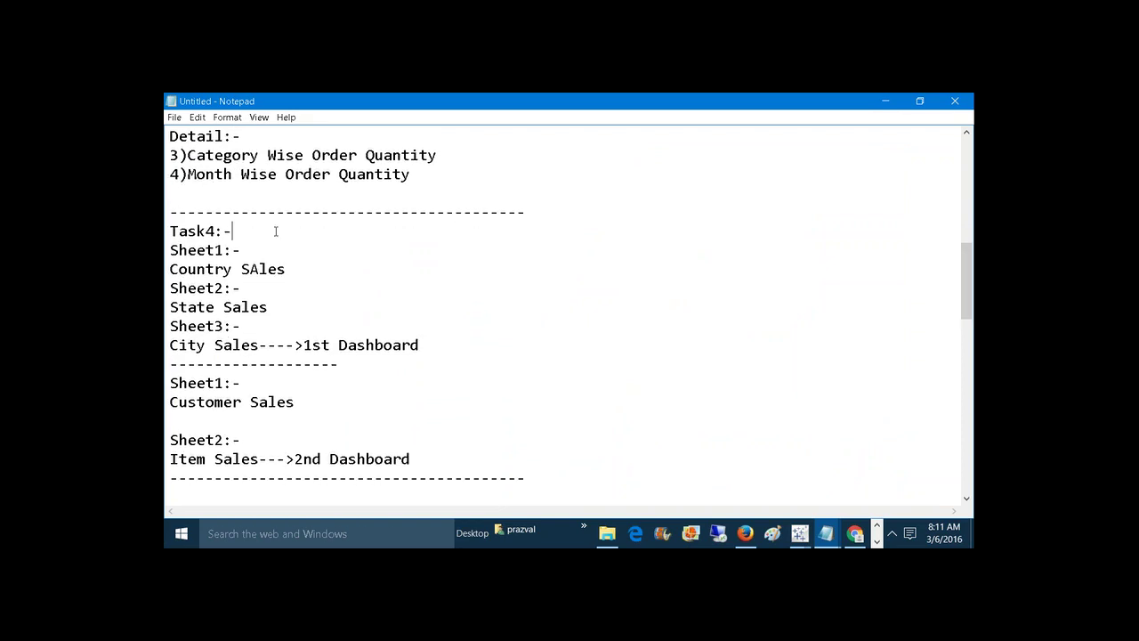
key("Return")
type("Ac")
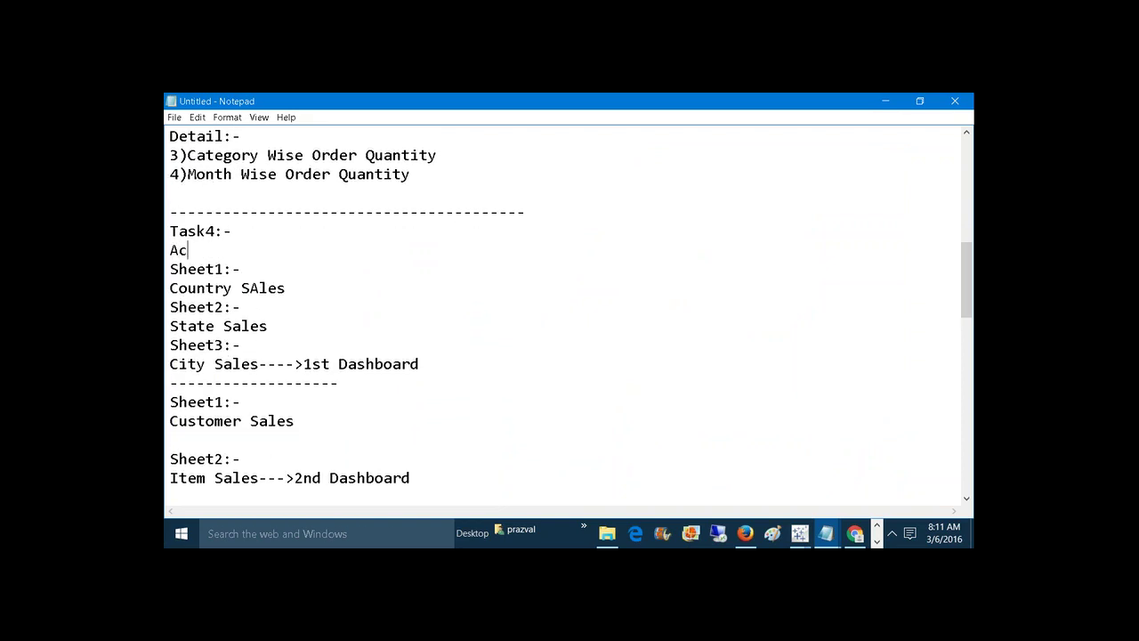
type("tionable Dashboards")
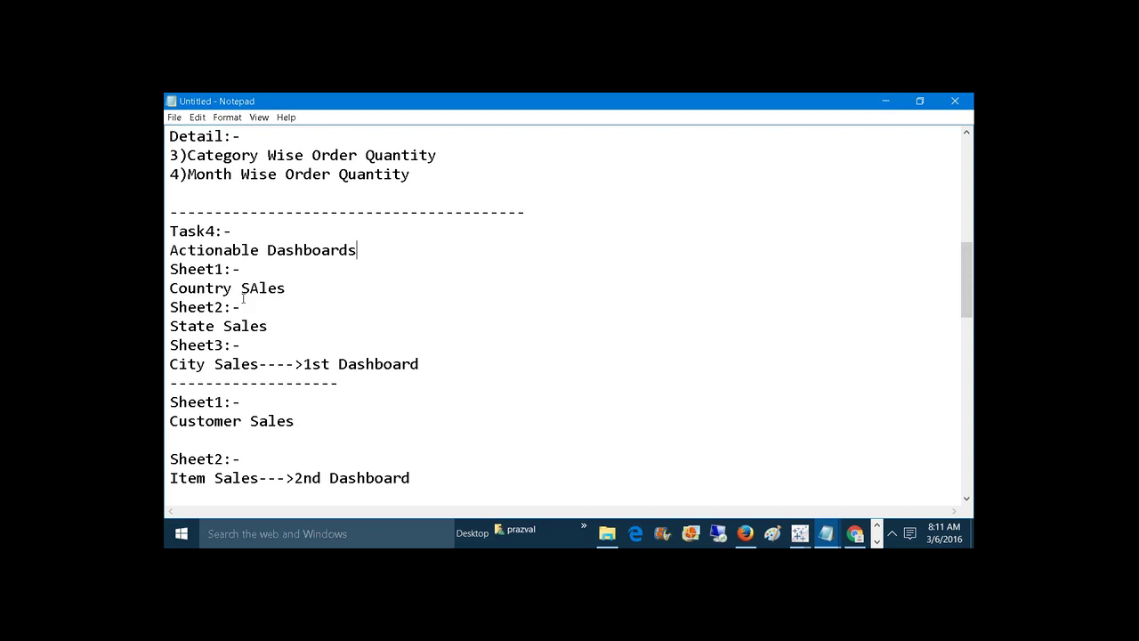
Review the Task4 notes on the country, state and city sales sheets for the first dashboard and the customer and item sales sheets for the second.
left_click_drag(288, 289, 169, 289)
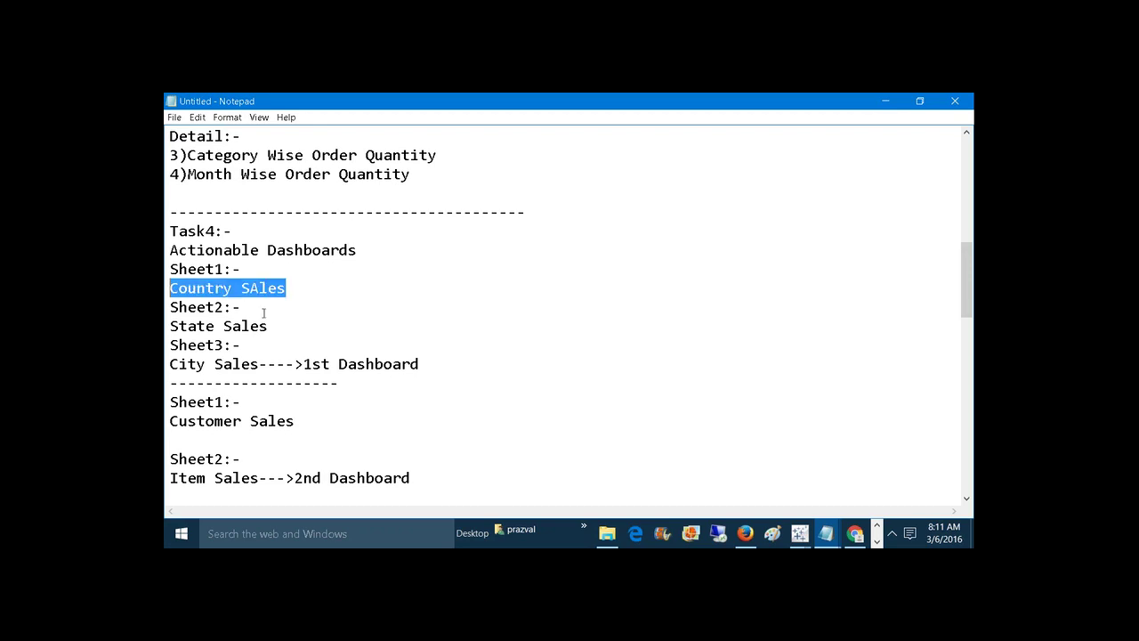
left_click_drag(268, 326, 169, 325)
left_click_drag(259, 364, 169, 364)
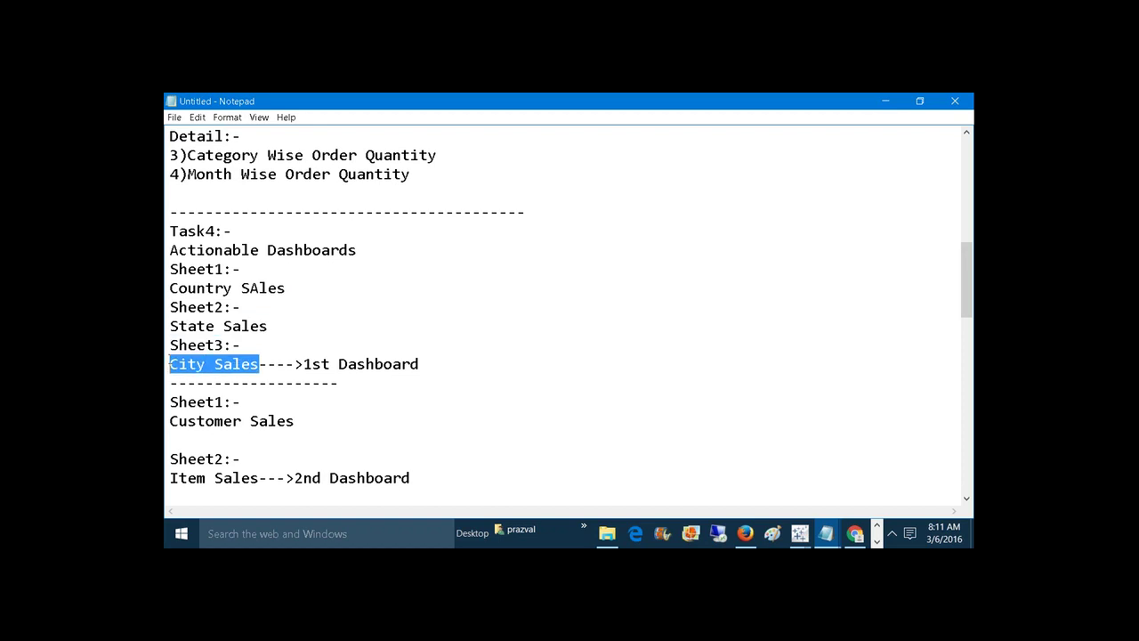
left_click(285, 290)
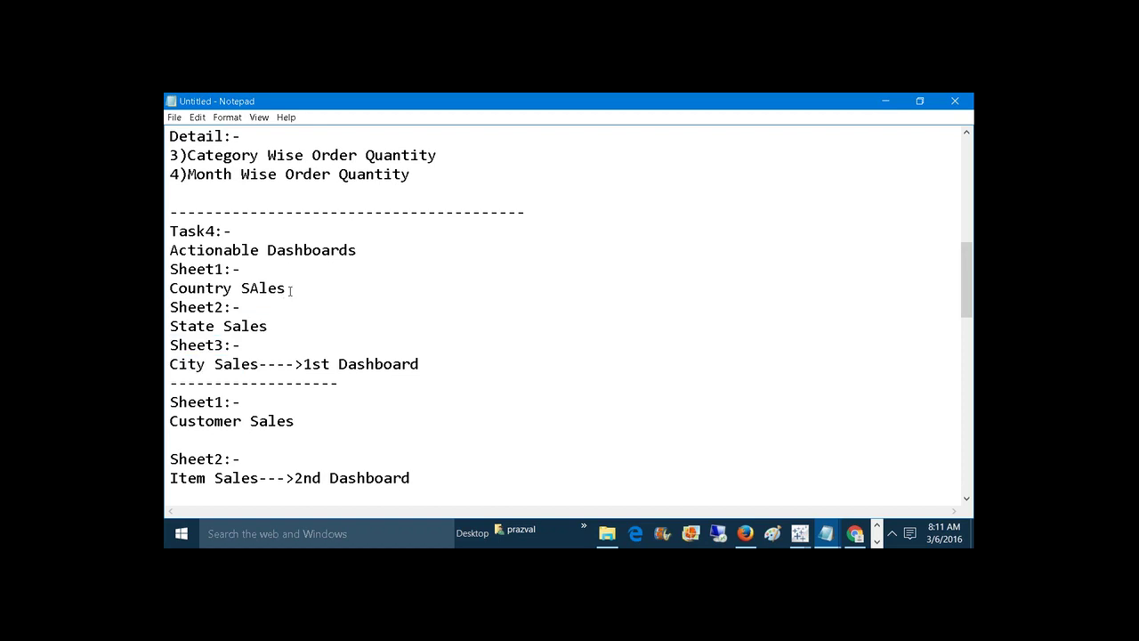
left_click_drag(286, 290, 169, 289)
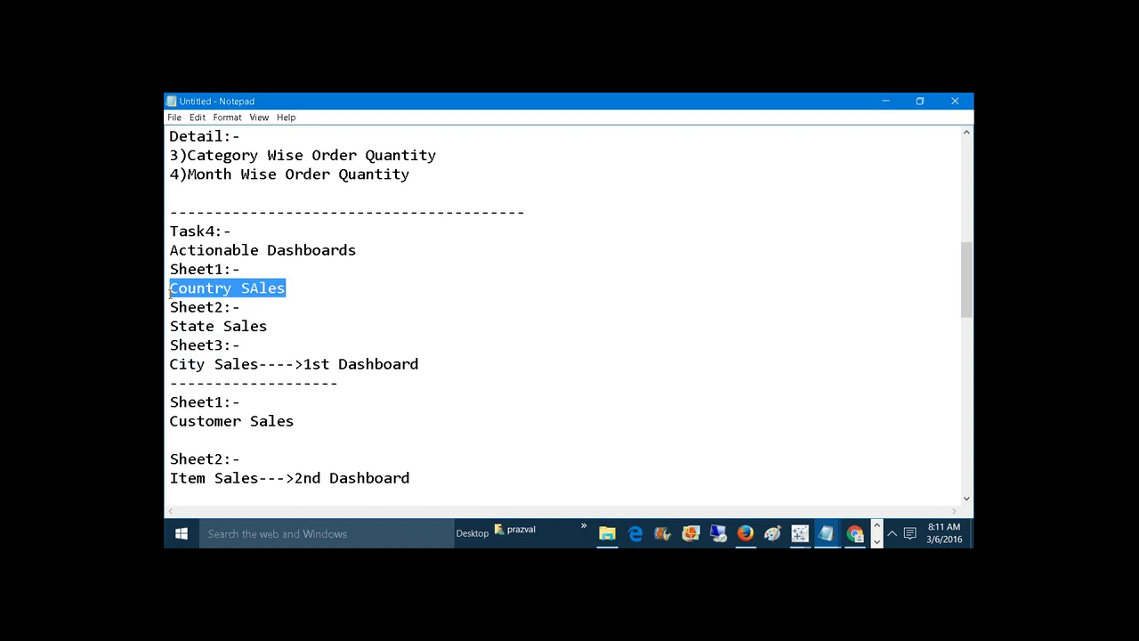
left_click(281, 343)
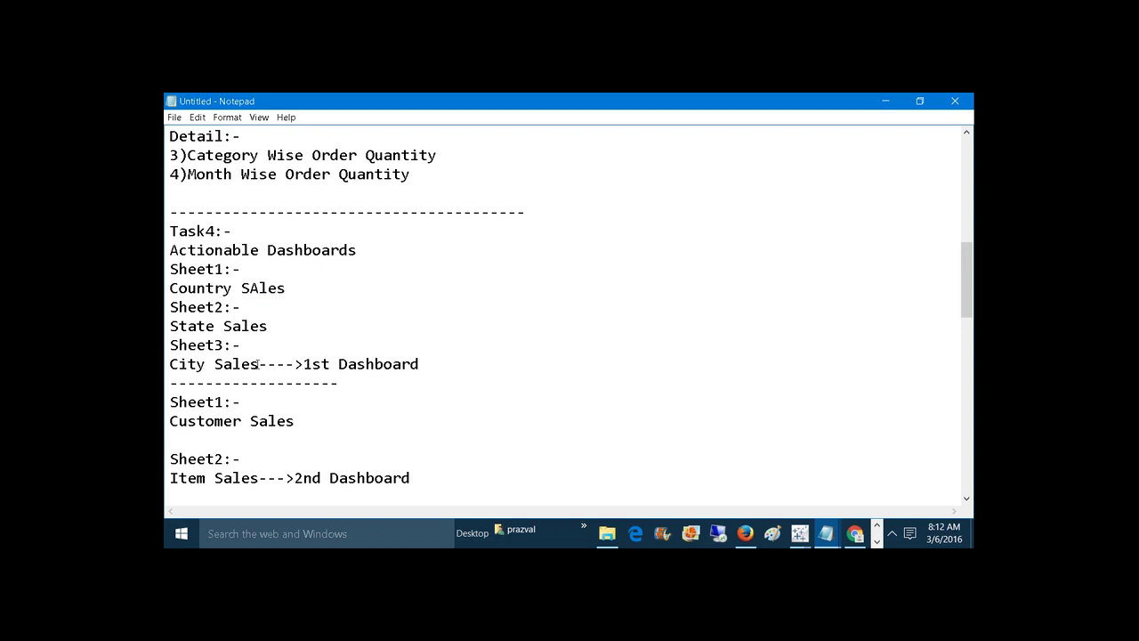
left_click(258, 364)
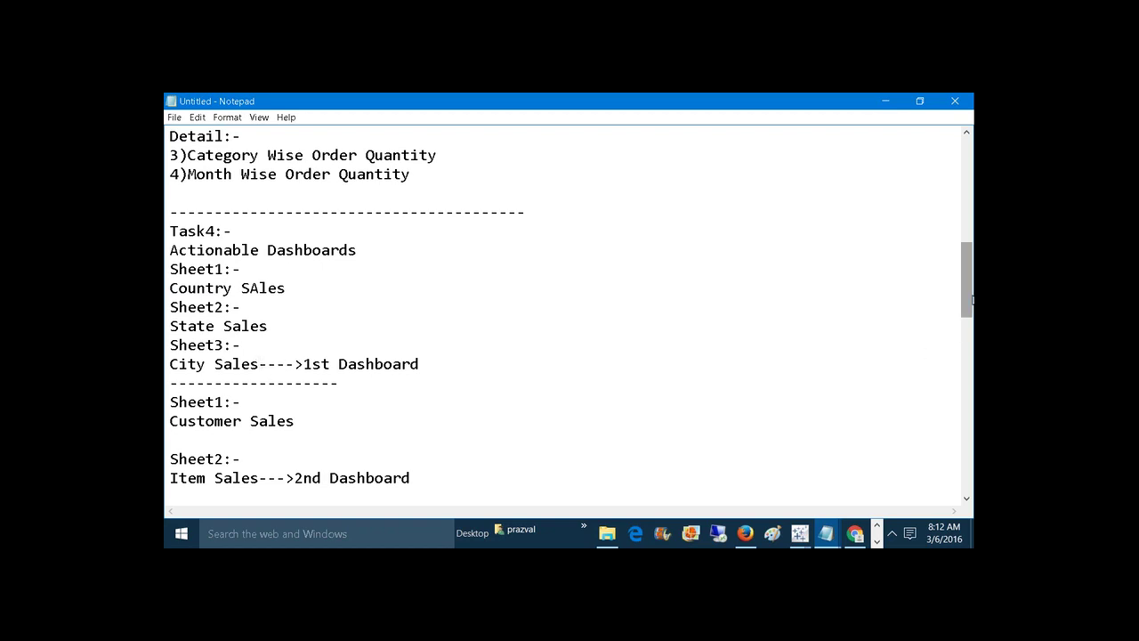
left_click_drag(972, 300, 972, 332)
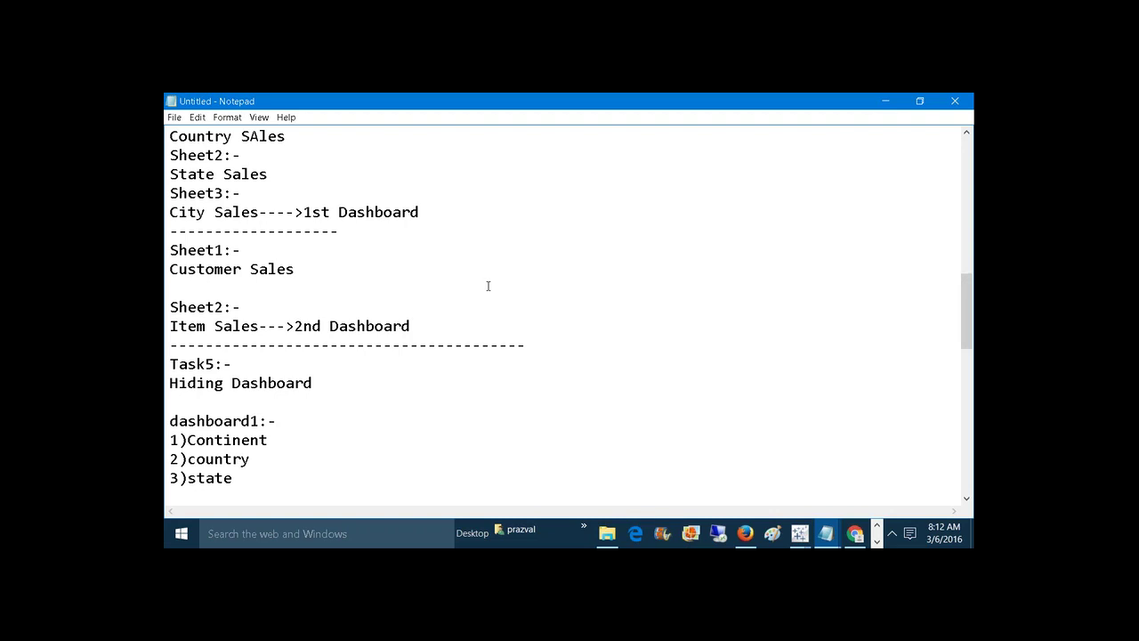
left_click(283, 322)
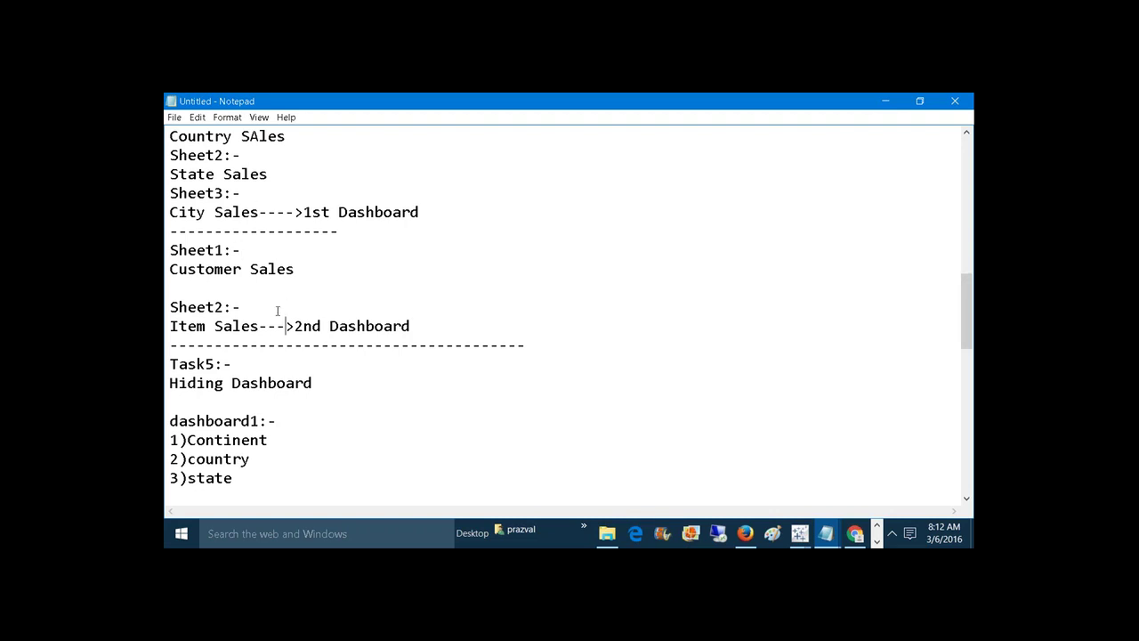
left_click(209, 210)
left_click(251, 325)
left_click_drag(412, 326, 170, 250)
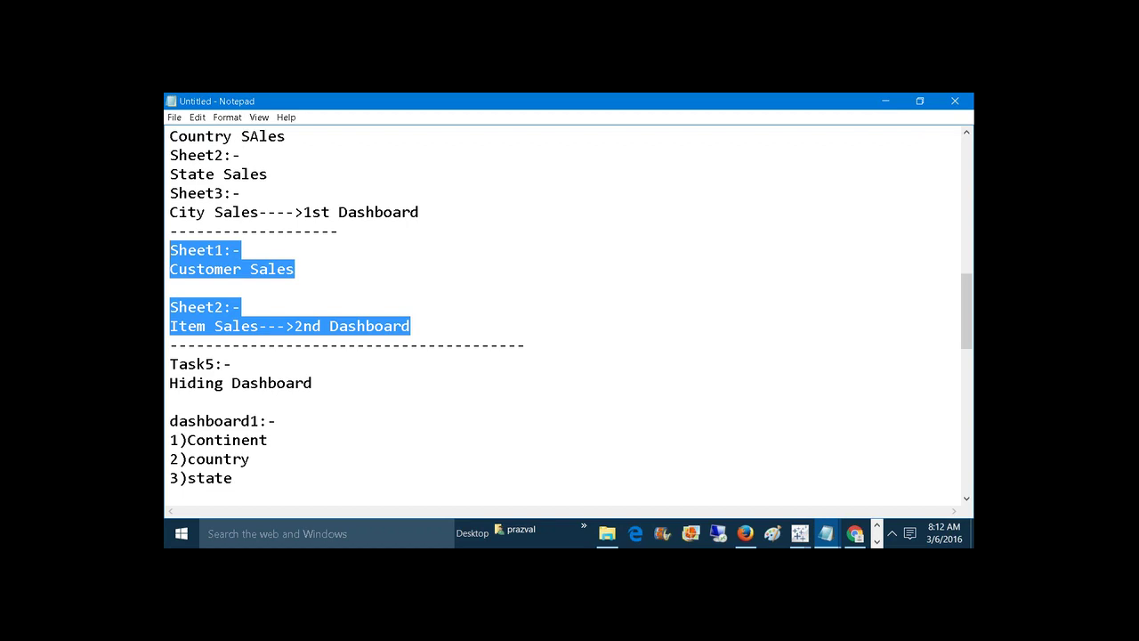
left_click(349, 292)
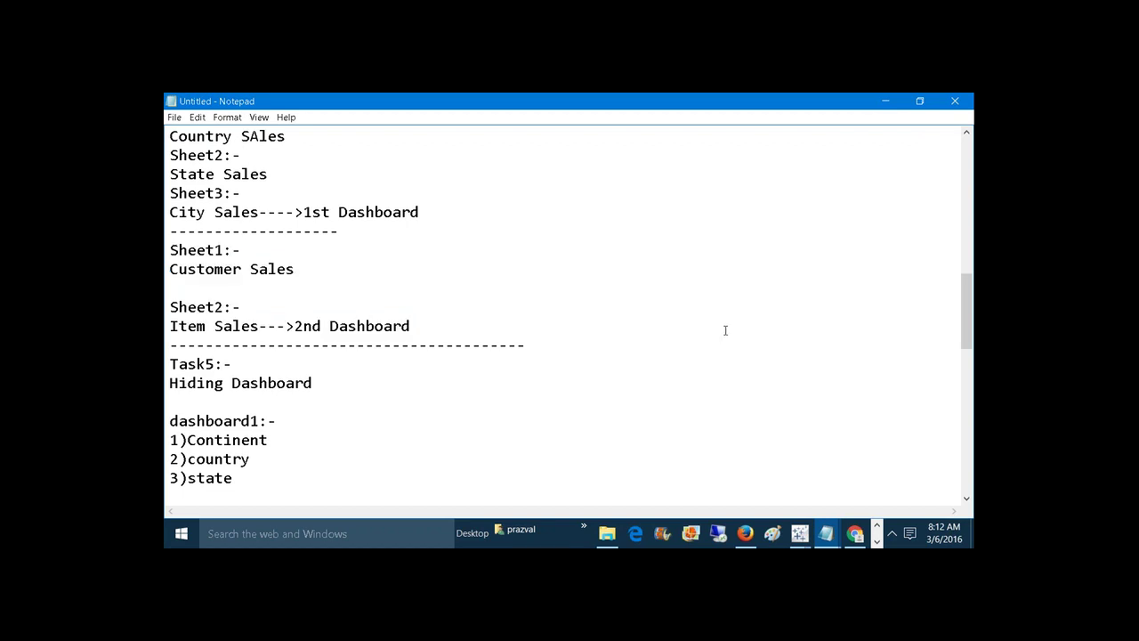
left_click_drag(970, 330, 963, 303)
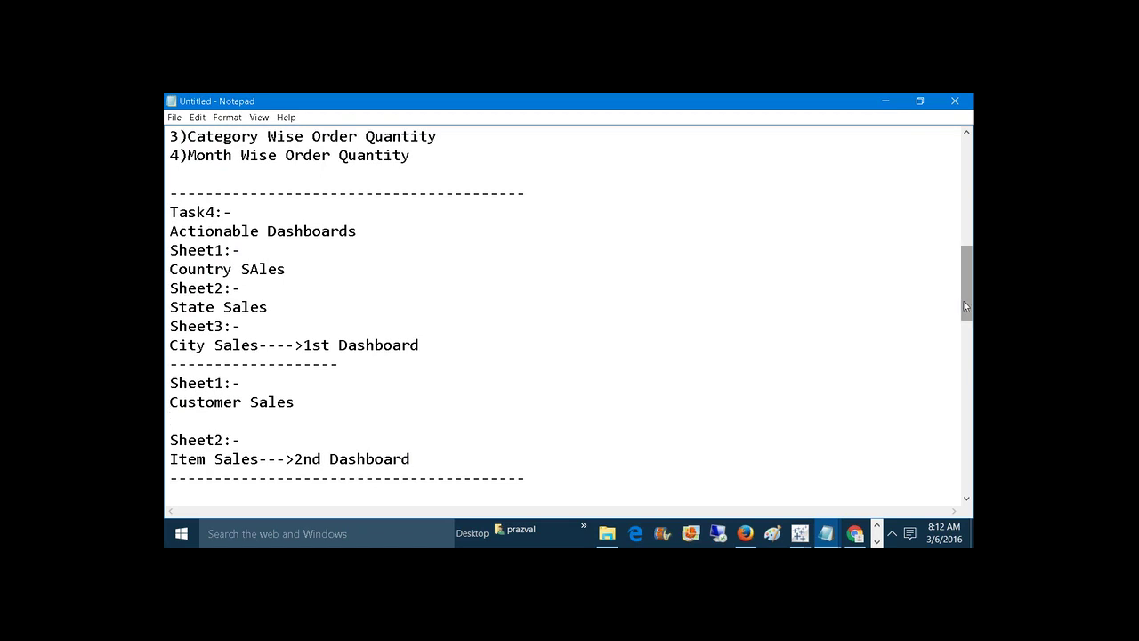
Switch back to Tableau and map Country / Region on a new worksheet, collapsing the What and When field folders.
mouse_move(799, 532)
left_click(850, 491)
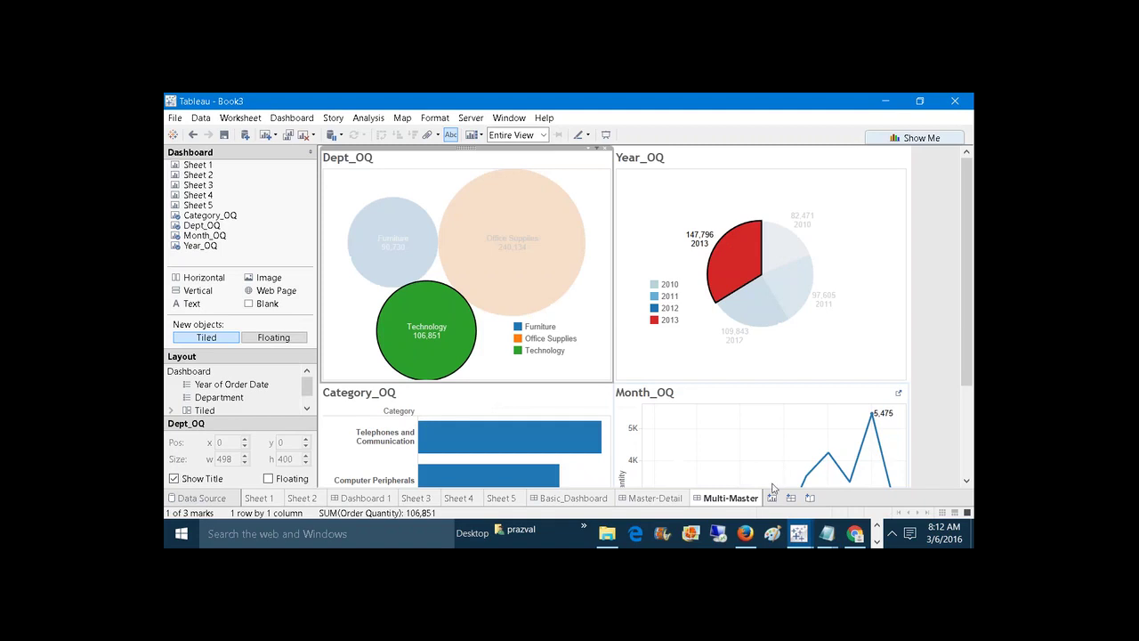
left_click(774, 498)
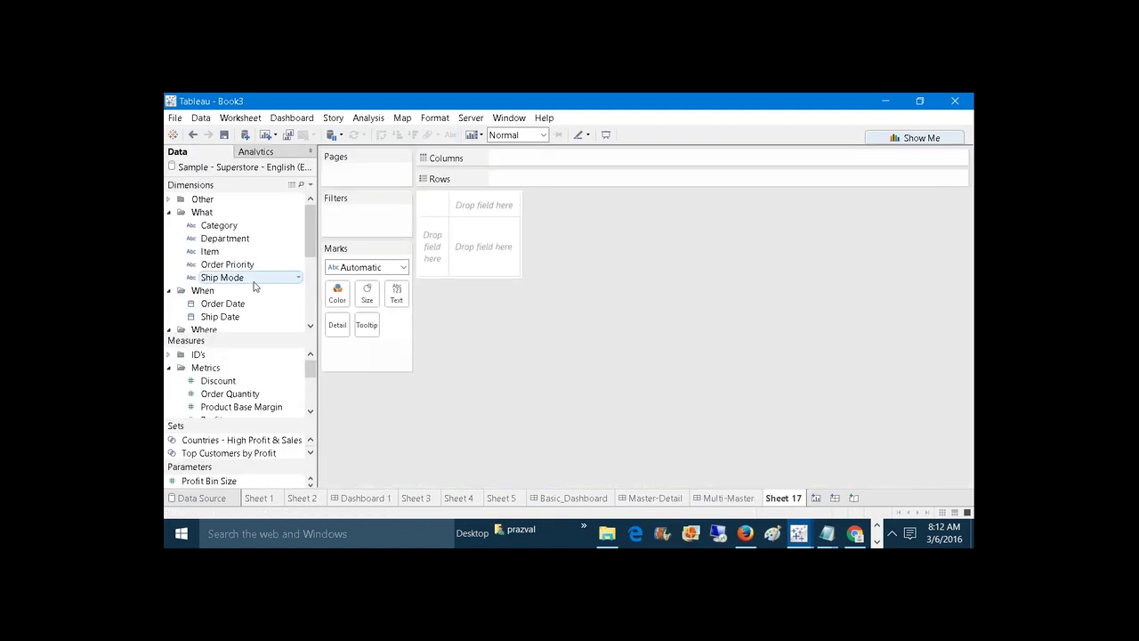
left_click(169, 213)
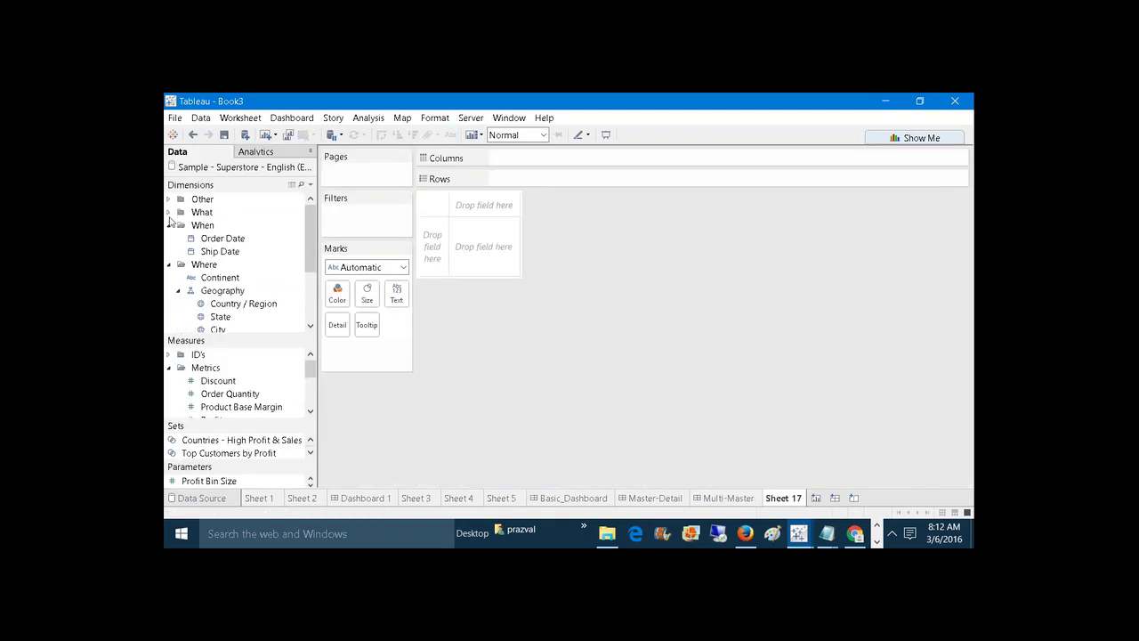
left_click(169, 226)
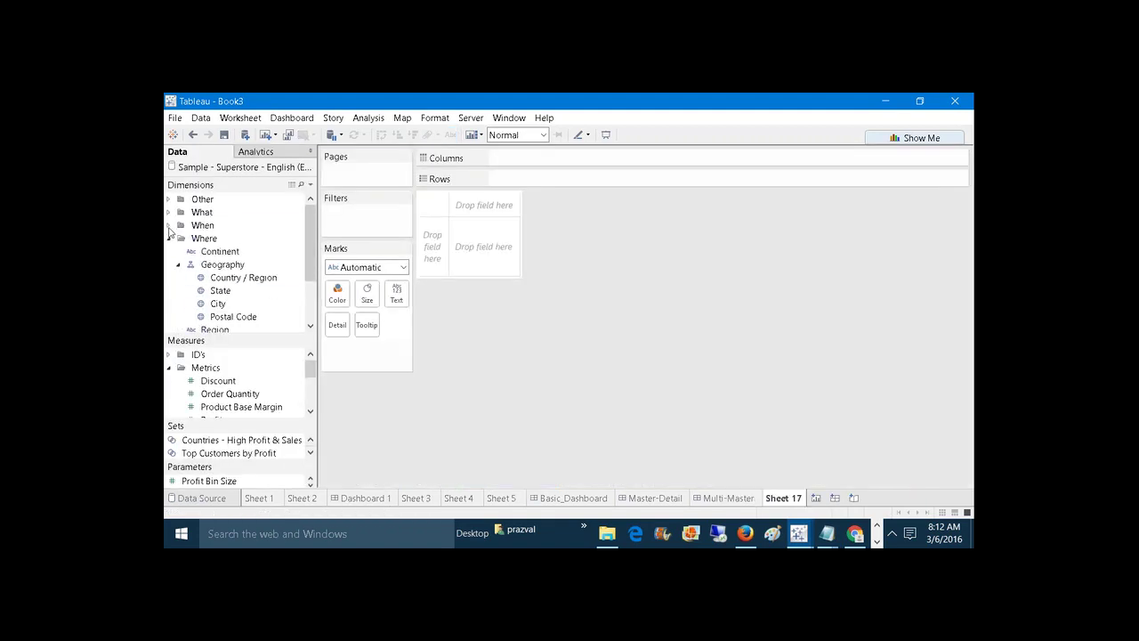
double_click(239, 278)
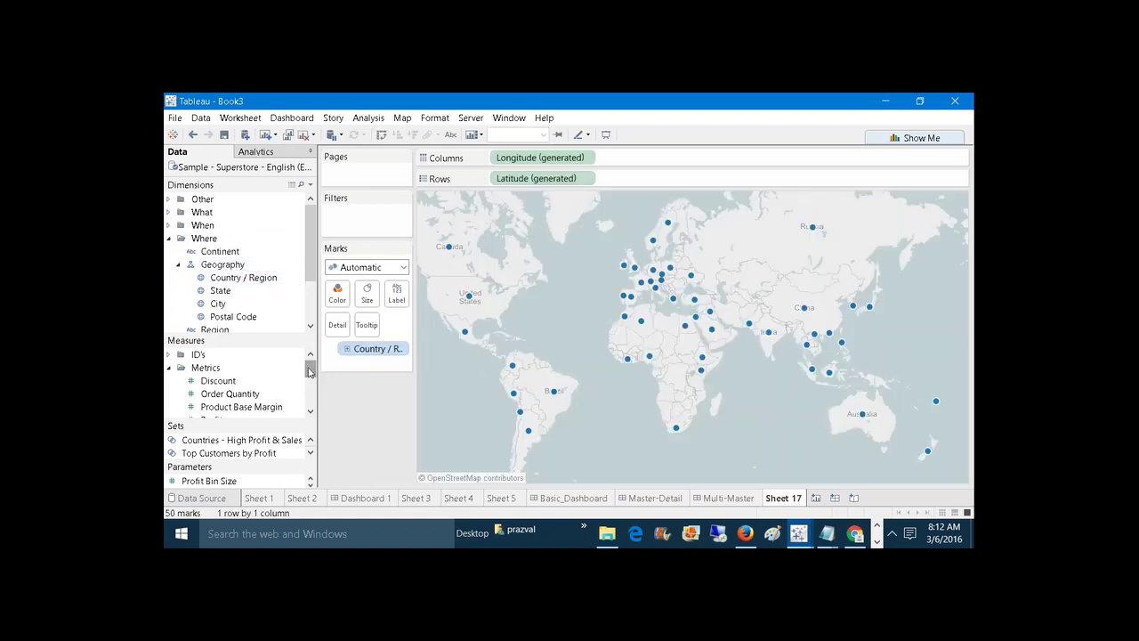
Size and color the country marks on the map by the Sales measure.
left_click_drag(309, 371, 310, 389)
left_click_drag(213, 368, 367, 294)
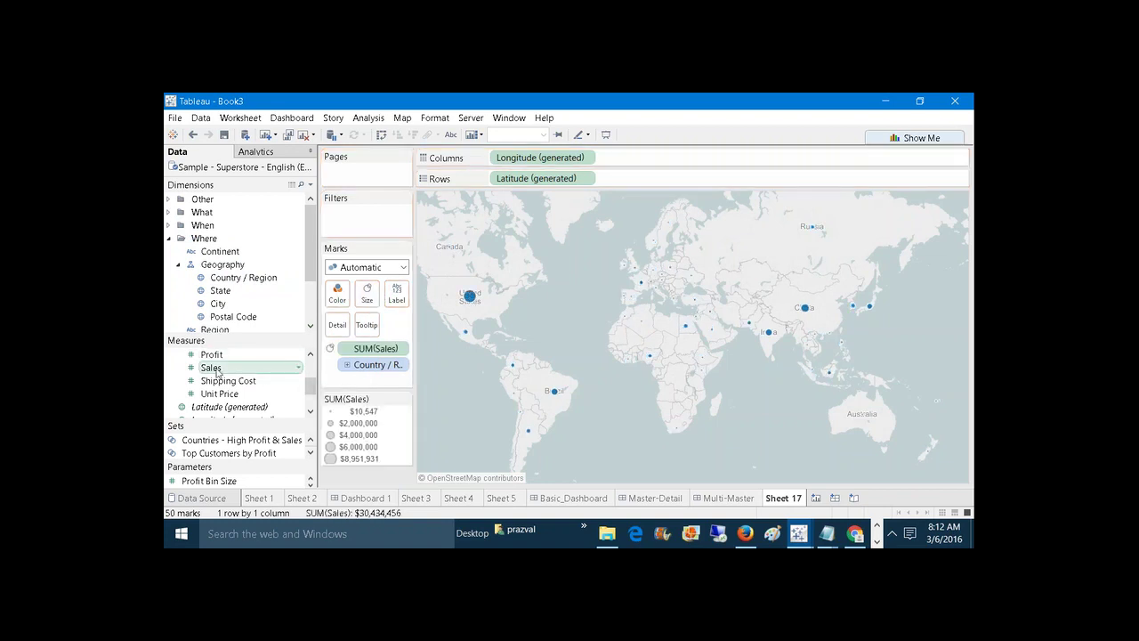
left_click_drag(213, 368, 337, 296)
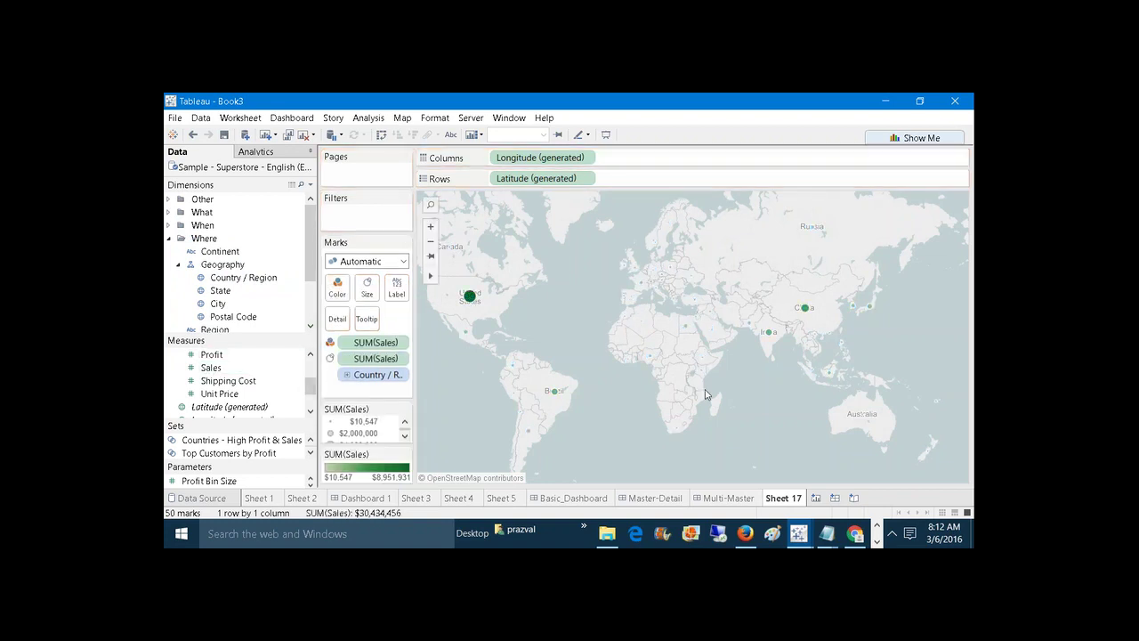
Try to rename the country sales map worksheet as CountrySales.
right_click(783, 502)
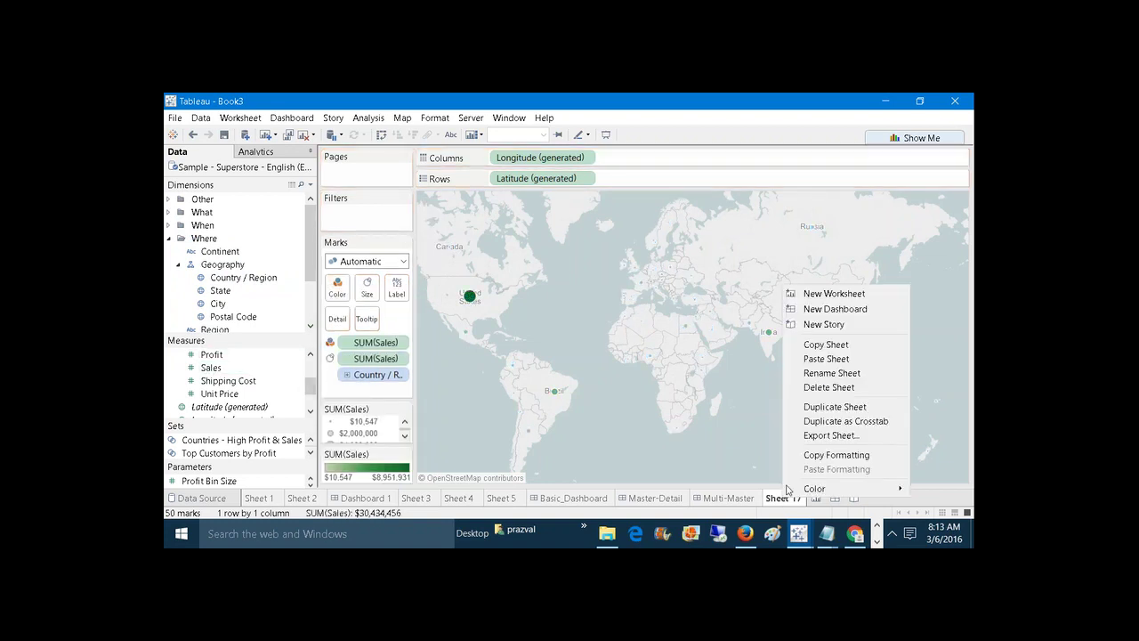
left_click(827, 374)
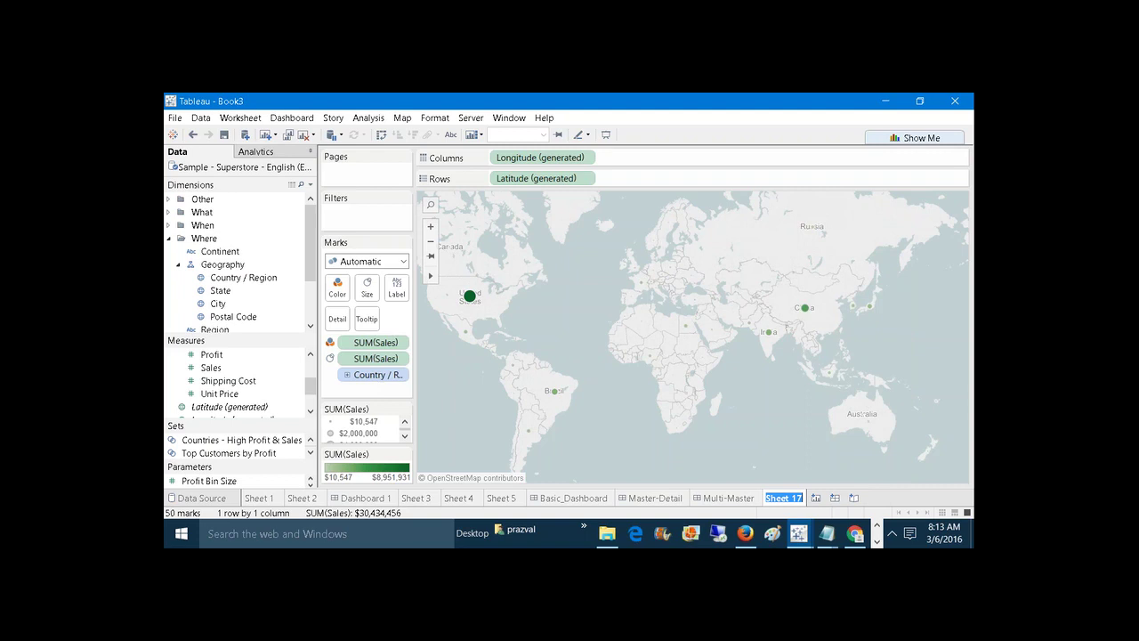
type("CountrySales")
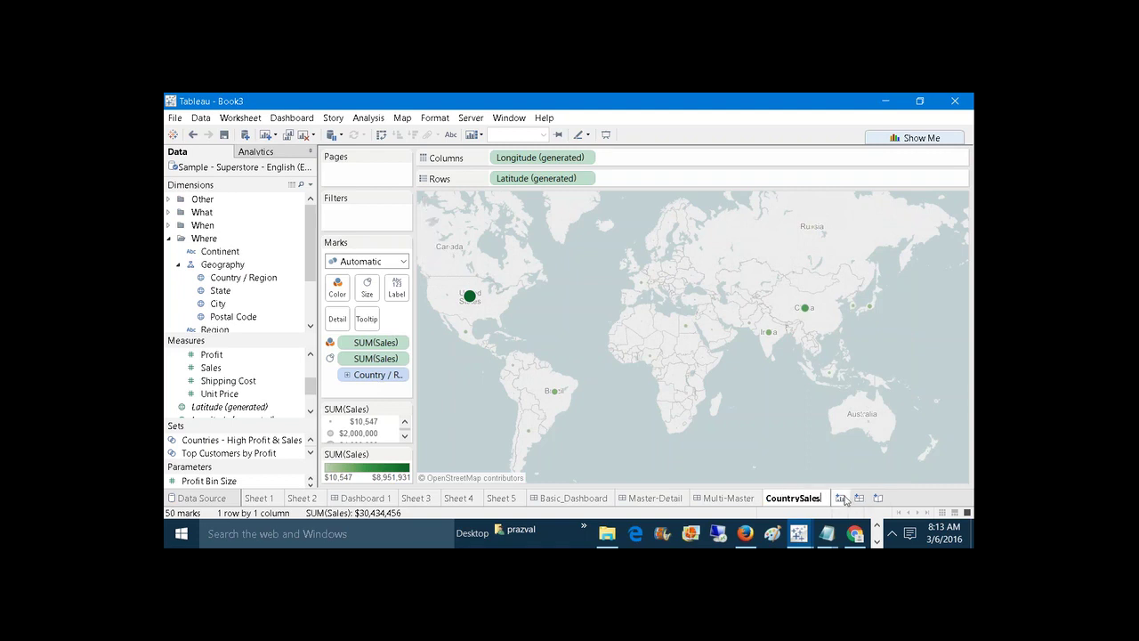
key("Return")
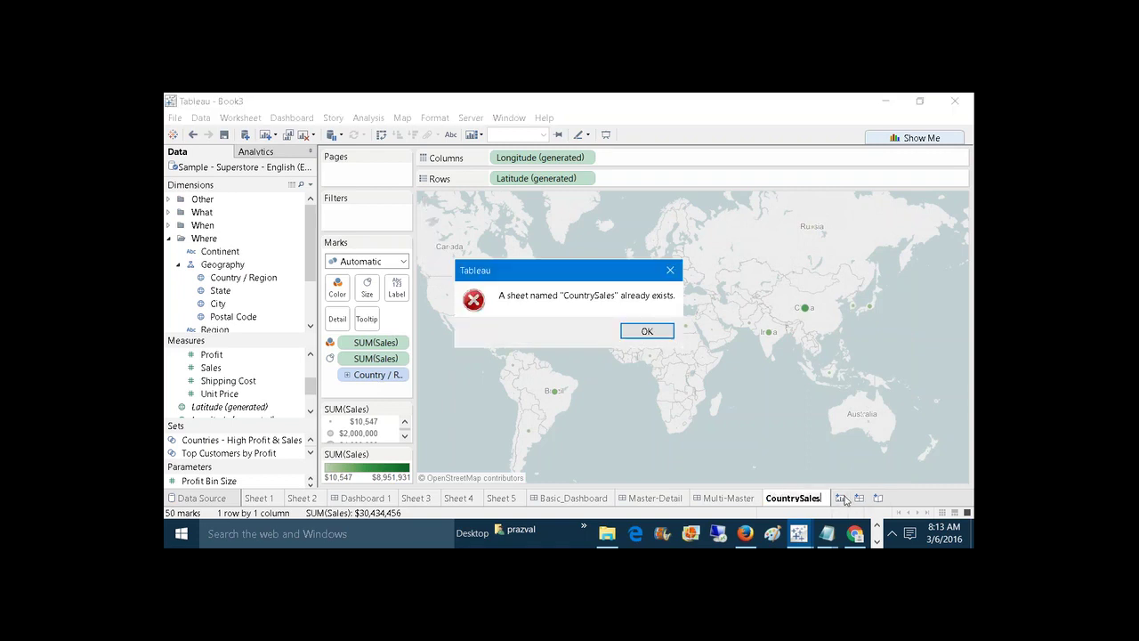
left_click(649, 336)
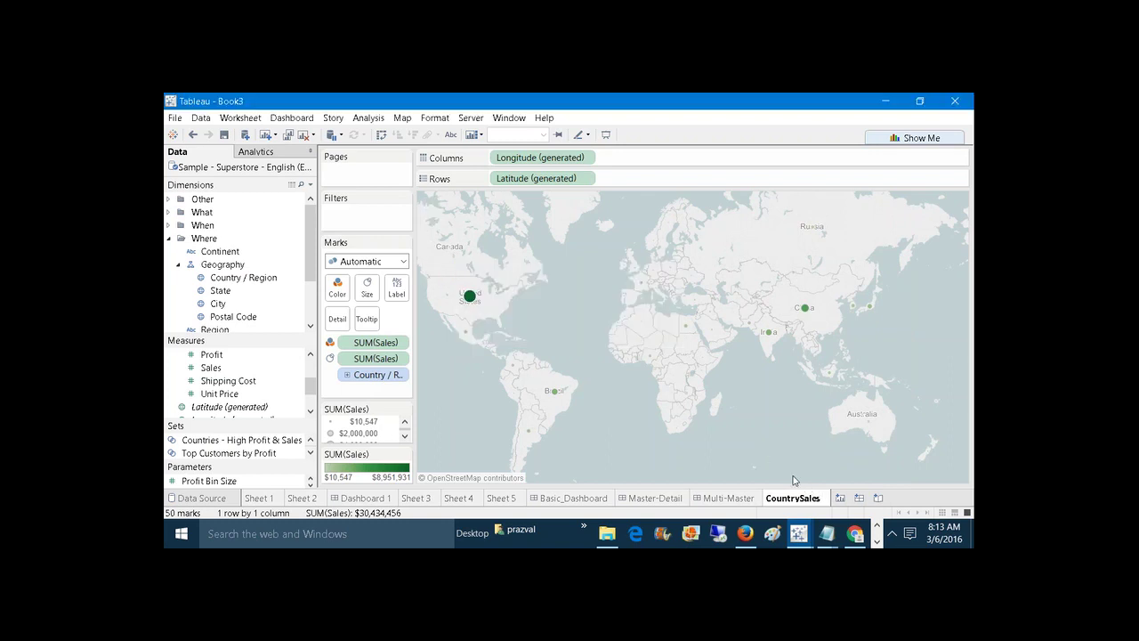
left_click(307, 143)
left_click(650, 331)
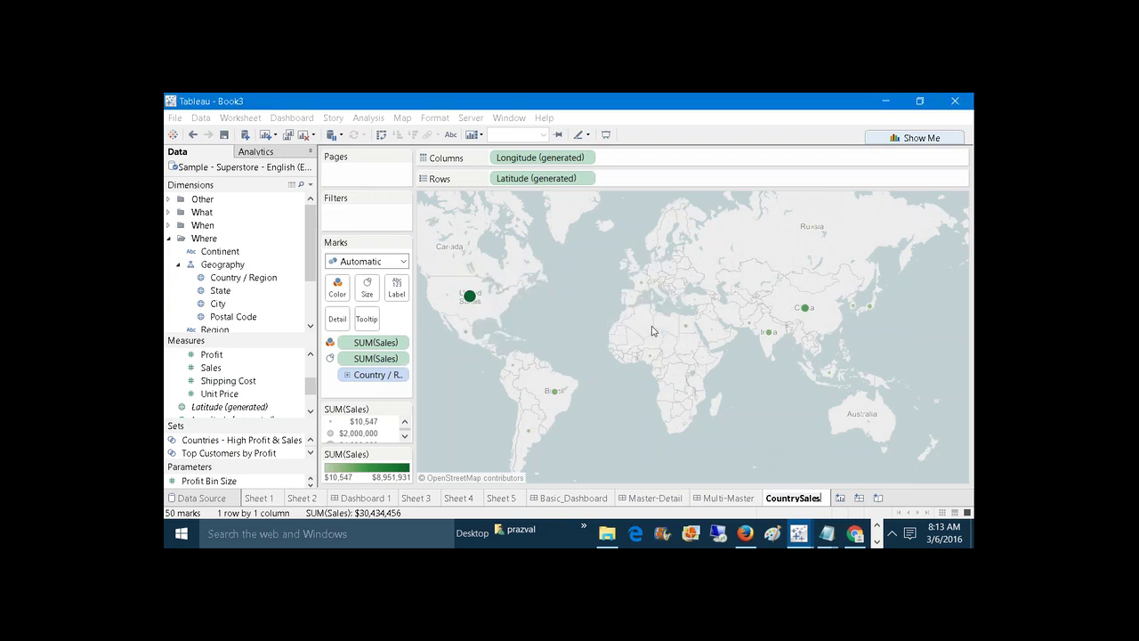
Rename the country map worksheet as "a" and clear all fields and marks from it.
key("BackSpace")
key("BackSpace")
key("BackSpace")
key("BackSpace")
key("BackSpace")
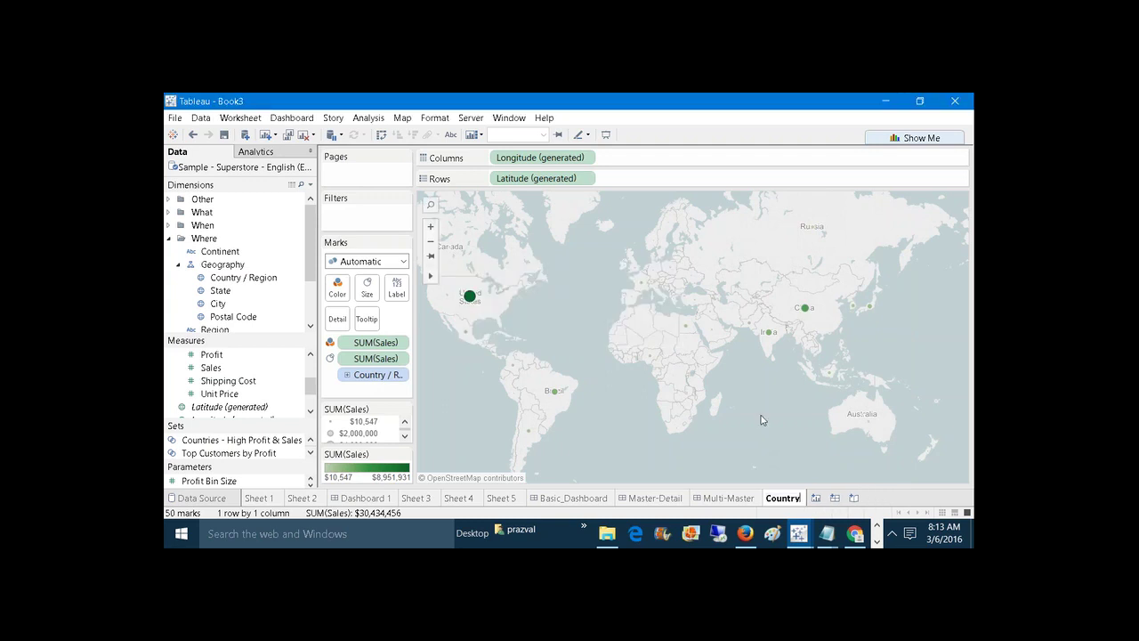
key("BackSpace")
key("BackSpace")
key("BackSpace")
key("BackSpace")
key("BackSpace")
key("BackSpace")
key("BackSpace")
type("a")
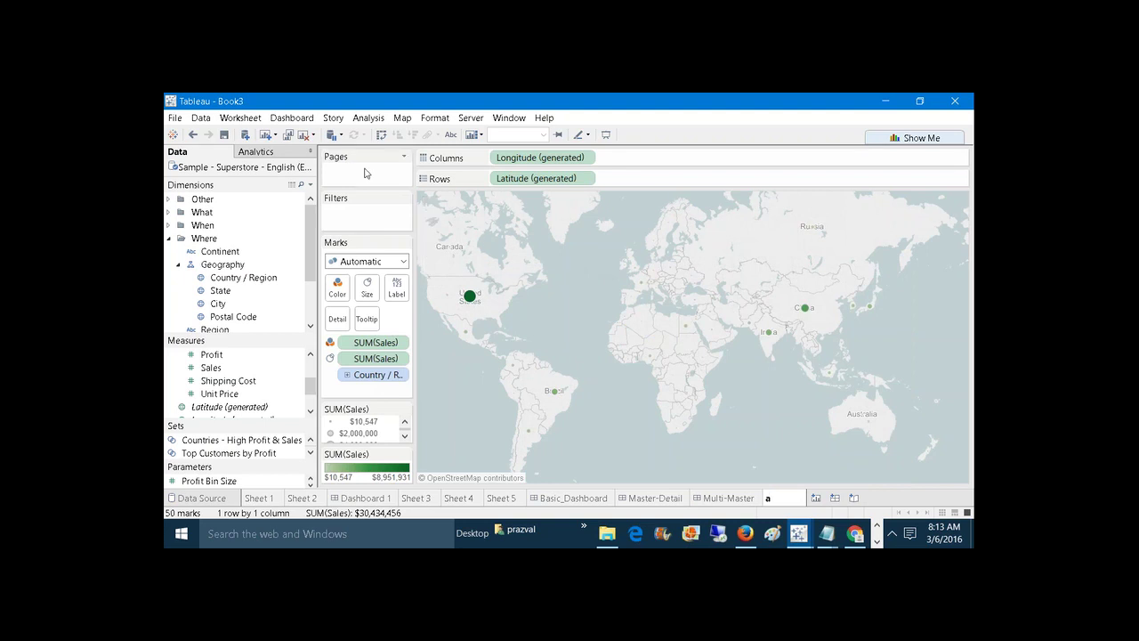
left_click(304, 136)
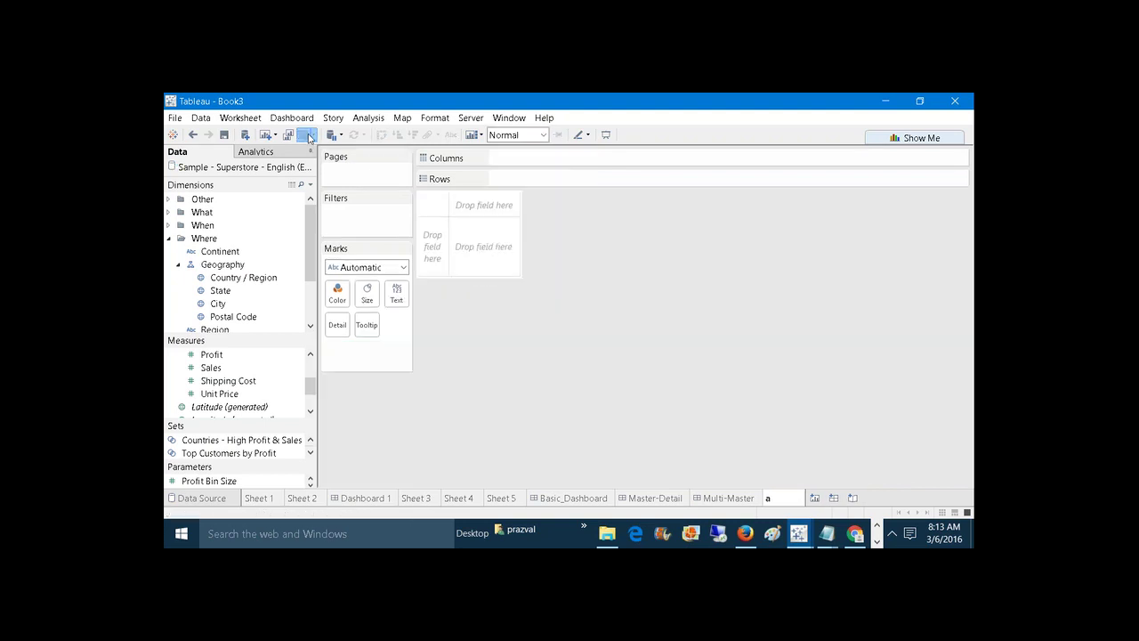
Look through the existing dashboards for the CountrySales sheet and return to the empty worksheet "a".
left_click(376, 498)
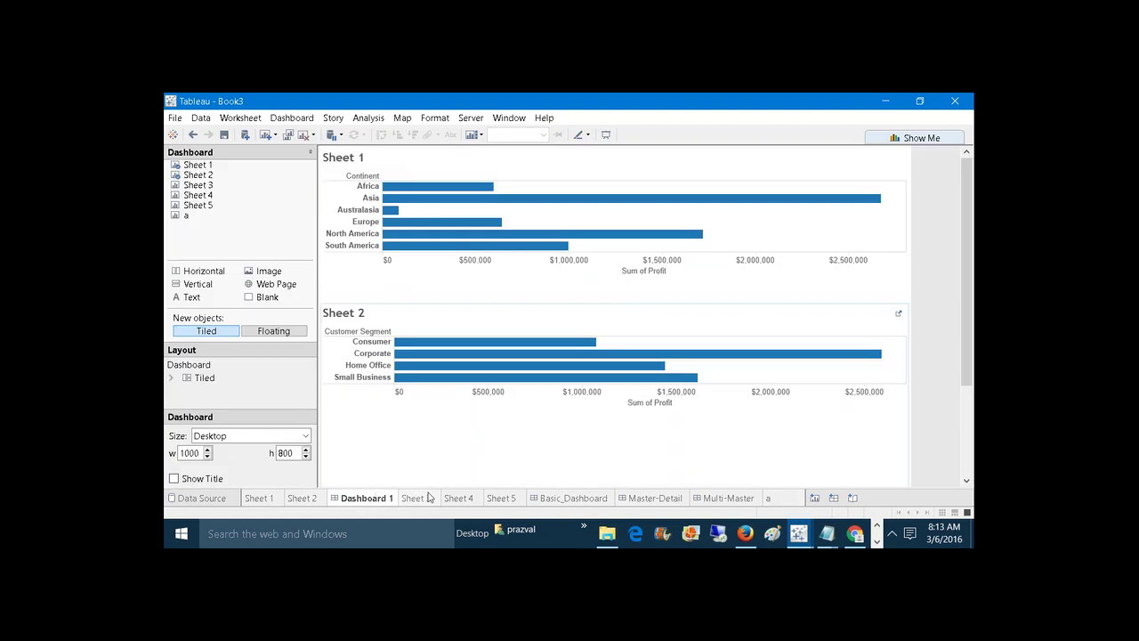
left_click(571, 498)
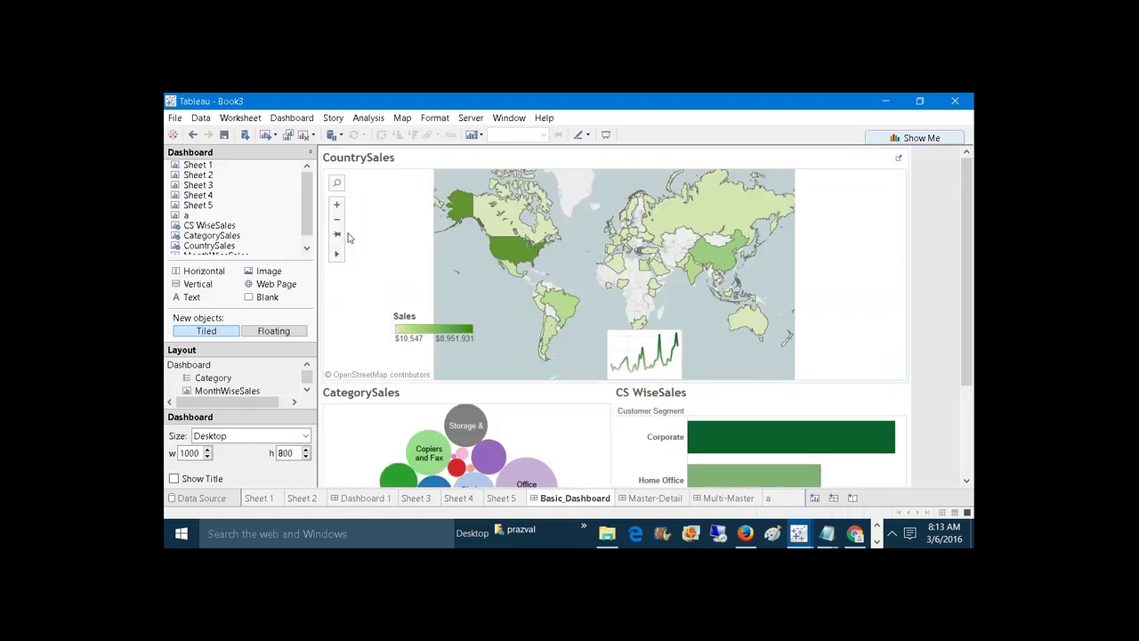
scroll(308, 214, "down", 1)
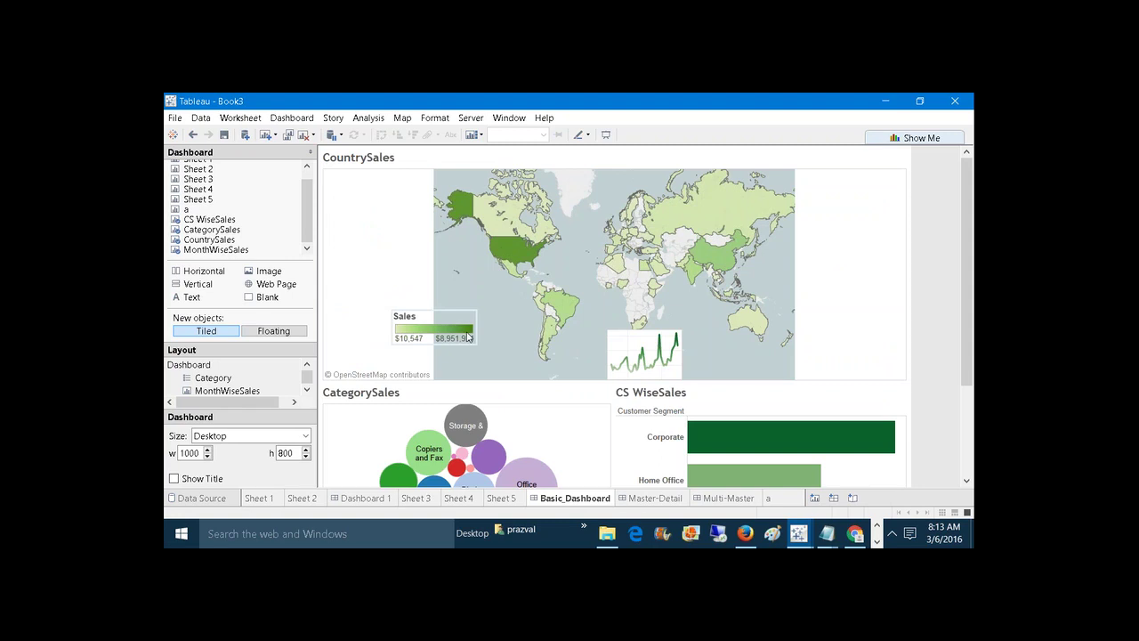
left_click(651, 499)
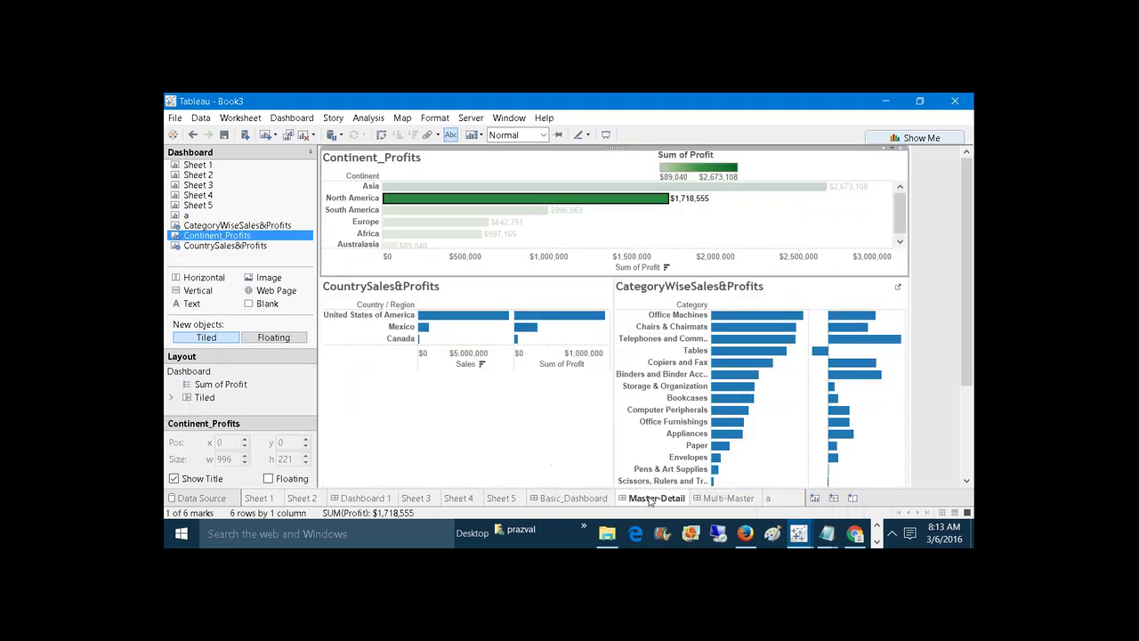
left_click(739, 501)
left_click(771, 499)
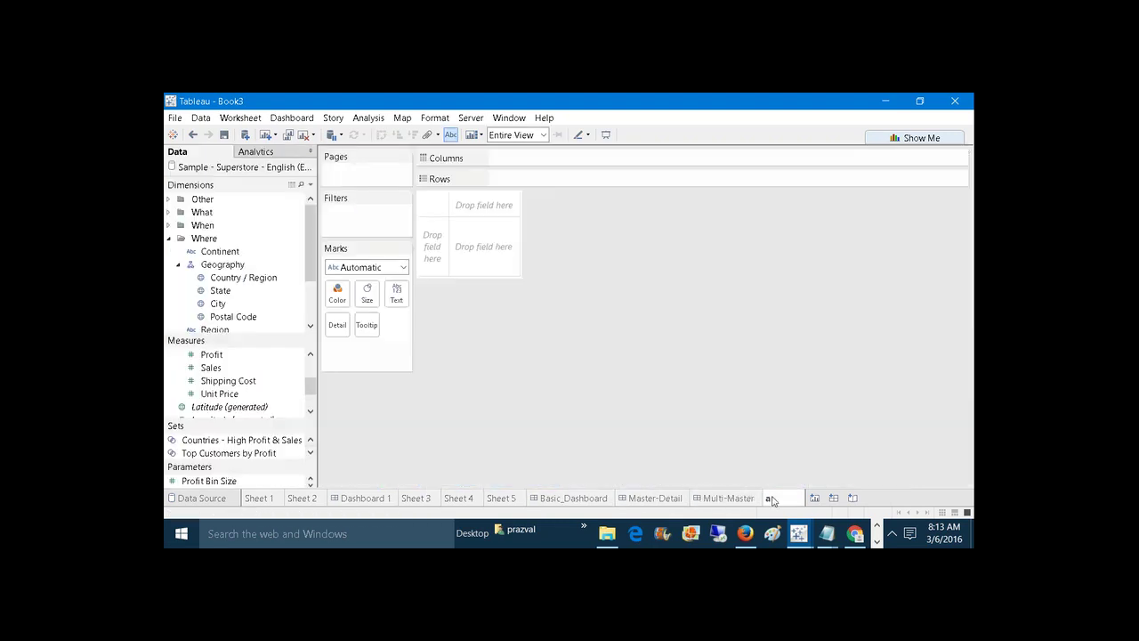
Map State on the empty worksheet, and size and color its marks by the Sales measure.
double_click(242, 293)
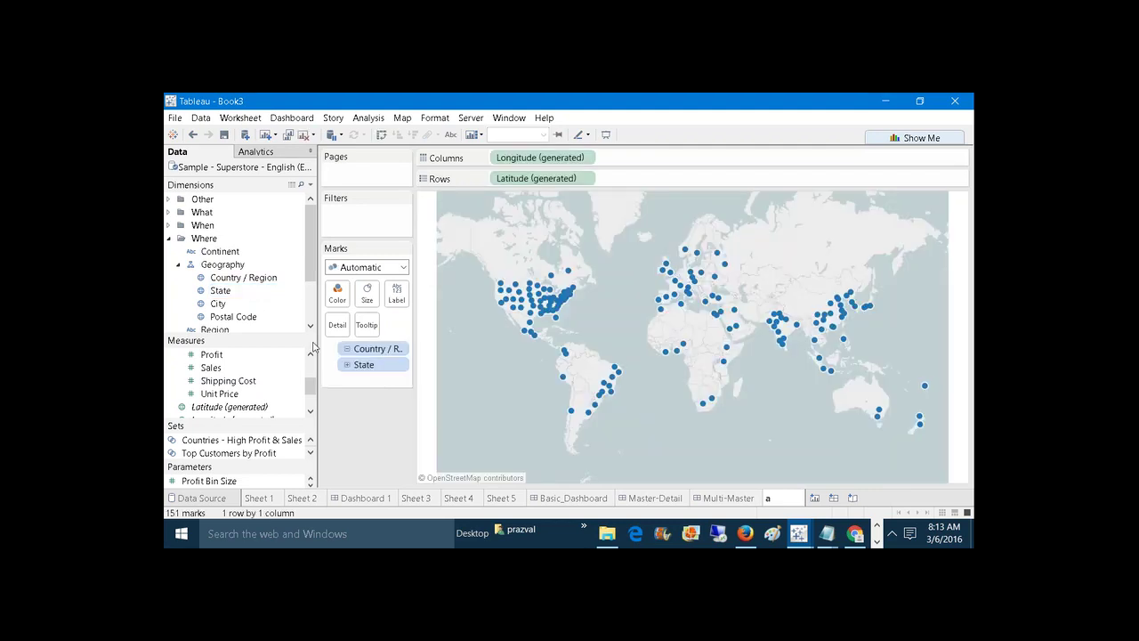
left_click_drag(211, 367, 367, 294)
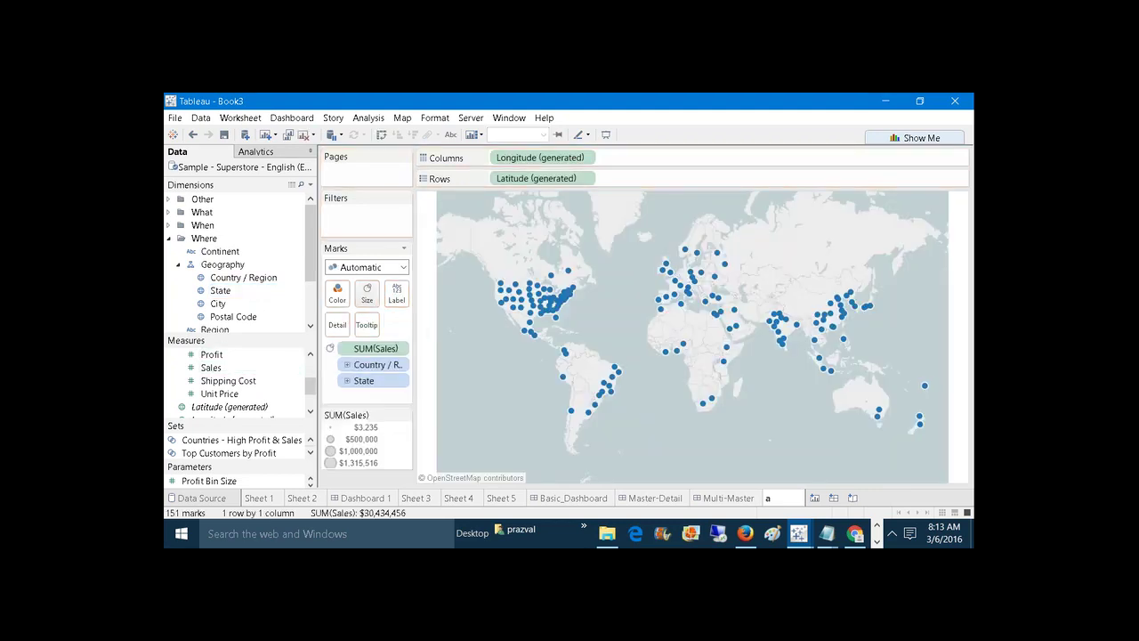
left_click_drag(218, 368, 338, 290)
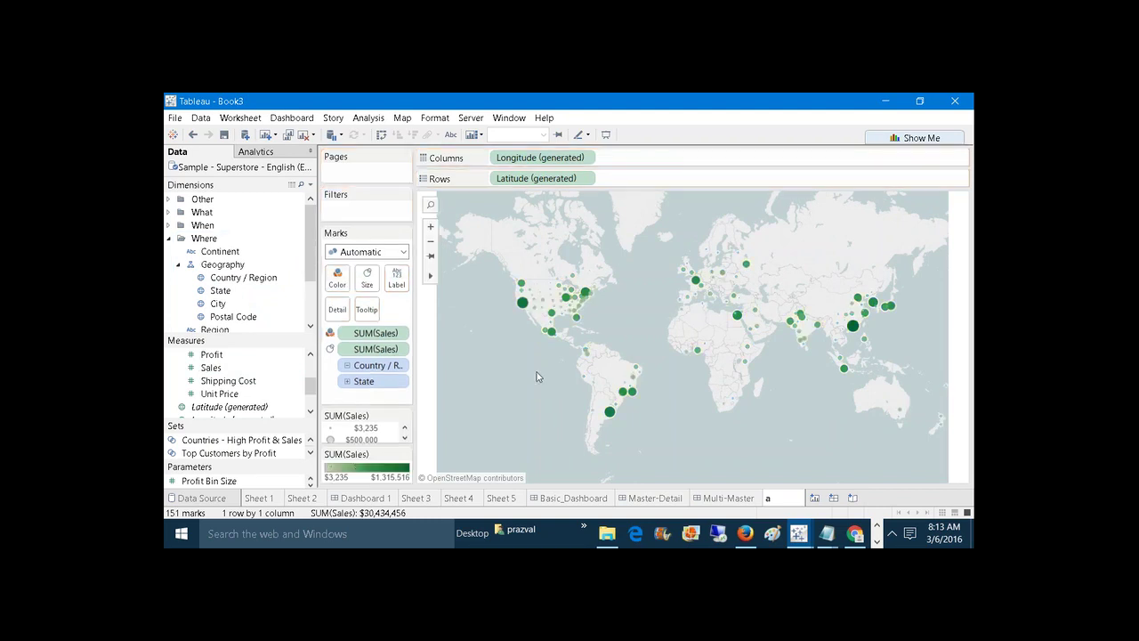
Rename the state map worksheet as StateSales.
right_click(784, 504)
left_click(827, 378)
type("StateSales")
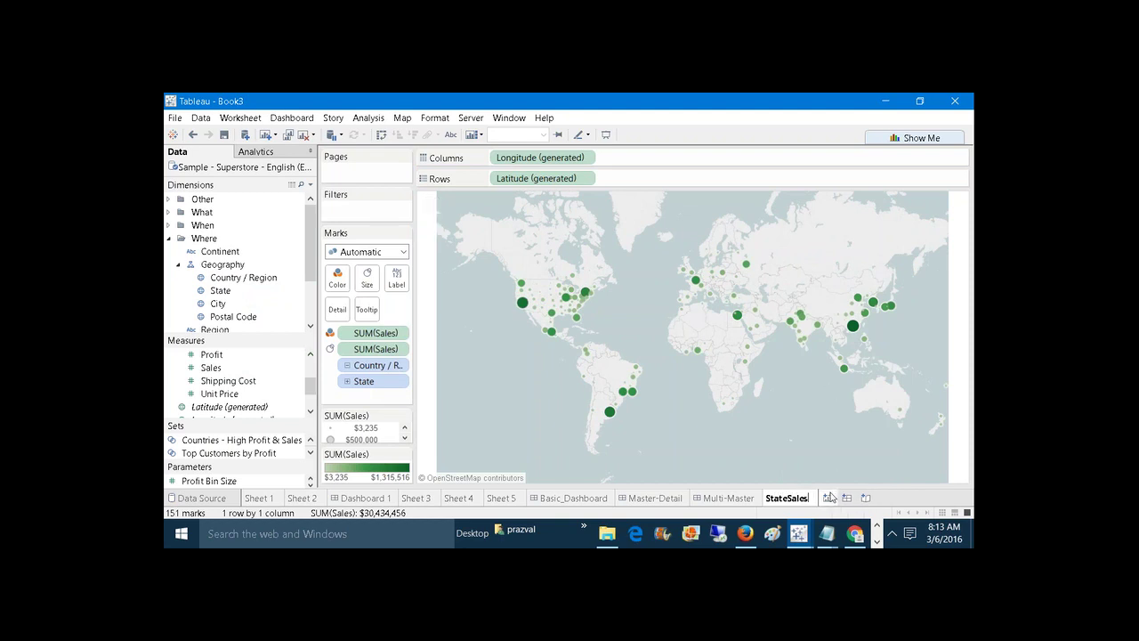
Map City on a new worksheet, and size and color its marks by the Sales measure.
left_click(828, 497)
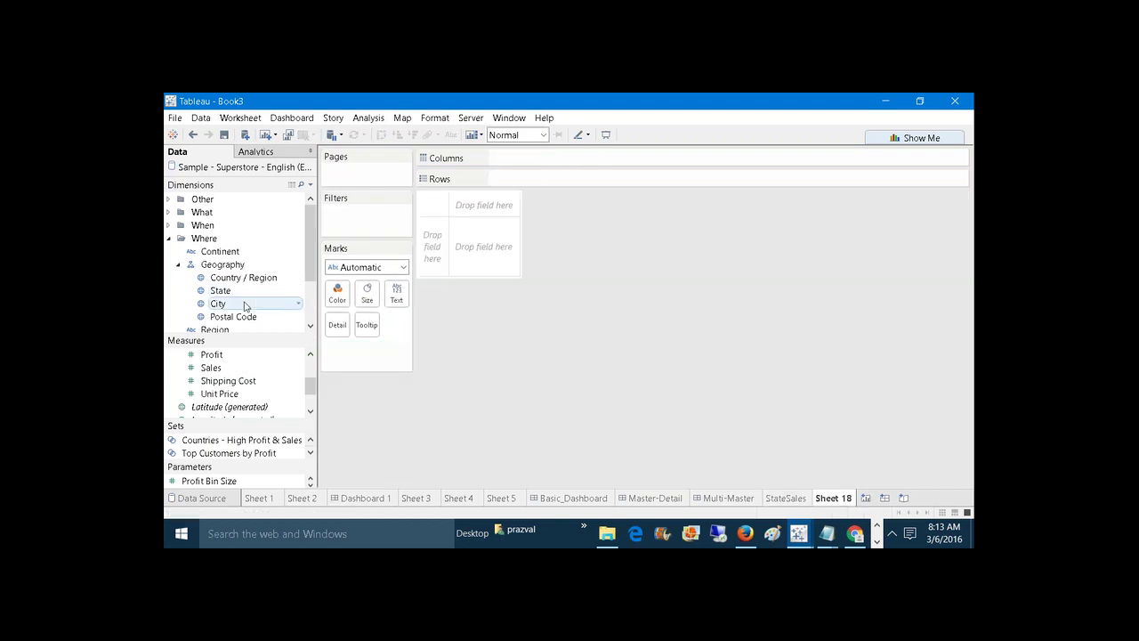
left_click(238, 308)
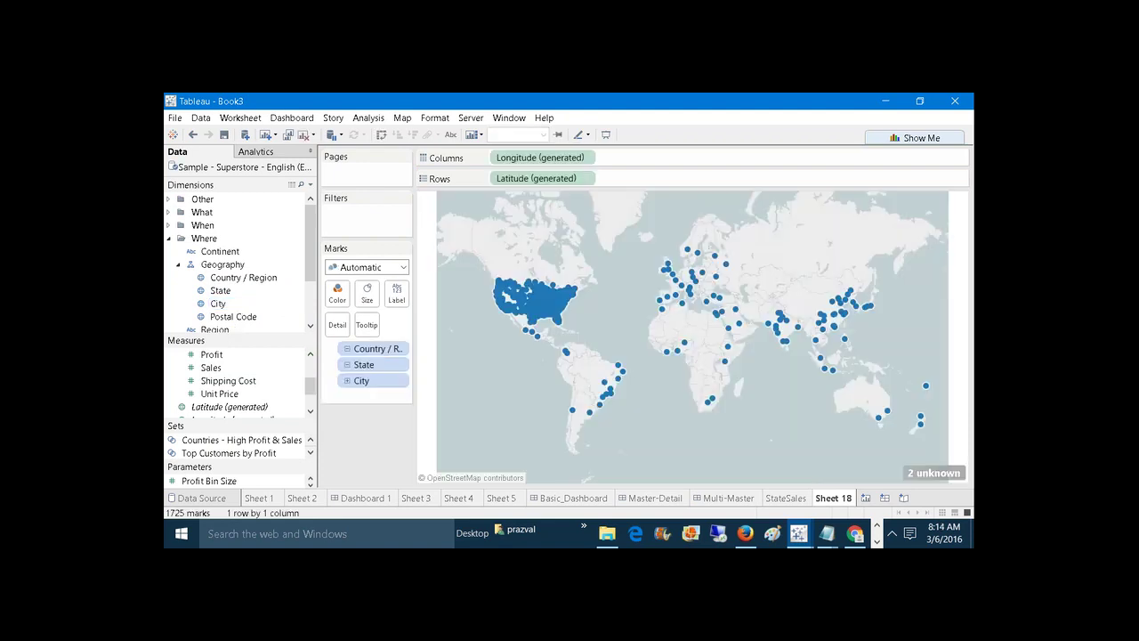
left_click_drag(211, 367, 367, 296)
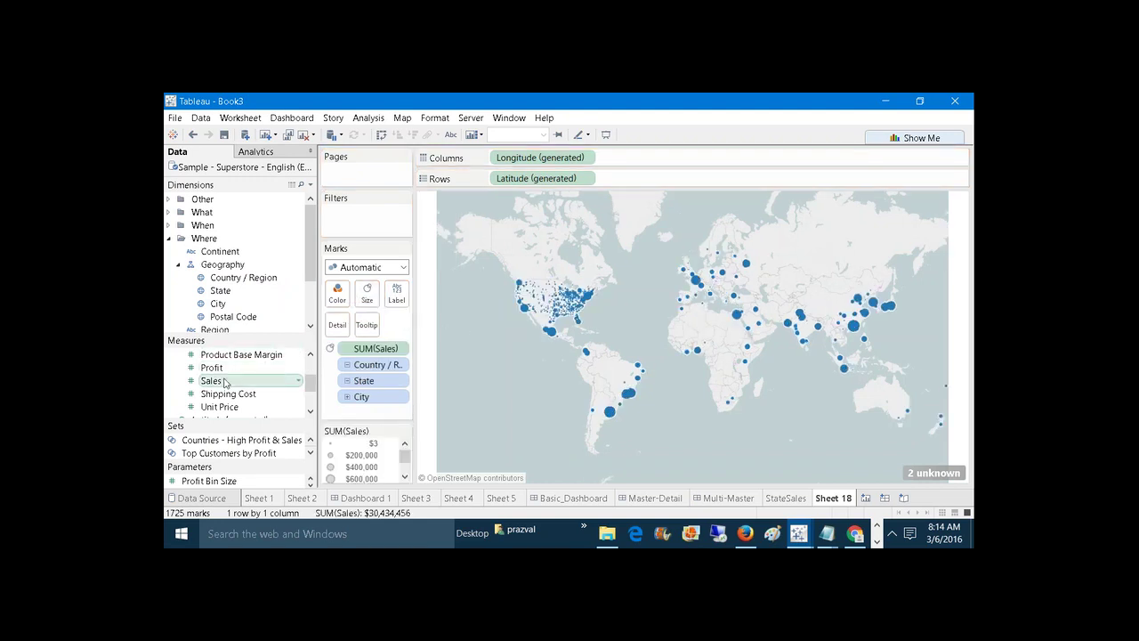
left_click_drag(211, 381, 338, 294)
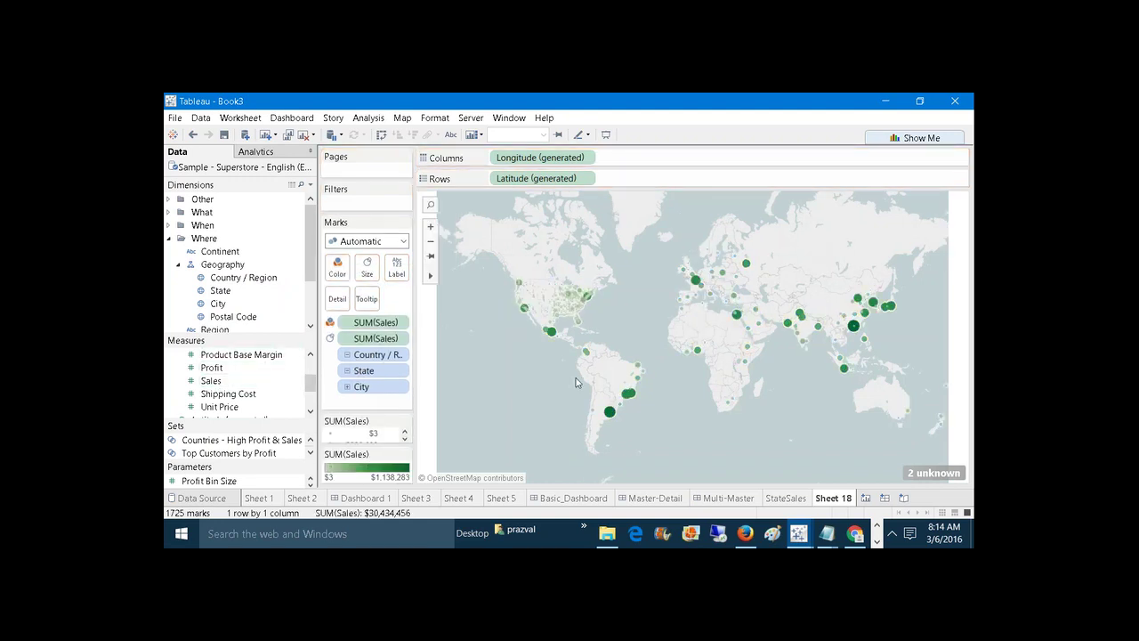
Rename the city map worksheet as CitySales and create a new blank dashboard.
right_click(834, 501)
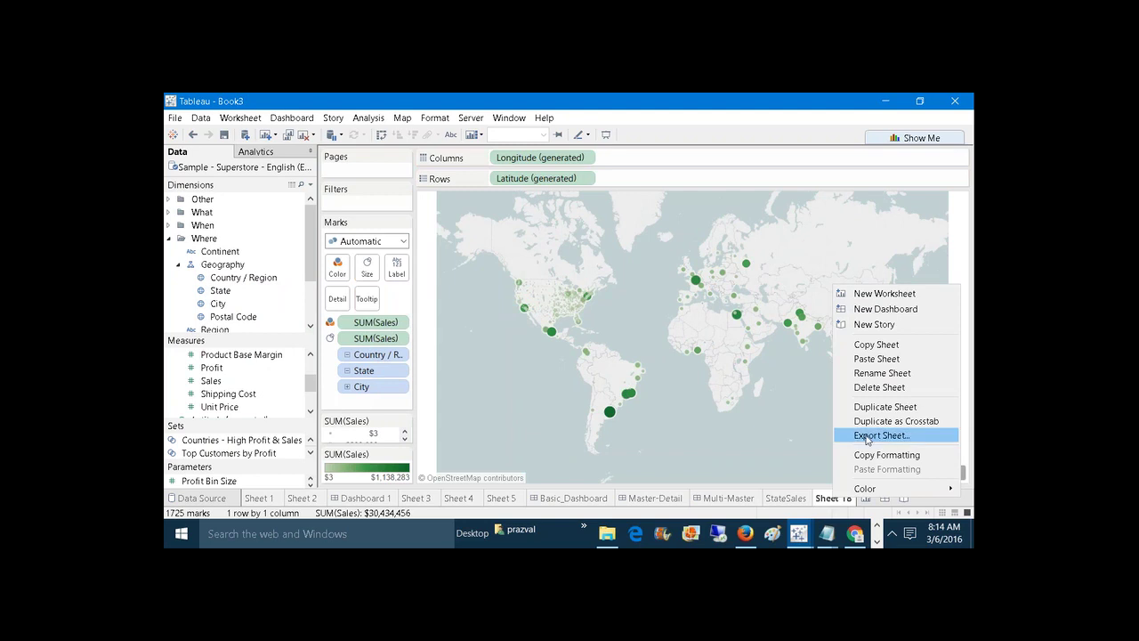
left_click(869, 374)
type("d")
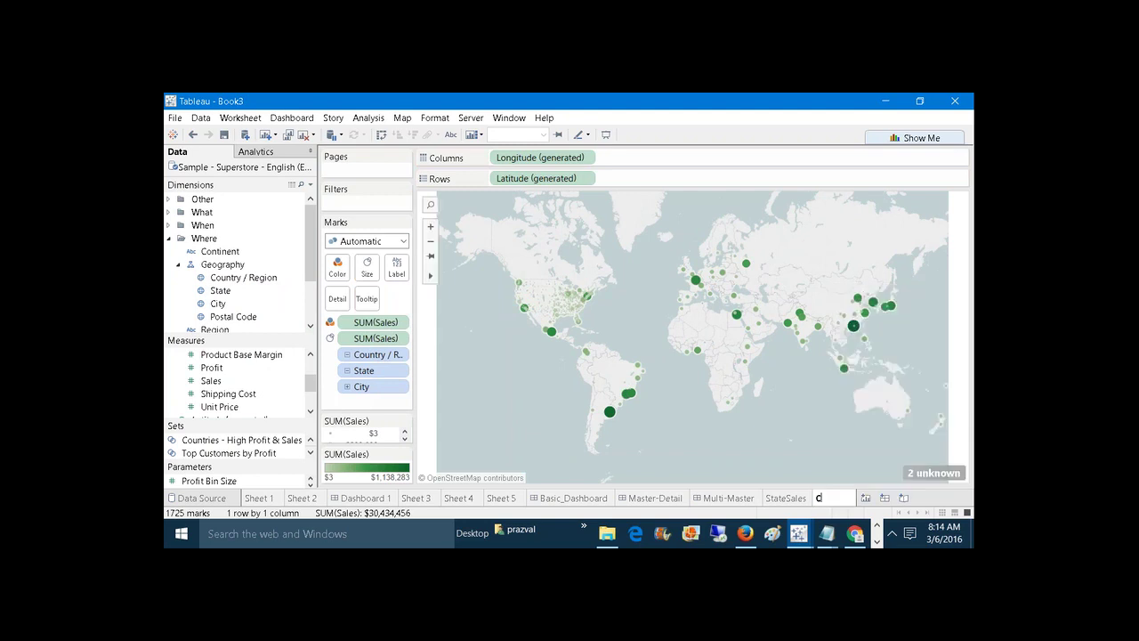
type("itySales")
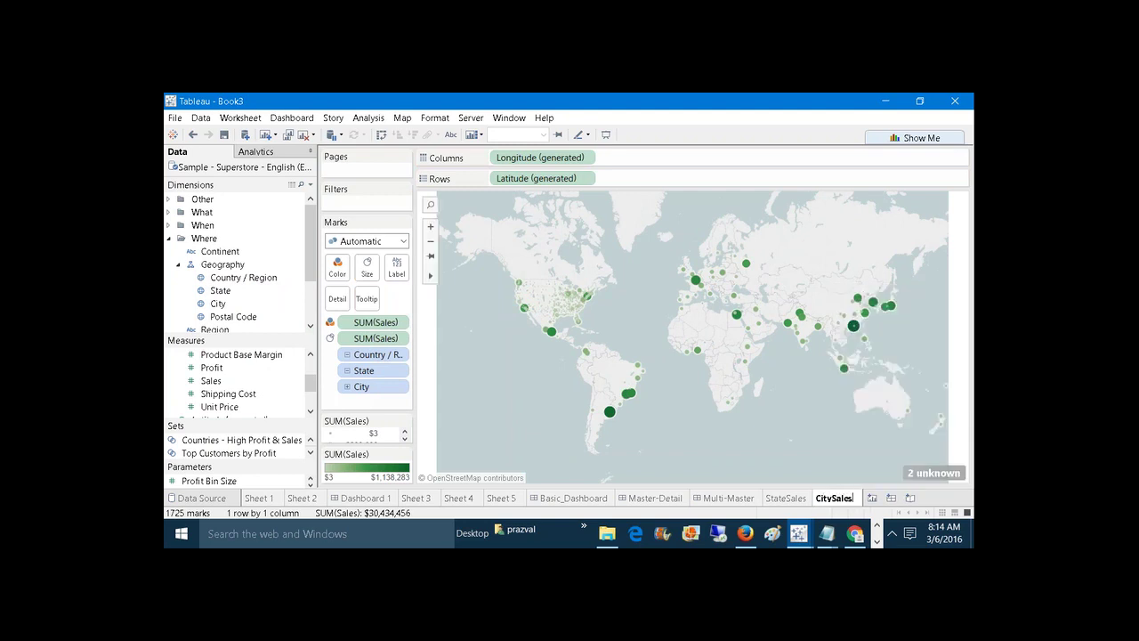
left_click(891, 498)
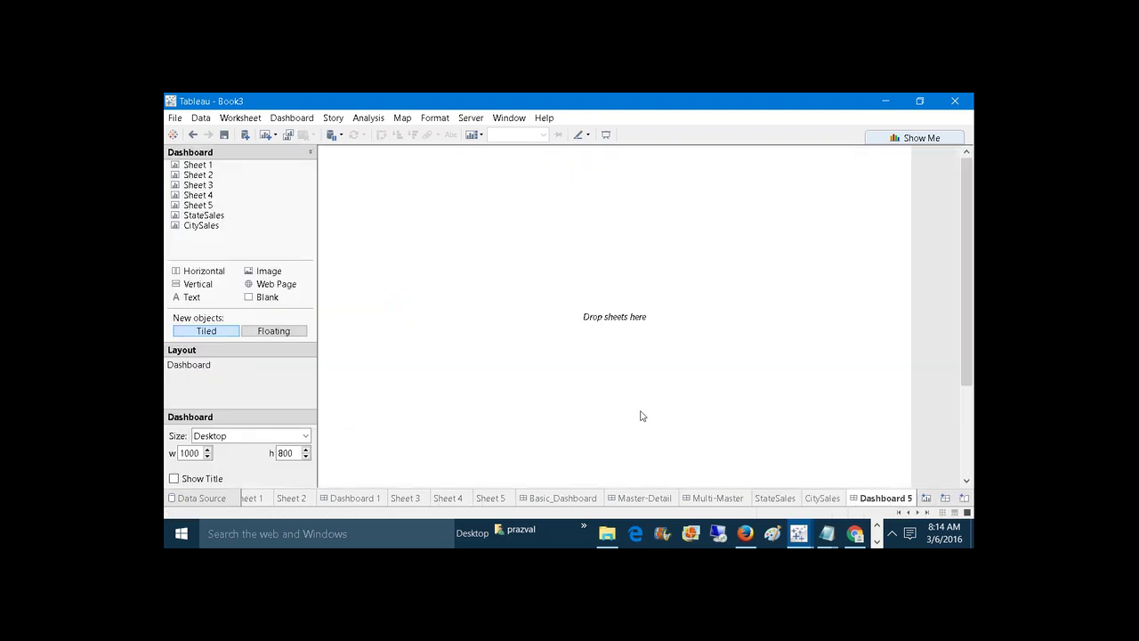
Check Basic_Dashboard's sheet list for CountrySales and compare it with the sheets offered in the new dashboard.
left_click(564, 499)
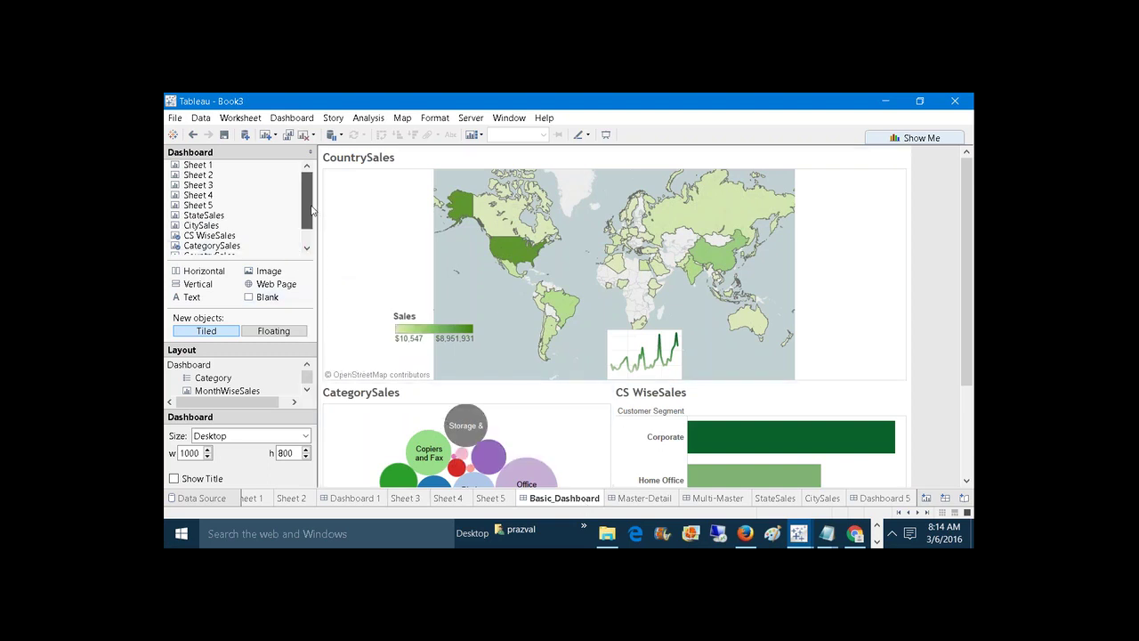
left_click_drag(307, 213, 310, 234)
mouse_move(280, 239)
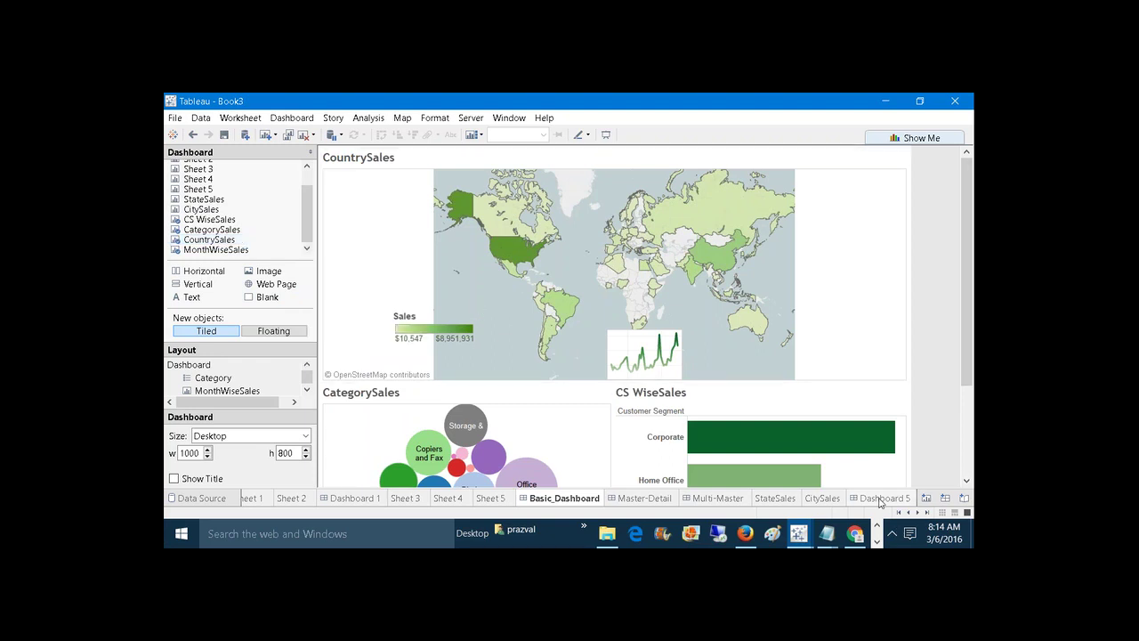
mouse_move(218, 245)
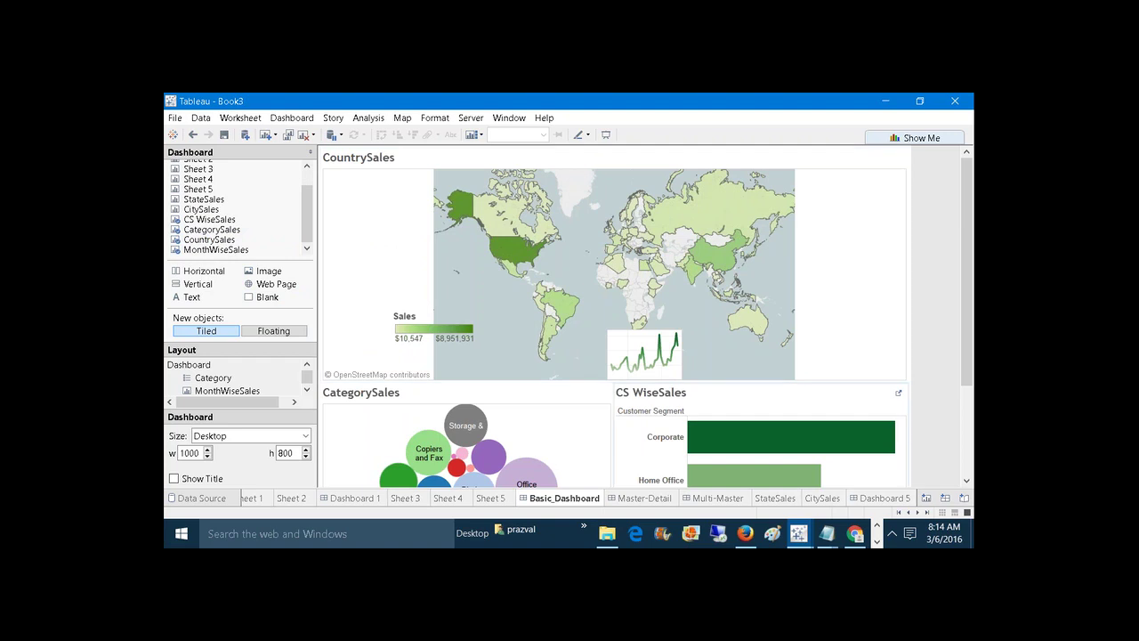
left_click(881, 499)
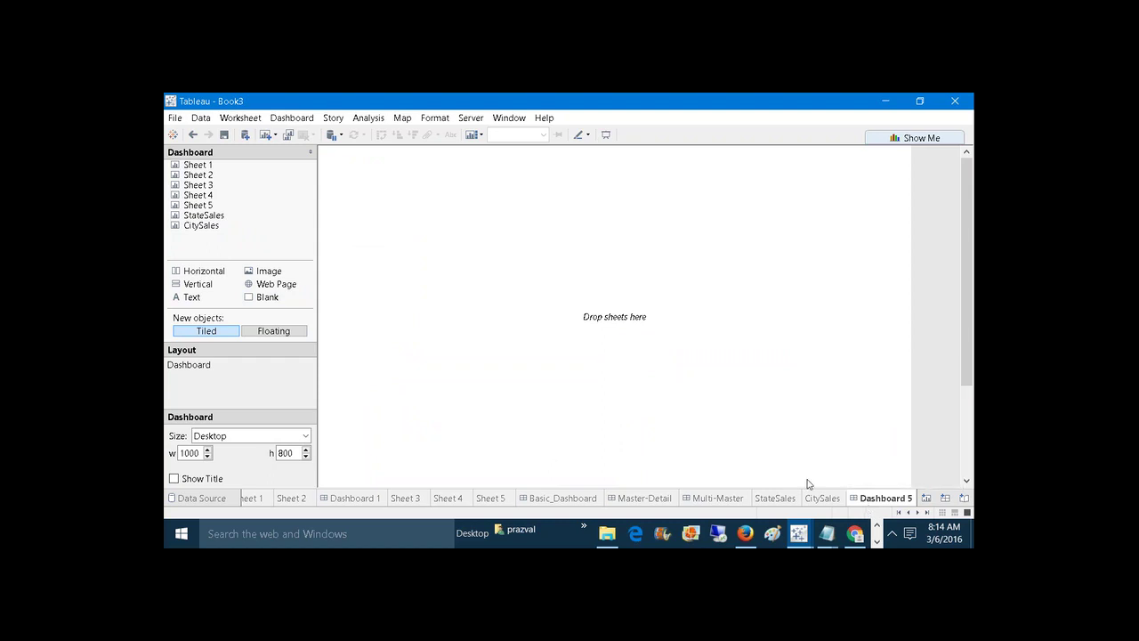
Unhide all sheets used in Basic_Dashboard and return to the blank Dashboard 5.
left_click(571, 499)
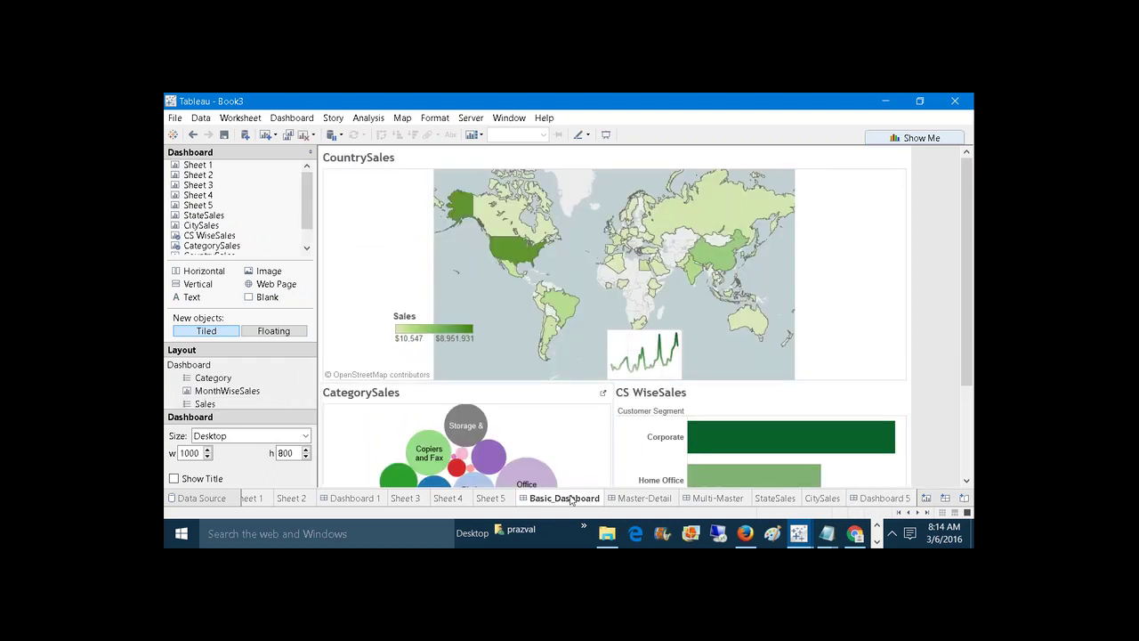
right_click(572, 499)
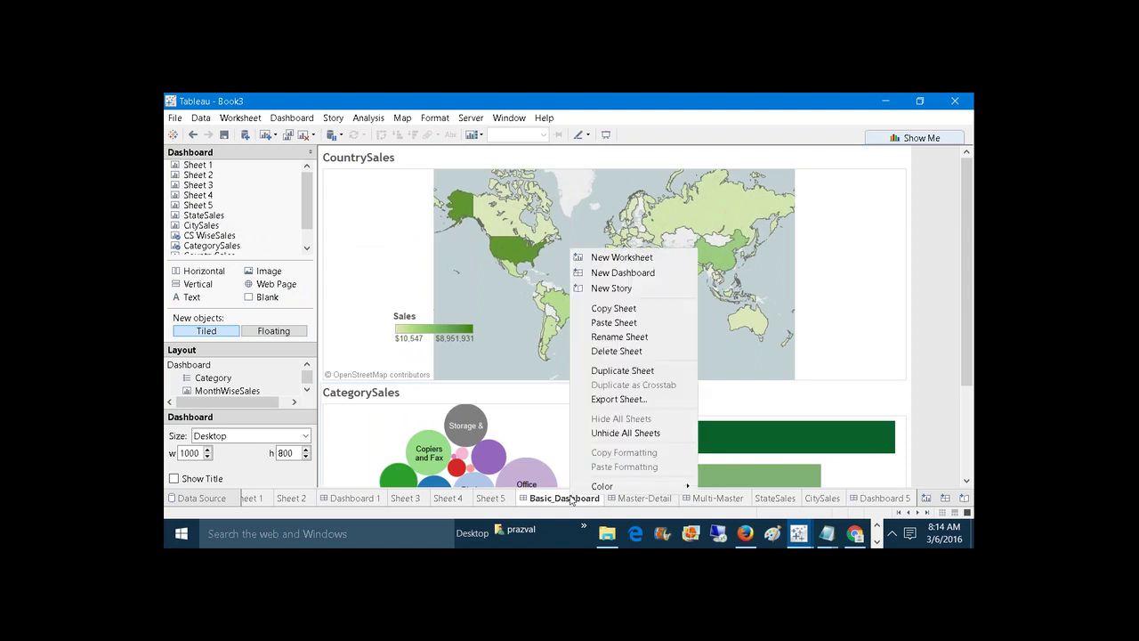
left_click(610, 433)
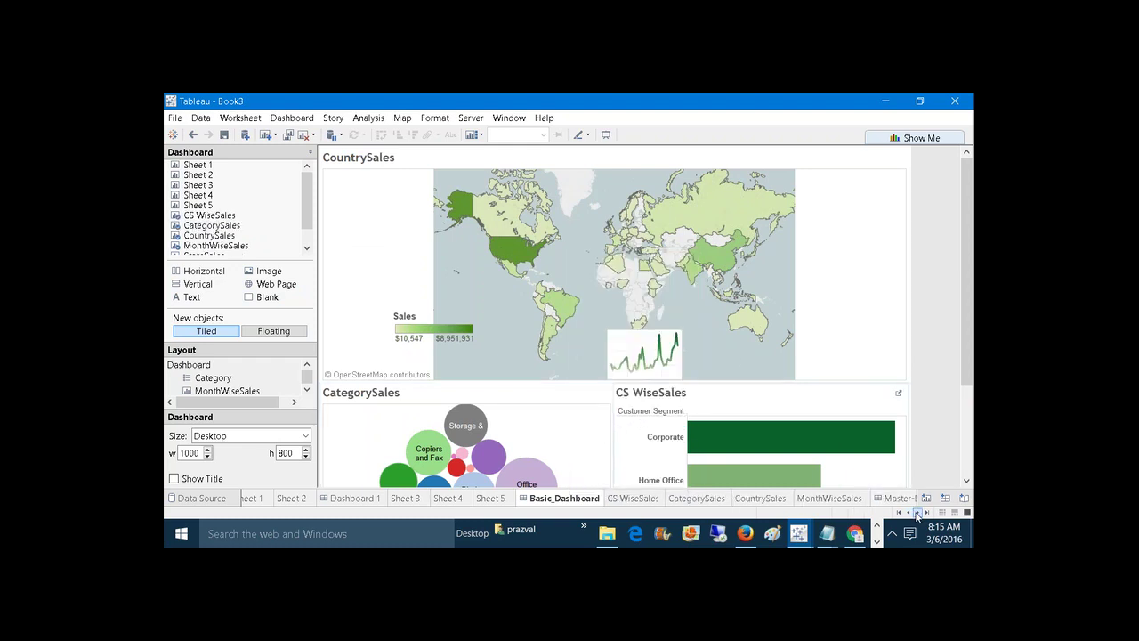
left_click(917, 513)
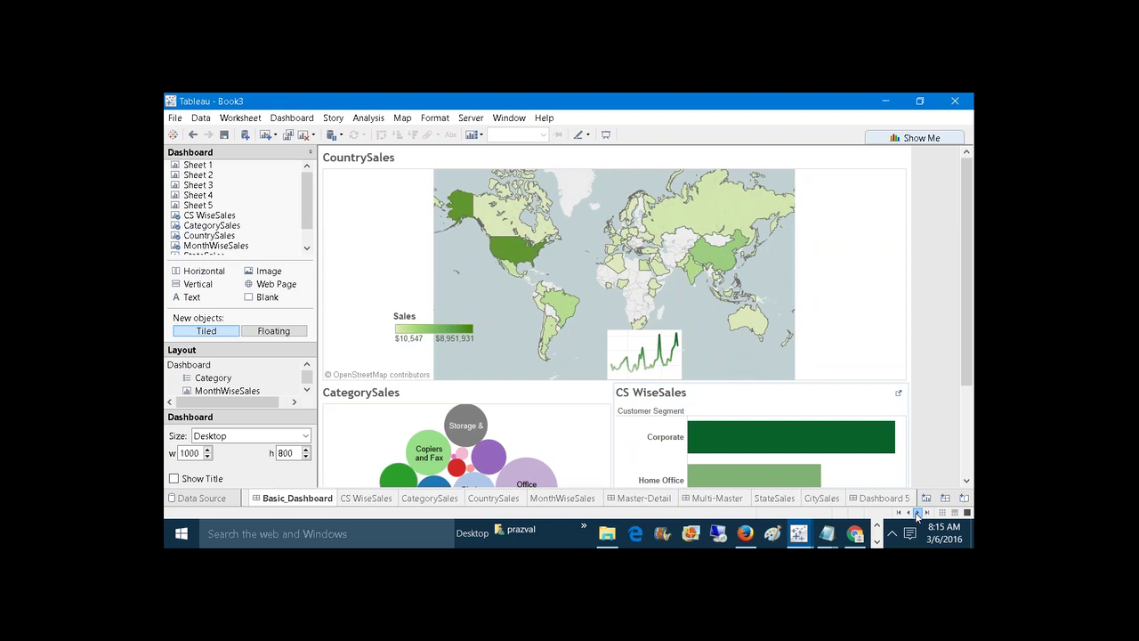
left_click(878, 498)
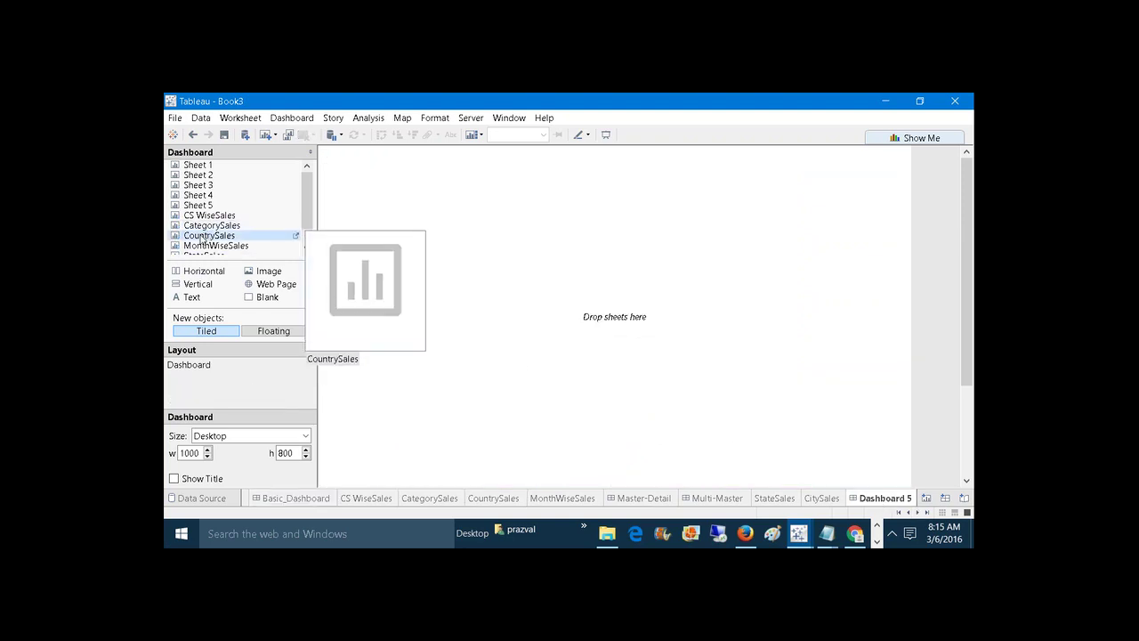
Place the CountrySales sheet on the blank dashboard and float its Sales color legend over the map.
left_click_drag(204, 238, 416, 217)
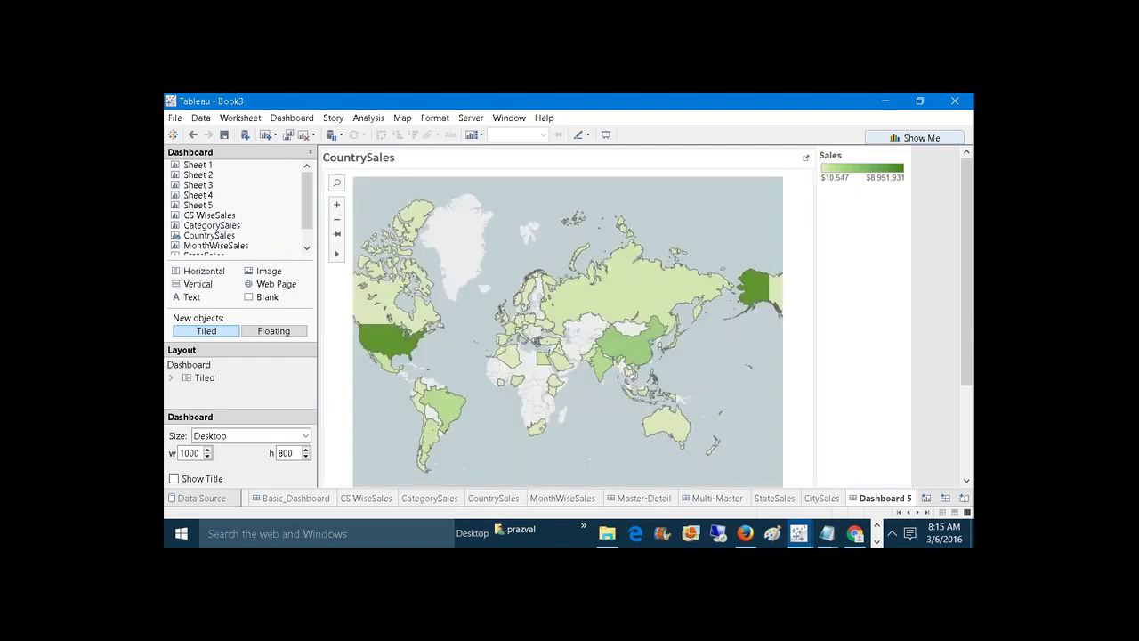
left_click(855, 168)
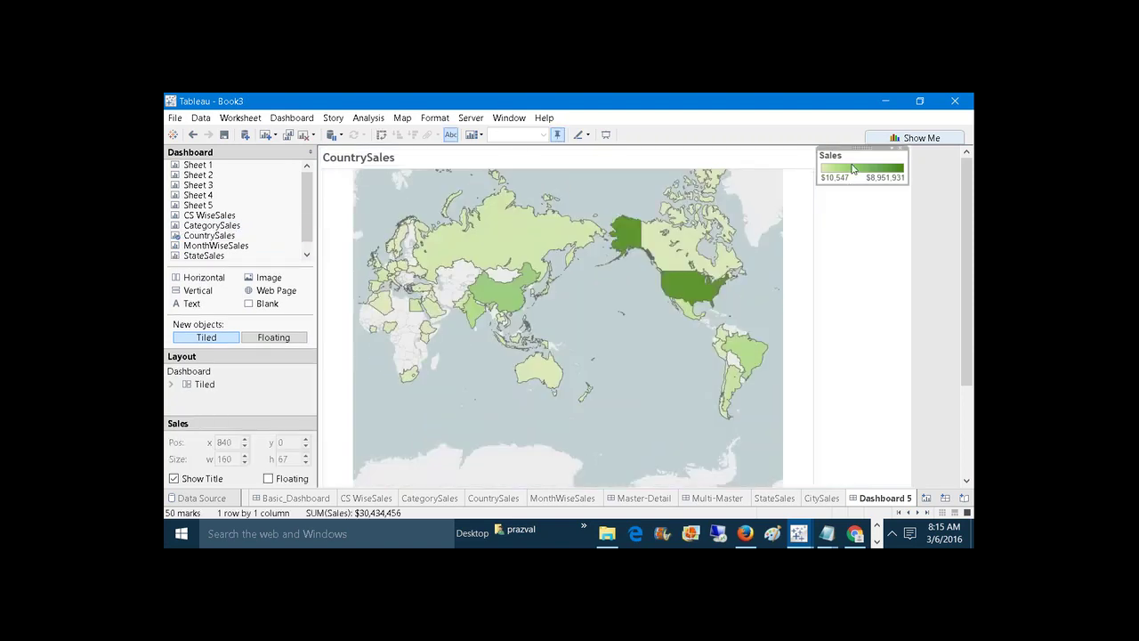
left_click_drag(862, 147, 617, 312)
left_click(723, 407)
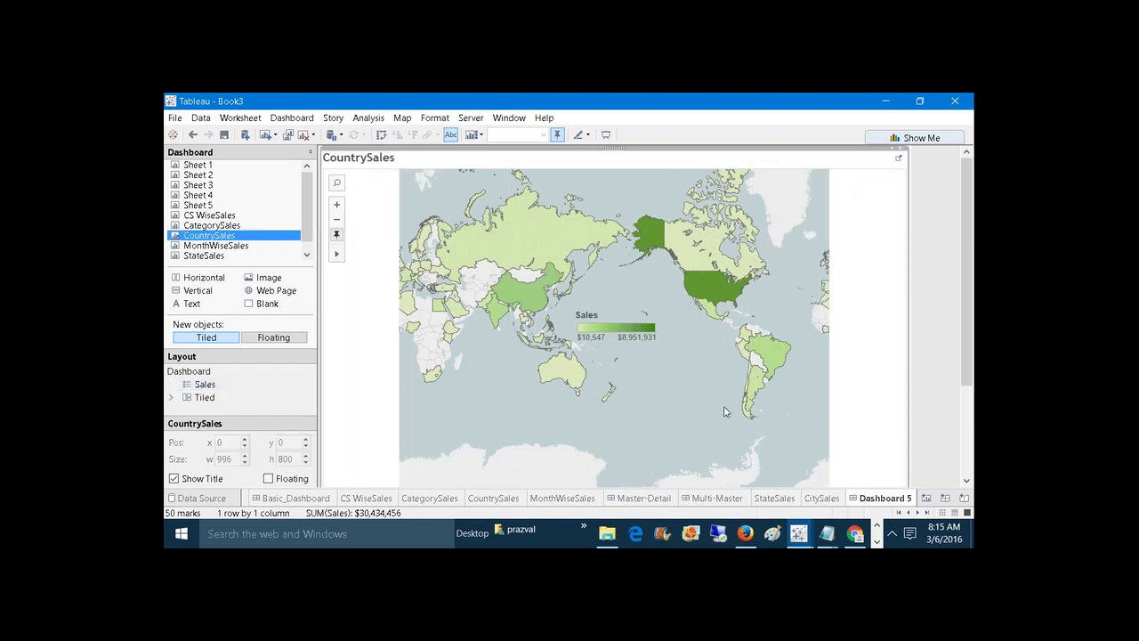
Add the StateSales sheet below CountrySales and enlarge CountrySales by lowering the boundary between the two maps.
left_click_drag(966, 271, 966, 353)
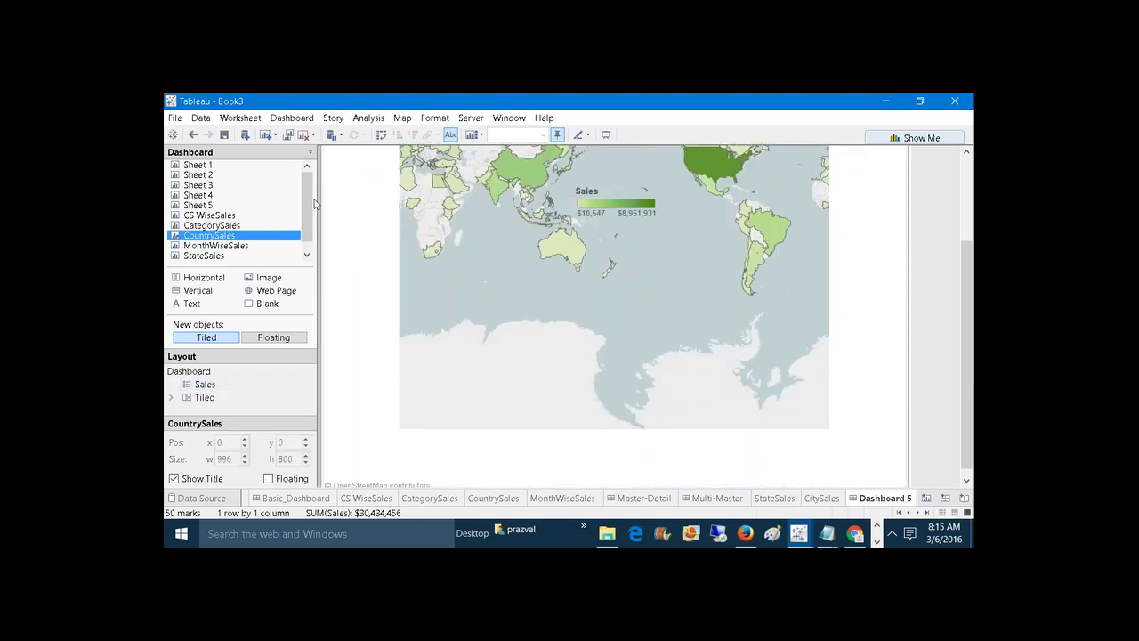
left_click_drag(308, 199, 308, 209)
mouse_move(284, 246)
left_mouse_down()
mouse_move(525, 384)
mouse_move(478, 353)
left_mouse_up()
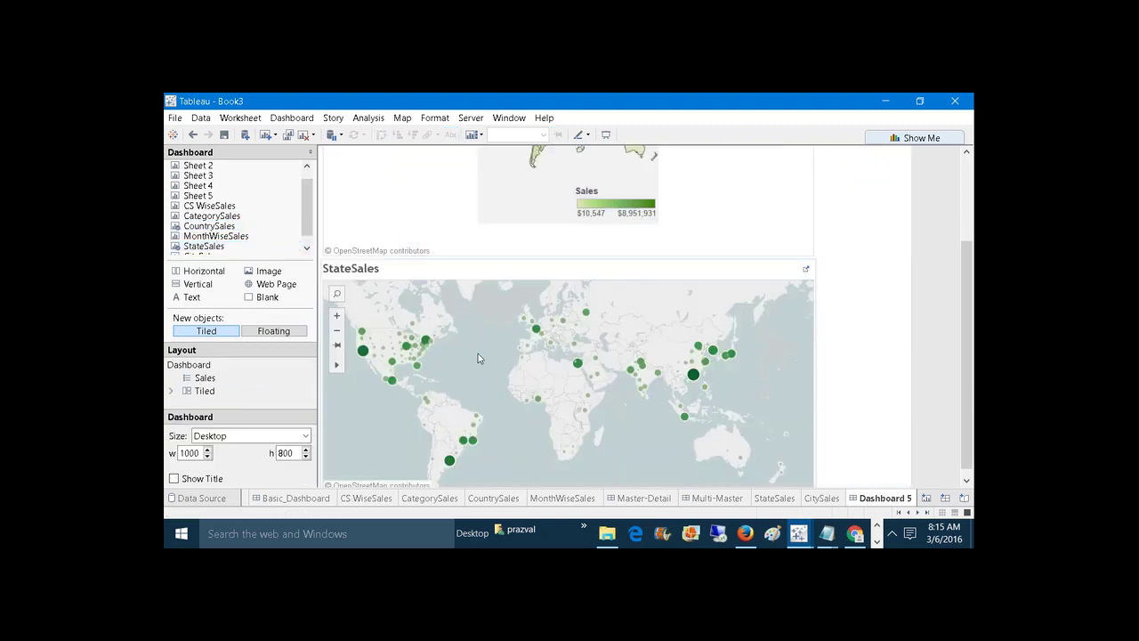
left_click(434, 335)
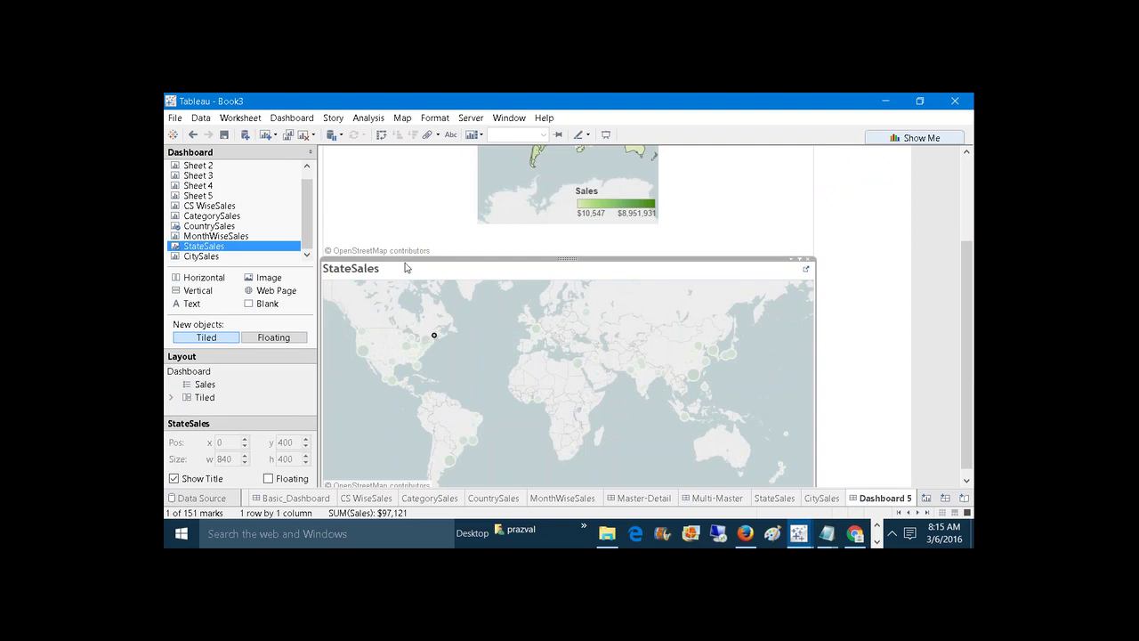
left_click_drag(439, 258, 437, 314)
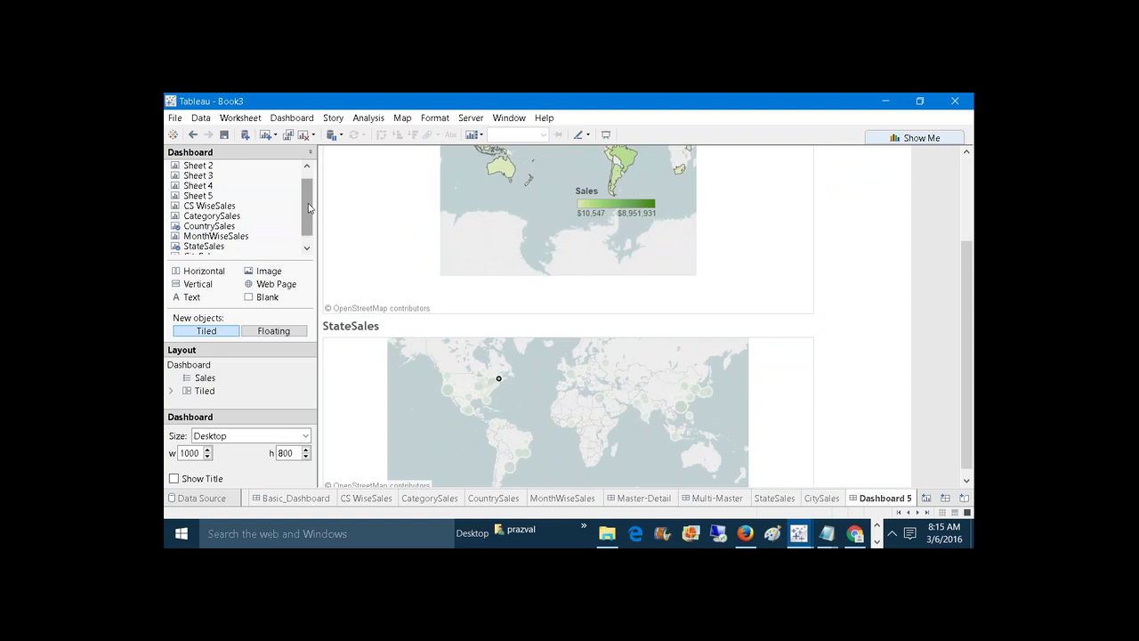
Add the CitySales sheet beside StateSales and select India on the CountrySales map.
left_click_drag(309, 208, 309, 214)
left_click_drag(201, 249, 672, 435)
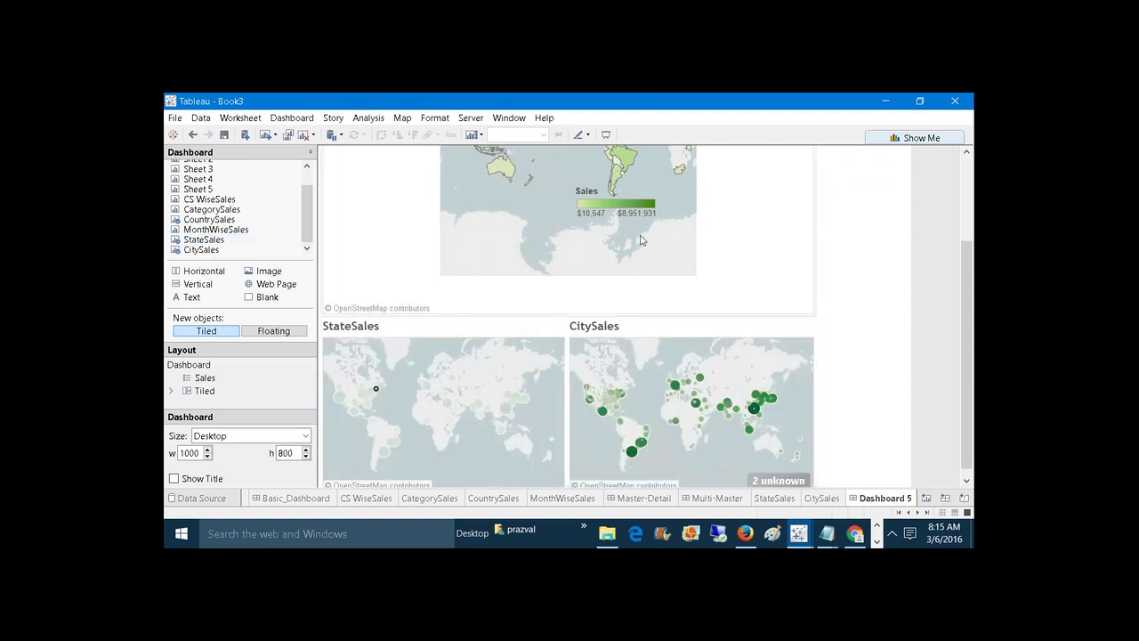
left_click(643, 241)
left_click_drag(966, 382, 968, 287)
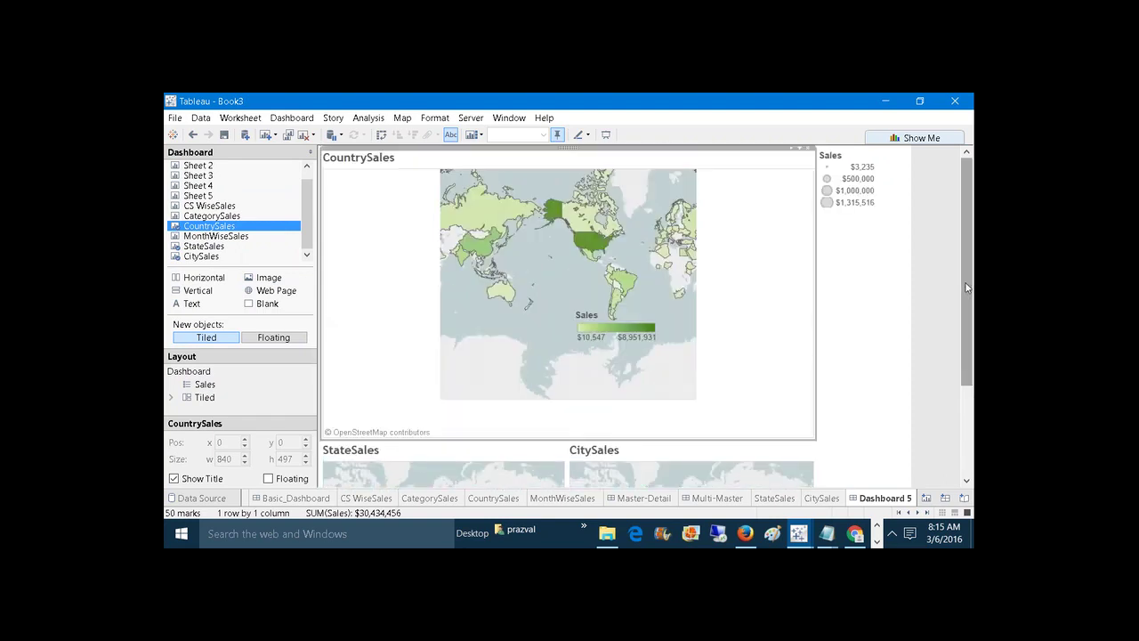
left_click(460, 253)
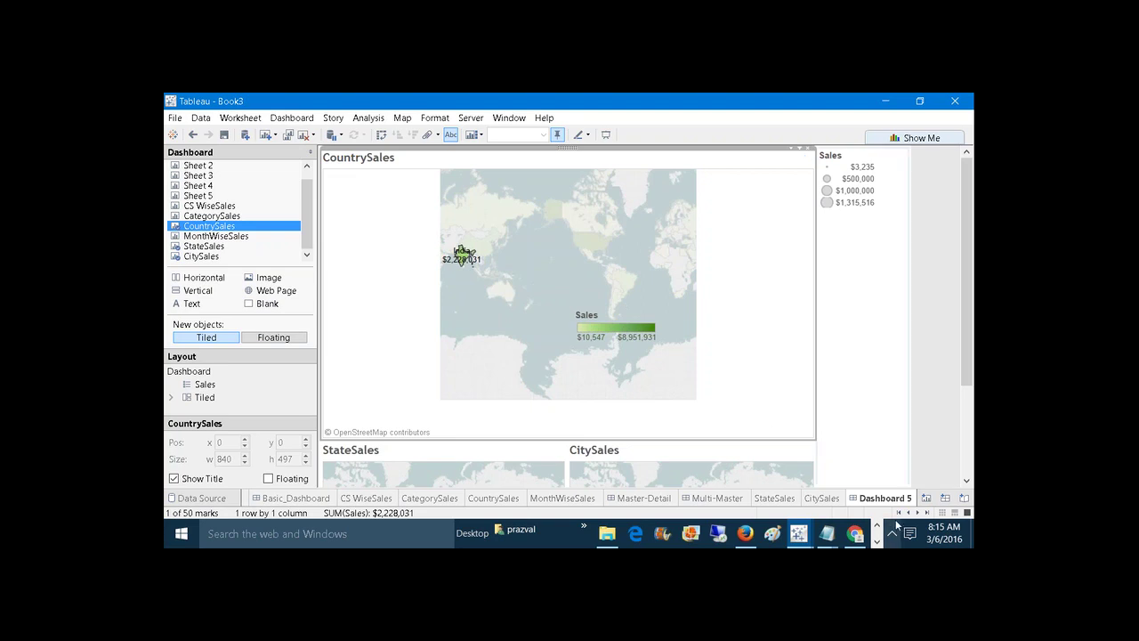
Rename the dashboard as Action_Board1.
right_click(877, 501)
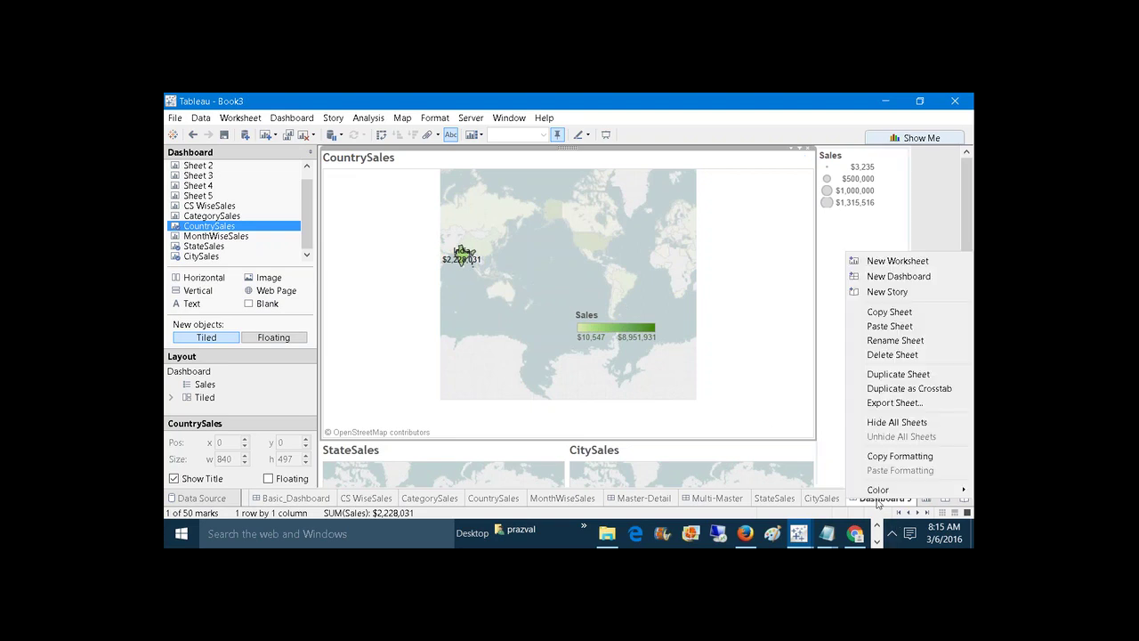
left_click(884, 345)
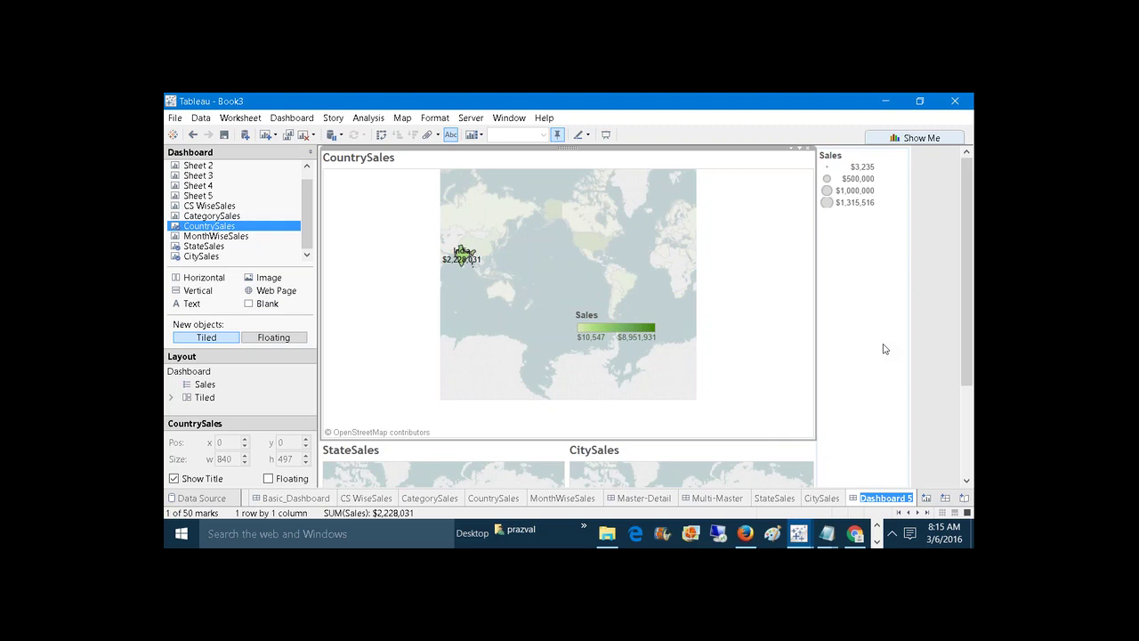
type("A")
type("ction Board1")
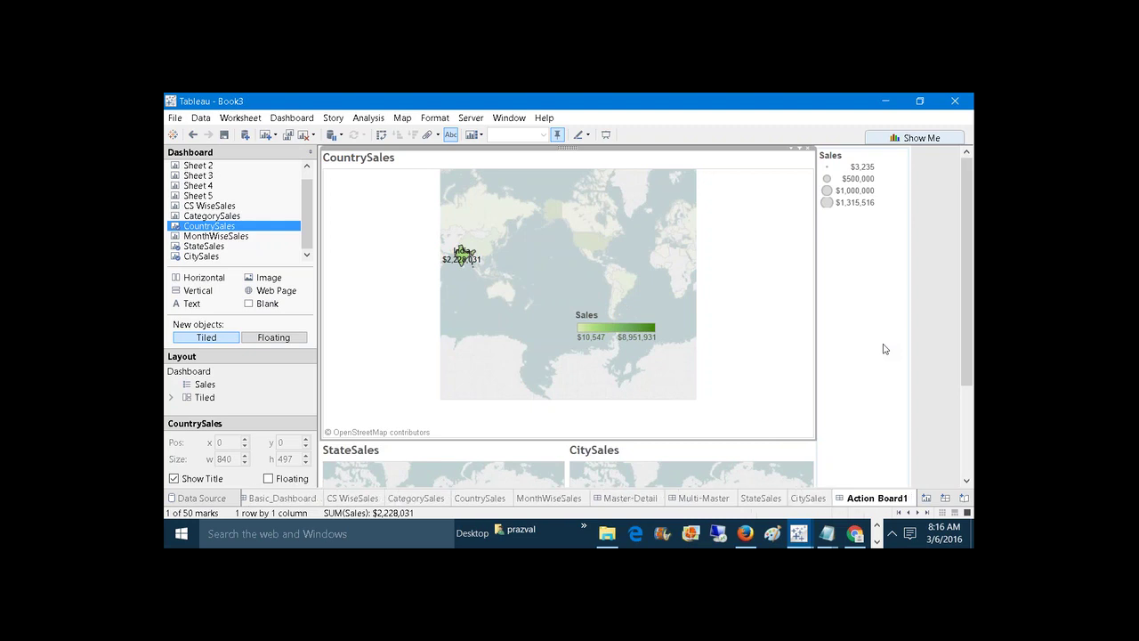
left_click(930, 347)
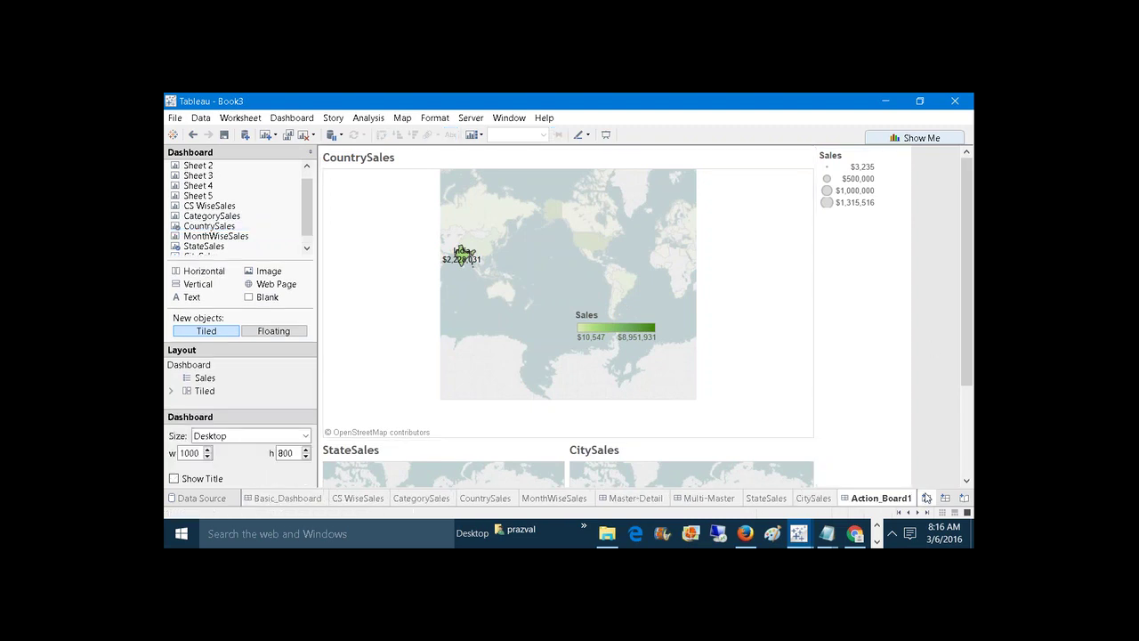
Create a new worksheet, check the Task4 notes in Notepad for the second dashboard's sheets, and return to Book3.
left_click(926, 497)
mouse_move(827, 533)
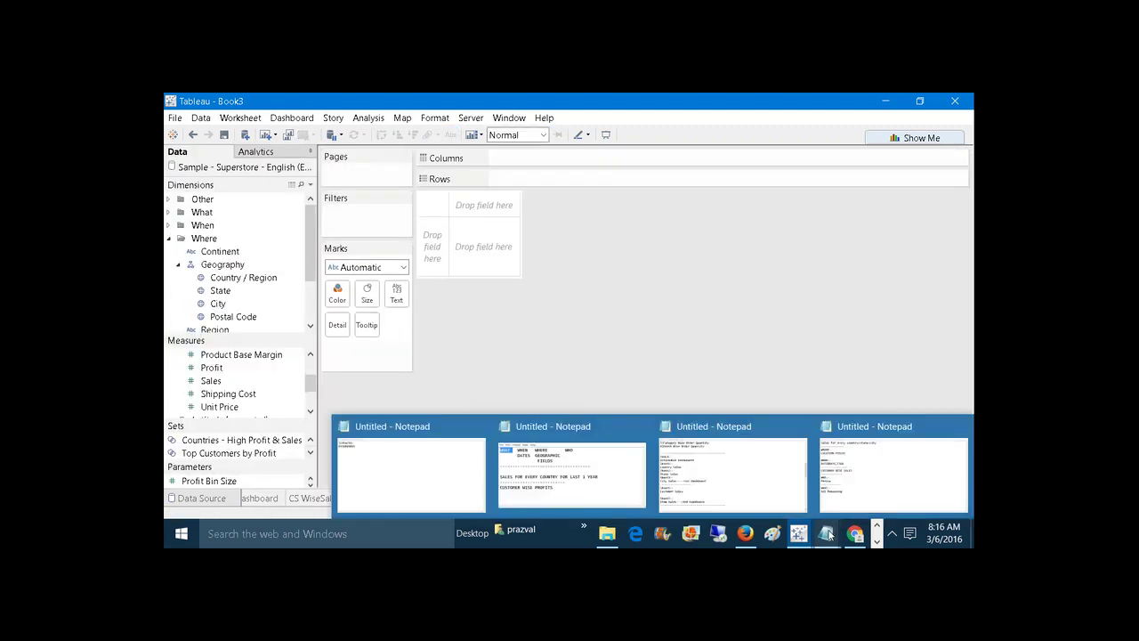
left_click(709, 465)
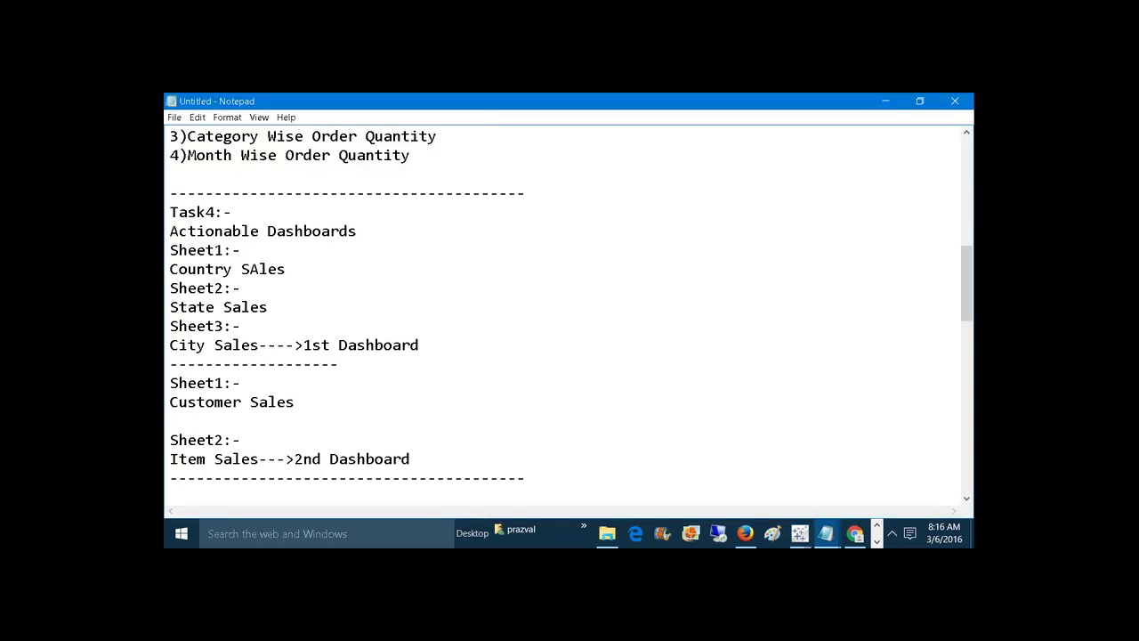
mouse_move(799, 533)
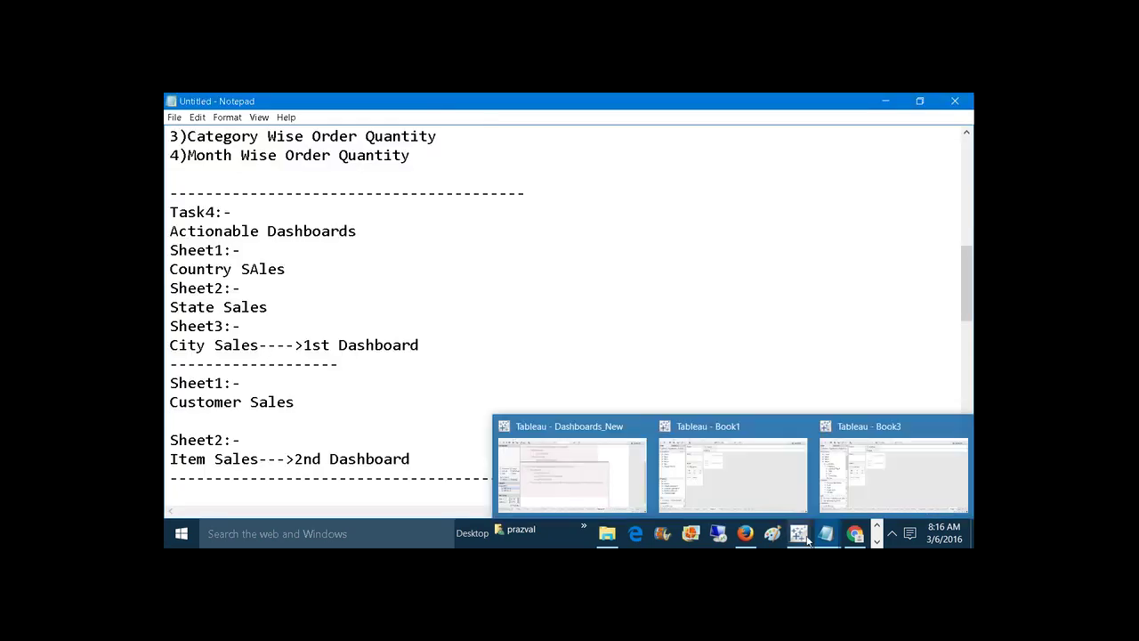
left_click(870, 488)
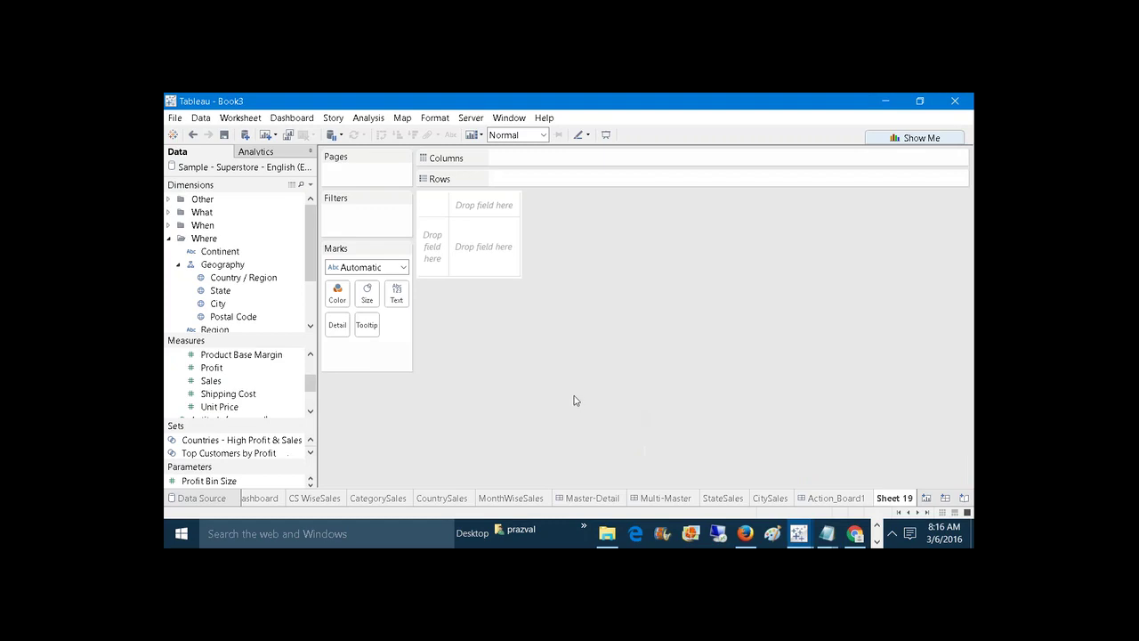
Build a horizontal bar chart of Sales by Customer Name with all members, sorted descending and colored by Sales.
left_click(169, 238)
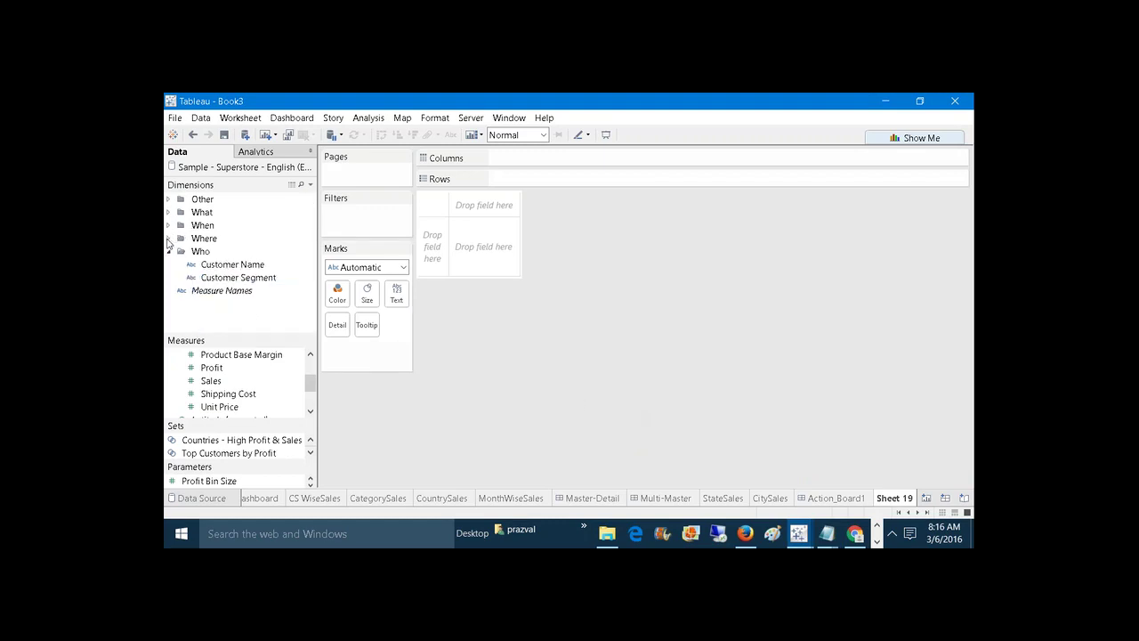
left_click(214, 264)
left_click_drag(214, 264, 537, 180)
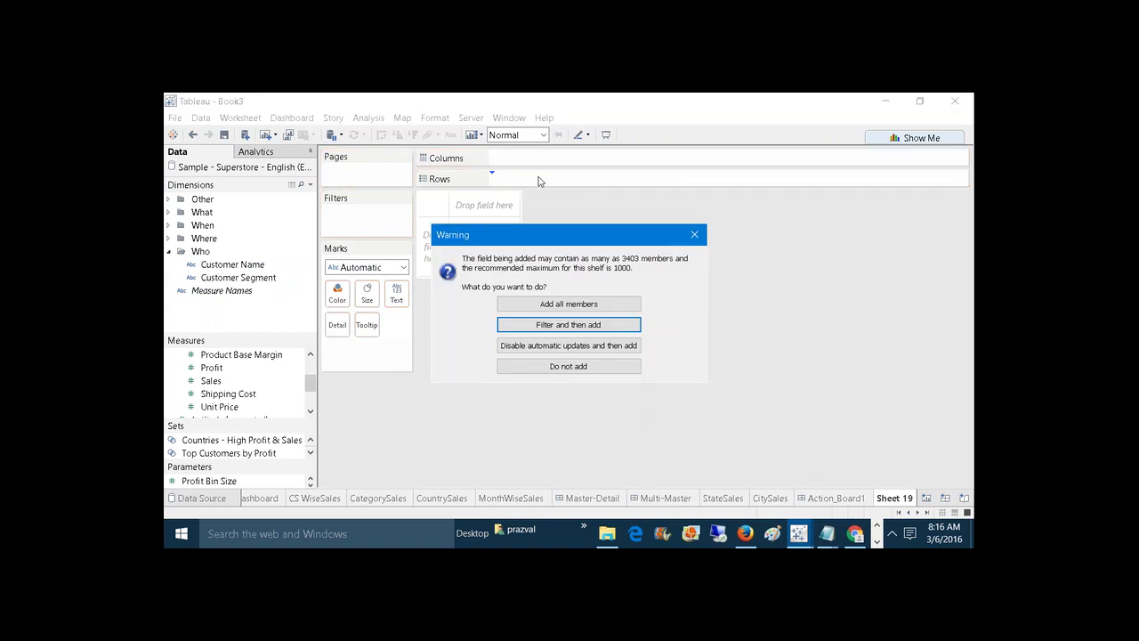
left_click(539, 303)
left_click(247, 379)
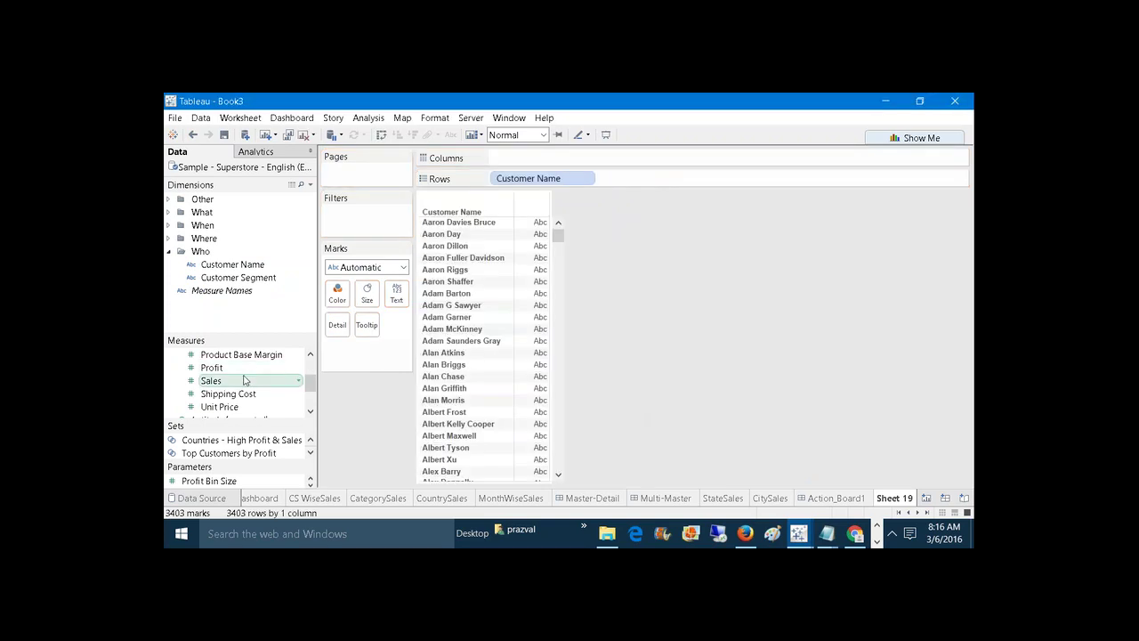
mouse_move(245, 380)
left_mouse_down()
mouse_move(508, 338)
mouse_move(511, 158)
left_mouse_up()
left_click(412, 134)
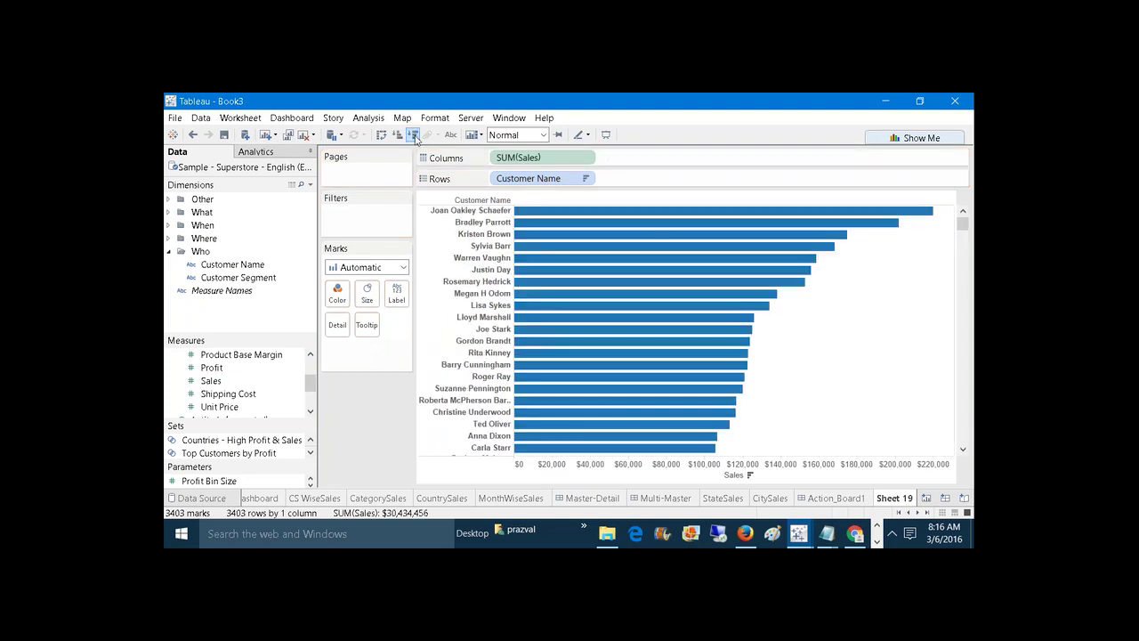
left_click(237, 385)
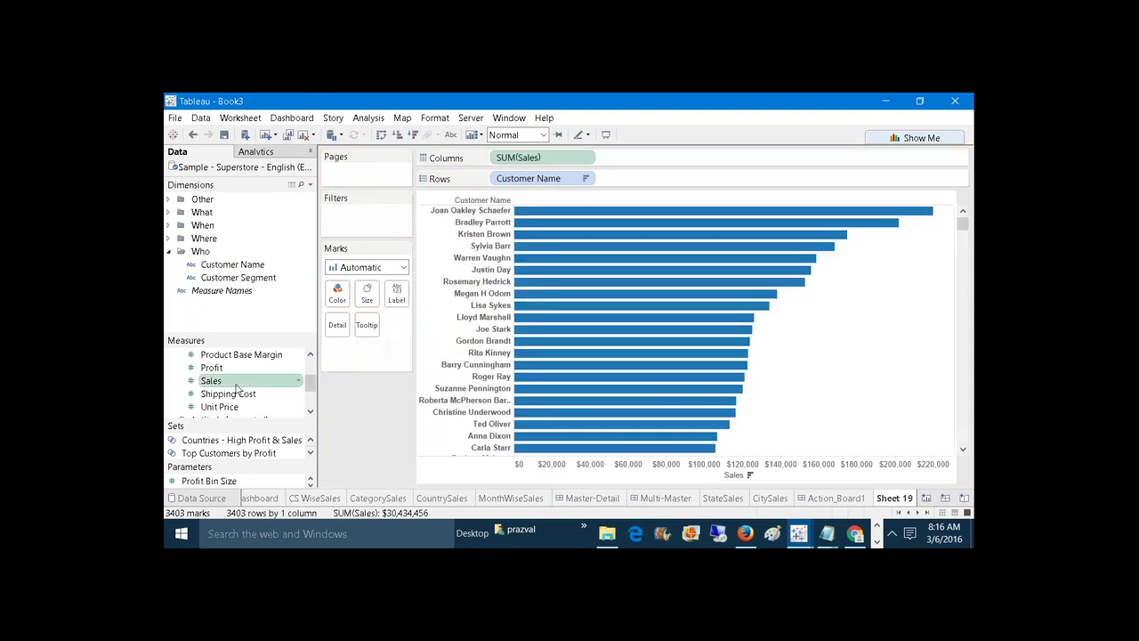
left_click_drag(237, 386, 338, 294)
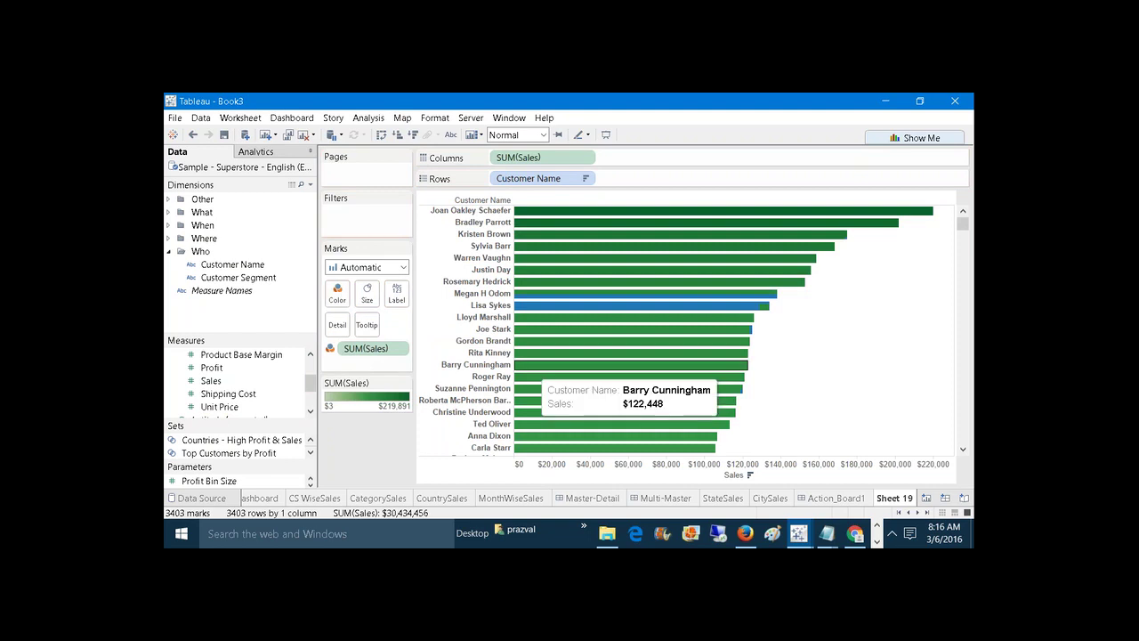
Rename the customer sales worksheet as Customer.
right_click(887, 500)
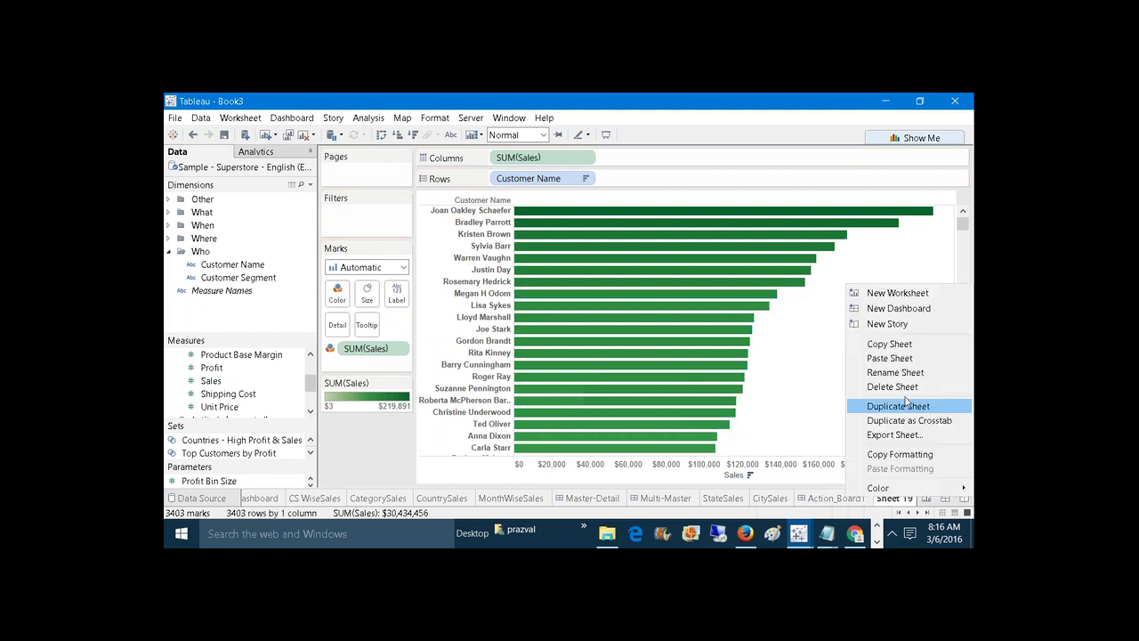
left_click(894, 358)
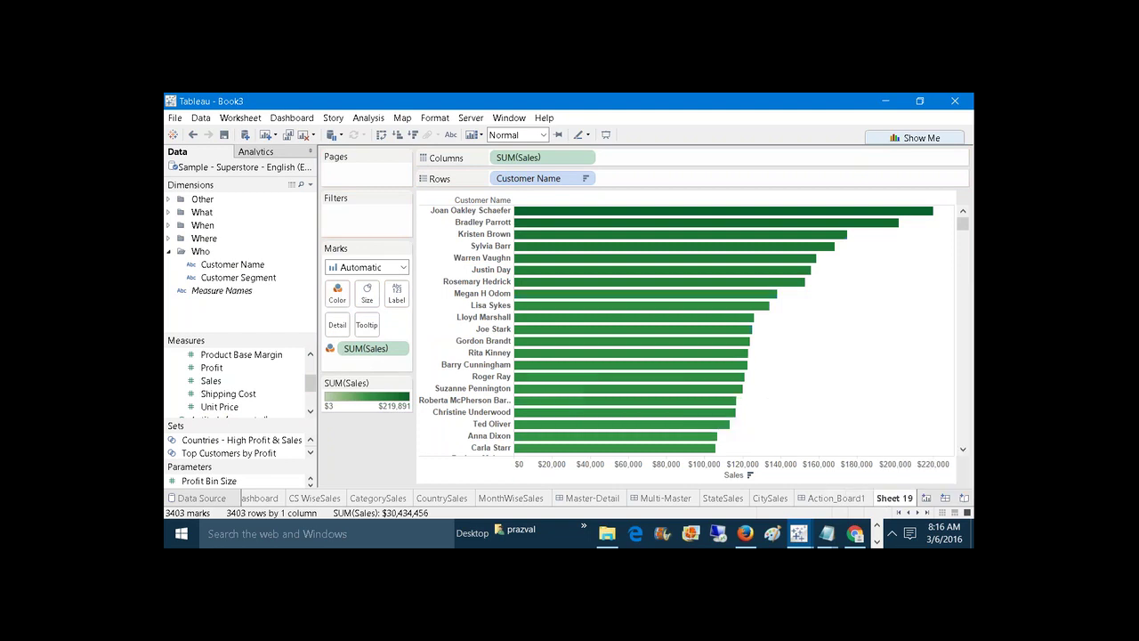
right_click(894, 500)
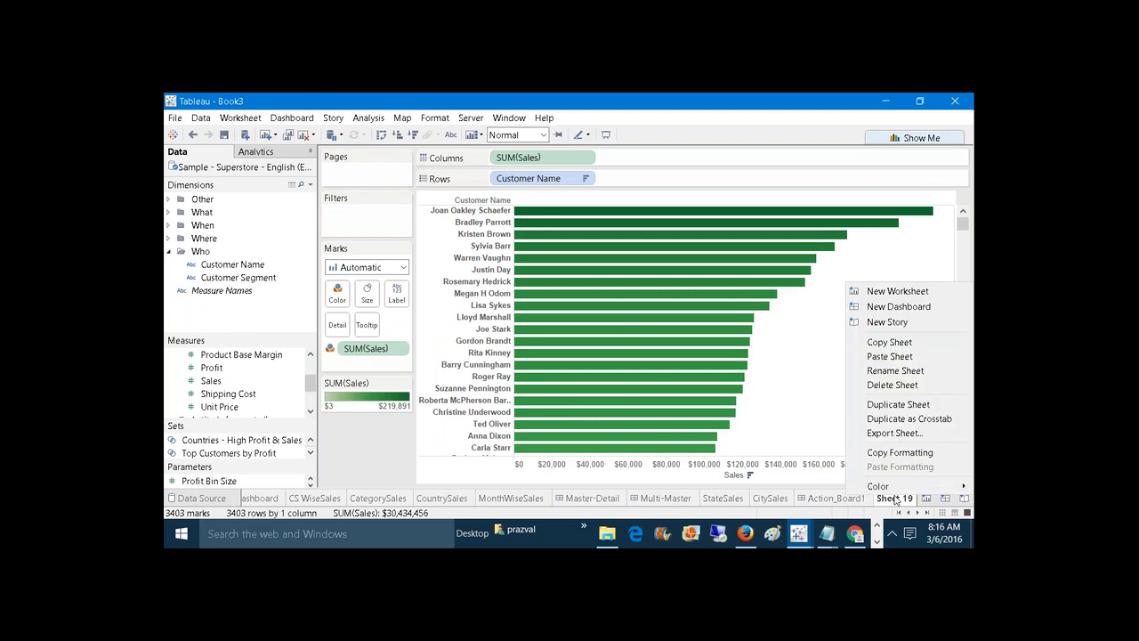
left_click(920, 371)
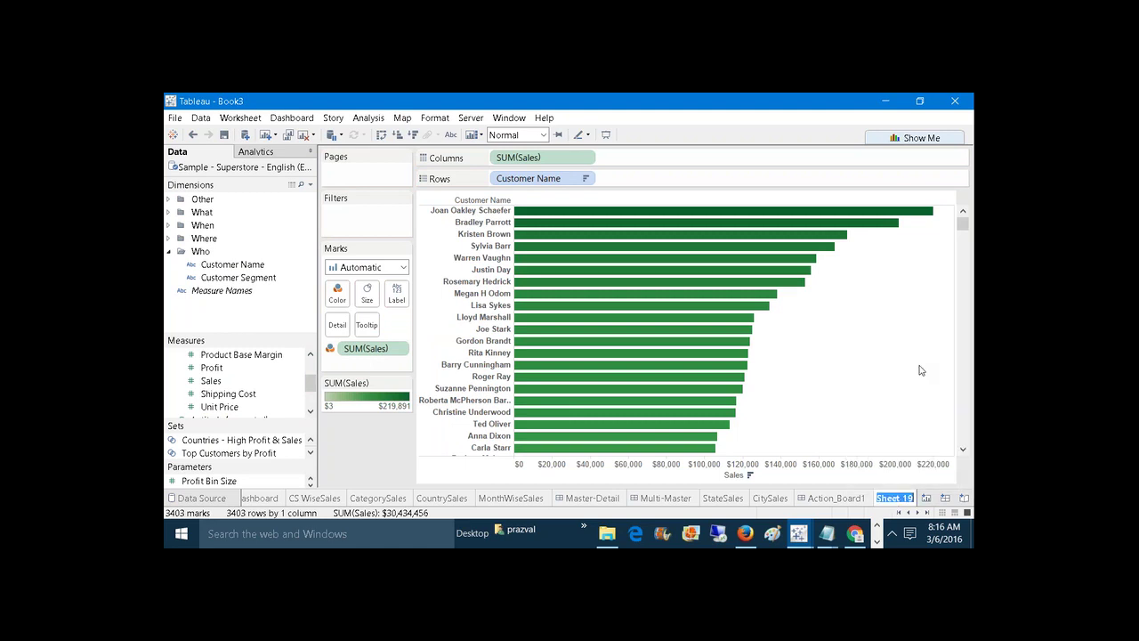
type("d")
type("ustomer")
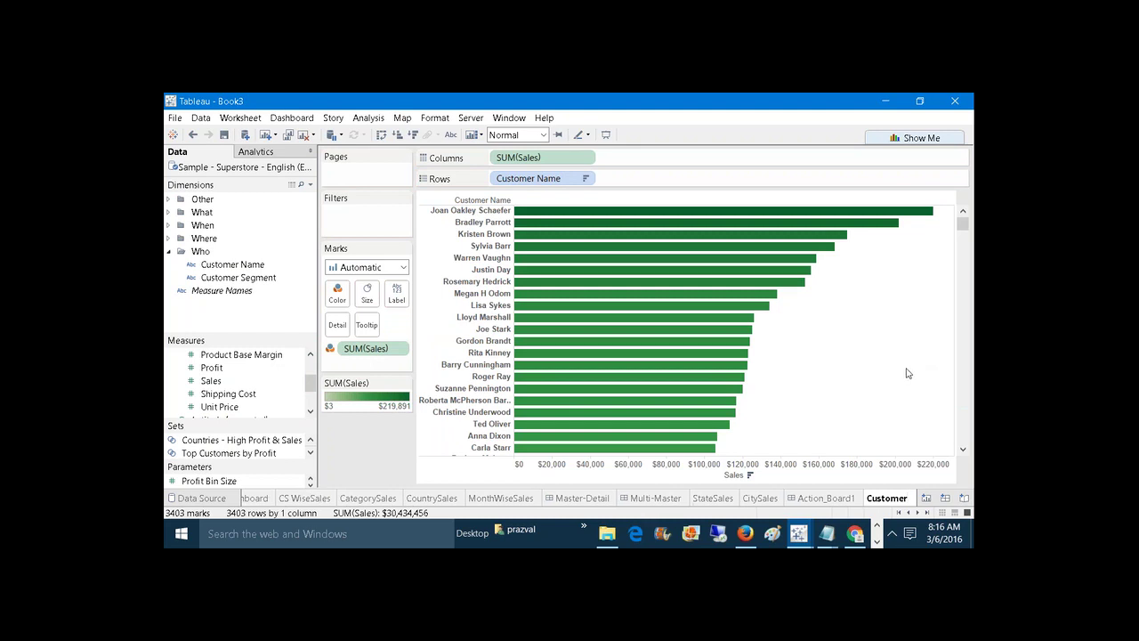
key("Return")
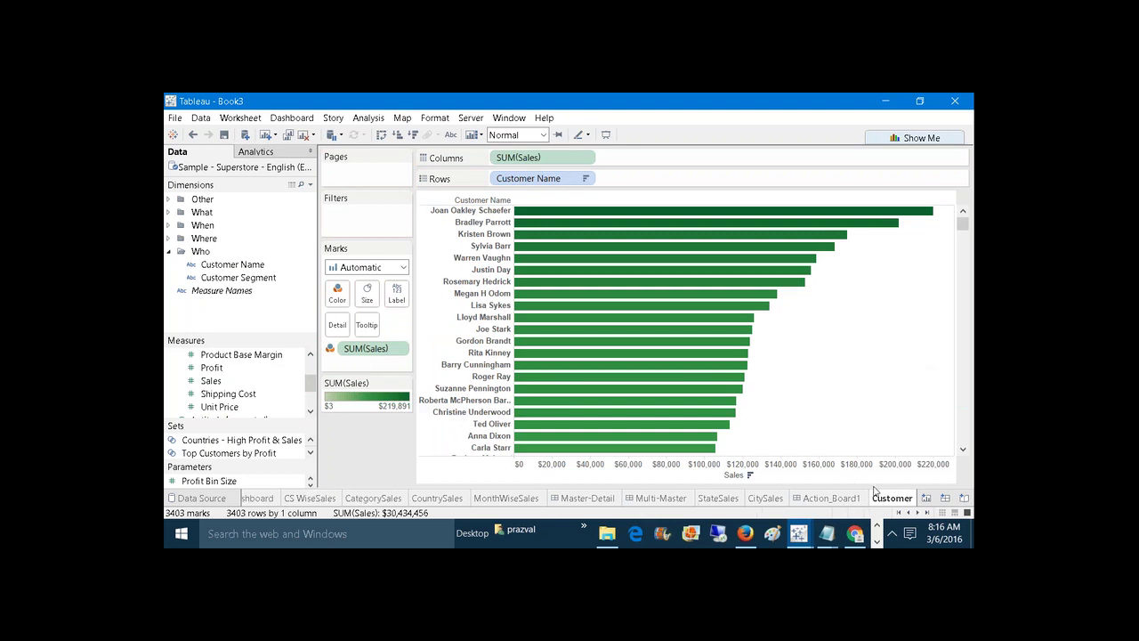
Create a new worksheet with a horizontal bar chart of Sales by Item, adding all members and sorting descending.
left_click(924, 498)
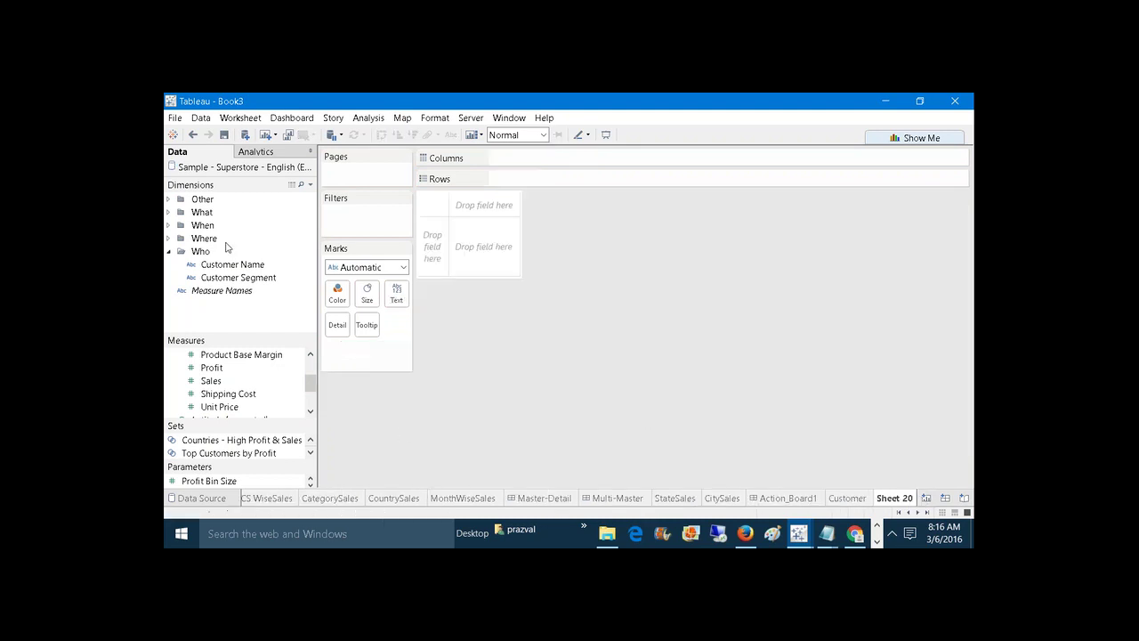
left_click(169, 213)
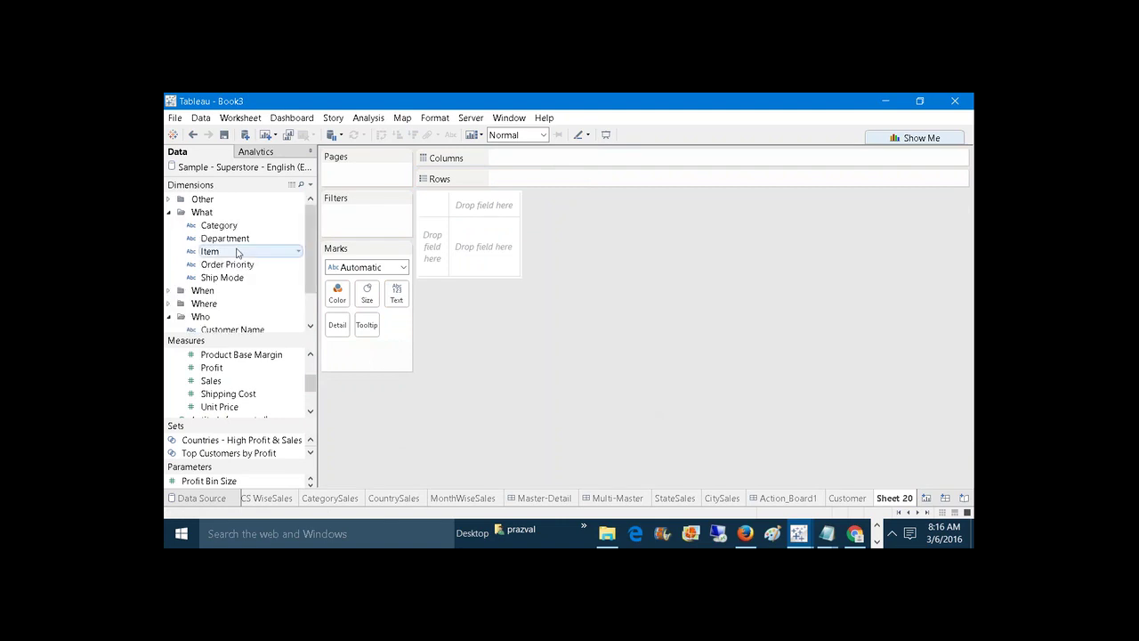
left_click_drag(235, 254, 625, 178)
left_click(568, 303)
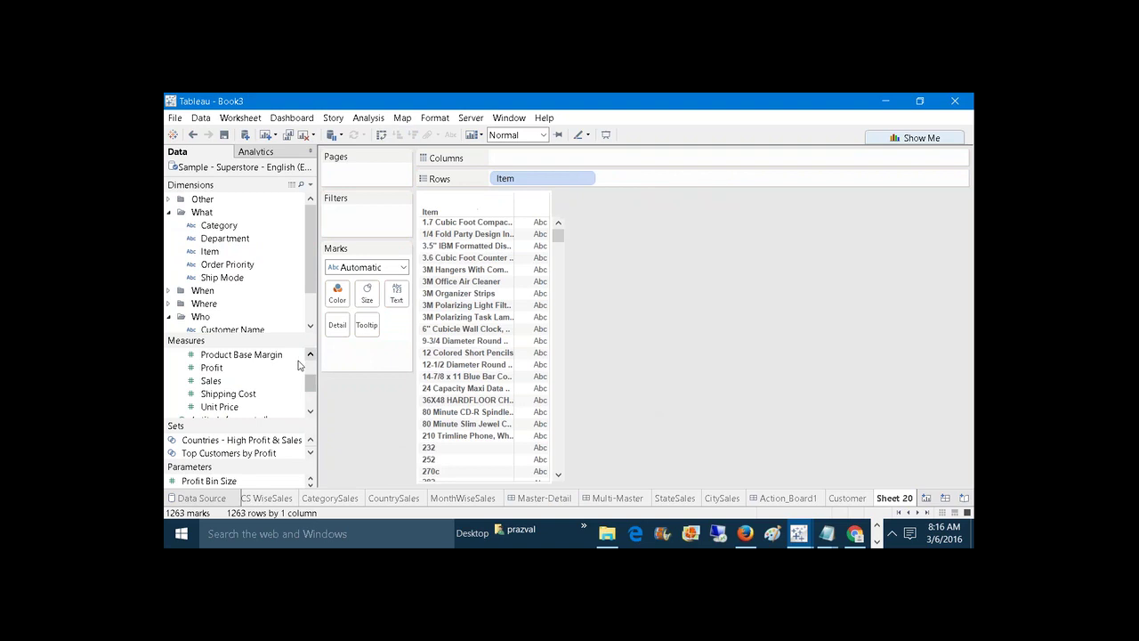
left_click_drag(235, 381, 532, 158)
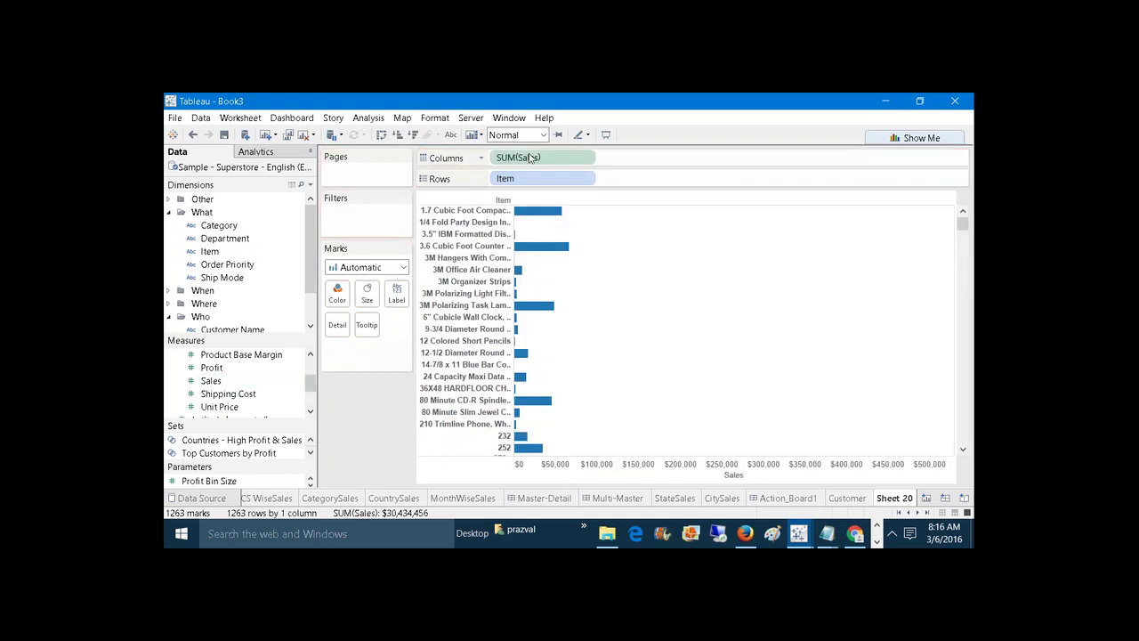
left_click(413, 135)
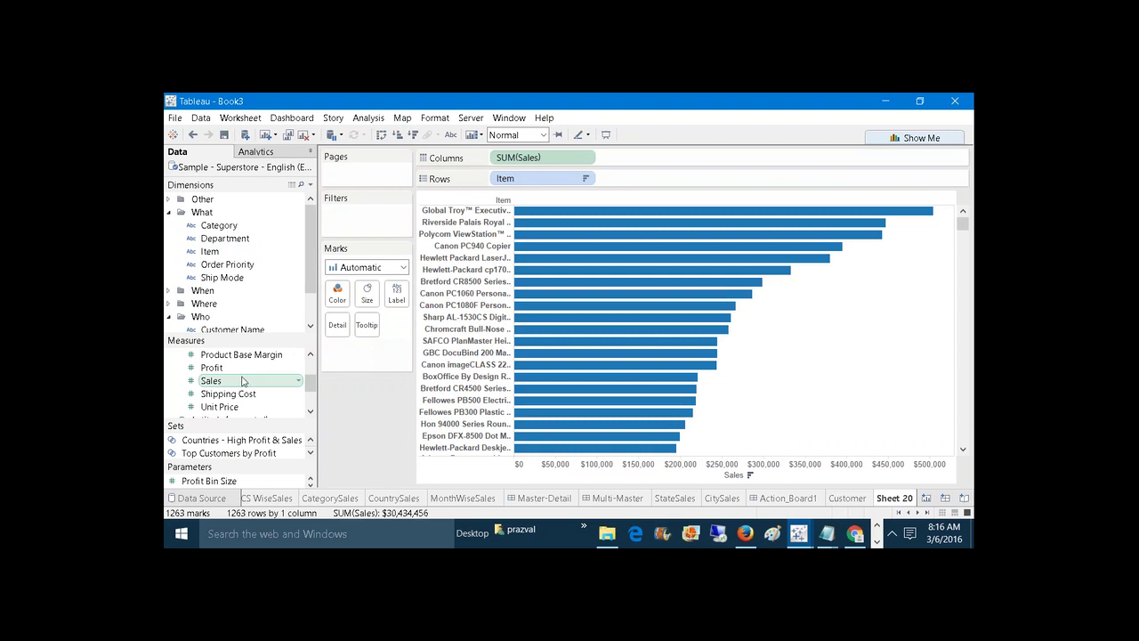
Color the item bars by Sales and rename the worksheet as Item.
left_click_drag(242, 381, 338, 293)
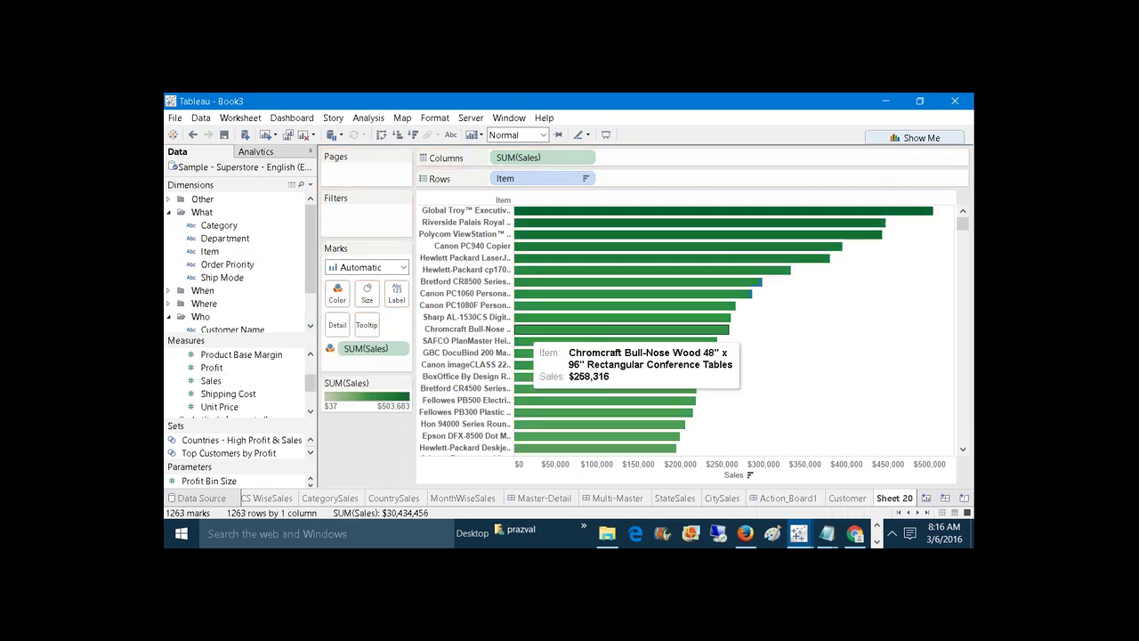
right_click(895, 500)
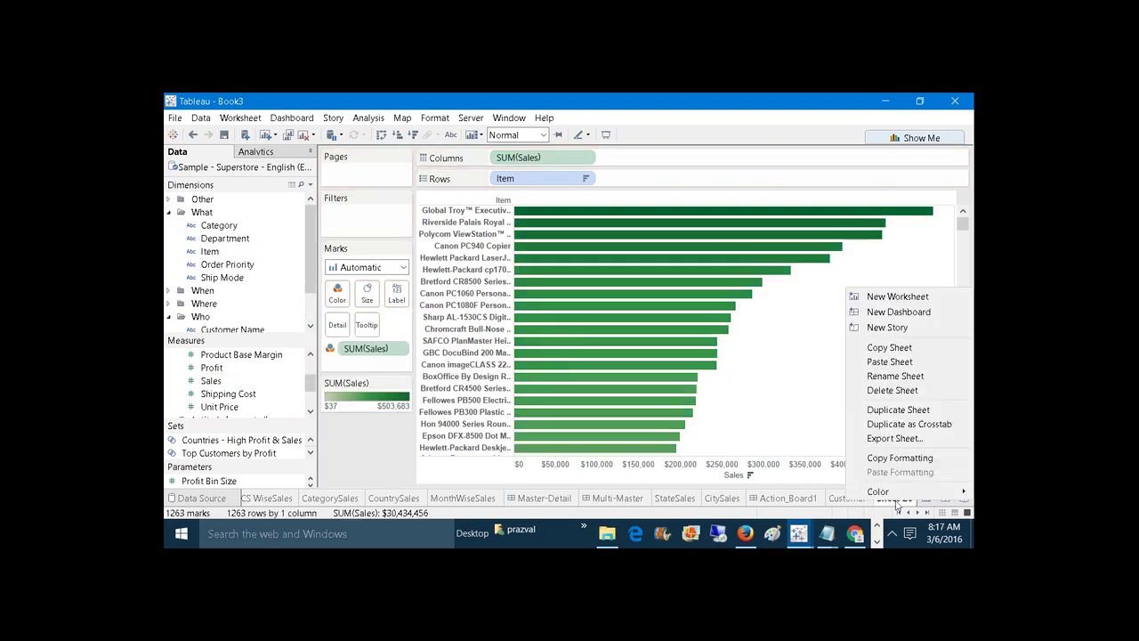
left_click(885, 375)
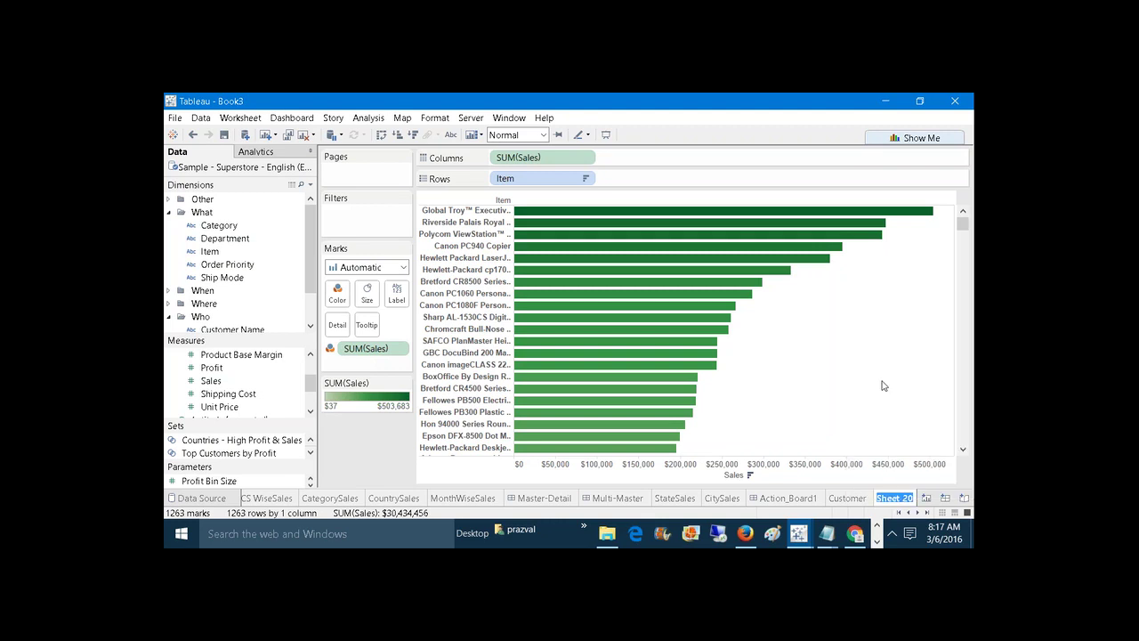
type("Item")
left_click(356, 451)
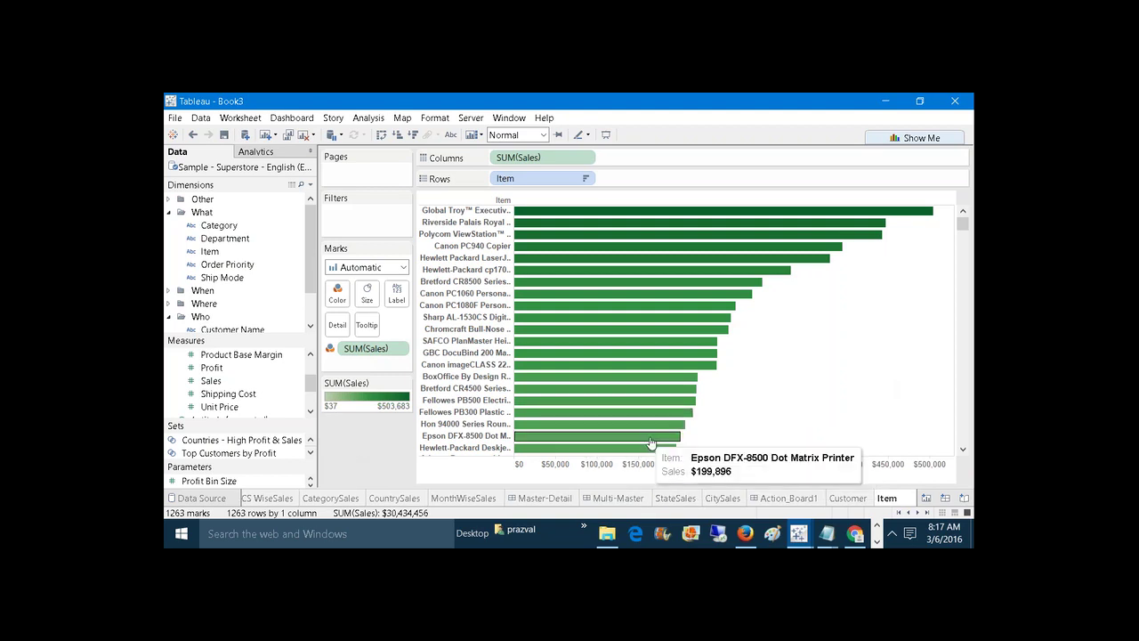
Create a new tiled dashboard with the Customer sheet above the Item sheet.
left_click(945, 497)
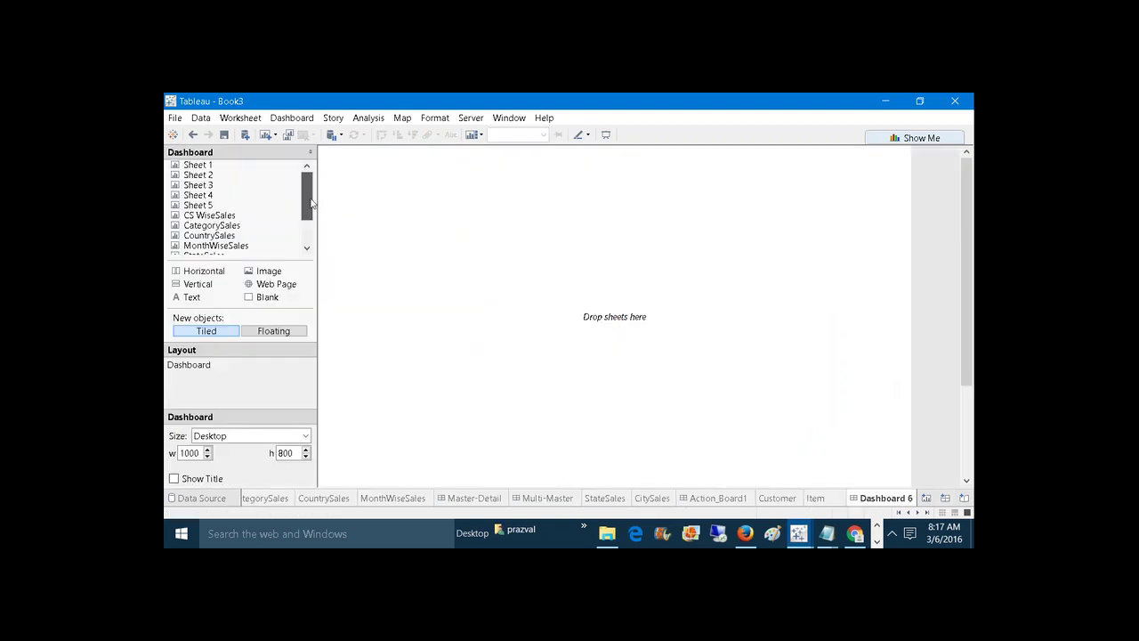
left_click_drag(311, 203, 309, 229)
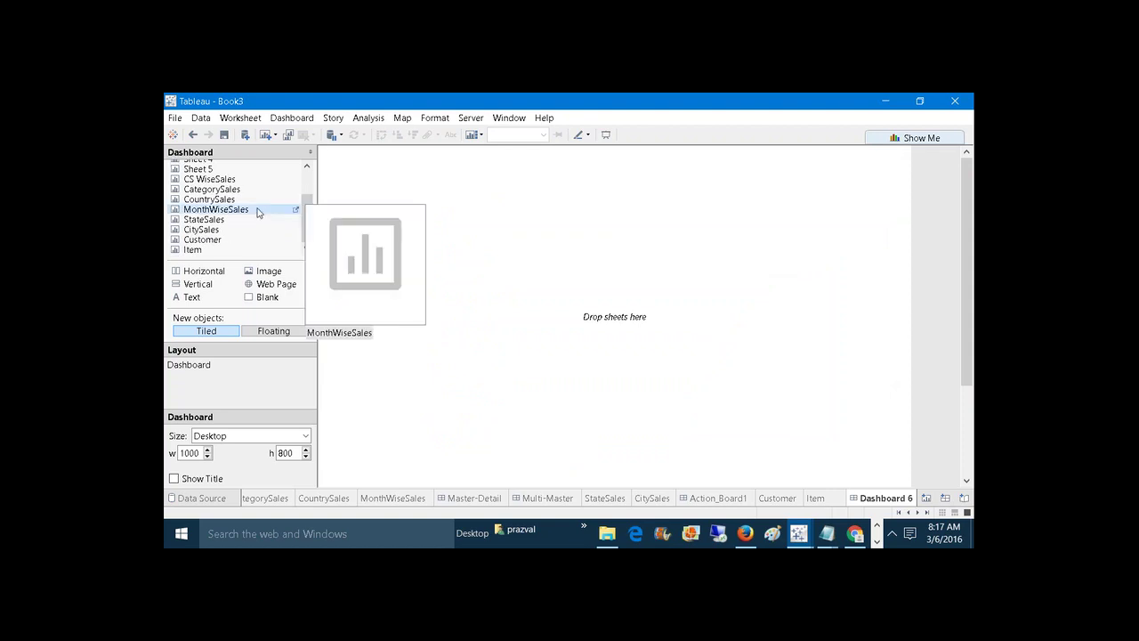
left_click_drag(238, 240, 614, 316)
left_click_drag(212, 251, 573, 436)
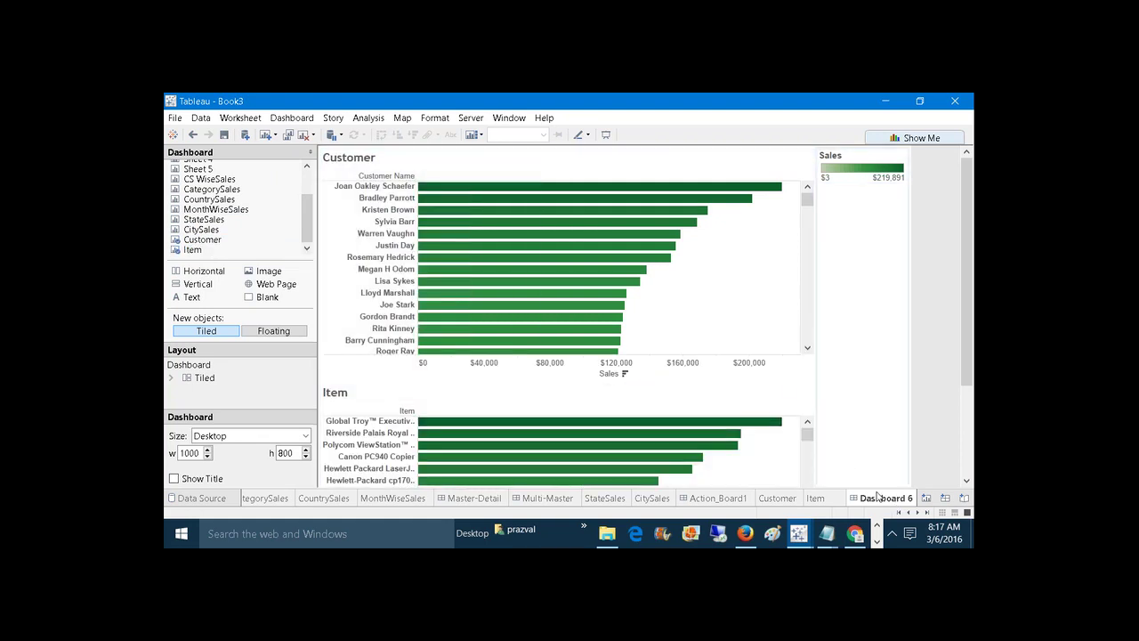
Rename the new customer and item dashboard as Action_Board2.
right_click(878, 496)
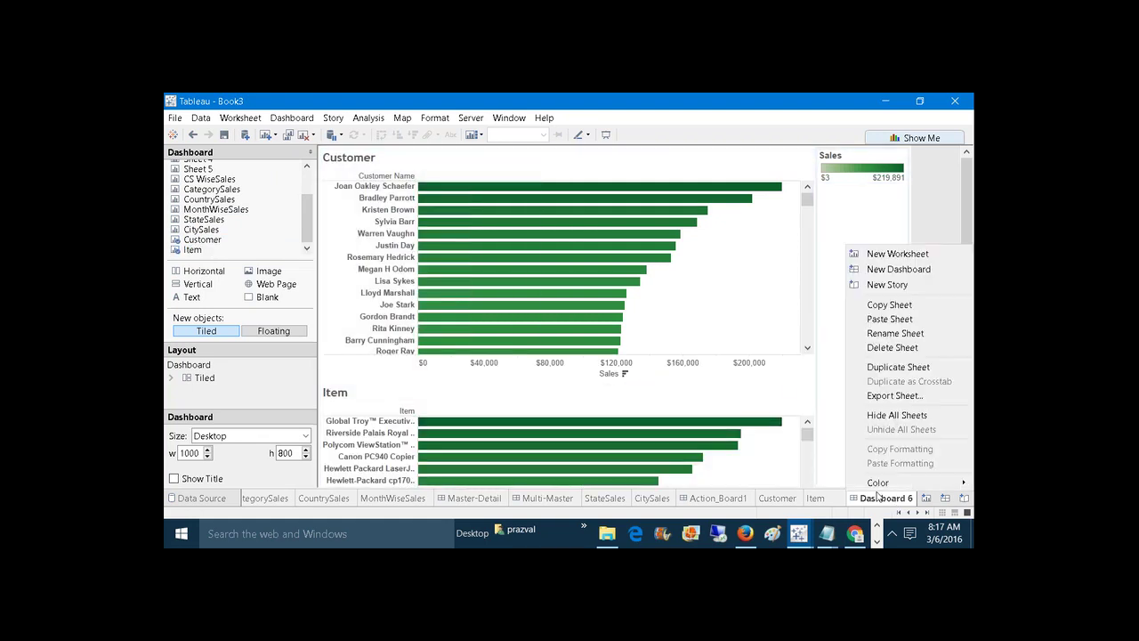
left_click(879, 333)
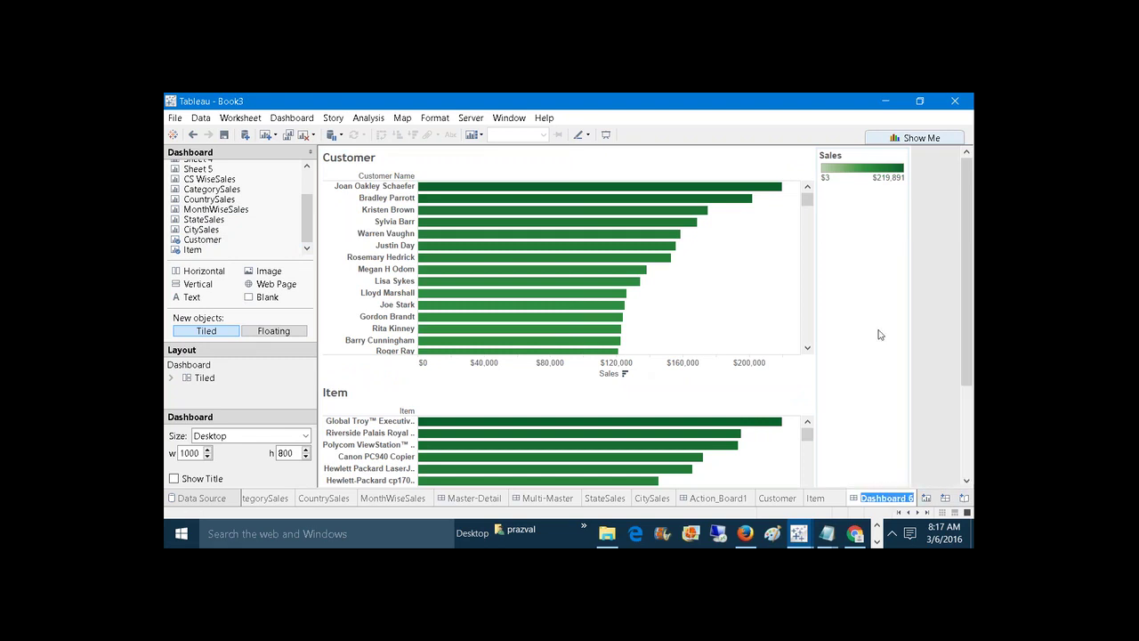
type("A")
type("ction Board2")
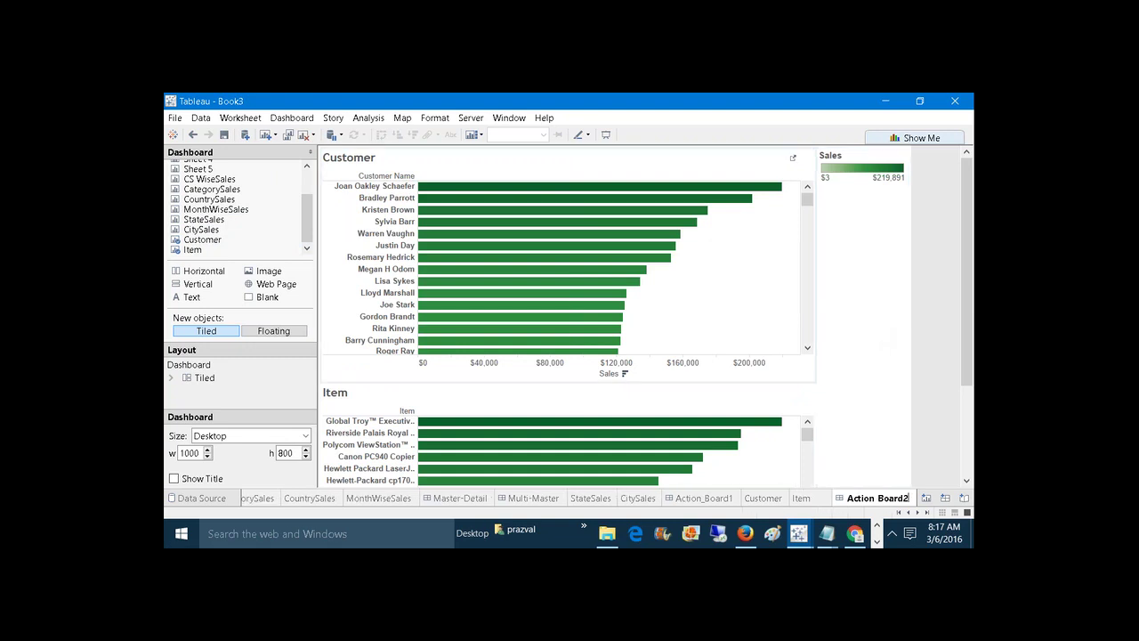
Add a filter action named Country--State to Action_Board1, keeping only CountrySales as its source sheet.
left_click(717, 497)
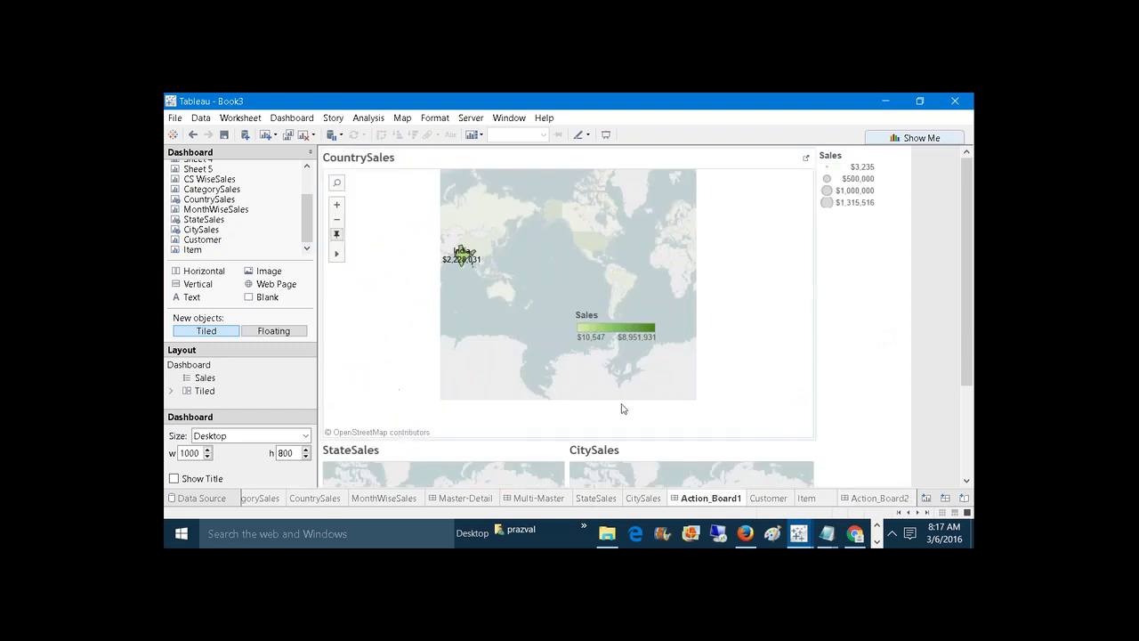
left_click_drag(967, 296, 967, 384)
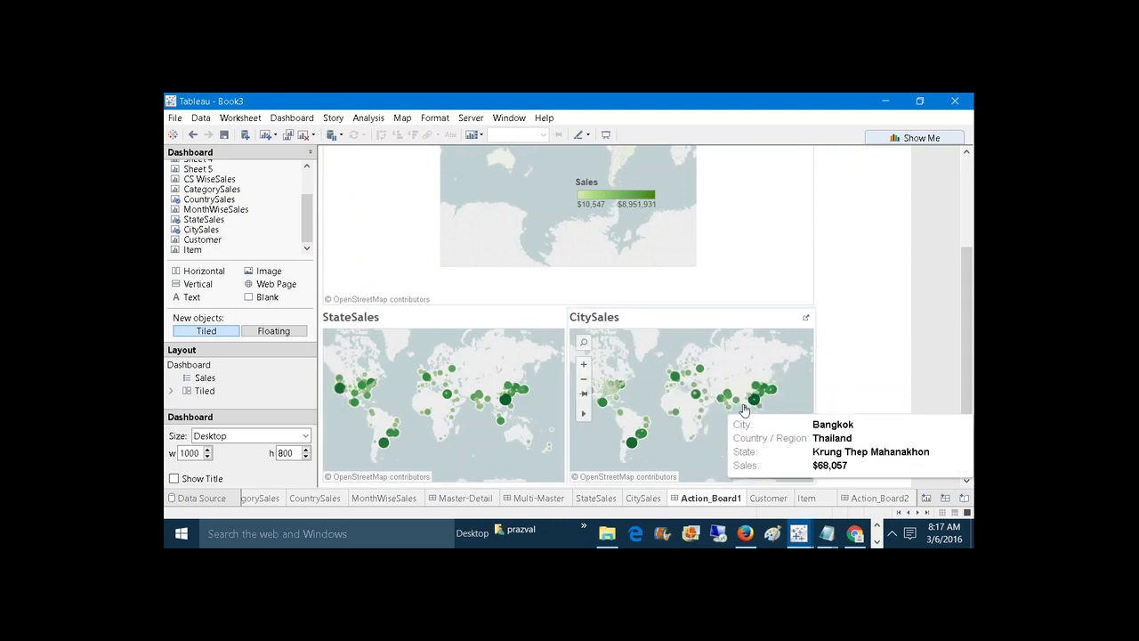
left_click(871, 499)
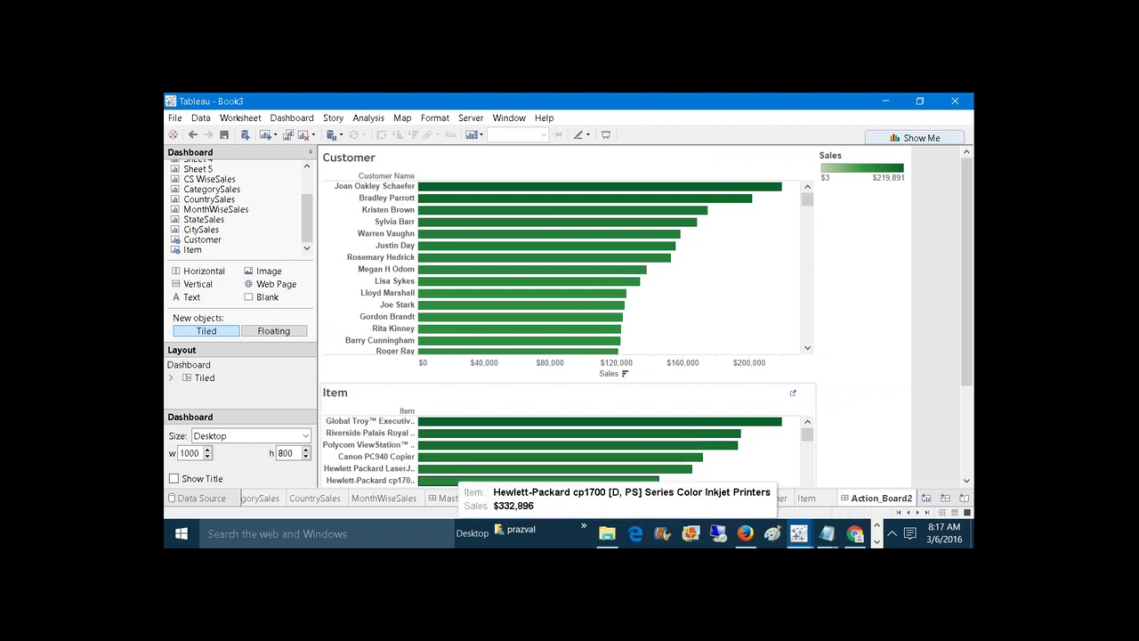
left_click(712, 498)
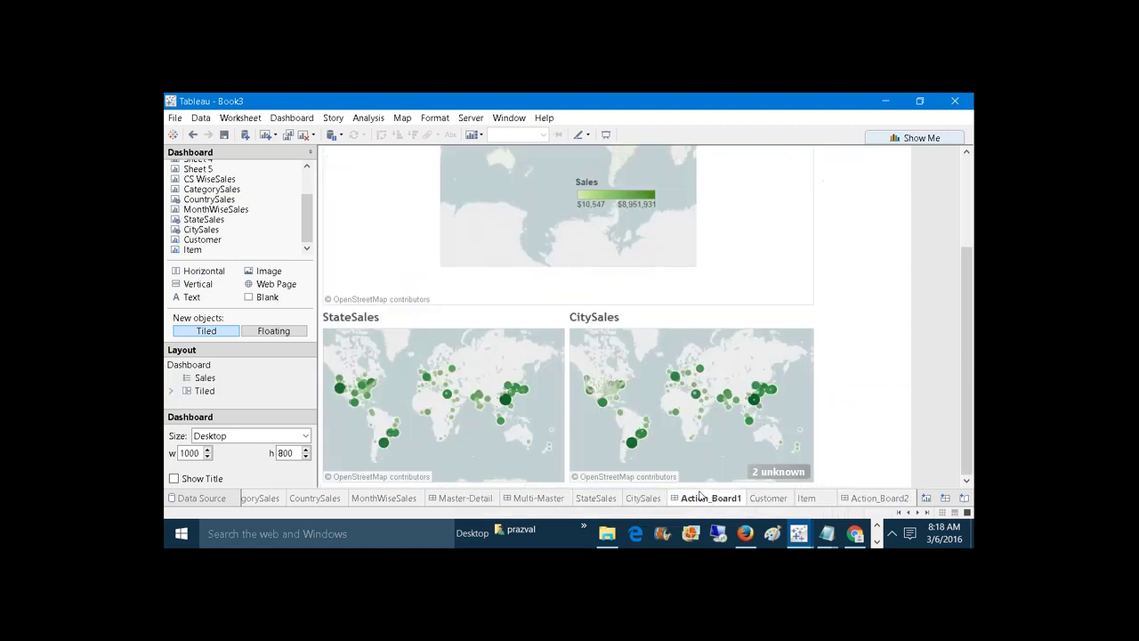
left_click(294, 118)
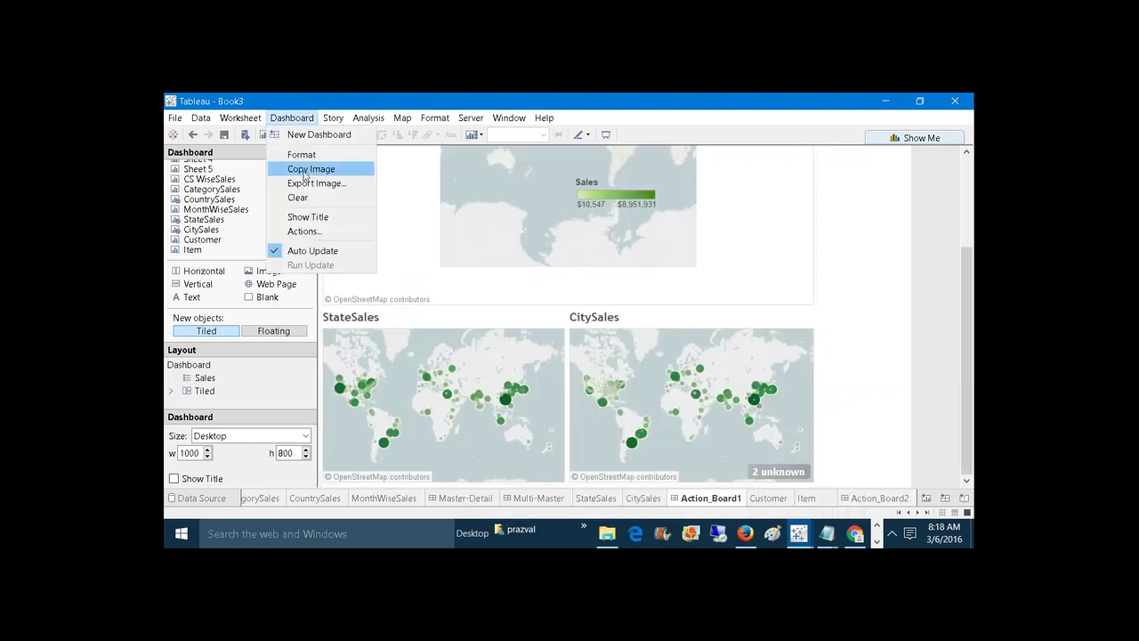
left_click(307, 232)
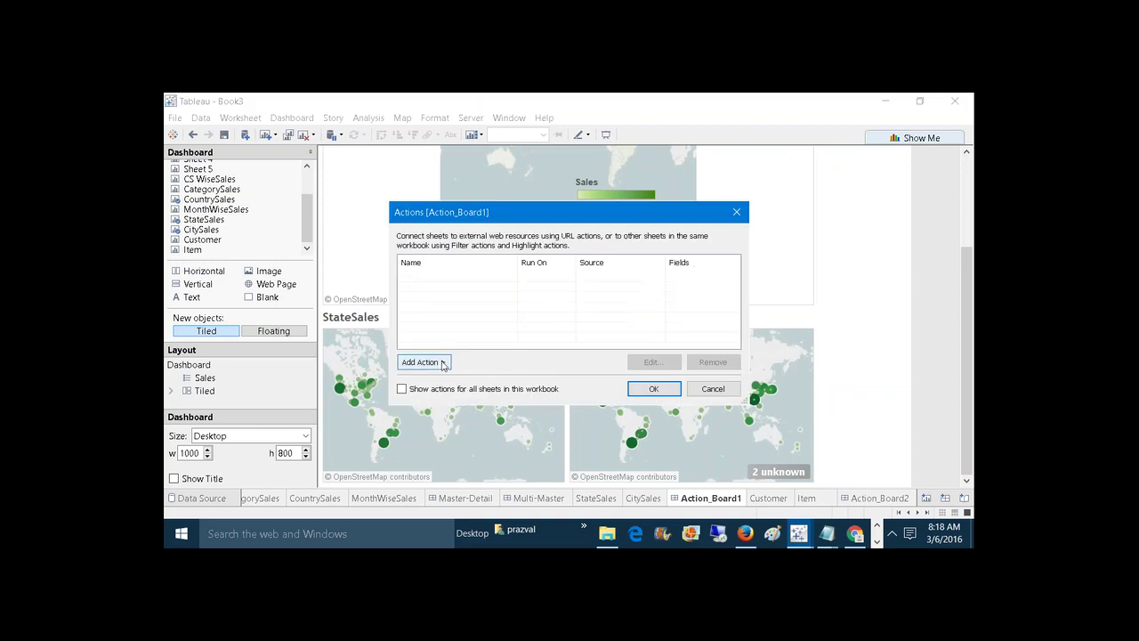
left_click(445, 362)
left_click(484, 363)
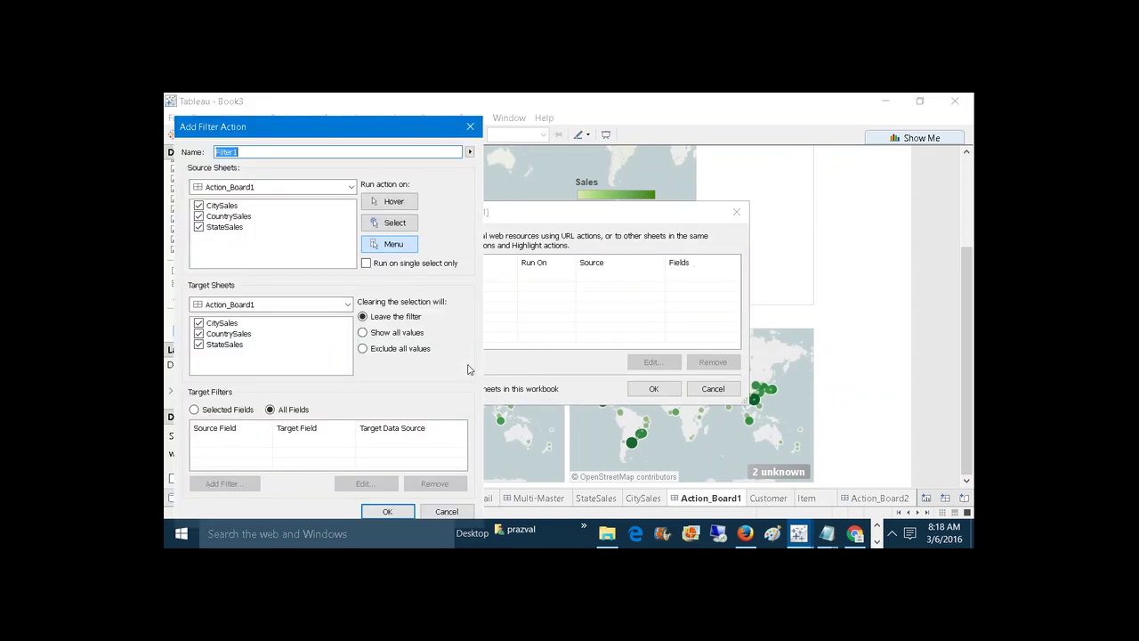
type("Country--State")
left_click(198, 206)
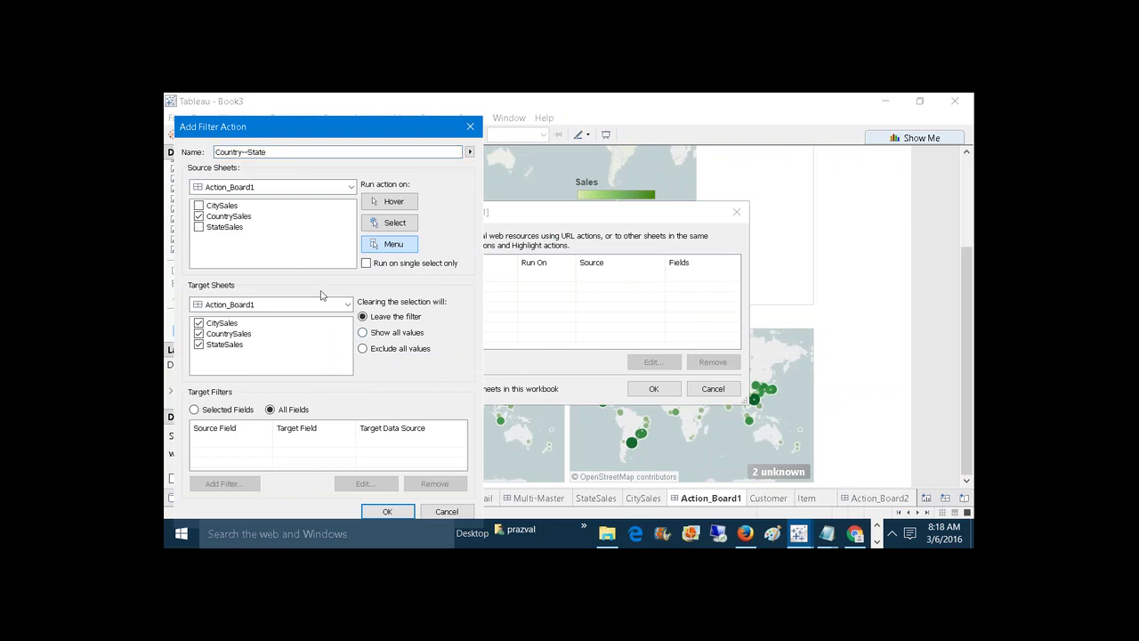
Limit the Country--State filter action's targets to StateSales on Action_Board1, set it to run on Select, and save it.
left_click(345, 305)
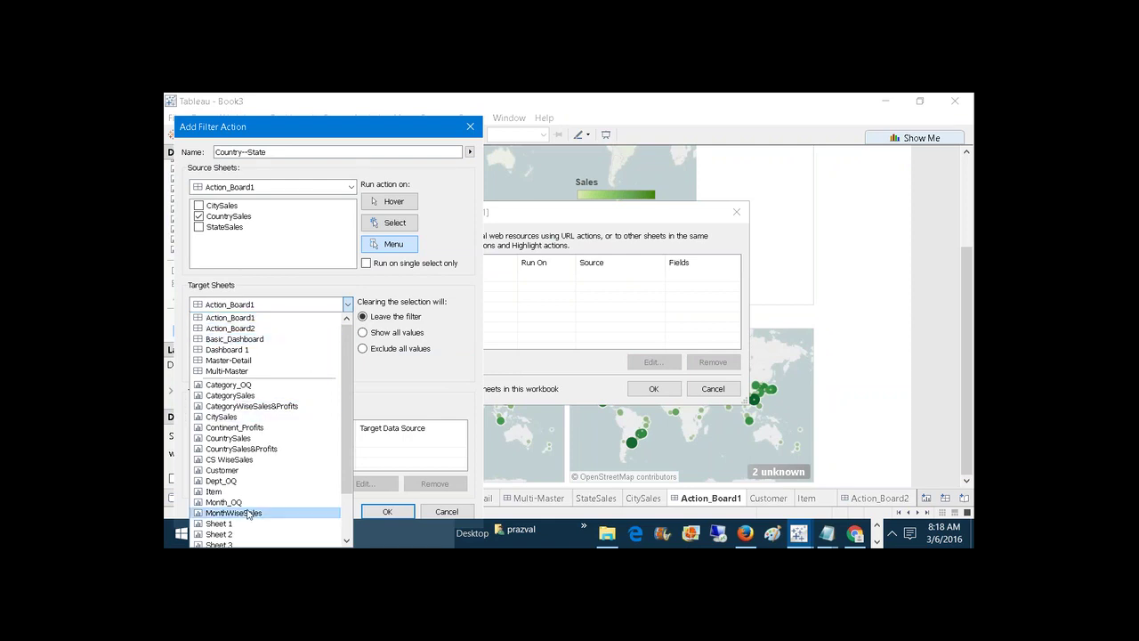
left_click(289, 285)
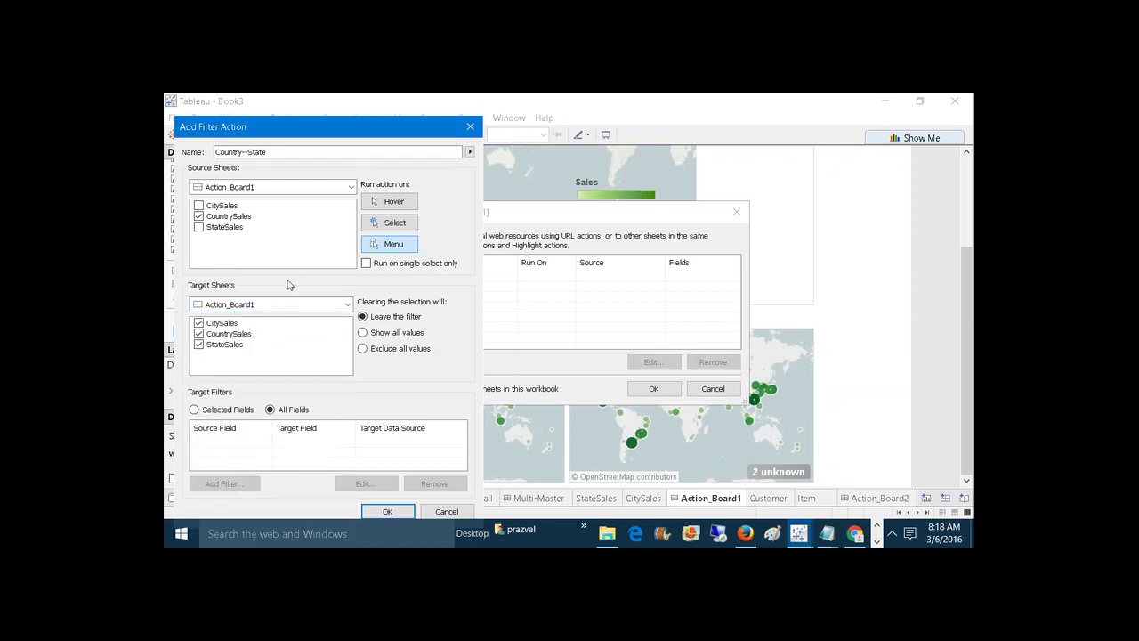
left_click(205, 323)
left_click(199, 323)
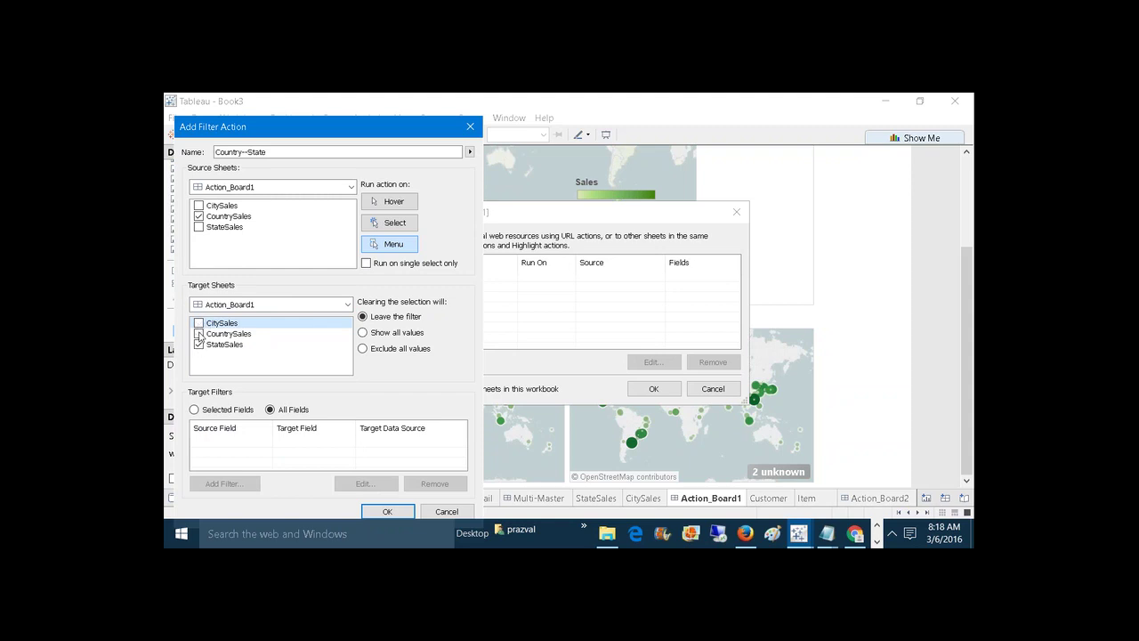
left_click(392, 224)
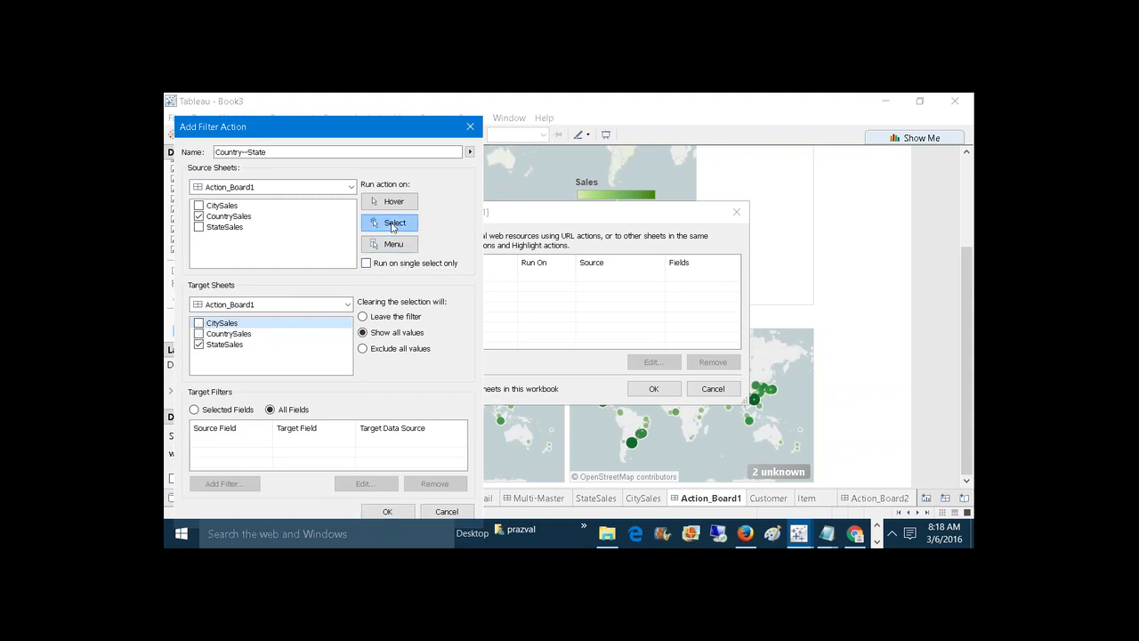
left_click(387, 512)
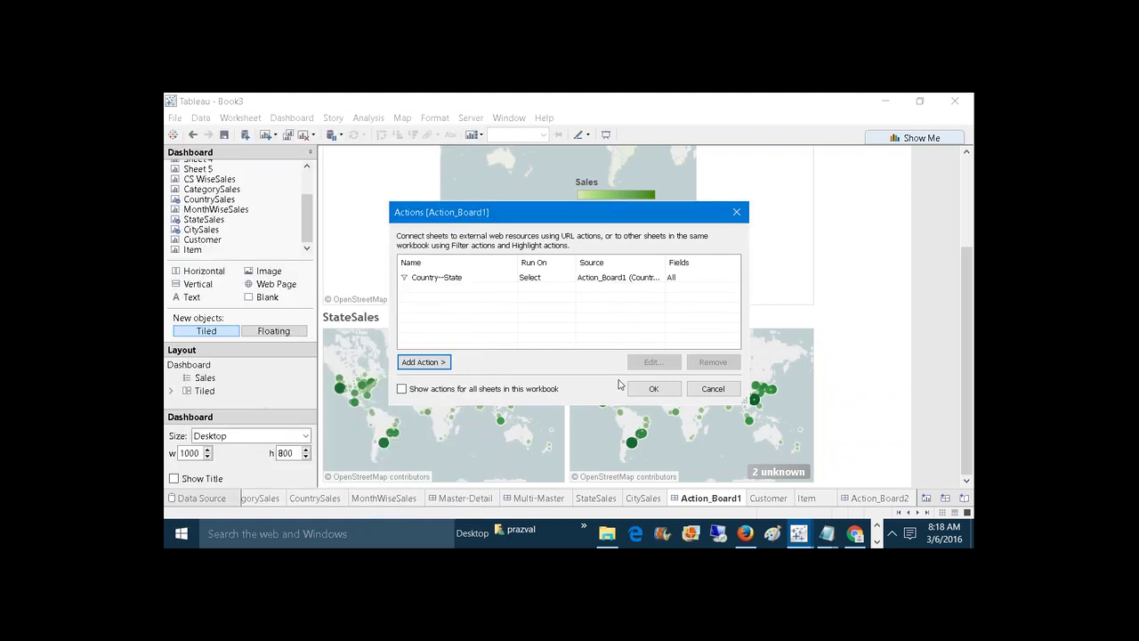
Add a filter action named State--City on Action_Board1 with source StateSales and target CitySales, run on Select.
left_click(425, 362)
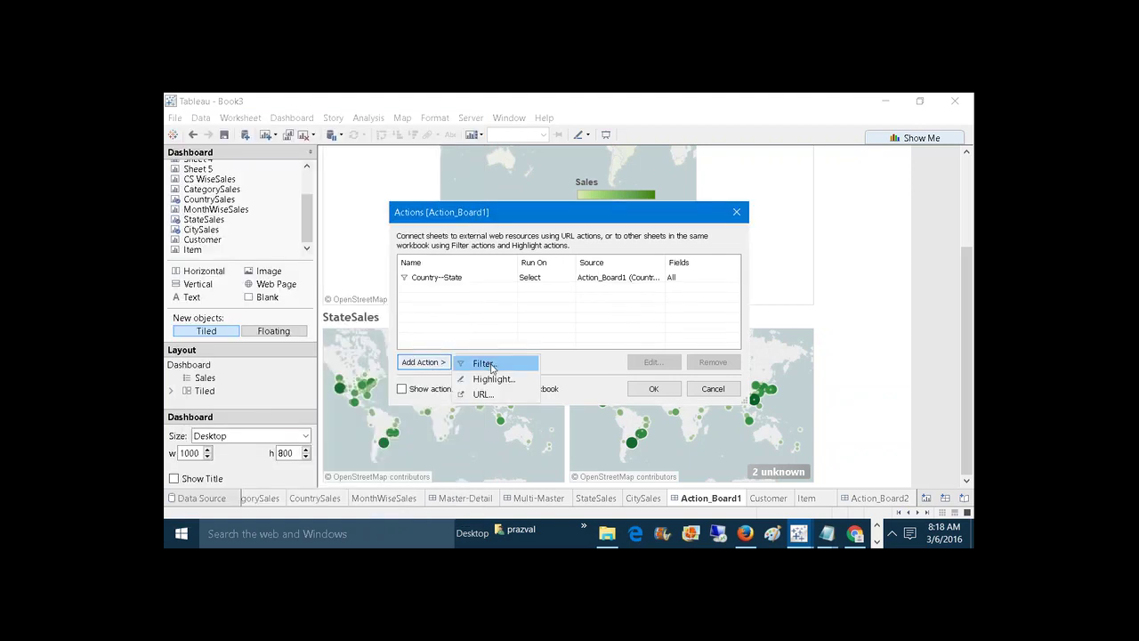
left_click(485, 363)
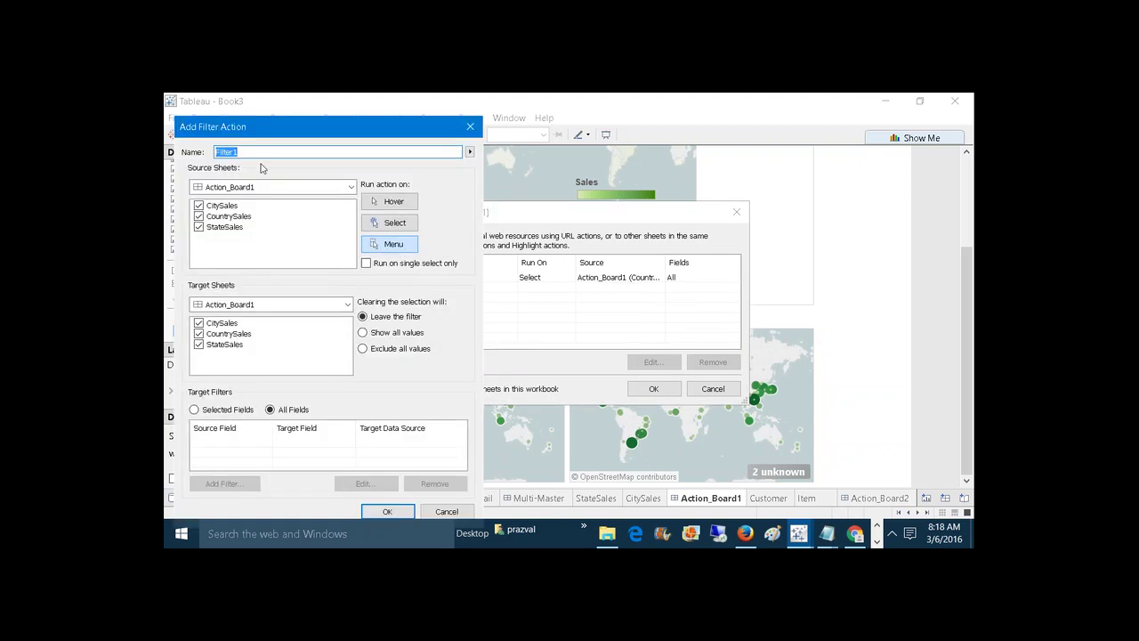
type("State--City")
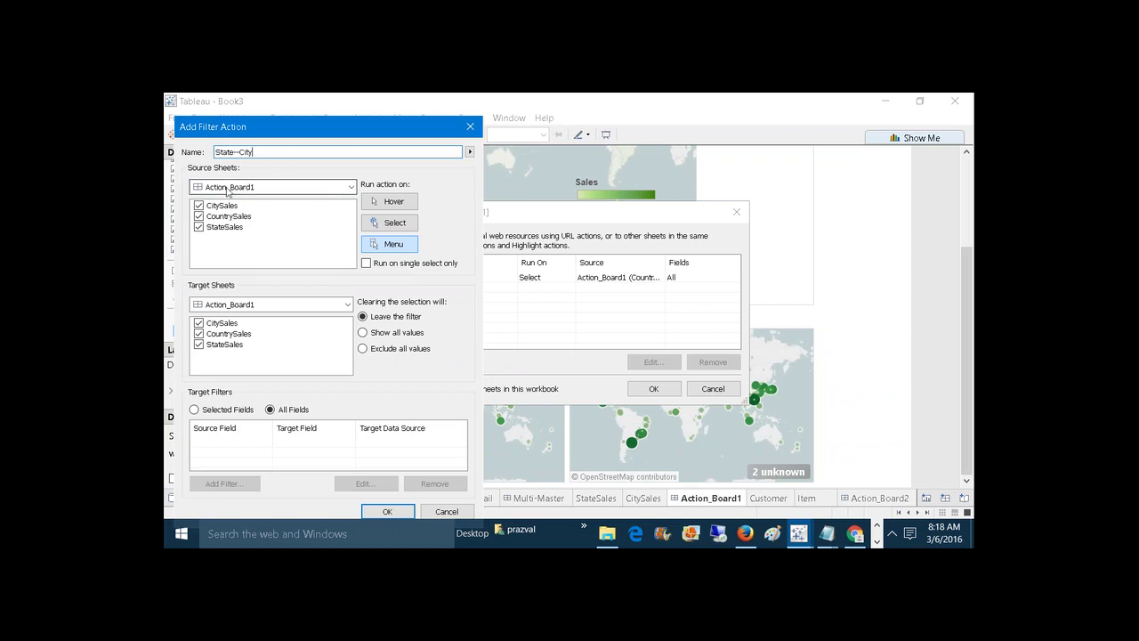
left_click(199, 205)
left_click(199, 217)
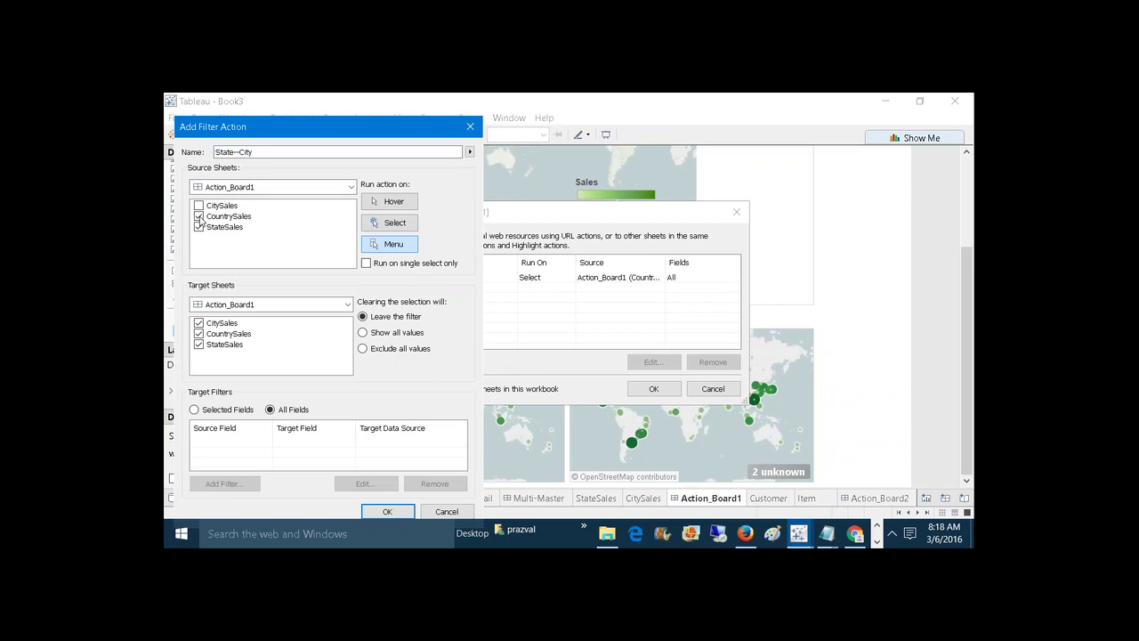
left_click(198, 333)
left_click(198, 344)
left_click(390, 224)
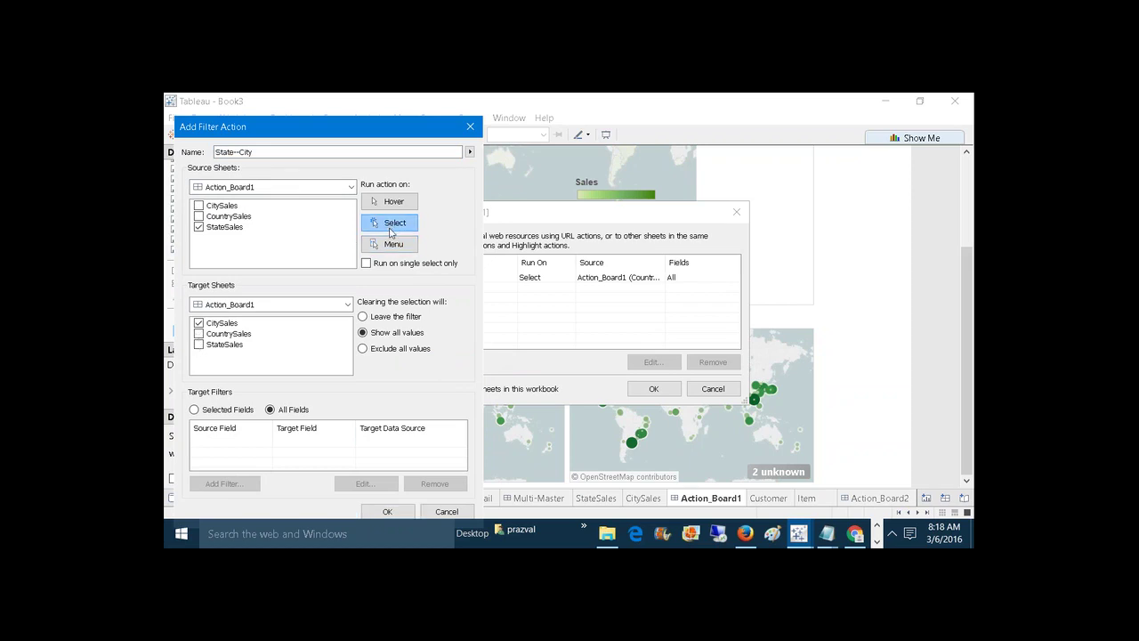
left_click(387, 511)
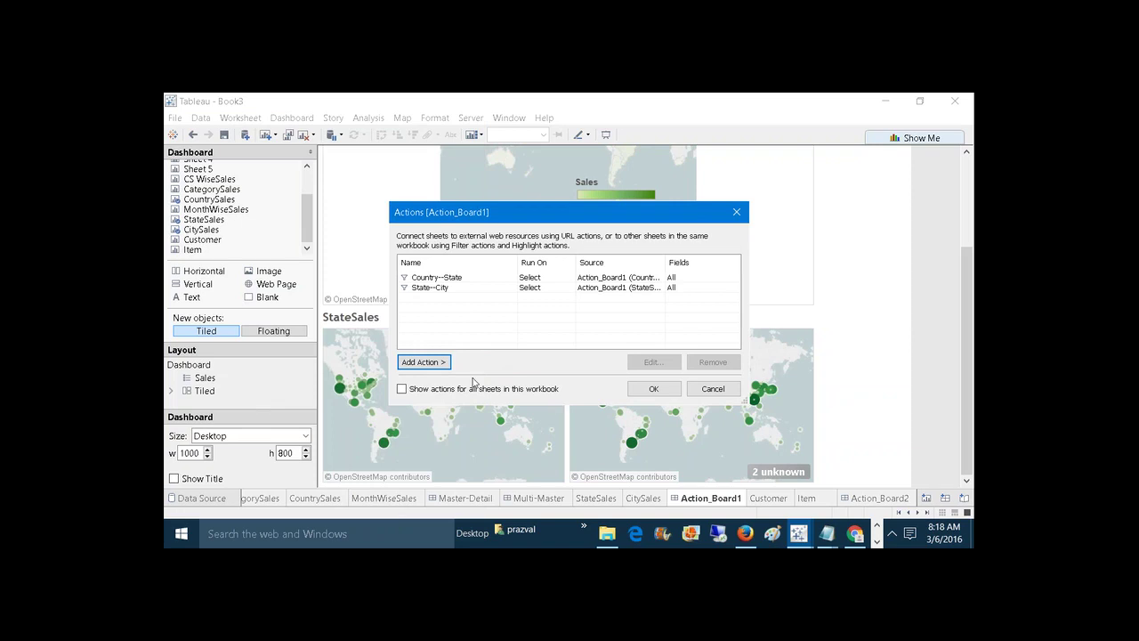
Add a filter action named City--Customer from CitySales on Action_Board1 to the Customer sheet on Action_Board2, run on Menu.
left_click(443, 363)
left_click(481, 364)
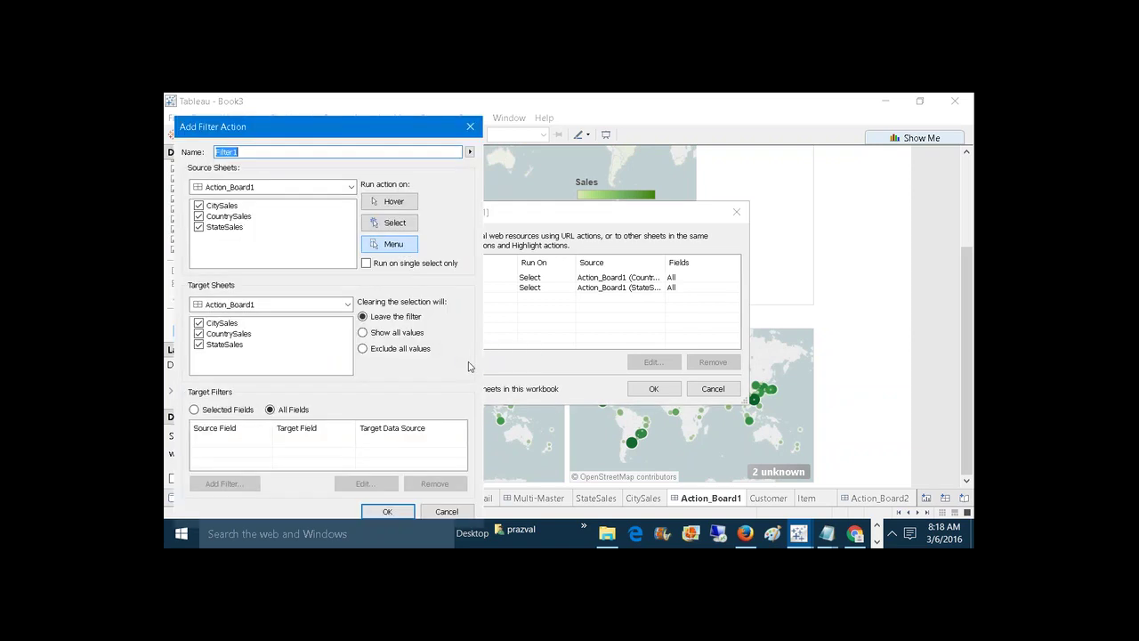
type("City--Customer")
left_click(198, 216)
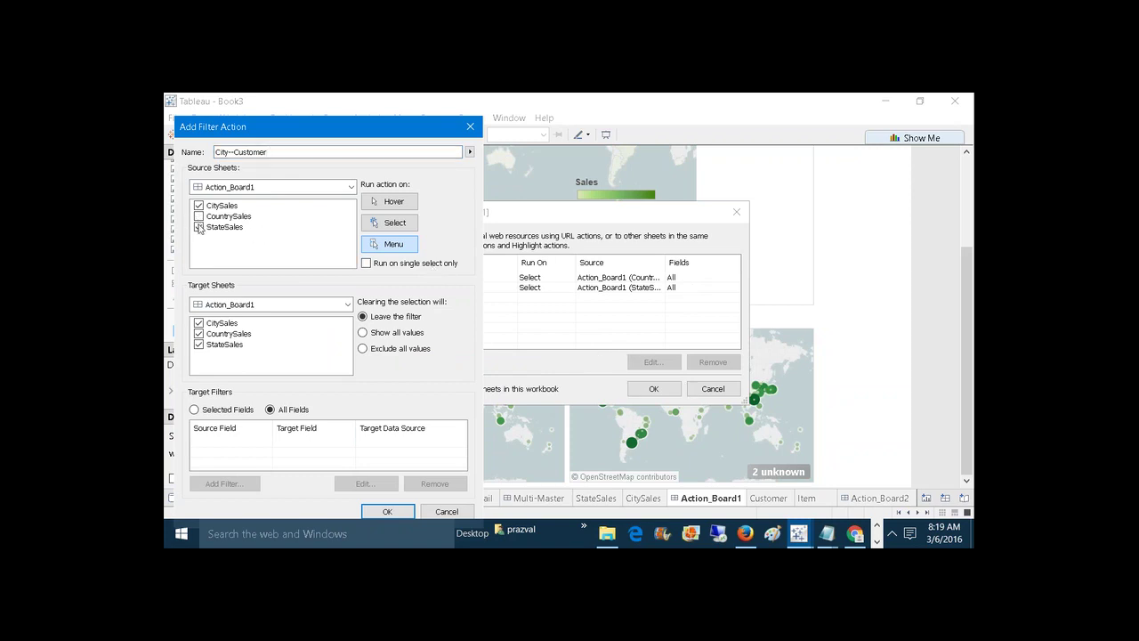
left_click(198, 227)
left_click(348, 305)
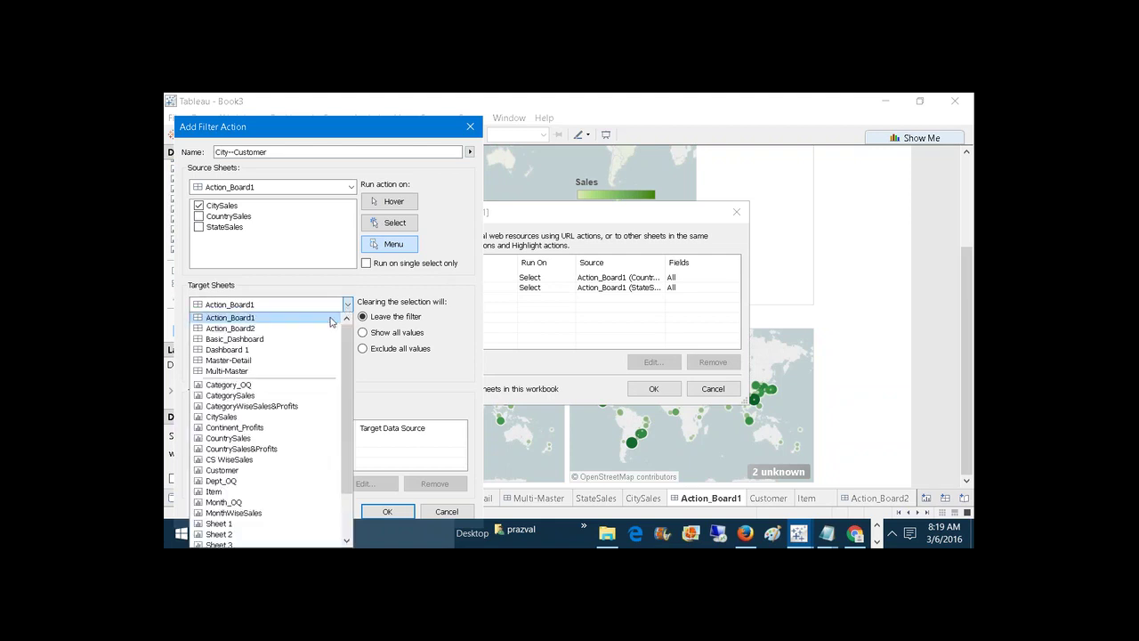
left_click(324, 329)
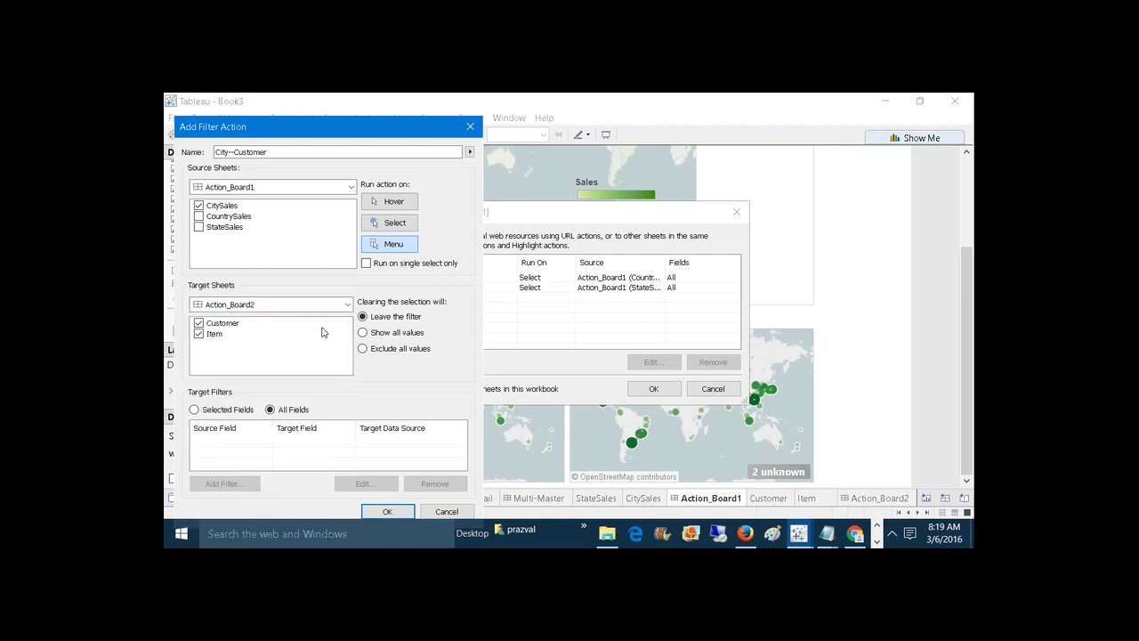
left_click(206, 338)
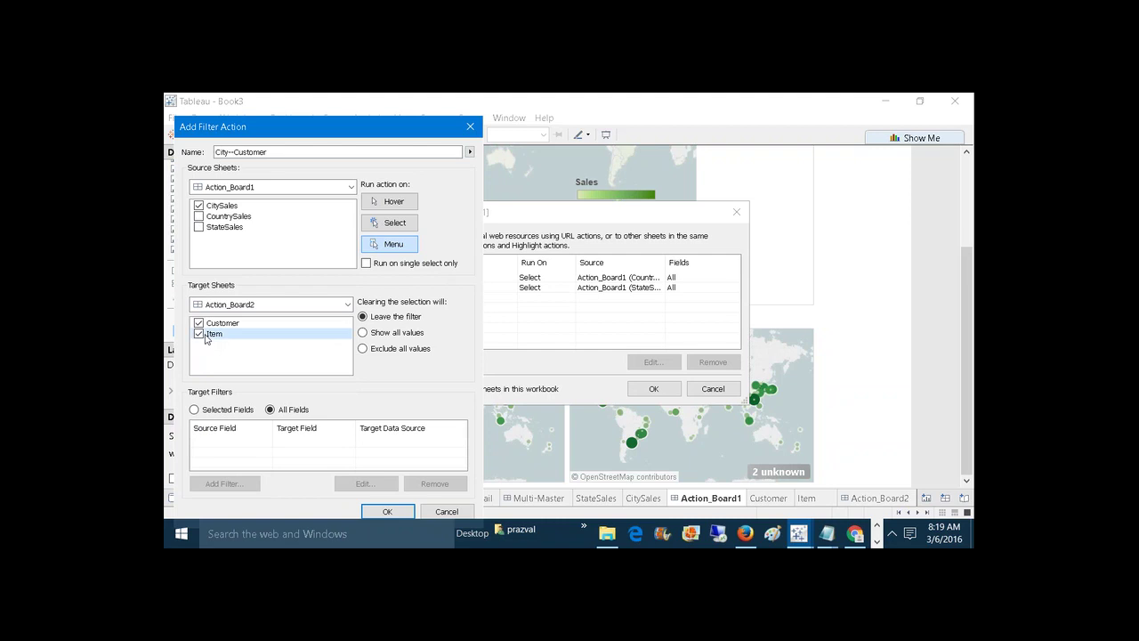
left_click(198, 334)
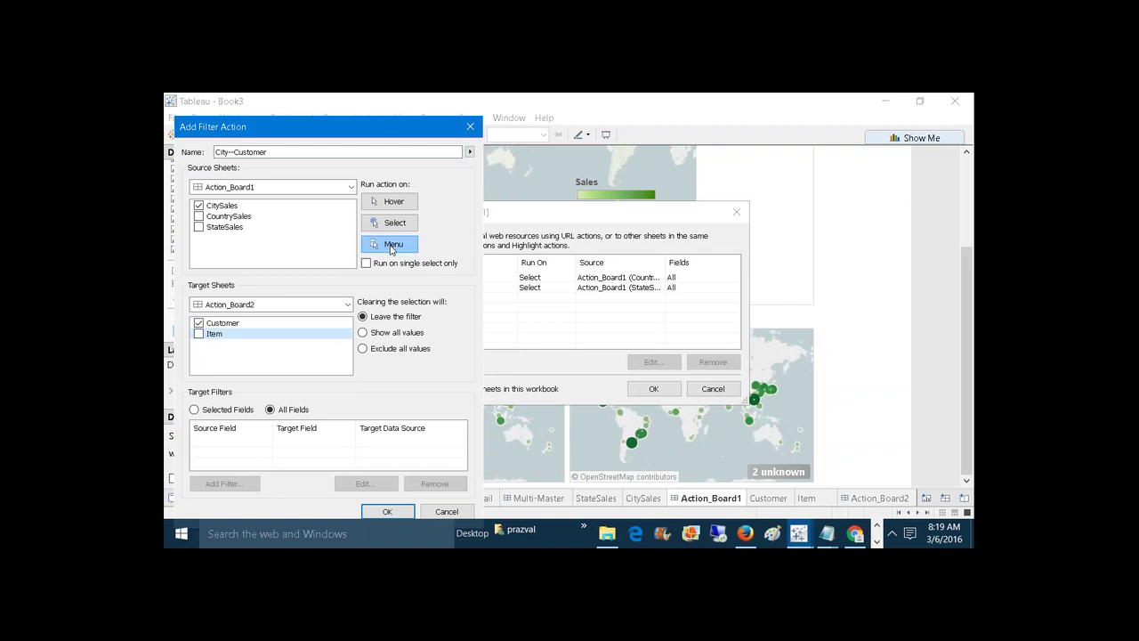
left_click(398, 512)
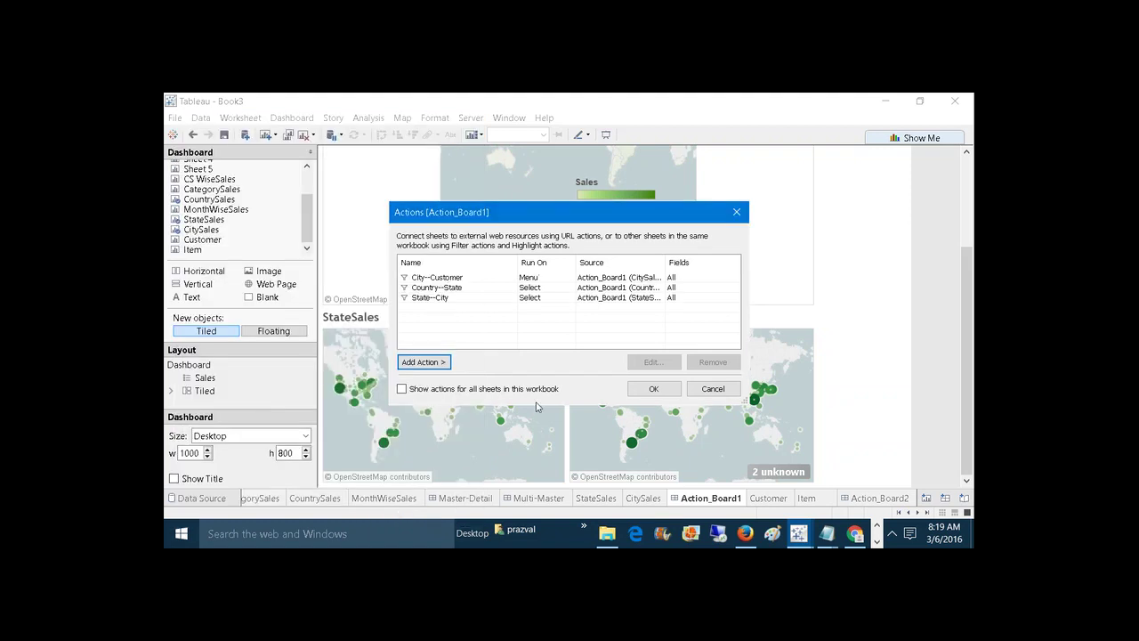
Add a filter action named Cust--Item from Customer to Item on Action_Board2, run on Select, and accept all dashboard actions.
left_click(441, 366)
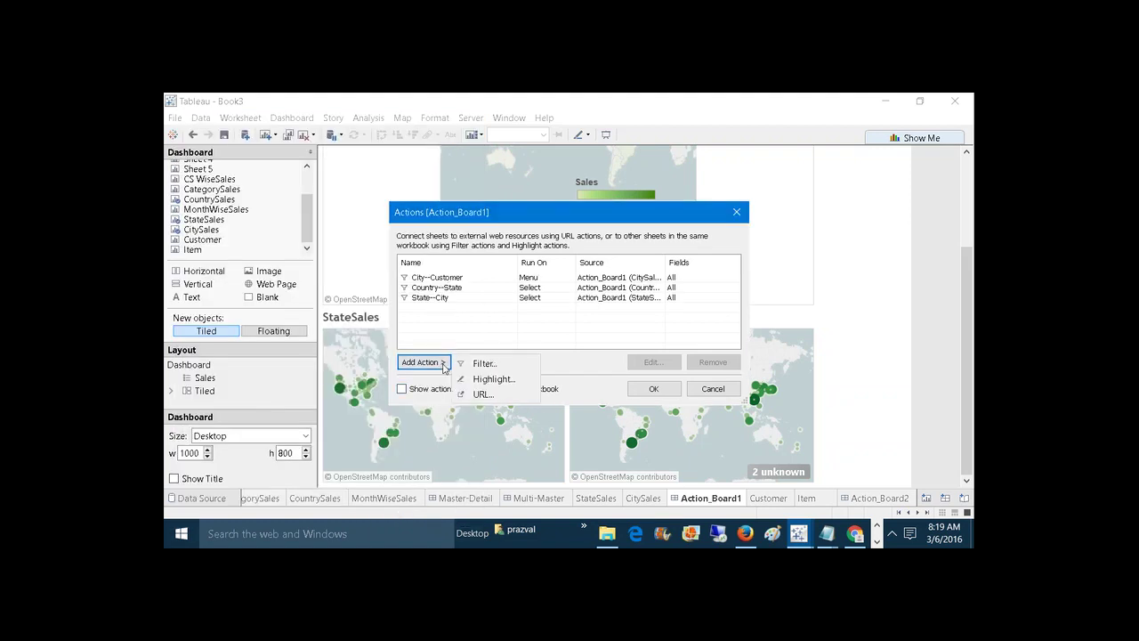
left_click(472, 367)
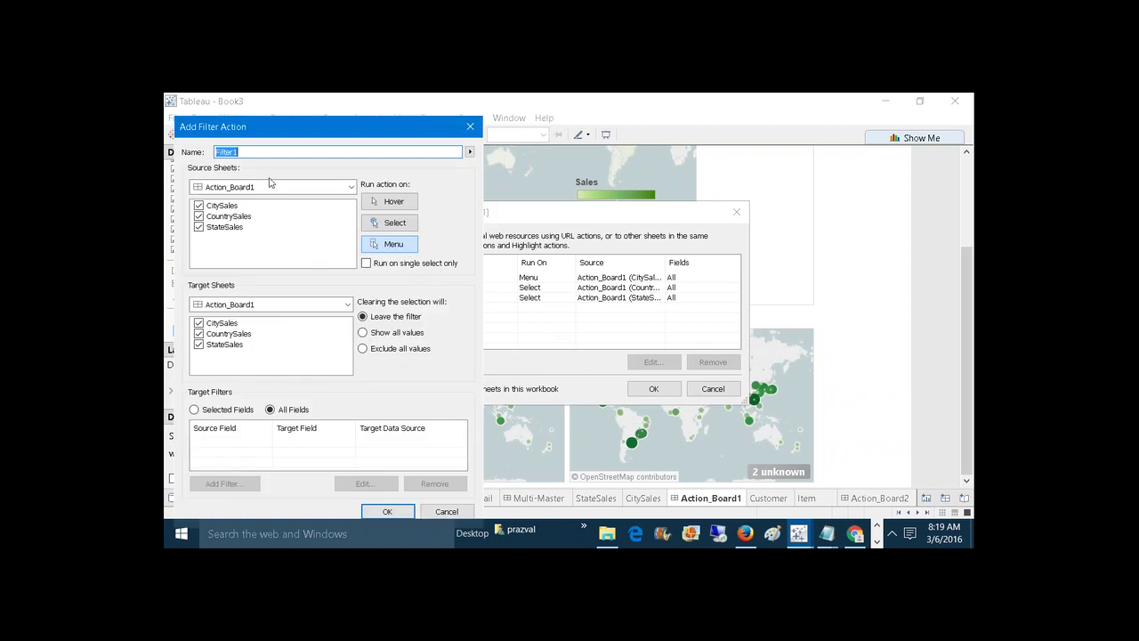
type("Cust--Item")
left_click(350, 187)
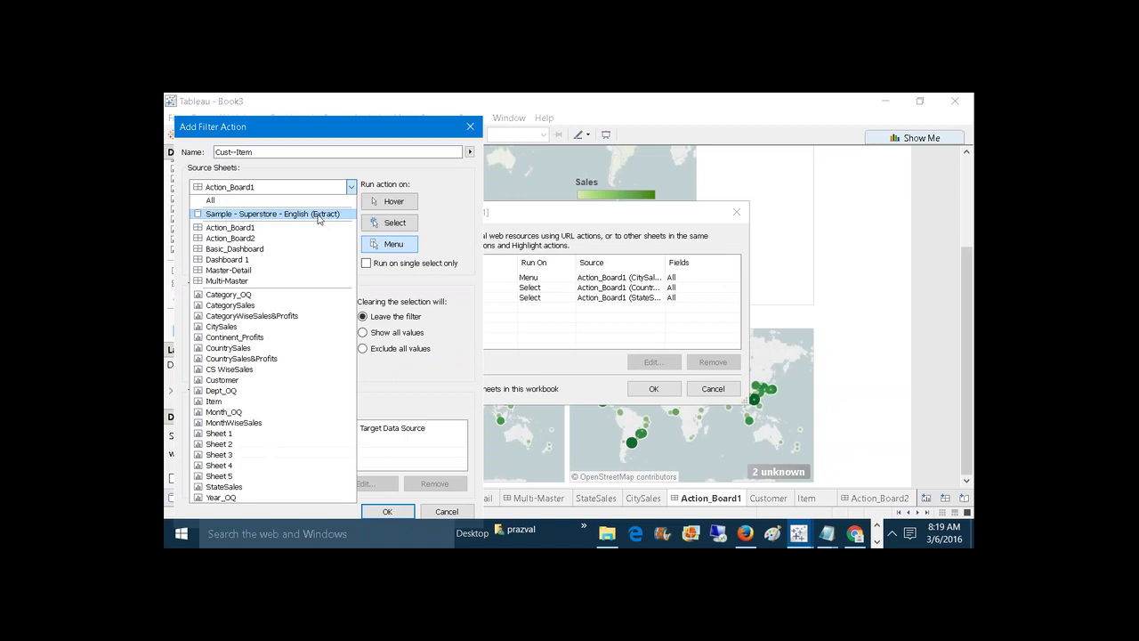
left_click(300, 240)
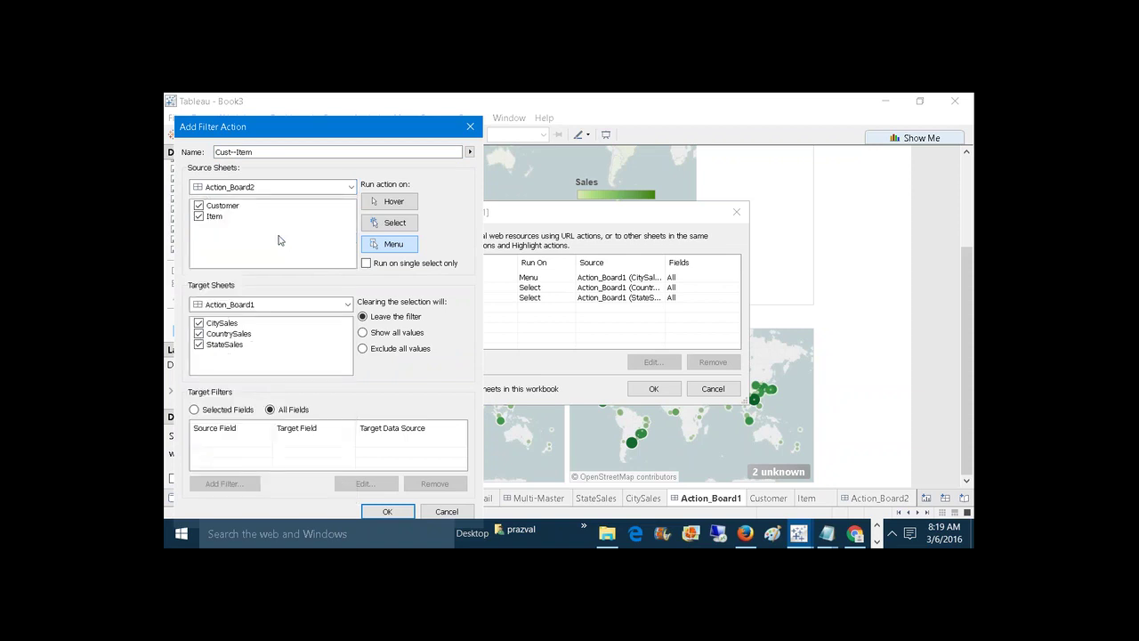
left_click(199, 217)
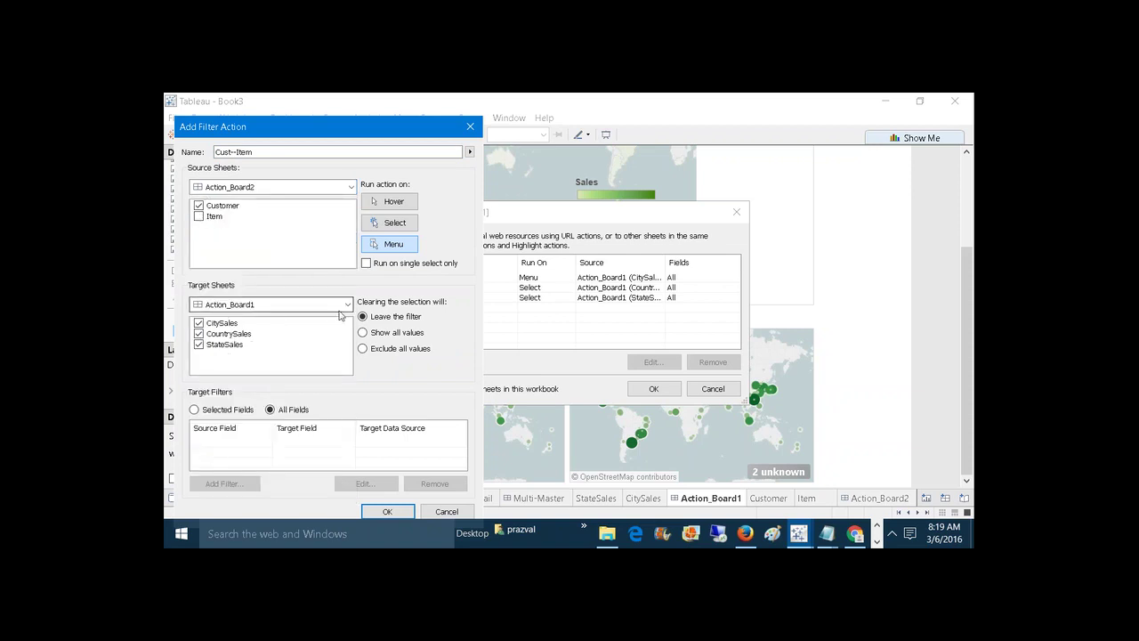
left_click(346, 305)
left_click(327, 328)
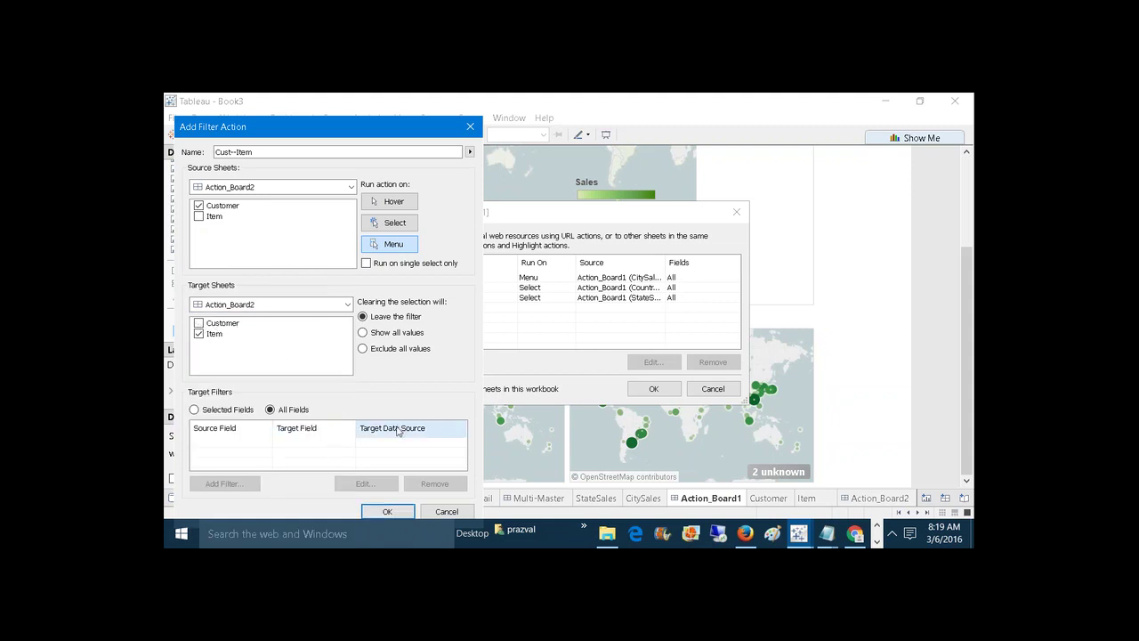
left_click(391, 224)
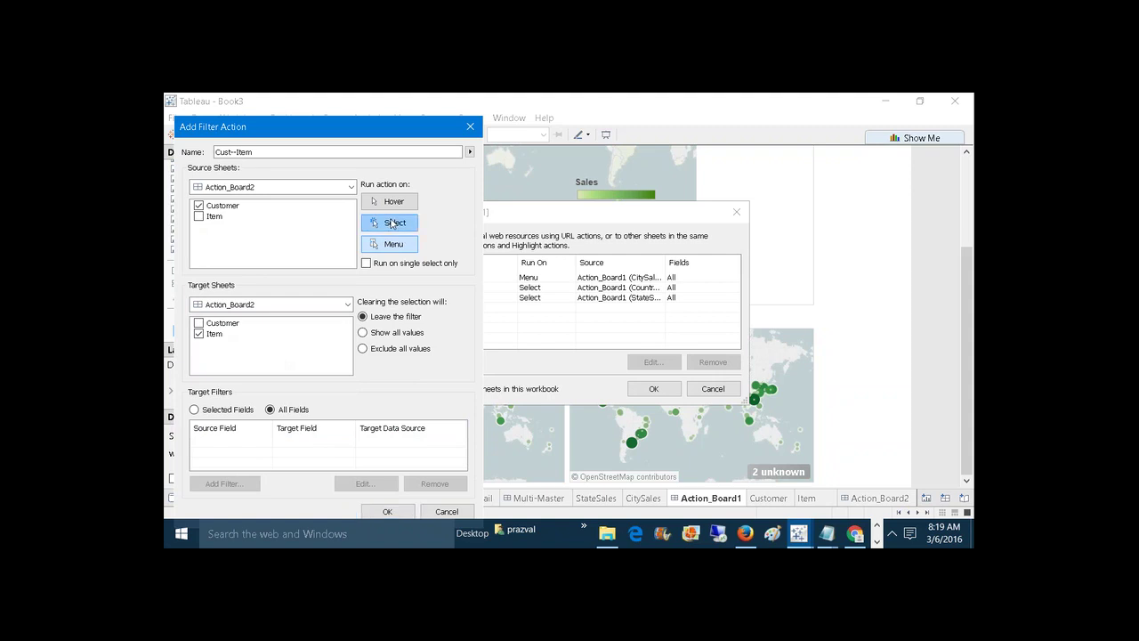
left_click(388, 512)
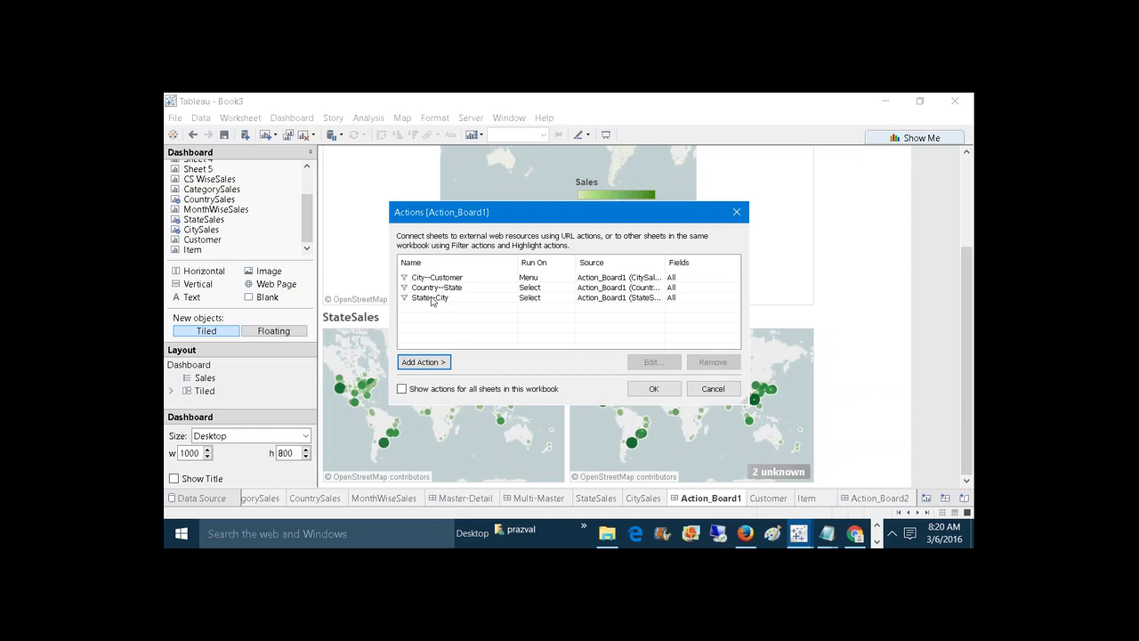
left_click(652, 389)
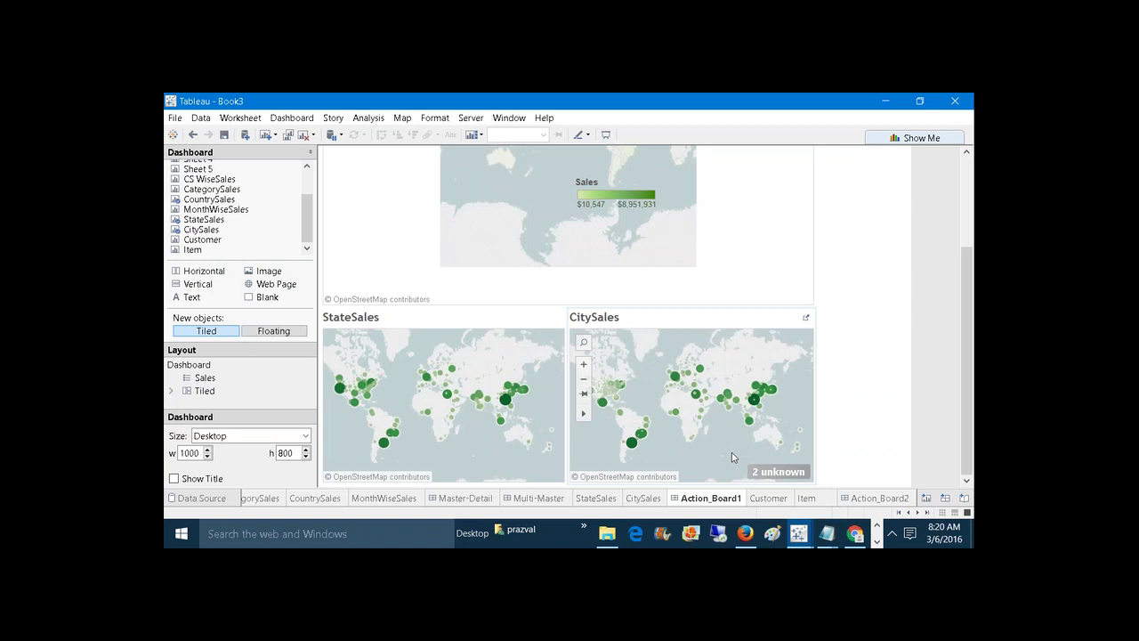
Review the list of actions defined for the Action_Board2 dashboard.
left_click(868, 497)
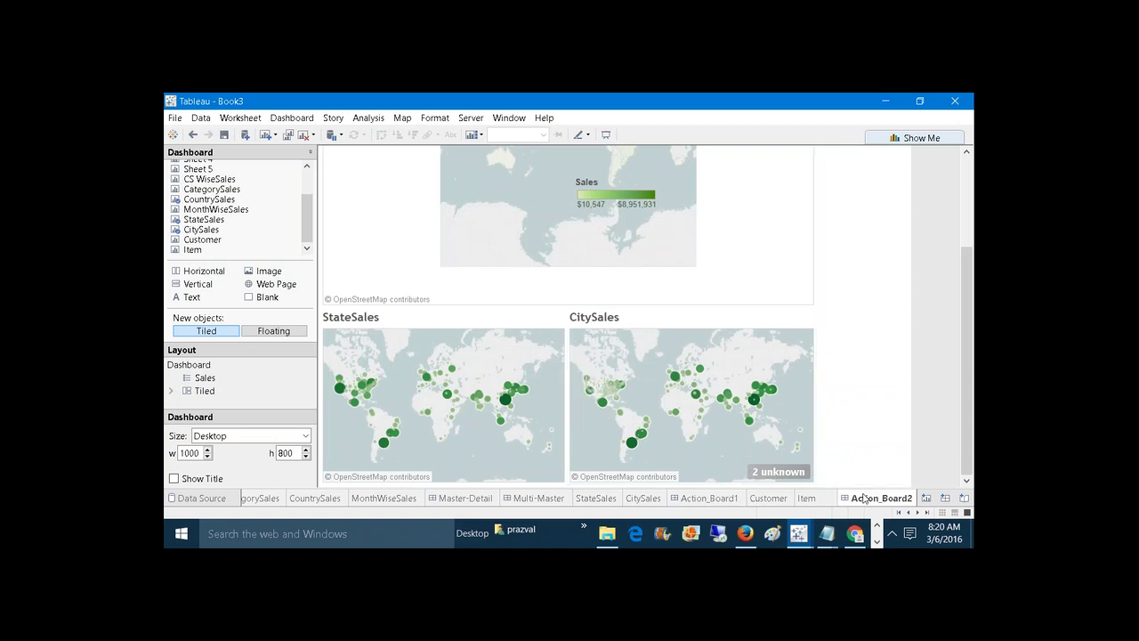
mouse_move(648, 237)
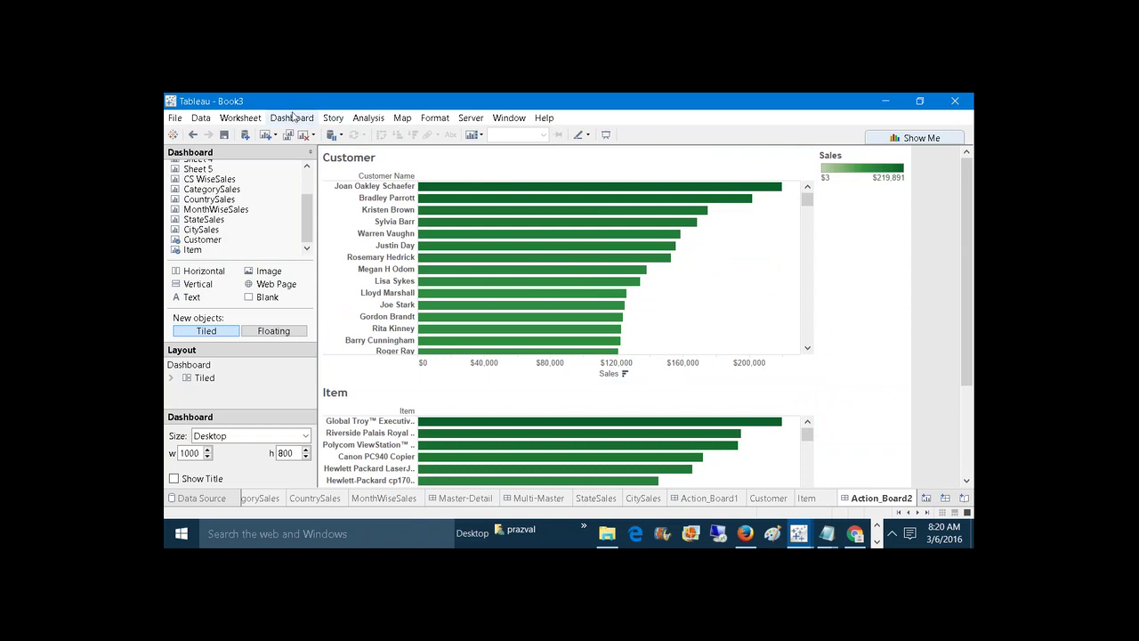
left_click(286, 115)
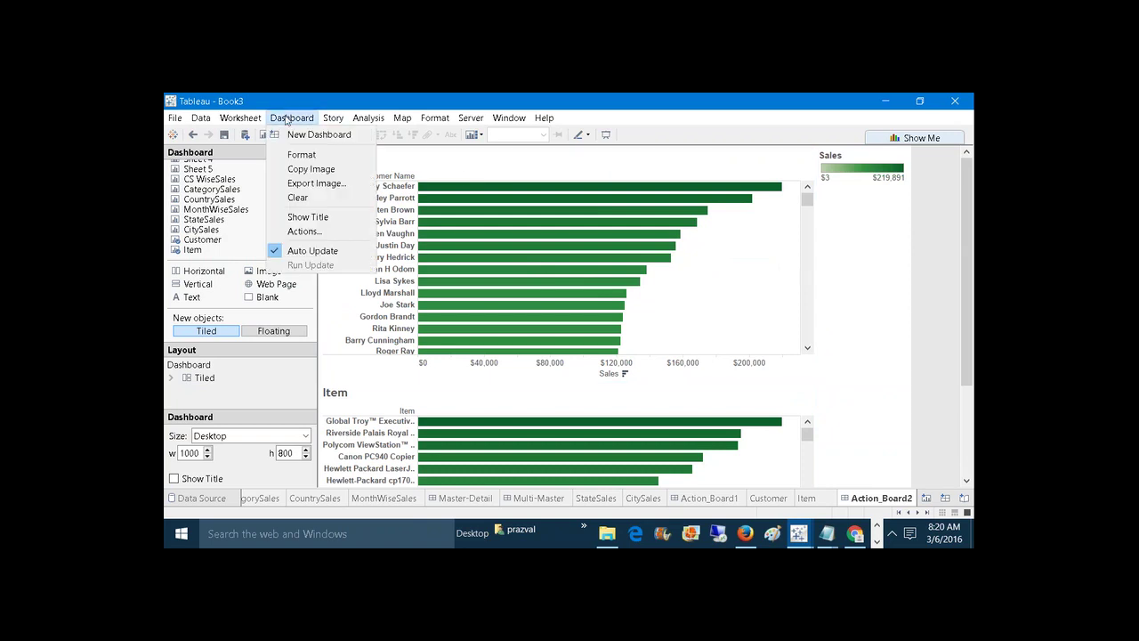
left_click(315, 231)
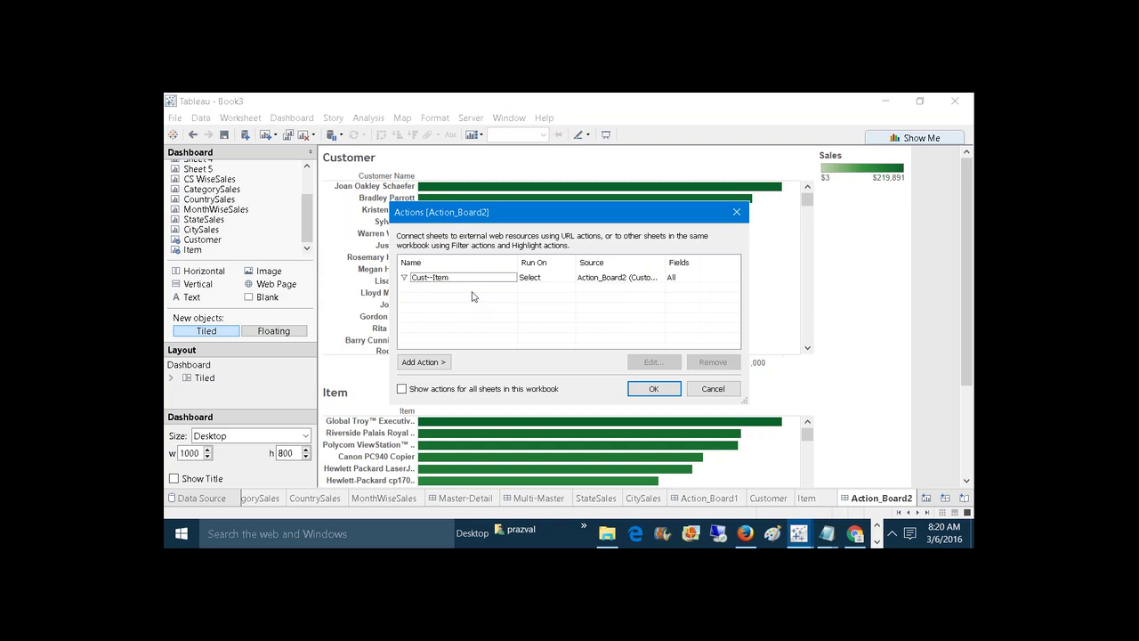
left_click(650, 389)
Show Action_Board1 in presentation mode and drill down by selecting United States of America in the country map and Texas in StateSales.
left_click(719, 498)
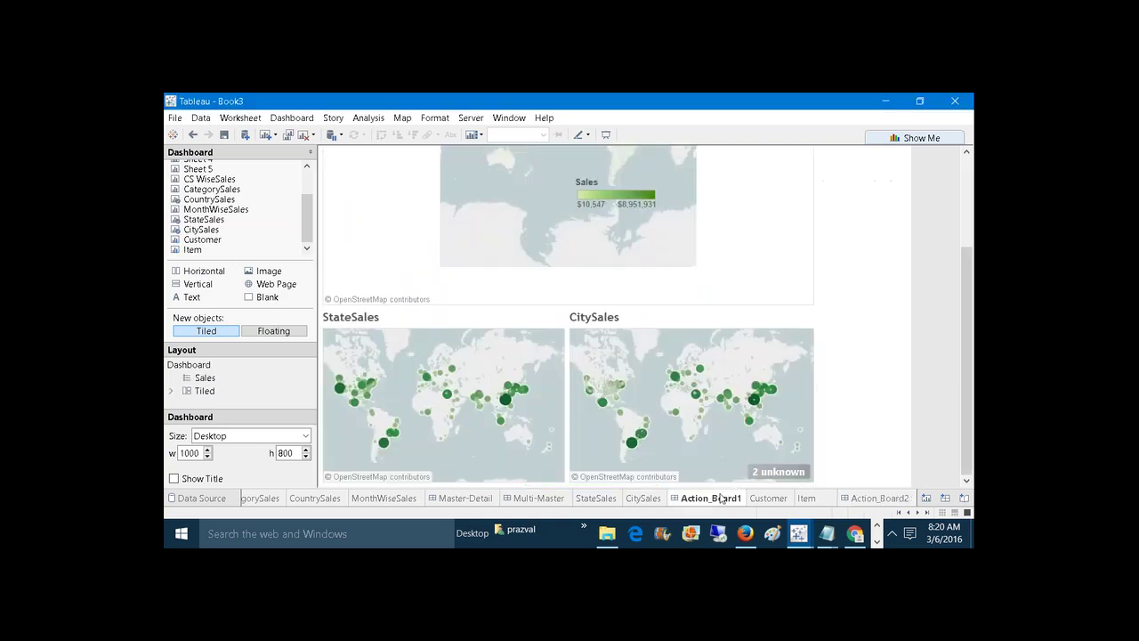
left_click(604, 132)
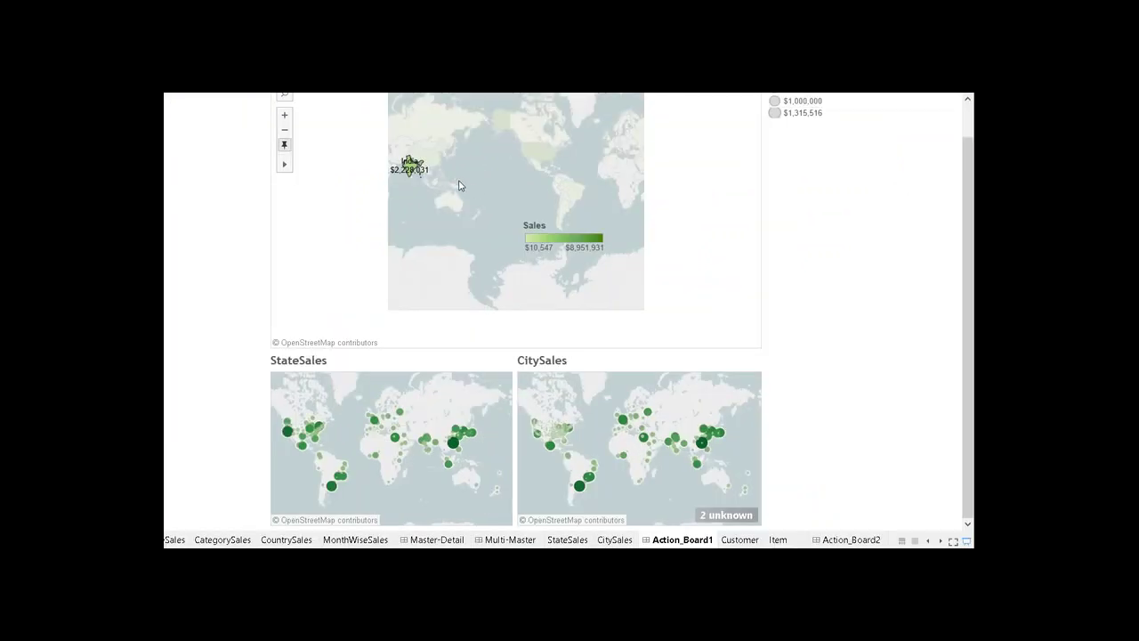
left_click(533, 155)
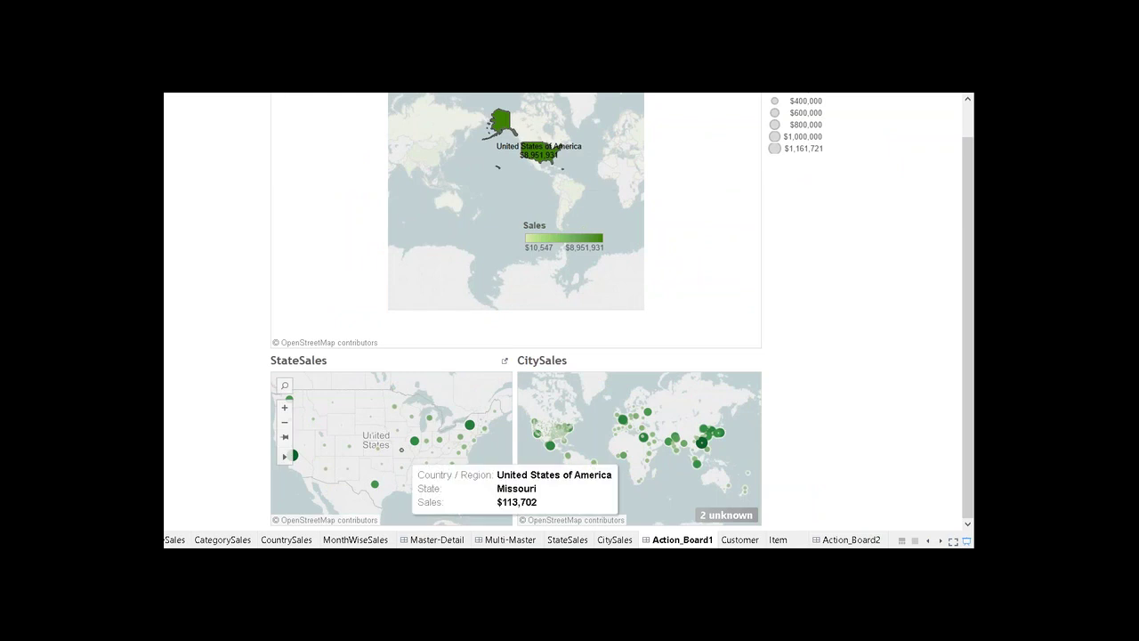
left_click(376, 488)
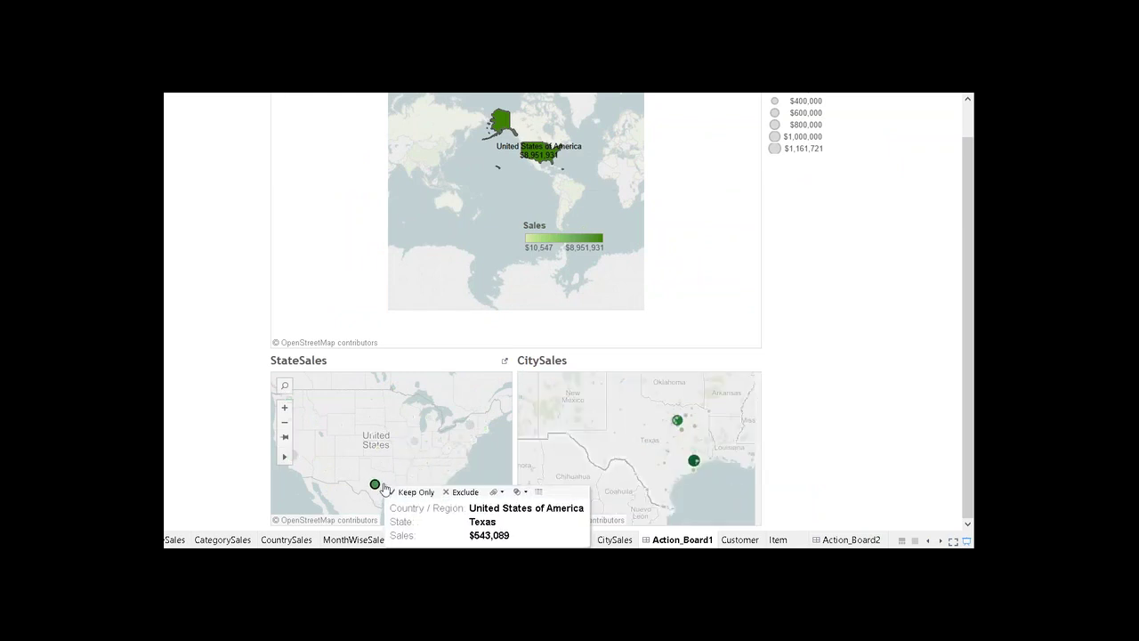
Select Houston in the CitySales map and run its City--Customer action to reach Action_Board2.
mouse_move(678, 422)
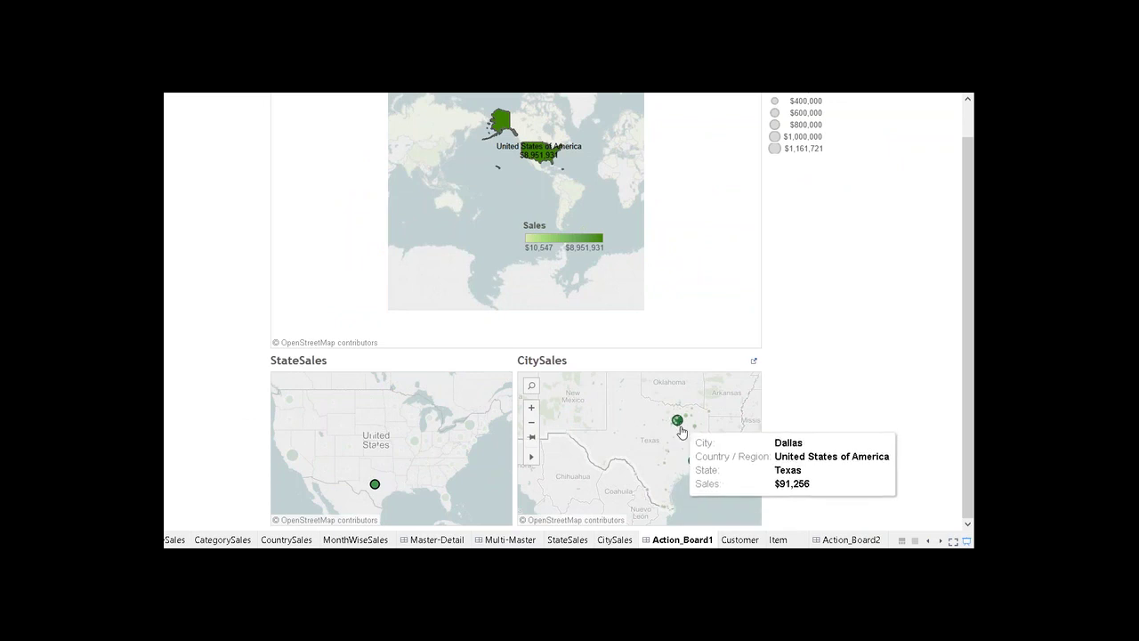
mouse_move(693, 462)
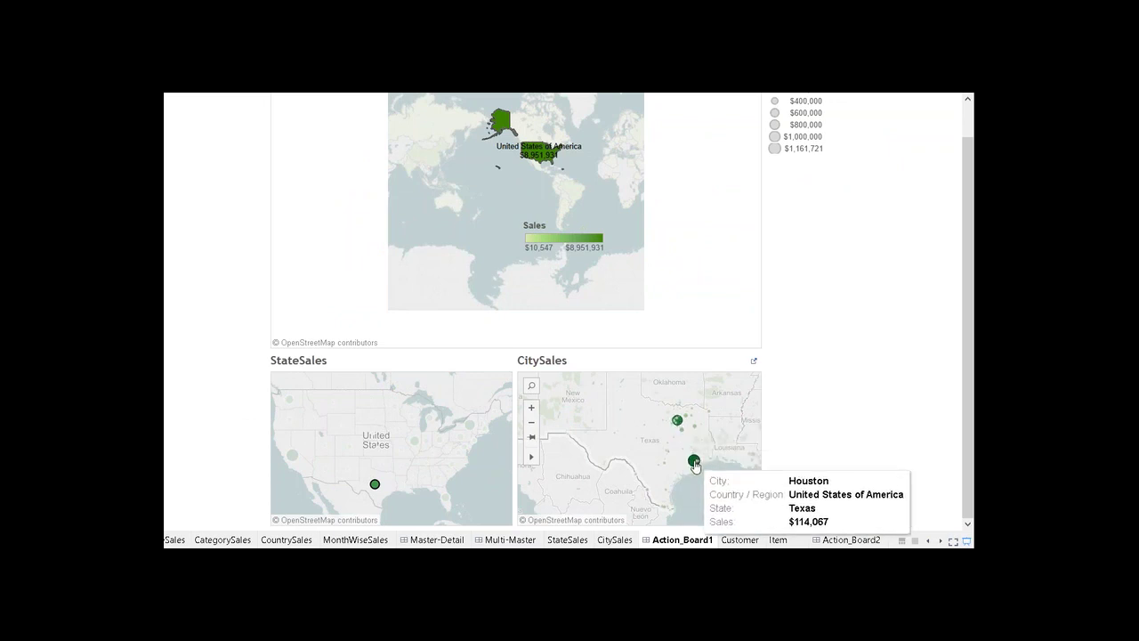
left_click(694, 463)
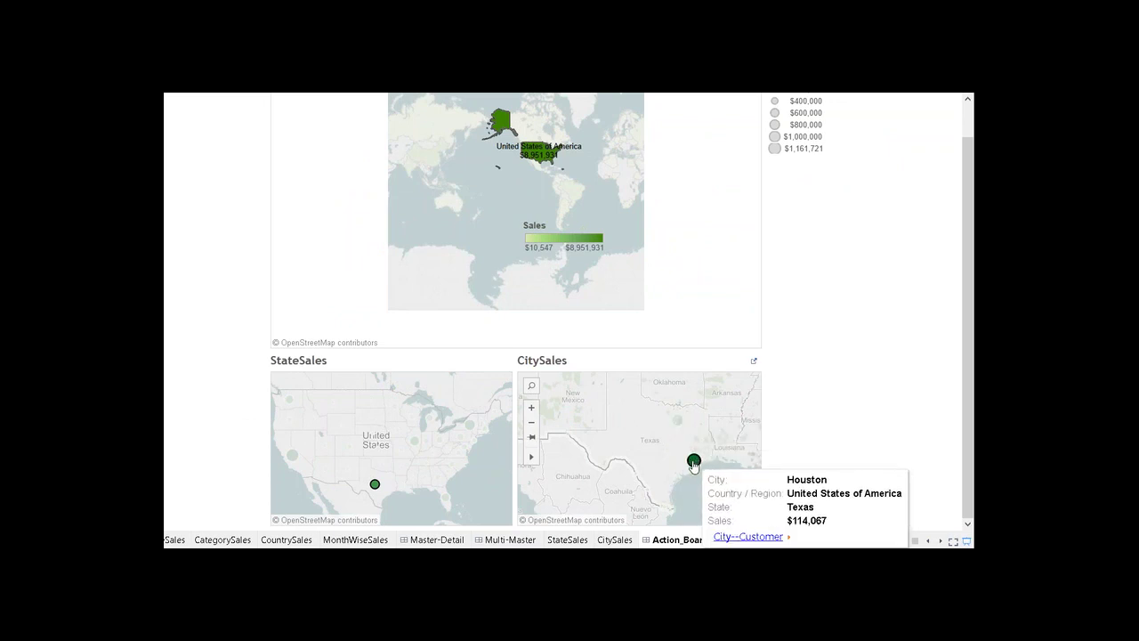
left_click(742, 537)
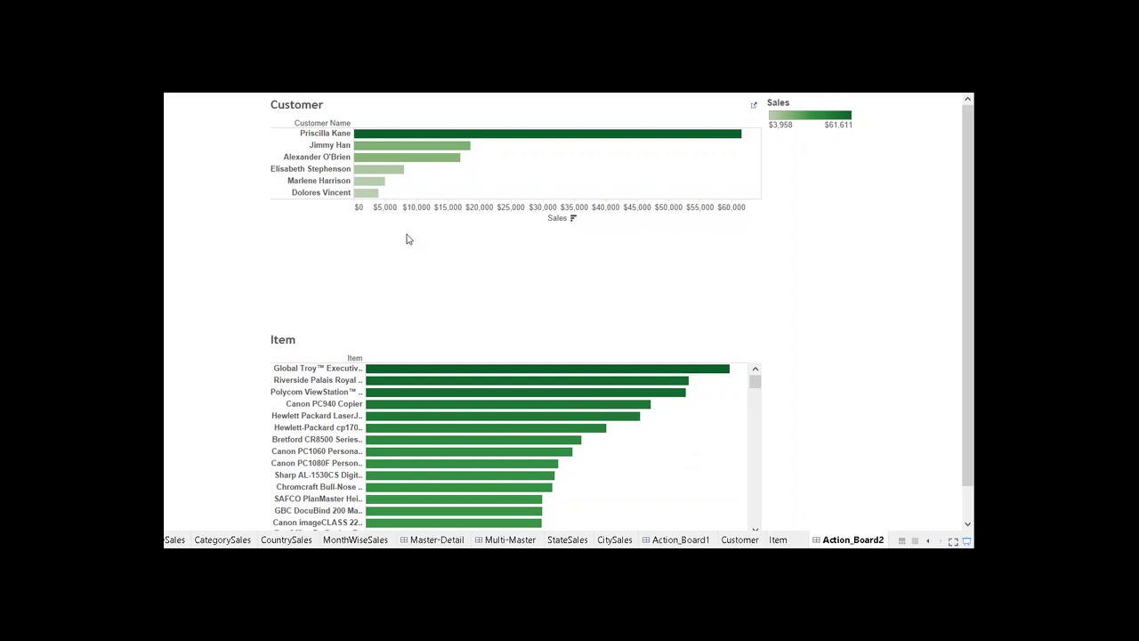
Select the highest-sales customer and that customer's highest-sales item on Action_Board2, and leave presentation mode.
left_click(362, 136)
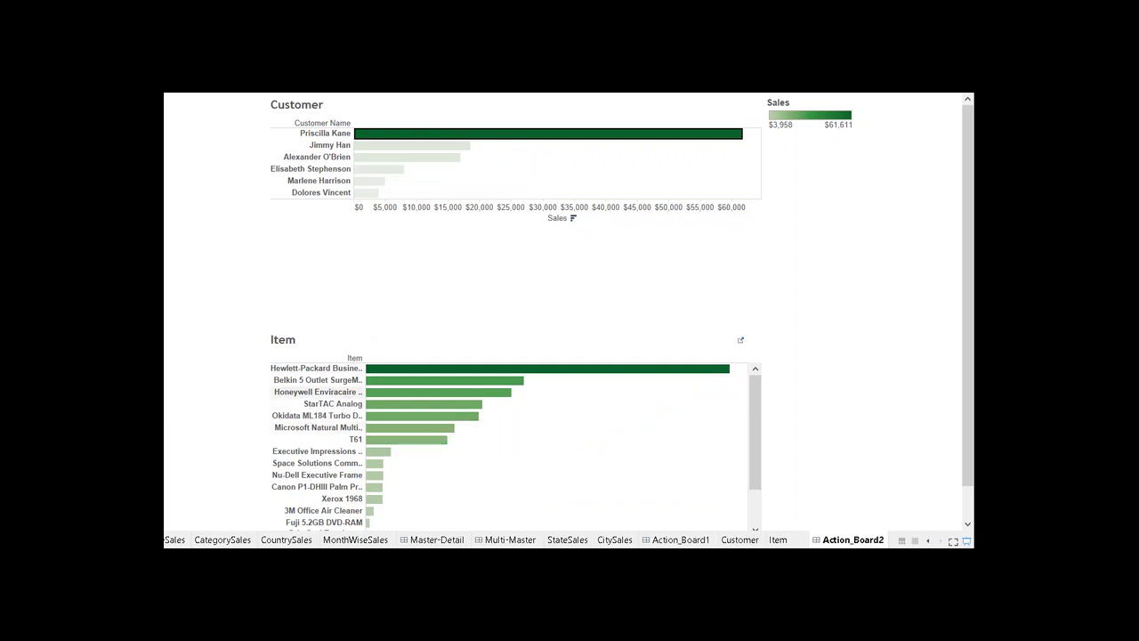
left_click(376, 376)
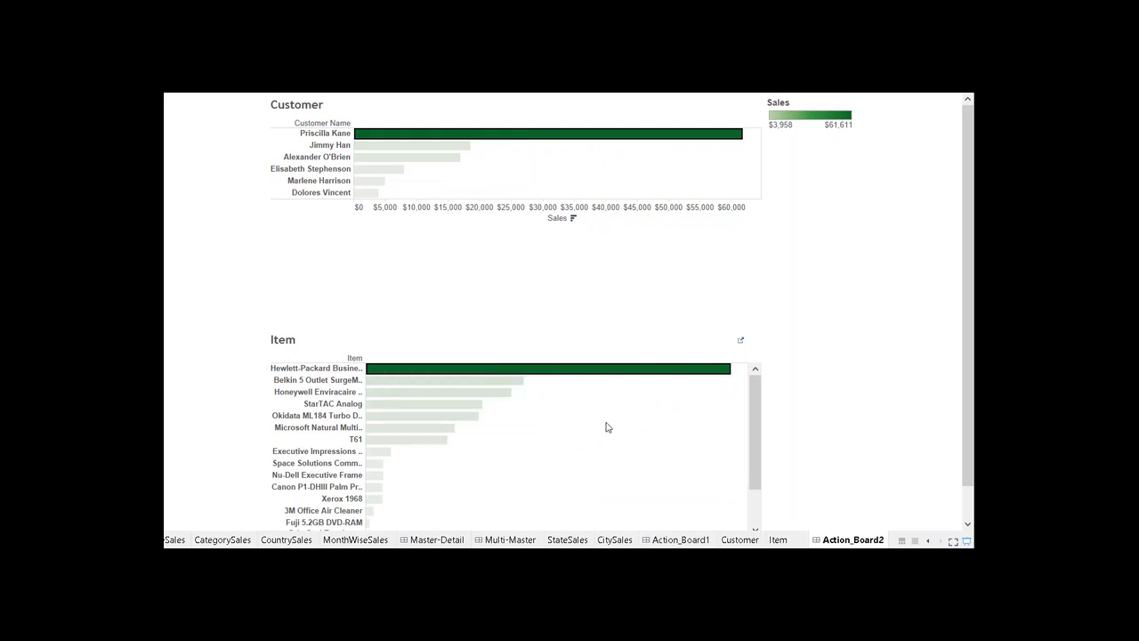
left_click(967, 541)
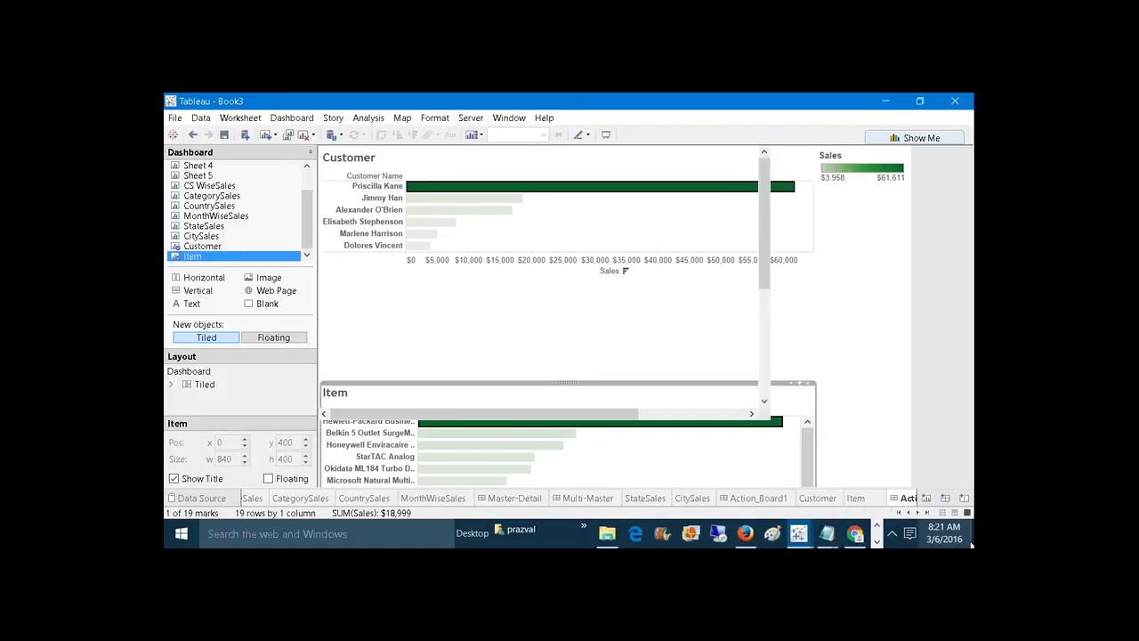
Switch to Chrome, search Google in a new tab for "canon pc 940 copier image" and show the image results.
mouse_move(854, 534)
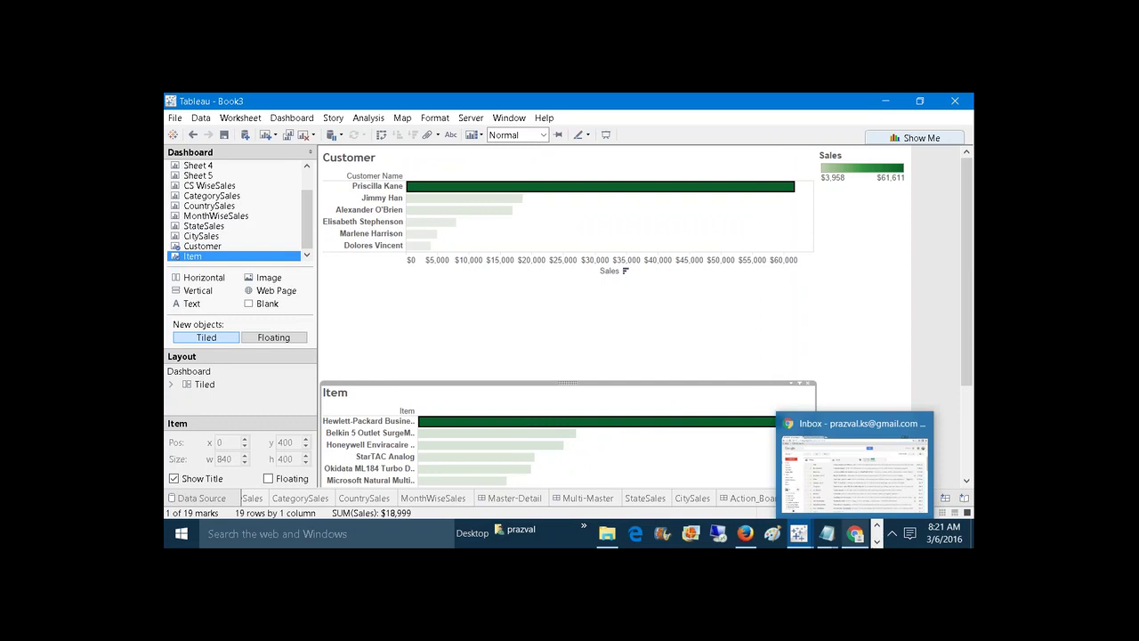
left_click(854, 471)
left_click(316, 100)
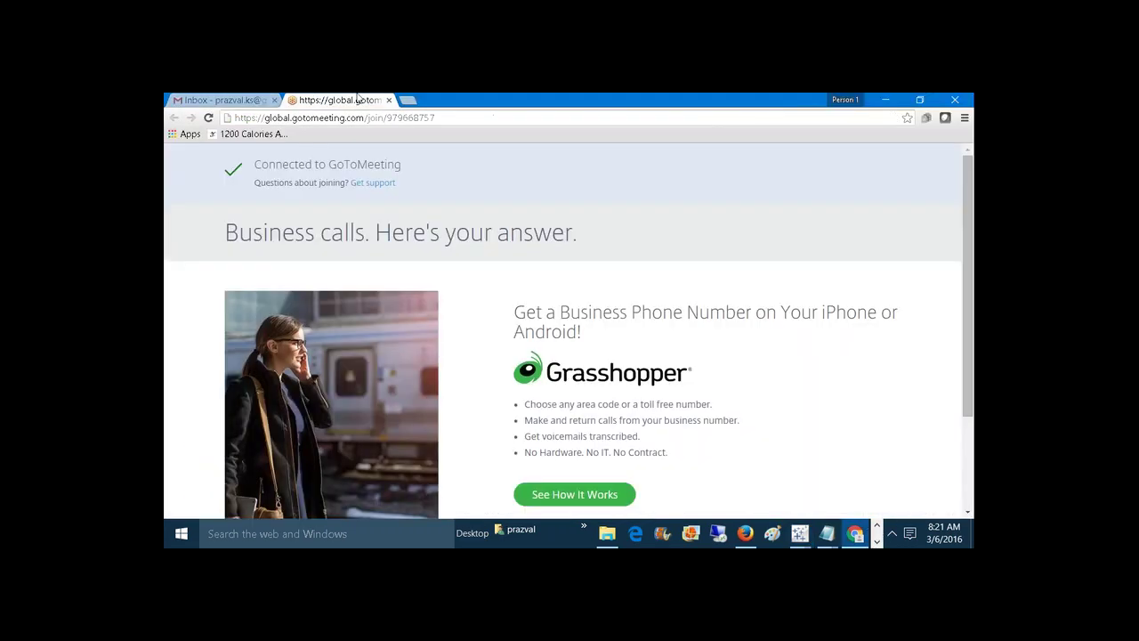
left_click(407, 99)
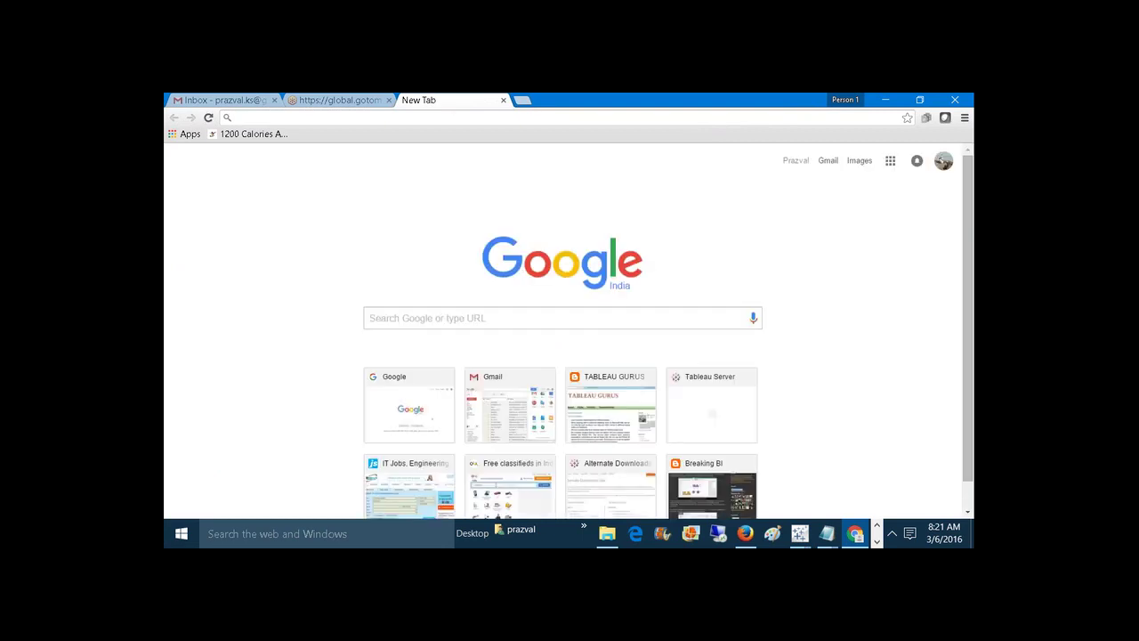
type("can")
key("Return")
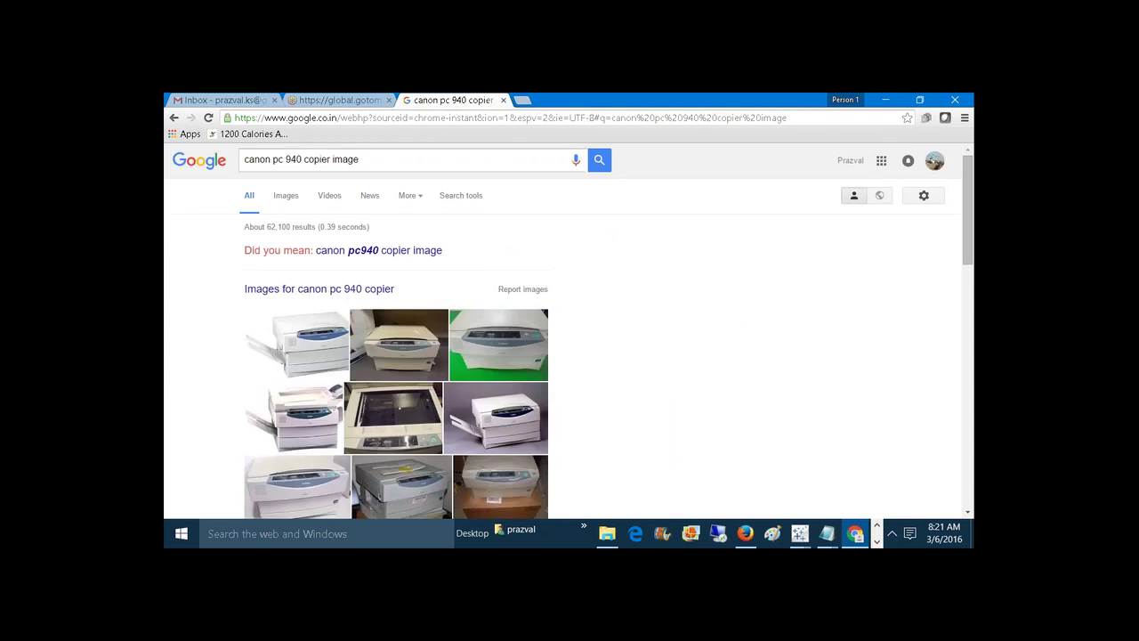
left_click(300, 200)
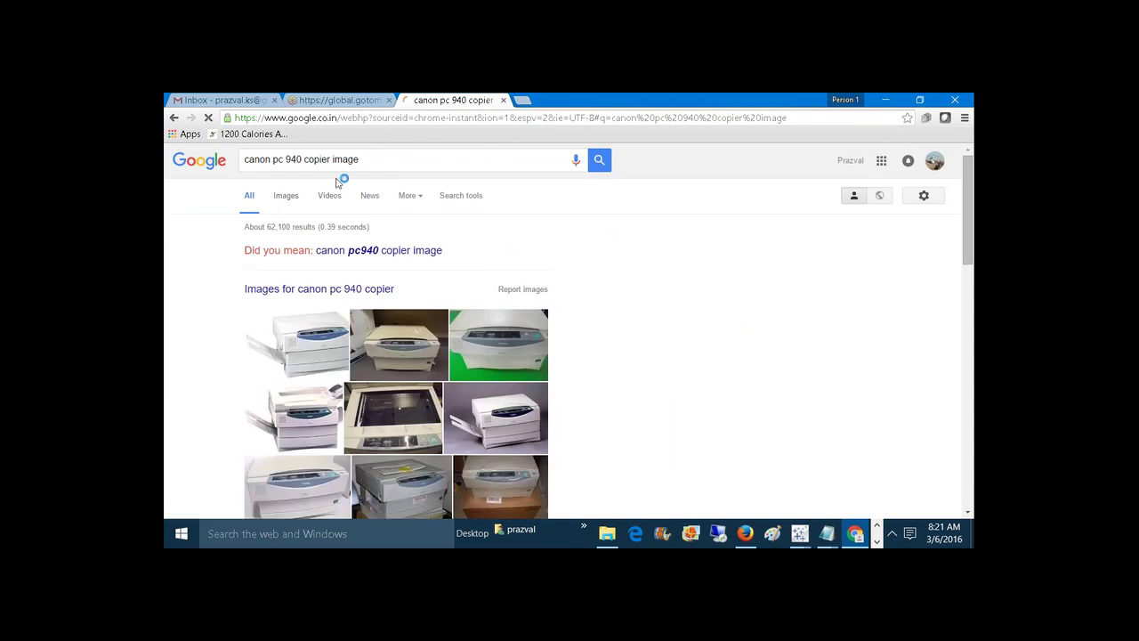
Copy the image search URL into a new maximized Notepad document and bring the start of the URL into view.
left_click(420, 116)
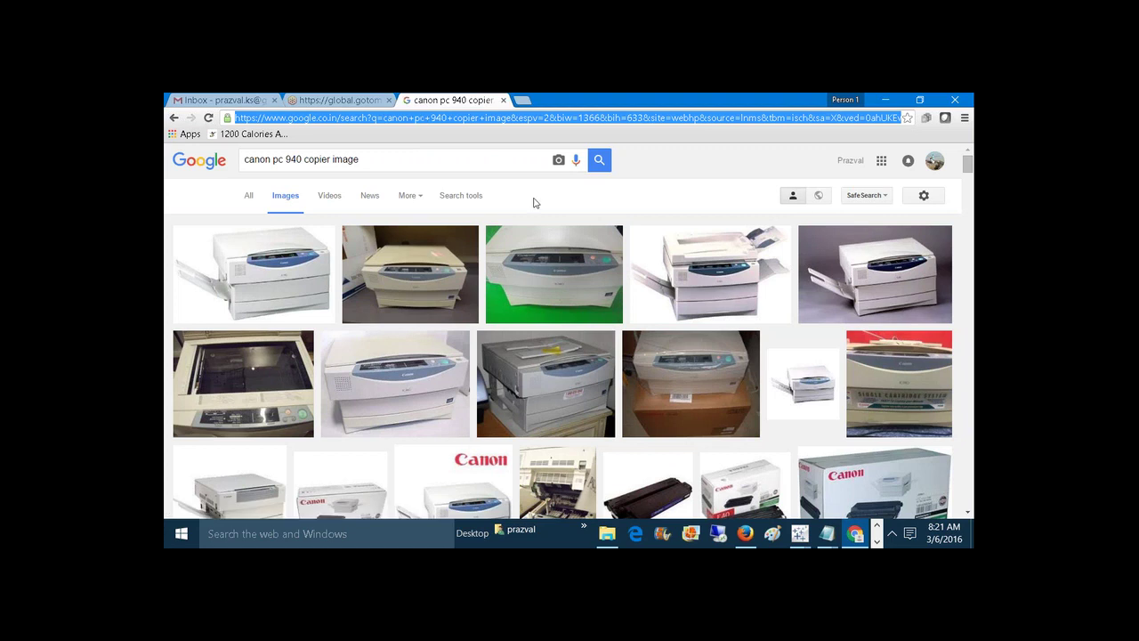
key("super+r")
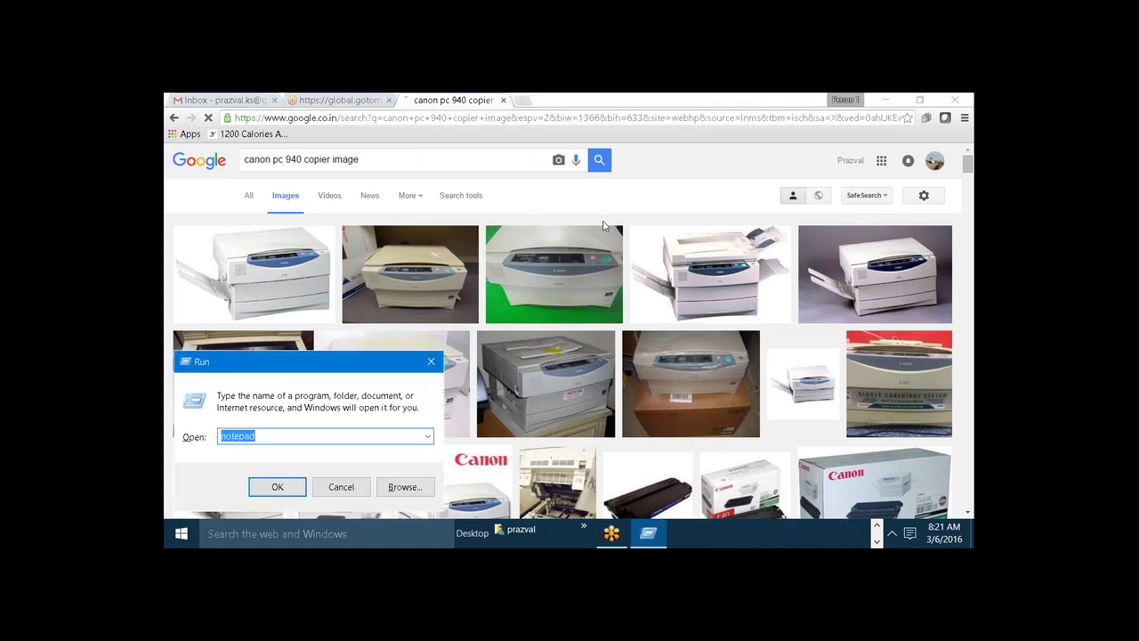
key("Return")
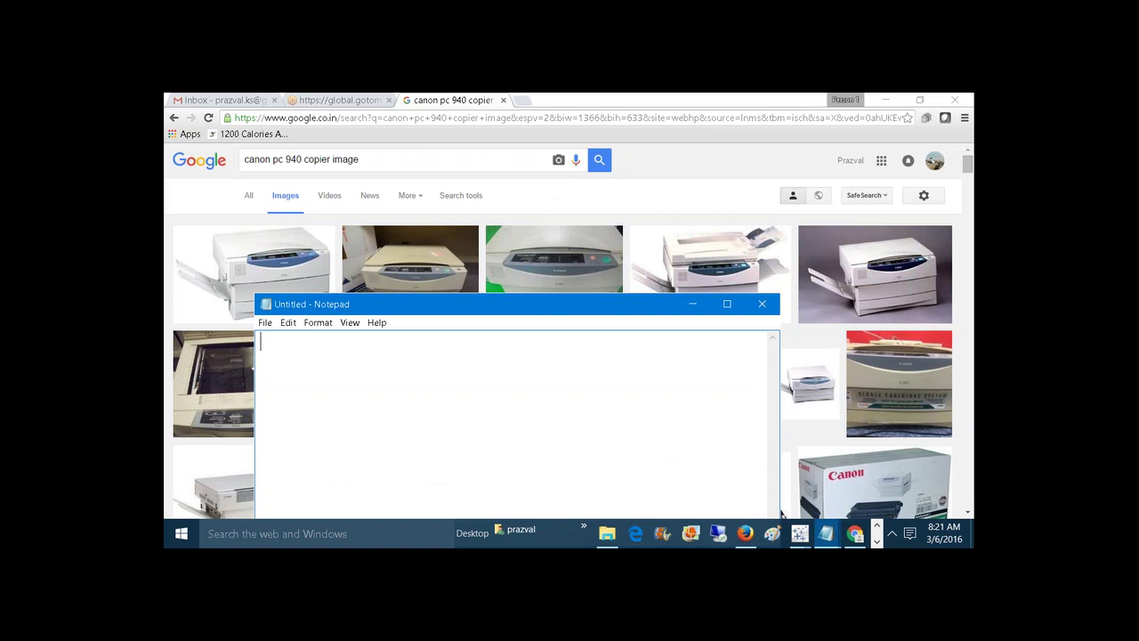
type("https://www.google.co.in/search?q=canon+pc+940+copier+image&espv=2&biw=1366&bih=633&source=lnms&tbm=isch&sa=X&ved=0ahUKEwio1KT6hqvLAhVEcY4KHeMkCHkQ_AUIBigB")
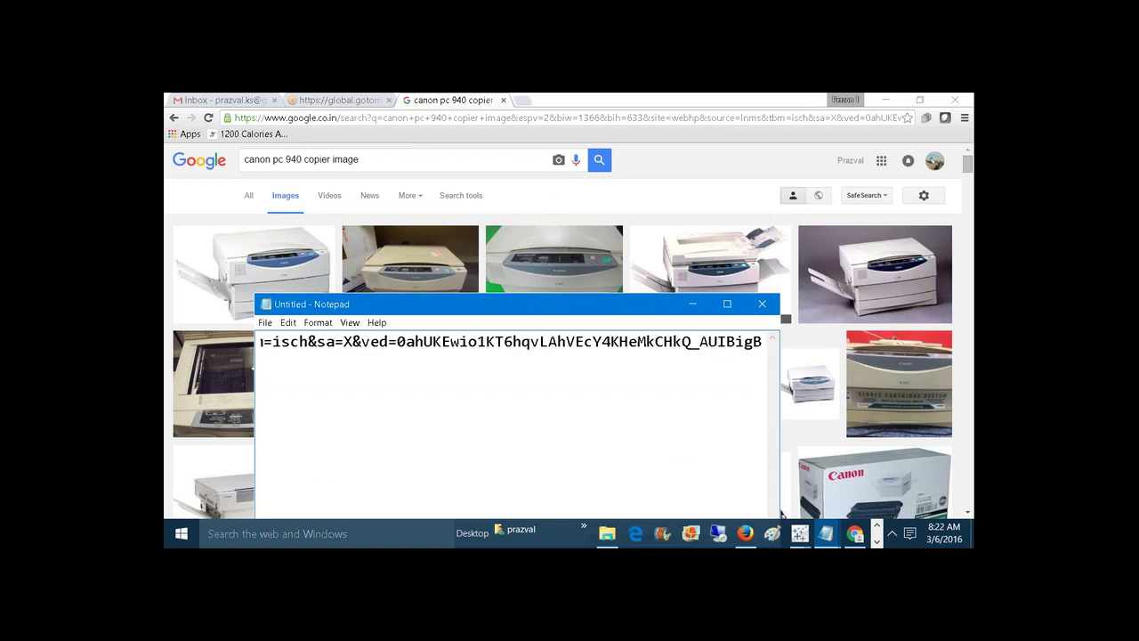
left_click(727, 305)
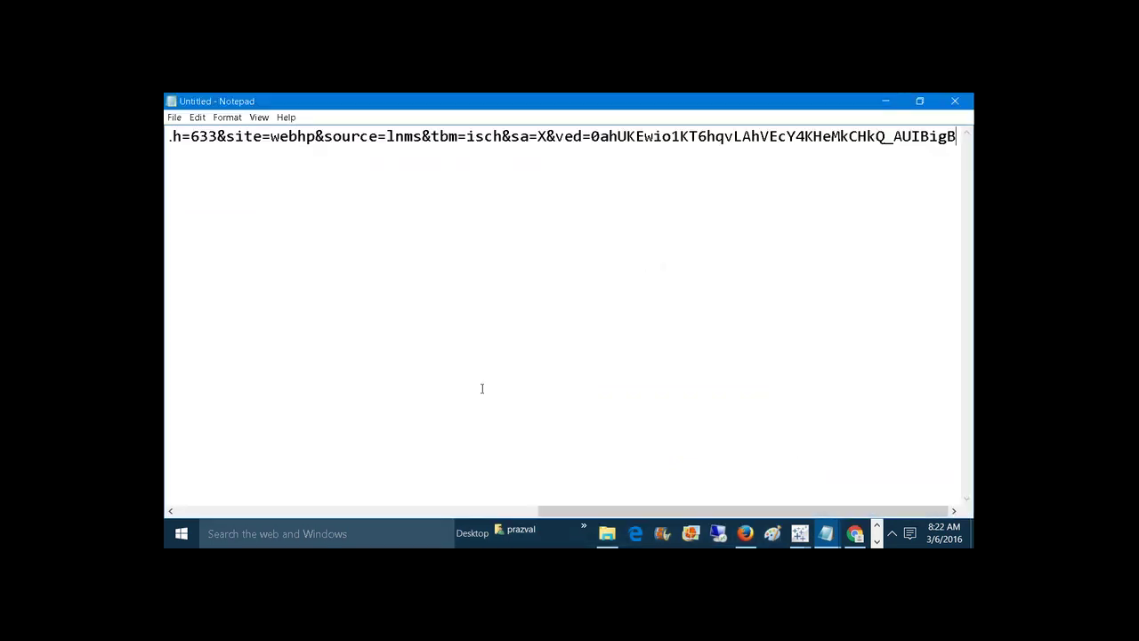
left_click_drag(553, 518, 188, 414)
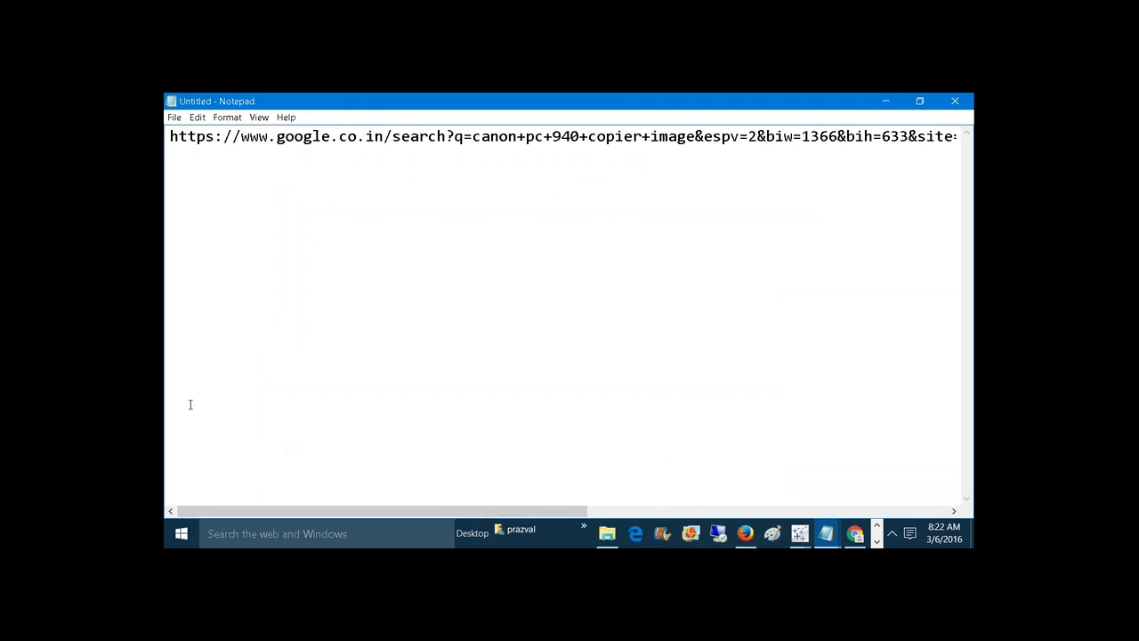
Split the URL into separate lines after "search" and after "espv=2&".
left_click(447, 138)
key("Return")
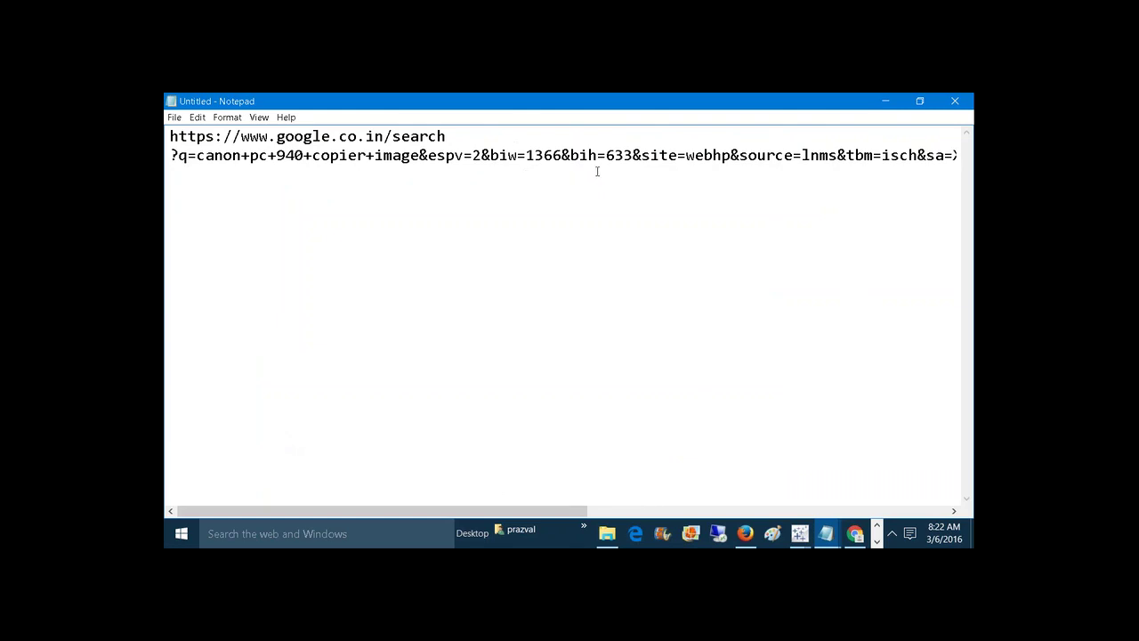
left_click(491, 155)
key("Return")
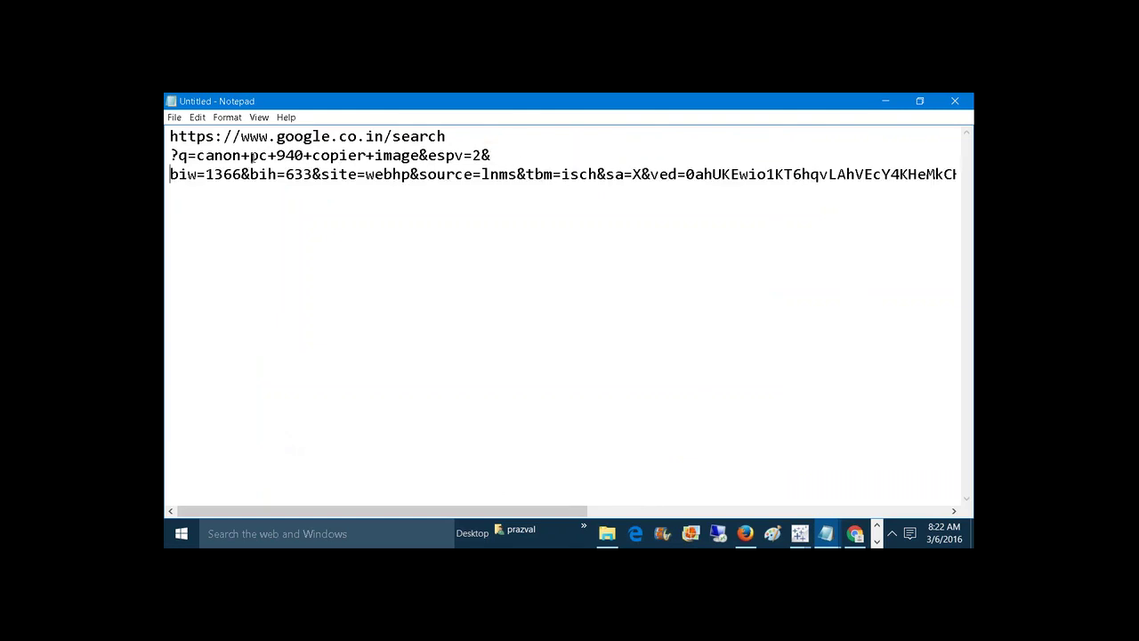
Remove "canon+pc+940+copier" from the URL's q parameter and copy the whole remaining URL.
left_click_drag(178, 156, 368, 157)
left_click(209, 156)
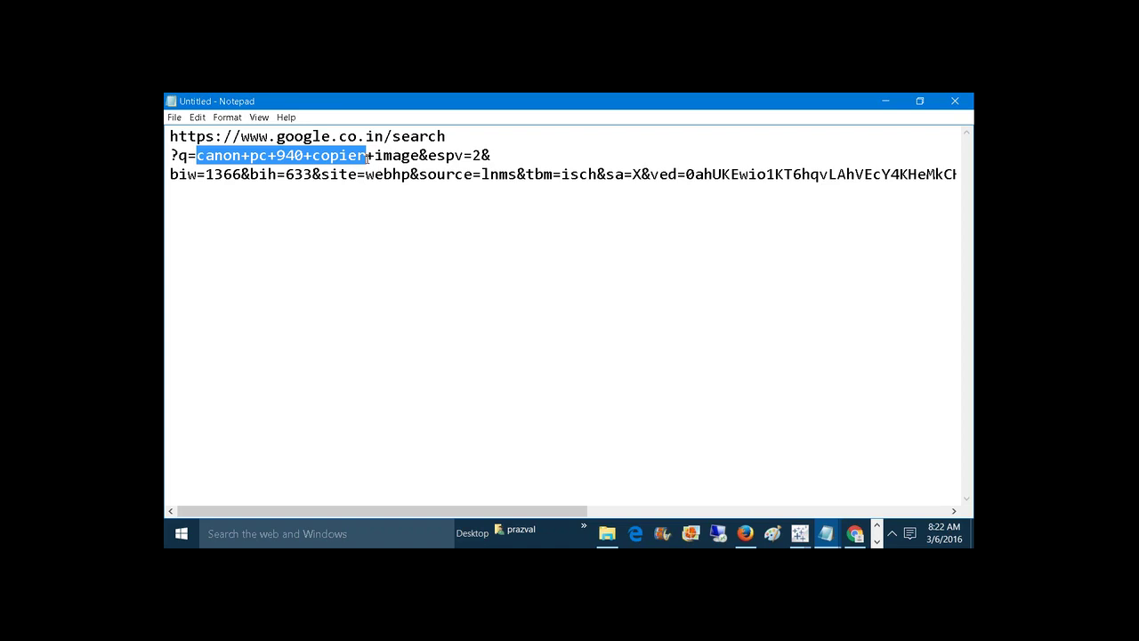
key("BackSpace")
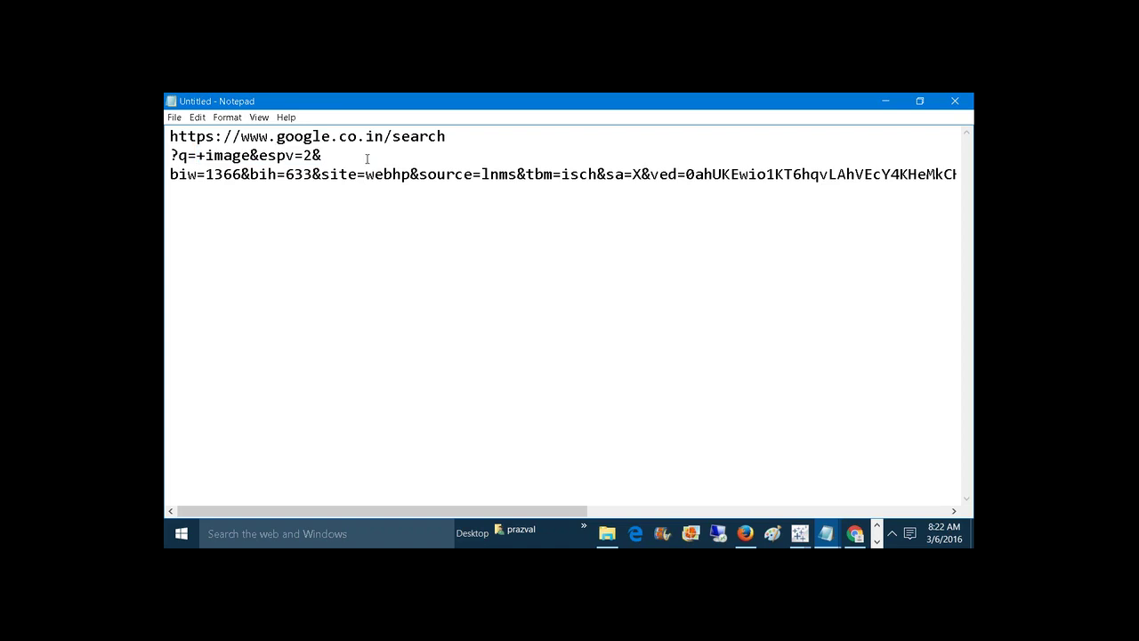
key("shift+End")
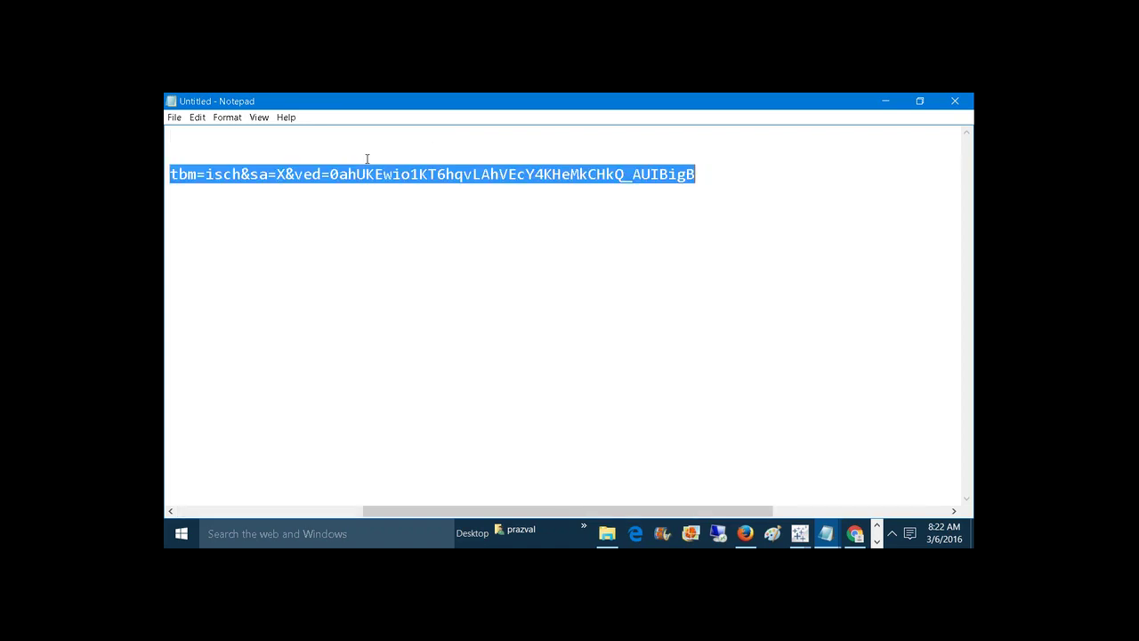
Switch to the Book3 workbook in Tableau, start a new URL action for Action_Board2 and paste the copied search URL into it.
mouse_move(799, 537)
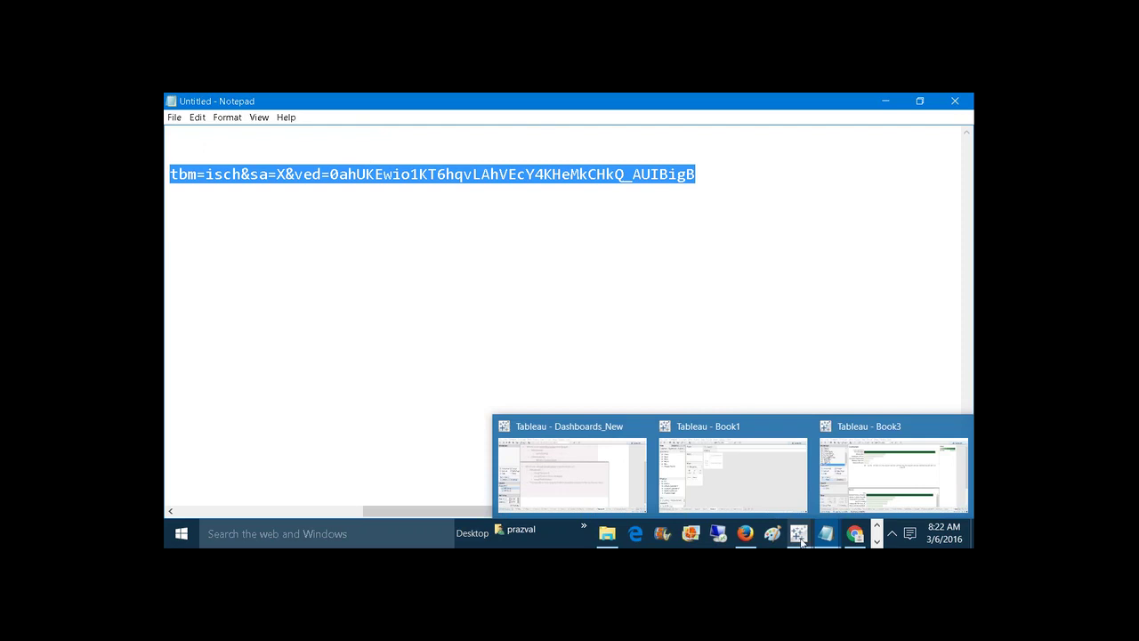
left_click(835, 483)
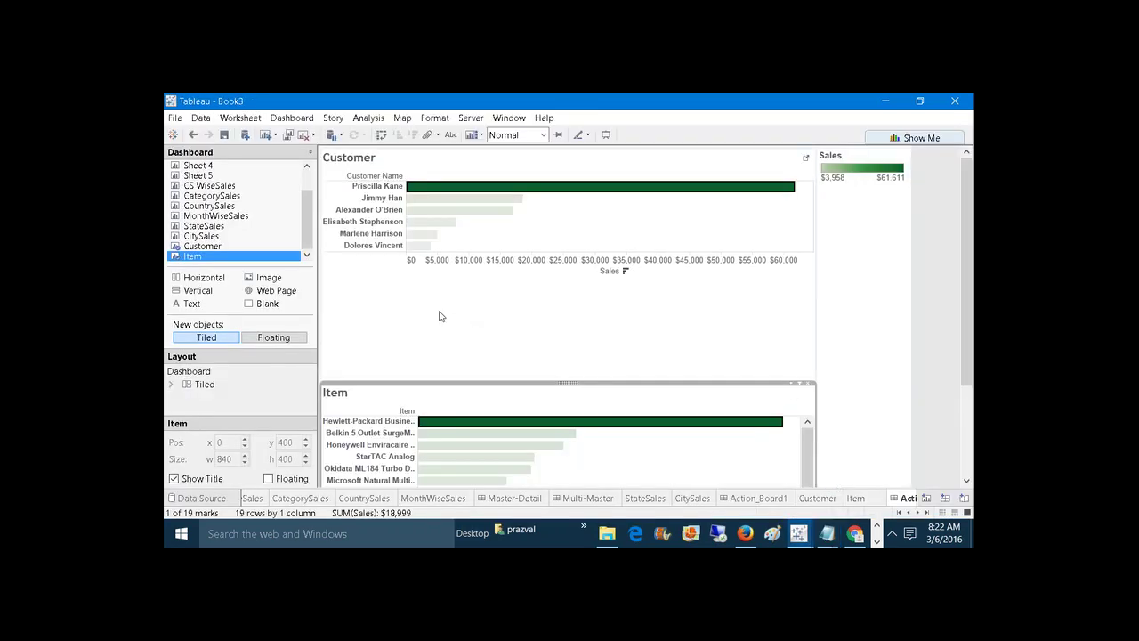
left_click(292, 118)
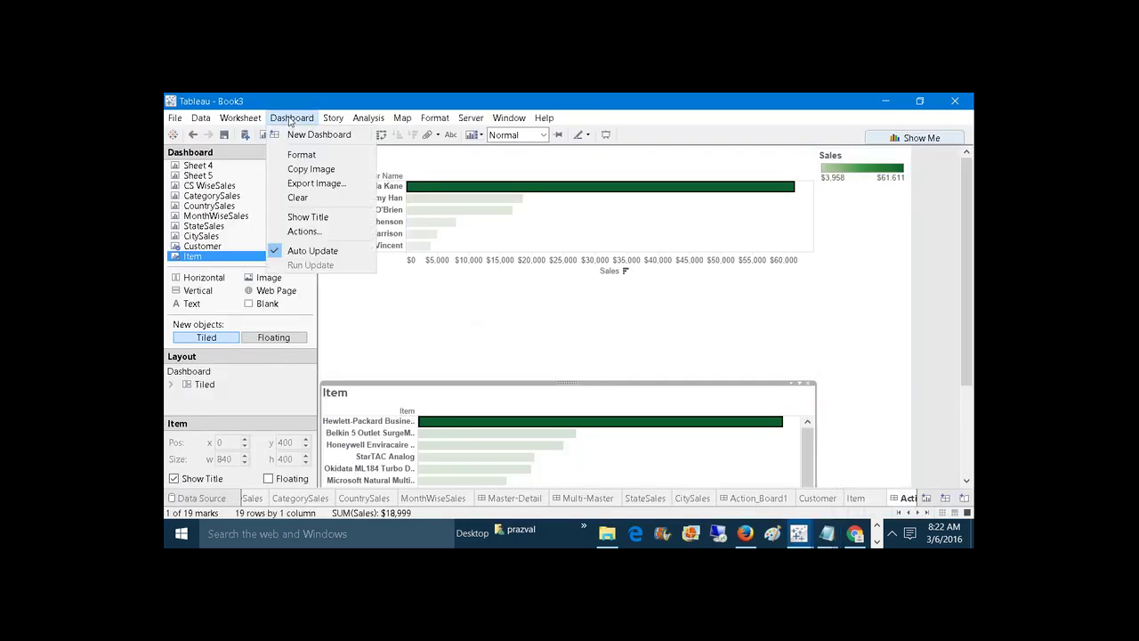
left_click(303, 231)
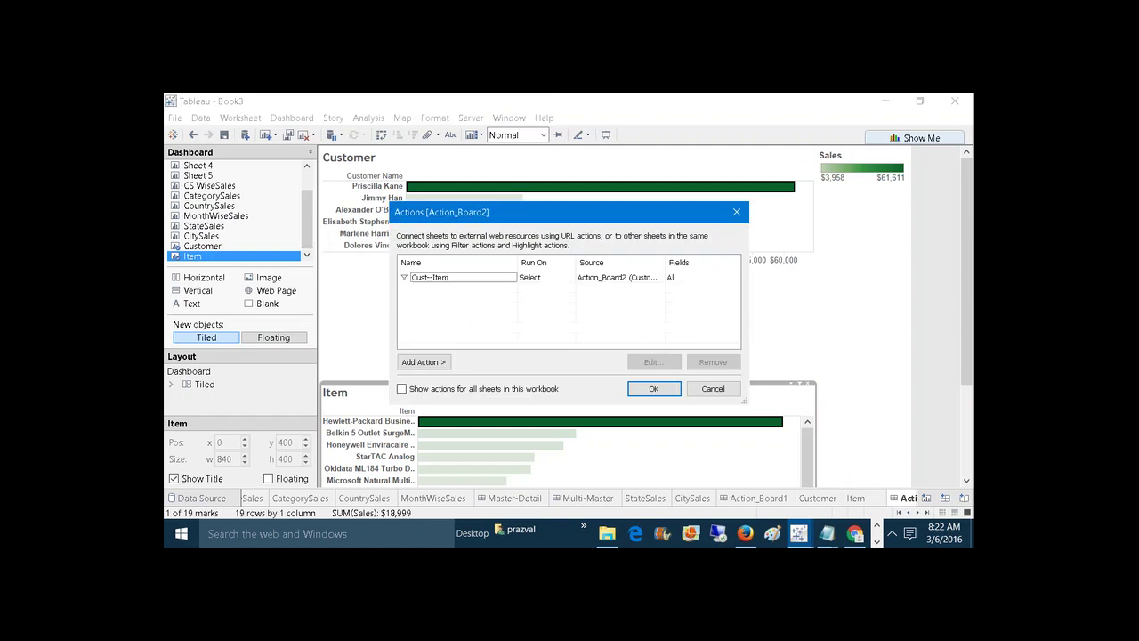
left_click(425, 362)
left_click(483, 394)
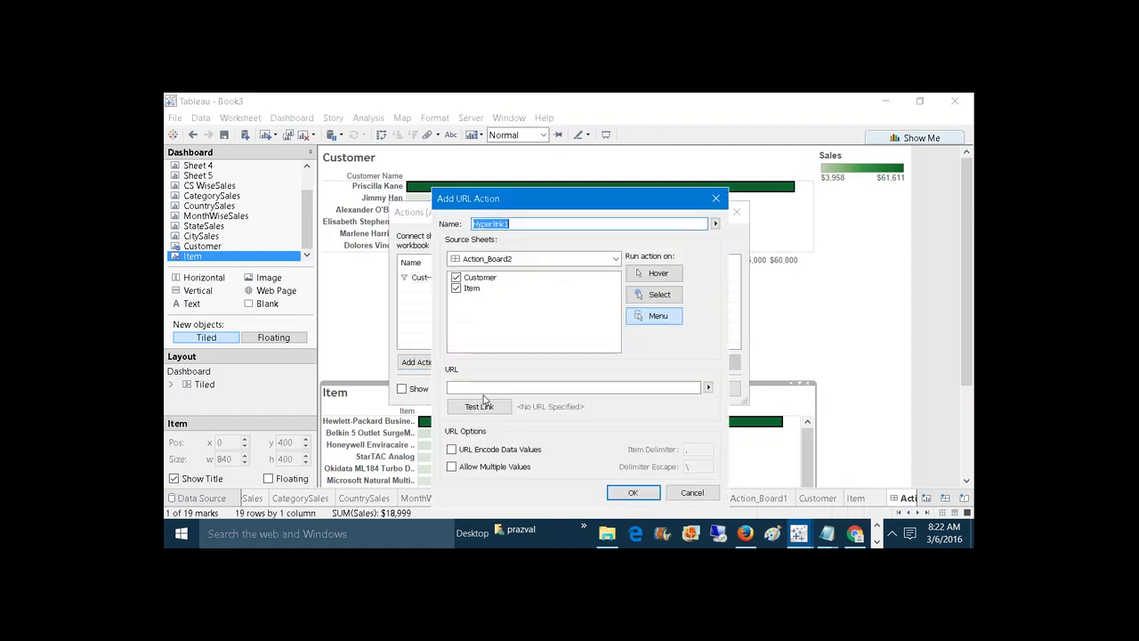
left_click(485, 388)
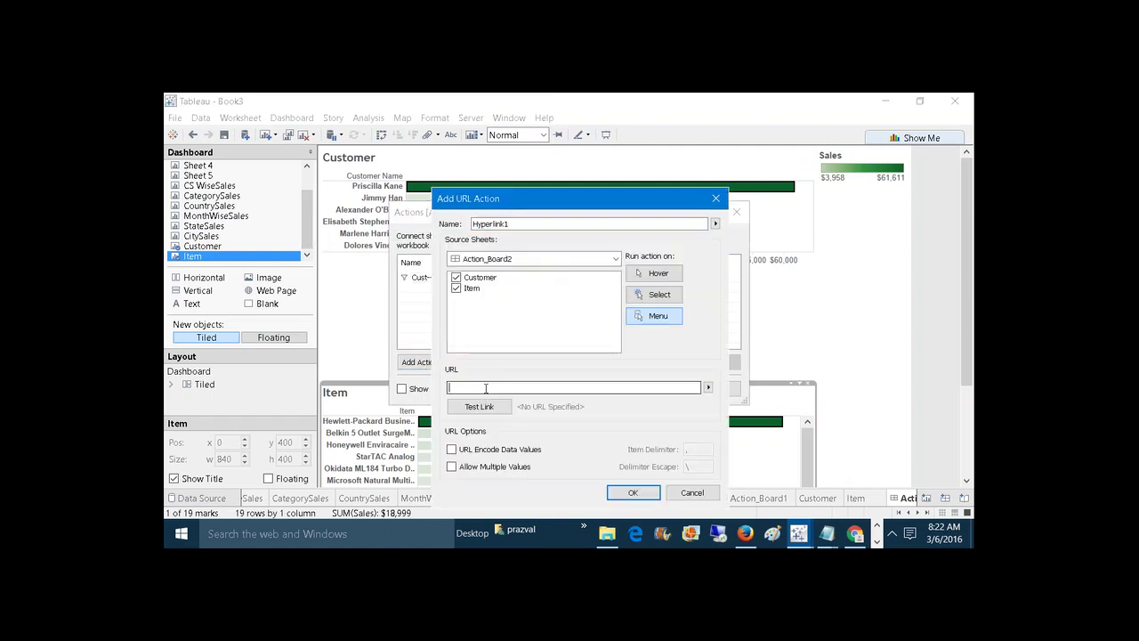
key("ctrl+v")
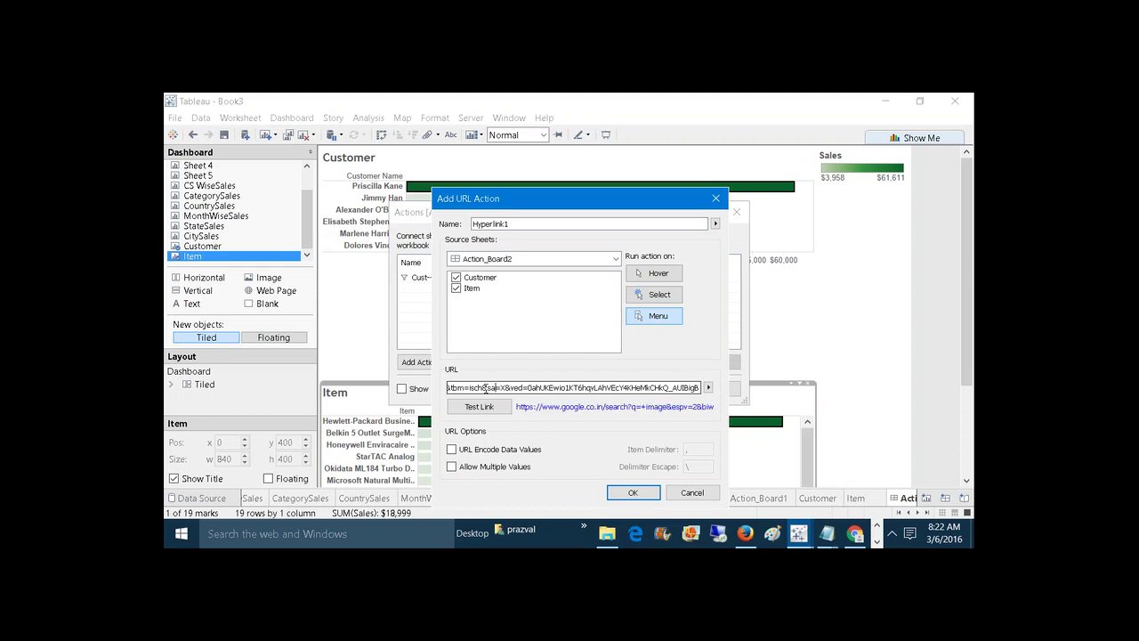
Insert the Item field into the action's URL directly after "q=", before "+image".
key("Left")
key("Left")
key("Left")
key("Left")
key("Left")
key("Left")
key("Left")
key("Left")
key("Left")
key("Left")
key("Left")
key("Left")
key("Left")
key("Left")
key("Left")
key("Left")
key("Left")
key("Left")
key("Left")
key("Left")
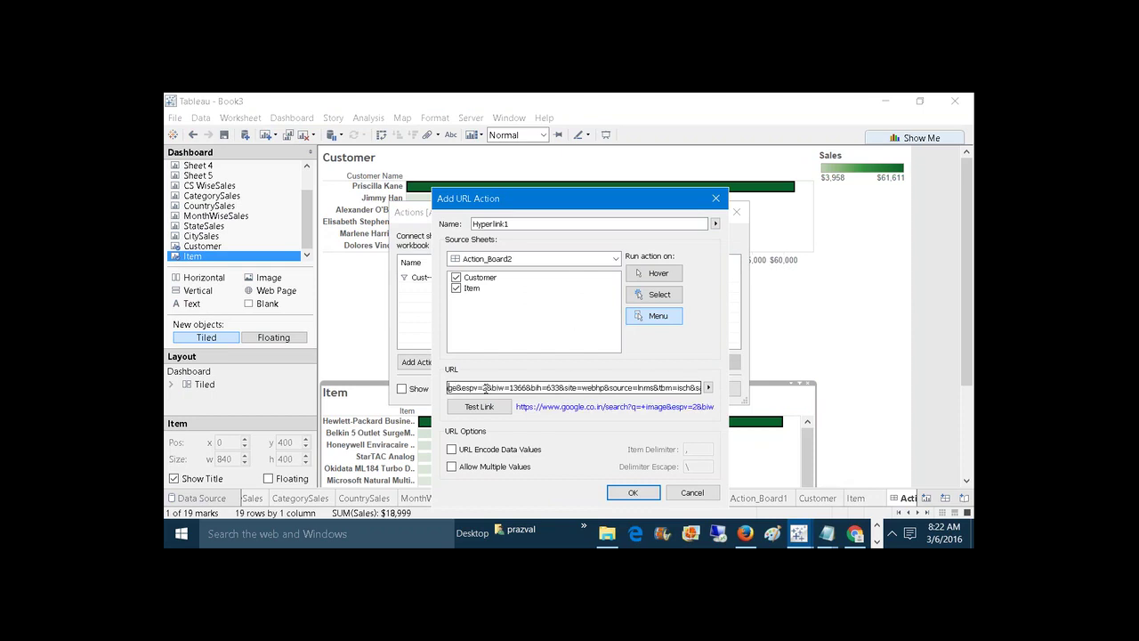
key("Left")
key("Left")
key("Left")
key("Left")
key("Left")
key("Left")
key("Left")
key("Left")
key("Left")
key("Left")
key("Left")
key("Left")
key("Left")
key("Left")
key("Left")
key("Left")
key("Left")
key("Left")
key("Left")
key("Left")
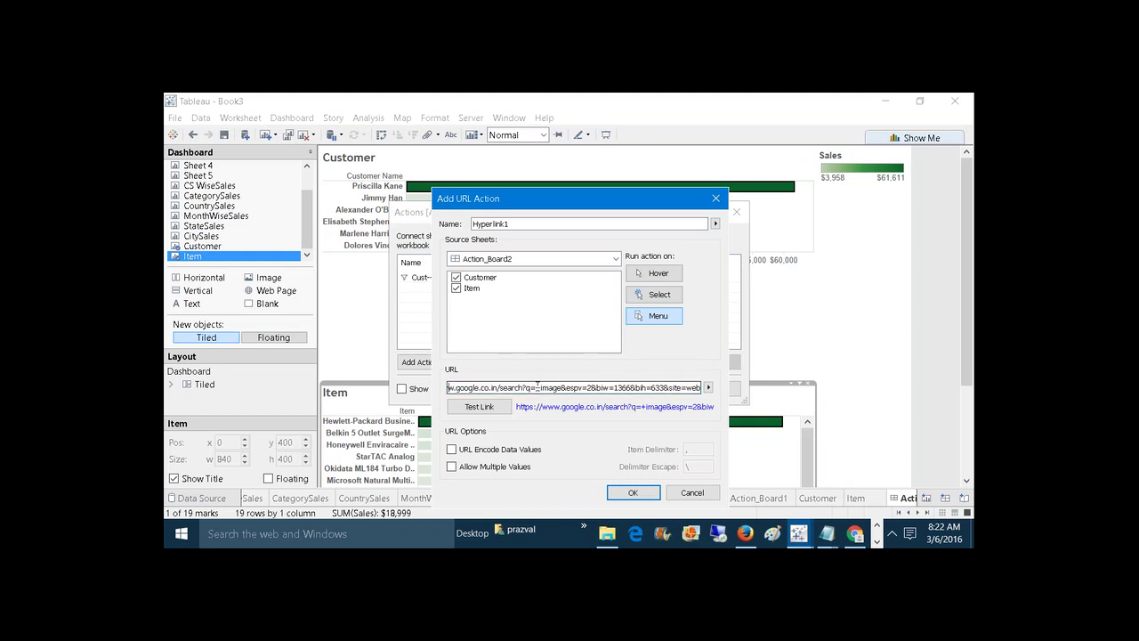
left_click(707, 388)
left_click(743, 402)
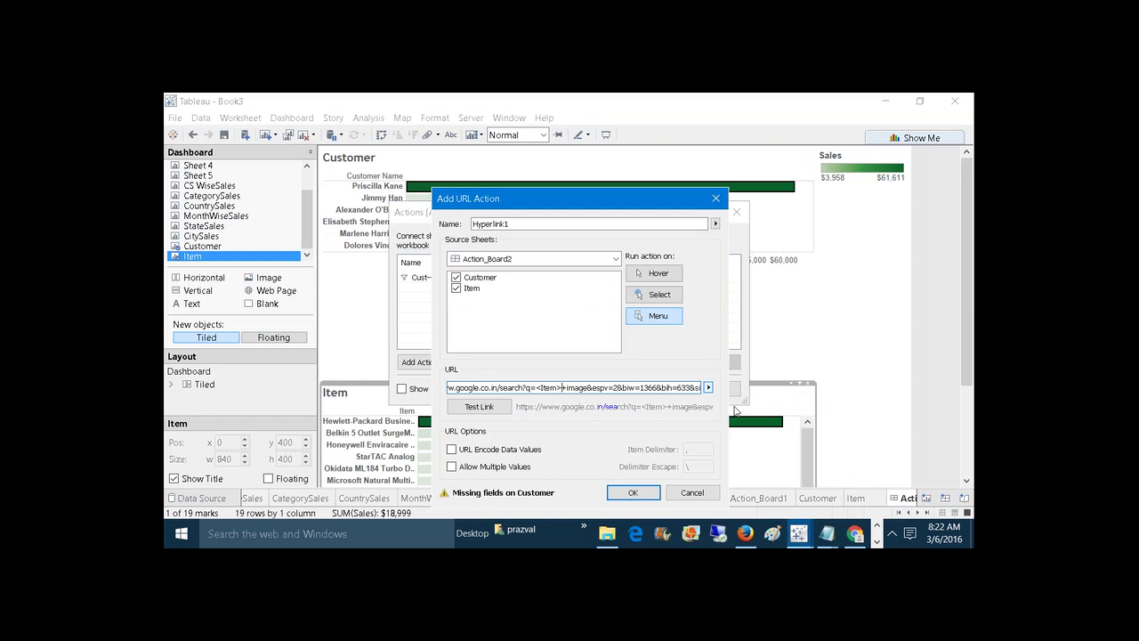
Name the URL action ItemImage and exclude the Customer sheet from its source sheets.
left_click(509, 223)
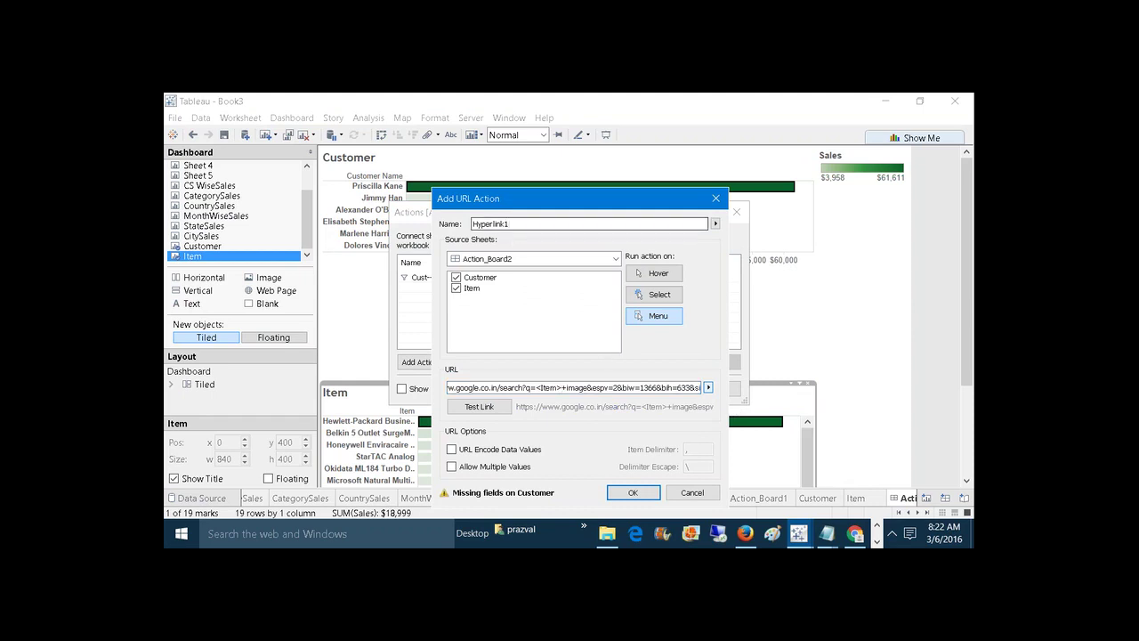
key("BackSpace")
key("BackSpace")
key("BackSpace")
key("BackSpace")
key("BackSpace")
key("BackSpace")
key("BackSpace")
key("BackSpace")
type("ItemImage")
left_click(456, 278)
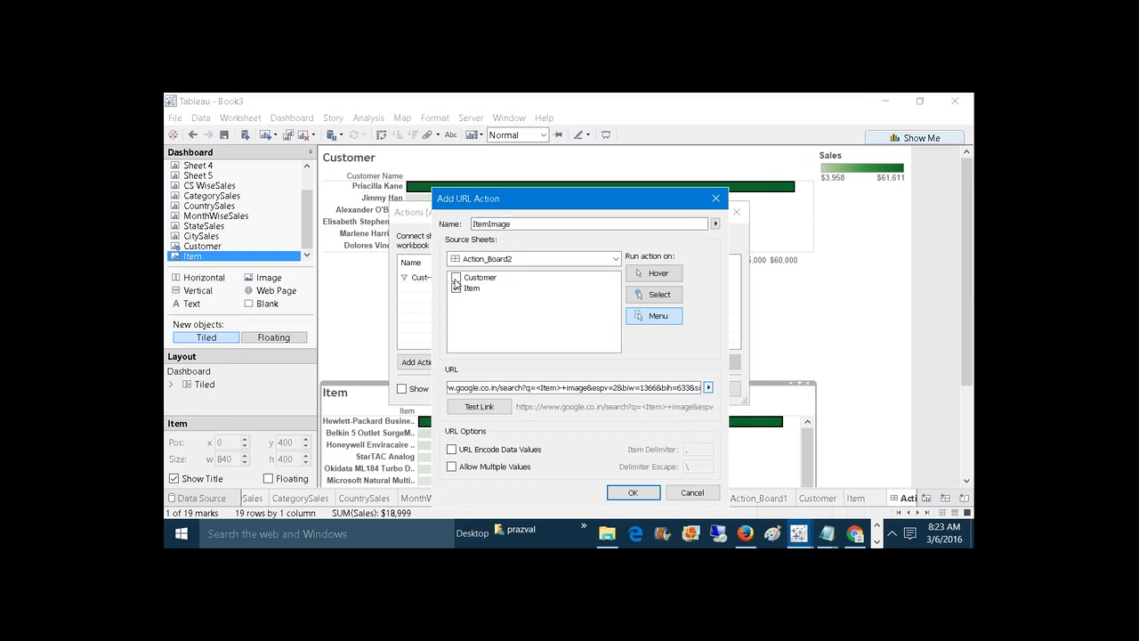
Save the ItemImage action, run it on the Hewlett-Packard Business Color Inkjet 3000 item, and return to the Book3 workbook in Tableau.
left_click(633, 493)
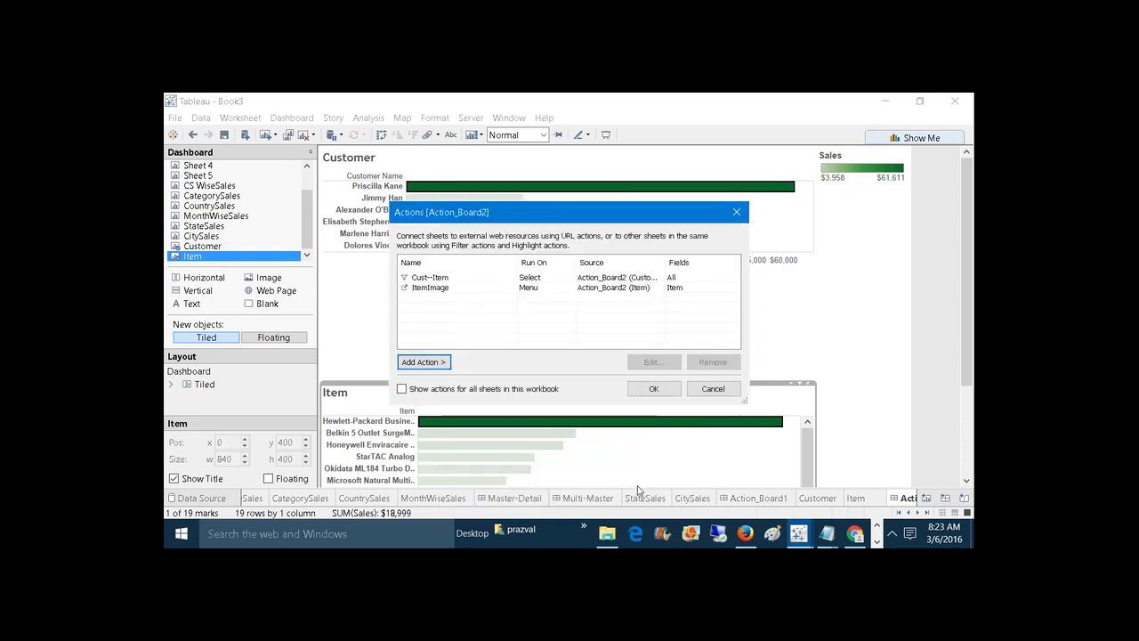
left_click(657, 388)
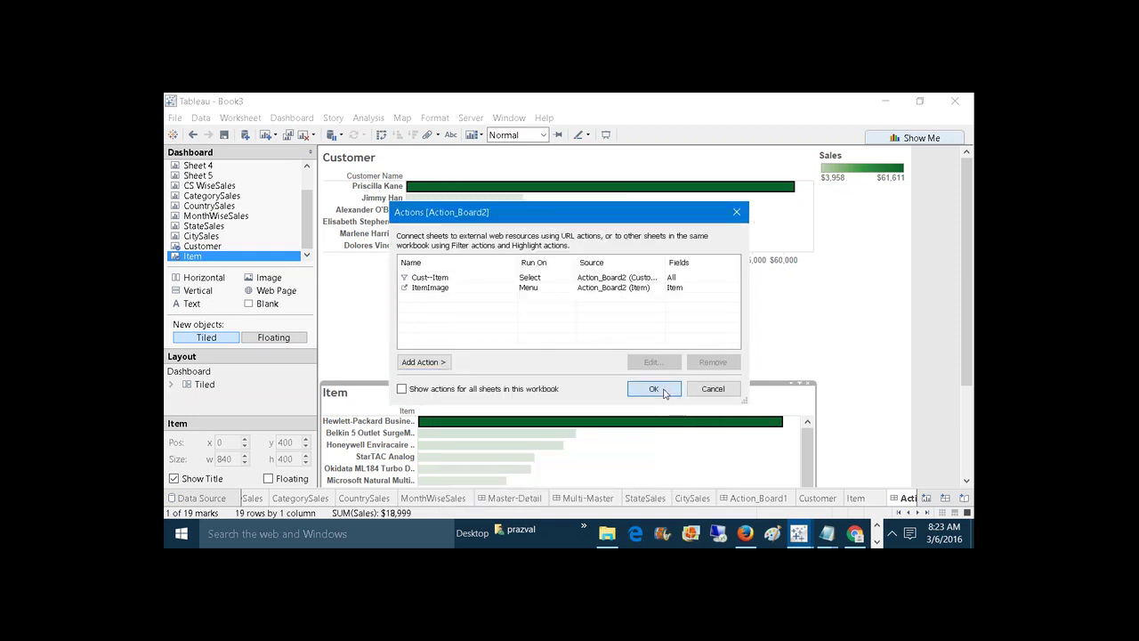
left_click(410, 422)
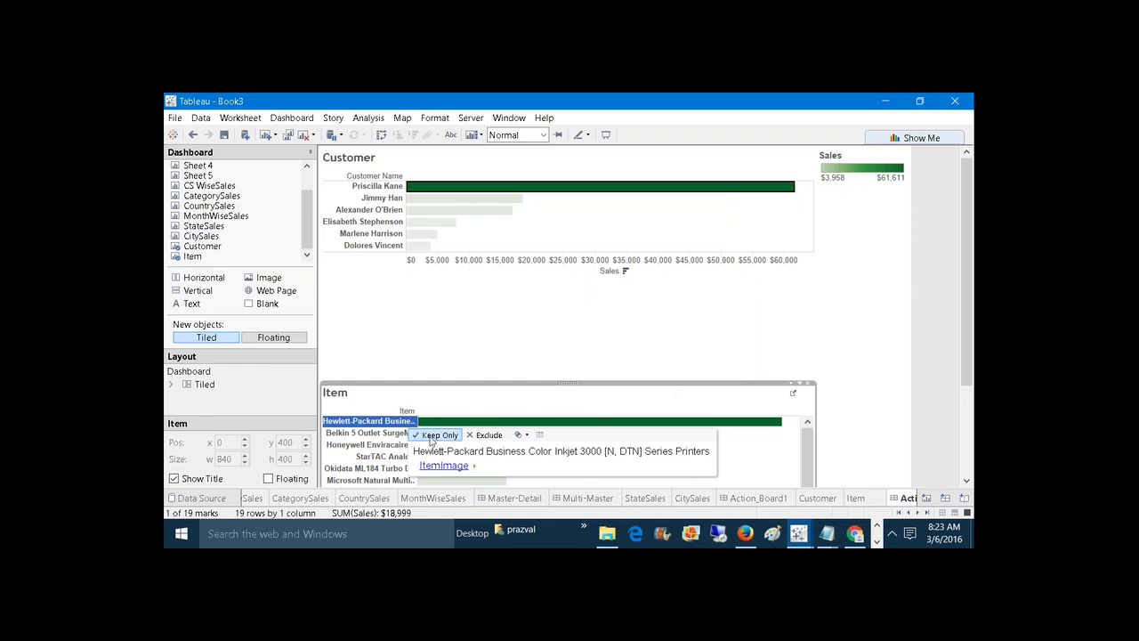
left_click(439, 471)
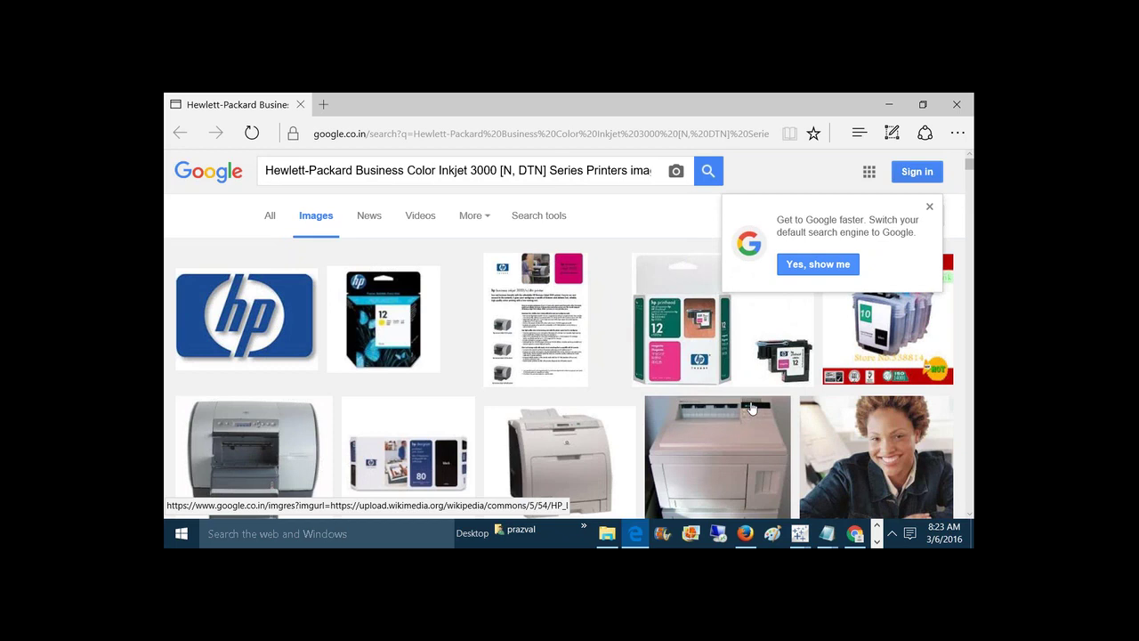
mouse_move(800, 534)
left_click(881, 468)
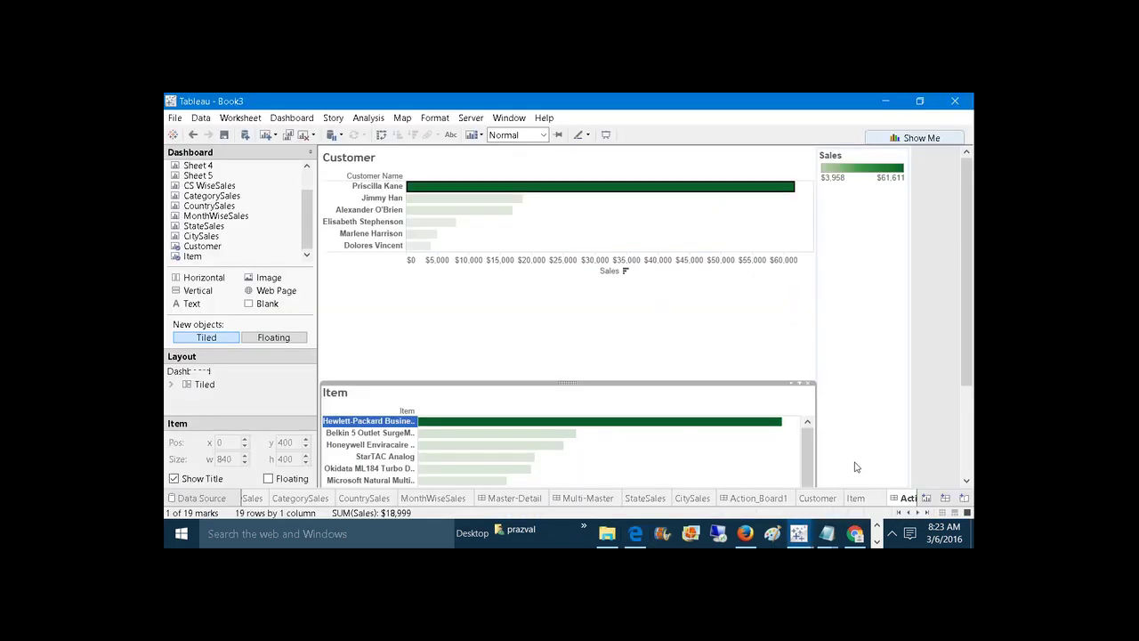
left_click(917, 513)
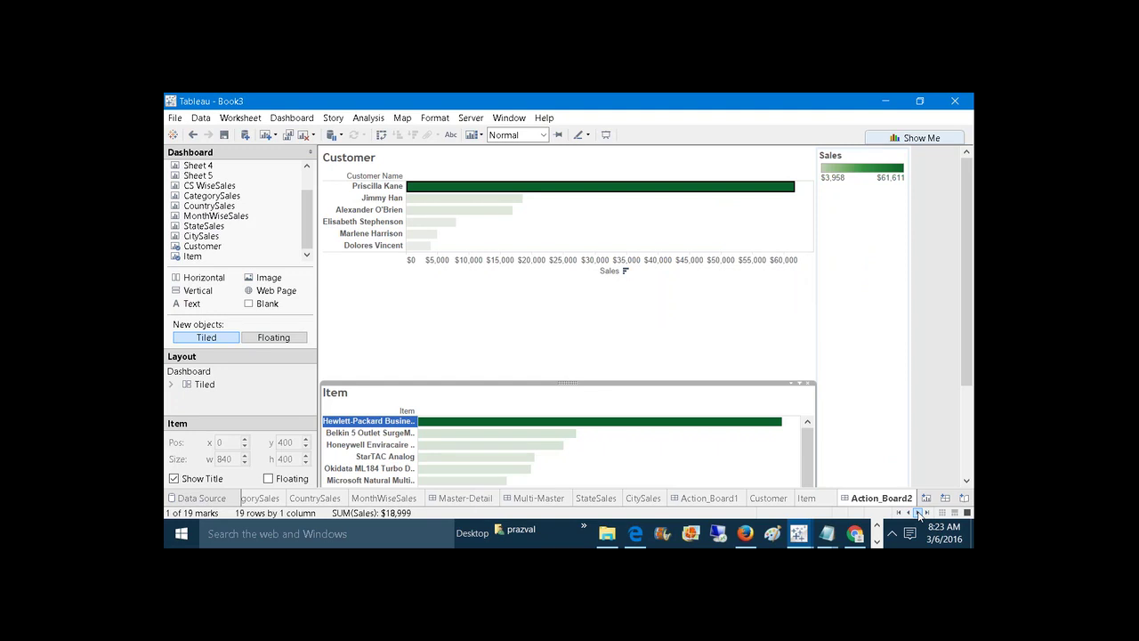
Switch to the task notes in Notepad and review the sheets listed for both dashboards under Task5, Hiding Dashboard.
mouse_move(827, 534)
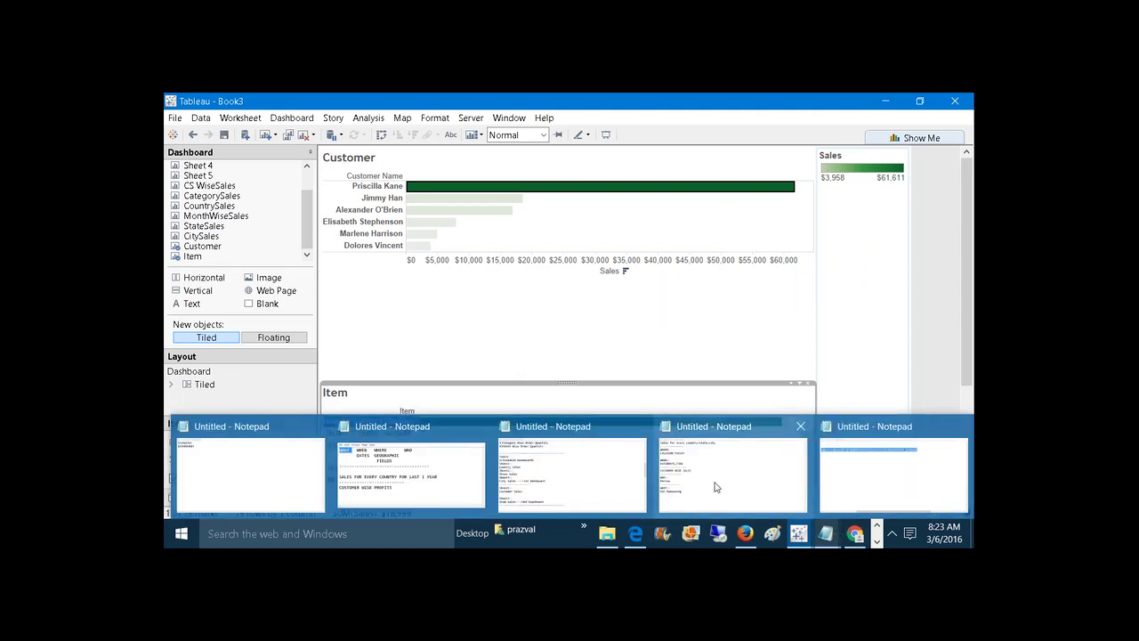
left_click(598, 485)
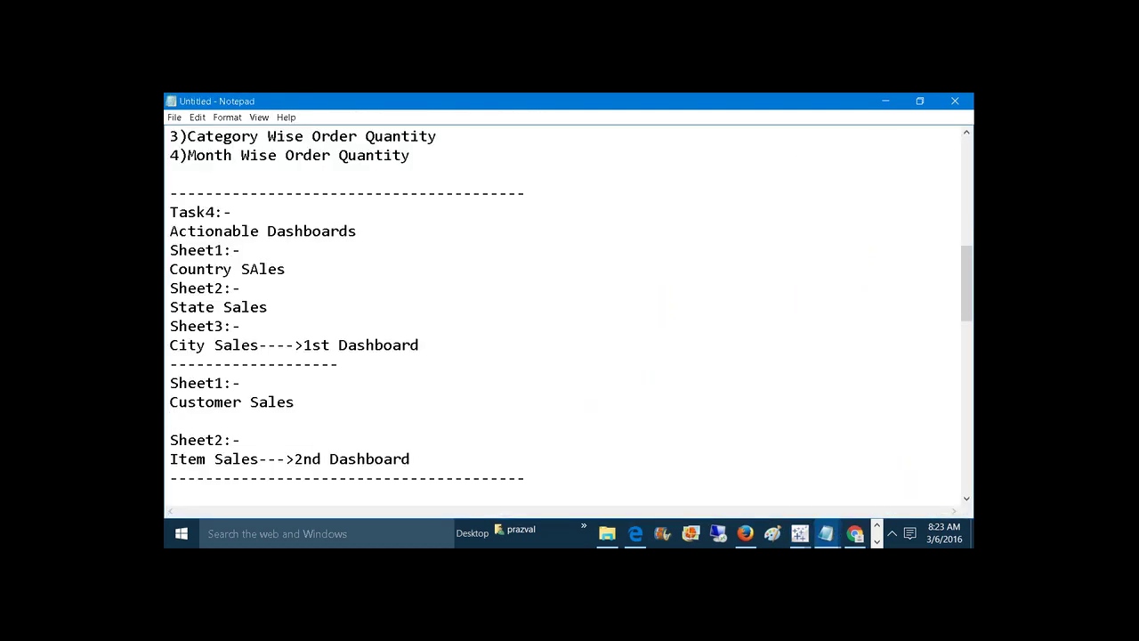
left_click_drag(966, 283, 967, 339)
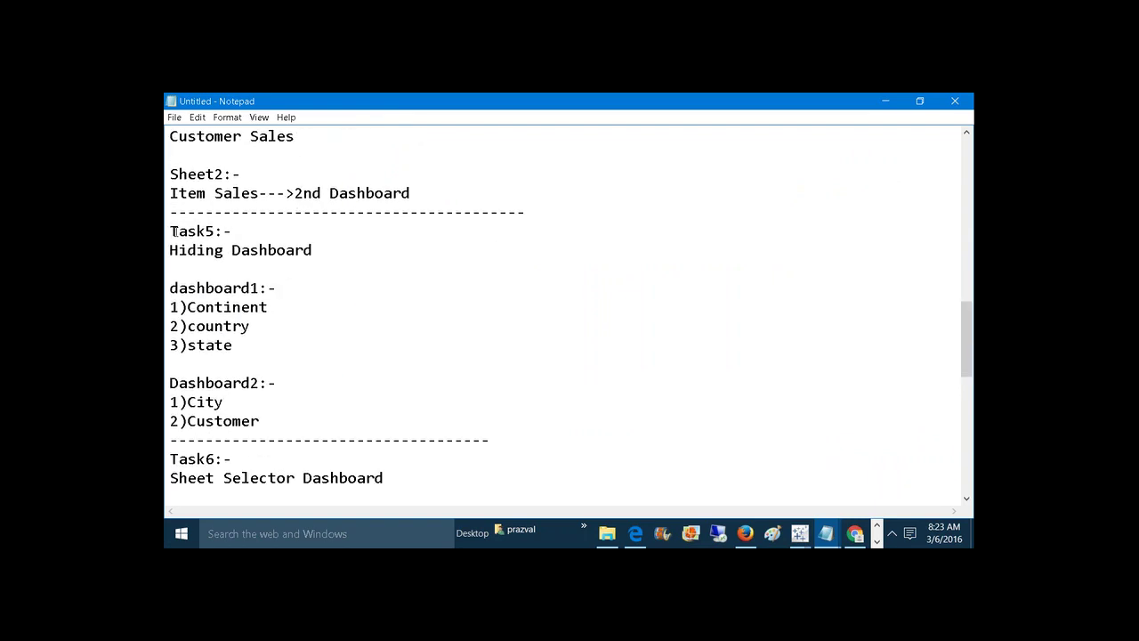
left_click_drag(170, 230, 270, 420)
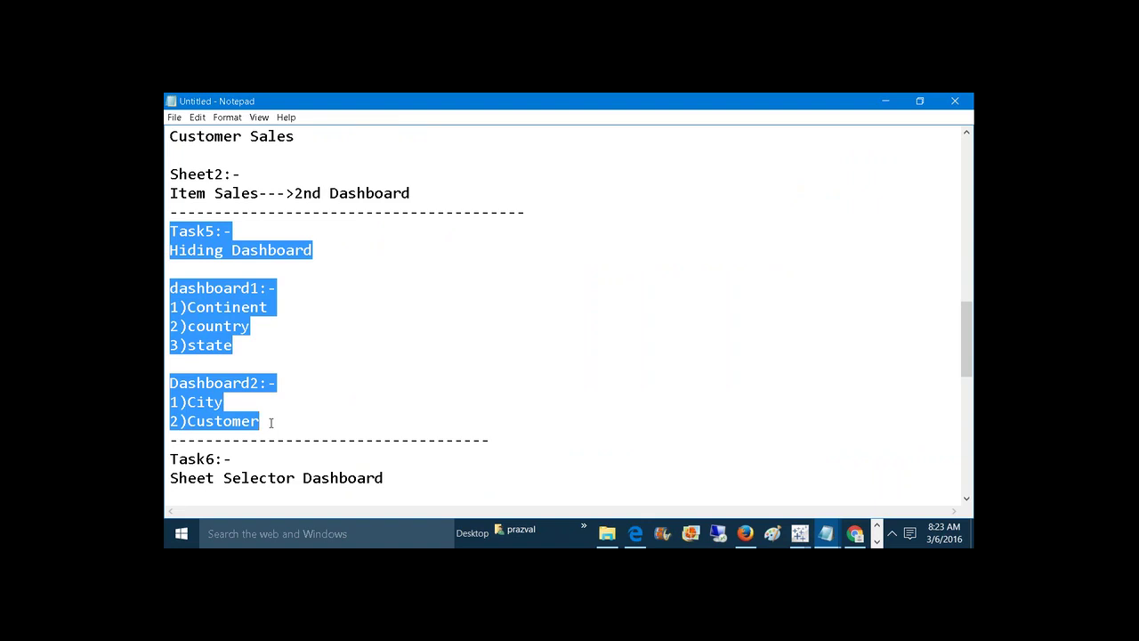
left_click(247, 347)
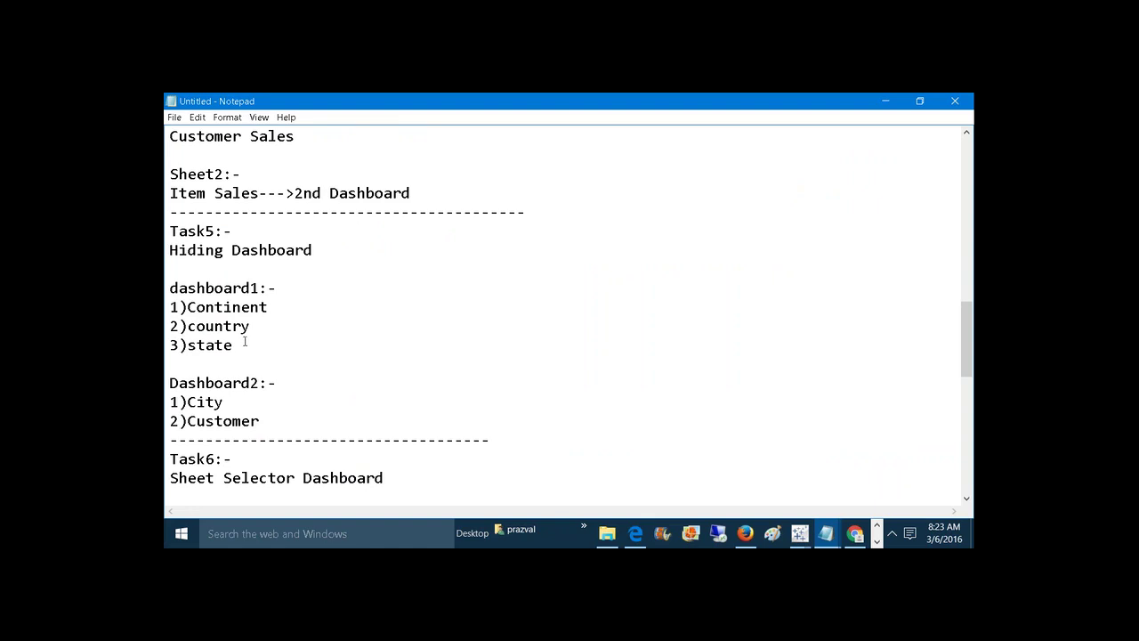
left_click_drag(170, 307, 260, 345)
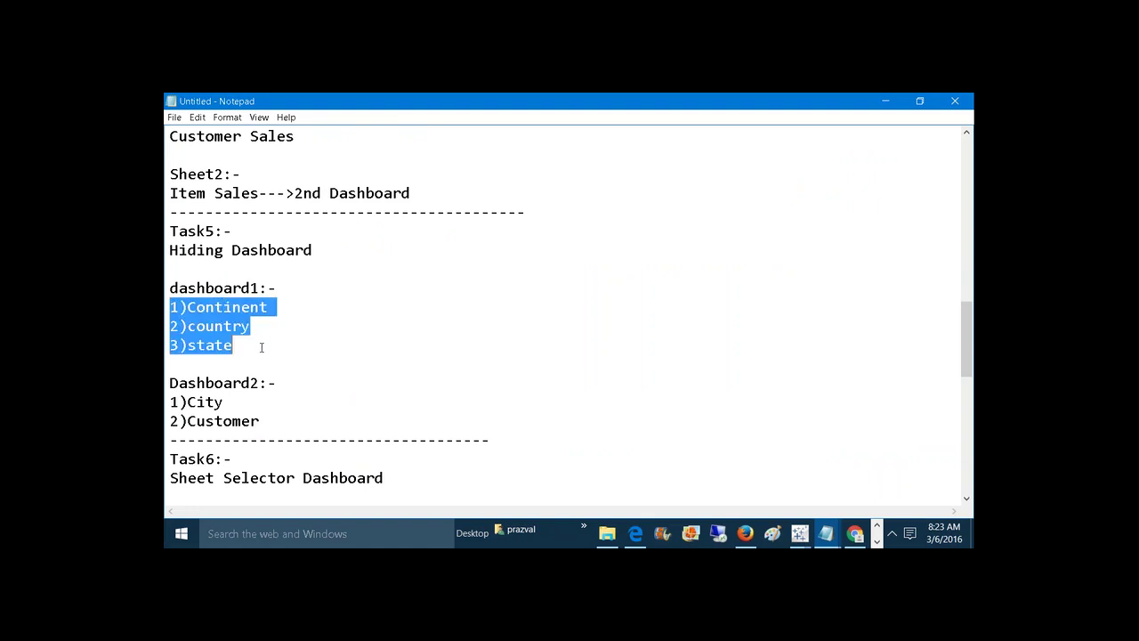
left_click_drag(170, 402, 261, 421)
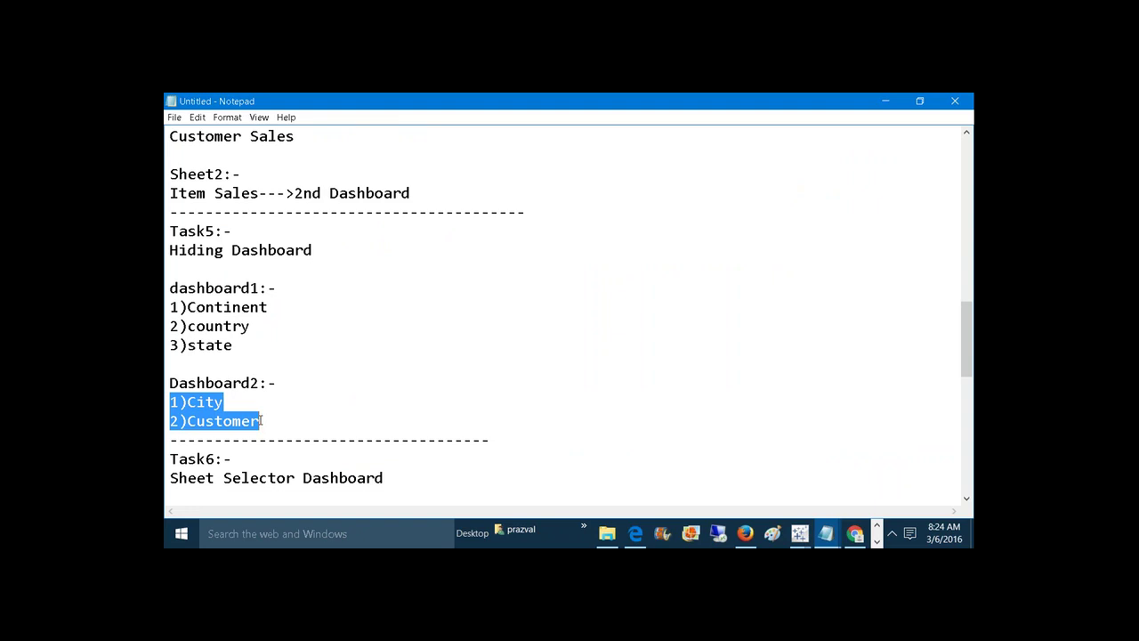
left_click(268, 310)
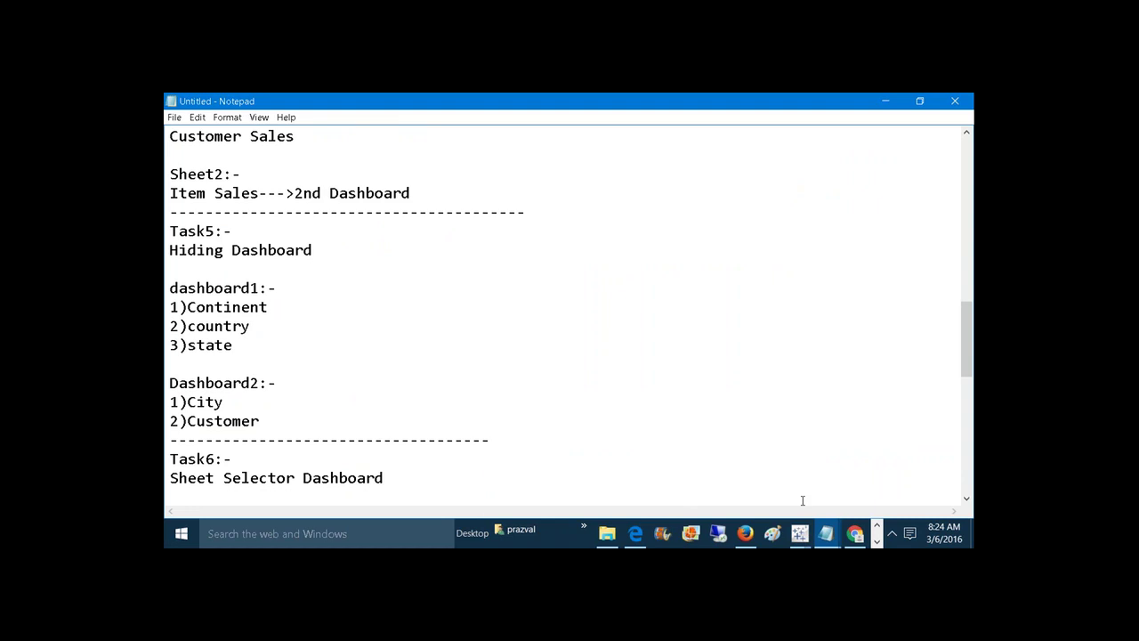
Switch back to the Book3 workbook in Tableau and unhide all sheets of the Master-Detail dashboard.
left_click(799, 533)
left_click(848, 473)
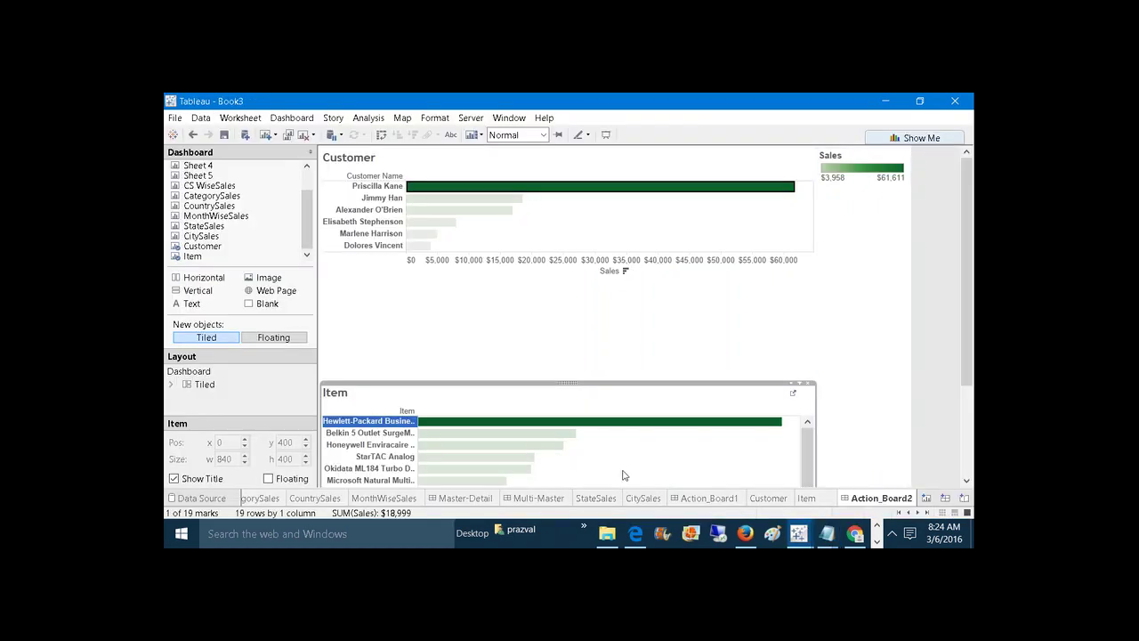
left_click(545, 500)
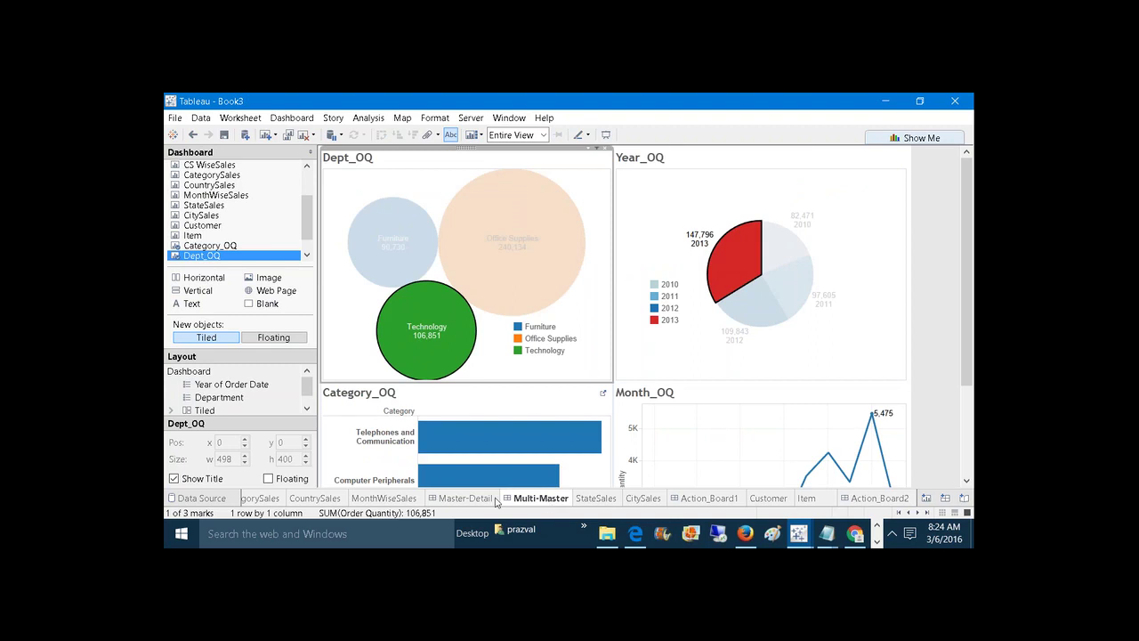
left_click(465, 500)
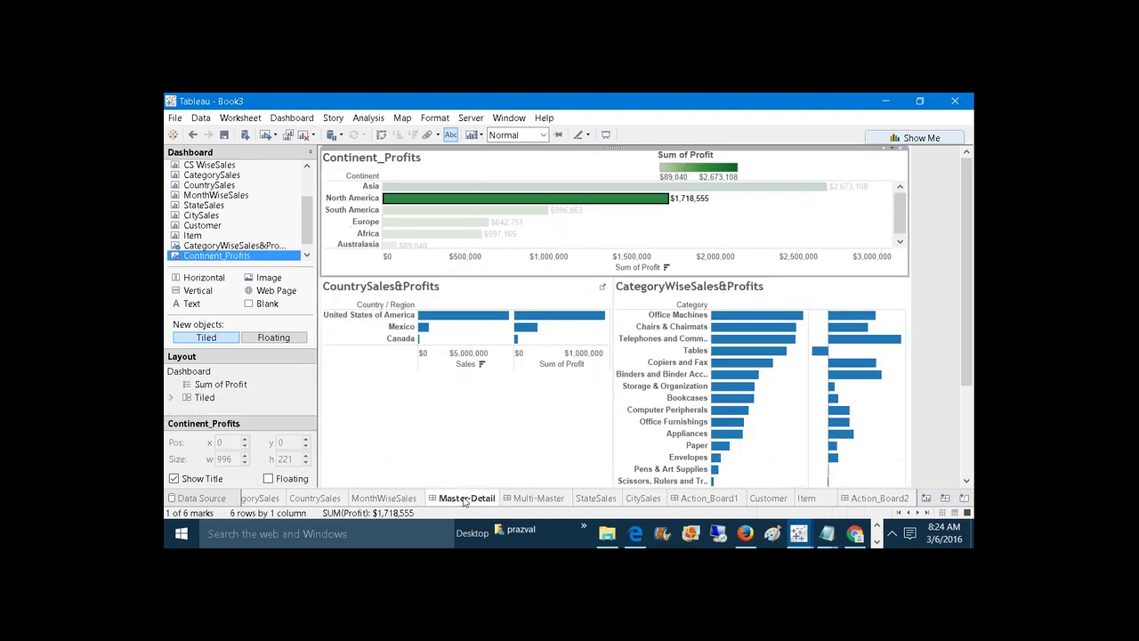
right_click(465, 502)
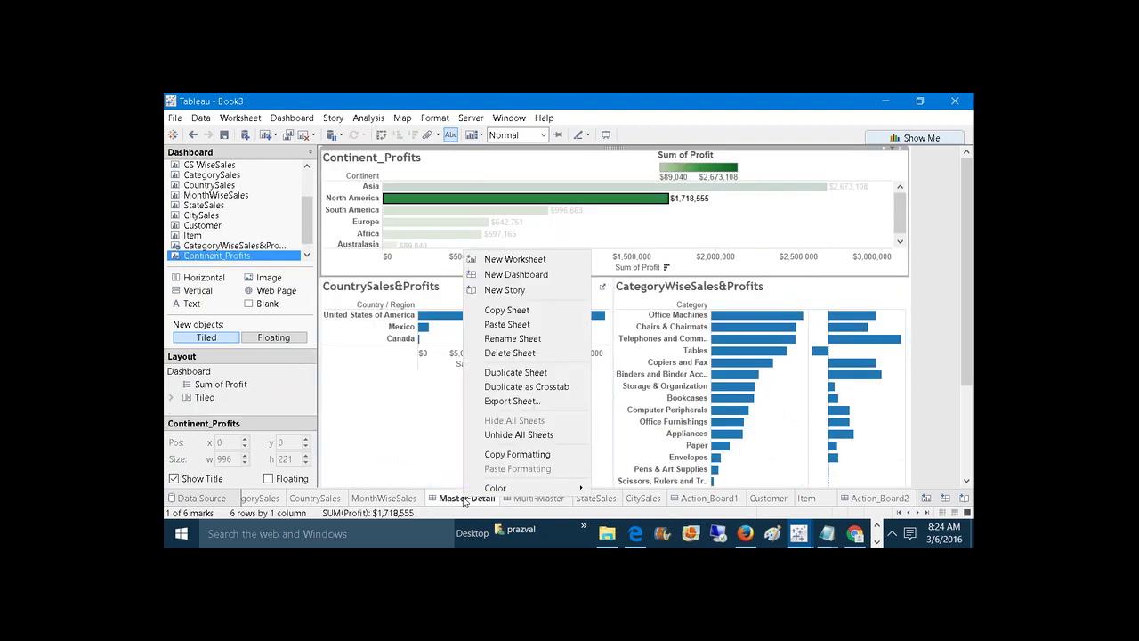
left_click(517, 434)
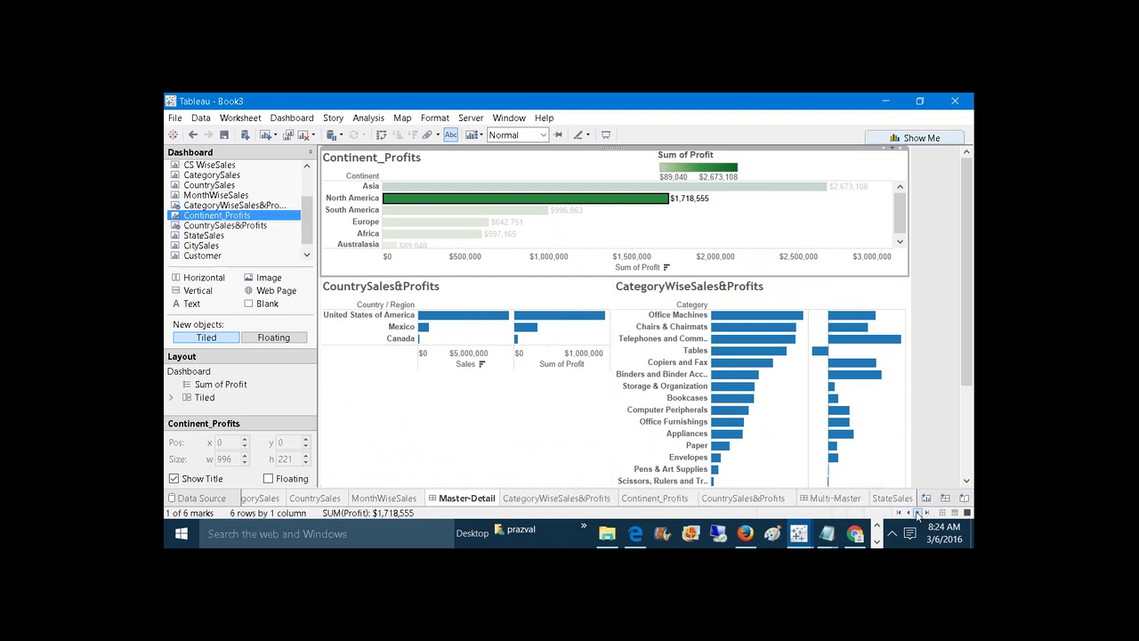
Create a new dashboard after Action_Board2 and add the Continent_Profits sheet to it.
left_click(917, 514)
left_click(917, 513)
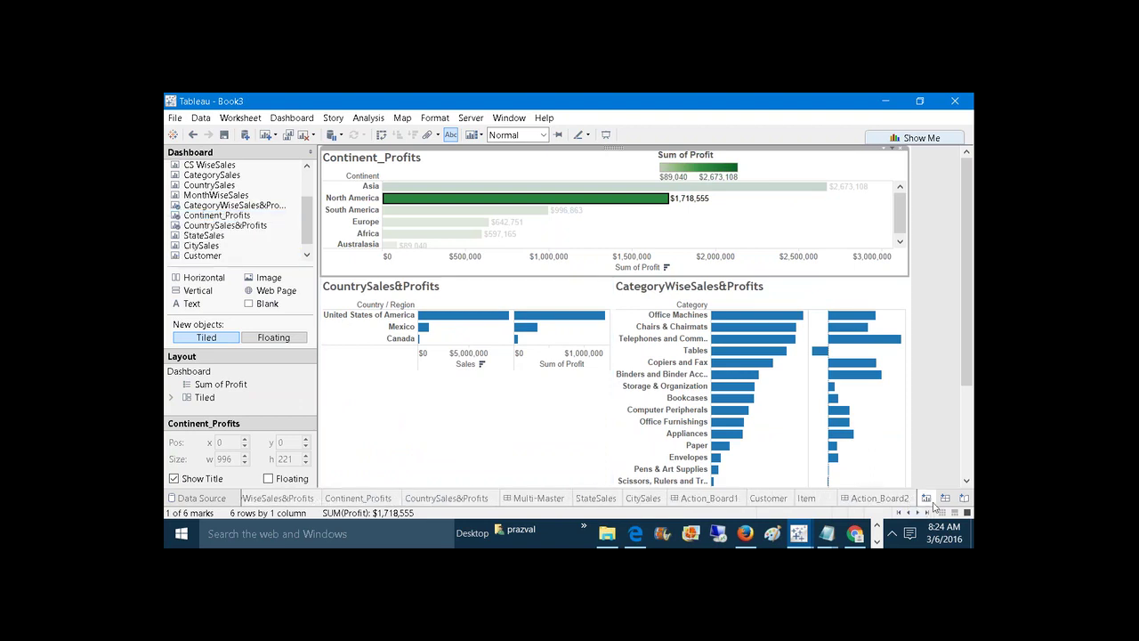
left_click(945, 497)
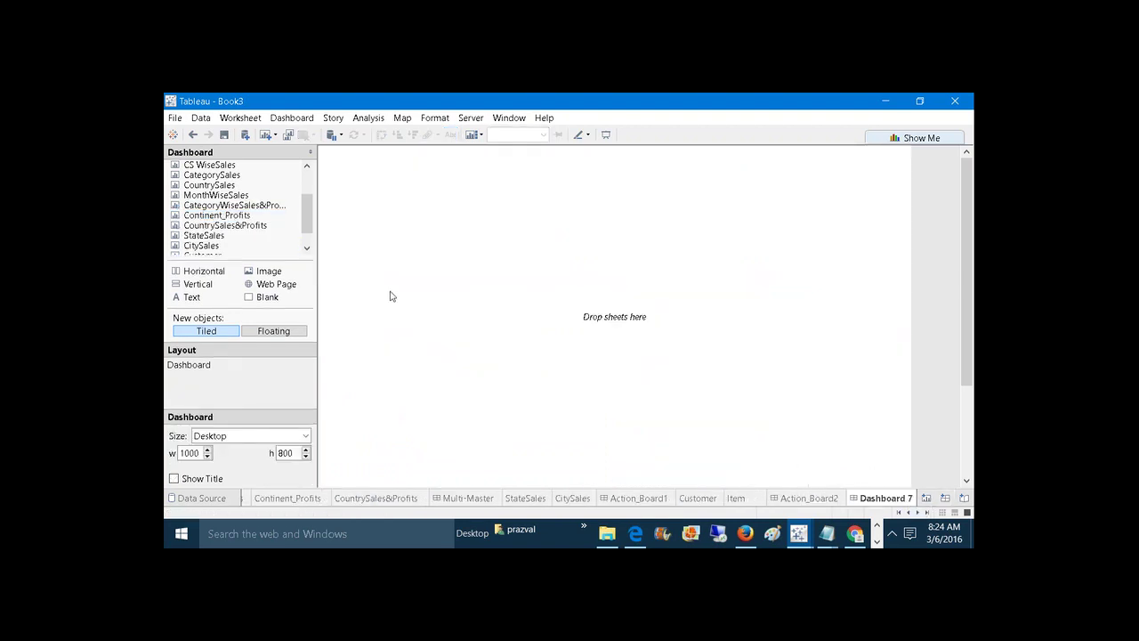
left_click_drag(217, 214, 410, 214)
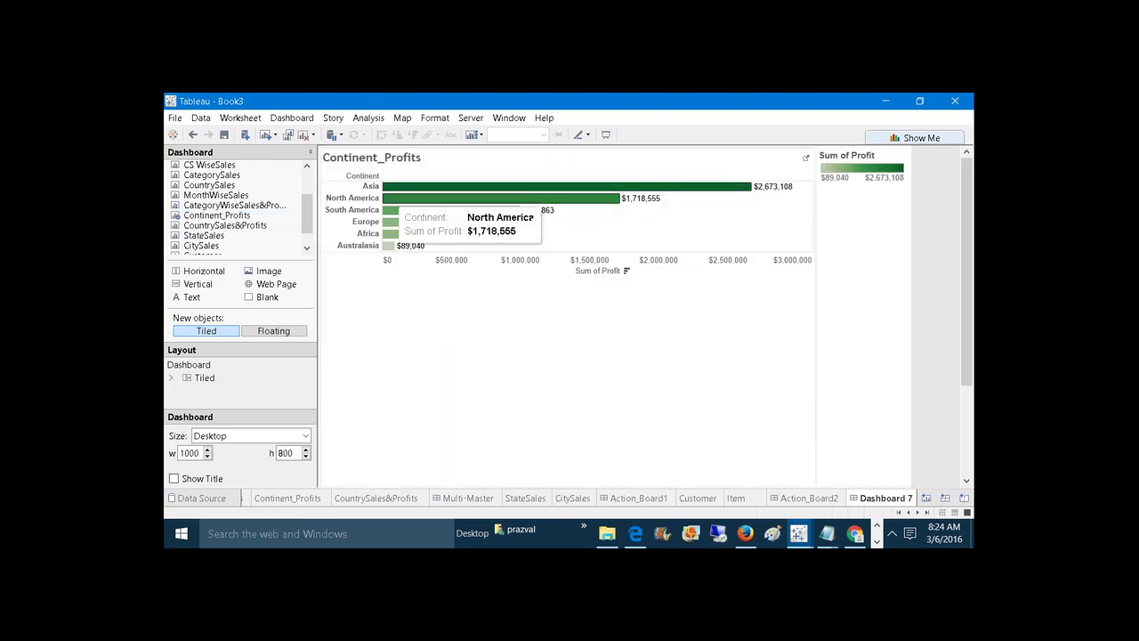
Float the Sum of Profit legend over the Continent_Profits chart at about x 508, y 127, and hide its title.
left_click(859, 162)
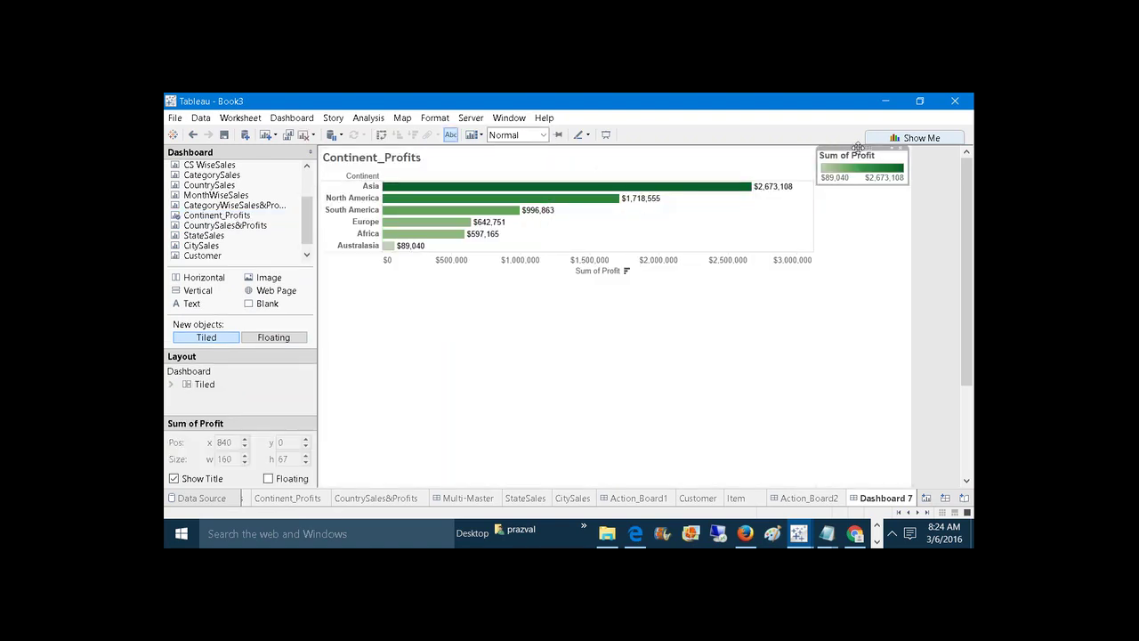
left_click_drag(858, 147, 658, 219)
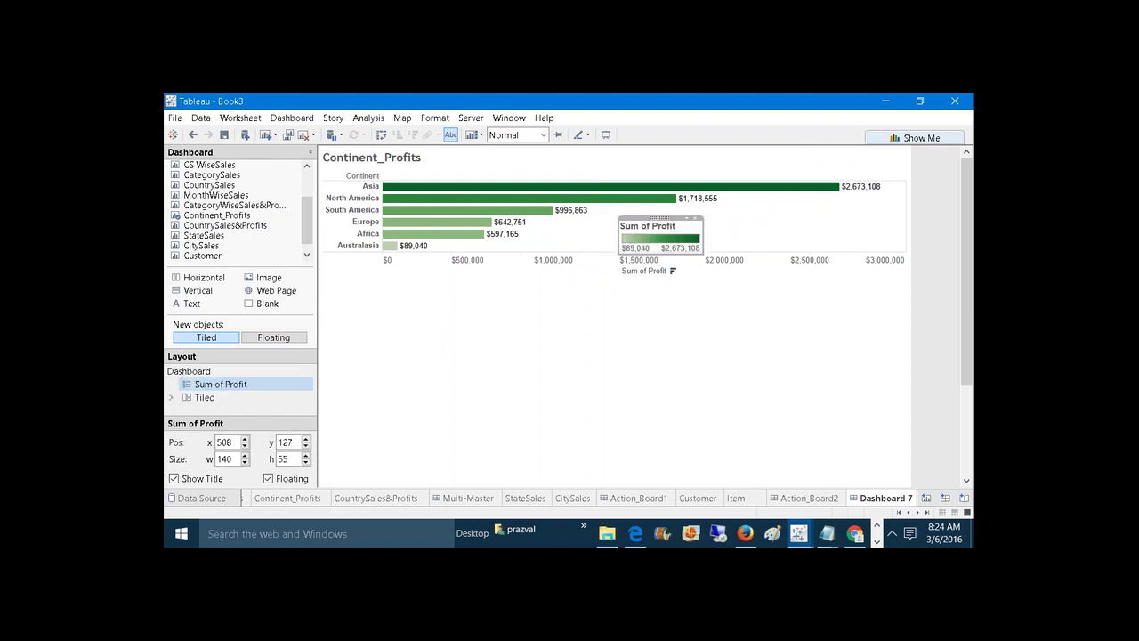
left_click(773, 233)
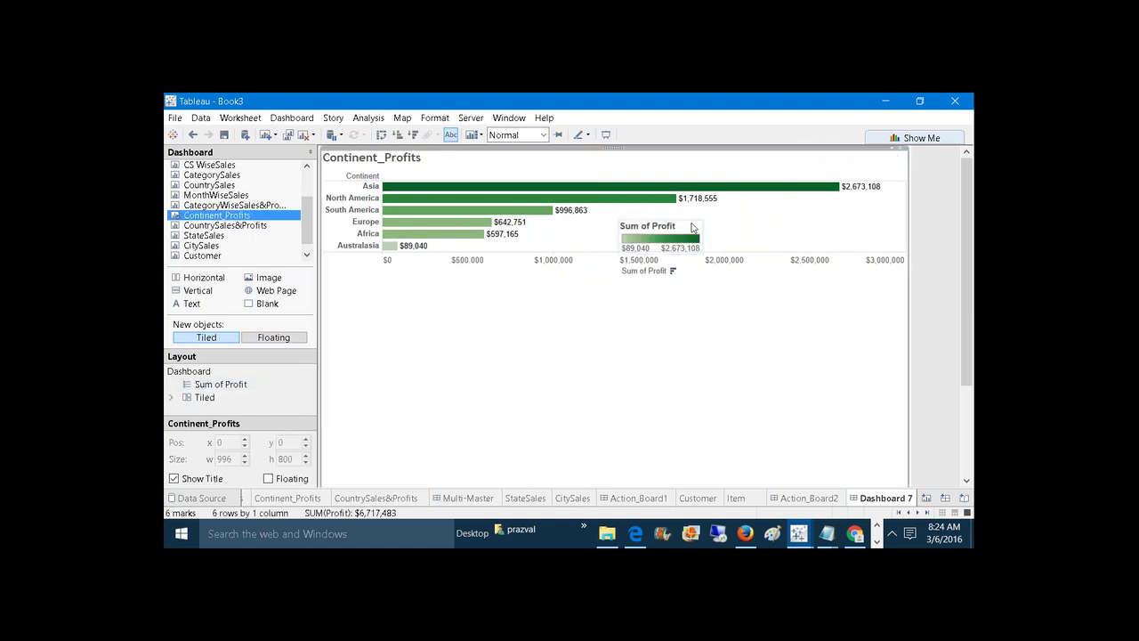
left_click(692, 228)
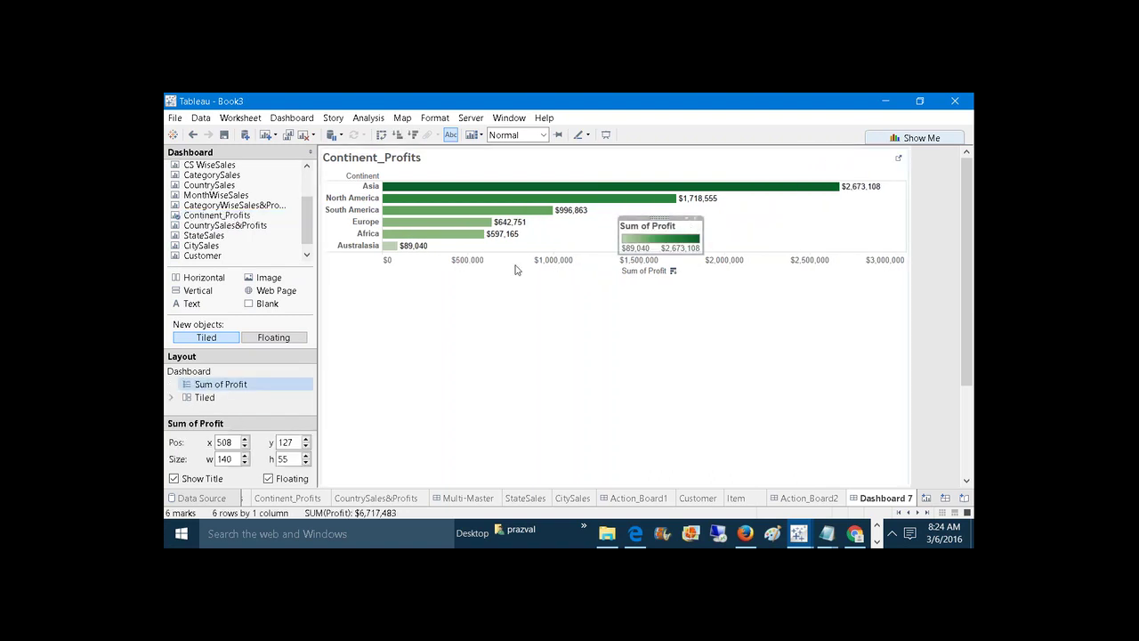
left_click(173, 479)
left_click(727, 238)
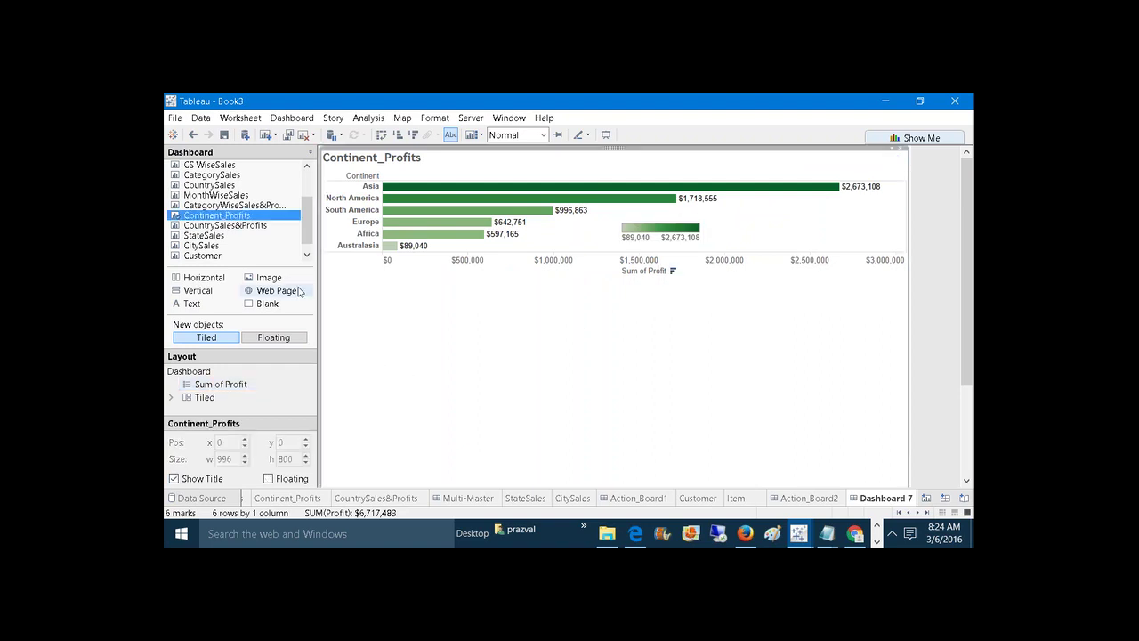
Add the CountrySales sheet below Continent_Profits and move its upper border up to just below the profit axis.
scroll(308, 216, "up", 2)
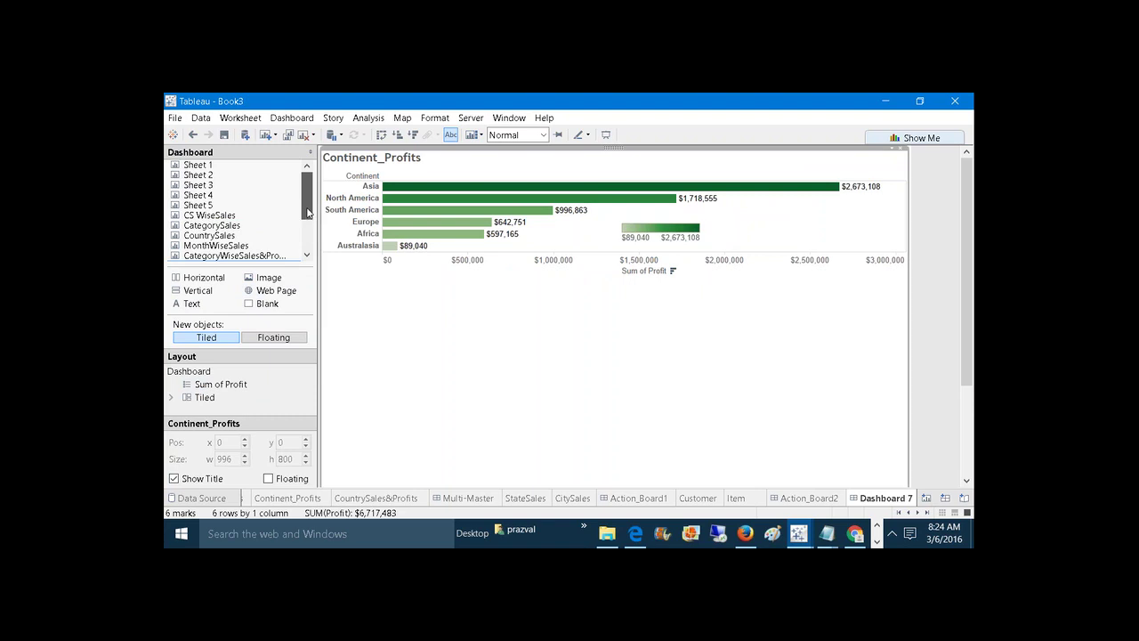
scroll(231, 249, "down", 1)
mouse_move(228, 204)
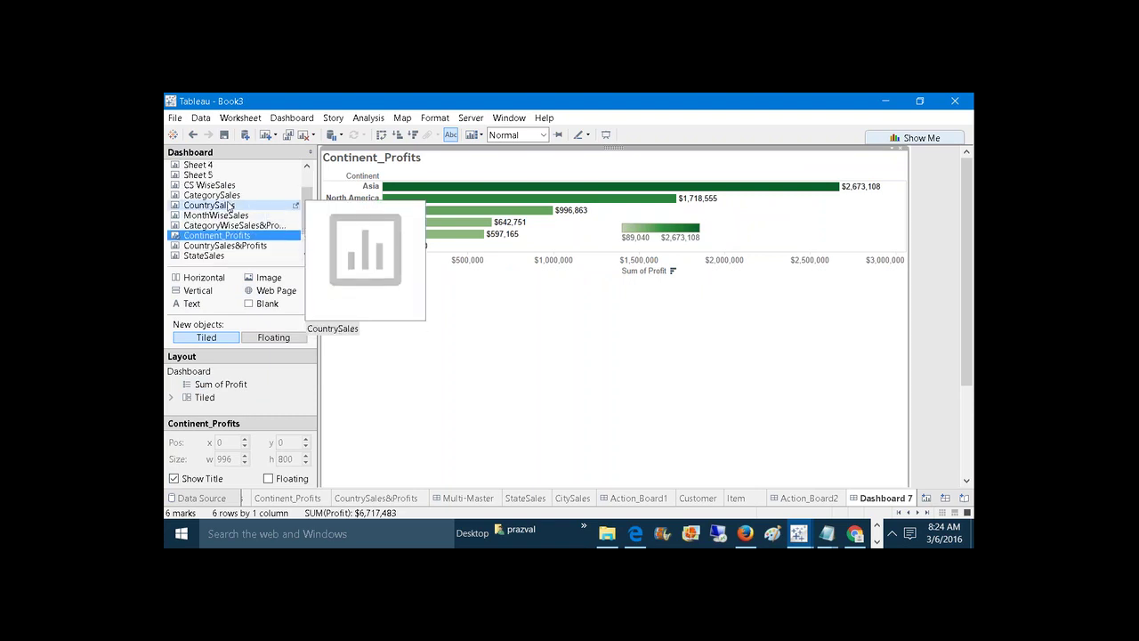
left_click_drag(229, 206, 592, 419)
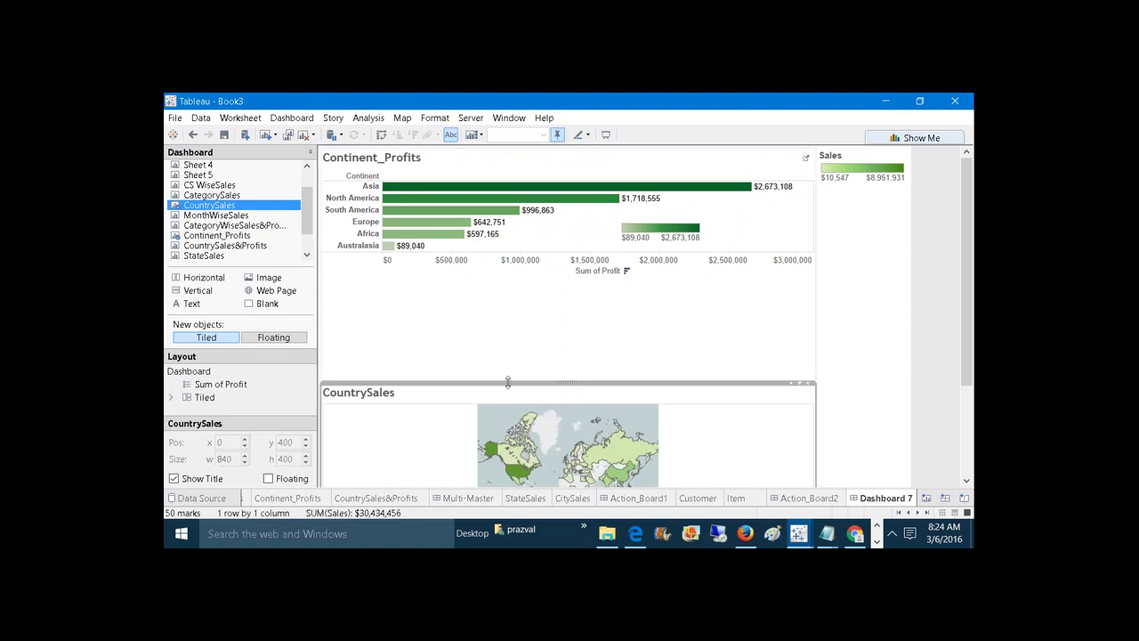
left_click_drag(508, 382, 506, 282)
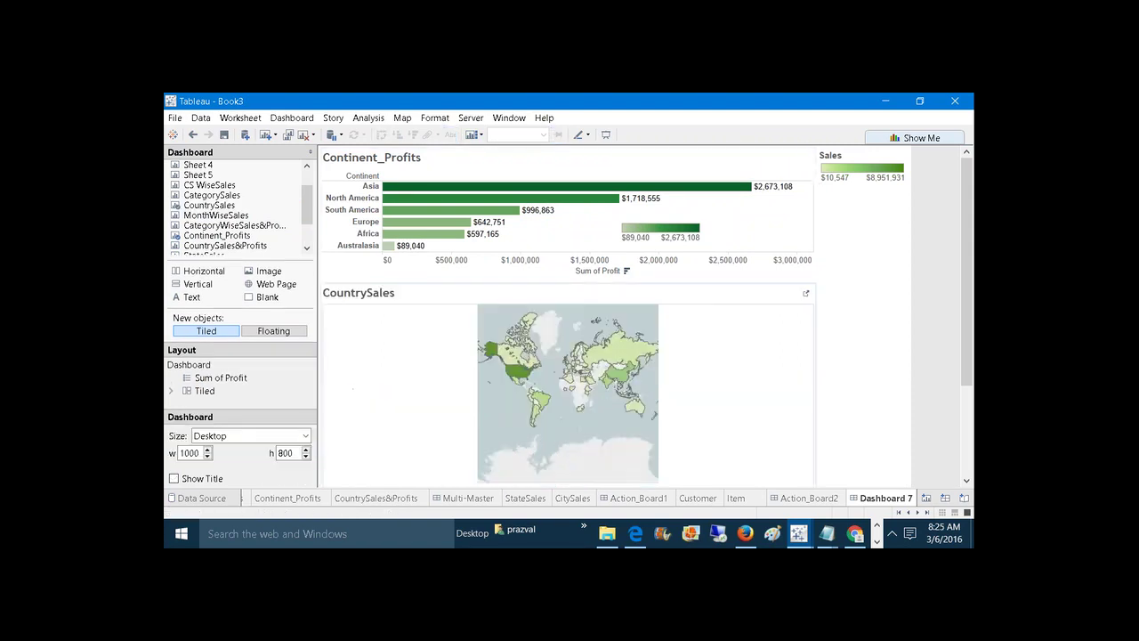
Float the Sales legend beside the CountrySales map at about x 59, y 313, and hide its title.
left_click(870, 186)
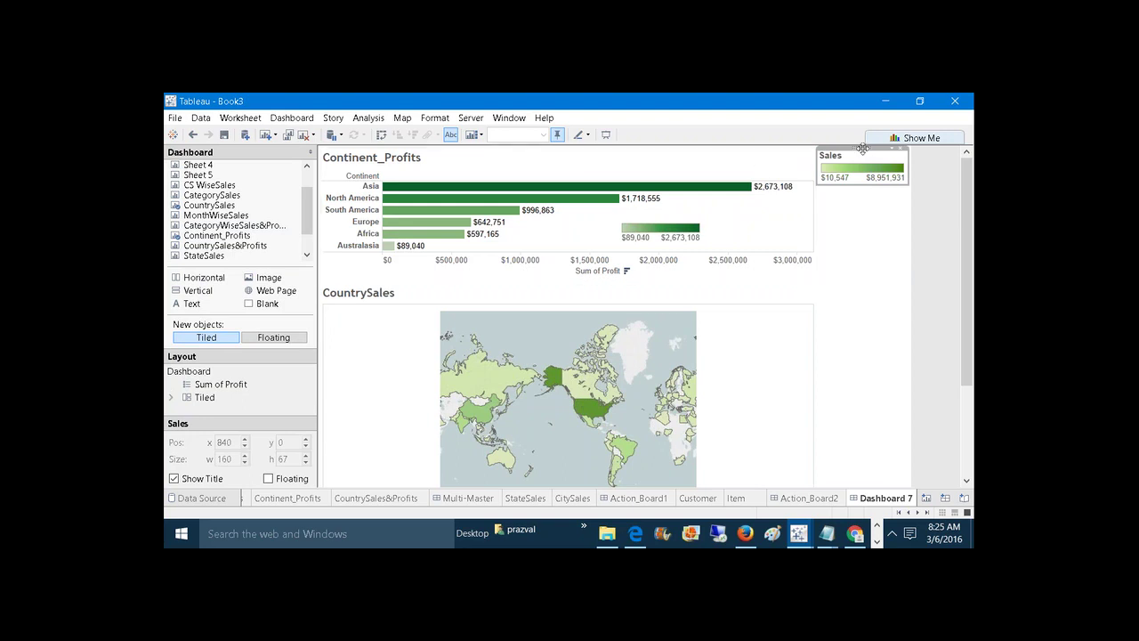
left_click_drag(862, 148, 398, 341)
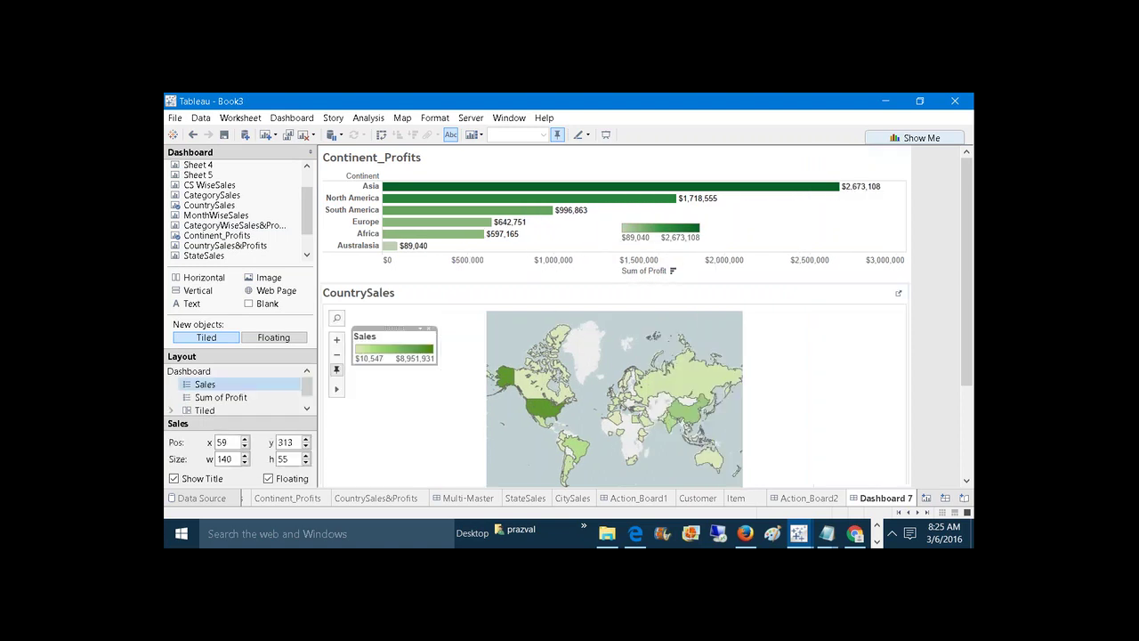
left_click(392, 343)
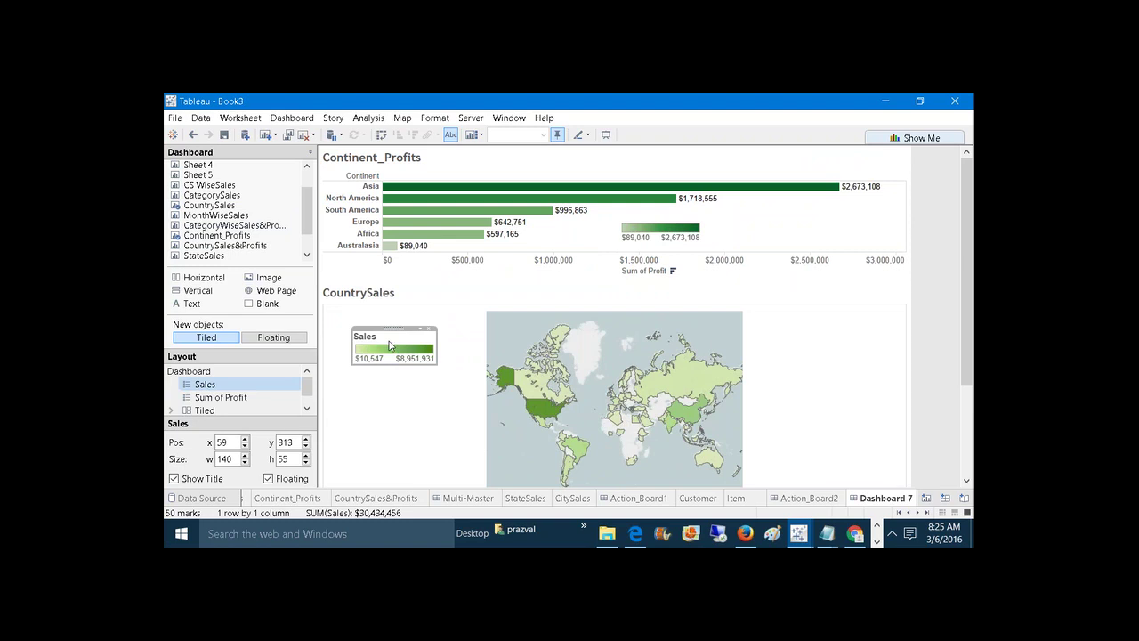
left_click(174, 479)
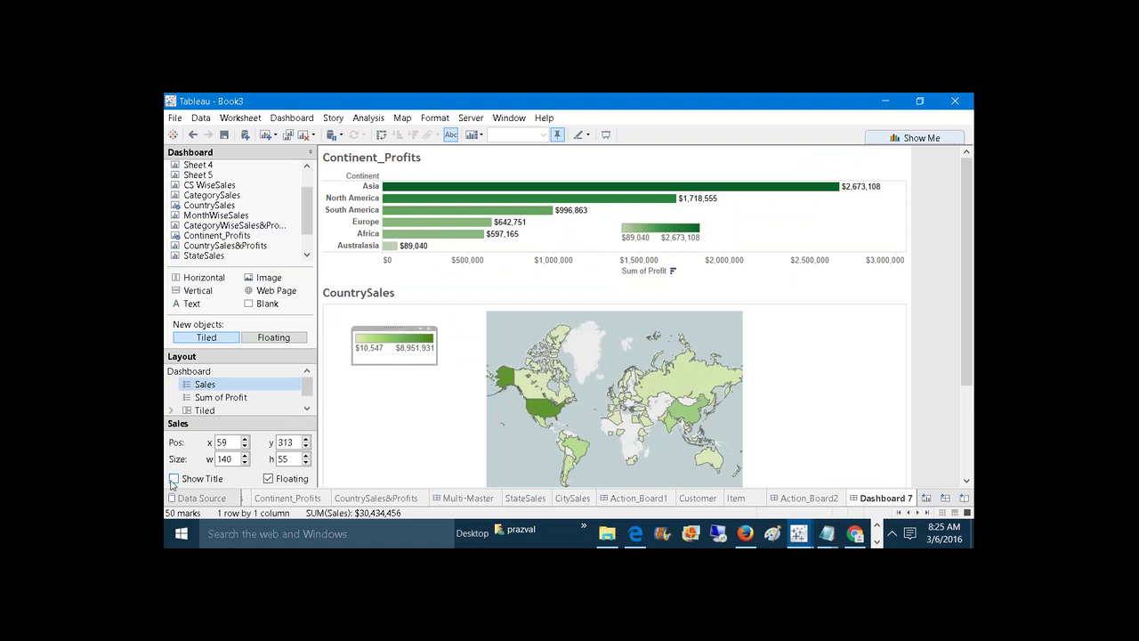
Add the StateSales sheet beside CountrySales in the lower half of the dashboard.
left_click_drag(385, 359, 388, 358)
left_click(403, 411)
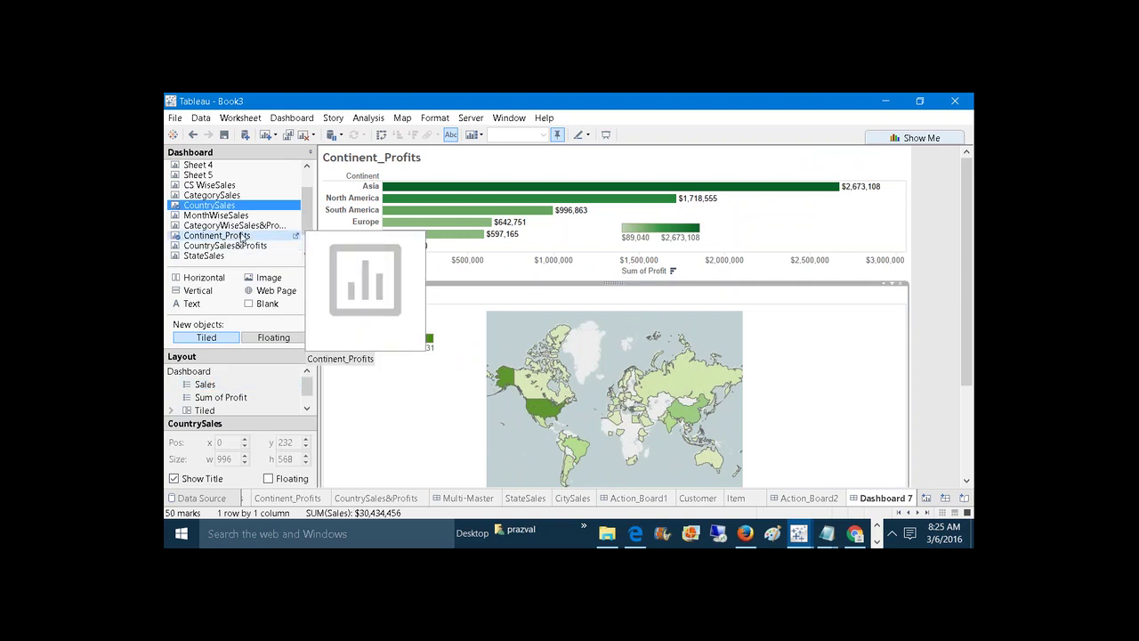
left_click_drag(614, 303, 794, 453)
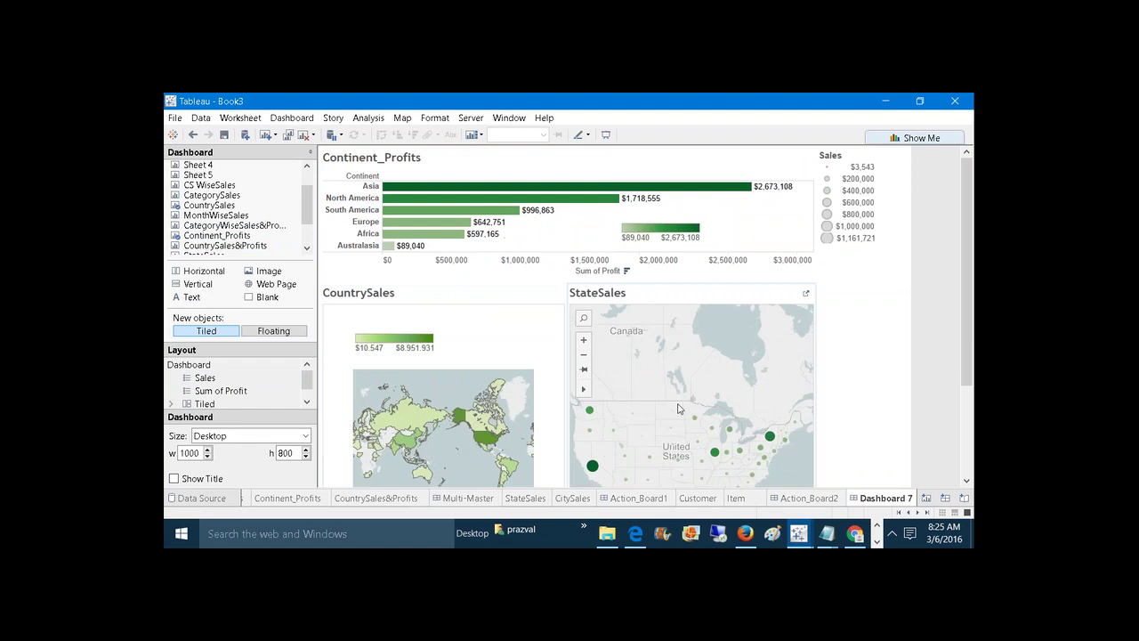
Float the Sales size legend over the StateSales map at about x 886, y 275, hide its title and shrink it to about 94 by 143.
left_click(894, 206)
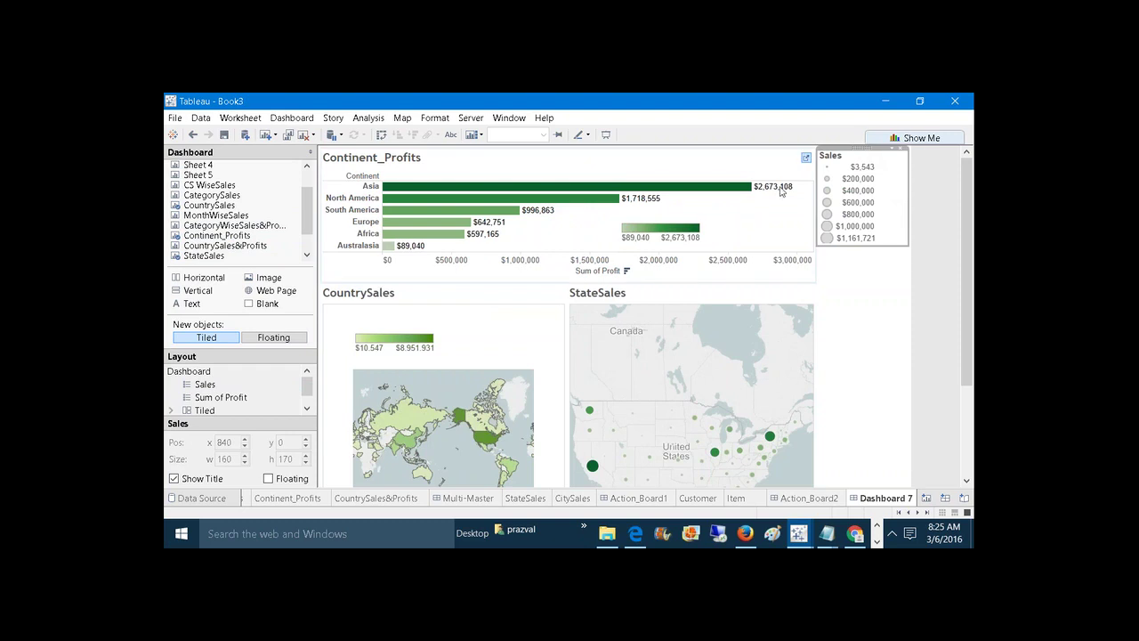
left_click_drag(863, 146, 748, 305)
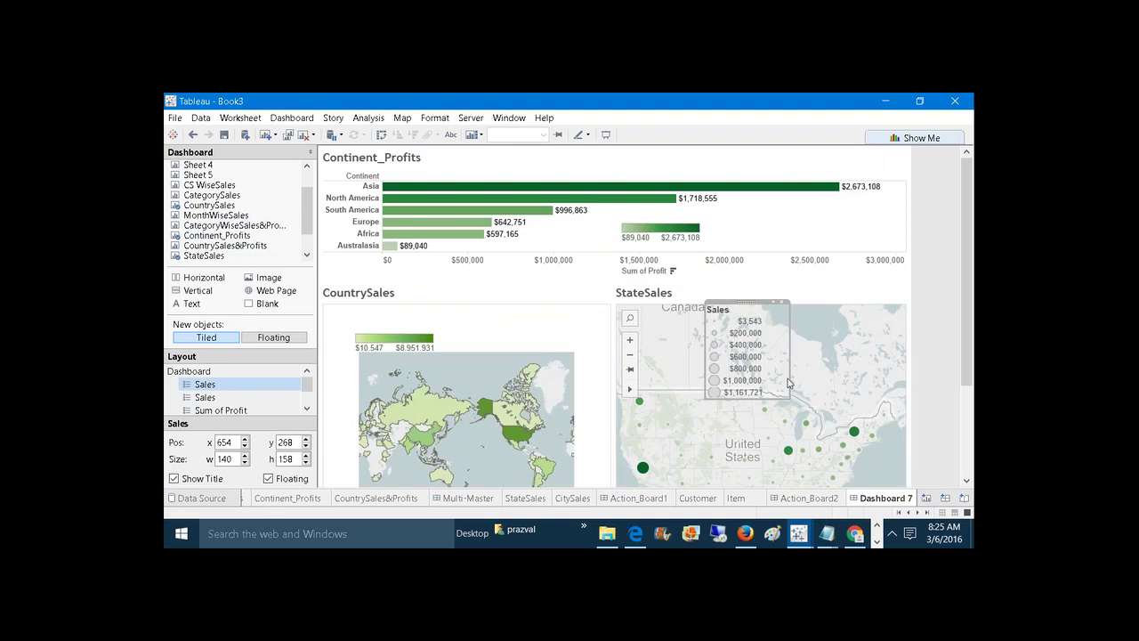
left_click_drag(789, 352, 764, 351)
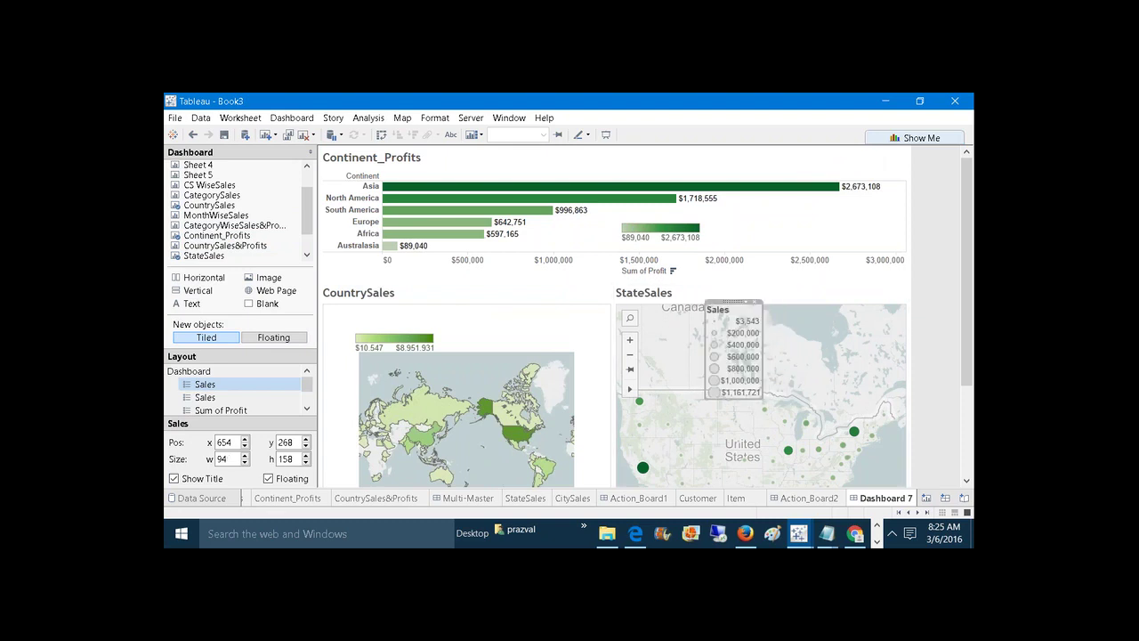
left_click_drag(733, 303, 868, 307)
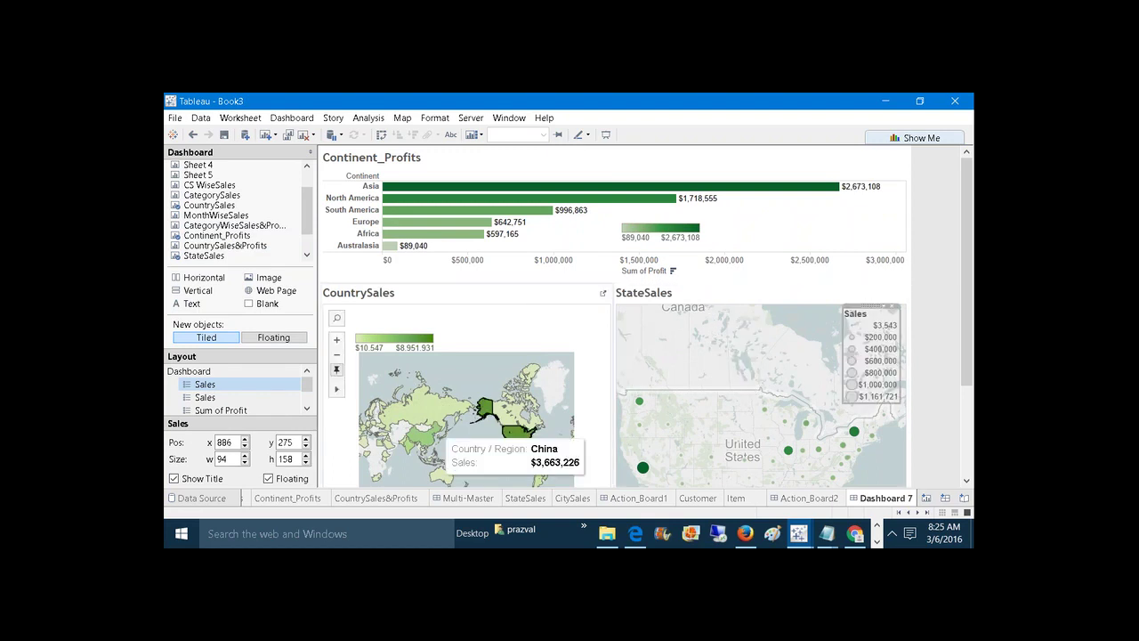
left_click(173, 478)
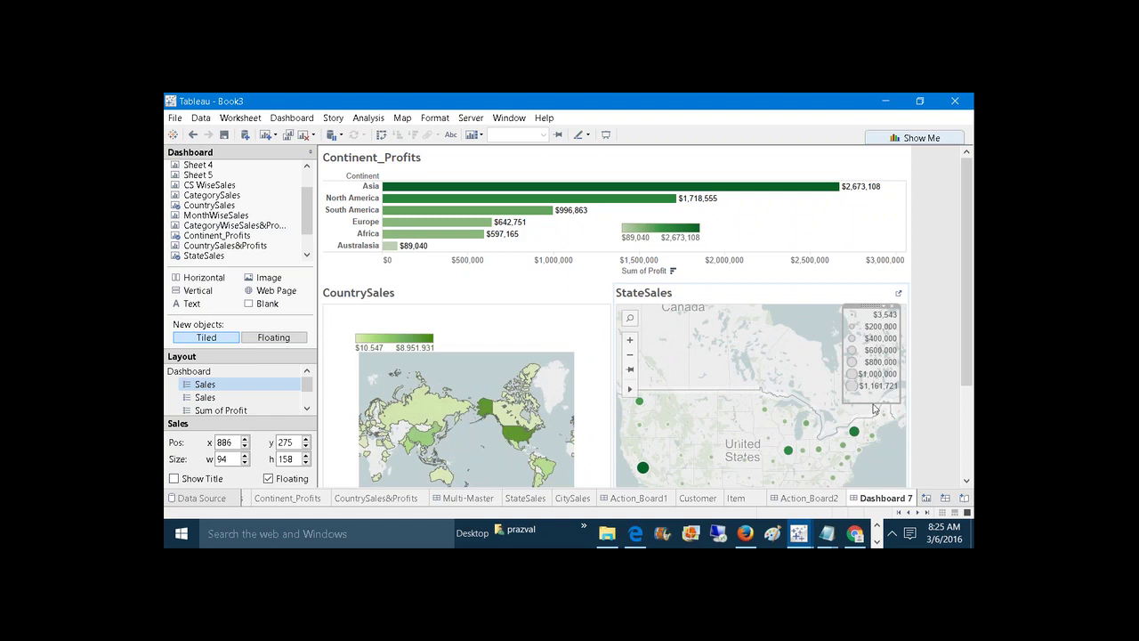
left_click_drag(874, 408, 875, 395)
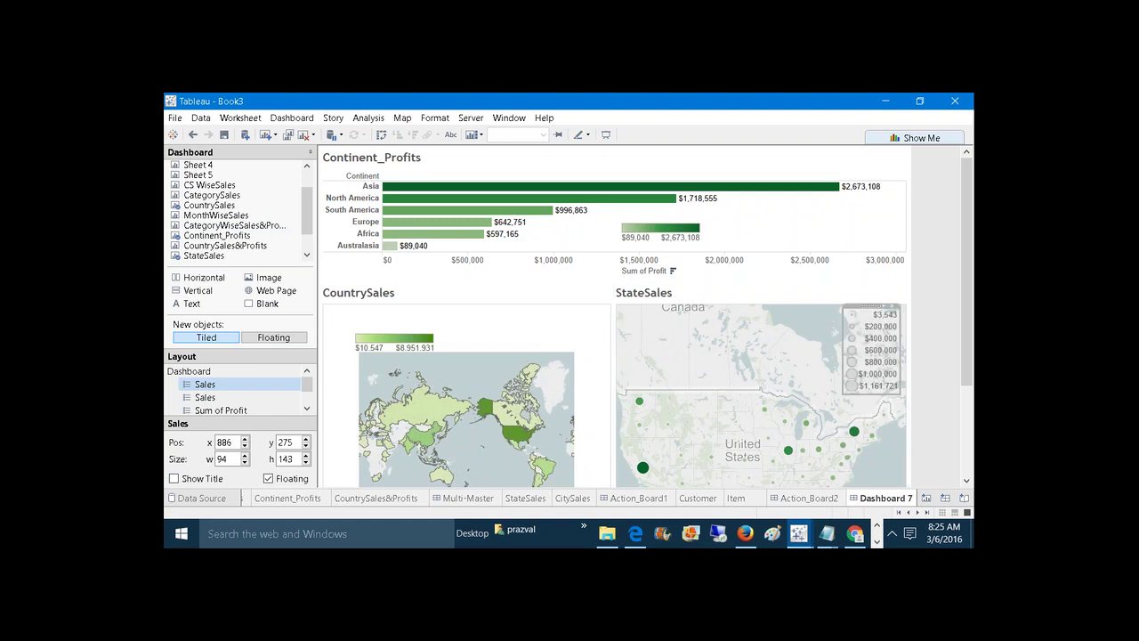
left_click(810, 335)
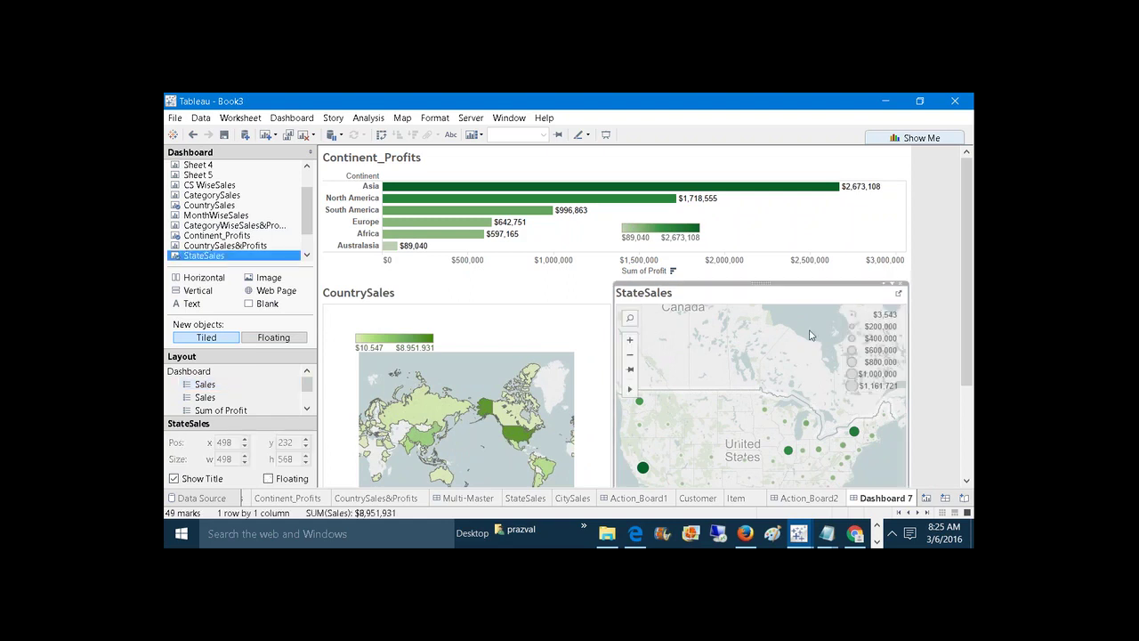
Rename the dashboard as Hiding_Board1.
right_click(881, 499)
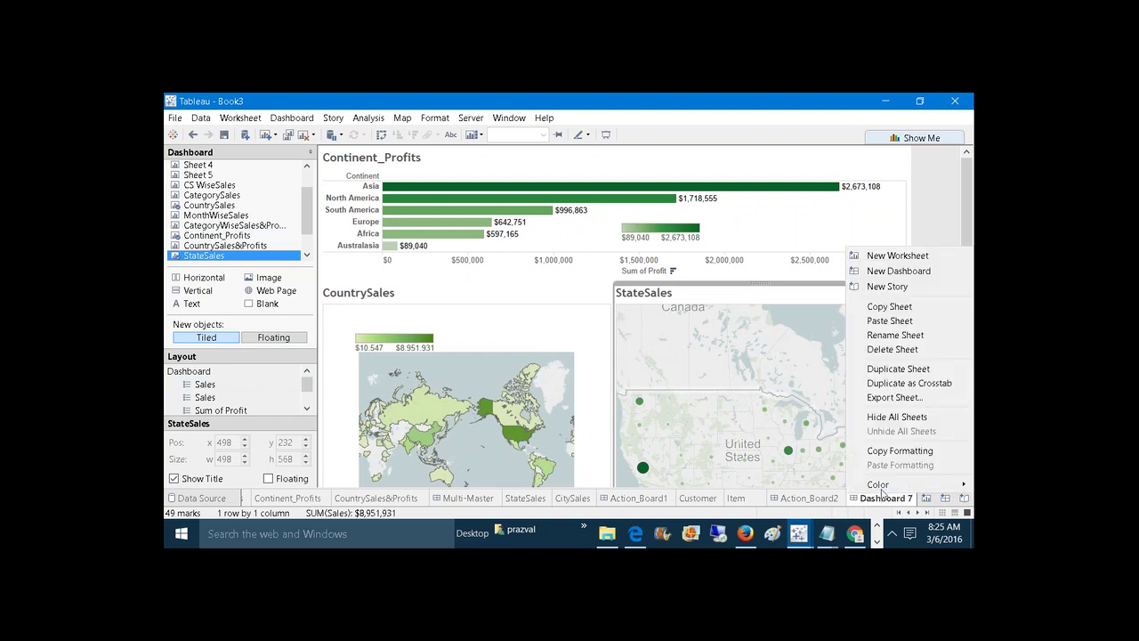
left_click(891, 336)
type("Hiding")
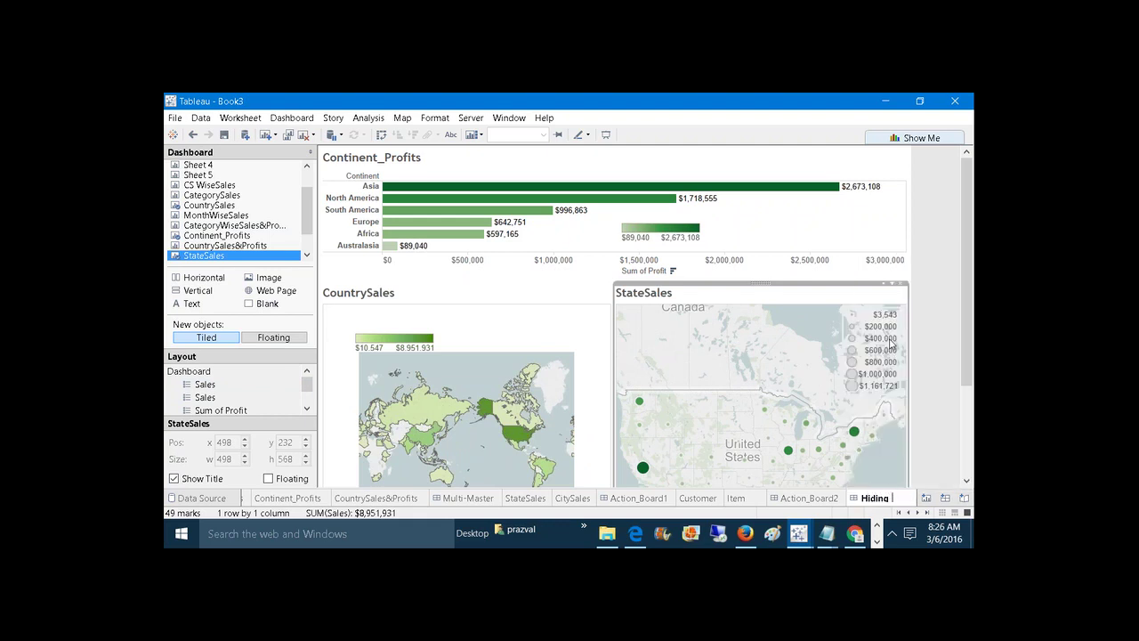
type(" Board1")
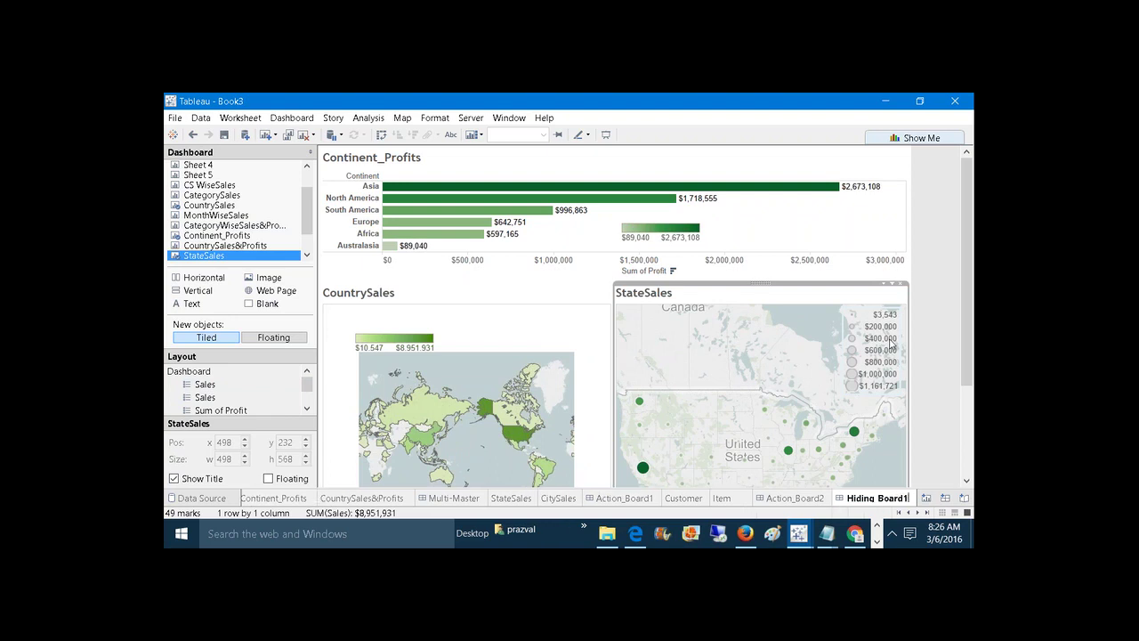
left_click(940, 346)
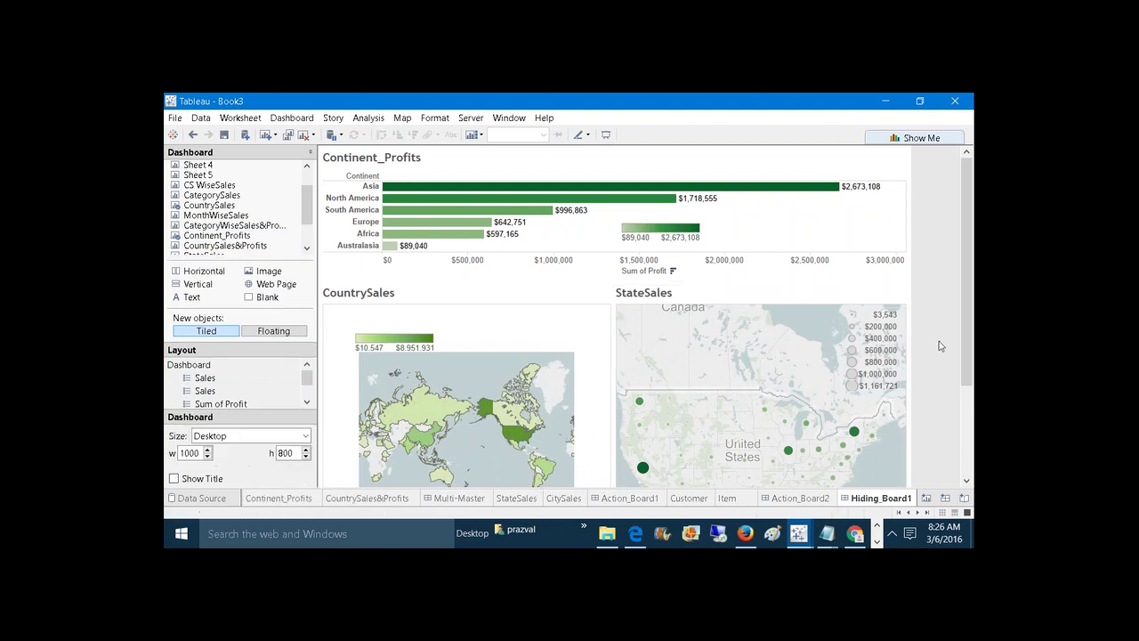
Create another new dashboard with the CitySales sheet and place the Customer sheet below it.
left_click(946, 497)
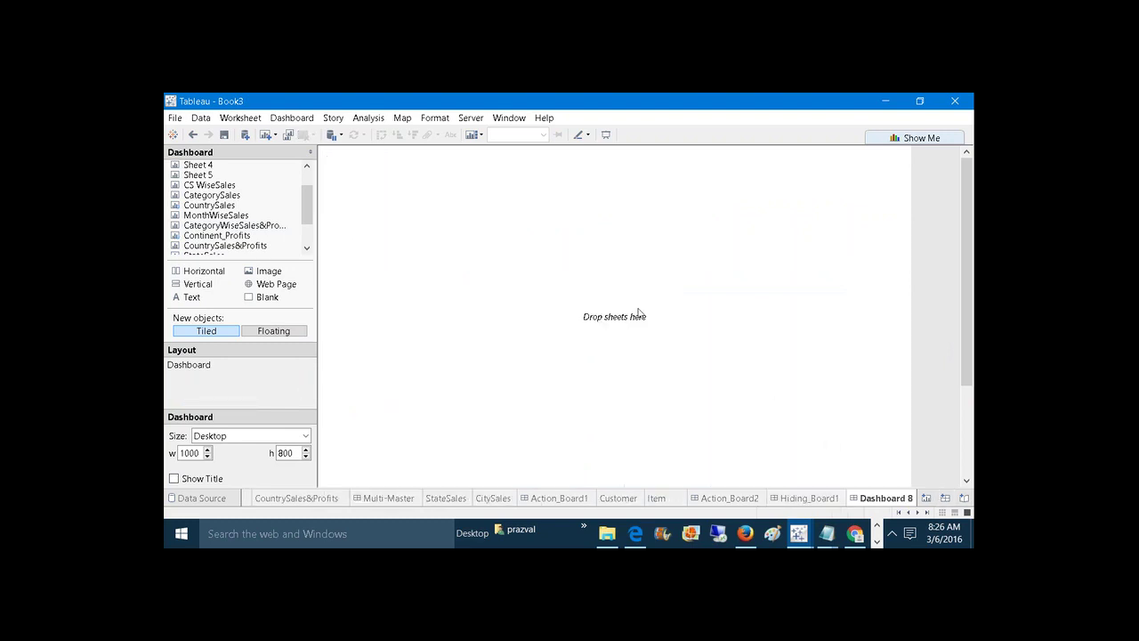
left_click_drag(310, 202, 310, 226)
left_click_drag(232, 233, 232, 236)
left_click_drag(436, 239, 436, 238)
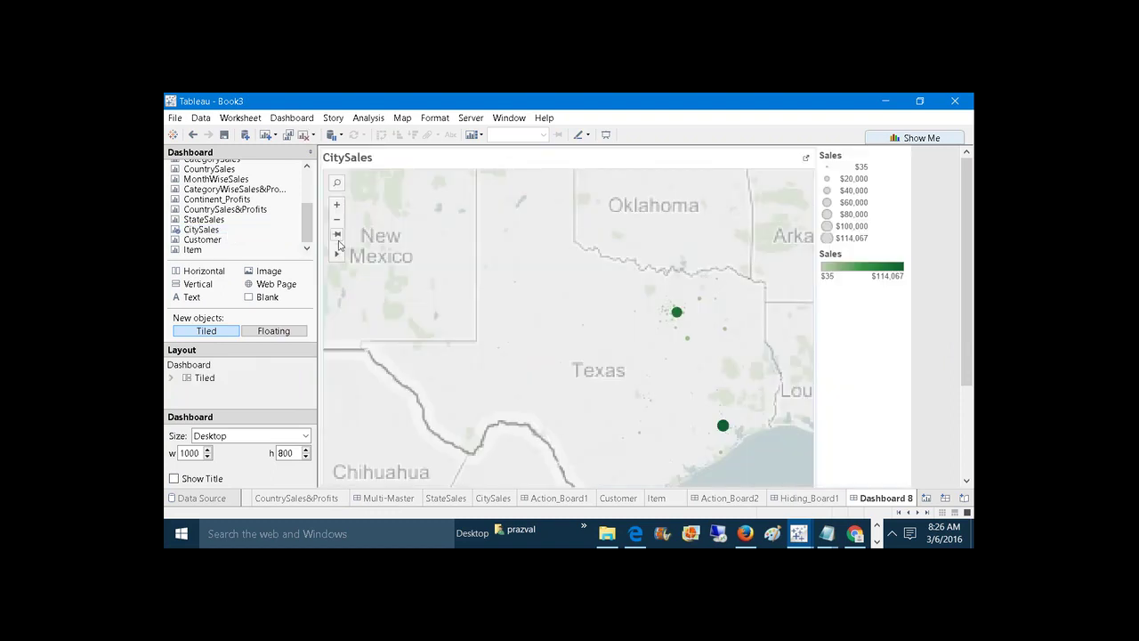
left_click_drag(203, 239, 679, 472)
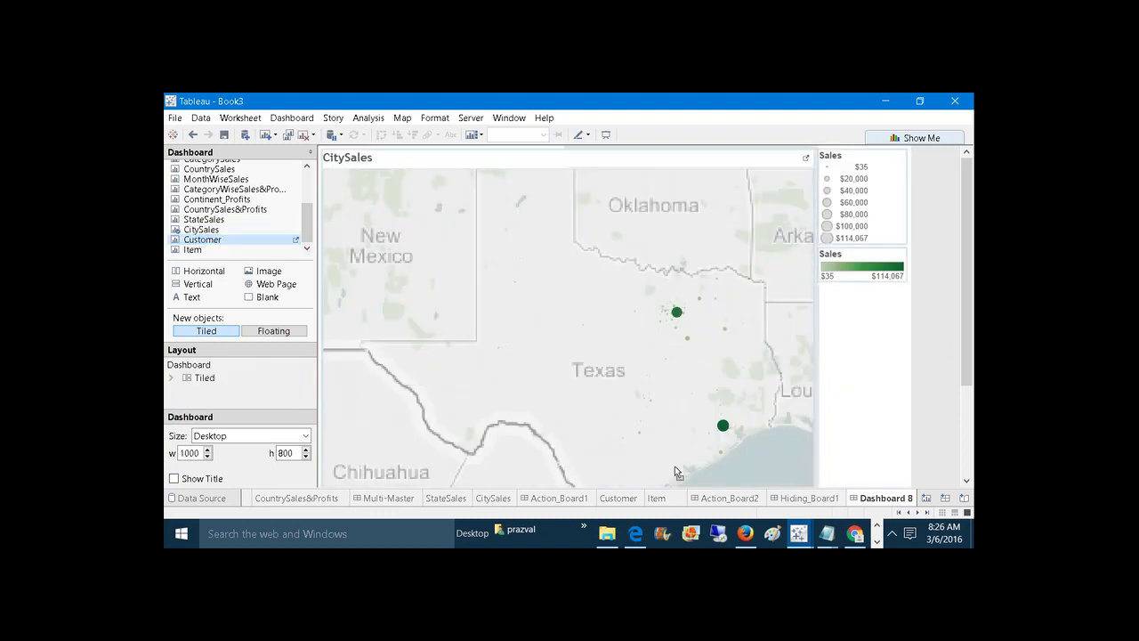
left_click_drag(615, 431, 452, 370)
left_click(477, 309)
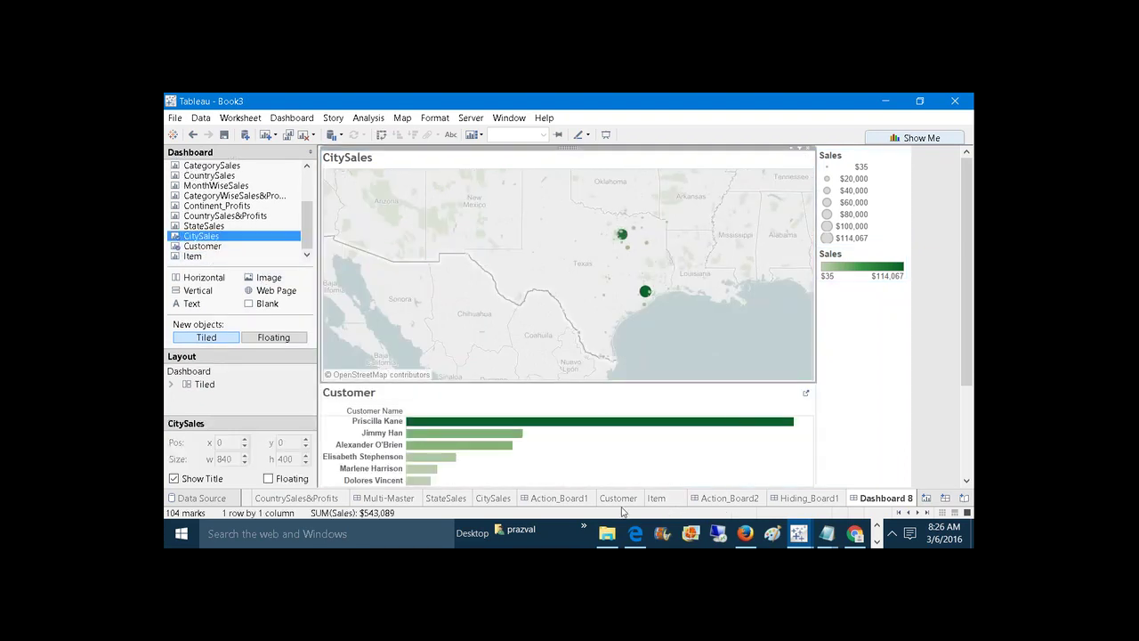
Remove the country action filter from the CitySales worksheet and return to Dashboard 8.
left_click(503, 503)
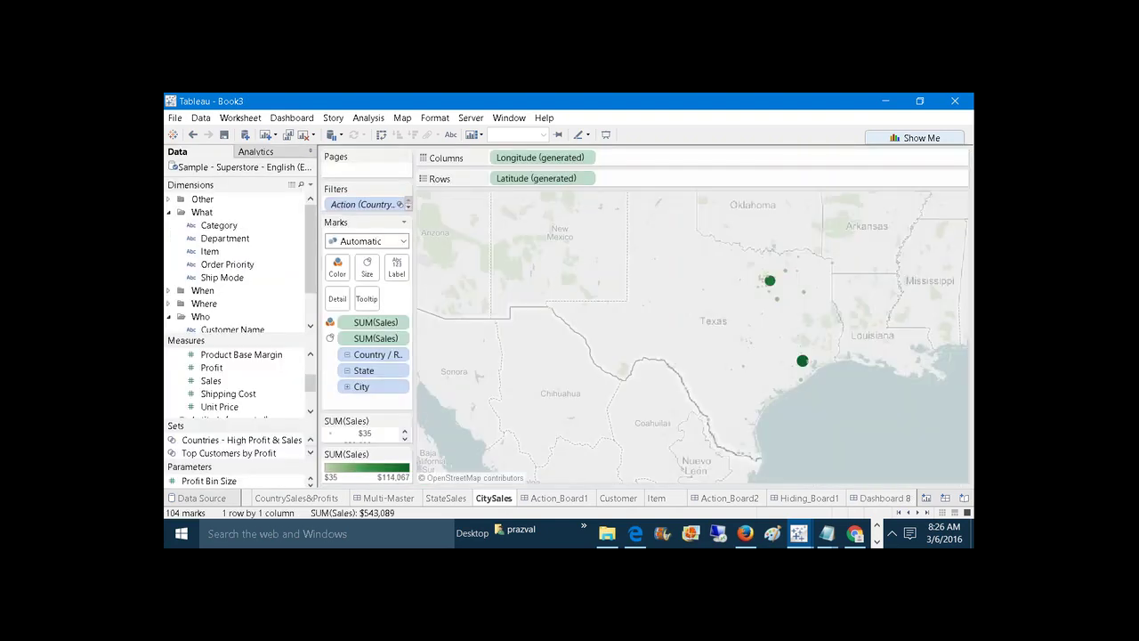
left_click_drag(372, 211, 399, 117)
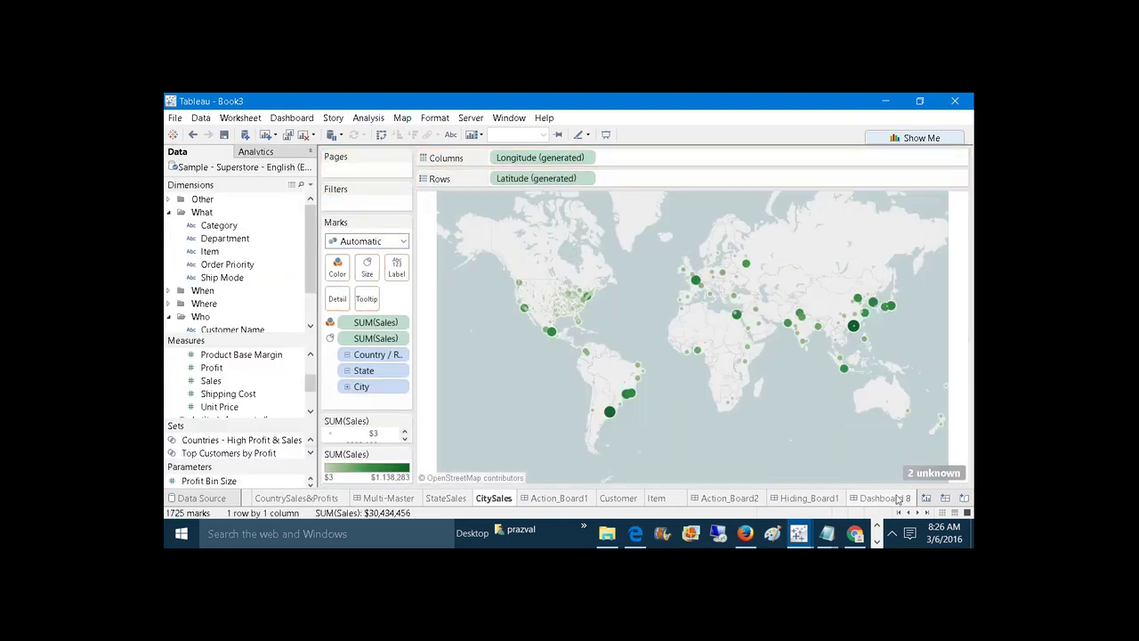
left_click(881, 498)
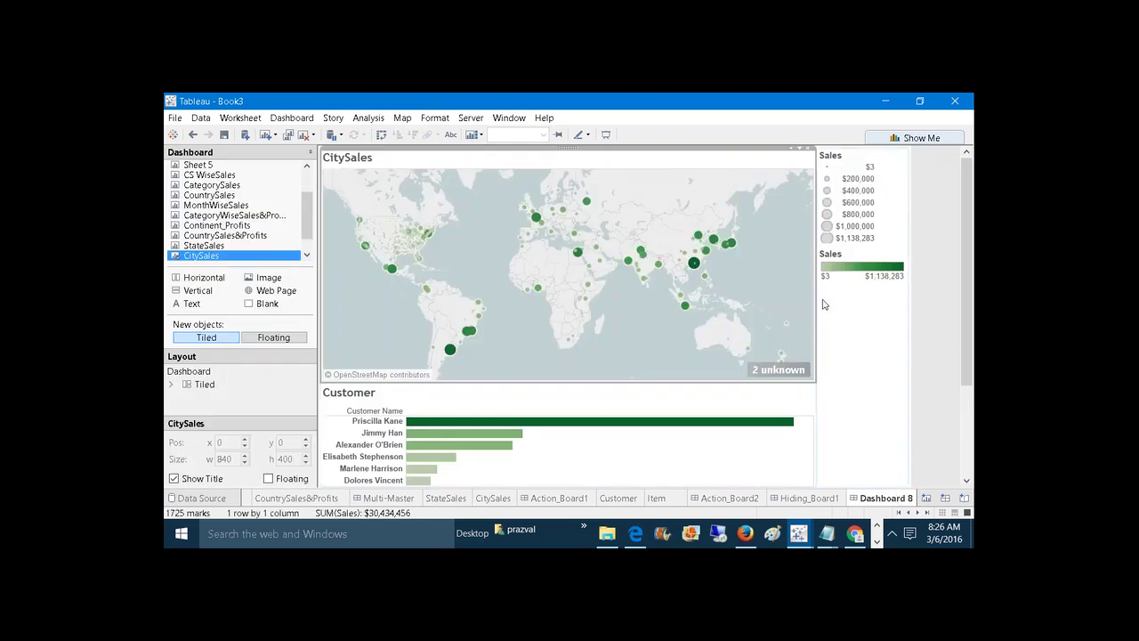
Float the Sales size legend over the CitySales map at about x 9, y 216, reducing its height to about 150.
left_click(891, 190)
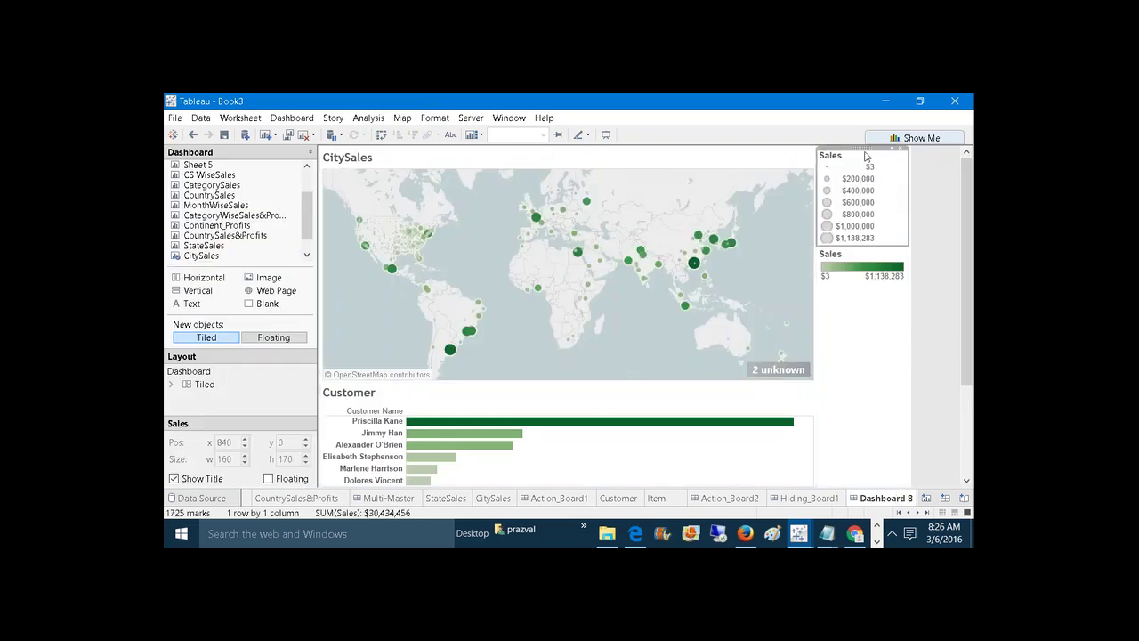
mouse_move(865, 156)
left_mouse_down()
mouse_move(728, 228)
mouse_move(863, 148)
left_mouse_up()
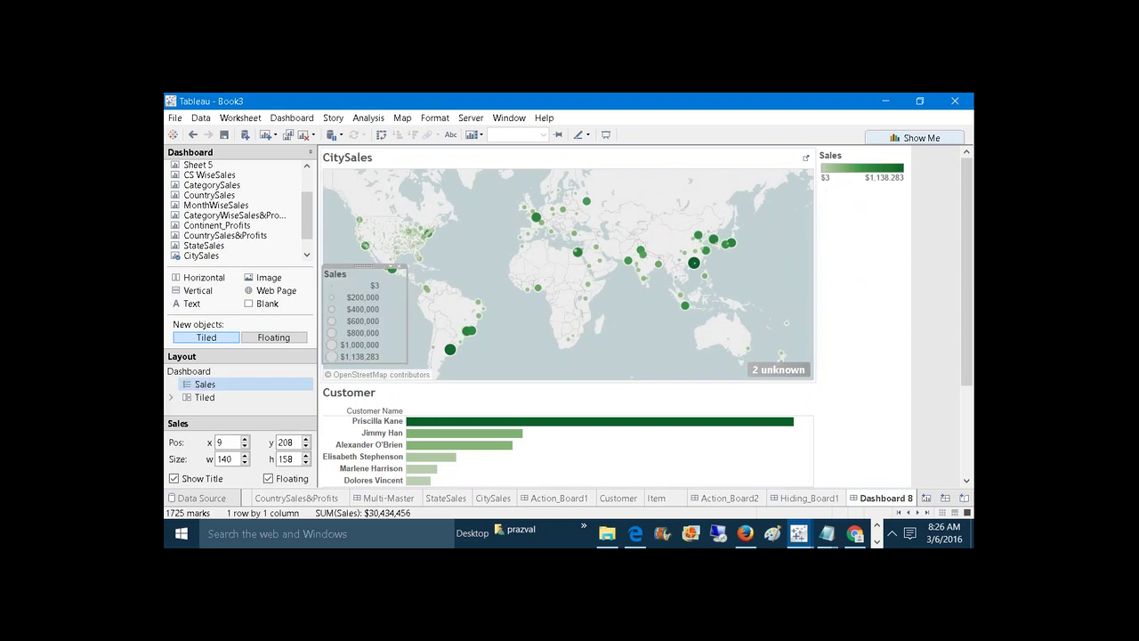
left_click_drag(347, 265, 347, 273)
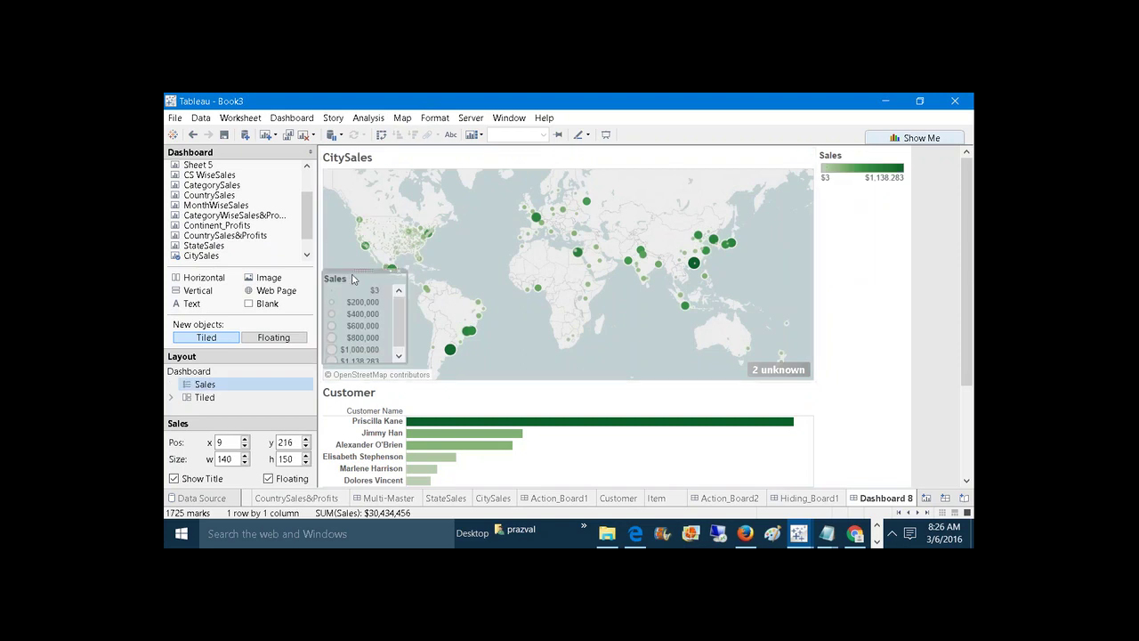
left_click(413, 330)
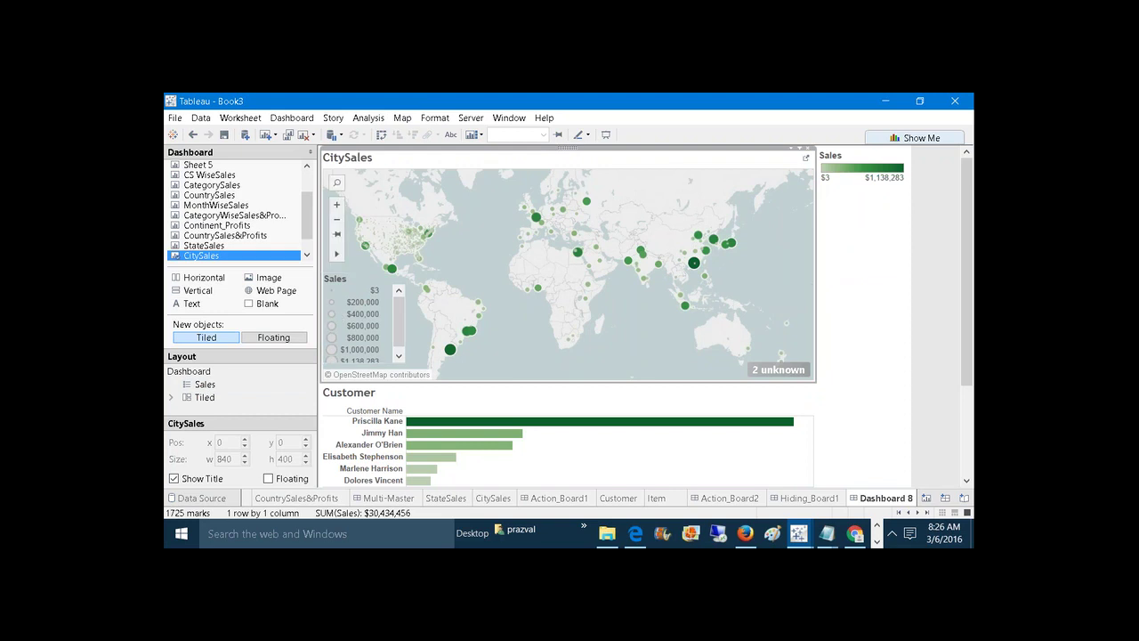
Float the Sales color legend over the empty area beside the shorter bars of the Customer chart.
left_click(862, 167)
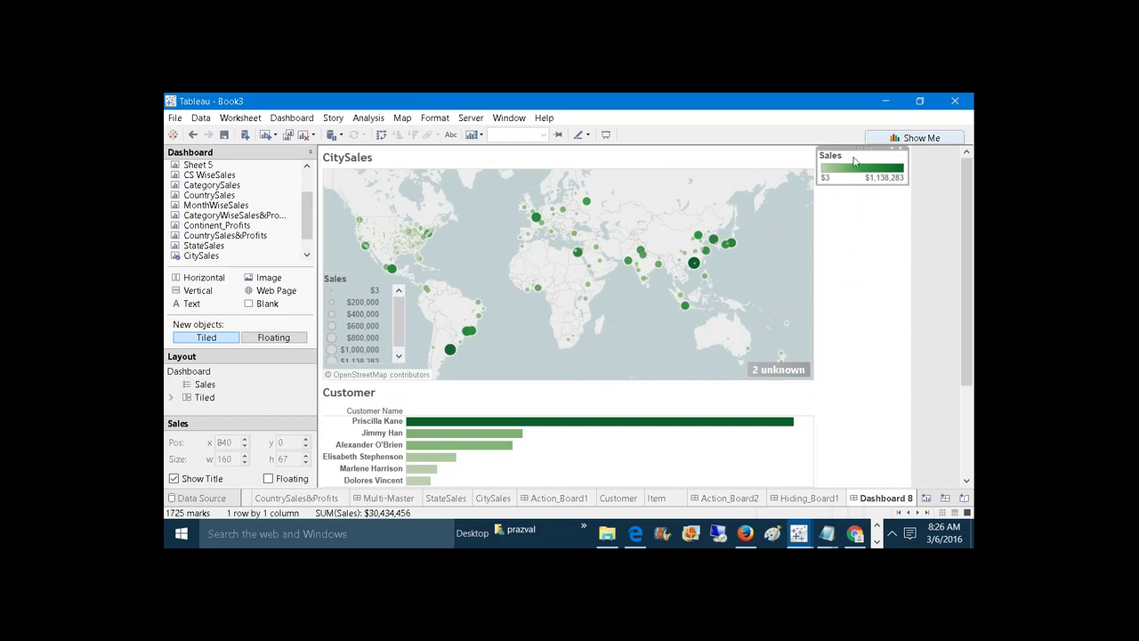
left_click_drag(858, 145, 593, 436)
left_click(680, 450)
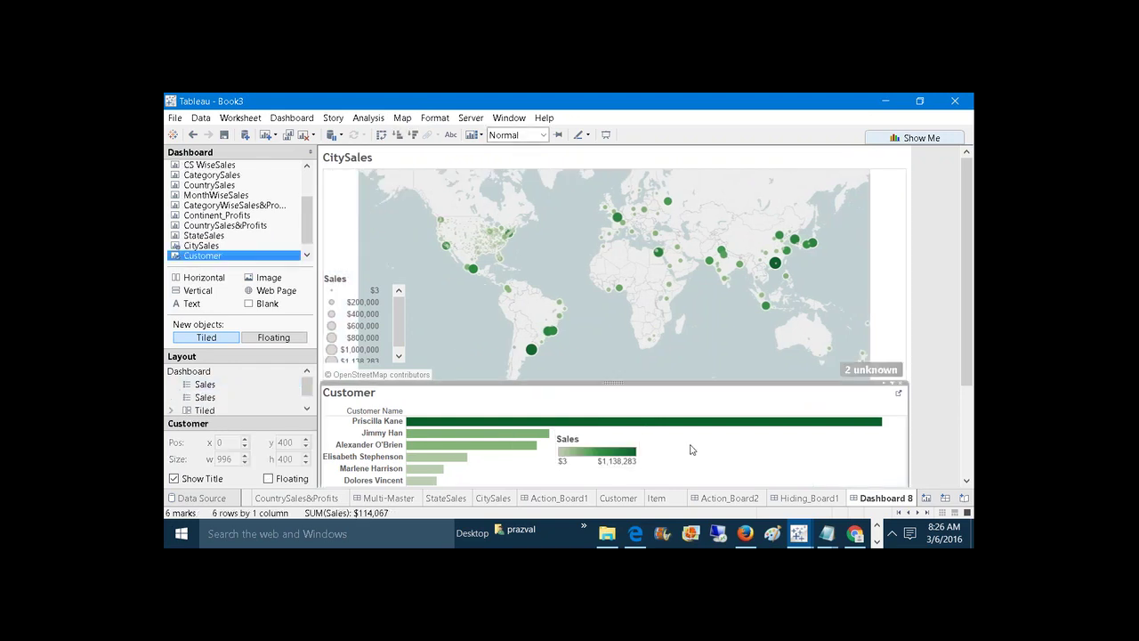
Rename the dashboard as Hiding_Board2.
right_click(896, 501)
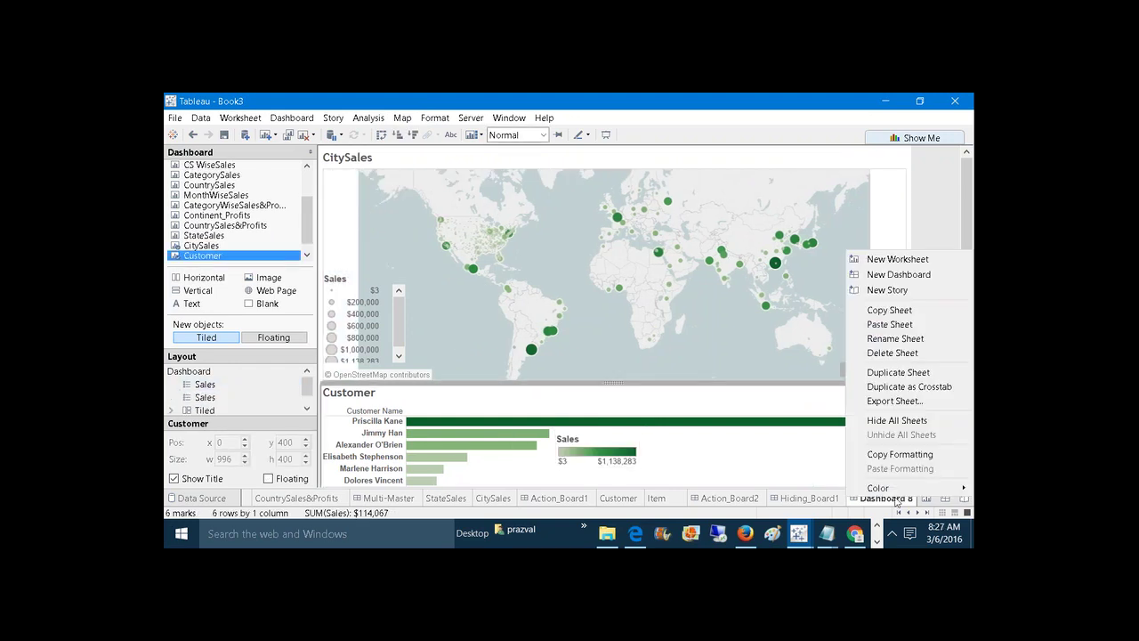
left_click(893, 338)
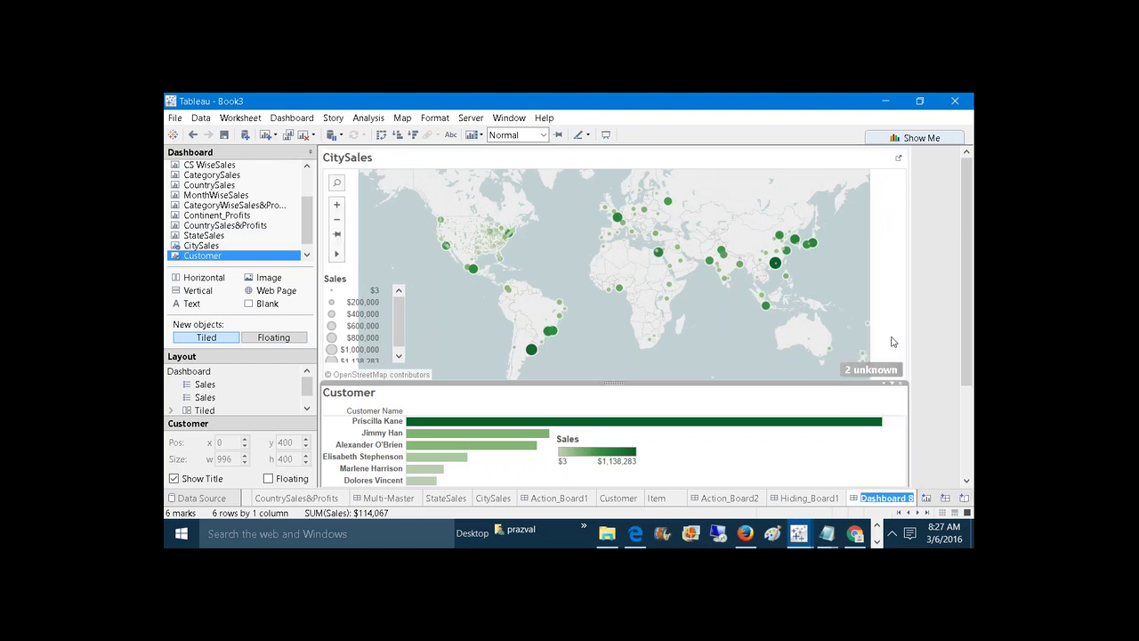
type("Hiding Board2")
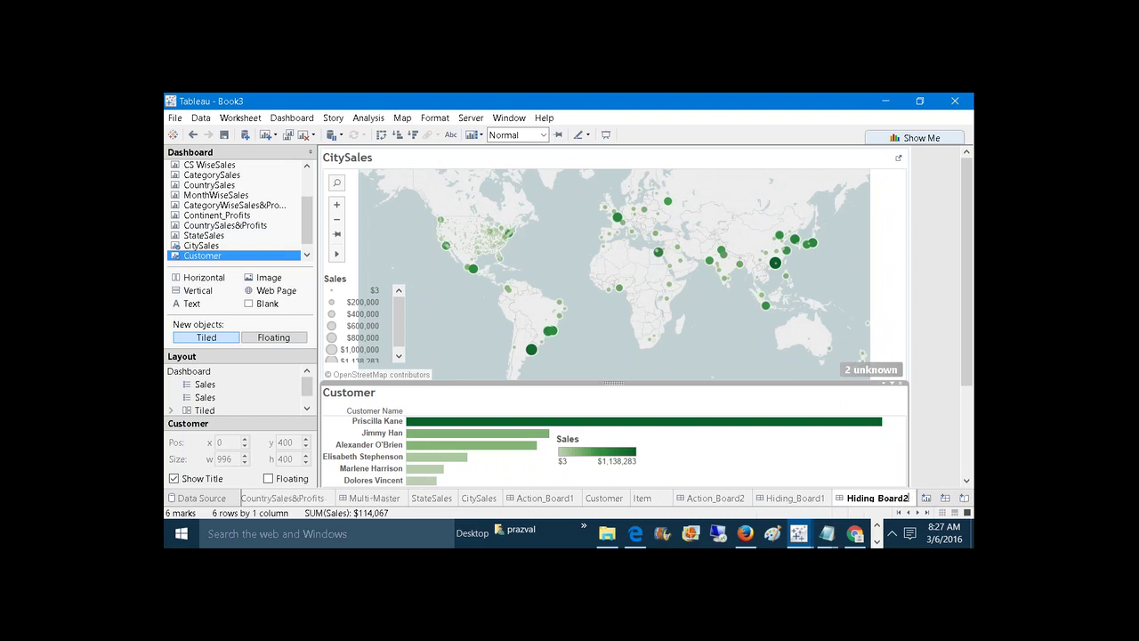
key("Return")
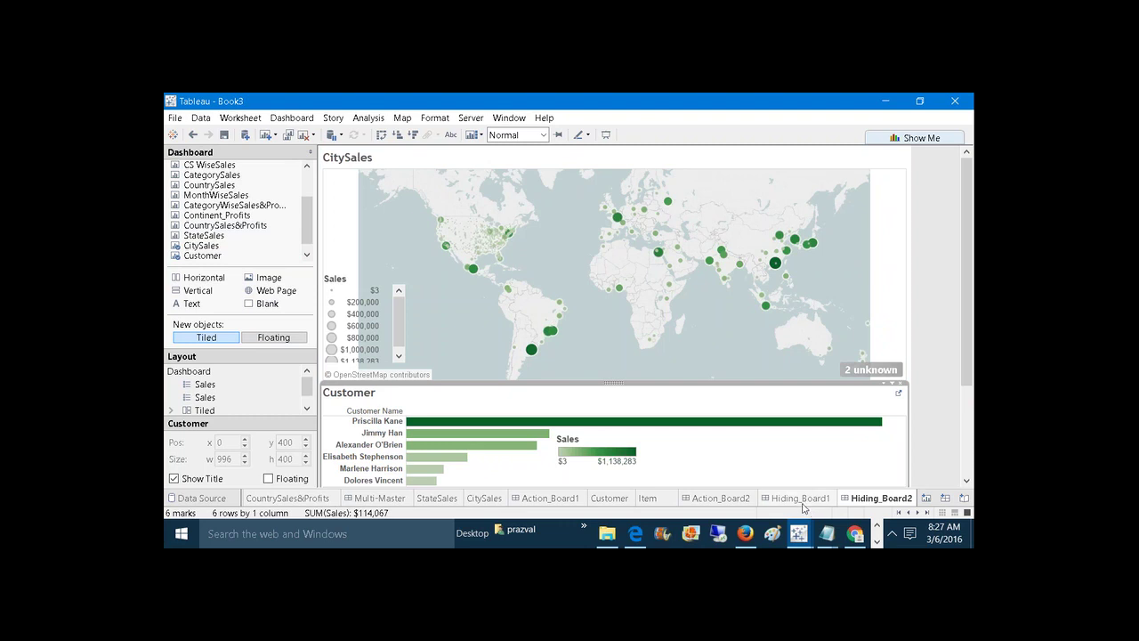
left_click(801, 497)
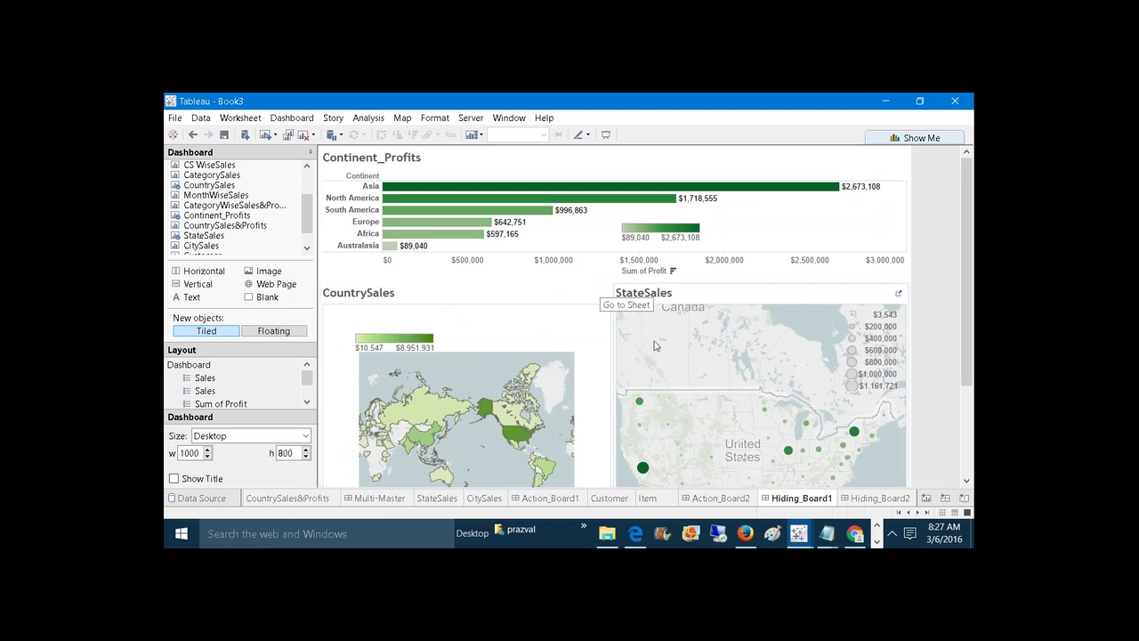
left_click(870, 498)
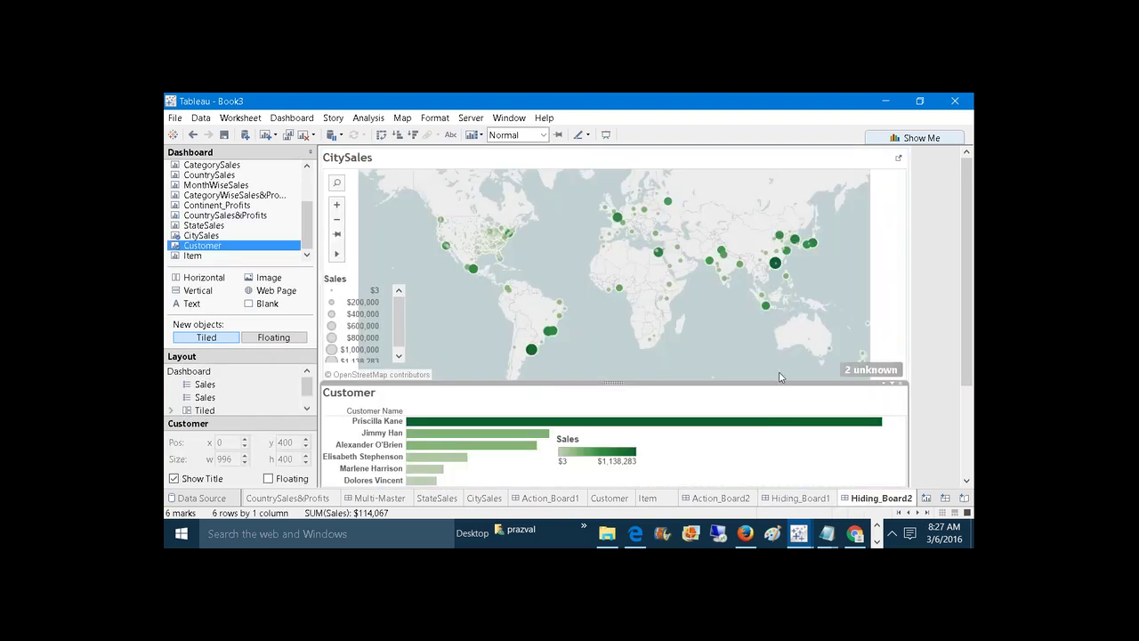
mouse_move(722, 285)
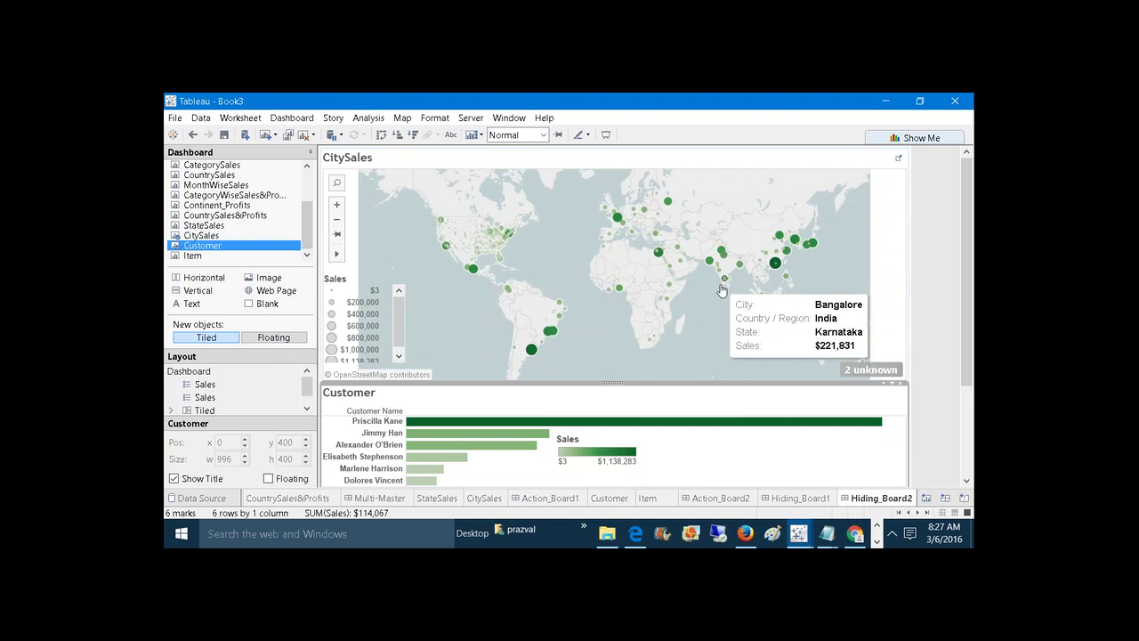
Add a filter action named Con--Coun to Hiding_Board1 that runs on select from Continent_Profits to CountrySales.
left_click(817, 500)
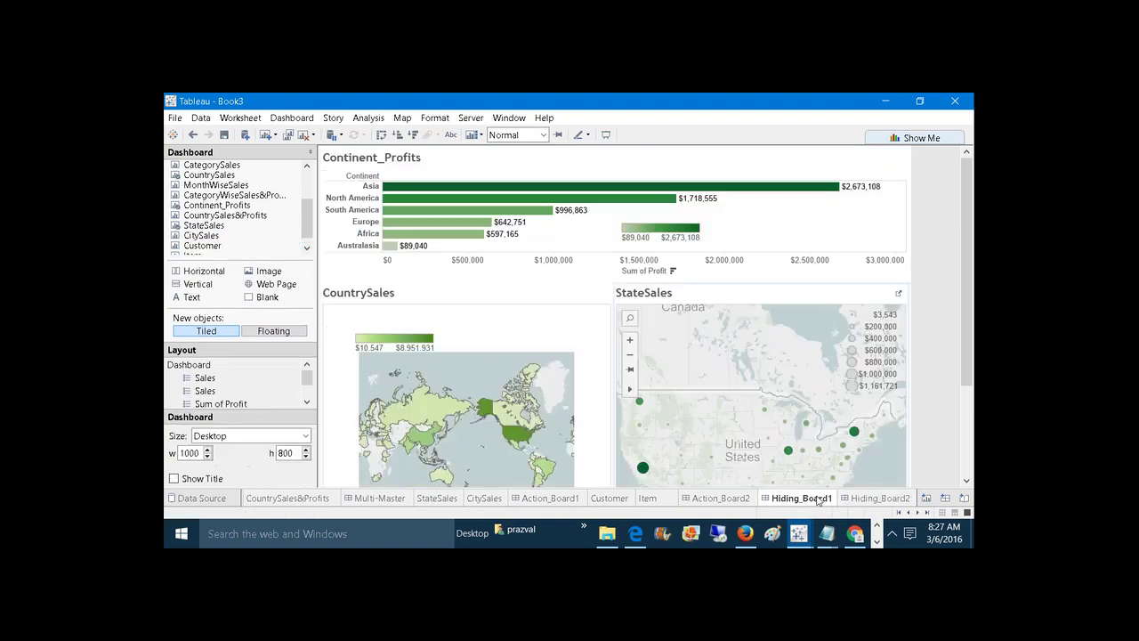
left_click(289, 118)
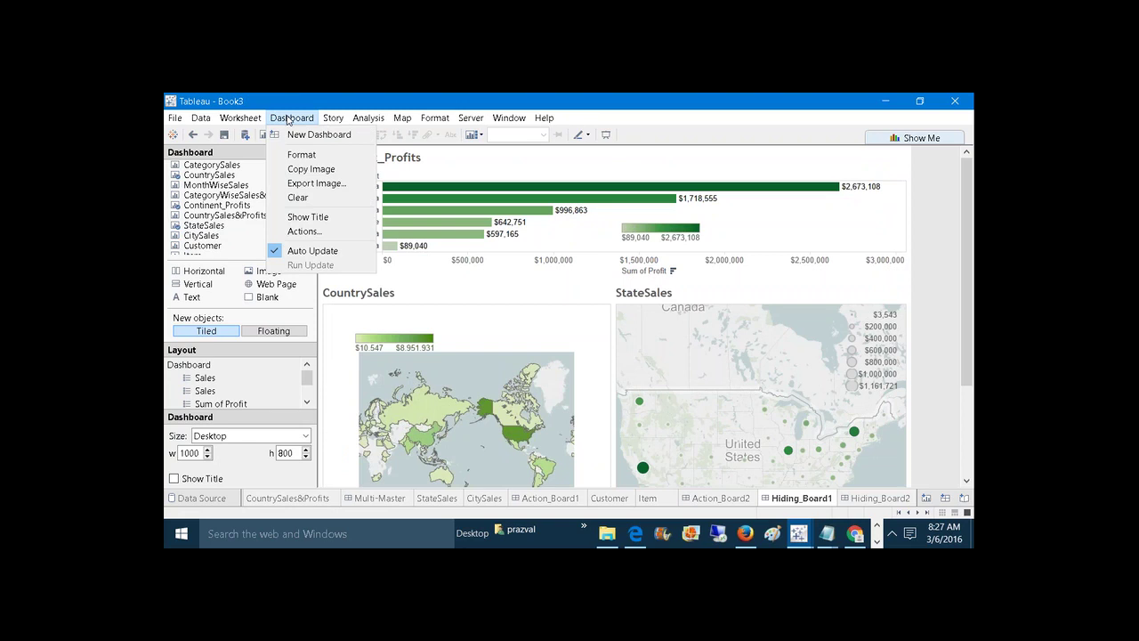
left_click(302, 232)
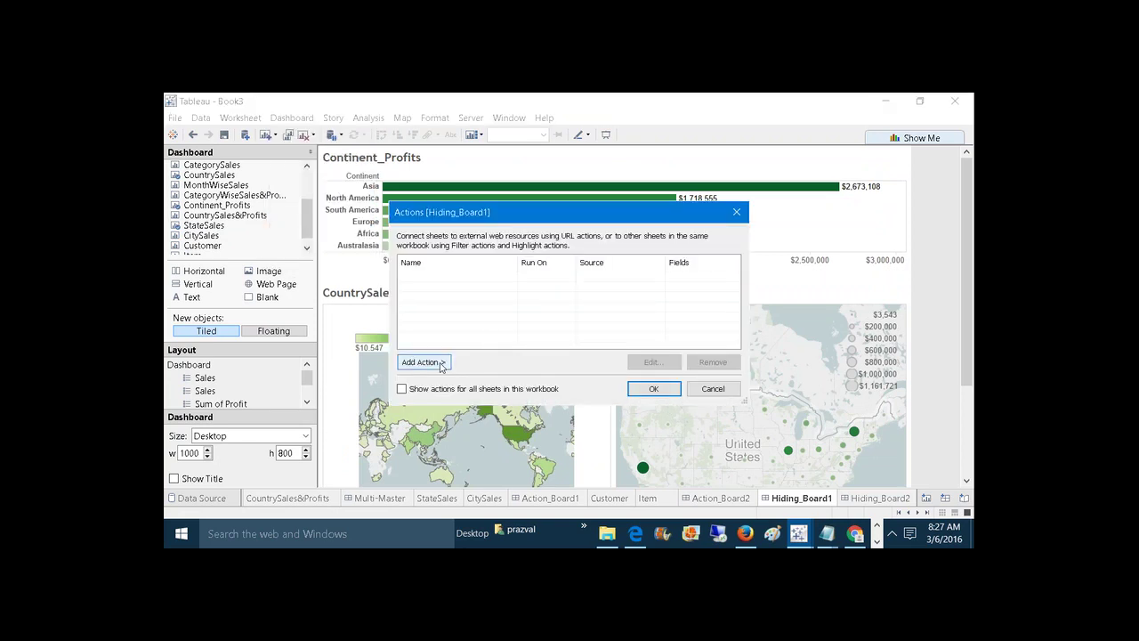
left_click(439, 364)
left_click(478, 369)
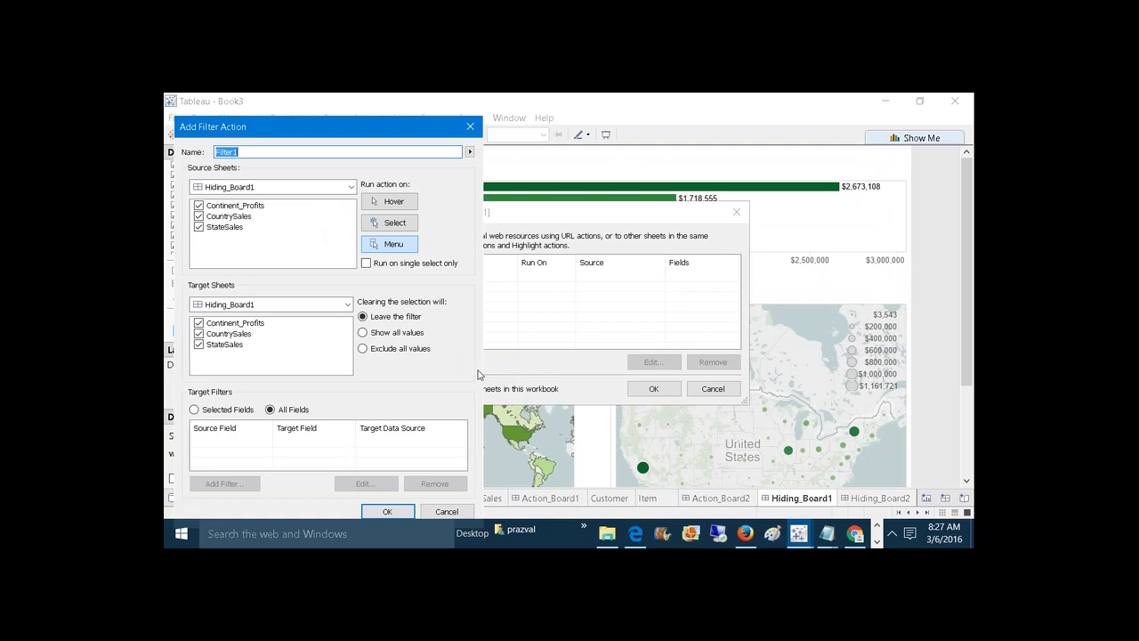
type("Con--Coun")
left_click(199, 216)
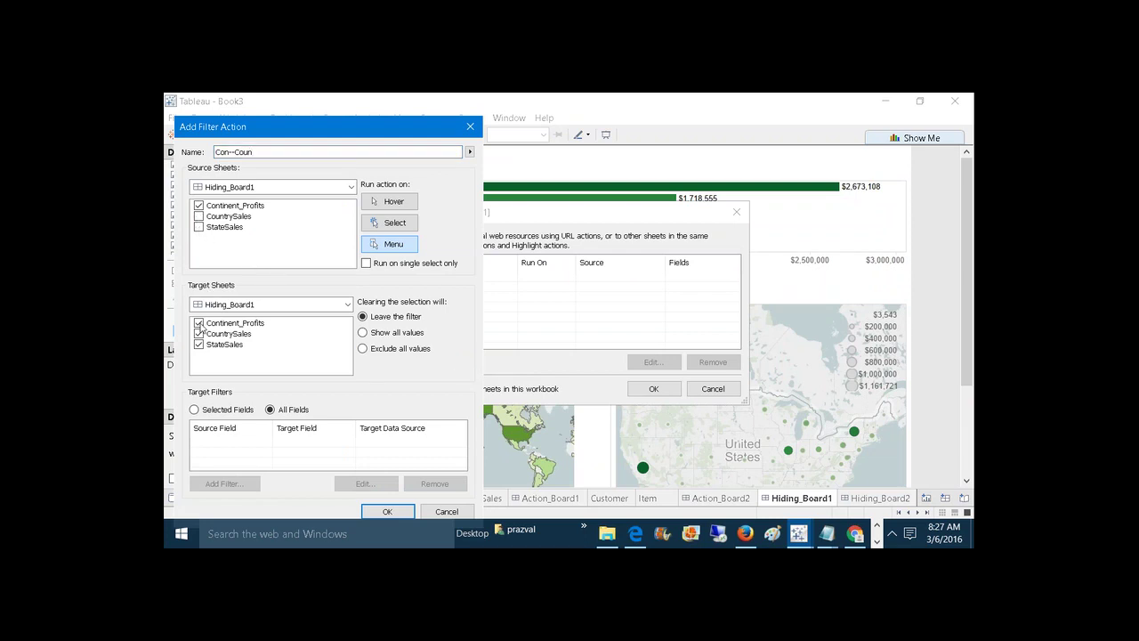
left_click(373, 224)
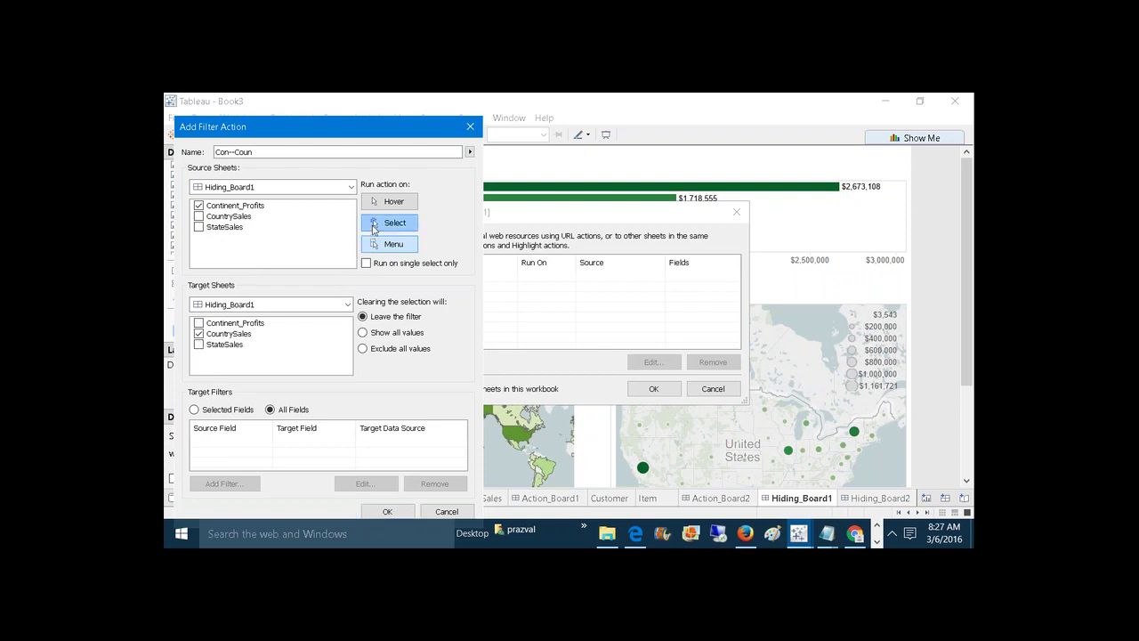
left_click(387, 510)
Add a Hiding_Board1 filter action from CountrySales to StateSales that runs on select and shows all values when cleared.
left_click(425, 363)
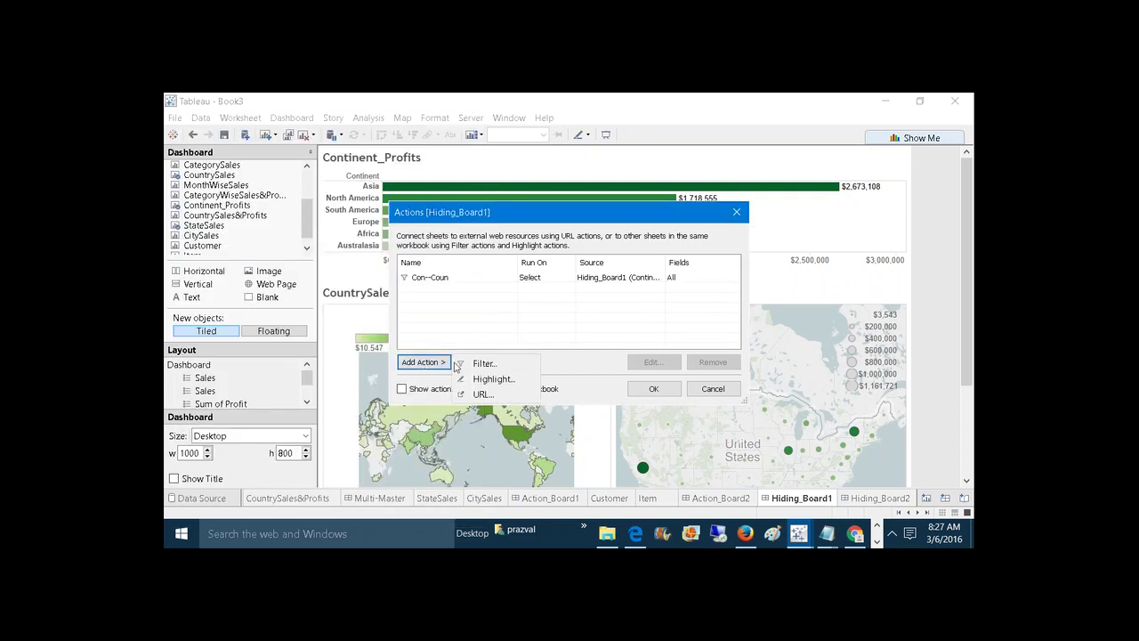
left_click(464, 363)
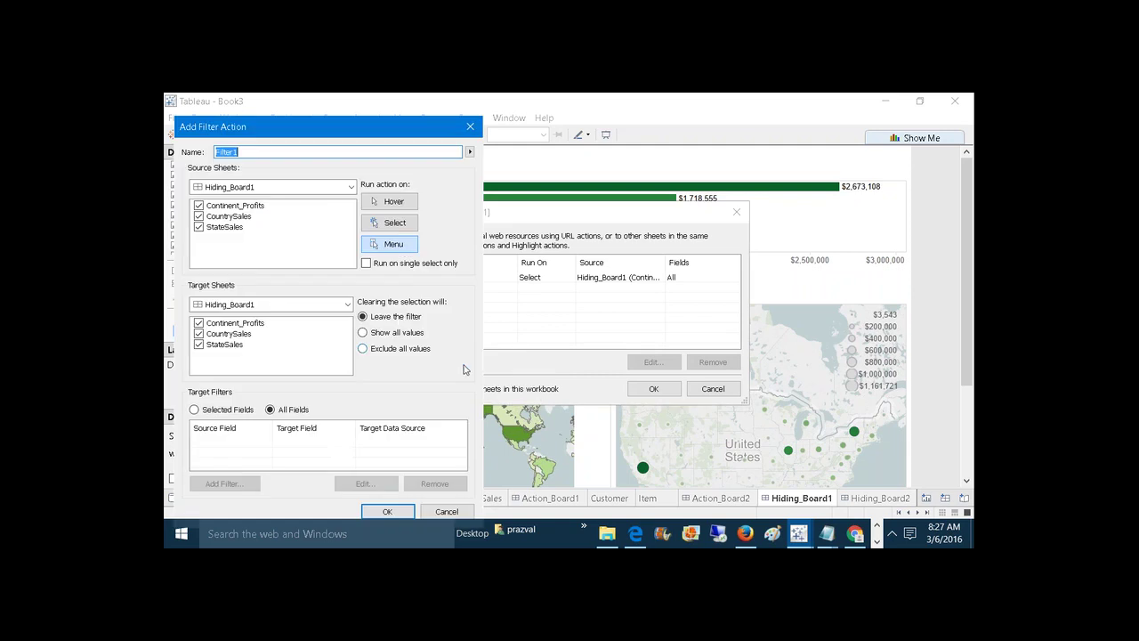
left_click(200, 206)
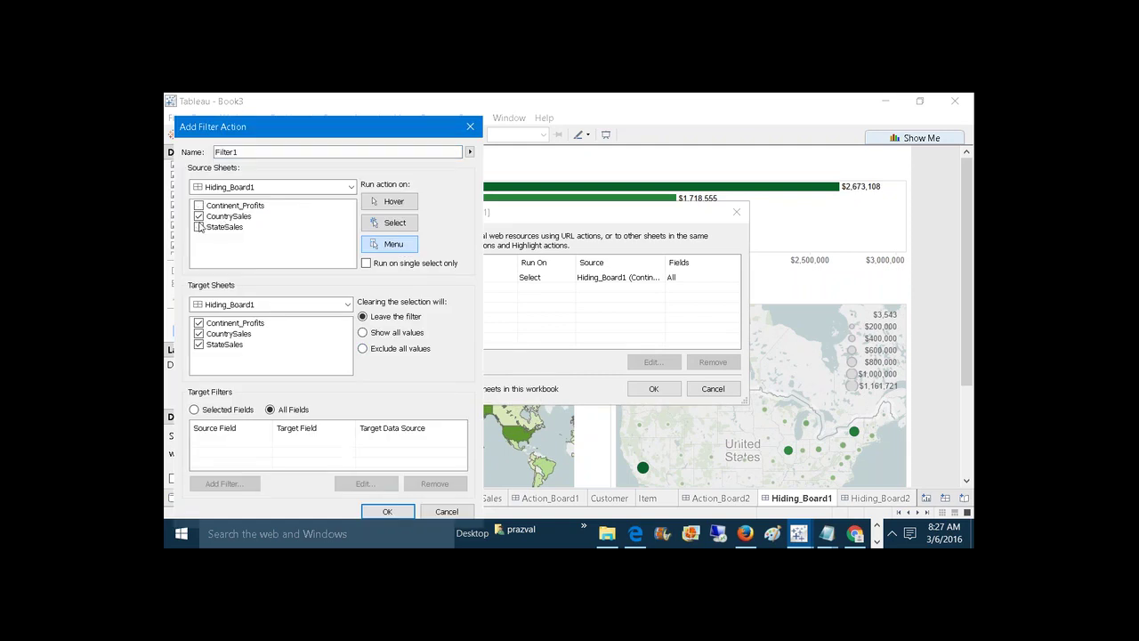
left_click(199, 334)
left_click(395, 227)
left_click(363, 332)
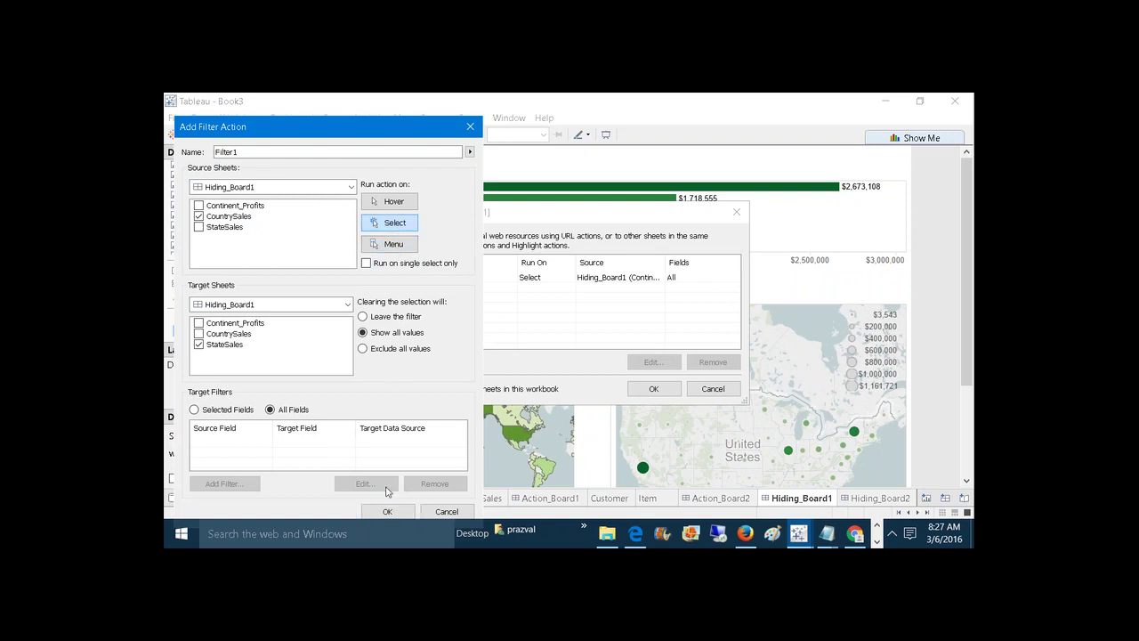
left_click(388, 513)
Set up another filter action from Hiding_Board1's StateSales to Hiding_Board2's CitySales, running on select and showing all values when cleared.
left_click(442, 364)
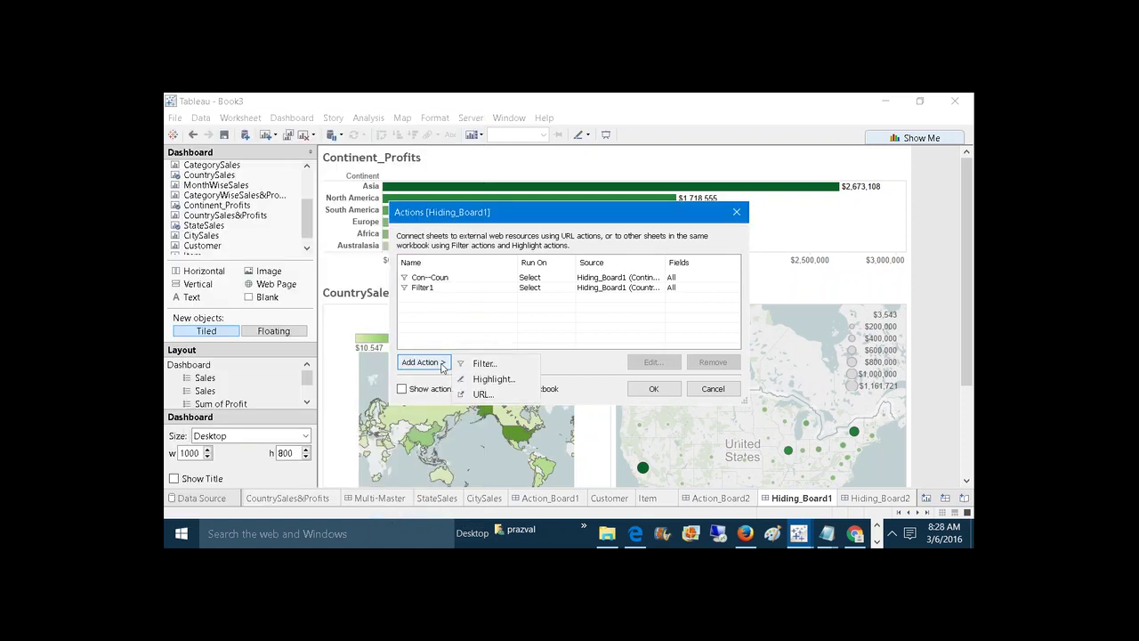
left_click(482, 367)
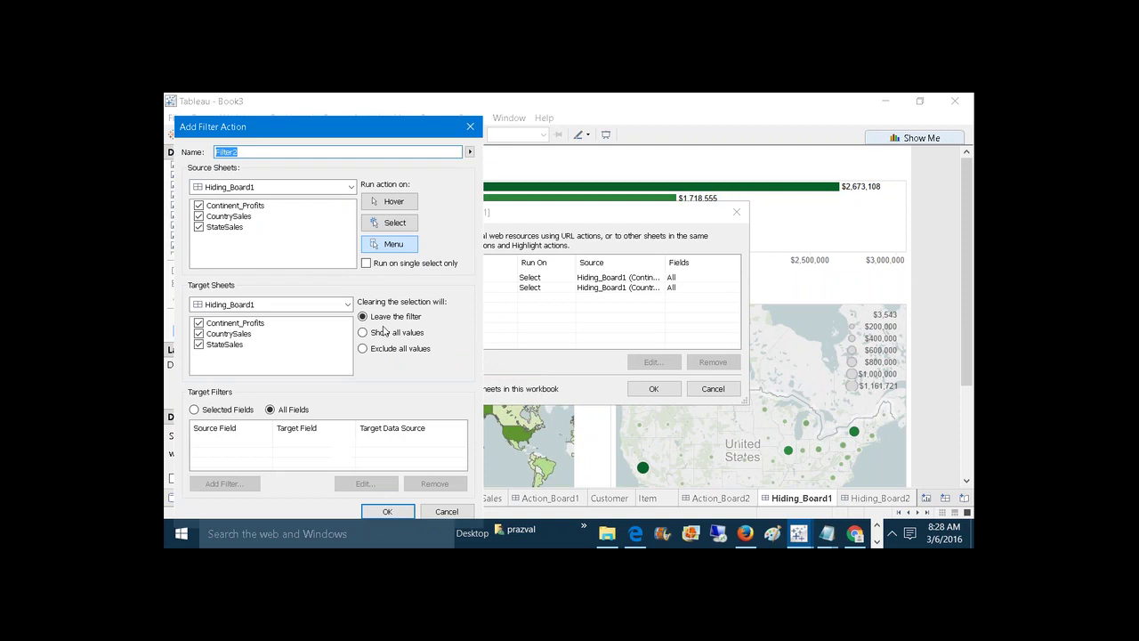
left_click(201, 207)
left_click(200, 216)
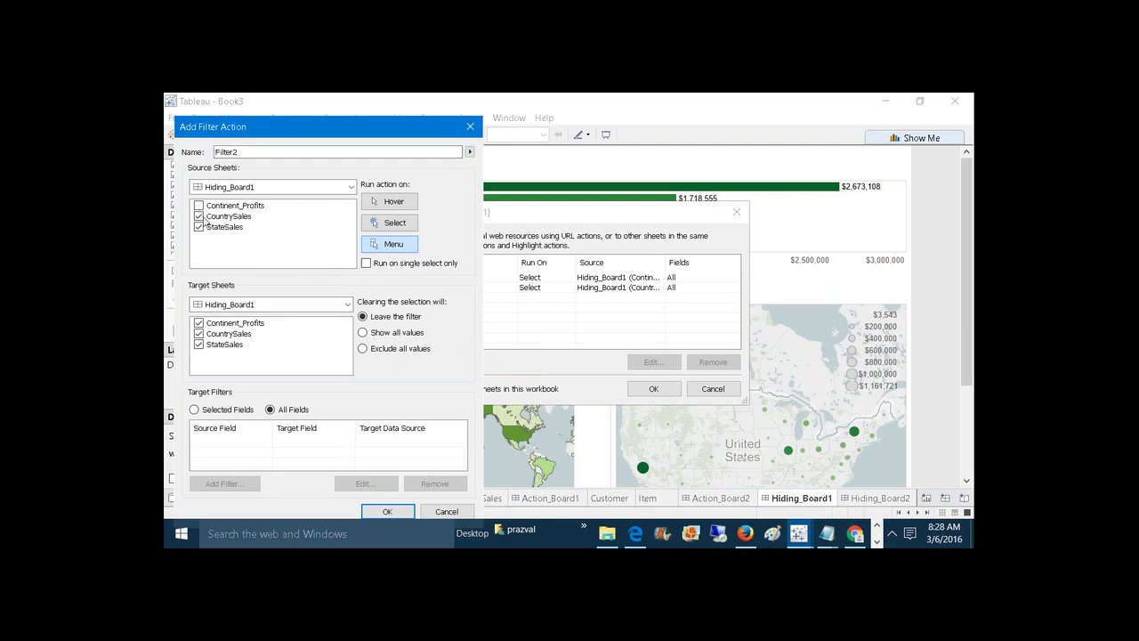
left_click(329, 307)
left_click(258, 326)
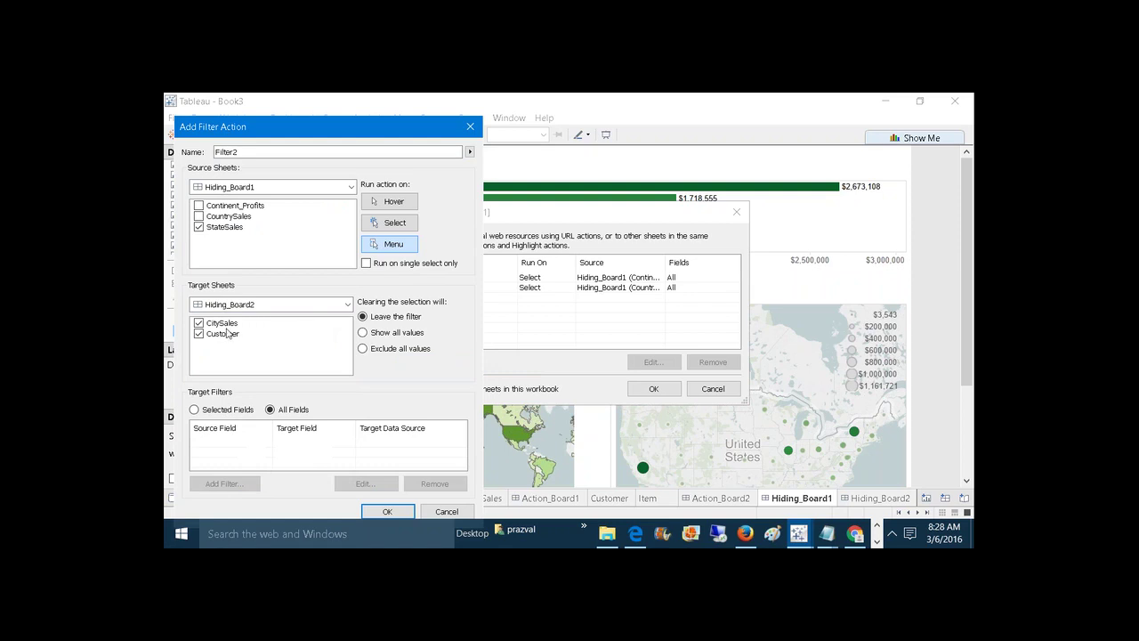
left_click(198, 334)
left_click(378, 224)
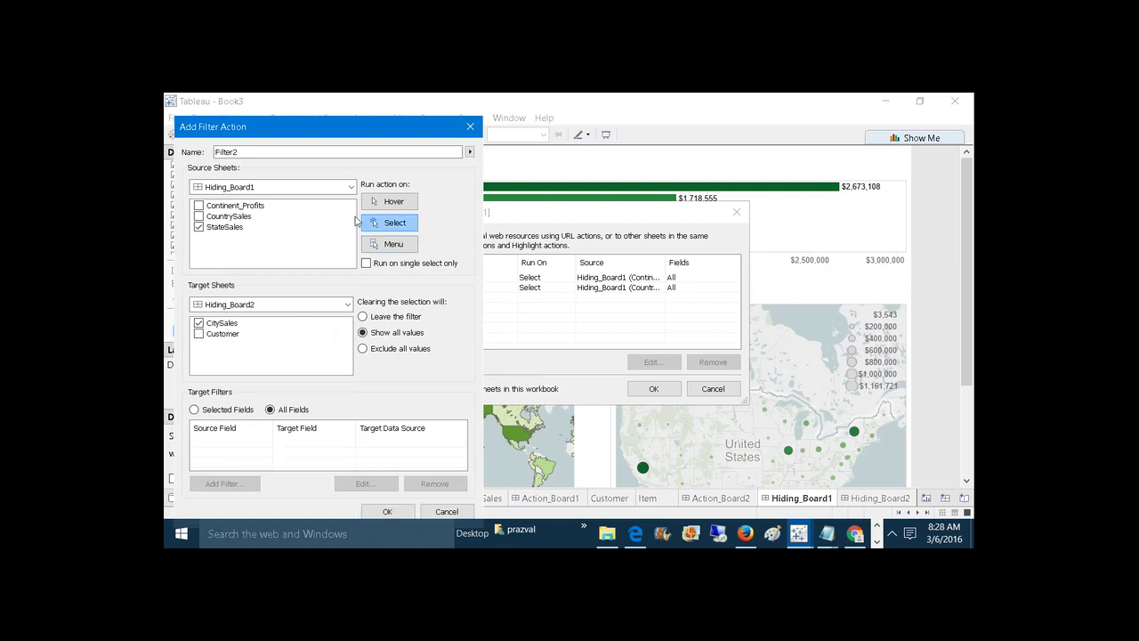
Name the StateSales-to-CitySales filter action State--City and save it.
left_click(280, 153)
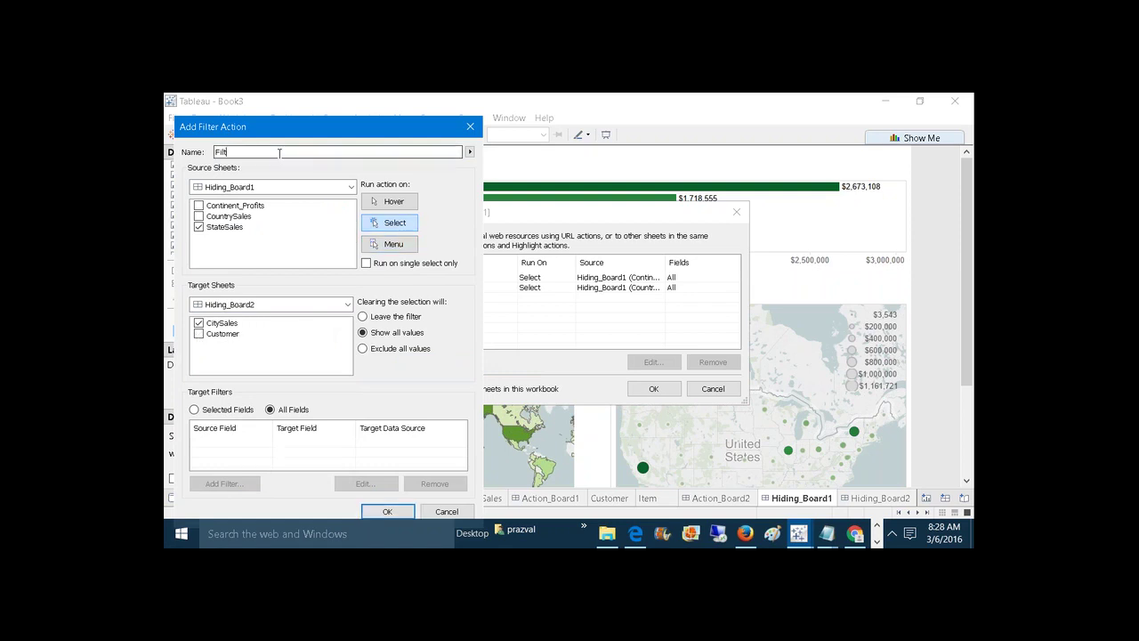
key("BackSpace")
key("BackSpace")
key("BackSpace")
key("BackSpace")
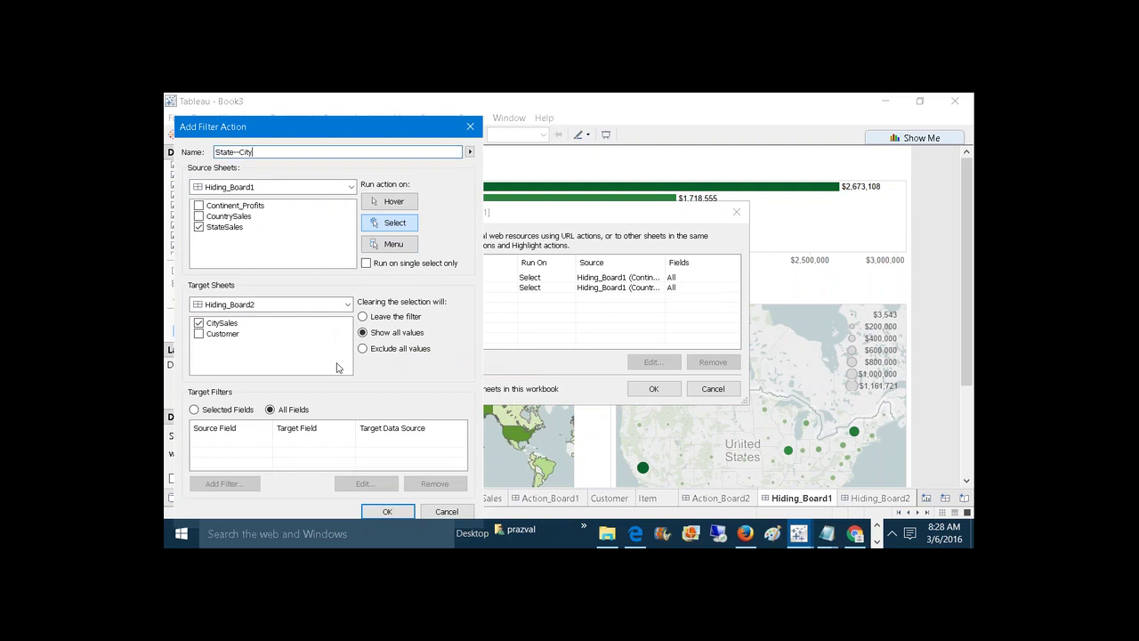
left_click(375, 509)
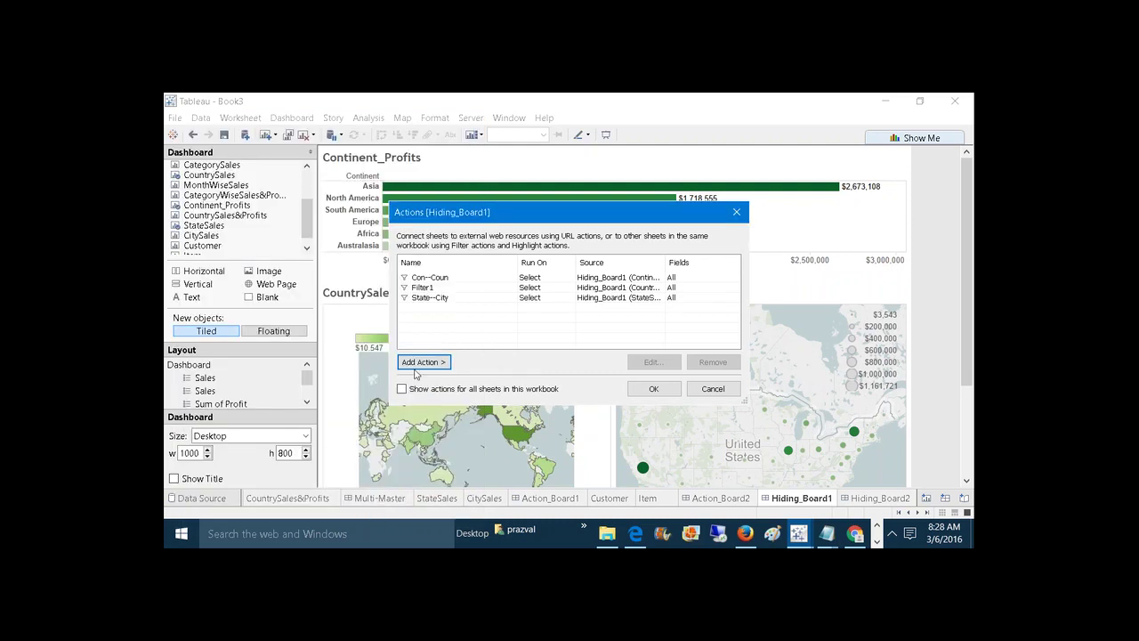
Add a filter action within Hiding_Board2 from CitySales to Customer, running on select and showing all values when cleared, and apply all actions.
left_click(416, 365)
left_click(462, 364)
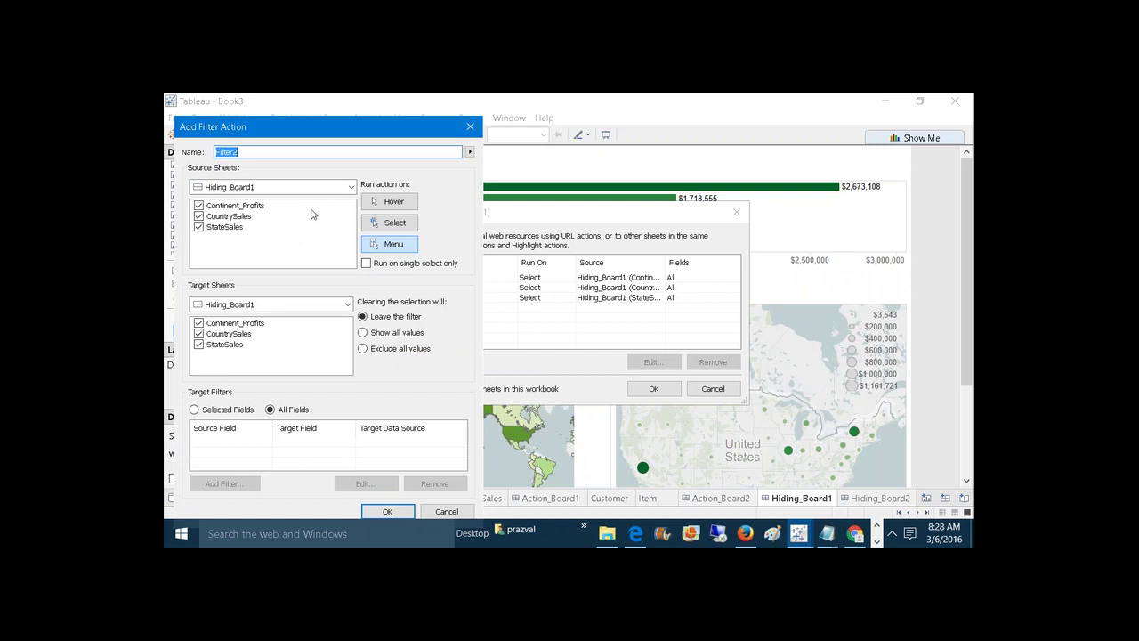
left_click(350, 187)
left_click(281, 280)
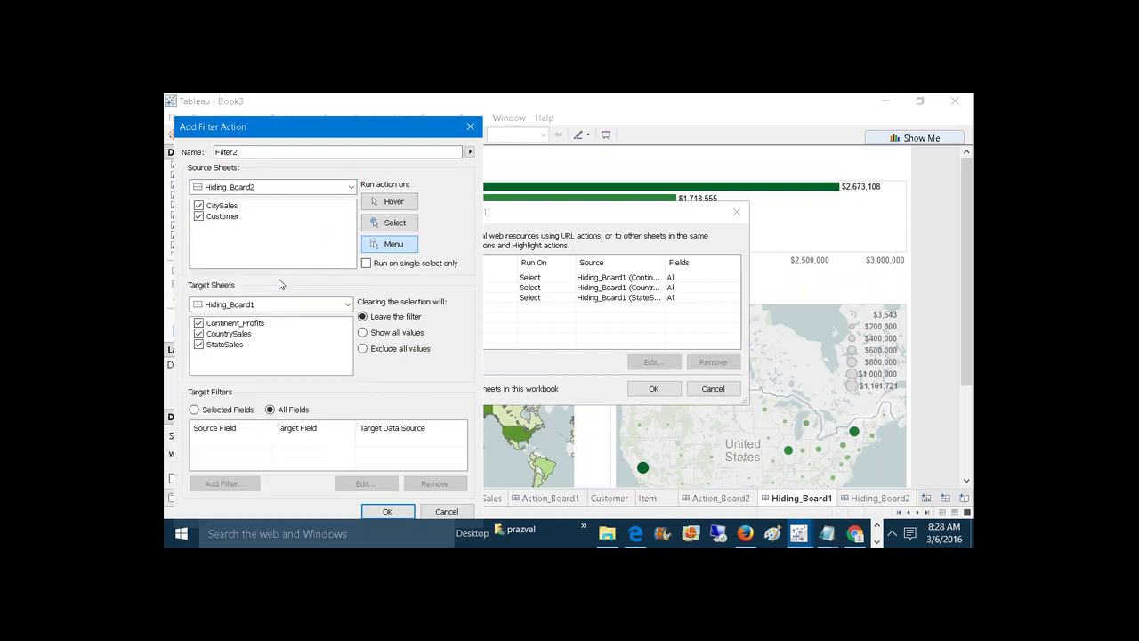
left_click(199, 218)
left_click(347, 305)
left_click(311, 329)
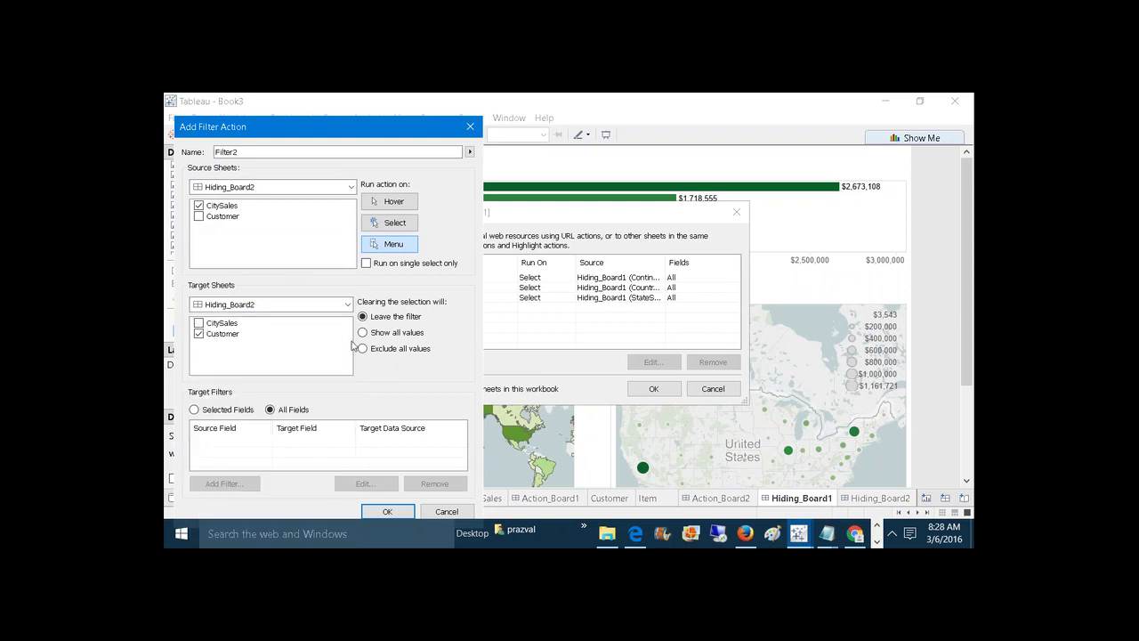
left_click(391, 222)
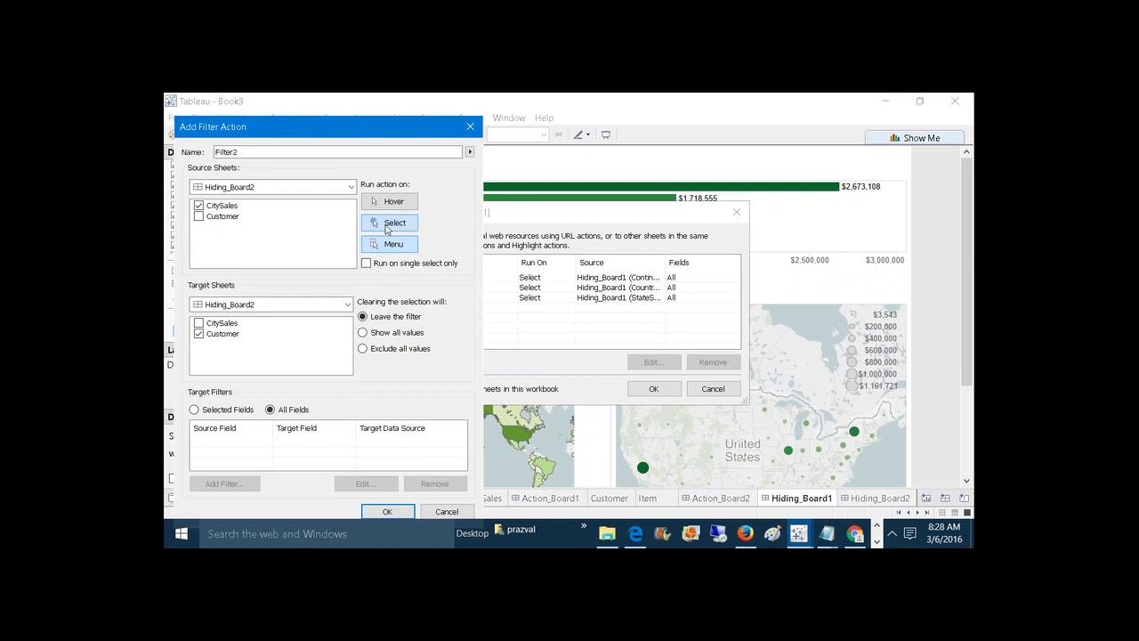
left_click(362, 332)
left_click(388, 513)
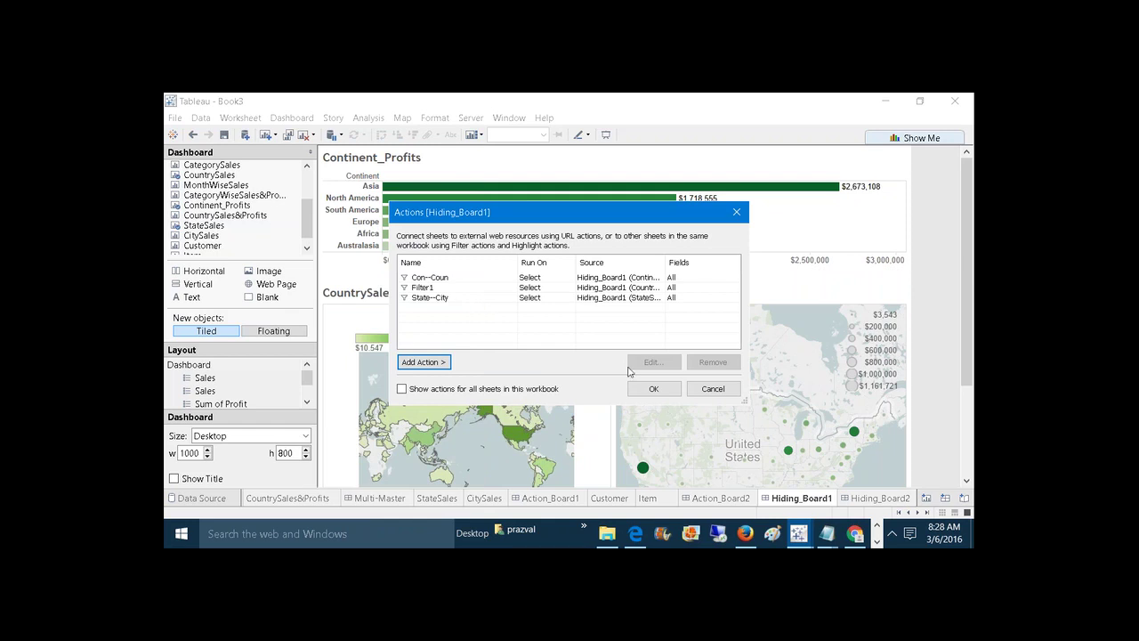
left_click(645, 389)
Rename the CitySales-to-Customer filter action of Hiding_Board2 as City--Cust.
left_click(877, 498)
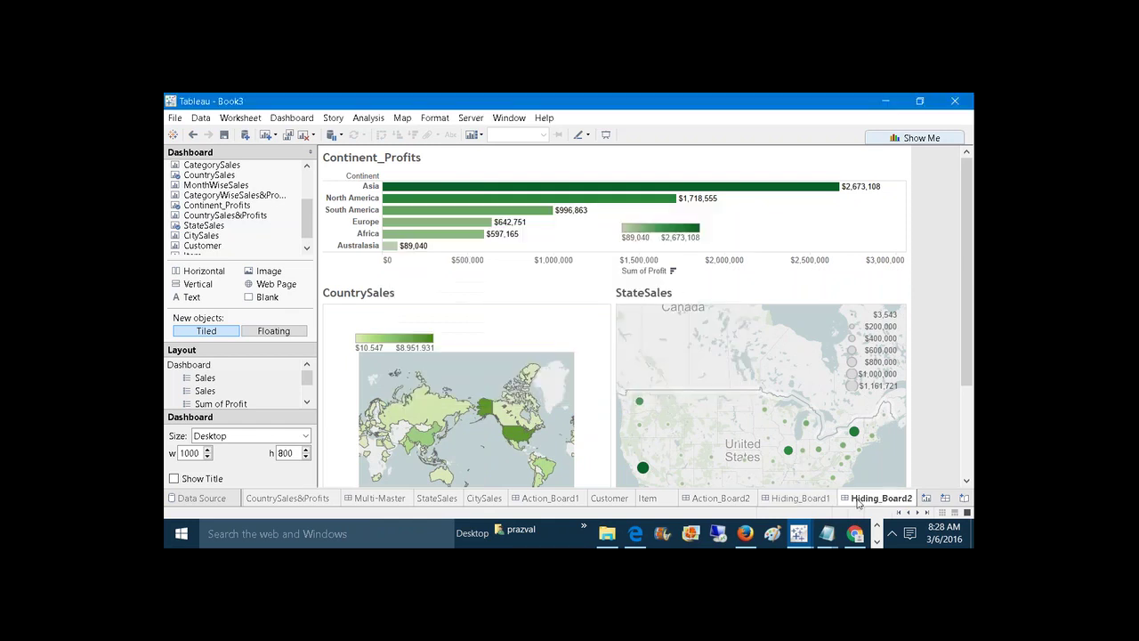
left_click(293, 118)
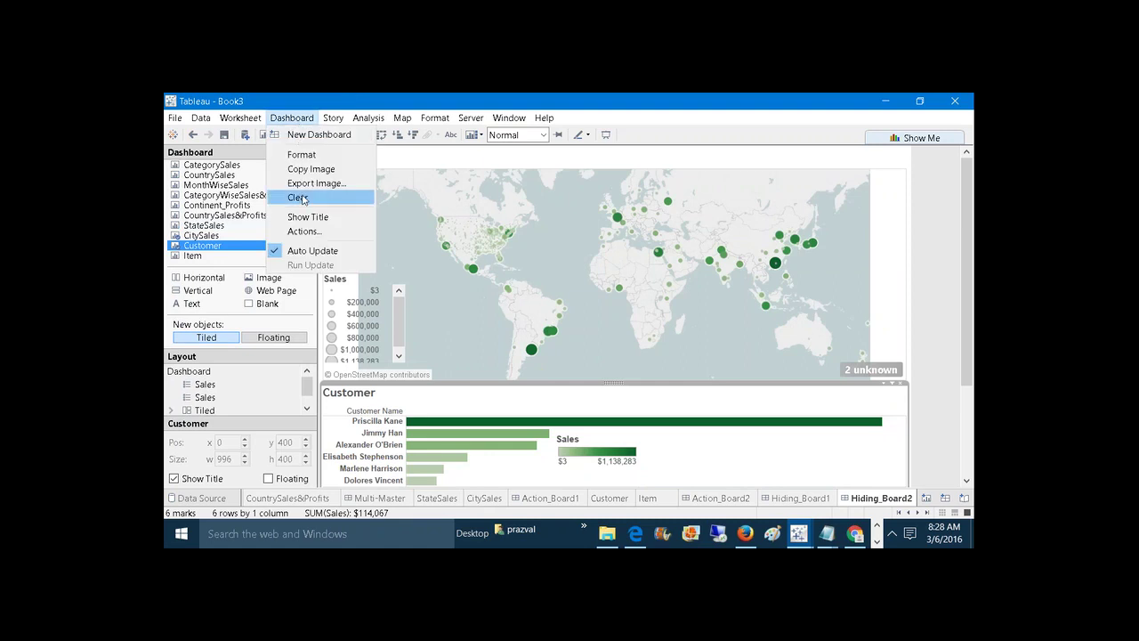
left_click(307, 232)
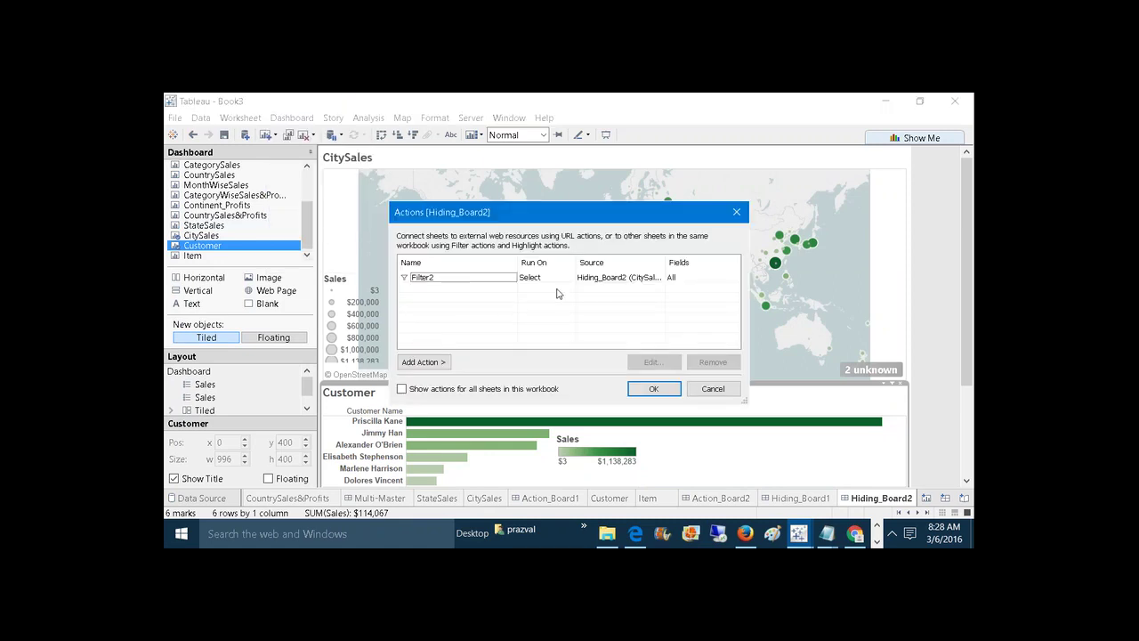
left_click(495, 280)
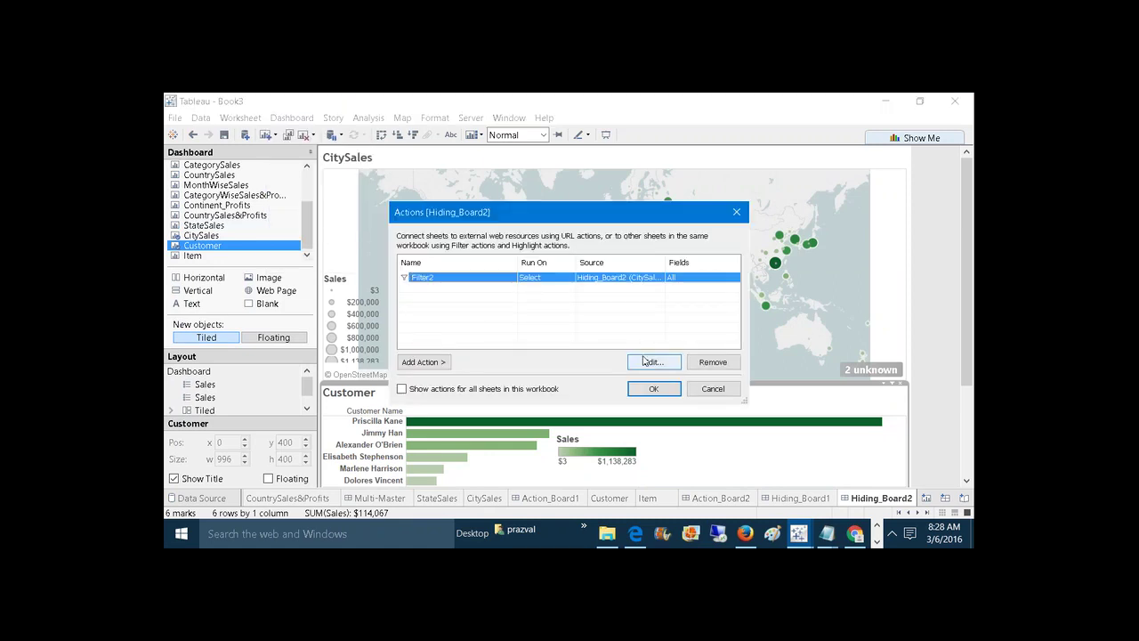
left_click(652, 361)
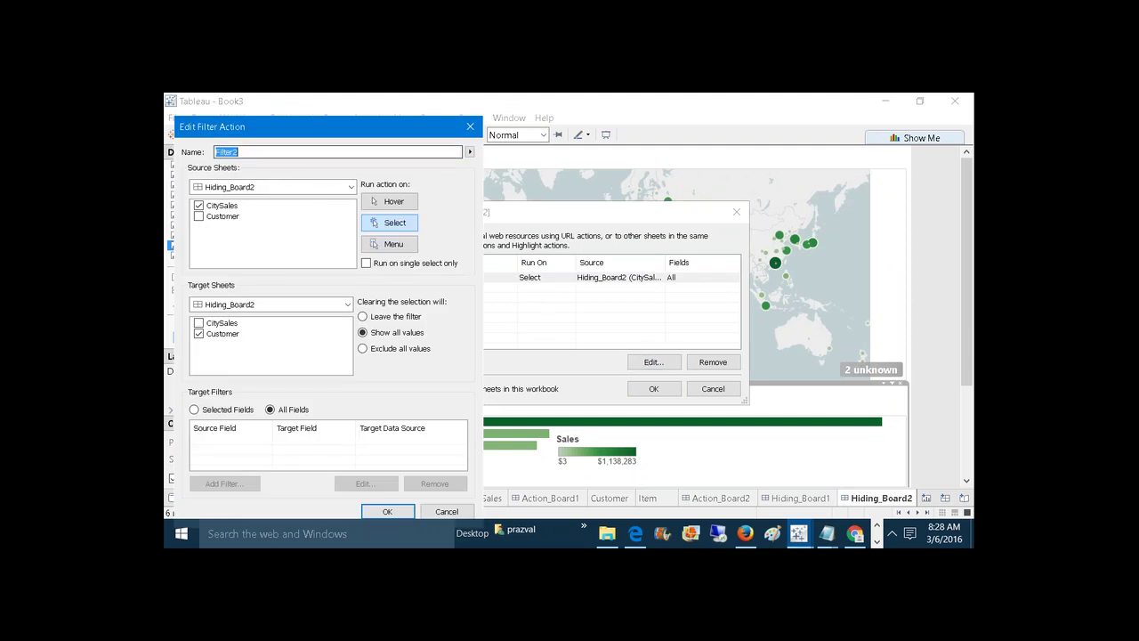
type("City--Cust")
left_click(387, 511)
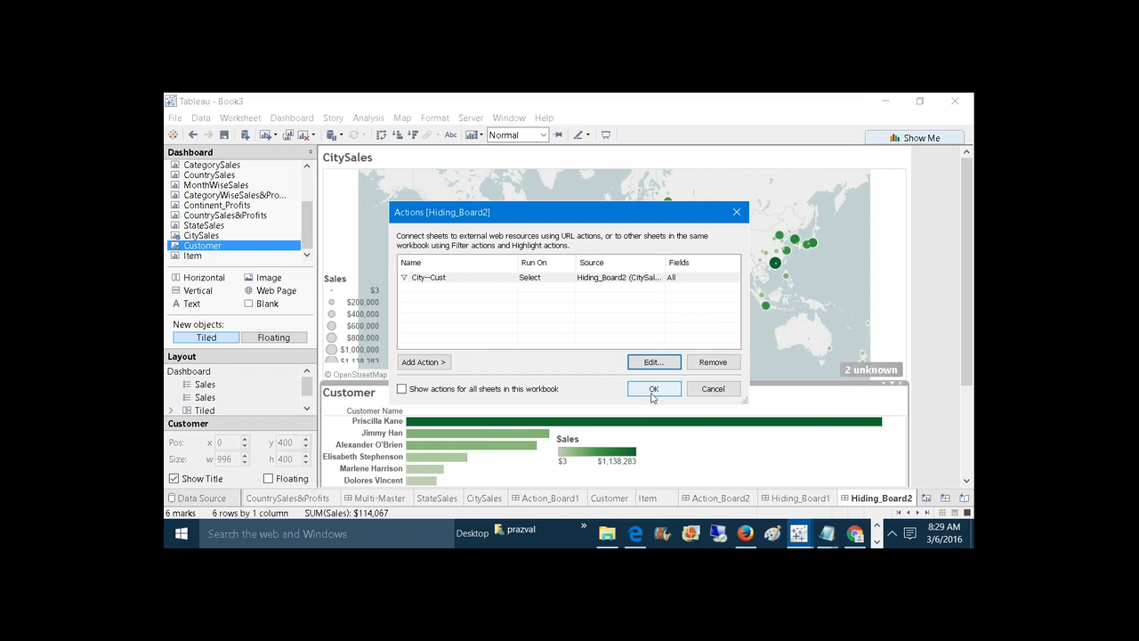
left_click(653, 391)
Test the Hiding_Board1 actions by selecting Asia in Continent_Profits and China in CountrySales.
left_click(780, 495)
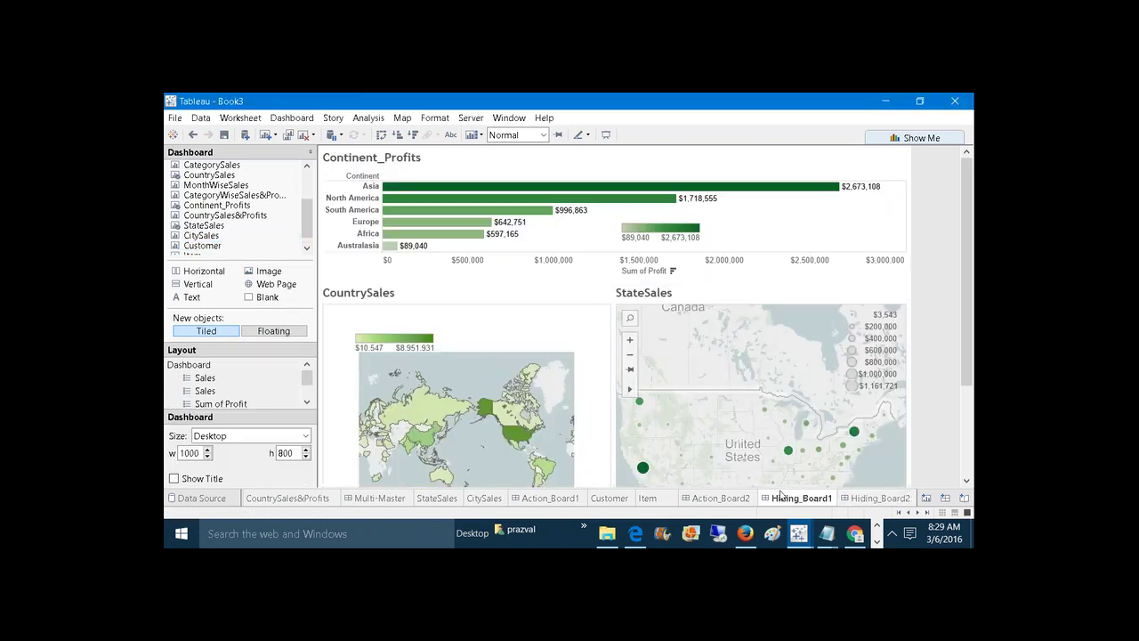
left_click(391, 186)
left_click(450, 326)
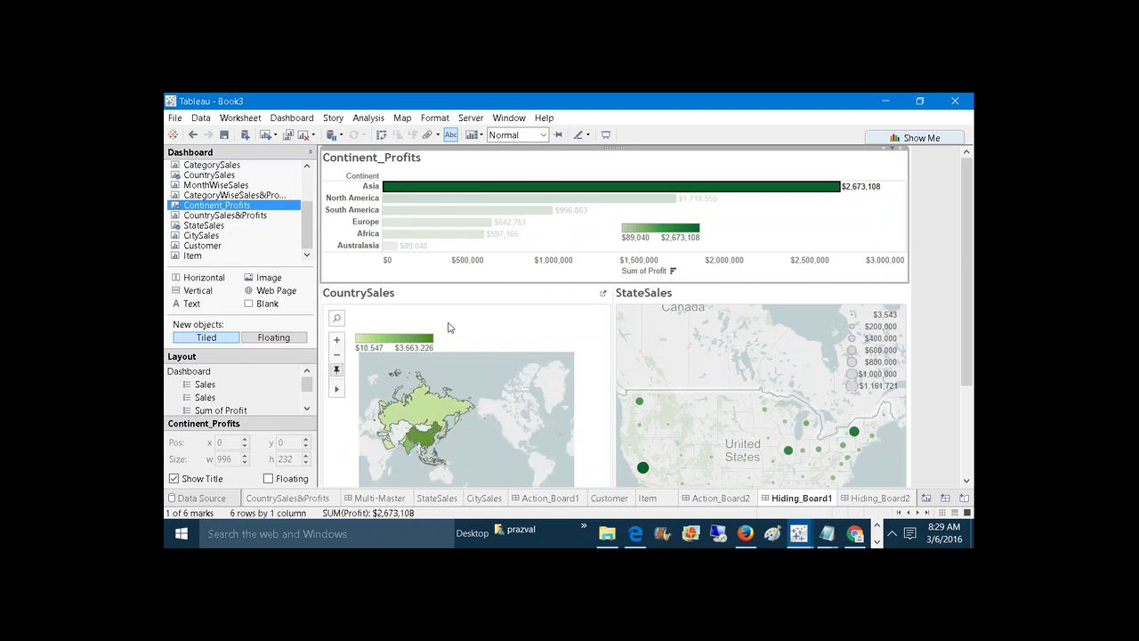
left_click(430, 438)
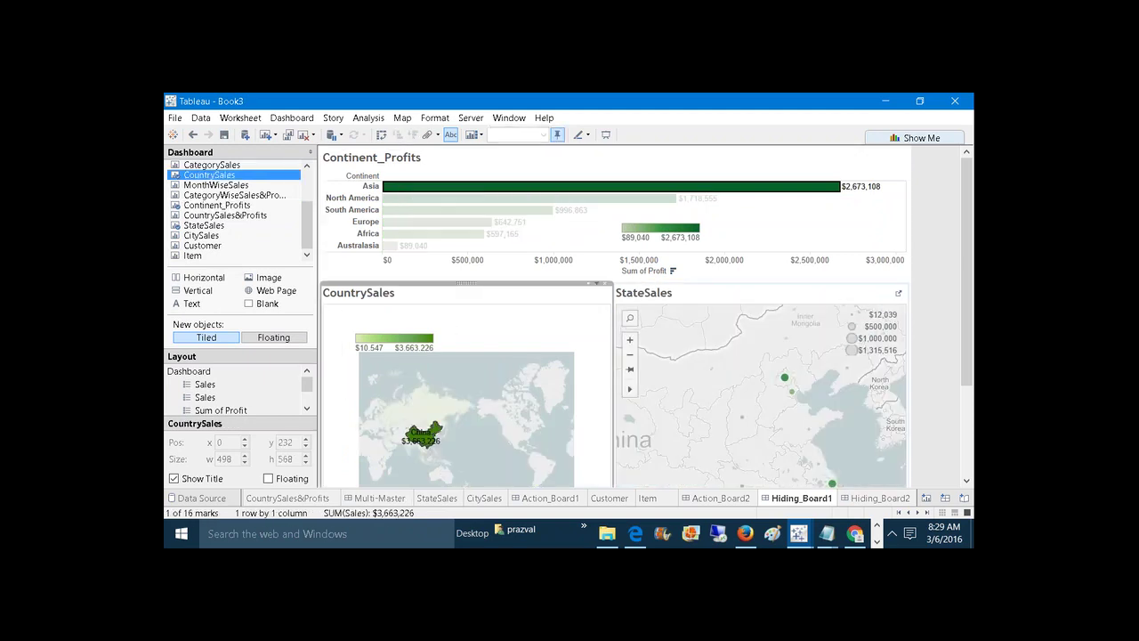
Test the State--City and City--Cust actions by selecting Beijing in StateSales and the Beijing mark in CitySales.
left_click(783, 381)
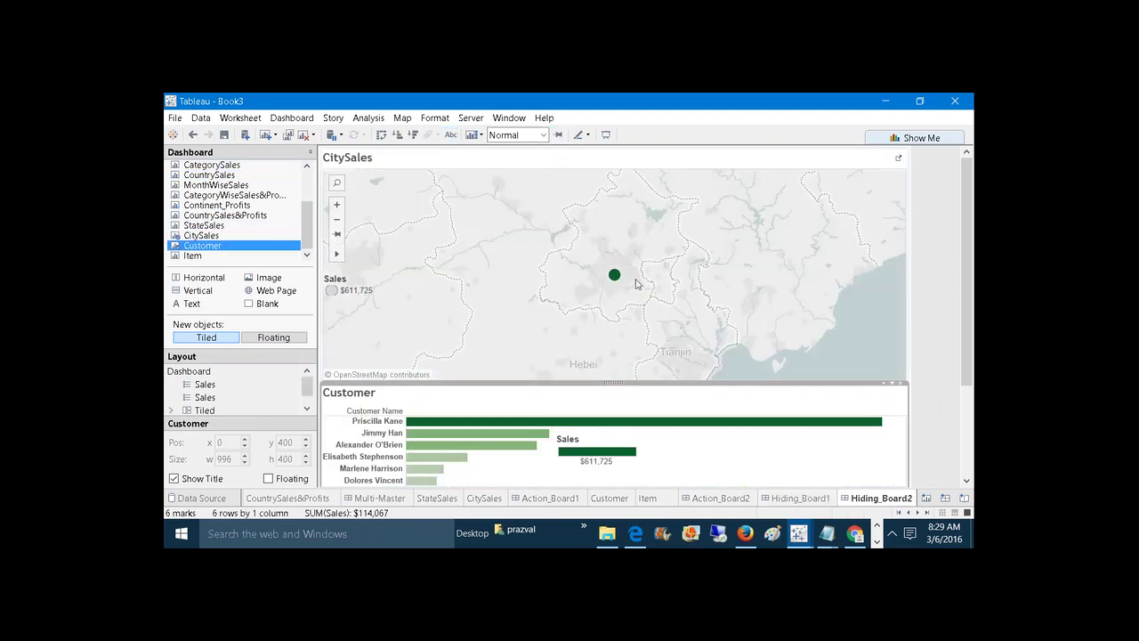
left_click(615, 278)
left_click(614, 277)
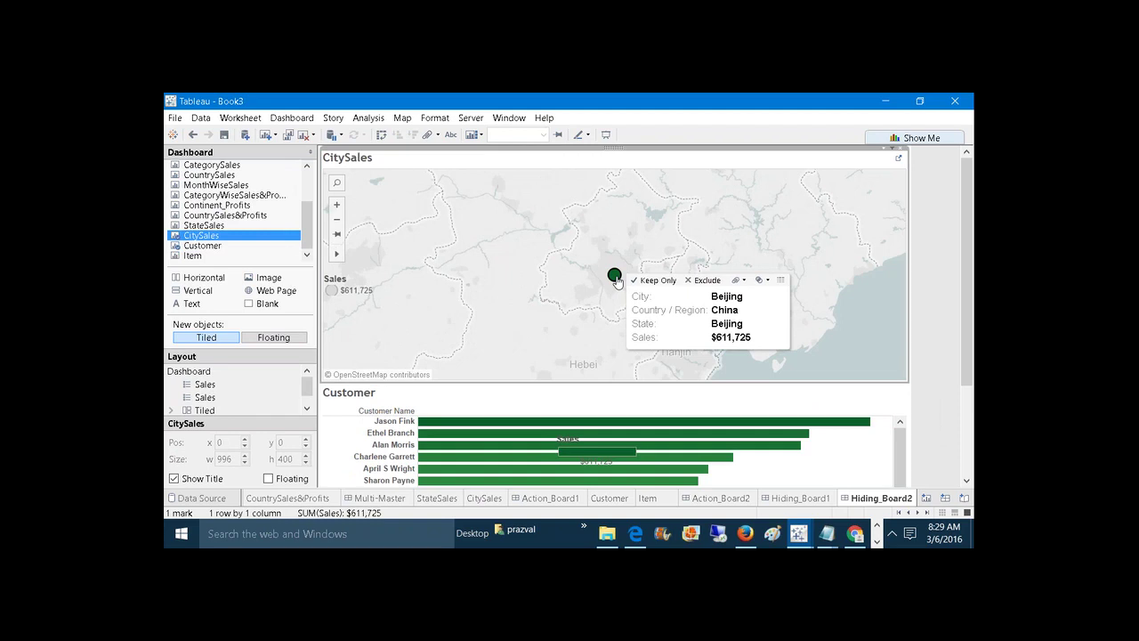
Move the floating Sales colour legend in Hiding_Board2 away from the longest Customer bars to about x 757, y 522.
left_click(592, 447)
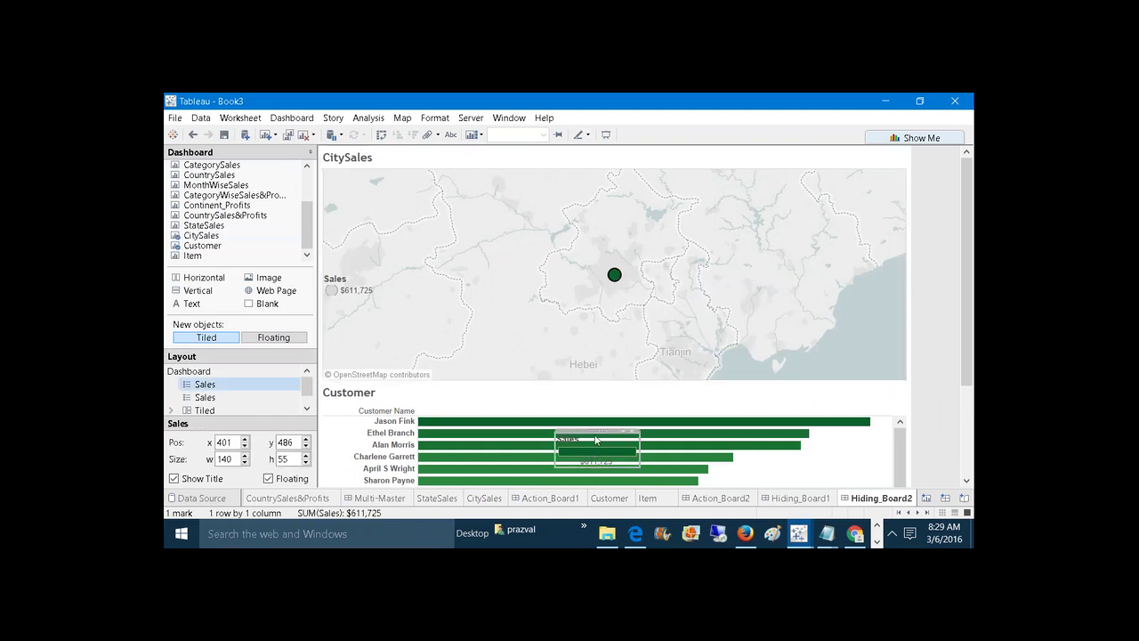
left_click(595, 436)
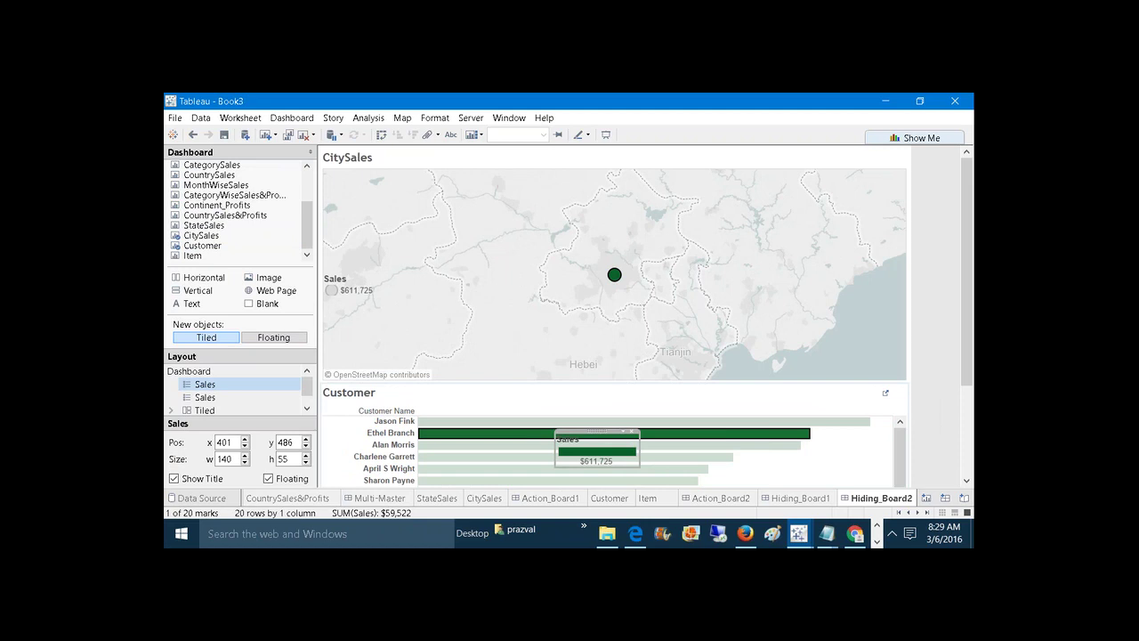
left_click_drag(601, 431, 811, 452)
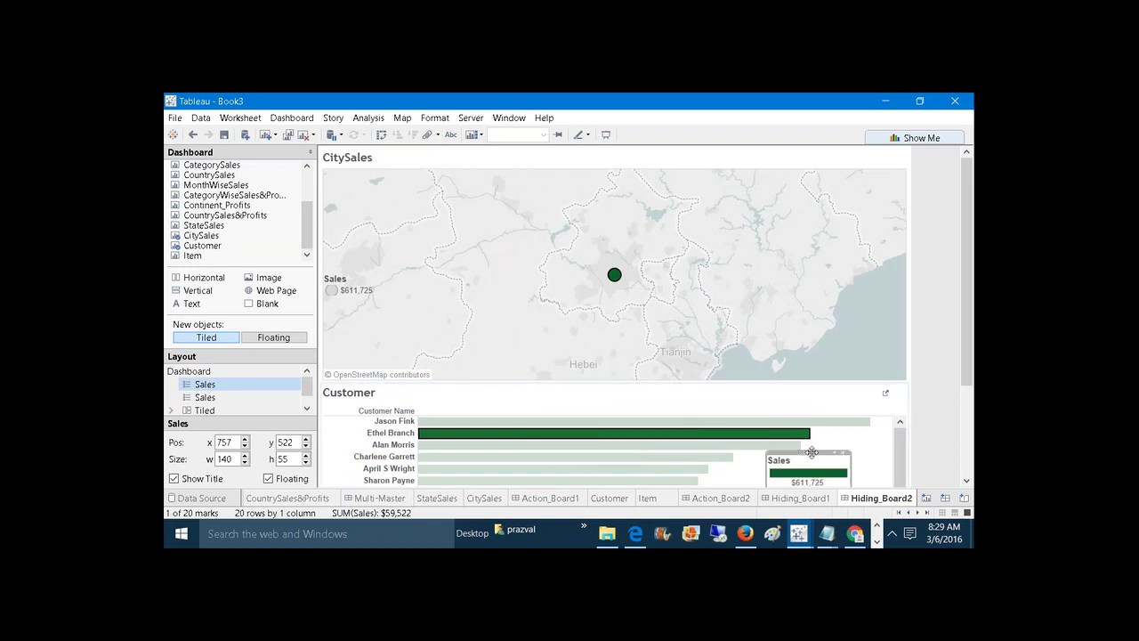
left_click(882, 451)
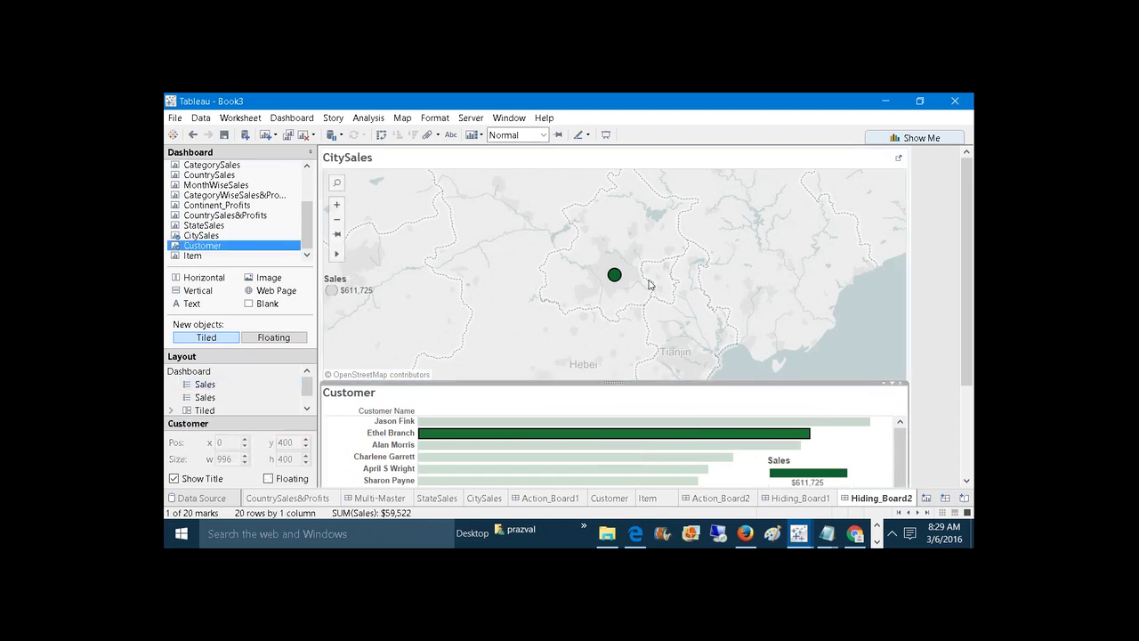
Check the Beijing mark in CitySales, return to Hiding_Board1 and clear the mark selection in StateSales.
mouse_move(627, 281)
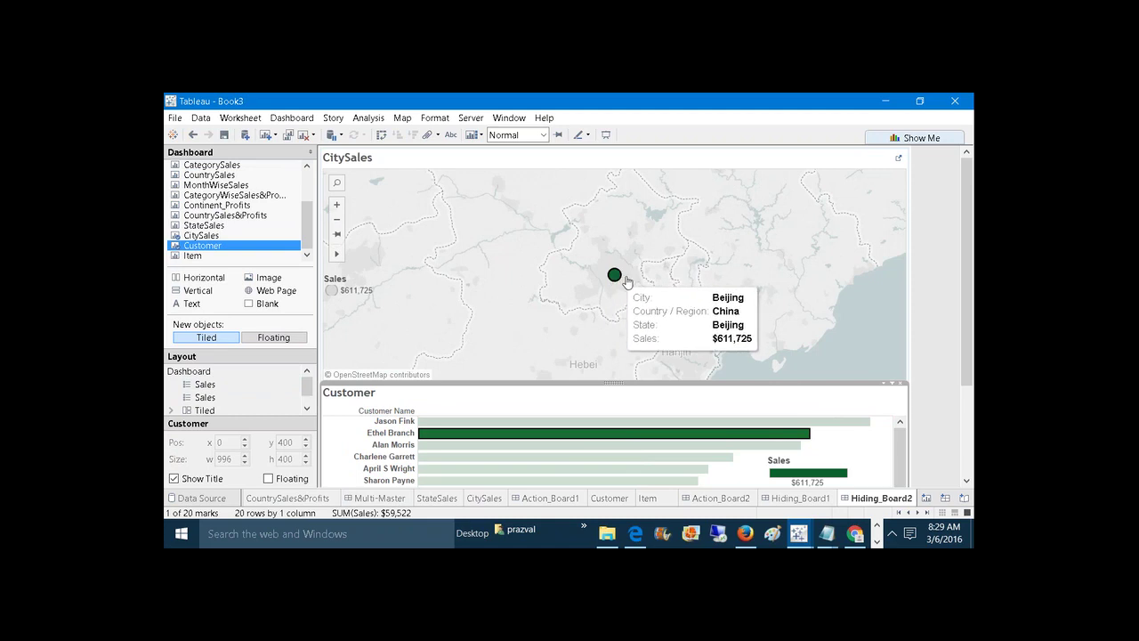
left_click(795, 313)
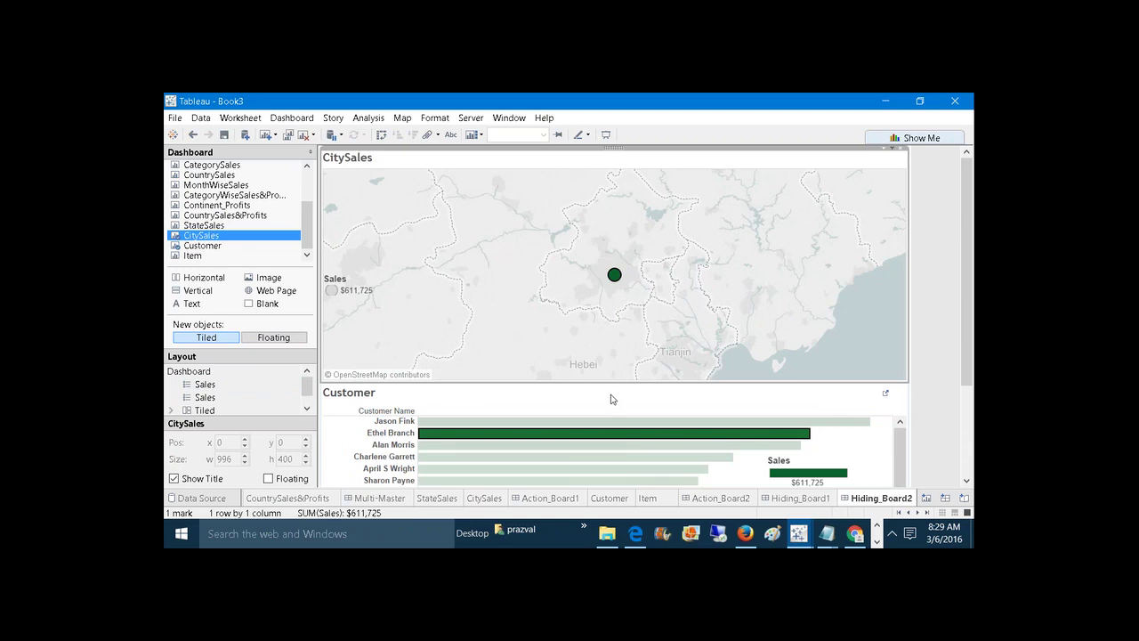
left_click(771, 496)
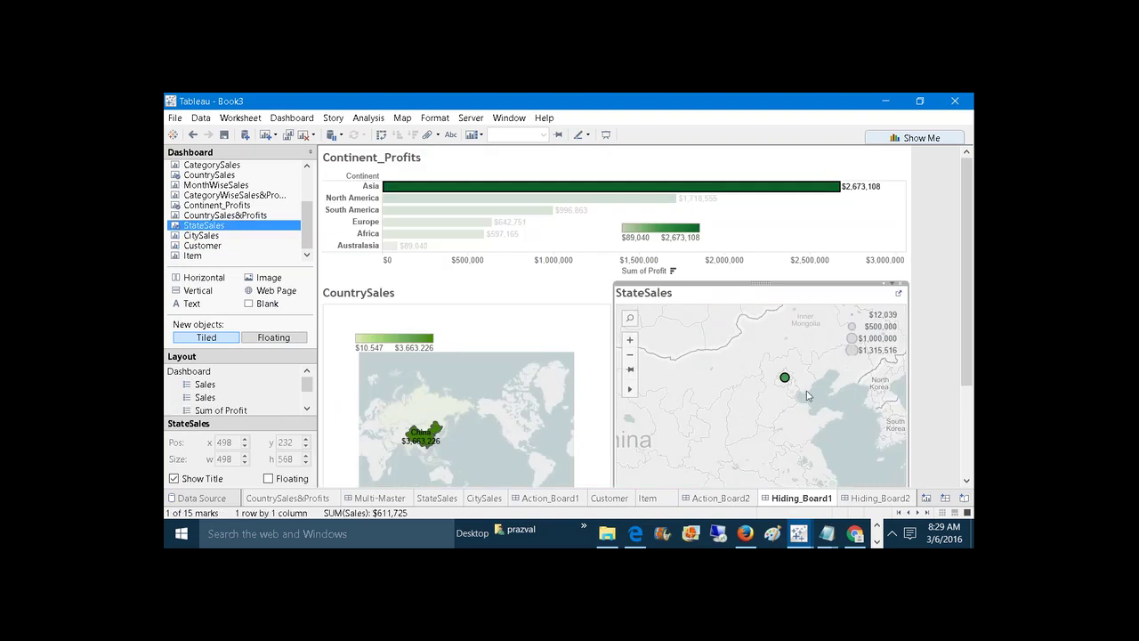
left_click(833, 411)
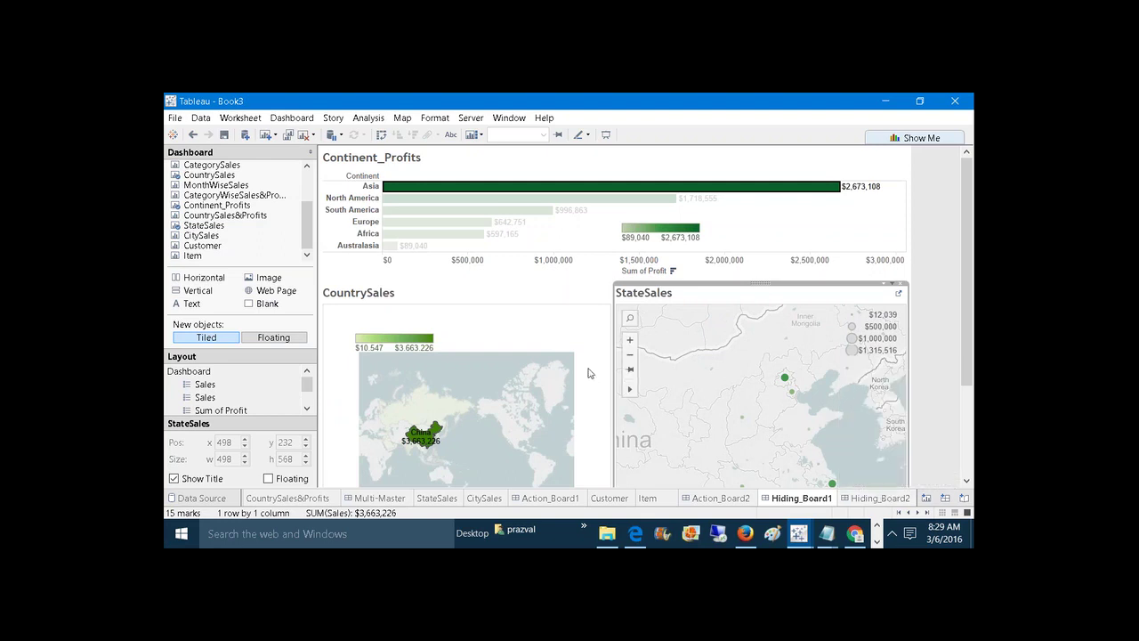
left_click(503, 334)
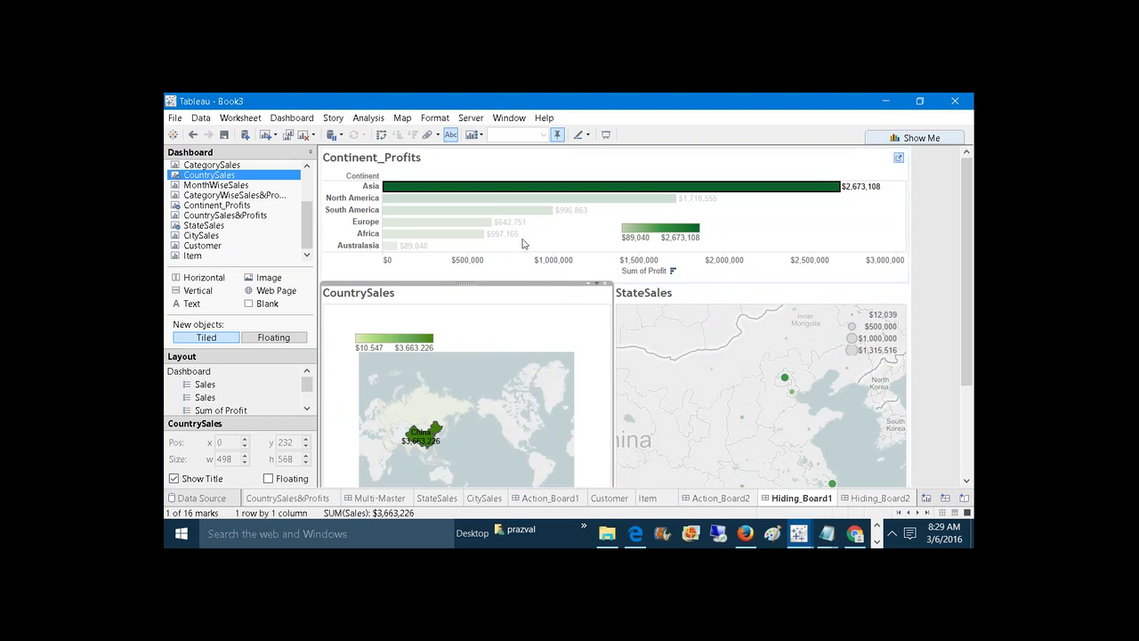
Test the show-all-values behaviour by selecting North America in Continent_Profits and clearing the selection.
left_click(571, 226)
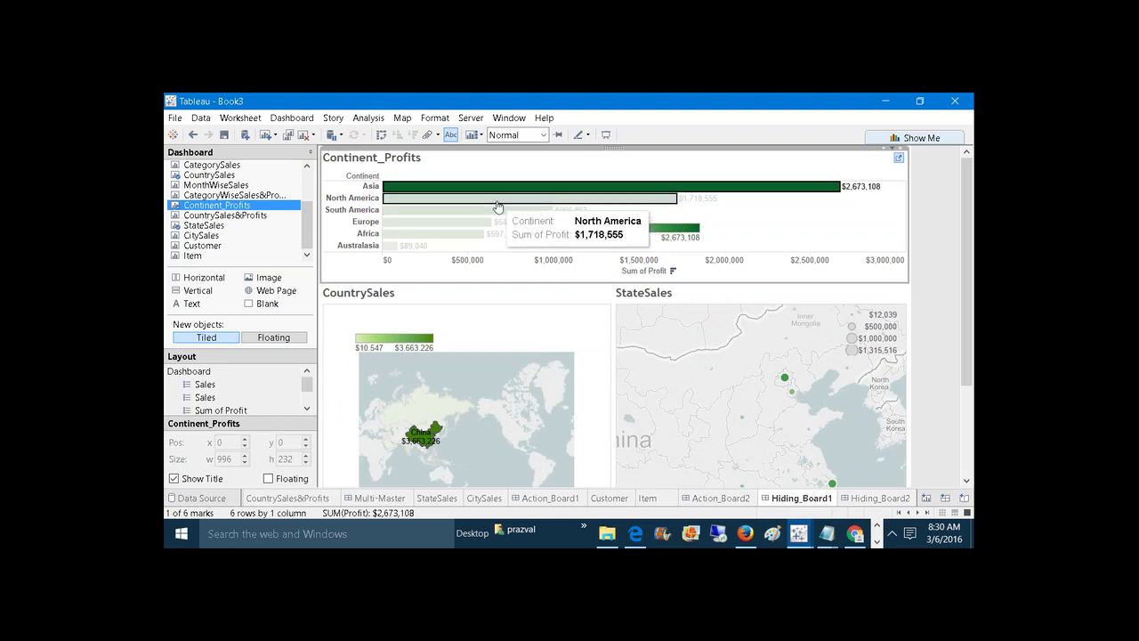
left_click(497, 207)
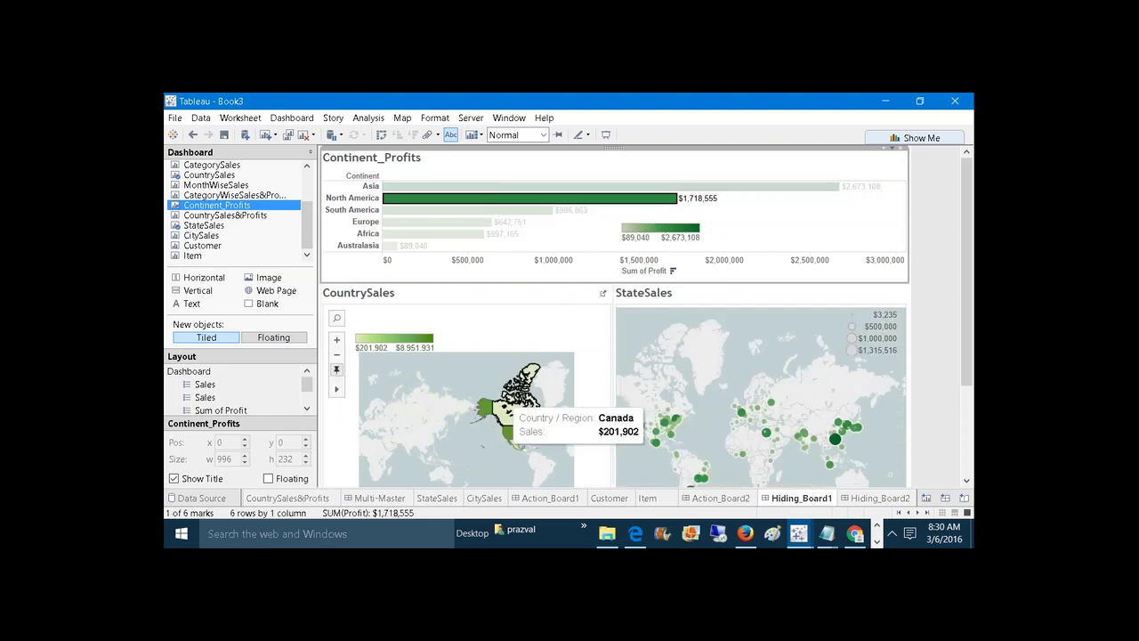
left_click(723, 211)
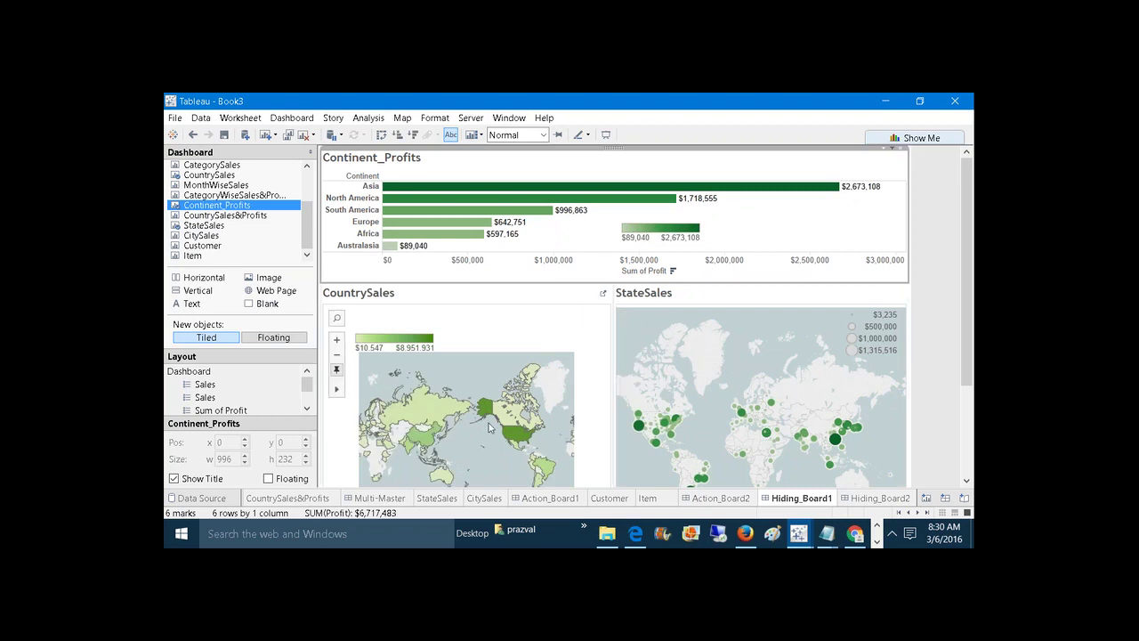
mouse_move(439, 418)
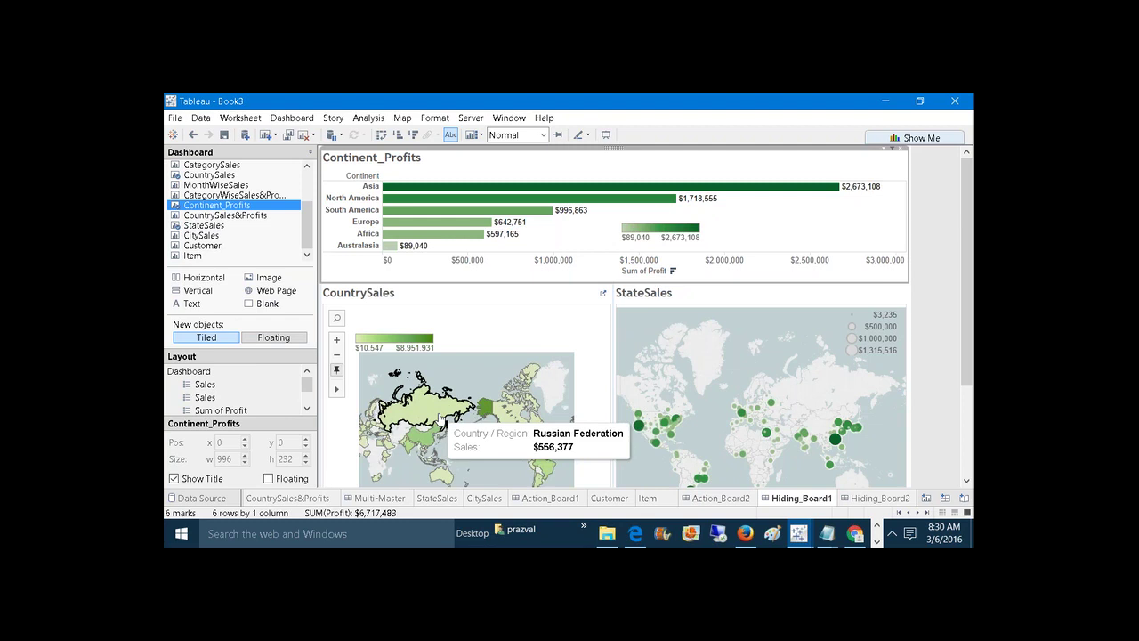
Edit the Con--Coun filter action of Hiding_Board1 to leave the filter when the selection is cleared, and apply it.
left_click(292, 117)
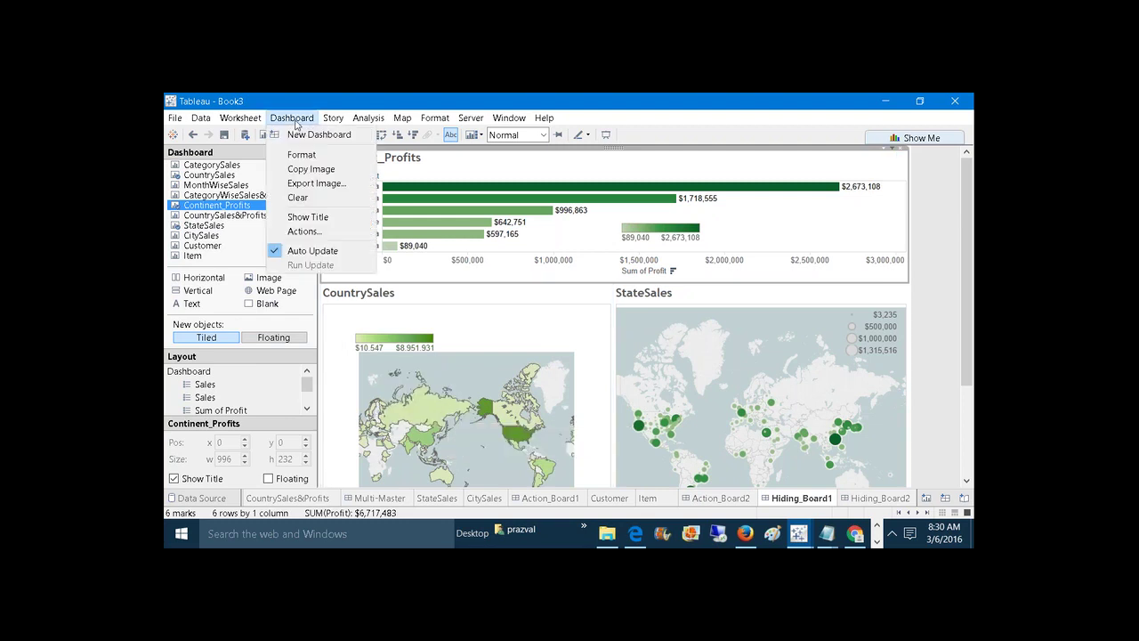
left_click(318, 232)
left_click(501, 279)
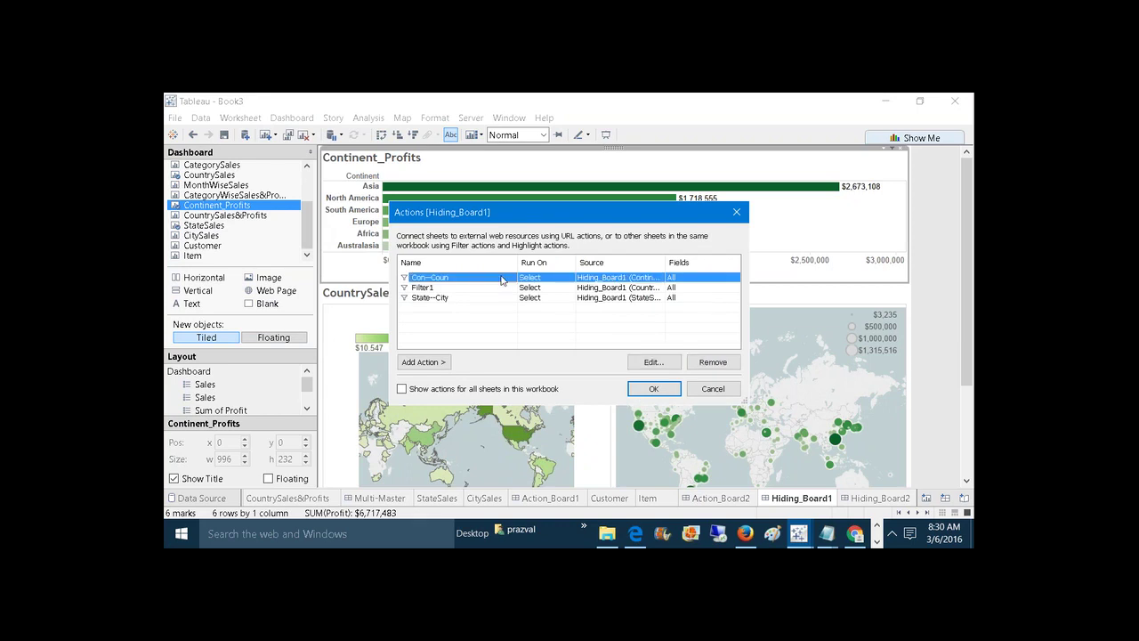
left_click(651, 362)
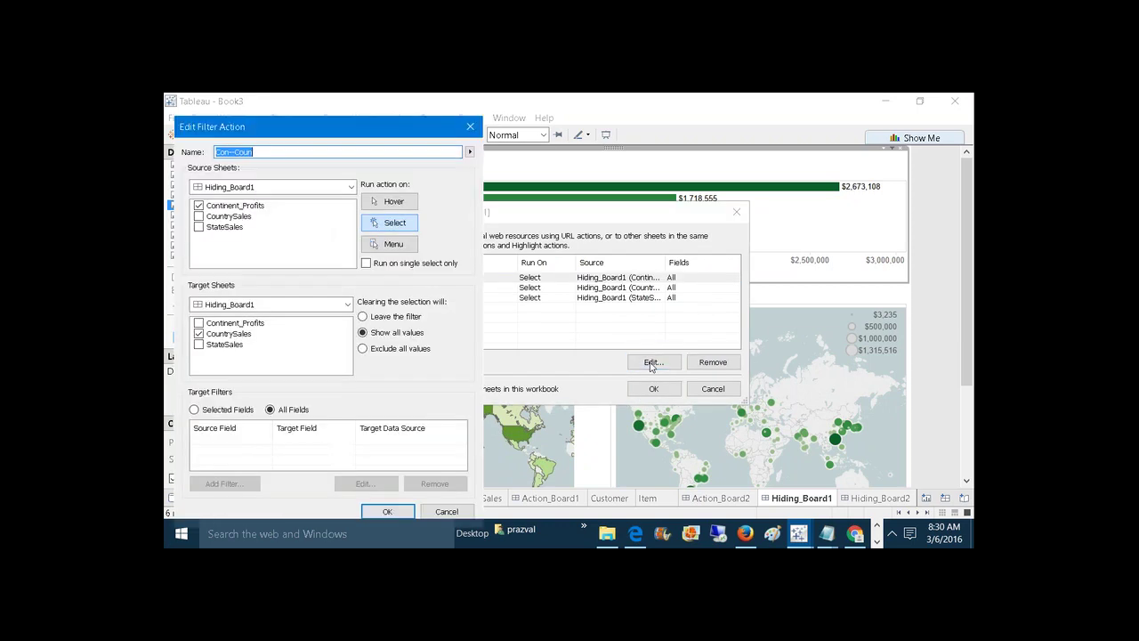
left_click(947, 112)
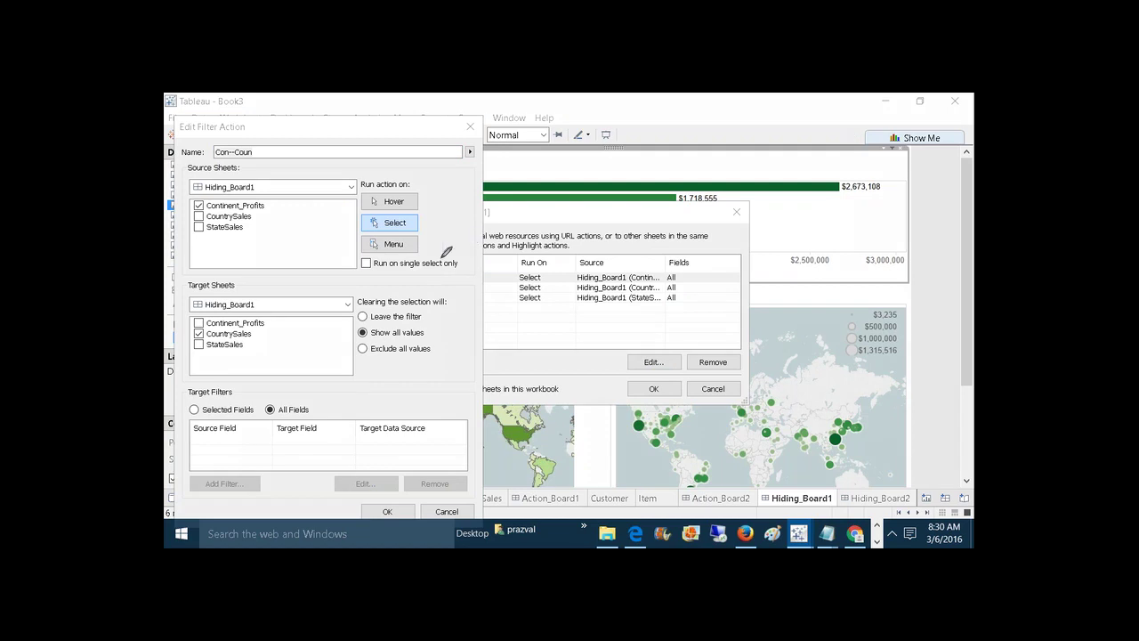
mouse_move(356, 283)
left_mouse_down()
mouse_move(347, 360)
mouse_move(462, 363)
mouse_move(461, 283)
mouse_move(360, 286)
left_mouse_up()
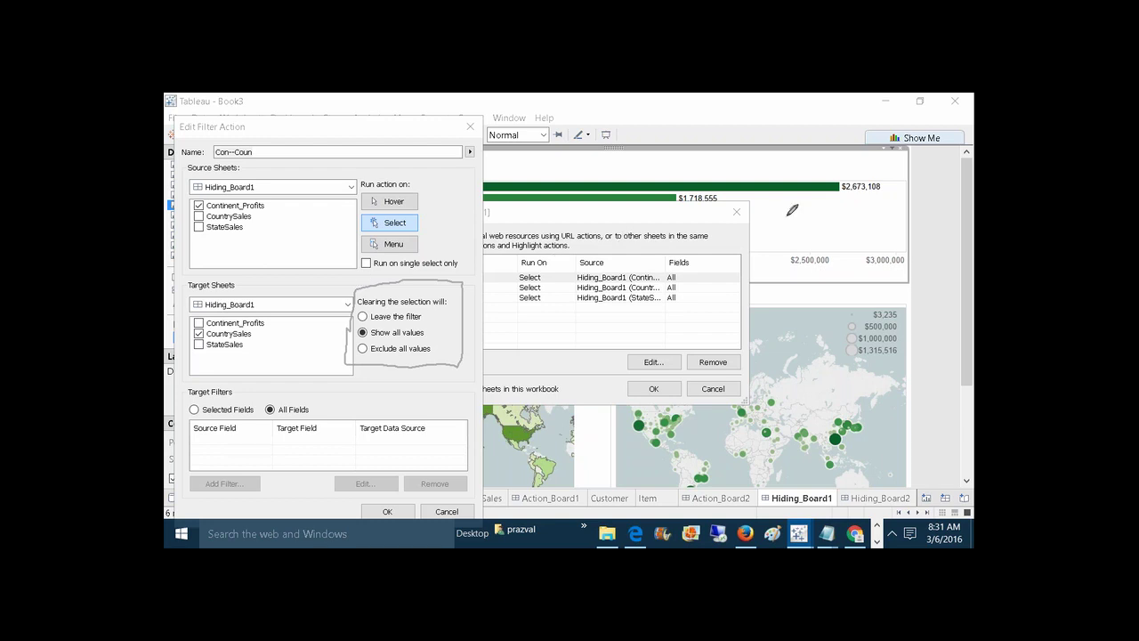
key("Escape")
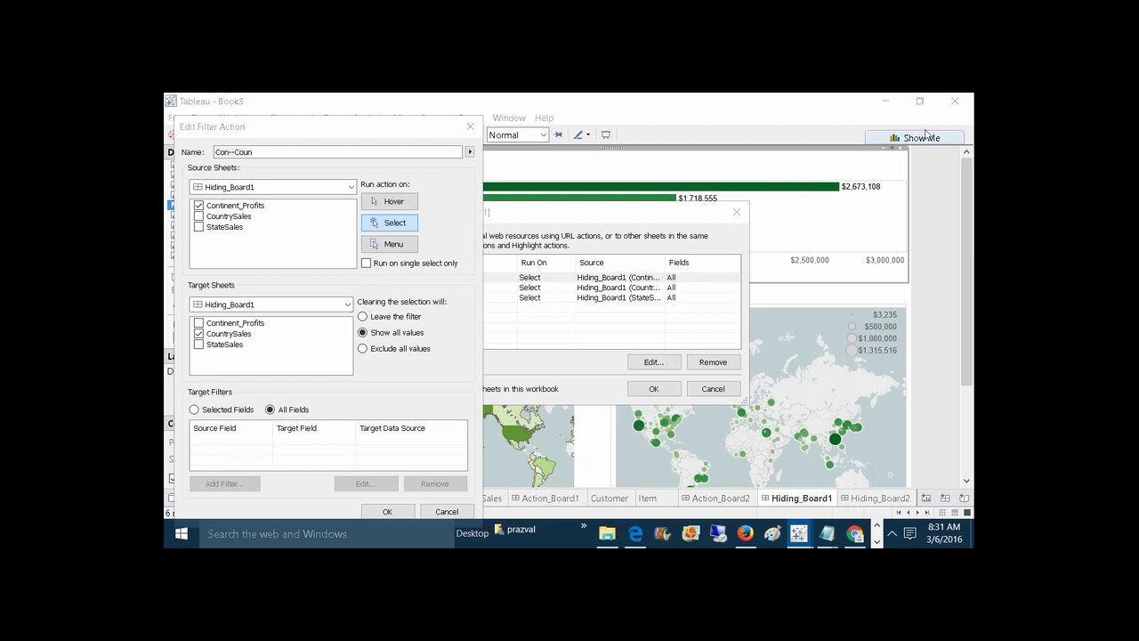
left_click(410, 321)
left_click(389, 511)
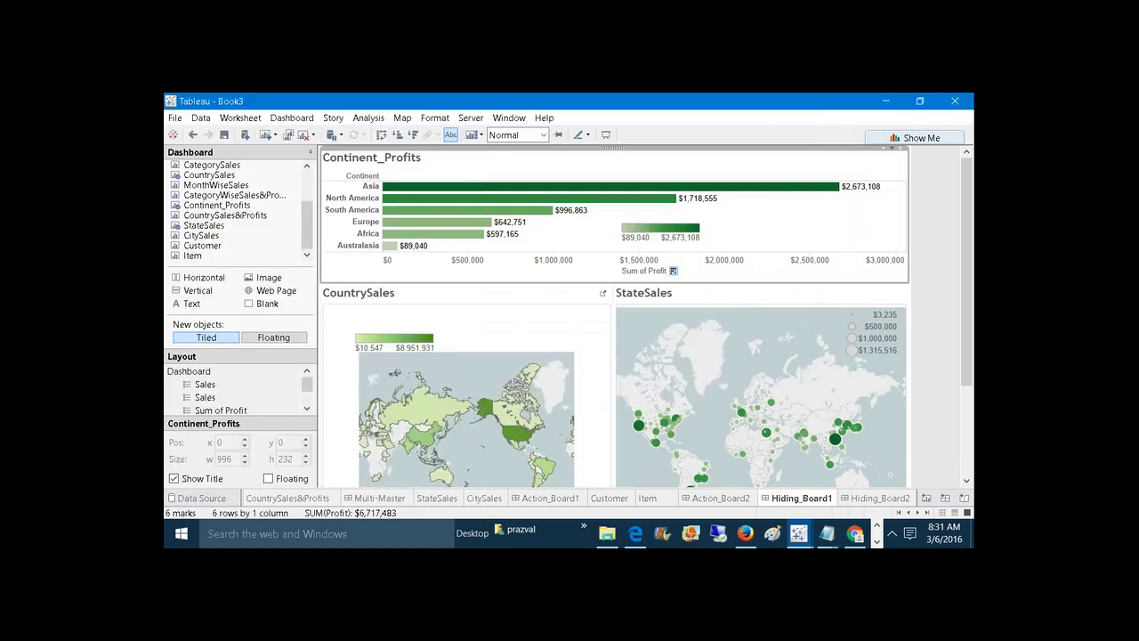
Test the leave-the-filter behaviour by selecting and clearing North America and Europe in Continent_Profits.
left_click(509, 198)
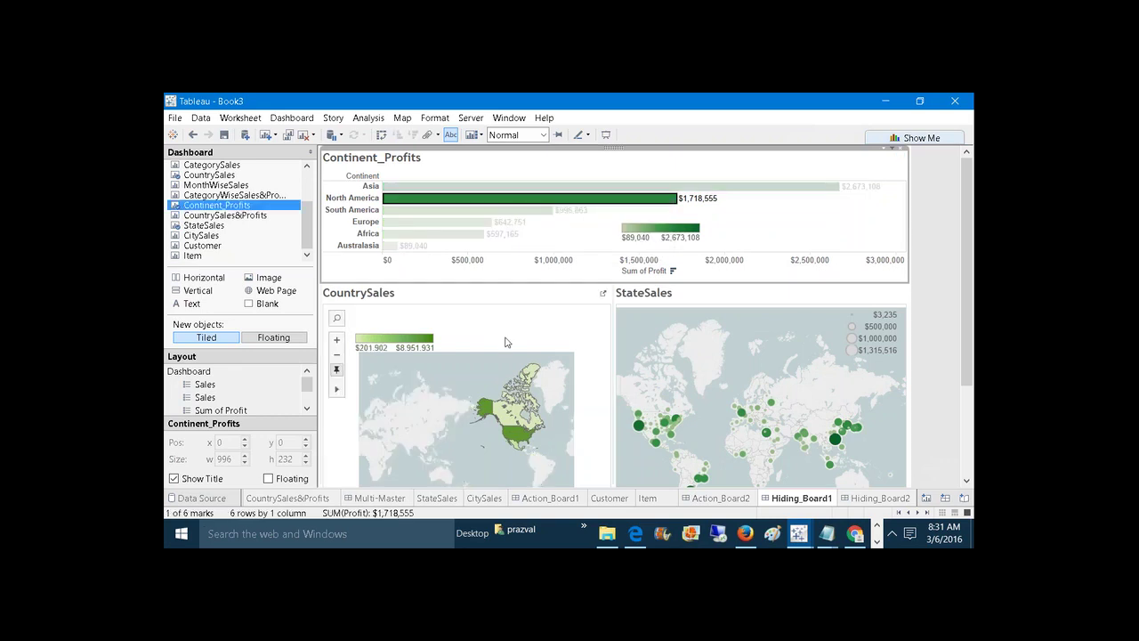
left_click(746, 222)
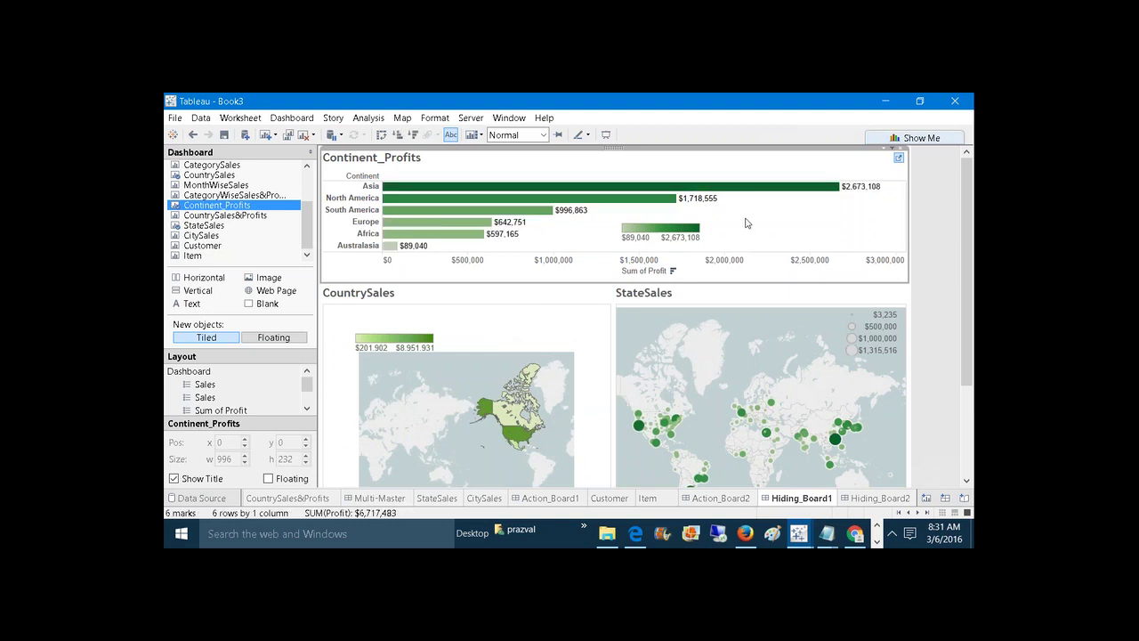
mouse_move(523, 406)
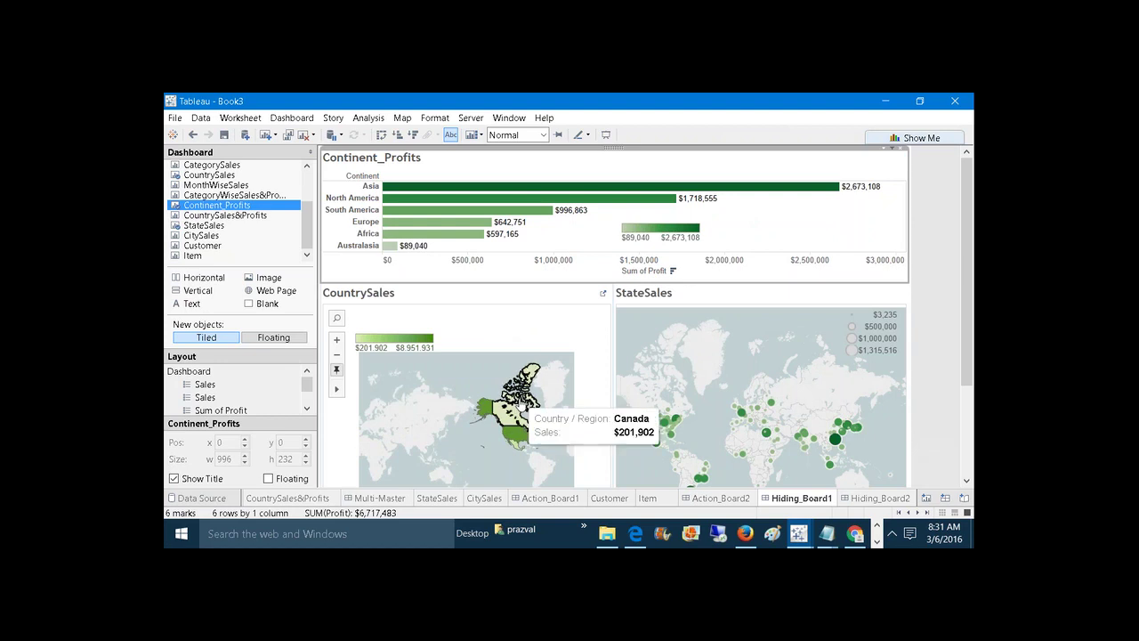
left_click(500, 377)
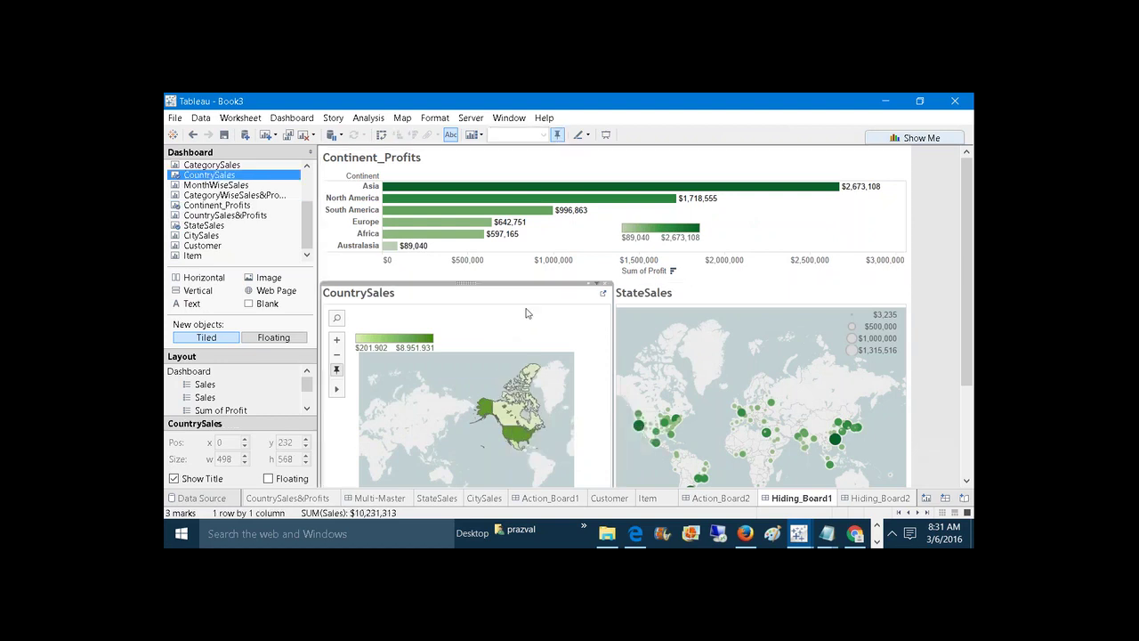
left_click(487, 221)
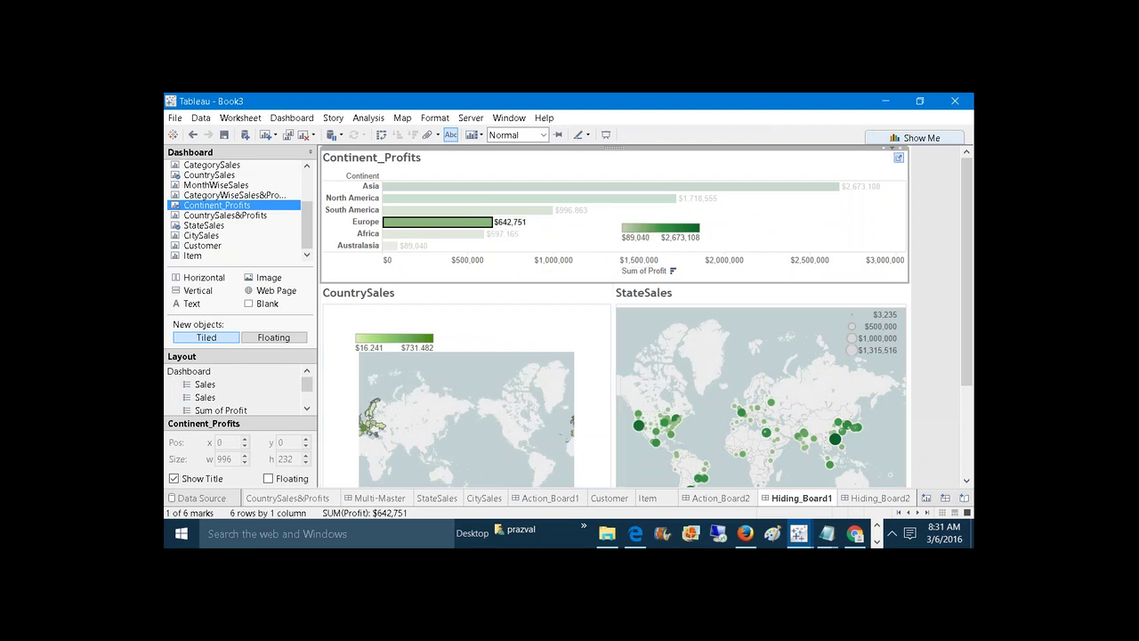
left_click(567, 233)
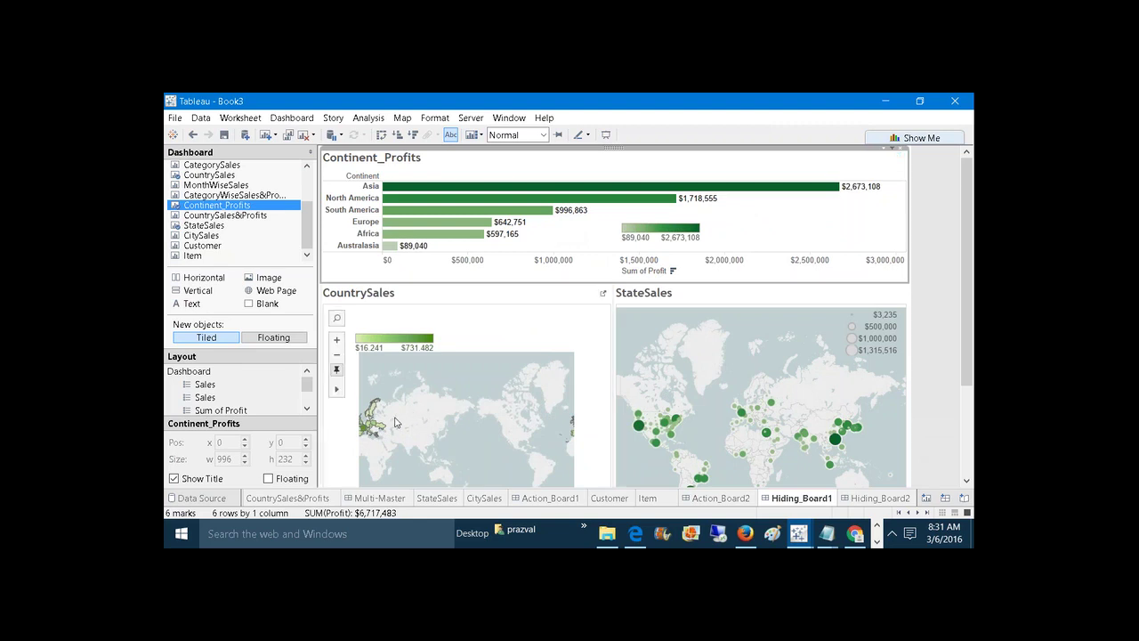
Set the Con--Coun filter action to exclude all values when cleared, and test it by selecting and clearing North America in Continent_Profits.
left_click(300, 121)
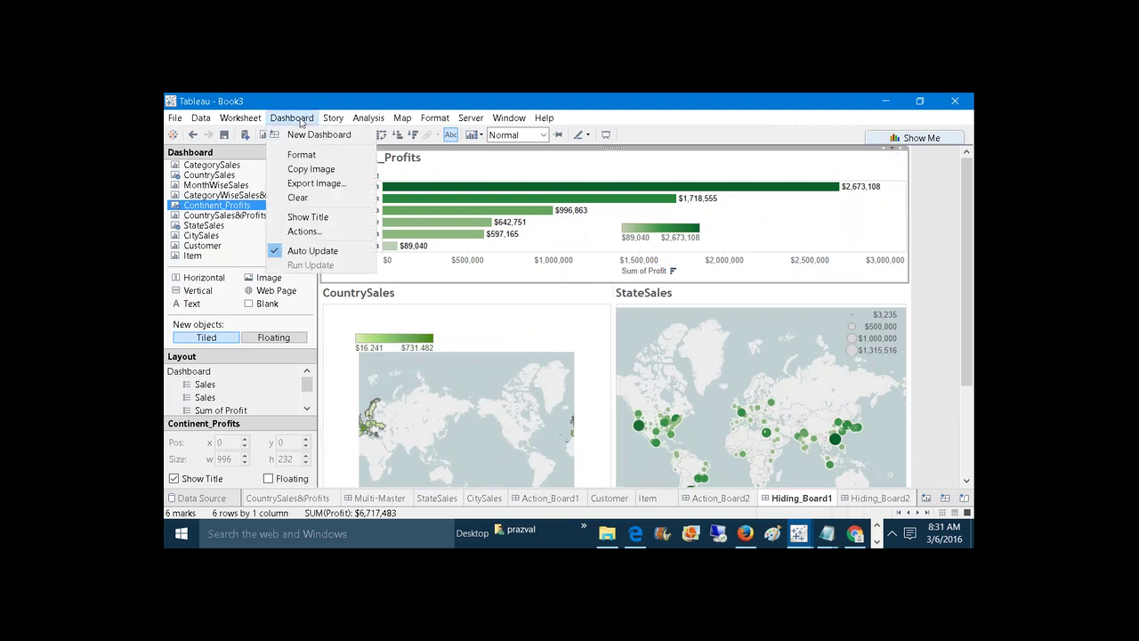
left_click(303, 231)
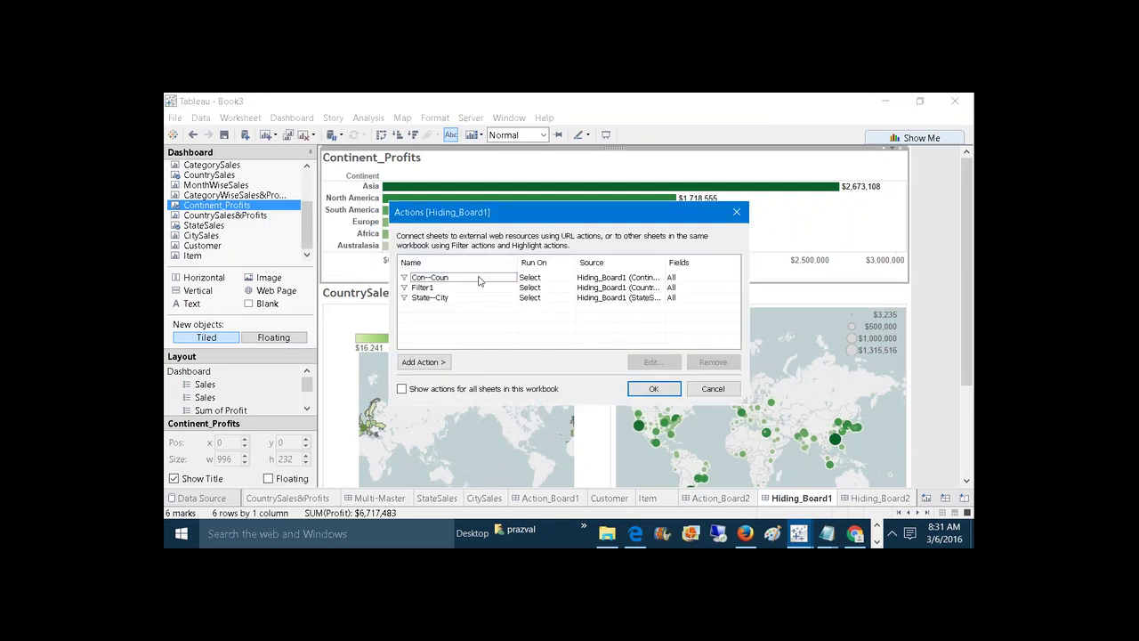
left_click(479, 280)
left_click(671, 361)
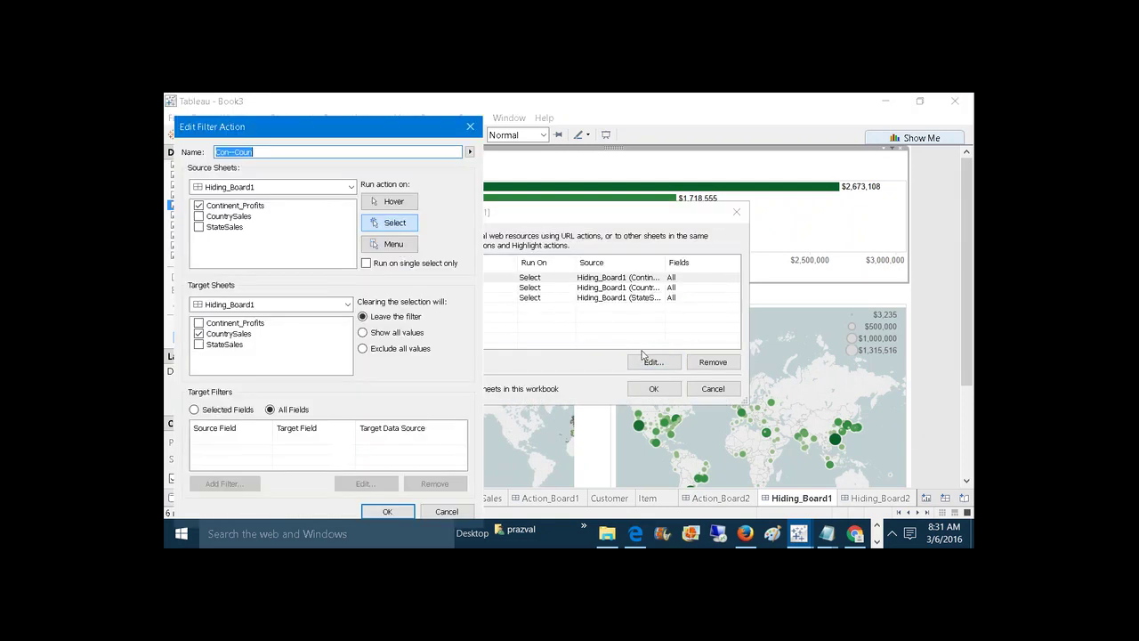
left_click(384, 350)
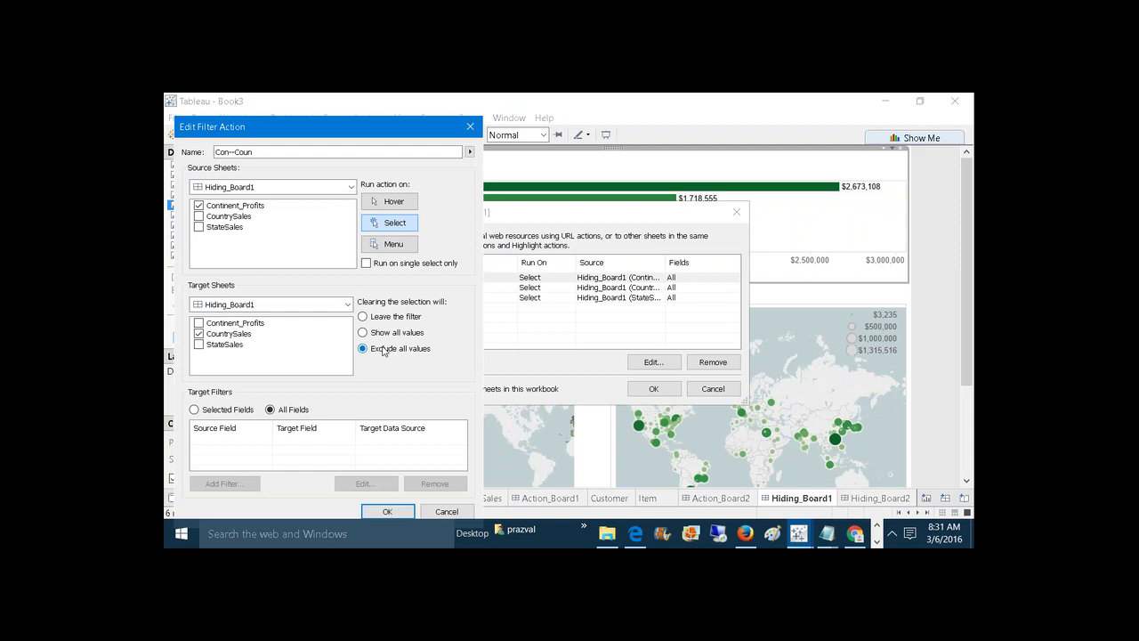
left_click(407, 509)
left_click(656, 391)
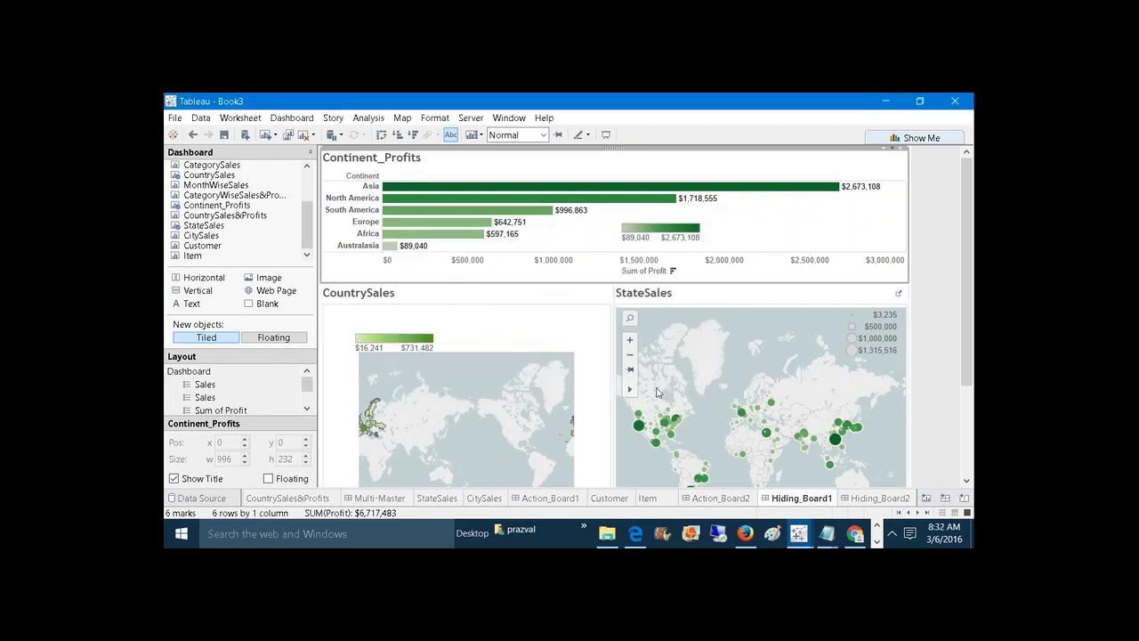
left_click(525, 205)
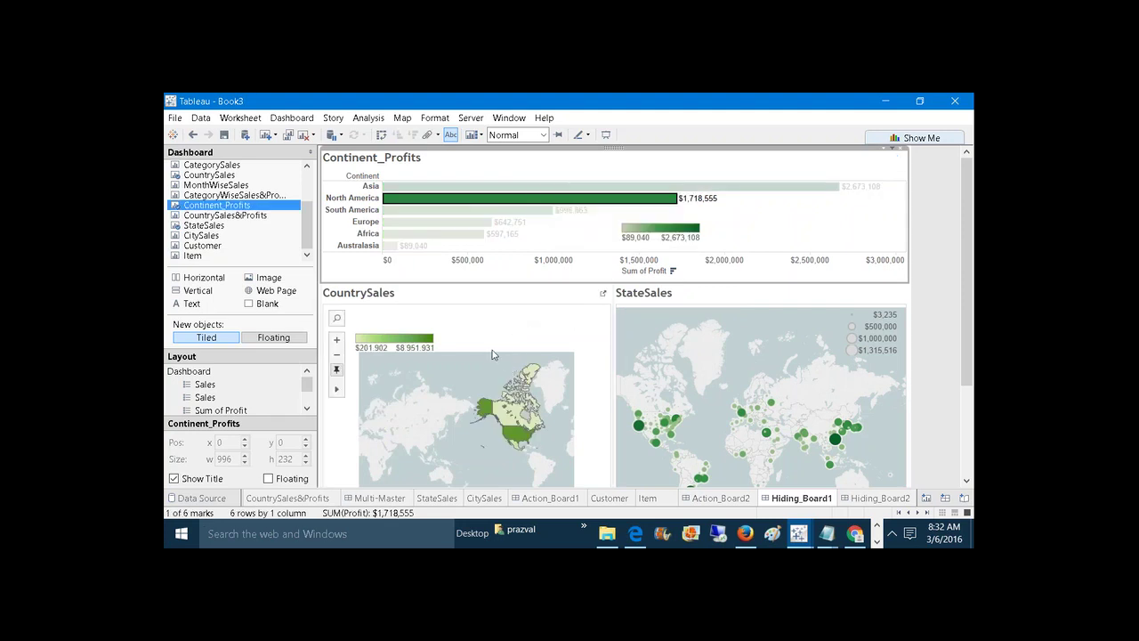
left_click(721, 225)
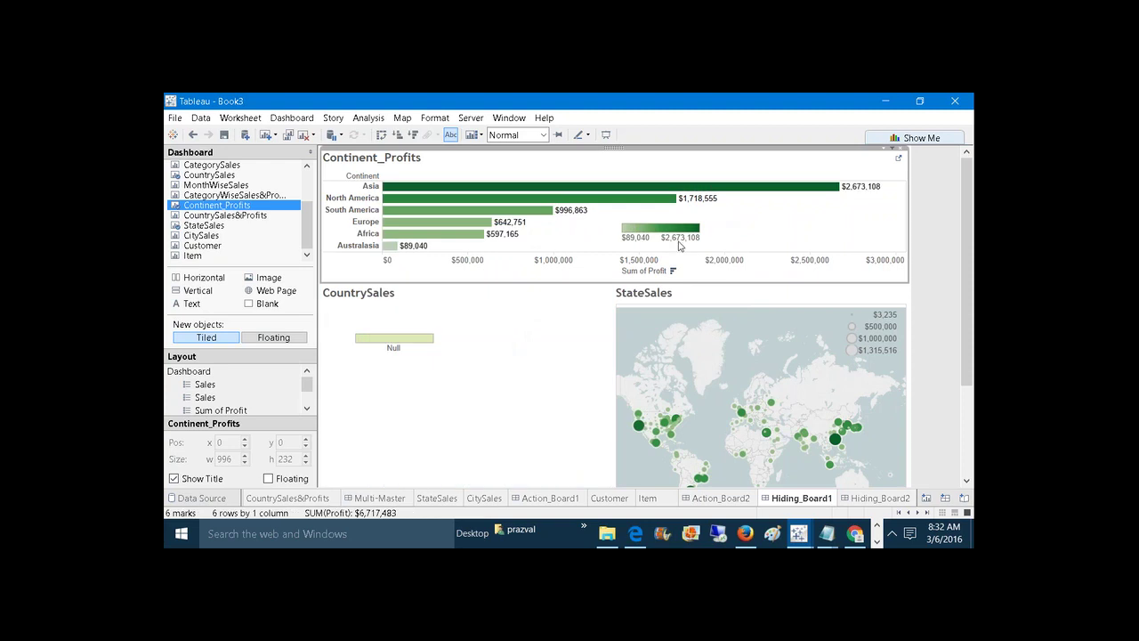
Hide the title of the CountrySales sheet on Hiding_Board1 and remove its floating Sales colour legend.
left_click(410, 329)
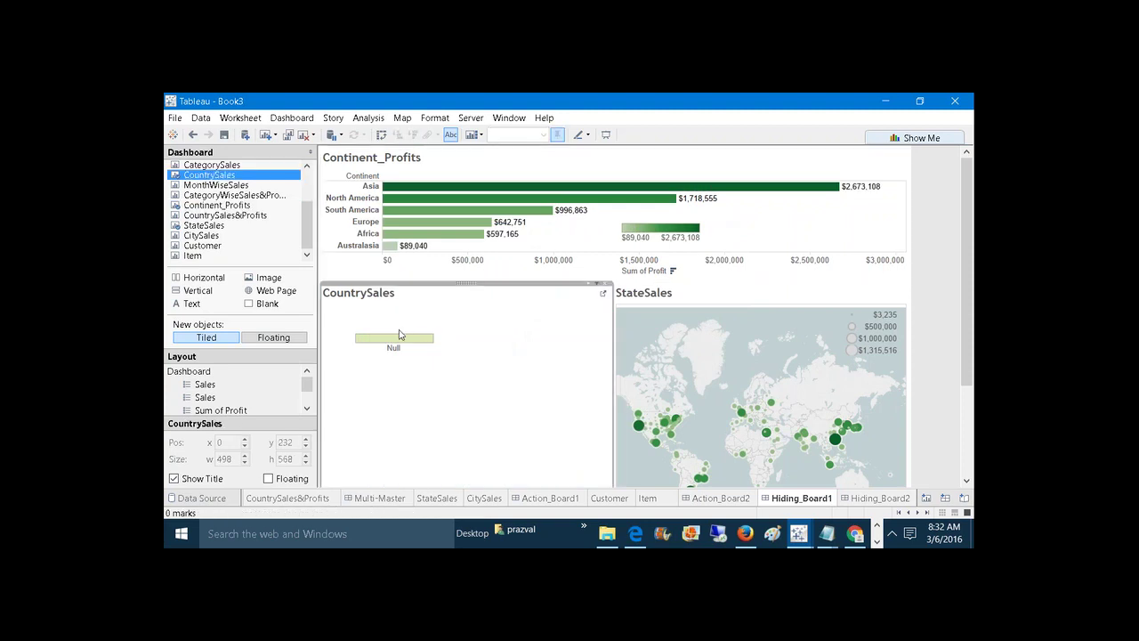
left_click(174, 479)
left_click(423, 345)
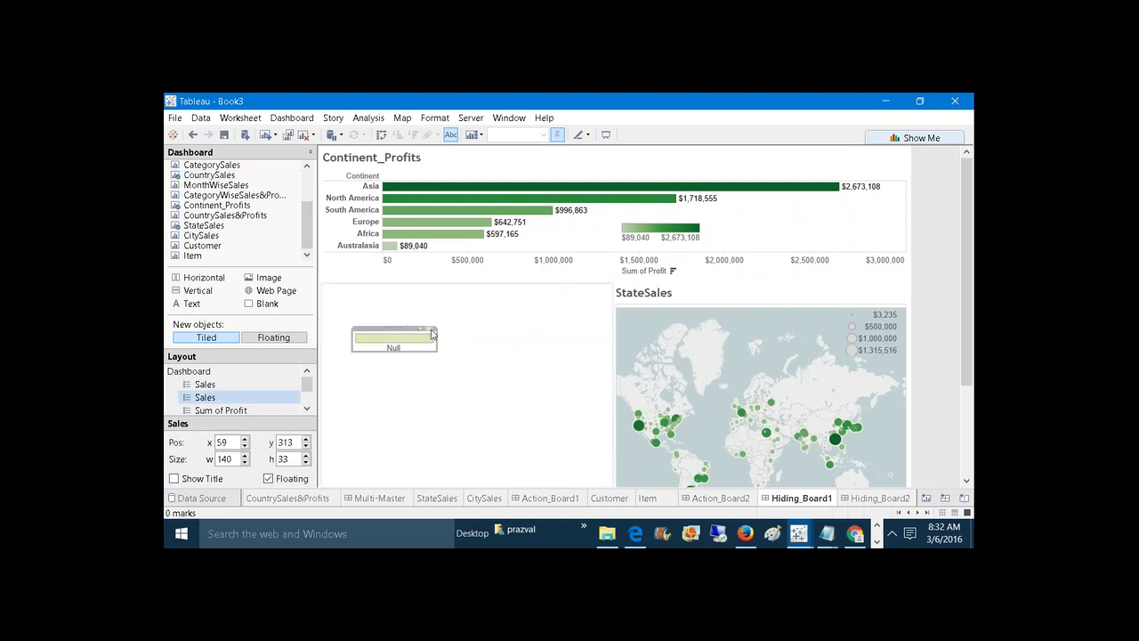
left_click(430, 330)
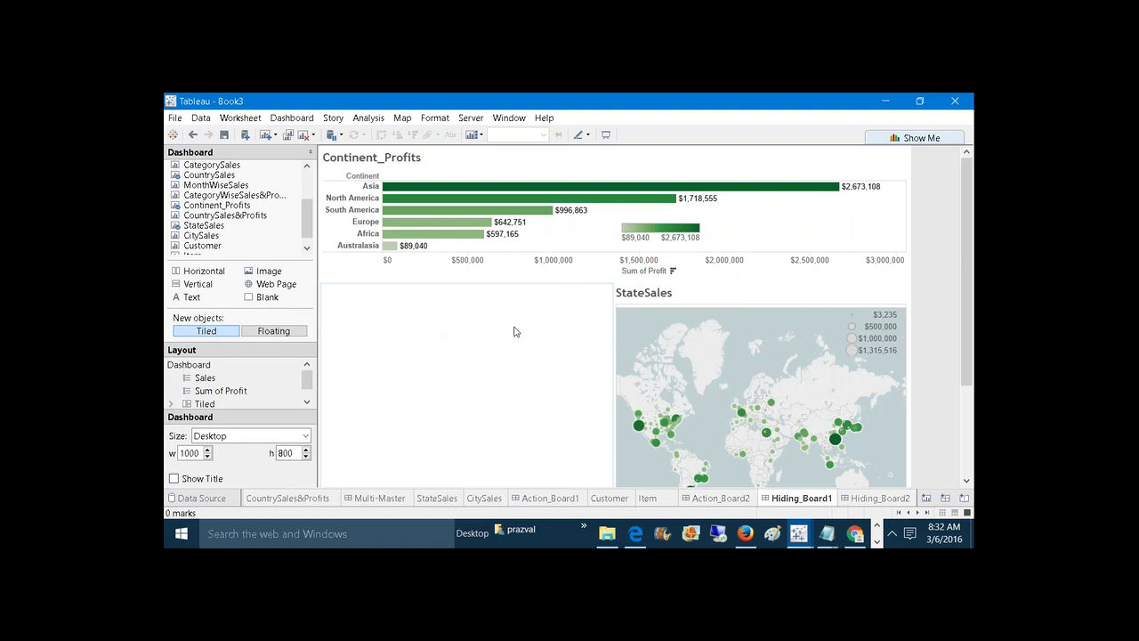
left_click(573, 336)
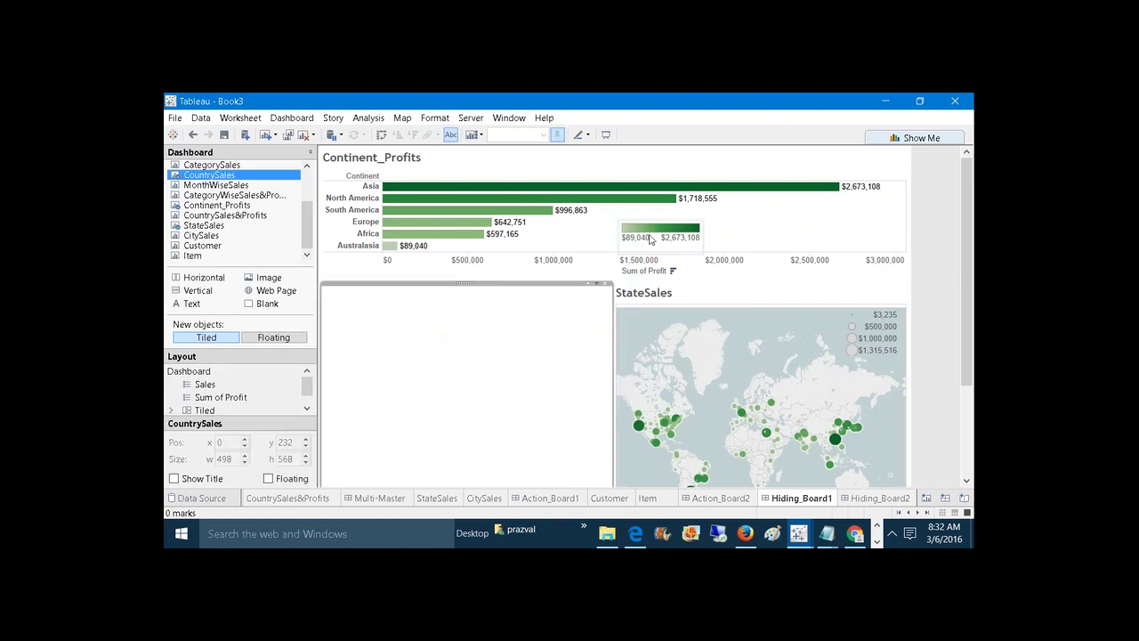
Test the drill-down by selecting Asia in Continent_Profits, then selecting China in CountrySales and clearing that country selection.
left_click(495, 189)
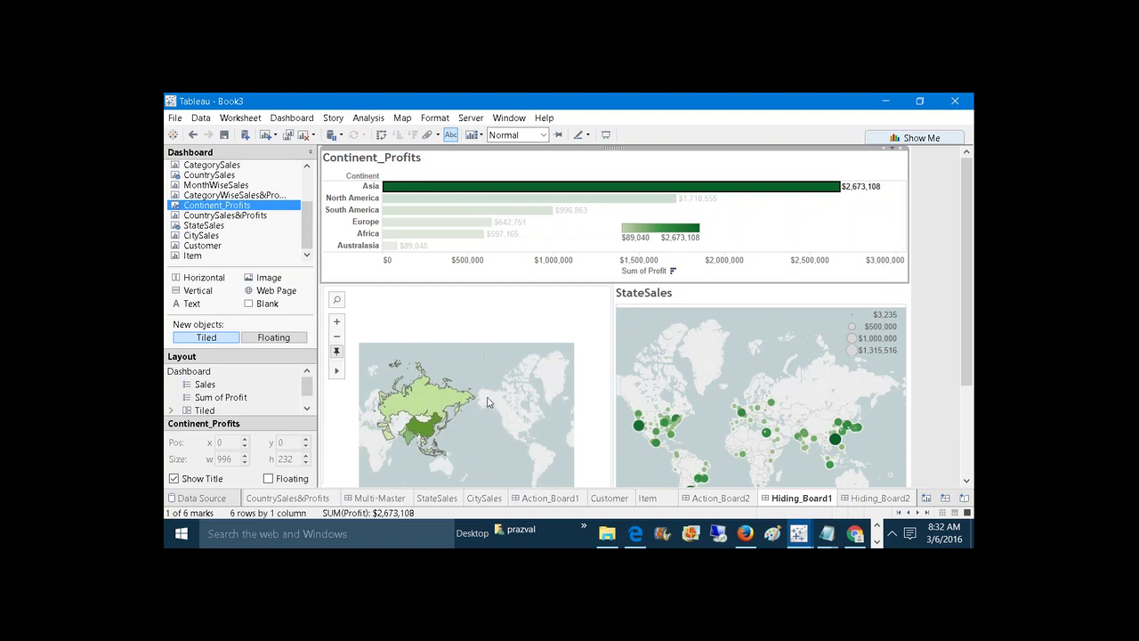
mouse_move(425, 425)
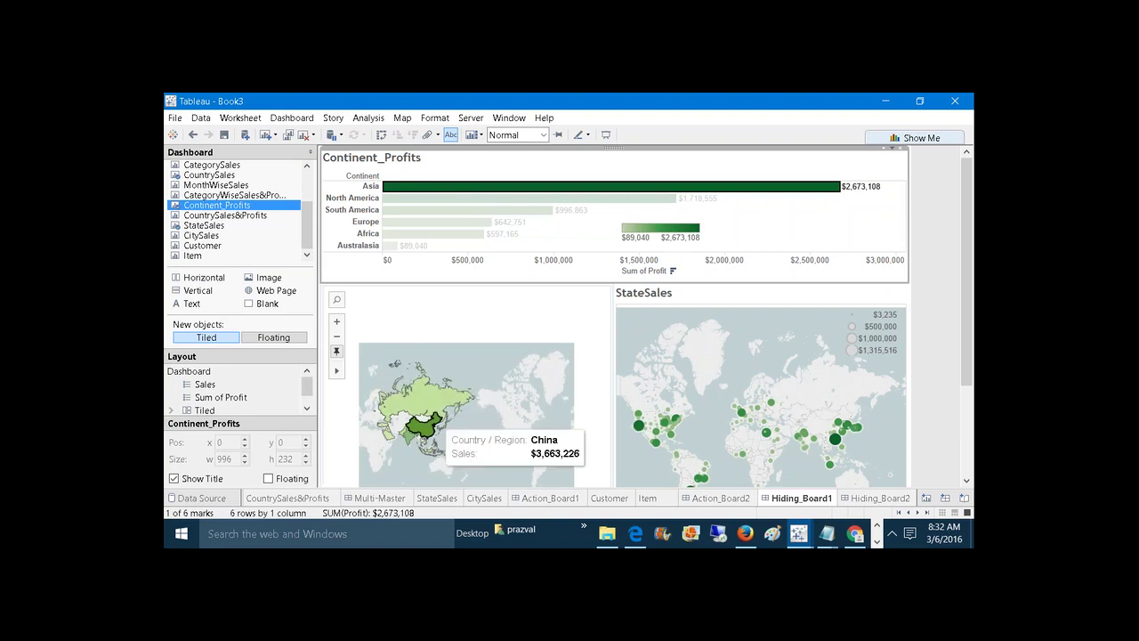
left_click(434, 428)
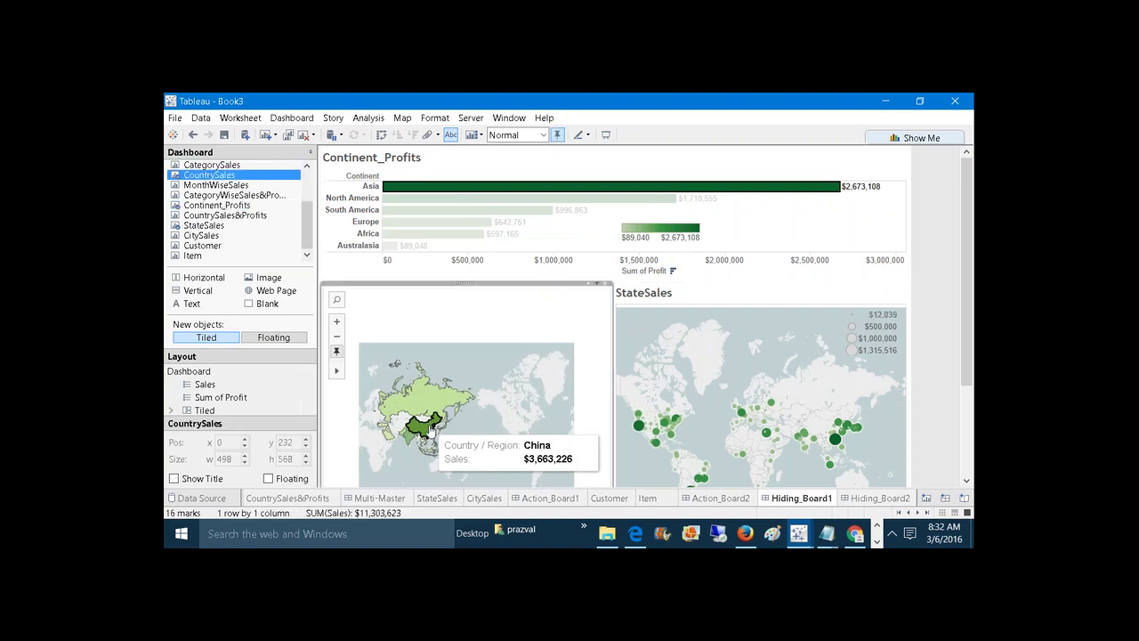
mouse_move(785, 377)
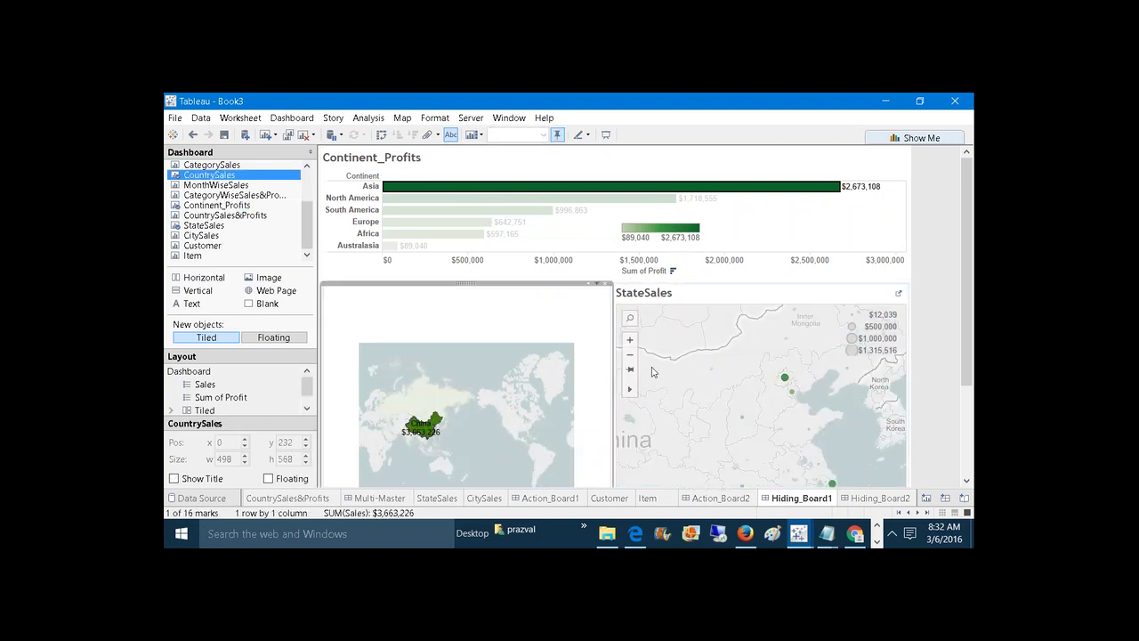
left_click(546, 329)
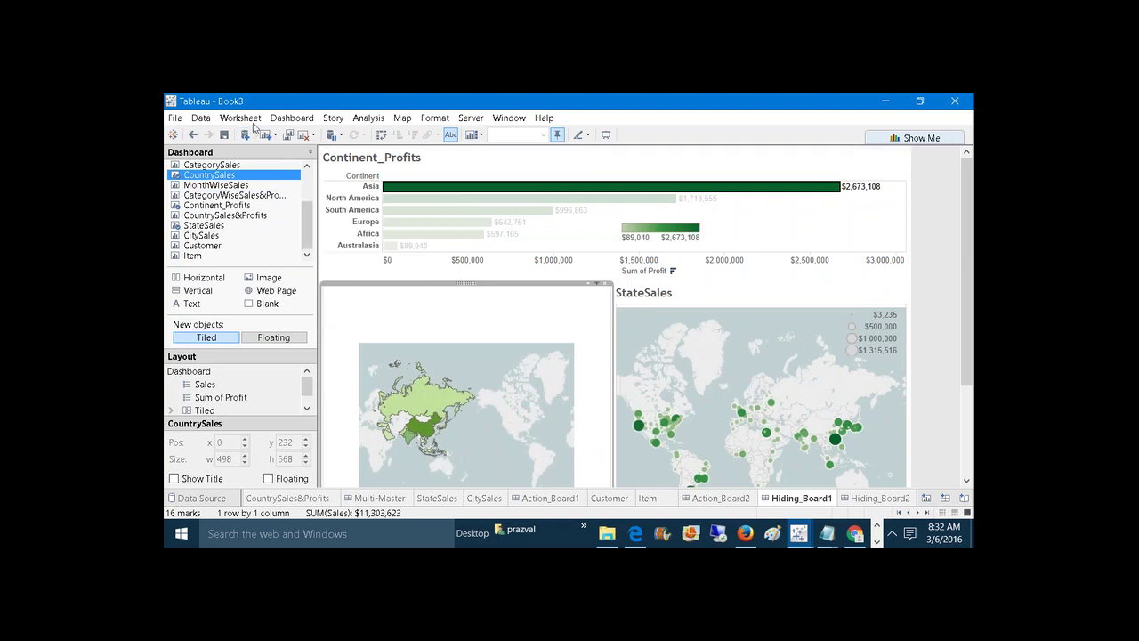
Rename the Filter1 action of Hiding_Board1 to Con--State and set it to exclude all values when the selection is cleared.
left_click(291, 118)
left_click(307, 231)
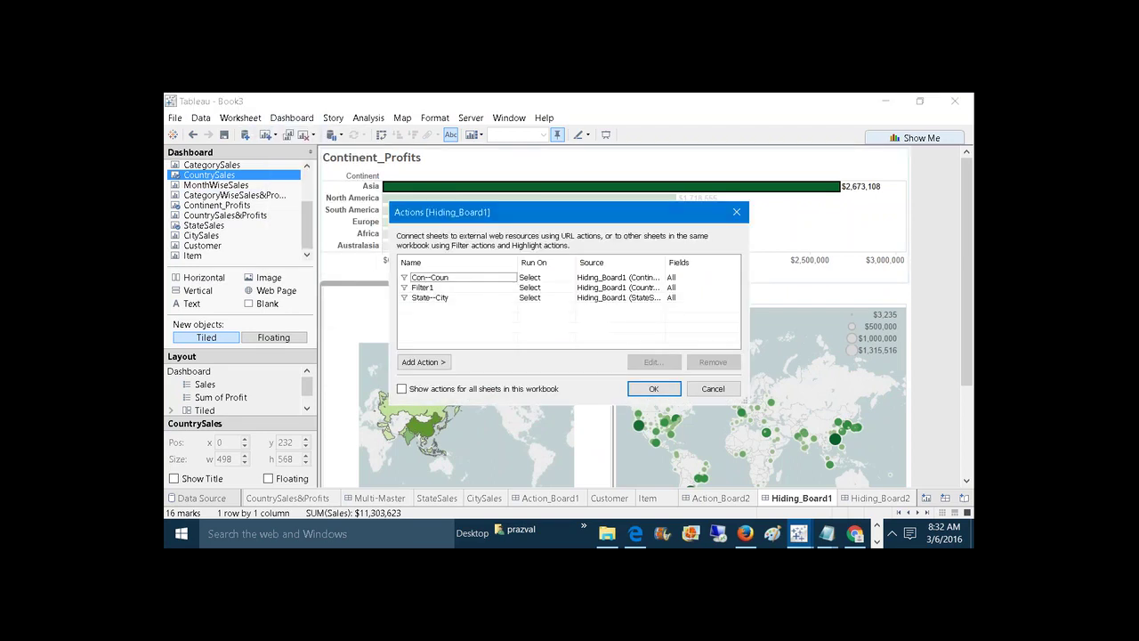
left_click(423, 289)
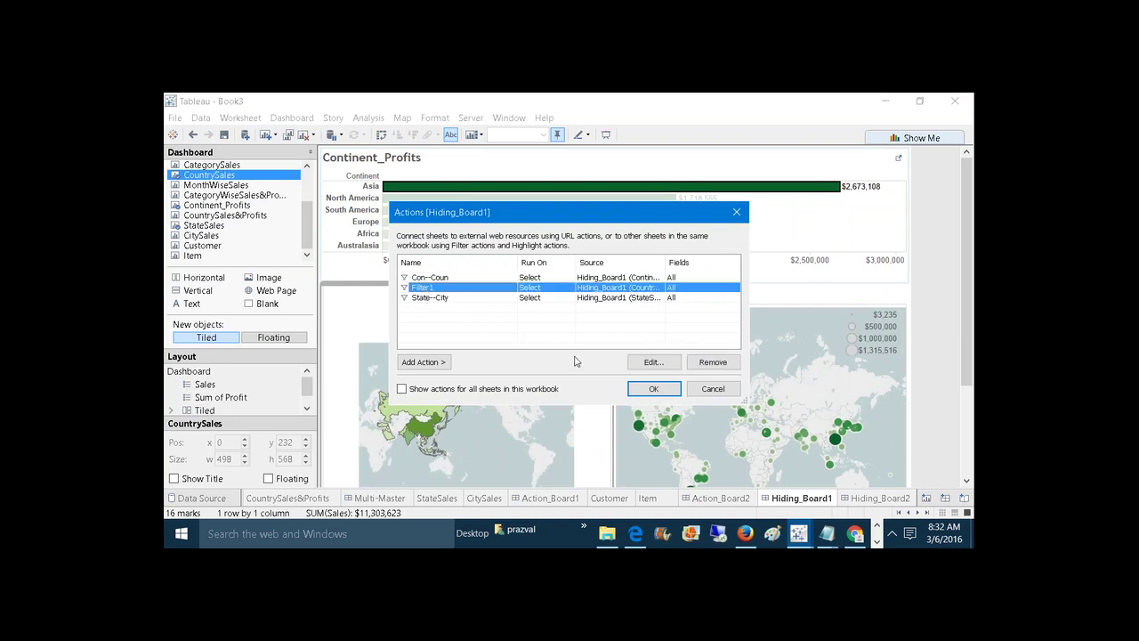
left_click(649, 366)
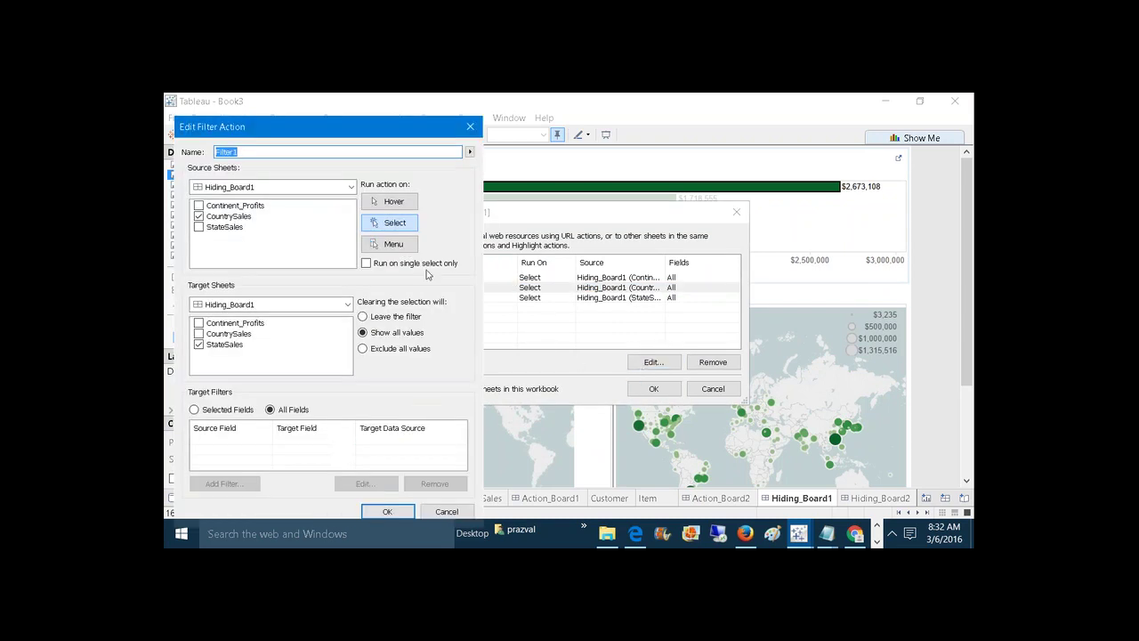
type("Con--Statw")
left_click(381, 349)
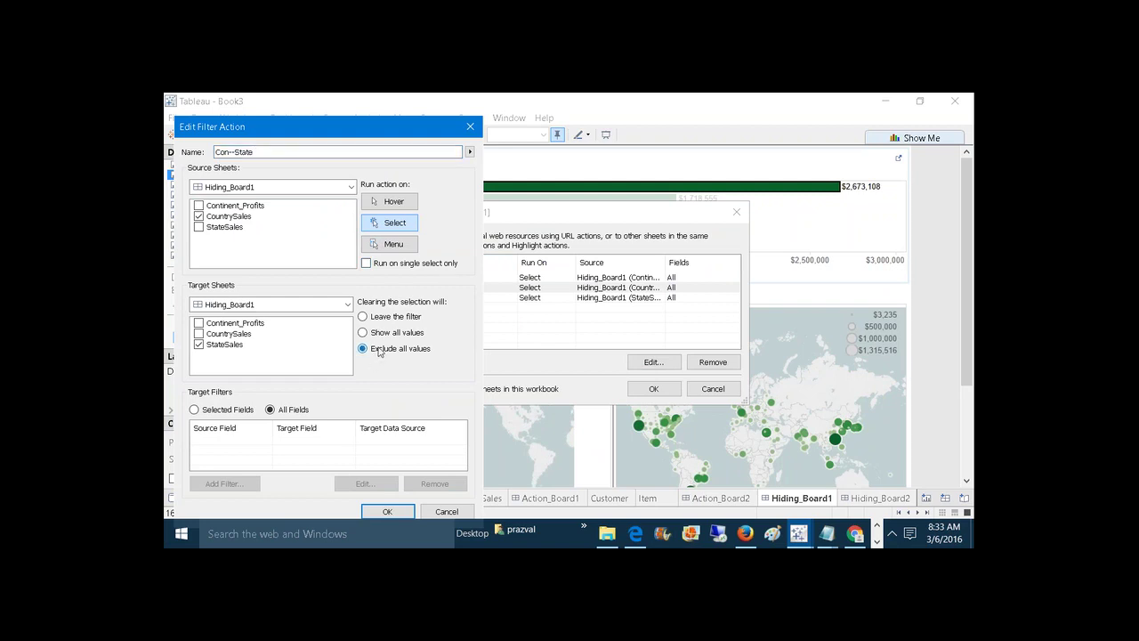
left_click(405, 512)
left_click(648, 390)
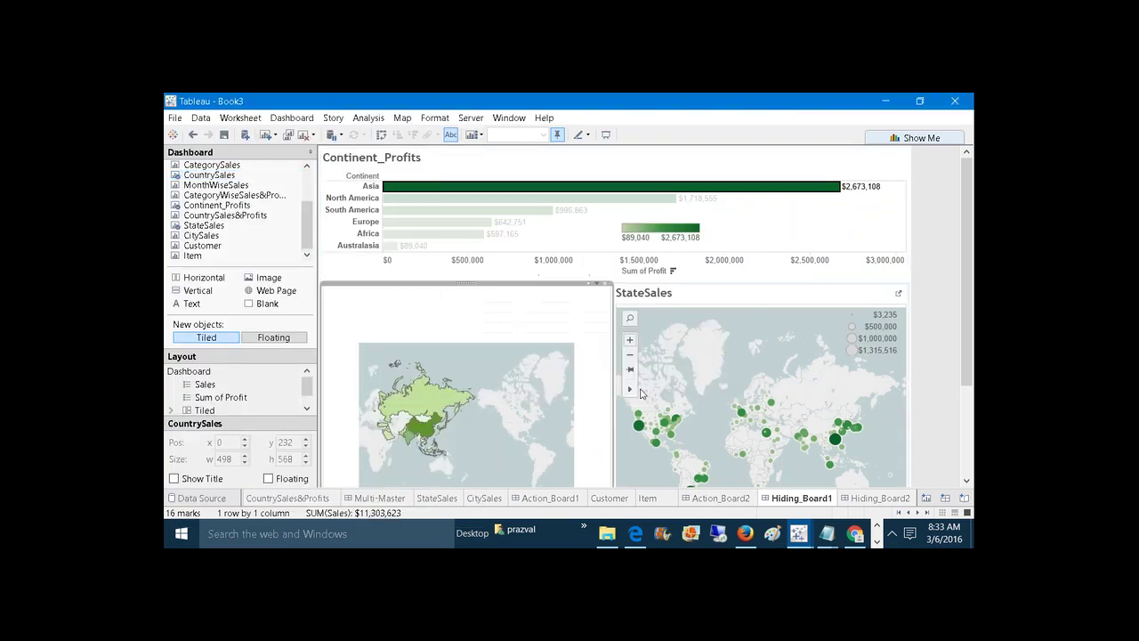
Select and clear China in CountrySales to test the Con--State action, and remove the size legend from StateSales.
left_click(419, 433)
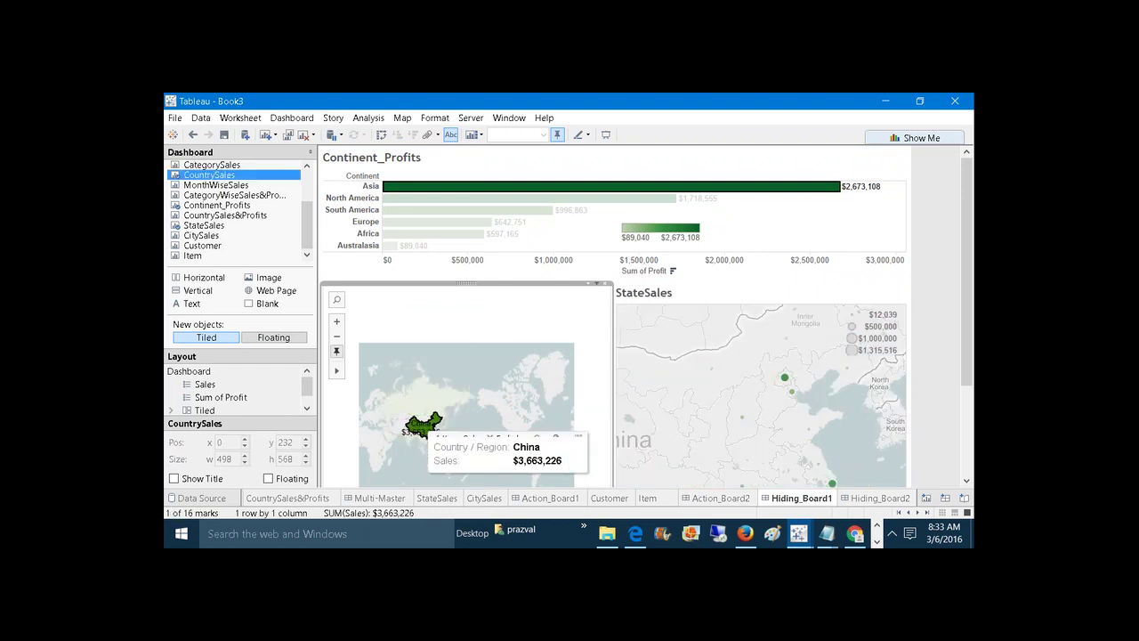
left_click(513, 320)
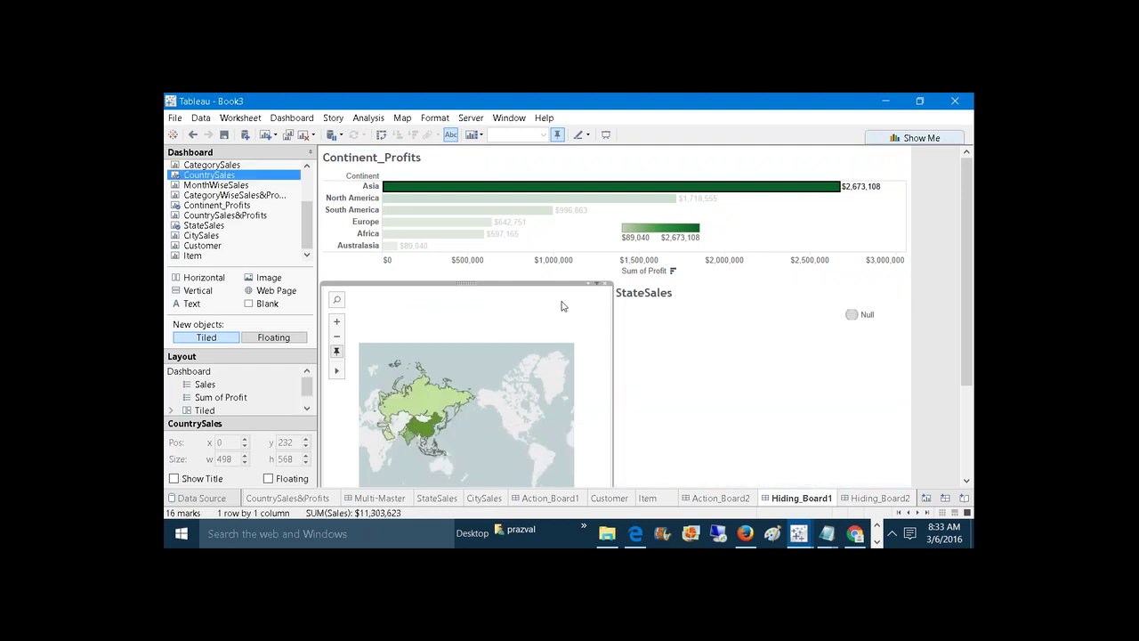
left_click(862, 322)
left_click(896, 309)
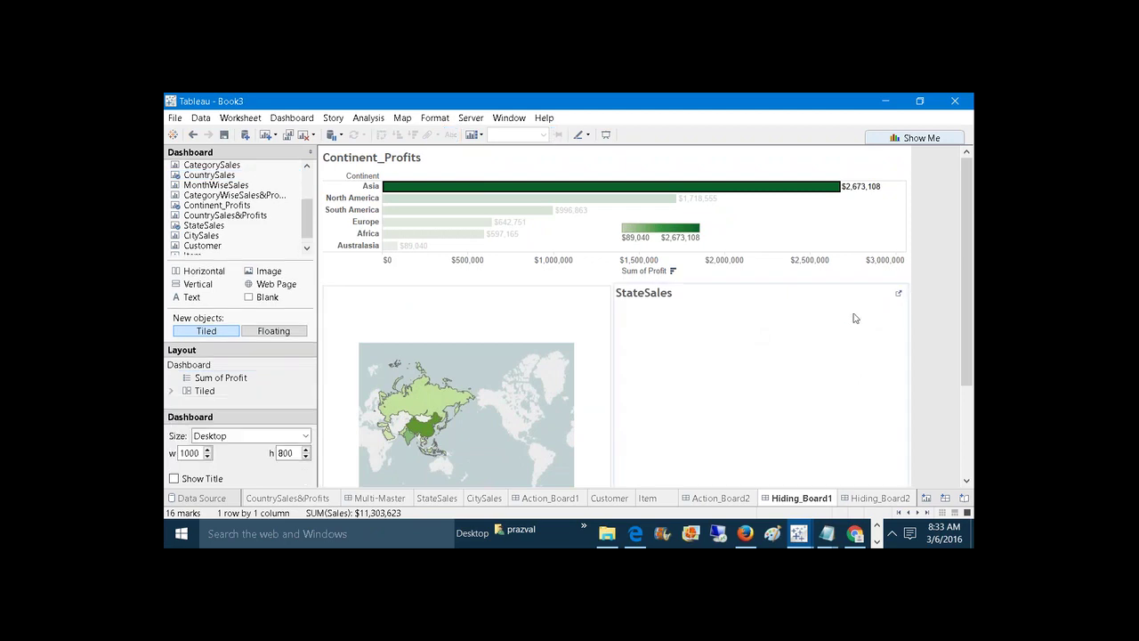
Test the drill-down to Hiding_Board2 by selecting India and National Capital Territory of Delhi, then return to the Delhi mark on Hiding_Board1.
left_click(487, 323)
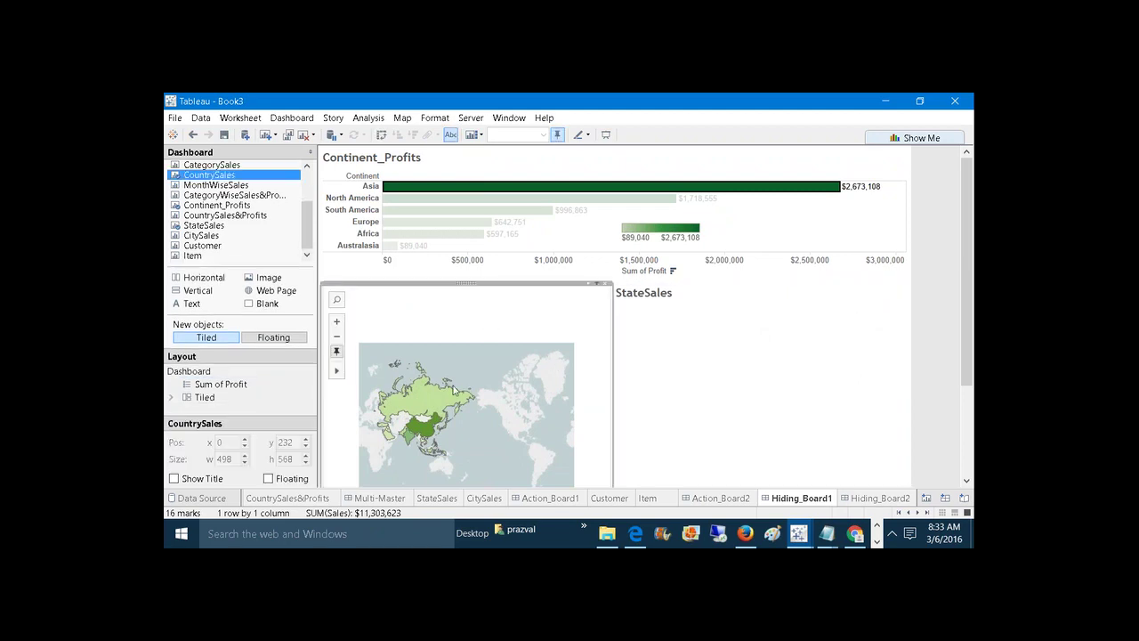
left_click(409, 438)
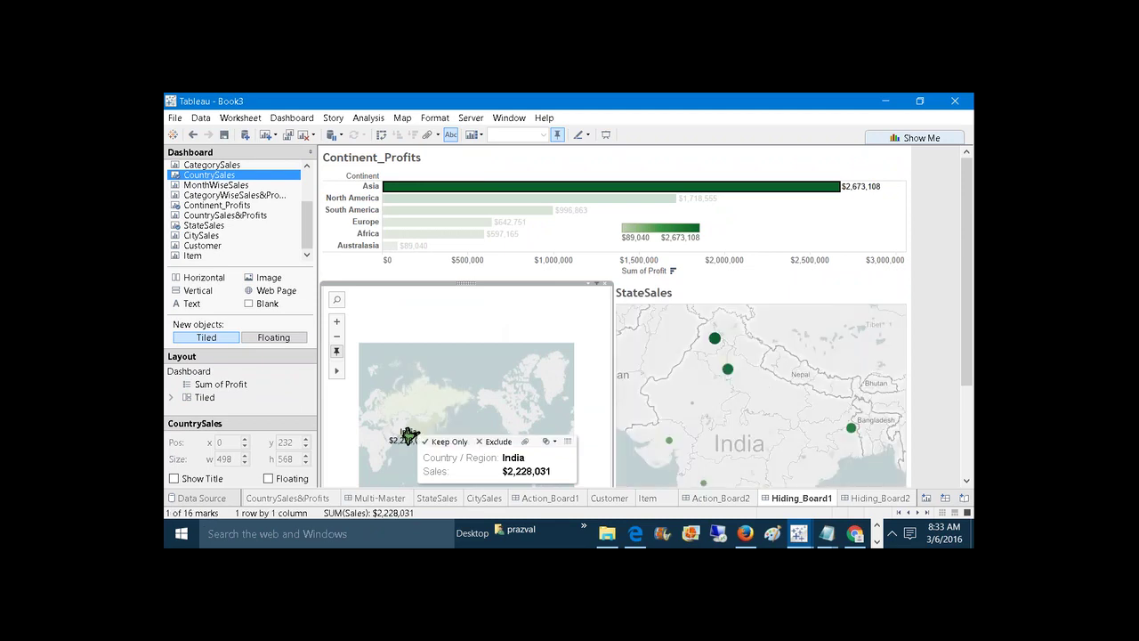
left_click(728, 369)
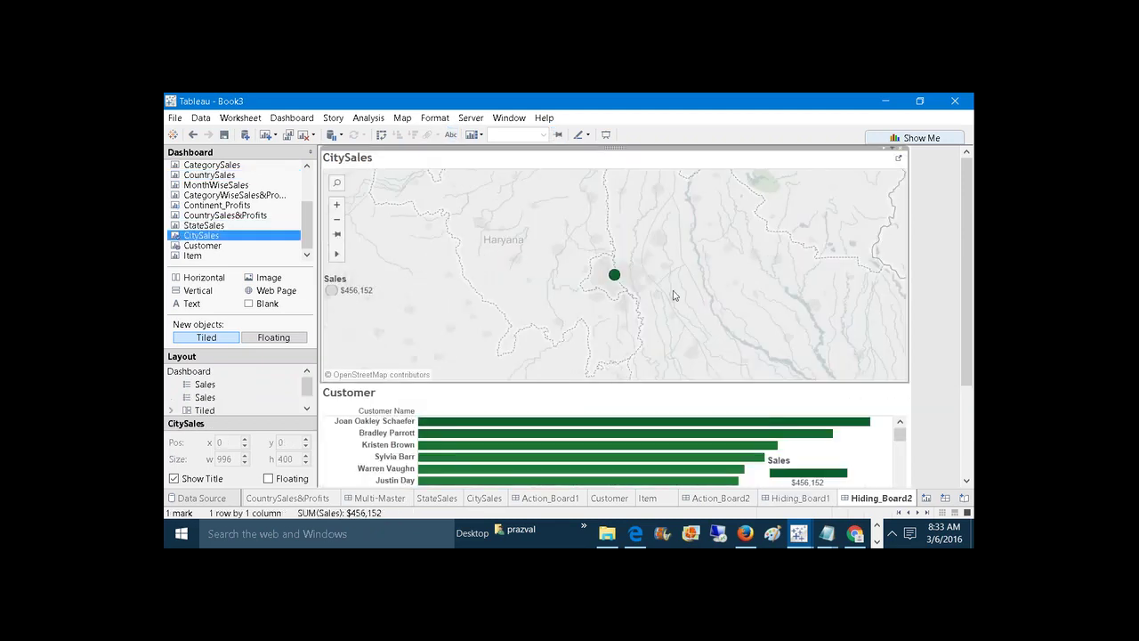
left_click(800, 499)
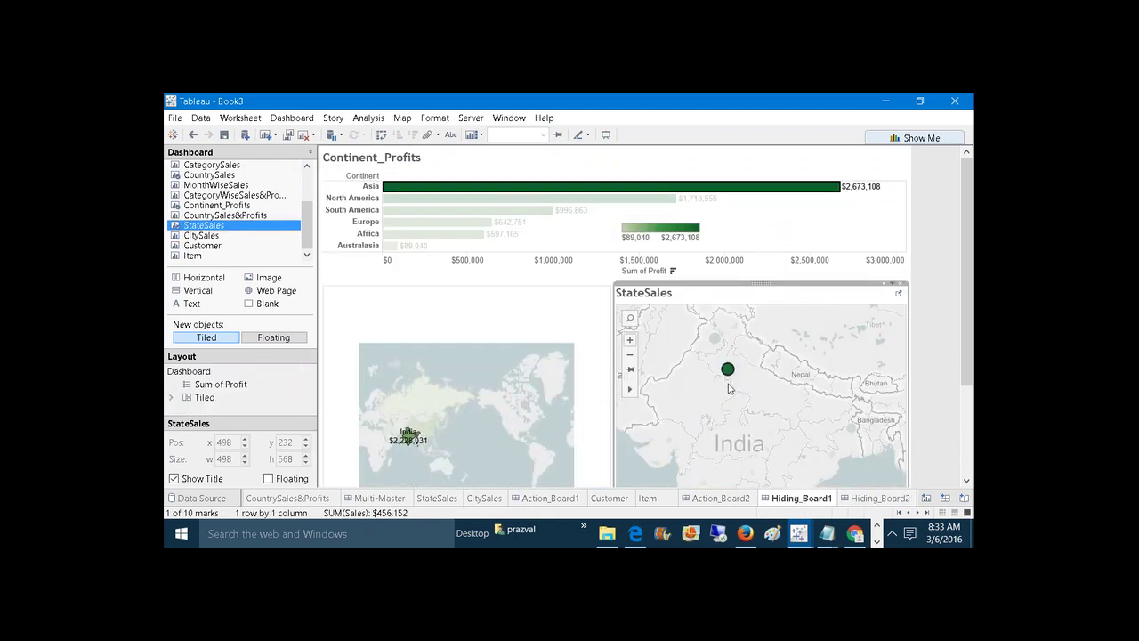
mouse_move(729, 372)
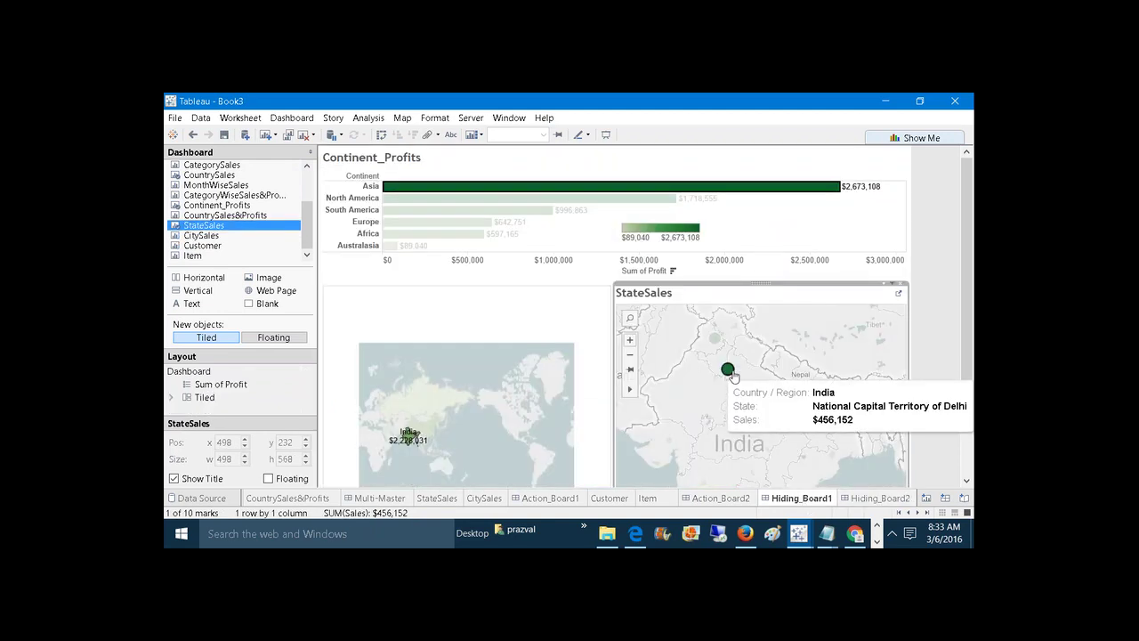
left_click(729, 371)
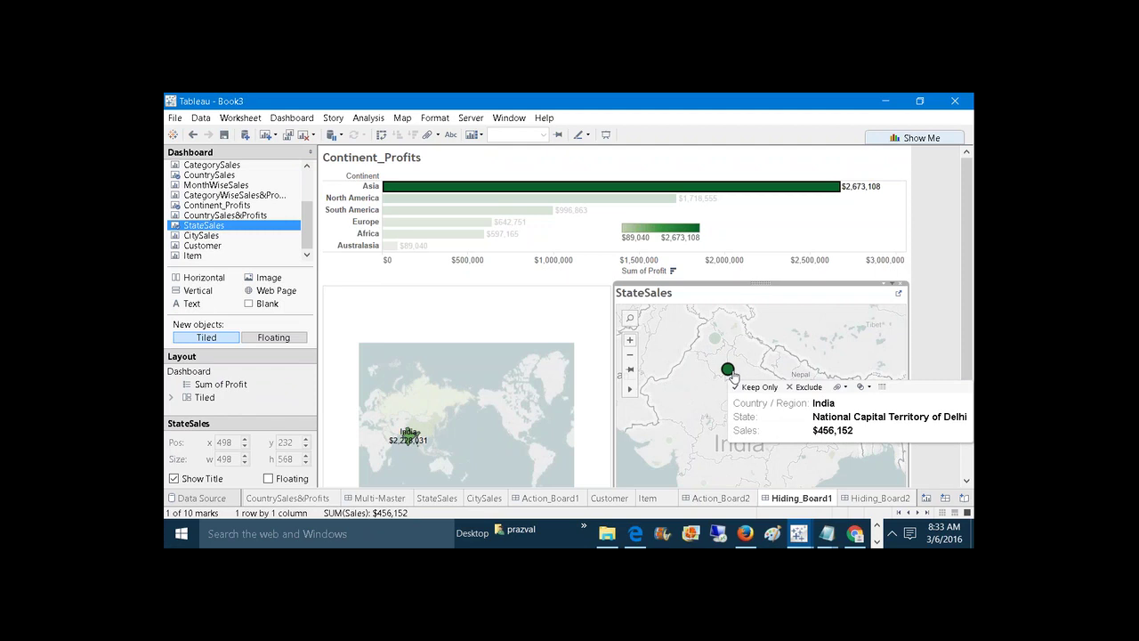
Set the State--City filter action of Hiding_Board1 to exclude all values when the selection is cleared, and apply it.
left_click(291, 118)
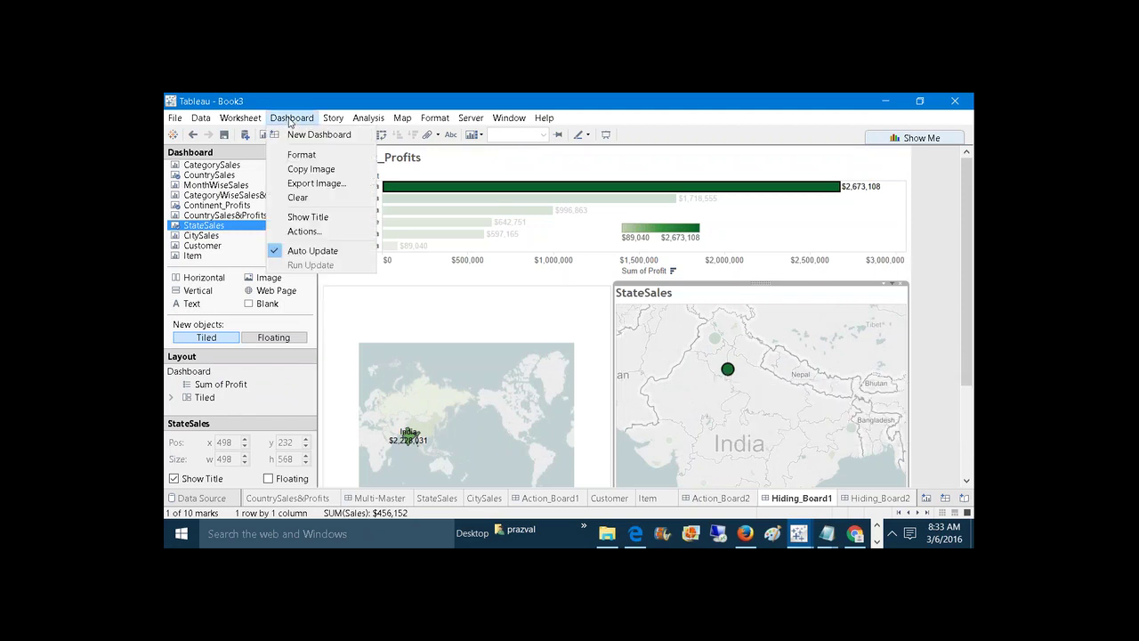
left_click(306, 231)
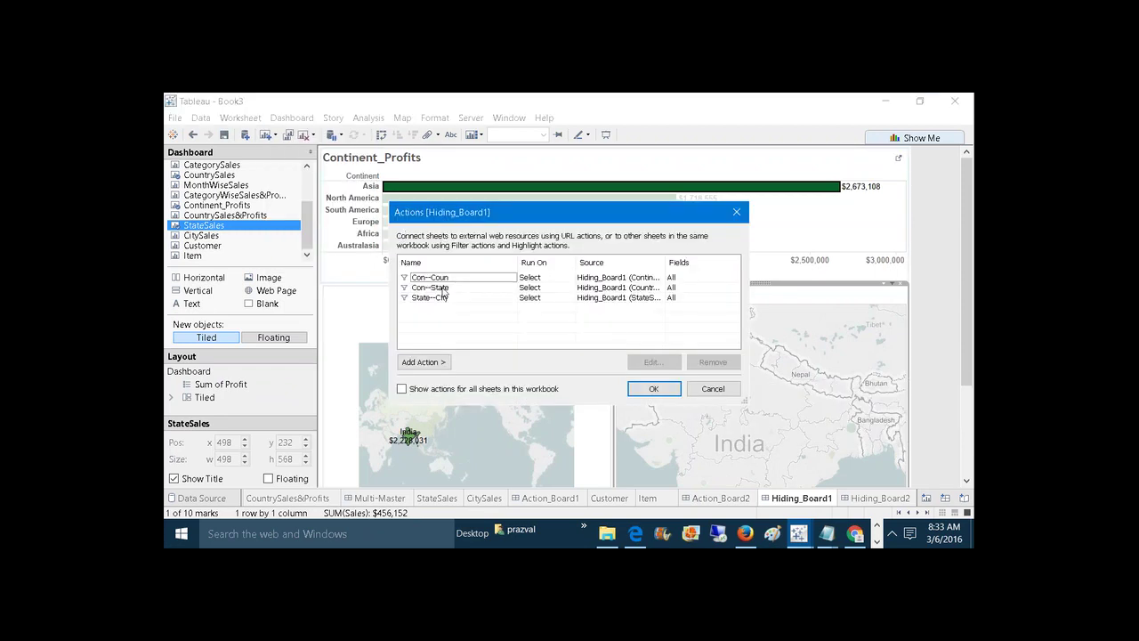
left_click(445, 298)
left_click(649, 363)
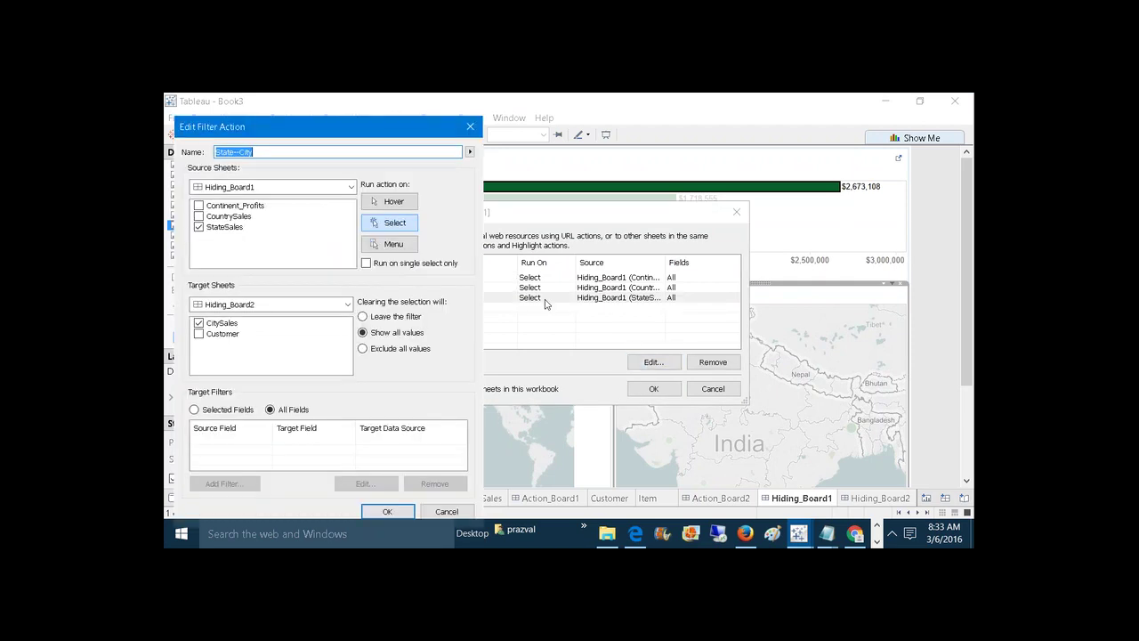
left_click(396, 347)
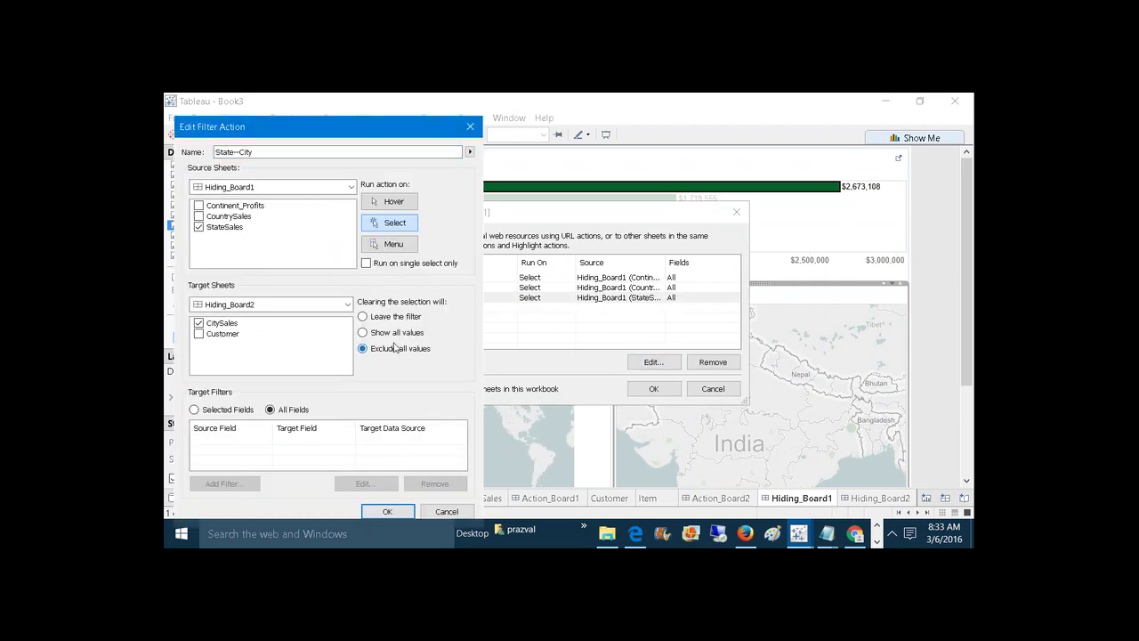
left_click(396, 513)
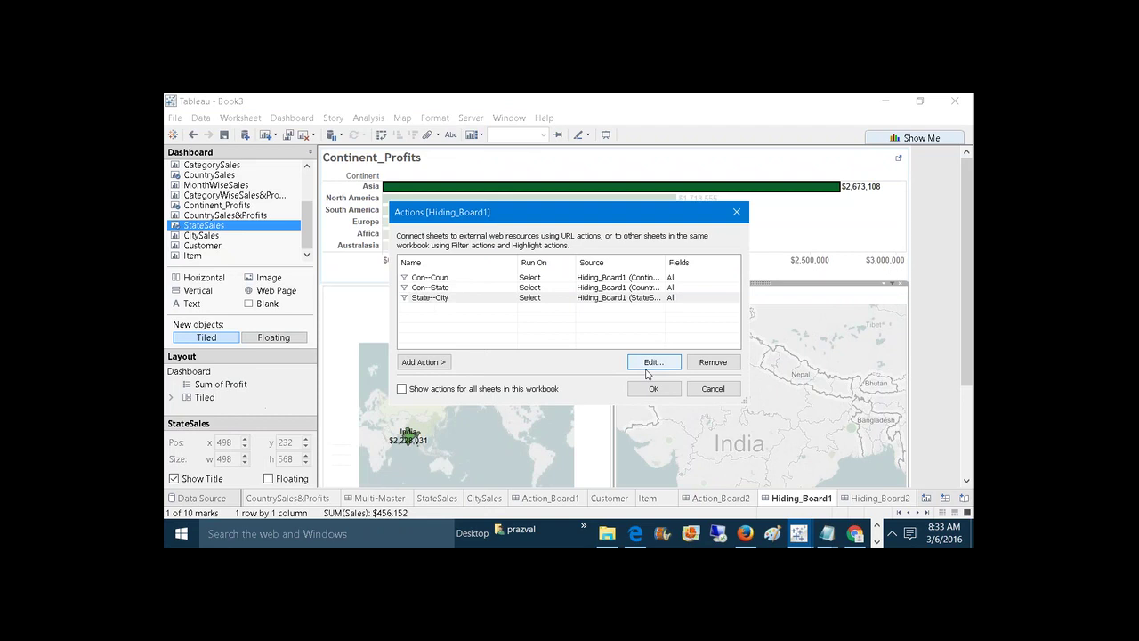
left_click(653, 388)
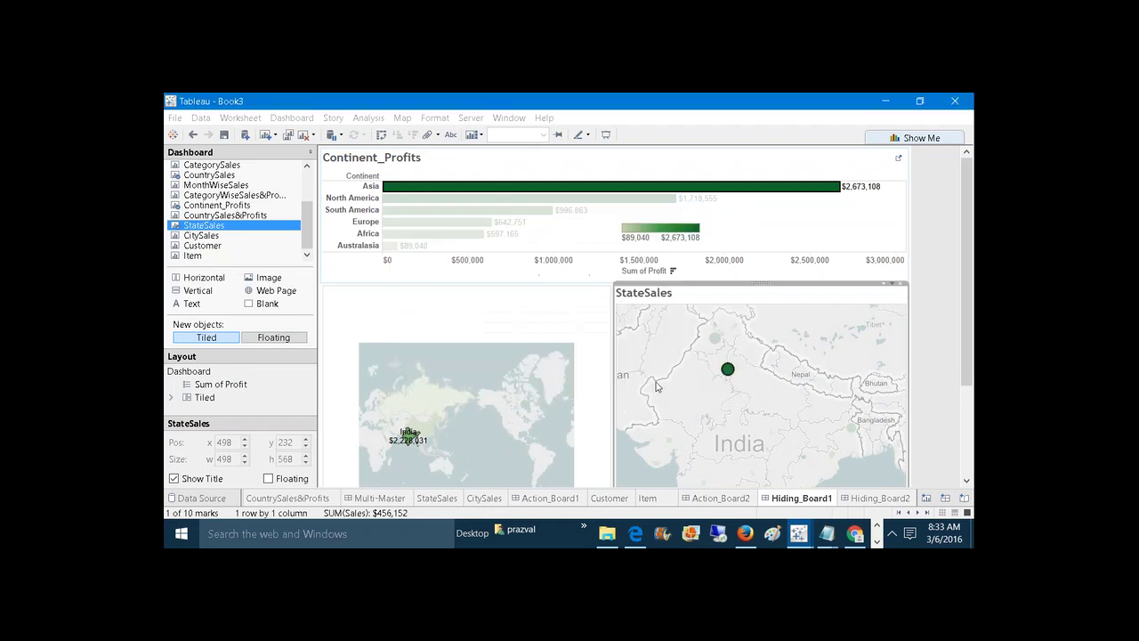
Follow the Delhi mark to Hiding_Board2 and set its City--Cust filter action to exclude all values when the selection is cleared.
left_click(727, 370)
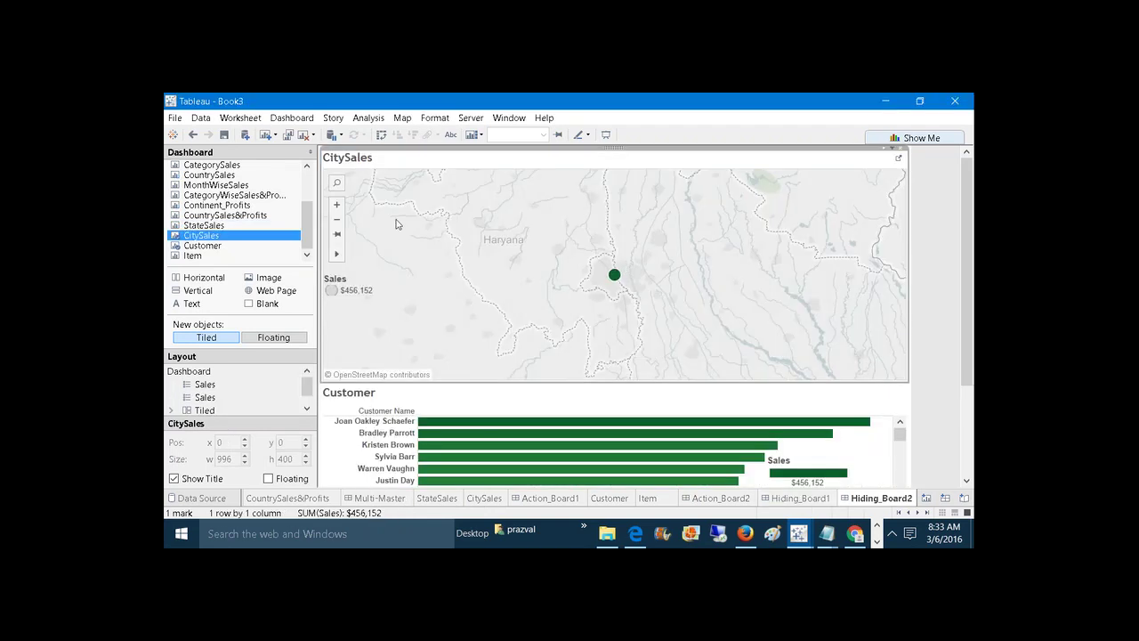
left_click(292, 118)
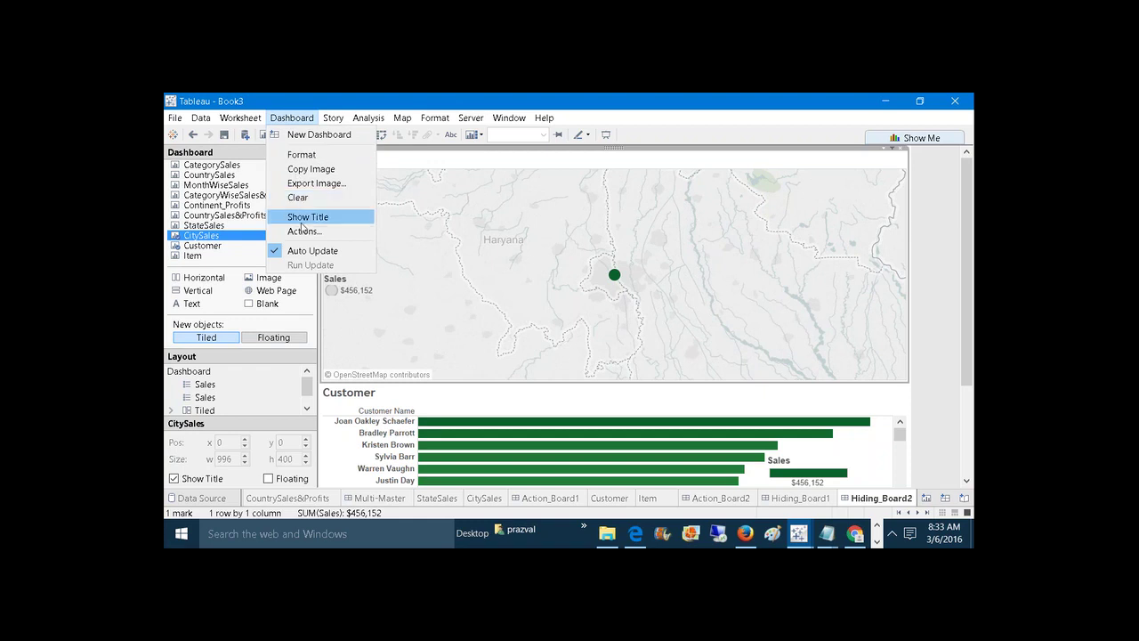
left_click(304, 230)
left_click(446, 277)
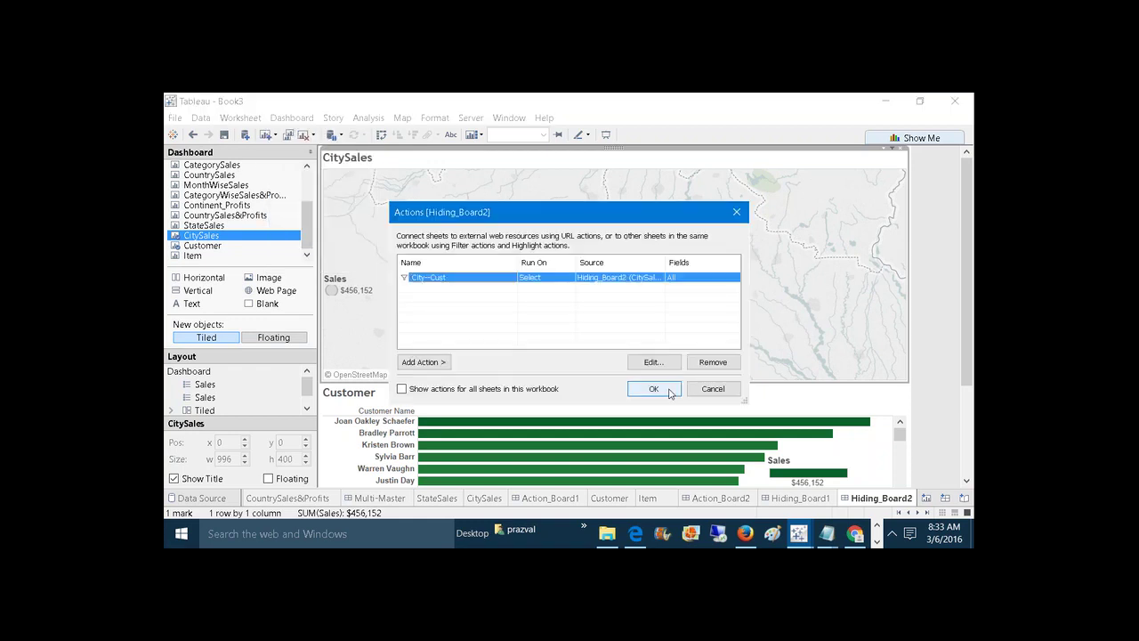
left_click(652, 363)
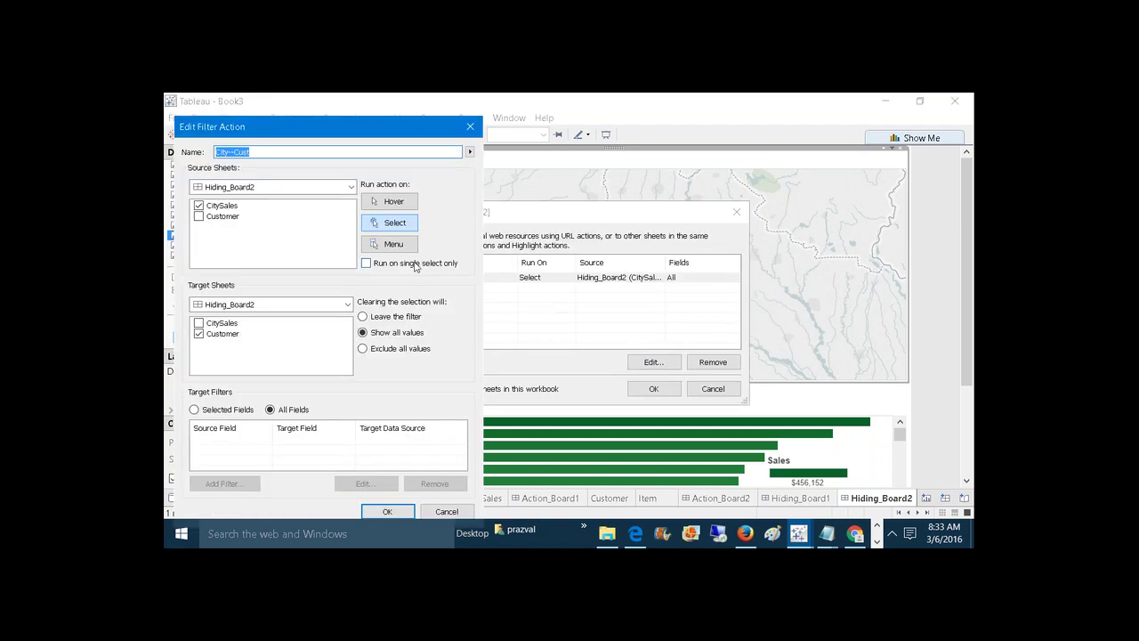
left_click(393, 350)
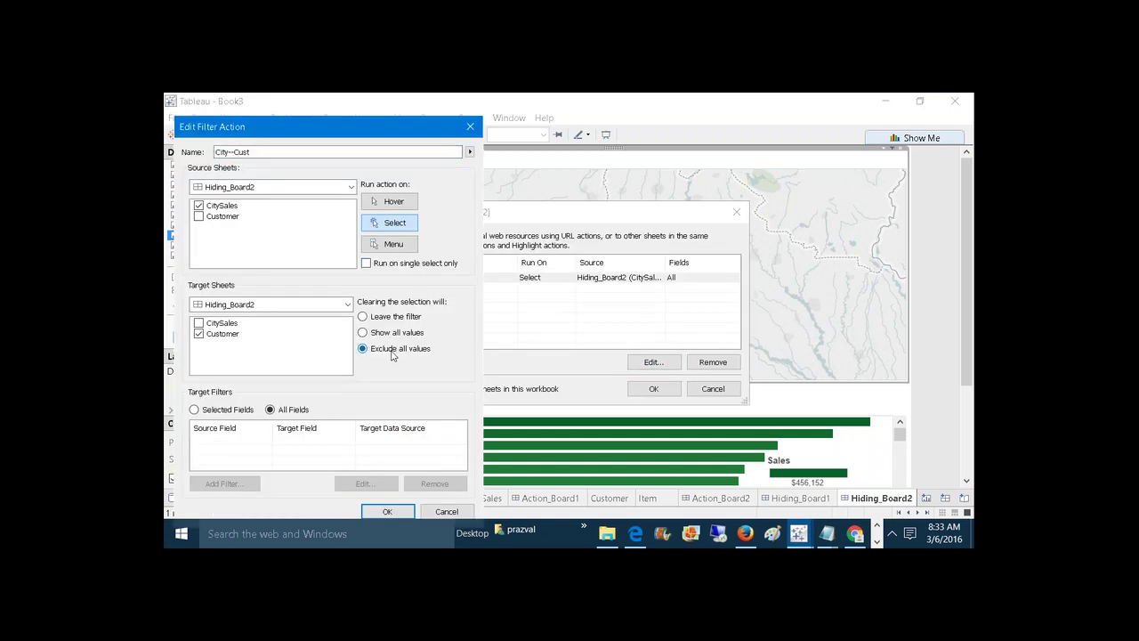
left_click(400, 511)
left_click(644, 389)
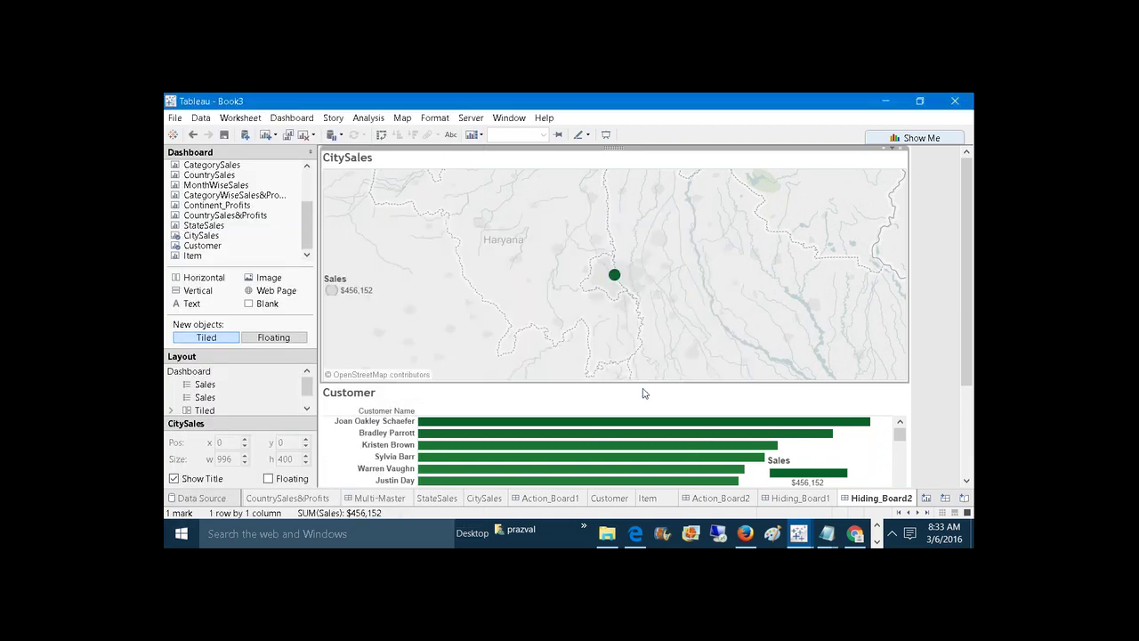
Test the City--Cust action on Hiding_Board2 by selecting the Delhi mark in CitySales and clearing the selection.
left_click(615, 275)
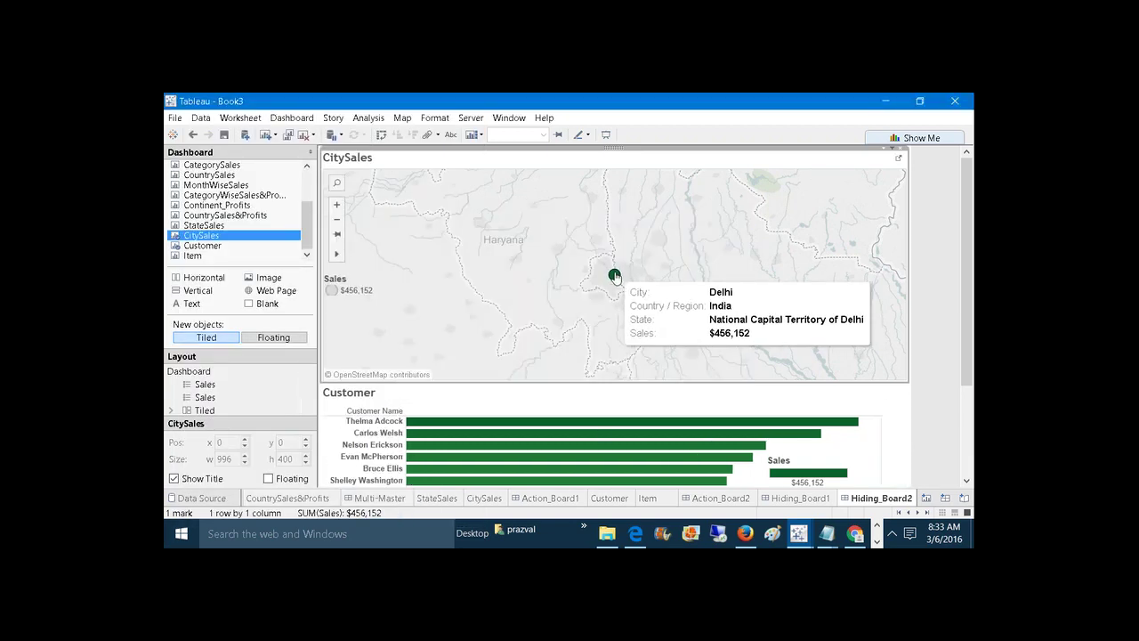
left_click(615, 276)
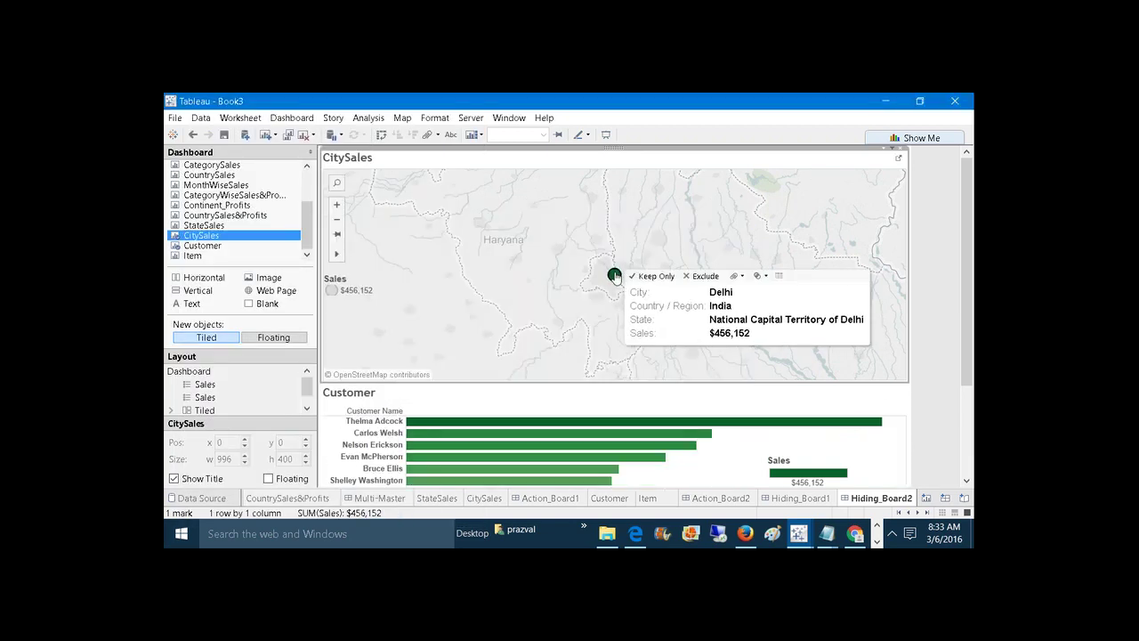
left_click(813, 266)
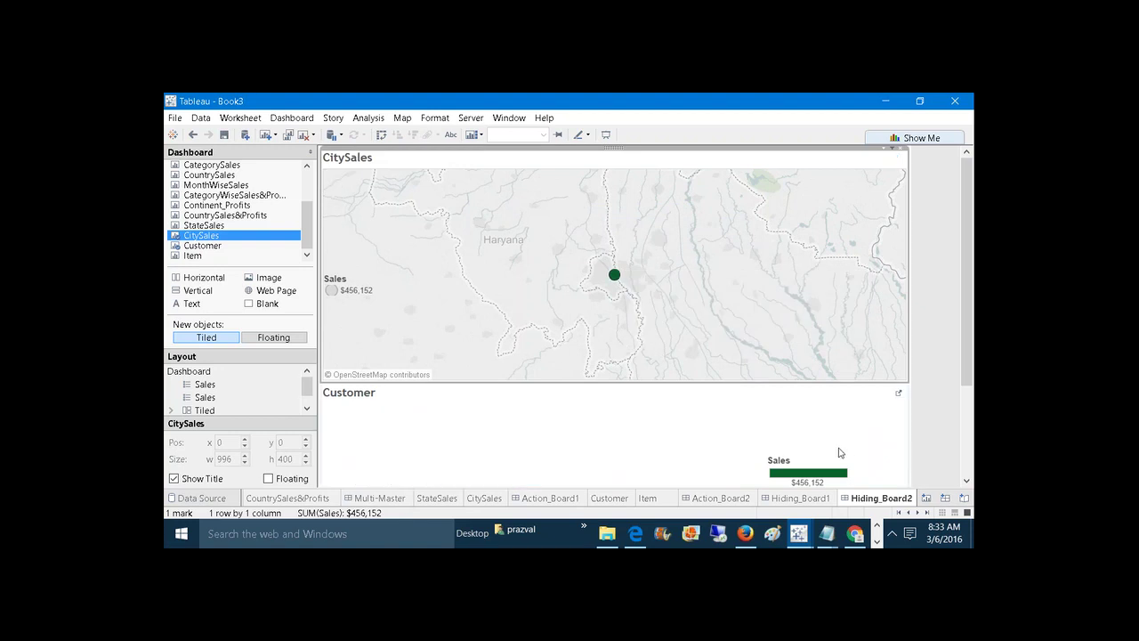
Remove the Sales color legend over the Customer sheet on Hiding_Board2 and hide the Customer sheet's title.
left_click(808, 462)
left_click(810, 462)
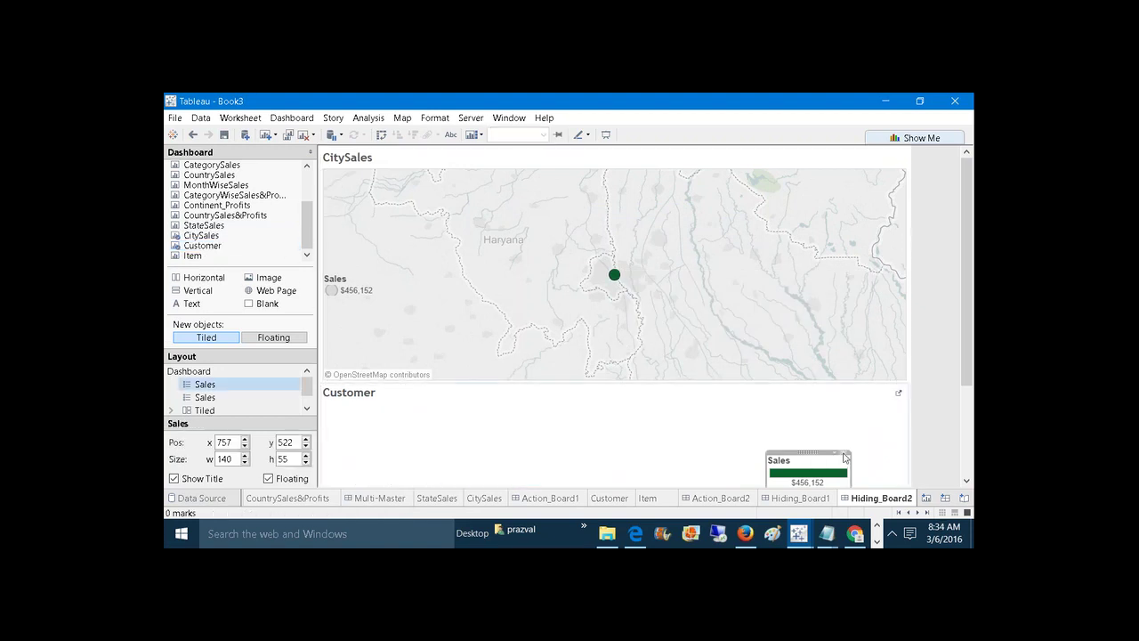
left_click(845, 456)
left_click(738, 453)
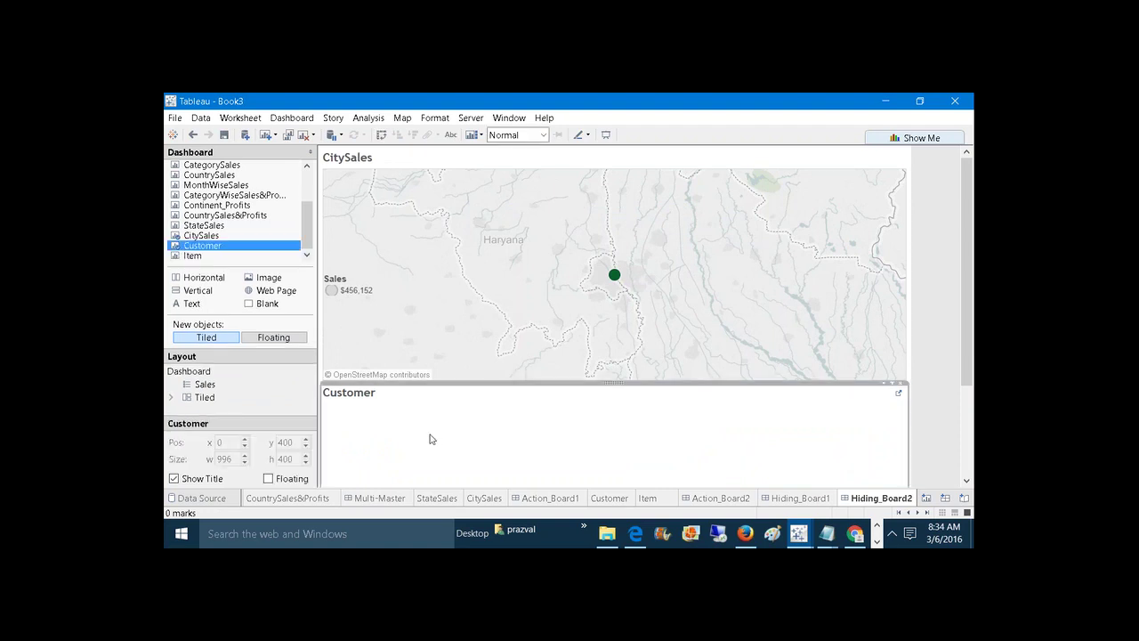
left_click(175, 479)
Clear the Delhi selection in StateSales on Hiding_Board1 and return to Hiding_Board2.
left_click(792, 499)
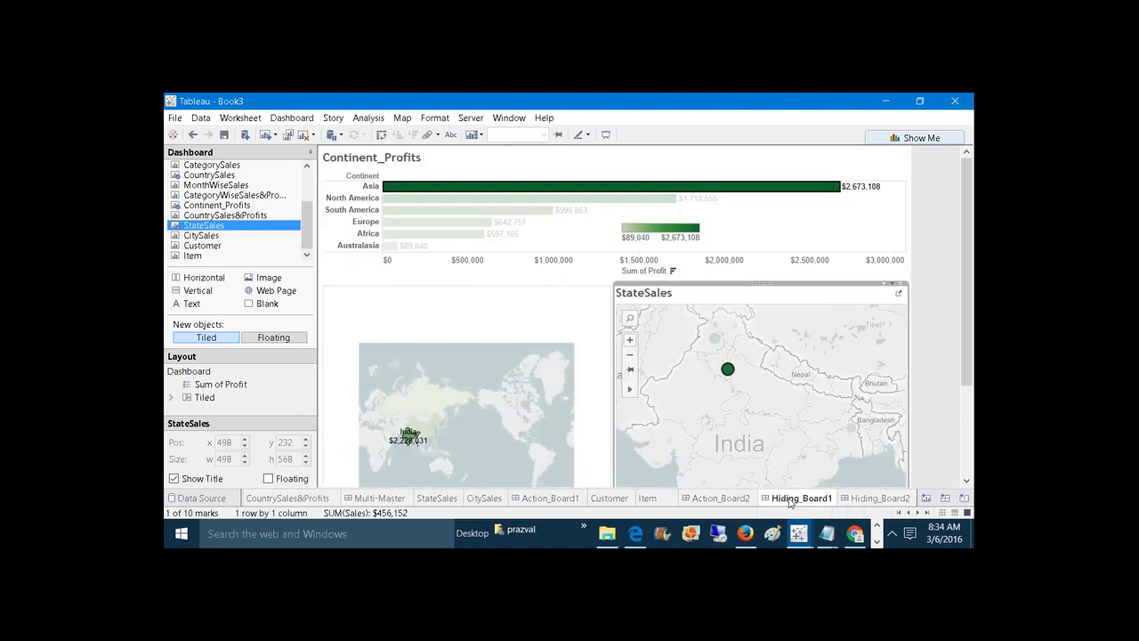
left_click(601, 326)
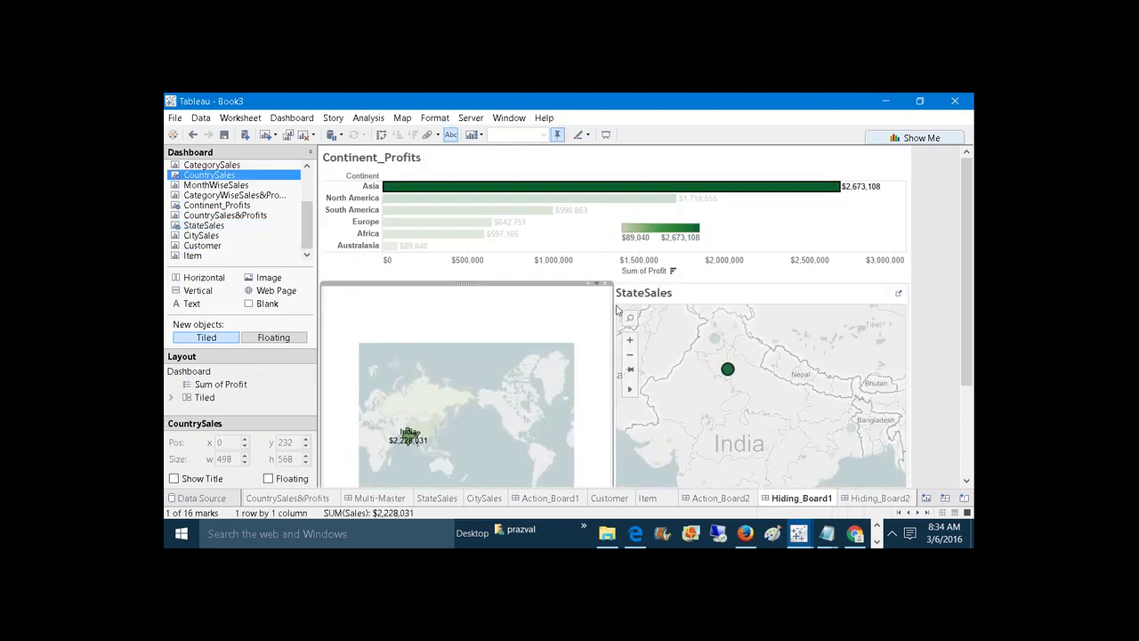
left_click(681, 304)
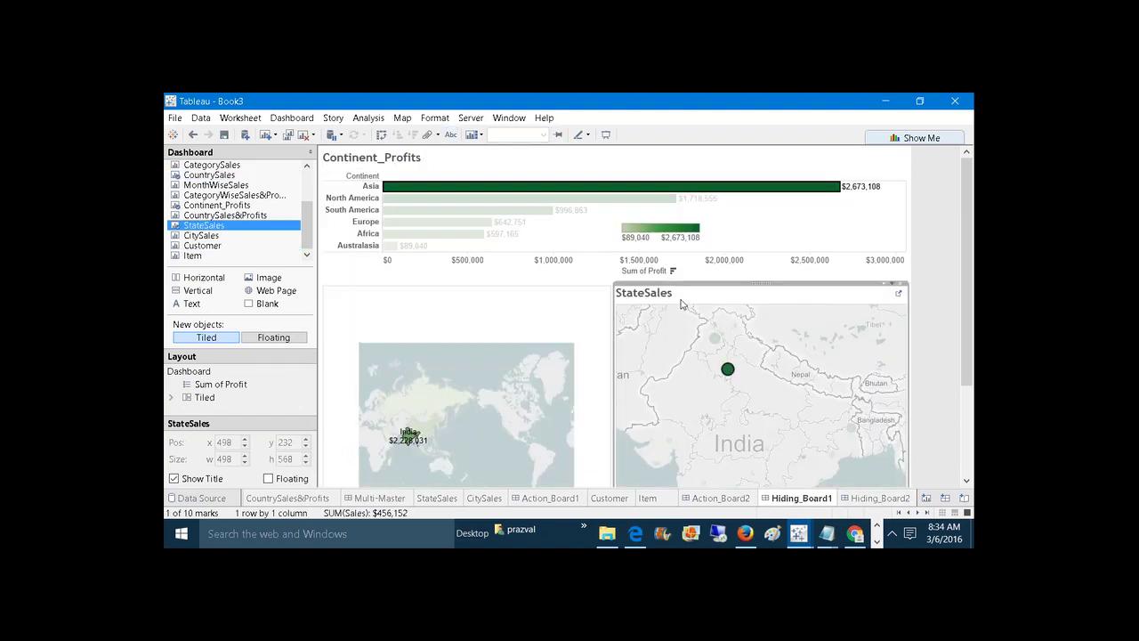
left_click(865, 500)
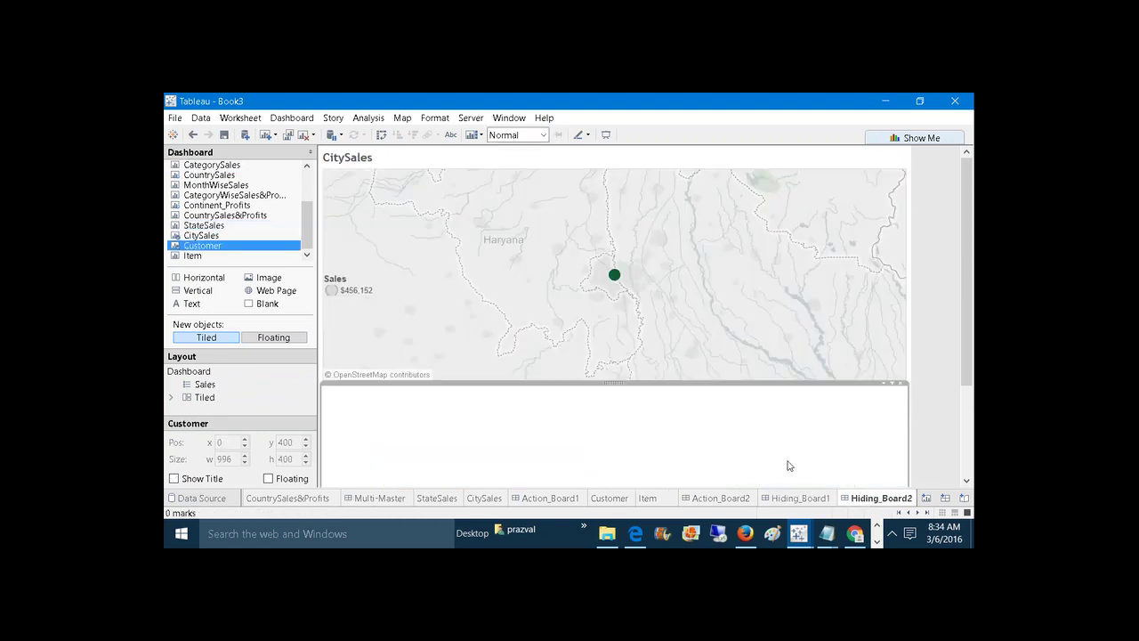
left_click(798, 498)
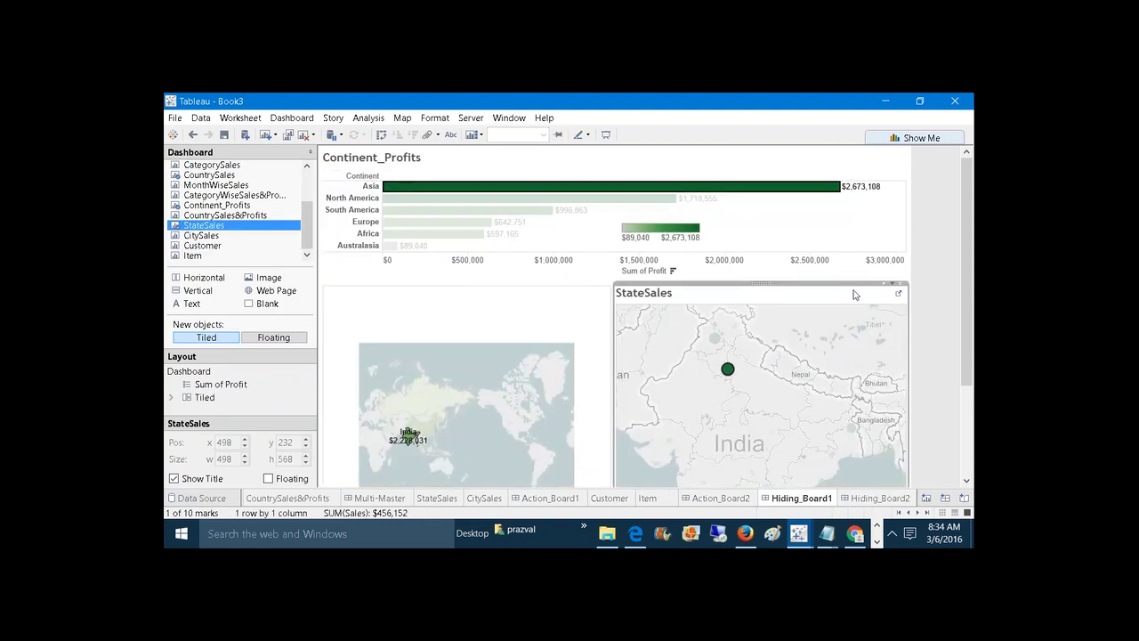
left_click(668, 471)
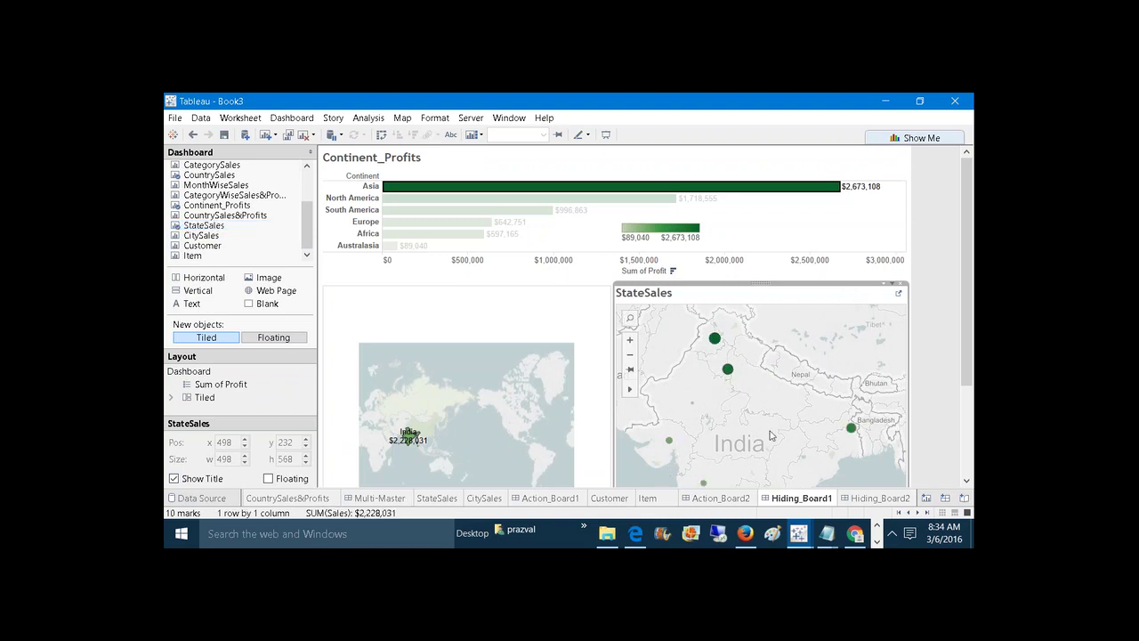
left_click(859, 496)
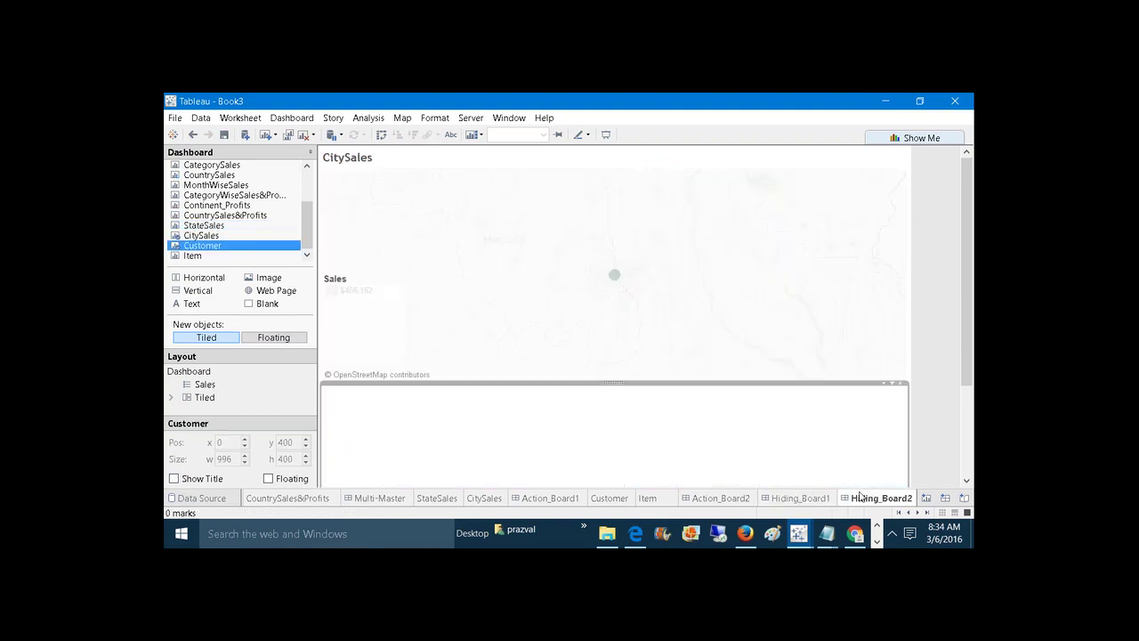
Remove the Sales size legend from CitySales on Hiding_Board2 and hide the CitySales title.
left_click(525, 282)
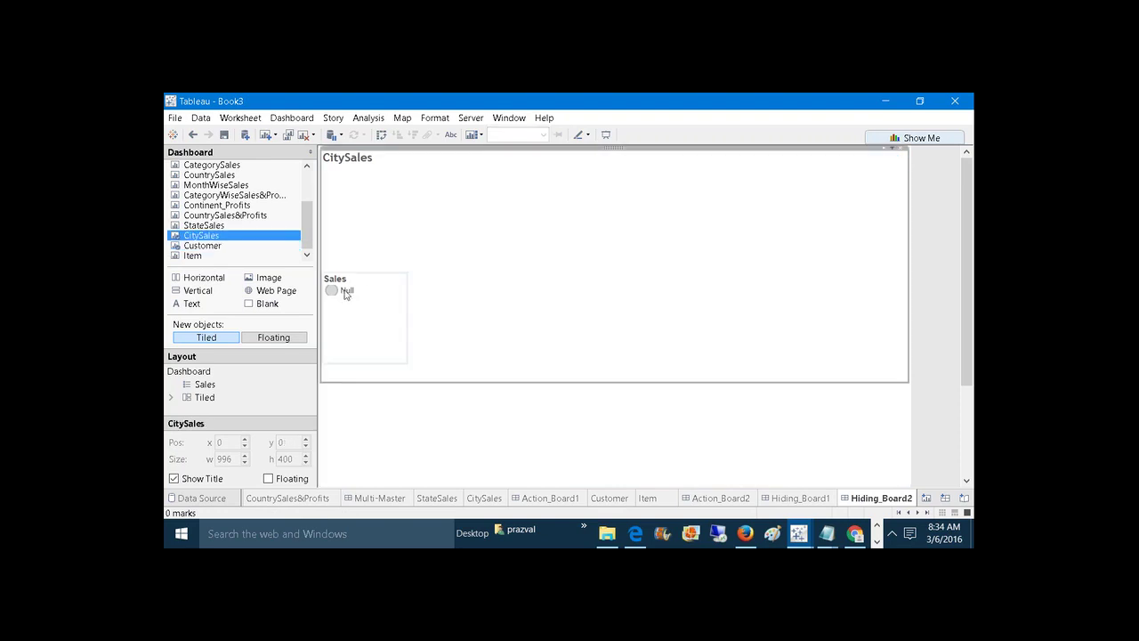
left_click(346, 290)
left_click(402, 274)
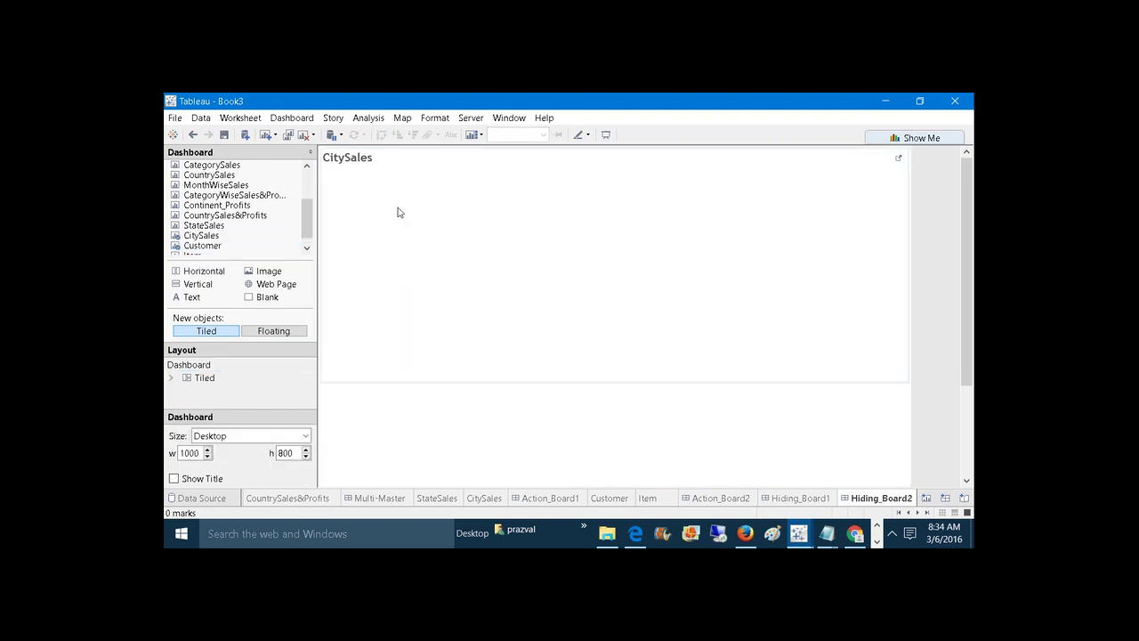
left_click(397, 208)
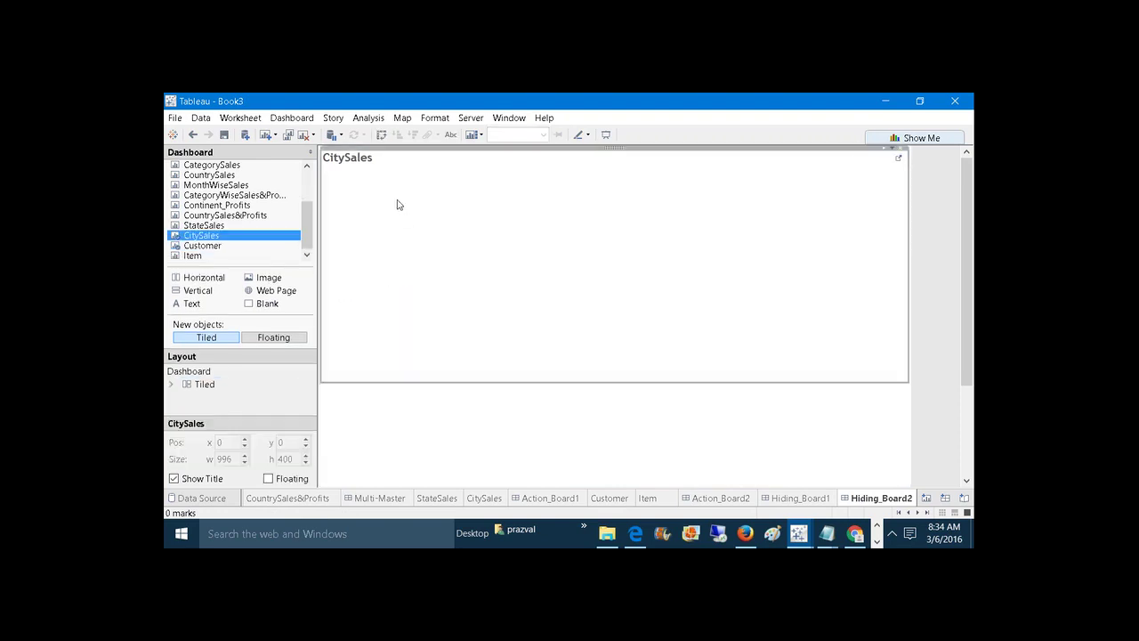
left_click(174, 479)
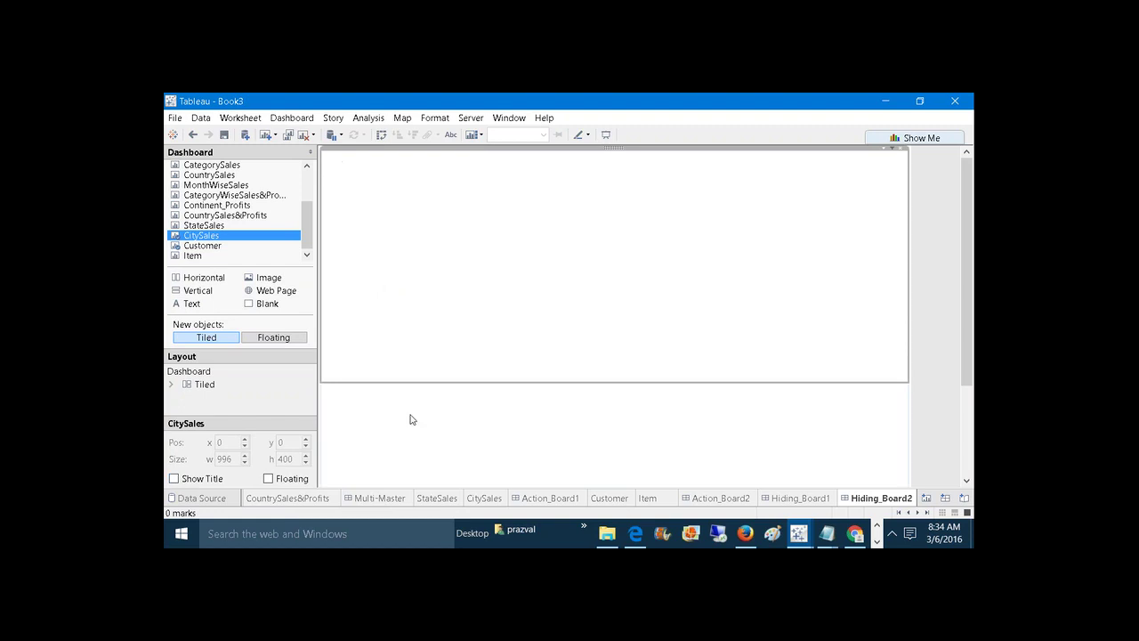
Clear the India selection in CountrySales on Hiding_Board1 and hide the StateSales title.
left_click(790, 497)
left_click(501, 328)
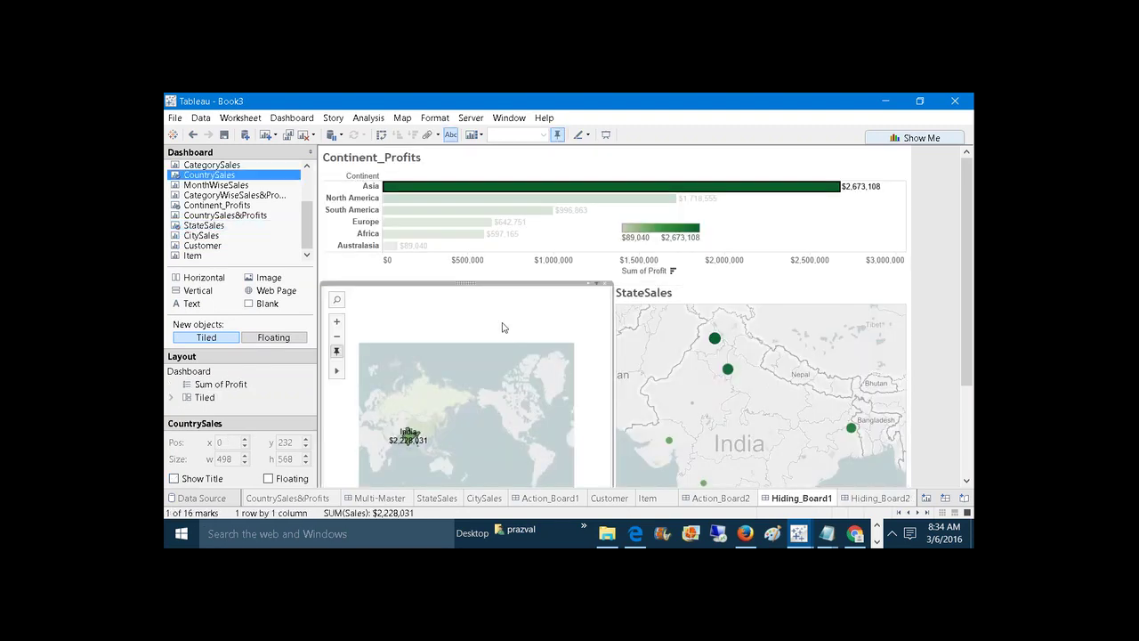
left_click(478, 366)
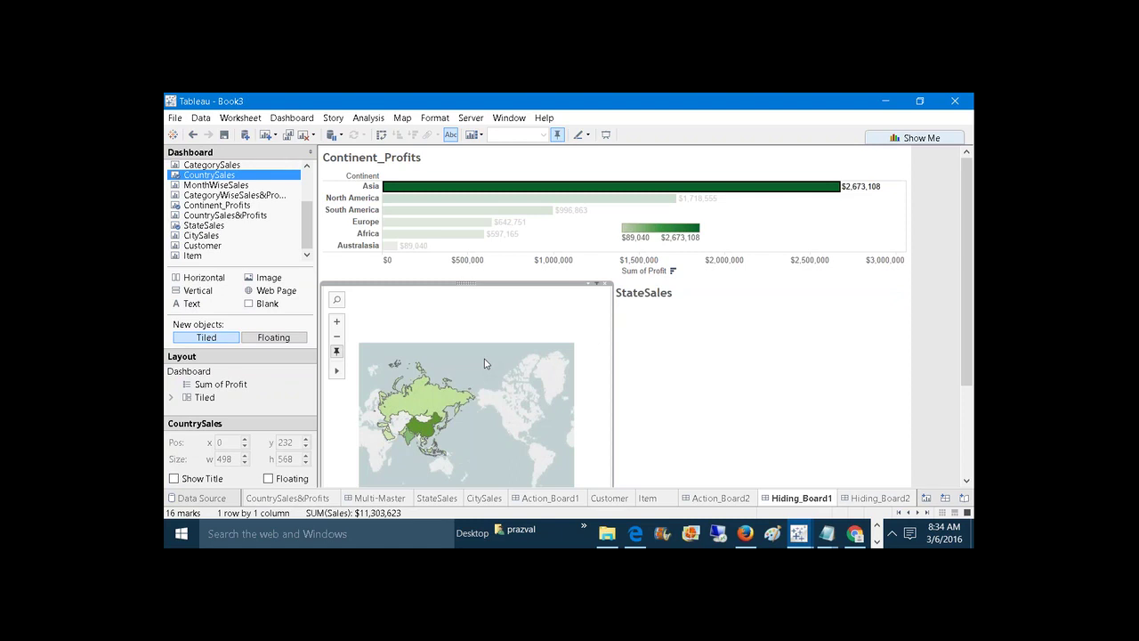
left_click(656, 323)
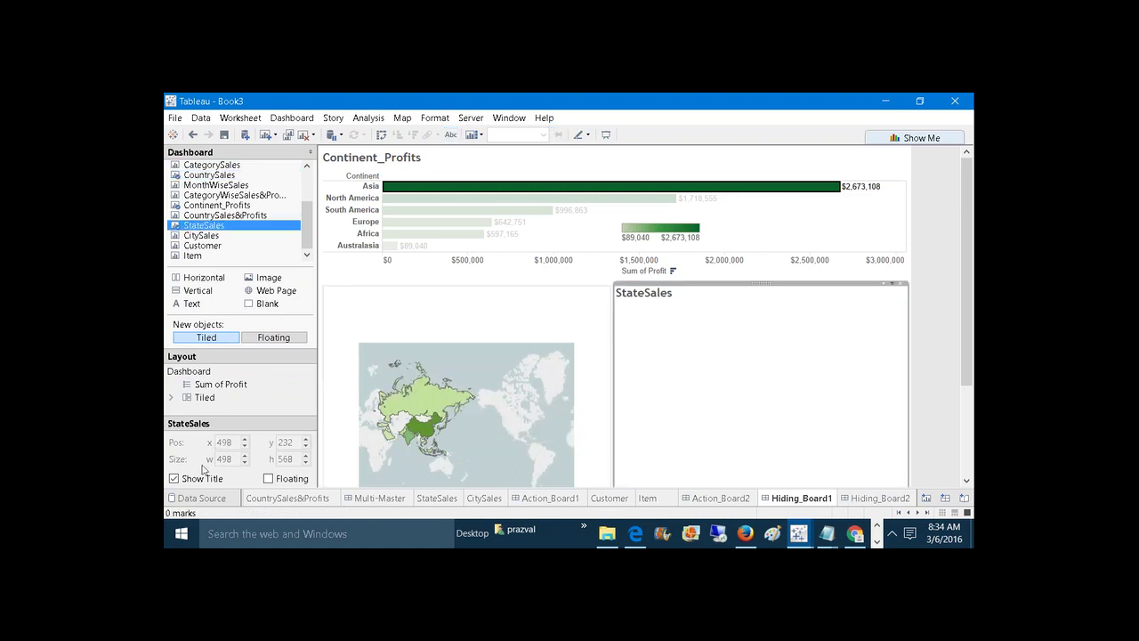
left_click(173, 478)
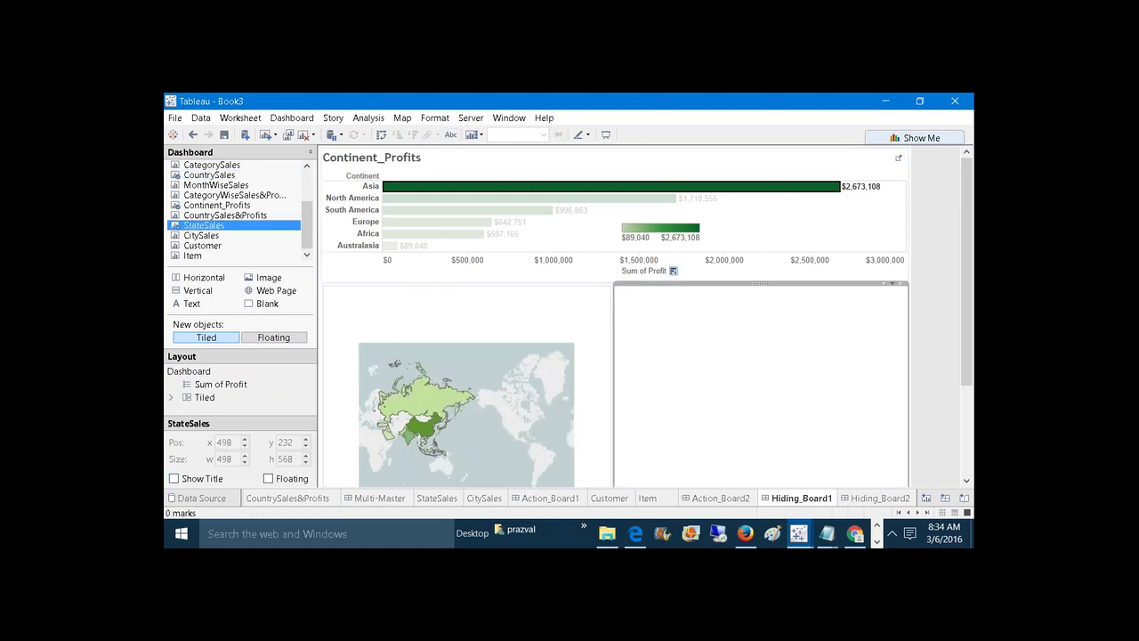
Clear the Asia selection in Continent_Profits and show Hiding_Board1 in presentation mode.
left_click(725, 233)
left_click(725, 232)
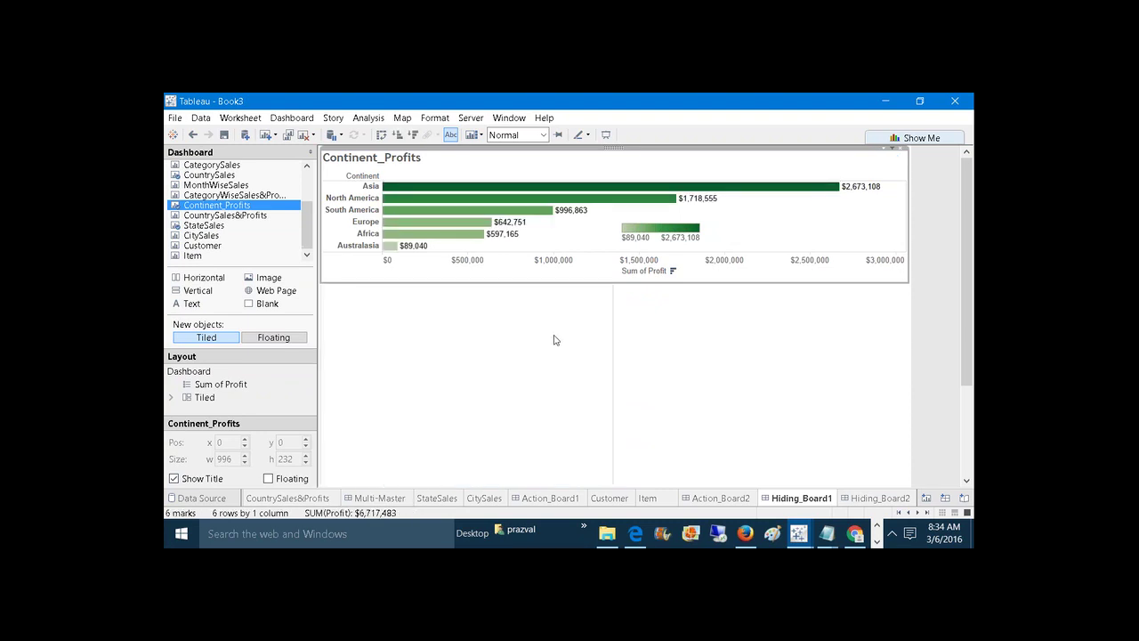
left_click(607, 134)
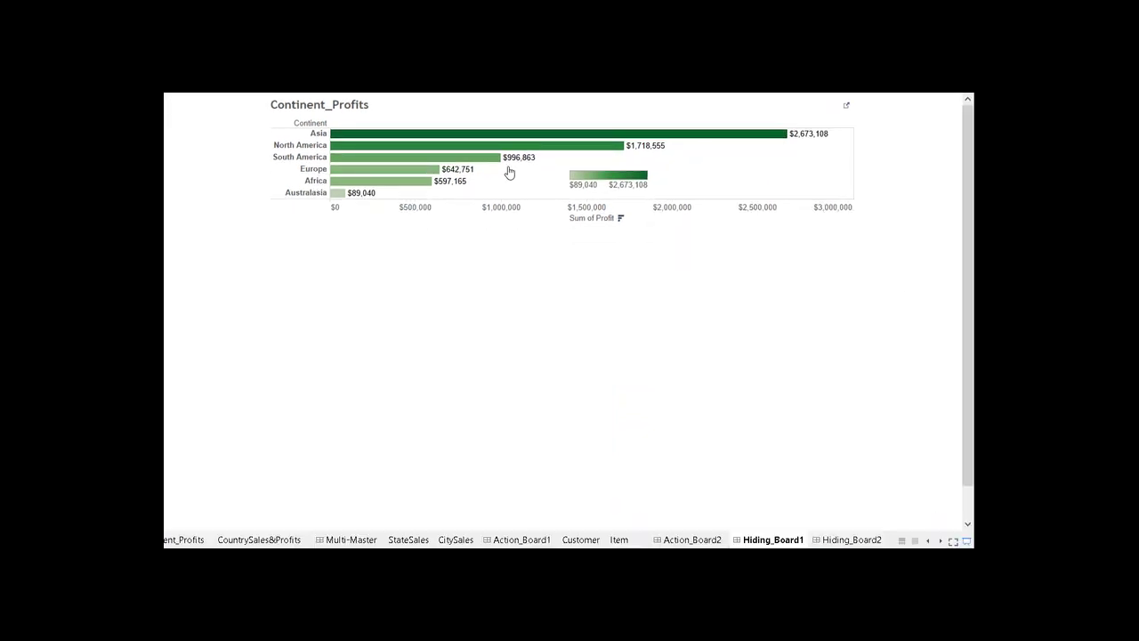
Test the drill-down in presentation mode by selecting Australasia, Australia and New South Wales in turn.
mouse_move(430, 188)
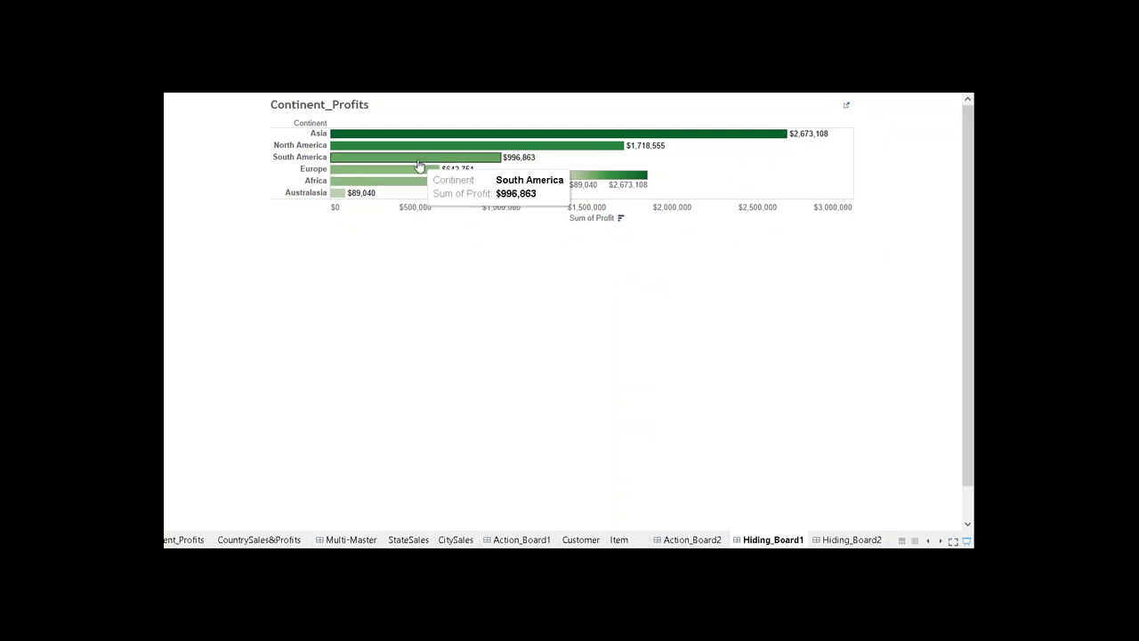
left_click(342, 195)
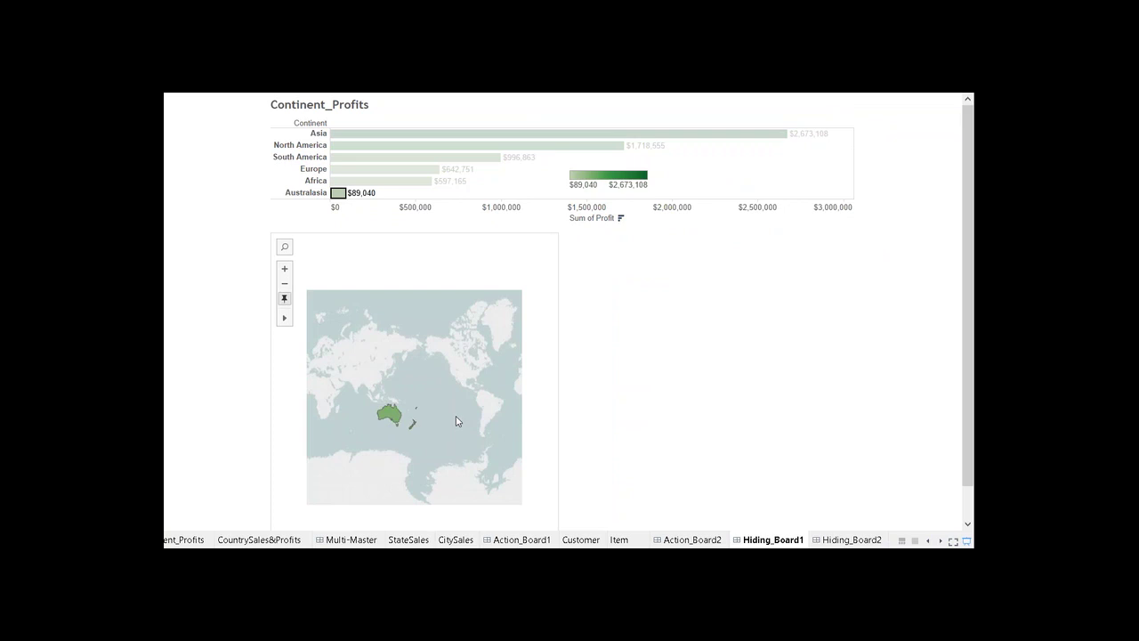
left_click(397, 421)
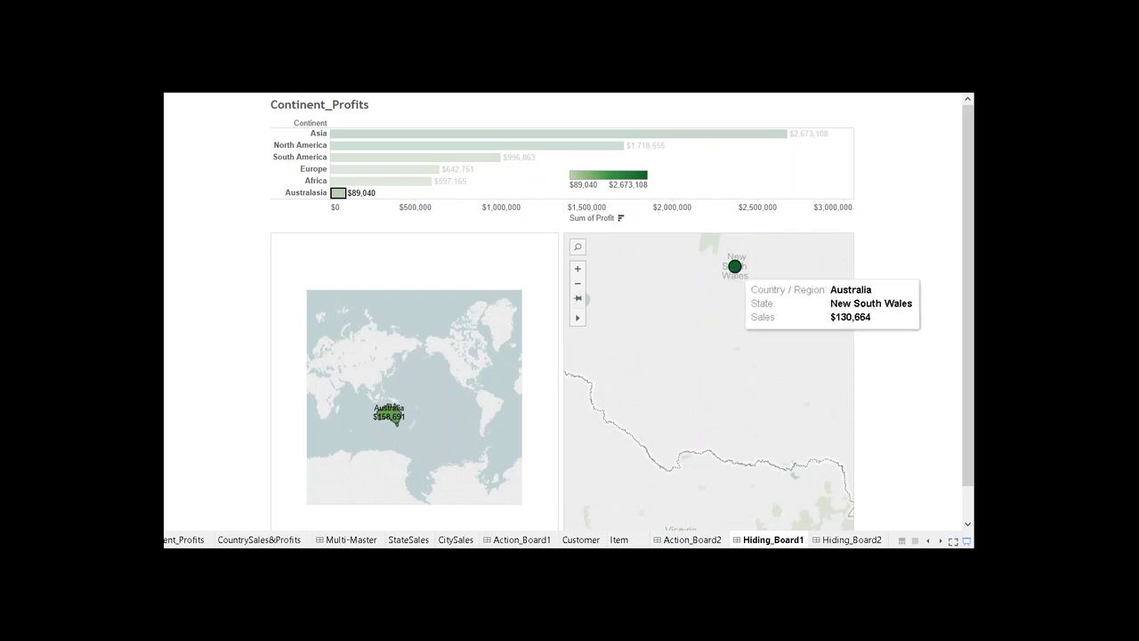
left_click(735, 267)
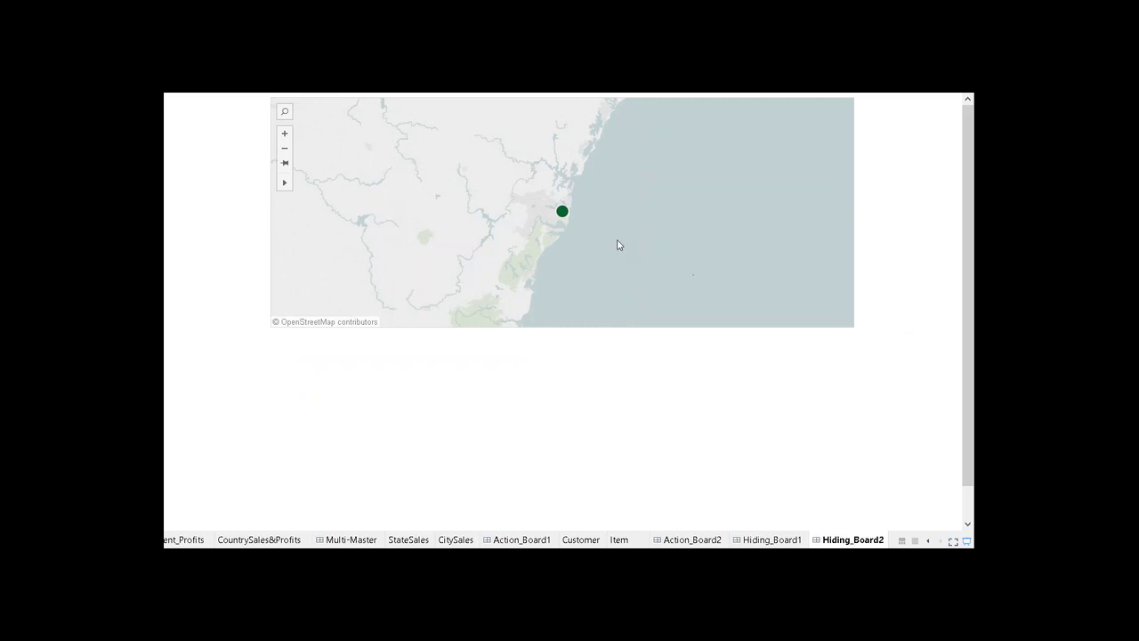
Select the Sydney mark on Hiding_Board2 to test the customer chart, clear it, and return to Hiding_Board1.
mouse_move(560, 212)
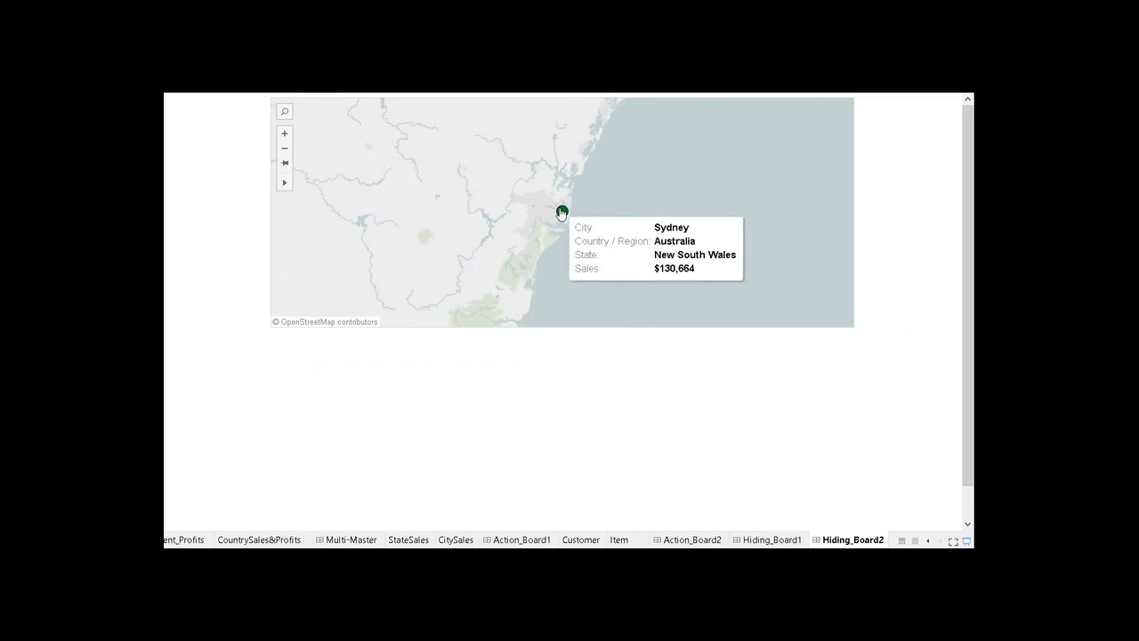
left_click(562, 212)
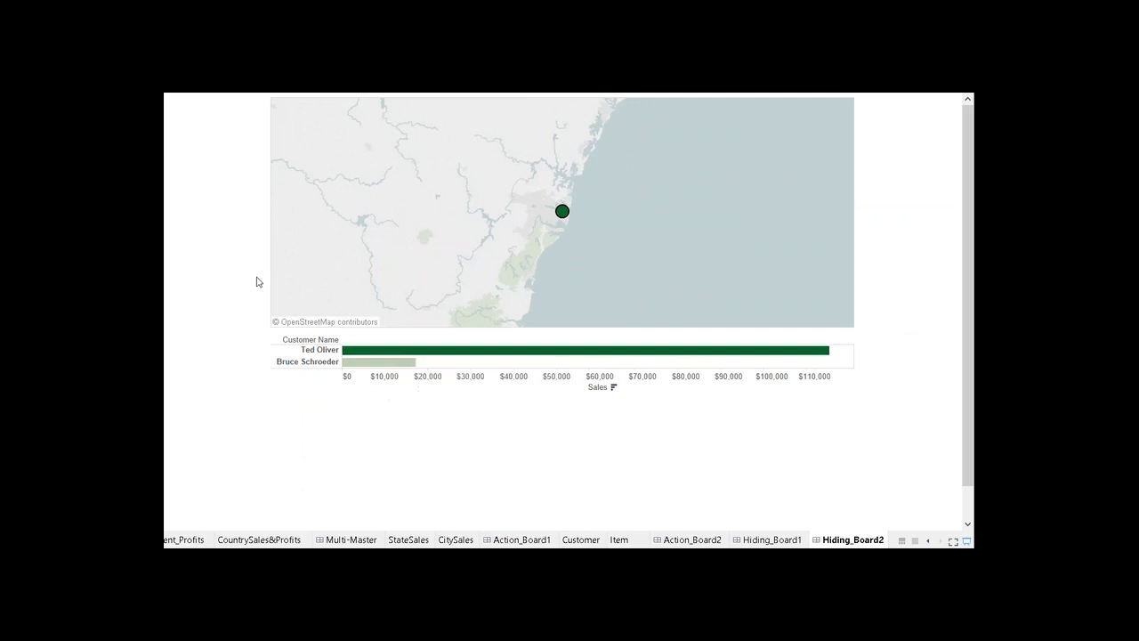
left_click(675, 229)
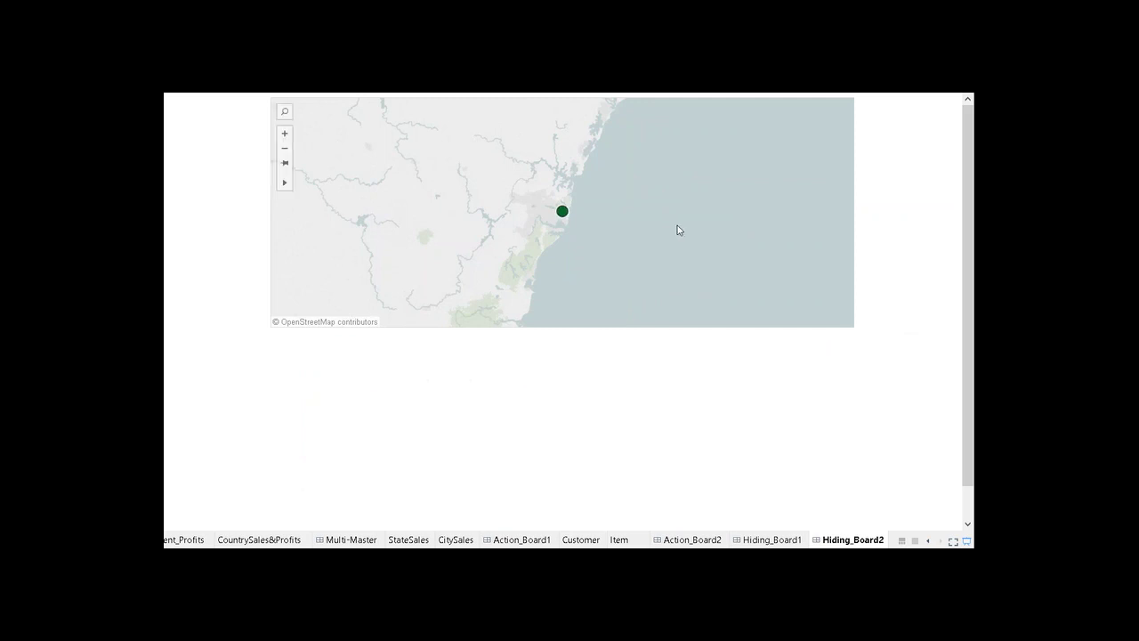
left_click(772, 539)
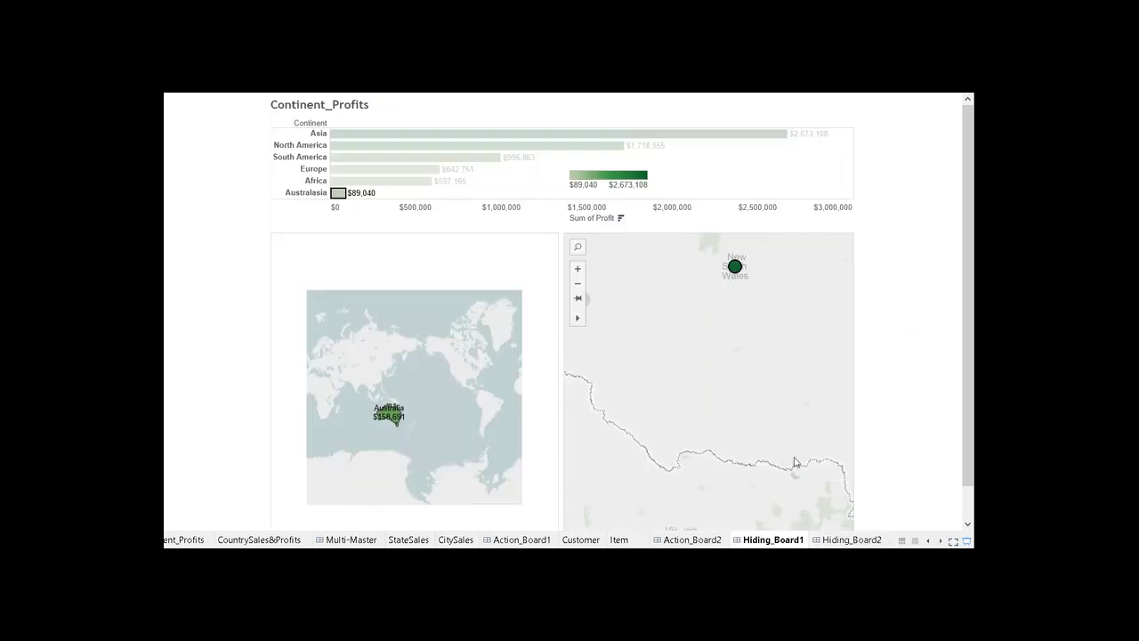
Reset the state map's view on Hiding_Board1 and clear the Australia and Australasia selections to test hiding of the dependent sheets.
scroll(795, 428, "up", 3)
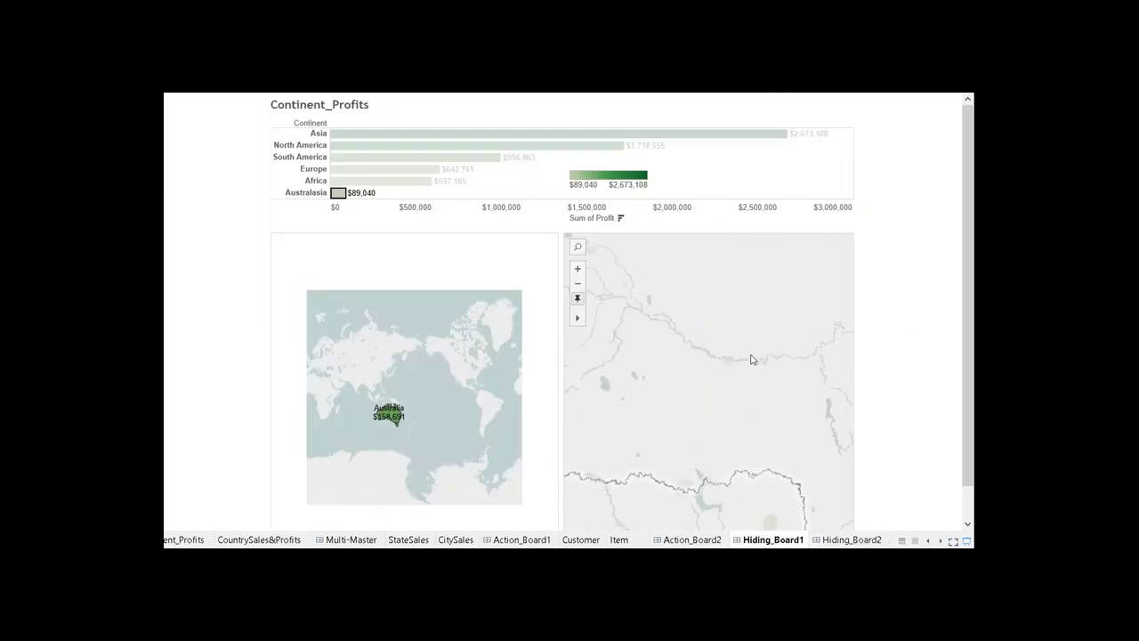
left_click(577, 299)
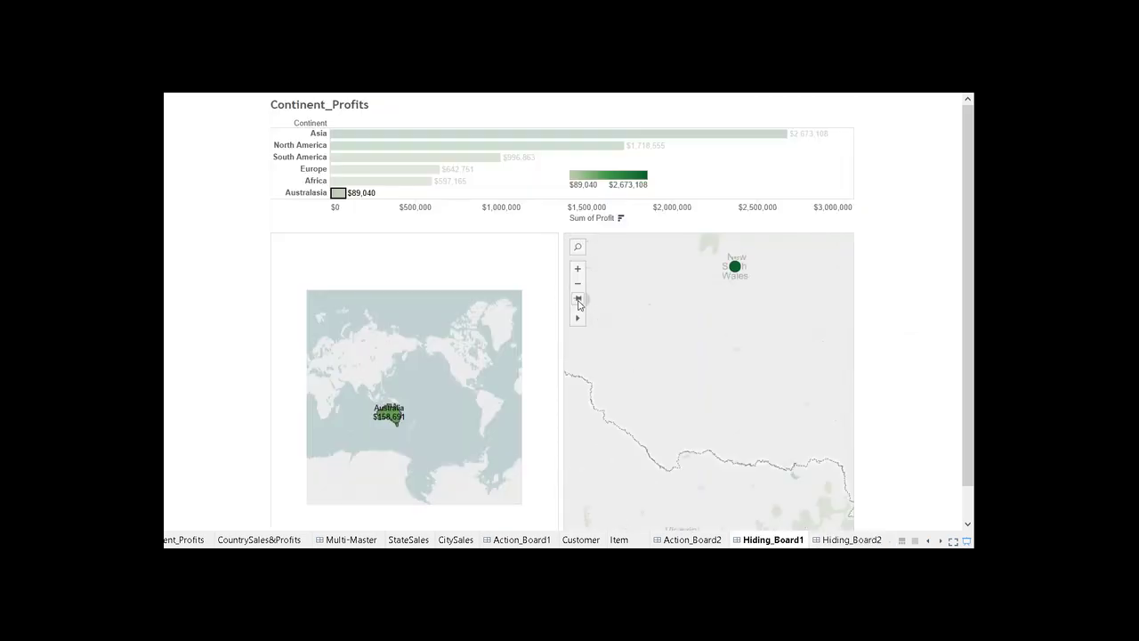
mouse_move(493, 293)
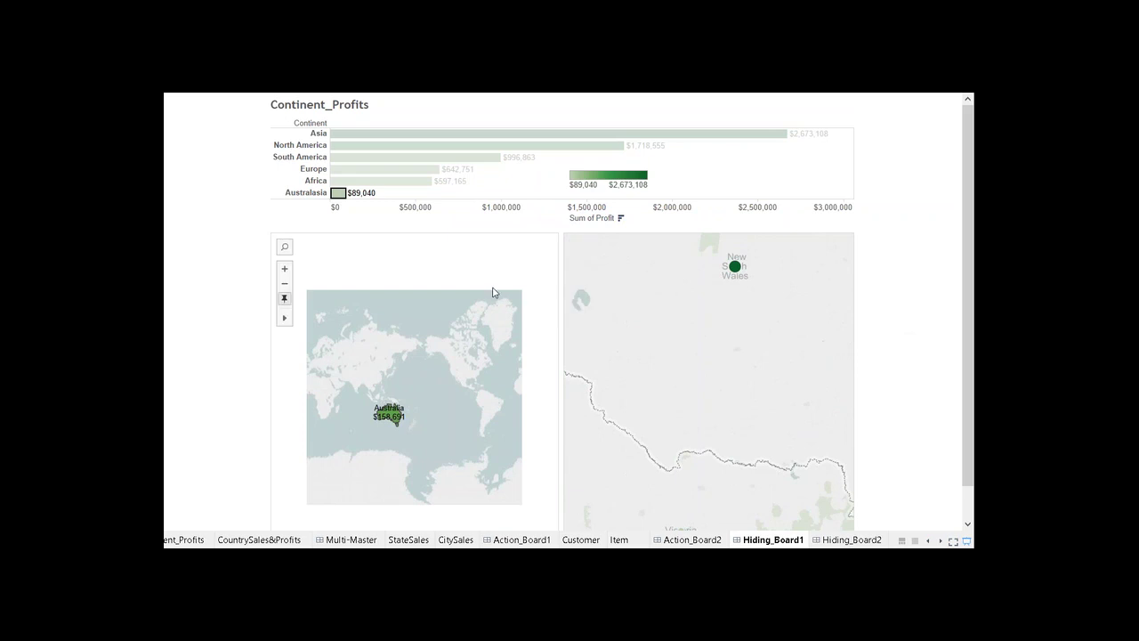
left_click(446, 272)
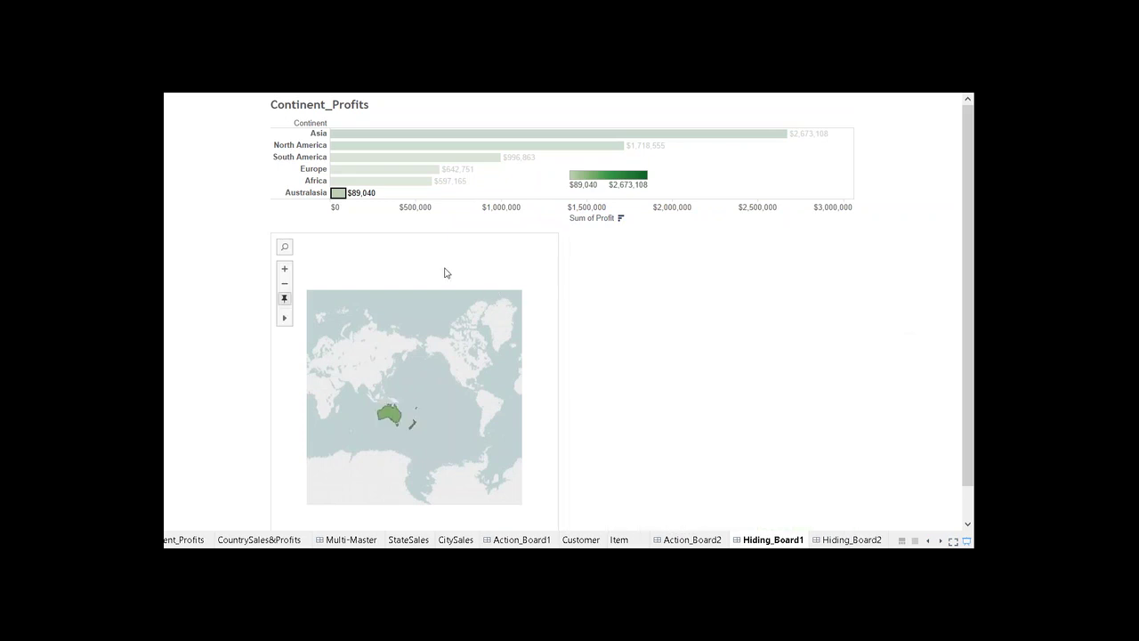
left_click(697, 178)
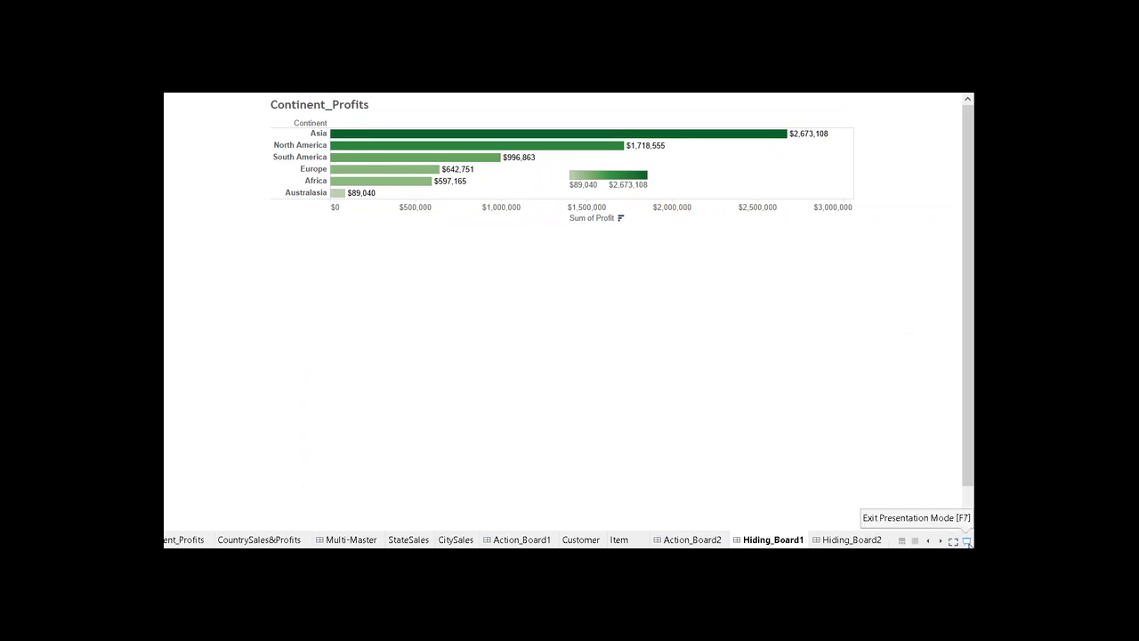
Exit presentation mode and switch to the Notepad task notes at the Task6 Sheet Selector Dashboard section.
left_click(967, 541)
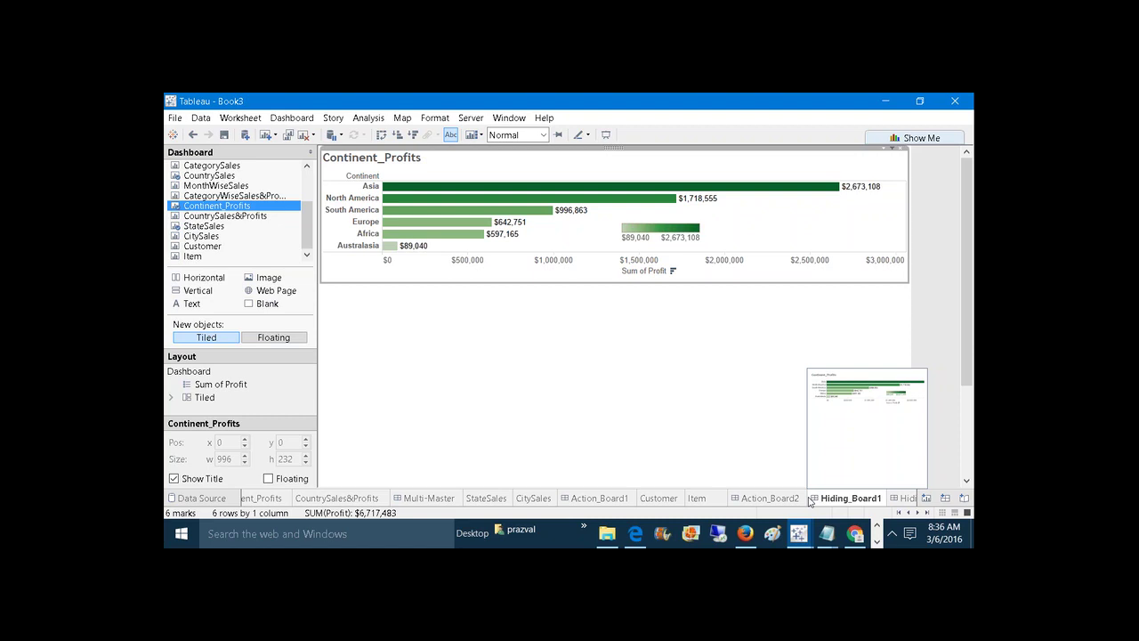
mouse_move(827, 533)
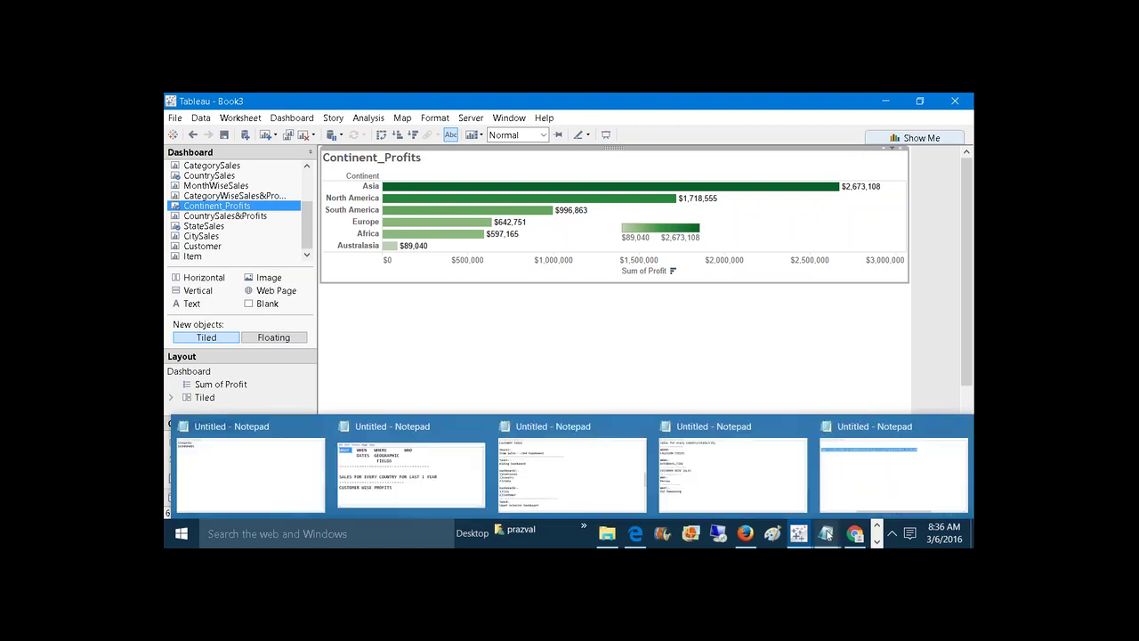
left_click(583, 477)
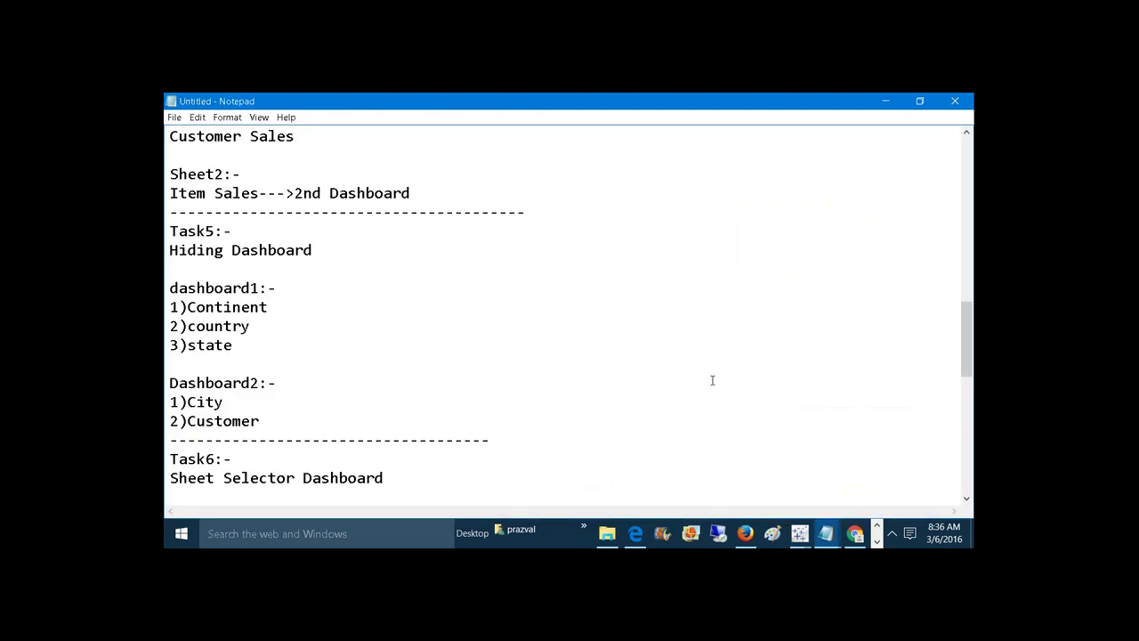
left_click_drag(966, 353, 966, 384)
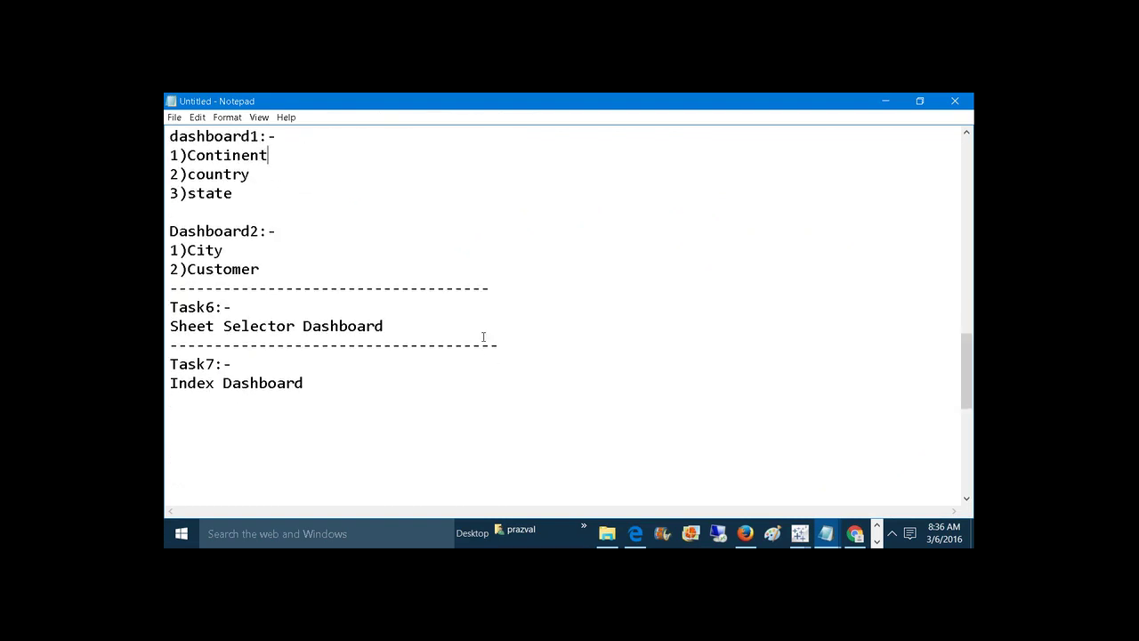
List Year, Quarter and Month on separate lines under the Task6 heading Sheet Selector Dashboard, after a blank line.
left_click(449, 329)
key("Return")
key("Return")
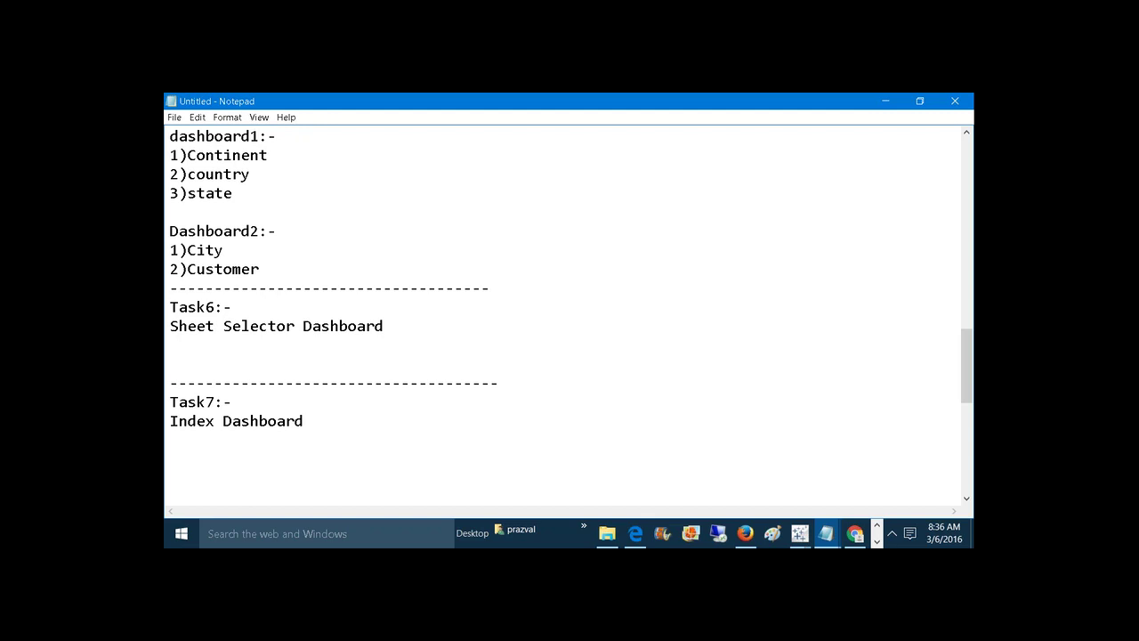
type("Year")
key("Return")
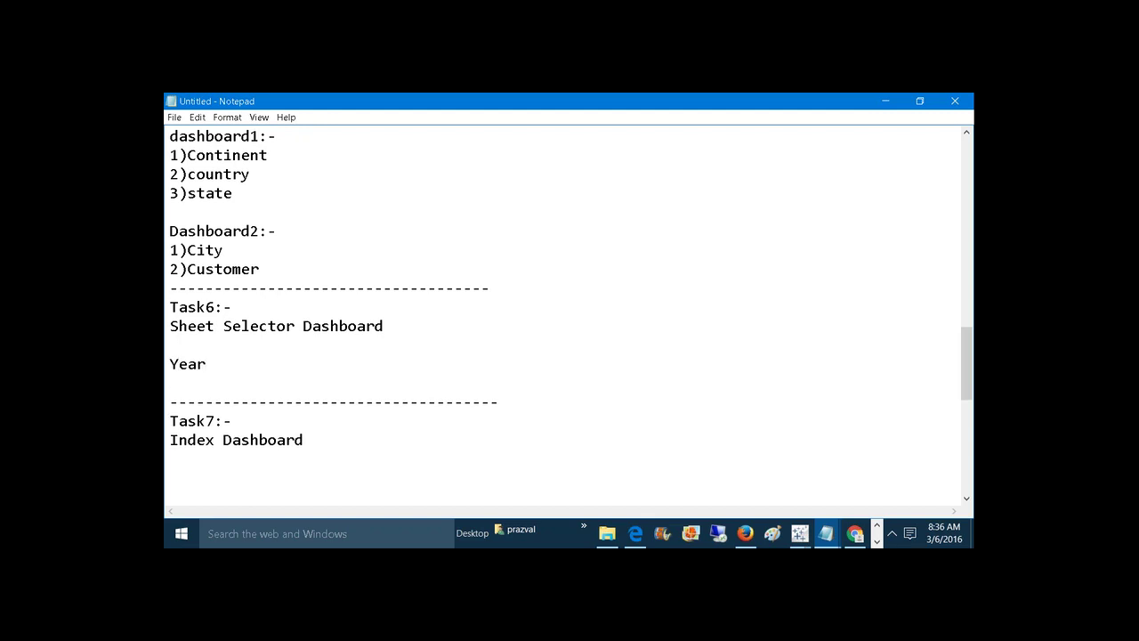
type("Quarter")
key("Return")
type("Month")
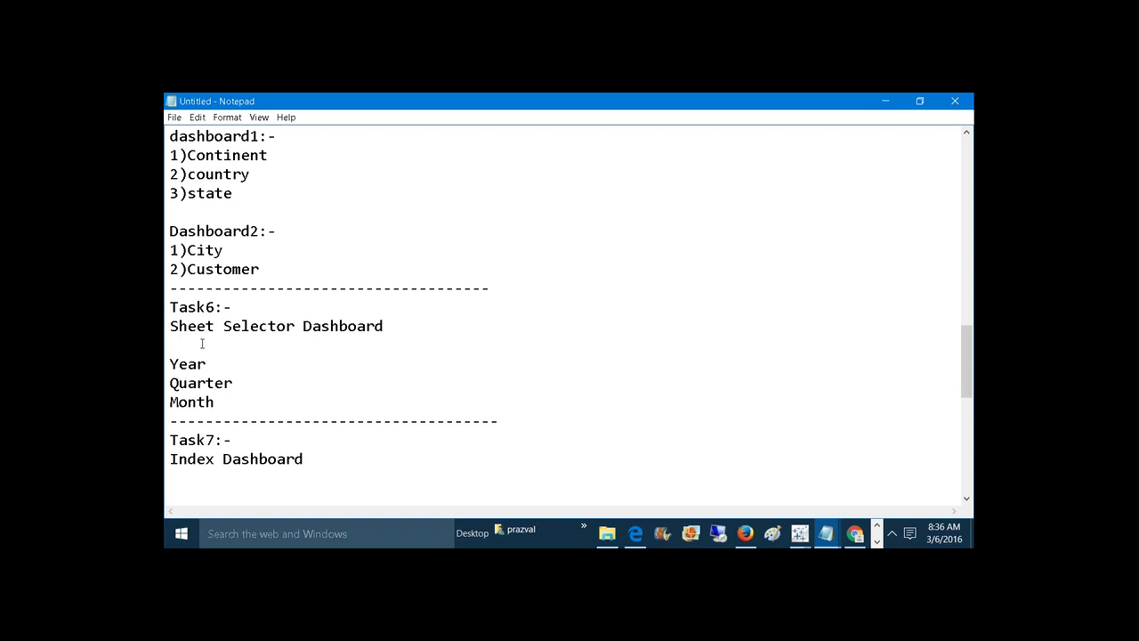
left_click(246, 386)
left_click(223, 401)
Switch back to Tableau and hide all worksheets used by the Hiding_Board1, Hiding_Board2 and Action_Board2 dashboards.
mouse_move(801, 534)
left_click(863, 483)
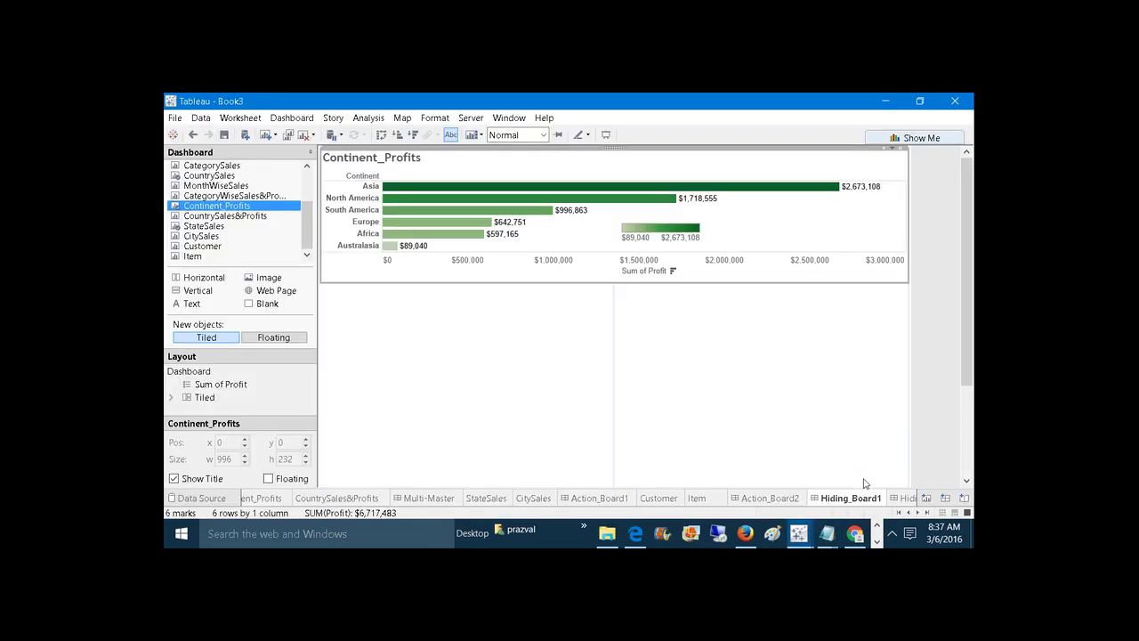
right_click(832, 497)
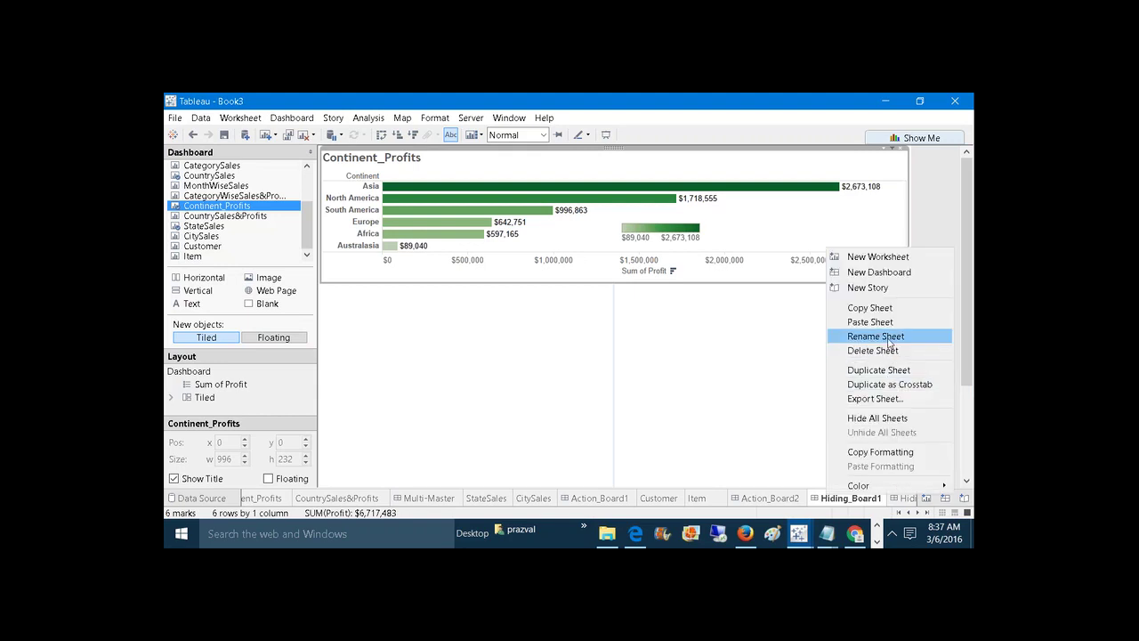
left_click(877, 418)
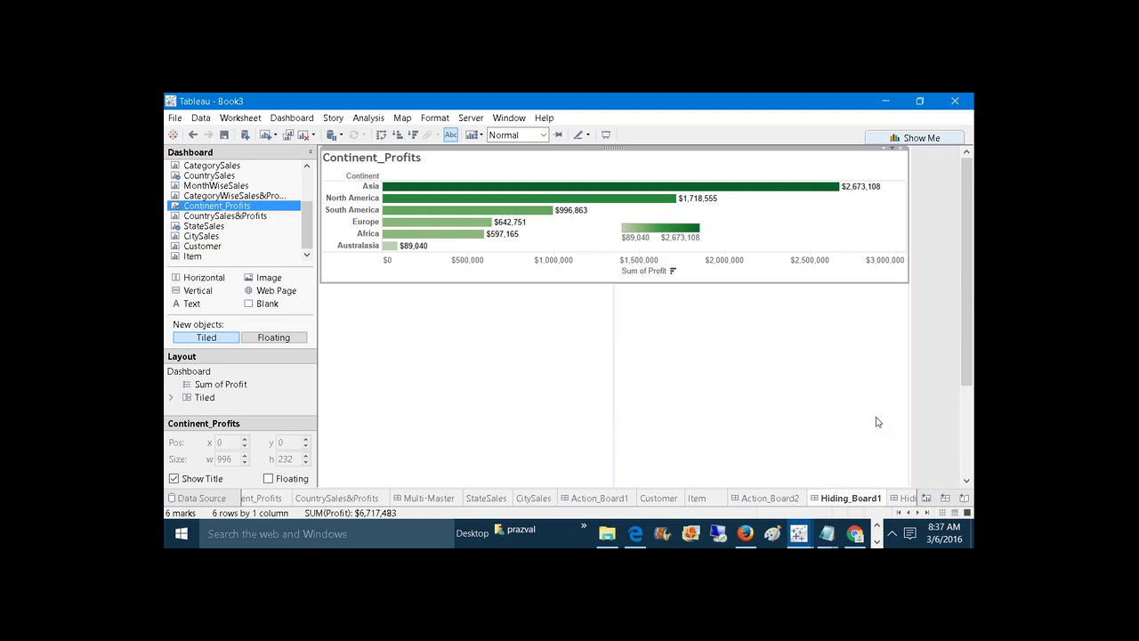
right_click(851, 497)
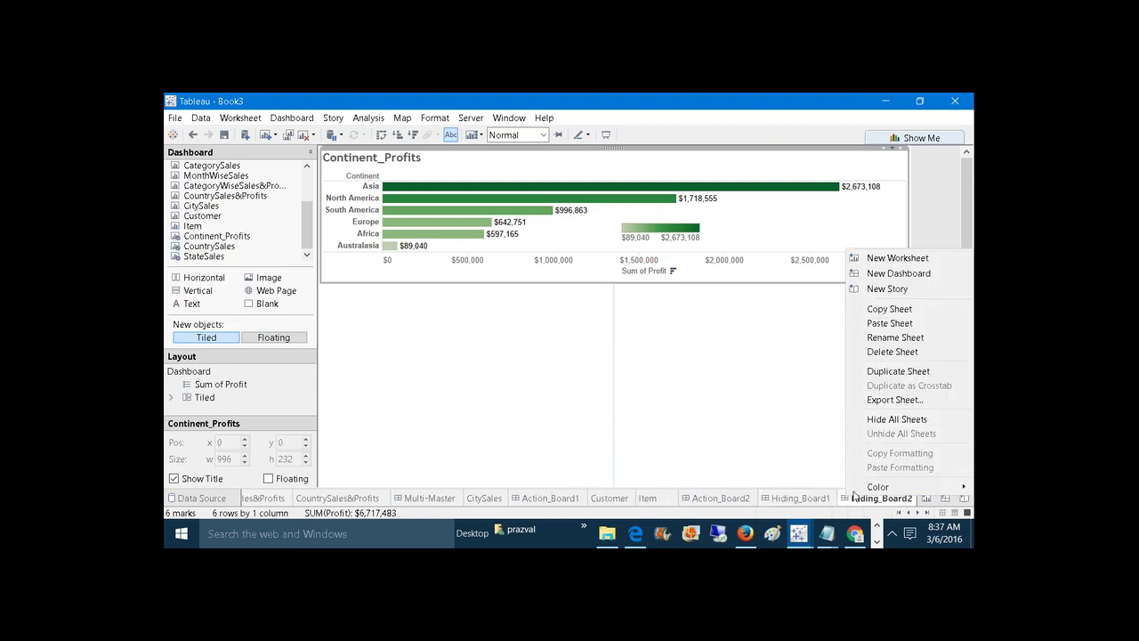
left_click(896, 419)
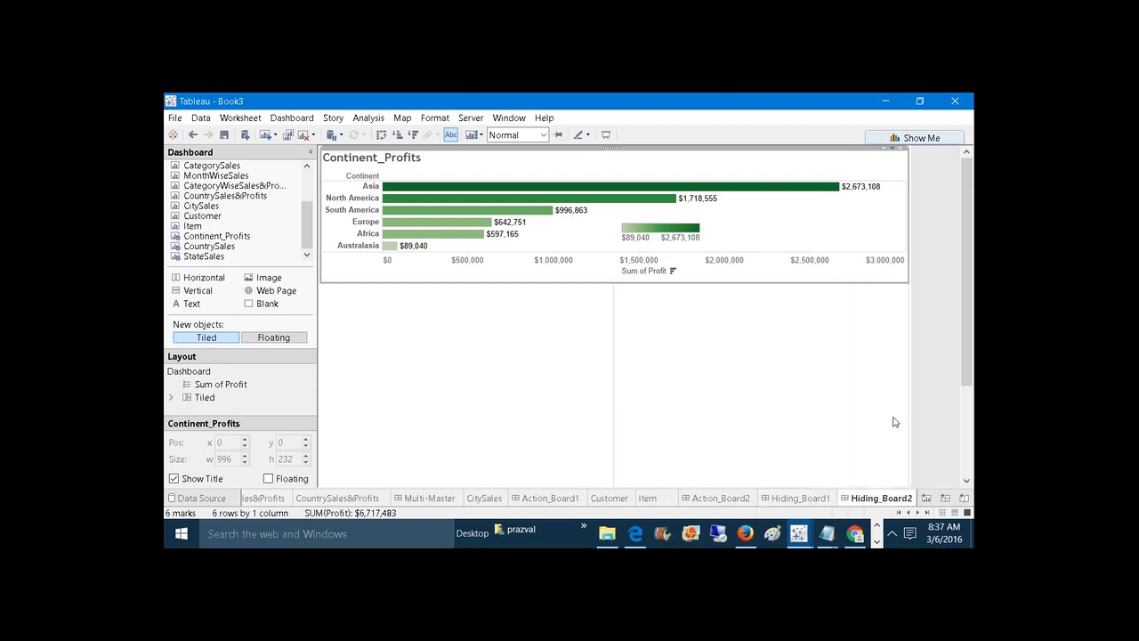
right_click(730, 498)
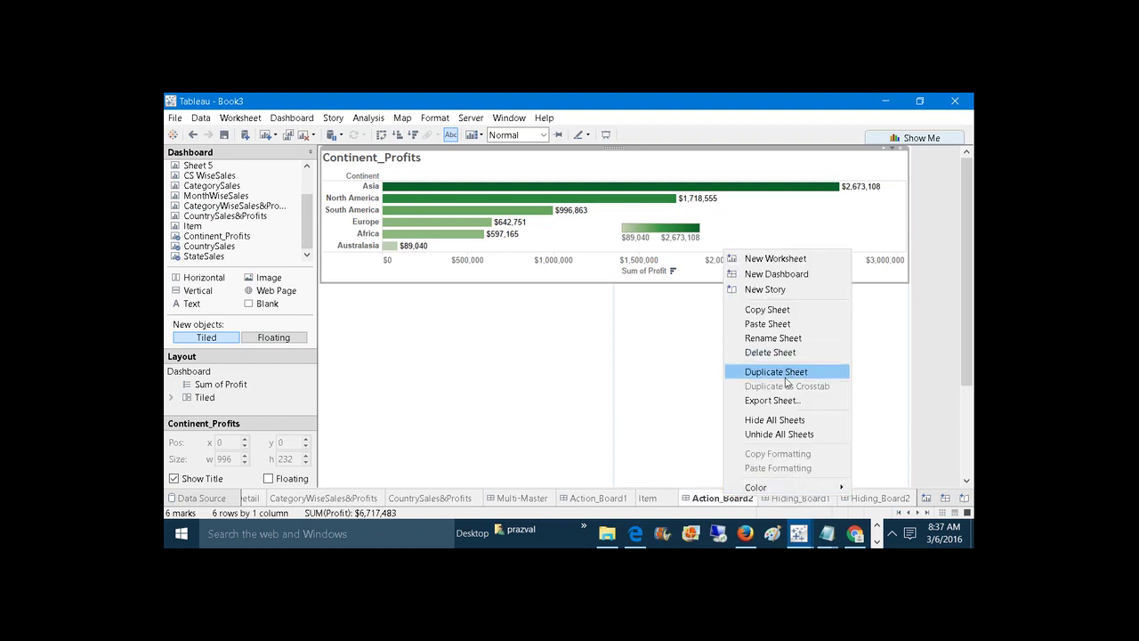
left_click(772, 420)
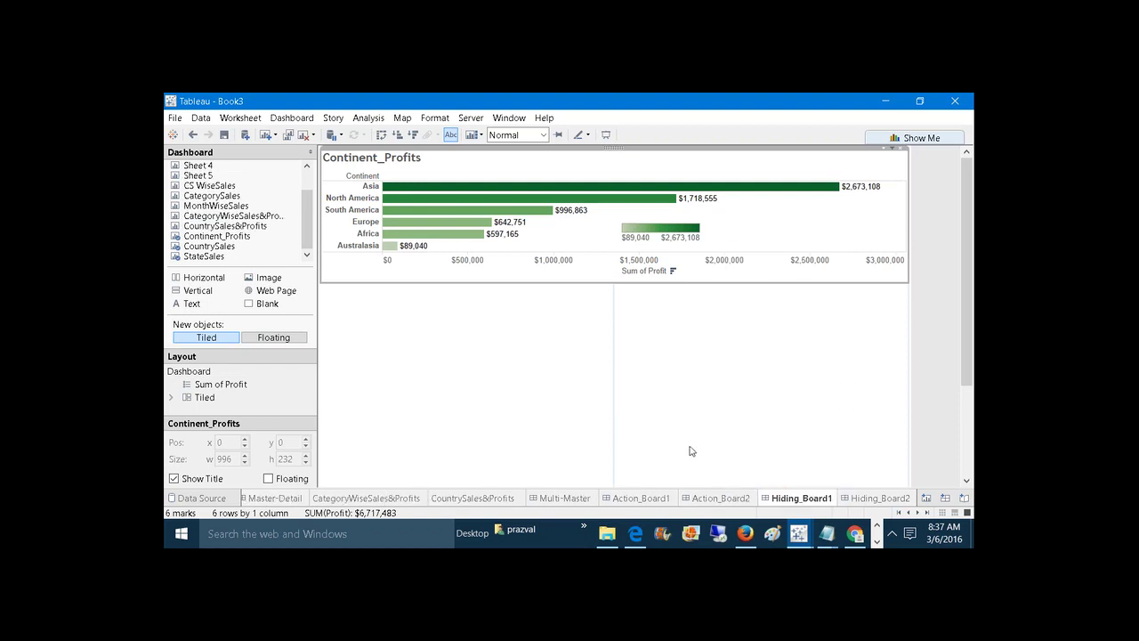
Check Multi-Master for sheets to hide, and hide all worksheets used by the Master-Detail dashboard.
right_click(576, 504)
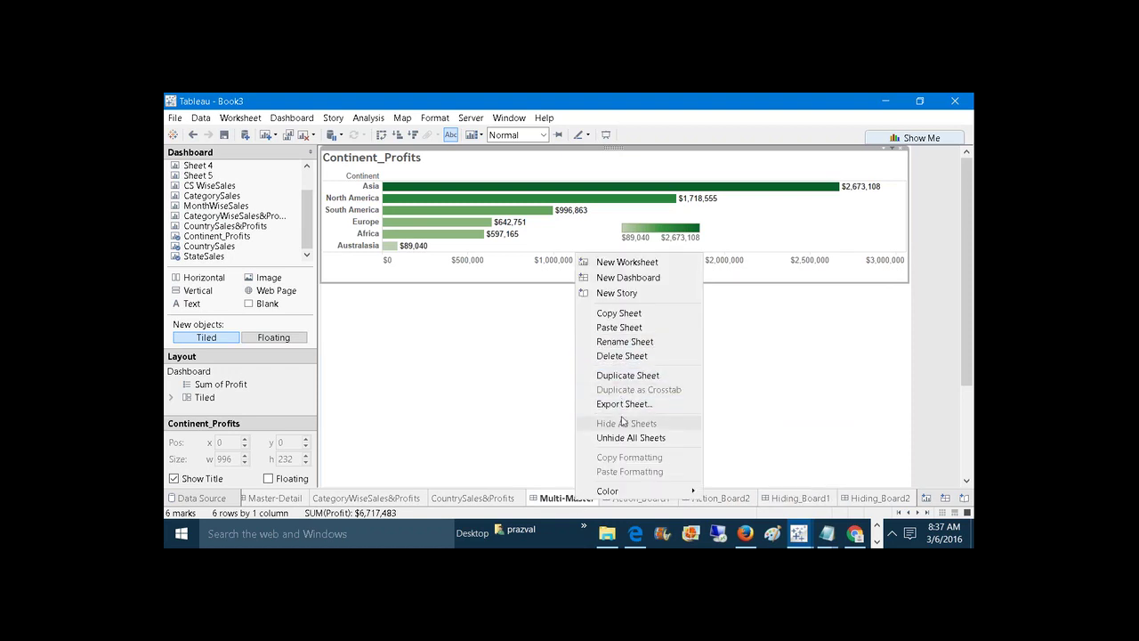
left_click(557, 424)
left_click(419, 472)
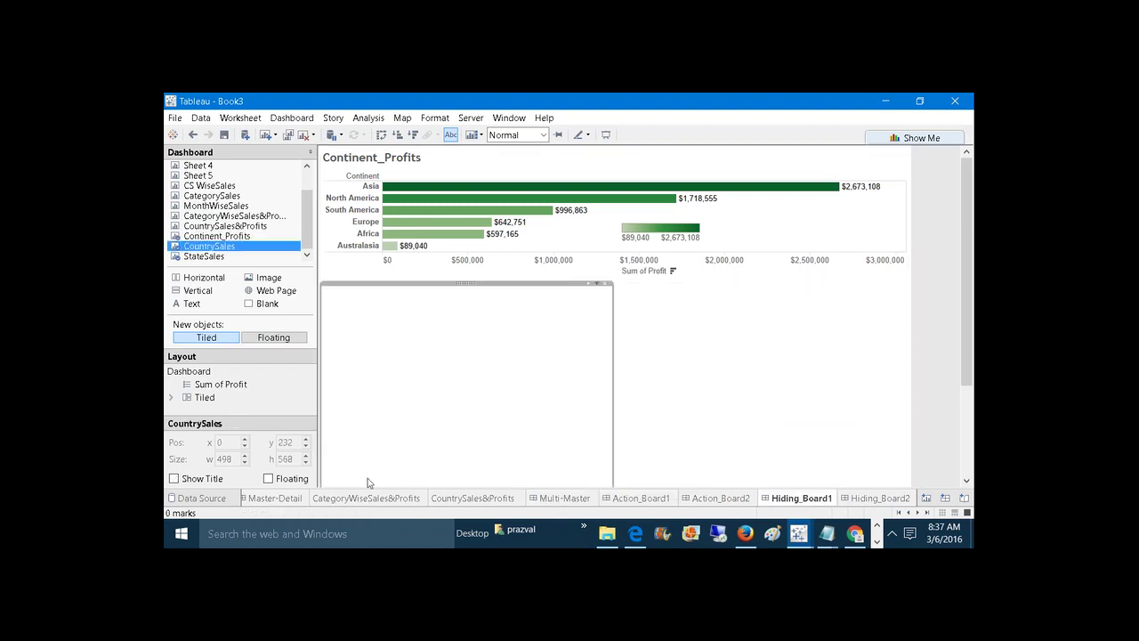
right_click(297, 501)
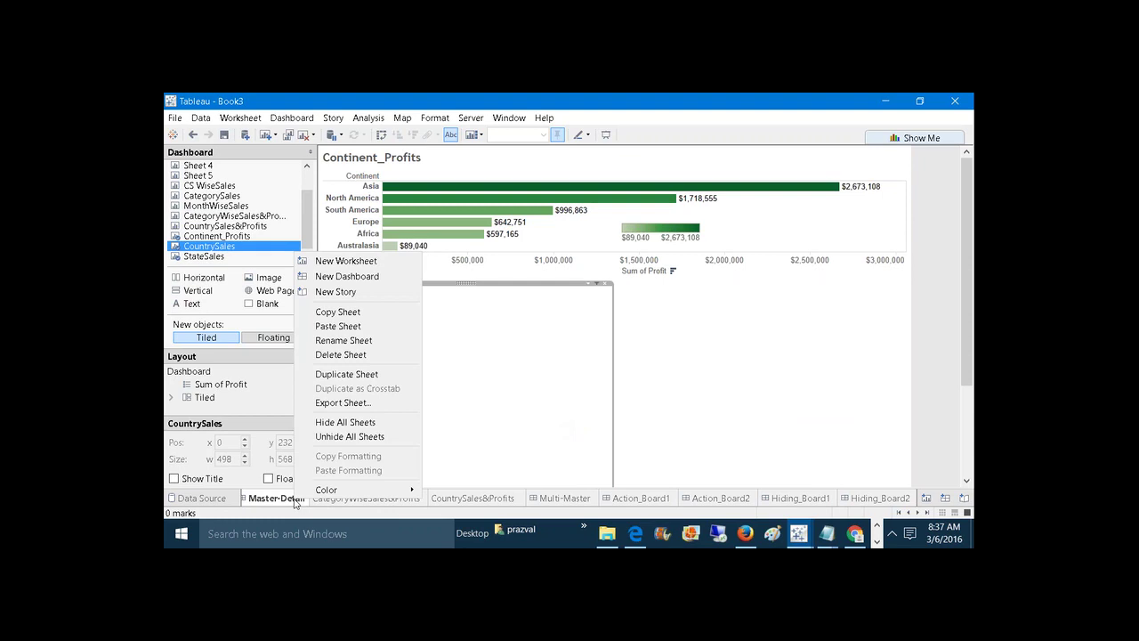
left_click(345, 422)
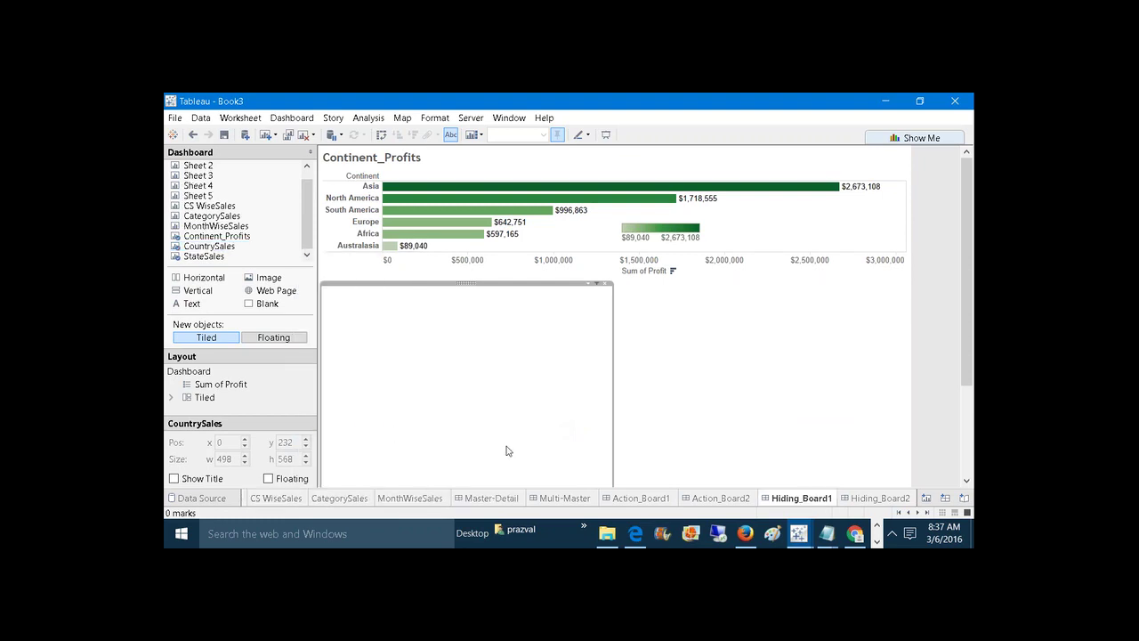
Check the sheet options of the Multi-Master, Action_Board and Hiding_Board dashboards for worksheets still left to hide.
right_click(629, 501)
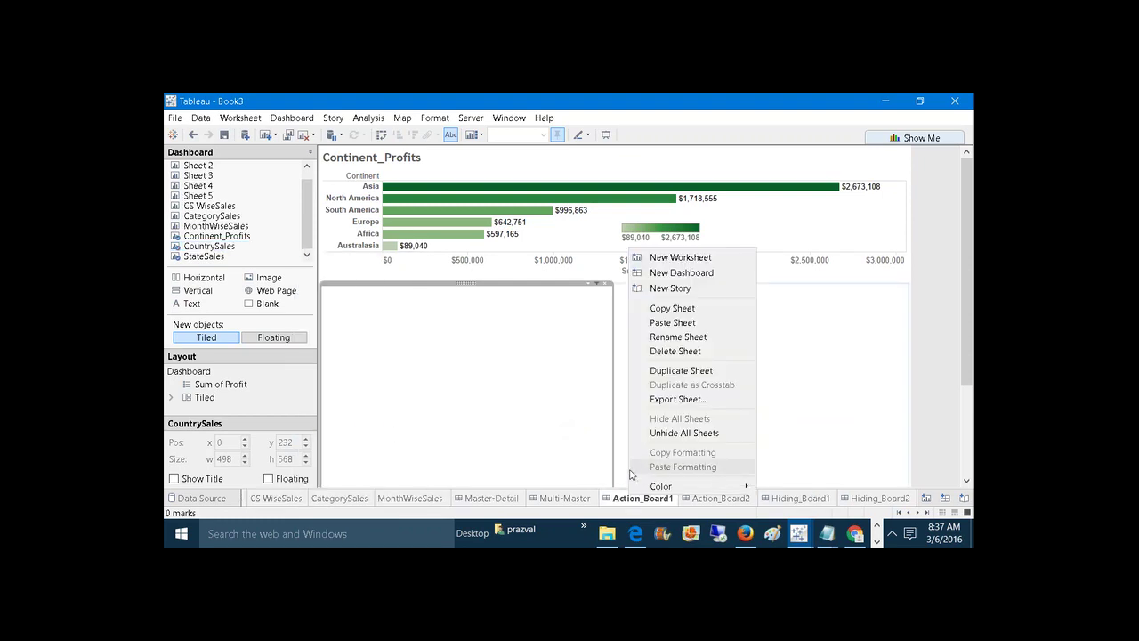
right_click(585, 499)
left_click(766, 459)
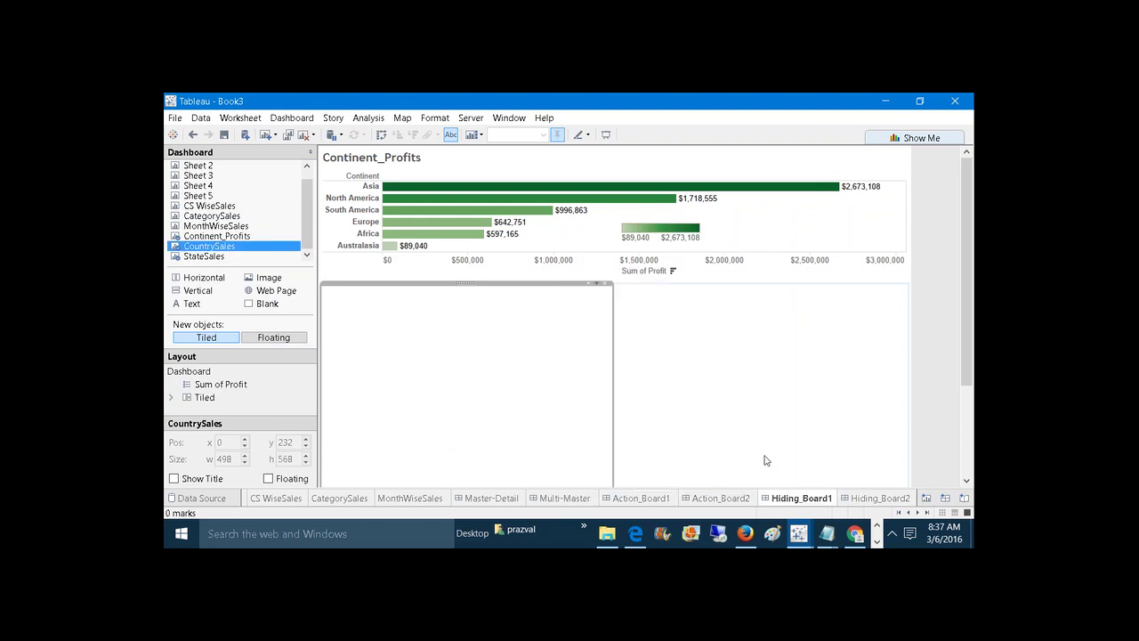
right_click(703, 500)
left_click(688, 446)
right_click(777, 494)
left_click(740, 452)
right_click(876, 500)
left_click(781, 438)
Hide all worksheets used by Basic_Dashboard.
left_click(918, 512)
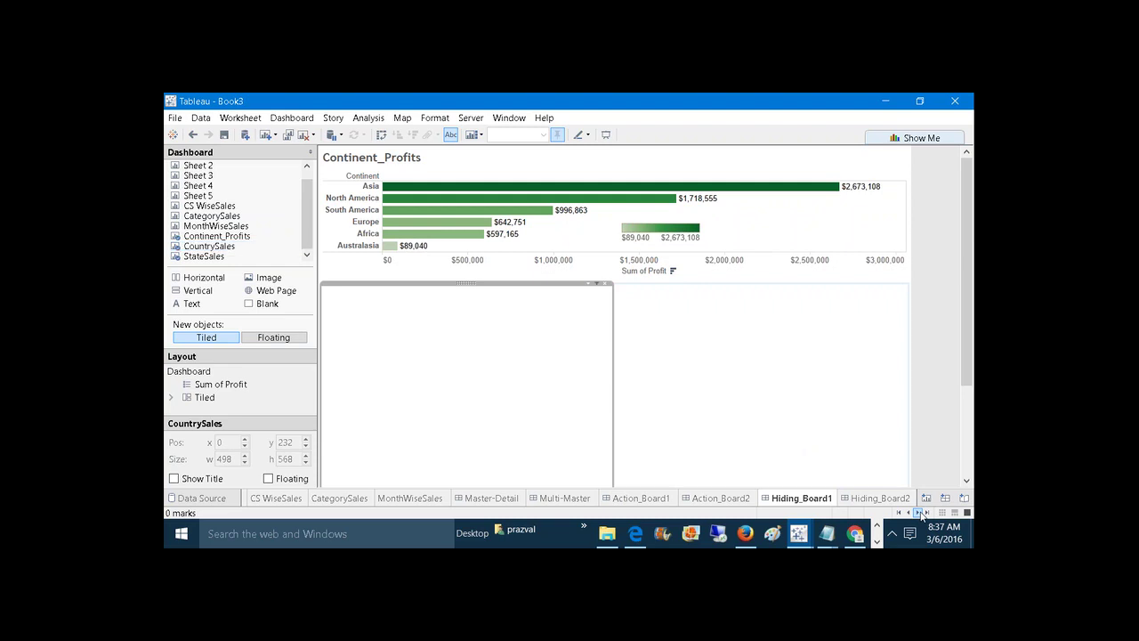
left_click(908, 512)
left_click(908, 512)
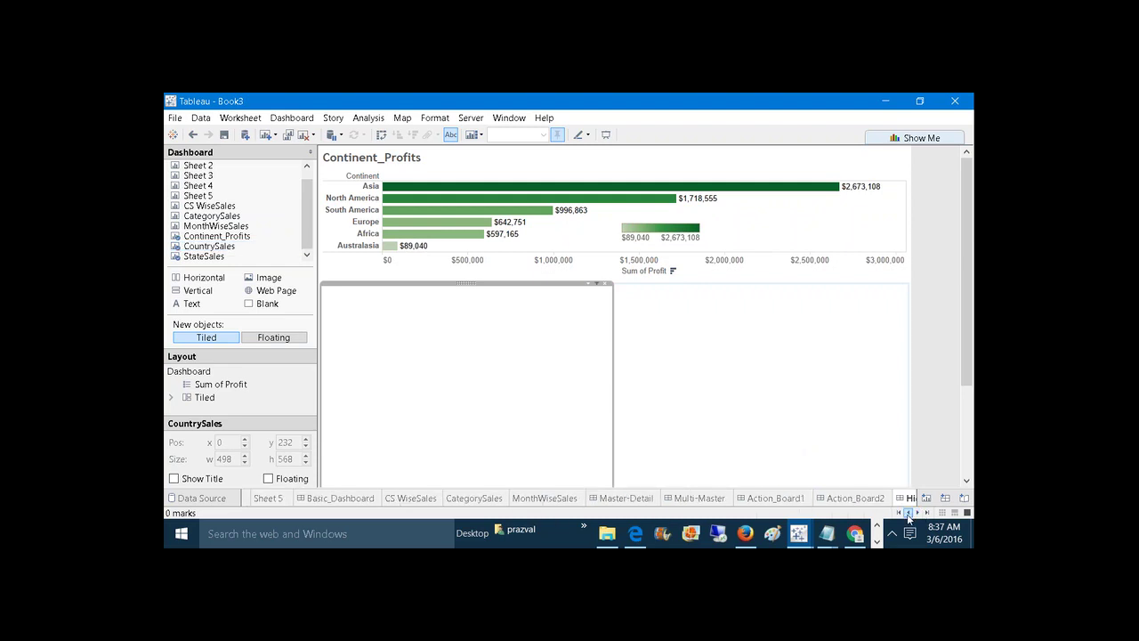
right_click(345, 500)
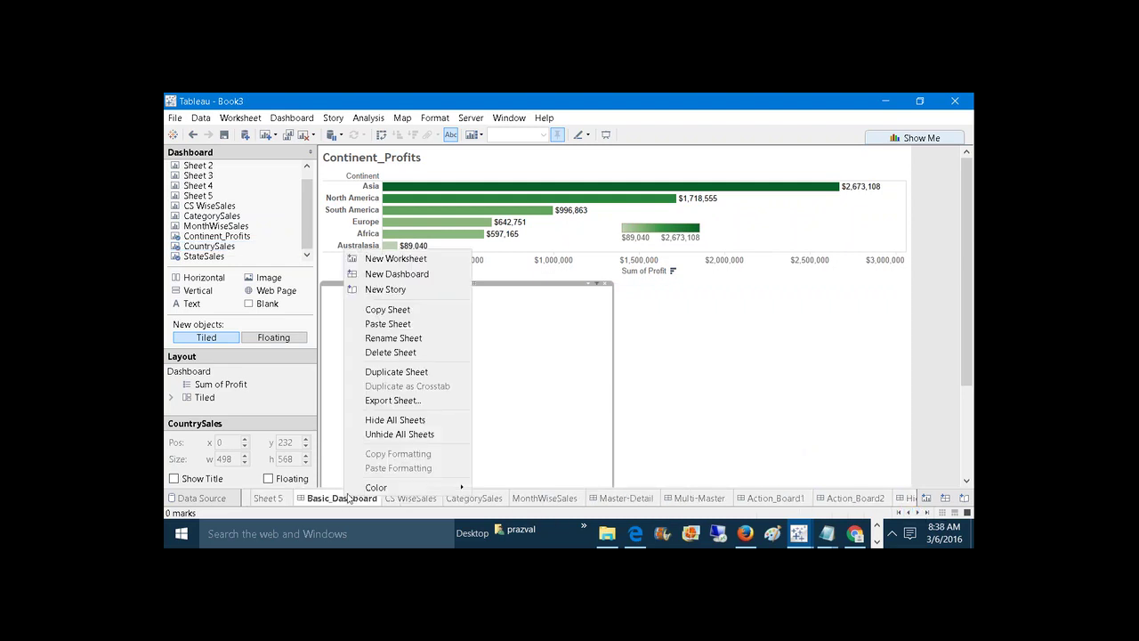
left_click(383, 419)
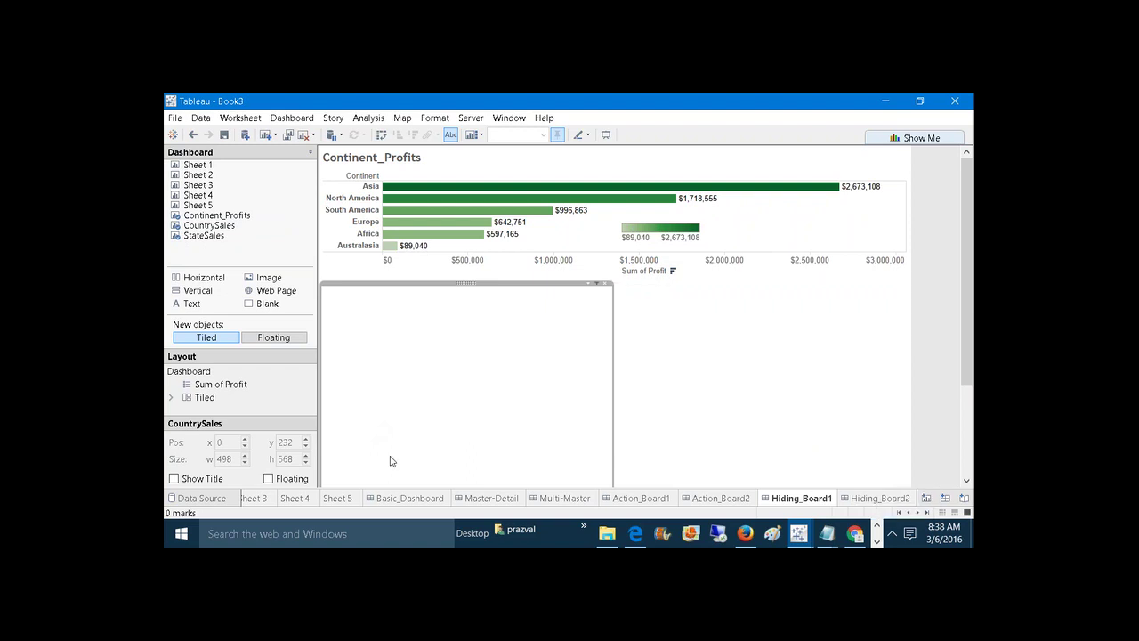
On Sheet 3, plot the sum of Sales by year of Order Date and color the line by Sales.
left_click(257, 500)
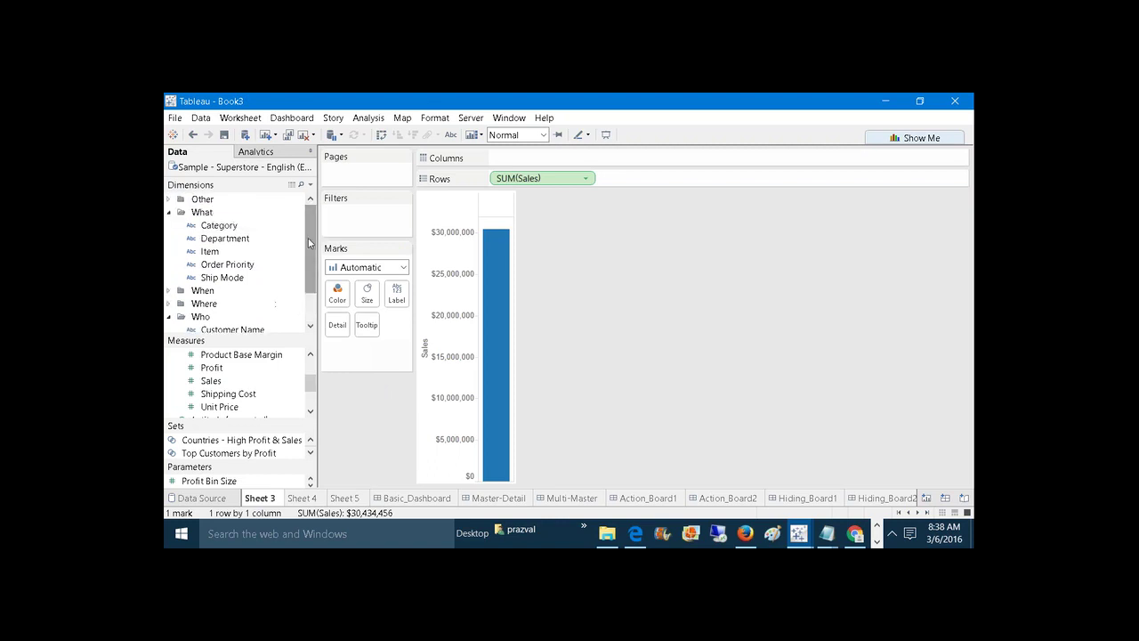
left_click(169, 290)
left_click_drag(225, 303, 534, 158)
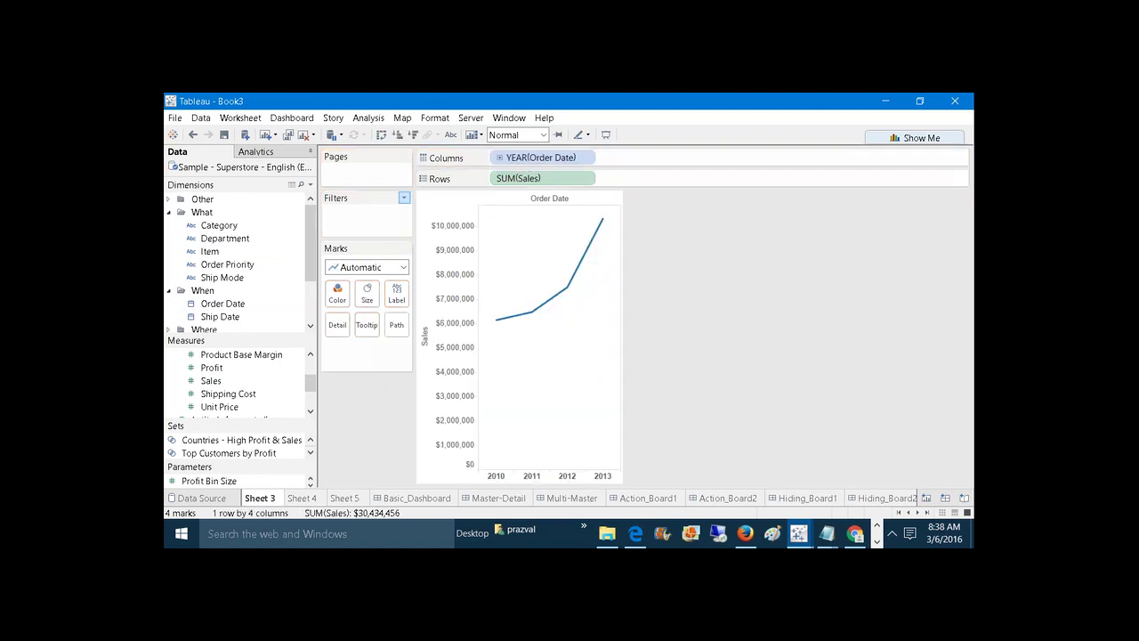
mouse_move(212, 380)
left_mouse_down()
mouse_move(335, 310)
mouse_move(337, 295)
left_mouse_up()
Rename Sheet 3 as YearSales.
right_click(270, 500)
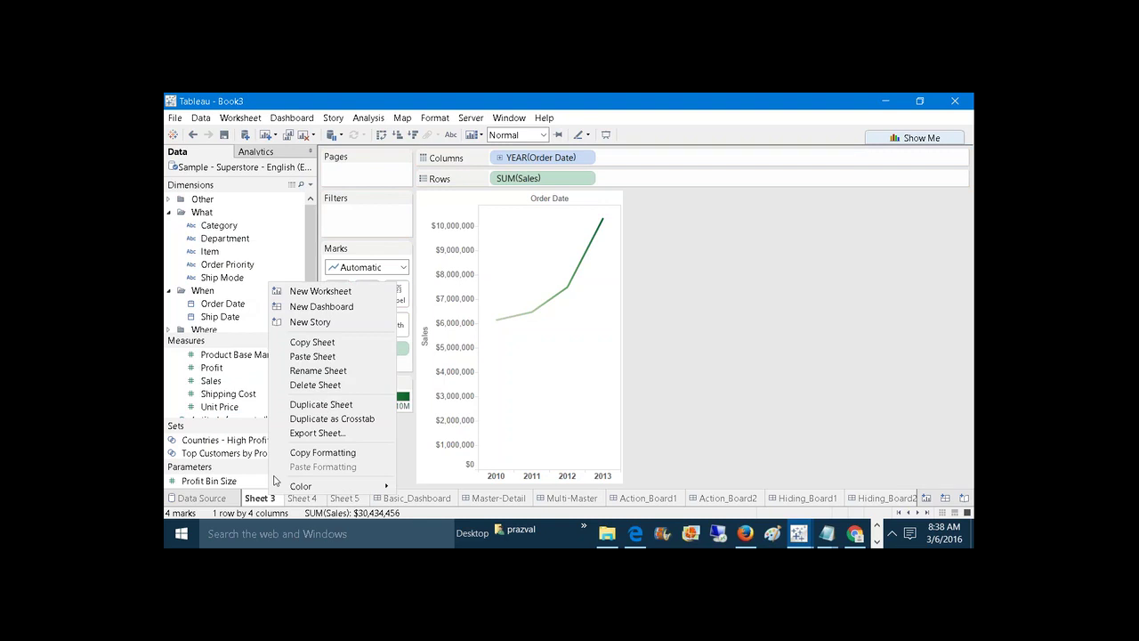
left_click(312, 373)
type("Yea")
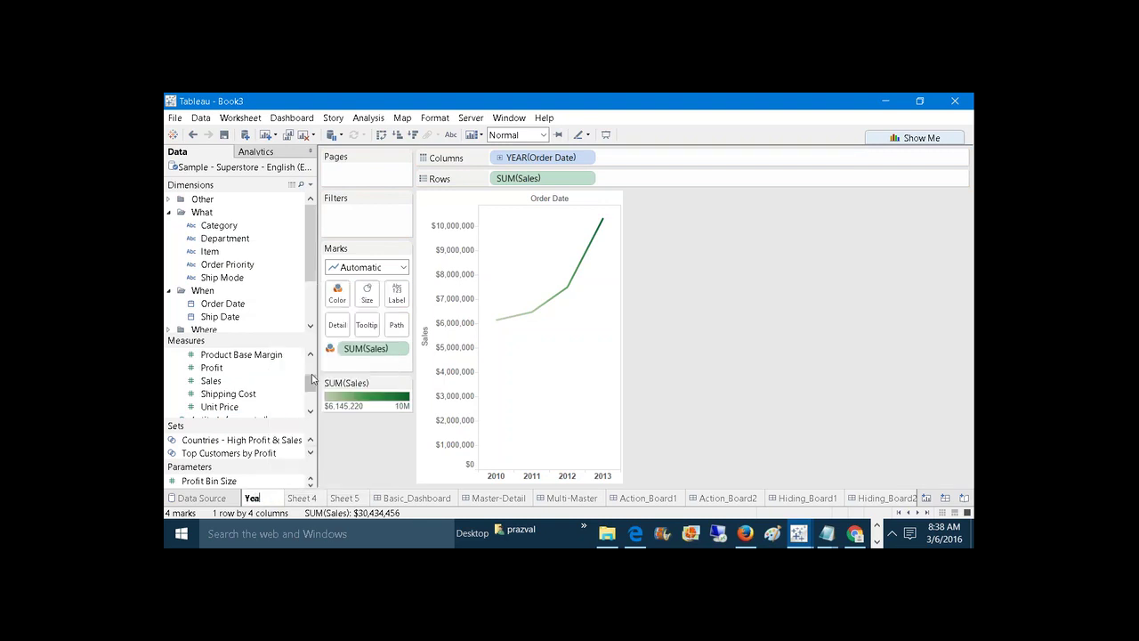
type("rSales")
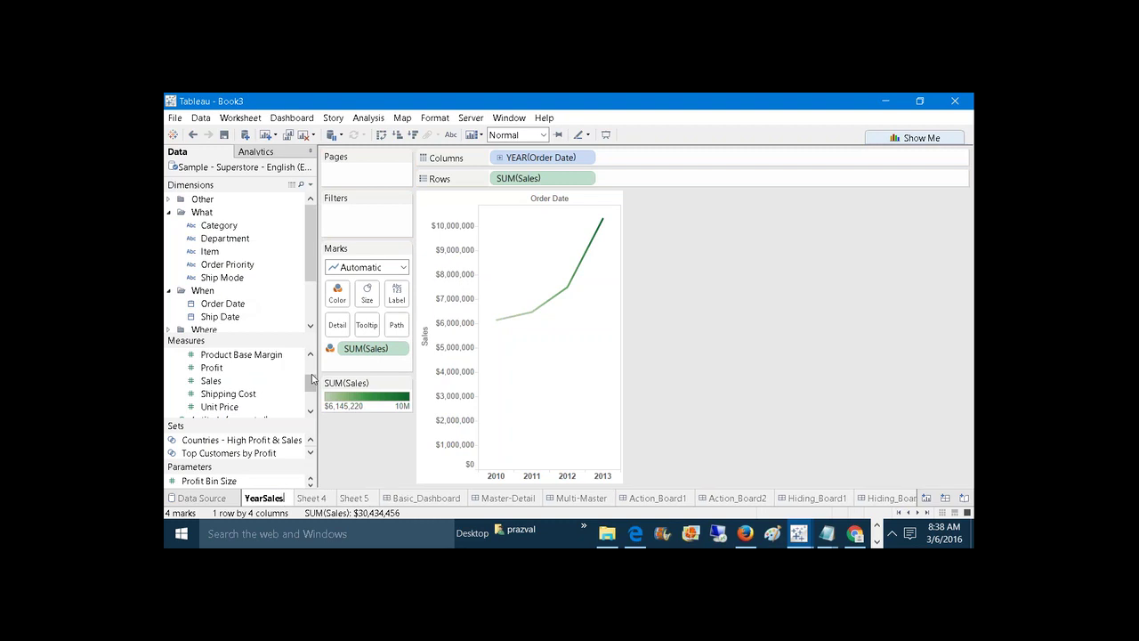
On Sheet 4, plot the sum of Sales by Order Date at the quarter level.
left_click(315, 498)
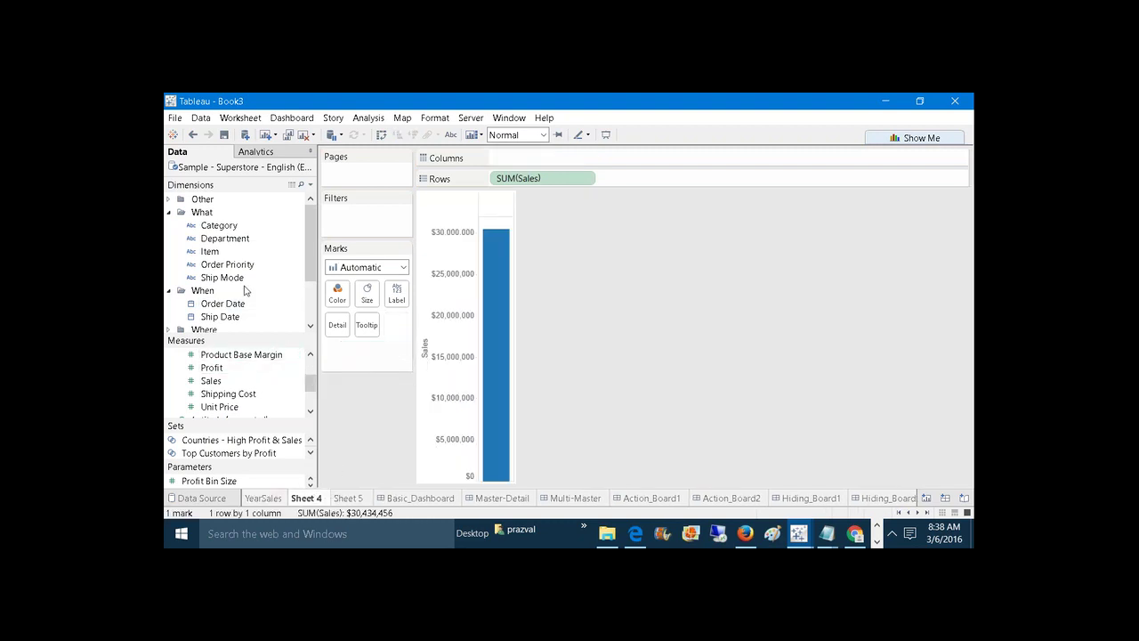
left_click_drag(230, 305, 539, 158)
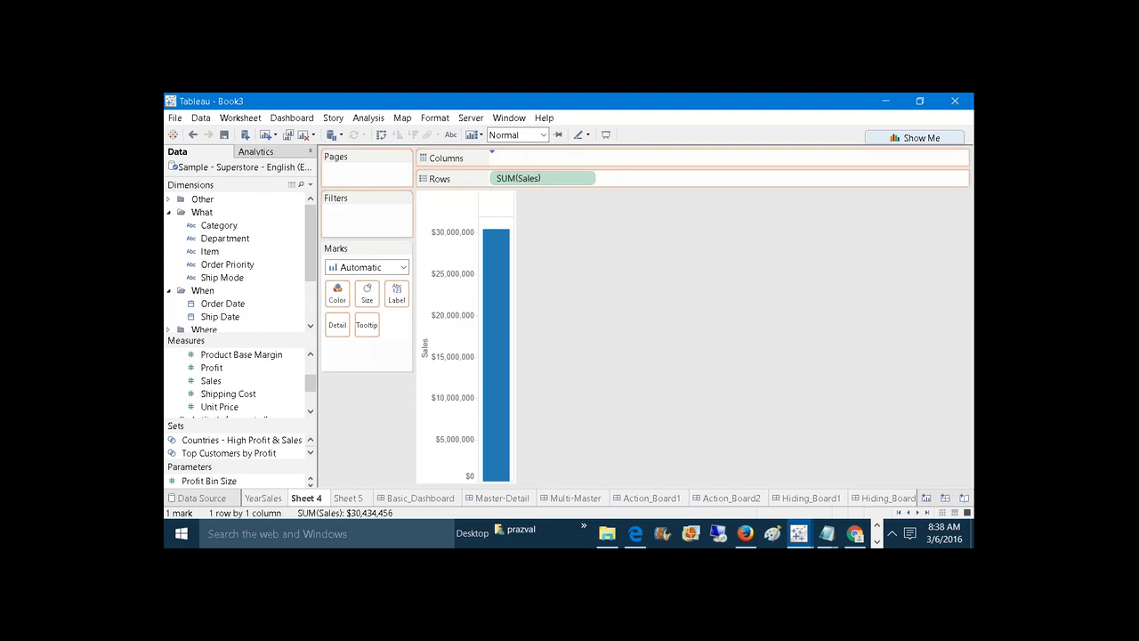
right_click(538, 157)
left_click(587, 239)
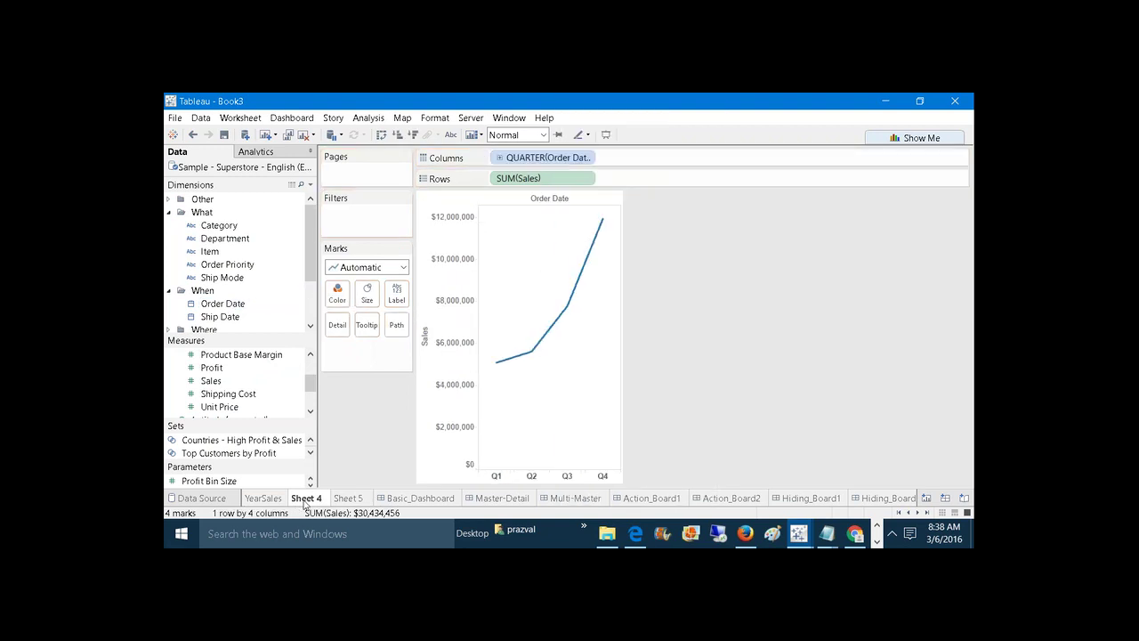
Rename Sheet 4 as QuarterSales.
right_click(304, 504)
left_click(356, 378)
type("QuarterSales")
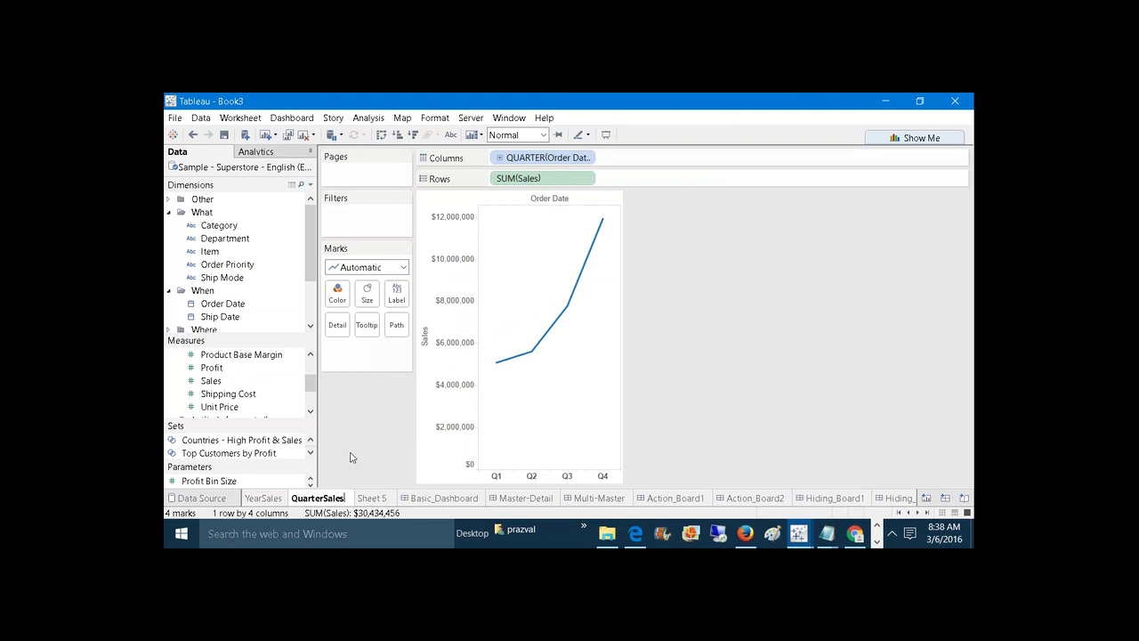
key("Return")
On Sheet 5, plot average Sales by Order Date at the continuous month level.
left_click(365, 499)
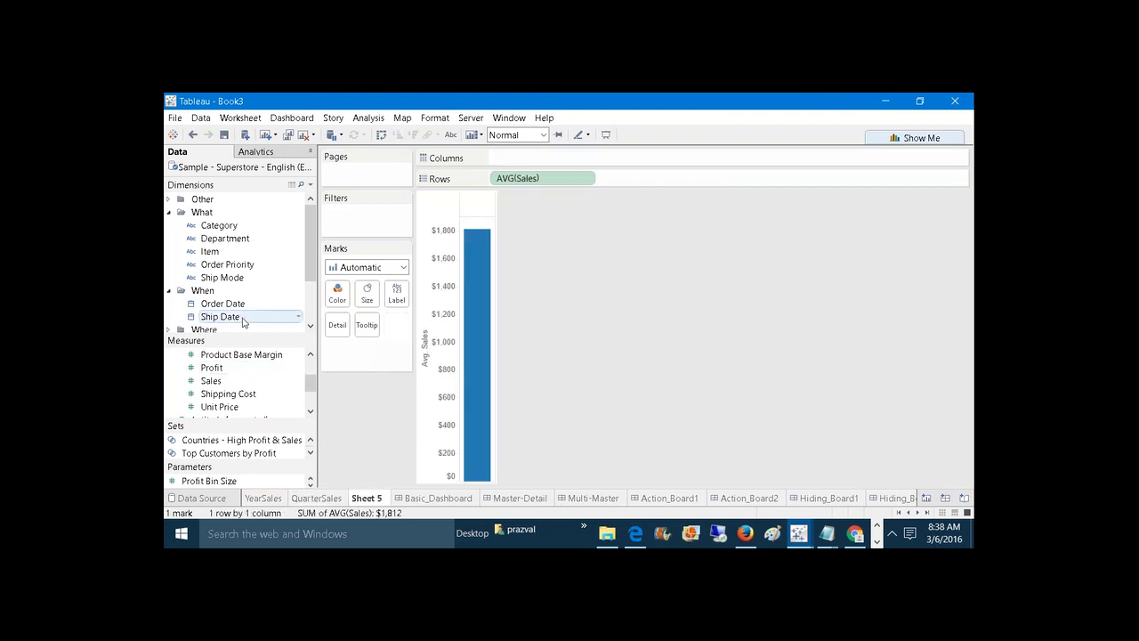
left_click_drag(223, 304, 534, 158)
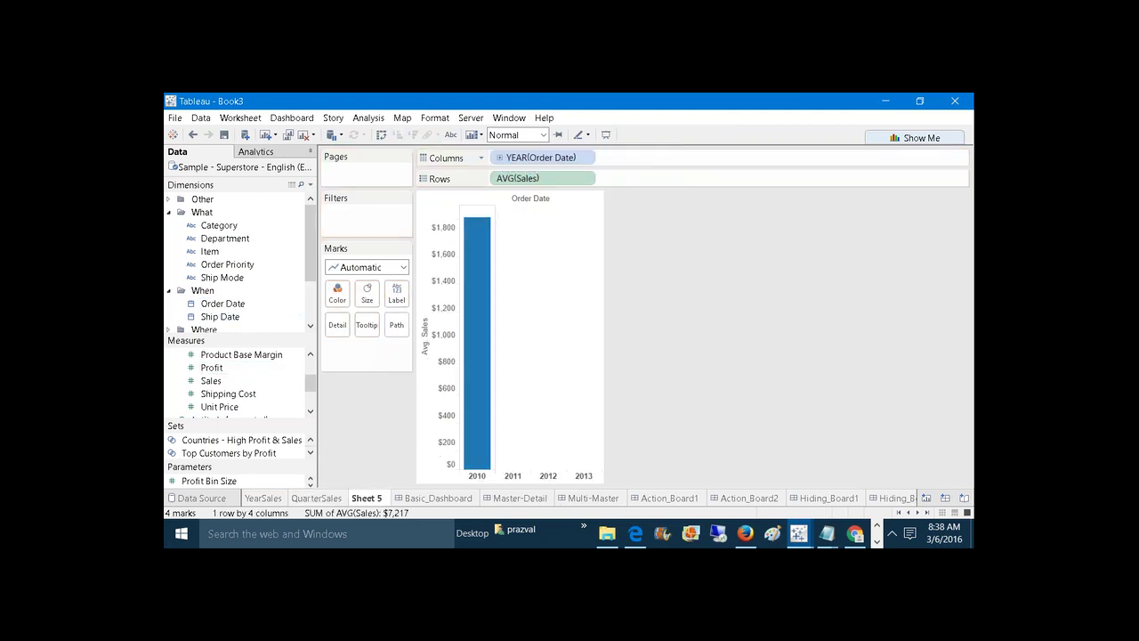
right_click(534, 157)
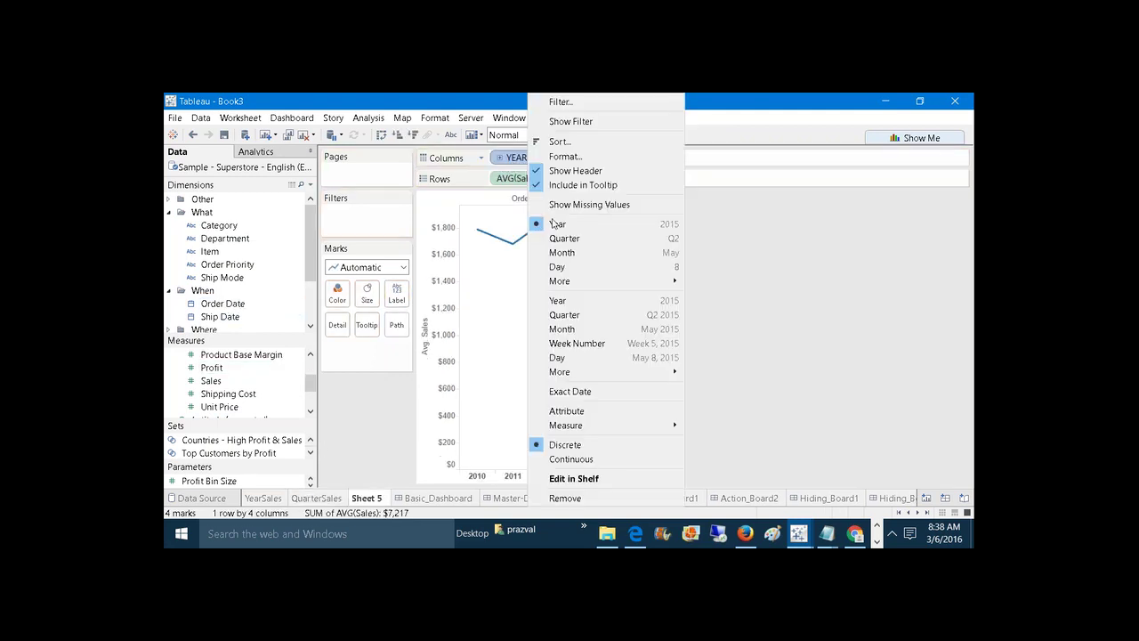
left_click(563, 328)
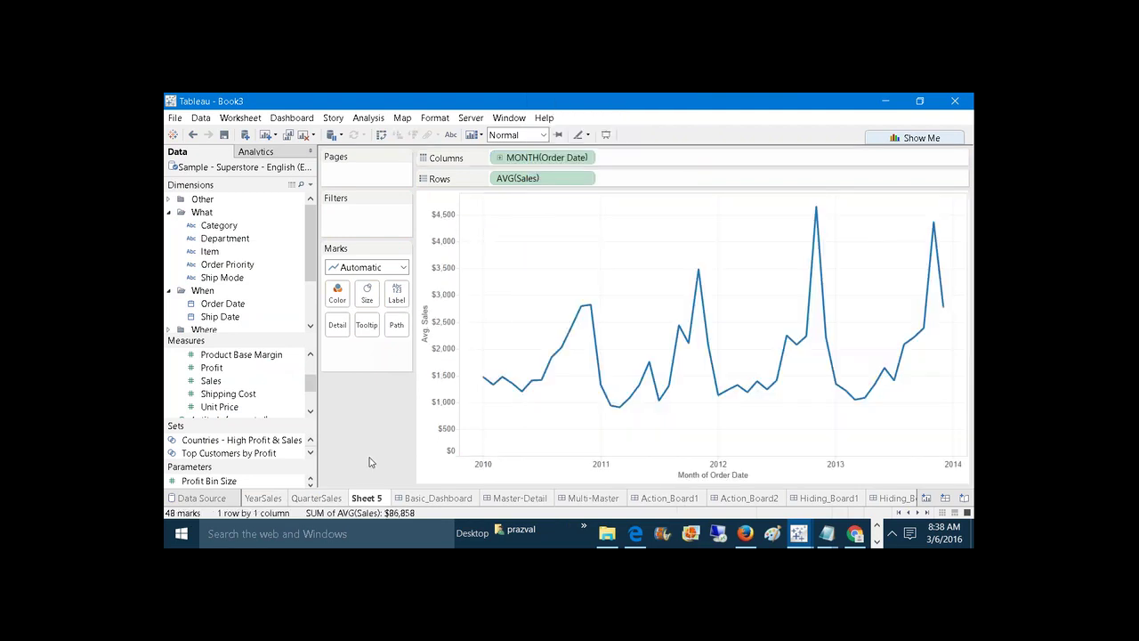
Rename Sheet 5 as MonthSales.
right_click(366, 500)
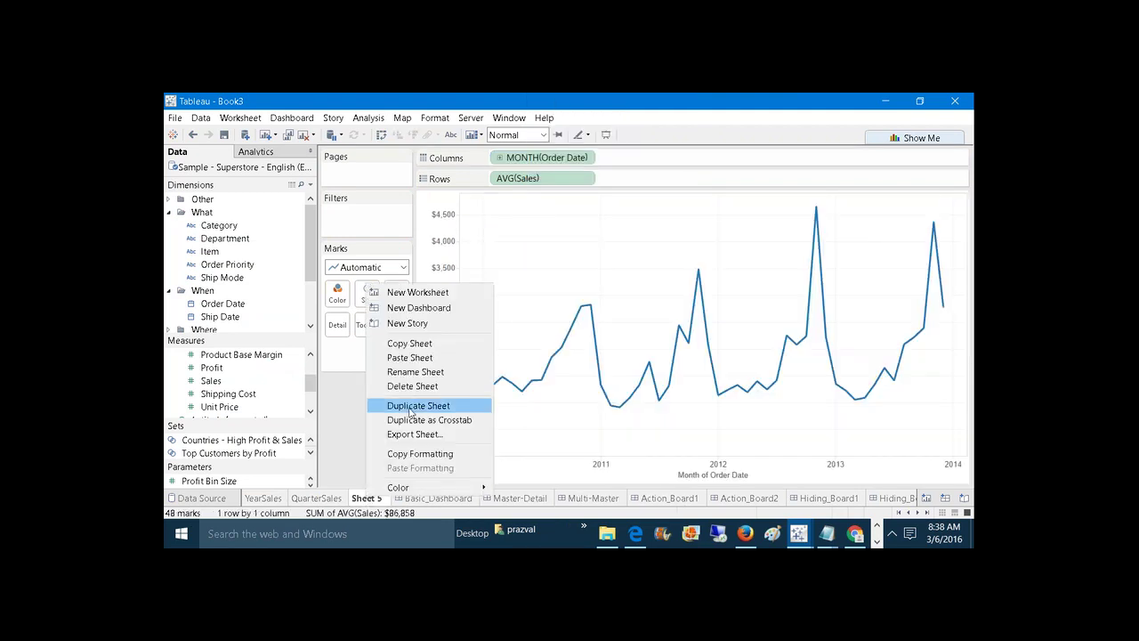
left_click(405, 372)
type("Mo")
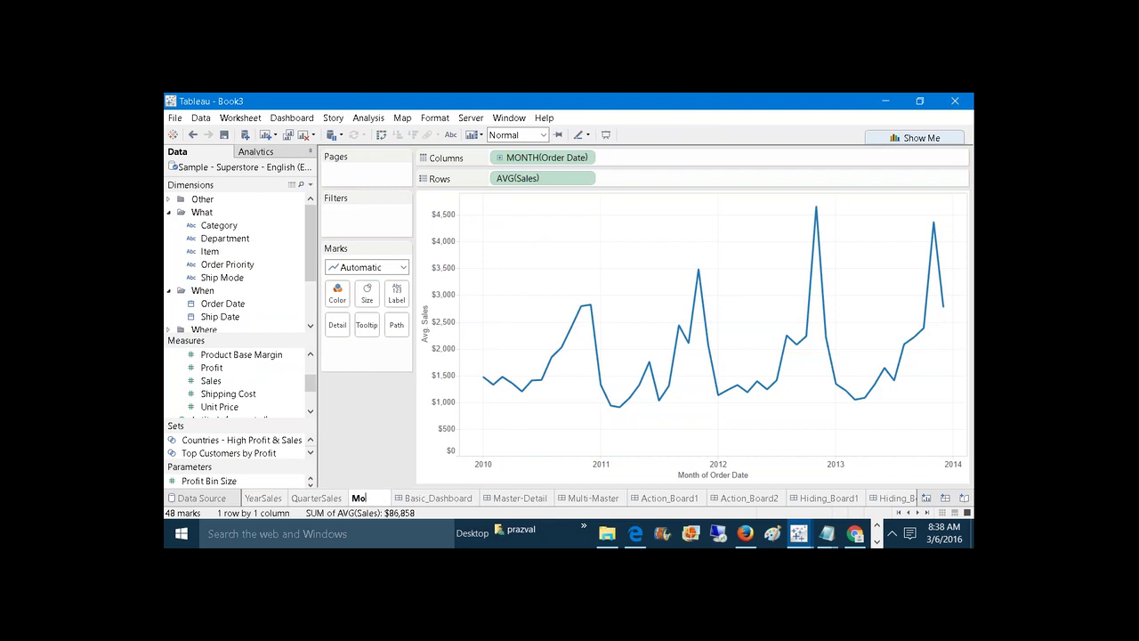
type("nthSales")
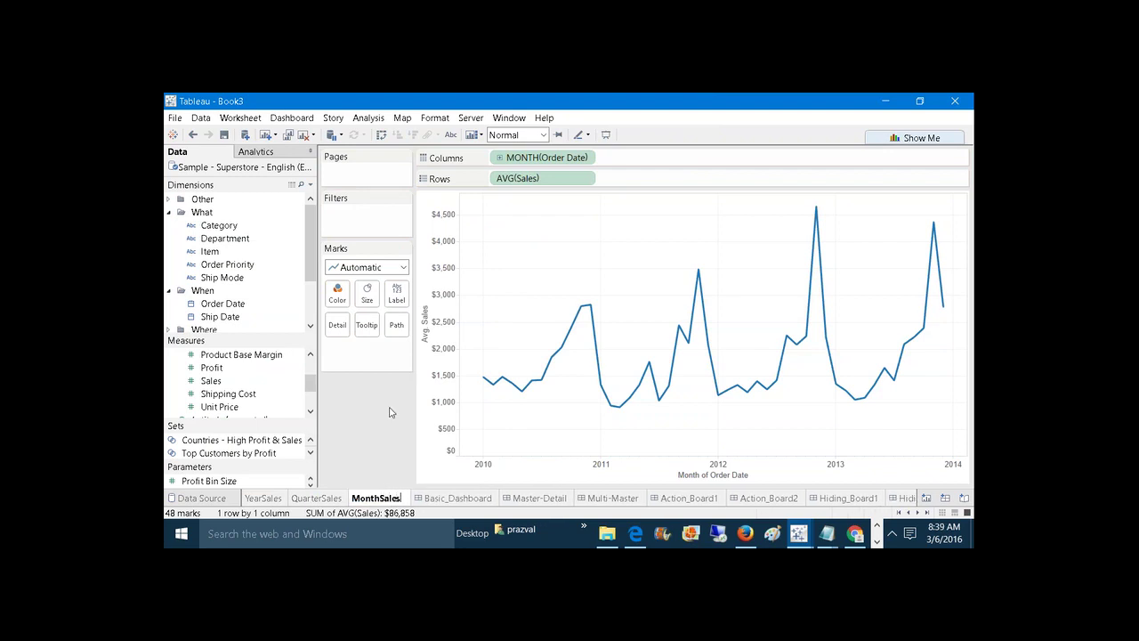
key("Return")
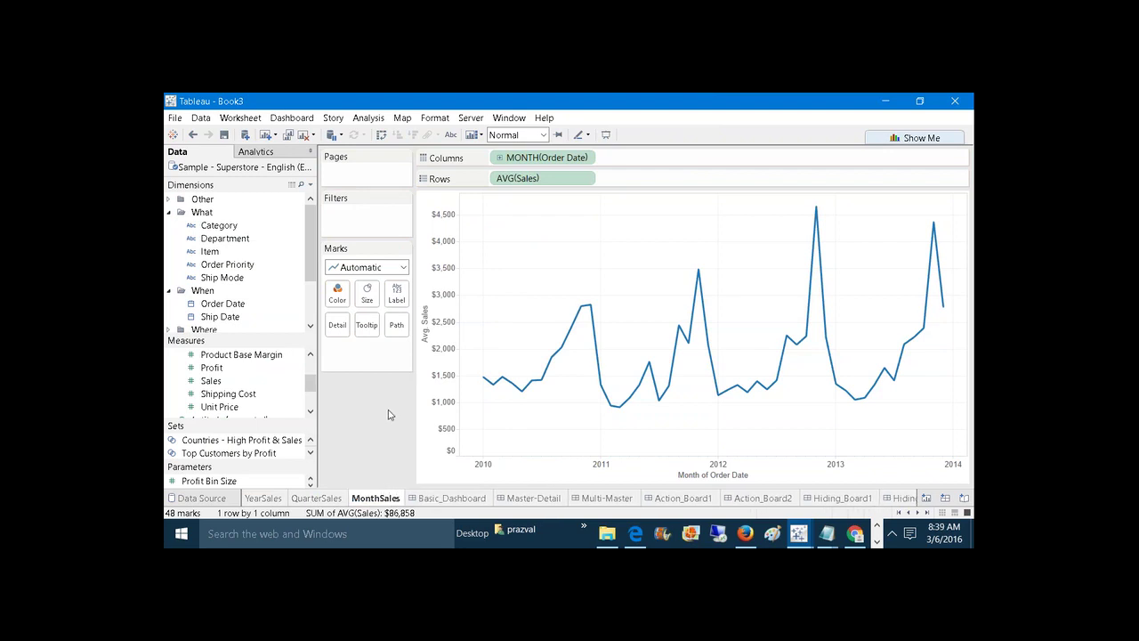
Create a new dashboard and stack the YearSales, QuarterSales and MonthSales sheets in it from top to bottom.
left_click(946, 499)
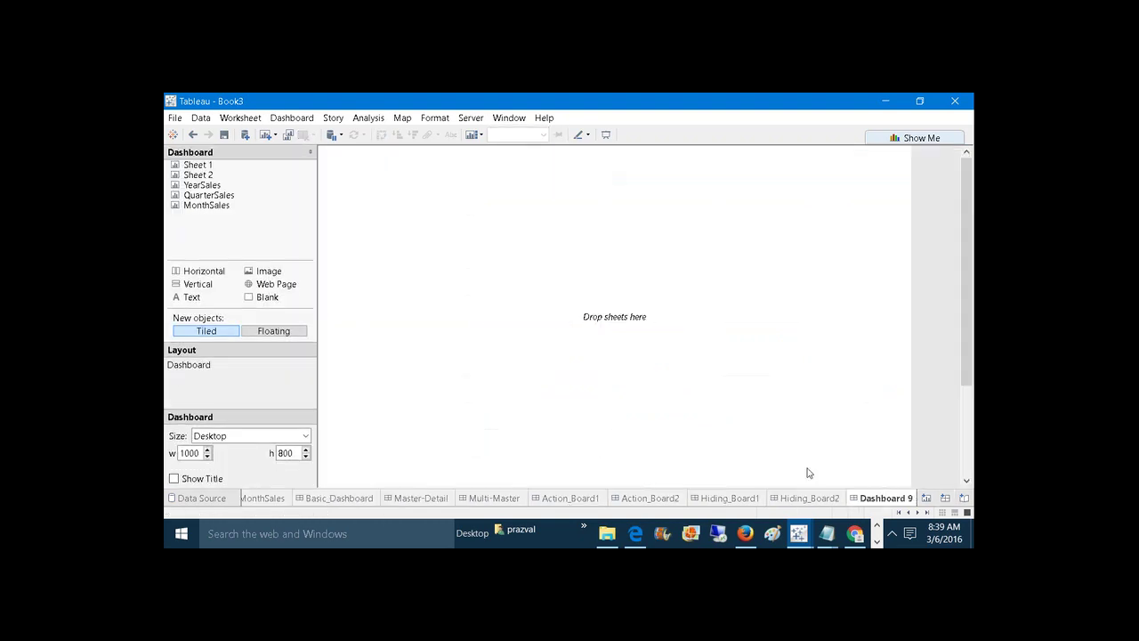
double_click(203, 185)
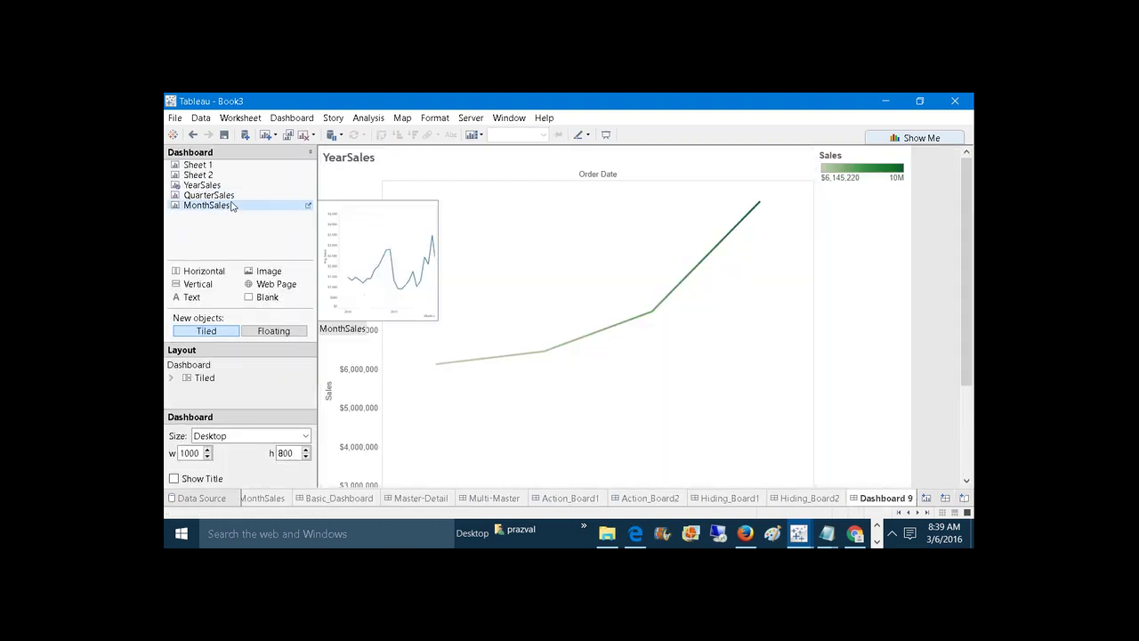
left_click_drag(206, 195, 559, 407)
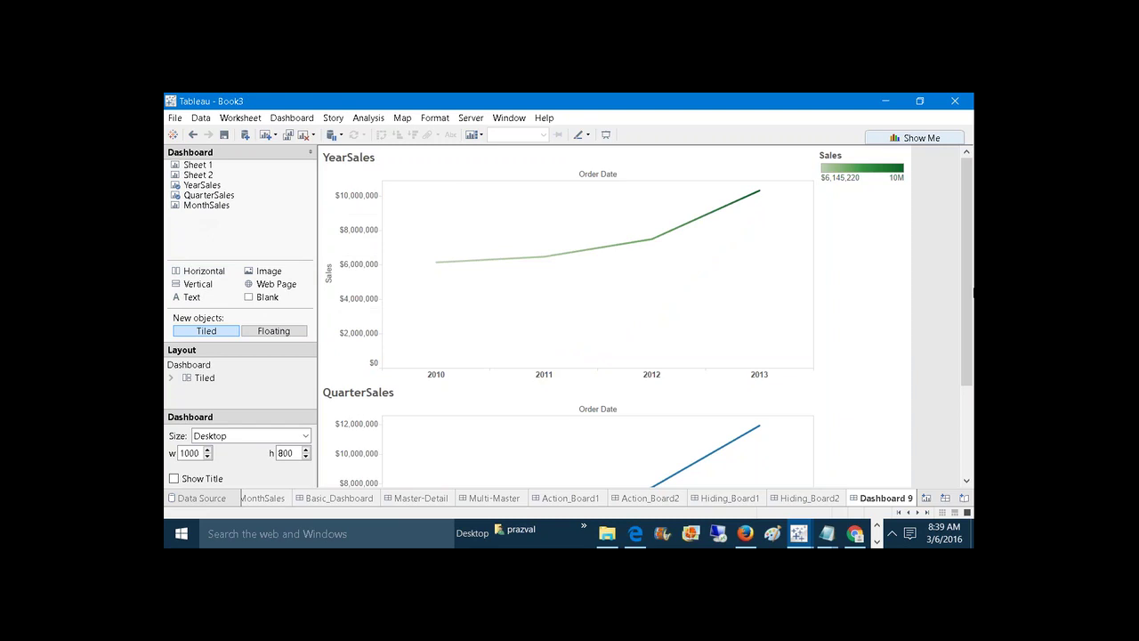
left_click_drag(970, 326, 970, 418)
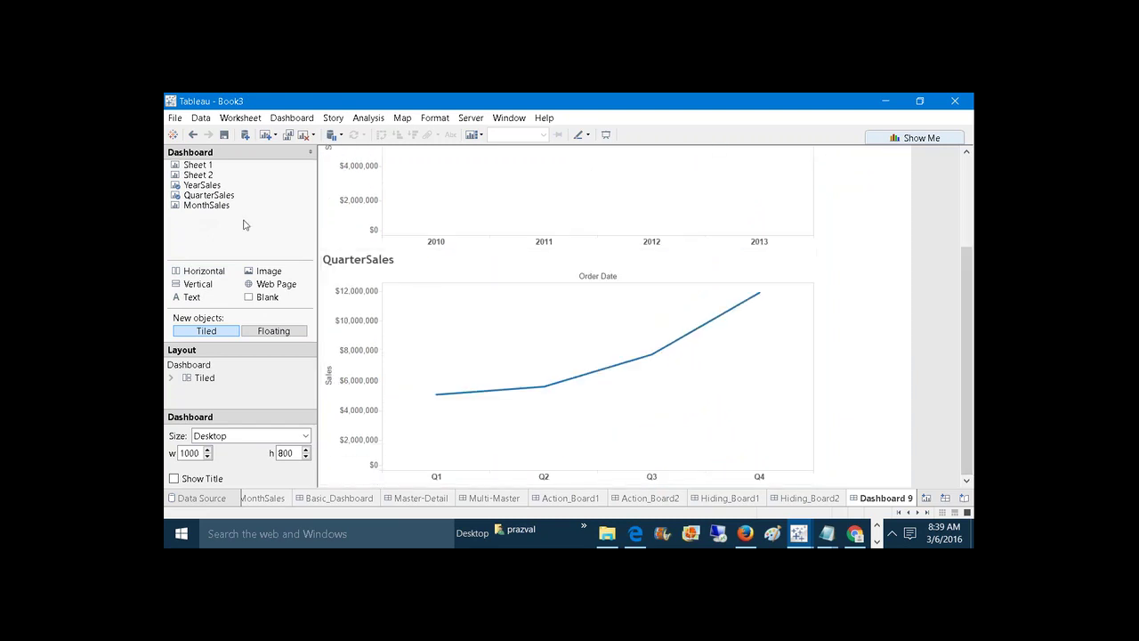
left_click_drag(204, 197, 569, 427)
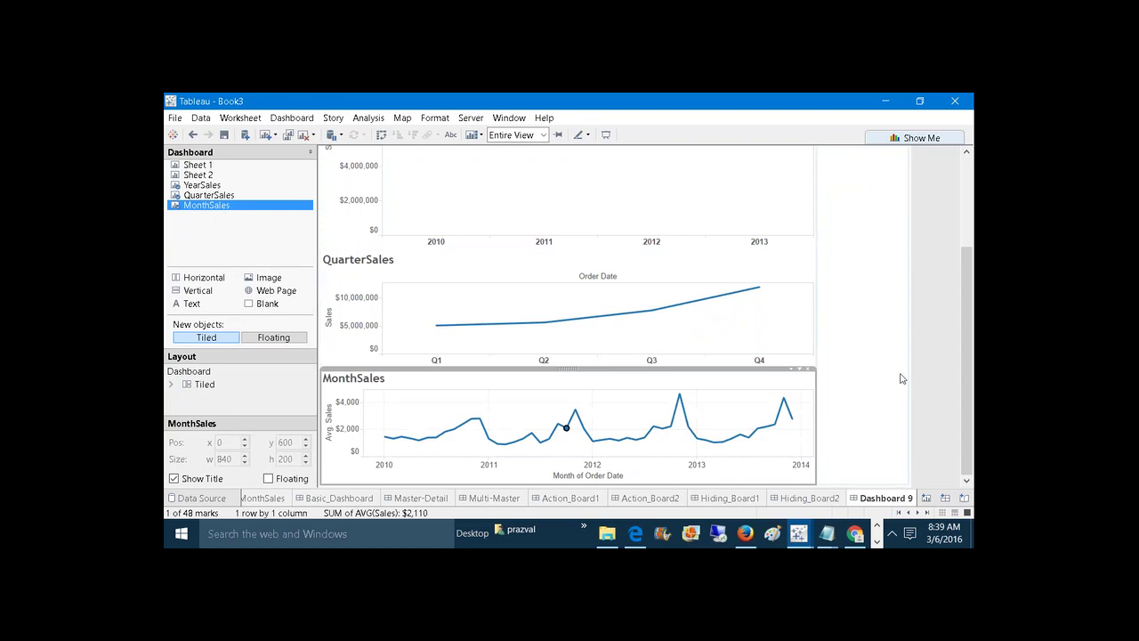
mouse_move(971, 393)
left_mouse_down()
mouse_move(971, 298)
mouse_move(972, 395)
left_mouse_up()
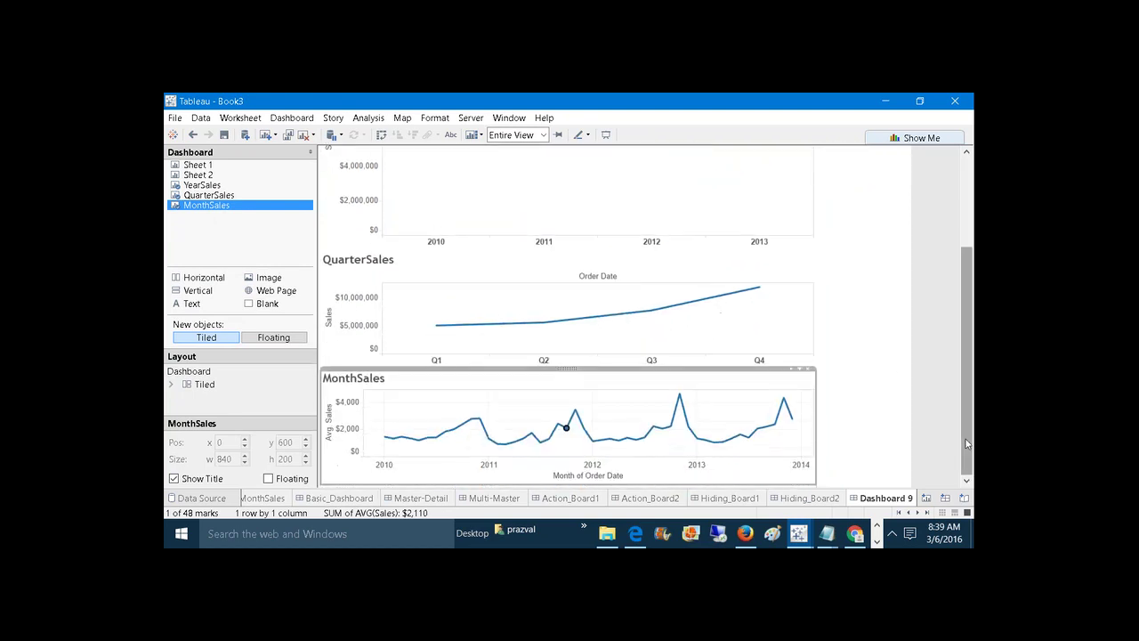
Open the QuarterSales sheet and color its line by the sum of Sales.
left_click(908, 512)
left_click(907, 512)
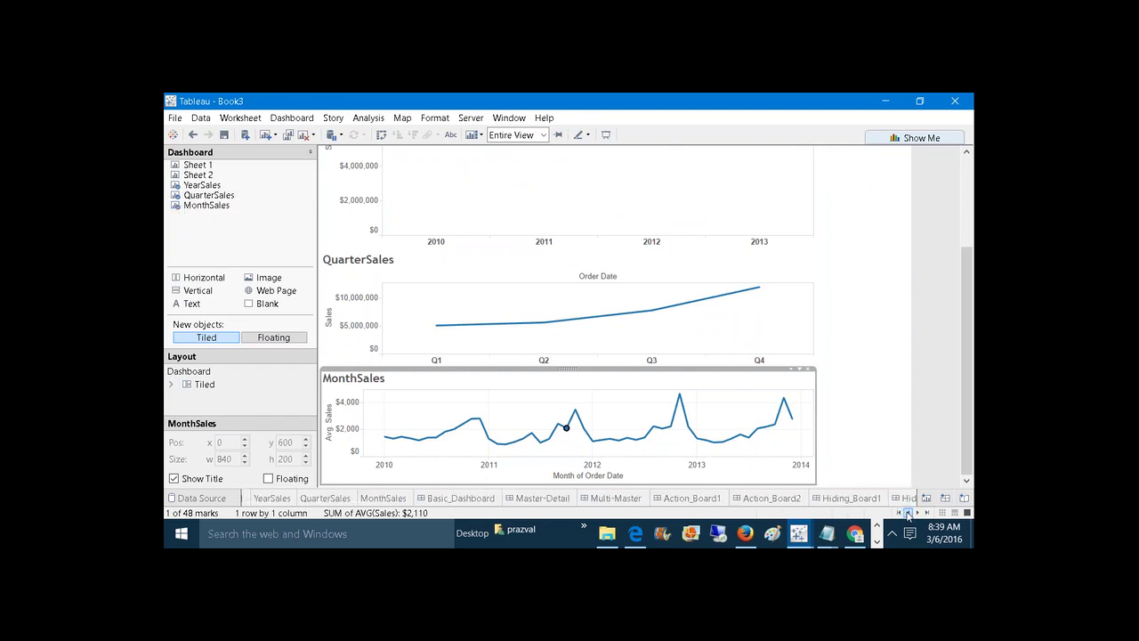
left_click(907, 512)
left_click(908, 513)
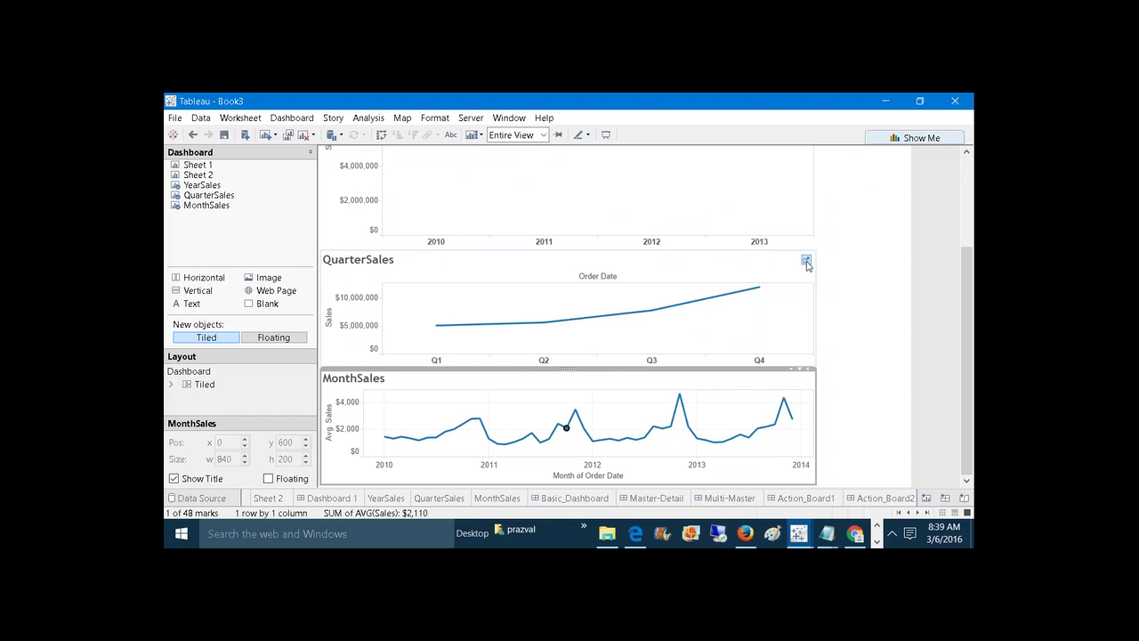
left_click(806, 261)
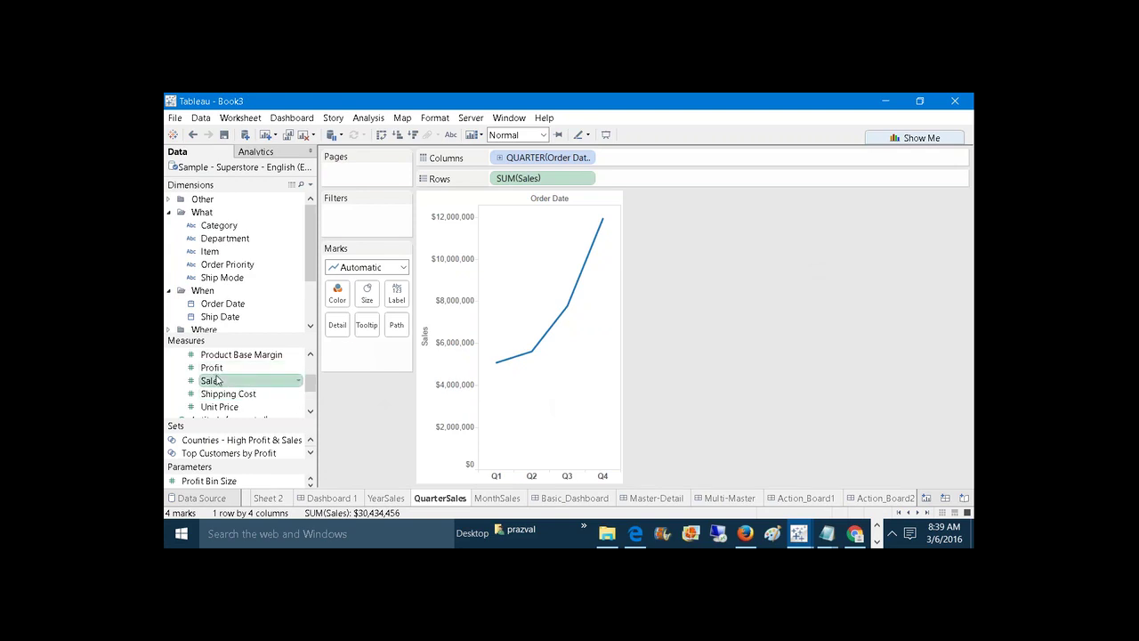
left_click_drag(213, 381, 336, 294)
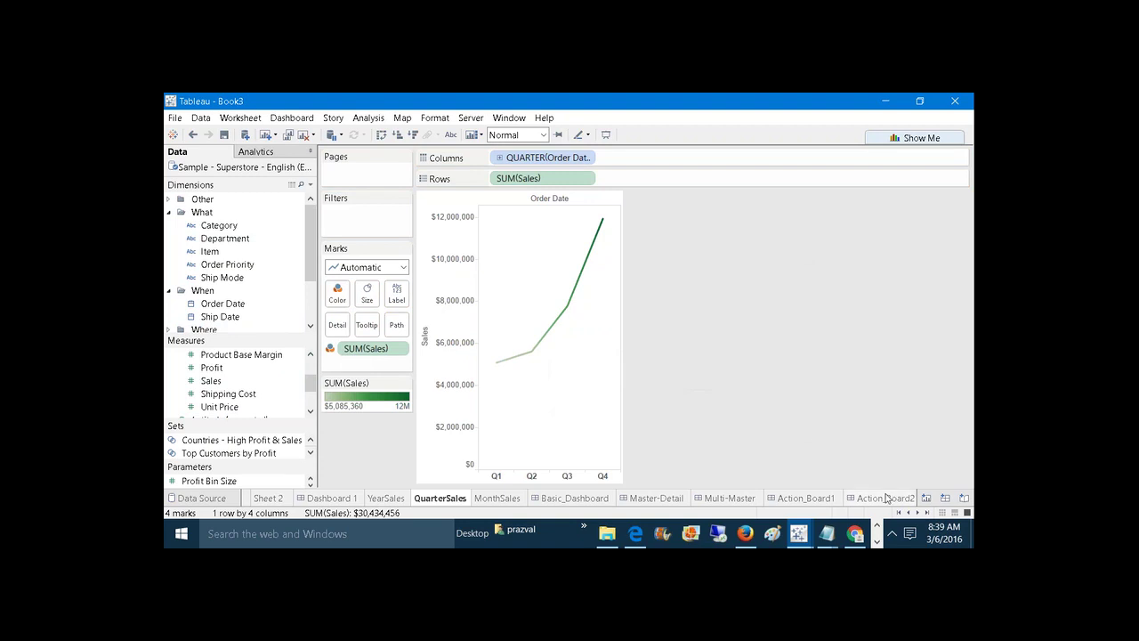
Color the MonthSales line by the sum of Sales and return to Dashboard 9.
left_click(919, 512)
left_click(918, 513)
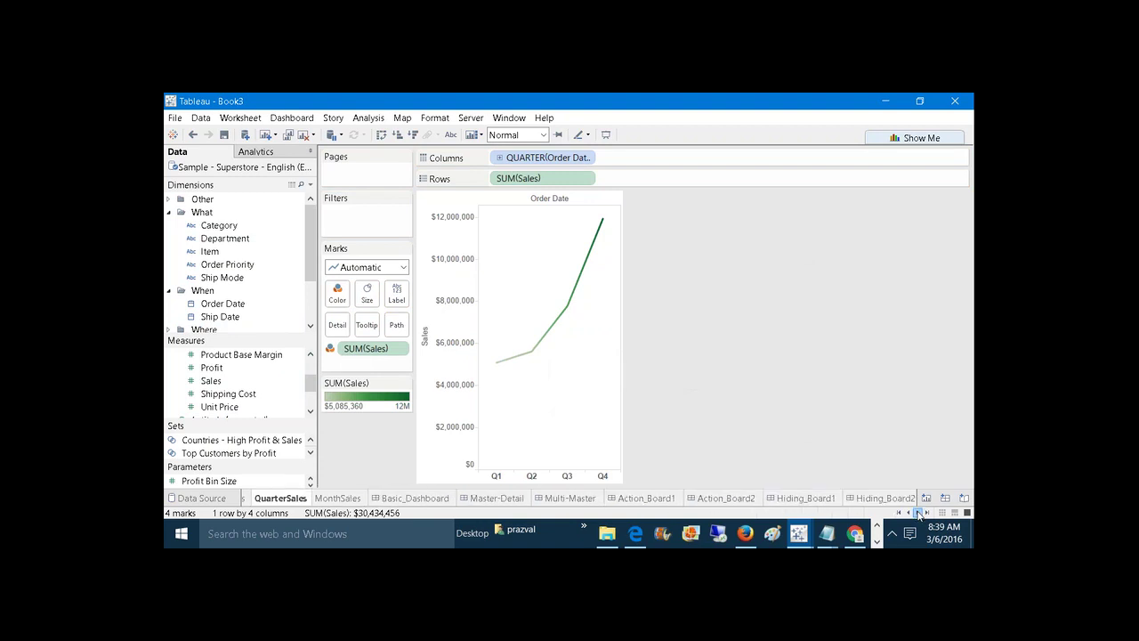
left_click(919, 512)
left_click(878, 500)
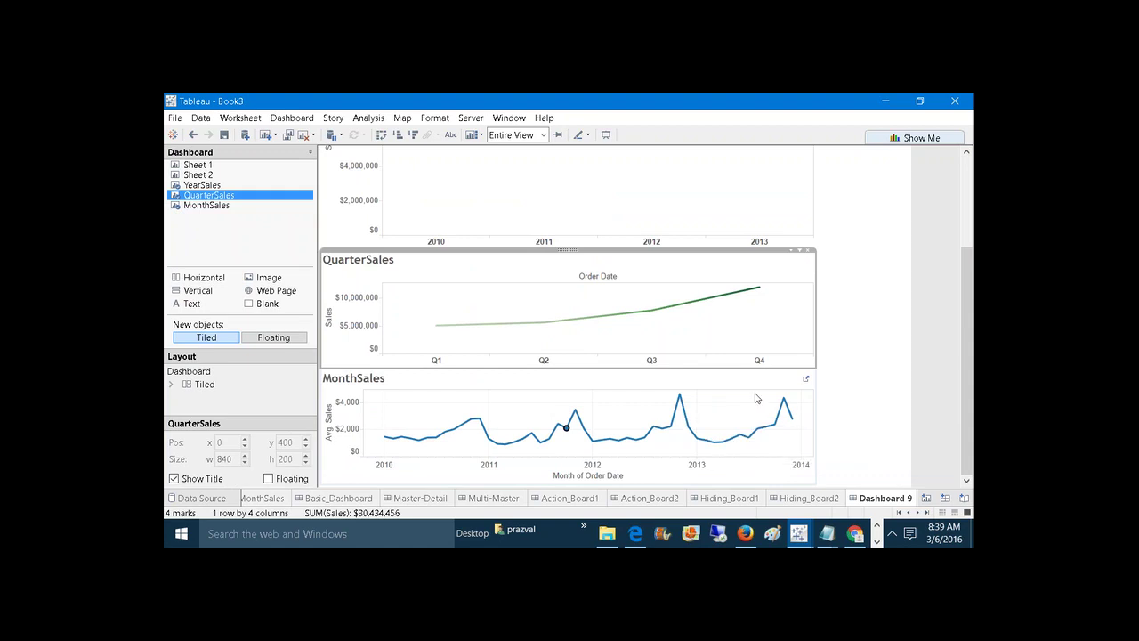
left_click(806, 381)
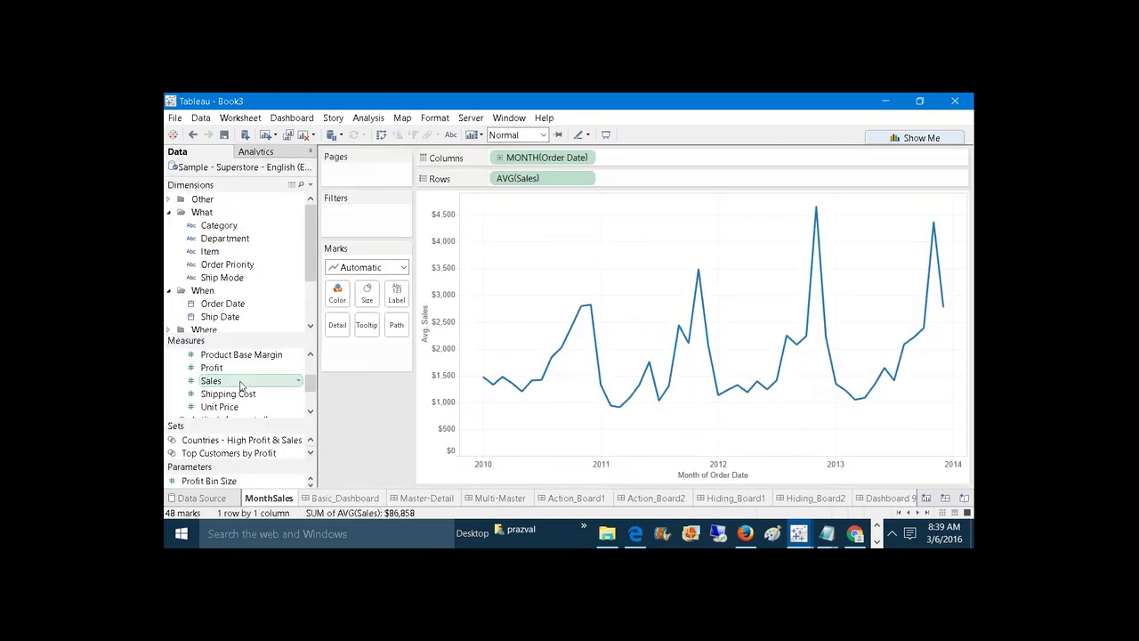
mouse_move(239, 387)
left_mouse_down()
mouse_move(294, 298)
mouse_move(337, 293)
left_mouse_up()
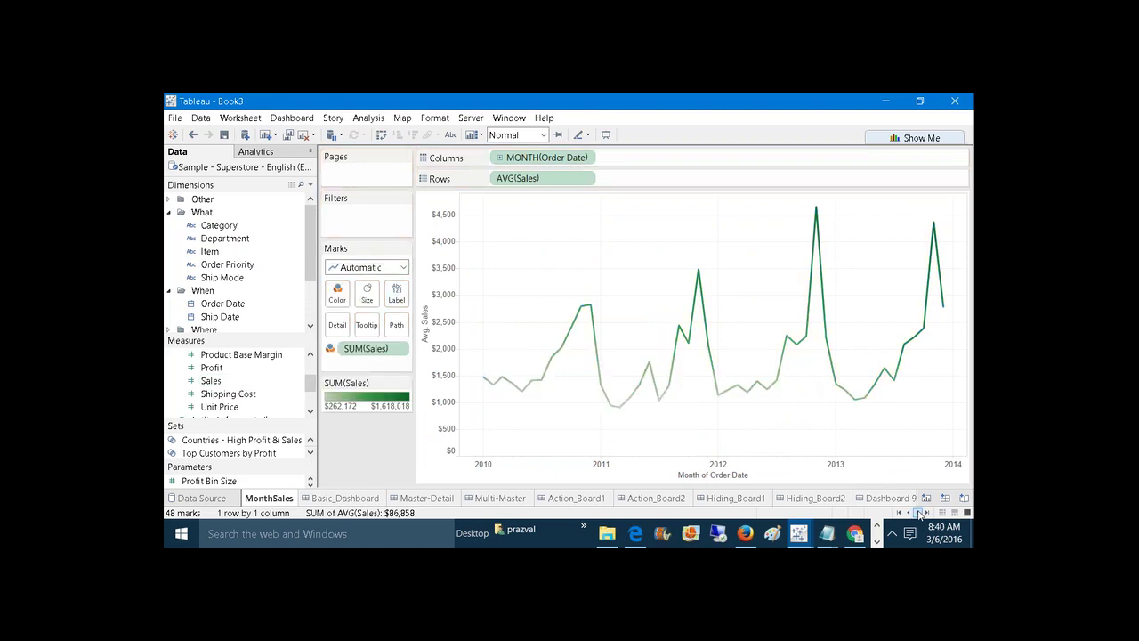
left_click(919, 514)
left_click(881, 498)
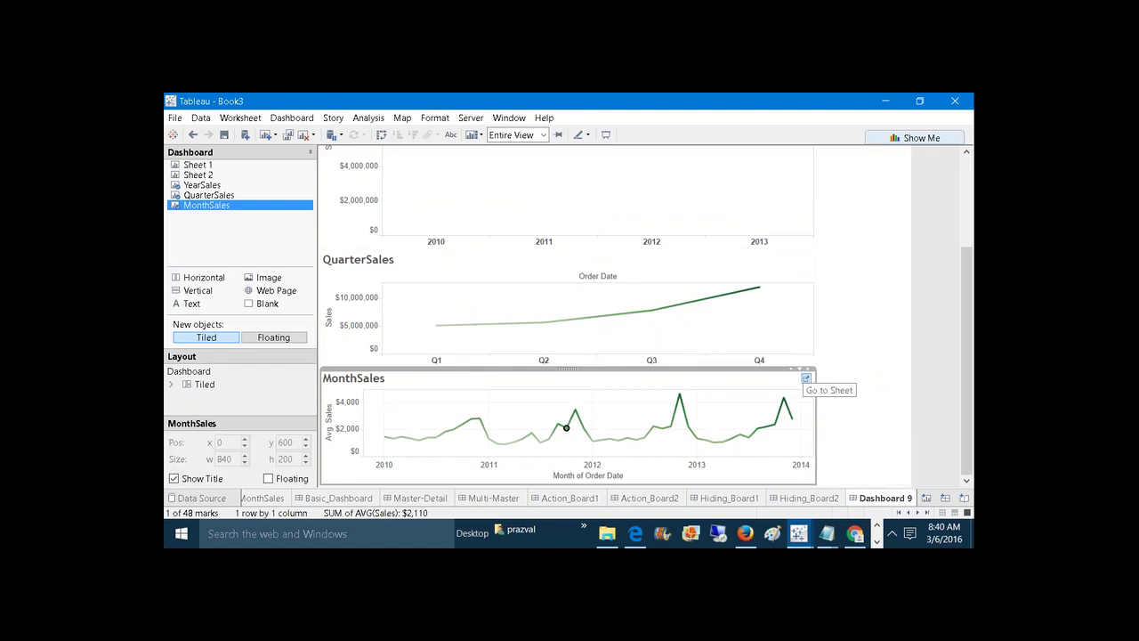
From the MonthSales sheet, start a new parameter named Selection with data type String and a list of allowable values.
left_click(806, 381)
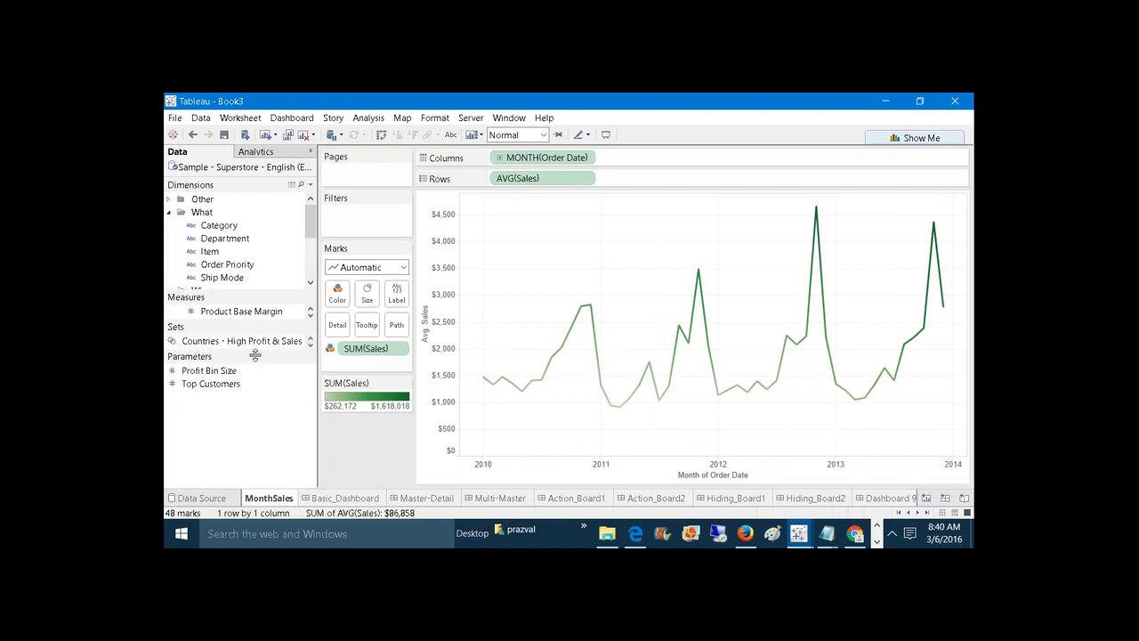
right_click(196, 381)
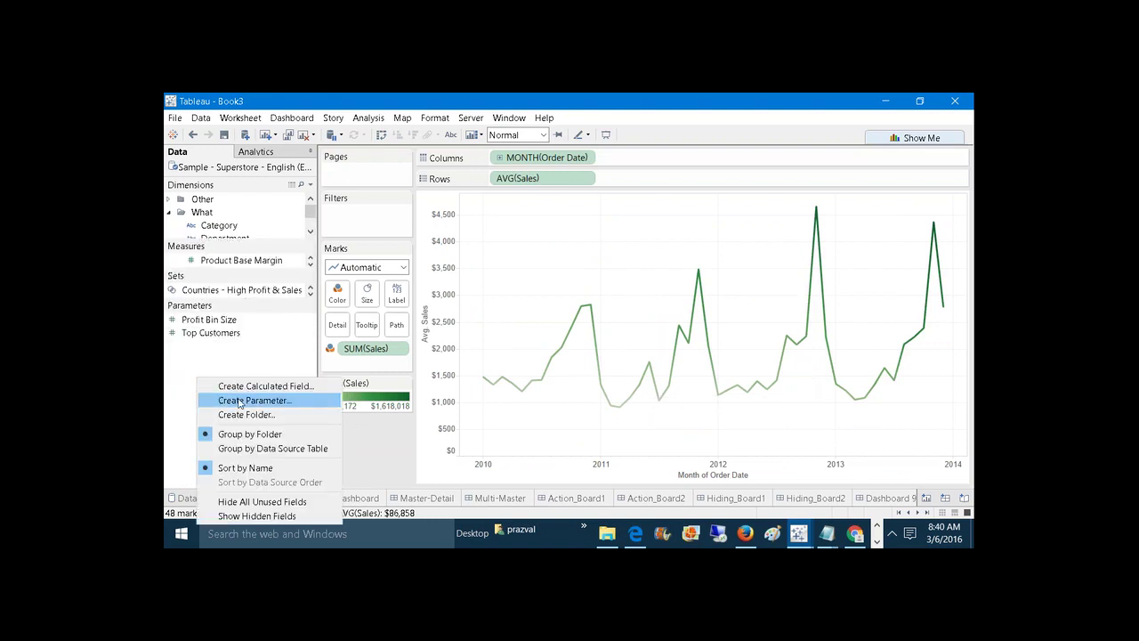
left_click(238, 399)
type("Selection")
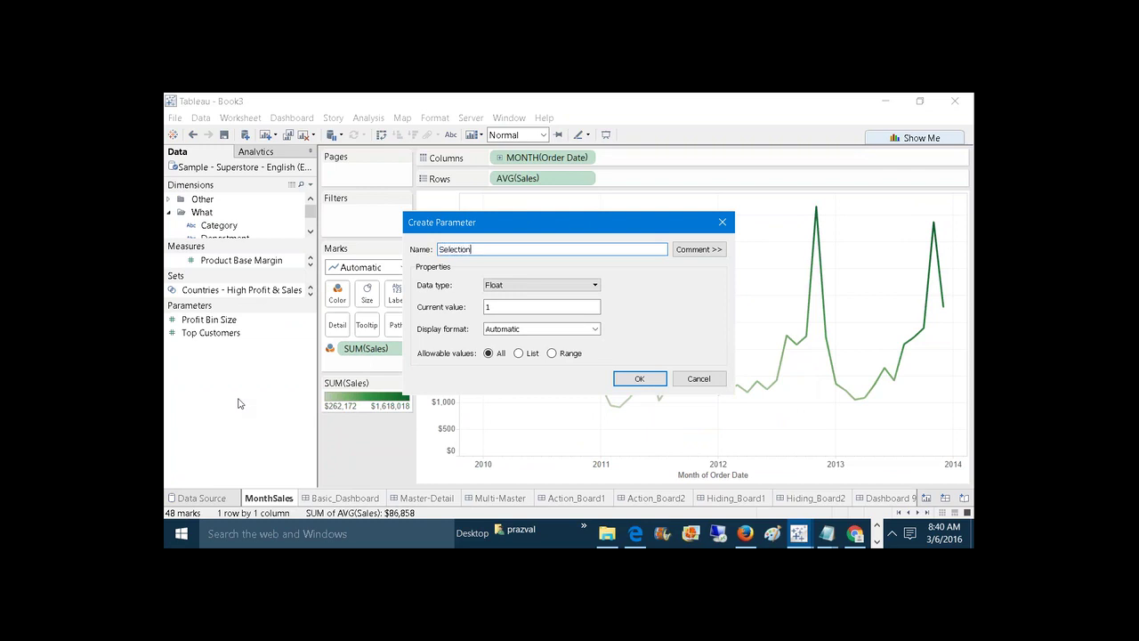
left_click(502, 287)
left_click(502, 316)
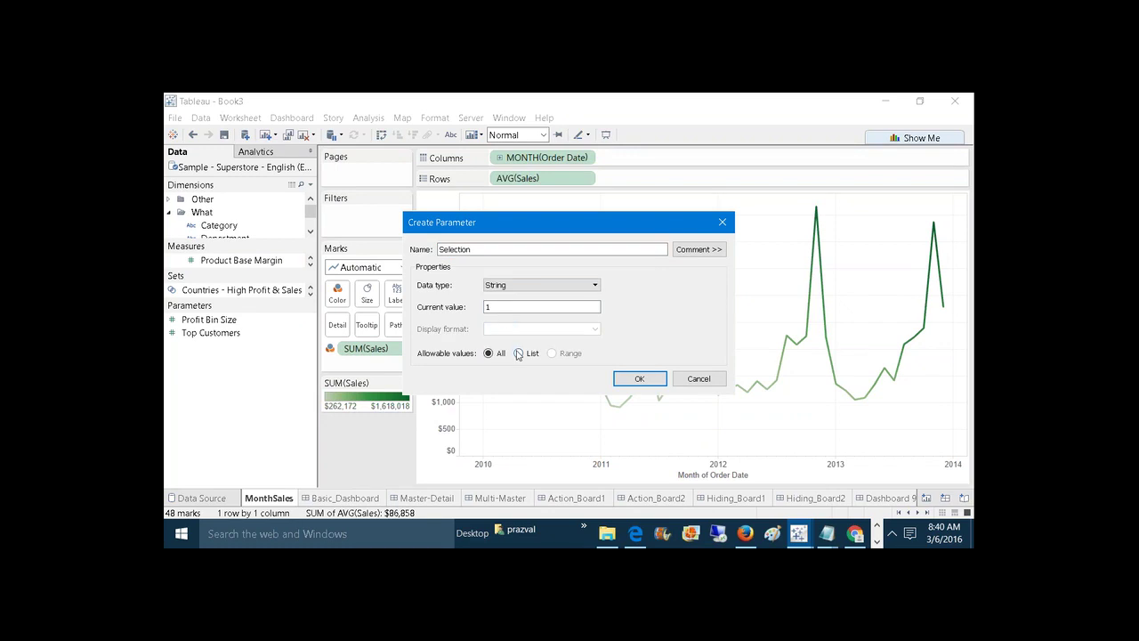
left_click(518, 353)
Enter Year, Quarter, Month and All as the Selection parameter's list values and create the parameter.
left_click(489, 407)
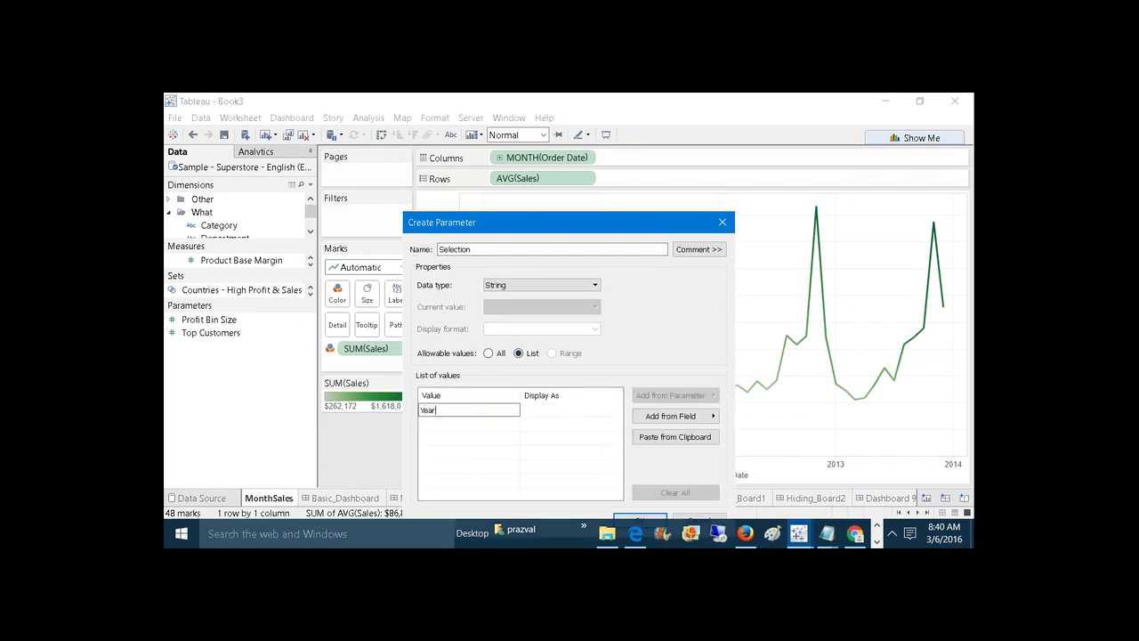
key("Return")
left_click(478, 427)
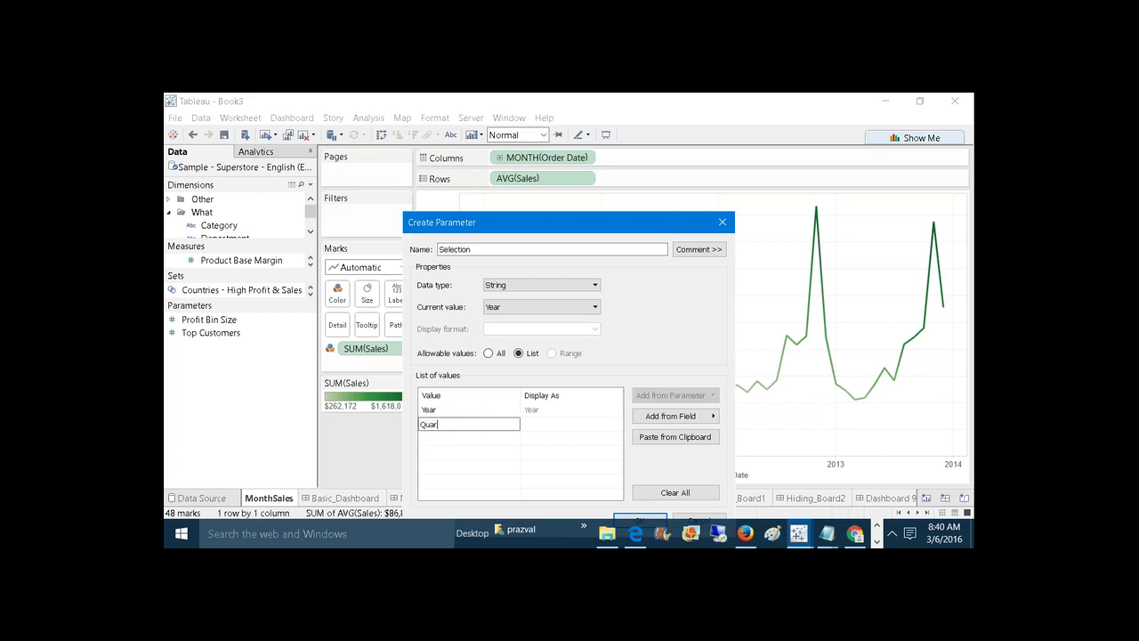
left_click(476, 439)
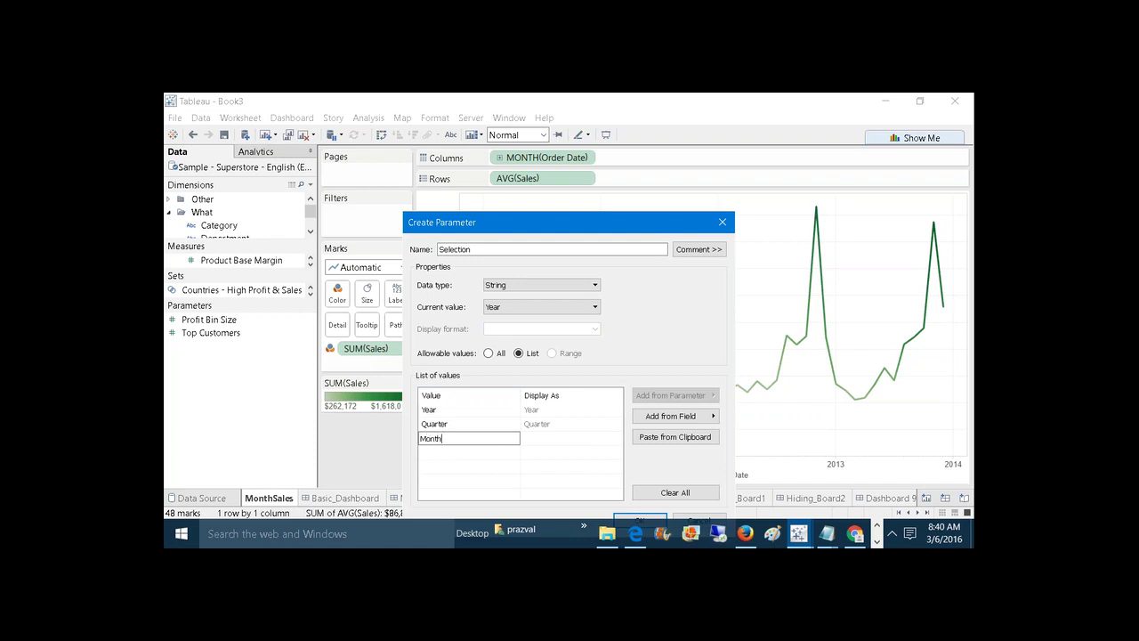
left_click(474, 455)
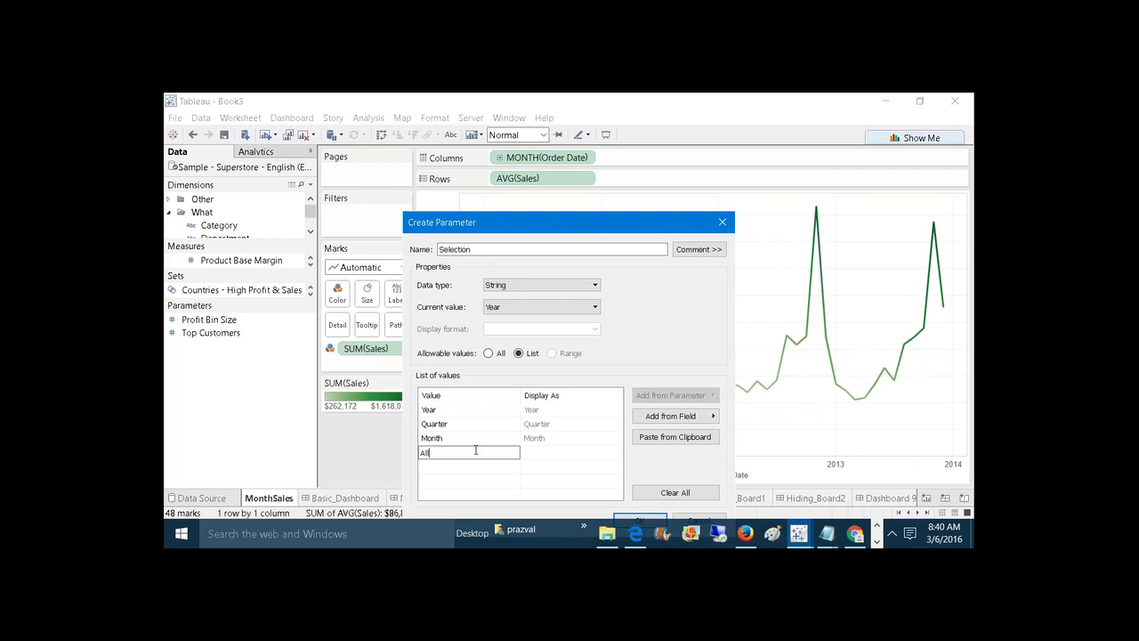
left_click_drag(584, 225, 566, 175)
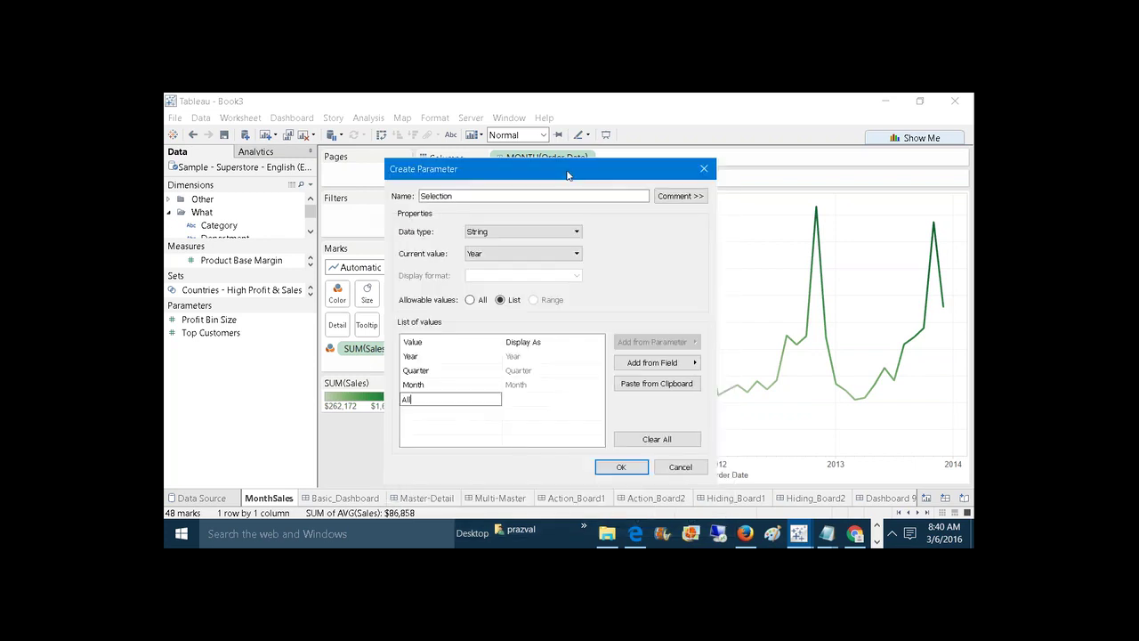
left_click(630, 466)
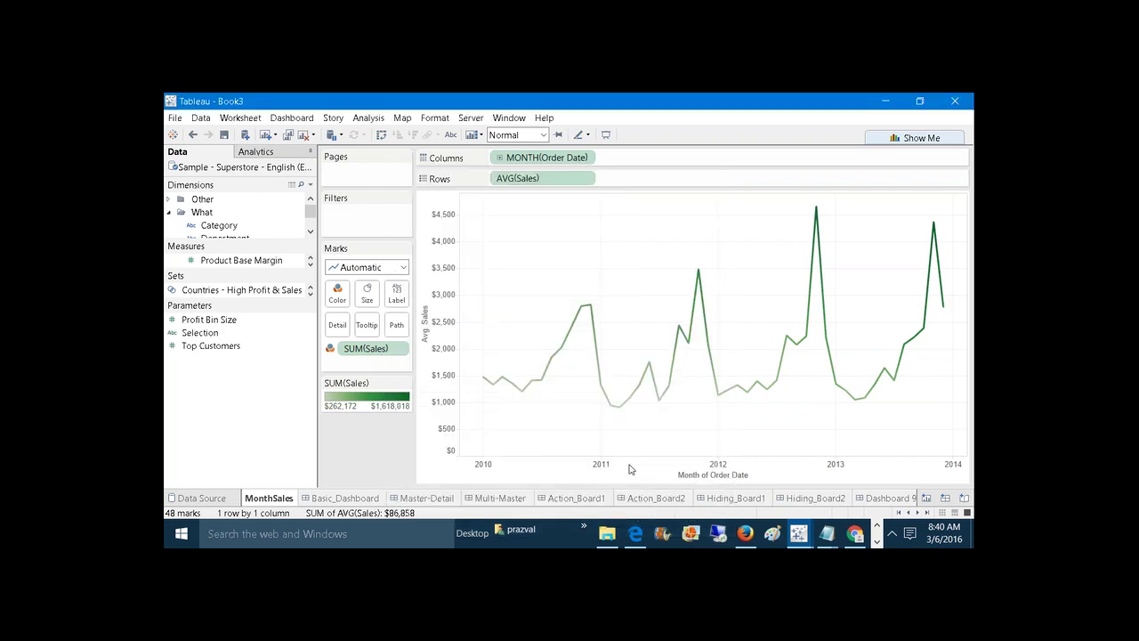
Return to Dashboard 9 and remove the Sales color legend from the dashboard.
left_click(919, 513)
left_click(892, 503)
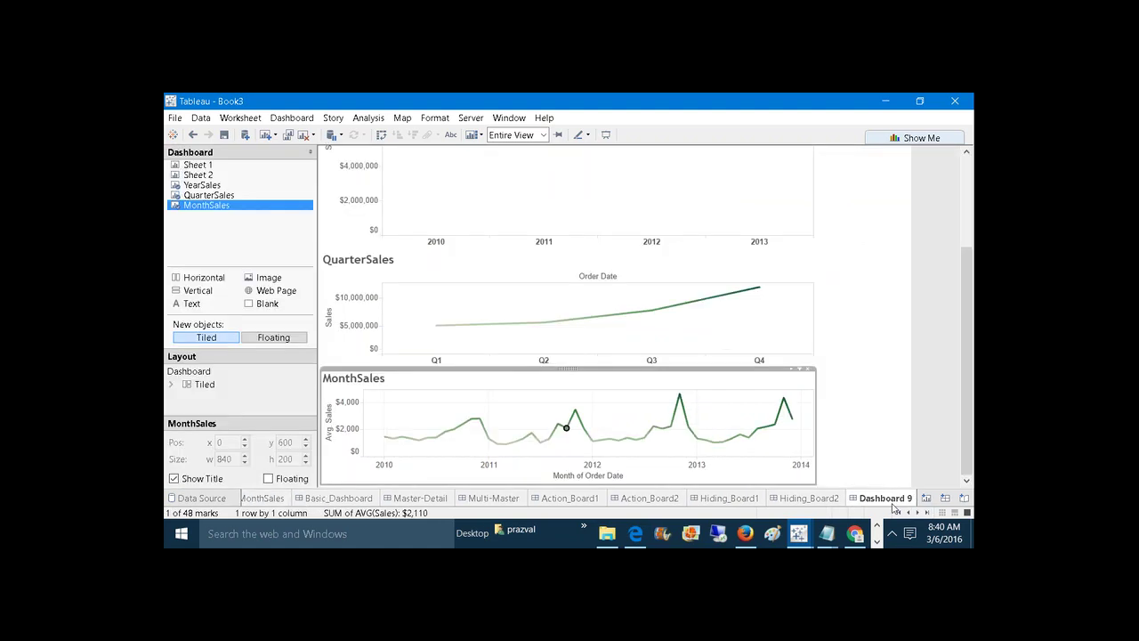
left_click_drag(967, 347, 967, 258)
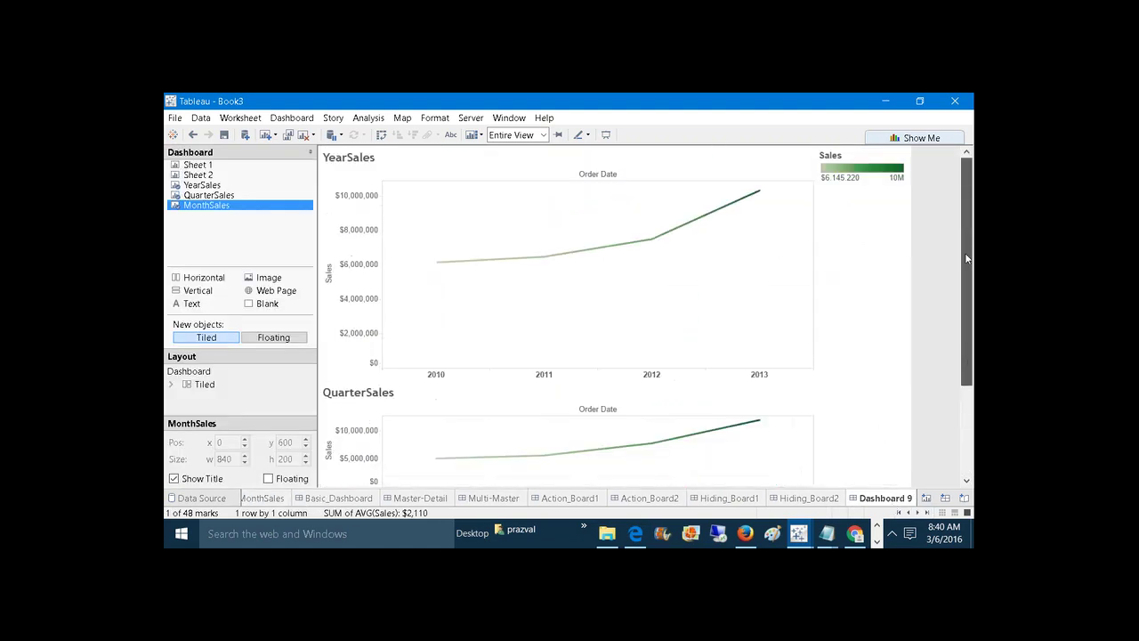
left_click(878, 160)
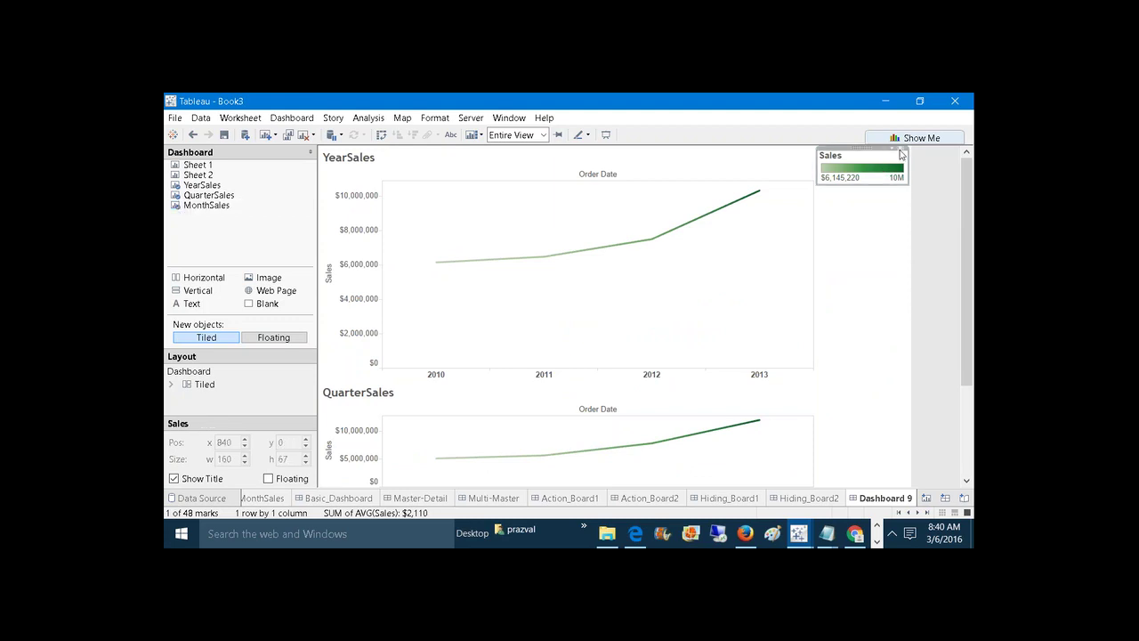
left_click(901, 153)
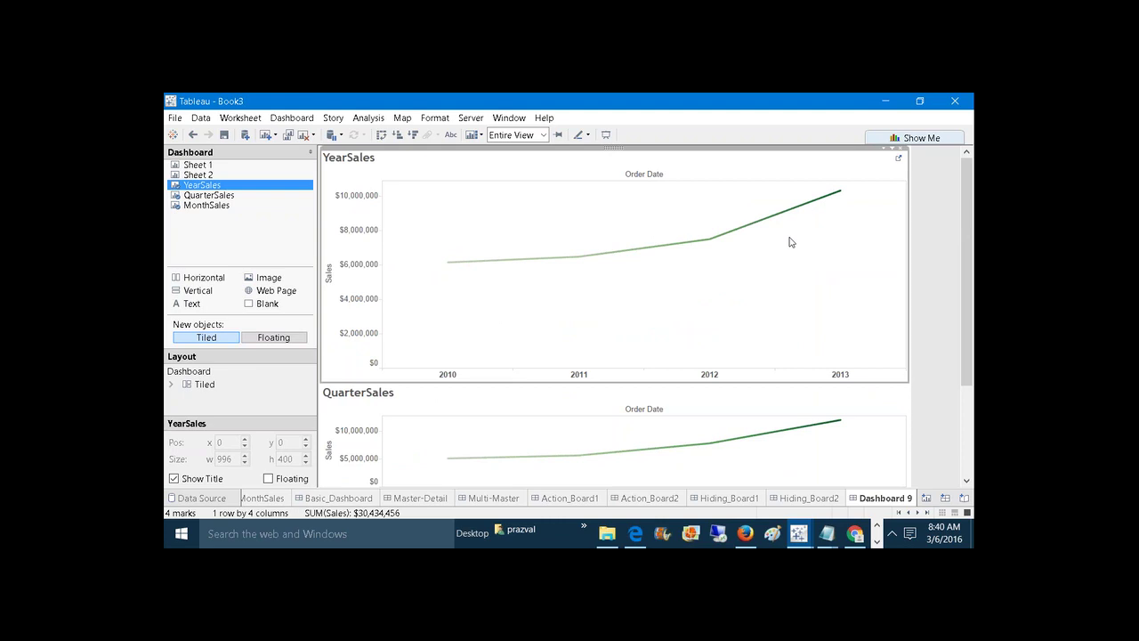
Show the Selection parameter control on the dashboard from the YearSales view and open its value list.
left_click(884, 150)
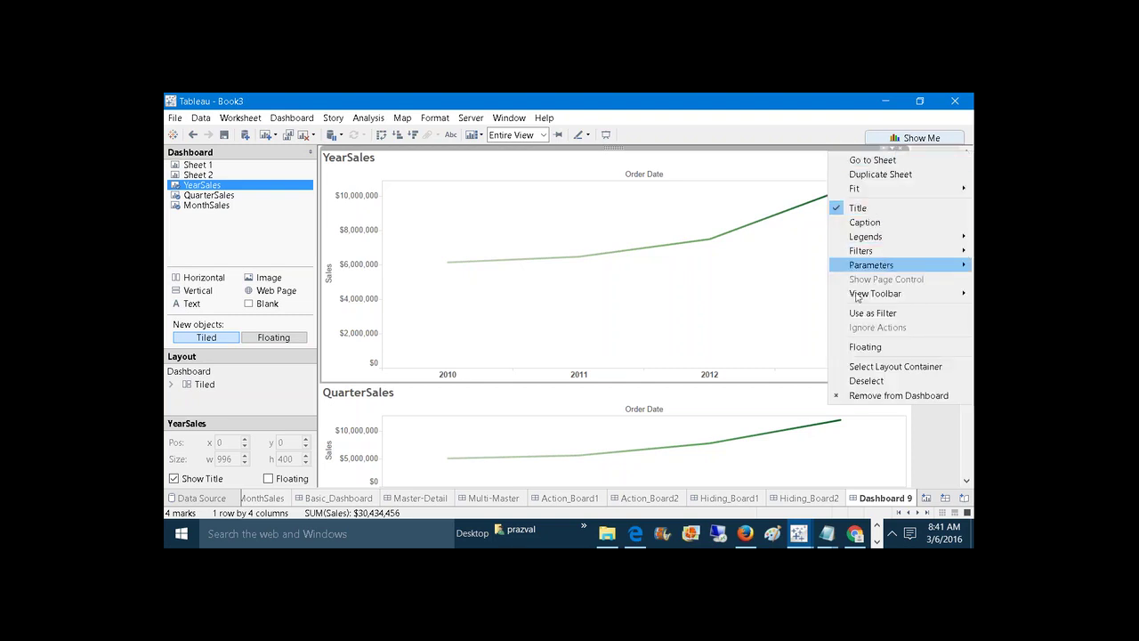
mouse_move(856, 267)
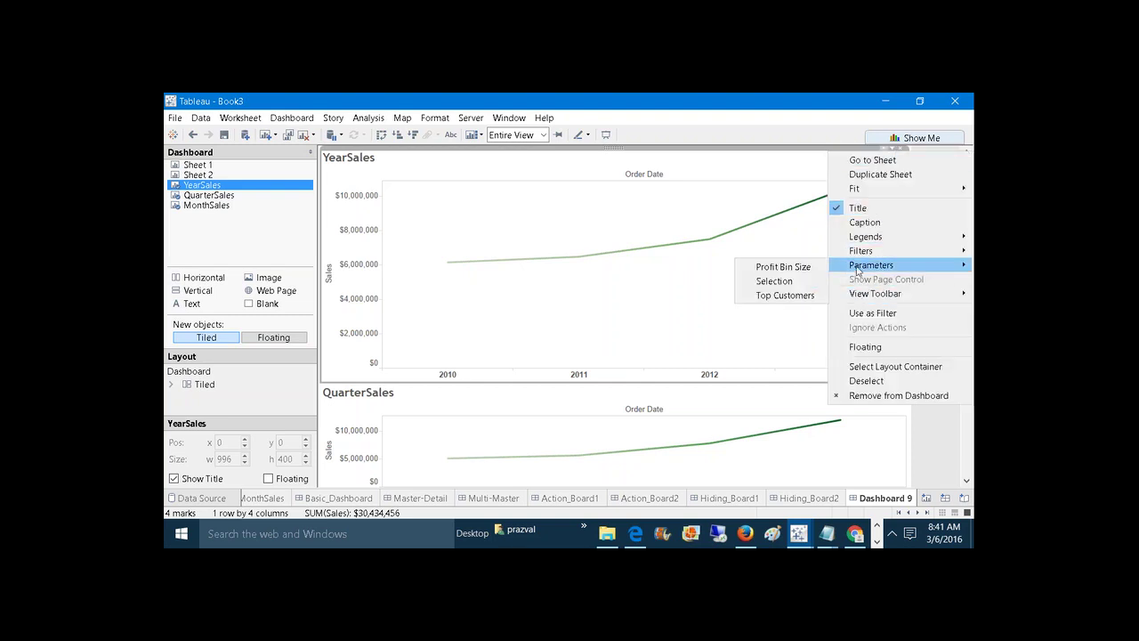
left_click(798, 281)
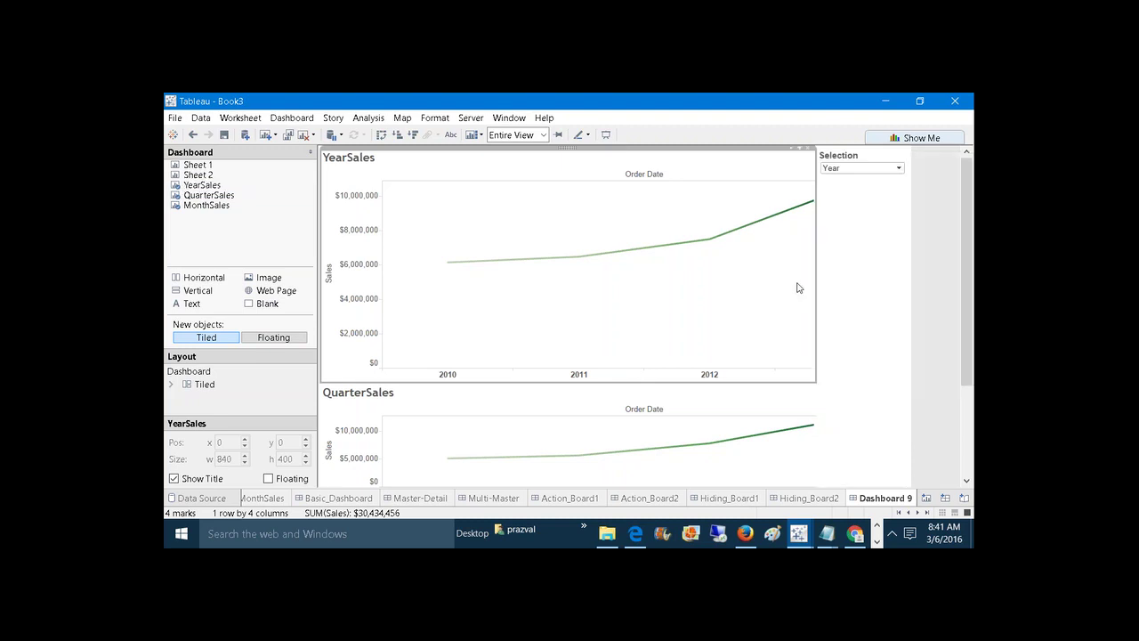
left_click(862, 169)
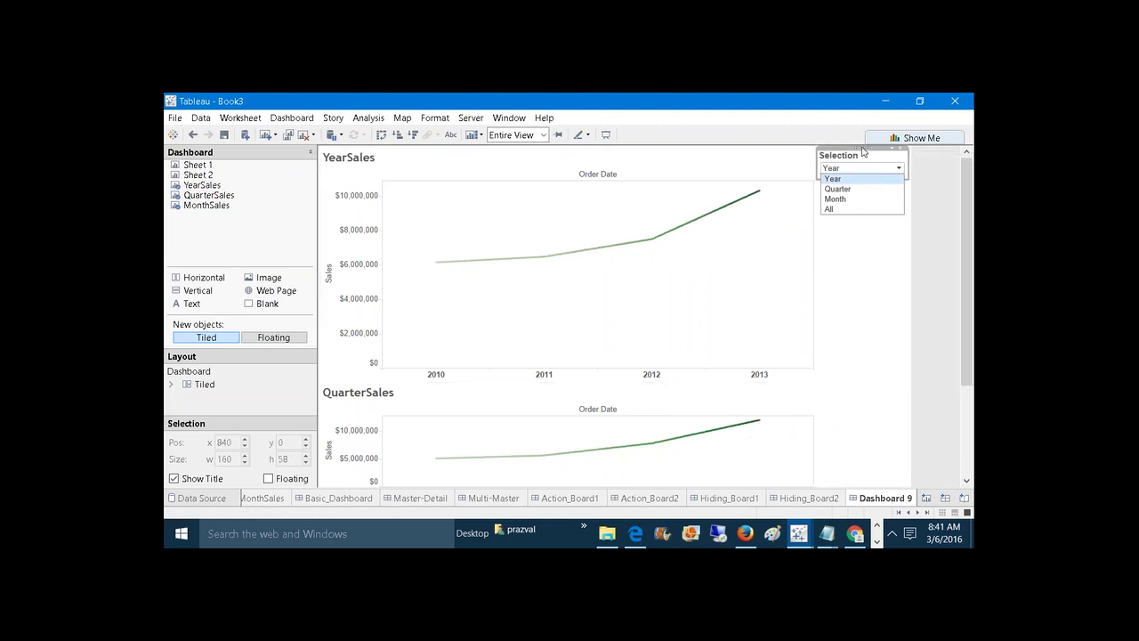
Make the Selection control floating over the top middle of the YearSales chart at about x 340, y -3, and open its value list.
left_click(861, 151)
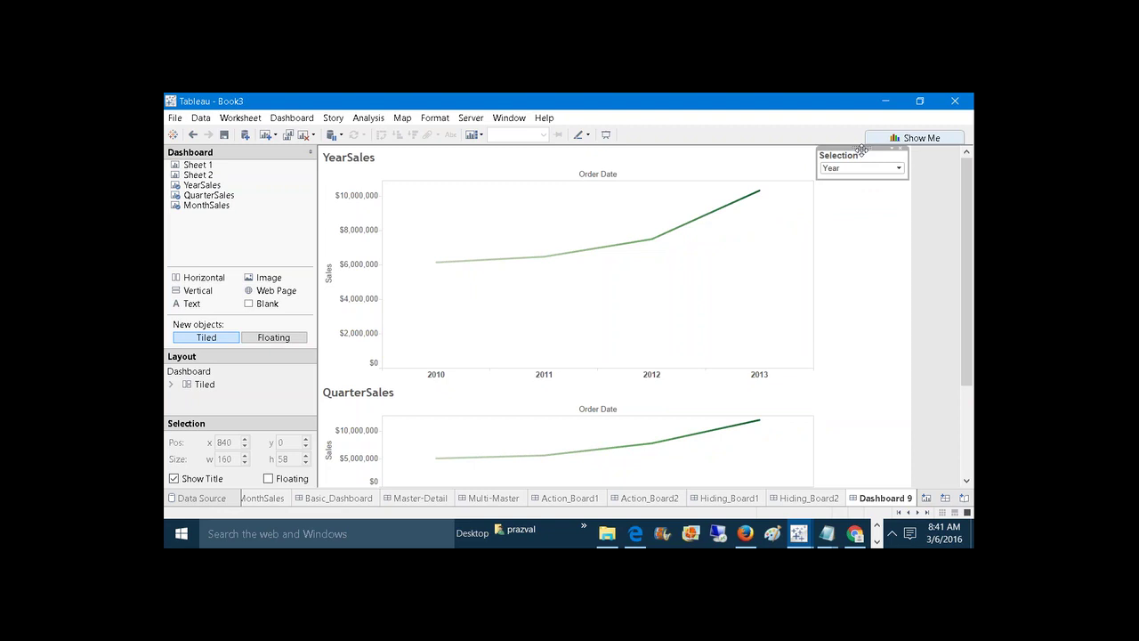
left_click_drag(862, 149, 569, 156)
left_click(623, 161)
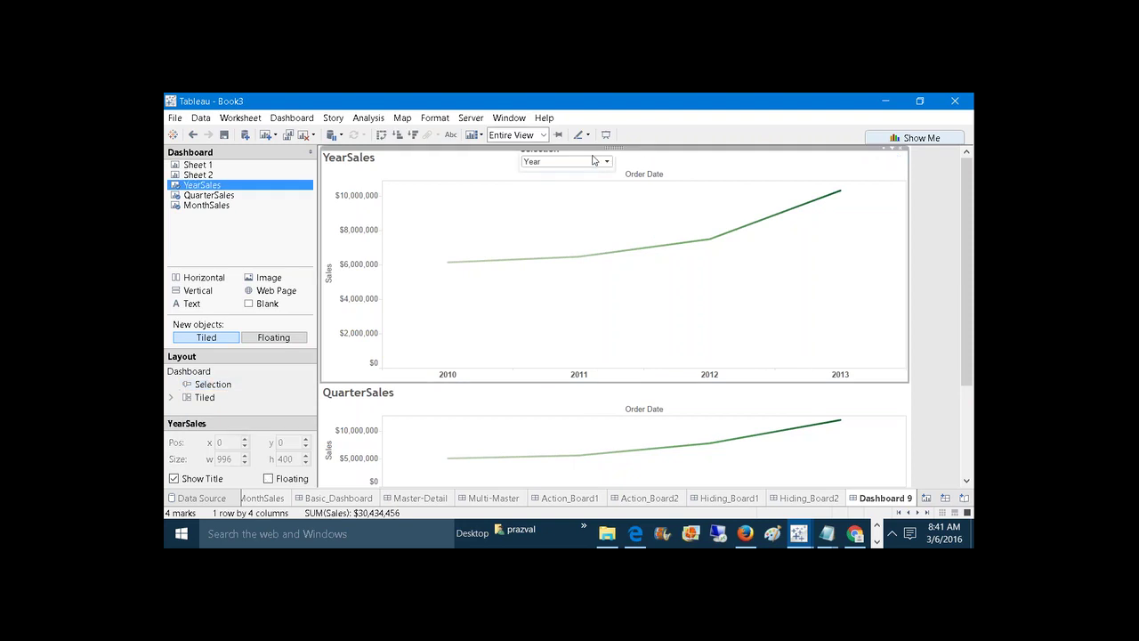
left_click(595, 161)
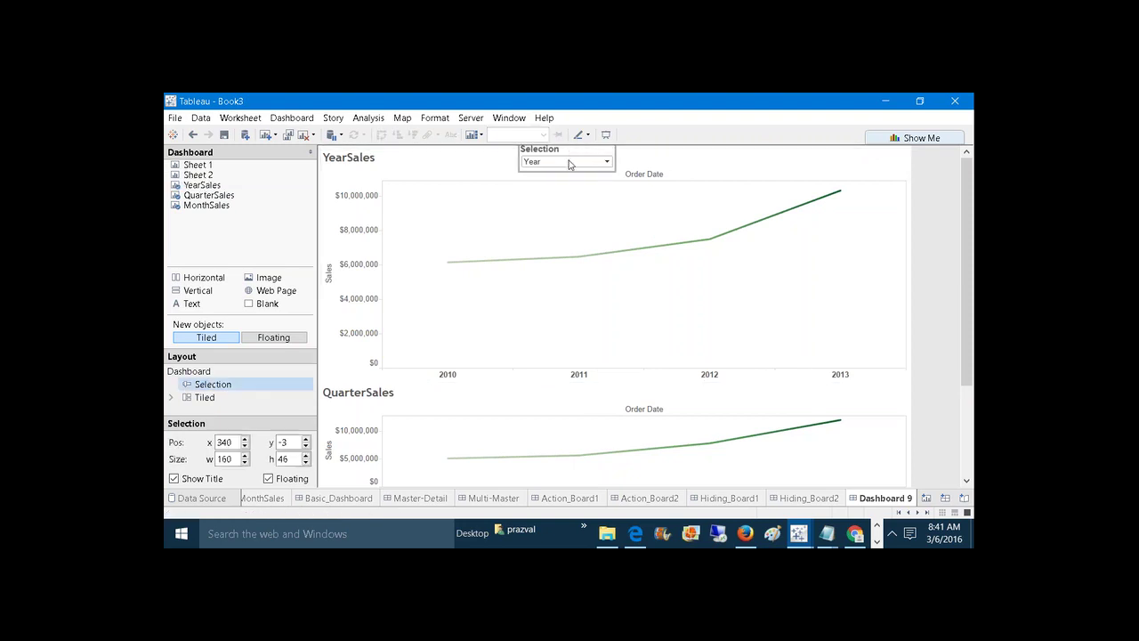
left_click(608, 163)
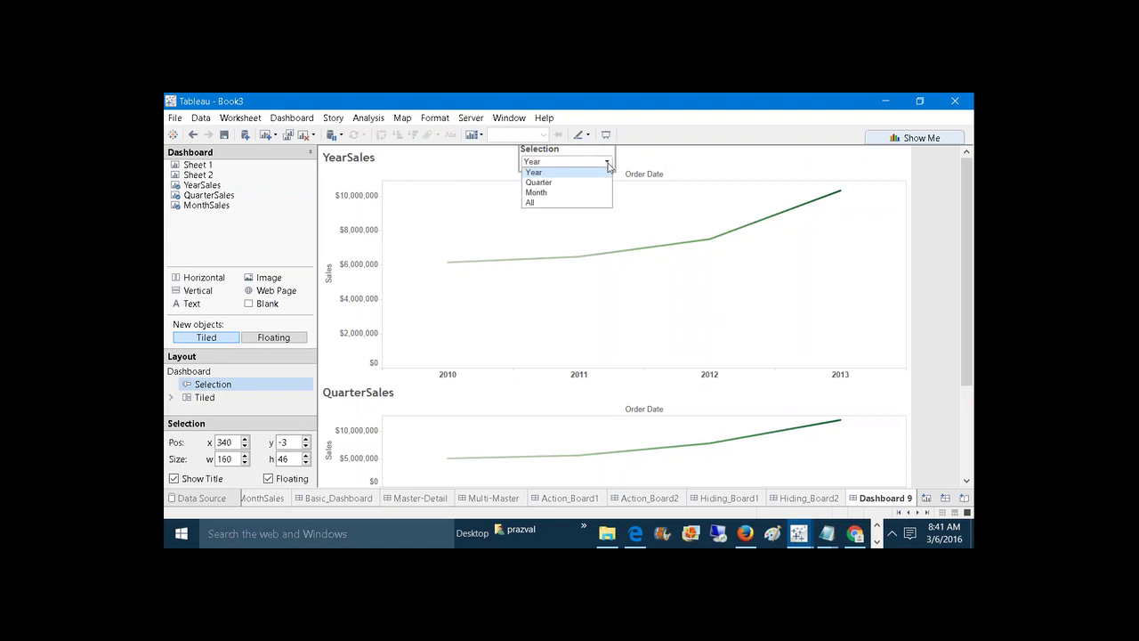
Test the dashboard's Selection control with Month, and with All and Year in presentation mode, before returning to the editing view.
left_click(589, 193)
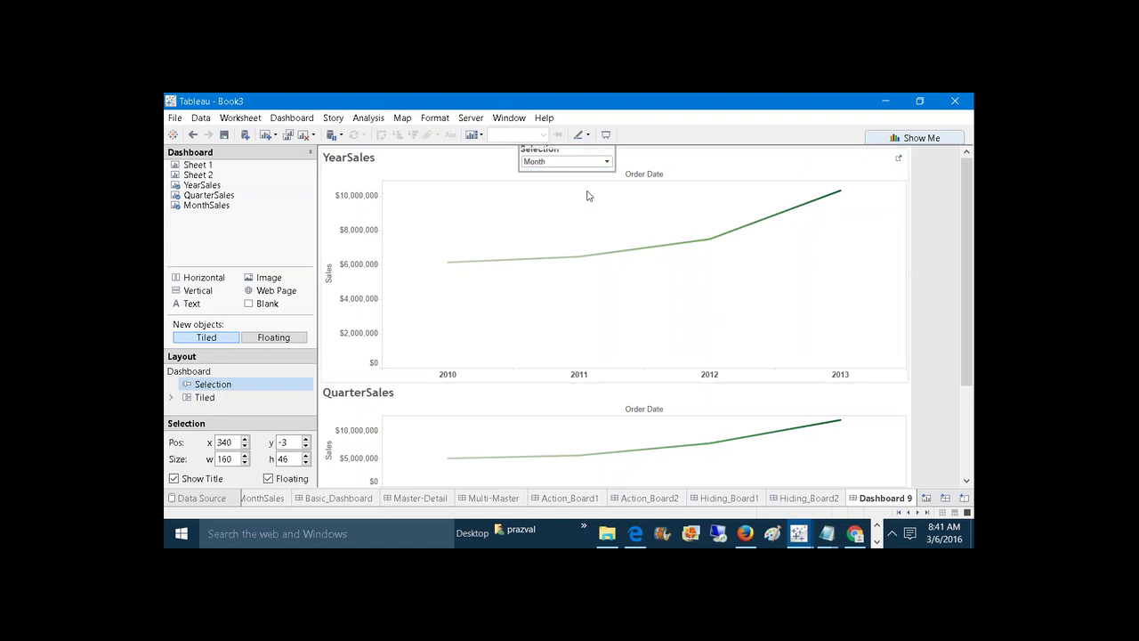
left_click(607, 162)
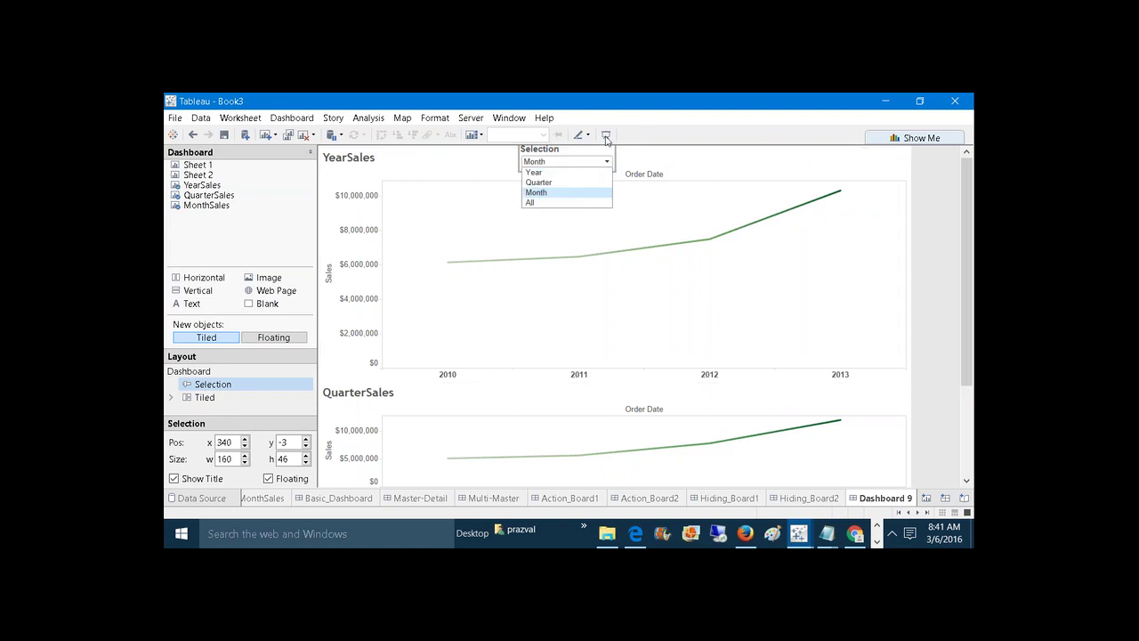
left_click(606, 137)
left_click(554, 109)
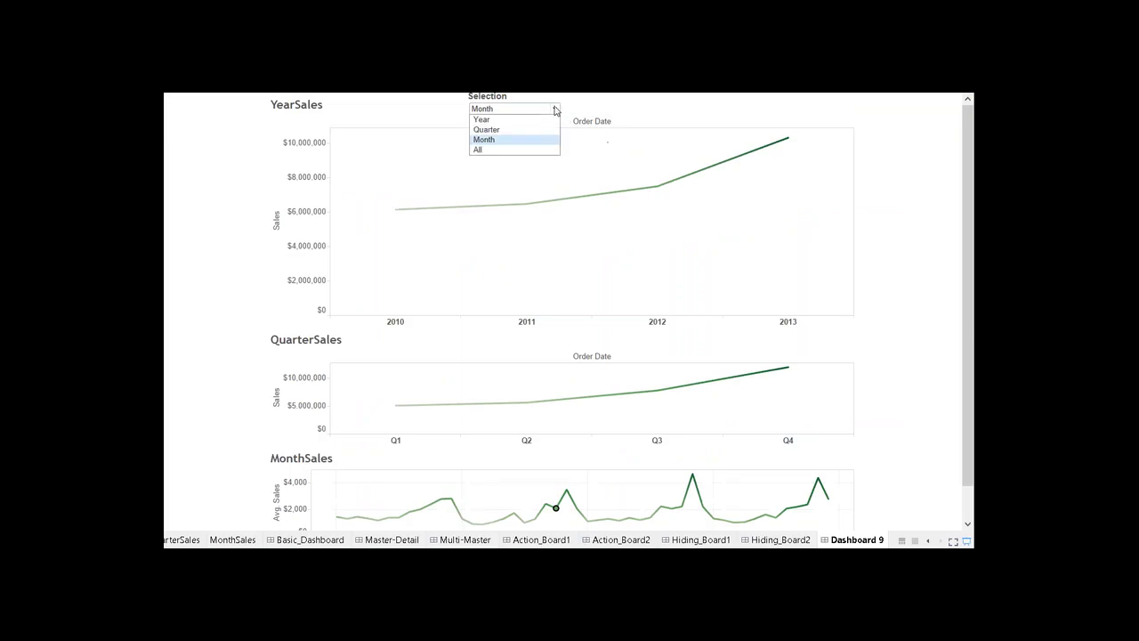
left_click(515, 150)
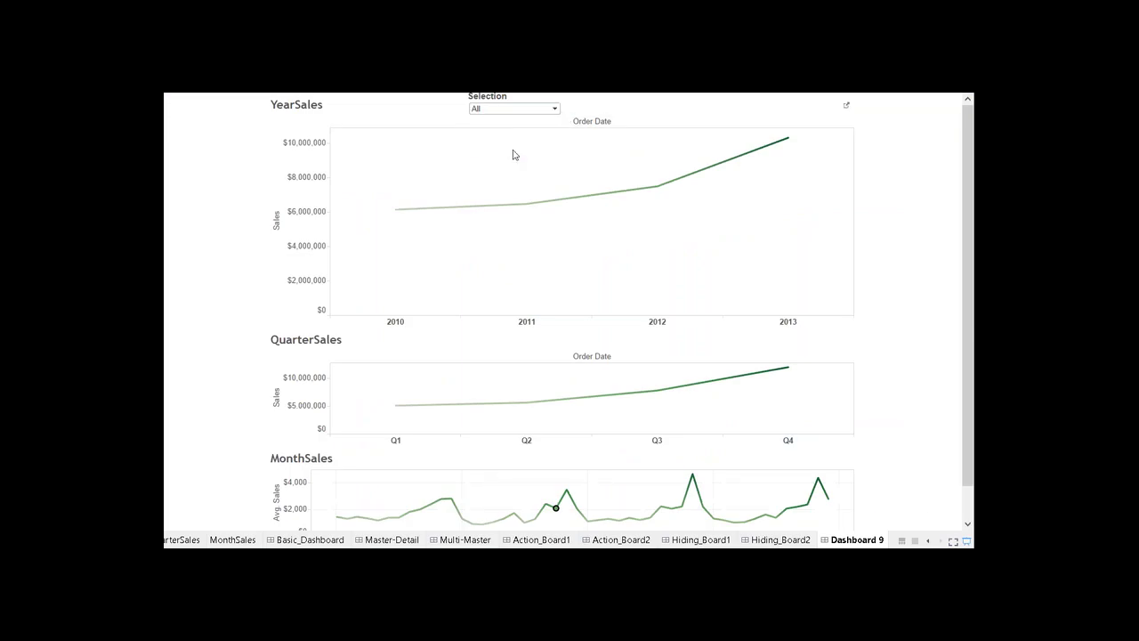
left_click(556, 111)
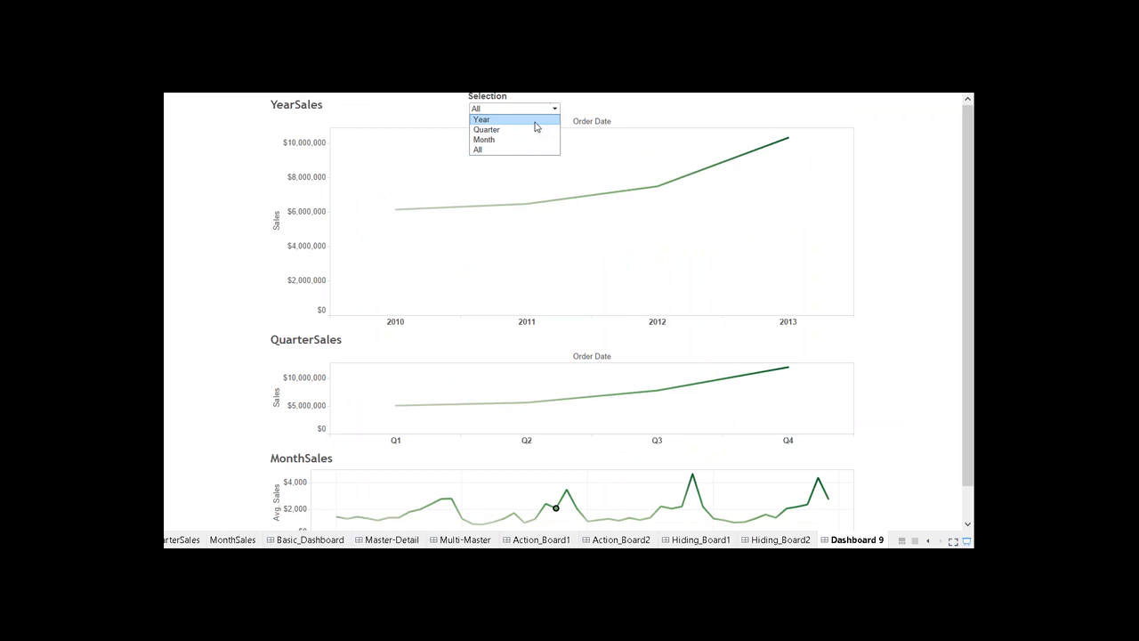
left_click(537, 120)
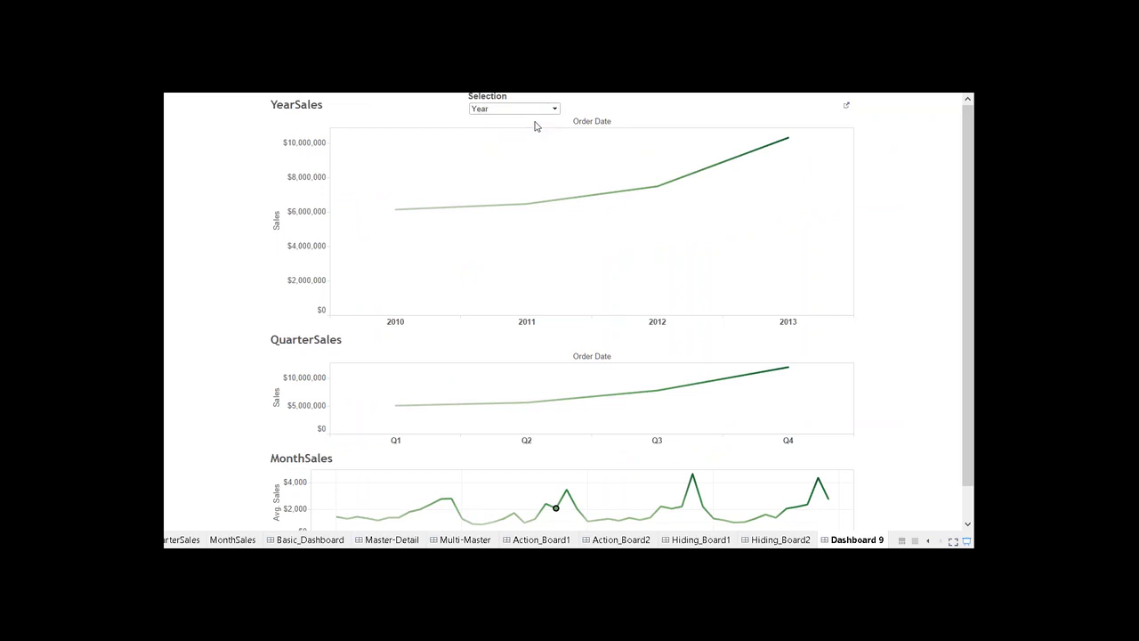
left_click(967, 537)
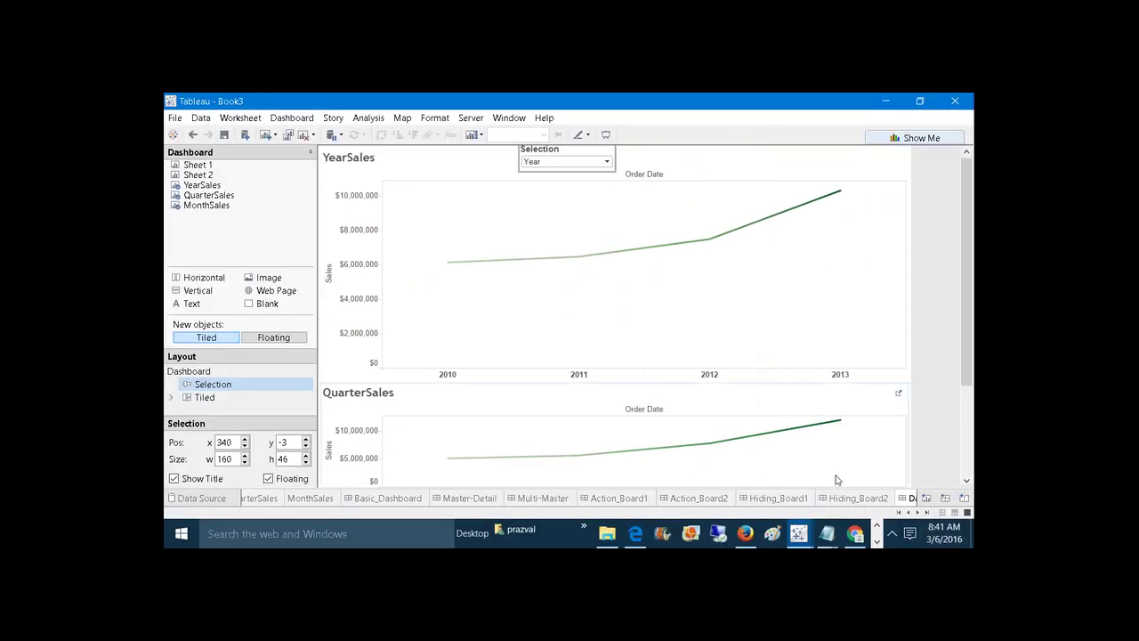
Open the YearSales worksheet.
left_click(907, 513)
left_click(907, 512)
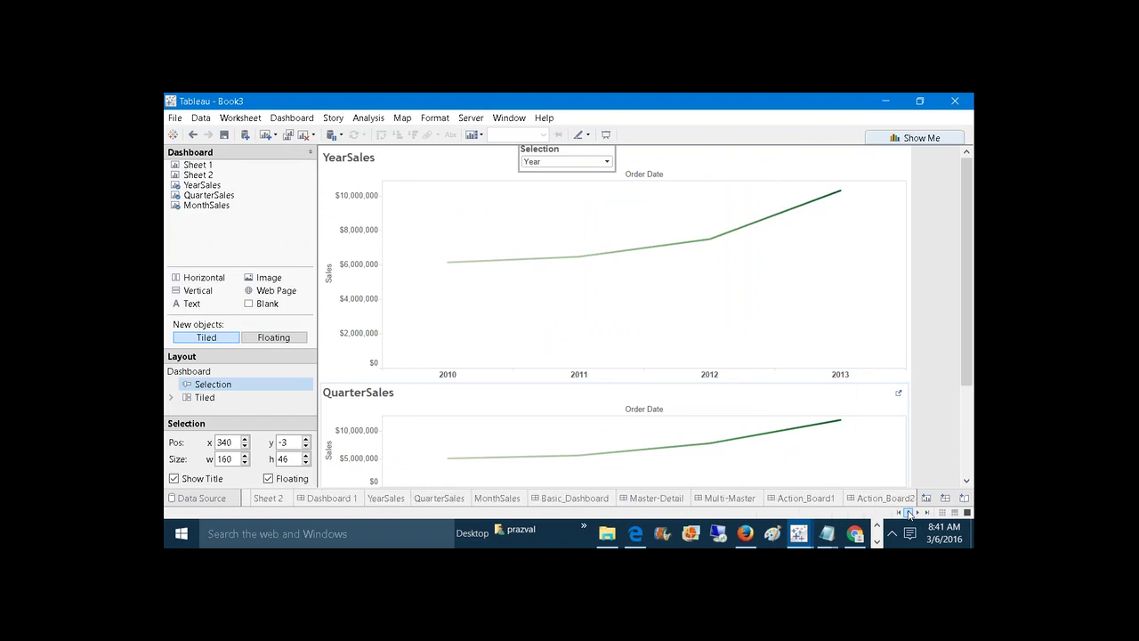
left_click(392, 499)
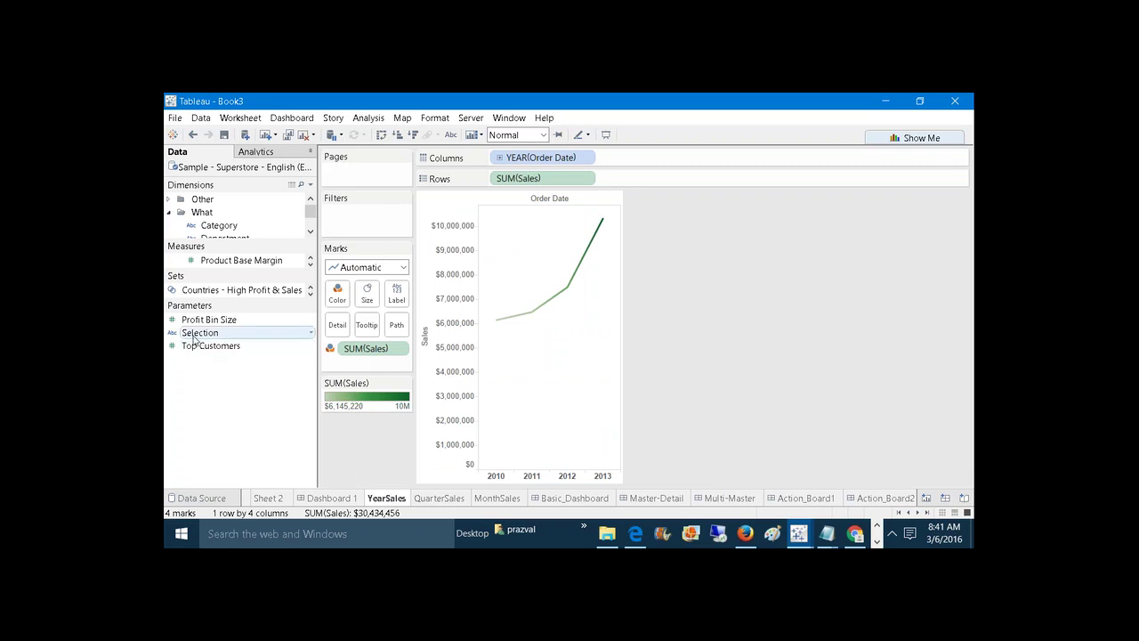
Try to place the Selection parameter on the YearSales sheet as a filter.
left_click_drag(197, 334, 343, 225)
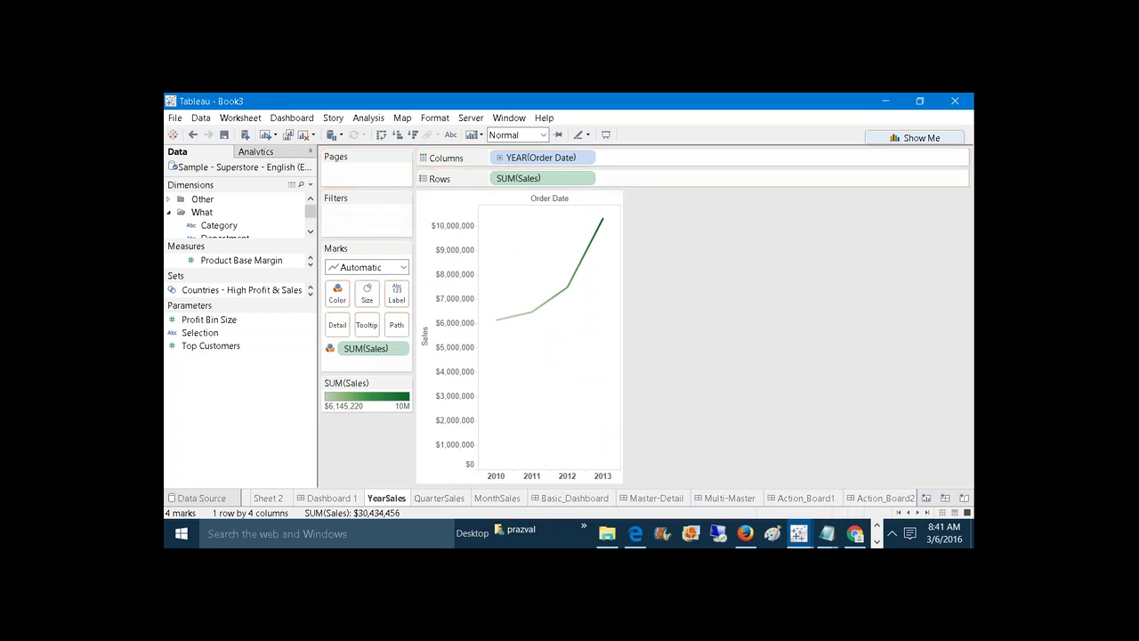
left_click(197, 334)
left_click_drag(197, 334, 220, 384)
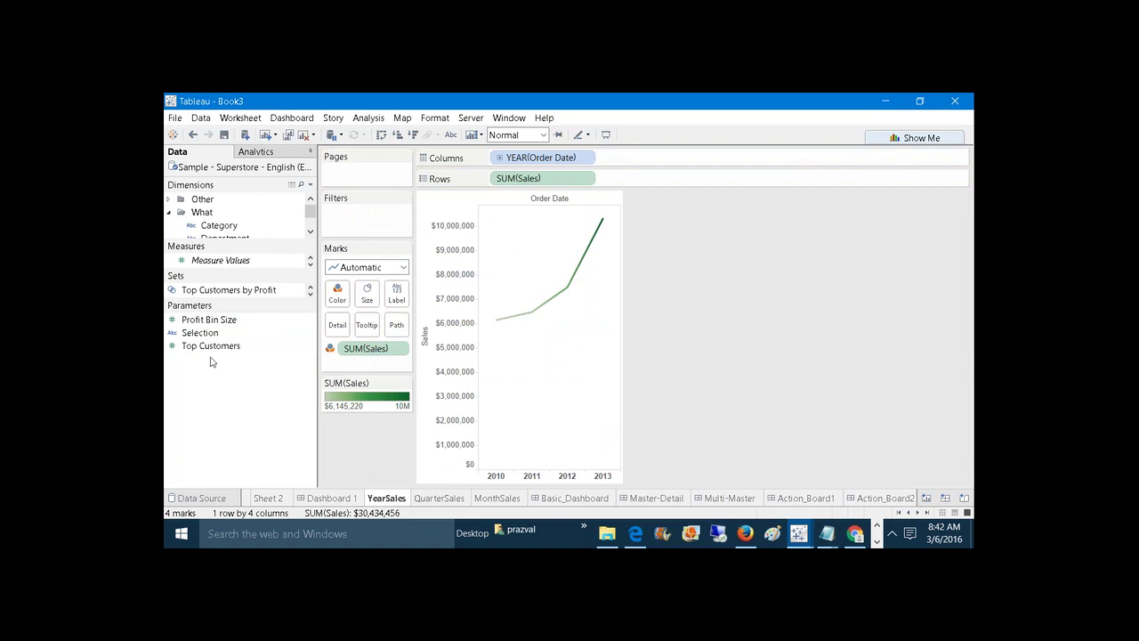
left_click(196, 333)
left_click_drag(196, 332, 218, 380)
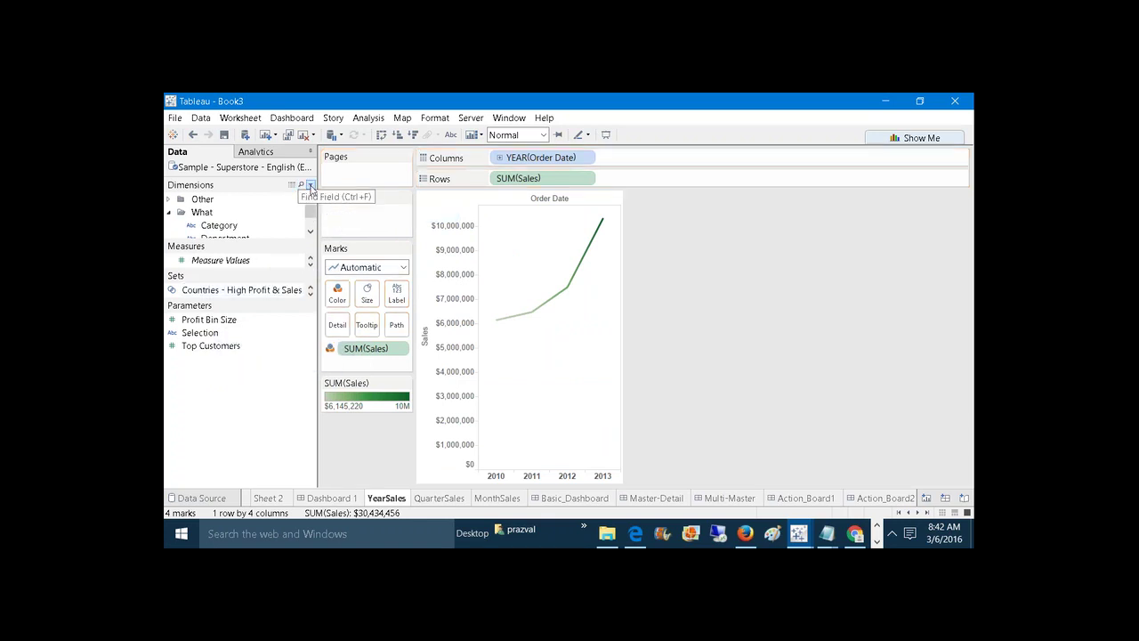
Create a calculated field named Selection with the formula [Selection], referencing the Selection parameter.
left_click(309, 184)
left_click(294, 205)
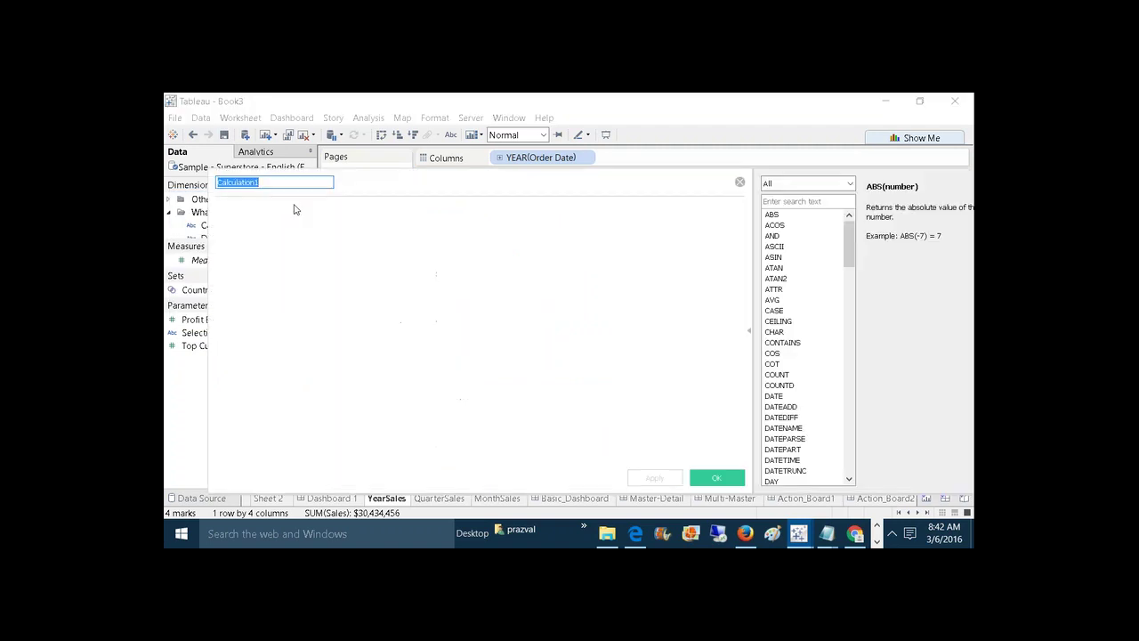
type("Se")
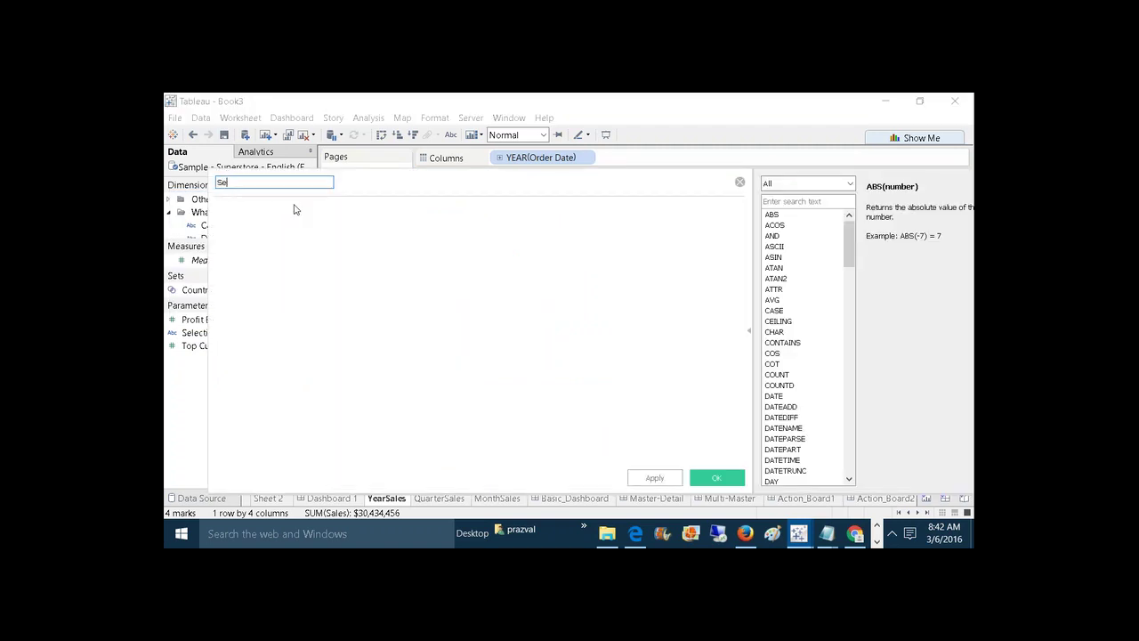
type("lection")
left_click(299, 229)
type("SELE")
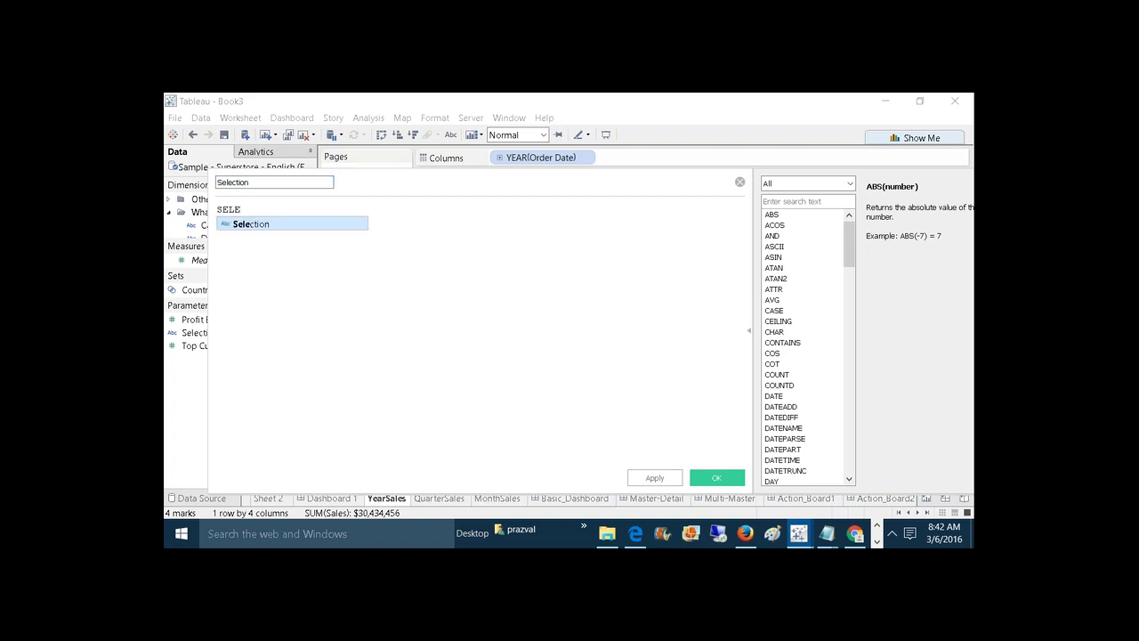
left_click(294, 223)
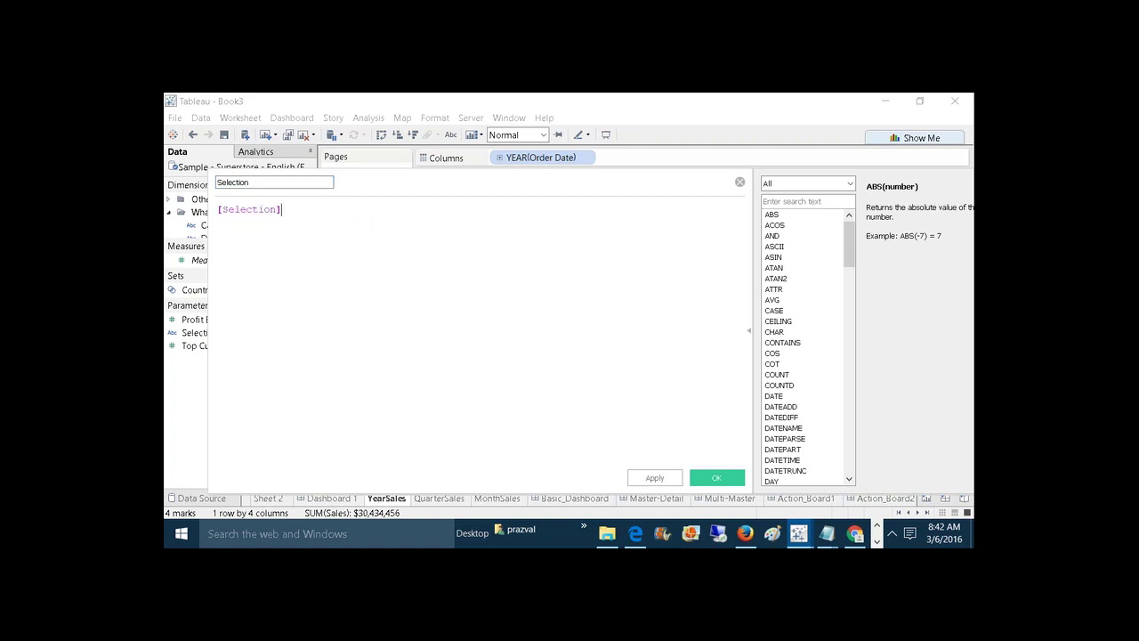
scroll(267, 213, "up", 3)
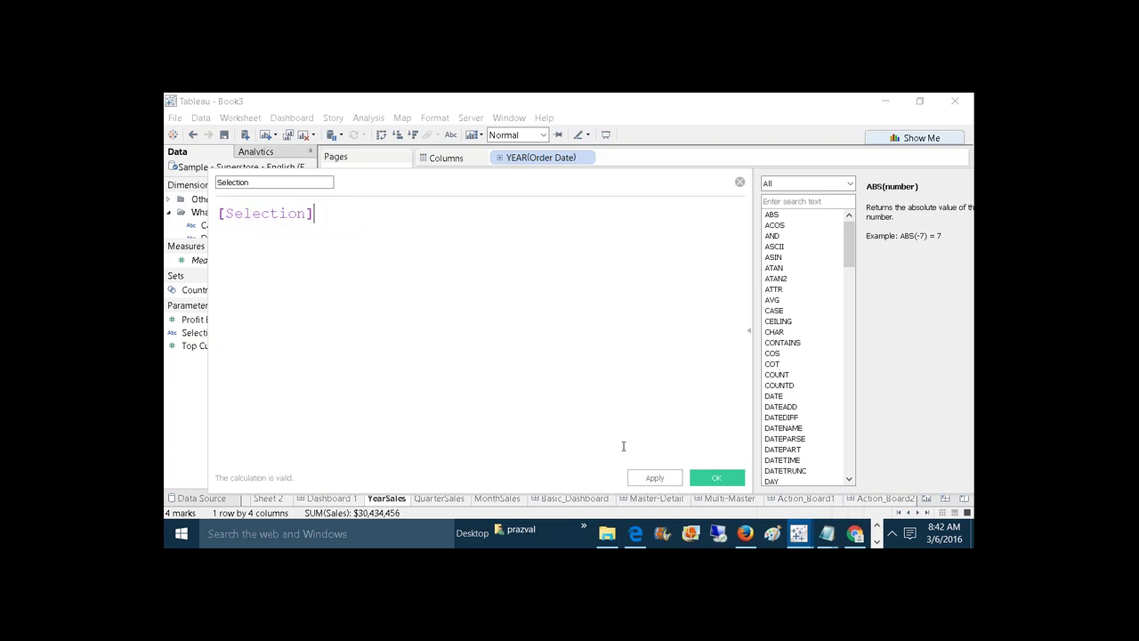
left_click(655, 478)
left_click(713, 479)
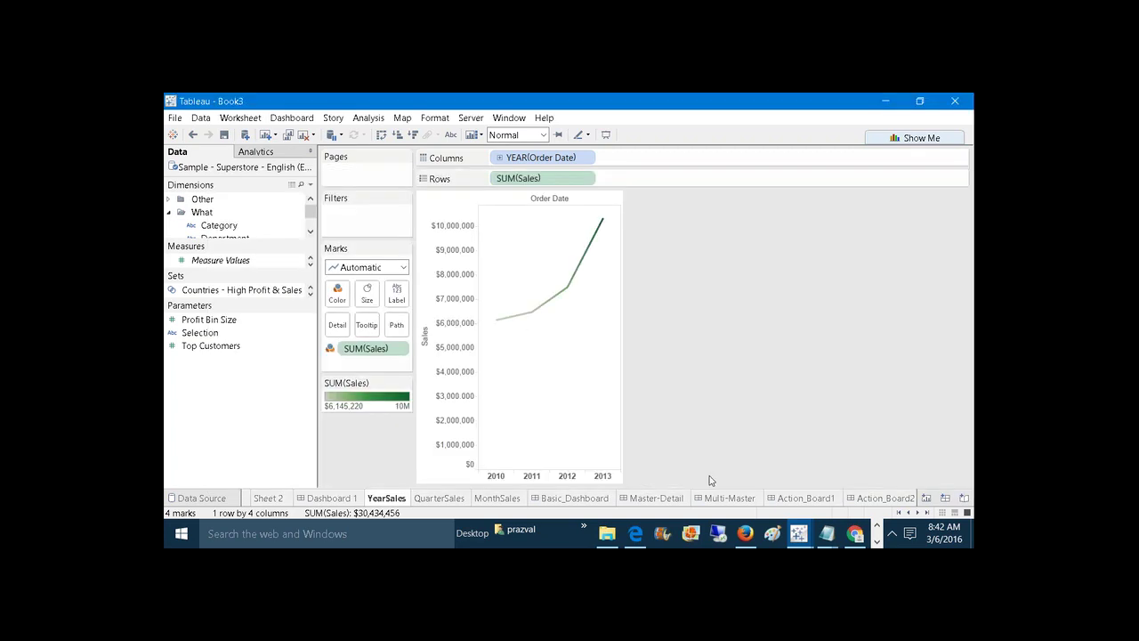
Show the control for the Selection parameter on the YearSales sheet.
right_click(230, 332)
left_click(309, 122)
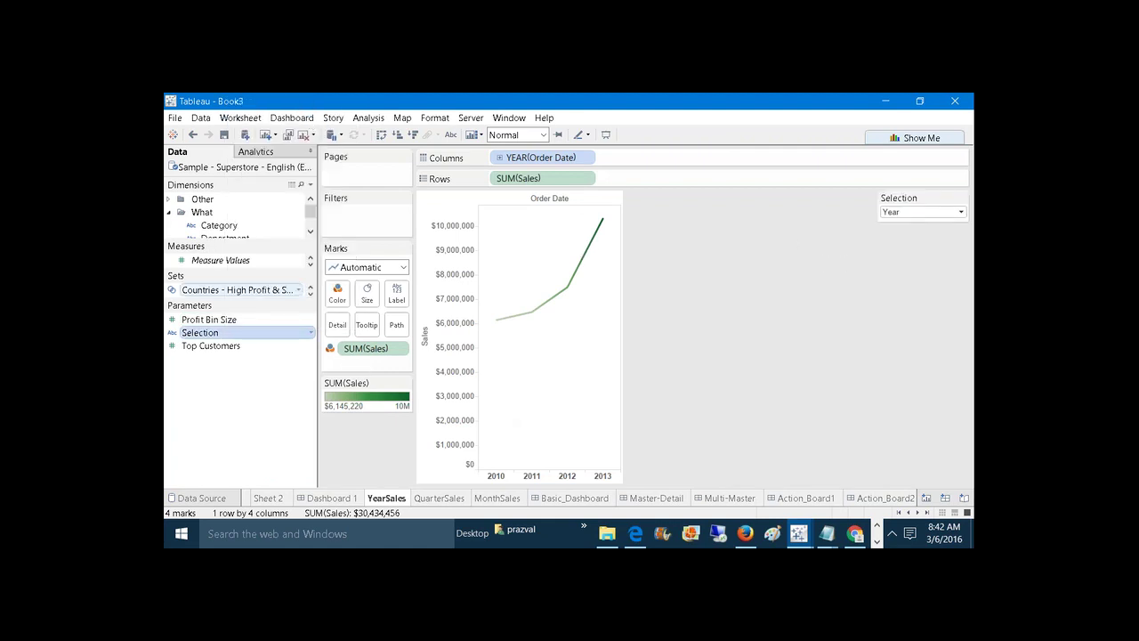
left_click_drag(214, 246, 339, 220)
left_click(202, 385)
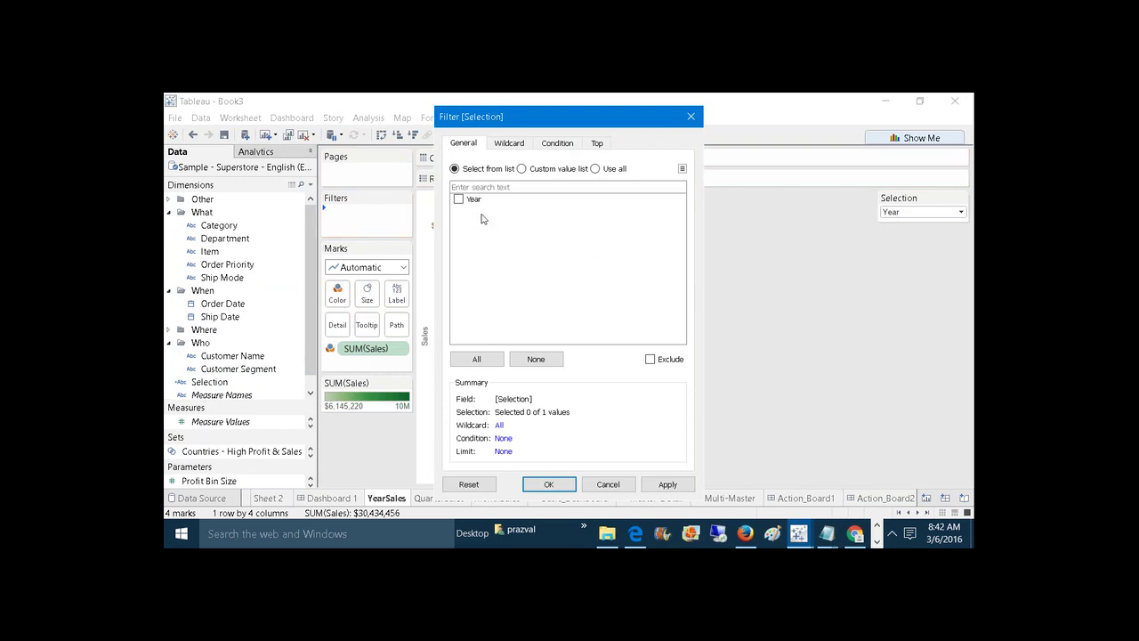
left_click(608, 484)
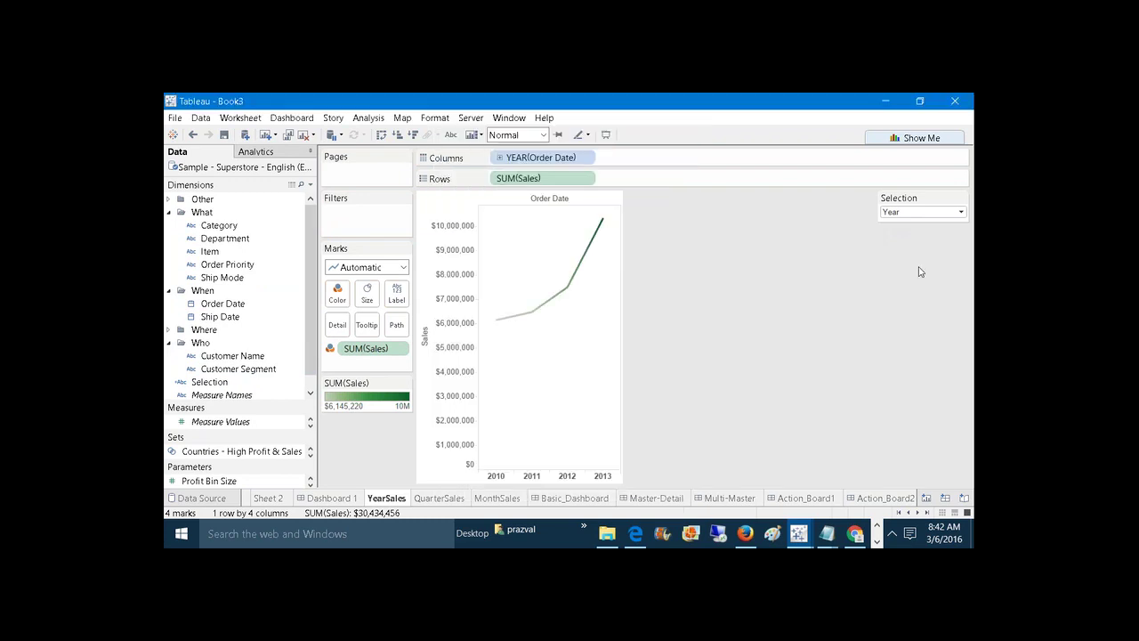
Set the Selection parameter to Quarter.
left_click(958, 214)
left_click(943, 229)
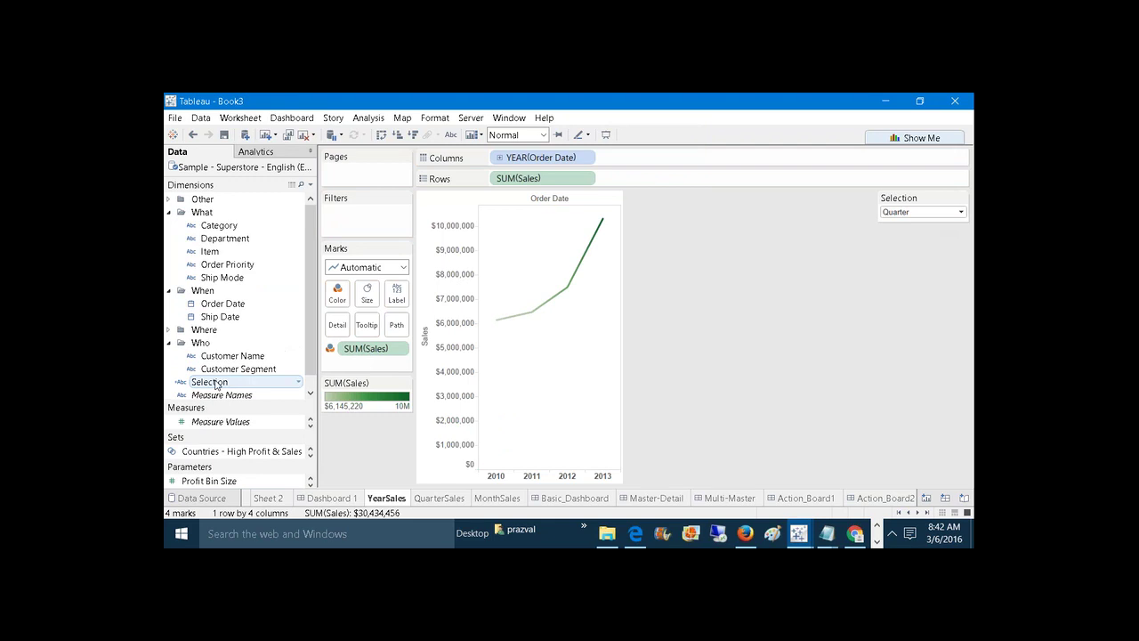
Filter the YearSales sheet by the Selection calculated field, using a custom value list with Year and All.
left_click_drag(217, 382, 356, 221)
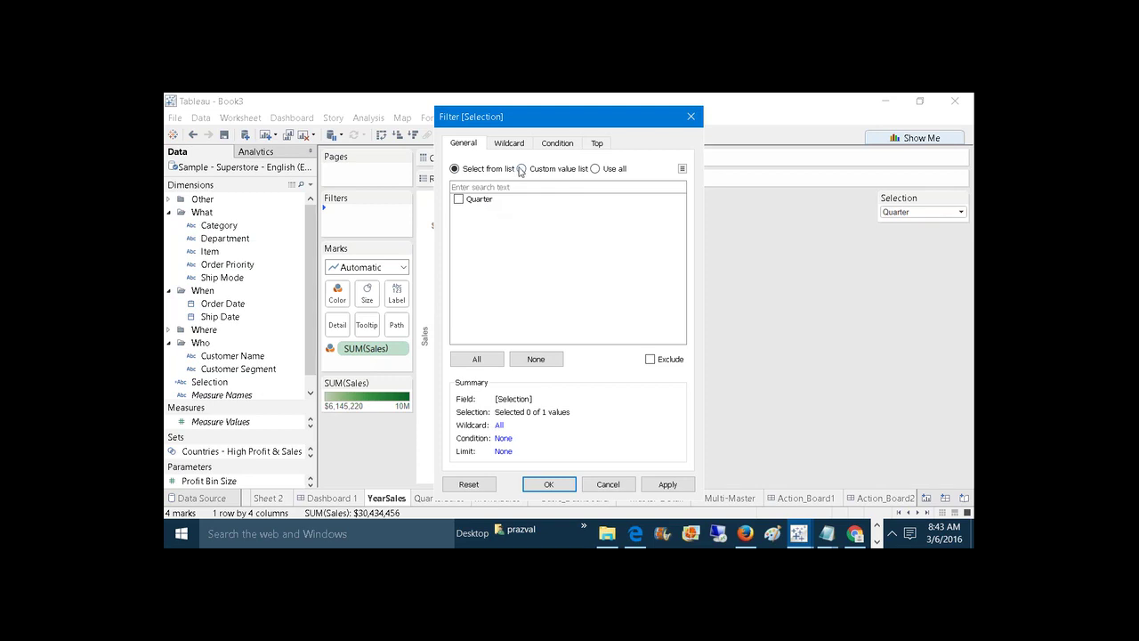
left_click(521, 169)
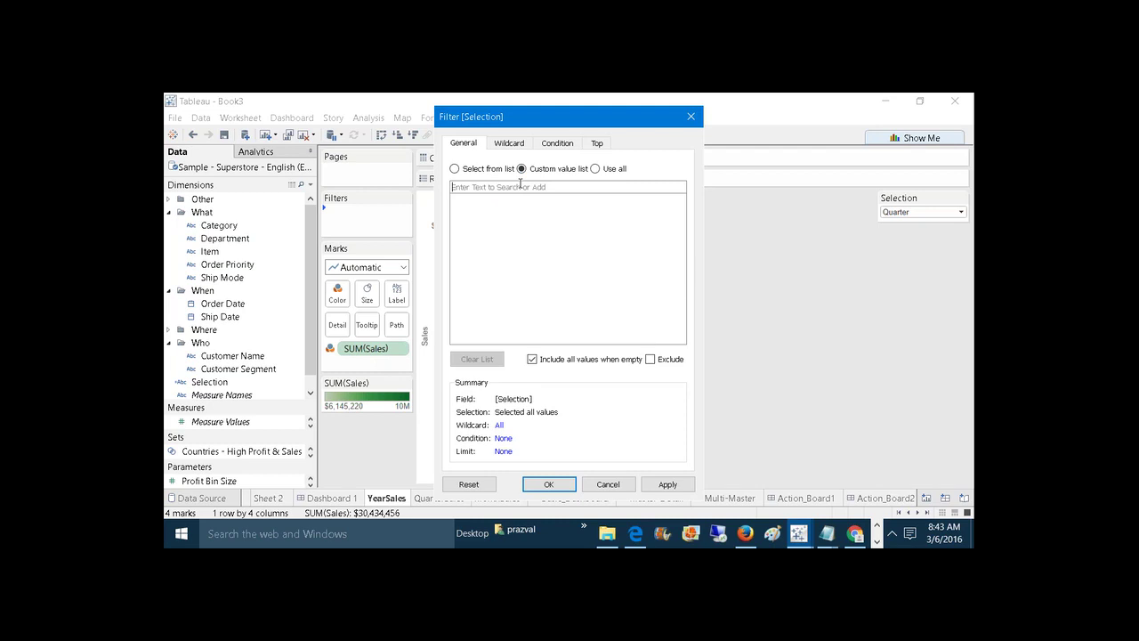
left_click_drag(527, 125, 715, 192)
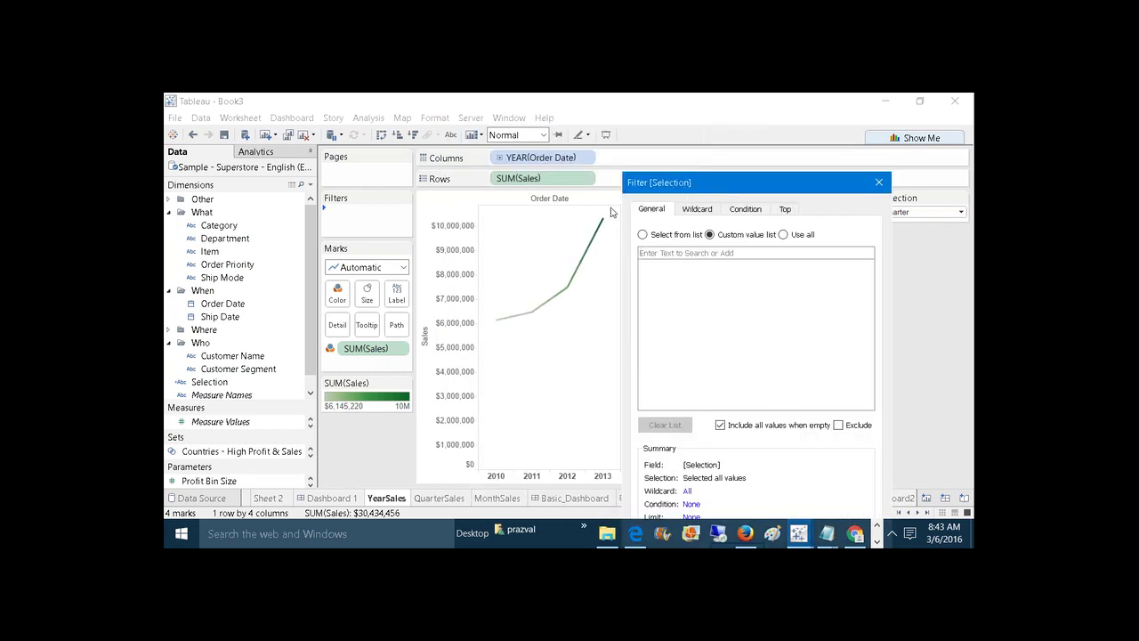
left_click(660, 253)
type("Year")
left_click(859, 253)
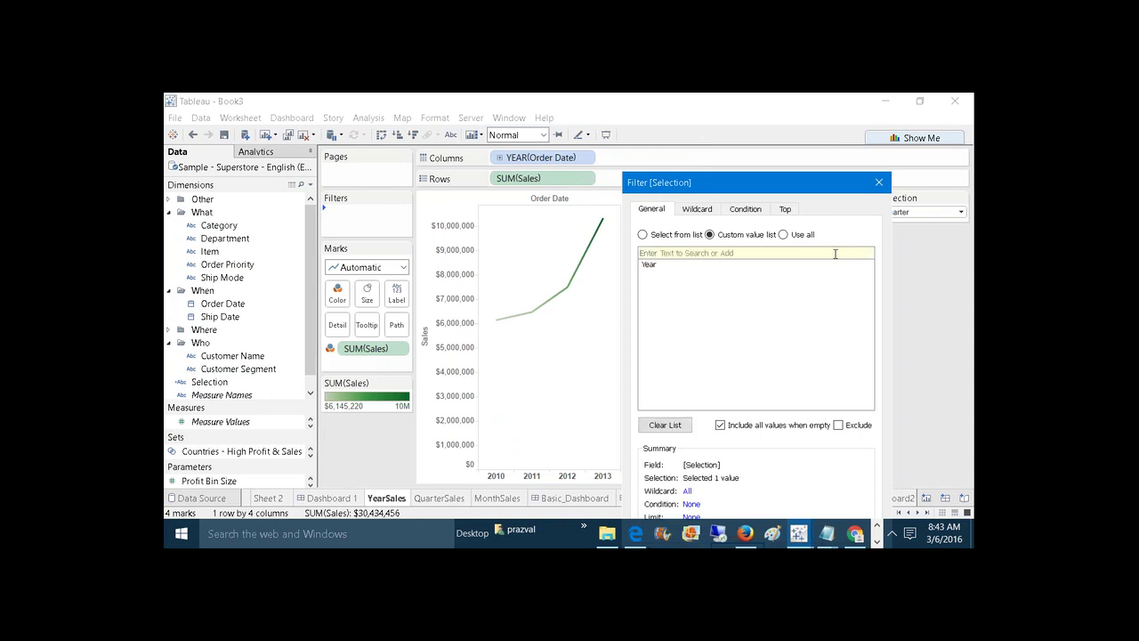
type("A")
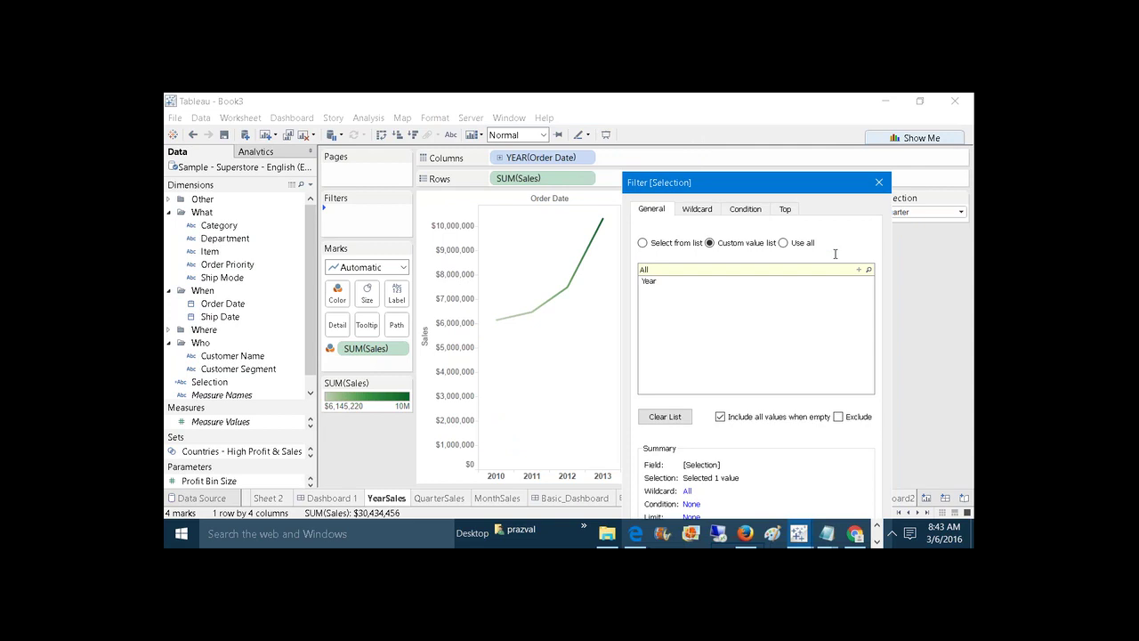
type("ll")
left_click(859, 269)
left_click_drag(748, 191, 586, 113)
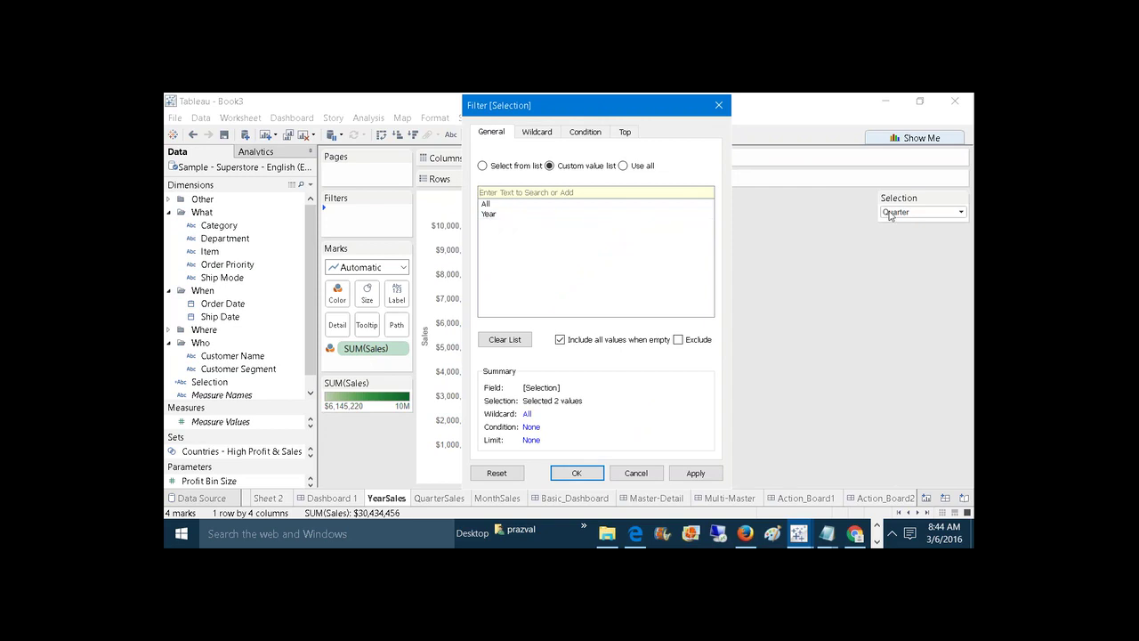
left_click(695, 472)
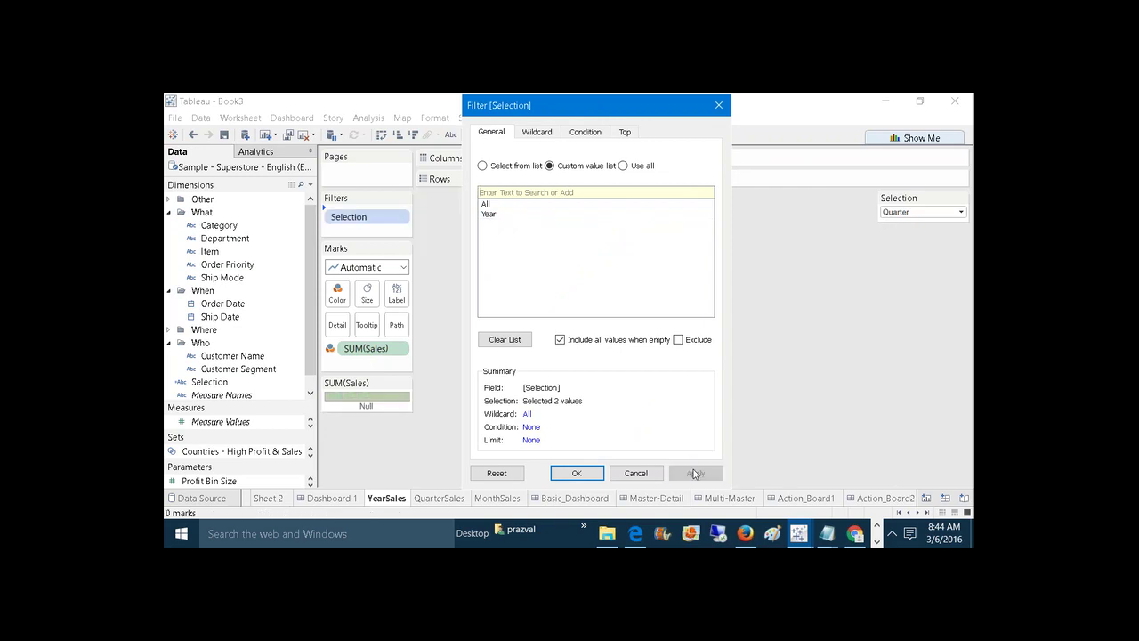
left_click(578, 472)
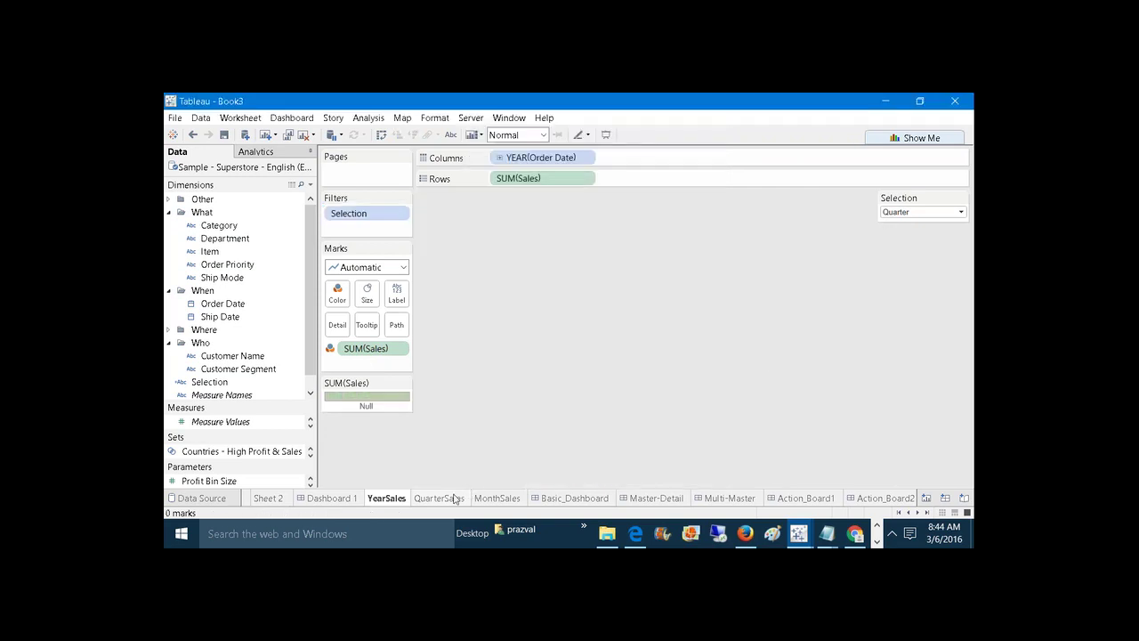
Filter the QuarterSales sheet by the Selection calculated field, using a custom value list with Quarter and All.
left_click(454, 498)
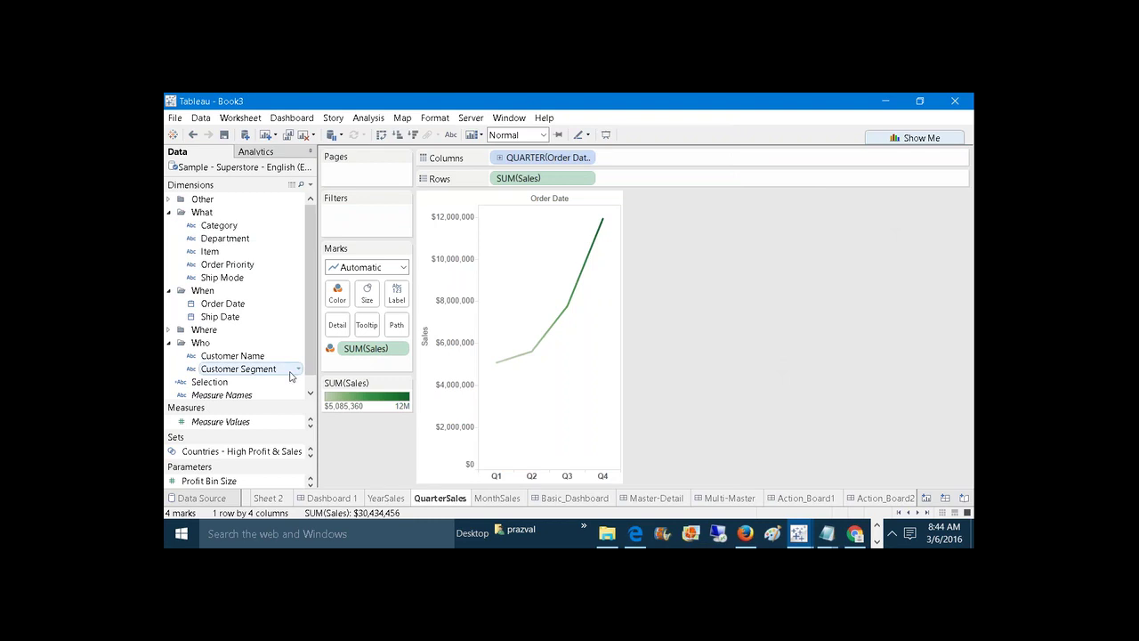
left_click_drag(221, 382, 363, 225)
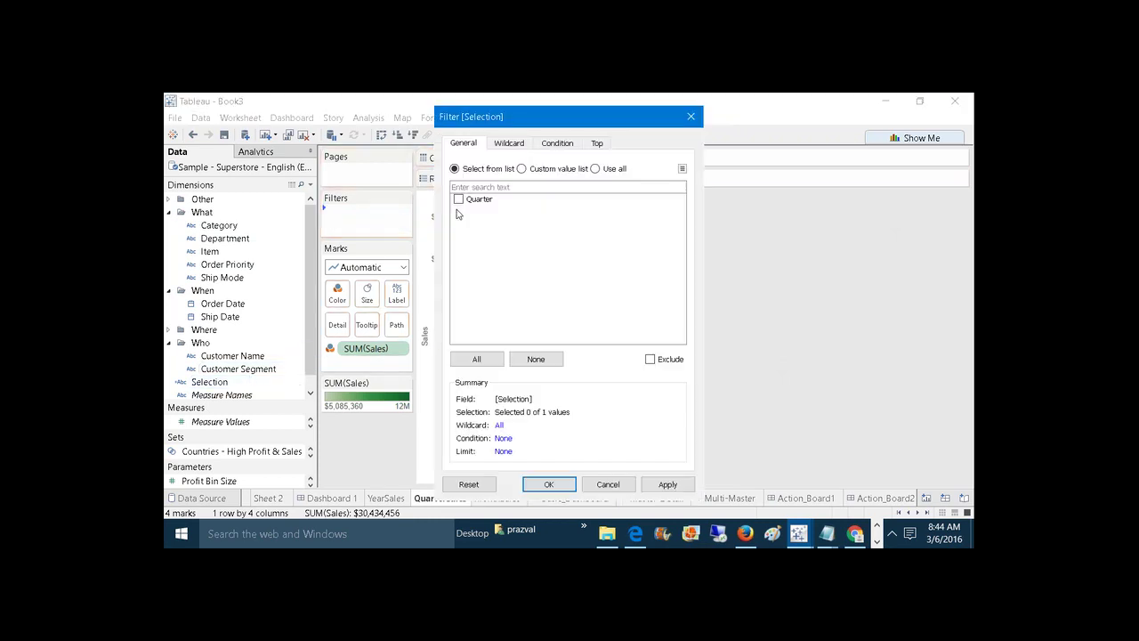
left_click(522, 168)
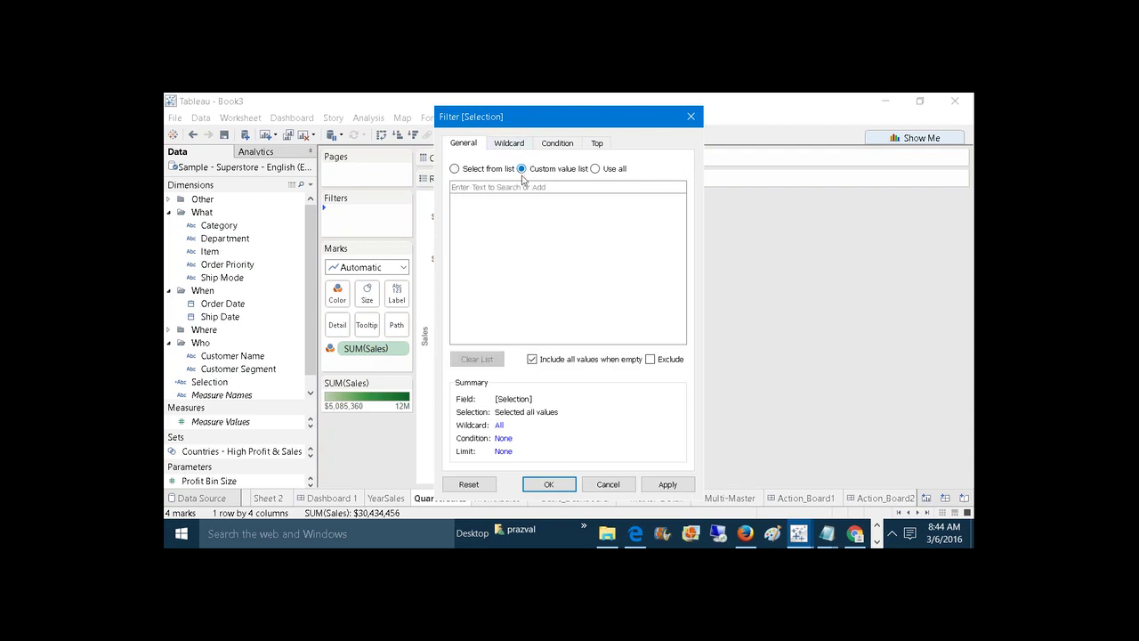
left_click(517, 189)
type("Quarter")
left_click(670, 187)
type("All")
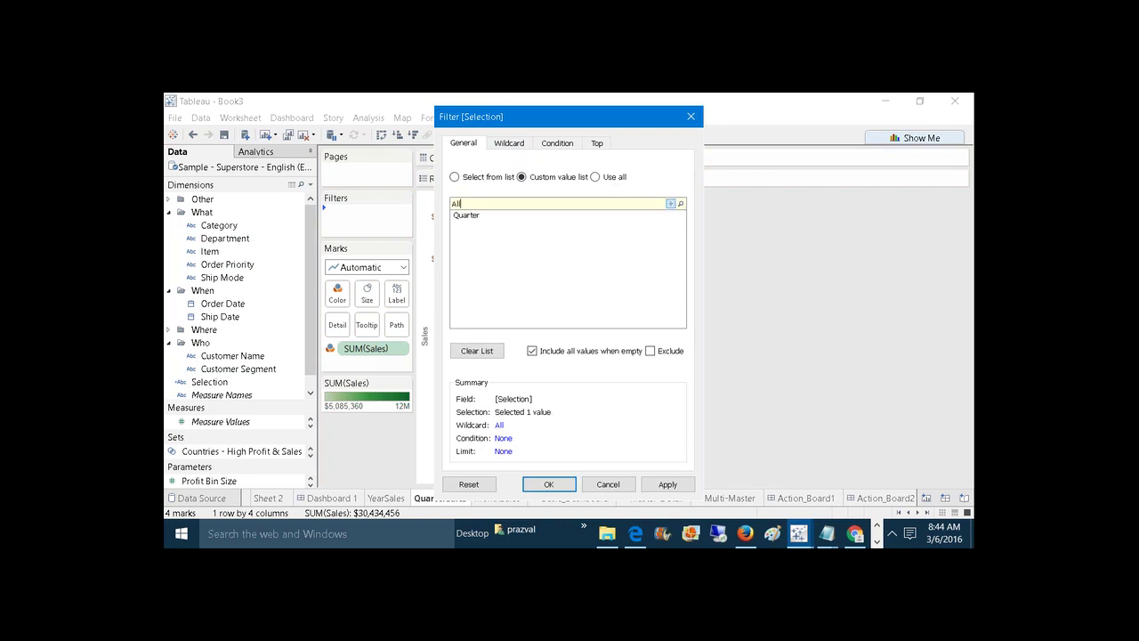
key("Return")
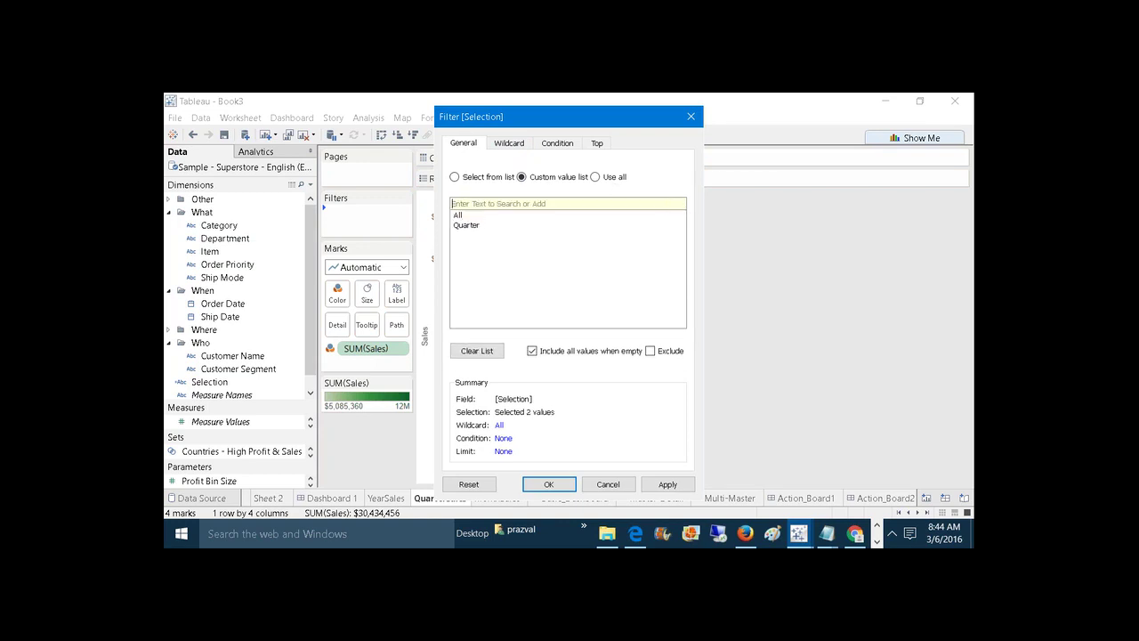
left_click(663, 488)
left_click(546, 485)
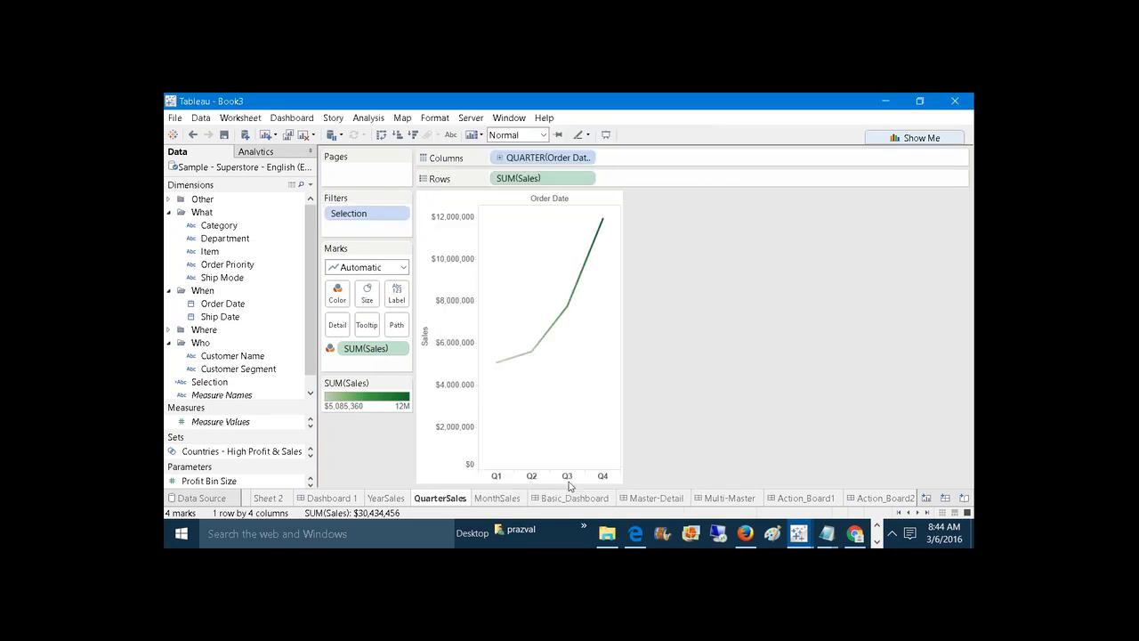
Filter the MonthSales sheet by the Selection calculated field, using a custom value list with Month and All.
left_click(496, 500)
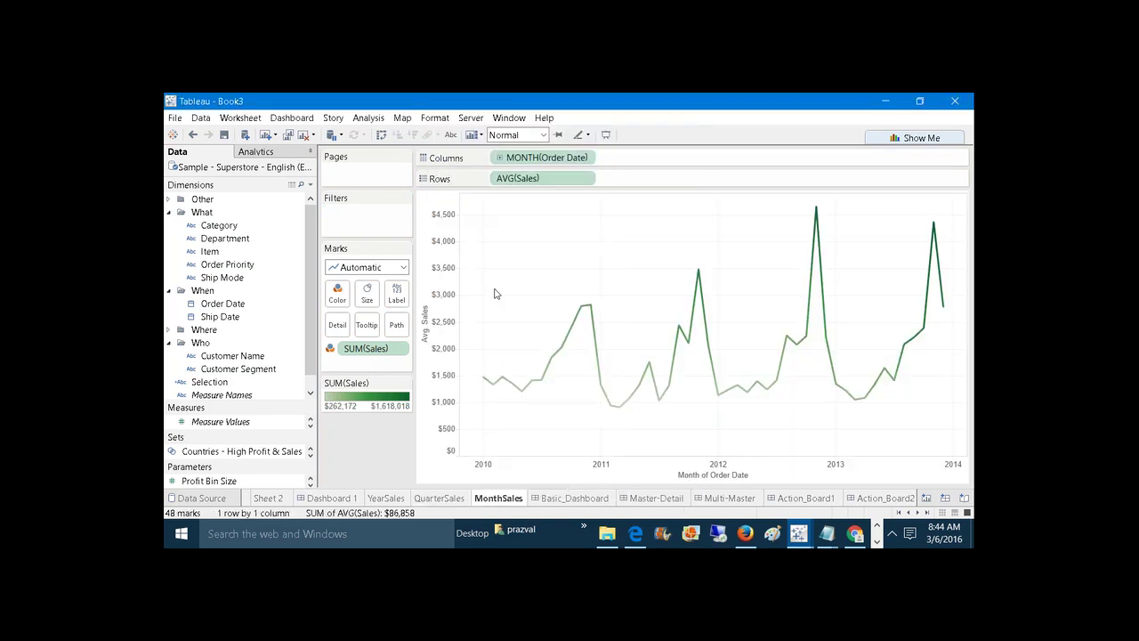
left_click_drag(209, 382, 354, 217)
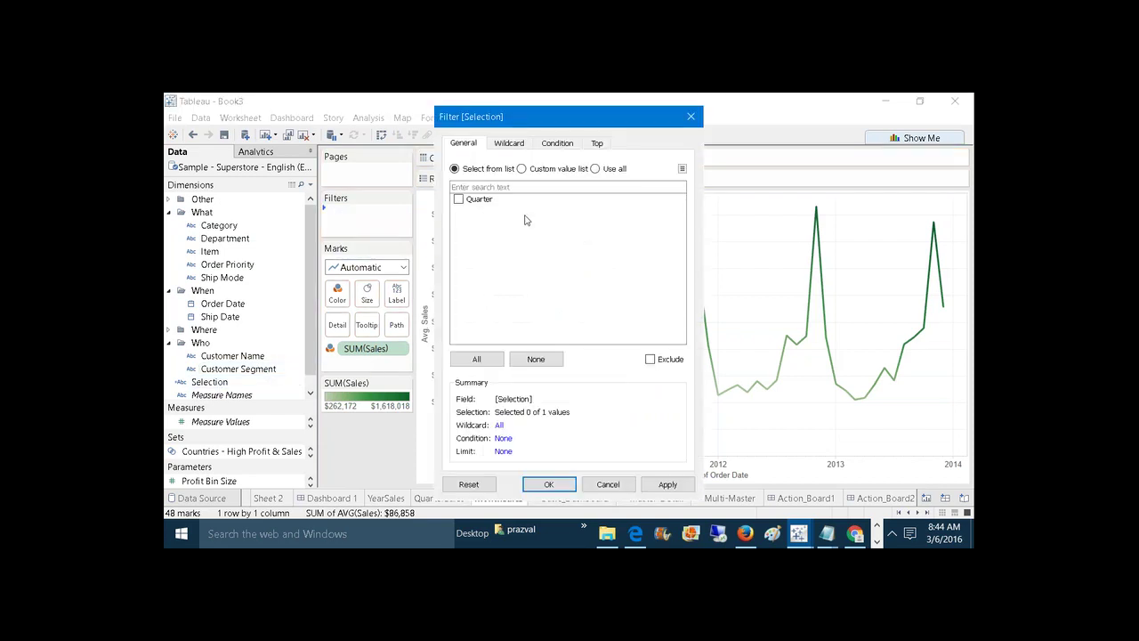
left_click(547, 169)
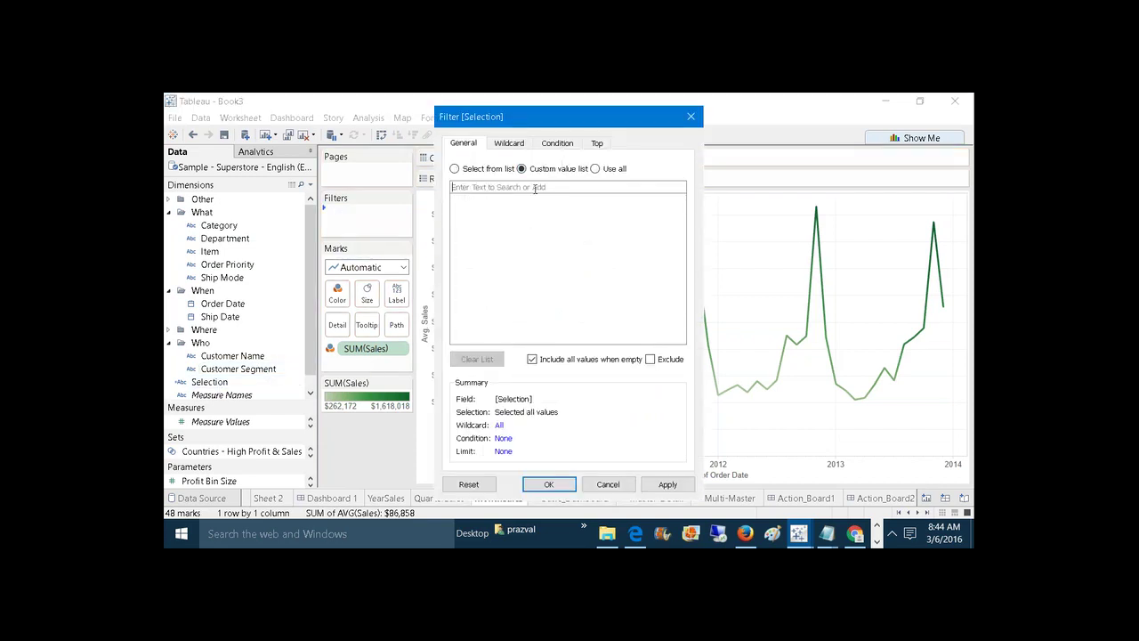
left_click(535, 189)
type("Month")
left_click(671, 187)
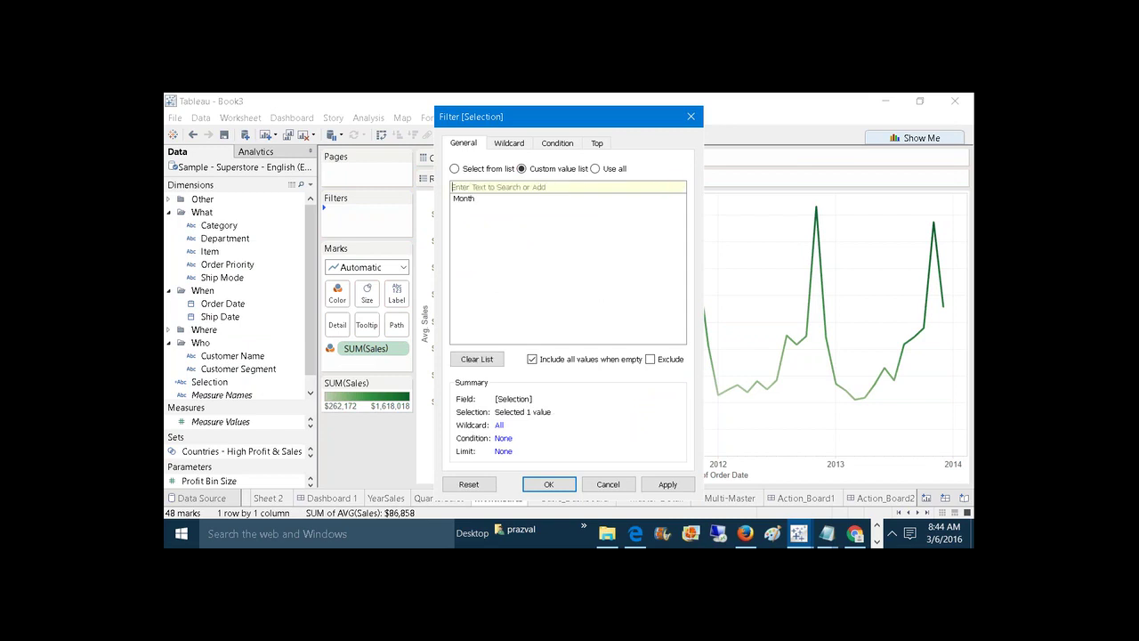
type("All")
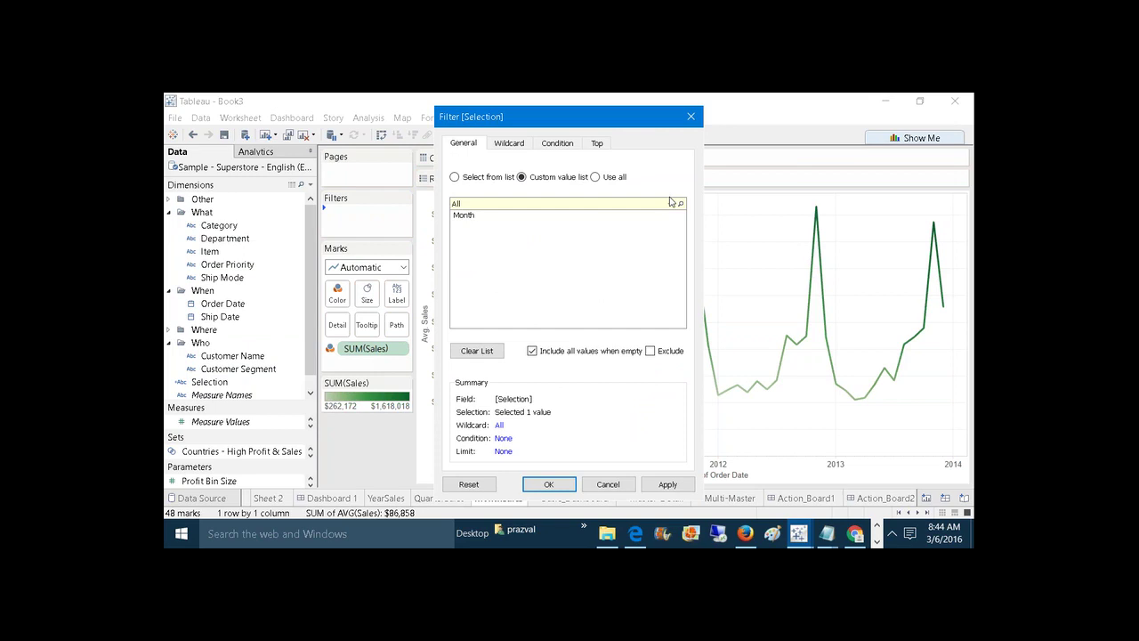
left_click(670, 203)
left_click(667, 484)
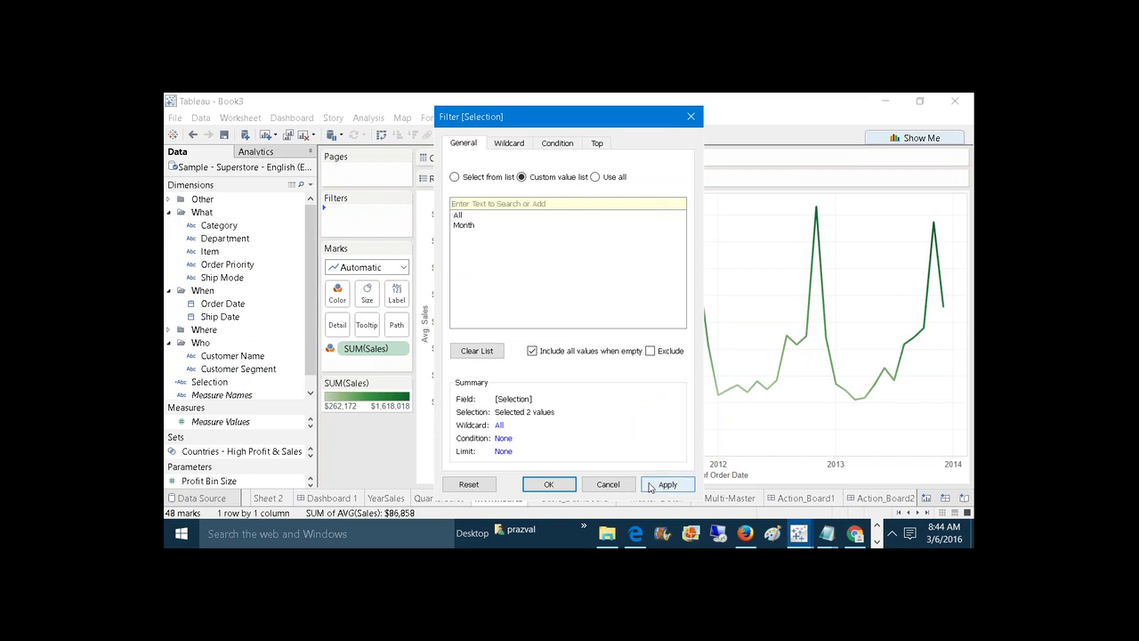
left_click(569, 484)
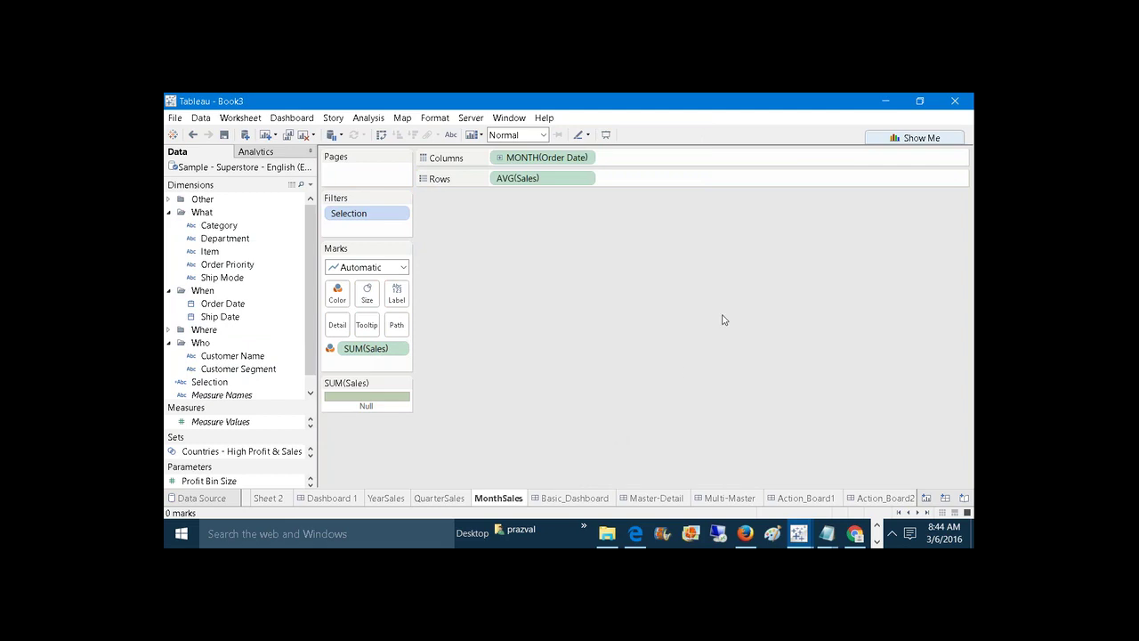
Rename Dashboard 9 as SheetSelector and open it.
left_click(919, 513)
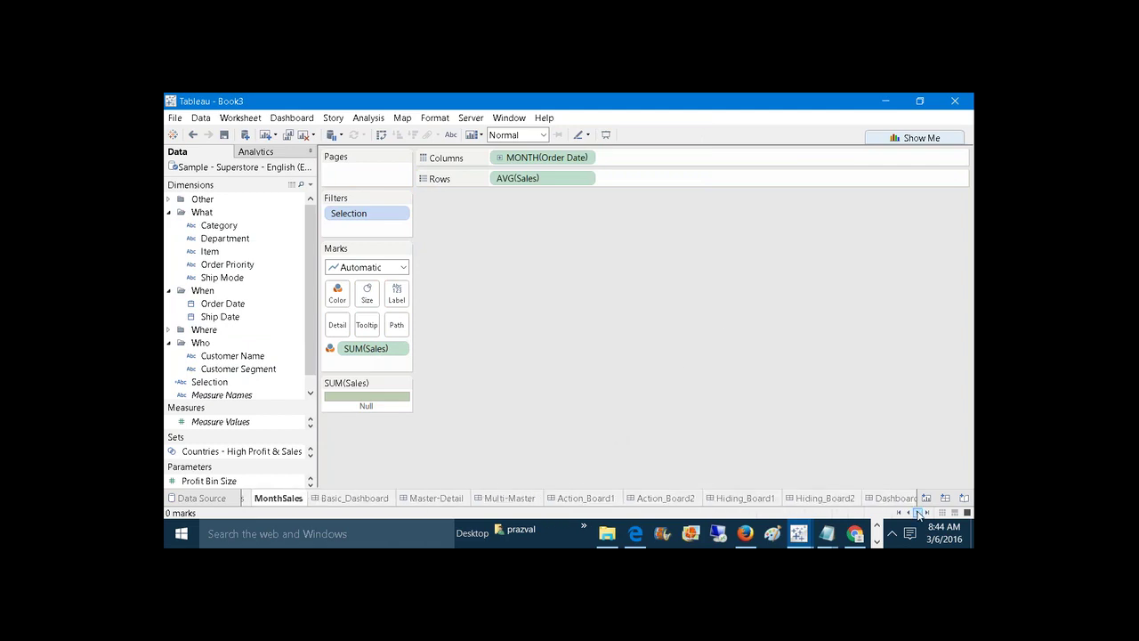
right_click(875, 500)
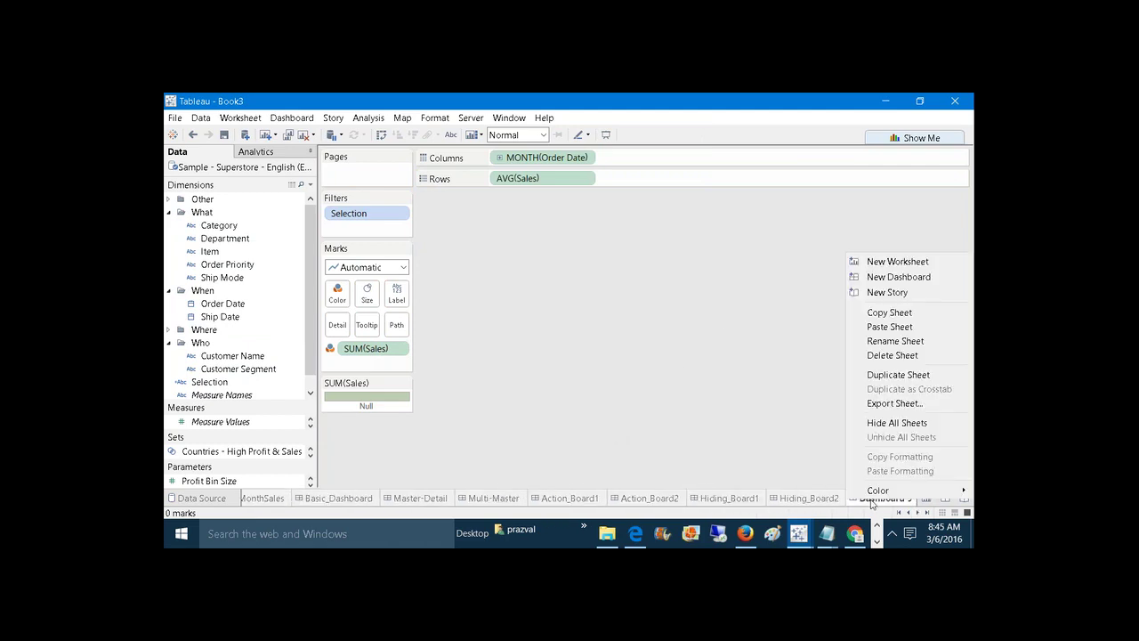
left_click(880, 341)
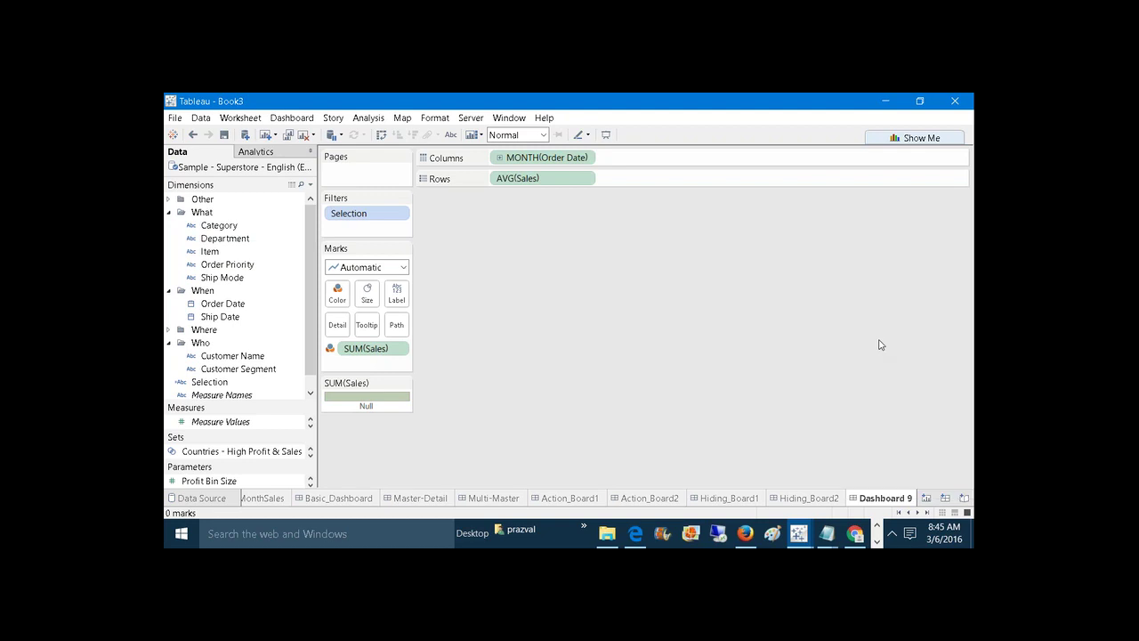
type("SheetSelector")
key("Return")
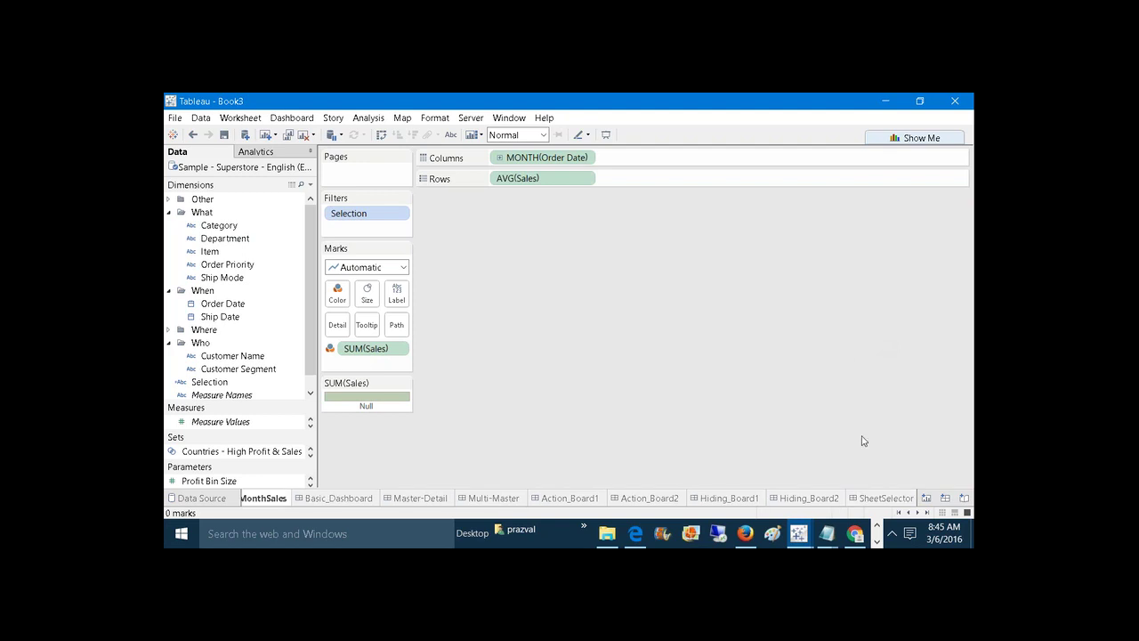
left_click(872, 496)
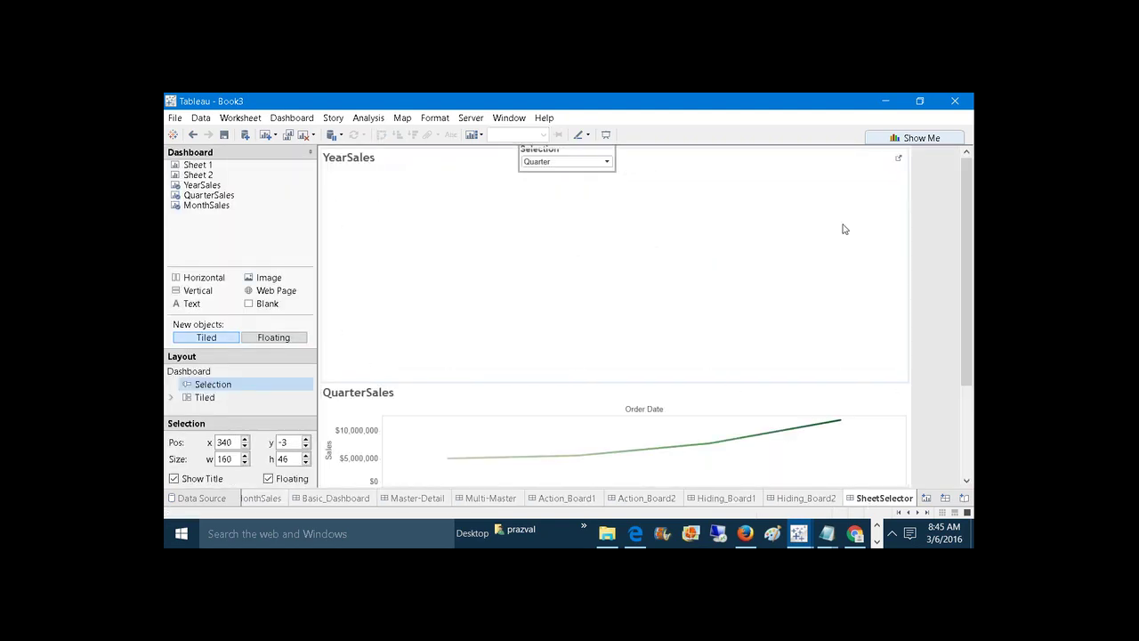
Present the SheetSelector dashboard and test the Selection parameter with Month, Year and All.
left_click(606, 135)
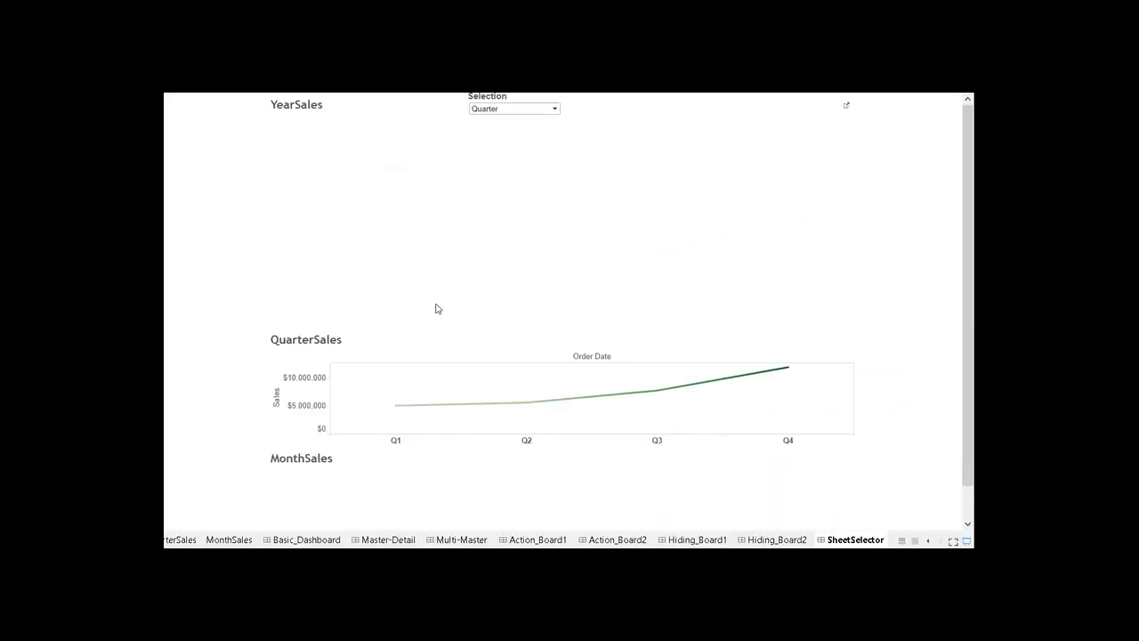
left_click(553, 111)
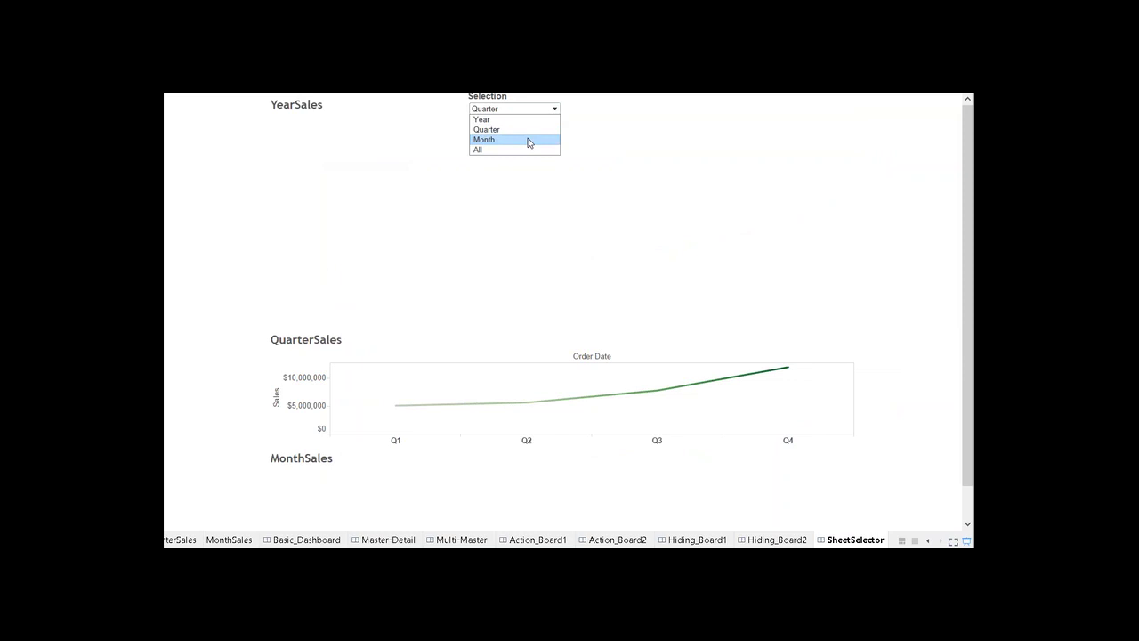
left_click(527, 140)
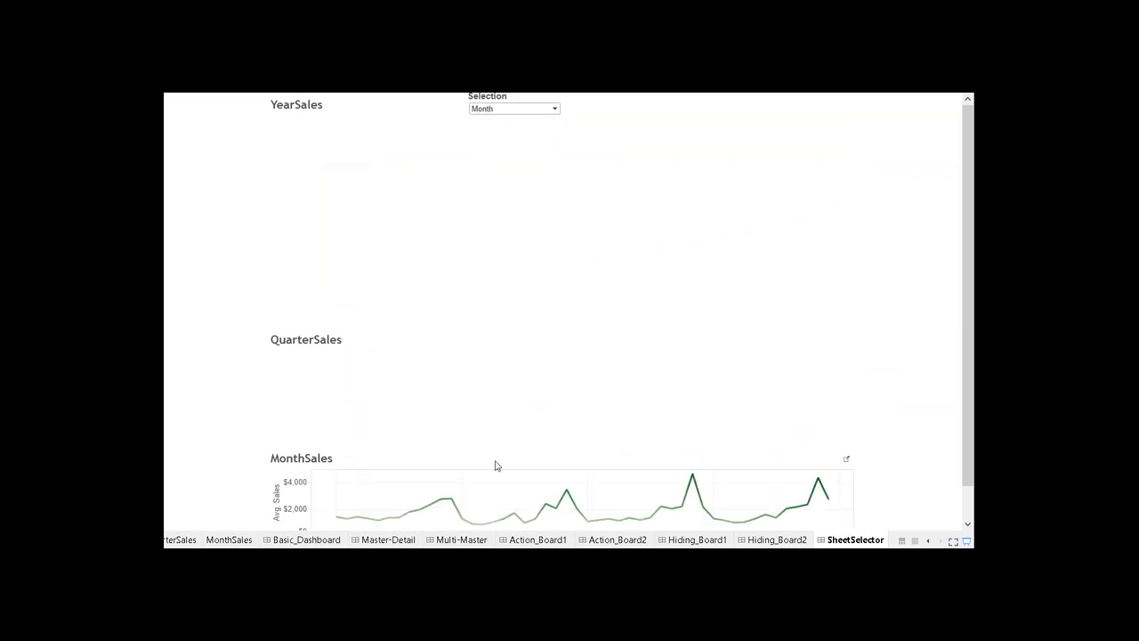
left_click(556, 111)
left_click(547, 118)
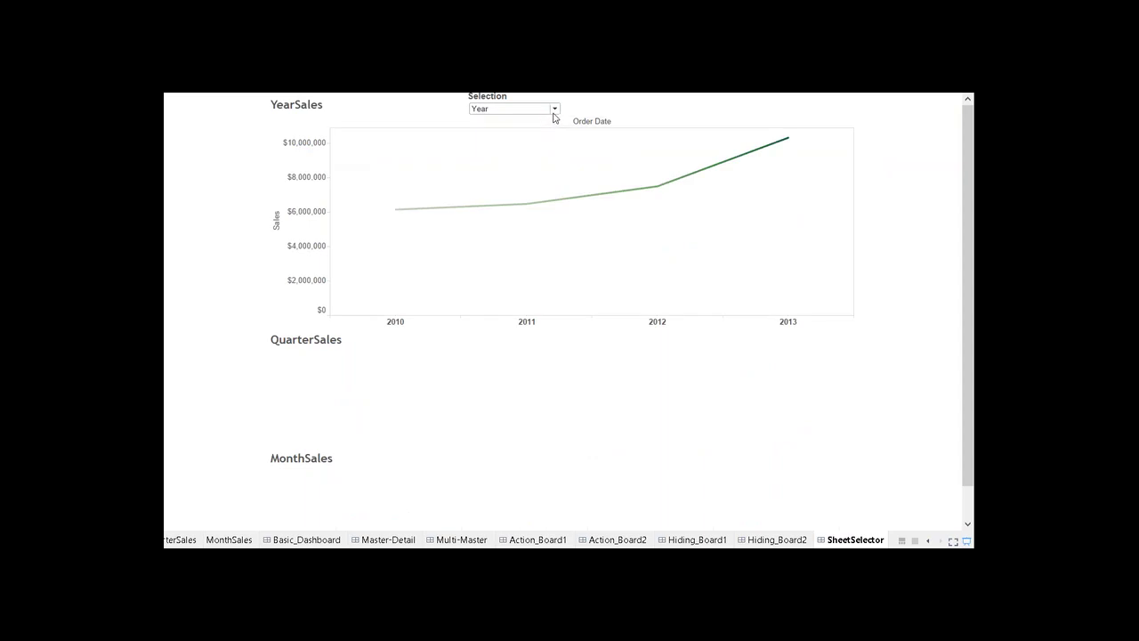
left_click(554, 109)
left_click(523, 149)
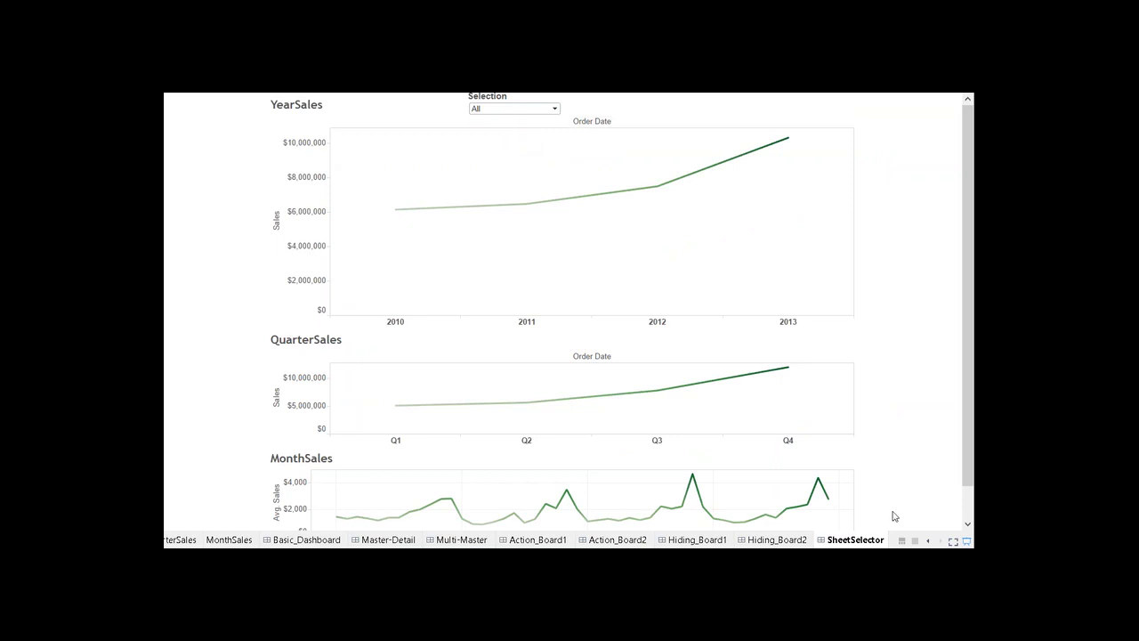
Hide all sheets used in the SheetSelector dashboard, and set the Selection parameter to Year.
right_click(859, 540)
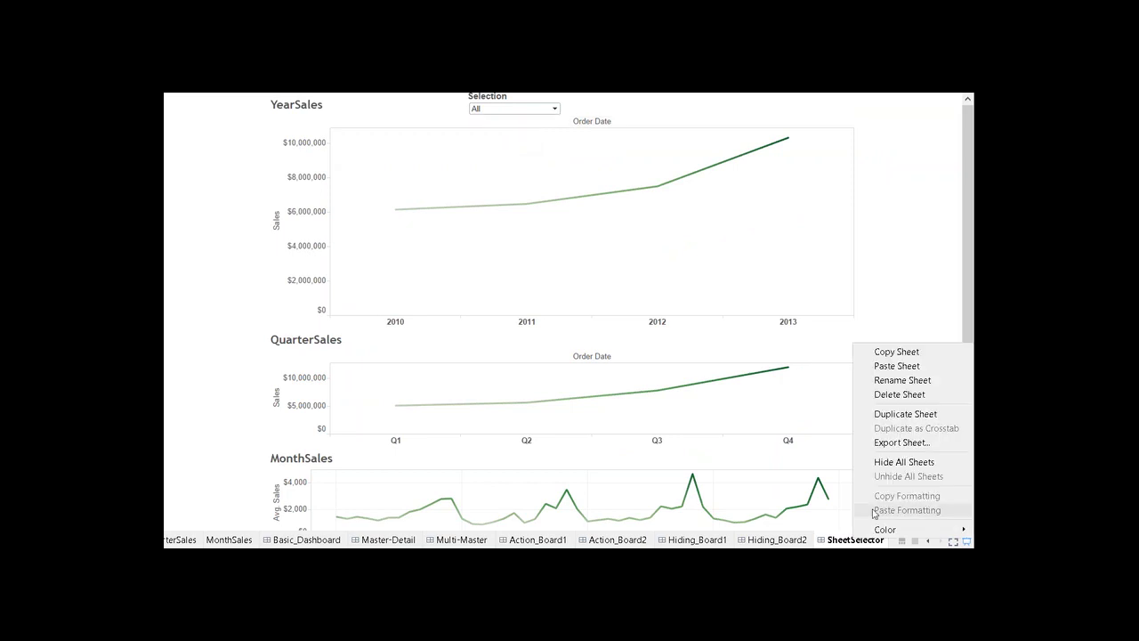
left_click(886, 461)
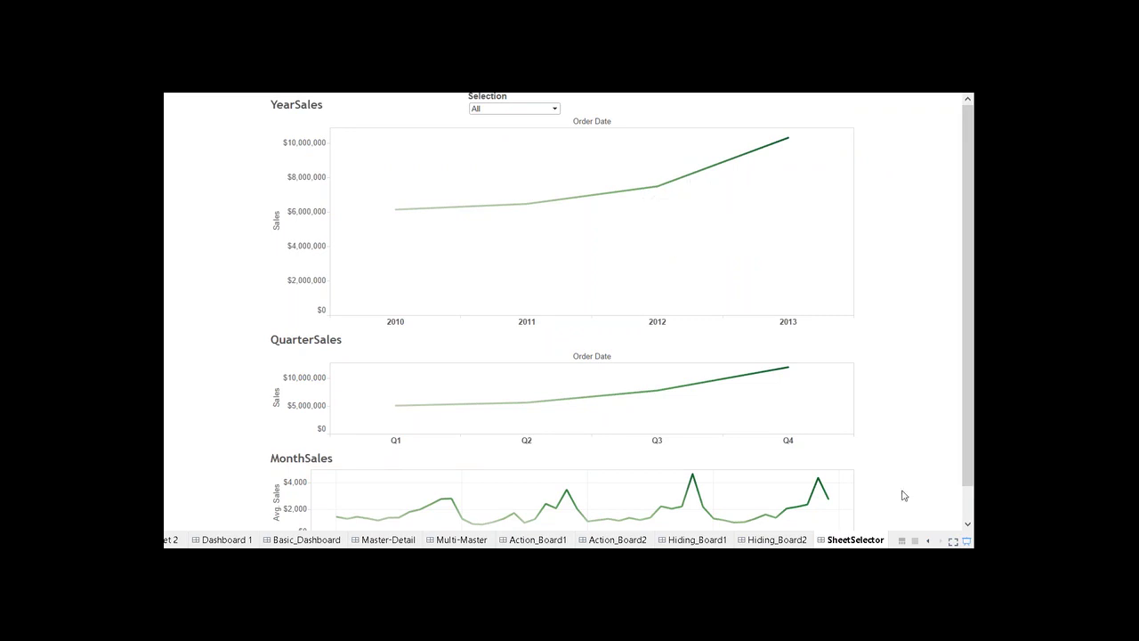
left_click(552, 108)
left_click(543, 120)
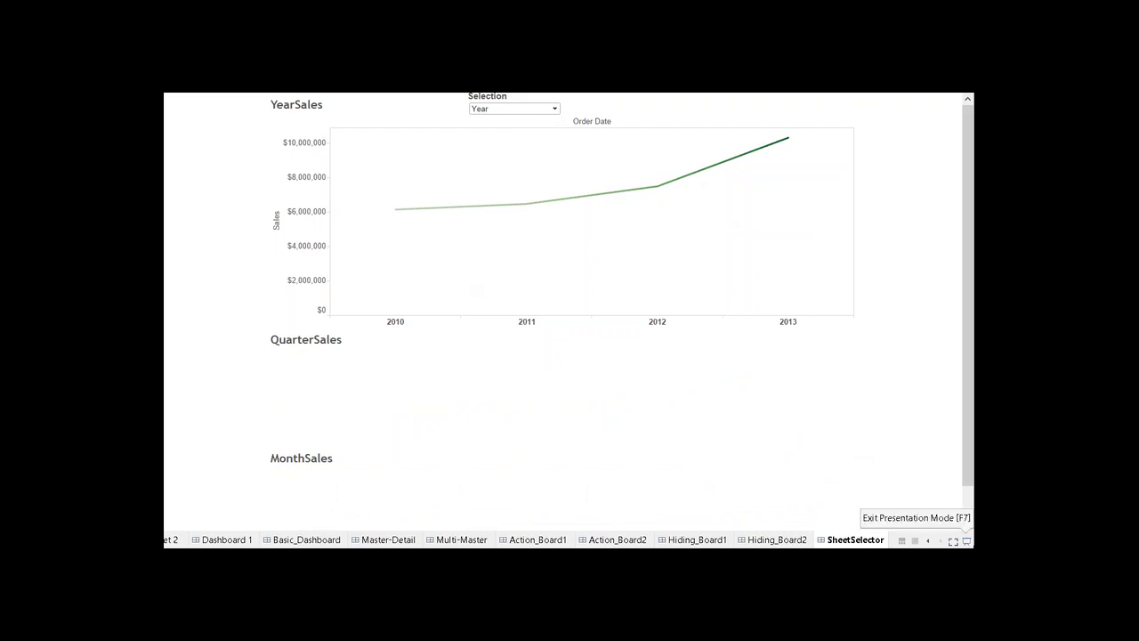
left_click(953, 540)
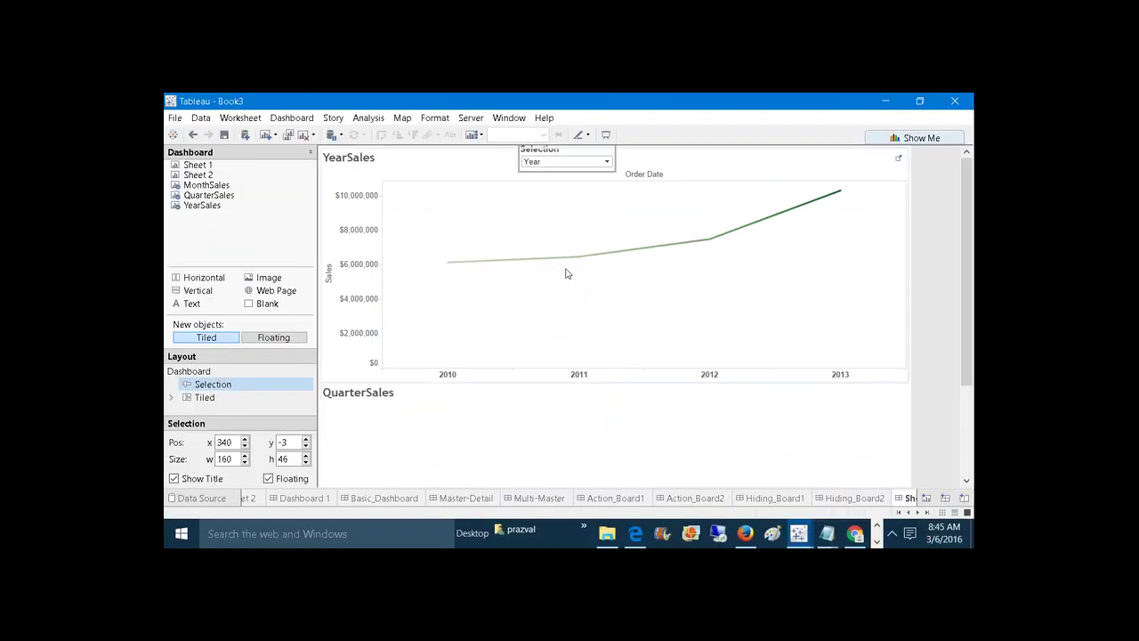
Hide the titles of the QuarterSales, MonthSales and YearSales sheets on the SheetSelector dashboard.
left_click(376, 419)
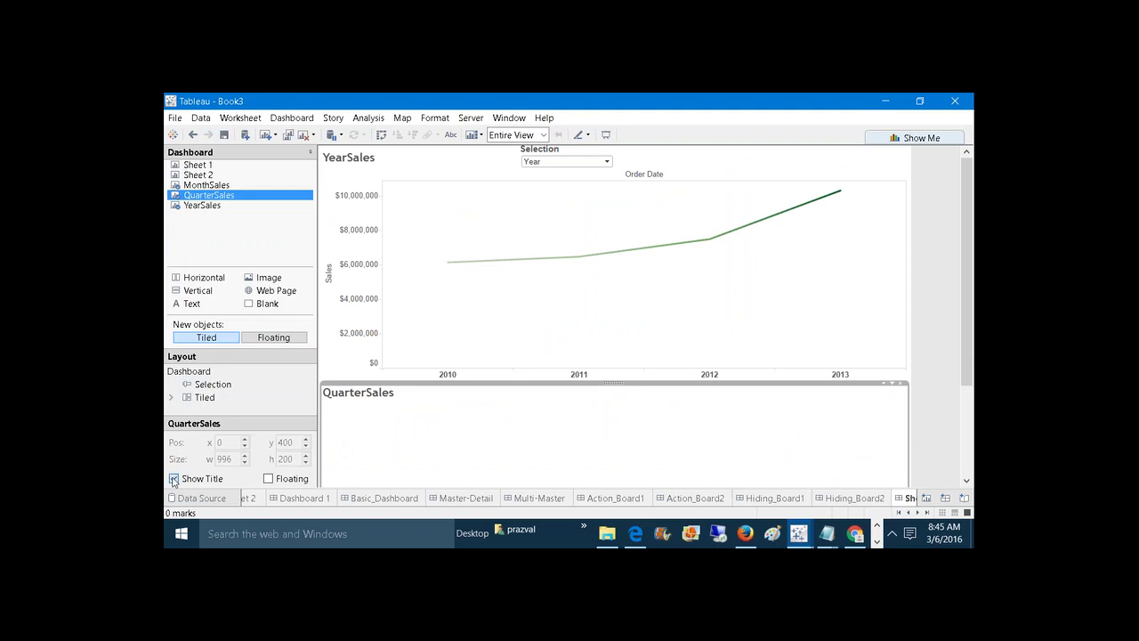
left_click(174, 478)
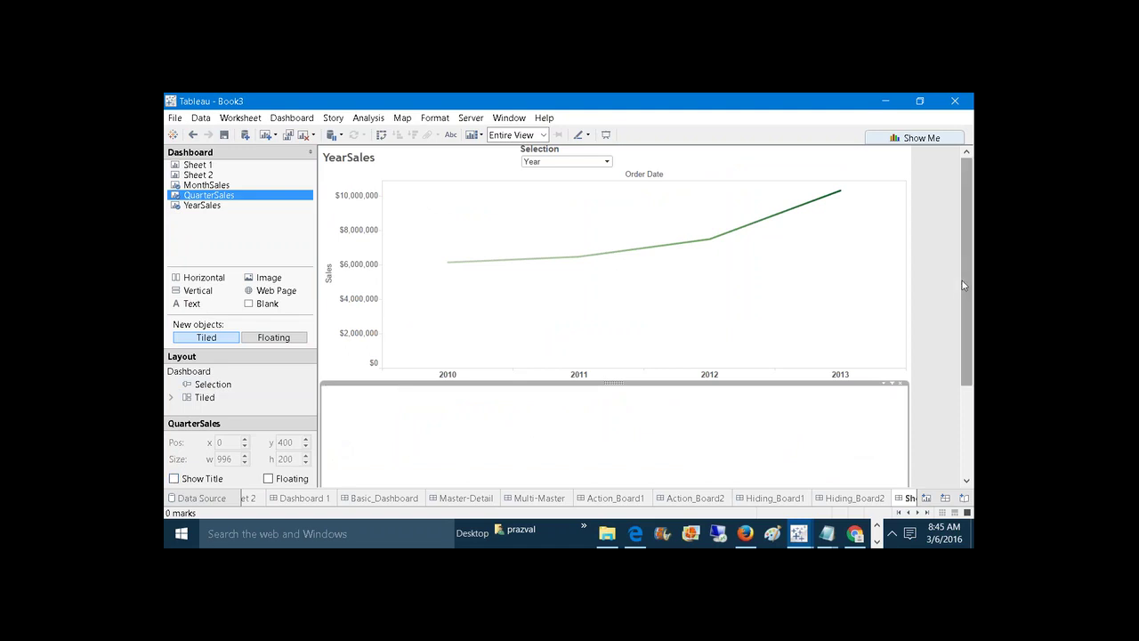
left_click_drag(962, 280, 960, 377)
left_click(682, 427)
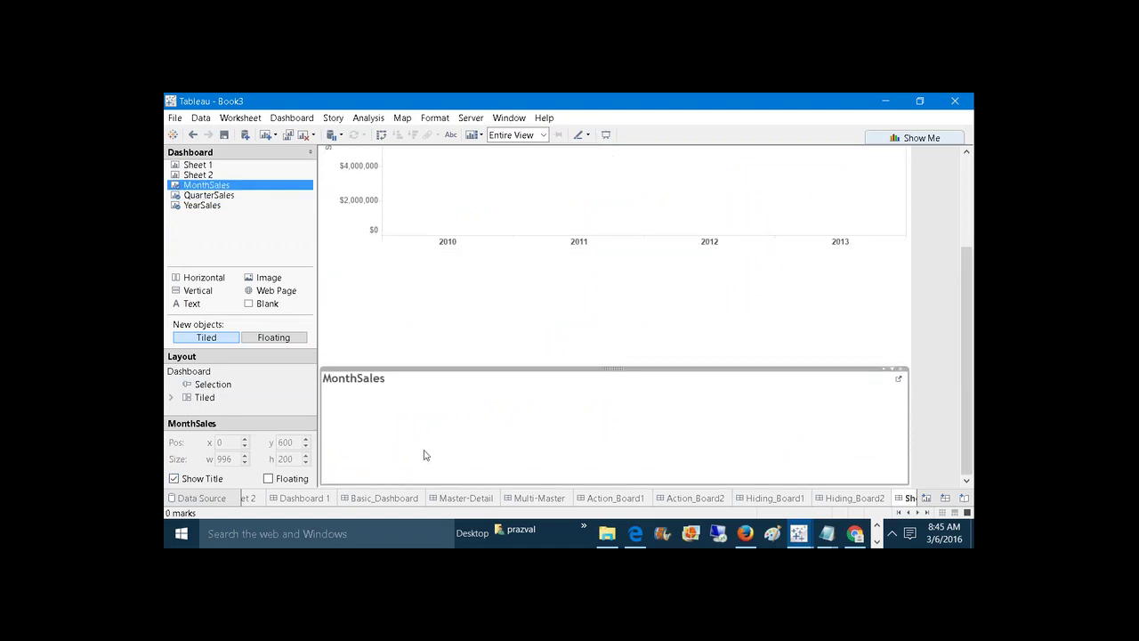
left_click(175, 479)
left_click_drag(965, 339, 964, 250)
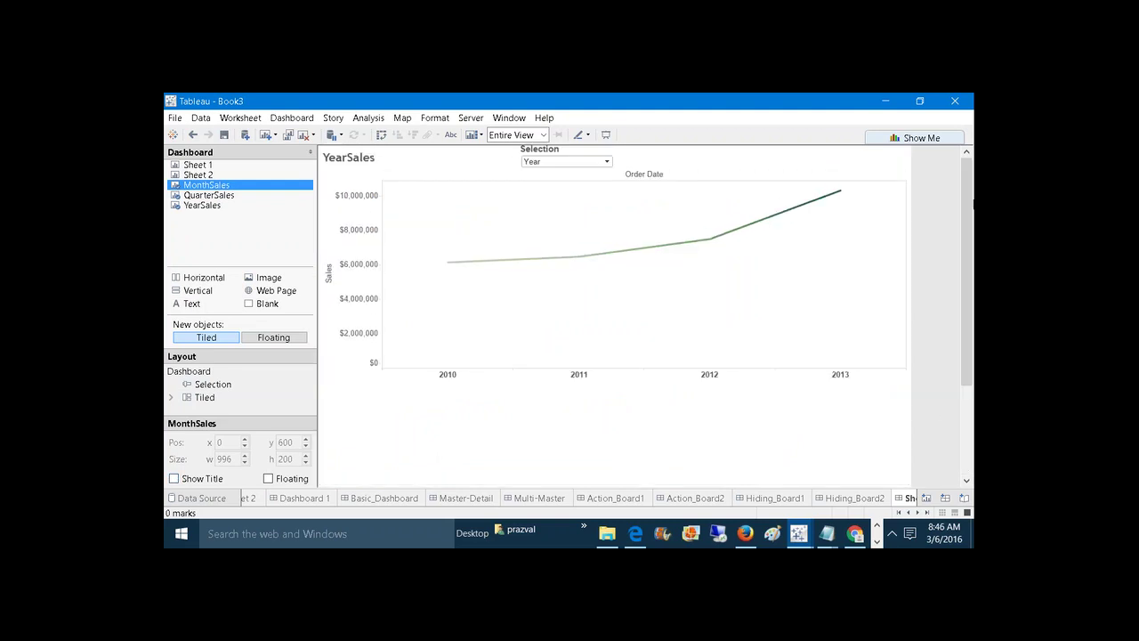
left_click(710, 240)
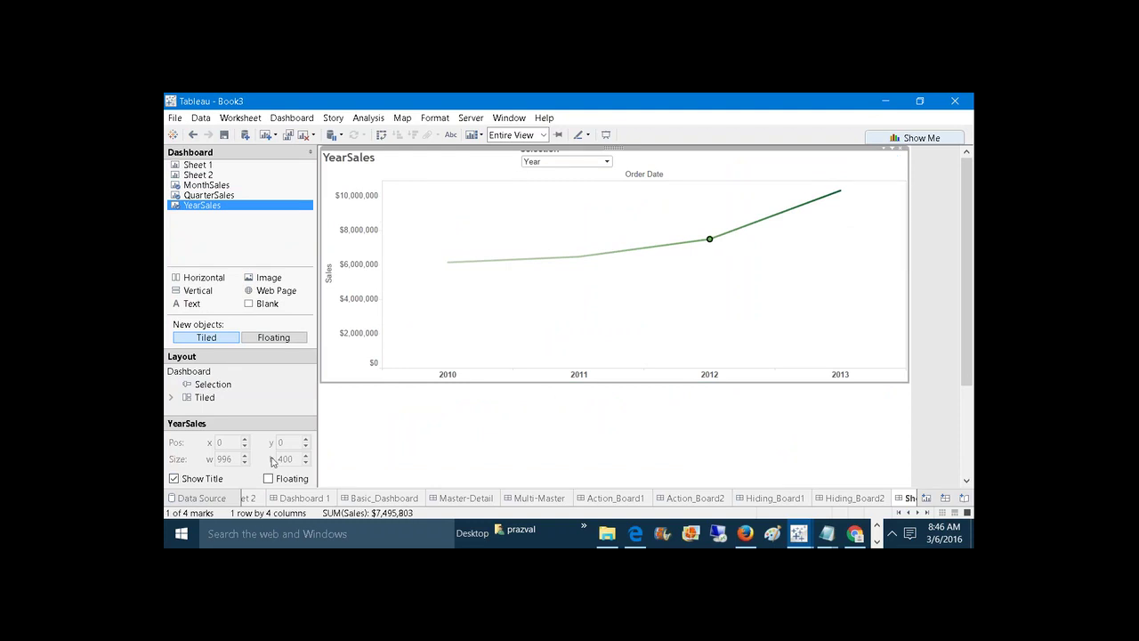
left_click(174, 478)
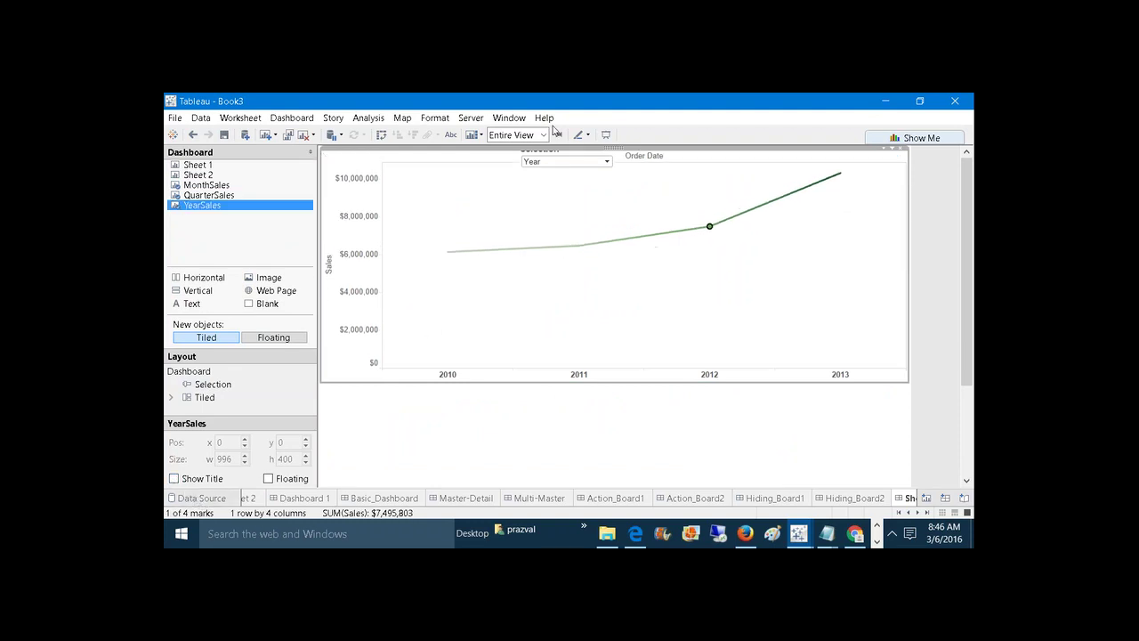
Show the SheetSelector dashboard without sheet titles in presentation mode.
left_click(607, 163)
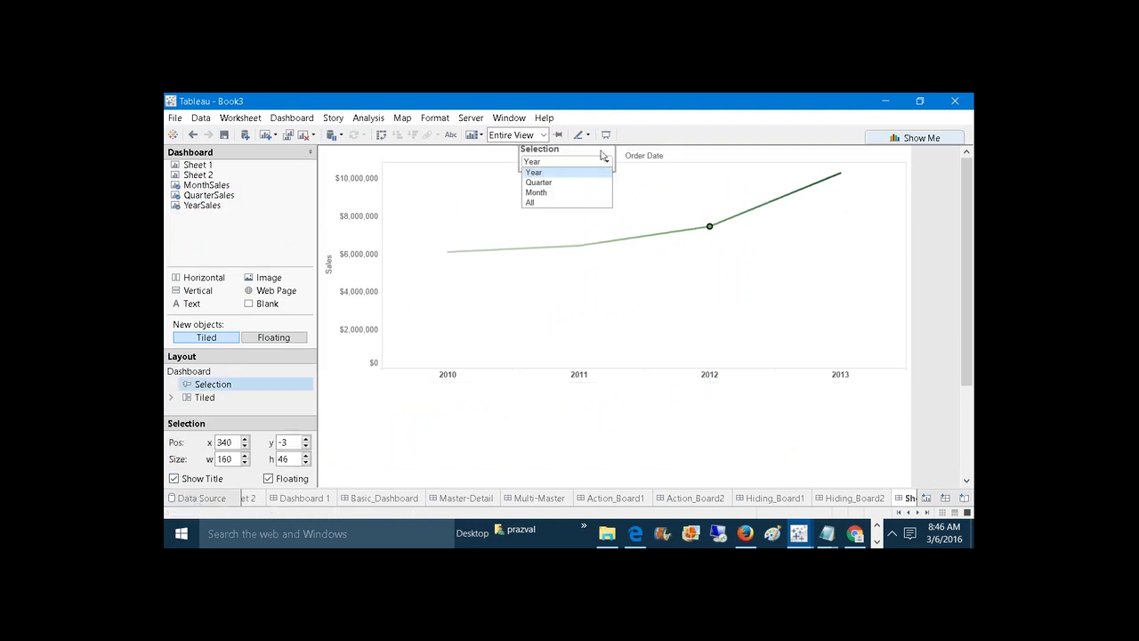
left_click(606, 135)
left_click(606, 135)
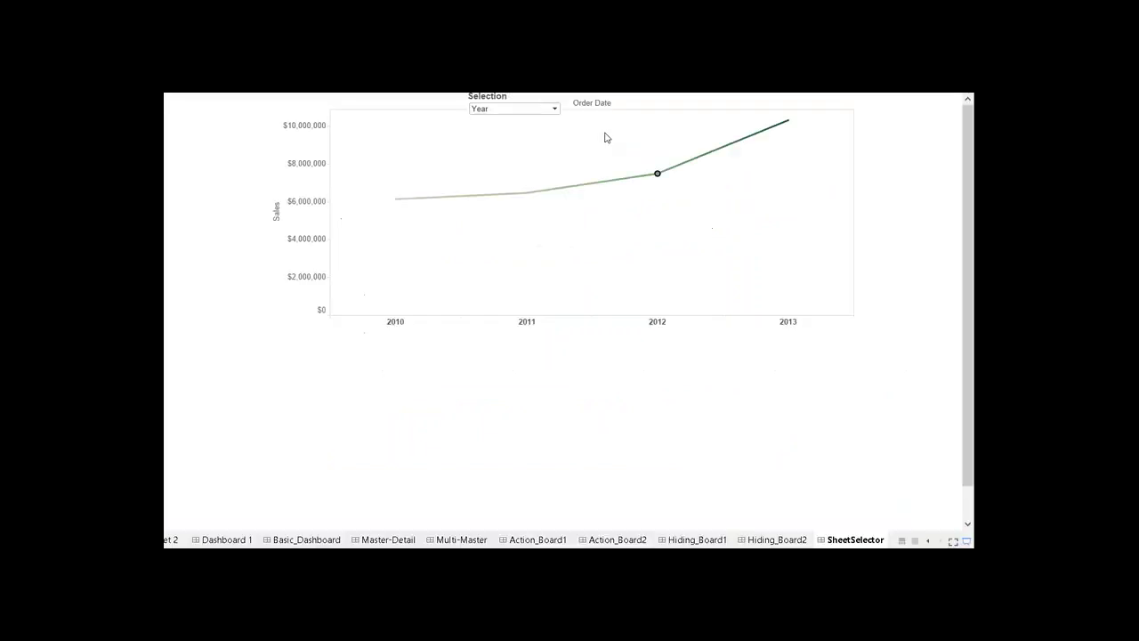
Test the Selection parameter with Quarter, Month and All on the SheetSelector dashboard, and leave presentation mode.
left_click(555, 109)
left_click(530, 133)
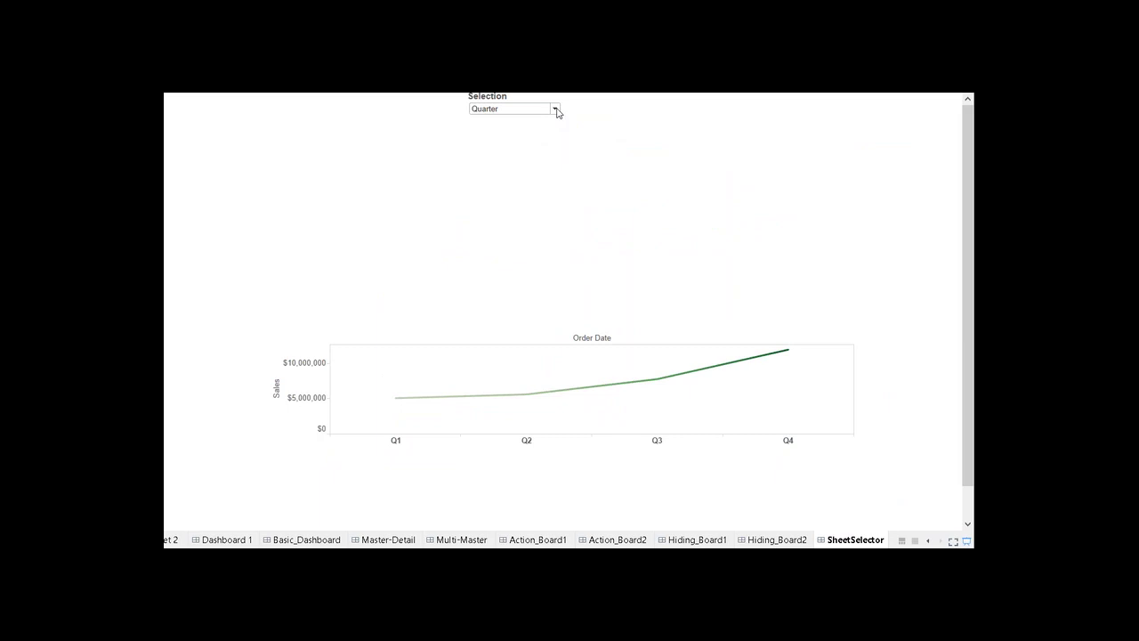
left_click(555, 108)
left_click(529, 143)
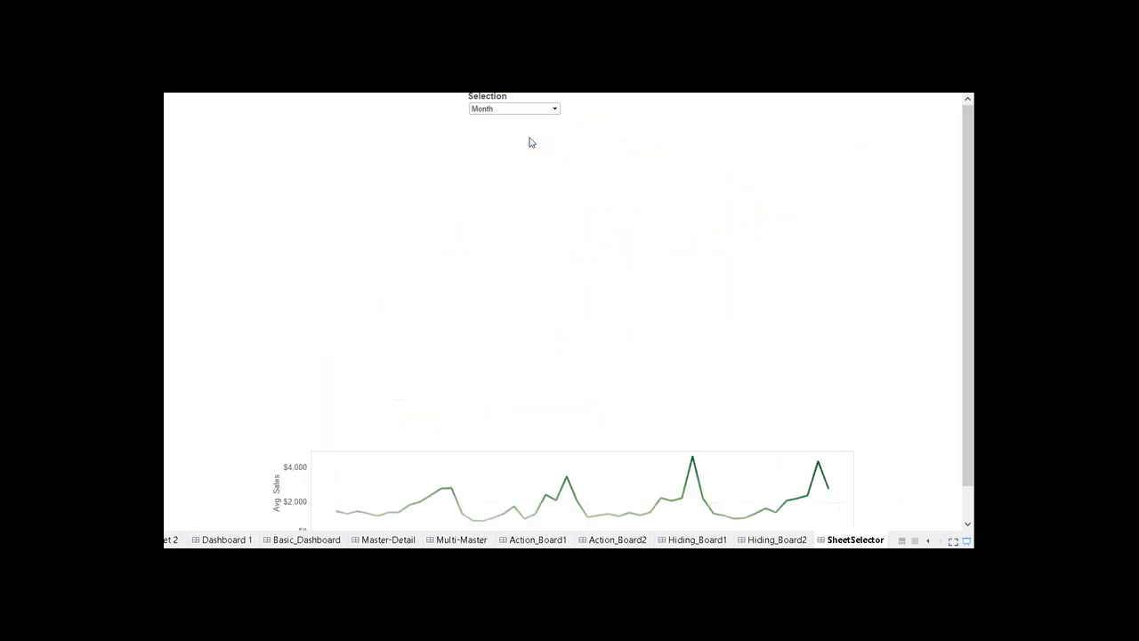
left_click(555, 108)
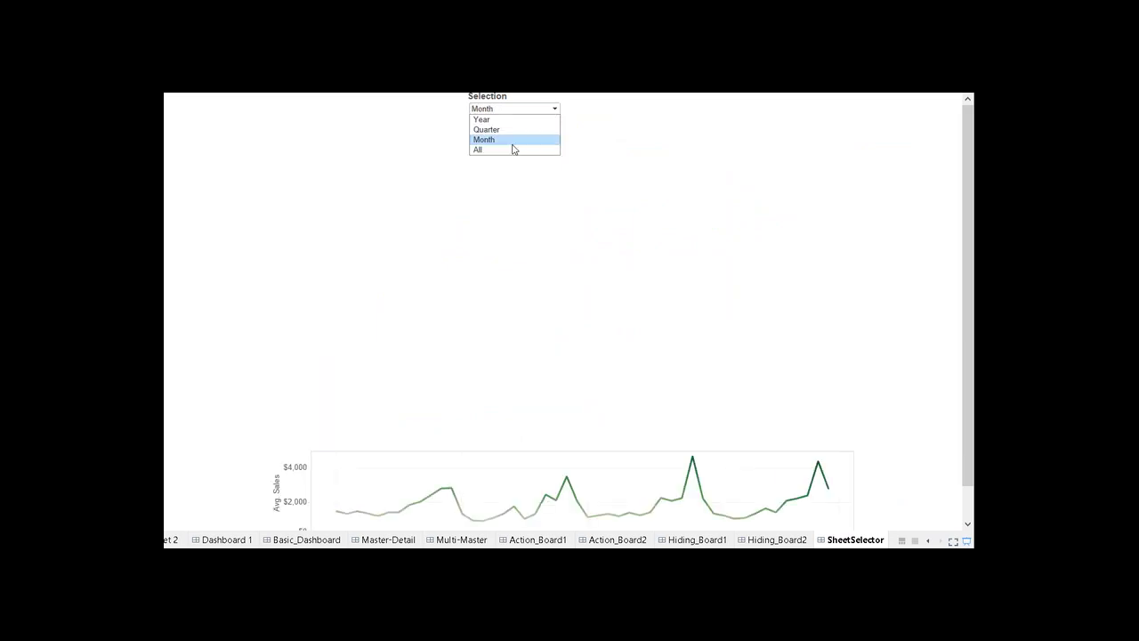
left_click(511, 150)
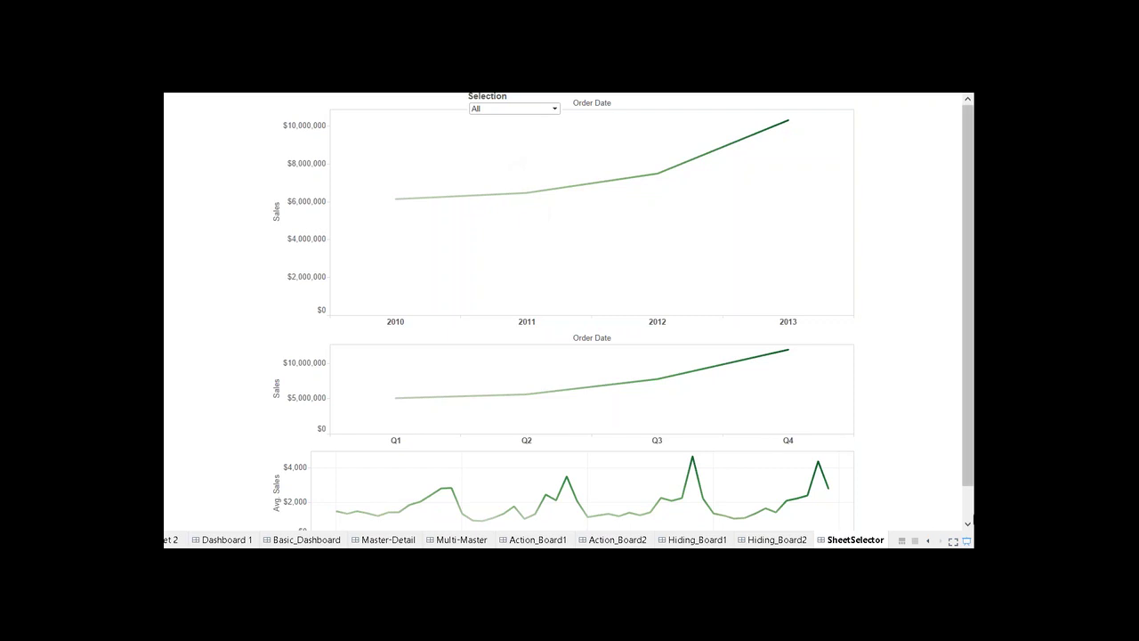
left_click(967, 540)
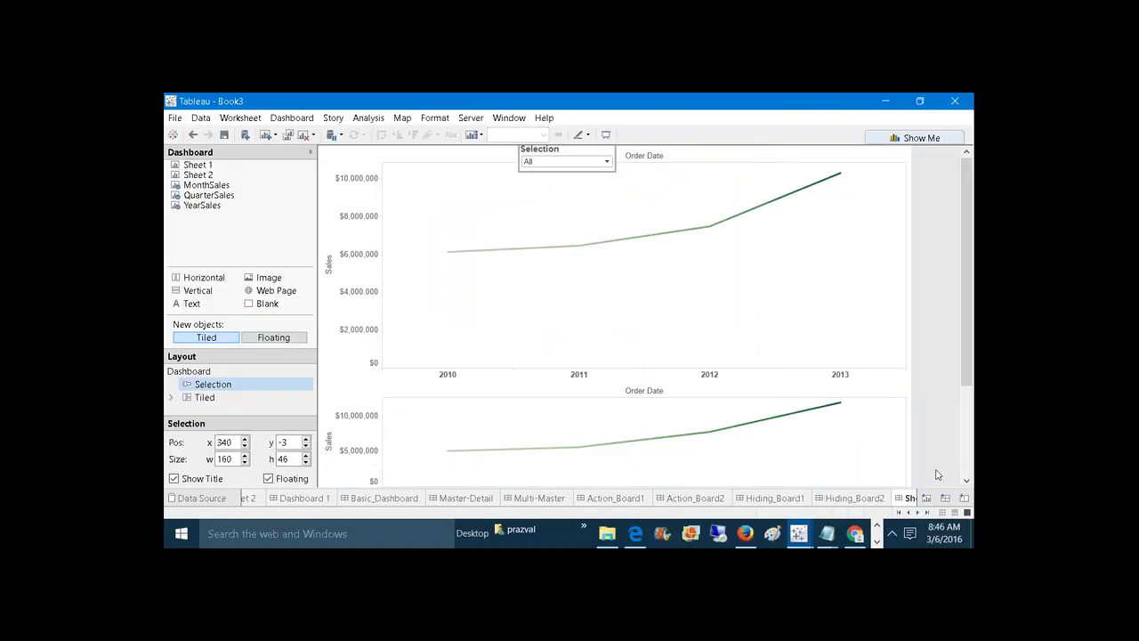
Switch to the Notepad task list to read the Task7 Index Dashboard entry, and return to the Book3 workbook in Tableau.
mouse_move(834, 530)
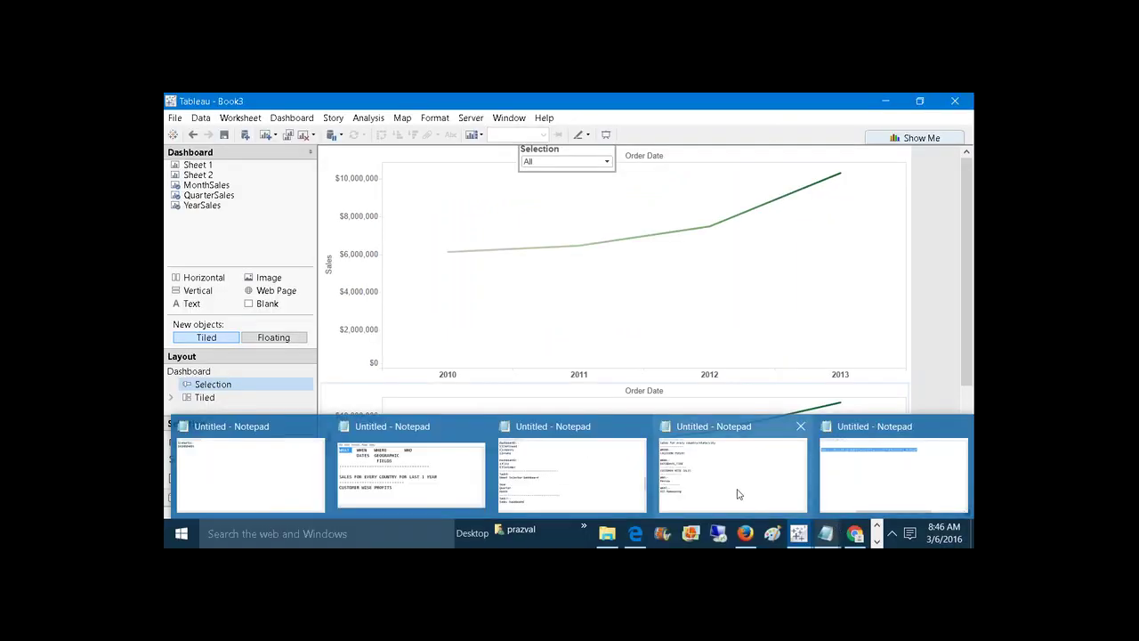
left_click(602, 485)
left_click(501, 493)
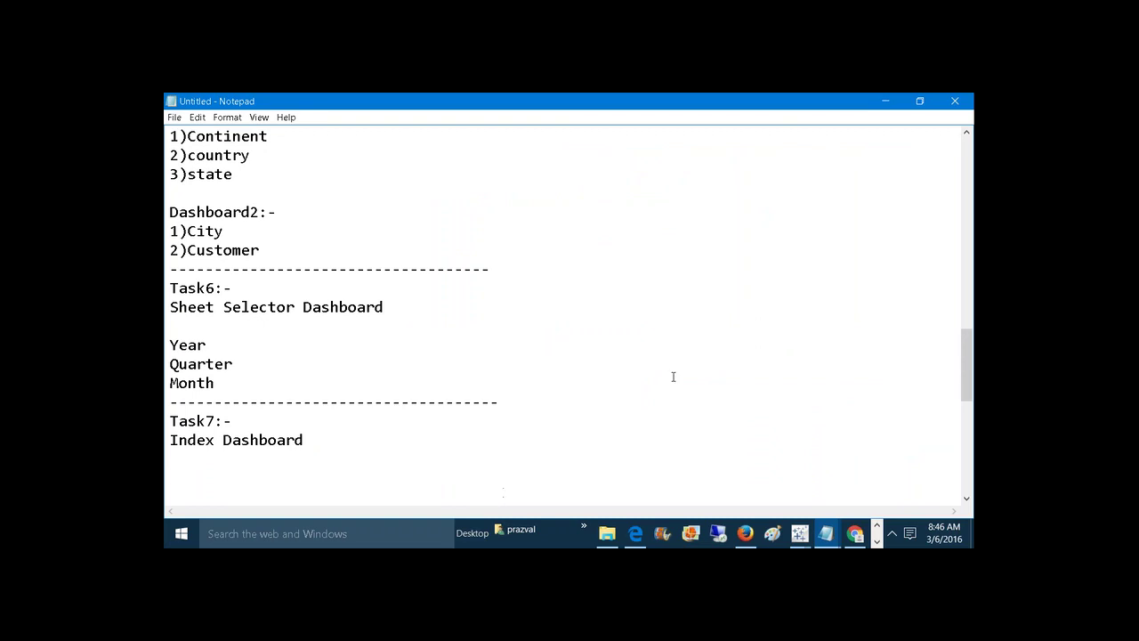
mouse_move(798, 533)
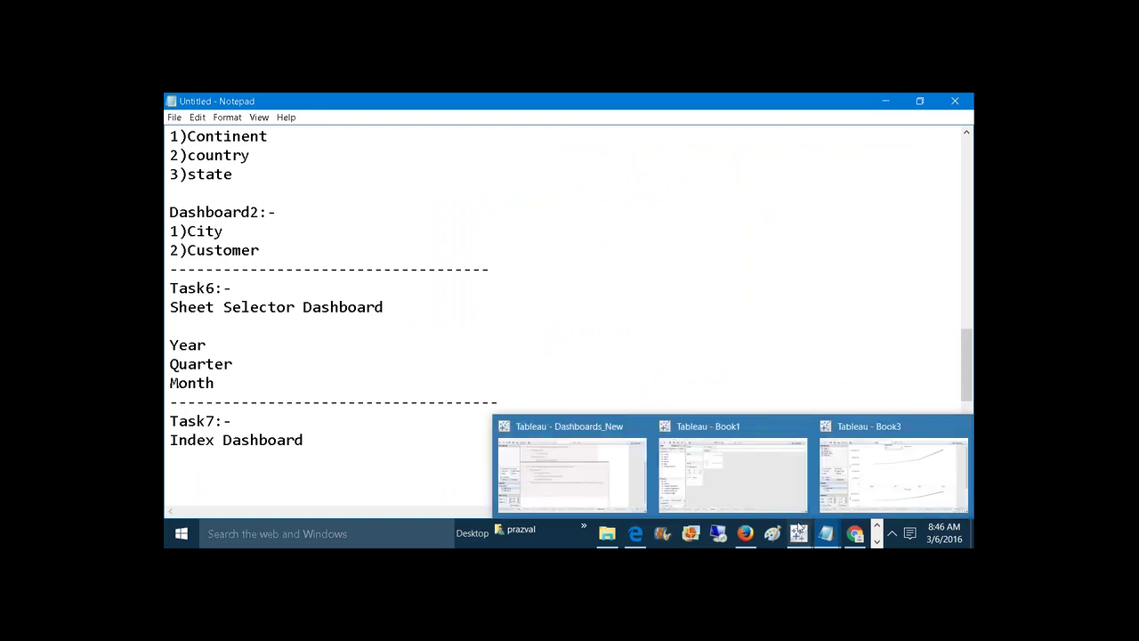
left_click(849, 483)
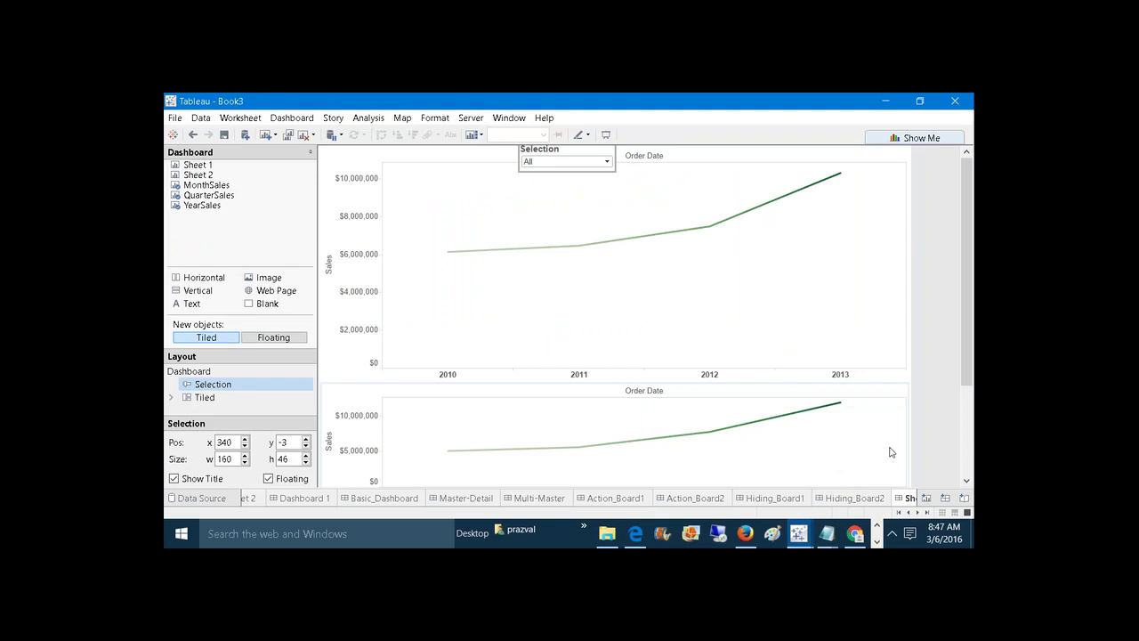
Add a new worksheet after the SheetSelector dashboard.
left_click(919, 514)
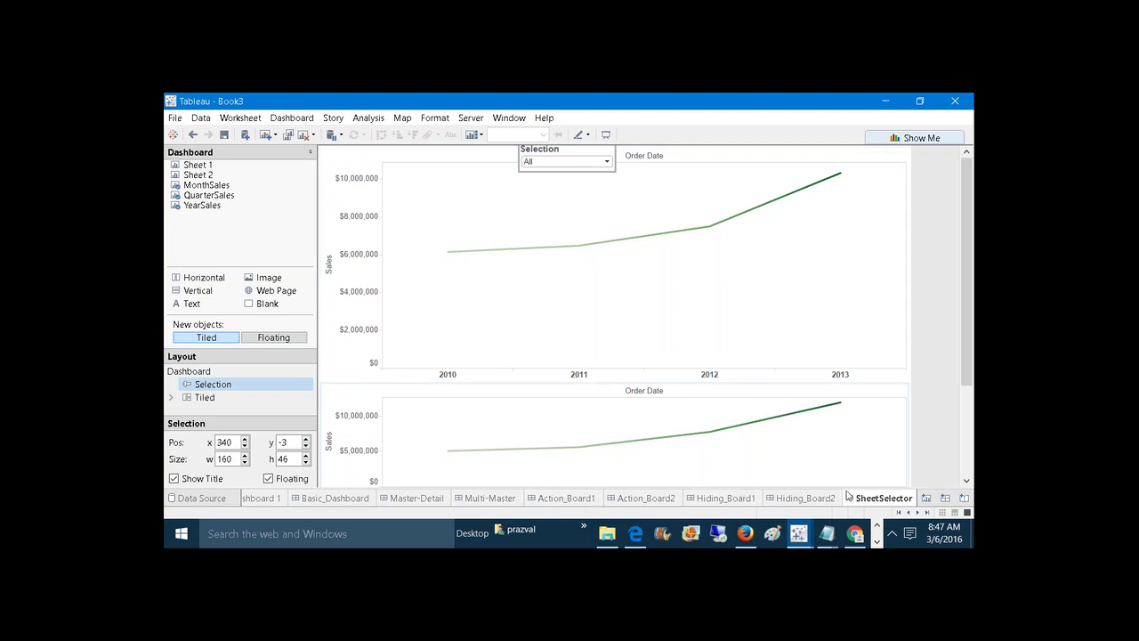
mouse_move(848, 496)
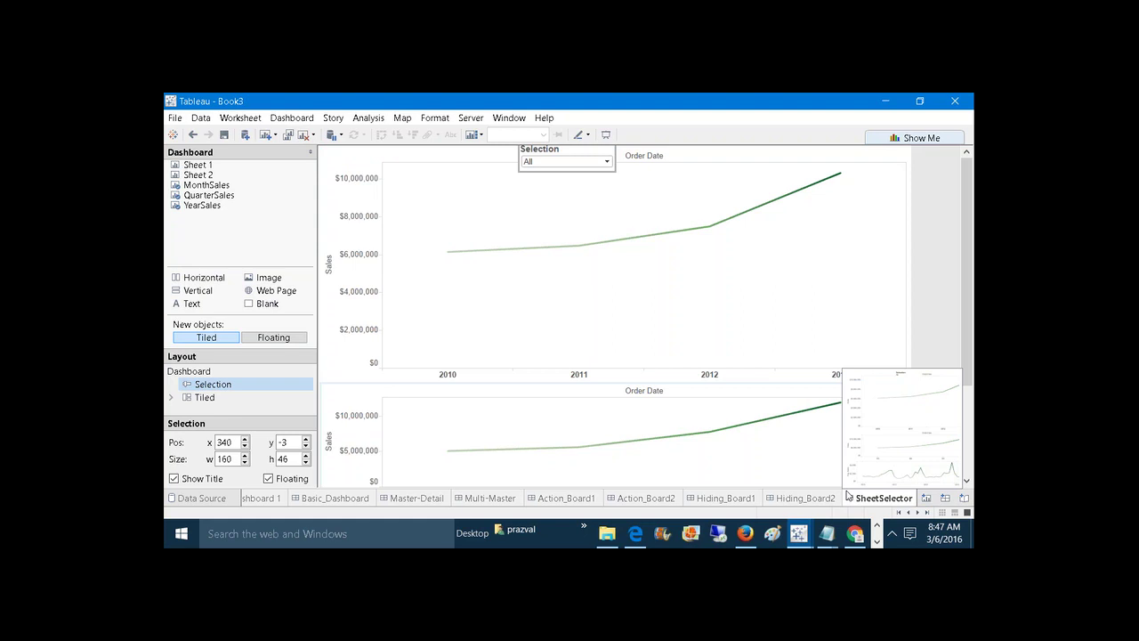
left_click(927, 498)
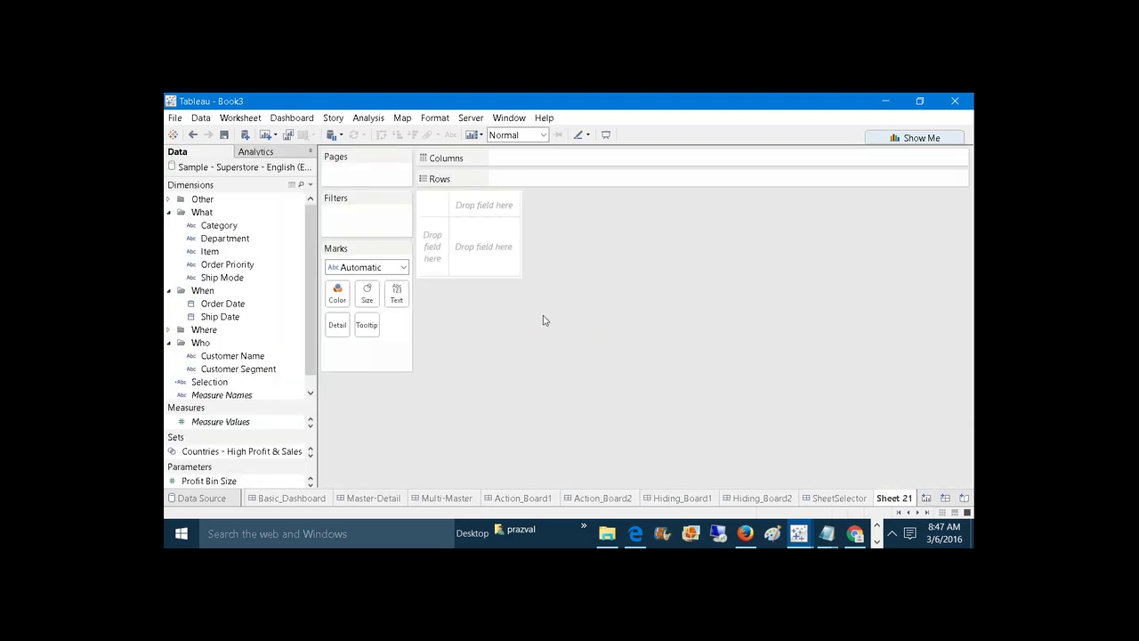
Create a calculated field named Basic_Dashboard that returns the text "Basic_Dashboard".
left_click(310, 185)
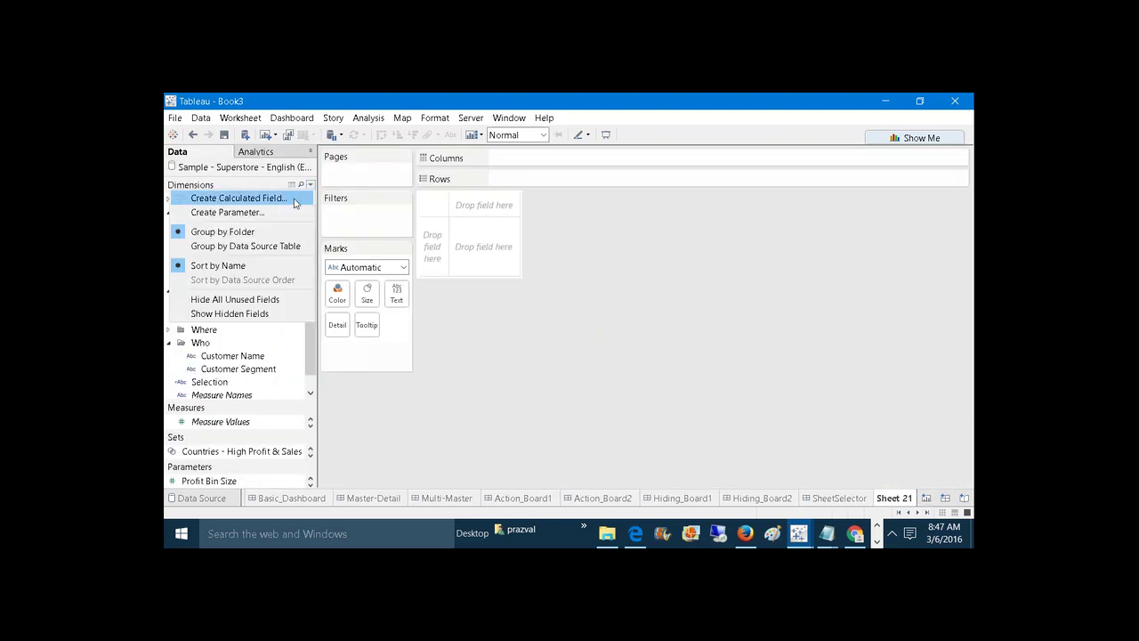
left_click(296, 198)
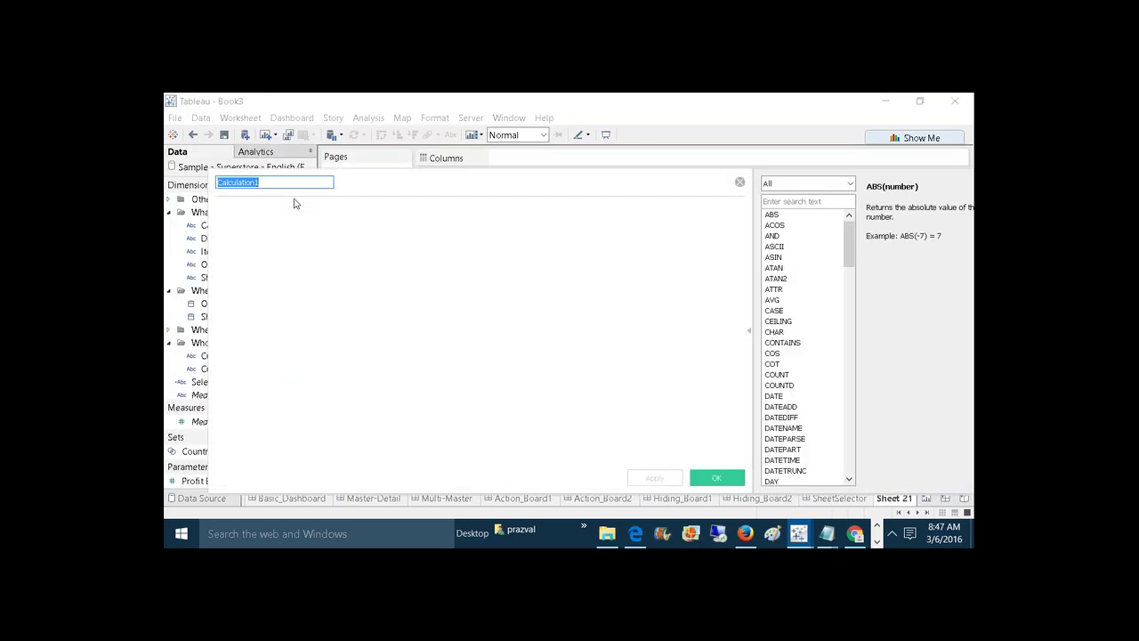
type("Basic")
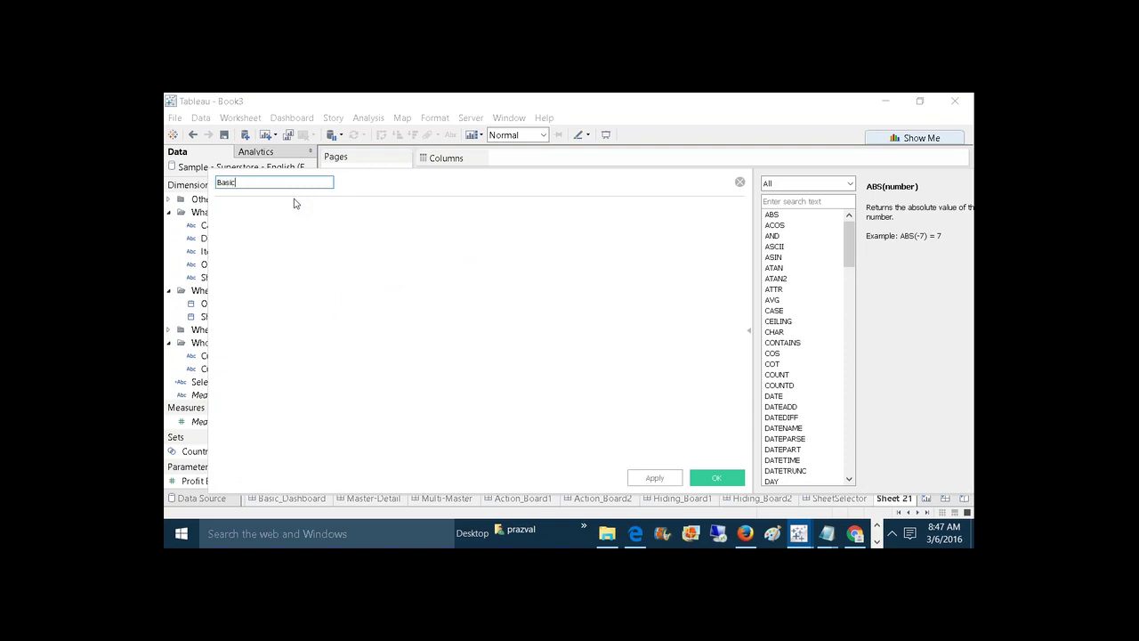
type("_Dashboard")
key("ctrl+a")
key("ctrl+c")
left_click(300, 221)
type("\"")
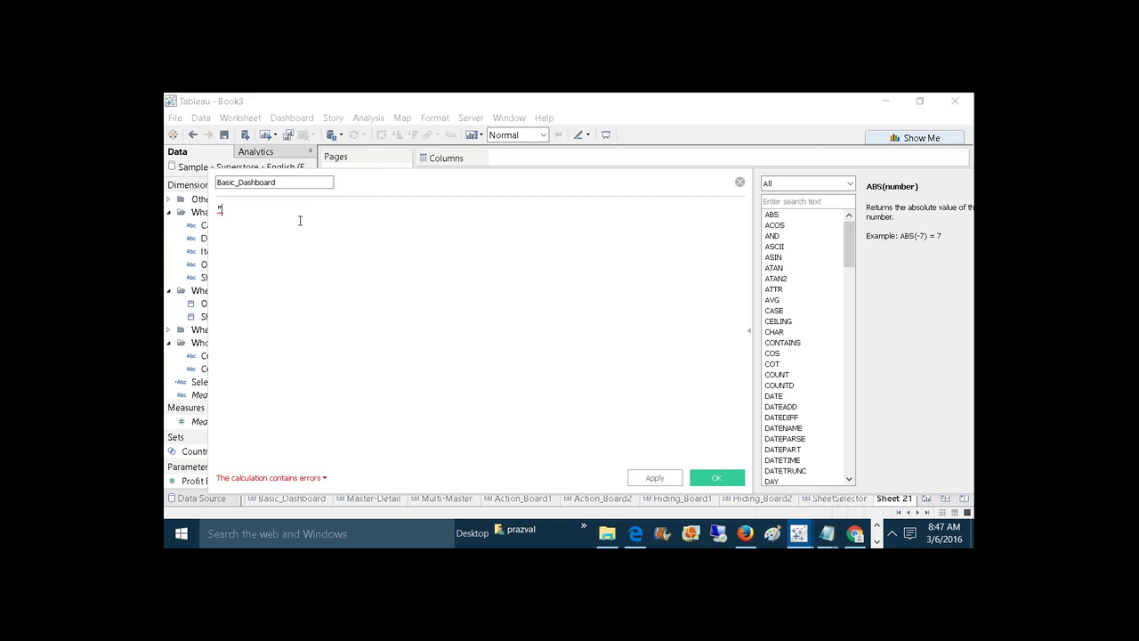
key("ctrl+v")
type("\"")
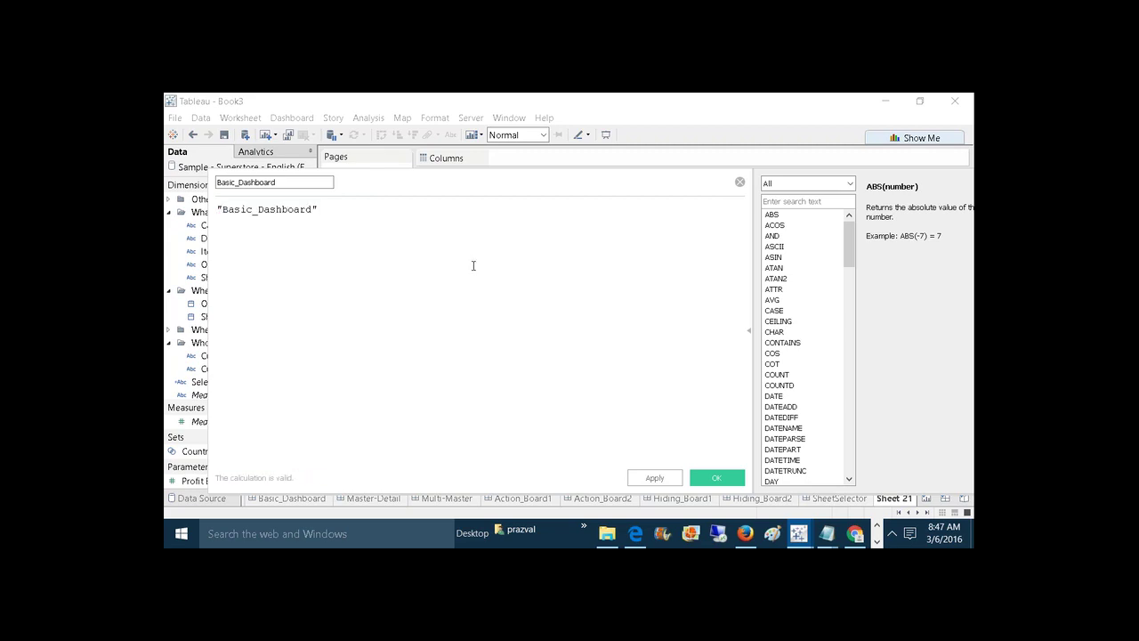
left_click(674, 479)
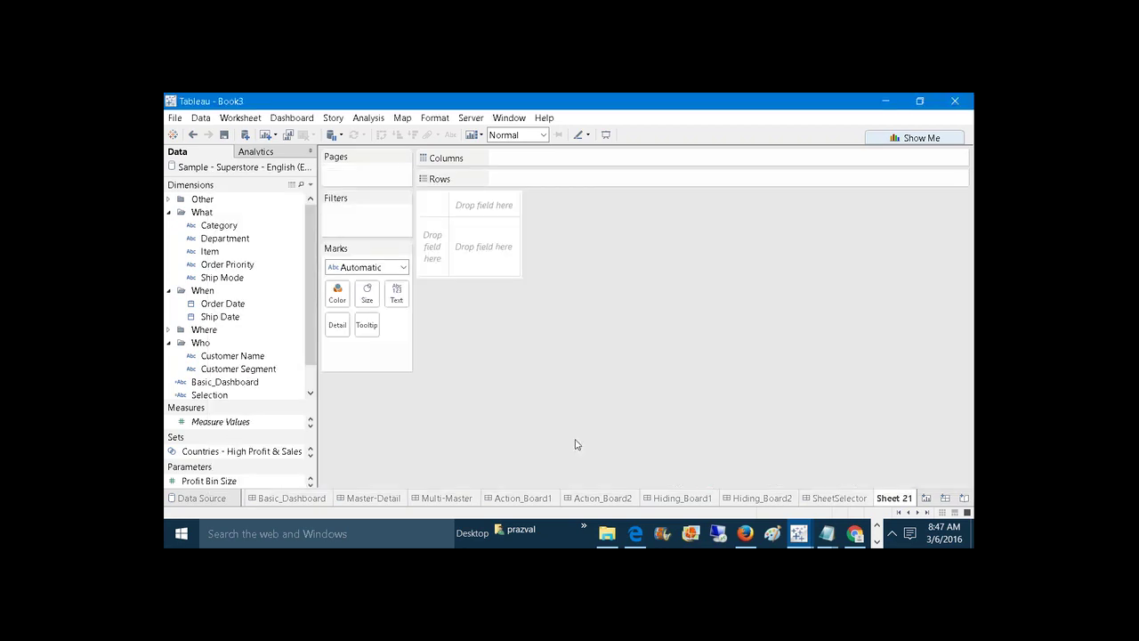
Place the Basic_Dashboard field on Rows and on the Text mark, and hide its row header.
left_click_drag(236, 382, 613, 180)
left_click_drag(231, 382, 397, 293)
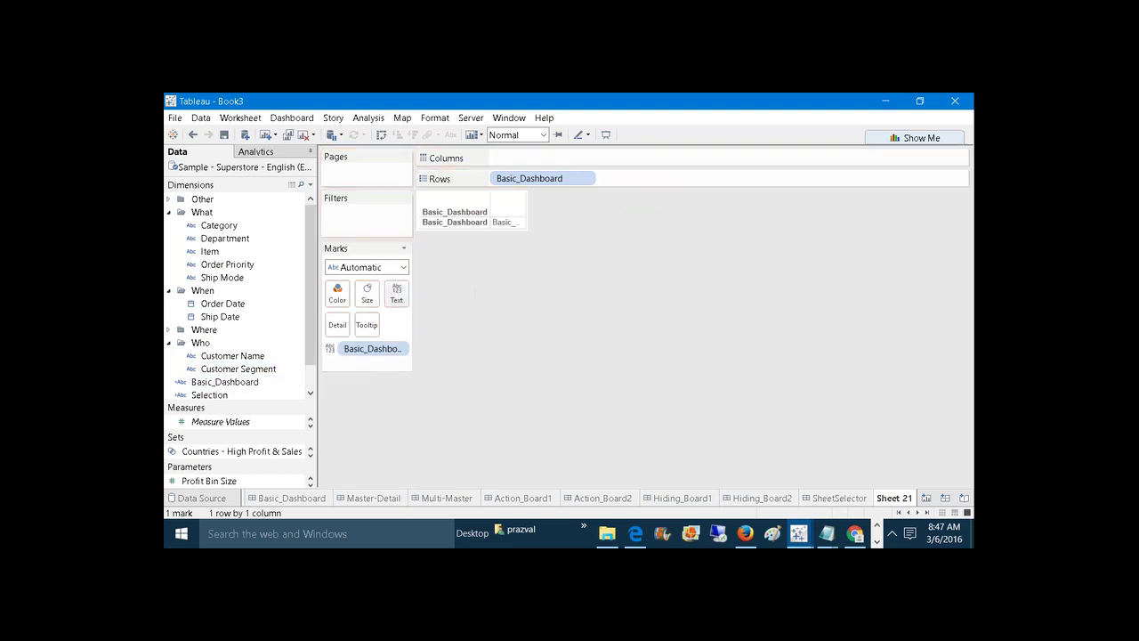
right_click(534, 182)
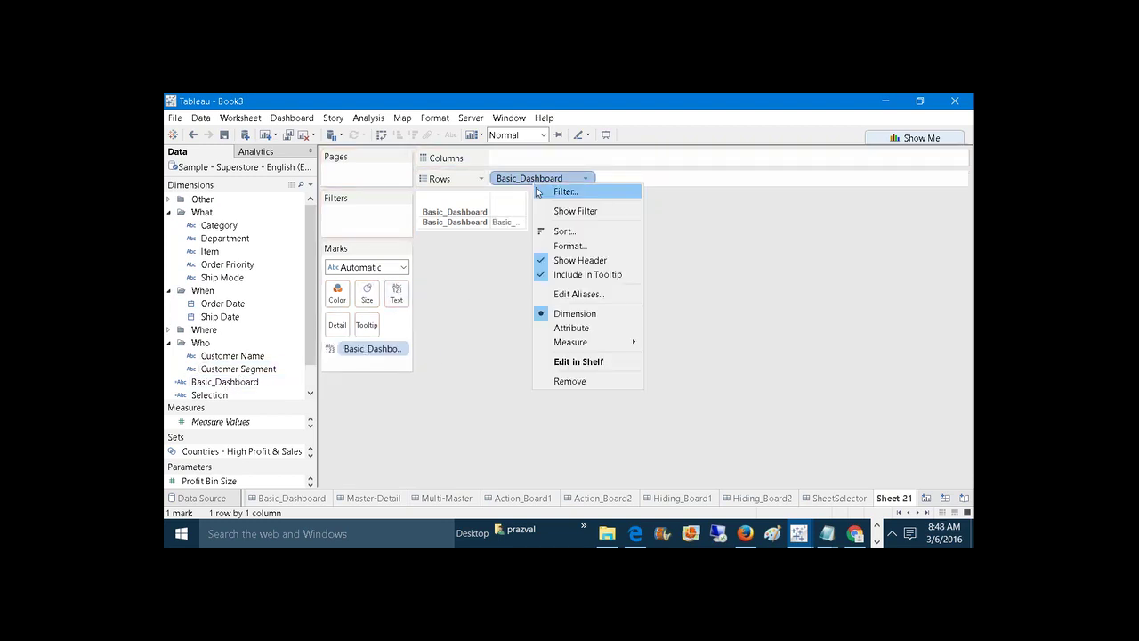
left_click(556, 261)
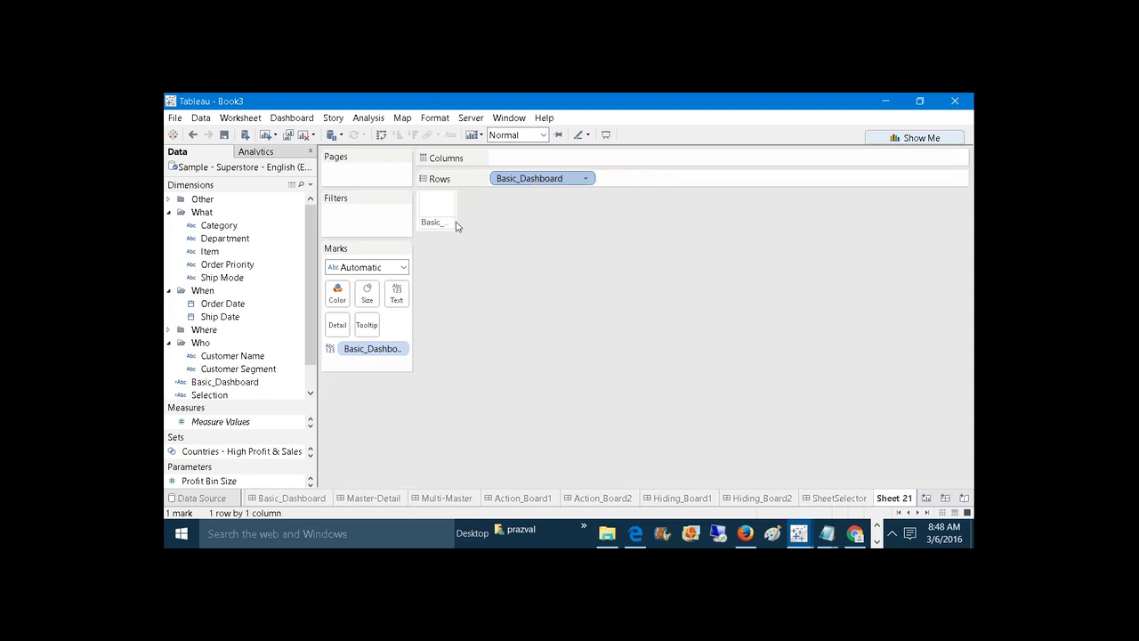
Enlarge the Basic_Dashboard cell in width and height, and set its text alignment to horizontally centered.
left_click_drag(456, 222, 498, 200)
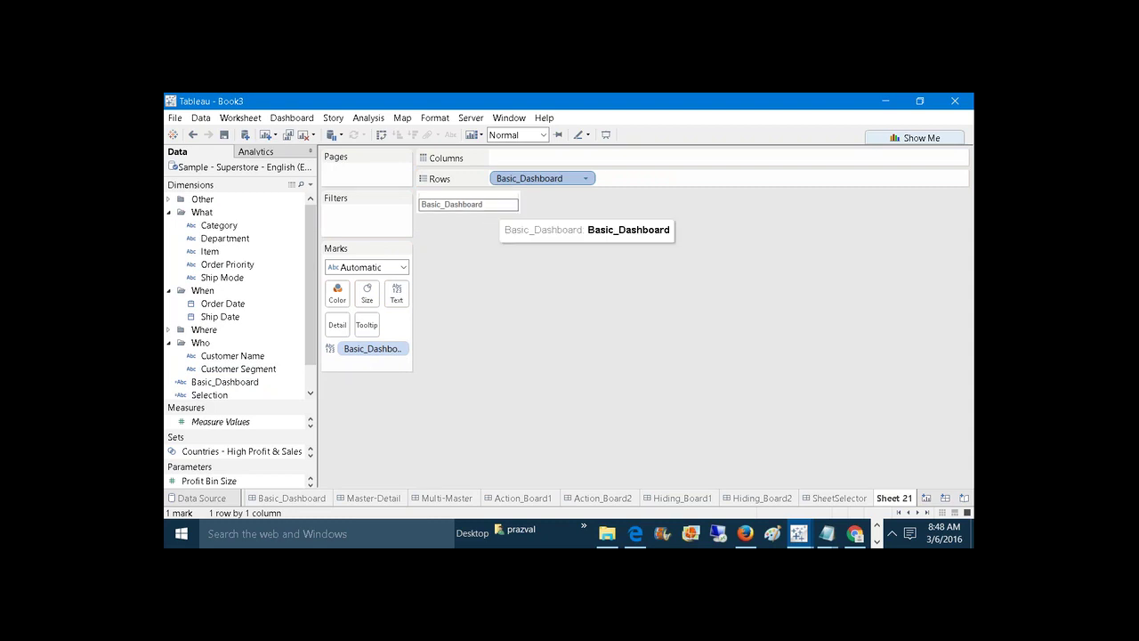
left_click_drag(489, 211, 489, 239)
left_click(397, 294)
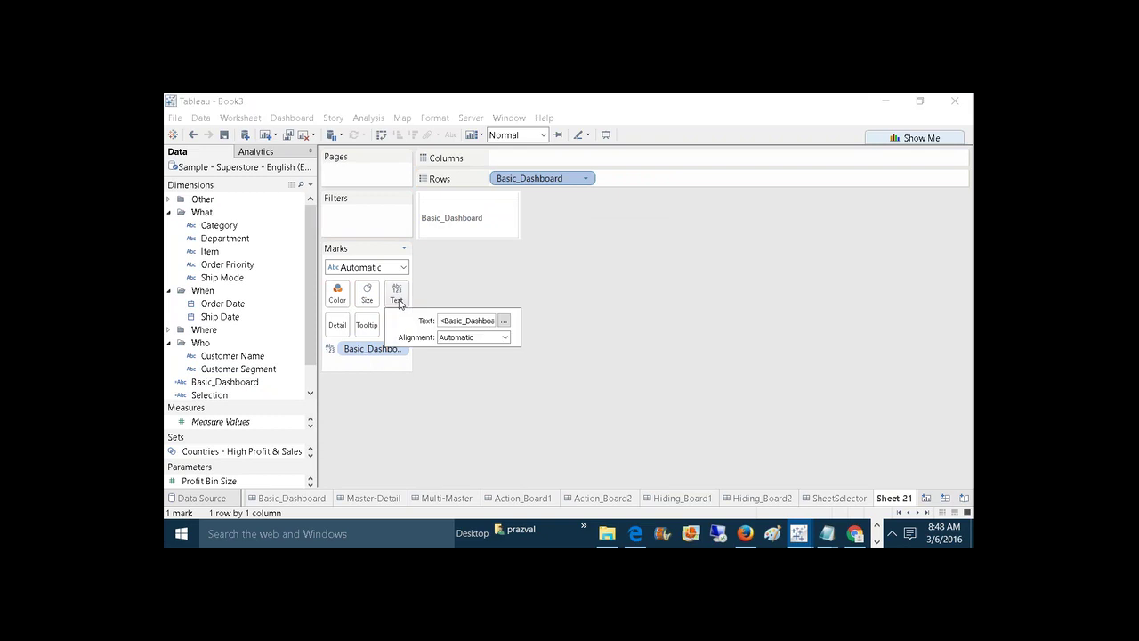
left_click(504, 338)
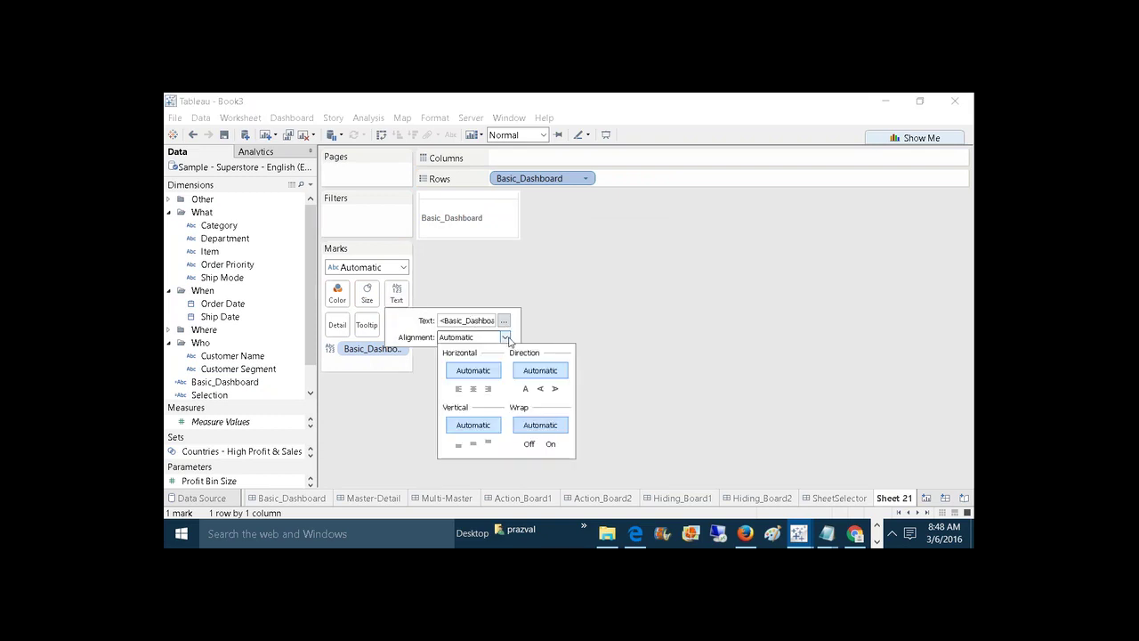
left_click(474, 389)
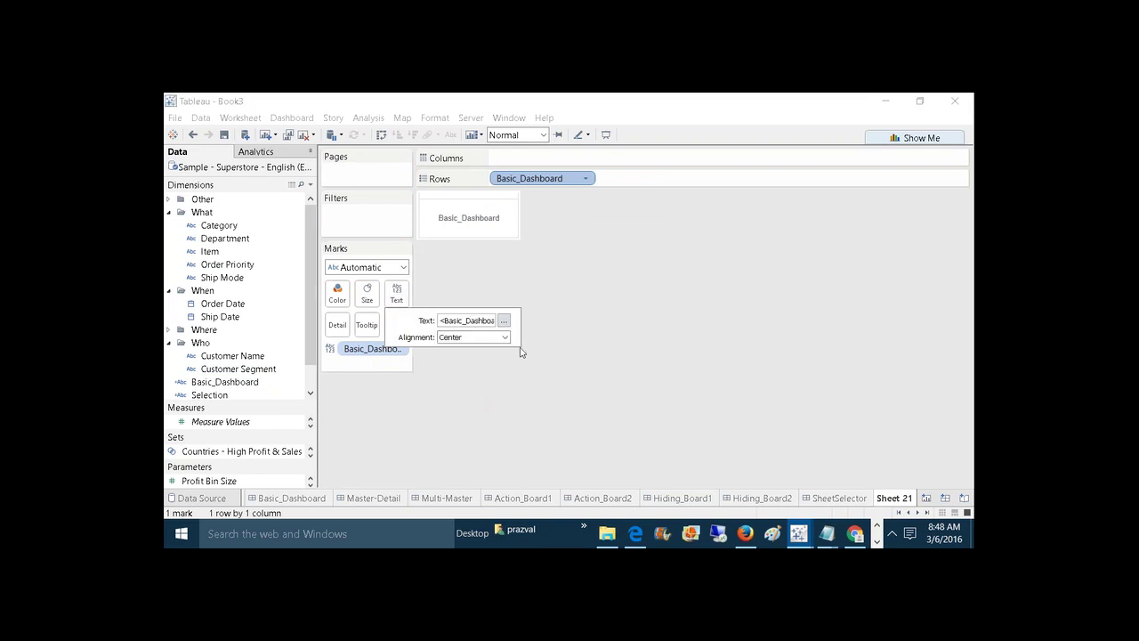
Format the Basic_Dashboard label as size 16, bold, underlined and dark red, and widen its cell to fit the full text.
left_click(504, 320)
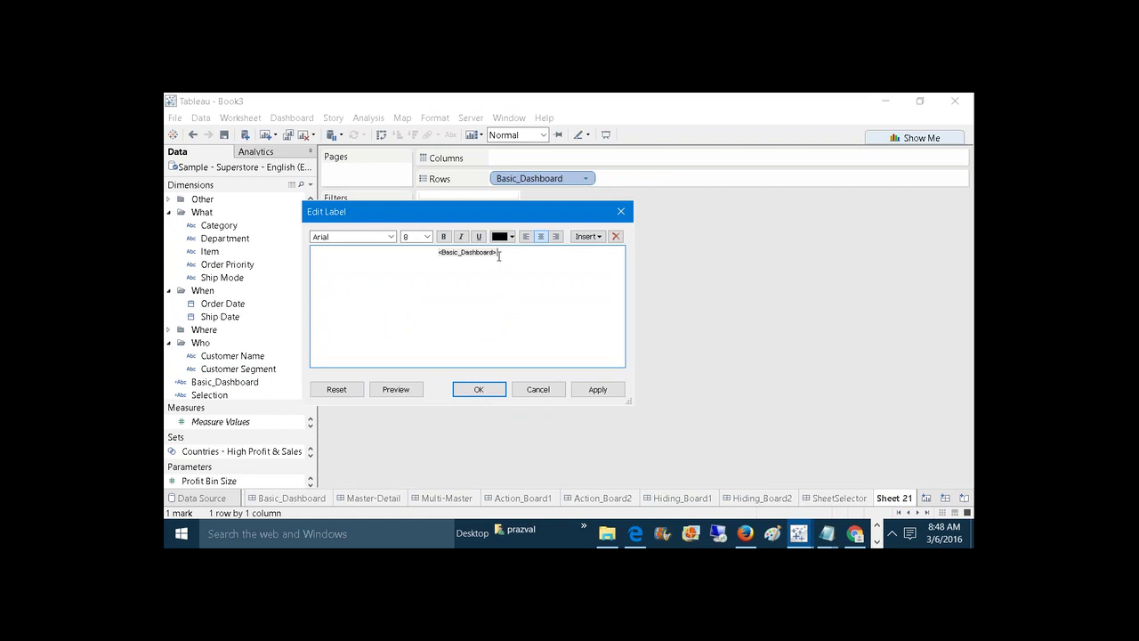
left_click_drag(500, 255, 438, 252)
left_click(427, 236)
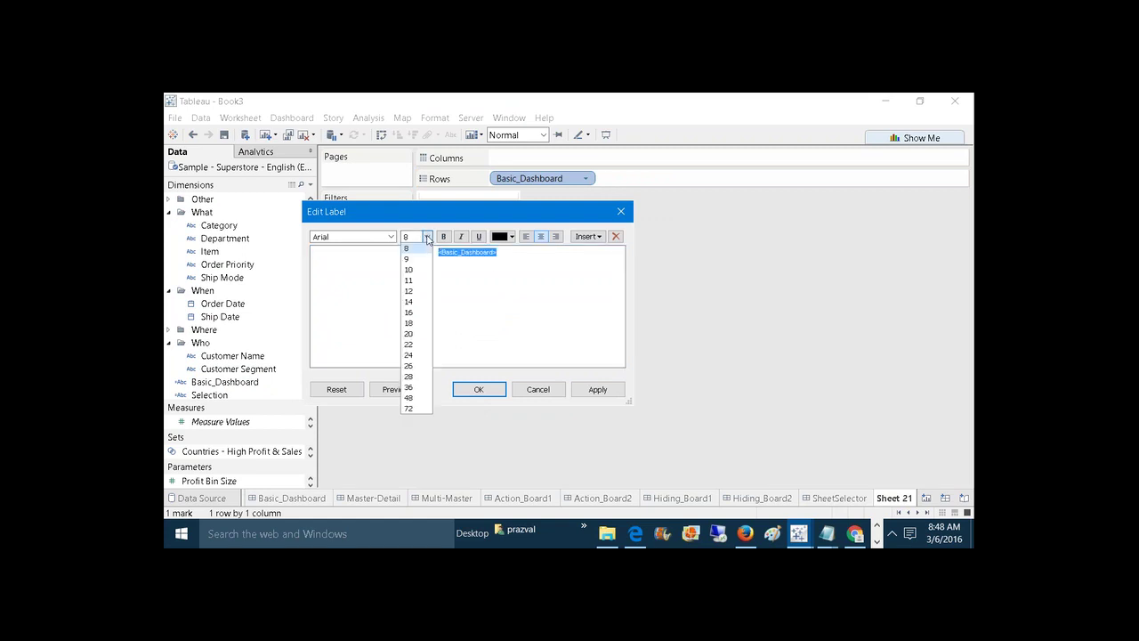
left_click(409, 312)
left_click(478, 239)
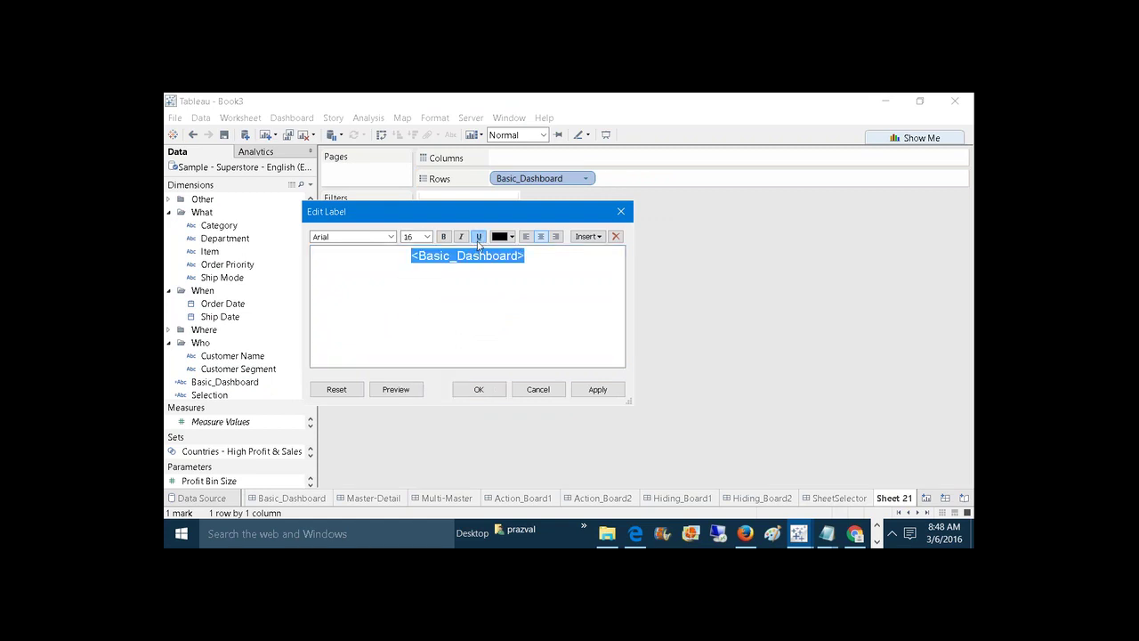
left_click(443, 237)
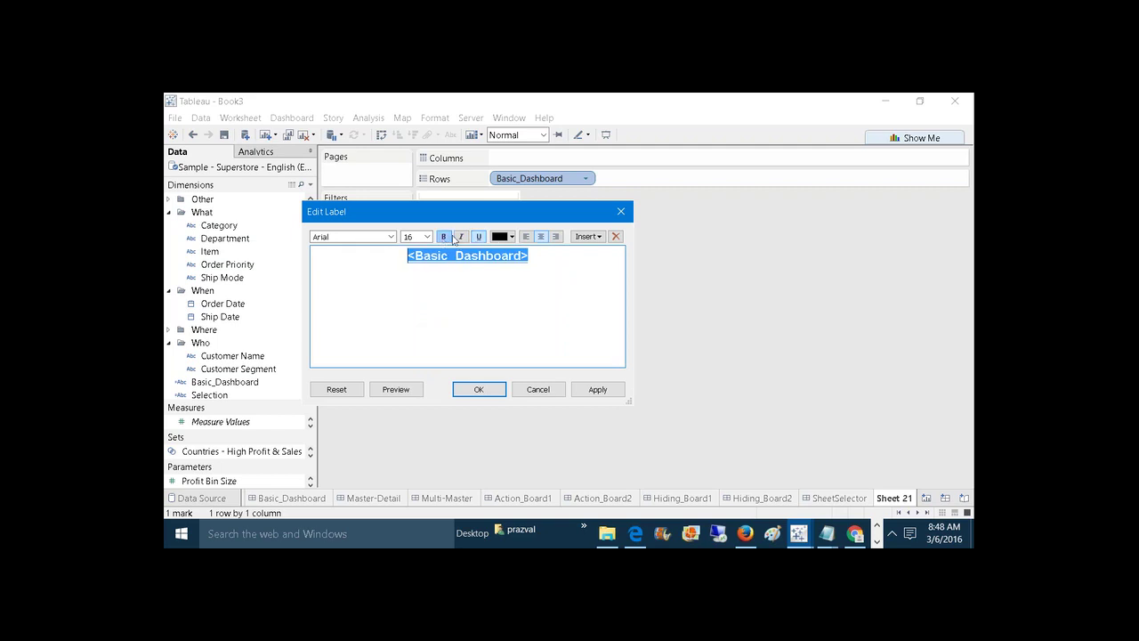
left_click(512, 239)
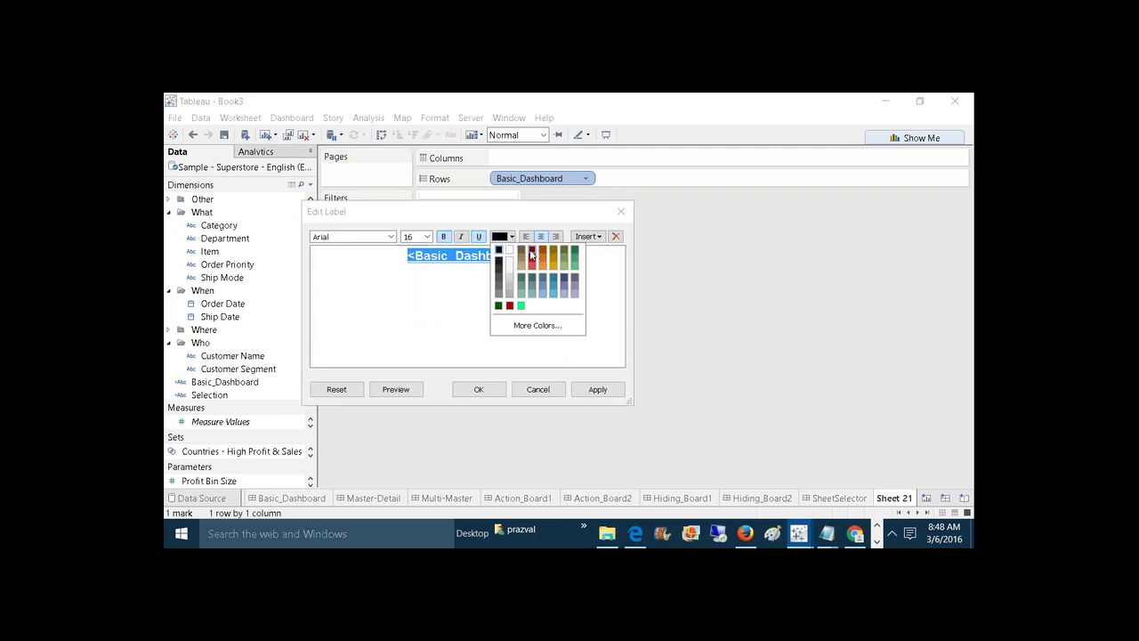
left_click(535, 255)
left_click(509, 305)
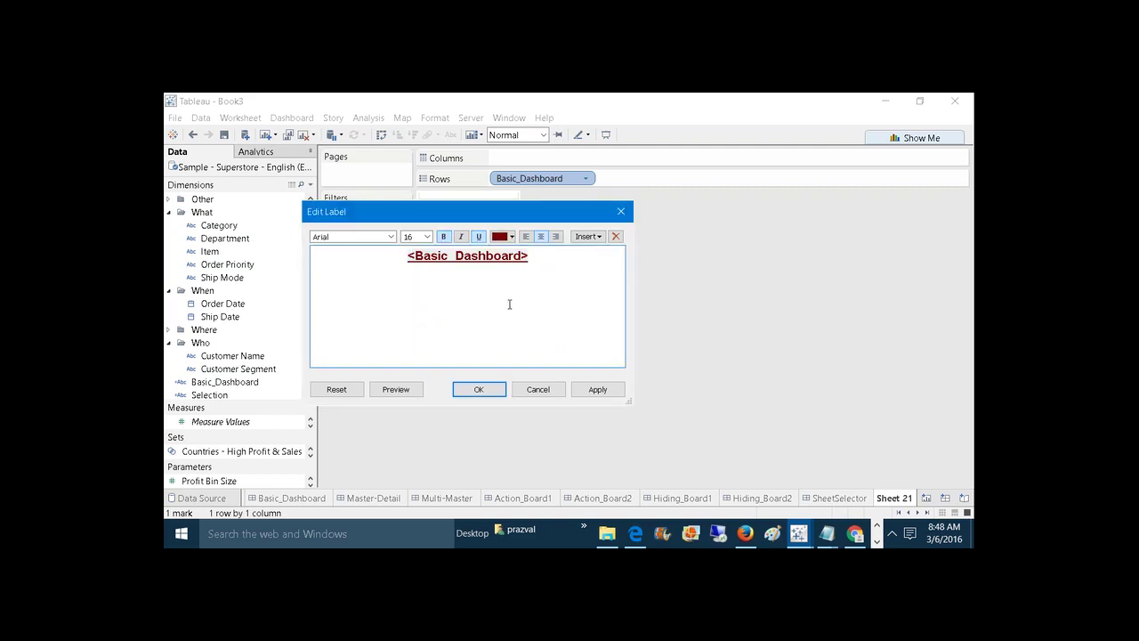
left_click(597, 390)
left_click(477, 389)
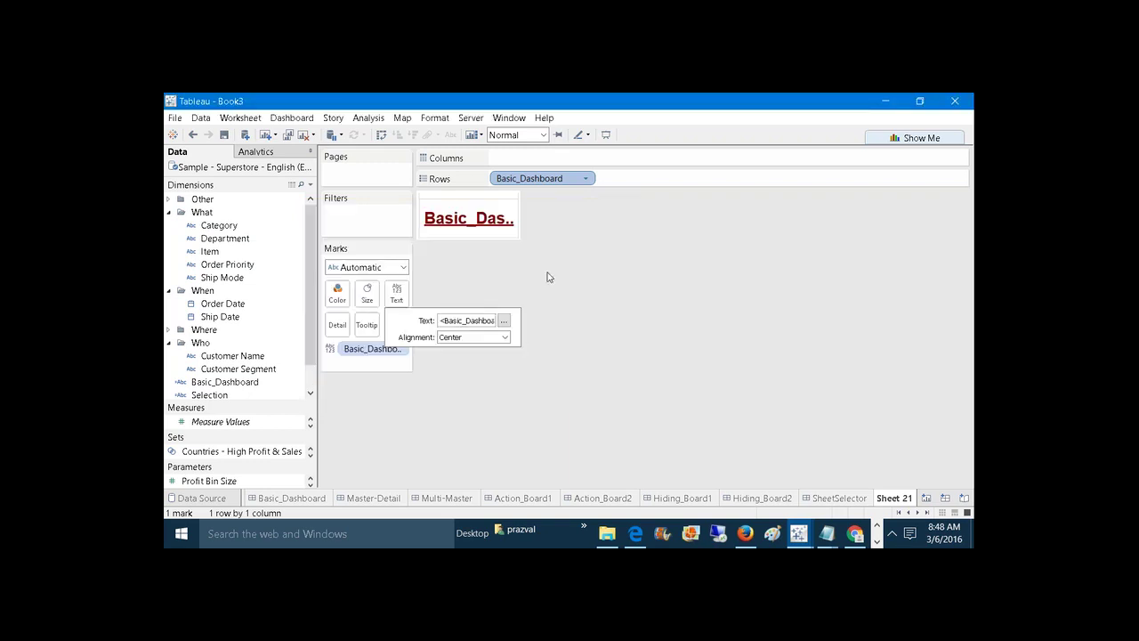
left_click(534, 223)
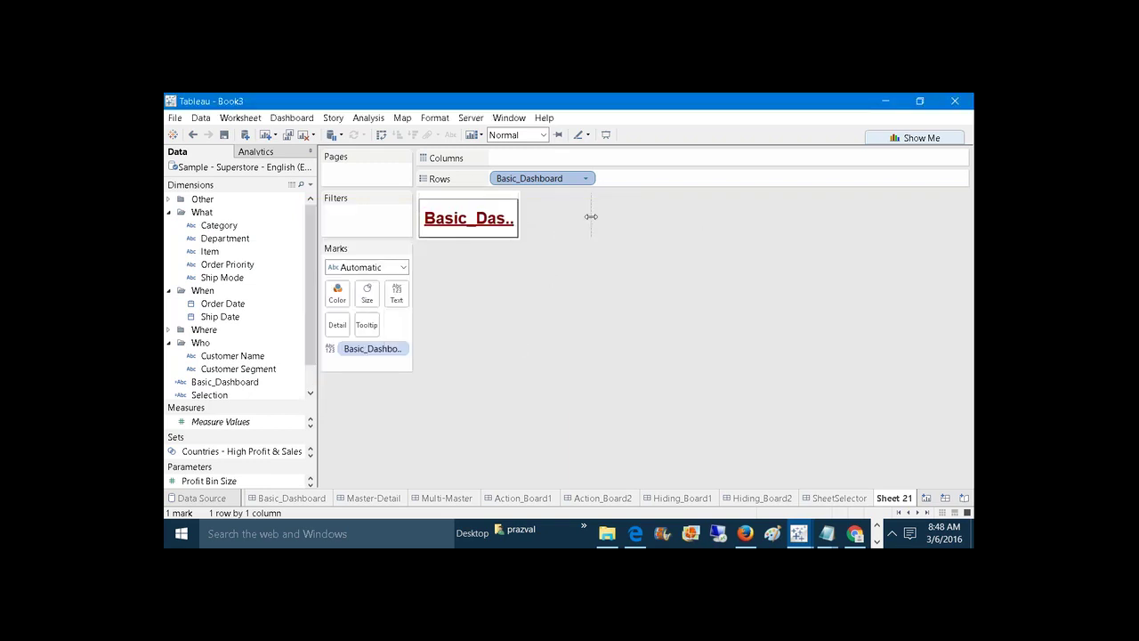
left_click_drag(591, 216, 592, 216)
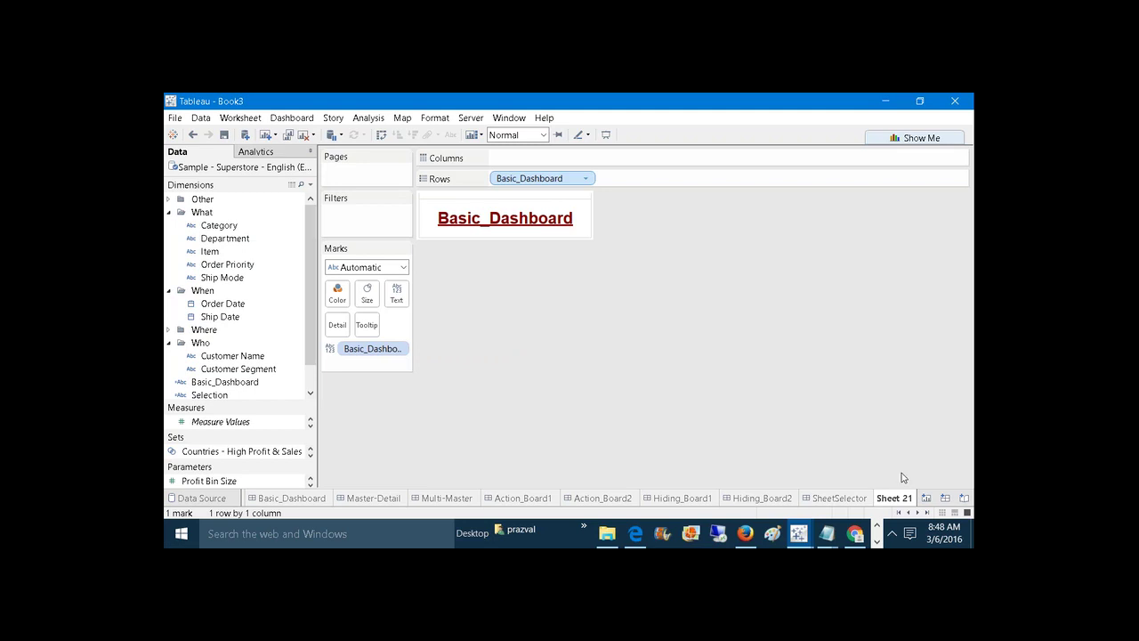
Rename the Basic_Dashboard label worksheet as b and add a new blank worksheet.
right_click(895, 498)
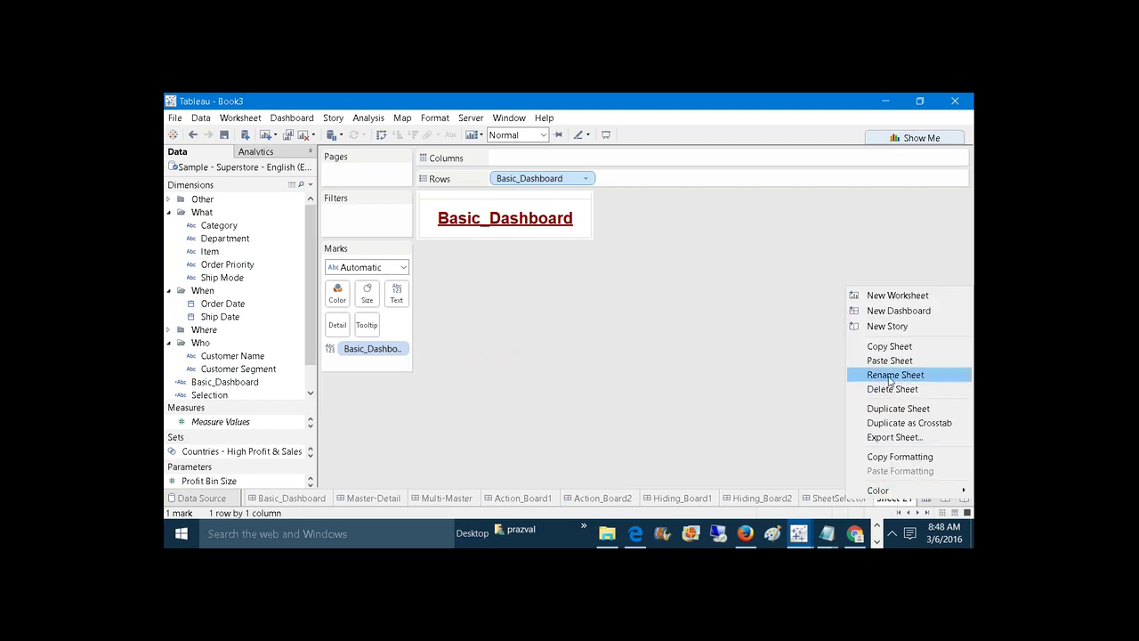
left_click(890, 374)
type("b")
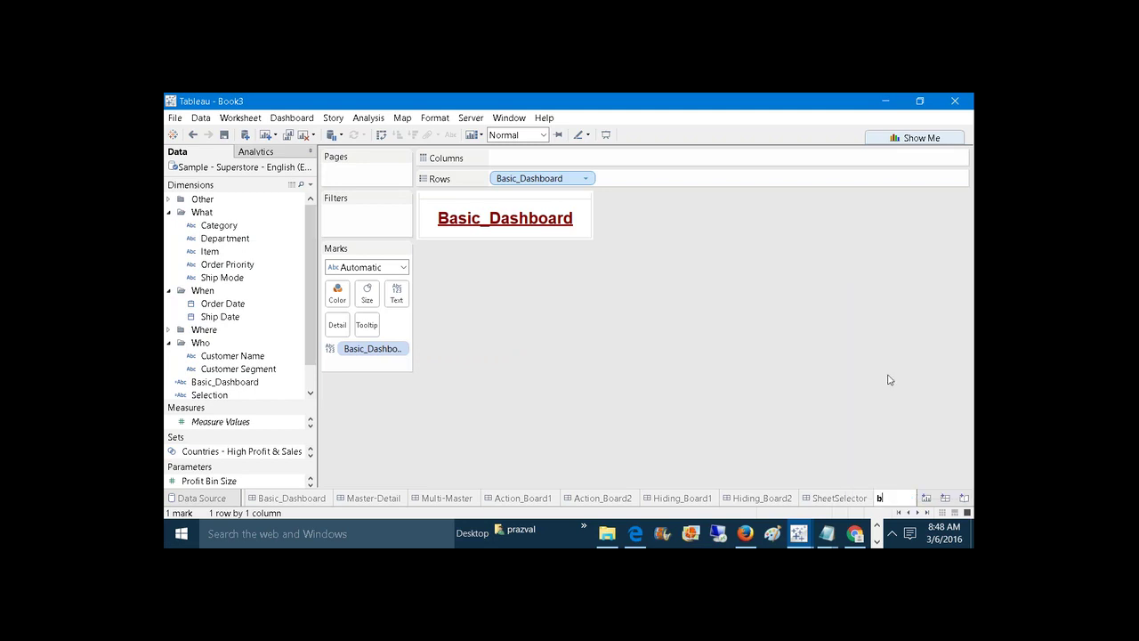
key("Return")
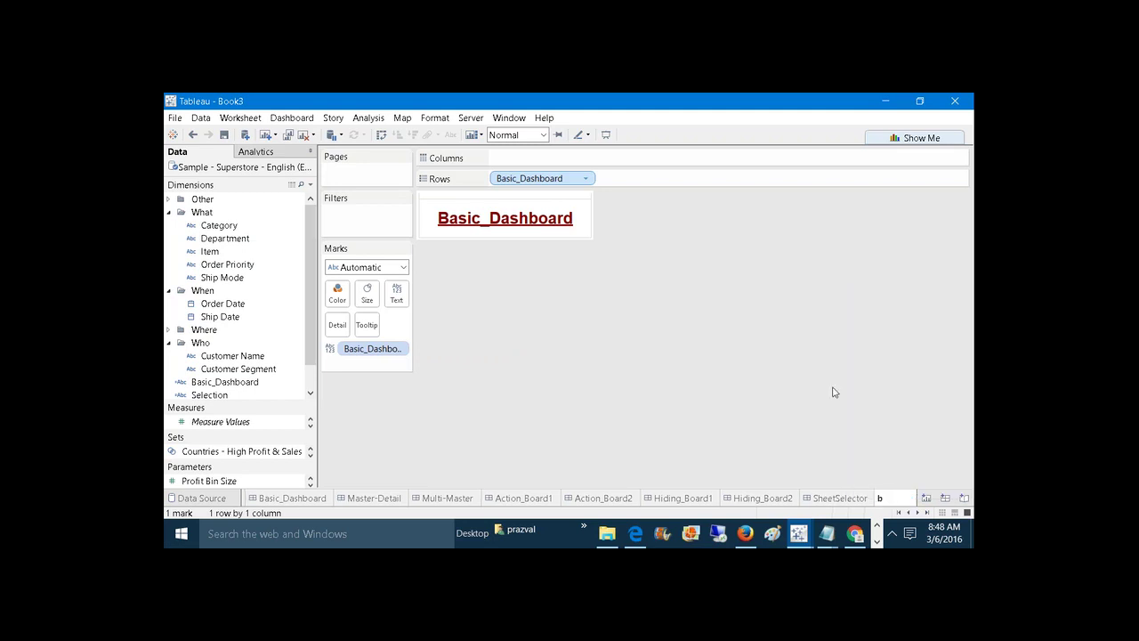
left_click(927, 497)
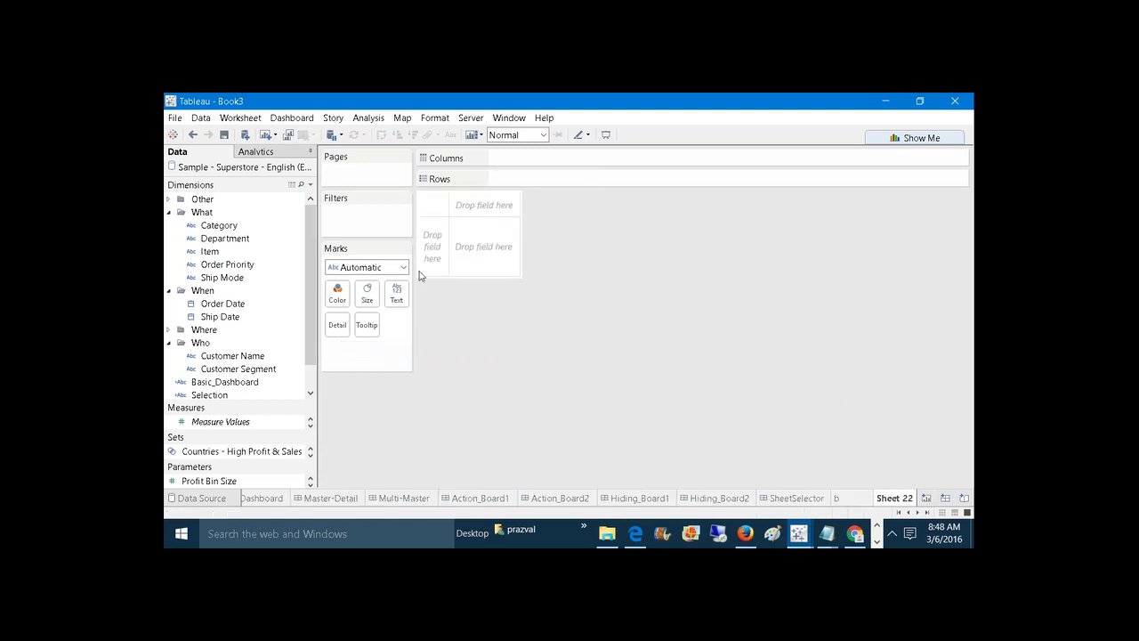
Create a calculated field named MD that returns the text "MASTER -DETAIL".
left_click(310, 184)
left_click(239, 198)
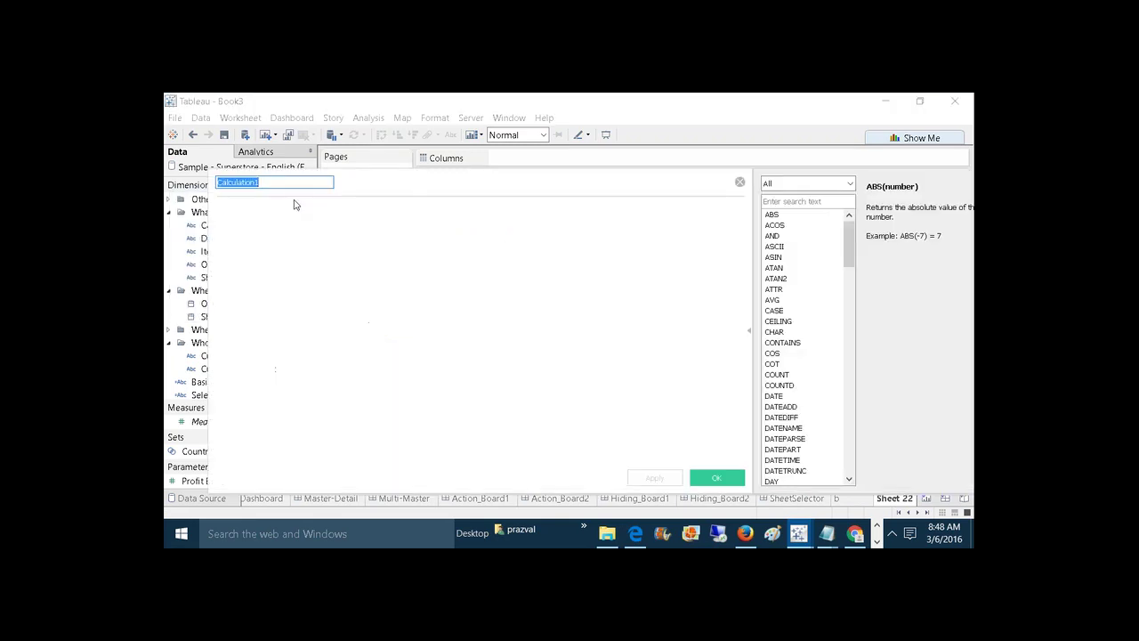
type("MD")
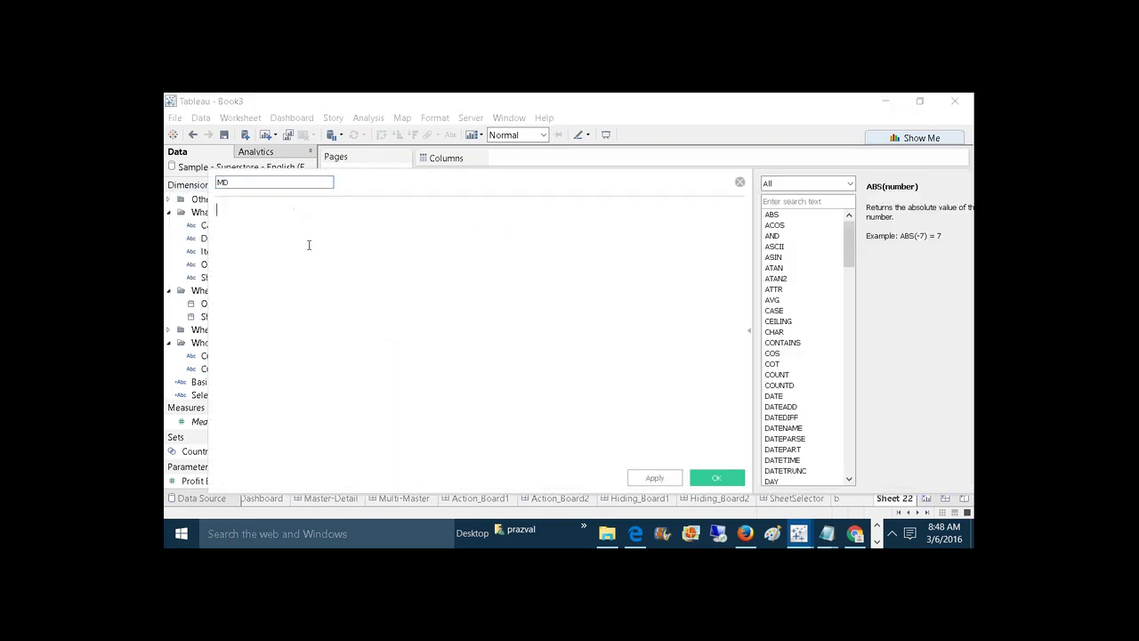
type("TER -DETAIL\"")
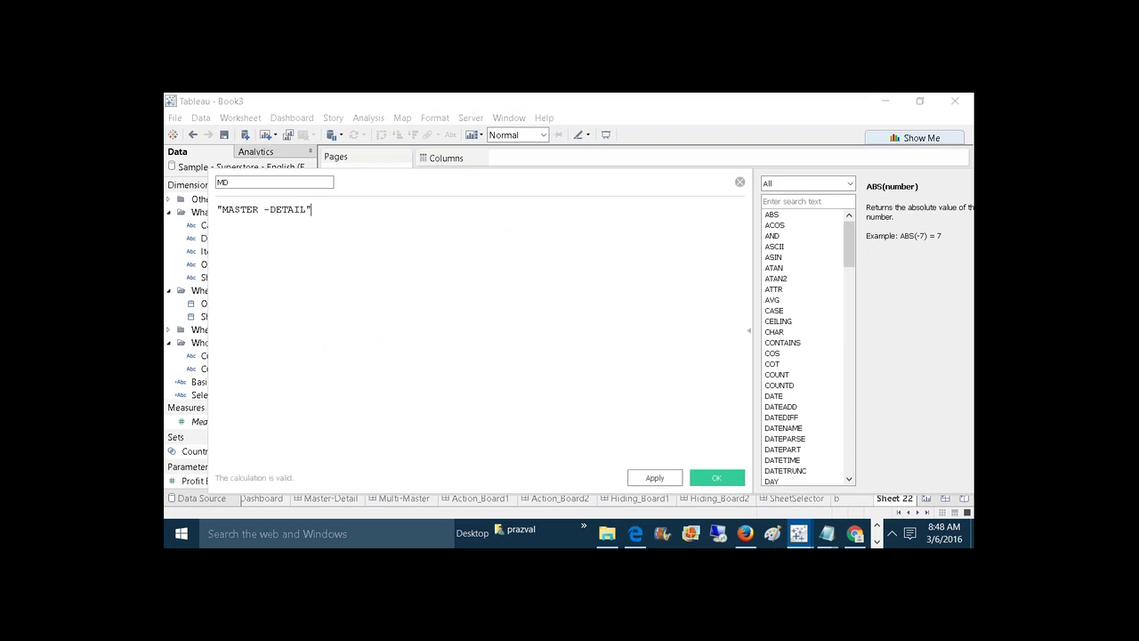
left_click(666, 482)
left_click(708, 483)
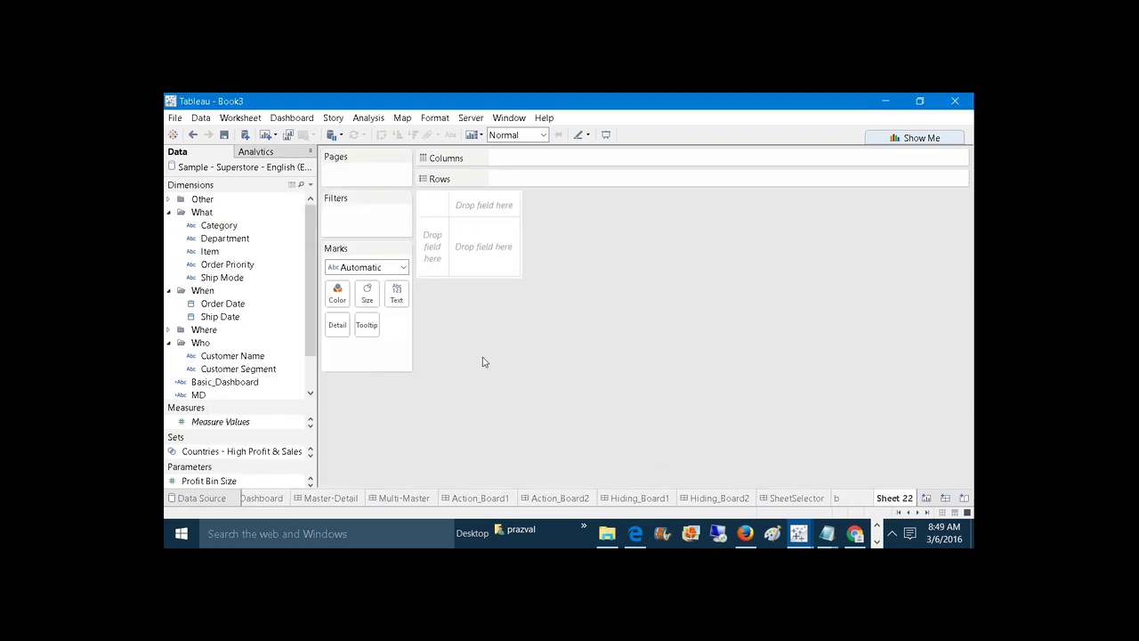
Create a calculated field named MM that returns the text "Multi-Master".
left_click(310, 184)
left_click(303, 197)
type("MM")
key("Tab")
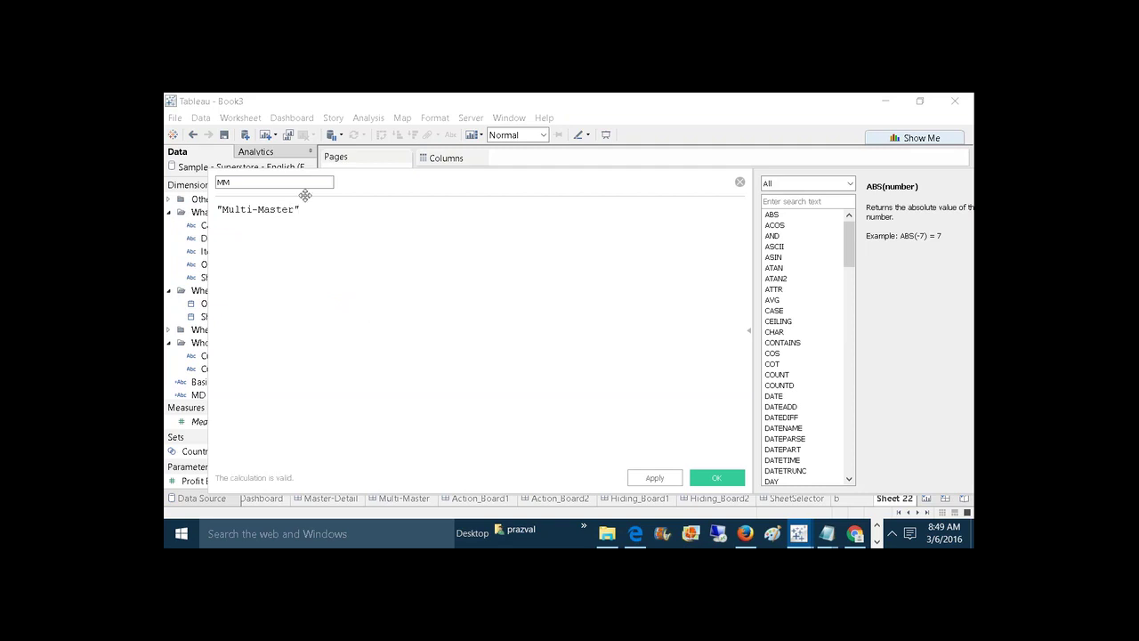
left_click(655, 477)
left_click(717, 481)
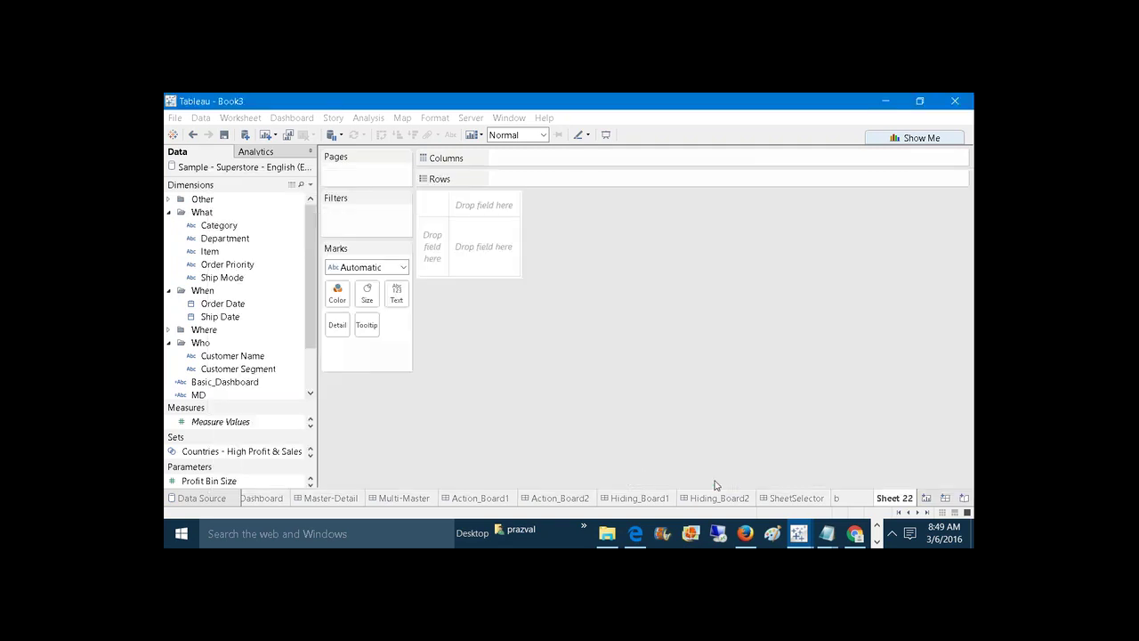
Create a calculated field named SheetSelector that returns the text "SheetSelector".
left_click(309, 185)
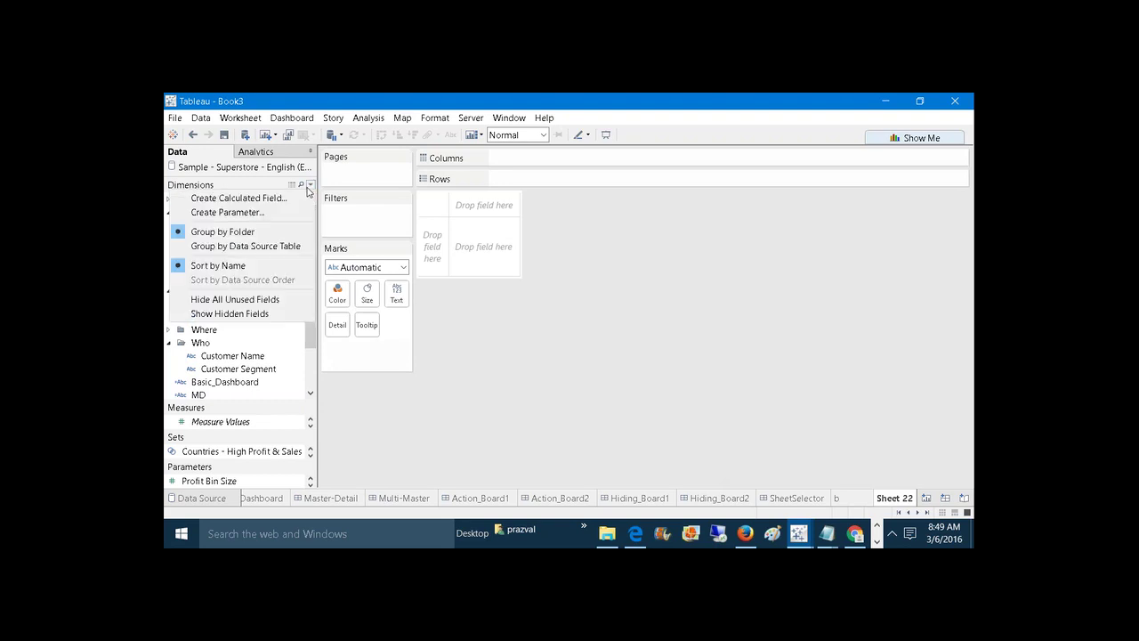
left_click(240, 197)
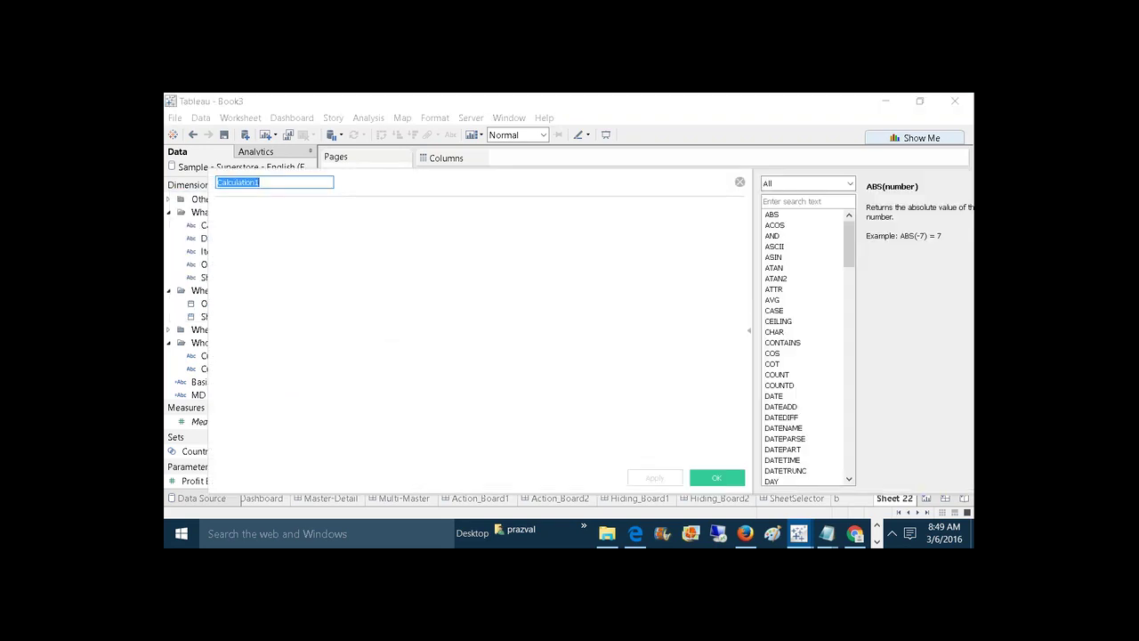
type("SheetSelector")
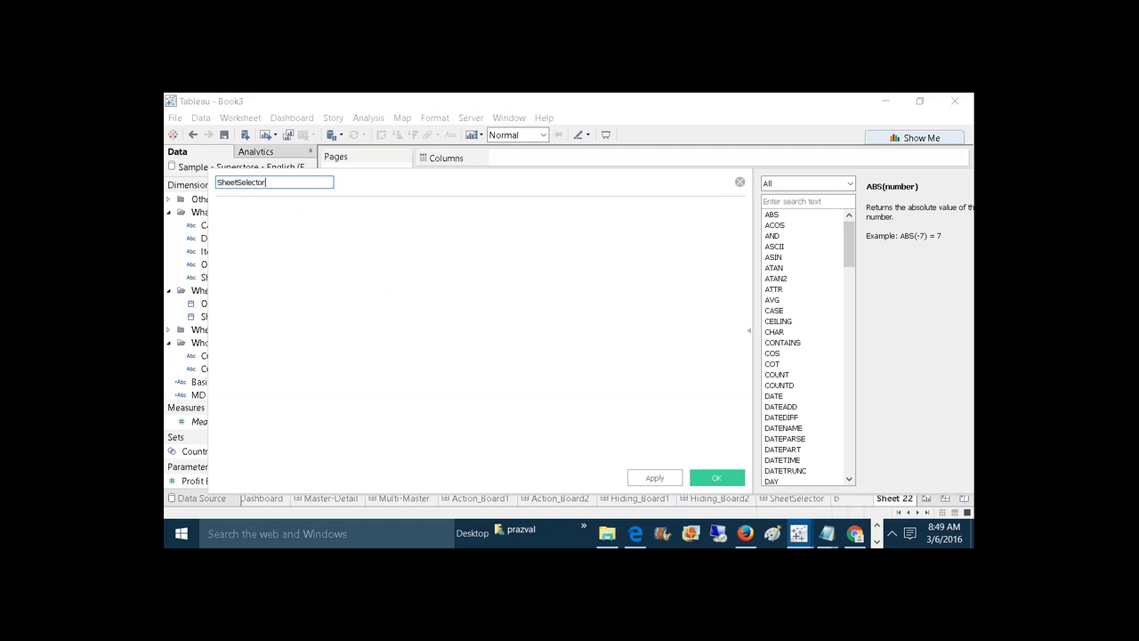
key("ctrl+a")
key("ctrl+c")
left_click(297, 215)
key("ctrl+v")
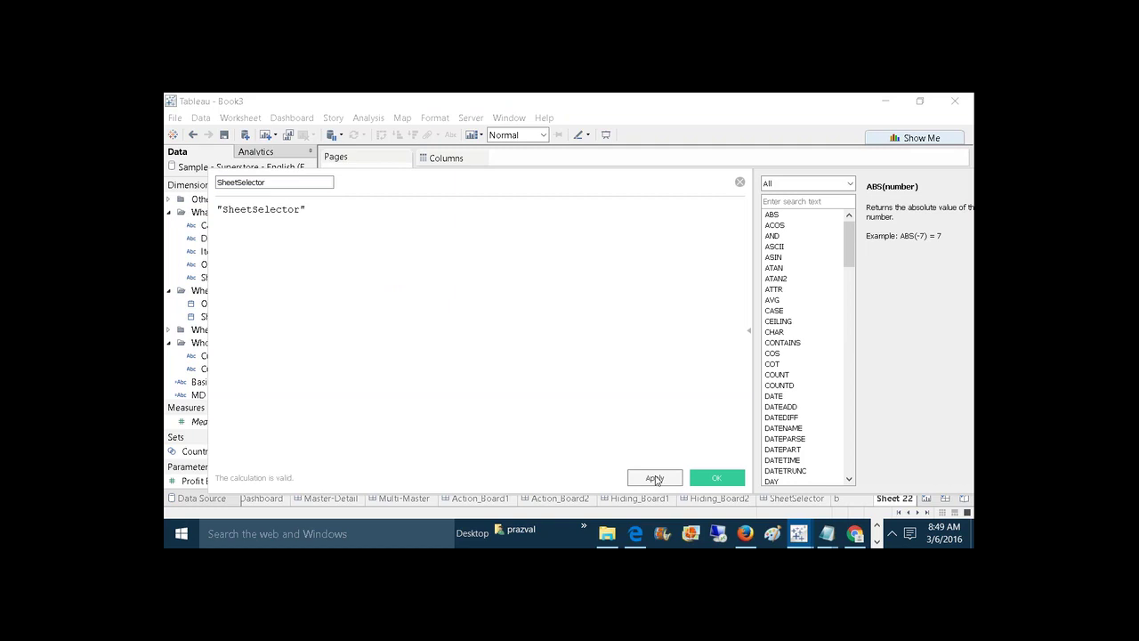
left_click(655, 478)
left_click(713, 478)
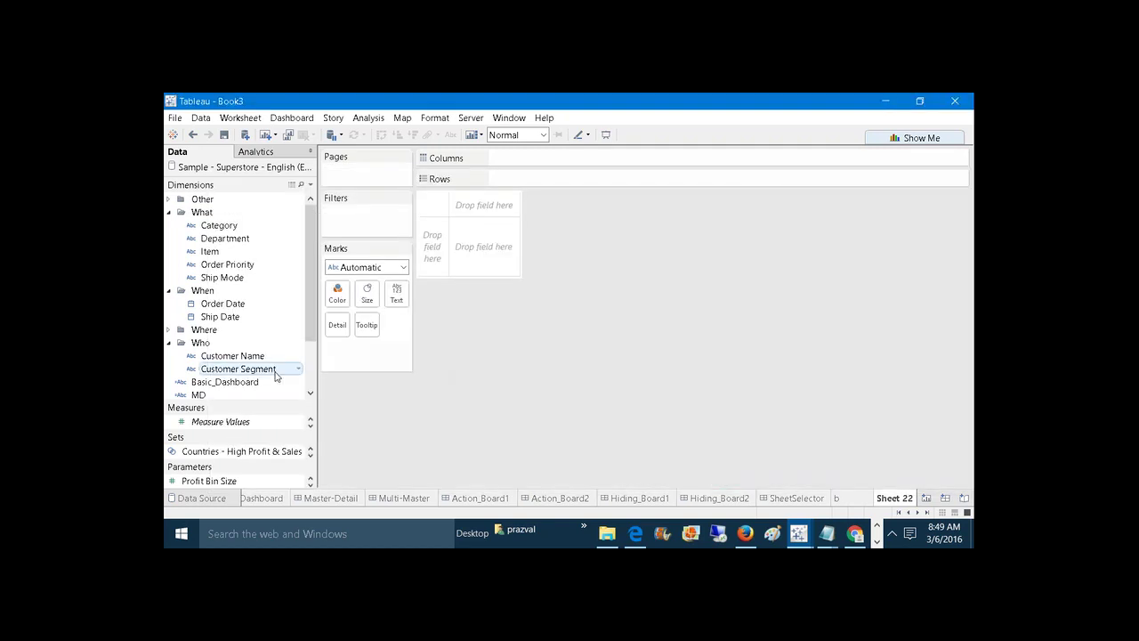
Place the MD field on Rows and on the Text mark, and enlarge its cell in height and width.
left_click_drag(222, 397, 537, 178)
left_click_drag(198, 394, 397, 294)
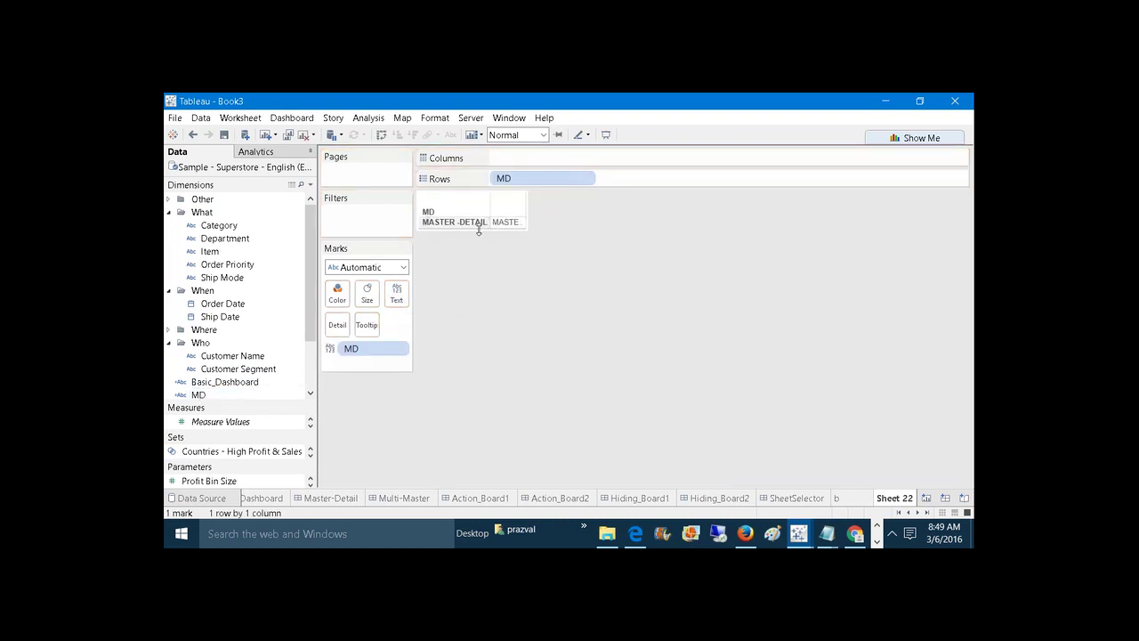
left_click_drag(478, 226, 485, 246)
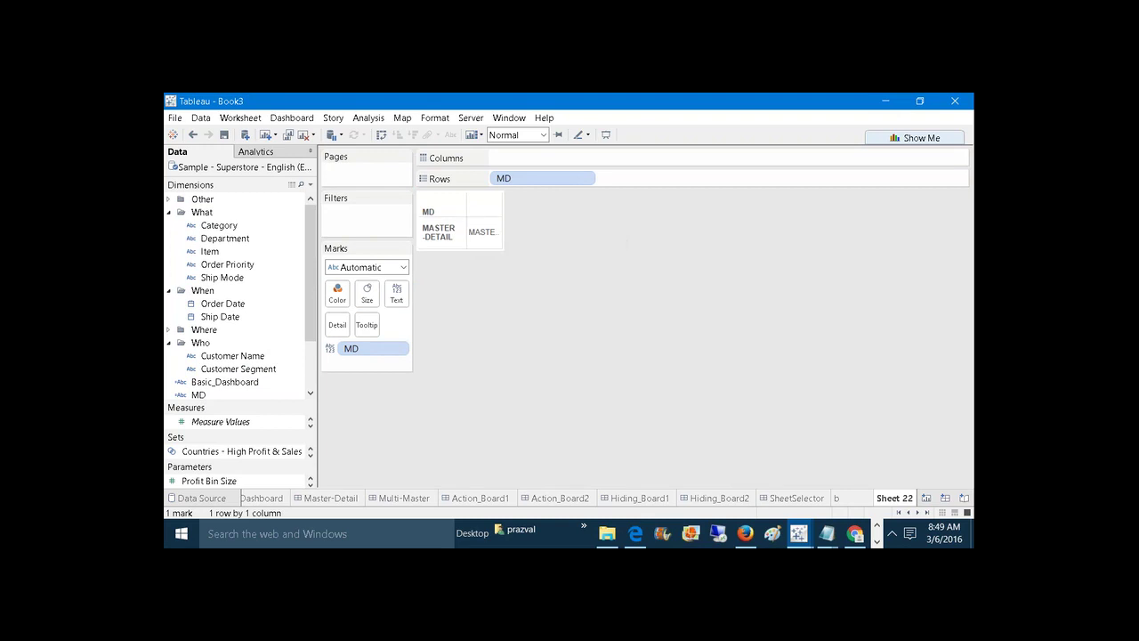
left_click_drag(503, 231, 575, 232)
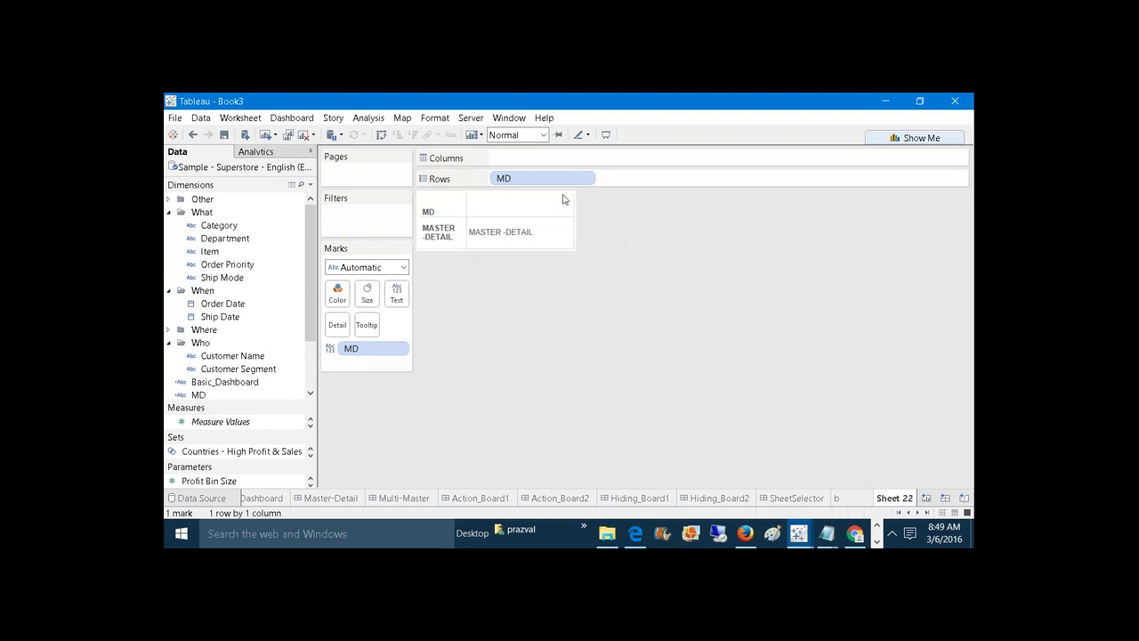
Hide the MD row header and set the label's text alignment to horizontally centered.
right_click(538, 179)
left_click(562, 264)
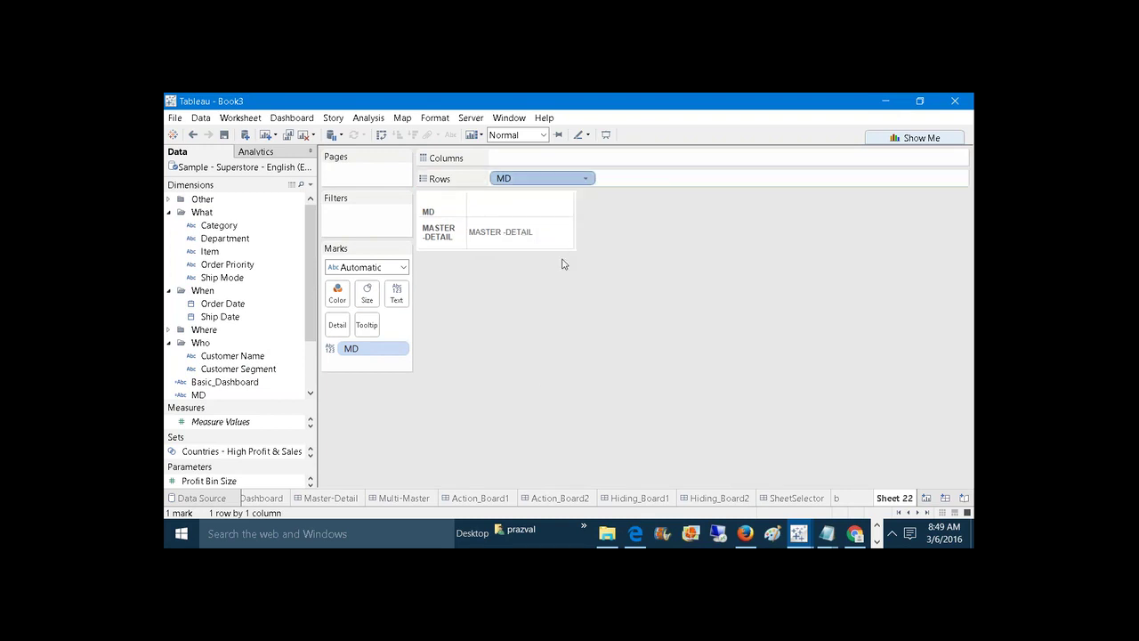
left_click(396, 301)
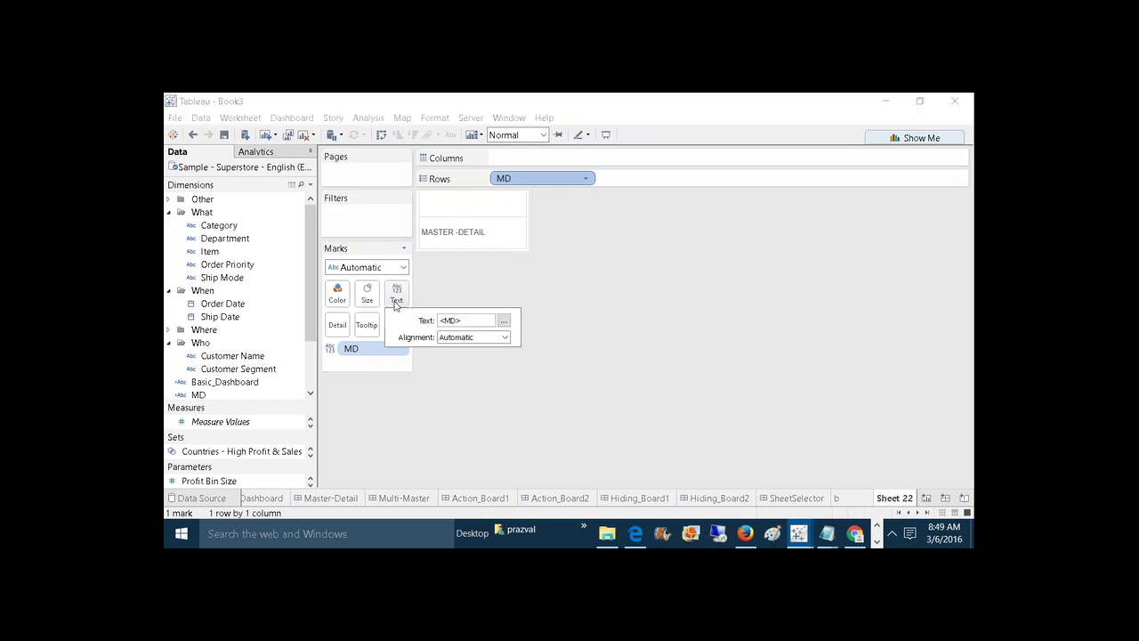
left_click(505, 339)
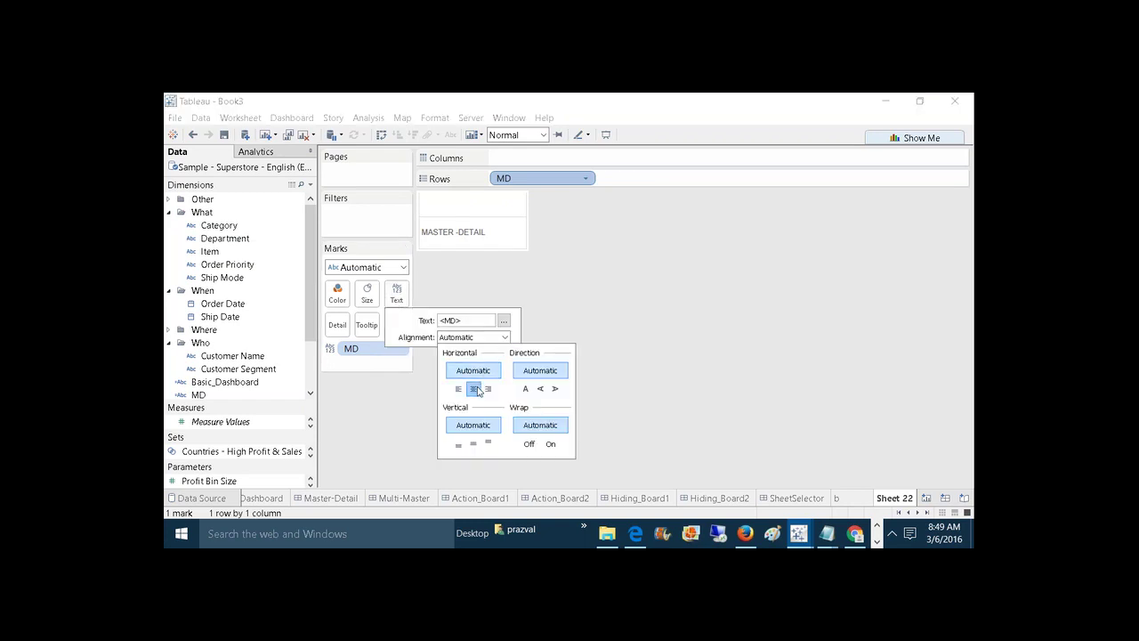
left_click(477, 389)
left_click(428, 309)
Format the MD label as size 16, bold, underlined and dark gold.
left_click(397, 294)
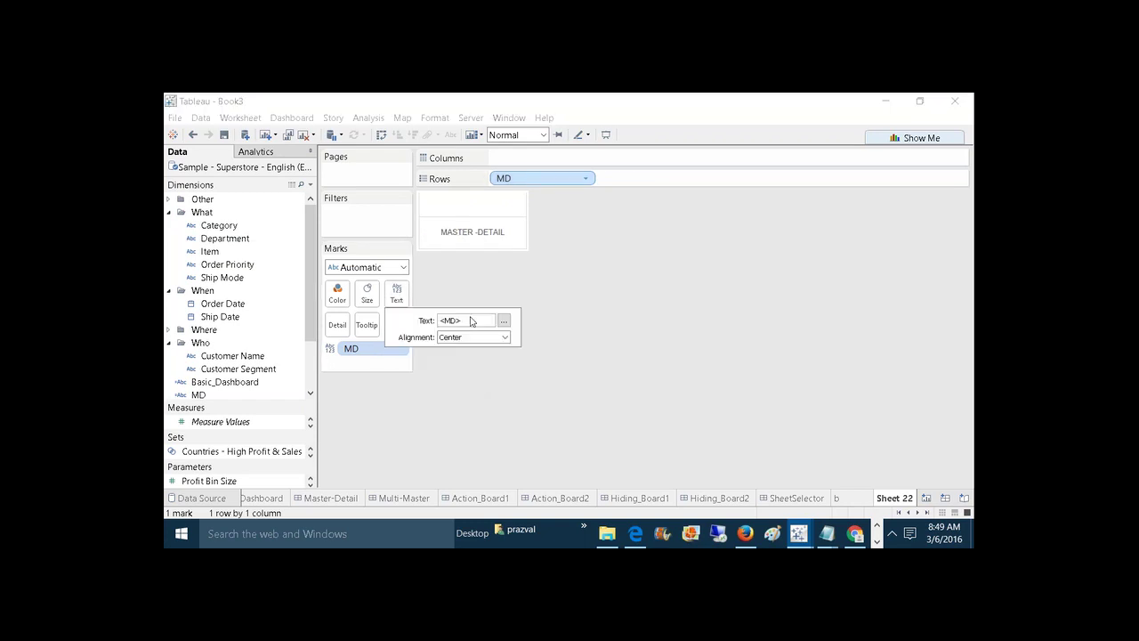
left_click(504, 322)
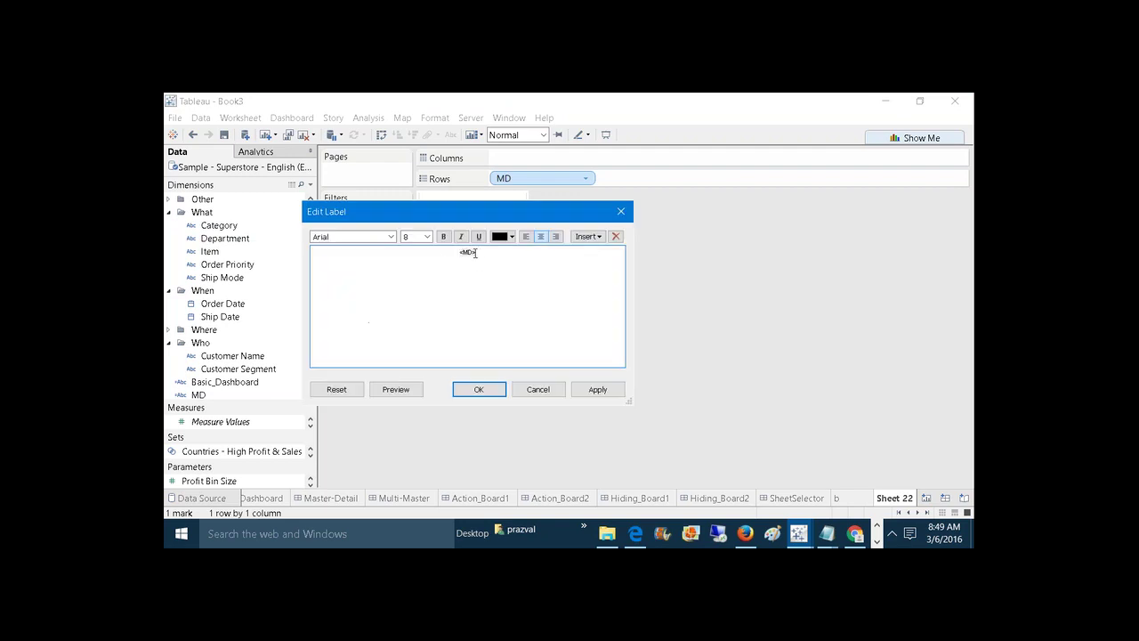
left_click_drag(476, 254, 444, 250)
left_click(427, 236)
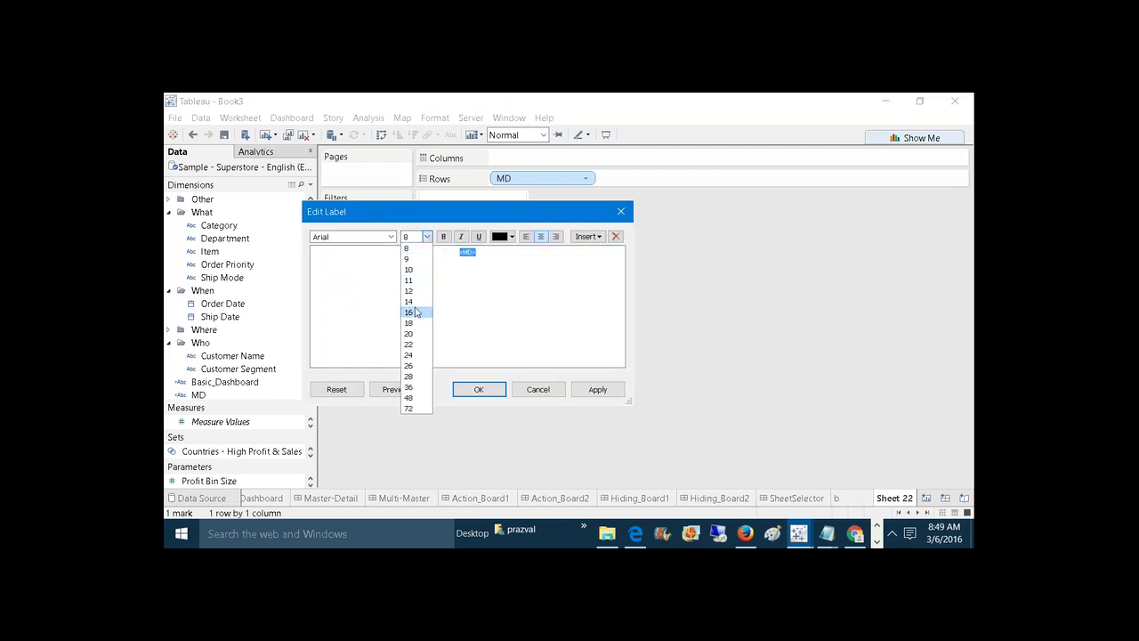
left_click(411, 311)
left_click(443, 237)
left_click(479, 237)
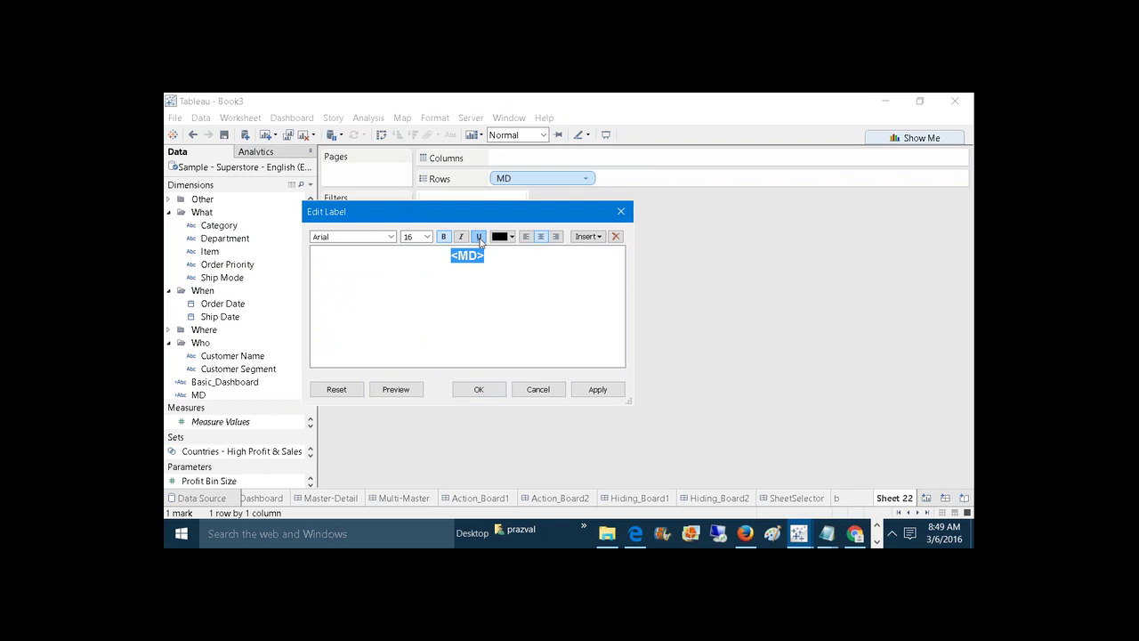
left_click(512, 237)
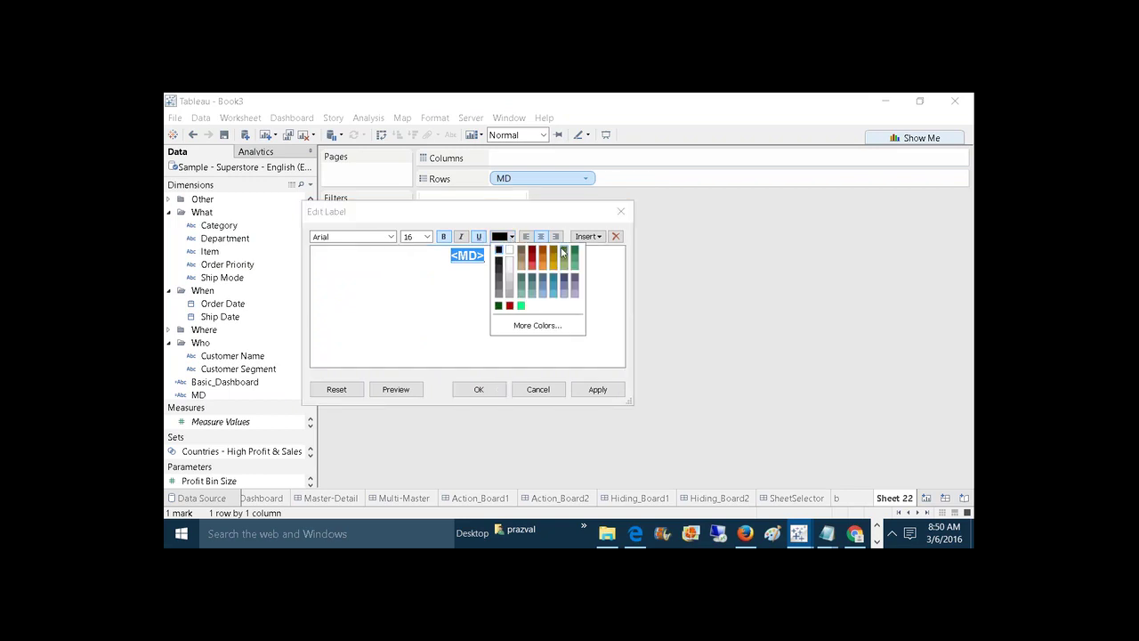
left_click(555, 254)
left_click(560, 312)
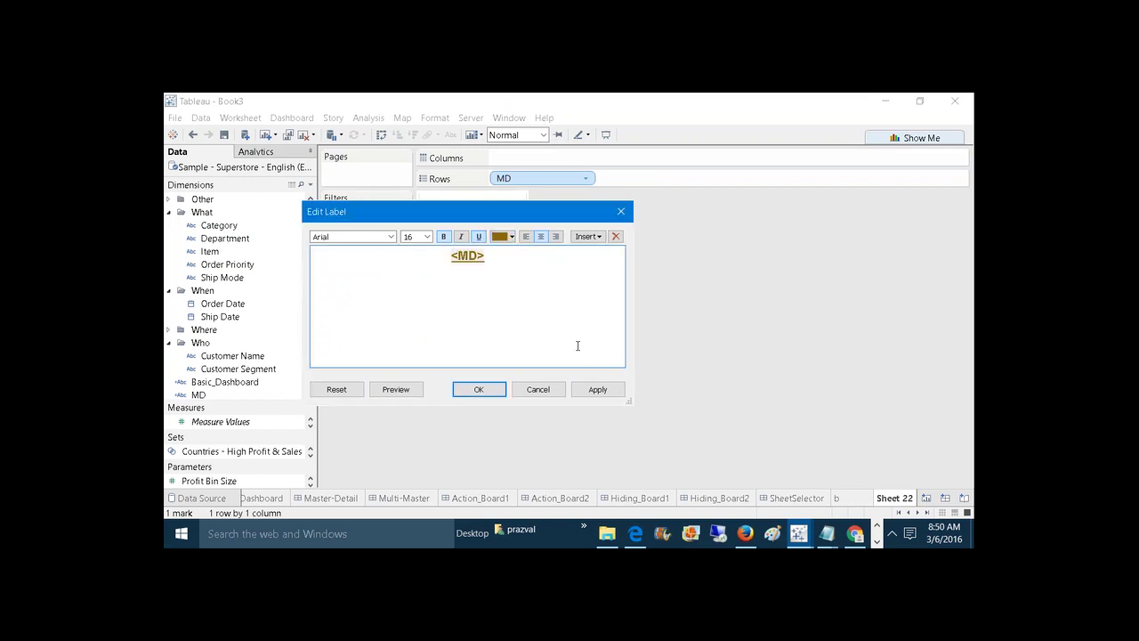
left_click(594, 390)
left_click(485, 389)
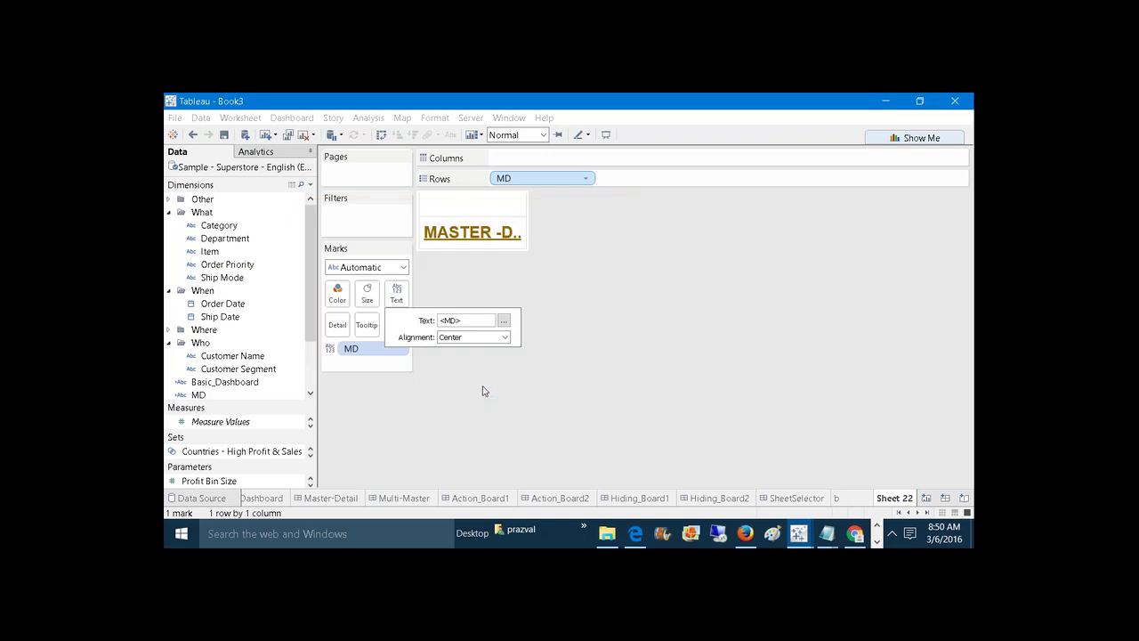
Widen the MD label's cell to fit the full MASTER -DETAIL text.
left_click(523, 237)
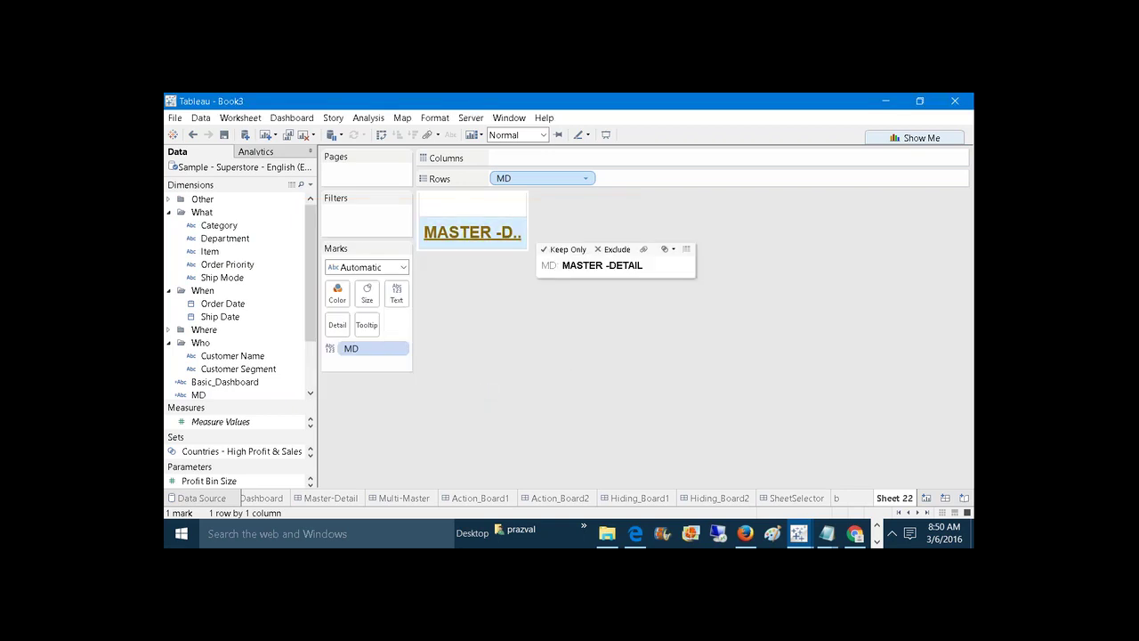
left_click_drag(527, 220, 581, 220)
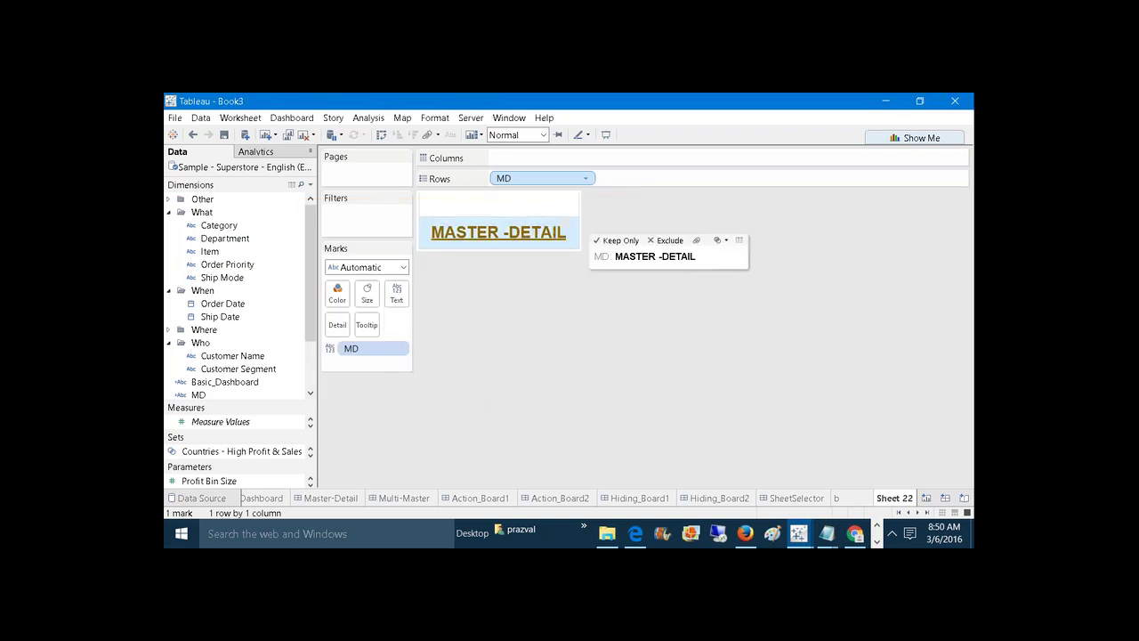
left_click(572, 294)
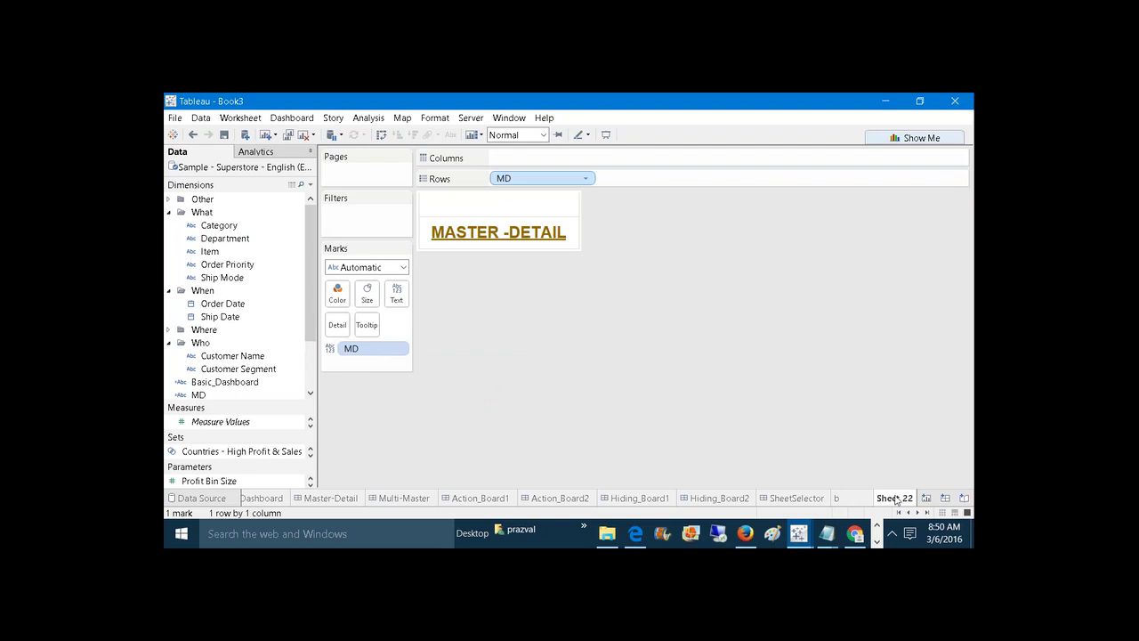
Rename the MASTER -DETAIL label worksheet as Md and add a new blank worksheet.
right_click(896, 499)
left_click(896, 373)
type("Md")
key("Return")
type("d")
key("Return")
left_click(926, 499)
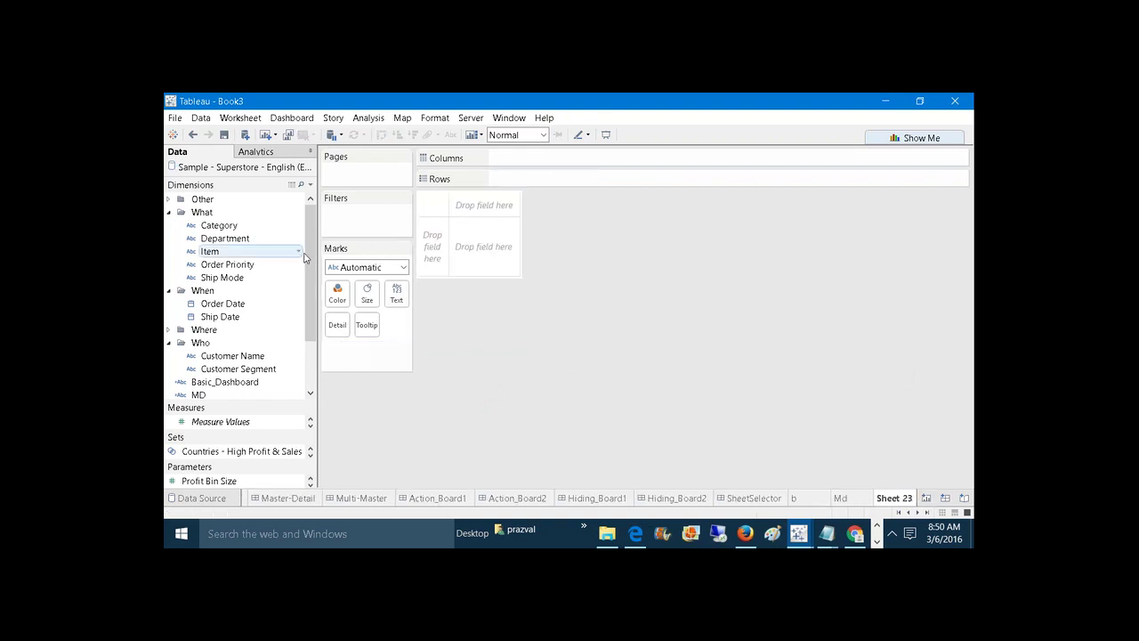
Place the MM field on the rows and as the text label, and hide its row header.
scroll(308, 253, "down", 3)
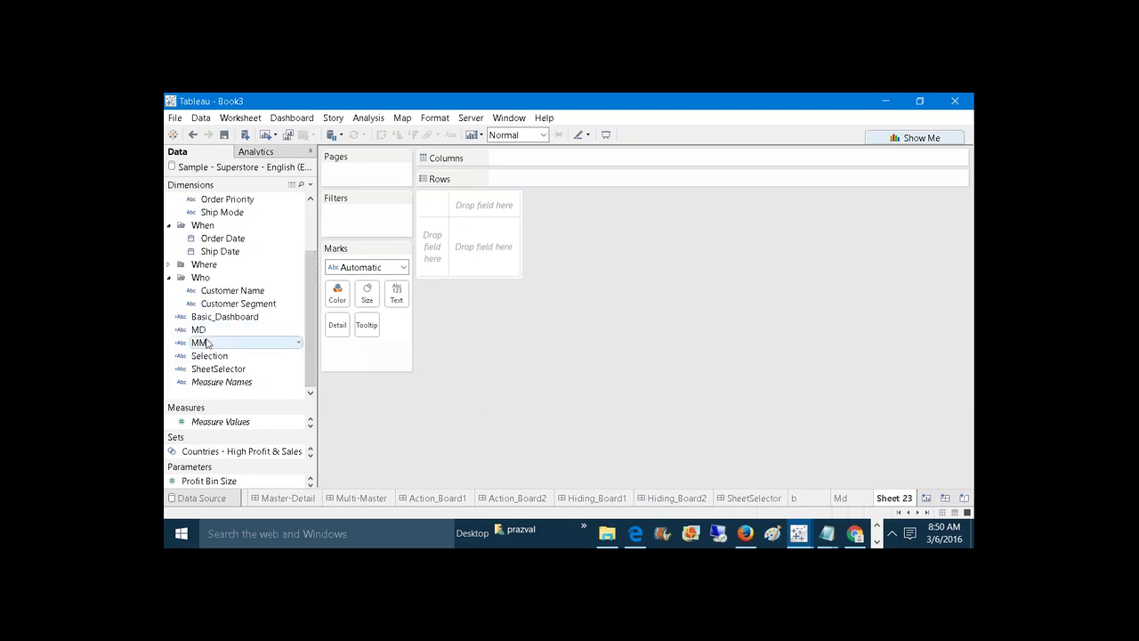
left_click_drag(204, 343, 544, 172)
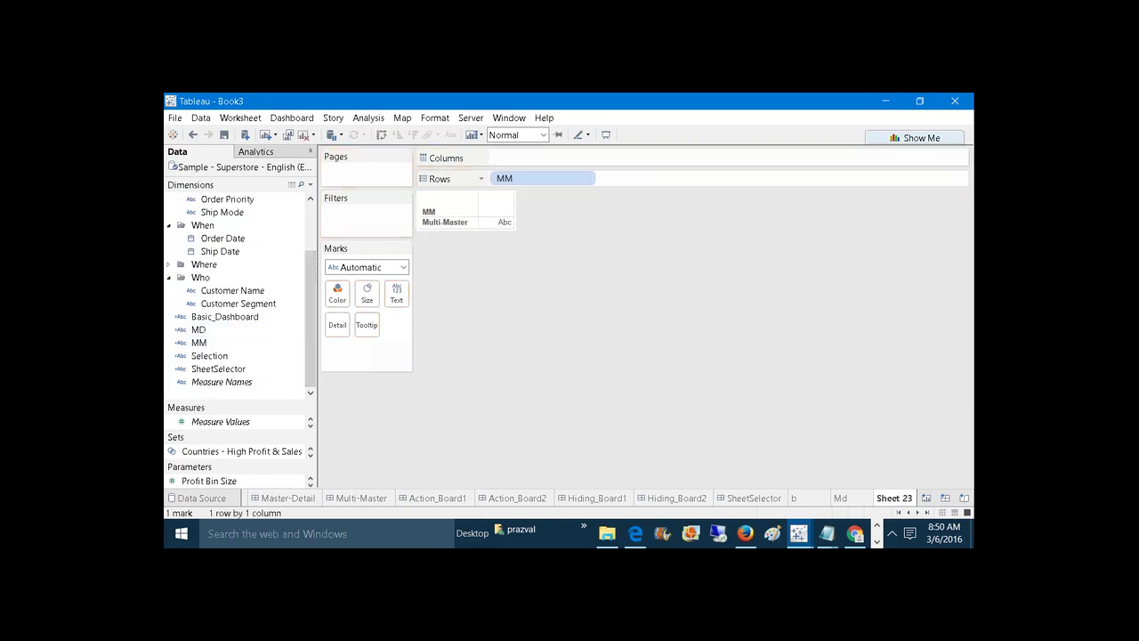
left_click_drag(233, 344, 402, 291)
right_click(523, 181)
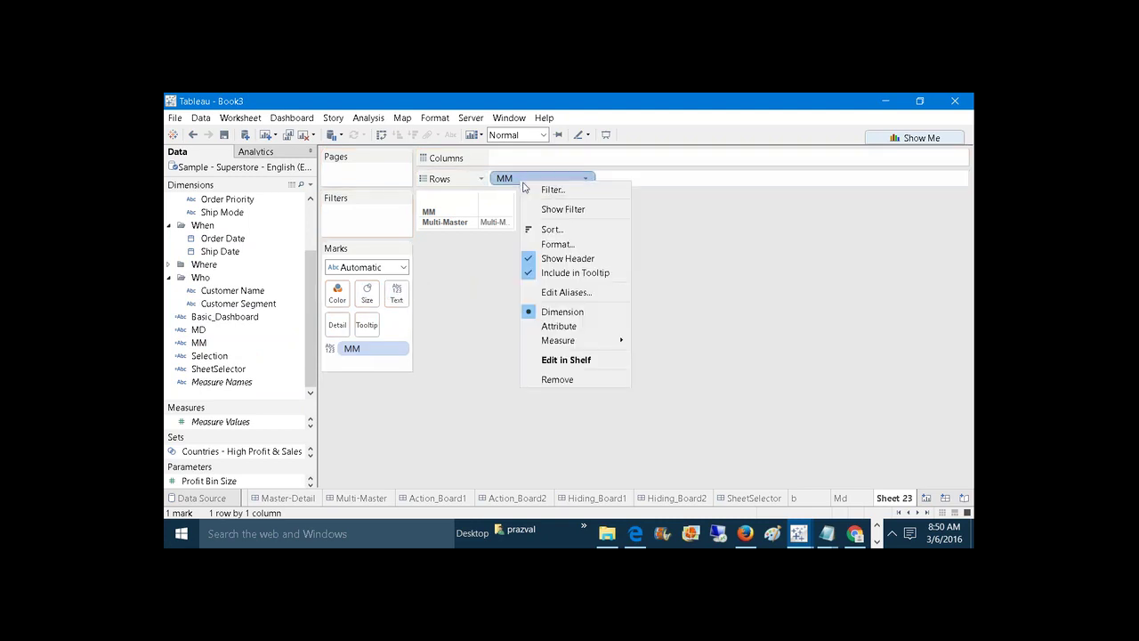
left_click(556, 258)
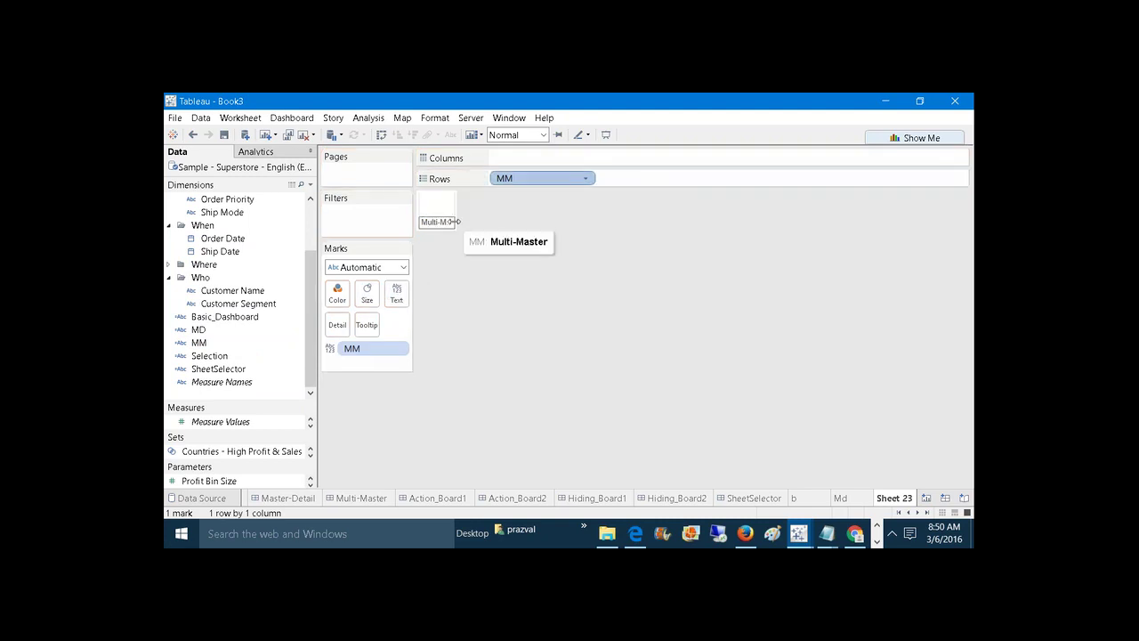
Enlarge the Multi-Master label's cell and set its text alignment to horizontally centered.
left_click_drag(455, 222, 489, 241)
left_click(398, 298)
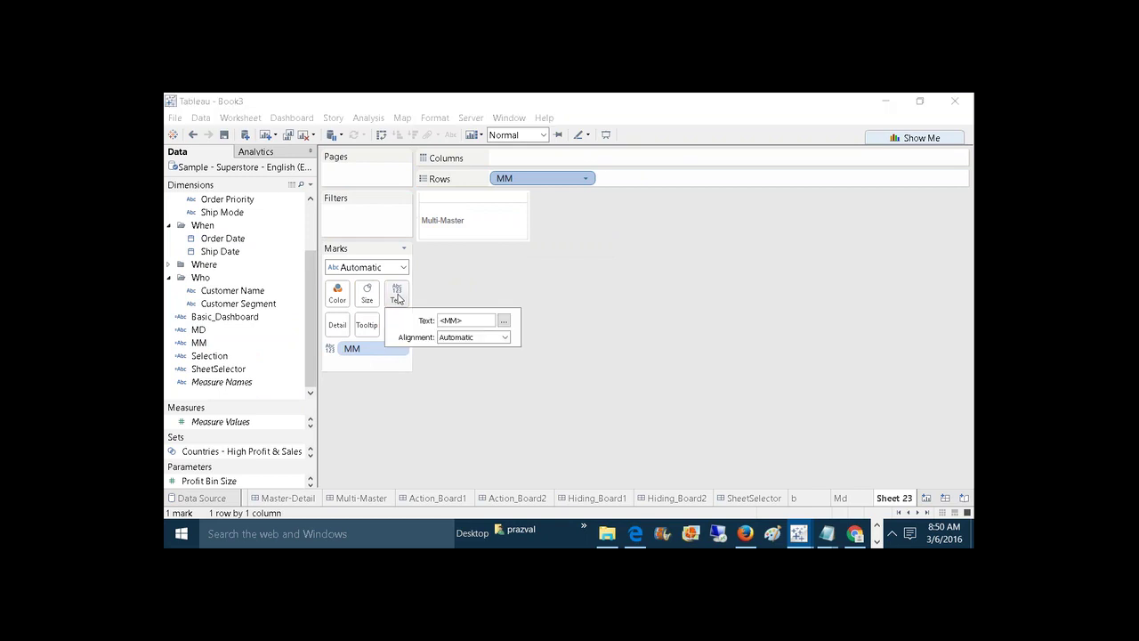
left_click(504, 338)
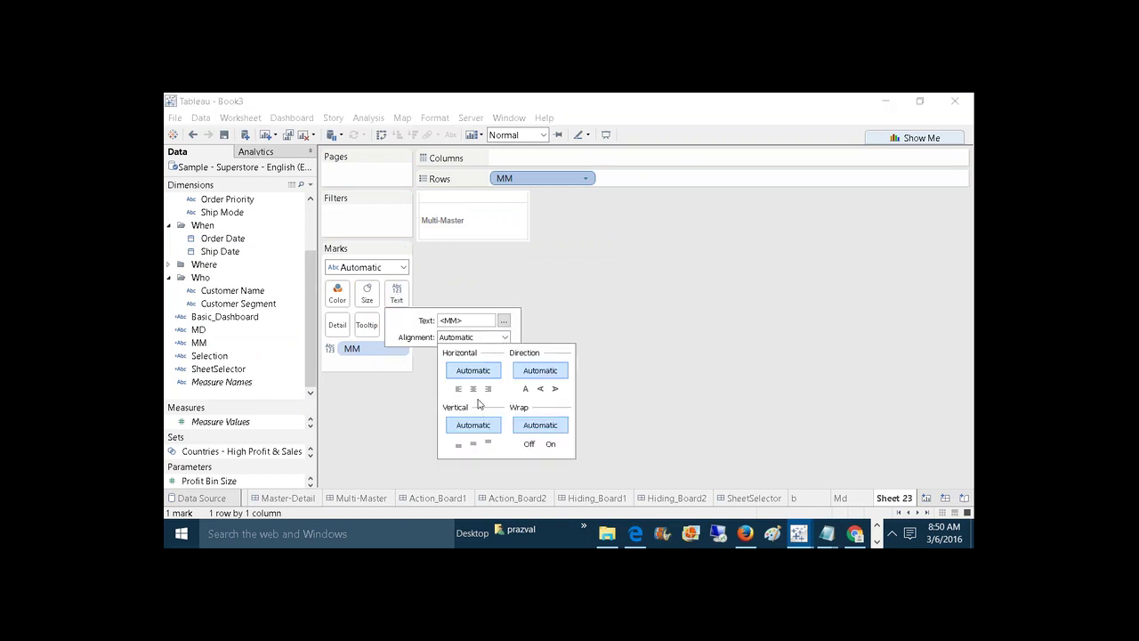
left_click(472, 389)
Format the MM label as size 16, bold, underlined and dark green.
left_click(504, 322)
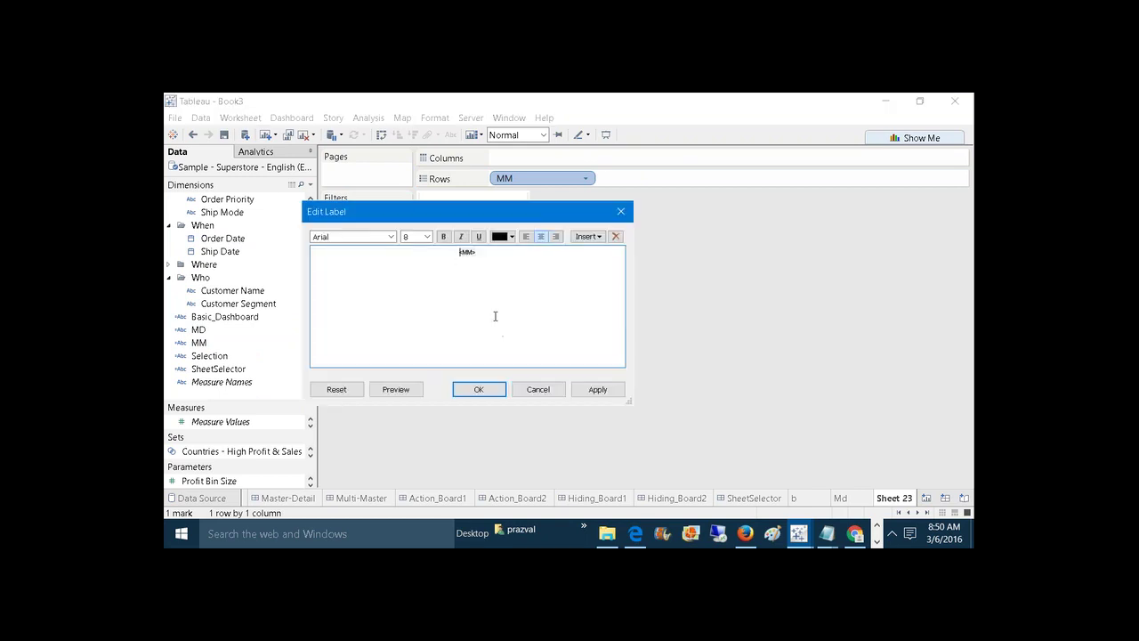
left_click_drag(473, 258, 457, 254)
left_click(512, 238)
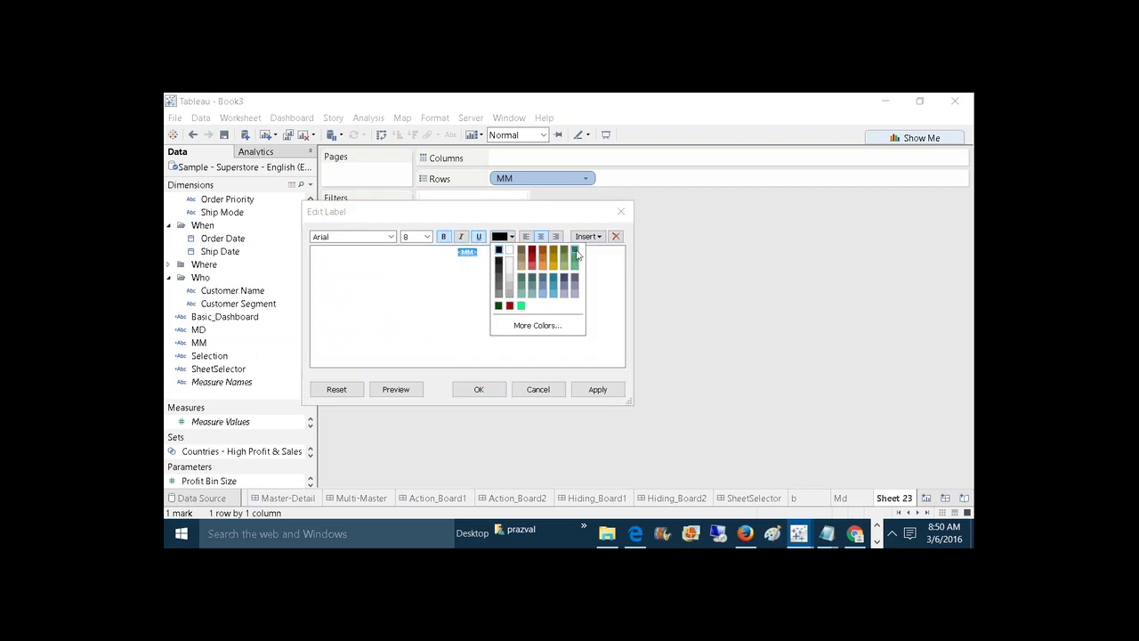
left_click(557, 256)
left_click(427, 237)
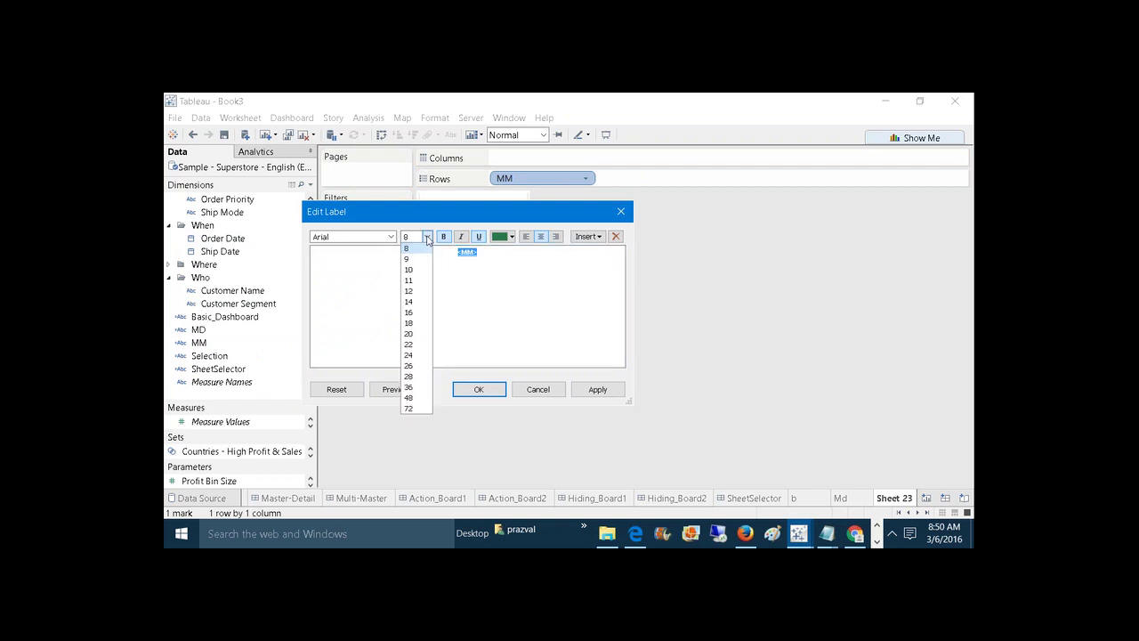
left_click(408, 312)
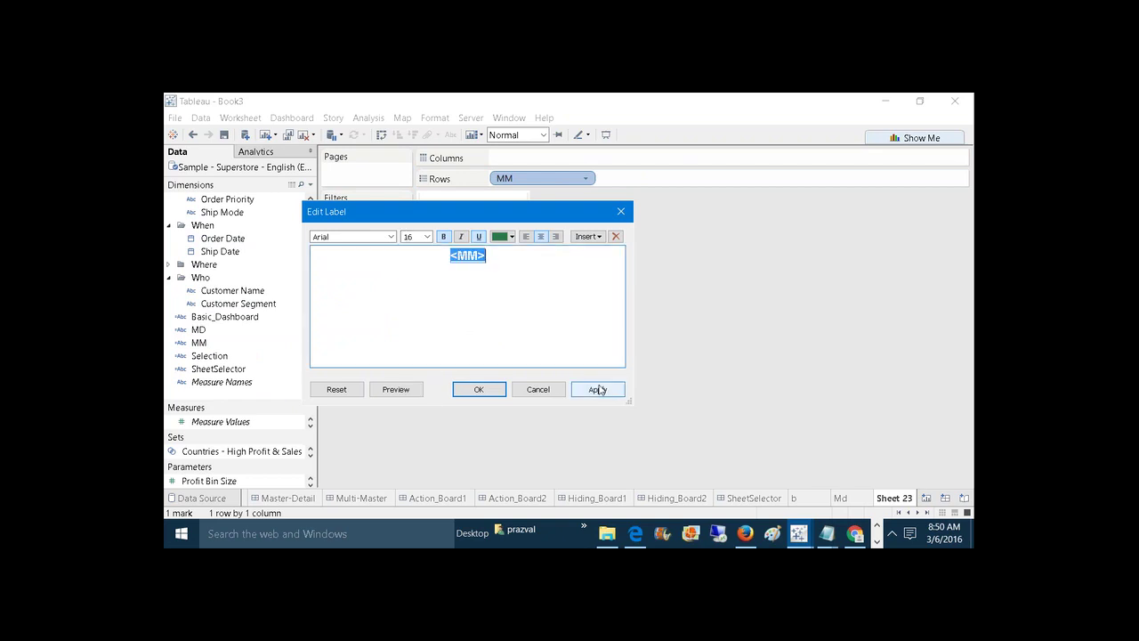
left_click(598, 388)
left_click(496, 397)
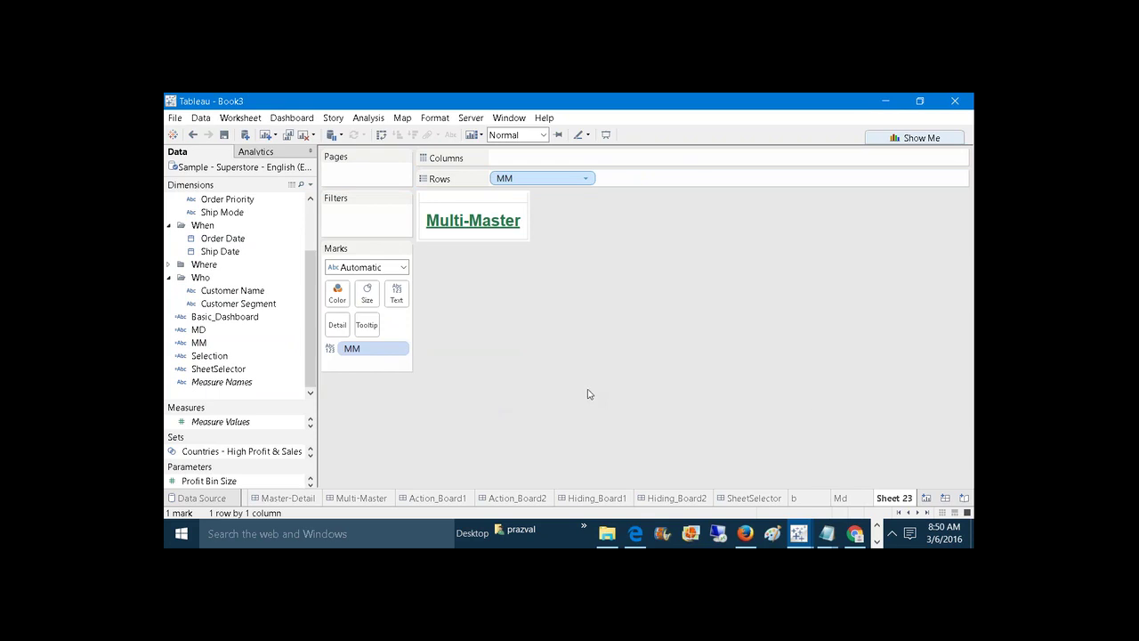
Rename the Multi-Master label worksheet as MM and add a new blank worksheet.
right_click(893, 499)
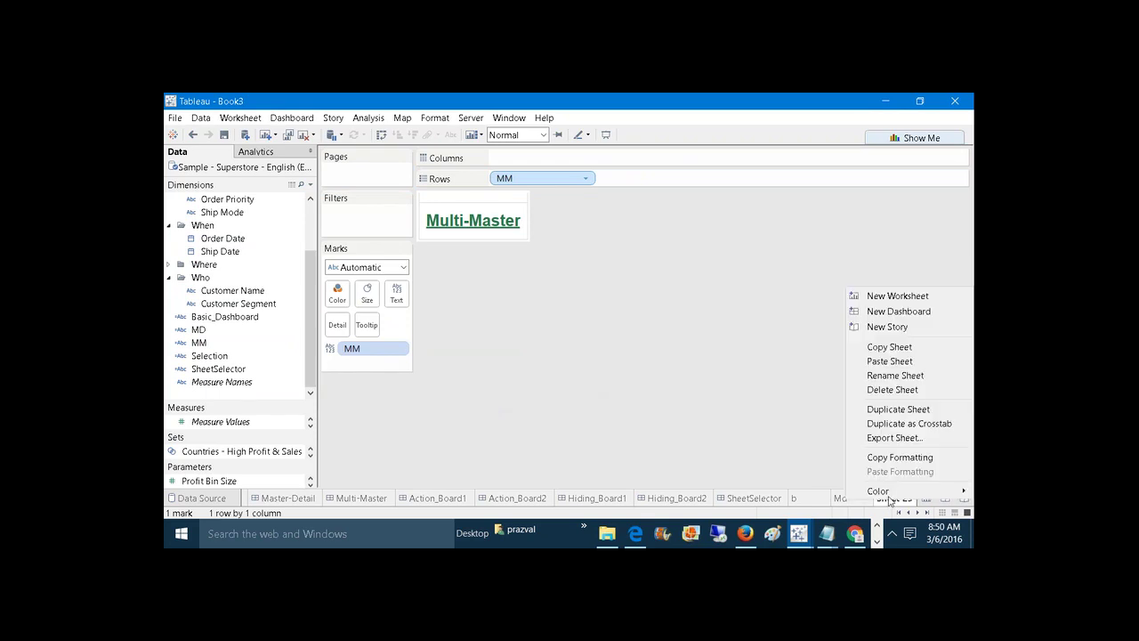
left_click(901, 375)
type("MM")
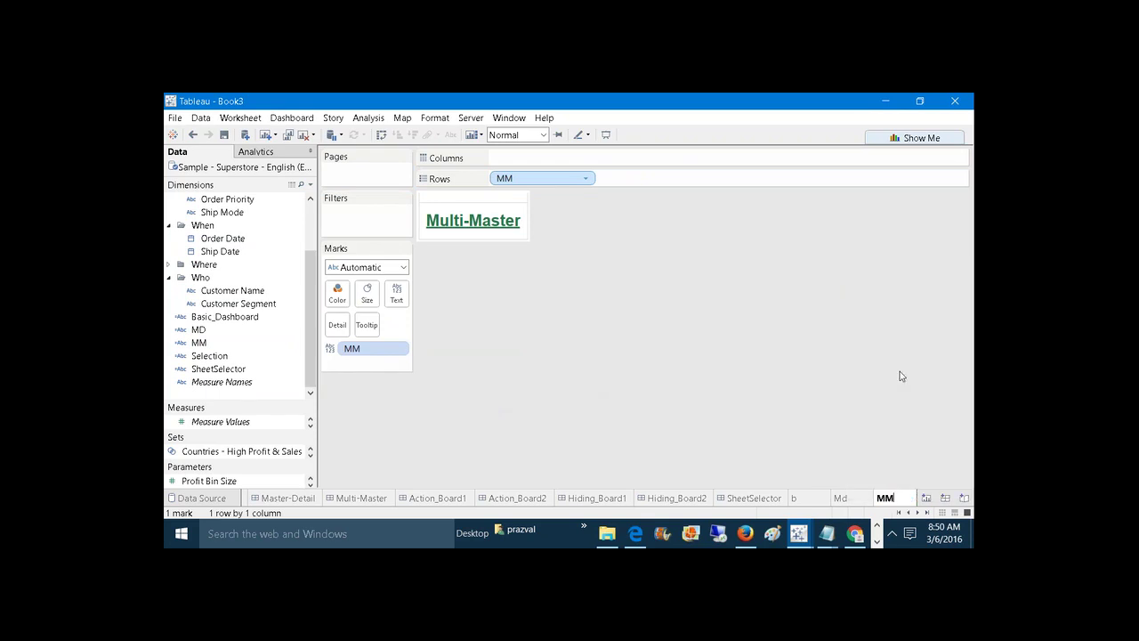
key("Return")
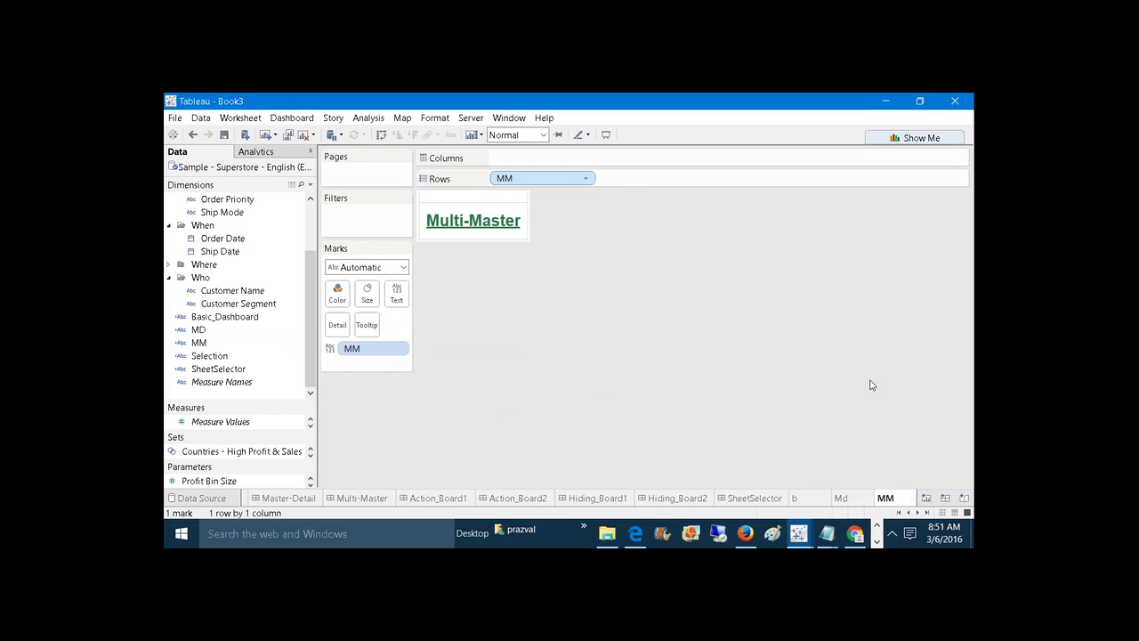
left_click(926, 498)
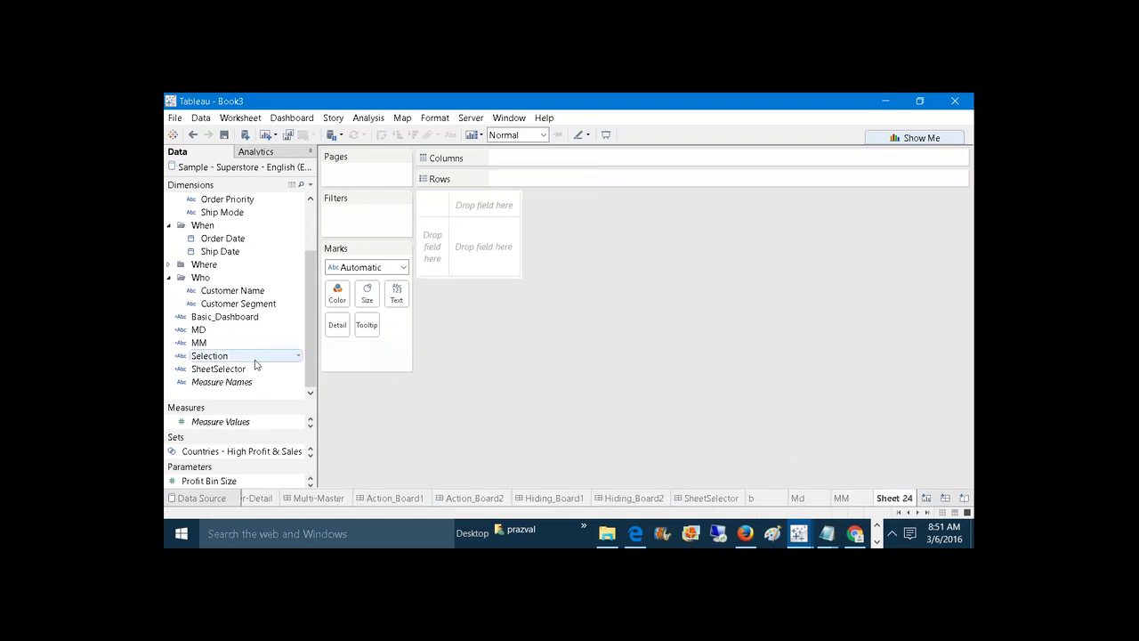
Place the SheetSelector field as the text label and on the rows, and hide its row header.
left_click_drag(233, 368, 407, 299)
left_click_drag(218, 368, 308, 344)
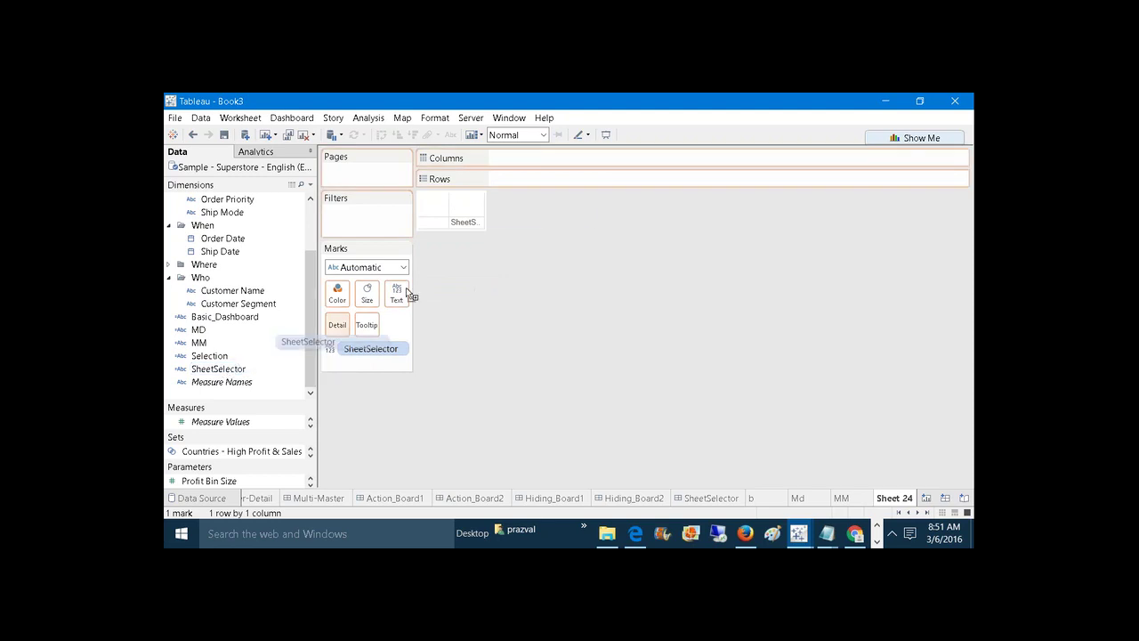
left_click_drag(405, 287, 537, 179)
right_click(540, 180)
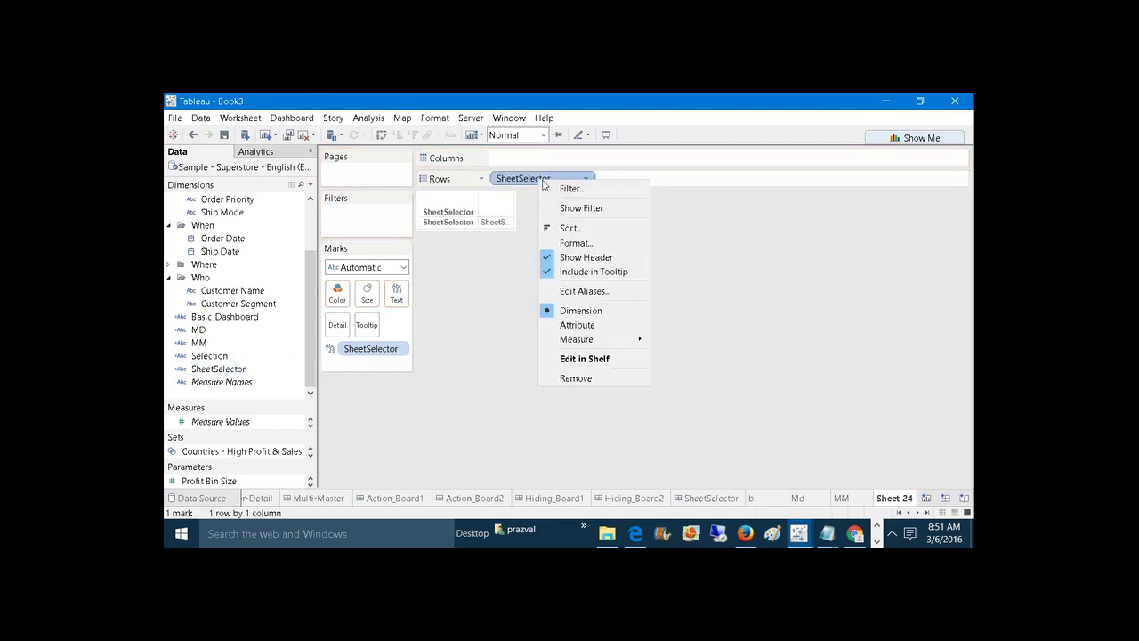
left_click(577, 257)
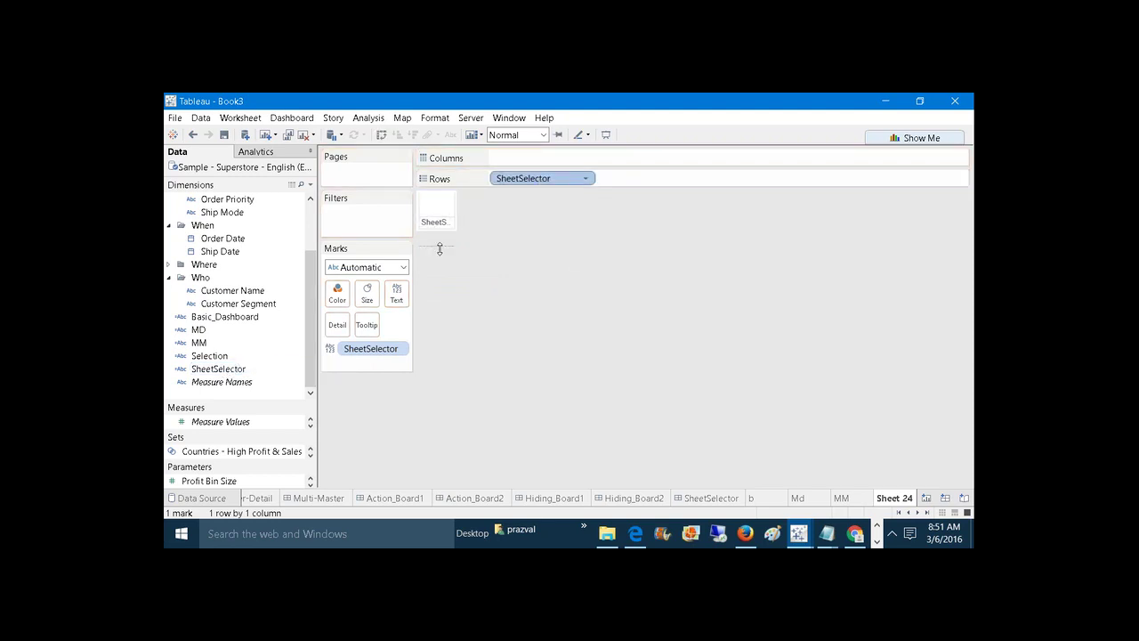
Enlarge the SheetSelector label's cell and center its text horizontally.
left_click_drag(440, 249, 439, 249)
left_click_drag(455, 239, 511, 231)
left_click(397, 293)
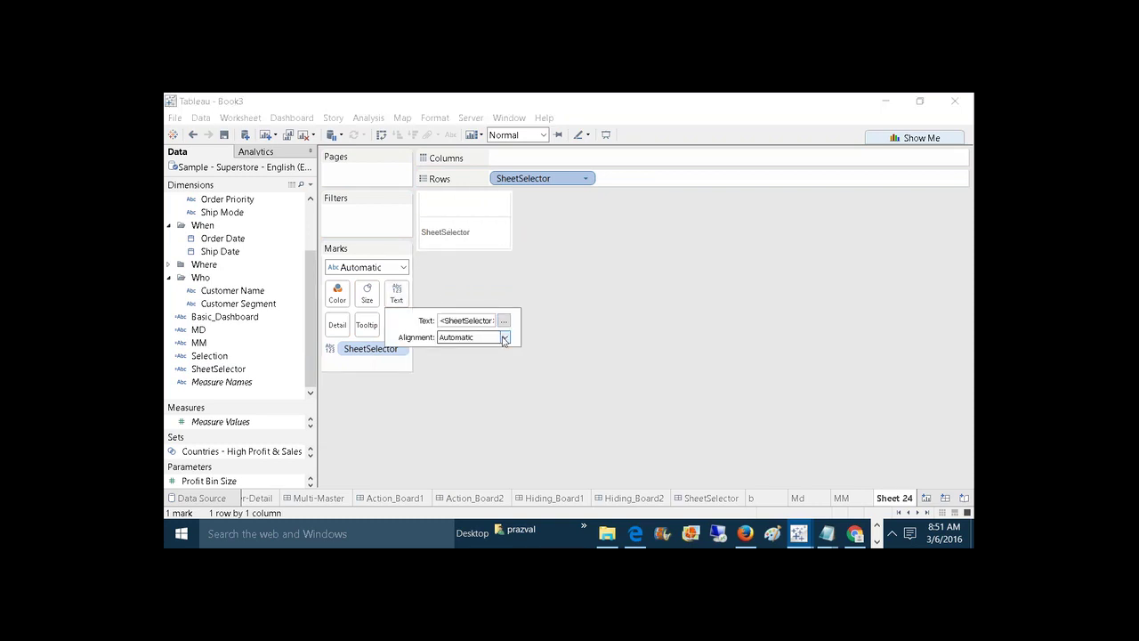
left_click(503, 337)
left_click(476, 391)
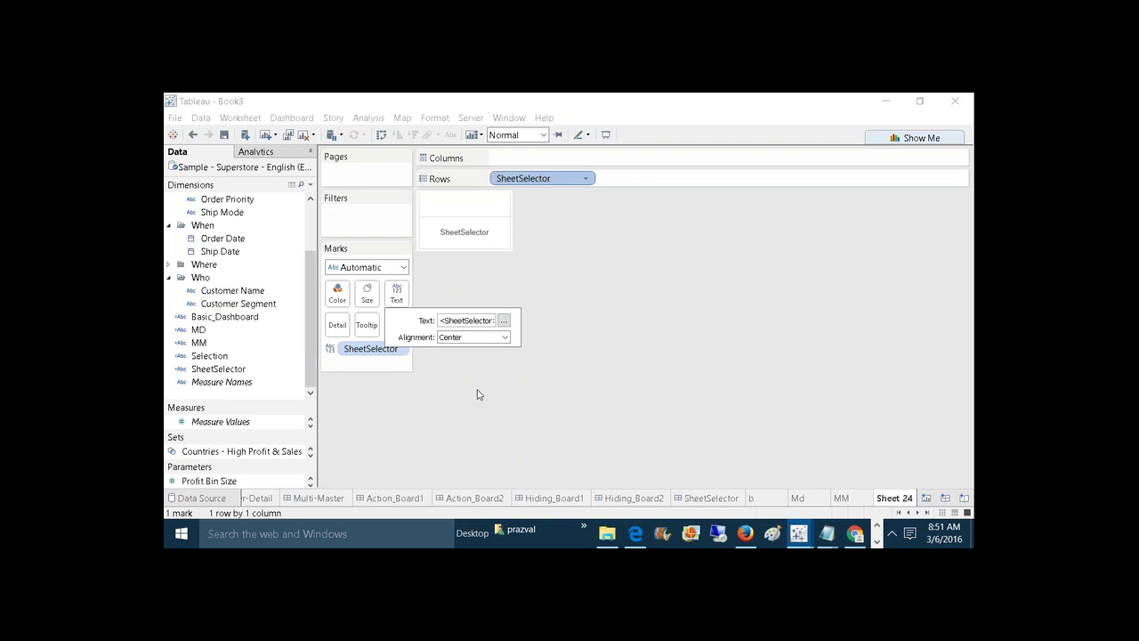
Format the SheetSelector label as size 16, bold and underlined, keeping the text black.
left_click(504, 322)
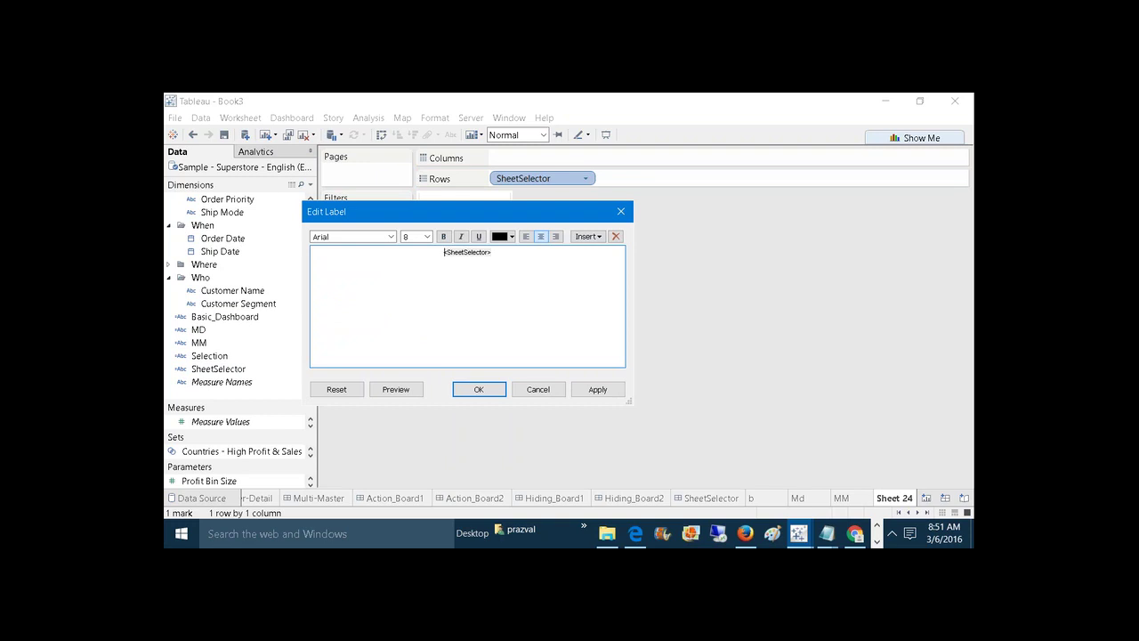
key("ctrl+a")
key("ctrl+b")
left_click(427, 237)
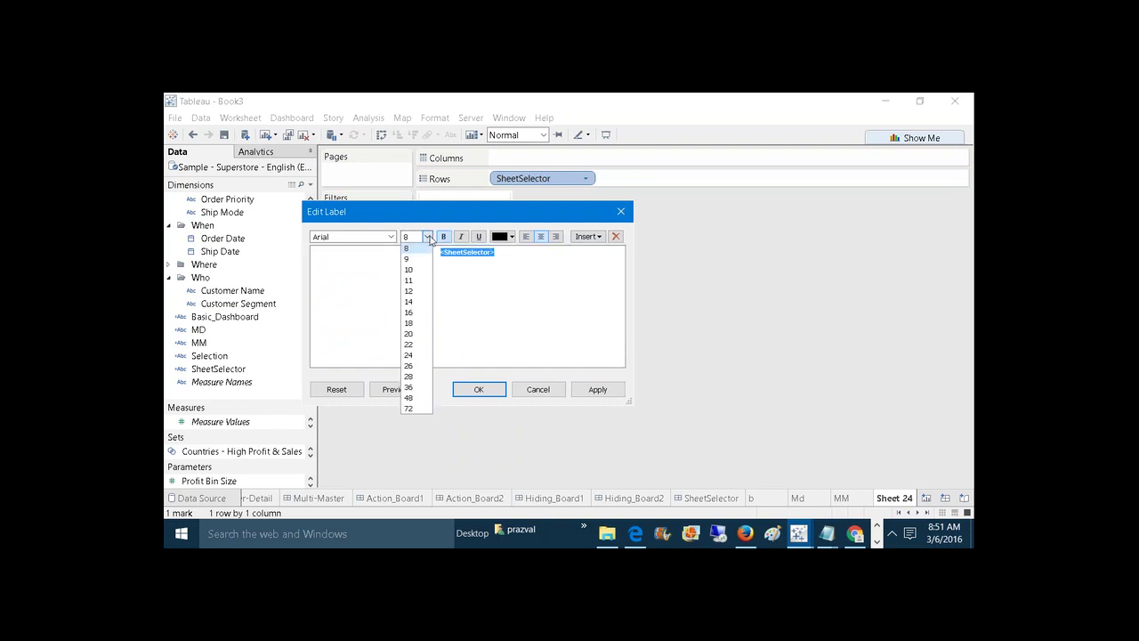
left_click(409, 313)
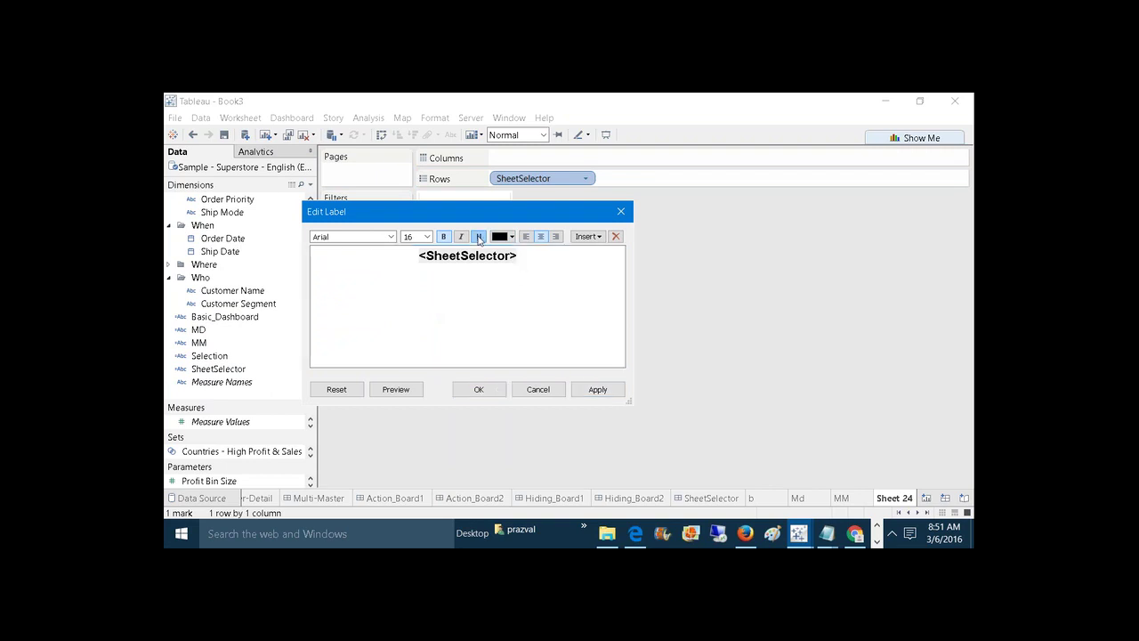
left_click(597, 390)
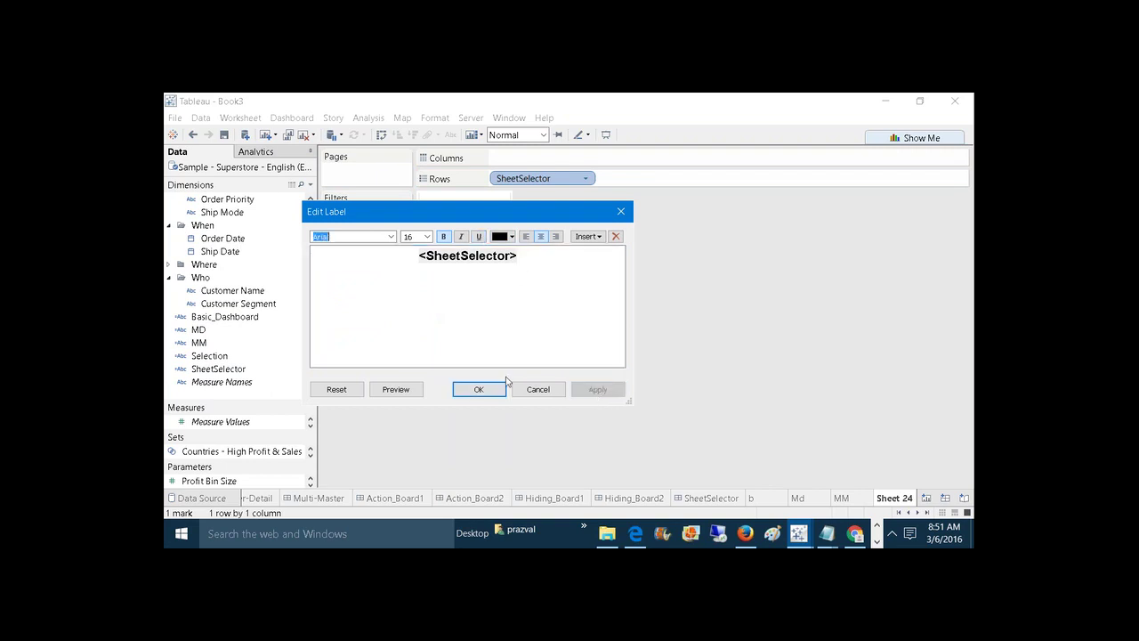
left_click_drag(520, 262, 495, 256)
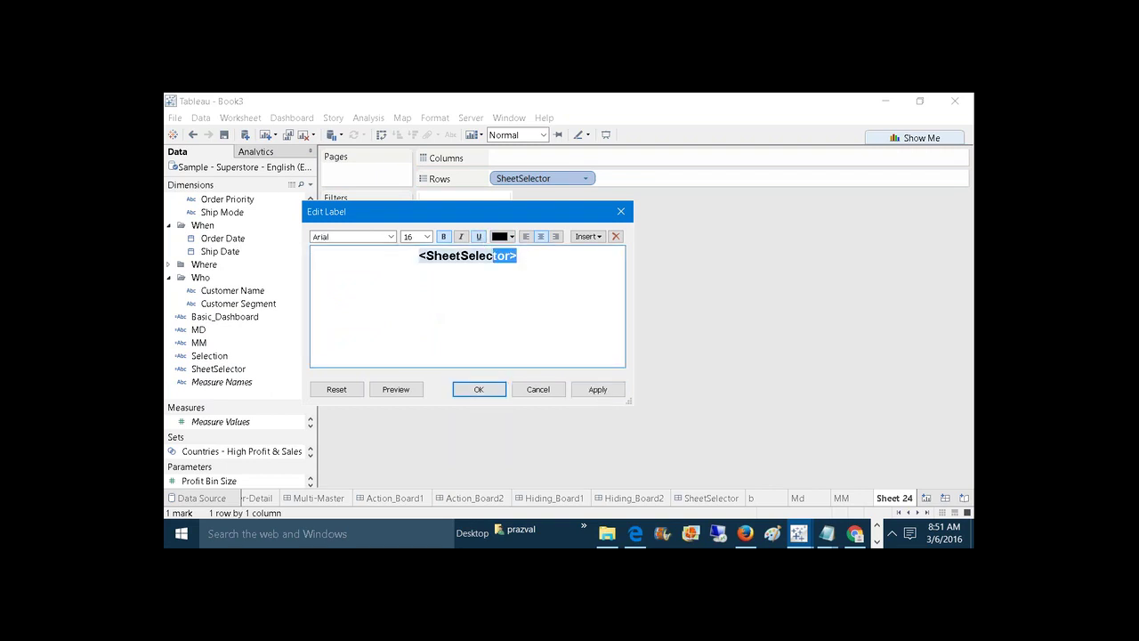
left_click(478, 237)
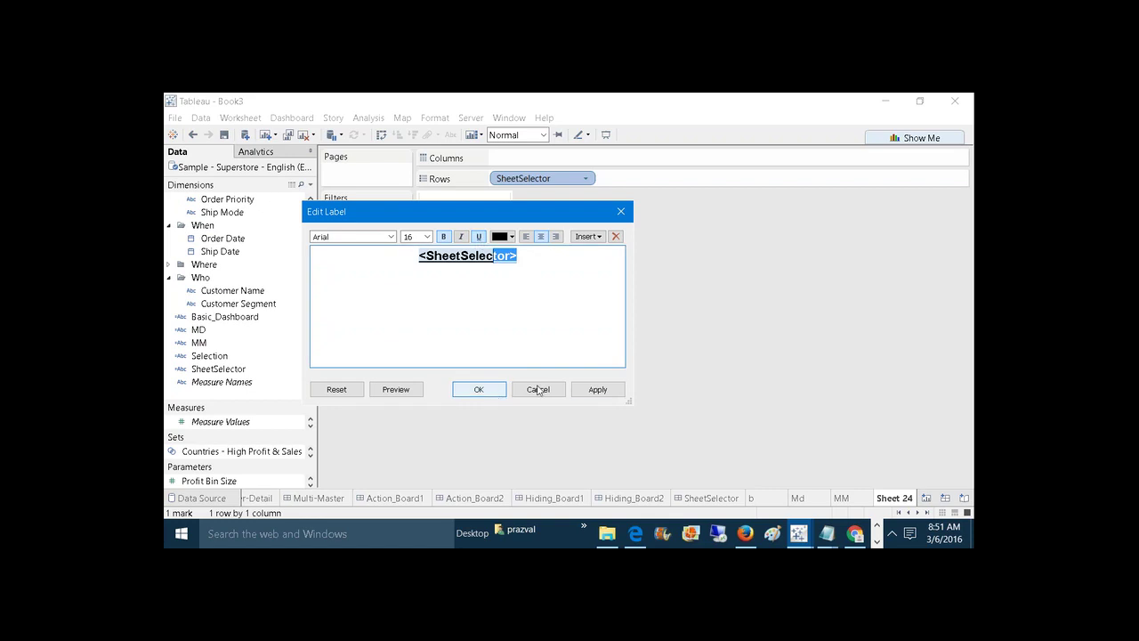
left_click(595, 391)
left_click(478, 389)
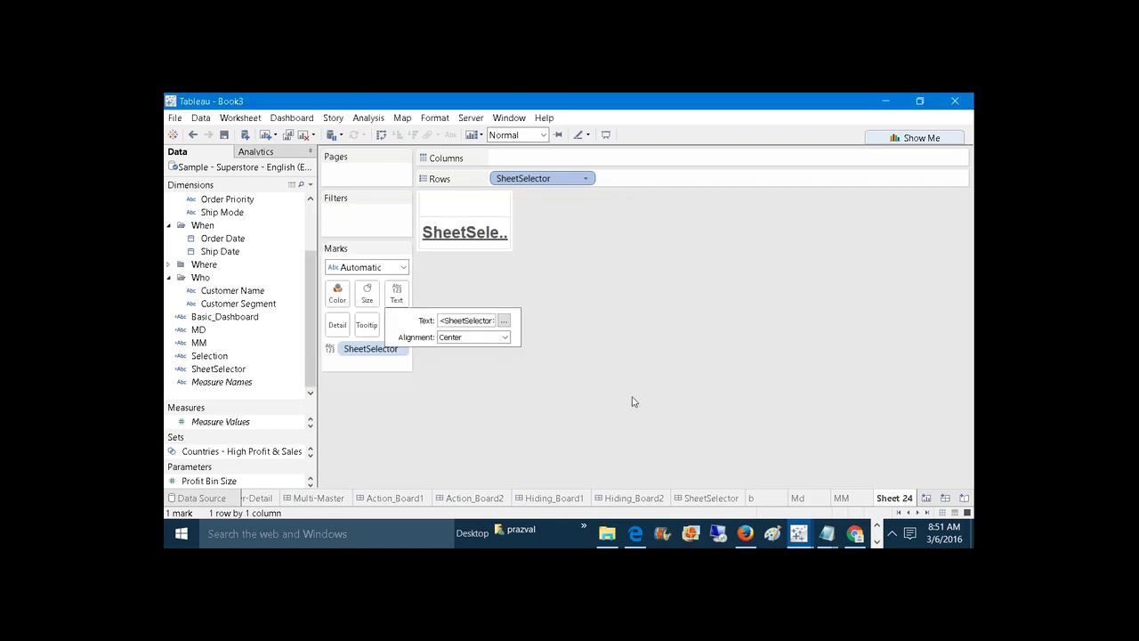
Rename the SheetSelector label worksheet as SS and add a new blank worksheet.
right_click(897, 501)
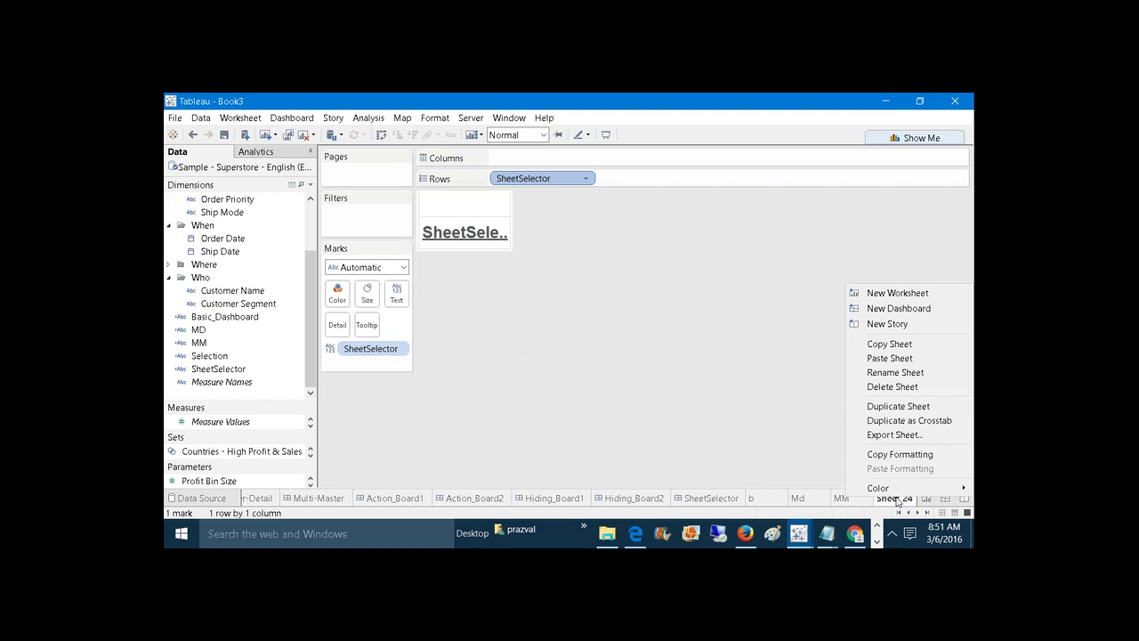
left_click(888, 374)
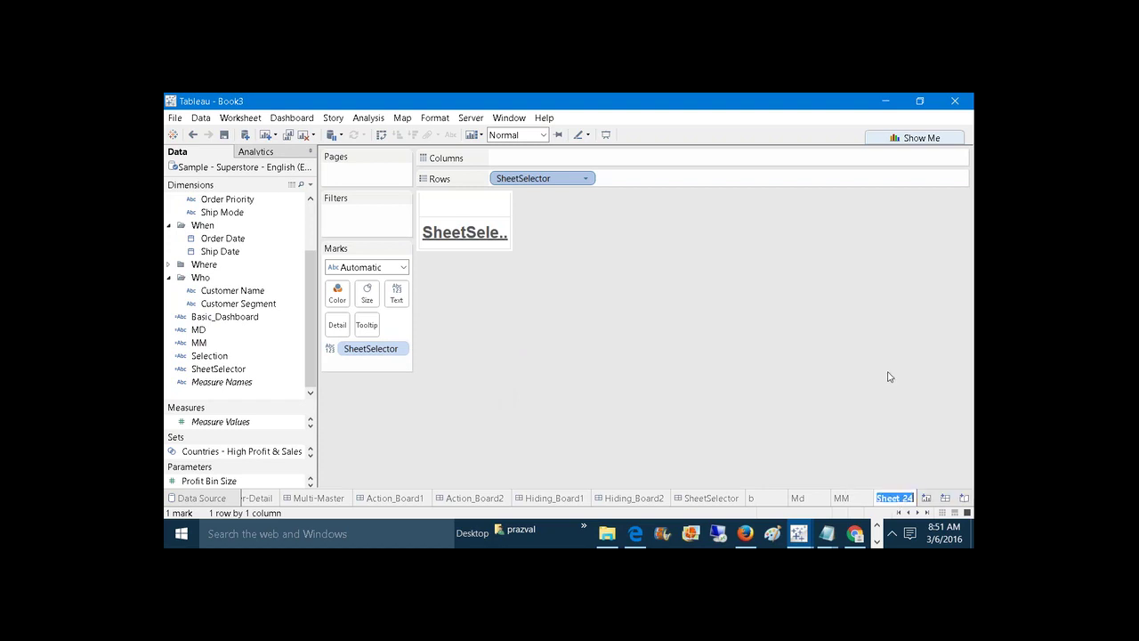
type("SS")
left_click(927, 497)
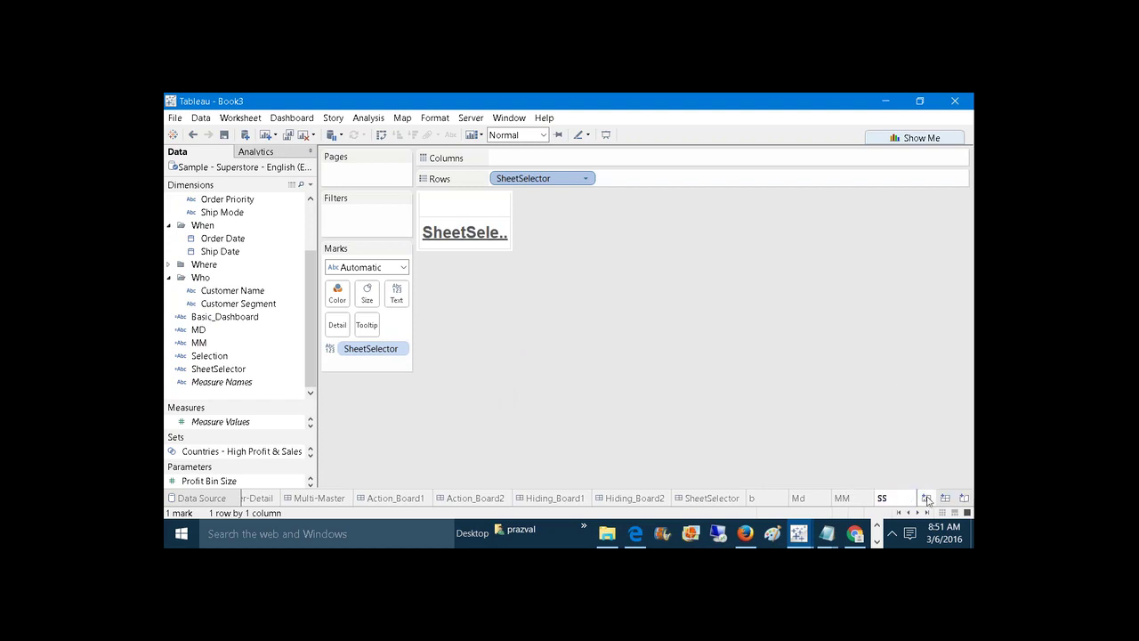
Create a calculated field named AB containing the text "Action Board".
left_click(310, 185)
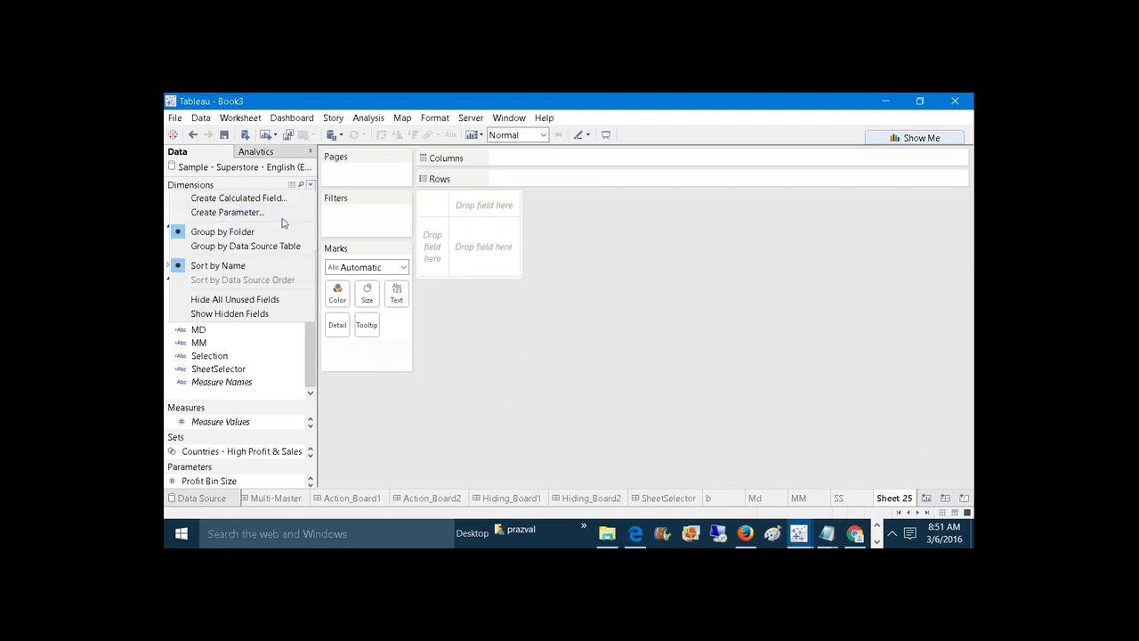
left_click(279, 198)
type("AB")
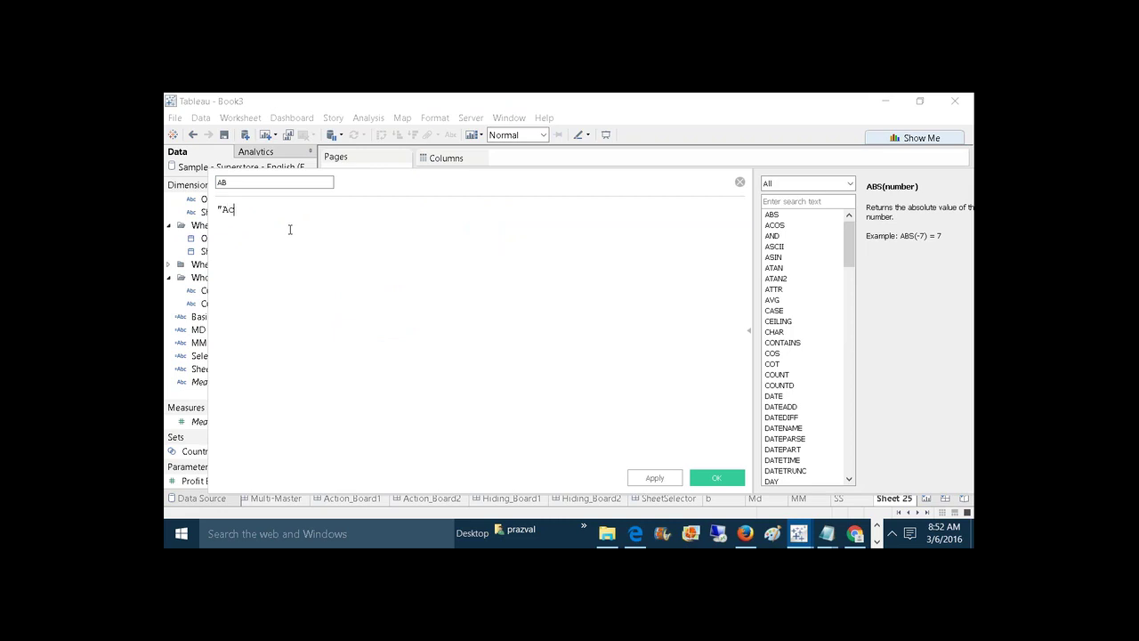
type("tion Board")
key("ctrl+a")
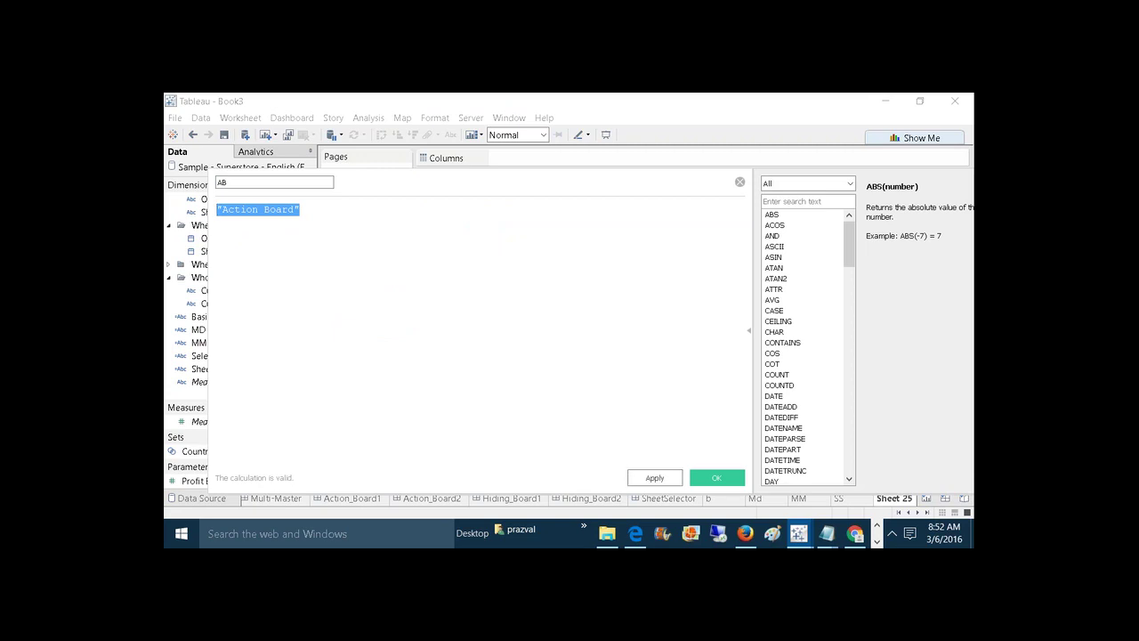
left_click(655, 478)
left_click(716, 478)
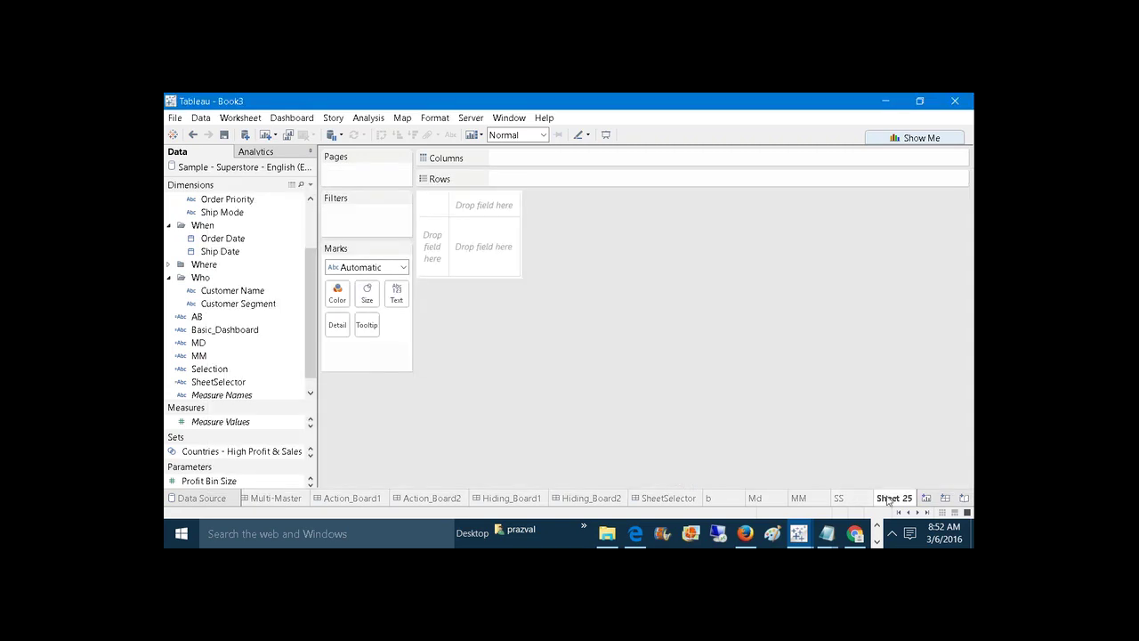
Rename the new blank worksheet as Ab.
right_click(875, 496)
left_click(890, 378)
type("Ab")
key("Return")
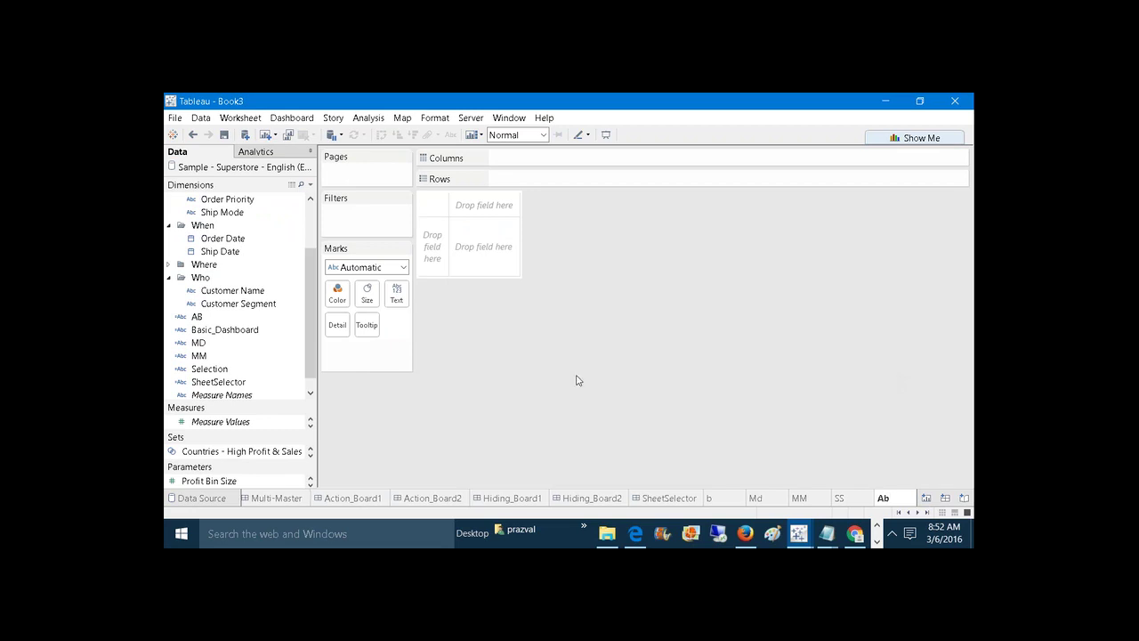
Build the label from the AB field on Rows and Text, with its row header hidden and the cell widened.
left_click_drag(203, 317, 541, 183)
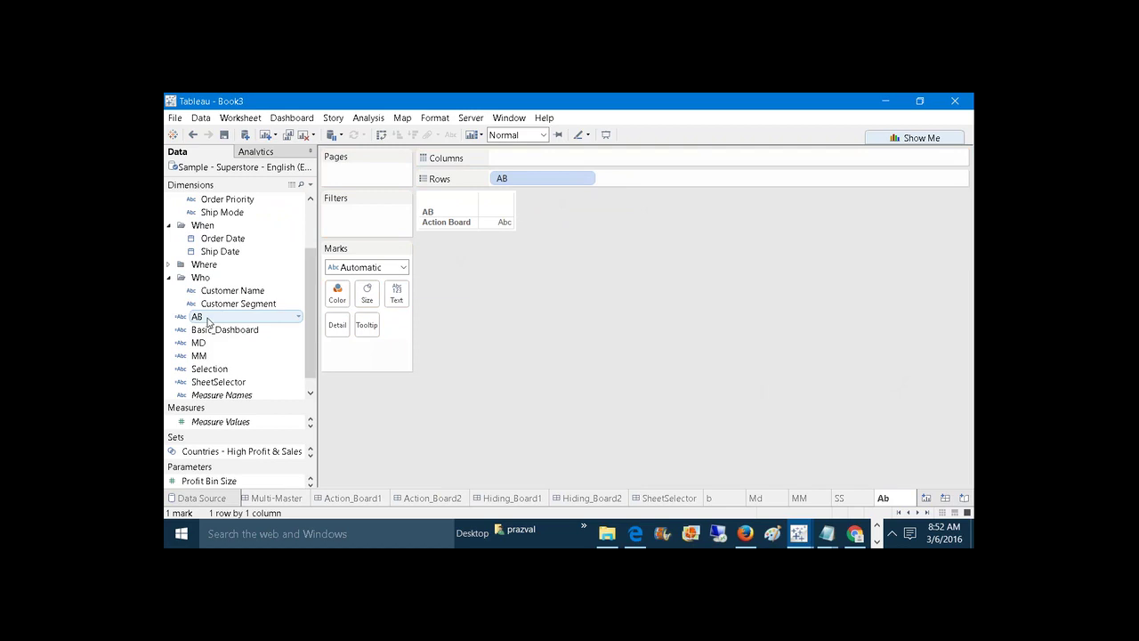
left_click_drag(207, 322, 397, 295)
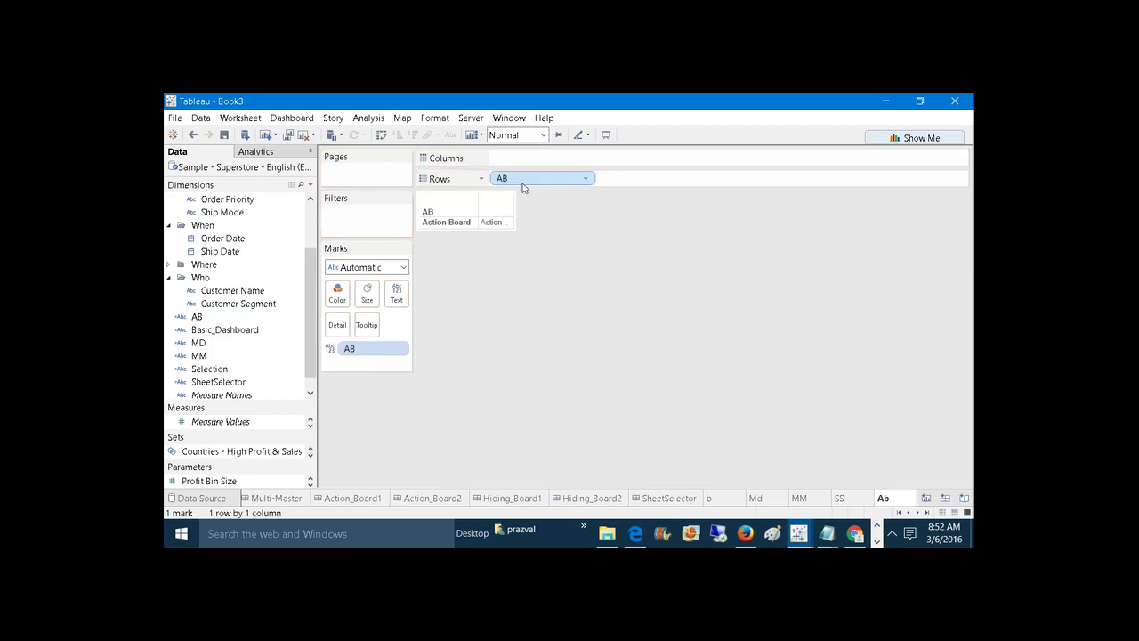
right_click(523, 187)
left_click(574, 257)
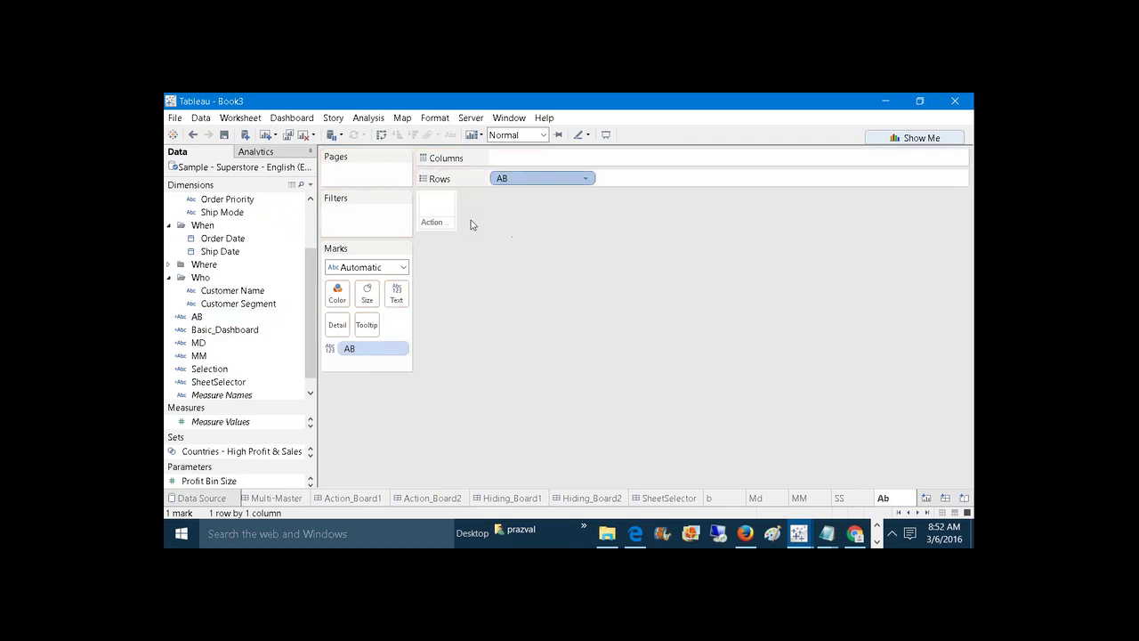
left_click_drag(455, 223, 489, 207)
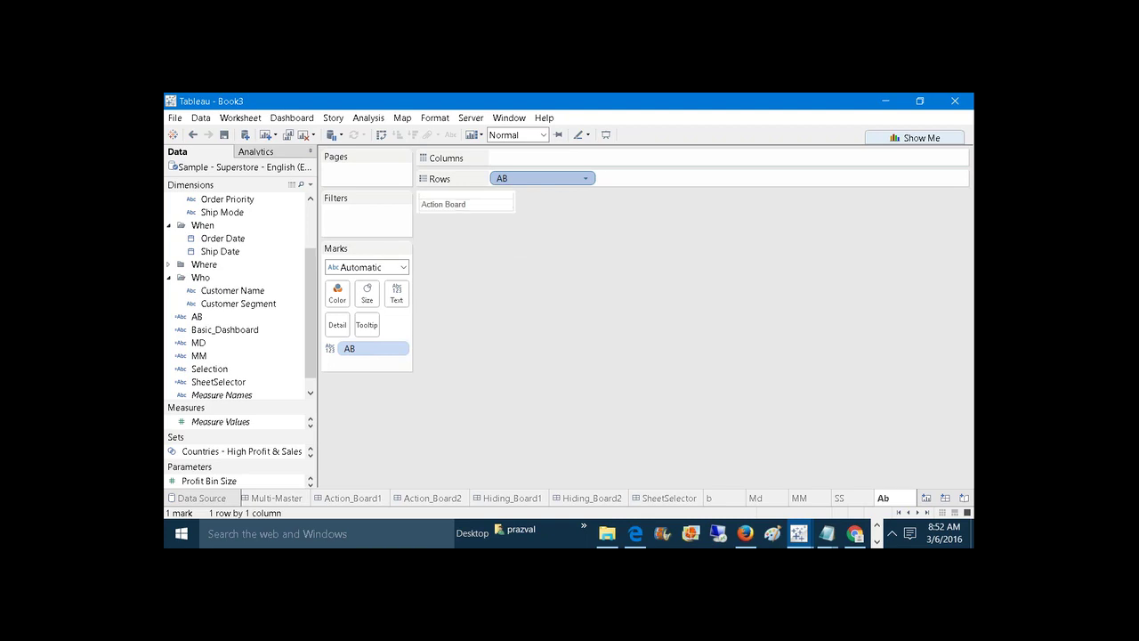
Center the Action Board label and format it as size 16, bold, underlined and dark green.
left_click(397, 293)
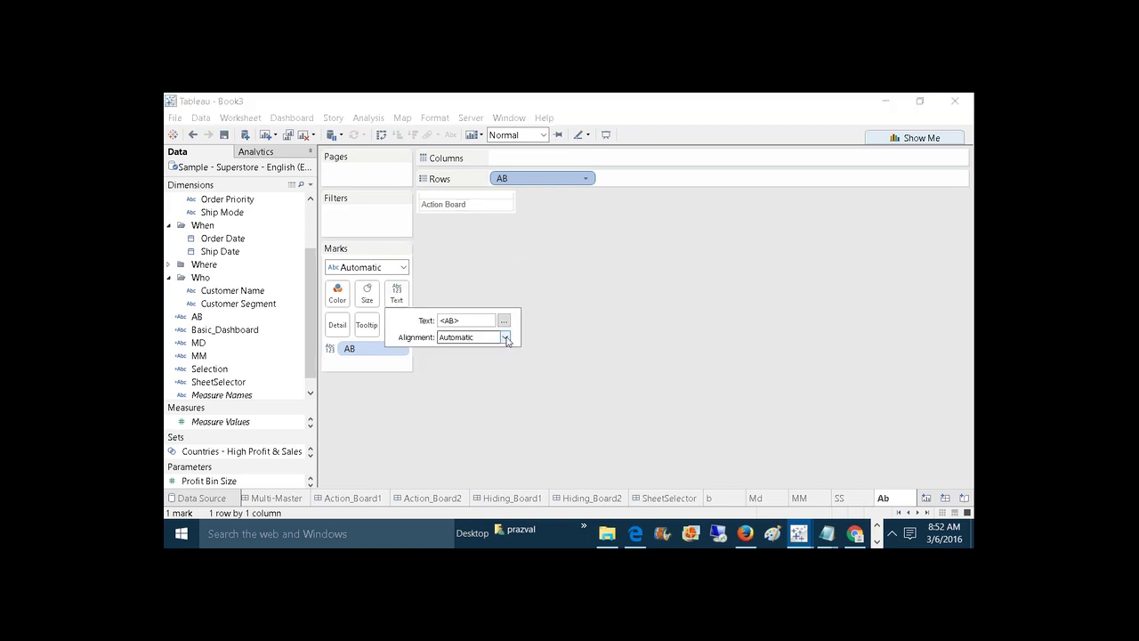
left_click(506, 338)
left_click(474, 392)
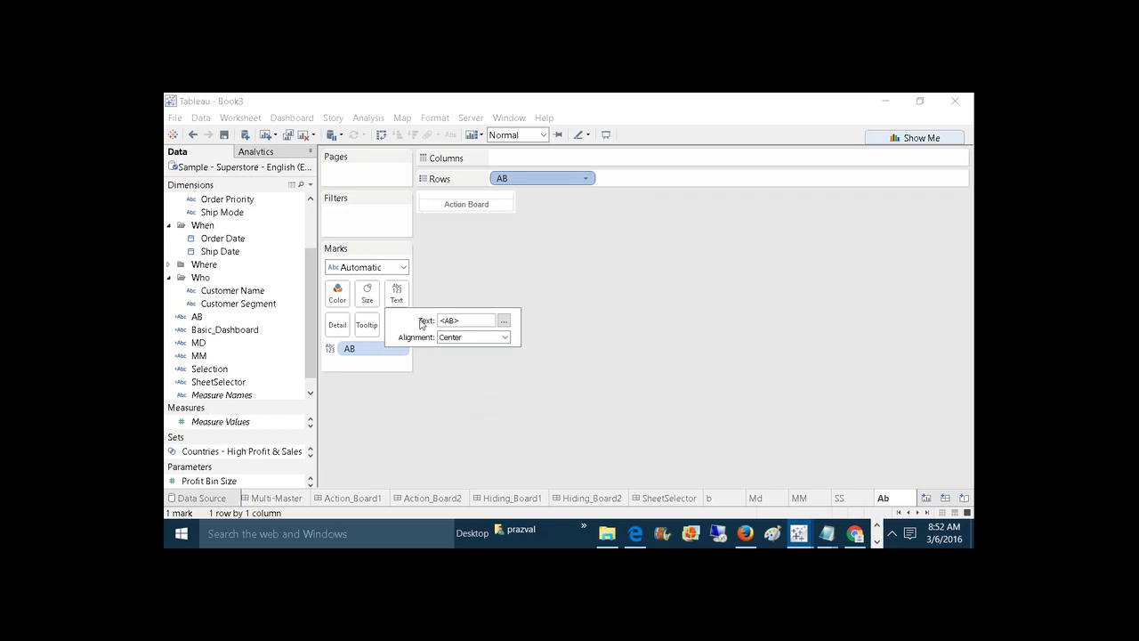
left_click(504, 321)
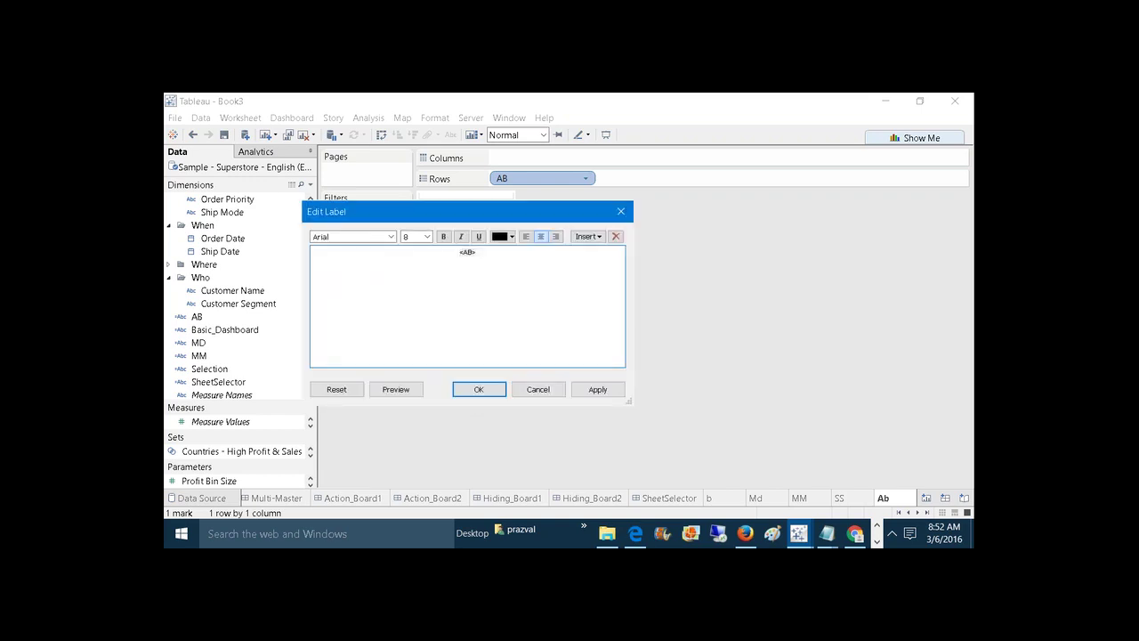
key("ctrl+a")
left_click(427, 236)
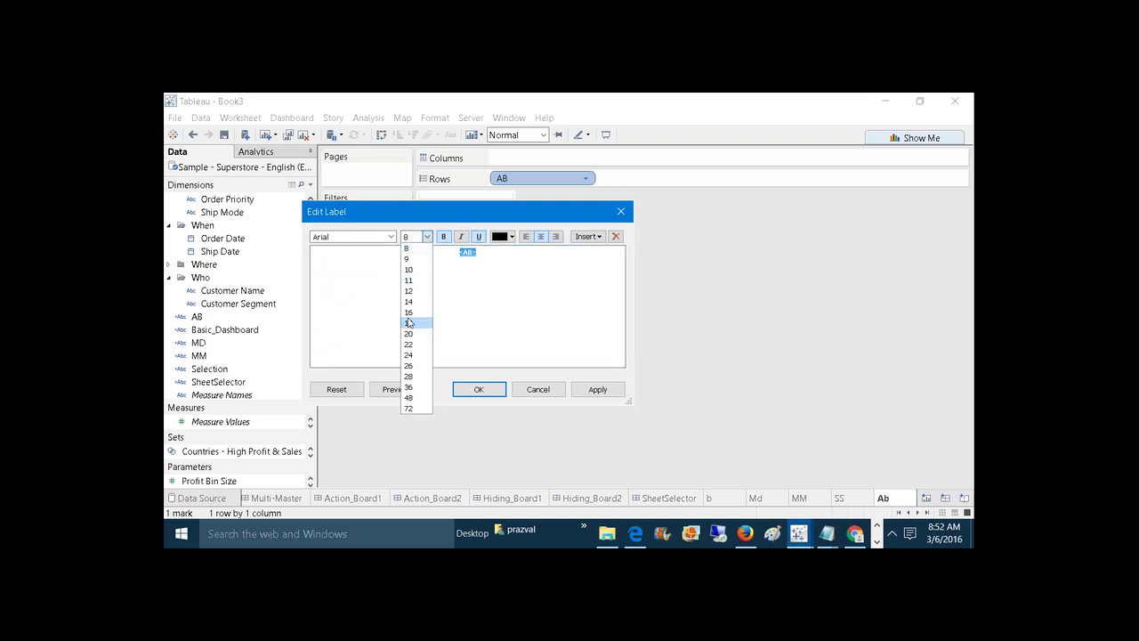
left_click(408, 311)
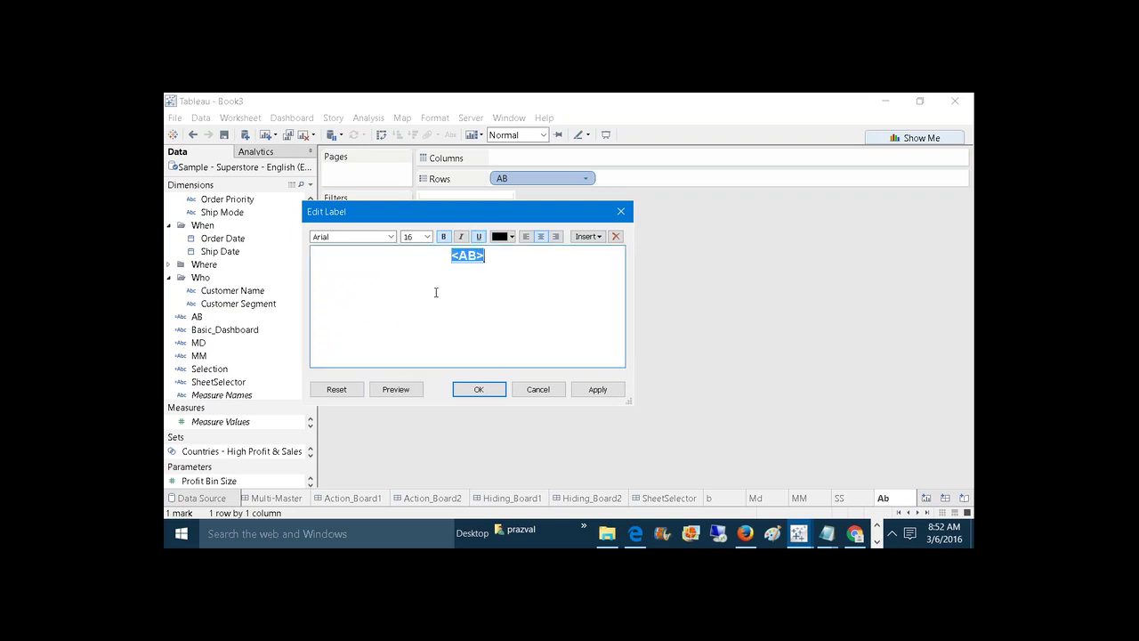
left_click(511, 237)
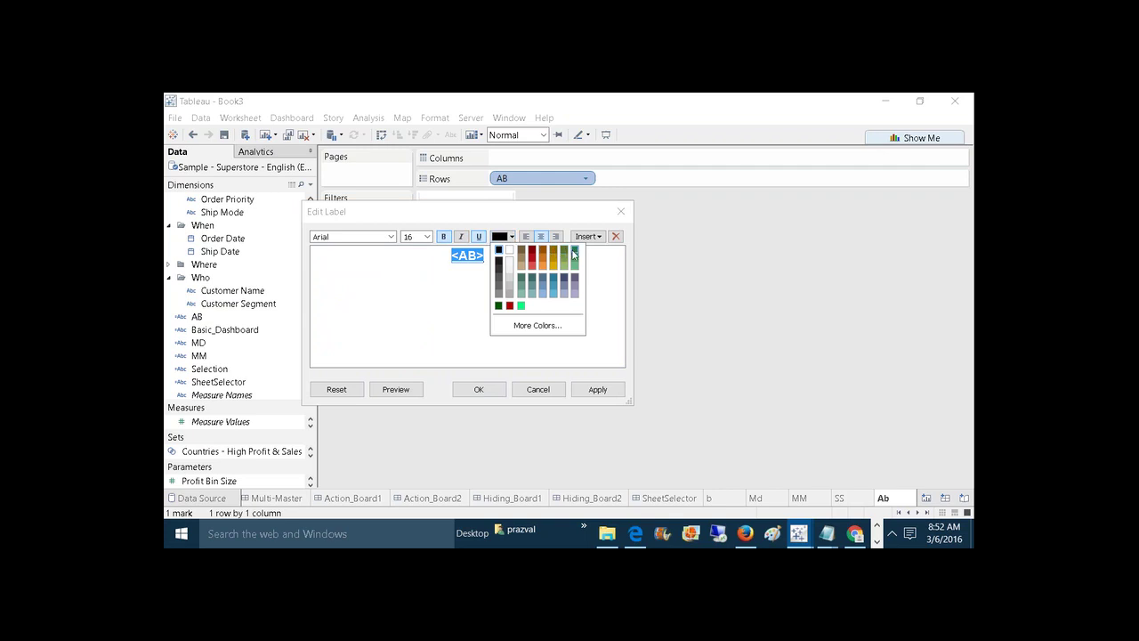
left_click(522, 278)
left_click(545, 296)
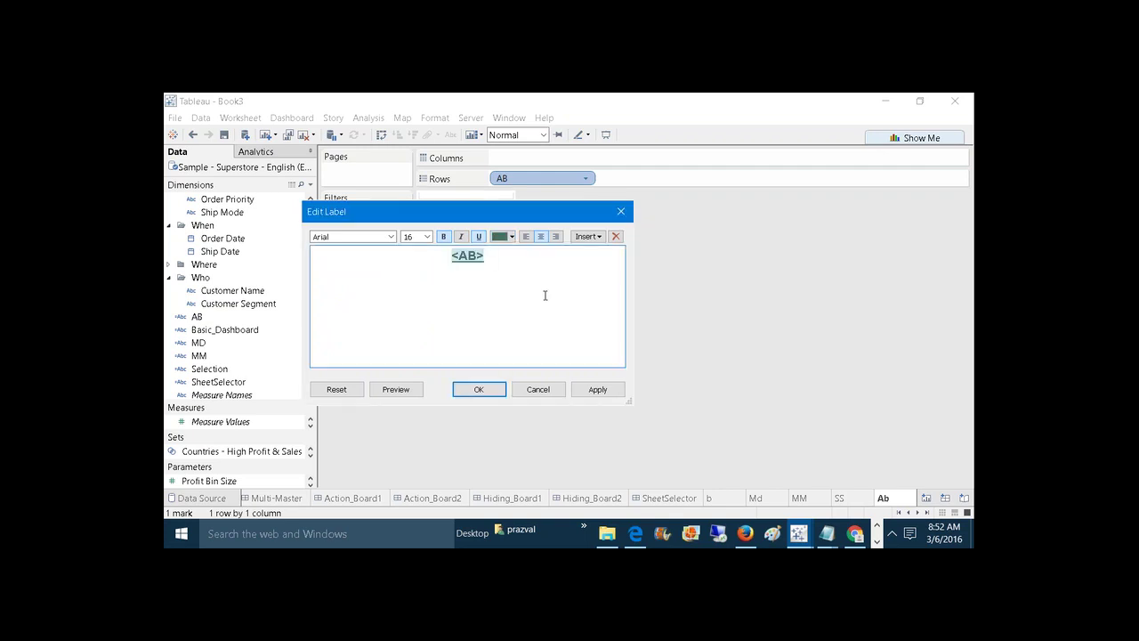
left_click(596, 391)
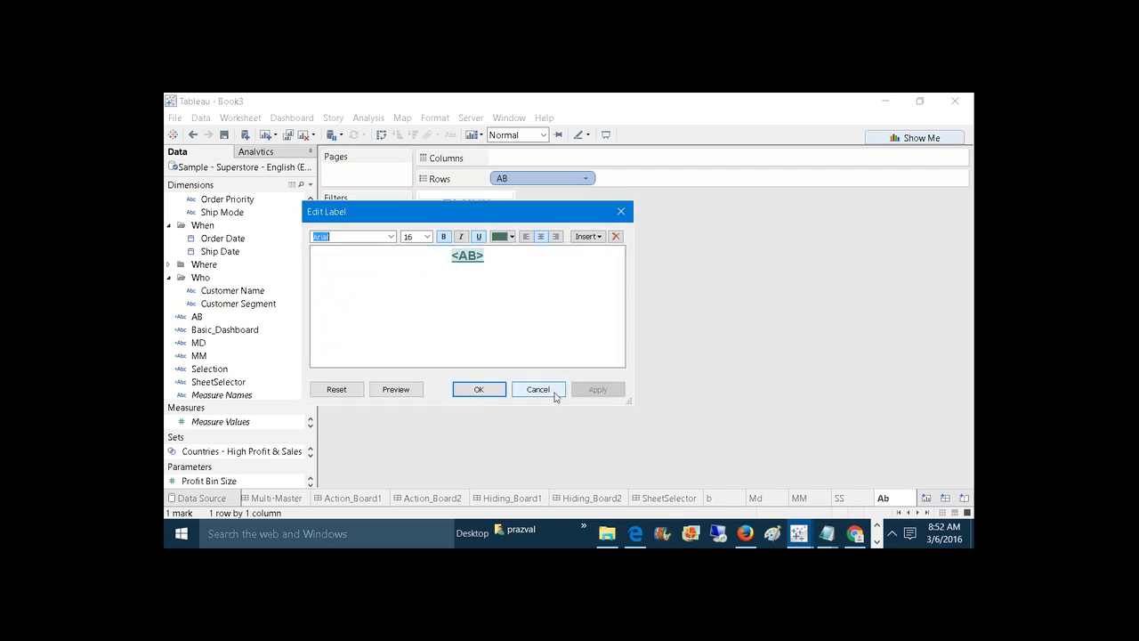
left_click(488, 393)
Enlarge the label cell in height and width so the full Action Board text fits.
mouse_move(514, 227)
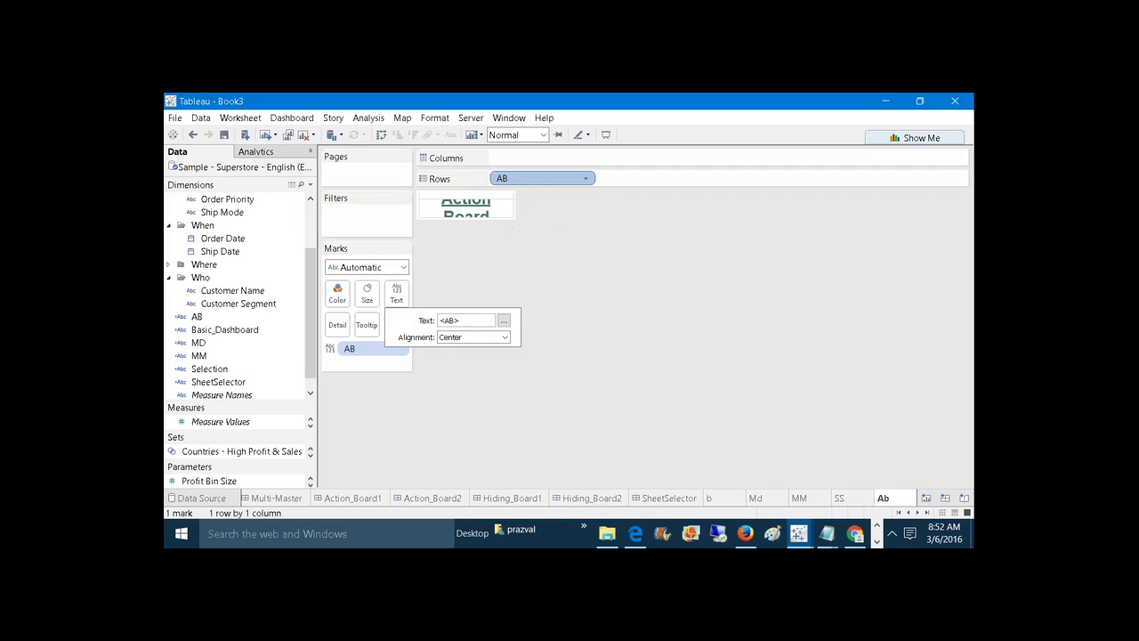
left_click(506, 228)
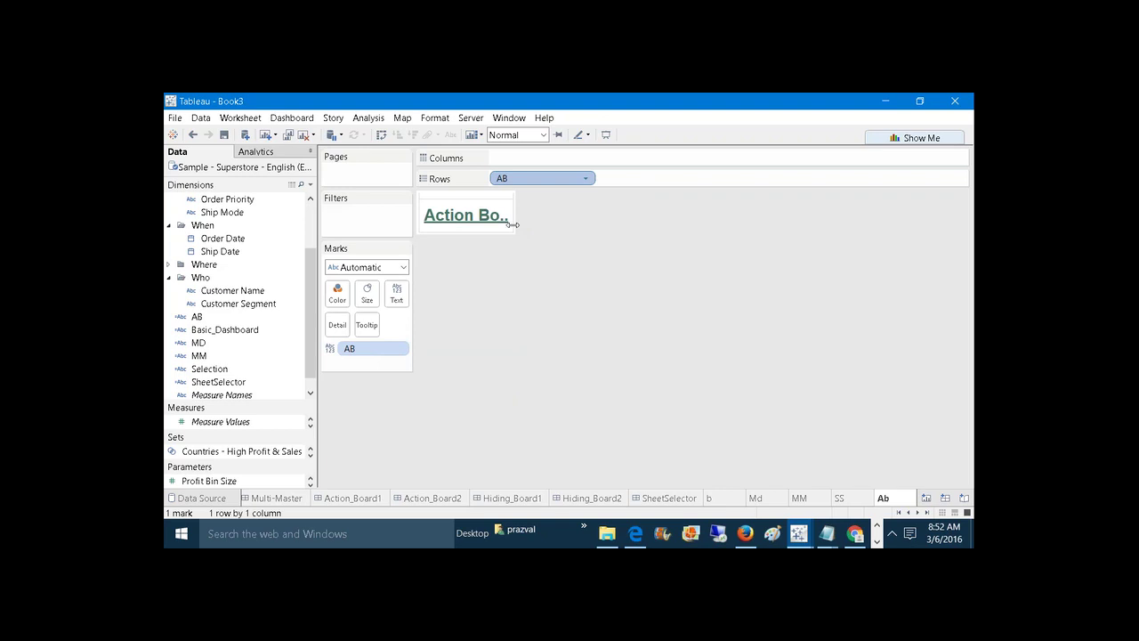
left_click_drag(513, 224, 548, 223)
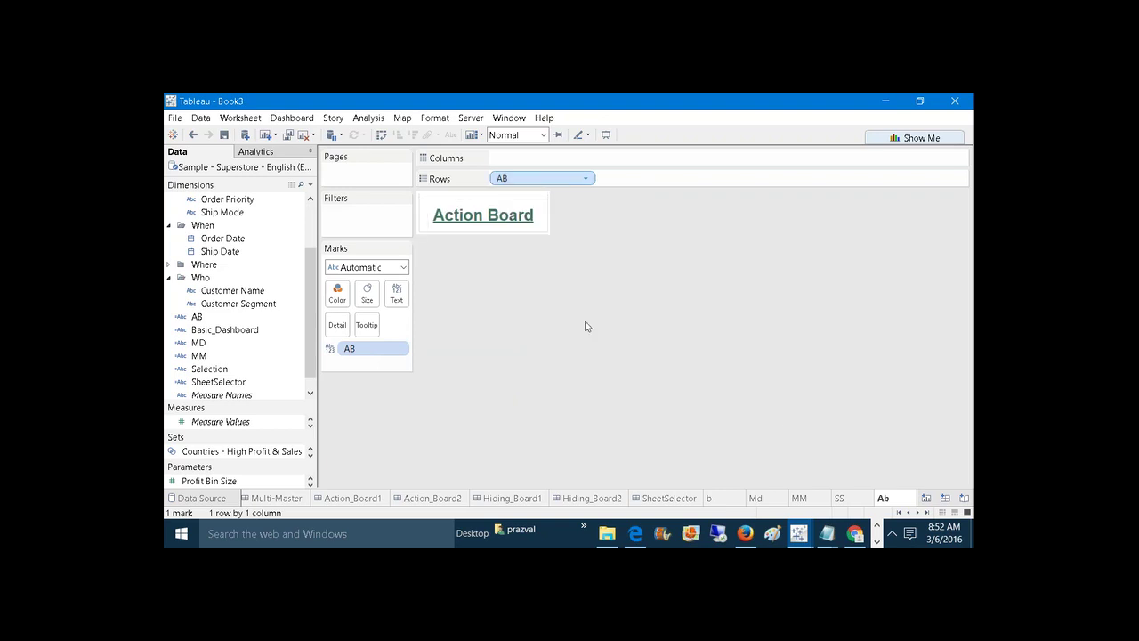
Add a new worksheet and create a calculated field named Hb containing the text "Hiding Board".
left_click(926, 497)
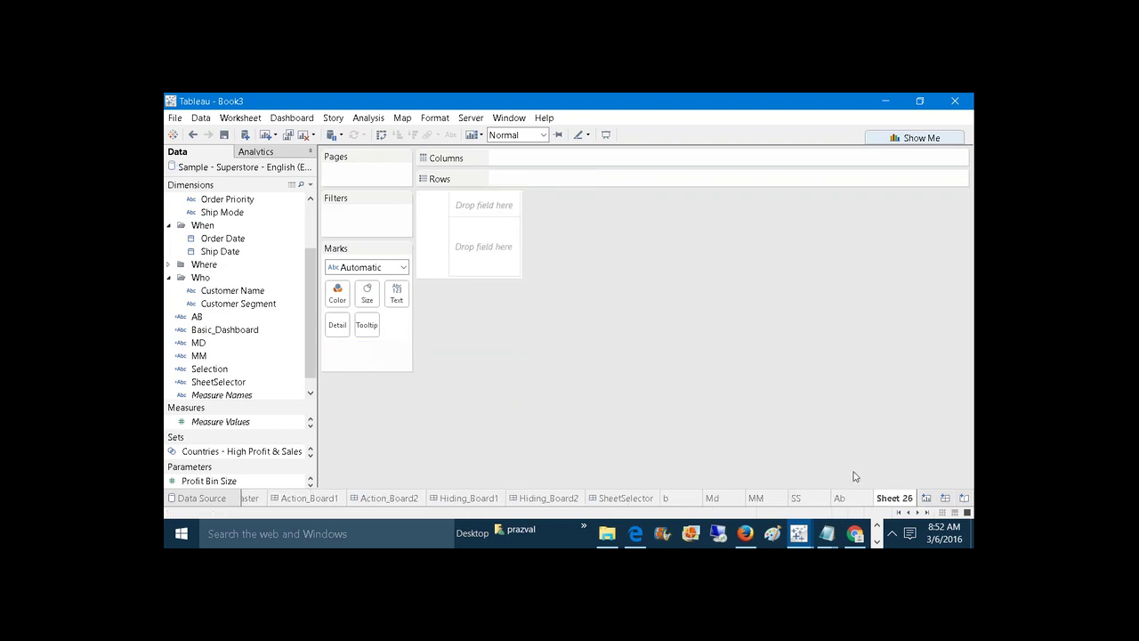
left_click(310, 185)
left_click(300, 201)
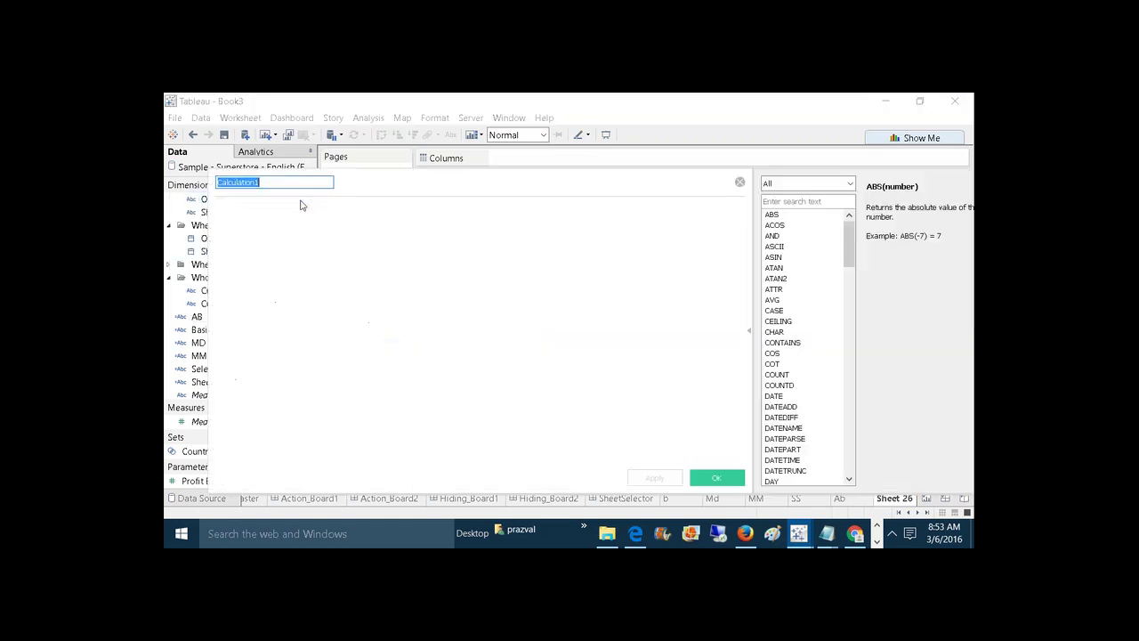
type("Hb")
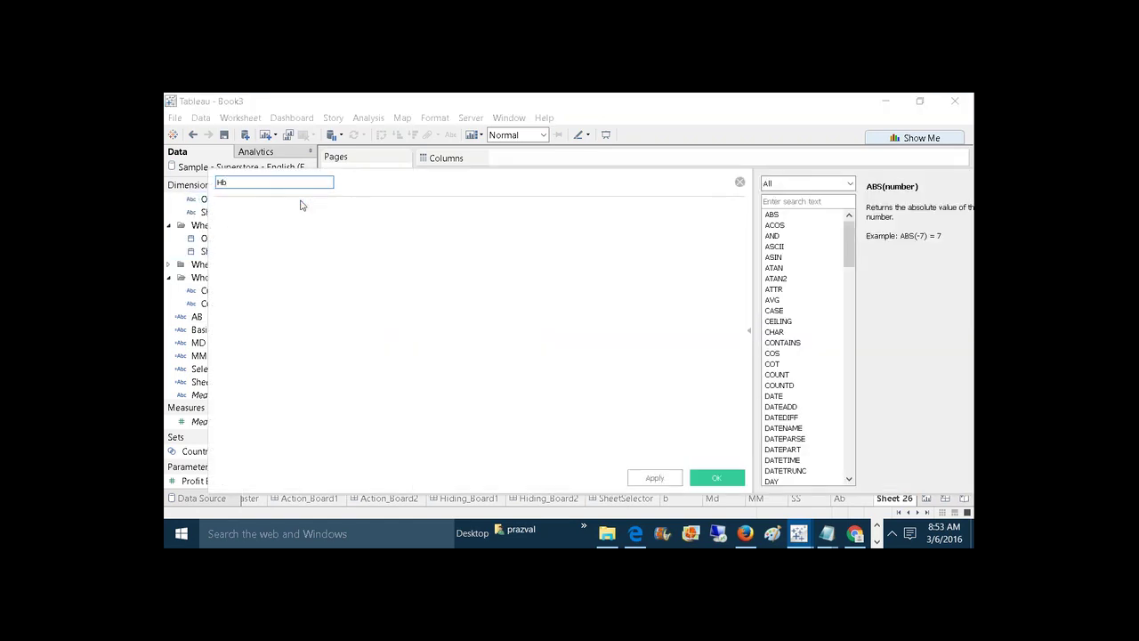
left_click(303, 222)
type("Hiding Board\"")
left_click(216, 209)
type("\"")
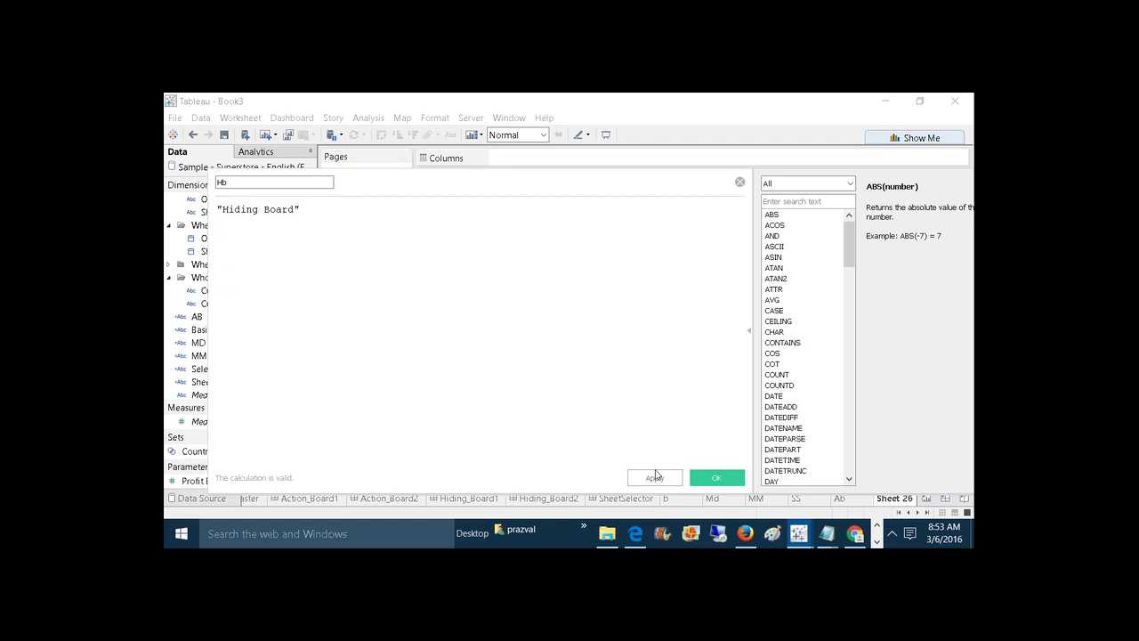
left_click(656, 476)
left_click(701, 480)
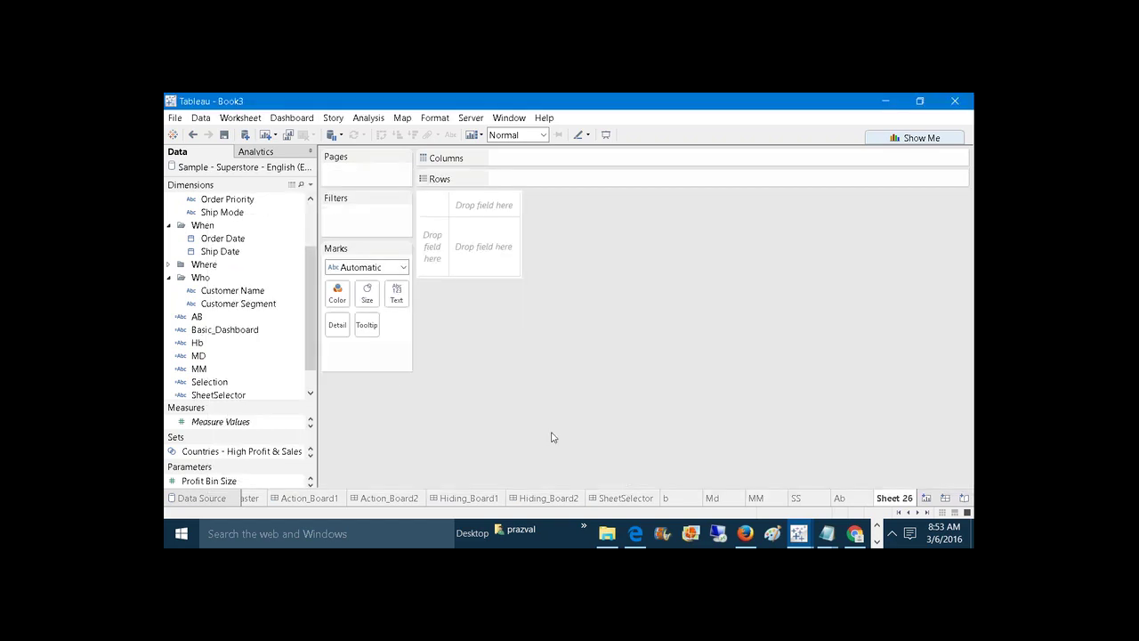
Build the label from the Hb field on Rows and Text, with its row header hidden and the cell resized.
left_click_drag(198, 344, 516, 178)
left_click_drag(210, 344, 396, 294)
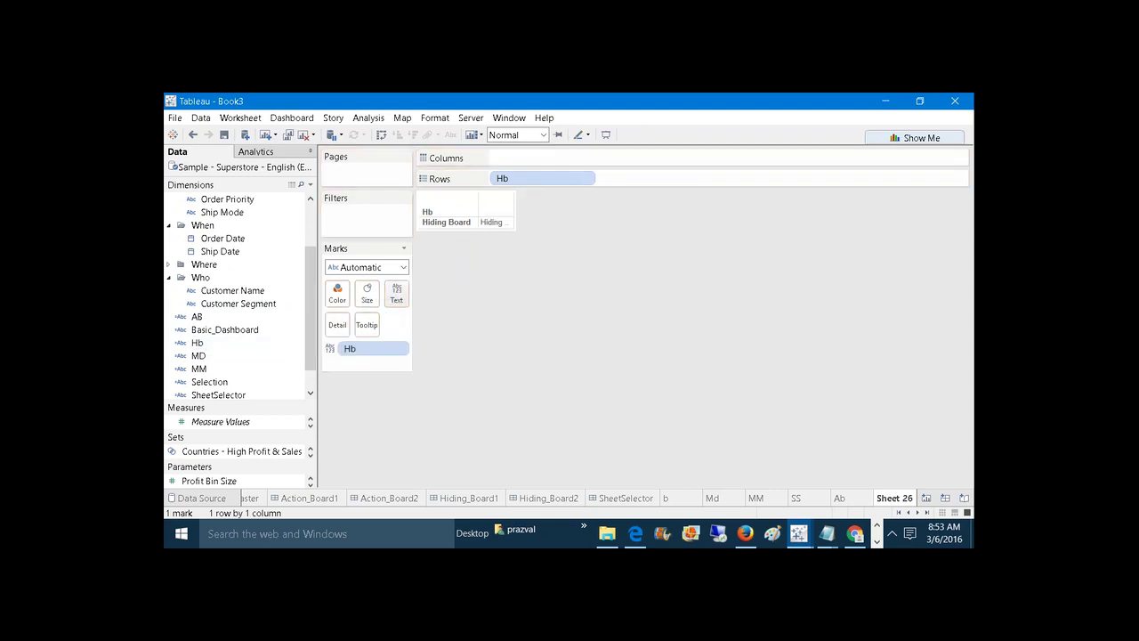
right_click(542, 180)
left_click(574, 259)
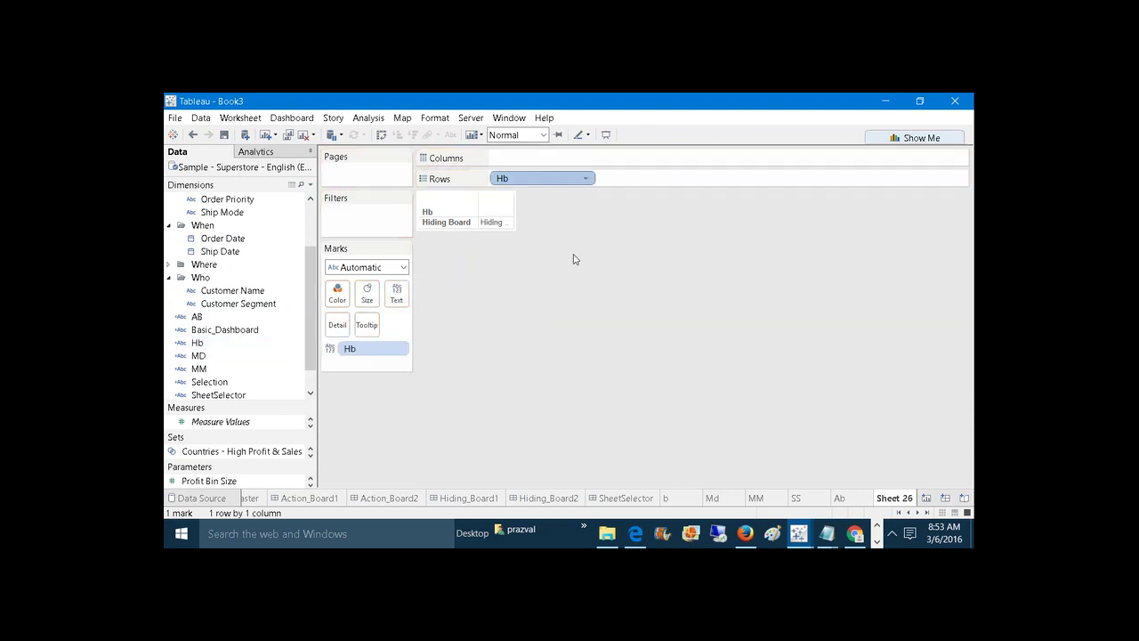
mouse_move(452, 233)
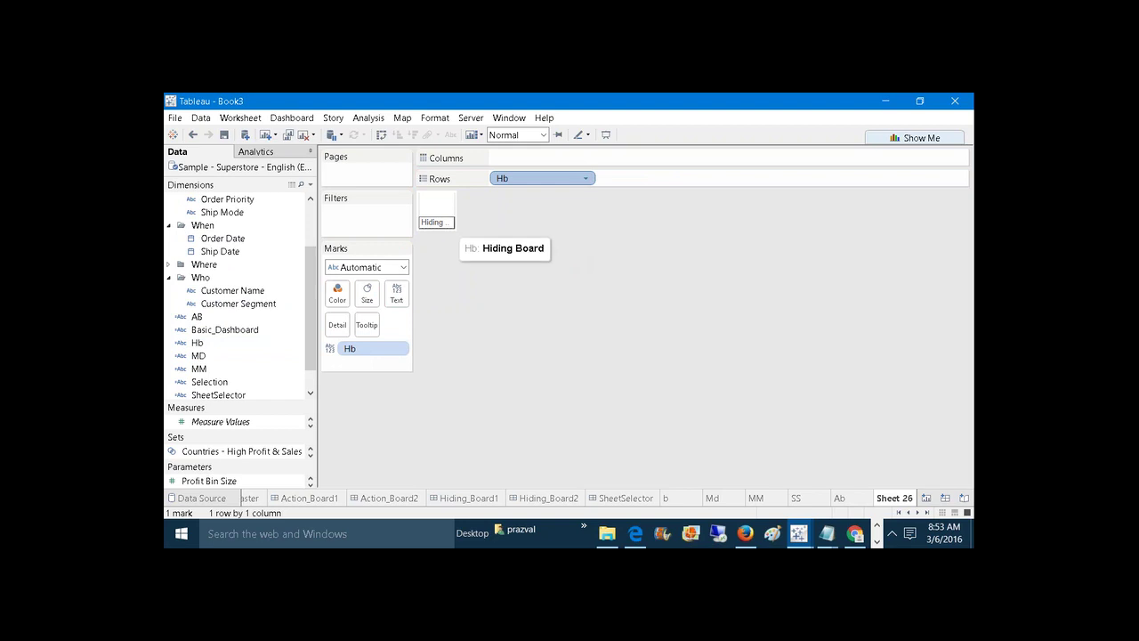
left_click_drag(449, 228, 505, 224)
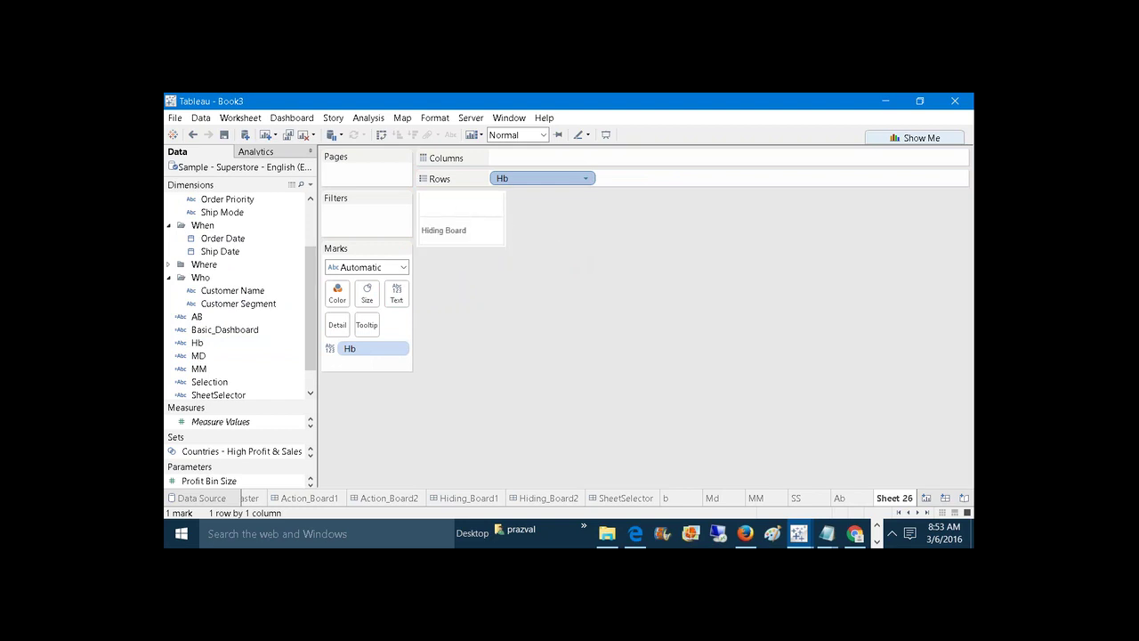
left_click(485, 219)
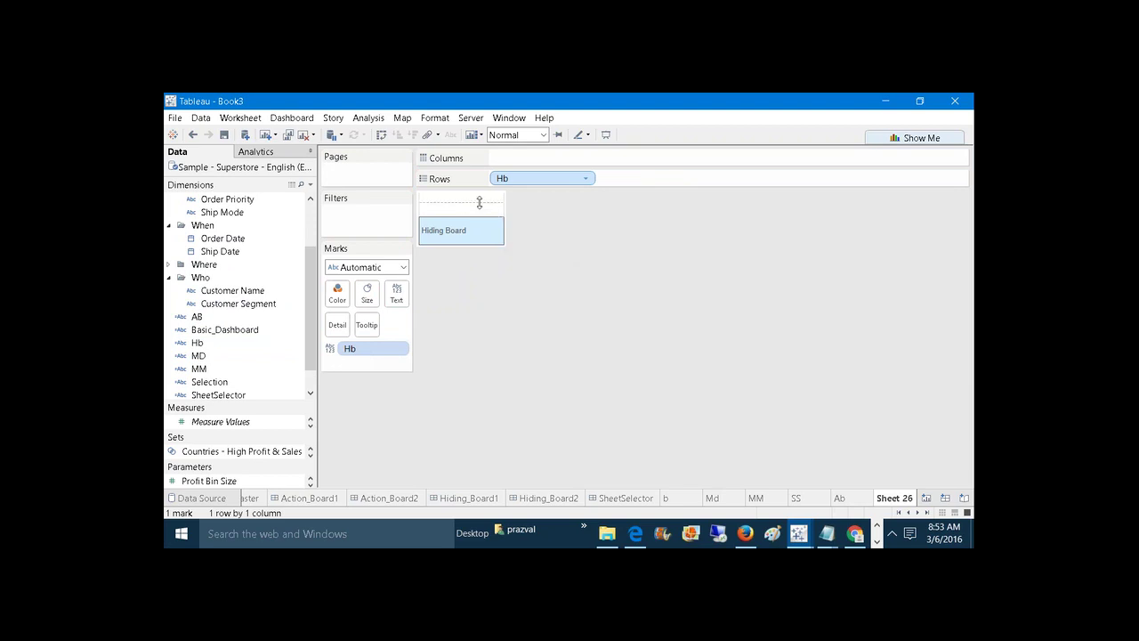
left_click_drag(479, 203, 479, 202)
Center the Hiding Board label and format it as size 16, bold, underlined and brown.
left_click(396, 293)
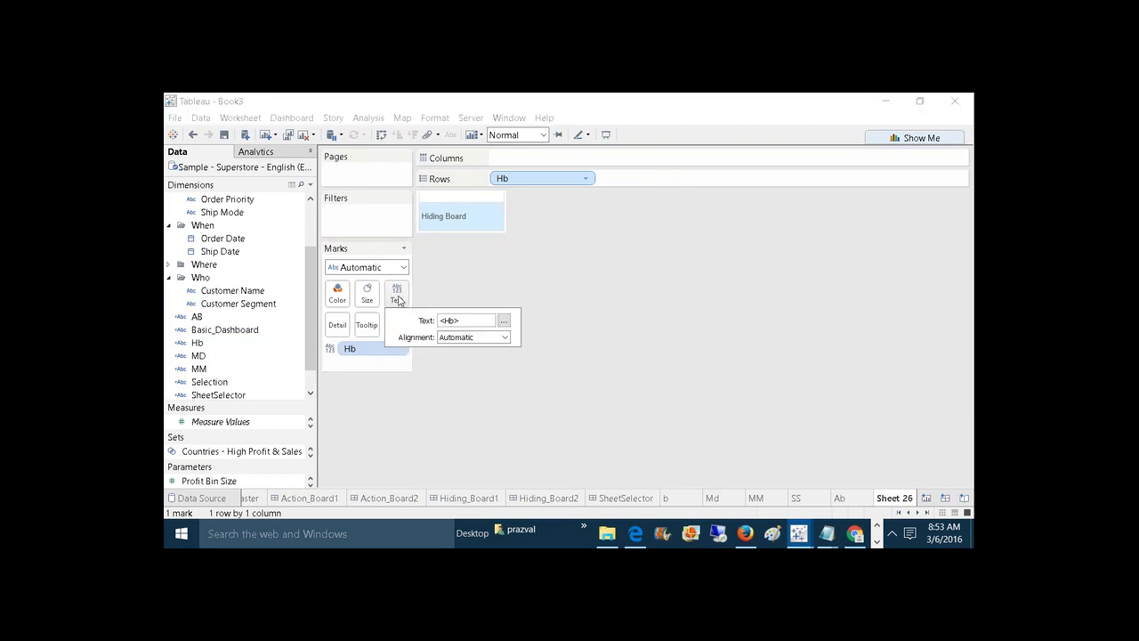
left_click(498, 343)
left_click(476, 392)
left_click(504, 321)
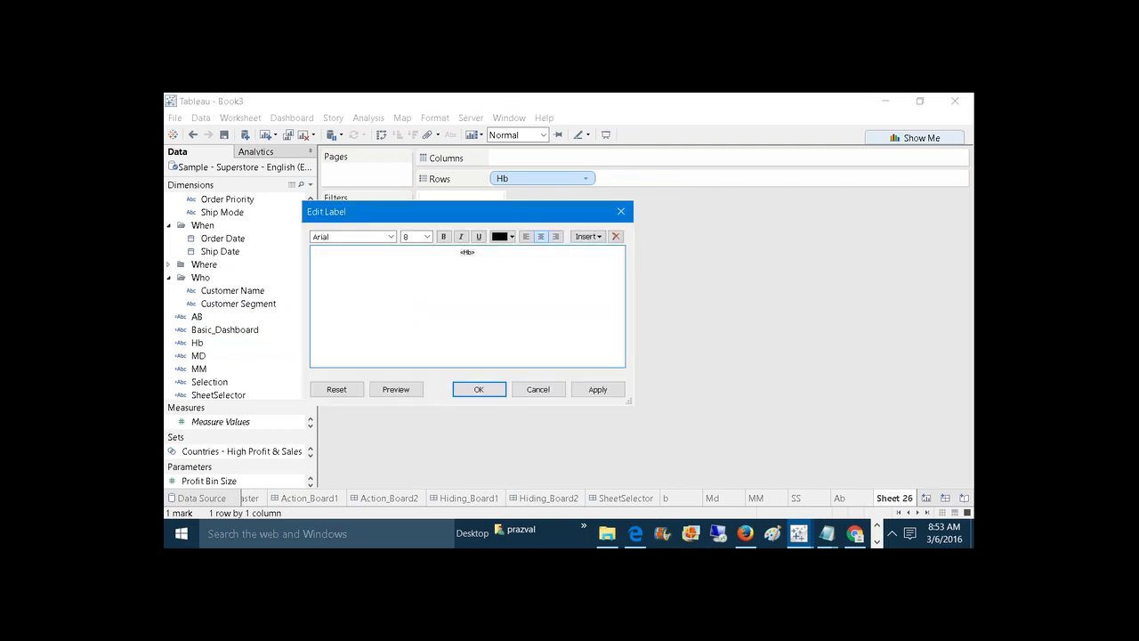
key("ctrl+a")
left_click(479, 239)
left_click(509, 236)
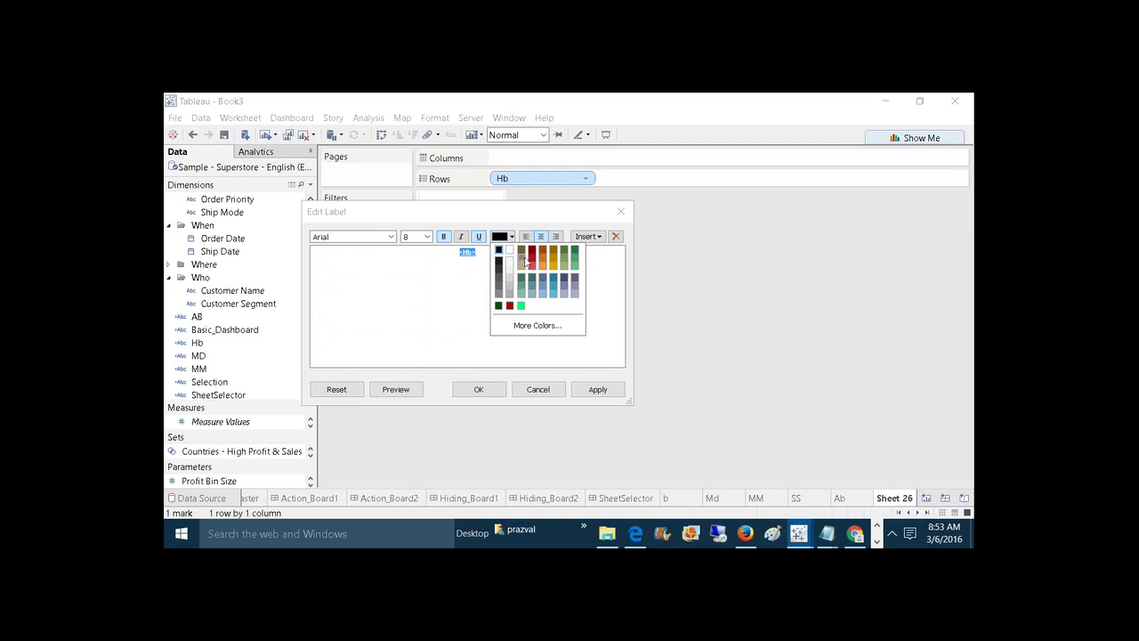
left_click(522, 253)
left_click(427, 237)
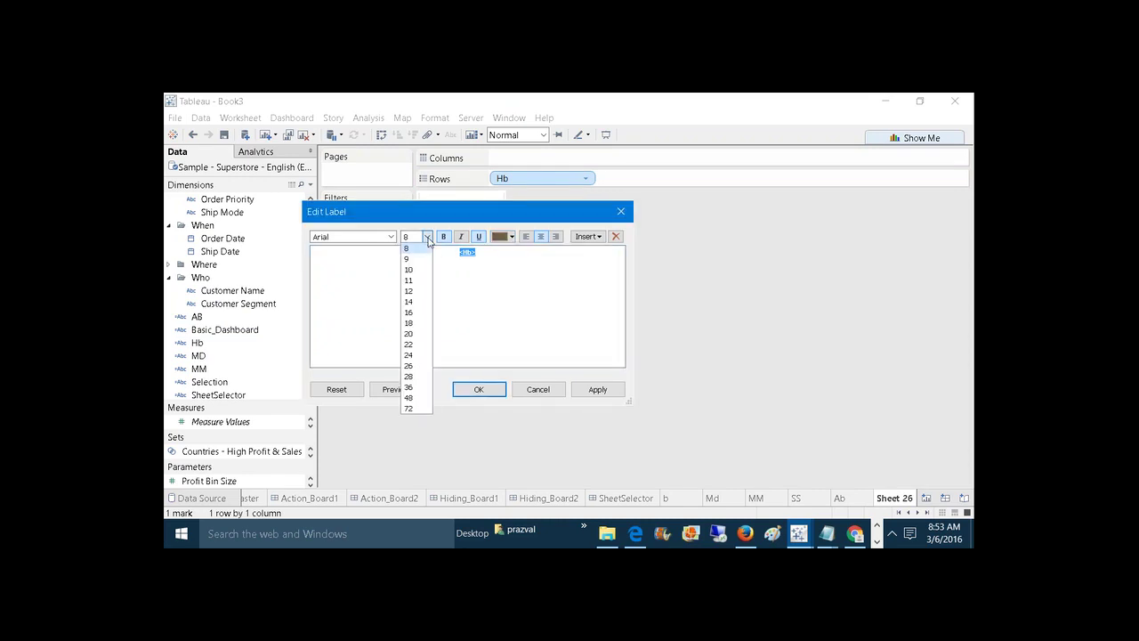
left_click(409, 312)
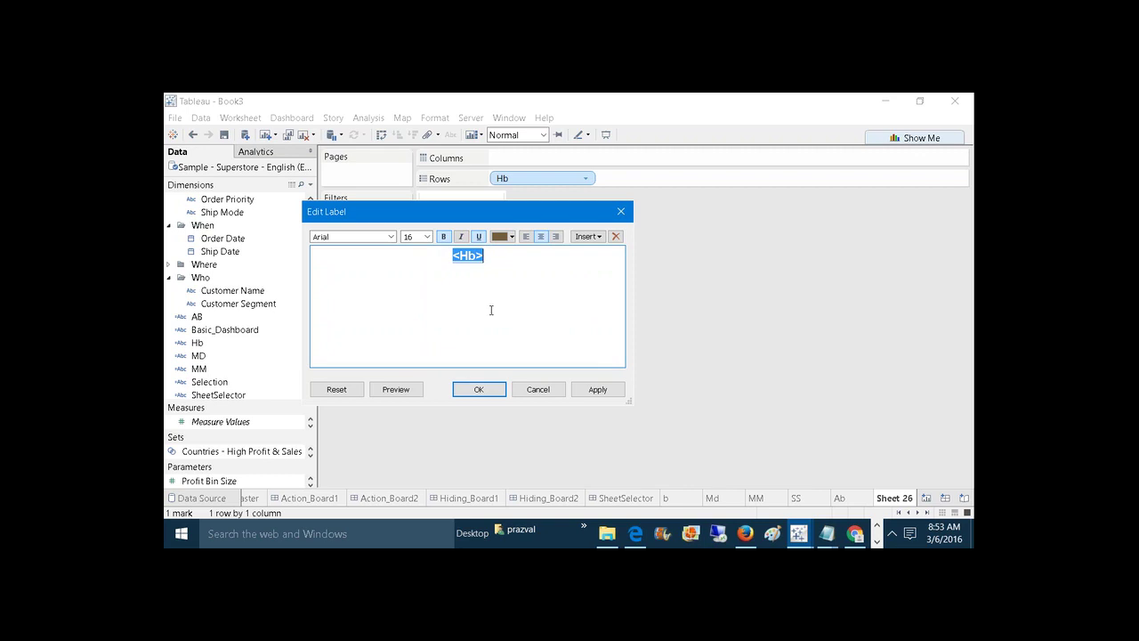
left_click(597, 388)
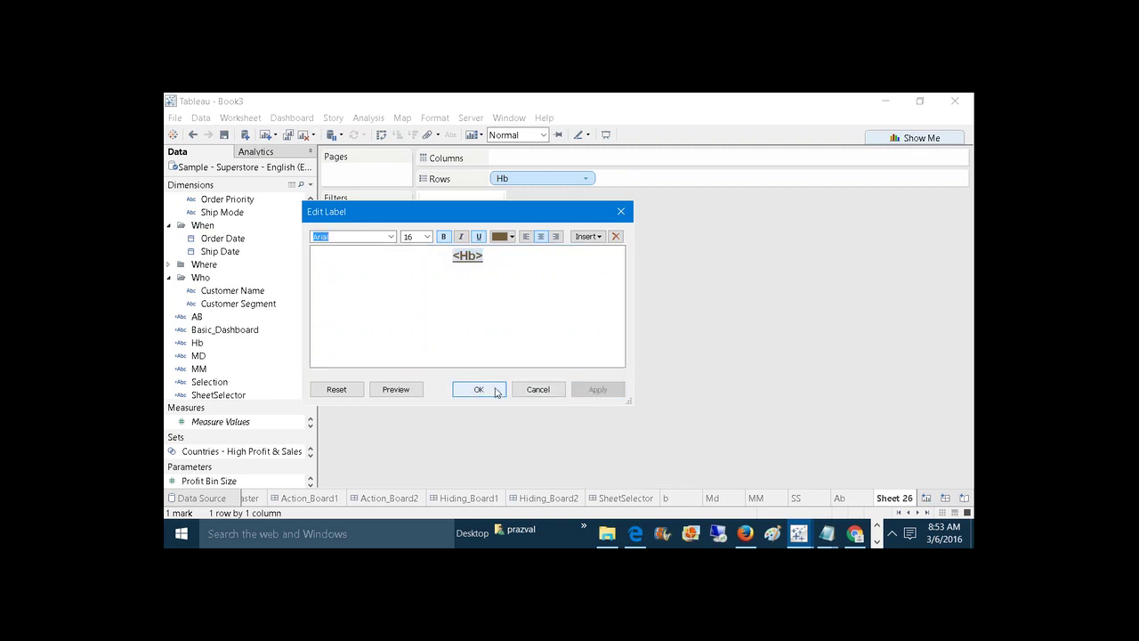
left_click(479, 389)
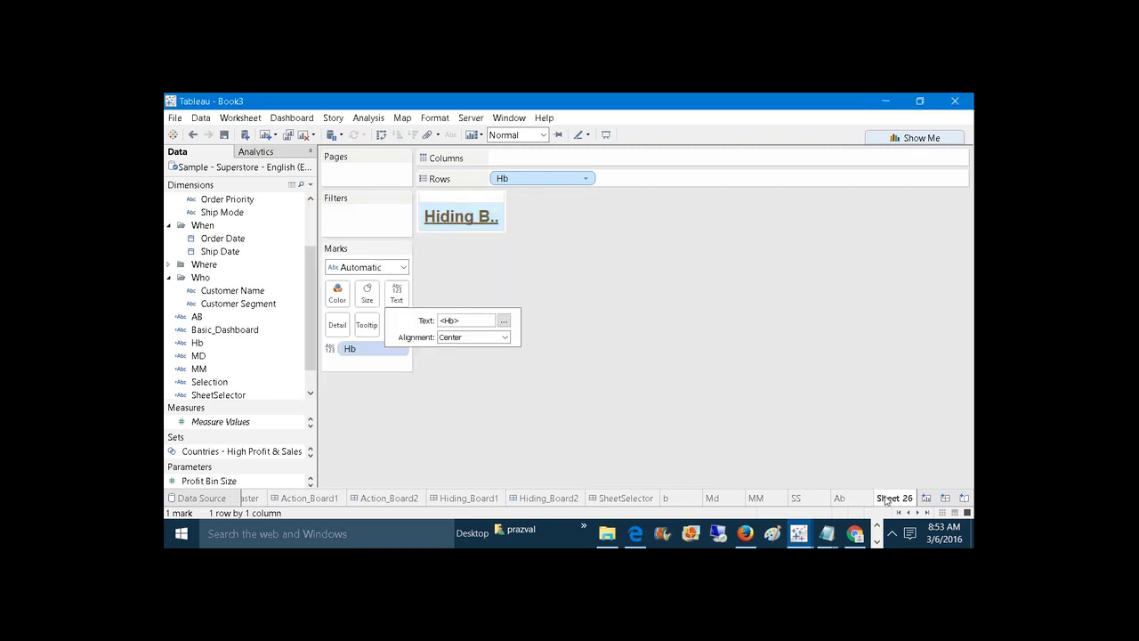
Rename the Hiding Board label worksheet as Hb and add a new blank dashboard.
right_click(886, 500)
left_click(898, 374)
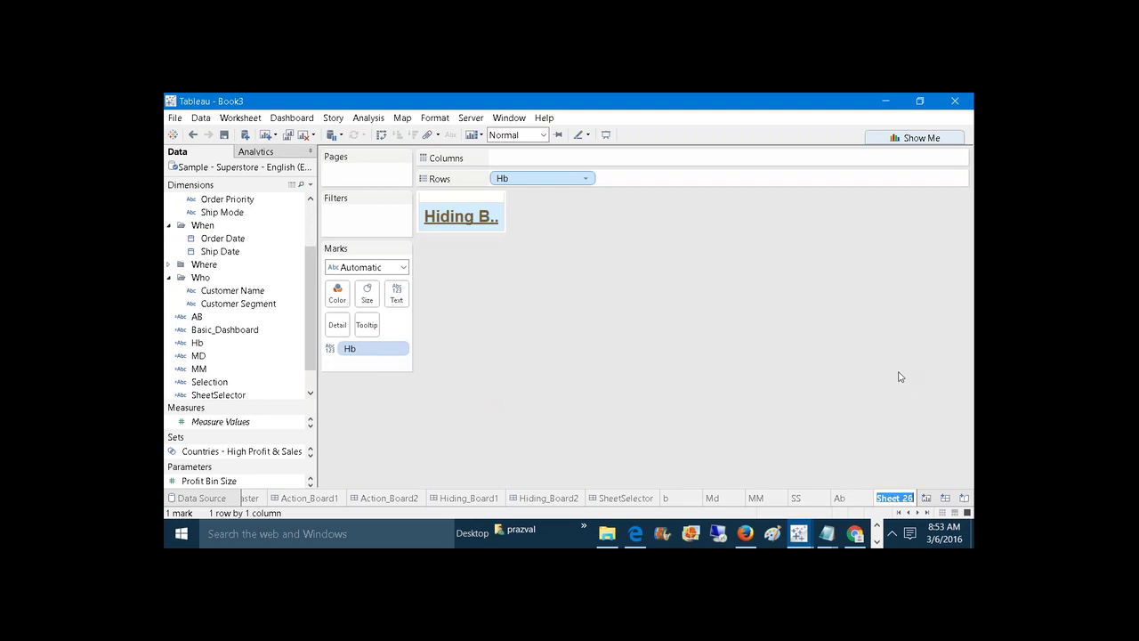
type("Hb")
left_click(845, 367)
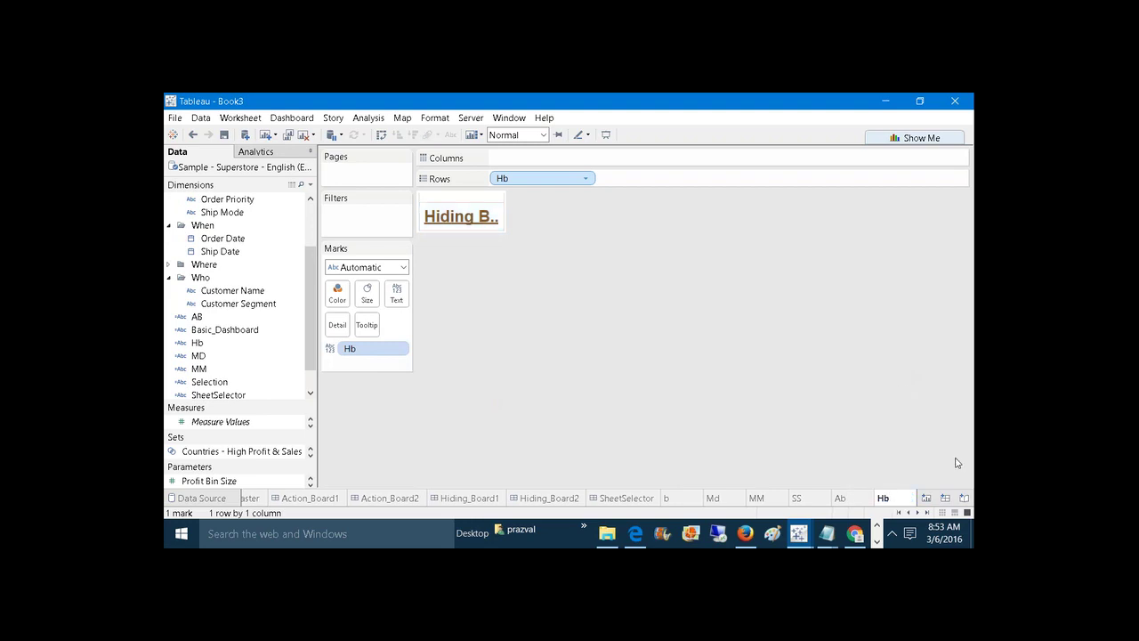
left_click(946, 498)
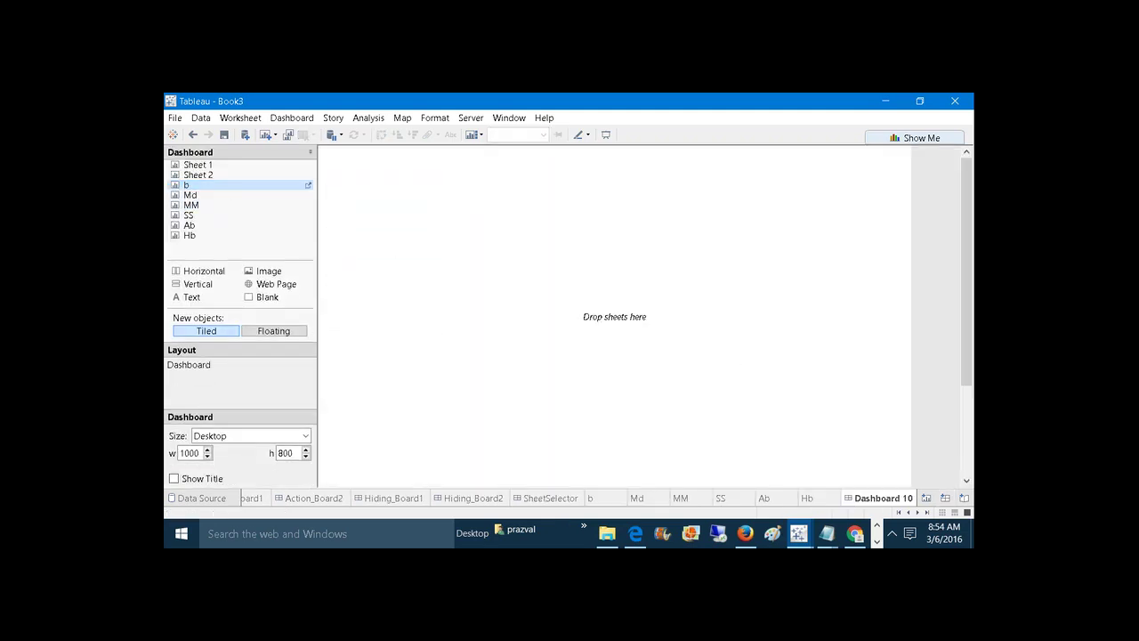
Place the b sheet on the dashboard as a floating object near the upper middle, shrink it and fit it to Entire View.
left_click(267, 331)
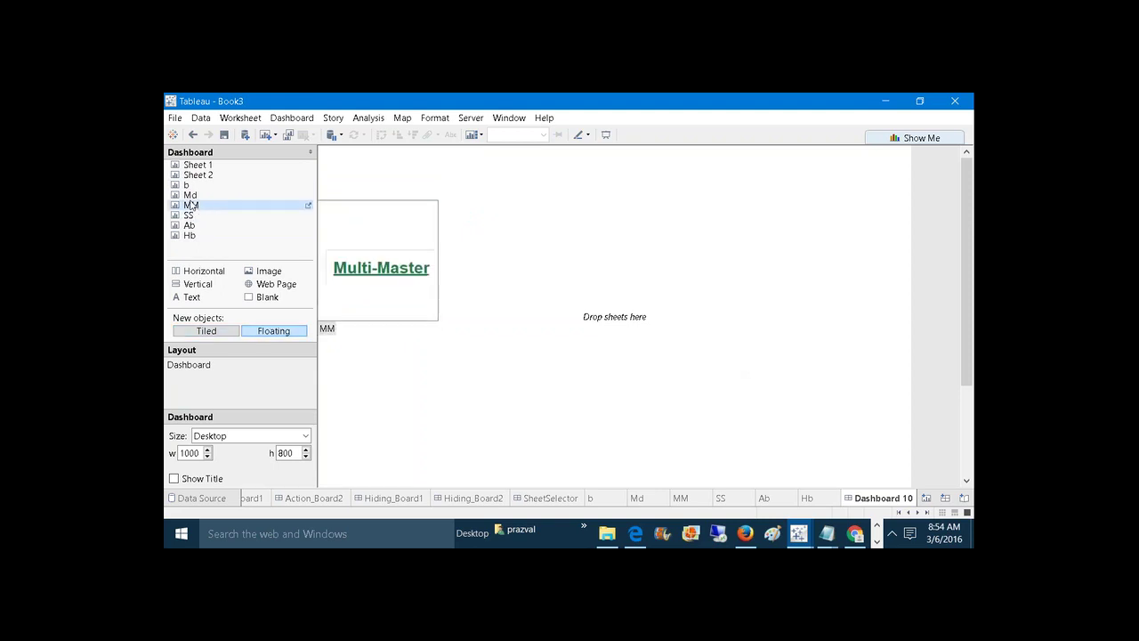
left_click_drag(233, 185, 501, 293)
left_click_drag(402, 237, 514, 218)
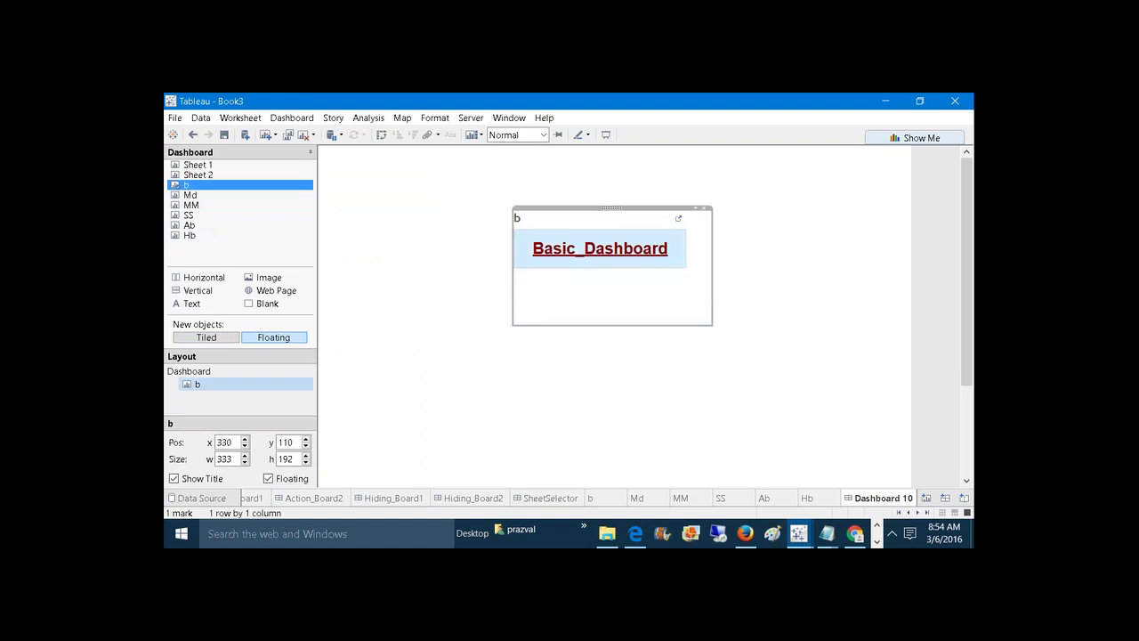
left_click_drag(712, 328, 682, 266)
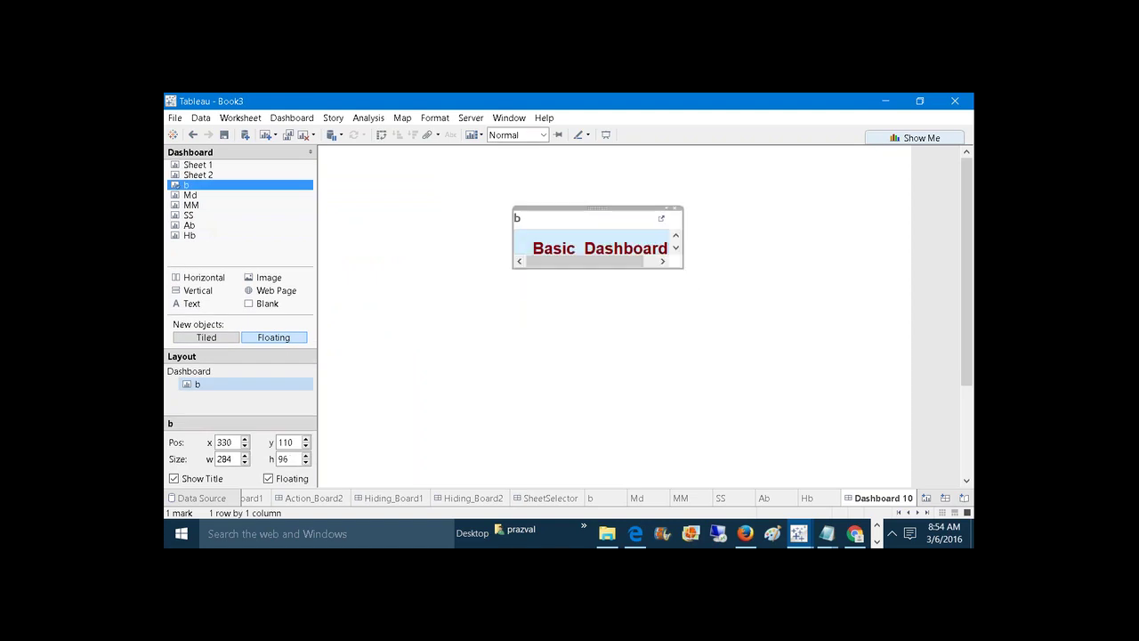
left_click(541, 134)
left_click(530, 188)
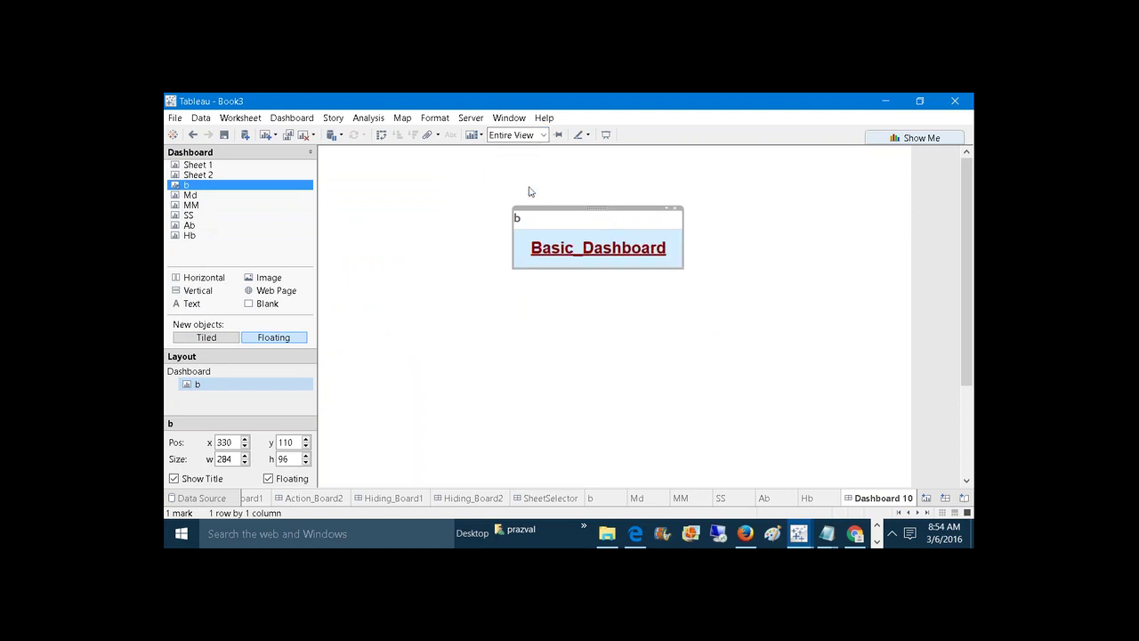
Hide the Basic_Dashboard label's title and shrink its frame to about 254 by 53.
left_click(175, 478)
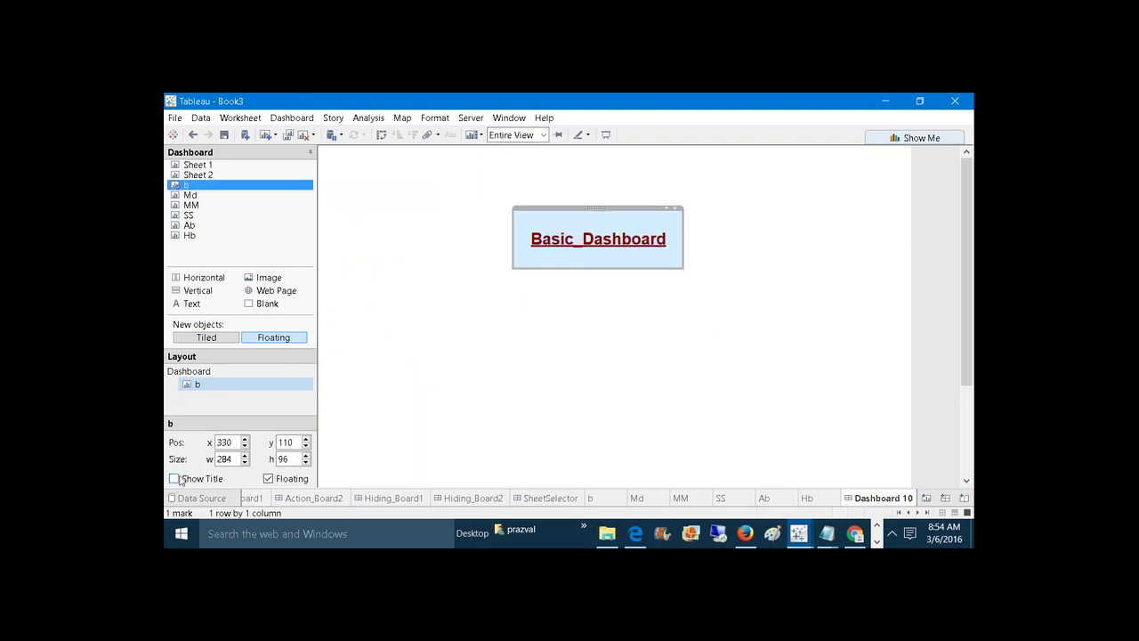
left_click_drag(682, 264, 664, 242)
left_click(692, 272)
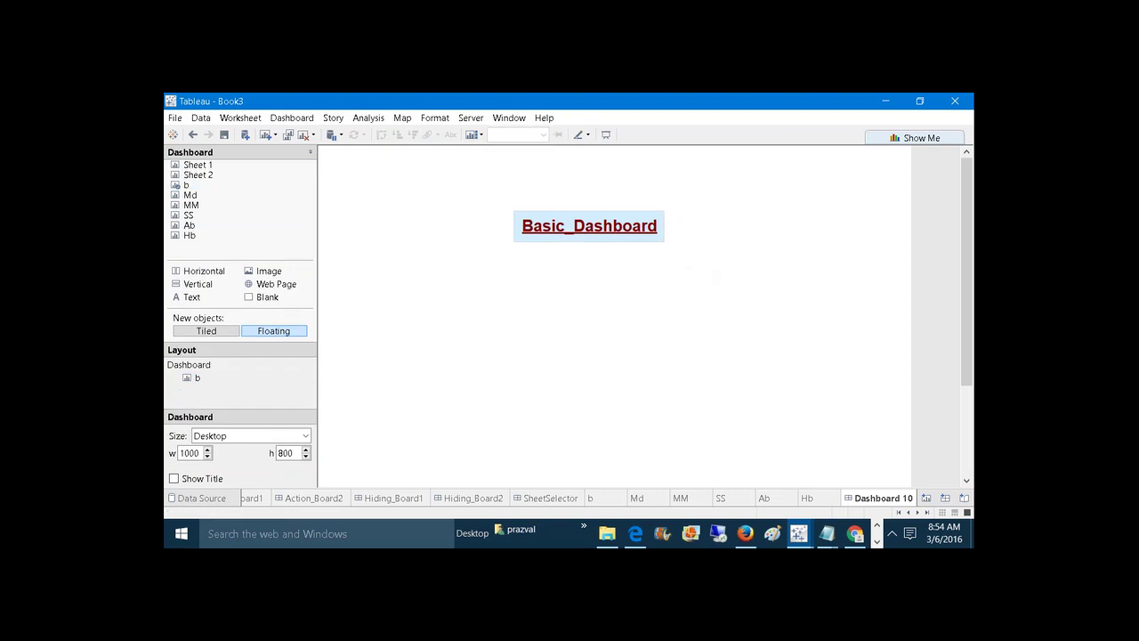
left_click(656, 240)
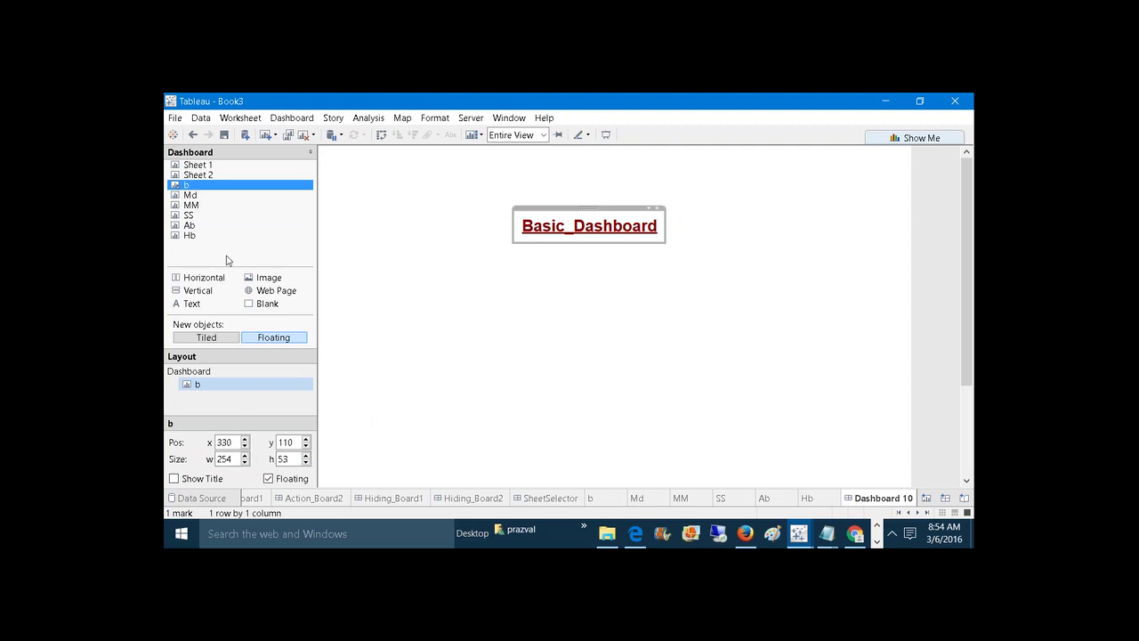
Place the Md sheet as a floating object directly below the Basic_Dashboard label and fit it to Entire View.
mouse_move(192, 203)
left_click_drag(190, 199, 513, 246)
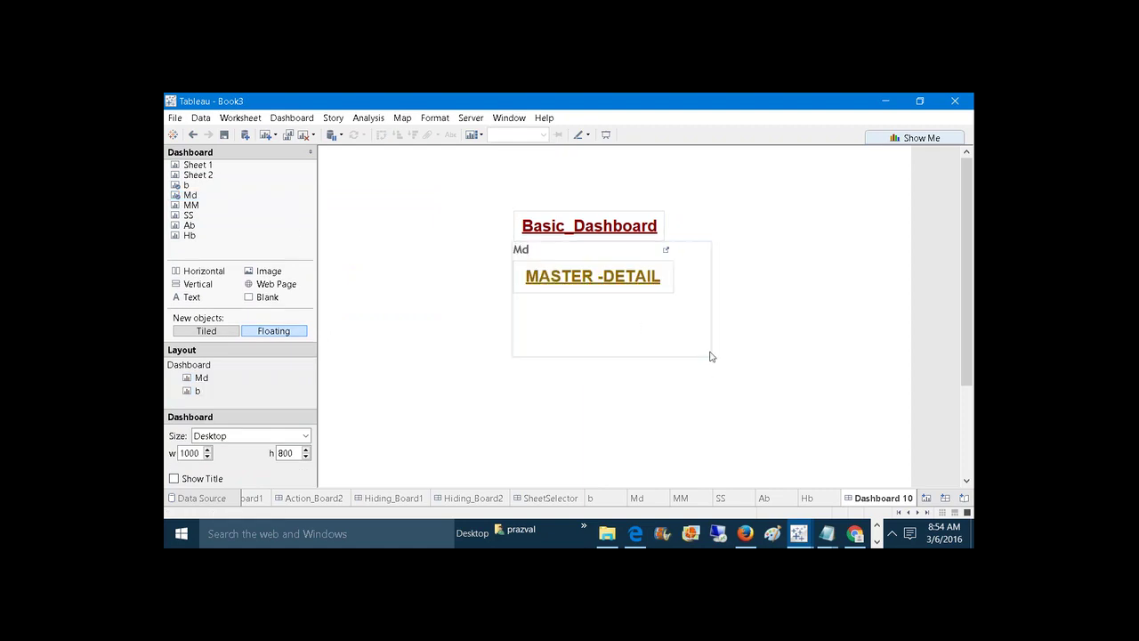
left_click(673, 328)
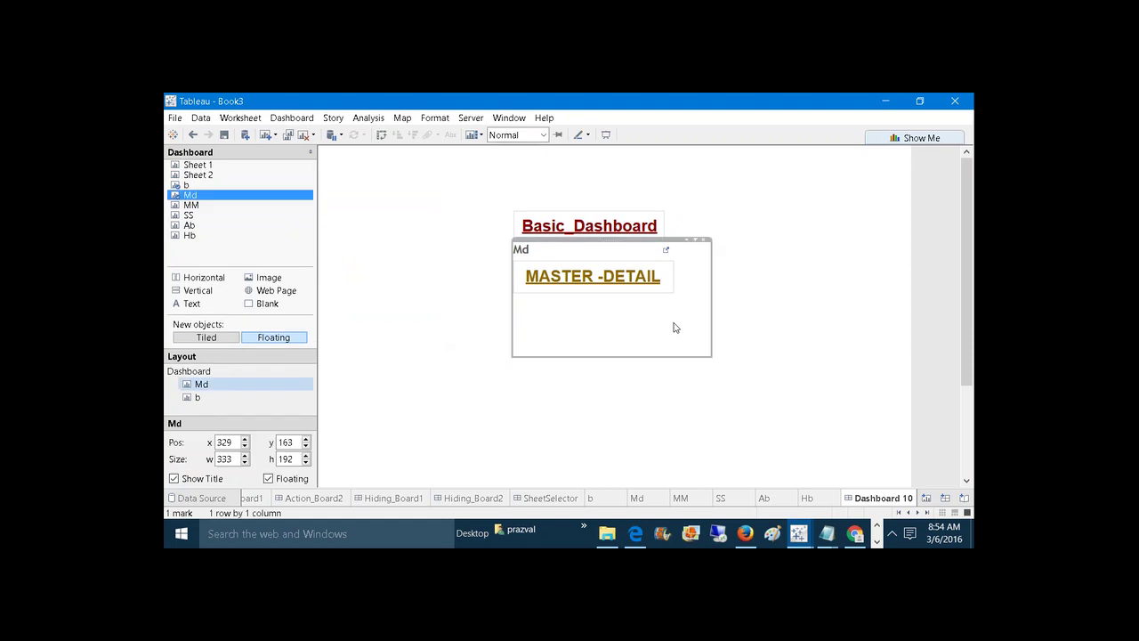
left_click(543, 135)
left_click(517, 189)
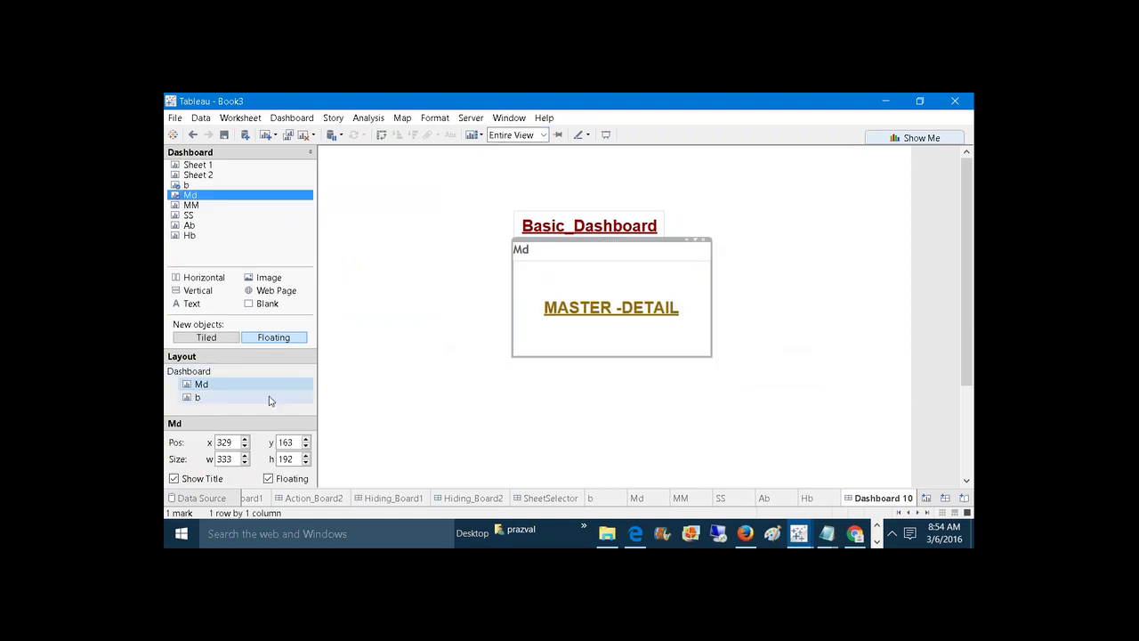
Hide the MASTER -DETAIL label's title and shrink its frame to about 256 by 60.
left_click(175, 480)
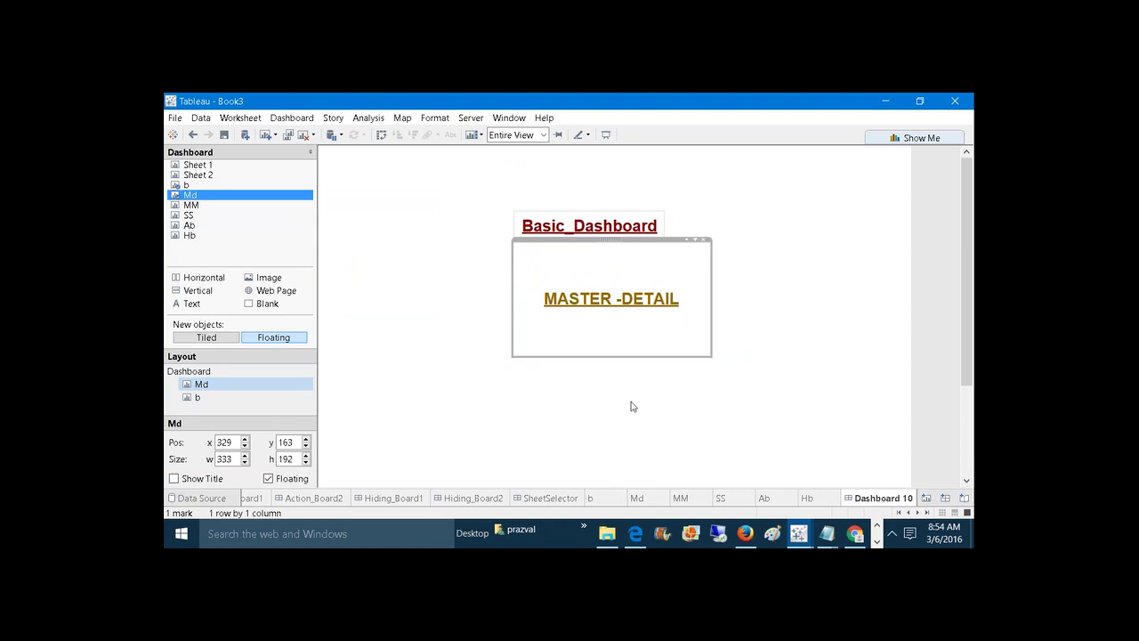
left_click_drag(711, 356, 667, 280)
left_click(614, 351)
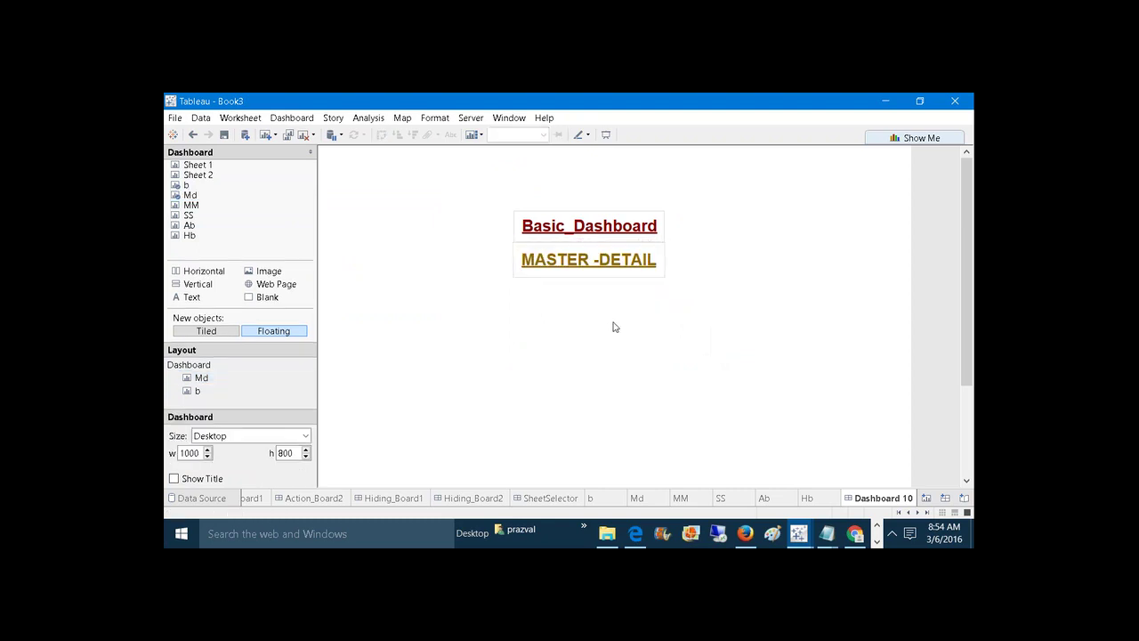
Match the MASTER -DETAIL label to the Basic_Dashboard label's size by setting its width to 254 and height to 53.
left_click(642, 258)
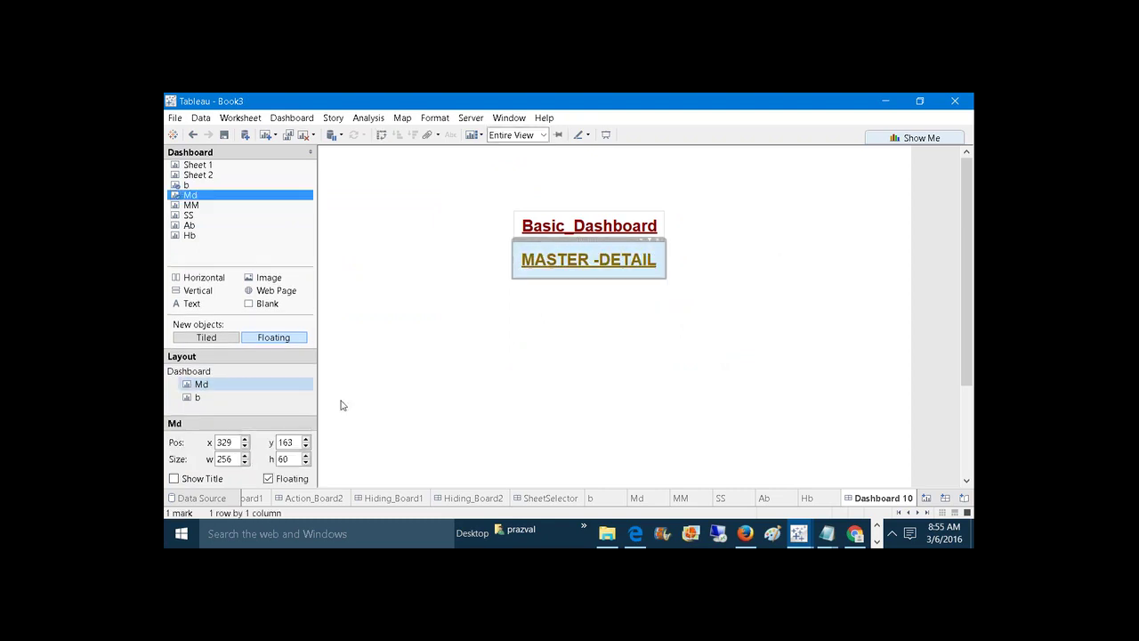
left_click(562, 224)
left_click(555, 260)
left_click(549, 225)
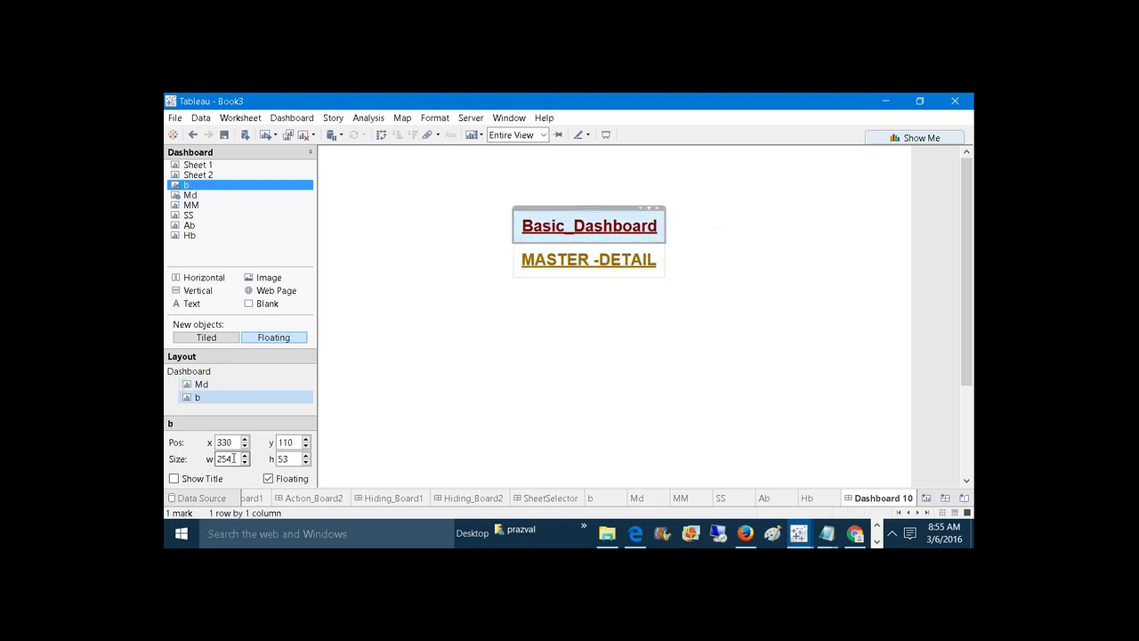
left_click(233, 459)
left_click(569, 267)
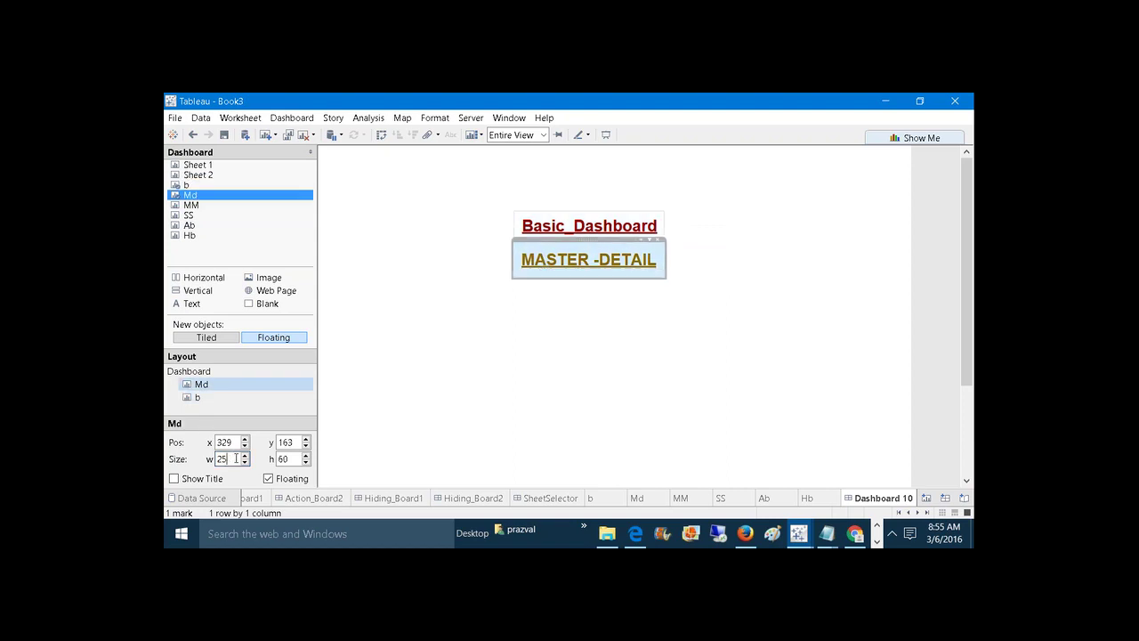
left_click(295, 459)
key("Return")
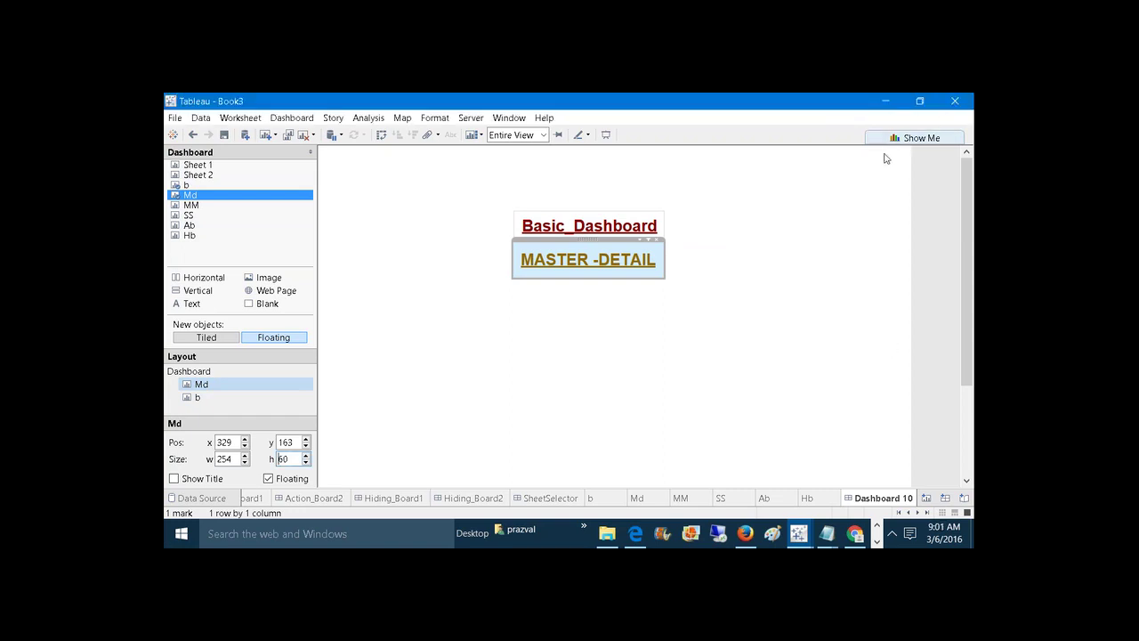
mouse_move(655, 254)
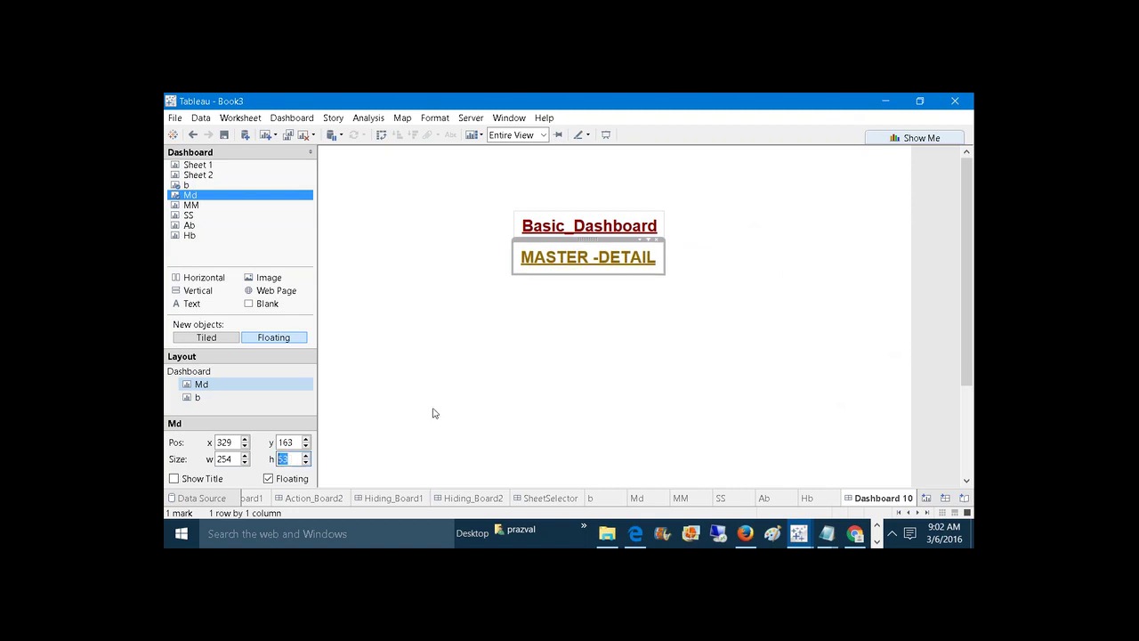
left_click(455, 395)
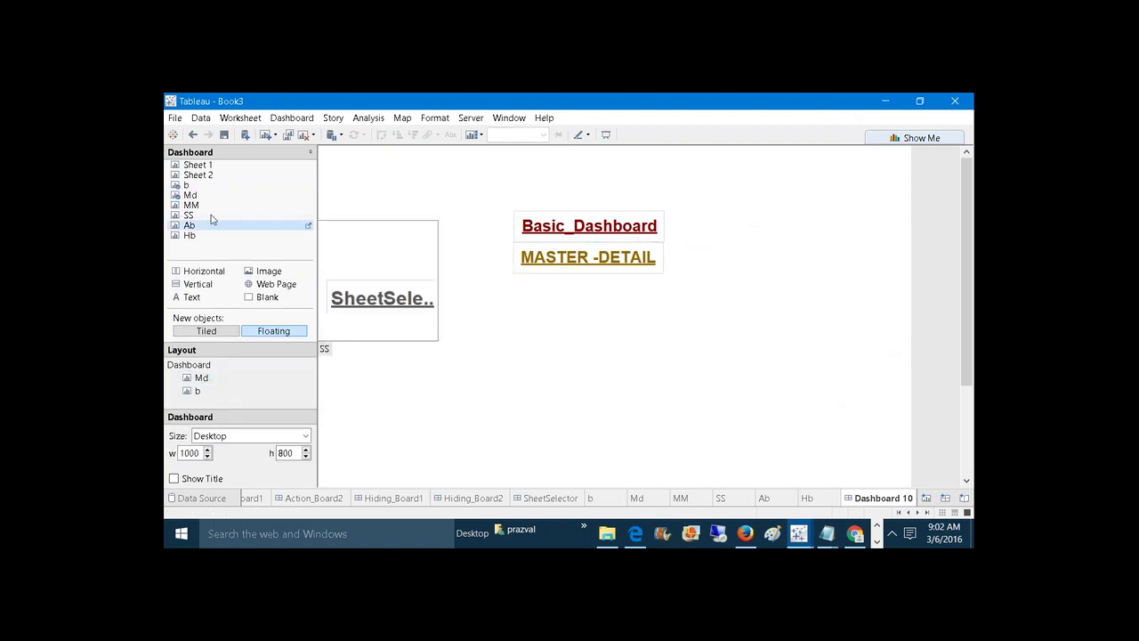
Place the MM sheet as a floating object directly below the MASTER -DETAIL label and shrink it to about 260 by 83.
mouse_move(202, 225)
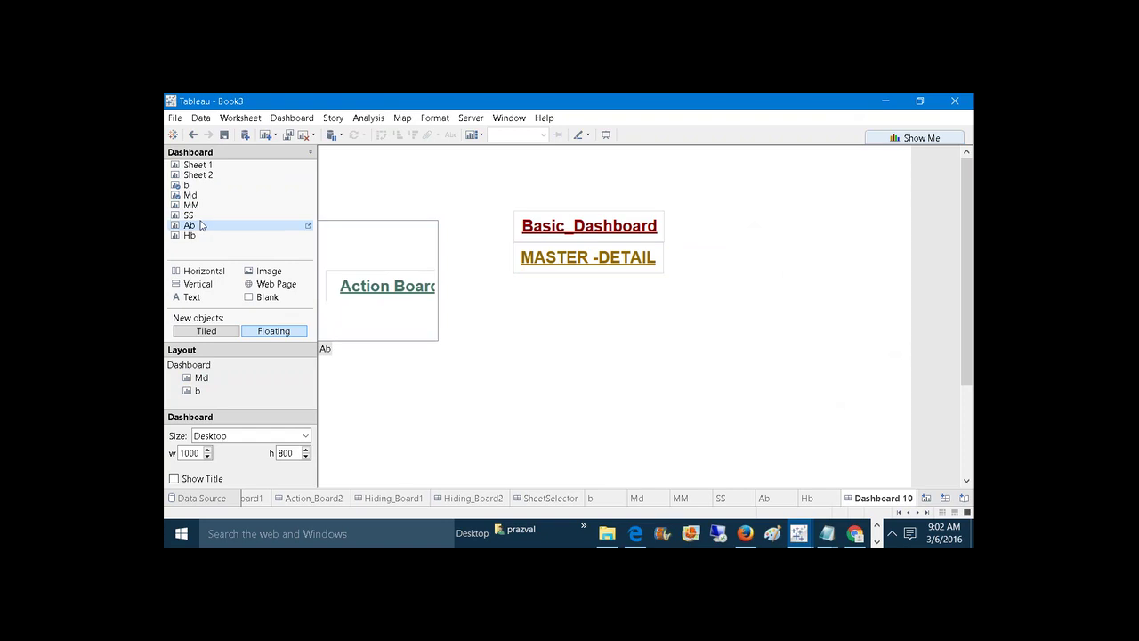
left_click_drag(188, 212, 514, 279)
left_click(620, 336)
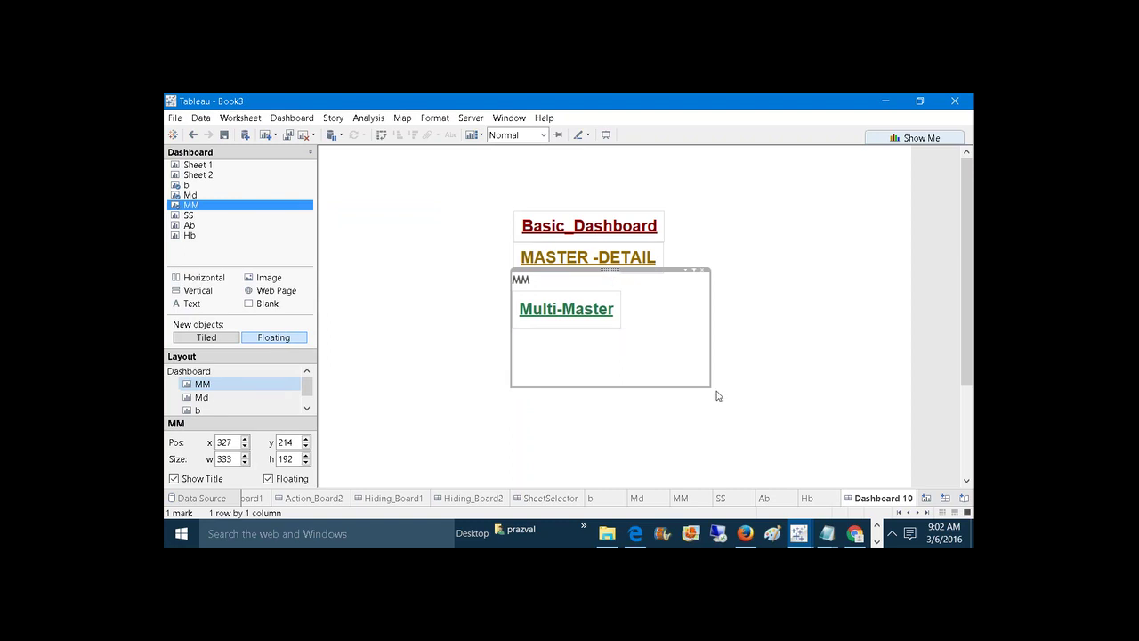
left_click_drag(711, 388, 666, 322)
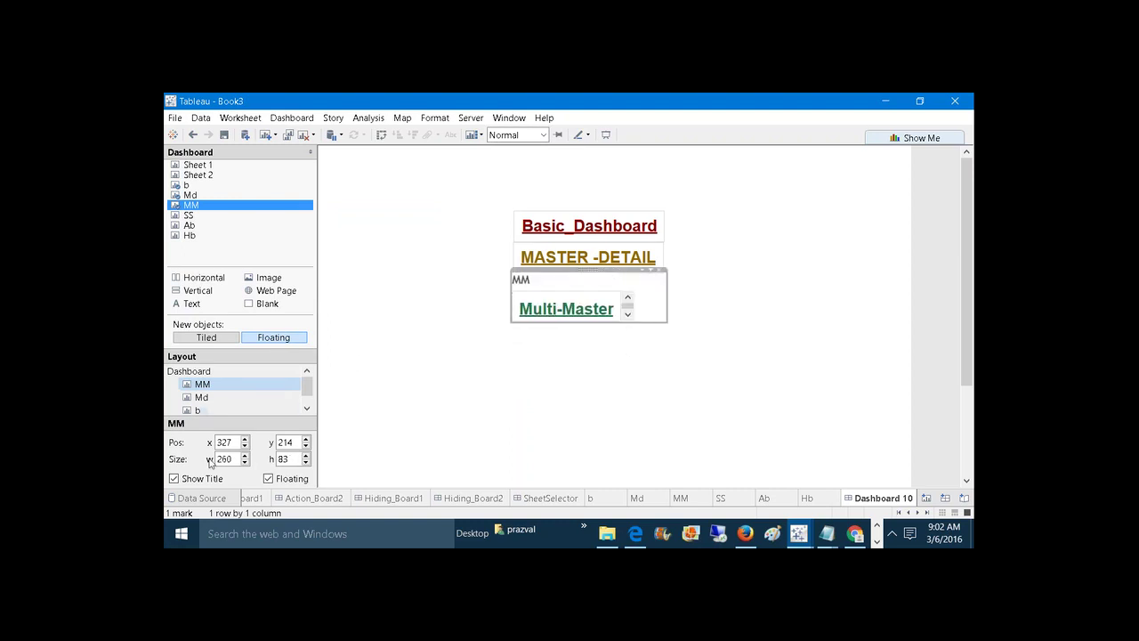
Hide the Multi-Master label's title, fit it to Entire View and reduce its height to about 63.
left_click(174, 479)
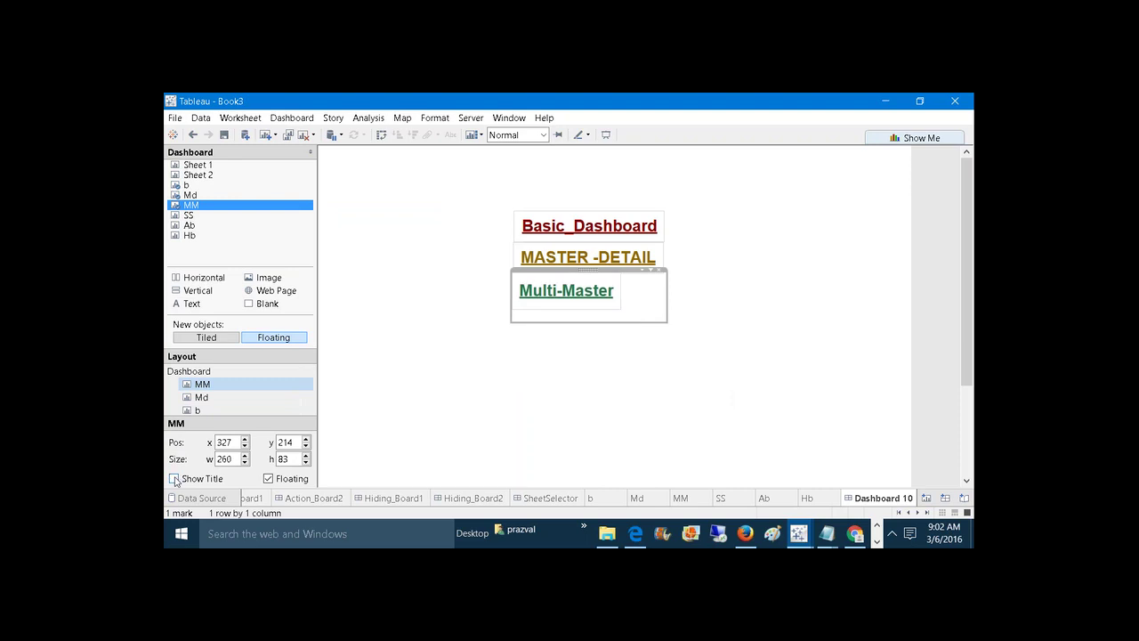
left_click(544, 135)
left_click(525, 186)
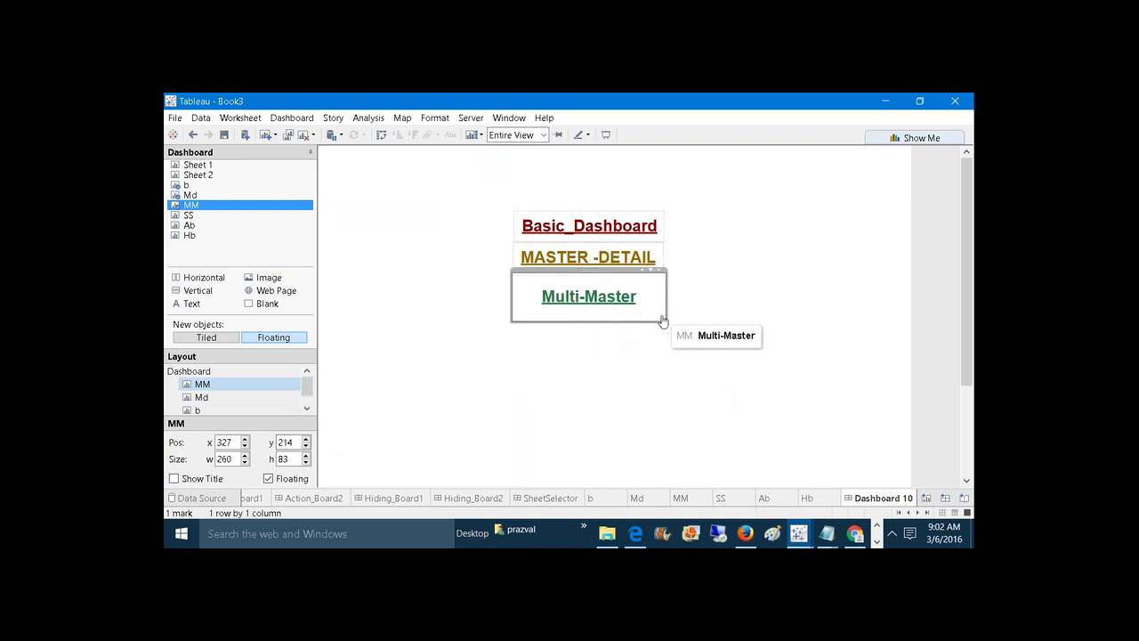
left_click_drag(666, 322, 667, 312)
left_click(644, 343)
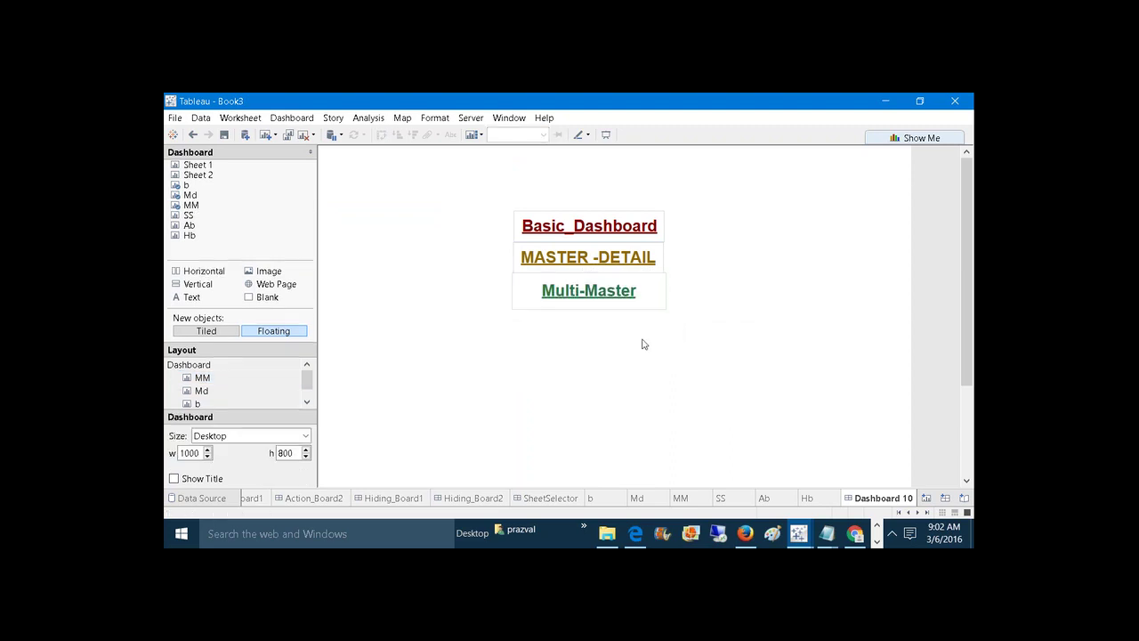
Set the Multi-Master label's height to 53 to match the MASTER -DETAIL label.
left_click(650, 299)
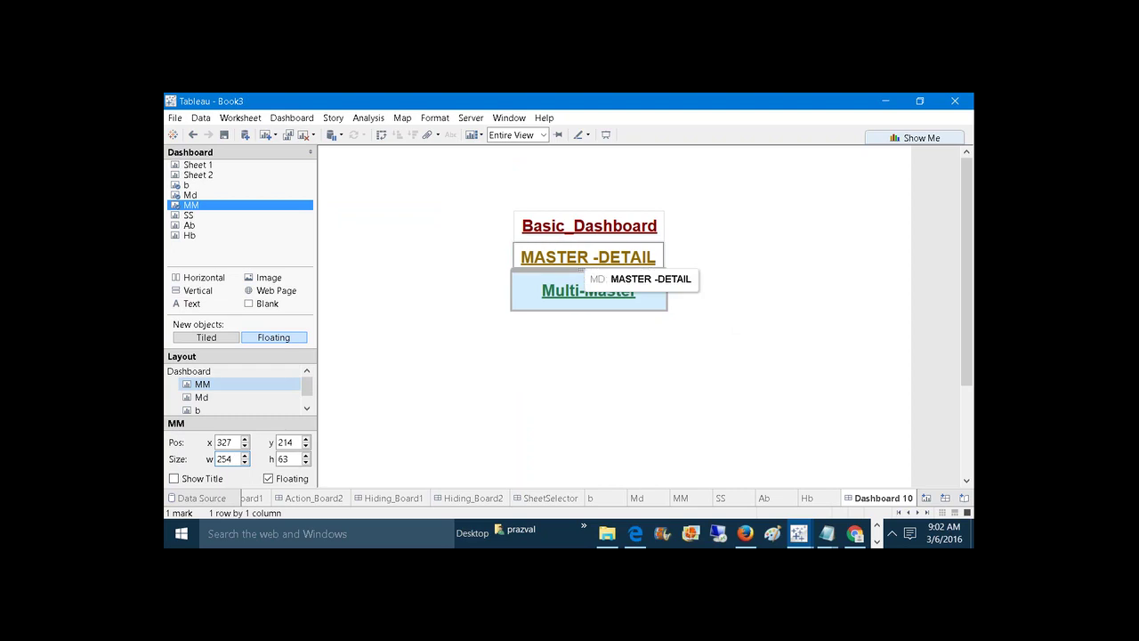
left_click(576, 255)
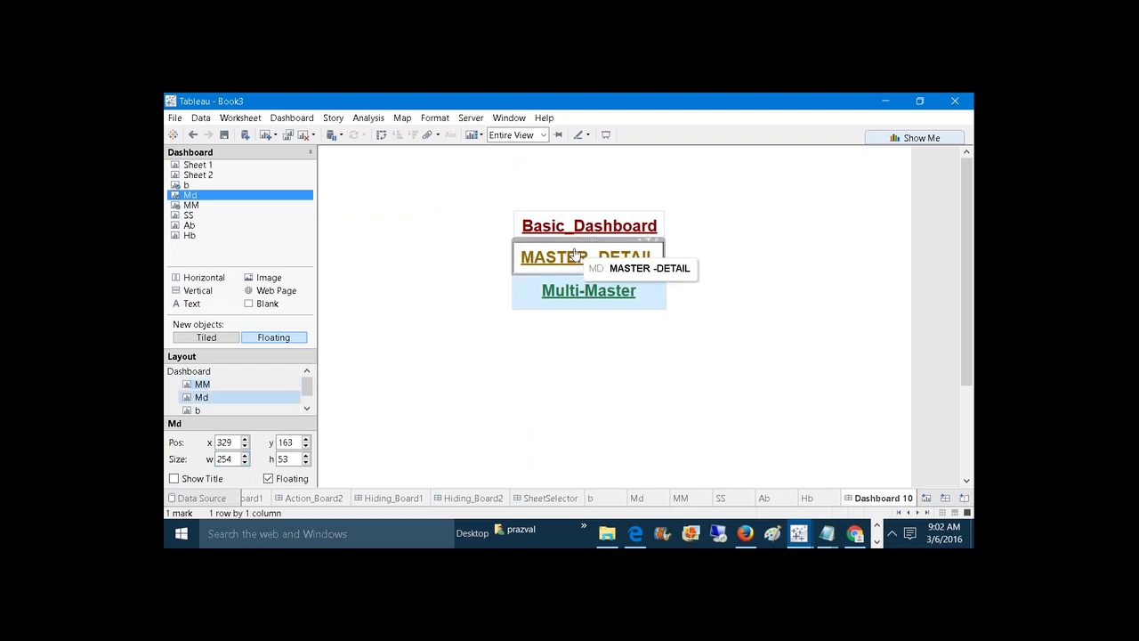
left_click(556, 289)
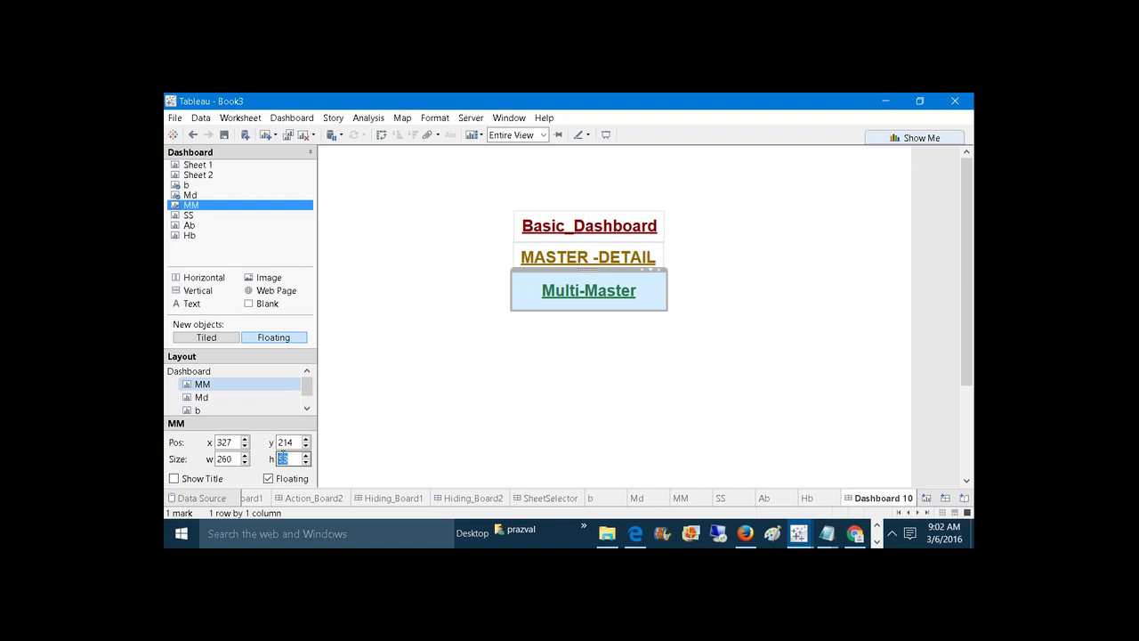
key("Return")
left_click(560, 412)
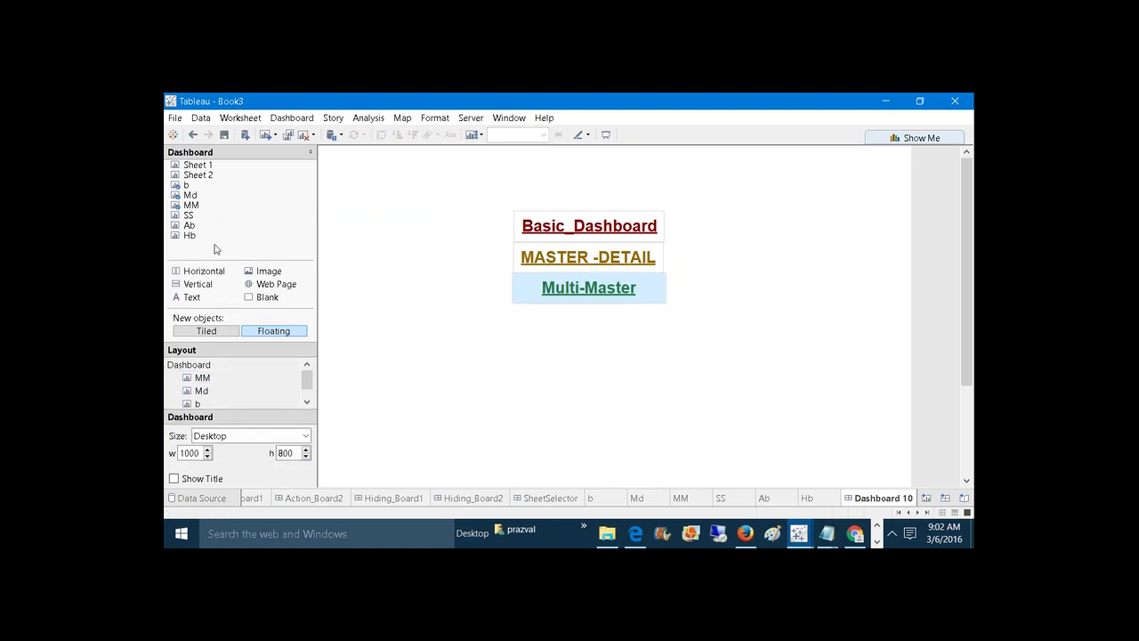
Place the Ab sheet as a floating object directly below the Multi-Master label and fit it to Entire View.
left_click_drag(193, 228, 513, 310)
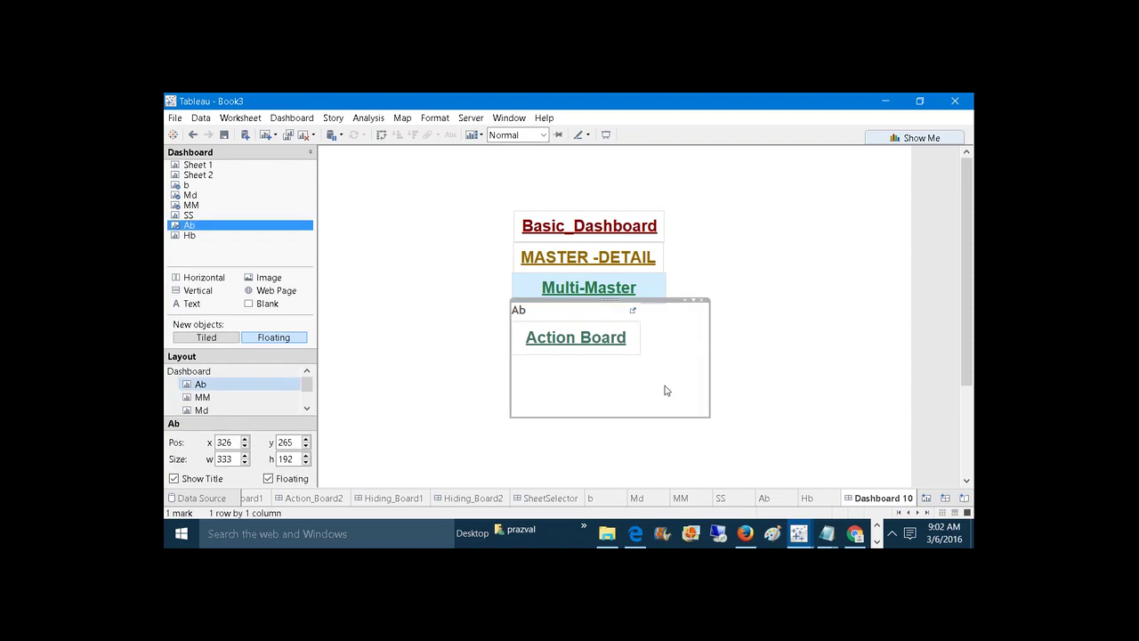
left_click(542, 134)
left_click(519, 189)
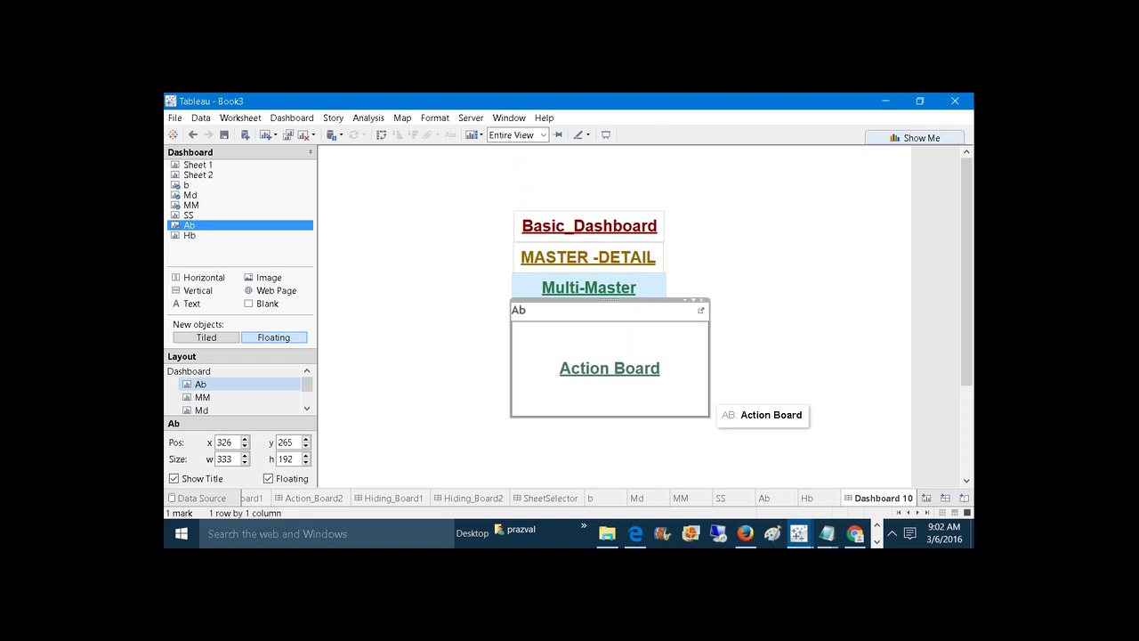
Hide the Action Board label's title and shrink its frame to about 260 by 65.
left_click(174, 479)
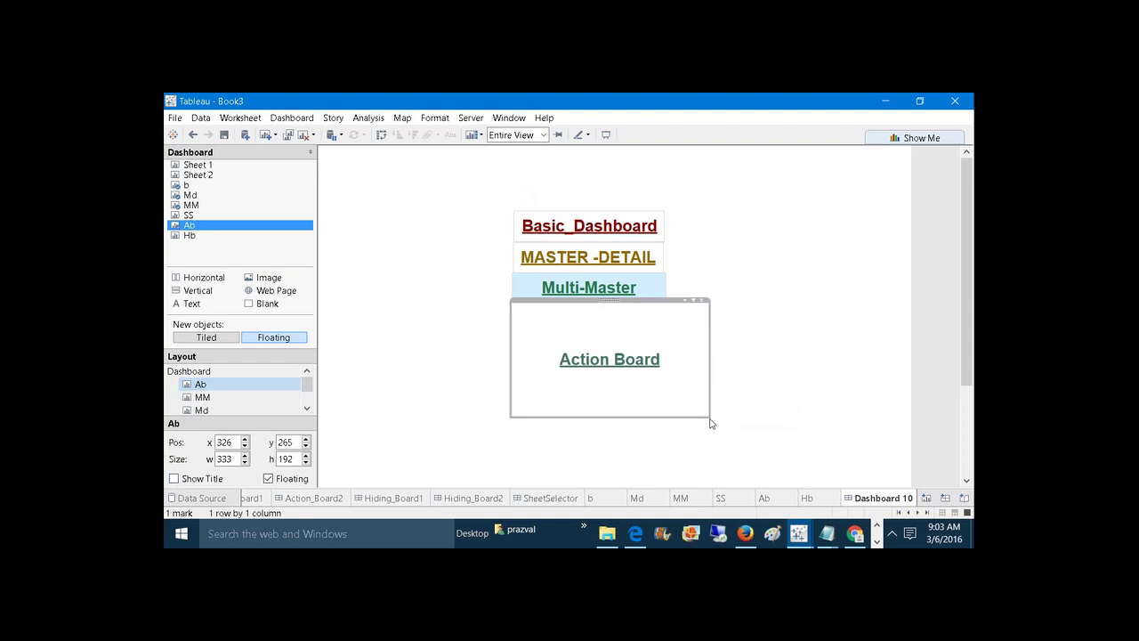
left_click_drag(708, 416, 669, 346)
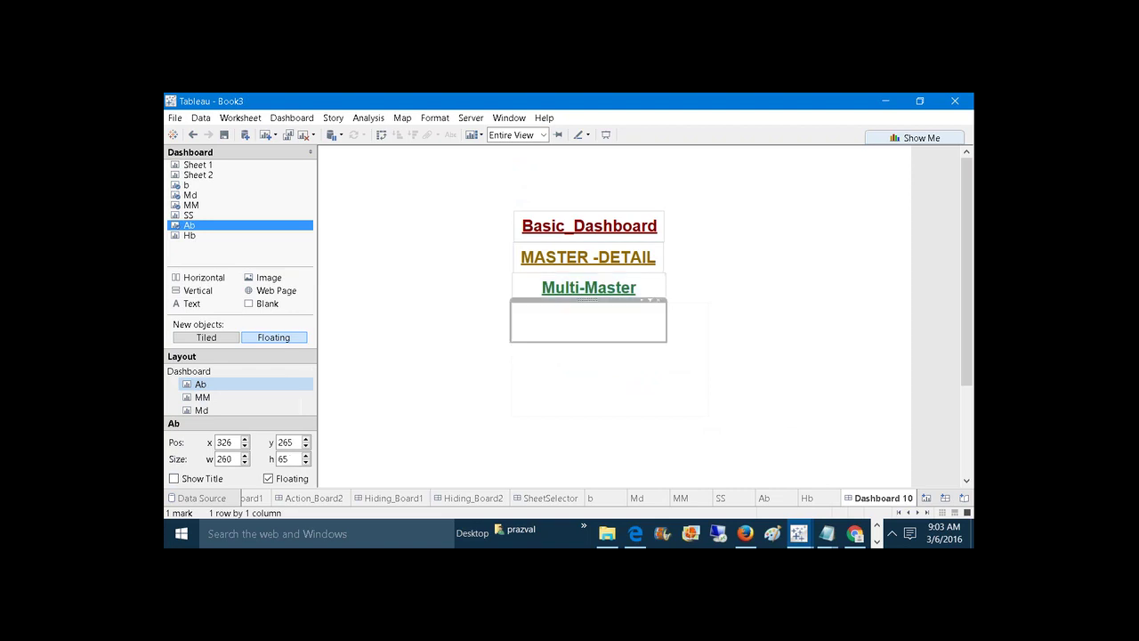
left_click(678, 349)
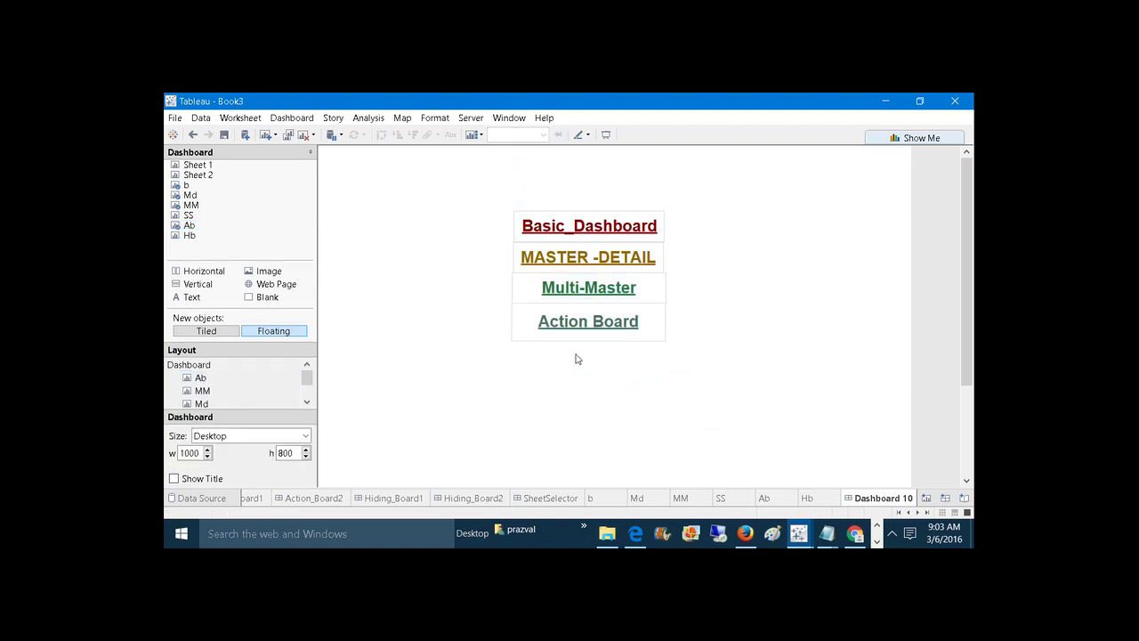
Set the Action Board label's width to 254 to match the labels above.
left_click(645, 331)
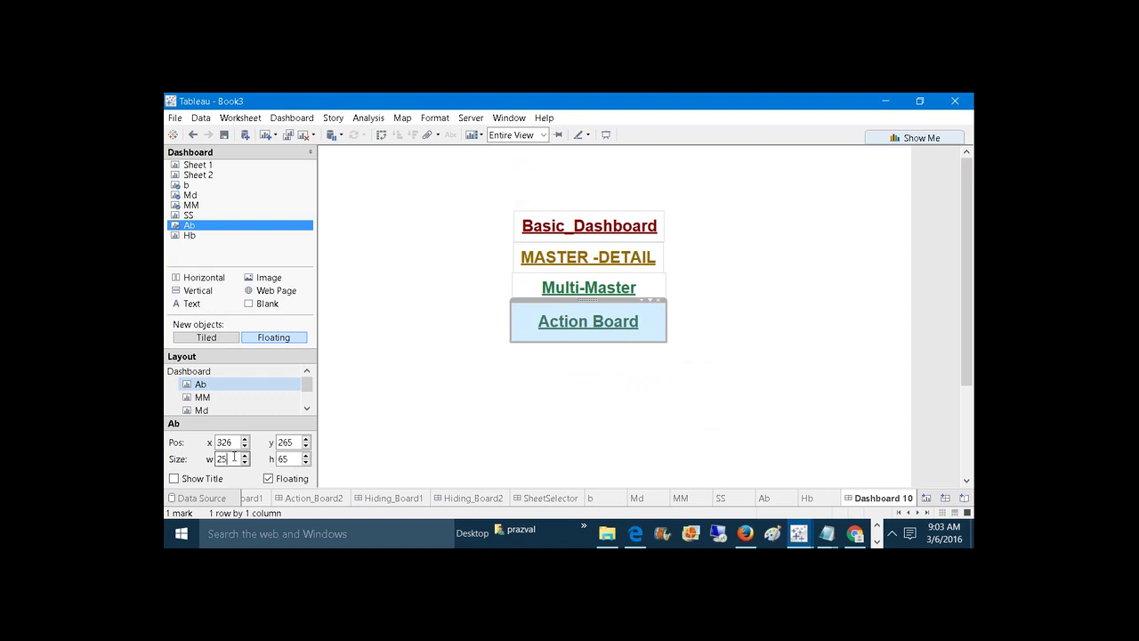
left_click(290, 459)
key("BackSpace")
key("BackSpace")
type("5")
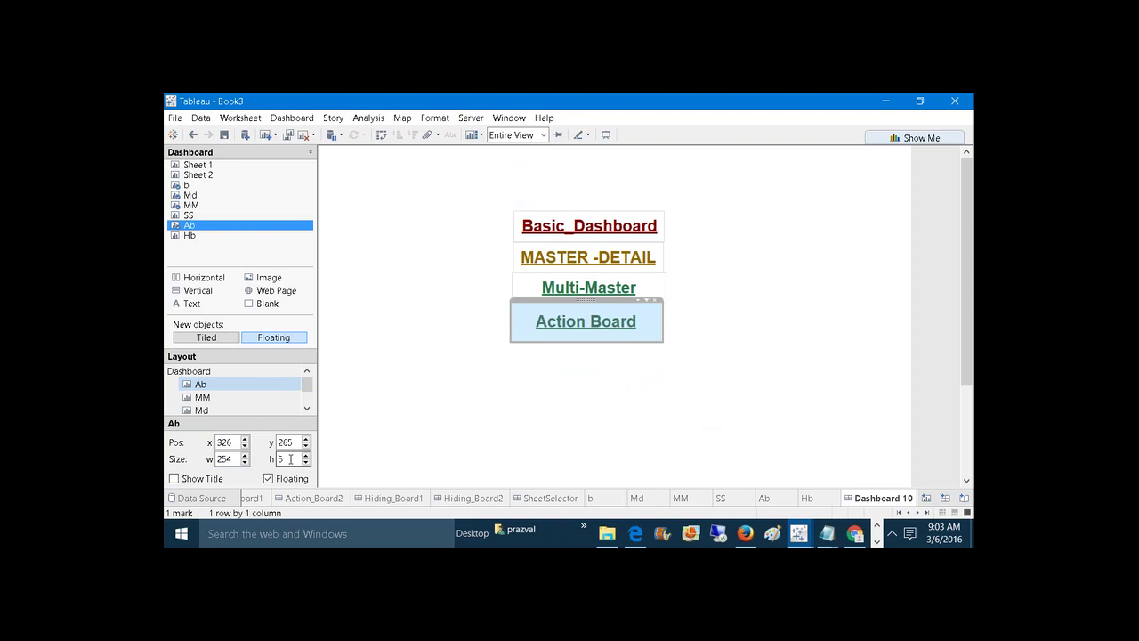
left_click(519, 420)
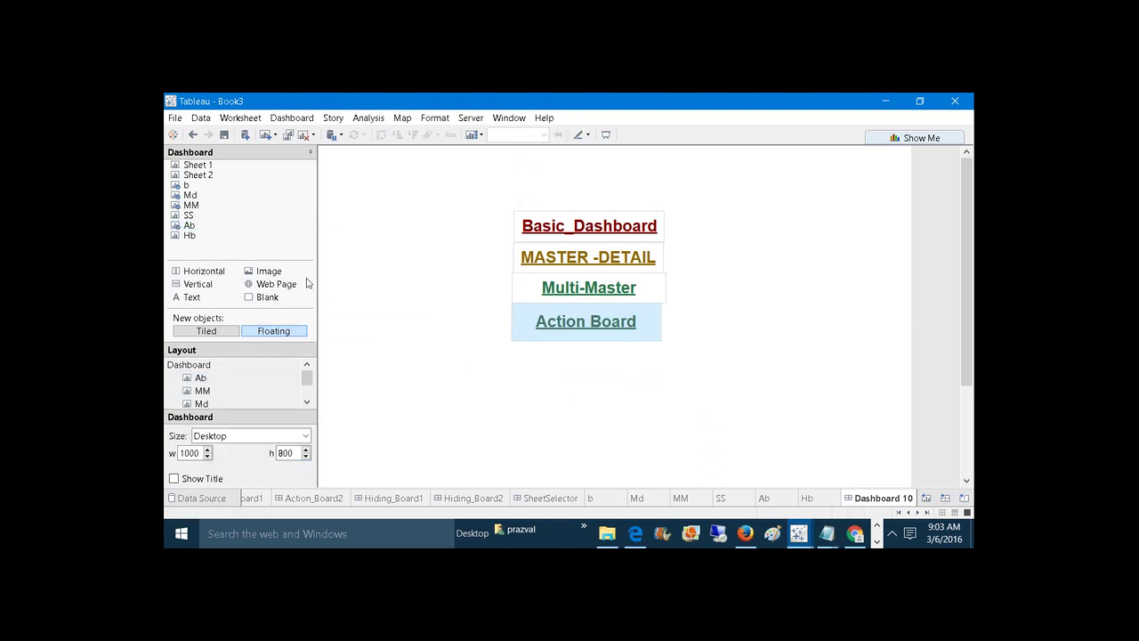
Place the SS sheet as a floating object directly below the Action Board label and fit it to Entire View.
mouse_move(206, 229)
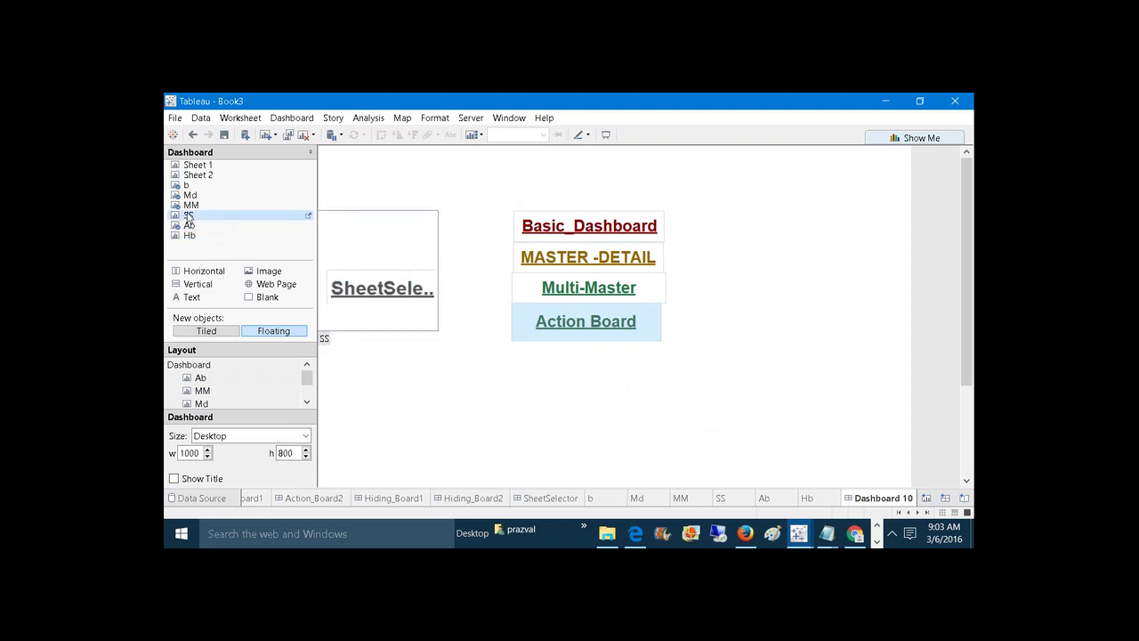
left_click_drag(189, 217, 511, 339)
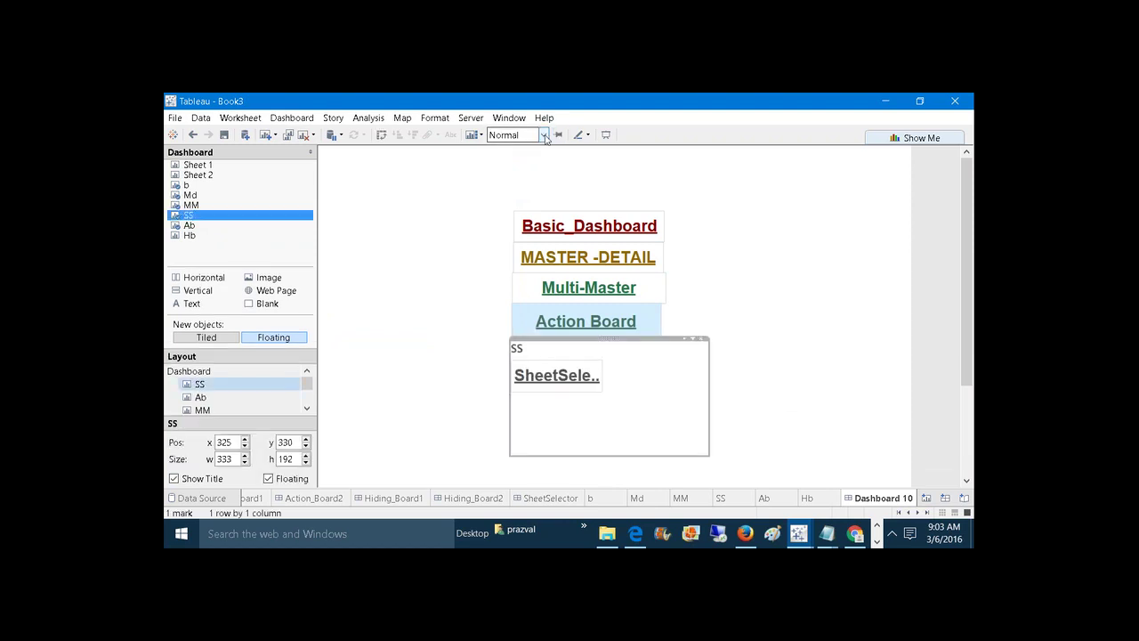
left_click(544, 135)
left_click(511, 187)
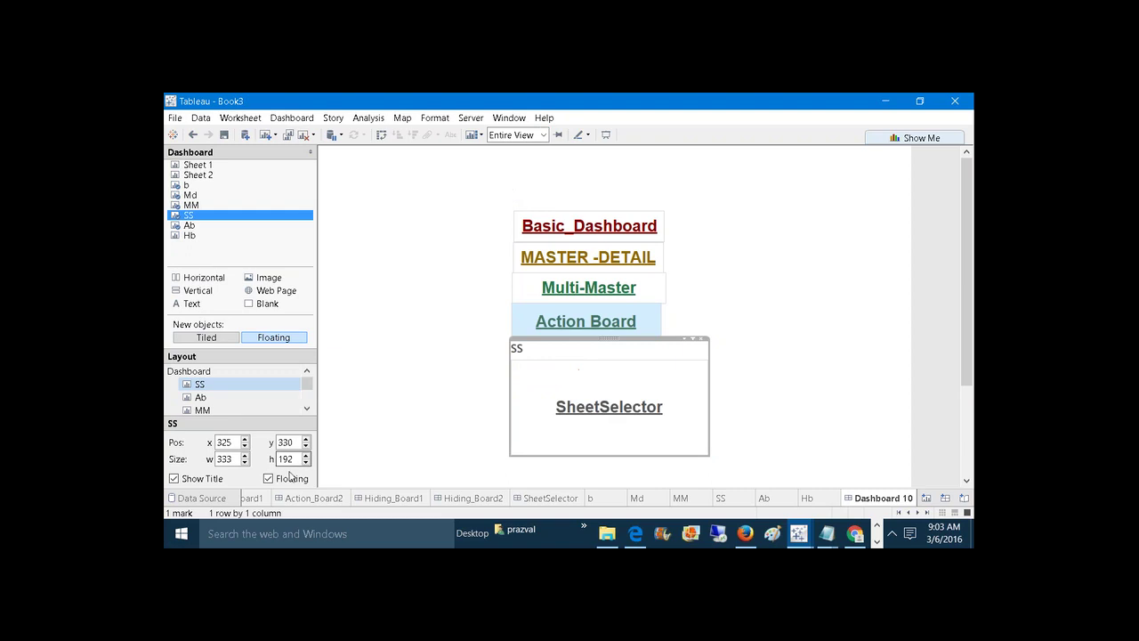
Hide the SheetSelector label's title and shrink its frame to about 260 by 70.
left_click(175, 478)
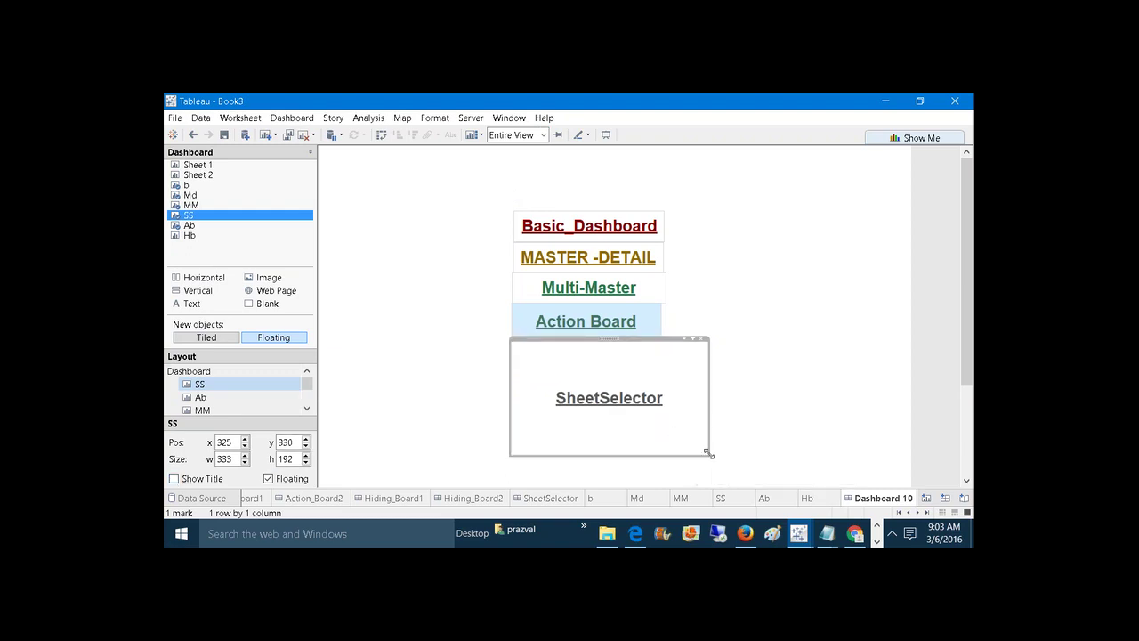
left_click_drag(708, 454, 666, 384)
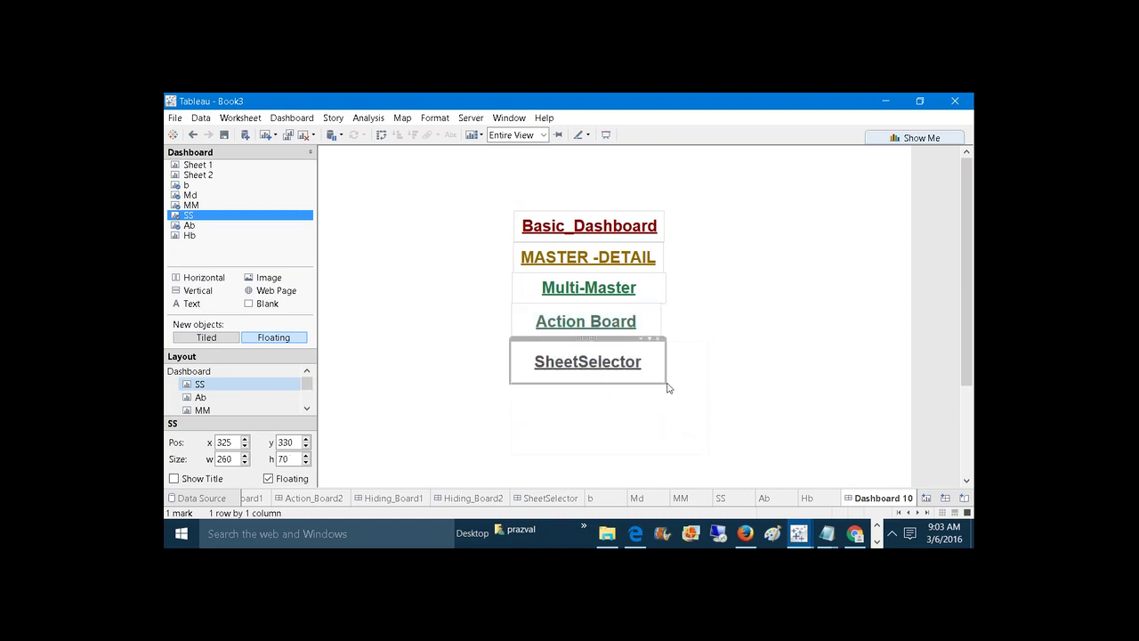
left_click(703, 370)
Set the Action Board label's height to 53.
left_click(657, 325)
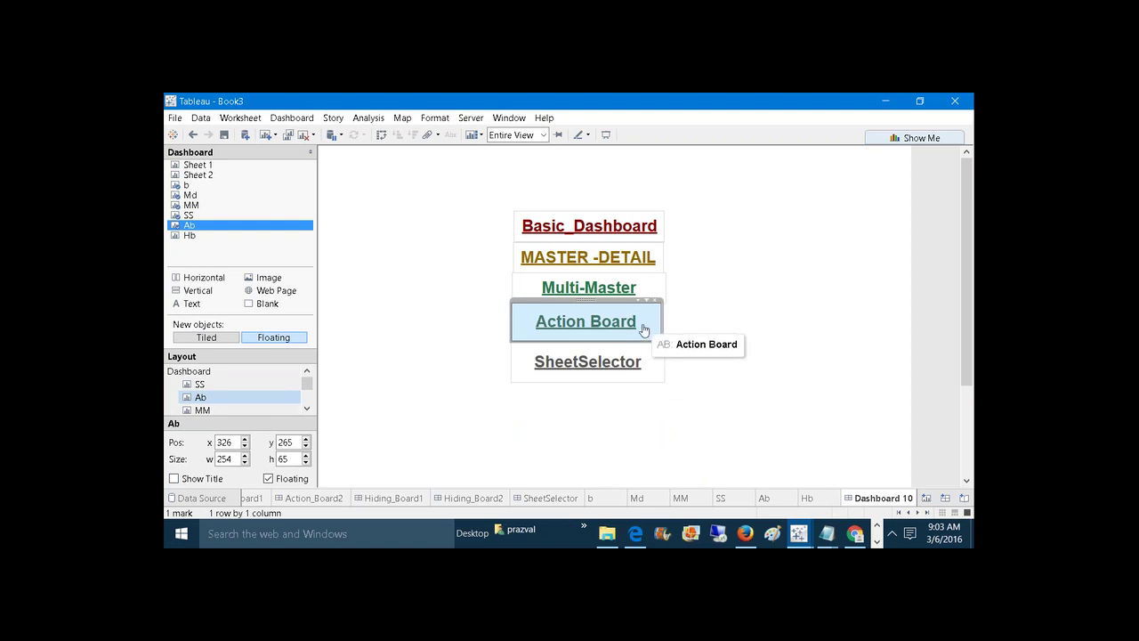
left_click(651, 323)
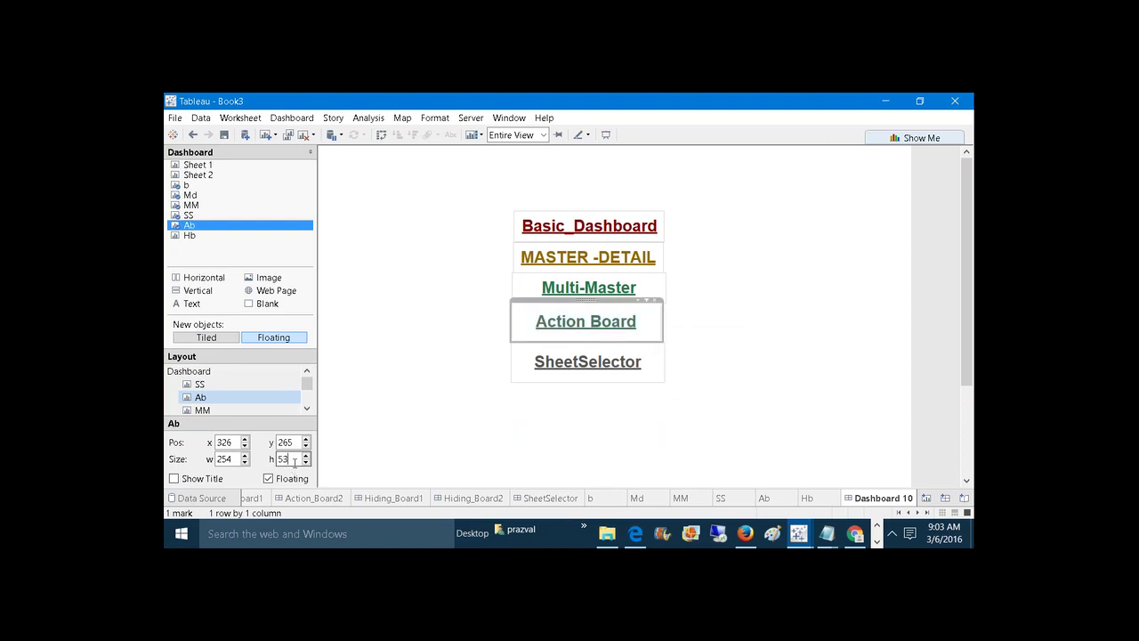
key("Return")
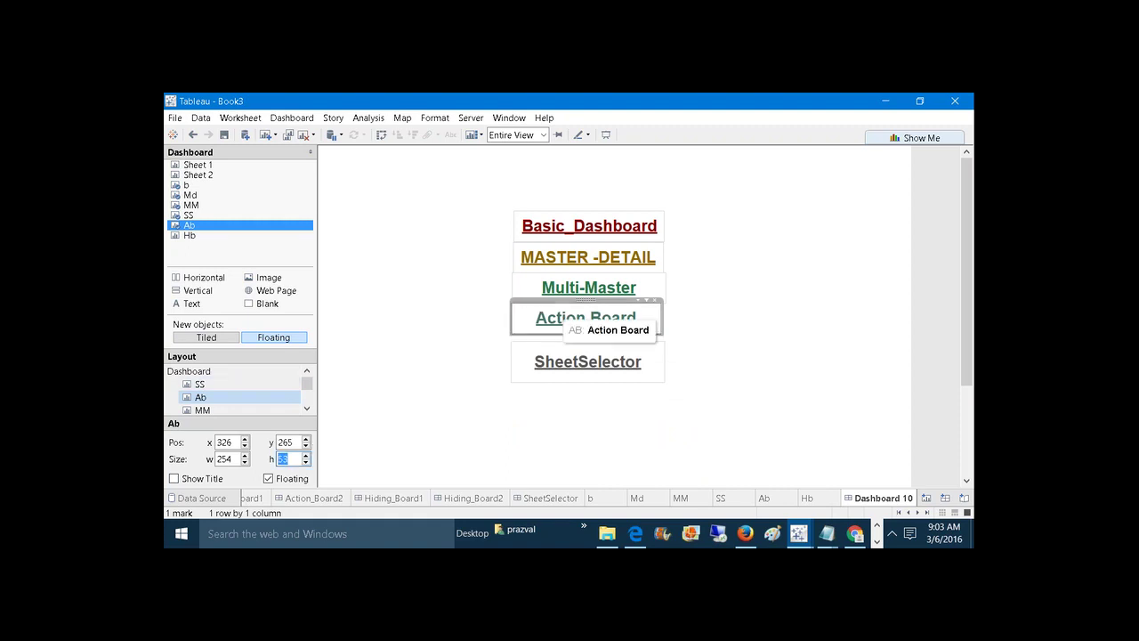
Set the Multi-Master label's width to 254.
left_click(646, 285)
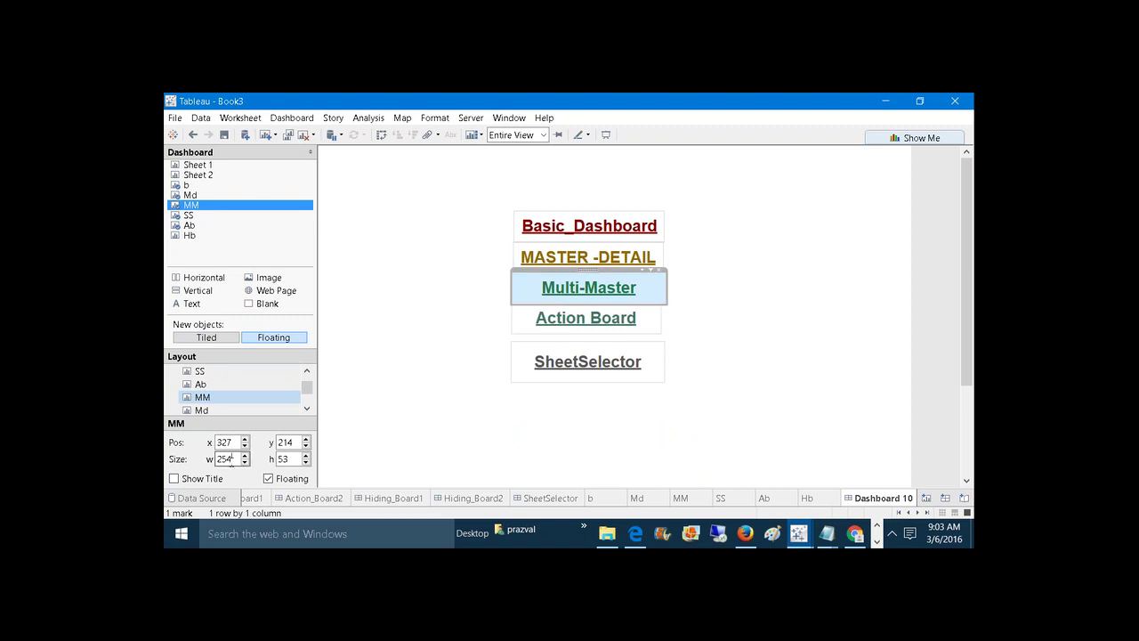
key("Return")
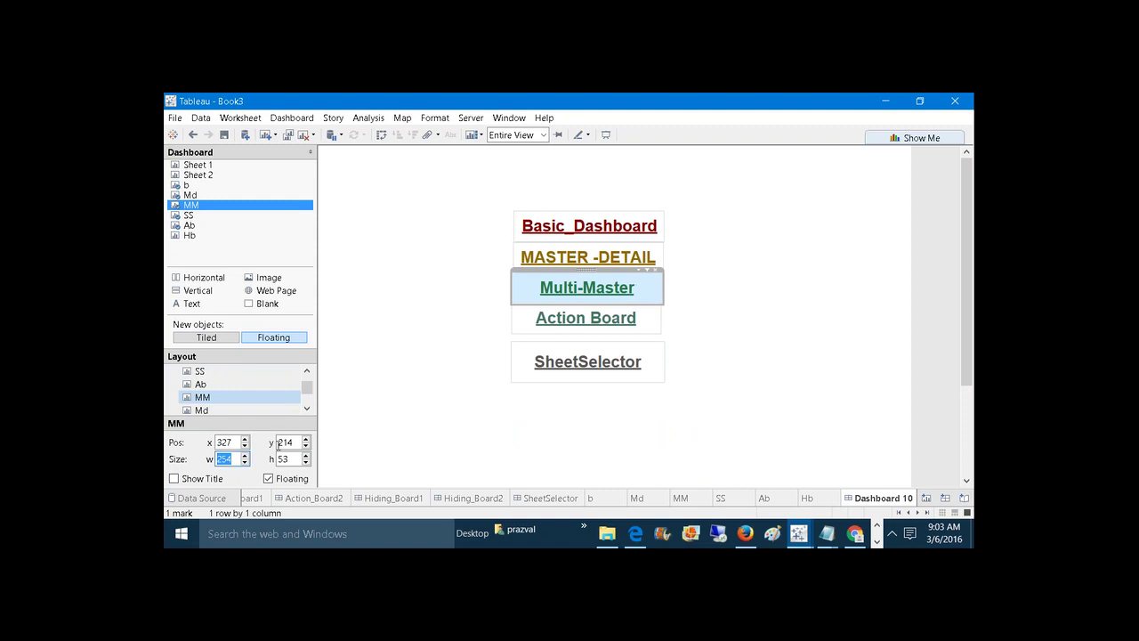
left_click(361, 450)
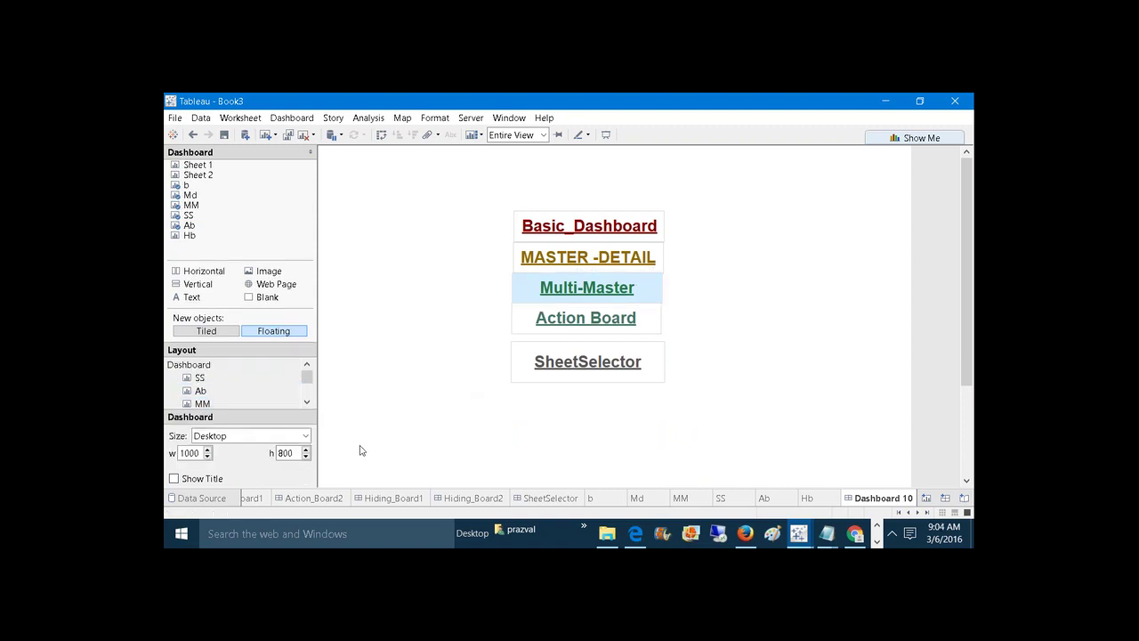
Compare the upper labels' positions and set the MASTER -DETAIL label's x position to 330 to match Basic_Dashboard.
left_click(654, 232)
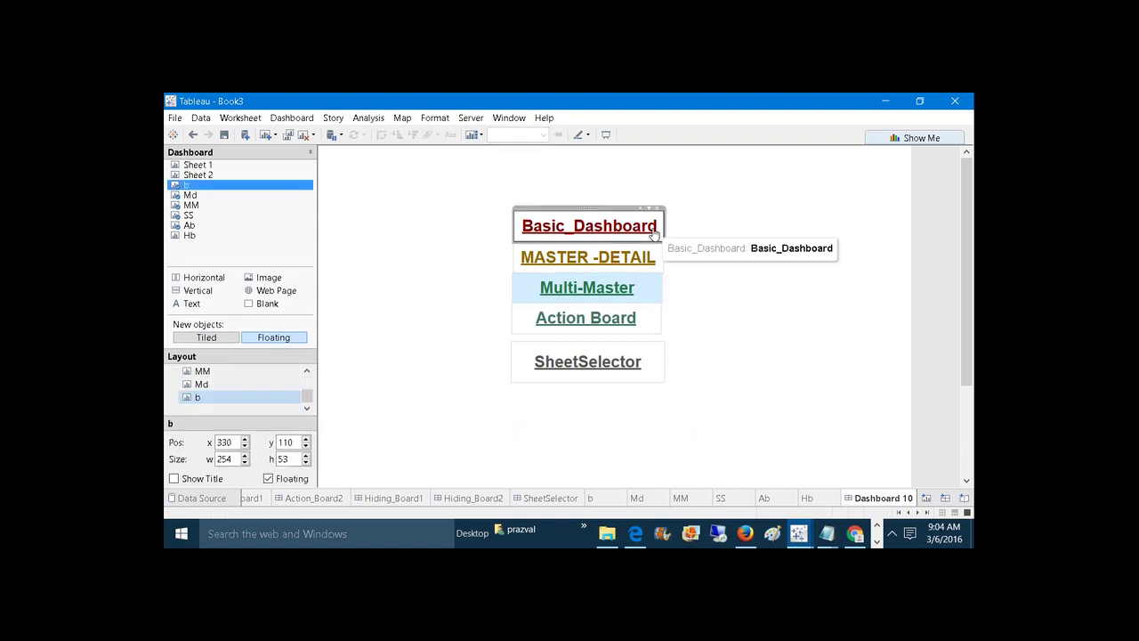
left_click(655, 260)
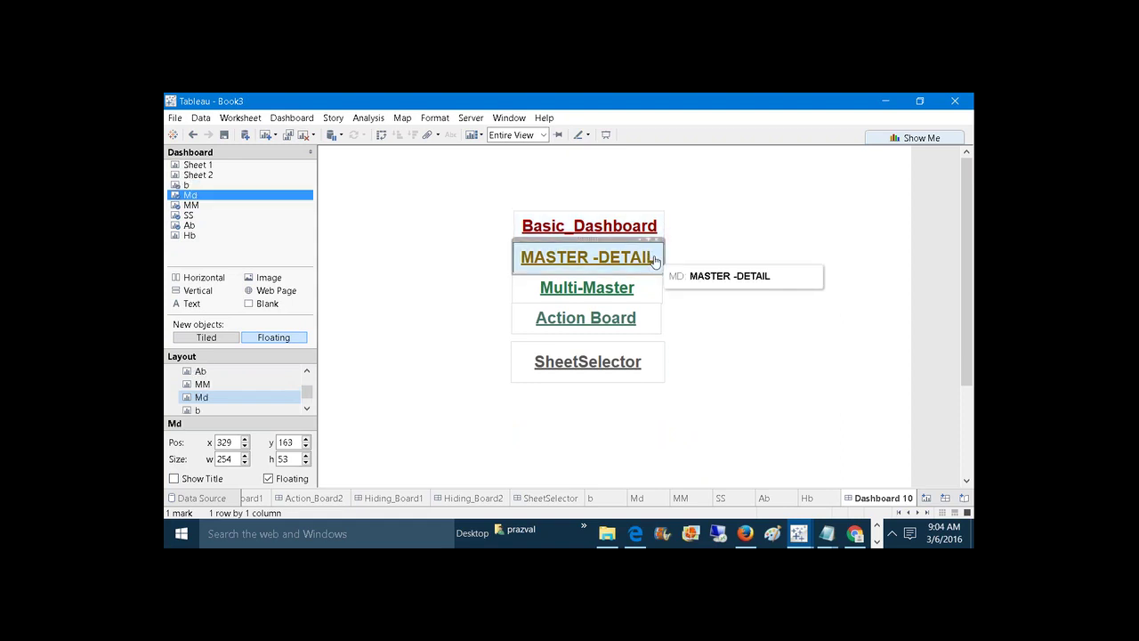
left_click(651, 287)
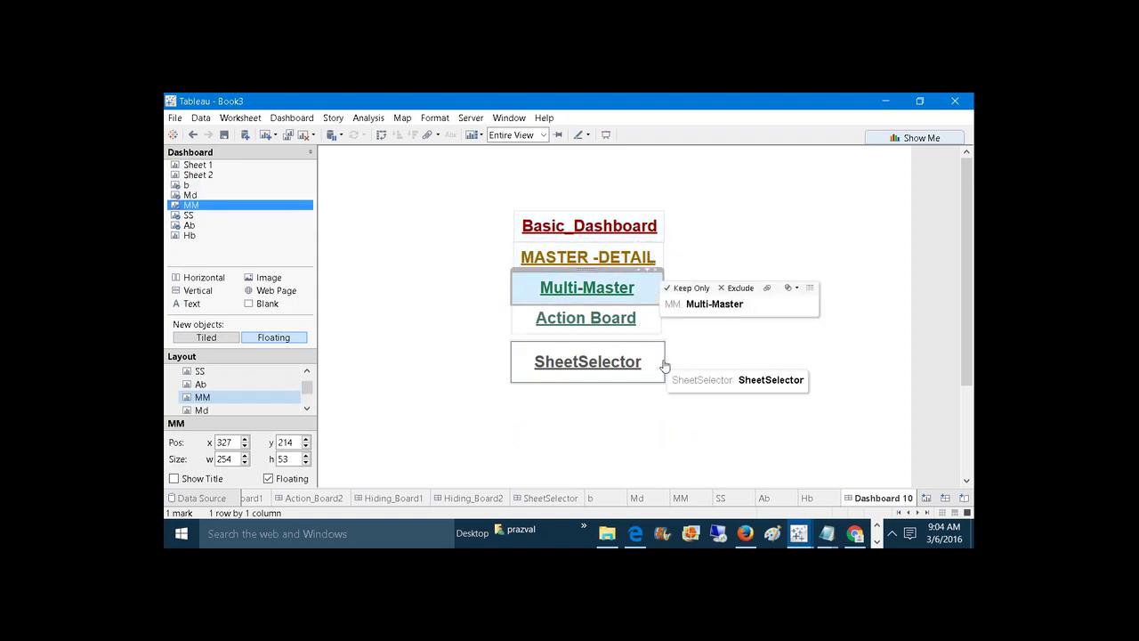
left_click(694, 347)
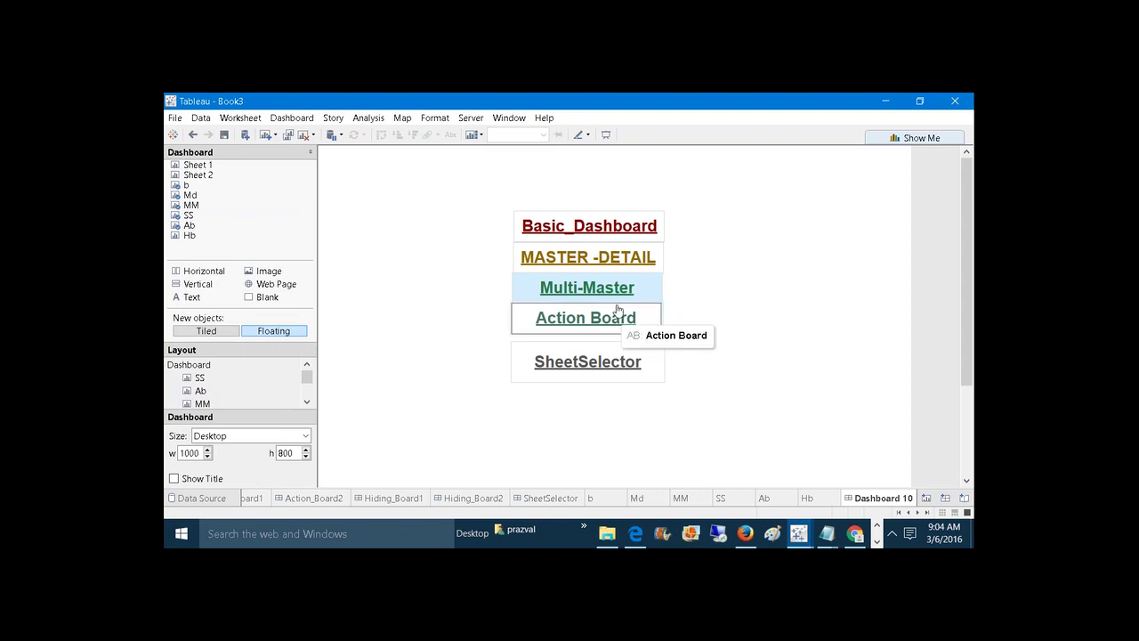
left_click(616, 232)
left_click(616, 231)
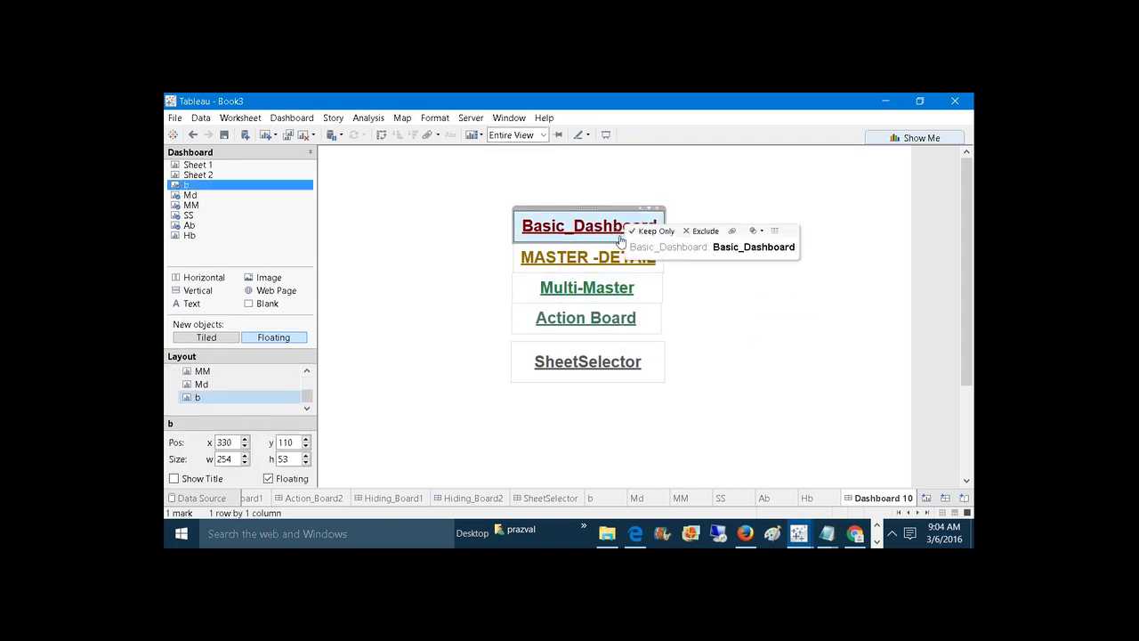
left_click(609, 265)
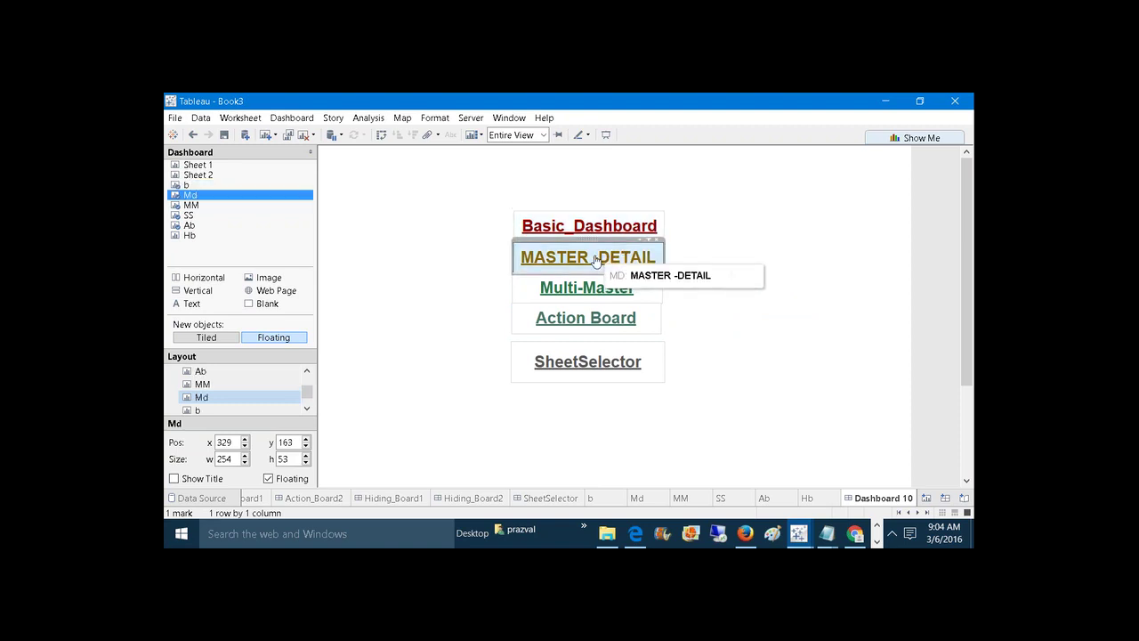
left_click(609, 264)
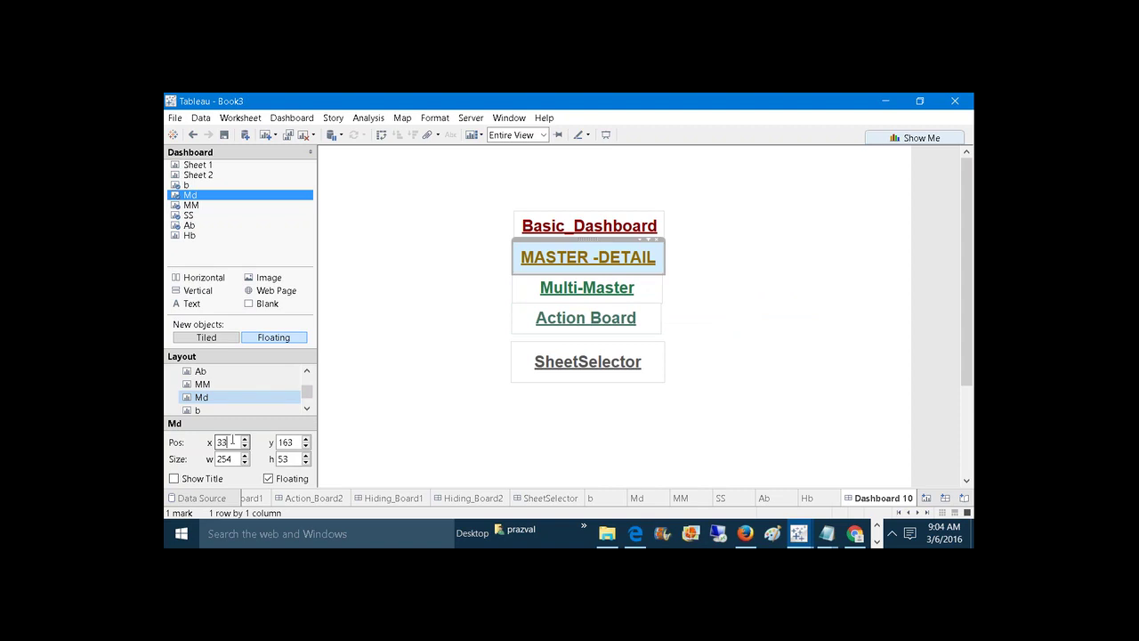
key("Return")
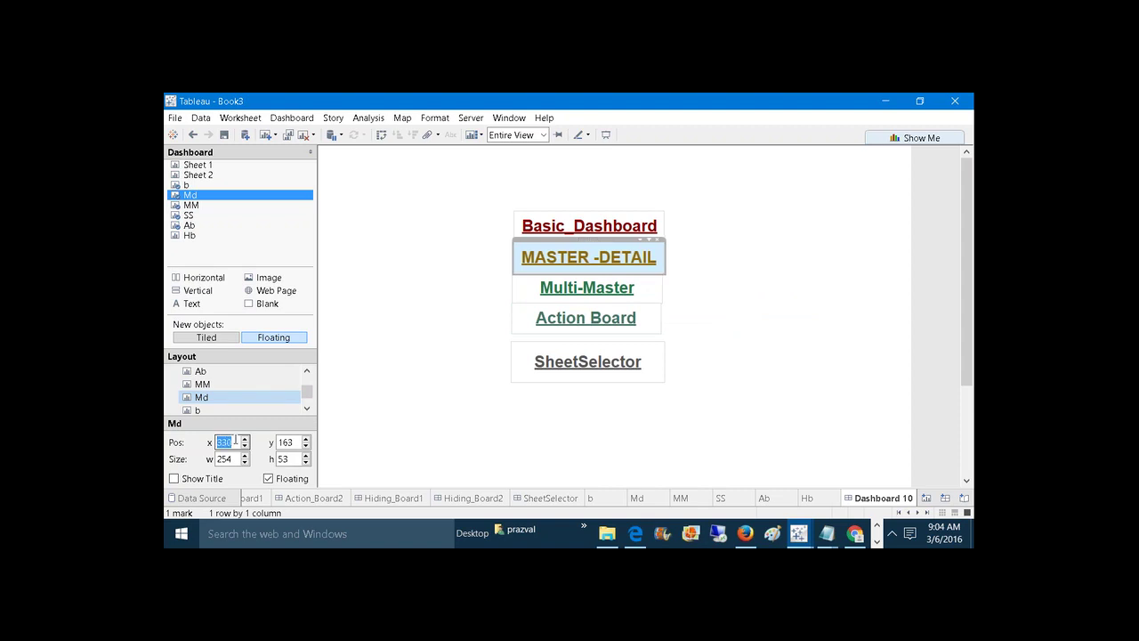
Try a y position of 110 for the MASTER -DETAIL label and undo that move.
left_click(296, 442)
type("110")
key("Return")
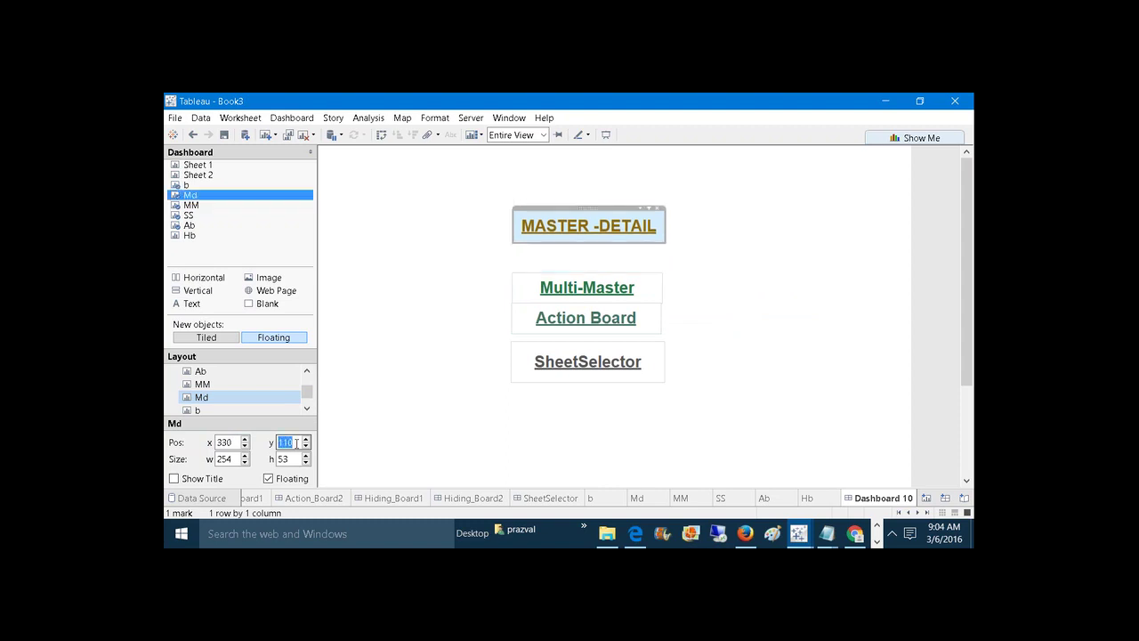
left_click(695, 339)
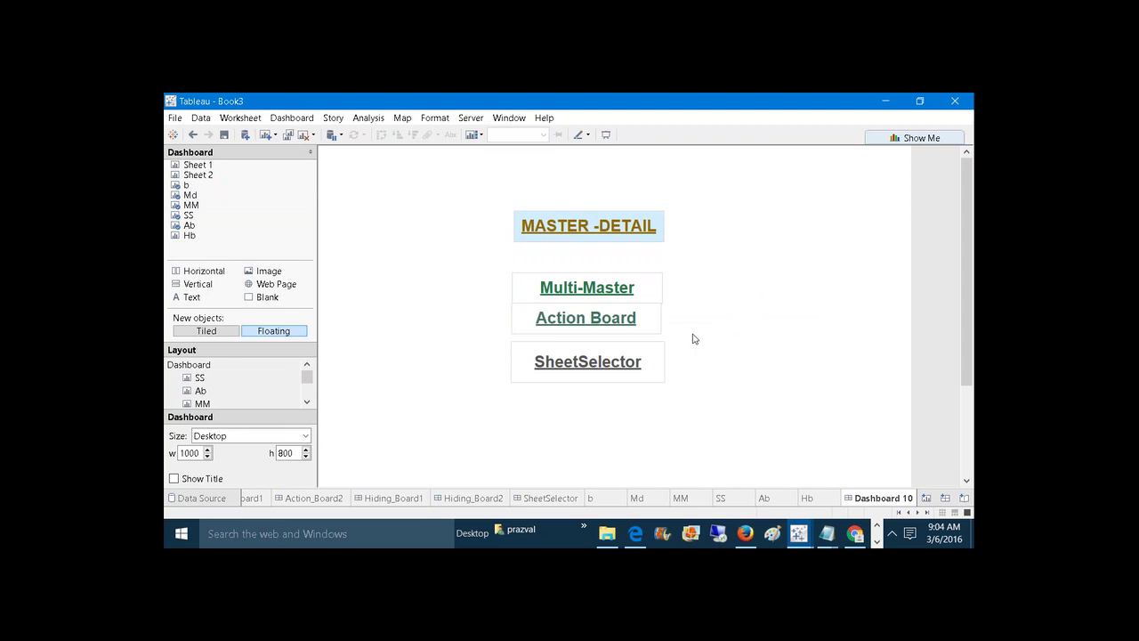
key("ctrl+z")
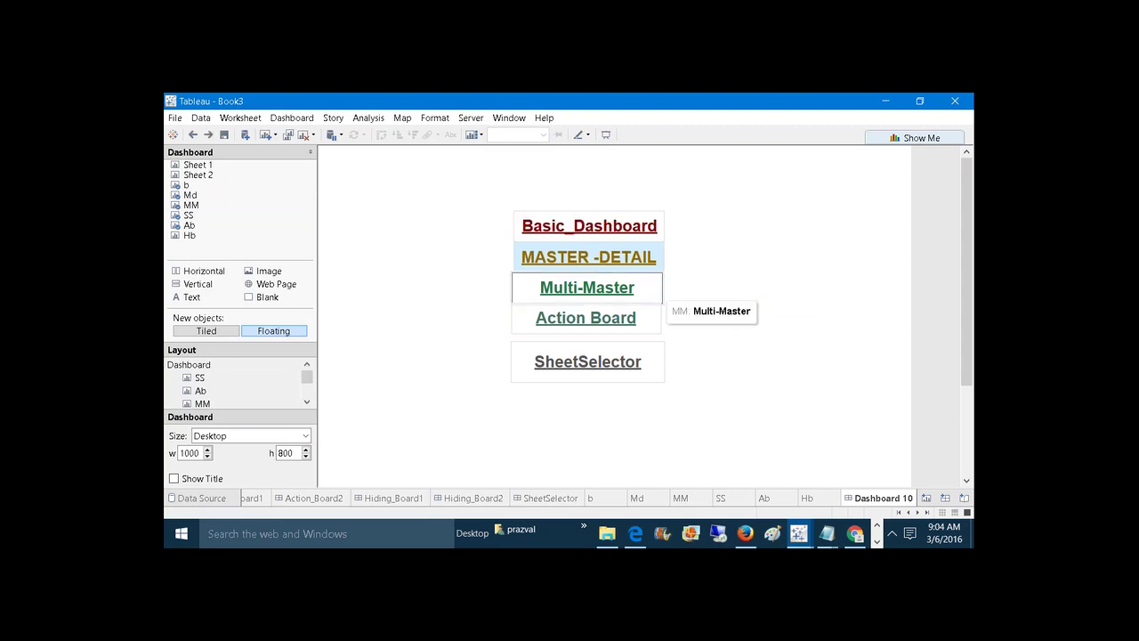
Widen the Multi-Master label slightly and the Action Board label to about 260, aligning their right edges with the labels above.
left_click(656, 293)
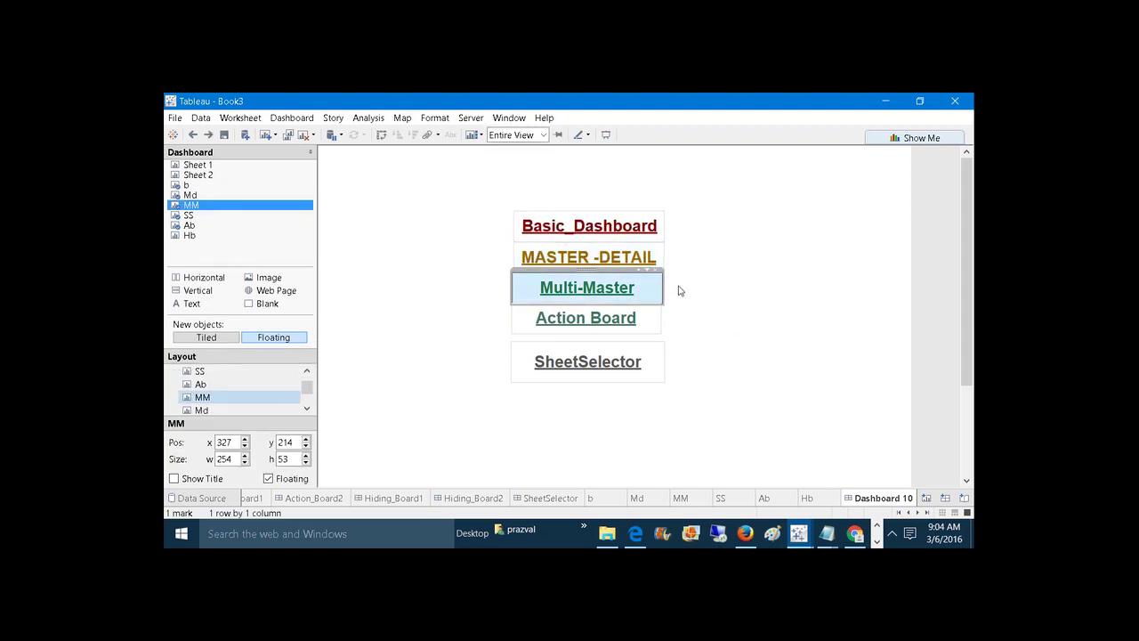
left_click(678, 290)
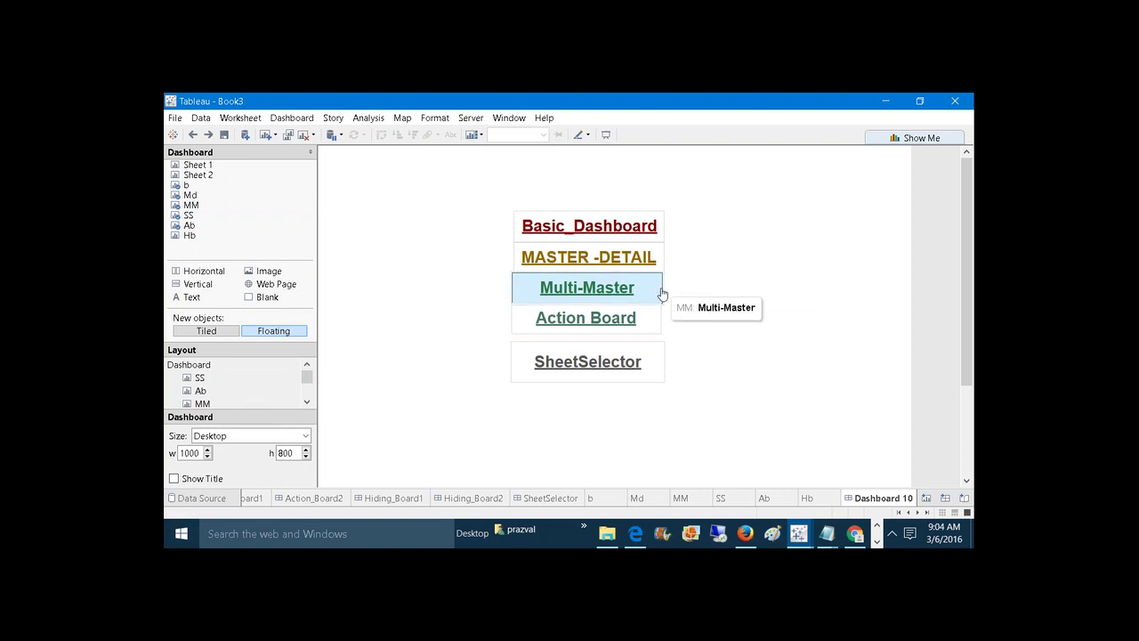
left_click(661, 297)
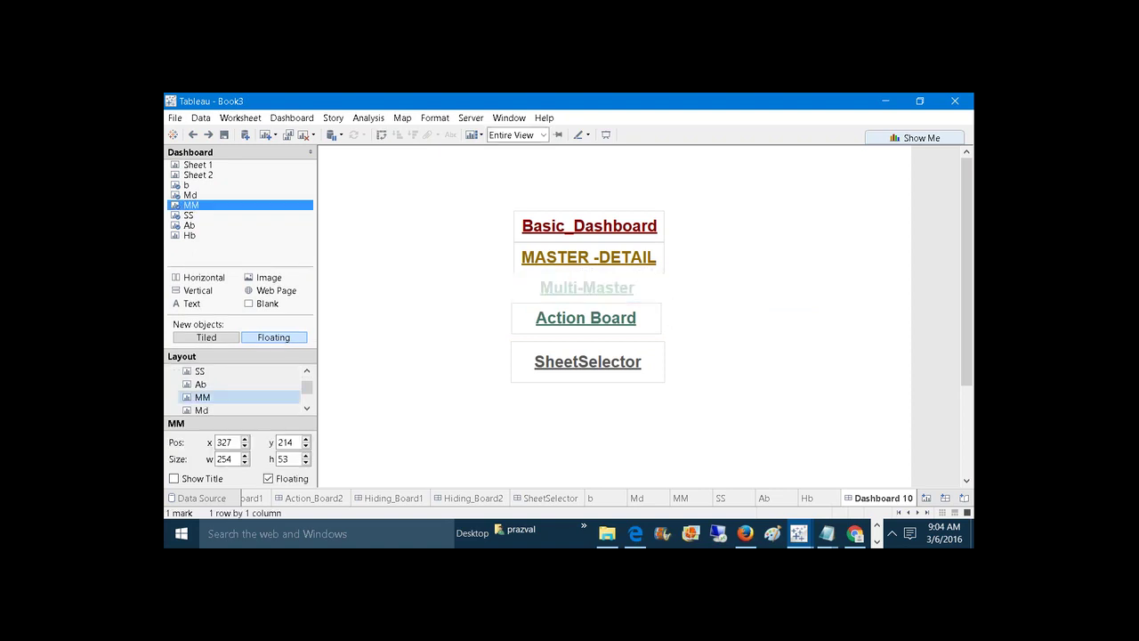
left_click(724, 310)
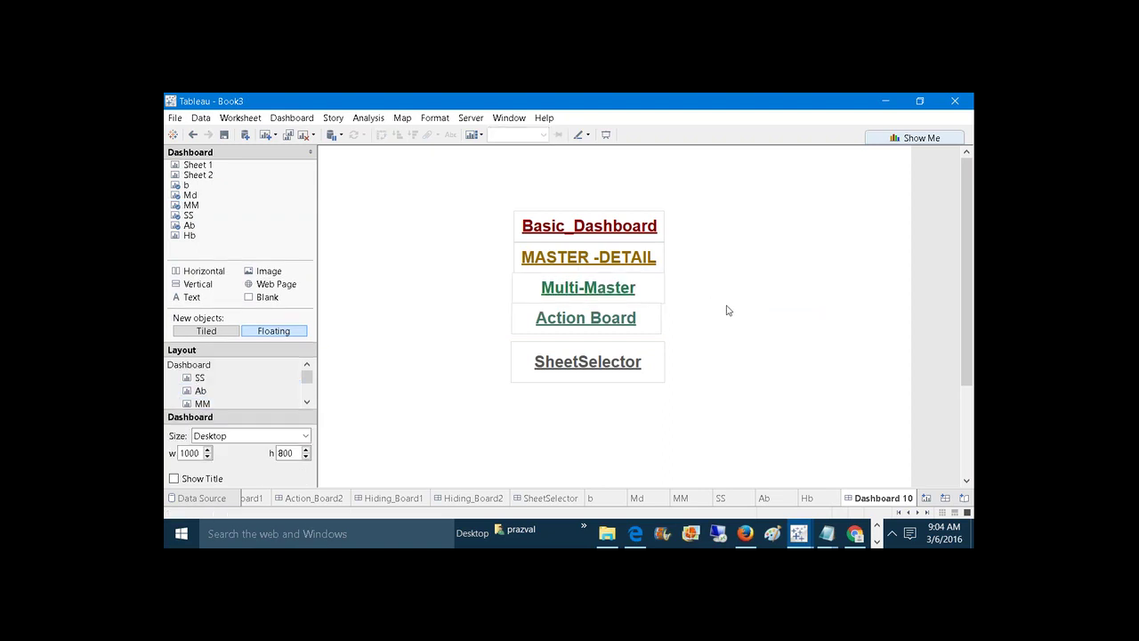
left_click(662, 329)
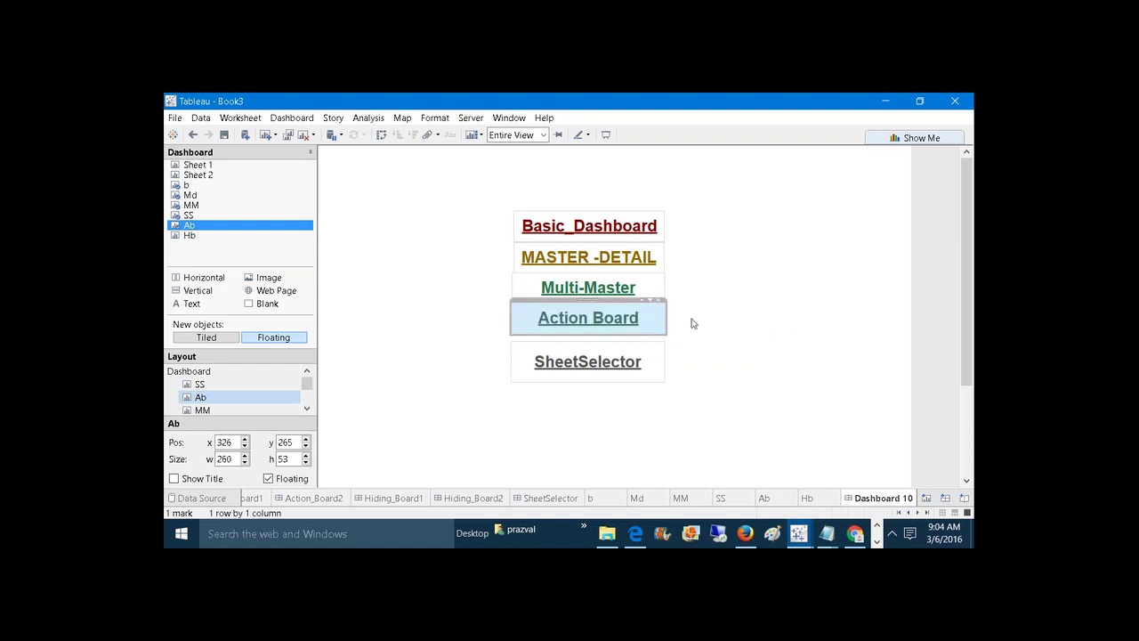
left_click(731, 334)
Set the SheetSelector label's size to 254 wide by 53 high.
left_click(662, 363)
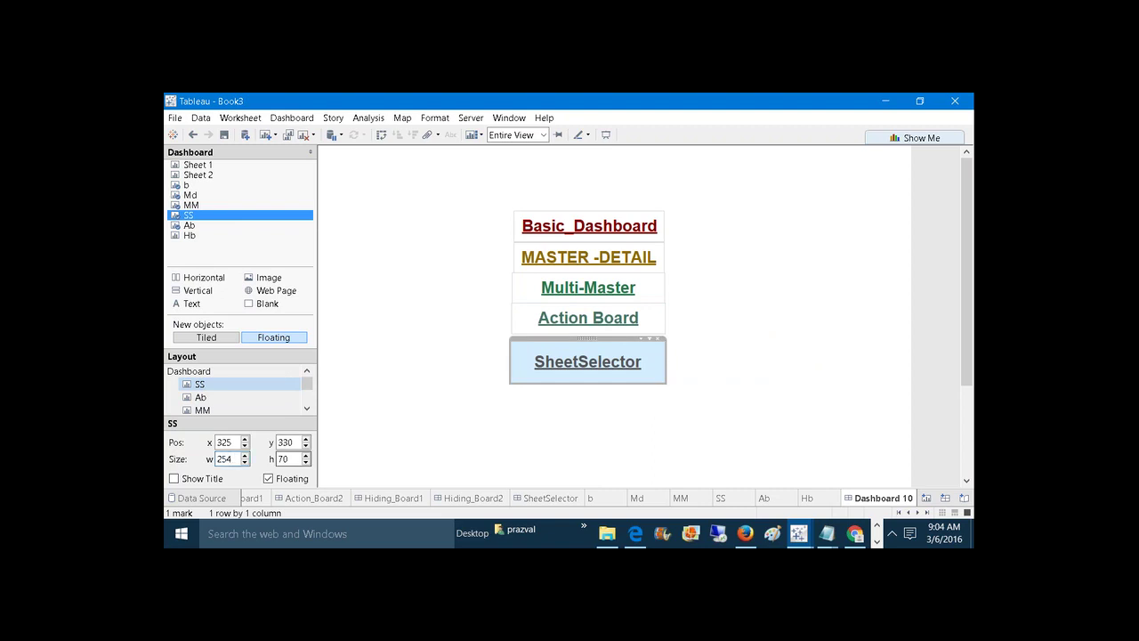
left_click(293, 459)
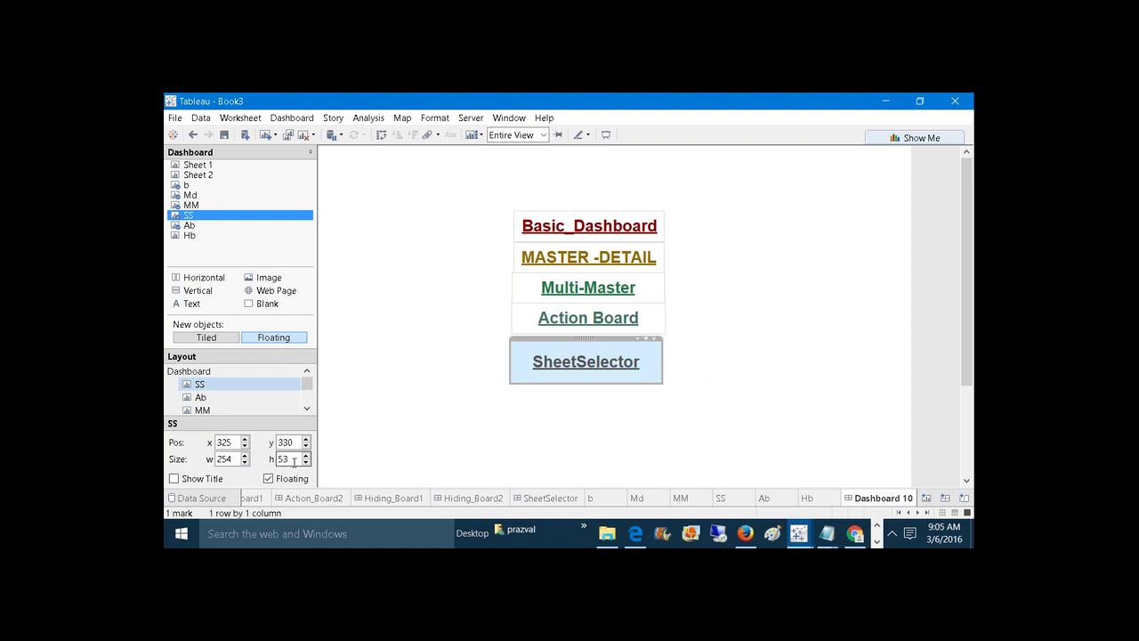
type("53")
key("Return")
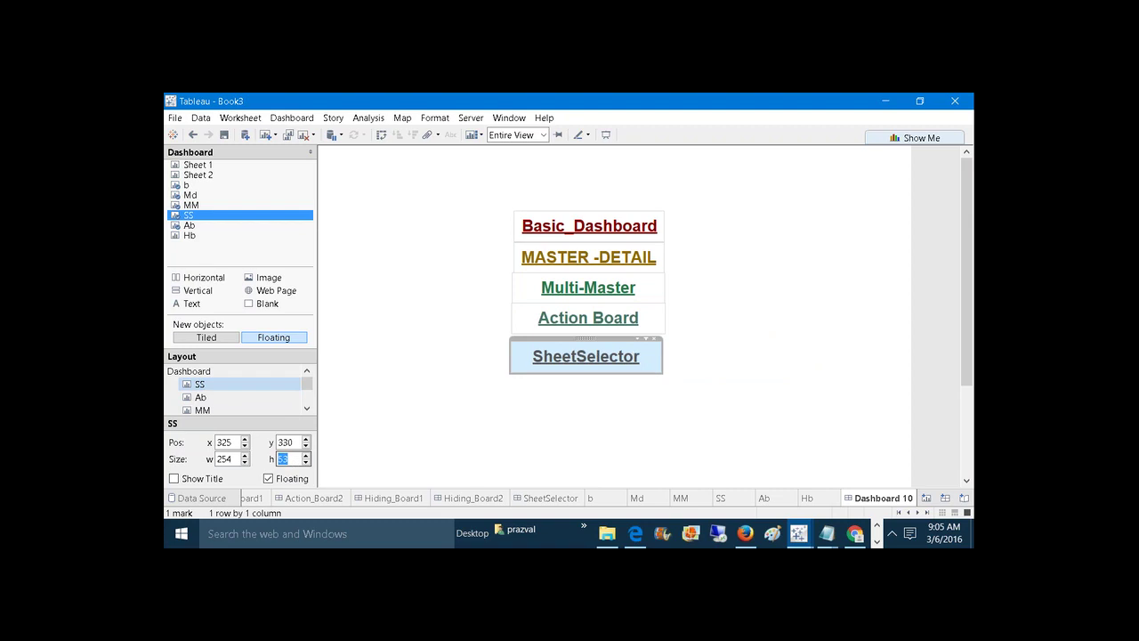
left_click(725, 401)
Move the SheetSelector label up so it sits directly beneath the Action Board label.
left_click(643, 358)
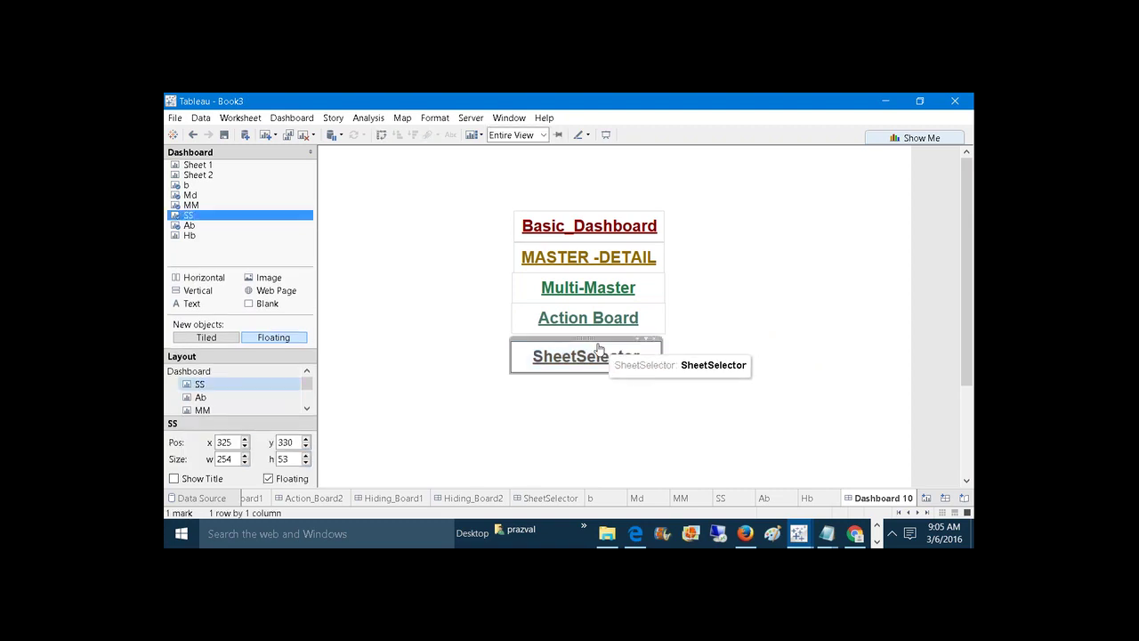
left_click_drag(590, 339, 590, 339)
left_click(703, 380)
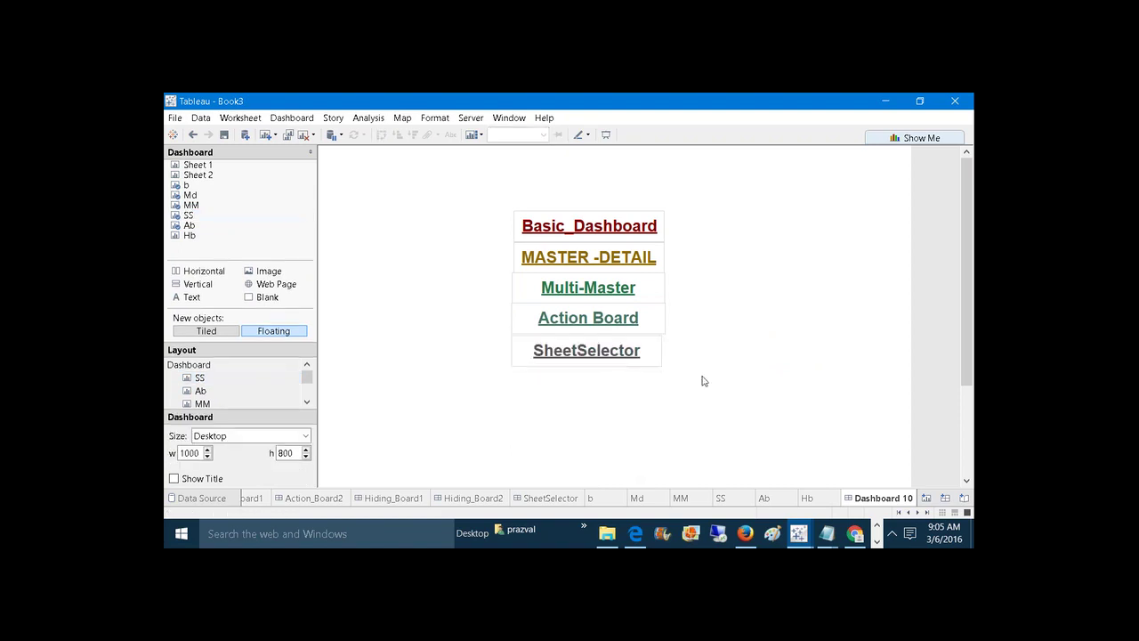
Widen the SheetSelector label slightly so its right edge lines up with the labels above.
left_click(653, 353)
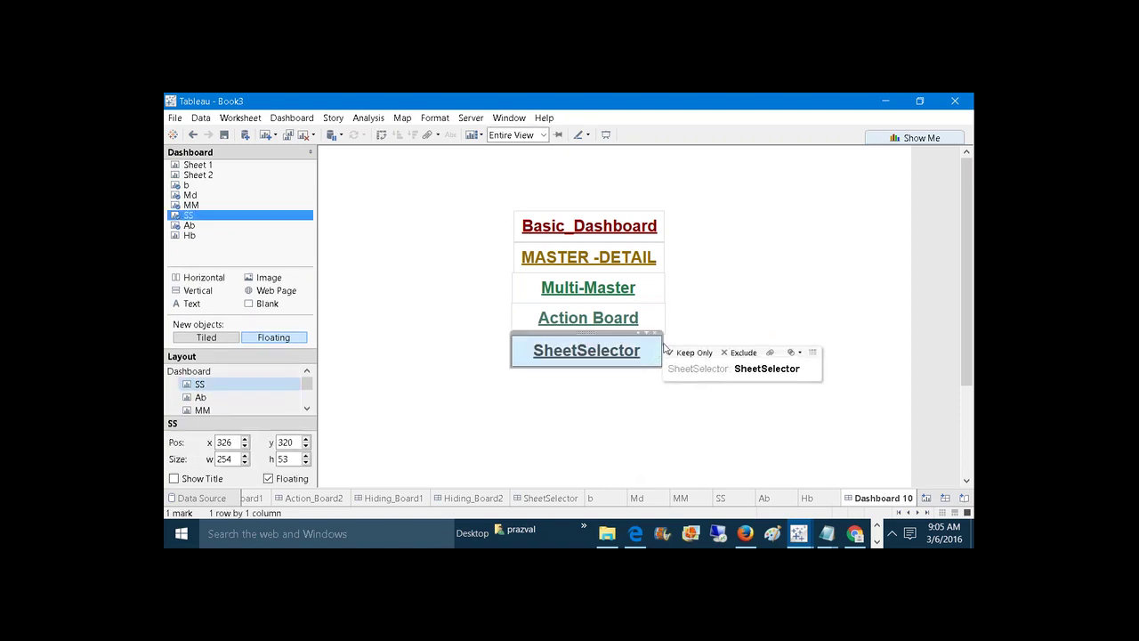
left_click_drag(663, 341, 667, 346)
left_click(703, 348)
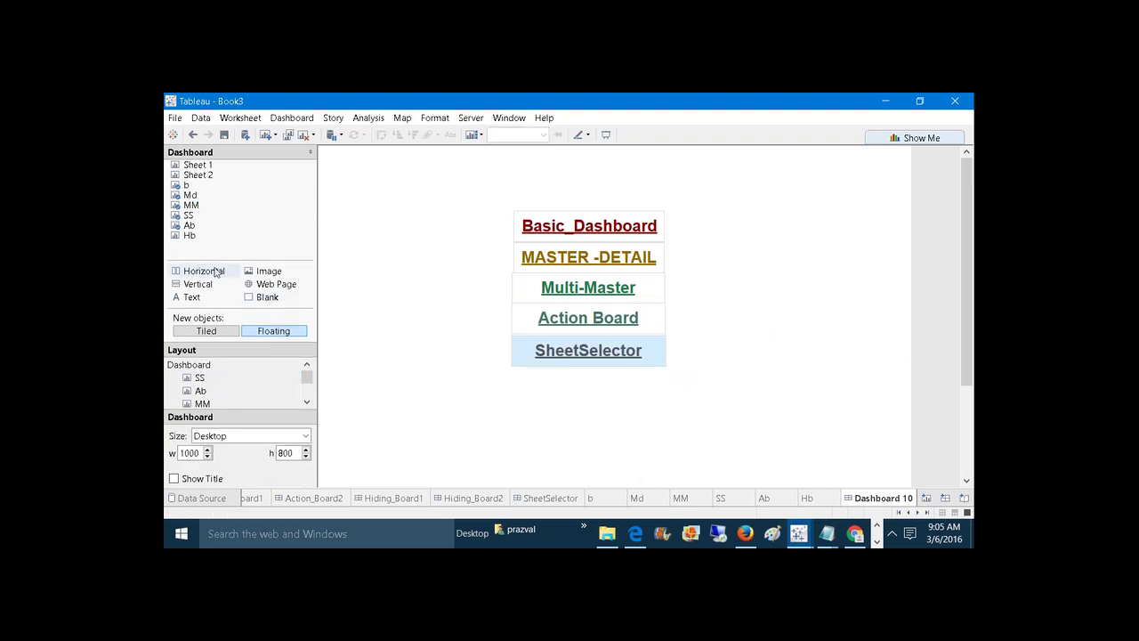
Place the Hb sheet directly beneath the SheetSelector label, fit it to Entire View and hide its title.
left_click_drag(237, 236, 511, 365)
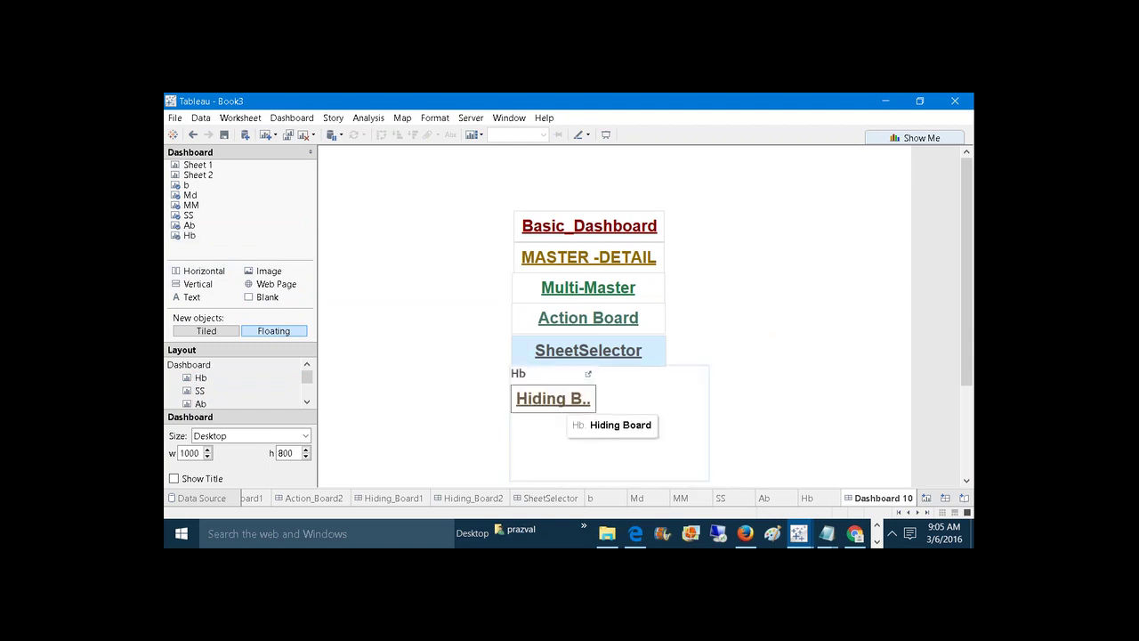
left_click(599, 432)
left_click(542, 135)
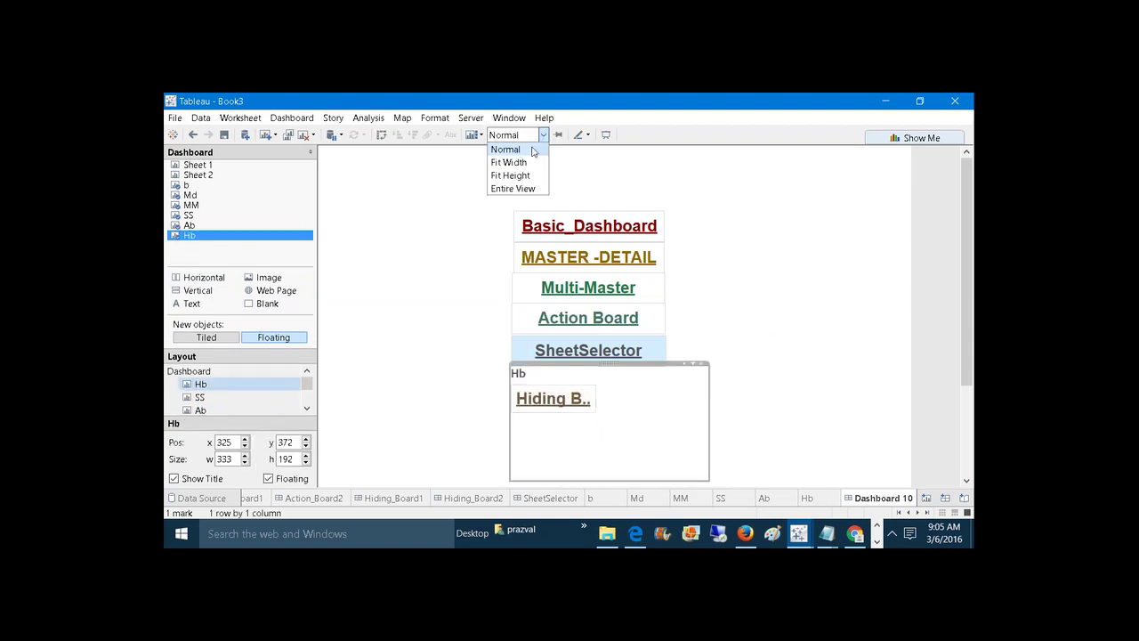
left_click(514, 191)
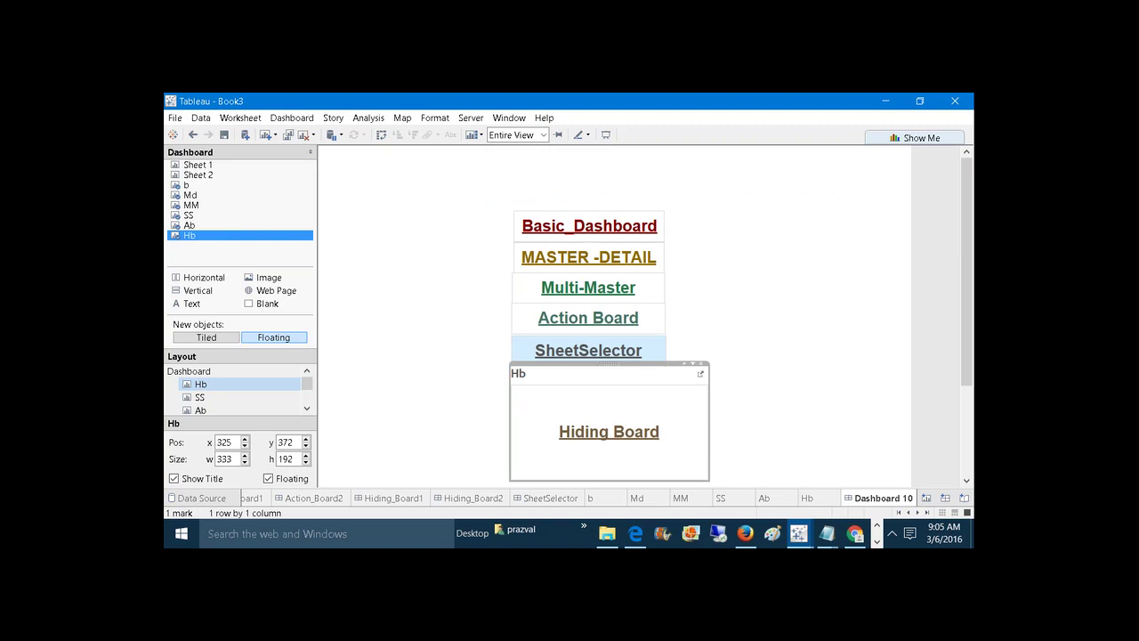
left_click(183, 479)
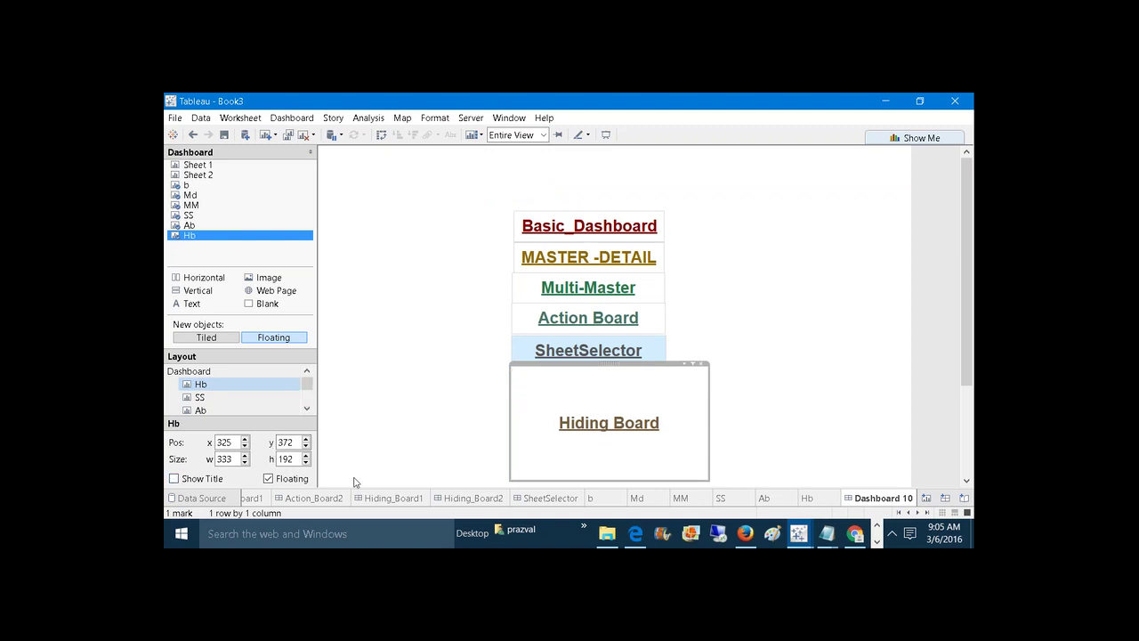
Shrink the Hiding Board label and set its size to 254 wide by 53 high.
left_click_drag(699, 476, 666, 400)
left_click(794, 378)
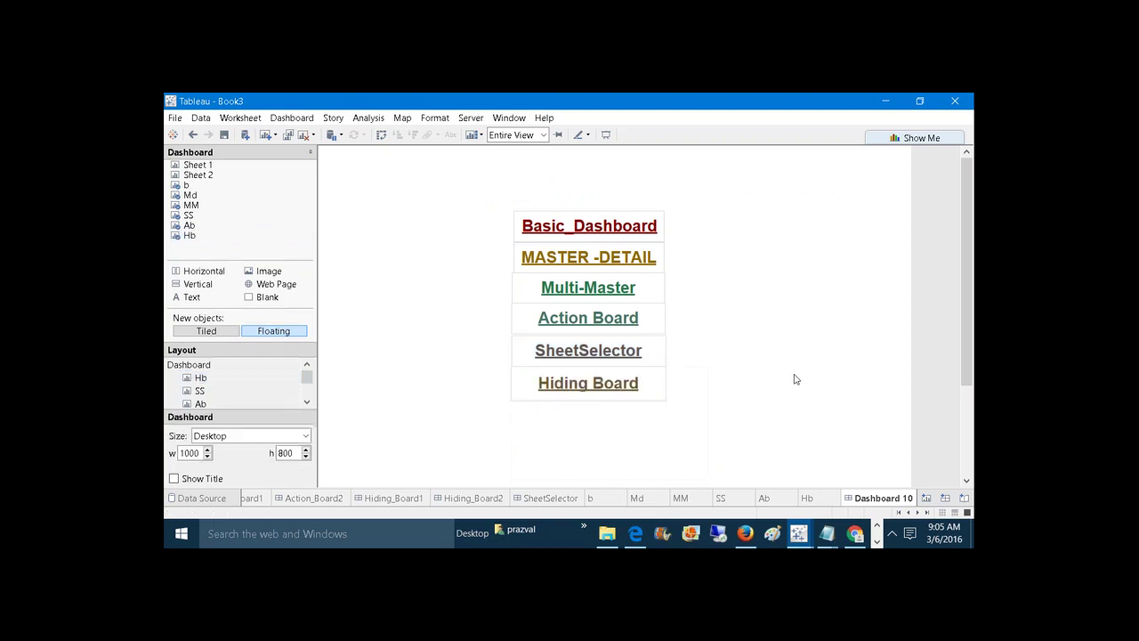
left_click(647, 392)
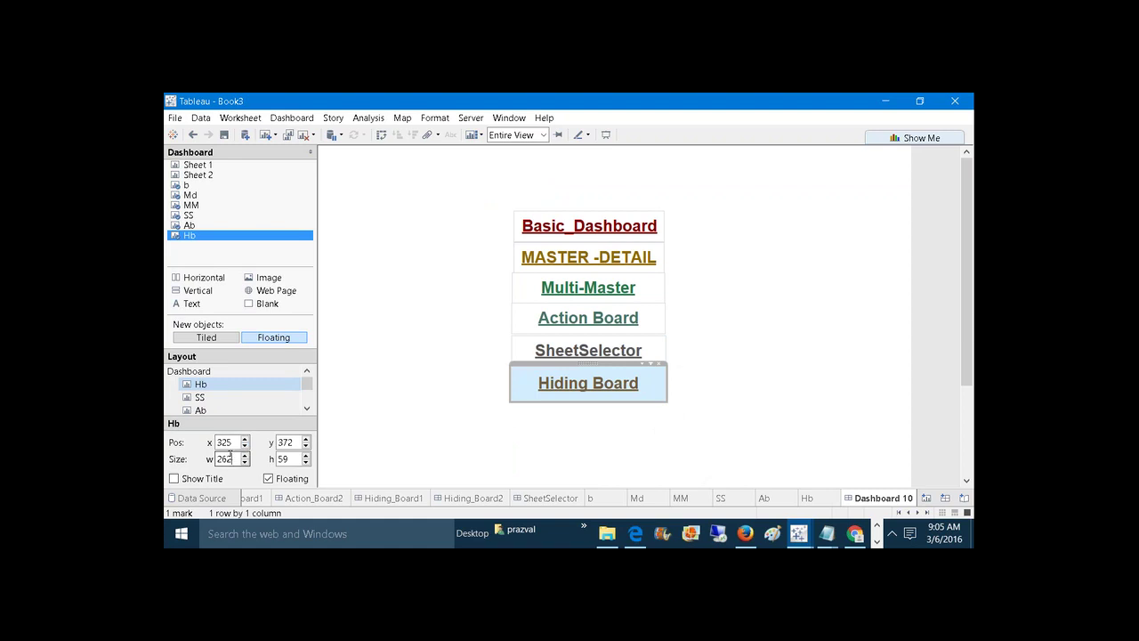
key("BackSpace")
key("BackSpace")
type("54")
left_click(289, 459)
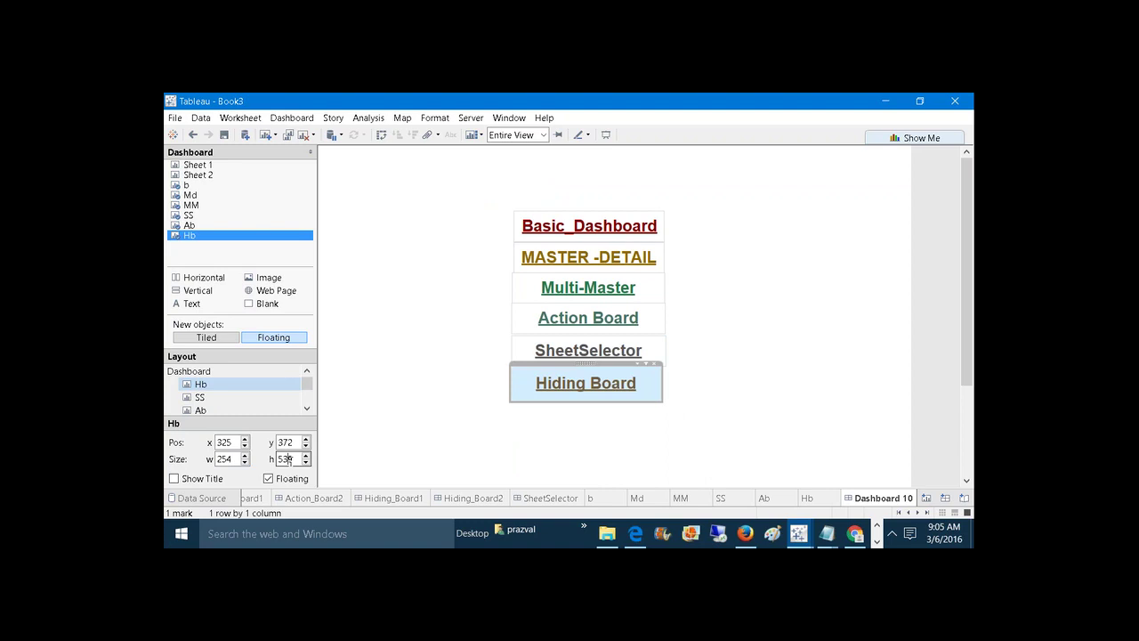
type("9")
key("Return")
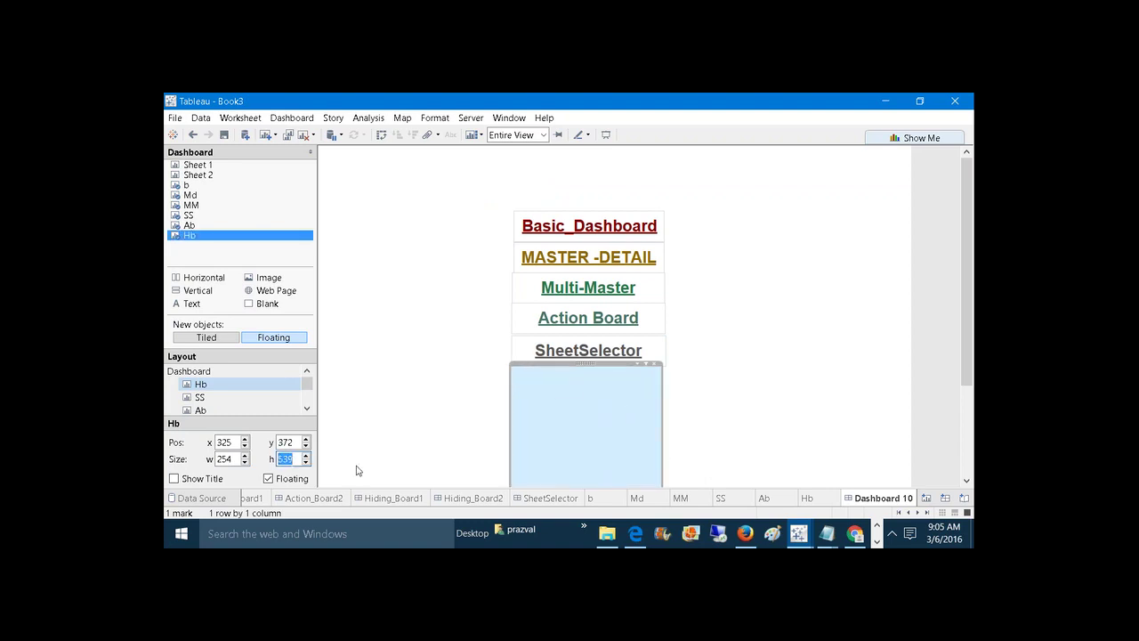
type("53")
key("Return")
Widen the Hiding Board label slightly to align its right edge with the SheetSelector label.
left_click(679, 447)
left_click(655, 395)
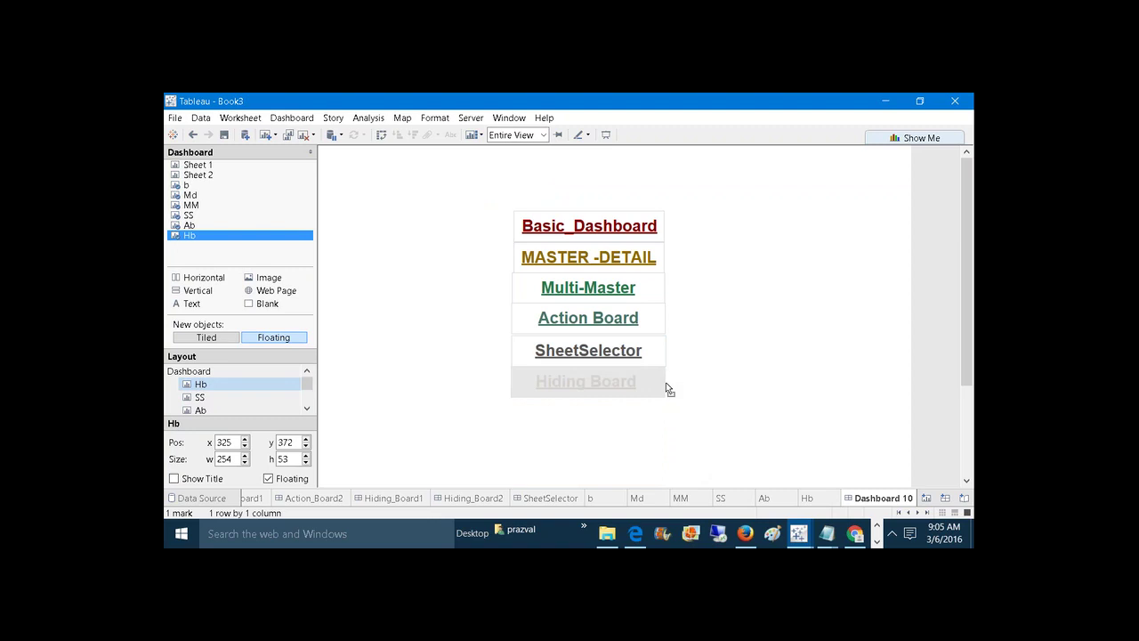
left_click(728, 377)
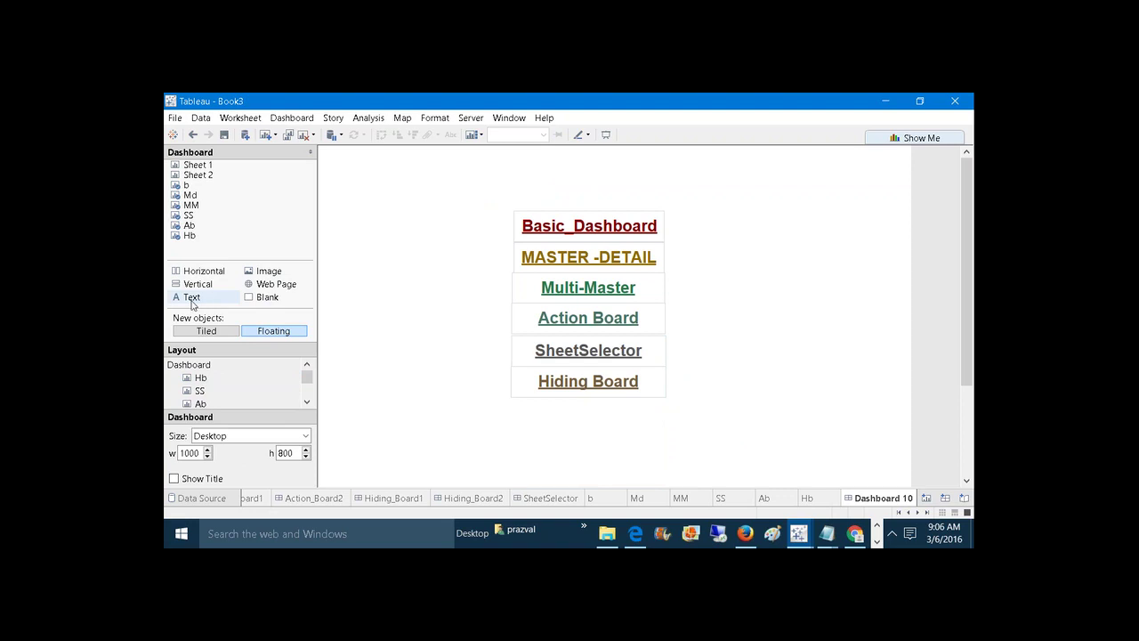
Add a floating text object above the labels reading "Click on Below Links to View the Content" in bold, underlined, size 16.
left_click_drag(190, 302, 367, 177)
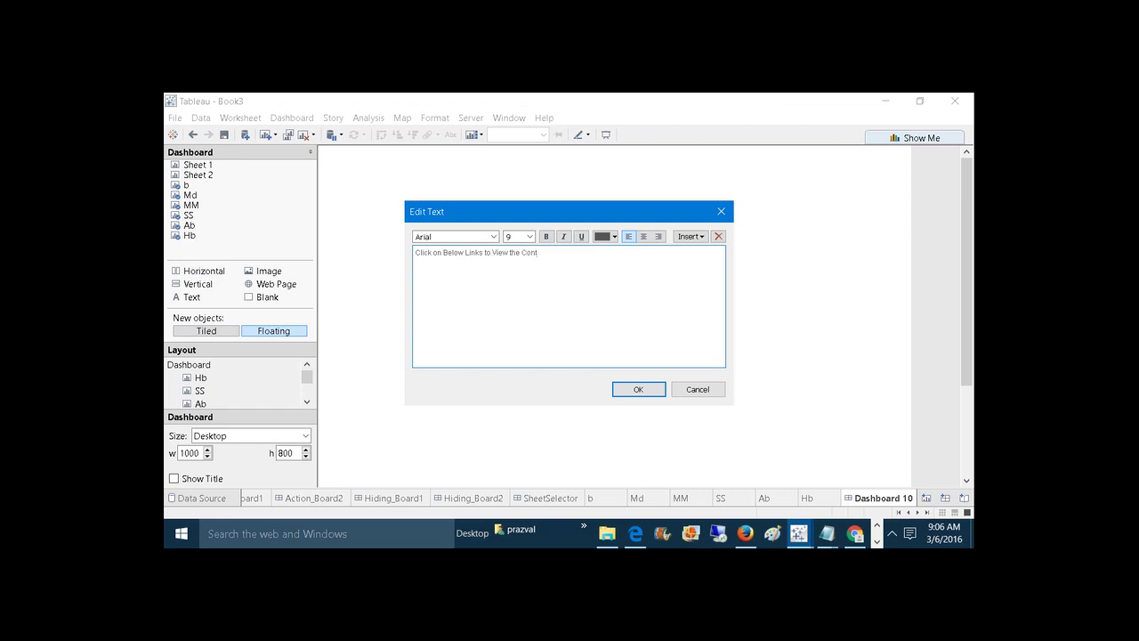
key("ctrl+a")
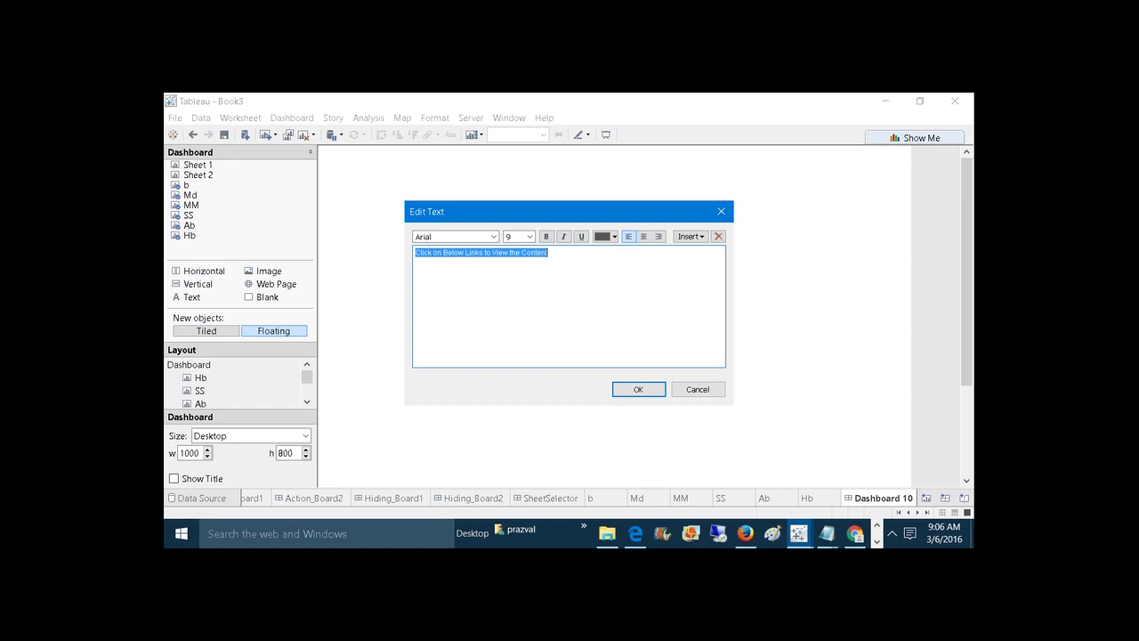
key("ctrl+b")
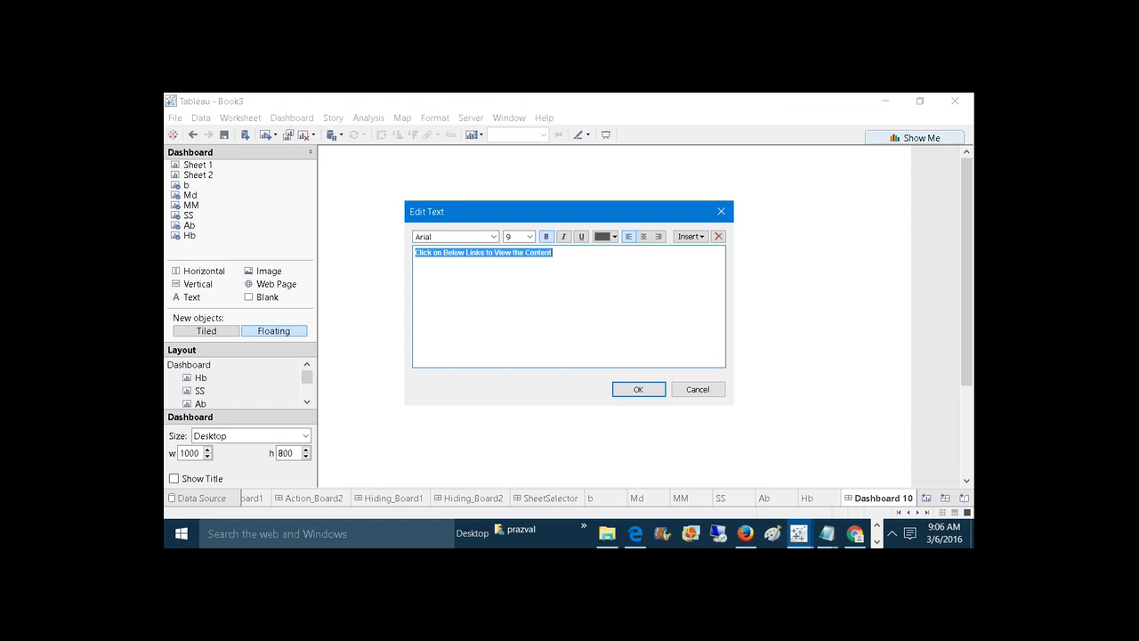
left_click(529, 236)
left_click(513, 312)
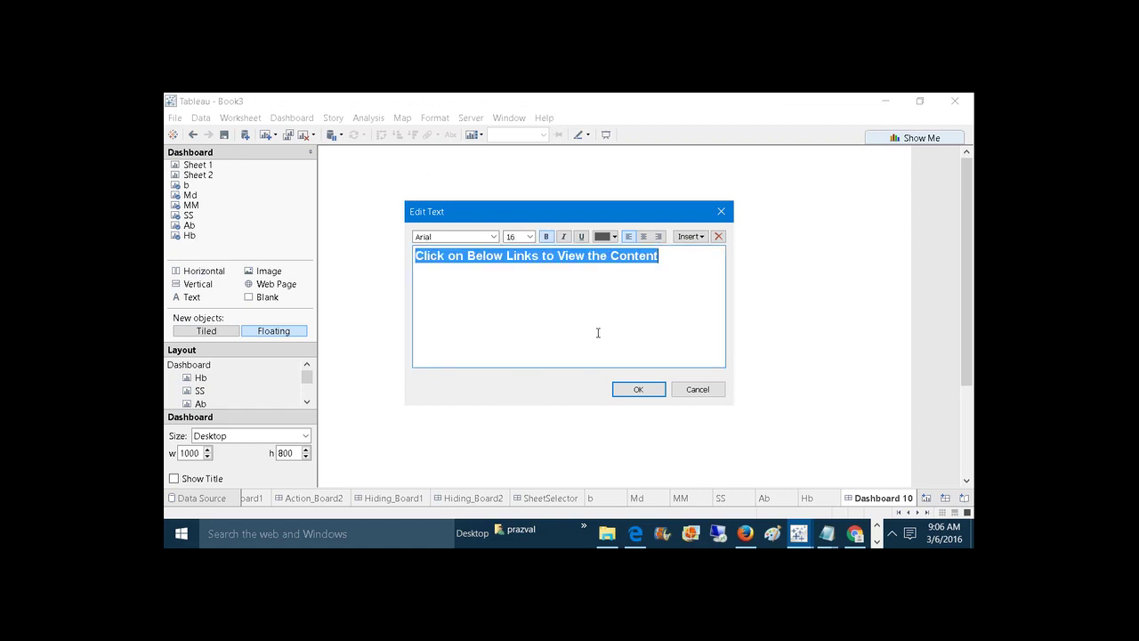
left_click(584, 238)
left_click(638, 388)
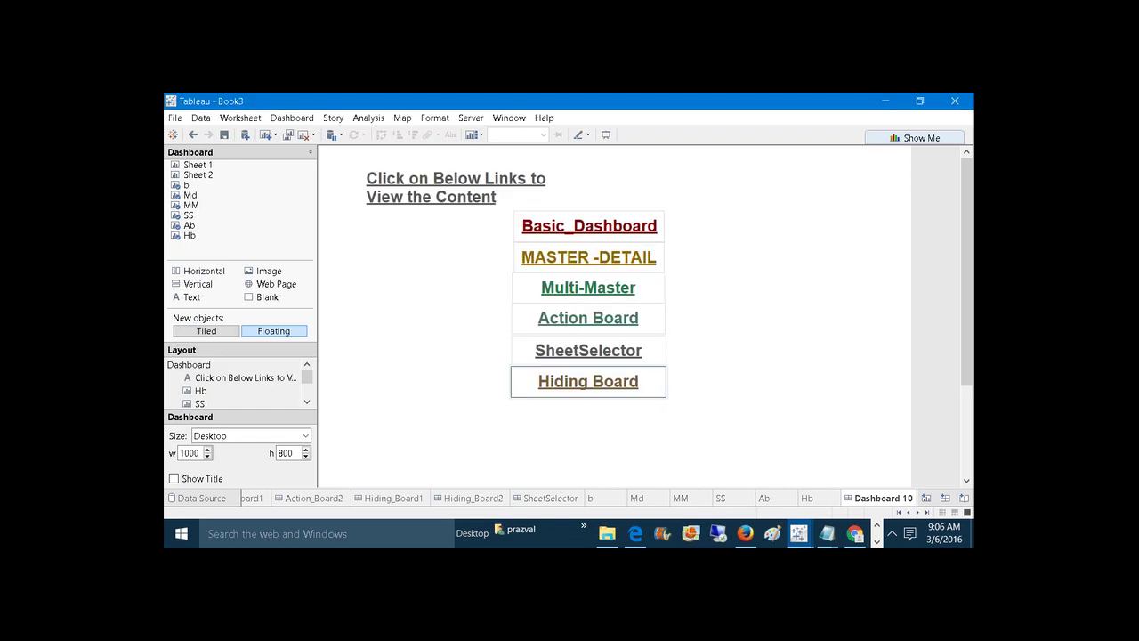
Widen the heading text to about 619 and move it to about x 175, y 44, above the labels.
left_click(561, 192)
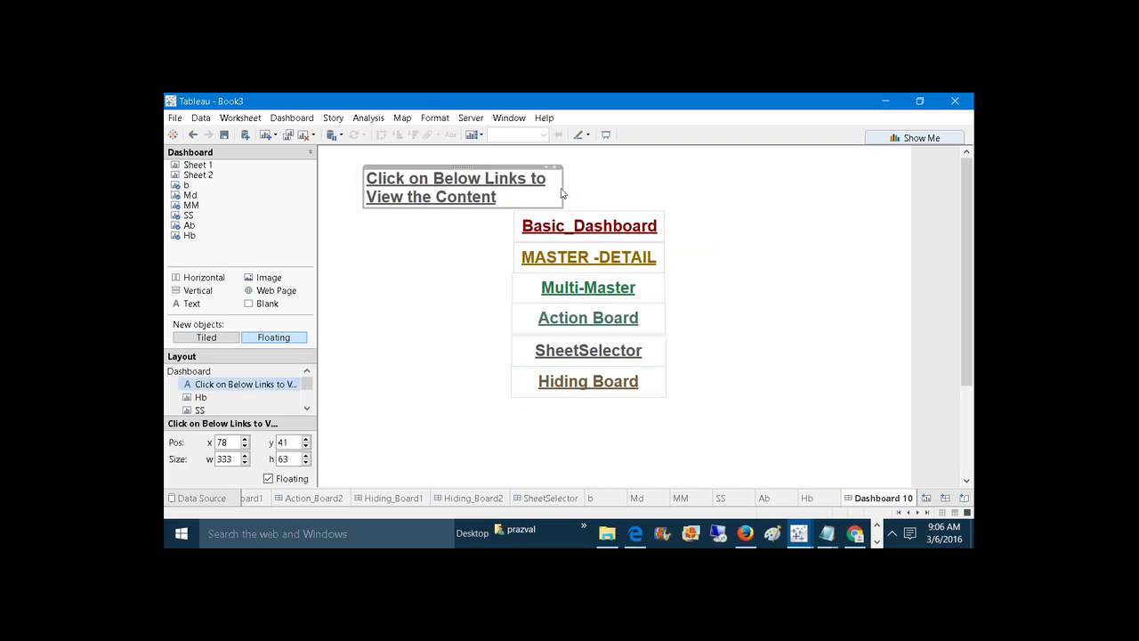
left_click_drag(561, 188, 731, 183)
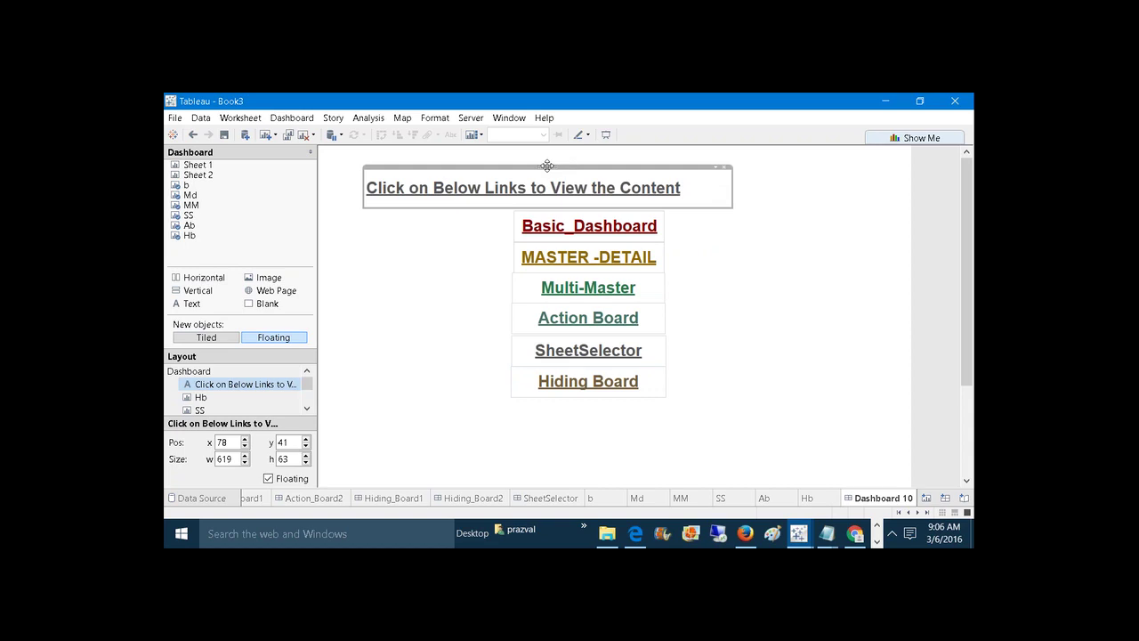
left_click_drag(548, 165, 612, 169)
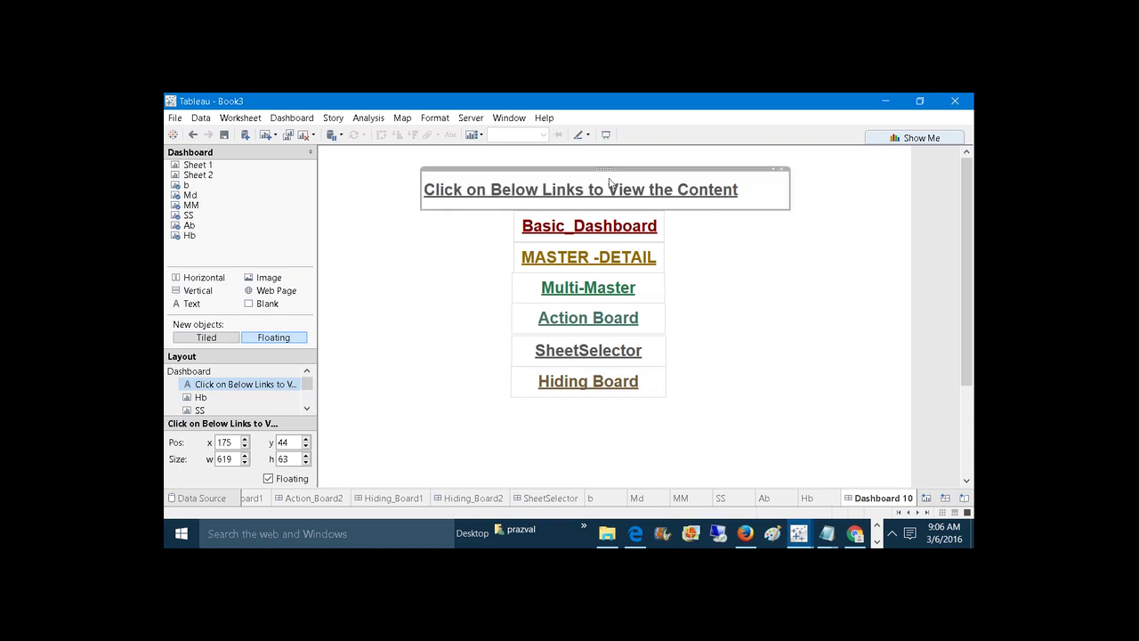
Remove the underline from the heading text "Click on Below Links to View the Content".
double_click(609, 181)
key("ctrl+a")
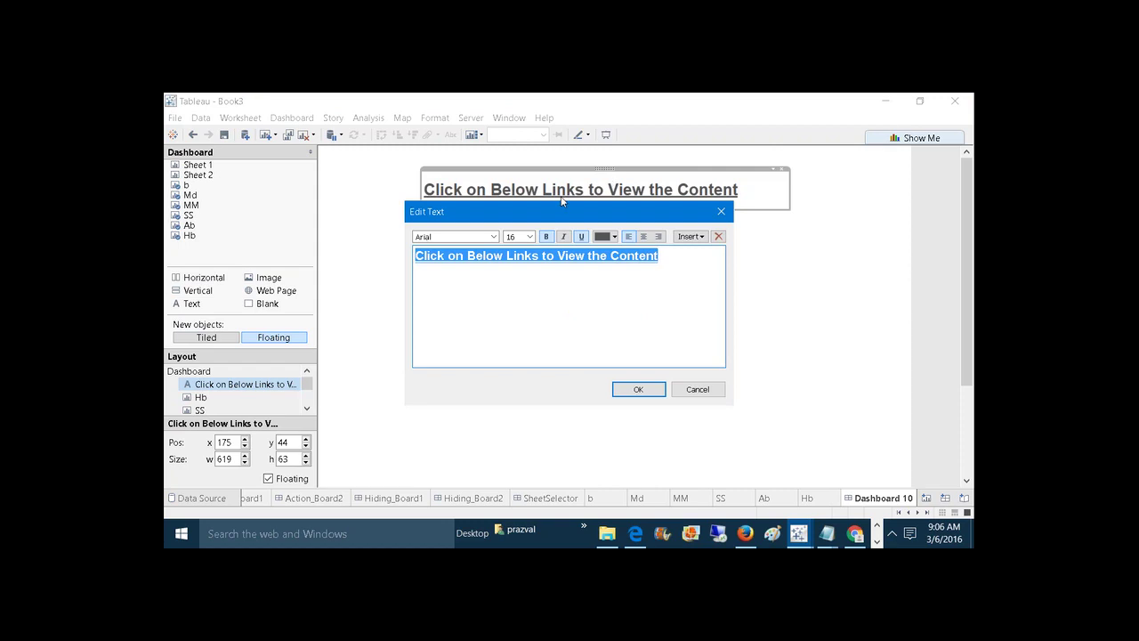
left_click(579, 237)
left_click(659, 391)
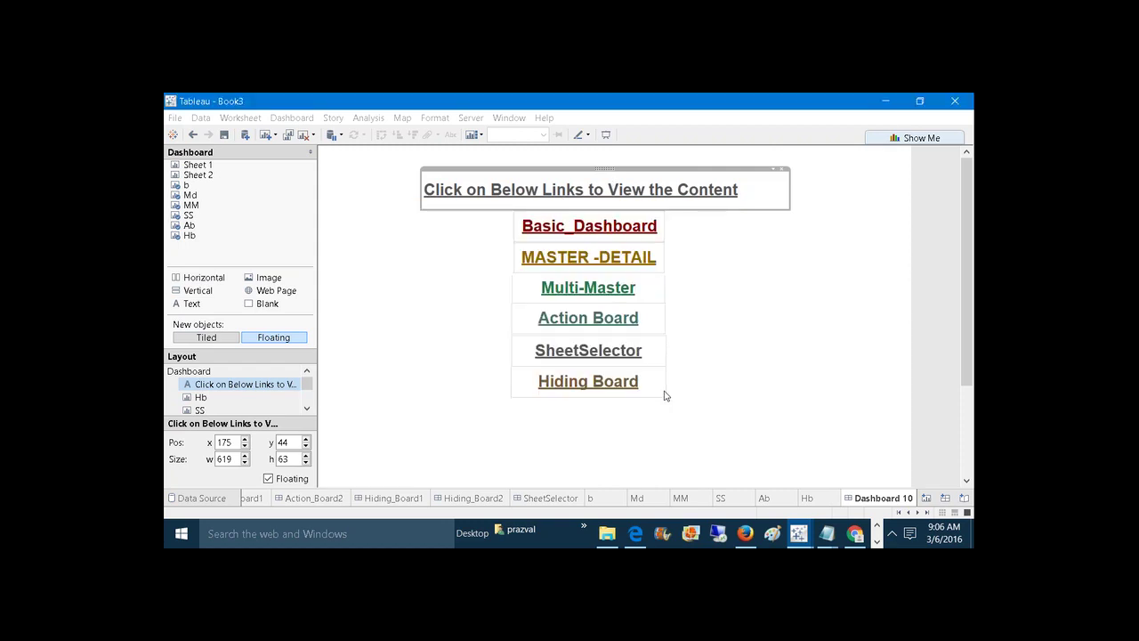
left_click(779, 354)
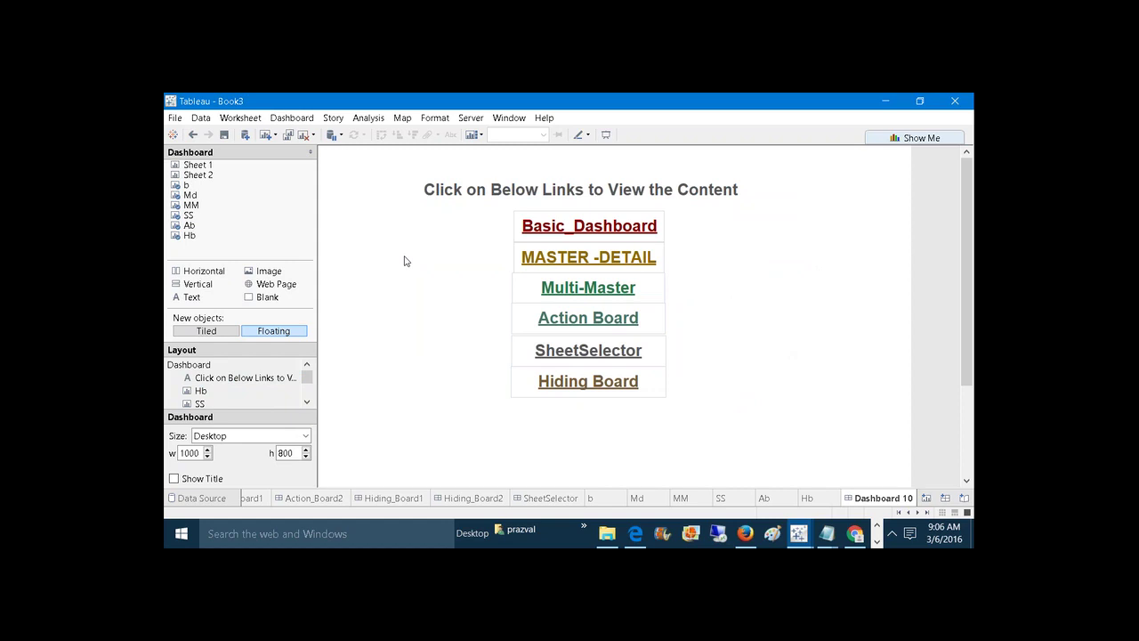
Add a filter action to Dashboard 10 with only sheet b as its source sheet.
left_click(297, 120)
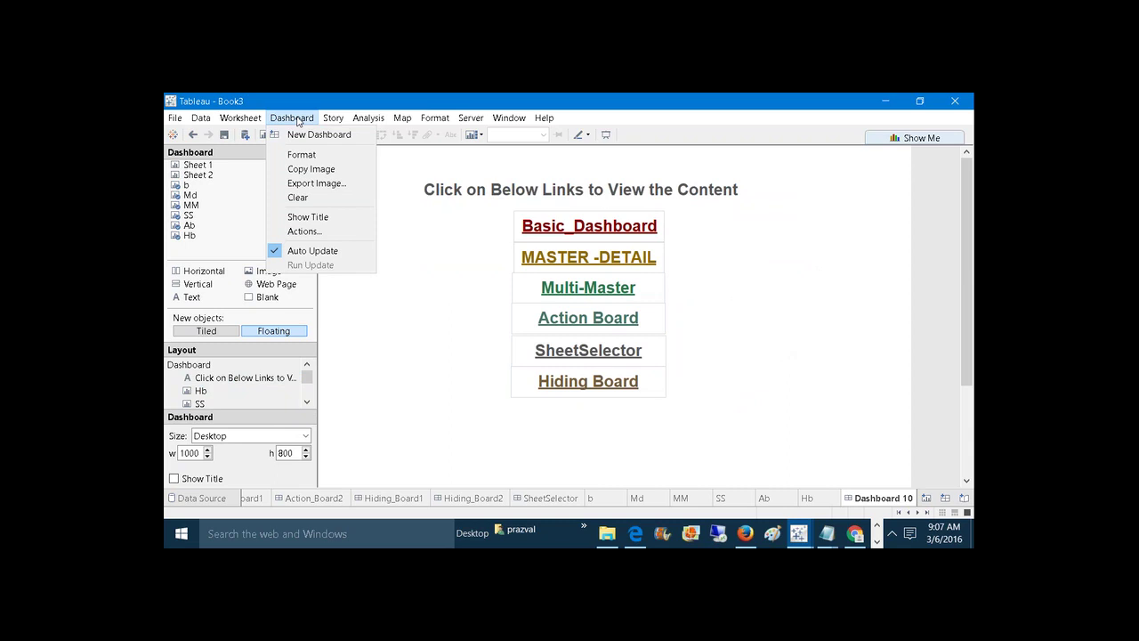
left_click(306, 232)
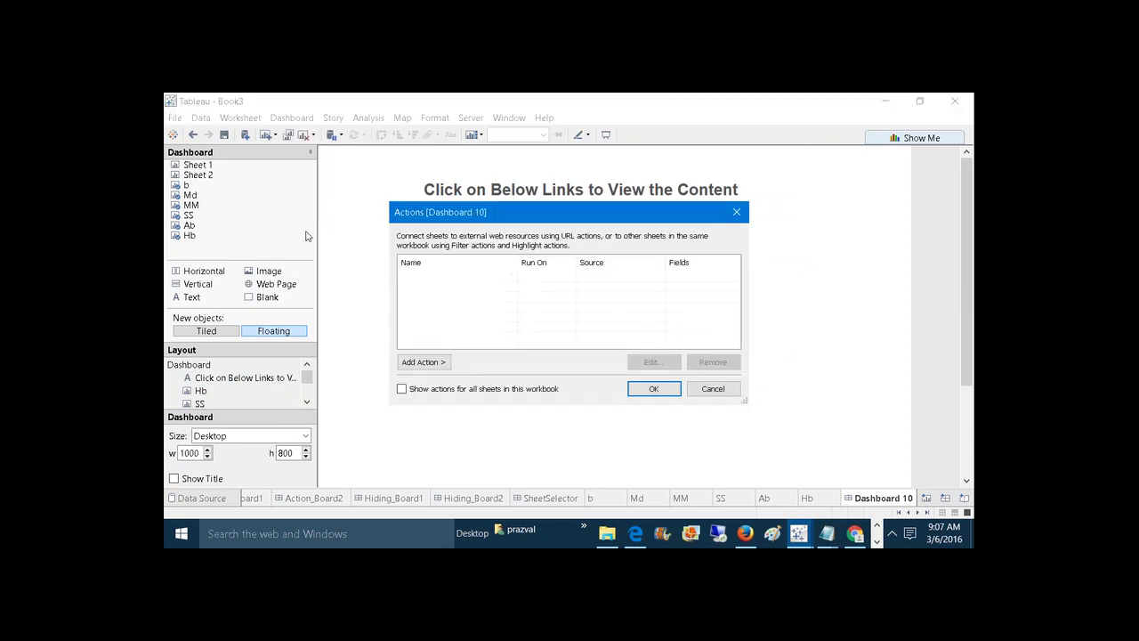
left_click(424, 362)
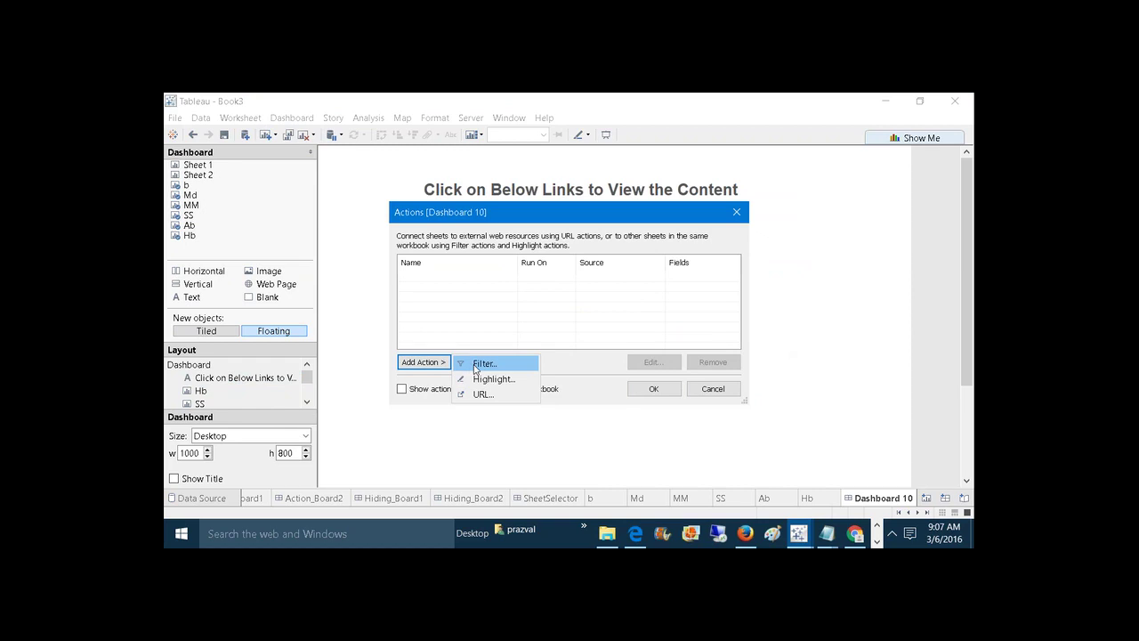
left_click(474, 365)
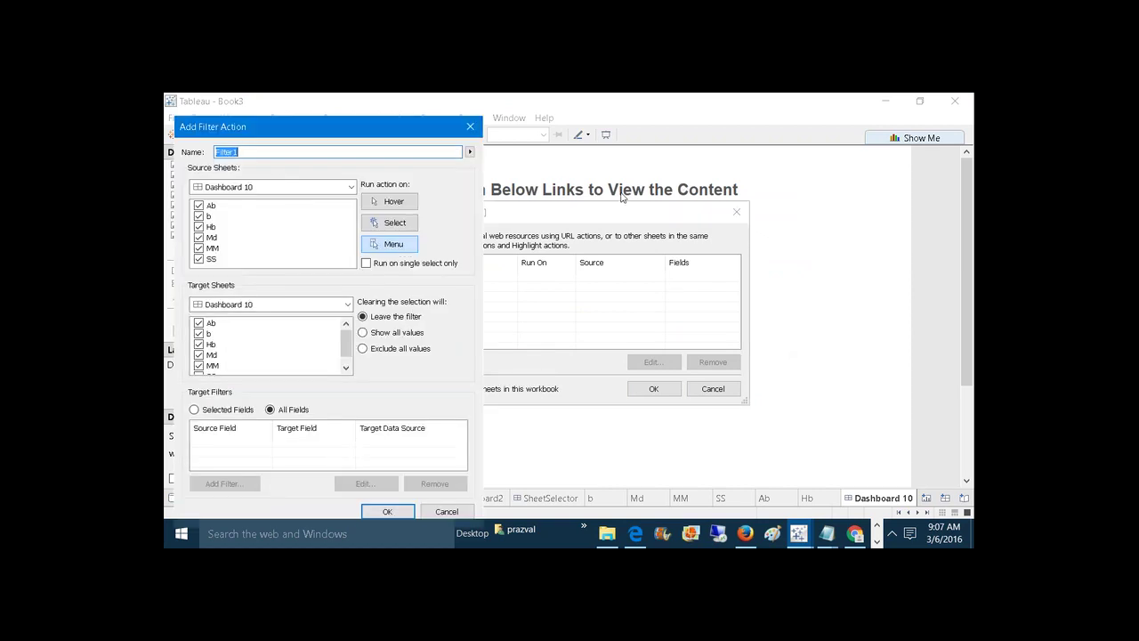
left_click(199, 205)
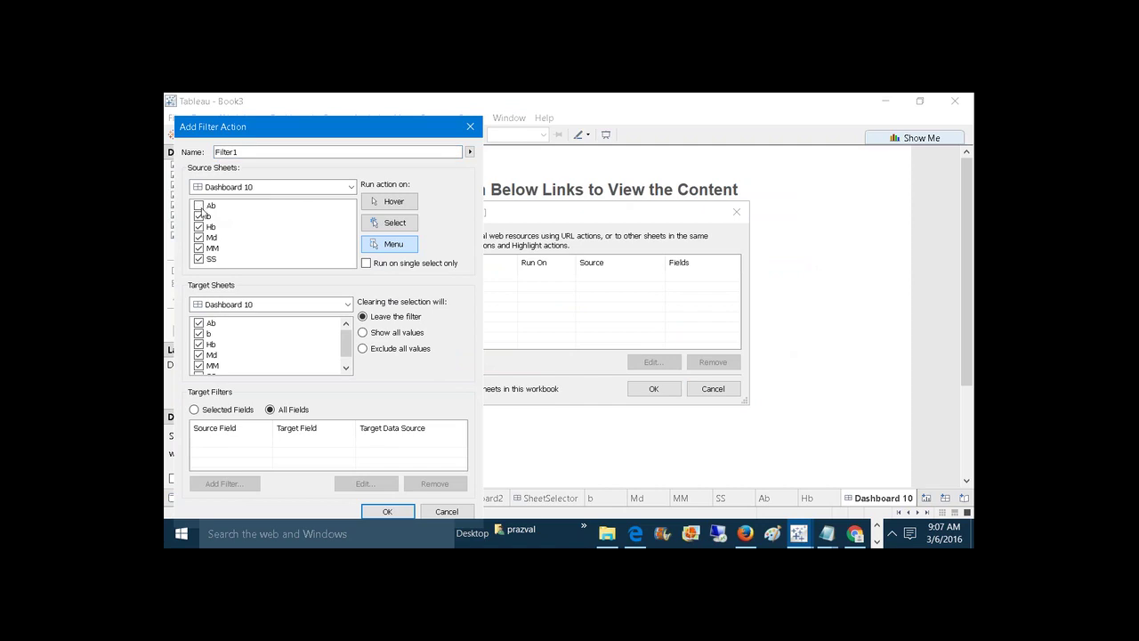
left_click(198, 227)
left_click(199, 258)
Target the filter action at Basic_Dashboard, run it on Select, and show all values when the selection is cleared.
left_click(346, 305)
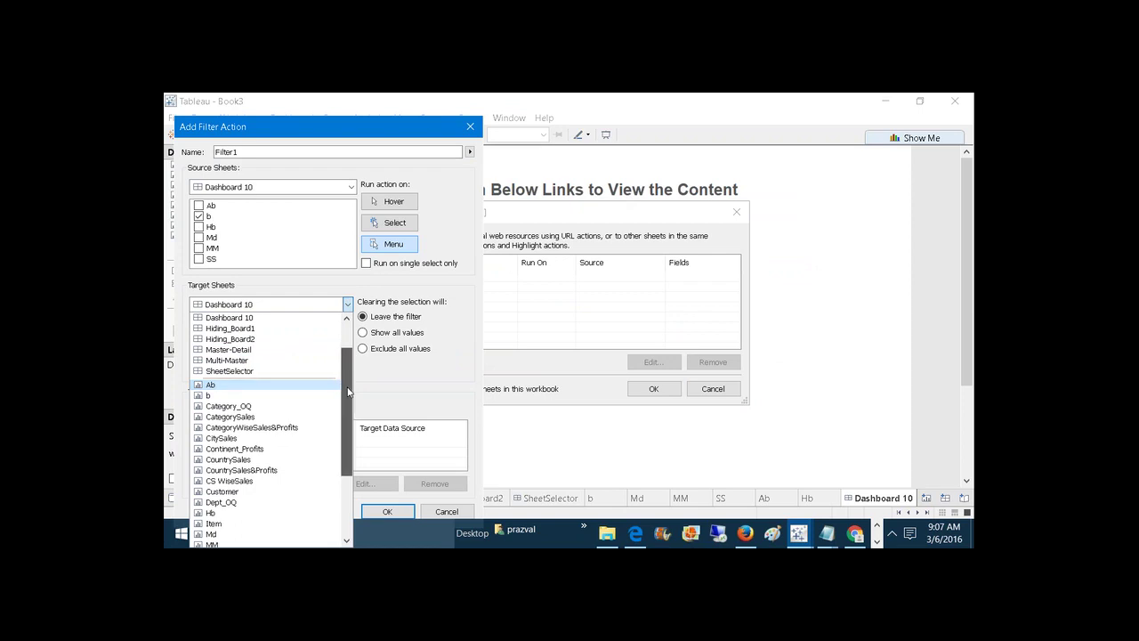
scroll(341, 331, "up", 2)
left_click(326, 340)
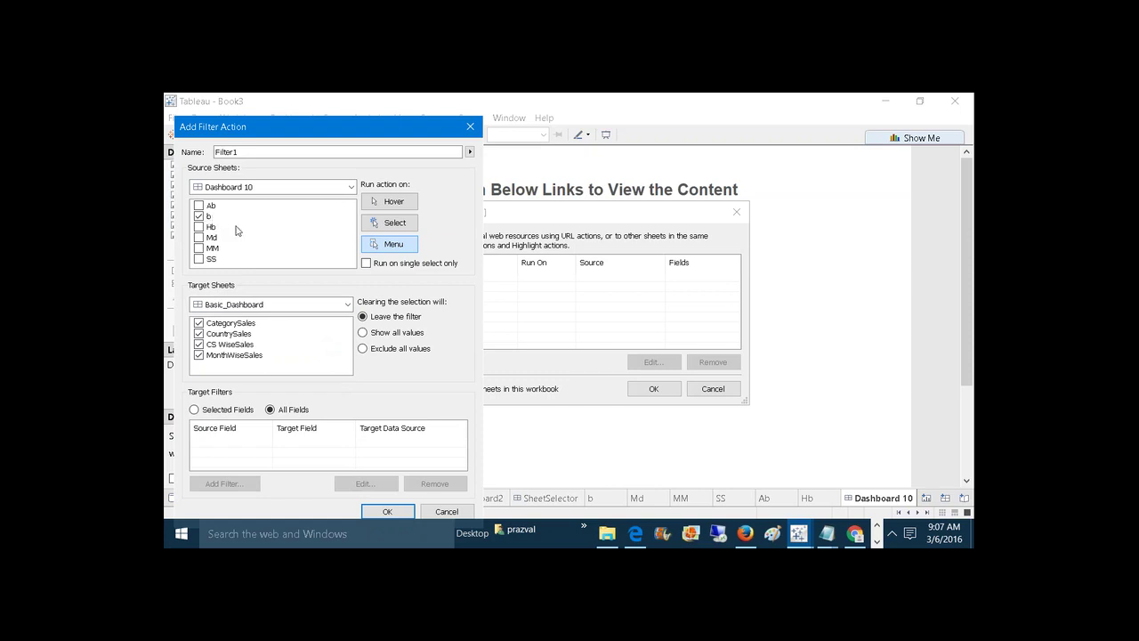
left_click(395, 223)
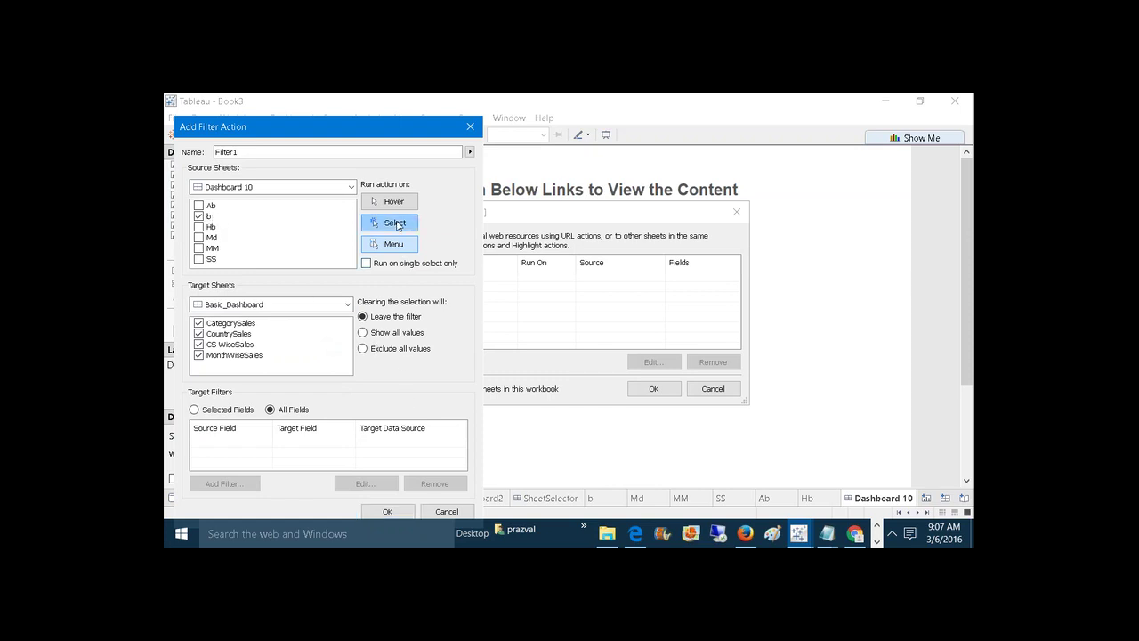
left_click(363, 332)
left_click(385, 513)
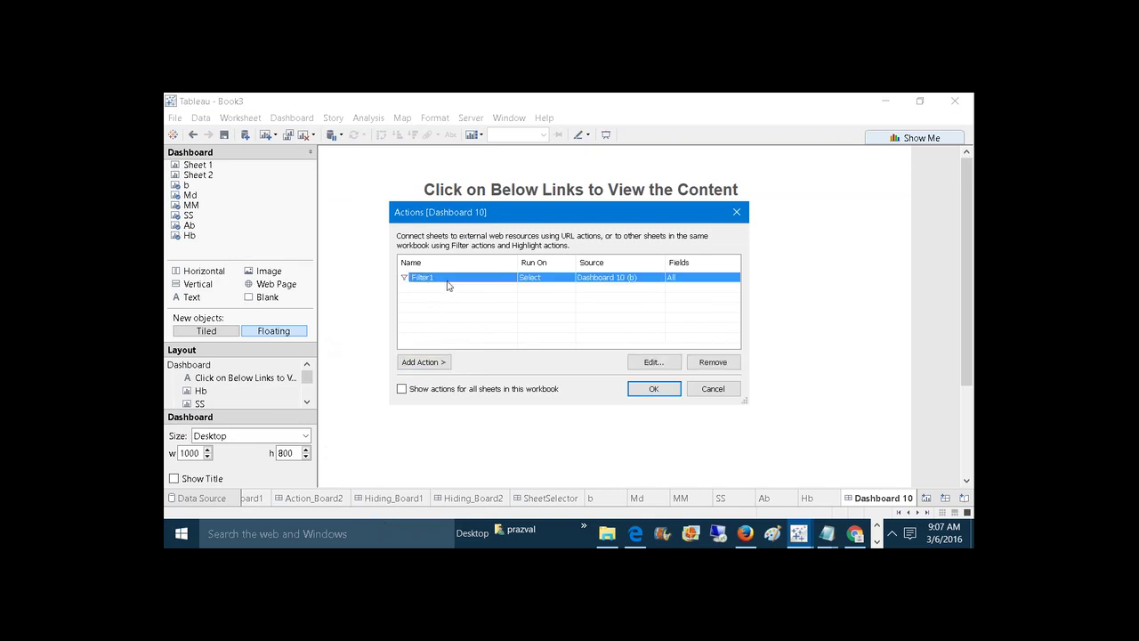
Rename the Filter1 action as Basic_Dashboard.
left_click(654, 363)
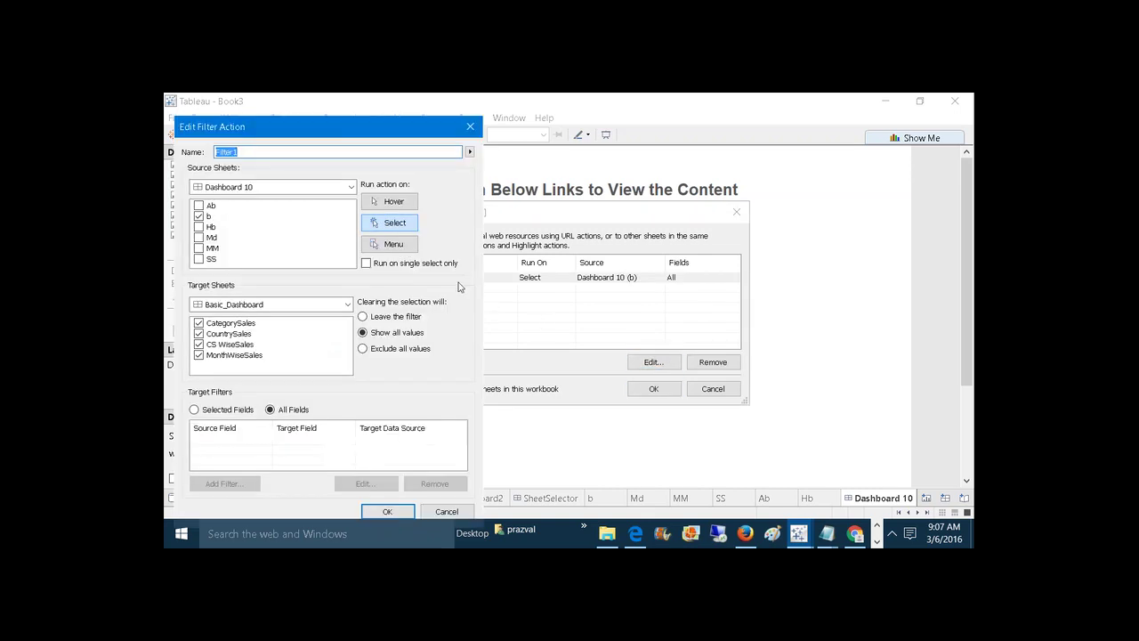
type("Basic_Dashboard")
left_click(387, 511)
Add a filter action to Dashboard 10 with only sheet Hb as its source and Hiding_Board1 as its target.
left_click(431, 363)
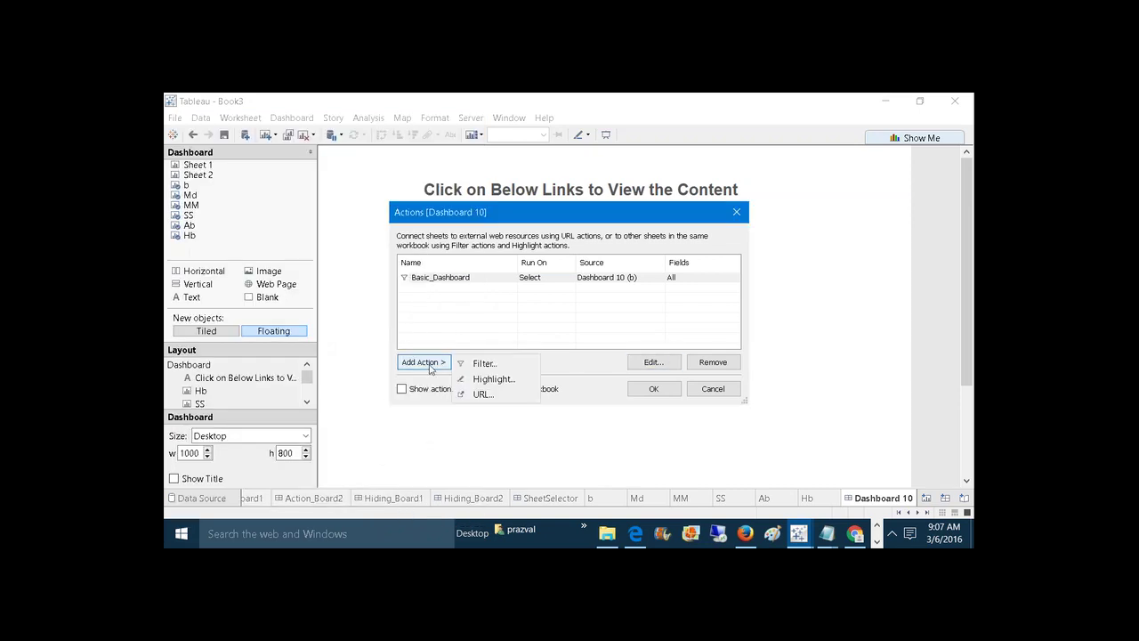
left_click(482, 364)
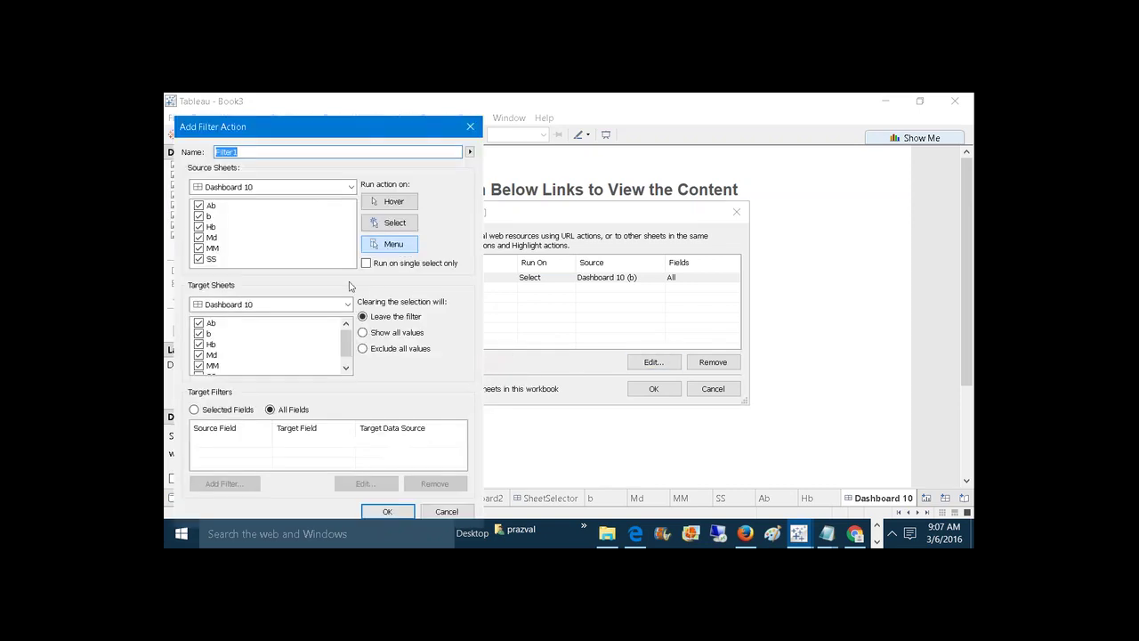
left_click(198, 206)
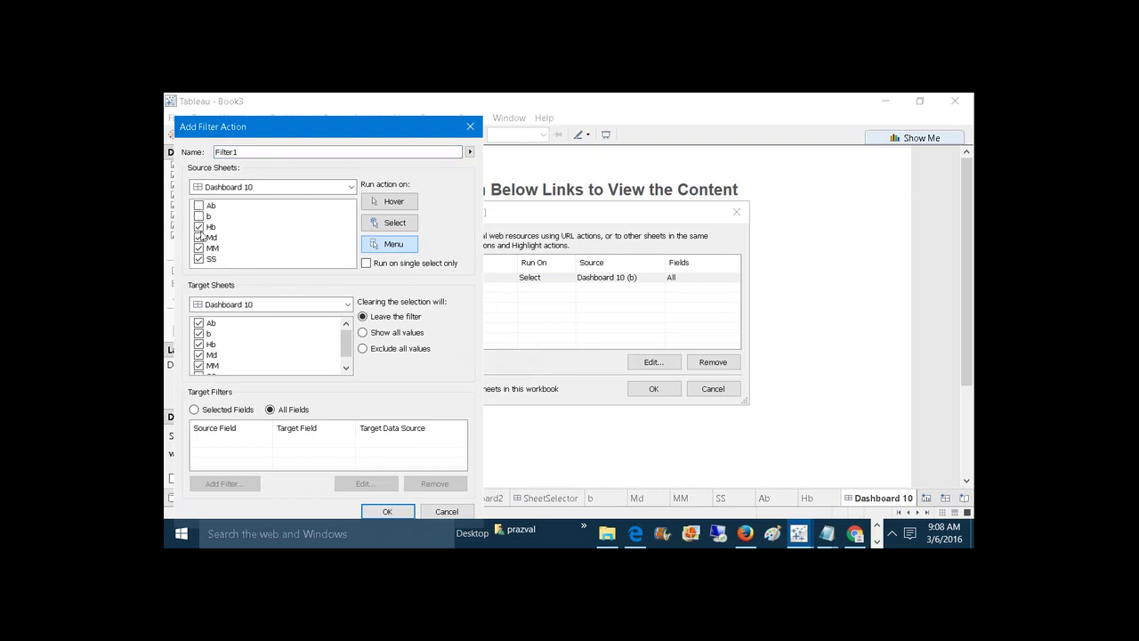
left_click(200, 249)
left_click(347, 304)
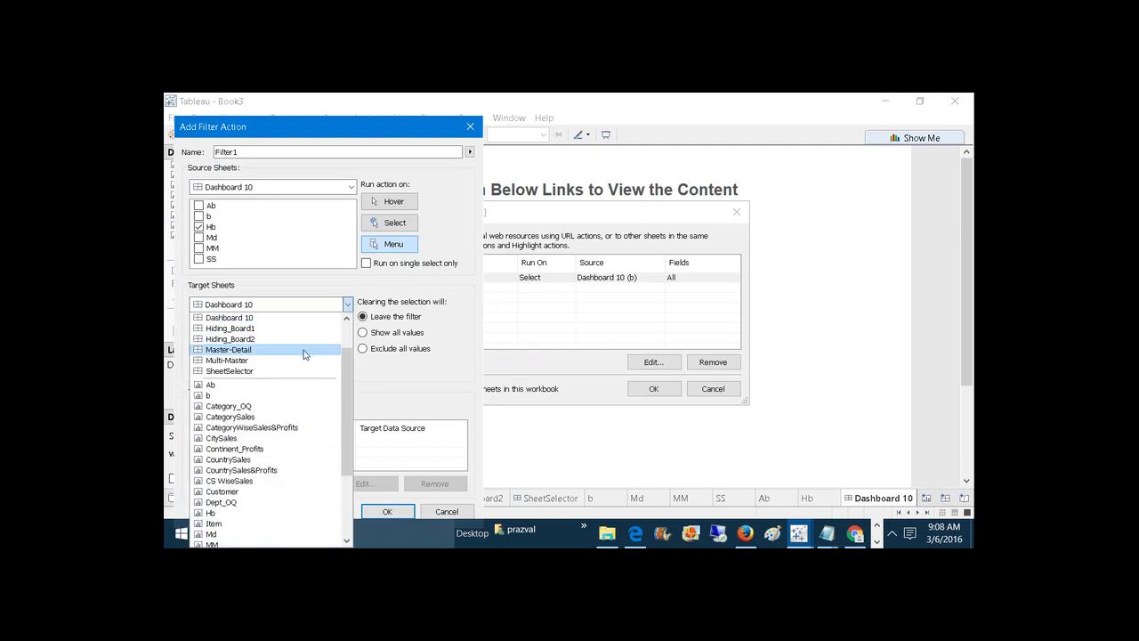
left_click(304, 337)
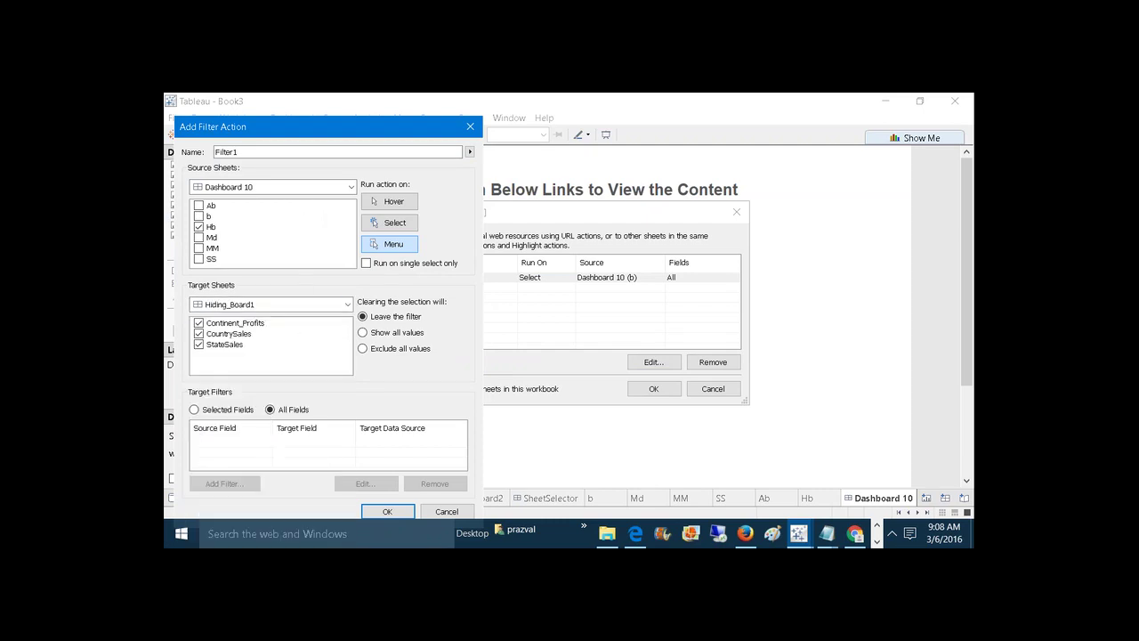
Name the filter action Hb, run it on Select, and show all values when the selection is cleared.
left_click(238, 152)
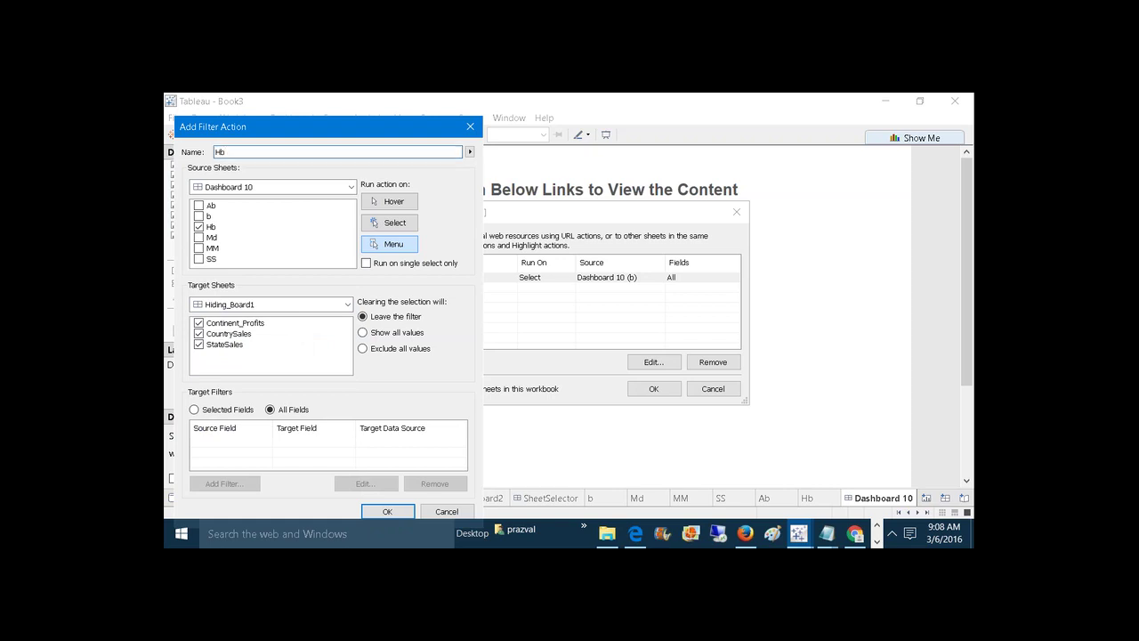
left_click(394, 223)
left_click(363, 332)
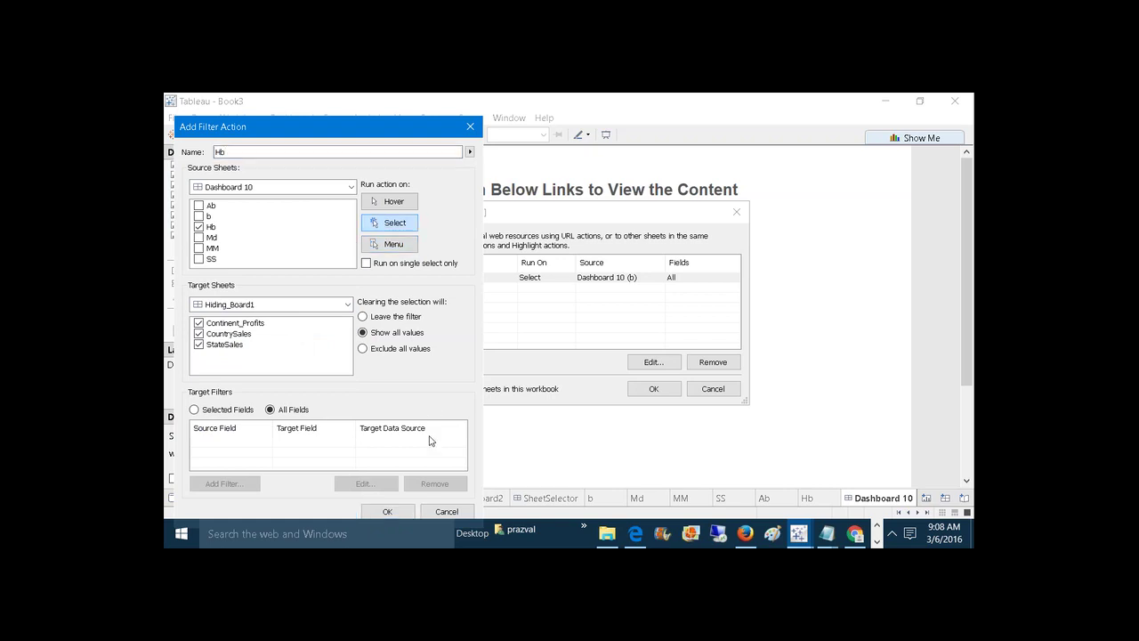
left_click(397, 511)
Add a filter action named ss with only sheet SS of Dashboard 10 as its source.
left_click(445, 367)
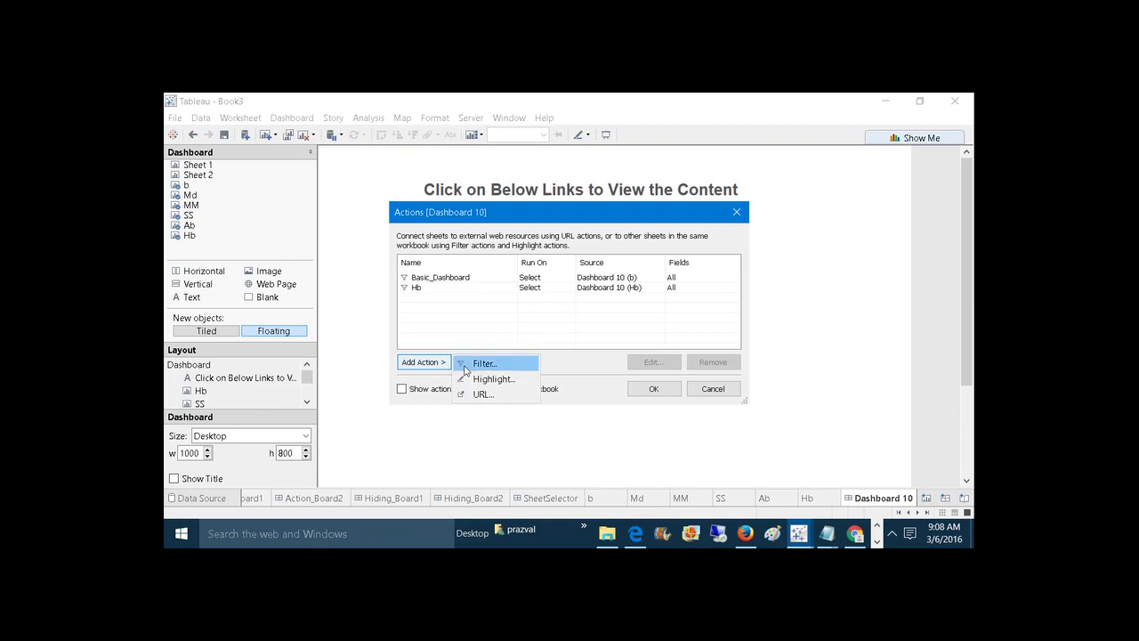
left_click(465, 365)
type("ss")
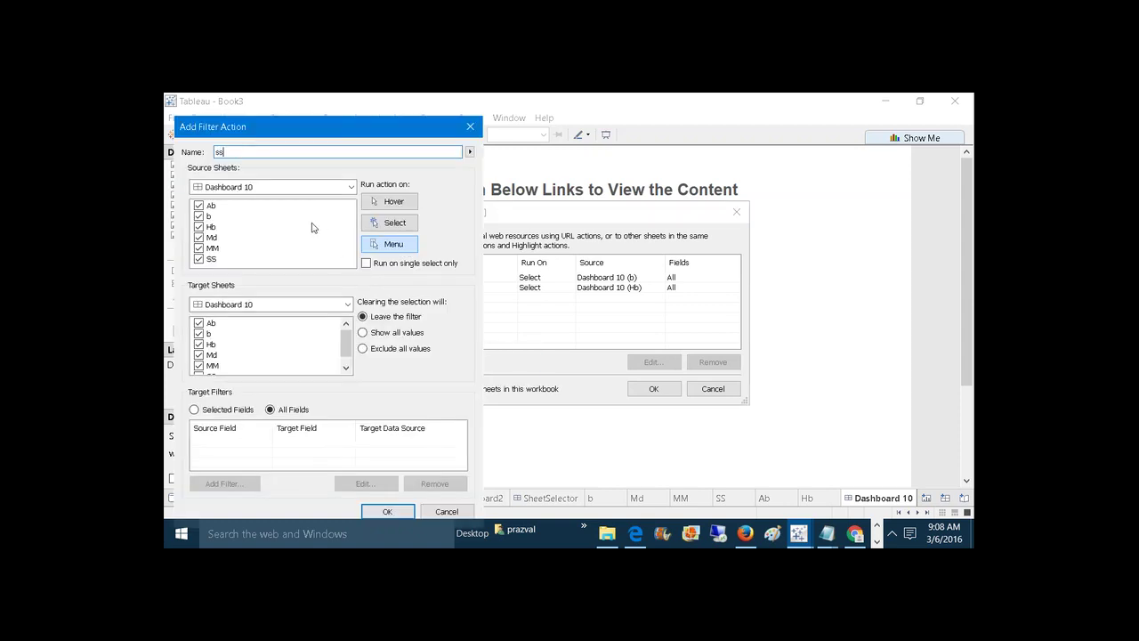
left_click(199, 206)
left_click(198, 216)
left_click(198, 227)
Target the ss filter action at the SheetSelector dashboard and run it on Select.
left_click(267, 304)
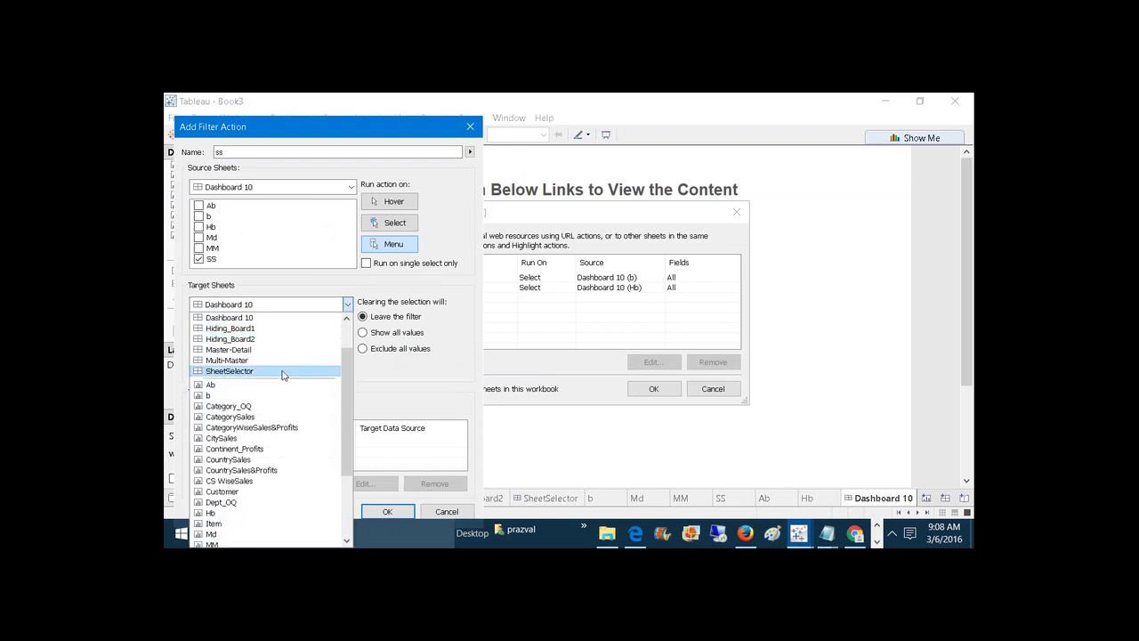
left_click(283, 372)
left_click(392, 231)
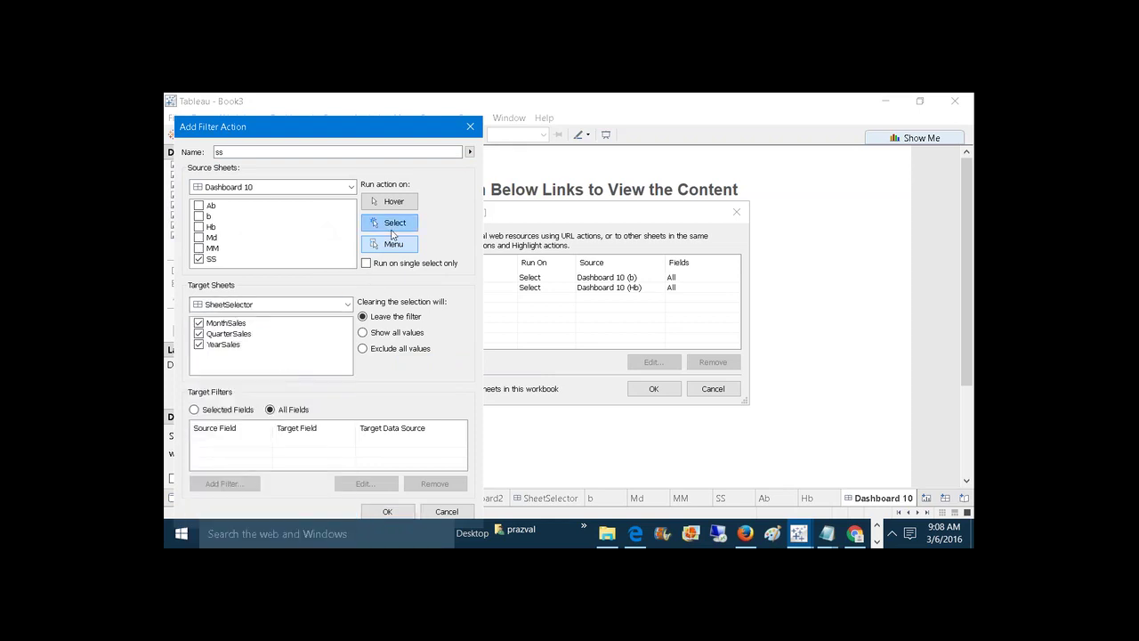
left_click(388, 511)
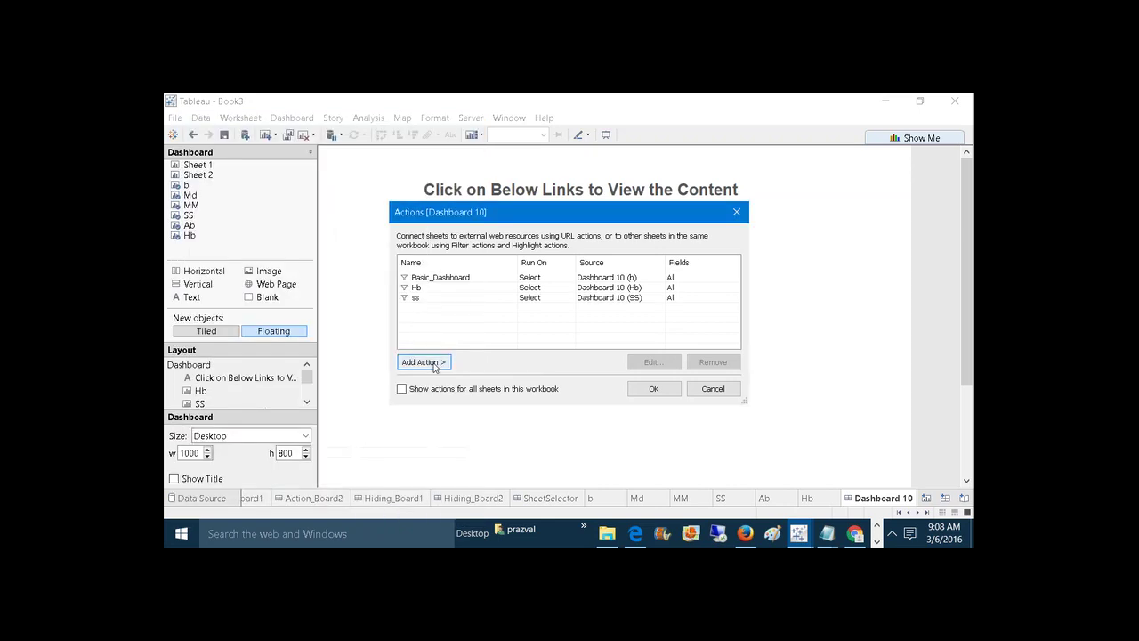
Add a filter action named MD with only sheet Md of Dashboard 10 as its source.
left_click(434, 363)
left_click(462, 364)
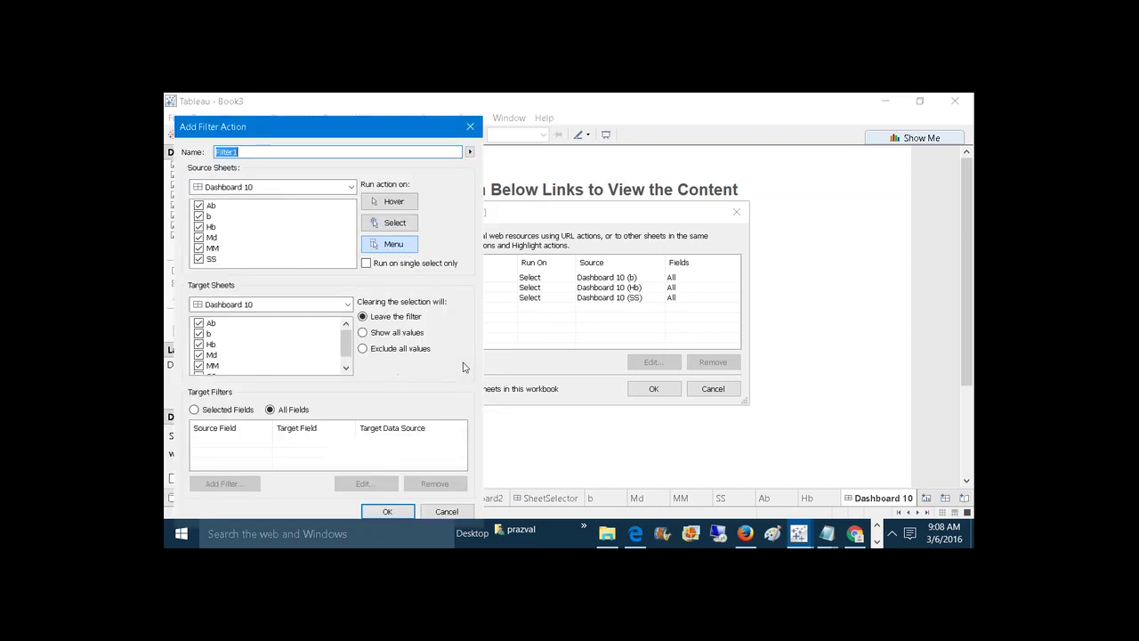
type("MD")
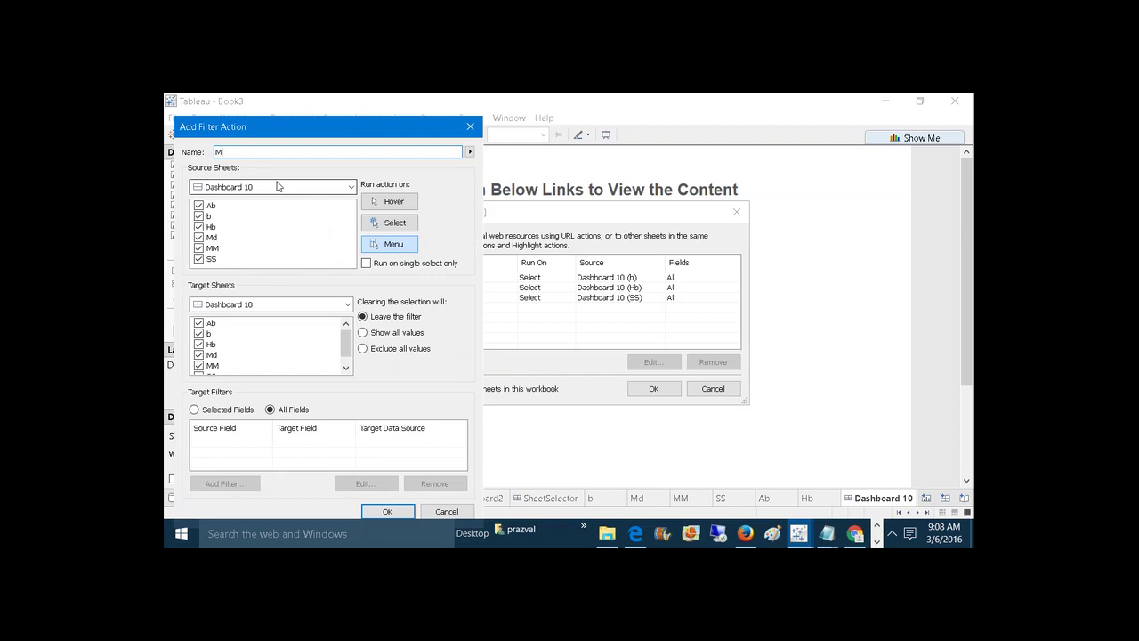
left_click(201, 206)
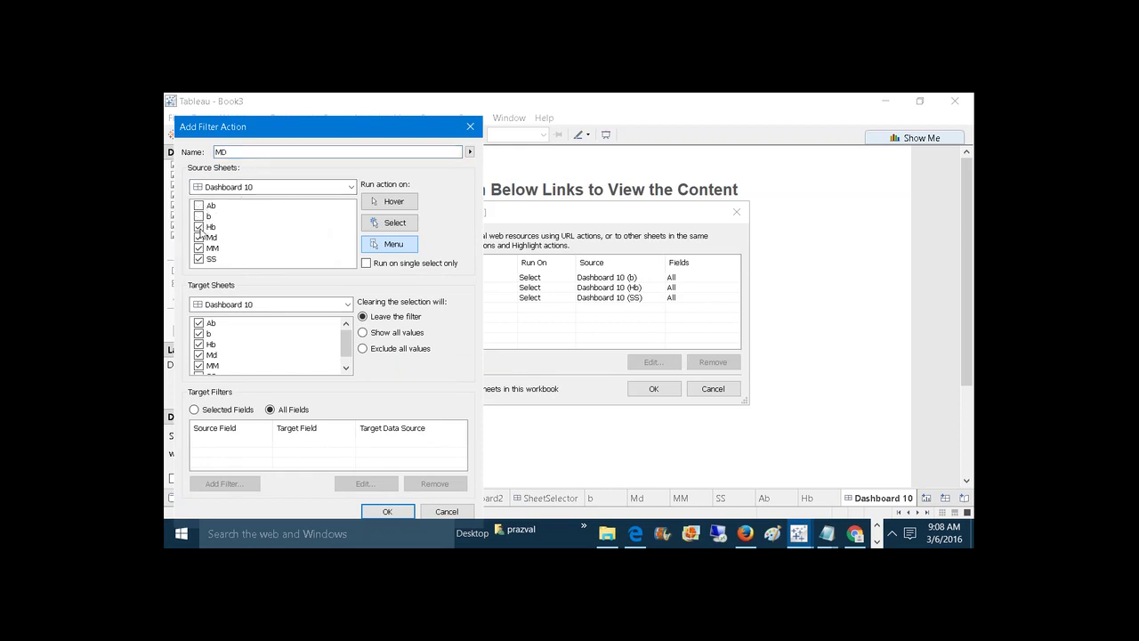
left_click(200, 227)
left_click(199, 259)
Target the MD filter action at the Master-Detail dashboard and run it on Select.
left_click(347, 304)
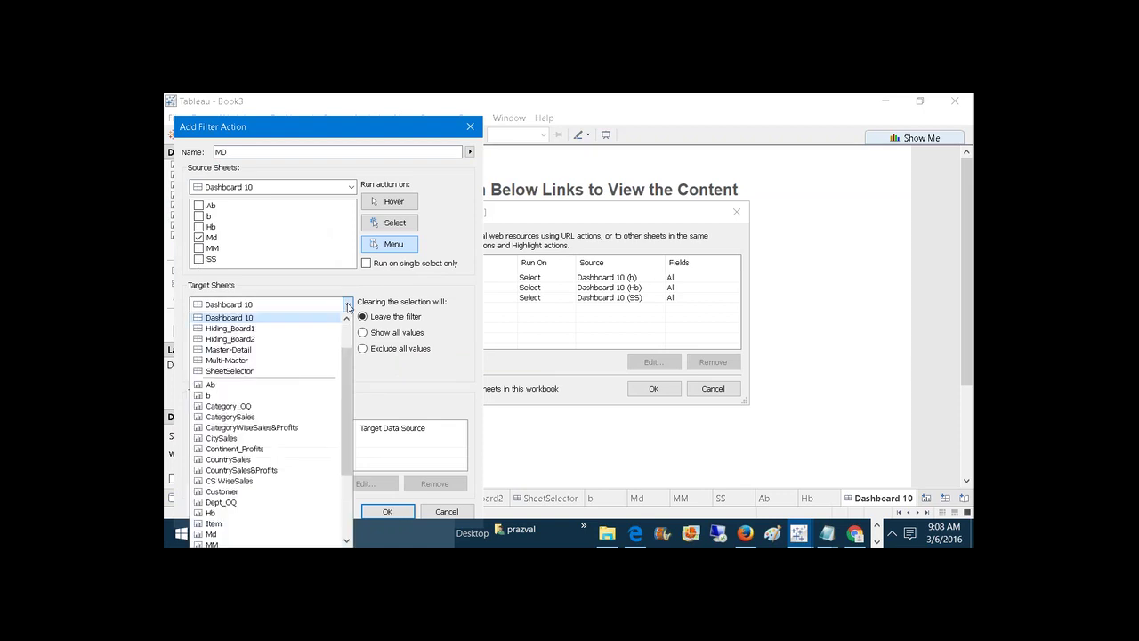
left_click(294, 358)
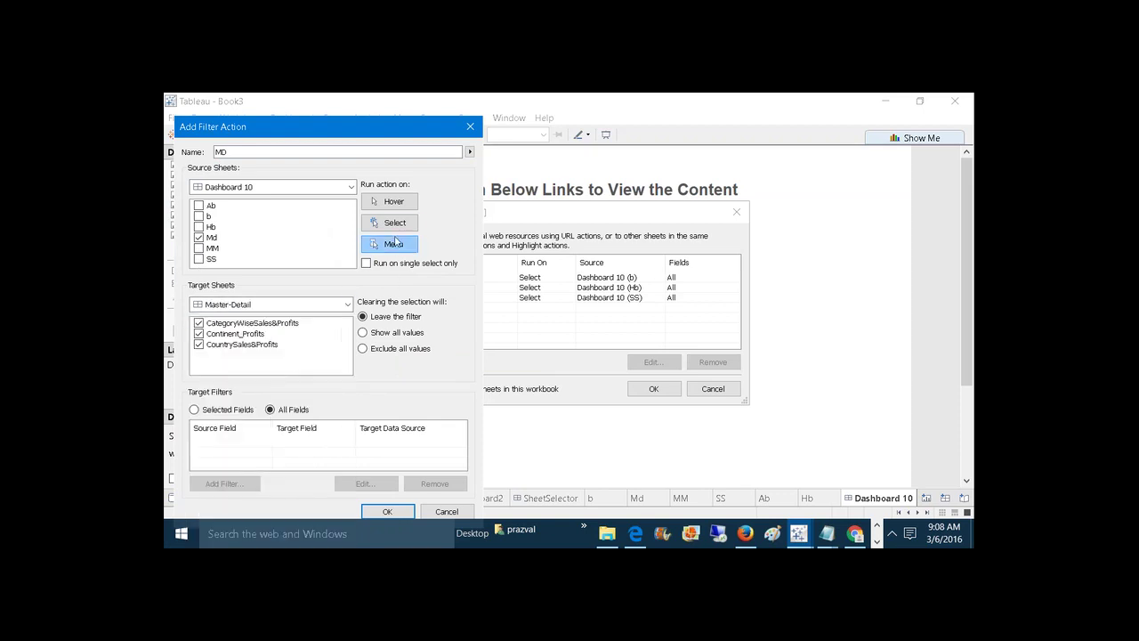
left_click(394, 223)
left_click(387, 510)
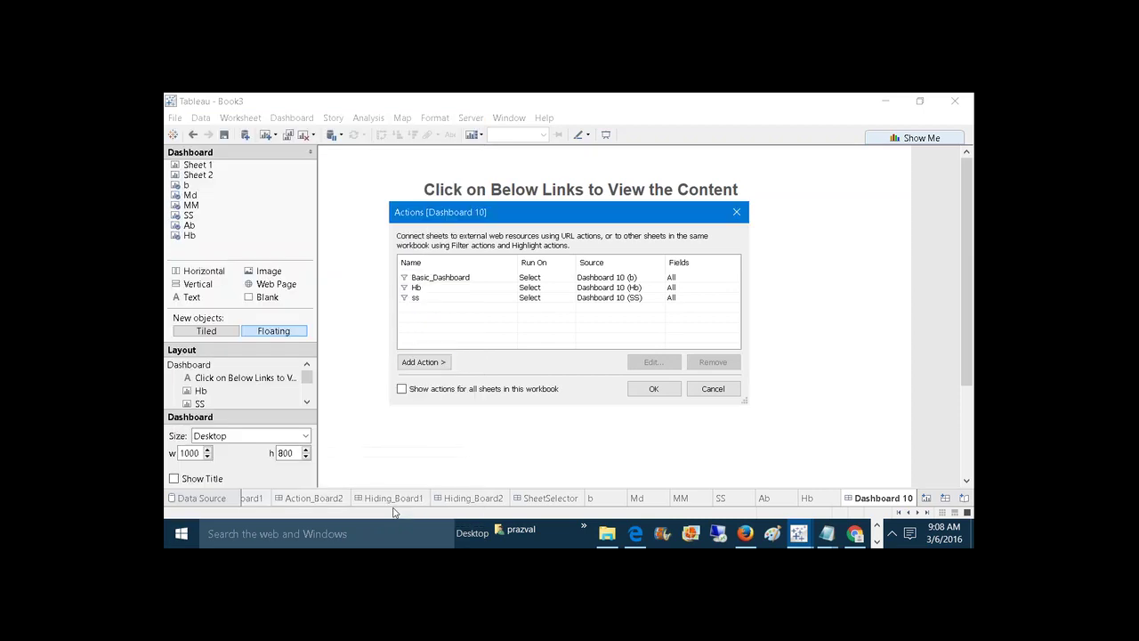
Add a filter action to Dashboard 10 with only sheet MM as its source, keeping the default name.
left_click(423, 362)
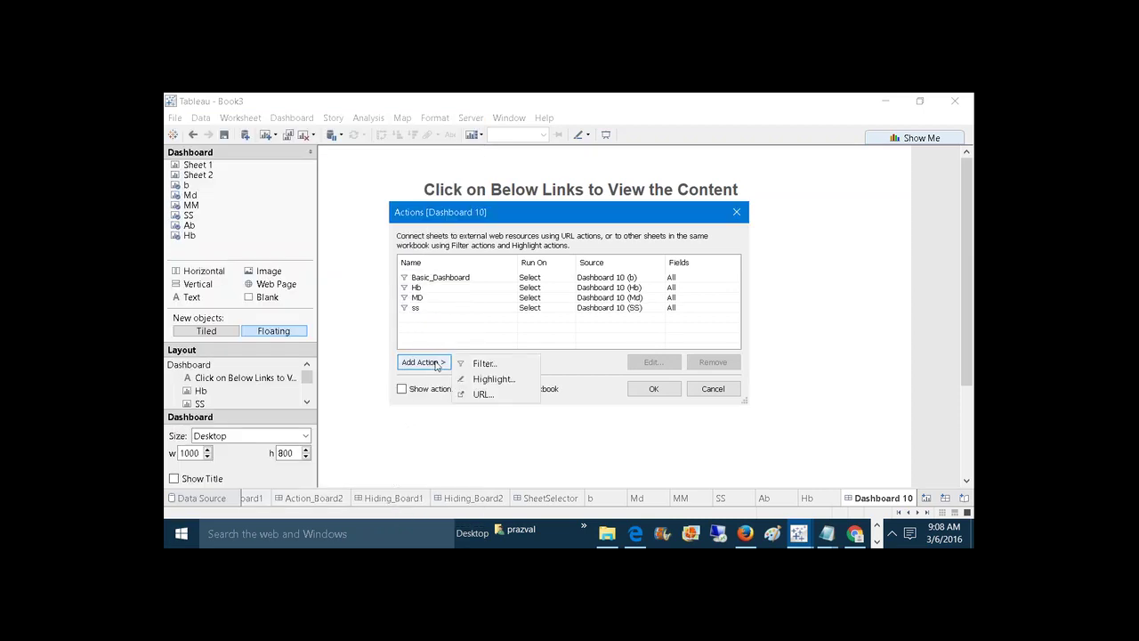
left_click(483, 364)
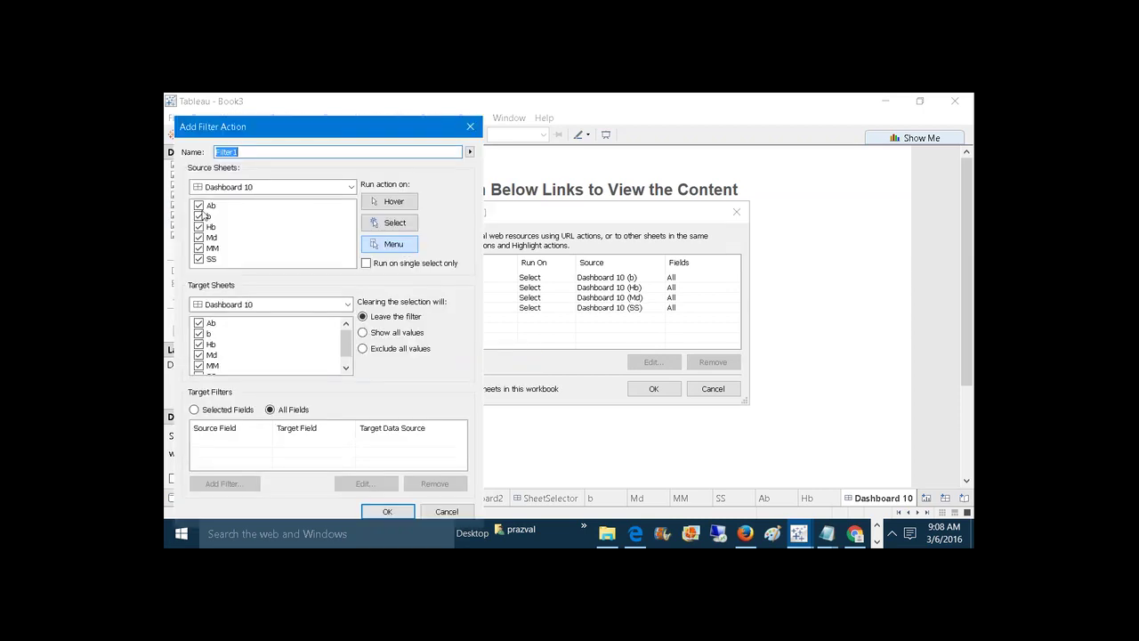
left_click(200, 205)
left_click(200, 216)
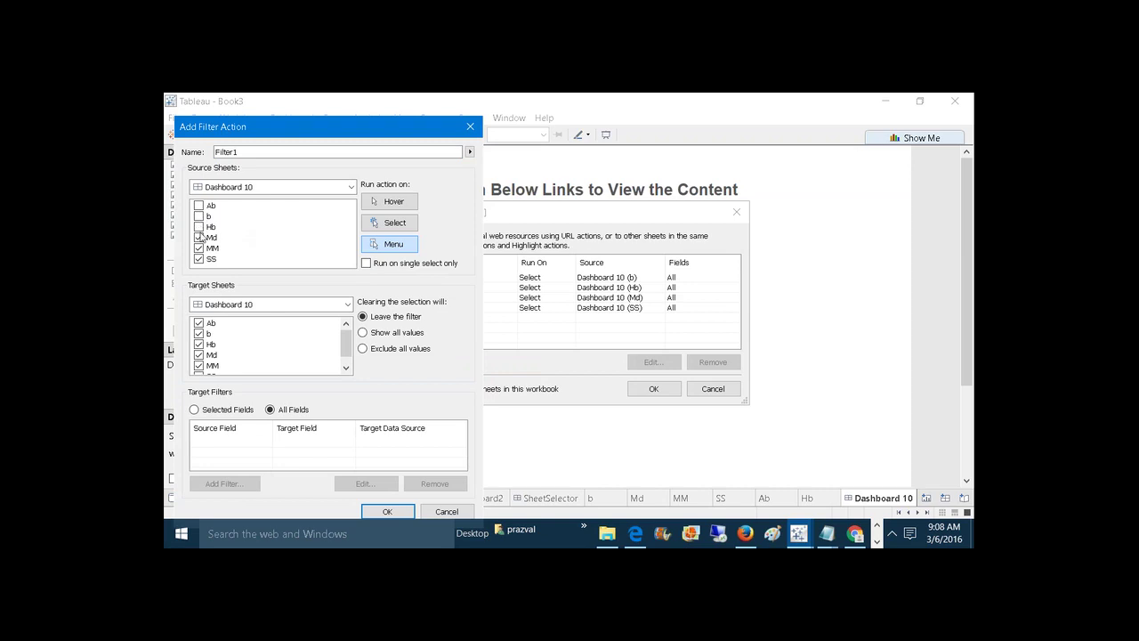
left_click(198, 259)
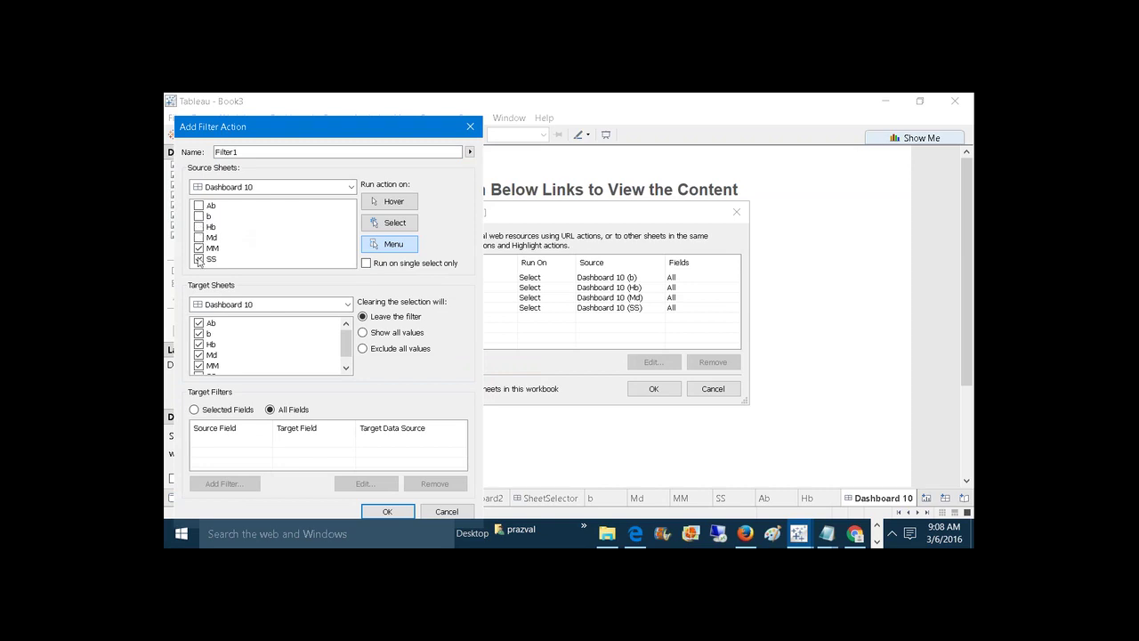
Target the MM filter action at Multi-Master, run it on Select, and show all values when the selection is cleared.
left_click(348, 304)
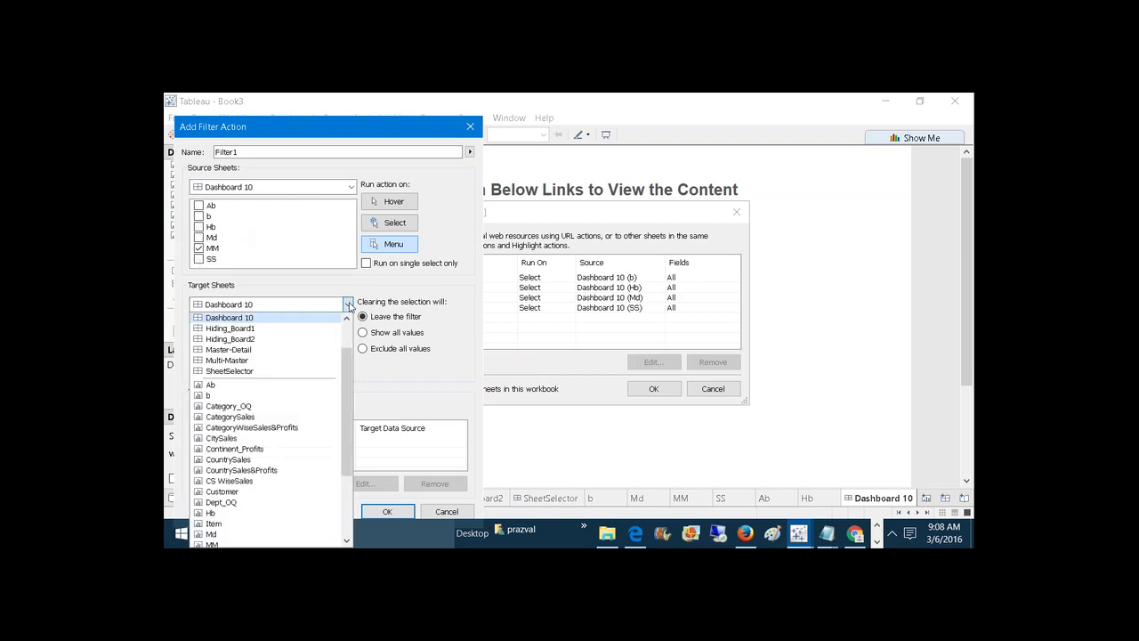
left_click(289, 360)
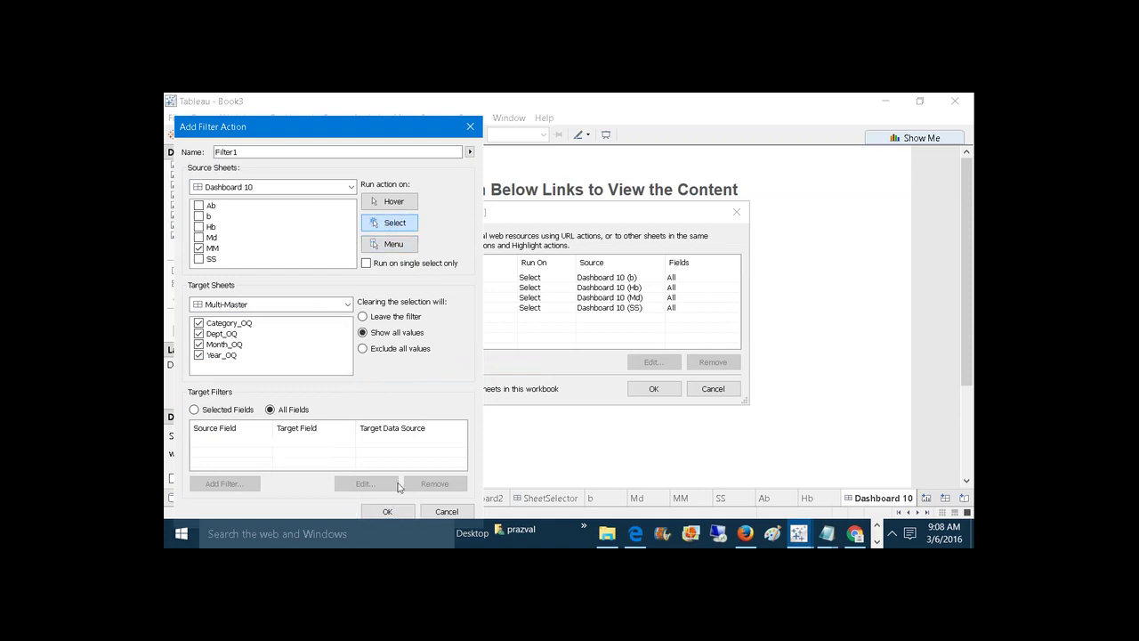
left_click(388, 512)
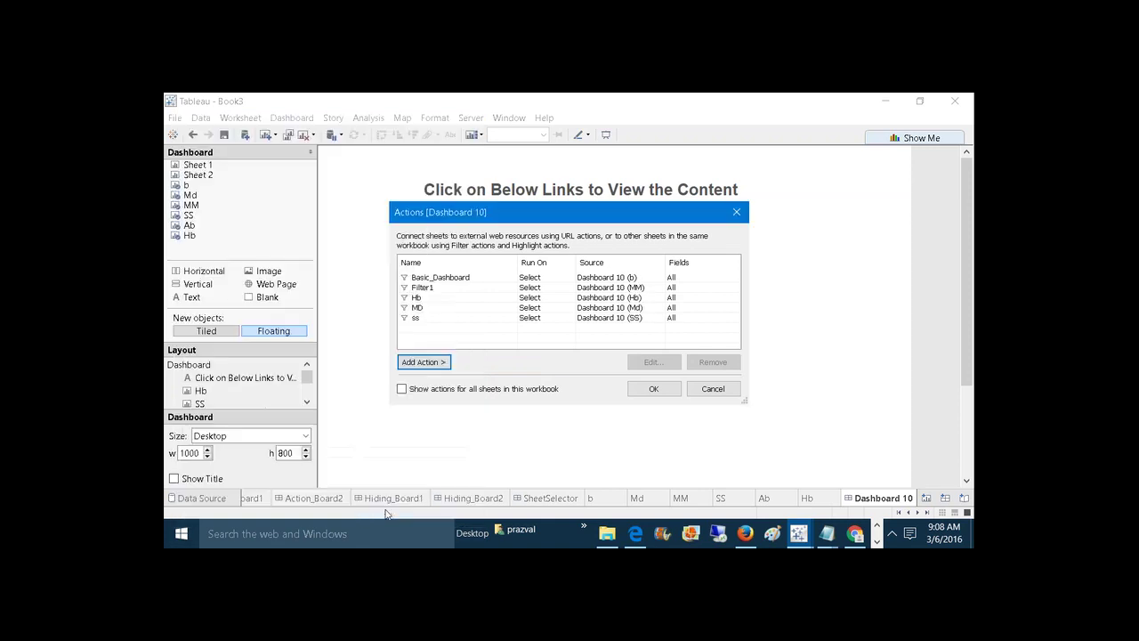
Add a filter action to Dashboard 10 with only sheet Ab as its source, keeping the default name.
left_click(444, 364)
left_click(465, 363)
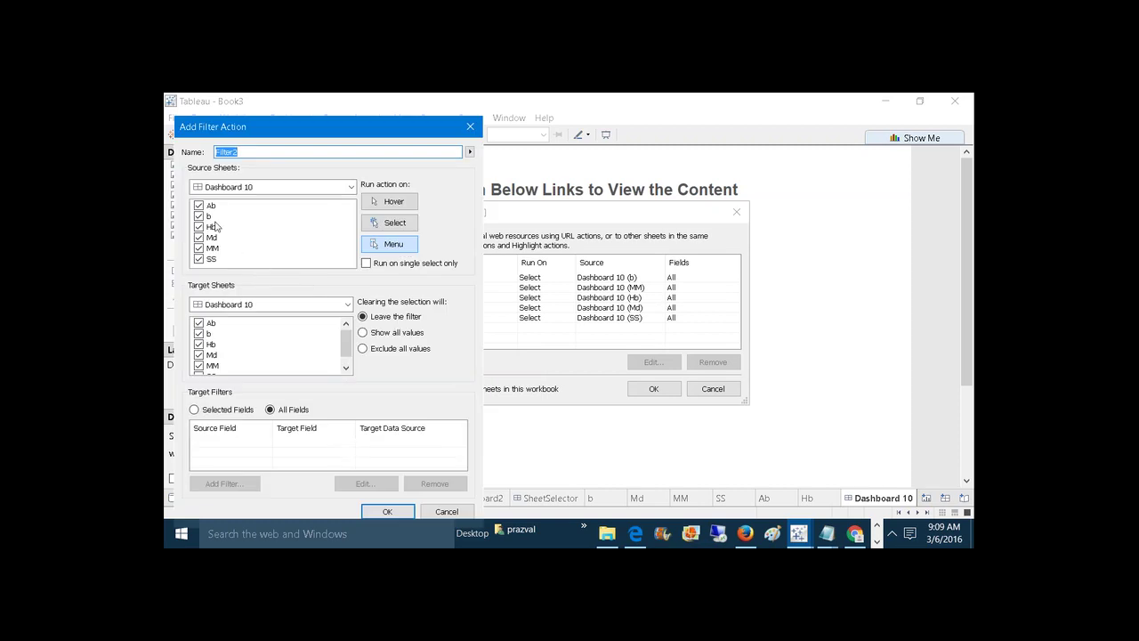
left_click(199, 216)
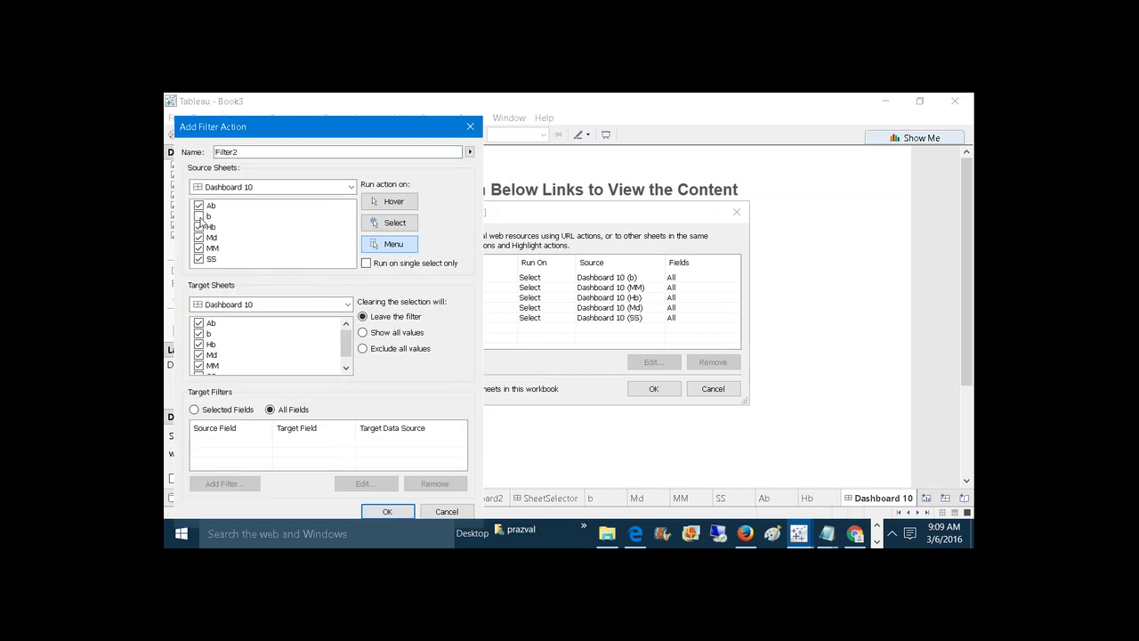
left_click(199, 248)
left_click(199, 259)
Target the Ab filter action at Action_Board1, run it on Select, show all values on clearing, and apply all dashboard actions.
left_click(348, 305)
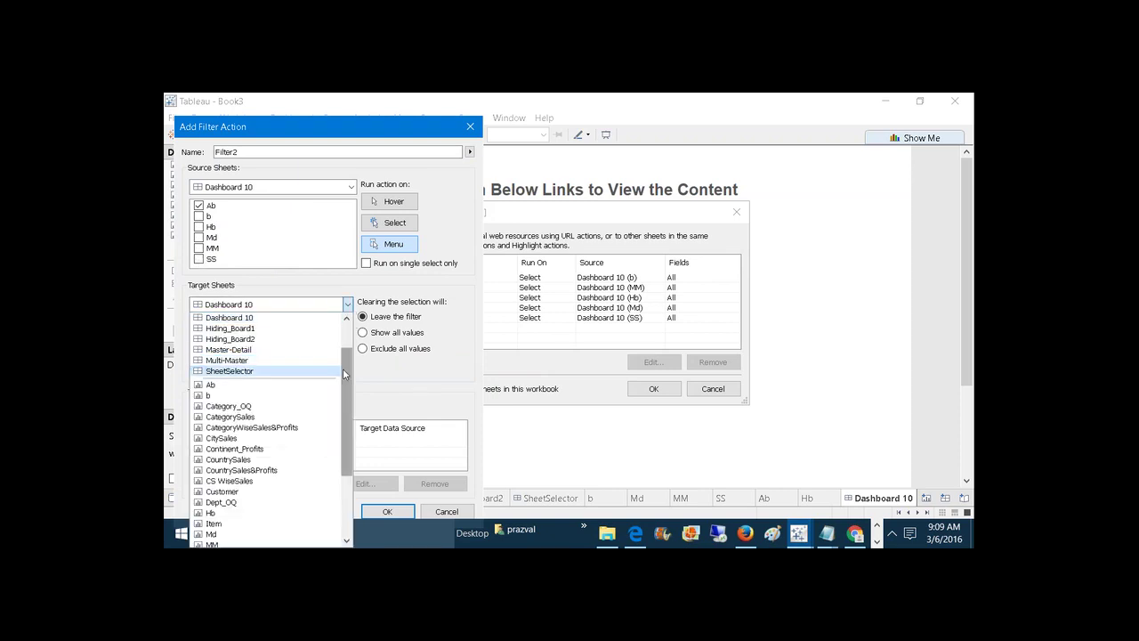
scroll(348, 352, "up", 2)
left_click(308, 319)
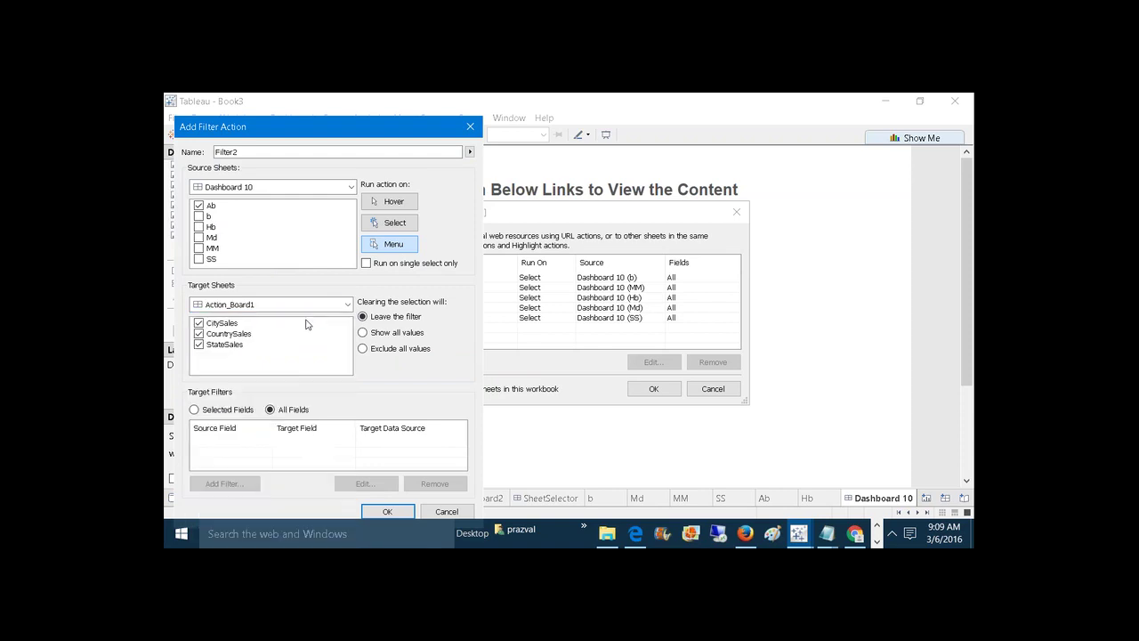
left_click(363, 332)
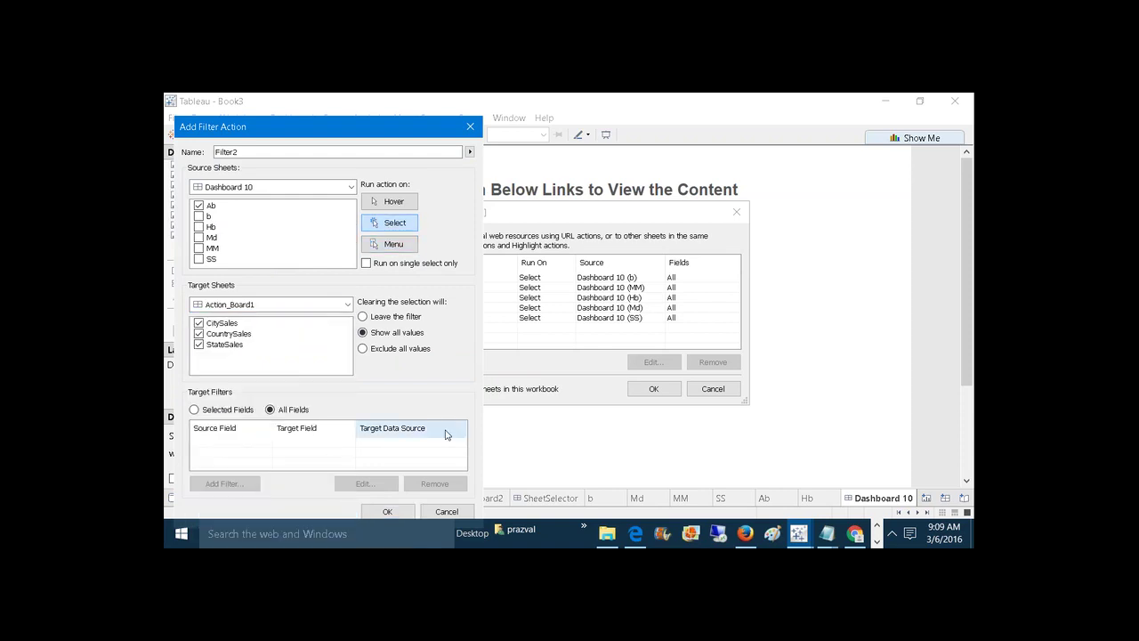
left_click(391, 511)
left_click(653, 389)
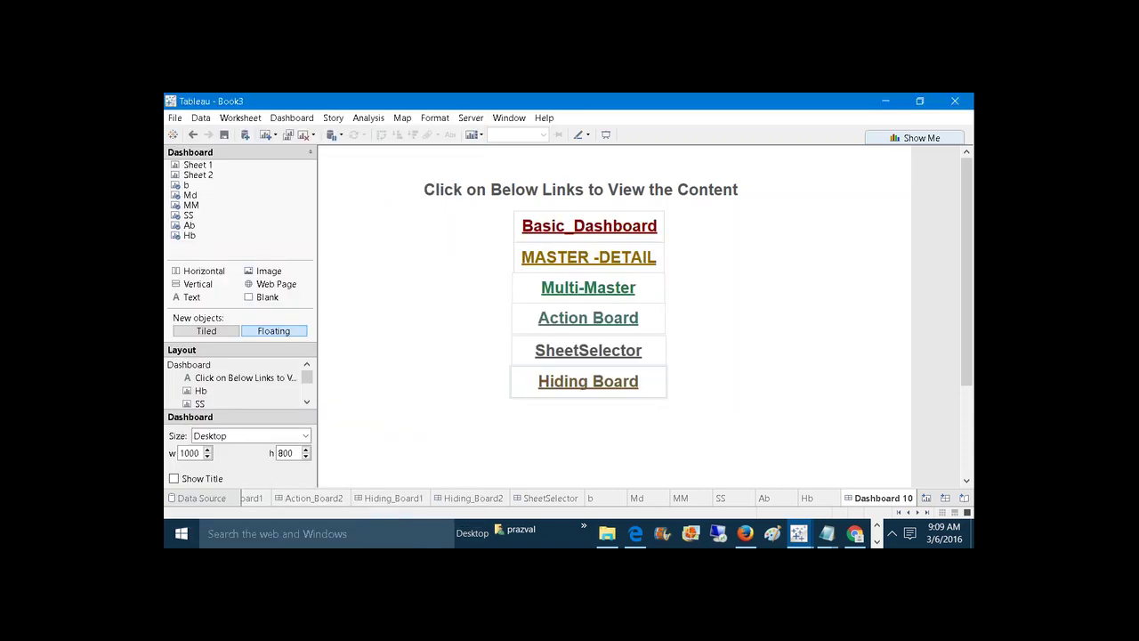
Test the Basic_Dashboard link on the index dashboard and inspect the CountrySales view and its floating Sales legend.
left_click(605, 231)
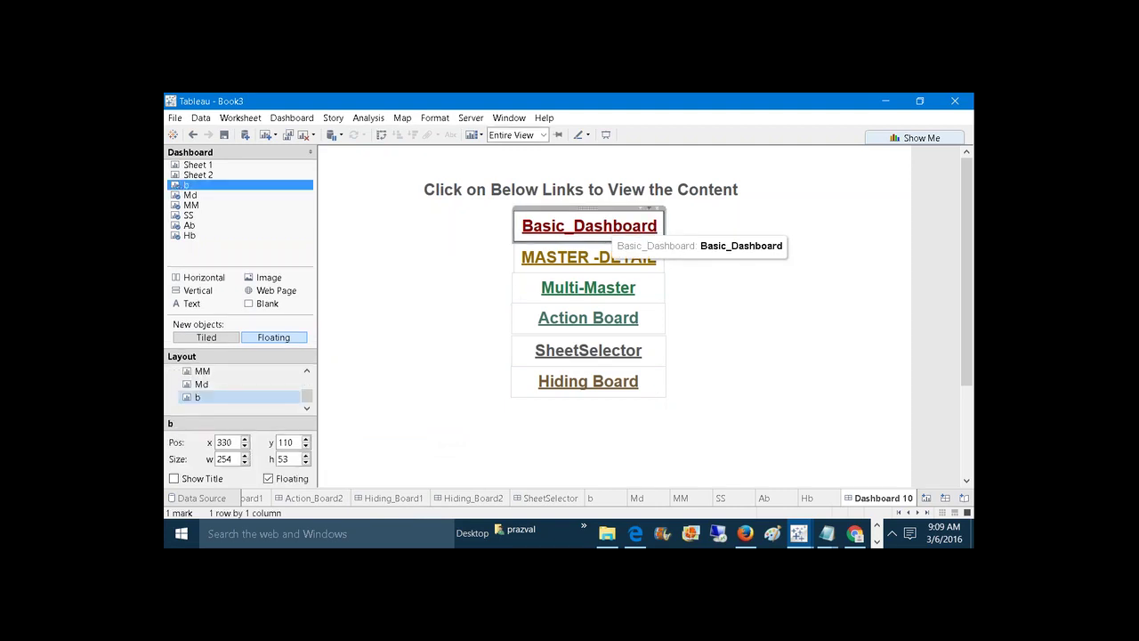
left_click(604, 231)
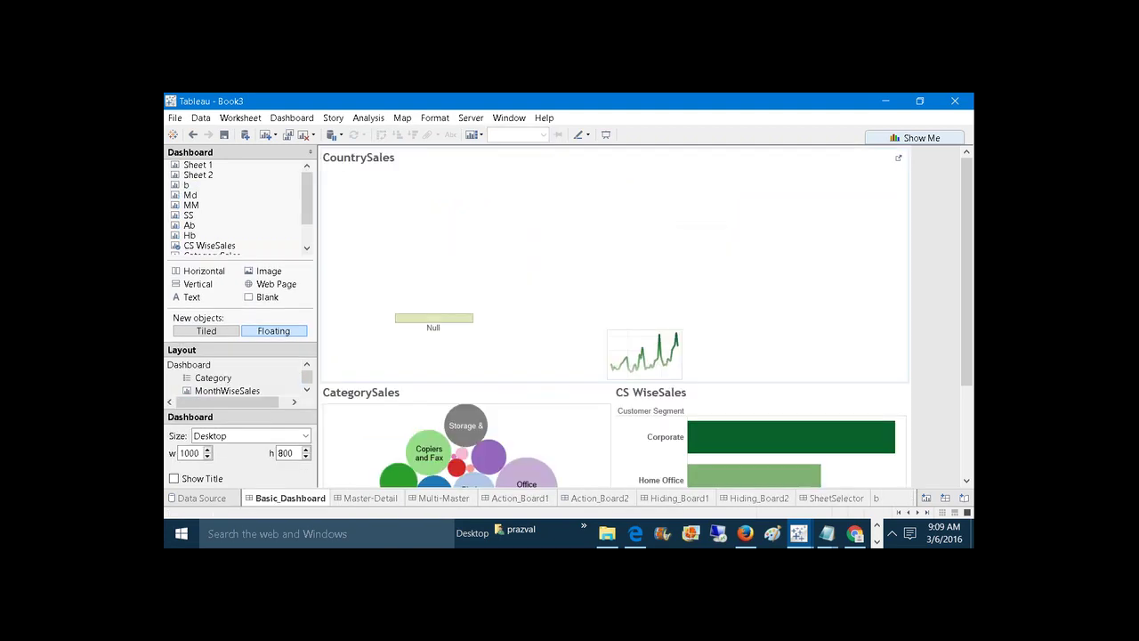
left_click(518, 302)
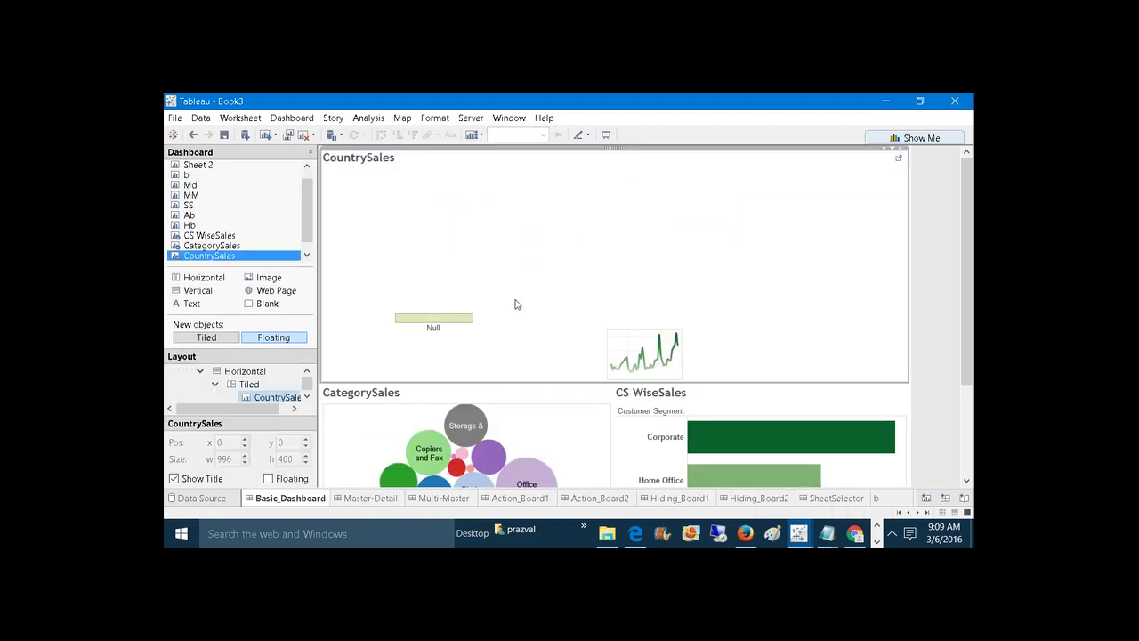
left_click(470, 316)
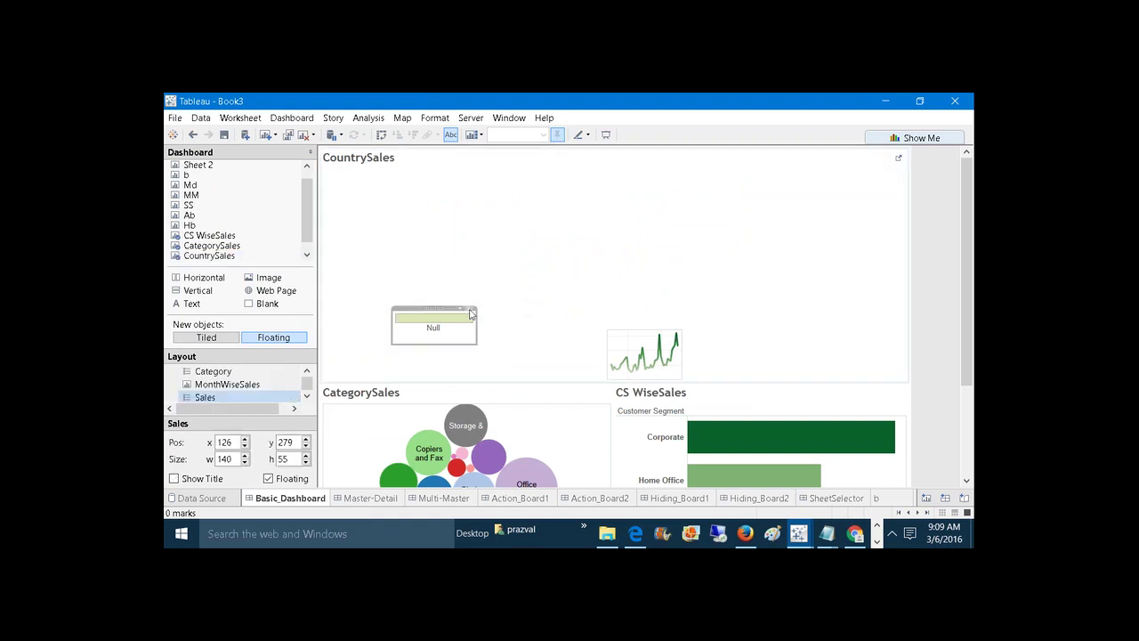
Remove the floating Sales legend from Basic_Dashboard.
left_click(472, 311)
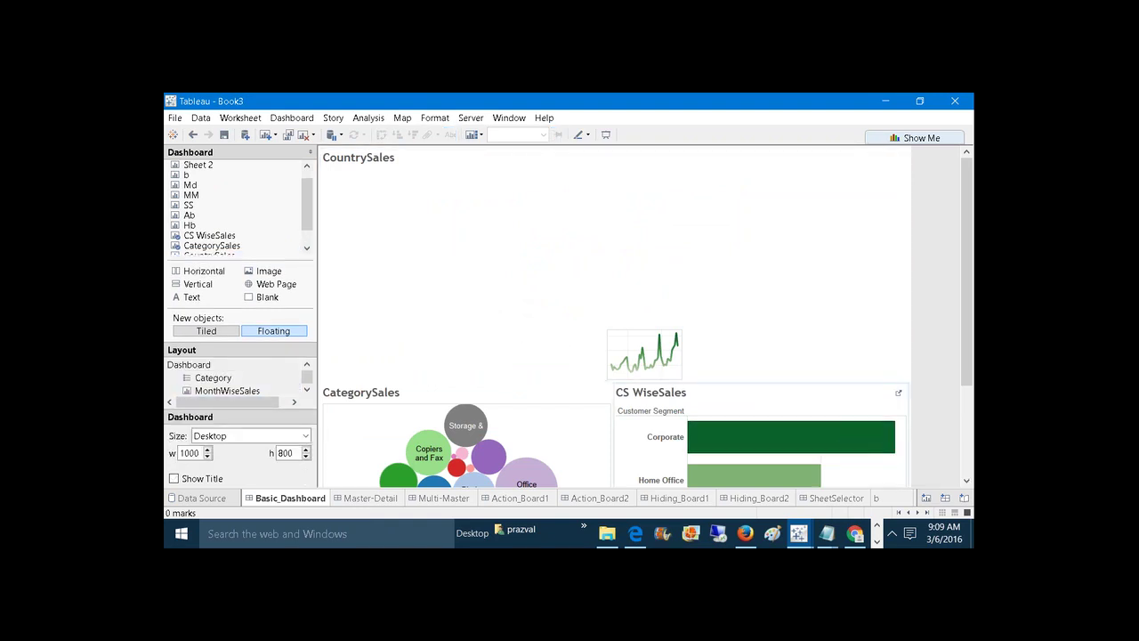
Rename Dashboard 10 as Index.
left_click(917, 513)
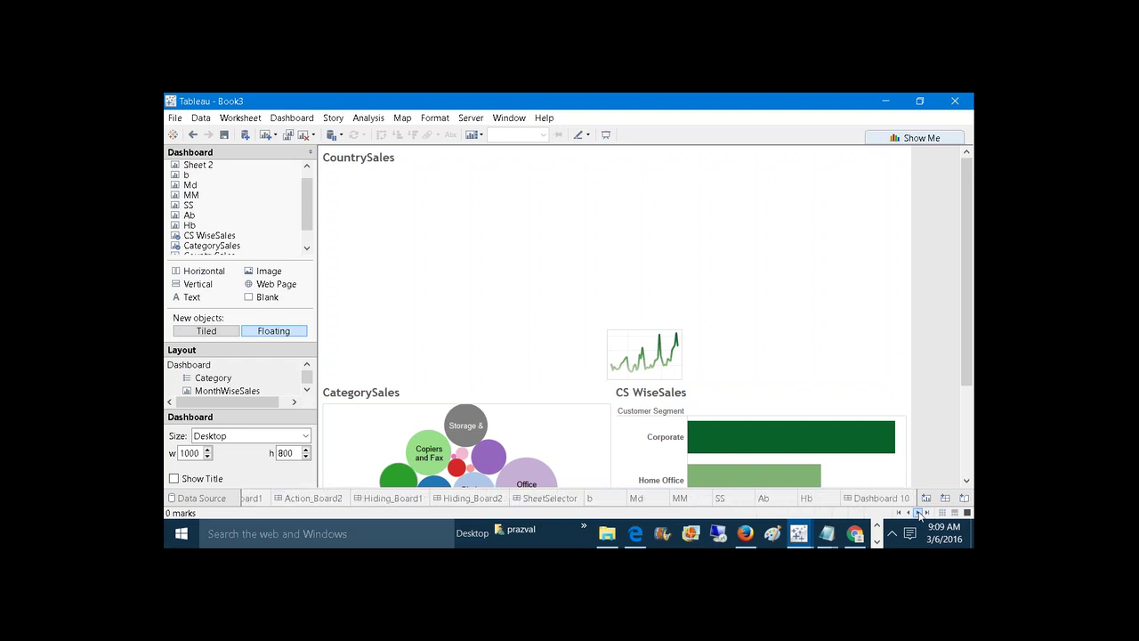
right_click(876, 500)
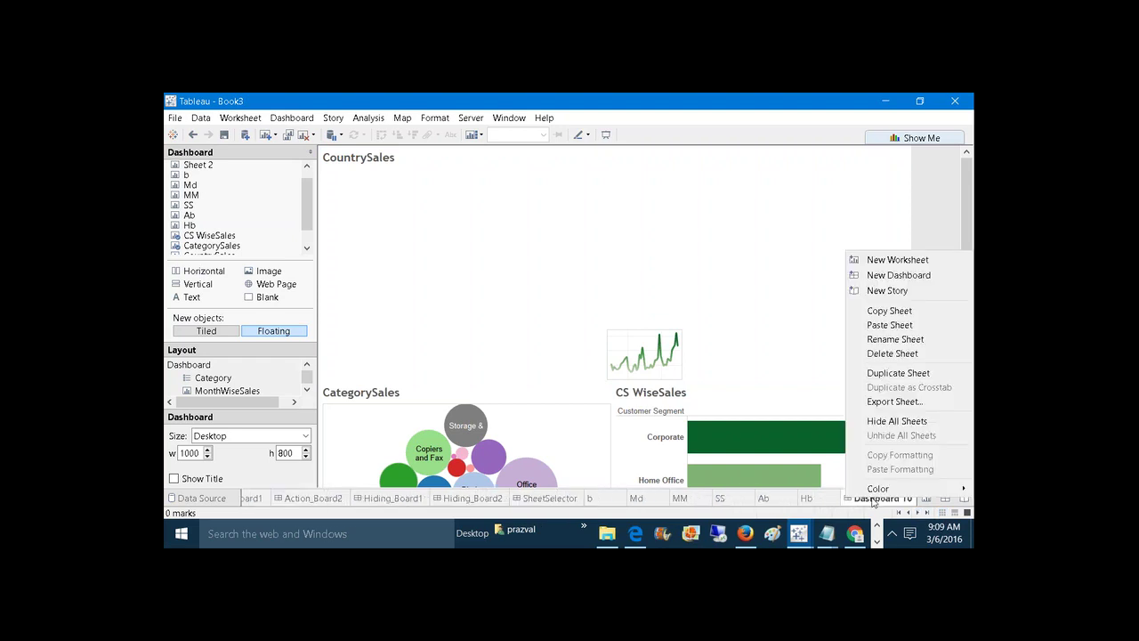
left_click(888, 346)
type("I")
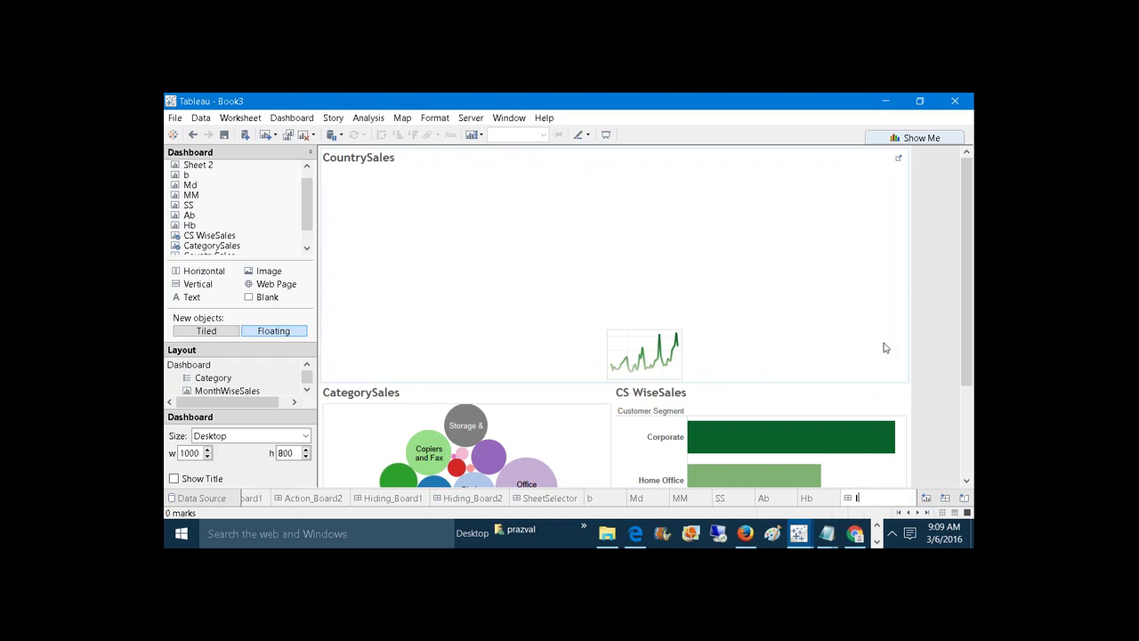
type("ndex")
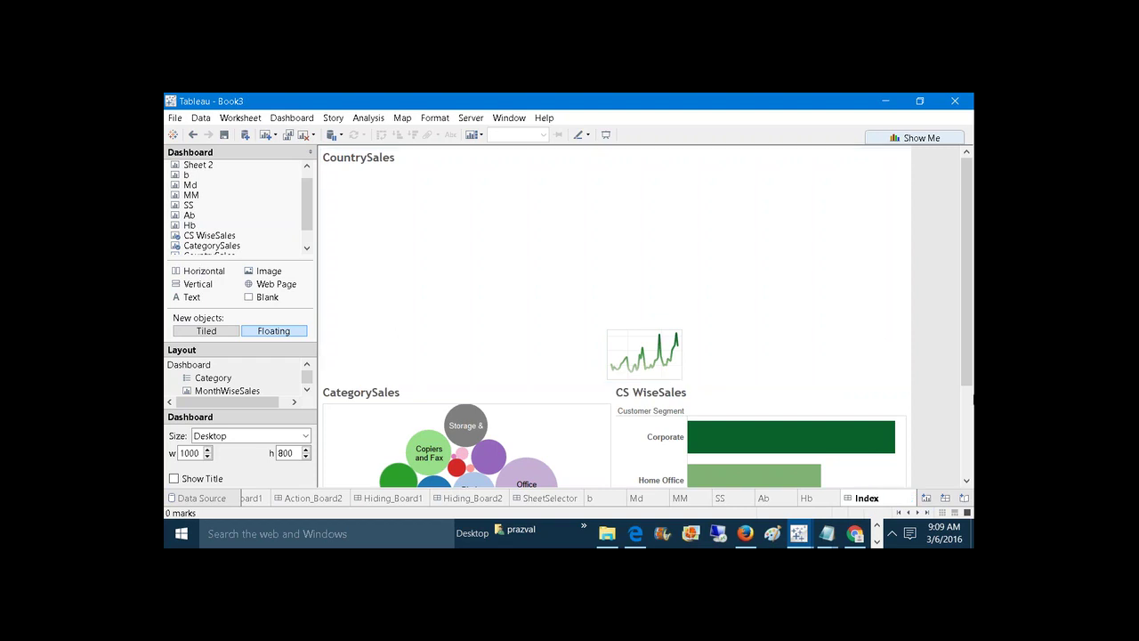
key("Return")
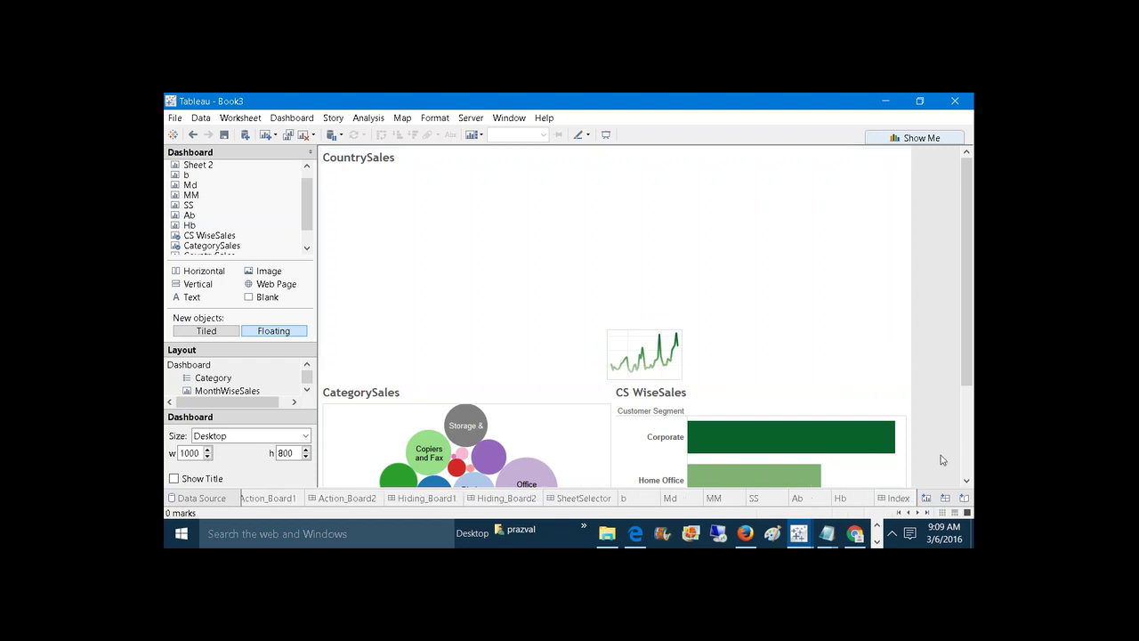
Hide all sheets used in the Index dashboard and move Index directly before Basic_Dashboard in the sheet order.
right_click(893, 503)
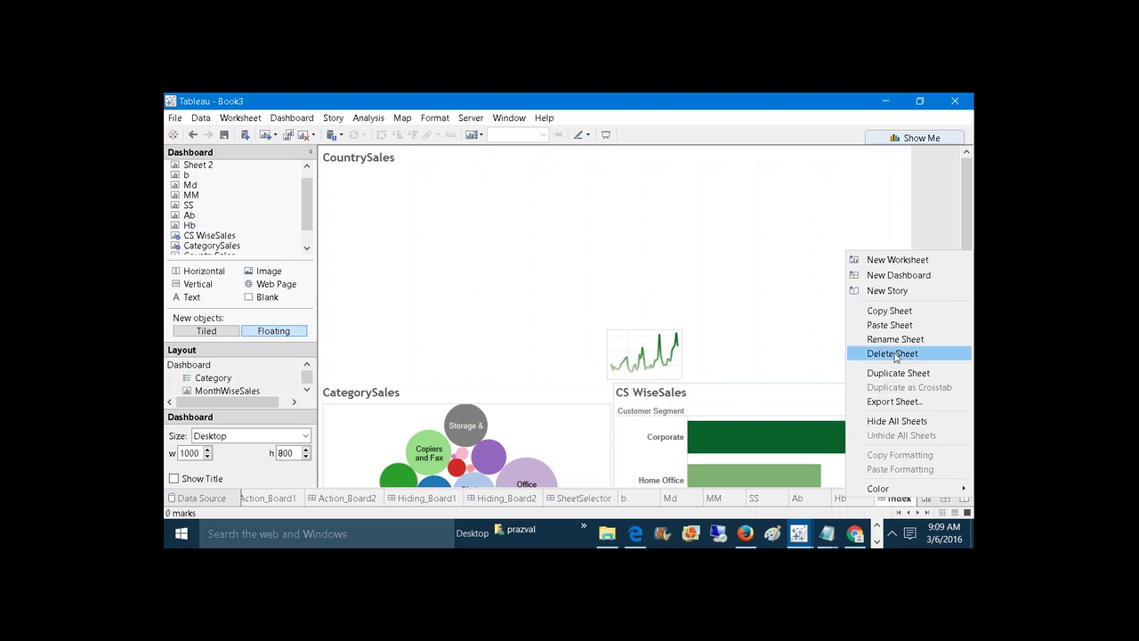
left_click(888, 424)
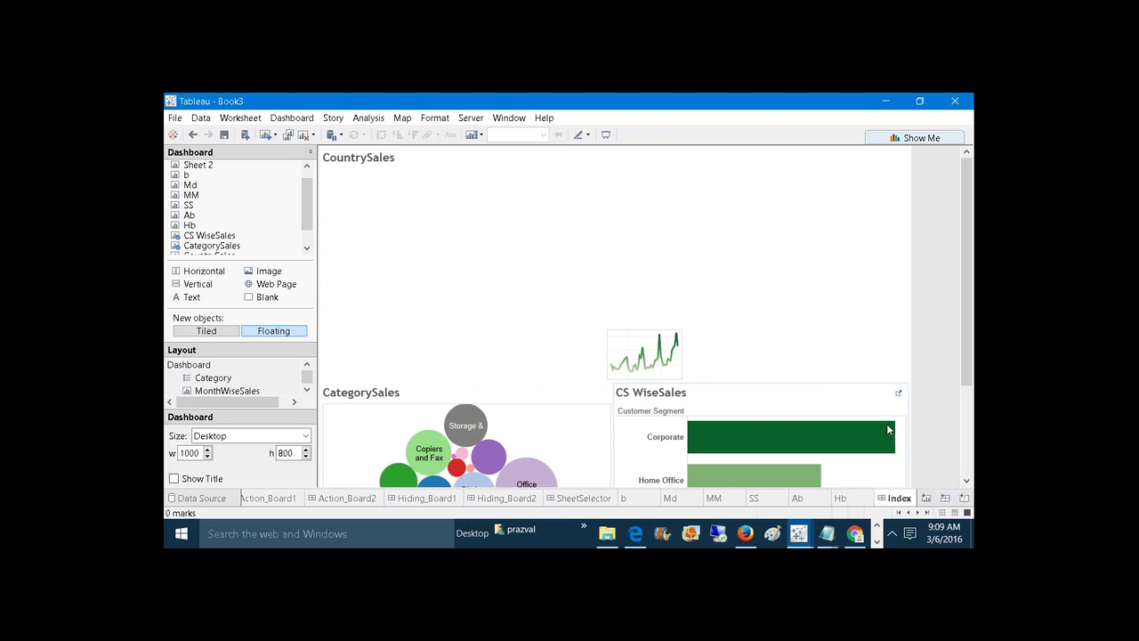
mouse_move(897, 496)
left_mouse_down()
mouse_move(793, 412)
mouse_move(361, 457)
mouse_move(253, 495)
left_mouse_up()
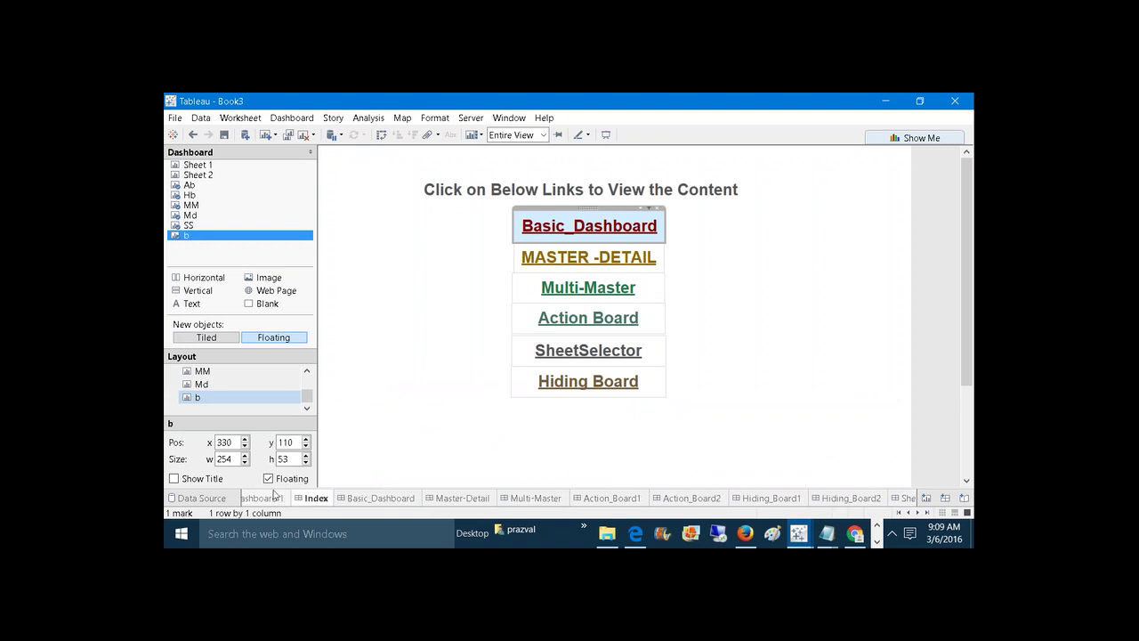
Remove the leftover Sheet 1, Sheet 2 and Dashboard 1 that precede Index in the workbook.
left_click(907, 512)
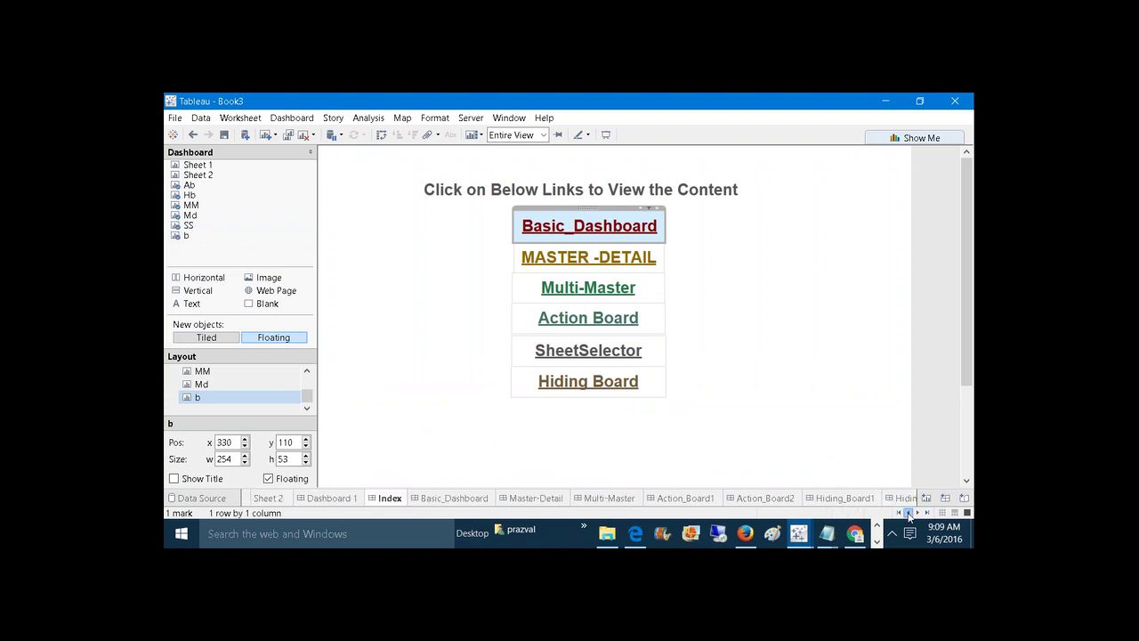
left_click(908, 513)
left_click(364, 499)
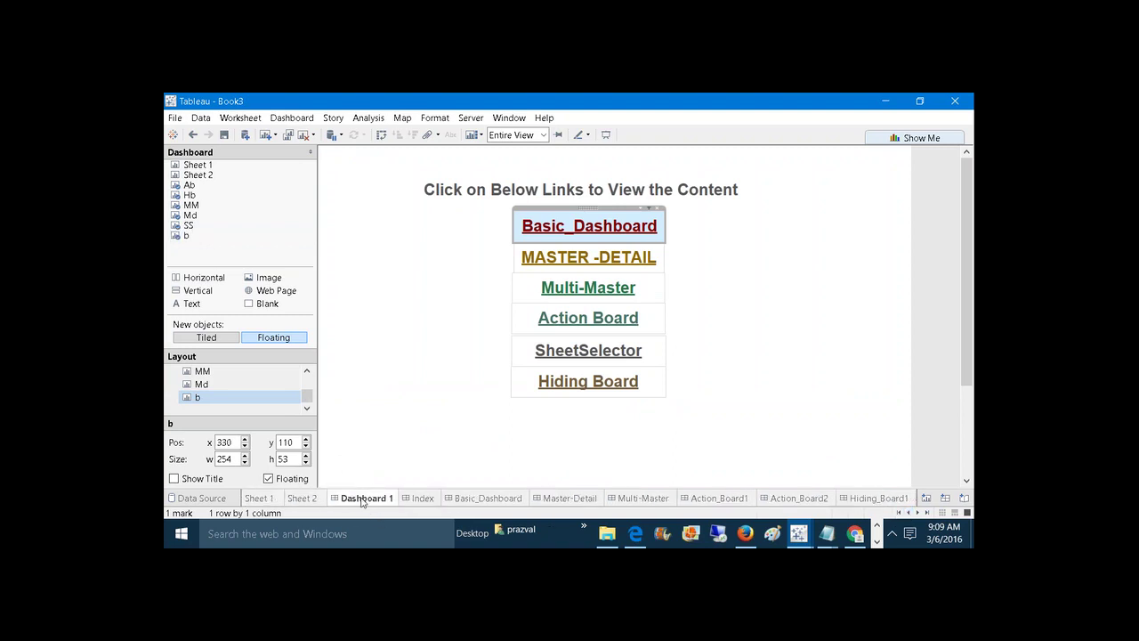
right_click(265, 505)
left_click(320, 399)
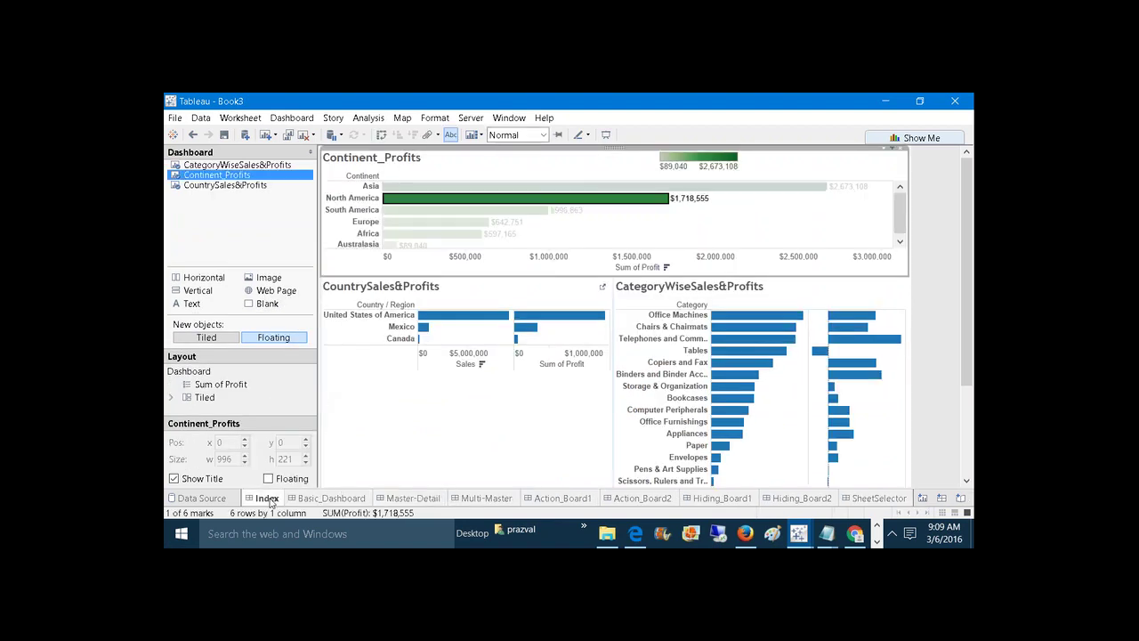
Return to the Index dashboard and test its MASTER -DETAIL link.
left_click(270, 500)
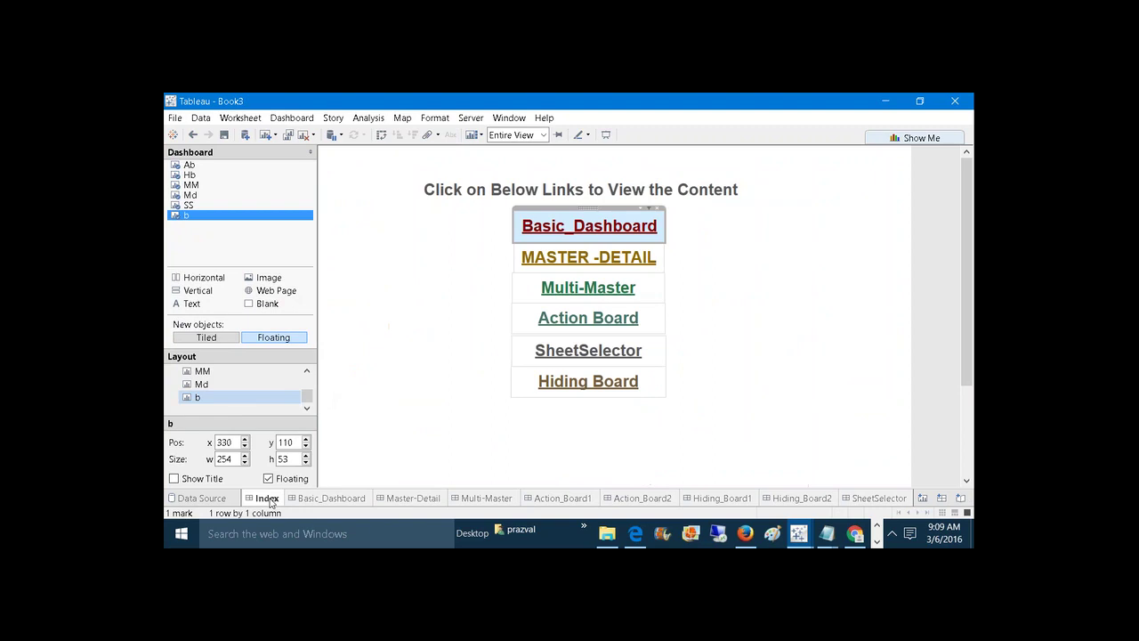
left_click(569, 267)
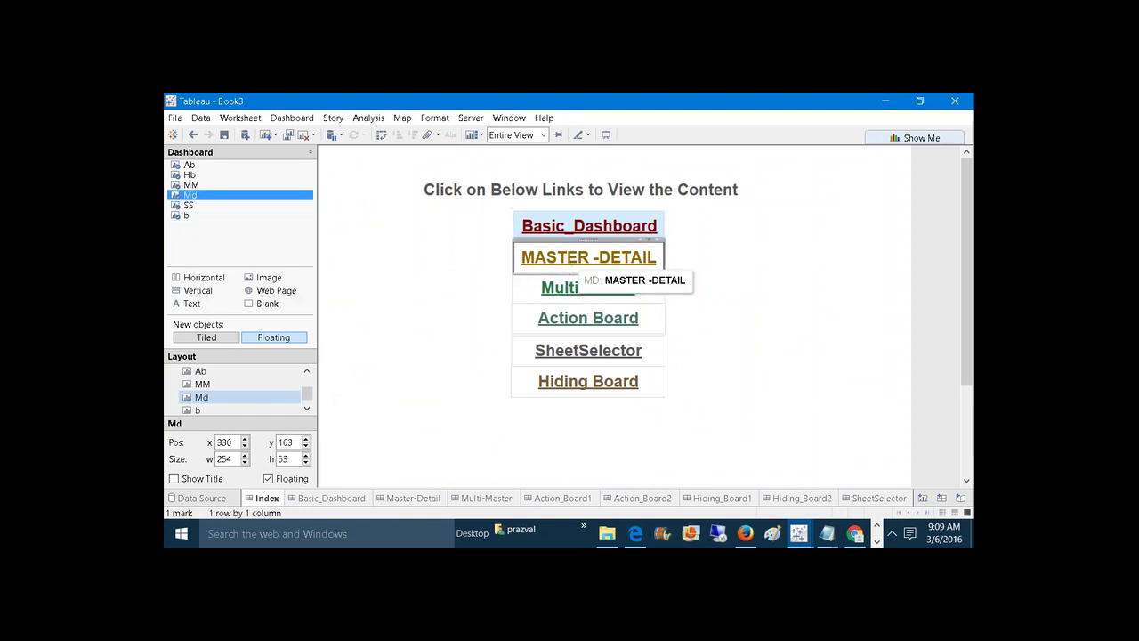
left_click(574, 267)
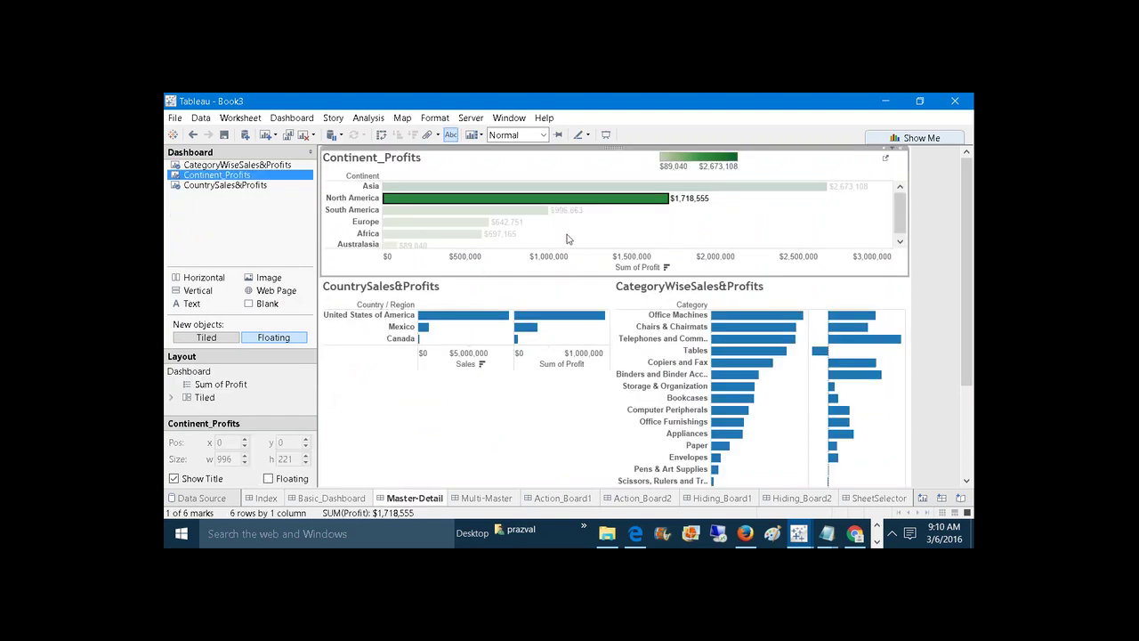
Filter the Master-Detail dashboard by South America and open the Multi-Master dashboard through its link on the Index dashboard.
mouse_move(396, 227)
left_click(364, 210)
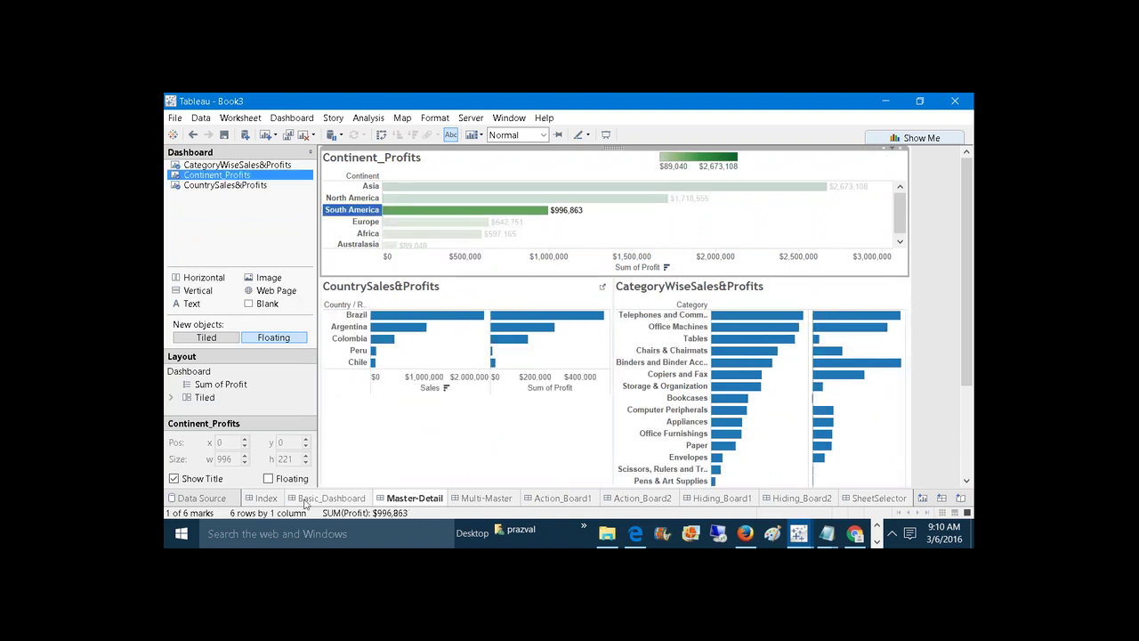
left_click(266, 498)
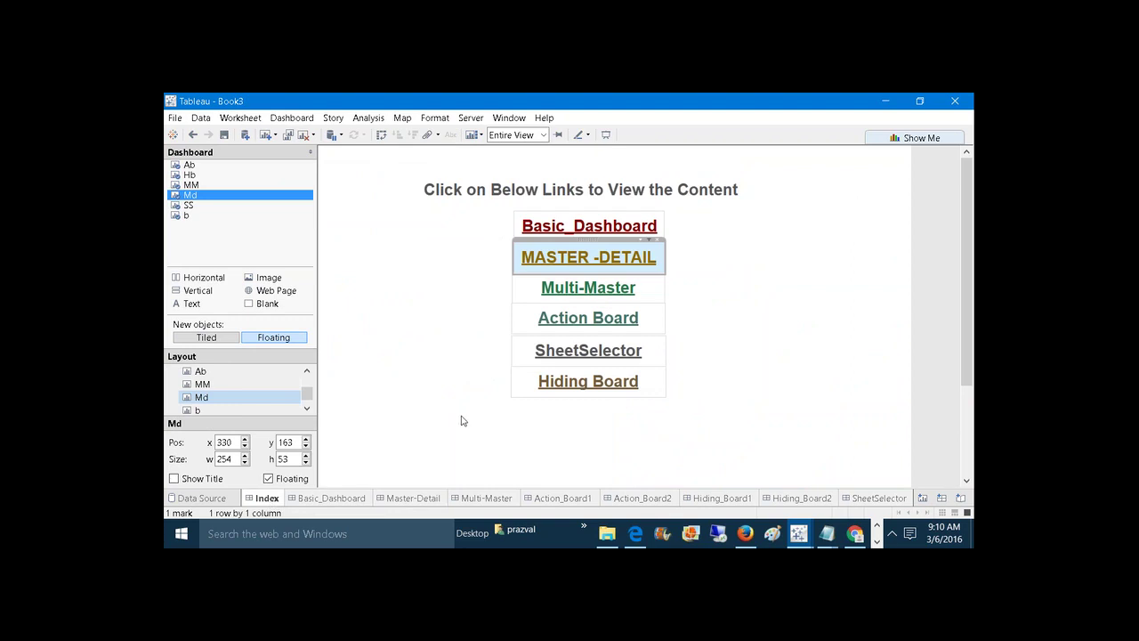
left_click(581, 294)
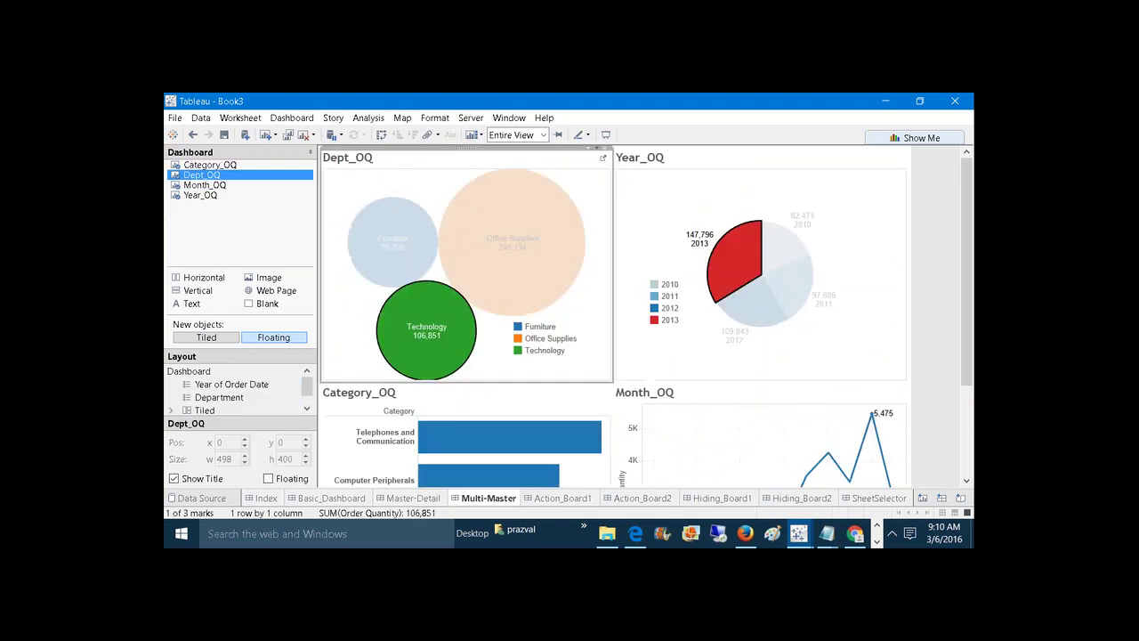
Select the years 2010 to 2013 together in the Year_OQ pie and clear the department selection in Dept_OQ.
left_click(673, 255)
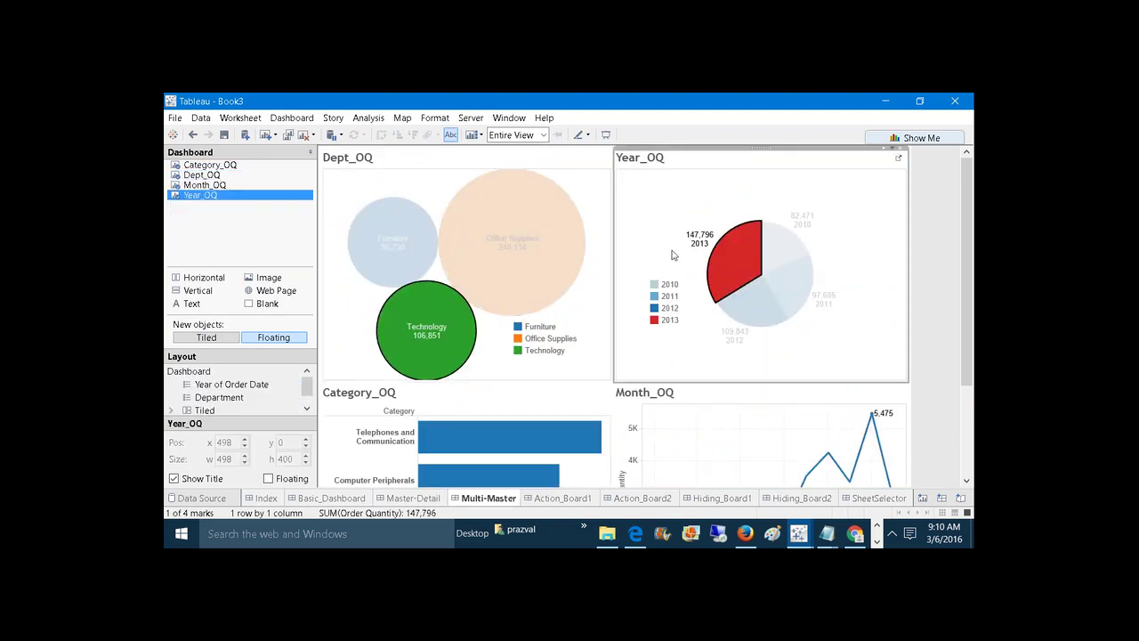
left_click(748, 300)
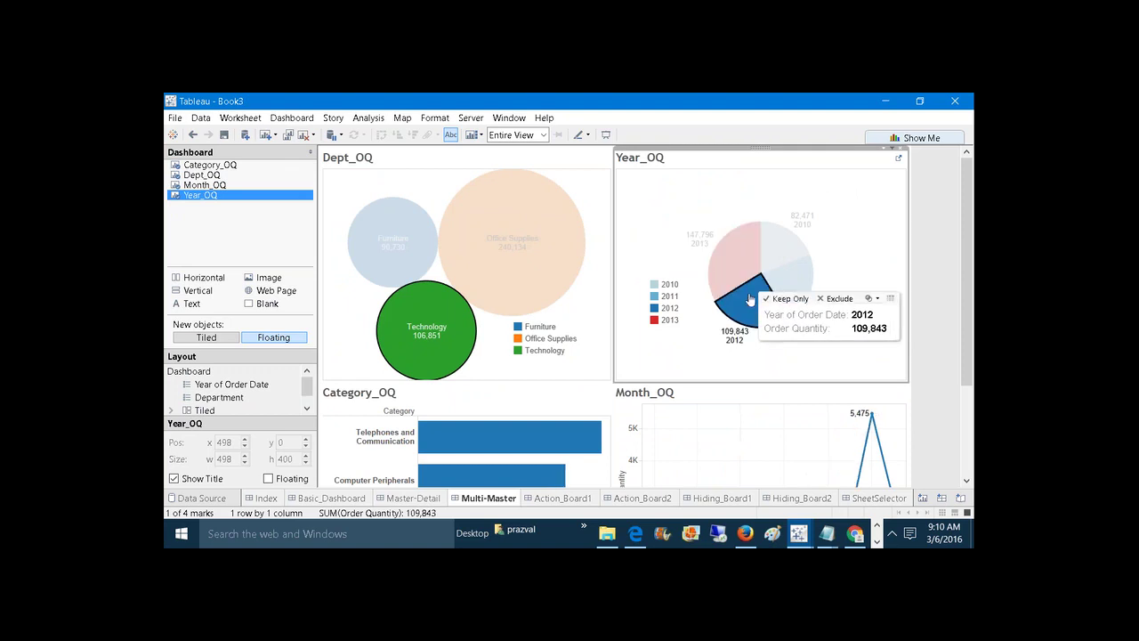
left_click(734, 263, "ctrl")
left_click(778, 245, "ctrl")
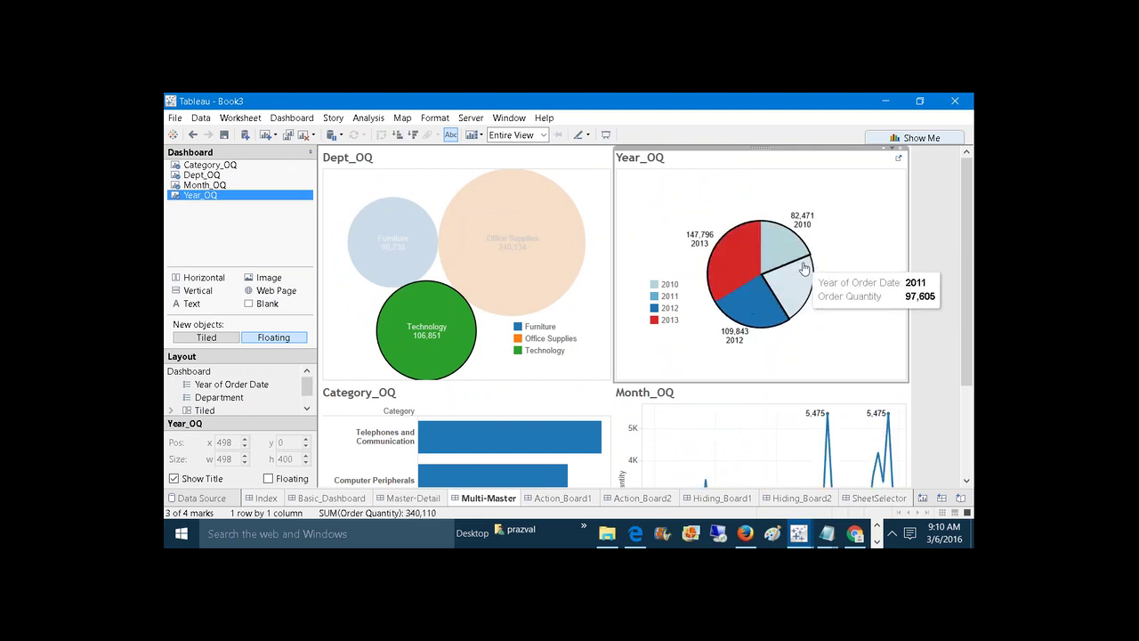
left_click(836, 267)
left_click(485, 253)
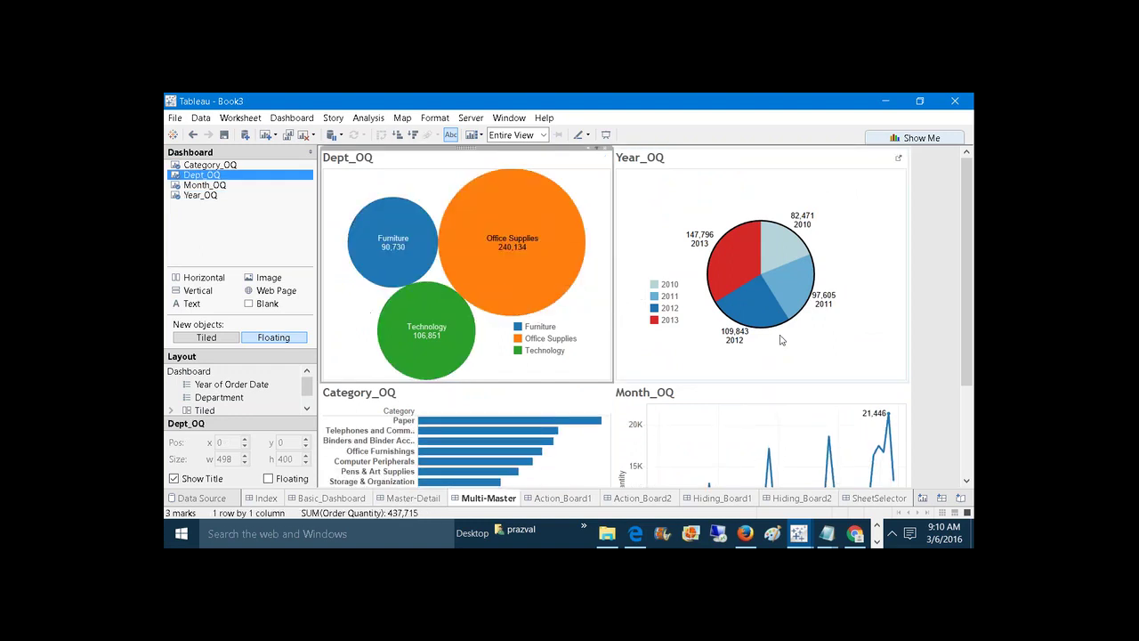
Filter the Multi-Master dashboard by the Technology bubble in Dept_OQ and clear that selection again.
left_click(461, 349)
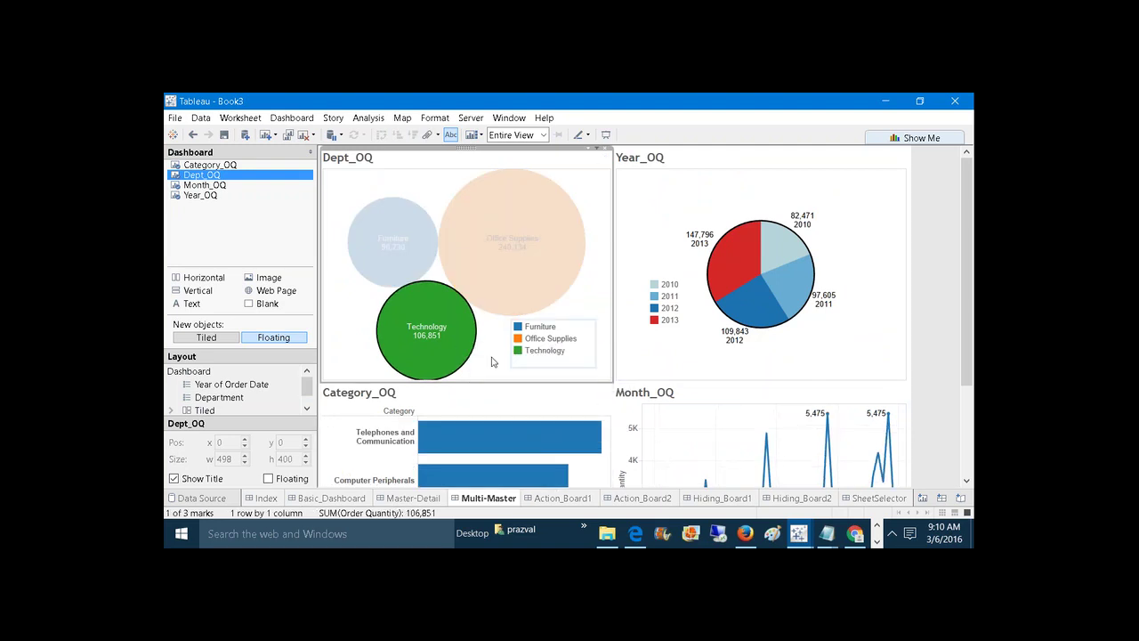
left_click(357, 335)
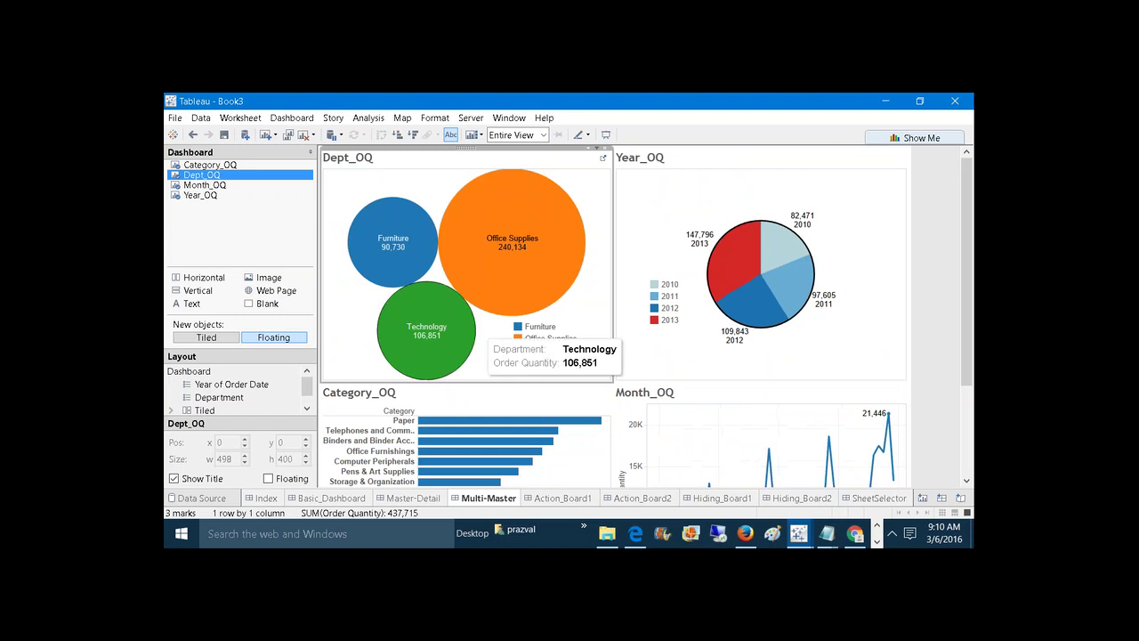
mouse_move(752, 302)
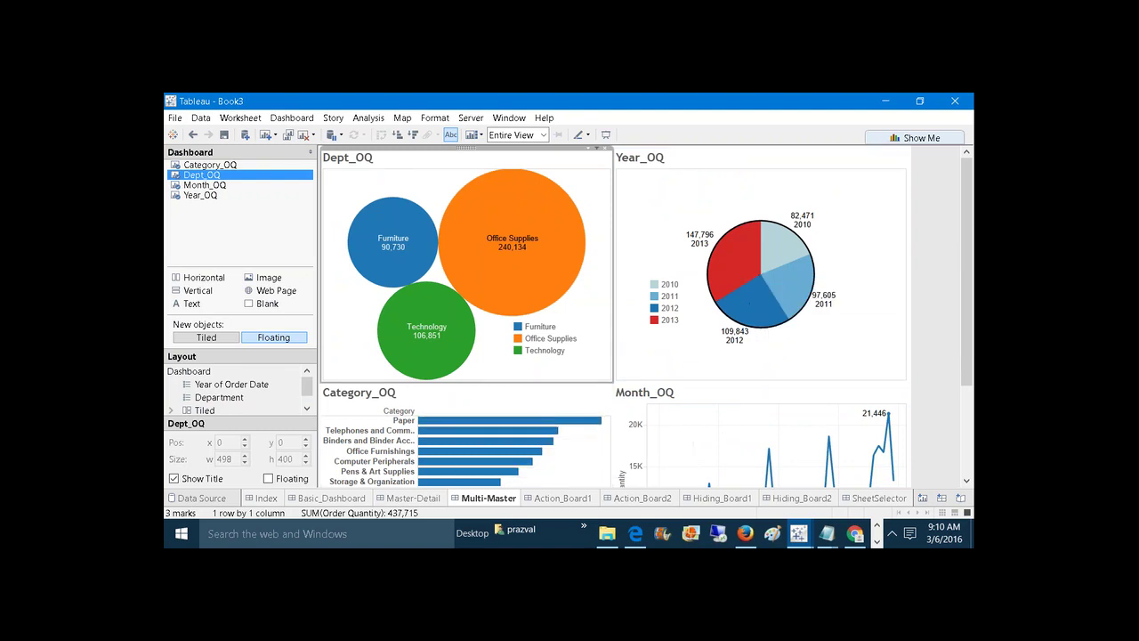
Return to the Index dashboard and follow its Action Board link to the Action_Board1 dashboard.
left_click(260, 498)
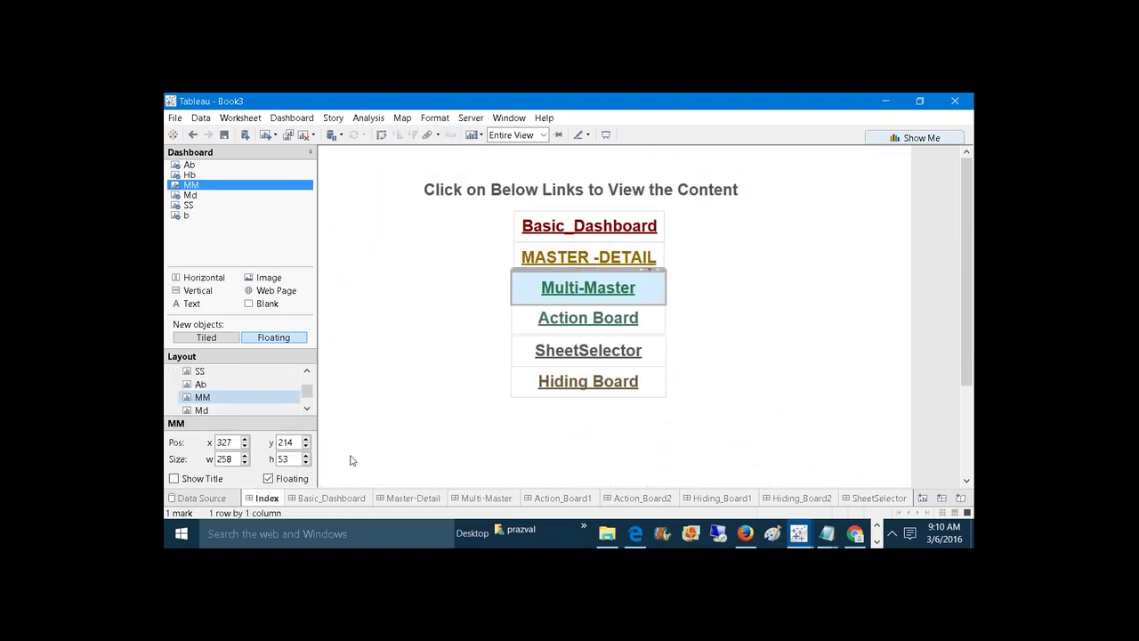
left_click(579, 329)
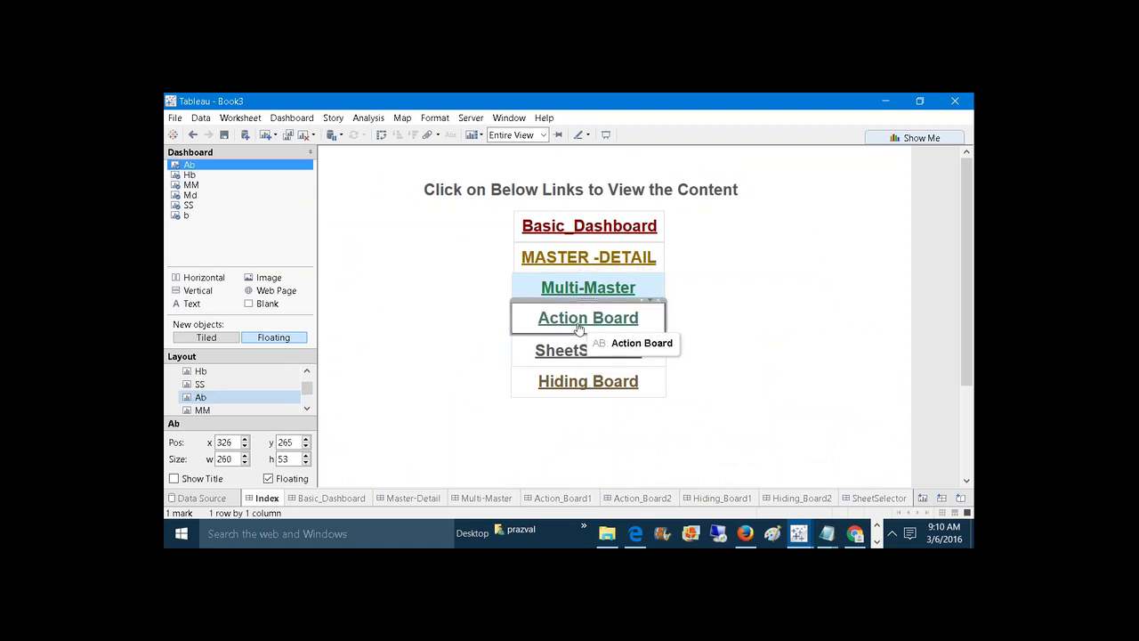
left_click(579, 329)
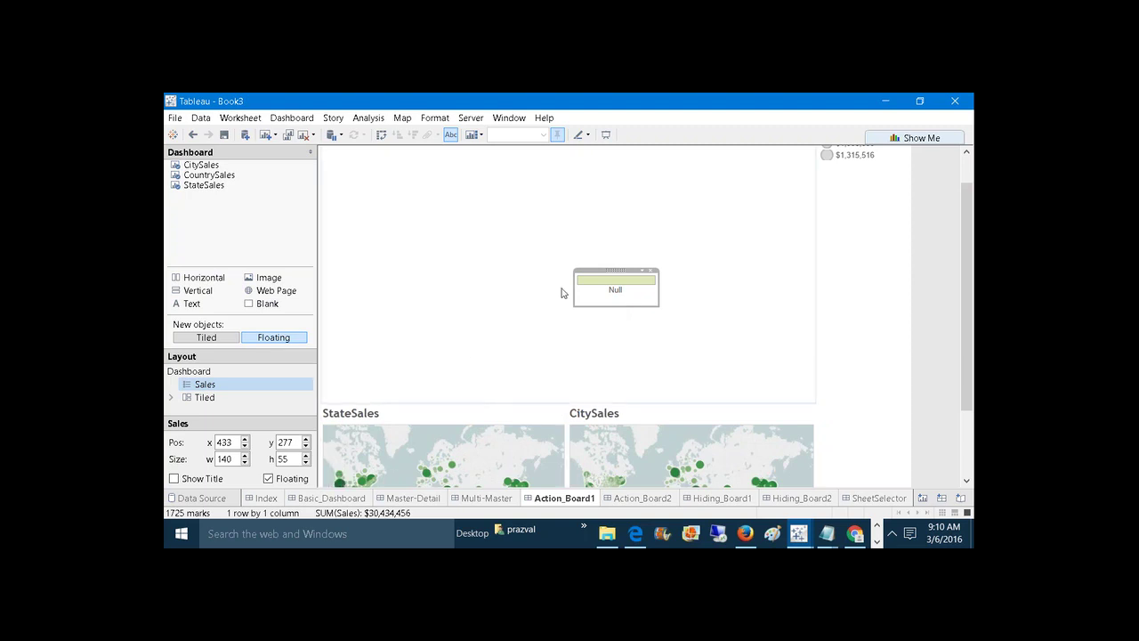
scroll(965, 267, "up", 1)
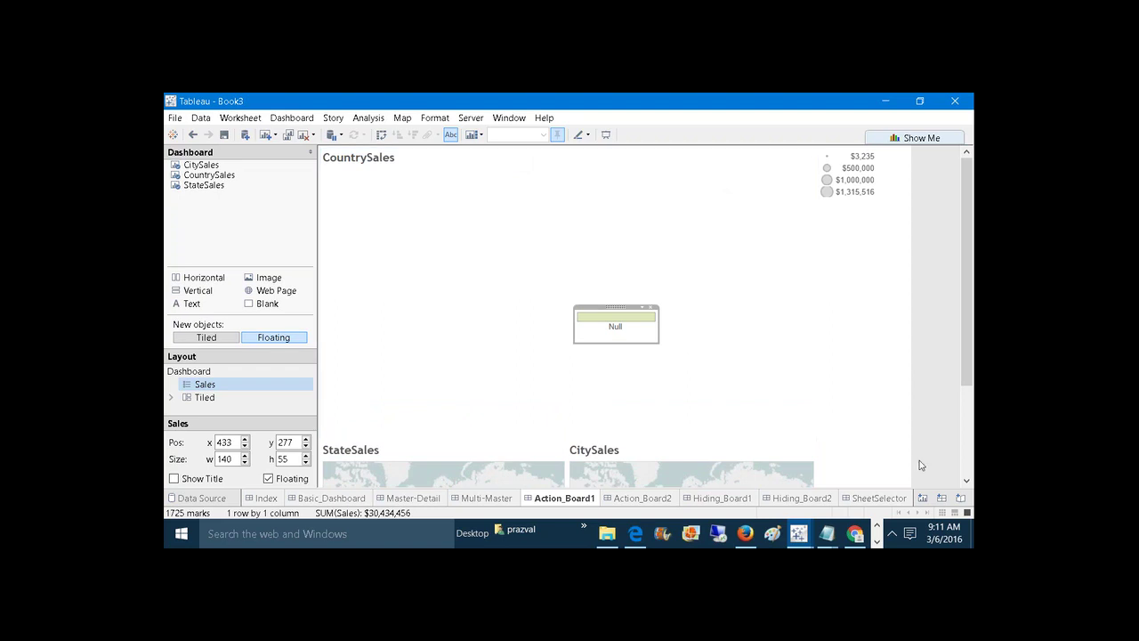
Add a new blank worksheet to the workbook.
left_click(924, 499)
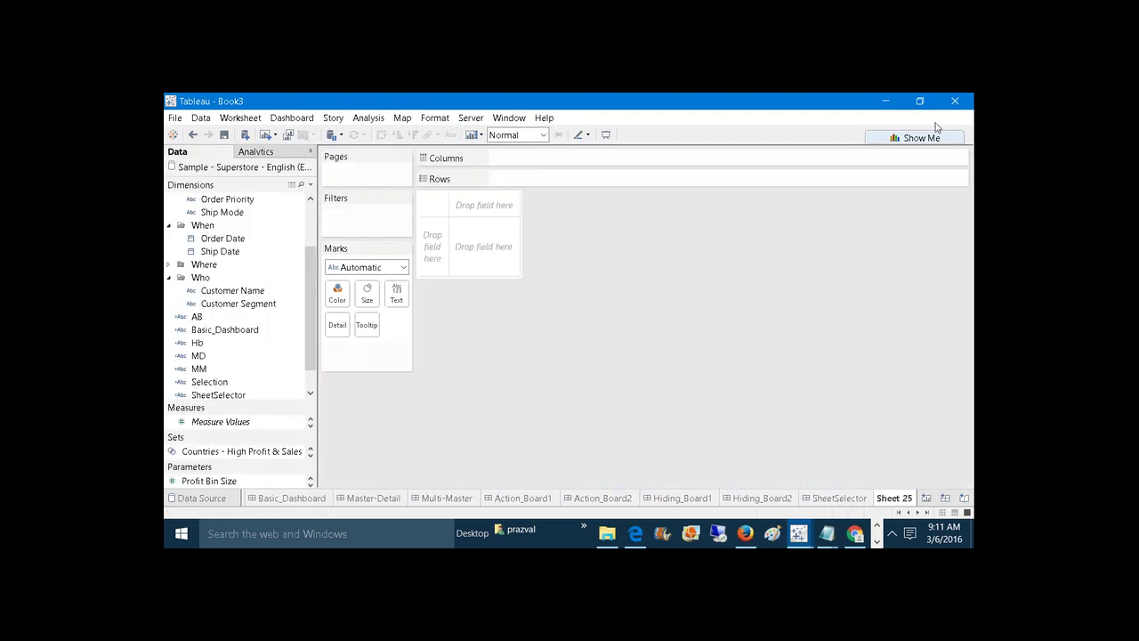
left_click(963, 111)
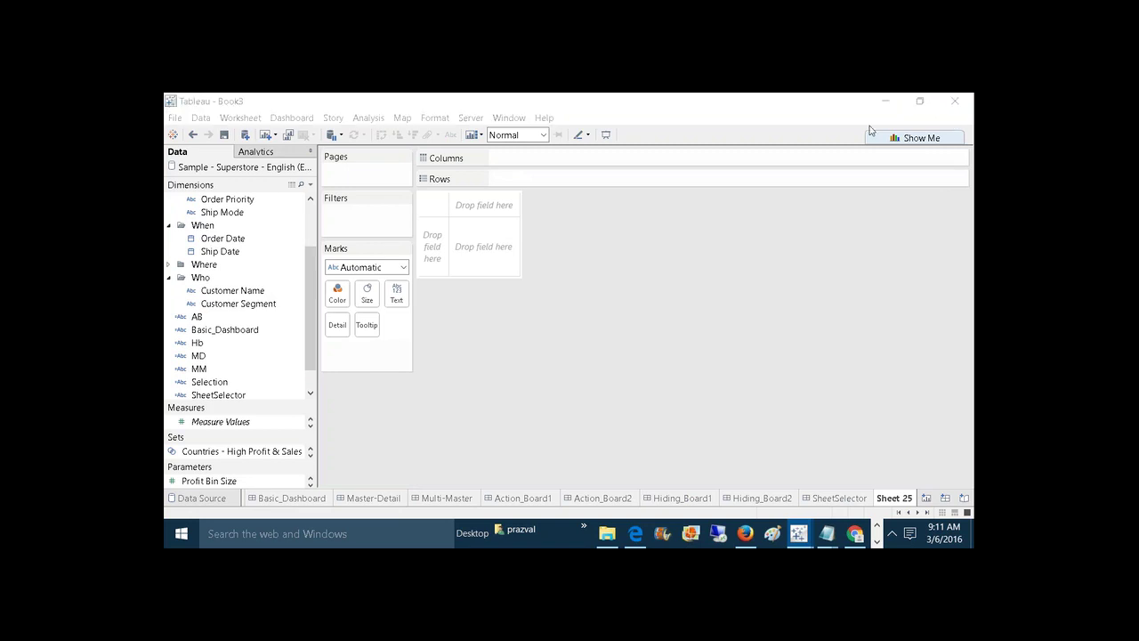
left_click(403, 267)
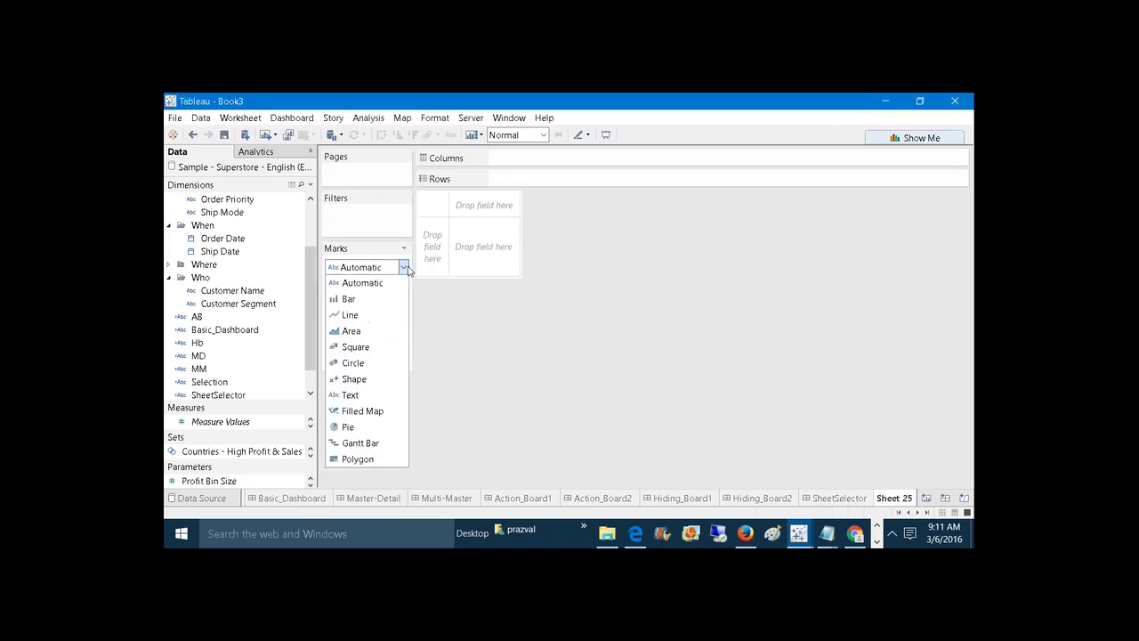
left_click(478, 329)
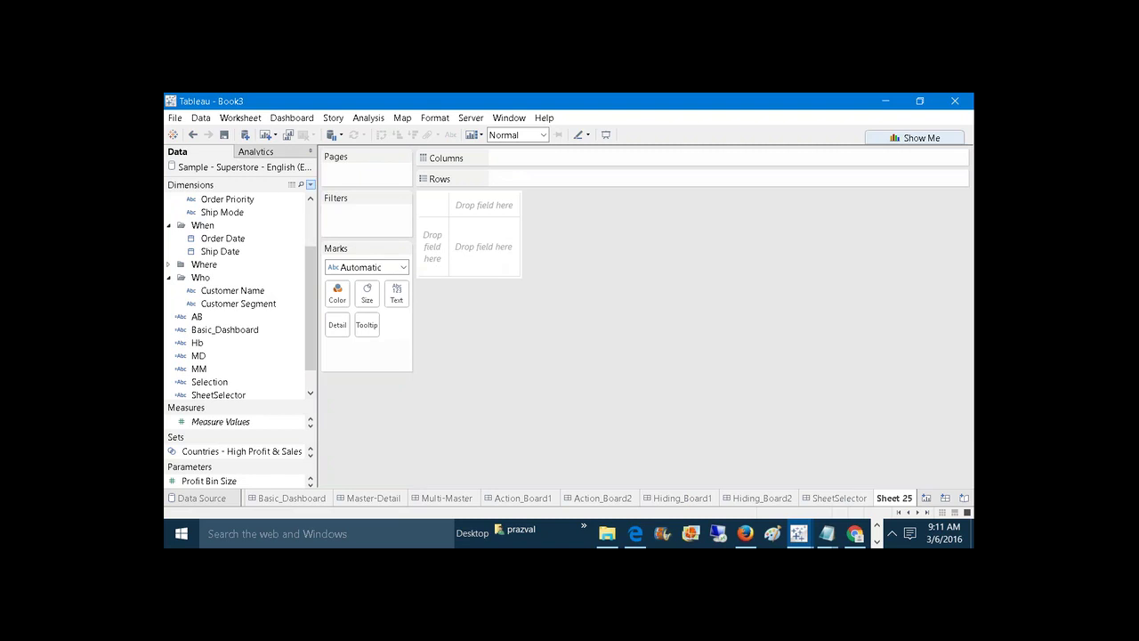
Create a calculated field named Home Button whose formula is the text string "Home Button".
left_click(310, 185)
left_click(294, 196)
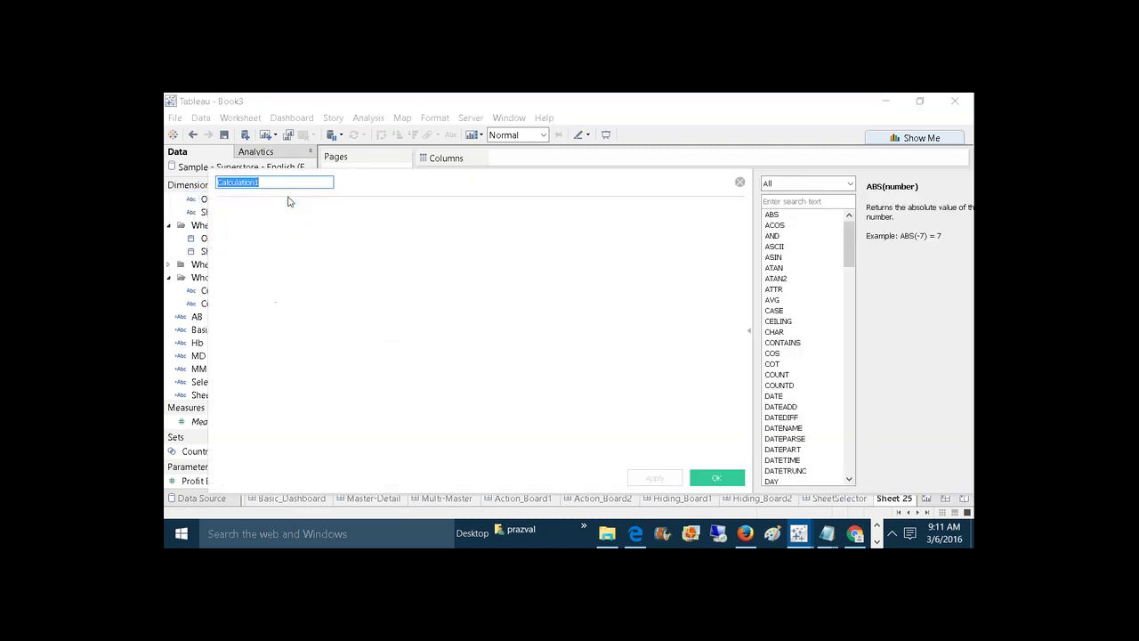
type("Home Button")
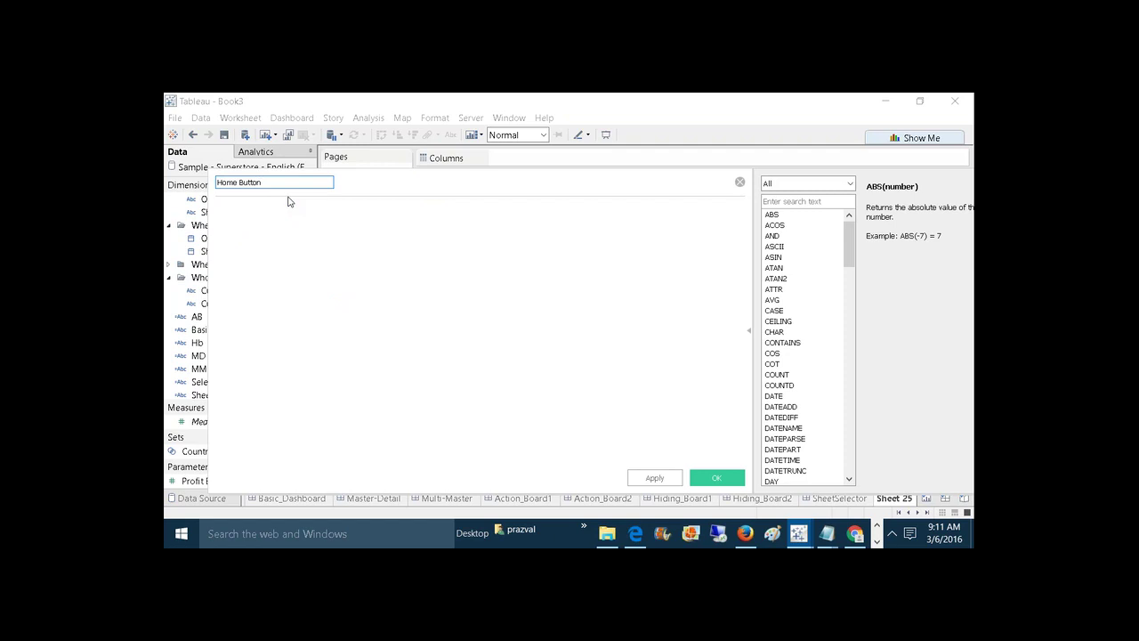
left_click(216, 210)
type("\"Home Button")
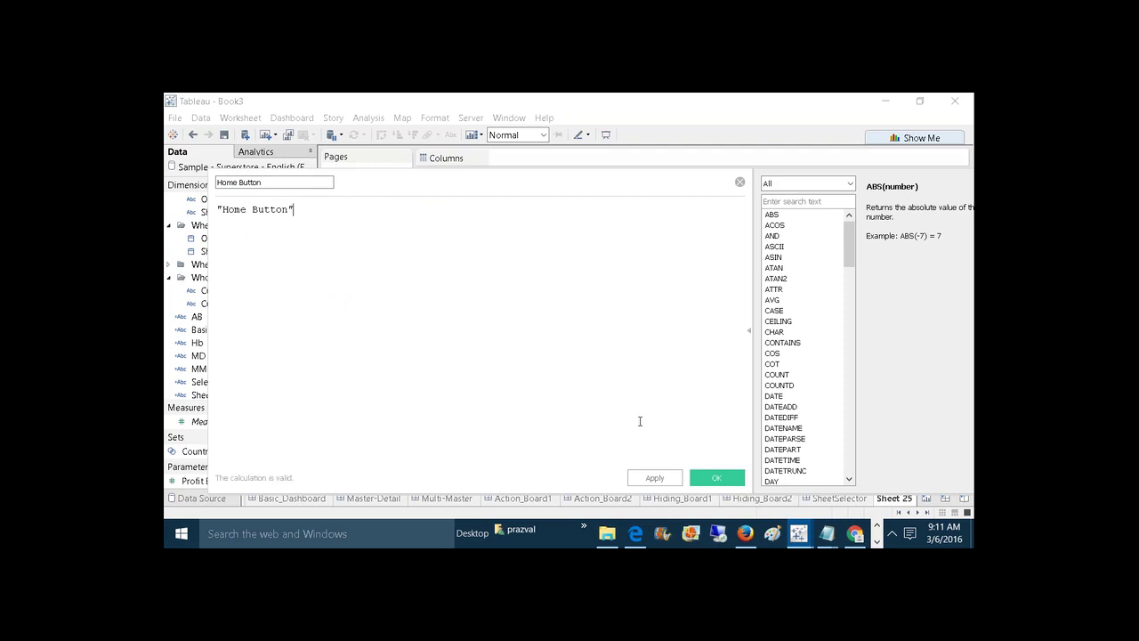
left_click(654, 476)
left_click(693, 477)
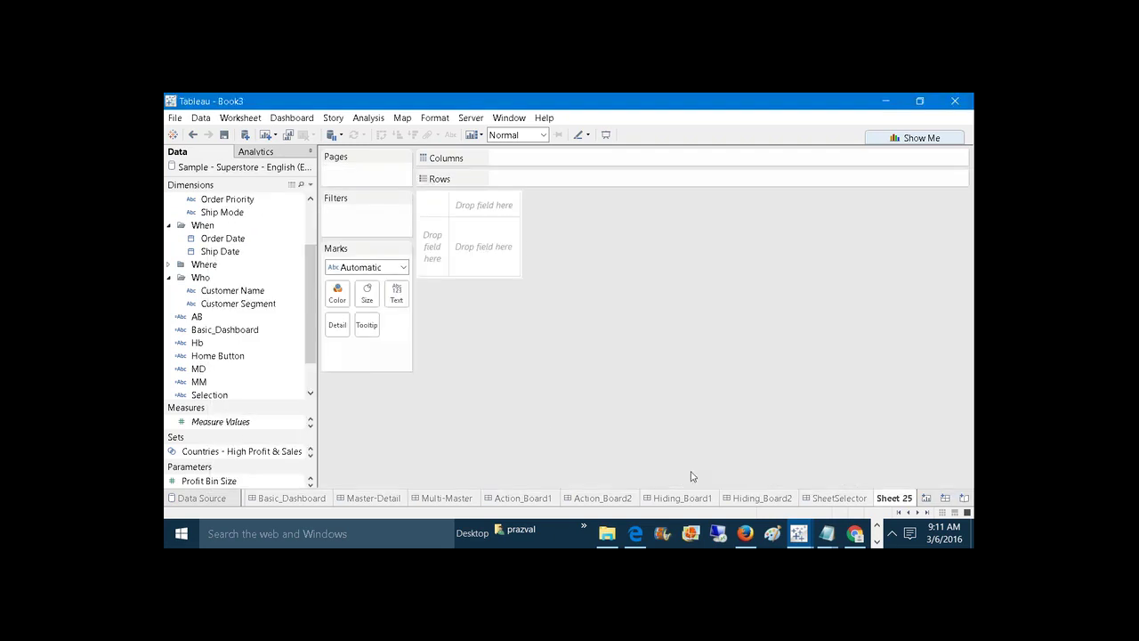
Place the Home Button field on Rows and on the Text mark, and hide its row header.
left_click_drag(280, 358, 568, 176)
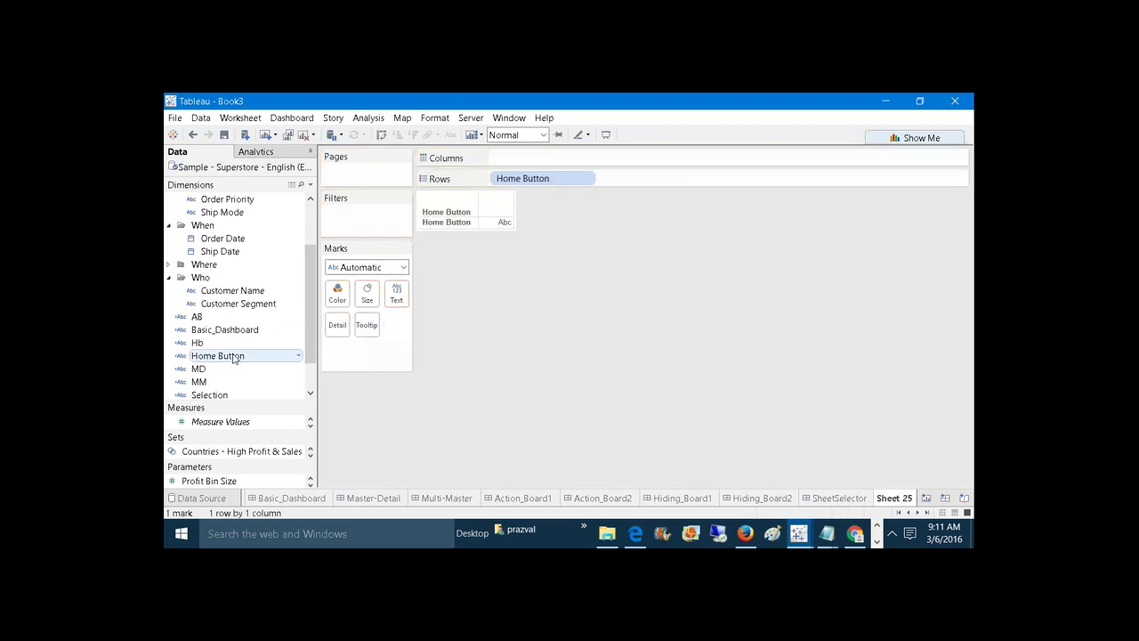
left_click_drag(234, 359, 397, 293)
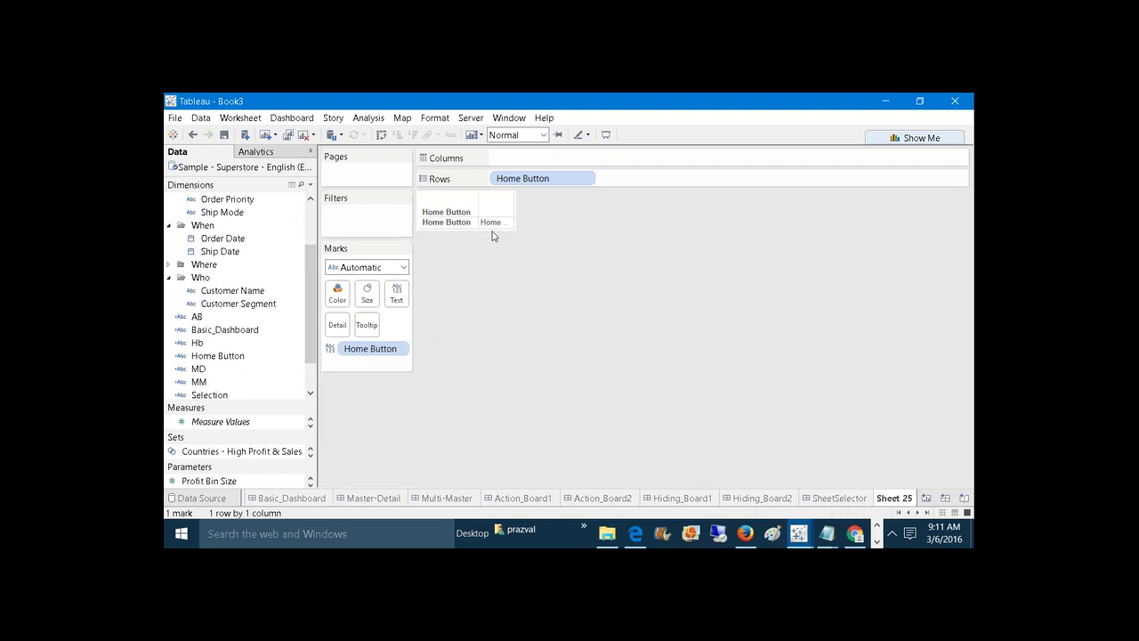
right_click(513, 184)
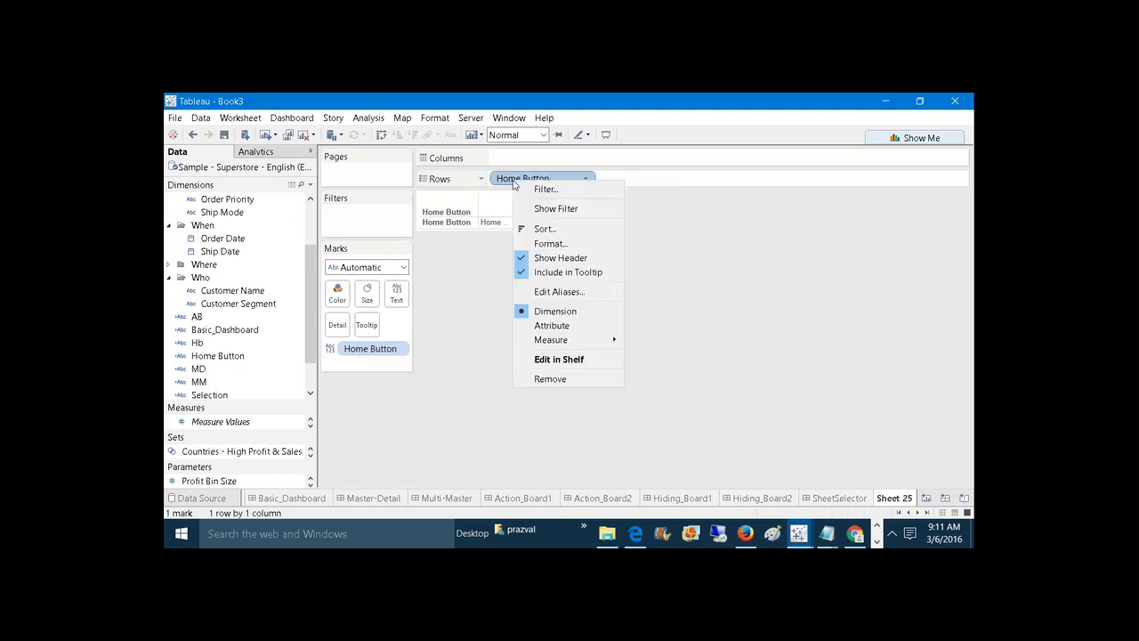
left_click(547, 256)
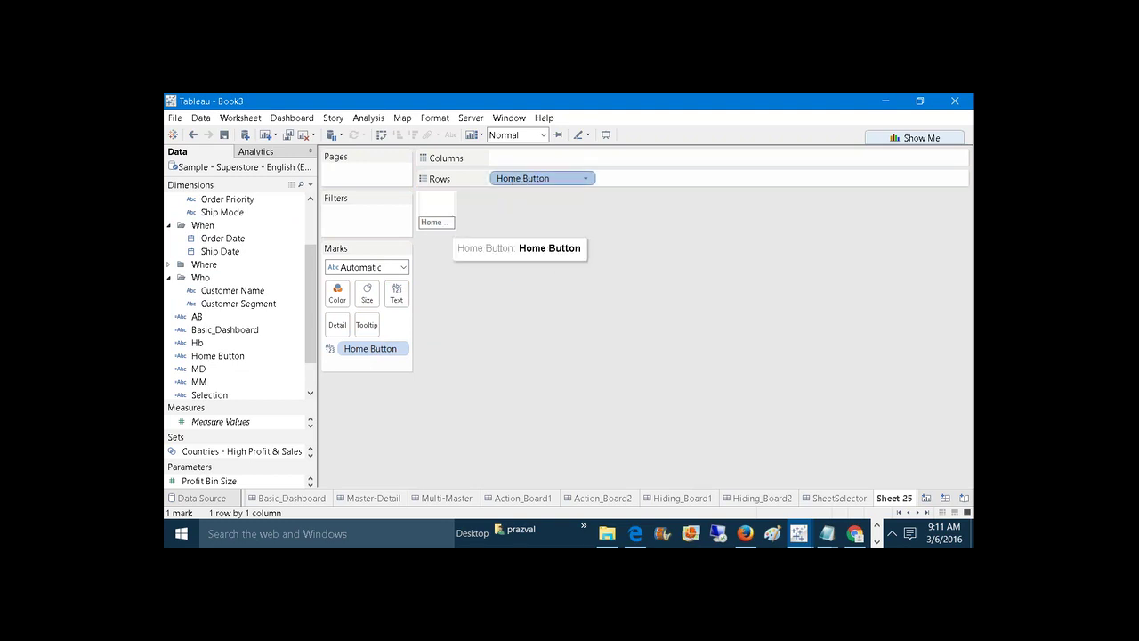
Enlarge the cell in height and width so the Home Button text fits, and show the row header again.
key("ctrl+Up")
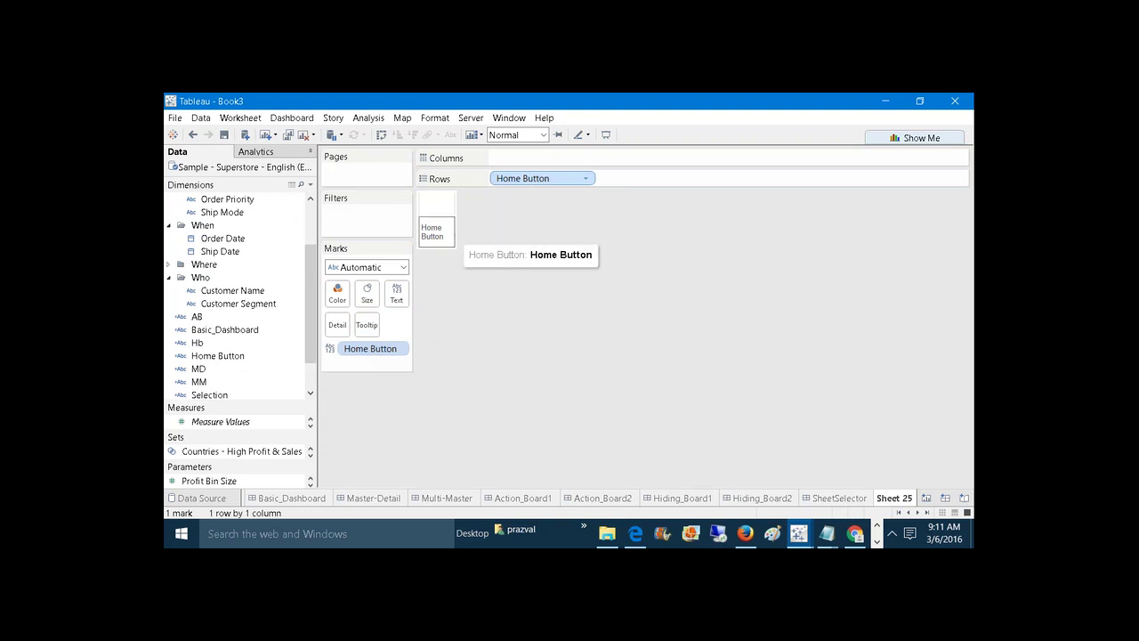
left_click_drag(455, 239, 487, 237)
right_click(557, 180)
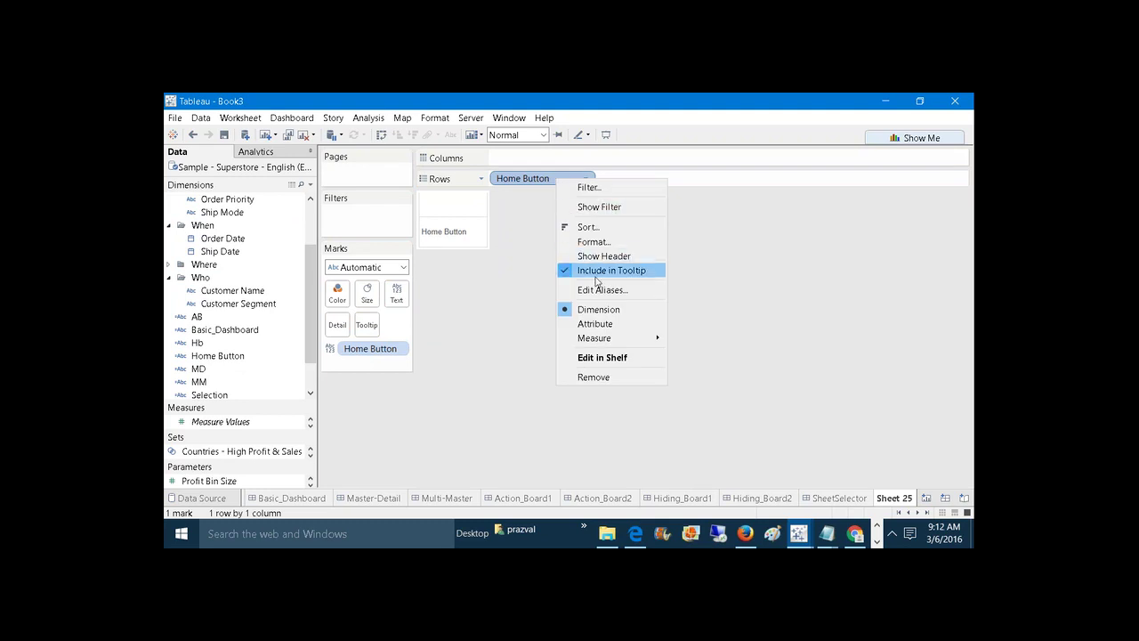
left_click(592, 256)
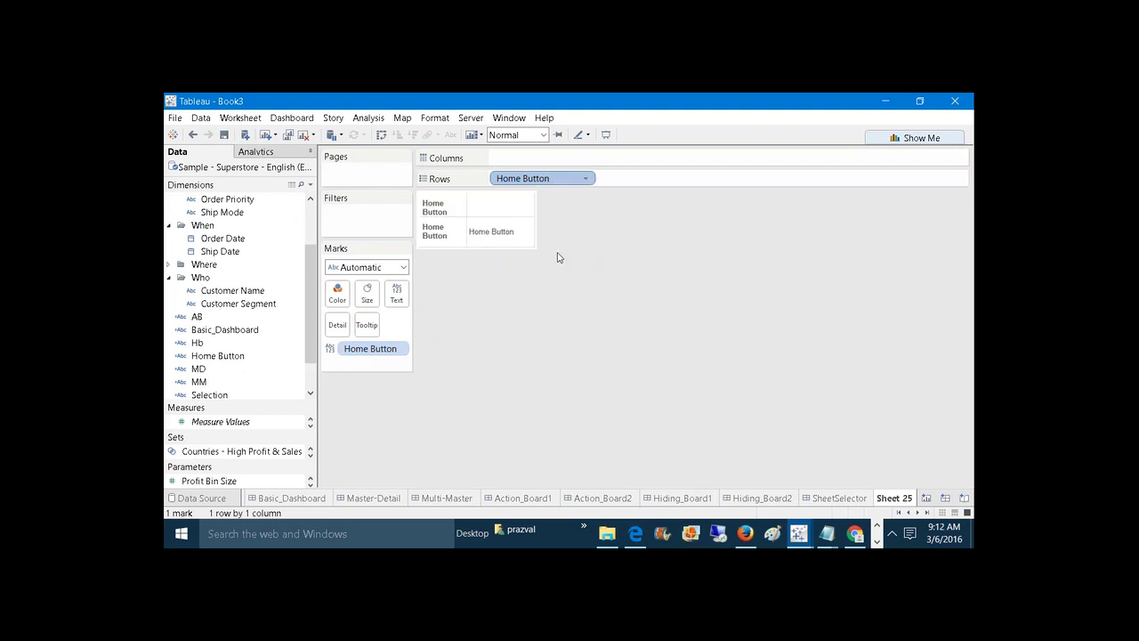
Change the mark type to Shape and assign the Home Button field to Shape.
left_click(402, 267)
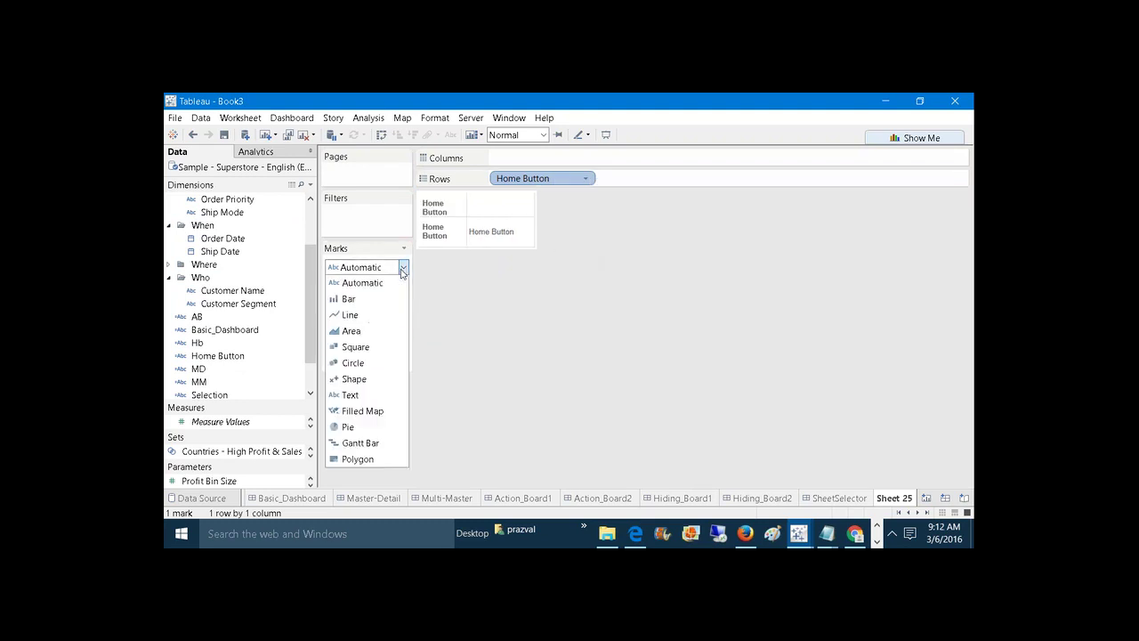
left_click(377, 379)
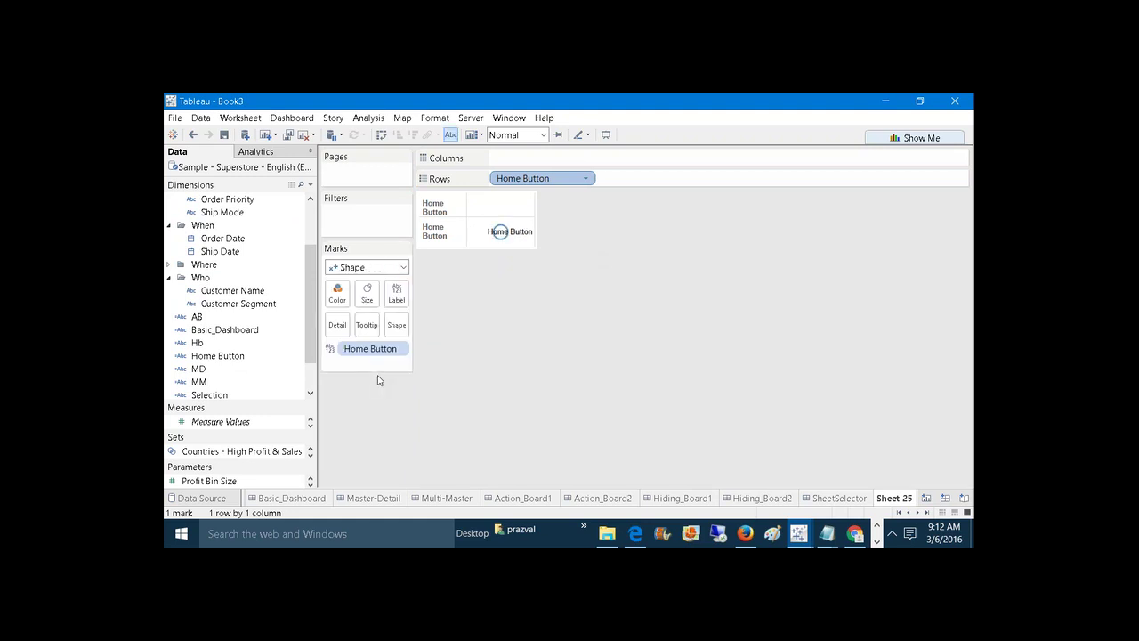
left_click(397, 328)
left_click(452, 312)
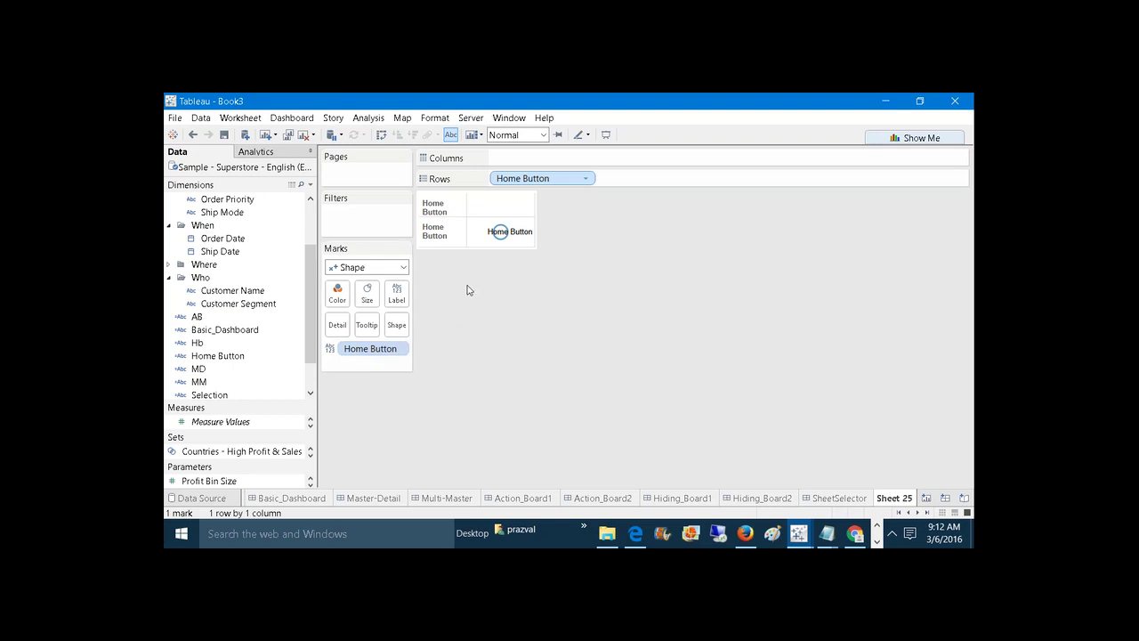
left_click_drag(218, 355, 397, 331)
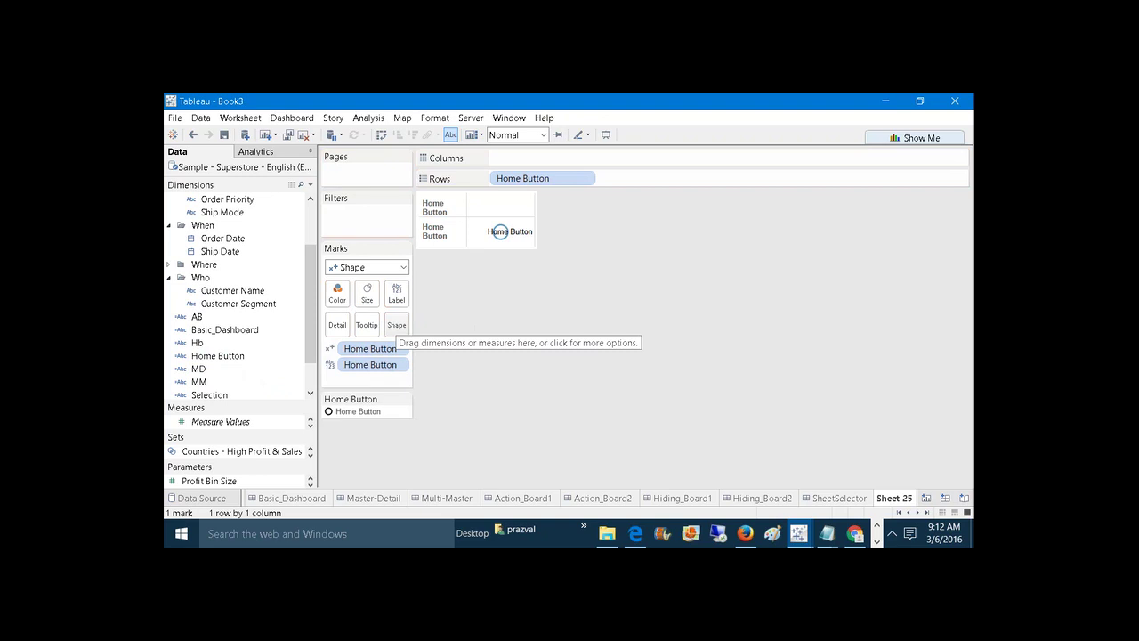
Browse the shape palettes available for the Home Button field, including Arrows and Proportions, and close the shape editor without assigning one.
left_click(404, 401)
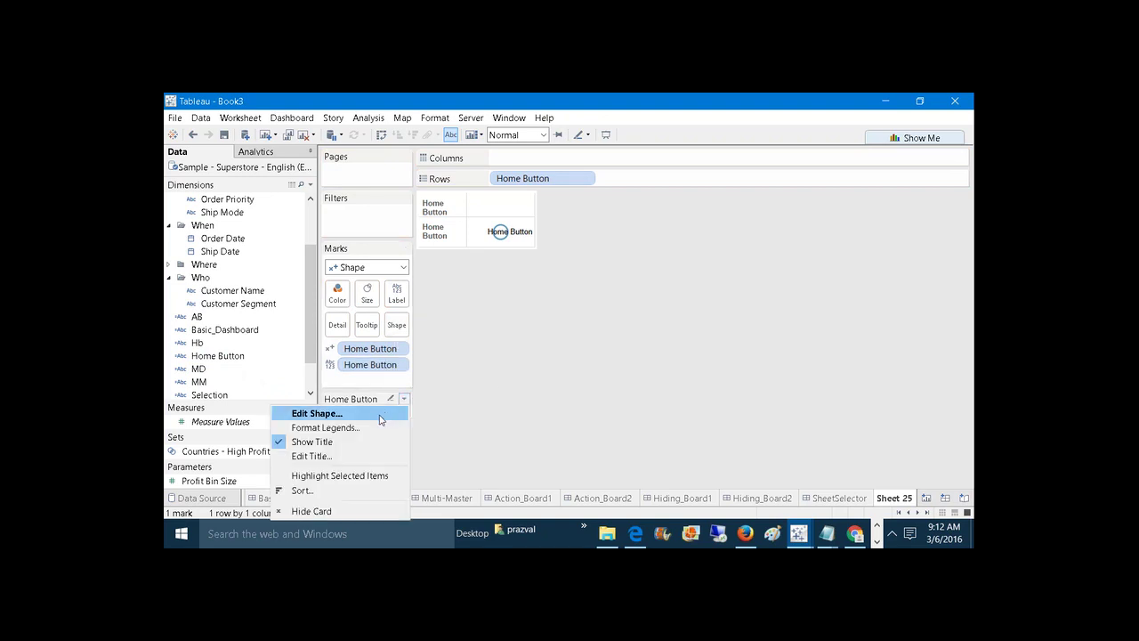
left_click(381, 414)
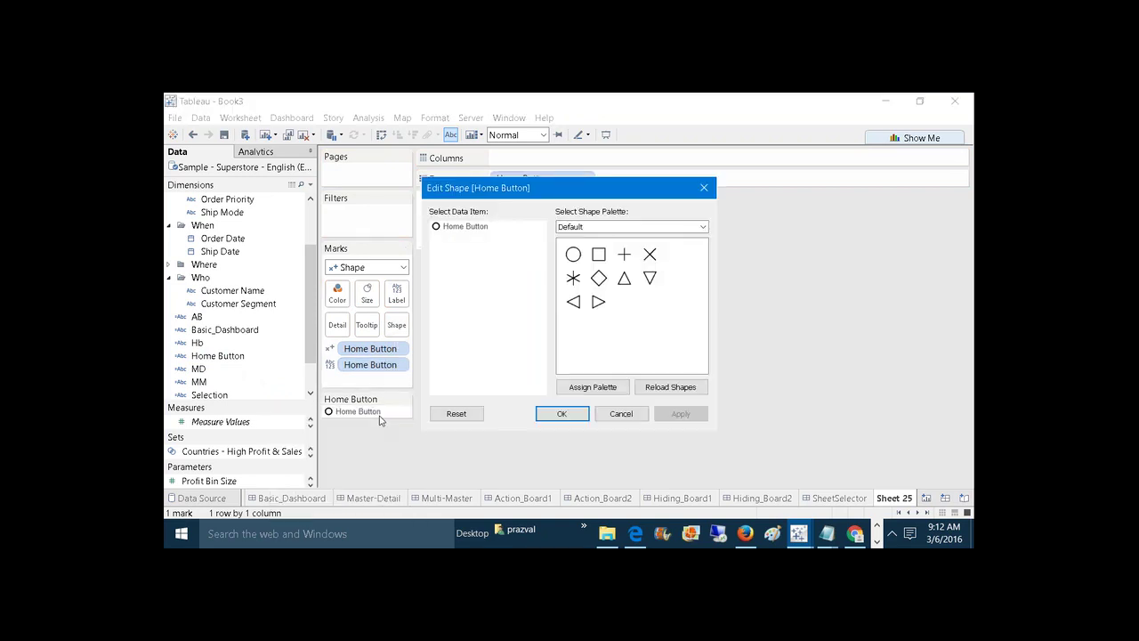
left_click(703, 228)
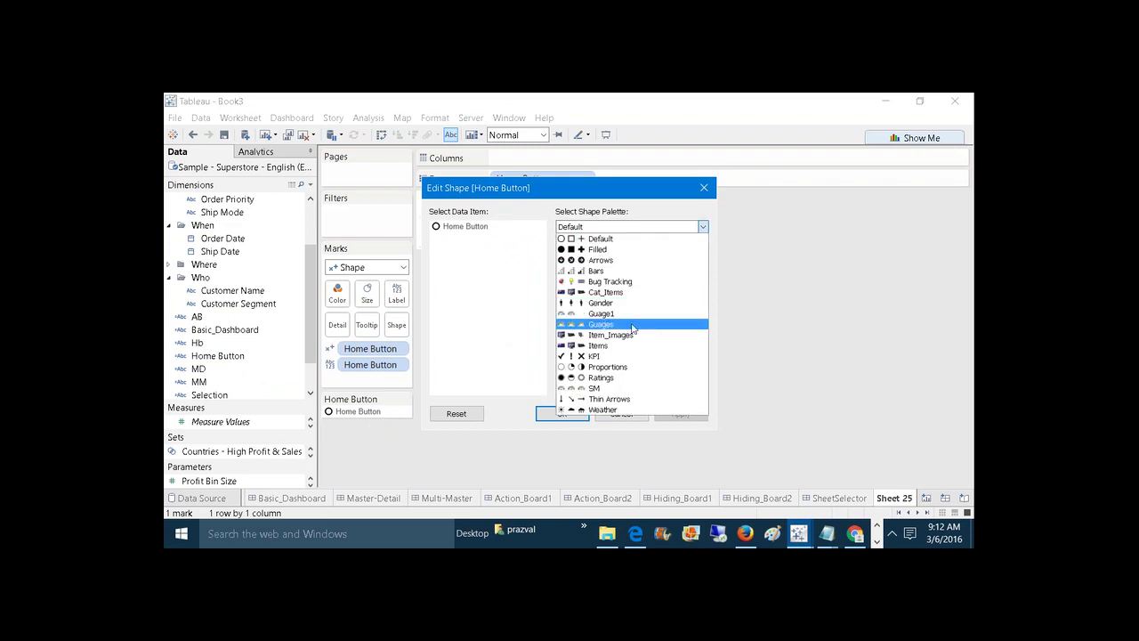
left_click(834, 117)
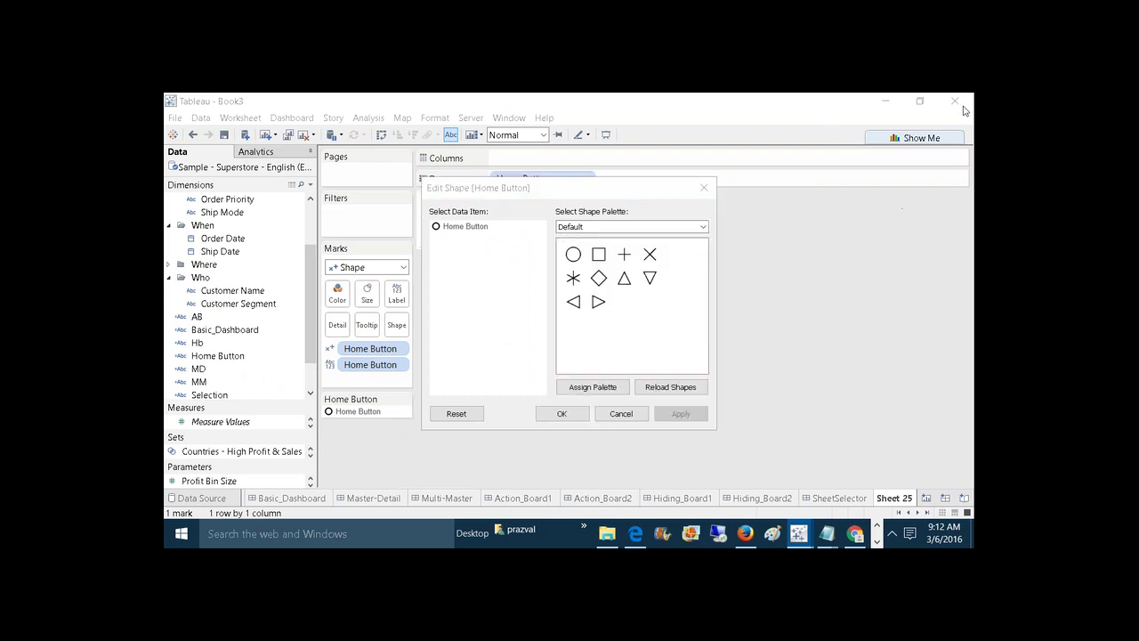
left_click(885, 258)
left_click(829, 174)
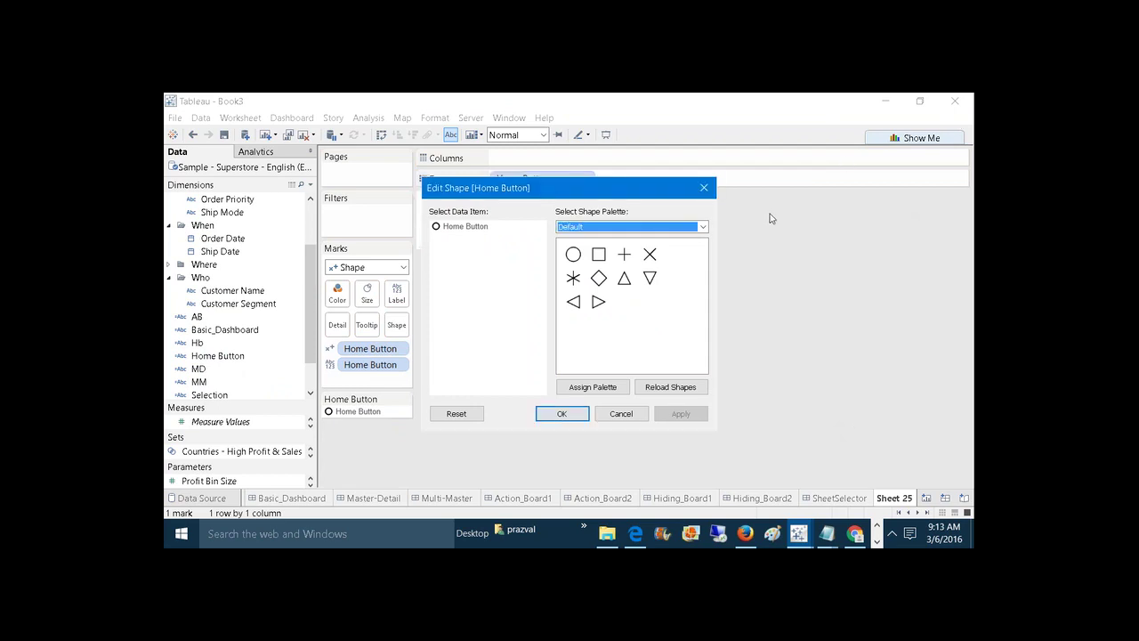
left_click(703, 227)
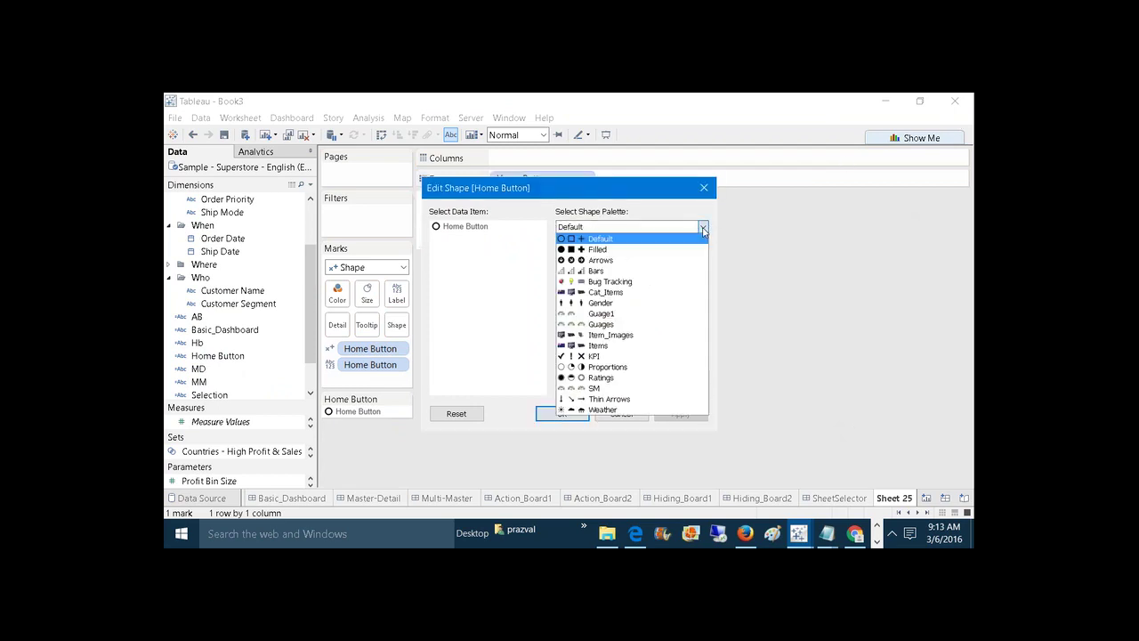
left_click(634, 239)
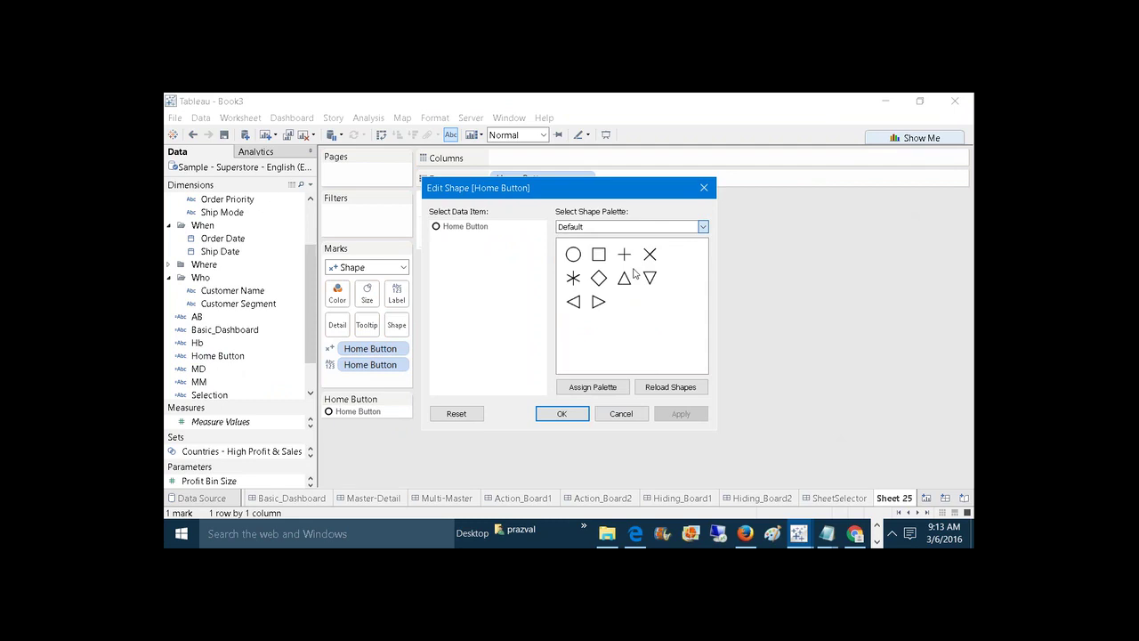
key("Down")
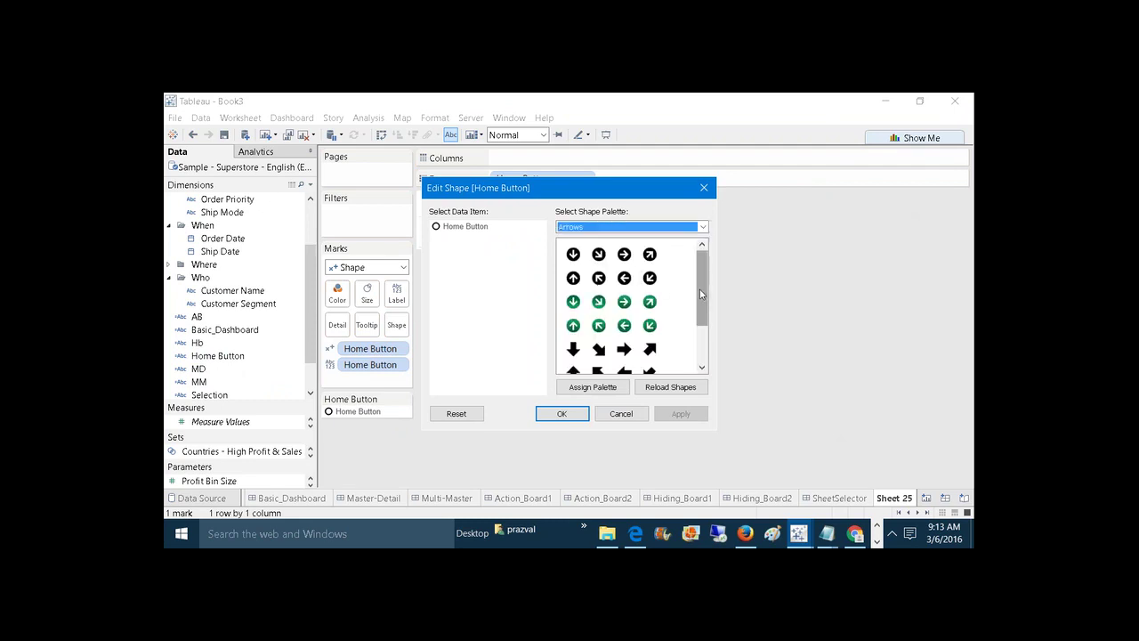
left_click_drag(699, 293, 697, 270)
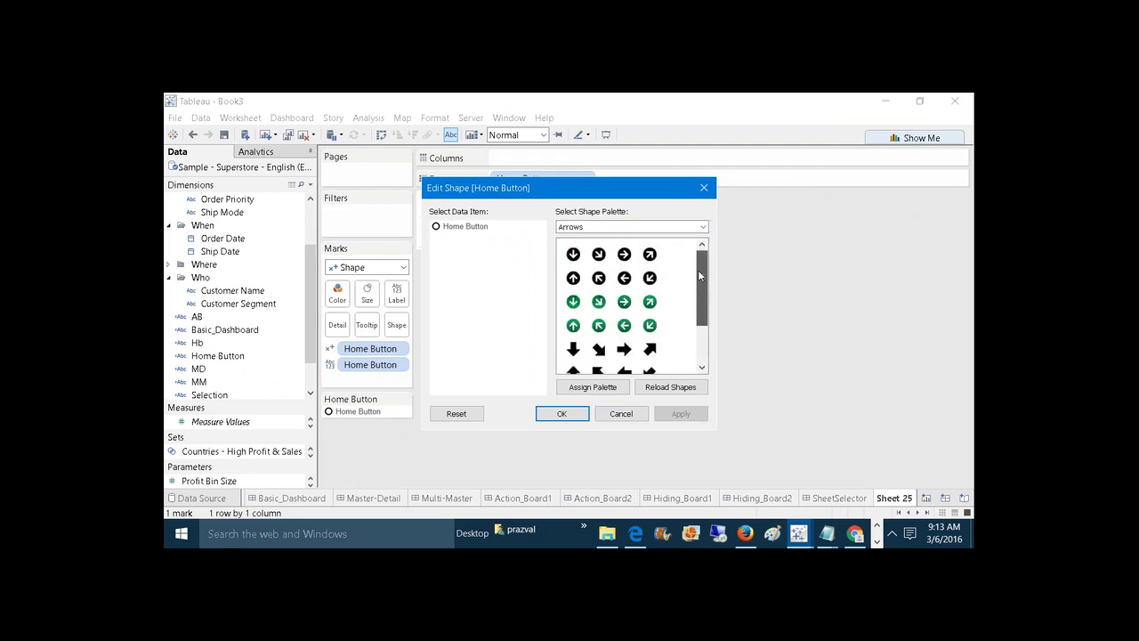
left_click(703, 227)
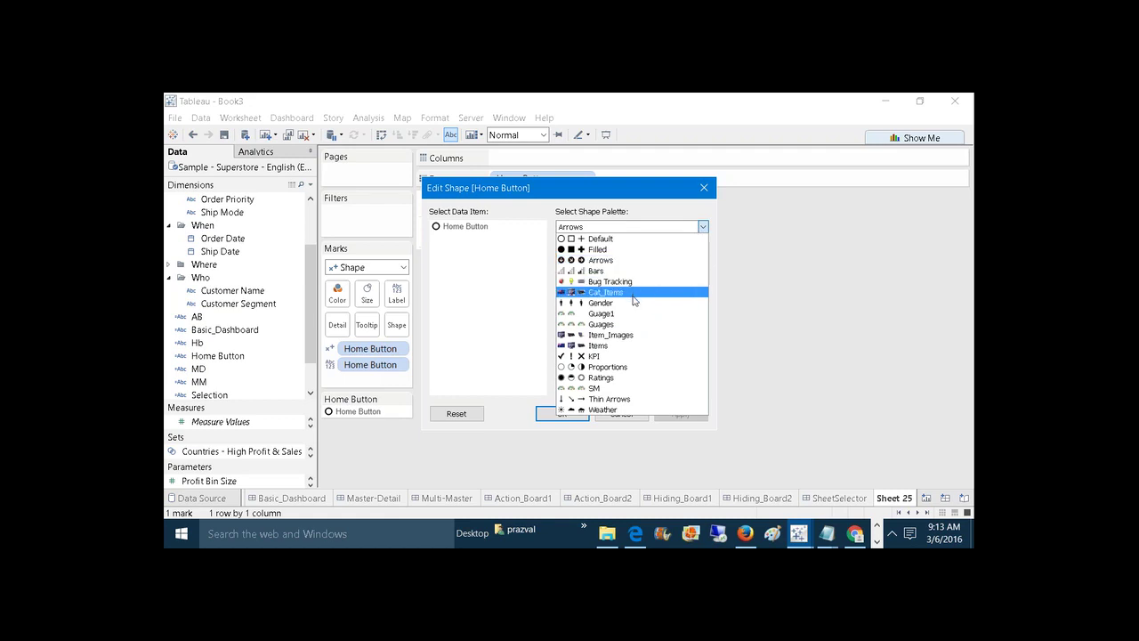
left_click(623, 368)
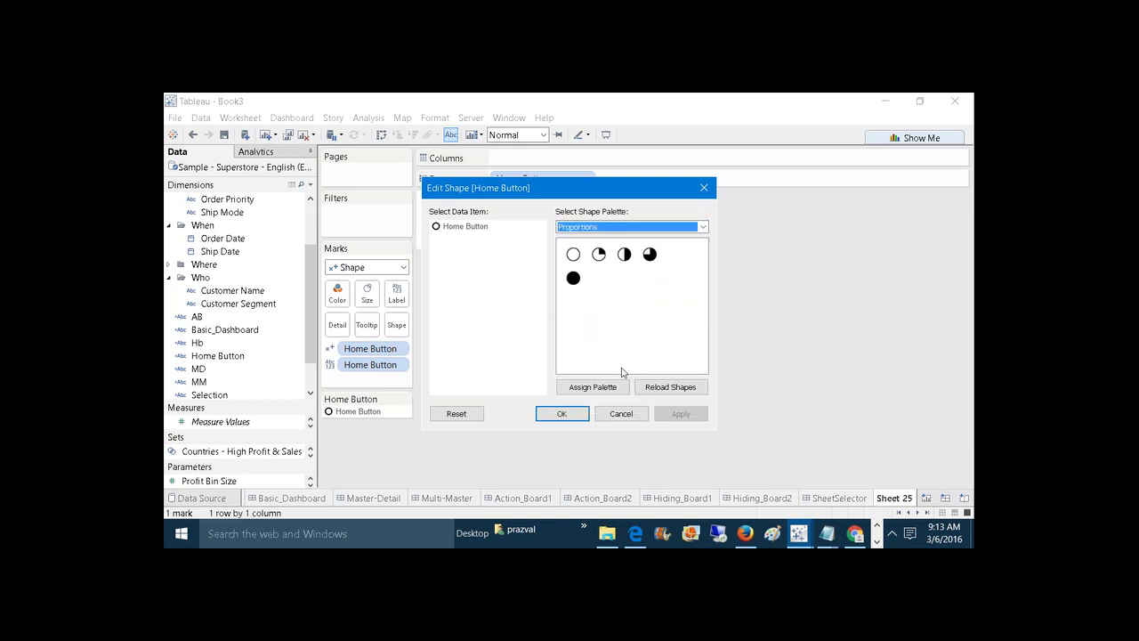
left_click(643, 416)
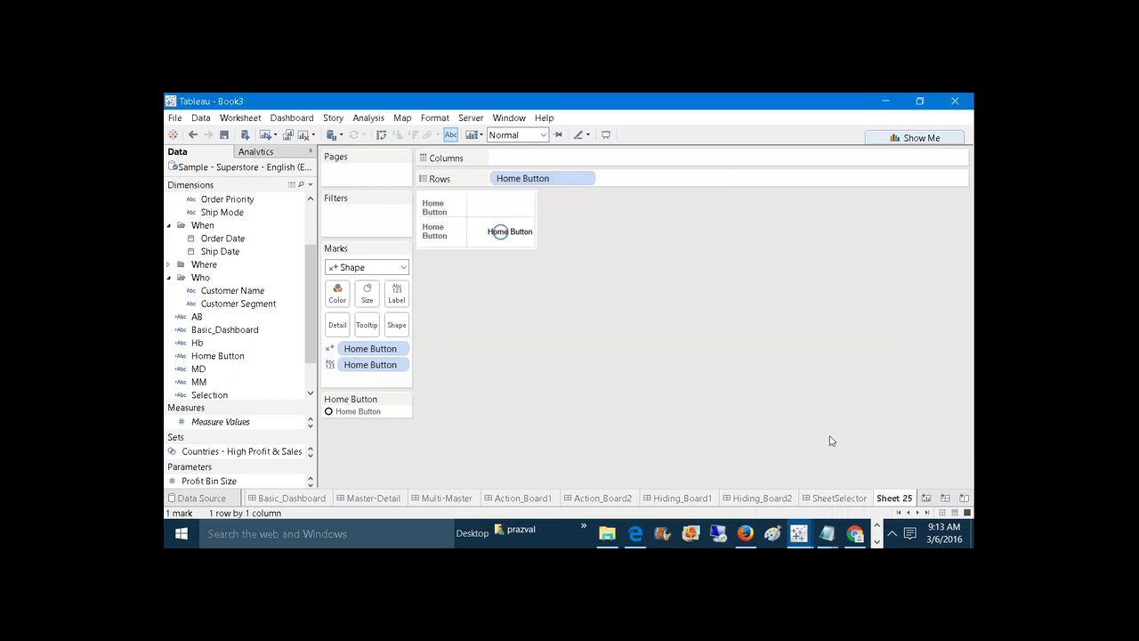
Switch to Chrome, search for dabuttonfactory, open the Da Button Factory site and look through its example buttons.
mouse_move(864, 527)
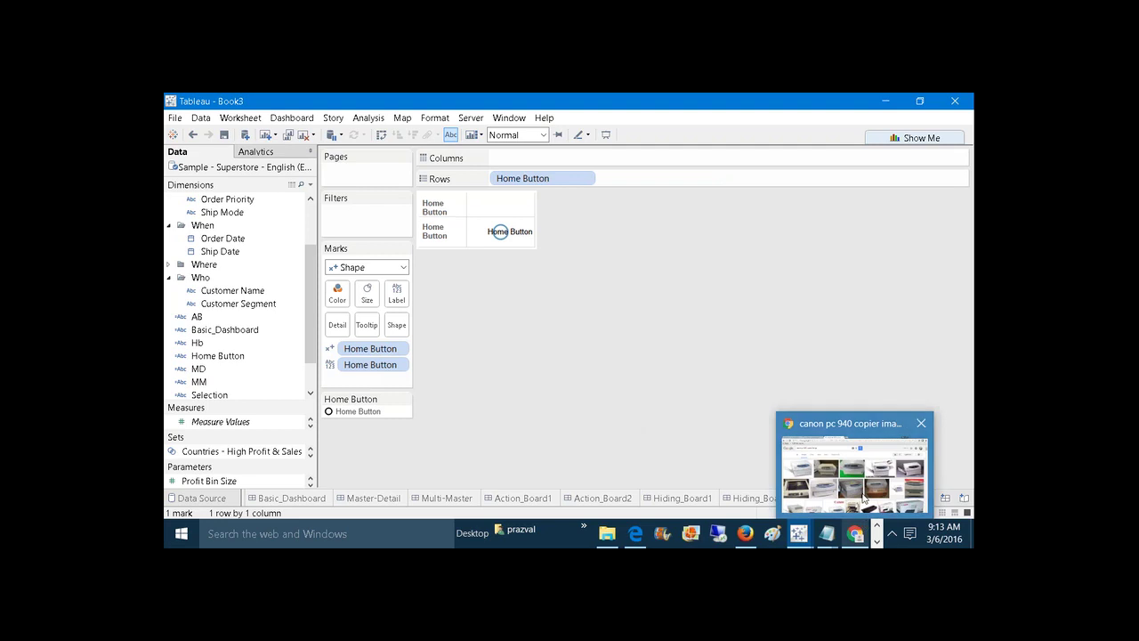
left_click(862, 499)
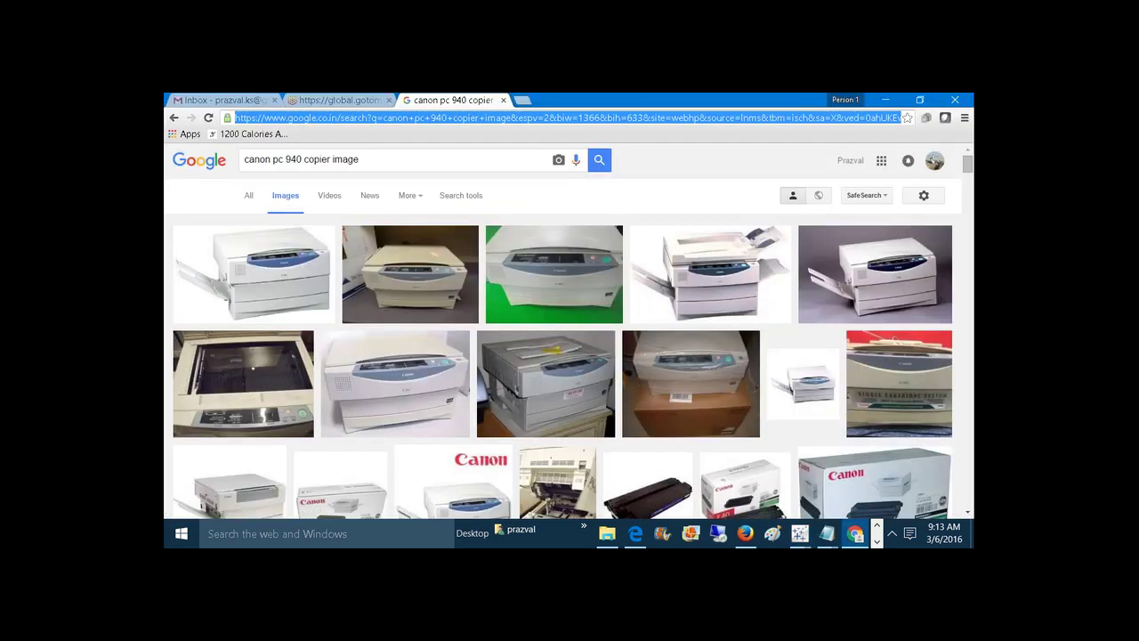
type("dab")
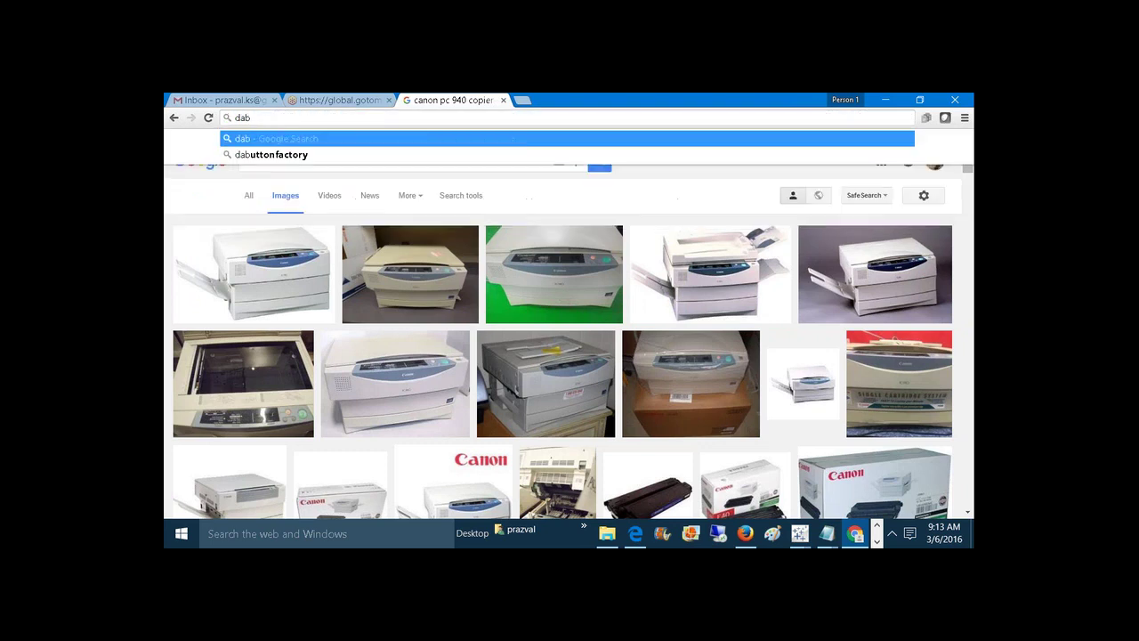
type("ut")
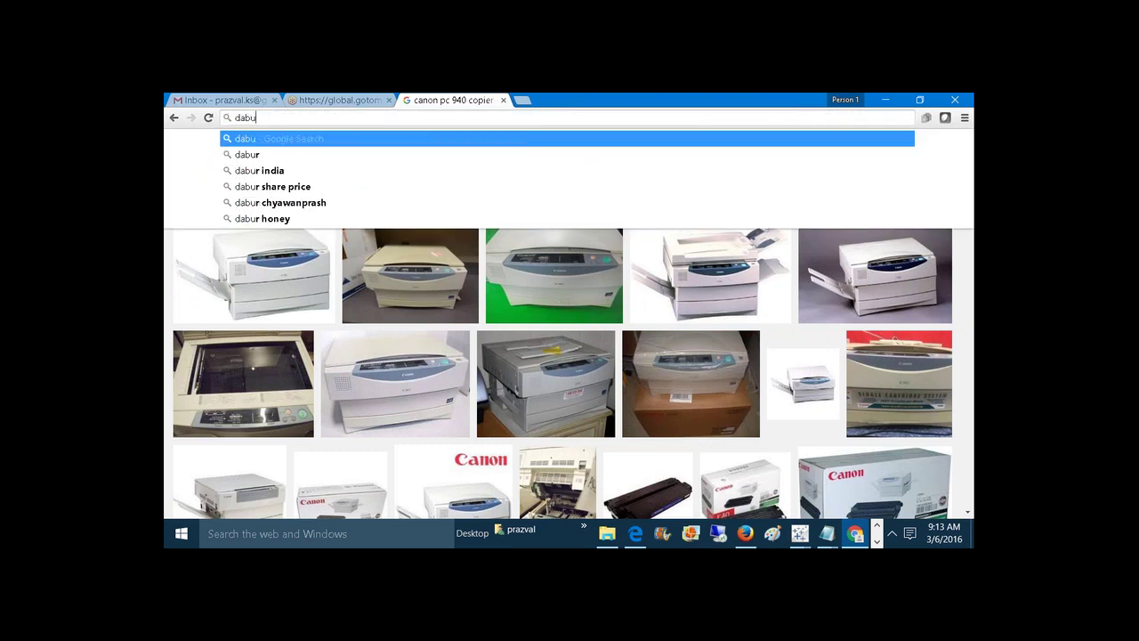
left_click(530, 156)
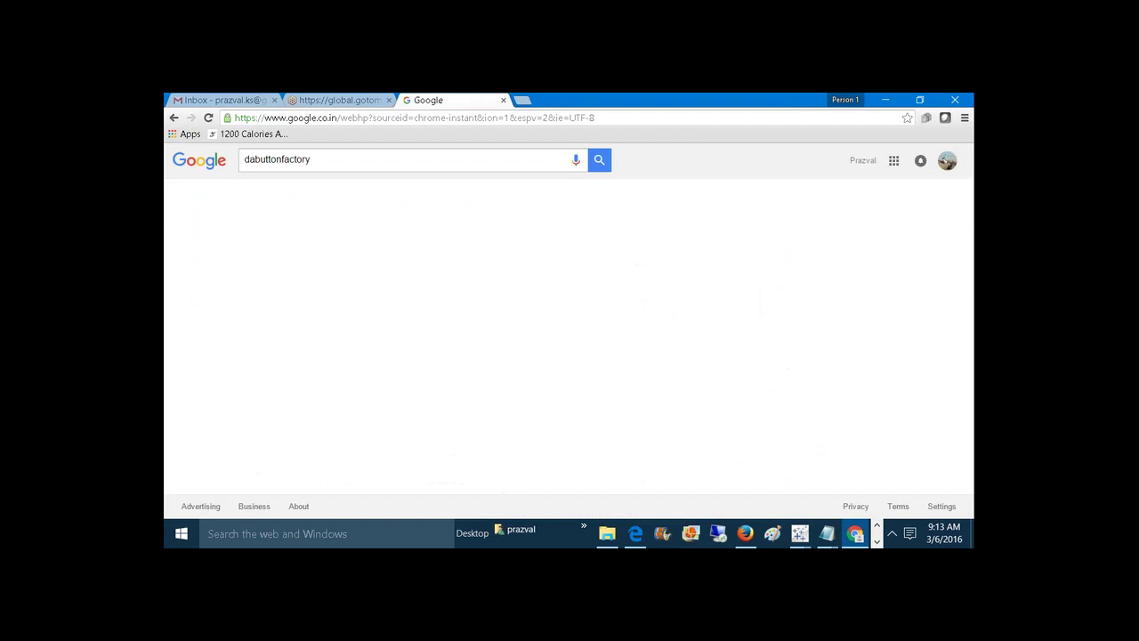
left_click(398, 250)
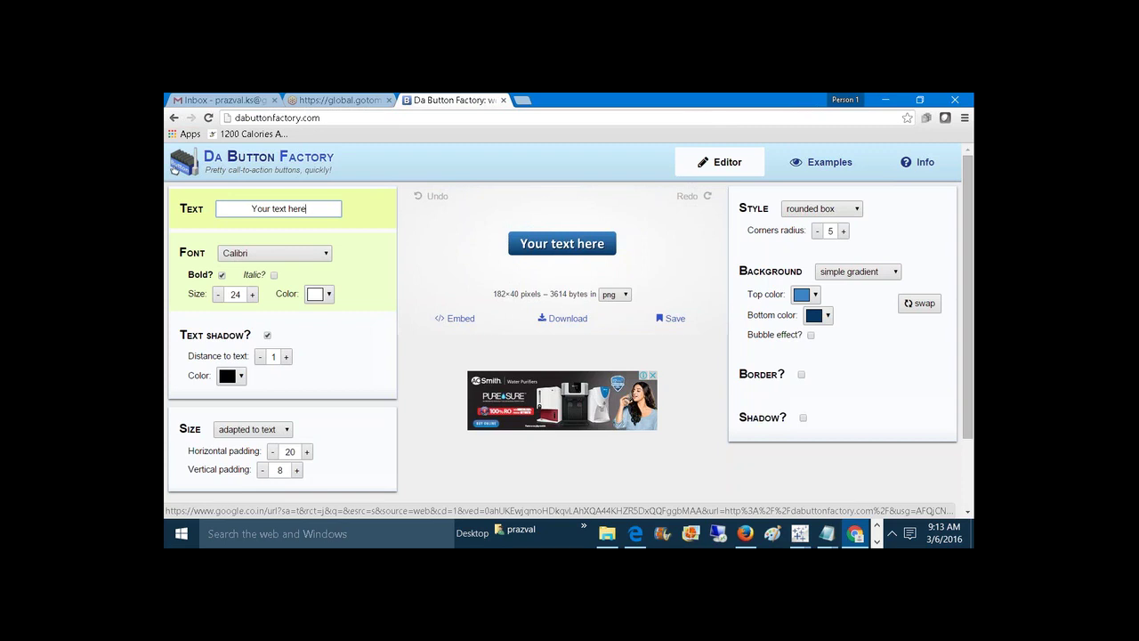
left_click(826, 162)
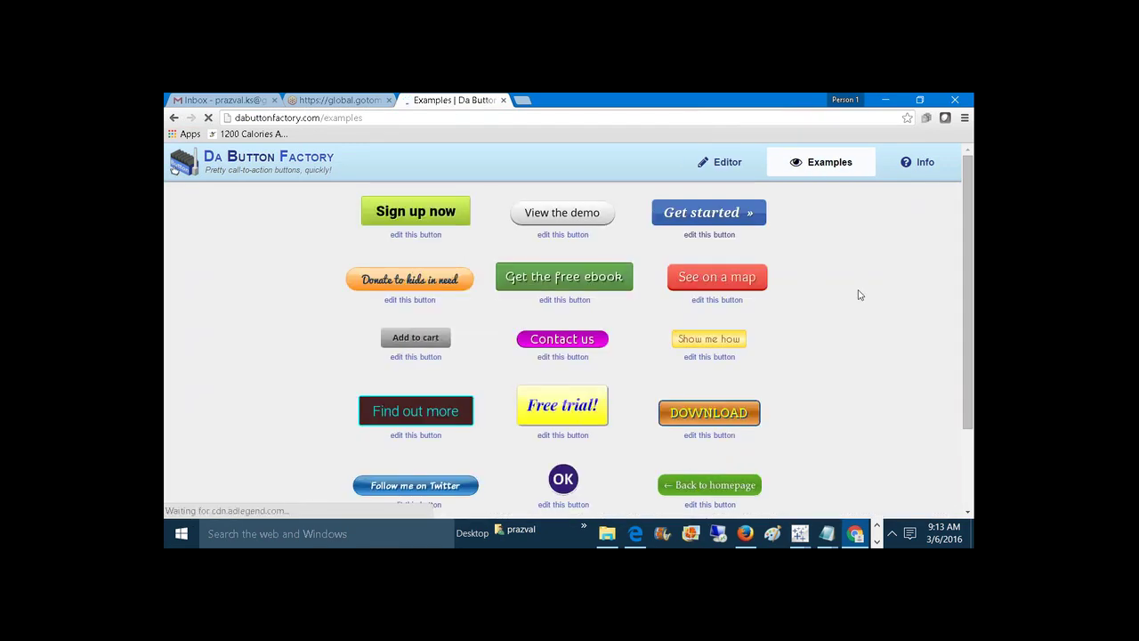
mouse_move(973, 250)
left_mouse_down()
mouse_move(972, 316)
mouse_move(972, 242)
left_mouse_up()
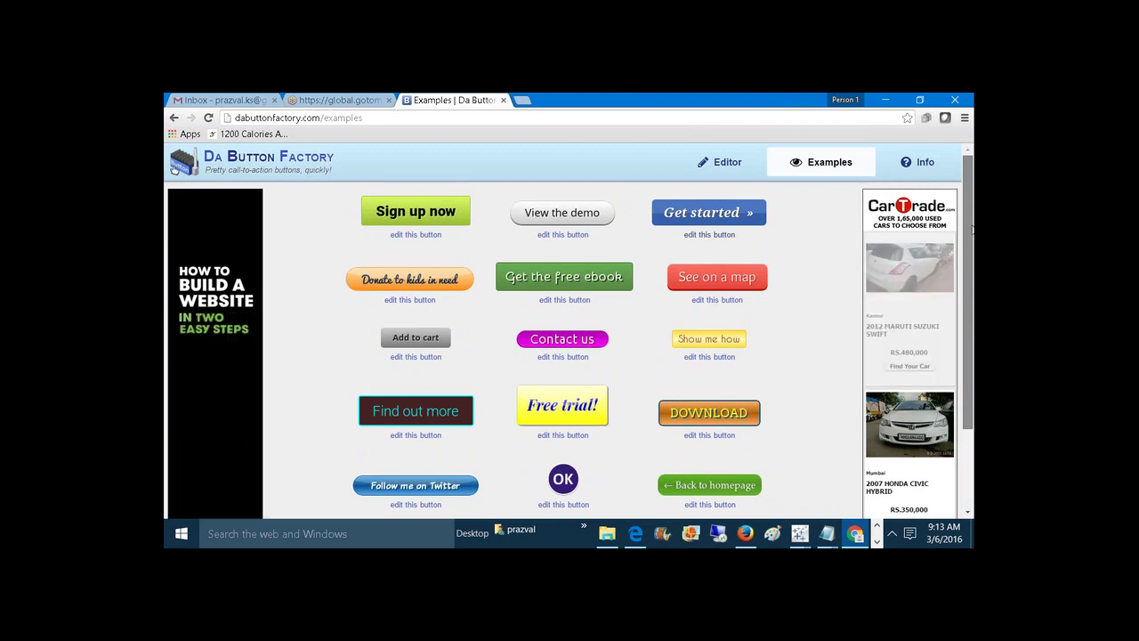
Search Google for "home button image".
left_click(441, 118)
type("h")
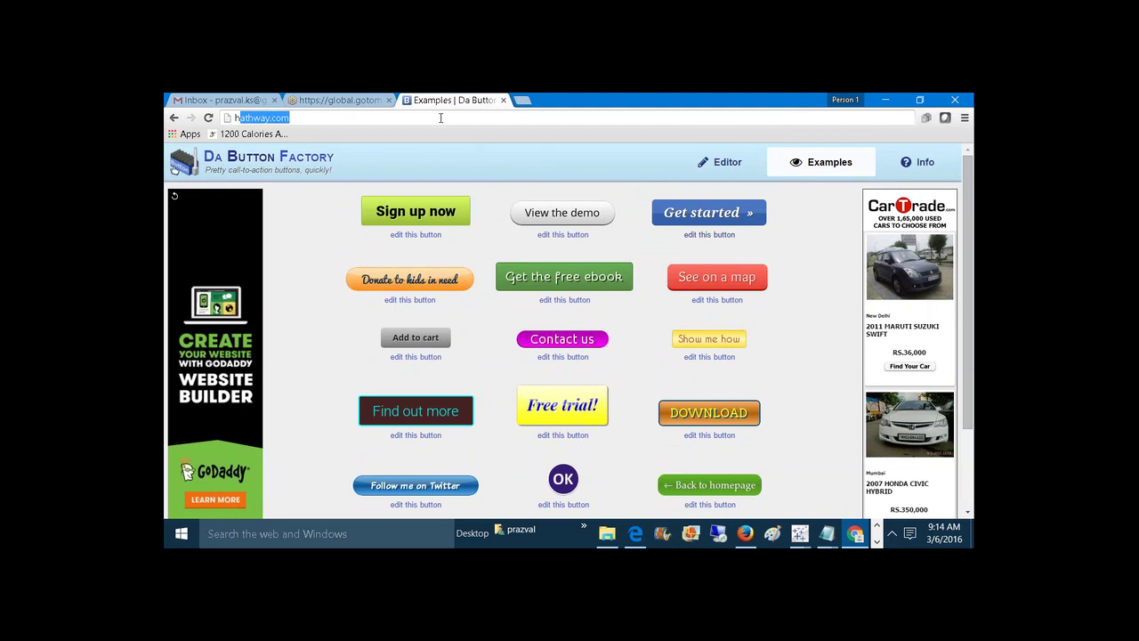
type("ome but")
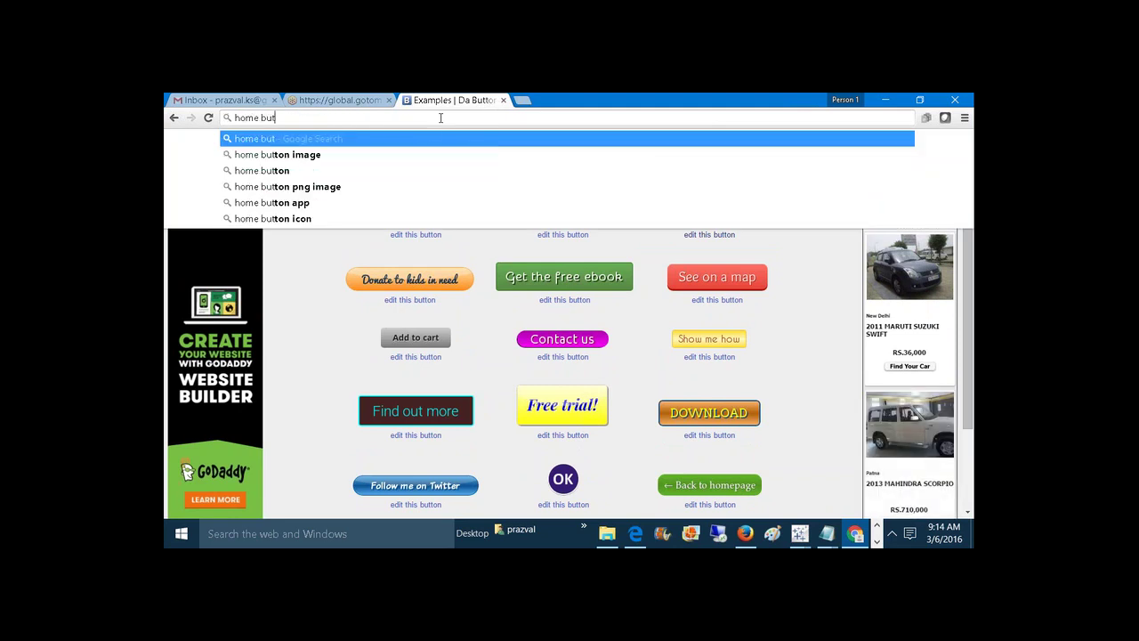
type("ton")
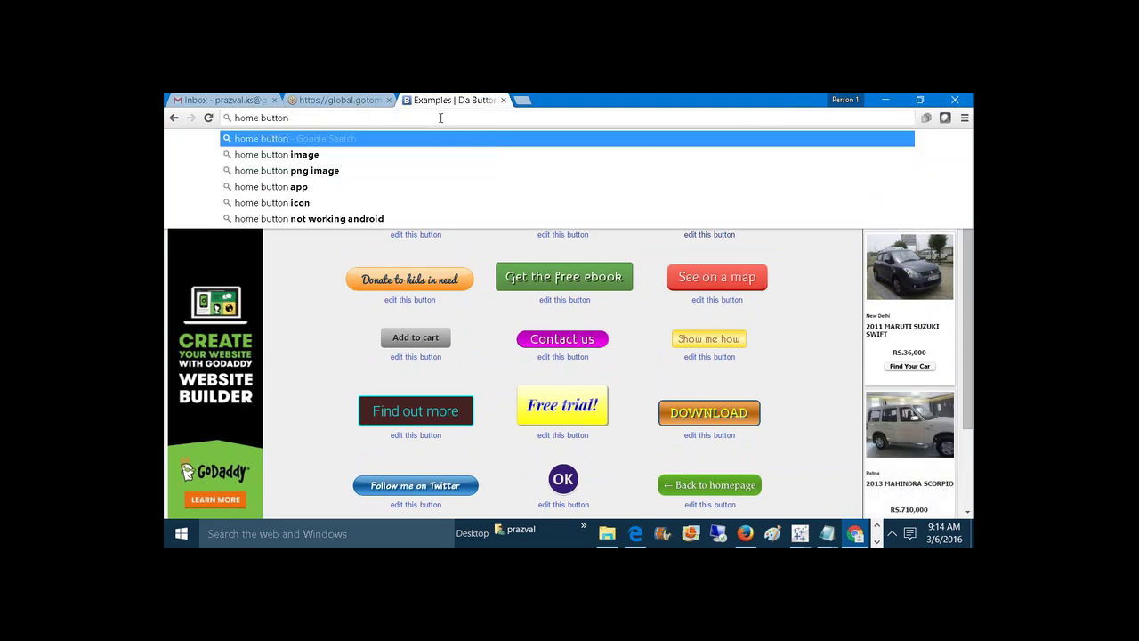
type(" image")
key("Return")
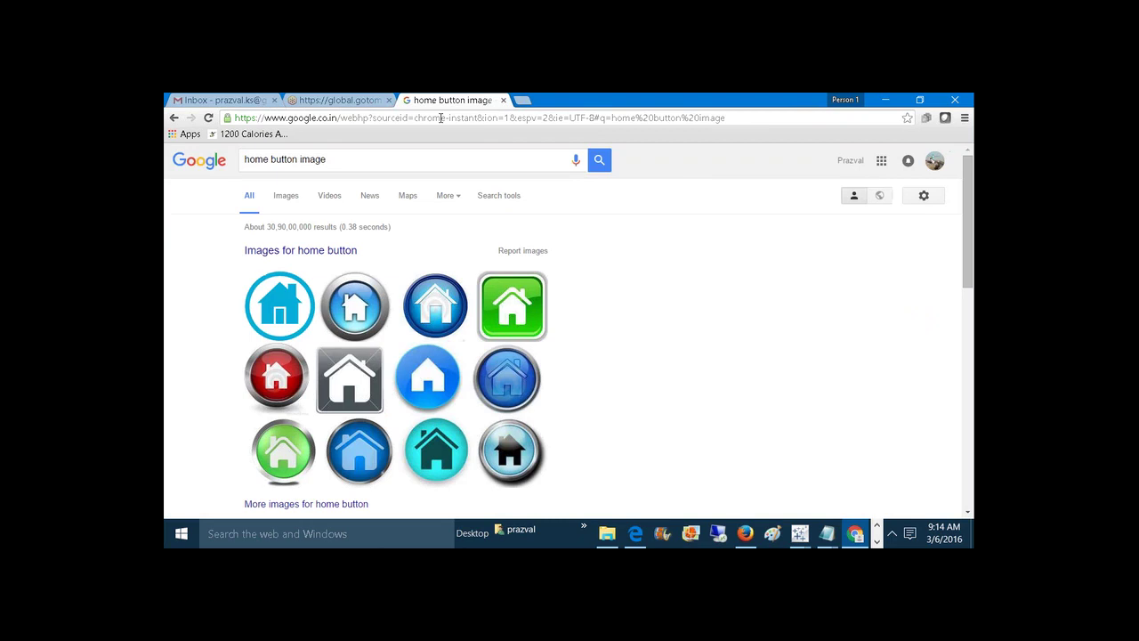
Save the first light-blue house image as a PNG named "home button" in Documents > My Tableau Repository > Shapes > KPI, and dismiss the downloads bar.
right_click(286, 309)
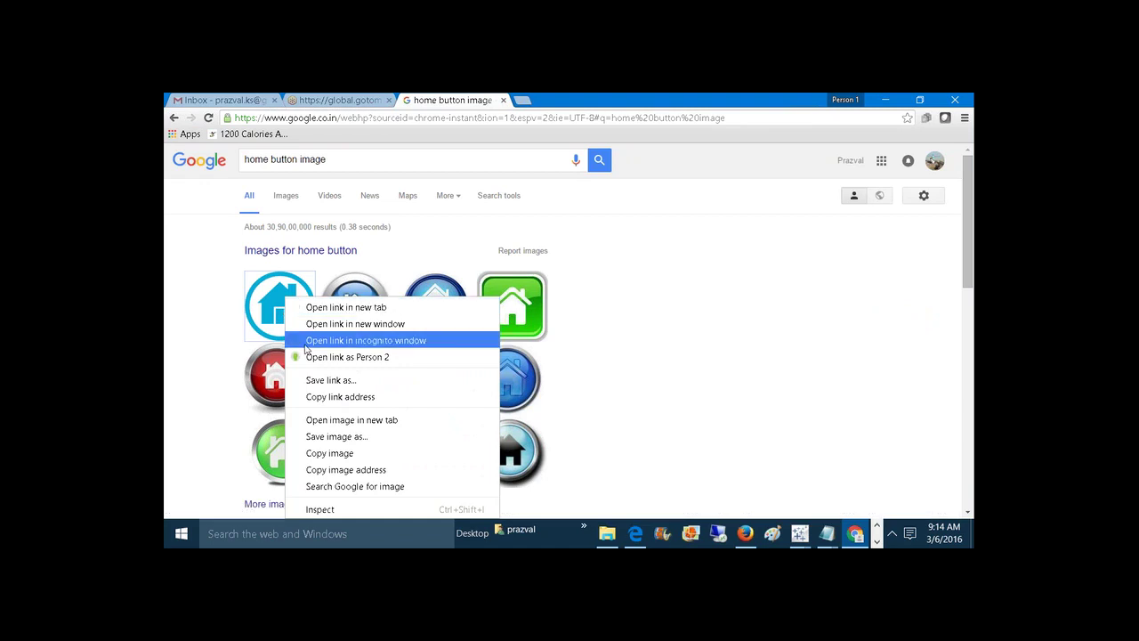
left_click(325, 436)
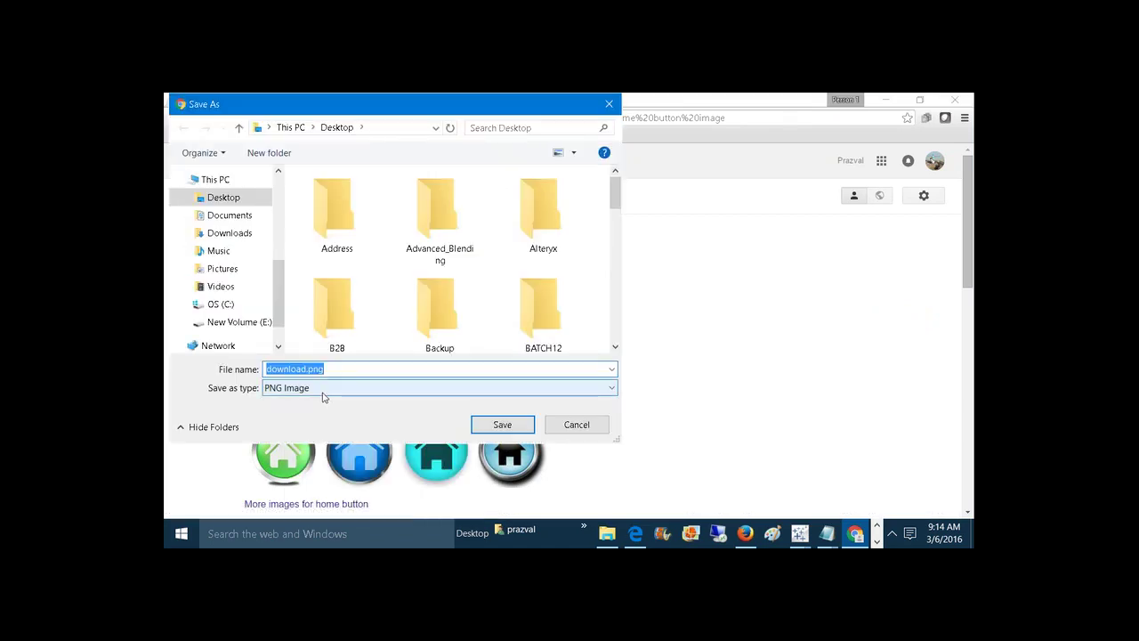
type("home button")
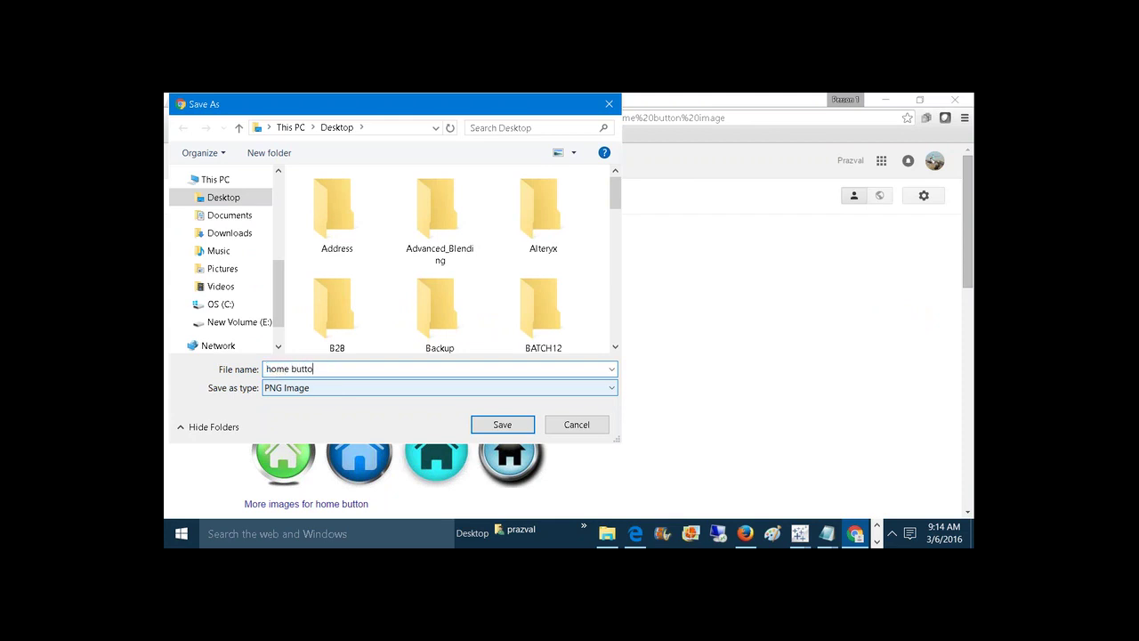
left_click(240, 217)
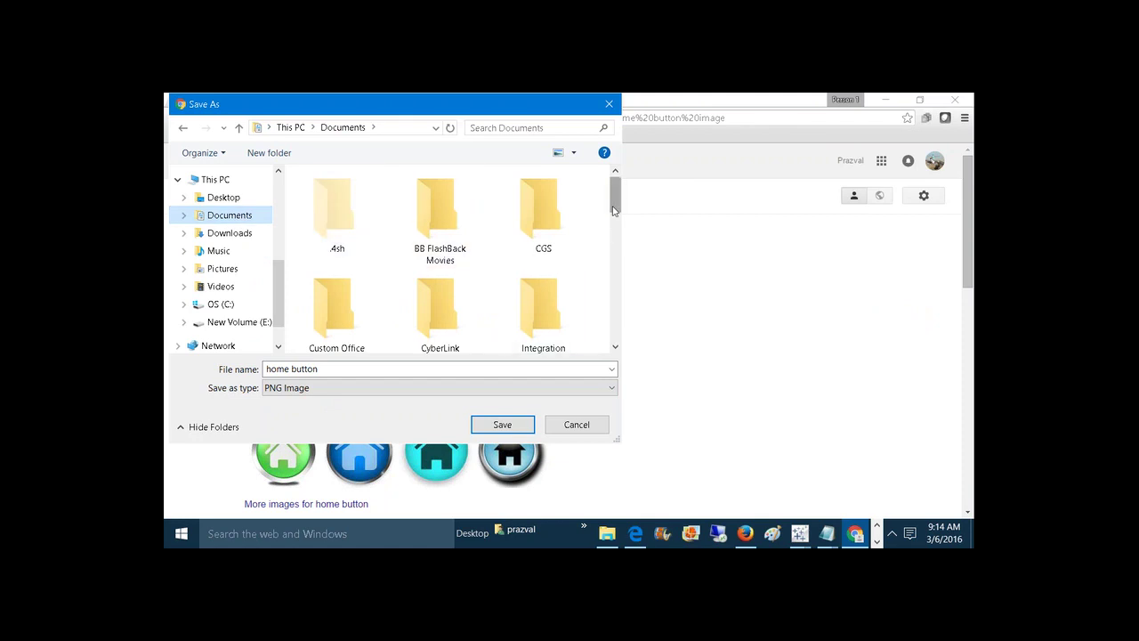
scroll(467, 200, "down", 3)
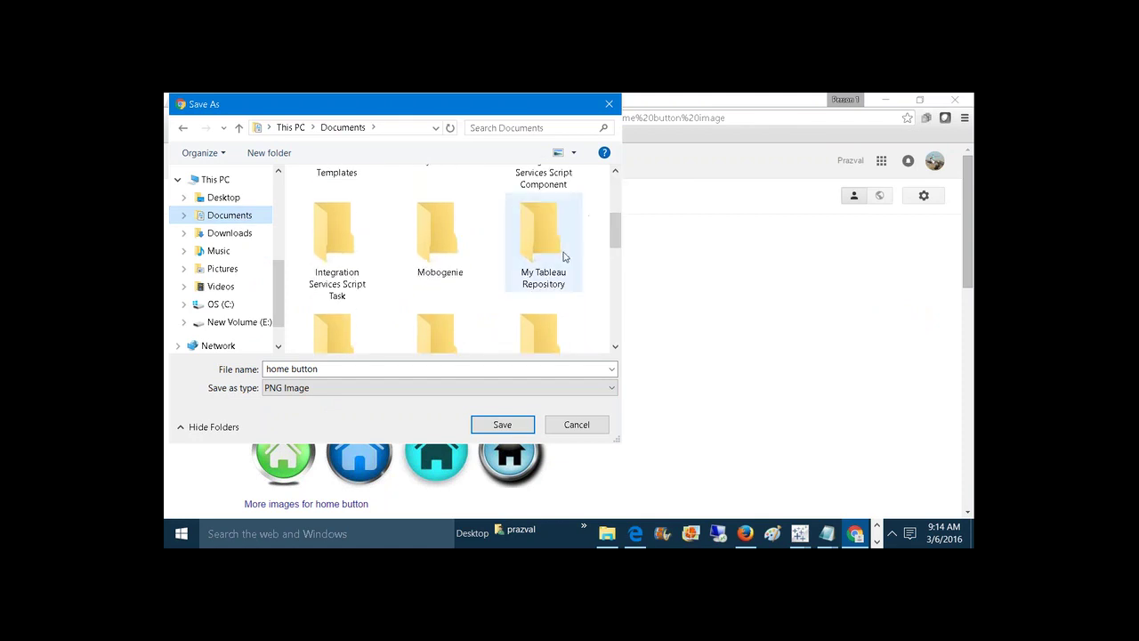
double_click(561, 255)
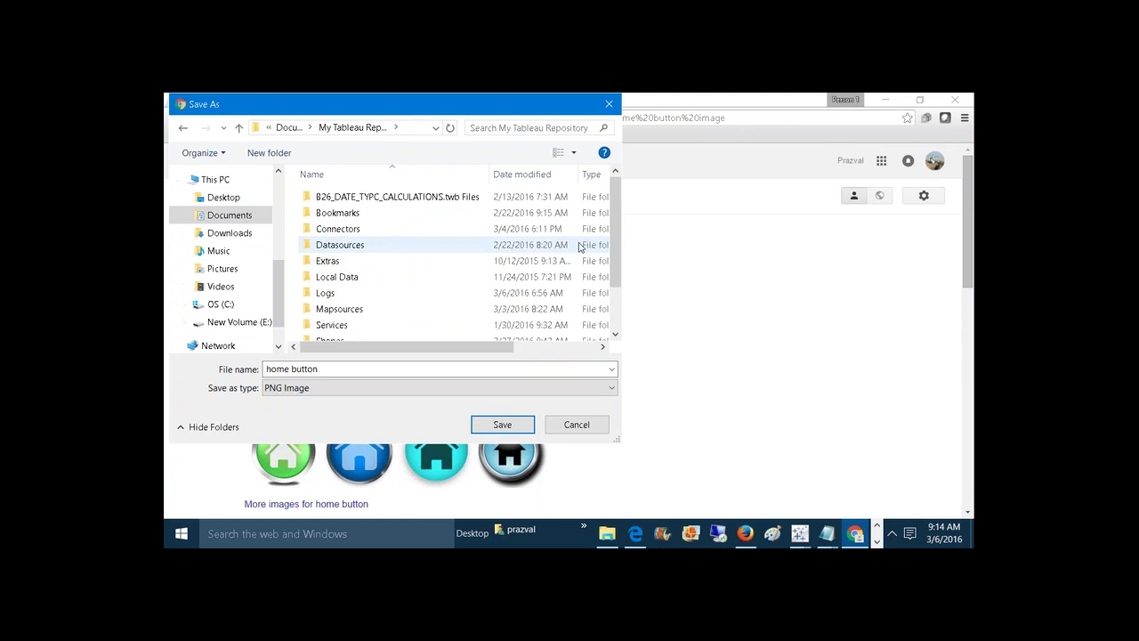
scroll(479, 301, "down", 1)
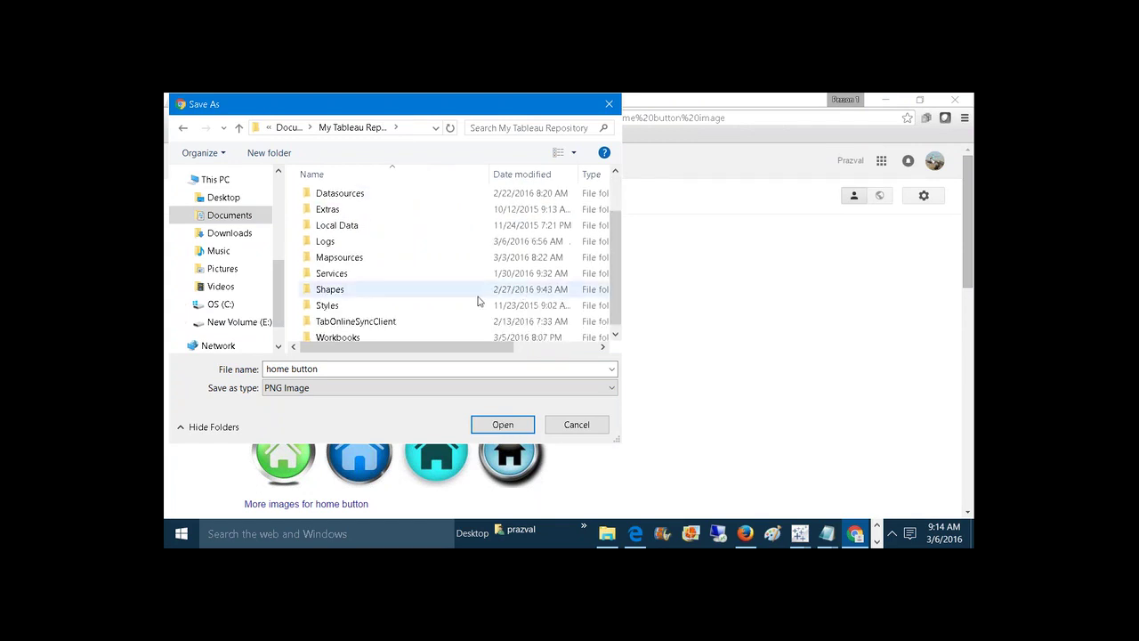
double_click(478, 296)
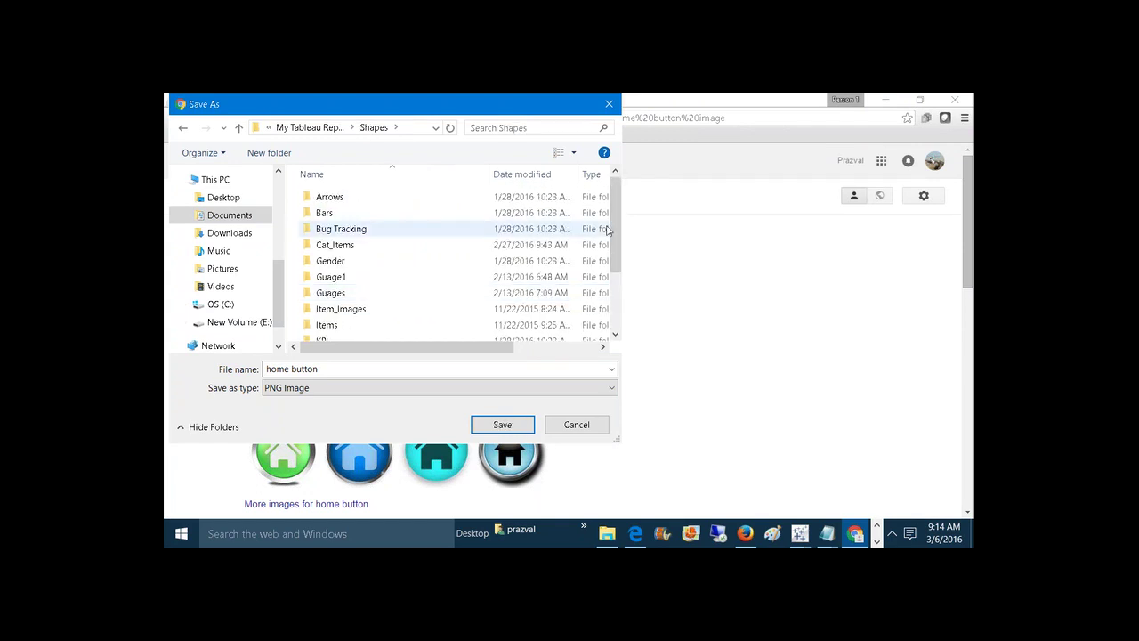
left_click_drag(616, 229, 613, 285)
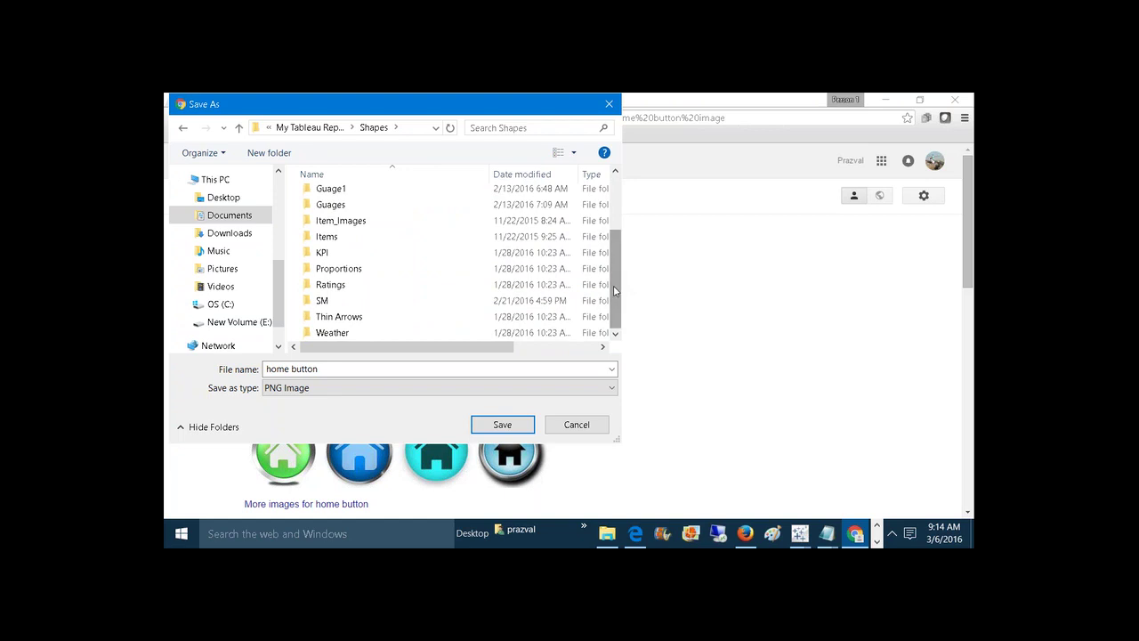
double_click(526, 252)
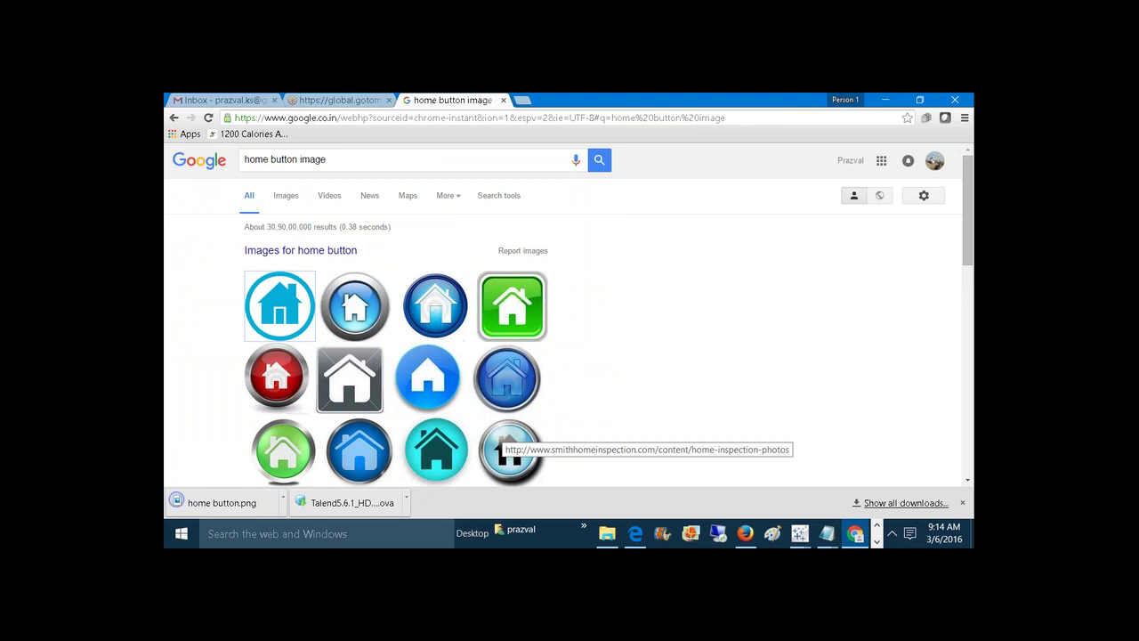
left_click(962, 503)
mouse_move(799, 537)
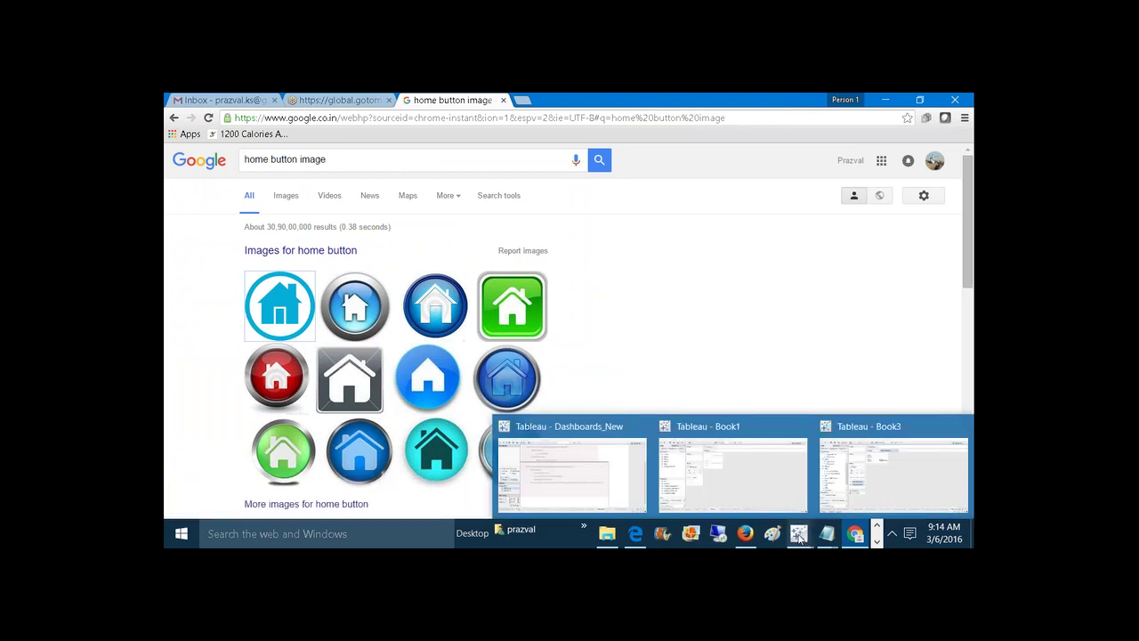
Switch to the Tableau Book3 workbook and reload the available shapes in the Home Button shape editor.
left_click(855, 481)
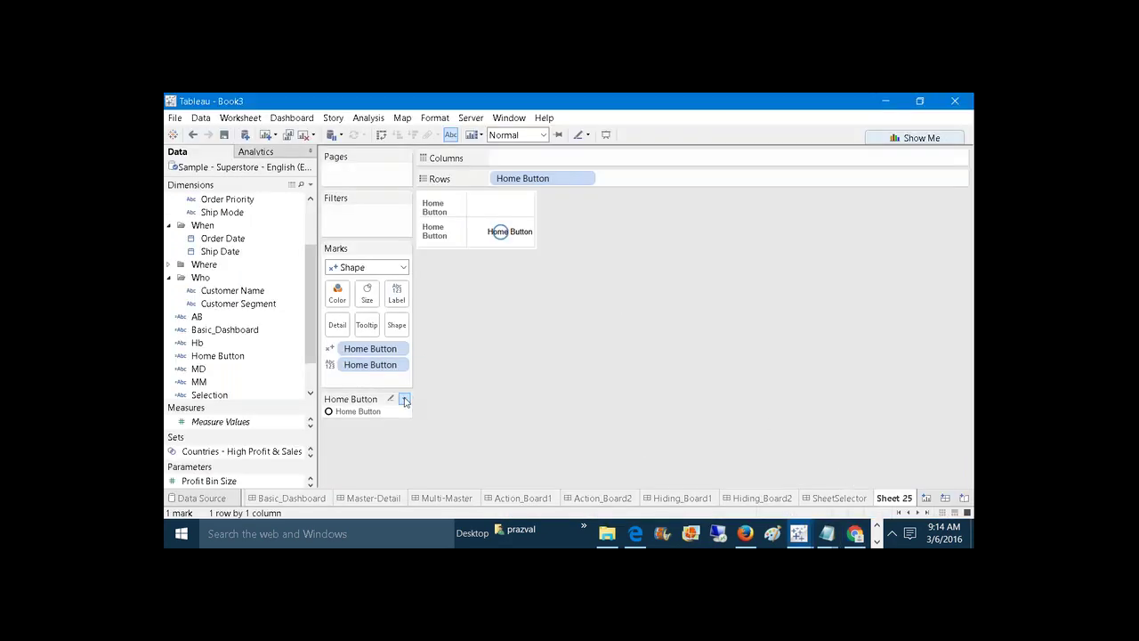
left_click(404, 400)
left_click(372, 413)
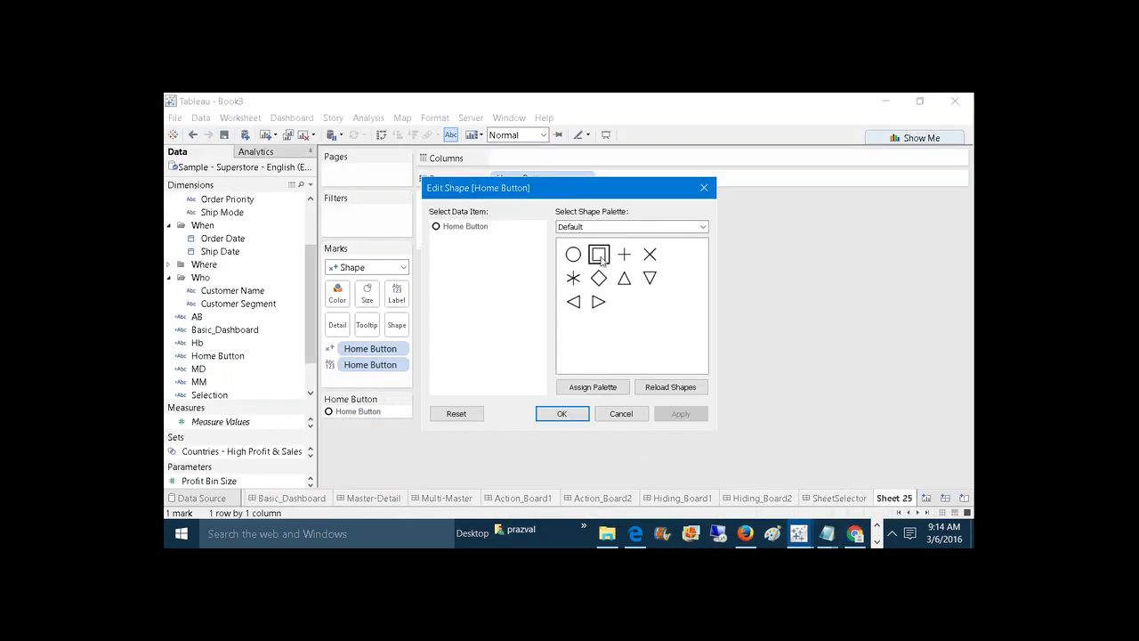
left_click(647, 388)
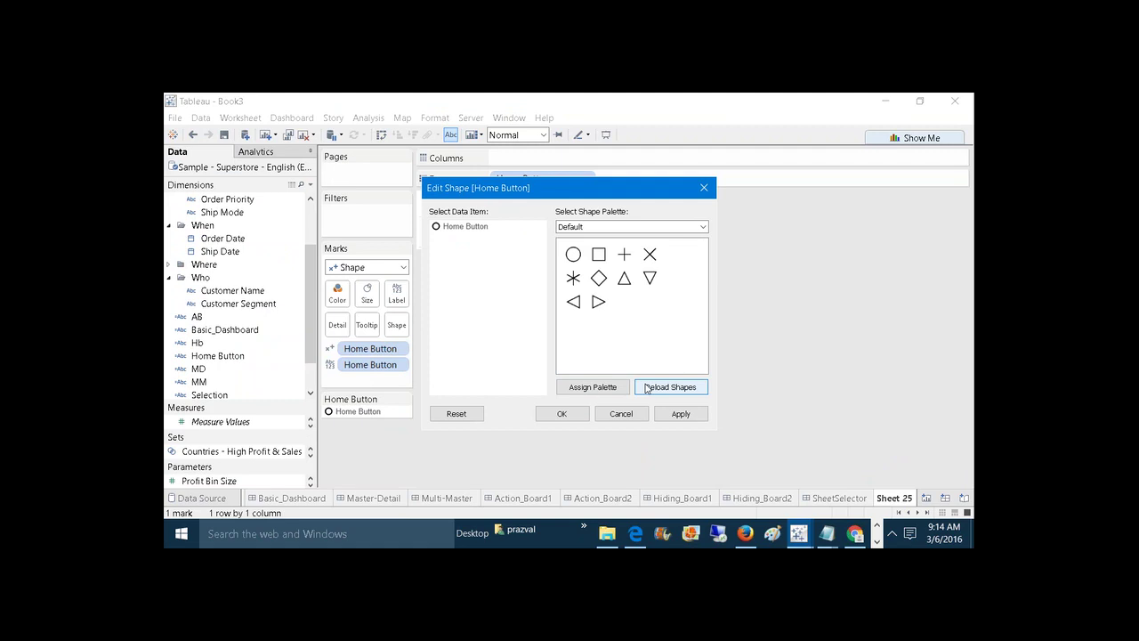
Assign the blue house icon from the KPI palette to the Home Button item and accept the shape change.
left_click(703, 227)
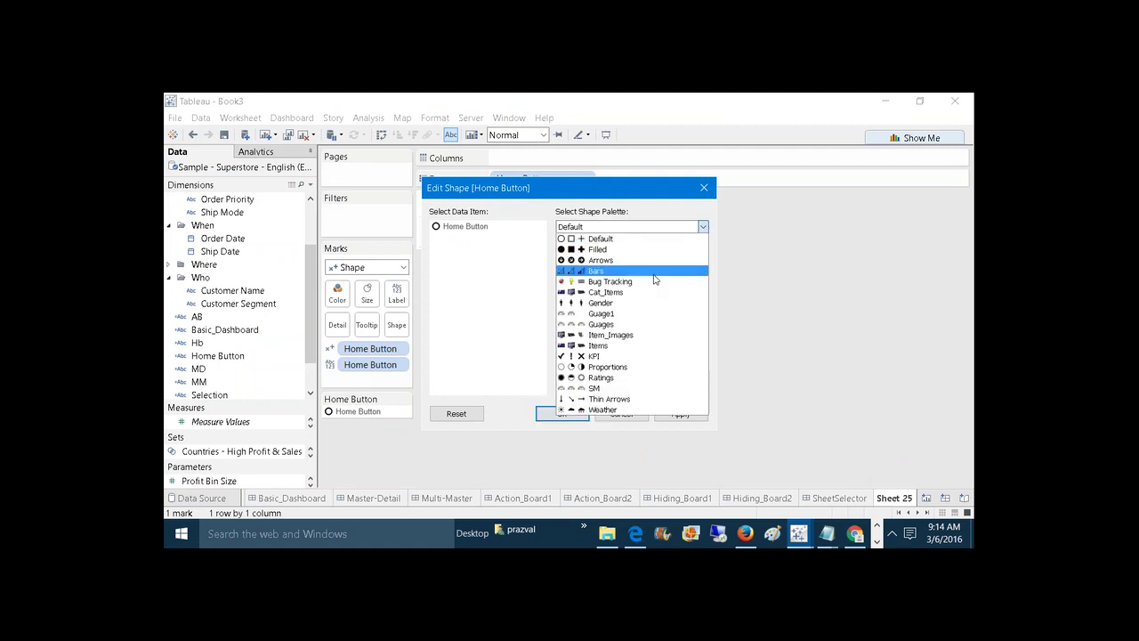
left_click(628, 357)
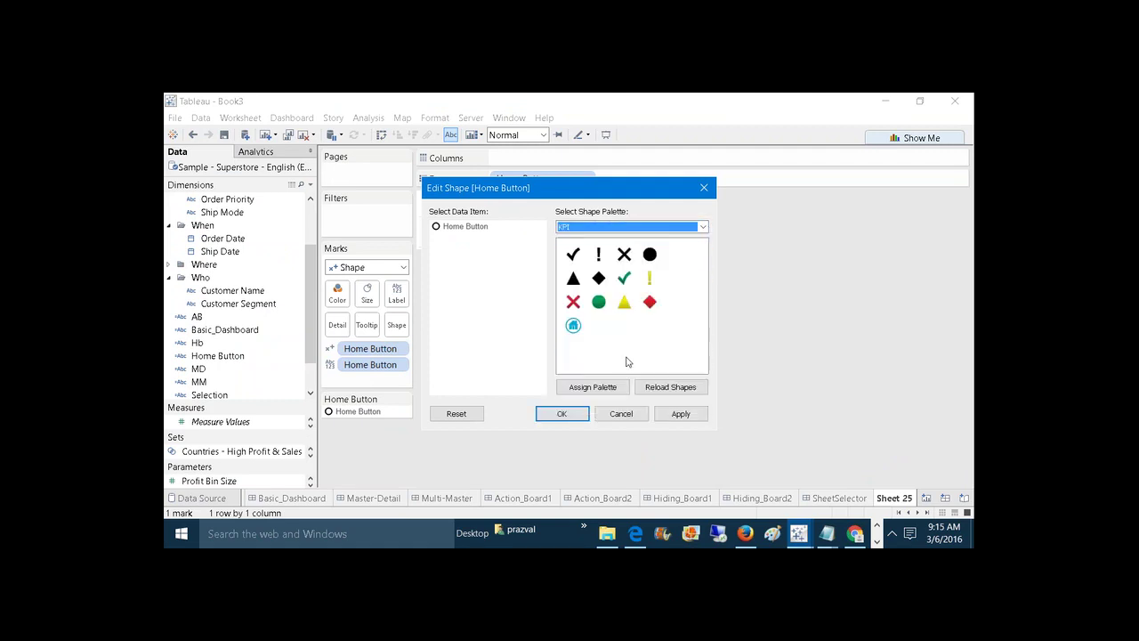
left_click(574, 326)
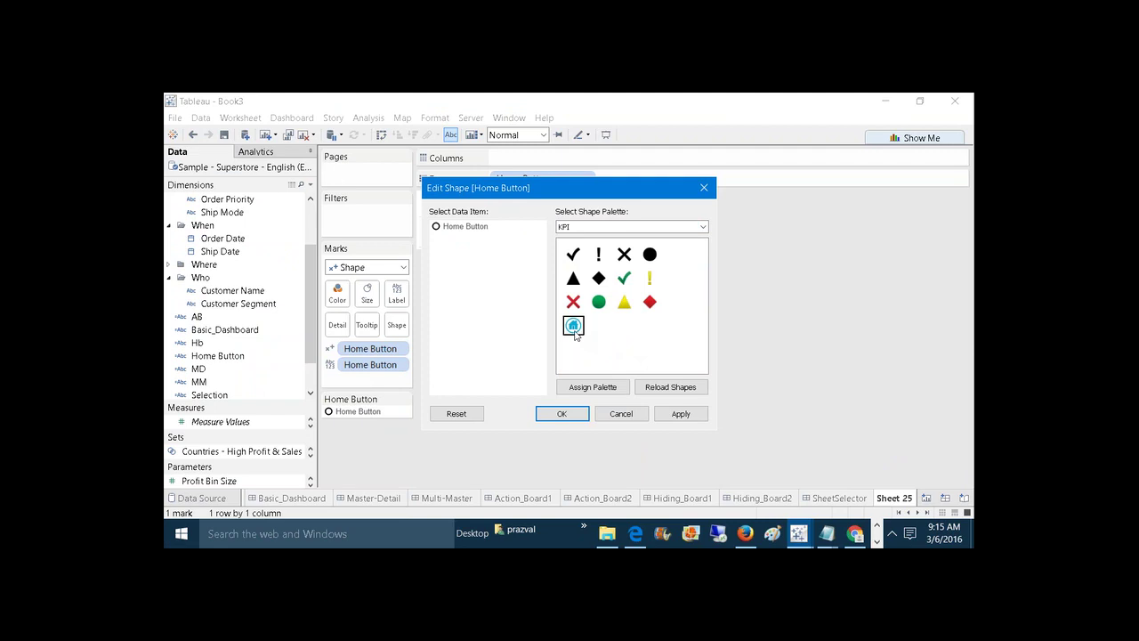
left_click(466, 226)
left_click(574, 327)
left_click(681, 414)
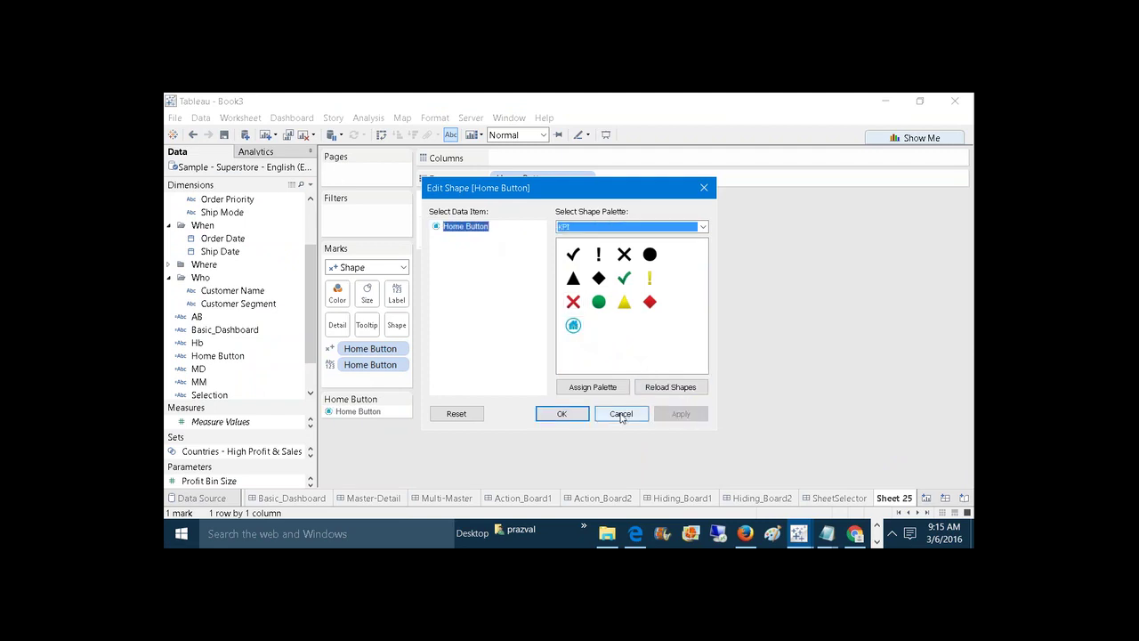
left_click(561, 414)
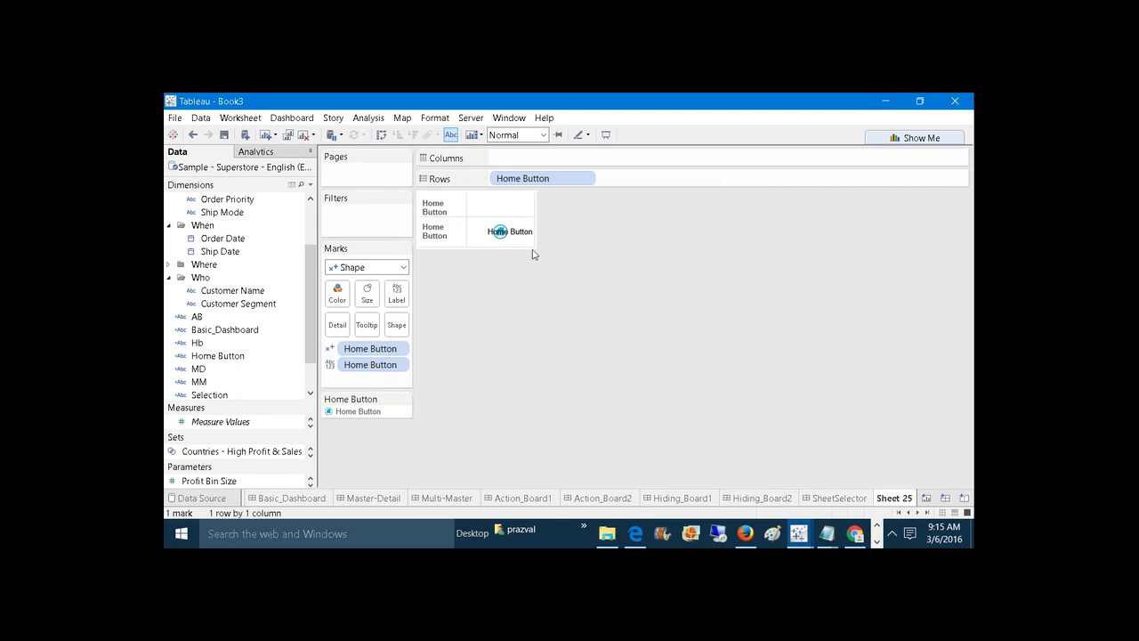
Enlarge the icon's cell, then remove the Home Button text label from the marks and hide the row header.
left_click_drag(507, 246, 557, 258)
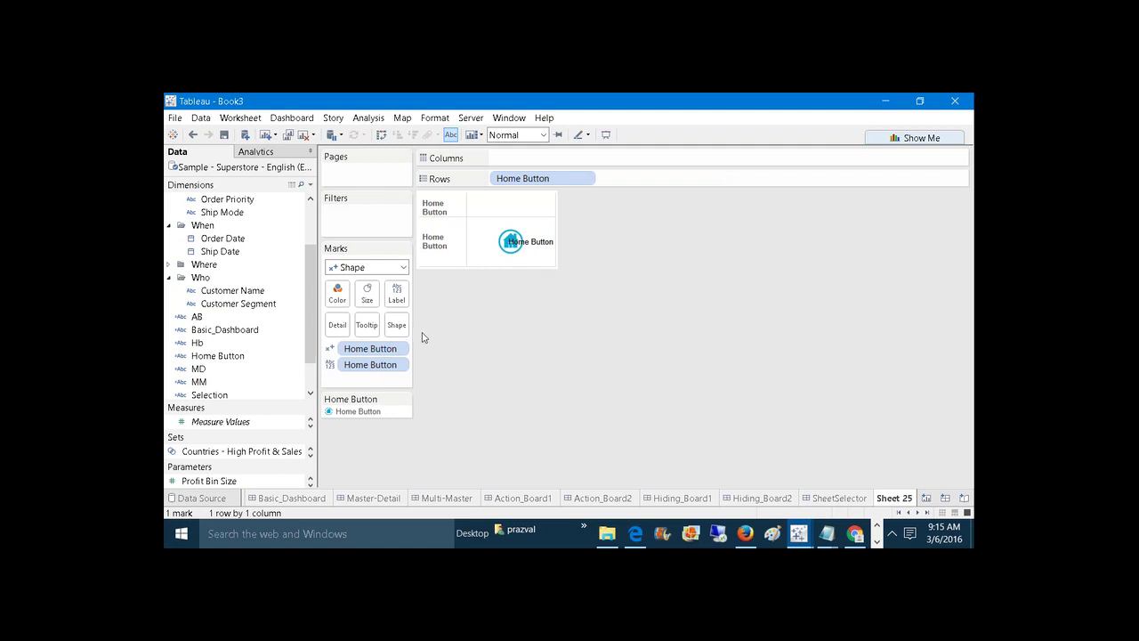
left_click_drag(381, 364, 485, 376)
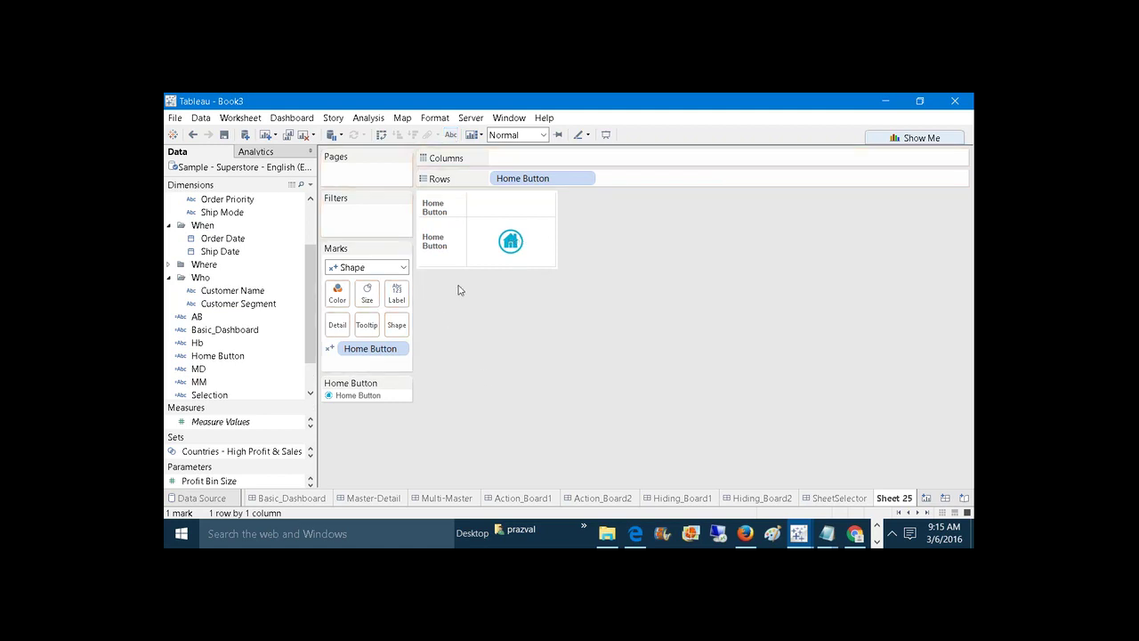
right_click(536, 179)
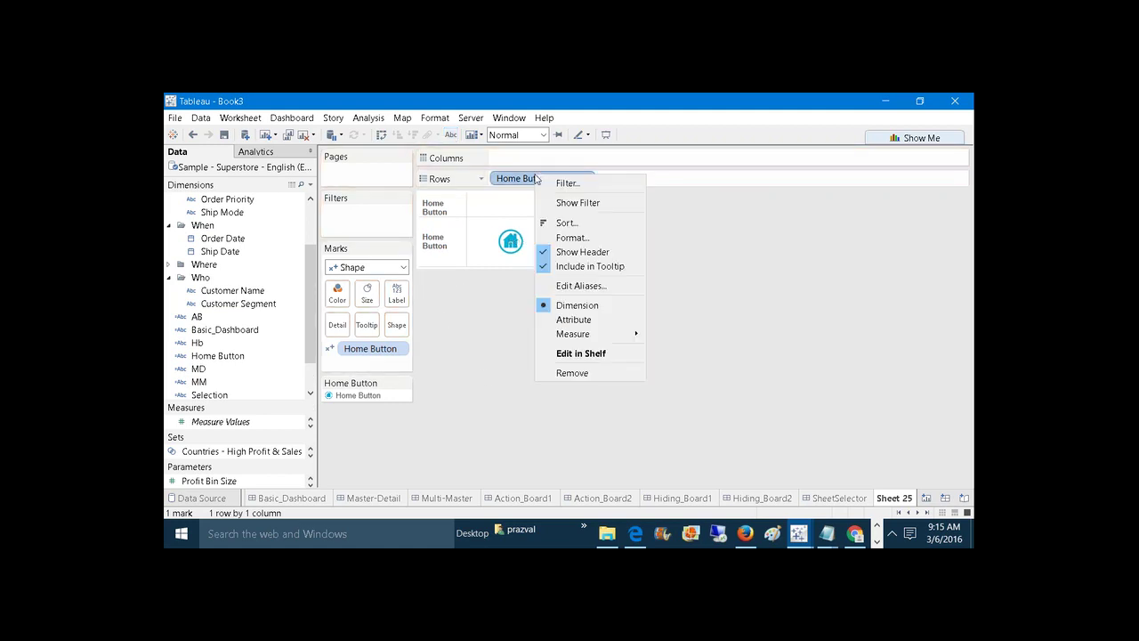
left_click(569, 252)
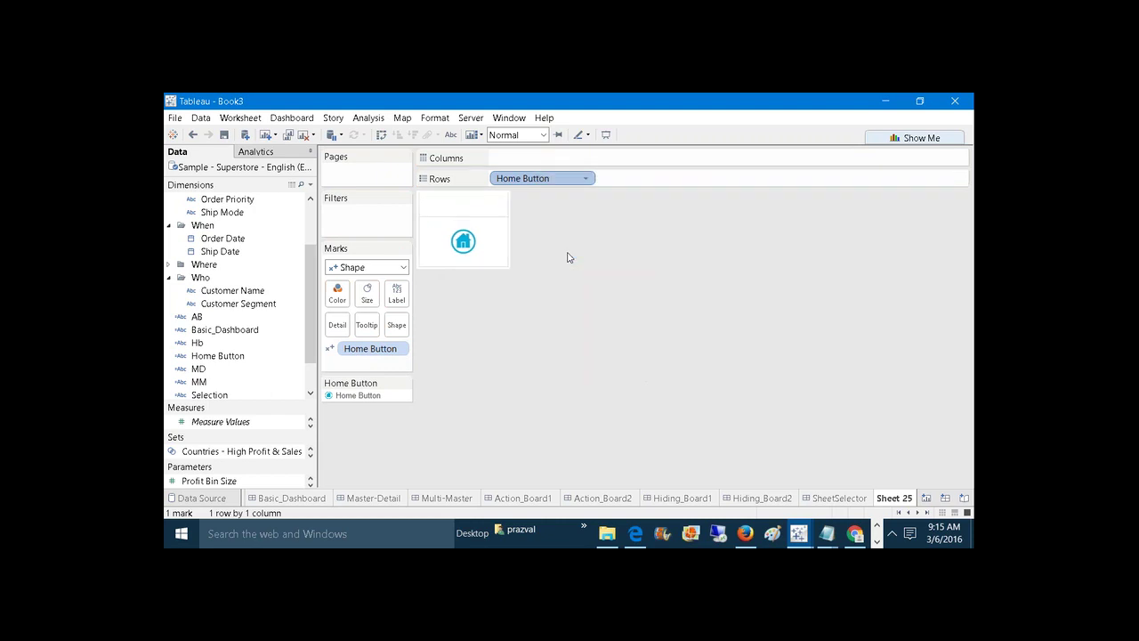
Increase the home icon's mark size and narrow its cell to fit closely around it.
left_click(370, 305)
left_click_drag(388, 323, 416, 323)
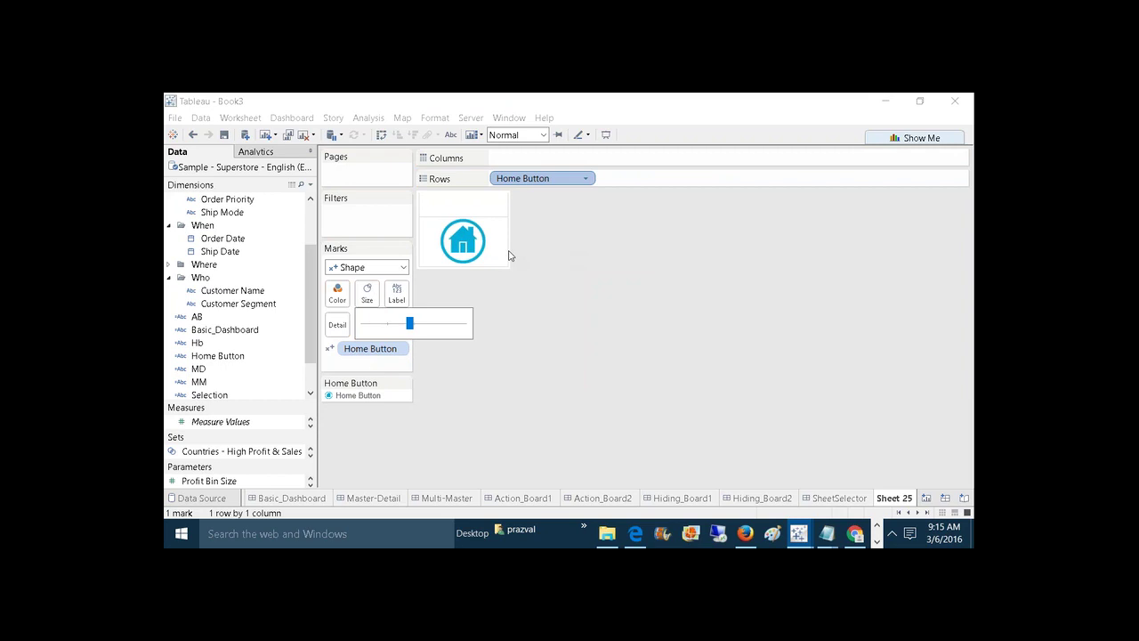
left_click_drag(508, 250, 493, 247)
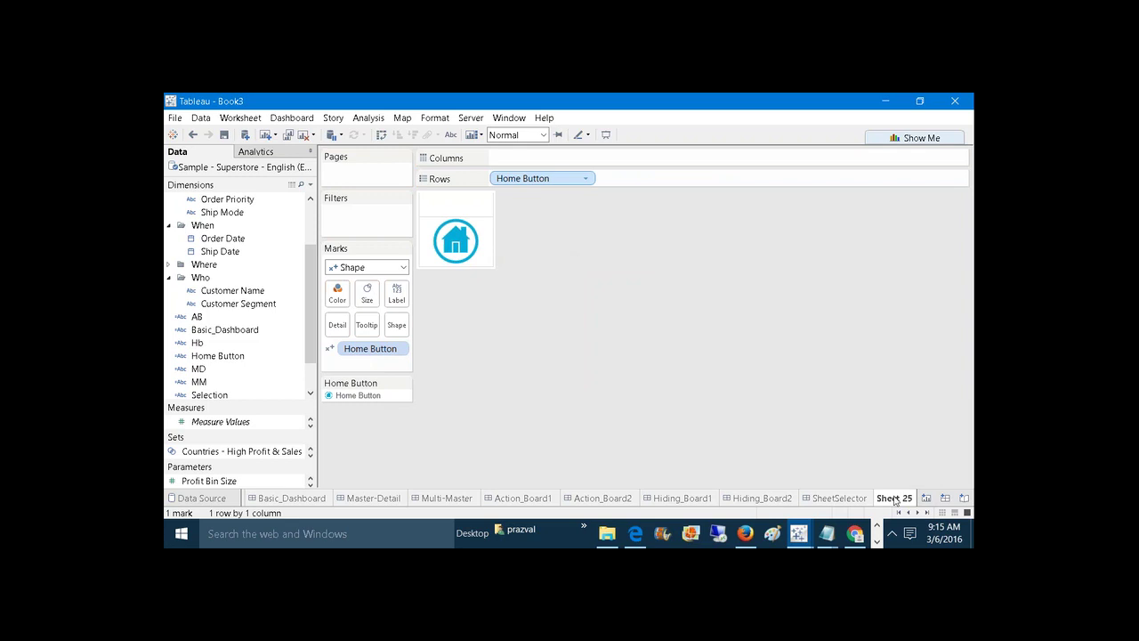
Rename Sheet 25 as HomeButton.
right_click(894, 500)
left_click(895, 373)
type("HomeButton")
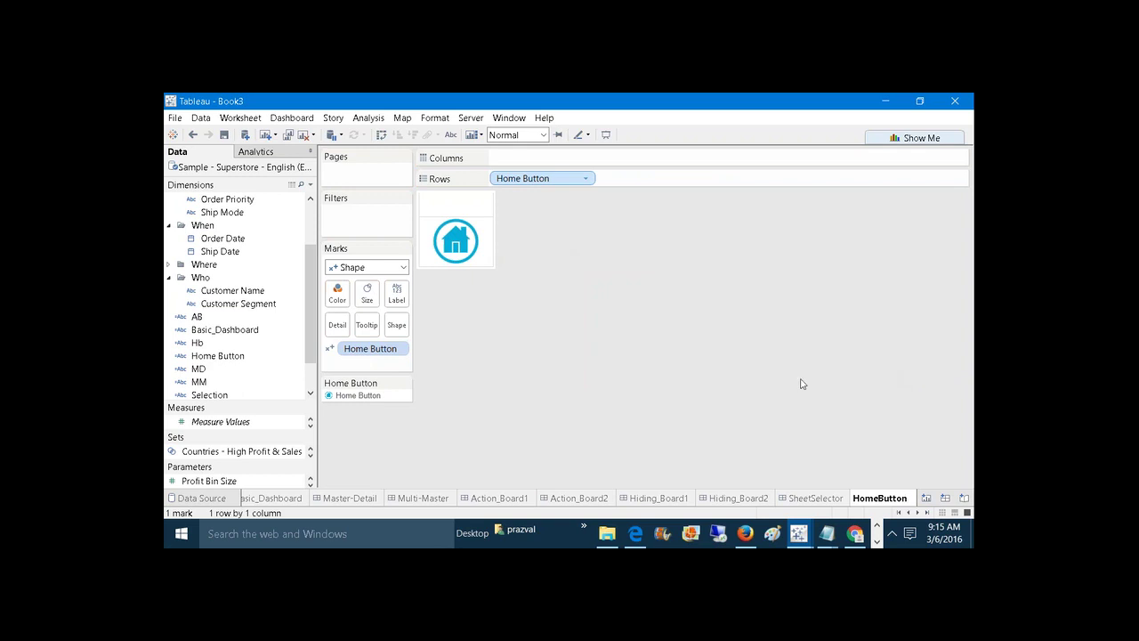
key("Return")
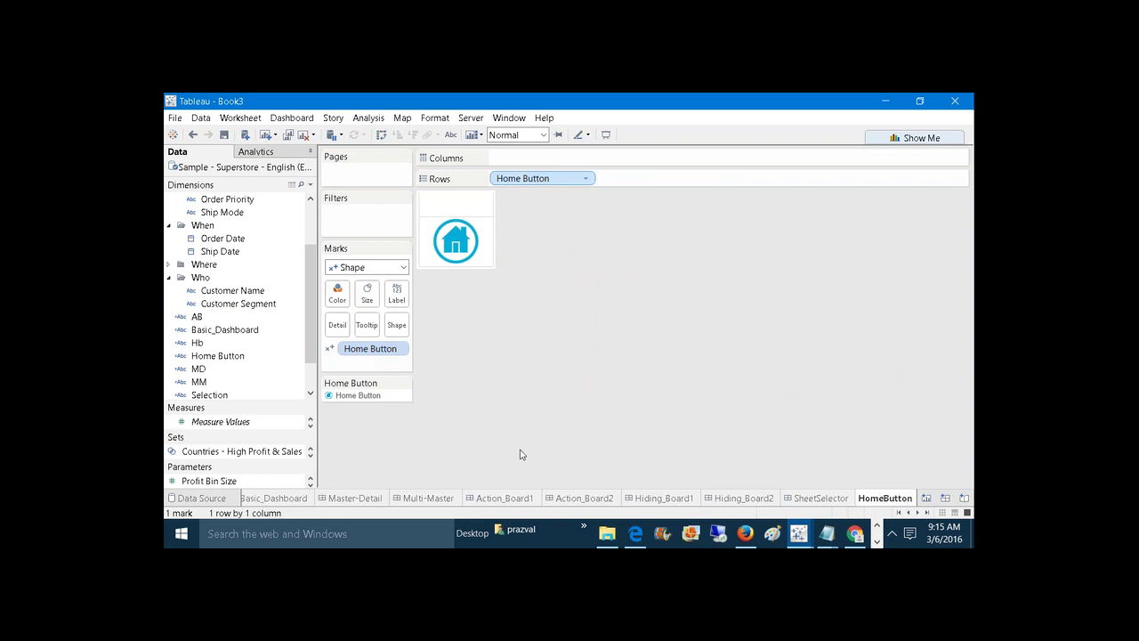
Open the Basic_Dashboard dashboard and set new objects to Floating.
left_click(284, 498)
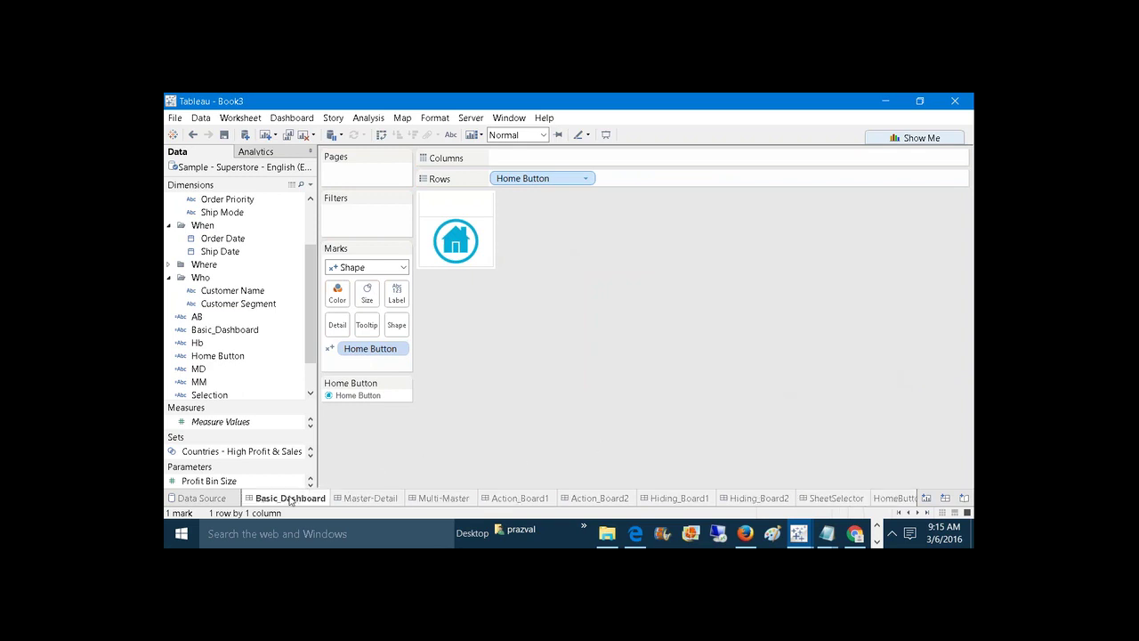
left_click(474, 271)
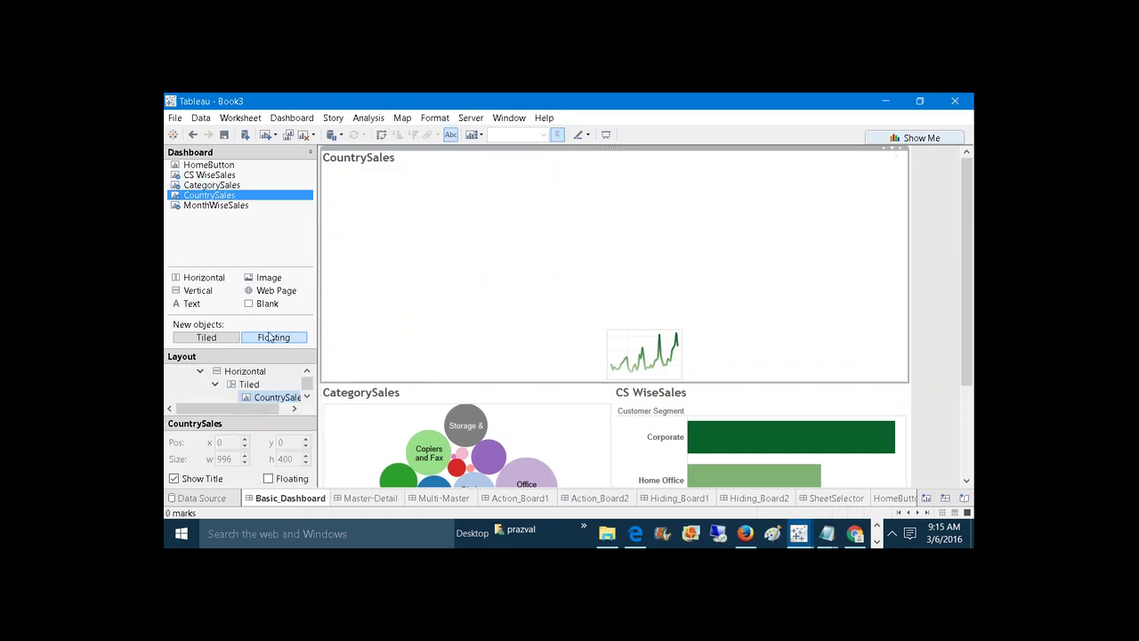
Try placing the HomeButton sheet as a floating object over the CountrySales view and removing its Home Button legend.
mouse_move(237, 209)
left_click_drag(213, 170, 717, 152)
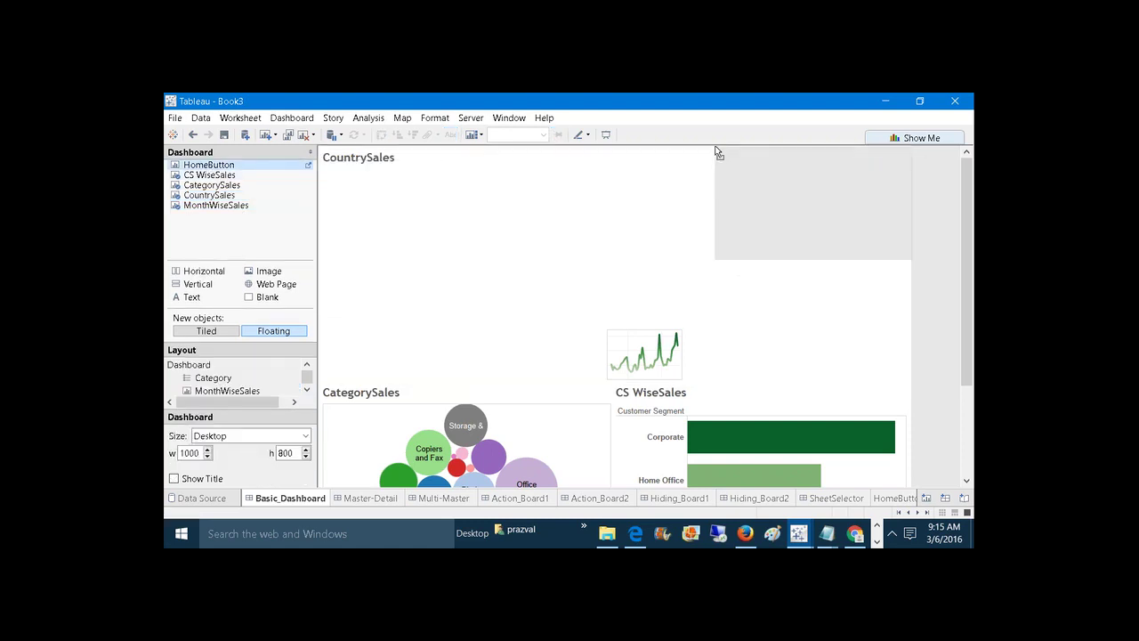
left_click(689, 178)
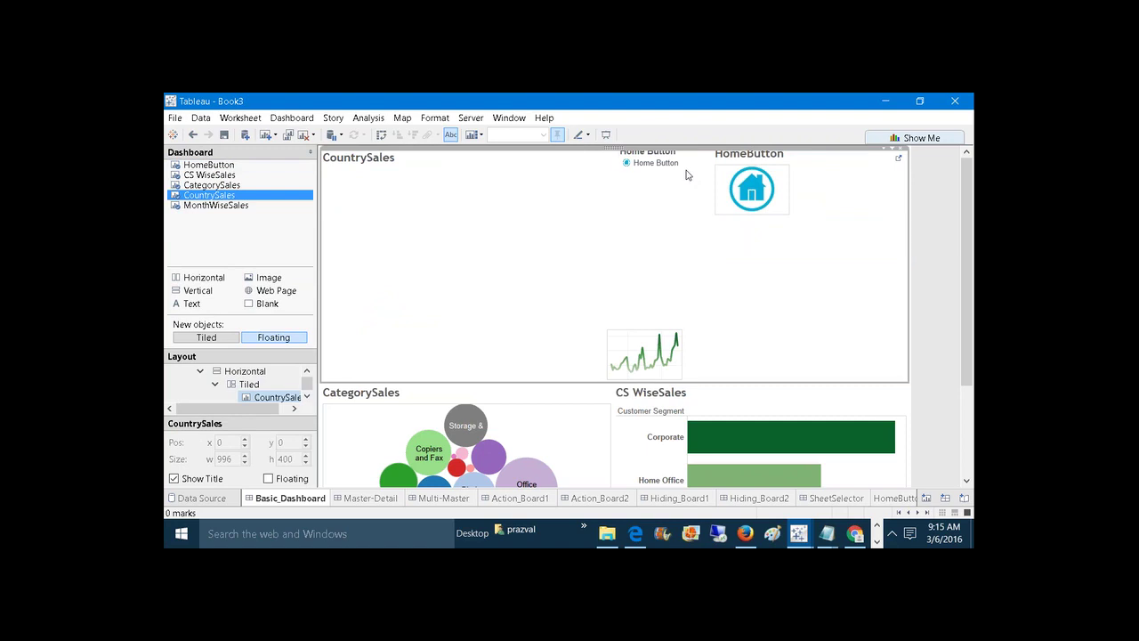
left_click(682, 161)
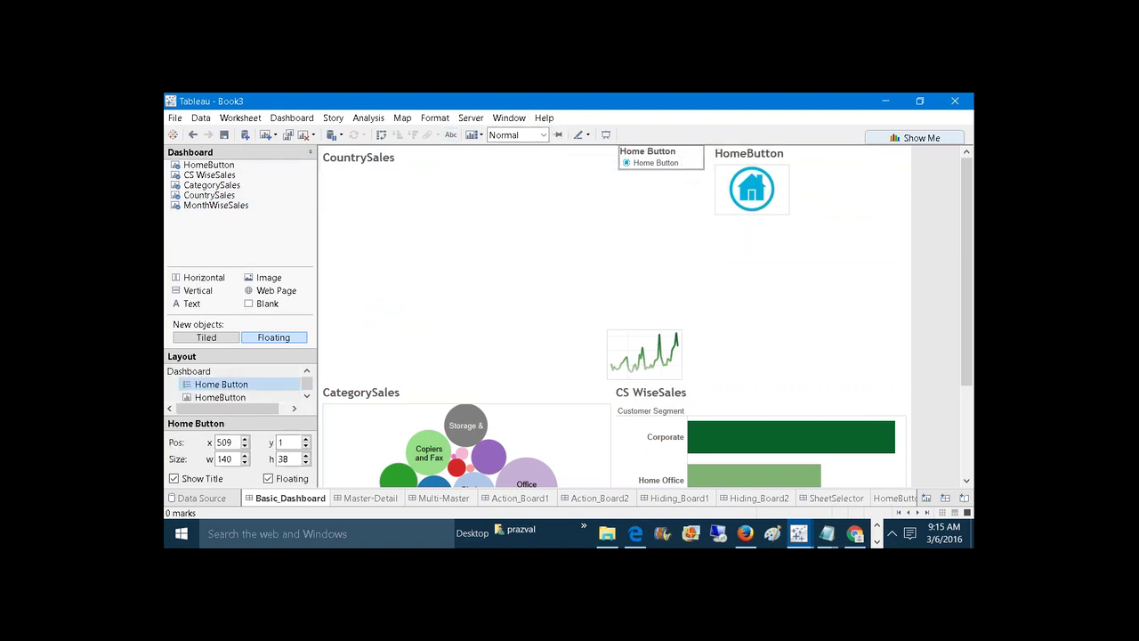
left_click(691, 164)
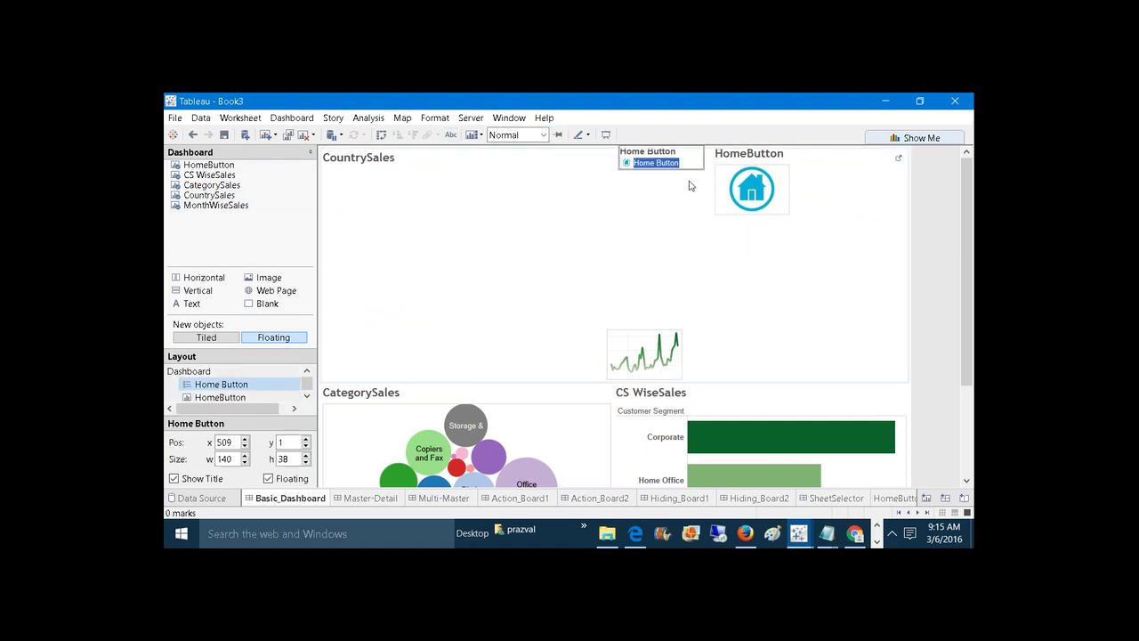
right_click(686, 169)
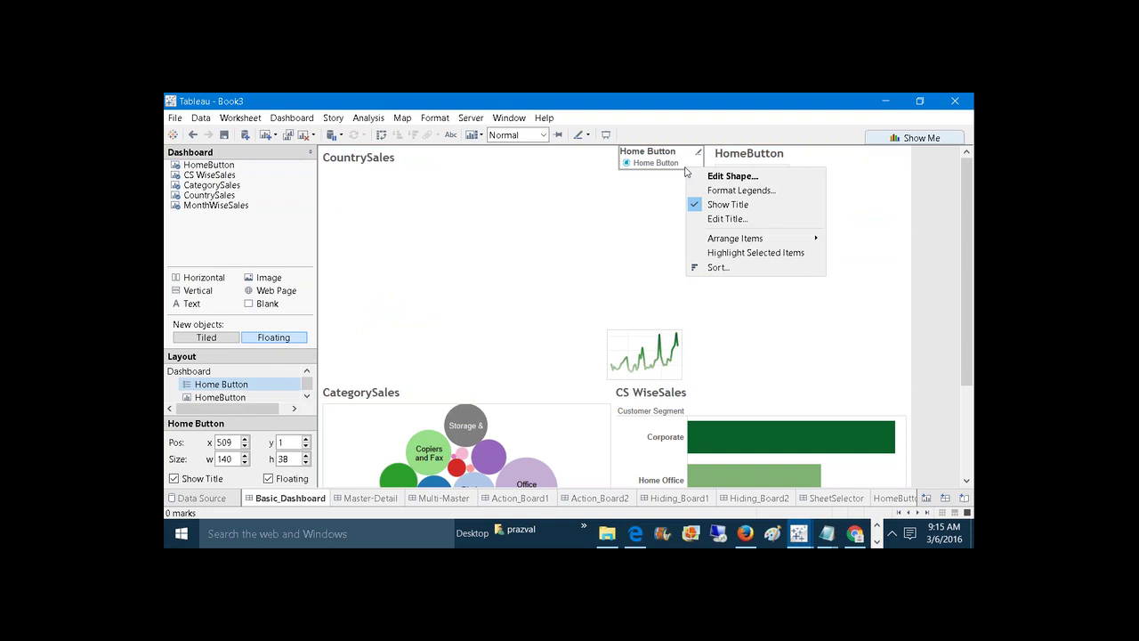
left_click(699, 156)
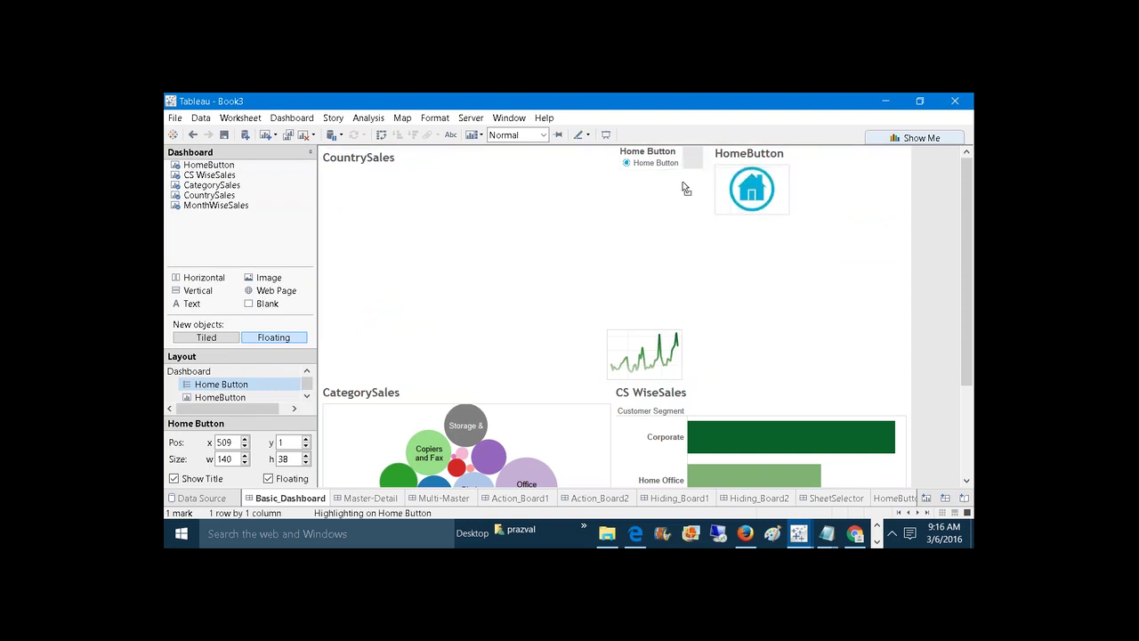
left_click(699, 197)
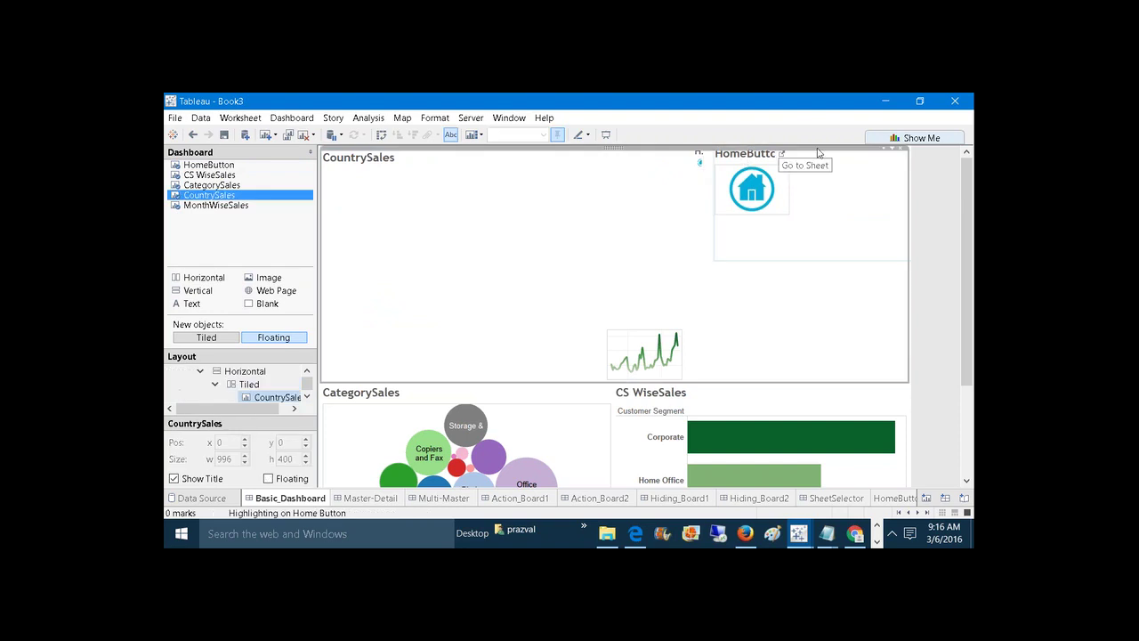
left_click(652, 180)
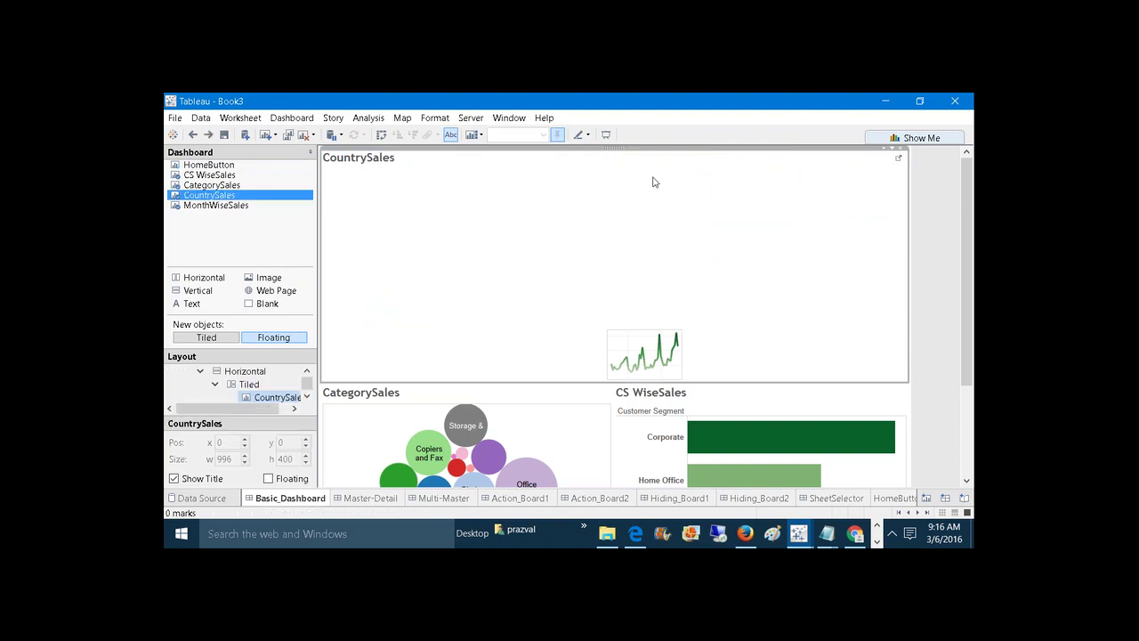
Place the HomeButton sheet as a floating object in the CountrySales area and remove its Home Button legend.
mouse_move(293, 209)
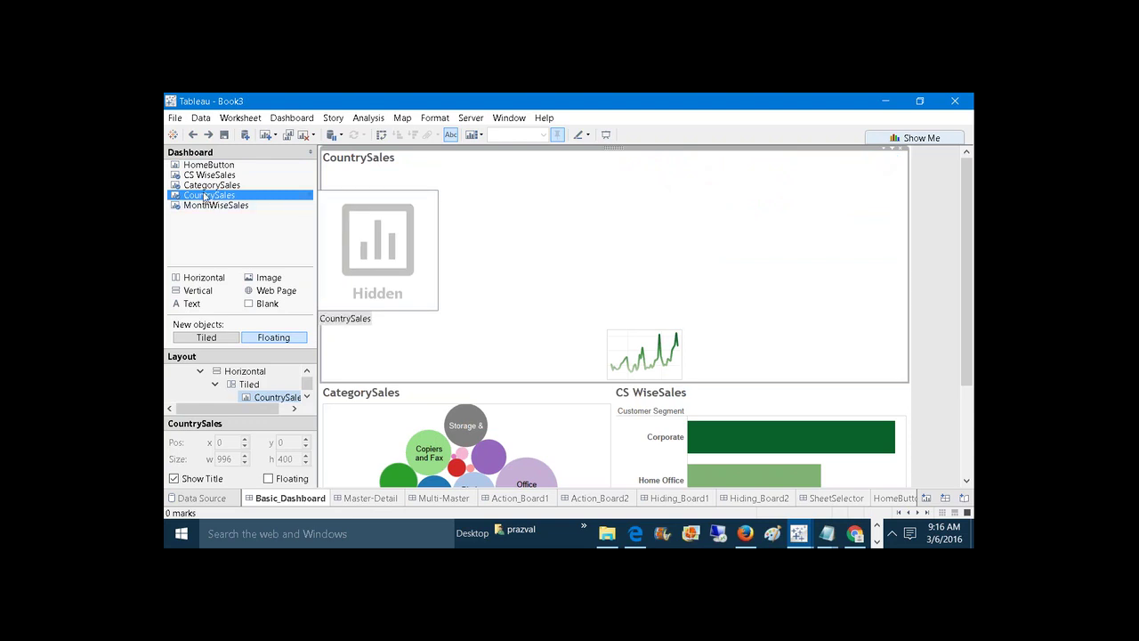
mouse_move(214, 186)
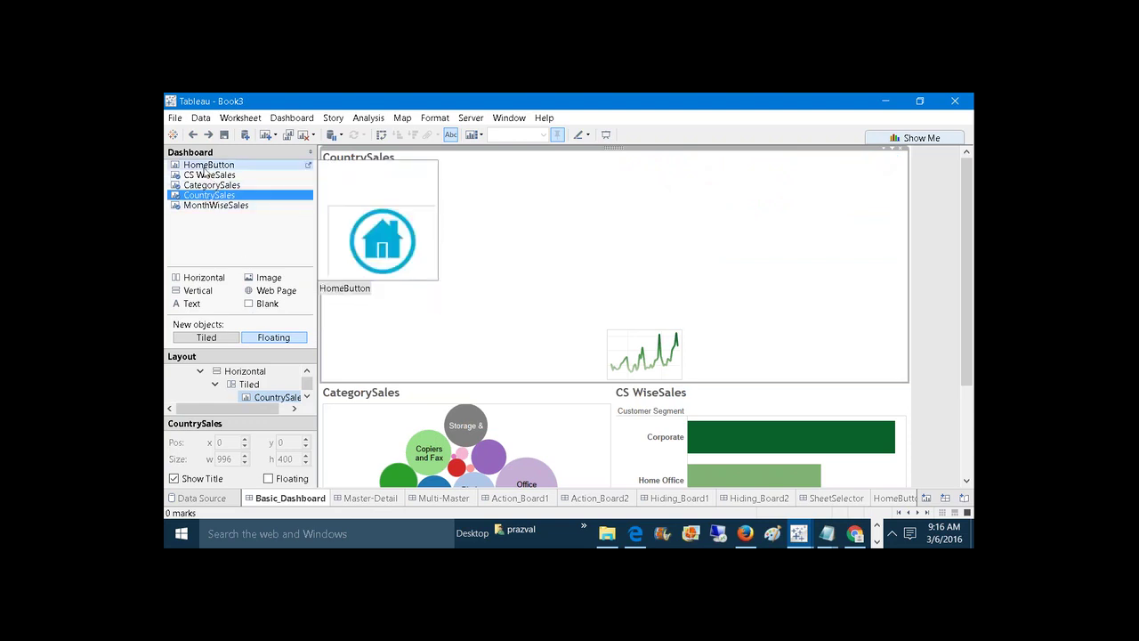
left_click_drag(209, 165, 700, 245)
left_click(668, 255)
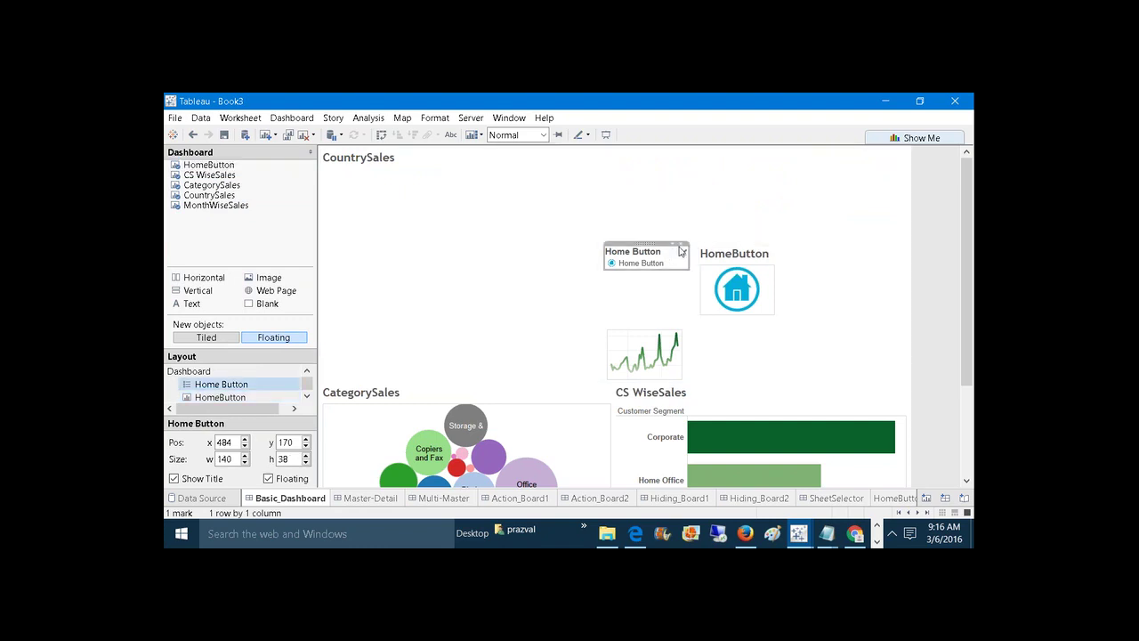
left_click(682, 246)
Hide the floating HomeButton sheet's title and set its fit to Entire View.
left_click(774, 303)
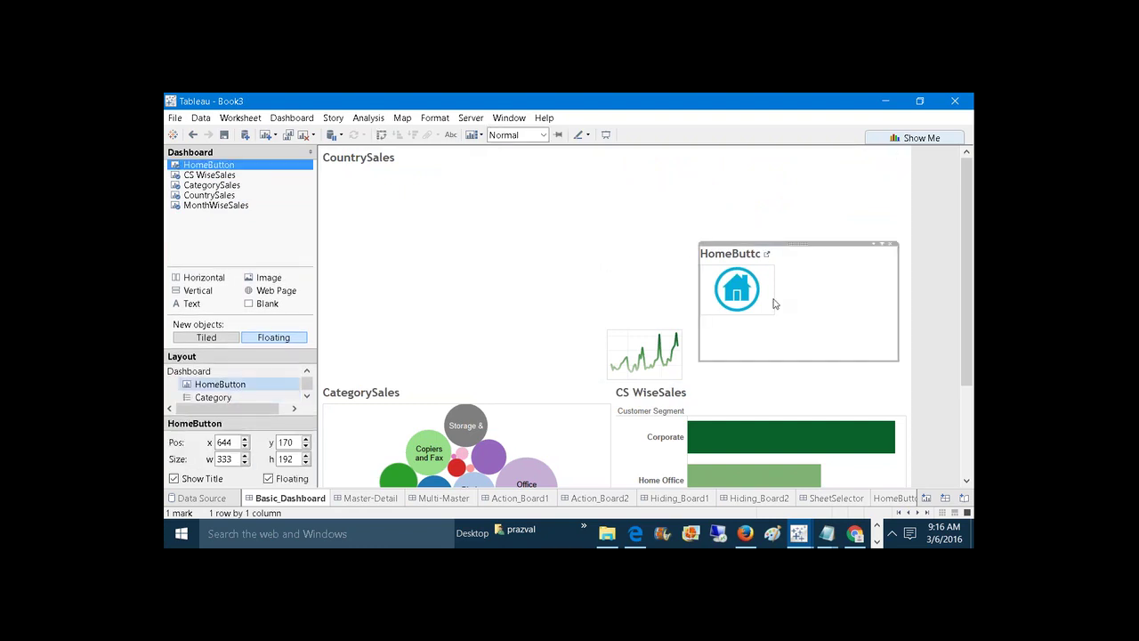
left_click(173, 479)
left_click(542, 135)
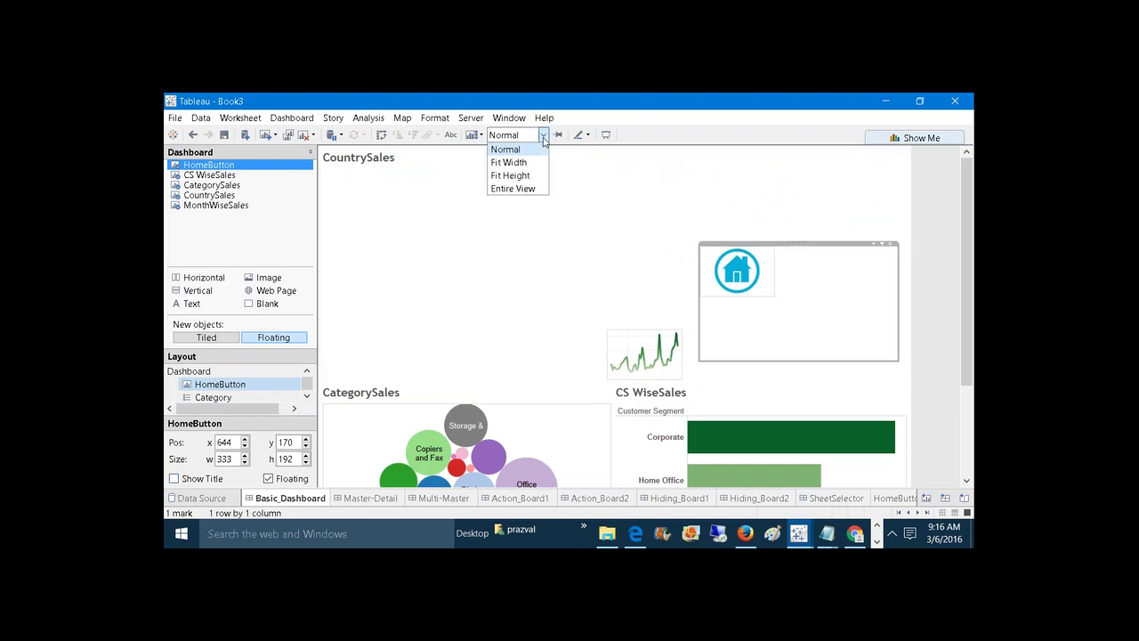
left_click(530, 189)
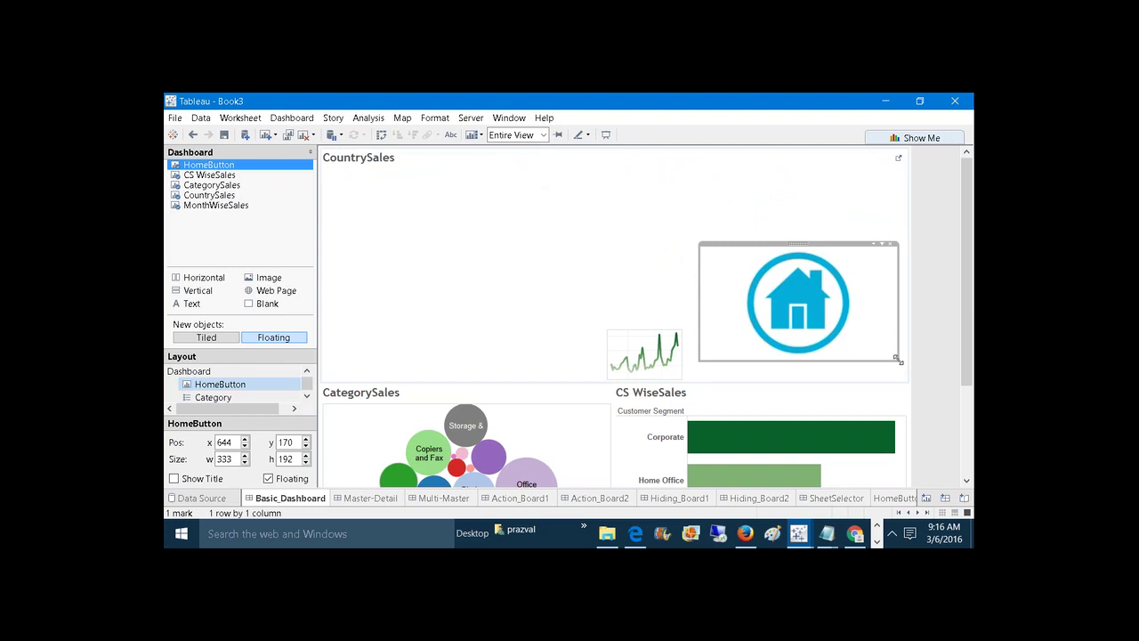
Shrink the floating home icon and position it near the upper-right corner of the CountrySales view.
left_click_drag(899, 365, 812, 169)
left_click(826, 265)
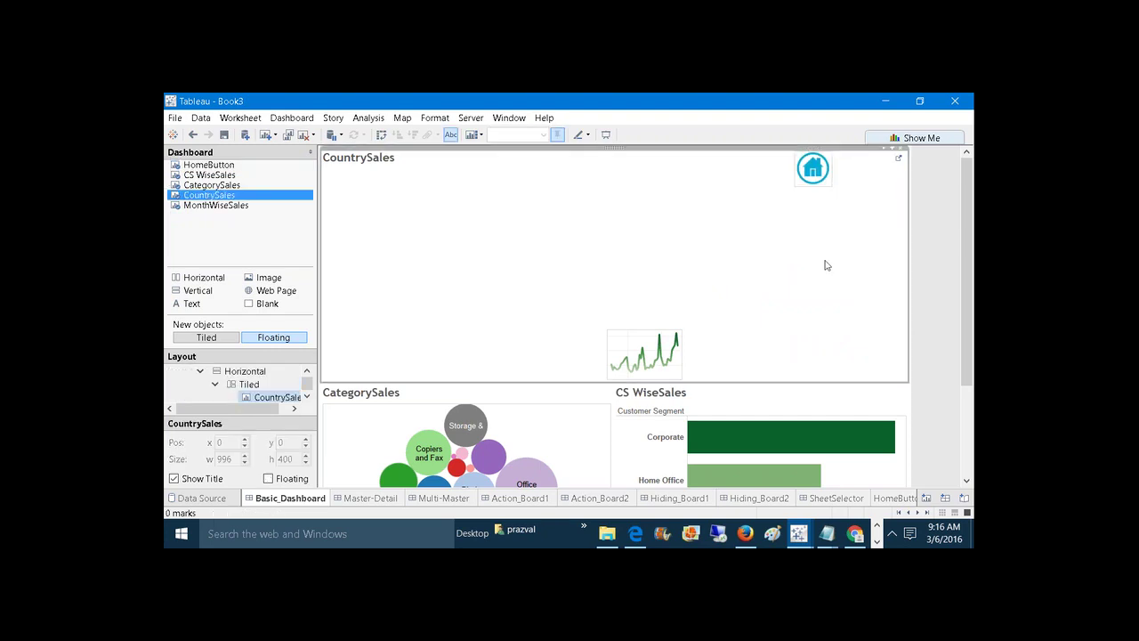
Place the HomeButton sheet as a floating object over Continent_Profits on the Master-Detail dashboard and remove its Home Button legend.
left_click(388, 498)
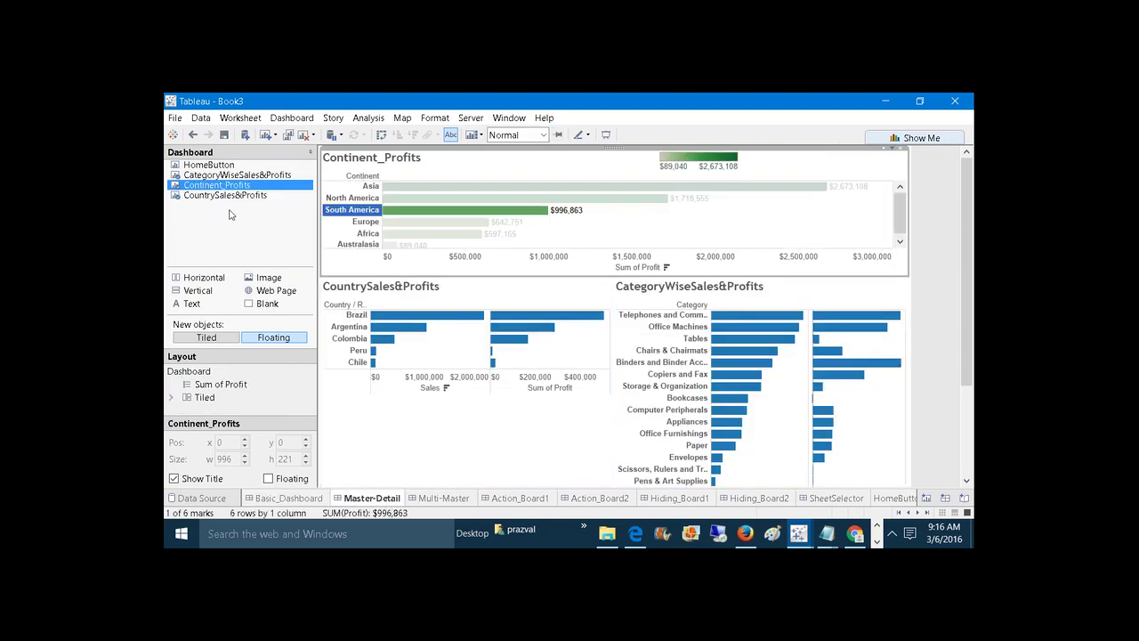
left_click(213, 164)
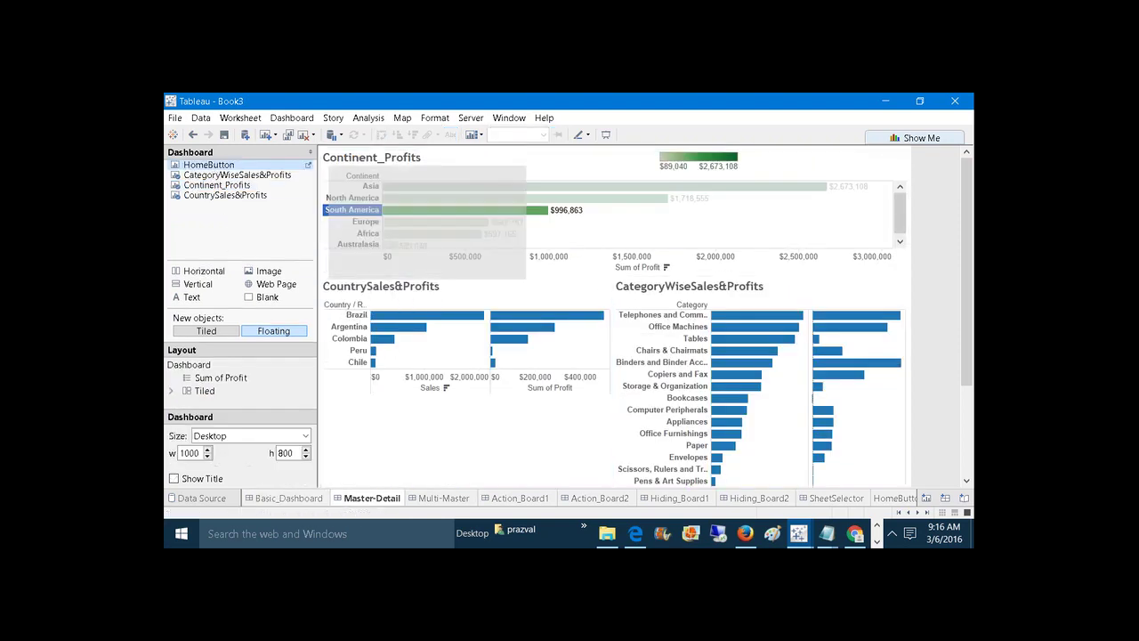
left_click_drag(335, 169, 710, 182)
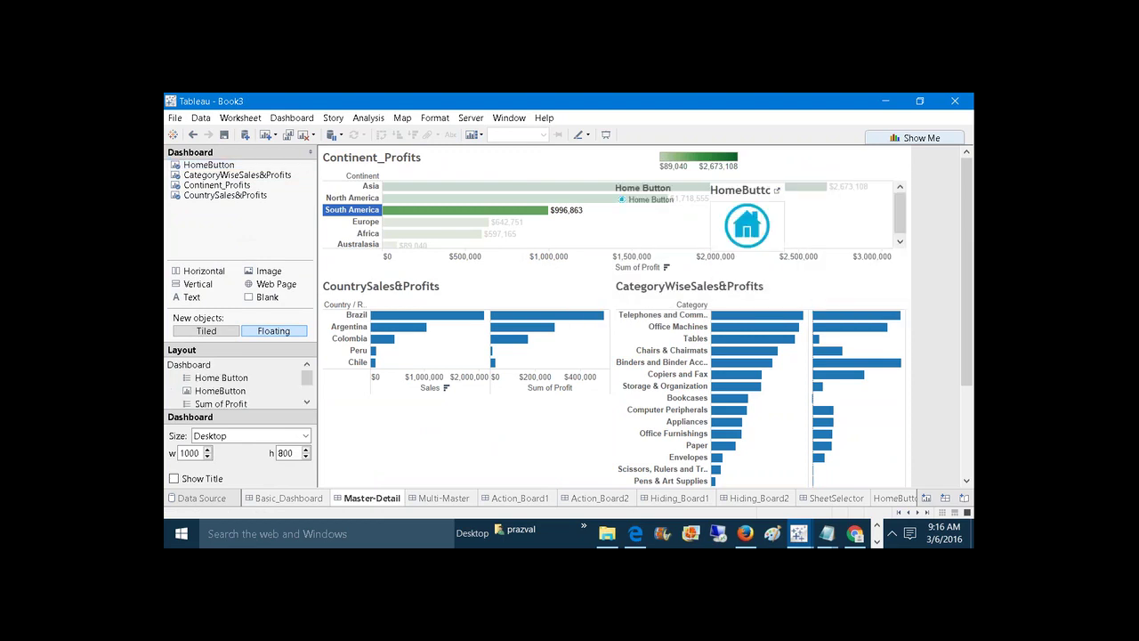
left_click(676, 202)
left_click(694, 183)
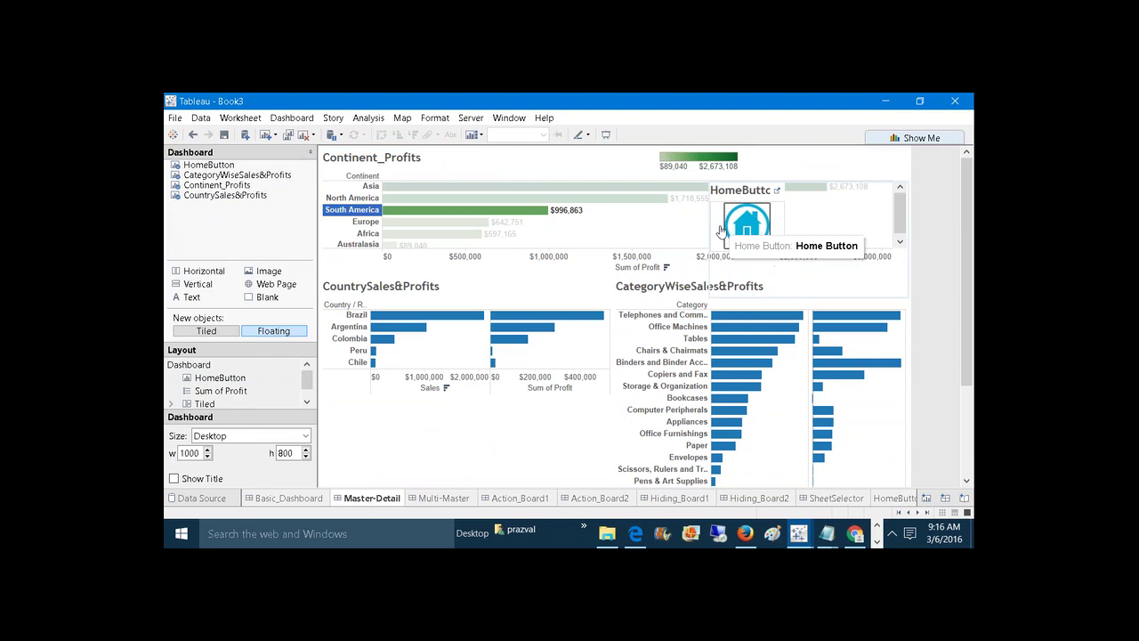
Hide the title of the floating HomeButton sheet on Master-Detail and set its fit to Entire View.
left_click(747, 227)
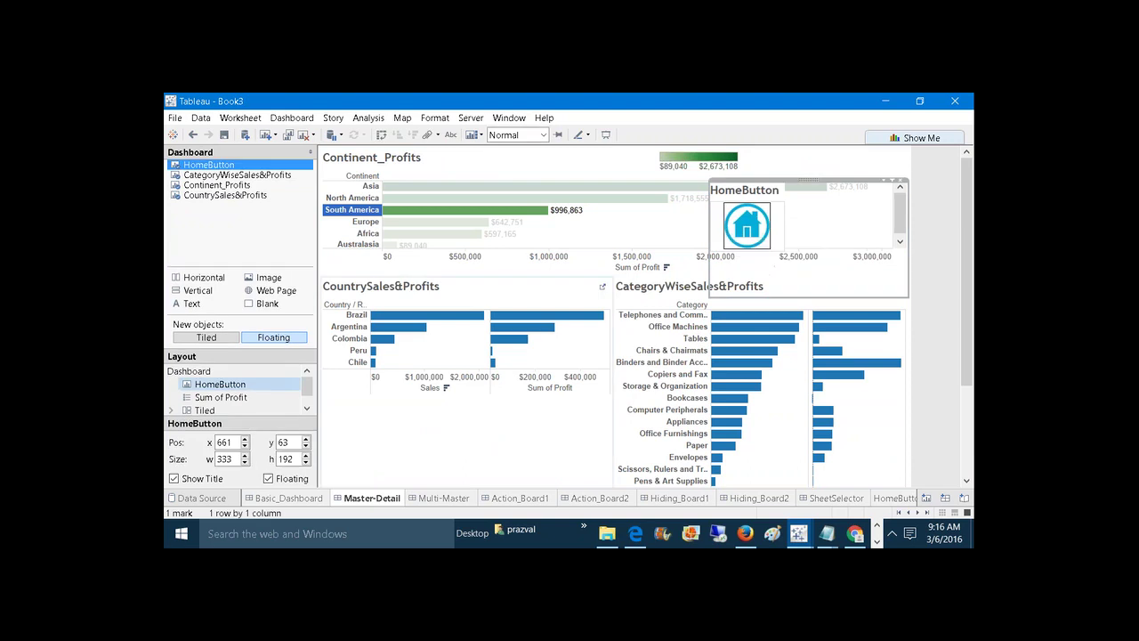
left_click(173, 479)
left_click(543, 135)
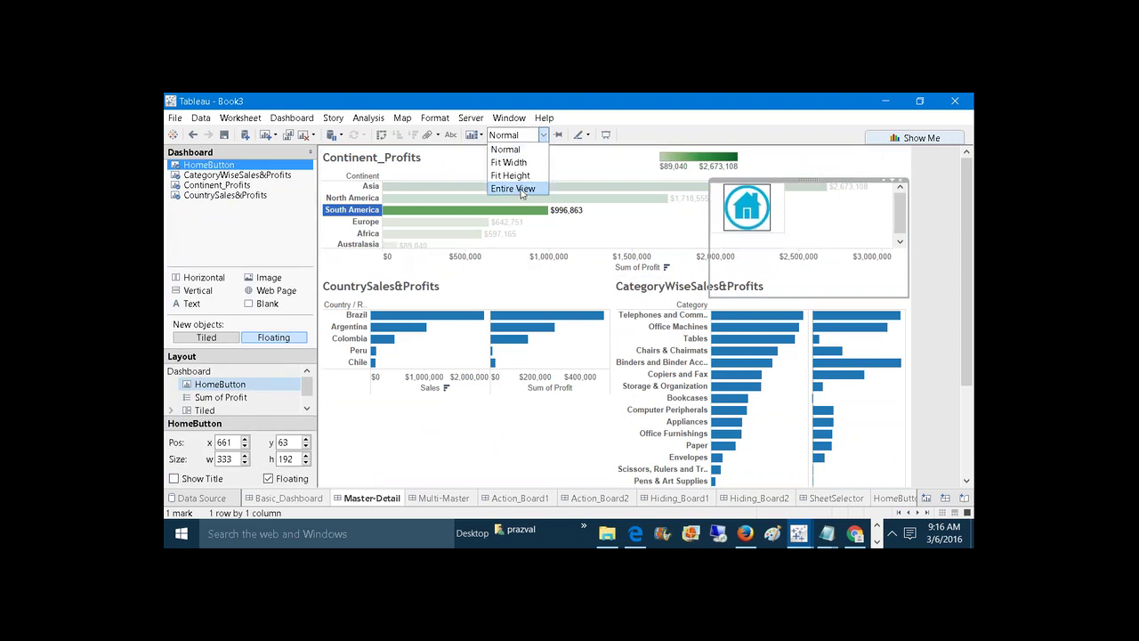
left_click(521, 188)
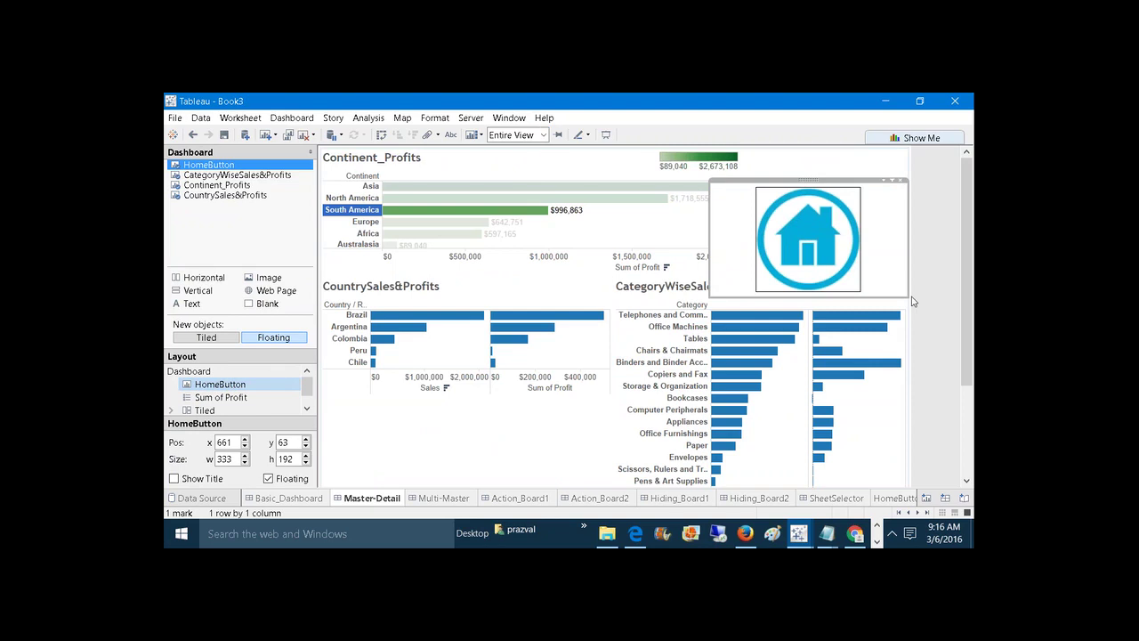
Shrink the floating home icon and position it beside the color legend near the upper-right corner of the Continent_Profits view.
left_click_drag(912, 302, 804, 158)
left_click(823, 213)
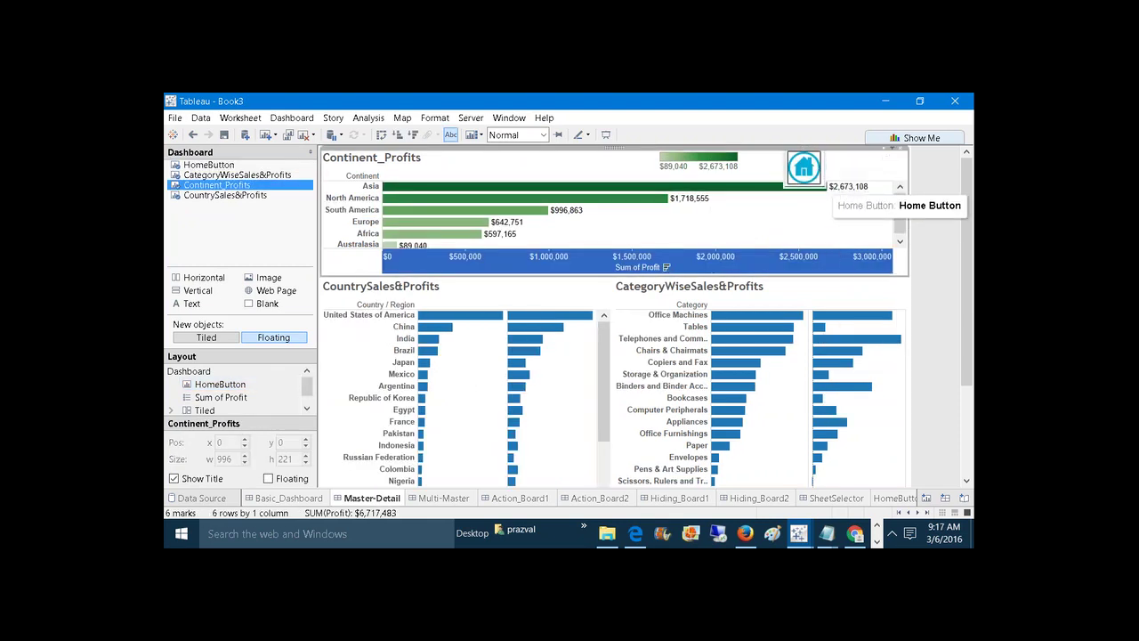
left_click(805, 173)
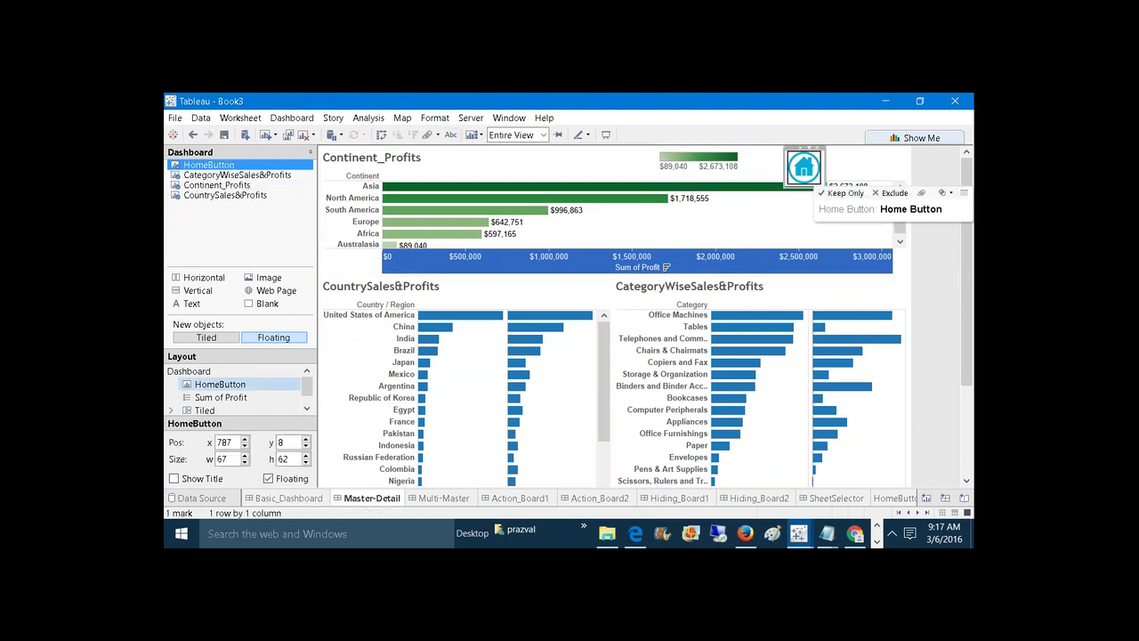
left_click_drag(781, 187, 795, 178)
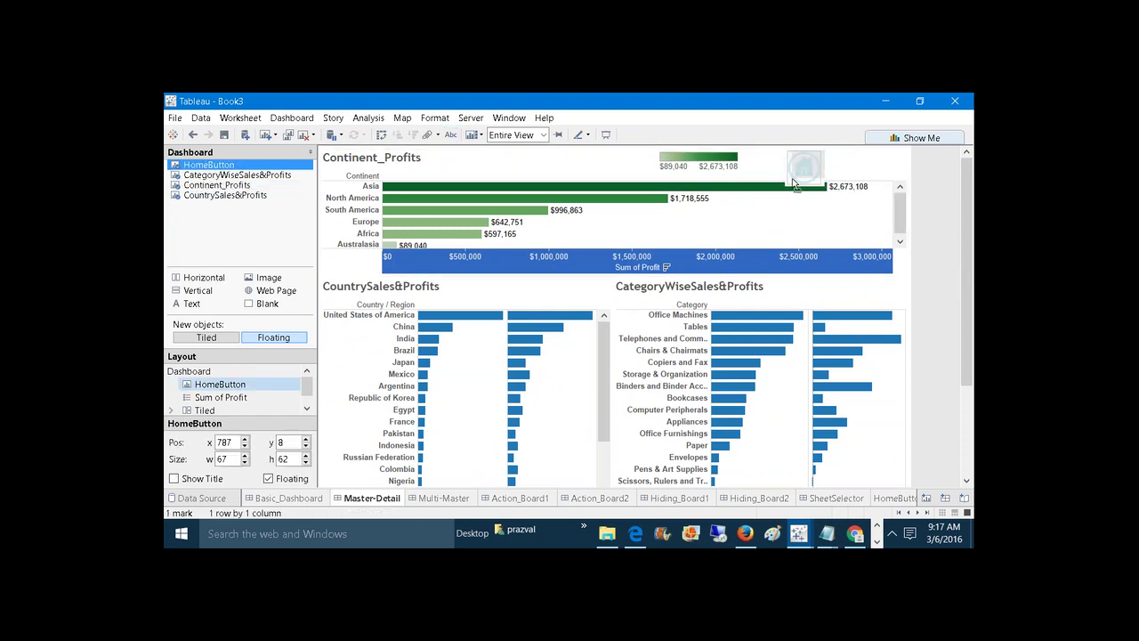
left_click(766, 168)
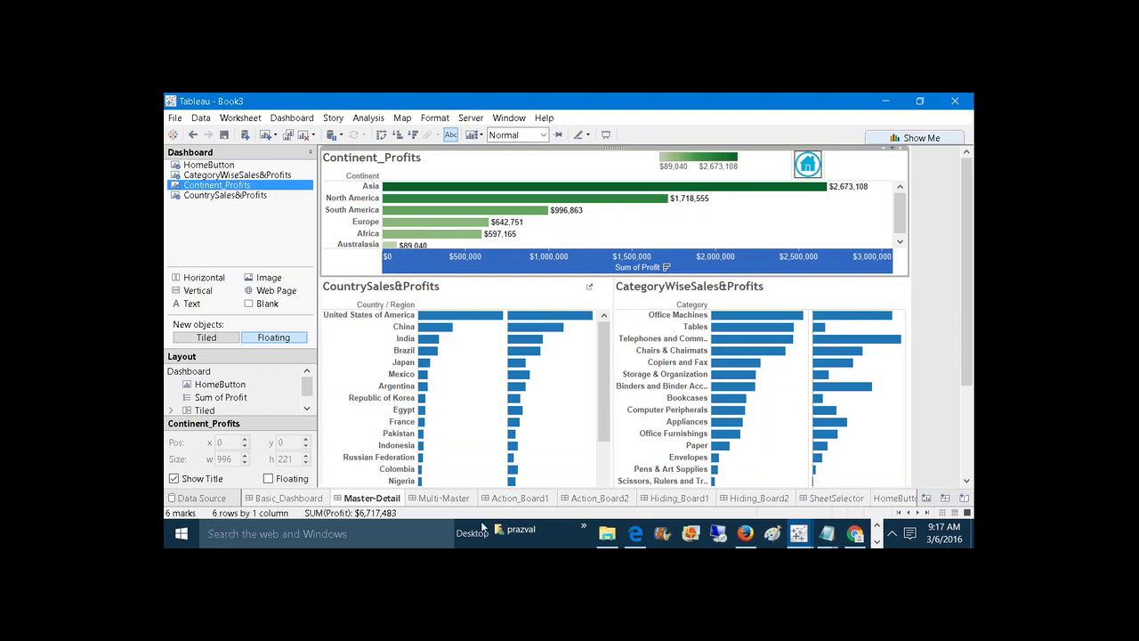
Place the HomeButton sheet as a floating, untitled object over Year_OQ on the Multi-Master dashboard, fitted to Entire View.
left_click(454, 499)
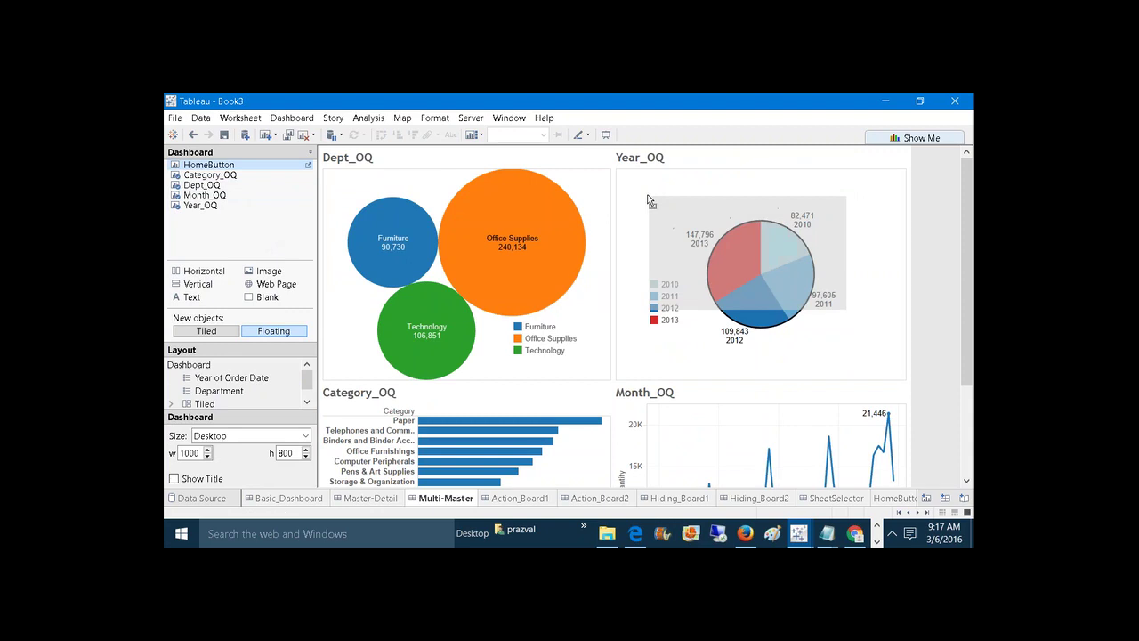
left_click_drag(649, 198, 650, 198)
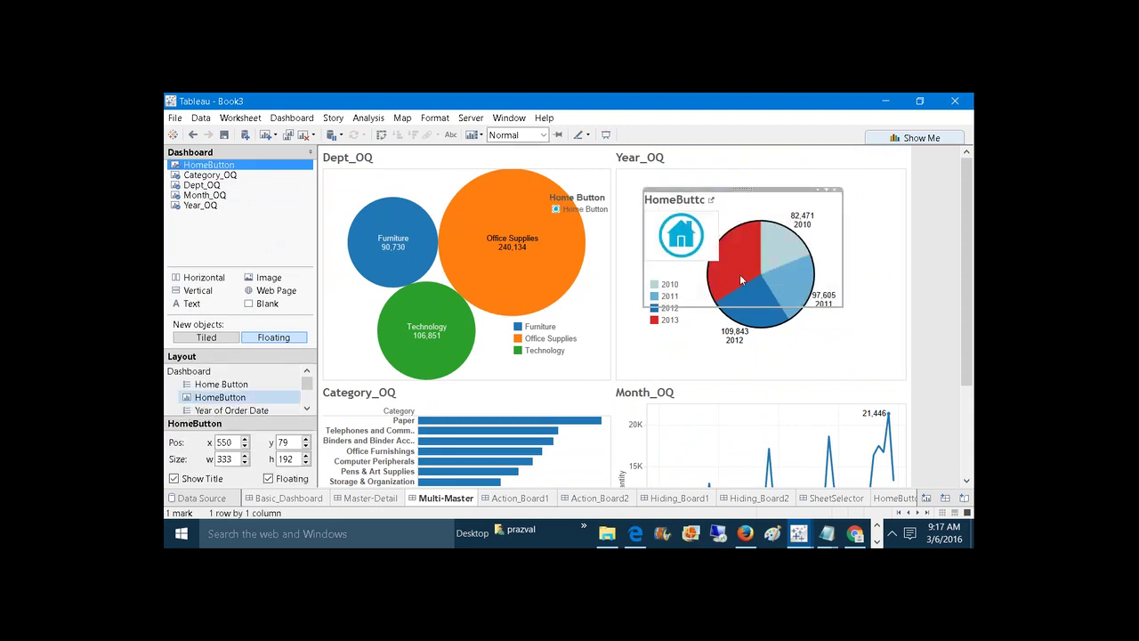
left_click(175, 479)
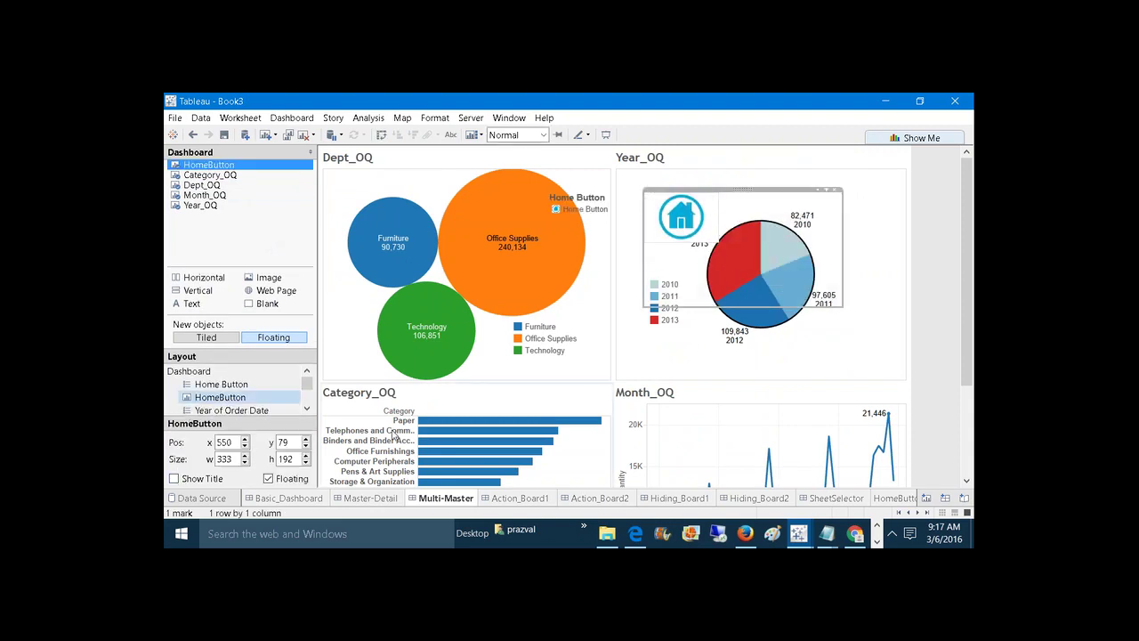
left_click(543, 136)
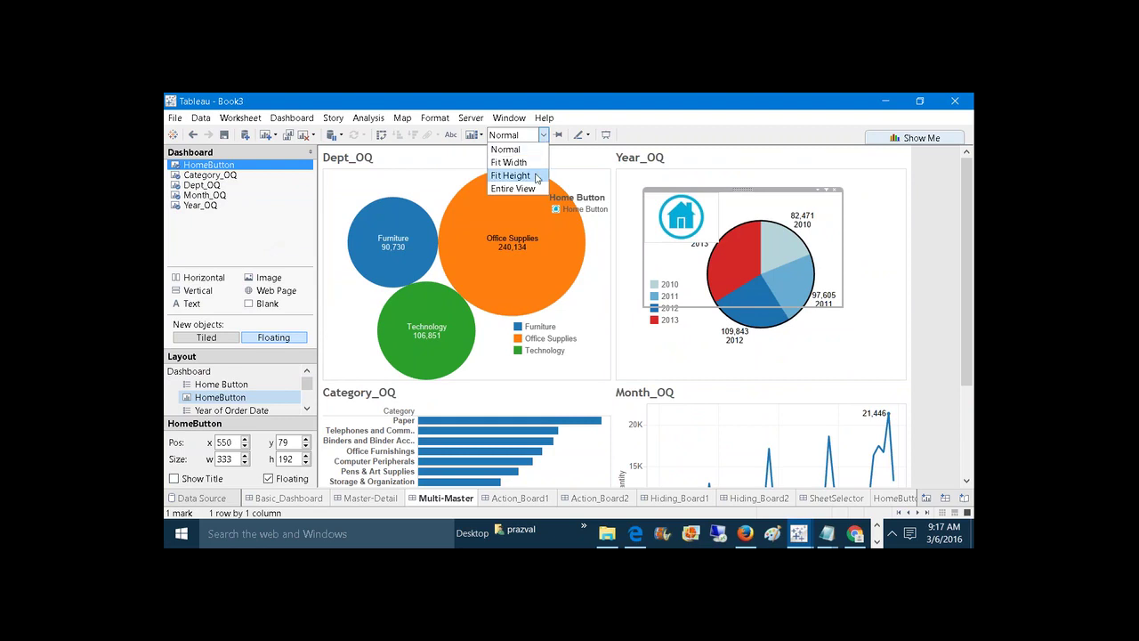
left_click(507, 185)
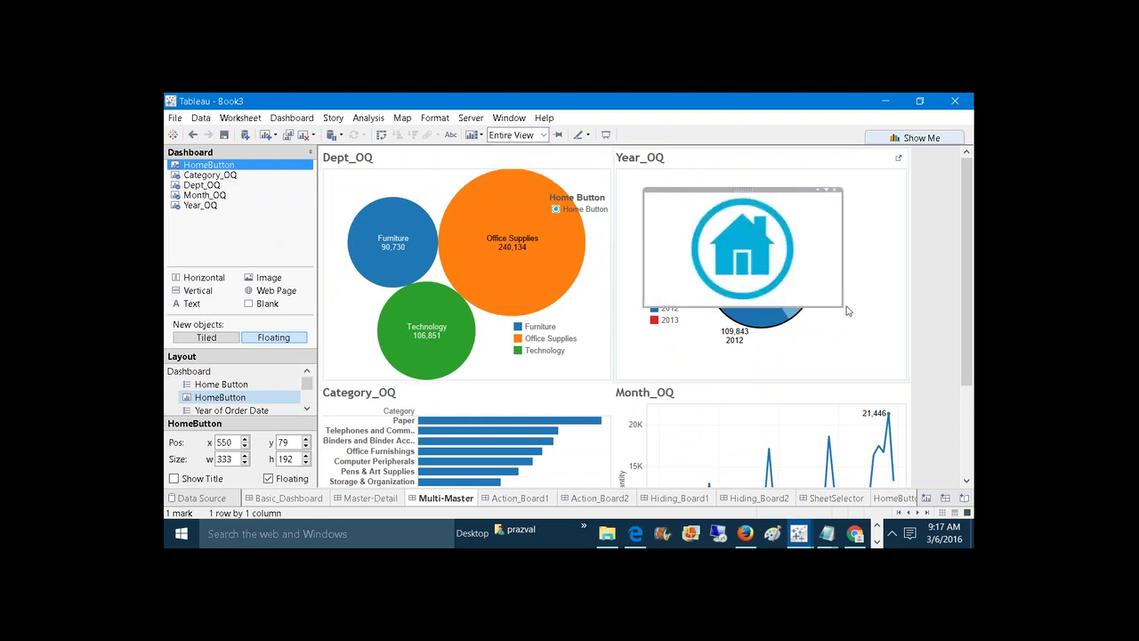
Shrink the floating home icon to about 38 by 36 and position it near the upper-right corner of the Year_OQ view.
left_click_drag(690, 251, 671, 219)
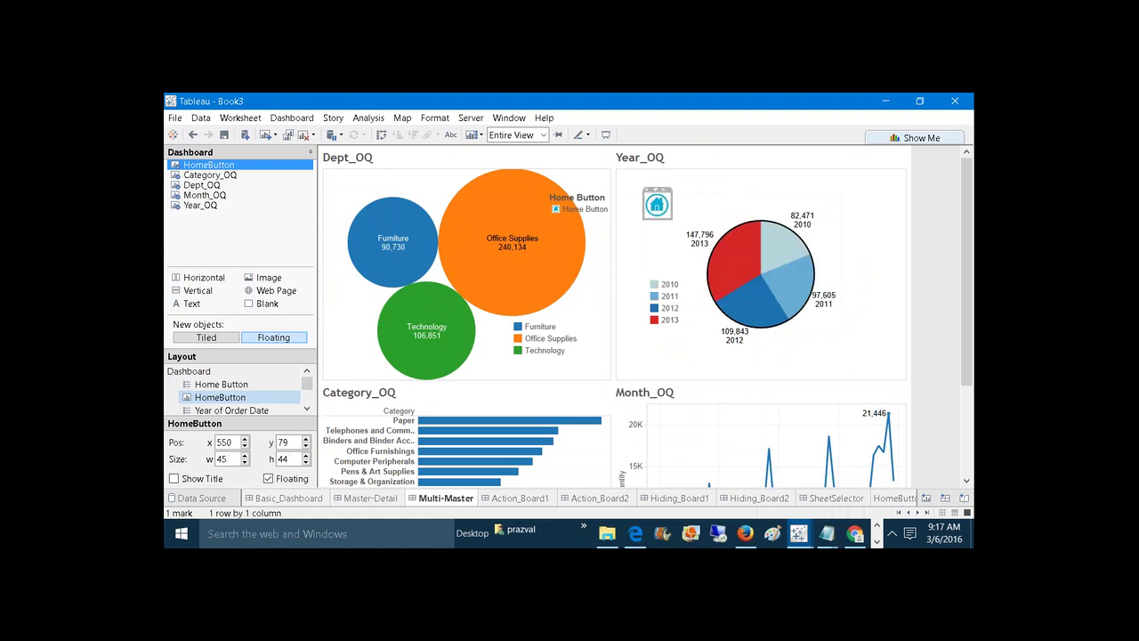
left_click_drag(789, 193, 869, 176)
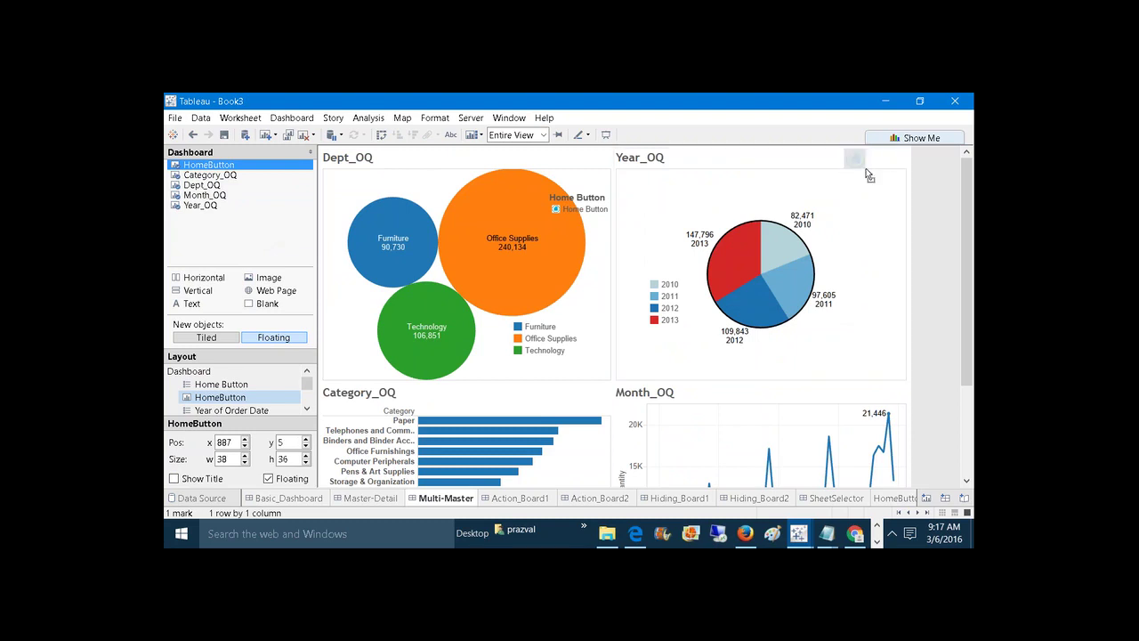
left_click(887, 192)
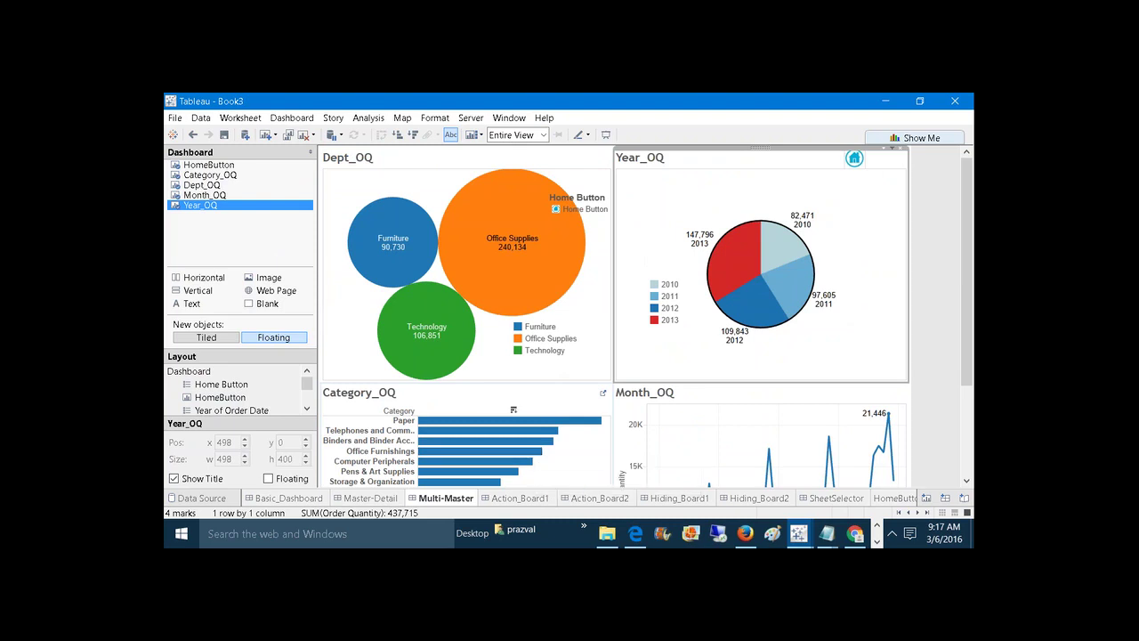
Add a filter action to Basic_Dashboard with HomeButton as its only source sheet.
left_click(373, 498)
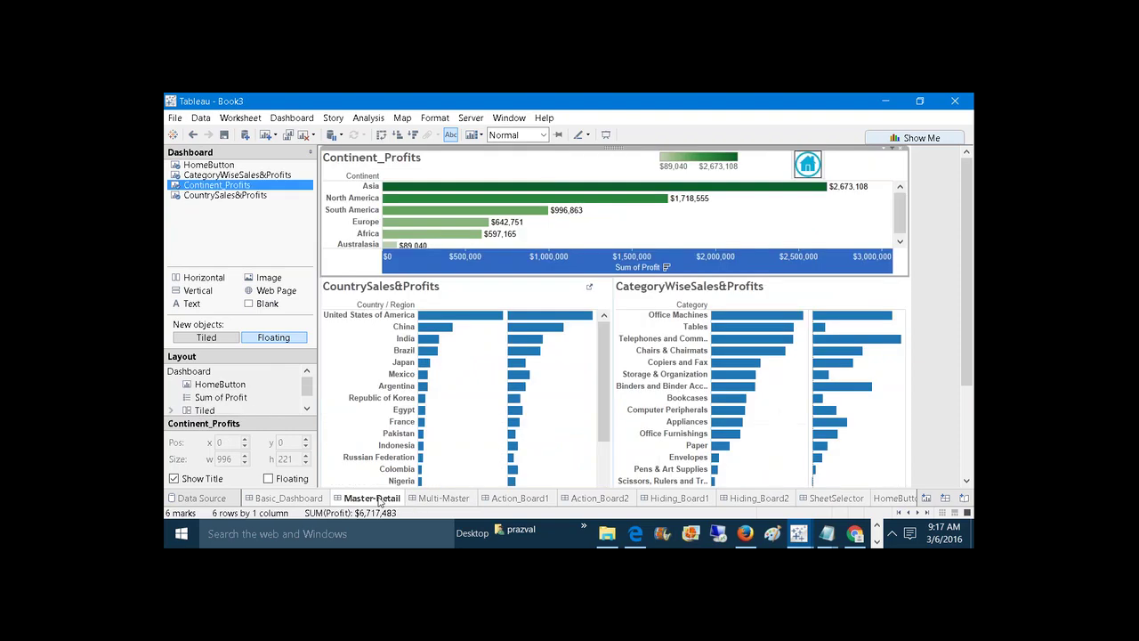
left_click(318, 500)
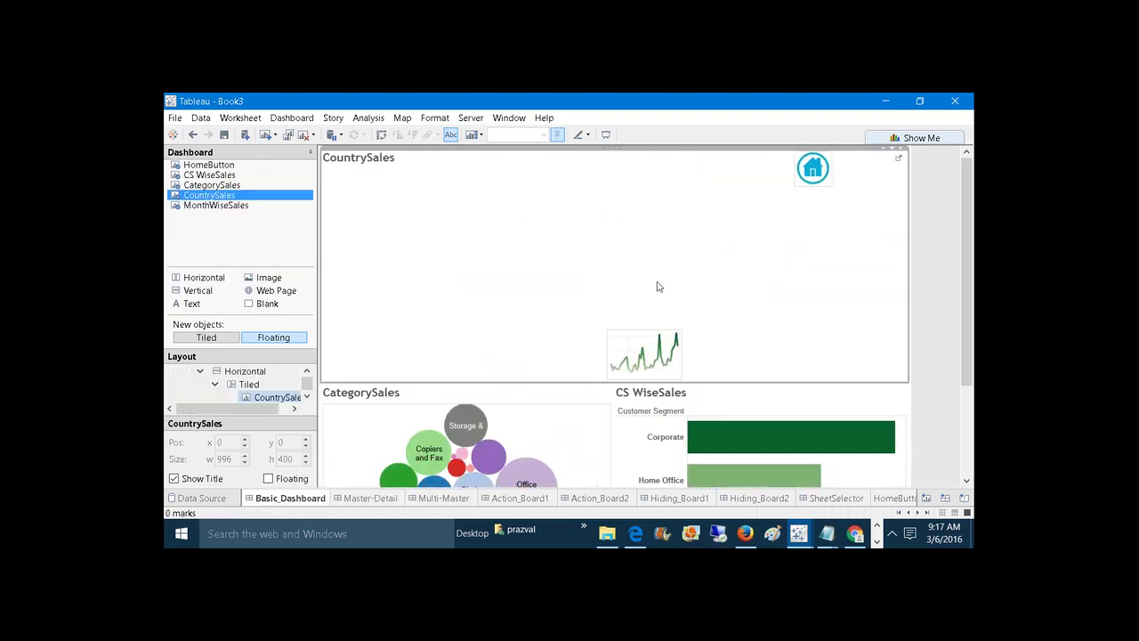
left_click(292, 117)
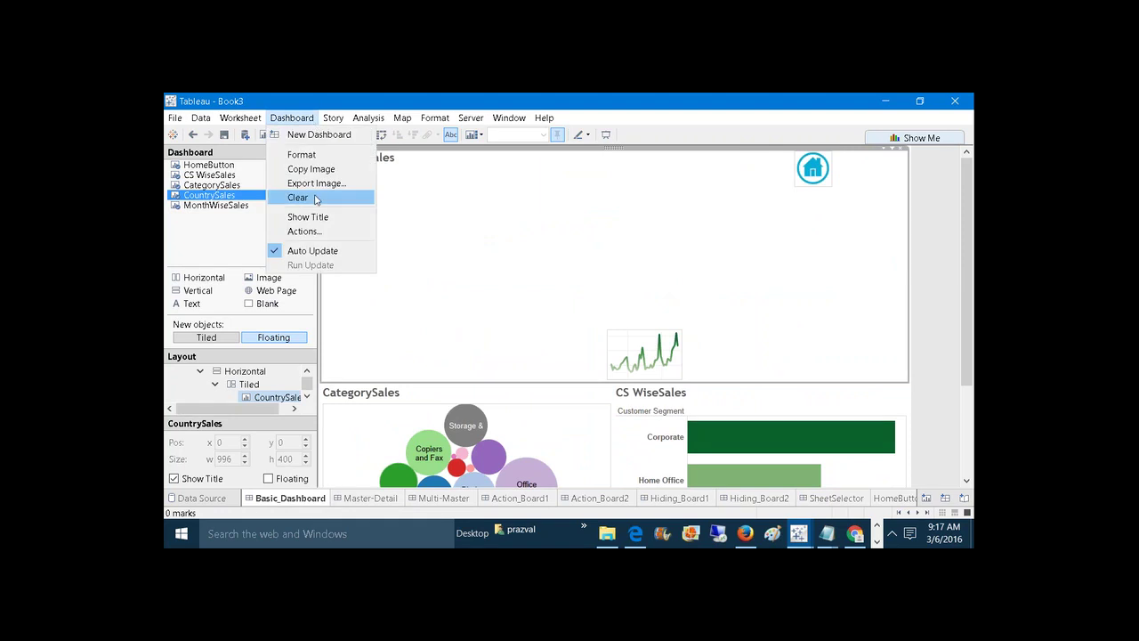
left_click(313, 230)
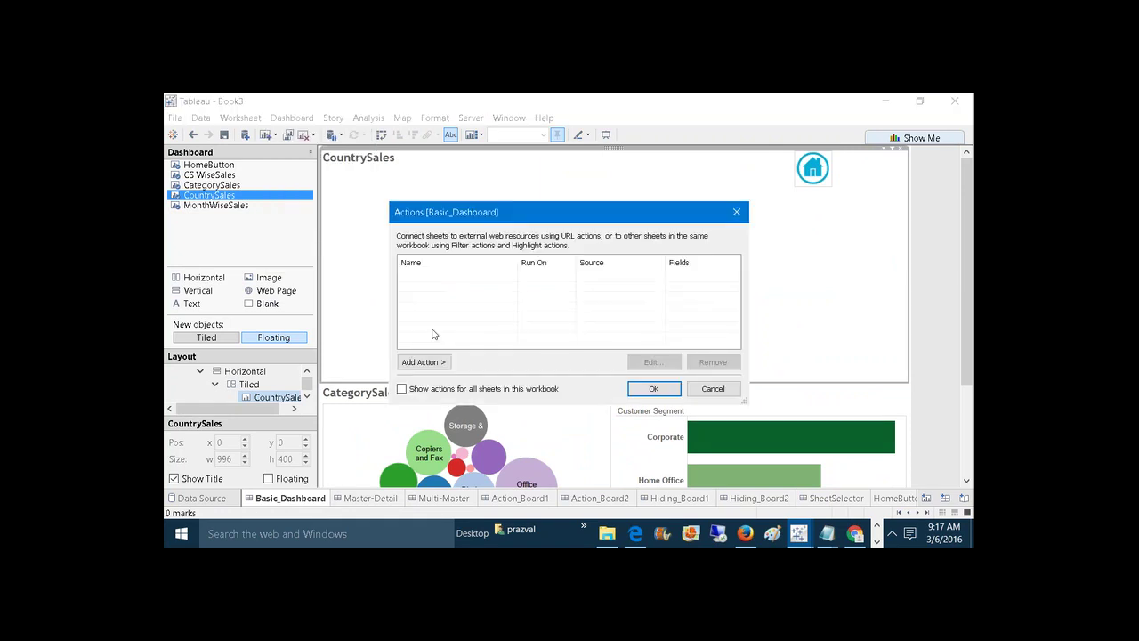
left_click(433, 362)
left_click(473, 365)
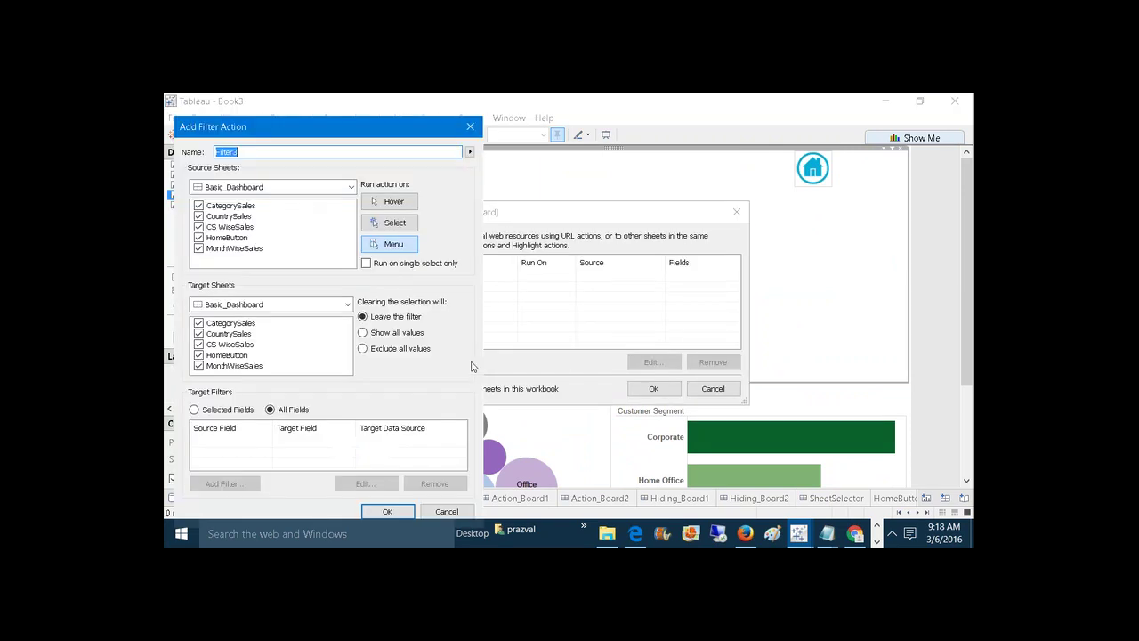
left_click(198, 205)
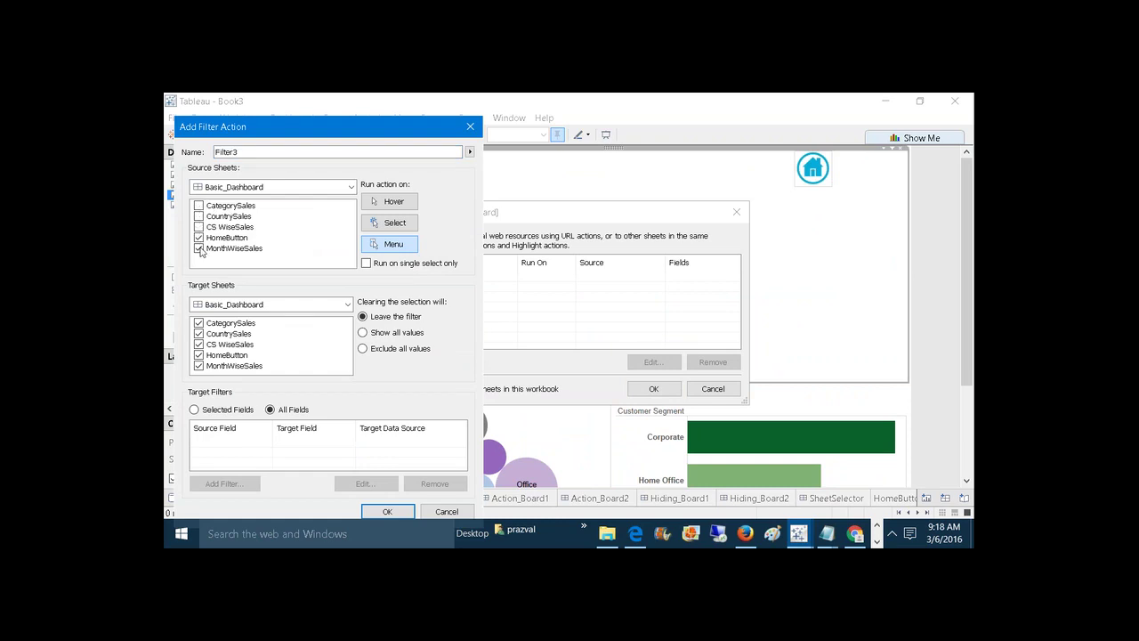
left_click(199, 248)
Target the Index dashboard with the filter action, name it "hOME", and save it.
left_click(347, 304)
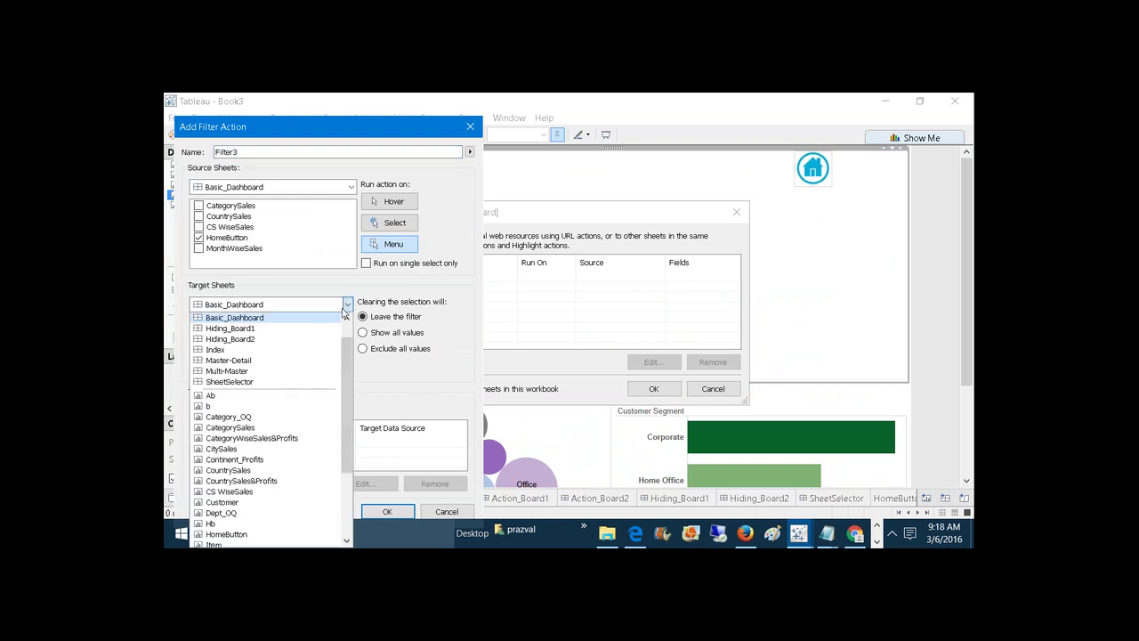
left_click(303, 351)
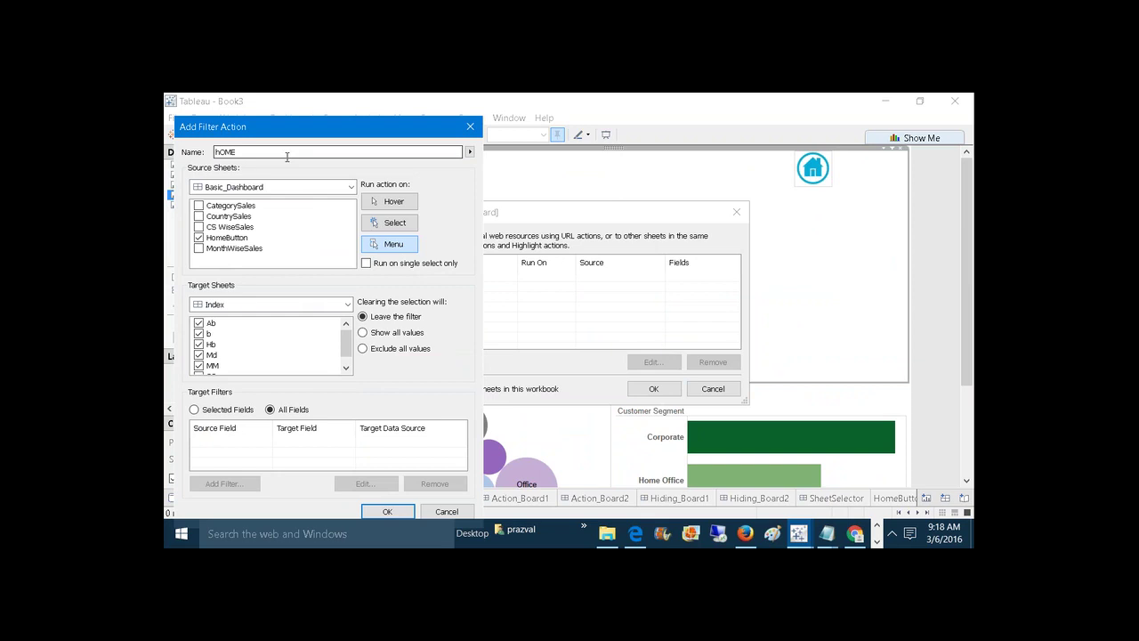
left_click(401, 509)
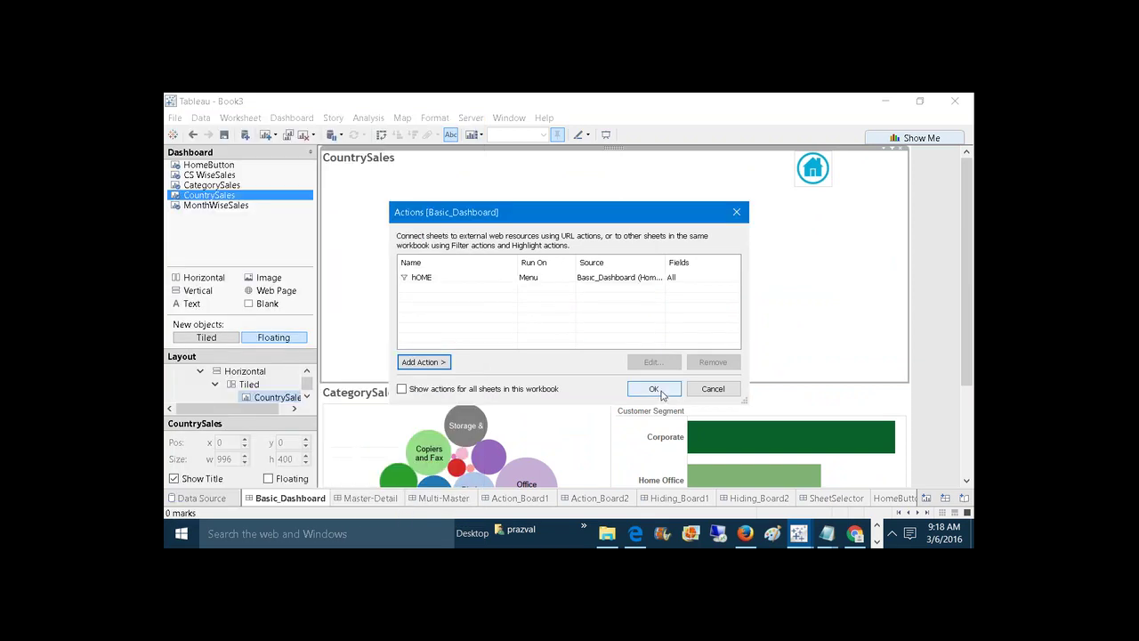
left_click(655, 389)
Add a filter action to the Master-Detail dashboard with HomeButton as its only source sheet.
left_click(371, 498)
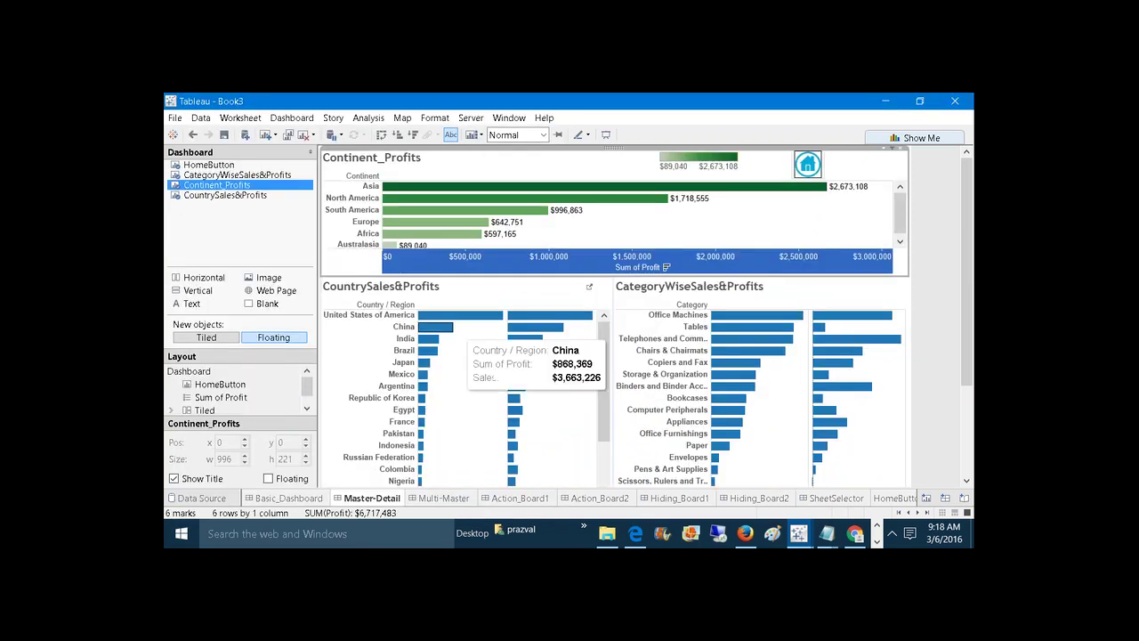
left_click(291, 118)
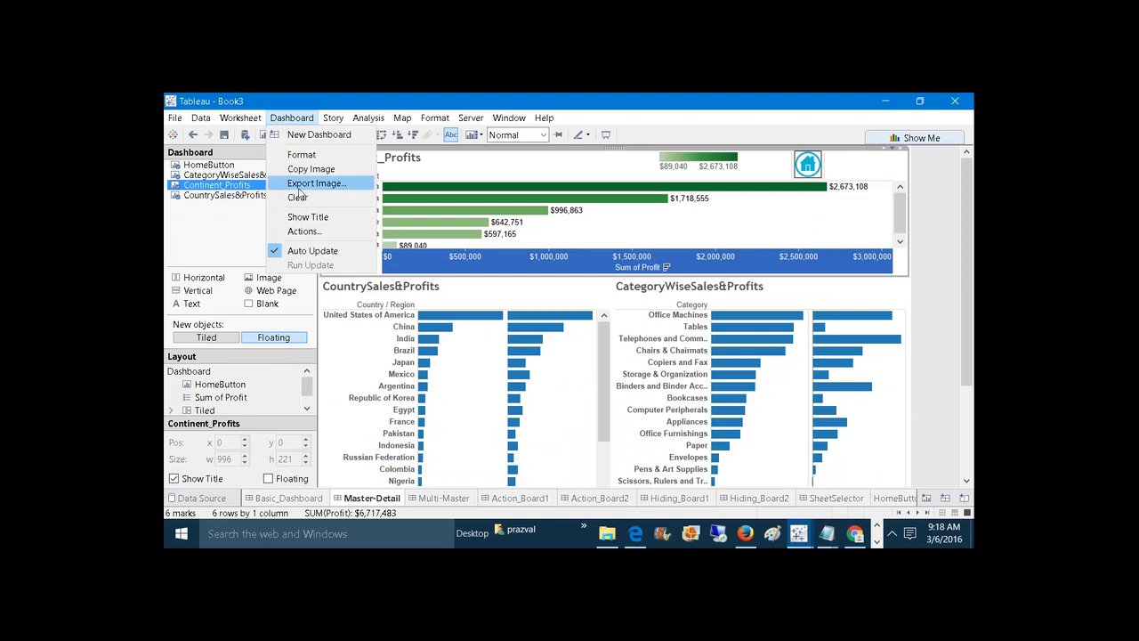
left_click(304, 231)
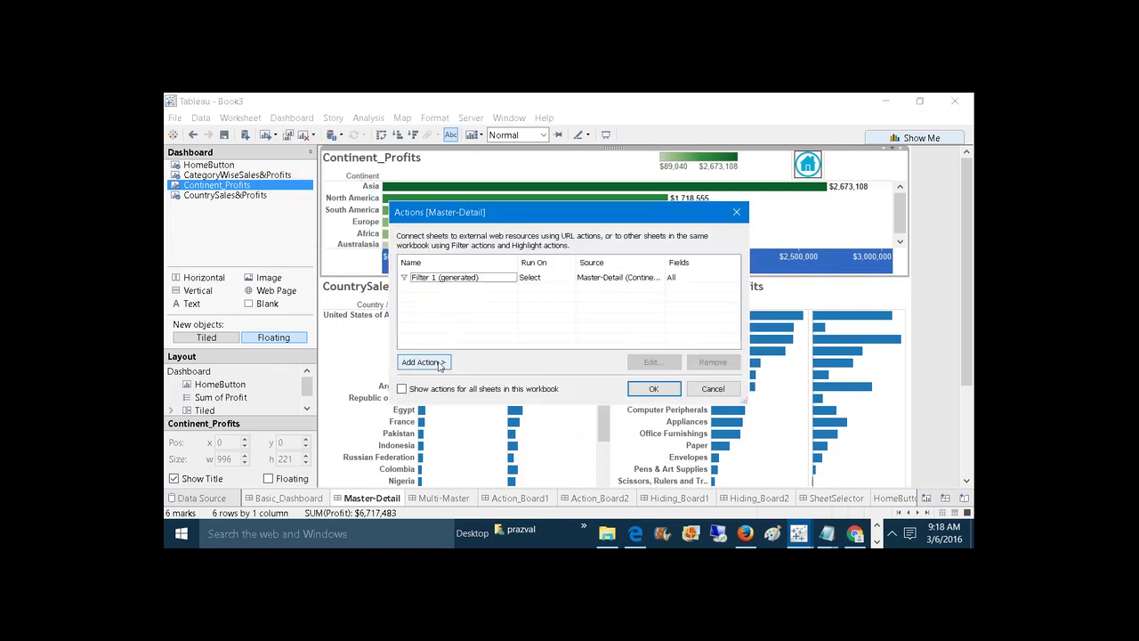
left_click(422, 362)
left_click(484, 361)
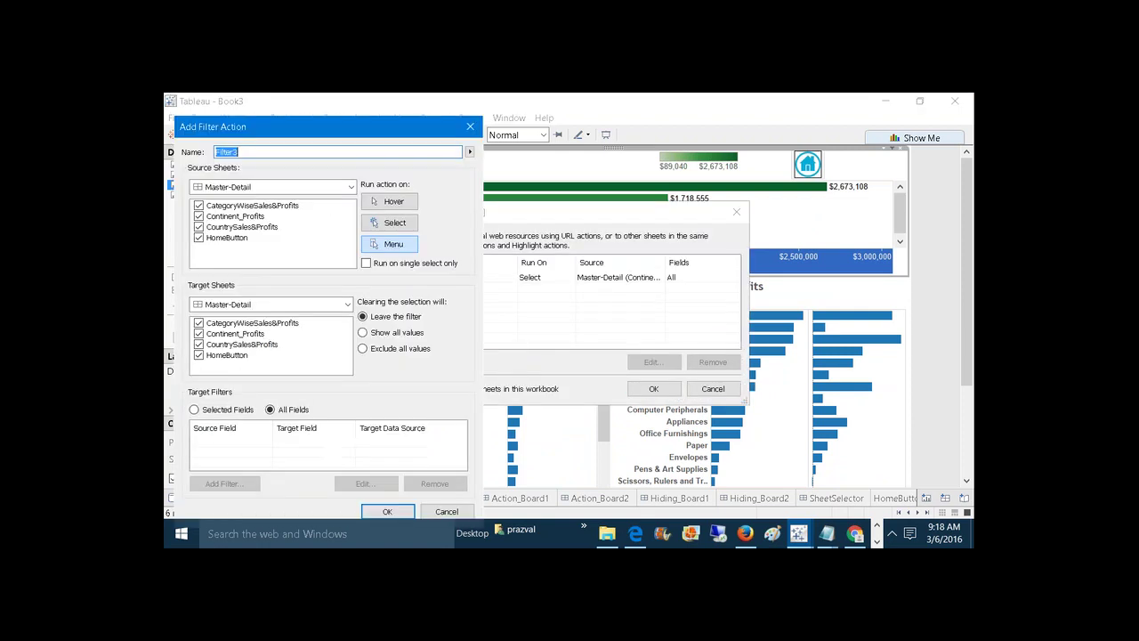
left_click(199, 207)
left_click(198, 227)
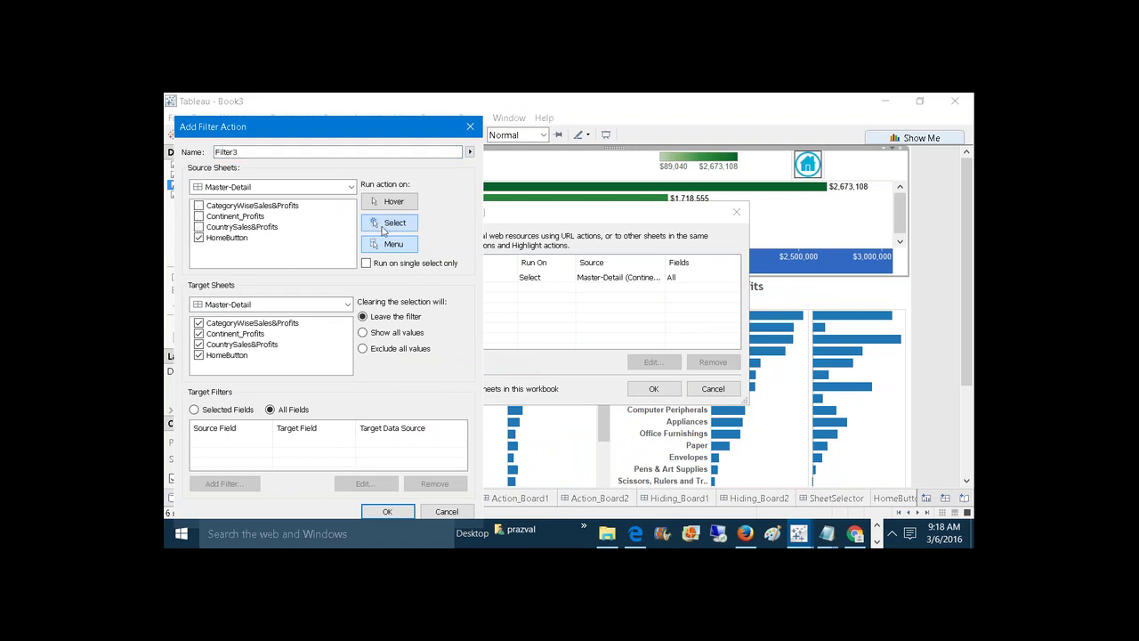
Set the Master-Detail filter action to run on select, target the Index dashboard, and save it as "hOme".
left_click(383, 231)
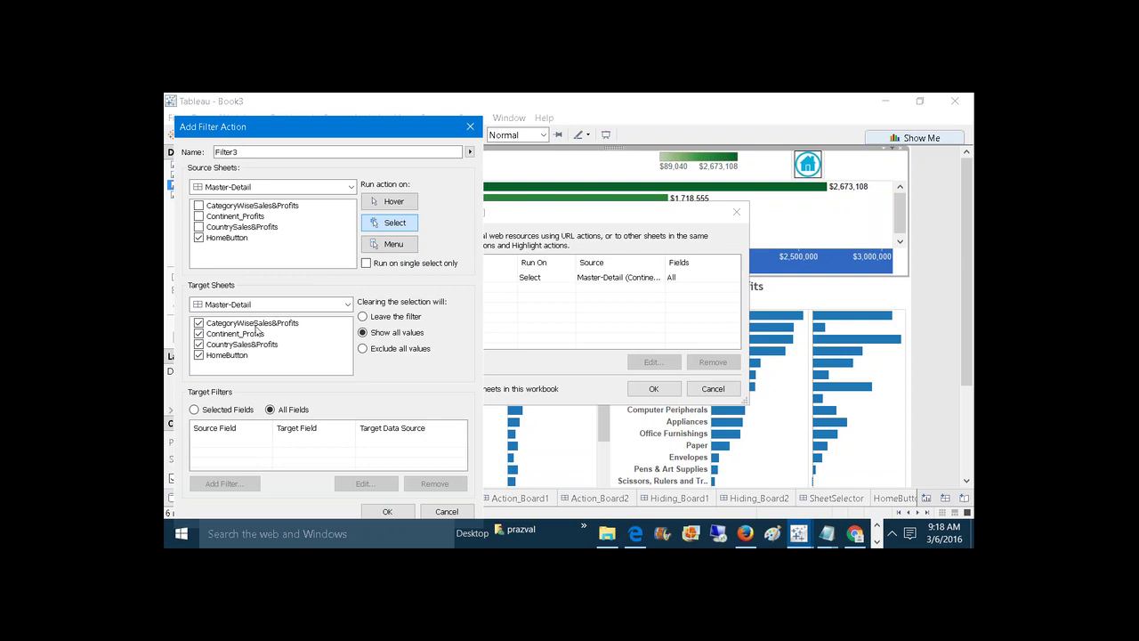
left_click(348, 305)
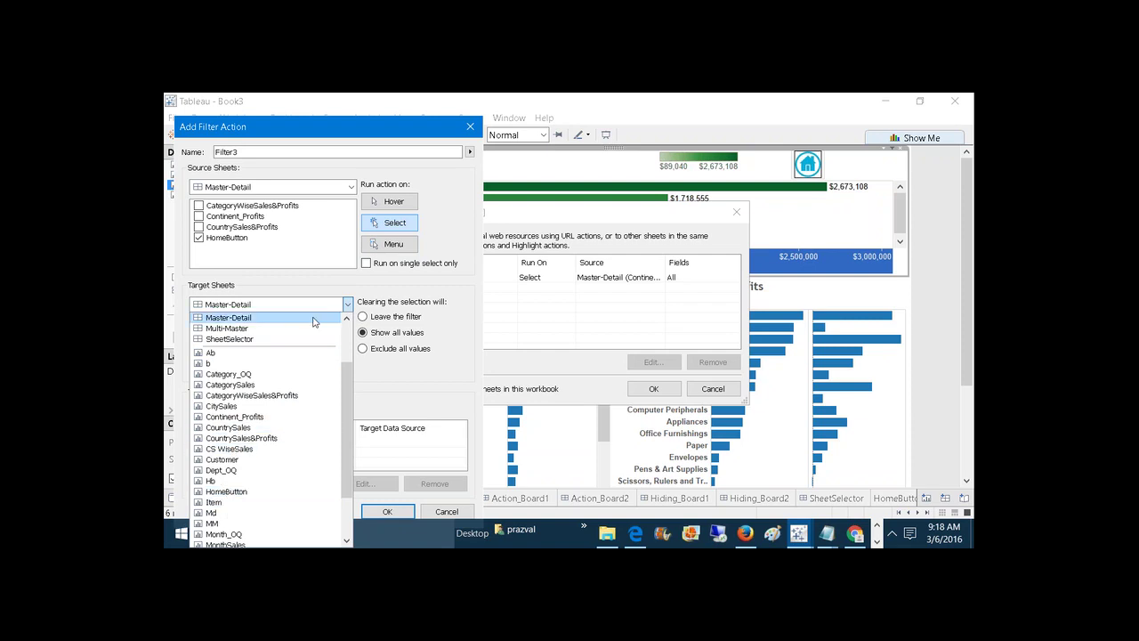
left_click(347, 307)
left_click(347, 308)
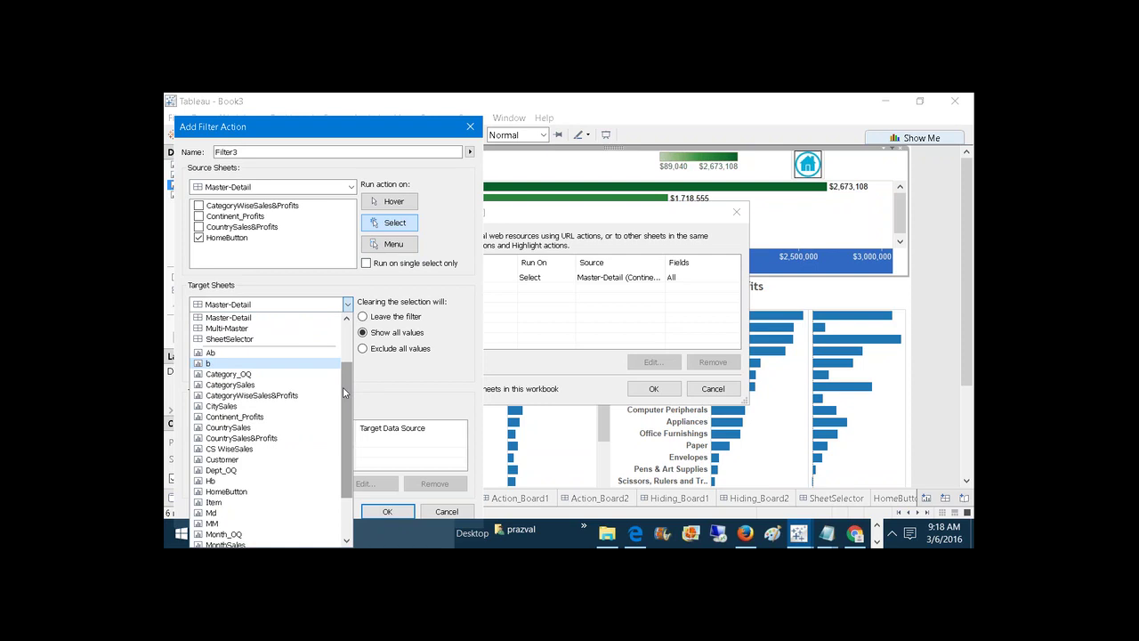
left_click_drag(343, 386, 344, 345)
left_click(270, 379)
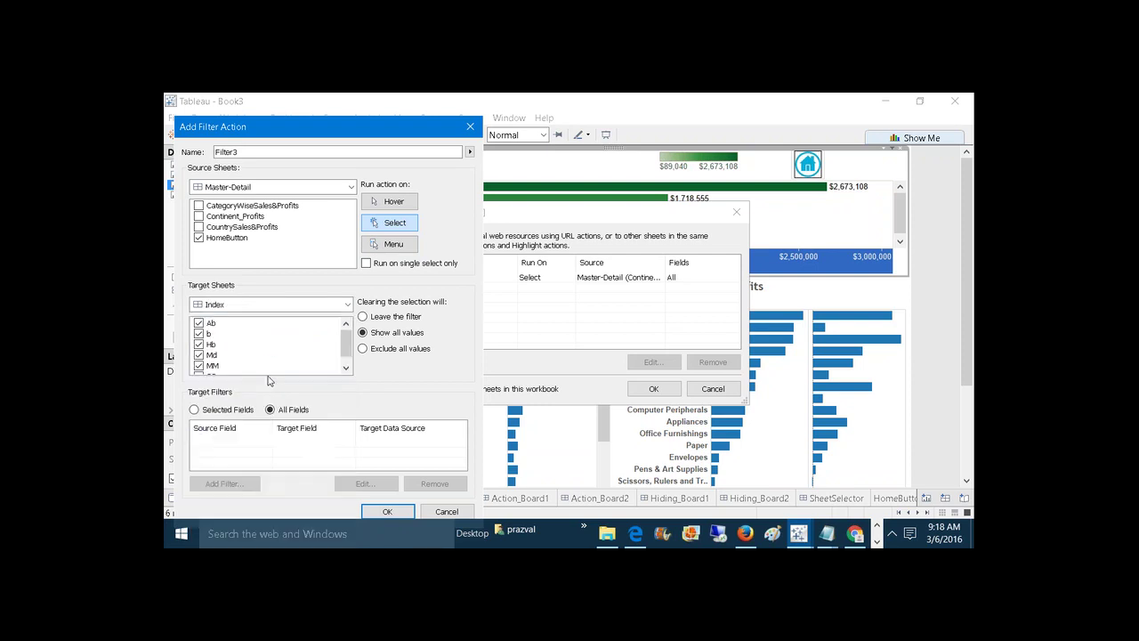
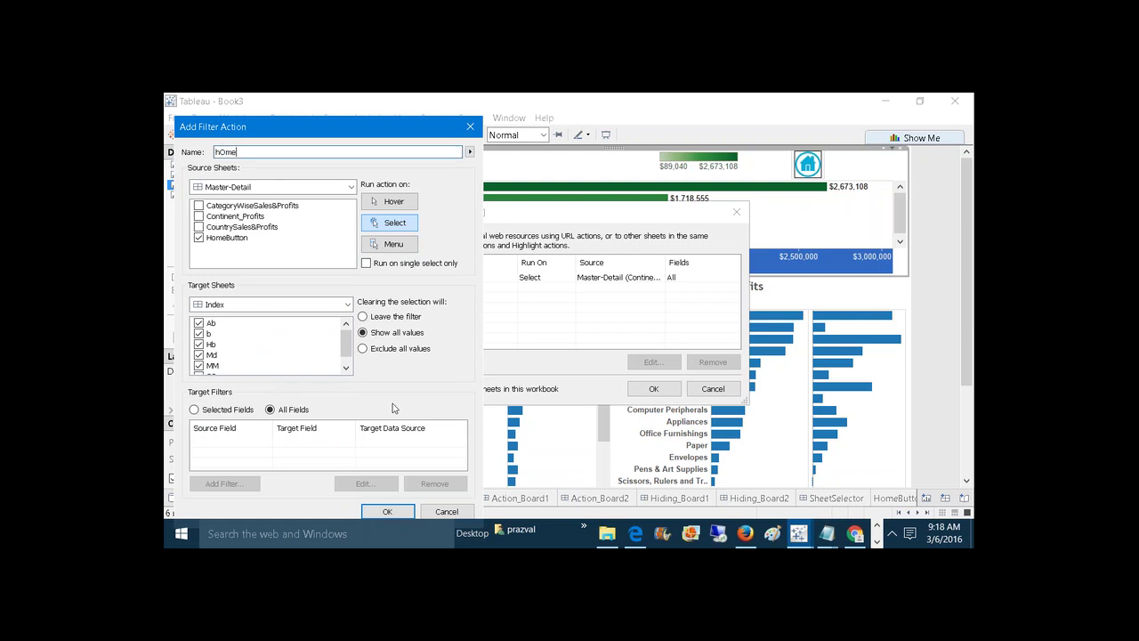
left_click(386, 510)
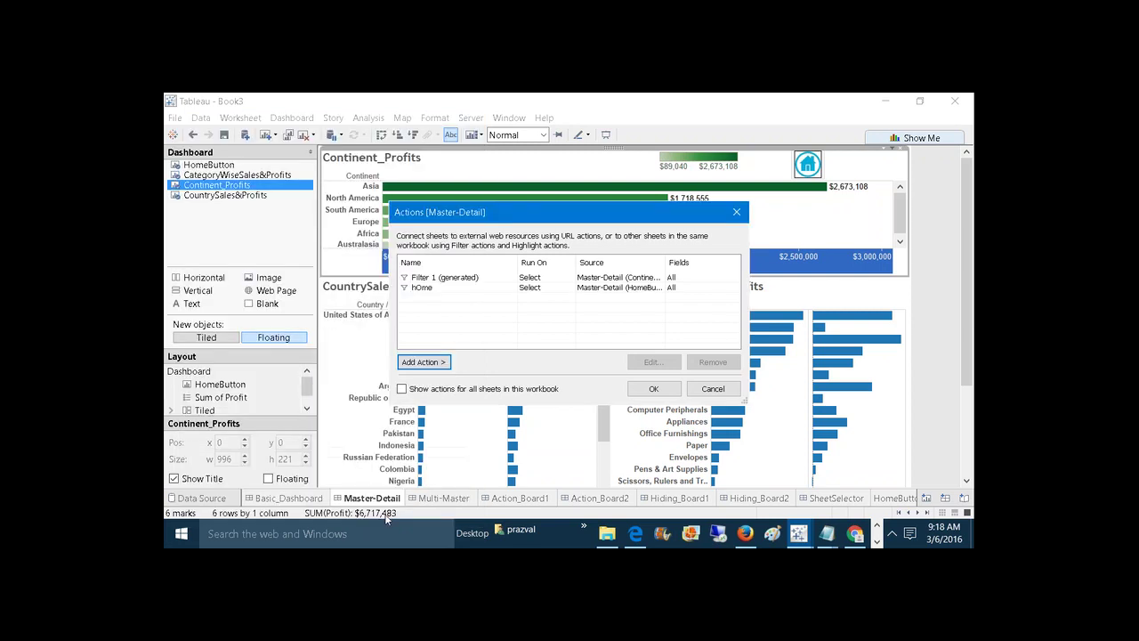
left_click(654, 392)
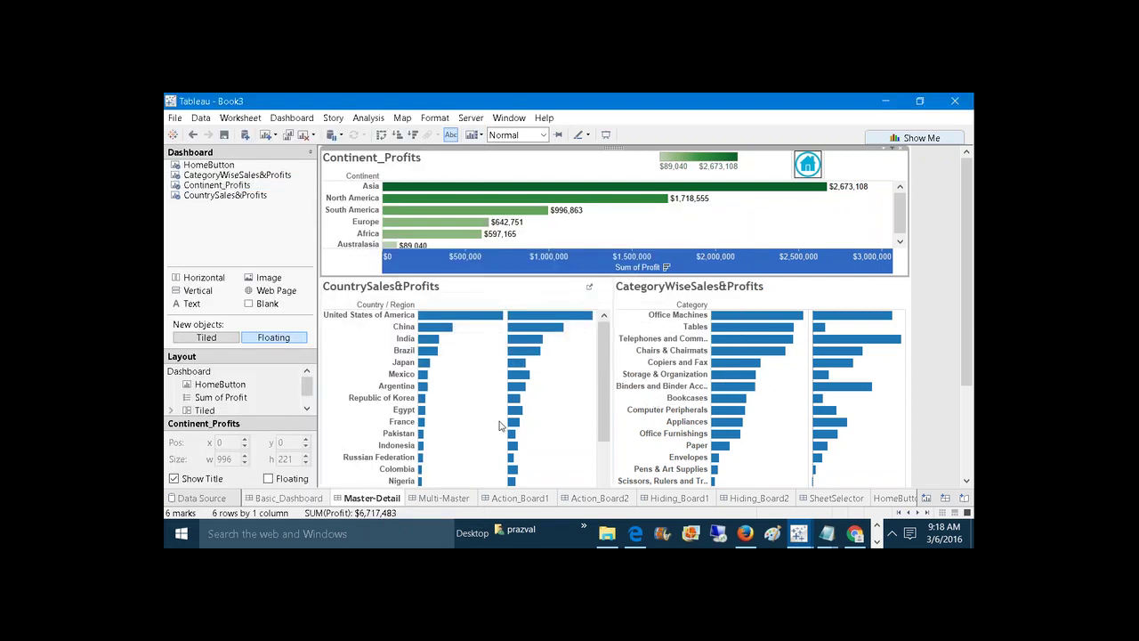
Open Basic_Dashboard through its link on the Index dashboard and test its home icon.
left_click(899, 514)
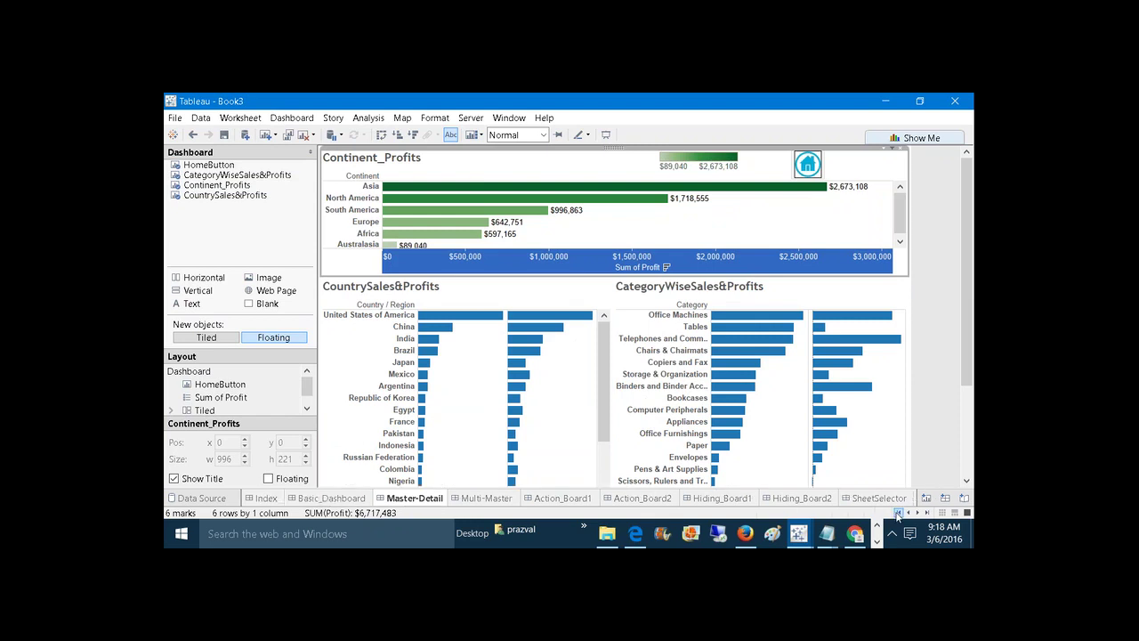
left_click(269, 498)
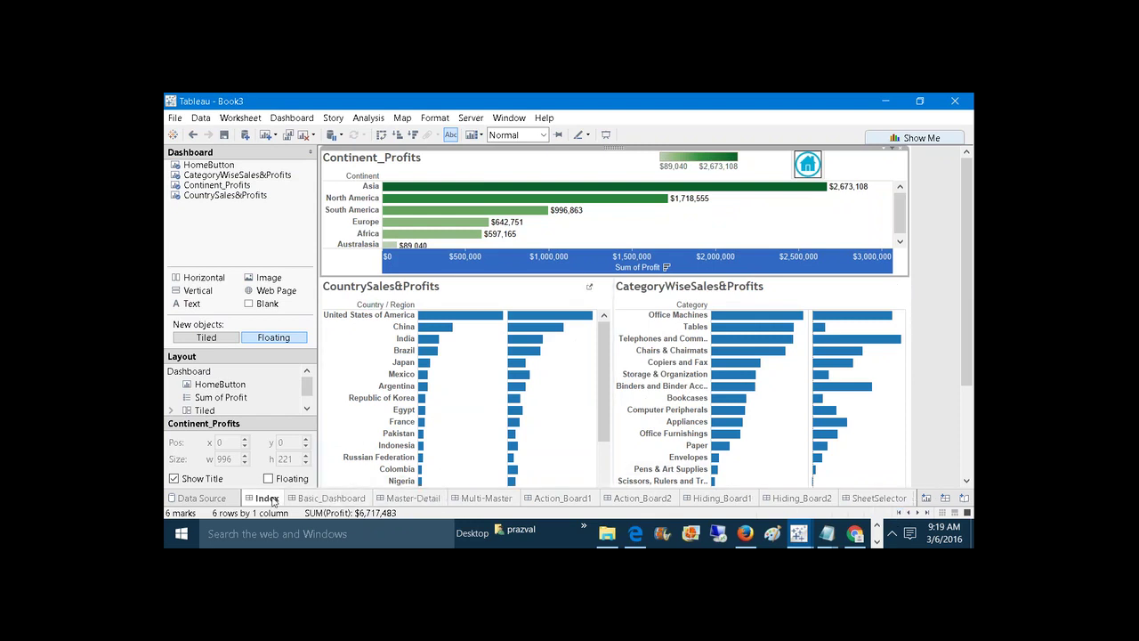
left_click(605, 231)
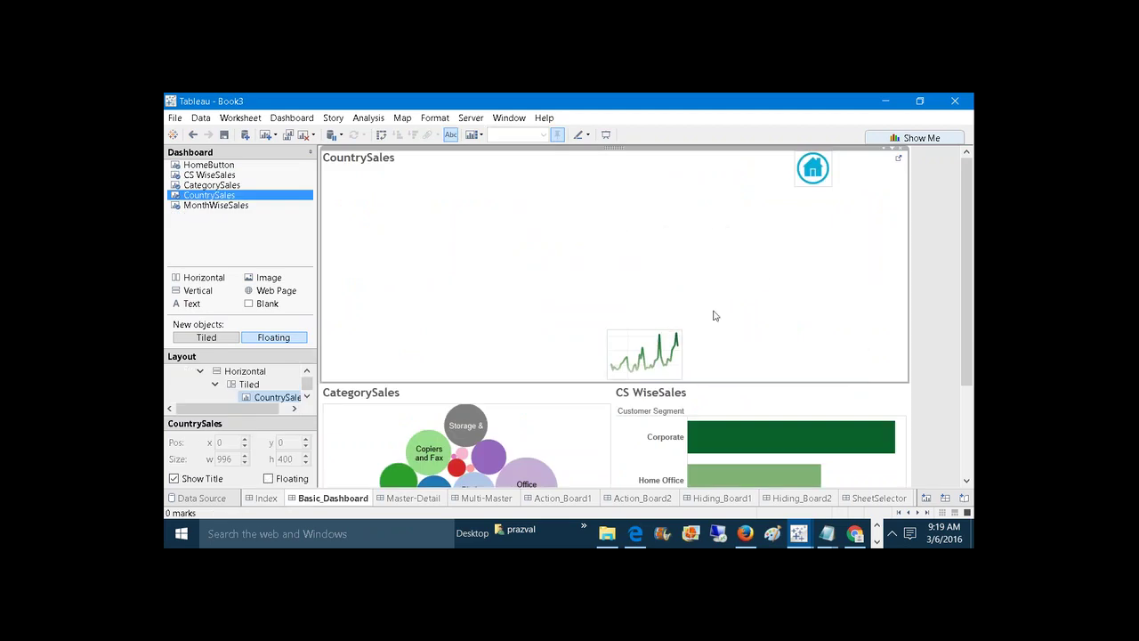
left_click(815, 177)
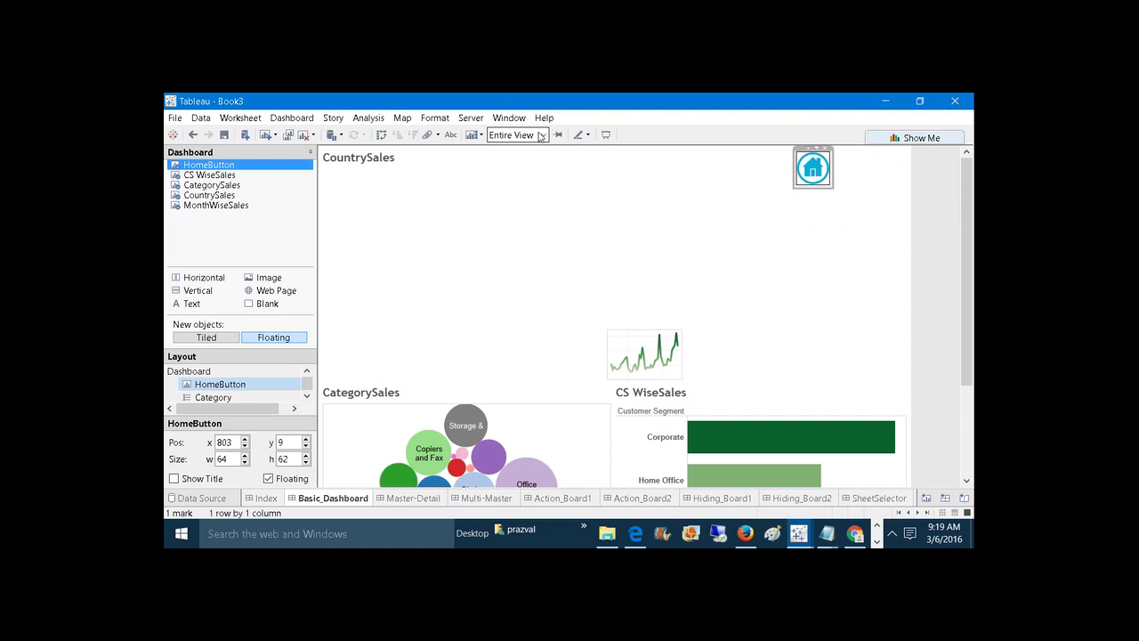
Edit Basic_Dashboard's "hOME" filter action so that it runs on Select, and save the change.
left_click(290, 116)
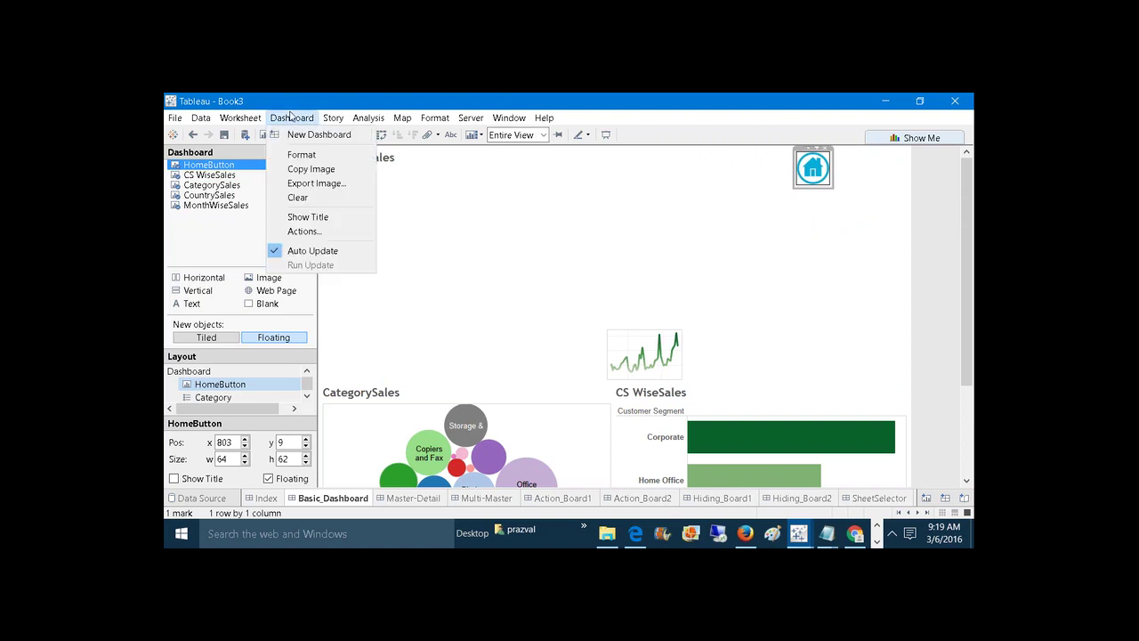
left_click(307, 235)
left_click(420, 277)
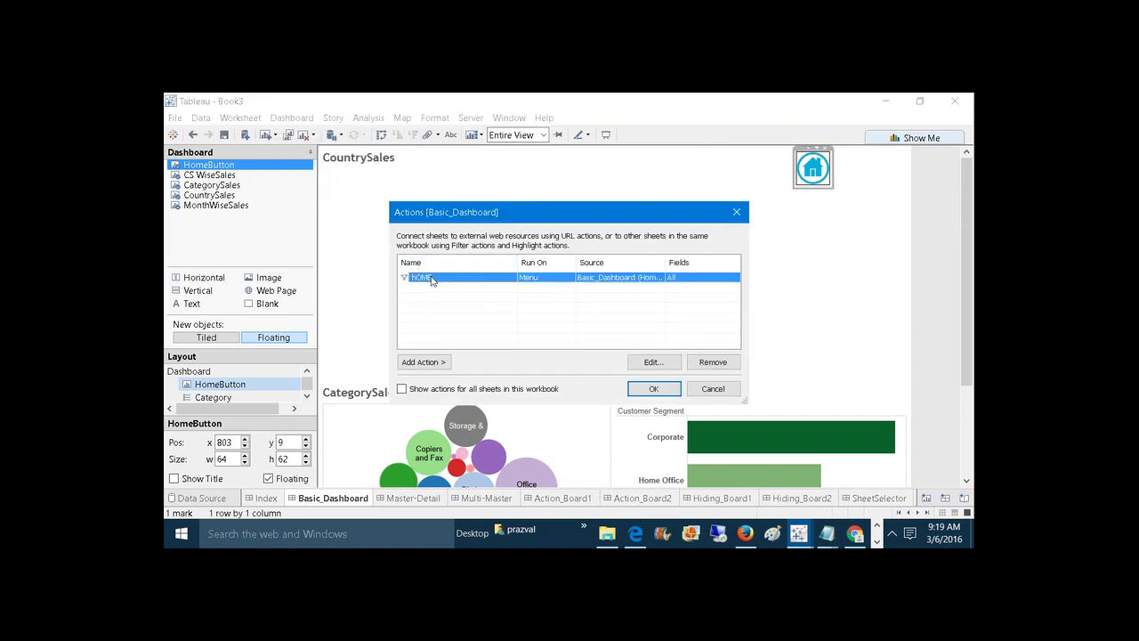
left_click(645, 366)
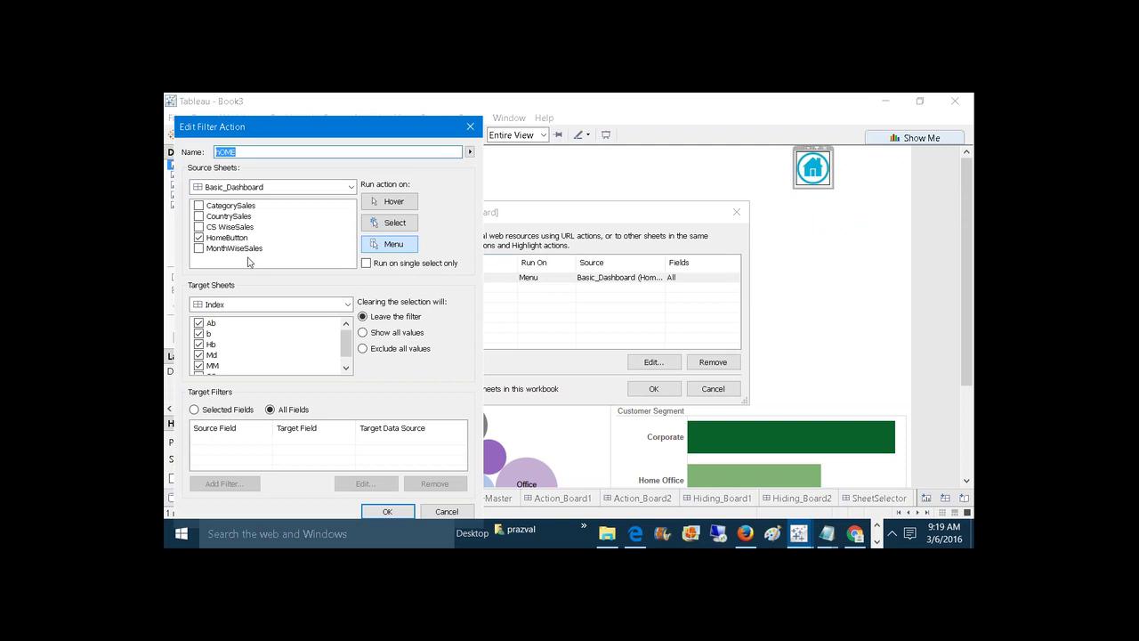
left_click(394, 223)
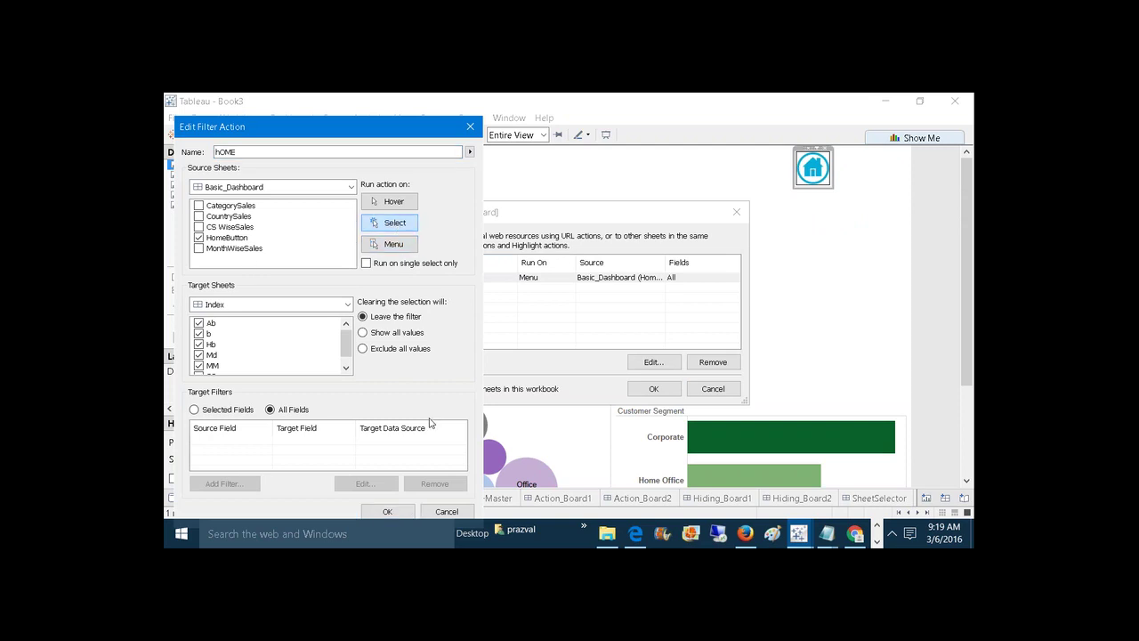
left_click(387, 511)
left_click(637, 390)
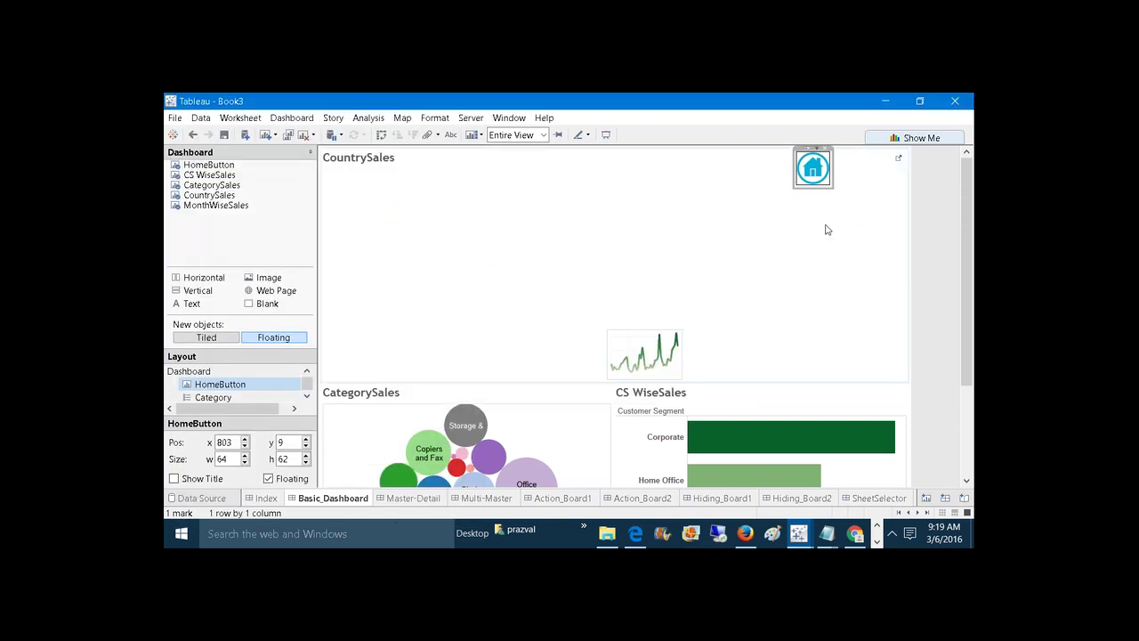
Test the home icon on Basic_Dashboard and follow the MASTER -DETAIL link from the Index dashboard.
left_click(816, 175)
left_click(816, 174)
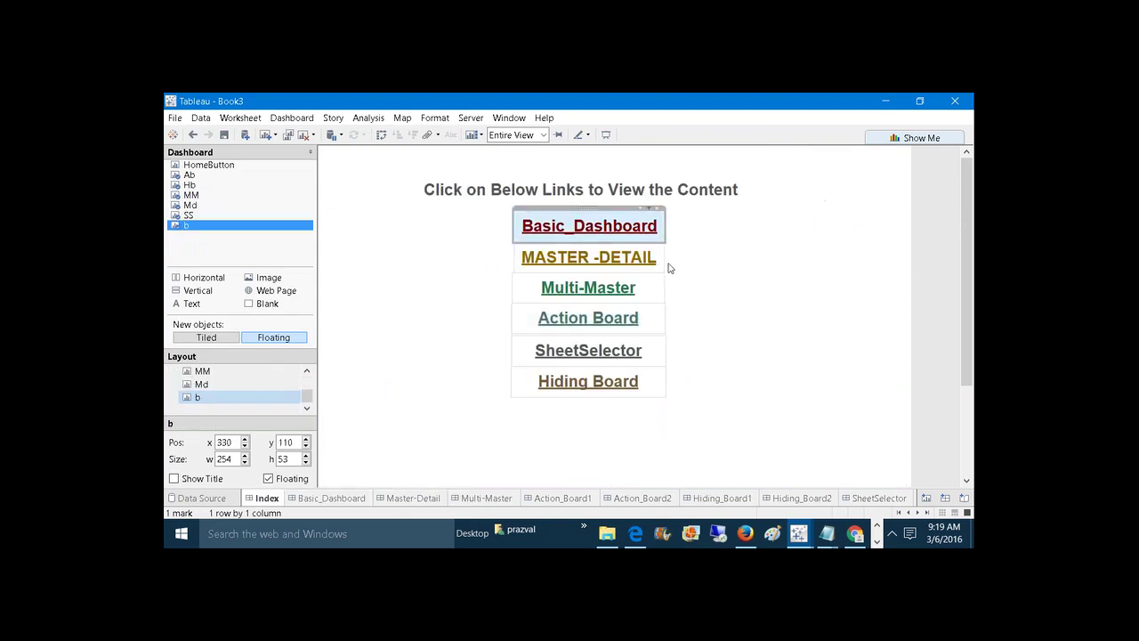
left_click(625, 268)
left_click(626, 268)
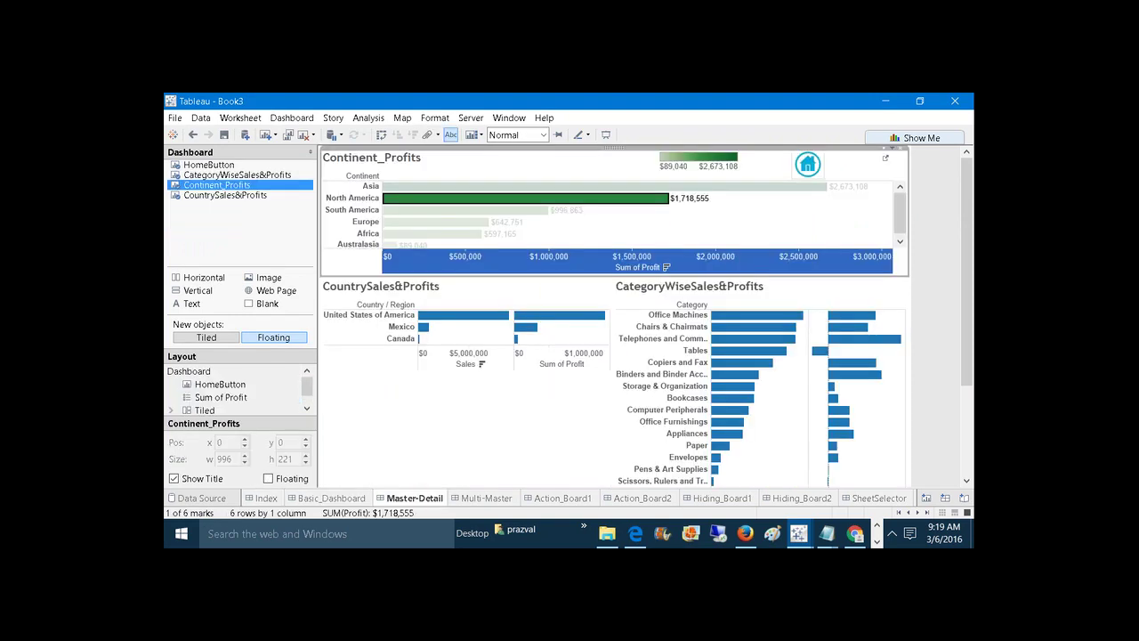
Test the home icon on the Master-Detail dashboard, reopening that dashboard to try it a second time.
left_click(806, 170)
left_click(805, 170)
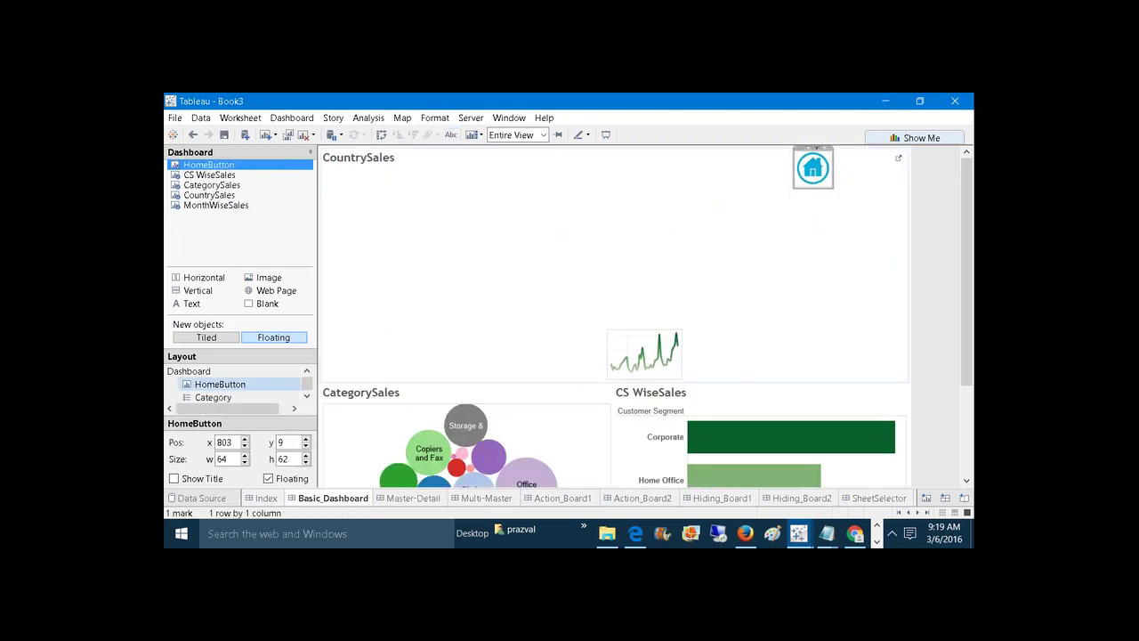
left_click(427, 498)
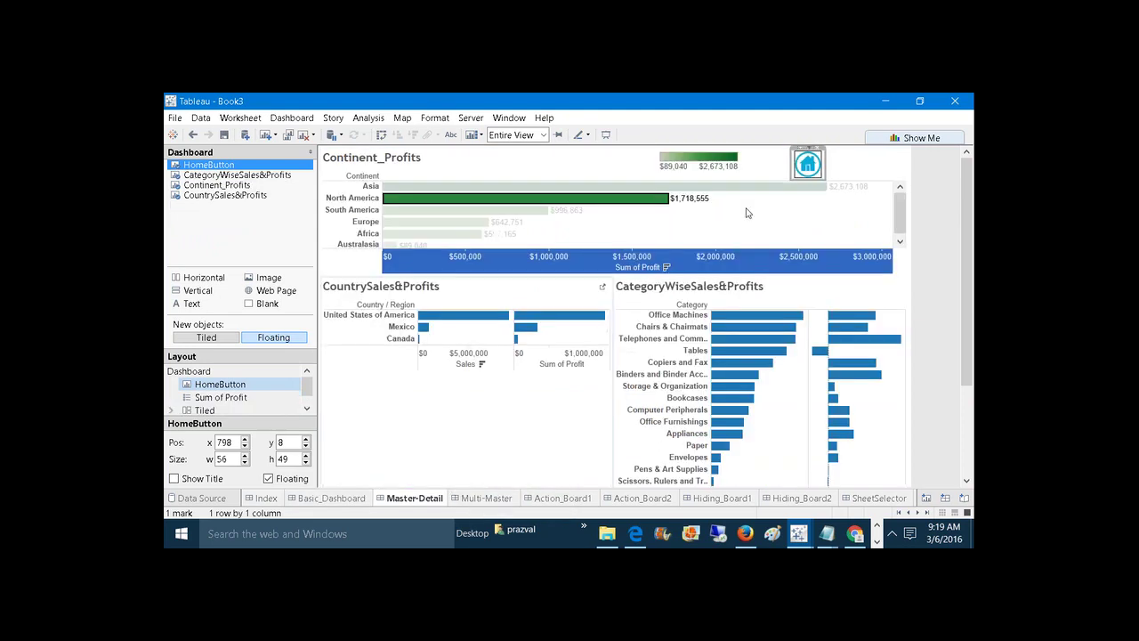
left_click(809, 166)
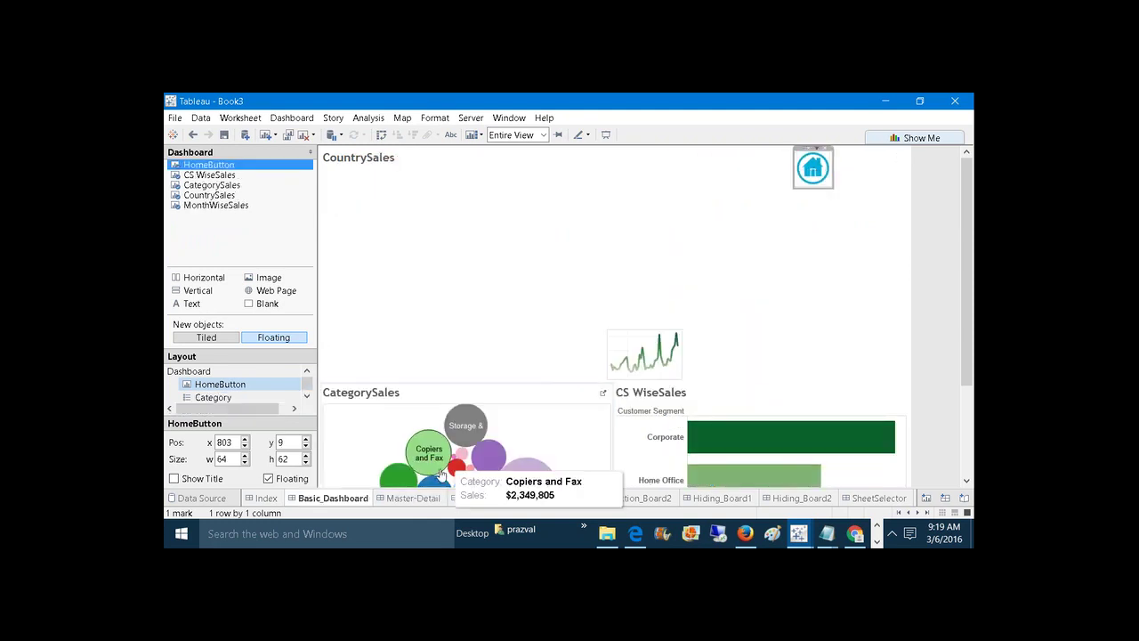
Review the source, run and target settings of the "hOme" filter action on the Master-Detail dashboard.
left_click(425, 496)
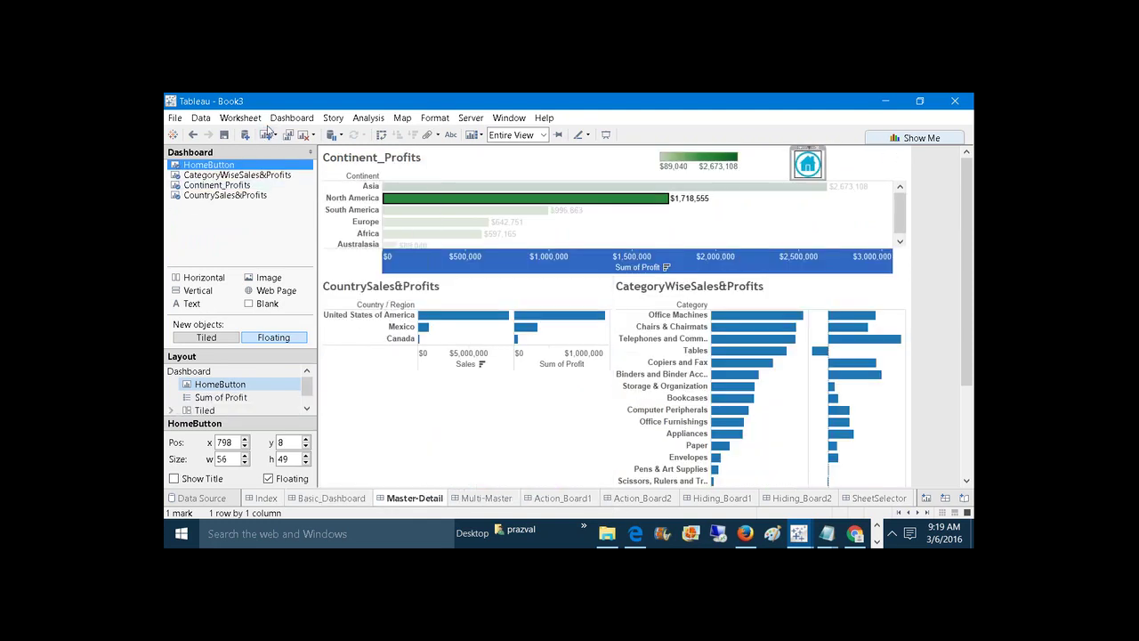
left_click(283, 120)
left_click(304, 230)
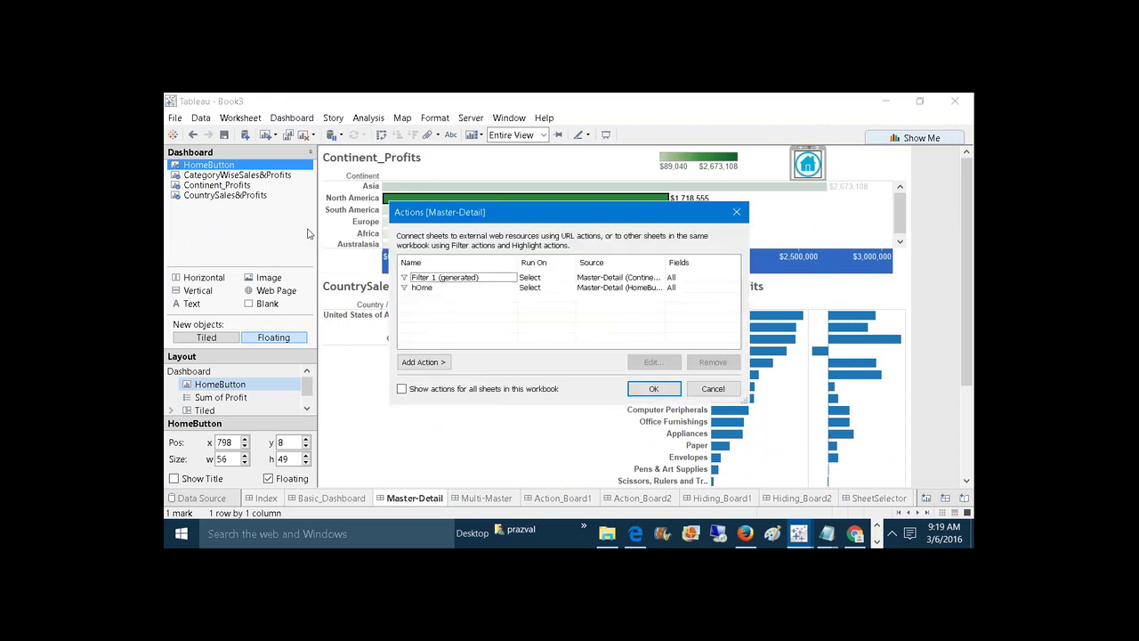
left_click(430, 290)
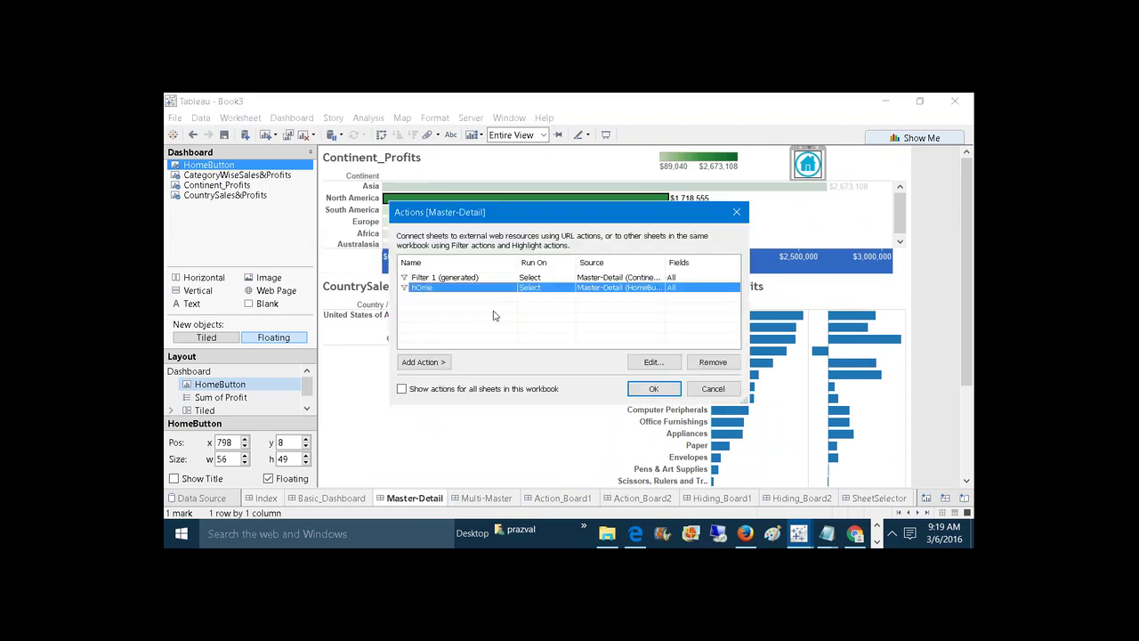
left_click(656, 361)
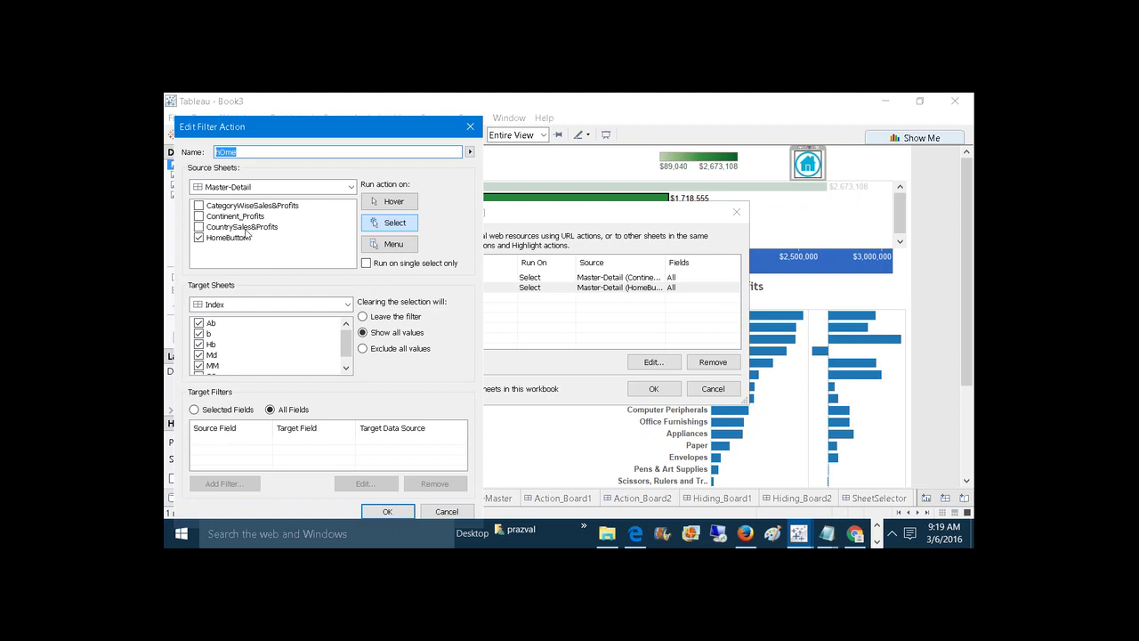
left_click(345, 365)
scroll(347, 346, "up", 1)
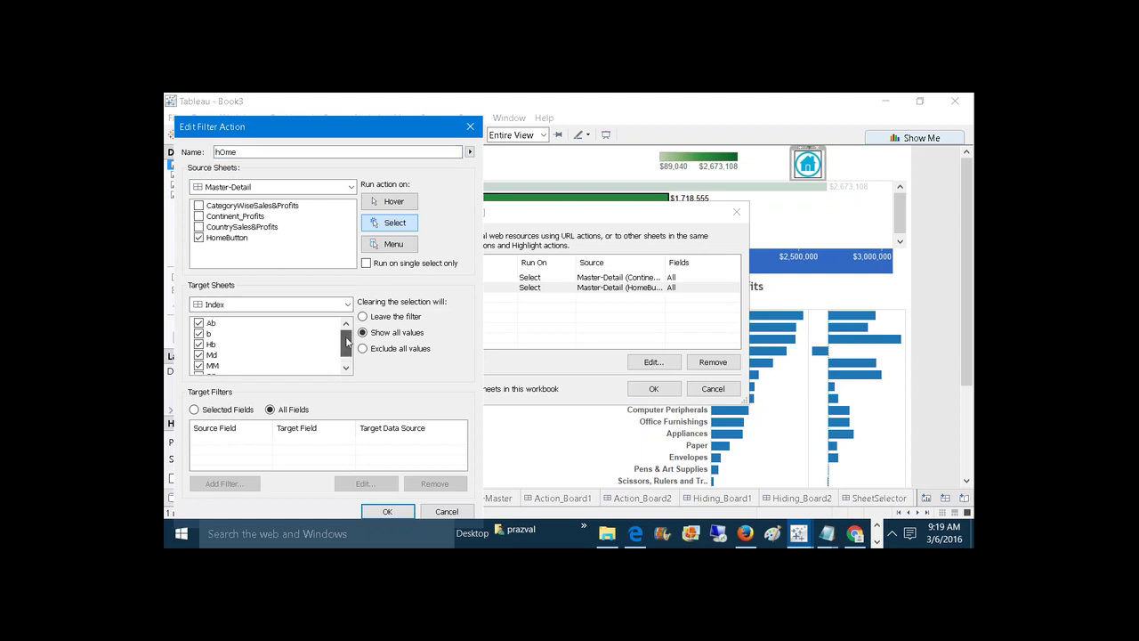
left_click(385, 513)
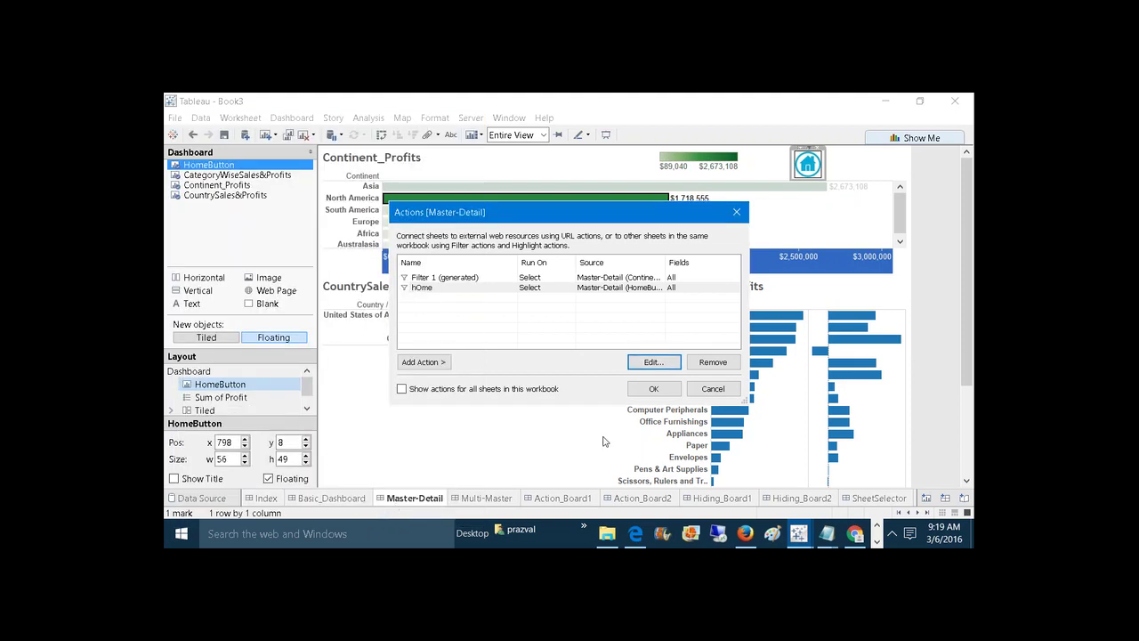
left_click(646, 396)
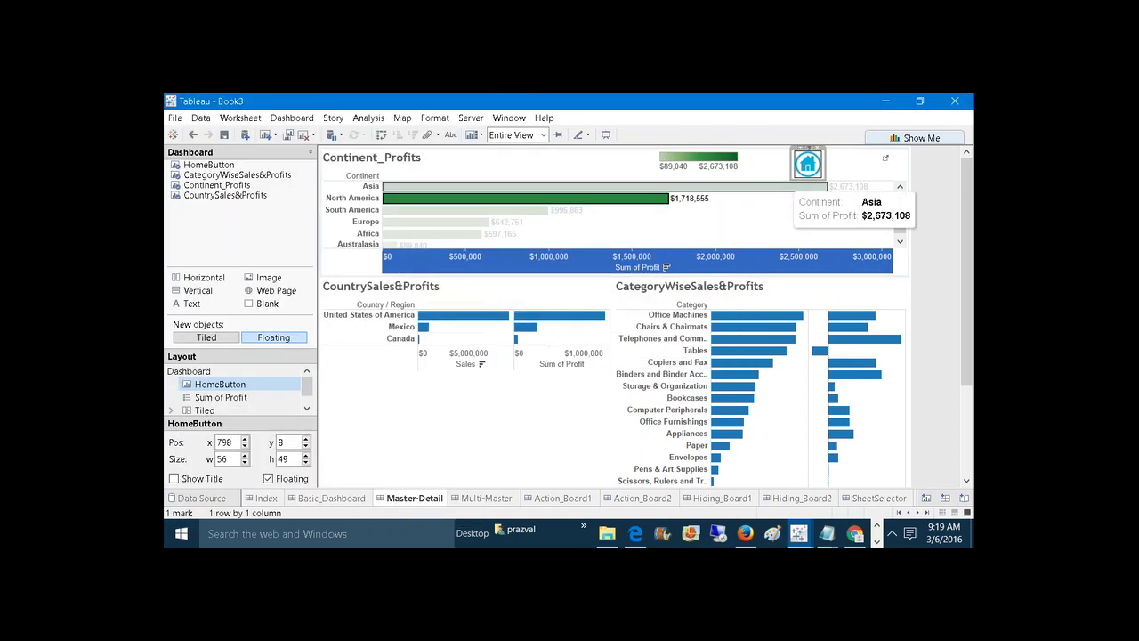
Test the home icons on Master-Detail and Basic_Dashboard again, and open Multi-Master from the Index links.
left_click(809, 167)
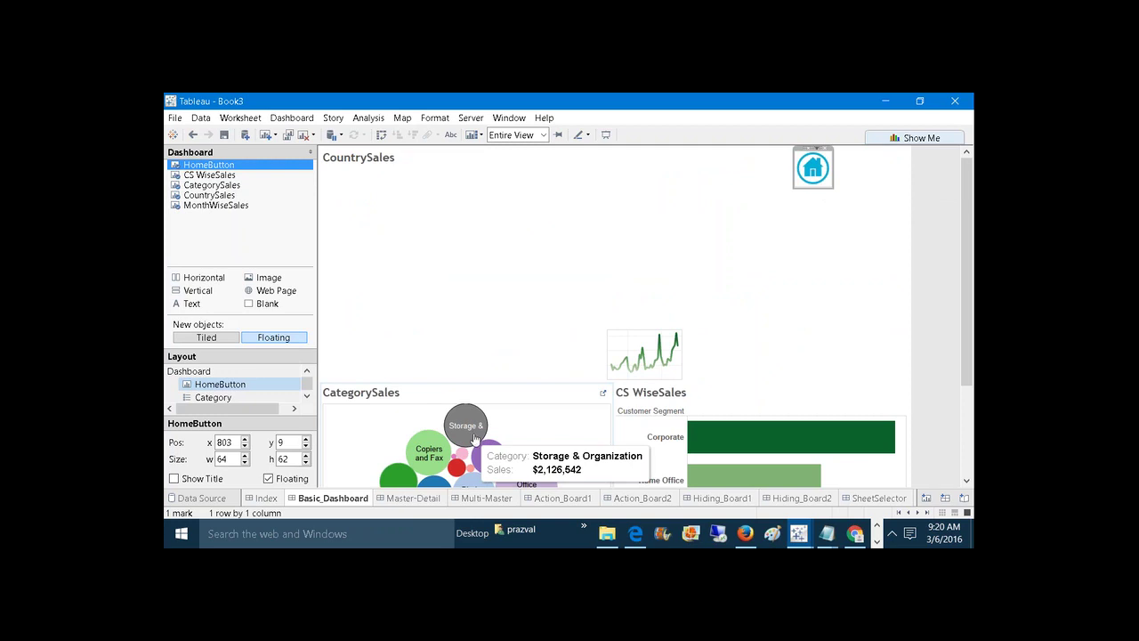
left_click(813, 176)
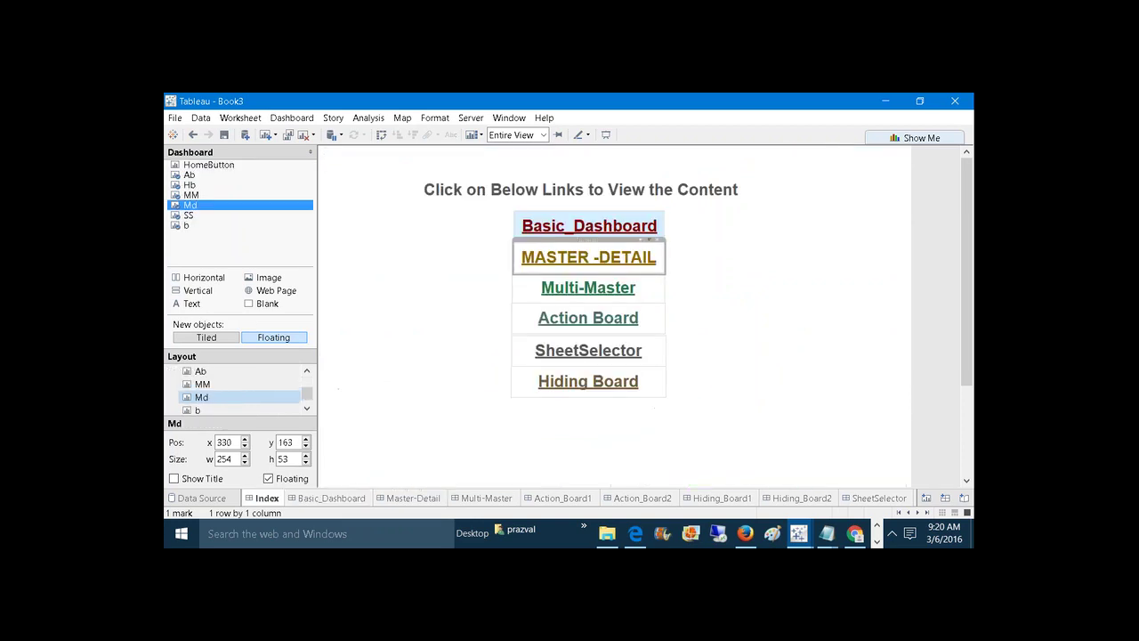
left_click(611, 299)
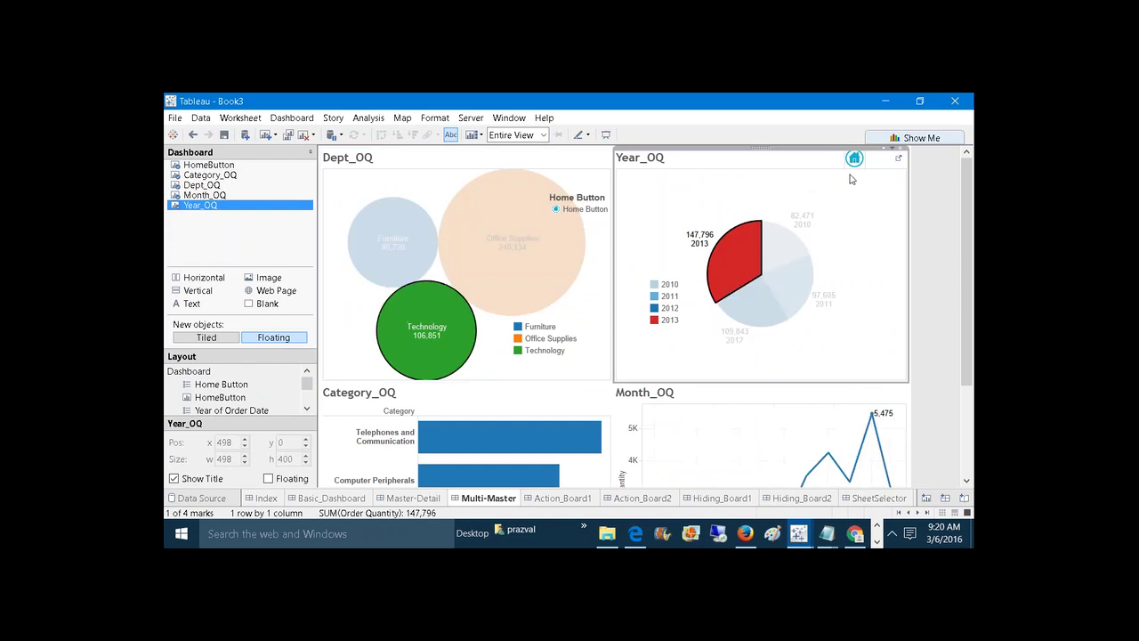
Start a new filter action on the Multi-Master dashboard with only HomeButton, not the four OQ sheets, as its source.
left_click(854, 160)
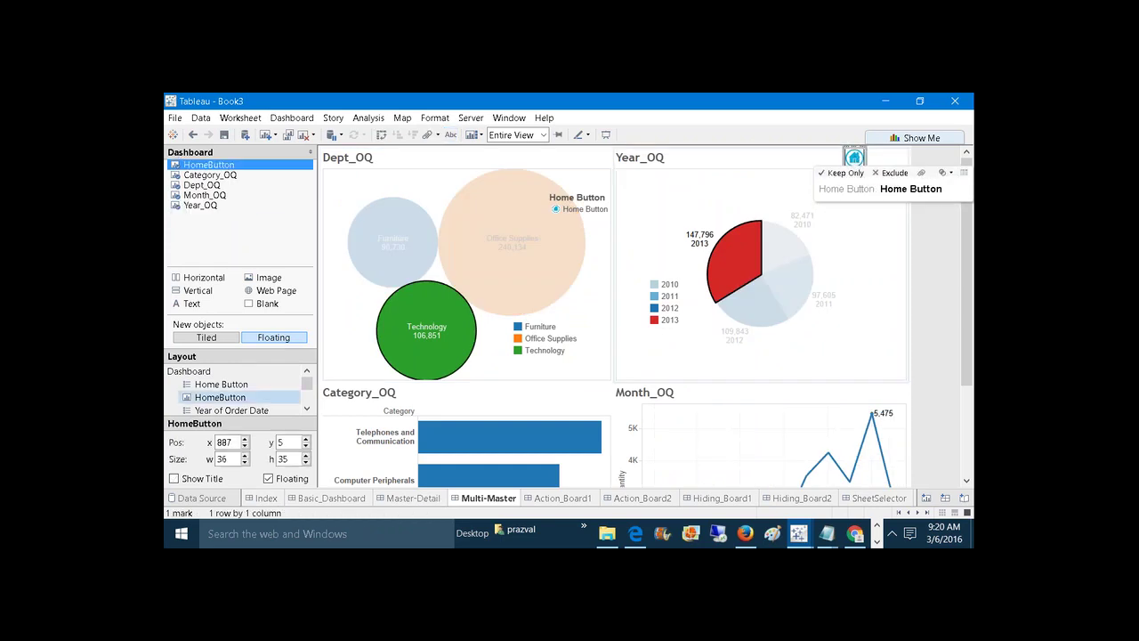
left_click(292, 117)
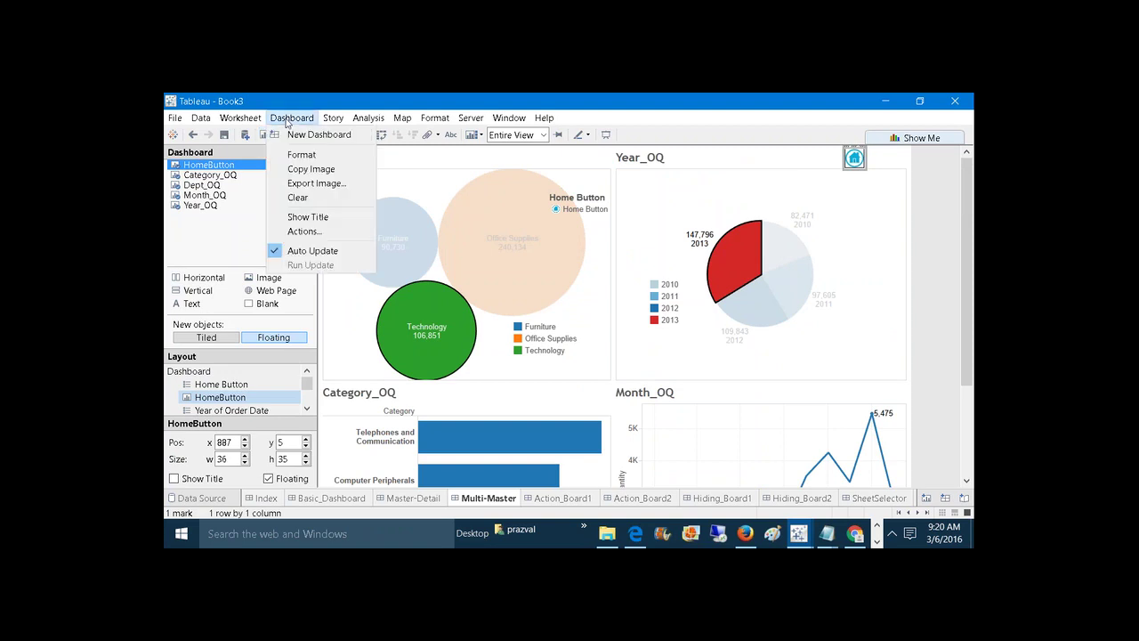
left_click(303, 232)
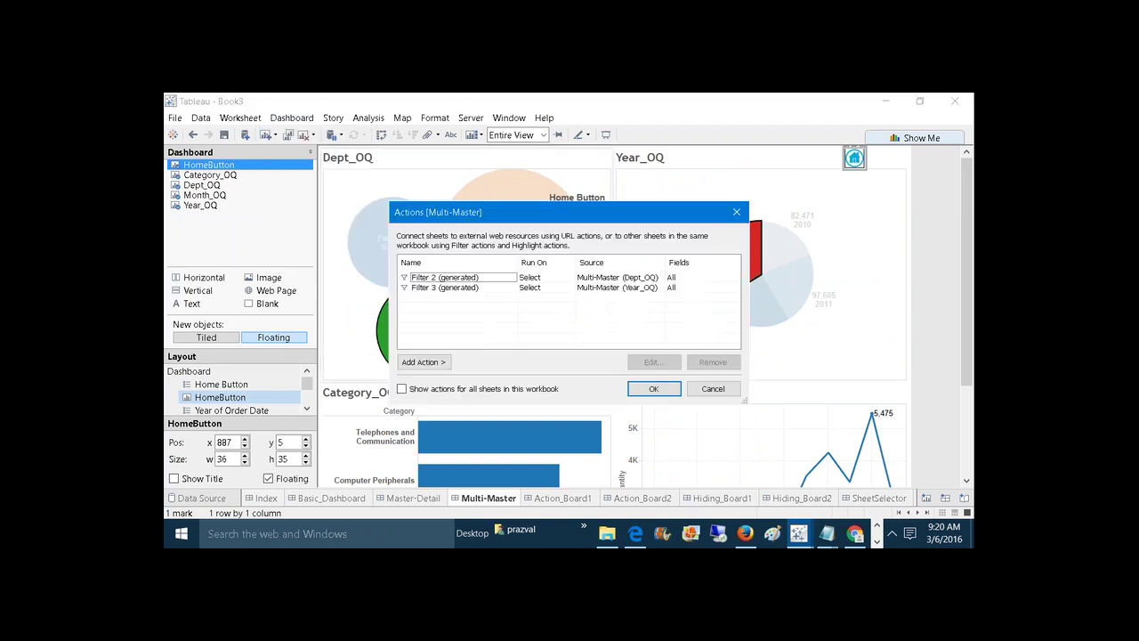
left_click(443, 362)
left_click(468, 363)
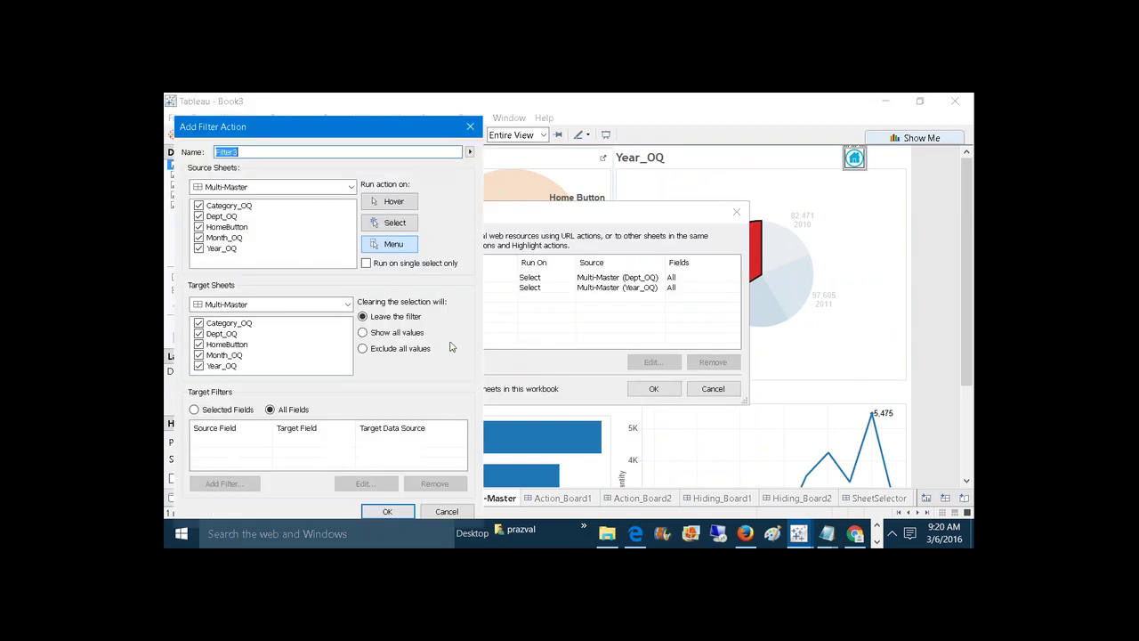
left_click(199, 207)
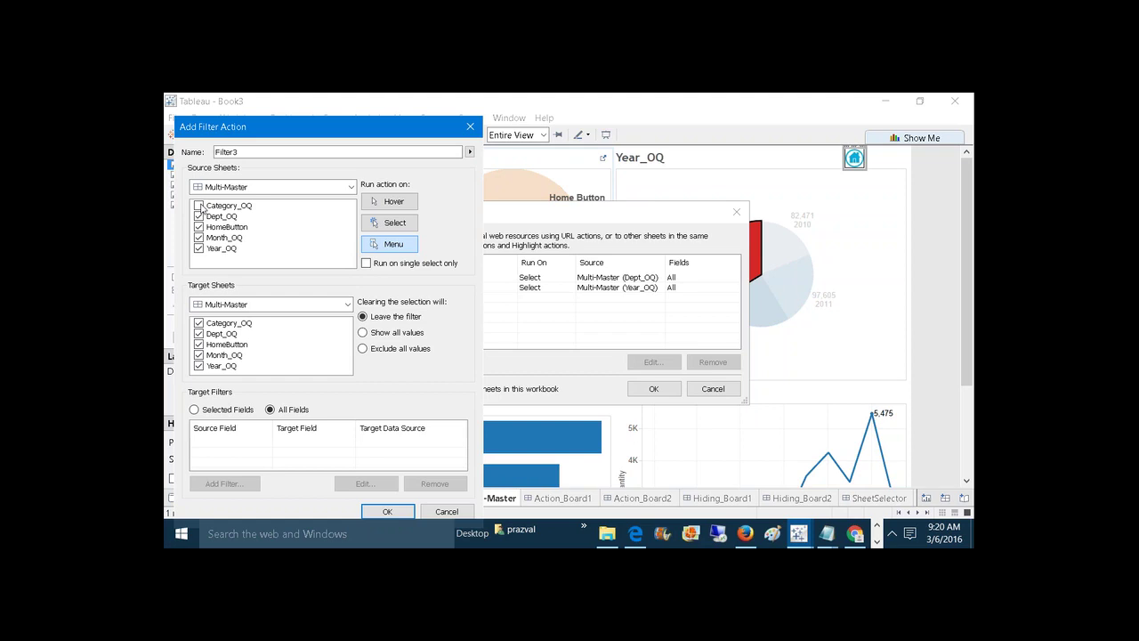
left_click(199, 216)
left_click(200, 238)
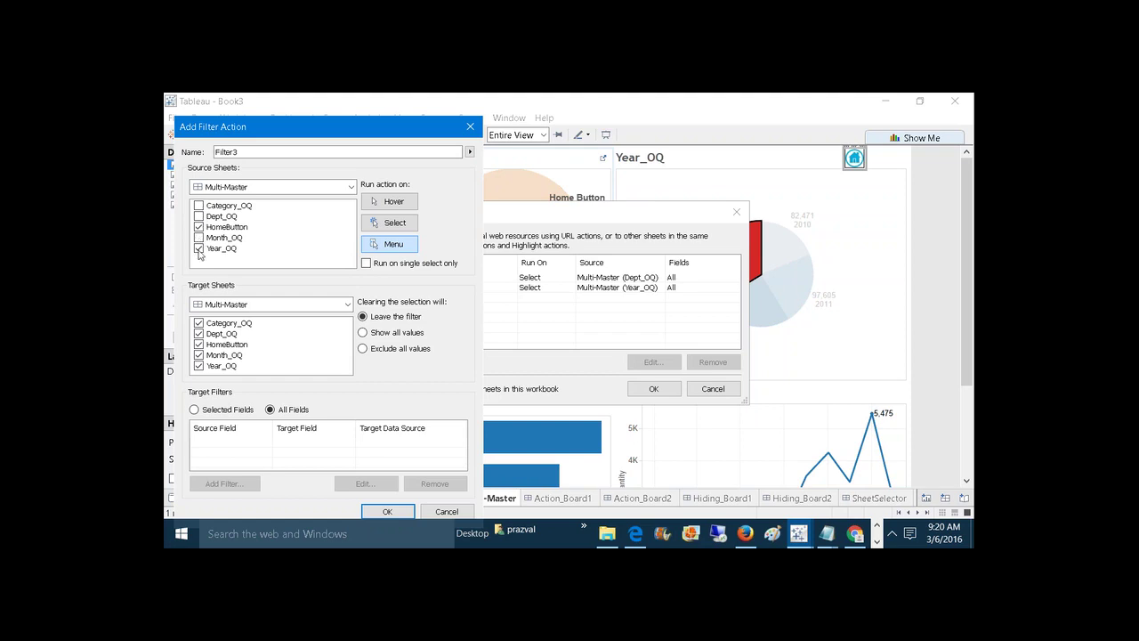
Target the Index dashboard with the new Multi-Master filter action, run it on Select, and save the action.
left_click(347, 304)
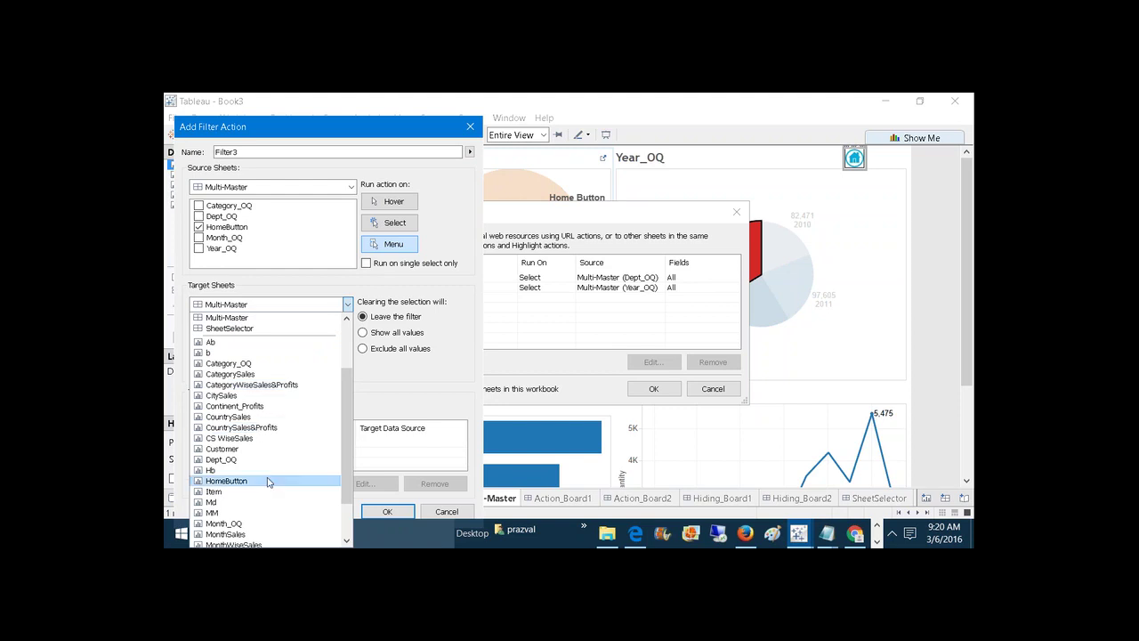
left_click(347, 304)
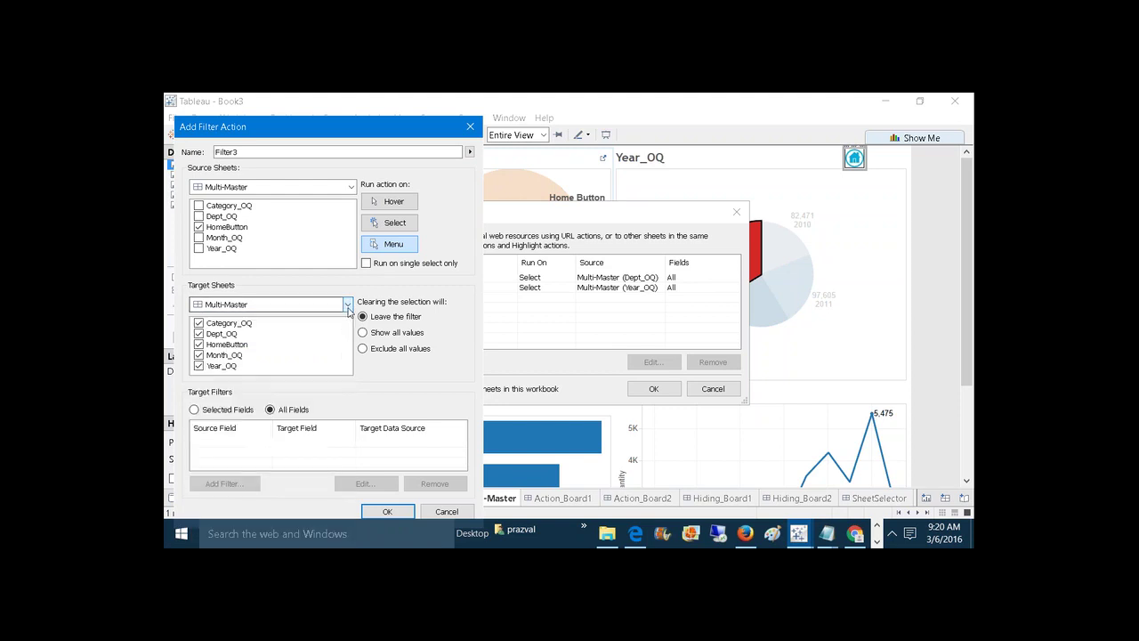
left_click(347, 305)
left_click_drag(347, 380, 347, 323)
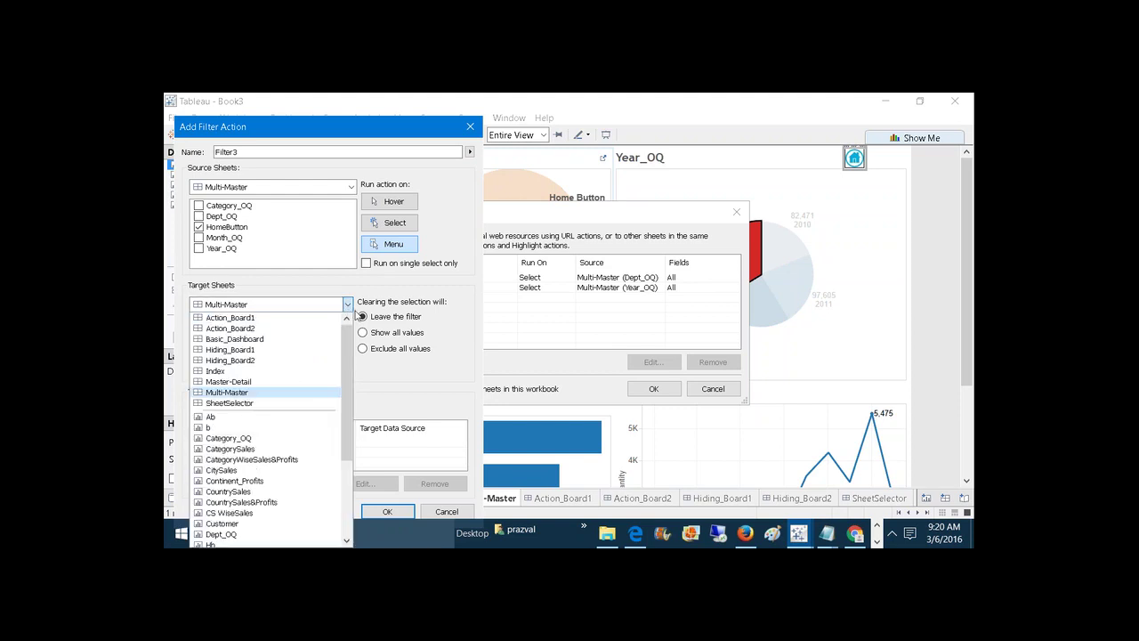
left_click(230, 373)
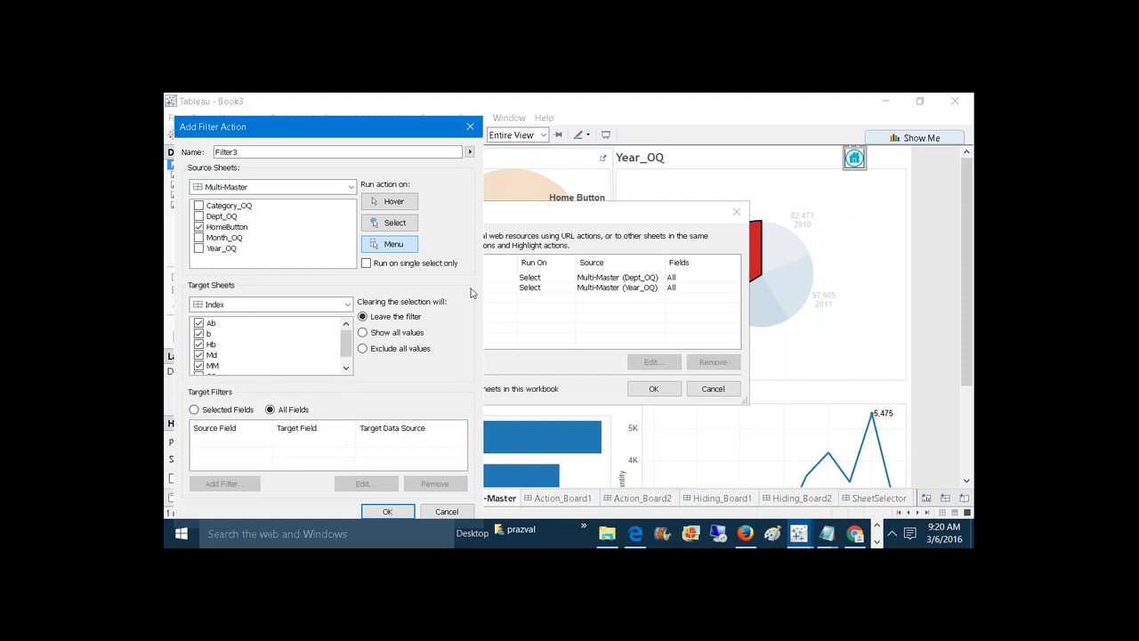
left_click(408, 227)
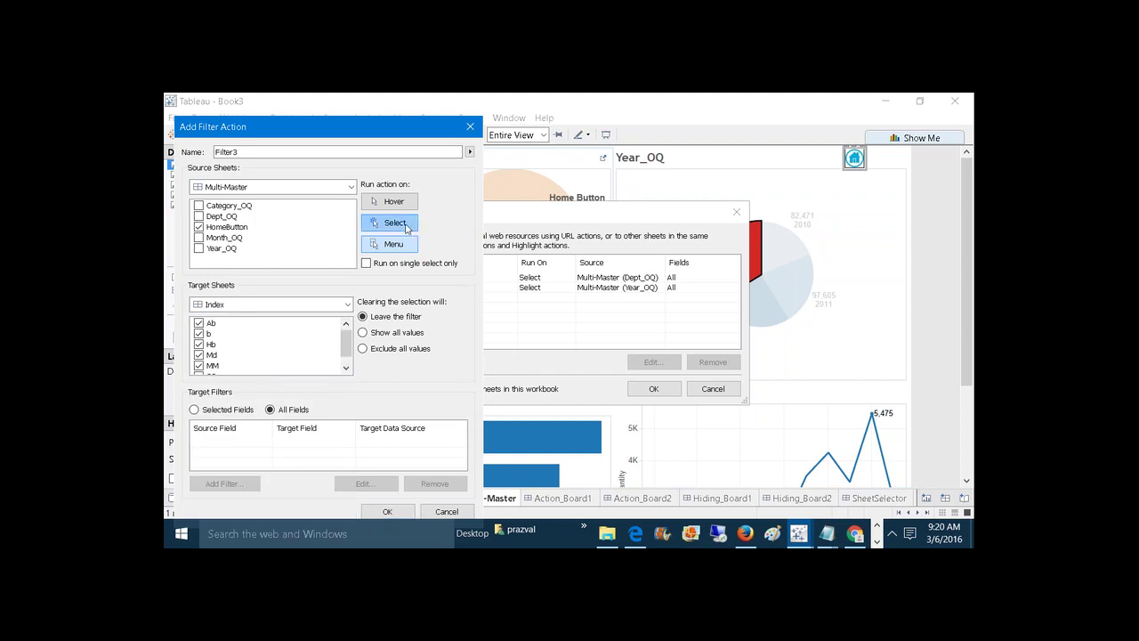
left_click(398, 513)
left_click(647, 392)
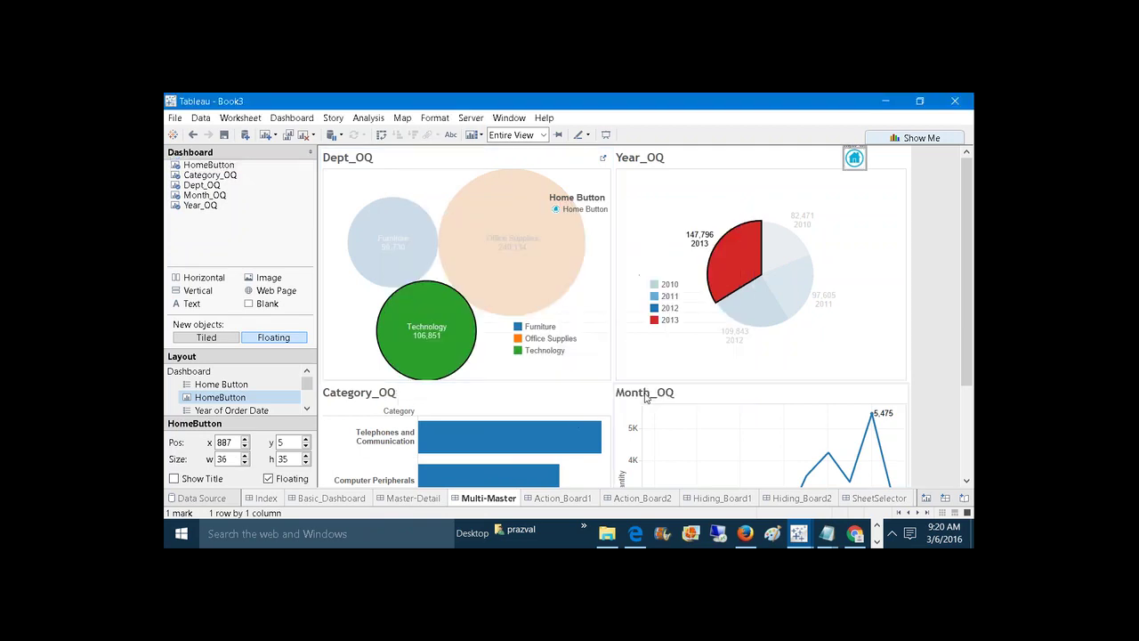
Test the home icon on Multi-Master, and review the source, run and target settings of Basic_Dashboard's "hOME" filter action.
left_click(855, 158)
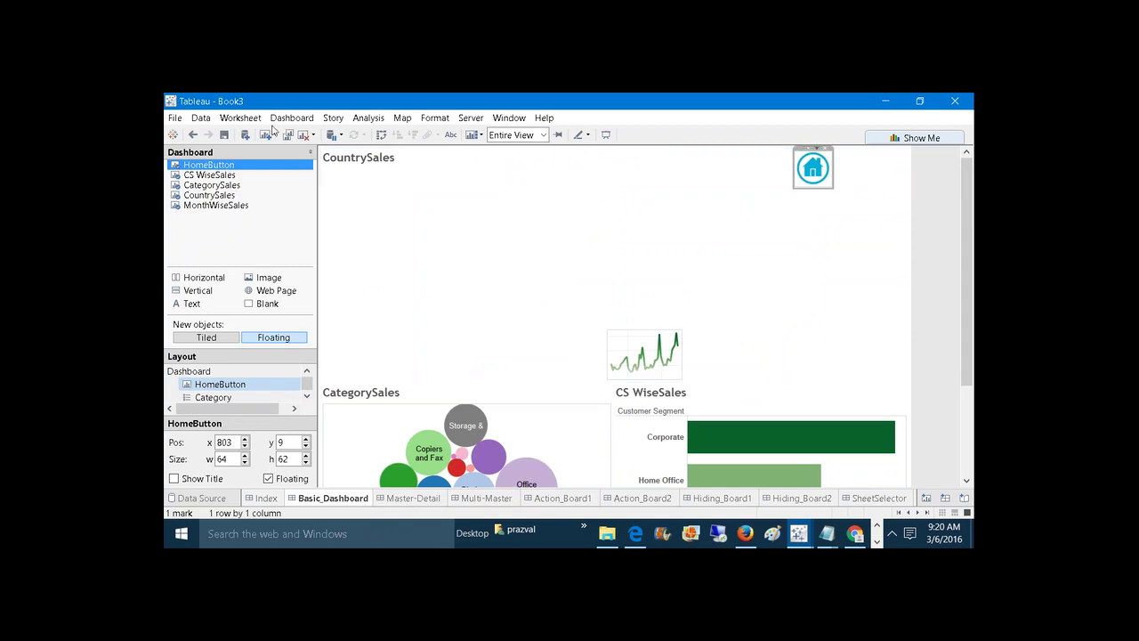
left_click(240, 118)
mouse_move(290, 119)
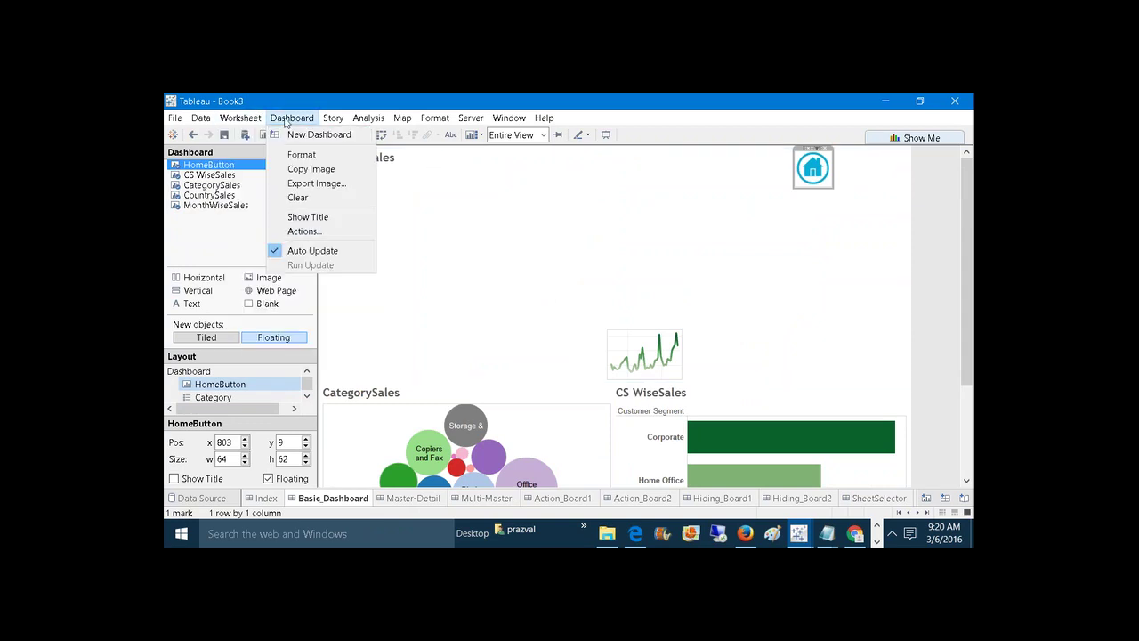
left_click(309, 232)
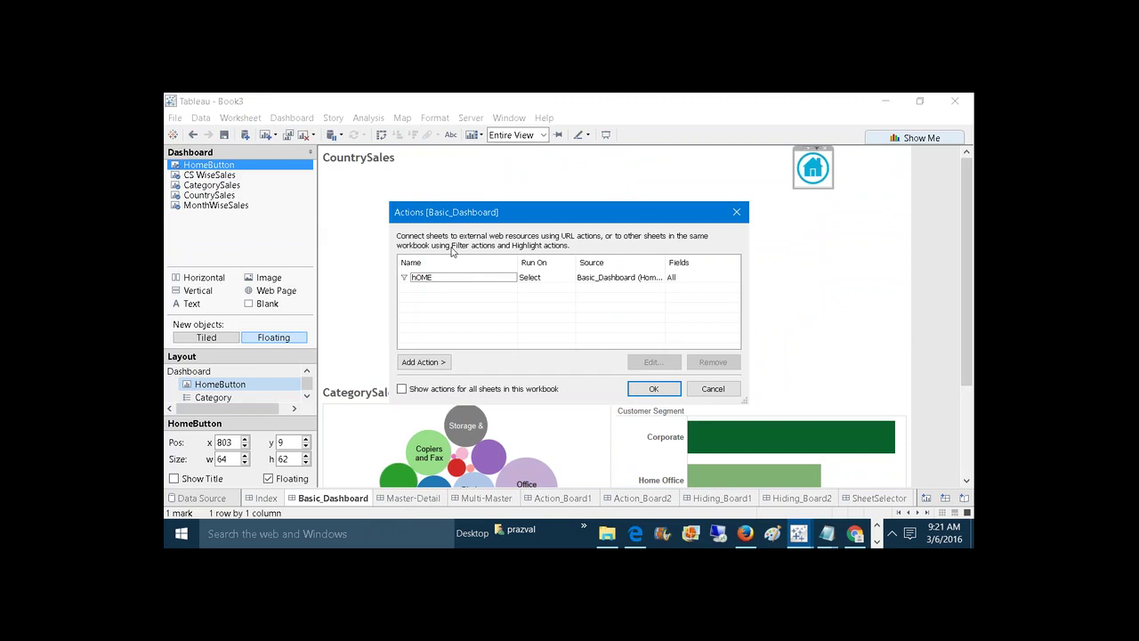
left_click(485, 278)
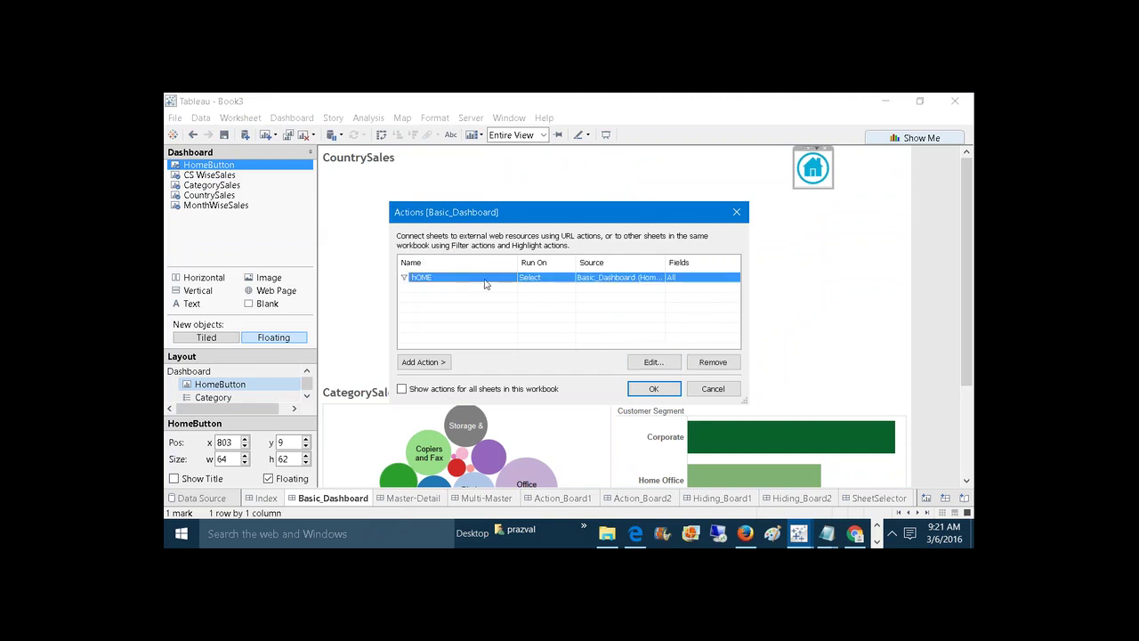
left_click(653, 363)
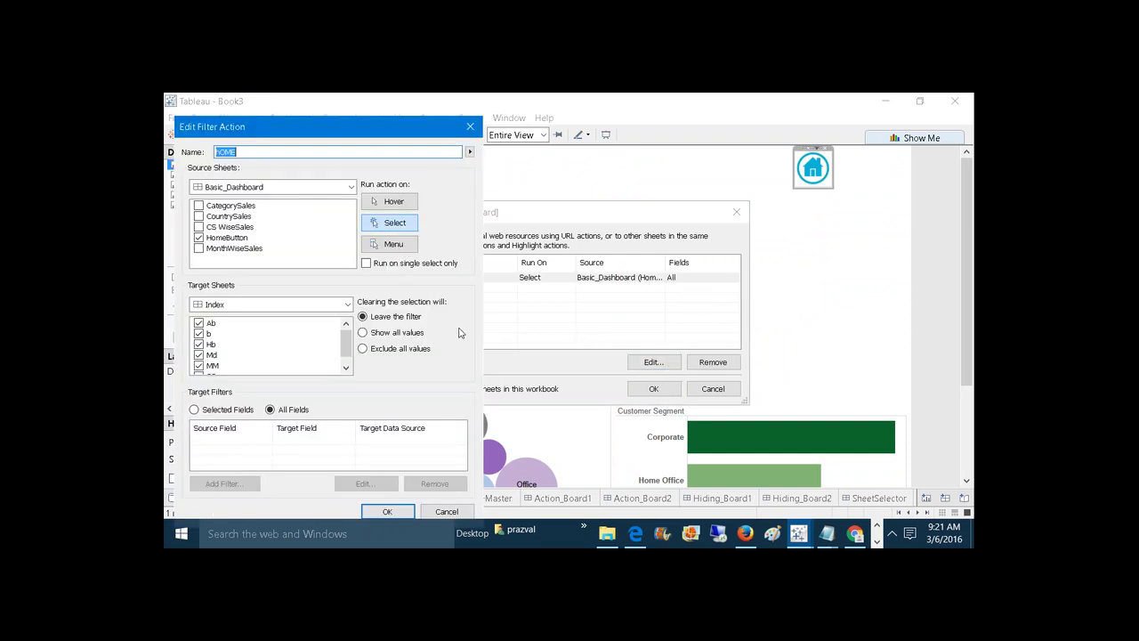
left_click(347, 347)
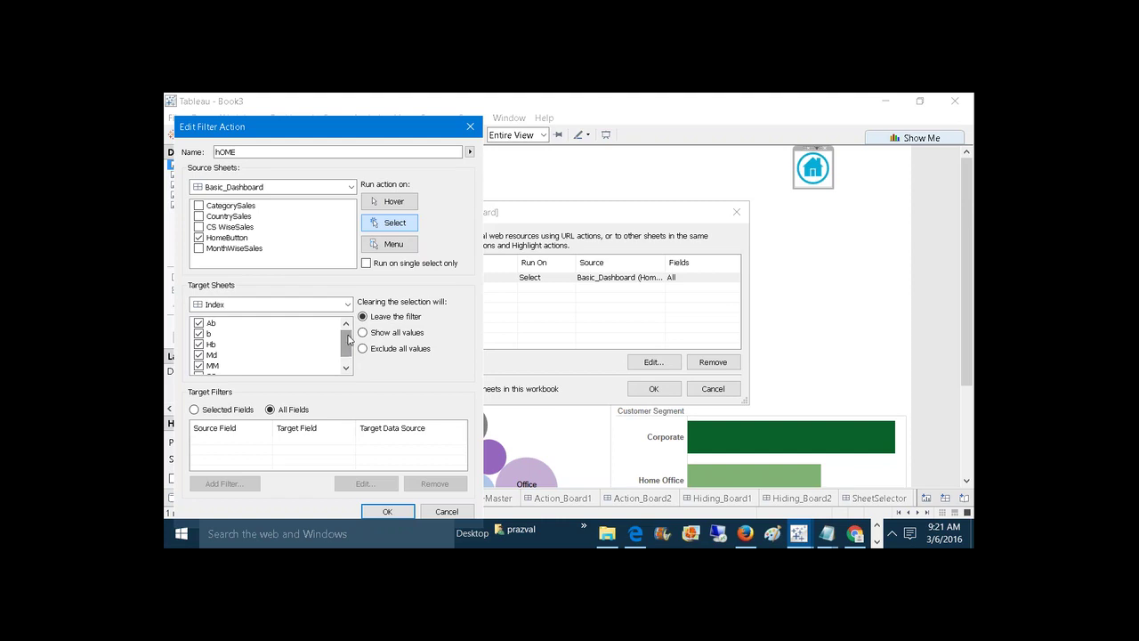
left_click(397, 514)
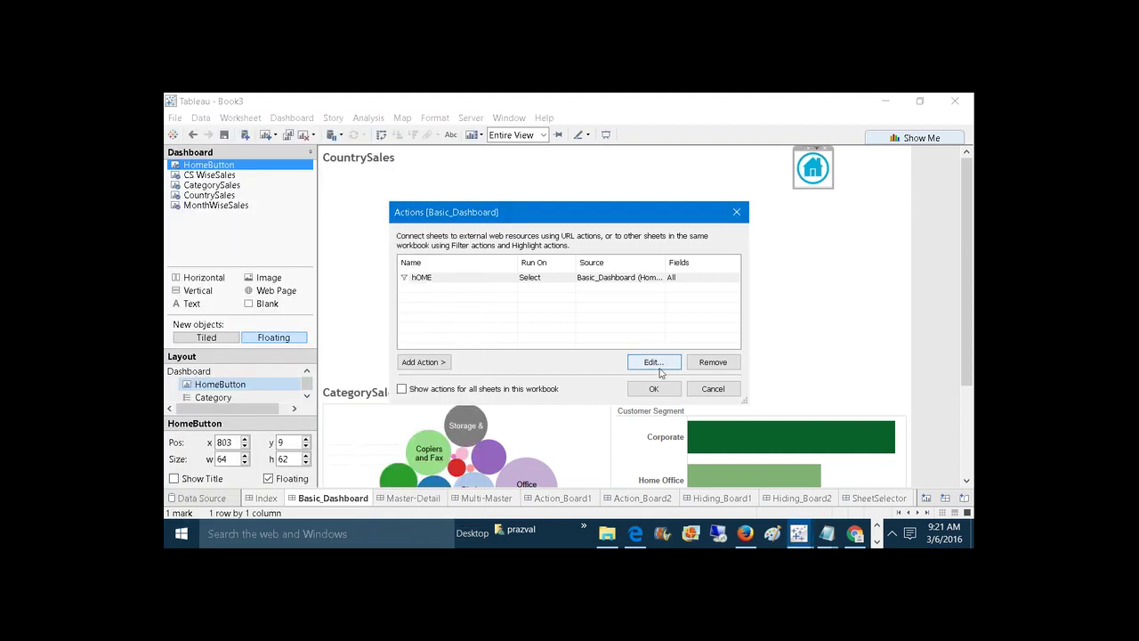
left_click(654, 388)
Add the HomeButton sheet as a floating object over CountrySales on Action_Board1 and remove its Home Button legend.
left_click(730, 499)
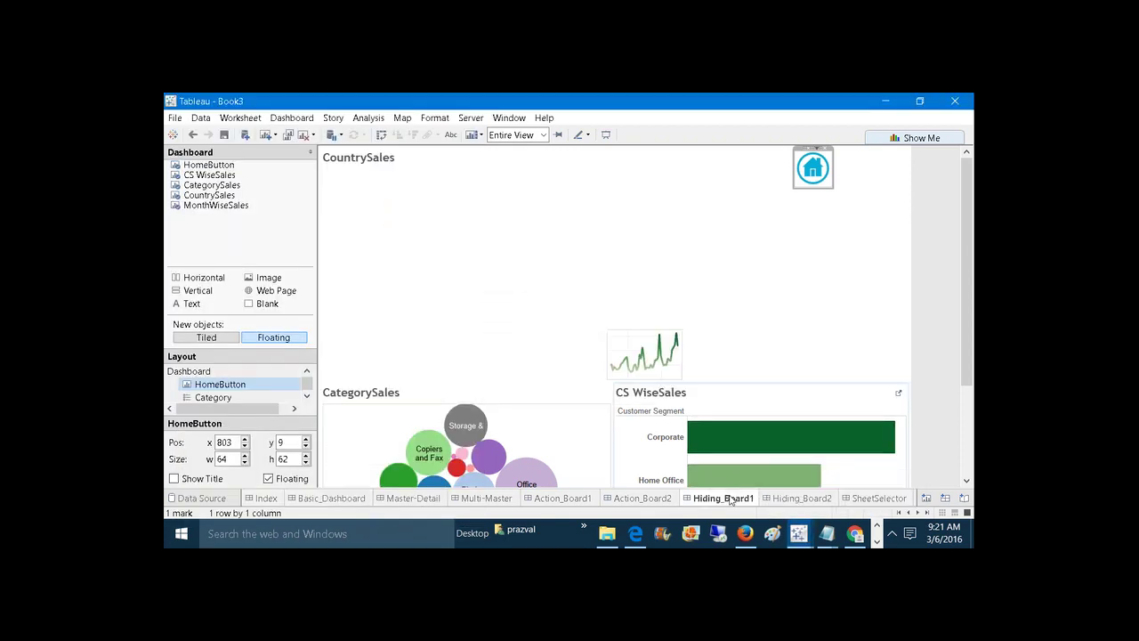
left_click(663, 500)
left_click(576, 500)
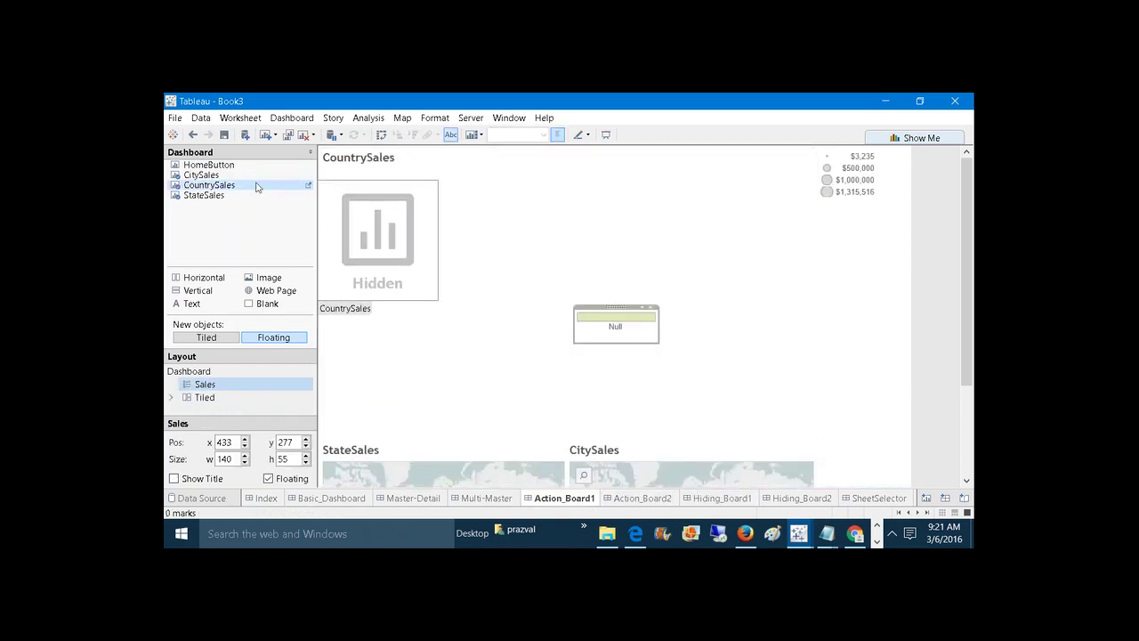
left_click_drag(209, 165, 614, 154)
left_click(717, 223)
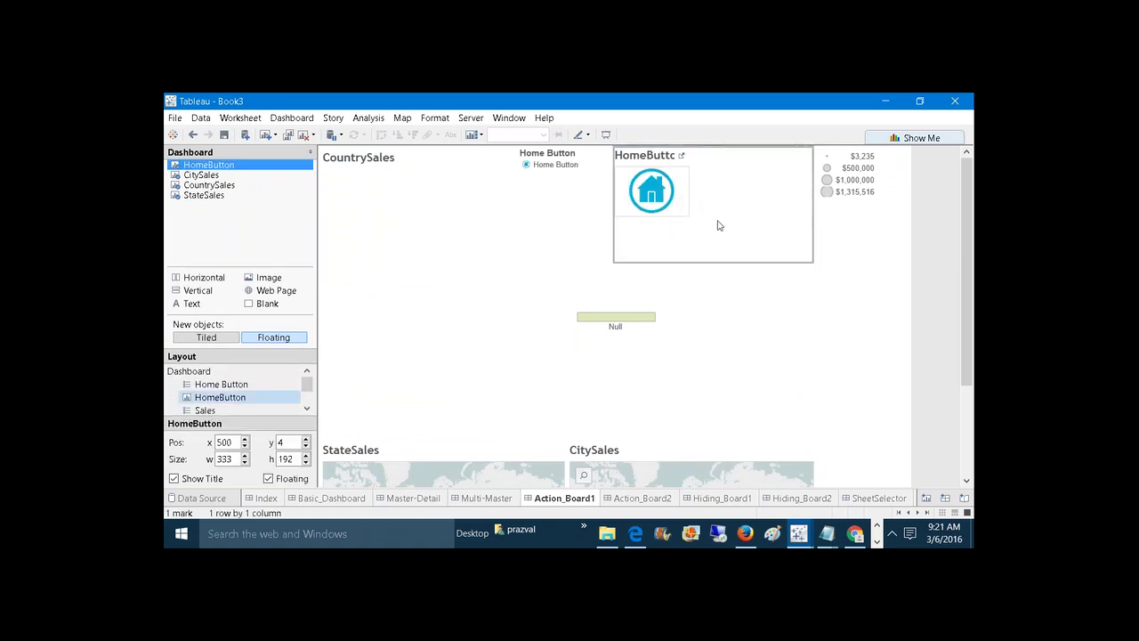
left_click(583, 174)
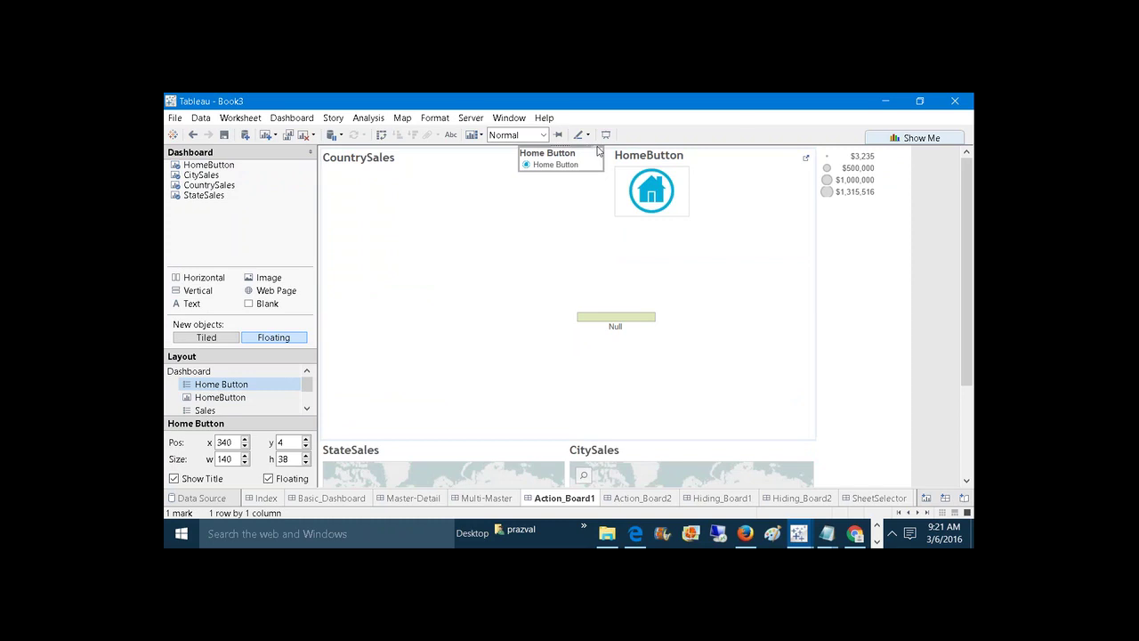
left_click(598, 151)
left_click(750, 241)
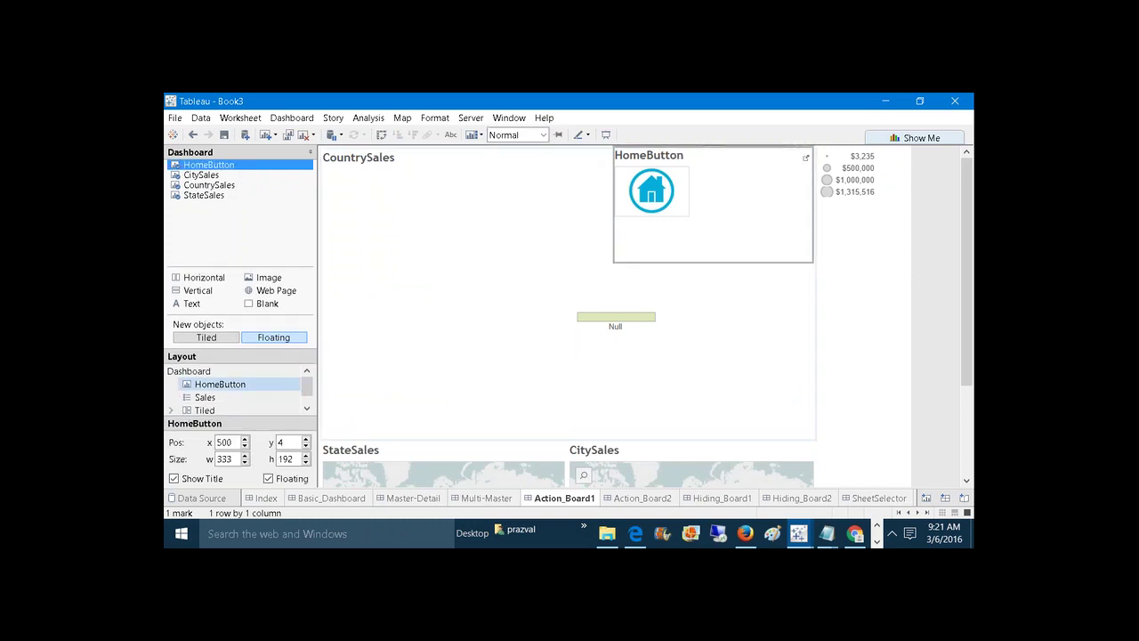
Shrink the floating HomeButton to about 131 by 116, fit it to Entire View without its title.
left_click_drag(813, 262, 693, 217)
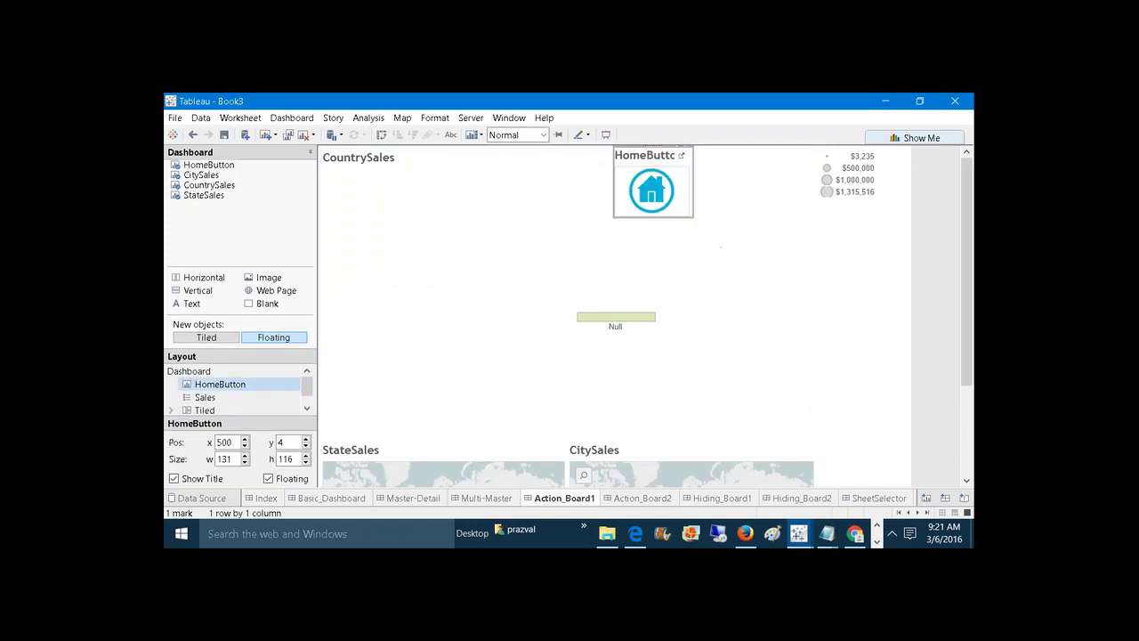
left_click(543, 136)
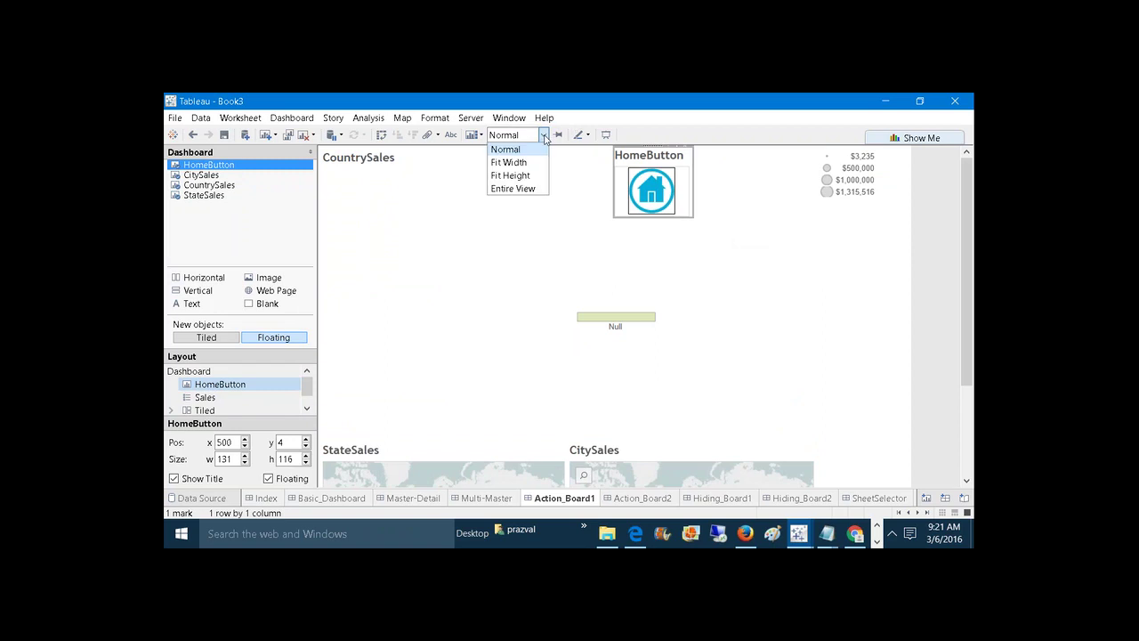
left_click(521, 188)
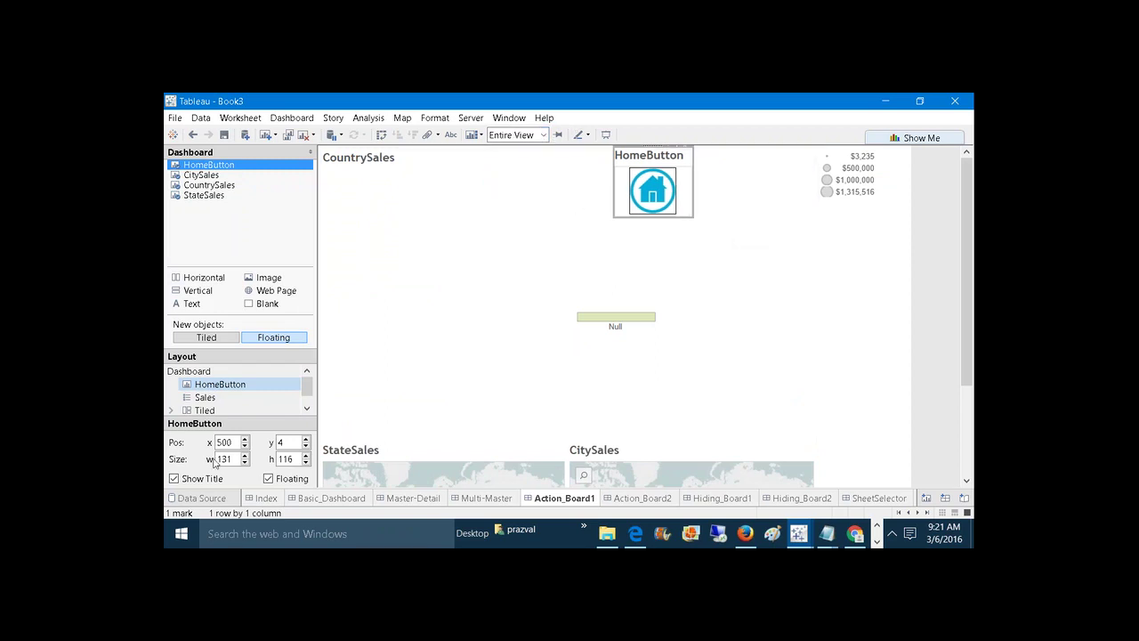
left_click(173, 479)
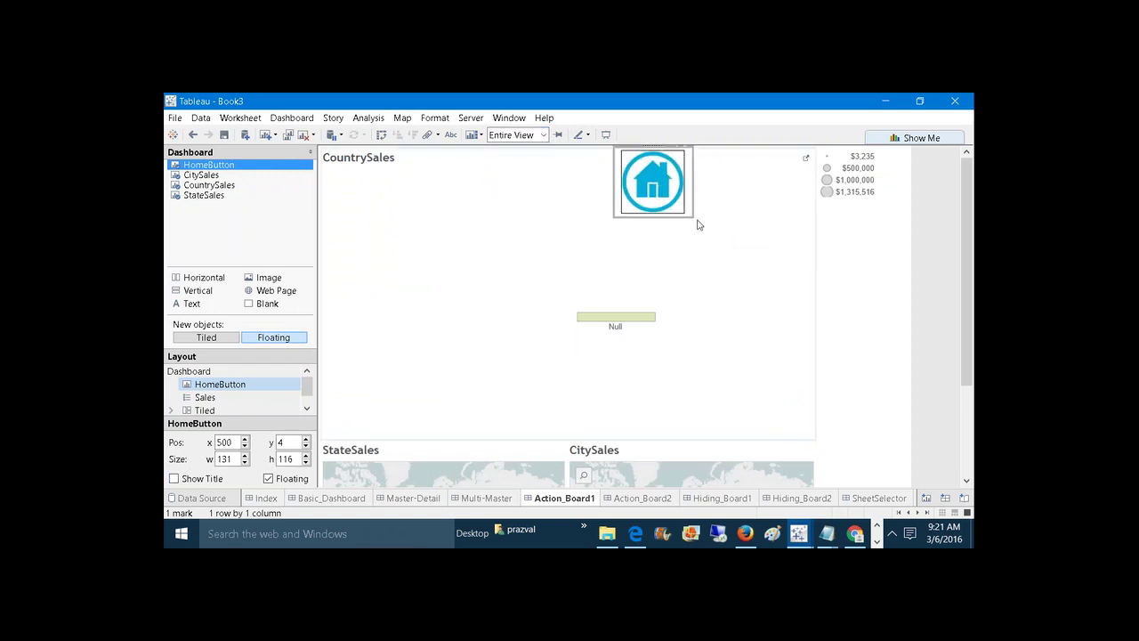
Reduce the HomeButton to a small icon about 55 wide and place it in the upper-right corner of CountrySales.
left_click_drag(692, 216, 649, 186)
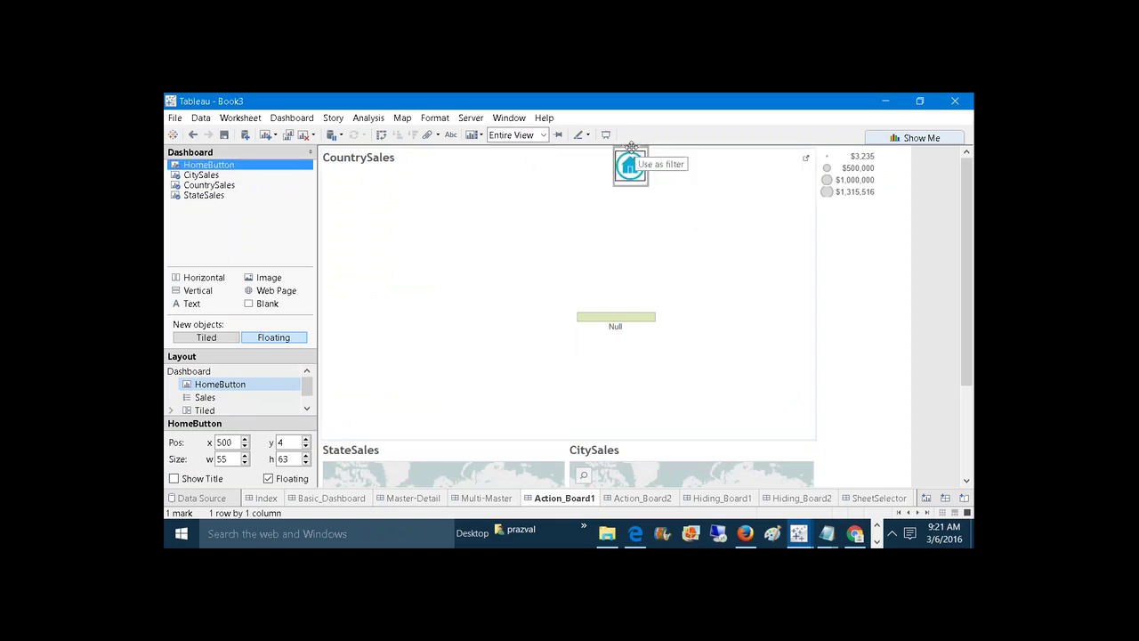
left_click_drag(631, 145, 767, 151)
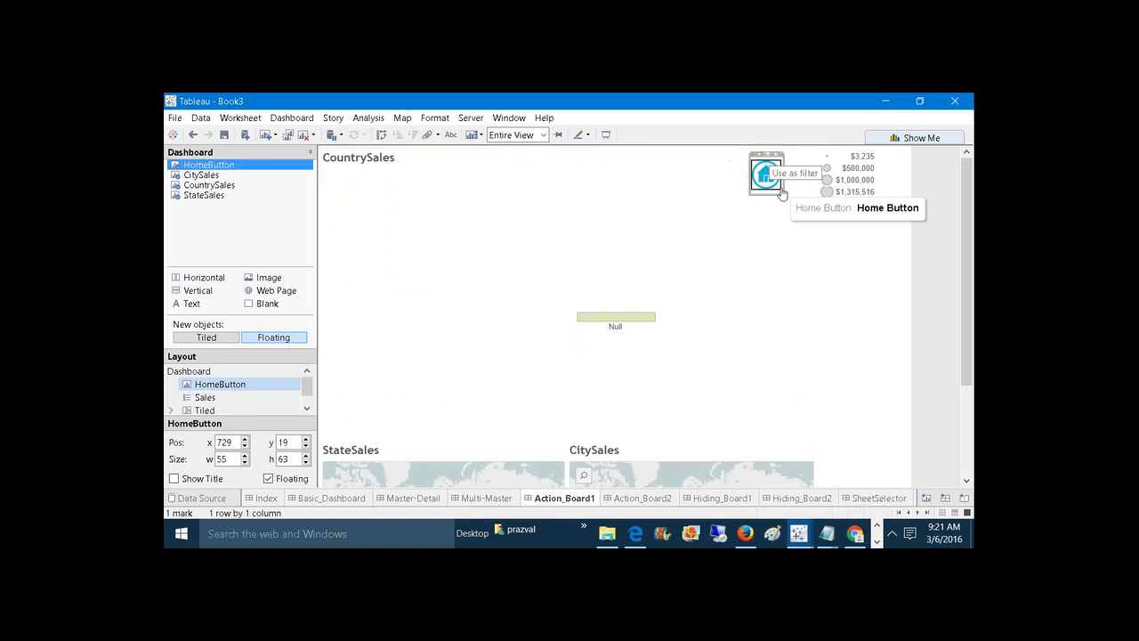
left_click_drag(786, 194, 787, 181)
left_click(788, 208)
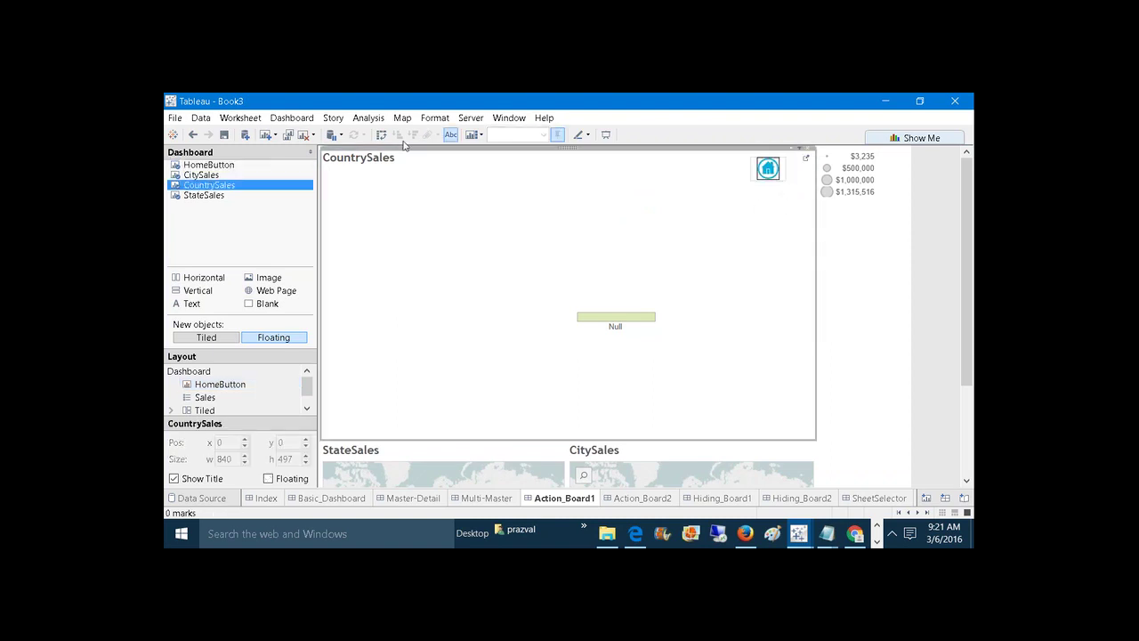
Add a menu-triggered filter action to Action_Board1 with only HomeButton as the source and the Index dashboard as the target.
left_click(291, 117)
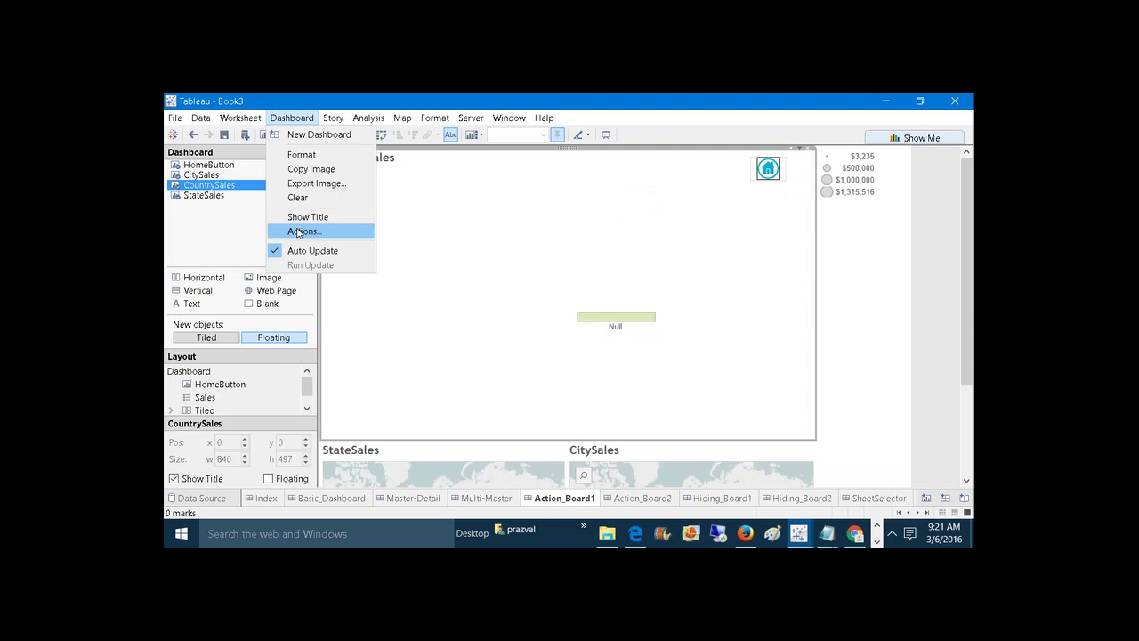
left_click(299, 232)
left_click(434, 362)
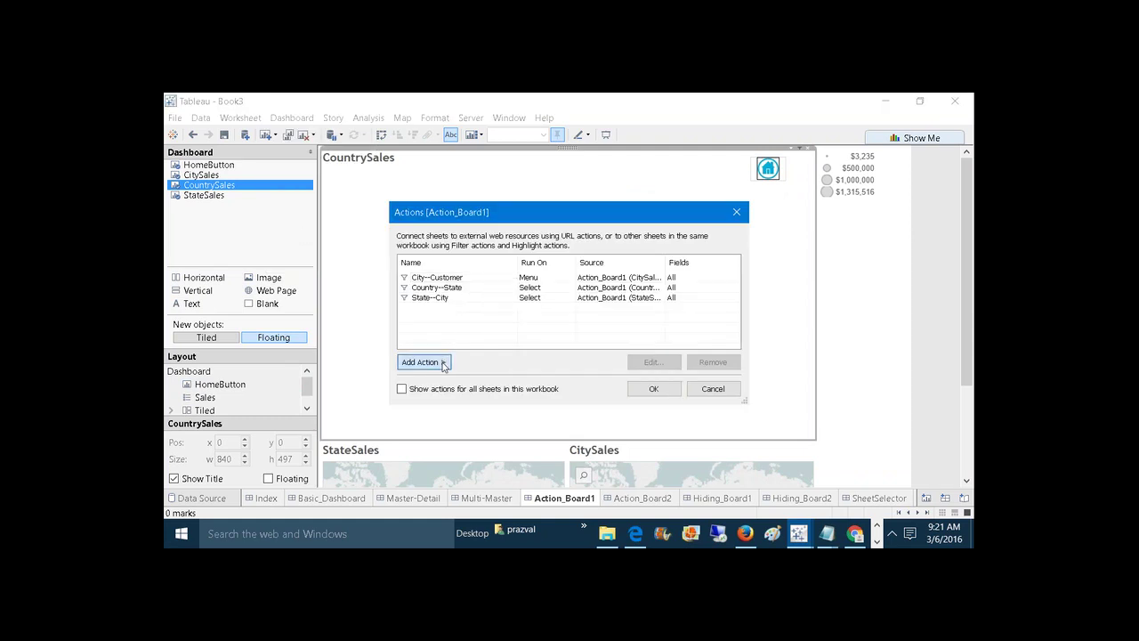
left_click(467, 364)
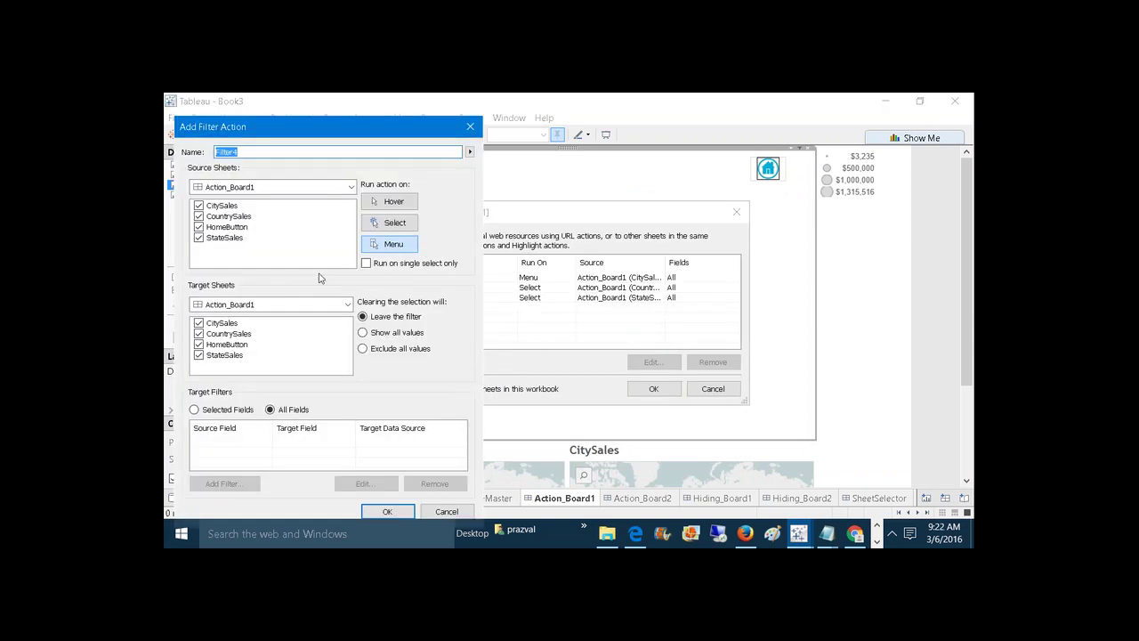
left_click(198, 206)
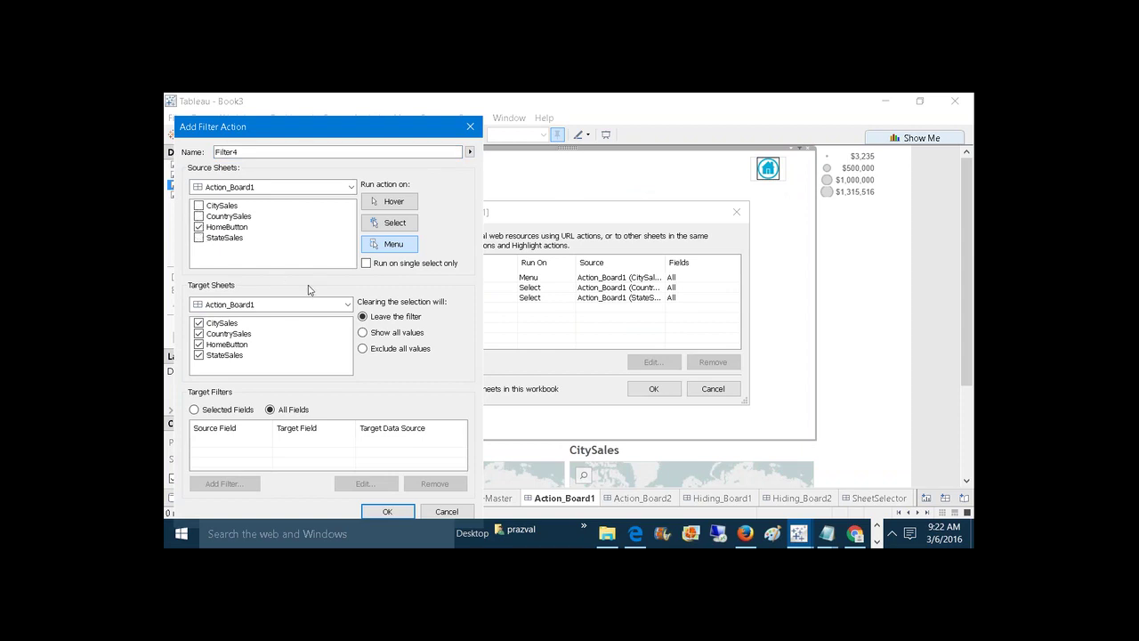
left_click(347, 304)
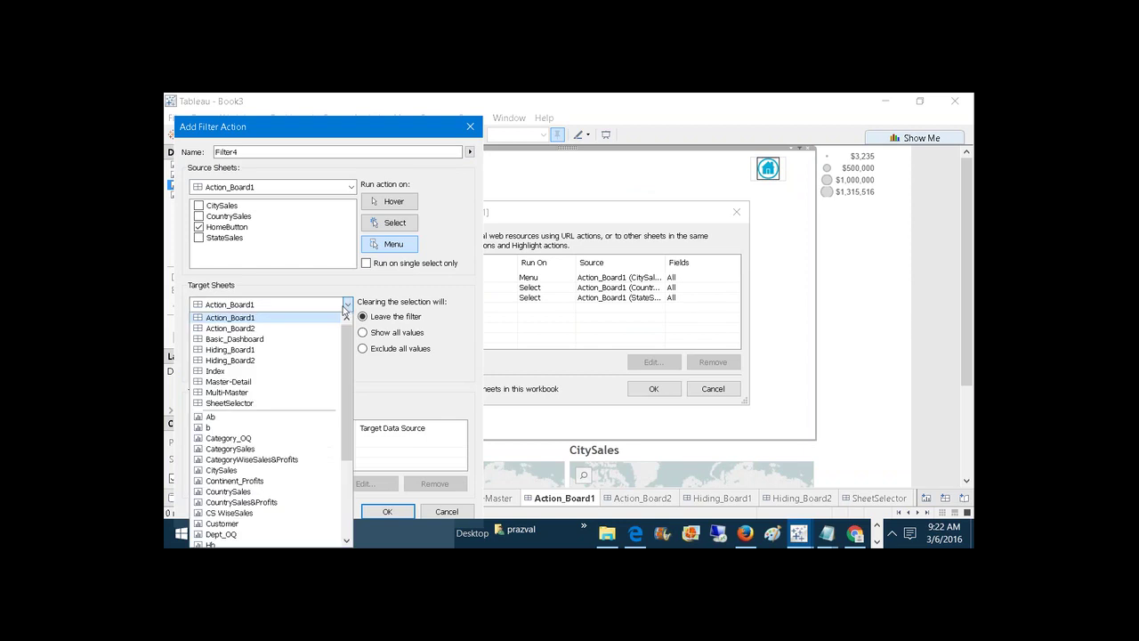
left_click(285, 371)
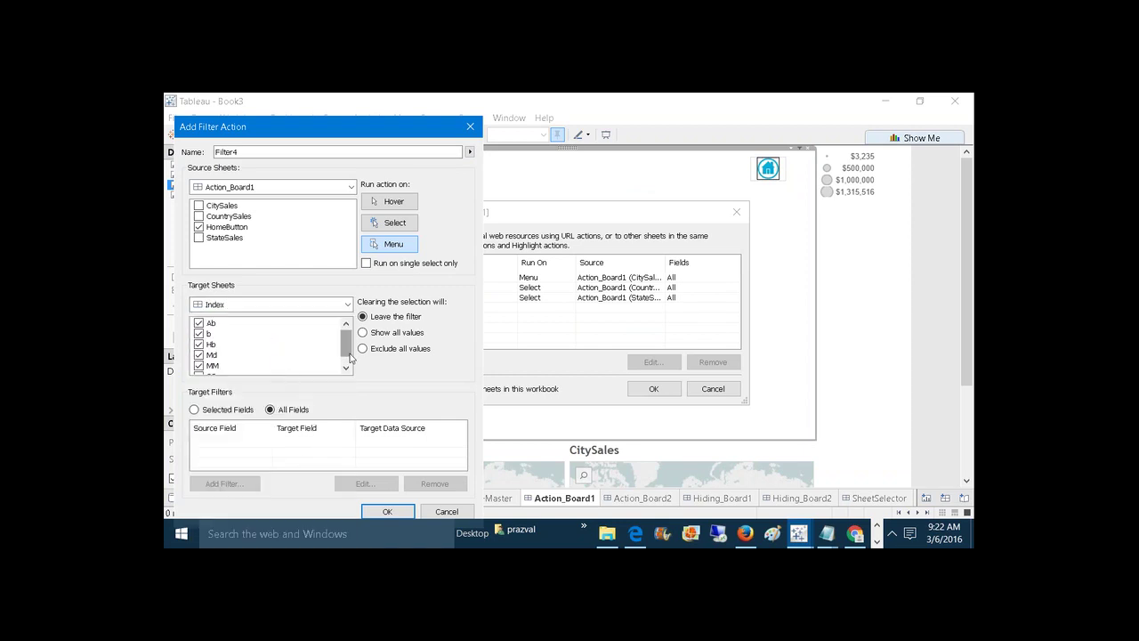
left_click(402, 512)
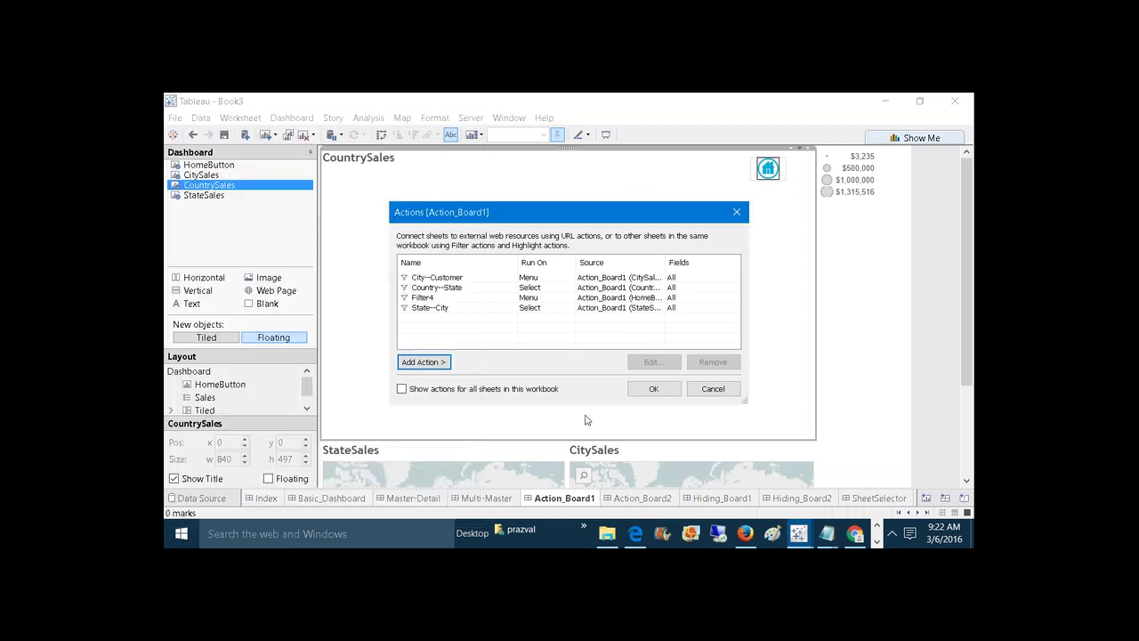
left_click(653, 388)
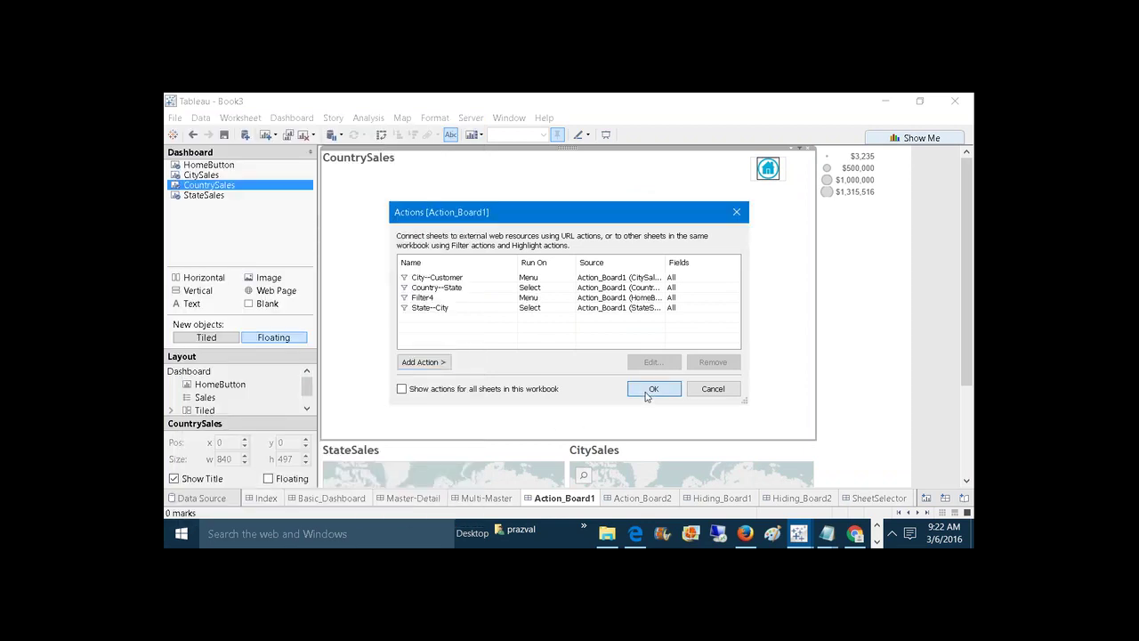
Test the home icon on Action_Board1 by following its Filter4 link to the target dashboard.
left_click(771, 173)
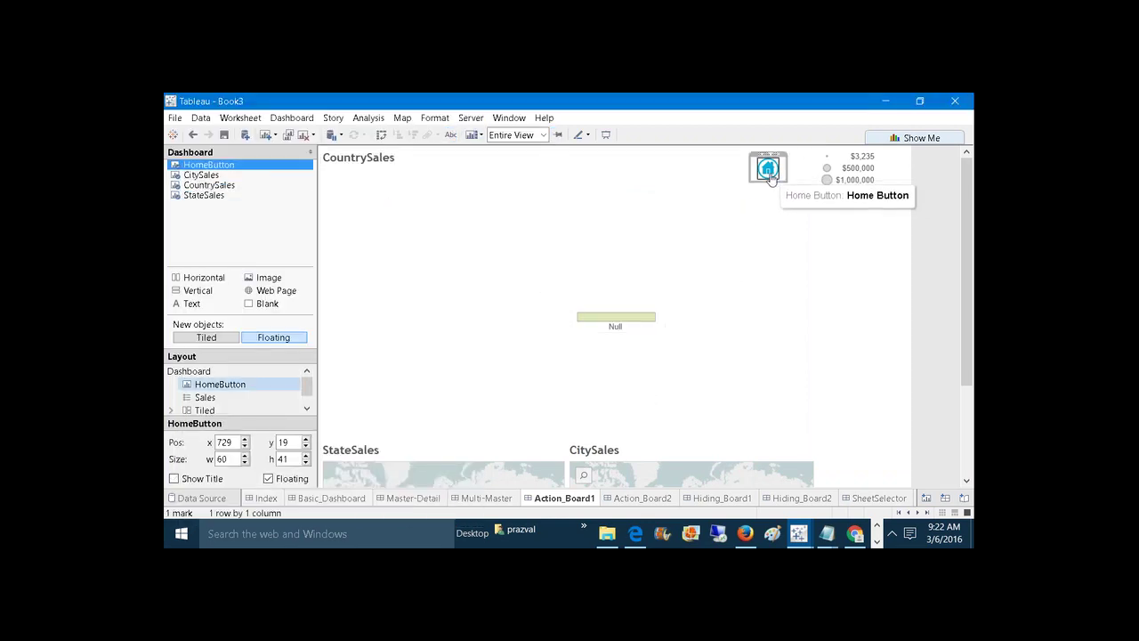
left_click(771, 173)
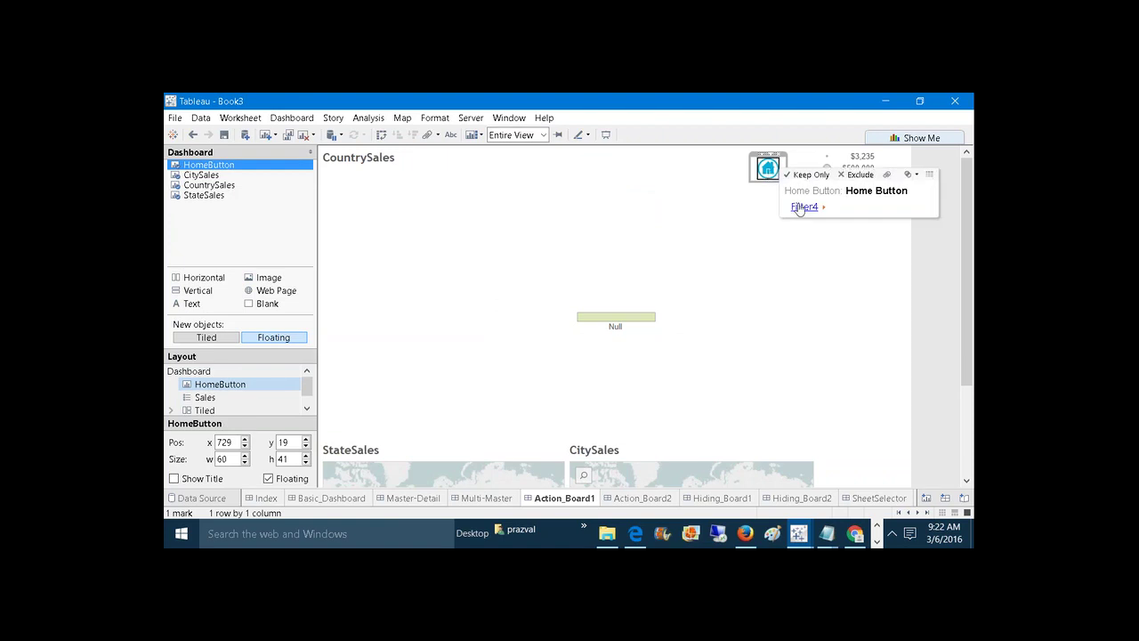
left_click(803, 207)
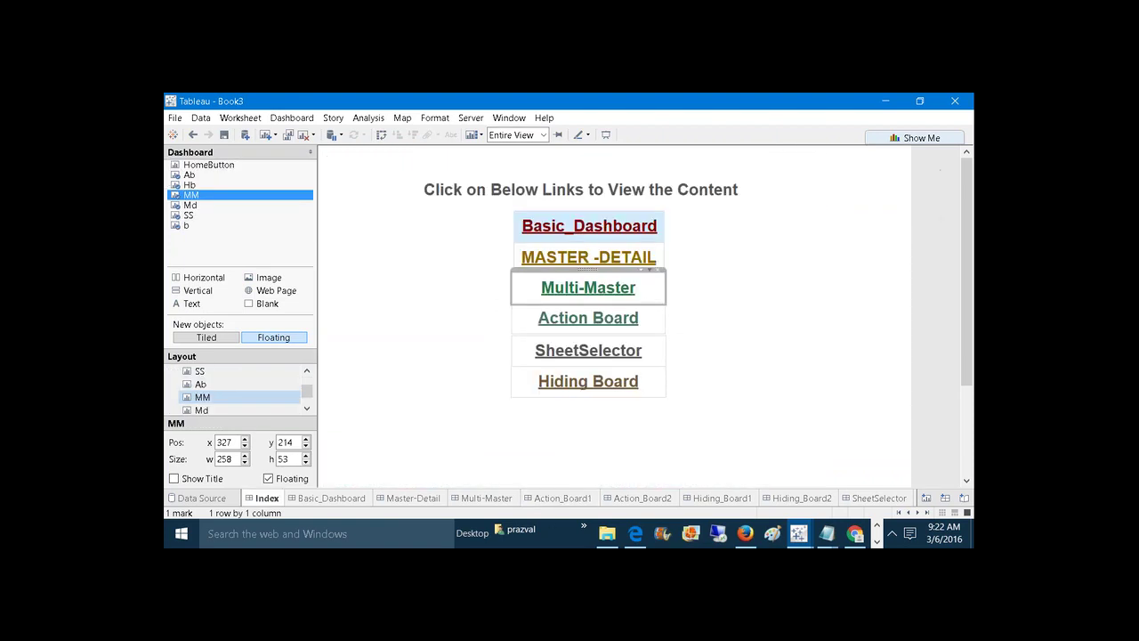
Follow the Hiding Board link on Index, float the HomeButton sheet over Continent_Profits and remove its Home Button legend.
left_click(759, 264)
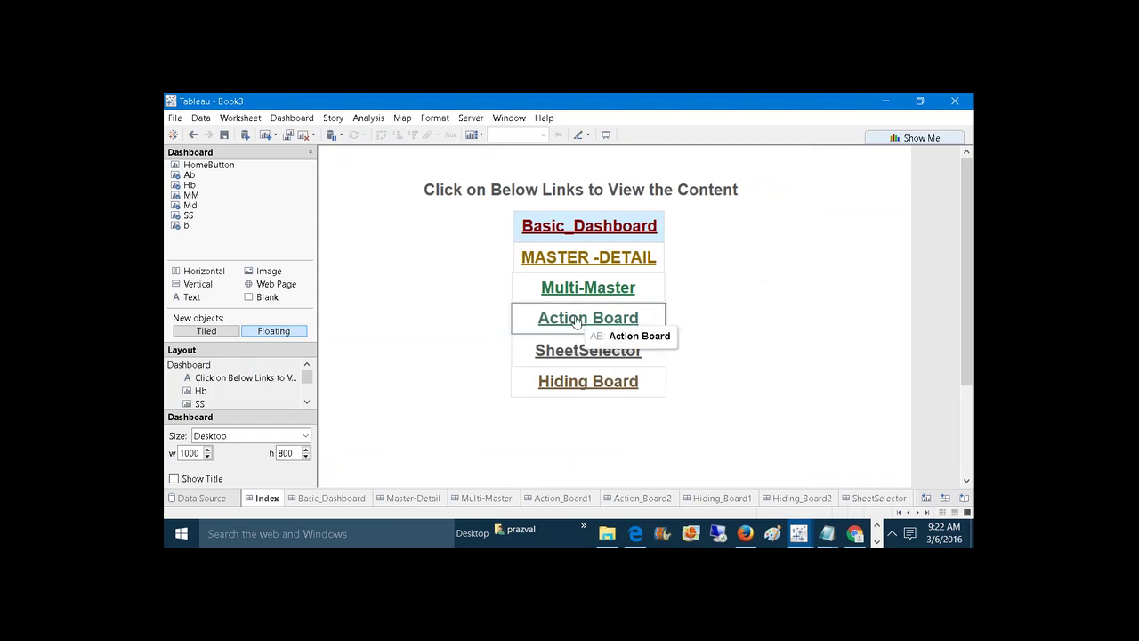
left_click(580, 384)
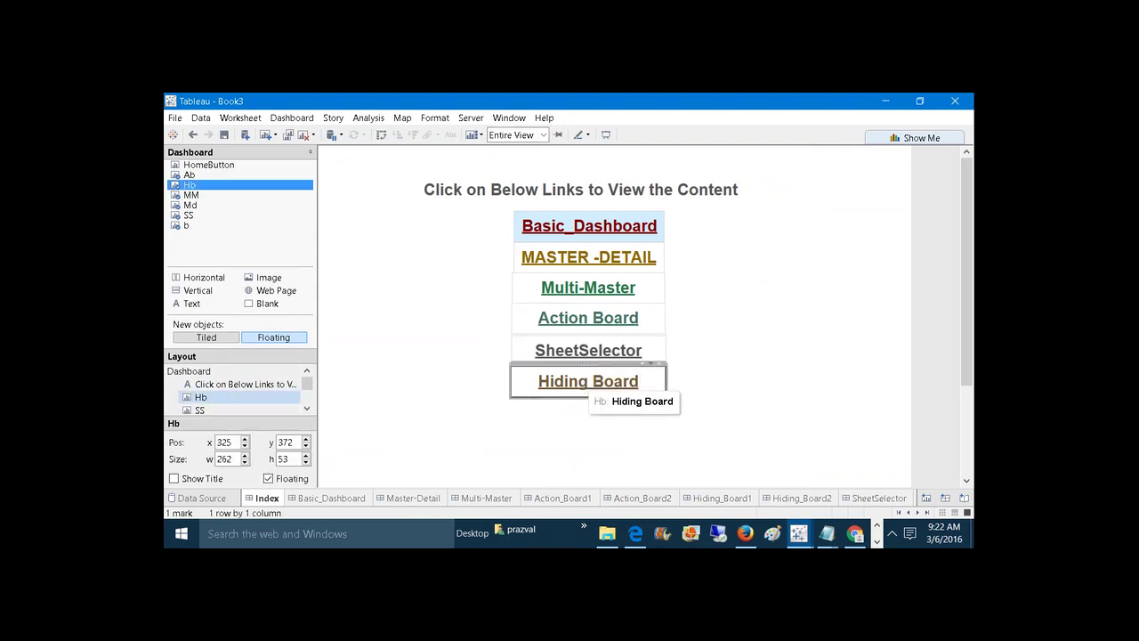
left_click(579, 382)
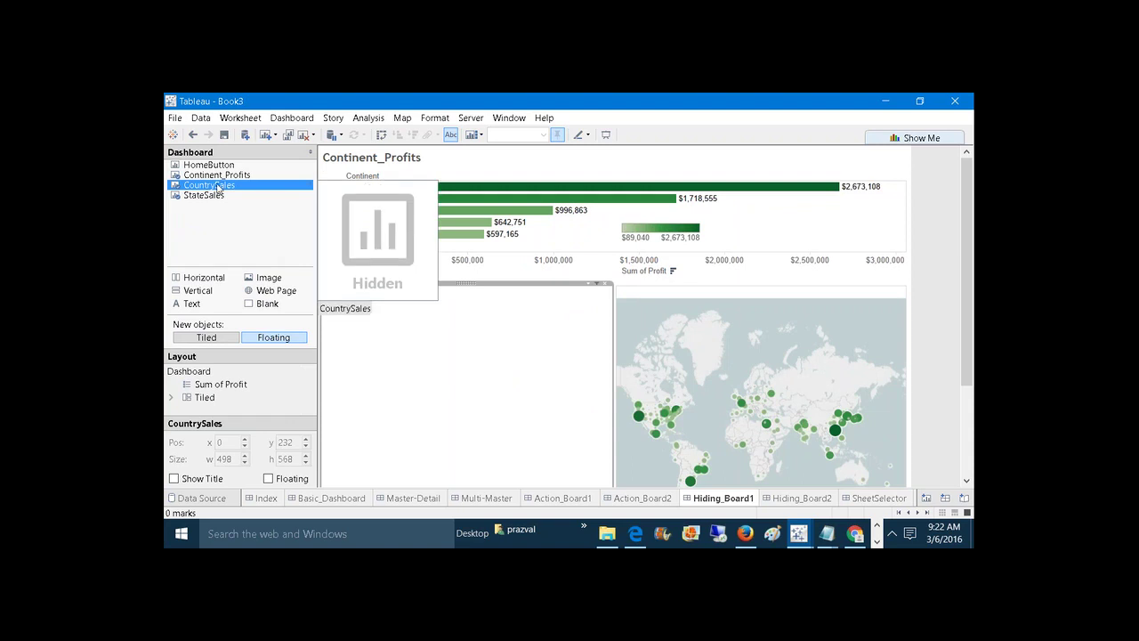
left_click_drag(209, 164, 702, 151)
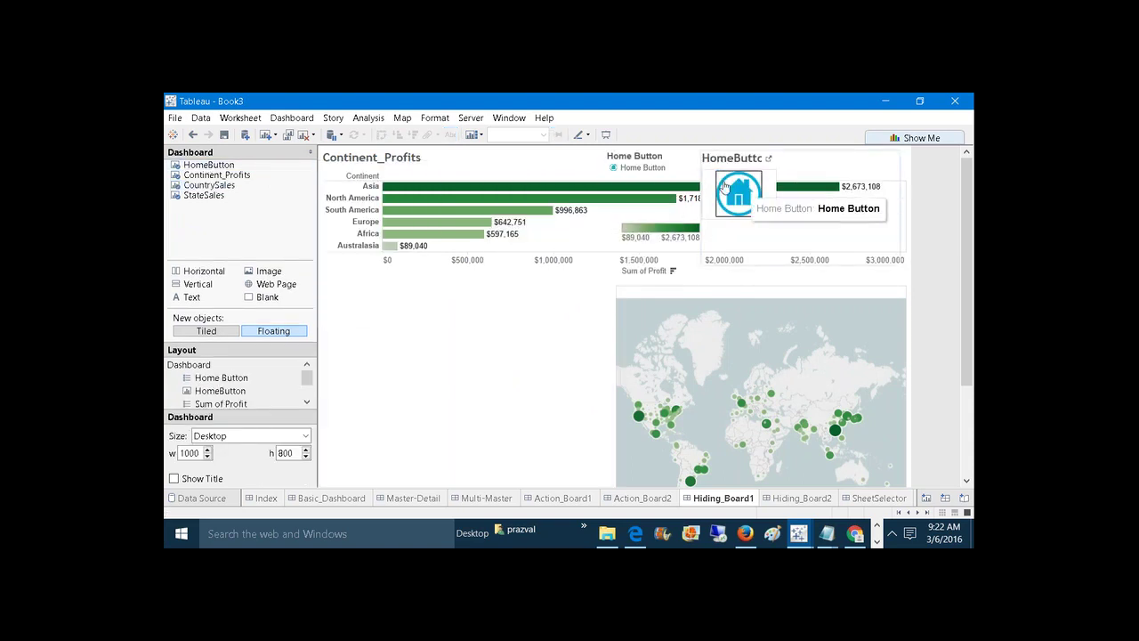
left_click(674, 163)
left_click(684, 157)
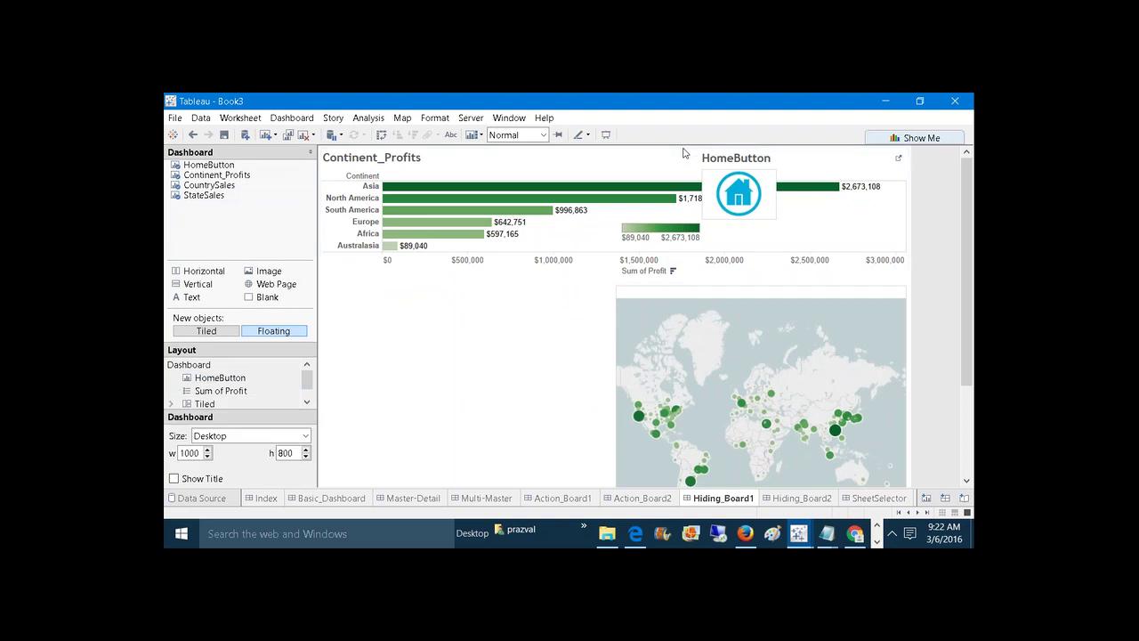
Fit the floating HomeButton to Entire View, hide its title and shrink it to about 62 by 50.
left_click(801, 230)
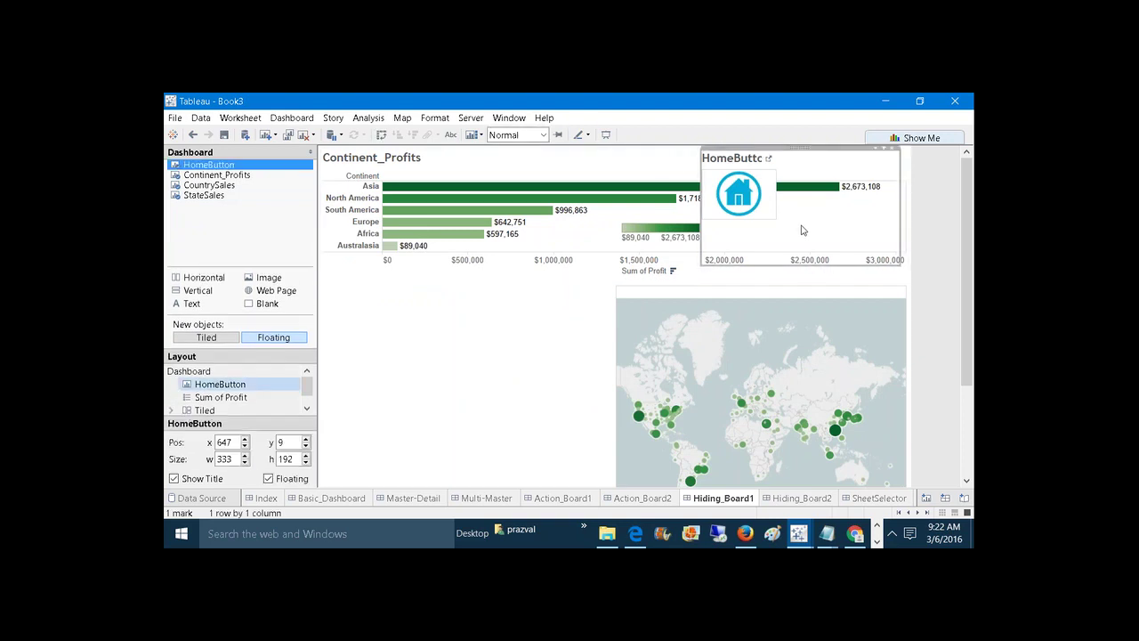
left_click(540, 135)
left_click(513, 189)
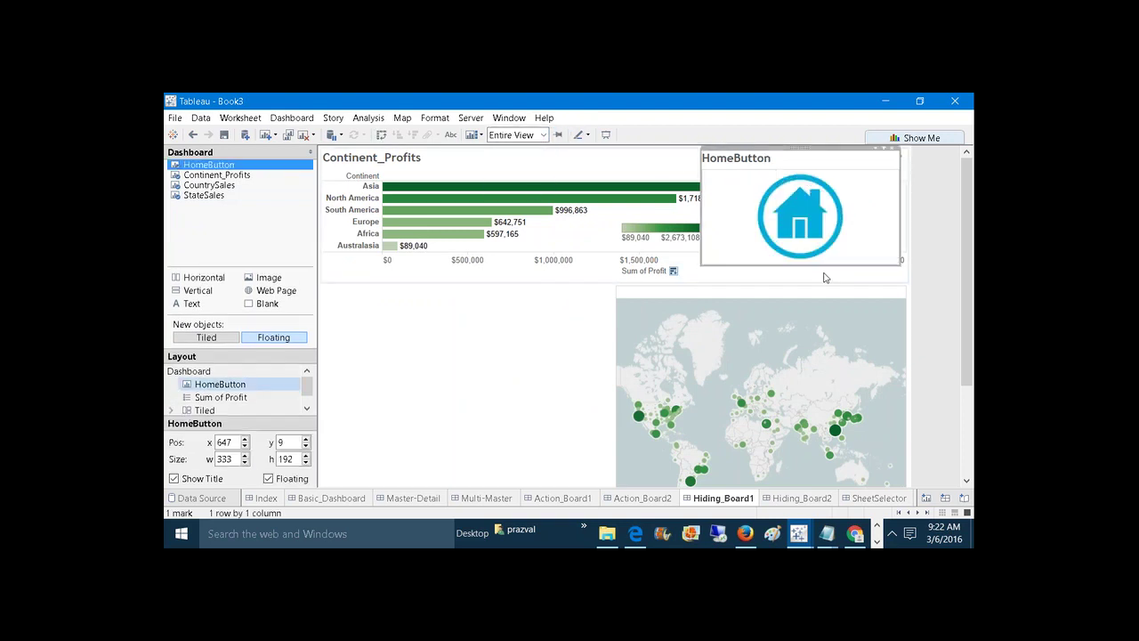
left_click_drag(899, 265, 748, 198)
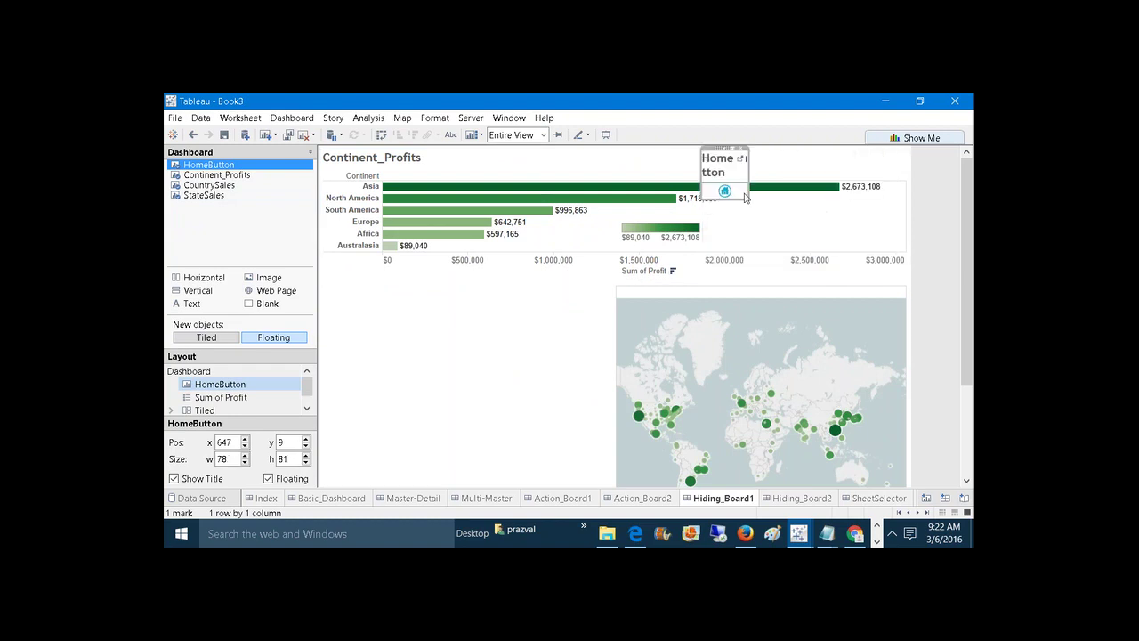
left_click(174, 479)
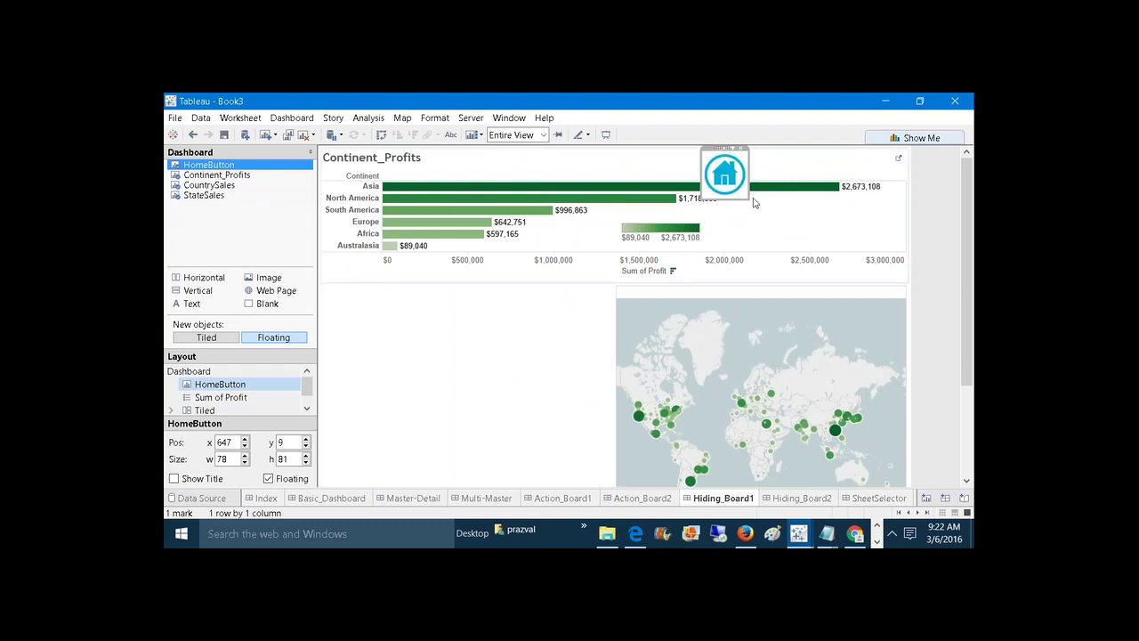
left_click_drag(749, 200, 739, 182)
left_click(738, 189)
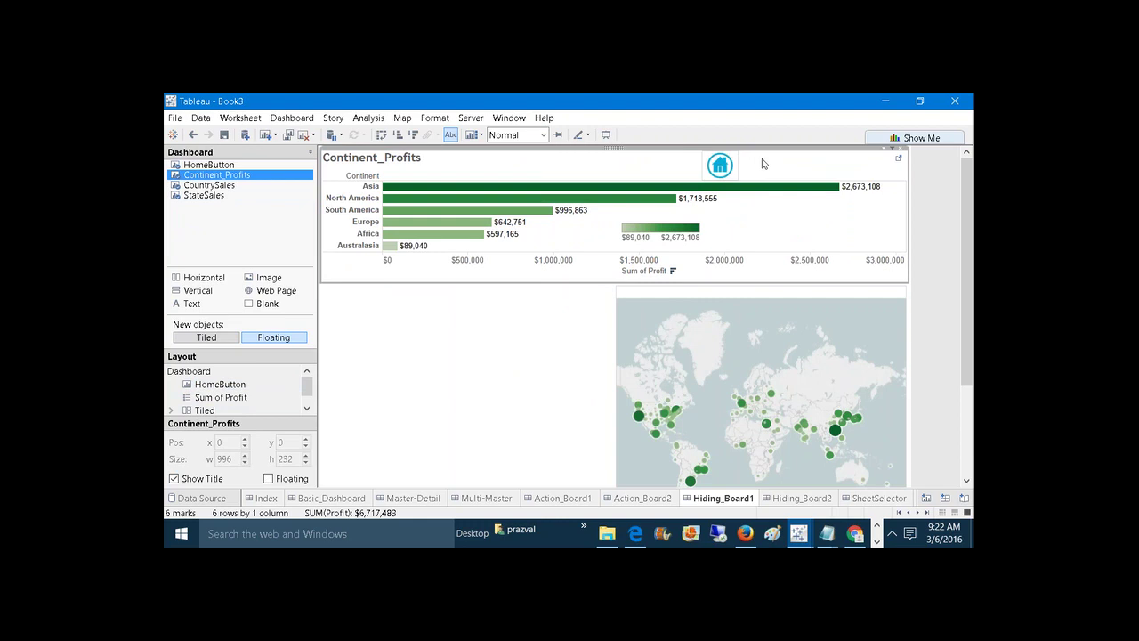
Add a filter action to Hiding_Board1 from HomeButton only, run on Select, targeting Index and showing all values when cleared.
left_click(291, 118)
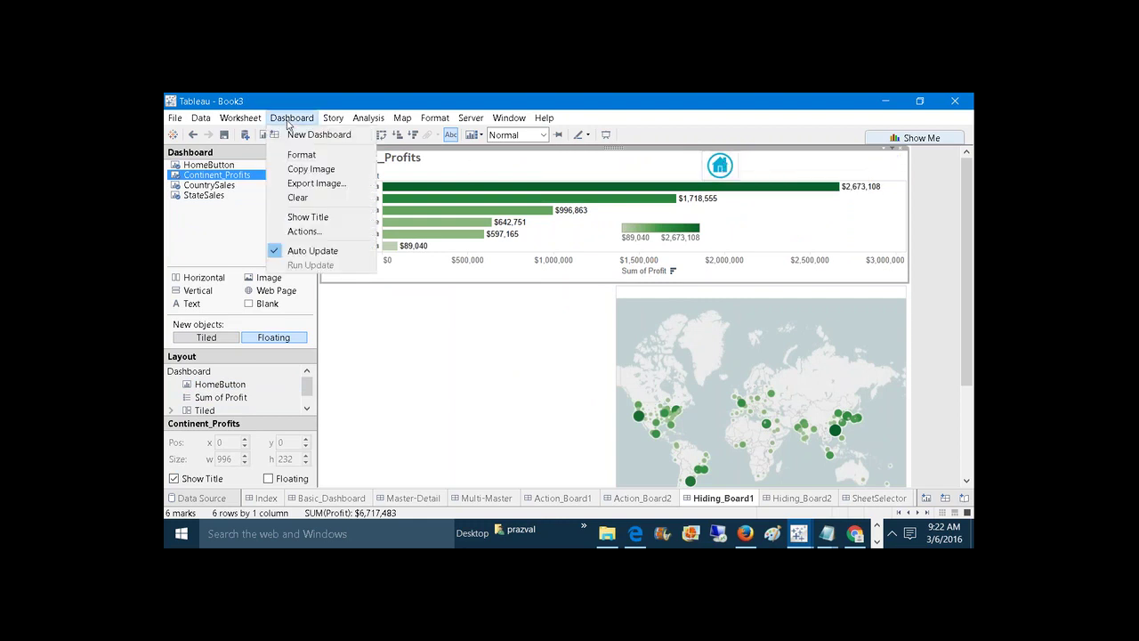
left_click(316, 230)
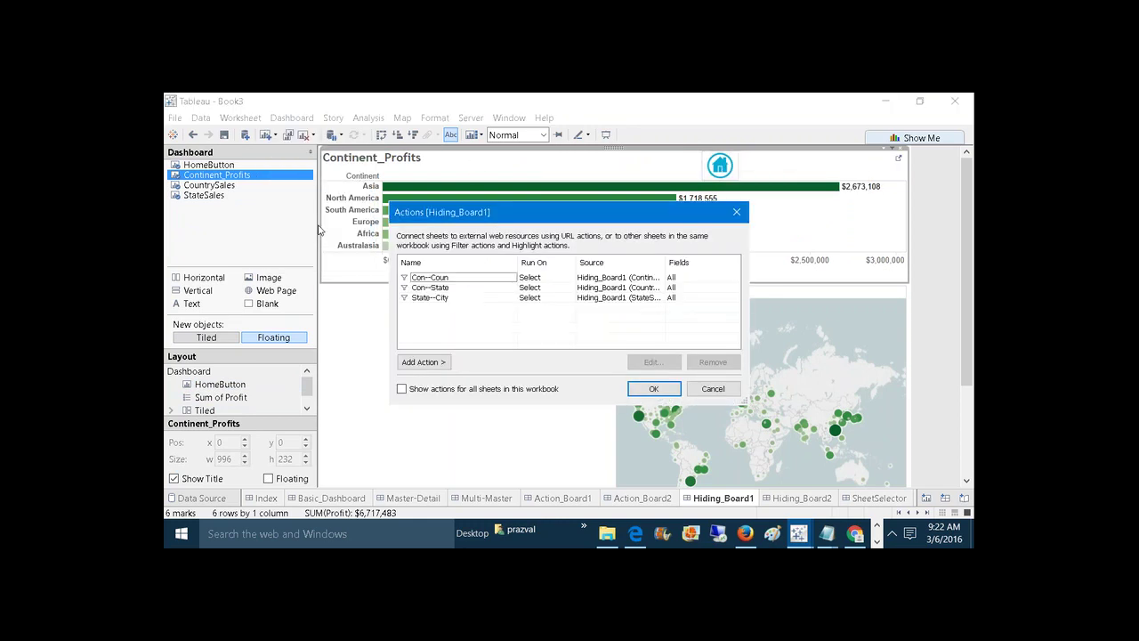
left_click(441, 362)
left_click(471, 365)
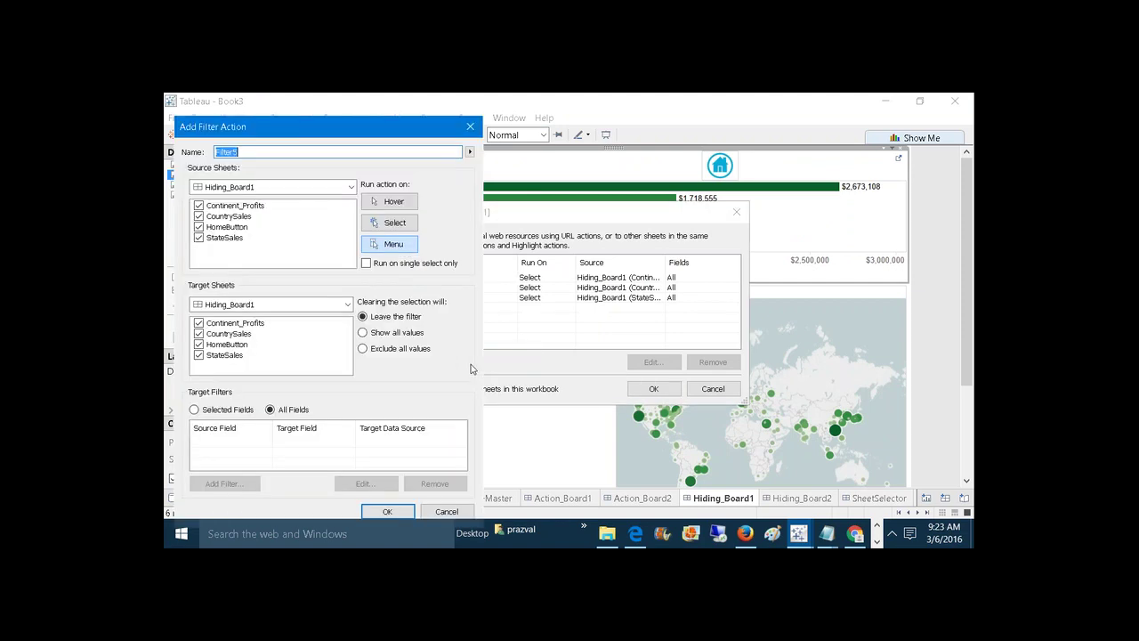
left_click(200, 206)
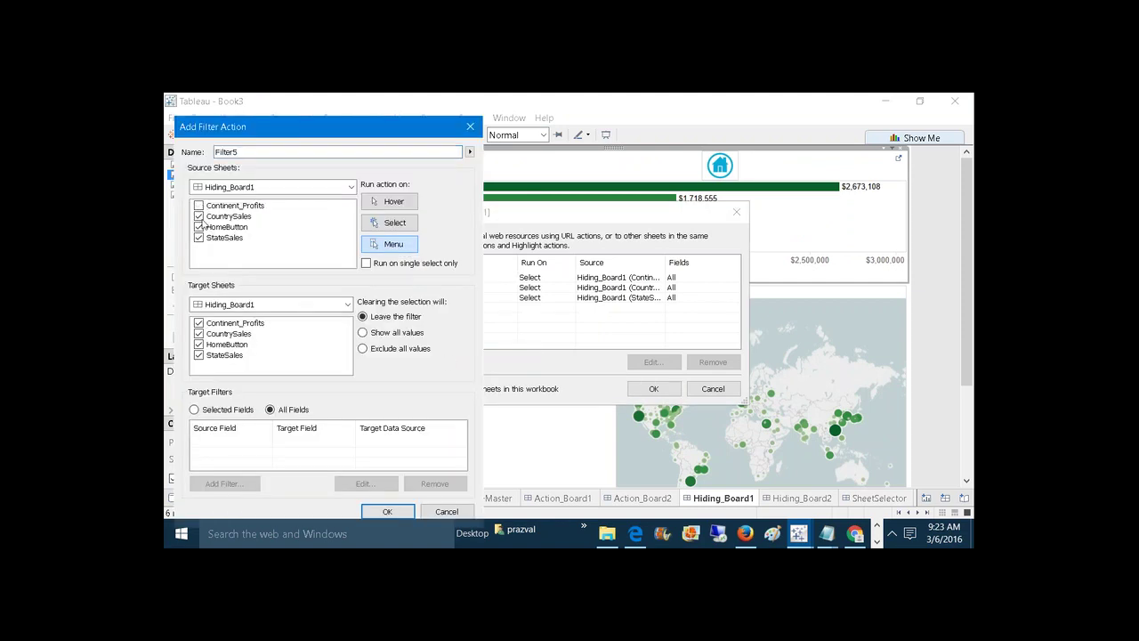
left_click(199, 238)
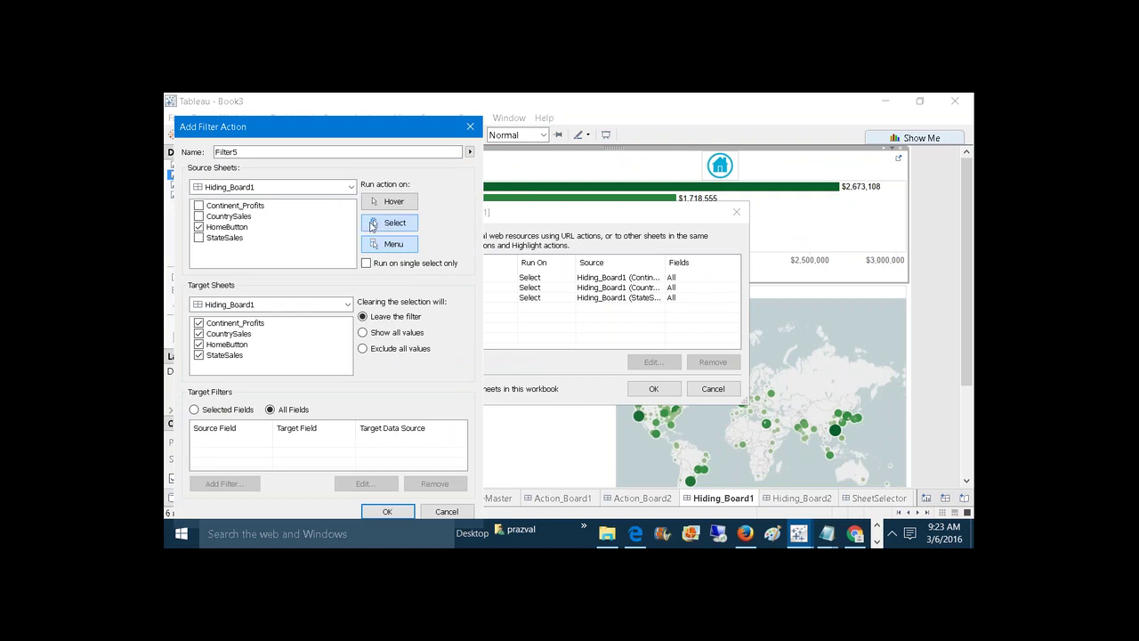
left_click(363, 332)
left_click(347, 305)
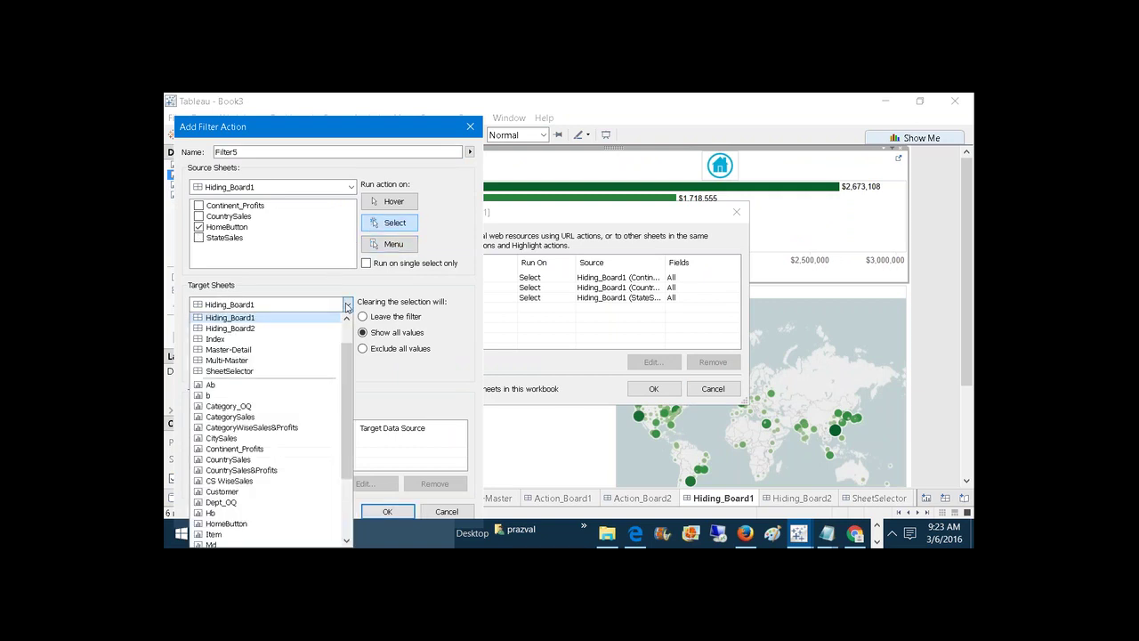
left_click(311, 344)
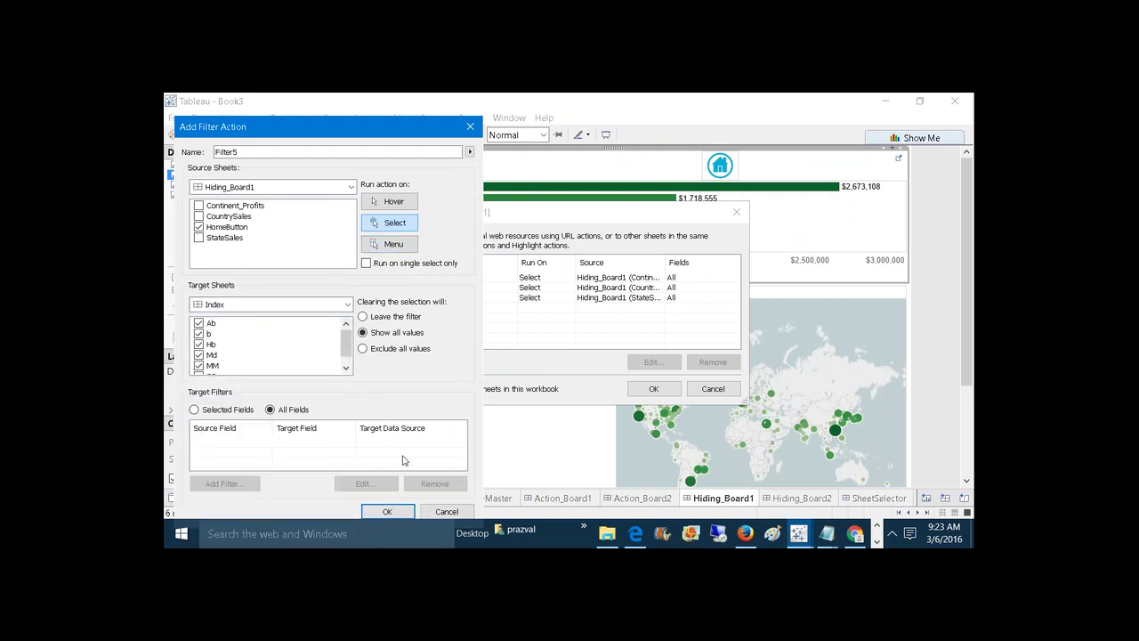
left_click(387, 512)
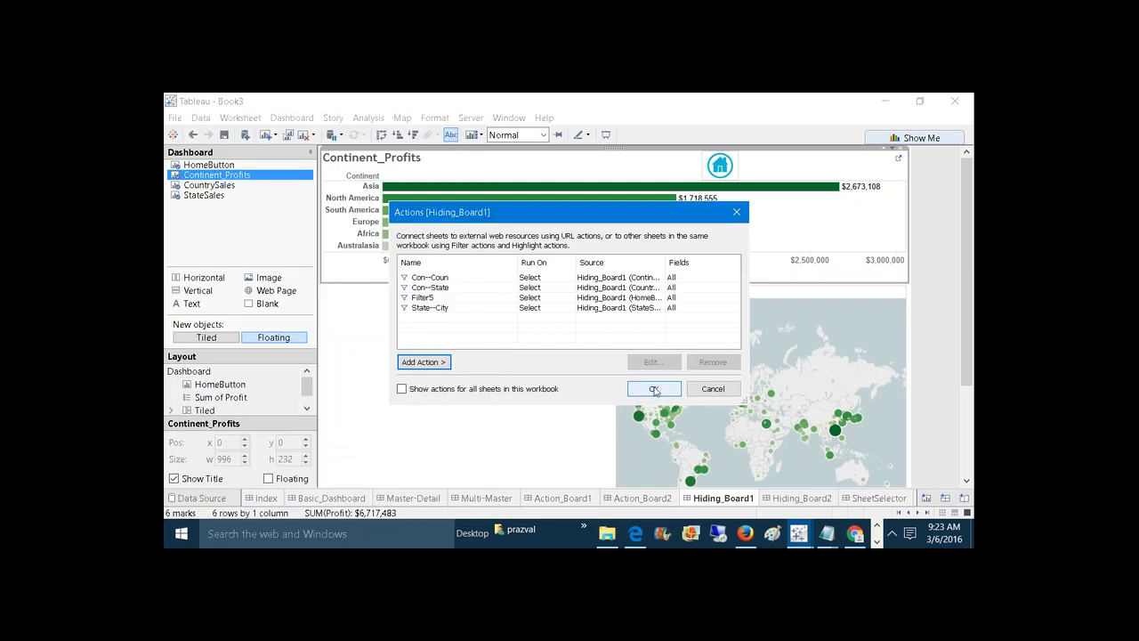
left_click(654, 389)
Test the home icon's navigation on Hiding_Board1 and return to that dashboard.
left_click(721, 168)
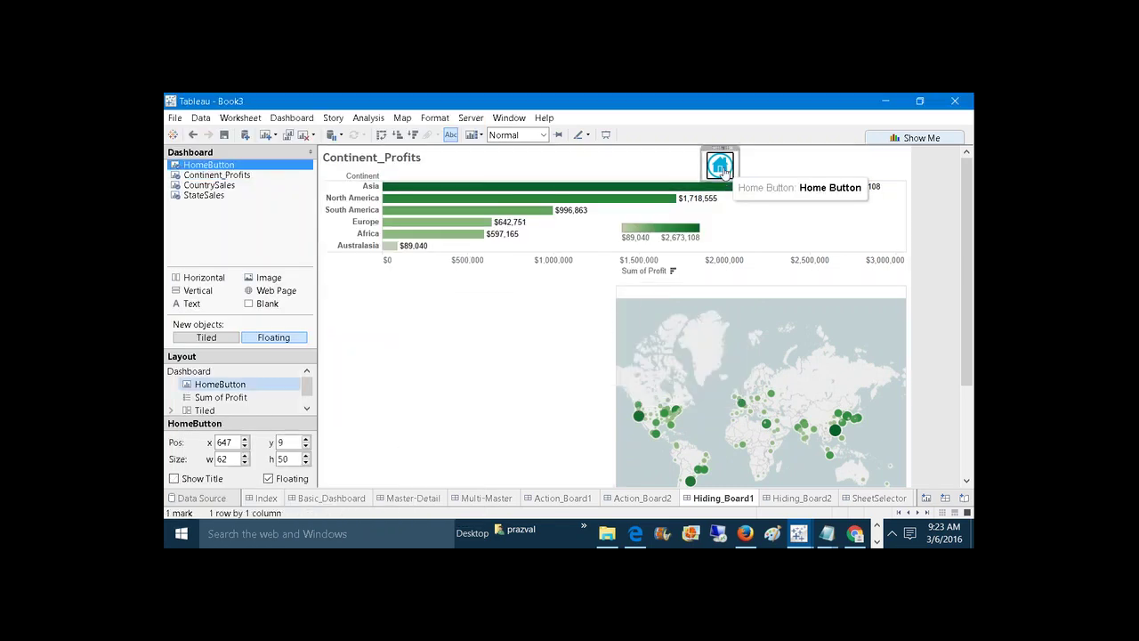
left_click(721, 169)
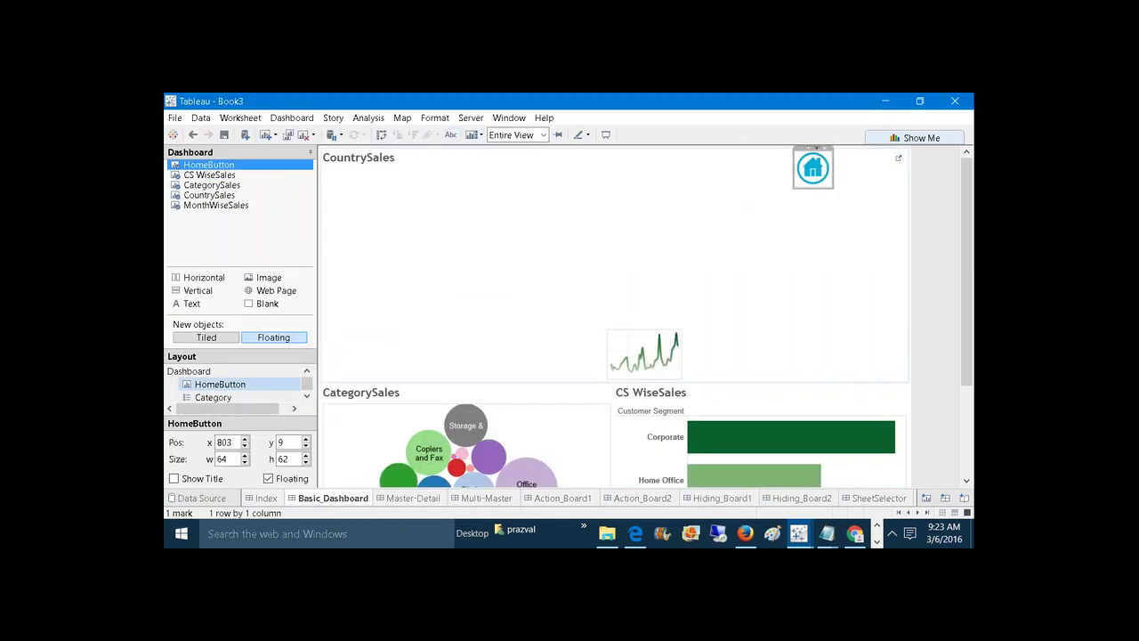
left_click(719, 496)
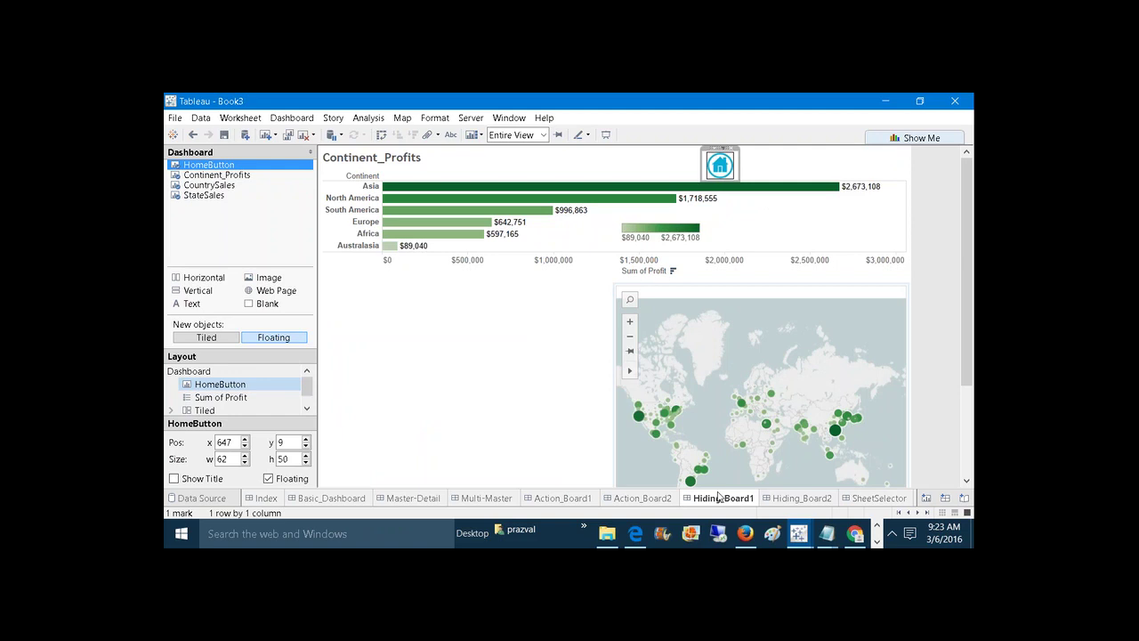
Review the actions defined on Basic_Dashboard and close the list without editing them.
left_click(331, 498)
left_click(487, 282)
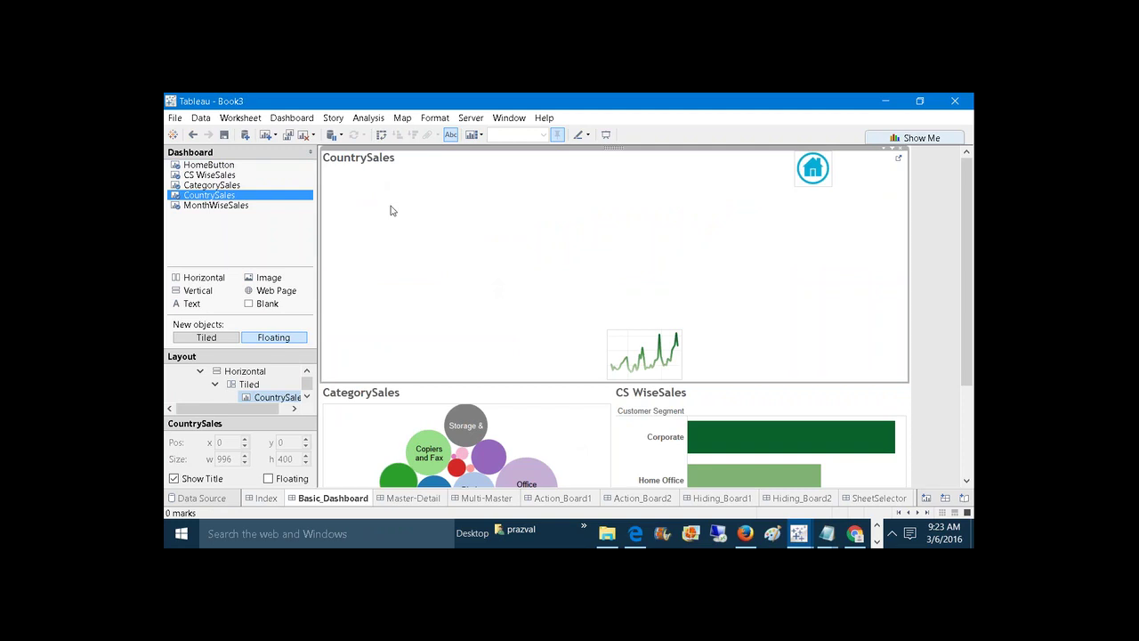
left_click(246, 121)
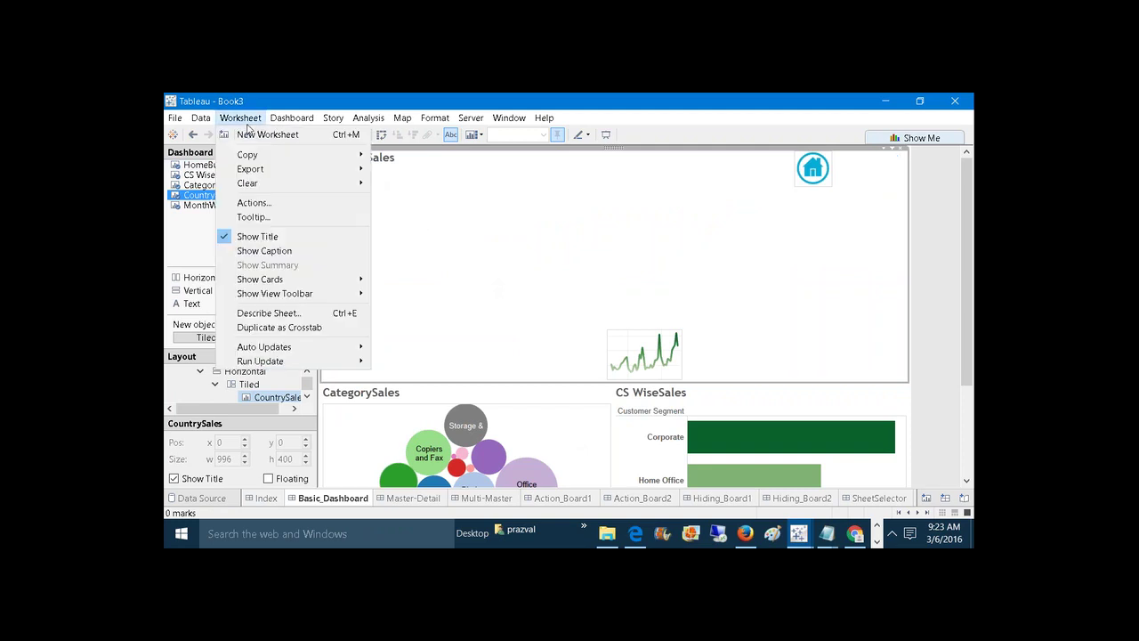
left_click(294, 119)
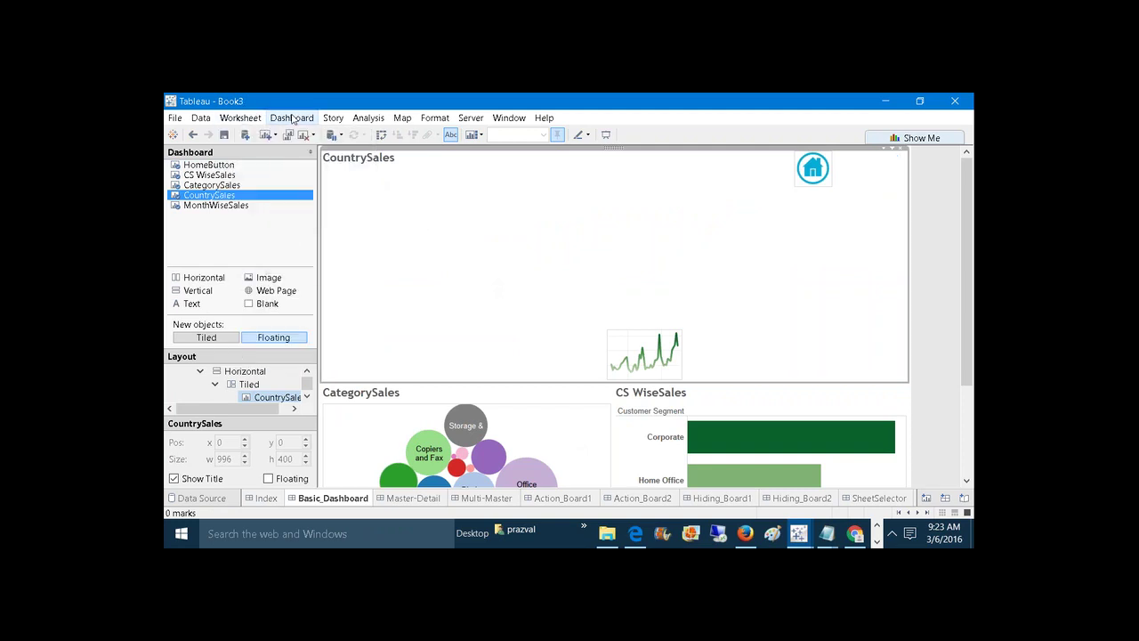
left_click(294, 119)
left_click(304, 232)
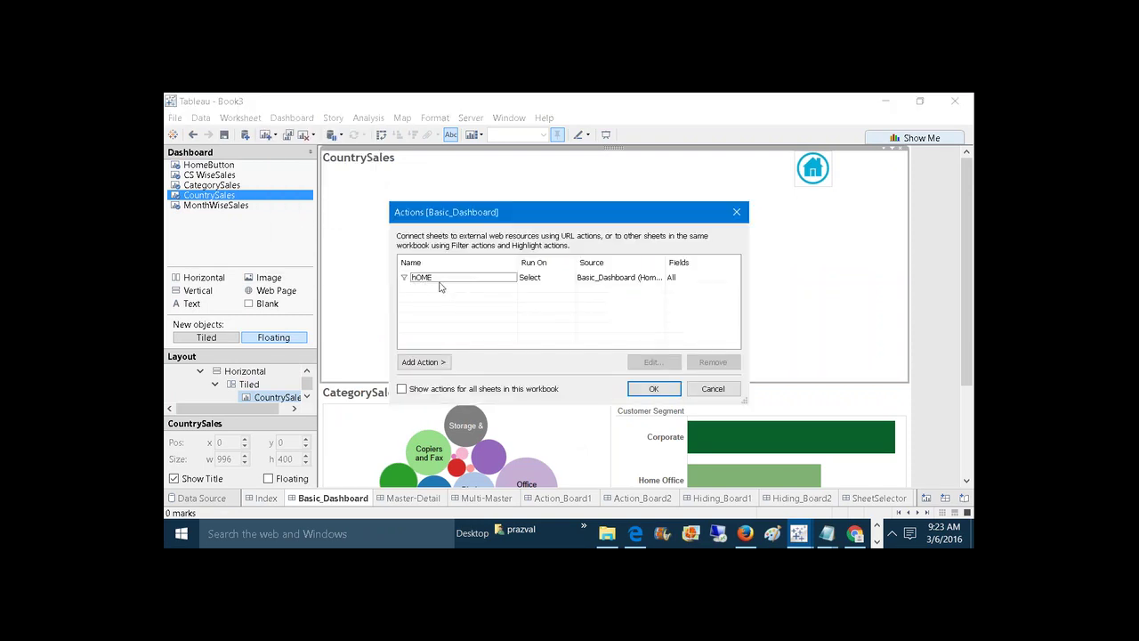
left_click(676, 388)
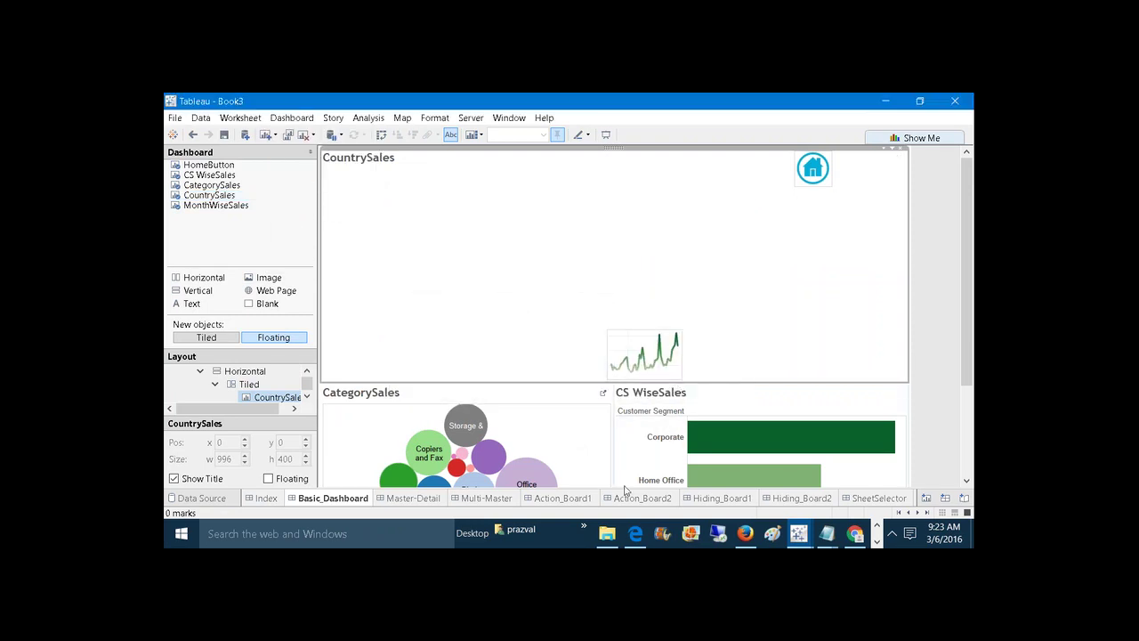
Test the home icon's navigation on the Master-Detail and Multi-Master dashboards.
left_click(424, 502)
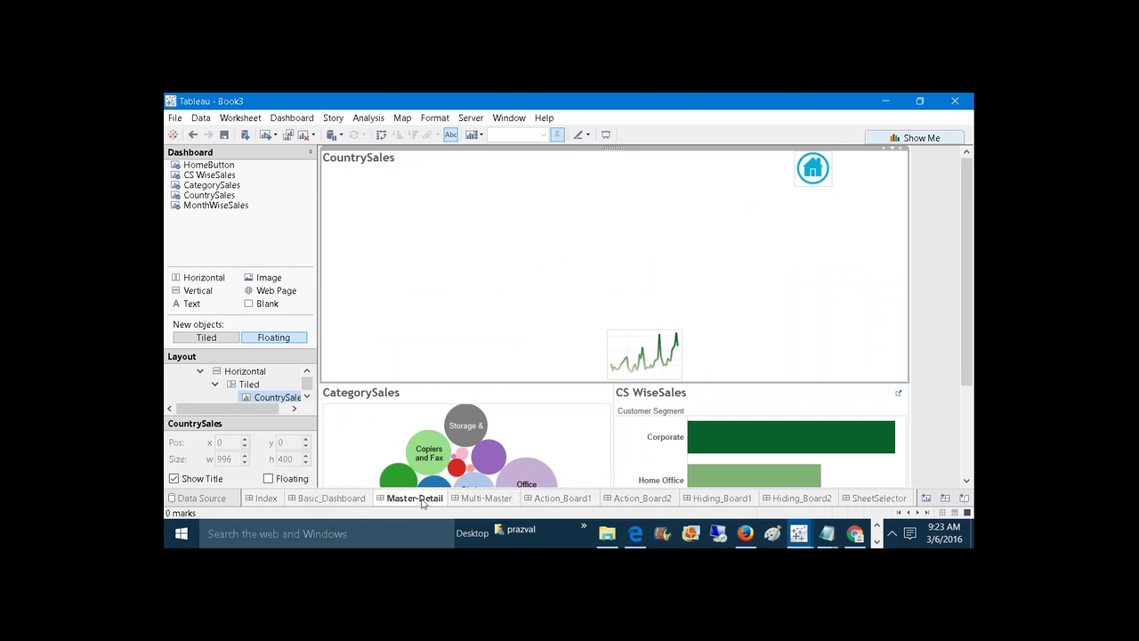
left_click(460, 423)
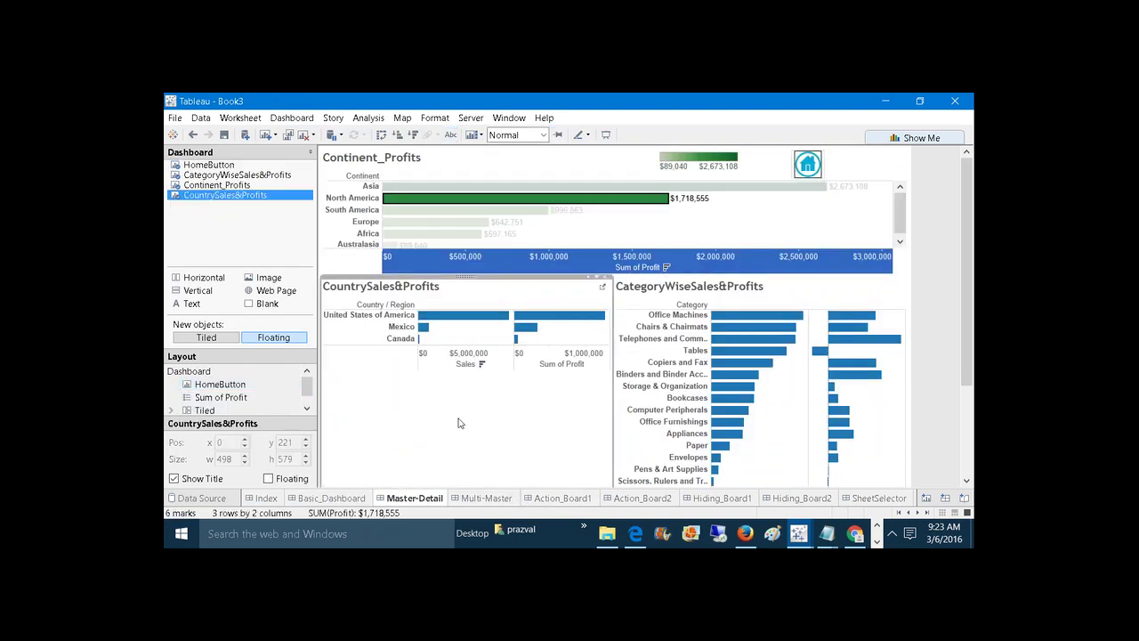
left_click(807, 165)
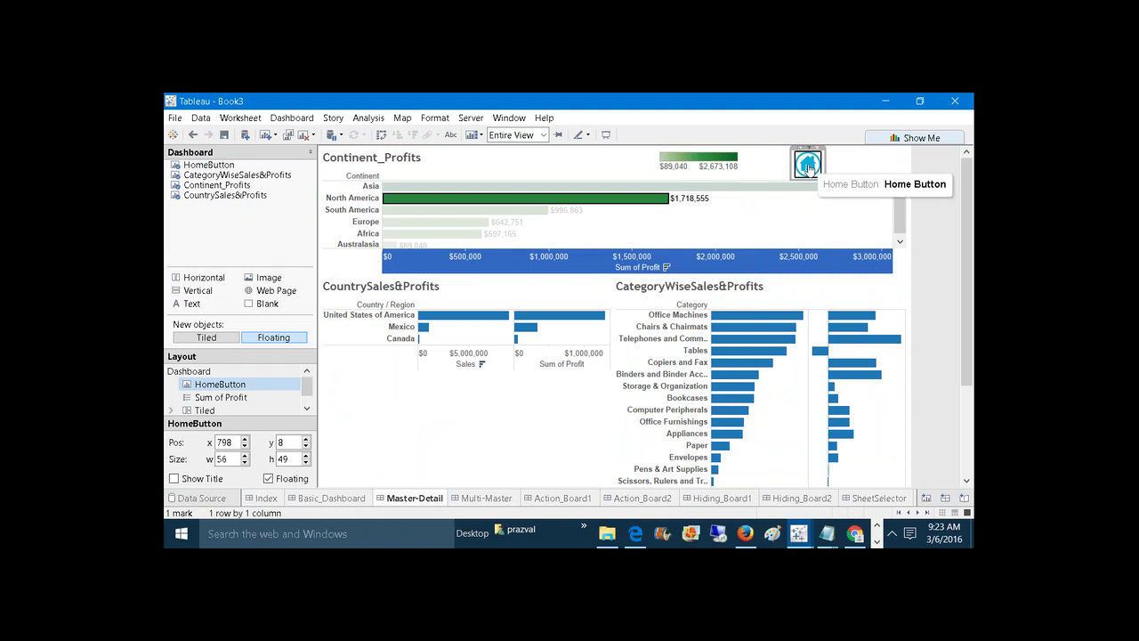
left_click(808, 166)
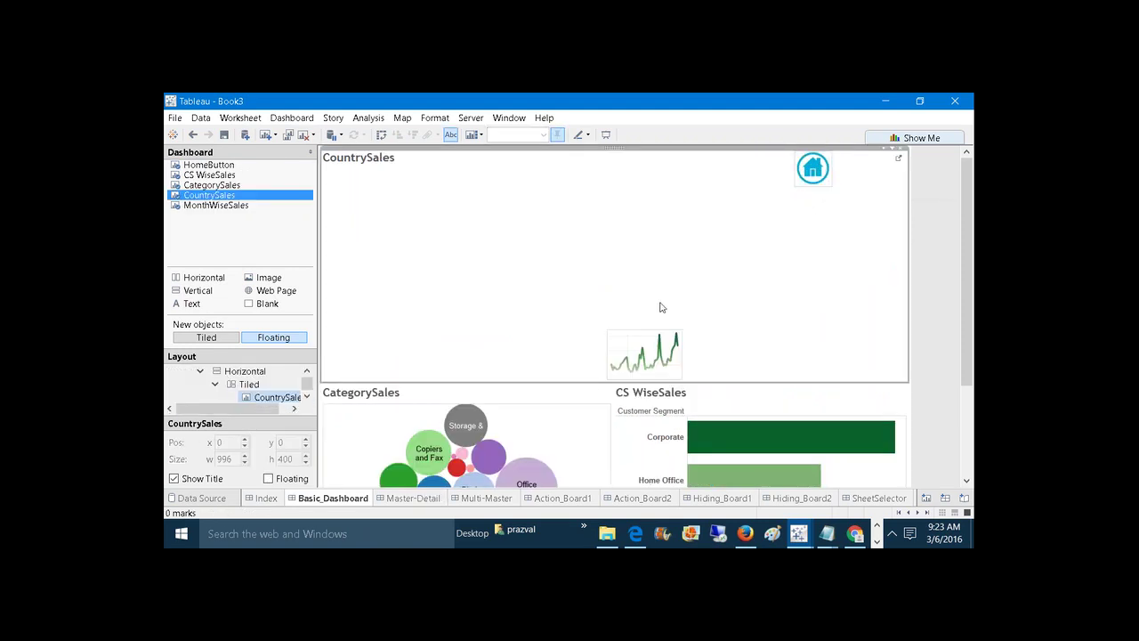
left_click(515, 500)
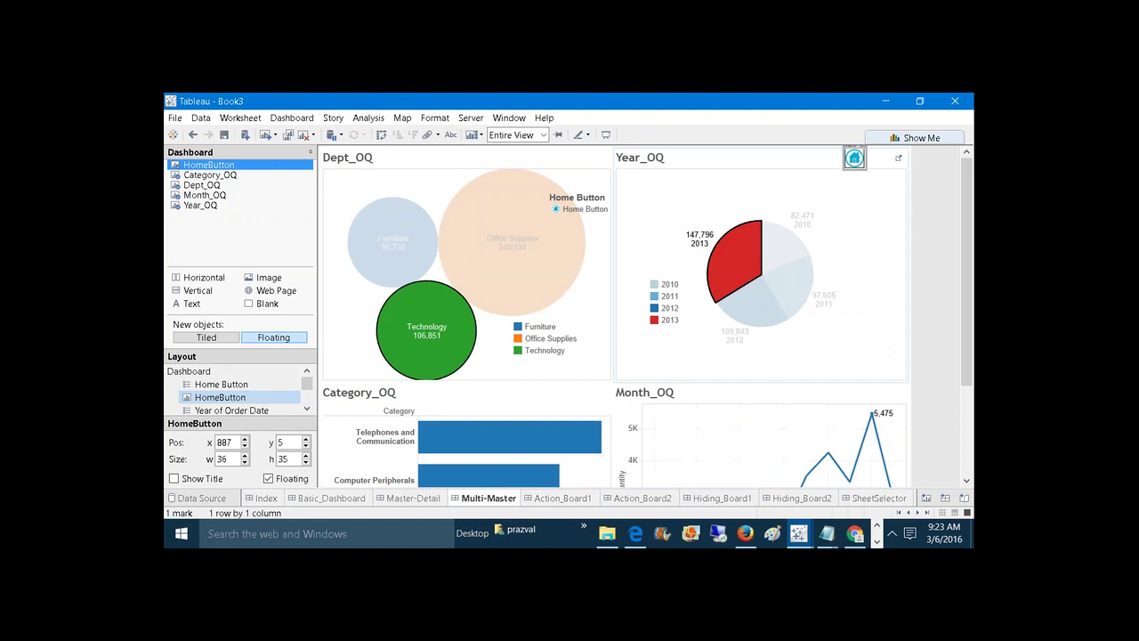
left_click(855, 160)
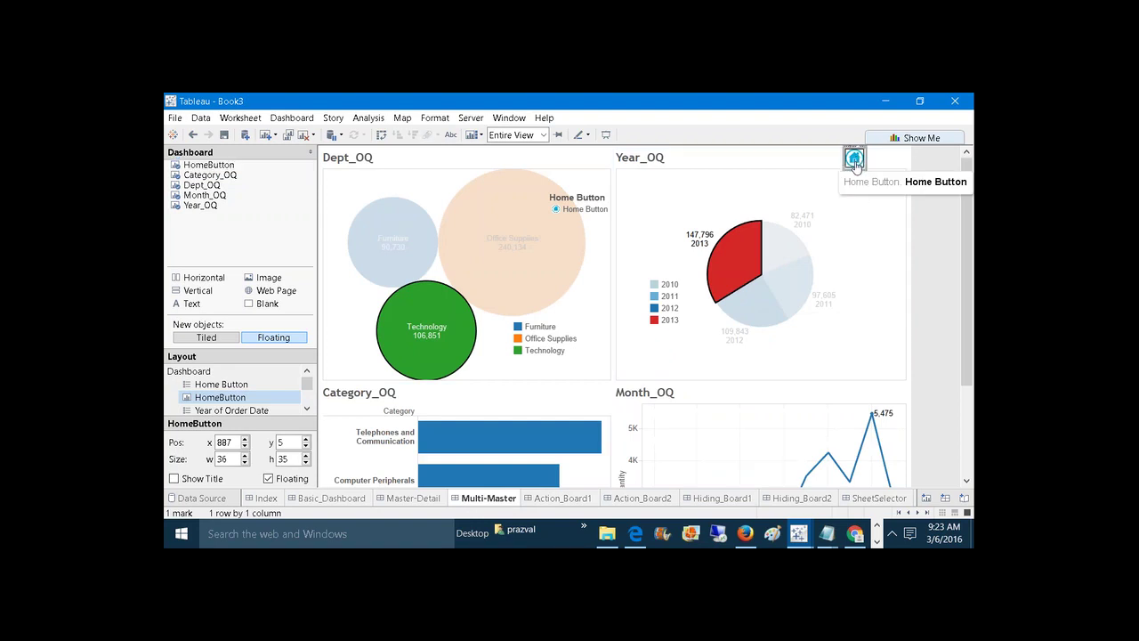
left_click(854, 162)
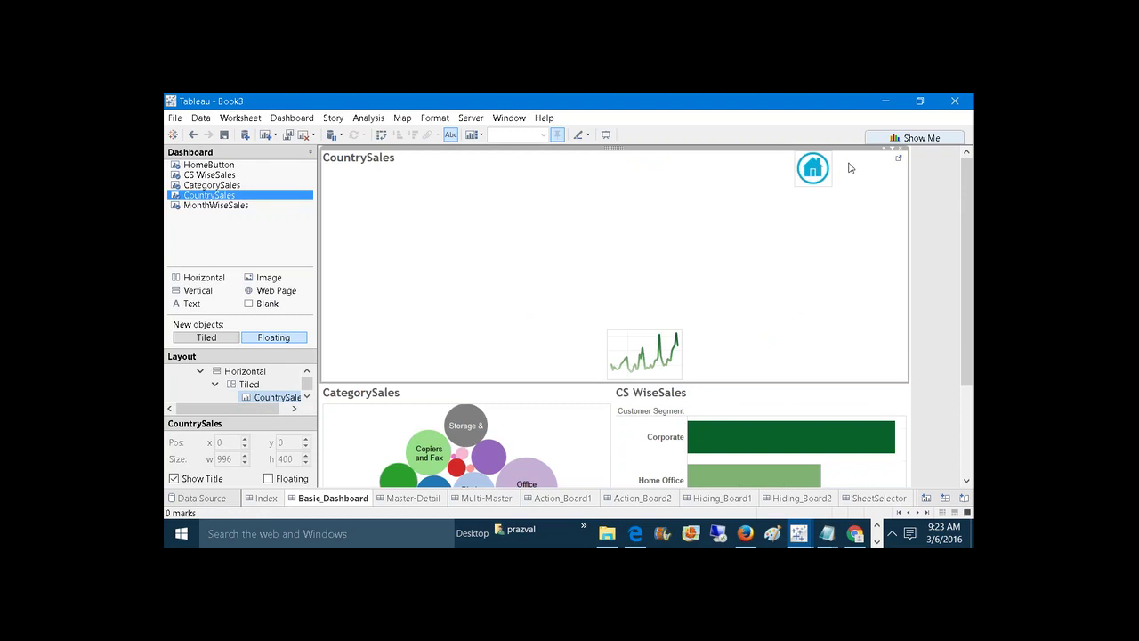
Test the home icon on Action_Board1 by following its Filter4 link.
left_click(564, 498)
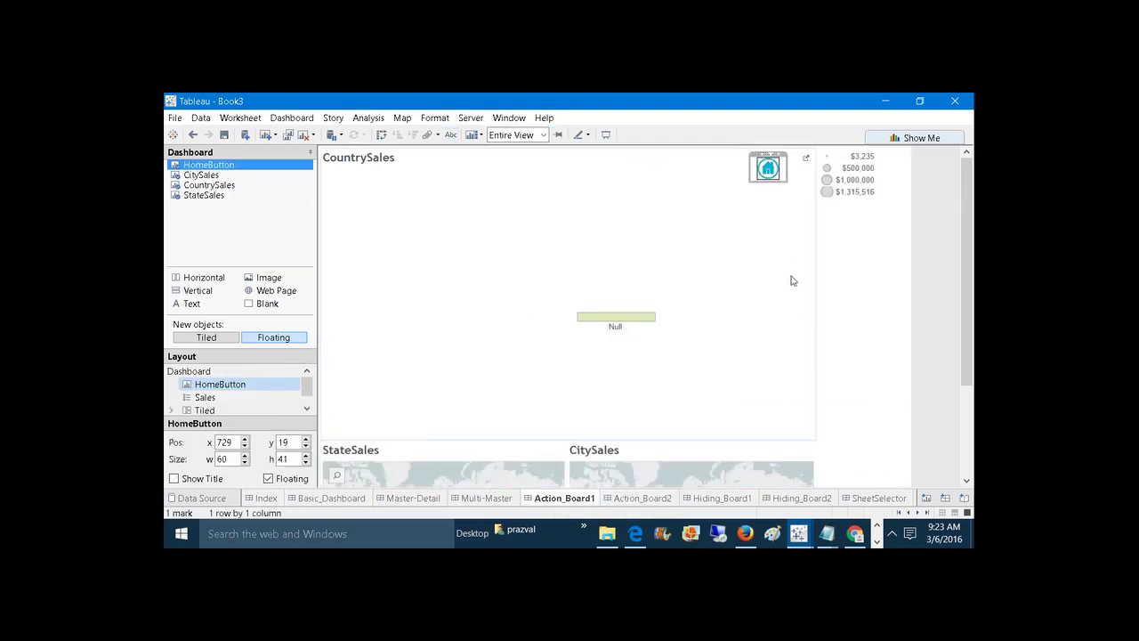
left_click(769, 174)
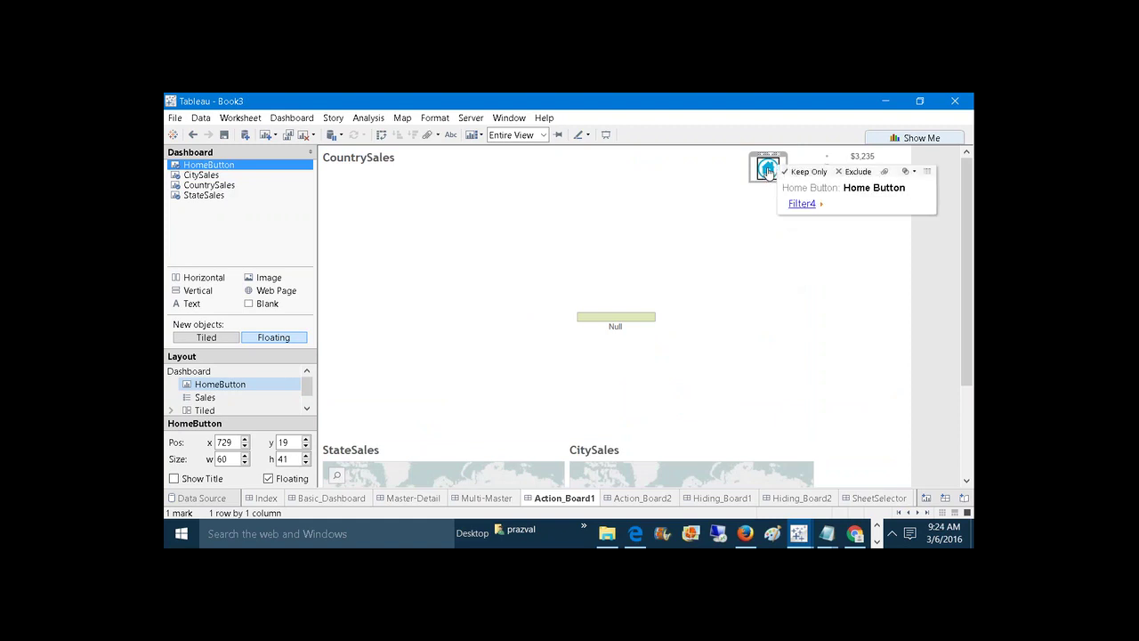
left_click(795, 205)
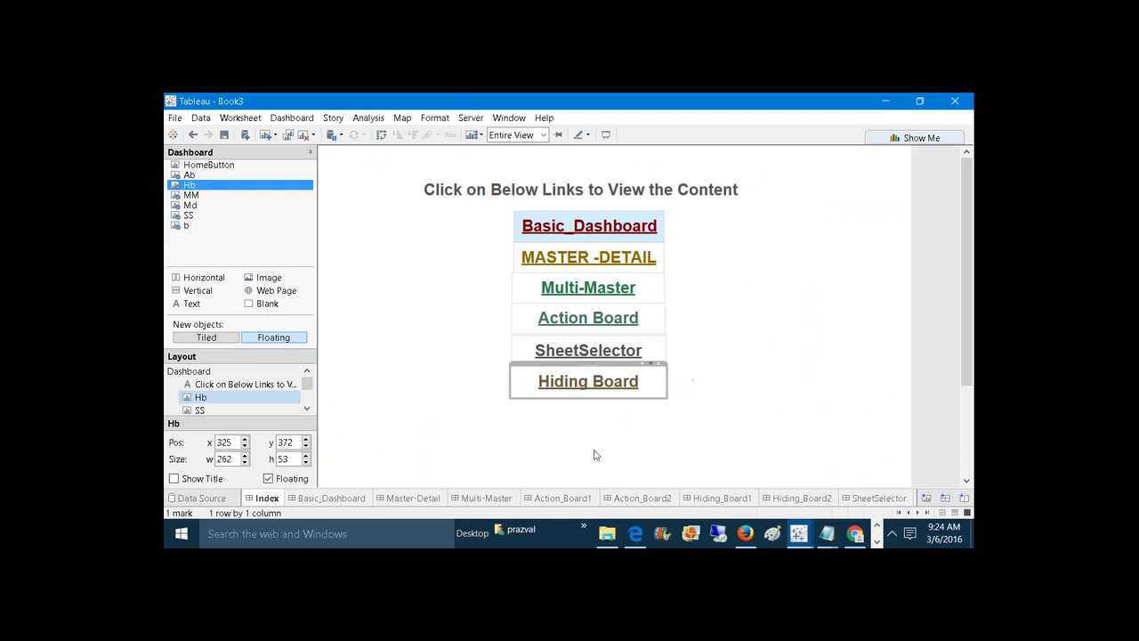
Change Action_Board1's Filter4 action to run on Select and test the home icon again.
left_click(562, 498)
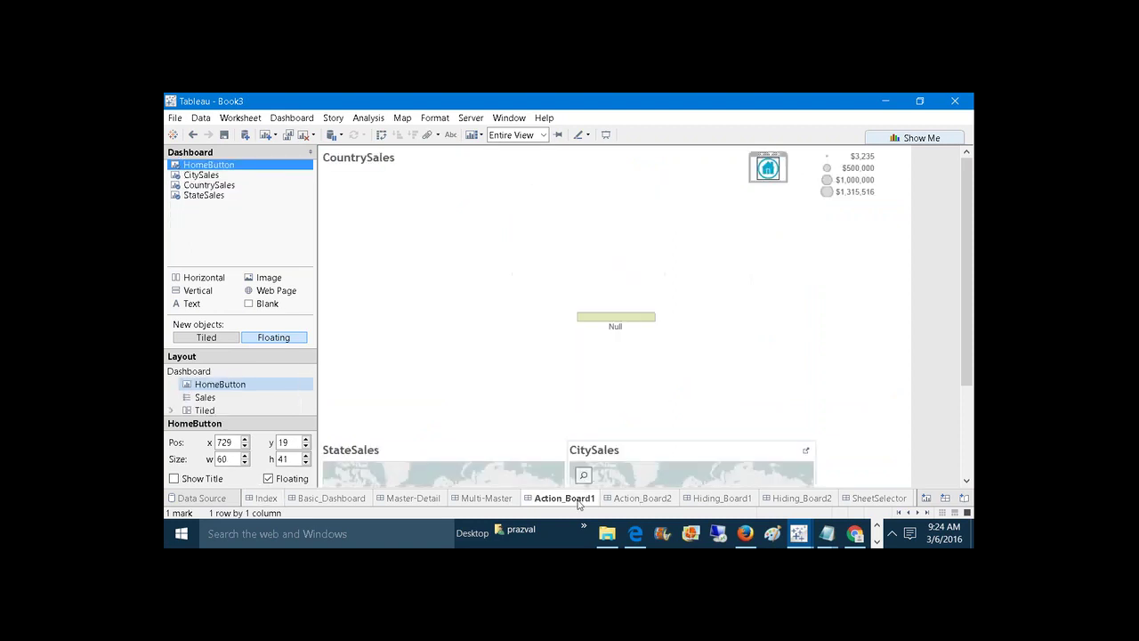
left_click(285, 120)
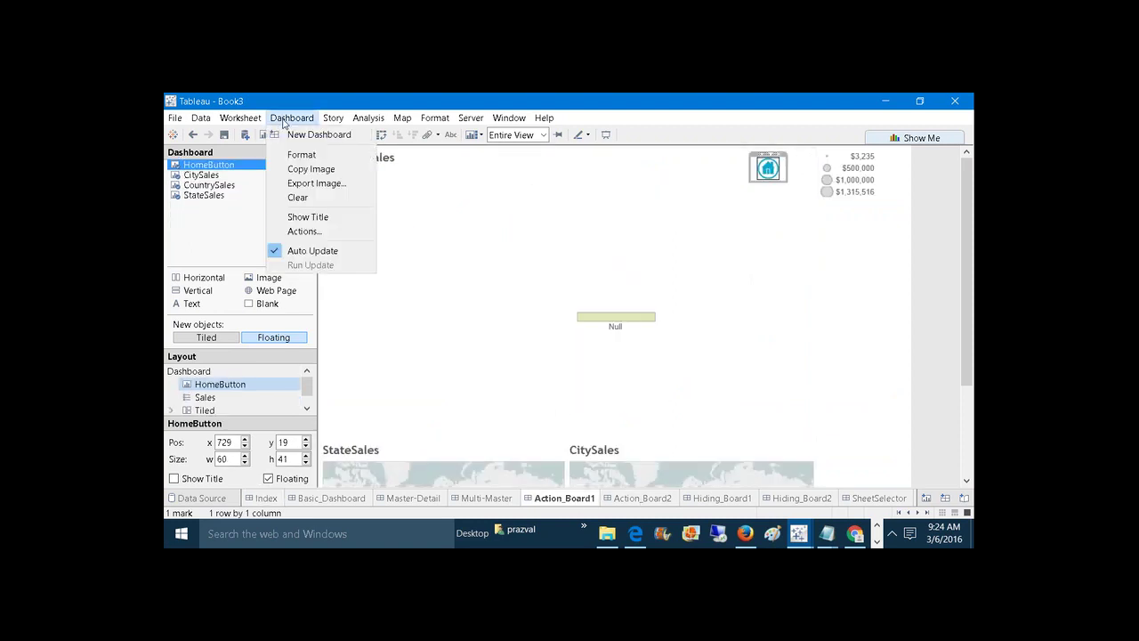
left_click(315, 232)
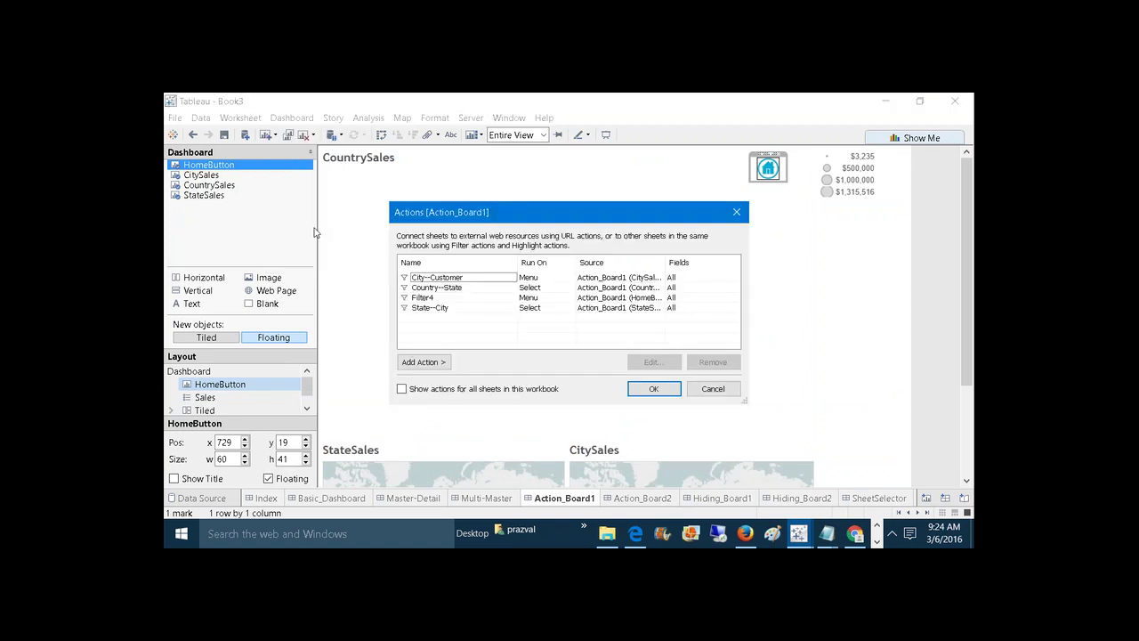
left_click(432, 298)
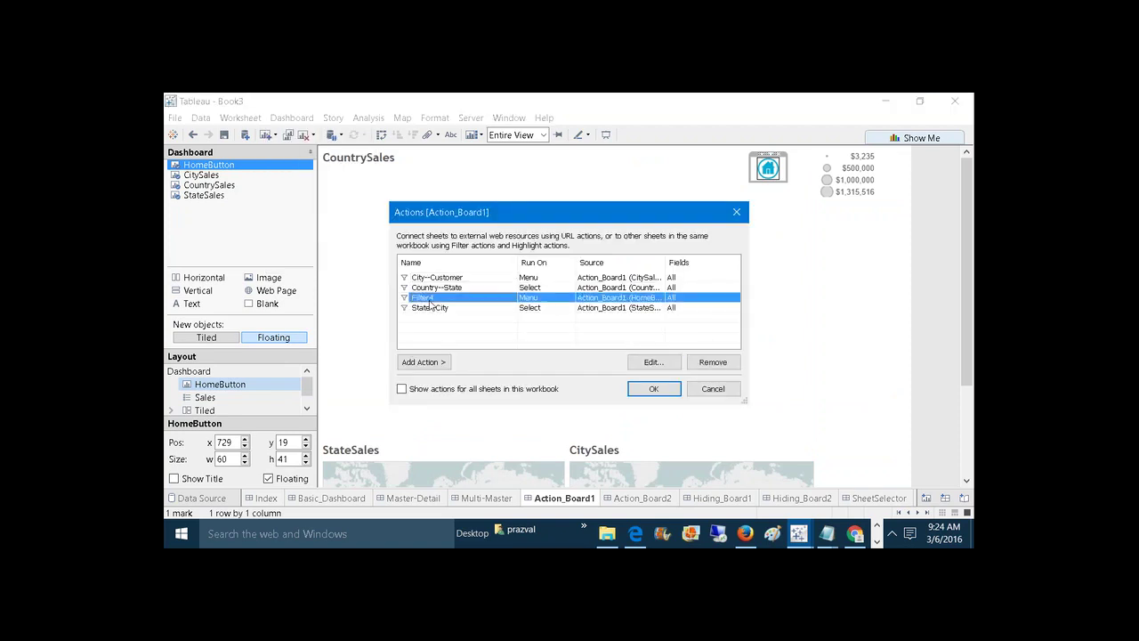
left_click(672, 367)
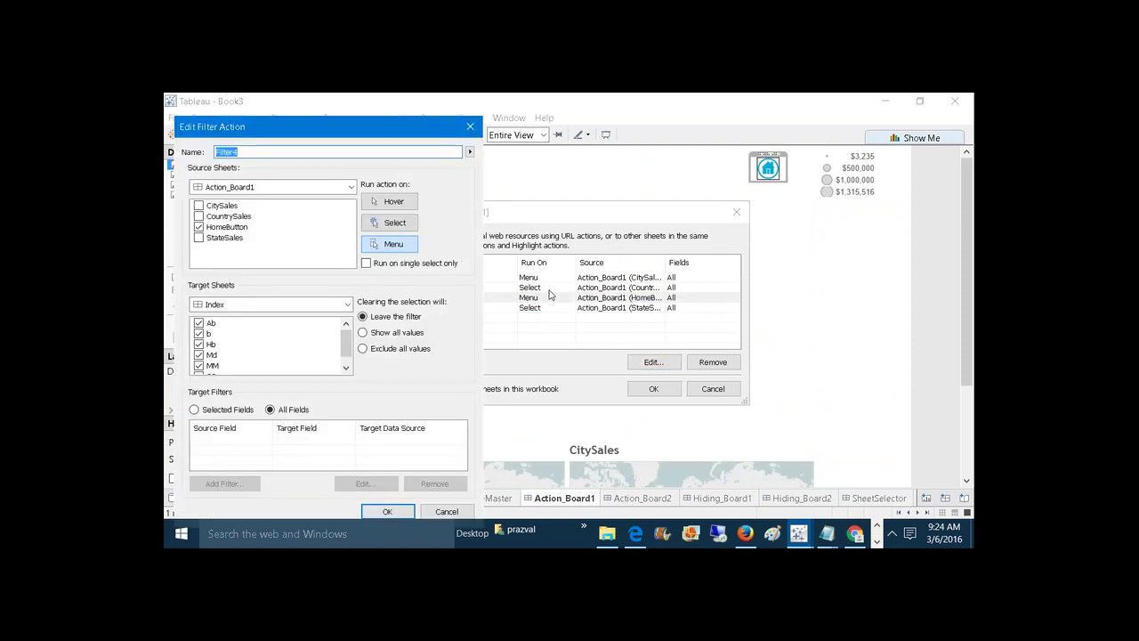
left_click(400, 223)
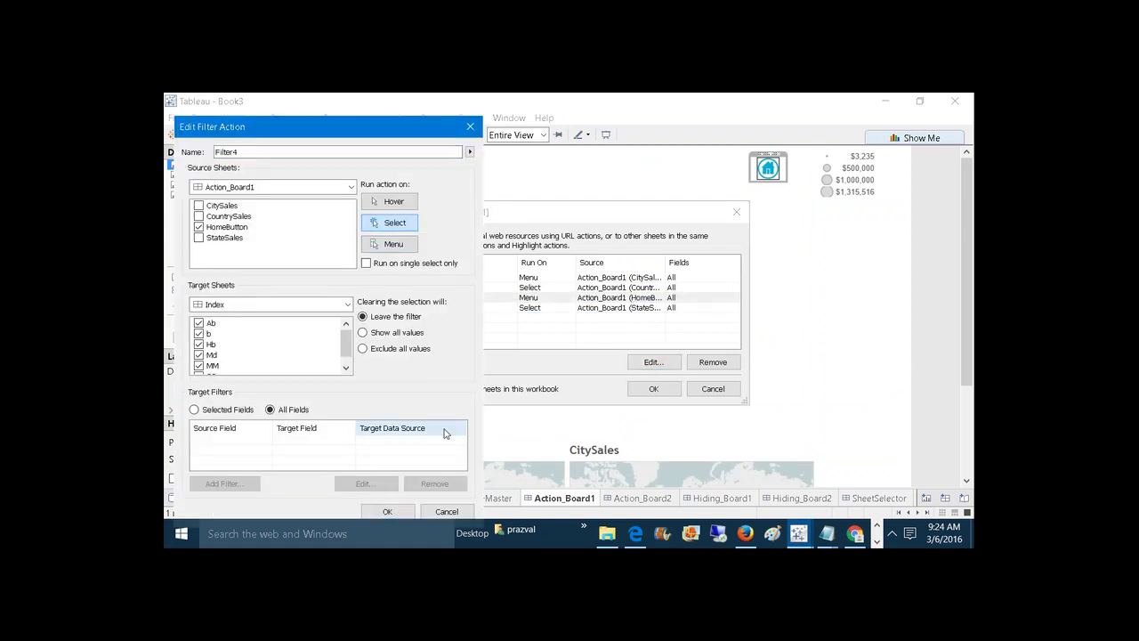
left_click(388, 511)
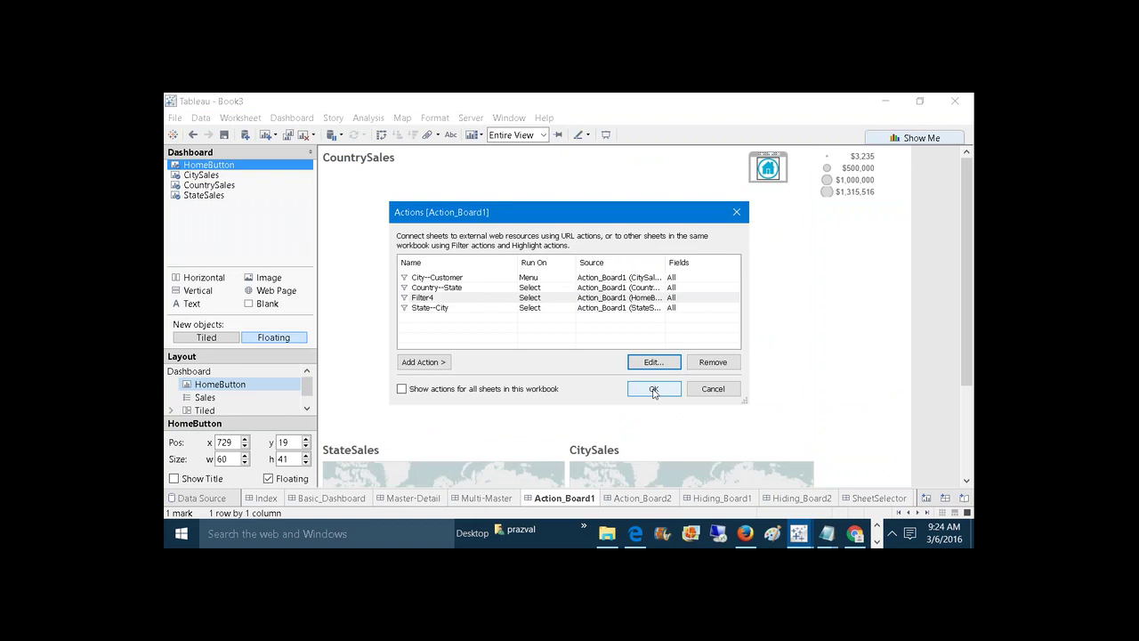
left_click(653, 389)
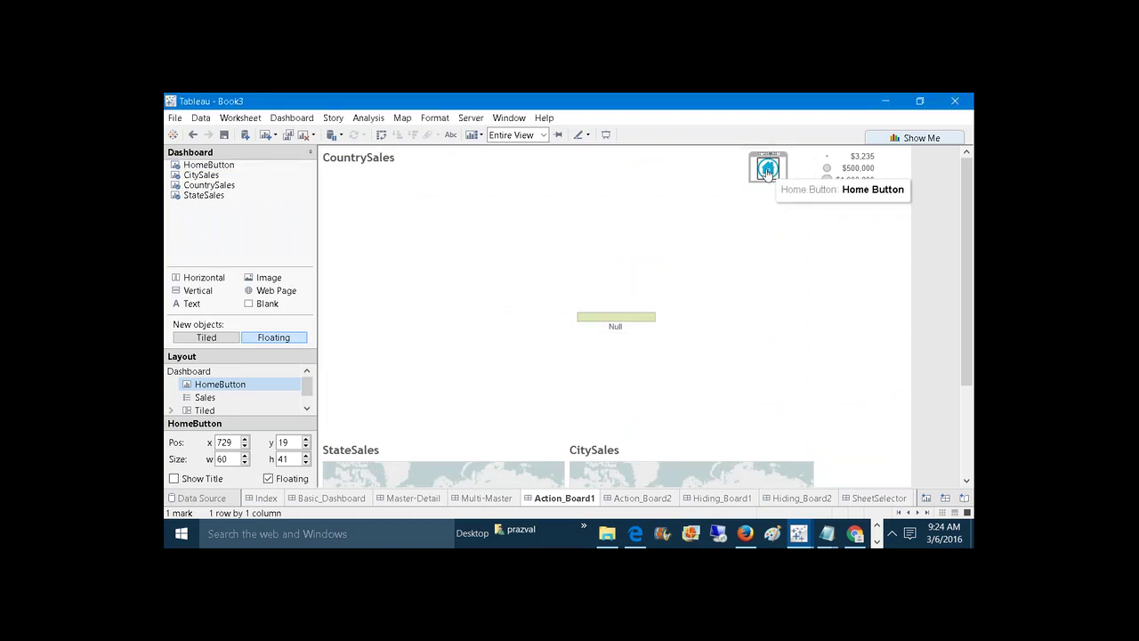
left_click(767, 169)
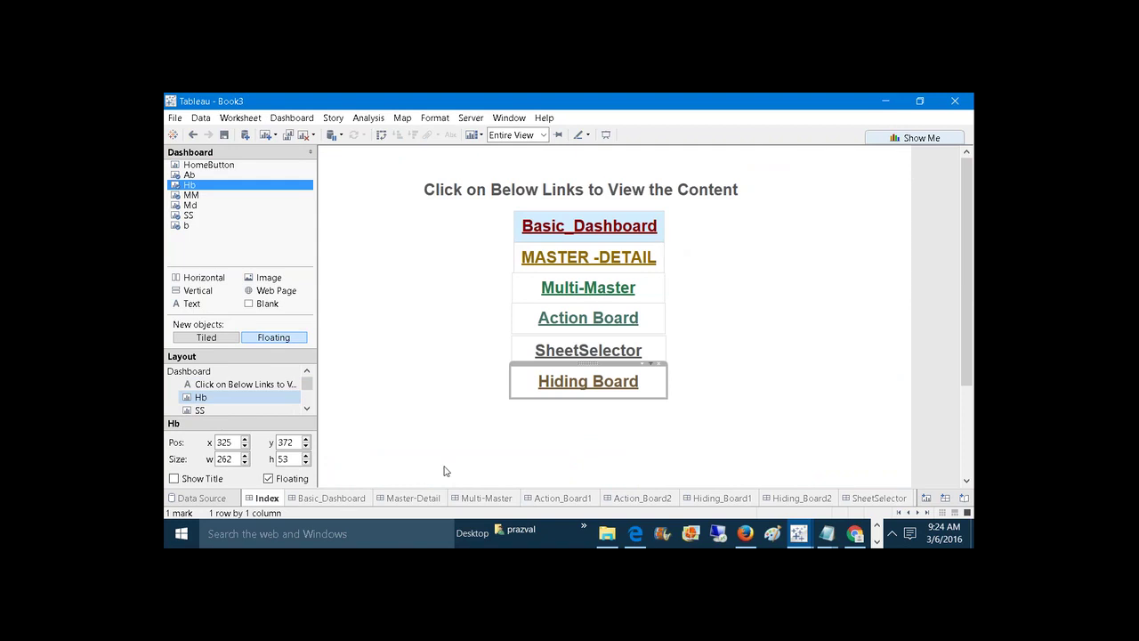
Rename Master-Detail's HomeButton filter action as h.
left_click(411, 499)
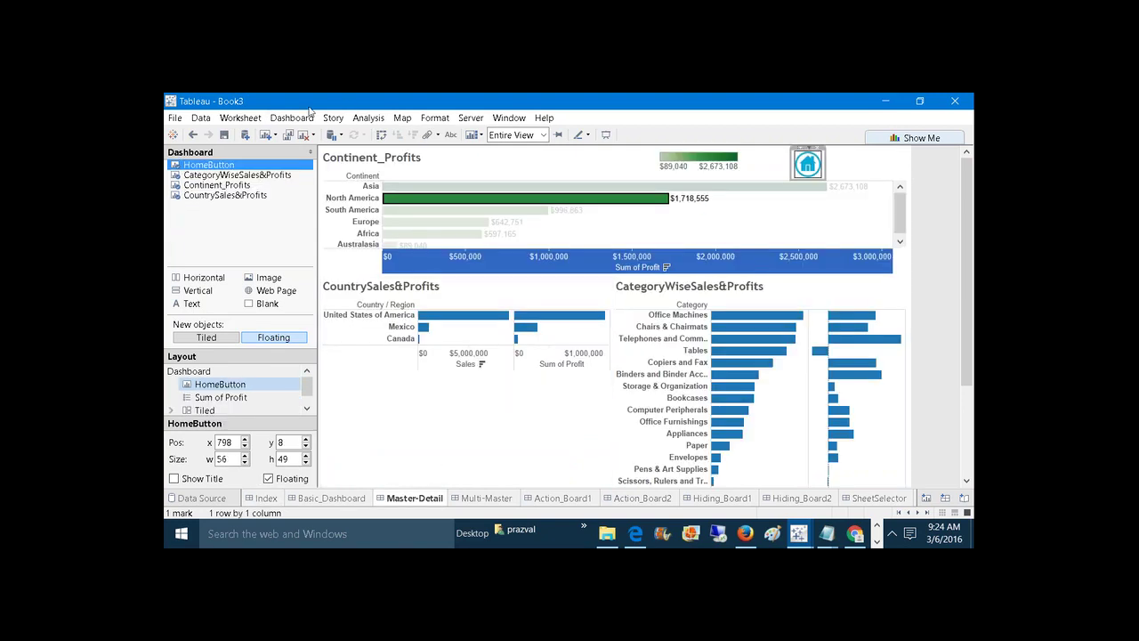
left_click(292, 118)
left_click(302, 231)
left_click(436, 290)
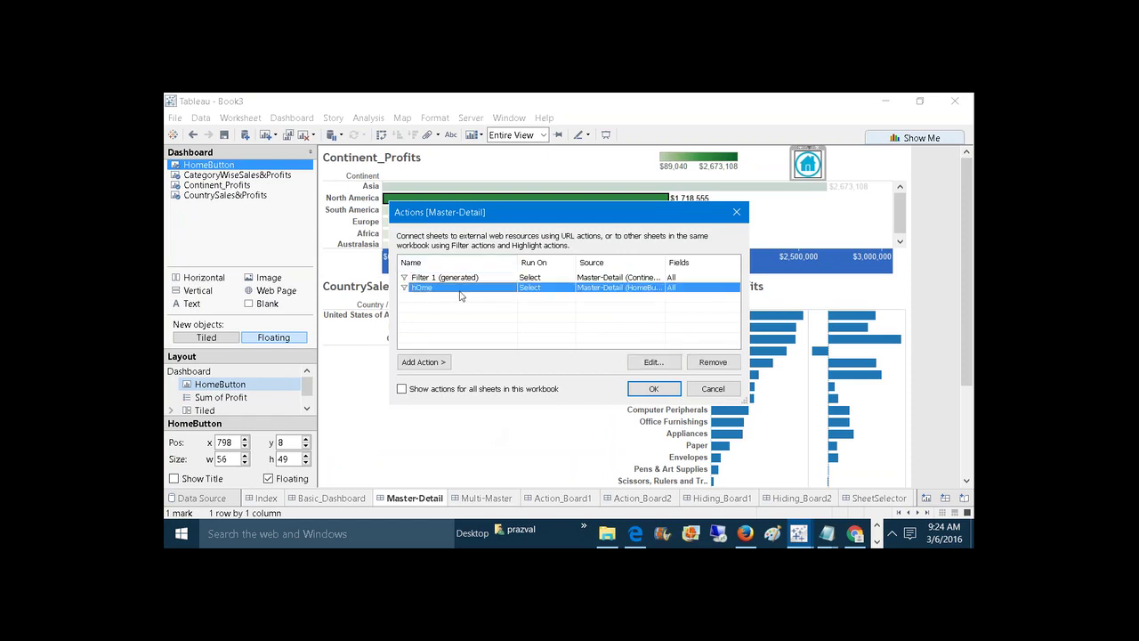
left_click(646, 362)
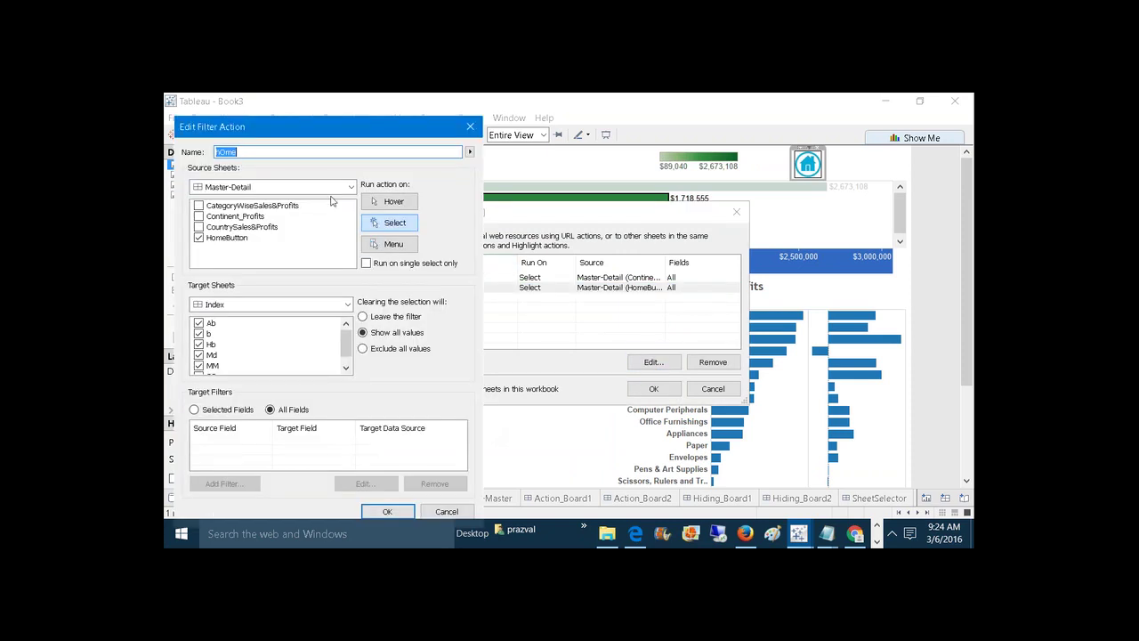
type("h")
left_click(410, 513)
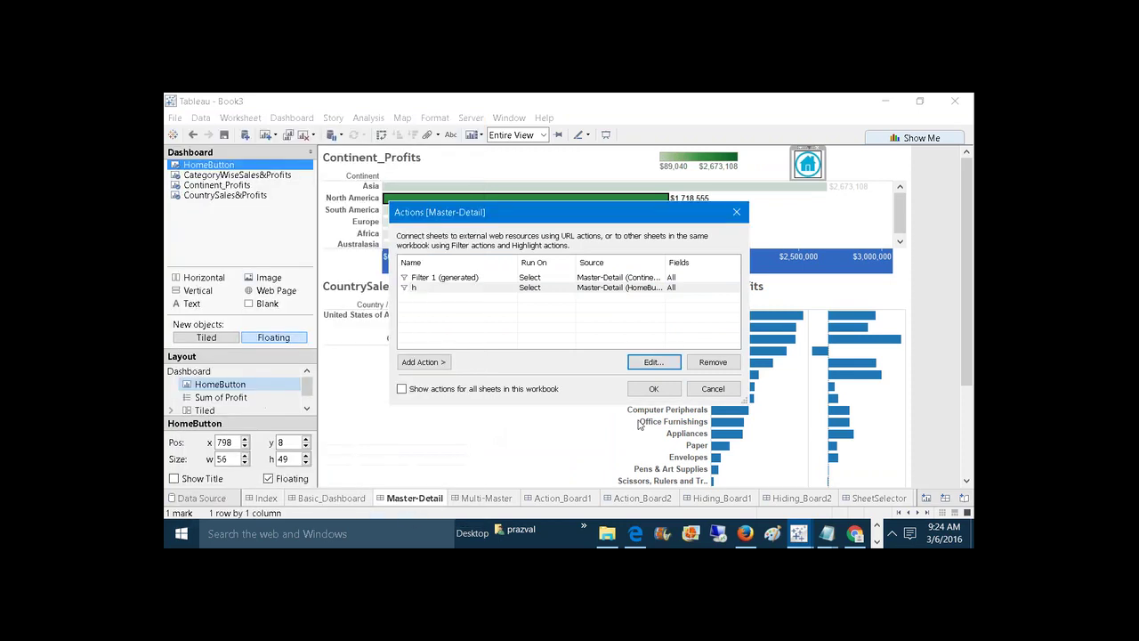
left_click(653, 388)
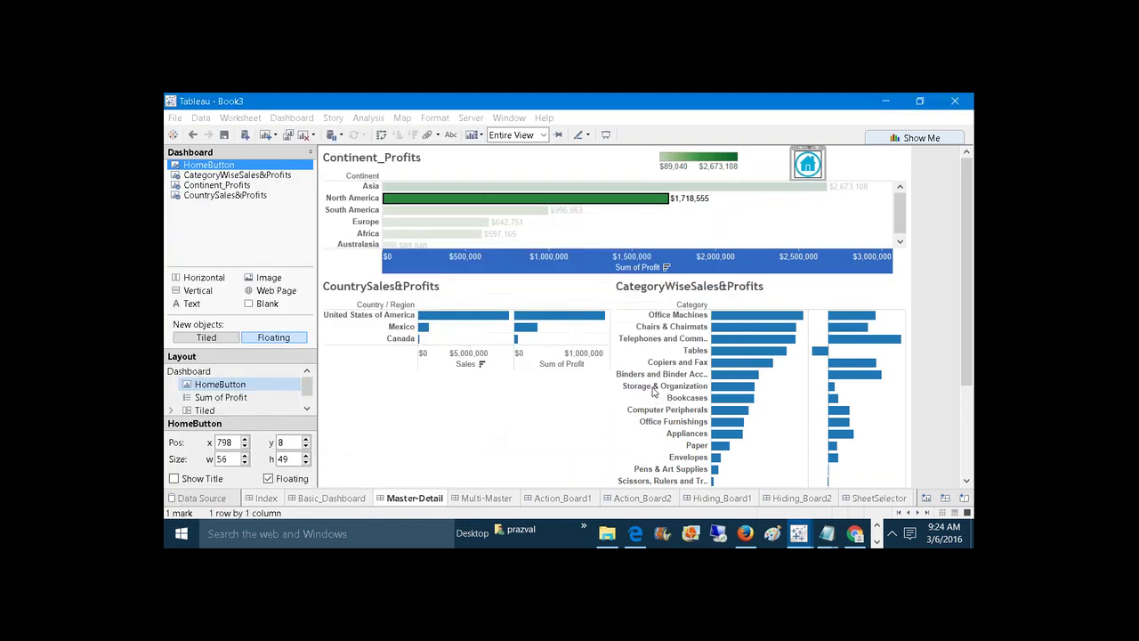
Retest the home icon on Master-Detail, check Basic_Dashboard and return to Master-Detail.
left_click(810, 166)
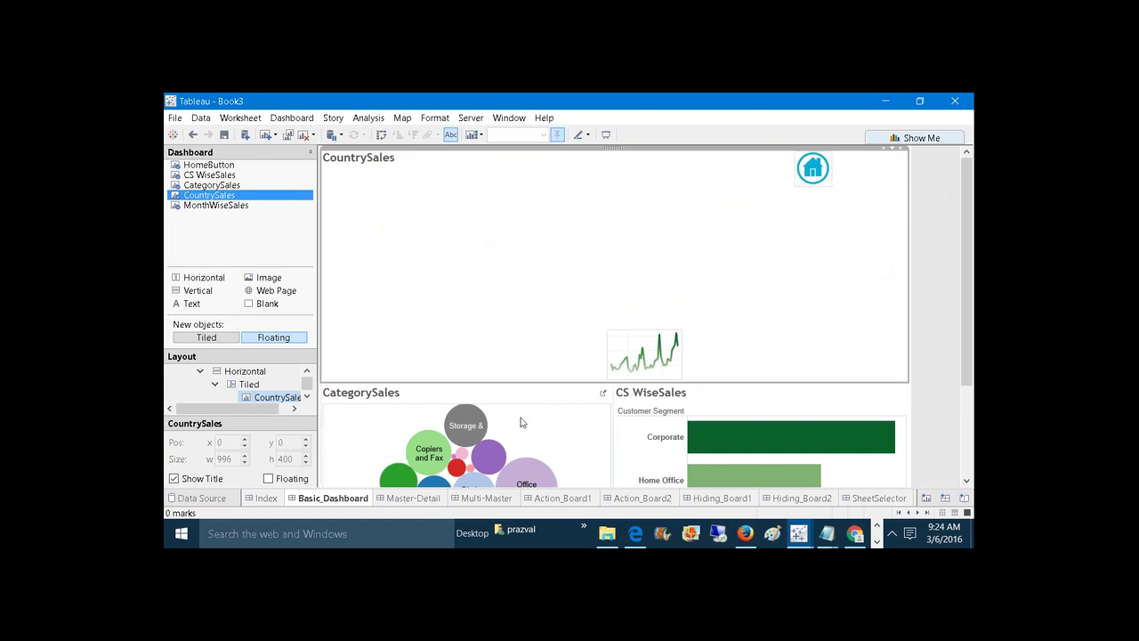
left_click(414, 498)
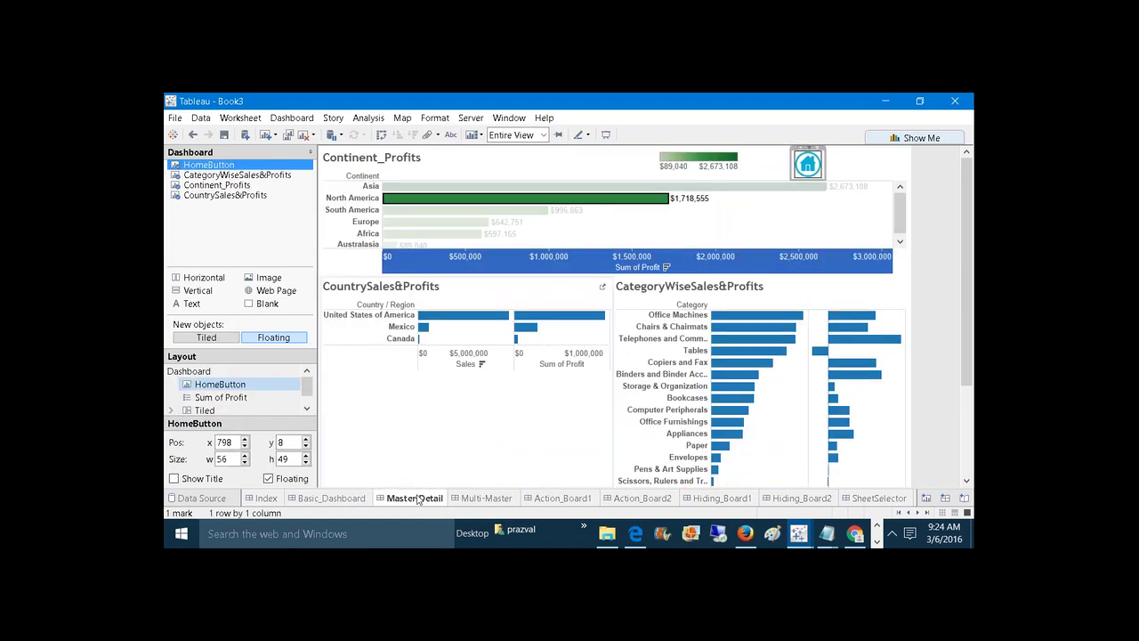
left_click(470, 405)
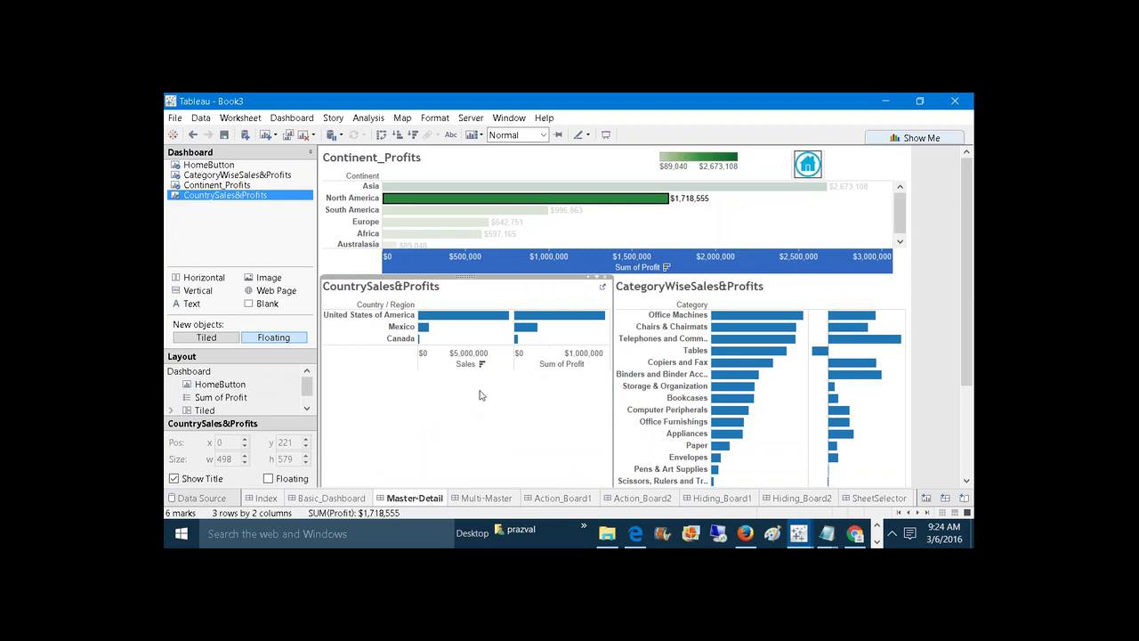
left_click(339, 498)
left_click(400, 499)
Review the settings of Master-Detail's Filter 1 (generated) action, including its source and target sheets.
left_click(278, 120)
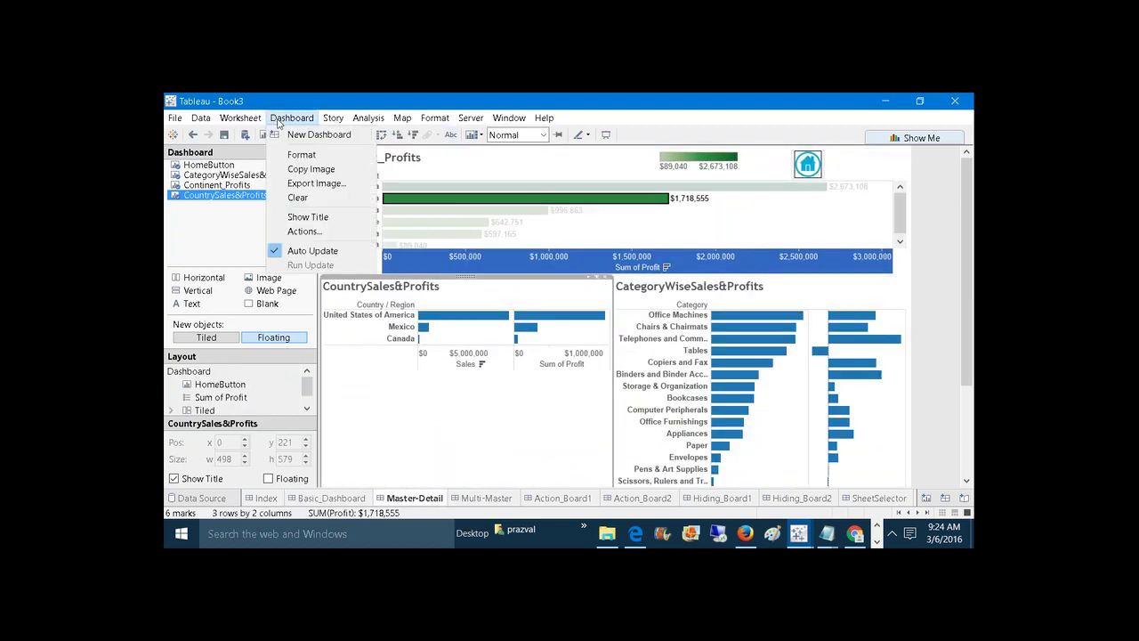
left_click(311, 232)
left_click(470, 277)
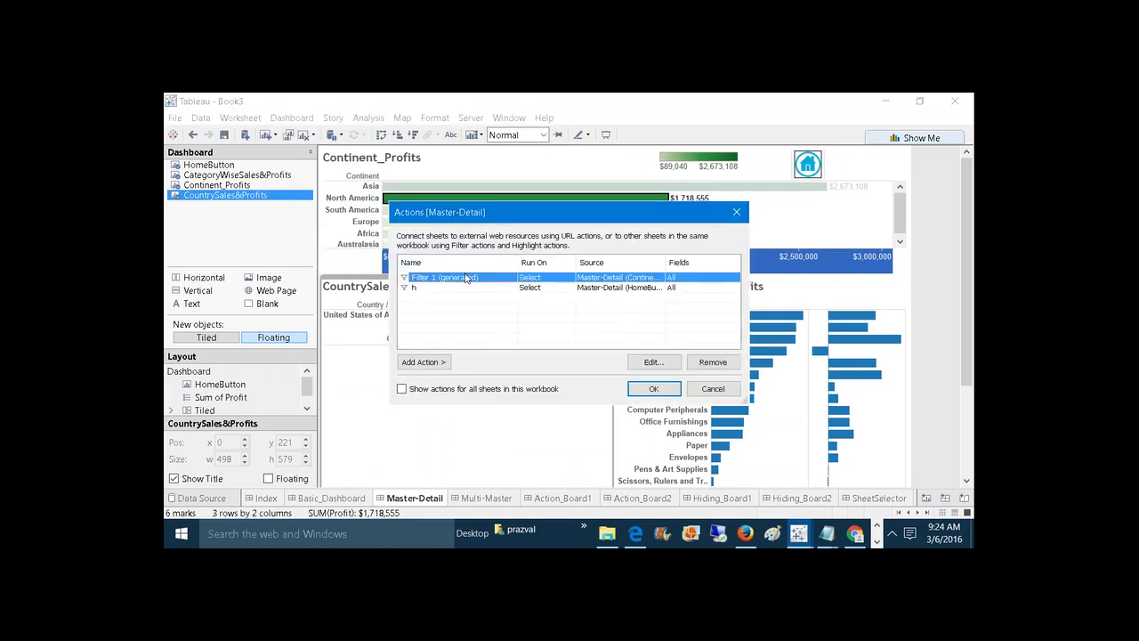
left_click(655, 361)
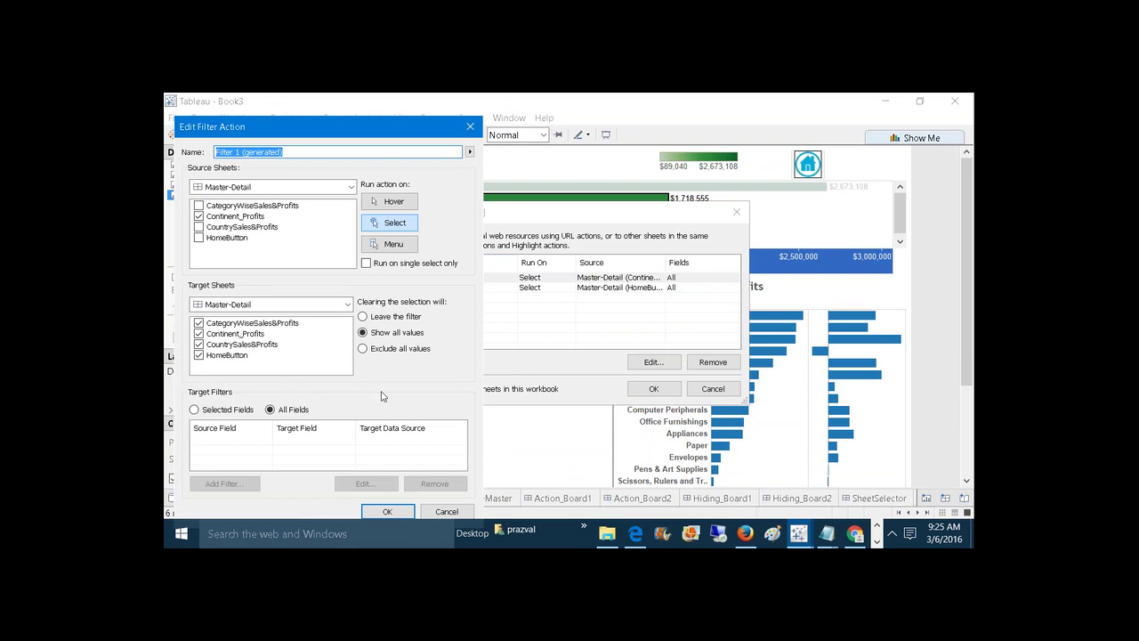
left_click(385, 512)
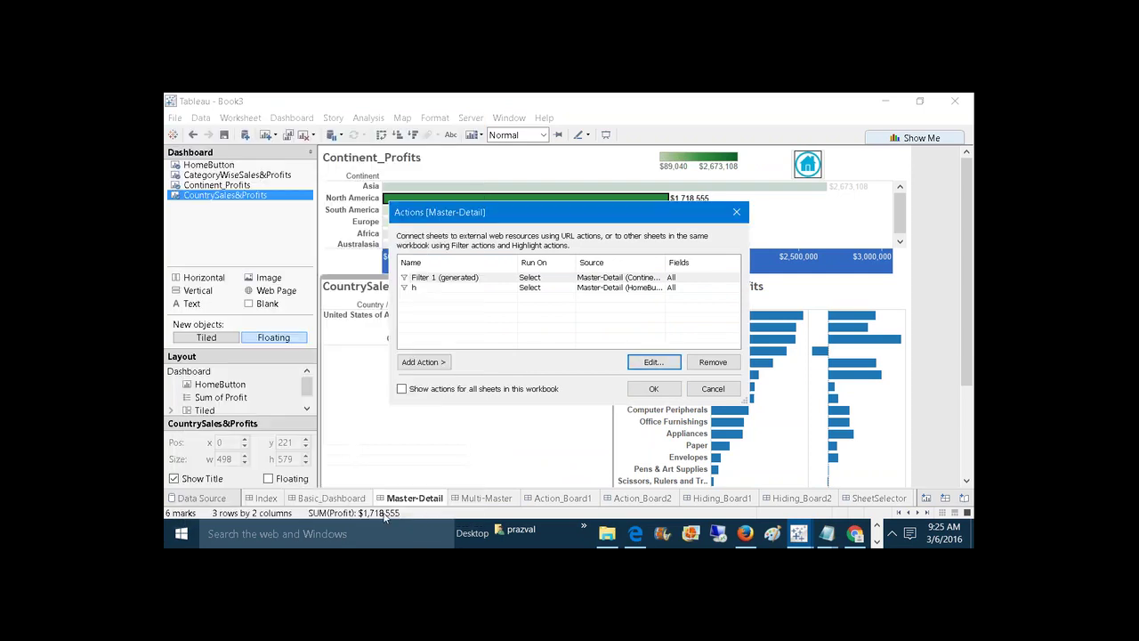
Examine the source, run and Index target sheet settings of Master-Detail's h filter action.
left_click(438, 289)
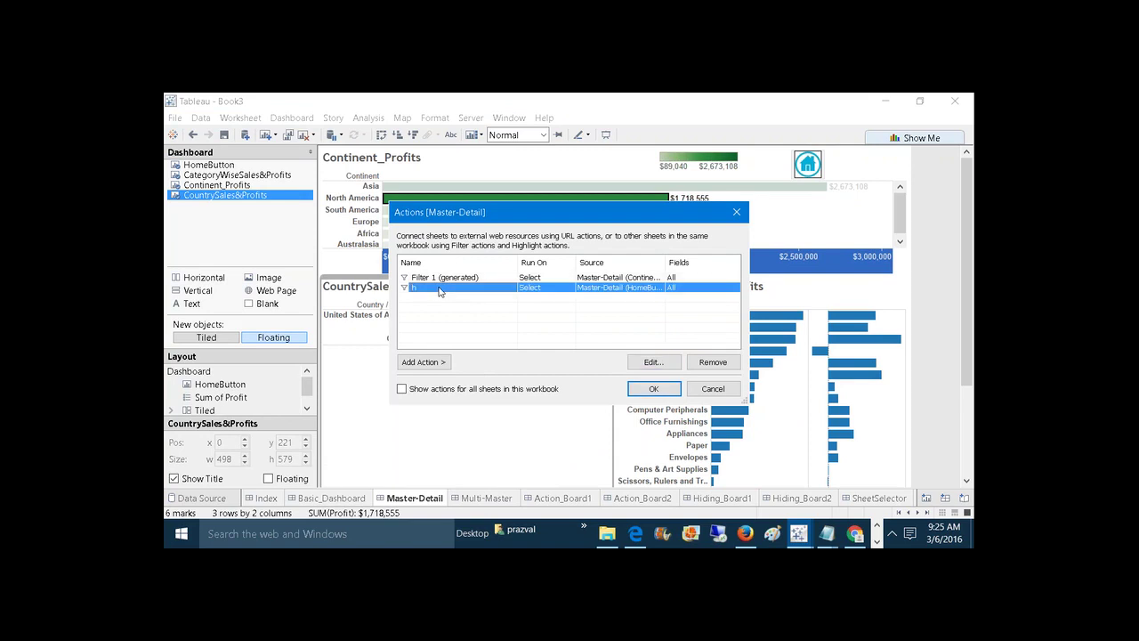
left_click(642, 366)
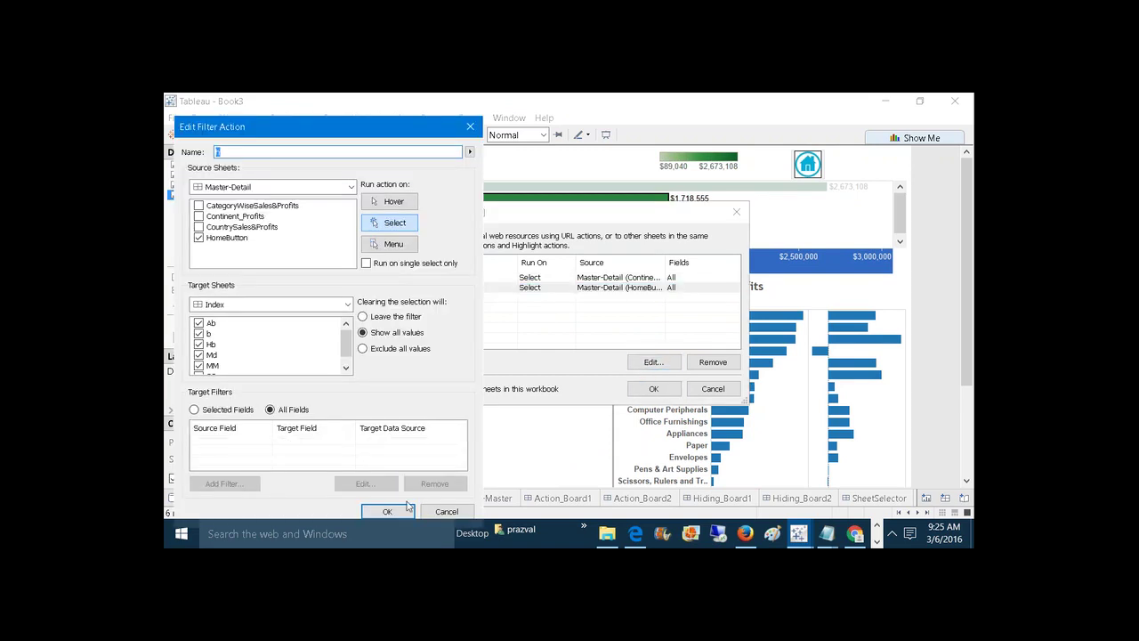
left_click(347, 356)
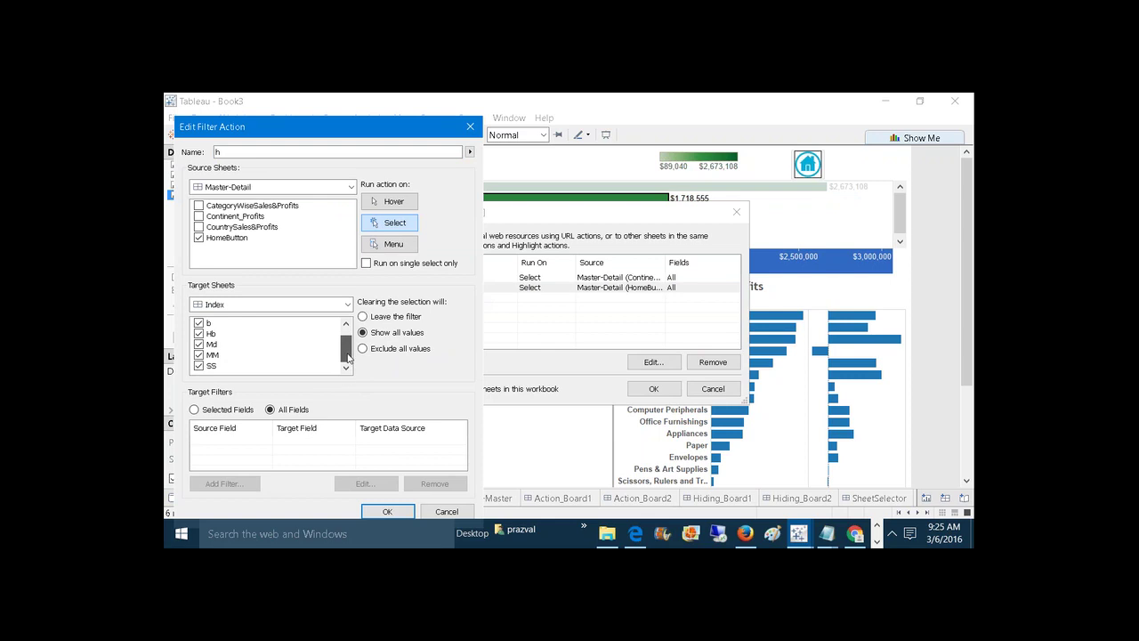
left_click_drag(347, 356, 354, 329)
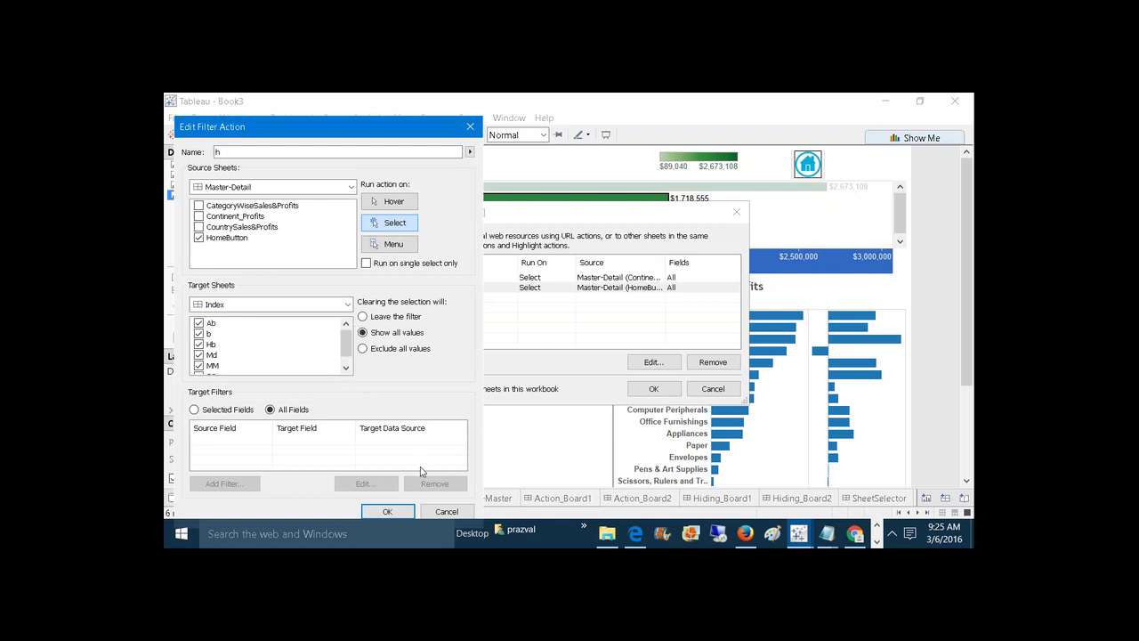
left_click(387, 511)
left_click(637, 389)
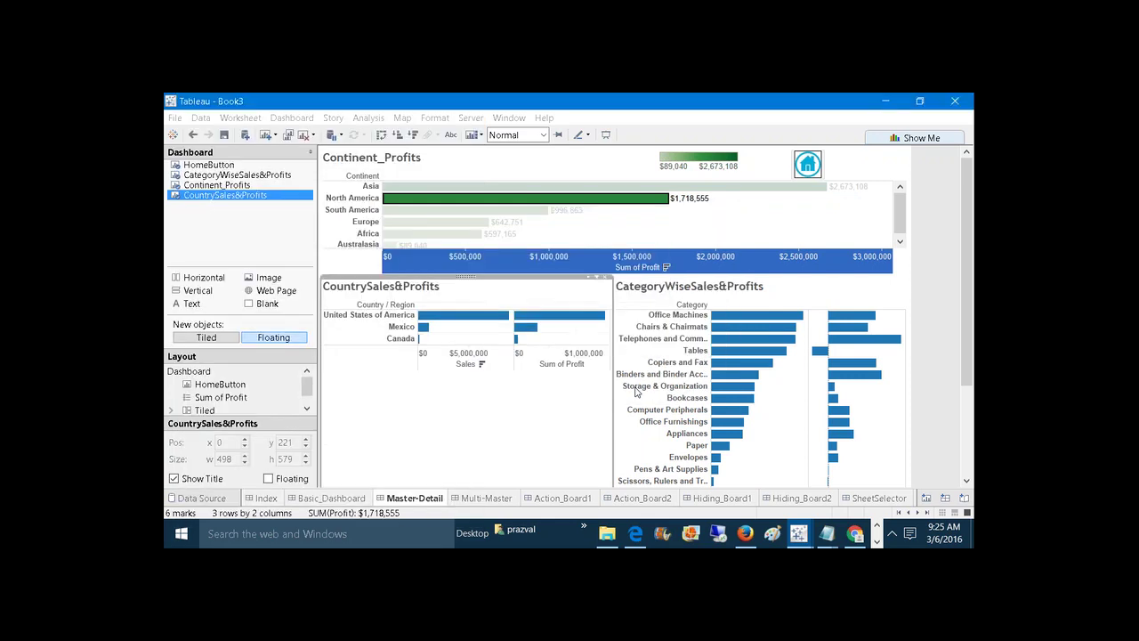
Test the home icon on Multi-Master and return to that dashboard.
left_click(490, 497)
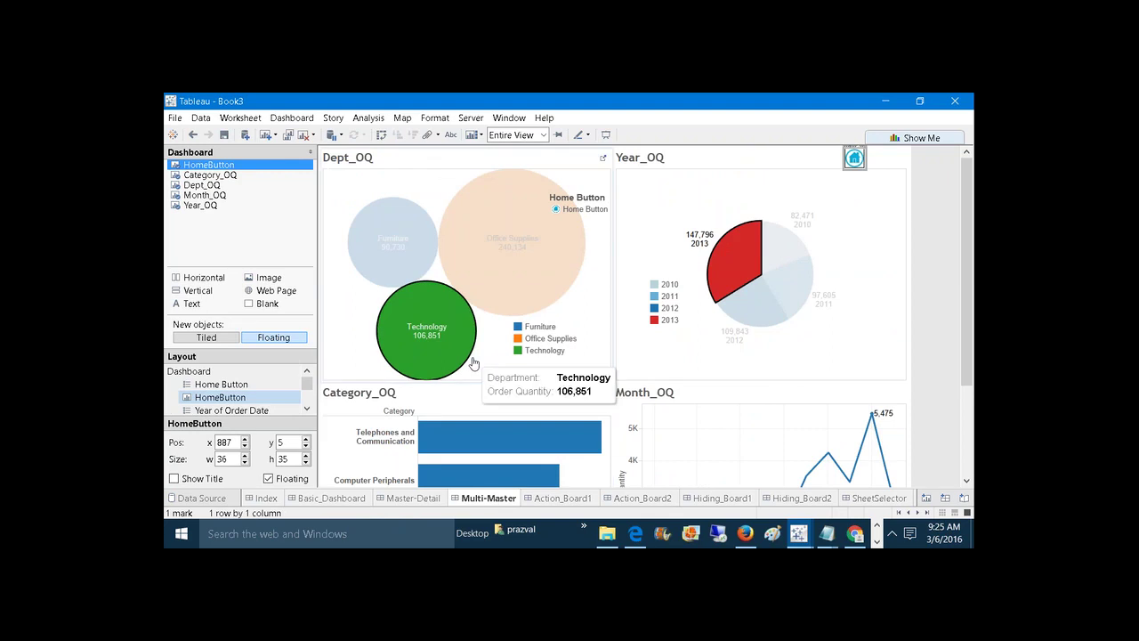
left_click(858, 165)
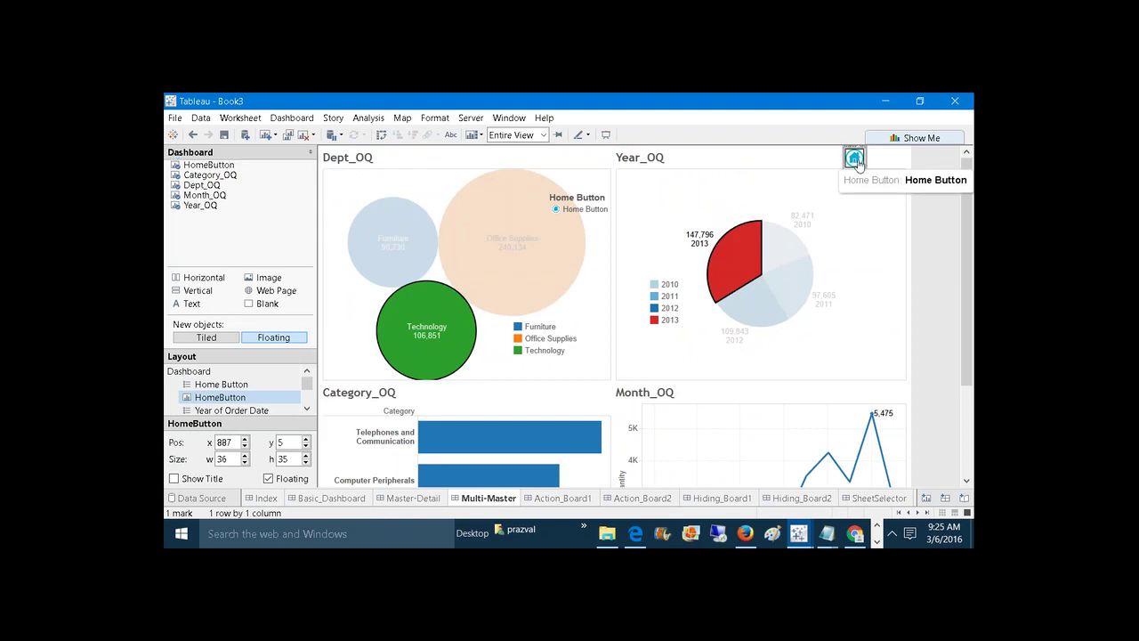
left_click(856, 160)
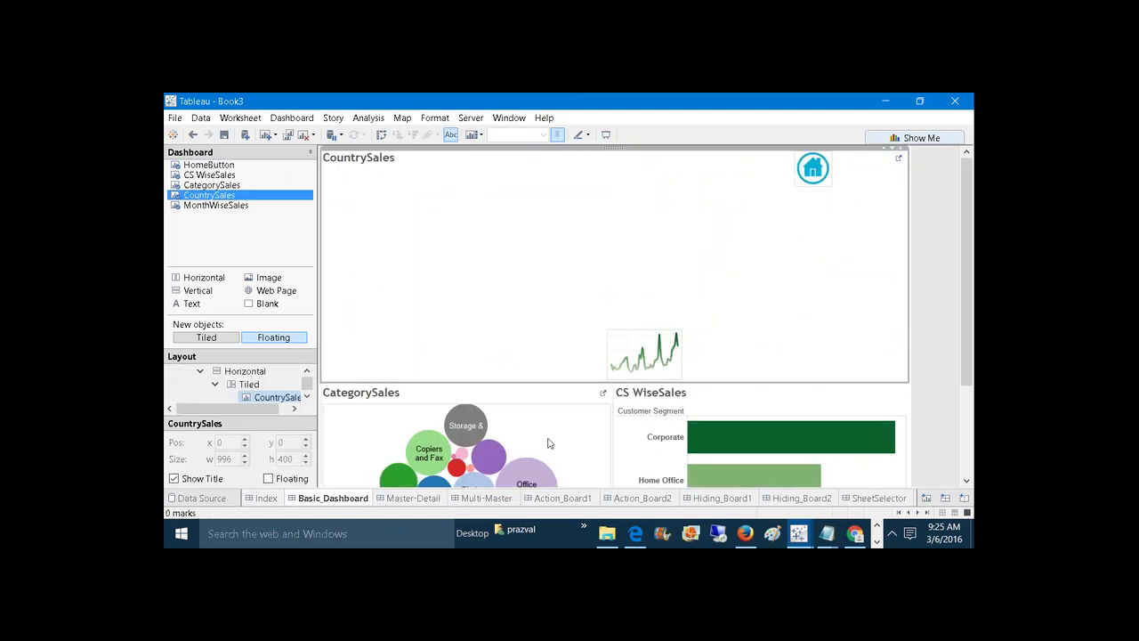
left_click(488, 497)
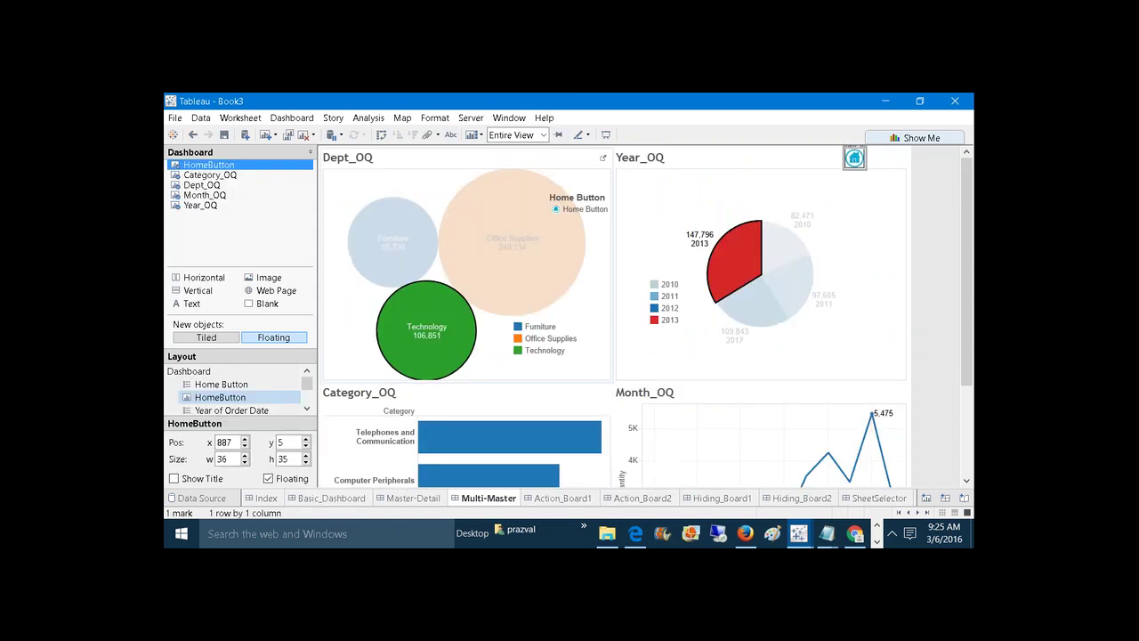
Set Multi-Master's Filter3 action to leave the filter when the selection is cleared, and test its home icon.
left_click(292, 118)
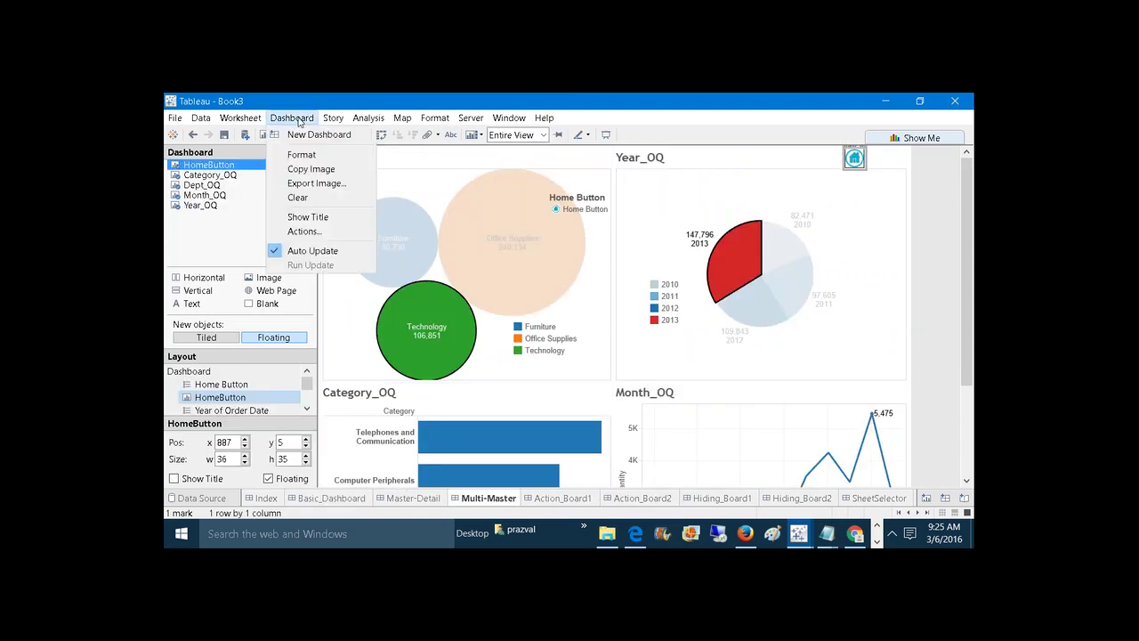
left_click(302, 231)
left_click(503, 297)
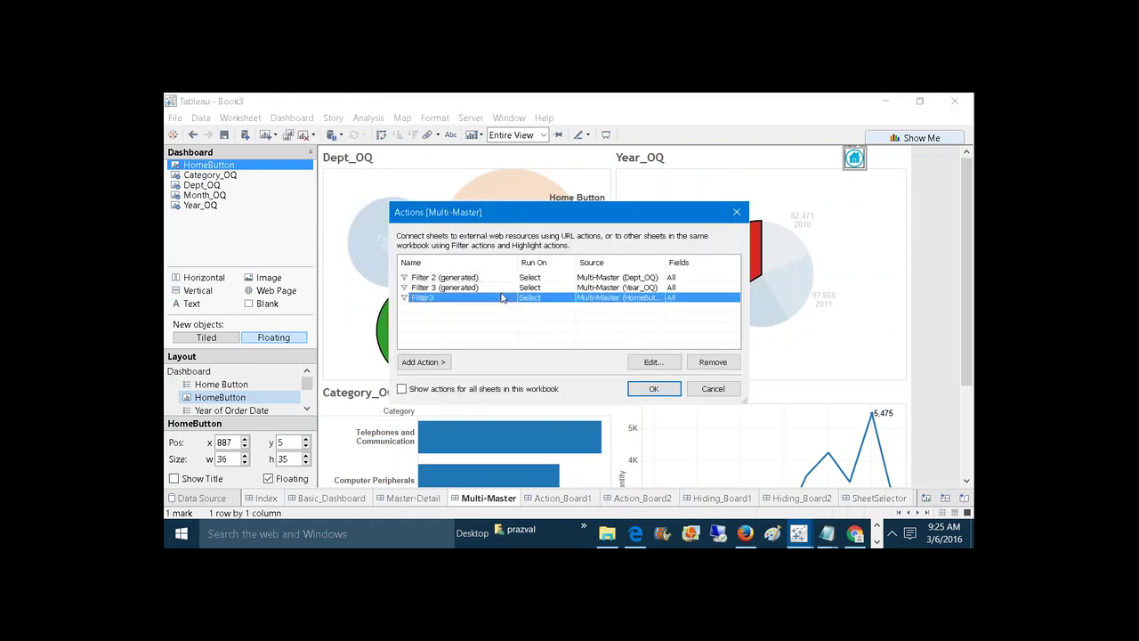
left_click(652, 362)
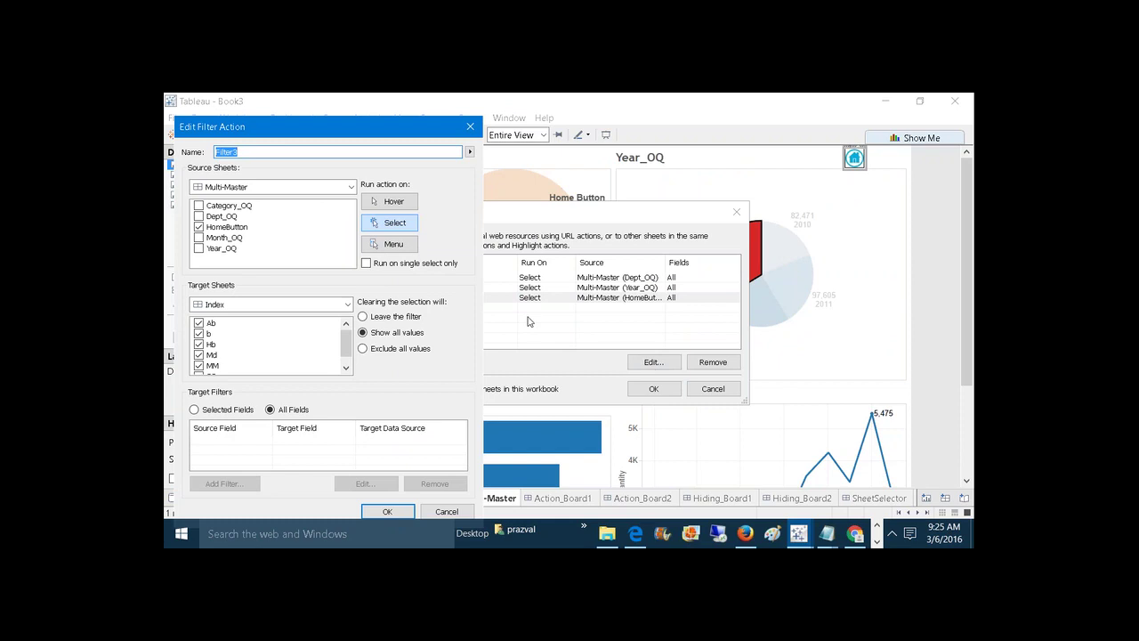
left_click(418, 317)
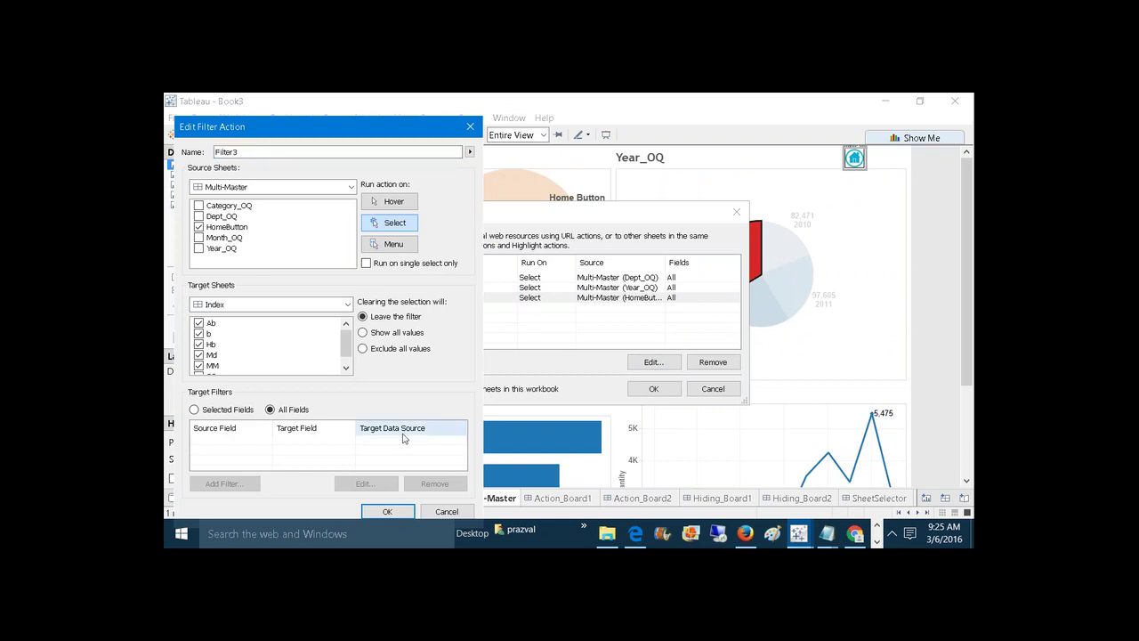
left_click(391, 513)
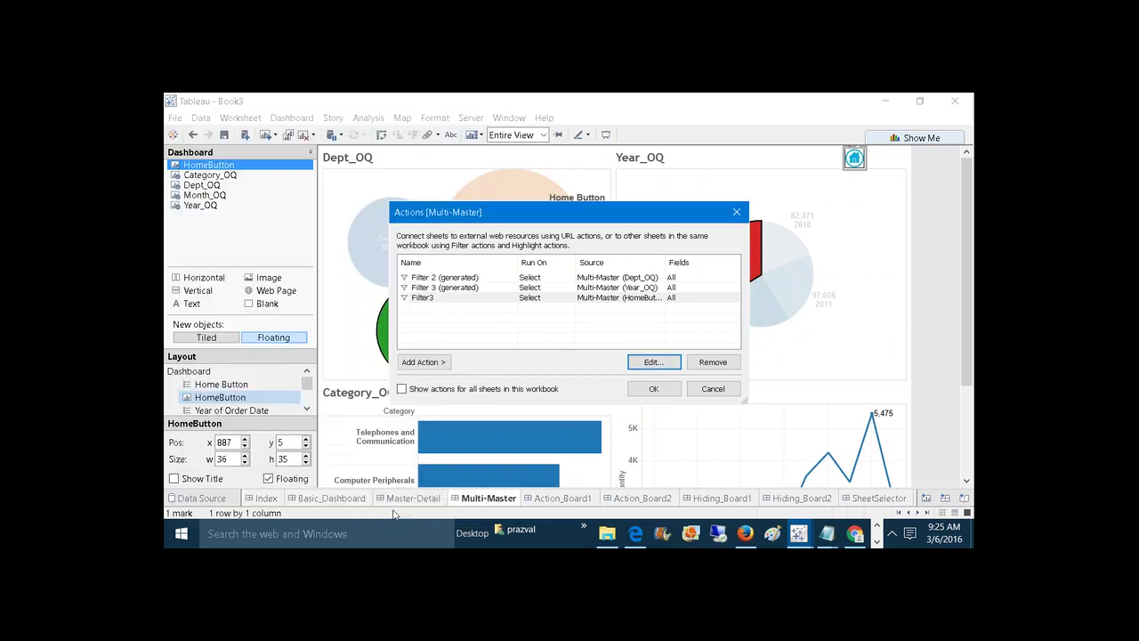
left_click(654, 389)
left_click(854, 157)
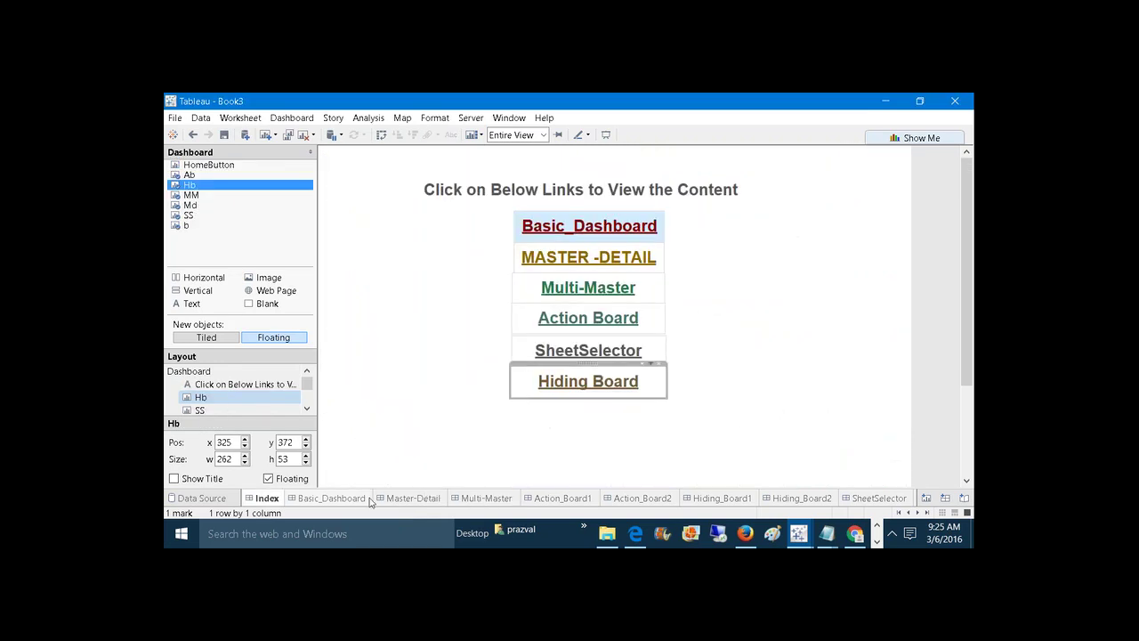
Check Basic_Dashboard and test the home icon on Master-Detail once more.
left_click(331, 497)
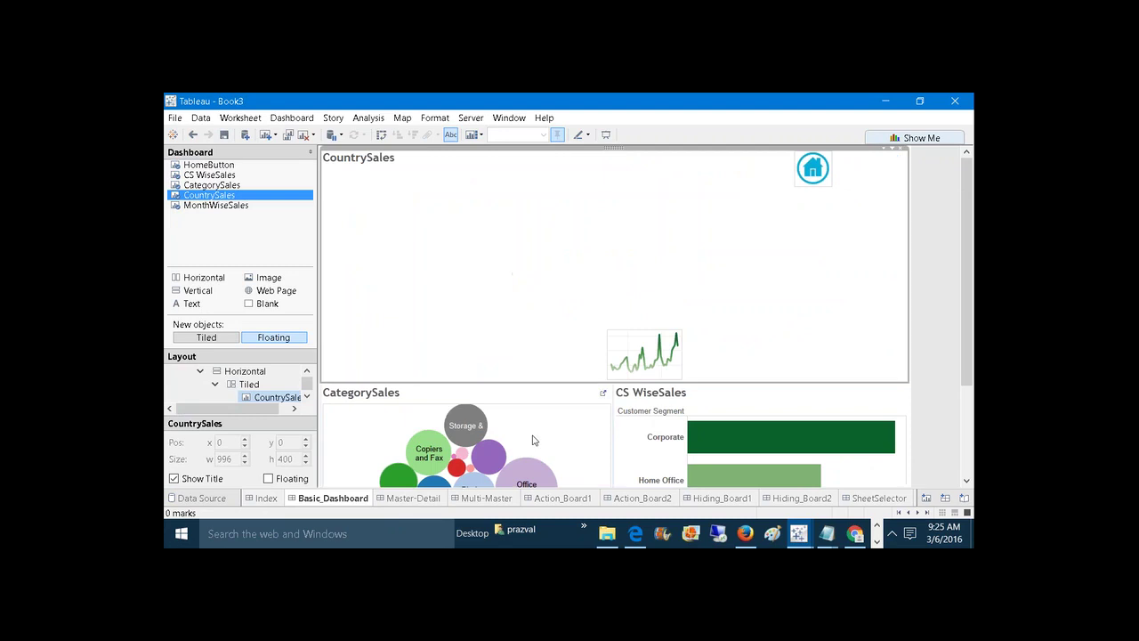
left_click(429, 498)
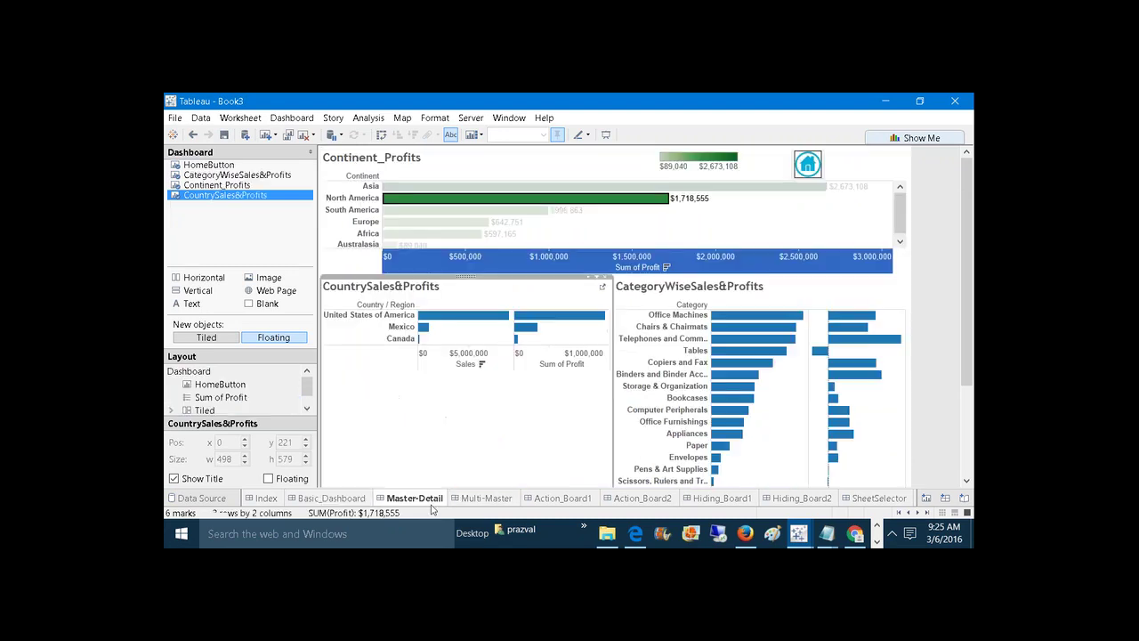
left_click(809, 169)
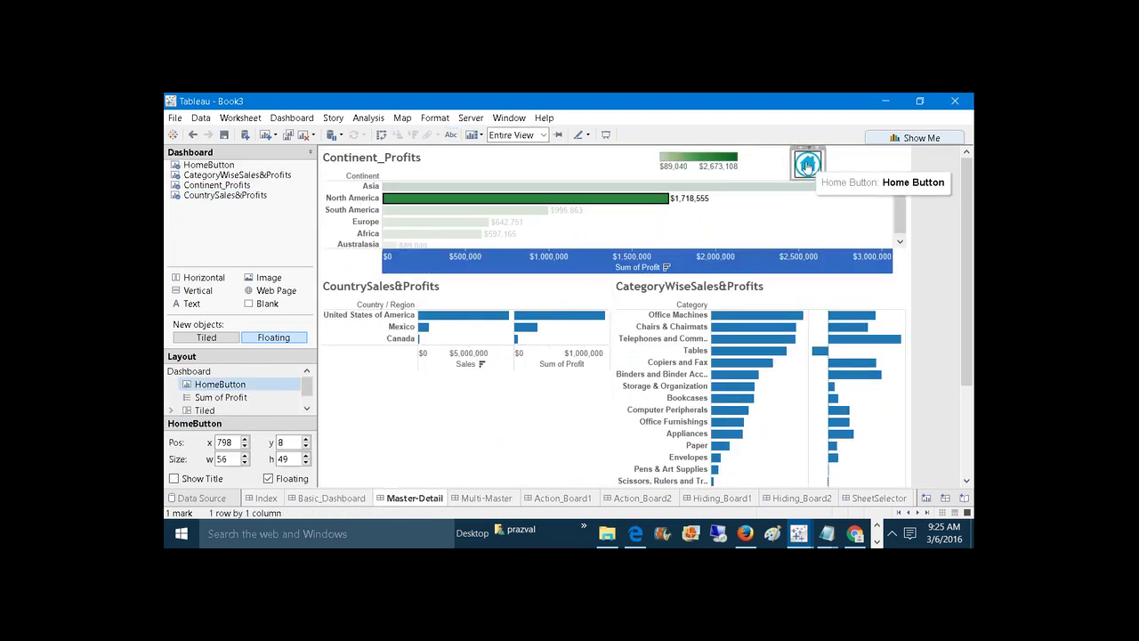
left_click(807, 166)
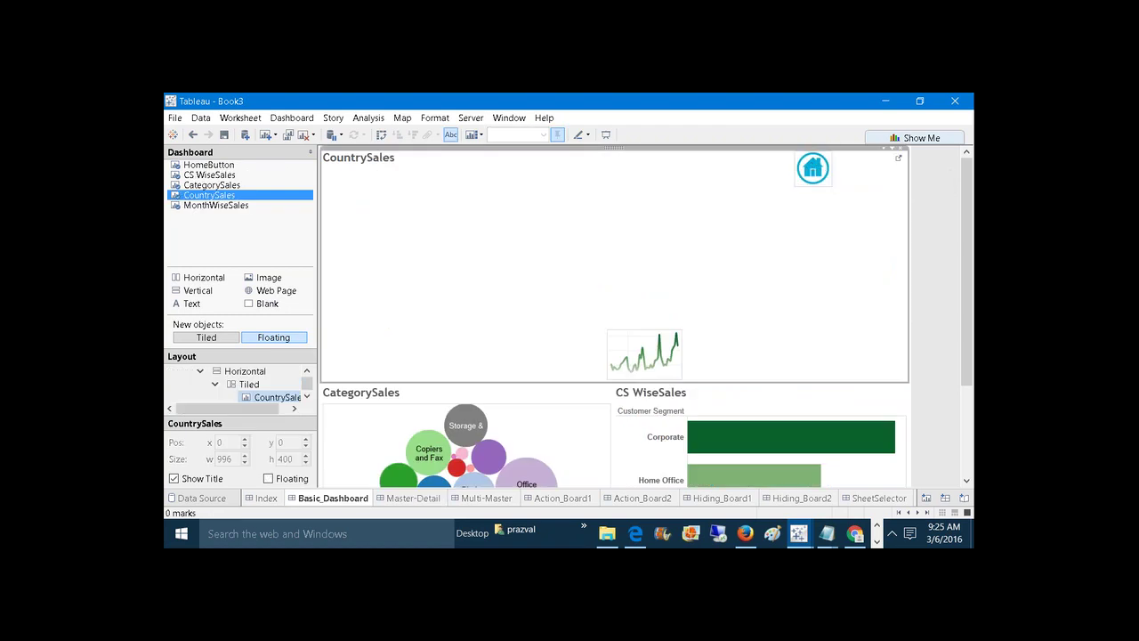
Review the hOME filter action of Basic_Dashboard, including its target sheets and selection-clearing option.
left_click(302, 120)
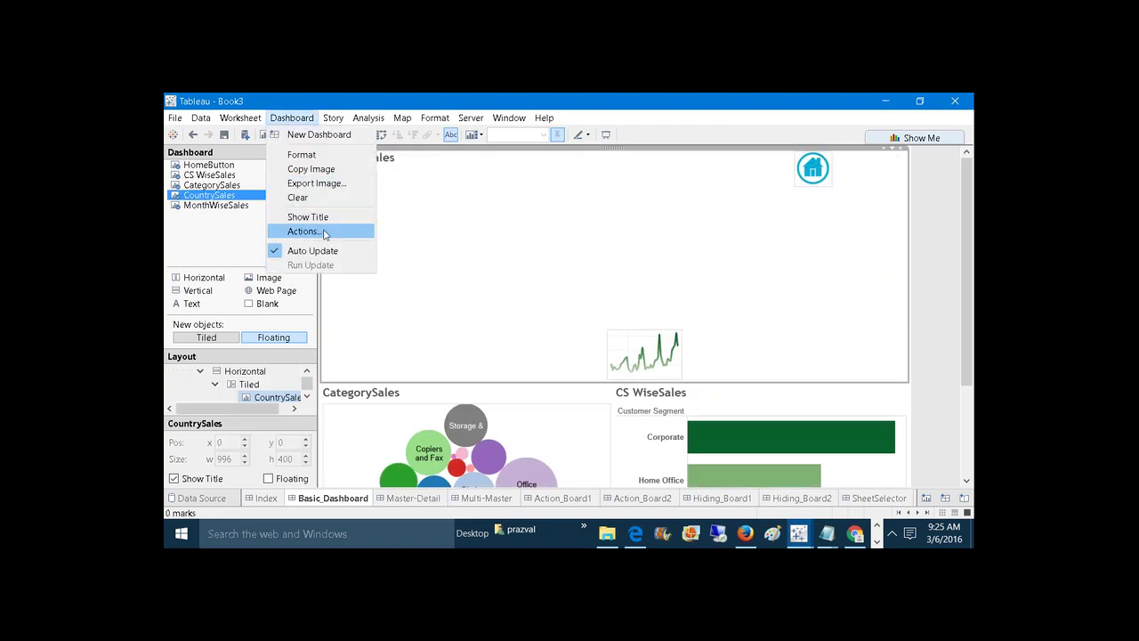
left_click(325, 233)
left_click(535, 280)
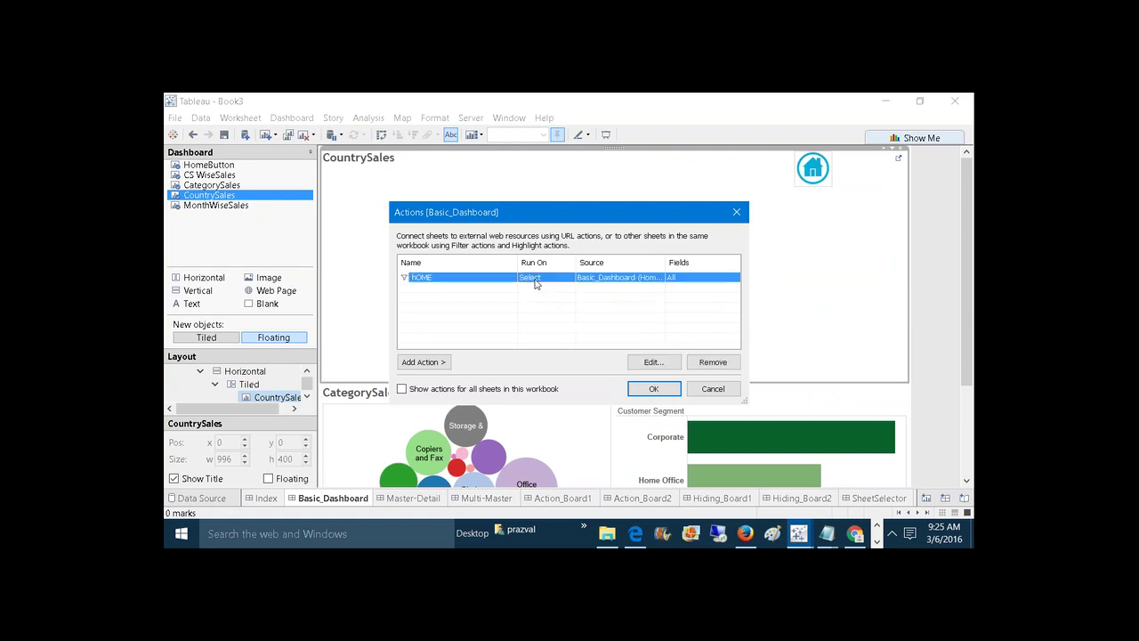
left_click(662, 362)
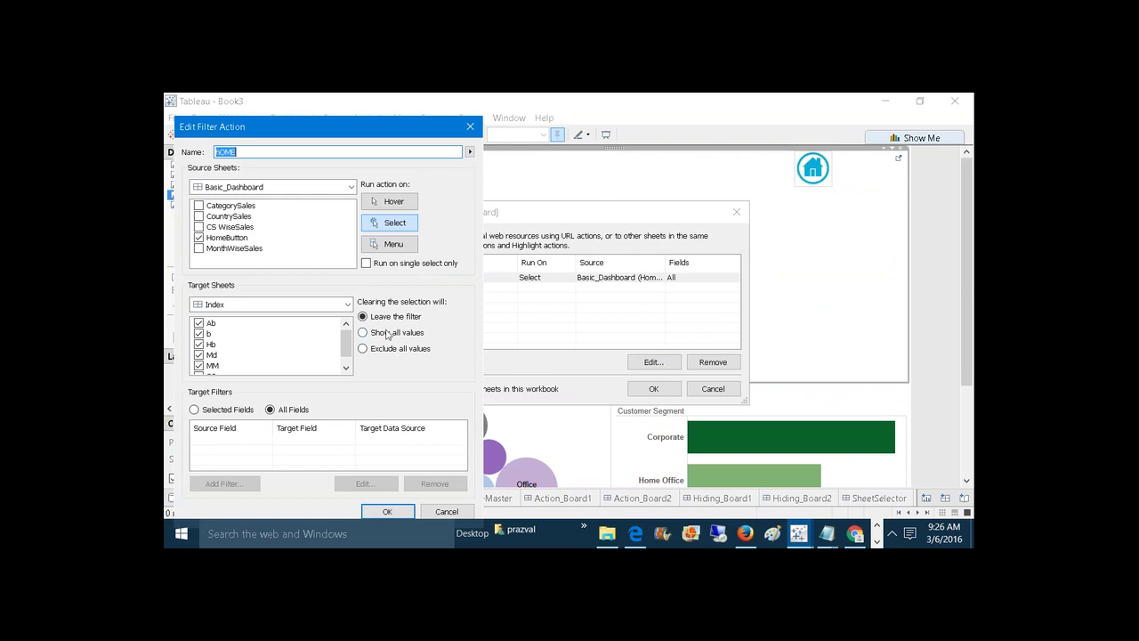
left_click(392, 512)
left_click(642, 388)
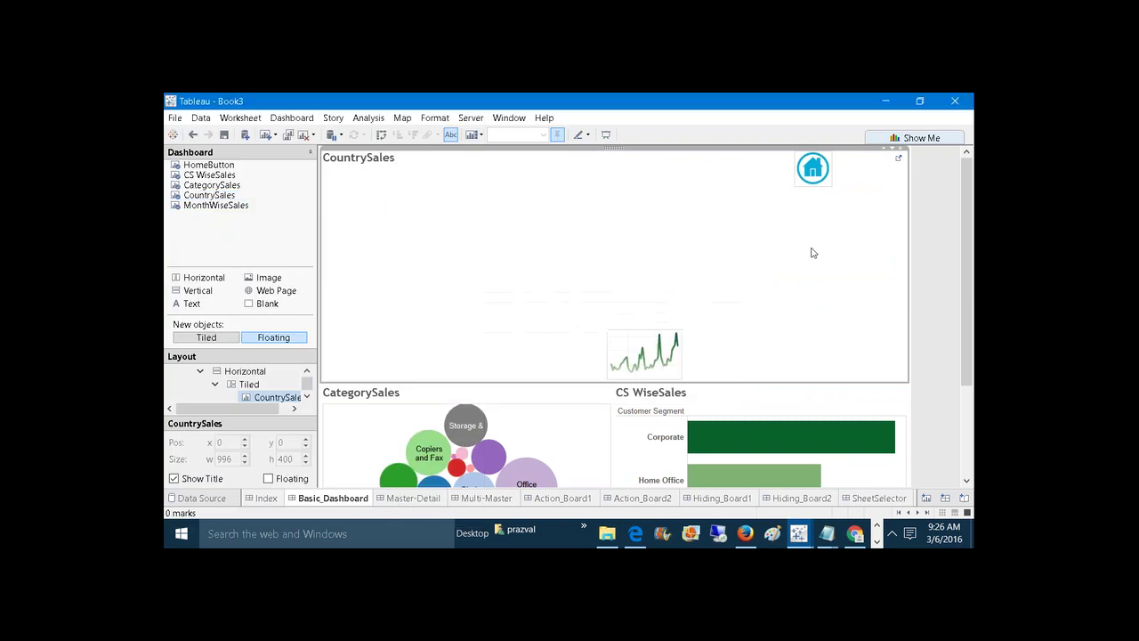
Test the home icon on Basic_Dashboard and follow the MASTER -DETAIL link on Index.
left_click(813, 172)
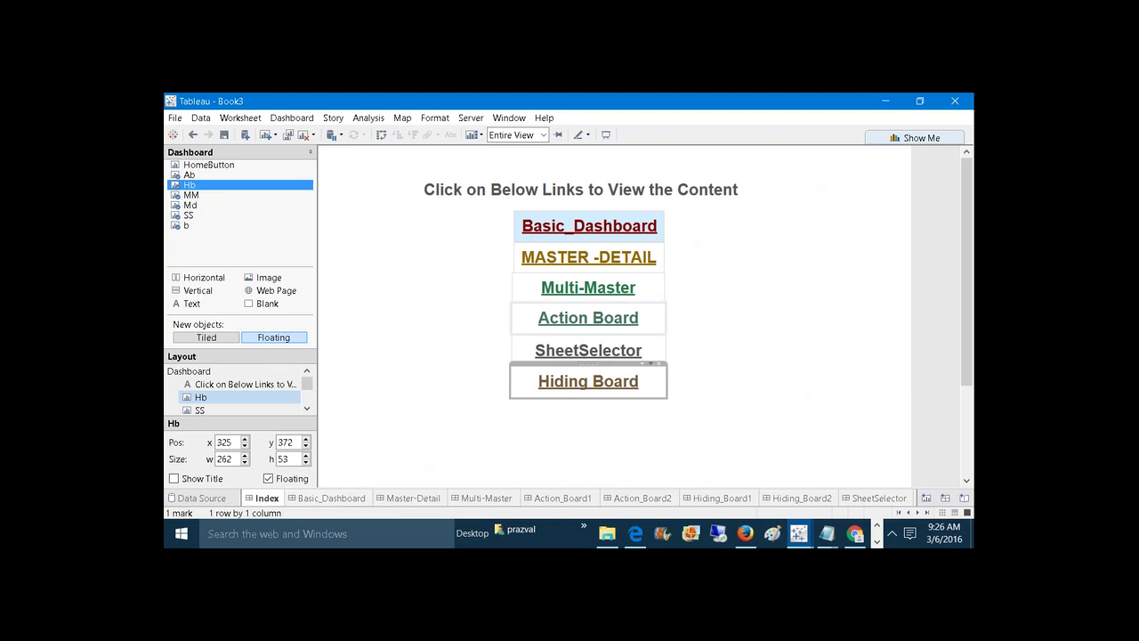
left_click(585, 266)
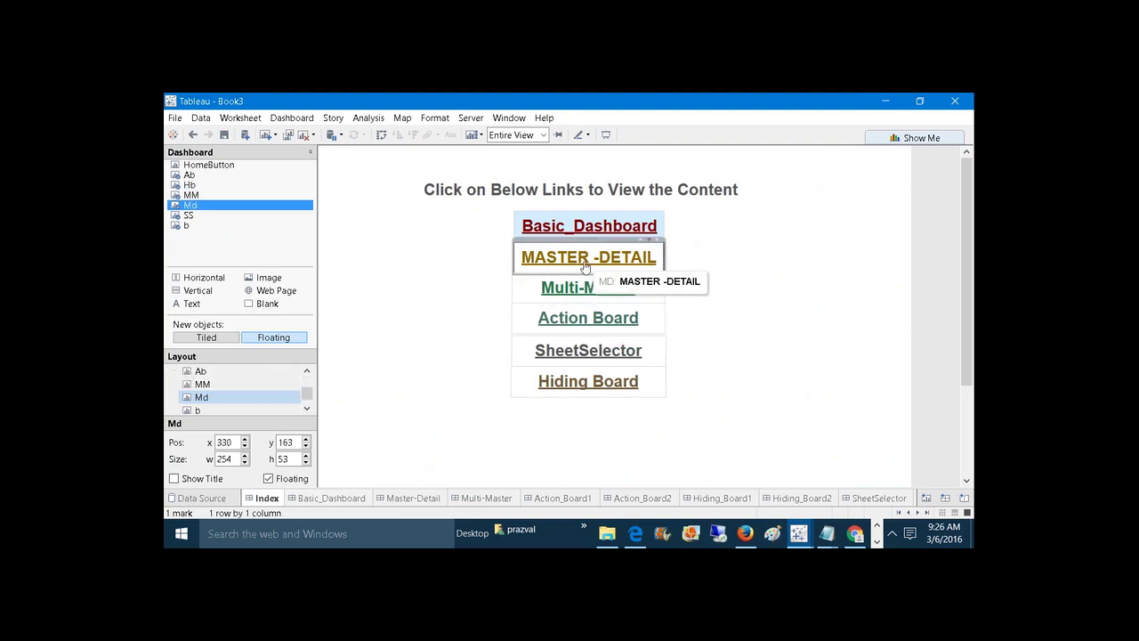
left_click(585, 266)
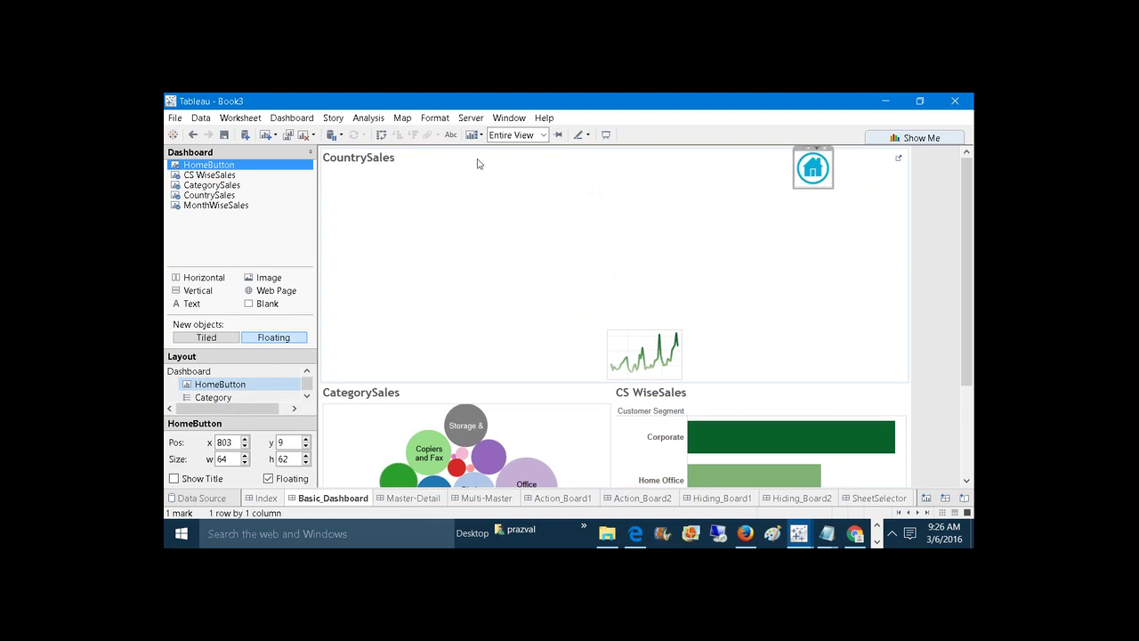
Return to Index, follow the MASTER -DETAIL link again and test the home icon on Master-Detail.
left_click(262, 499)
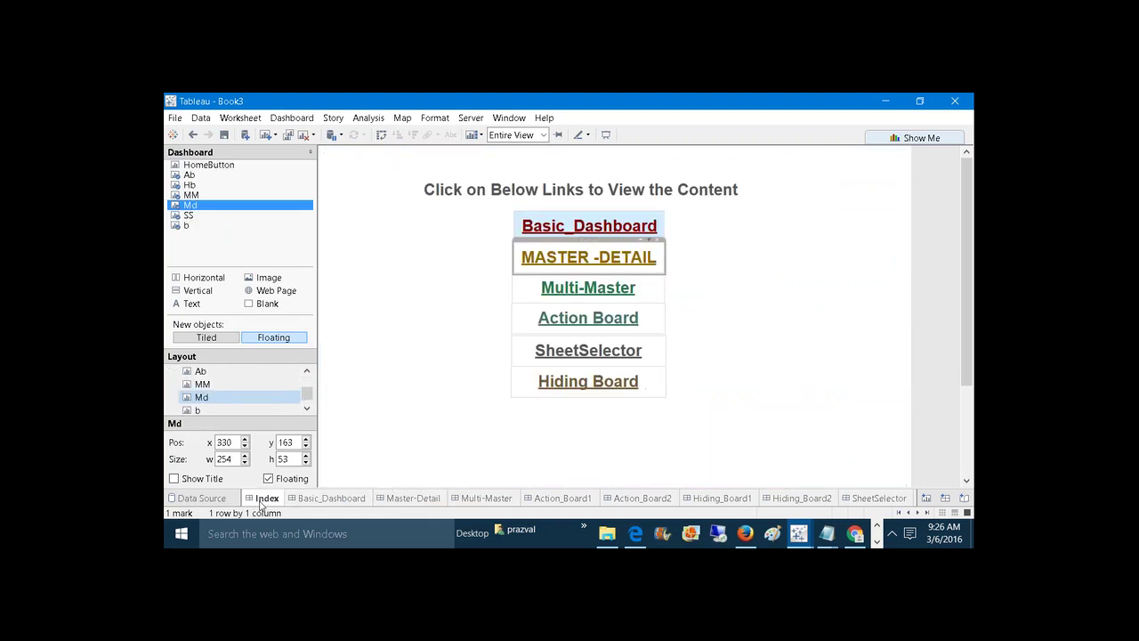
left_click(584, 260)
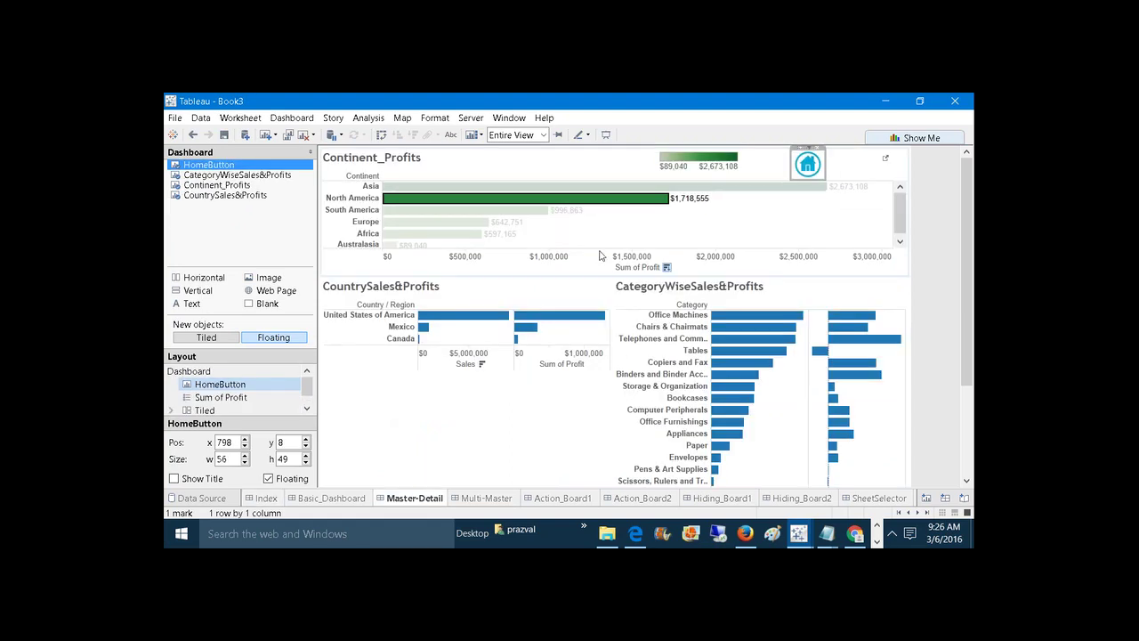
left_click(809, 167)
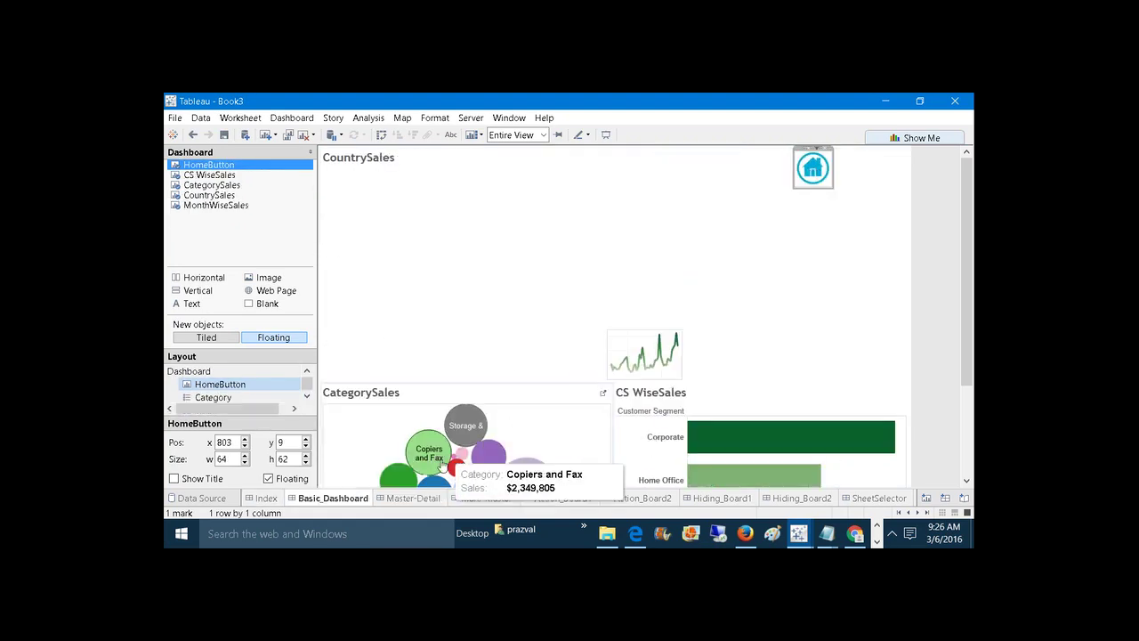
Edit the h filter action of Master-Detail so that clearing the selection will leave the filter.
left_click(411, 499)
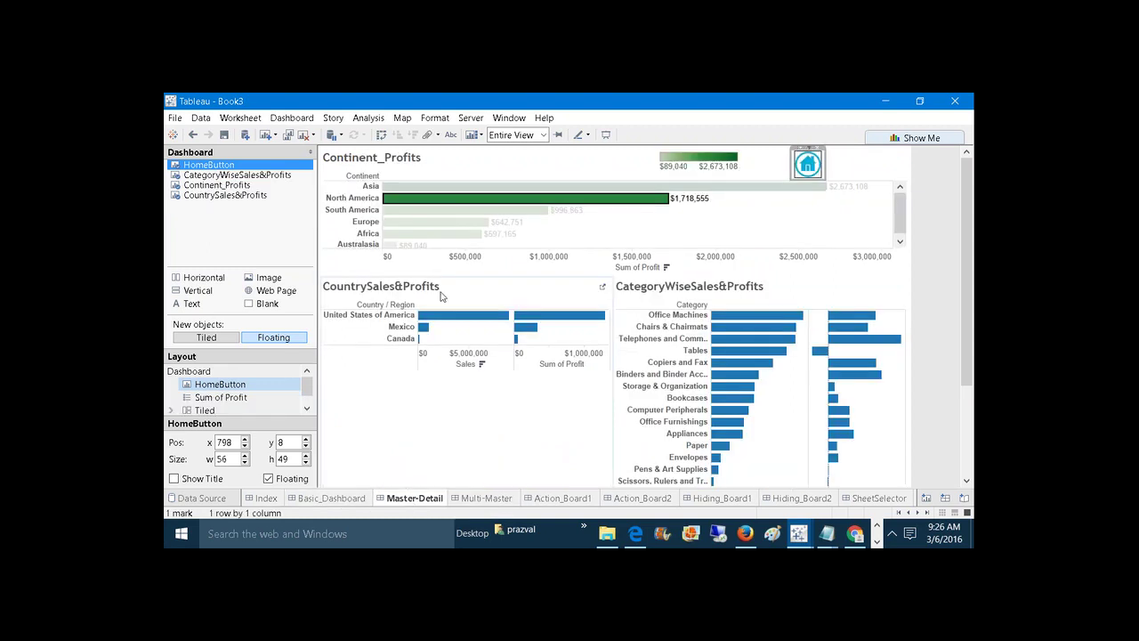
left_click(303, 118)
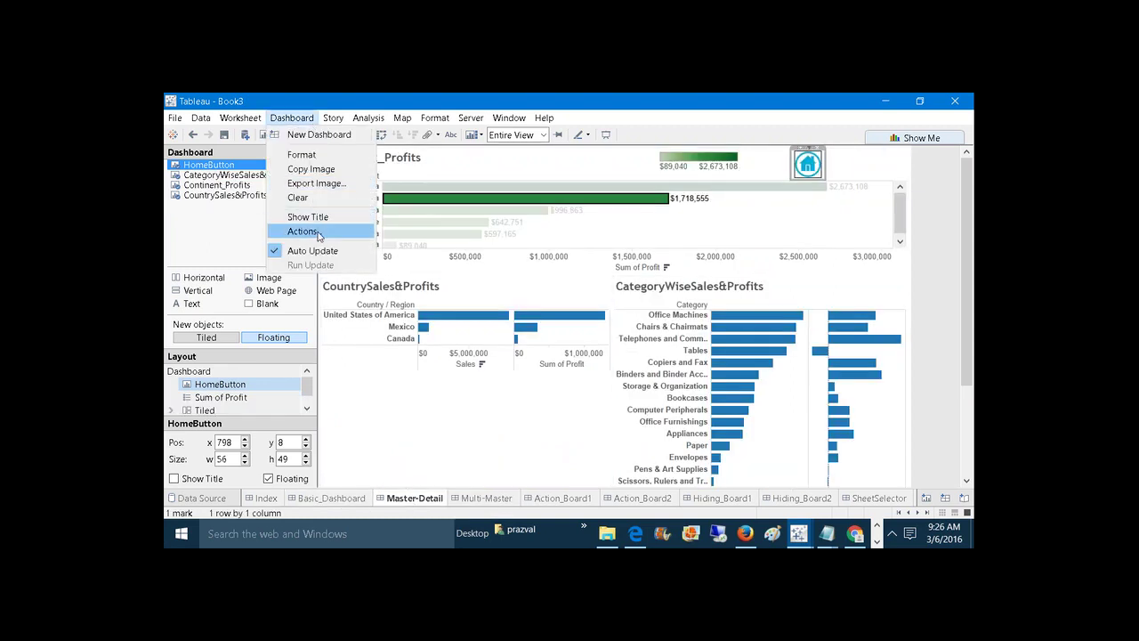
left_click(299, 228)
left_click(530, 288)
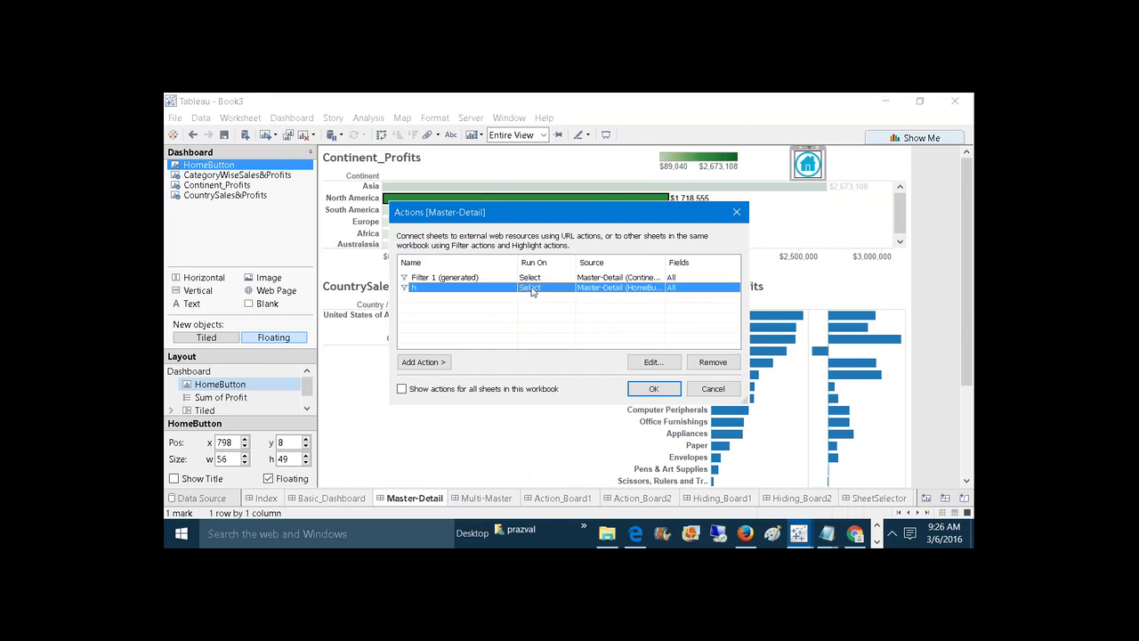
left_click(659, 363)
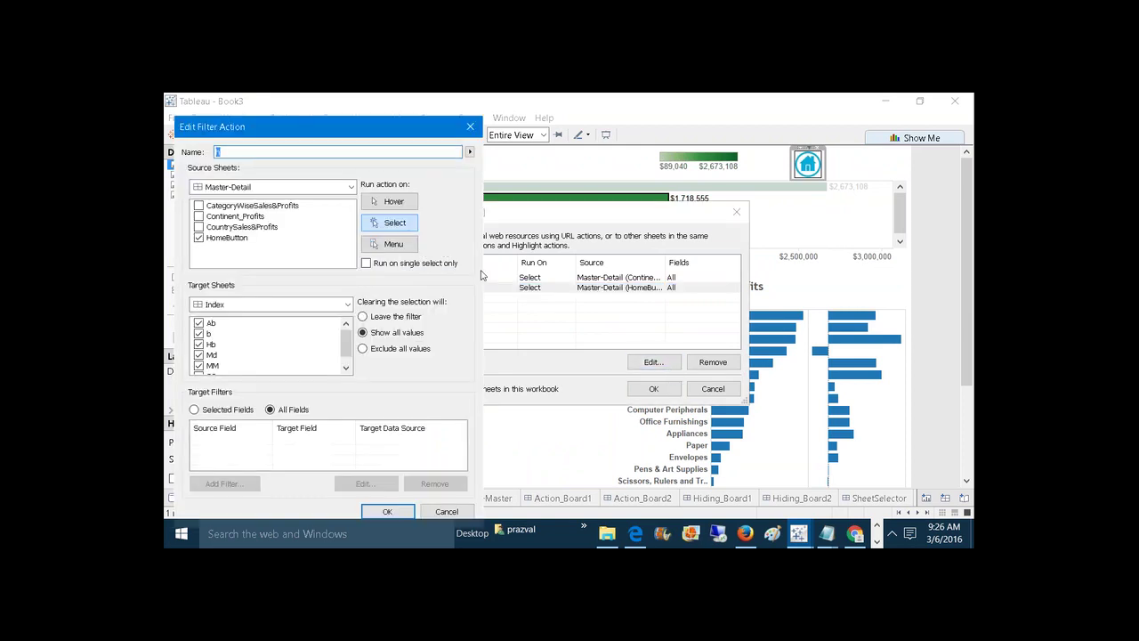
left_click(395, 319)
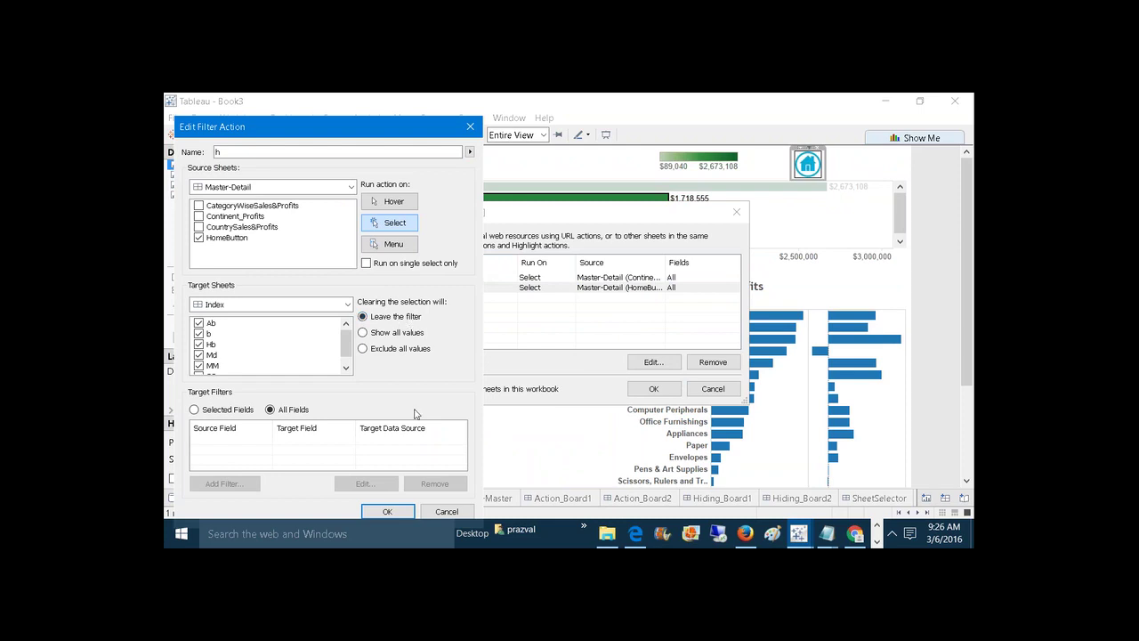
left_click(397, 515)
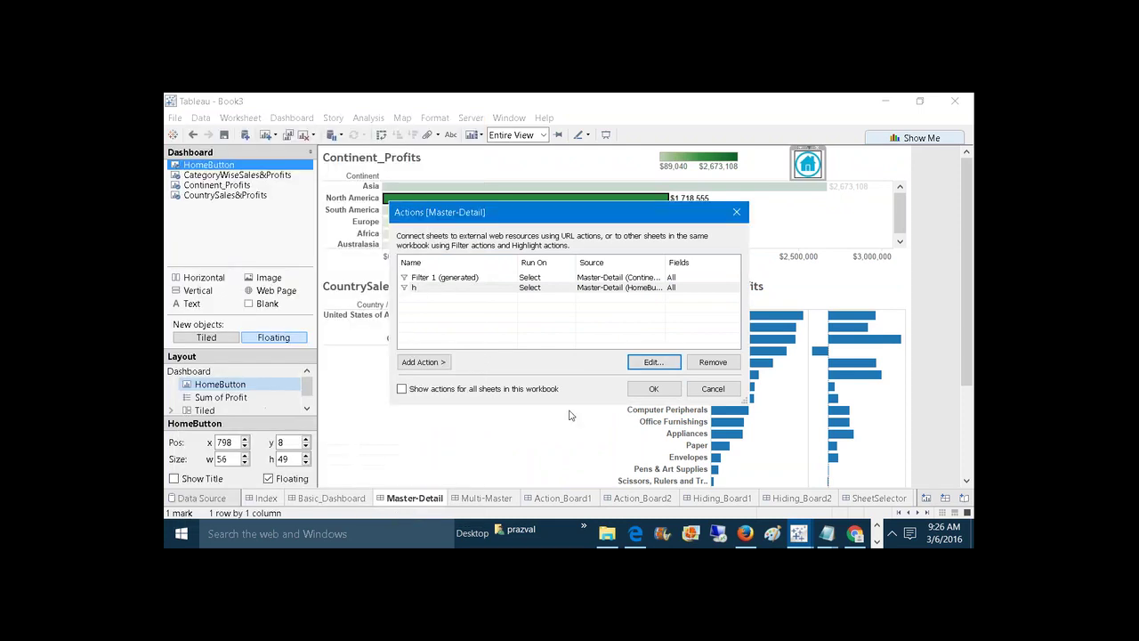
left_click(653, 388)
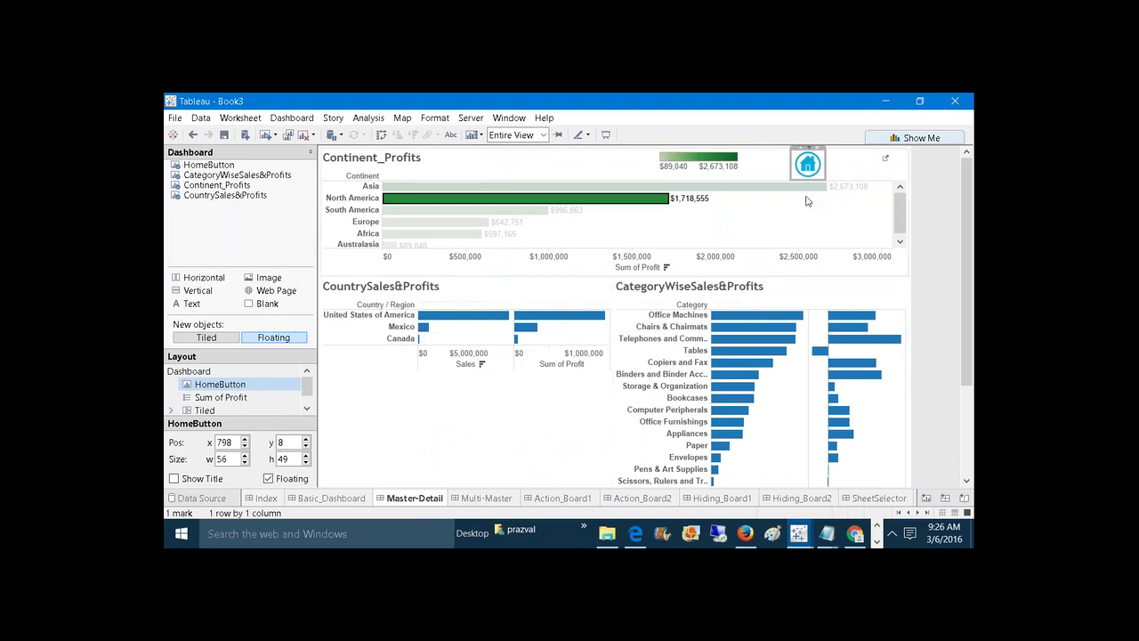
Test the home icon on Master-Detail, return to that dashboard and select its Continent_Profits sheet.
left_click(808, 163)
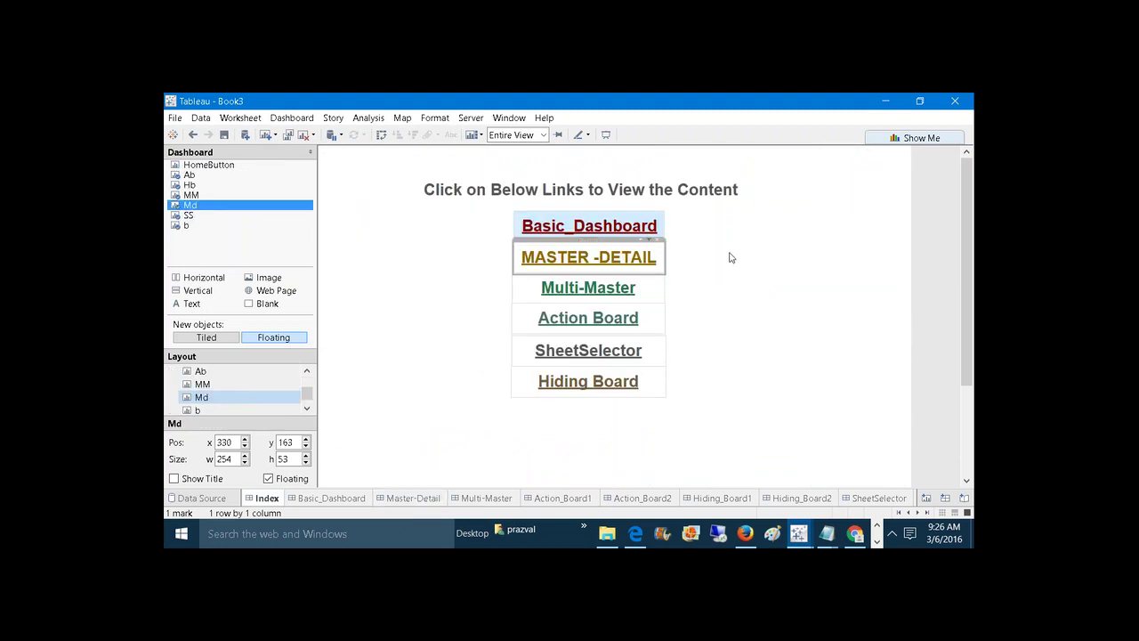
left_click(406, 500)
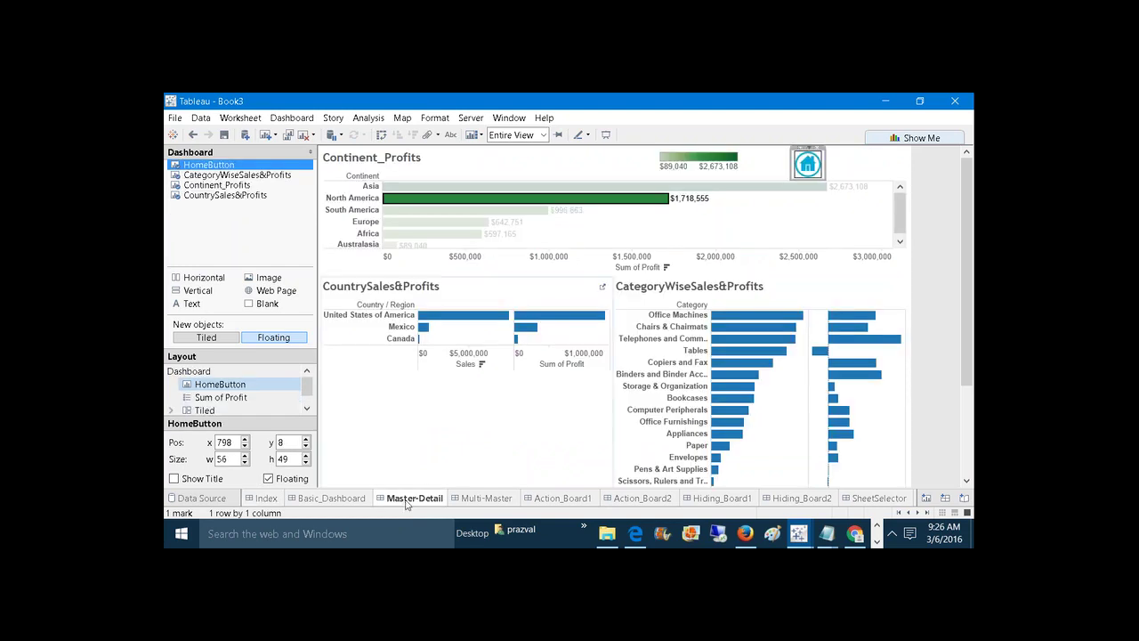
left_click(849, 210)
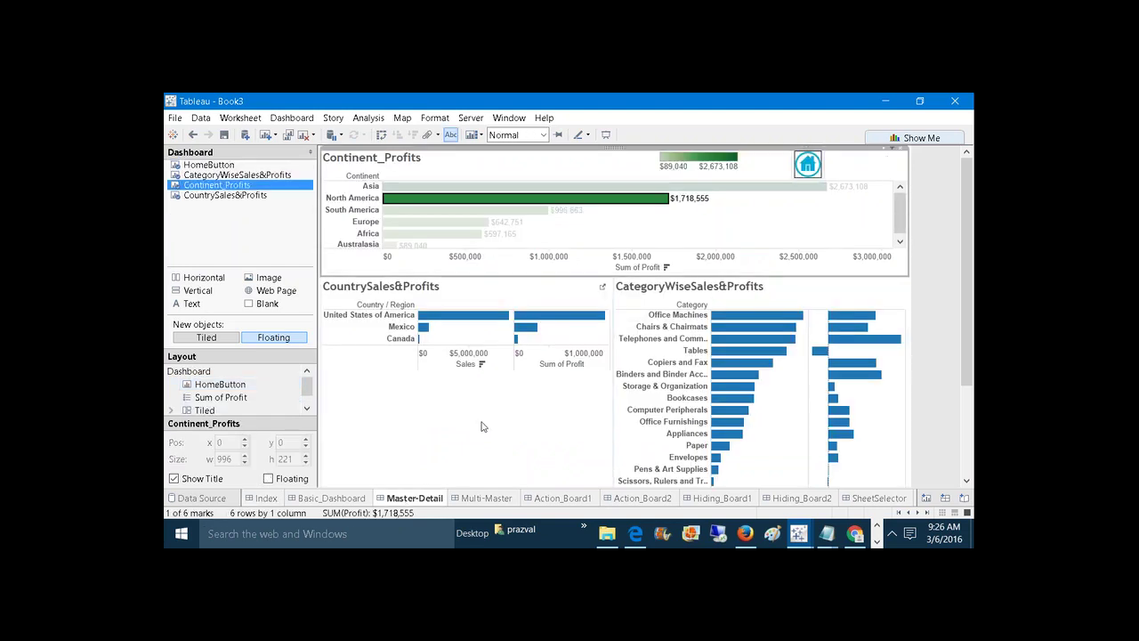
Review the Filter3 action of Multi-Master, including its source sheet, target sheets and selection-clearing option.
left_click(473, 500)
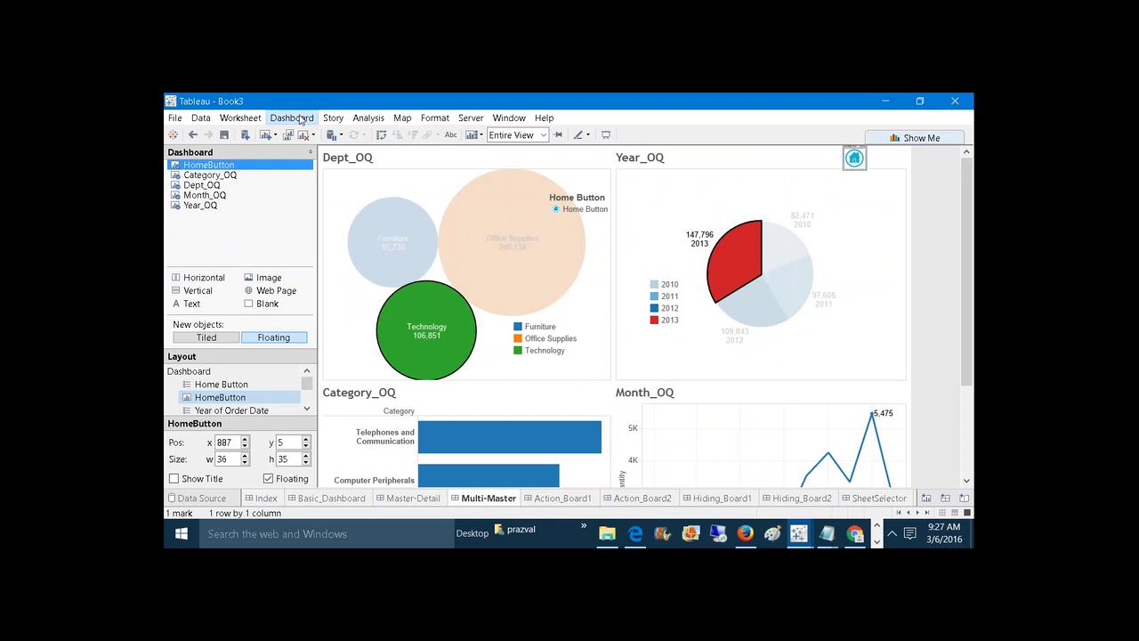
left_click(301, 119)
left_click(310, 231)
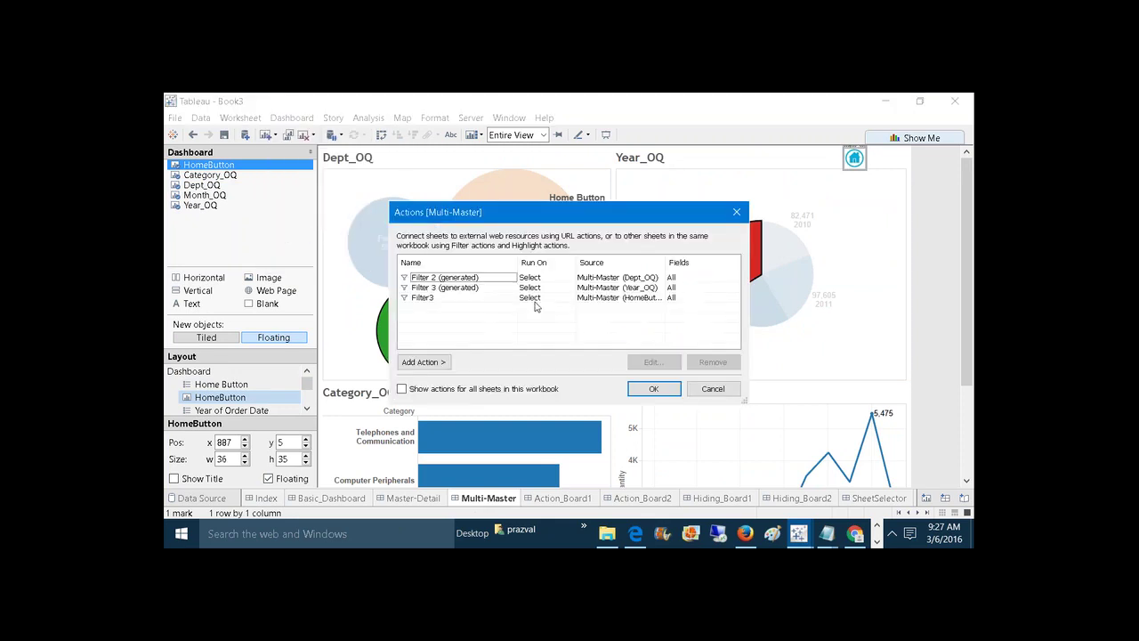
left_click(472, 297)
left_click(661, 363)
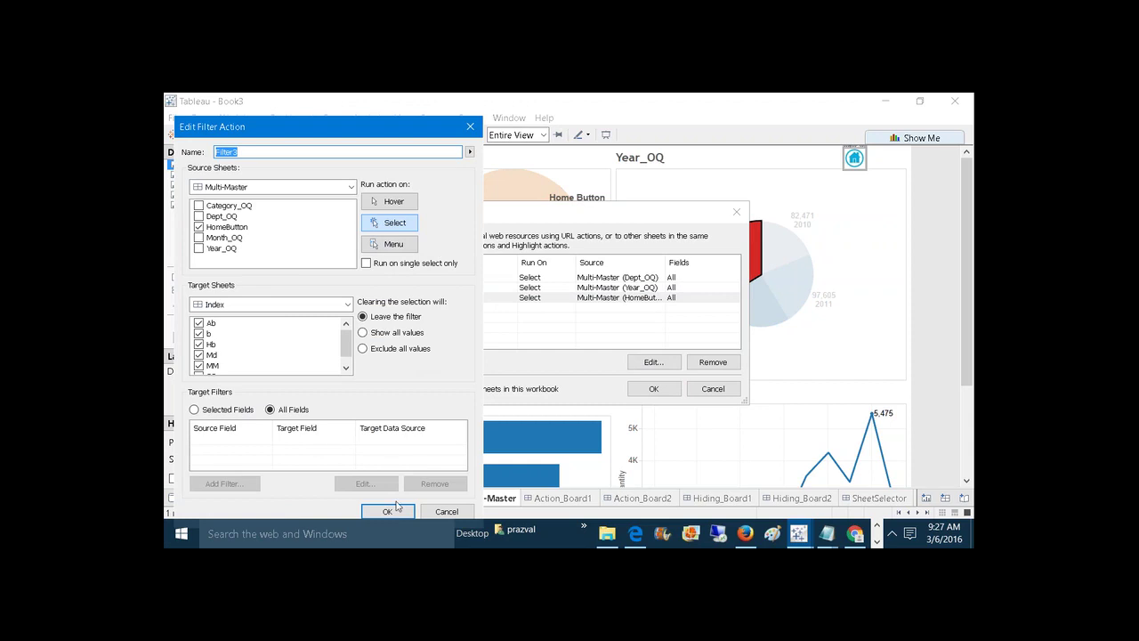
left_click(397, 507)
left_click(653, 389)
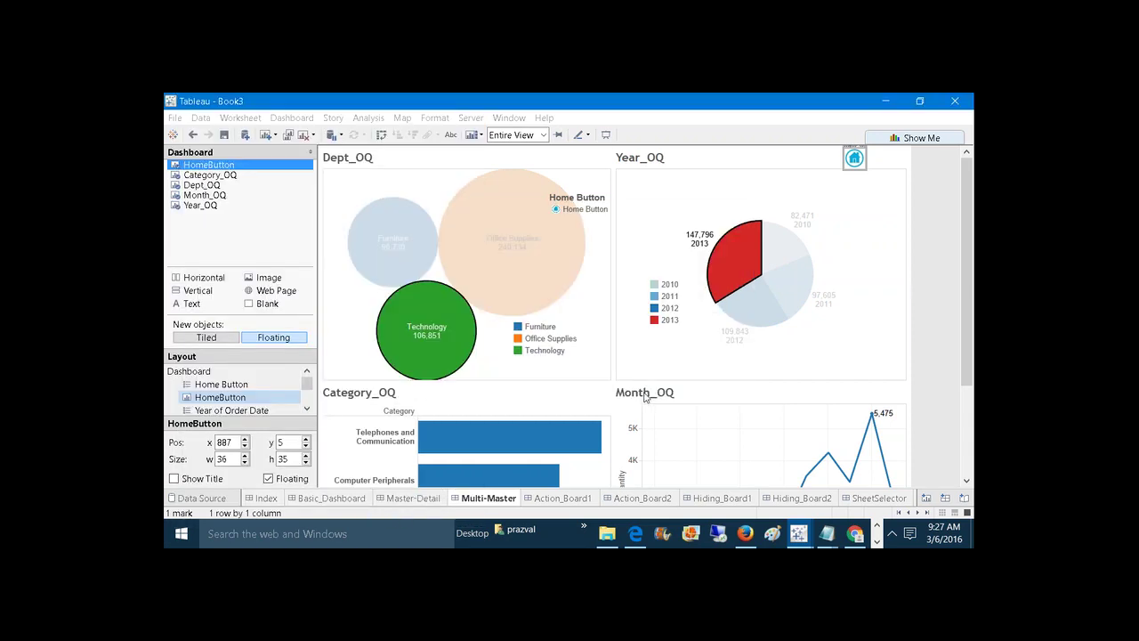
Test the home icons on Multi-Master and Basic_Dashboard together with the Basic_Dashboard link on Index.
left_click(854, 158)
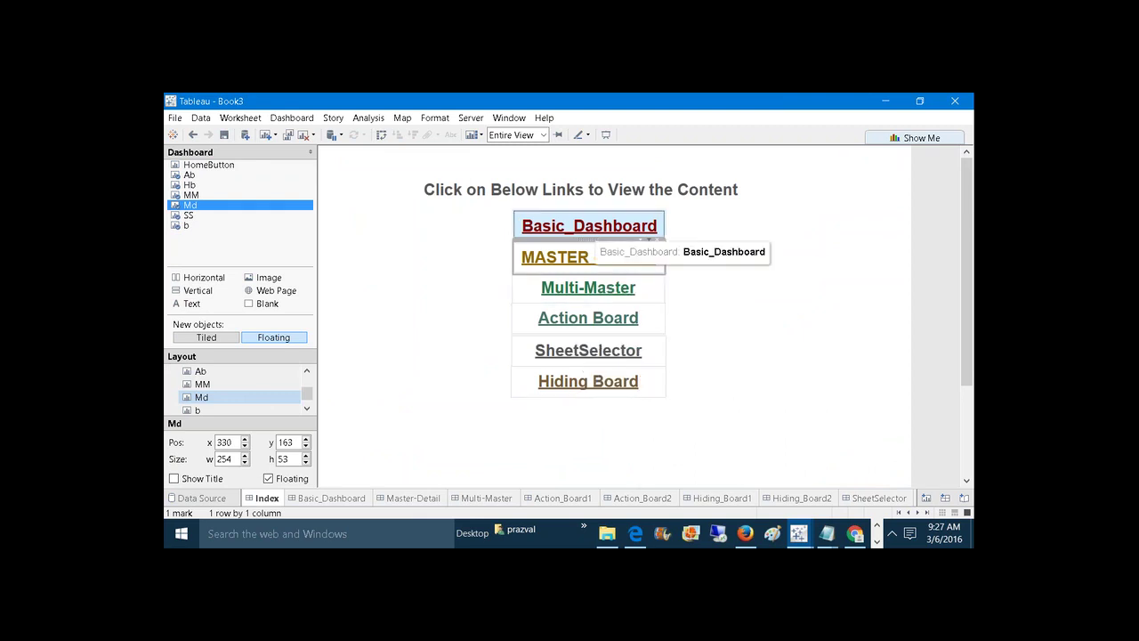
left_click(580, 230)
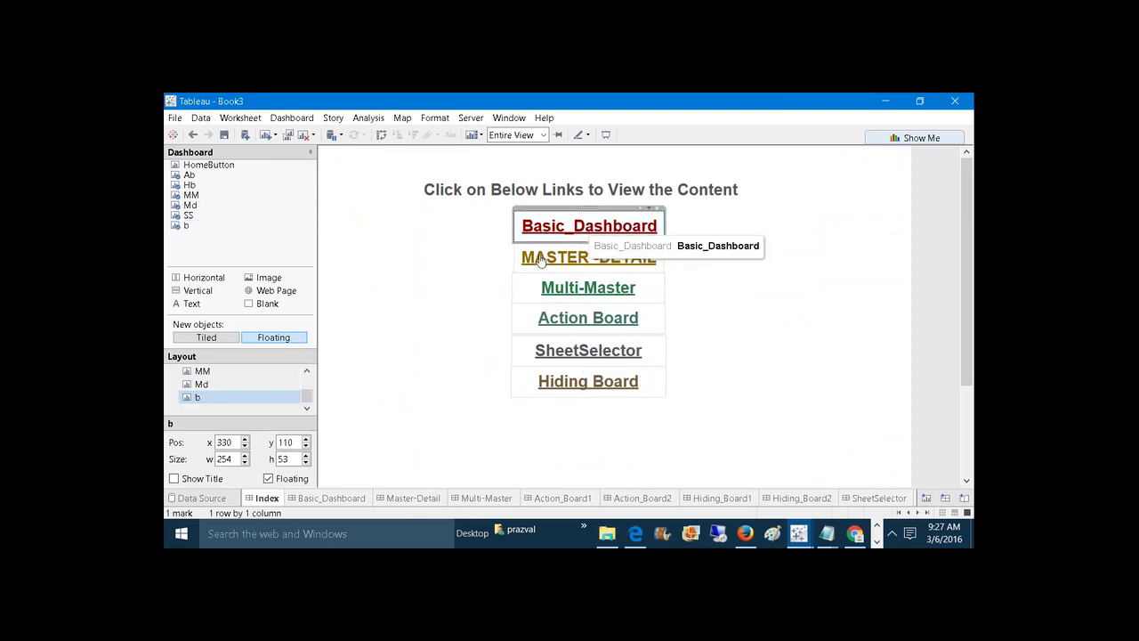
left_click(623, 225)
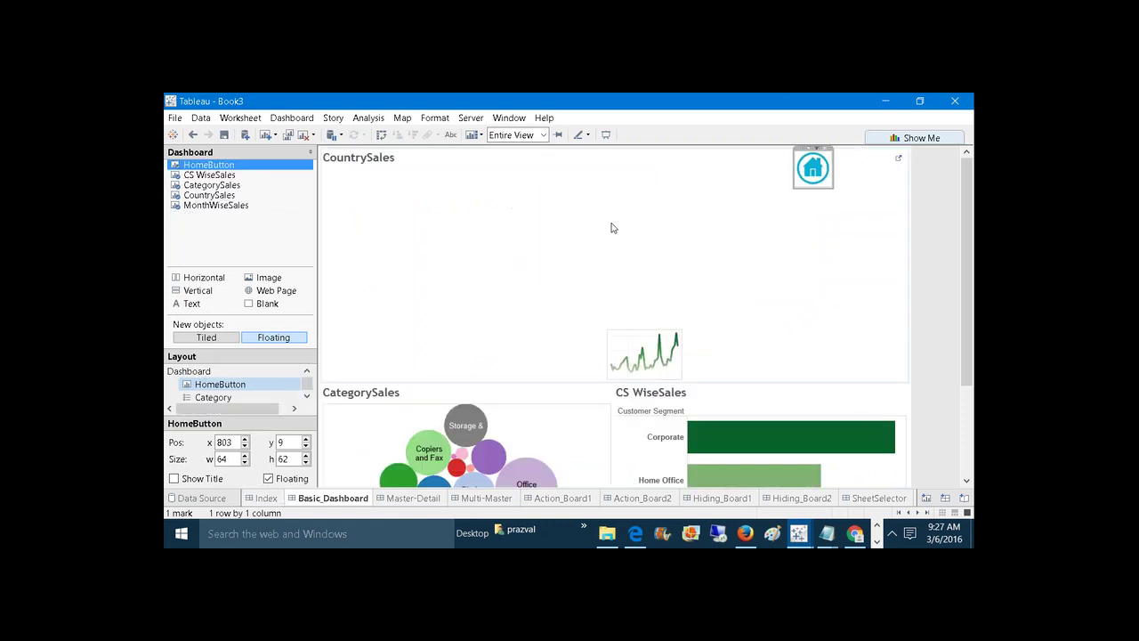
left_click(813, 169)
left_click(617, 259)
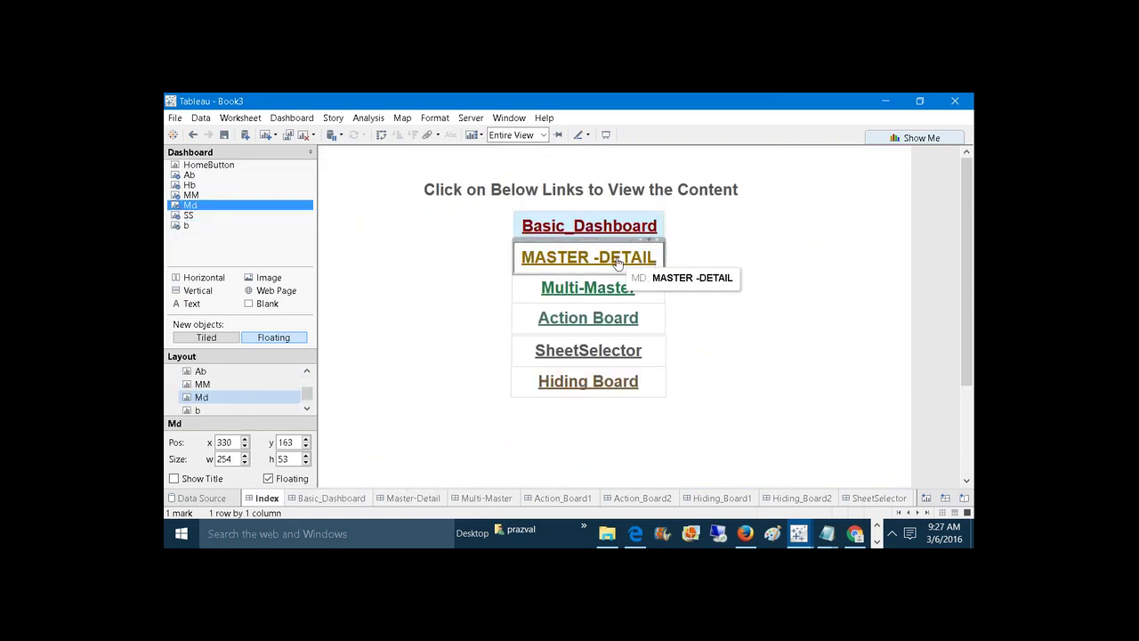
left_click(589, 226)
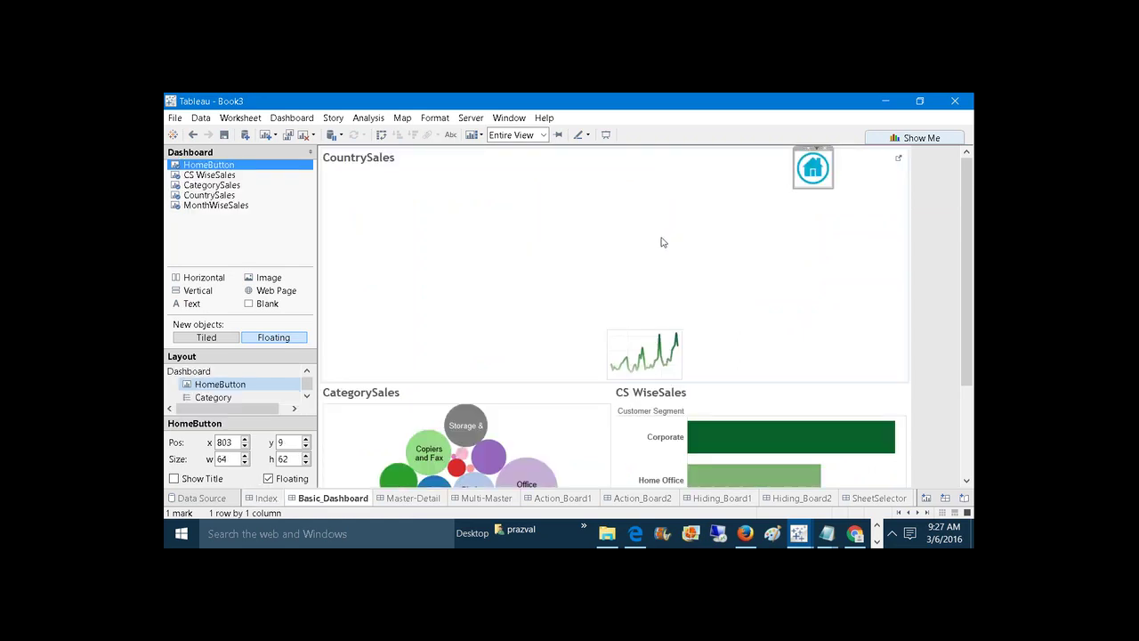
Return to Index, follow the MASTER -DETAIL link and test the home icon on Master-Detail.
left_click(263, 499)
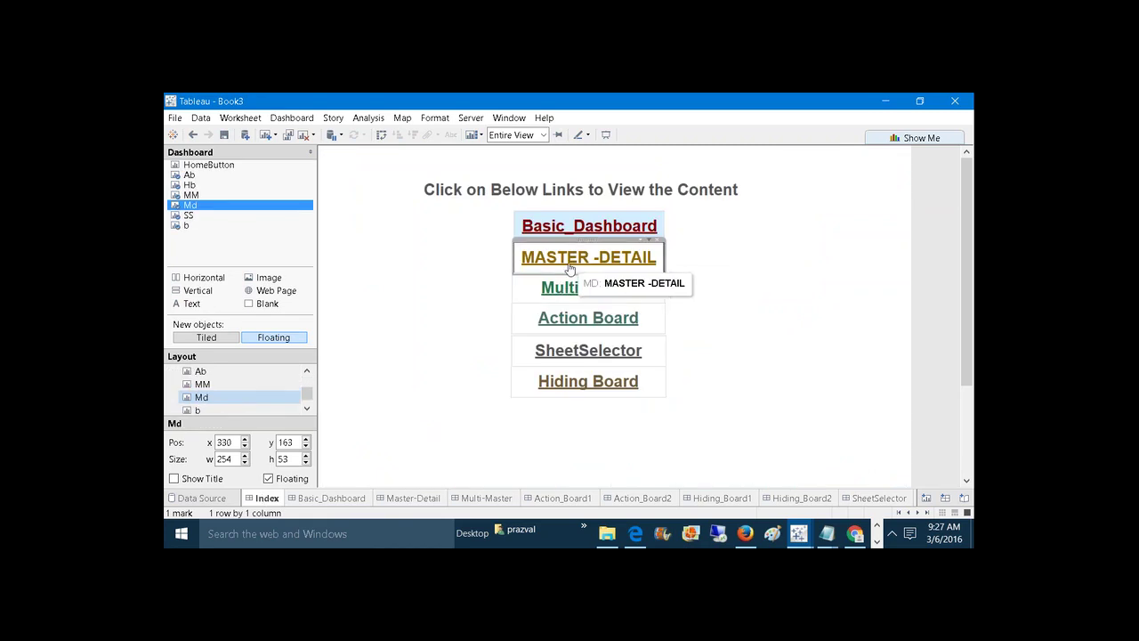
left_click(569, 267)
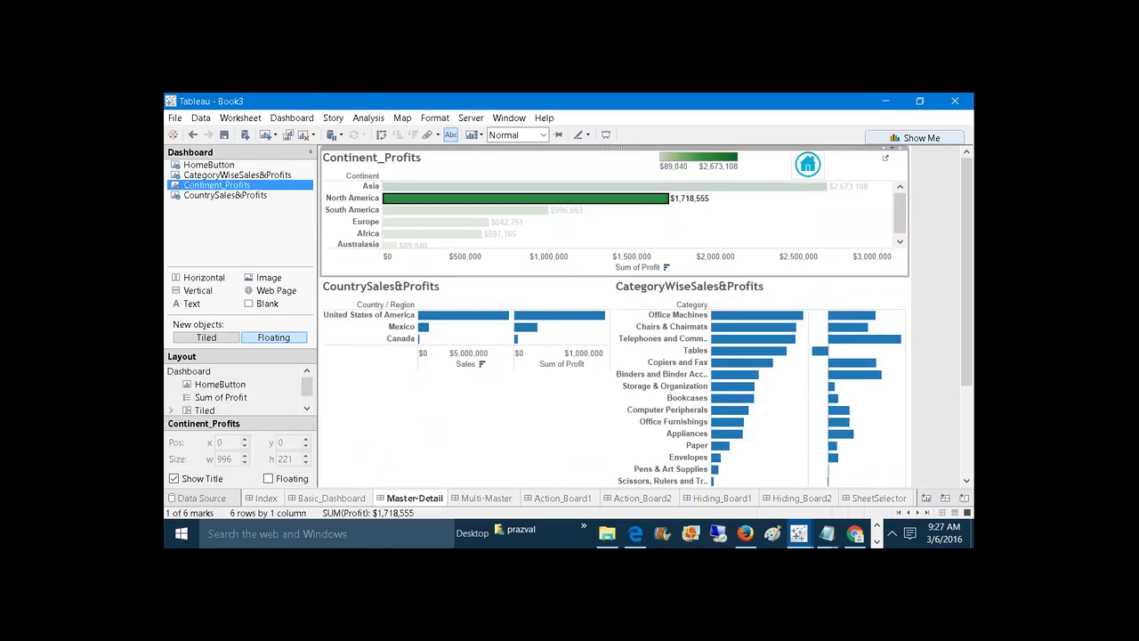
left_click(807, 167)
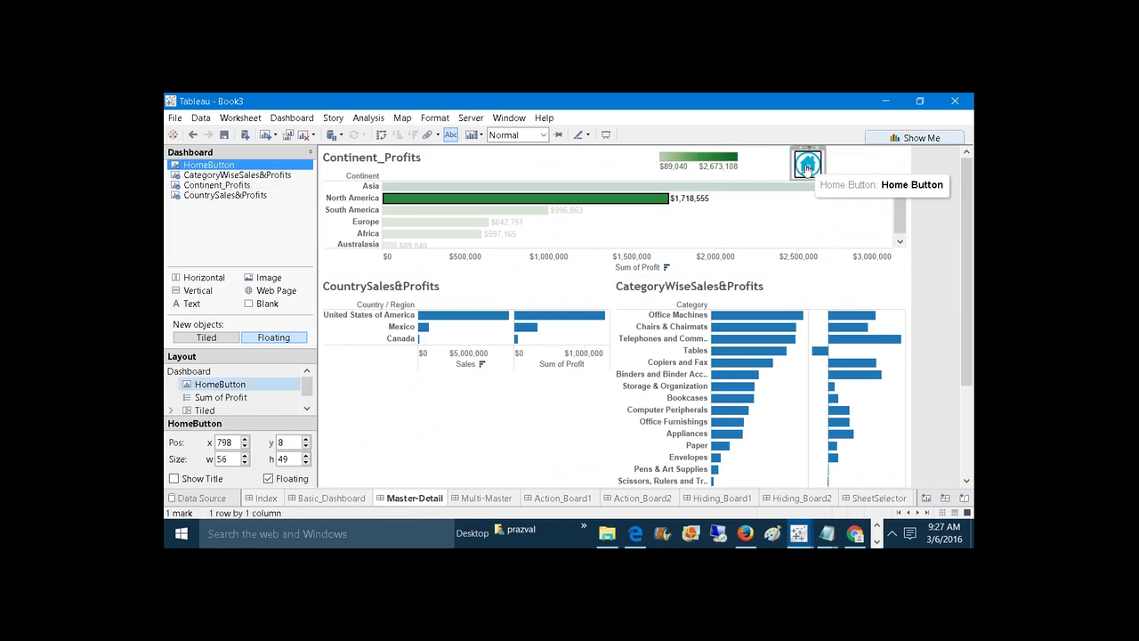
left_click(807, 167)
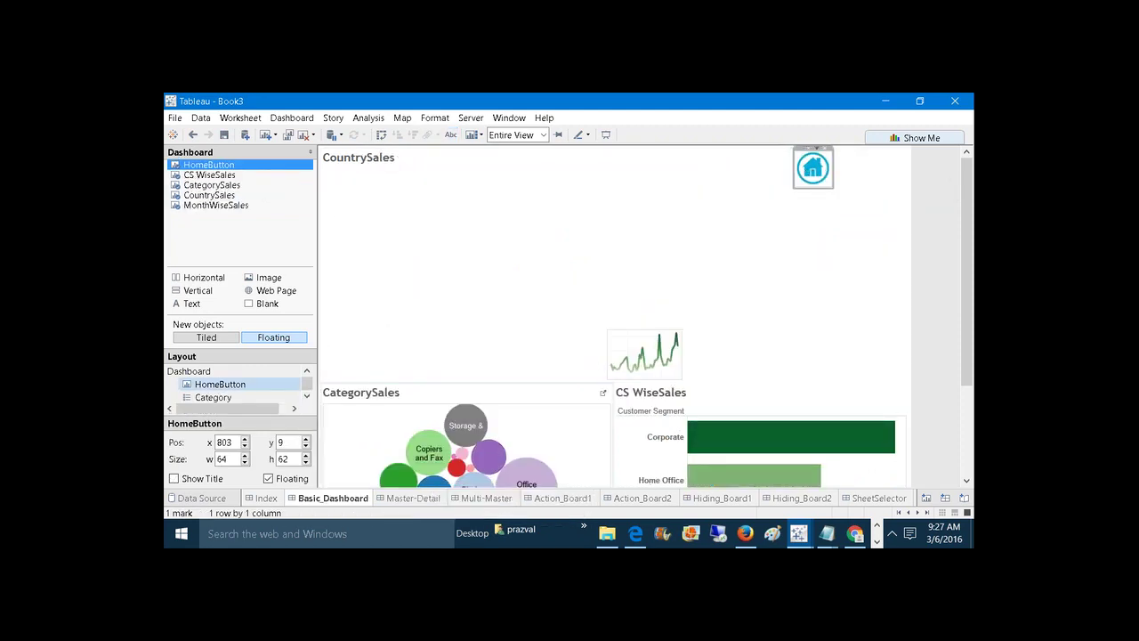
Open Multi-Master and test its home icon after selecting the Year_OQ sheet.
left_click(487, 498)
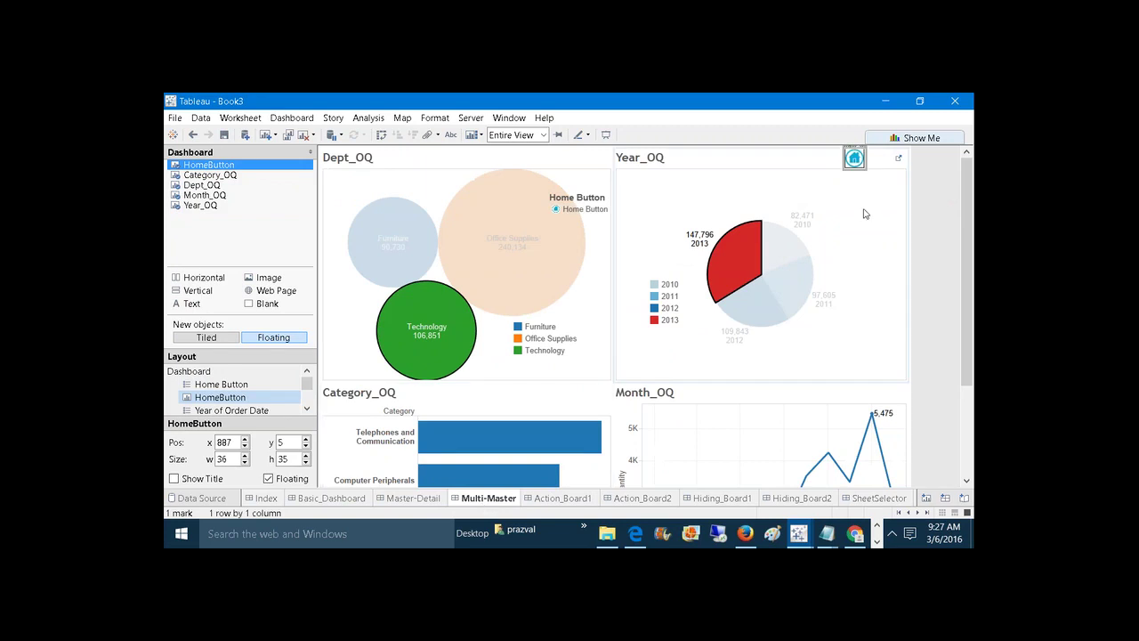
left_click(869, 195)
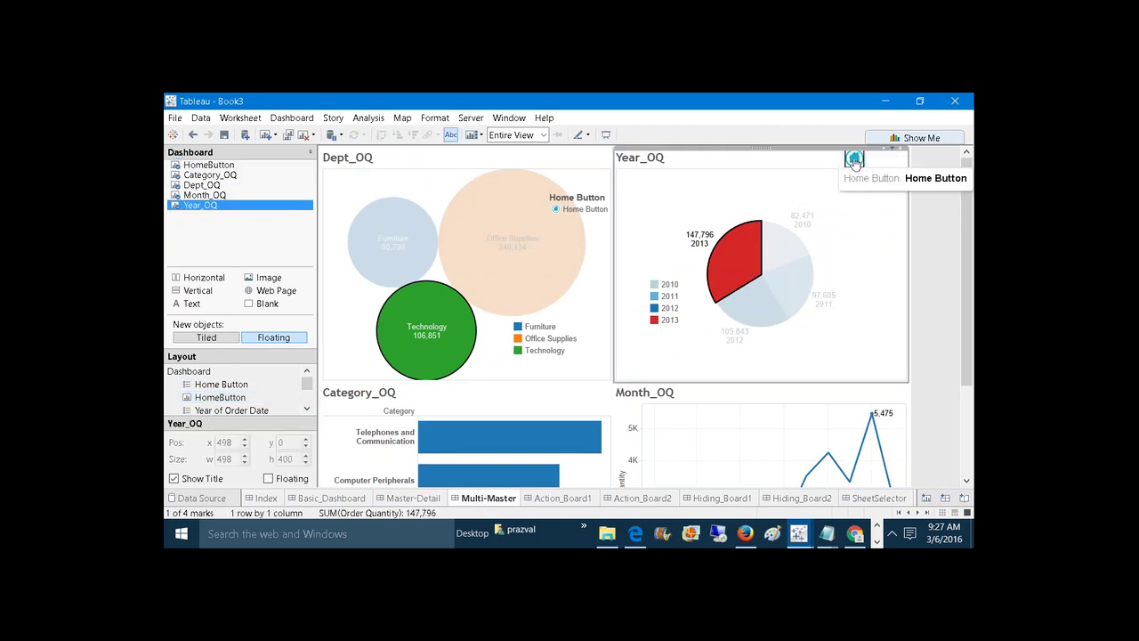
left_click(854, 160)
left_click(855, 160)
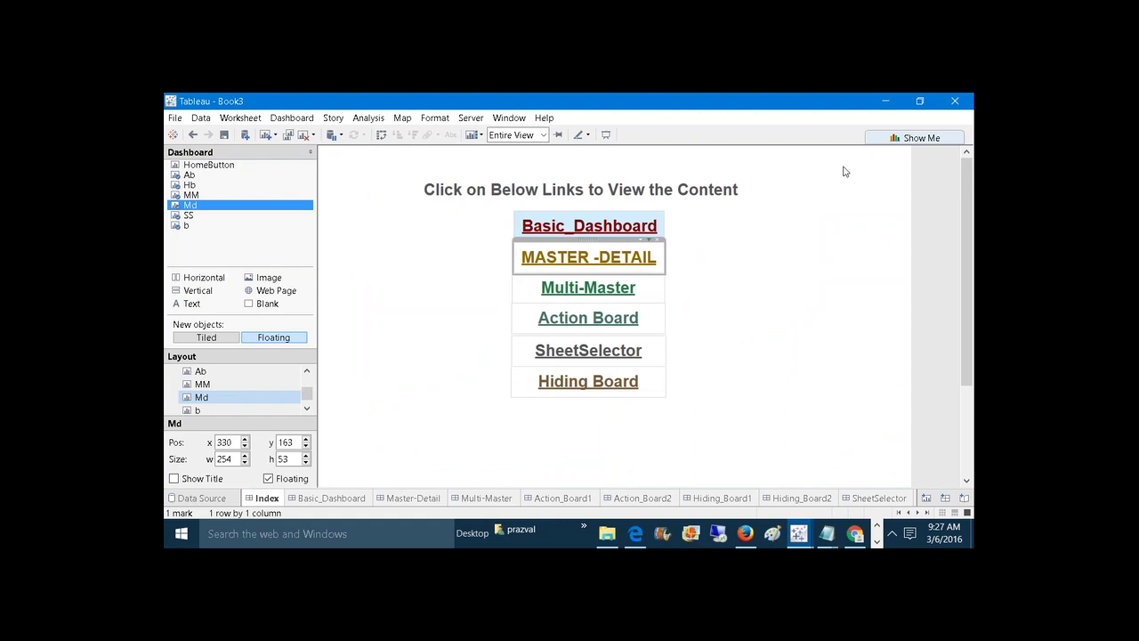
Show the workbook in presentation mode, follow the Basic_Dashboard link on Index and return to Index.
left_click(606, 136)
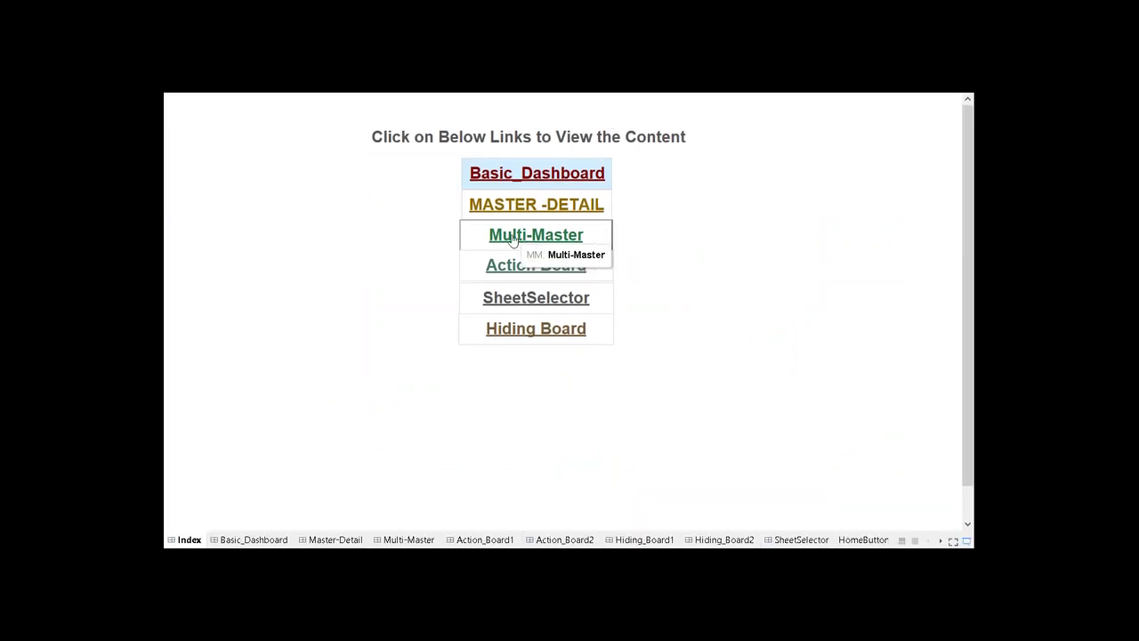
left_click(536, 173)
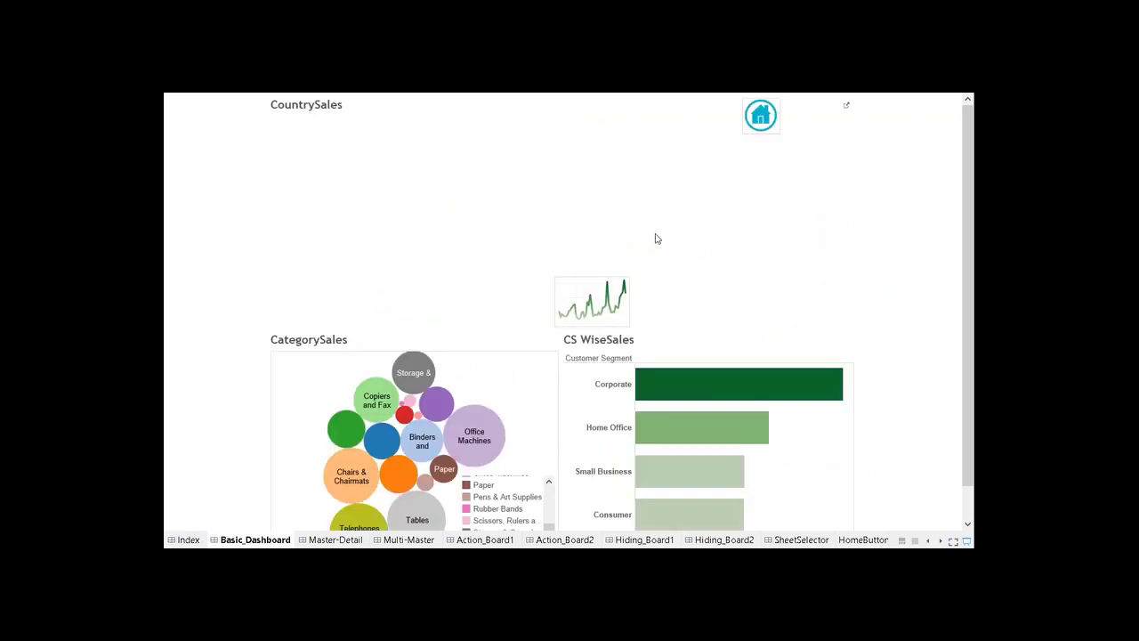
left_click(189, 540)
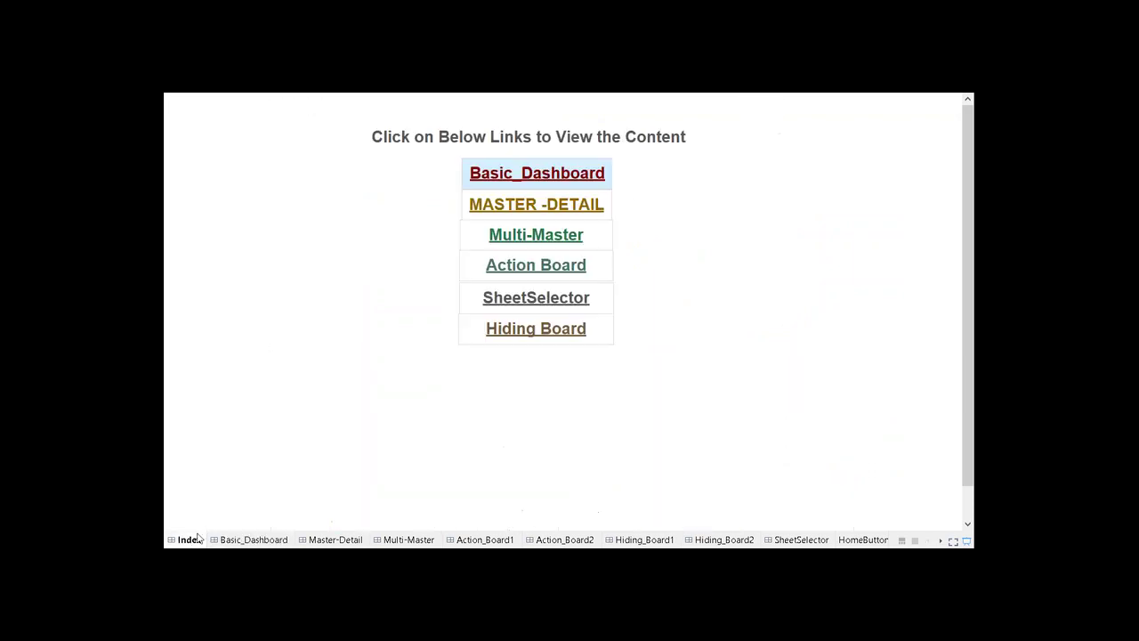
Test the Multi-Master and Action Board links on Index and the home icons on the dashboards they open.
left_click(534, 236)
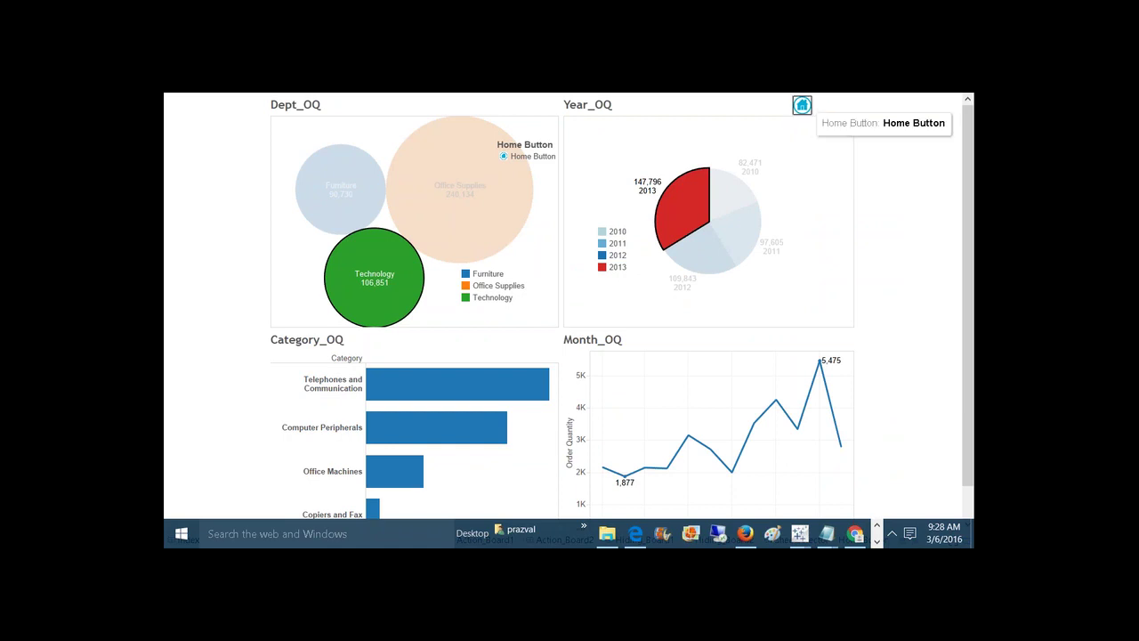
left_click(801, 106)
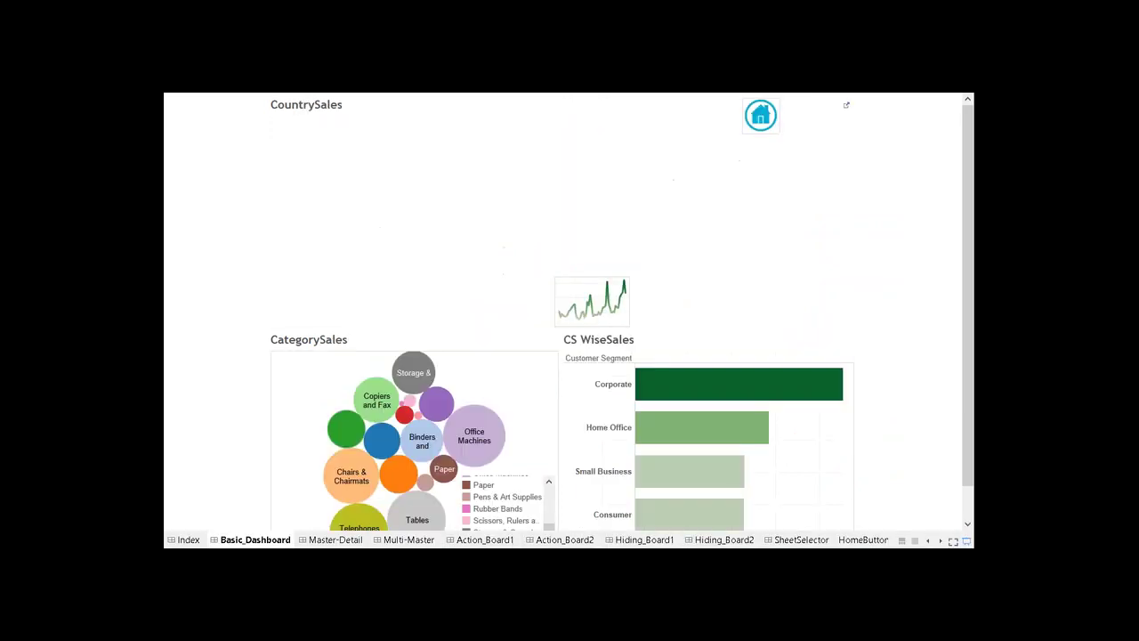
left_click(422, 540)
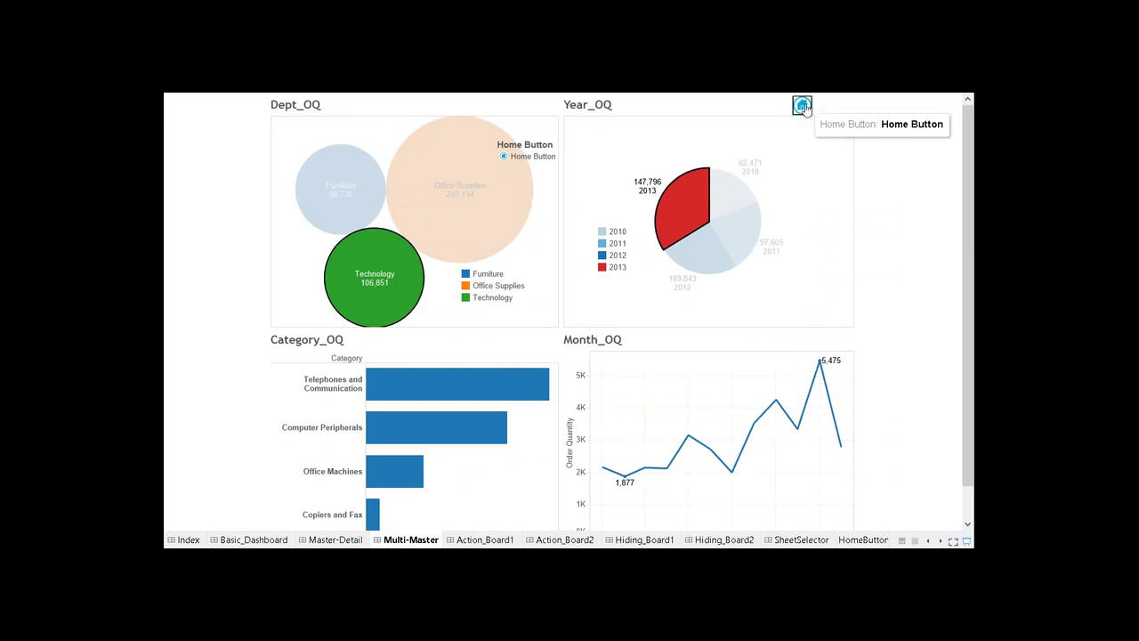
left_click(802, 106)
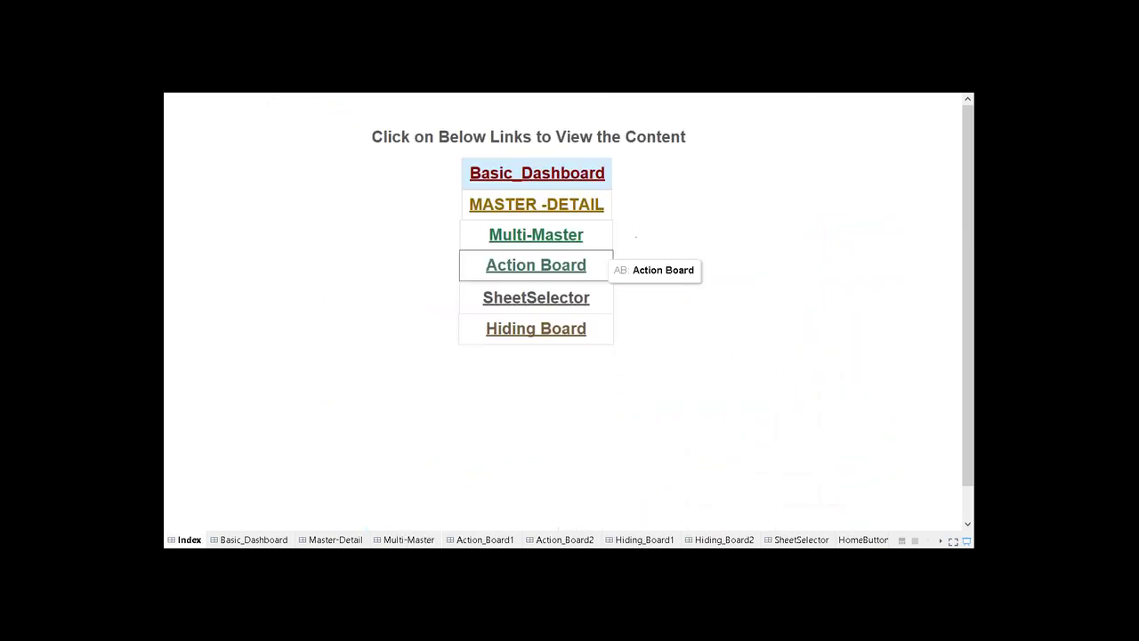
left_click(555, 271)
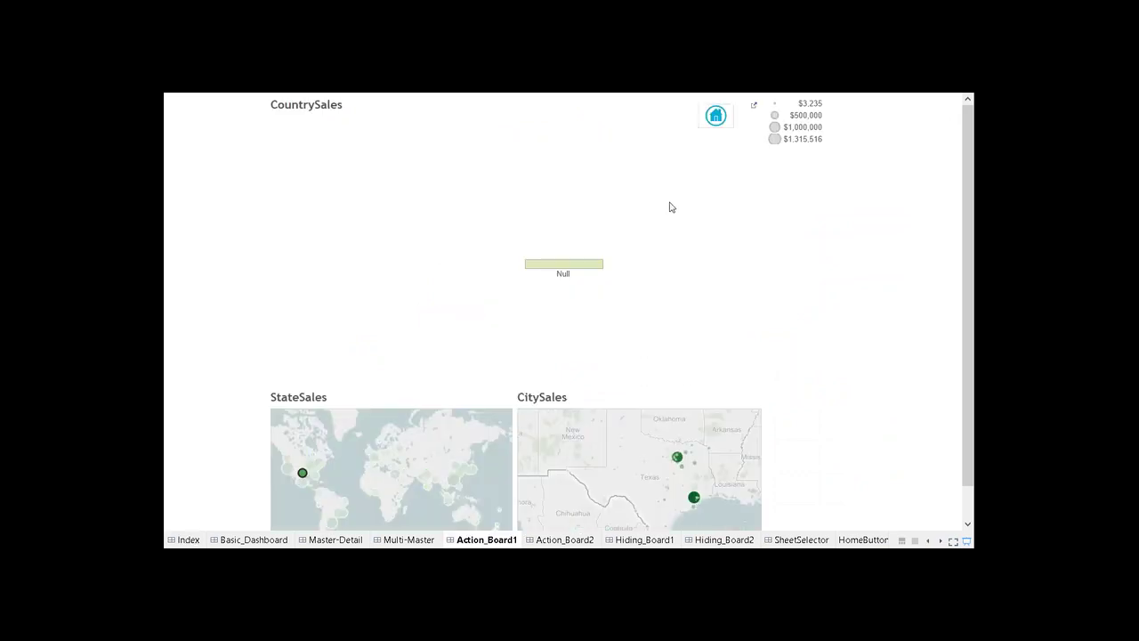
left_click(716, 117)
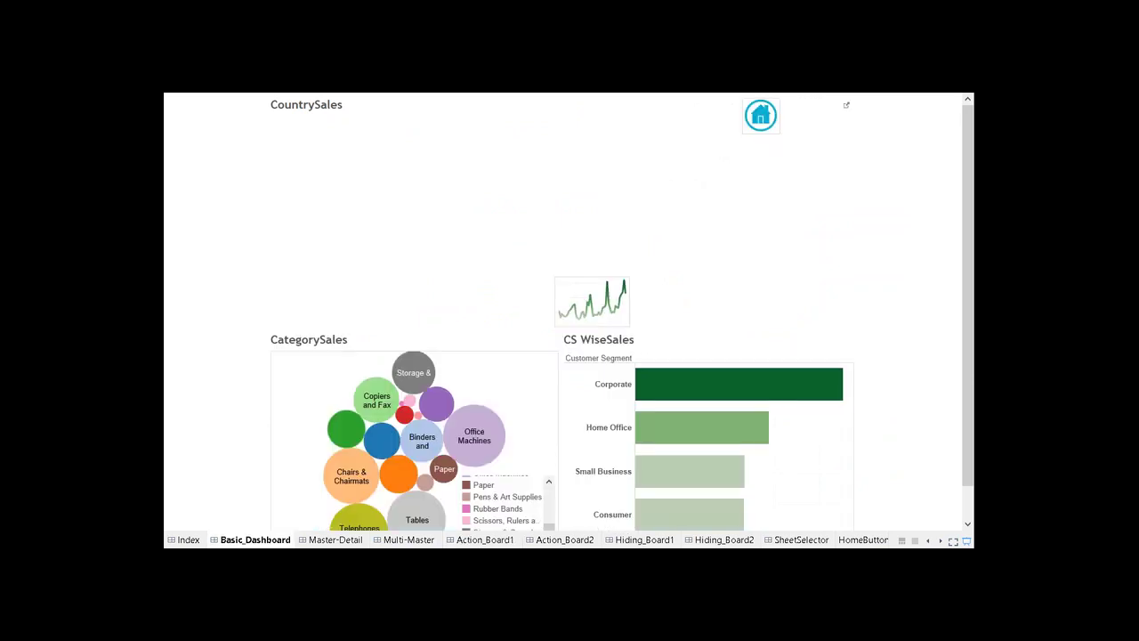
Test the home icon on Action_Board1, follow the SheetSelector link on Index and return to Index.
left_click(513, 541)
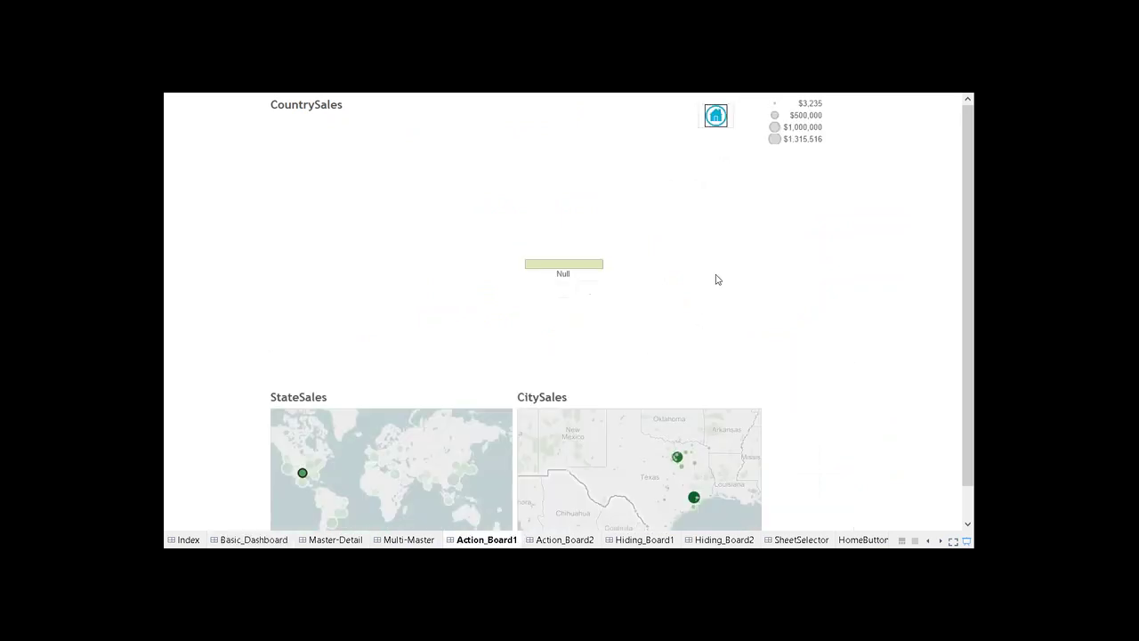
left_click(716, 117)
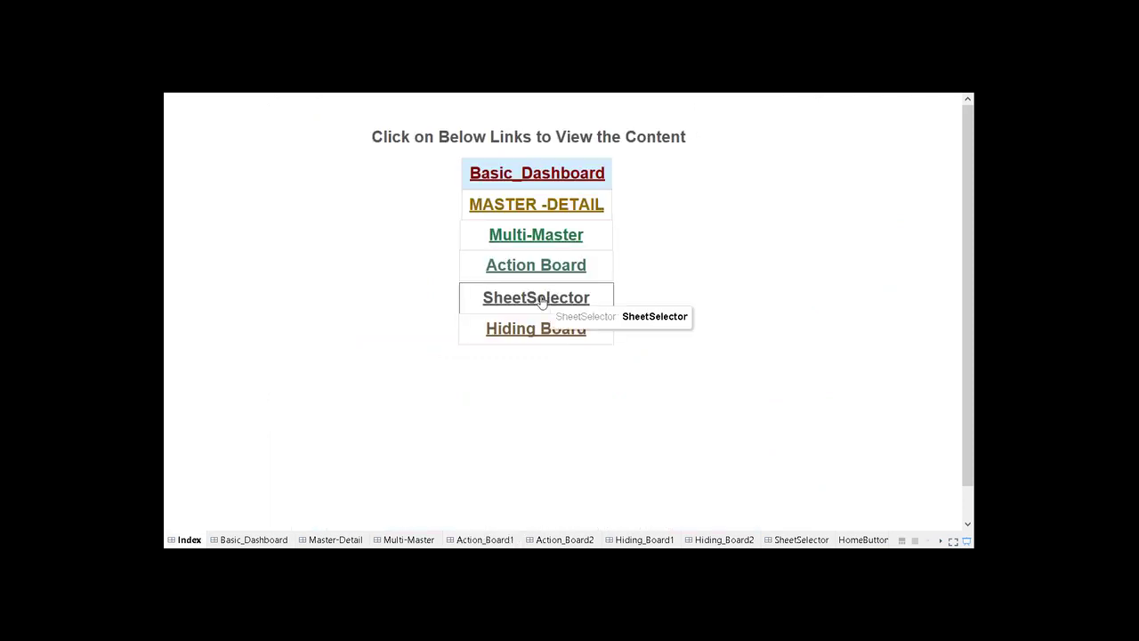
left_click(541, 301)
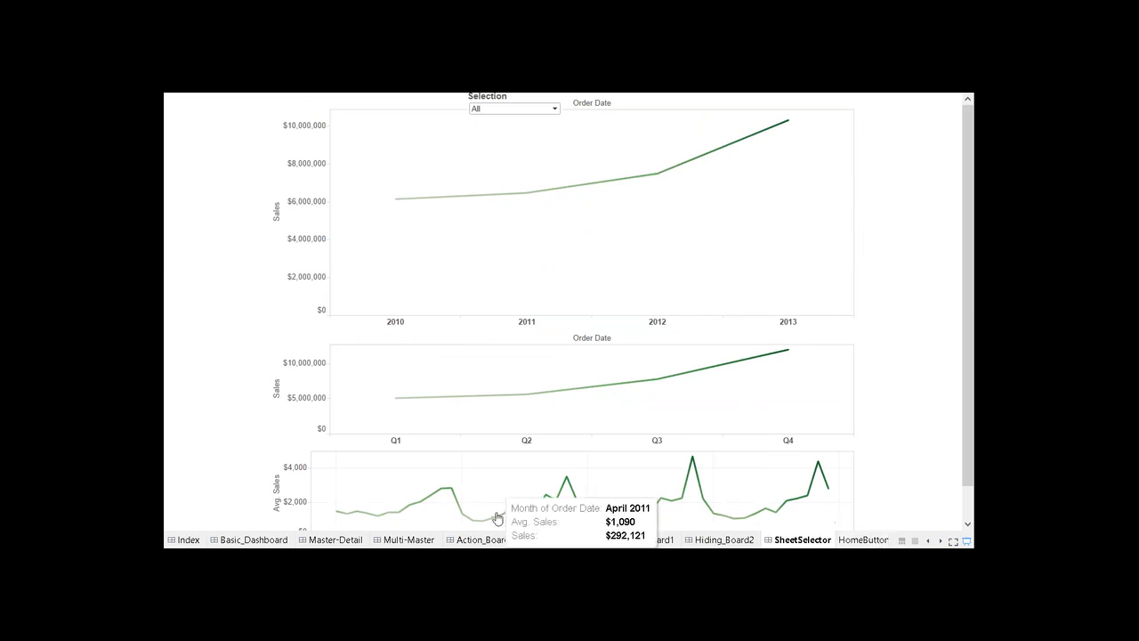
left_click(193, 541)
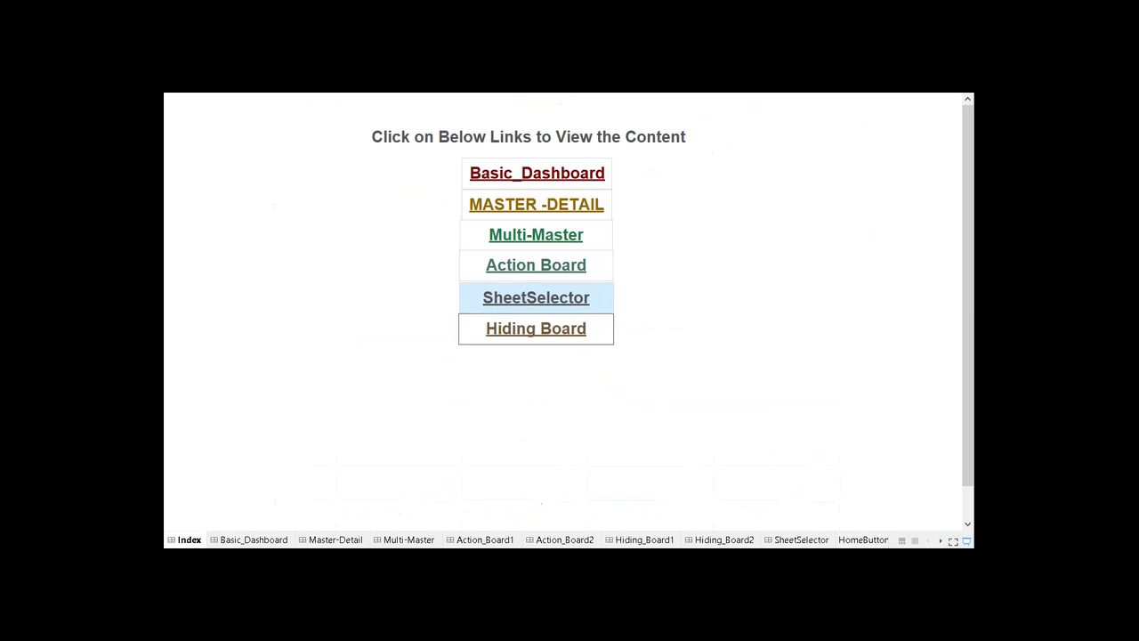
Follow the Hiding Board link on Index and test the home icon on Hiding_Board1 twice.
left_click(535, 329)
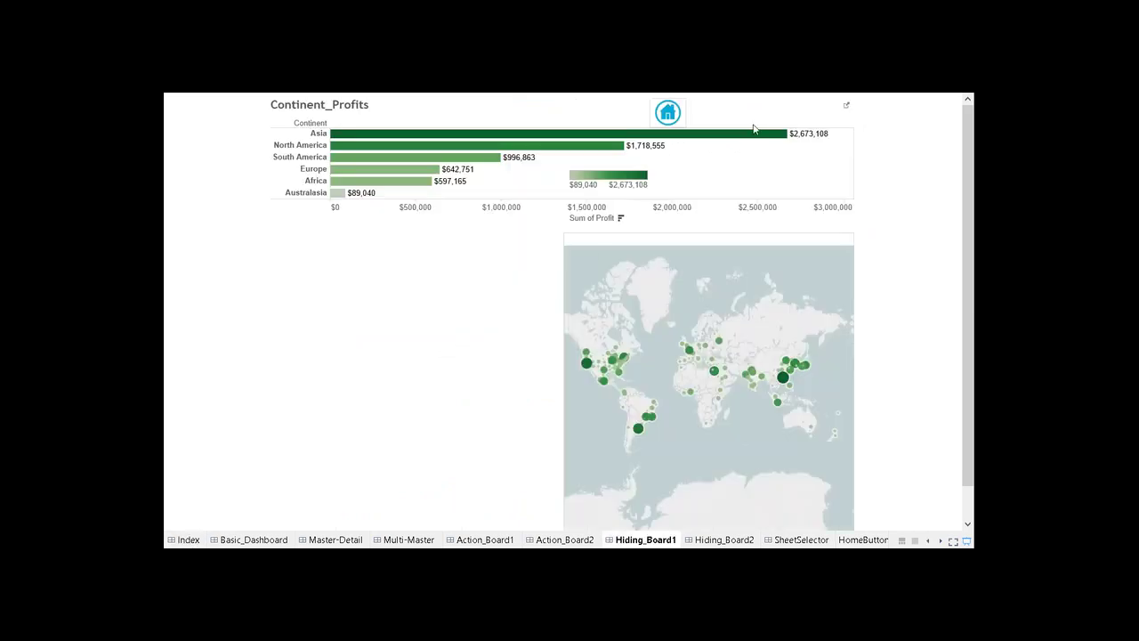
left_click(668, 113)
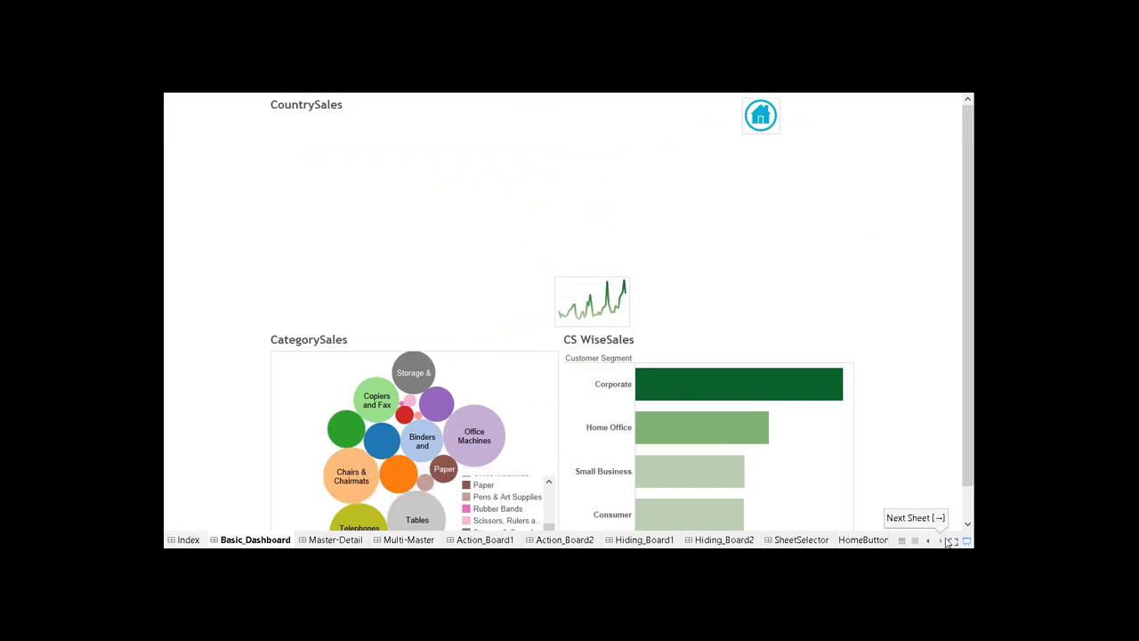
left_click(645, 541)
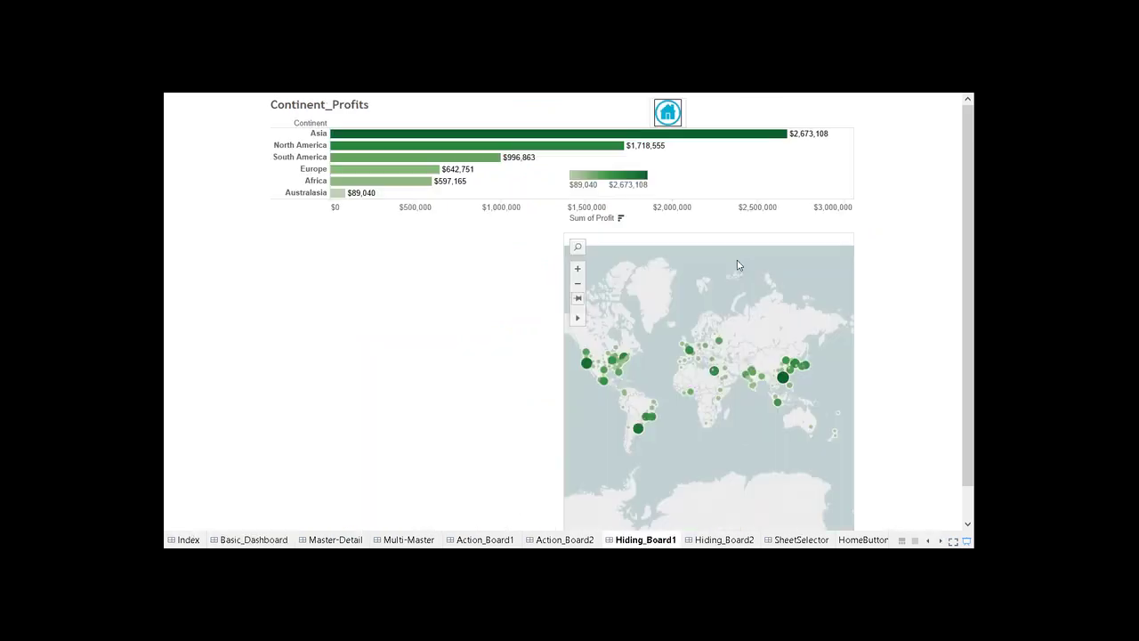
left_click(668, 113)
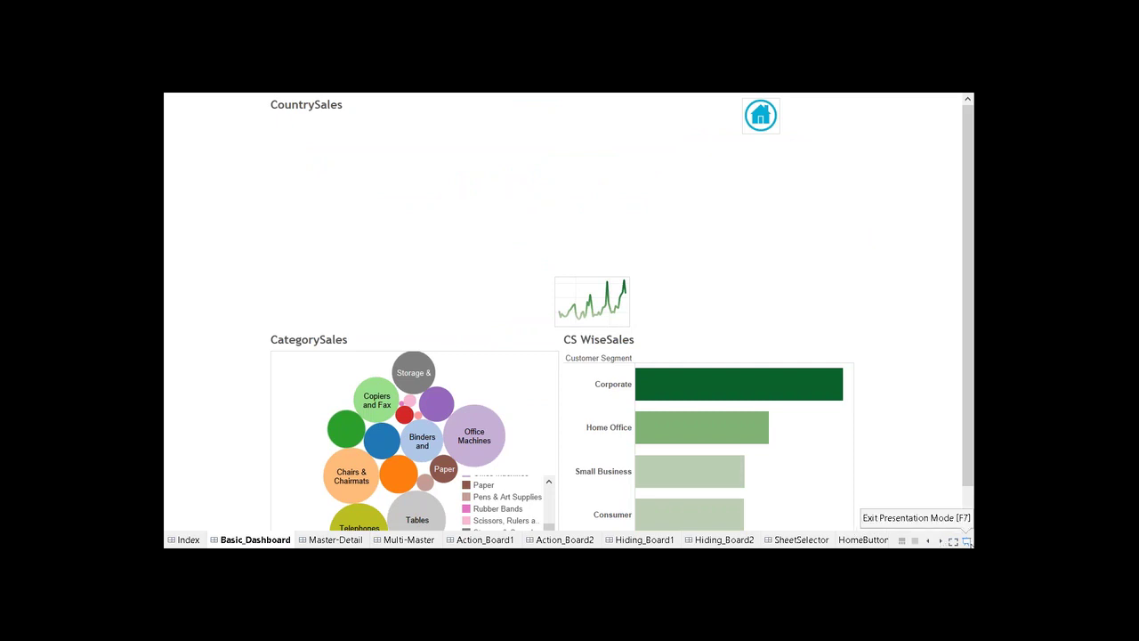
Exit presentation mode, set Hiding_Board1's Filter5 action to leave the filter when the selection is cleared, and test its home icon.
left_click(966, 541)
left_click(737, 498)
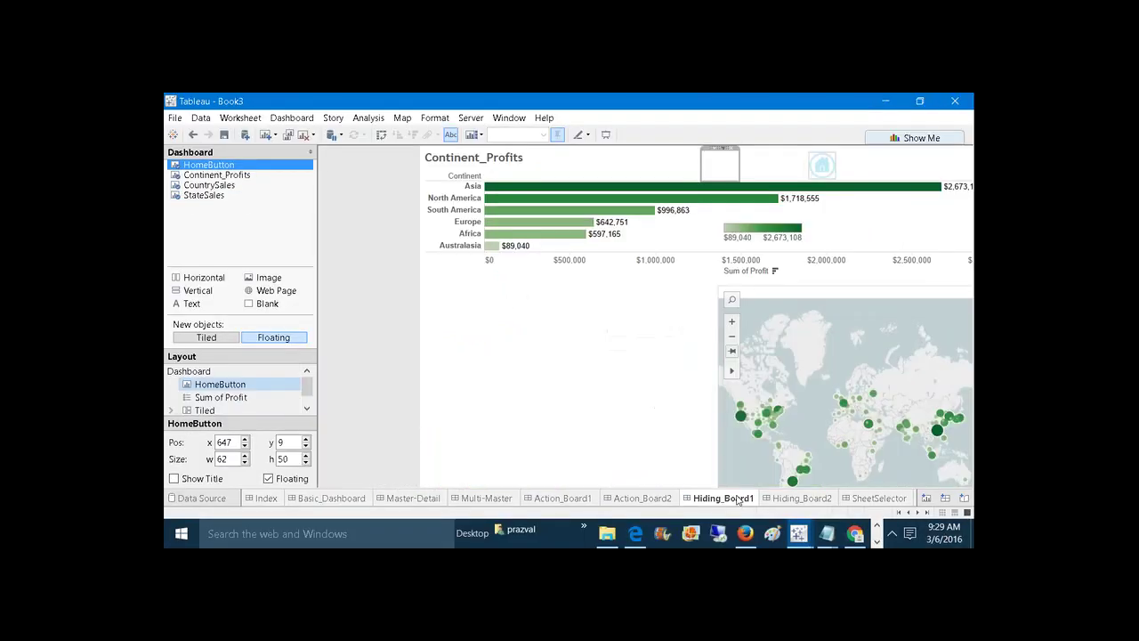
left_click(294, 117)
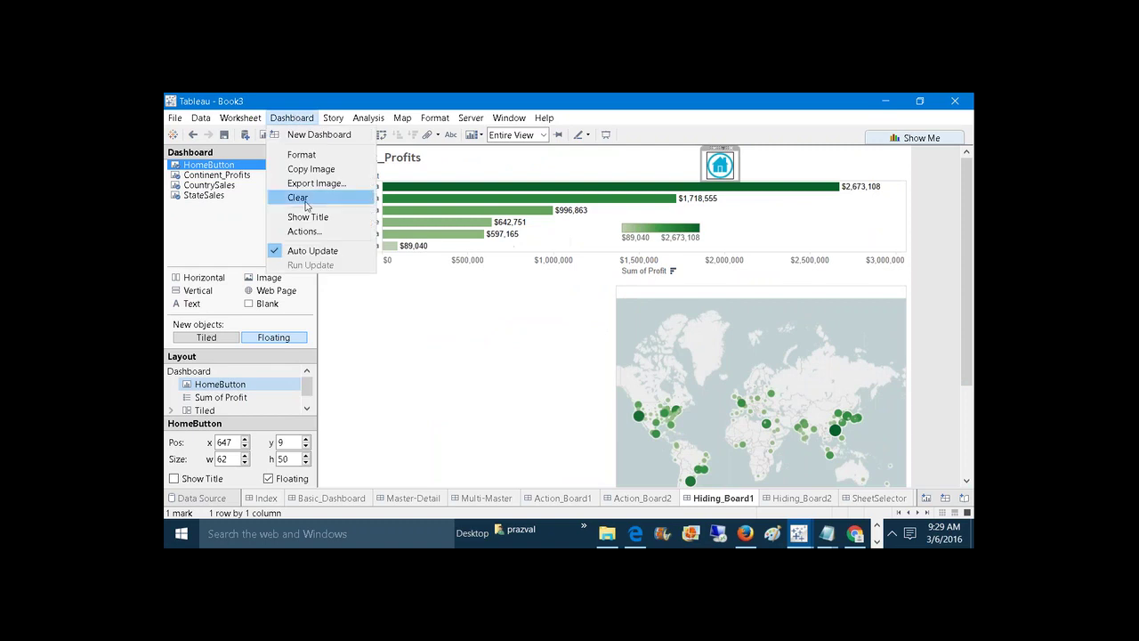
left_click(309, 232)
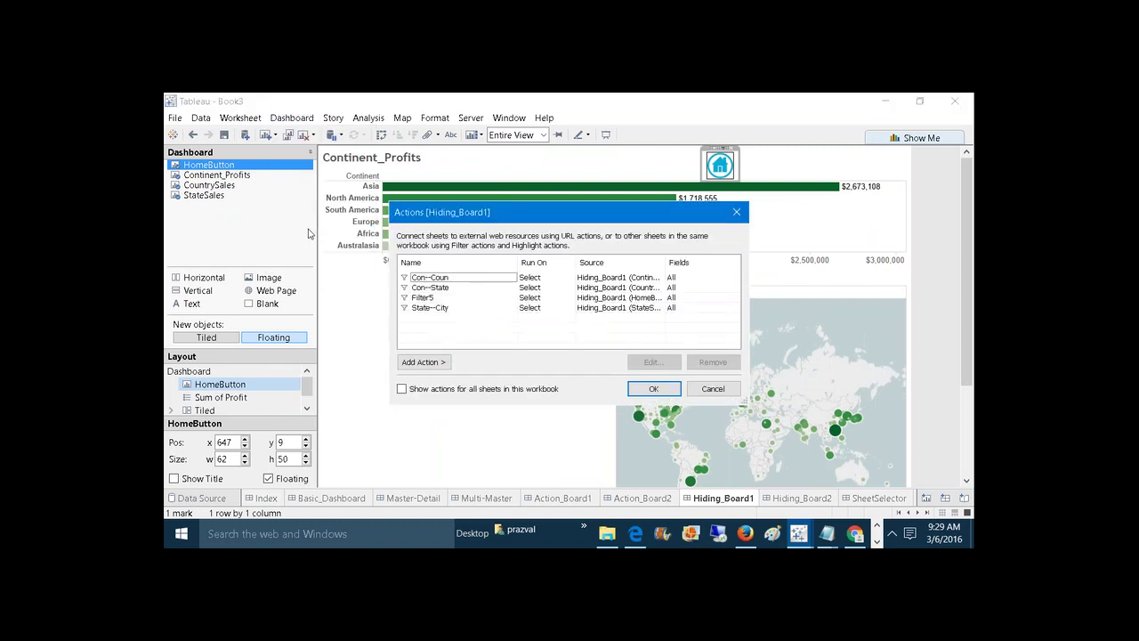
left_click(460, 299)
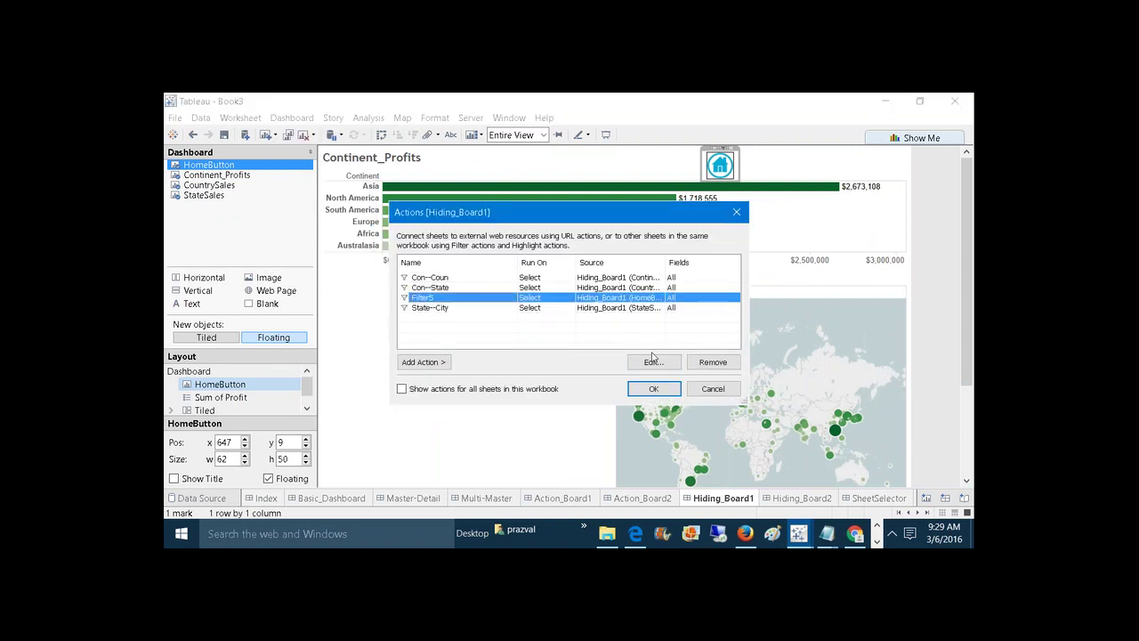
left_click(653, 360)
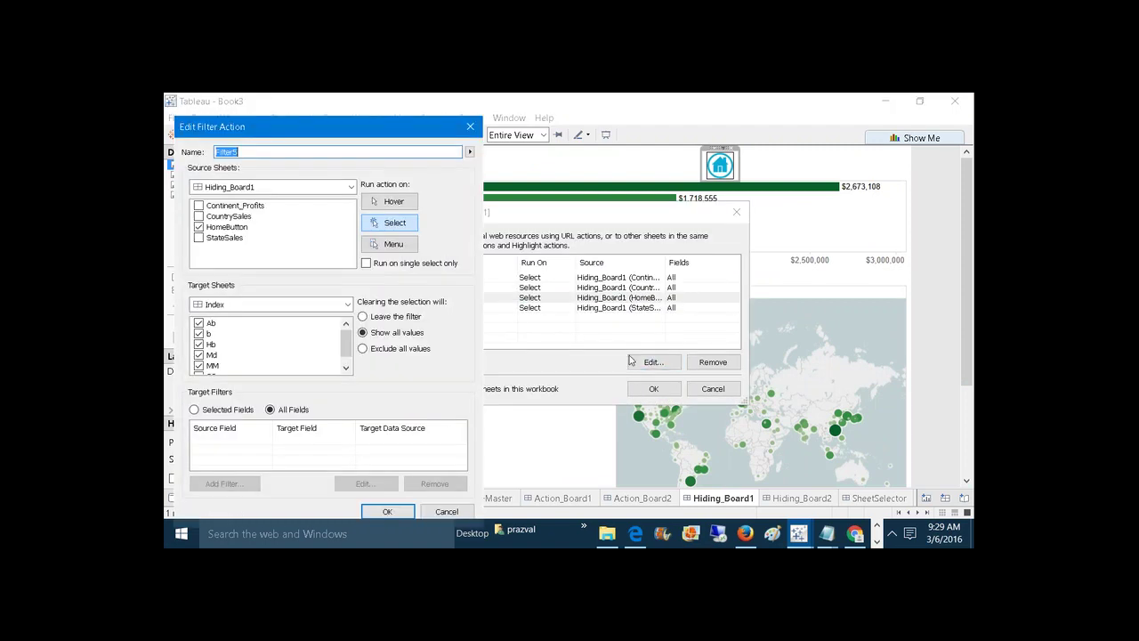
left_click(397, 317)
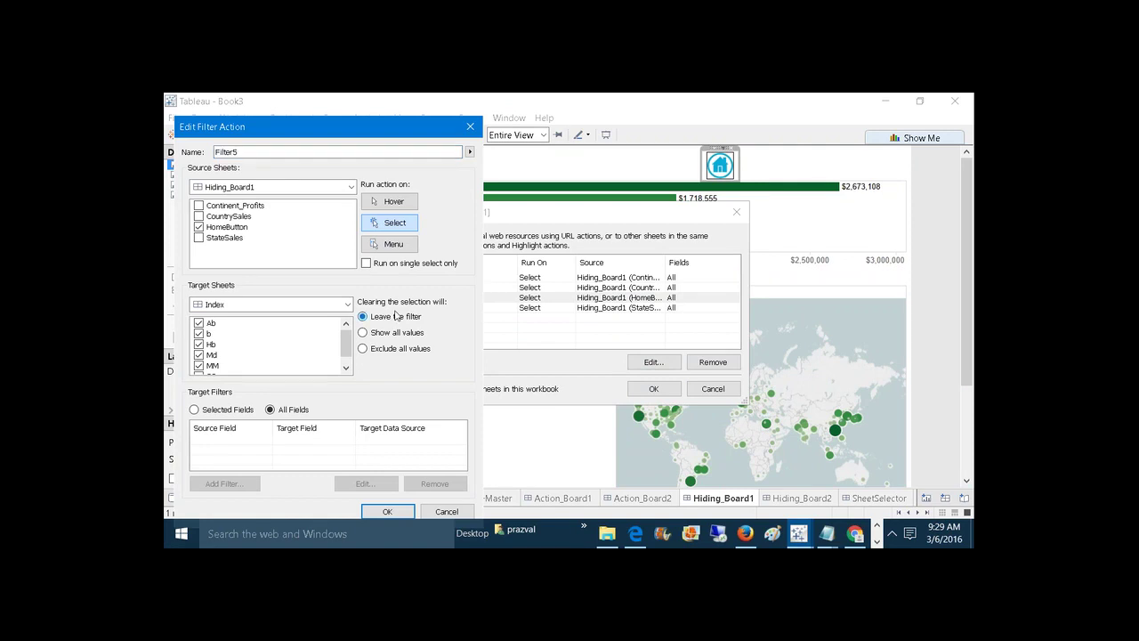
left_click(397, 511)
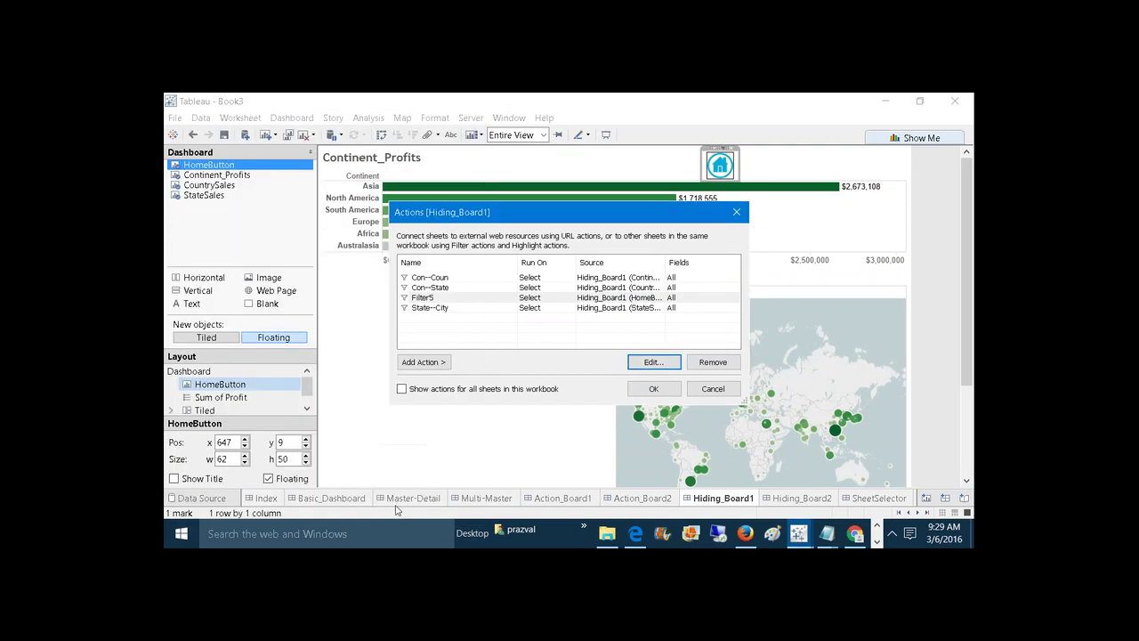
left_click(656, 392)
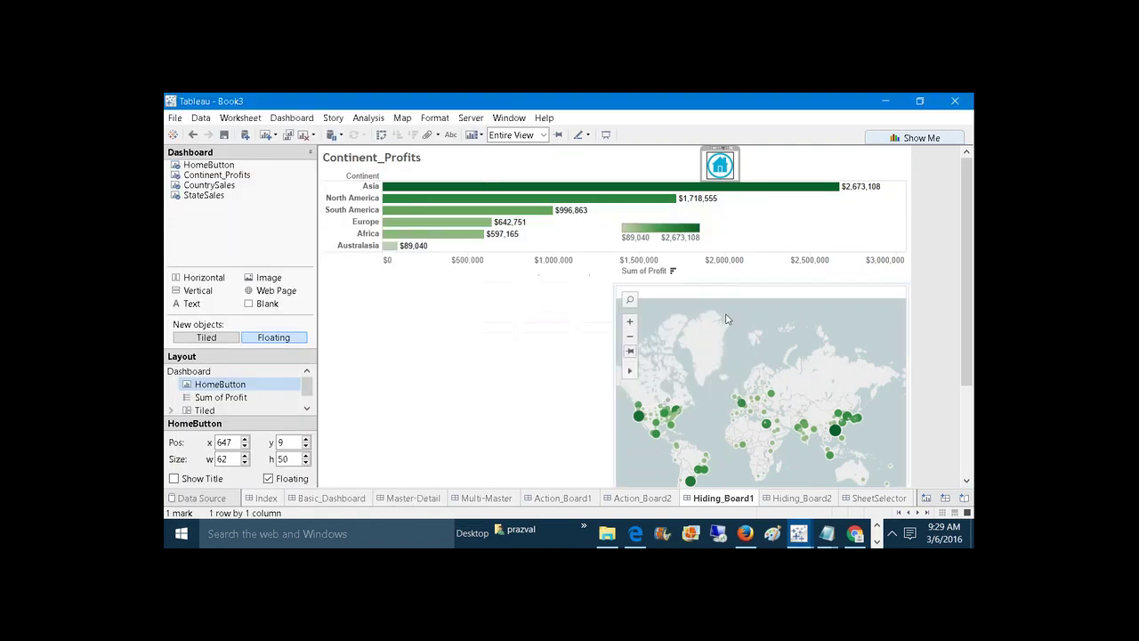
left_click(721, 165)
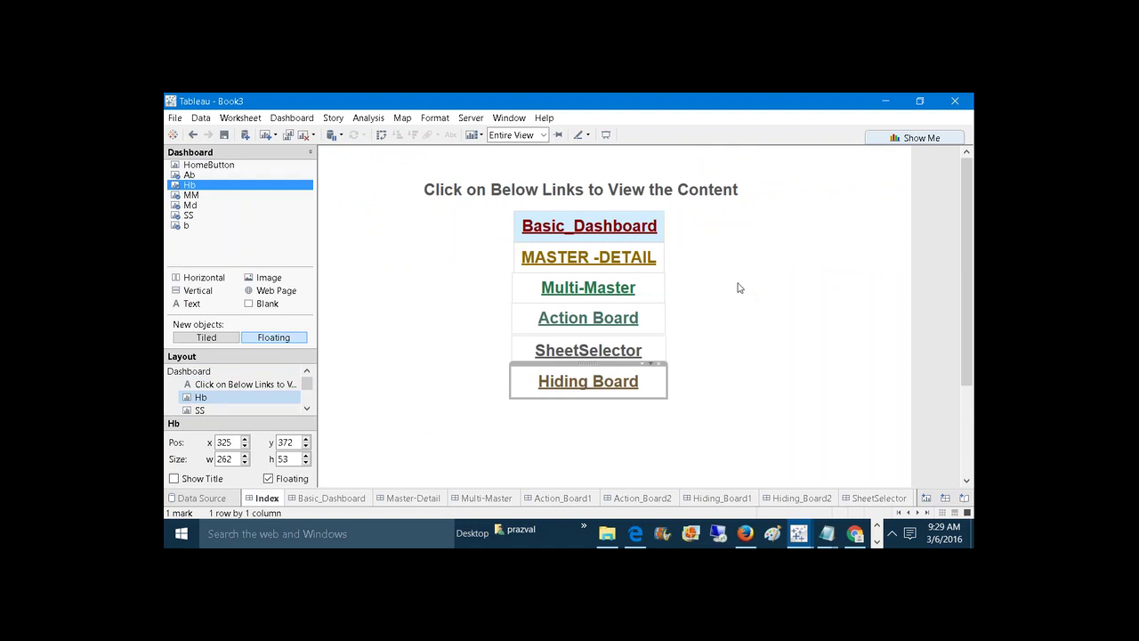
Show the workbook in presentation mode, view the Multi-Master dashboard and exit presentation mode.
left_click(606, 135)
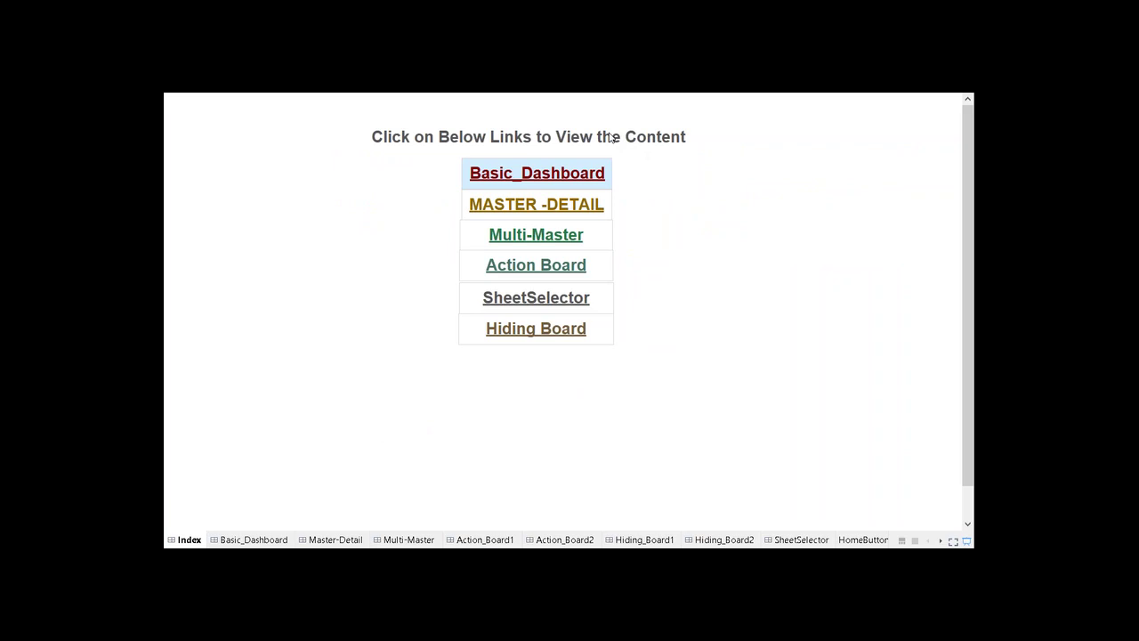
left_click(410, 537)
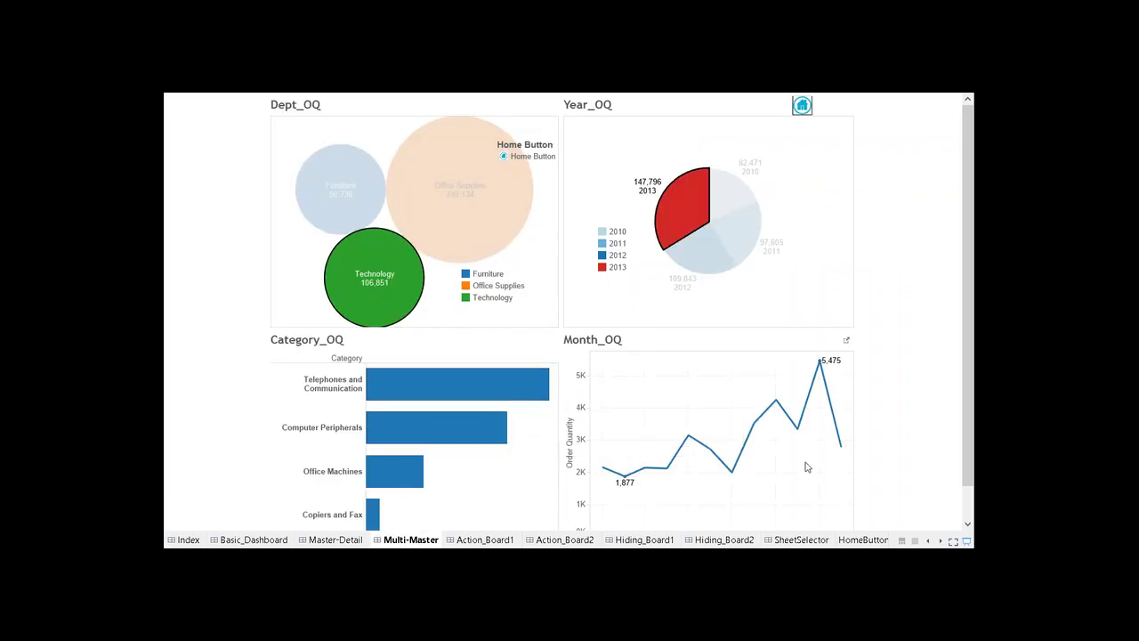
left_click(967, 539)
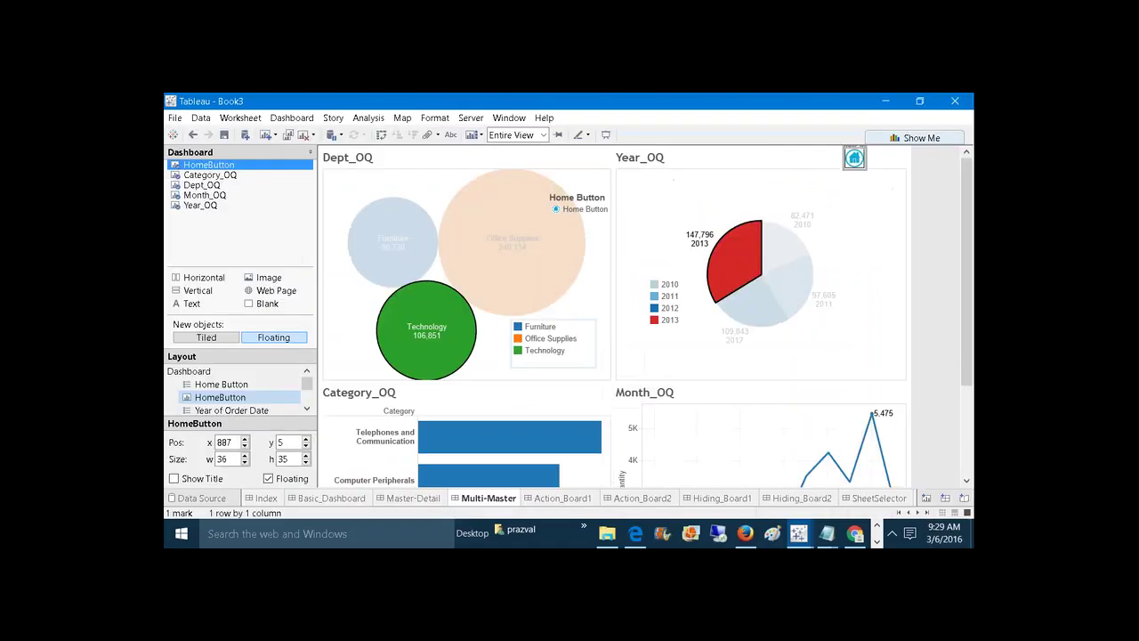
Examine the selection-clearing setting of Multi-Master's Filter3 action and close the action's settings without editing them.
left_click(292, 118)
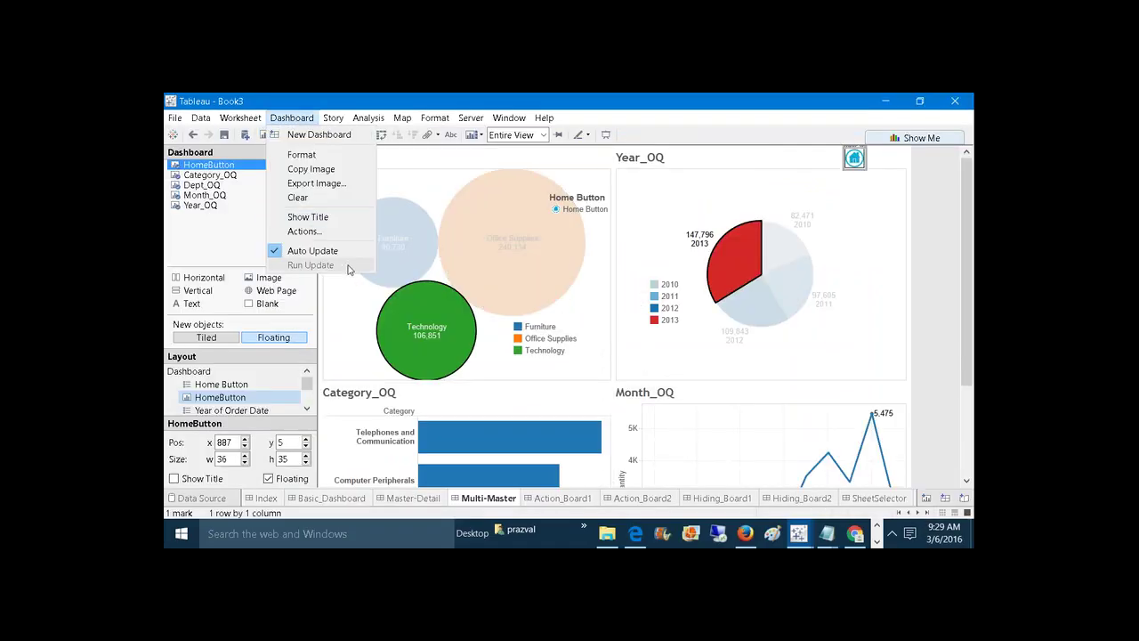
left_click(320, 230)
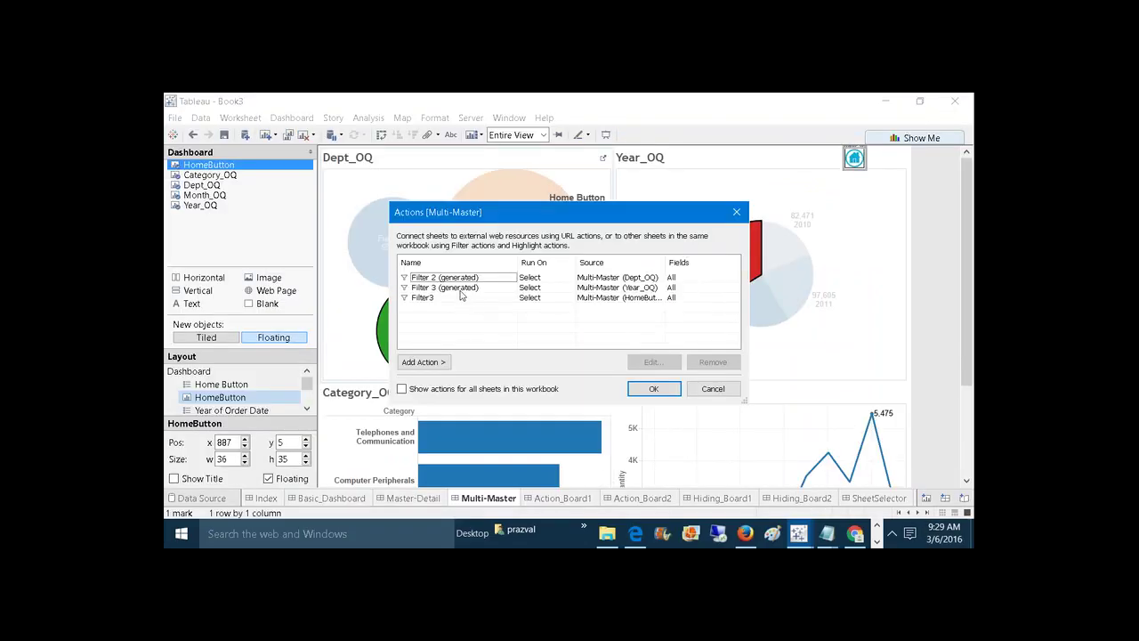
left_click(460, 297)
left_click(657, 361)
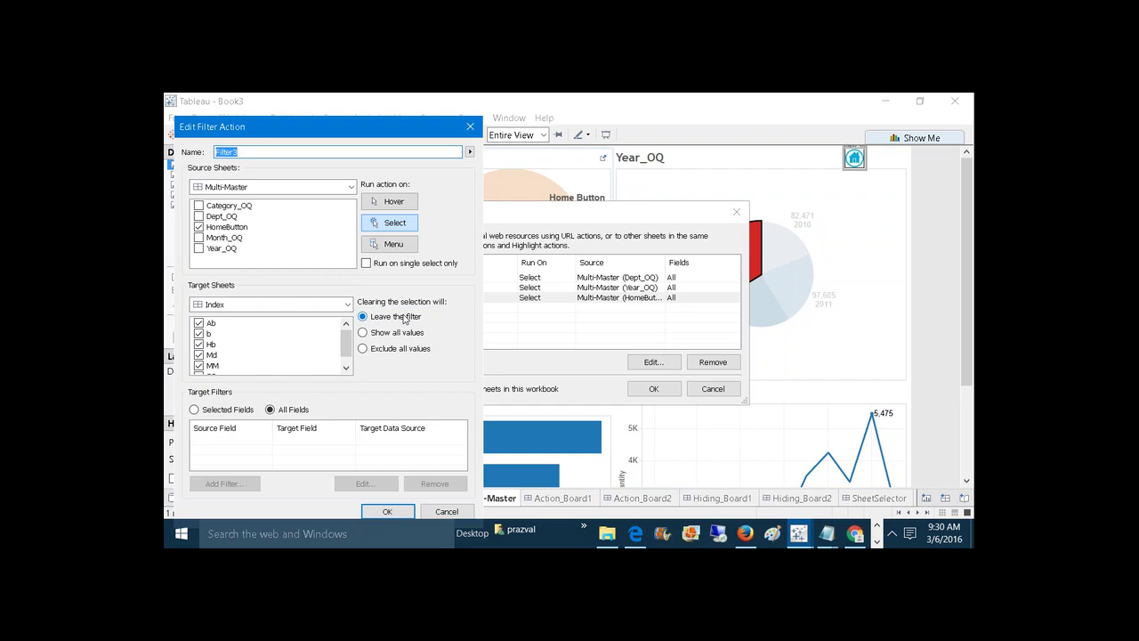
left_click(470, 126)
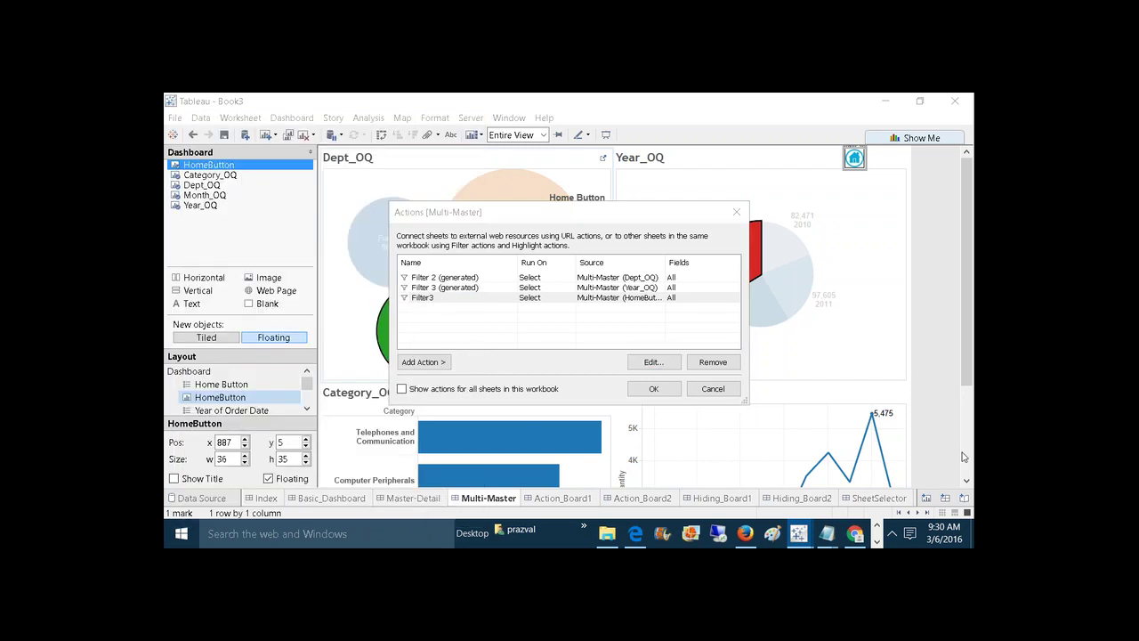